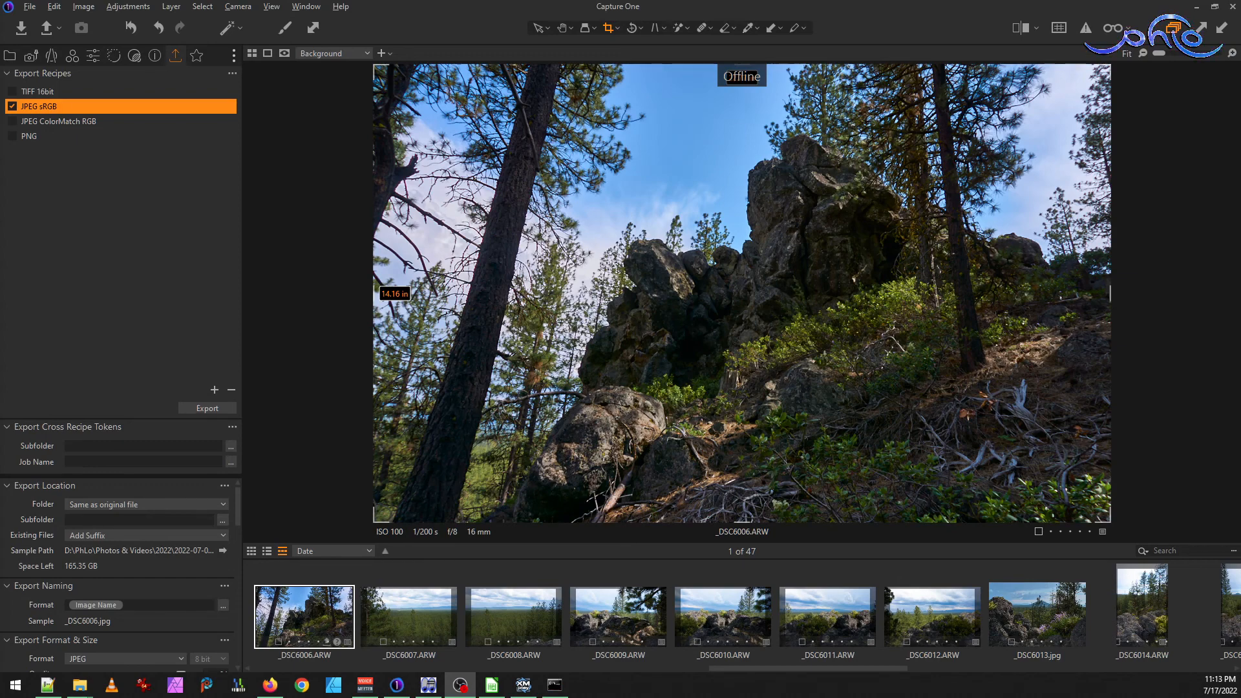
- Sort the thumbnails in the image browser by date
left_click_drag(424, 603, 446, 608)
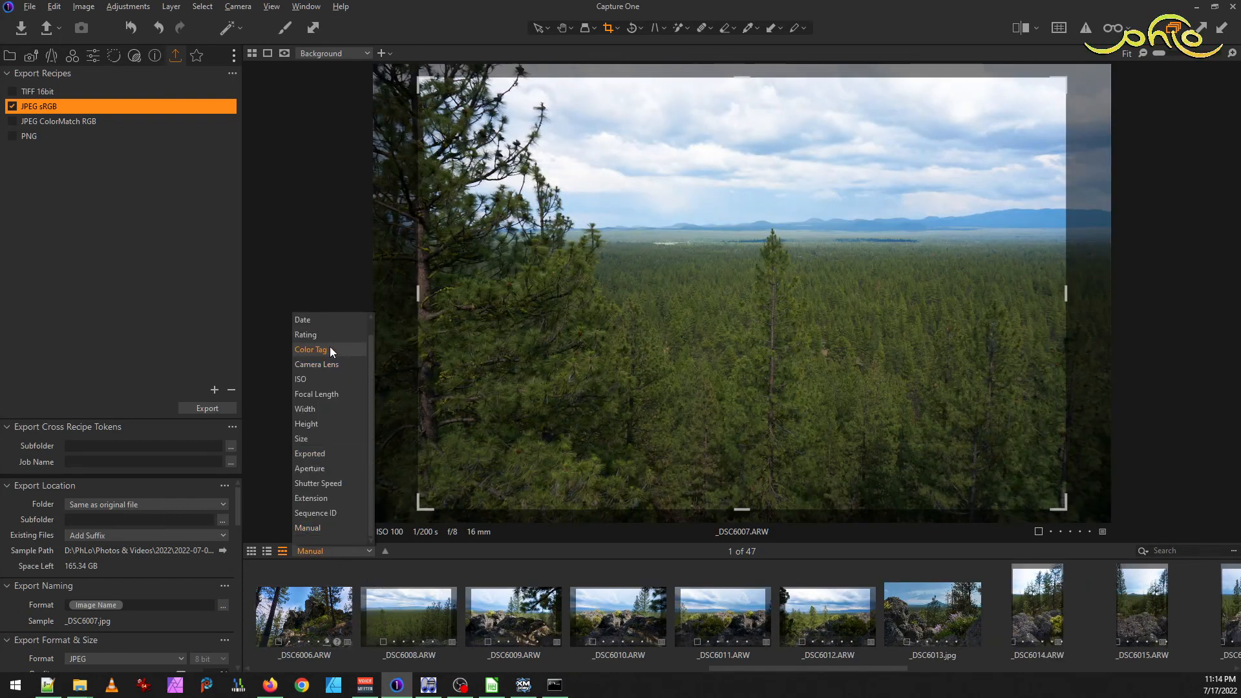
left_click(327, 322)
- Compare the neighbouring landscape shots _DSC6007.ARW, _DSC6008.ARW and _DSC6009.ARW to examine how their views overlap
left_click(521, 620)
left_click(405, 613)
left_click(499, 625)
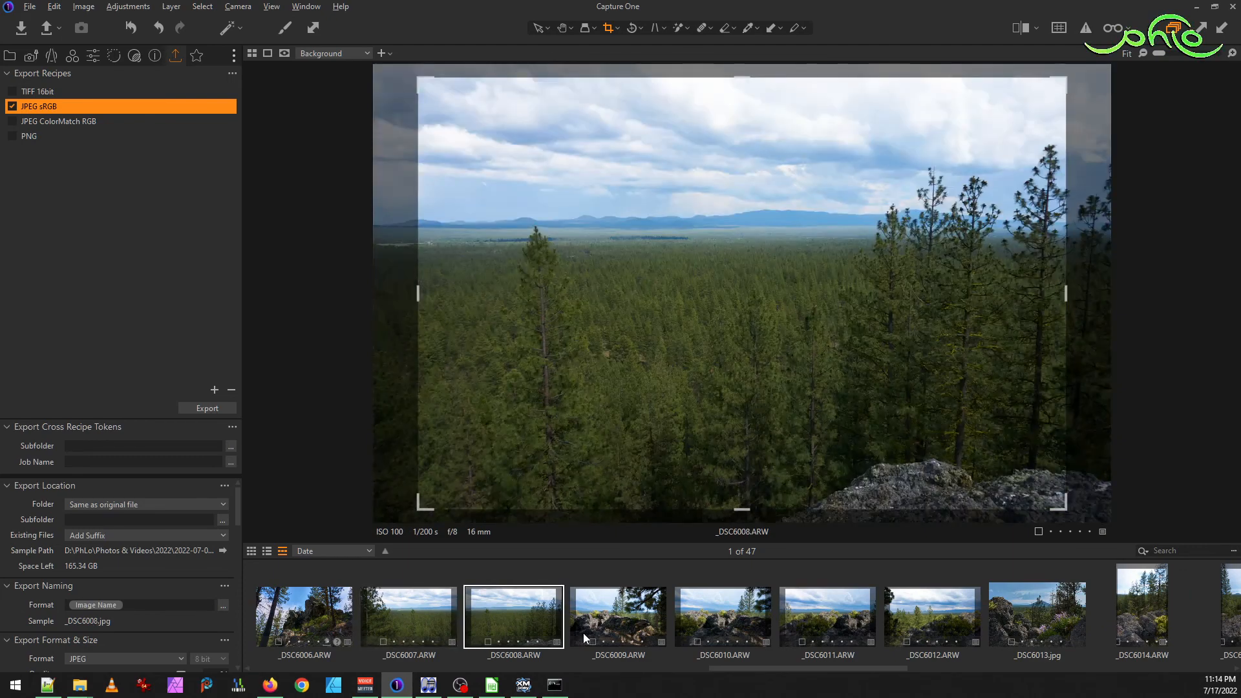
left_click(588, 634)
left_click(539, 626)
left_click(597, 633)
left_click(478, 619)
left_click(455, 610)
left_click(520, 615)
left_click(415, 612)
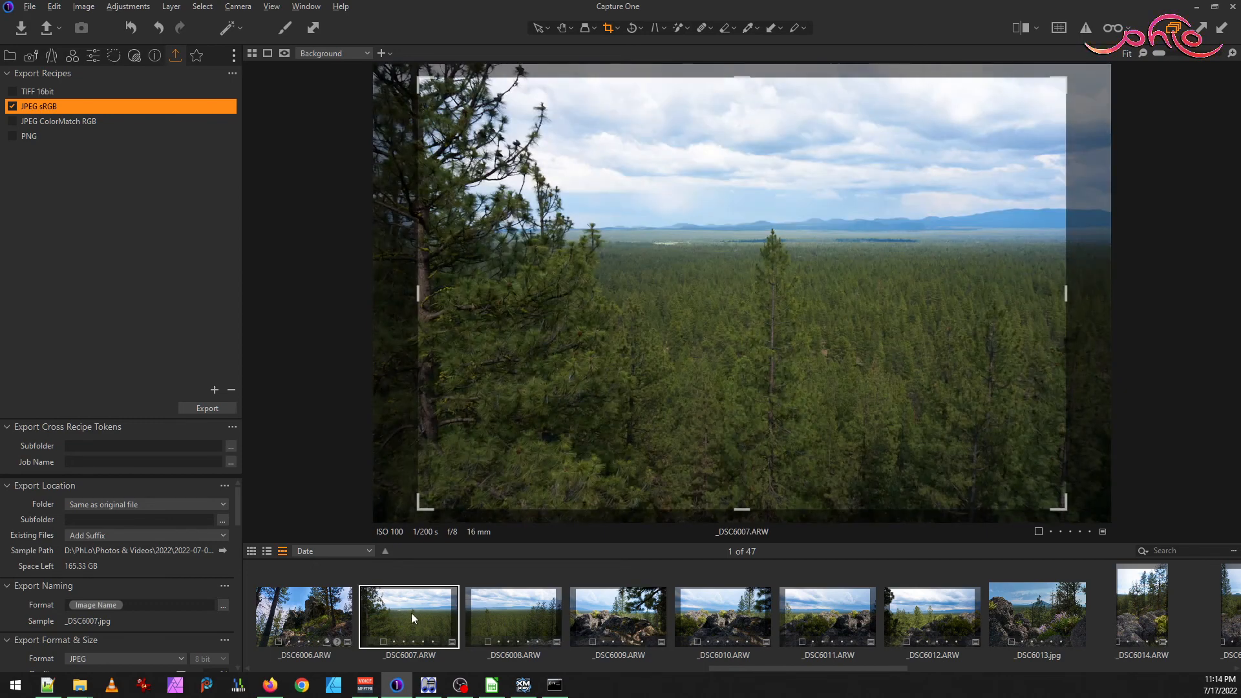
- Extend the crop of _DSC6007.ARW on all four sides to the full frame, 22.77 by 14.16 in
left_click(619, 28)
left_click(662, 75)
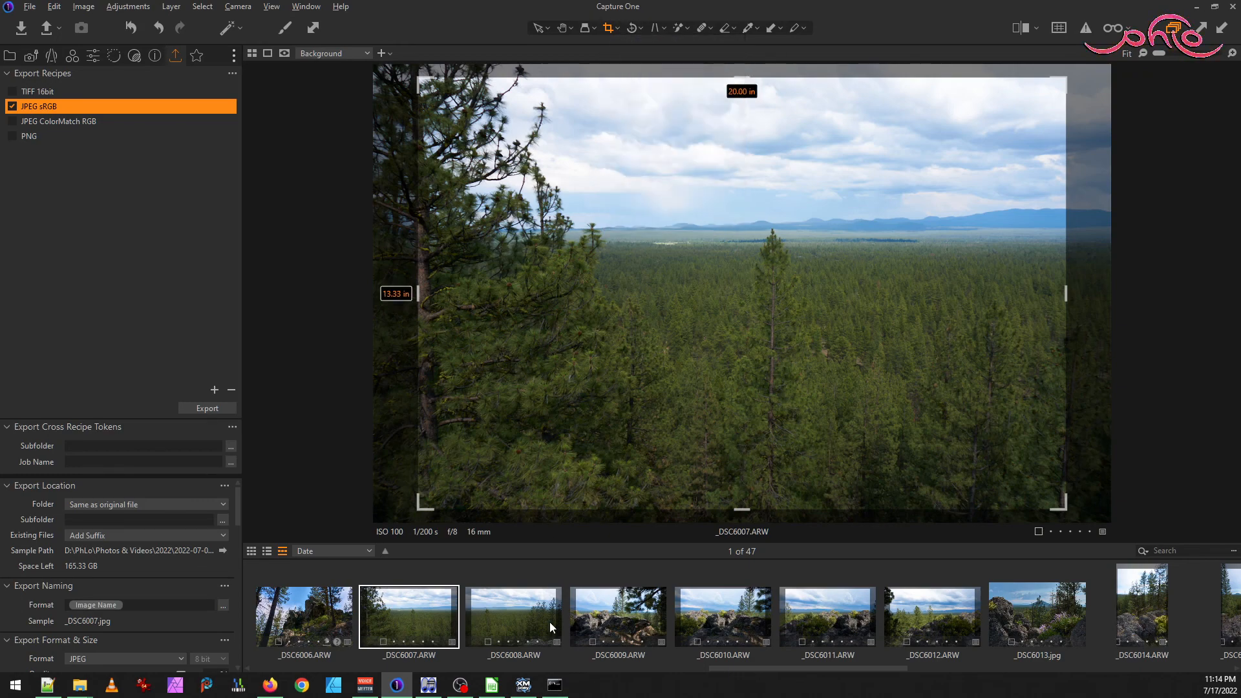
left_click_drag(648, 79, 649, 64)
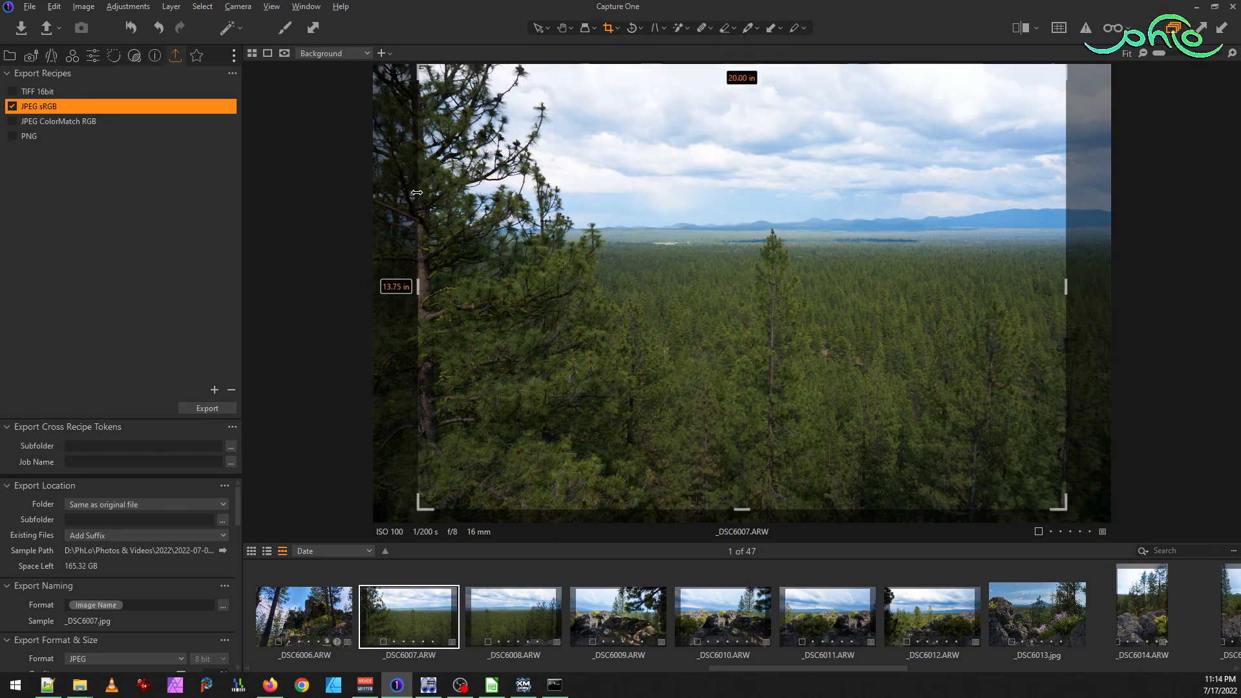
left_click_drag(418, 187, 374, 187)
left_click_drag(1067, 279, 1160, 349)
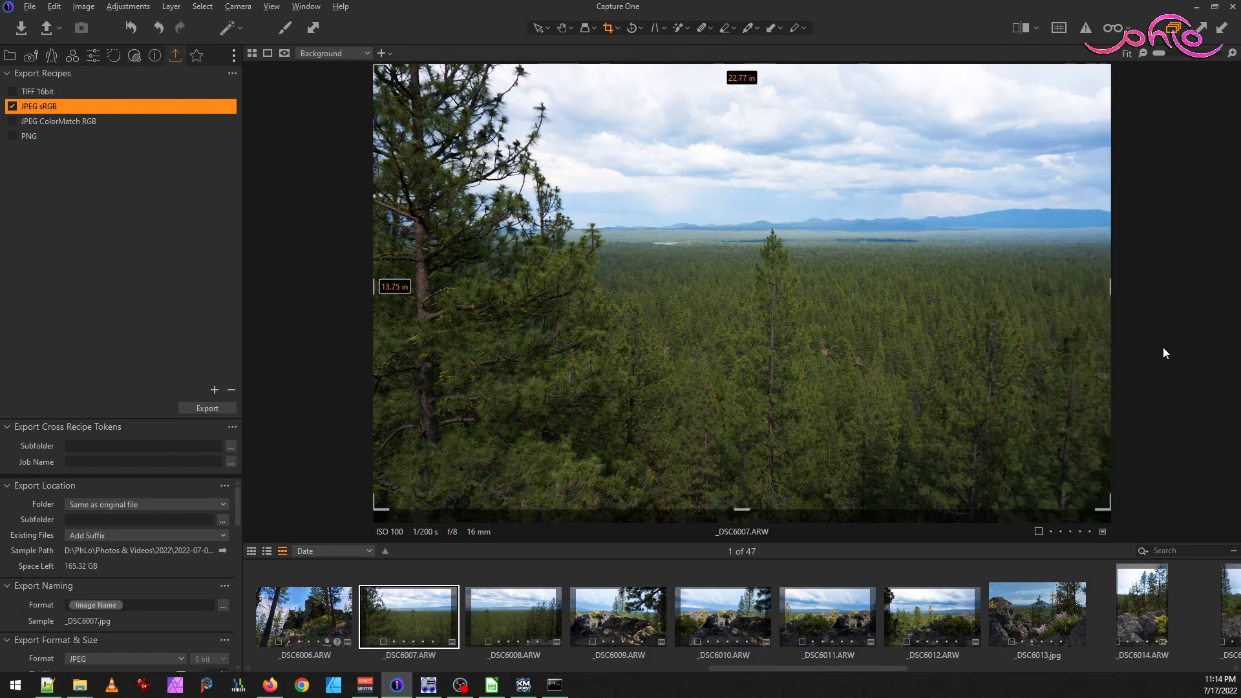
left_click_drag(742, 508, 742, 525)
- Copy the adjustments of _DSC6007.ARW to _DSC6008.ARW, including Composition
left_click(538, 617, "ctrl")
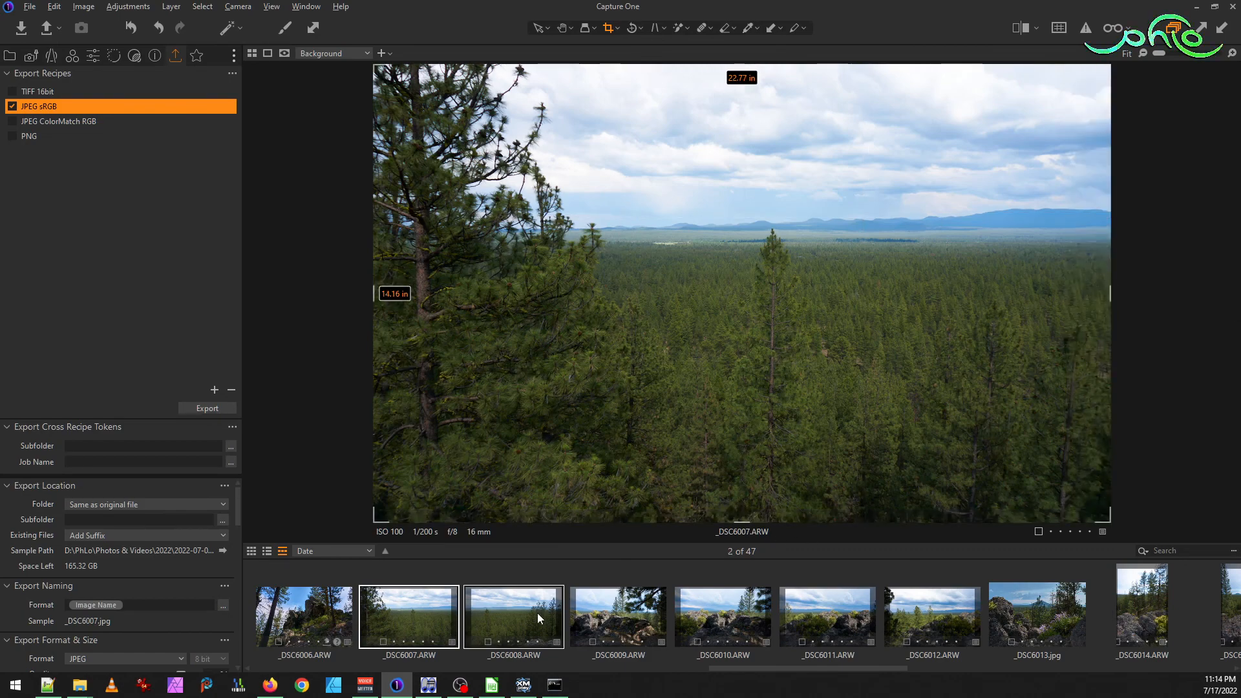
left_click(314, 29)
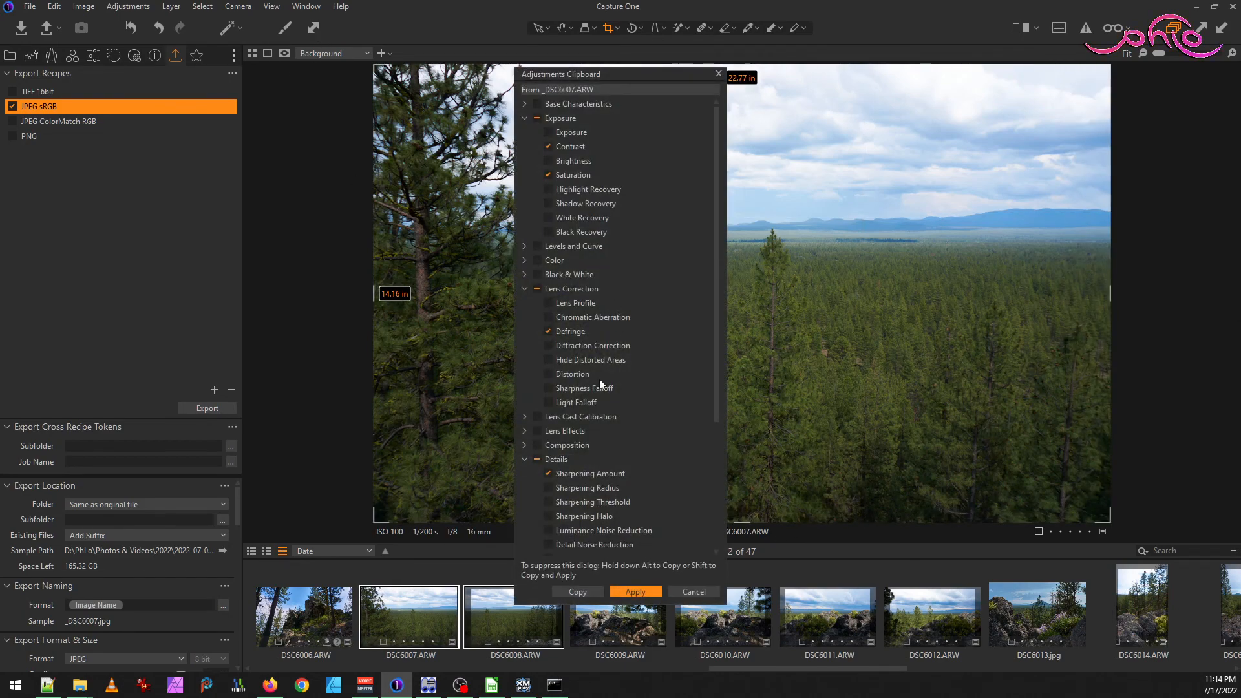
scroll(599, 383, "down", 3)
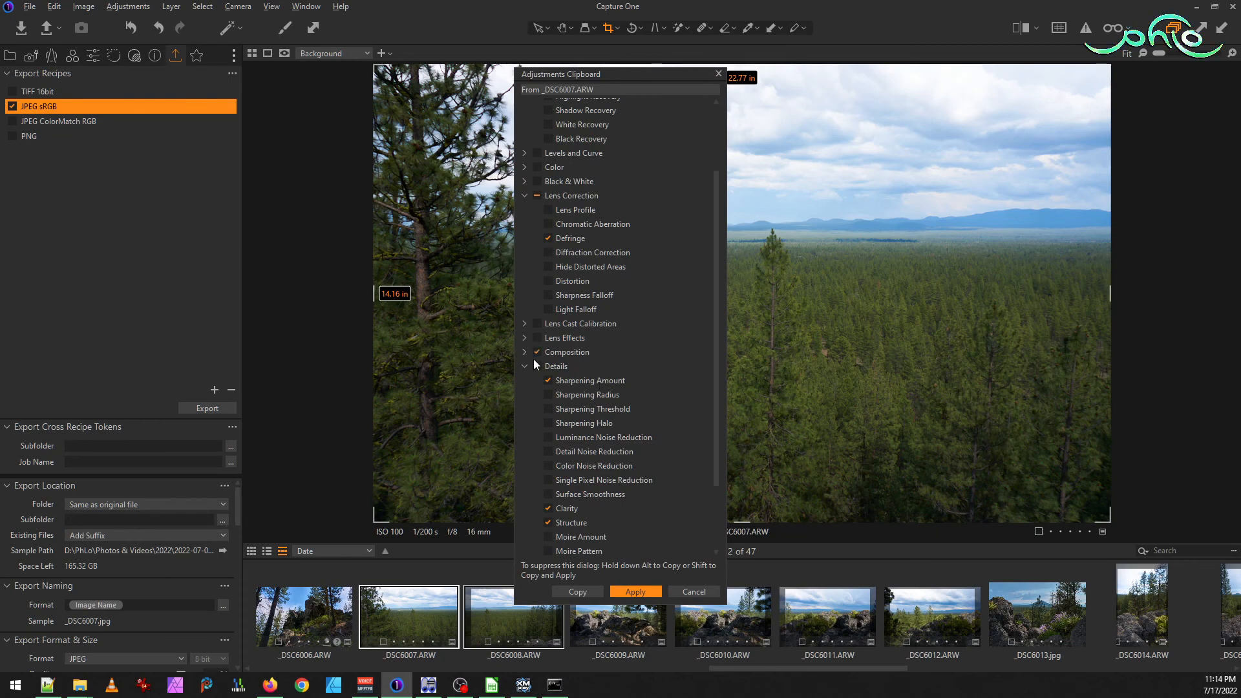
left_click(636, 591)
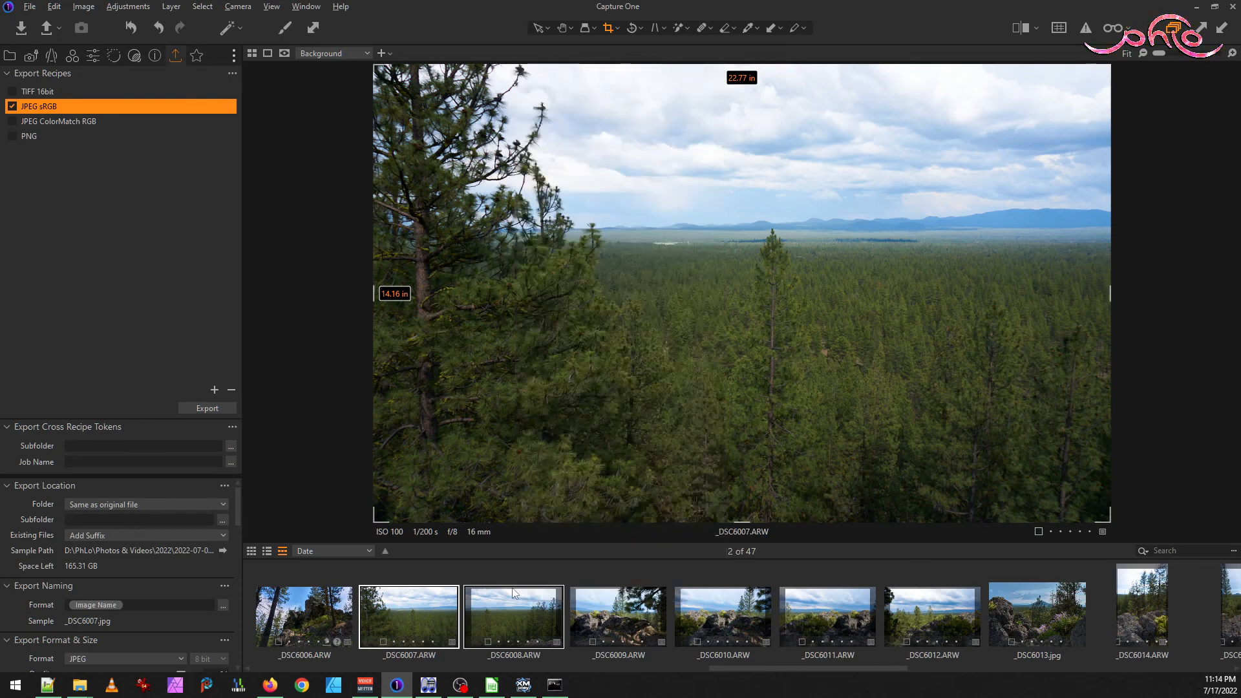
- Set the High Dynamic Range Highlight of _DSC6007.ARW to -42 and its Shadow to 15
left_click(458, 569)
left_click(429, 618)
left_click(197, 58)
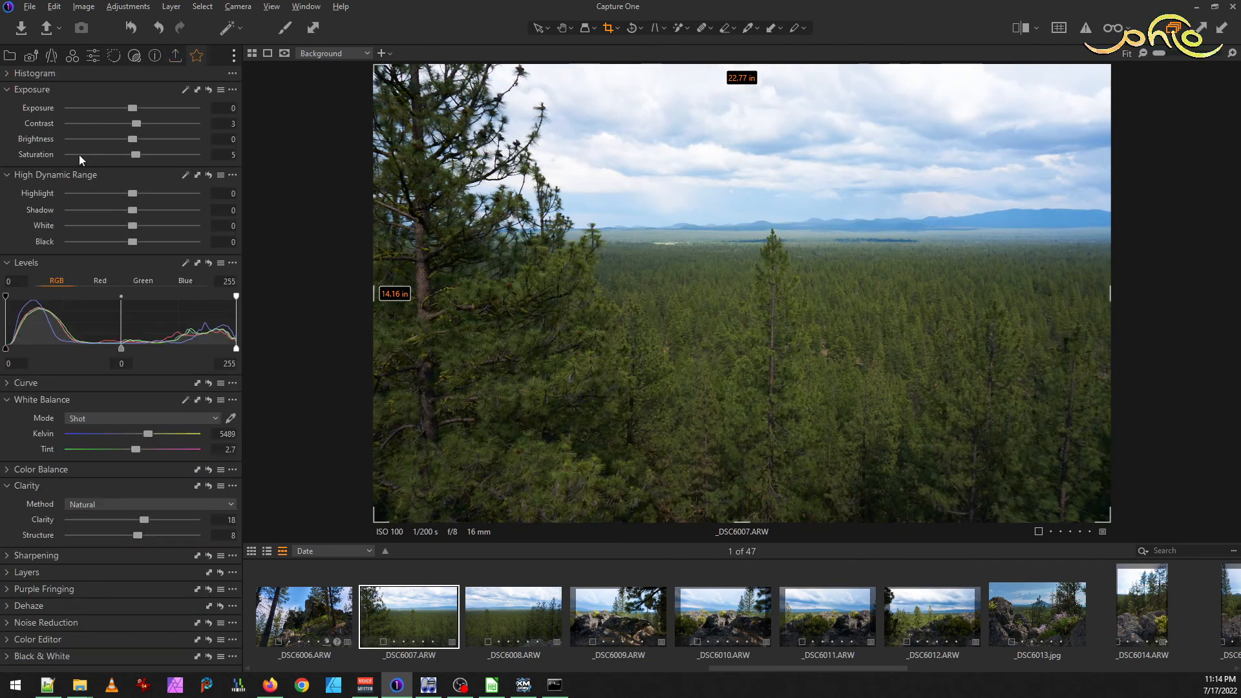
mouse_move(134, 211)
left_mouse_down()
mouse_move(158, 215)
mouse_move(106, 185)
mouse_move(146, 207)
left_mouse_up()
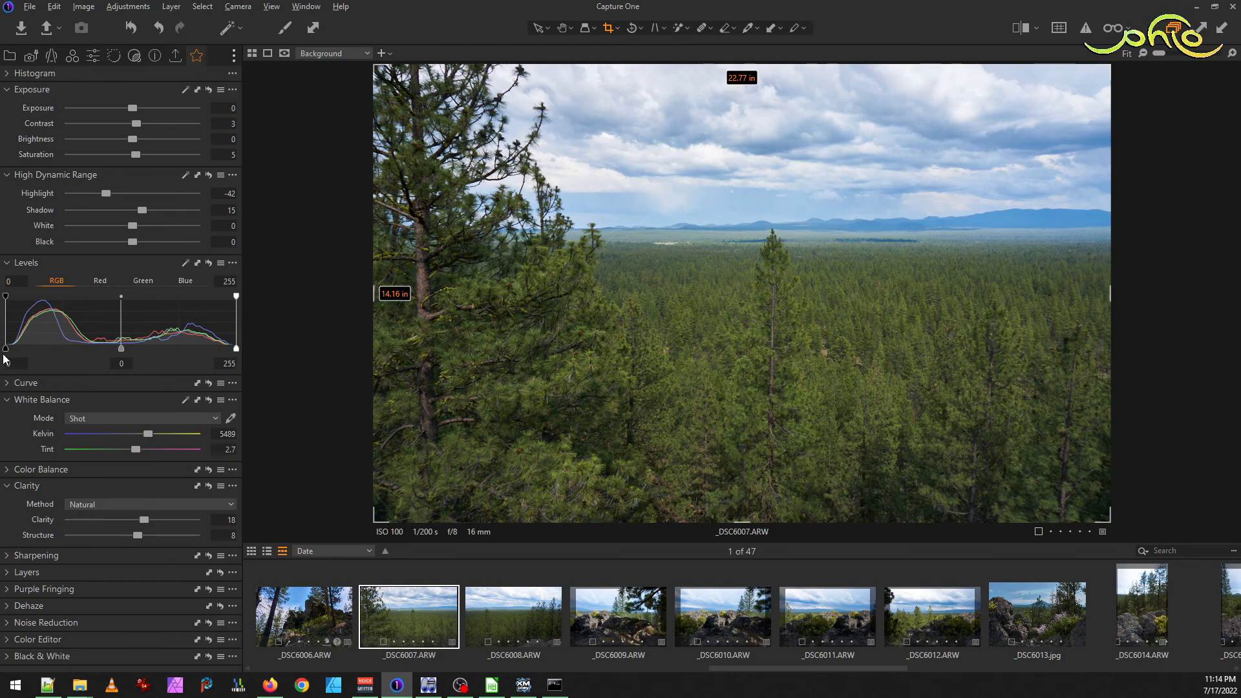
- Refine _DSC6007.ARW with an RGB Levels black point of 4, Clarity 42 and High Dynamic Range White -14
scroll(13, 364, "up", 3)
scroll(18, 362, "up", 2)
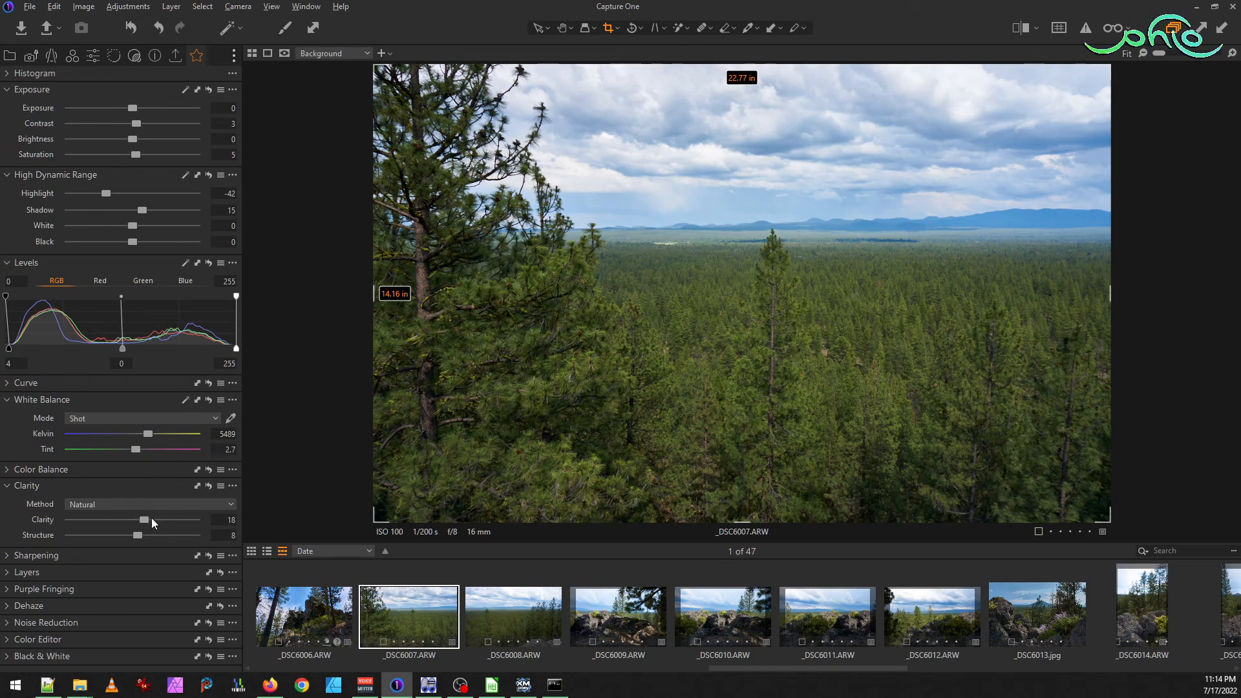
left_click_drag(149, 517, 164, 518)
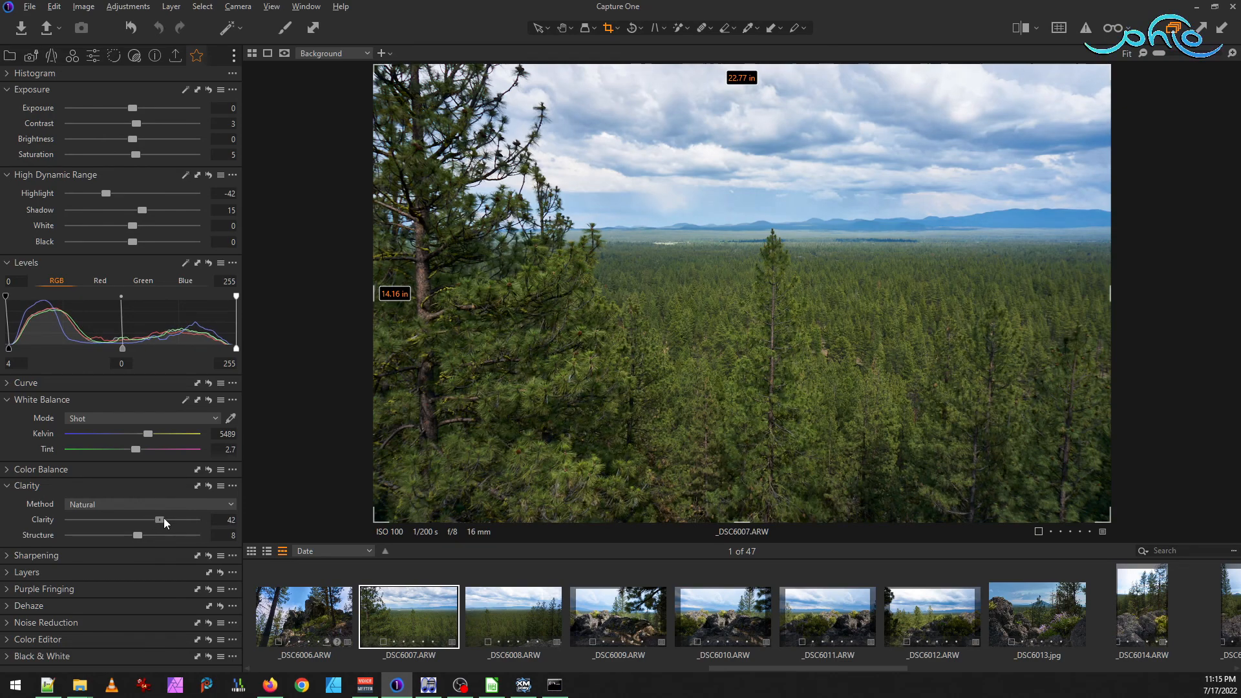
left_click_drag(131, 224, 122, 225)
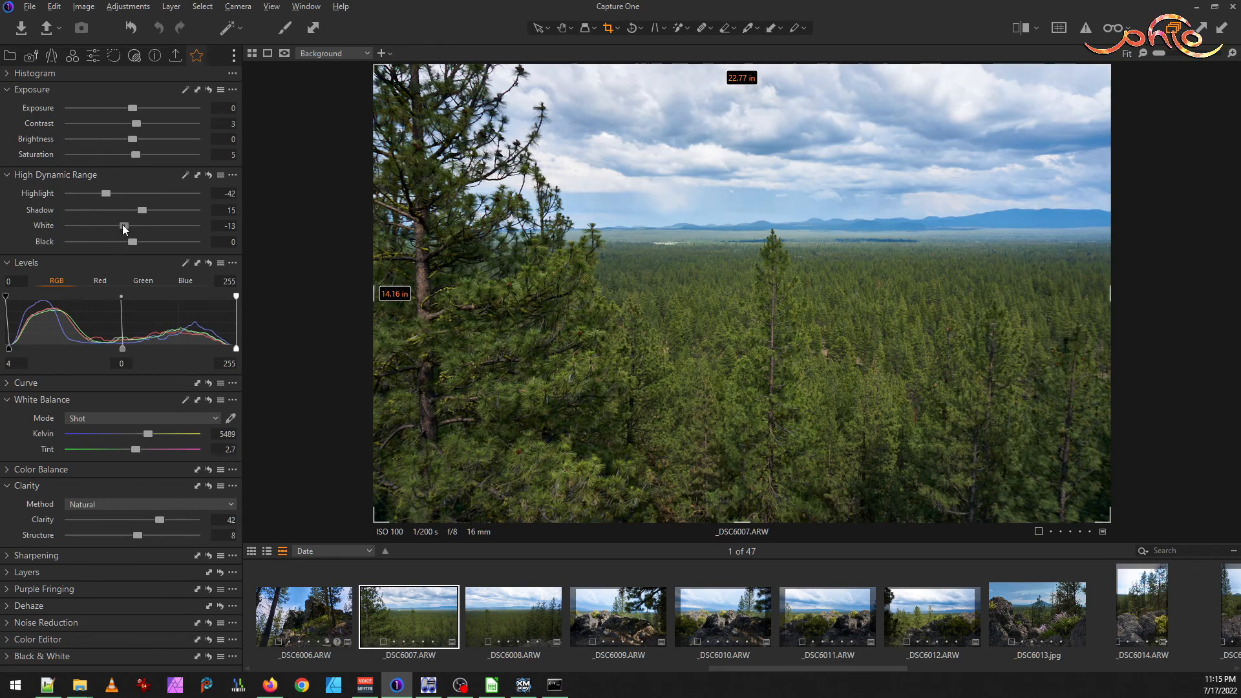
- Apply the tonal, Levels and detail adjustments of _DSC6007.ARW to _DSC6008.ARW
left_click(526, 606, "ctrl")
left_click(313, 27)
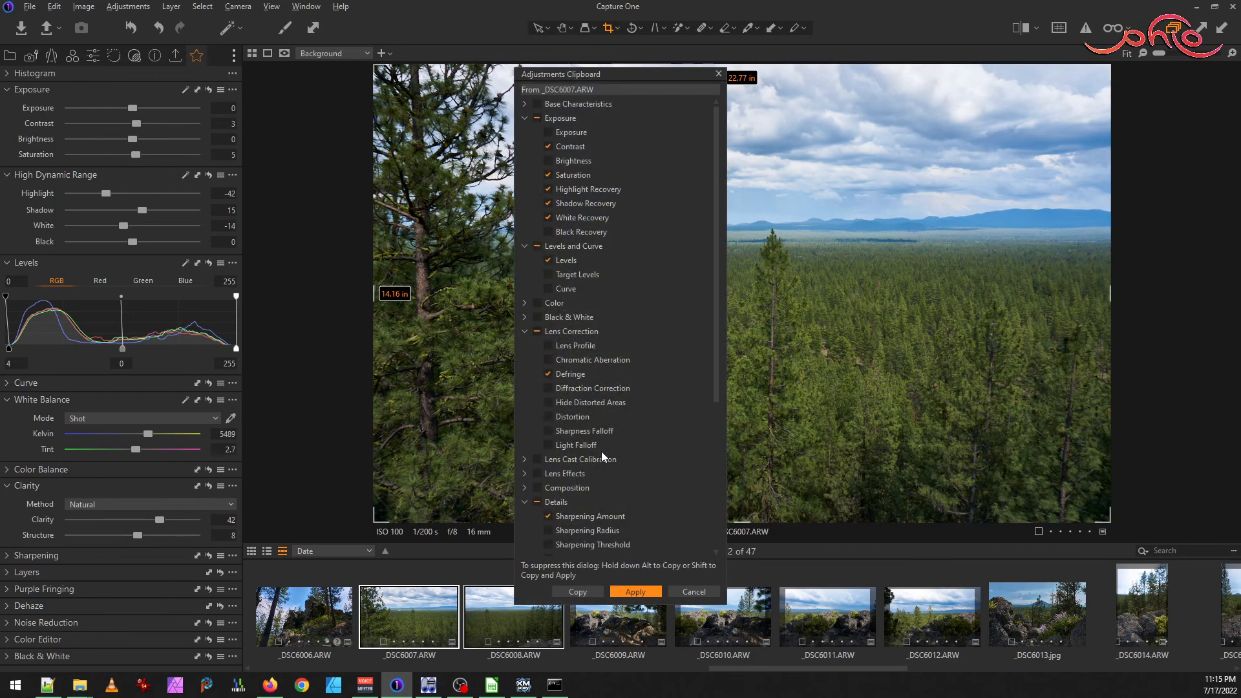
left_click(647, 595)
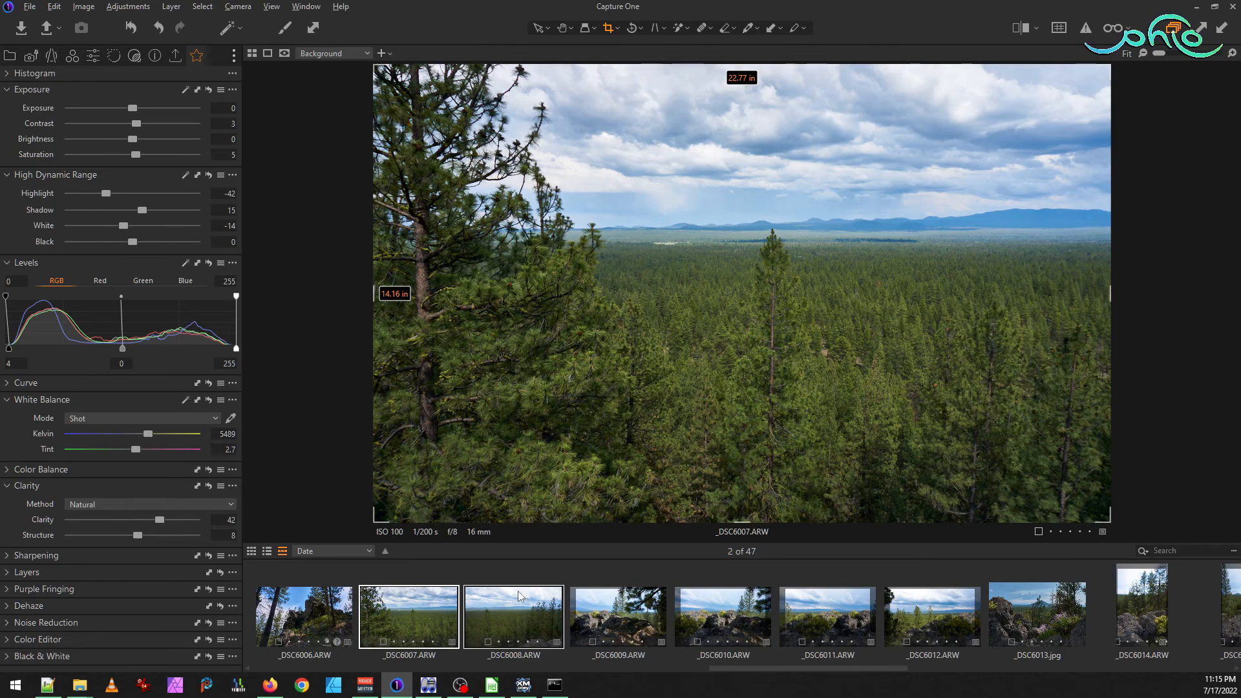
- Compare _DSC6008.ARW with _DSC6007.ARW and set the High Dynamic Range Shadow of _DSC6008.ARW to 19
left_click(513, 622)
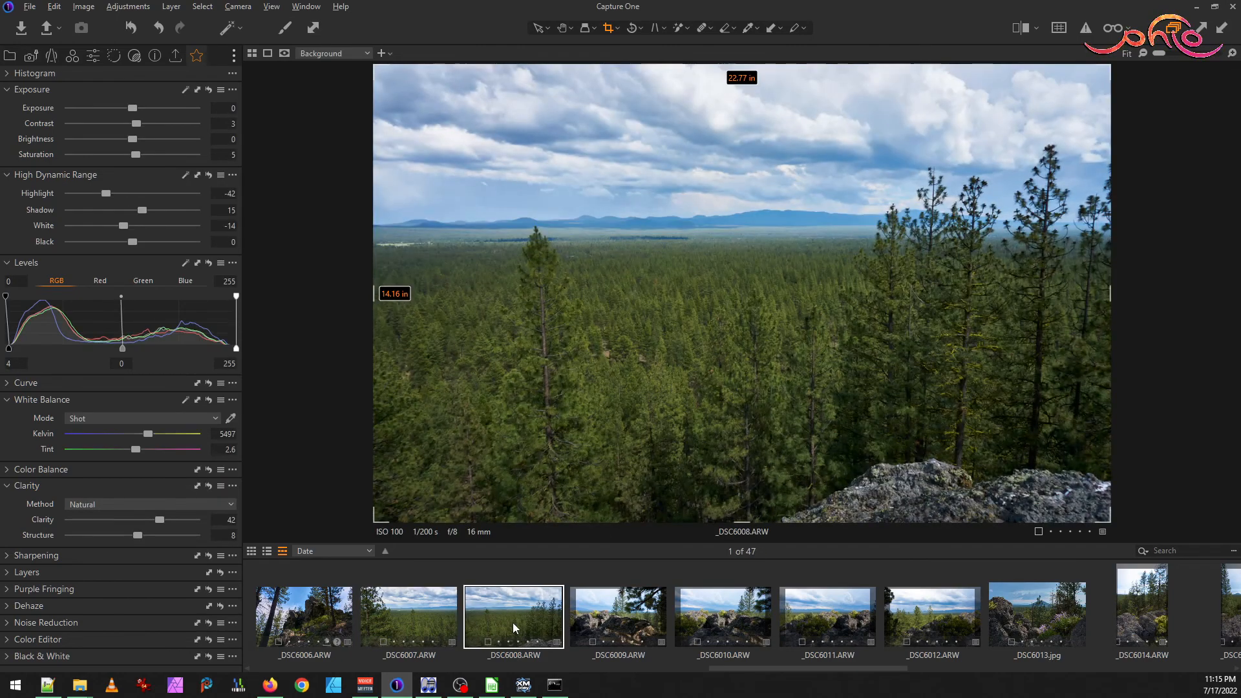
left_click(434, 599)
left_click(492, 608)
left_click_drag(143, 211, 146, 211)
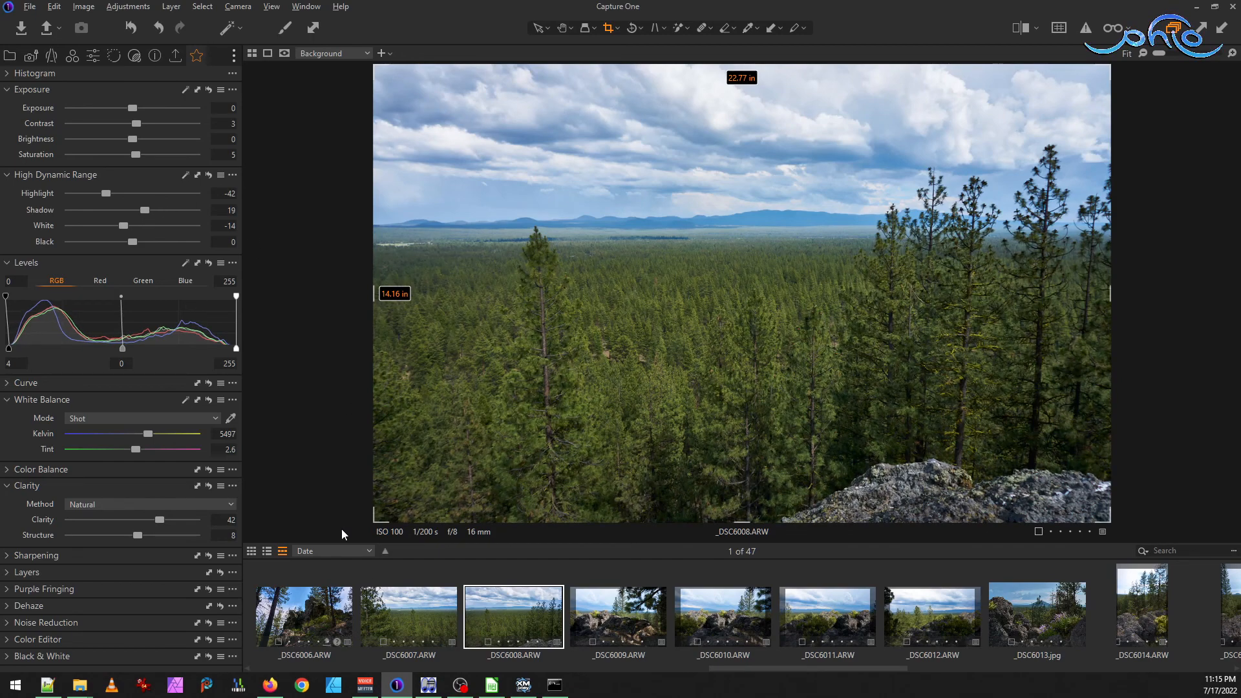
- Export _DSC6007.ARW and _DSC6008.ARW together using only the TIFF 16bit recipe
left_click(407, 607)
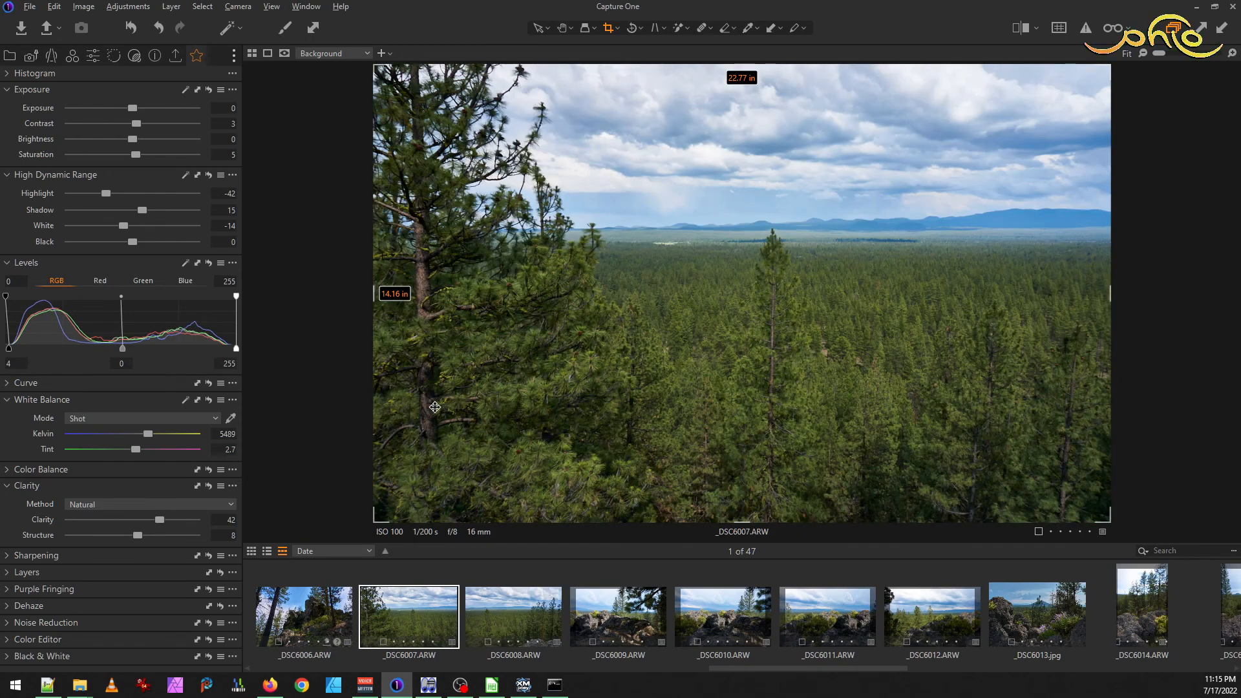
left_click(517, 619, "ctrl")
left_click(176, 56)
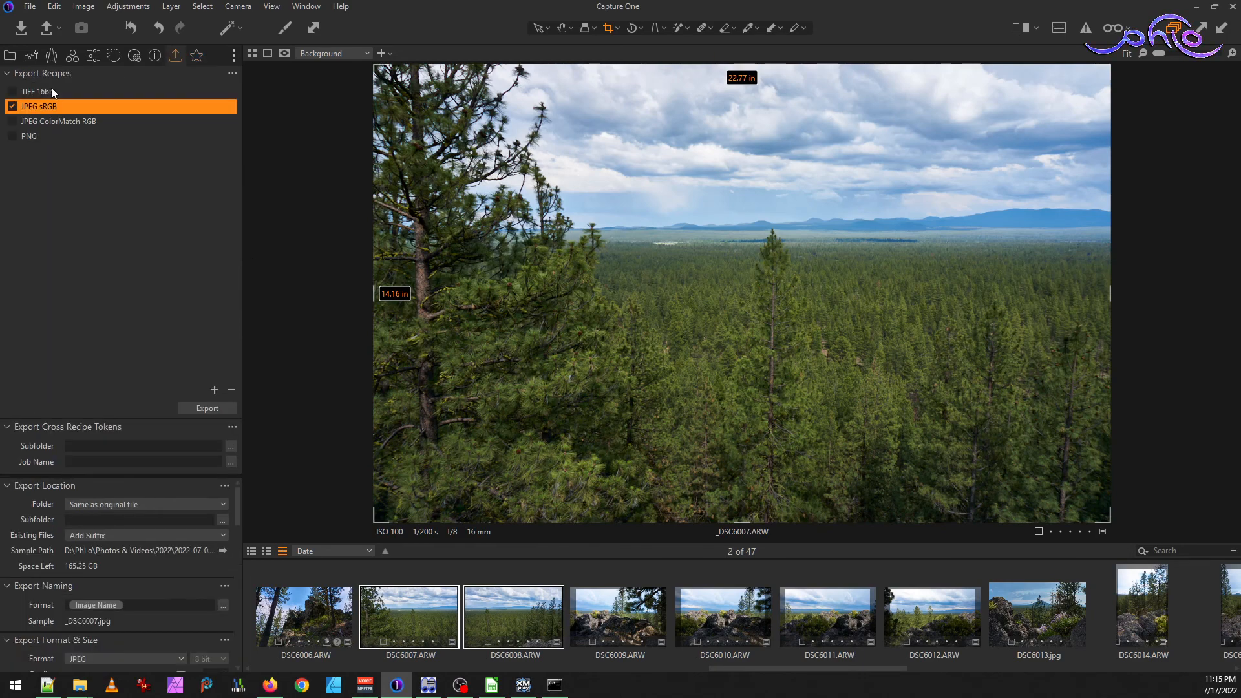
left_click(11, 92)
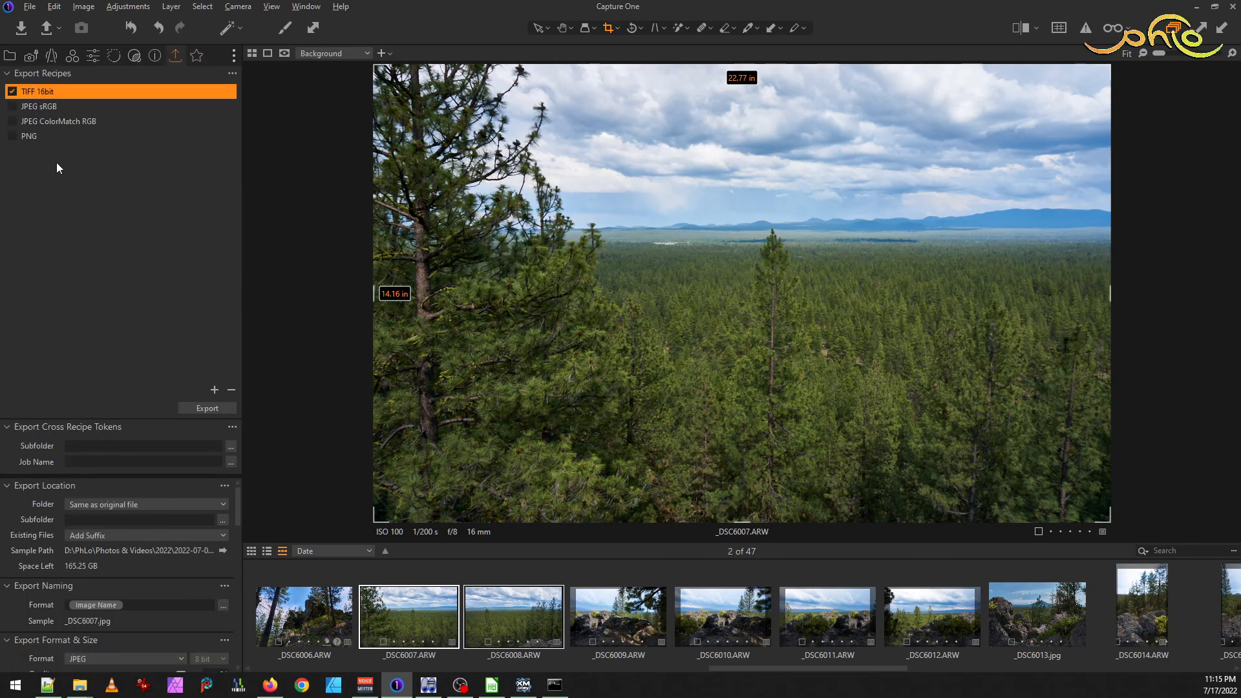
left_click(226, 411)
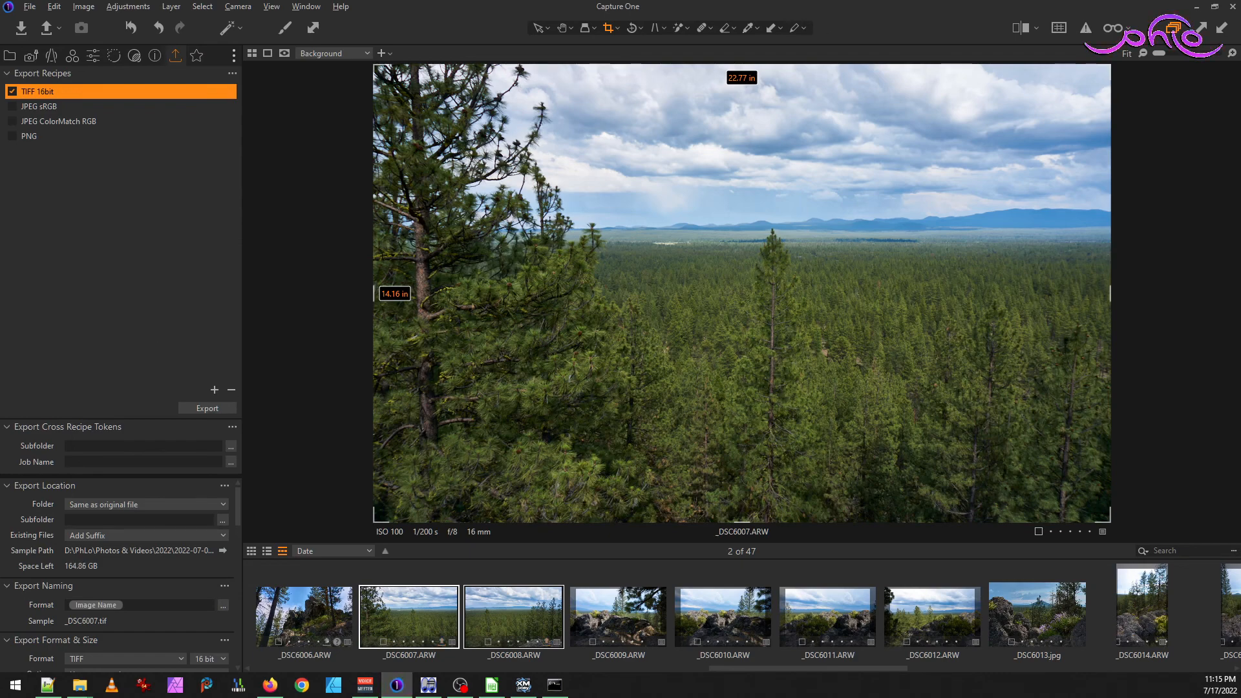
- Switch to File Explorer and check the exported _DSC6007.tif and _DSC6008.tif in the image viewer
left_click(80, 685)
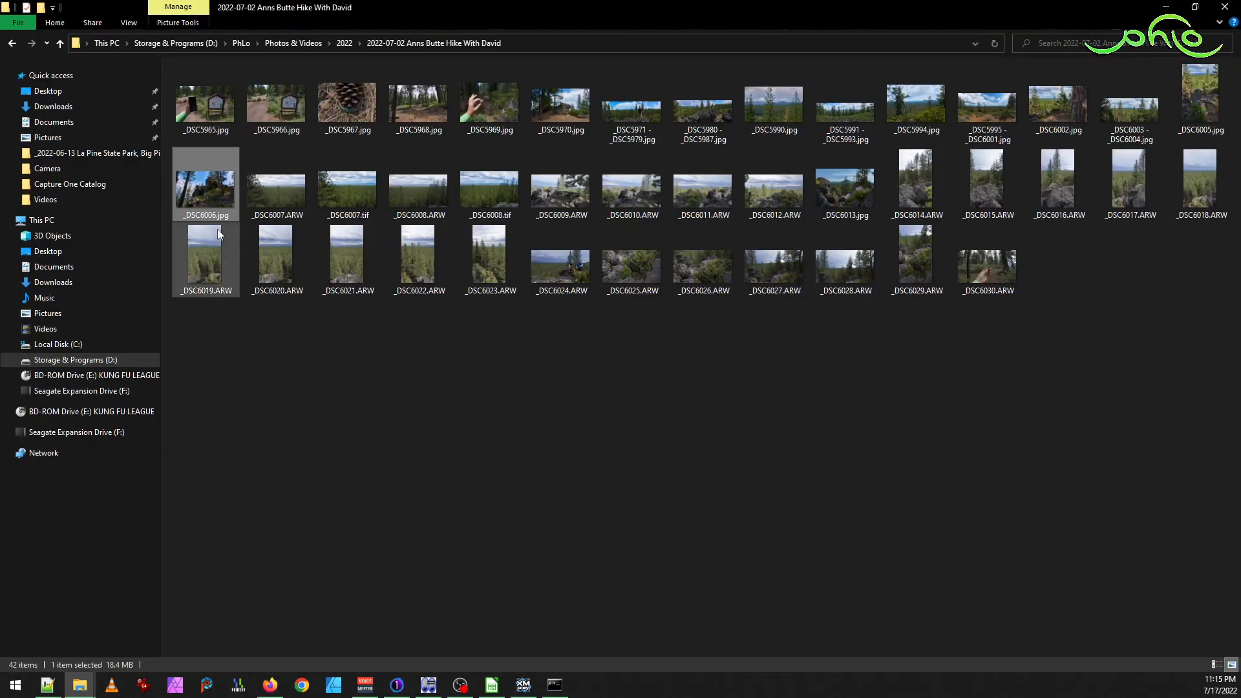
double_click(280, 196)
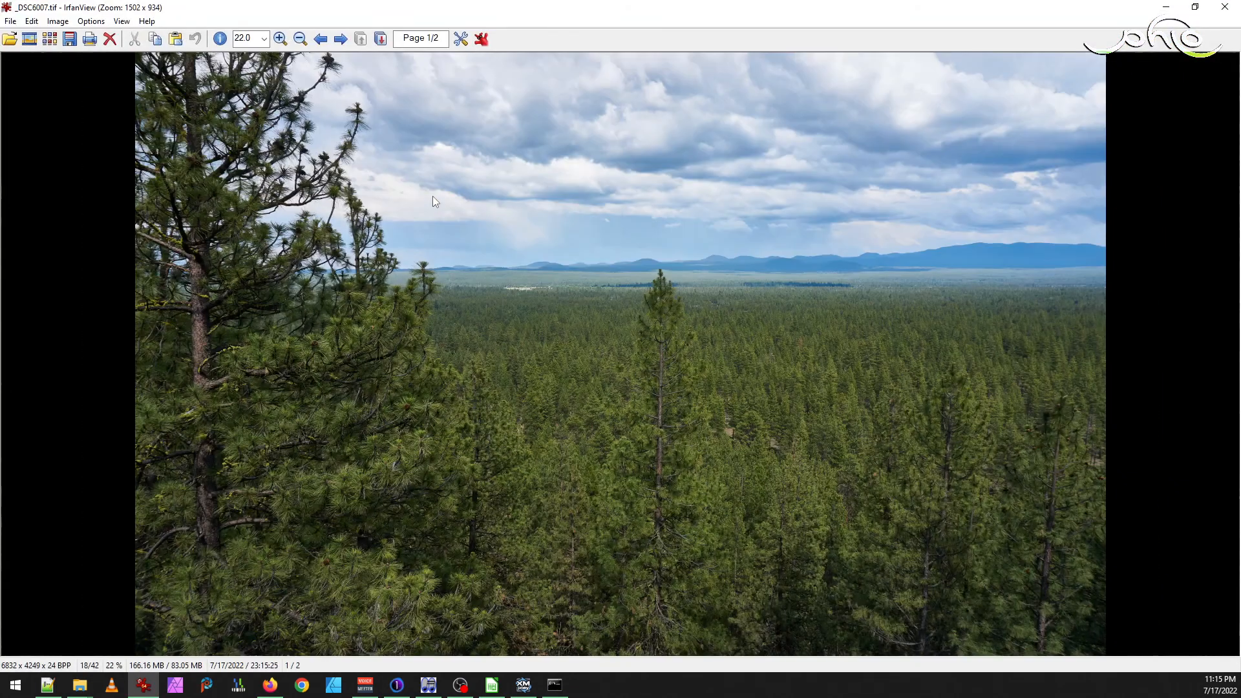
key("Right")
key("Right")
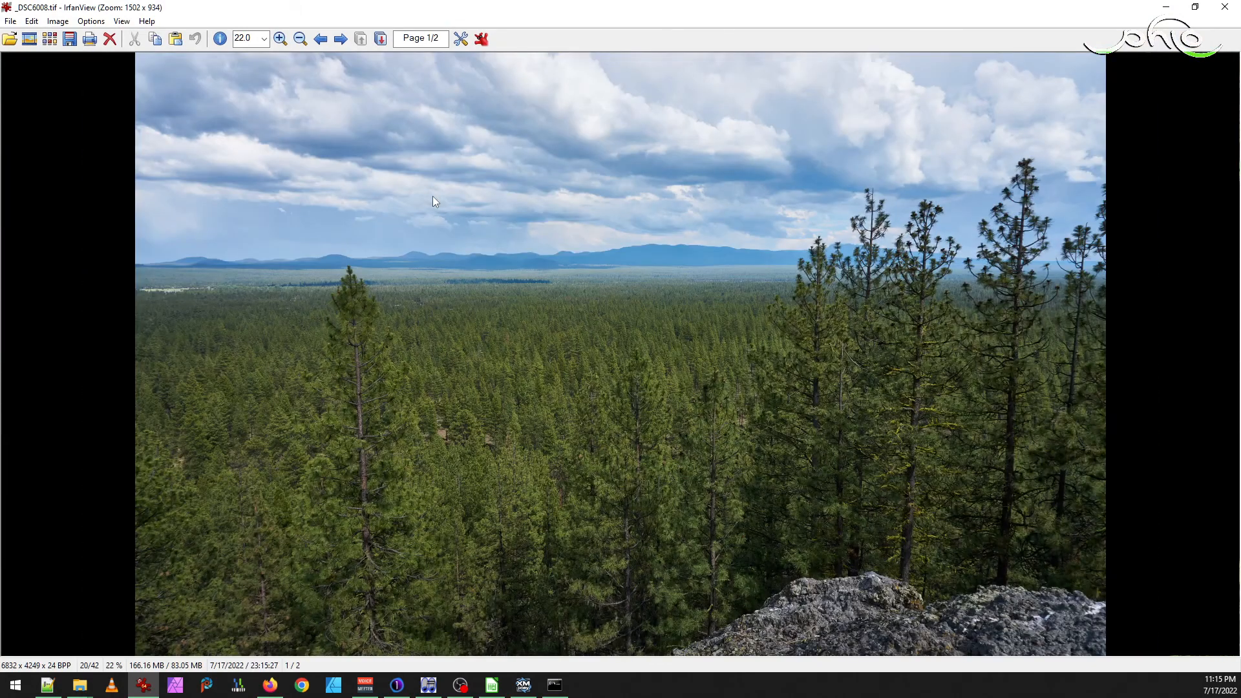
key("Escape")
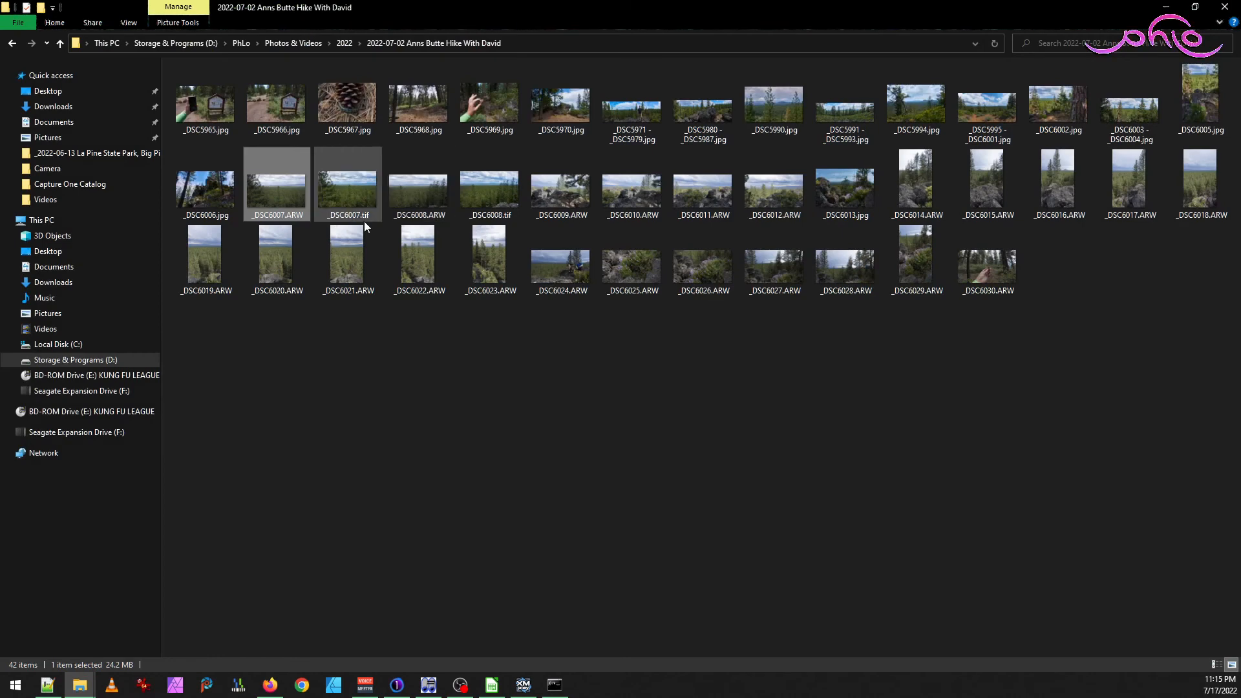
- Delete the raw files _DSC6007.ARW and _DSC6008.ARW from the photo folder
left_click(430, 204, "ctrl")
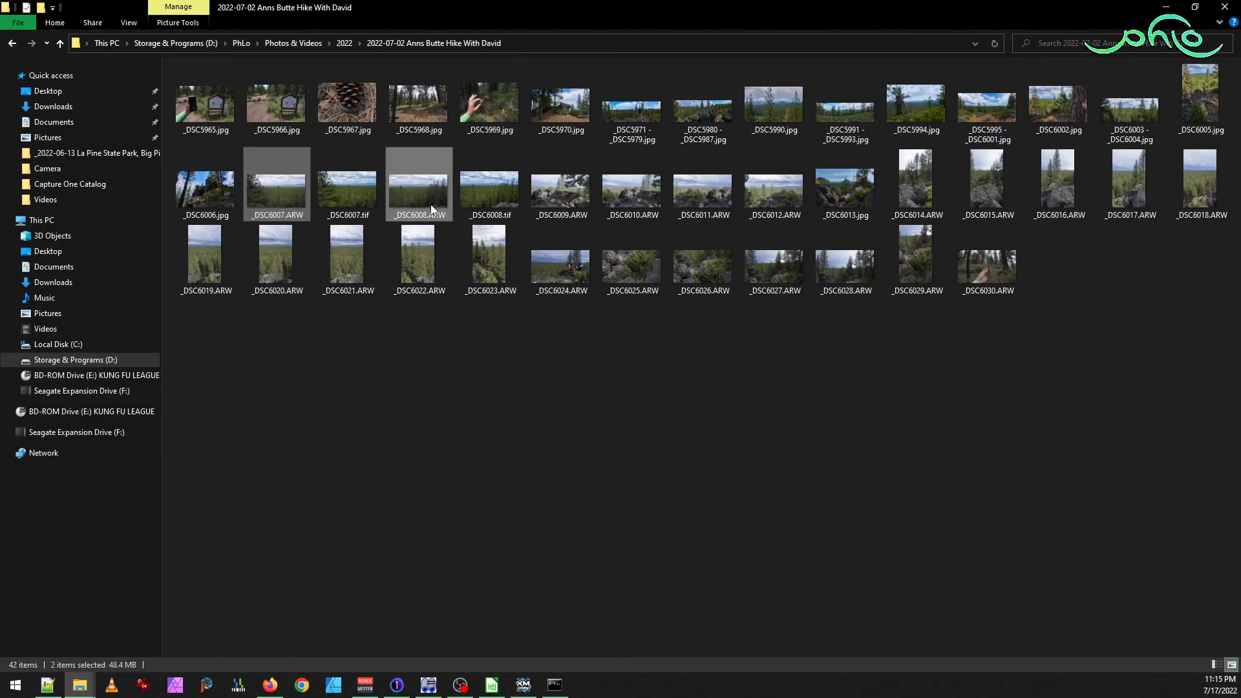
key("Delete")
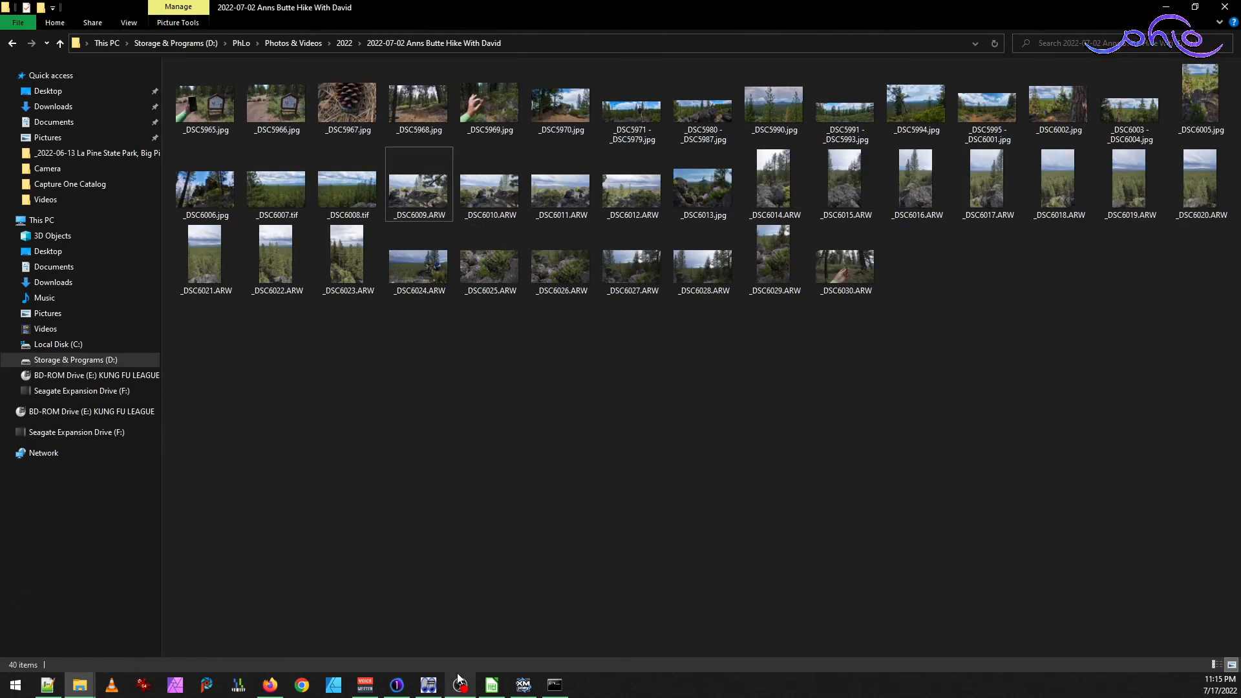
- Start Hugin and load _DSC6007.tif and _DSC6008.tif from the photo folder into its Photos list
left_click(15, 684)
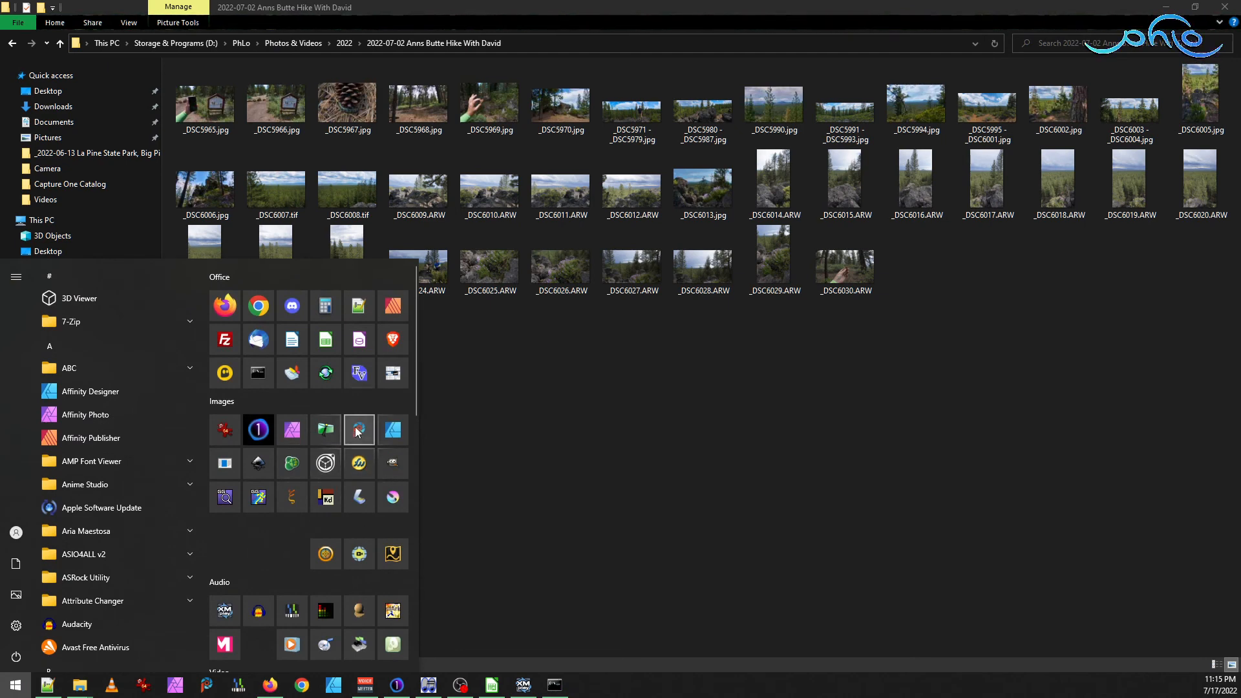
left_click(327, 431)
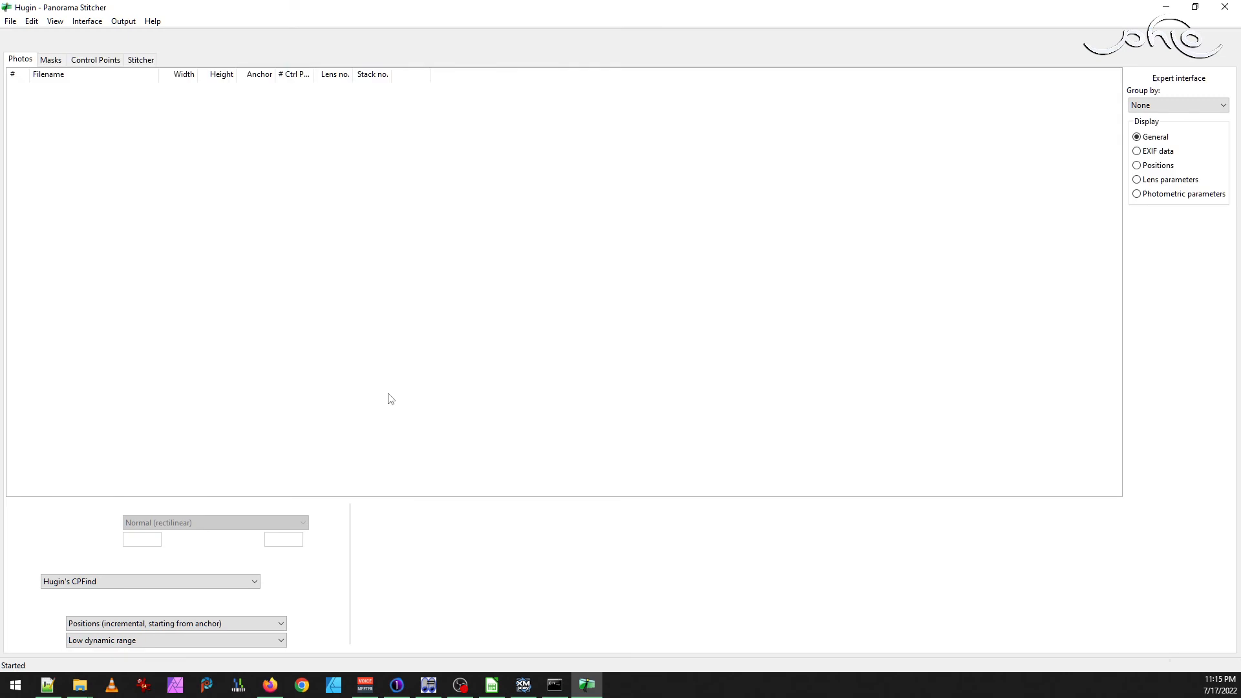
mouse_move(80, 684)
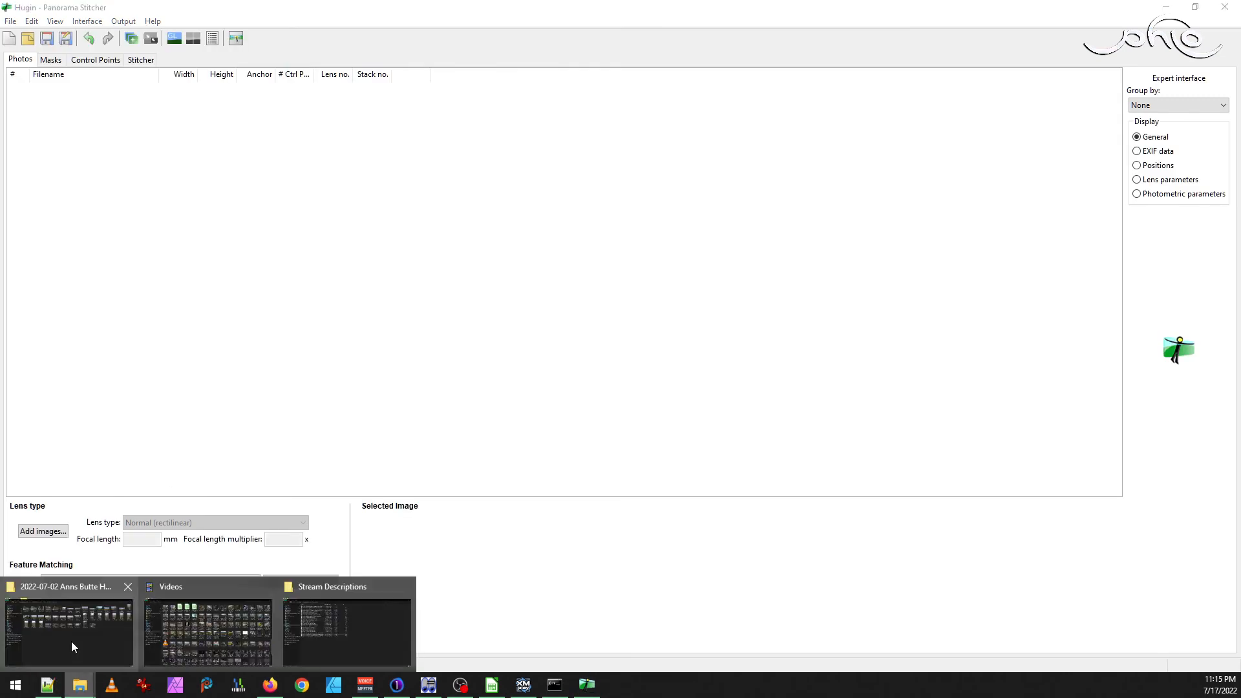
left_click(71, 641)
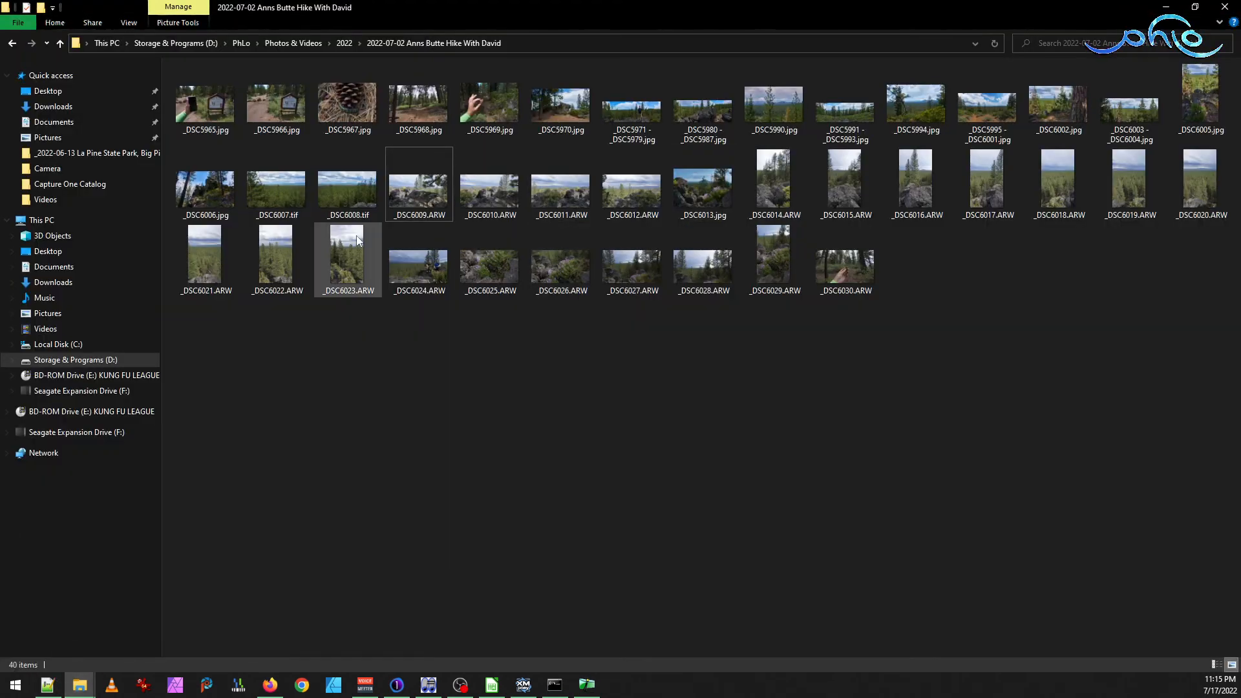
left_click(288, 206)
left_click(354, 198, "ctrl")
left_click_drag(354, 198, 454, 275)
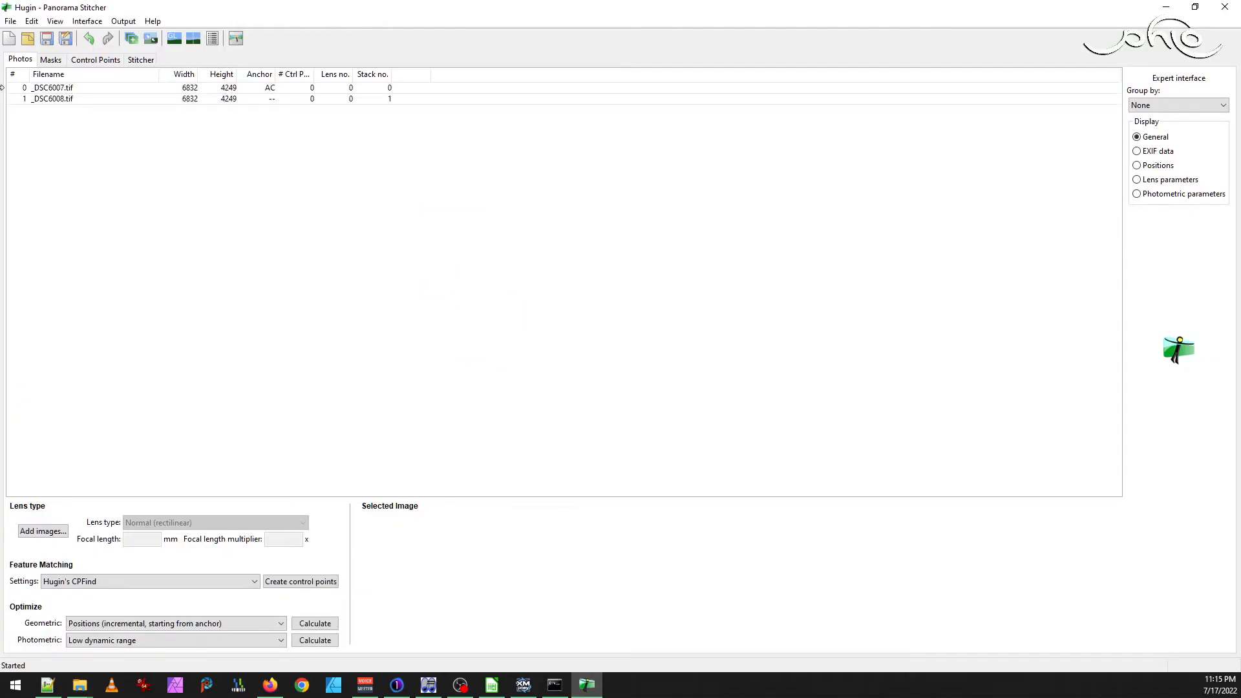
- Open the Fast Panorama preview for the two loaded images
left_click(55, 21)
left_click(97, 78)
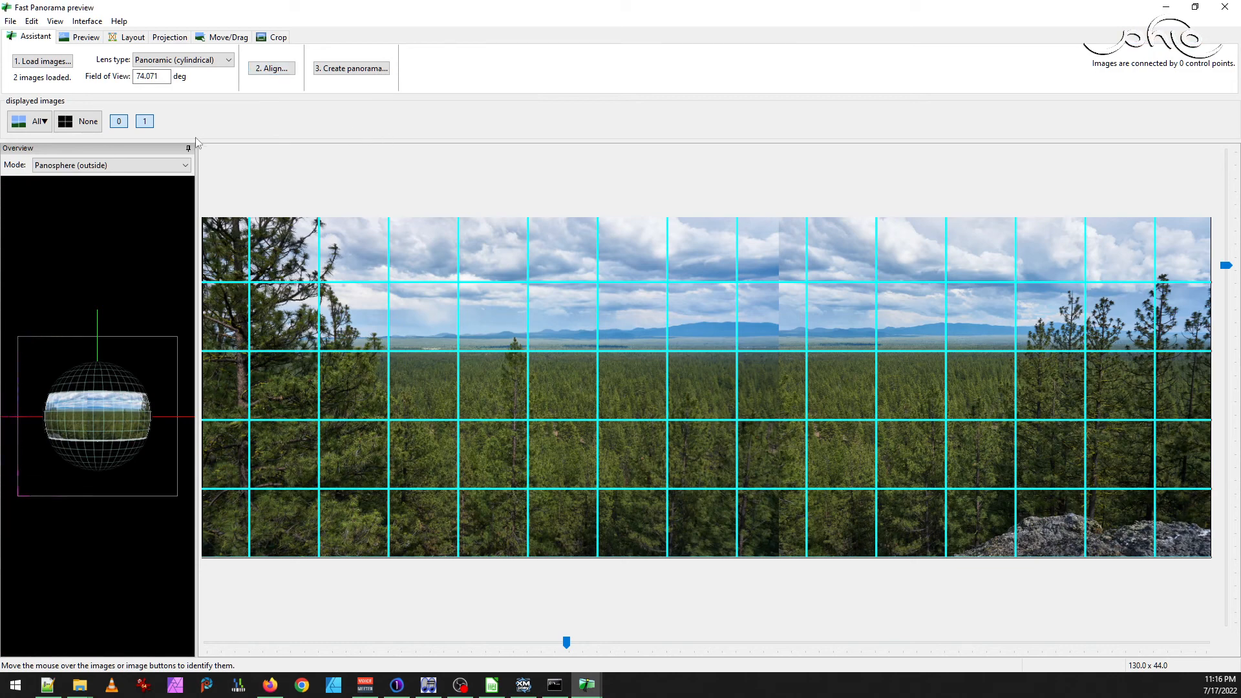
- Switch to the panorama editor's control point view and pair _DSC6007.tif with _DSC6008.tif as the second image
left_click(55, 21)
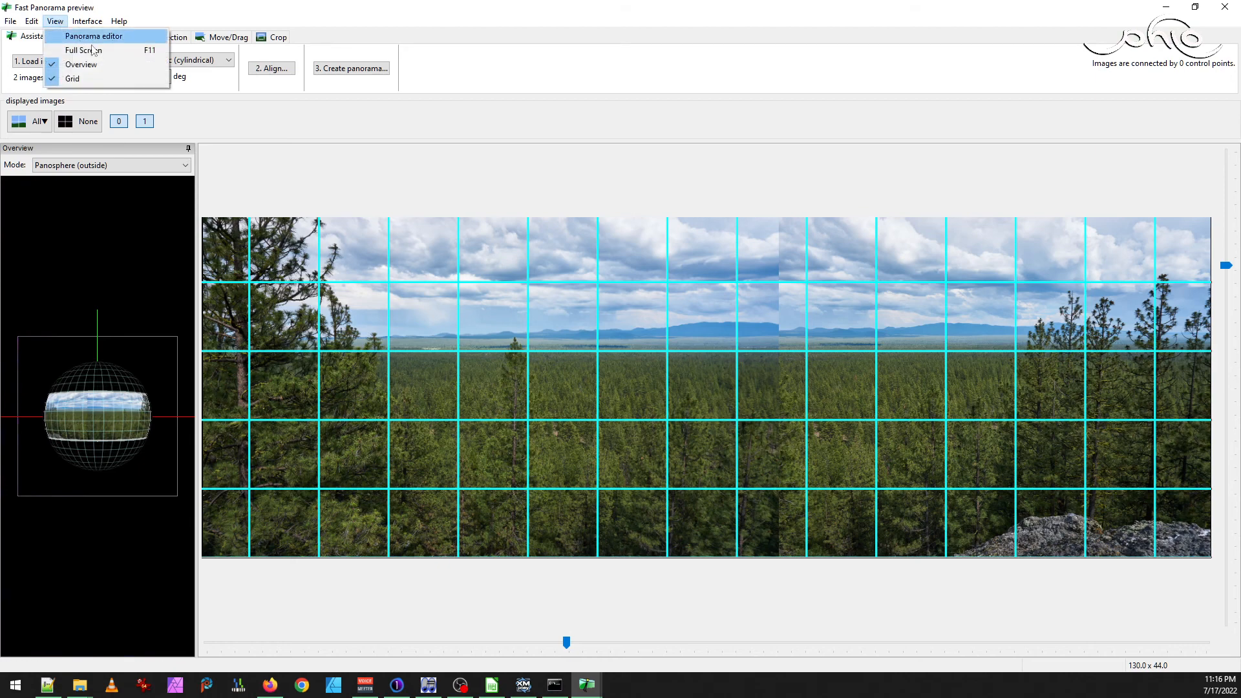
left_click(80, 40)
left_click(97, 60)
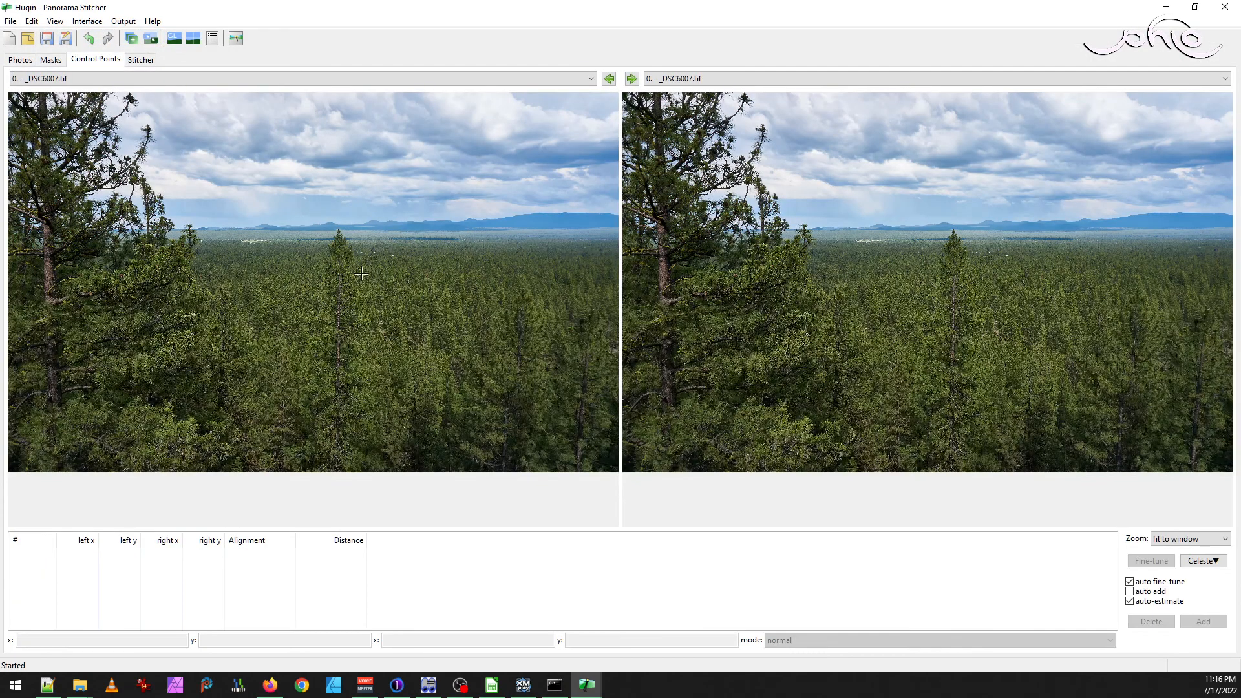
left_click(720, 79)
left_click(722, 101)
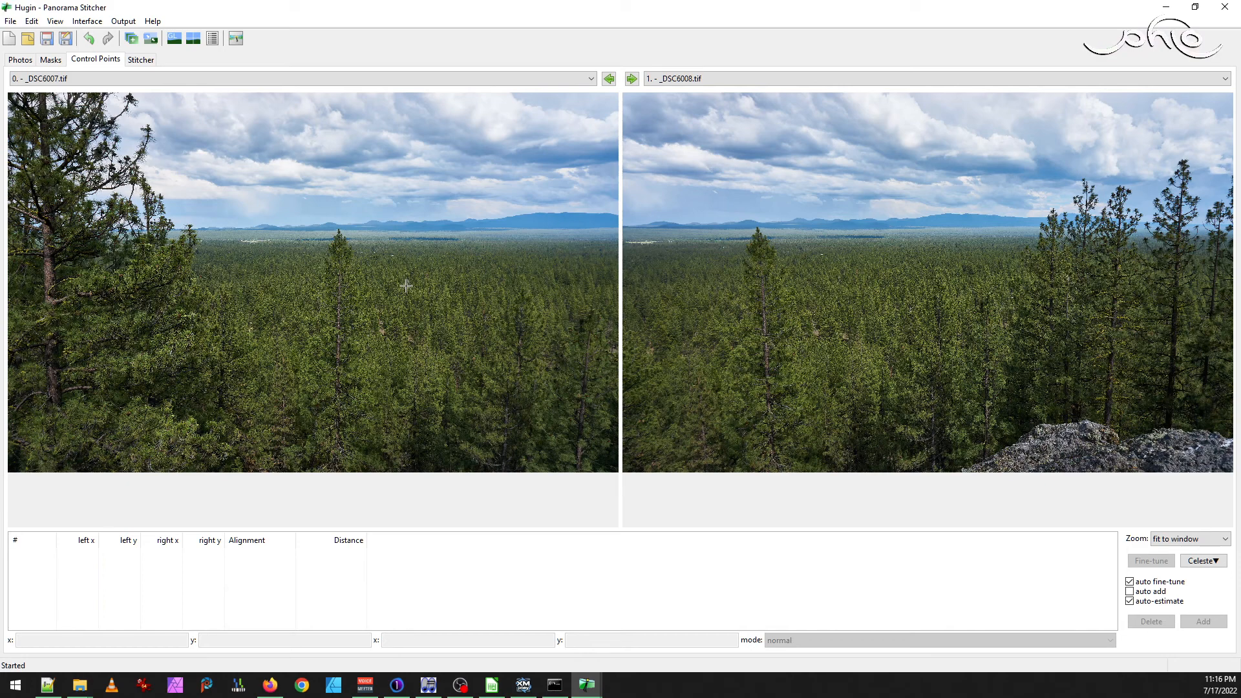
- Add matching control points on the tip of the tall central pine and in the forest just to its right
left_click(340, 230)
left_click_drag(308, 302, 295, 296)
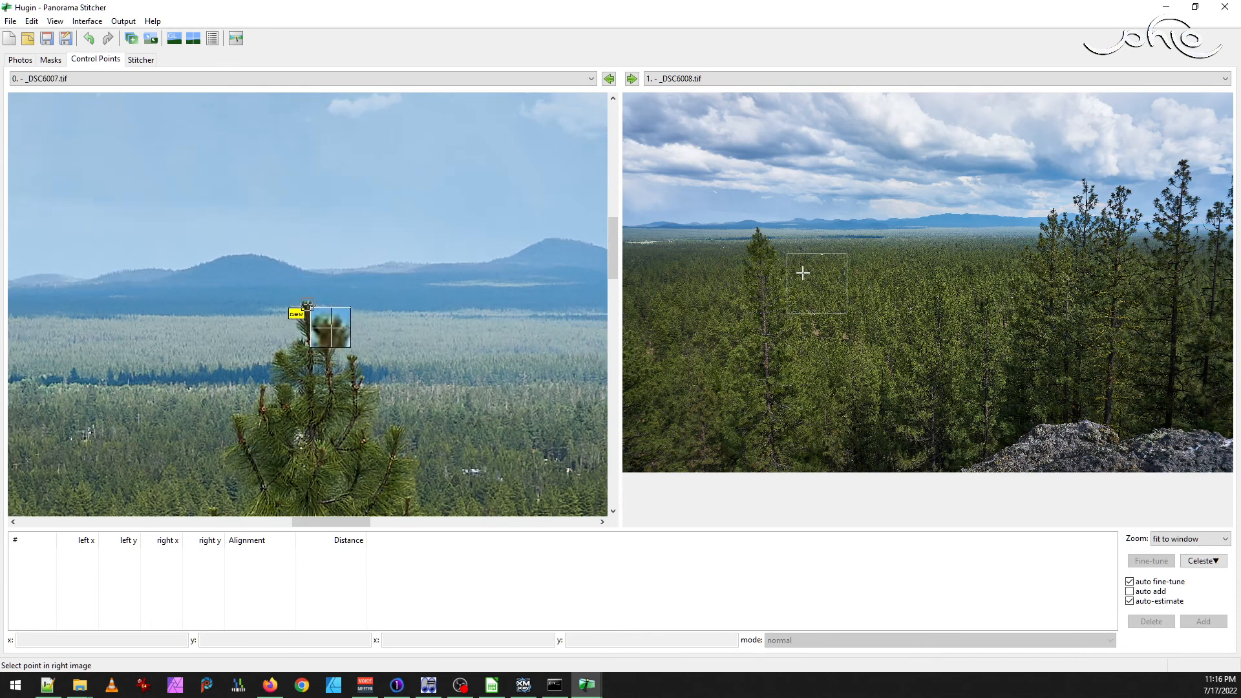
left_click(758, 229)
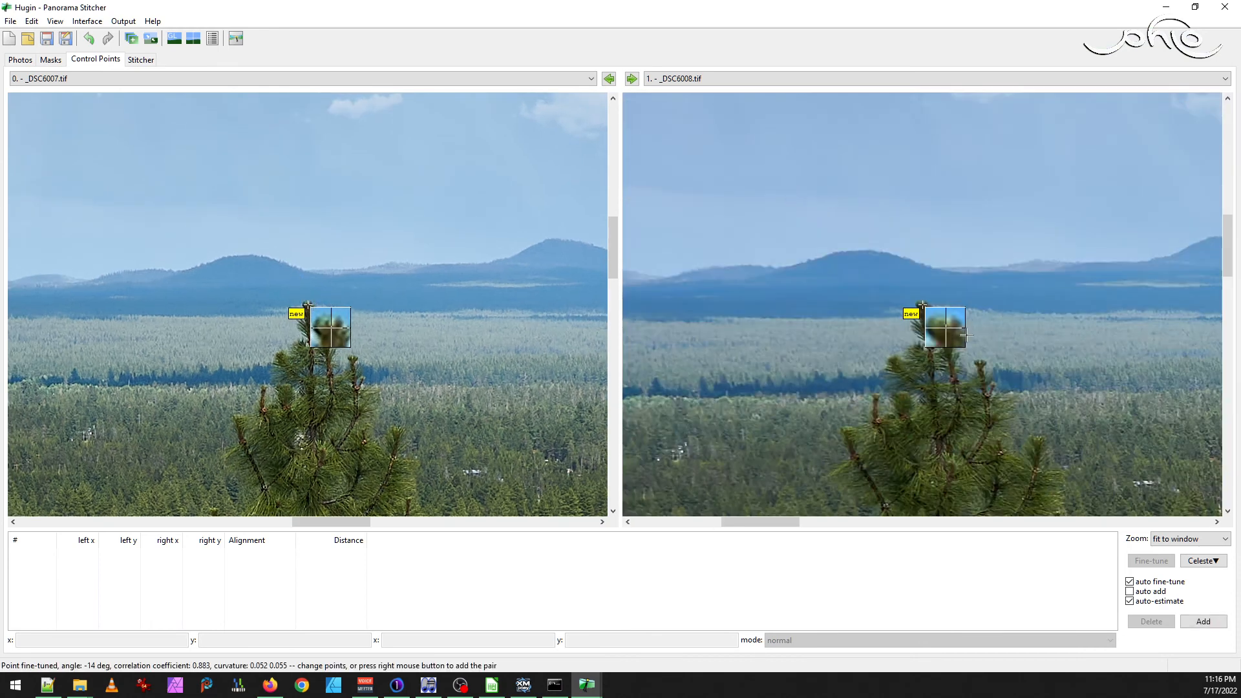
left_click(1203, 621)
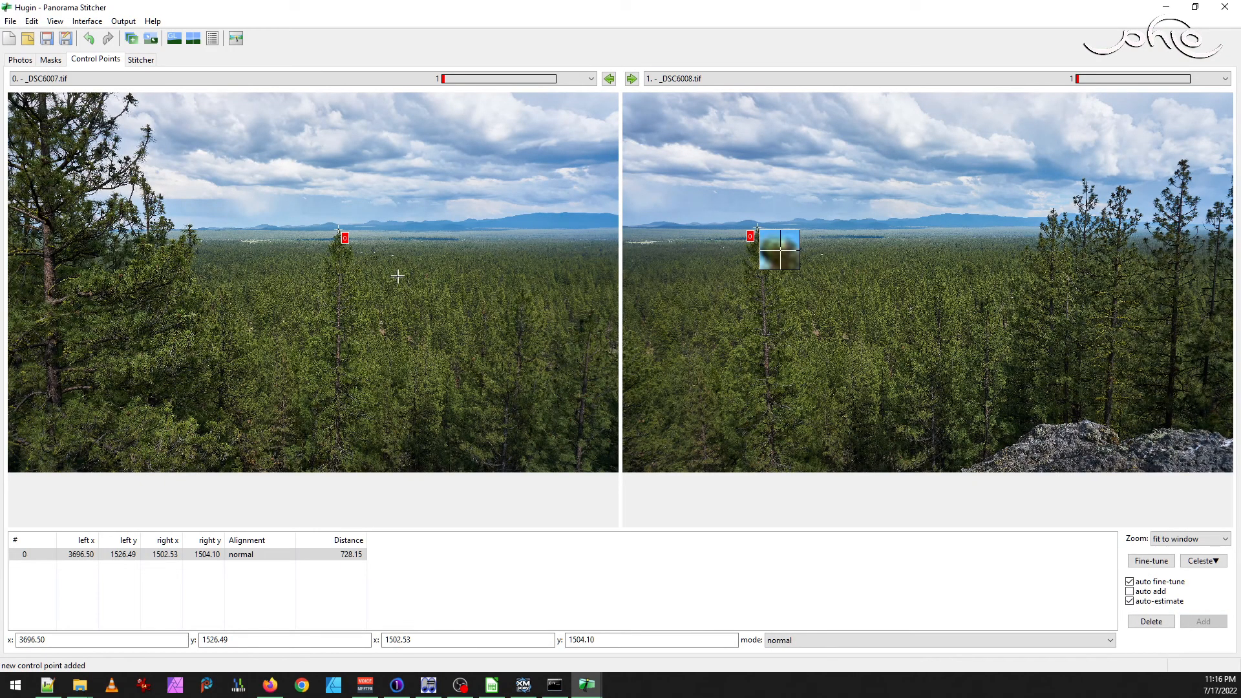
left_click(397, 256)
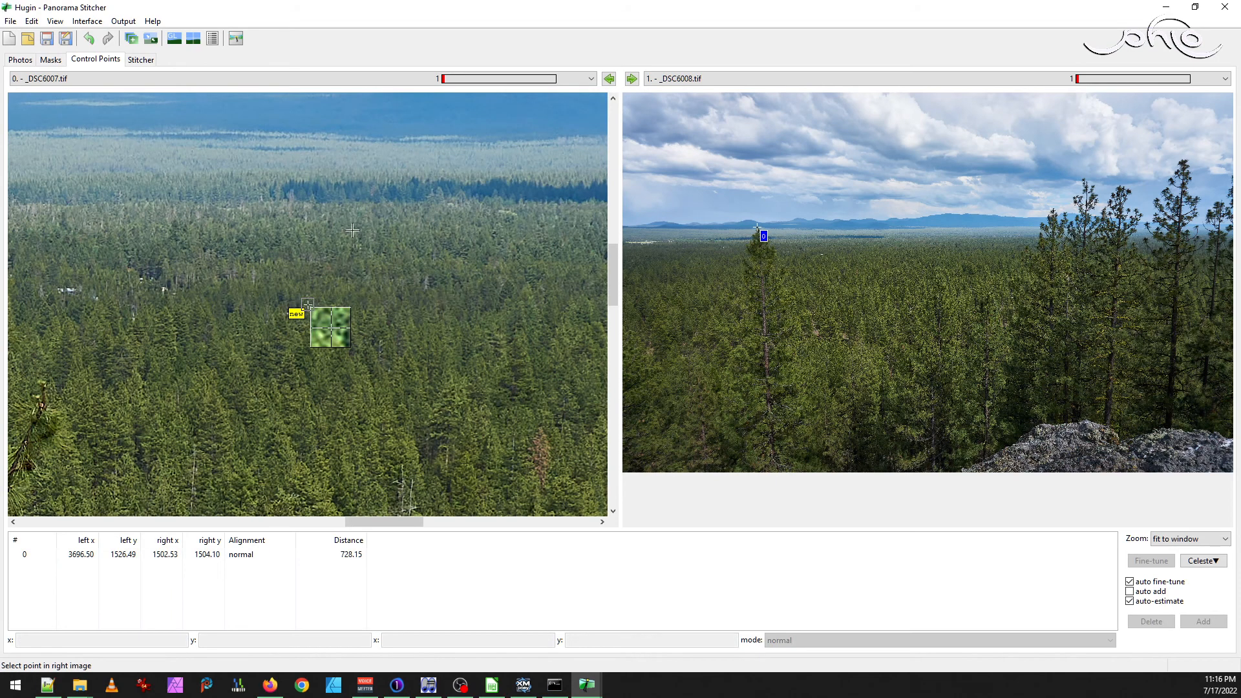
mouse_move(308, 304)
left_mouse_down()
mouse_move(333, 331)
mouse_move(295, 314)
left_mouse_up()
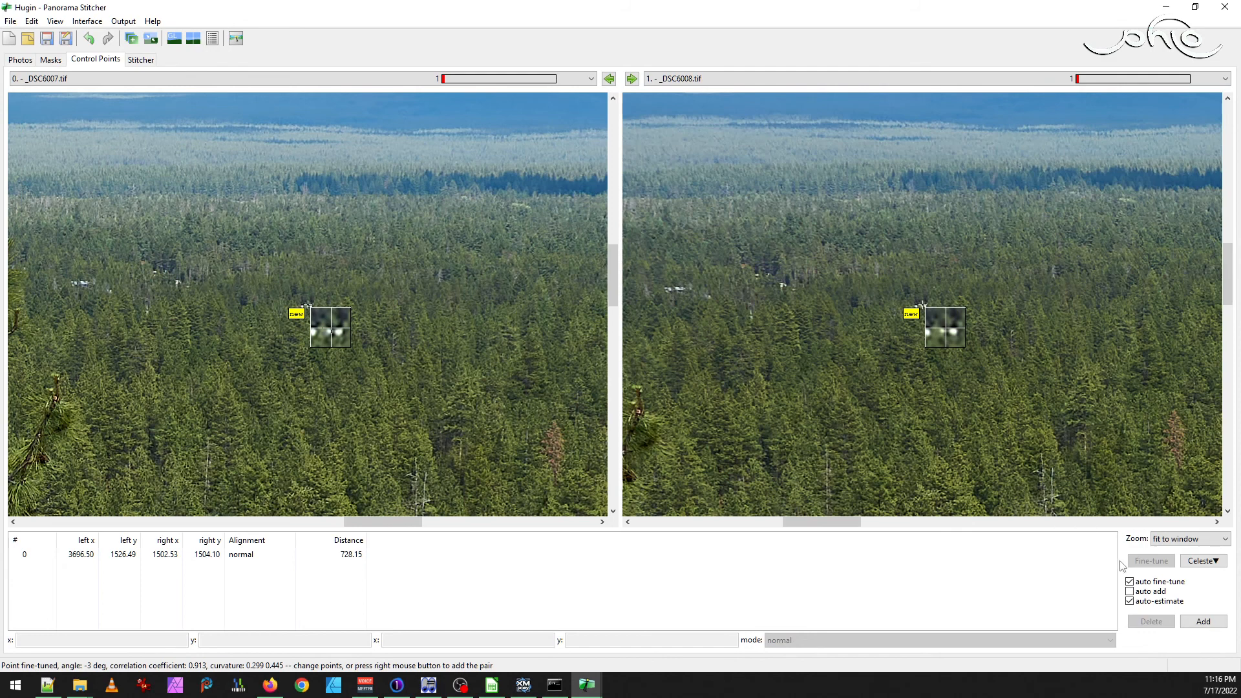
left_click(1213, 621)
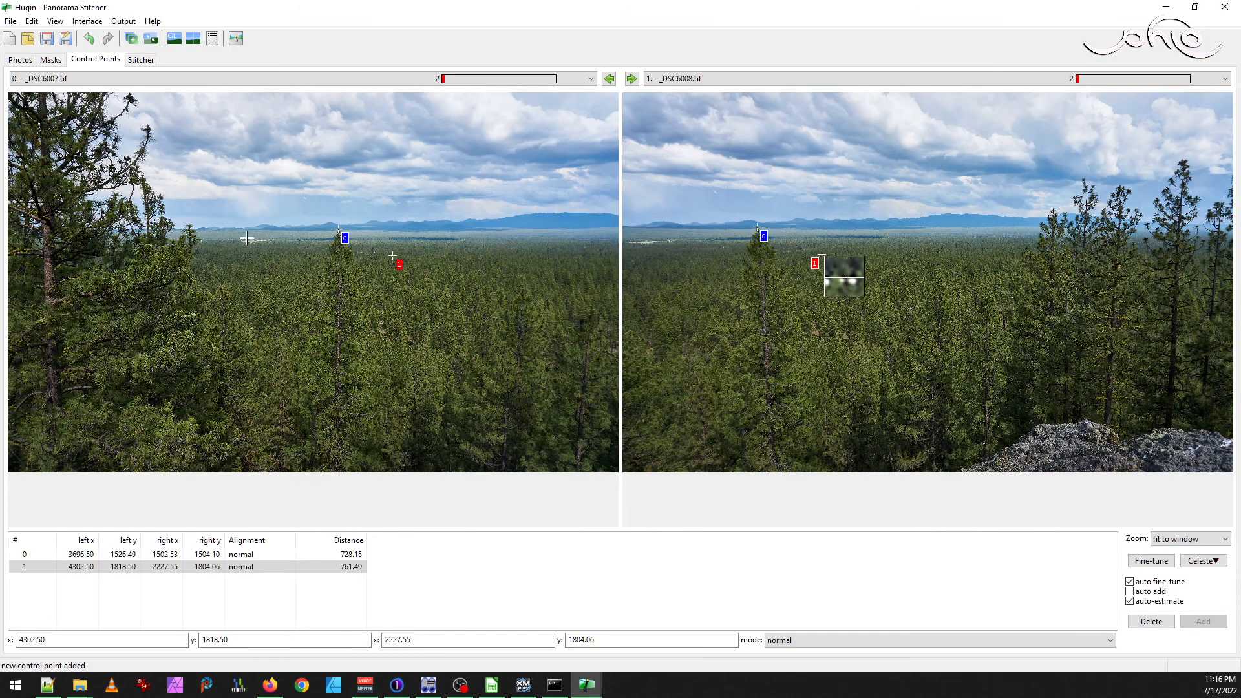
left_click(261, 241)
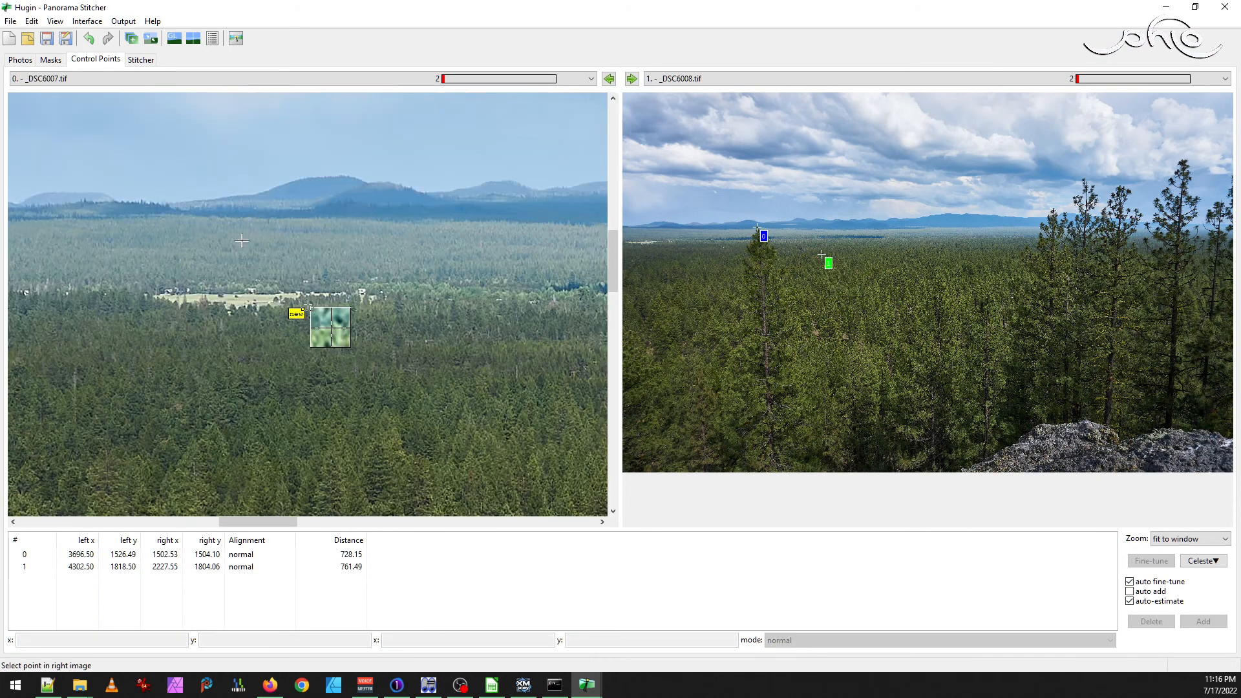
left_click_drag(308, 305, 362, 290)
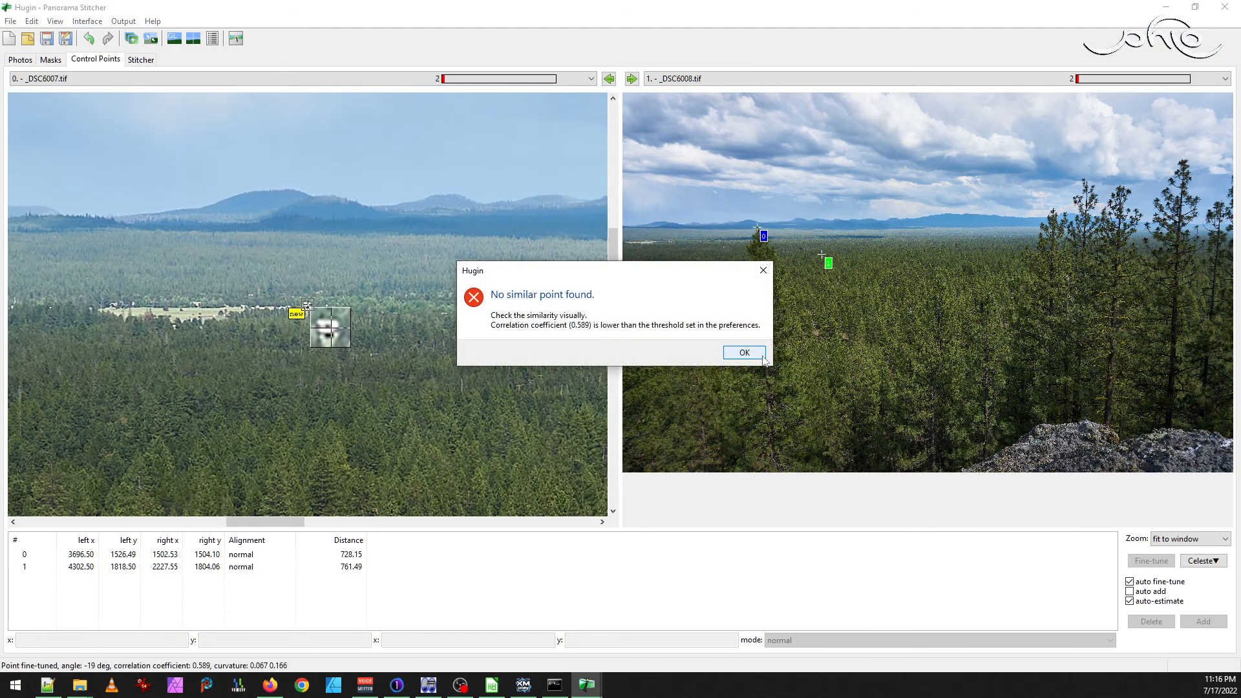
left_click(764, 356)
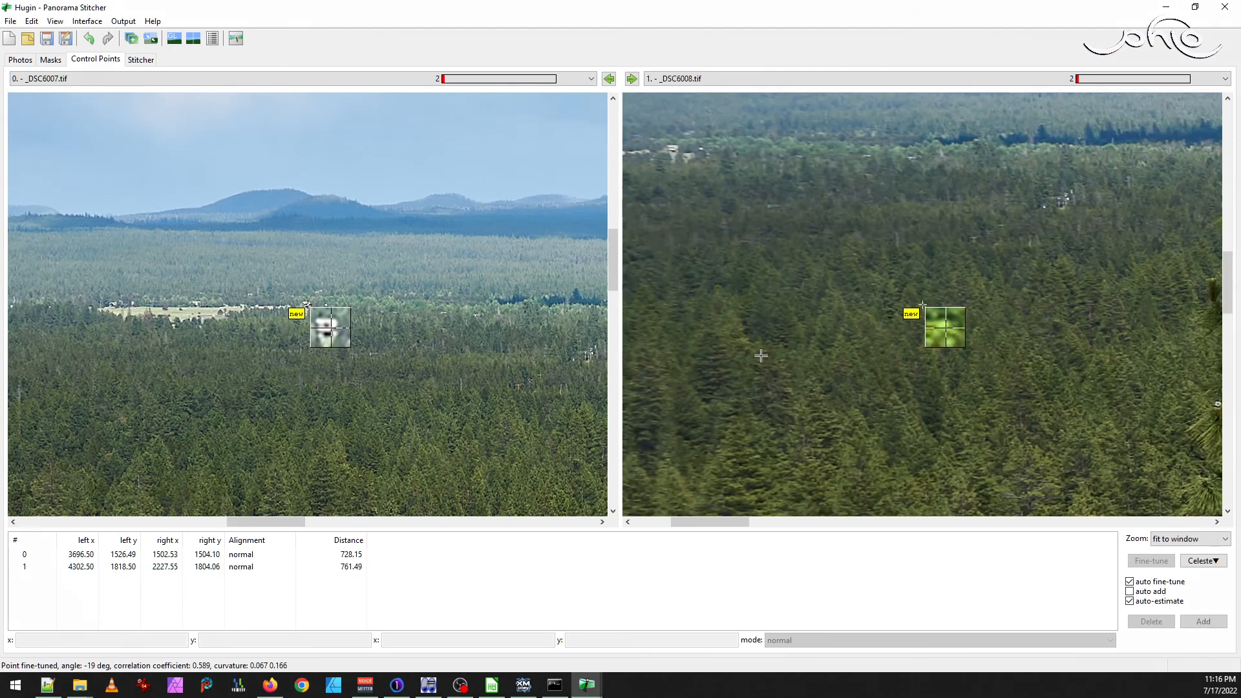
left_click(671, 148)
left_click(672, 149)
key("Escape")
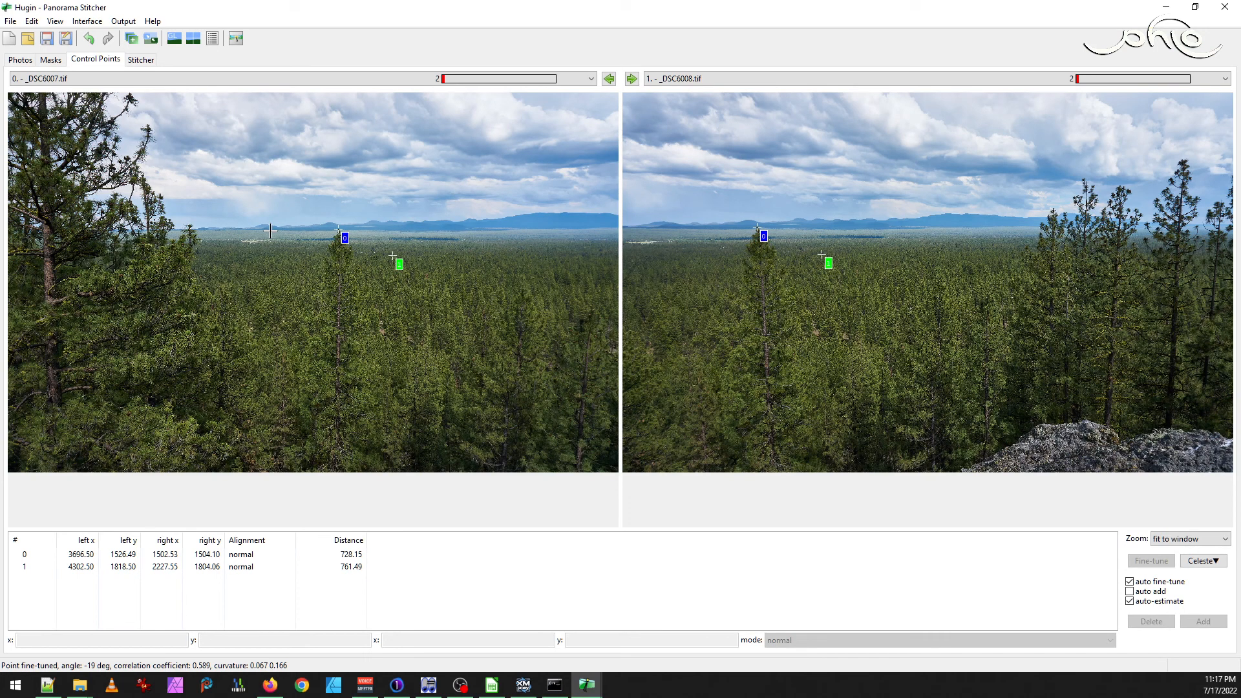
- Add matching control points in the sky above the distant hills and on the lower trunk of the central pine
left_click(303, 194)
mouse_move(311, 302)
left_mouse_down()
mouse_move(316, 334)
mouse_move(307, 315)
left_mouse_up()
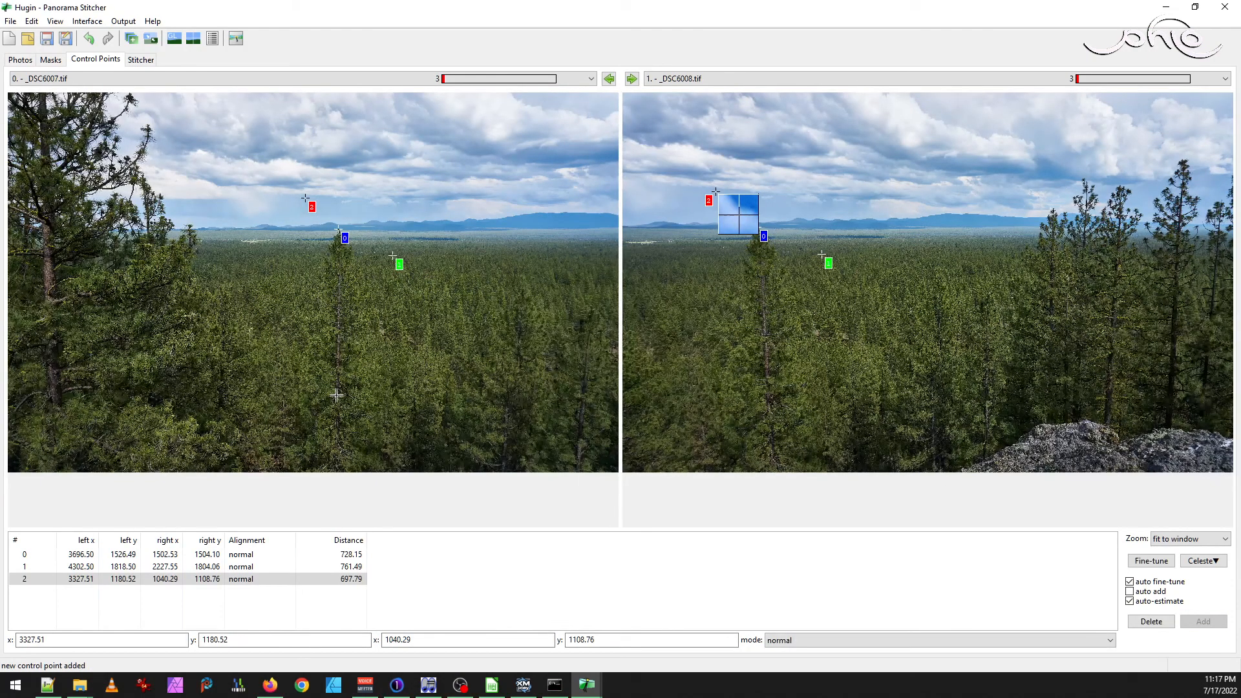
left_click(337, 353)
mouse_move(308, 303)
left_mouse_down()
mouse_move(337, 331)
mouse_move(419, 344)
mouse_move(371, 364)
mouse_move(308, 311)
left_mouse_up()
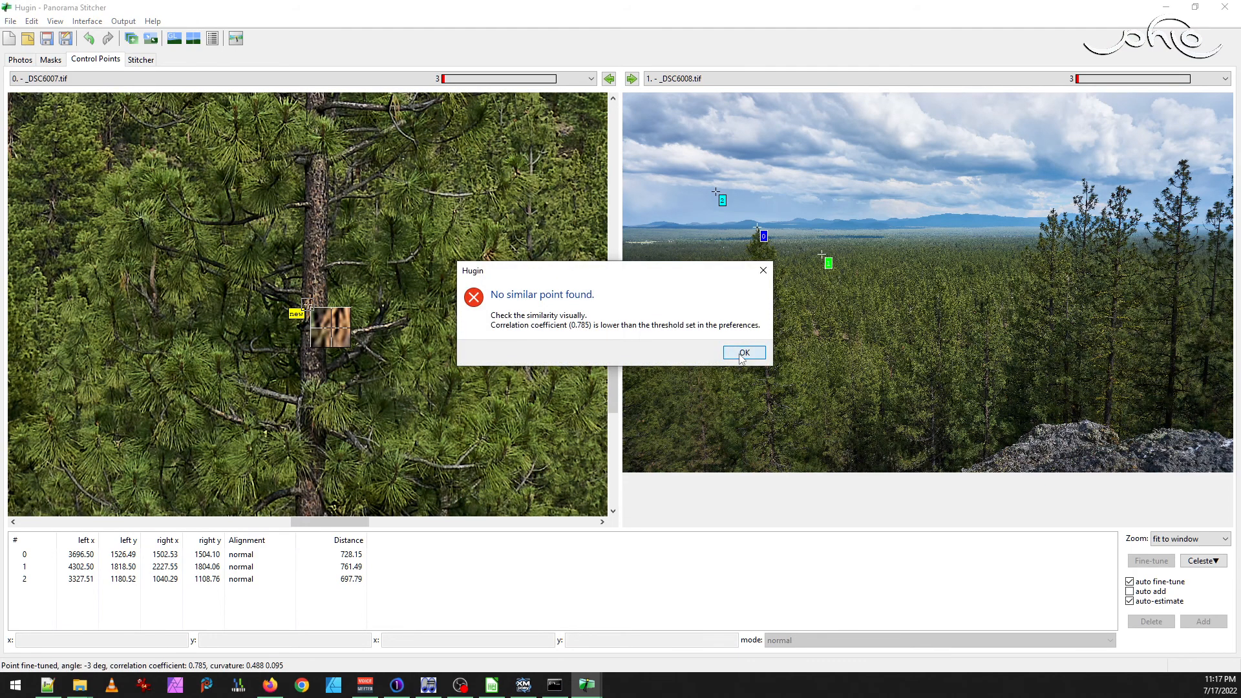
left_click(748, 352)
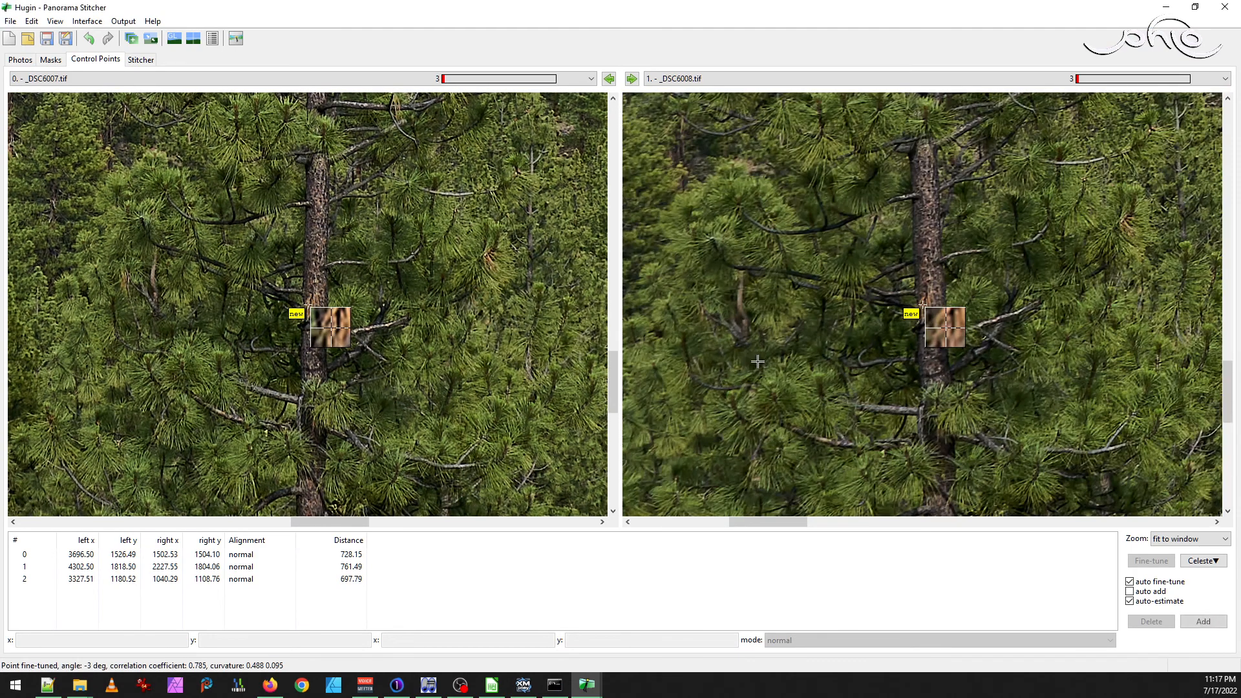
left_click(1210, 622)
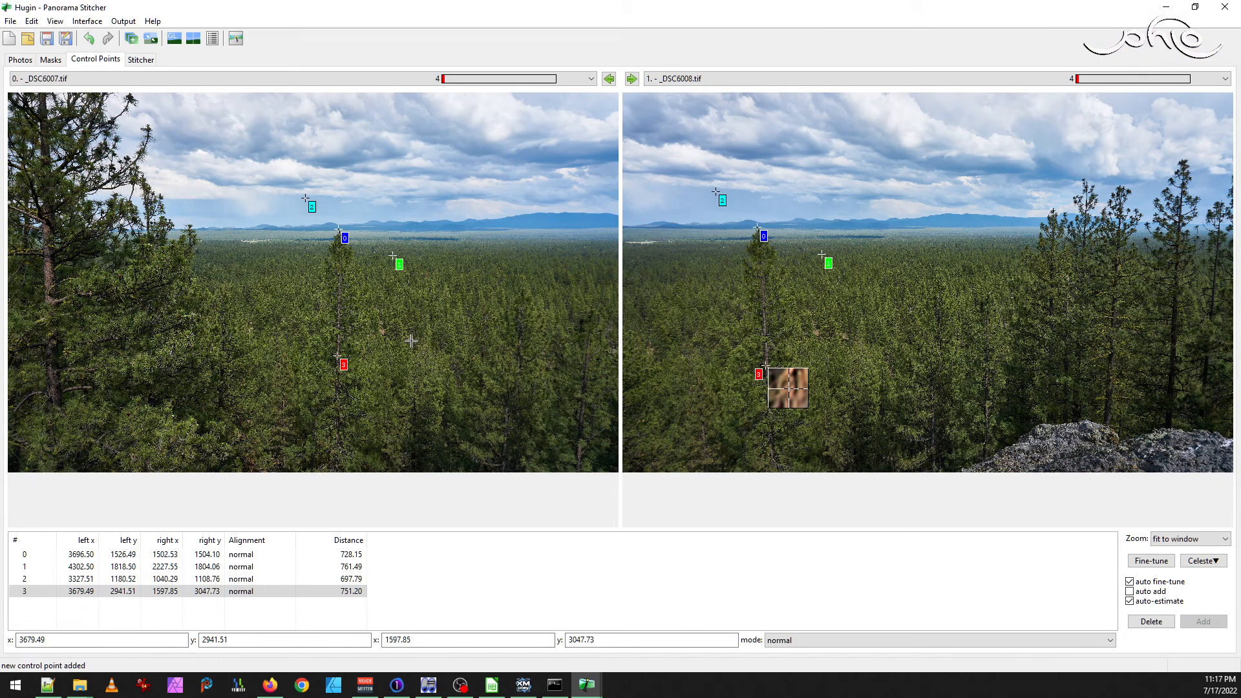
- Add a matching control point at the bare ground patch among the trees right of the central pine's trunk
left_click(411, 342)
left_click_drag(310, 296, 296, 302)
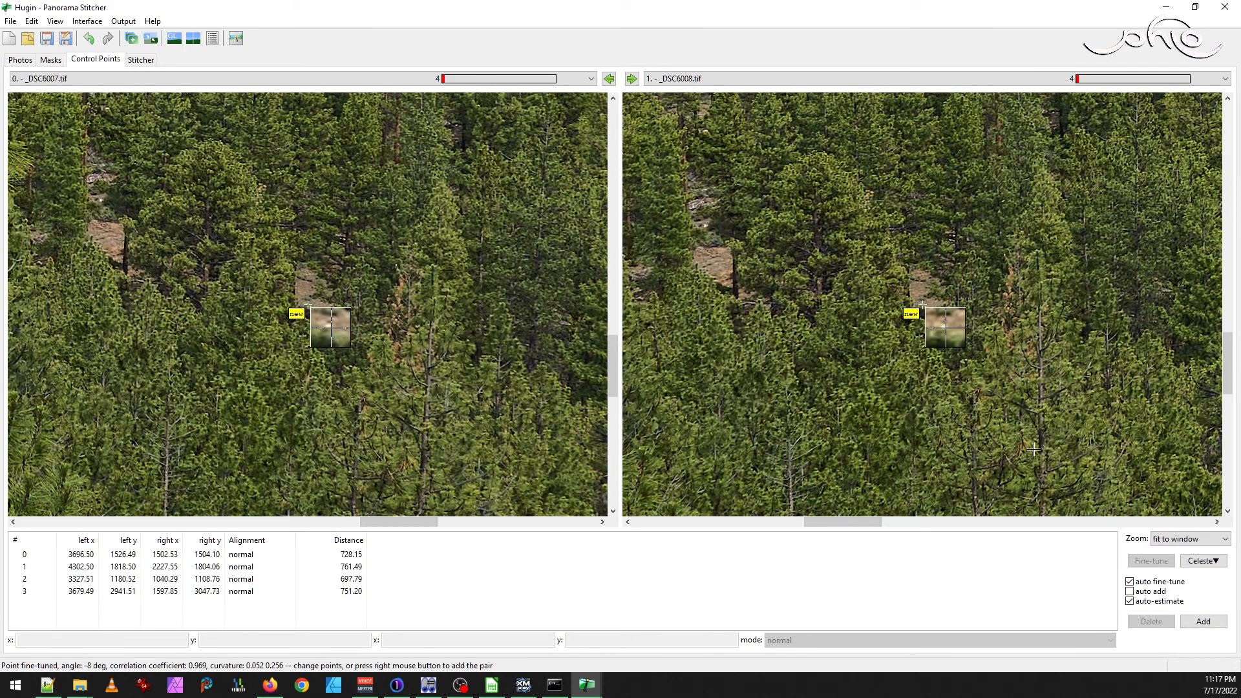
left_click(1203, 621)
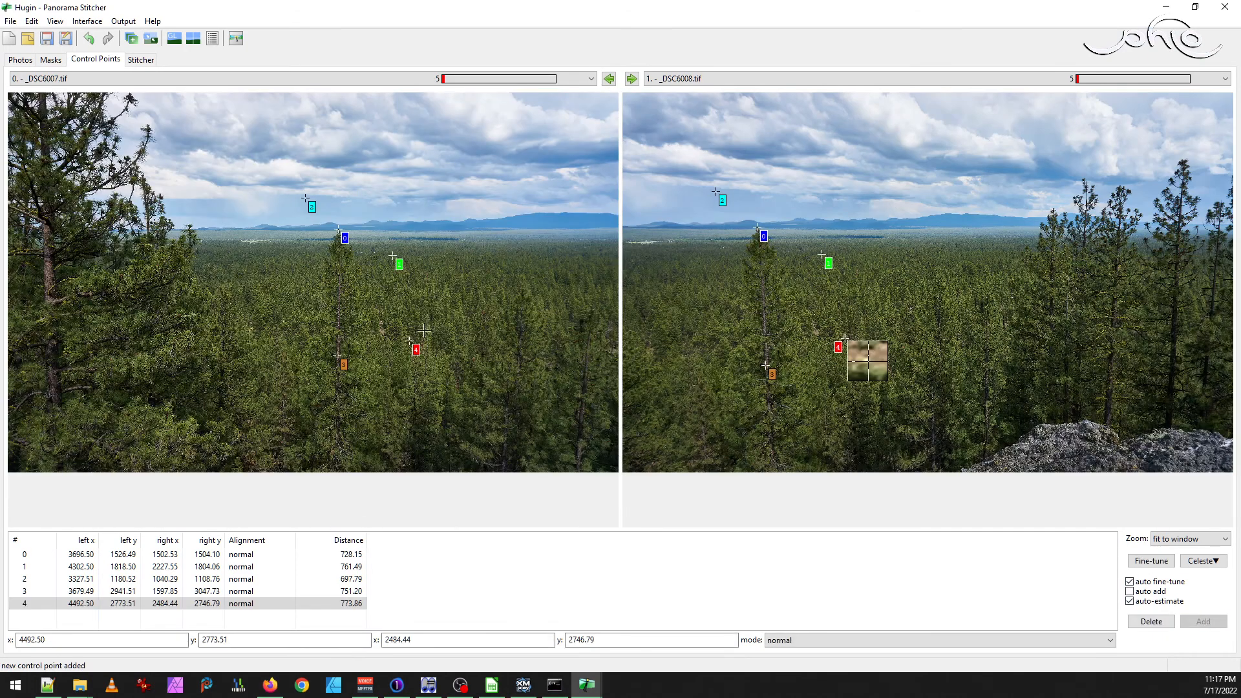
left_click(251, 329)
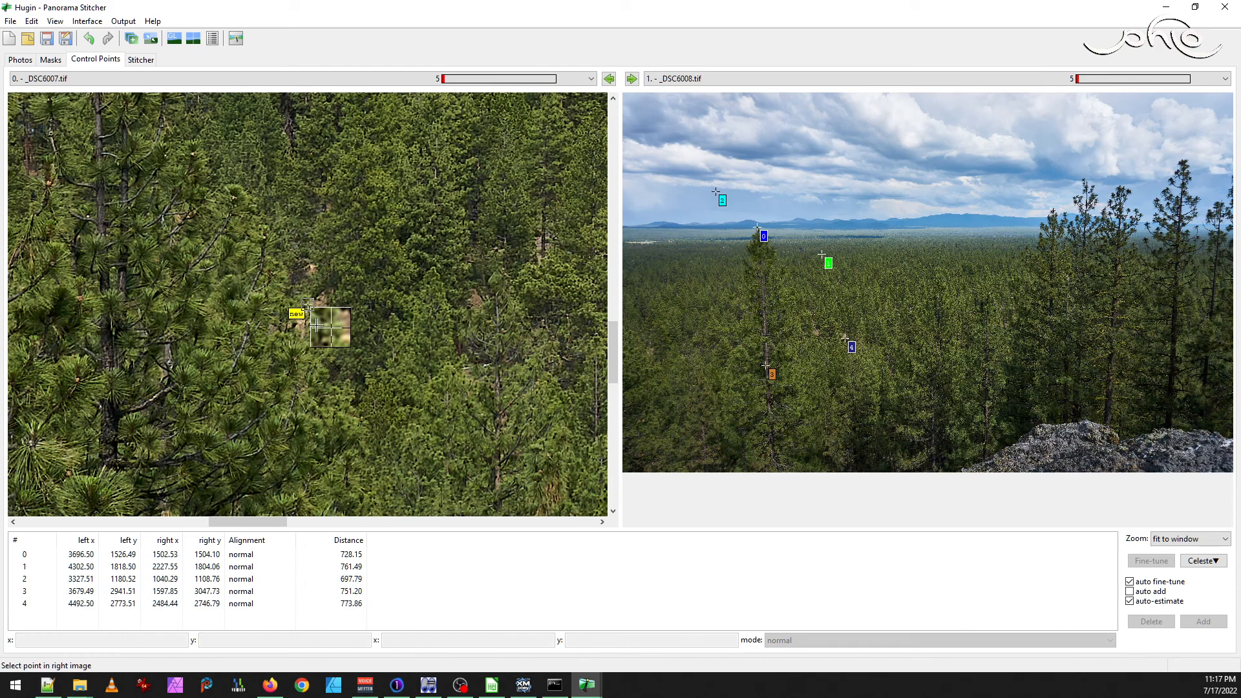
mouse_move(307, 303)
left_mouse_down()
mouse_move(341, 328)
mouse_move(315, 305)
left_mouse_up()
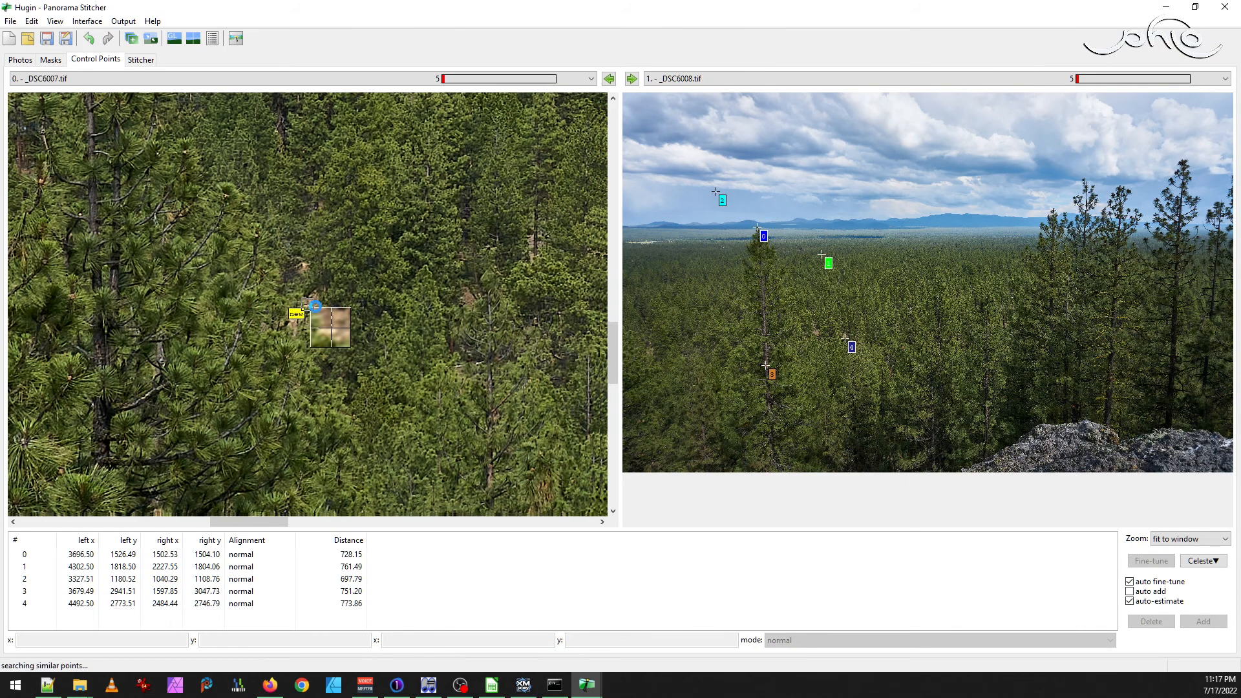
left_click(746, 354)
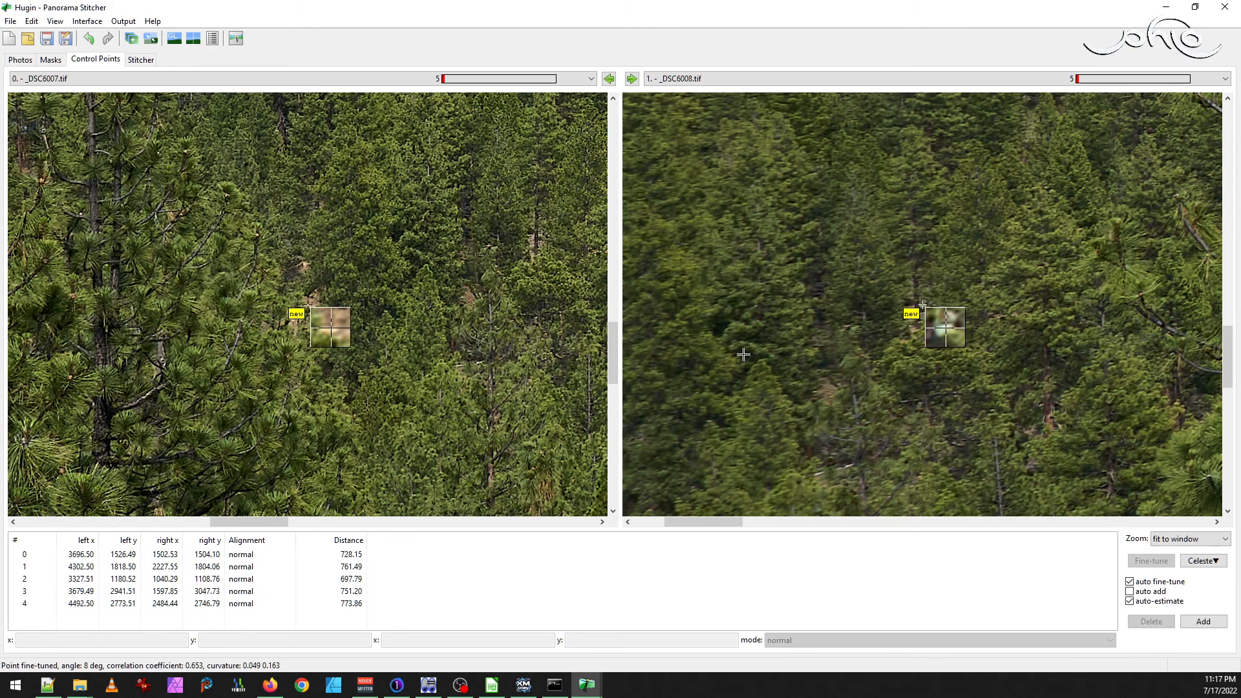
key("Escape")
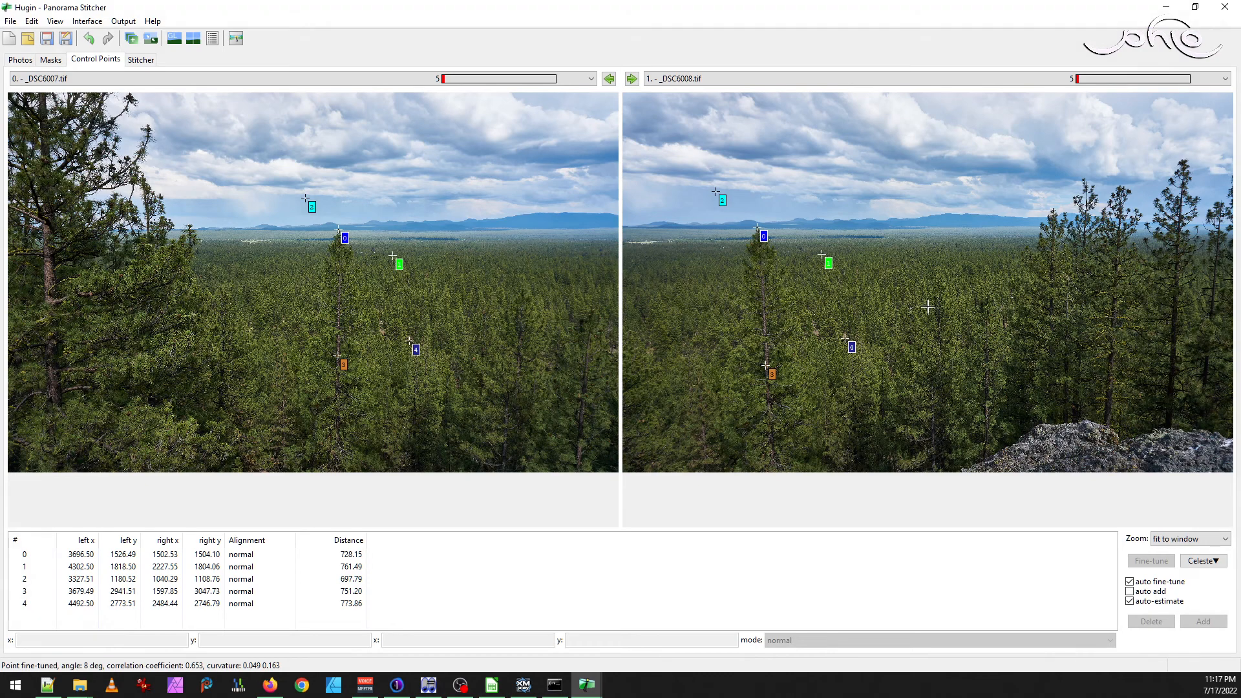
- Add matching control points on the distant mountain ridge and on the reddish-brown spot in the trees far below it
left_click(476, 220)
left_click_drag(307, 304, 313, 308)
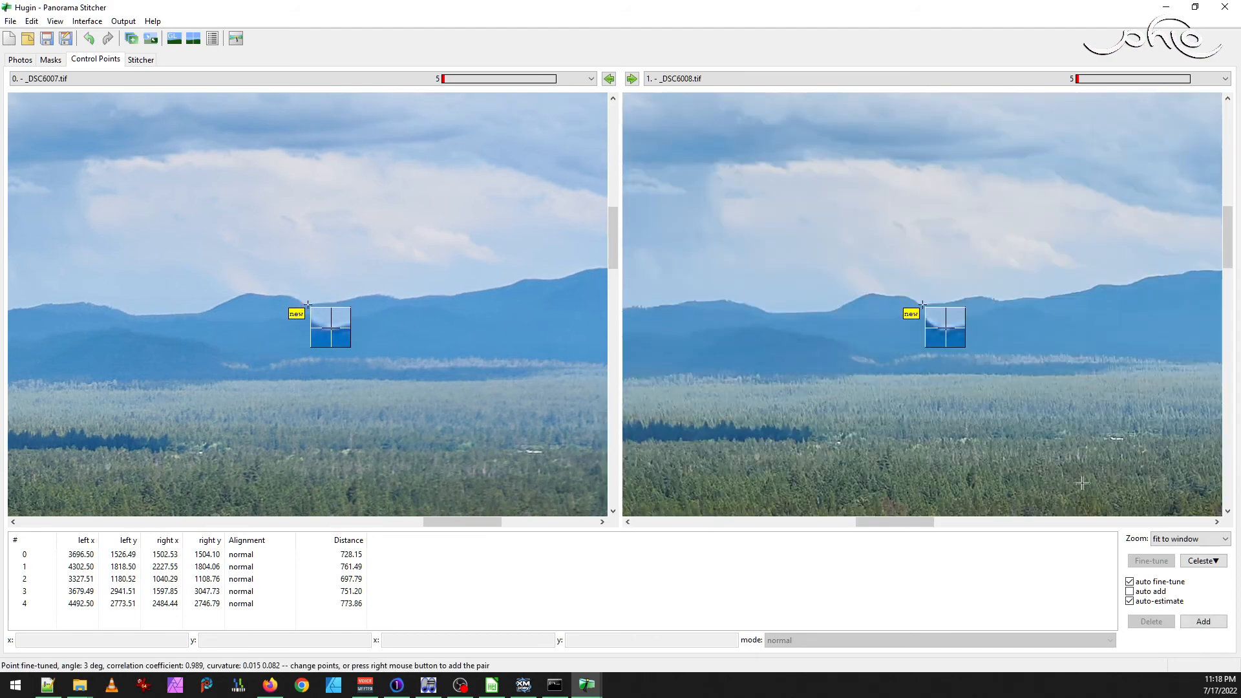
left_click(1213, 623)
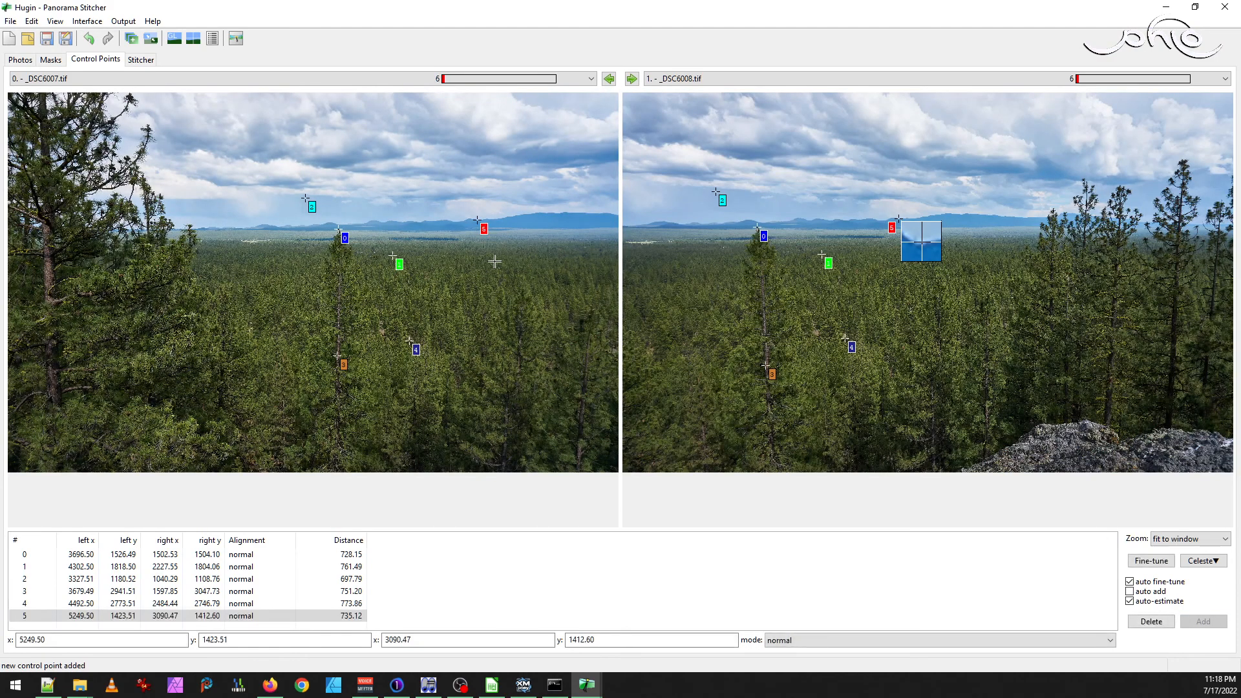
left_click(475, 354)
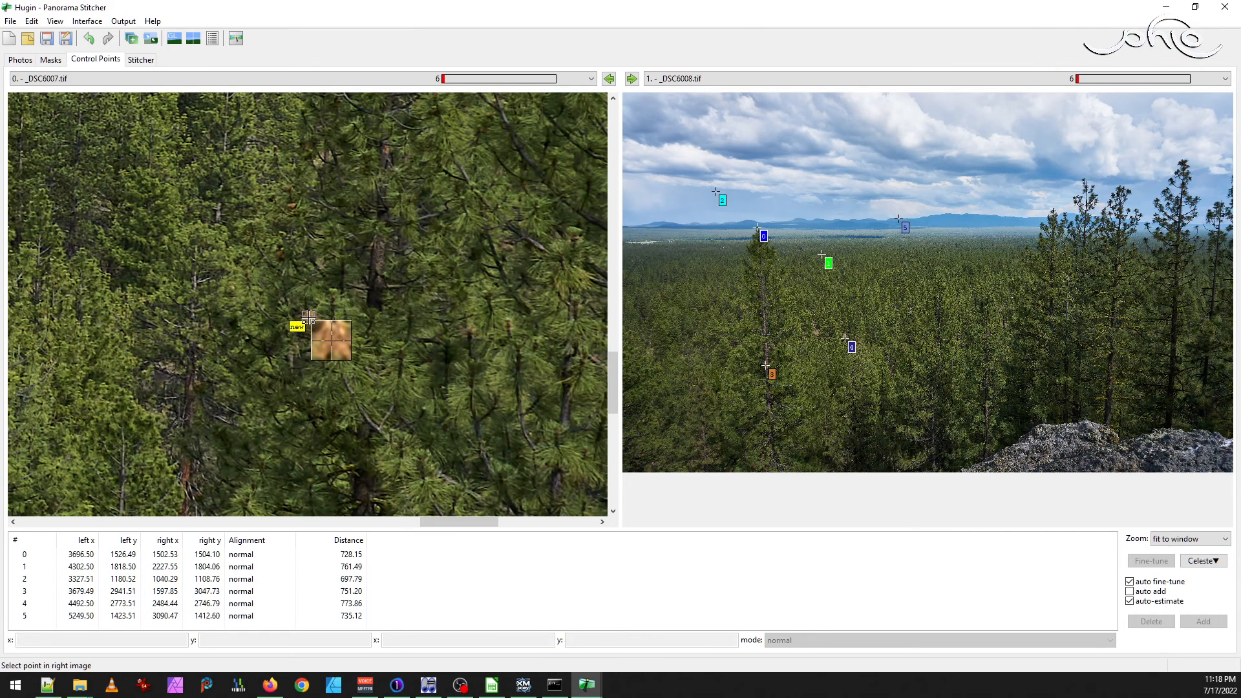
left_click(744, 352)
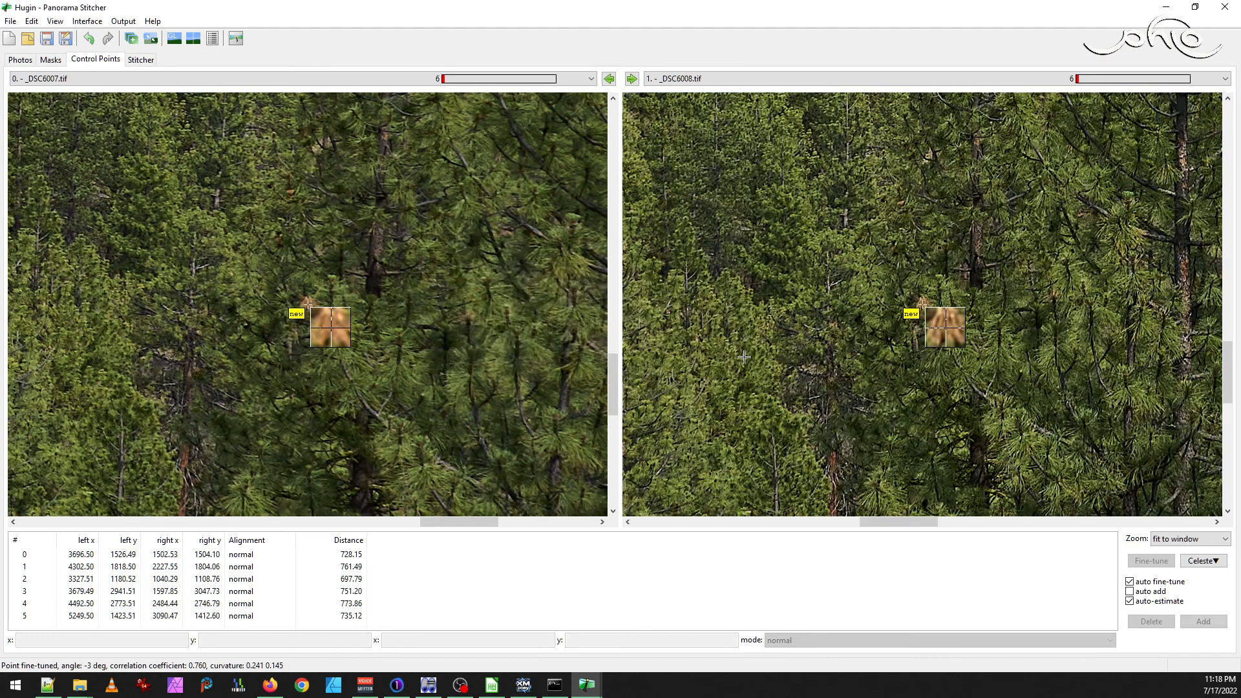
left_click(1203, 621)
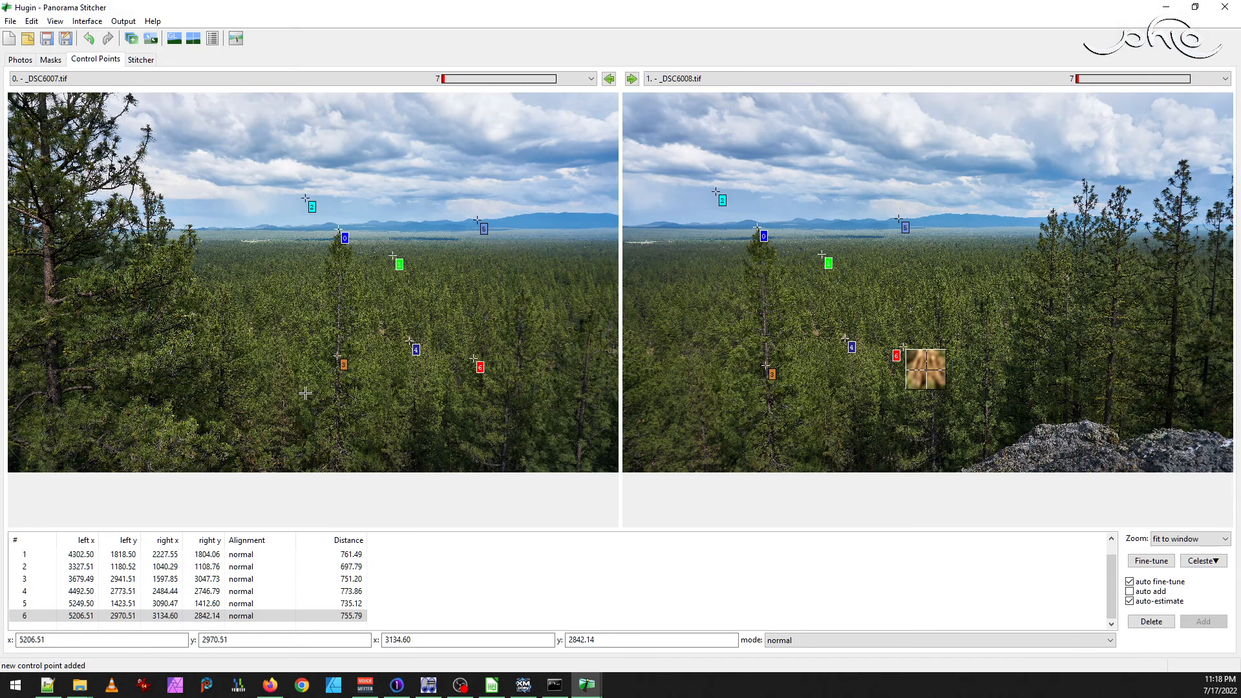
- Add two matching control points left of the central pine, one on a lower tree trunk and one in the forest above it
left_click(275, 366)
mouse_move(307, 304)
left_mouse_down()
mouse_move(463, 323)
mouse_move(326, 317)
left_mouse_up()
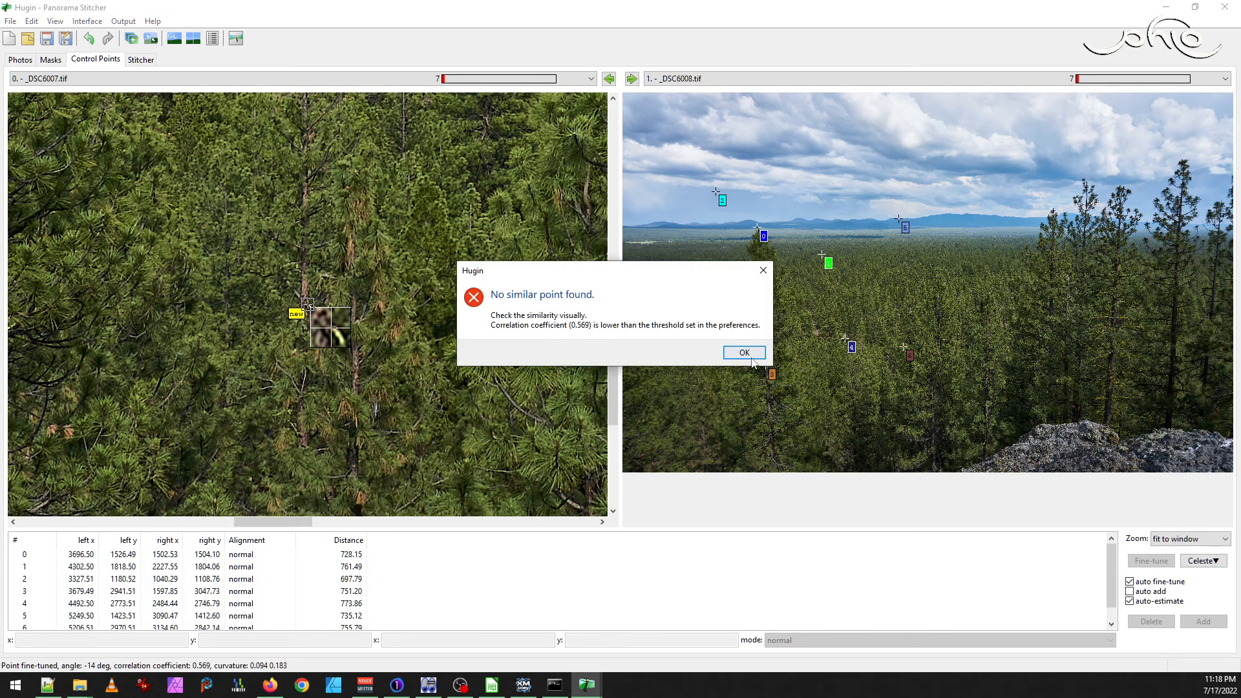
left_click(752, 359)
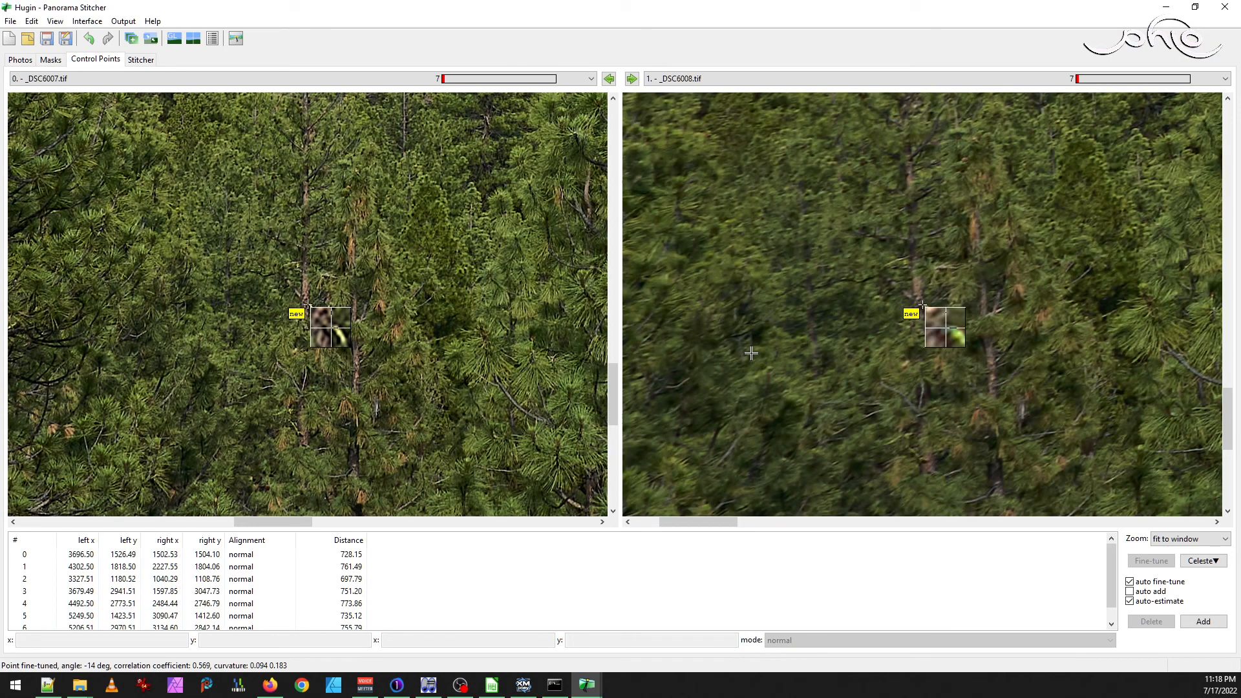
left_click(1203, 621)
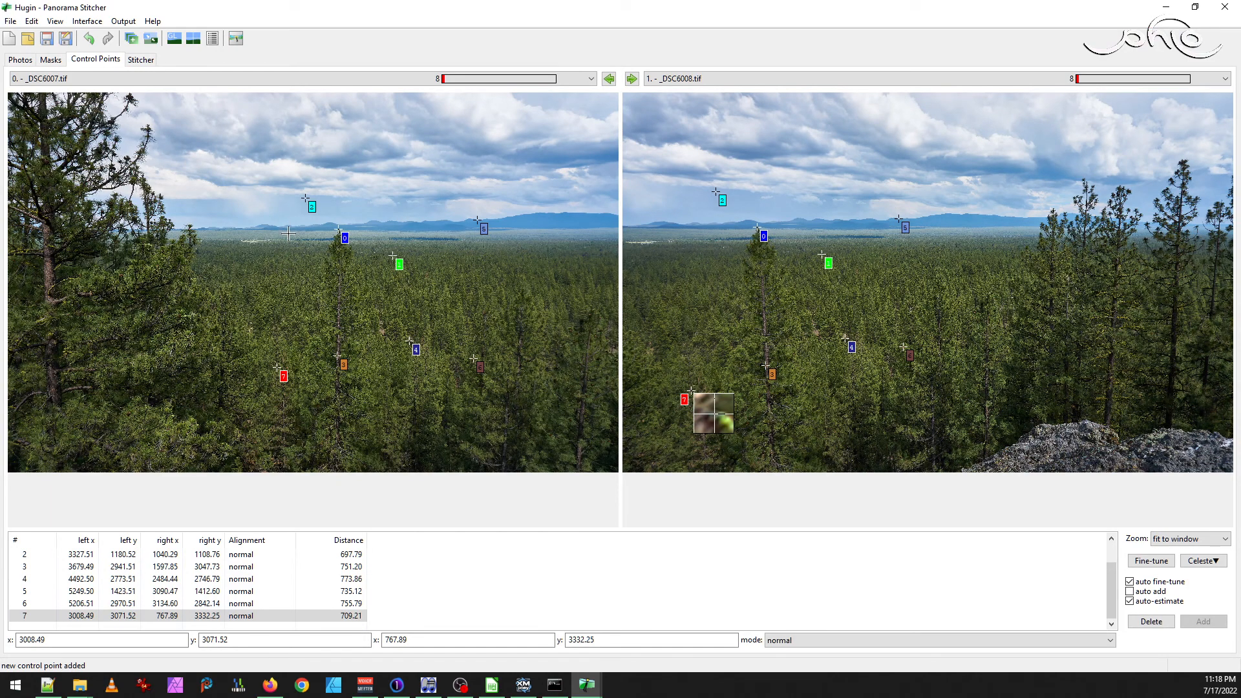
left_click(287, 288)
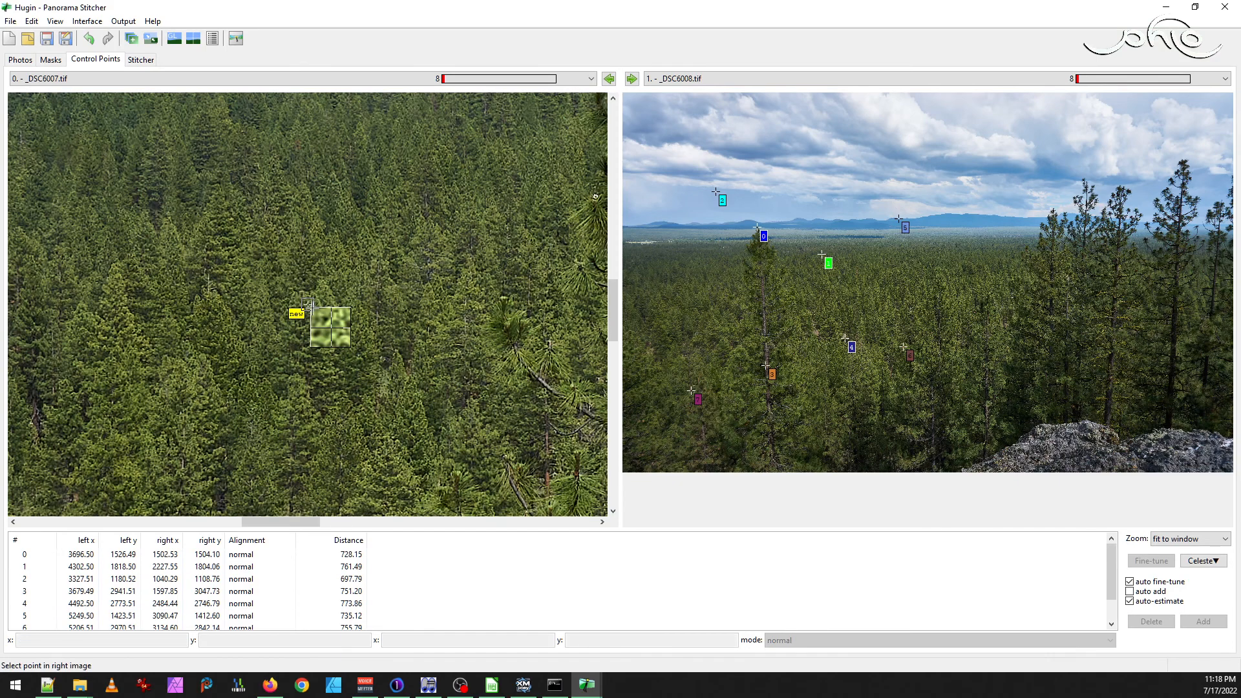
left_click_drag(307, 302, 209, 279)
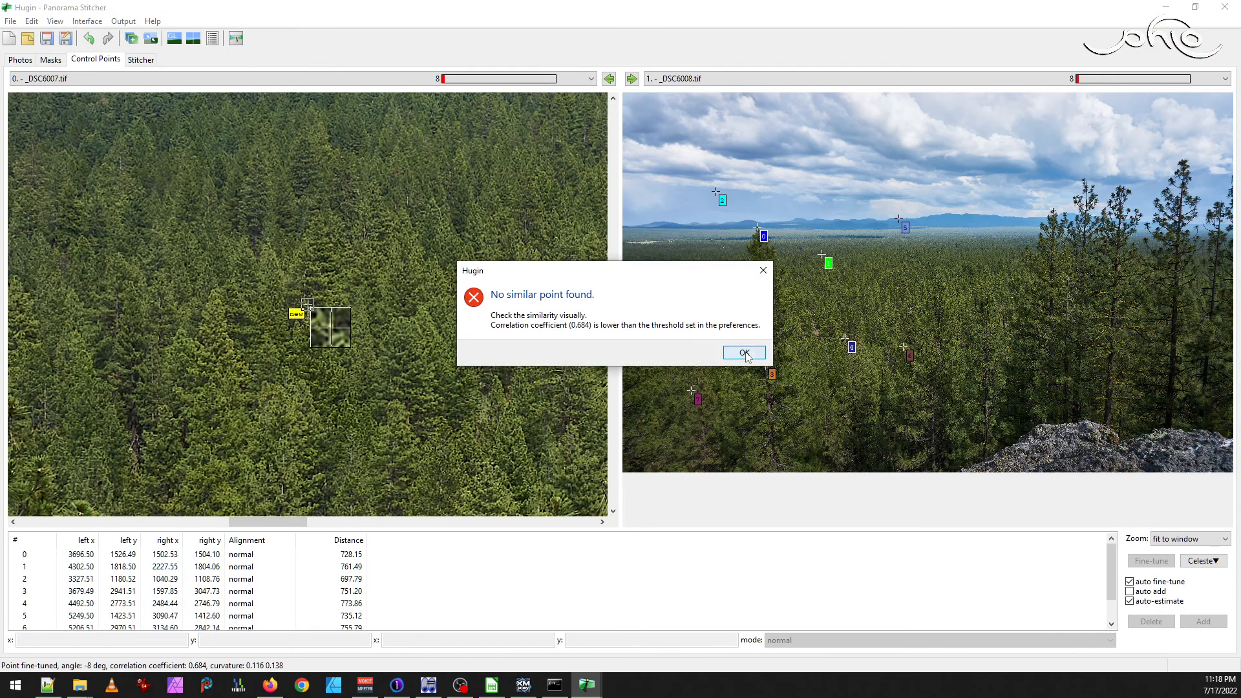
left_click(744, 352)
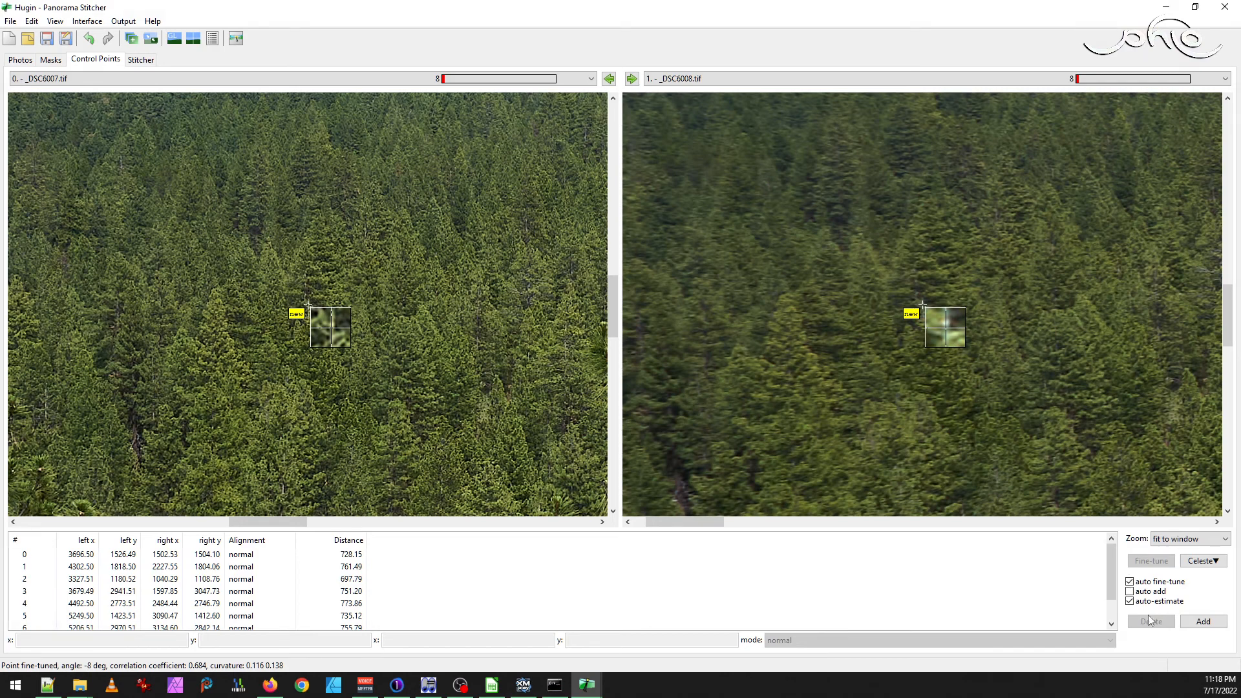
left_click(1203, 621)
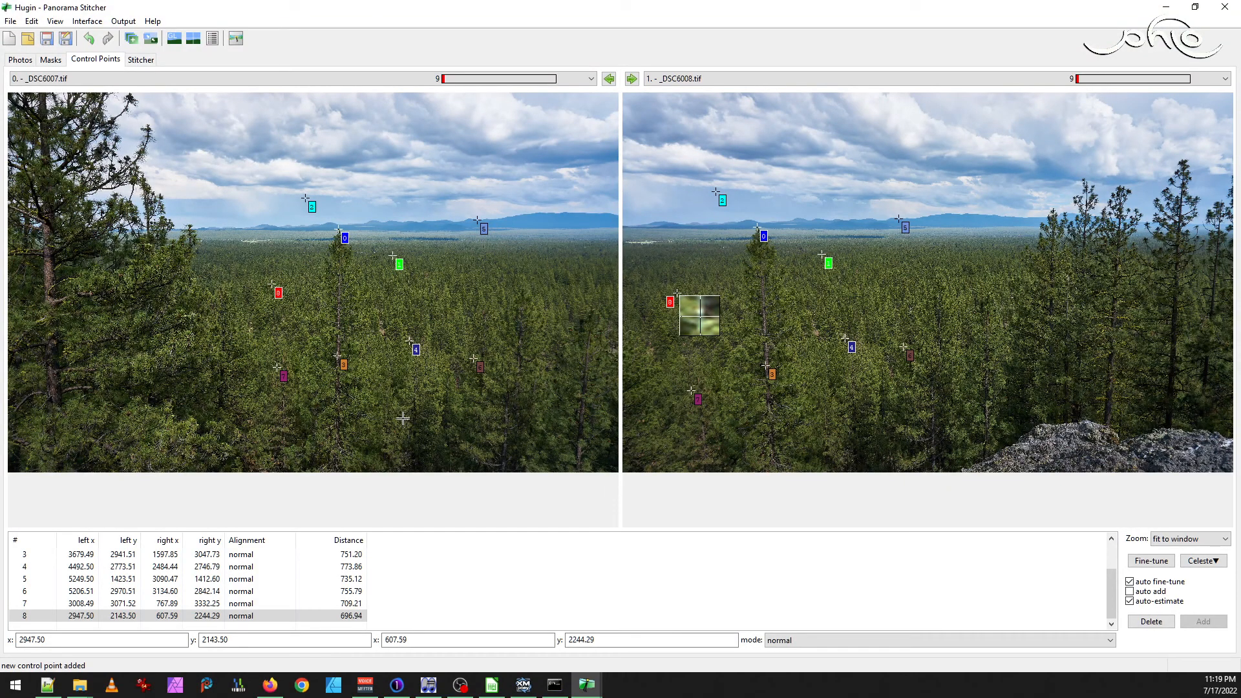
- Add a matching control point low in the foreground trees, below and right of the central pine's trunk
left_click(391, 416)
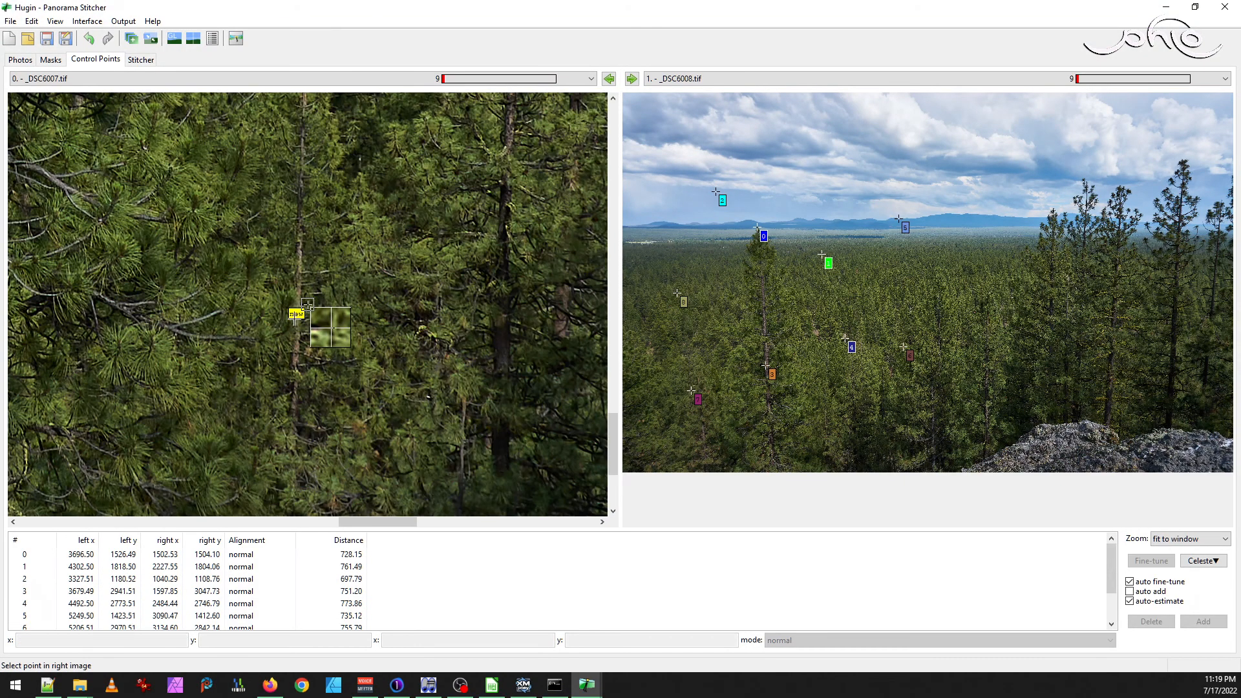
left_click_drag(308, 301, 323, 270)
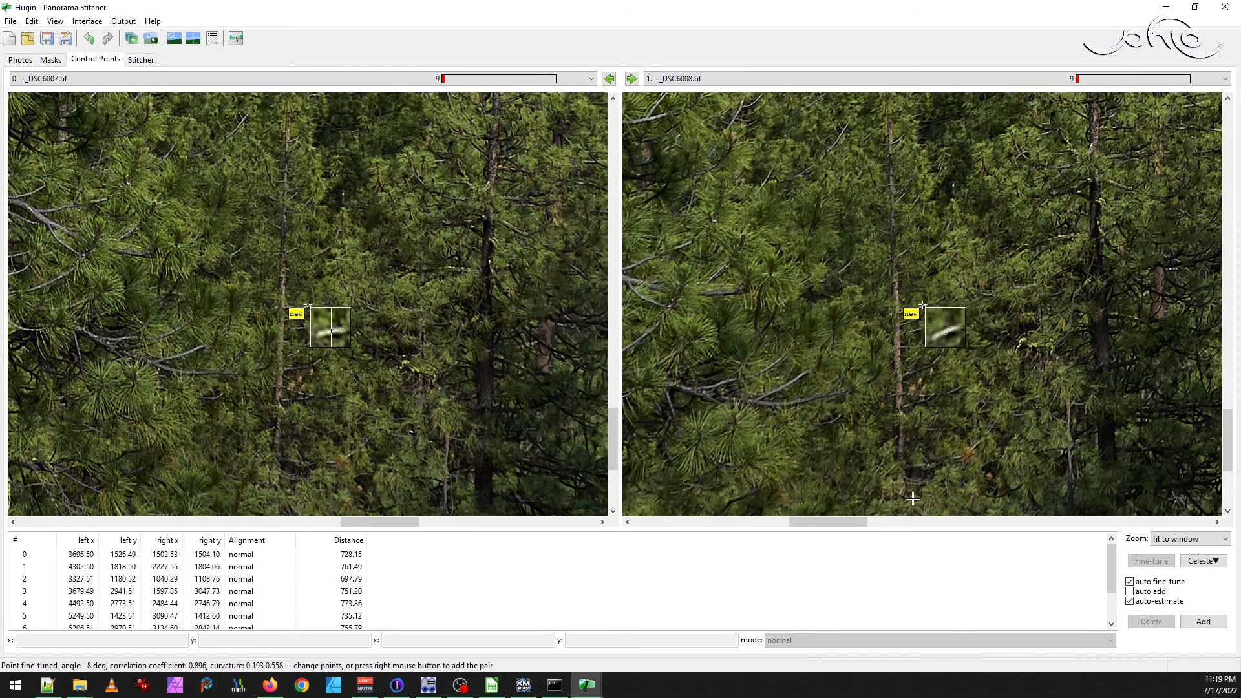
left_click(1203, 621)
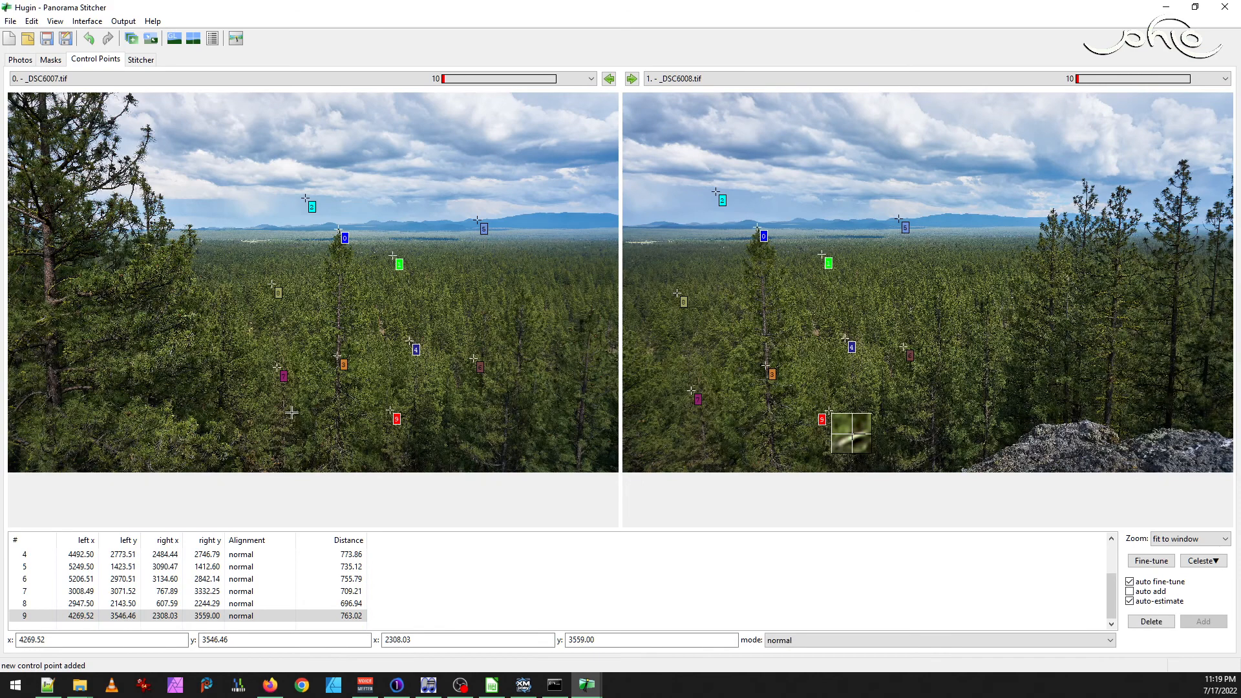
- Check the current placement of both photos in the fast panorama preview and return to the panorama editor
left_click(55, 20)
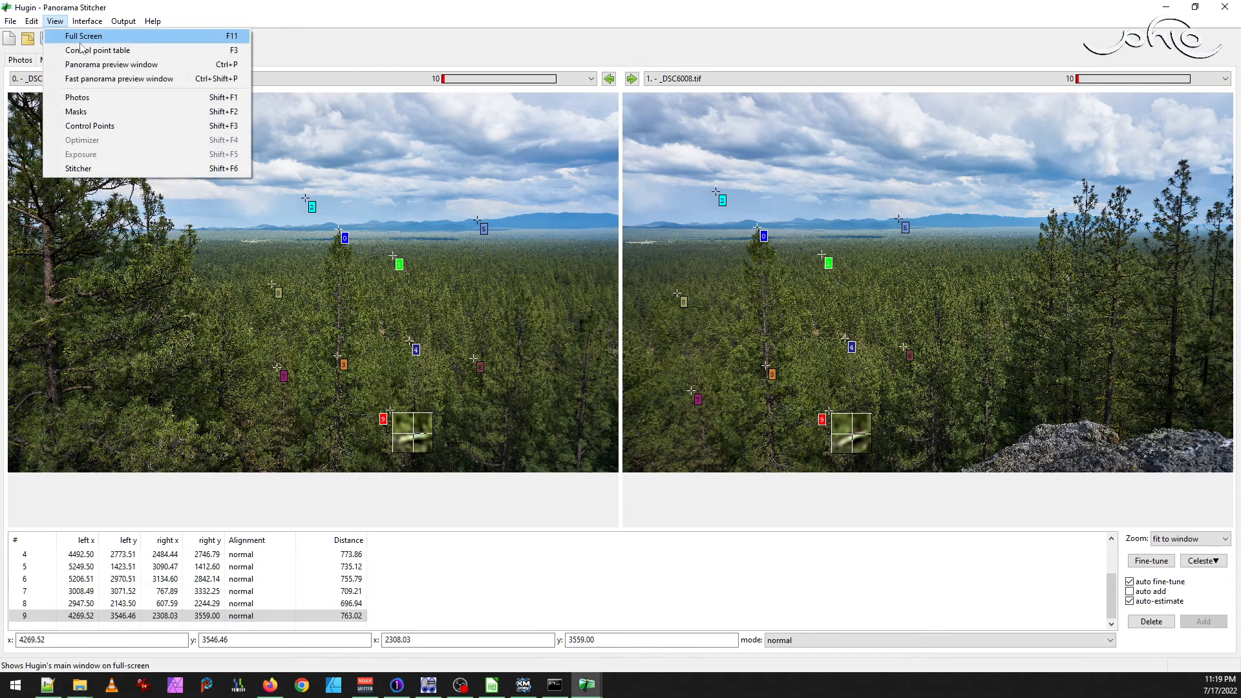
left_click(108, 79)
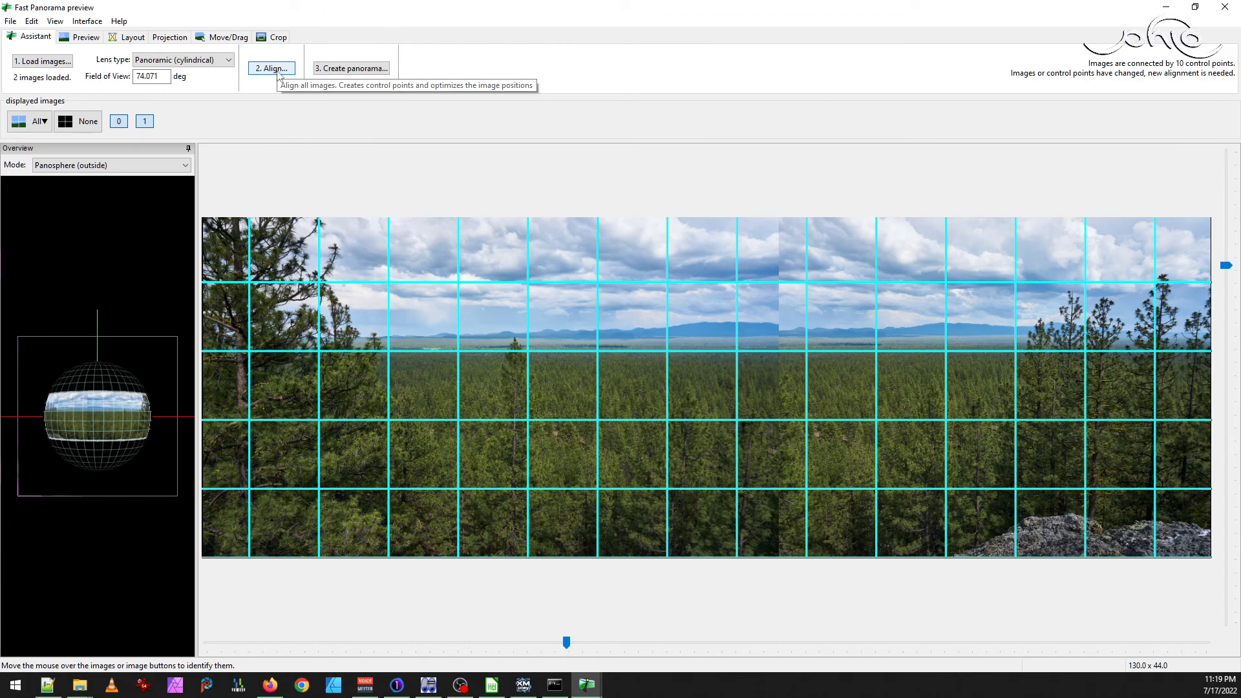
left_click(55, 20)
left_click(84, 35)
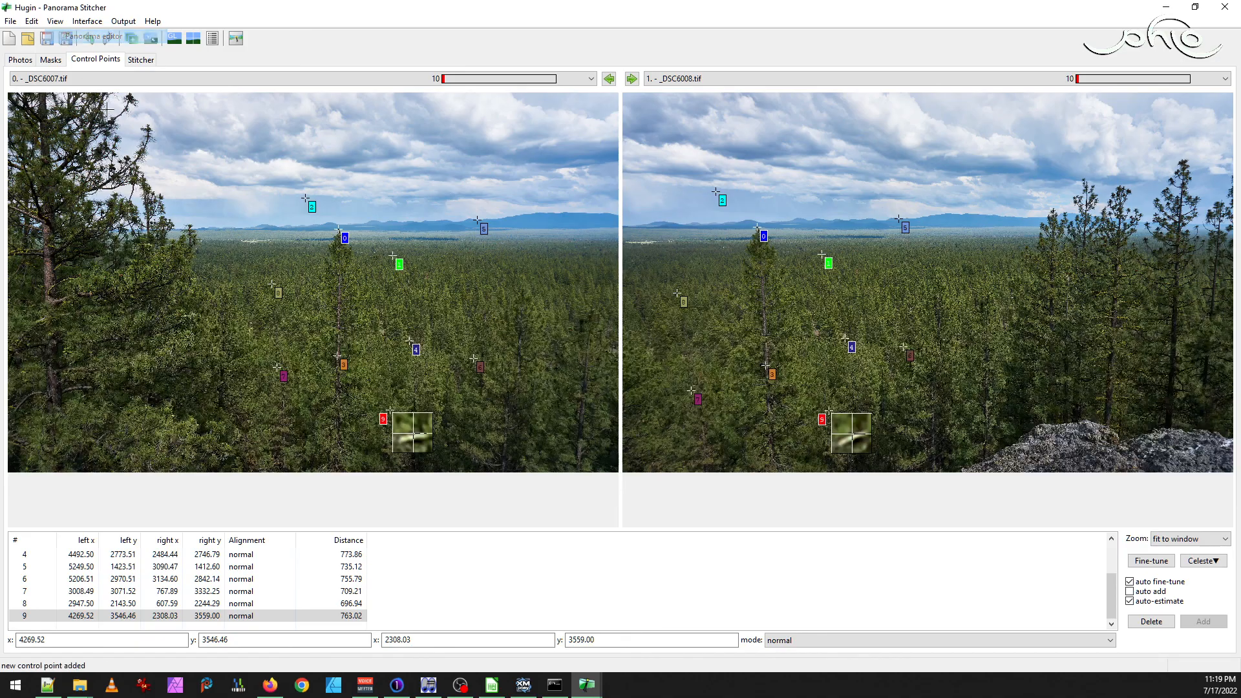
- Calculate and apply the geometric optimization (Positions, incremental, starting from anchor) and the Low dynamic range photometric optimization
left_click(20, 59)
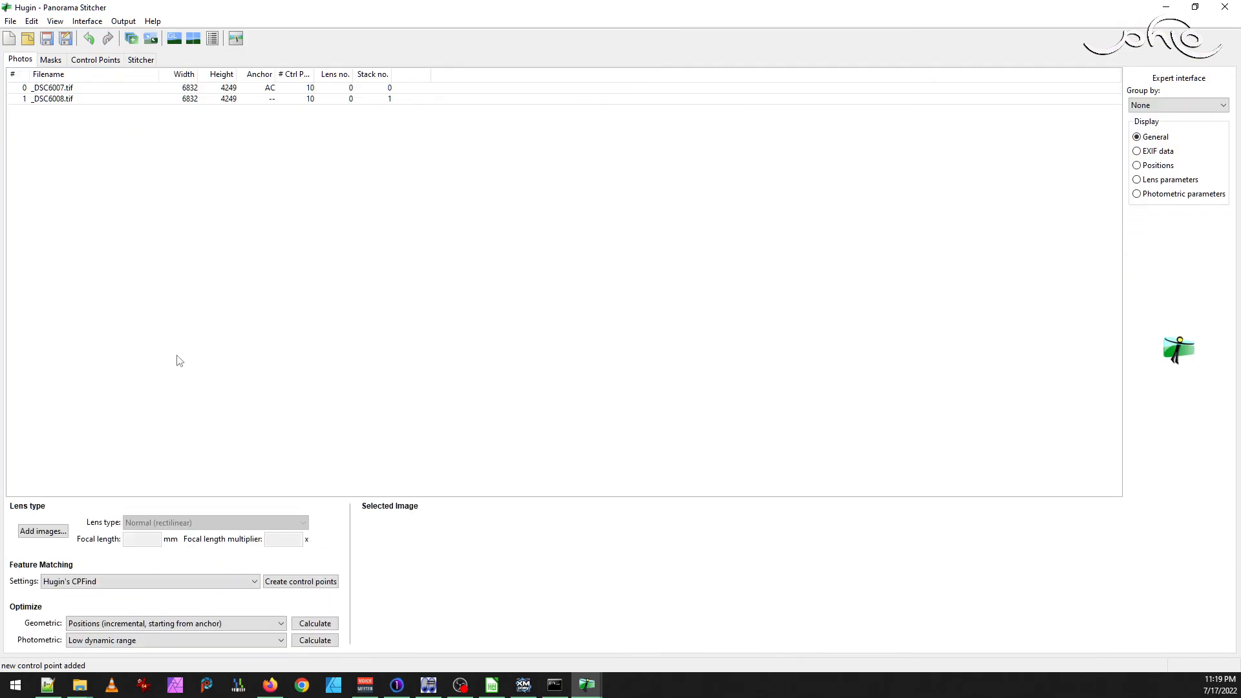
left_click(316, 623)
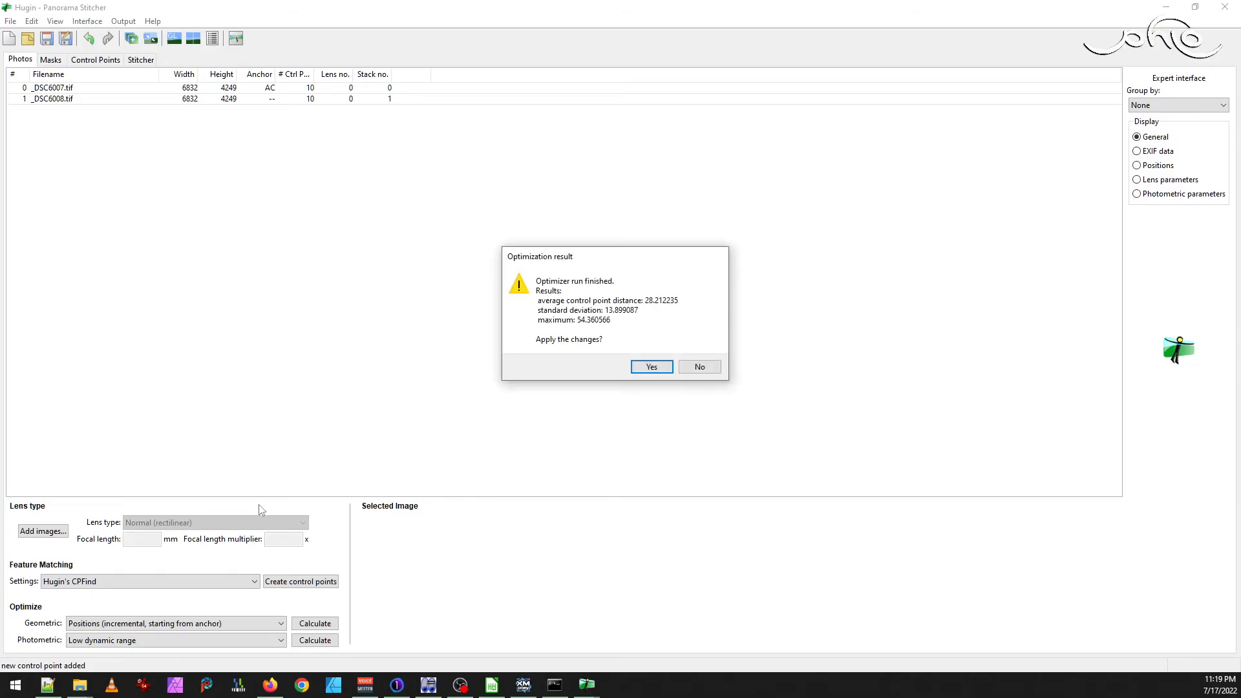
left_click(651, 367)
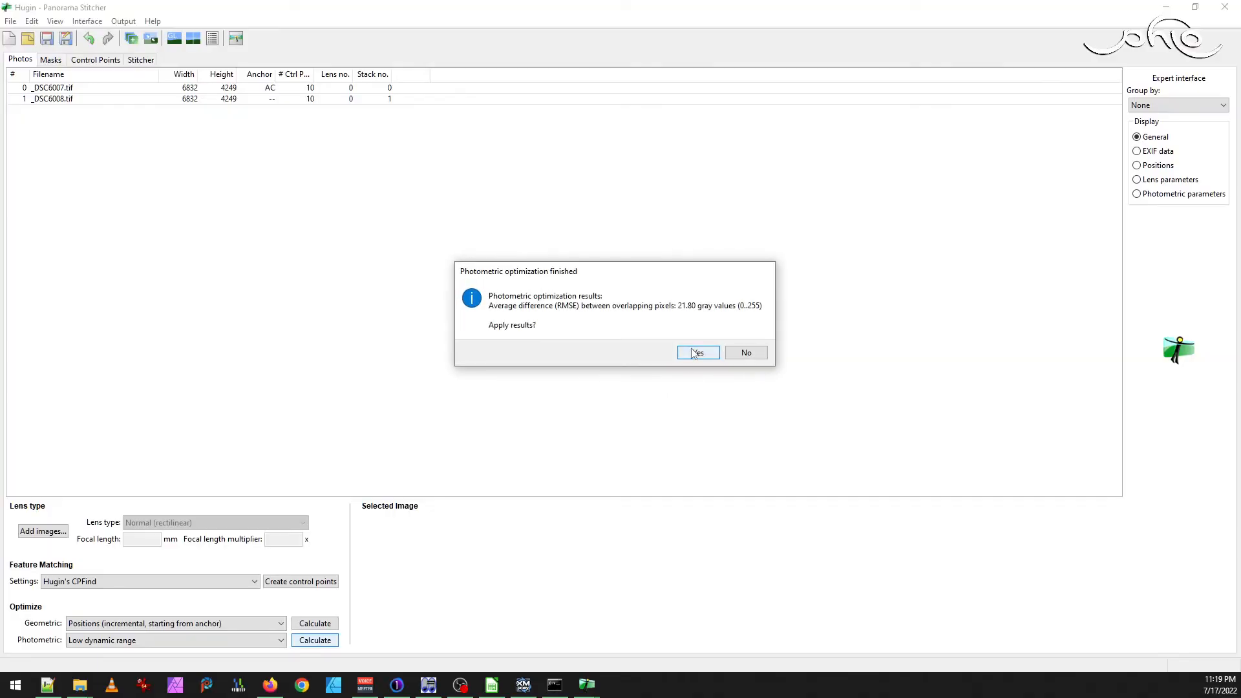
left_click(696, 351)
- Examine the optimized alignment in the fast panorama preview by hiding and showing image 0
left_click(55, 21)
left_click(97, 64)
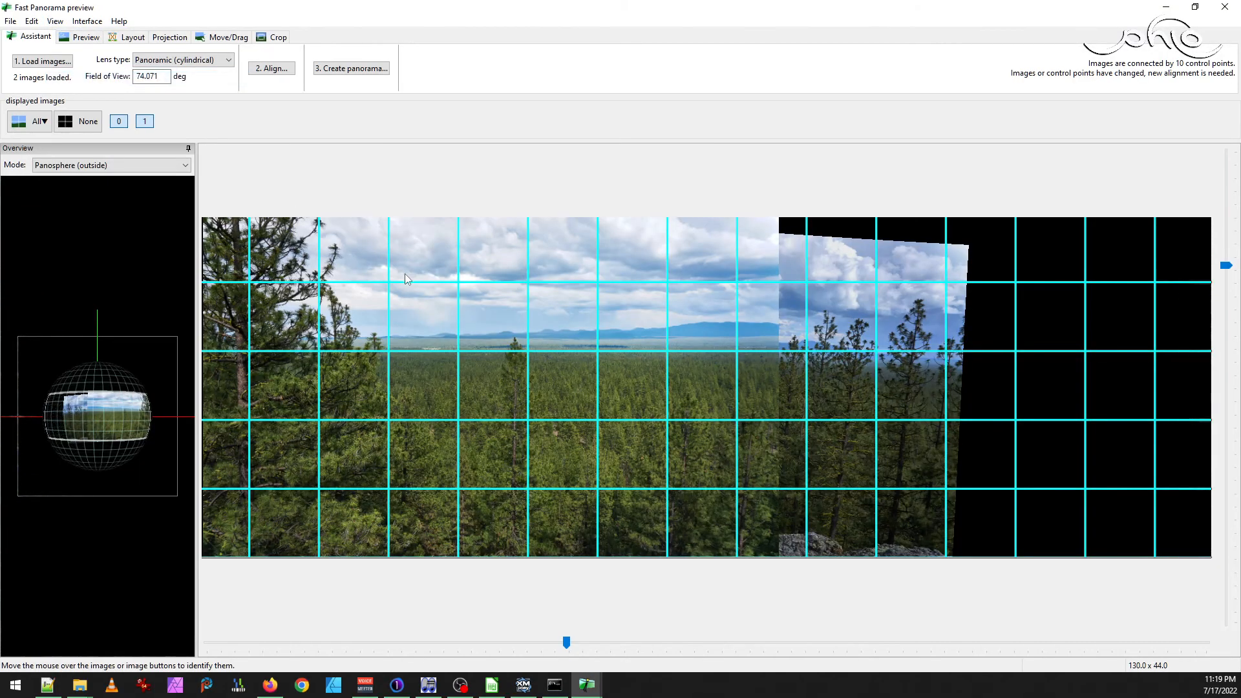
left_click(121, 123)
left_click(121, 122)
left_click(120, 123)
left_click(121, 123)
- Move the panorama to the right in the preview and increase its vertical field of view to 56 degrees
left_click(226, 37)
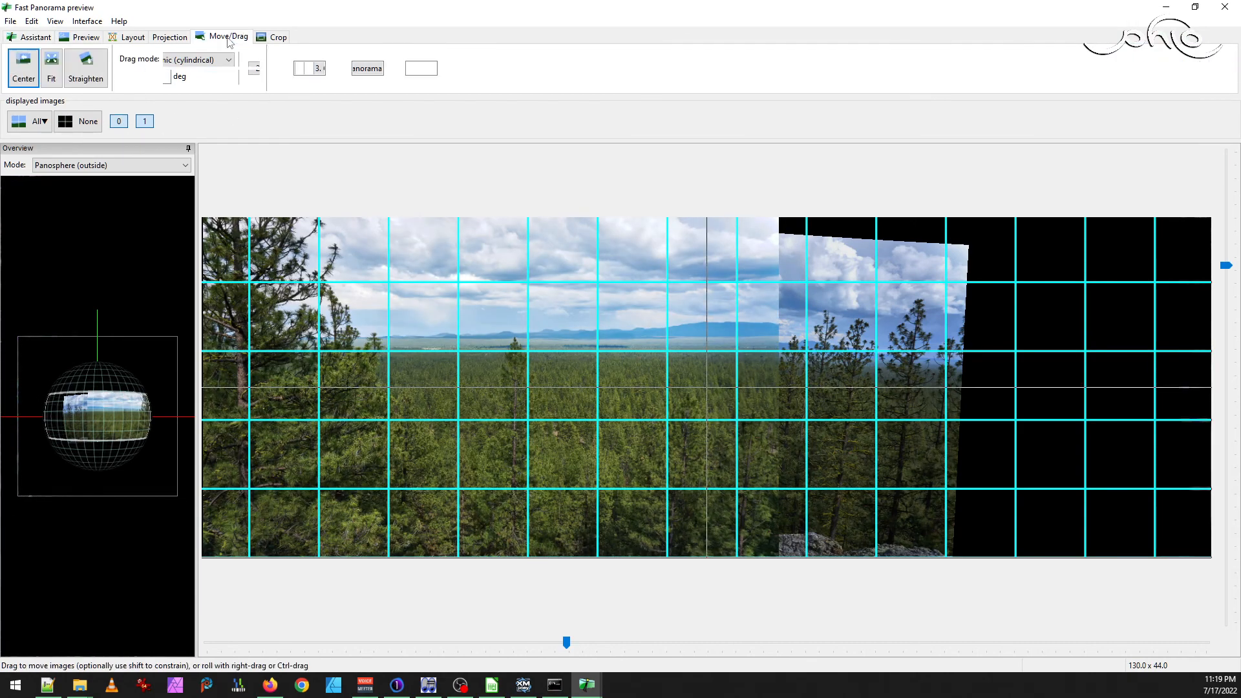
left_click_drag(791, 374, 848, 364)
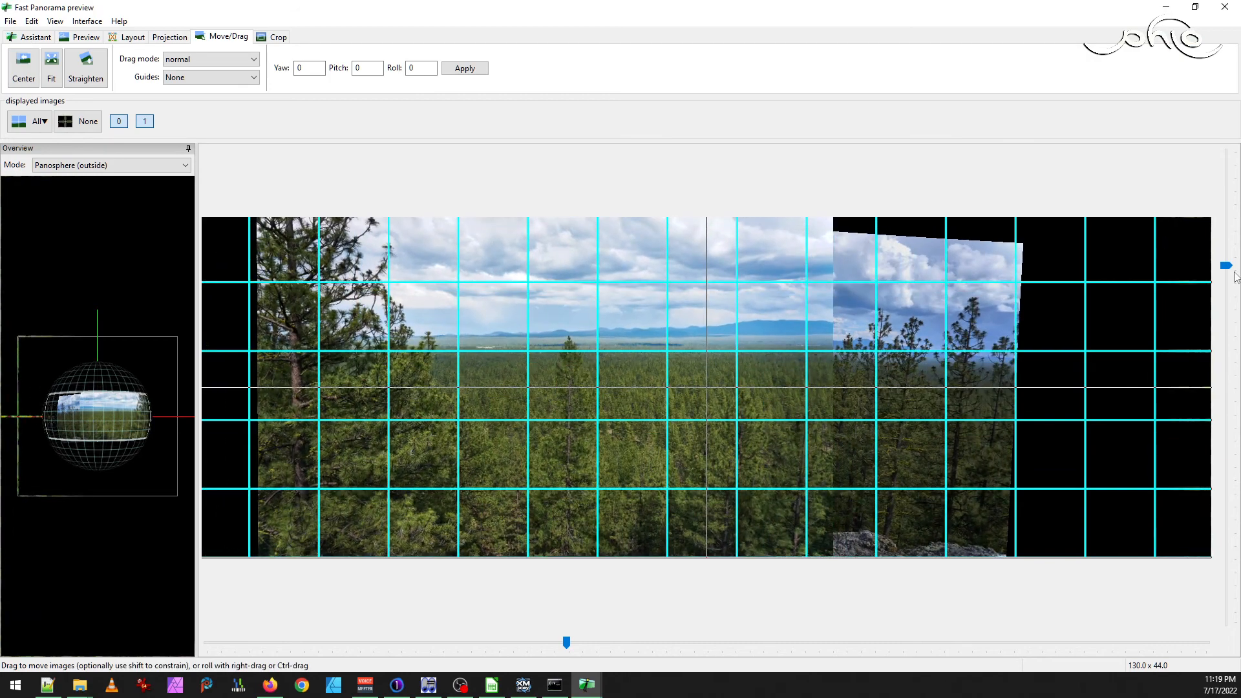
left_click_drag(1226, 265, 1236, 296)
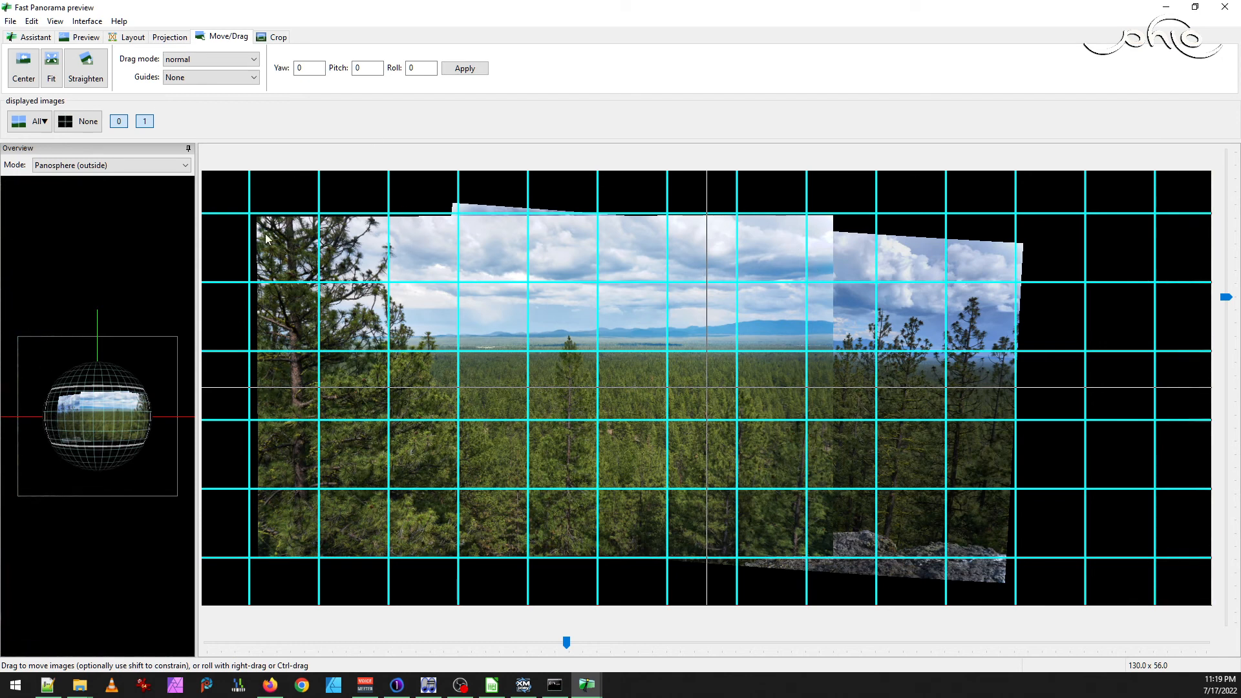
left_click(170, 37)
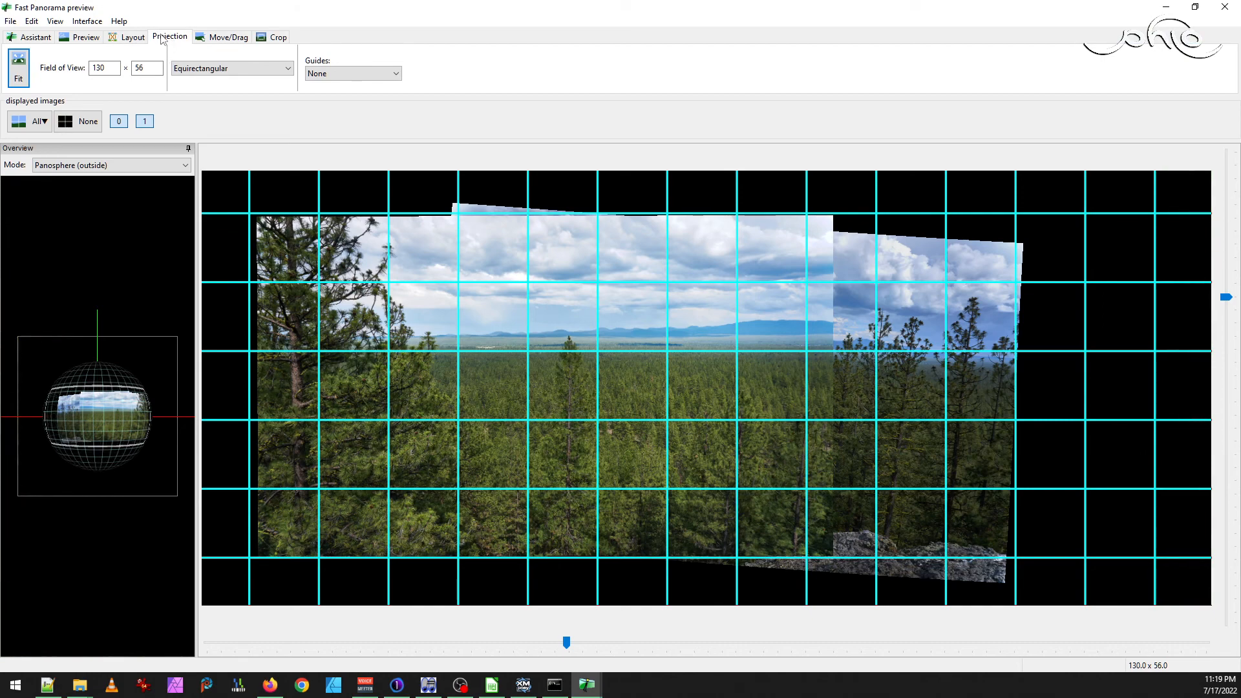
left_click(131, 38)
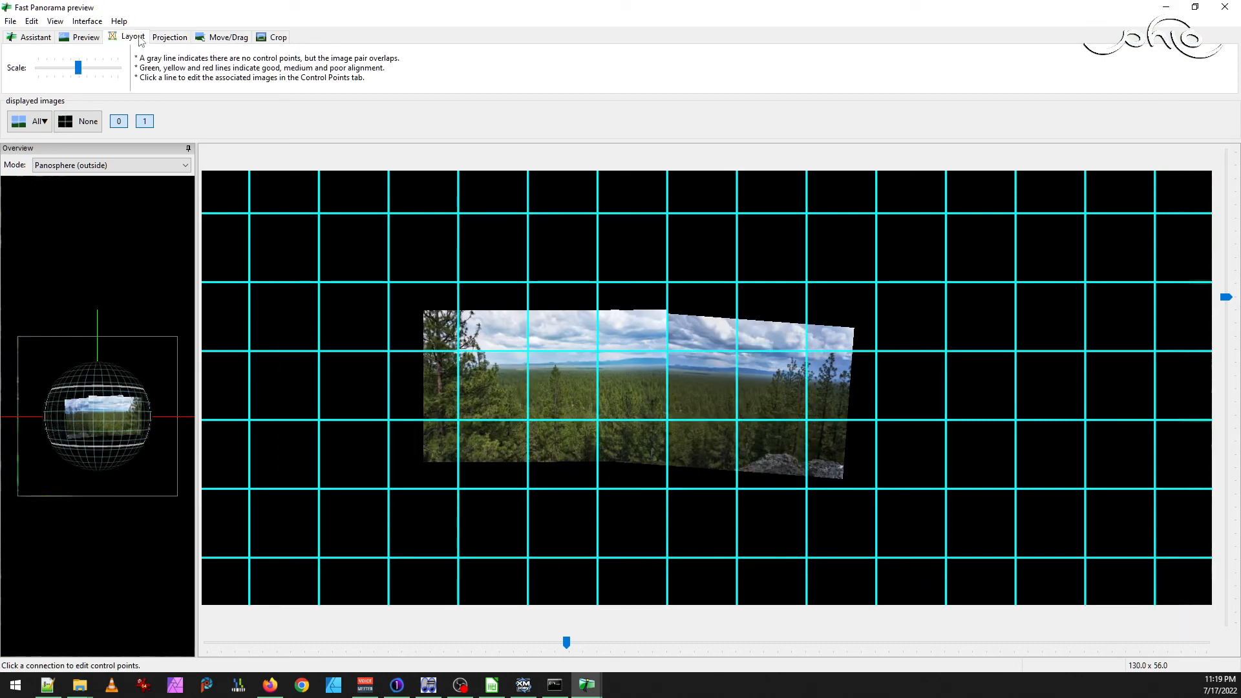
left_click(161, 37)
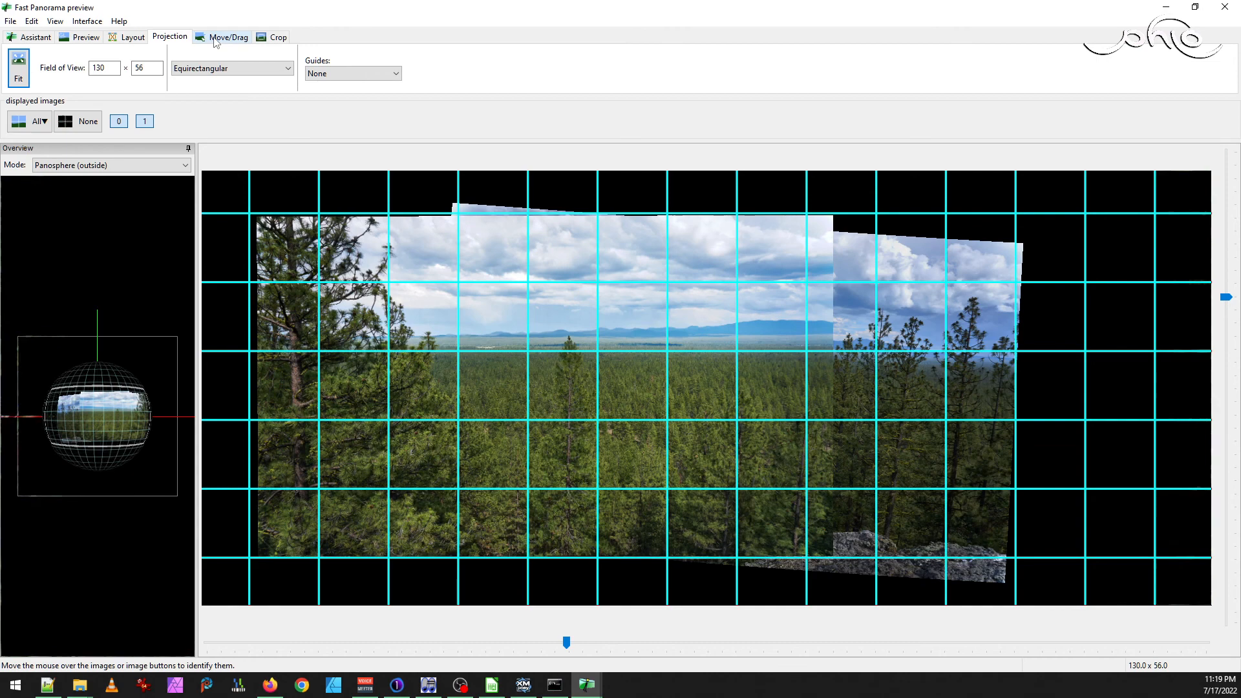
left_click(215, 39)
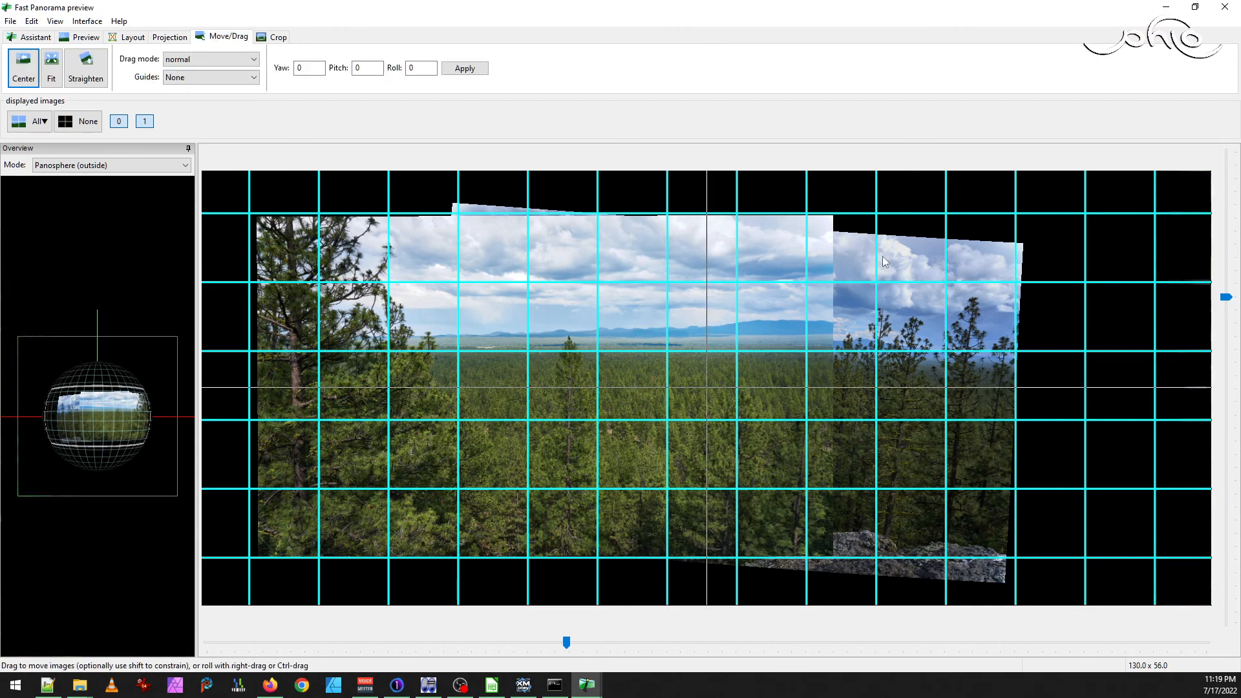
left_click(39, 38)
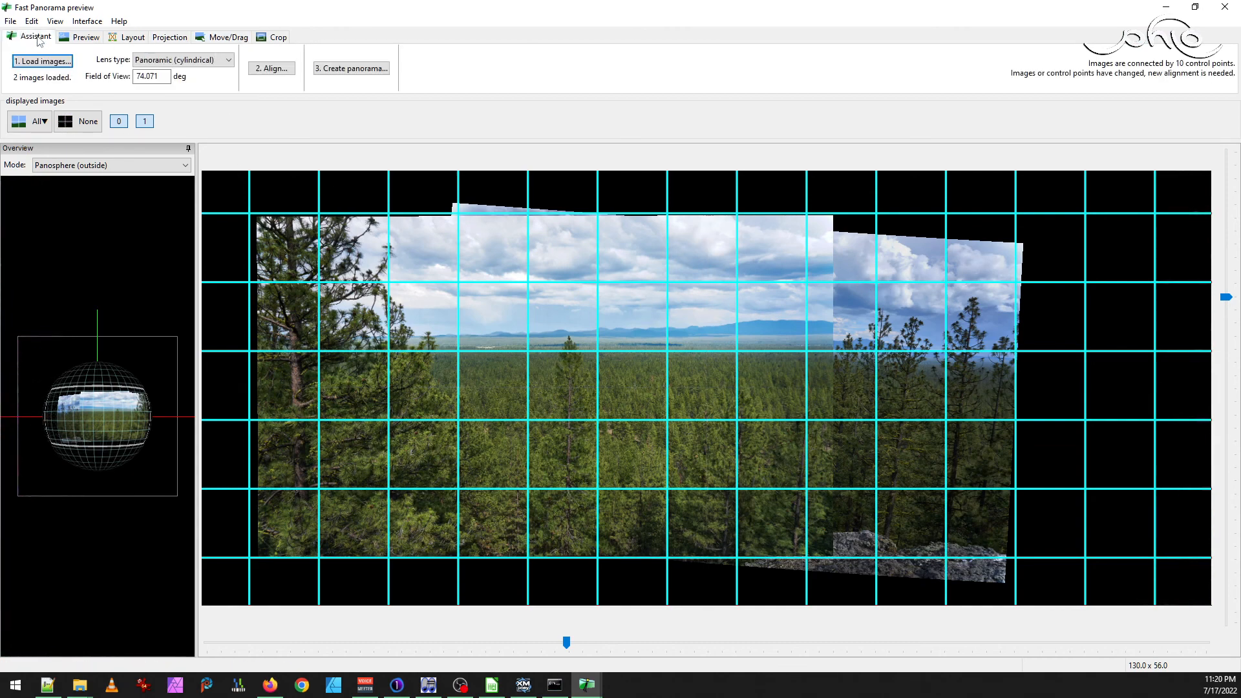
left_click(55, 21)
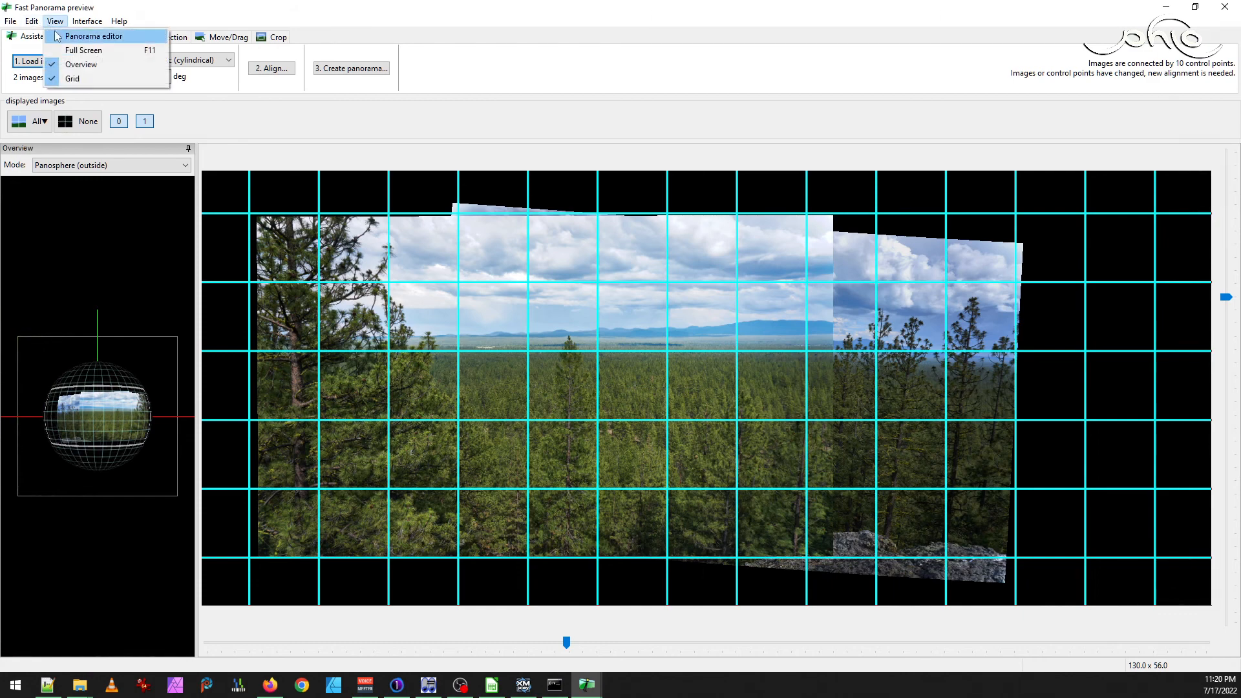
left_click(84, 36)
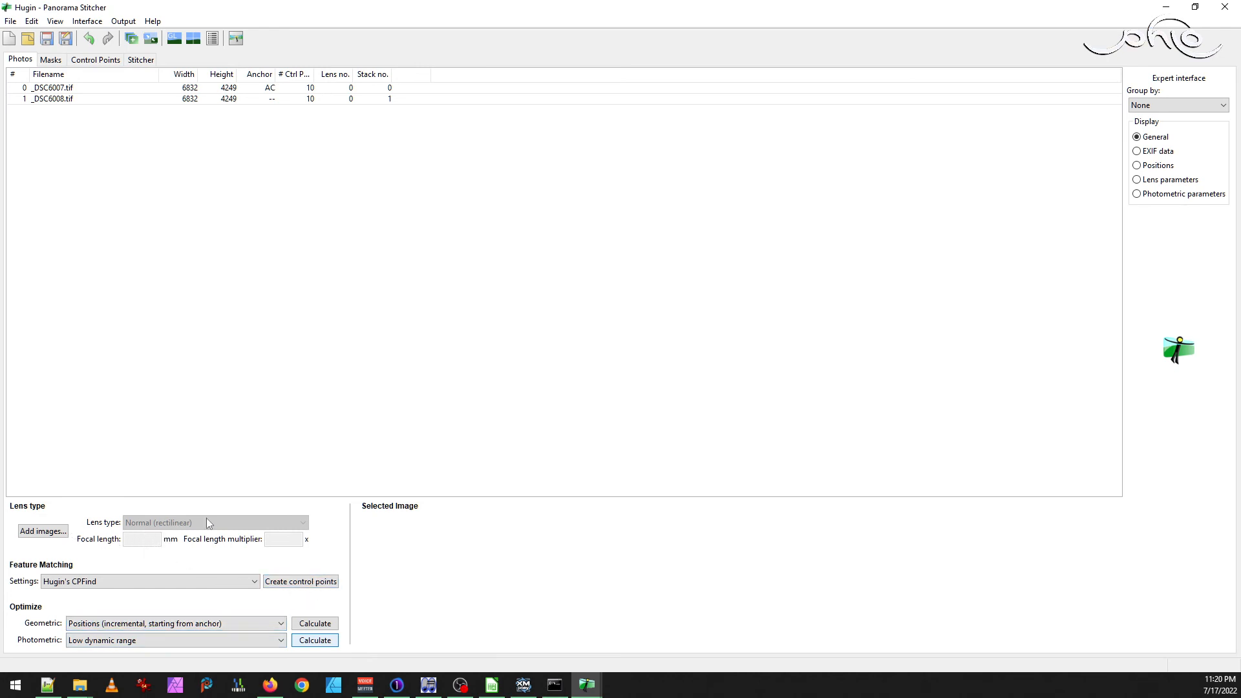
right_click(218, 91)
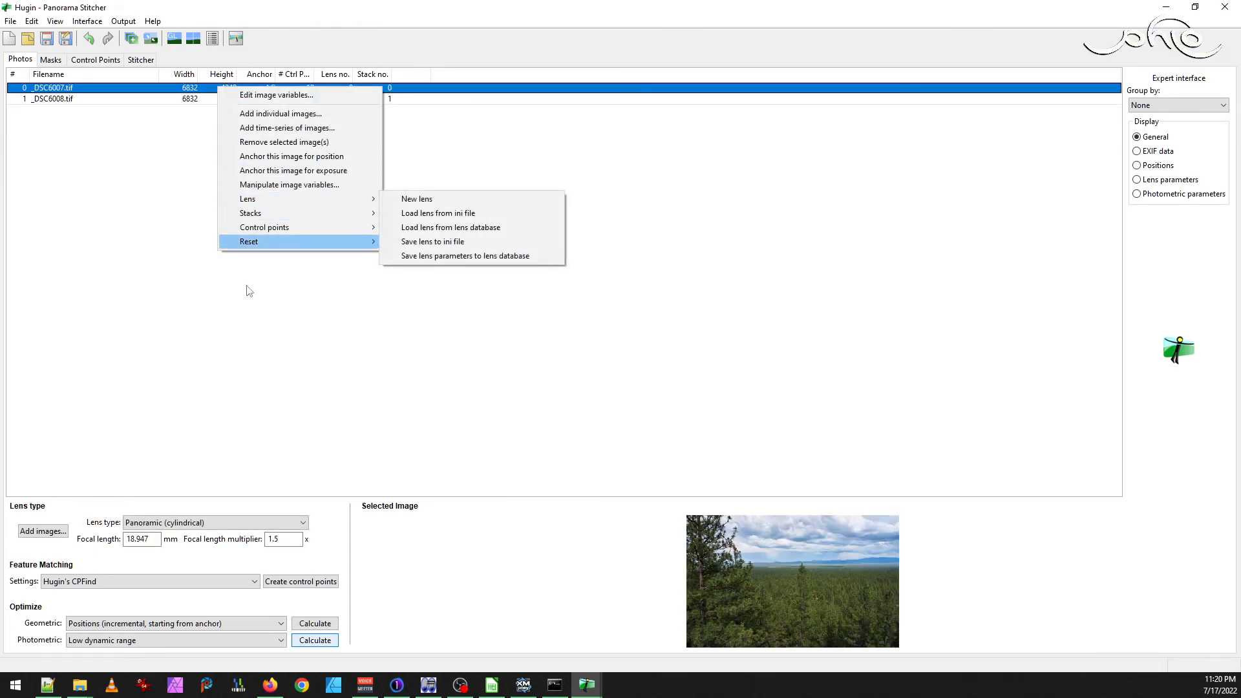
left_click(248, 291)
left_click(219, 93)
left_click(214, 101)
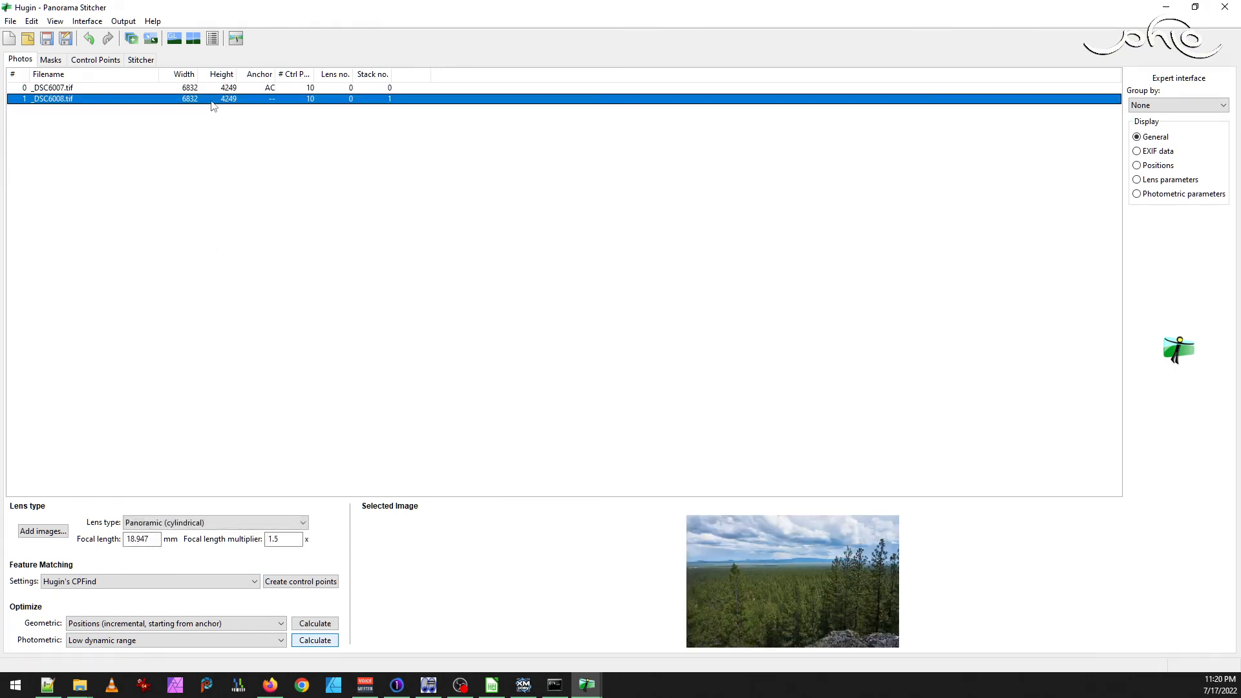
left_click(204, 89)
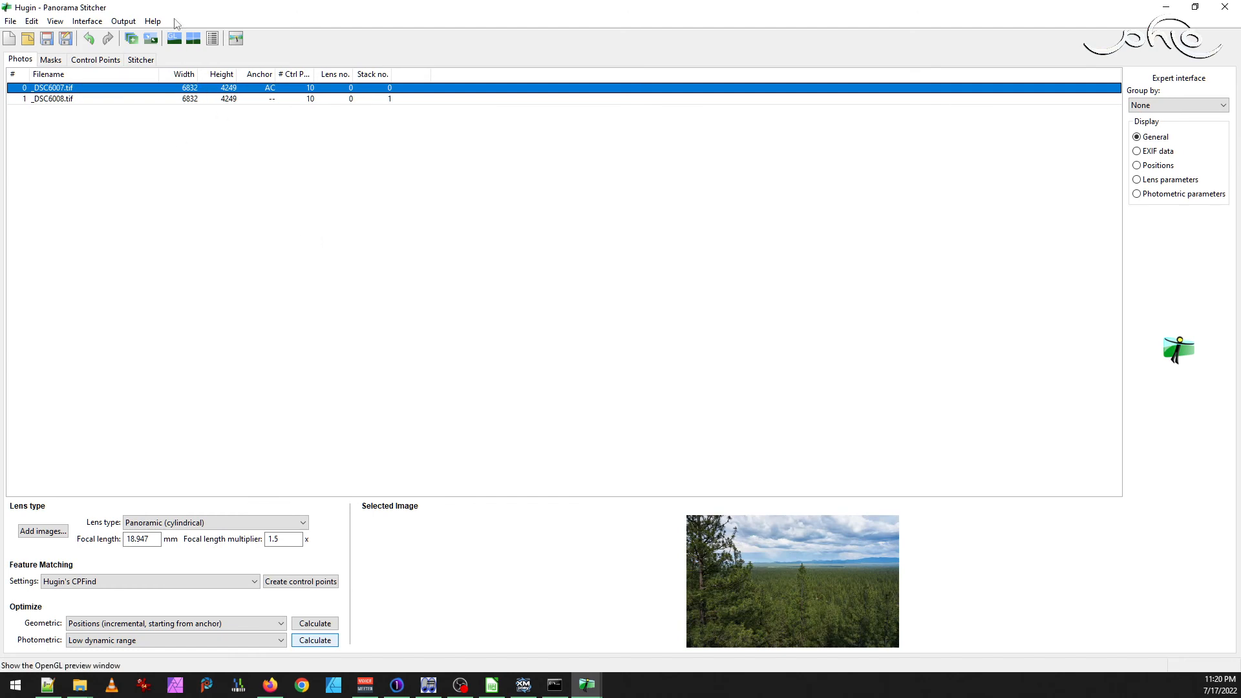
- Compare the overlapping area of the two photos in the fast preview by repeatedly toggling the display of _DSC6007.tif
left_click(56, 22)
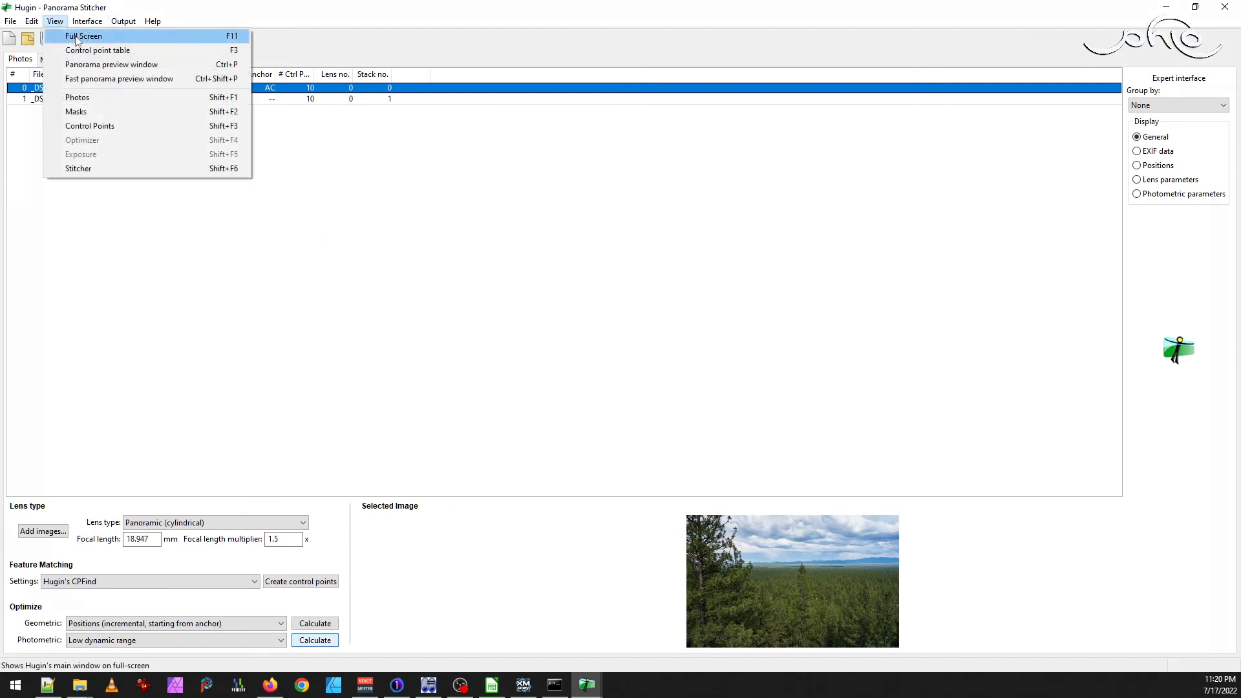
left_click(97, 79)
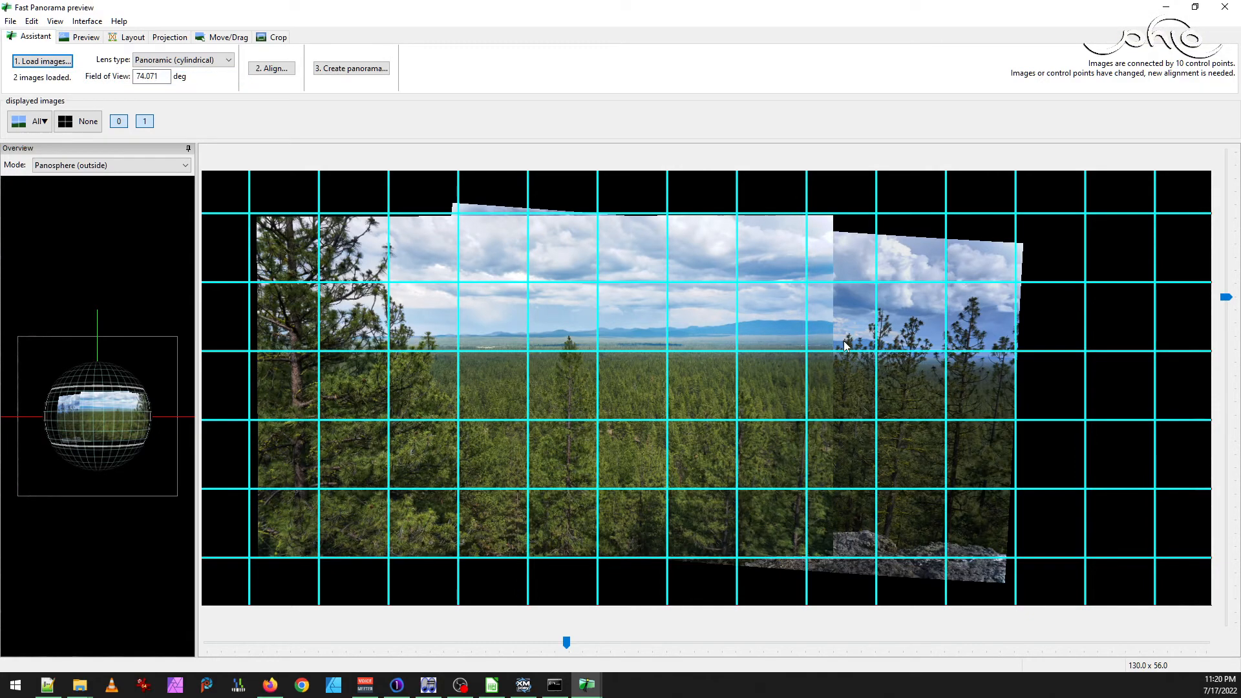
left_click(125, 121)
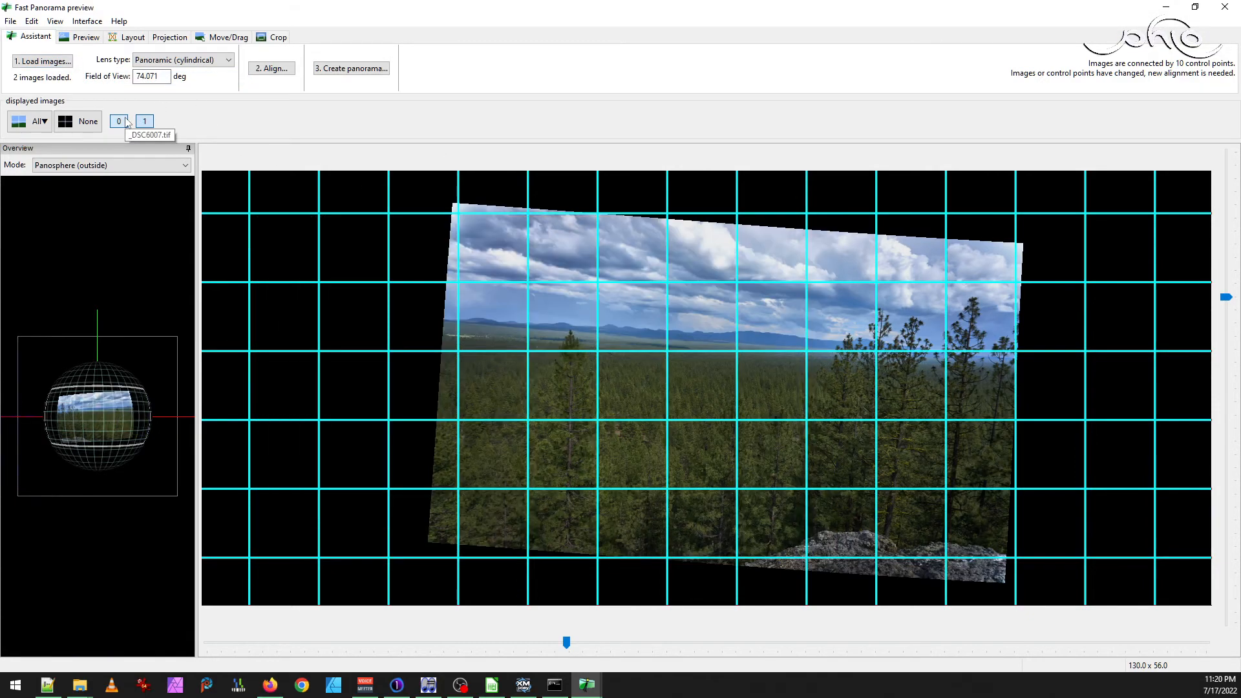
left_click(126, 122)
left_click(125, 120)
left_click(125, 120)
left_click(126, 119)
left_click(127, 119)
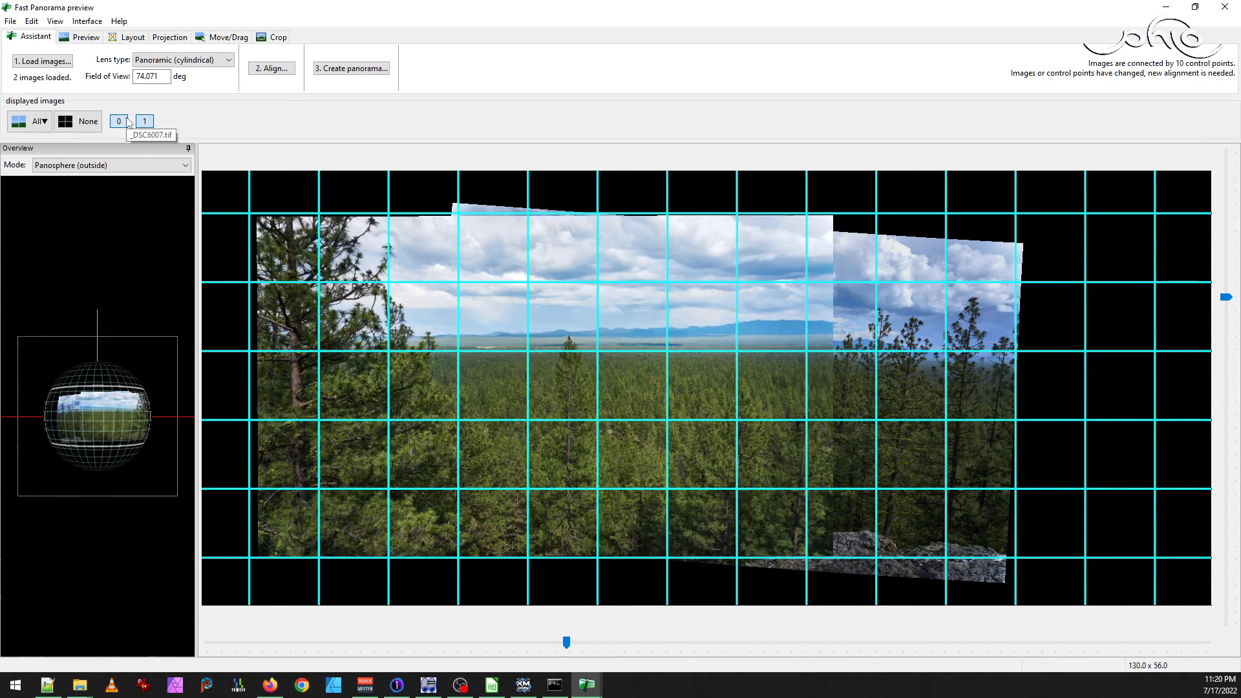
left_click(126, 120)
left_click(127, 121)
left_click(127, 120)
left_click(126, 120)
left_click(127, 121)
left_click(128, 121)
- Shift the panorama slightly left and down within the preview canvas
left_click(223, 36)
left_click_drag(736, 266, 728, 274)
left_click_drag(1018, 346, 1022, 341)
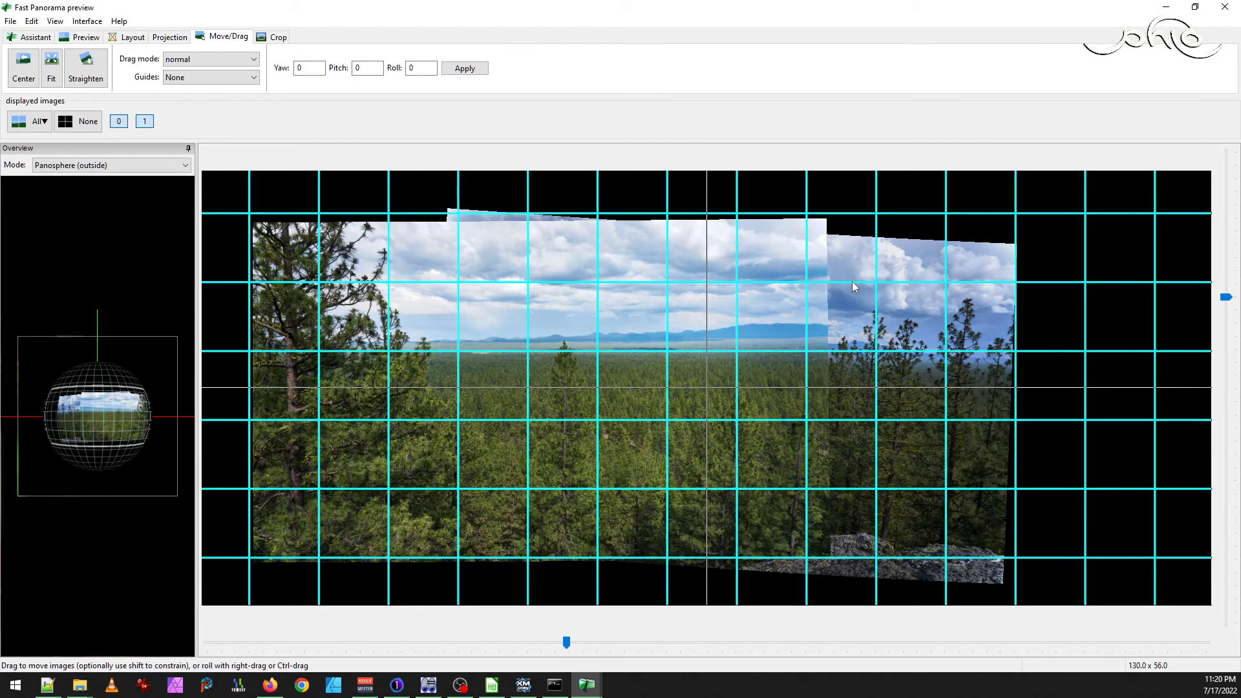
- Return to the panorama editor and create automatic control points with Hugin's CPFind
left_click(56, 22)
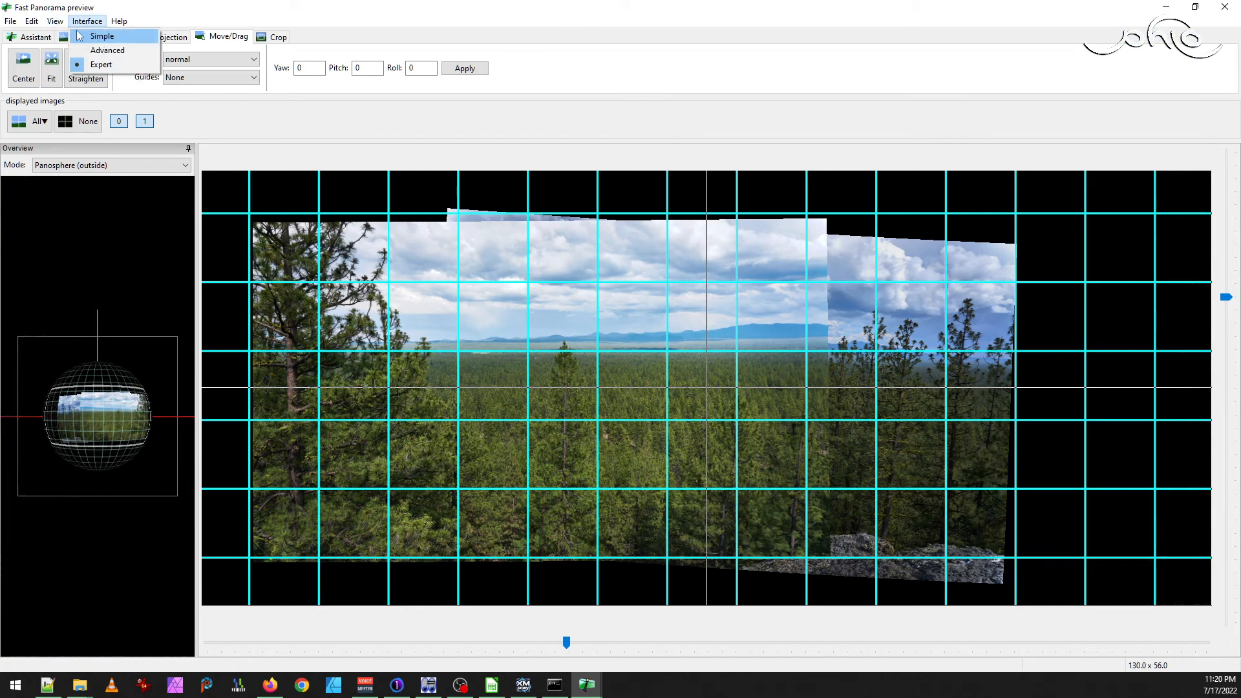
left_click(58, 23)
left_click(54, 21)
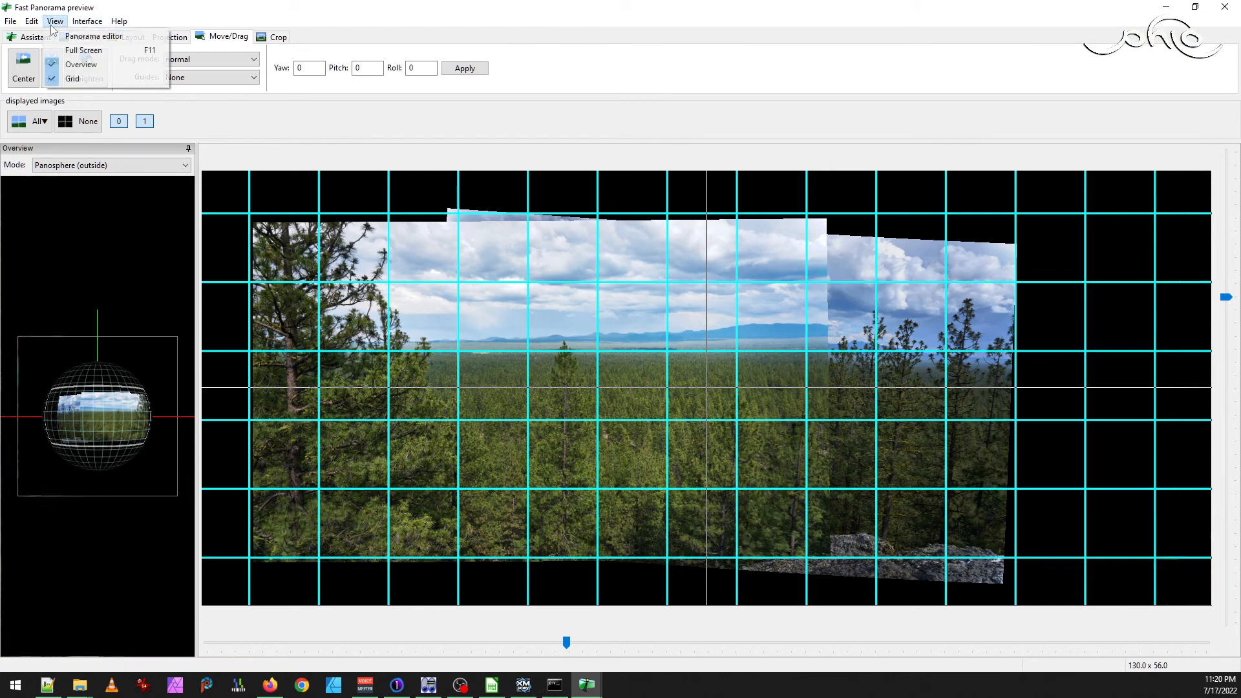
left_click(78, 35)
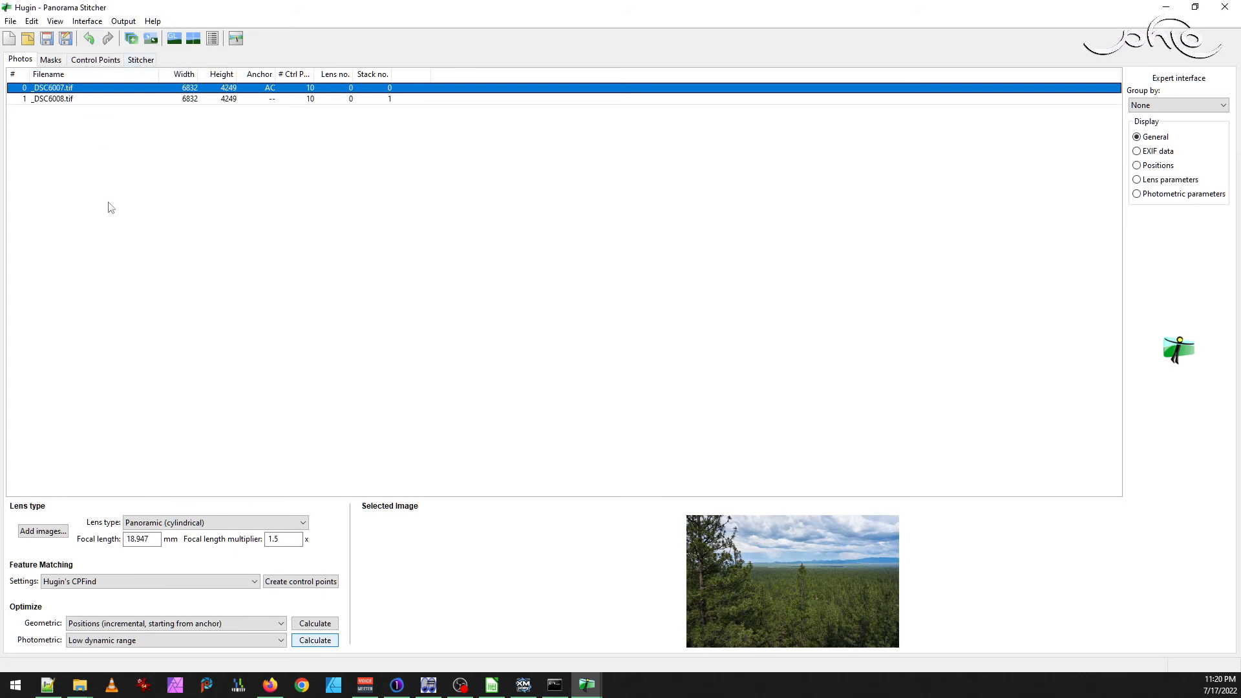
left_click(312, 586)
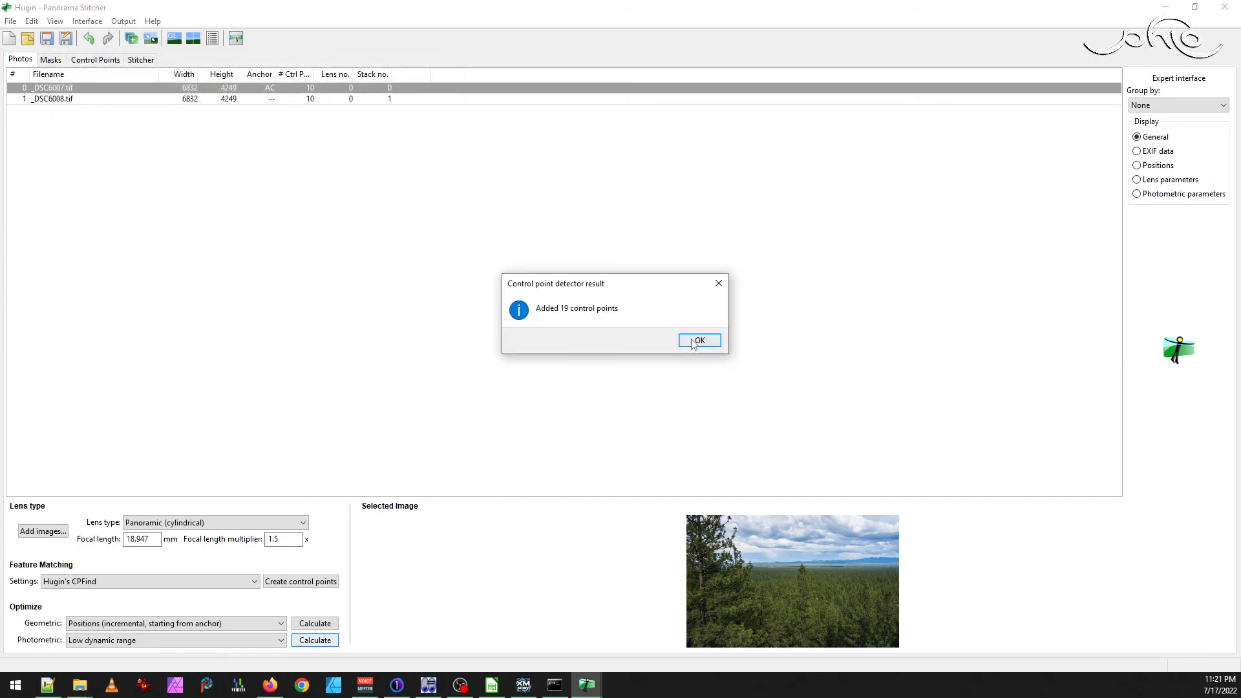
left_click(692, 342)
- Review where the manual and automatic control points lie on both photos
left_click(96, 60)
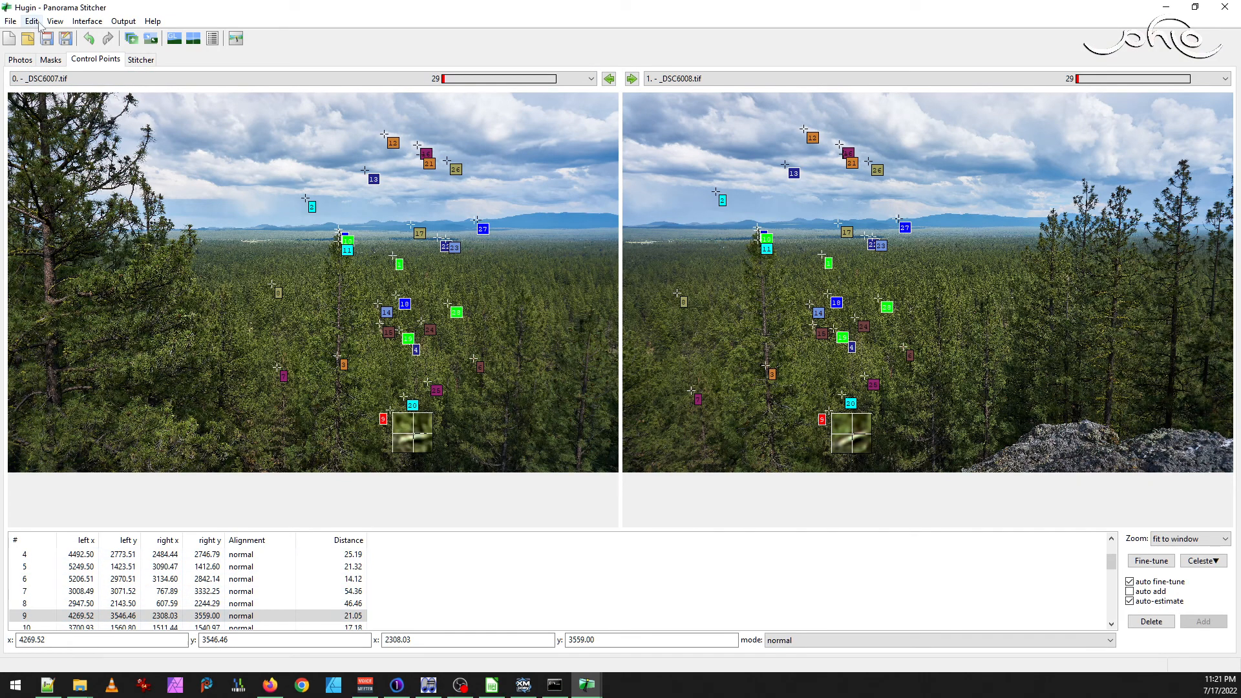
left_click(60, 21)
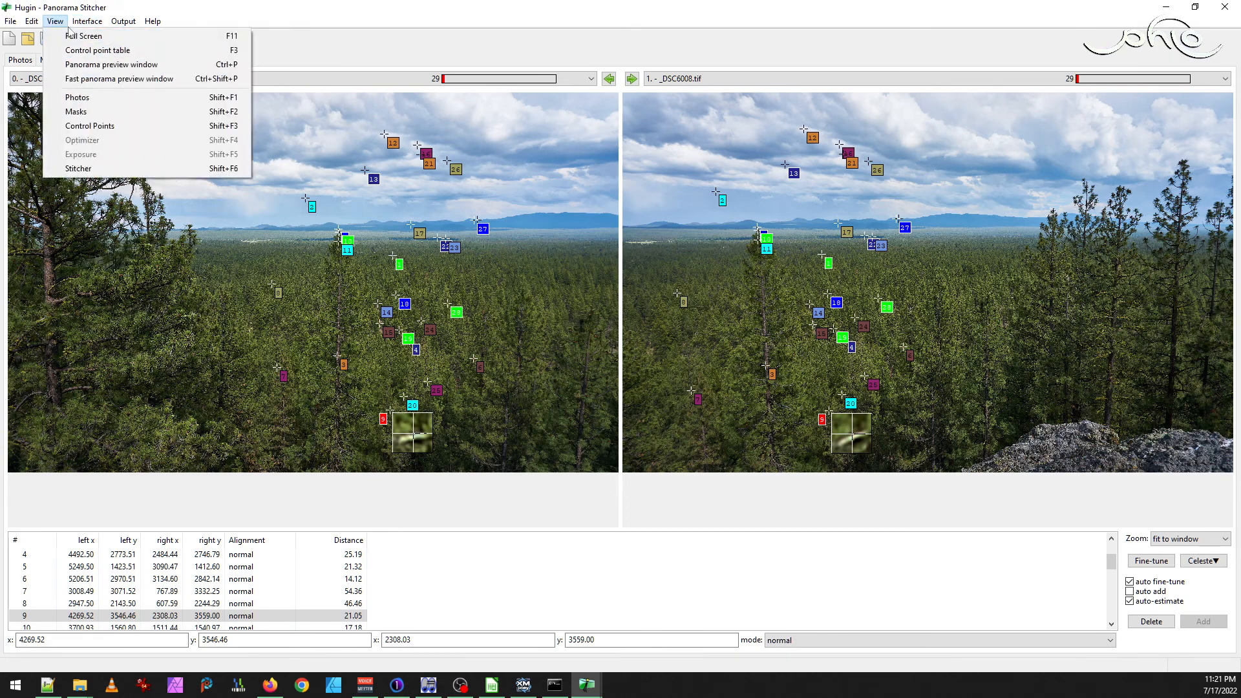
left_click(51, 26)
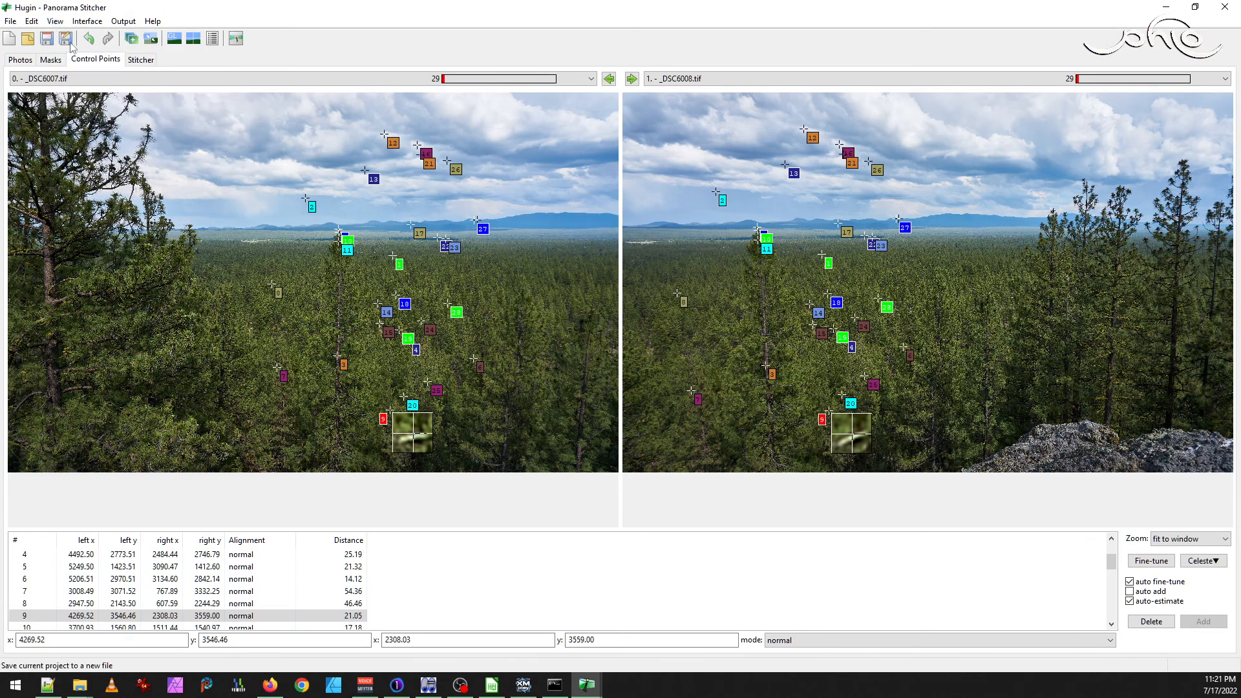
- Run the geometric optimization and the low dynamic range photometric optimization on the photos, applying both results
left_click(26, 61)
left_click(309, 639)
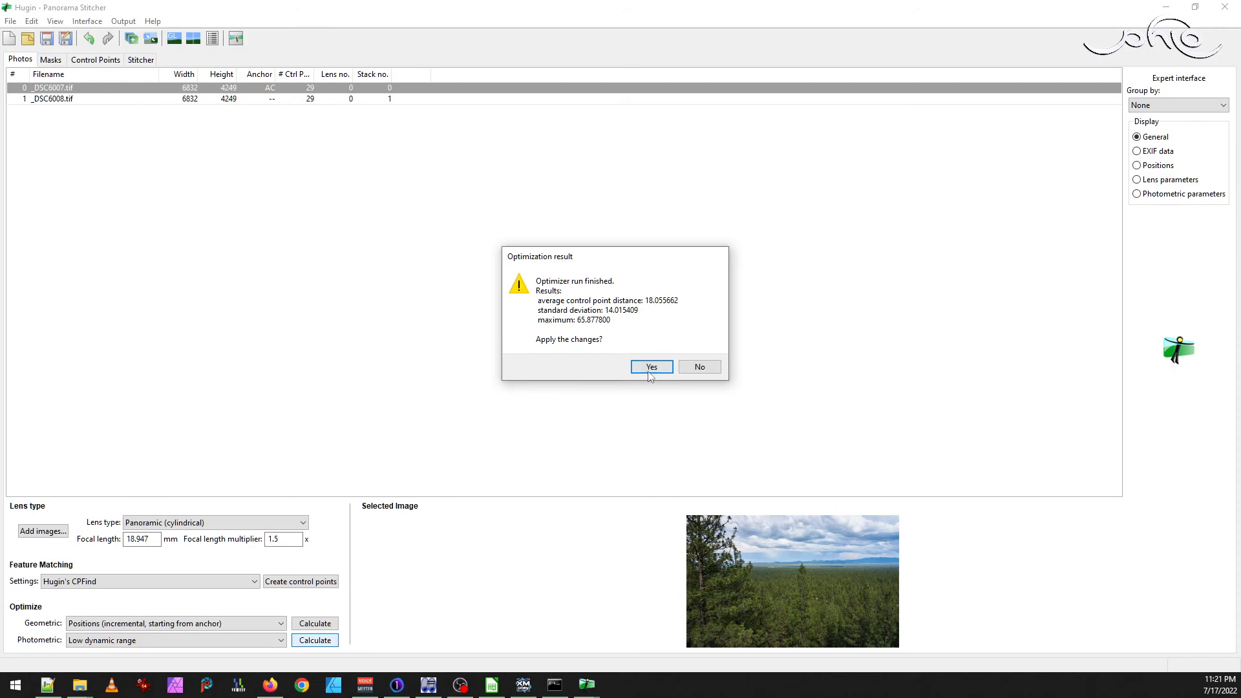
left_click(650, 367)
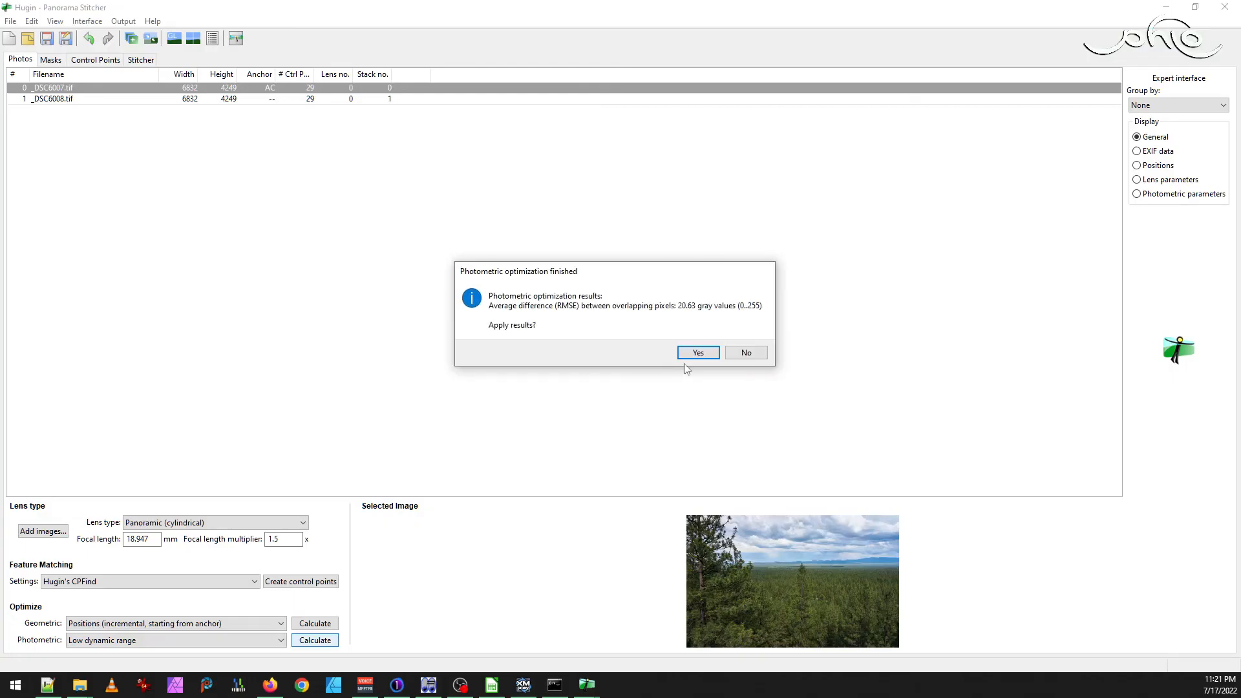
left_click(694, 353)
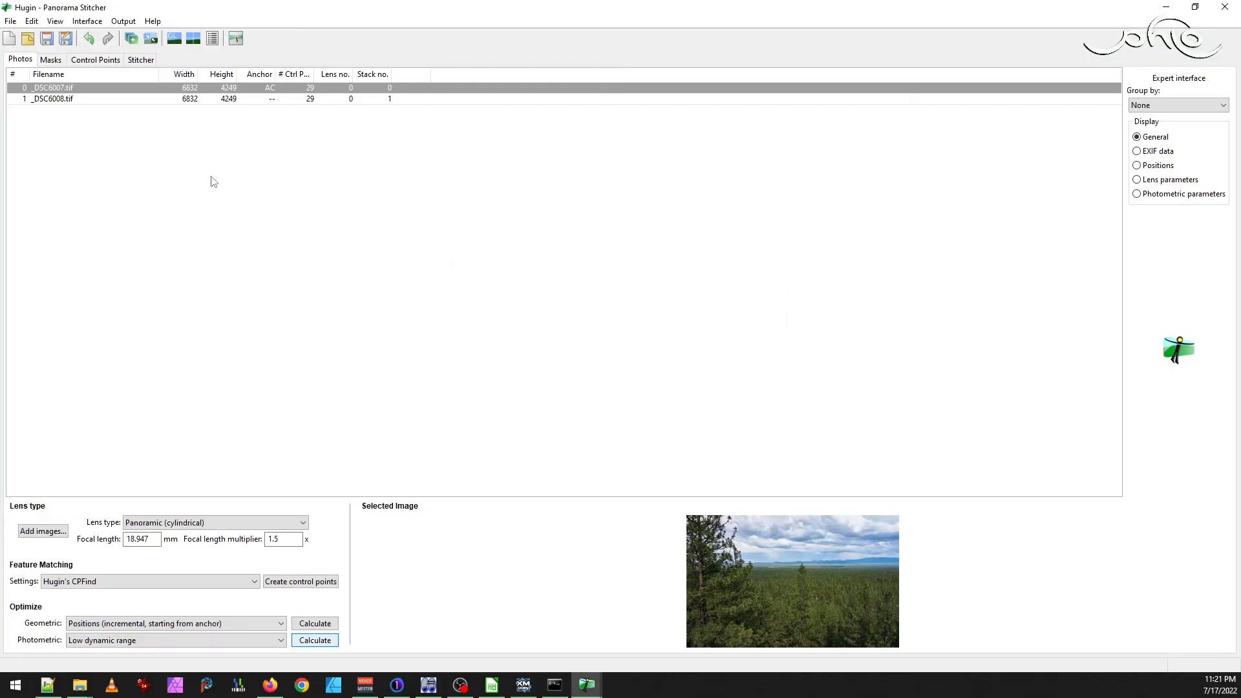
- Open the fast panorama preview, try the Cylindrical projection and set it back to Equirectangular
left_click(77, 21)
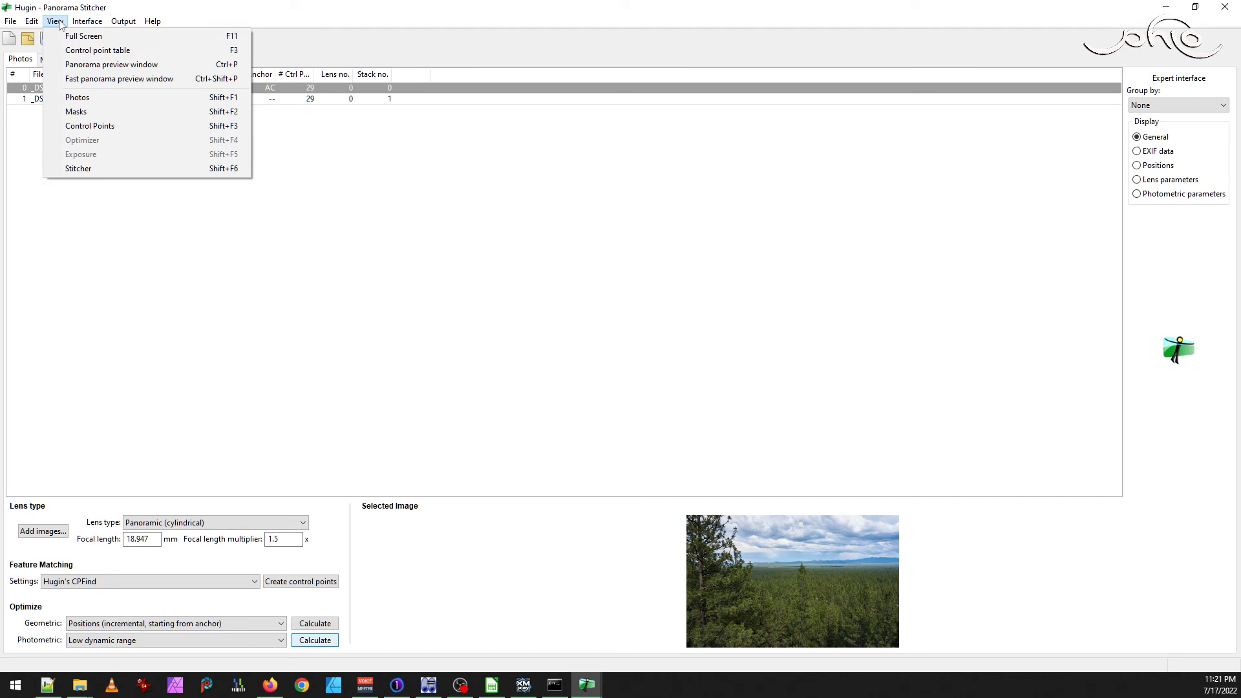
left_click(92, 78)
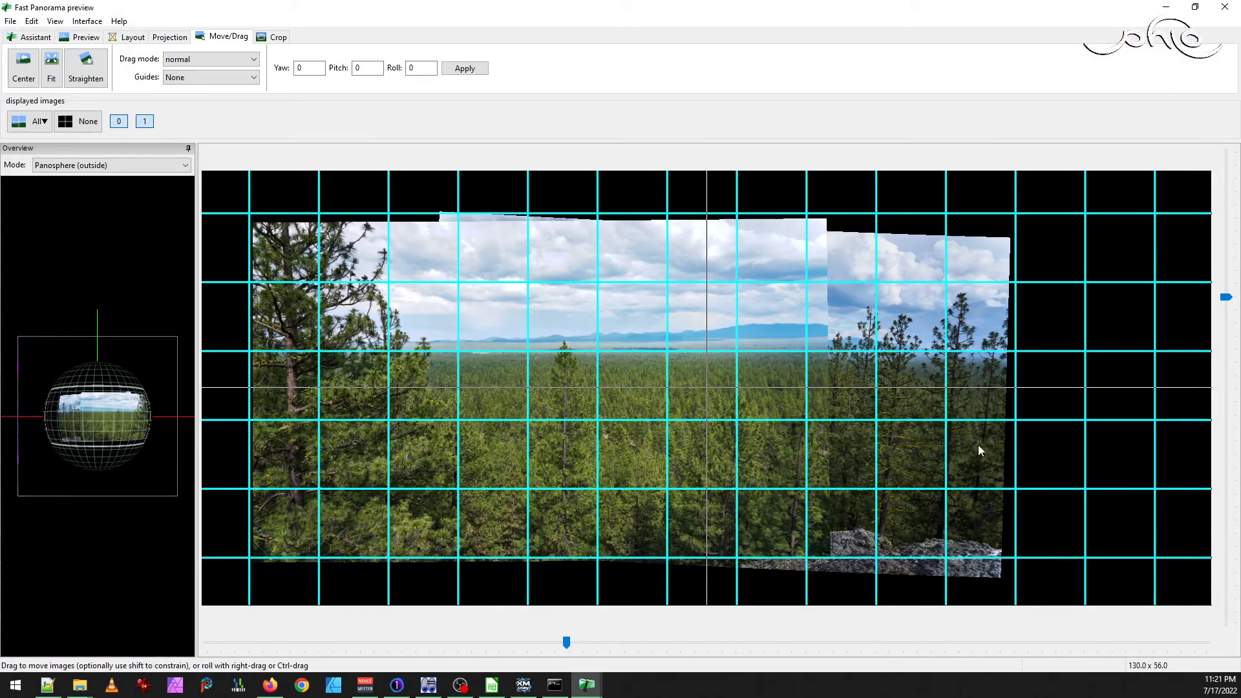
left_click(169, 39)
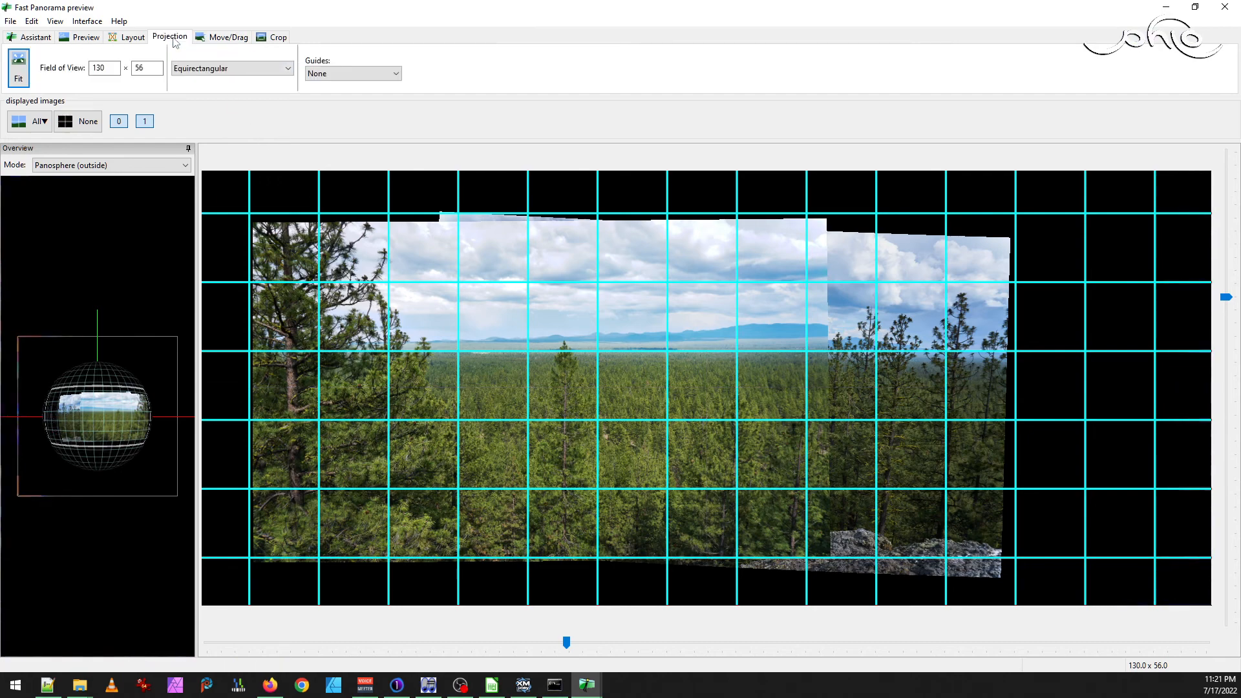
left_click(209, 74)
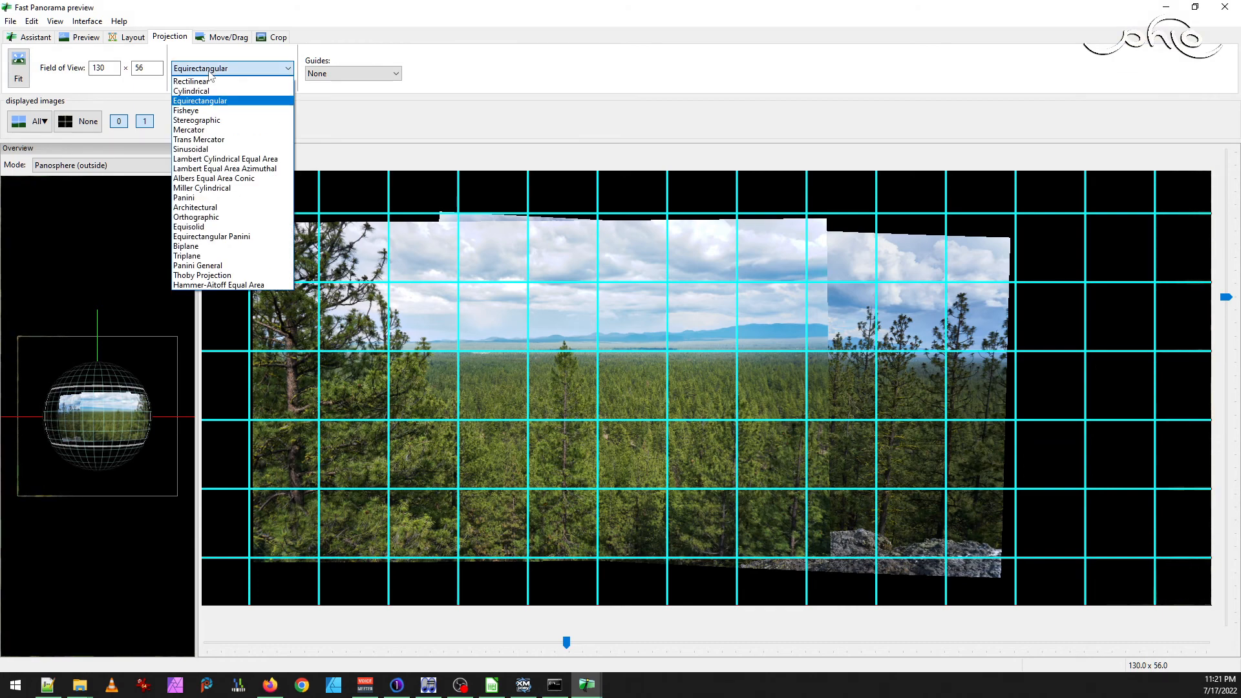
left_click(215, 91)
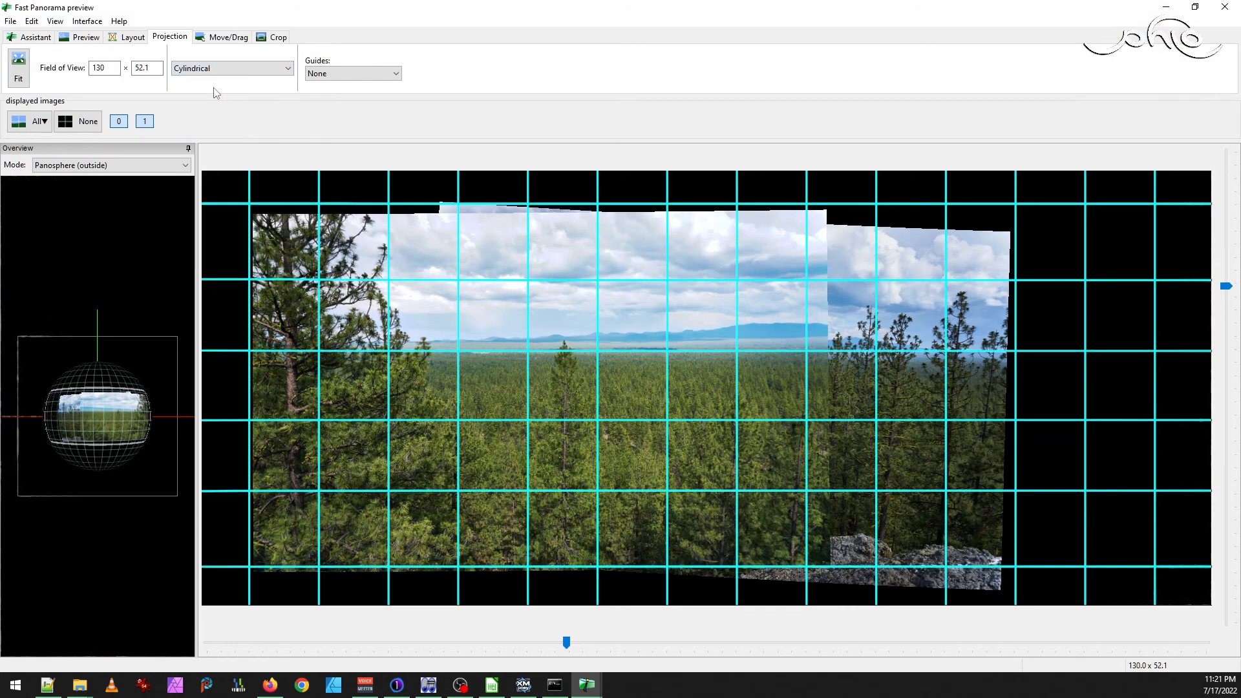
left_click(211, 67)
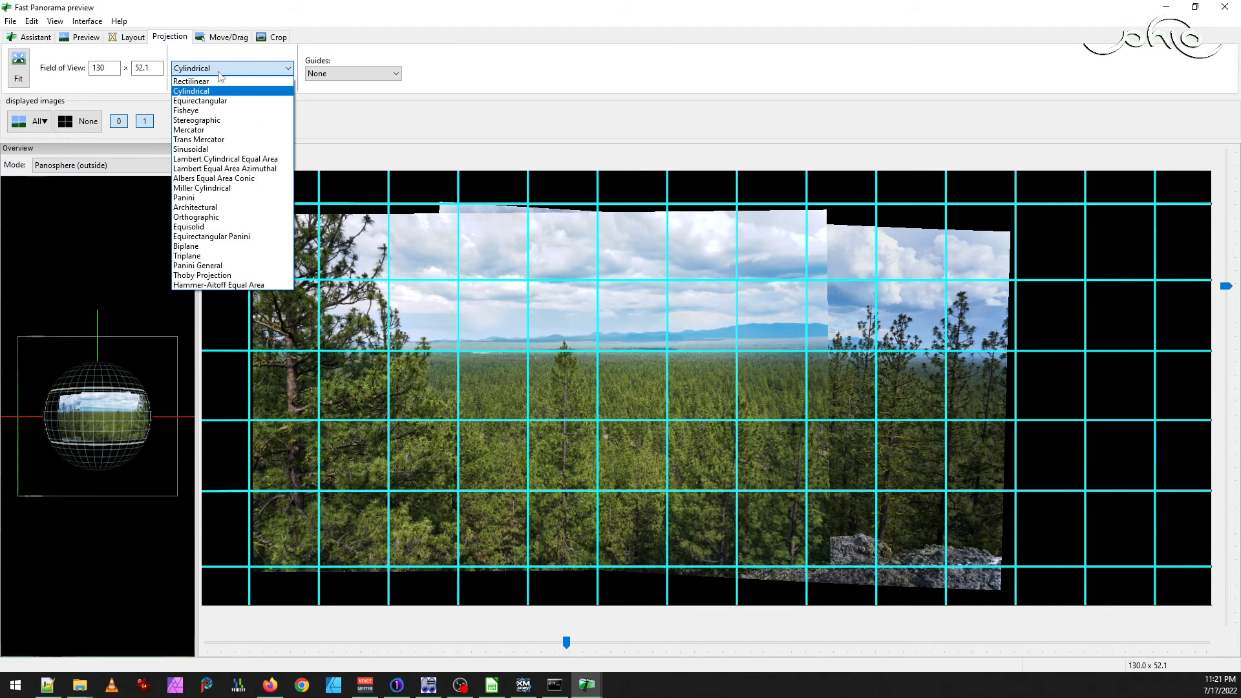
left_click(226, 101)
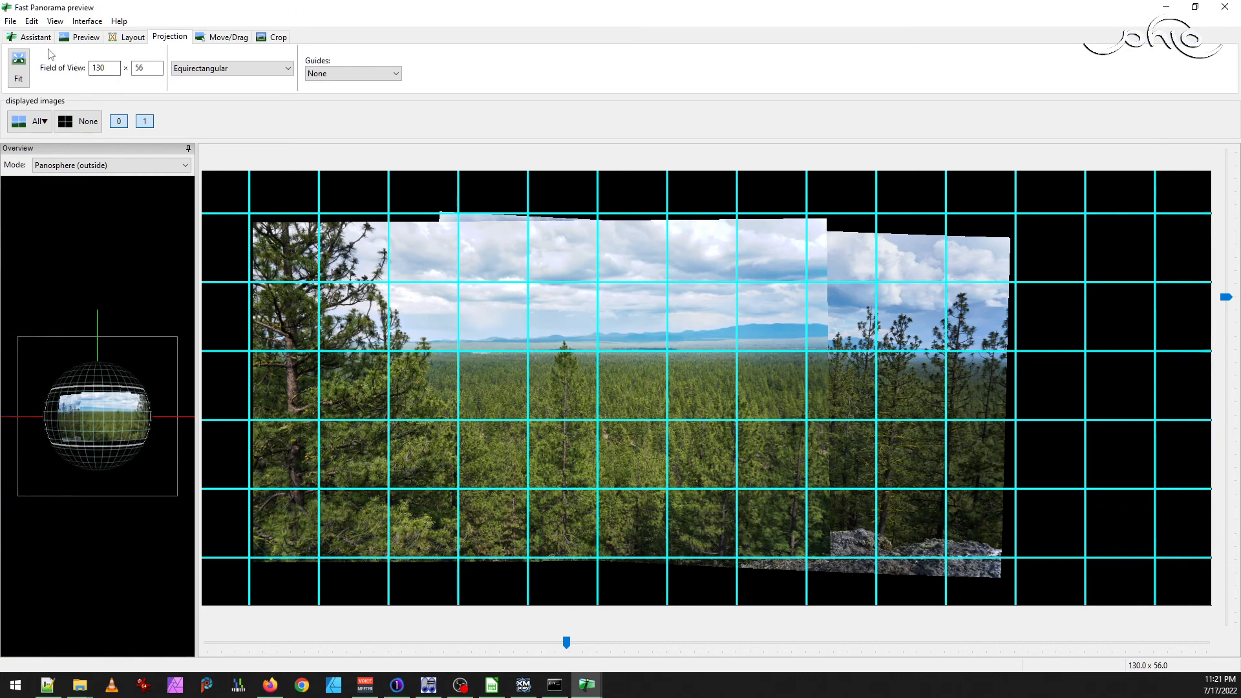
- Return to the panorama editor and reset lens parameters, exposure to zero and color to one for both photos
left_click(52, 21)
left_click(68, 37)
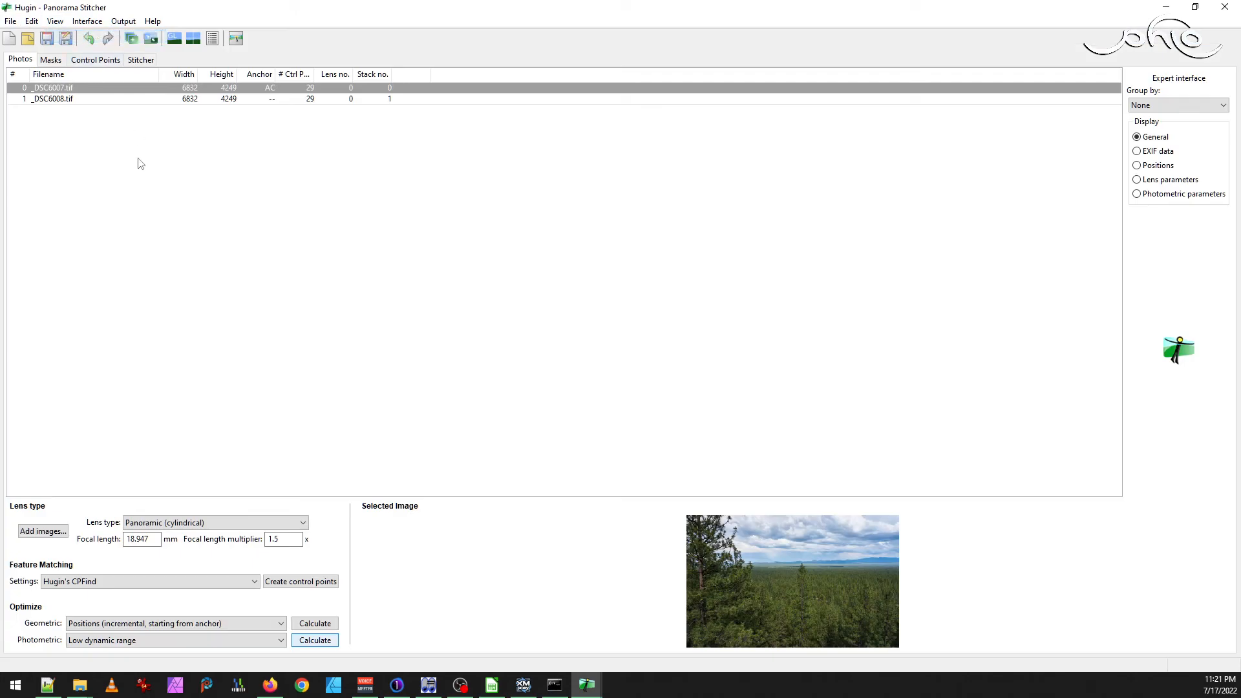
left_click(75, 101, "shift")
right_click(76, 99)
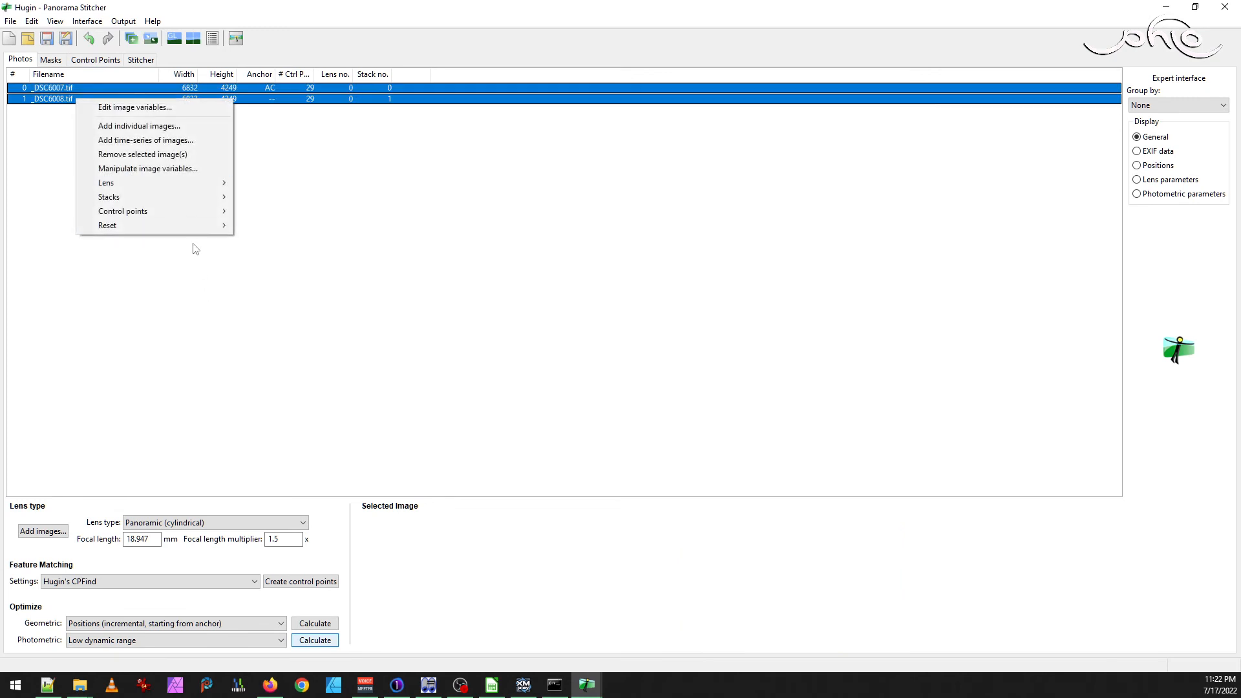
mouse_move(199, 233)
left_click(299, 282)
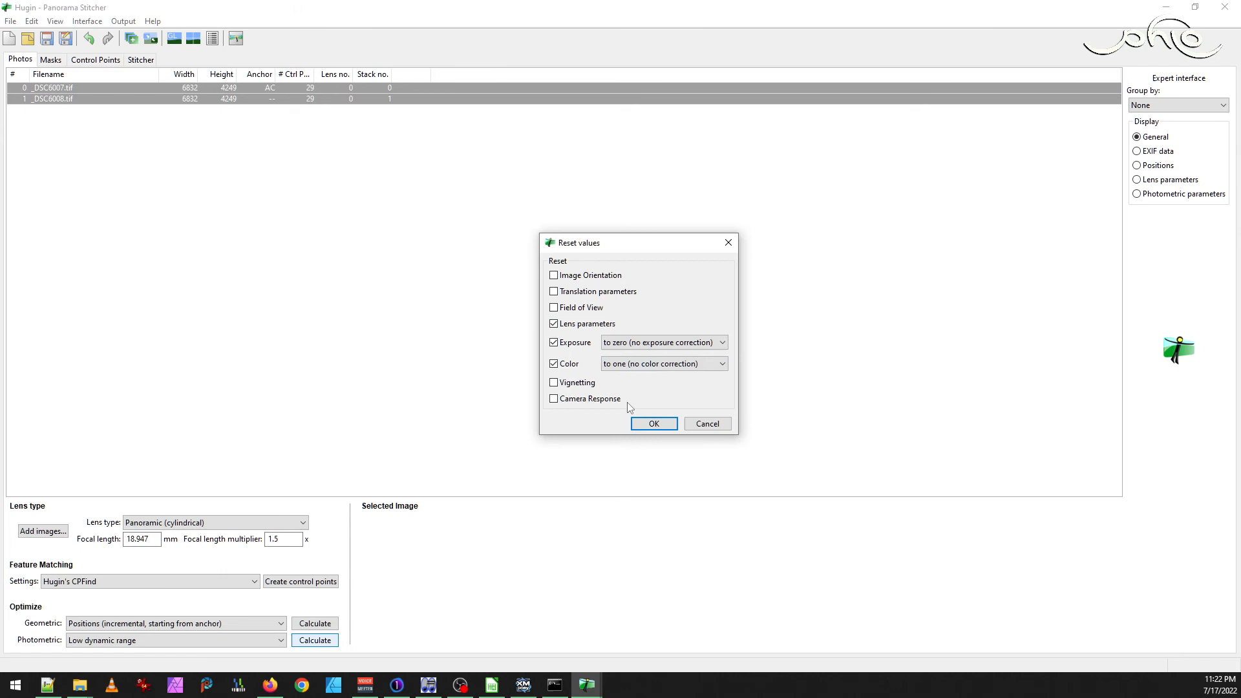
left_click(654, 425)
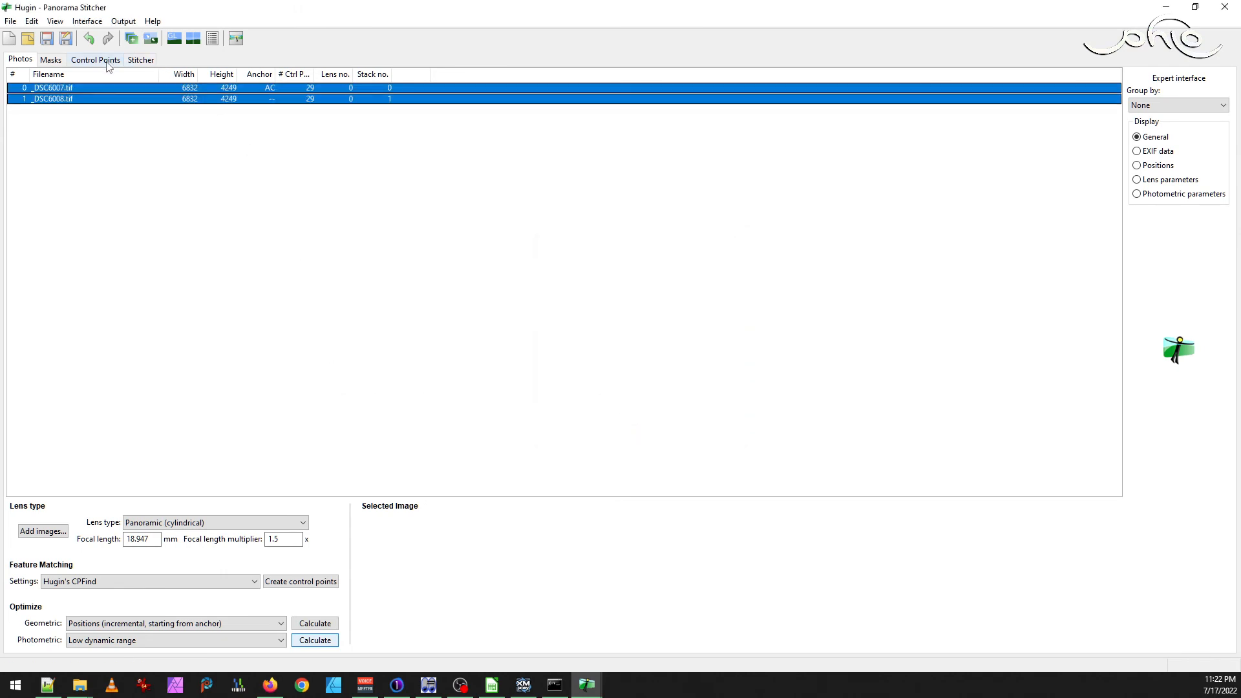
- Calculate the optimal canvas size for the stitched output and reopen the fast panorama preview
left_click(141, 59)
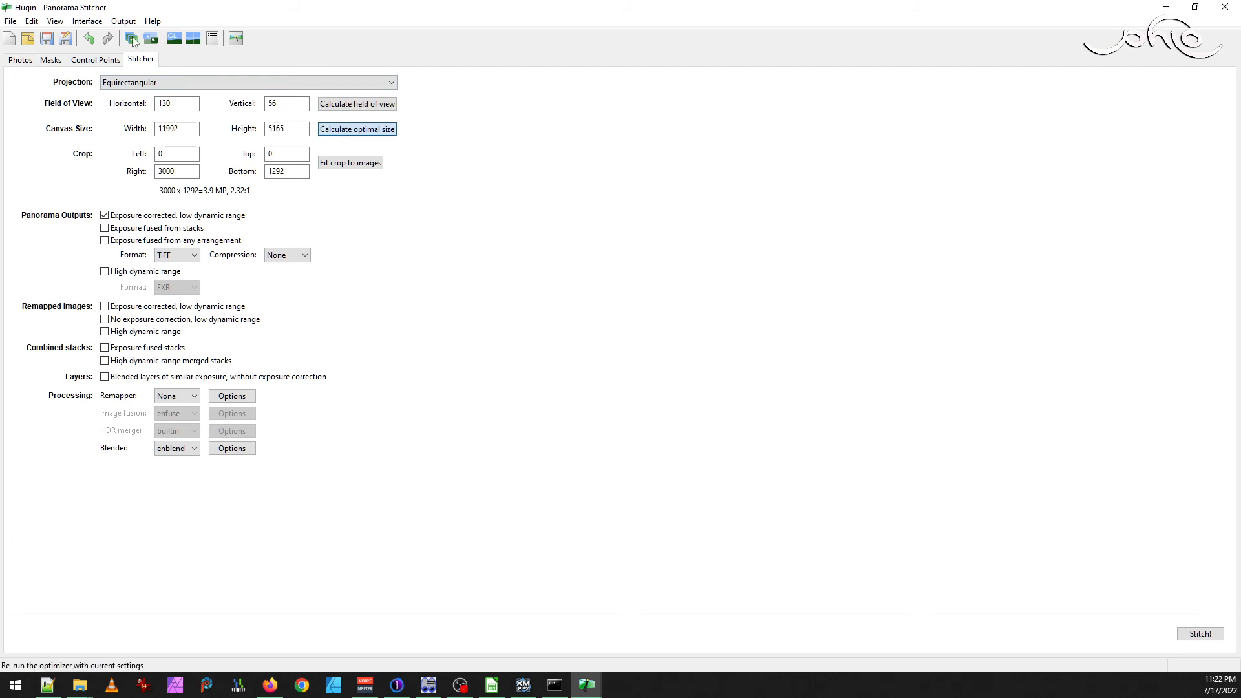
left_click(69, 25)
mouse_move(55, 21)
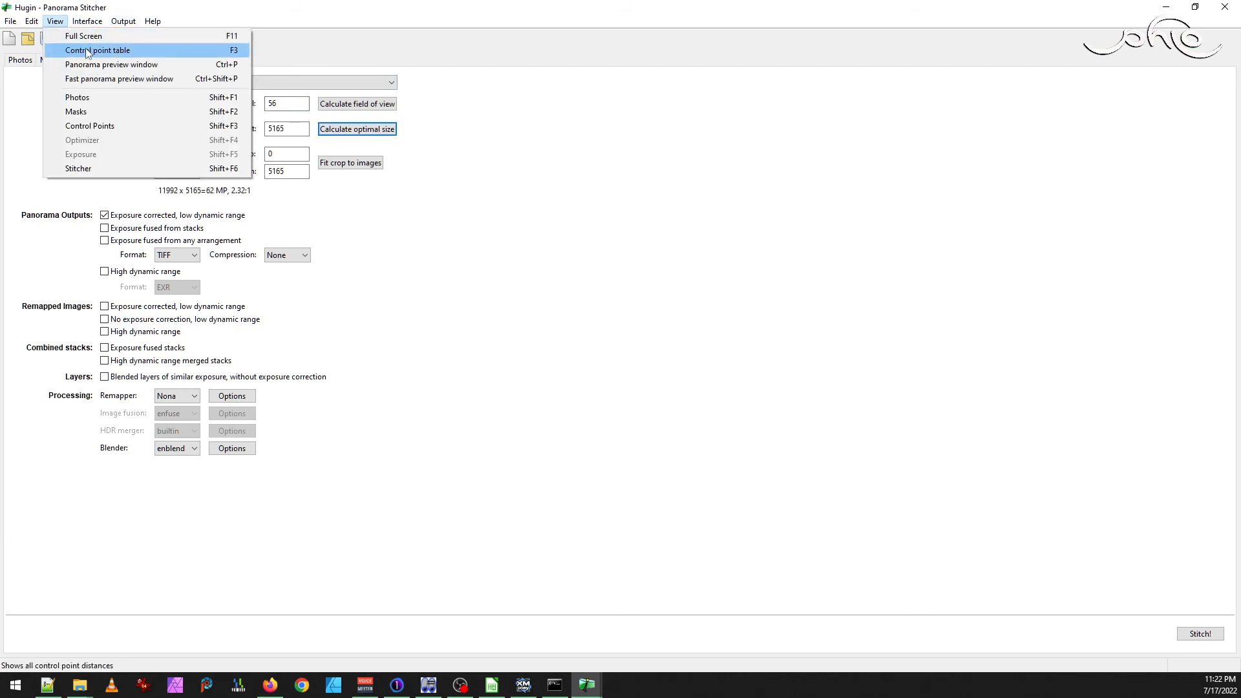
left_click(129, 79)
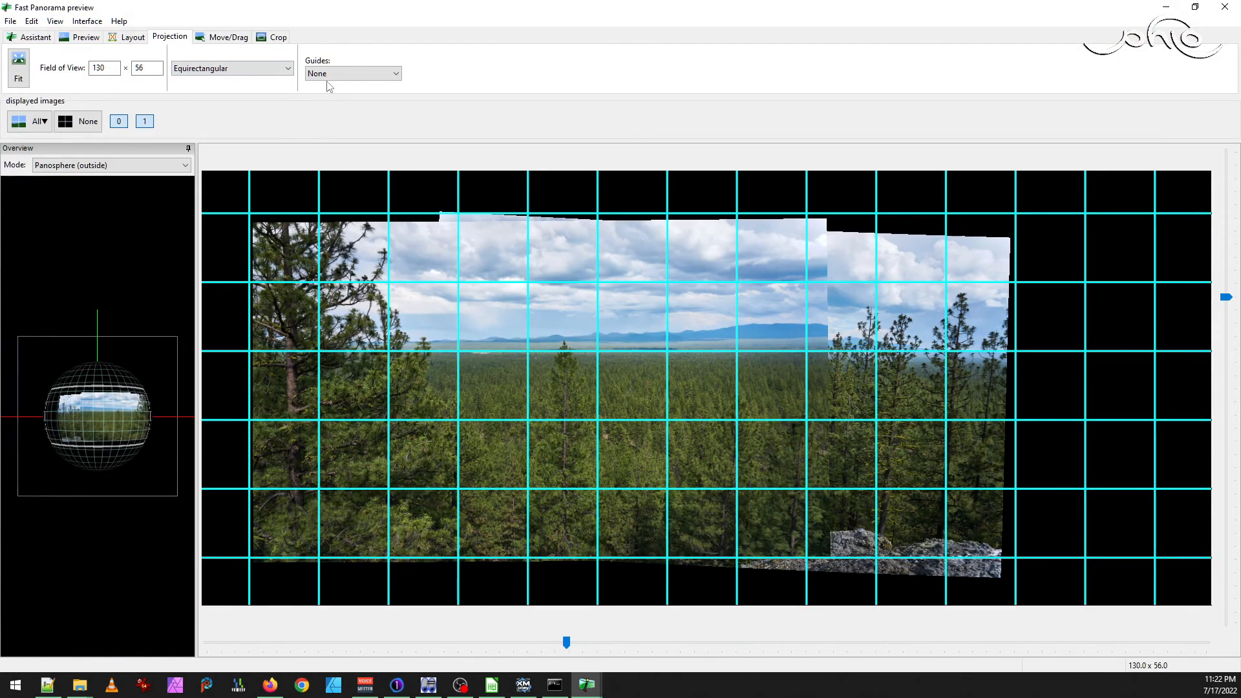
- Nudge the panorama very slightly left in the preview canvas and autocrop it to remove the uneven borders
left_click(229, 39)
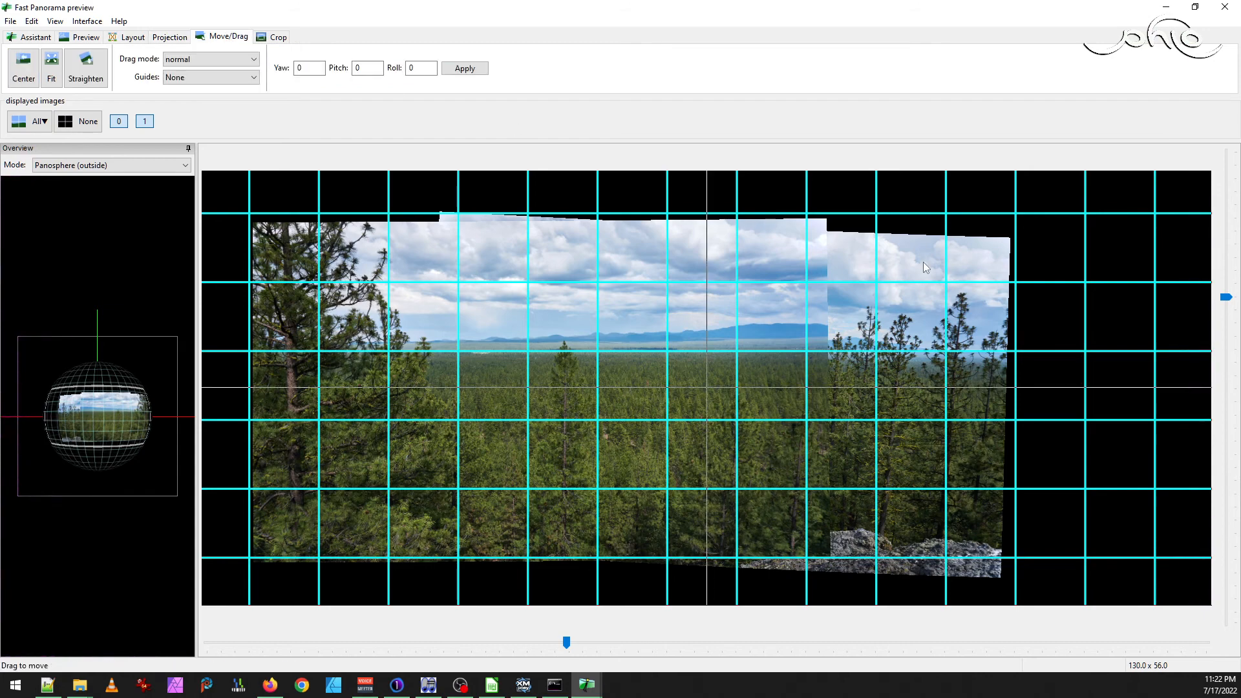
left_click_drag(922, 259, 922, 262)
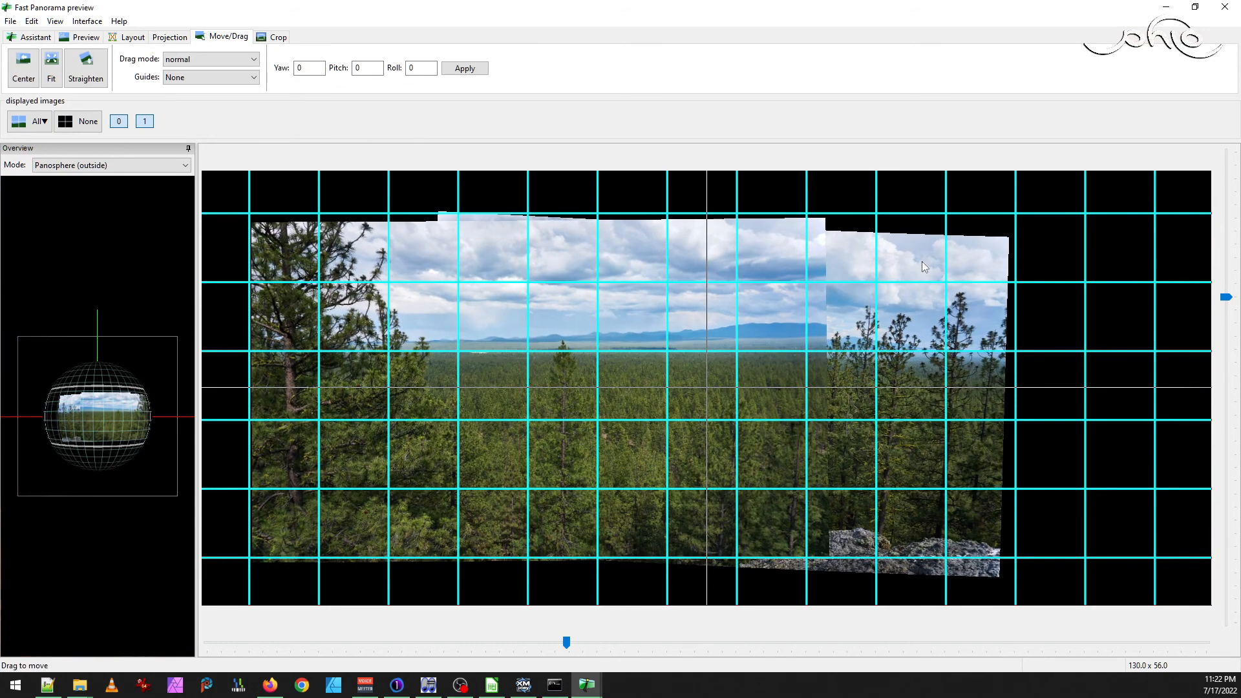
left_click(263, 39)
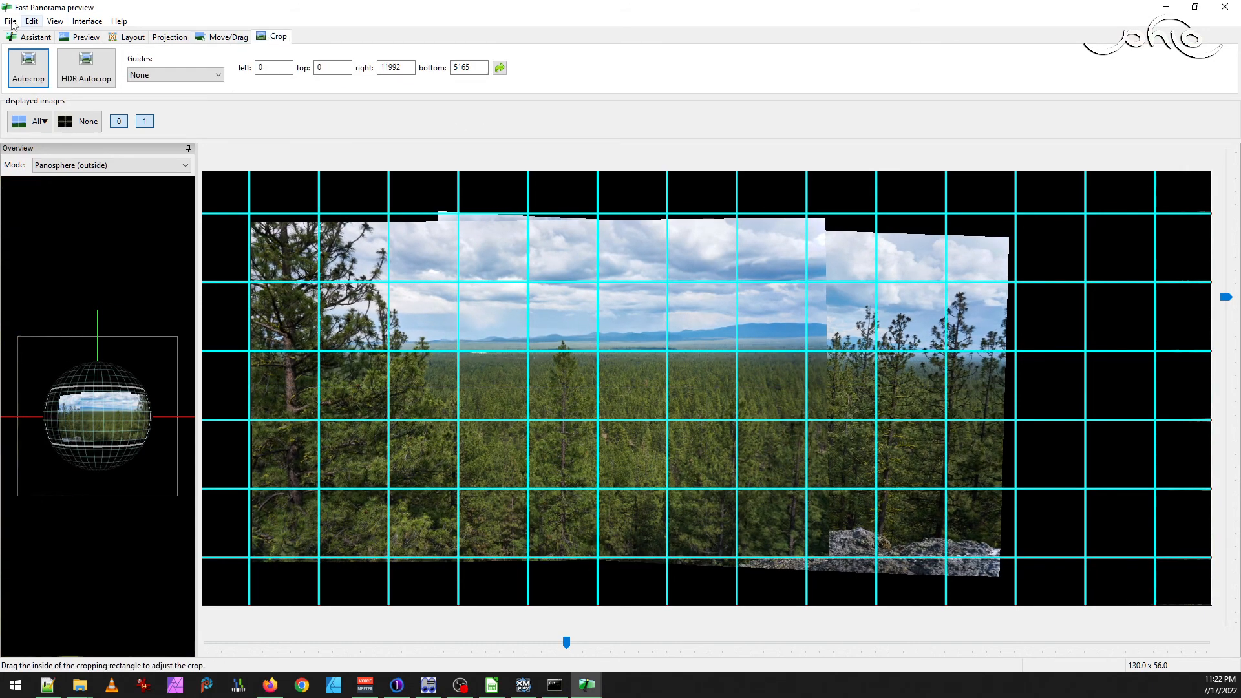
left_click(28, 68)
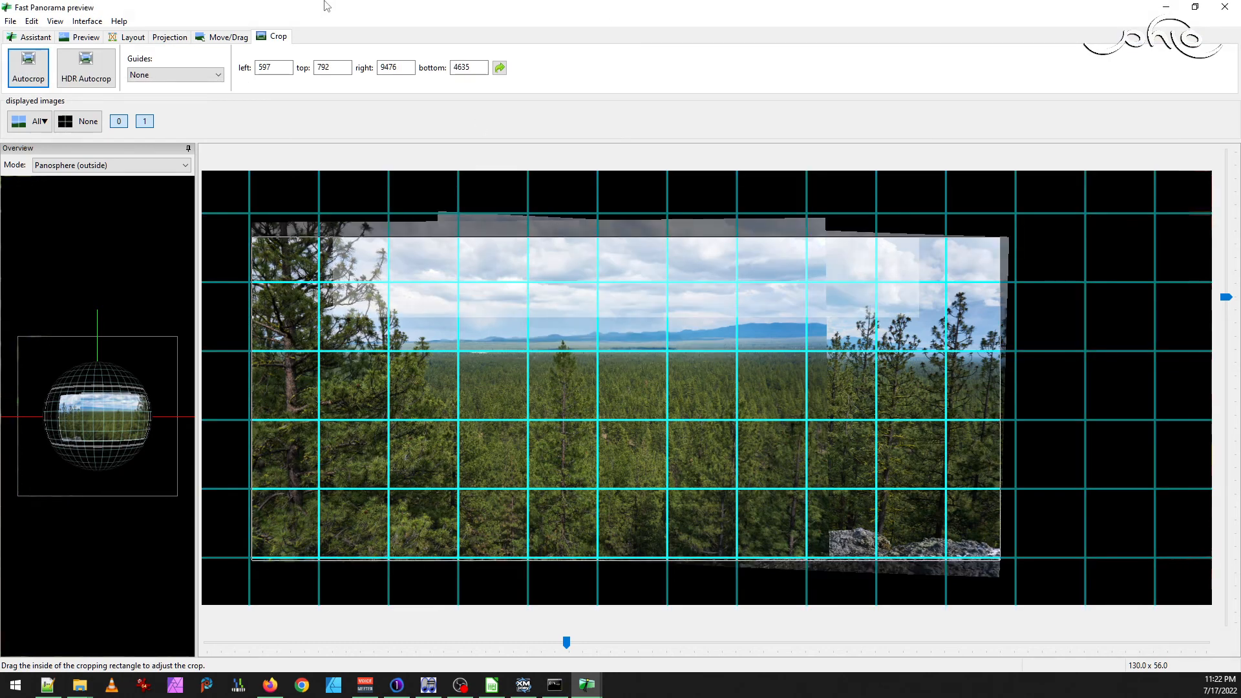
- Return to the panorama editor and stitch the exposure-corrected TIFF panorama, saving it under the suggested output prefix
left_click(55, 20)
left_click(68, 40)
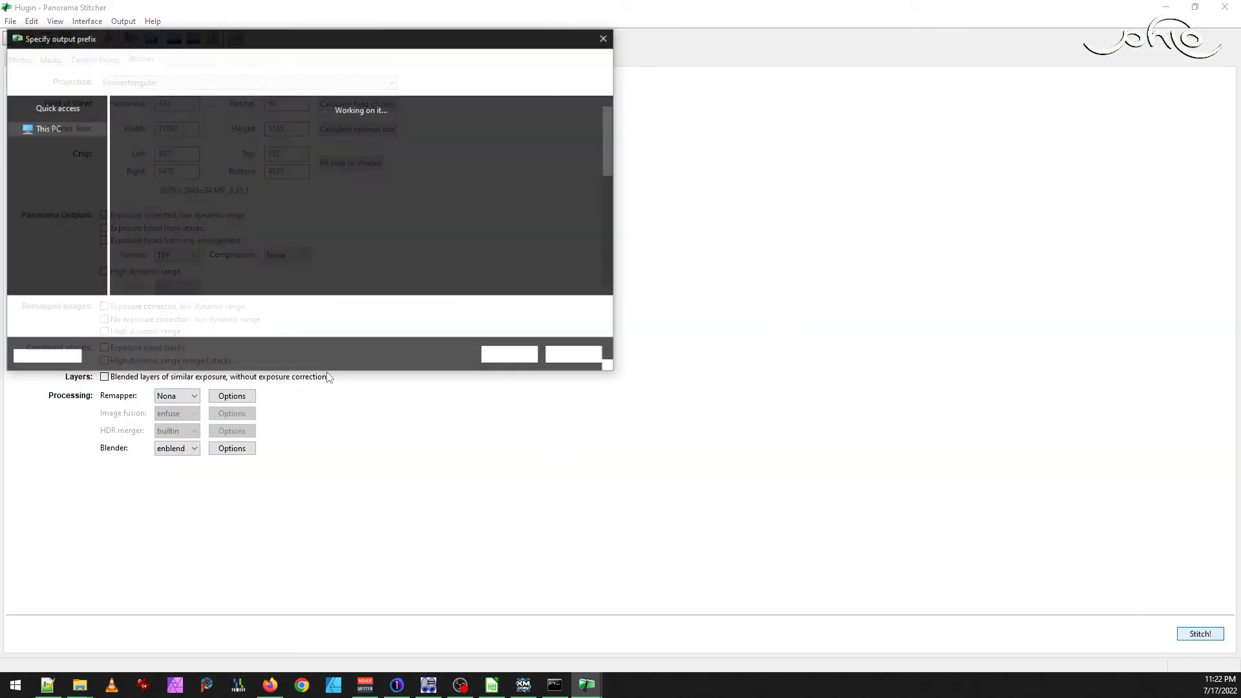
left_click(528, 356)
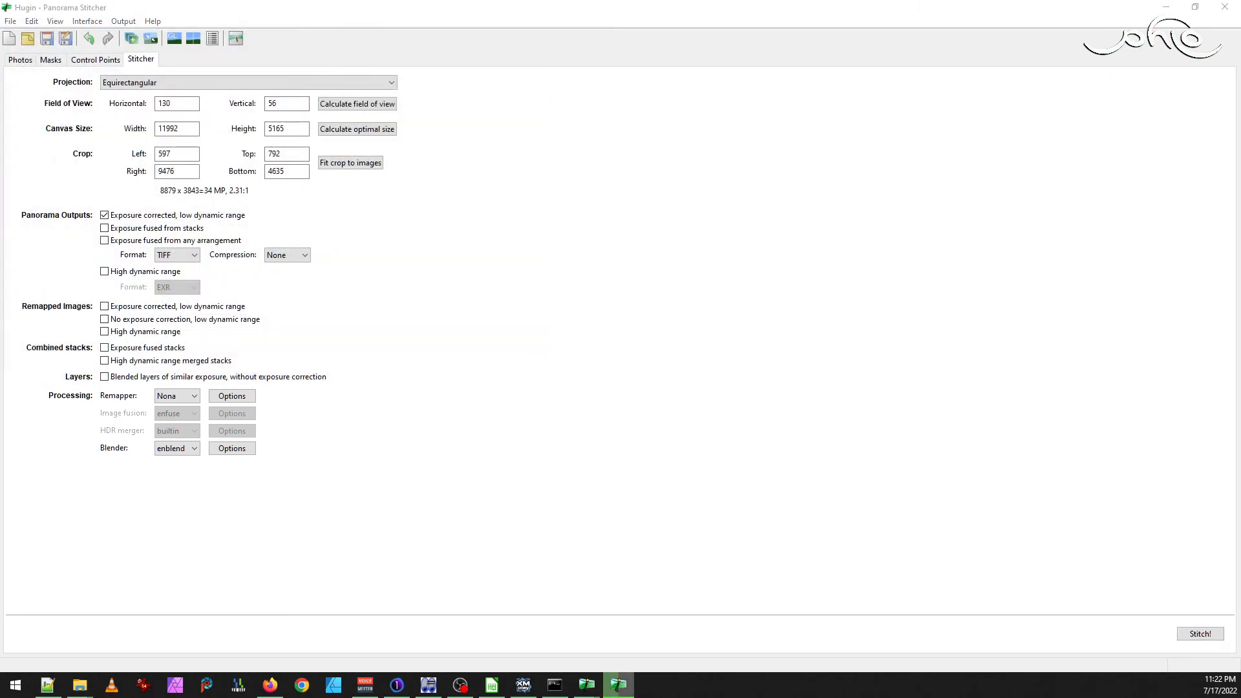
left_click_drag(326, 194, 746, 154)
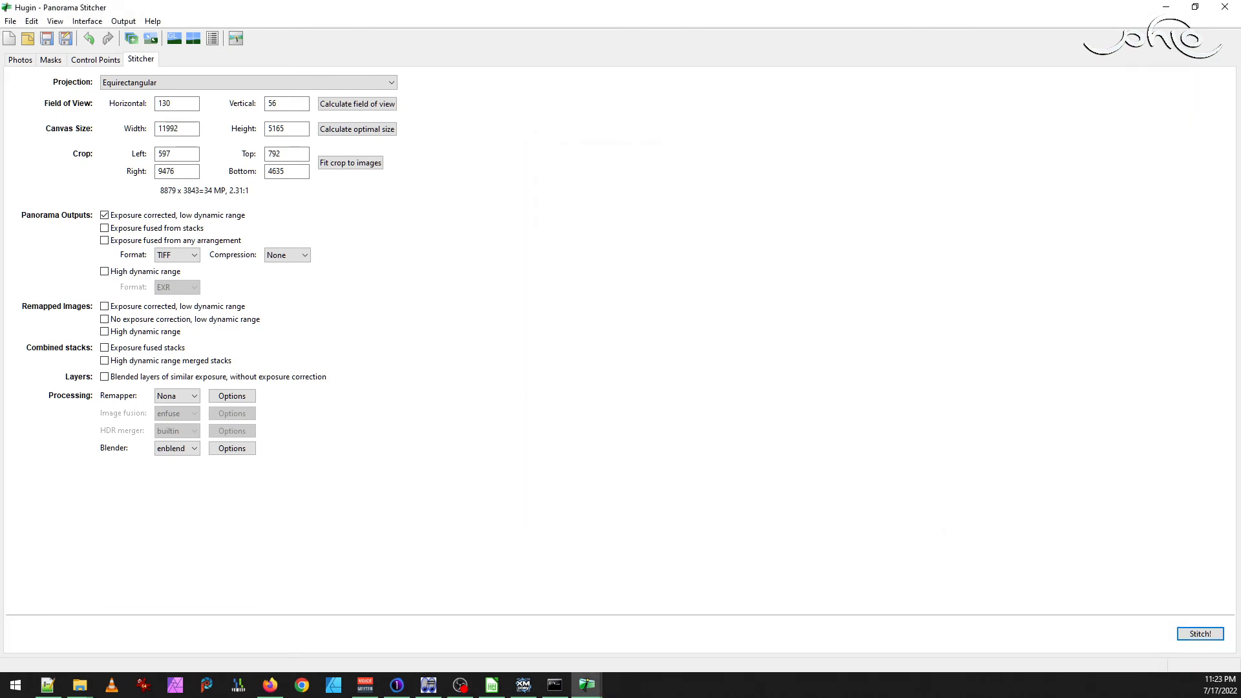
- Open the stitched _DSC6007 - _DSC6008.tif from its photo folder in IrfanView, inspect the blend along the horizon up close and close it
mouse_move(80, 684)
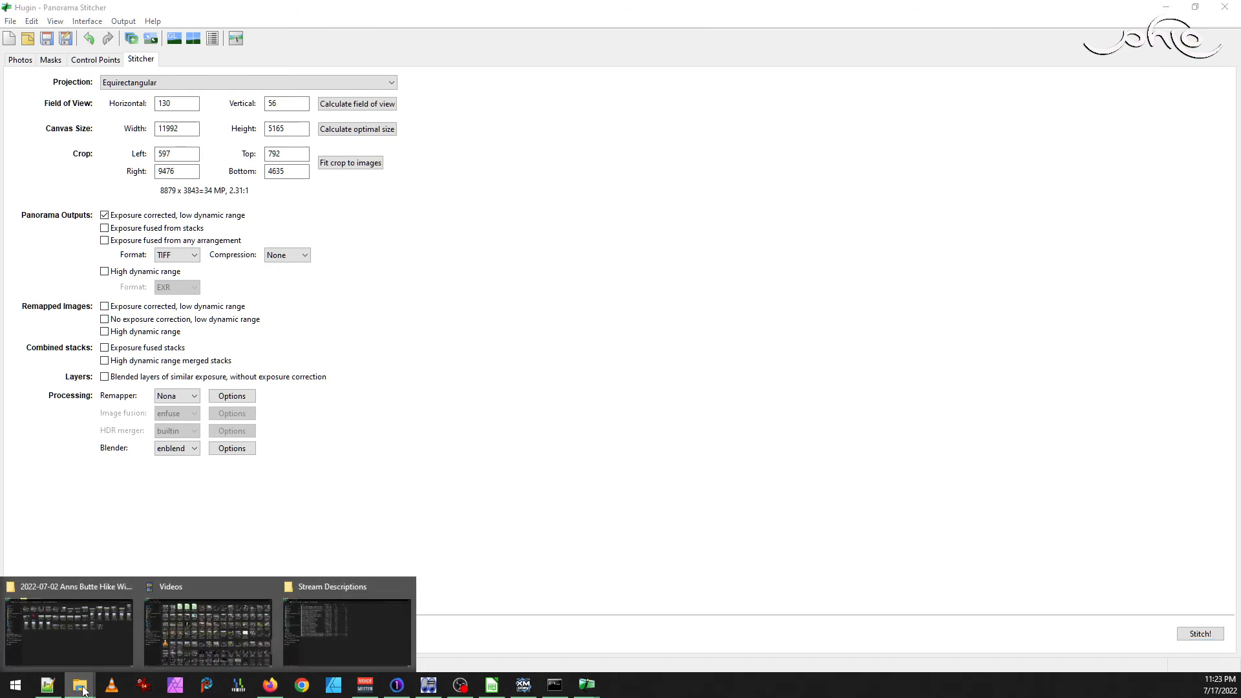
left_click(111, 638)
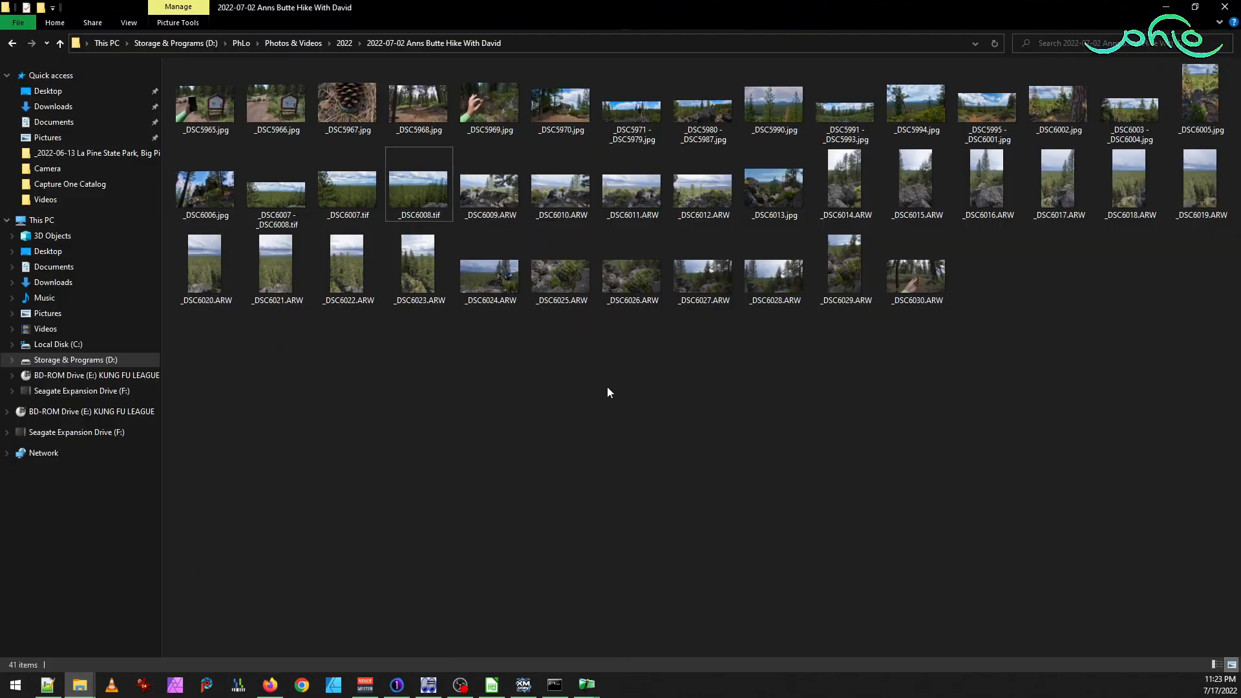
left_click(90, 686)
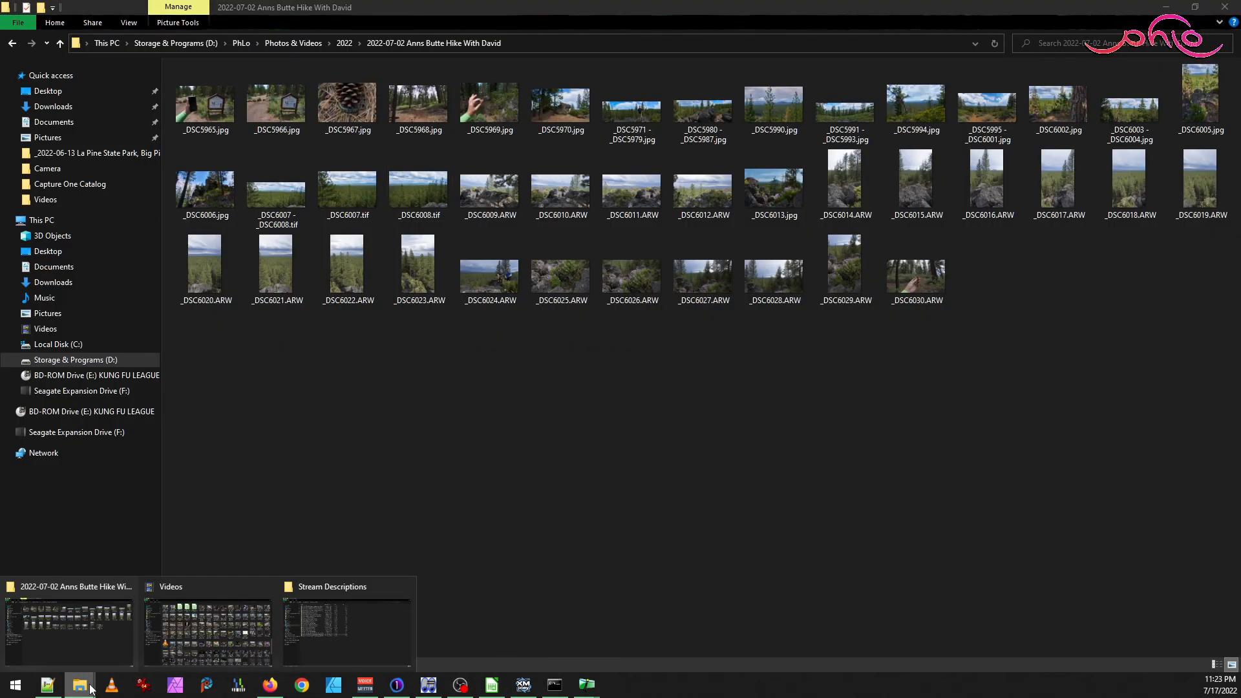
left_click(409, 586)
left_click(547, 477)
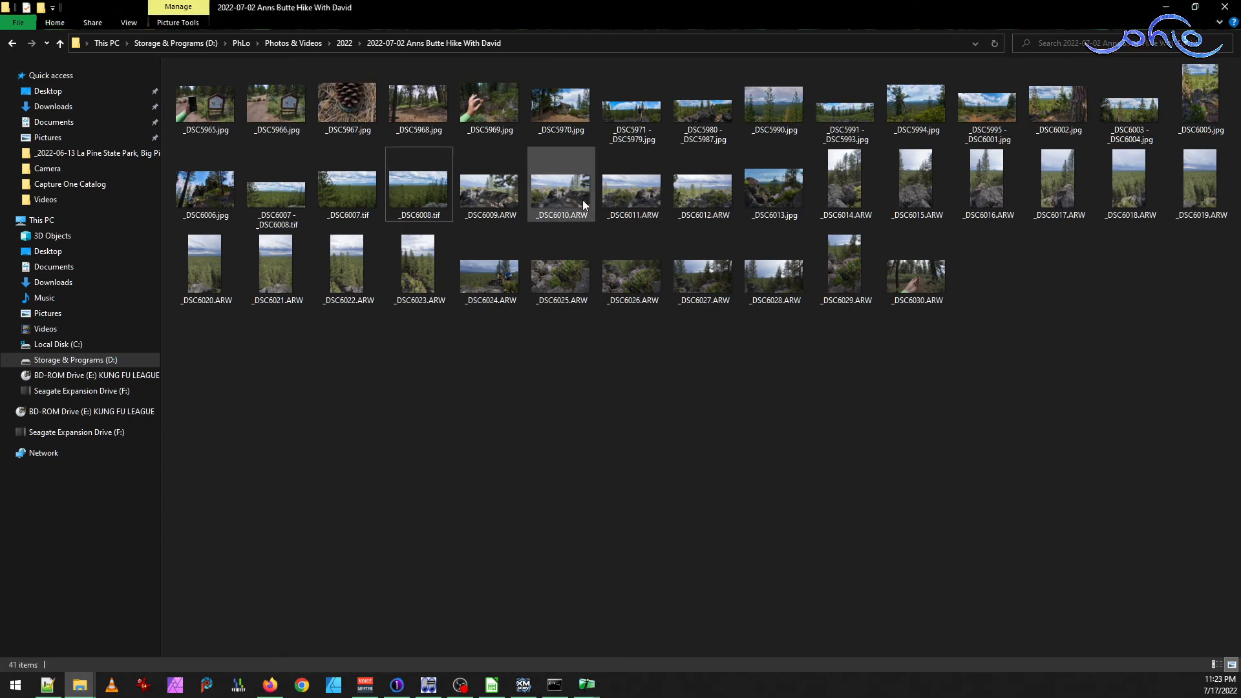
double_click(271, 189)
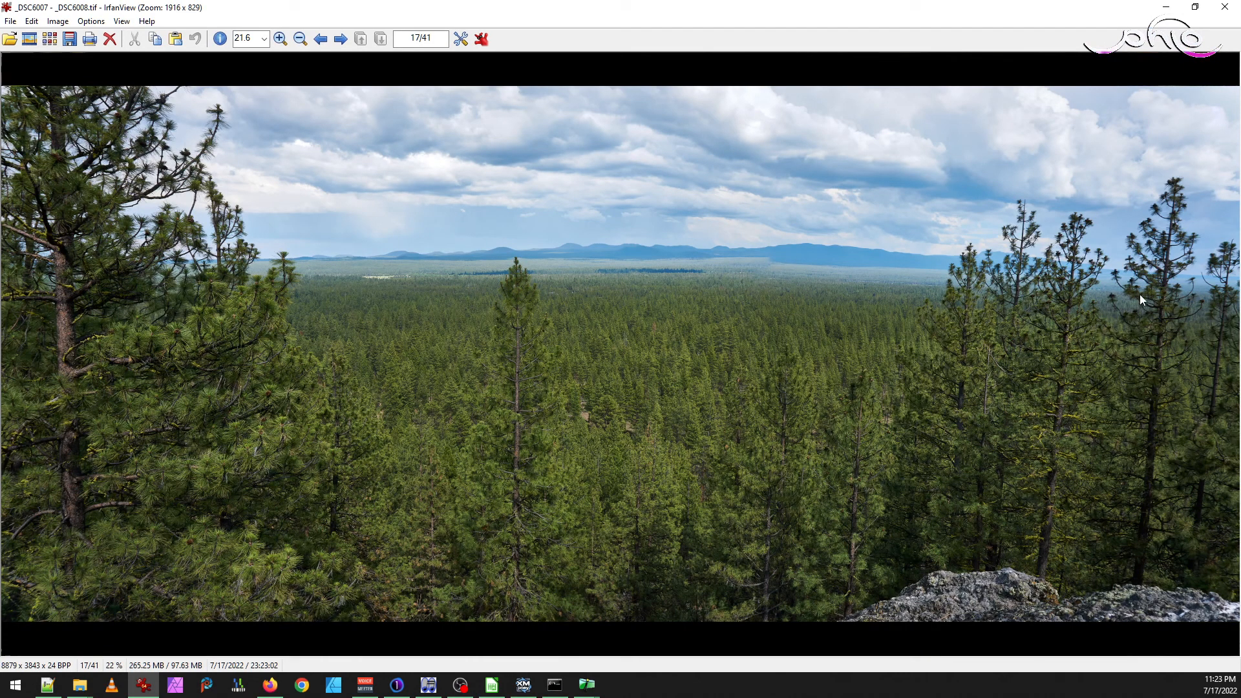
left_click_drag(711, 201, 899, 329)
left_click(820, 295)
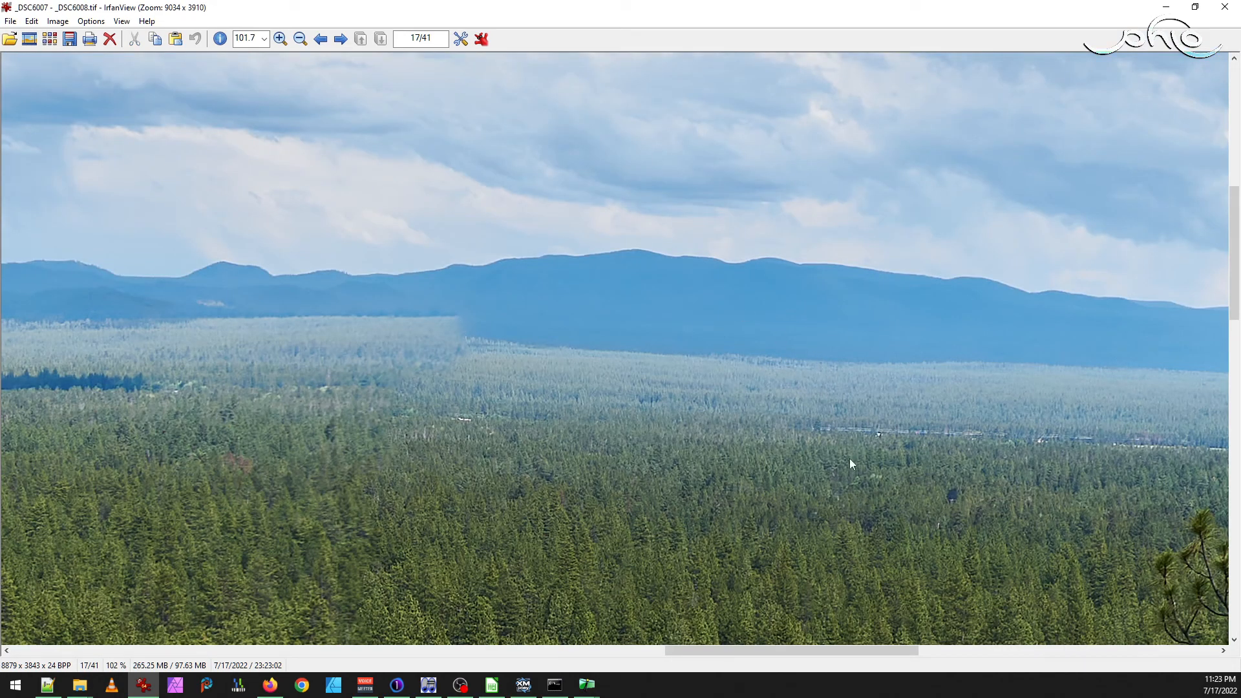
left_click(1223, 6)
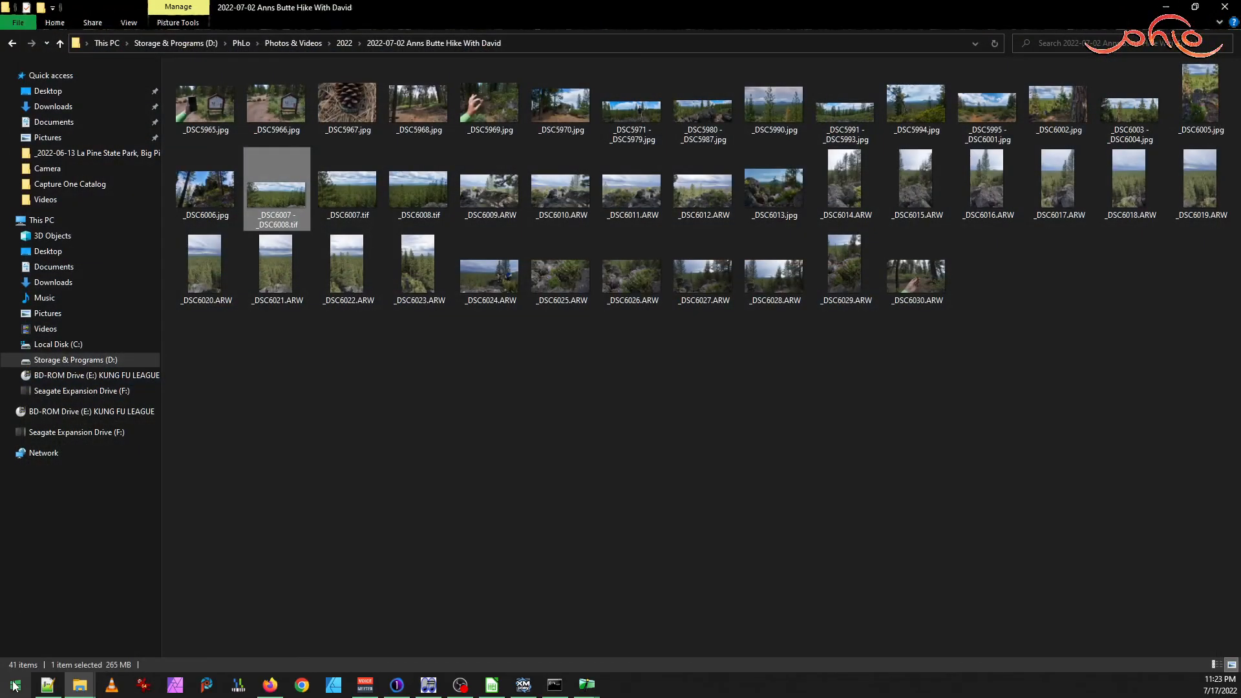
- Launch Microsoft ICE (Image Composite Editor)
left_click(15, 685)
type("ice")
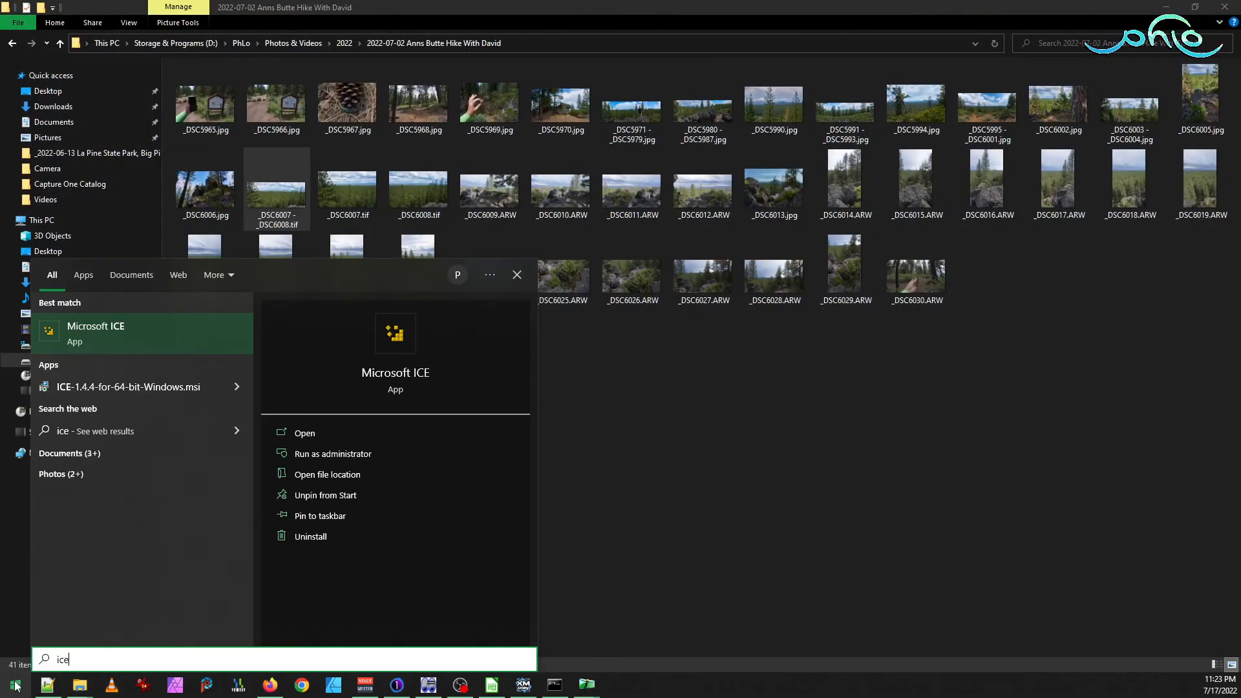
key("Return")
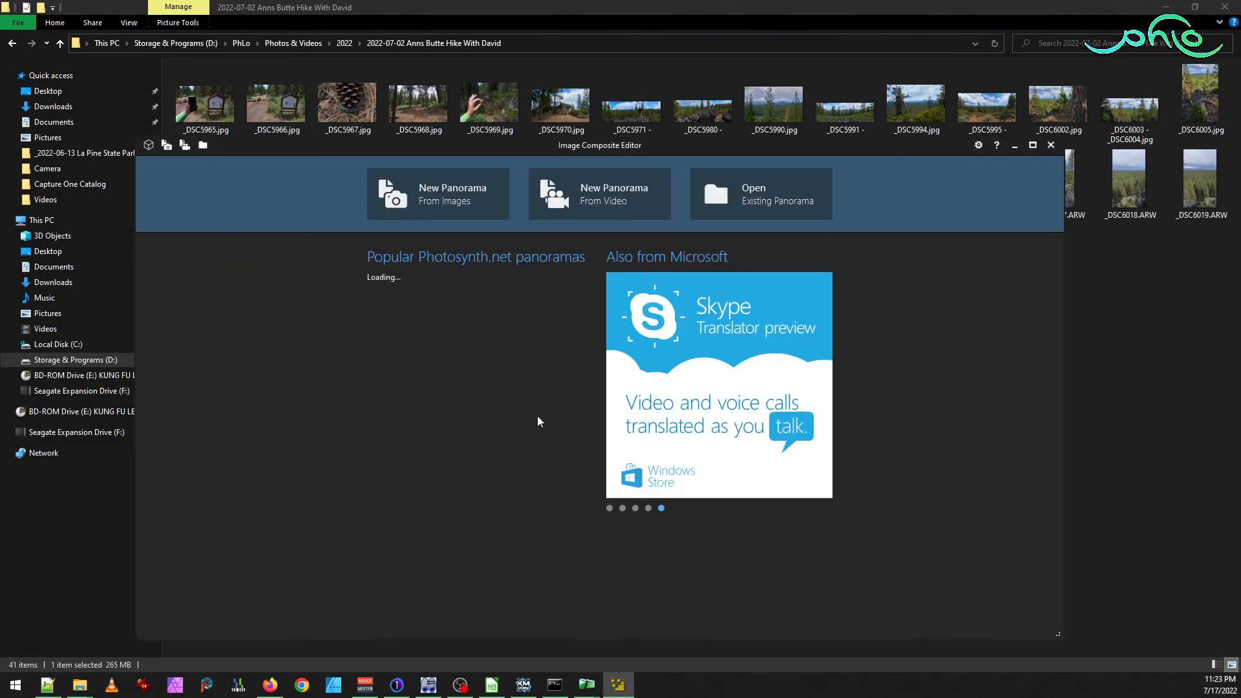
- Import _DSC6007.tif and _DSC6008.tif from the photo folder into a new Image Composite Editor panorama
mouse_move(79, 685)
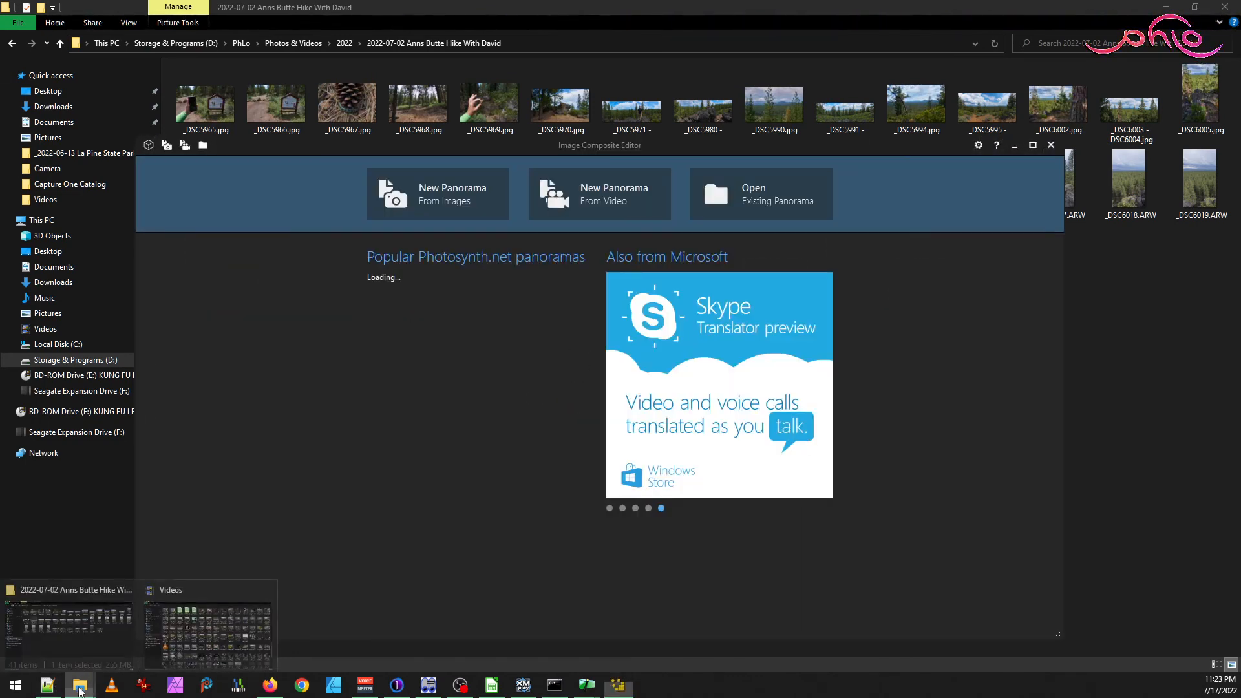
left_click(113, 642)
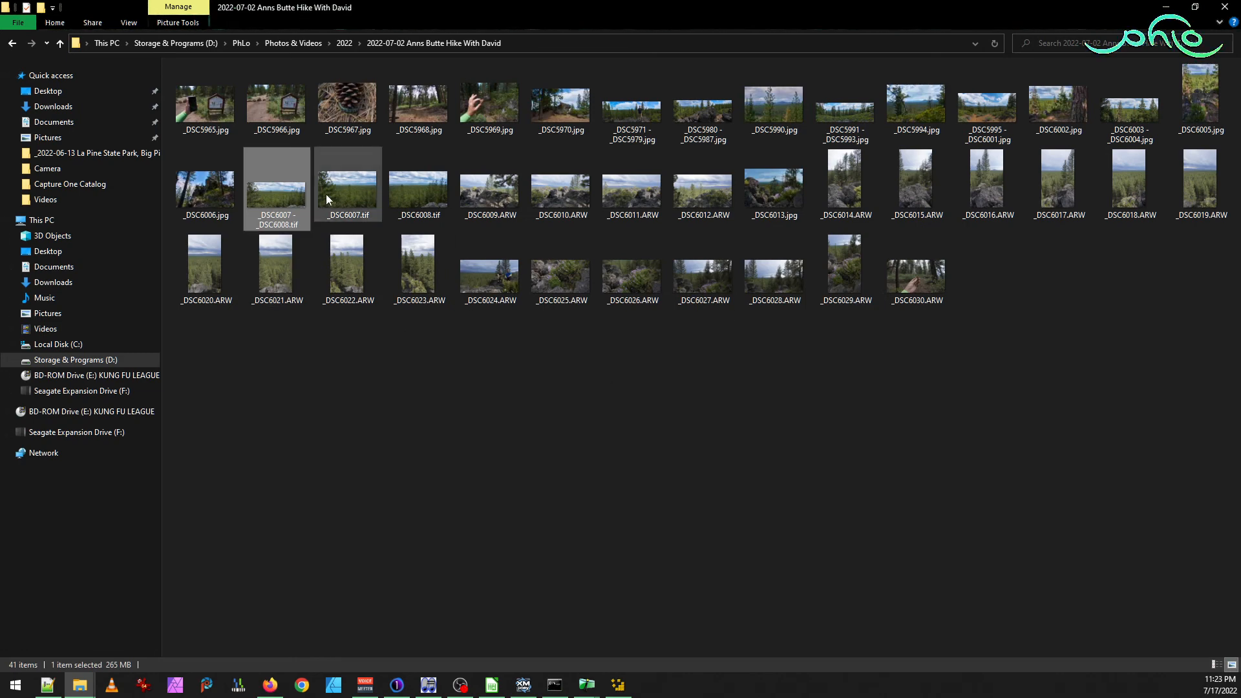
left_click(347, 193)
left_click(419, 195, "shift")
left_click_drag(425, 200, 513, 427)
left_click(208, 254)
left_click(244, 262)
left_click(188, 258)
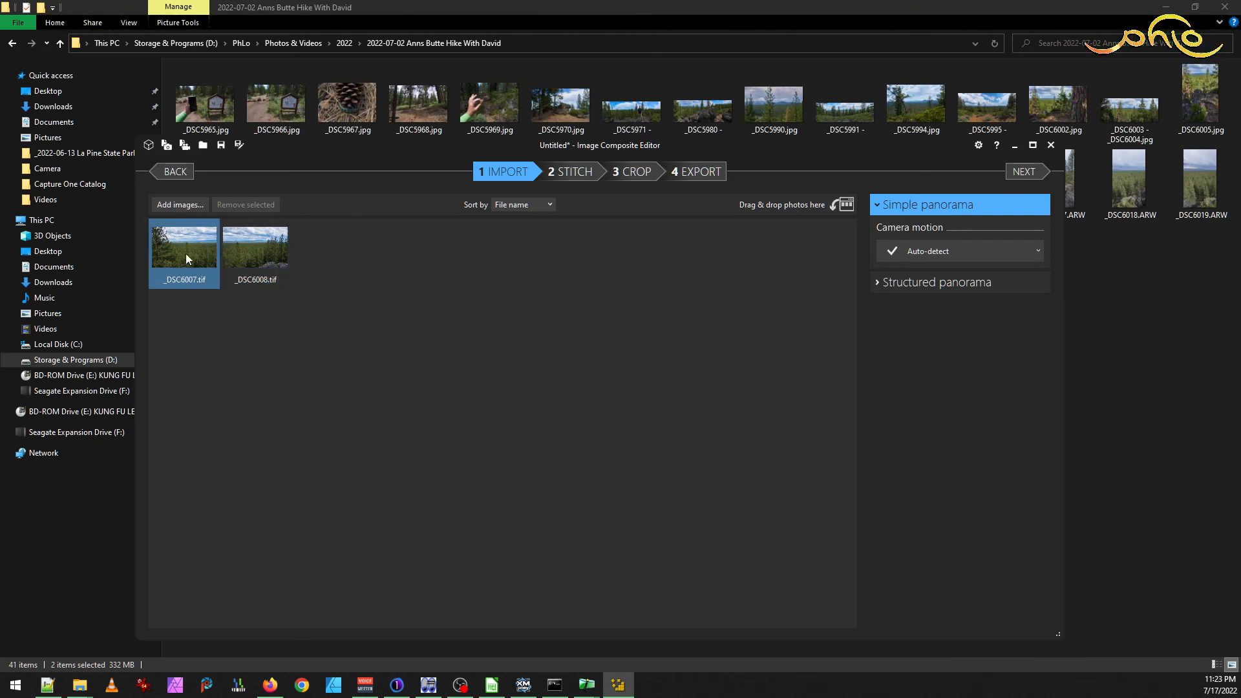
- Stitch the two imported images and inspect the cylindrical panorama preview along the horizon
left_click(1024, 172)
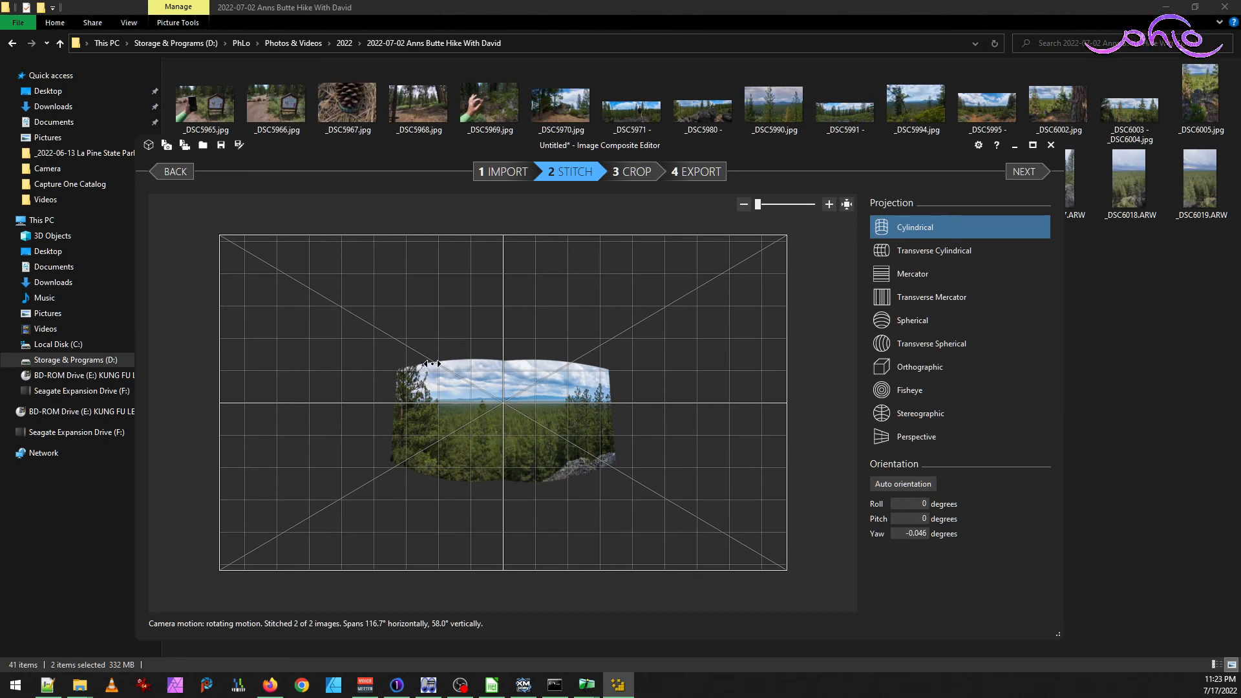
scroll(522, 402, "up", 2)
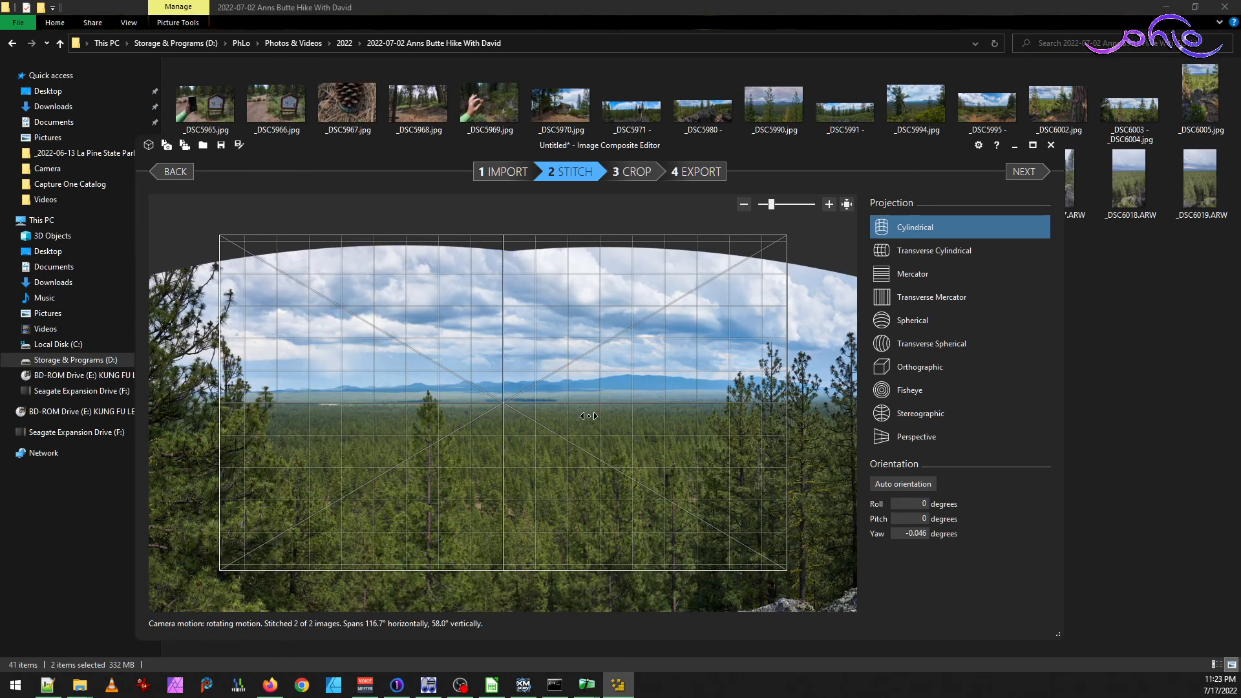
scroll(589, 416, "down", 2)
scroll(588, 416, "down", 1)
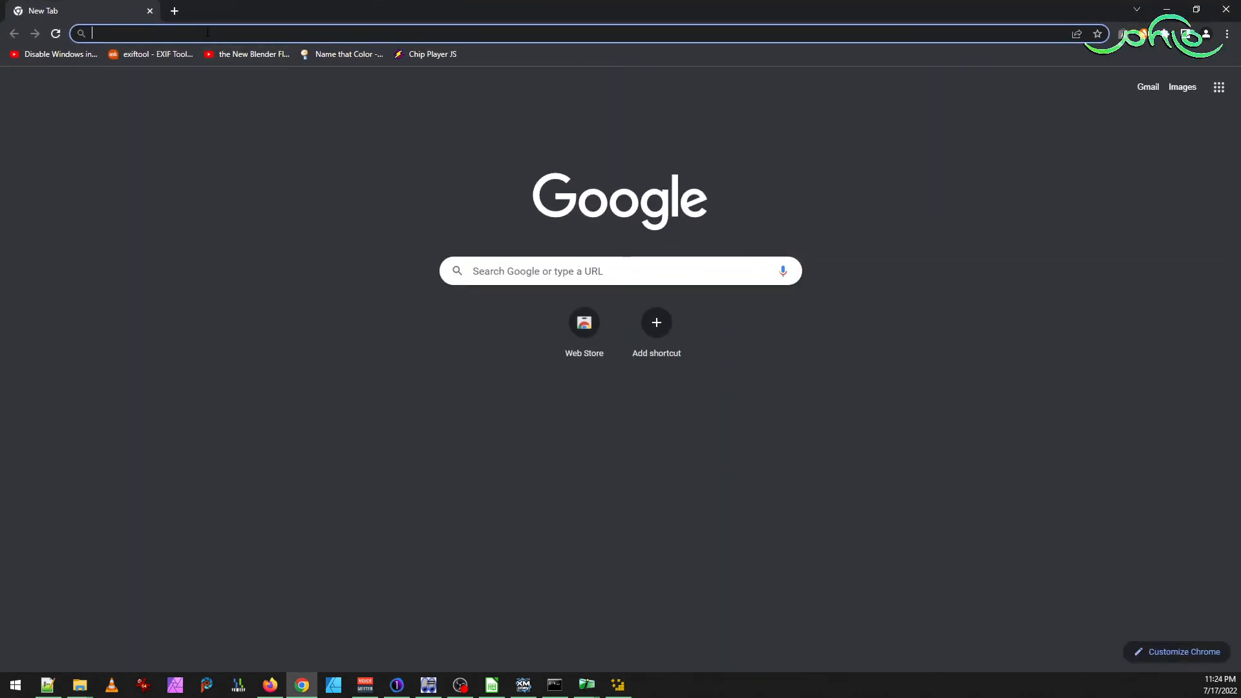
- Search the web in Chrome for "hugin ignore lens information" and read the Hugin tutorial on stitching photos from different lenses
type("hugin ignore len")
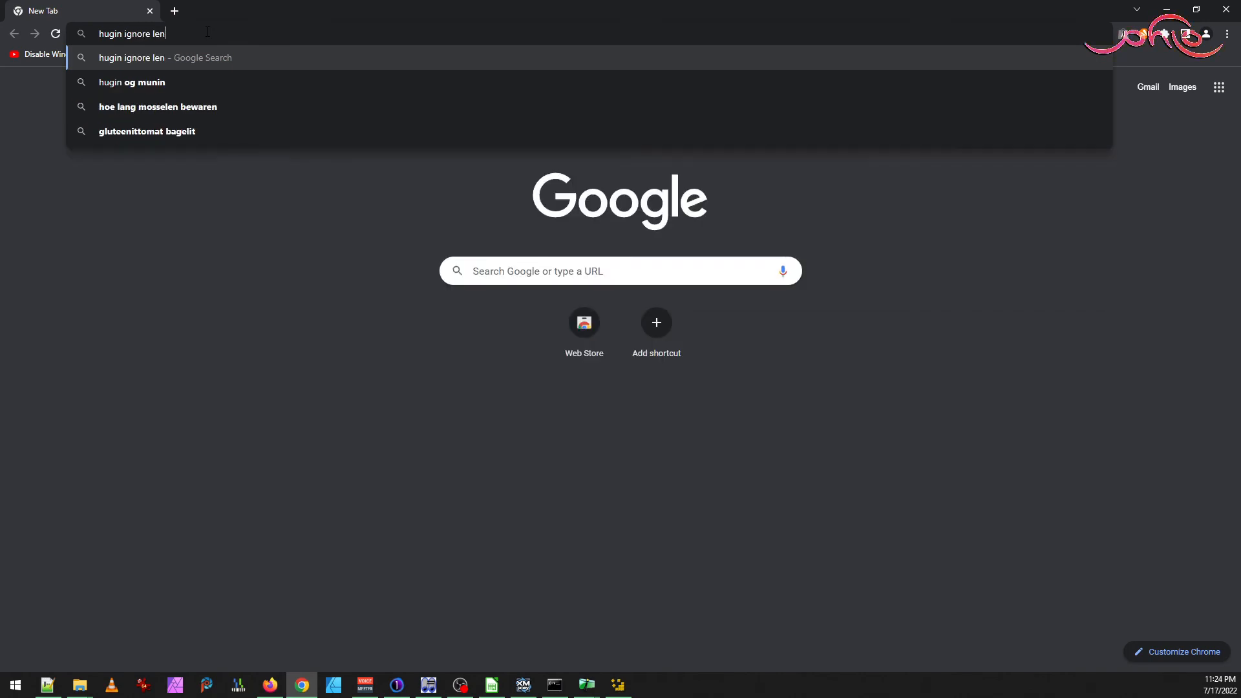
type("s information")
key("Return")
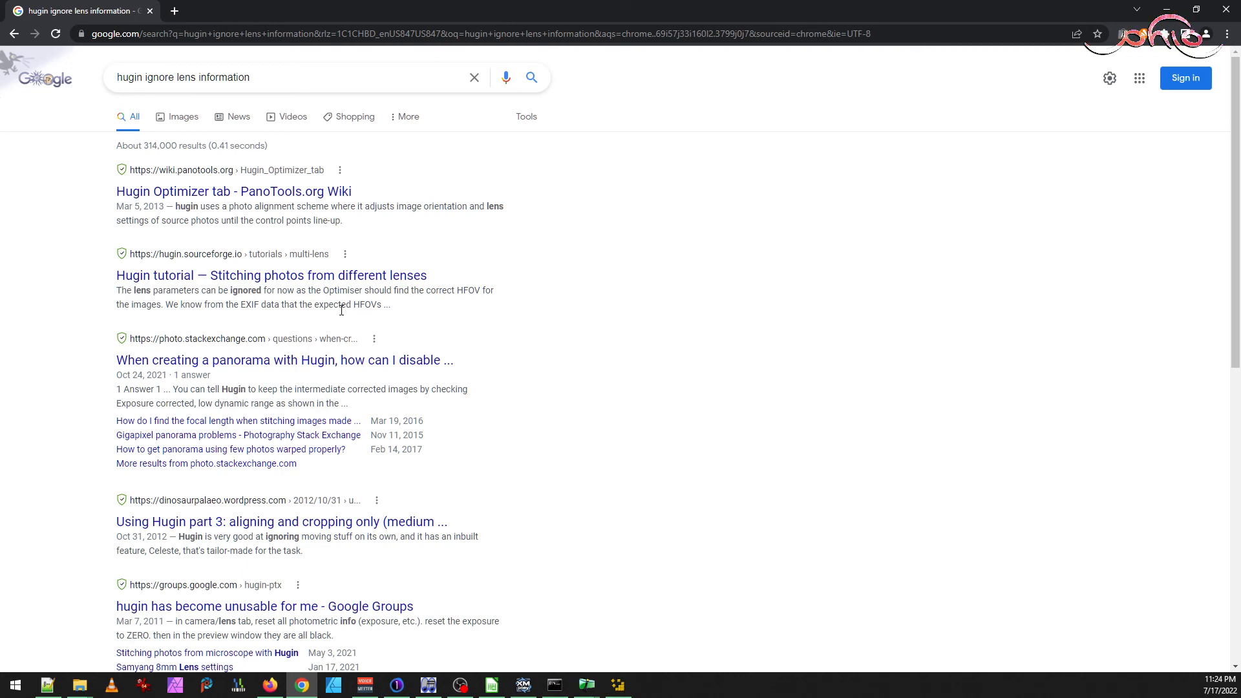
left_click(347, 277)
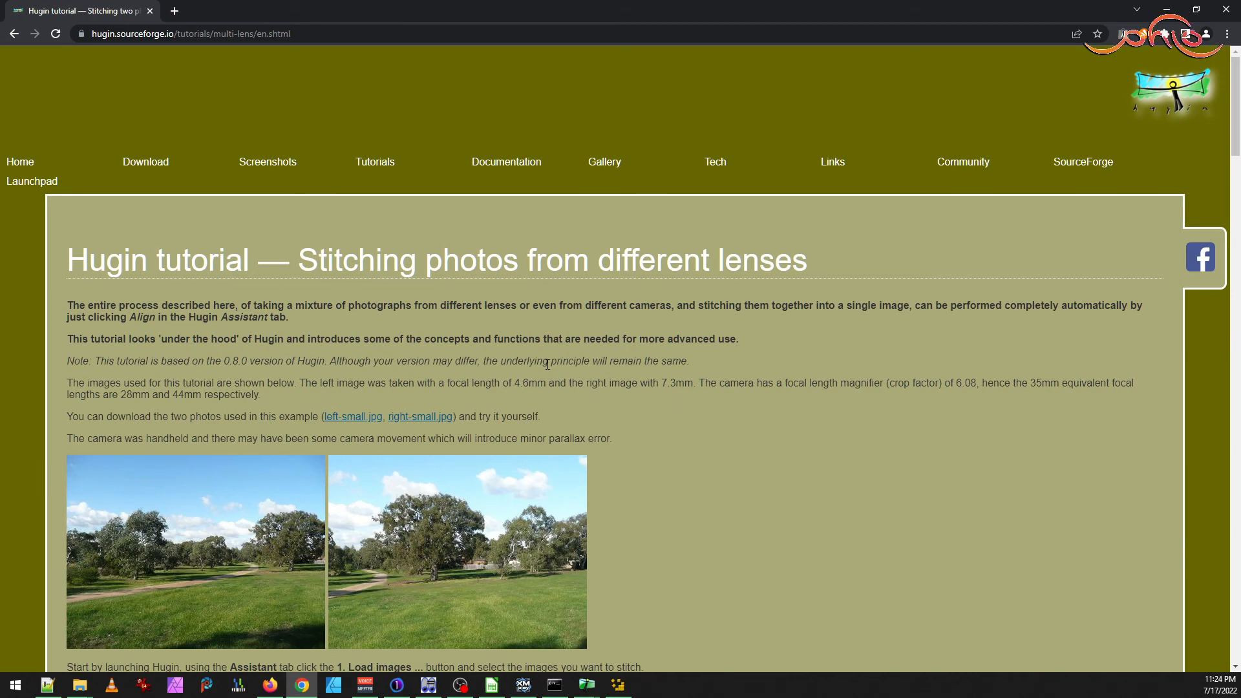
scroll(623, 392, "down", 10)
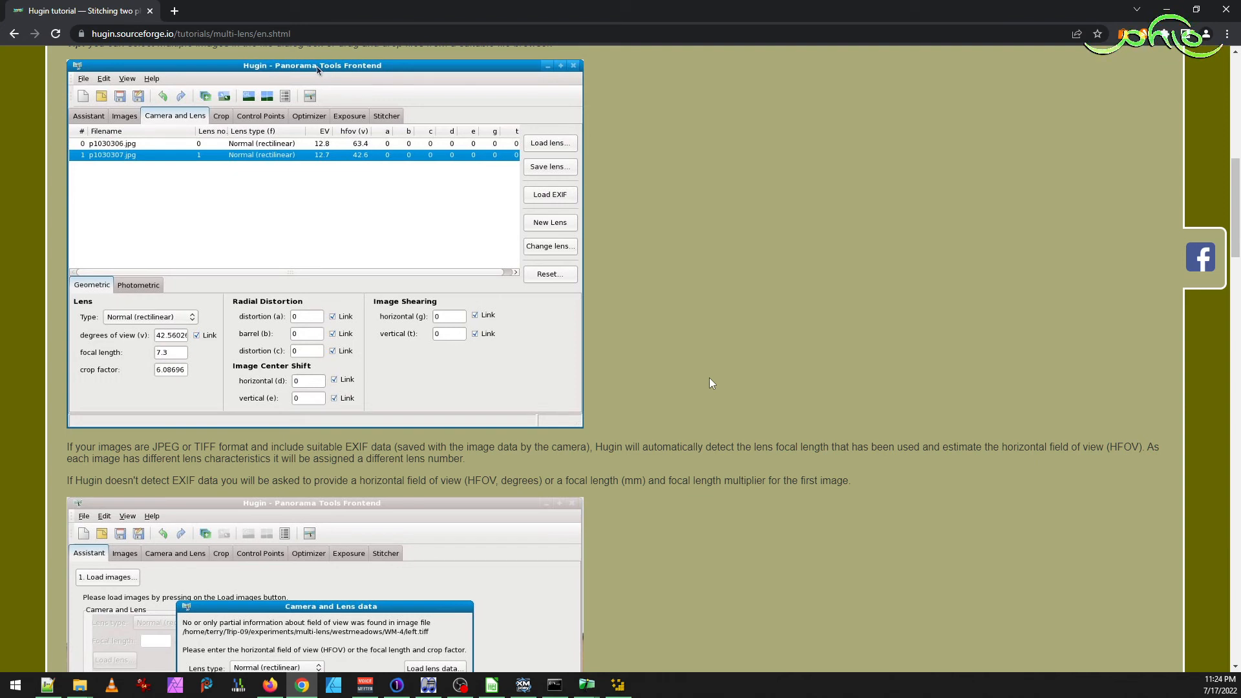
scroll(709, 378, "down", 8)
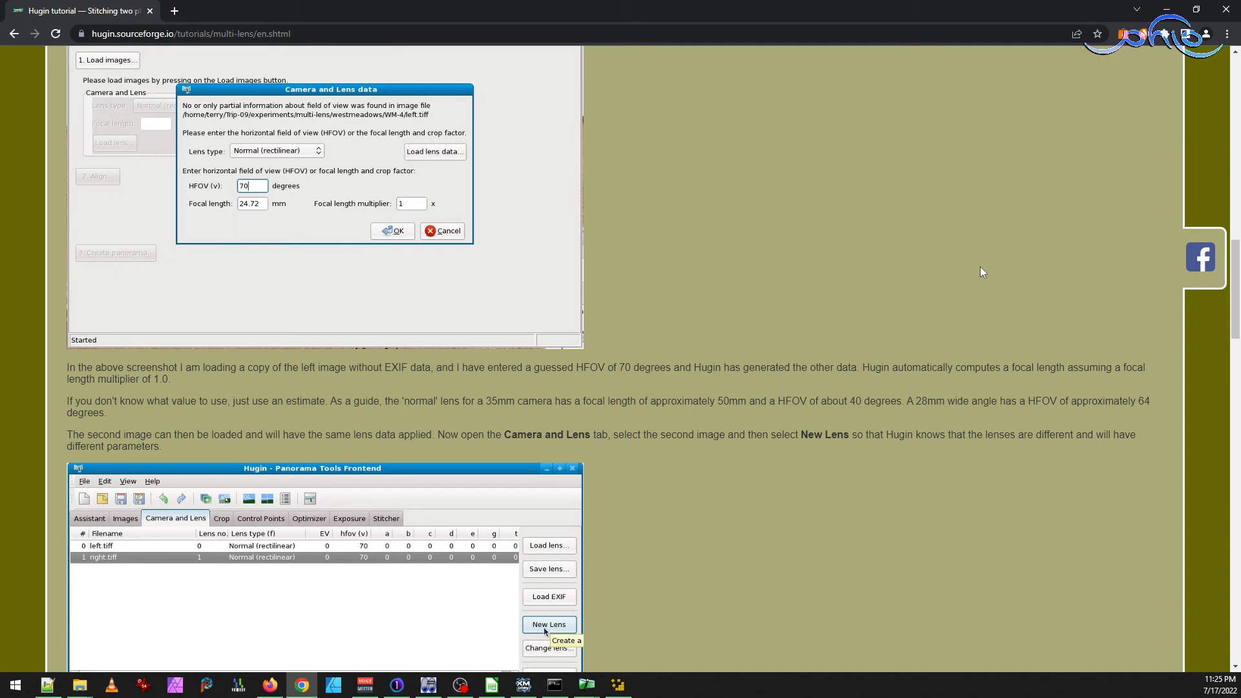
scroll(980, 266, "down", 7)
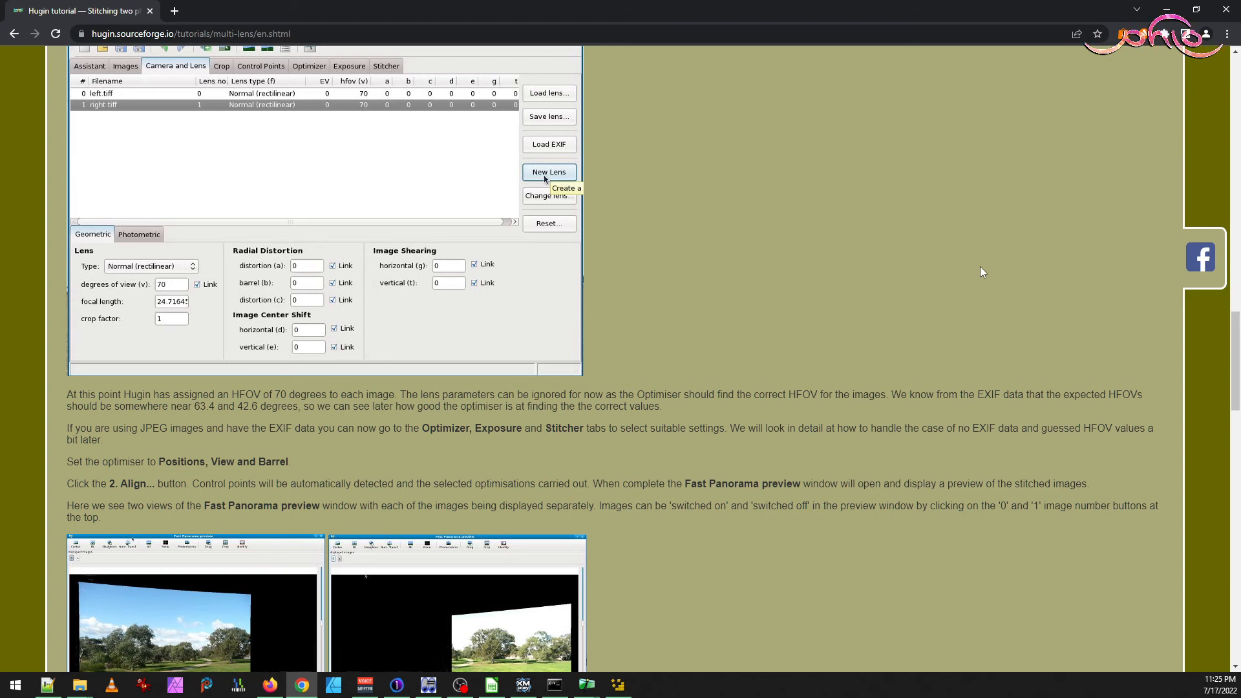
scroll(980, 267, "down", 2)
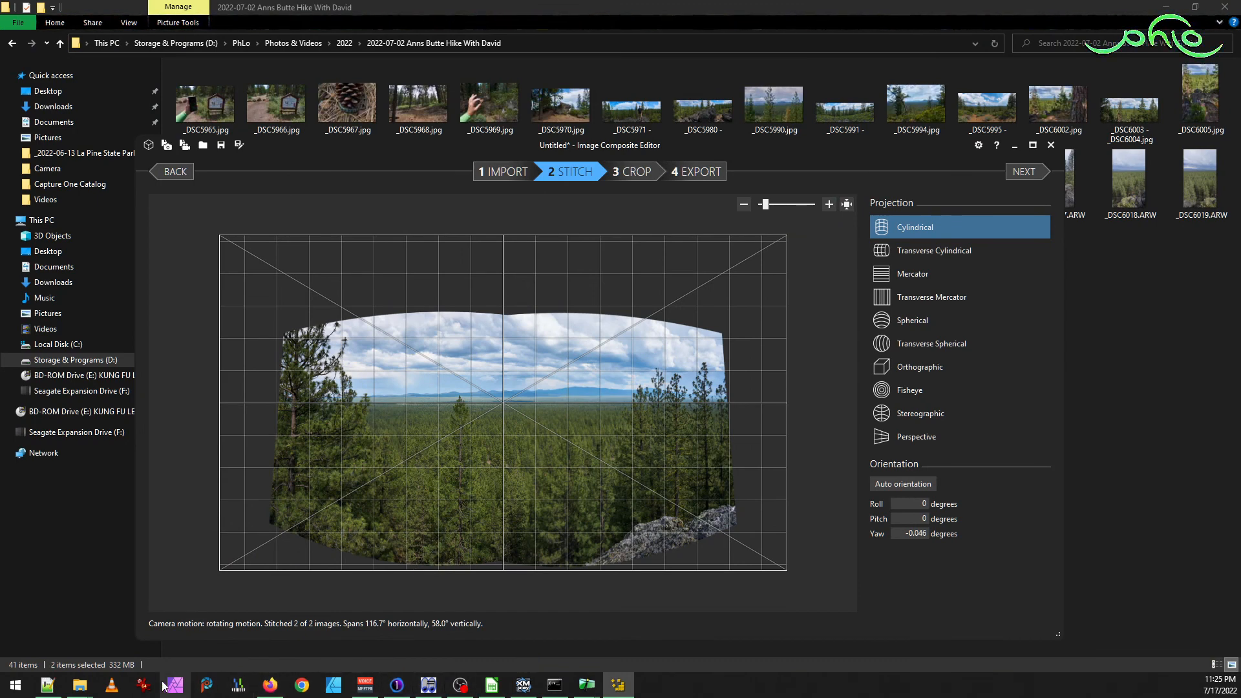
- Create a new folder named temp inside the Anns Butte hike photo folder in File Explorer
mouse_move(87, 692)
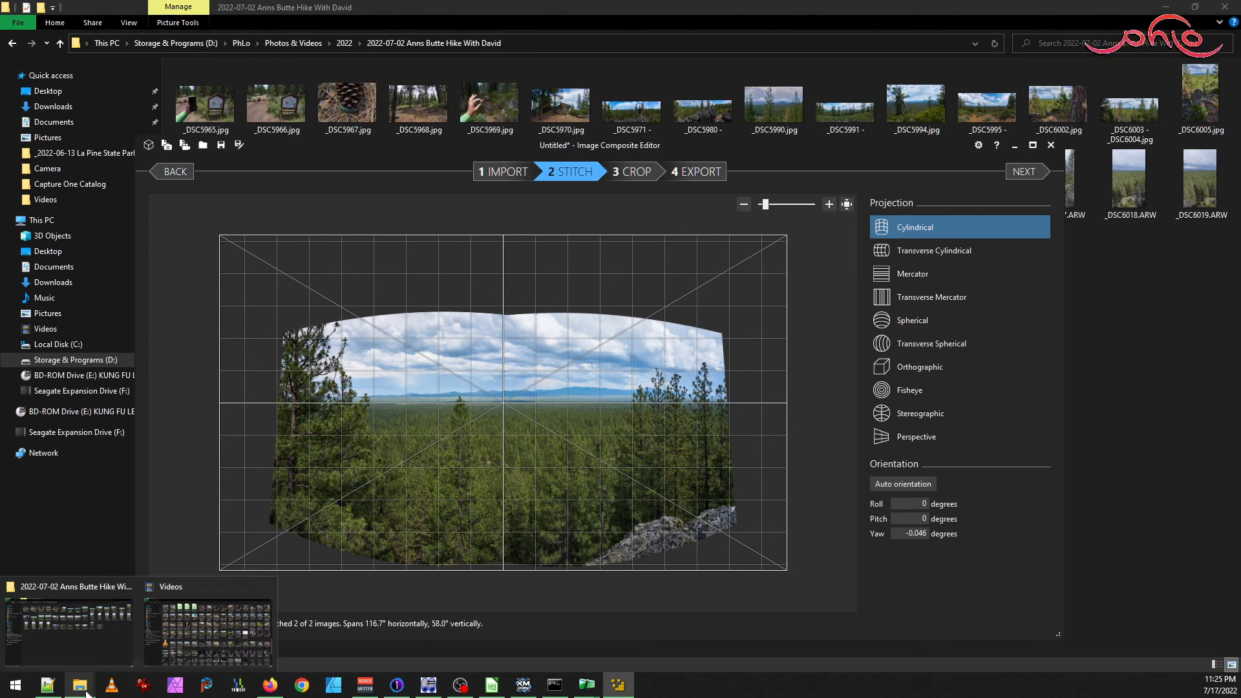
left_click(70, 624)
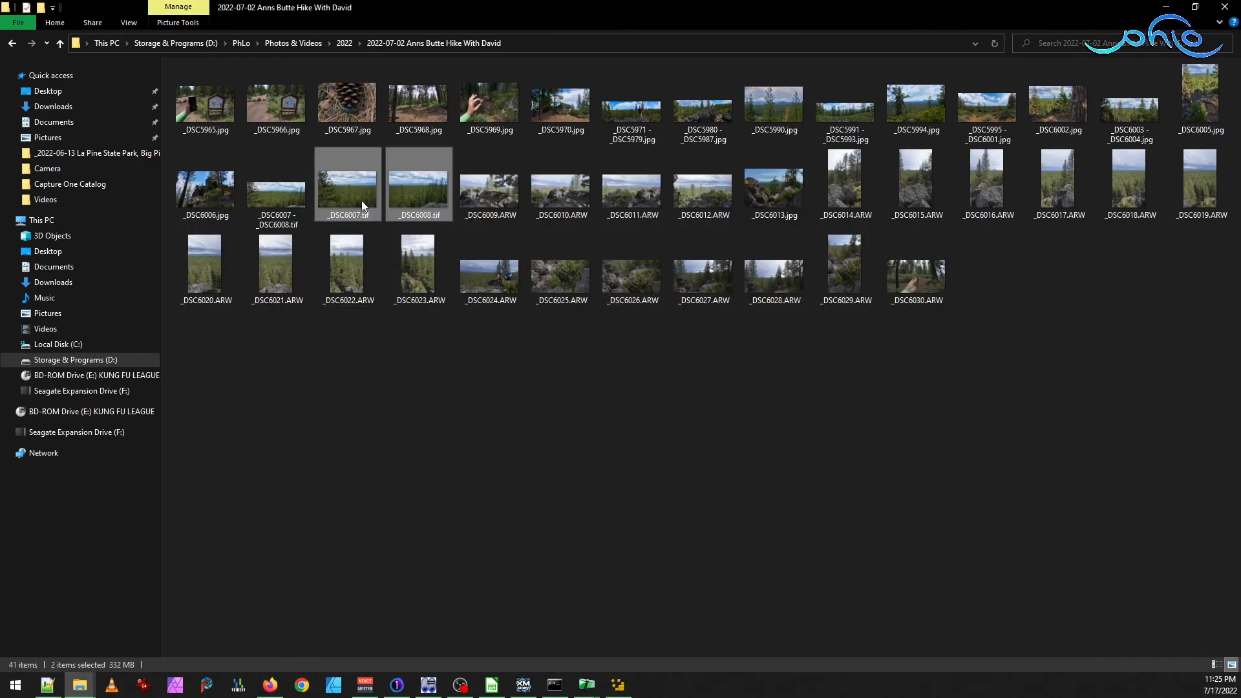
right_click(423, 381)
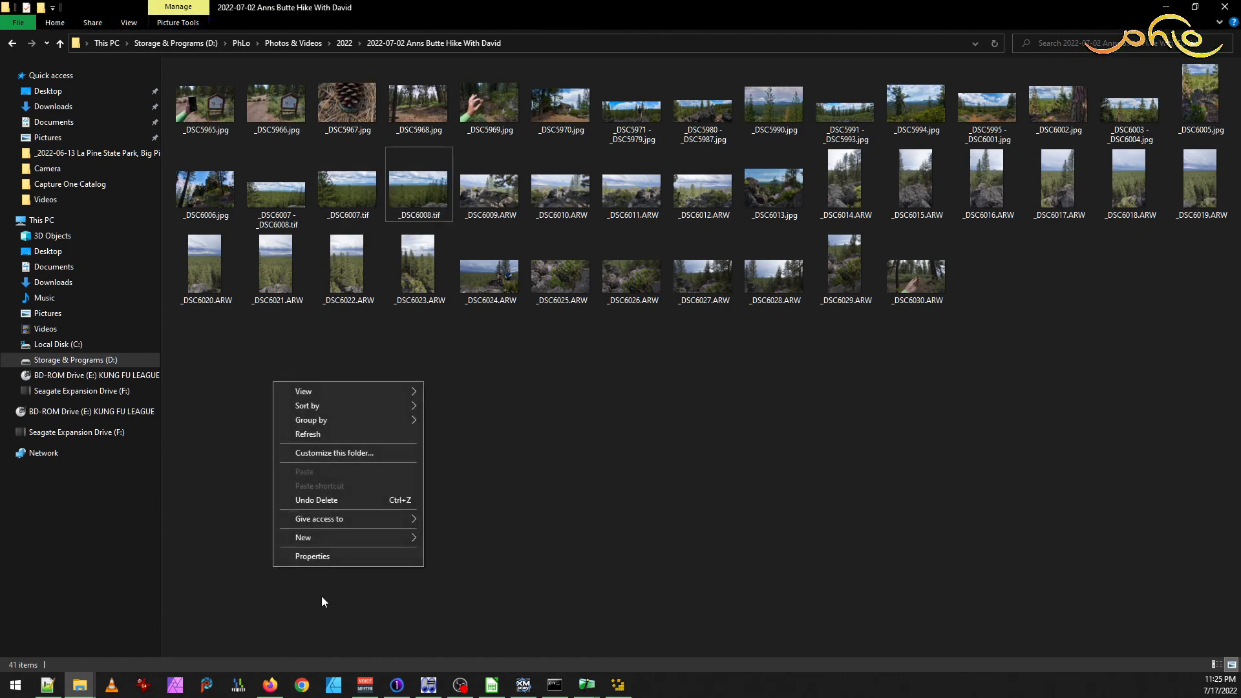
mouse_move(388, 537)
left_click(450, 539)
type("temp")
key("Return")
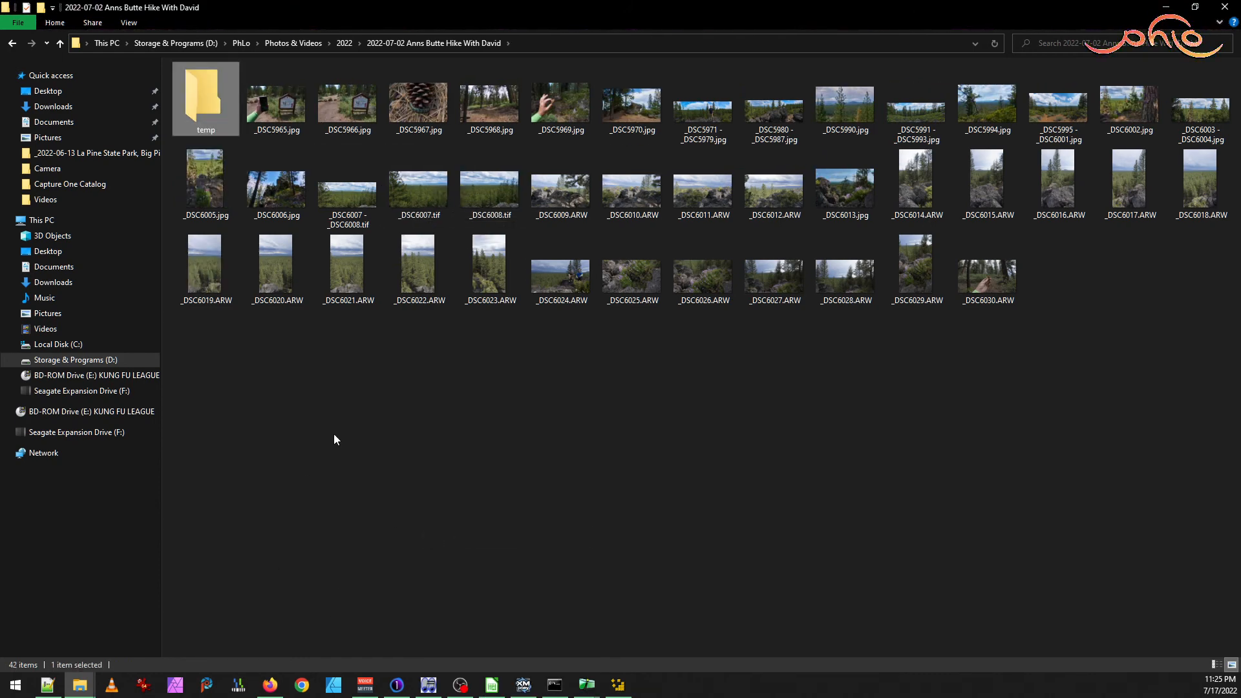
- Copy _DSC6007.tif and _DSC6008.tif into the temp folder
left_click(414, 189)
left_click(477, 193, "ctrl")
left_click_drag(424, 194, 201, 99)
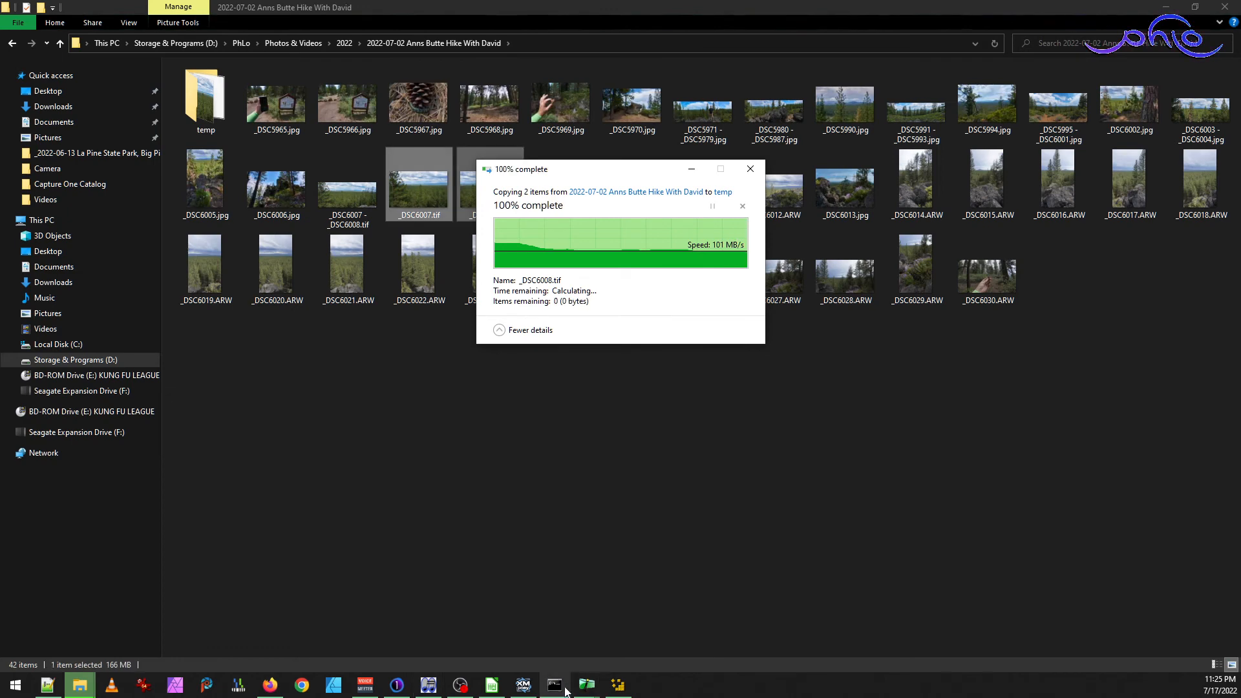
- Search the web in Chrome for "exiftool remove all metadata", read the Linux Magazine article on removing EXIF metadata and close the browser
mouse_move(558, 688)
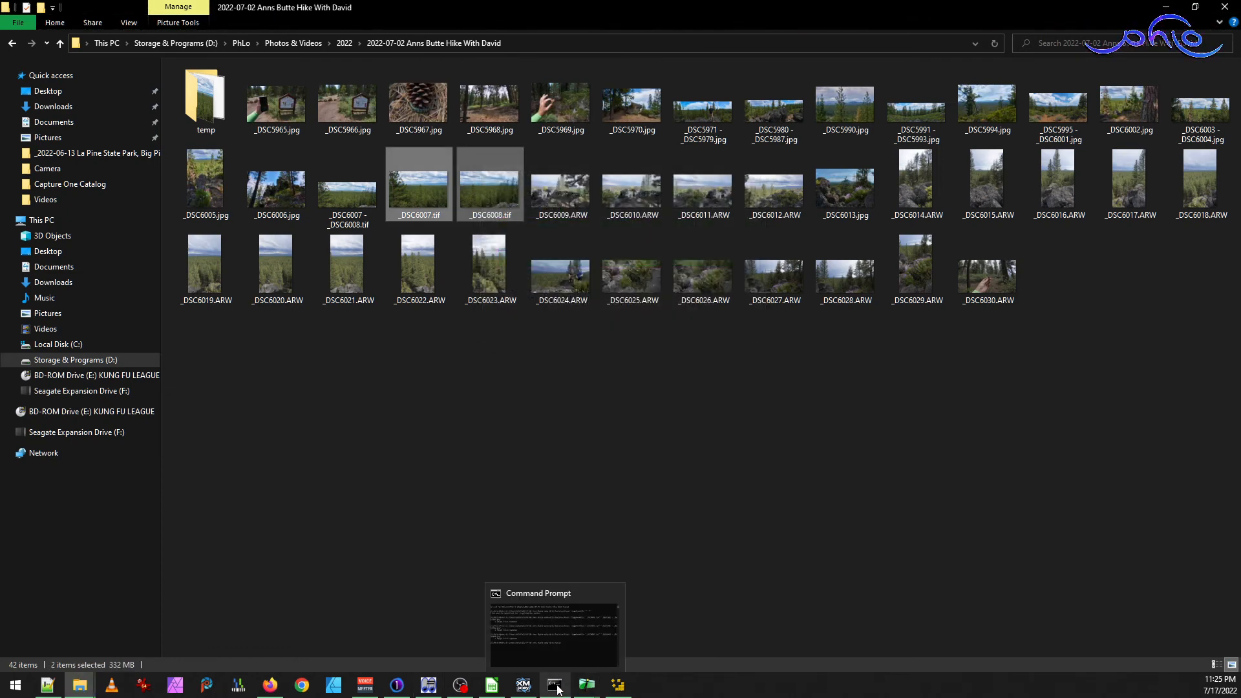
left_click(270, 684)
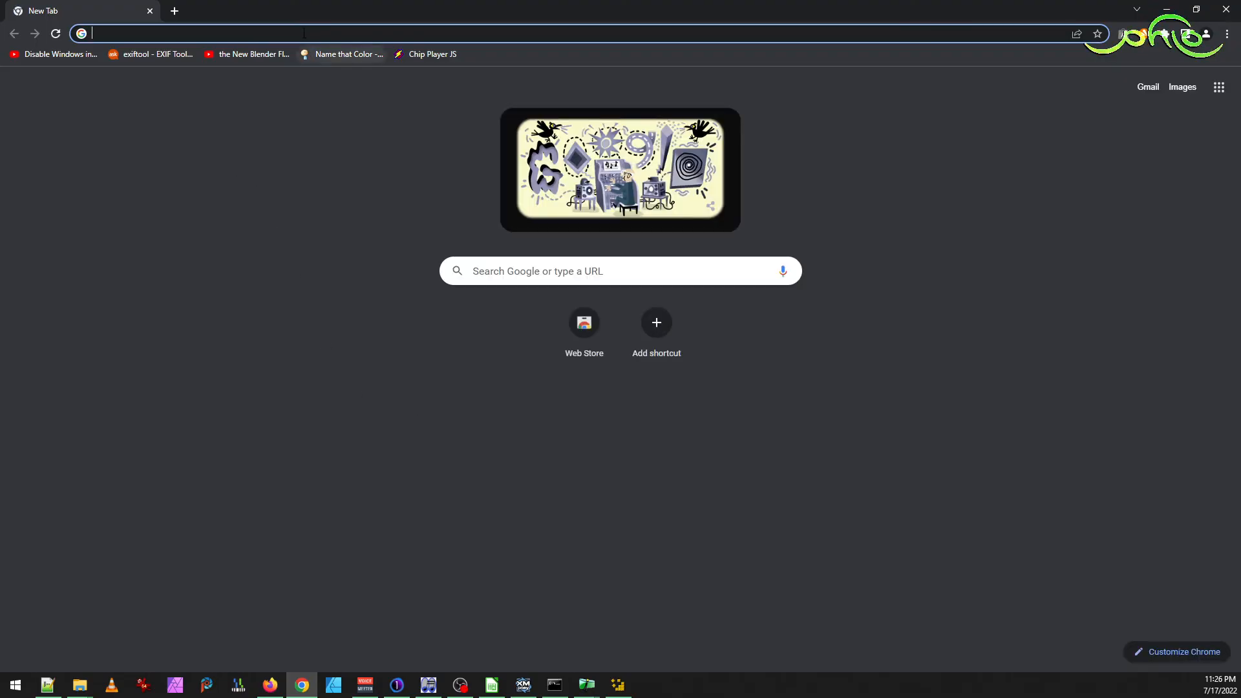
type("exiftool")
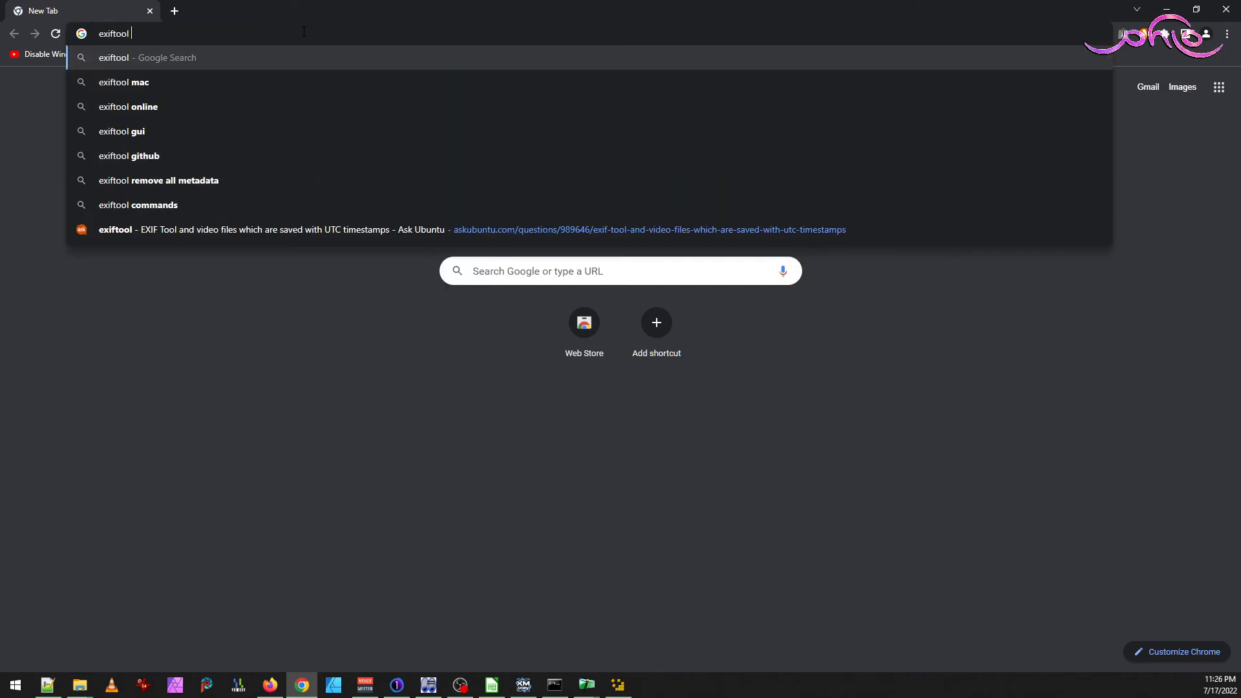
type(" remove all")
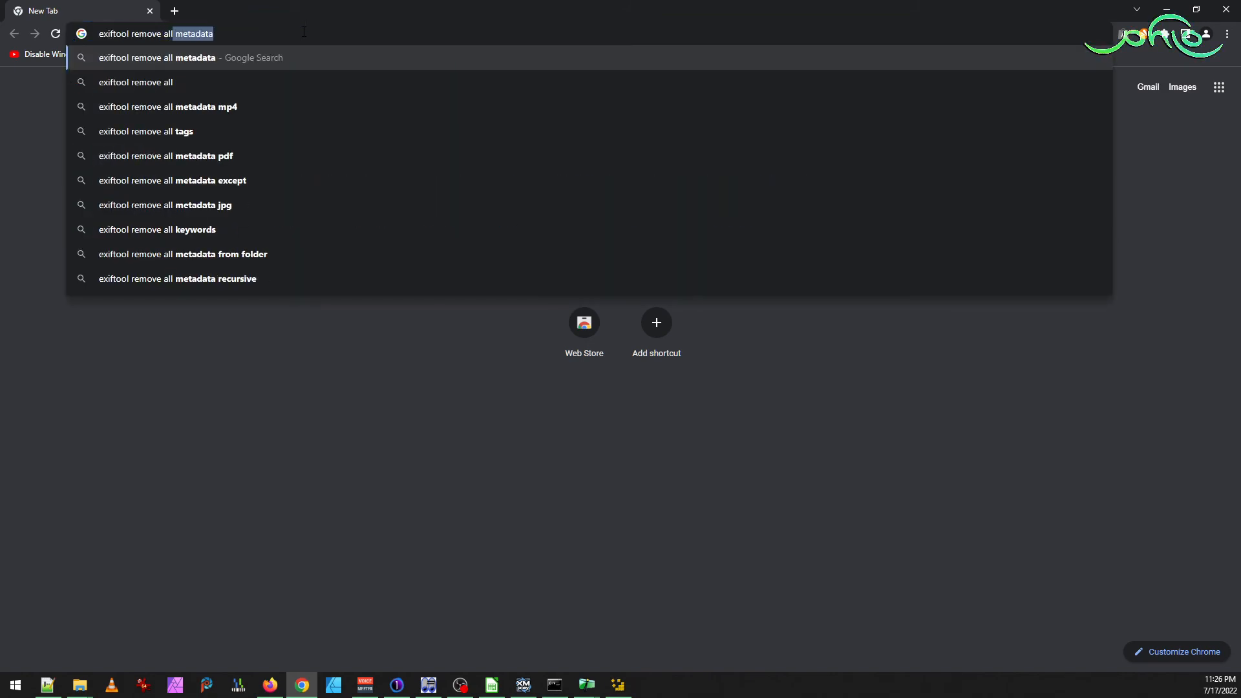
key("Return")
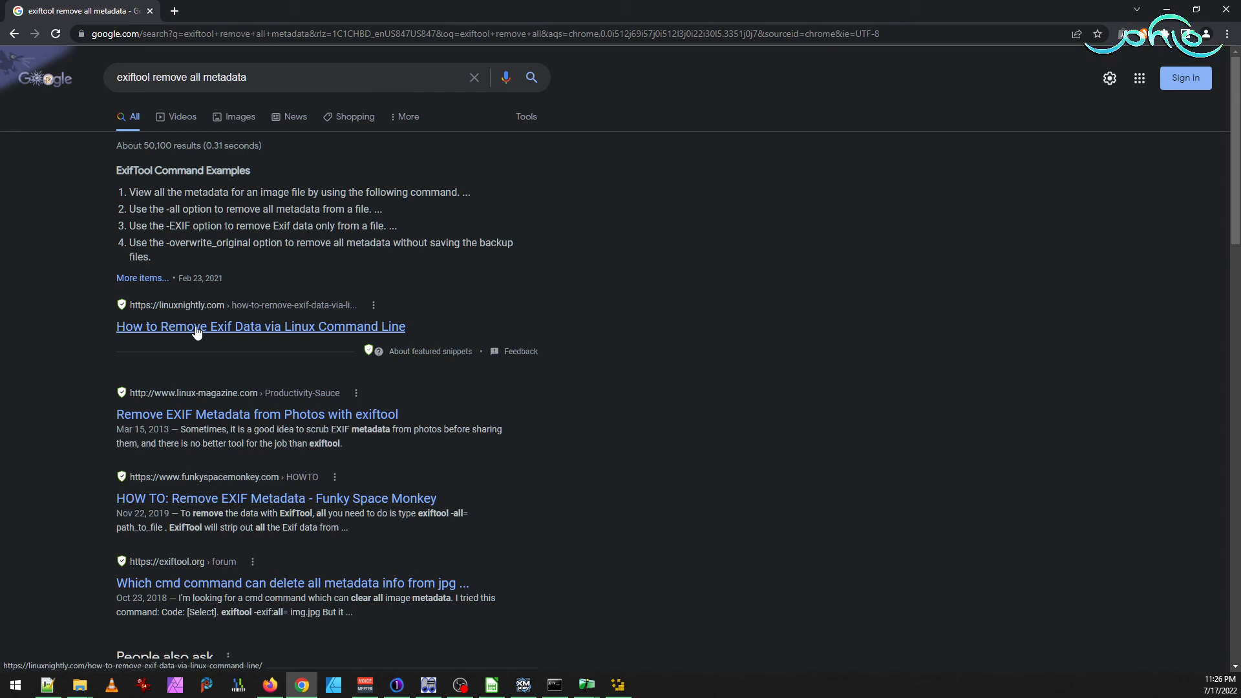
left_click(354, 413)
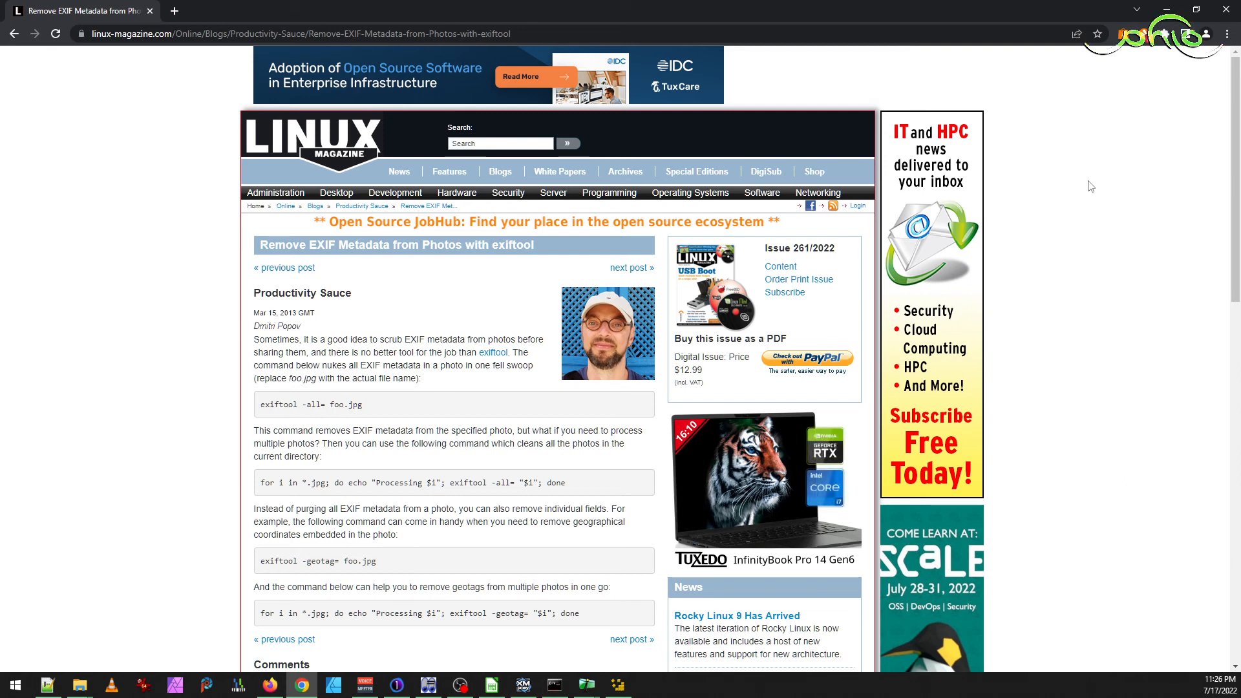
left_click(1225, 11)
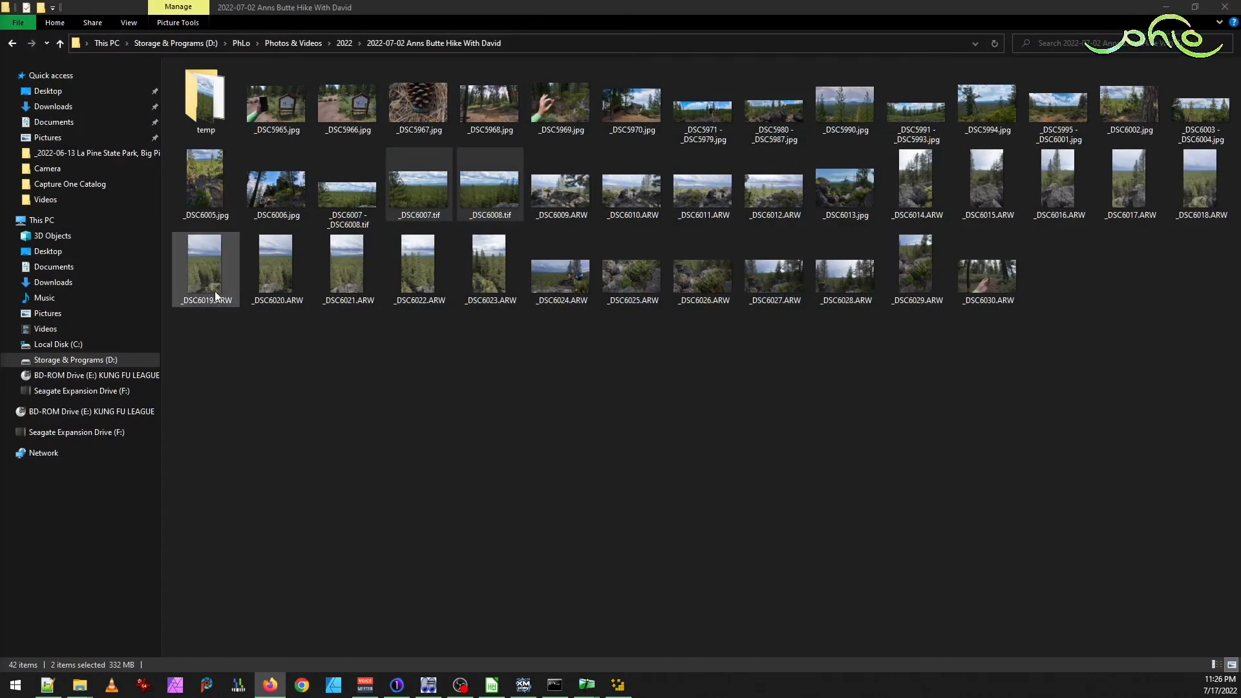
- Bring up the Command Prompt and reposition its window over the photo folder
left_click(554, 685)
left_click_drag(521, 208, 502, 296)
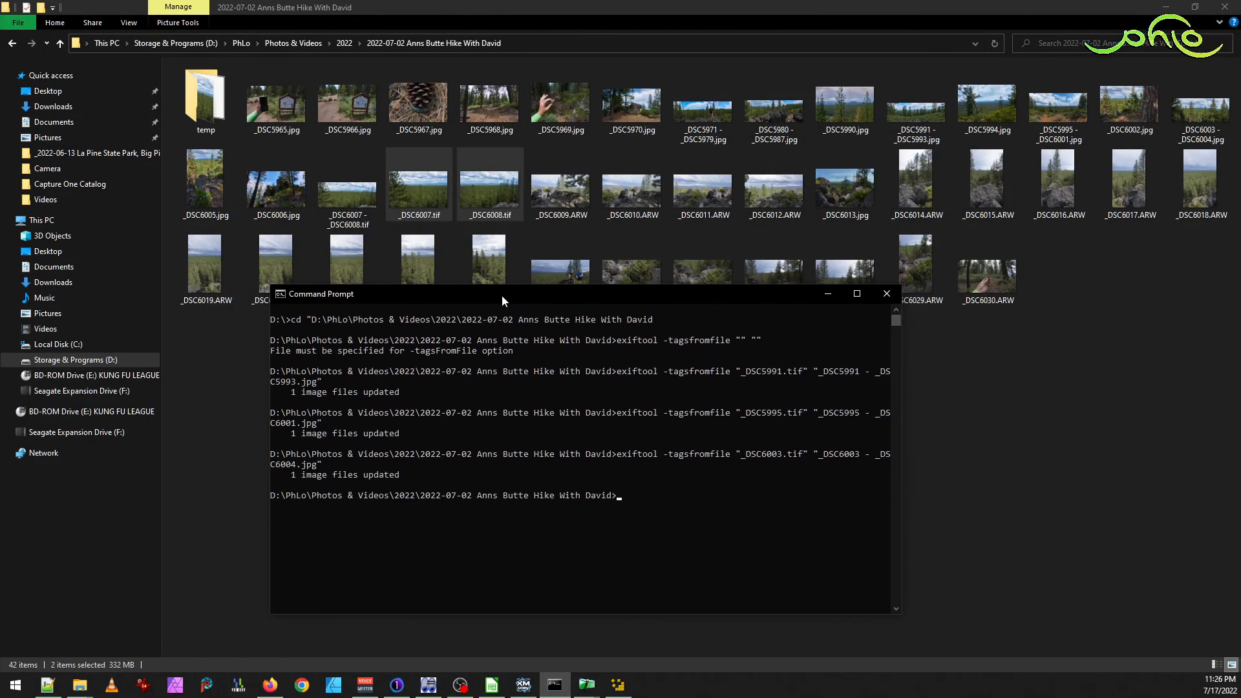
left_click(613, 649)
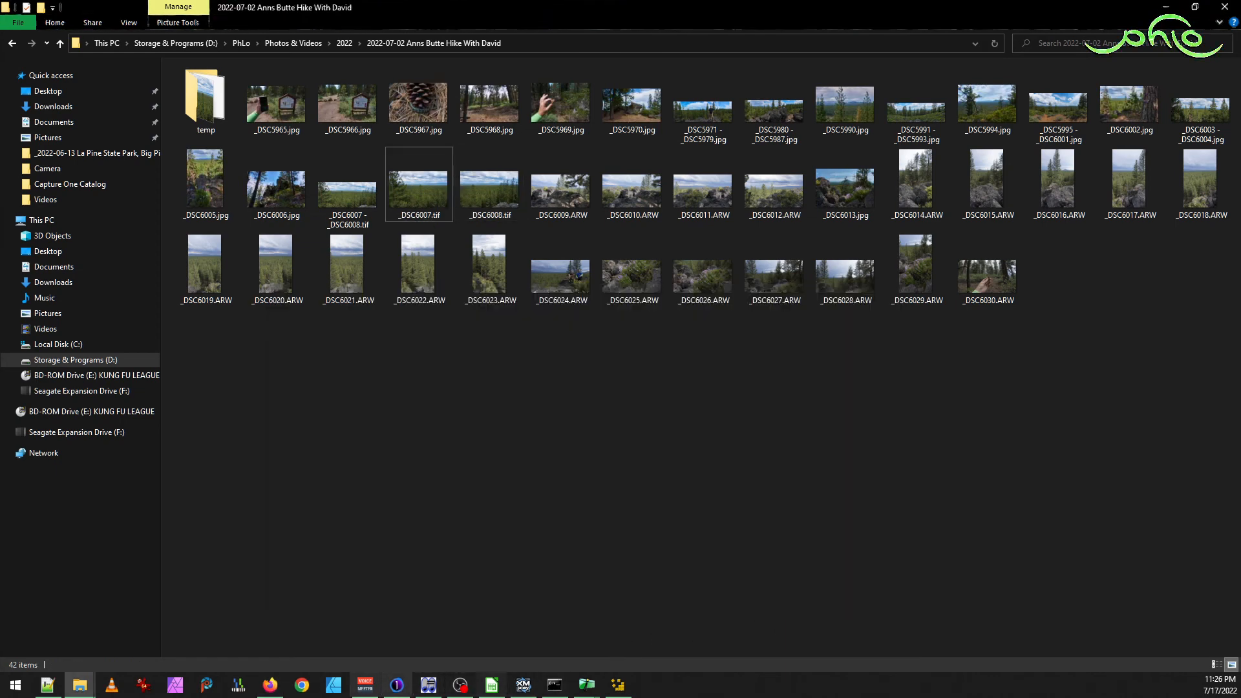
- Repeat the "exiftool remove all metadata" search in Chrome and reopen the Linux Magazine article to check the command syntax
left_click(302, 685)
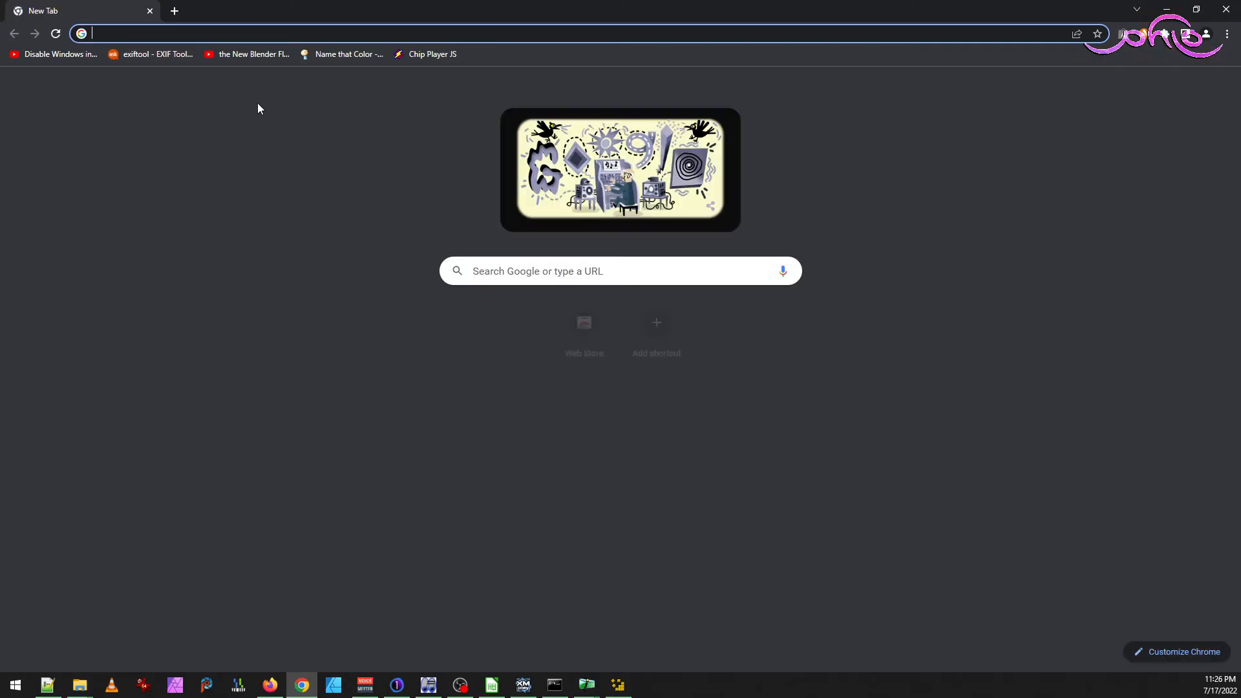
type("exif")
key("Return")
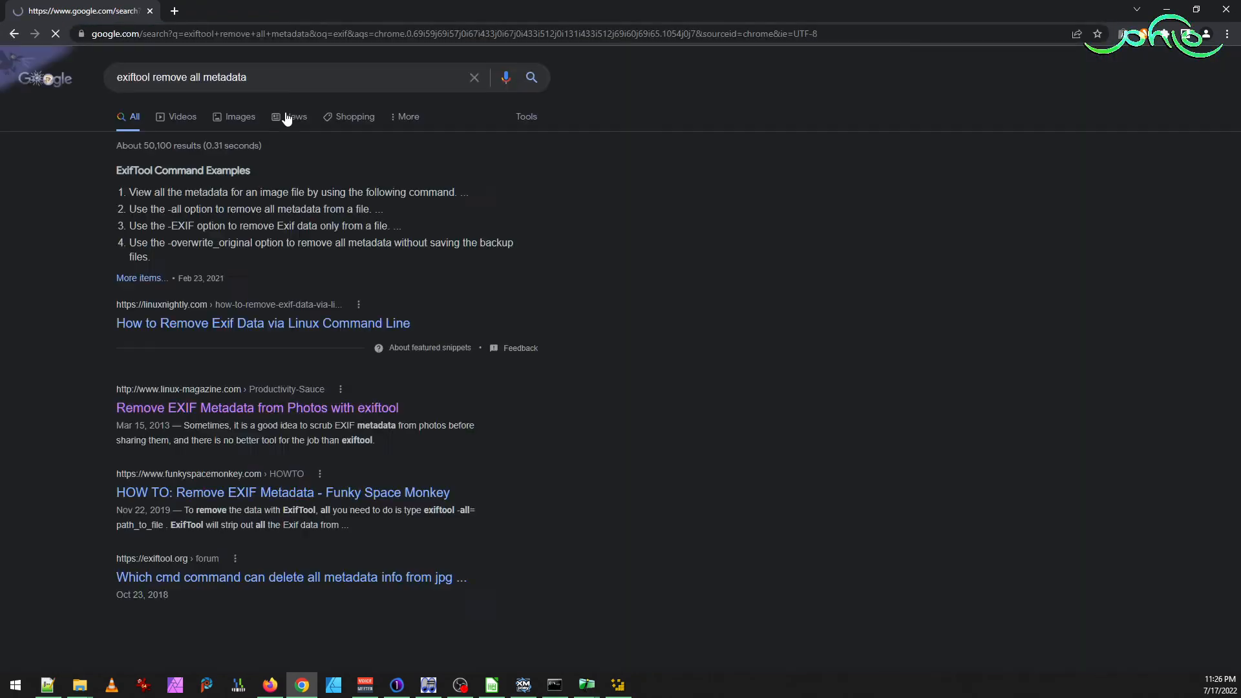
left_click(250, 411)
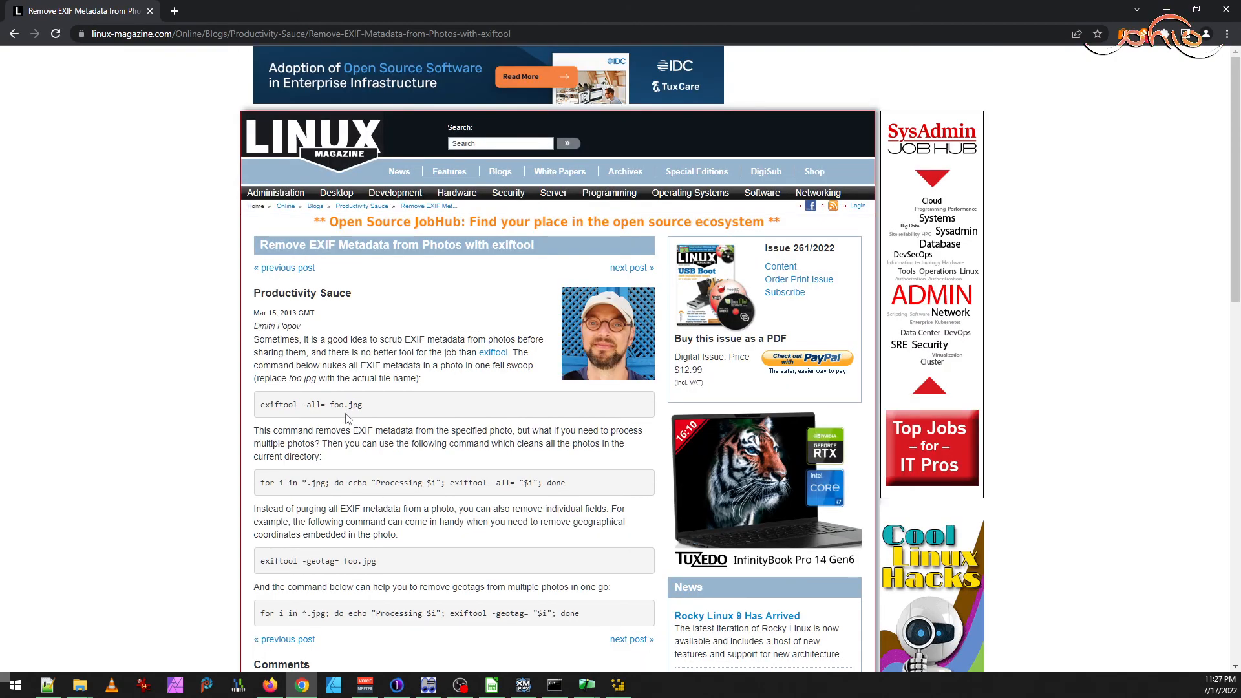
- In the Command Prompt, begin an exiftool command with the -all= option and empty quotes, checking the syntax against the Linux Magazine article
key("alt+Tab")
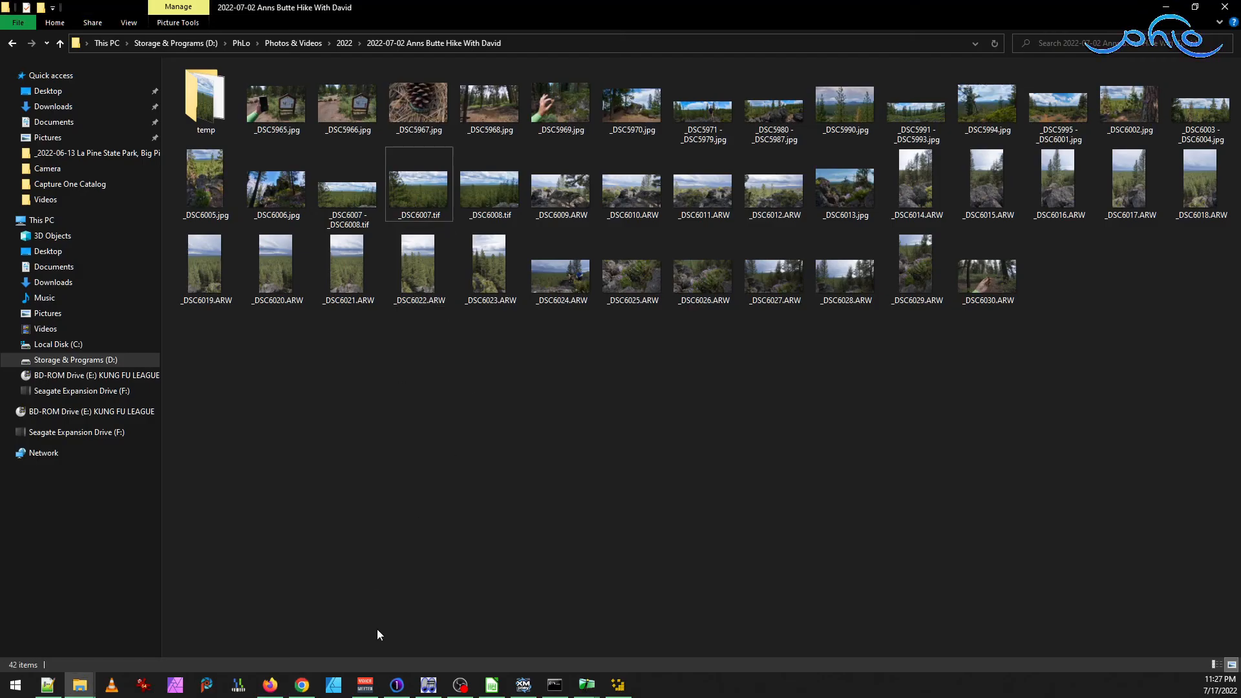
left_click(554, 692)
type("exiftoo")
type("-")
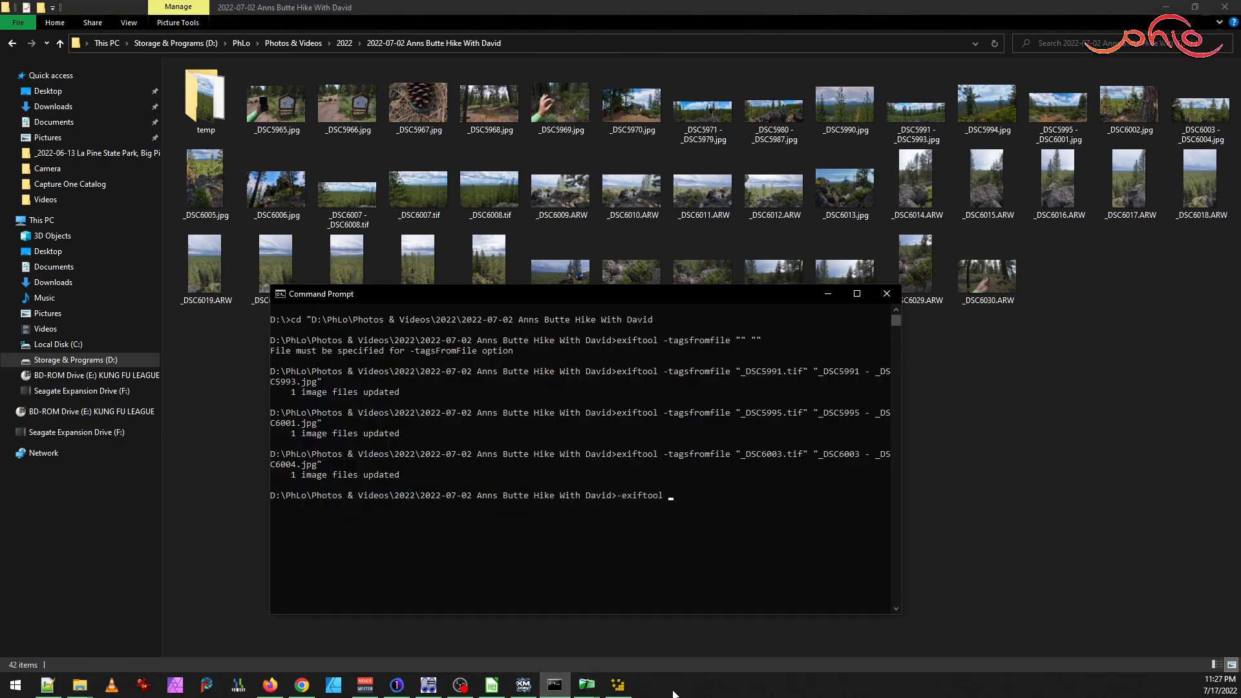
key("alt+Tab")
key("alt+Tab")
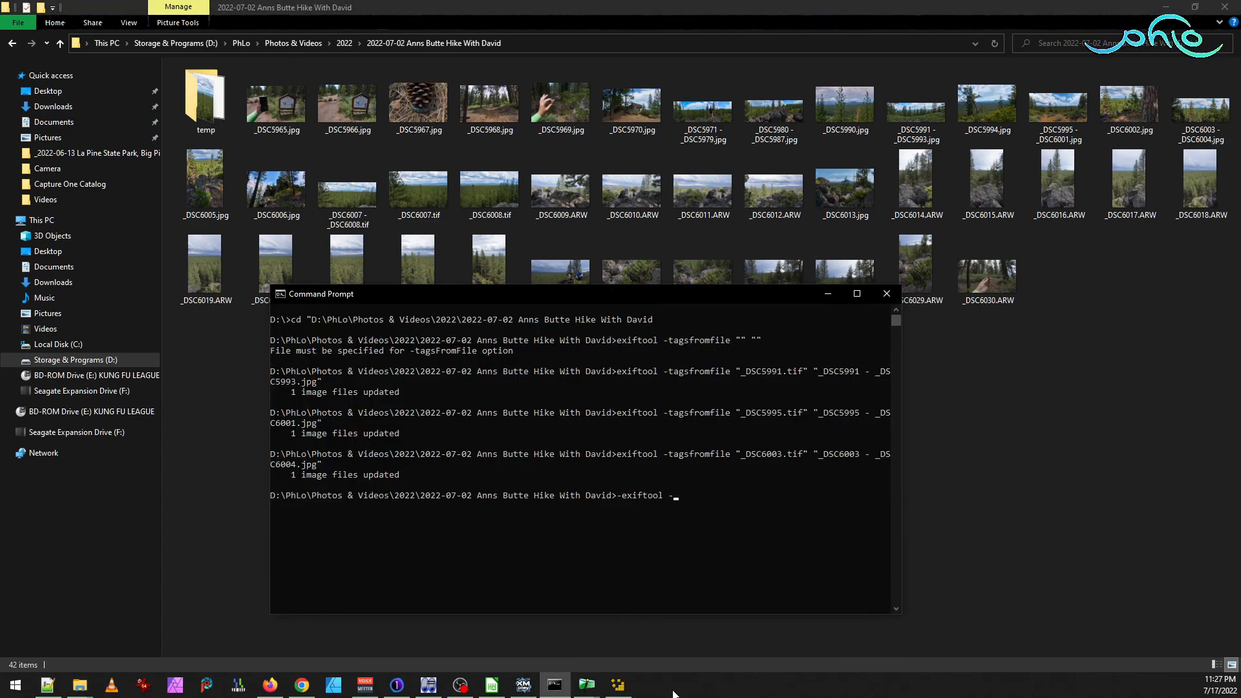
key("alt+Tab")
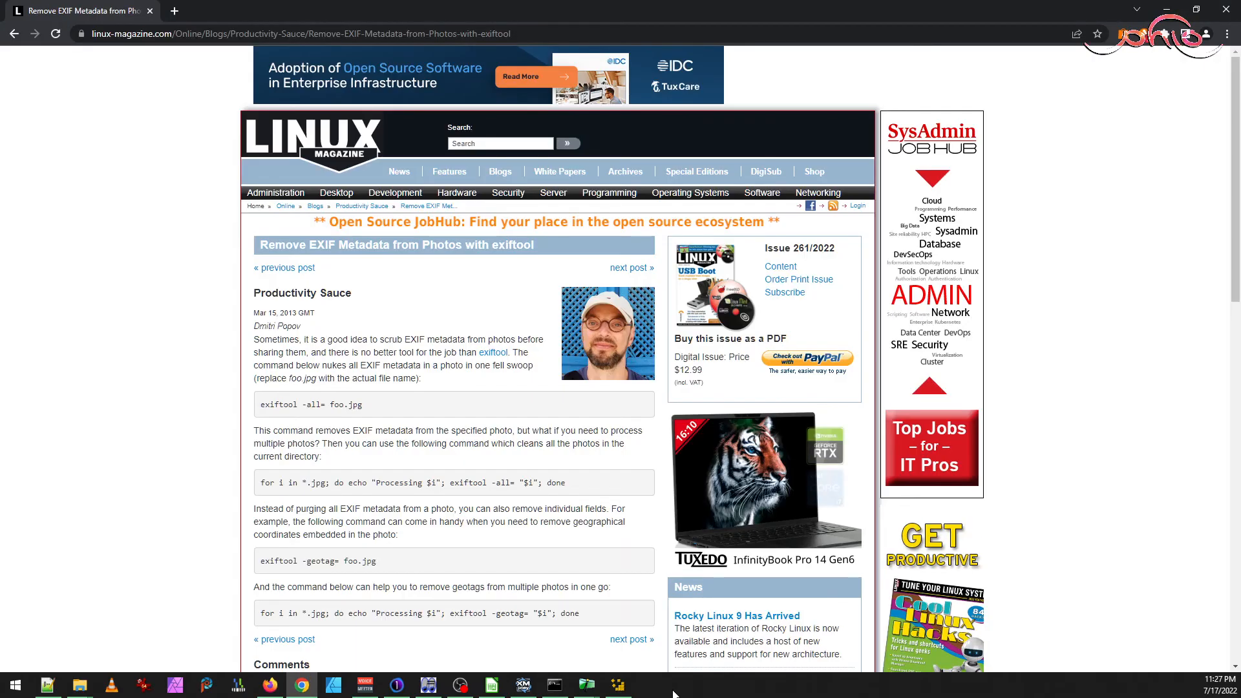
key("alt+Tab")
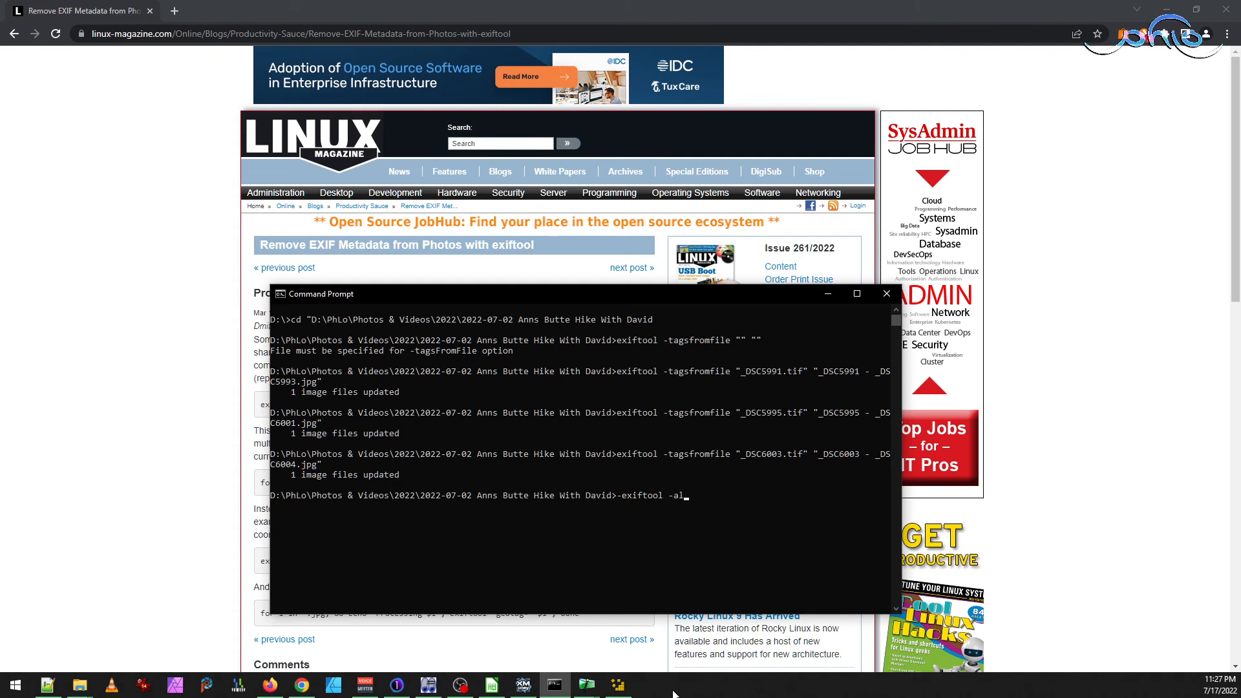
type("all=")
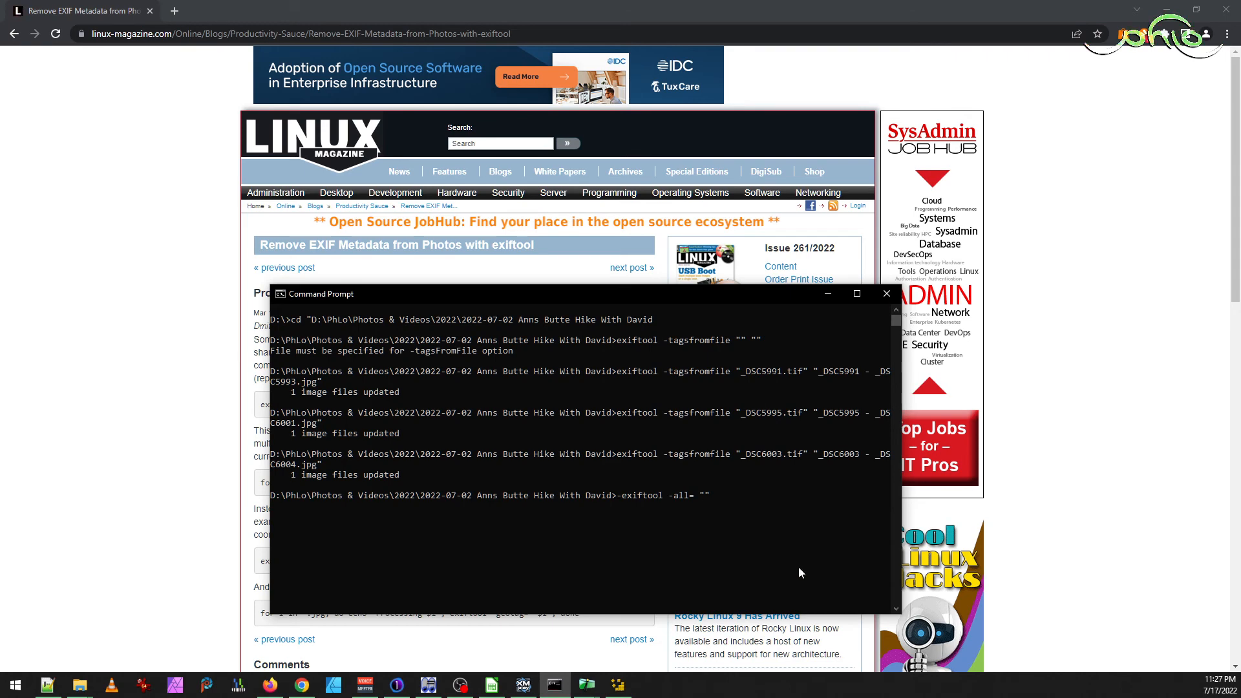
- Copy the file name _DSC6007.tif from the photo folder and run exiftool -all= "_DSC6007.tif" to strip its metadata
mouse_move(81, 685)
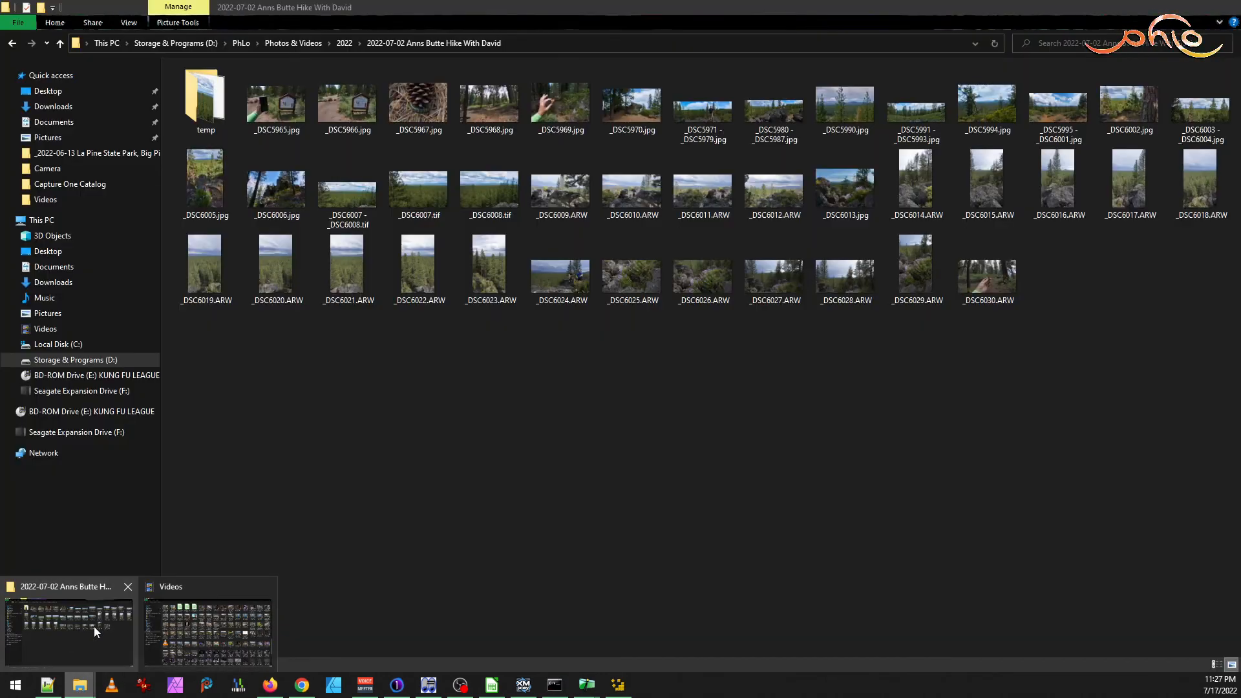
left_click(94, 626)
left_click(419, 215)
key("F2")
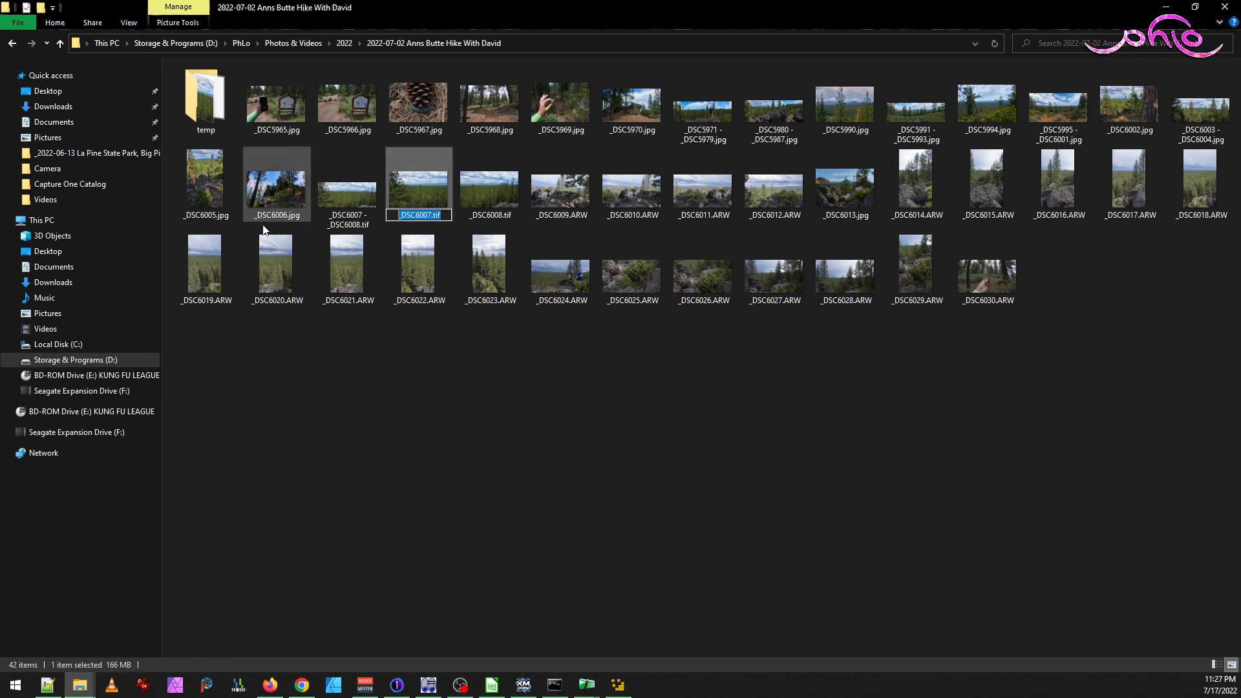
key("alt+Tab")
left_click(349, 351)
key("Left")
type("_DSC6007.tif")
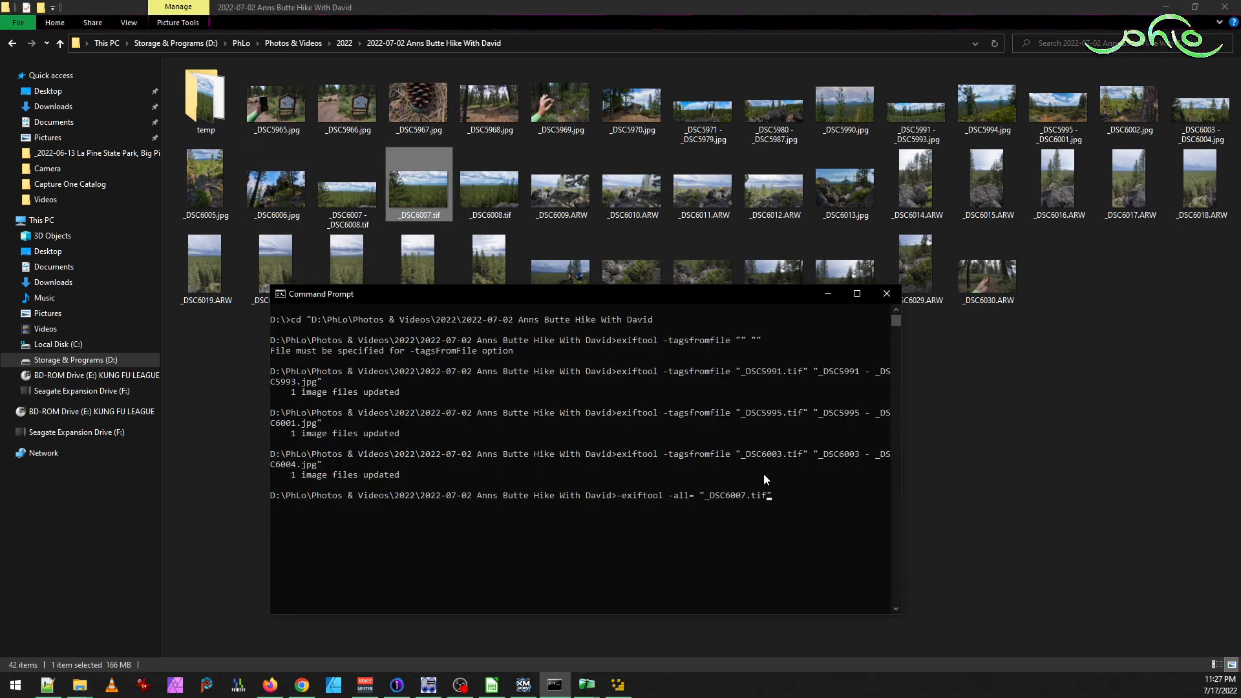
key("Return")
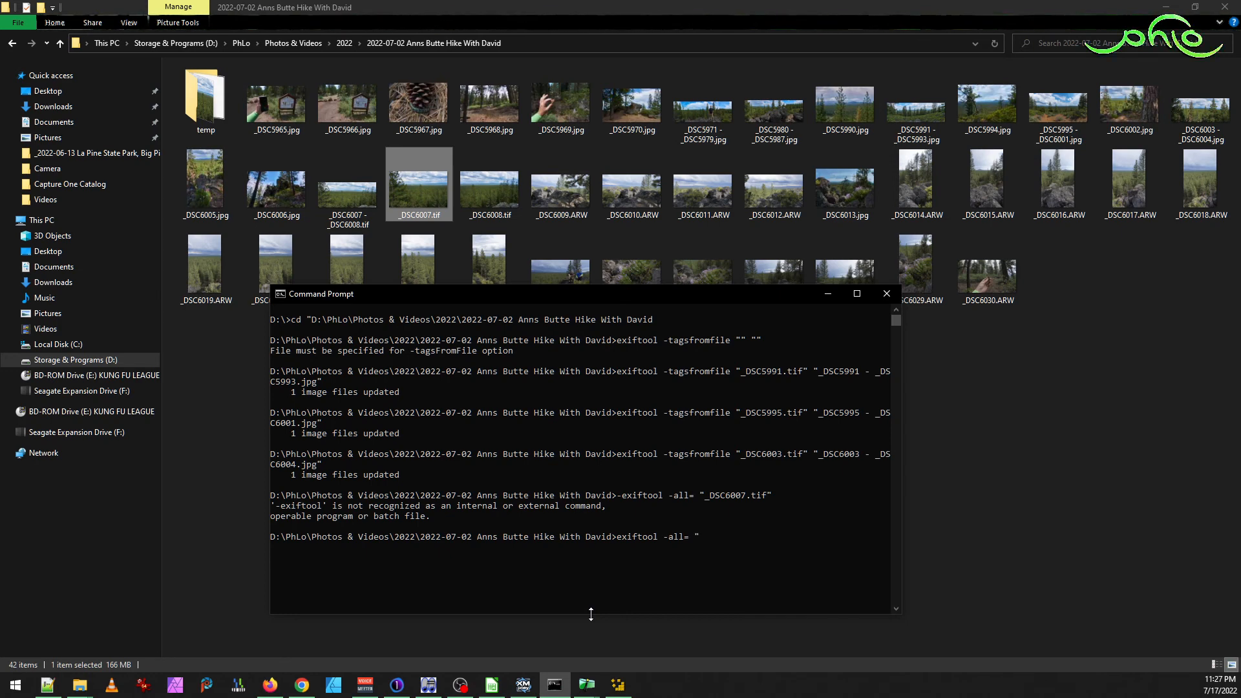
type("SC6007.t")
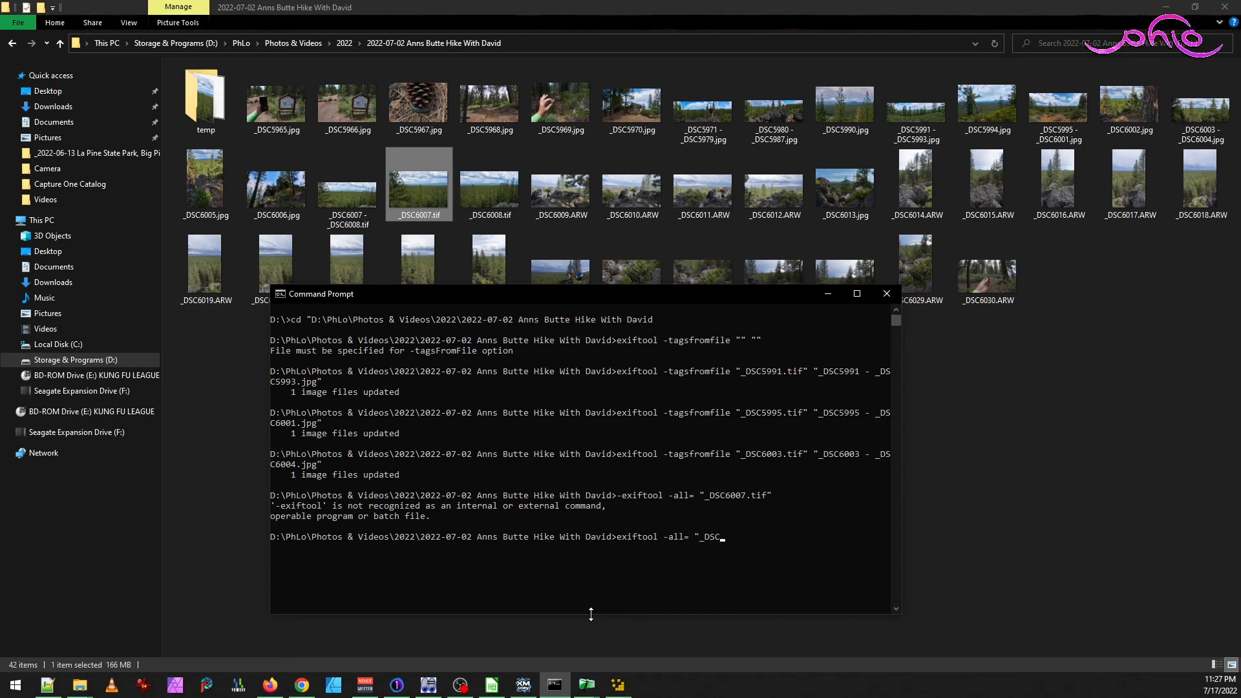
key("Return")
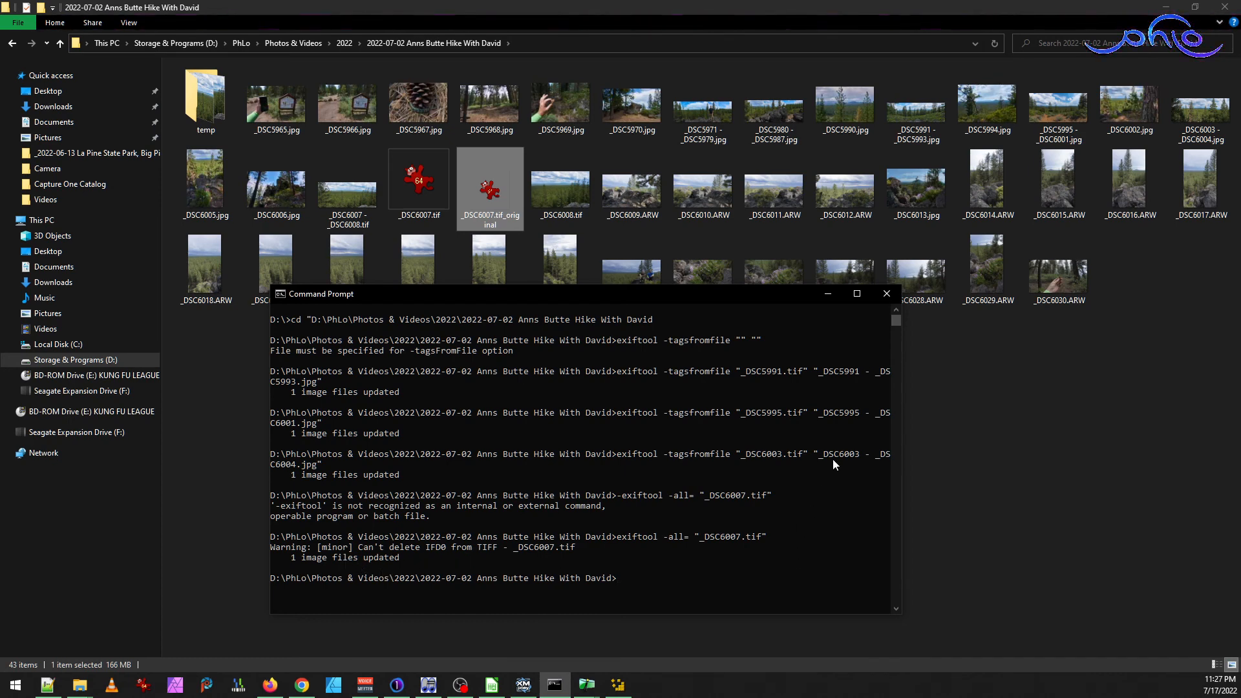
- Check the stripped _DSC6007.tif in IrfanView and delete the _DSC6007.tif_original backup from the photo folder
left_click(918, 462)
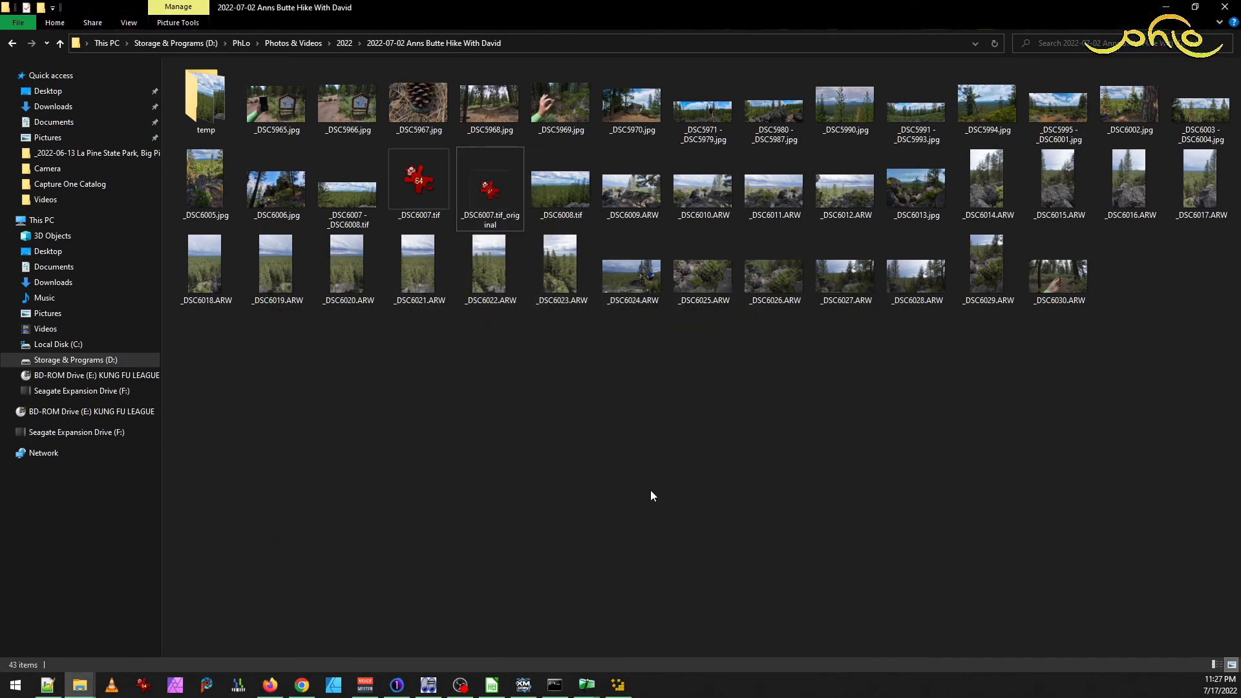
double_click(412, 206)
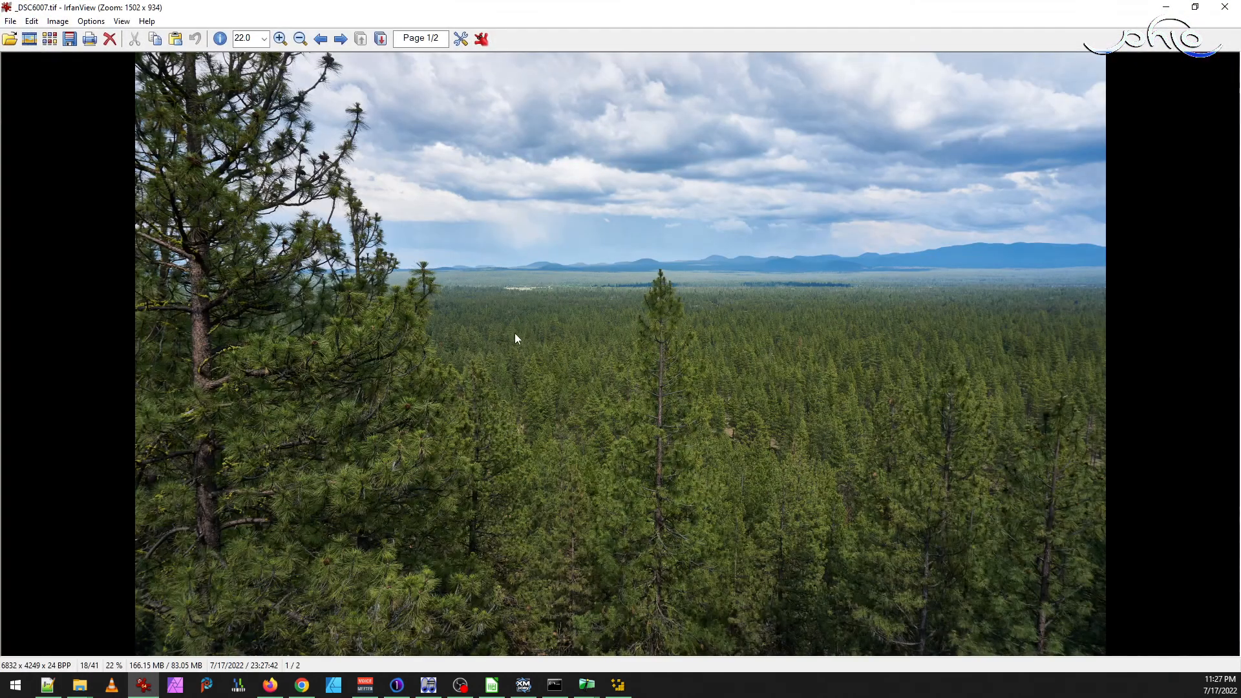
key("Escape")
left_click(503, 176)
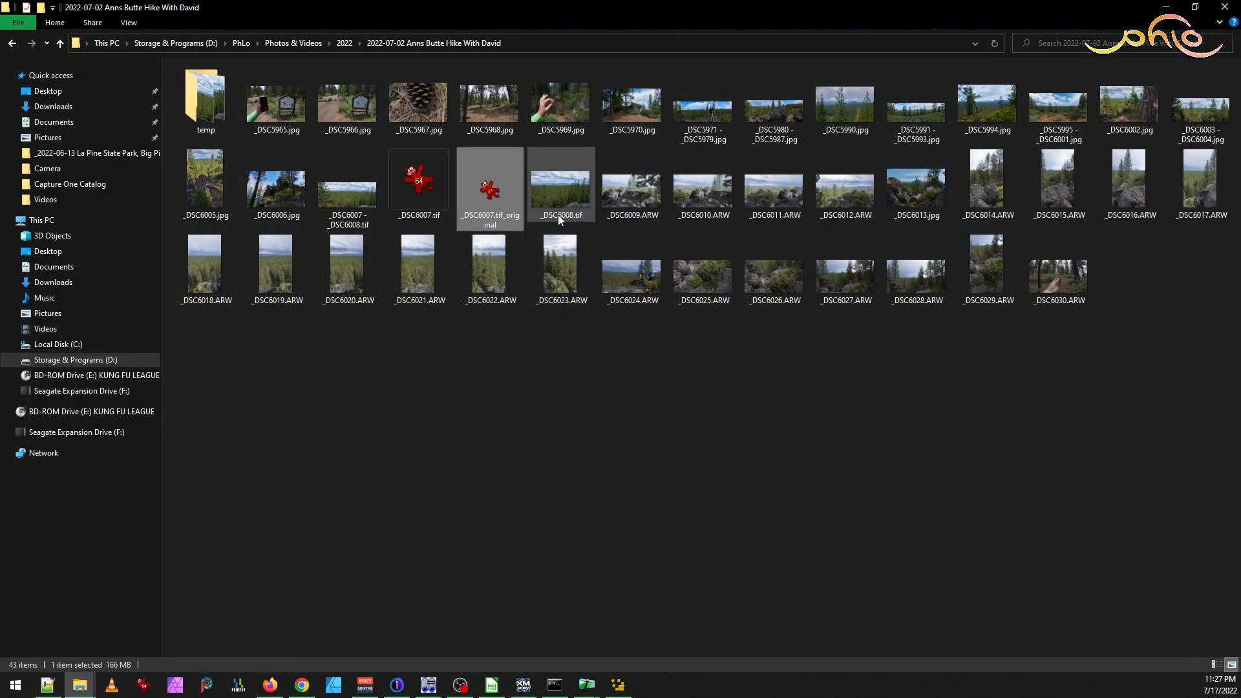
key("Delete")
- Run exiftool -all= "_DSC6008.tif" in the Command Prompt and delete the _DSC6008.tif_original backup from the photo folder
key("alt+Tab")
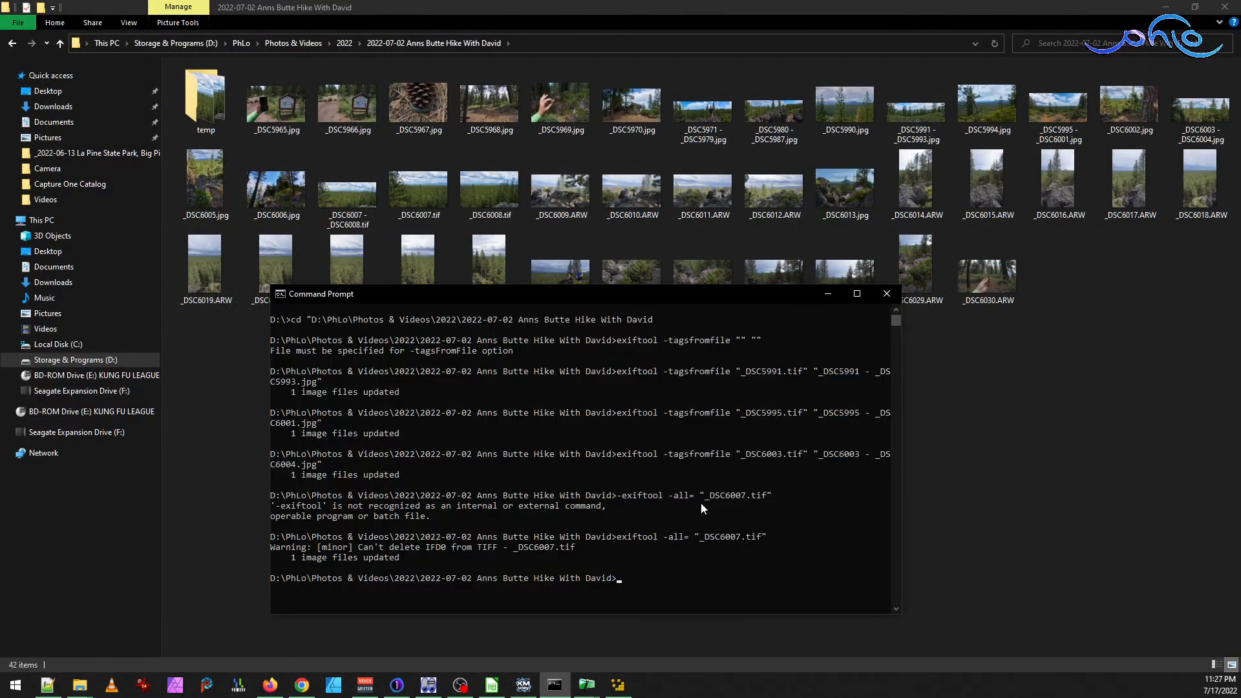
key("Up")
key("Left")
key("BackSpace")
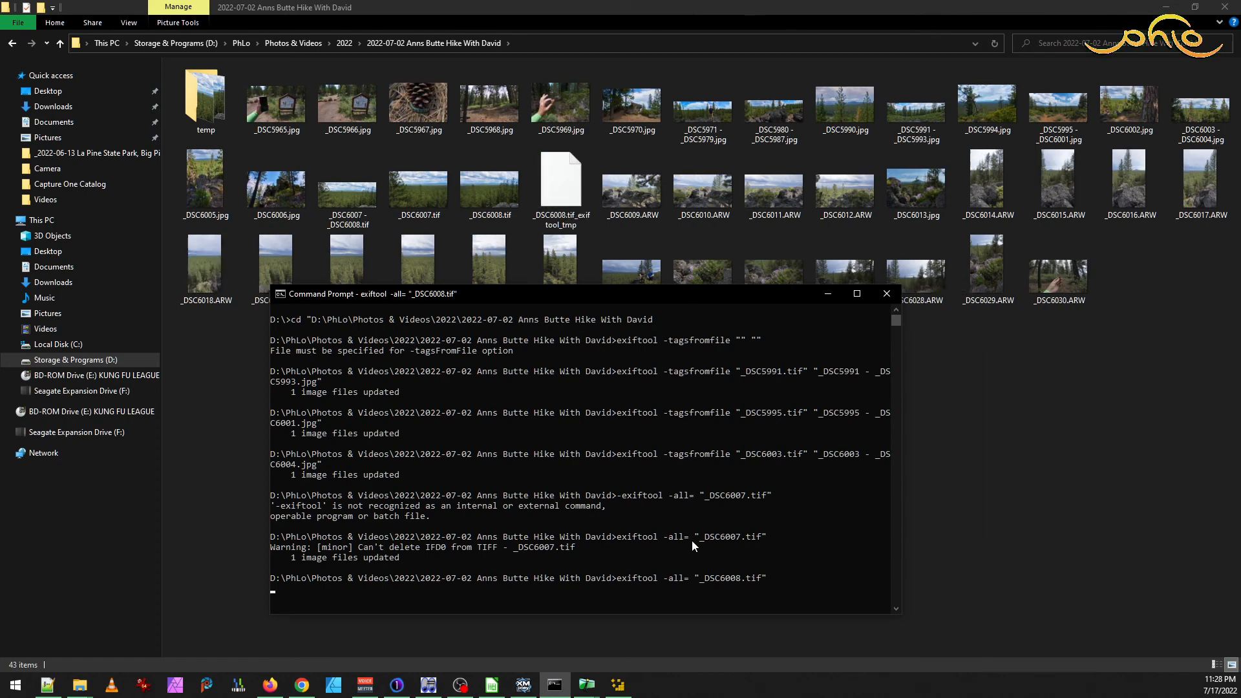
left_click(964, 461)
left_click(548, 205)
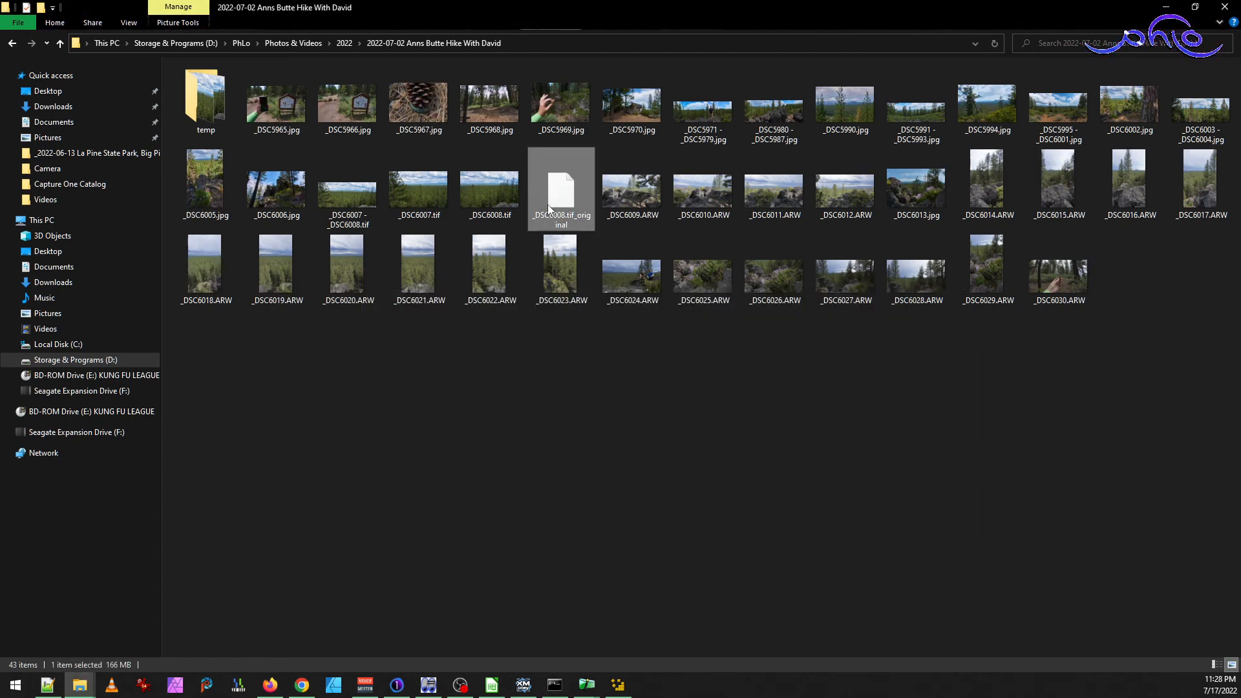
key("Delete")
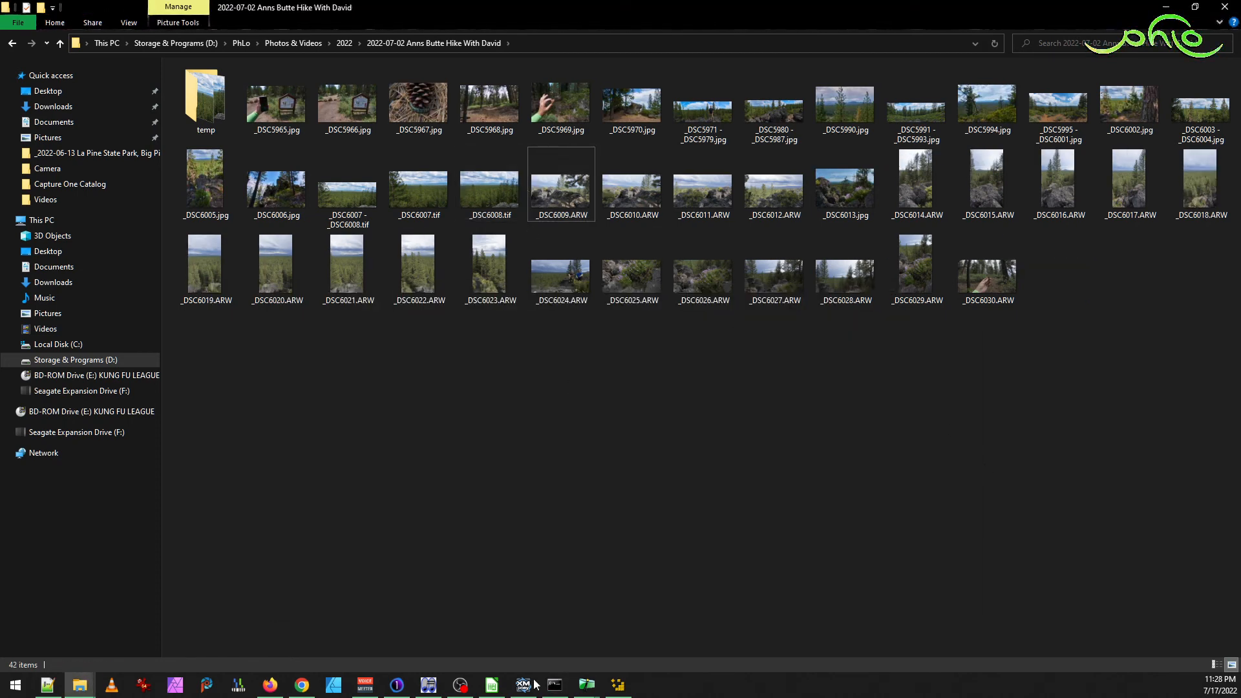
- Switch to Hugin and start a new empty project in place of the current panorama
mouse_move(586, 685)
left_click(553, 669)
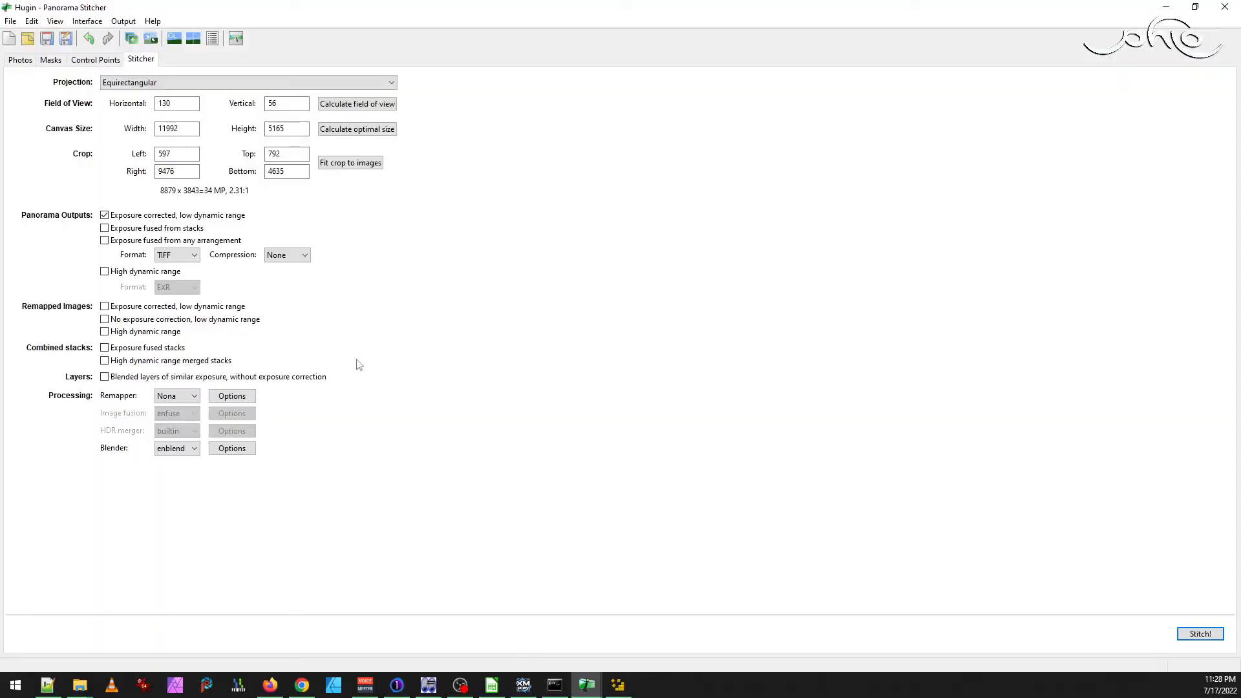
left_click(10, 38)
left_click(699, 348)
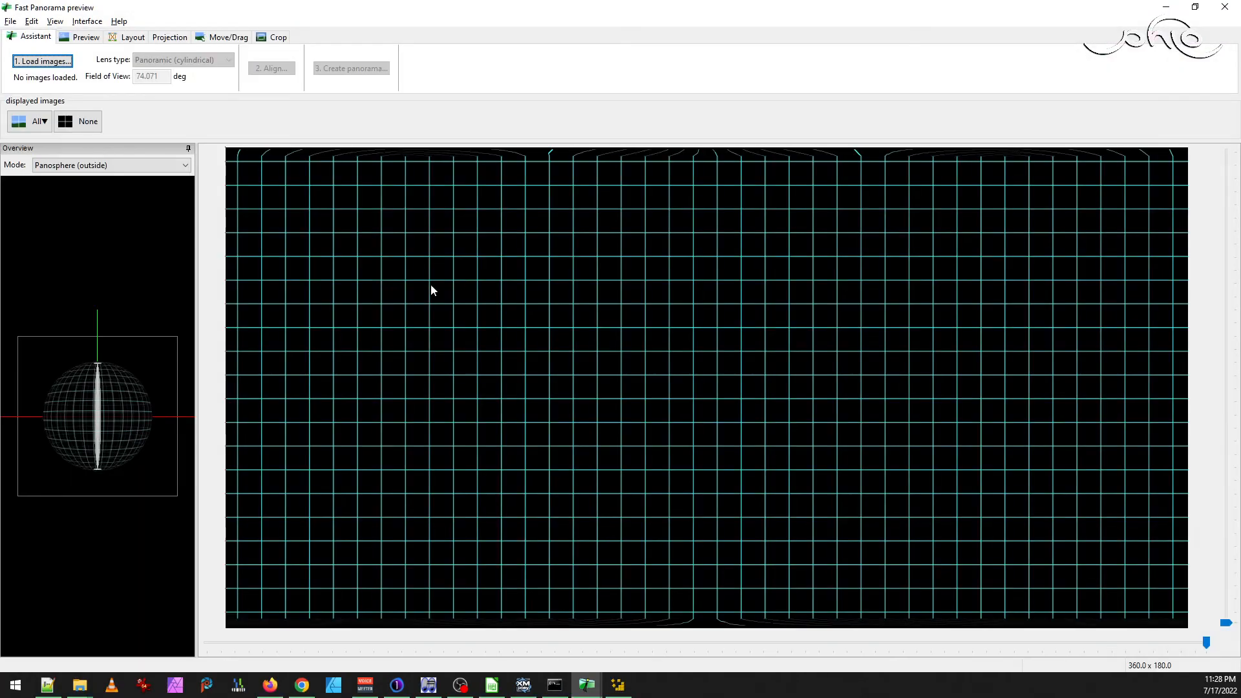
- Add _DSC6007.tif and _DSC6008.tif from the photo folder to the Hugin project, accepting a Normal (rectilinear) lens with 50 degrees HFOV
key("alt+Tab")
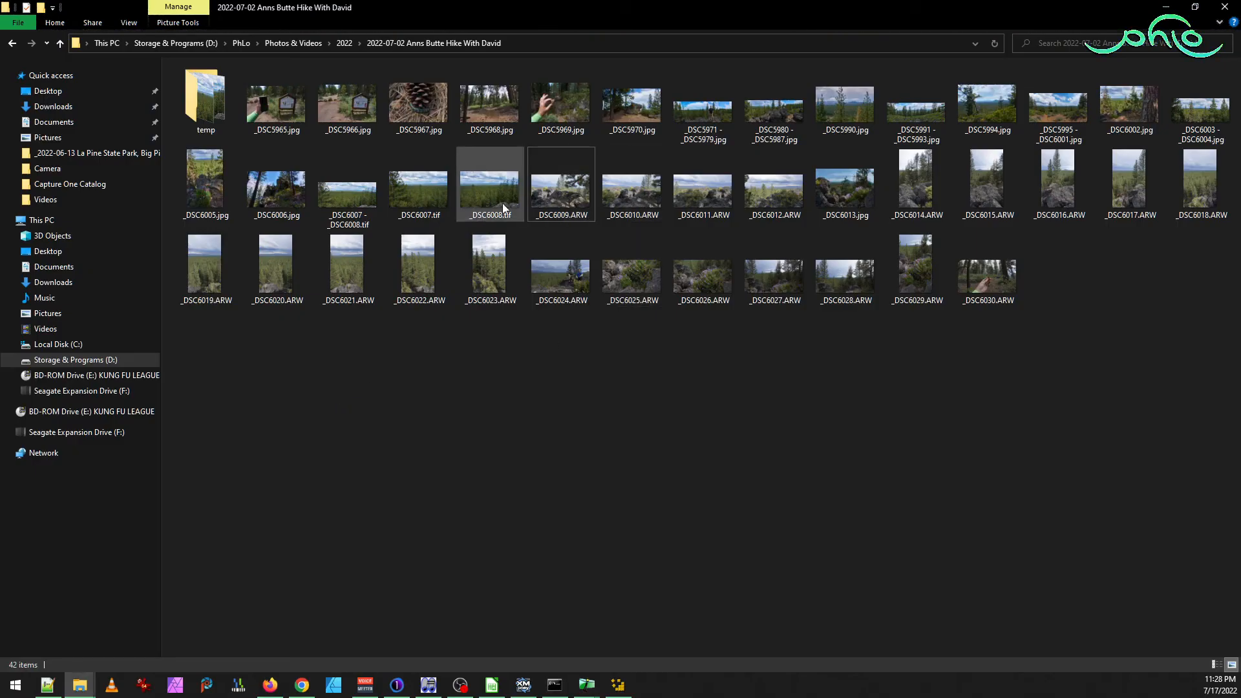
left_click(428, 198)
left_click(460, 204, "shift")
left_click_drag(428, 200, 445, 239)
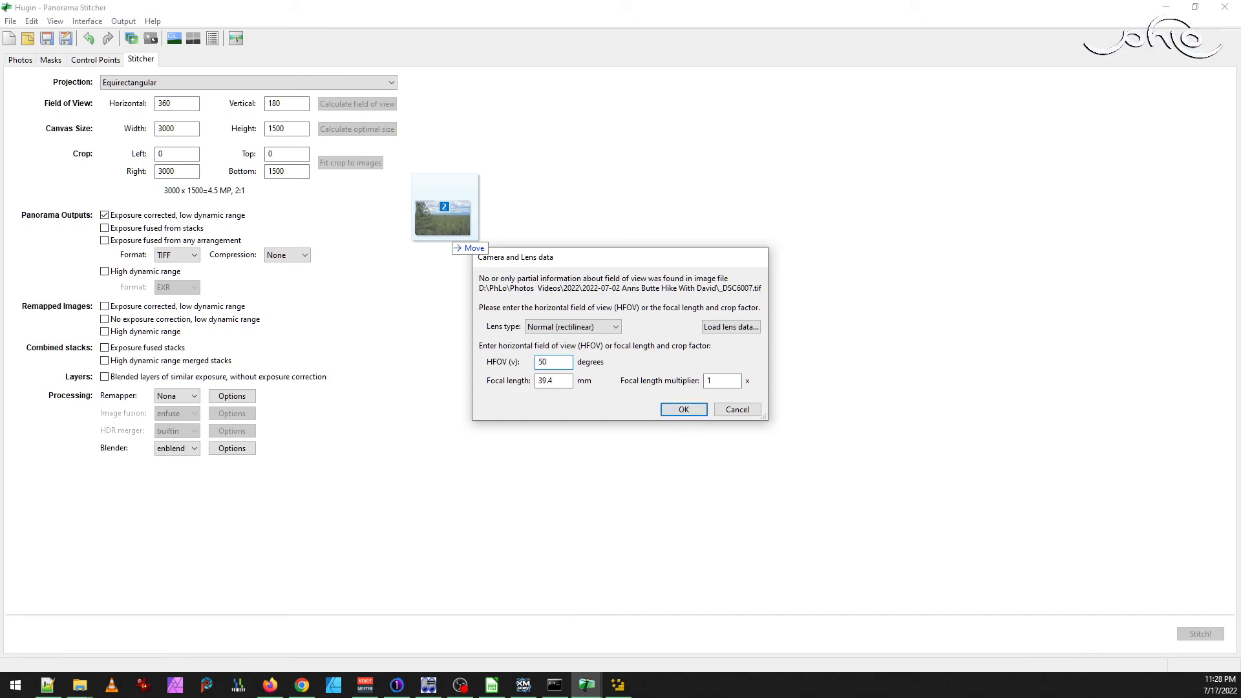
key("Return")
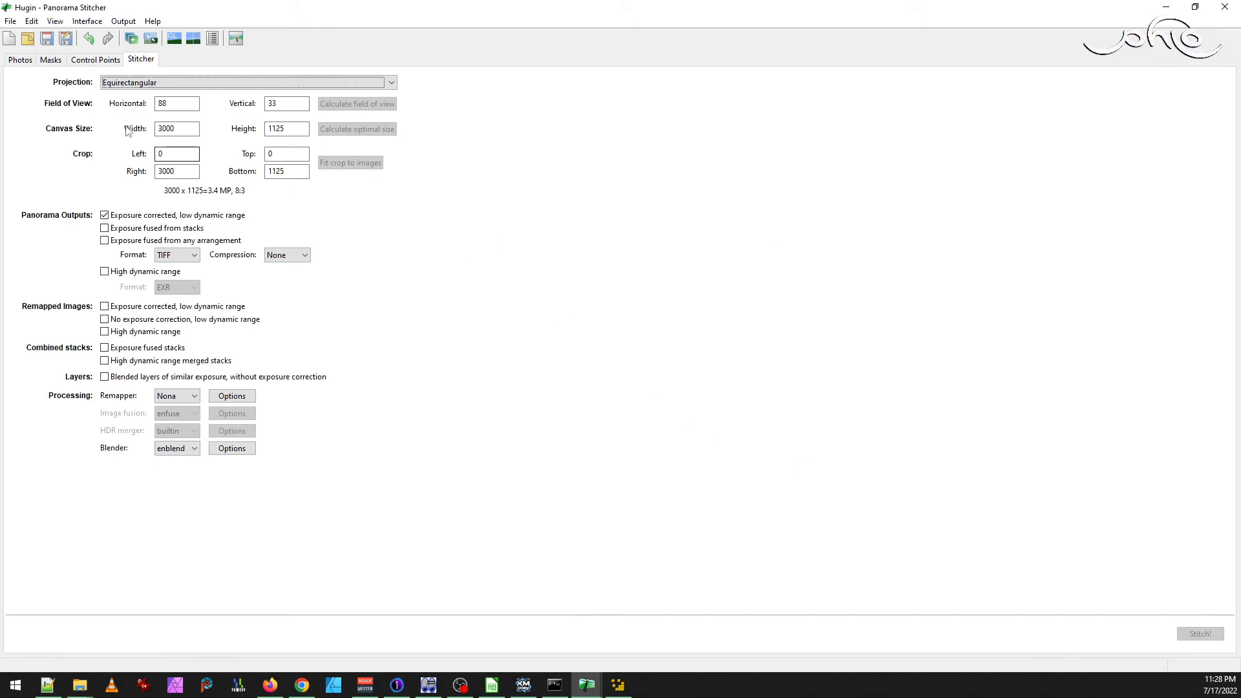
- Align the two images in the Fast Panorama preview and shift the aligned panorama slightly upward
left_click(54, 21)
left_click(95, 79)
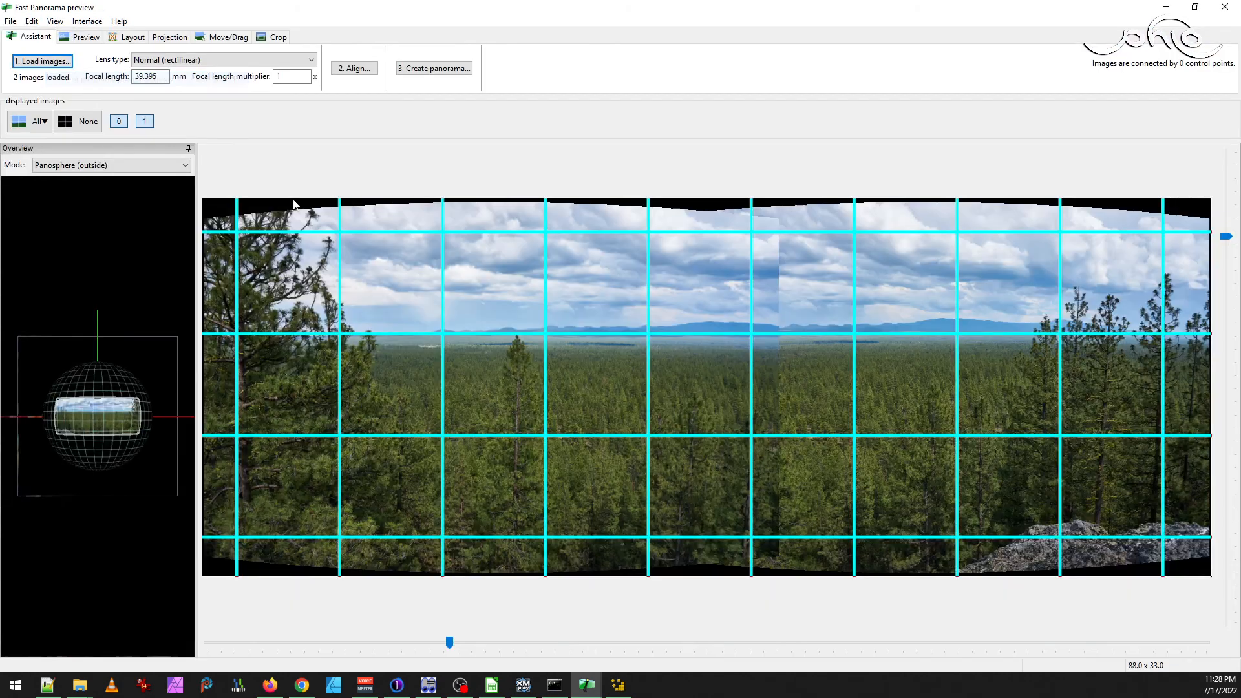
left_click(353, 68)
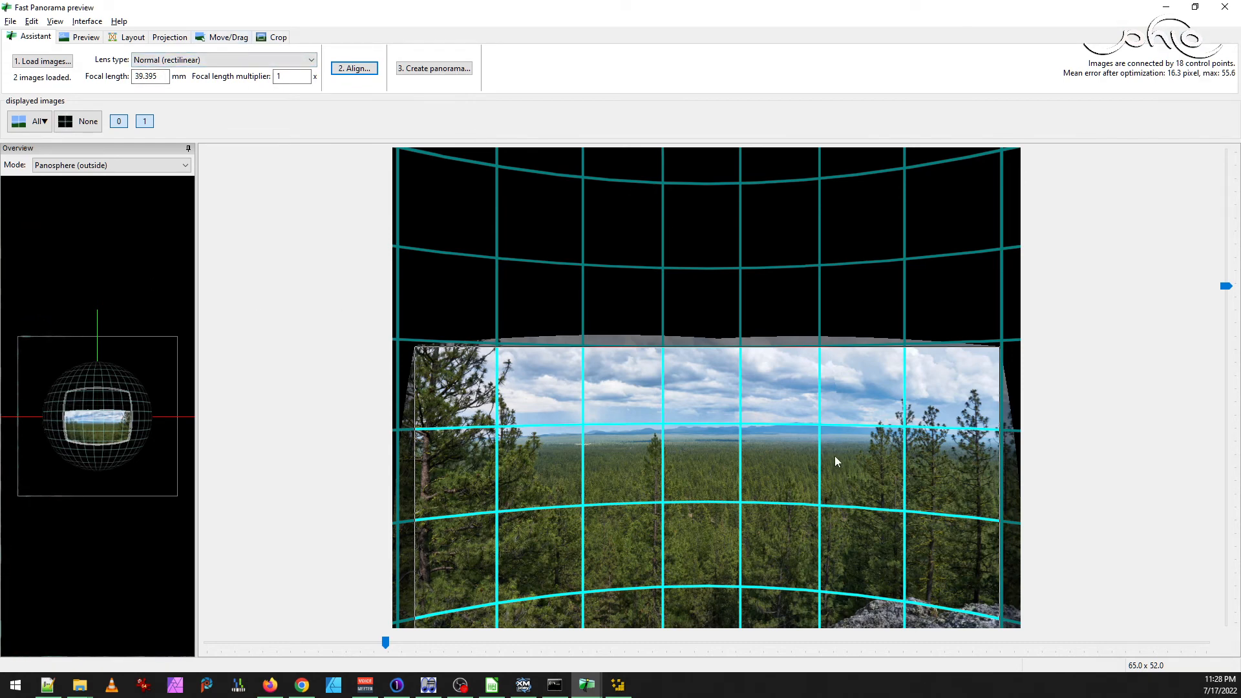
left_click(228, 37)
mouse_move(692, 450)
left_mouse_down()
mouse_move(691, 471)
mouse_move(689, 417)
mouse_move(685, 431)
left_mouse_up()
- Try the Cylindrical, Fisheye and Stereographic projections on the aligned panorama
left_click(169, 37)
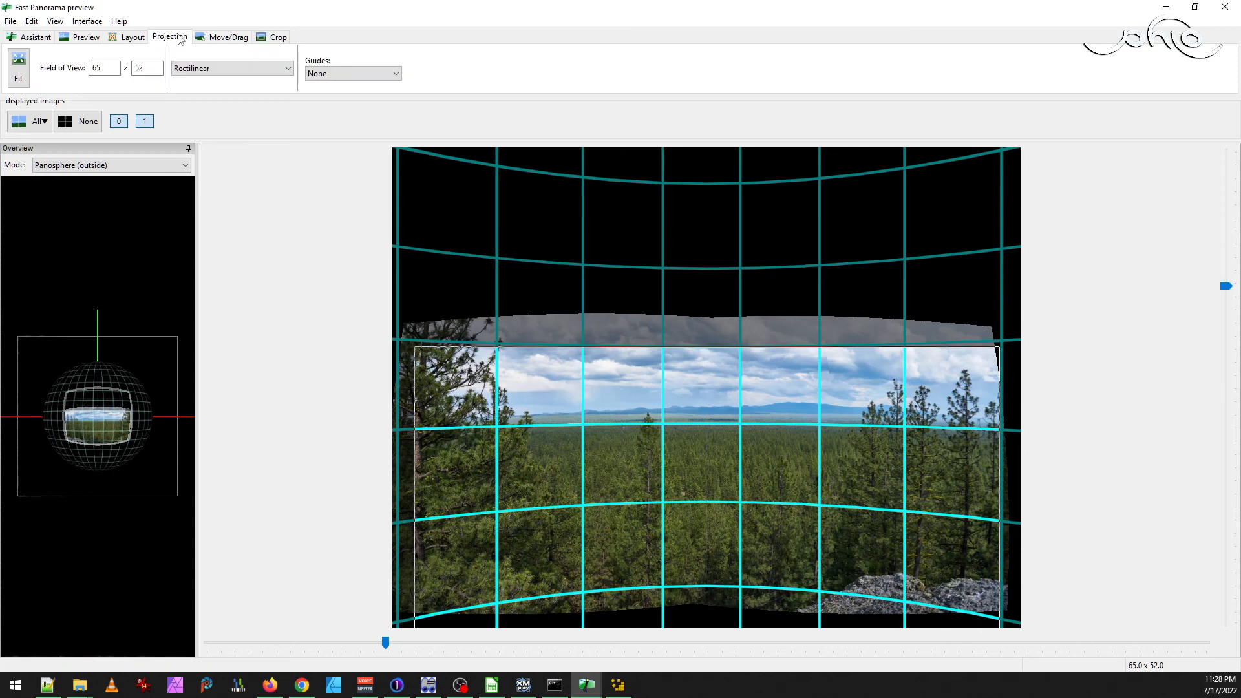
left_click(223, 72)
left_click(225, 89)
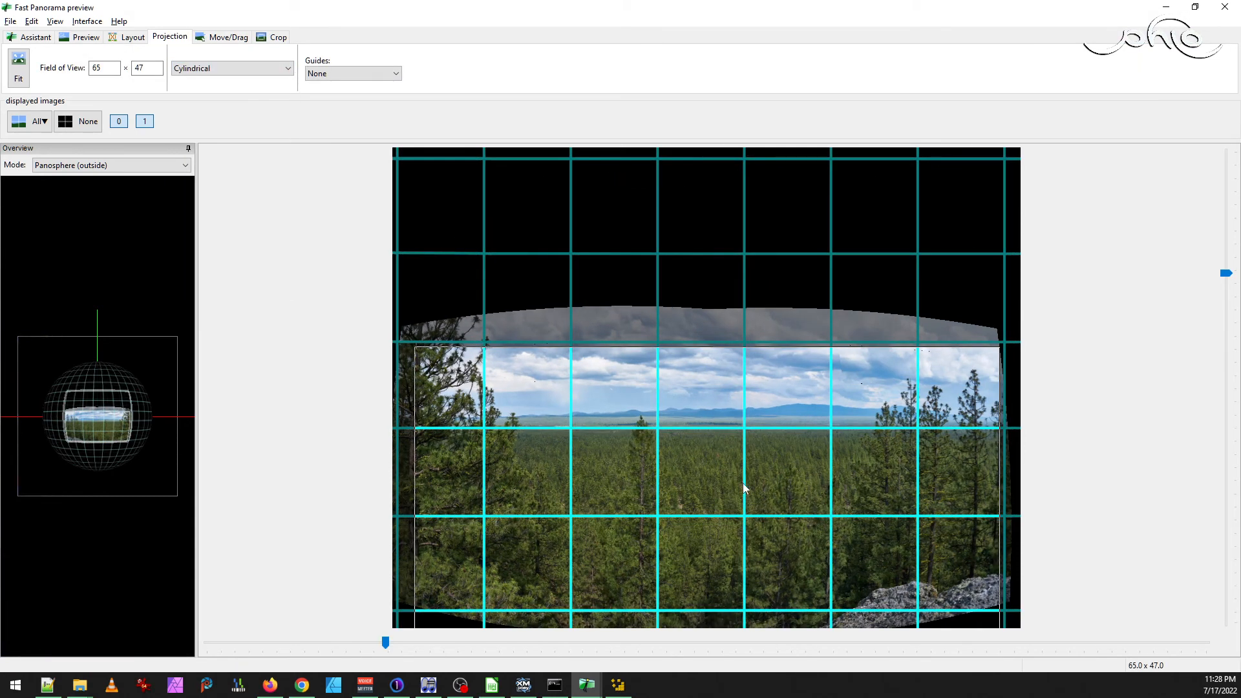
left_click(201, 68)
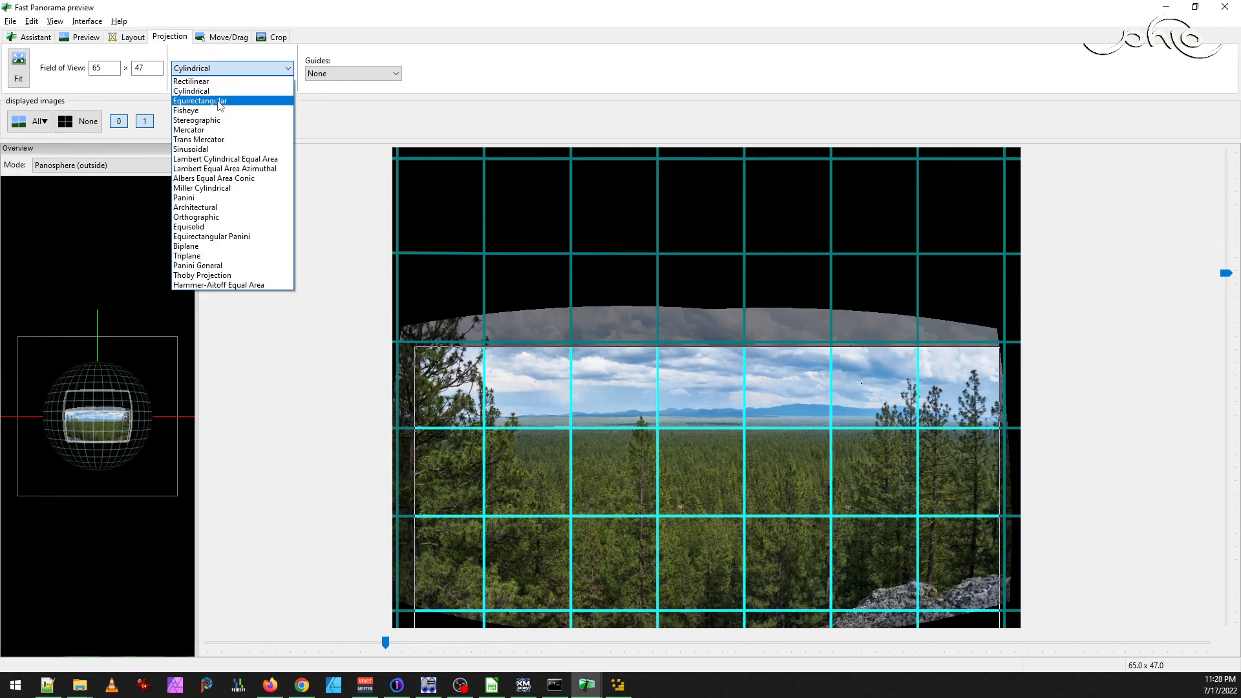
left_click(222, 112)
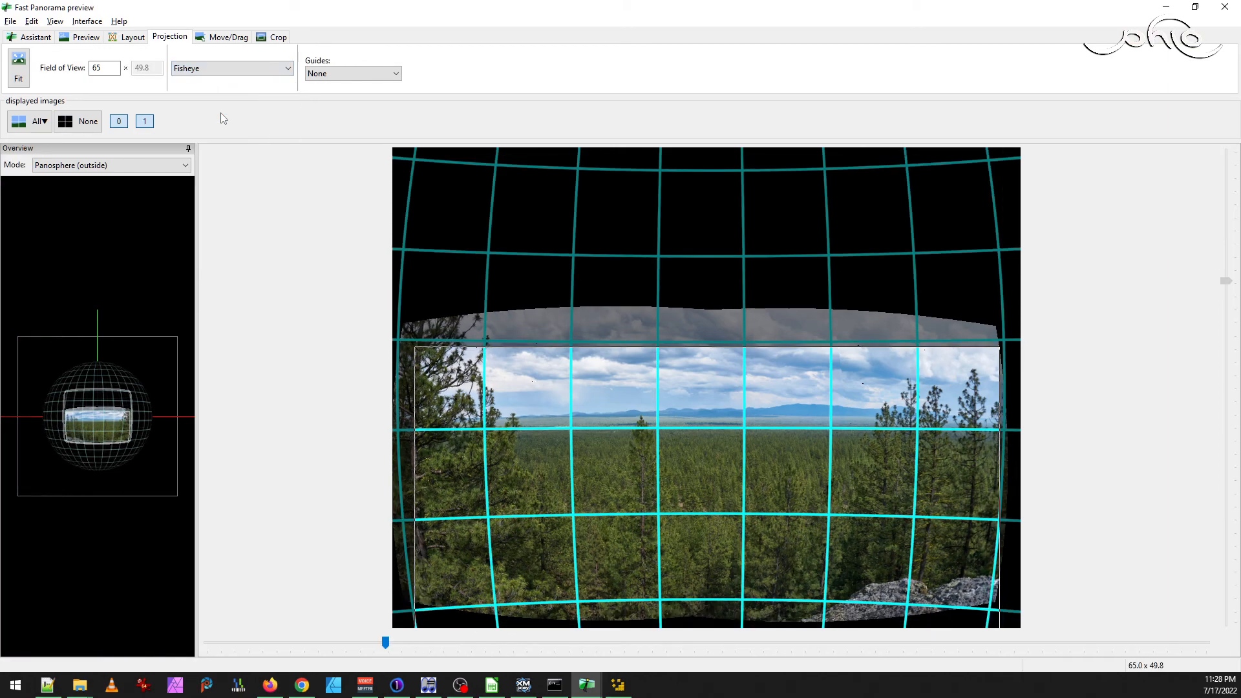
left_click(225, 68)
left_click(223, 121)
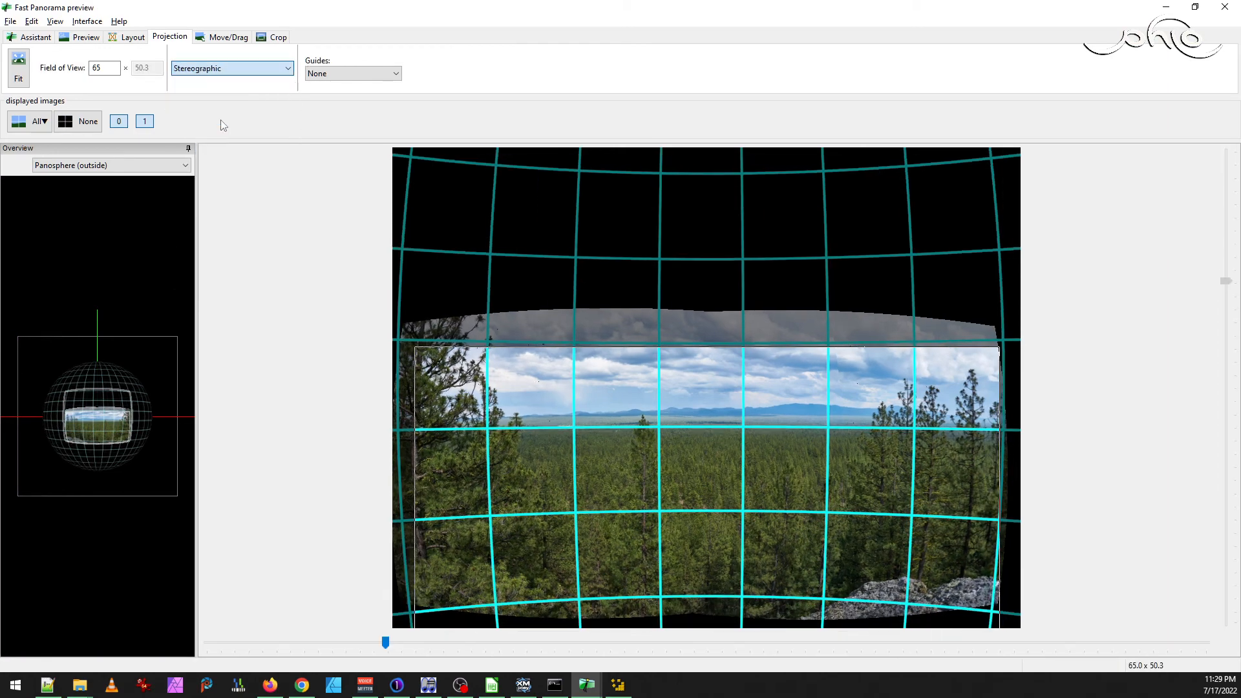
- Try the Mercator and Trans Mercator projections on the panorama
left_click(225, 70)
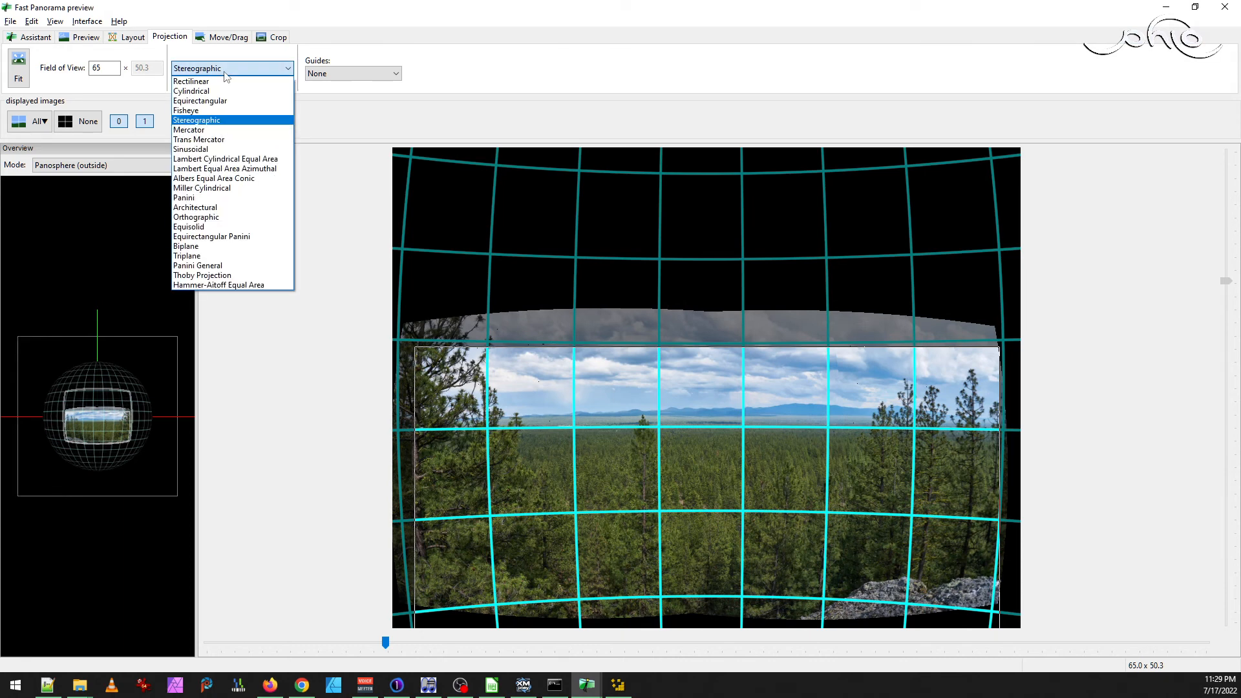
left_click(221, 130)
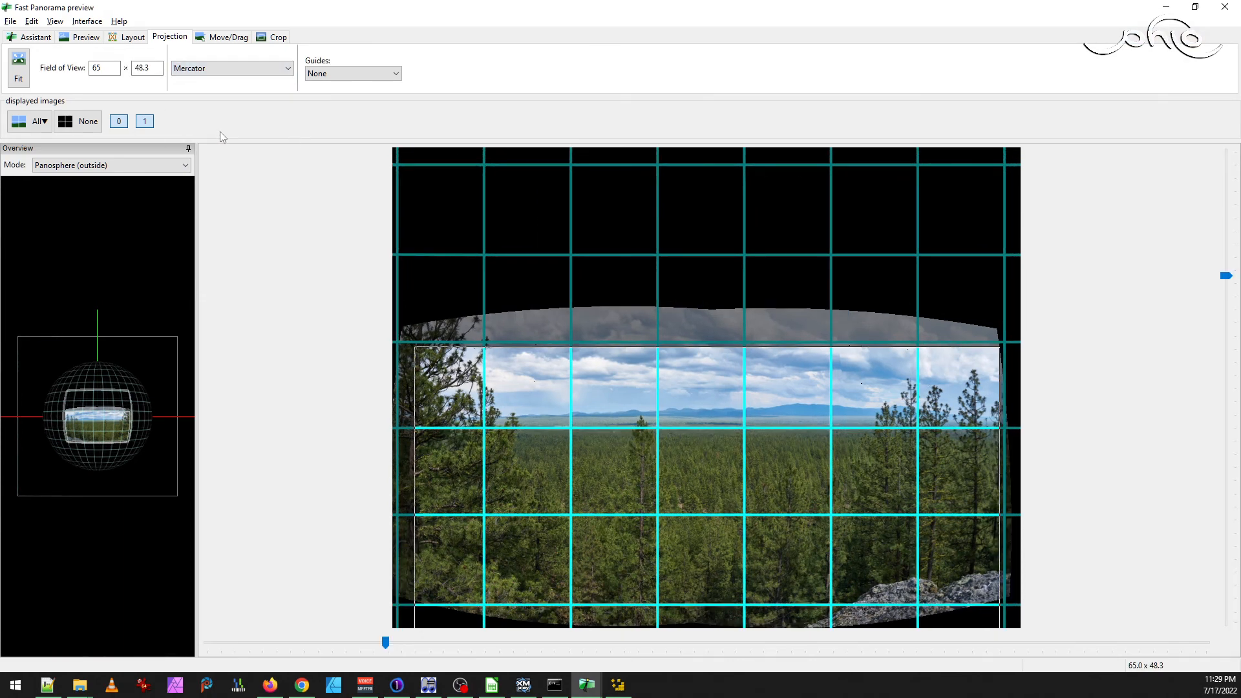
left_click(222, 68)
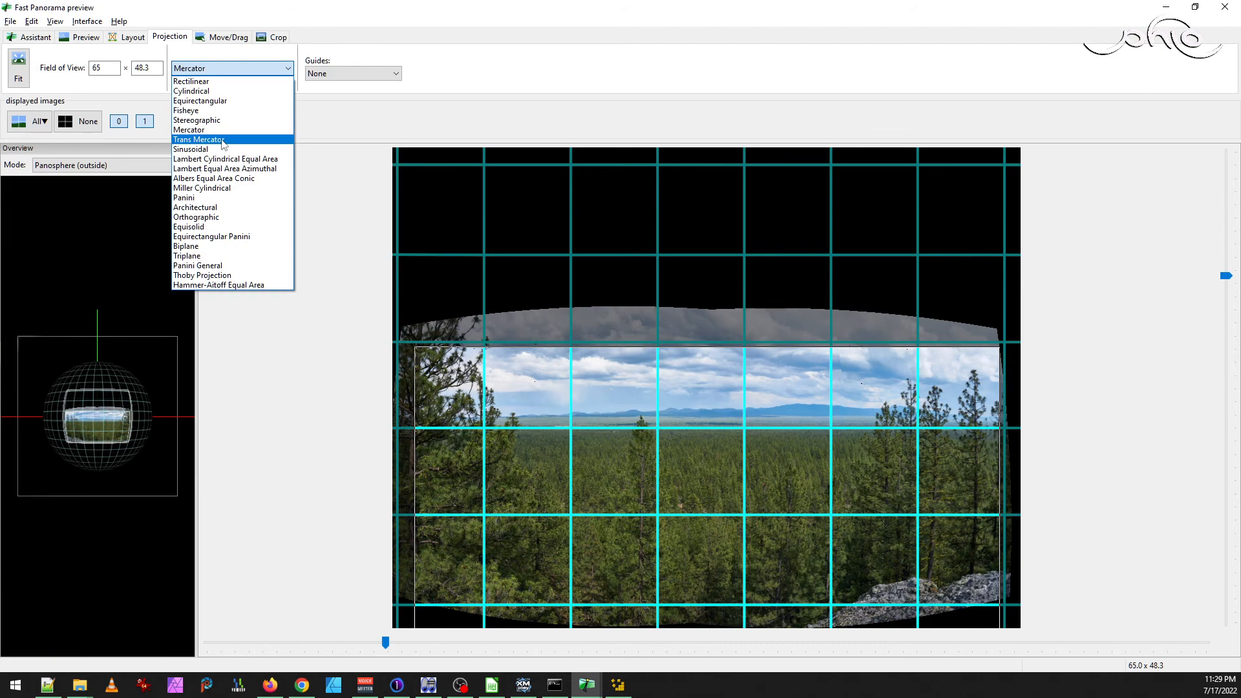
left_click(222, 140)
- Set the panorama projection to Miller Cylindrical and autocrop the panorama to its image area
left_click(221, 69)
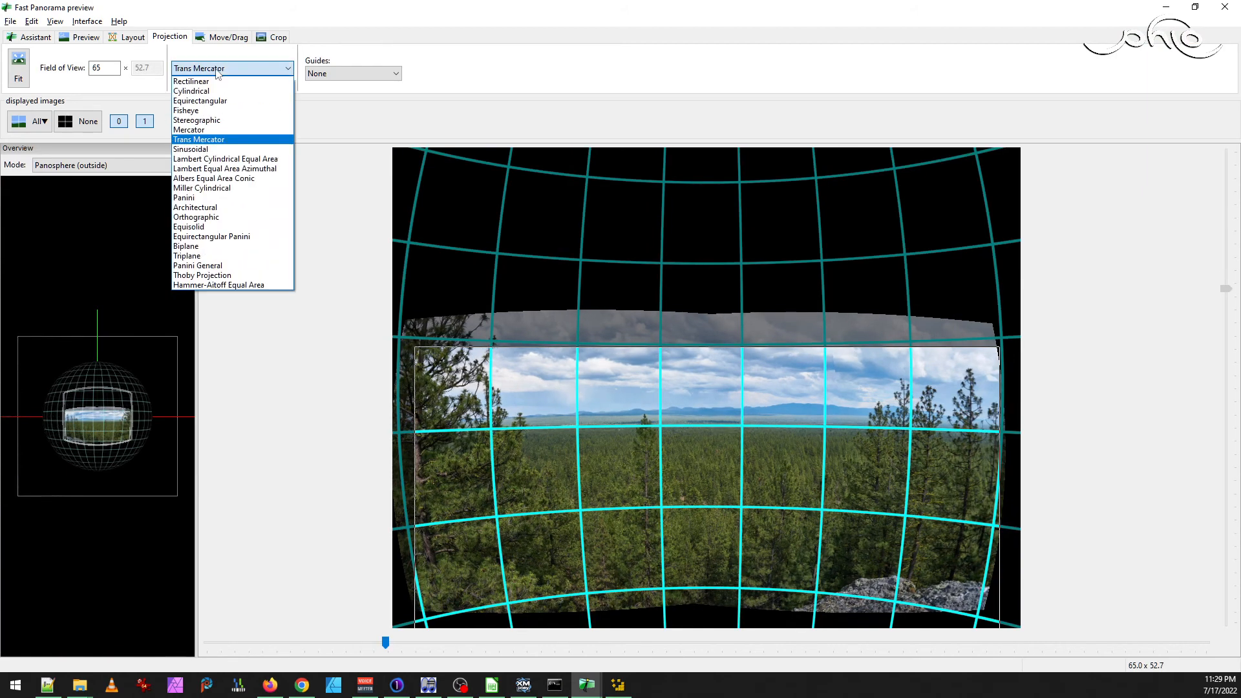
left_click(226, 188)
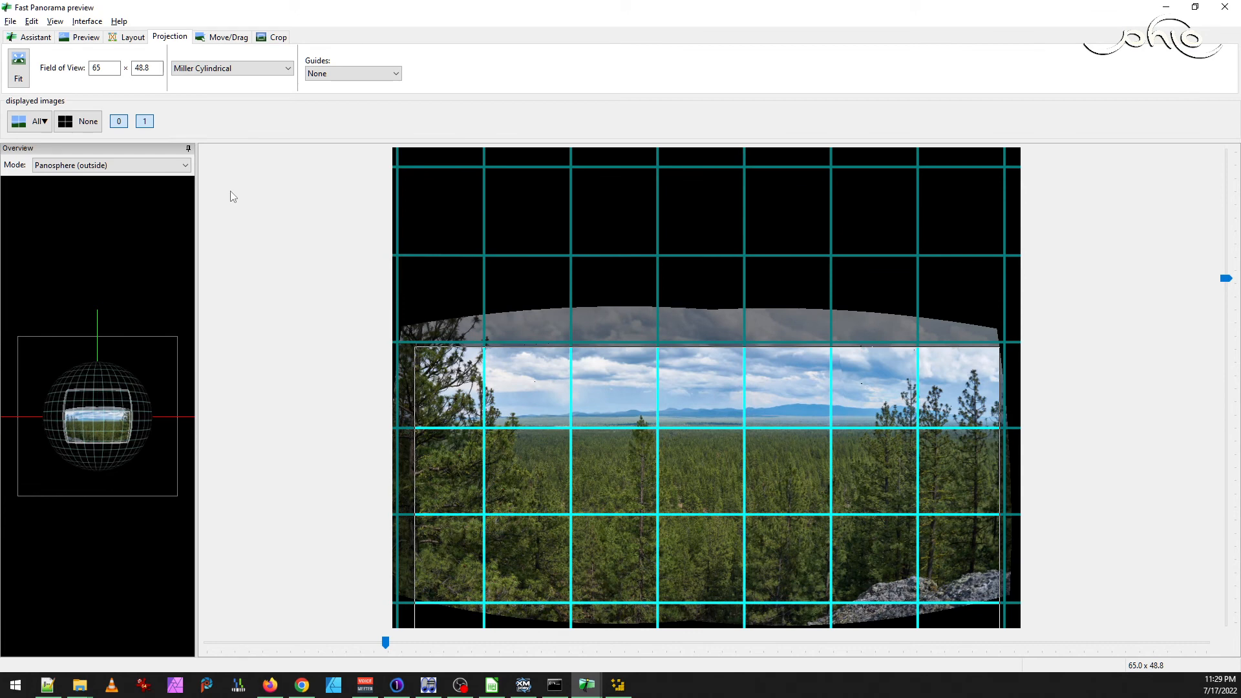
left_click(278, 38)
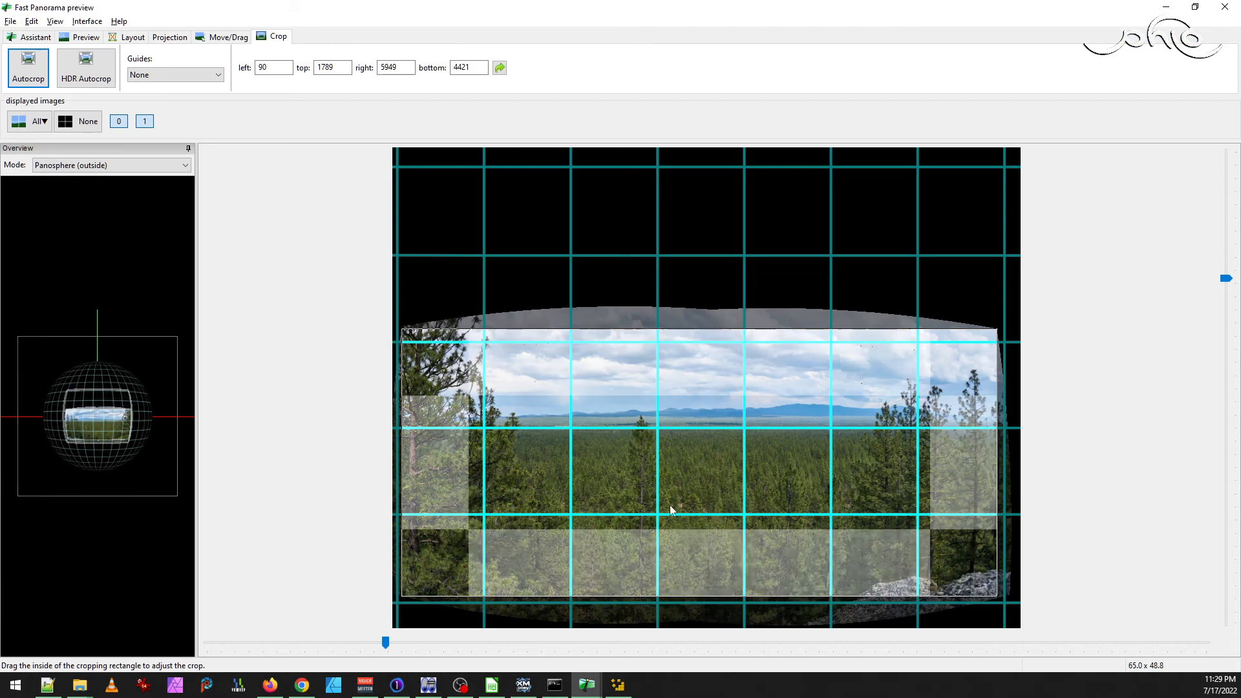
- Calculate the optimal canvas size for the panorama in Hugin's main Stitcher settings
left_click(56, 20)
left_click(71, 33)
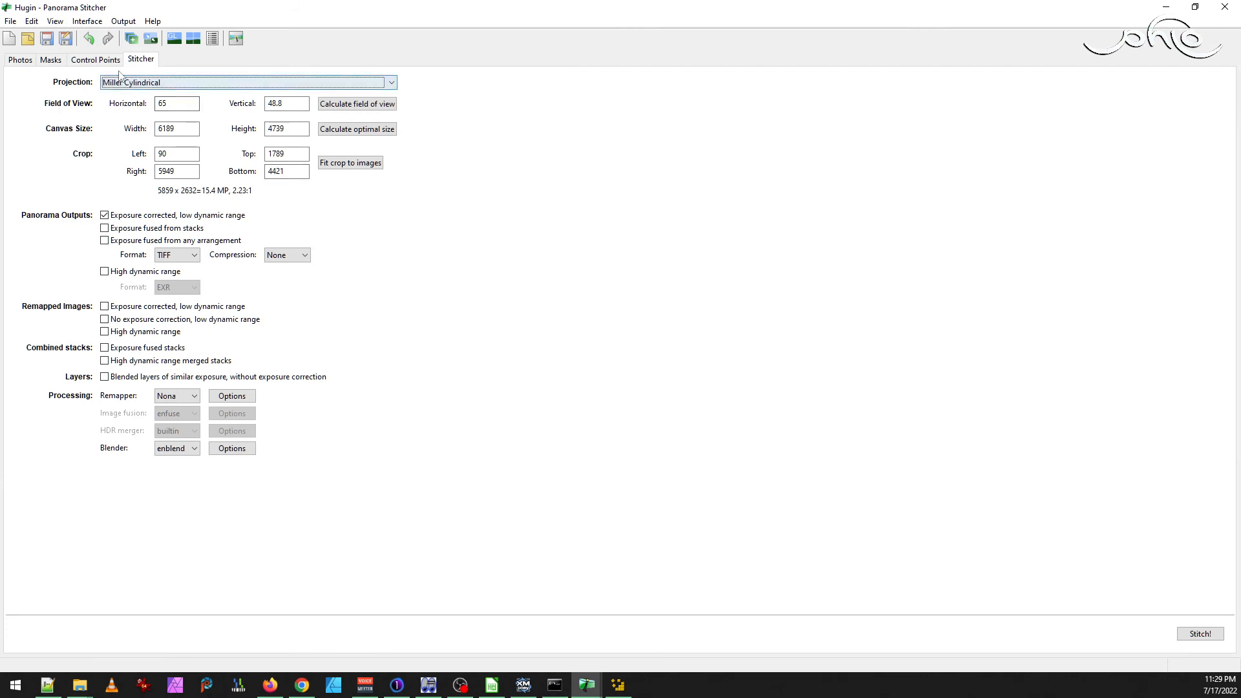
left_click(356, 129)
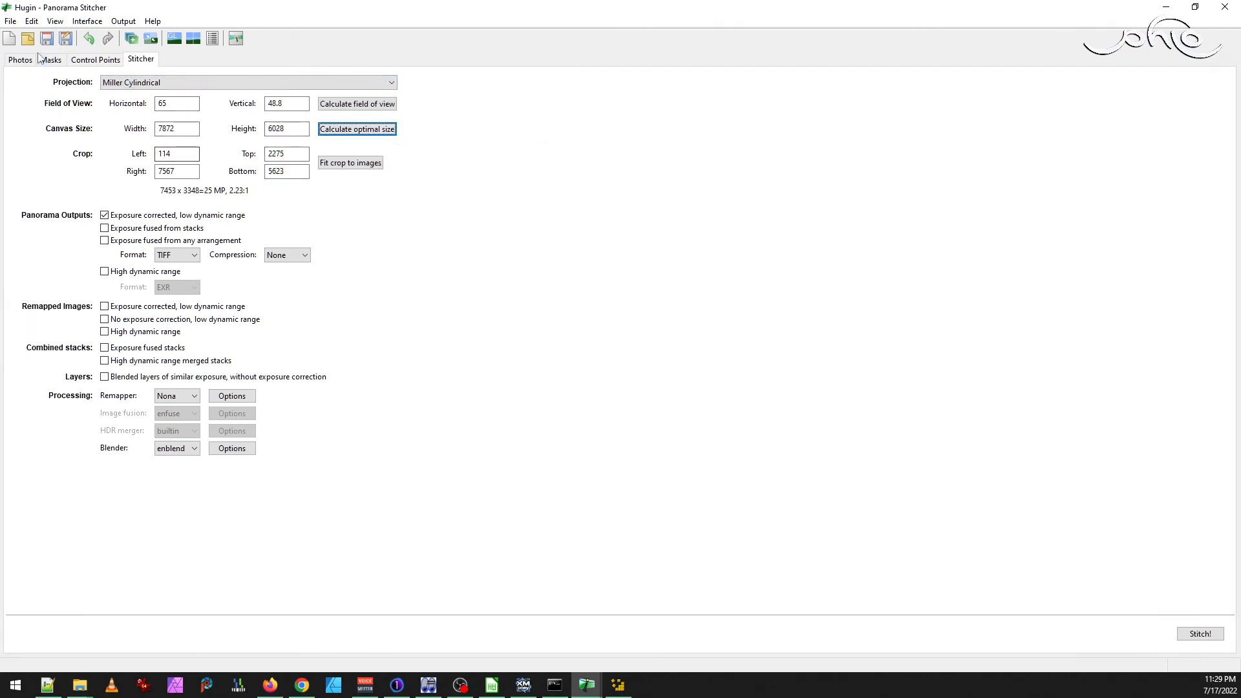
left_click(55, 21)
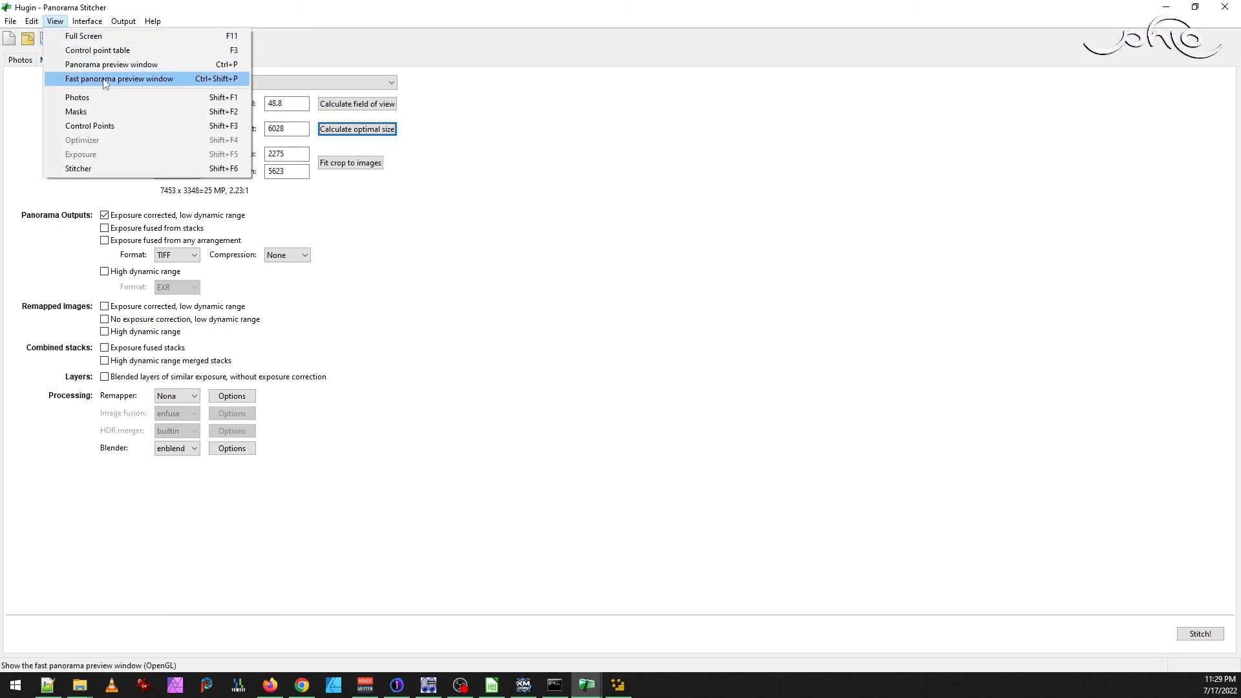
left_click(599, 159)
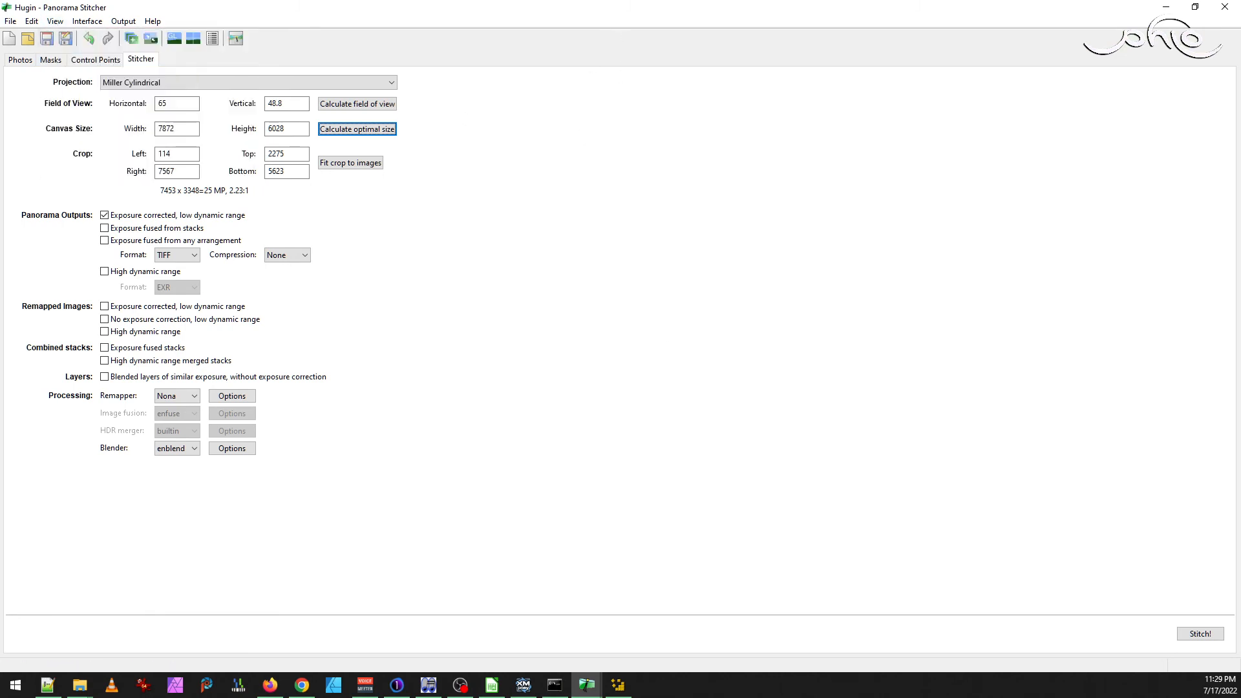
- Switch to Image Composite Editor and close it without saving the untitled panorama
left_click(630, 685)
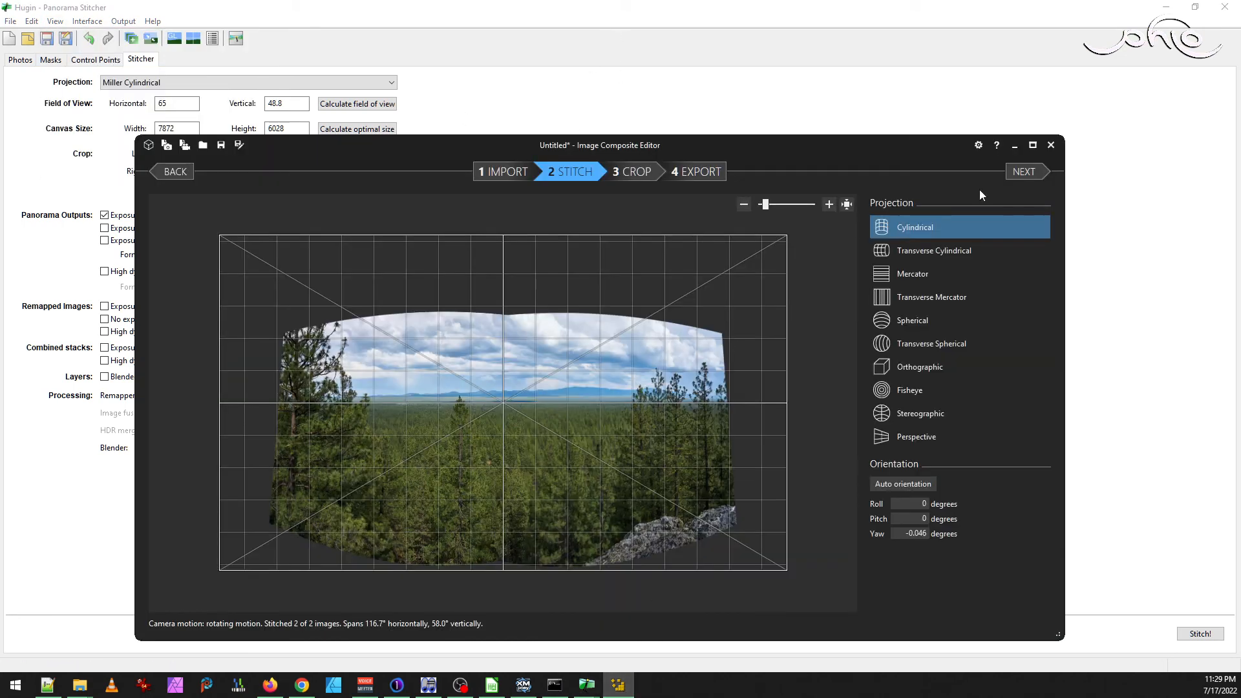
left_click(1051, 146)
left_click(593, 403)
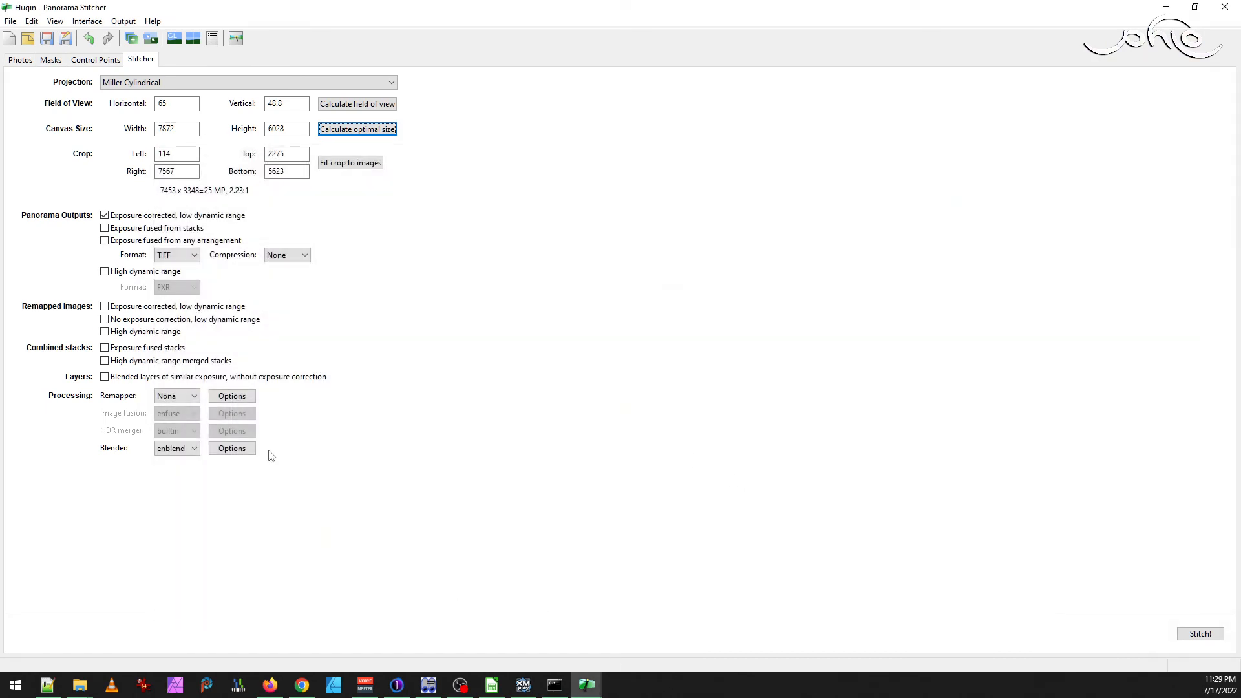
- Stitch the panorama as an uncompressed TIFF with the output prefix "_DSC6007 - _DSC6008" in the photo folder
left_click(1197, 634)
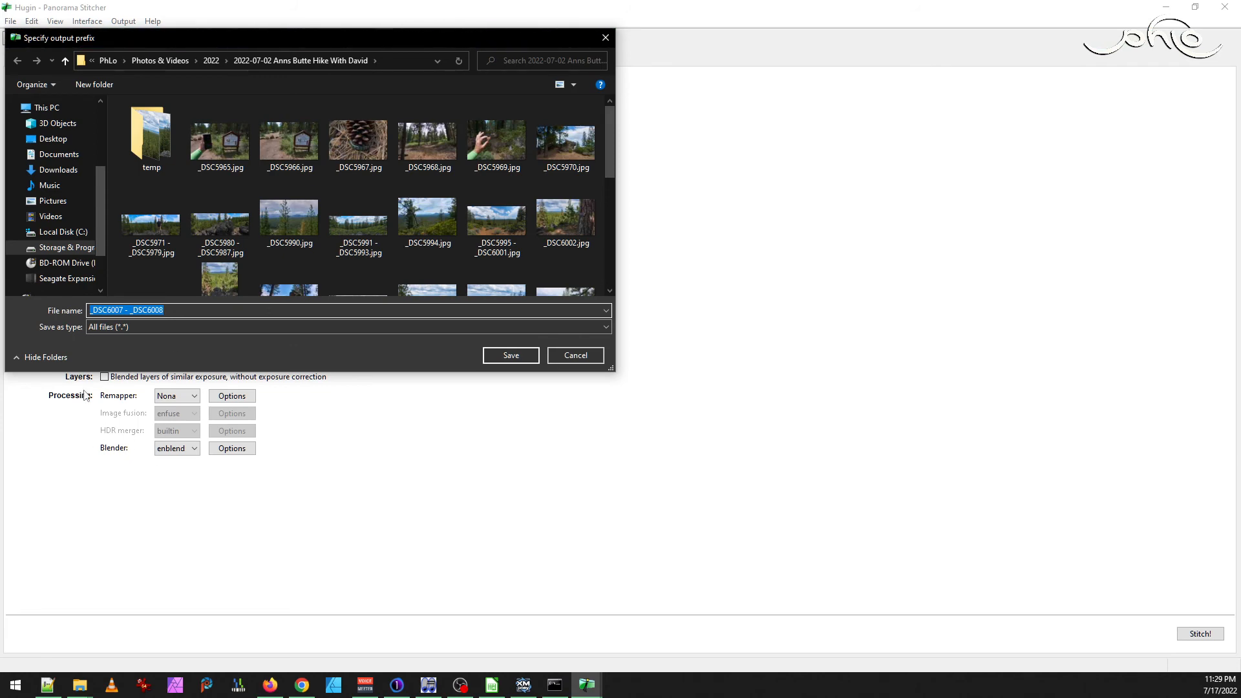
left_click(507, 358)
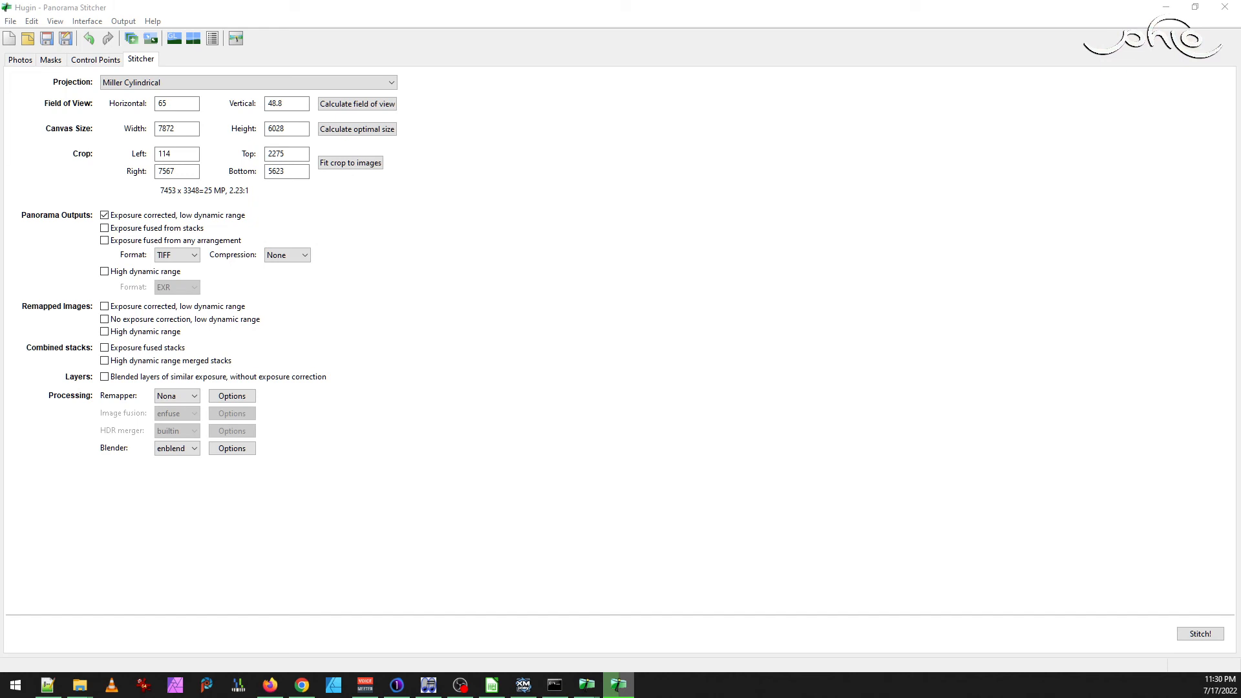
- Switch to Chrome, leave the exiftool article and search Google for "hugin ignore lens information"
left_click(302, 684)
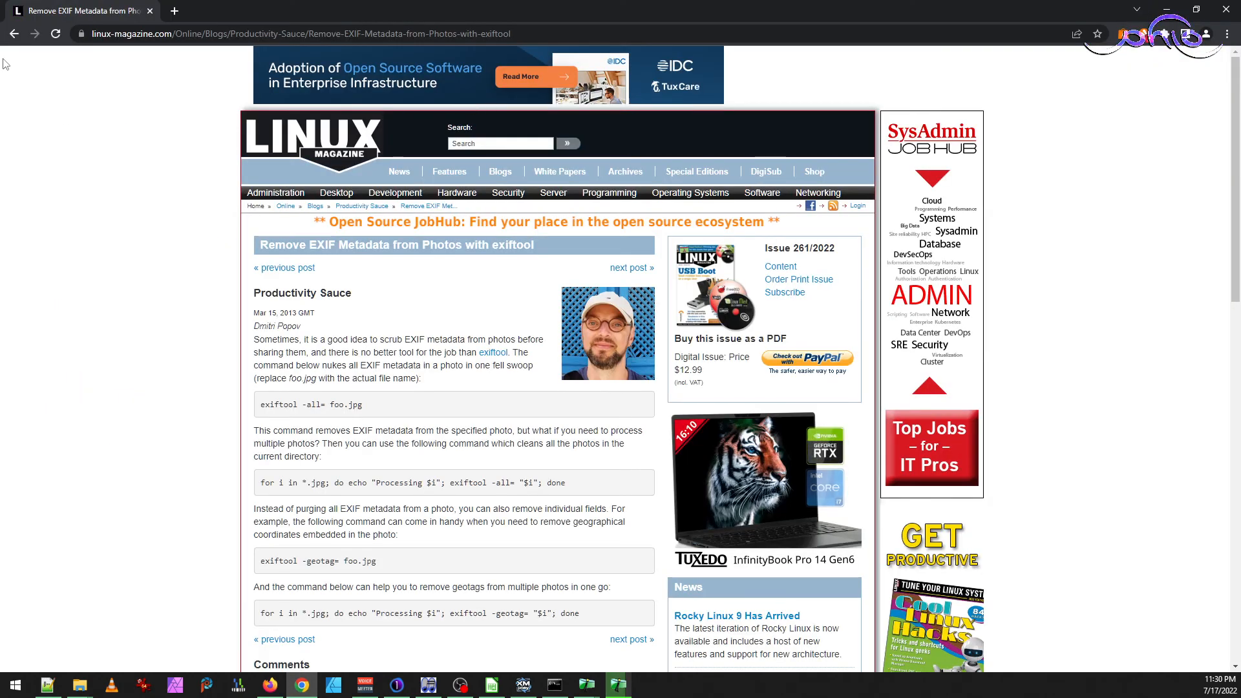
left_click(14, 35)
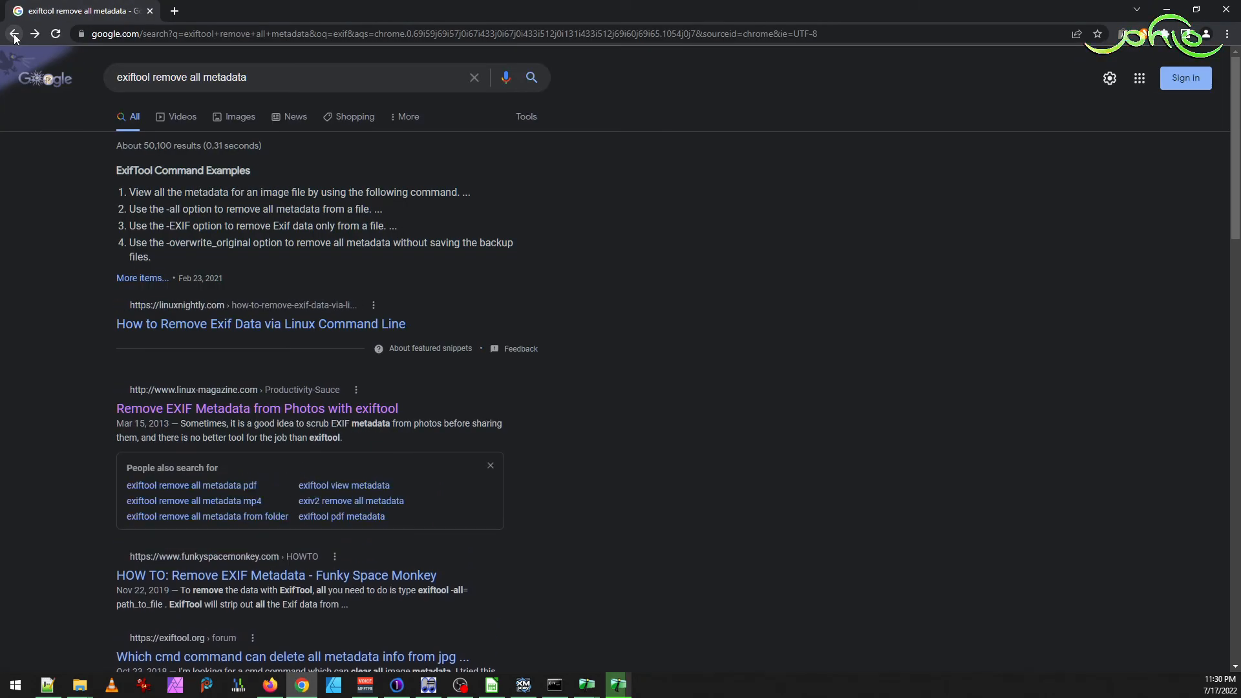
left_click(14, 35)
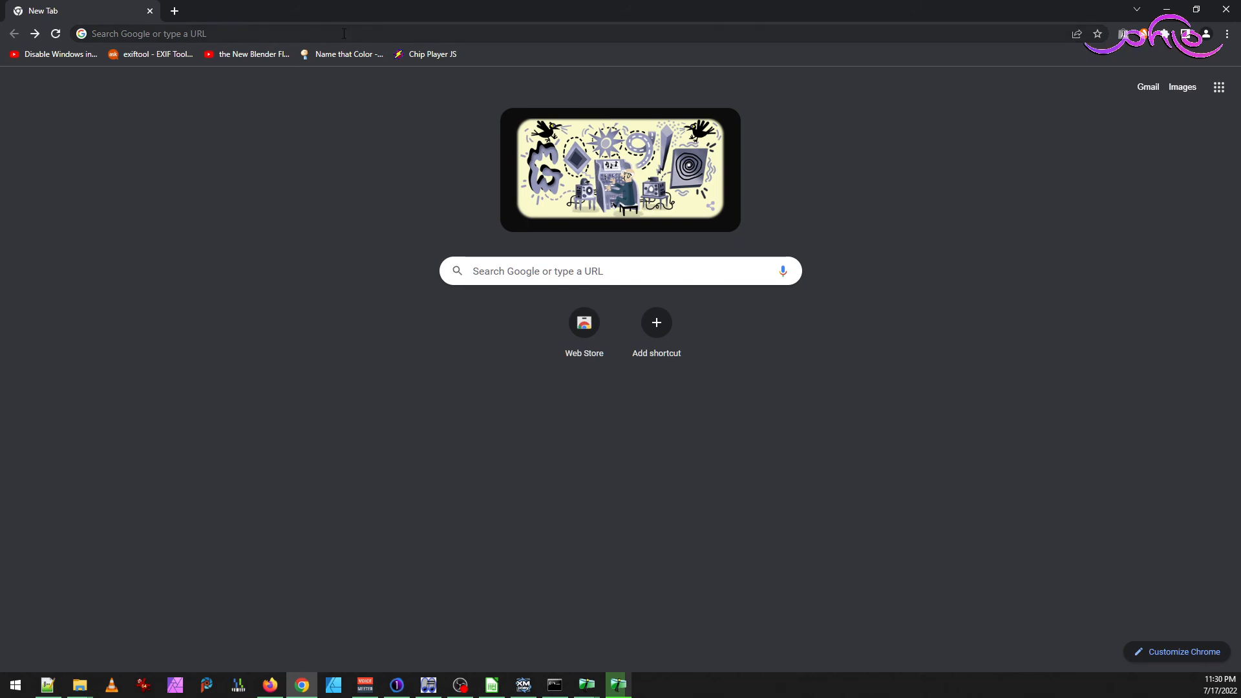
left_click(308, 30)
left_click(192, 82)
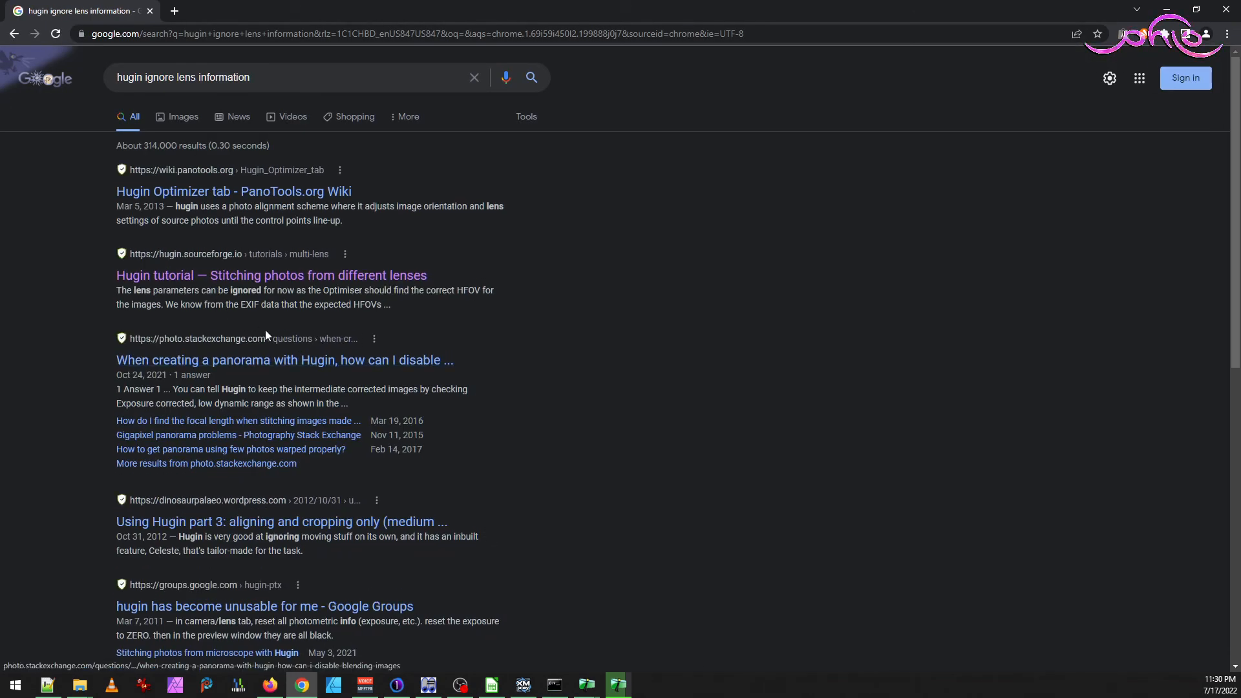
- Check the Photography Stack Exchange result about disabling blending, look through the remaining search results and close the browser
left_click(318, 366)
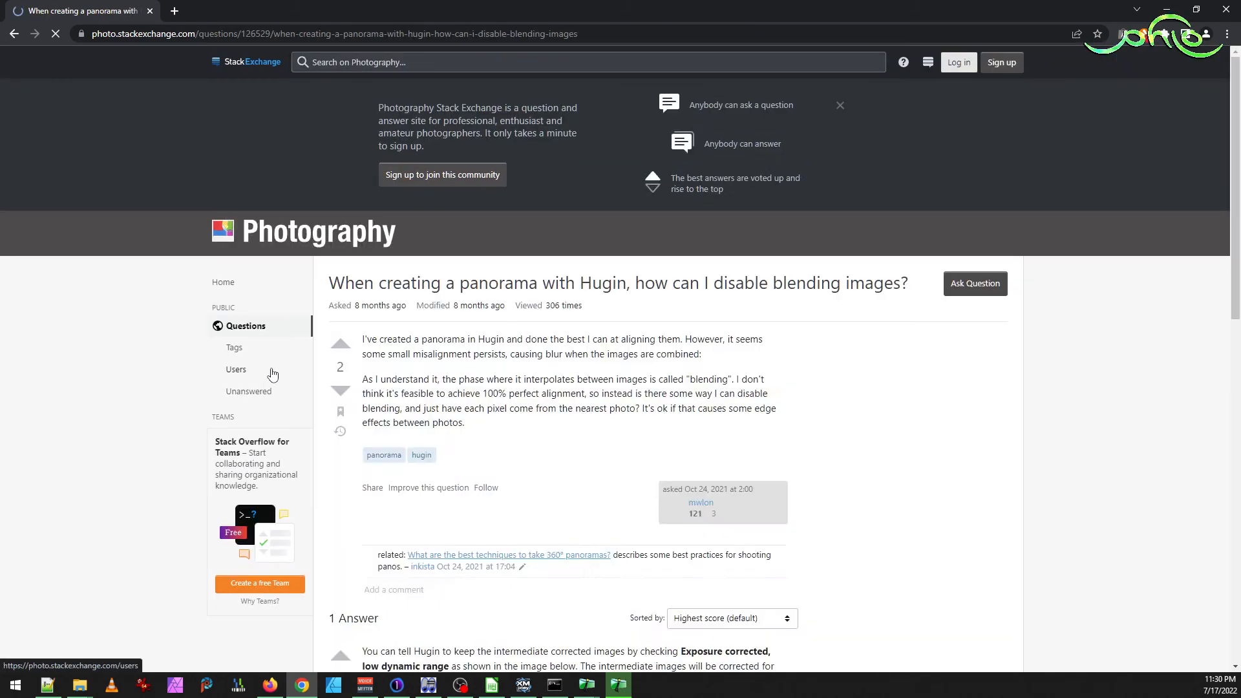
key("alt+Left")
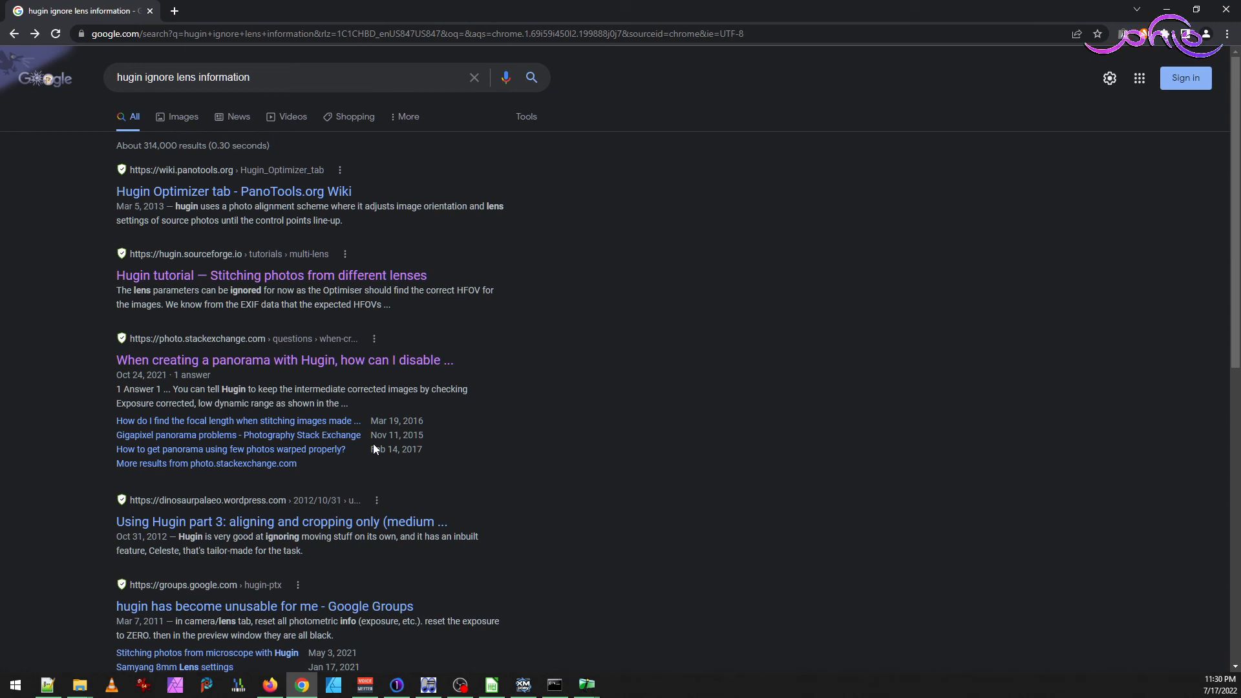
scroll(374, 444, "down", 3)
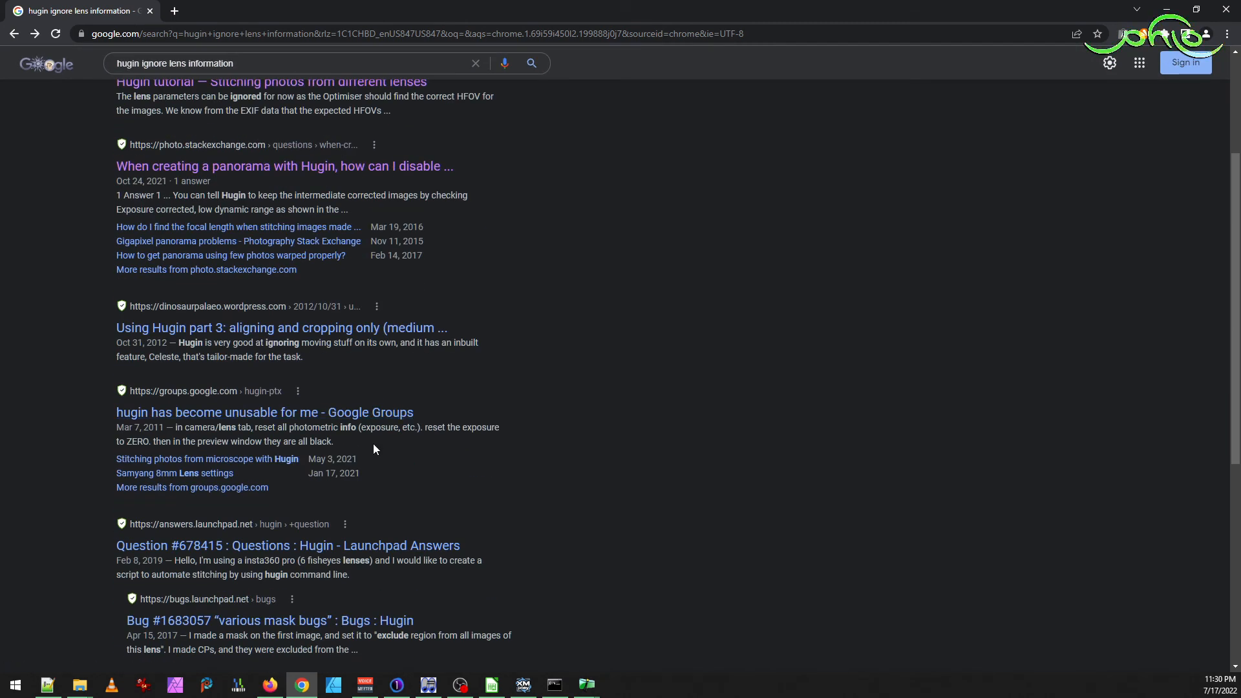
left_click(1226, 8)
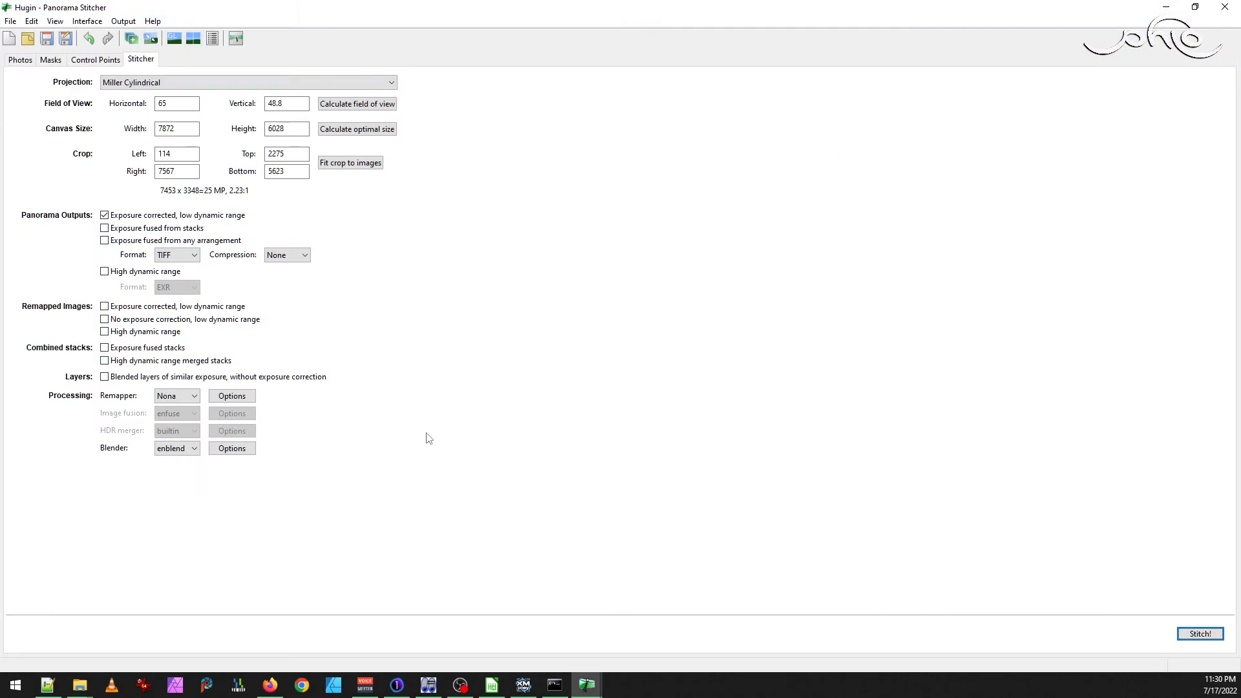
- Open the stitched "_DSC6007 - _DSC6008.tif" from the photo folder in IrfanView and enlarge its upper-left part
mouse_move(79, 683)
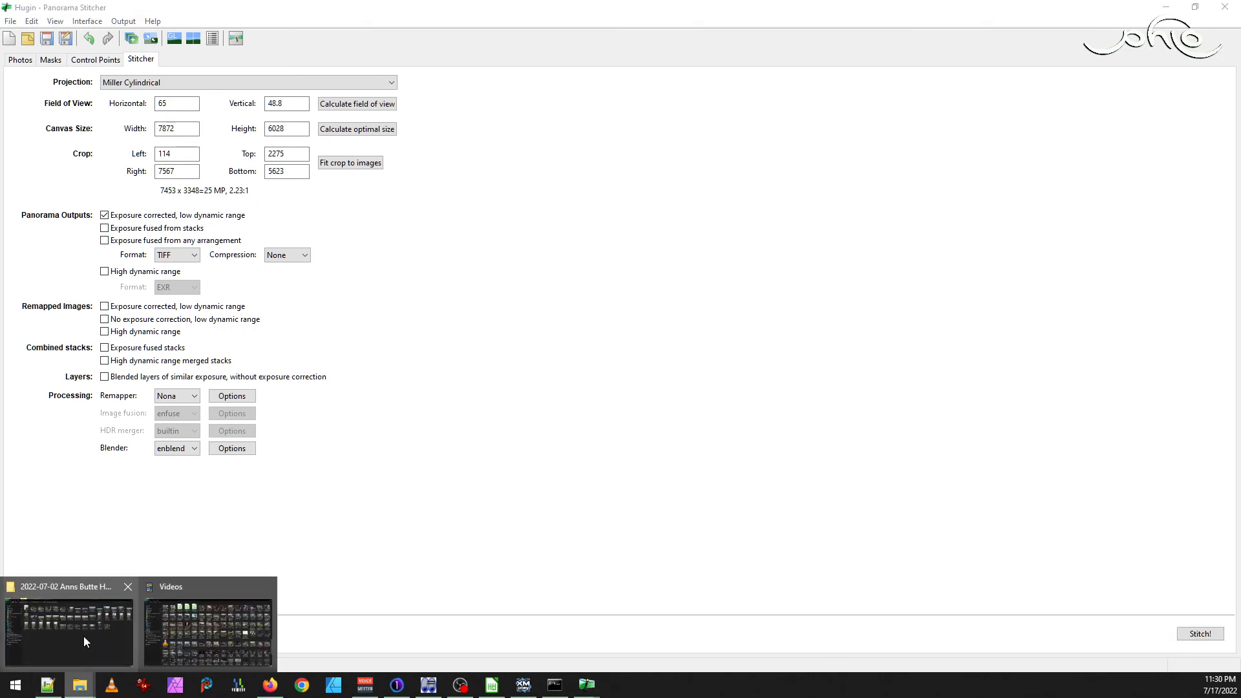
left_click(83, 636)
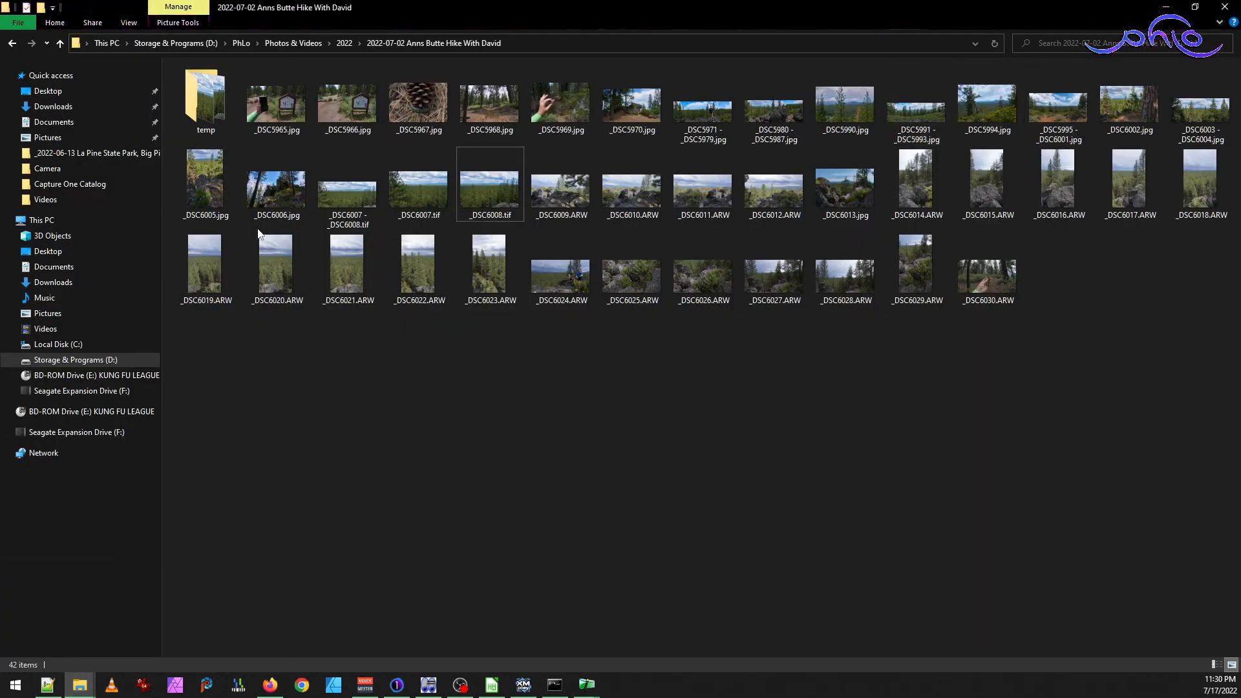
double_click(361, 203)
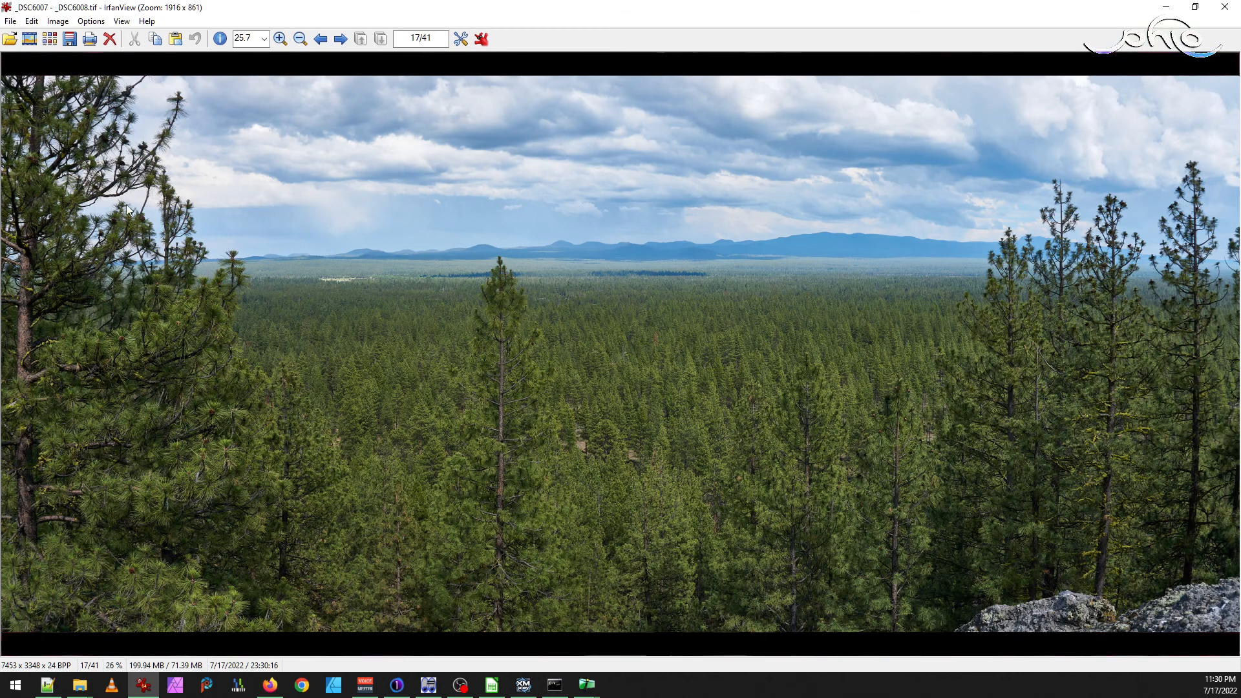
left_click_drag(156, 137, 560, 452)
left_click(527, 395)
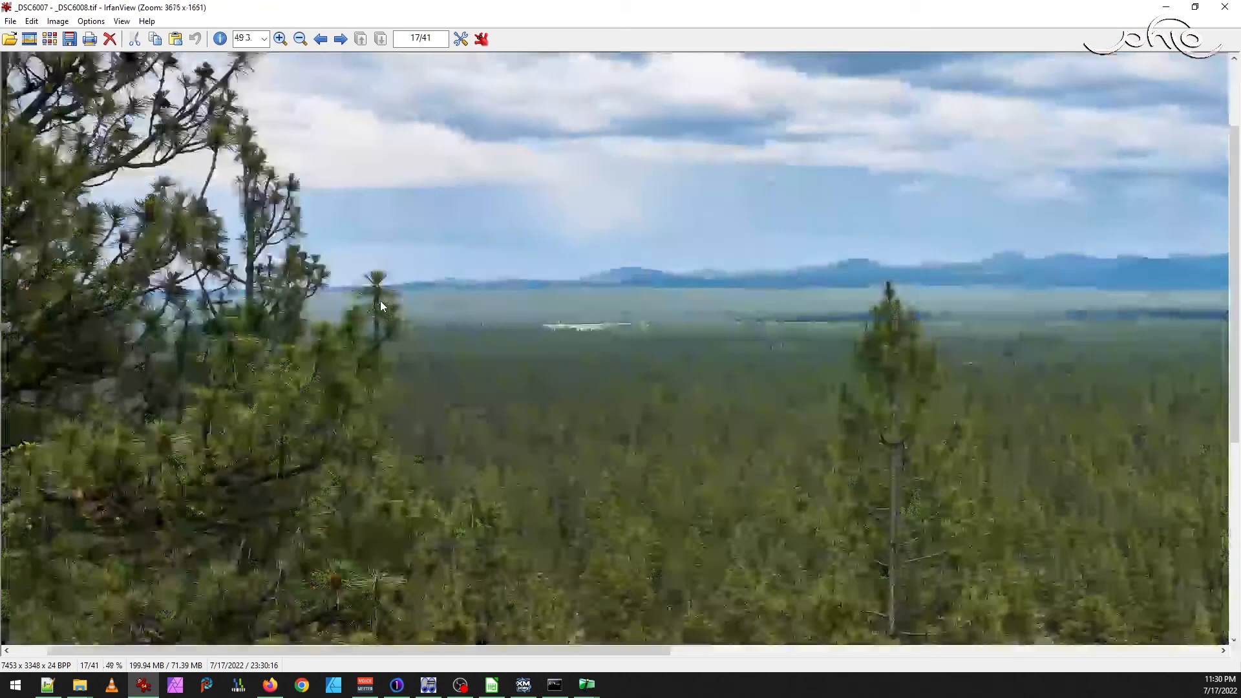
- Examine the trees, horizon and forest in the enlarged panorama for stitching flaws, and return to Hugin's main Panorama Stitcher window
mouse_move(751, 392)
left_mouse_down()
mouse_move(609, 431)
mouse_move(460, 435)
left_mouse_up()
left_click_drag(941, 351, 507, 339)
left_click_drag(507, 382, 1233, 324)
left_click_drag(438, 440, 824, 422)
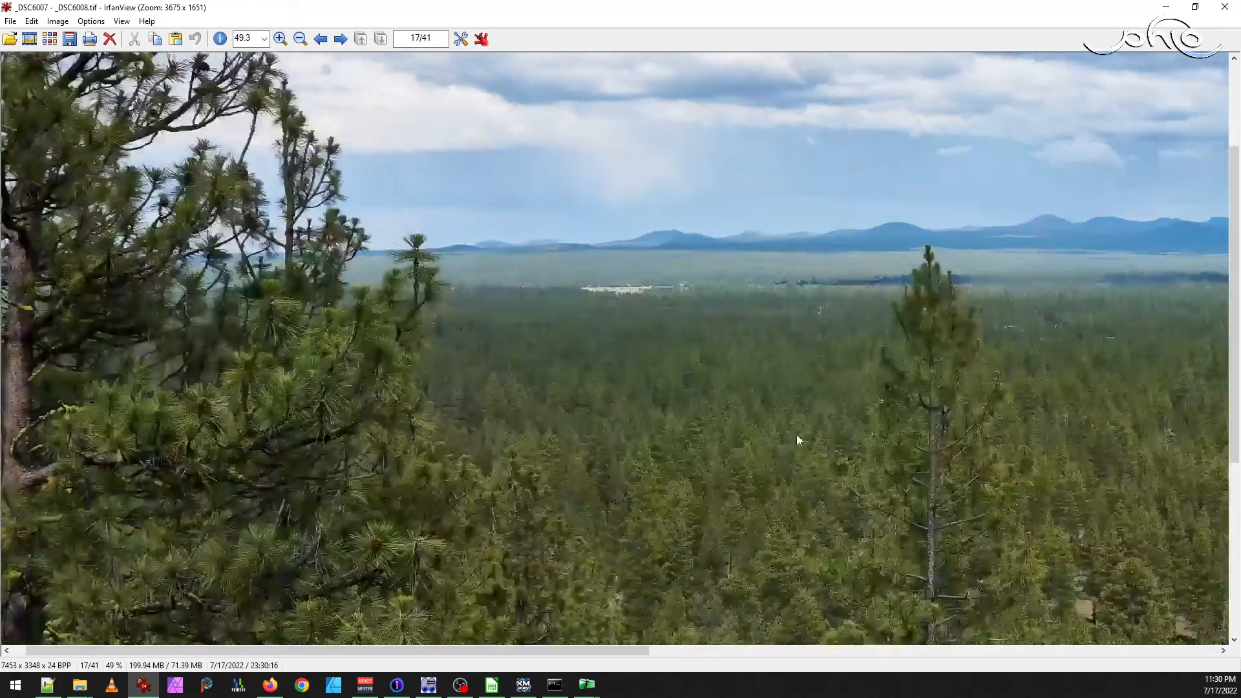
left_click_drag(401, 427, 423, 214)
left_click_drag(510, 451, 709, 324)
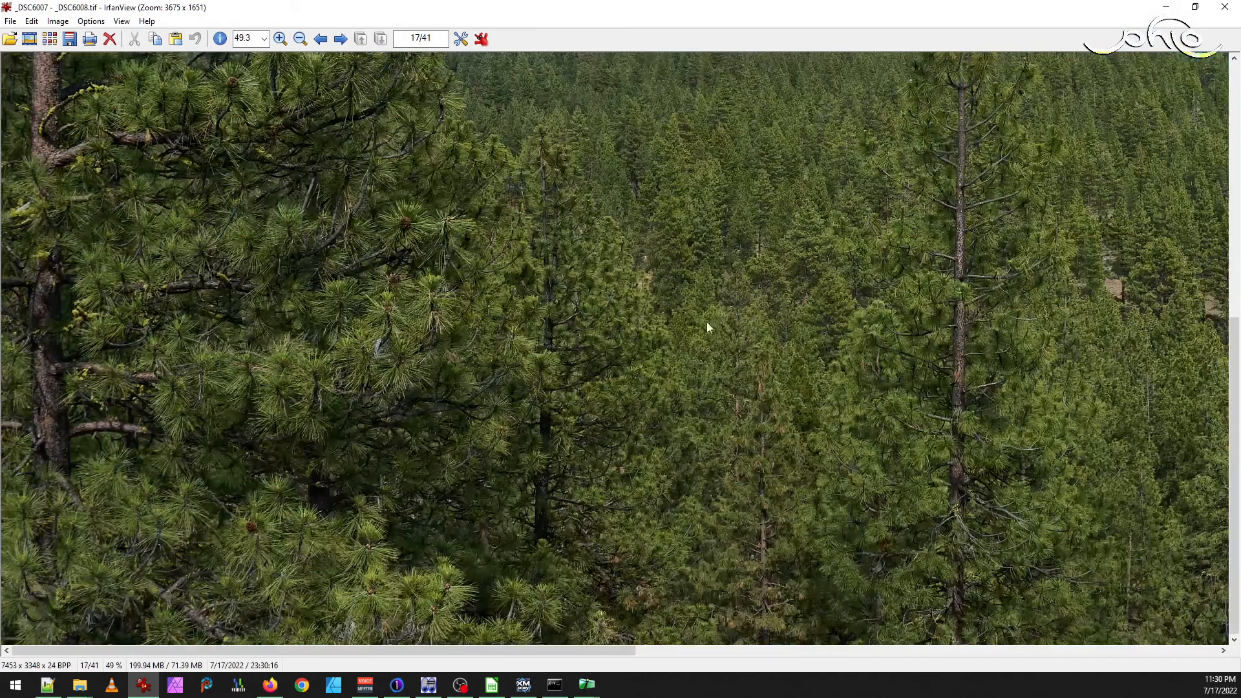
left_click(592, 694)
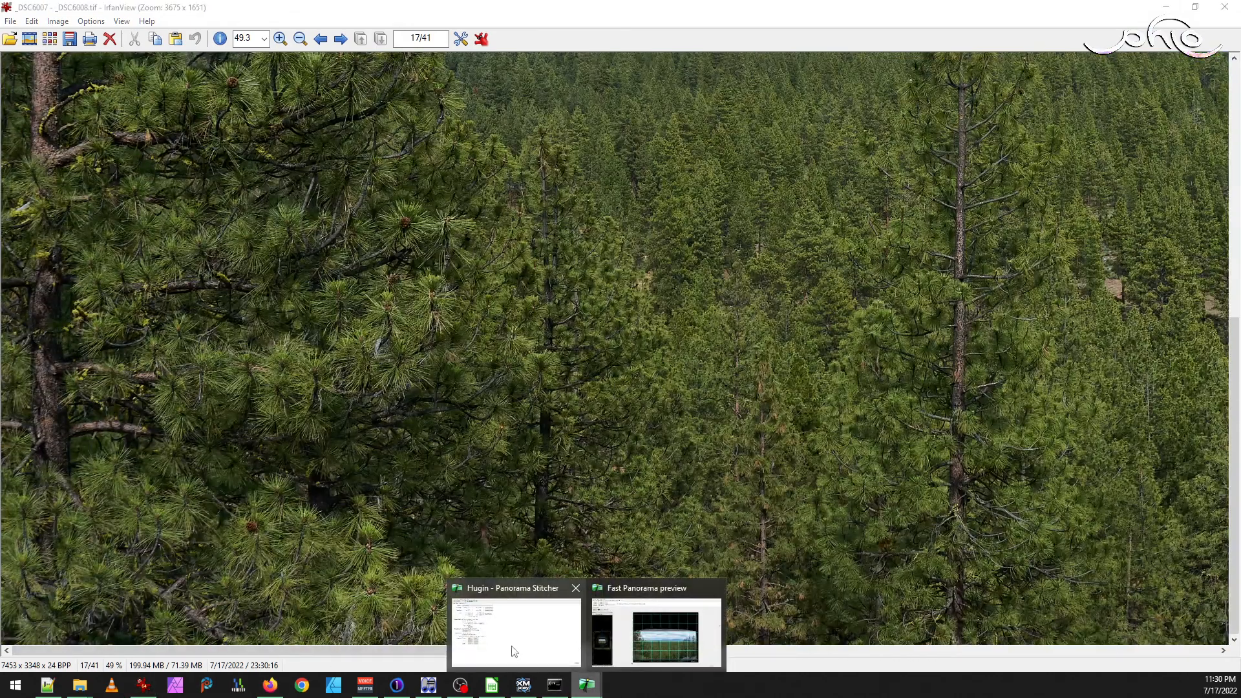
left_click(514, 650)
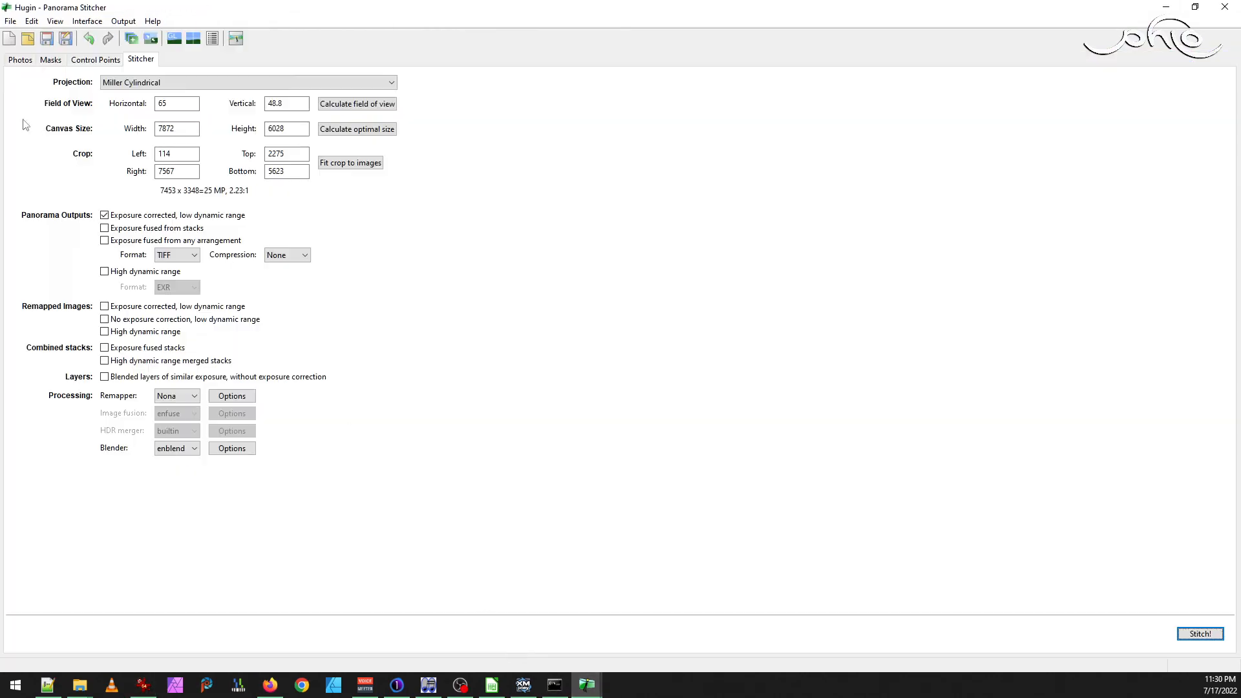
- Open Hugin's preferences and review the general, stitching, ExifTool metadata, external program and miscellaneous settings
left_click(10, 21)
left_click(84, 192)
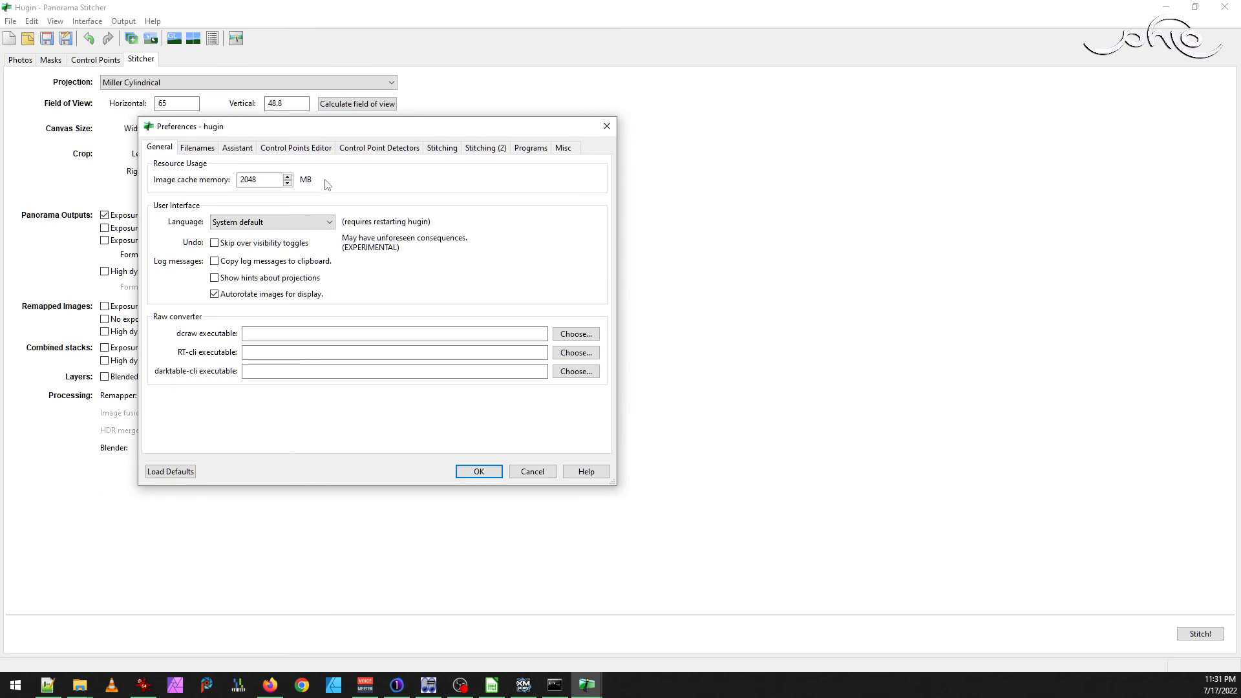
left_click(440, 150)
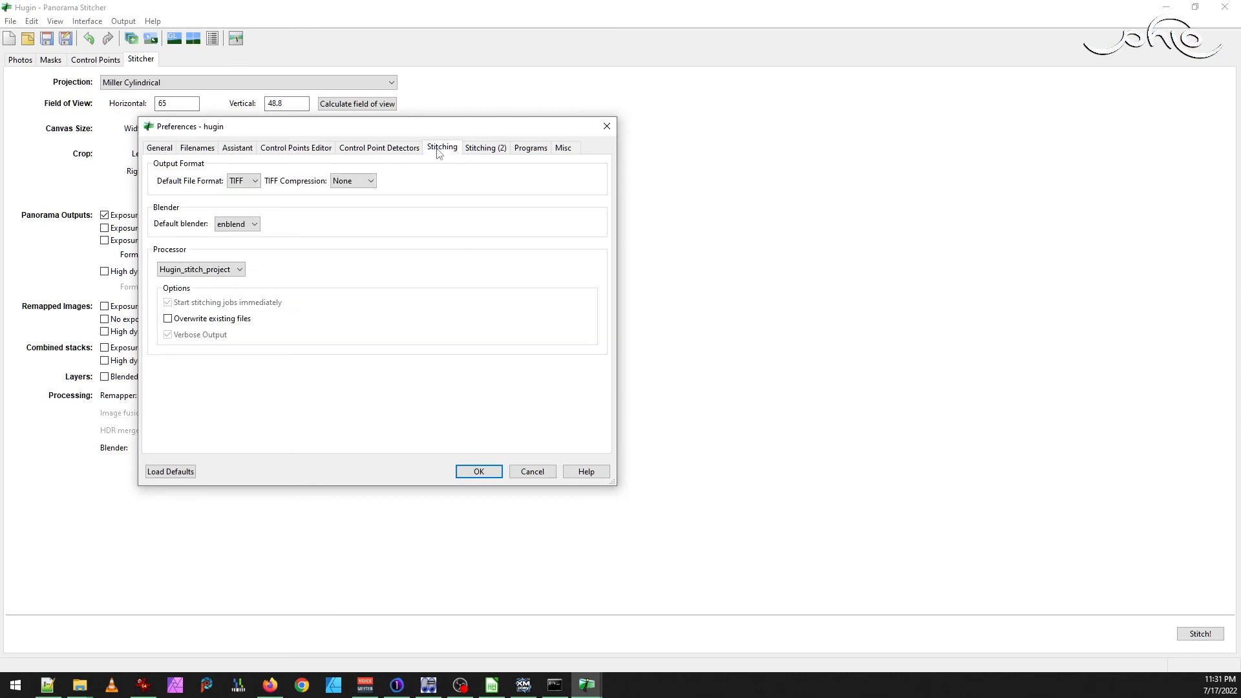
left_click(471, 152)
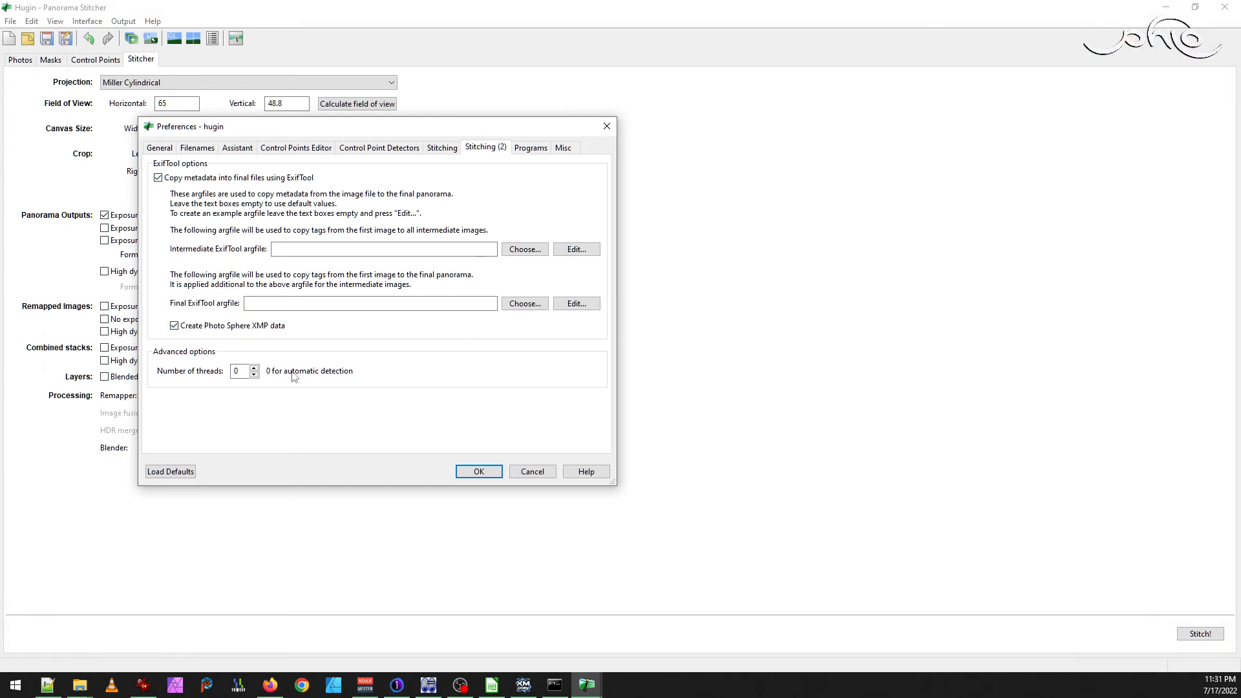
left_click(541, 147)
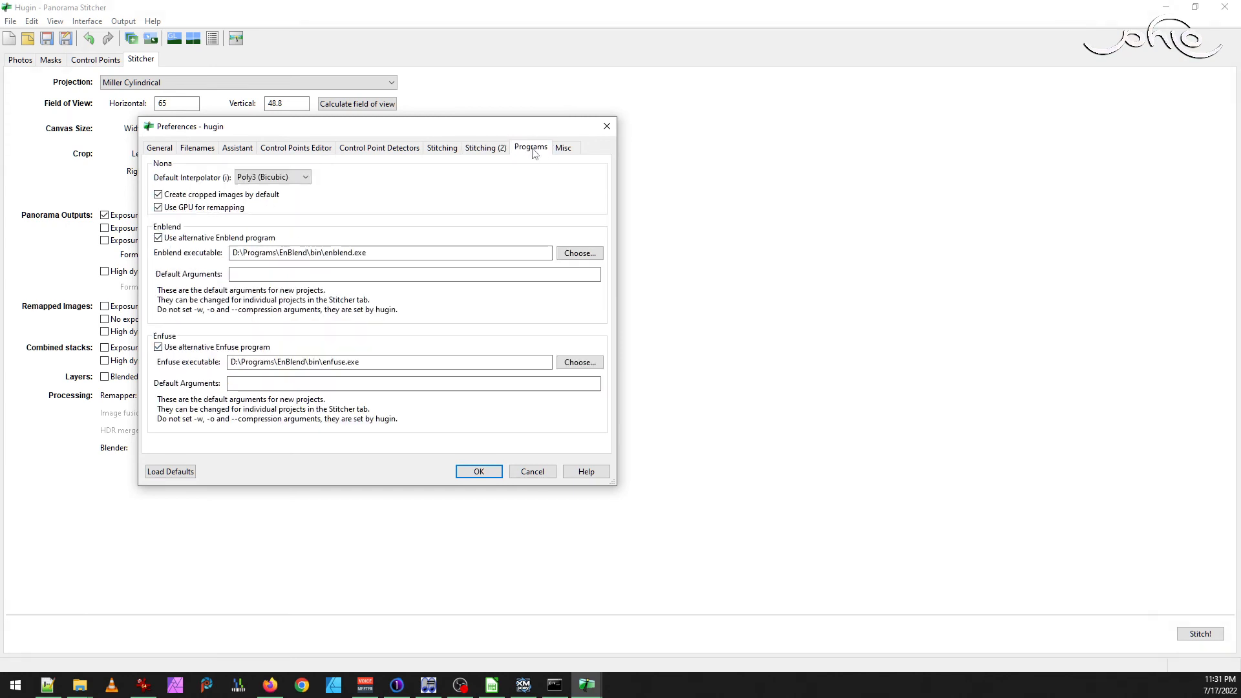
left_click(575, 150)
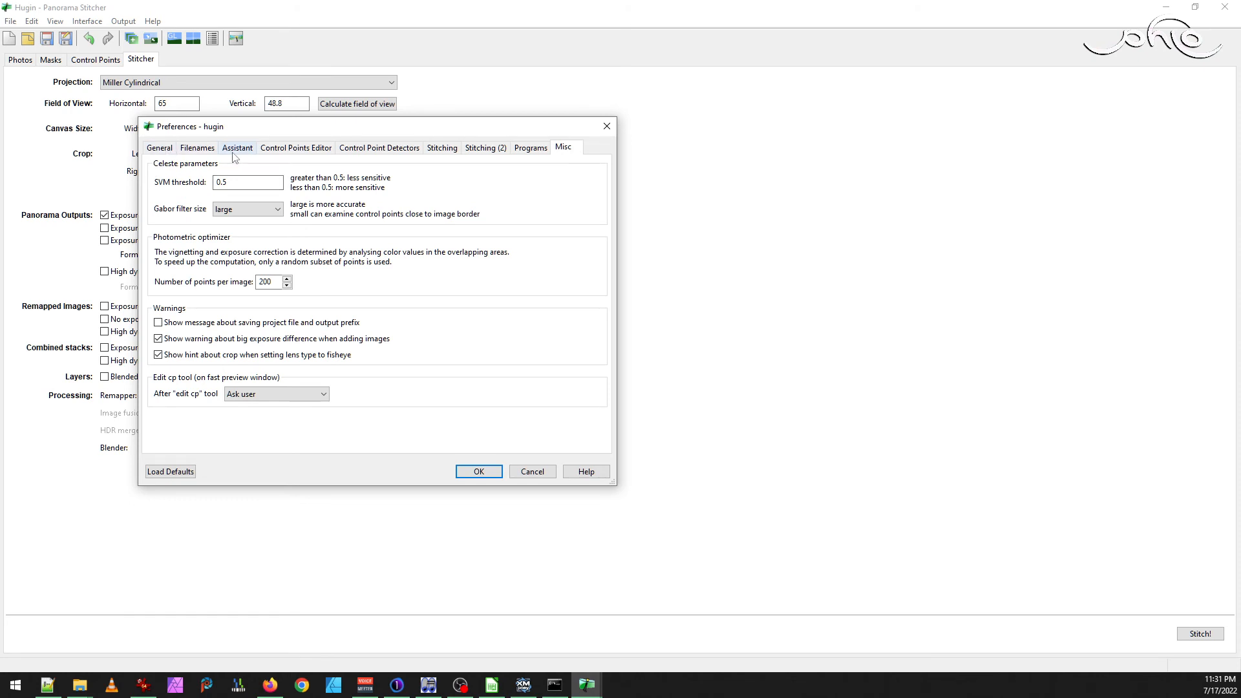
left_click(168, 152)
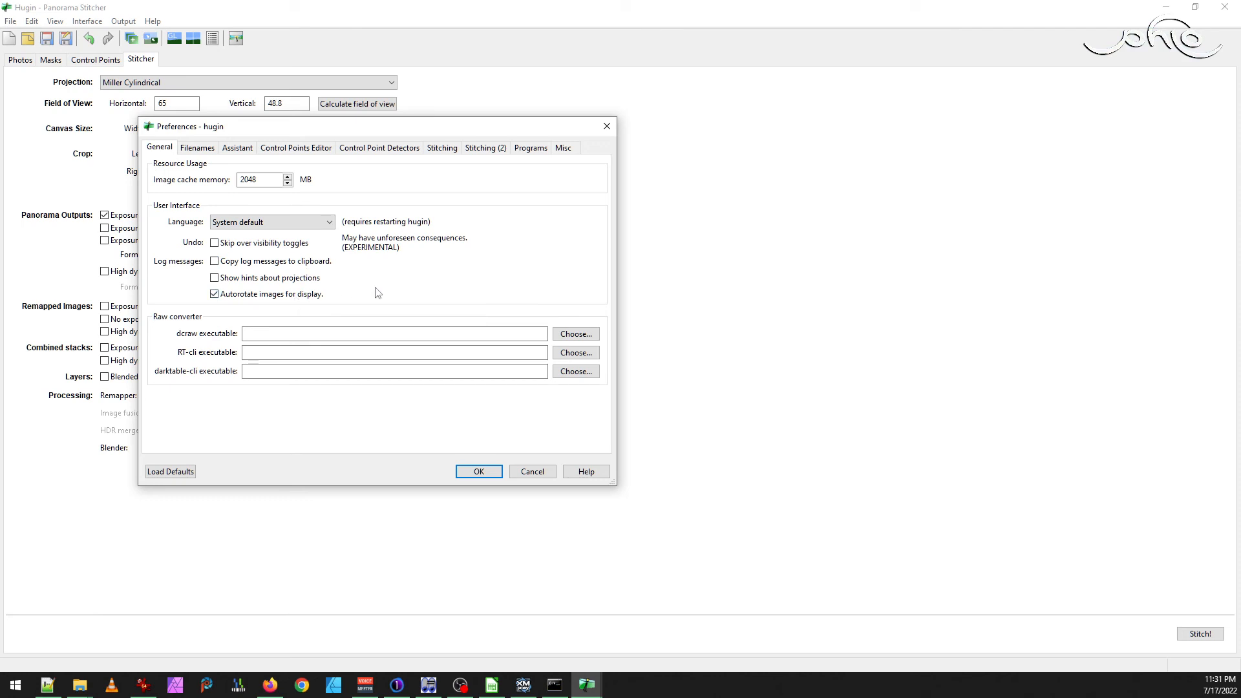
- Set the assistant's downscaling of the final panorama to 100 percent of maximum width in the preferences
left_click(204, 148)
left_click(233, 149)
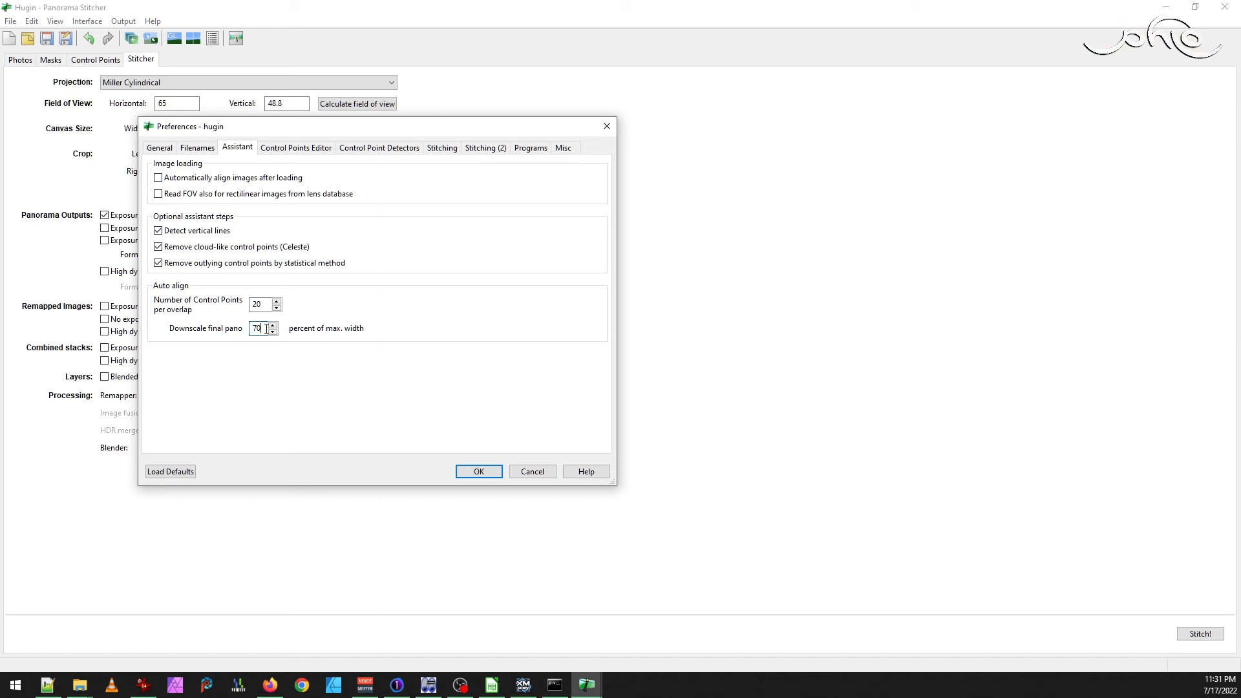
double_click(267, 329)
type("100")
left_click(268, 304)
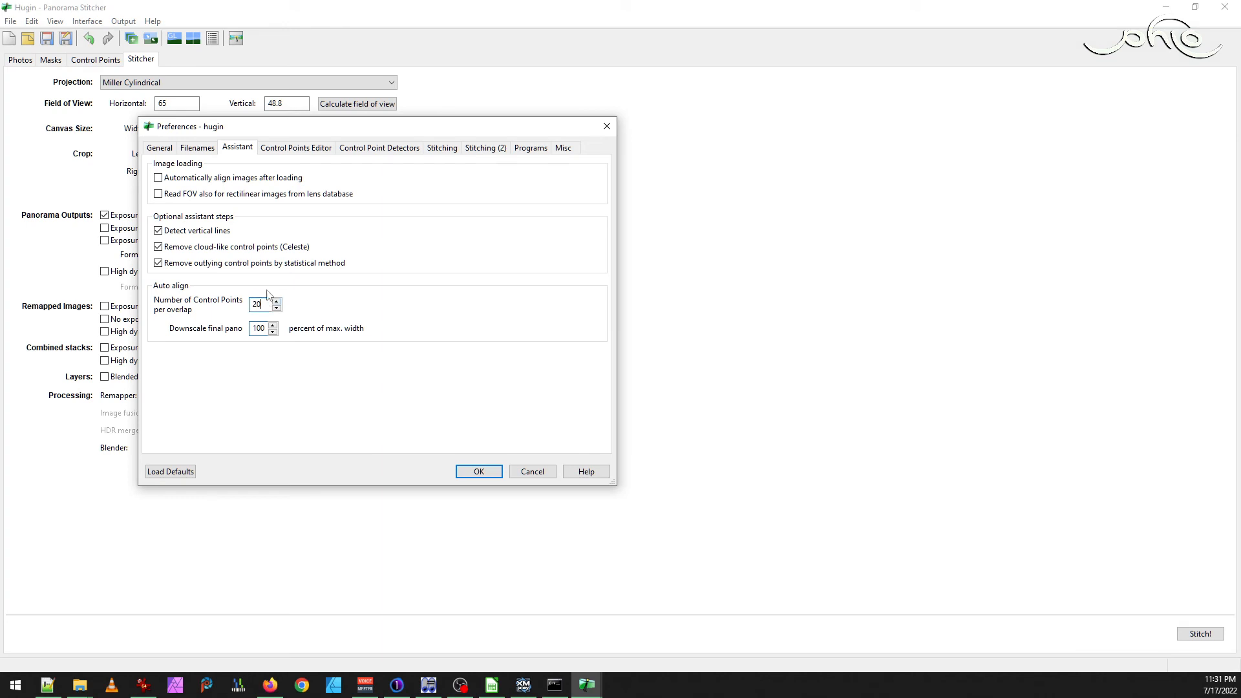
- Check the control point editor, detector and stitching preferences, and apply the preferences
left_click(278, 150)
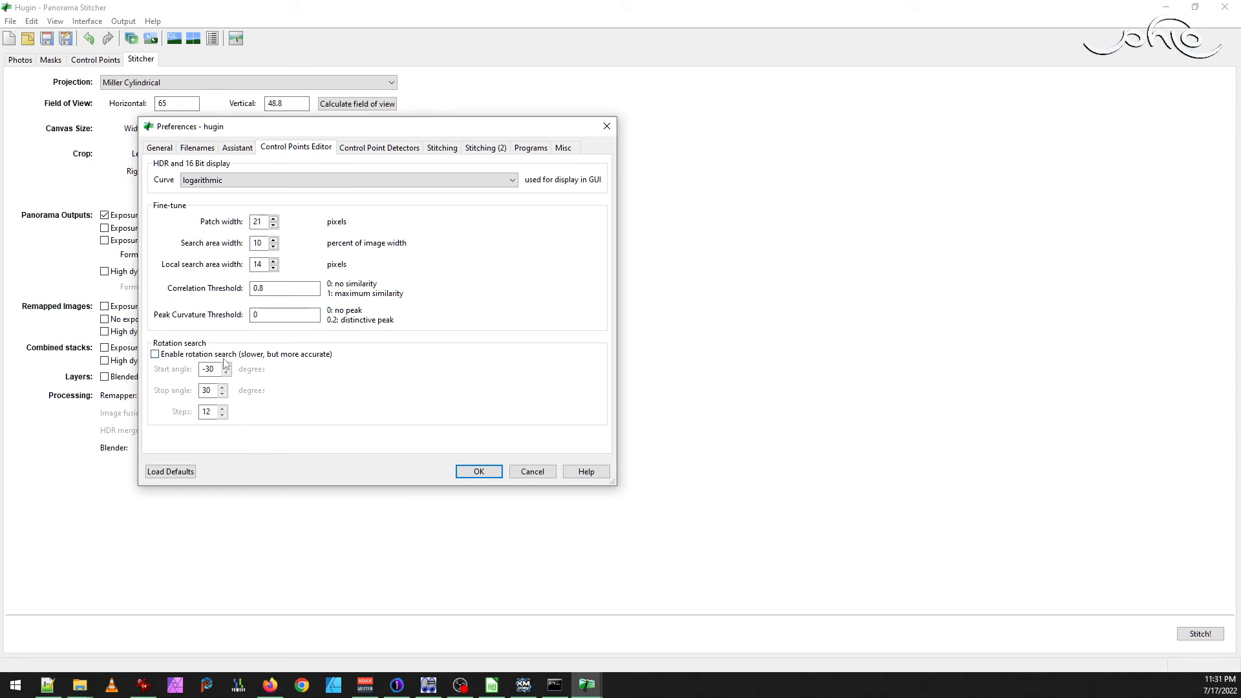
left_click(376, 149)
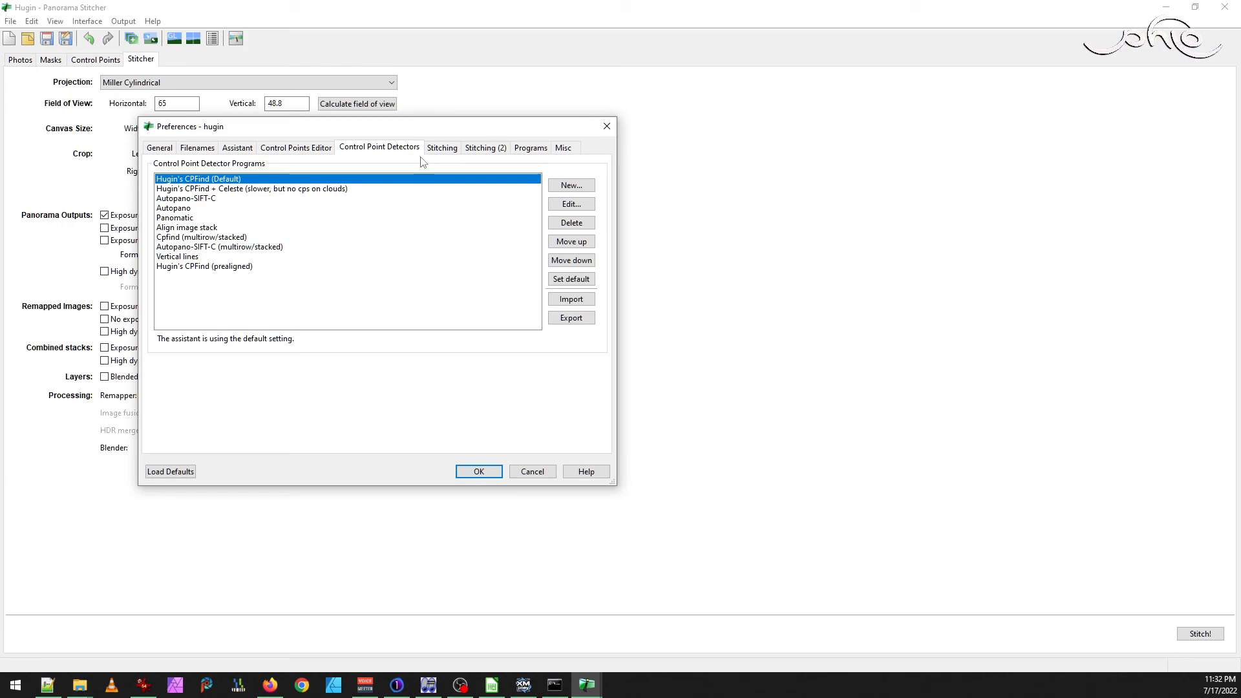
left_click(442, 147)
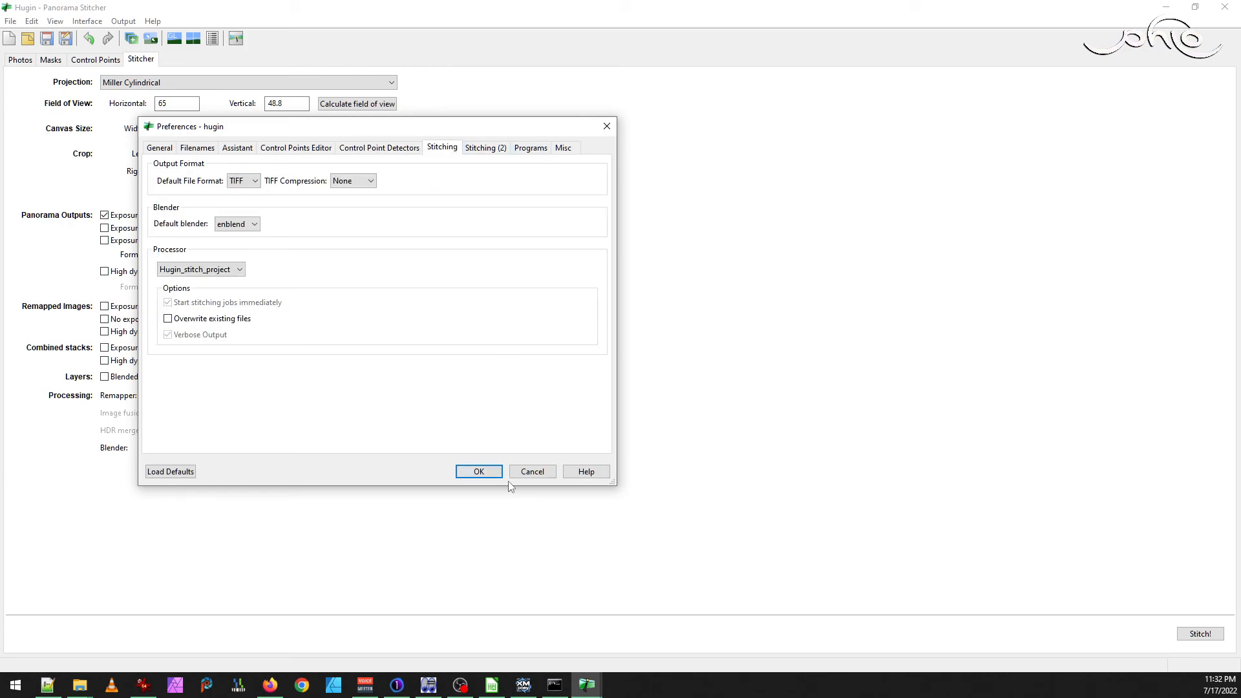
left_click(480, 473)
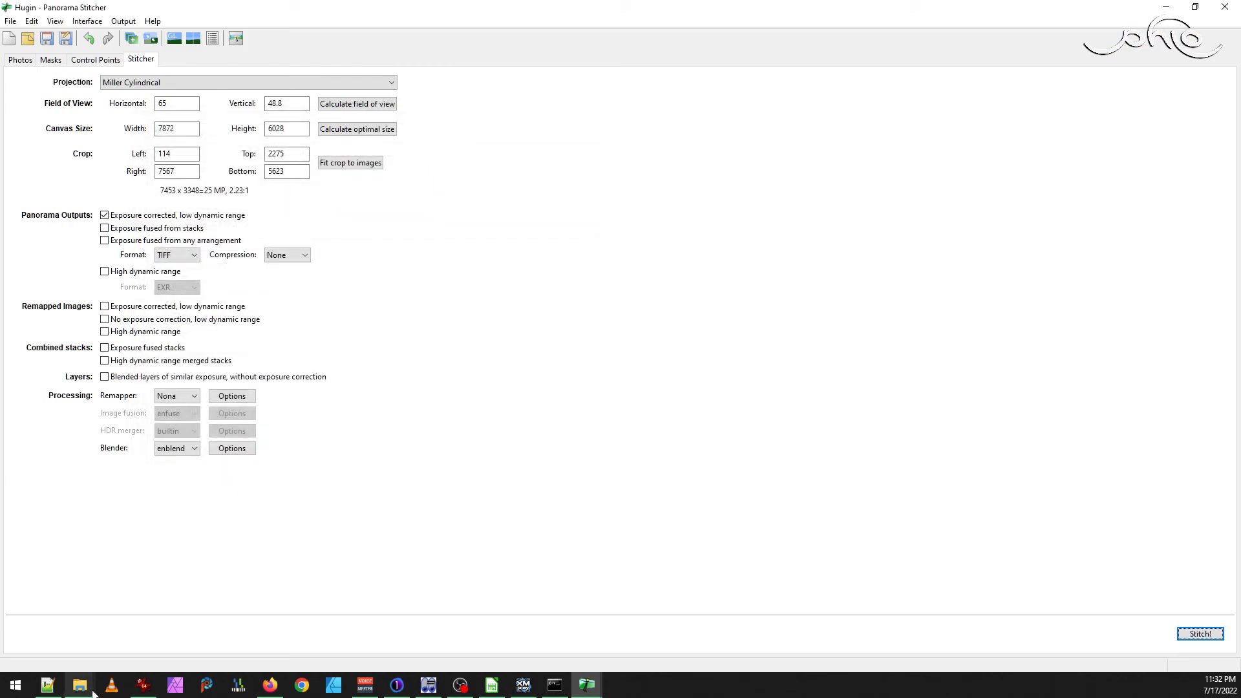
- Switch to IrfanView, view the stitched panorama full screen and close the viewer
left_click(141, 686)
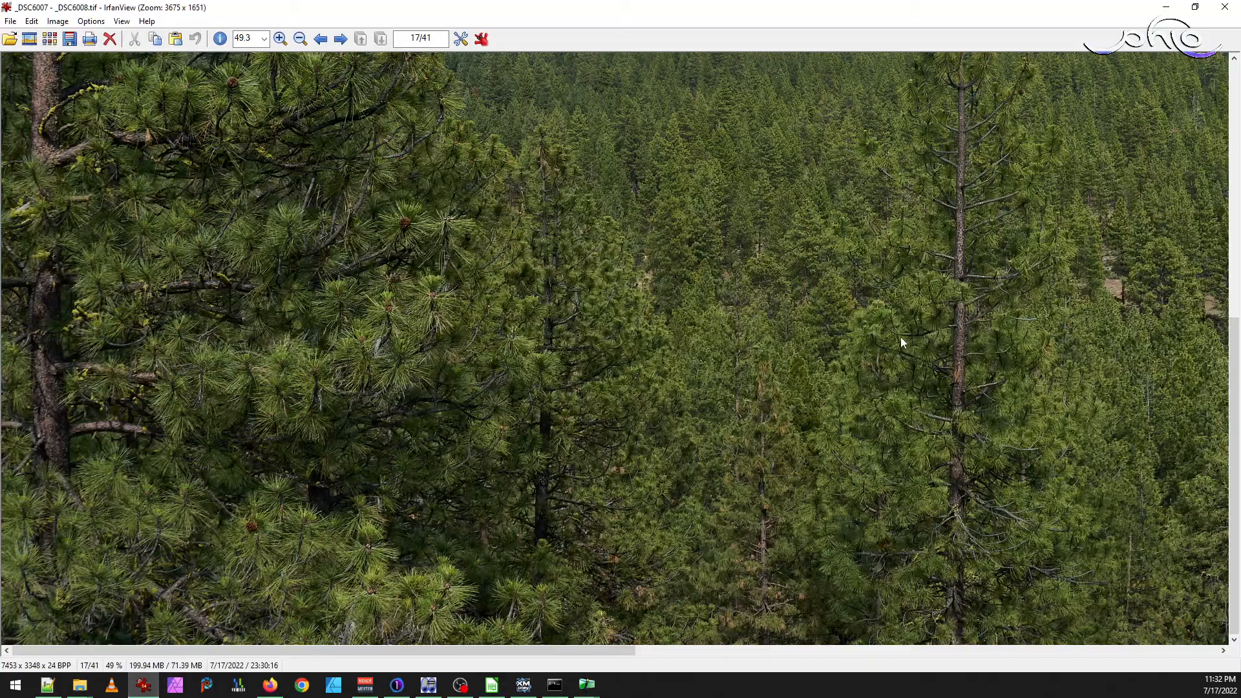
key("Return")
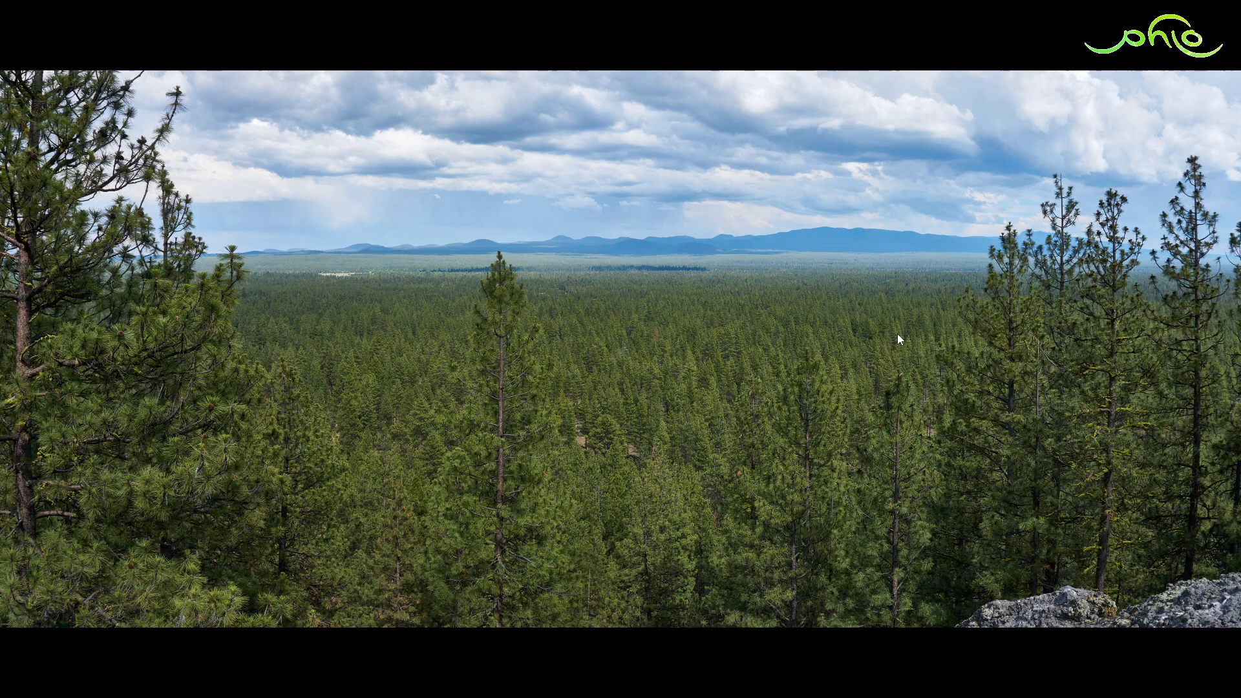
key("Escape")
key("Escape")
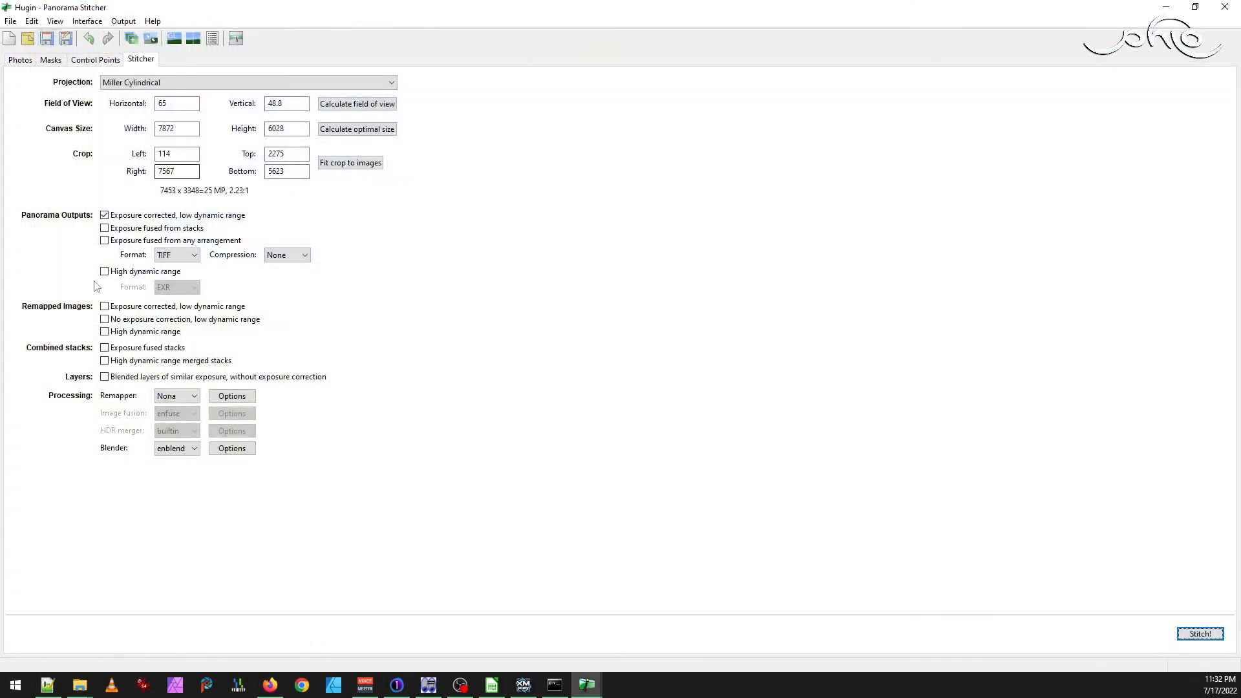
- Close Hugin without saving the project and bring up the photo folder in File Explorer
left_click(1223, 7)
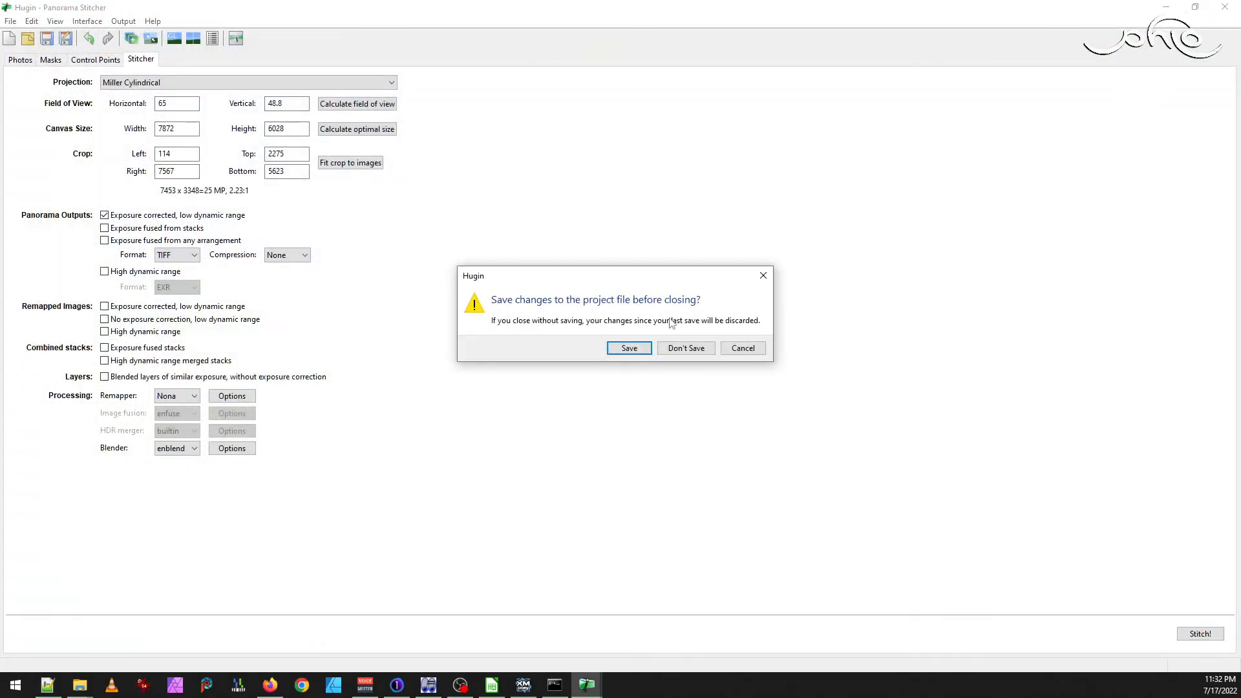
left_click(686, 347)
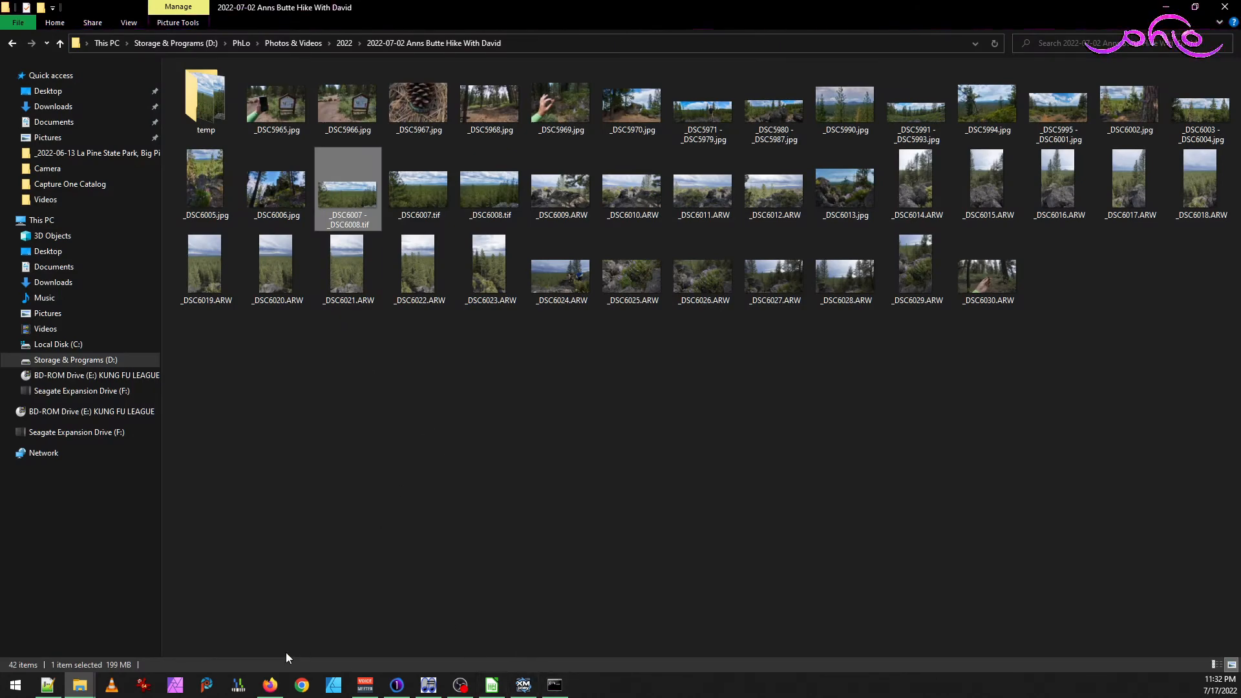
left_click(79, 686)
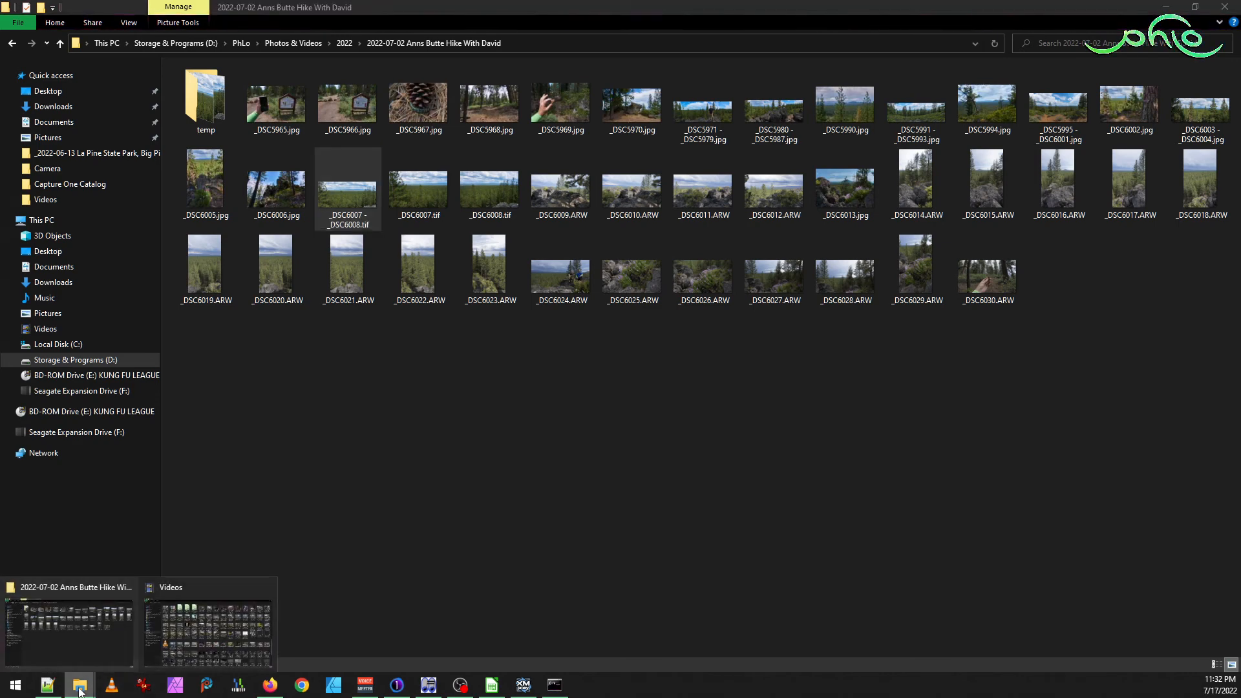
left_click(105, 655)
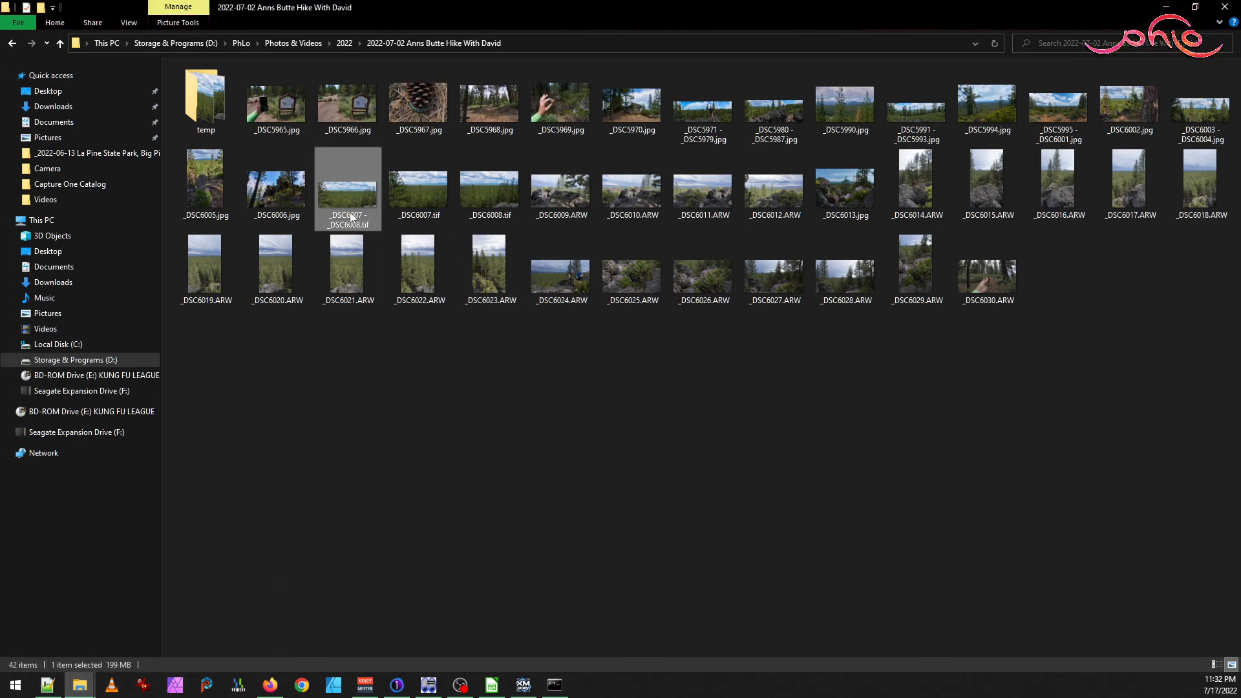
- Try moving _DSC6007.tif and _DSC6008.tif into the temp folder, check them there, and undo the move
left_click(428, 200)
left_click(500, 194, "shift")
left_click_drag(419, 207, 227, 113)
double_click(228, 112)
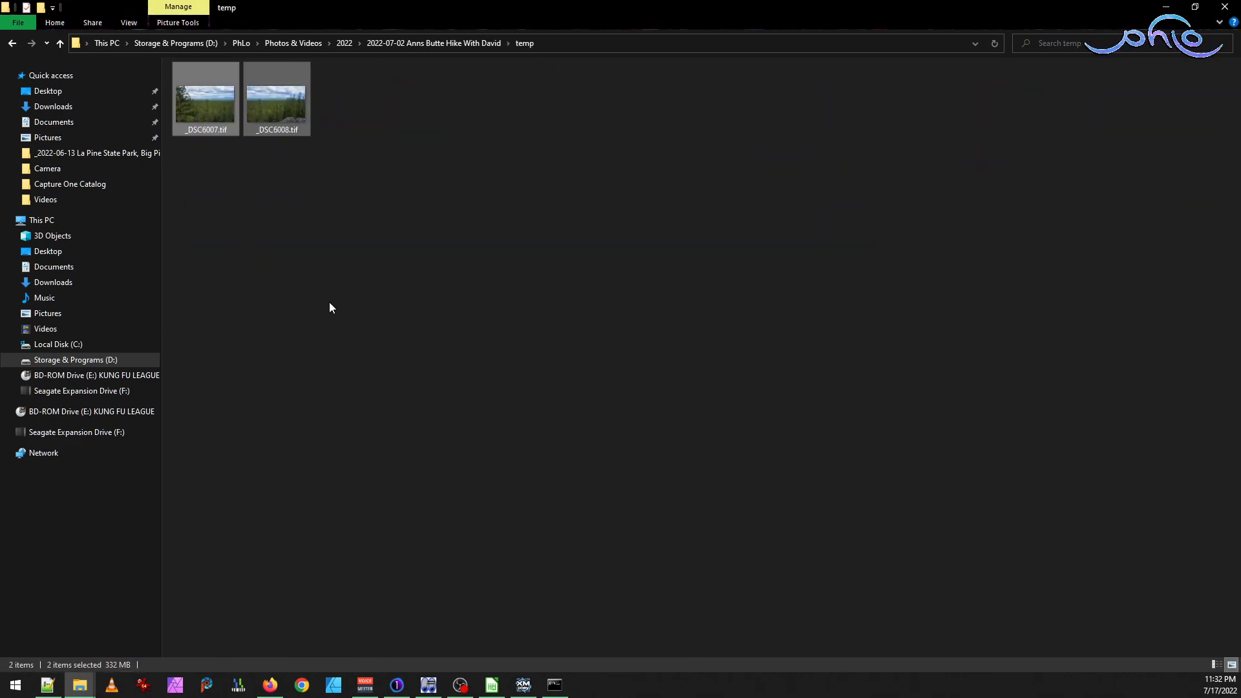
left_click(446, 43)
key("ctrl+z")
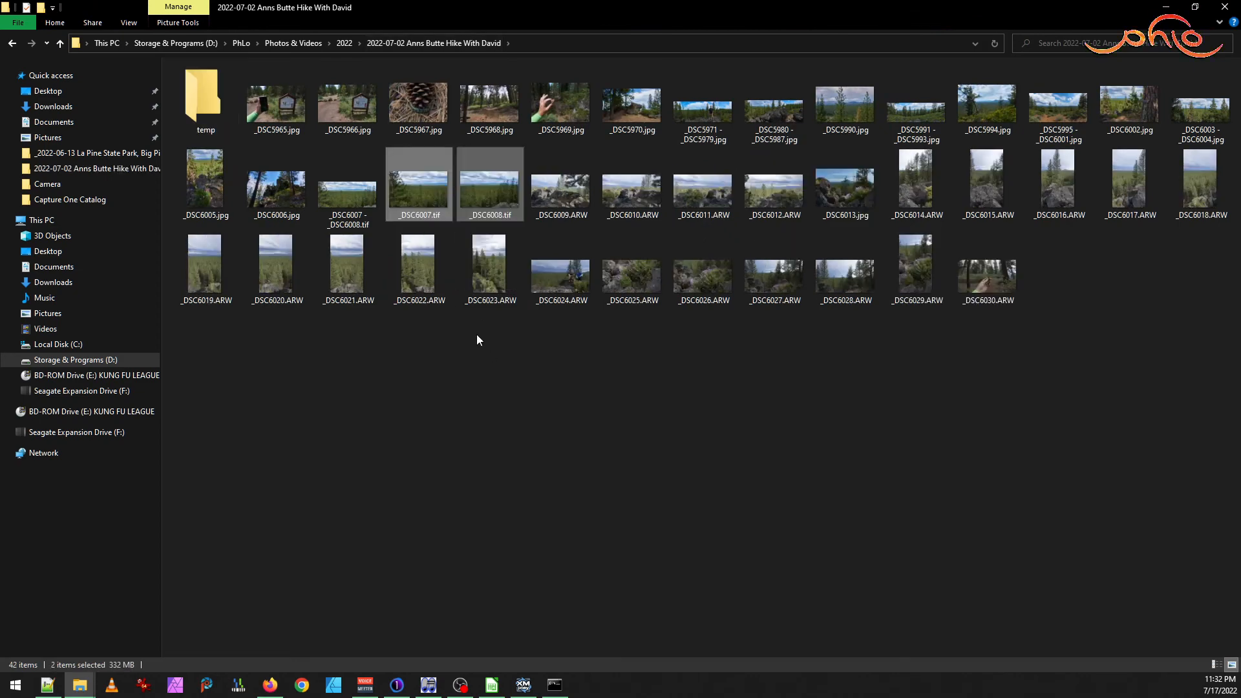
- Launch Affinity Photo and open the stitched "_DSC6007 - _DSC6008.tif" from the photo folder in it
left_click(505, 207)
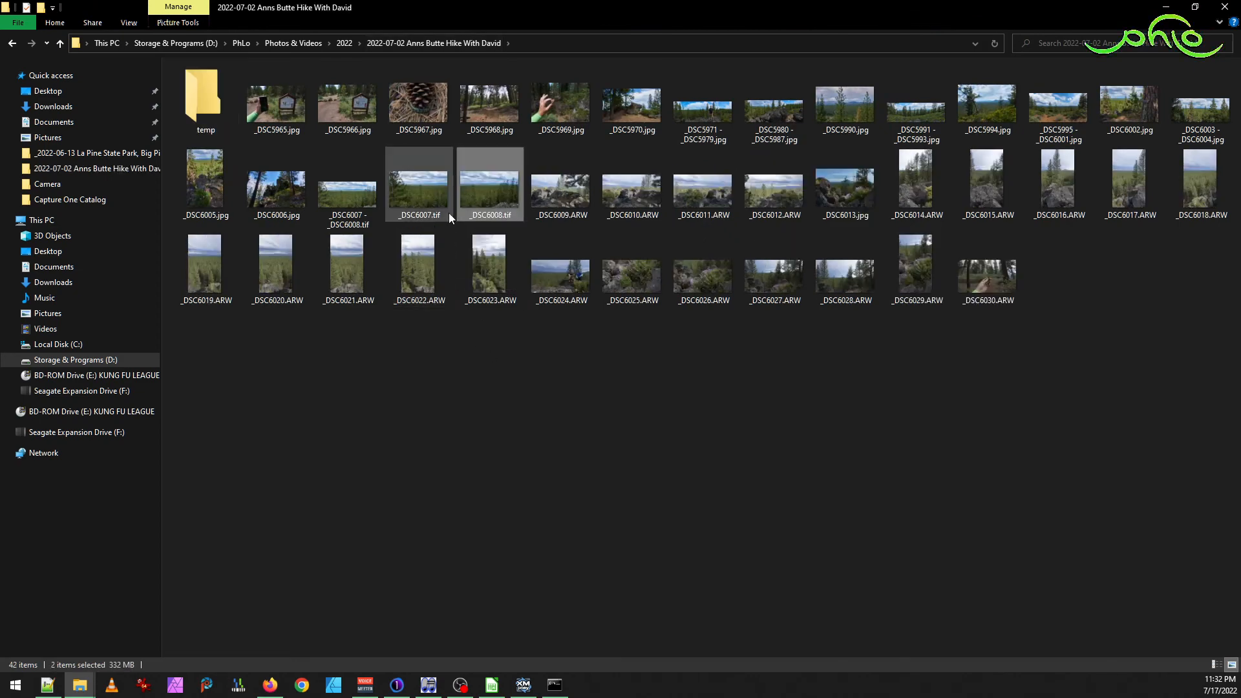
left_click(352, 207)
left_click(178, 683)
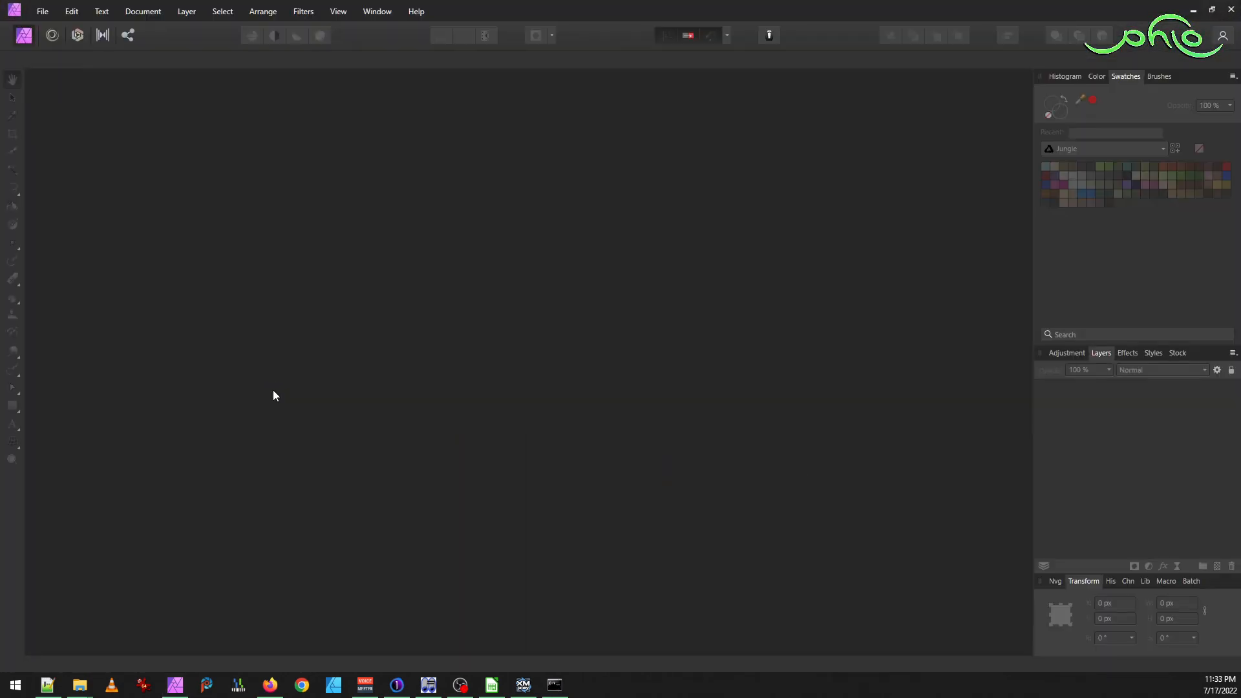
mouse_move(81, 686)
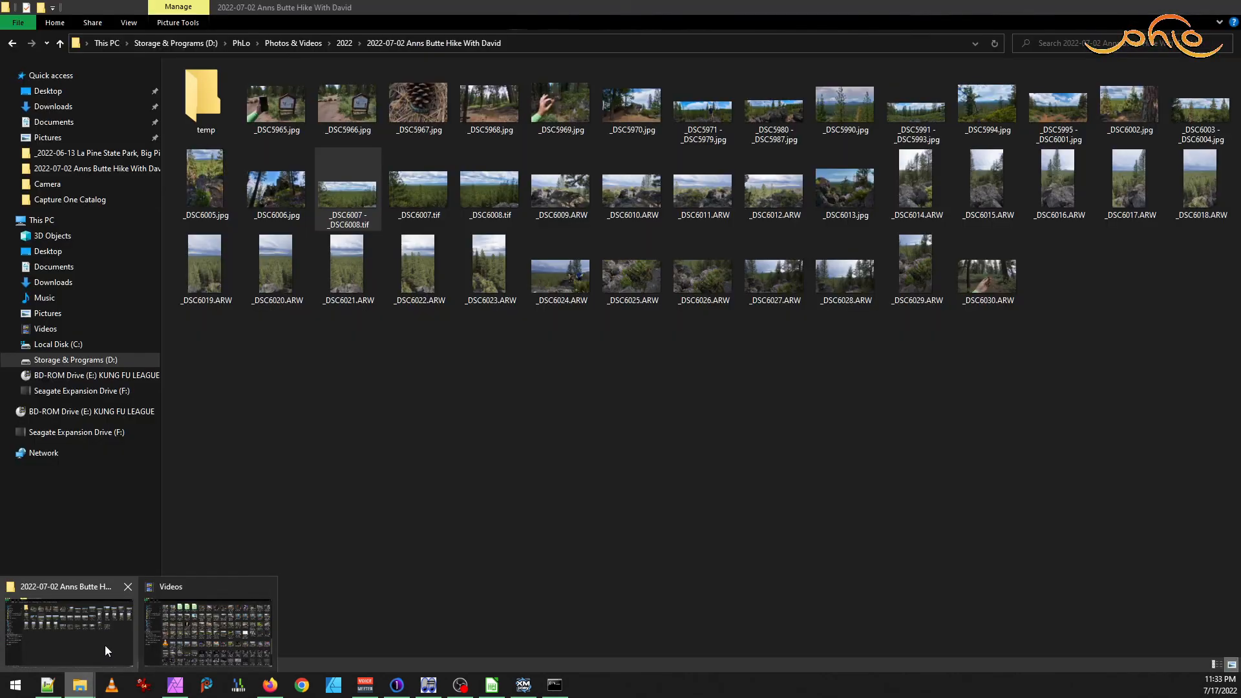
left_click(105, 645)
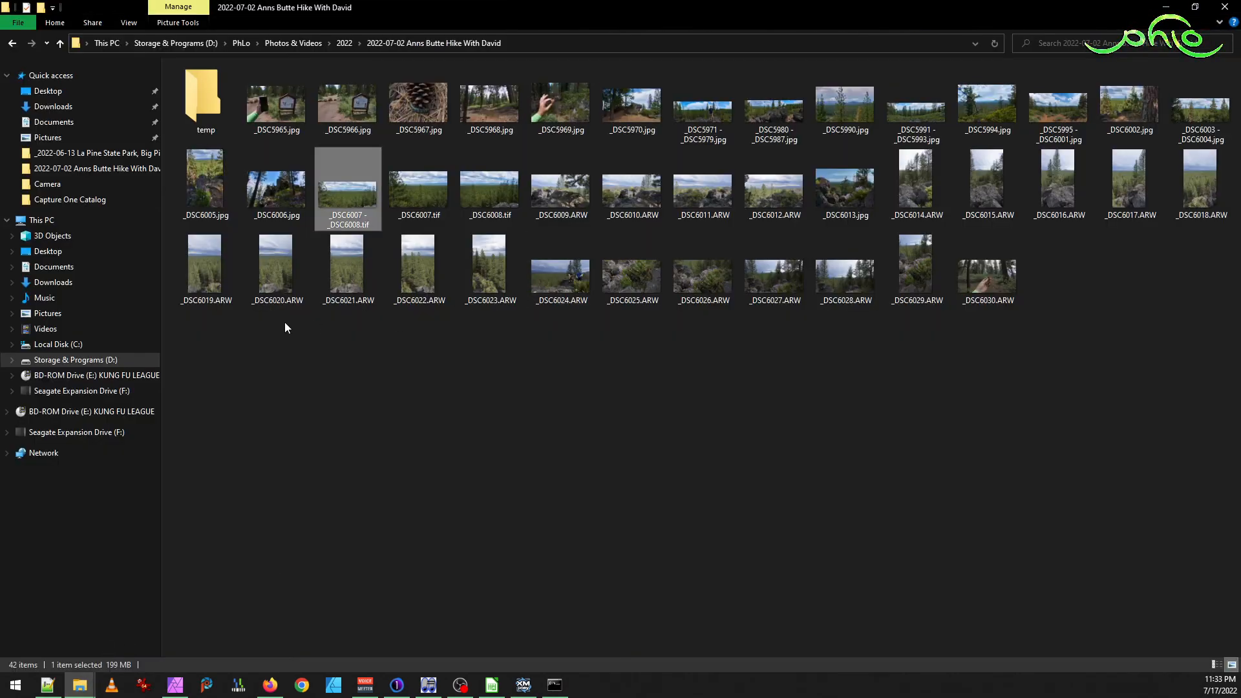
left_click_drag(355, 204, 300, 324)
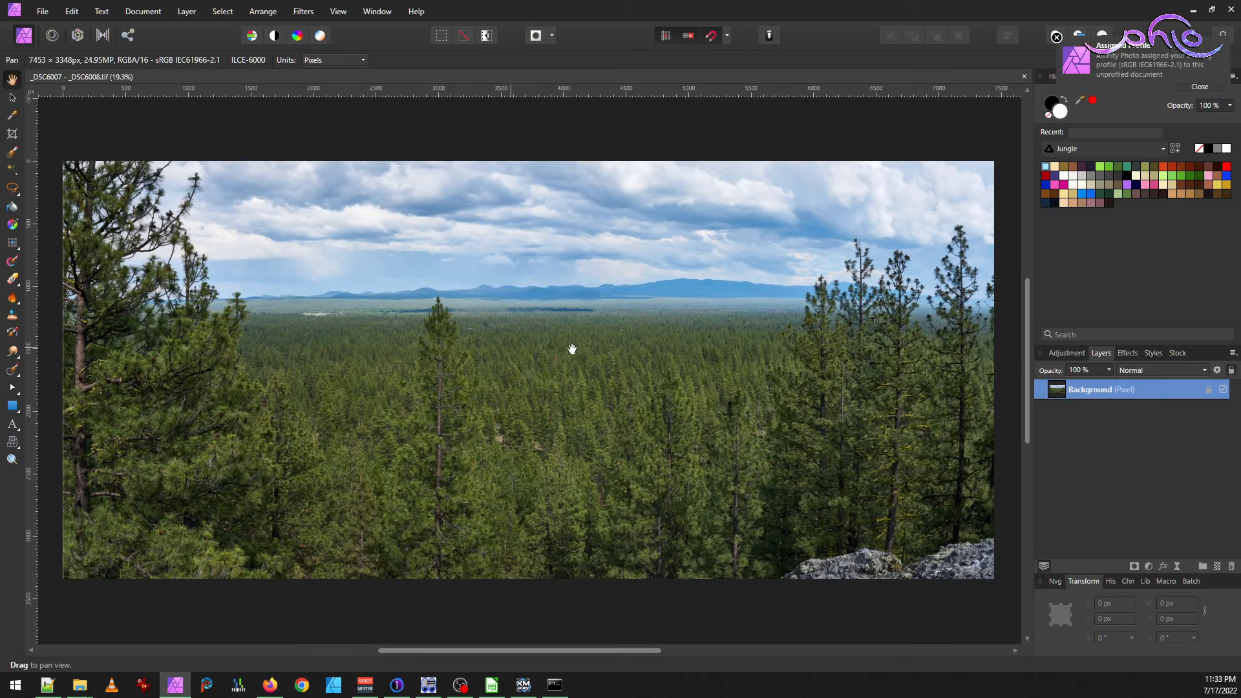
- Look over the panorama and export the whole document as a JPEG with quality 94
scroll(79, 268, "up", 2)
scroll(79, 268, "down", 2)
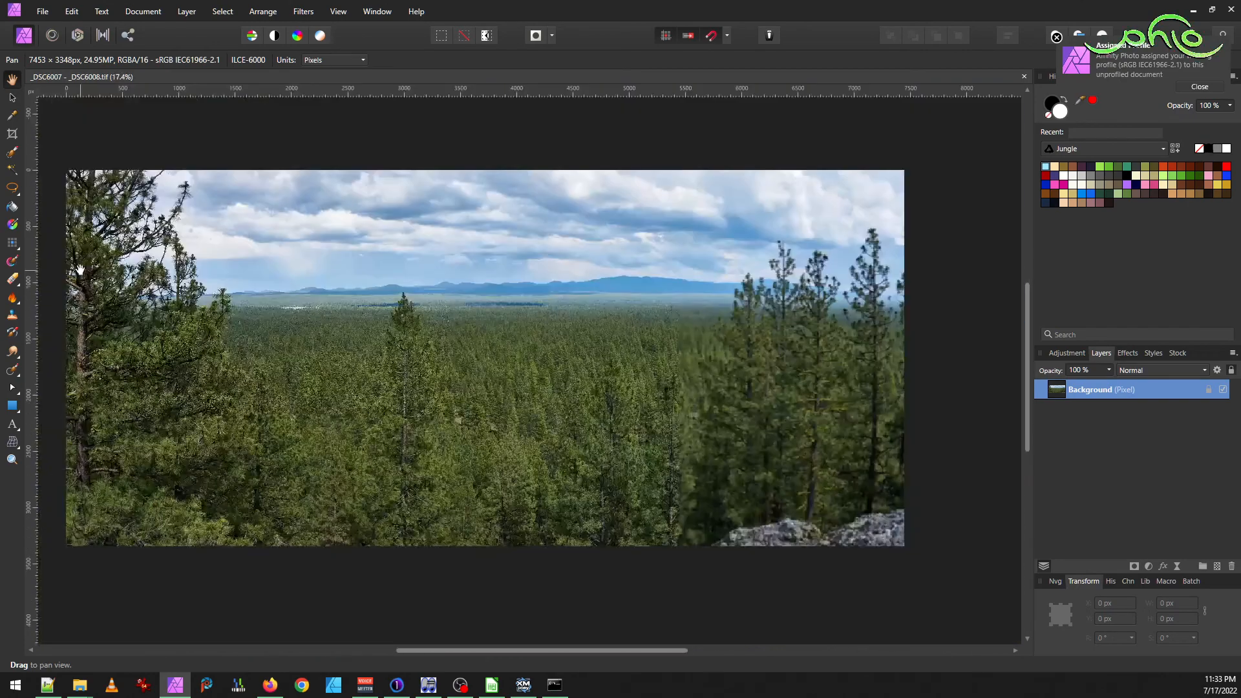
scroll(369, 302, "up", 1)
scroll(368, 303, "down", 1)
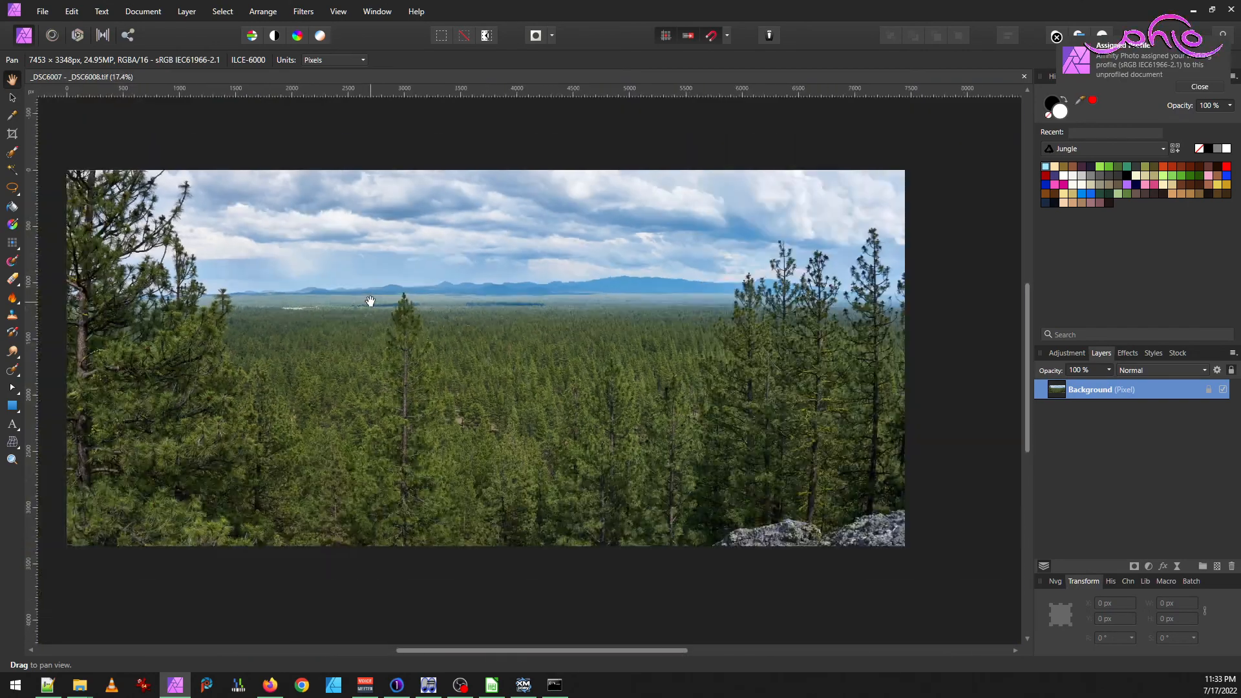
left_click(43, 11)
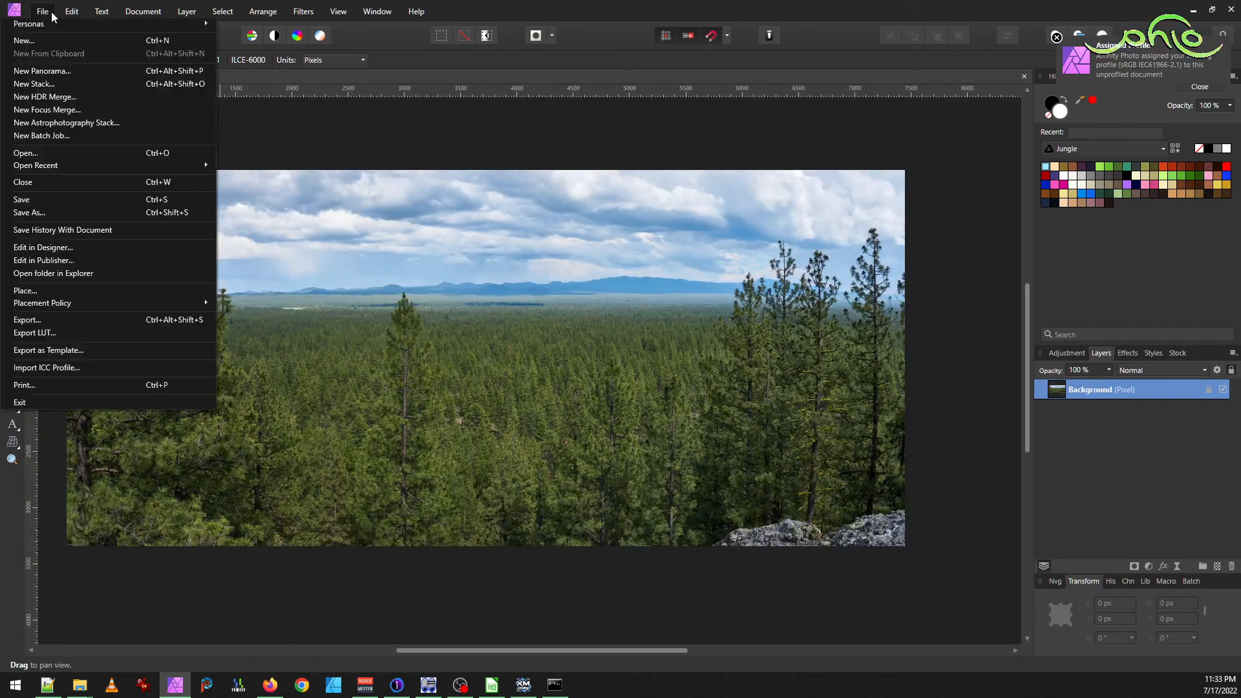
left_click(99, 320)
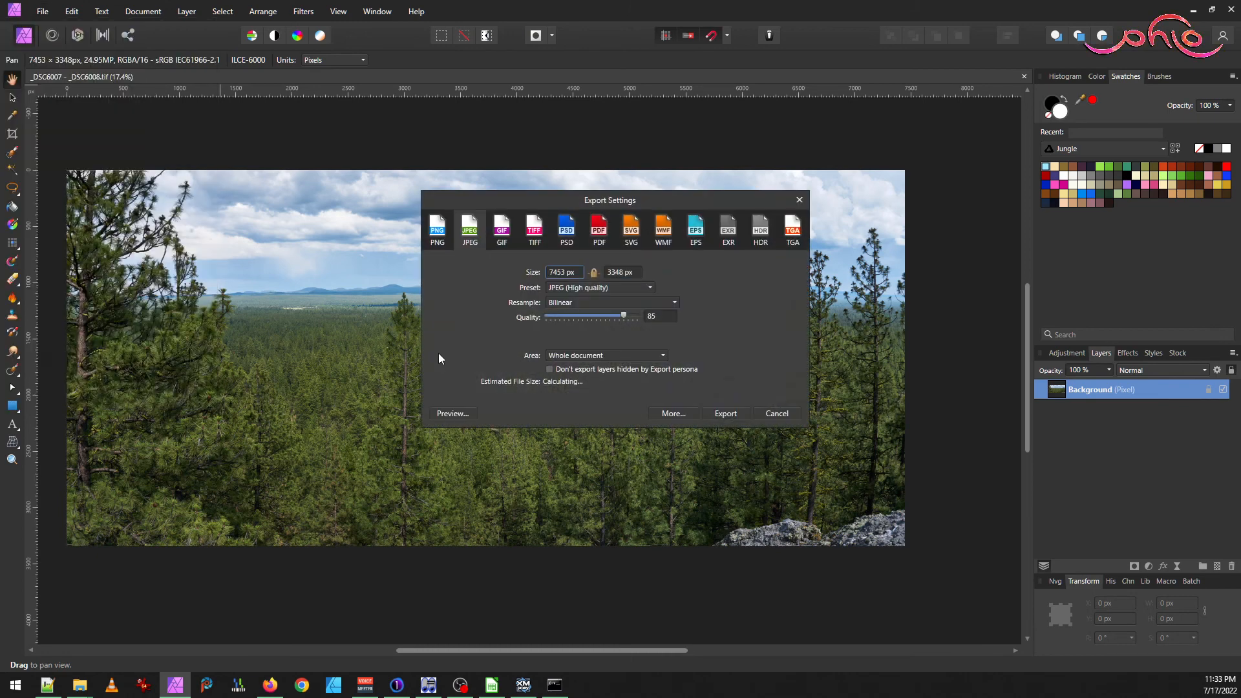
left_click(652, 320)
type("94")
key("Return")
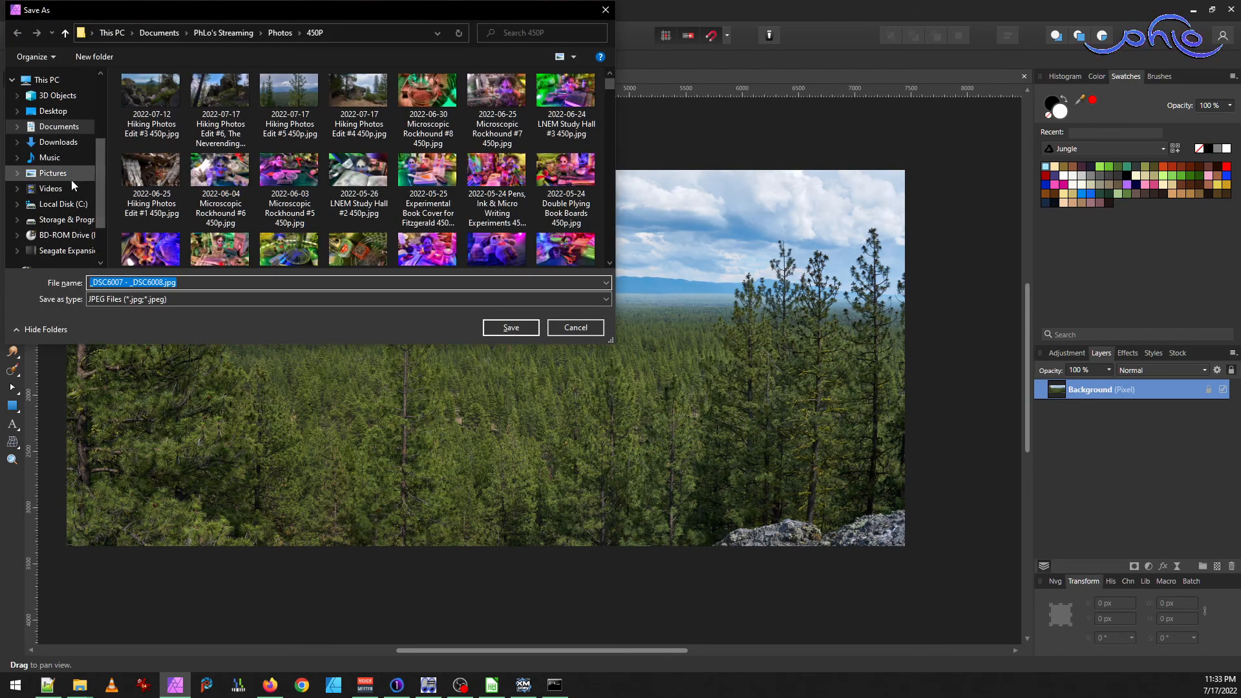
- Save the export as "_DSC6007 - _DSC6008.jpg" in the 2022-07-02 Anns Butte hike folder under Photos & Videos, 2022, on drive D
left_click(65, 220)
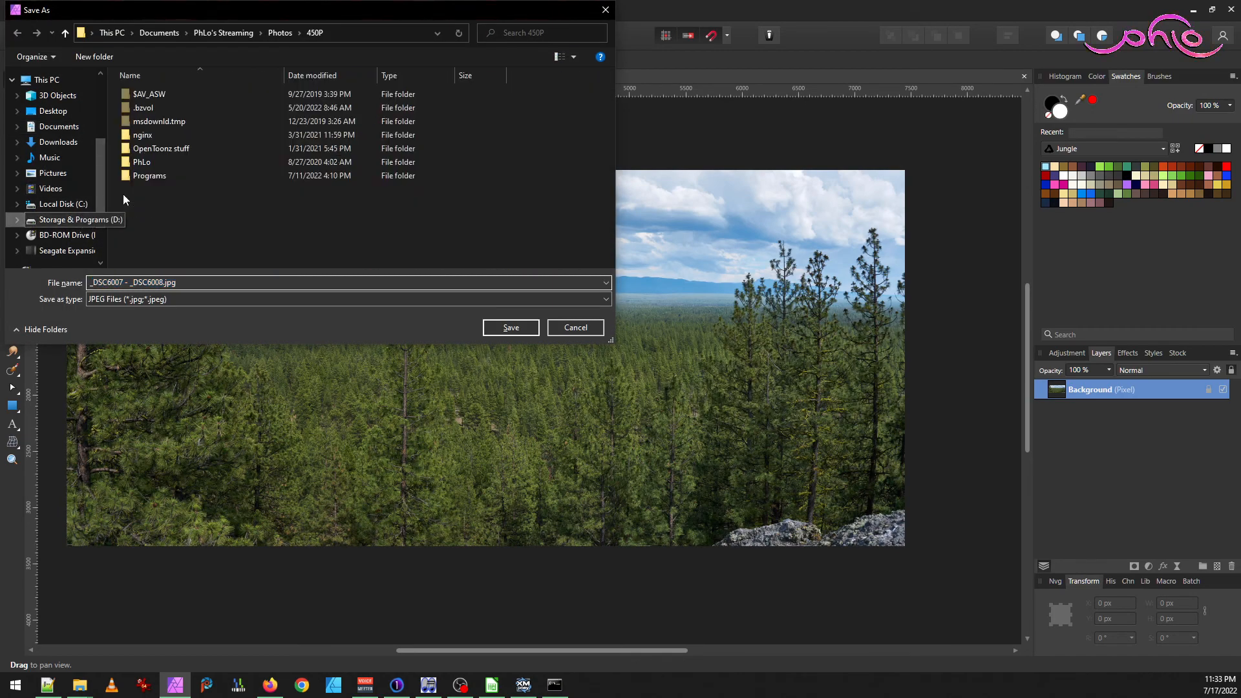
double_click(145, 162)
double_click(157, 217)
double_click(147, 149)
scroll(183, 197, "down", 5)
scroll(184, 196, "down", 8)
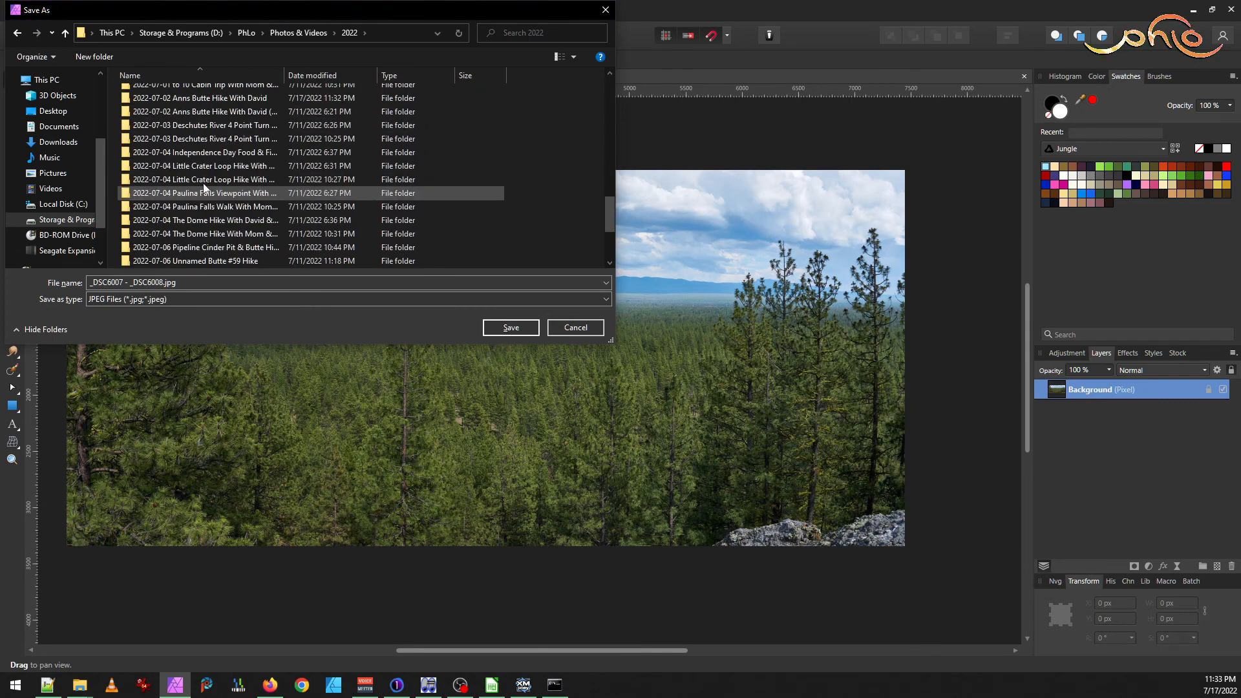
double_click(240, 97)
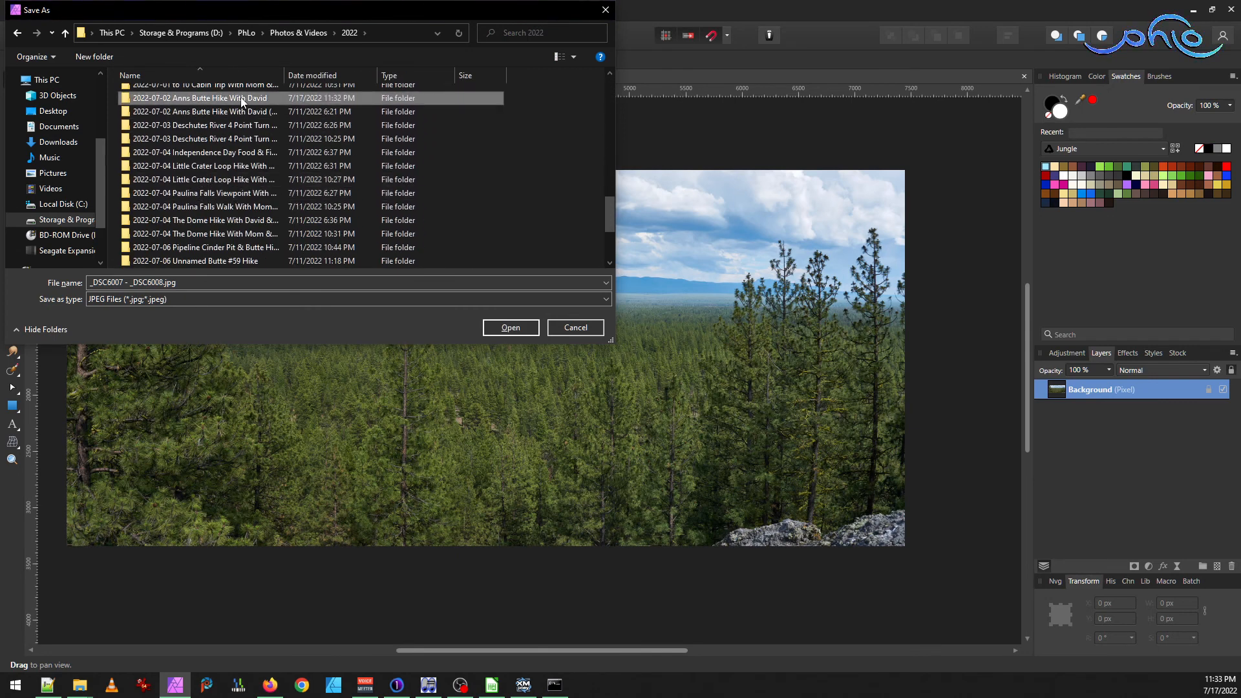
left_click(499, 332)
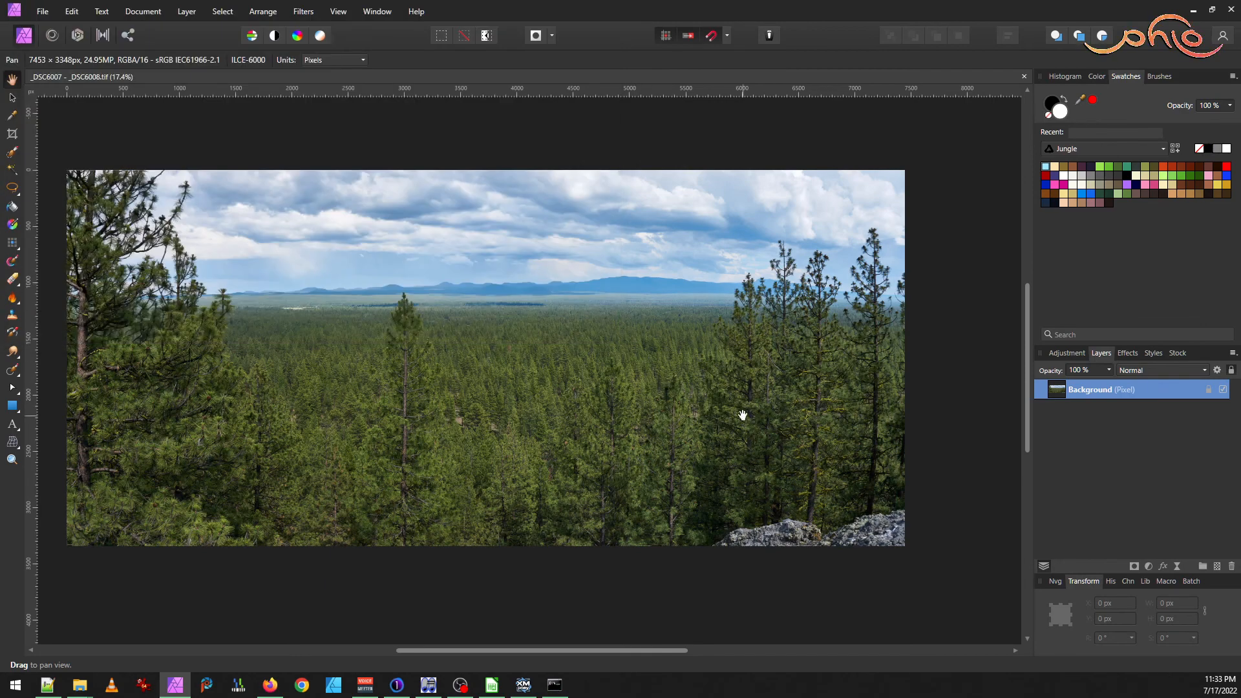
- Close the panorama document without saving it, and delete the stitched "_DSC6007 - _DSC6008.tif" from the photo folder in File Explorer
left_click(1024, 79)
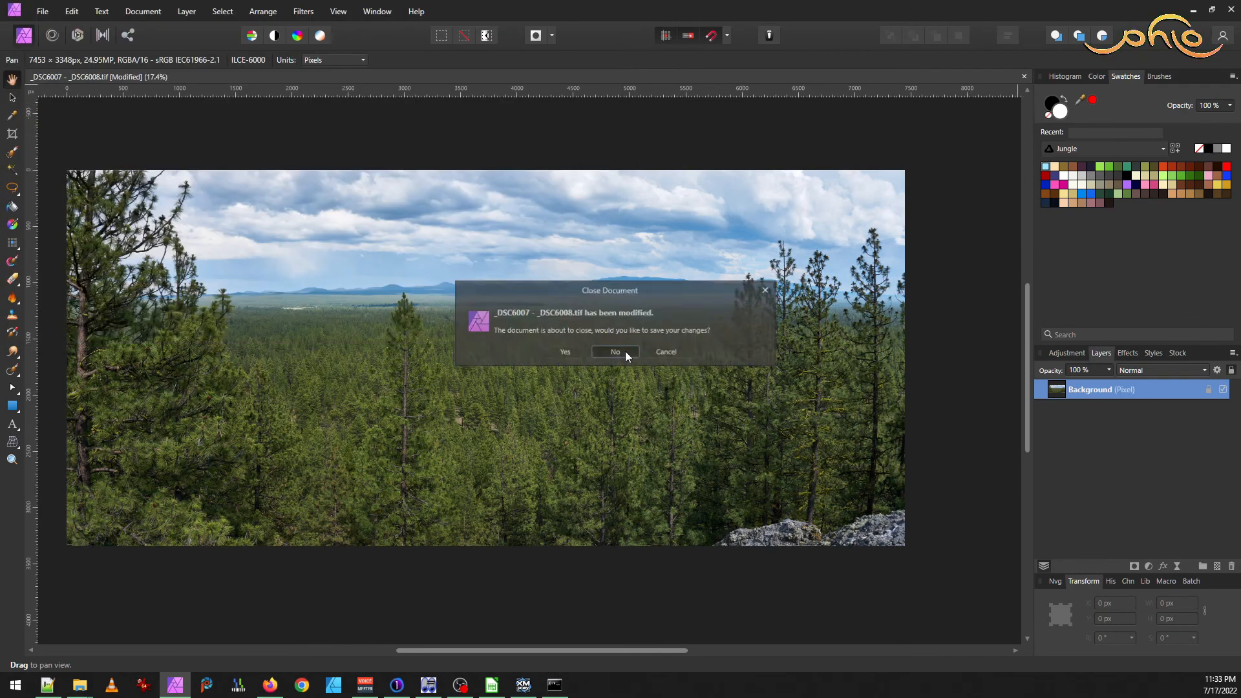
left_click(626, 351)
mouse_move(84, 689)
left_click(94, 653)
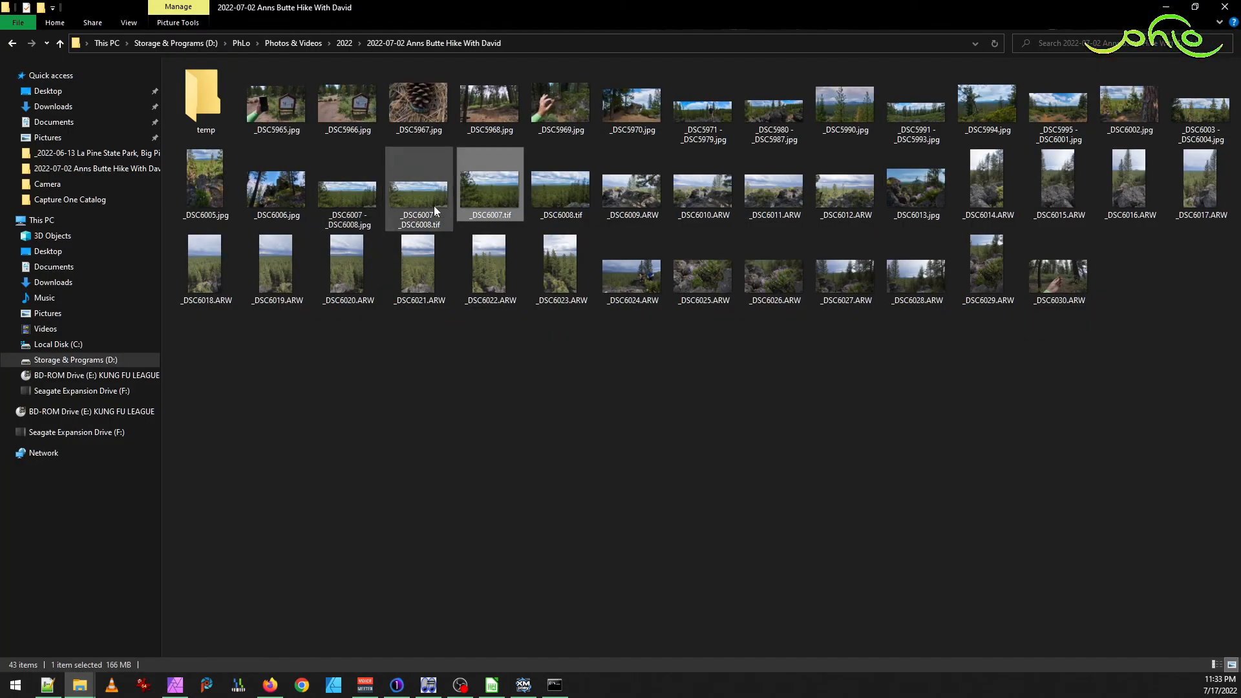
key("Delete")
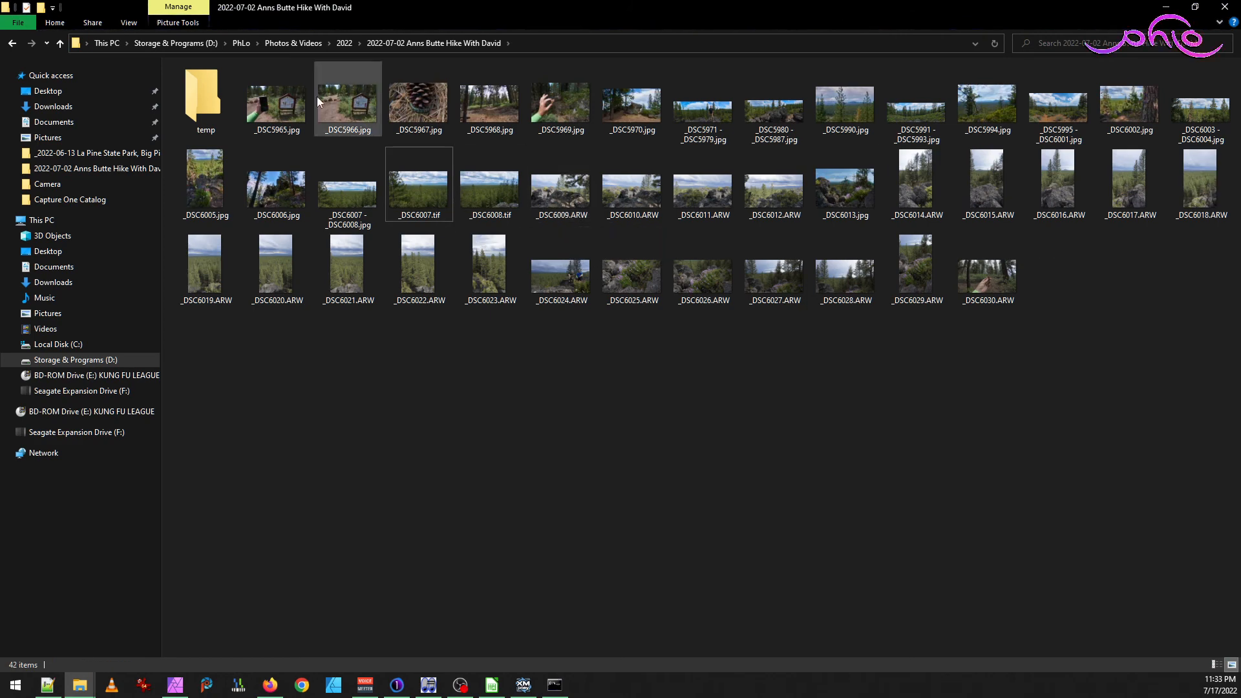
- Prepare an exiftool -tagsfromfile command in Command Prompt with "_DSC6007.tif" as the source file
left_click(433, 216)
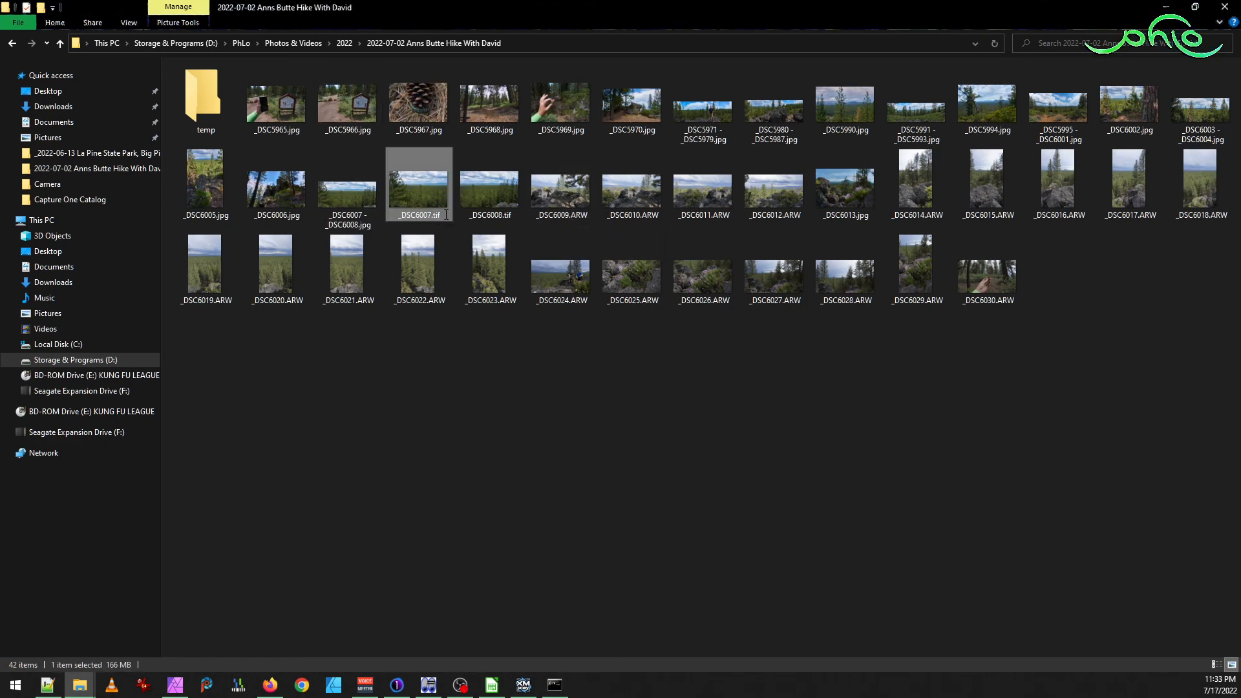
left_click(555, 686)
type("exiftool -tags")
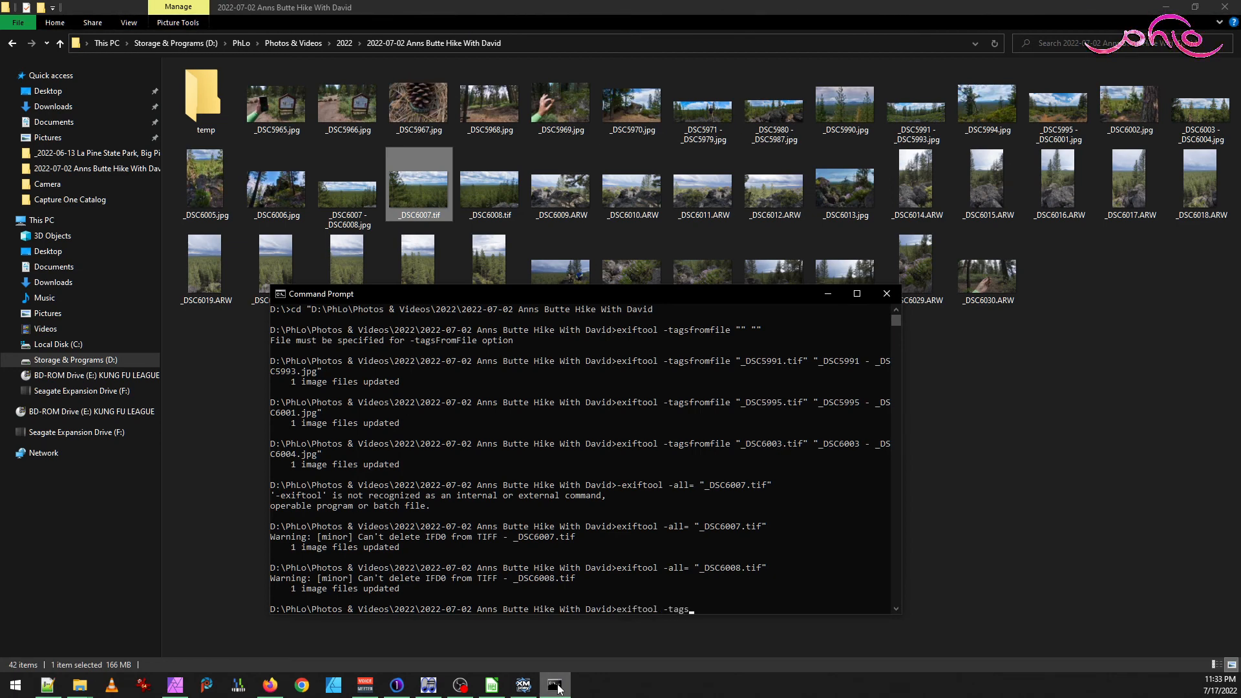
type("\" \"\"")
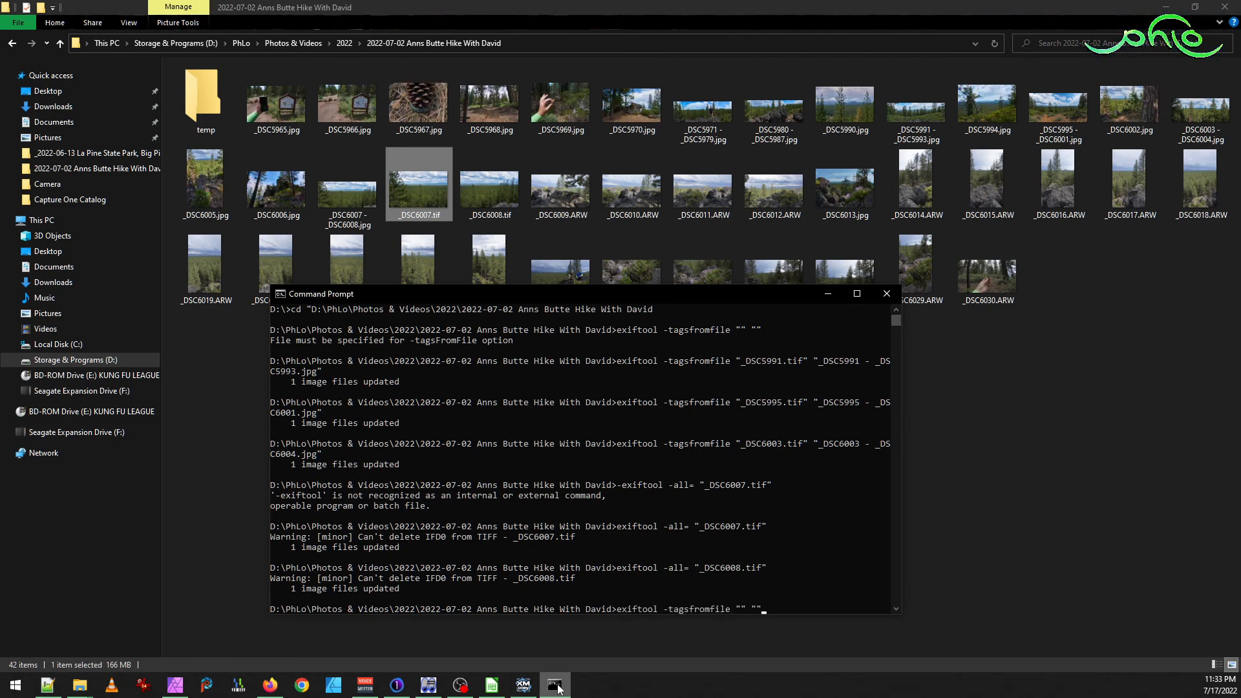
key("Return")
key("Up")
type("_DSC6007")
- Copy the panorama's file name "_DSC6007 - _DSC6008.jpg" into the exiftool command as the target and run it
left_click(560, 688)
left_click(345, 228)
left_click(344, 228)
key("ctrl+c")
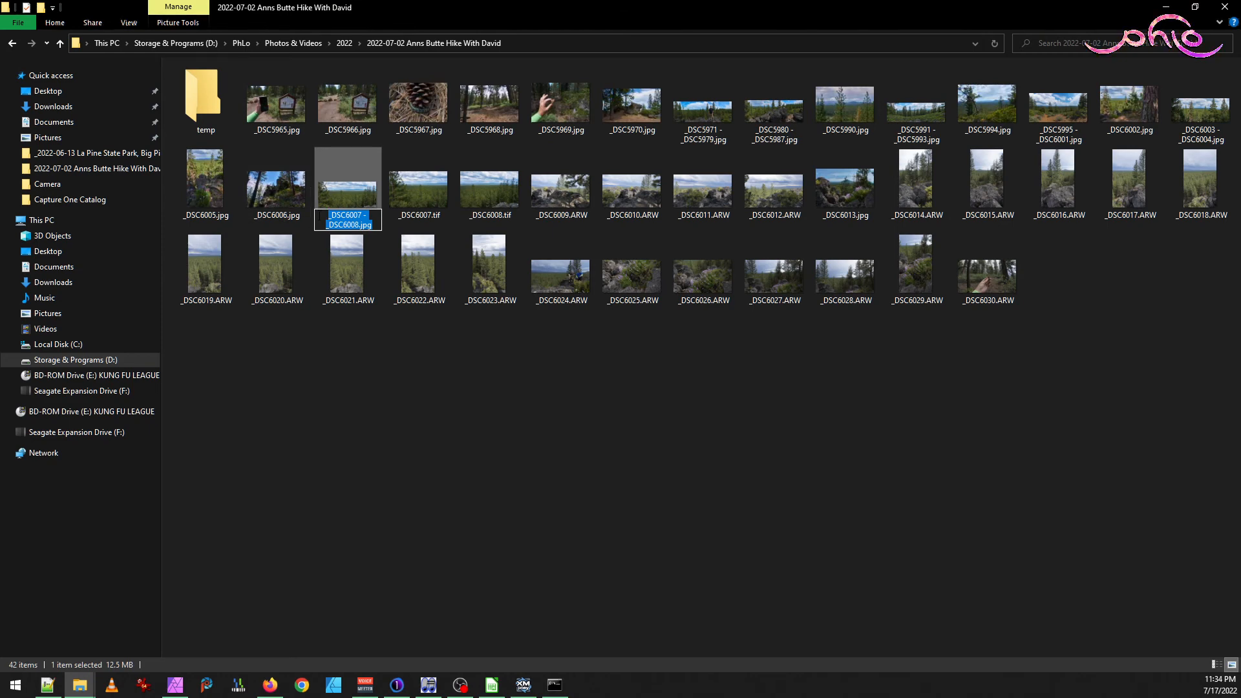
key("alt+Tab")
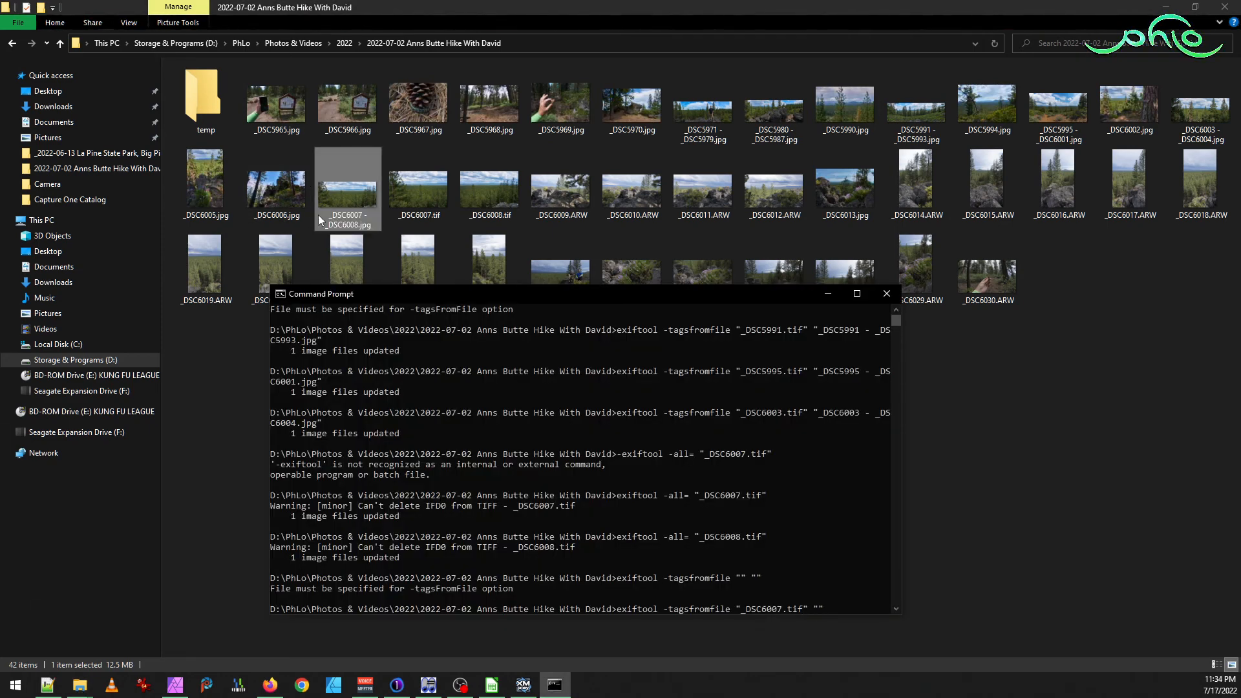
key("ctrl+v")
key("Return")
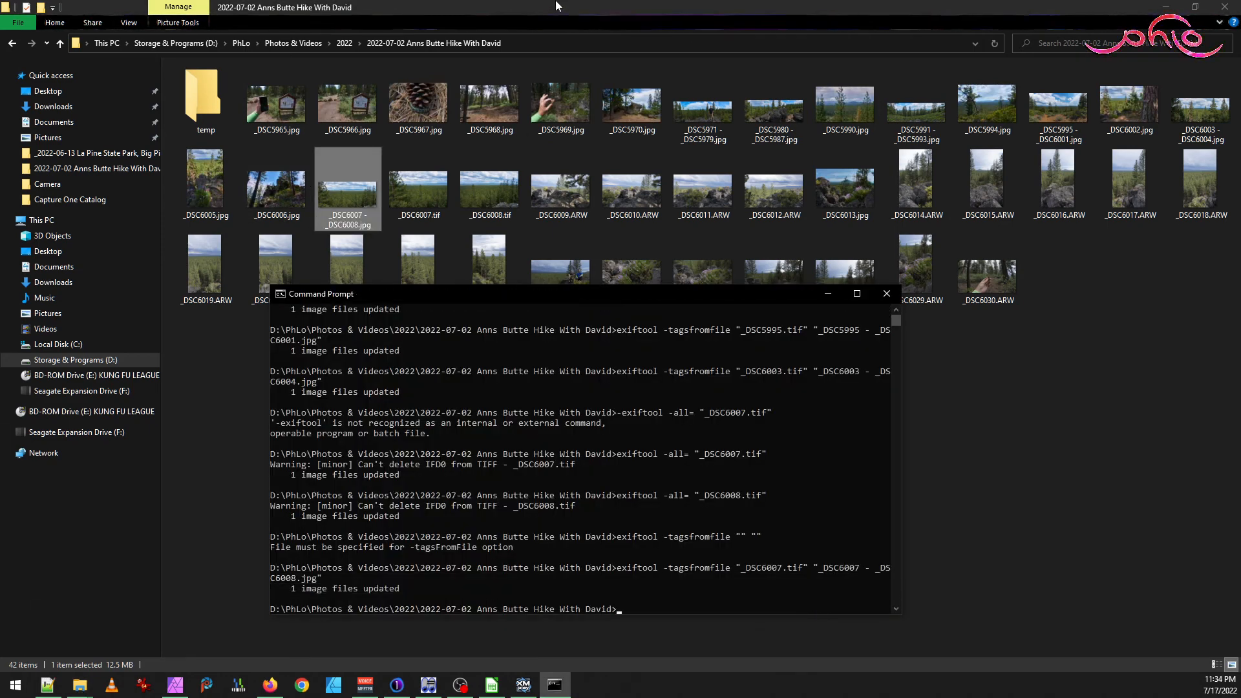
- Delete the "_DSC6007 - _DSC6008.jpg_original" backup together with _DSC6007.tif and _DSC6008.tif from the photo folder
left_click(533, 3)
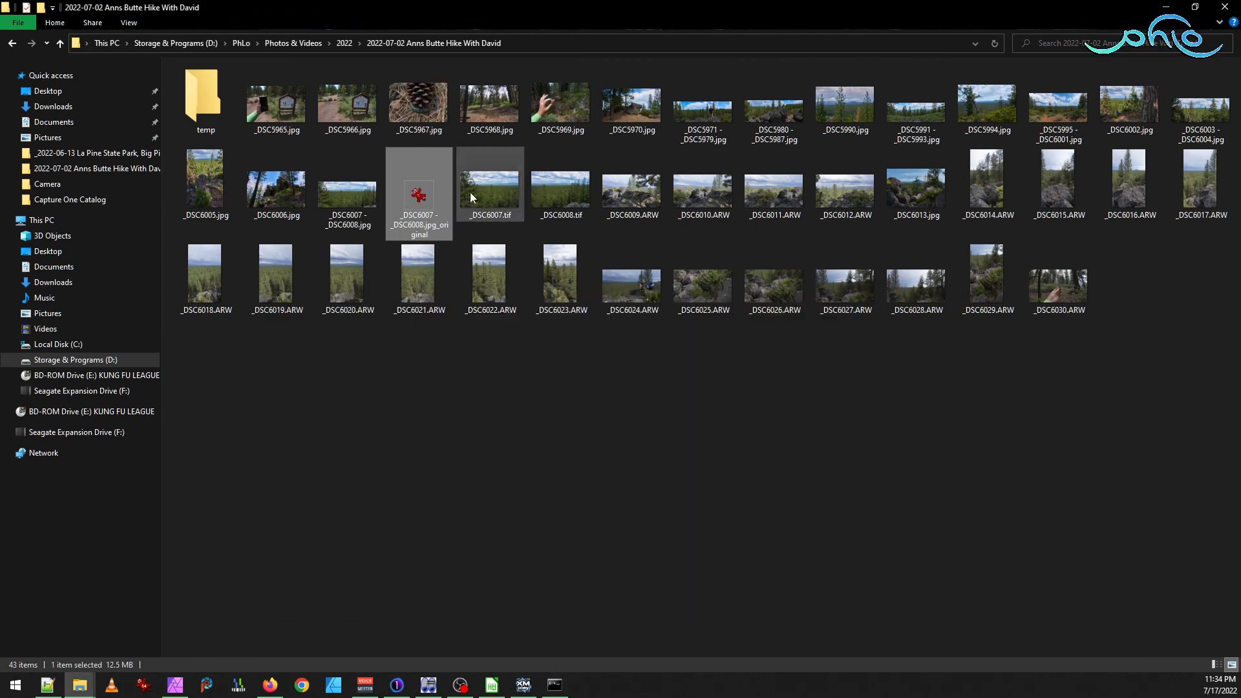
left_click(560, 216, "shift")
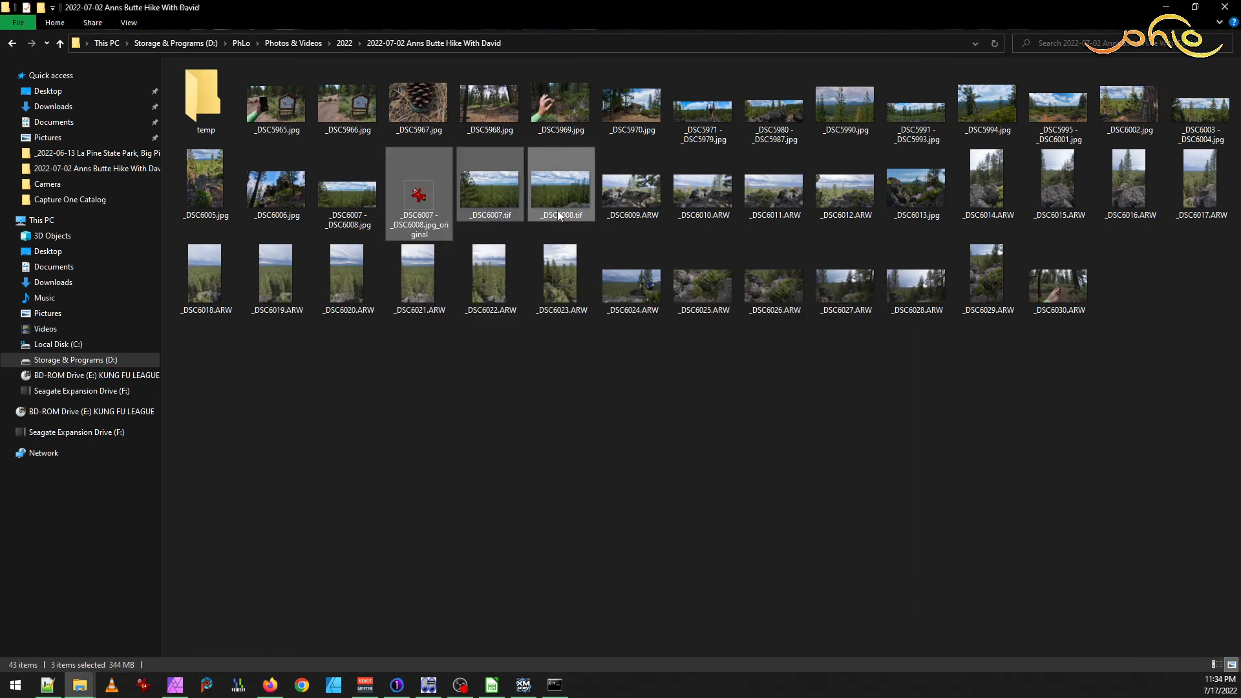
key("Delete")
- View the finished "_DSC6007 - _DSC6008.jpg" panorama full screen and close the viewer
double_click(334, 191)
key("Return")
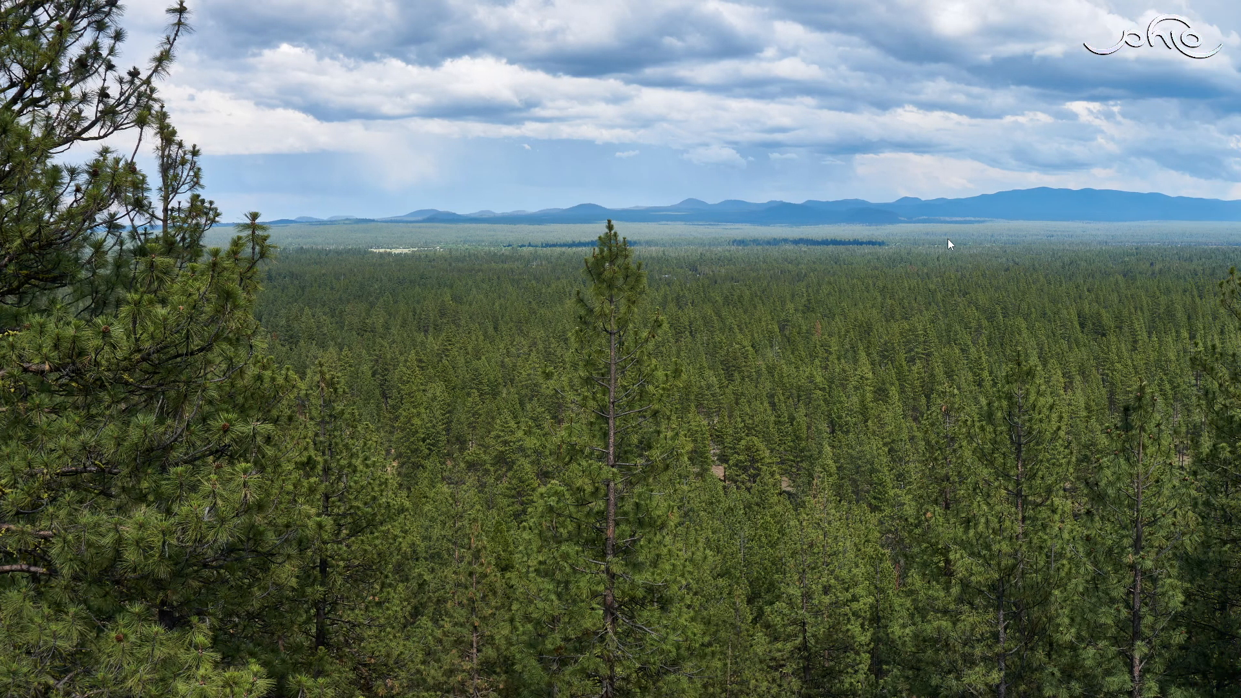
key("Escape")
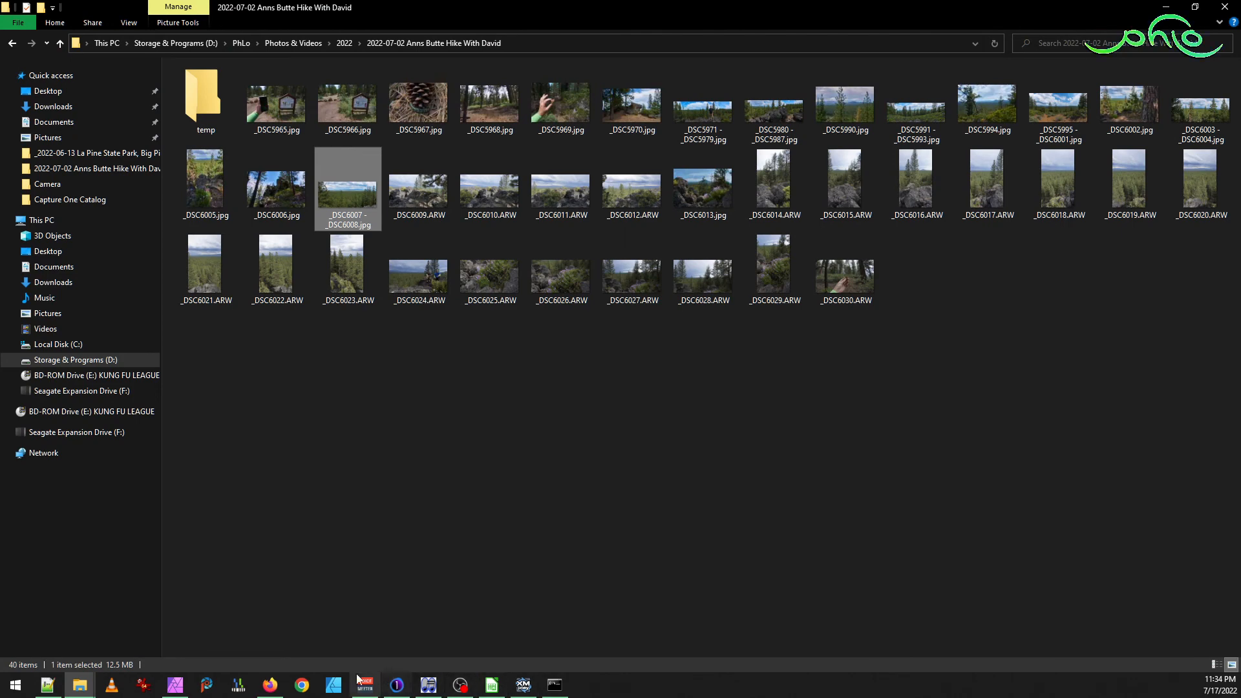
- Switch to Capture One and look through the next series of rock outcrop shots, starting from _DSC6009.ARW
left_click(406, 690)
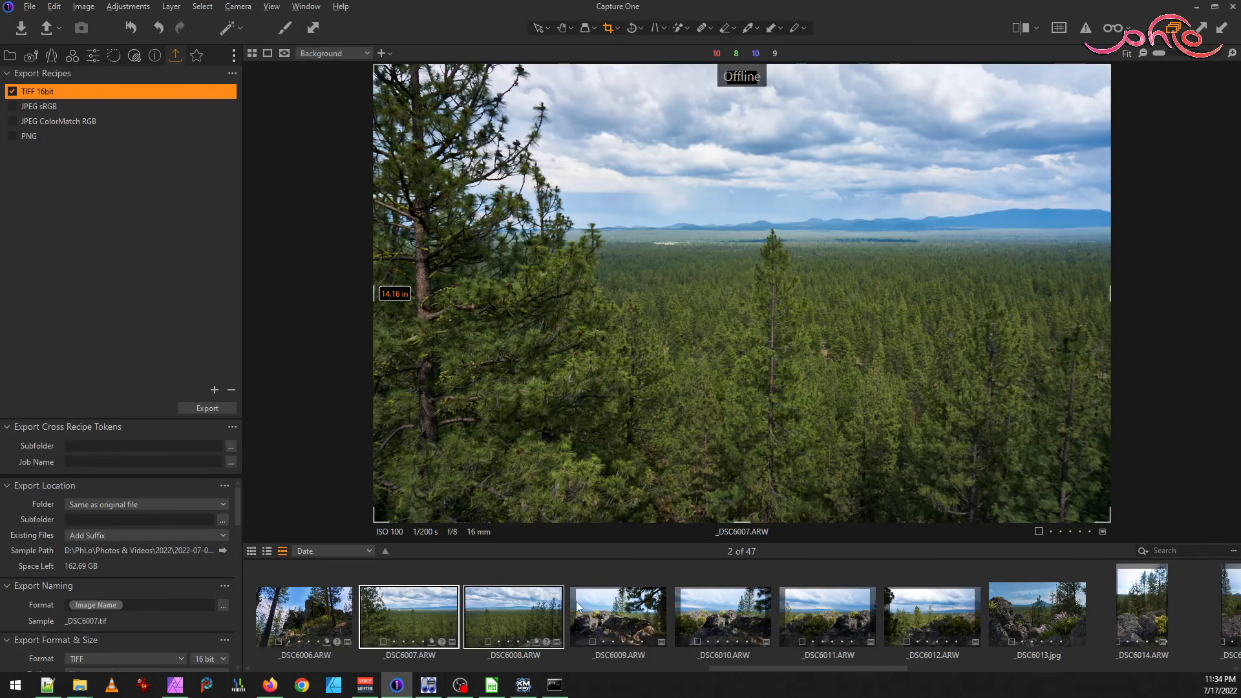
left_click(617, 619)
key("Right")
key("Right")
key("Right")
key("Right")
key("Left")
key("Left")
key("Left")
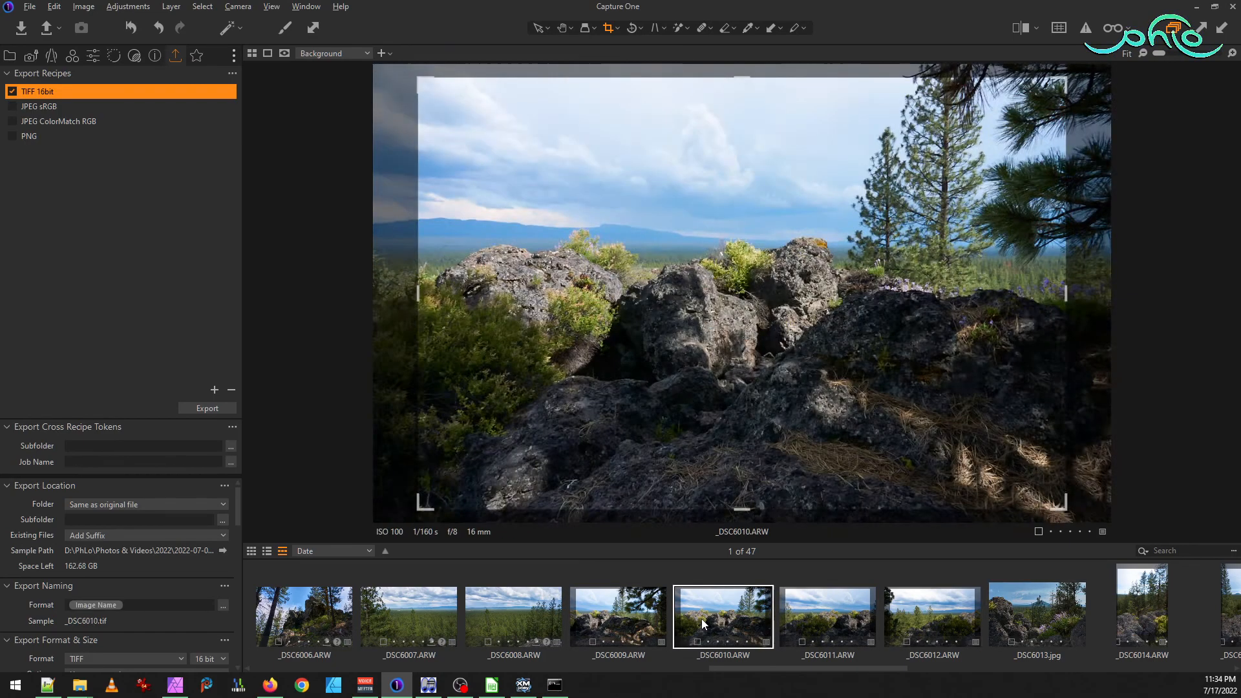
key("Left")
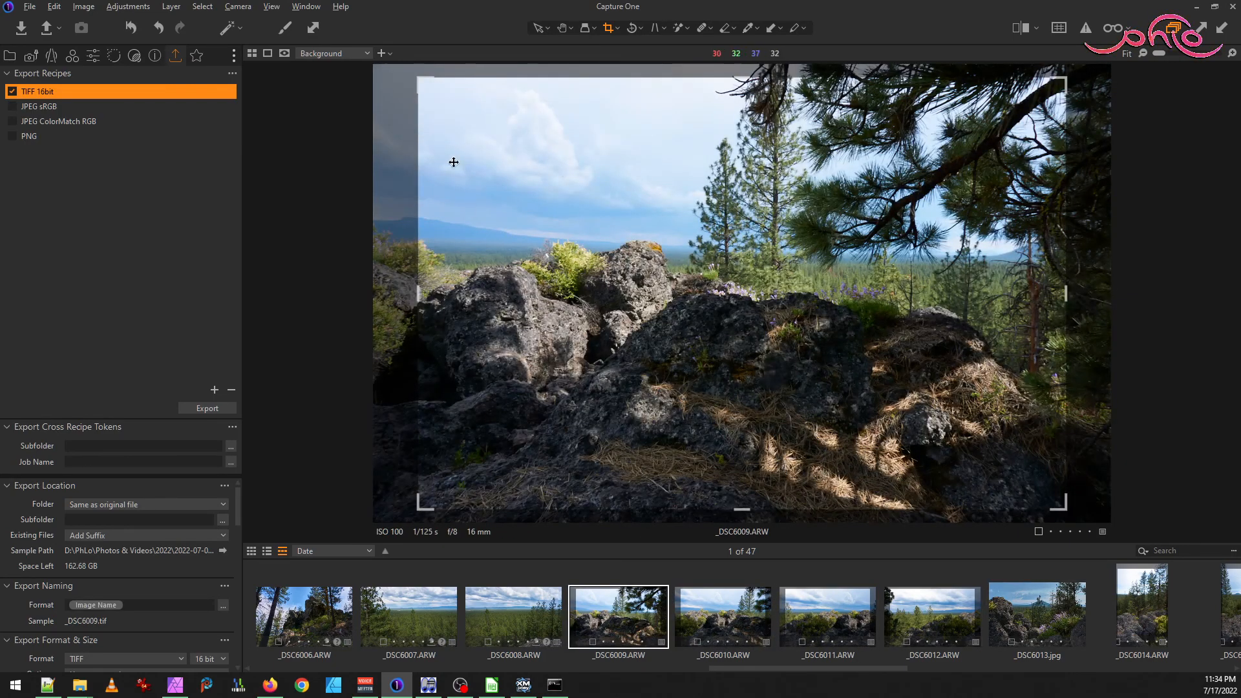
- Set the crop ratio to Unconstrained and extend the crop of _DSC6009.ARW to the full frame, 22.77 × 14.16 in
left_click(618, 29)
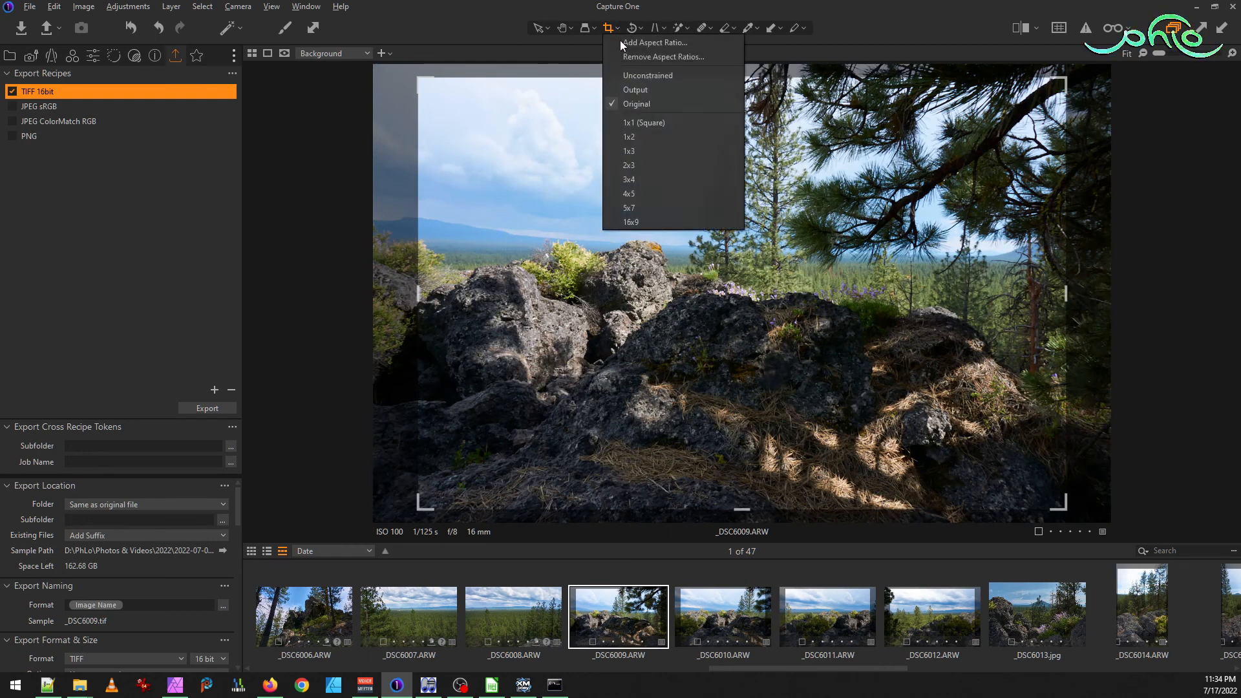
left_click(647, 75)
left_click_drag(741, 77, 740, 62)
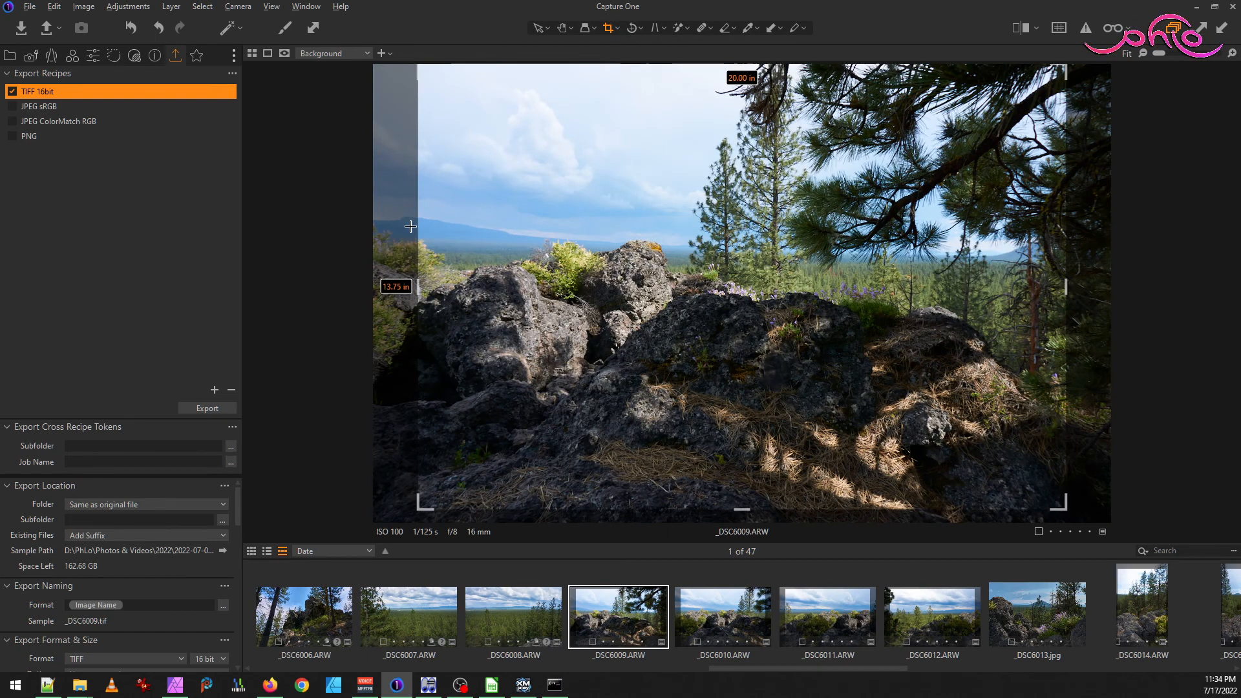
left_click_drag(416, 294, 297, 297)
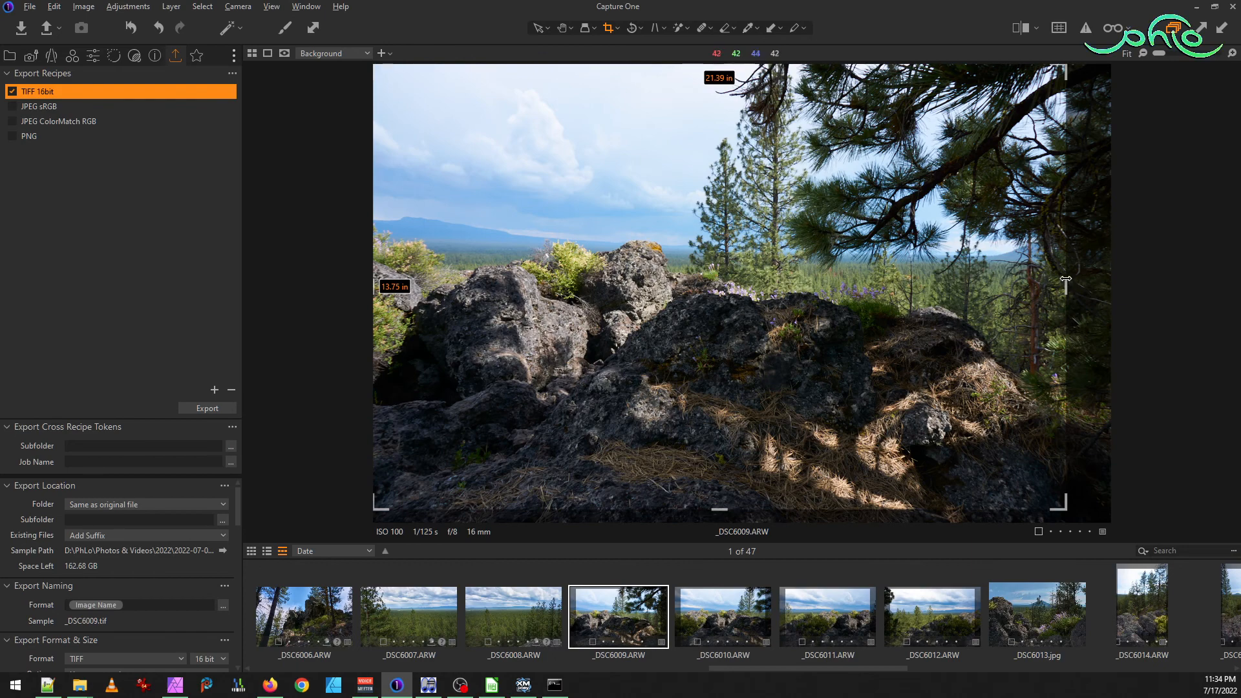
left_click_drag(1065, 284, 1112, 286)
left_click_drag(743, 508, 774, 605)
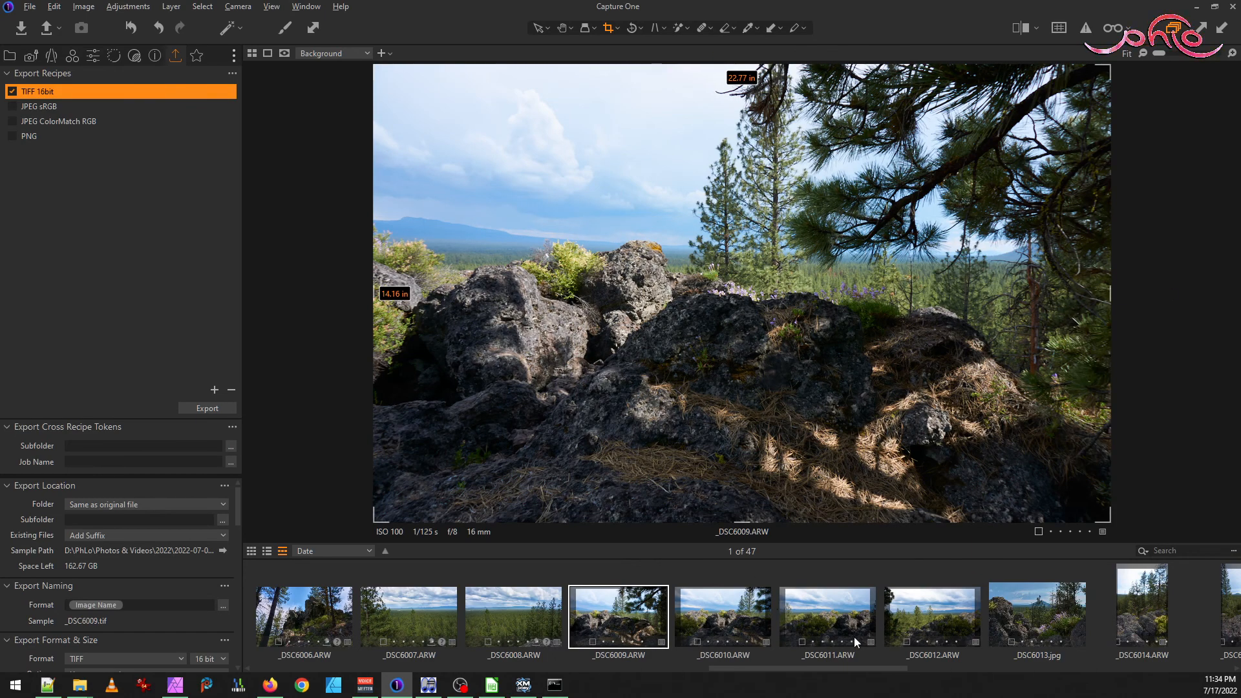
- Copy the adjustments of _DSC6009.ARW and apply them to _DSC6010.ARW, _DSC6011.ARW and _DSC6012.ARW
left_click(948, 623, "shift")
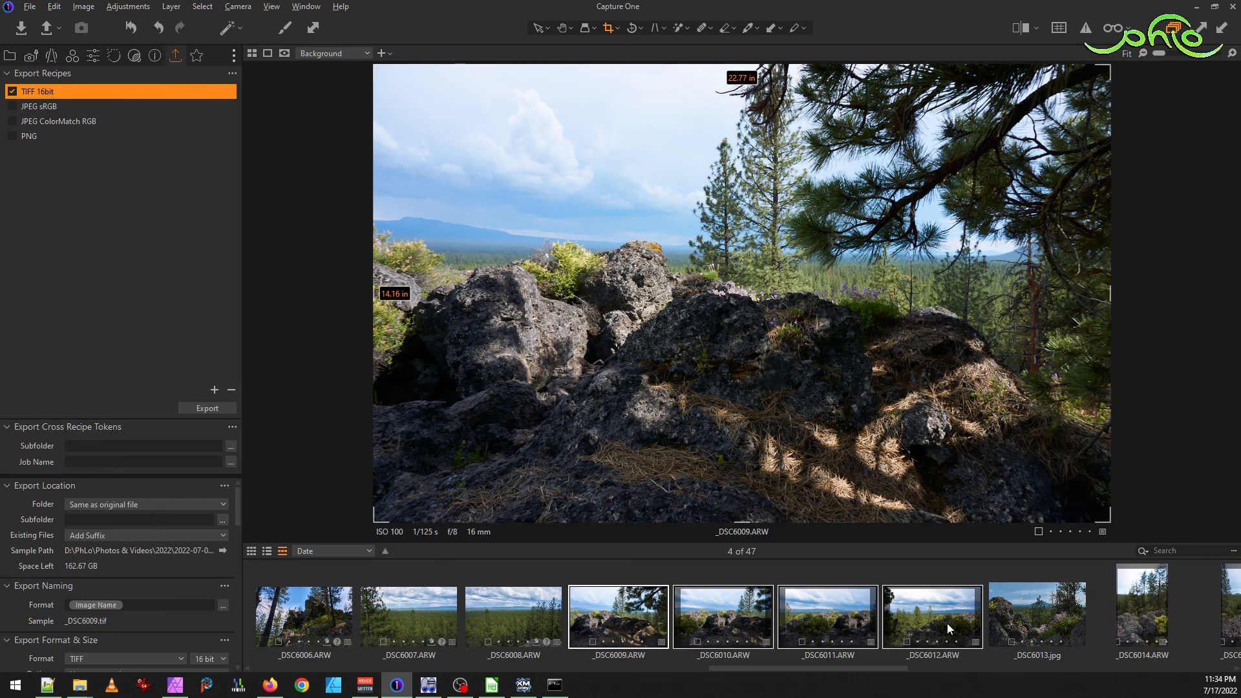
left_click(311, 26)
left_click(525, 445)
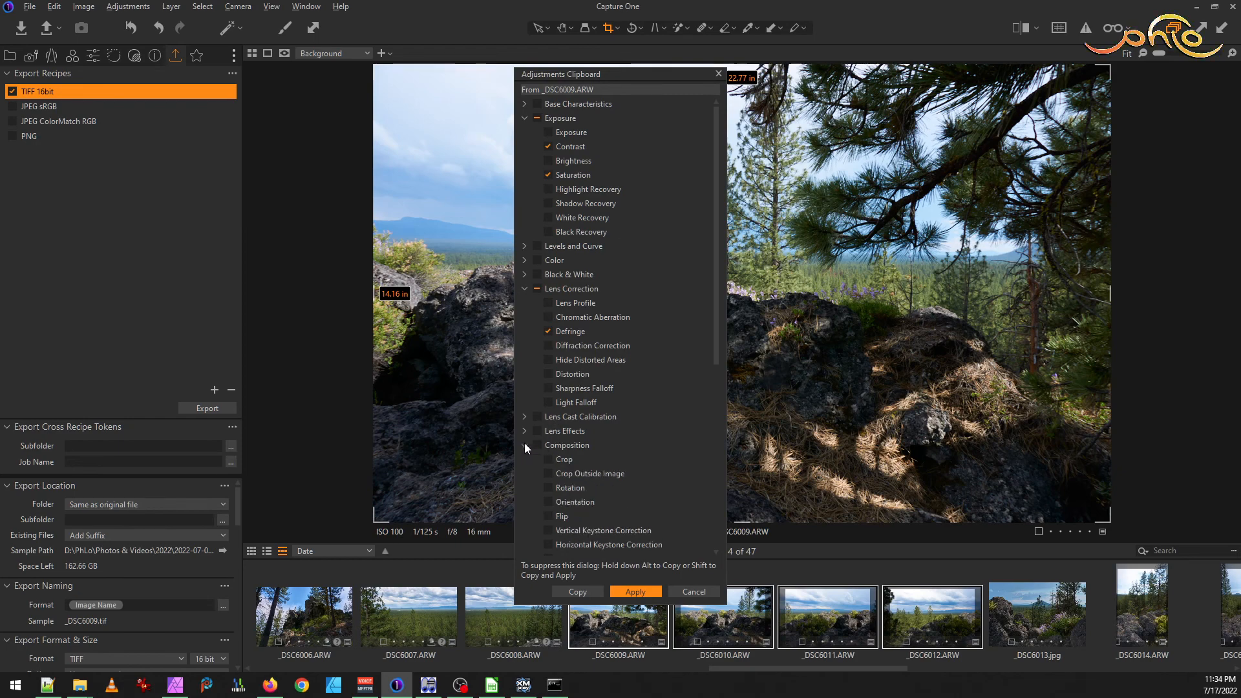
left_click(650, 591)
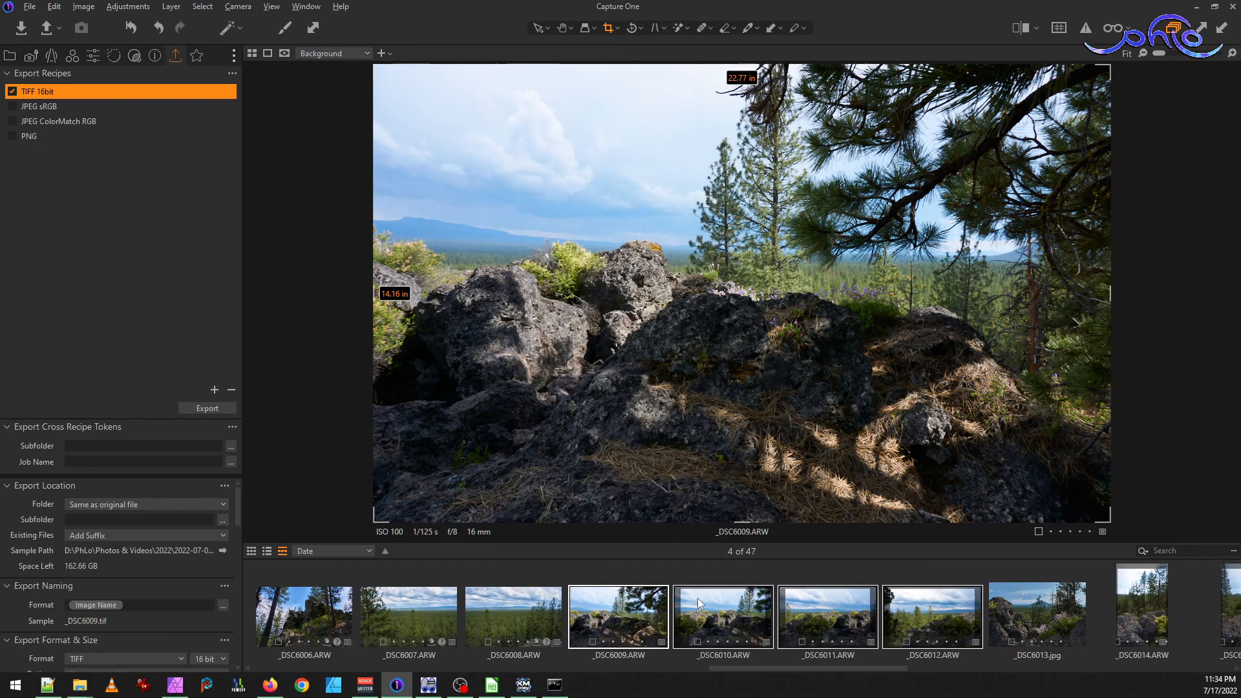
left_click(734, 573)
- Set the High Dynamic Range Highlight to -59 and Shadow to 20 for _DSC6009.ARW alone
left_click(633, 608)
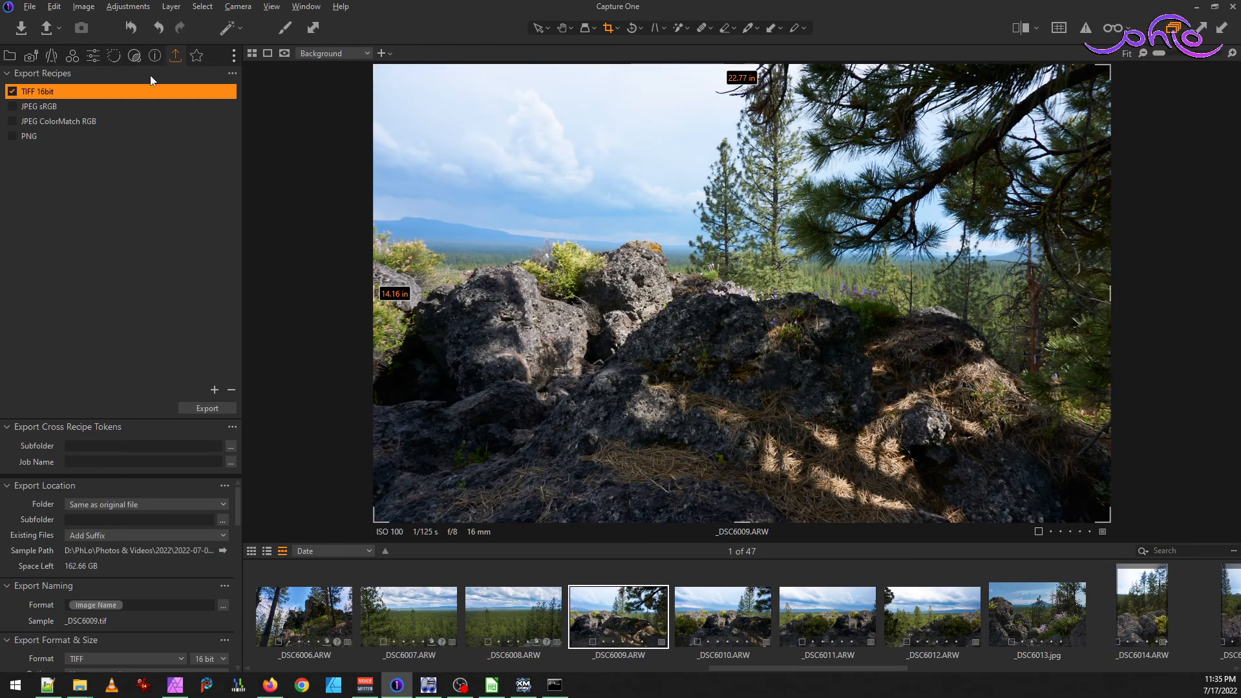
left_click(198, 56)
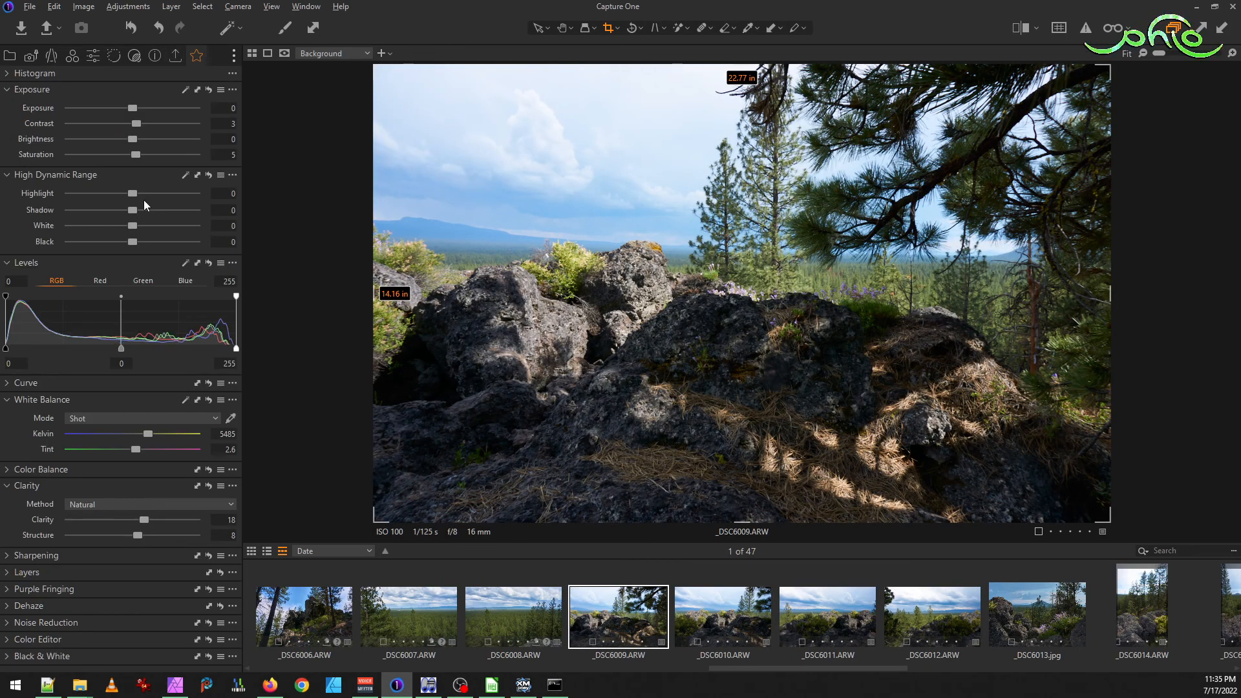
left_click_drag(137, 210, 97, 195)
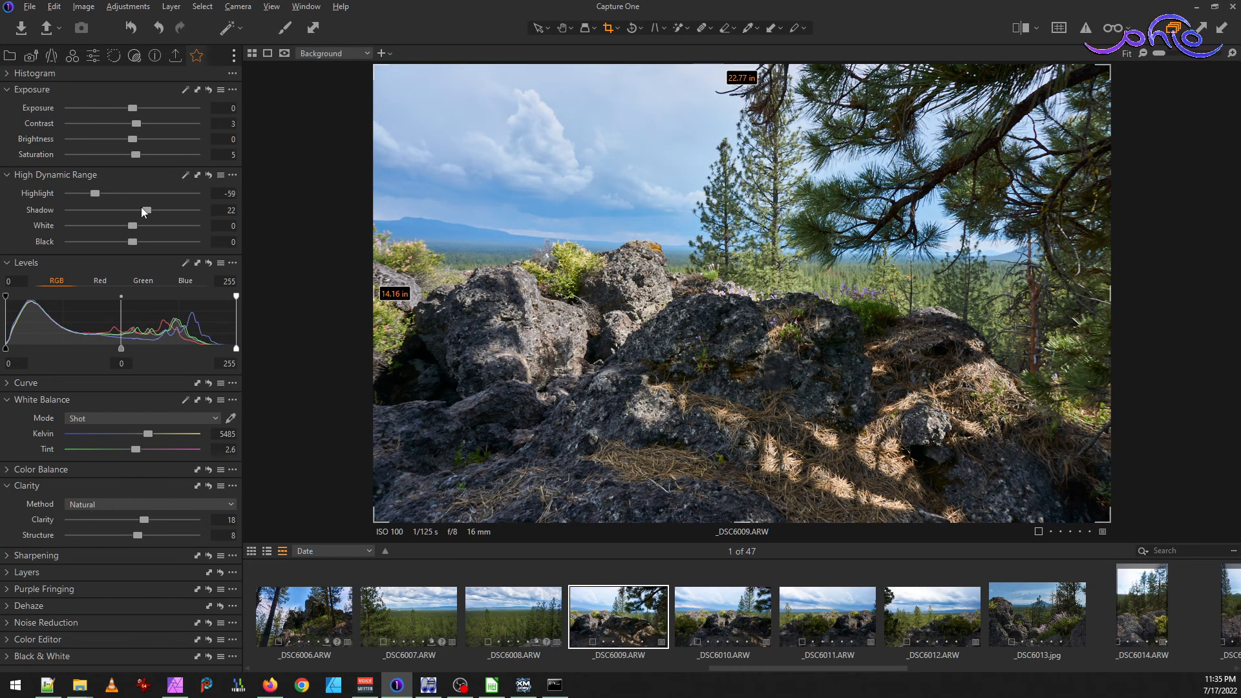
left_click_drag(148, 211, 146, 211)
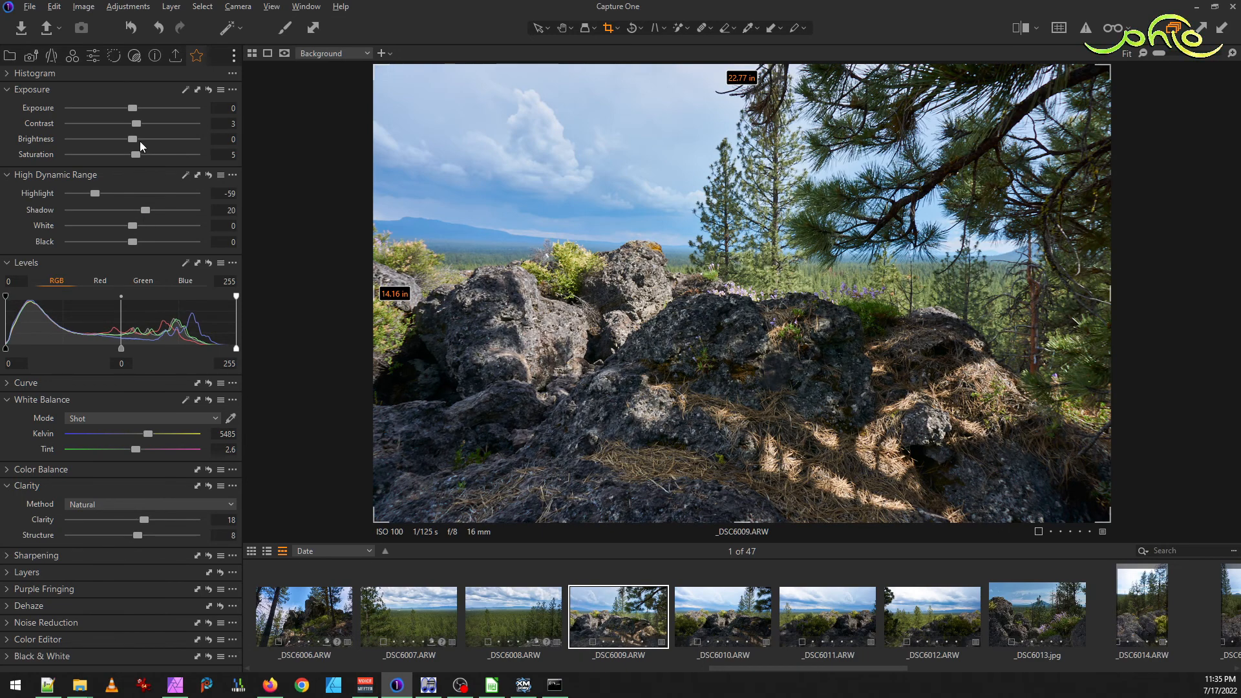
- Pull the midtones of the RGB curve slightly down, and set Shadow to 32 and Black to 37
left_click(12, 384)
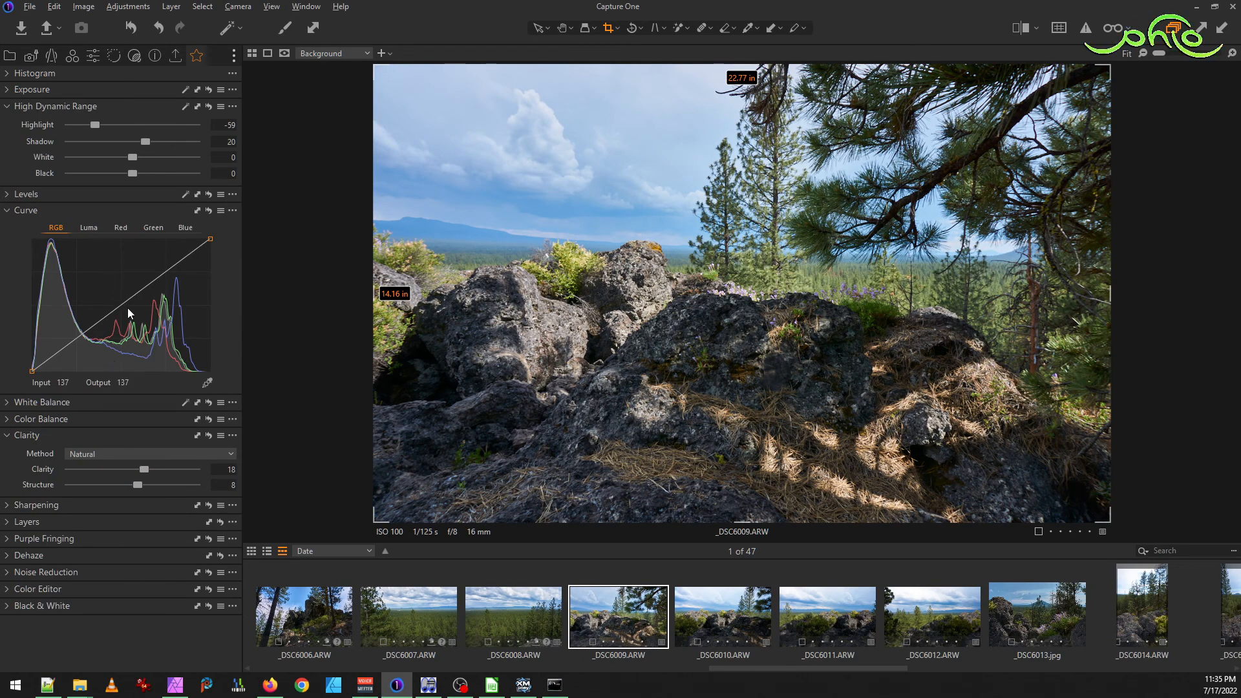
left_click_drag(125, 301, 129, 312)
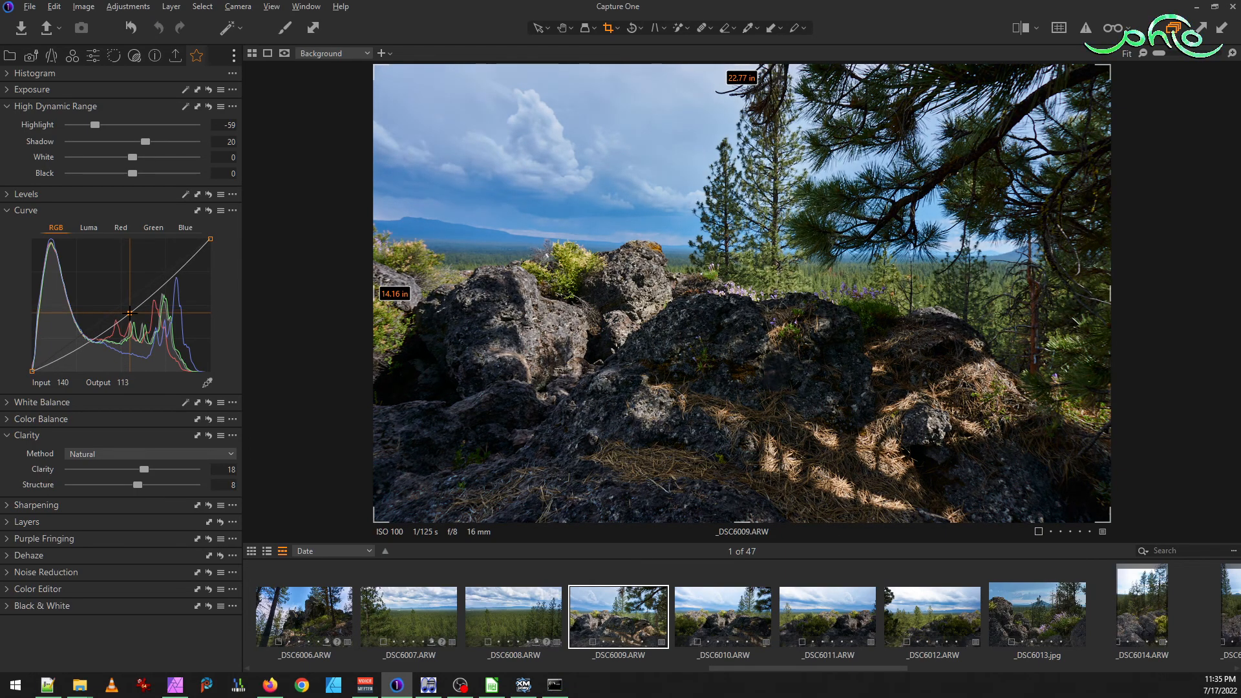
mouse_move(145, 141)
left_mouse_down()
mouse_move(155, 172)
mouse_move(157, 141)
left_mouse_up()
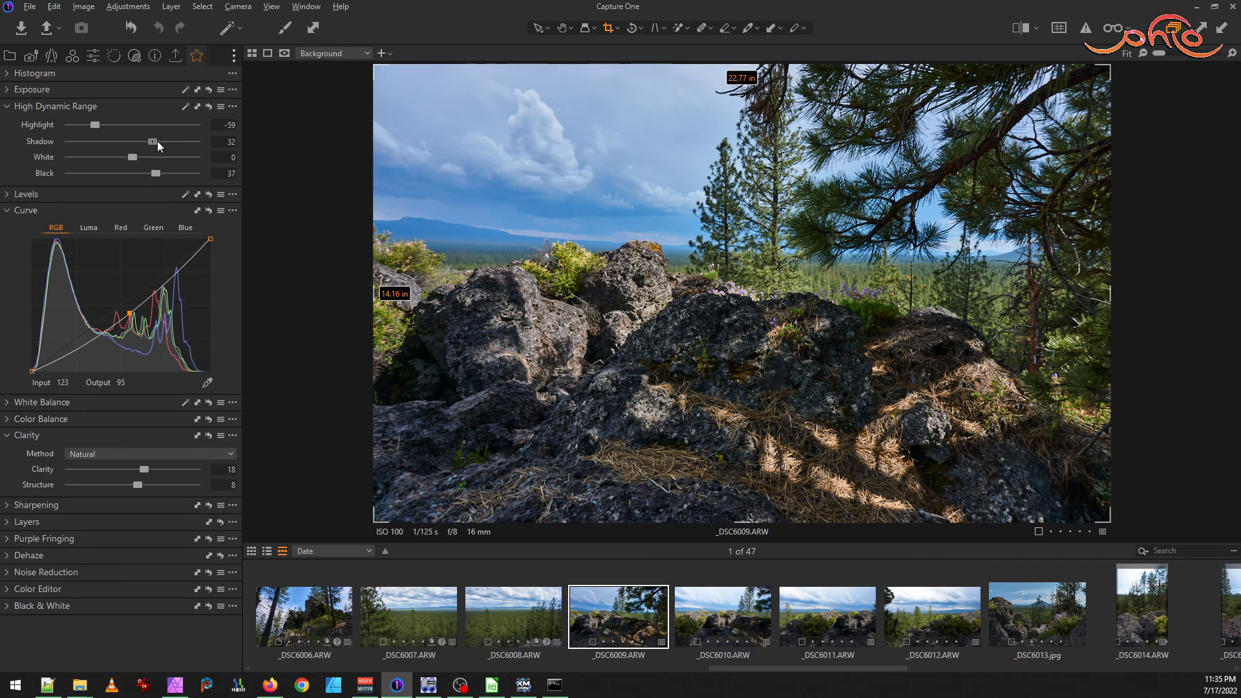
- Apply the new tone and curve adjustments of _DSC6009.ARW to _DSC6010.ARW through _DSC6012.ARW
left_click(973, 619, "shift")
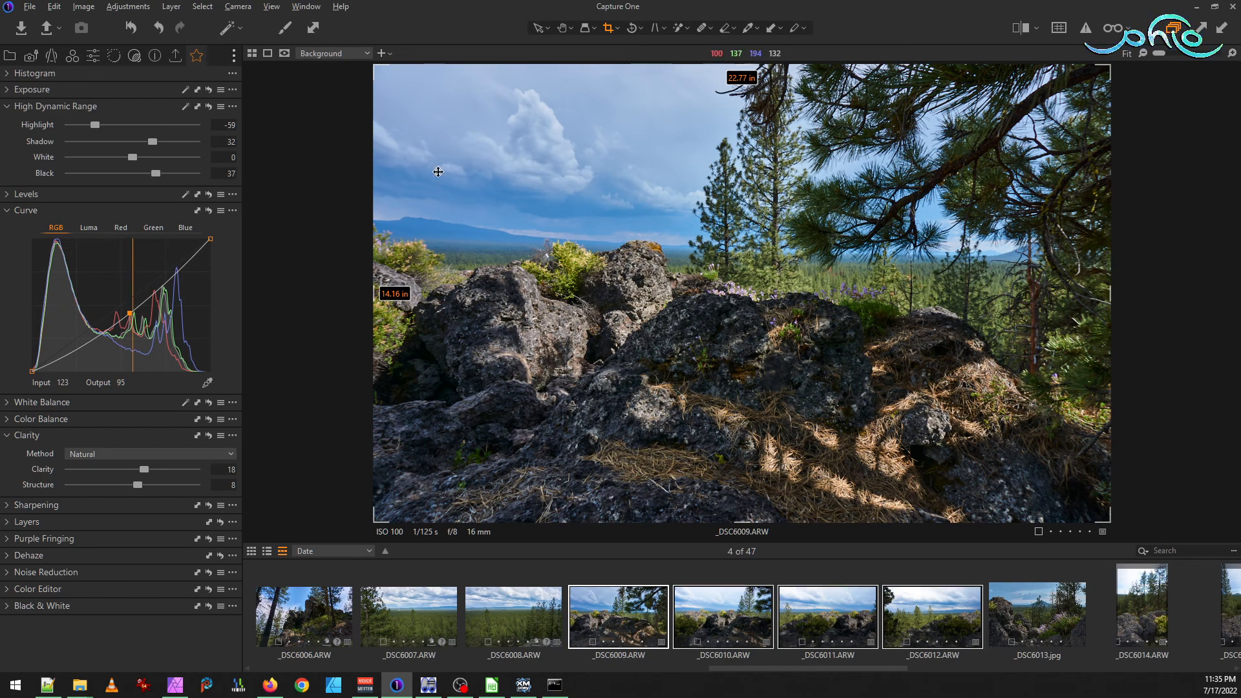
key("ctrl+shift+v")
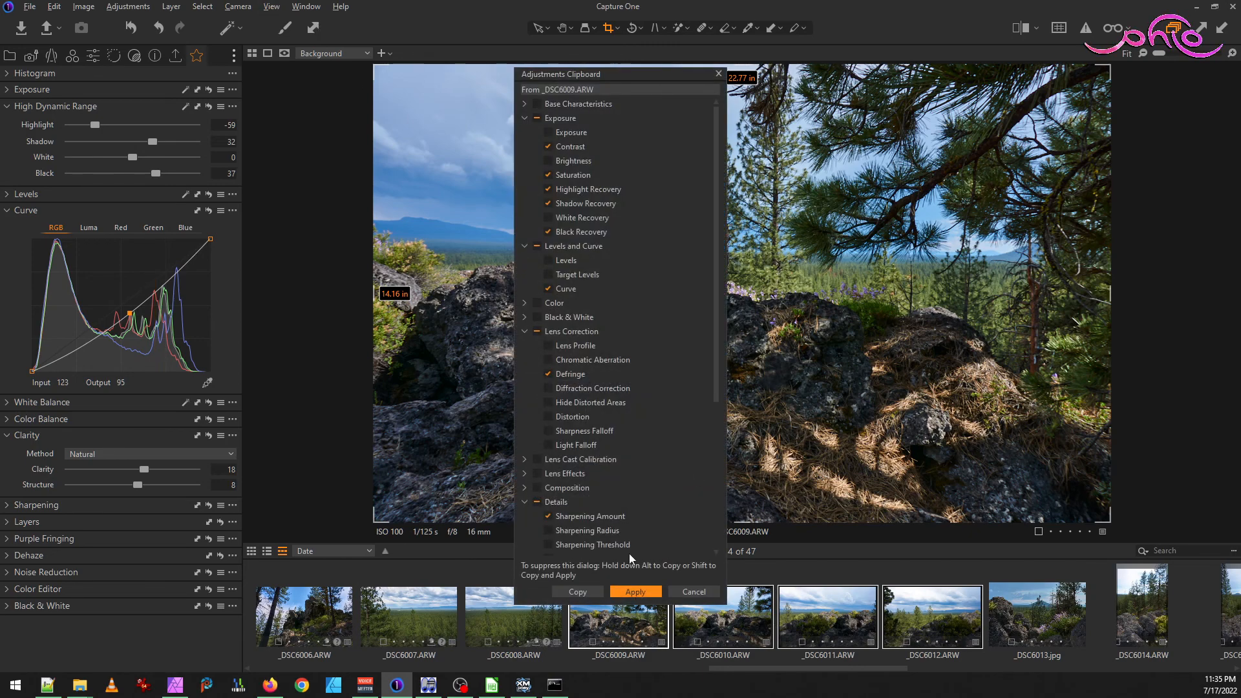
left_click(638, 592)
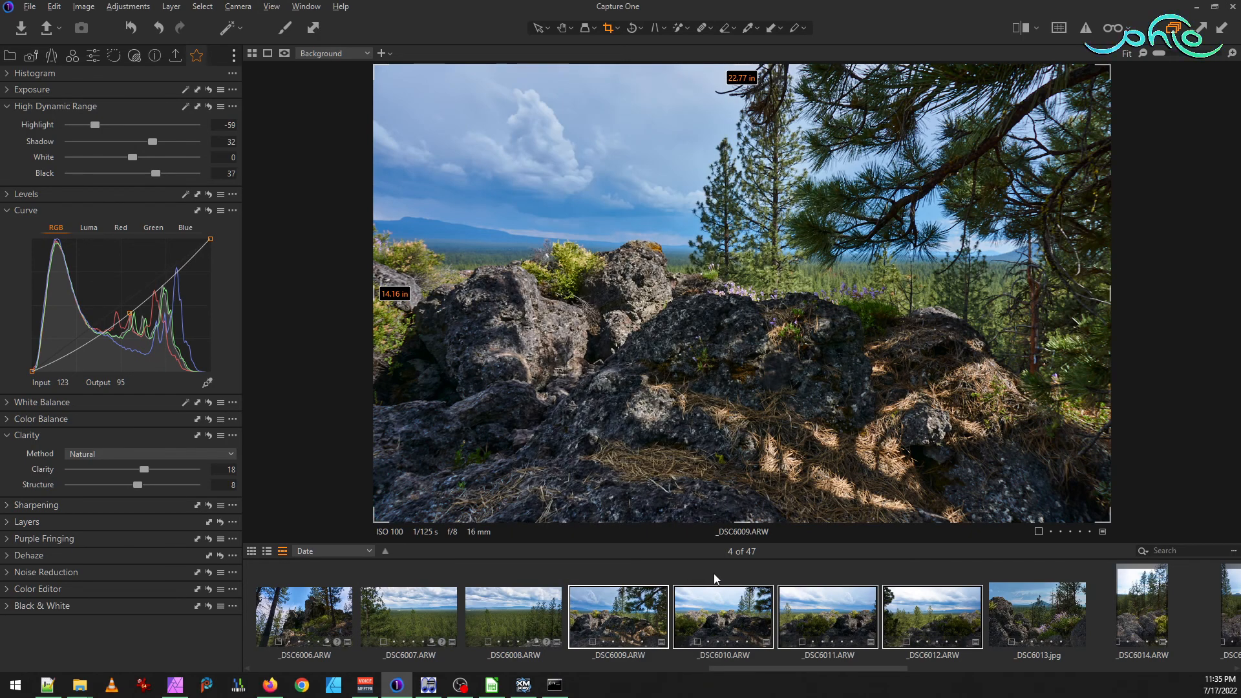
- Set the Clarity of _DSC6010.ARW to 24 and the Clarity of _DSC6009.ARW to 23
left_click(714, 572)
left_click(727, 629)
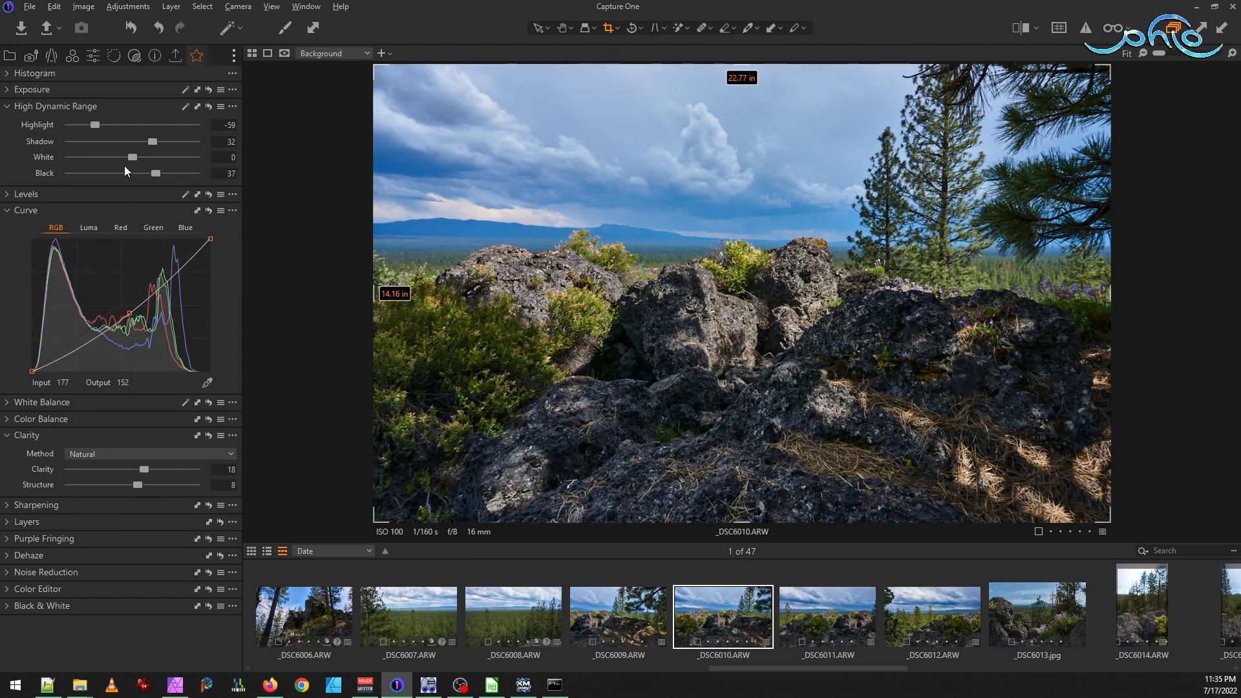
left_click_drag(149, 138, 150, 138)
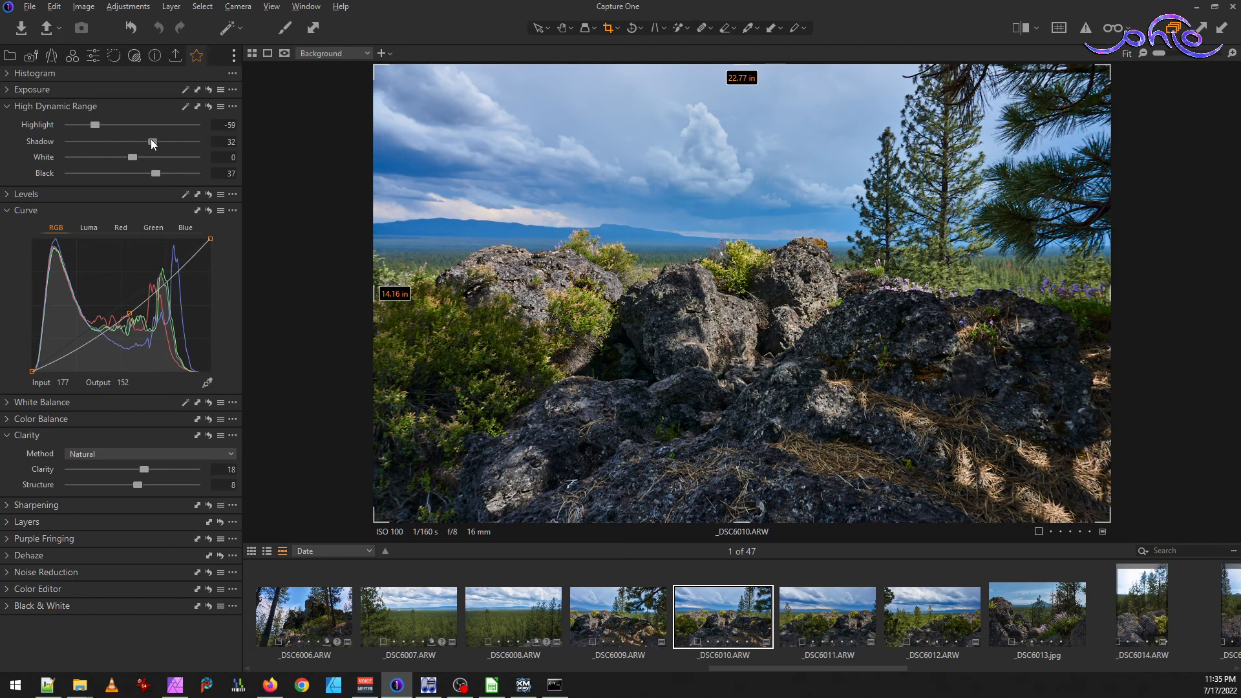
left_click_drag(143, 469, 149, 473)
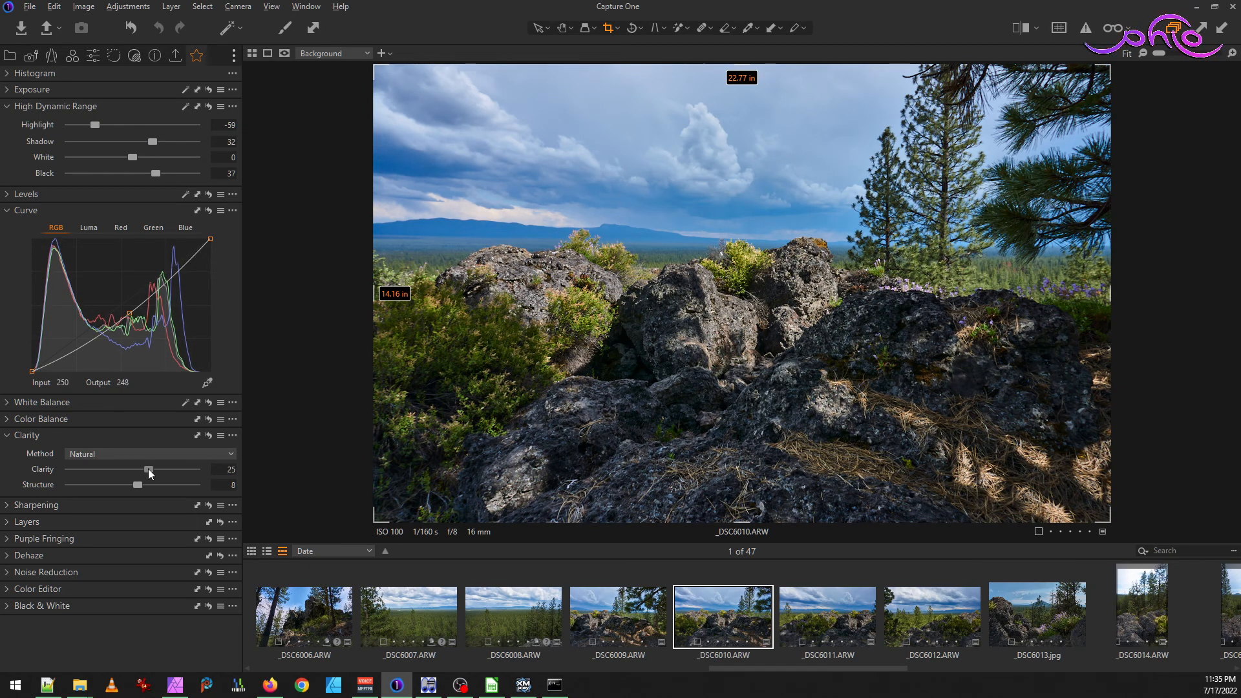
key("Left")
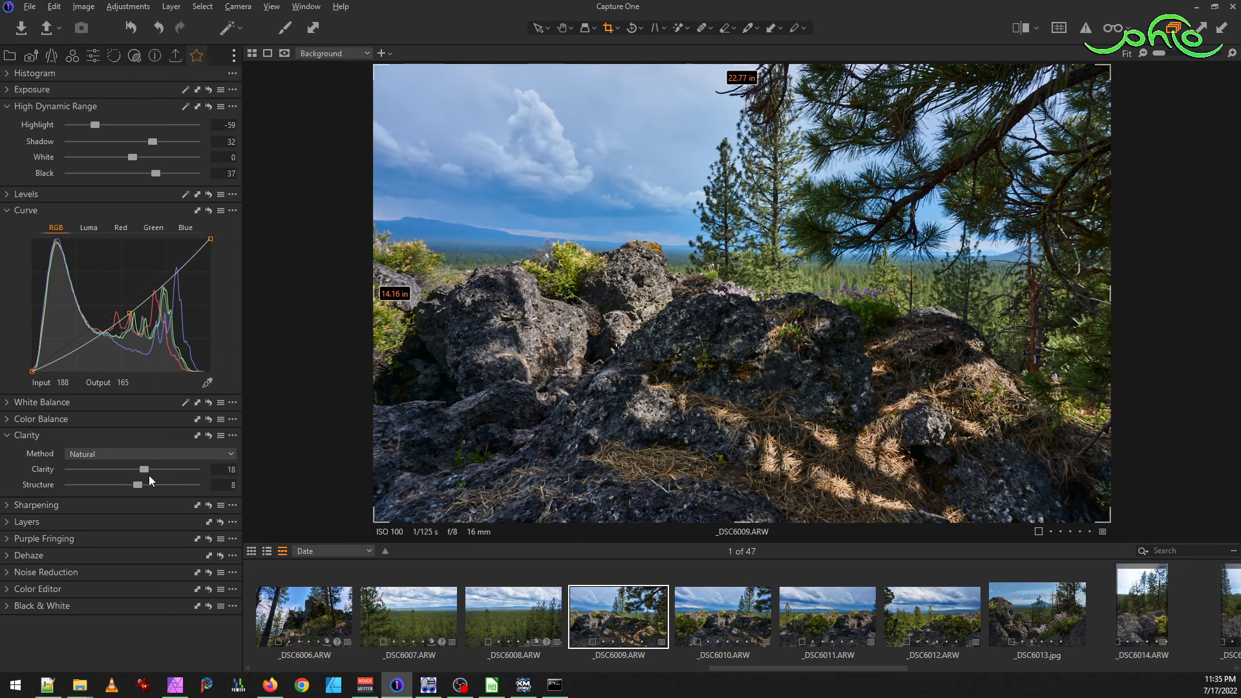
left_click_drag(145, 472, 151, 472)
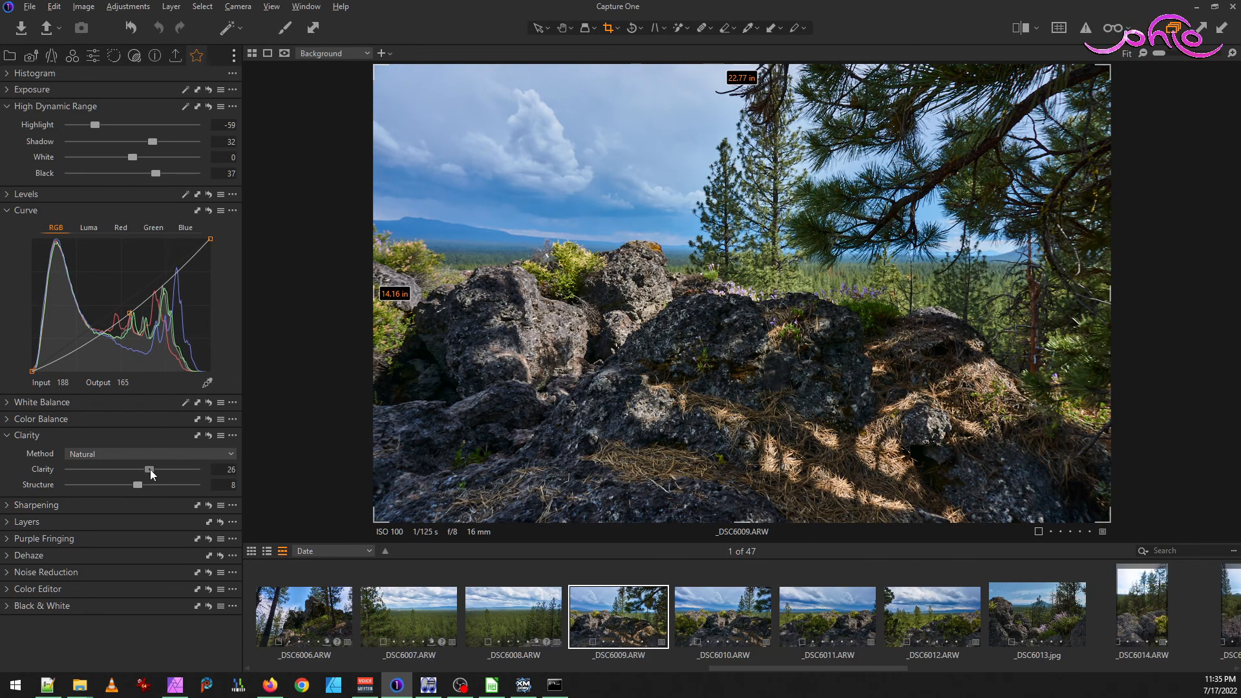
- Apply the adjustments of _DSC6010.ARW to _DSC6011.ARW and _DSC6012.ARW
left_click(725, 620)
left_click(973, 635, "shift")
left_click(312, 27)
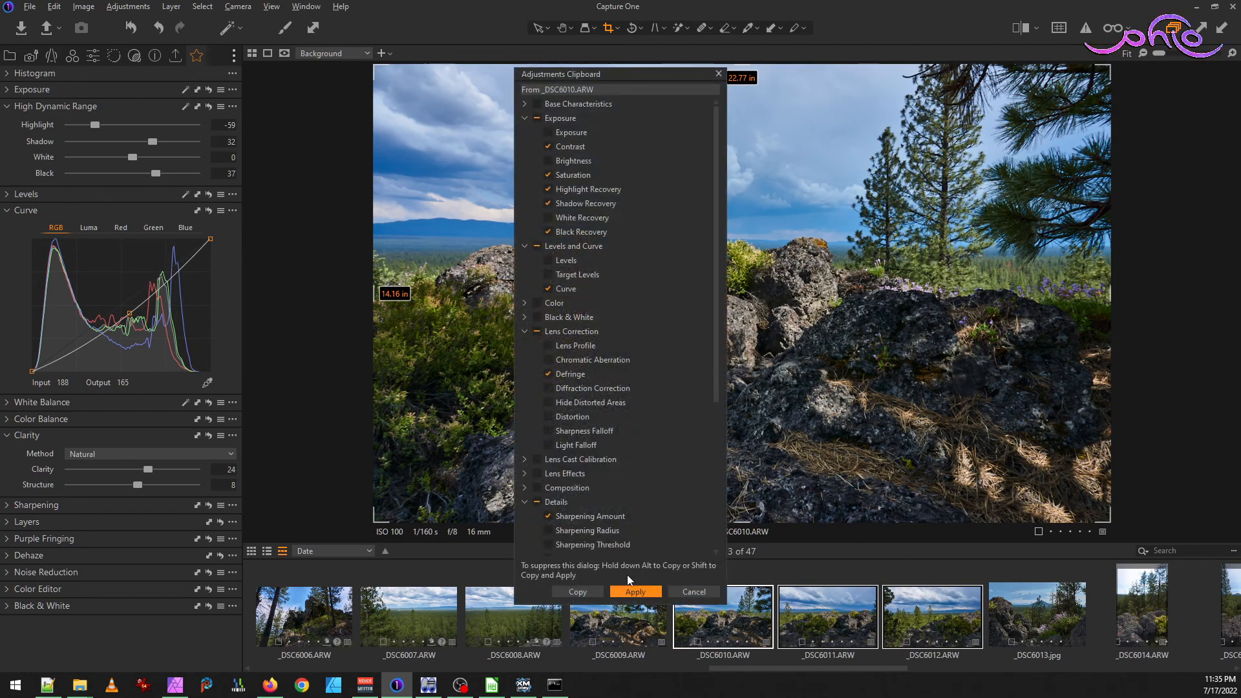
left_click(630, 584)
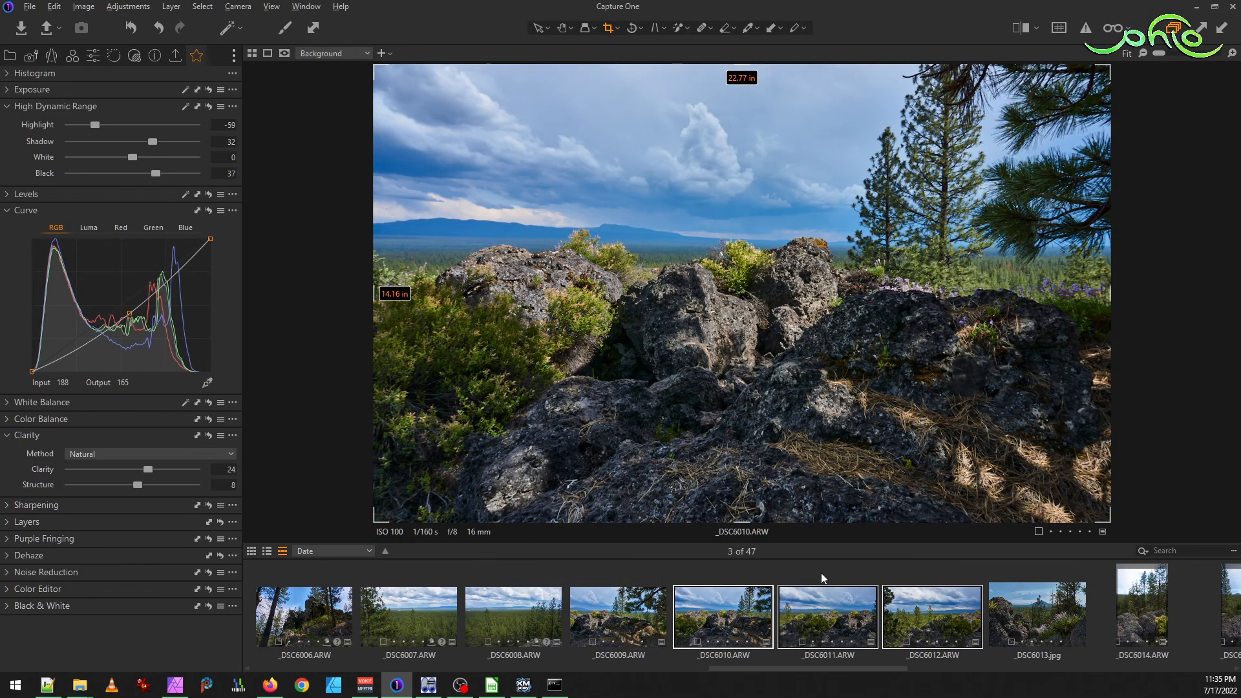
- Nudge the midtone point of the RGB curve slightly upward on _DSC6011.ARW and on _DSC6009.ARW
left_click(835, 621)
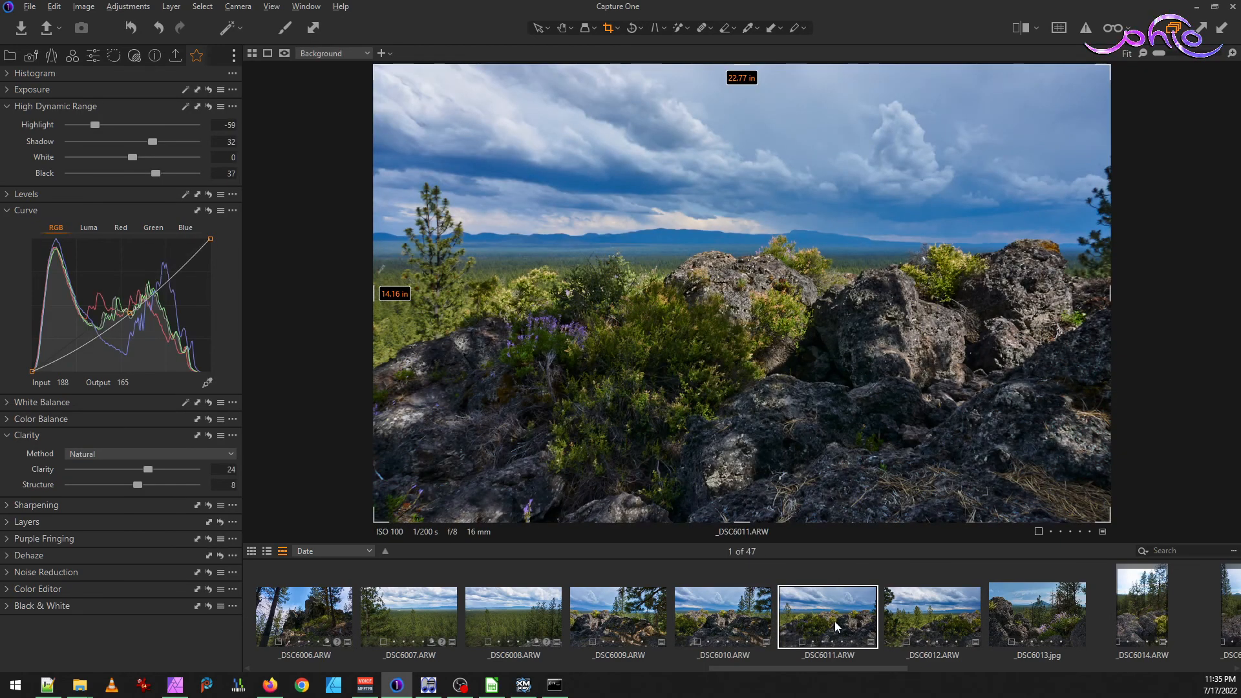
left_click(127, 317)
left_click_drag(128, 317, 130, 313)
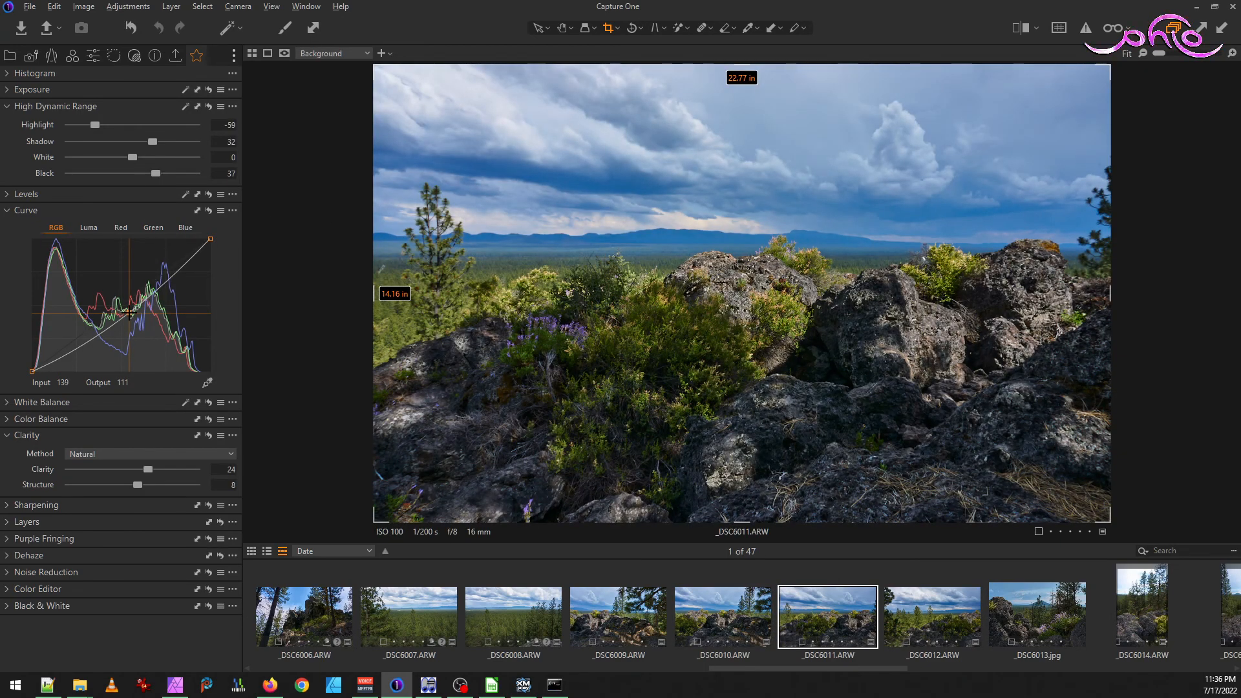
left_click(686, 623)
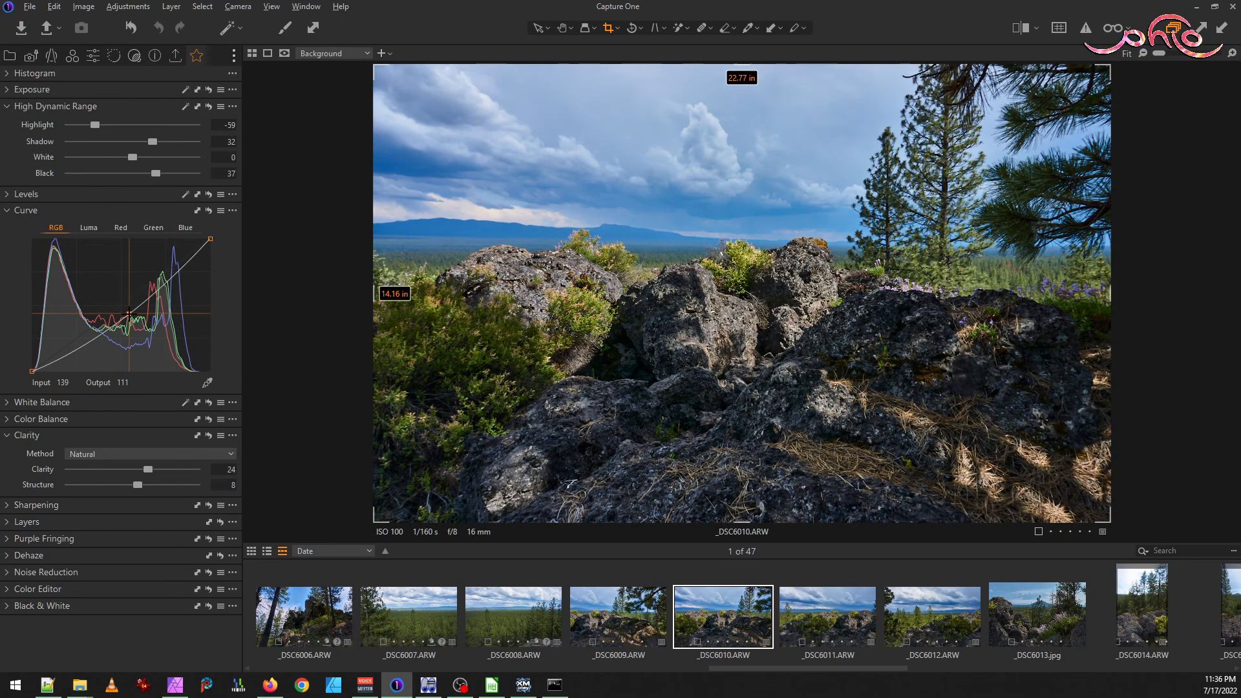
left_click(595, 625)
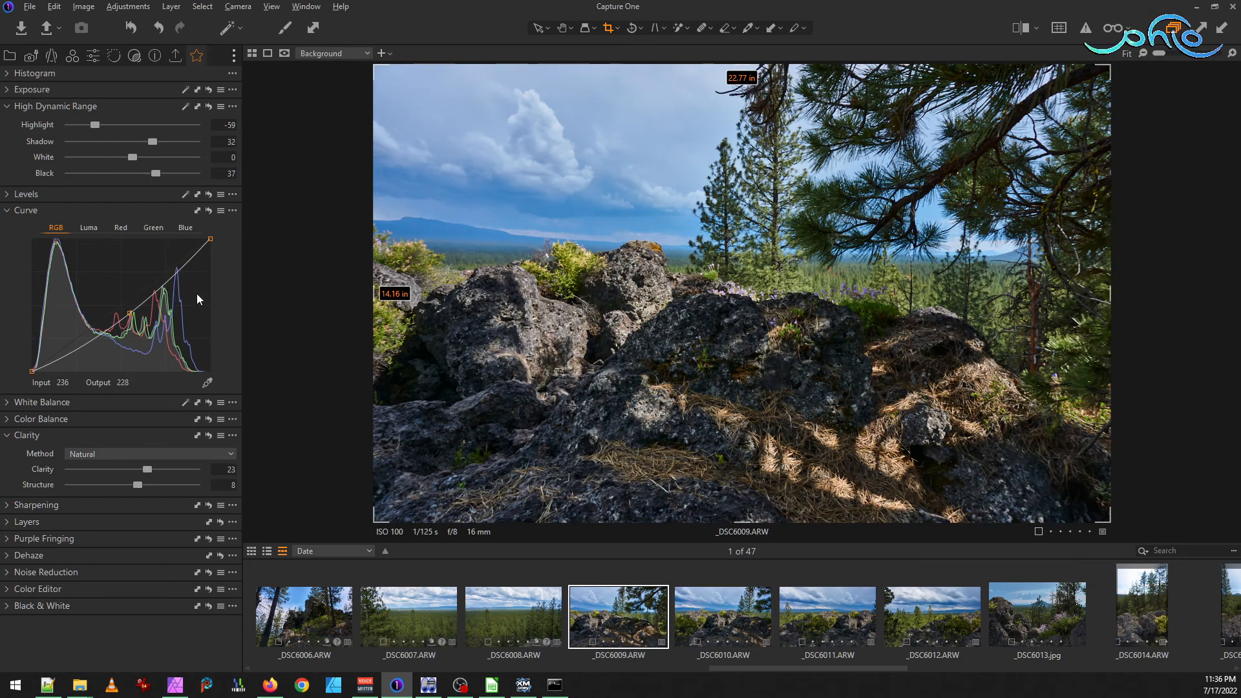
left_click_drag(130, 313, 132, 310)
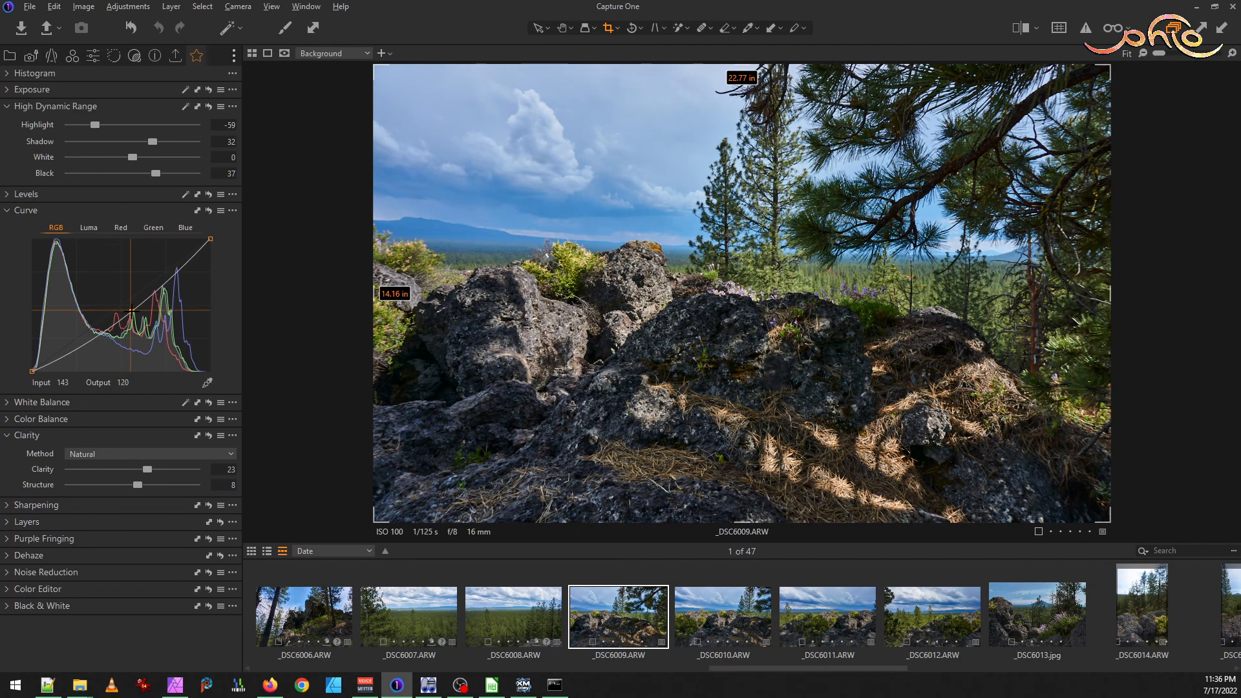
- Set the High Dynamic Range Shadow of _DSC6012.ARW to 43 and the Black of _DSC6011.ARW to 47
left_click(919, 615)
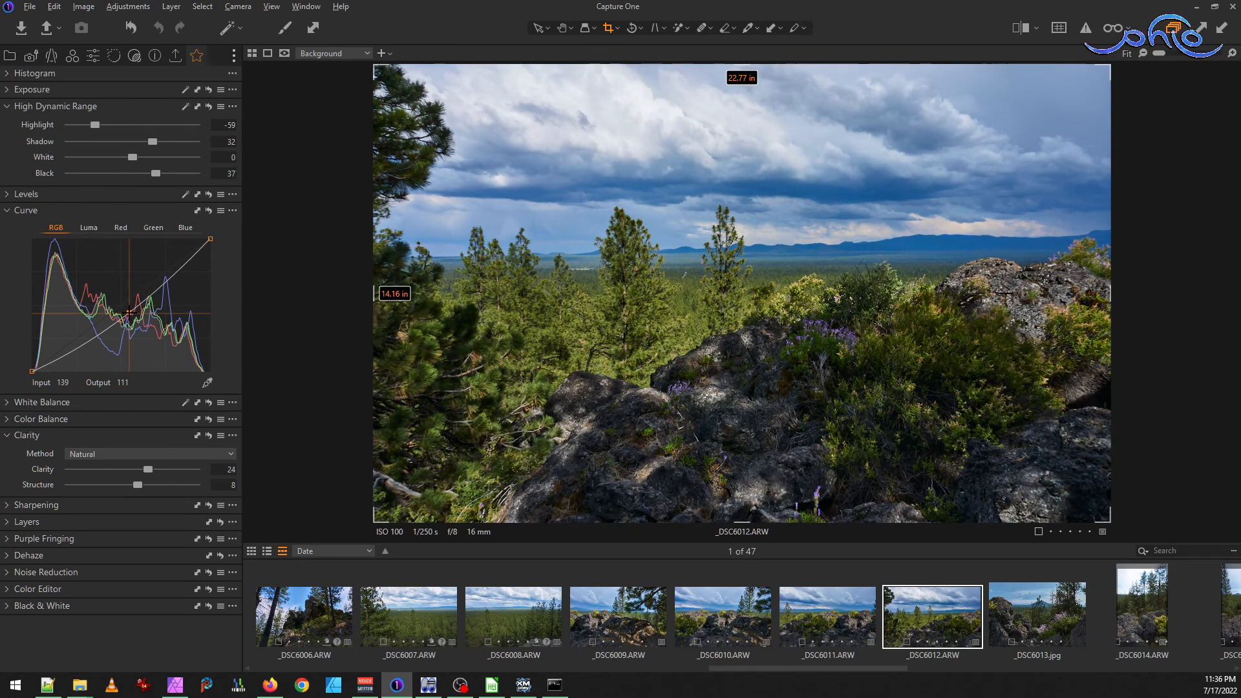
left_click(128, 312)
mouse_move(157, 141)
left_mouse_down()
mouse_move(172, 141)
mouse_move(160, 141)
left_mouse_up()
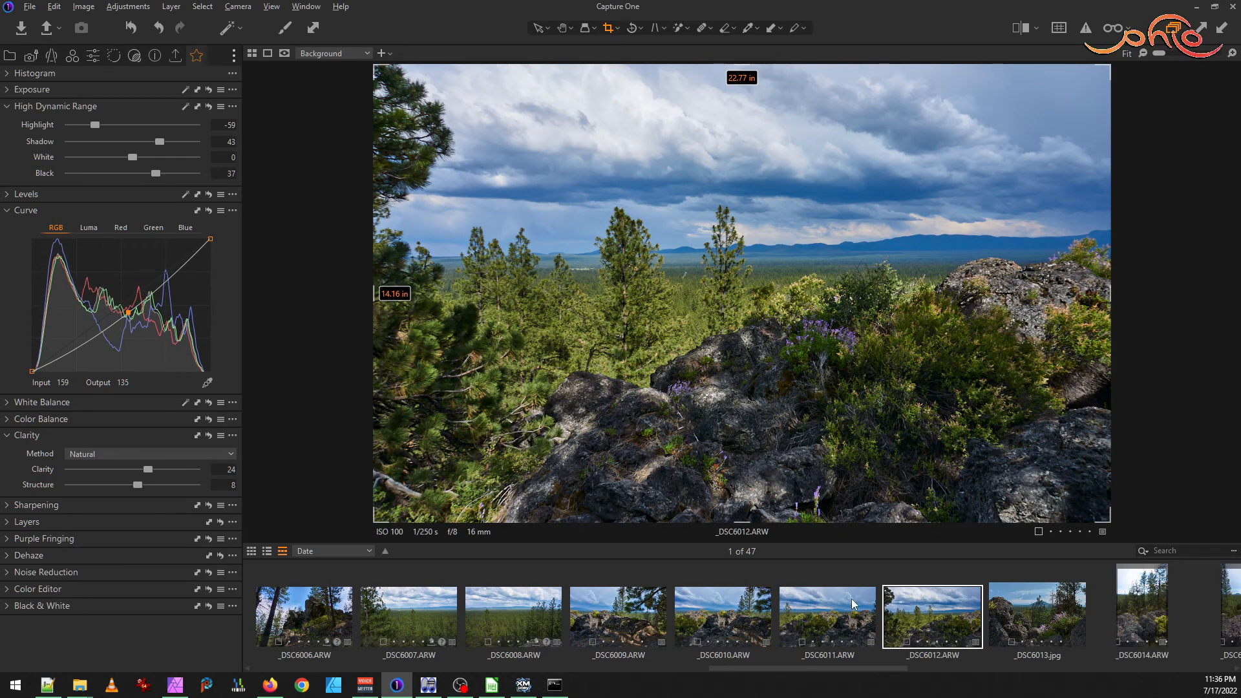
key("Left")
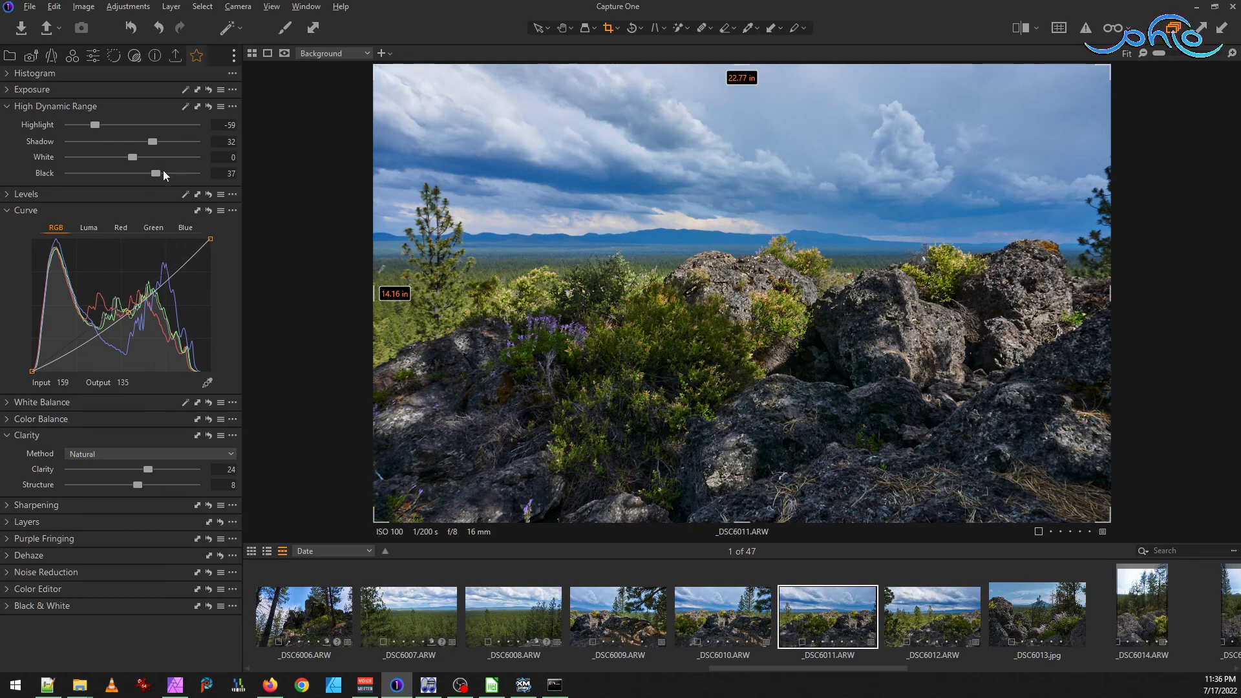
left_click_drag(157, 171, 165, 172)
- Set the exposure Brightness of _DSC6012.ARW to 2
left_click(956, 604)
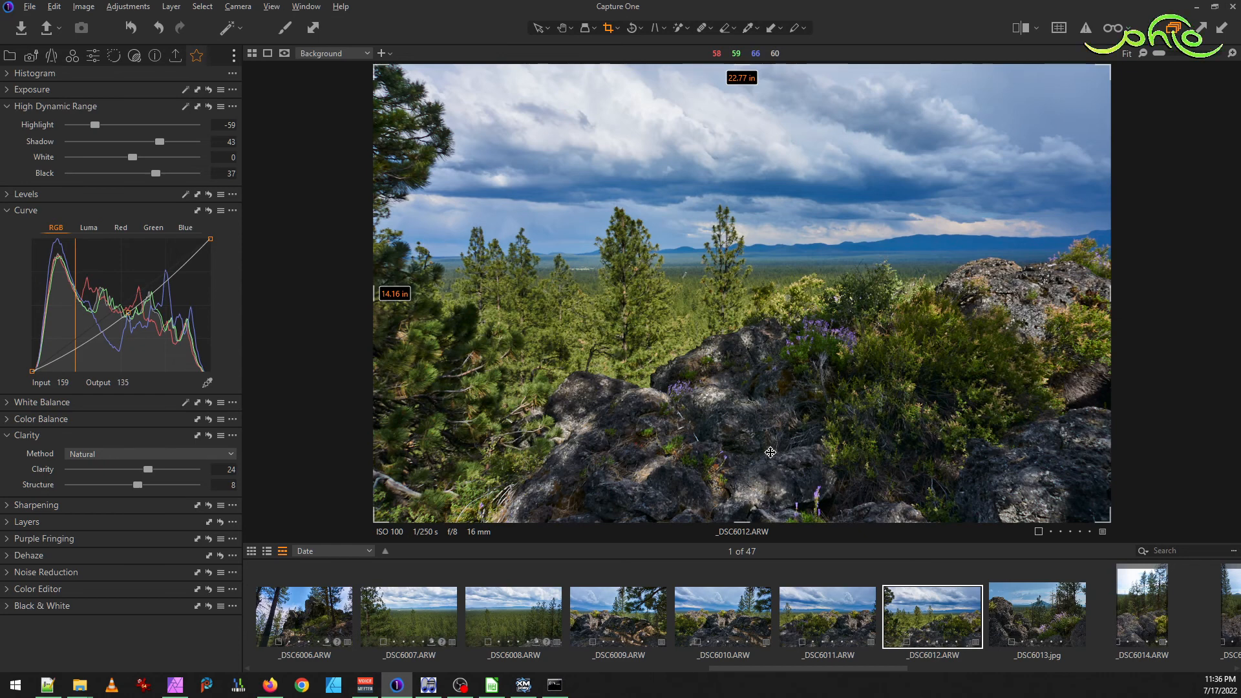
left_click(10, 94)
left_click_drag(132, 139, 134, 139)
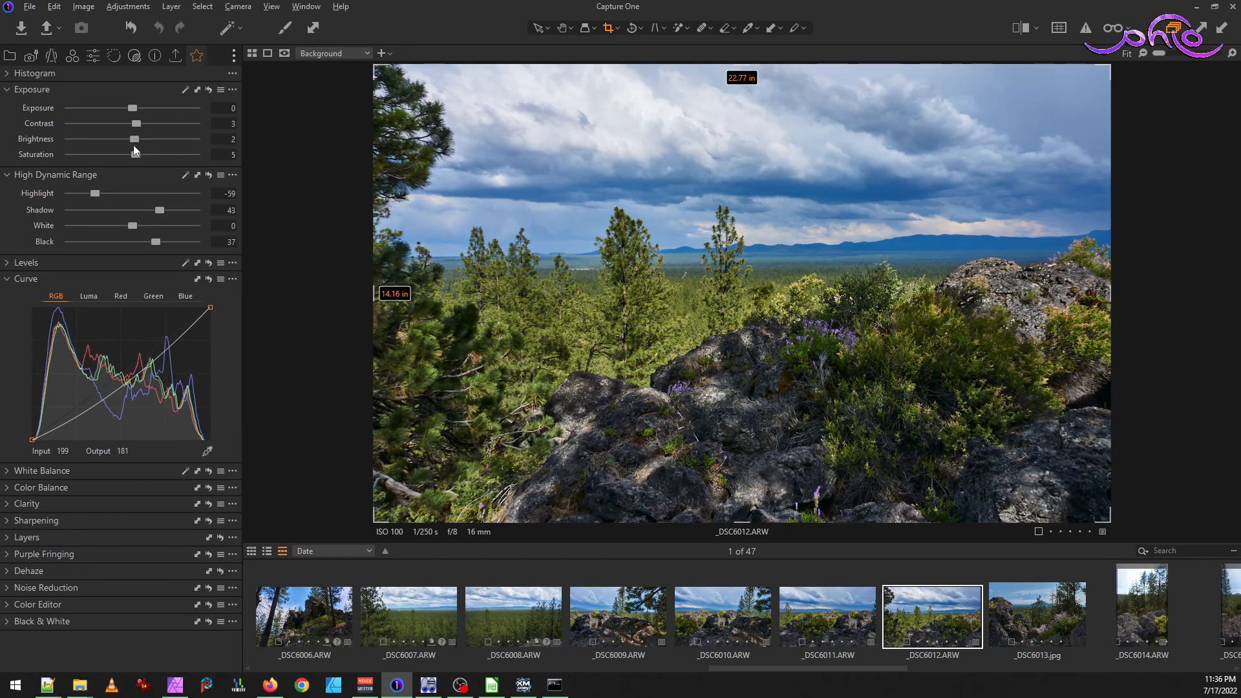
- Raise the High Dynamic Range Shadow slightly on _DSC6011.ARW and on _DSC6010.ARW
left_click(829, 615)
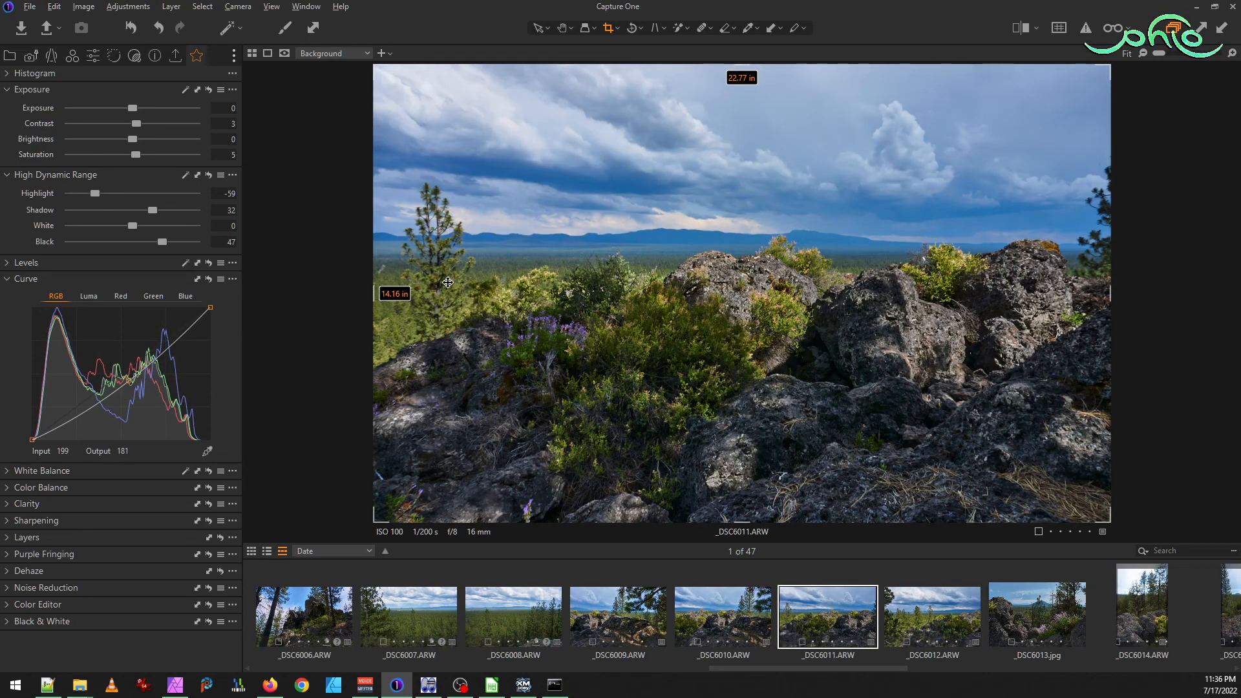
left_click_drag(156, 211, 164, 210)
key("Left")
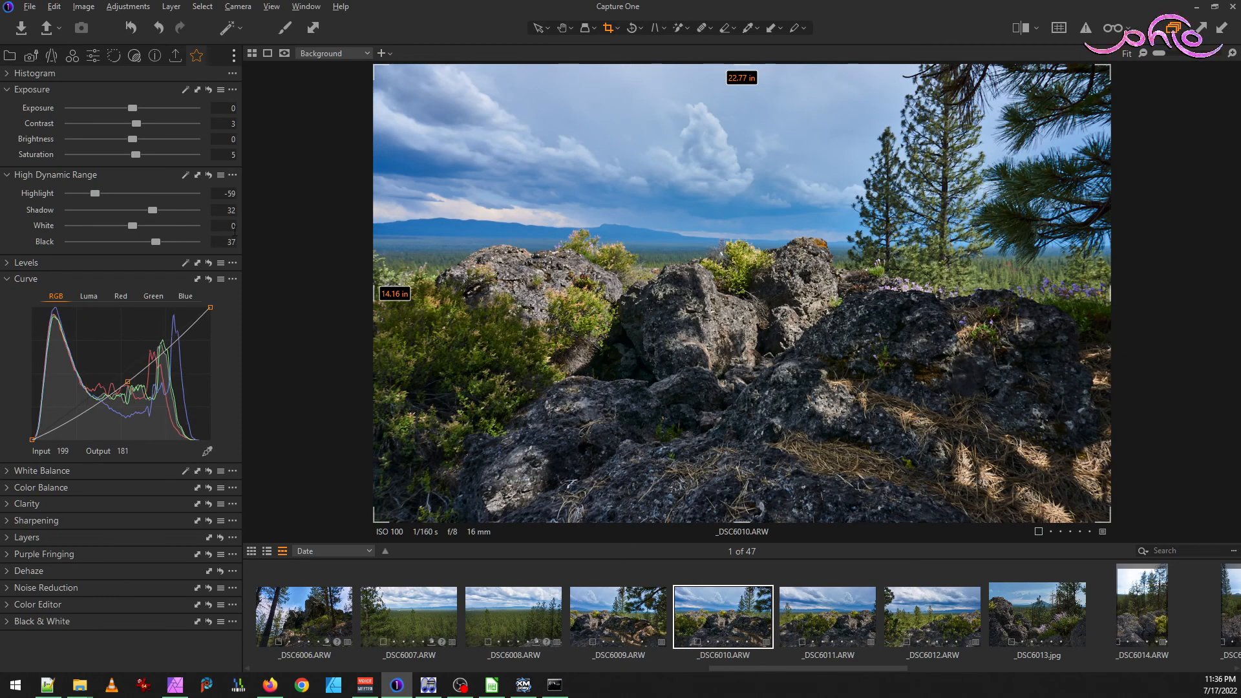
left_click_drag(154, 210, 161, 210)
- Set the High Dynamic Range Black of _DSC6009.ARW to 43 and the Shadow of _DSC6012.ARW to 46
key("Left")
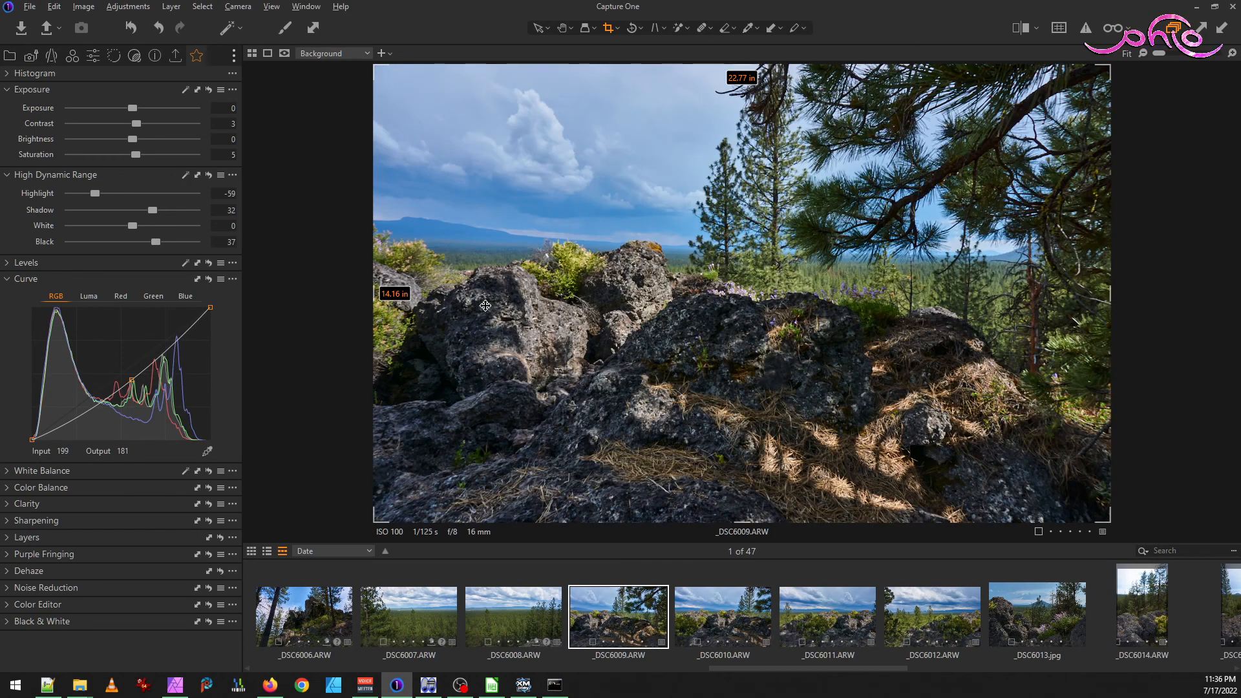
left_click_drag(161, 243, 162, 243)
key("Right")
key("Right")
key("Right")
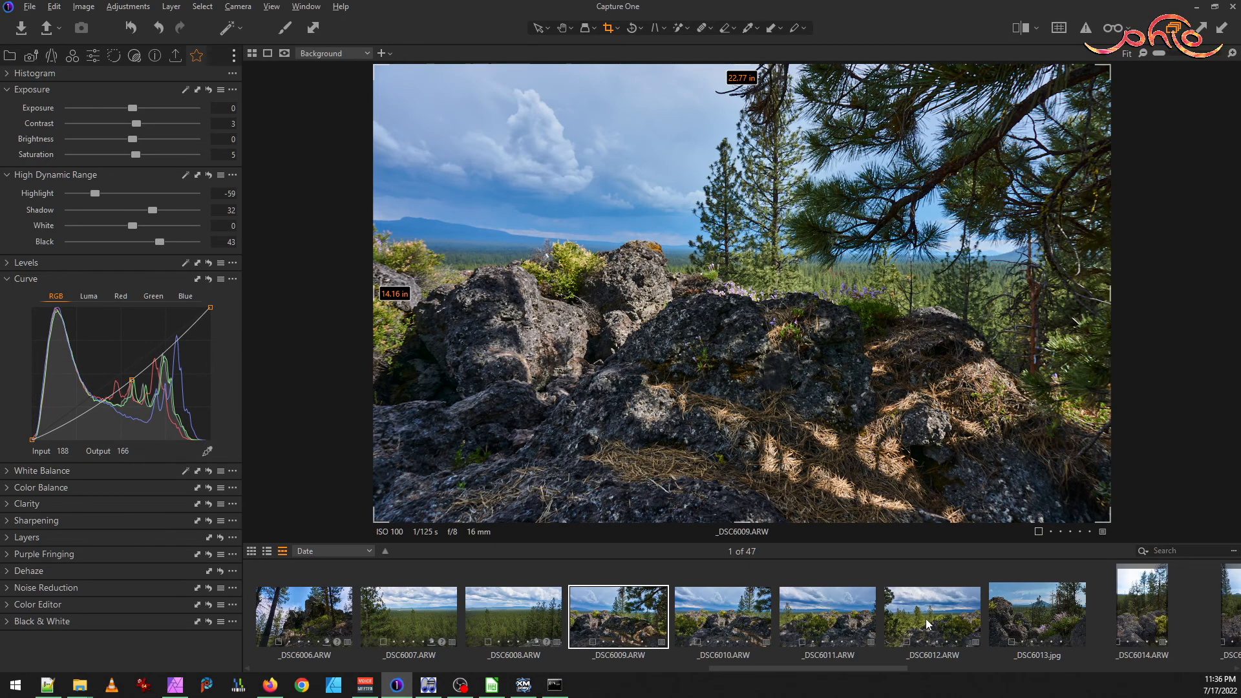
left_click_drag(160, 210, 162, 211)
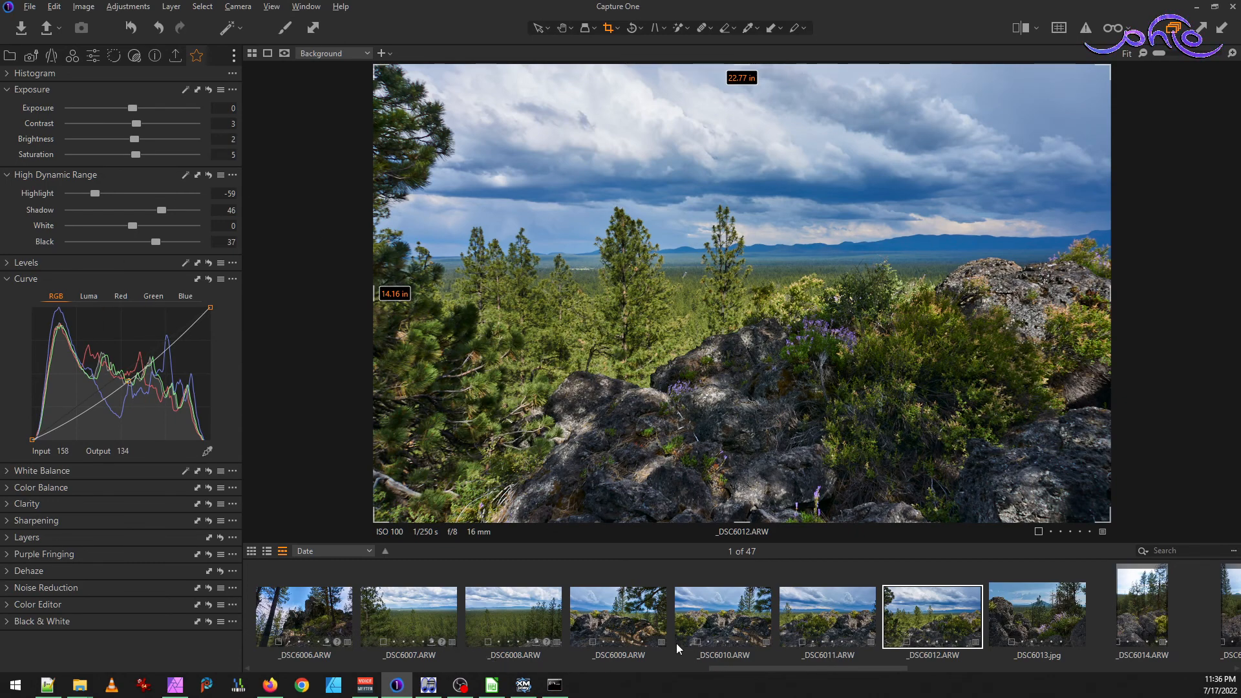
- Review the four panorama frames and export _DSC6009.ARW through _DSC6012.ARW with the TIFF 16bit recipe
left_click(619, 618)
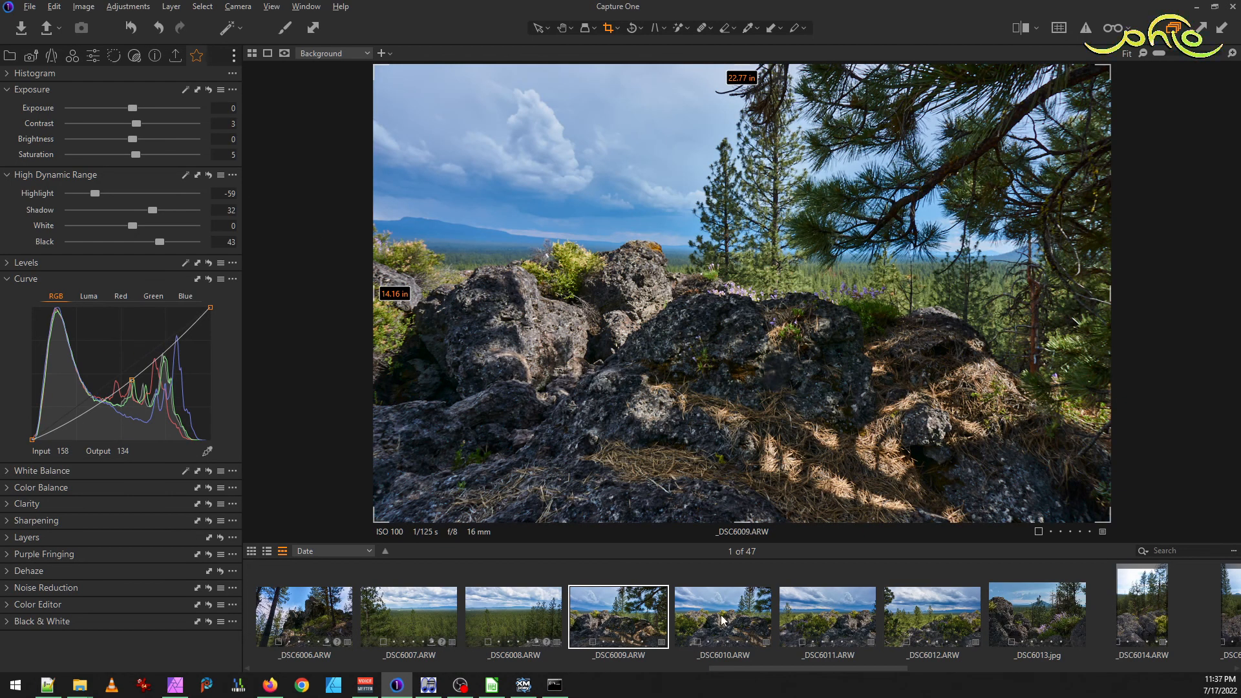
left_click(722, 619)
key("Right")
key("Right")
left_click(615, 636, "shift")
left_click(175, 56)
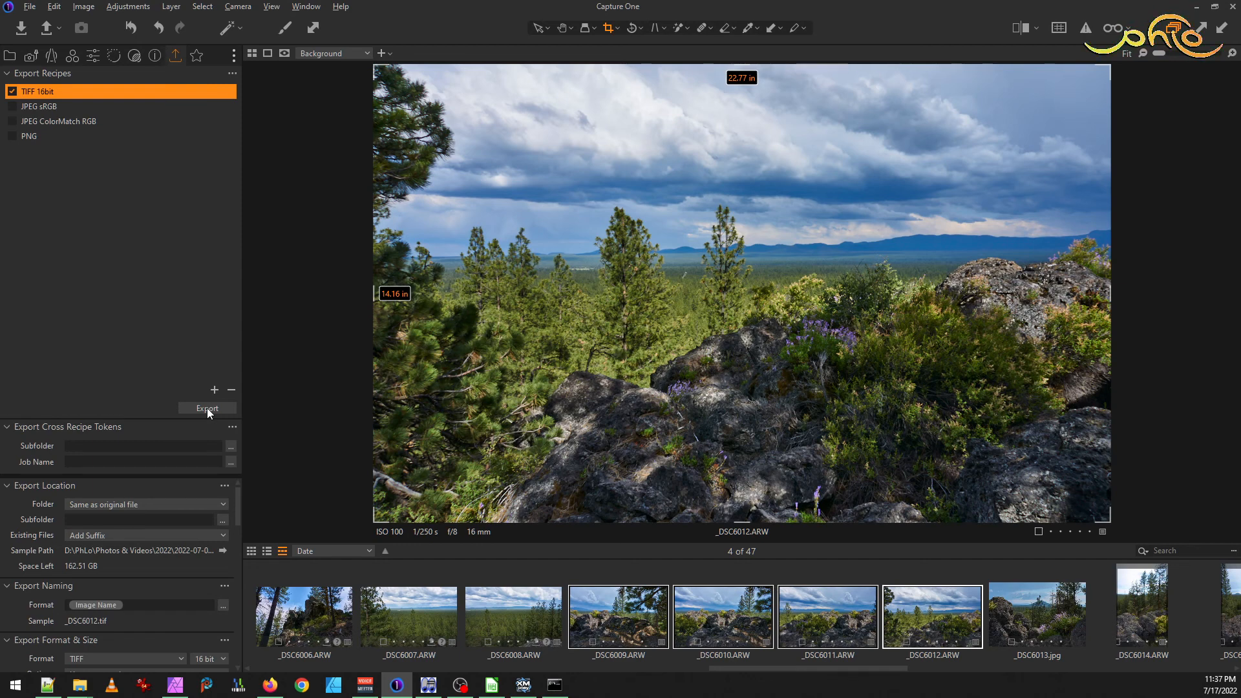
left_click(207, 408)
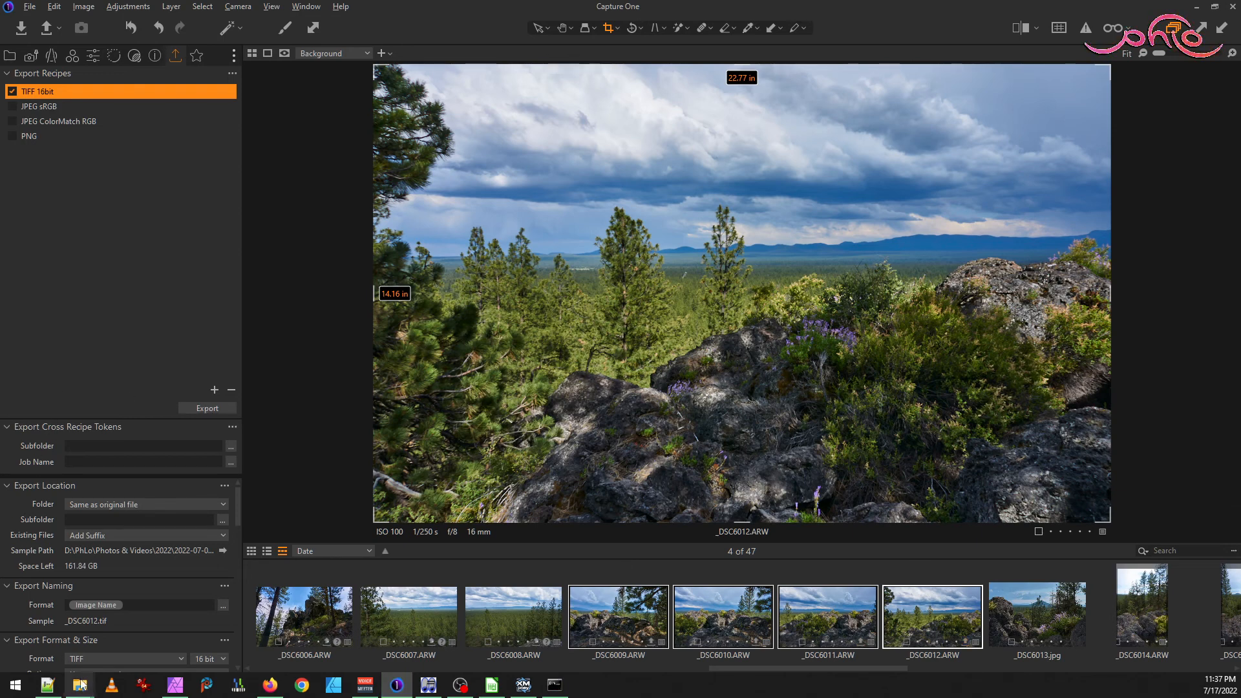
- Switch to File Explorer and compare the raw and exported TIFF versions of _DSC6009 to _DSC6012 in IrfanView
mouse_move(82, 680)
left_click(88, 646)
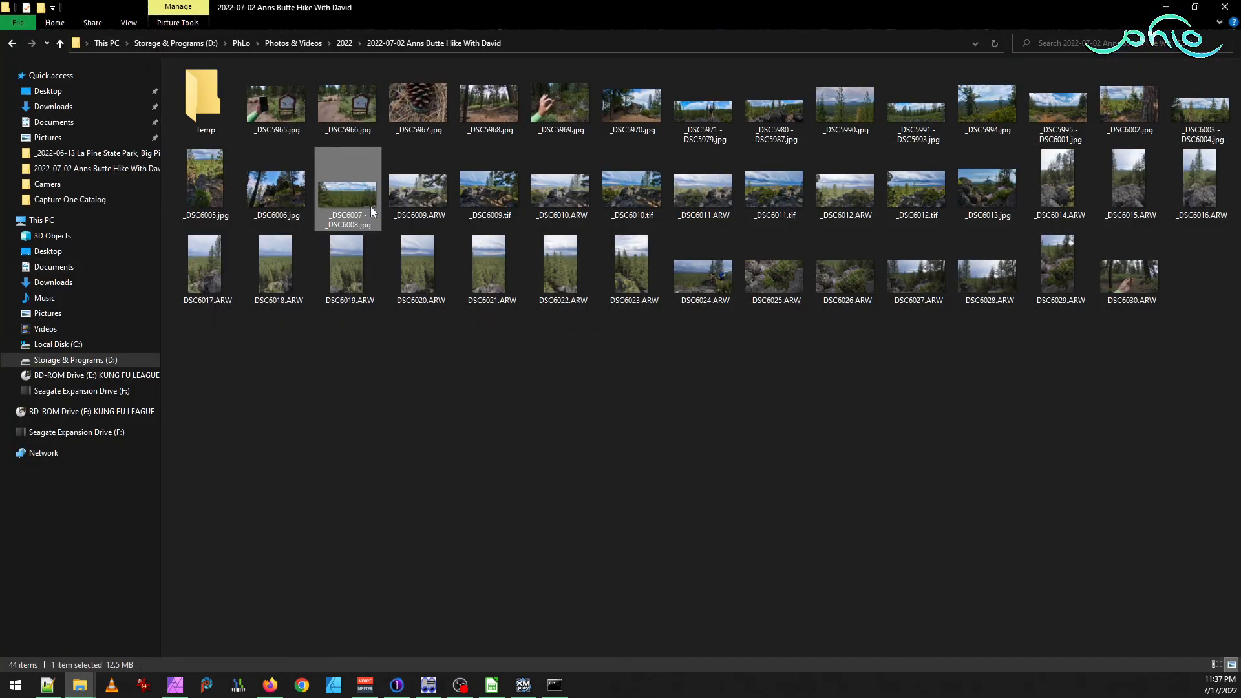
double_click(405, 200)
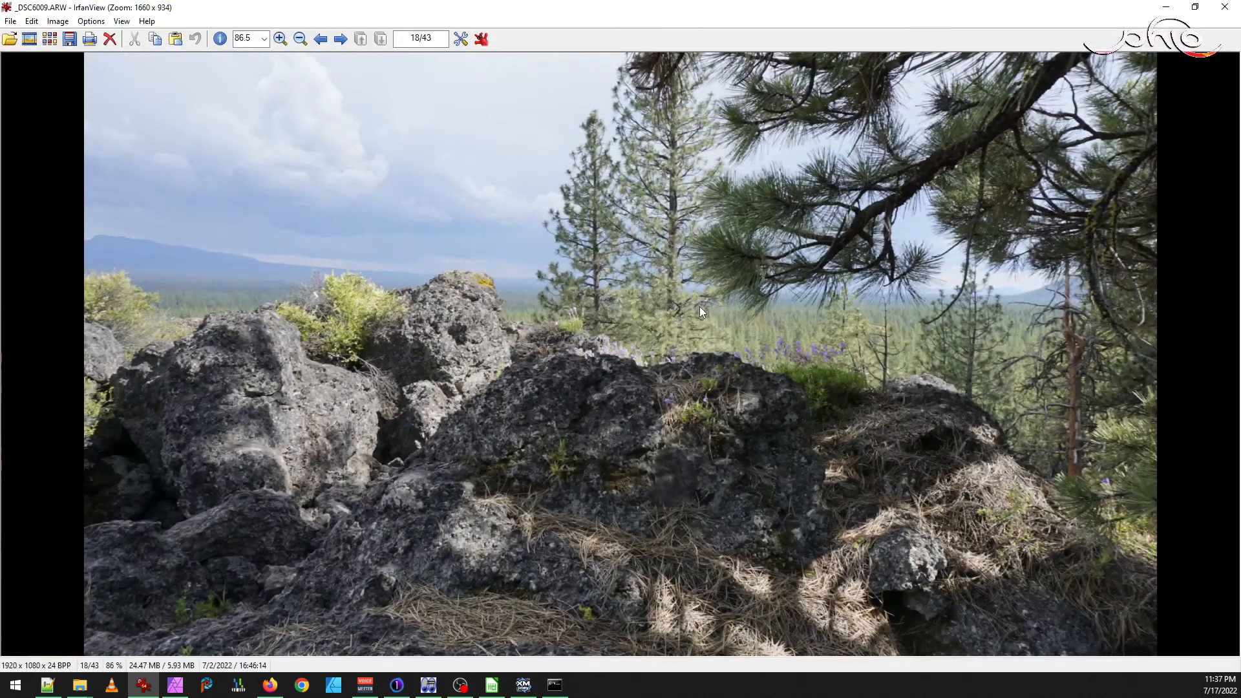
key("Right")
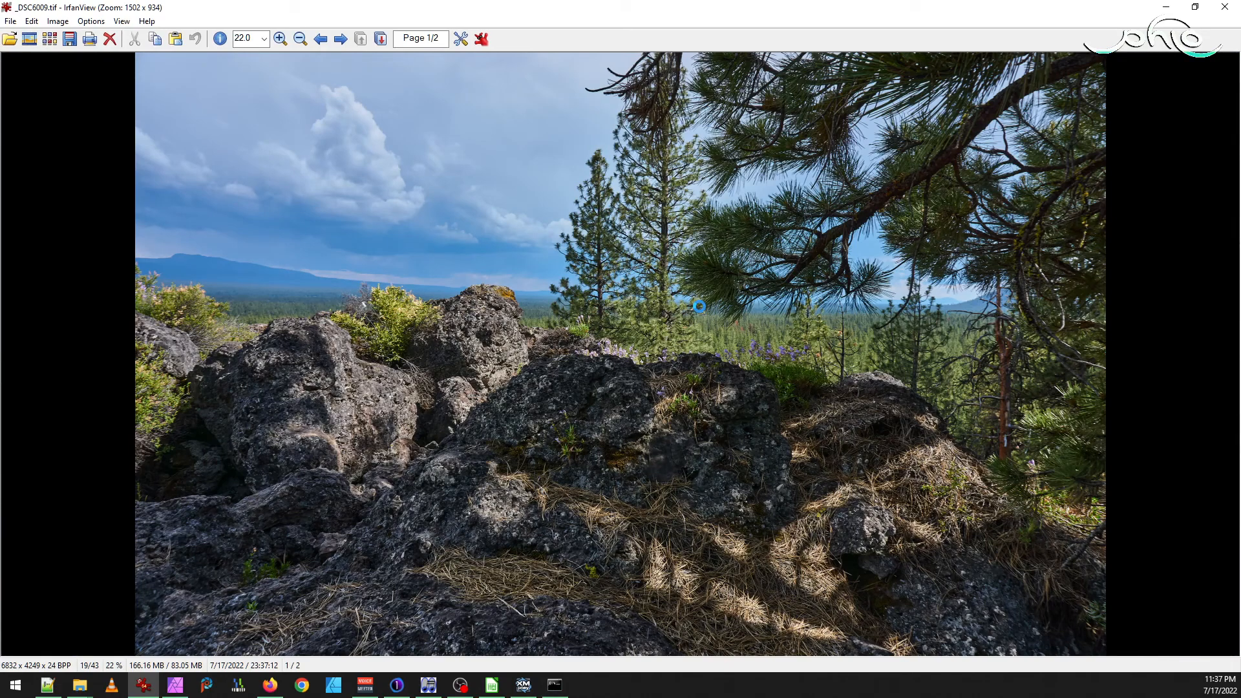
key("Right")
key("Right")
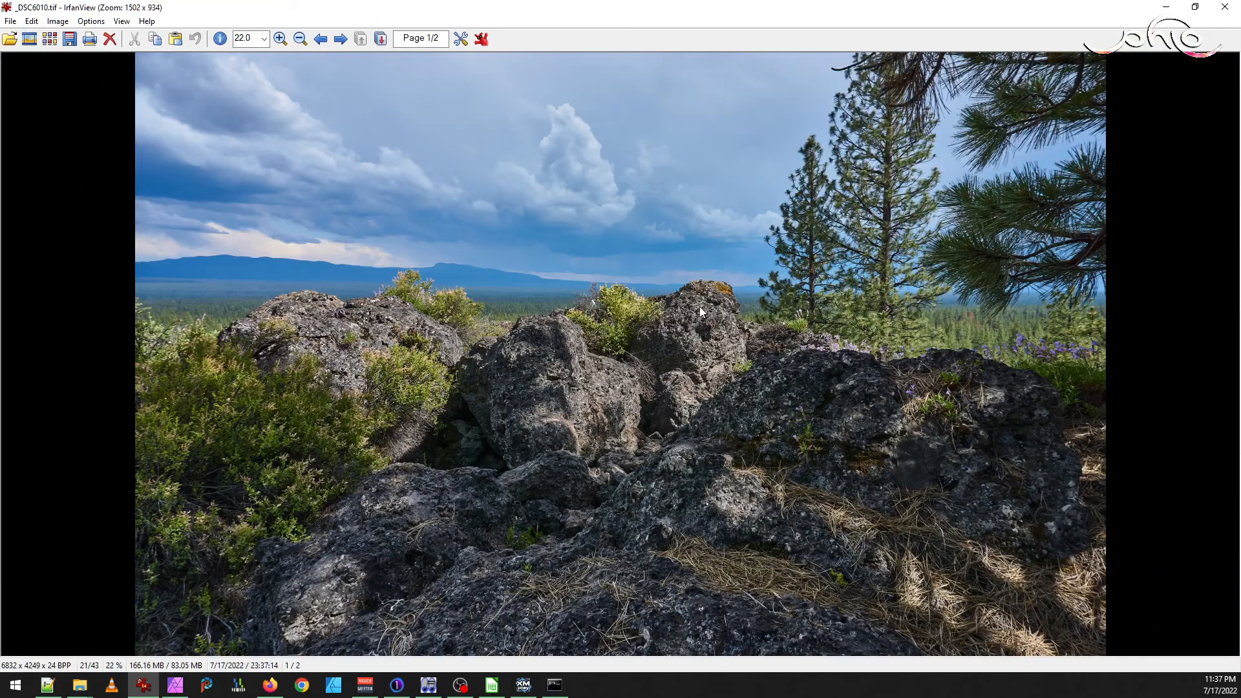
key("Right")
key("Right")
key("Right")
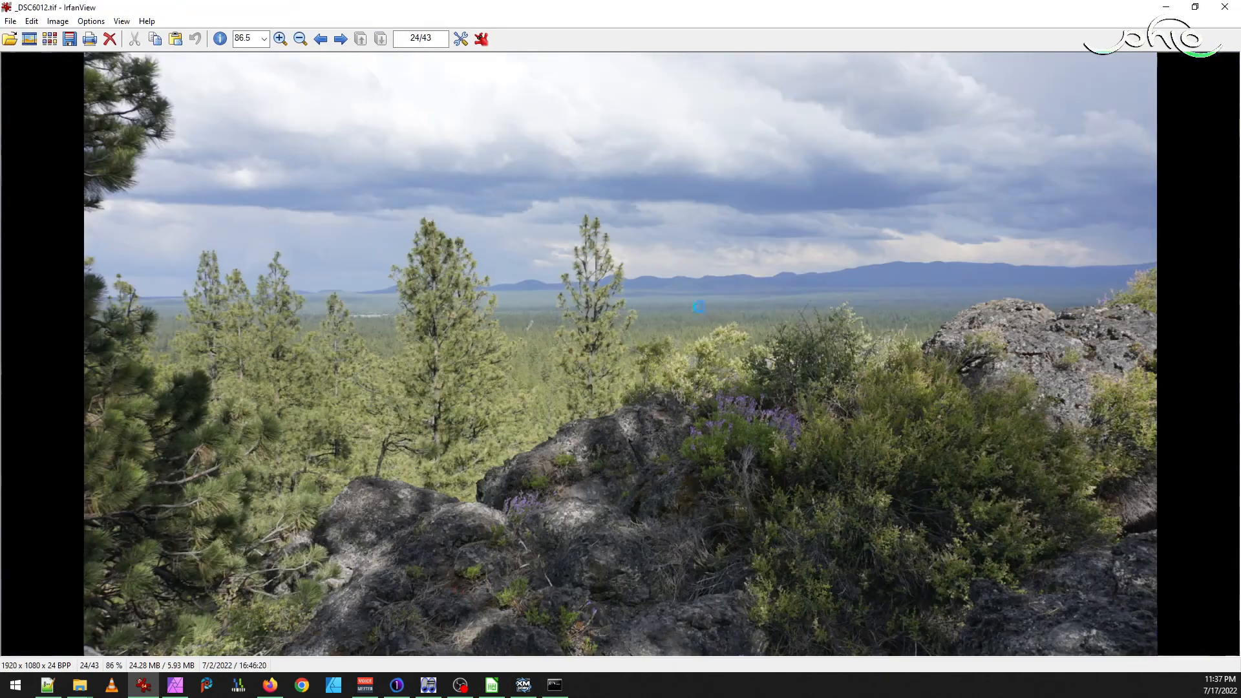
key("Right")
key("Escape")
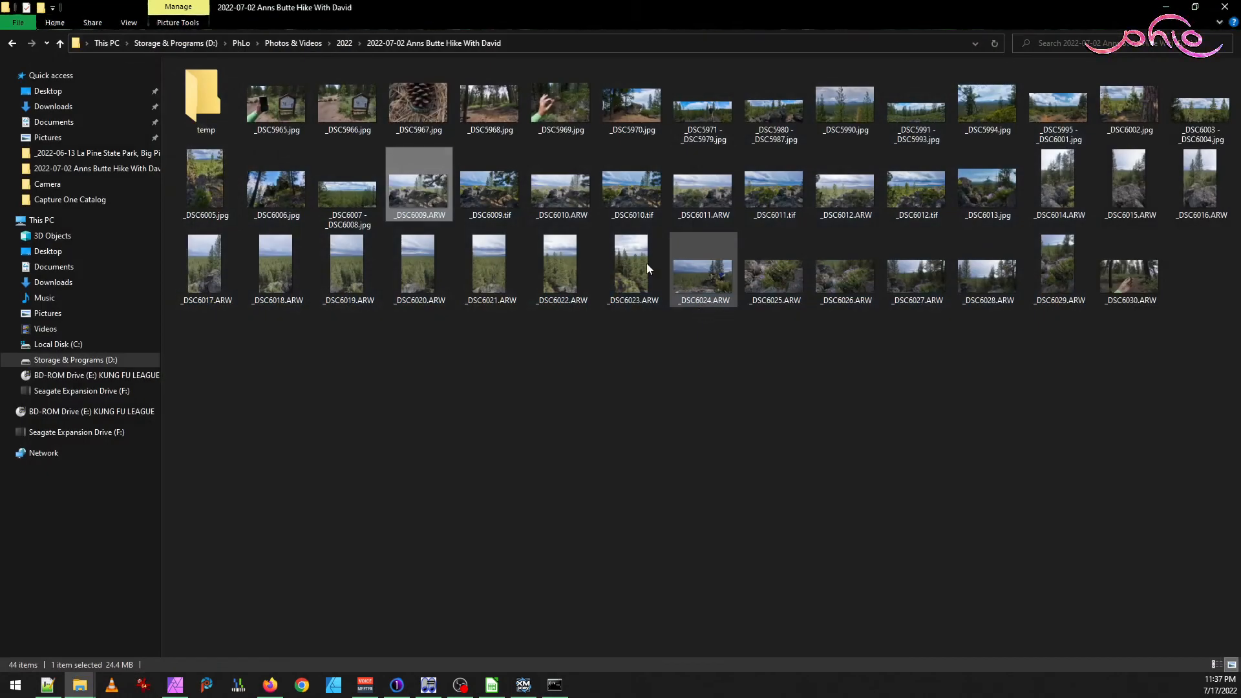
- Delete the raw files _DSC6009.ARW, _DSC6010.ARW, _DSC6011.ARW and _DSC6012.ARW from the hike folder
left_click(565, 191, "ctrl")
left_click(703, 191, "ctrl")
left_click(828, 197, "ctrl")
key("Delete")
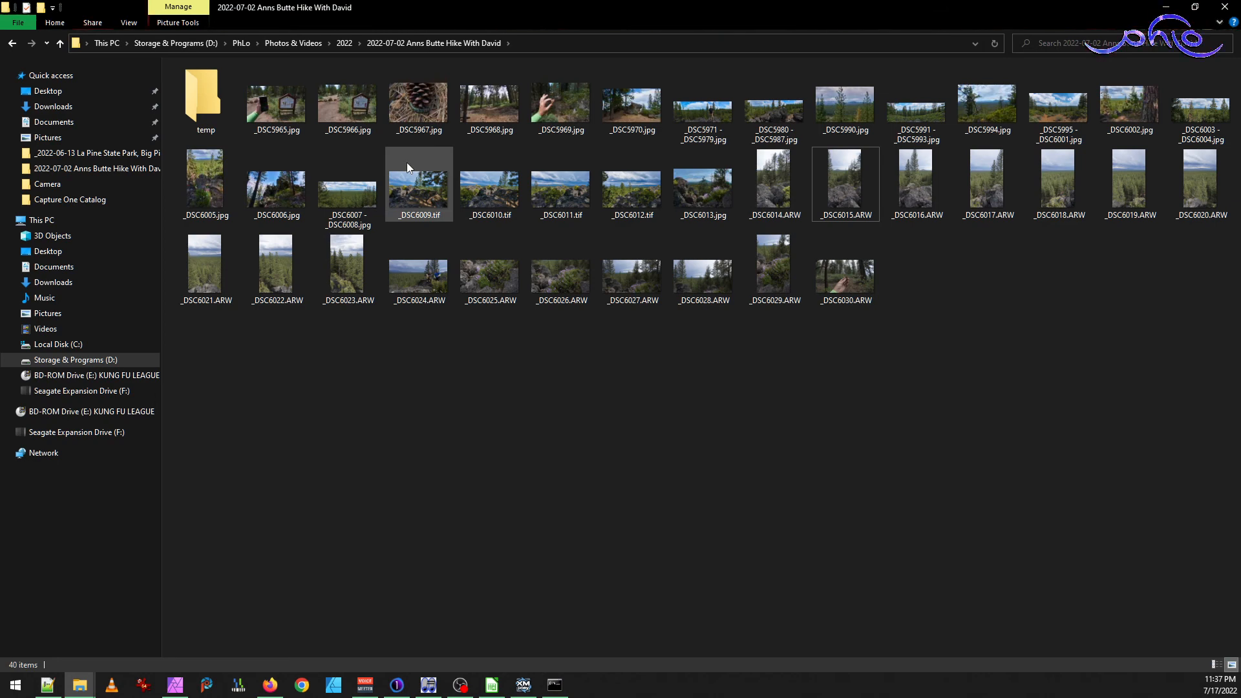
- Open _DSC6009.tif in IrfanView and display its image properties
left_click(446, 187)
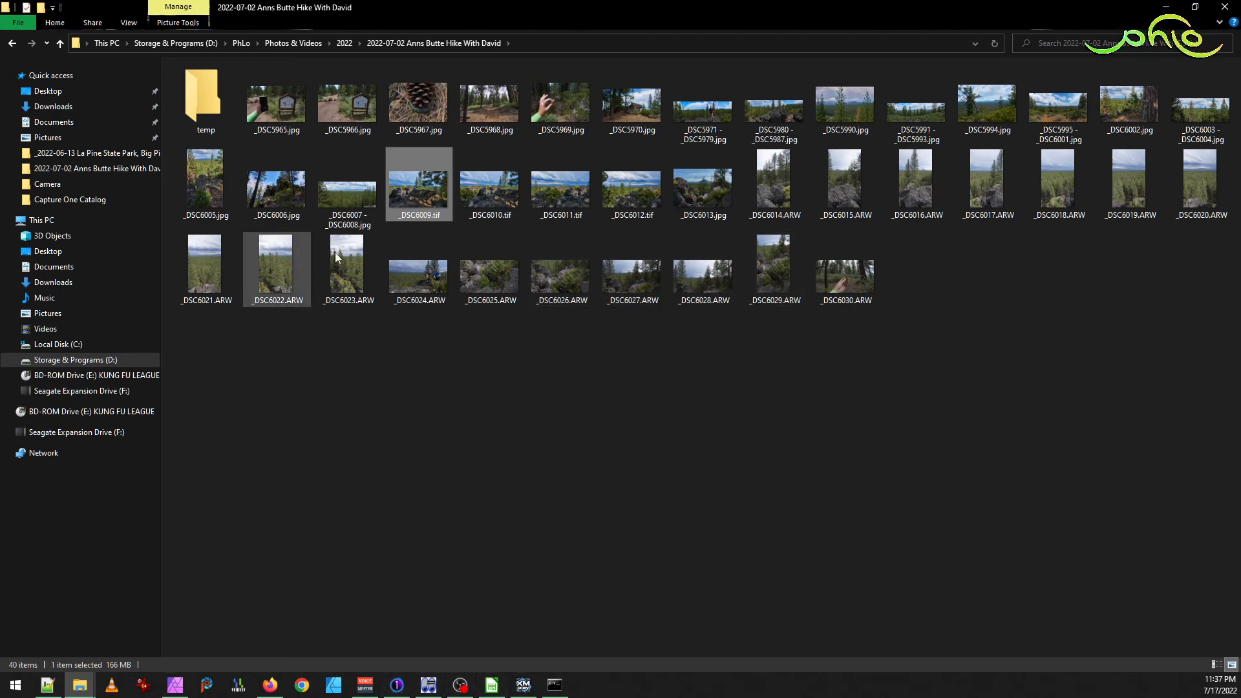
double_click(426, 200)
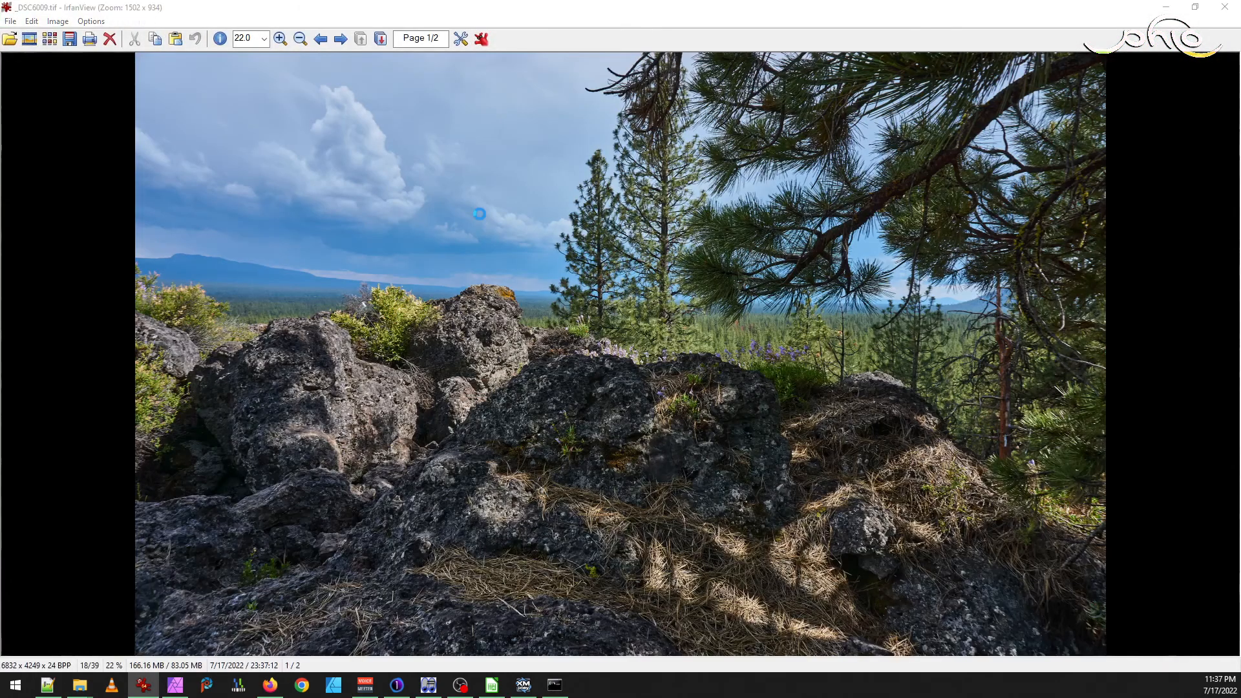
key("i")
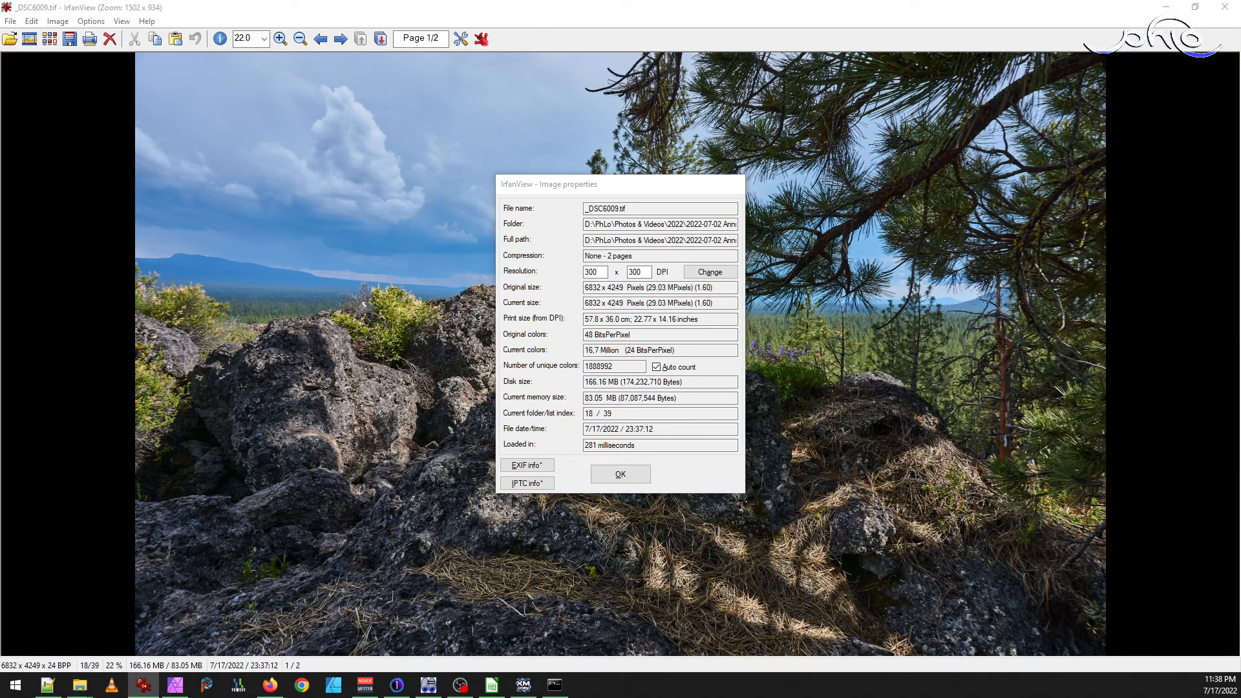
- Examine the full EXIF data of _DSC6009.tif, including exposure, focal length, lens model and thumbnail entries, and close the image
key("e")
left_click_drag(587, 190, 867, 215)
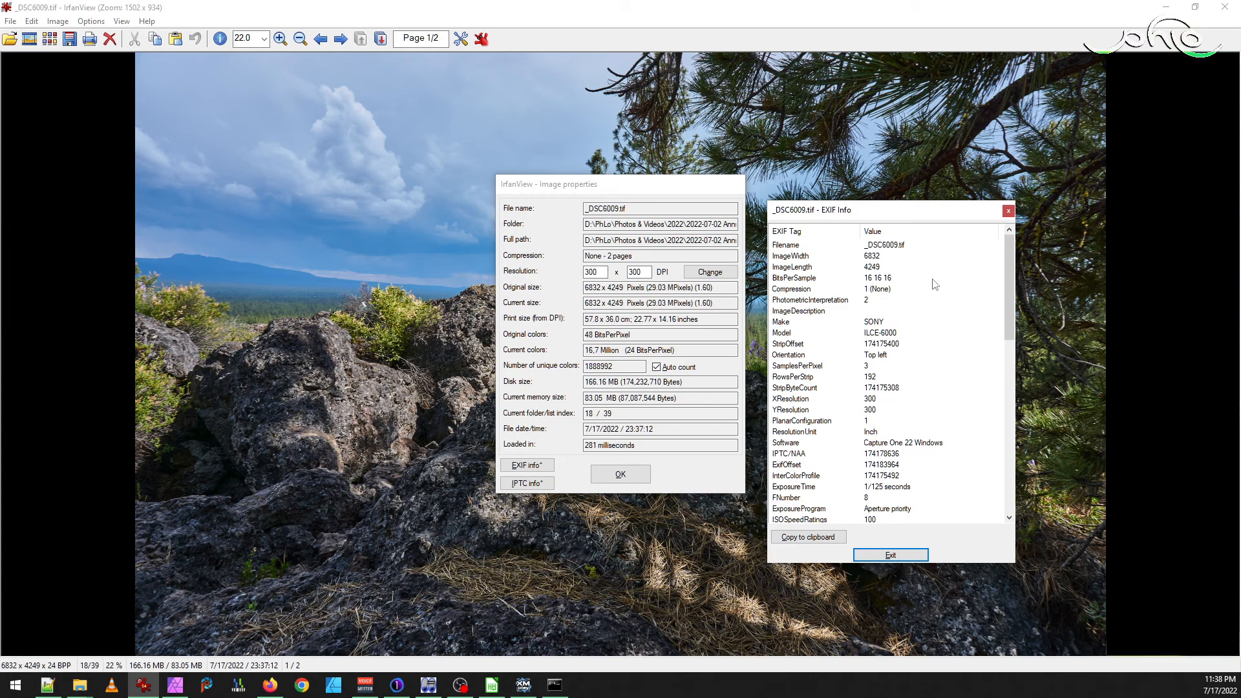
left_click_drag(1009, 296, 1013, 360)
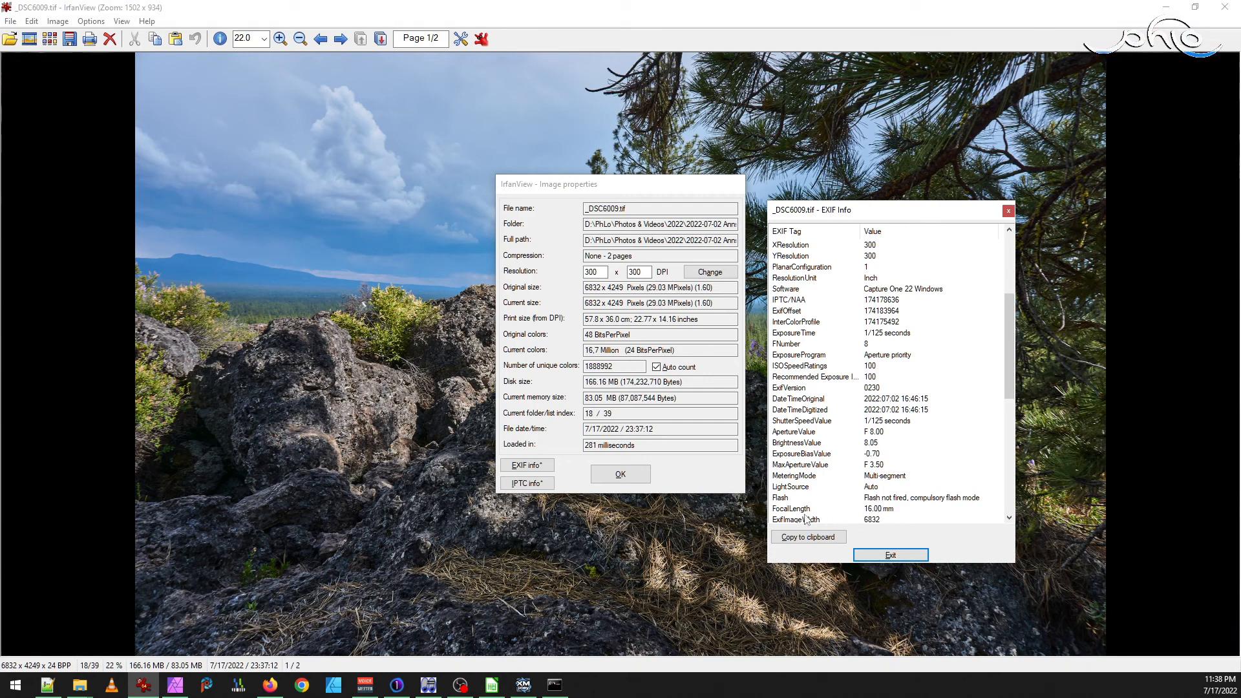
left_click_drag(1011, 396, 1014, 436)
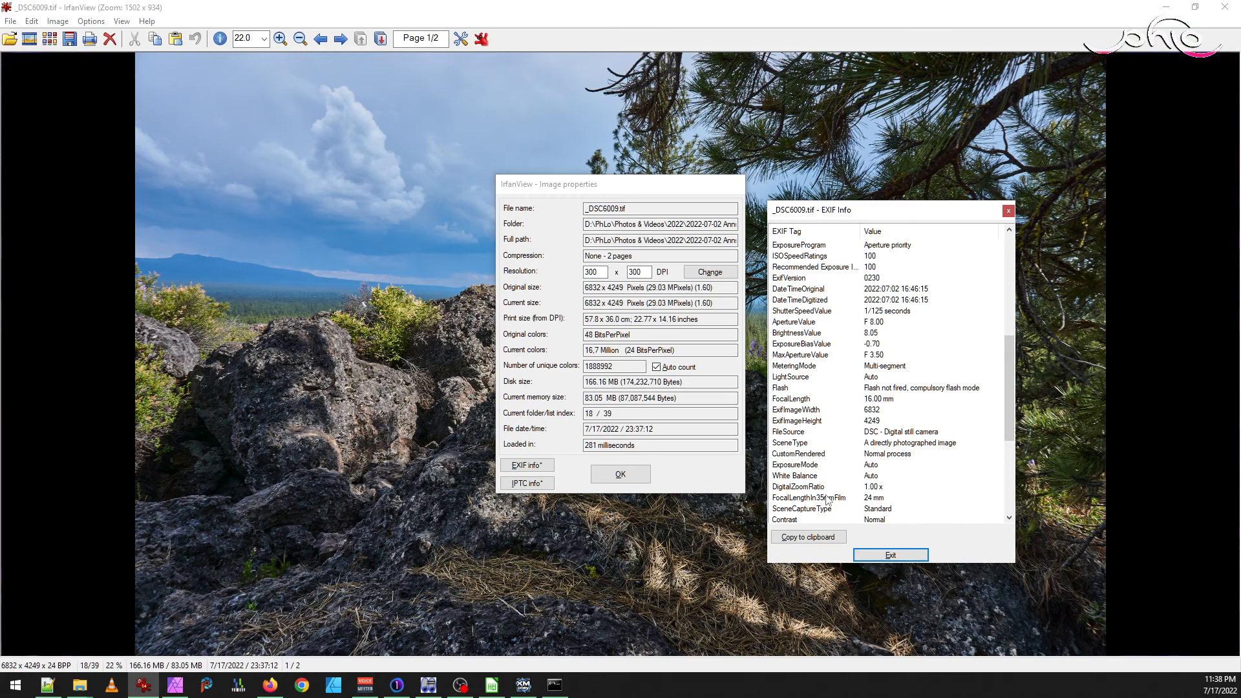
left_click_drag(1010, 424, 1011, 447)
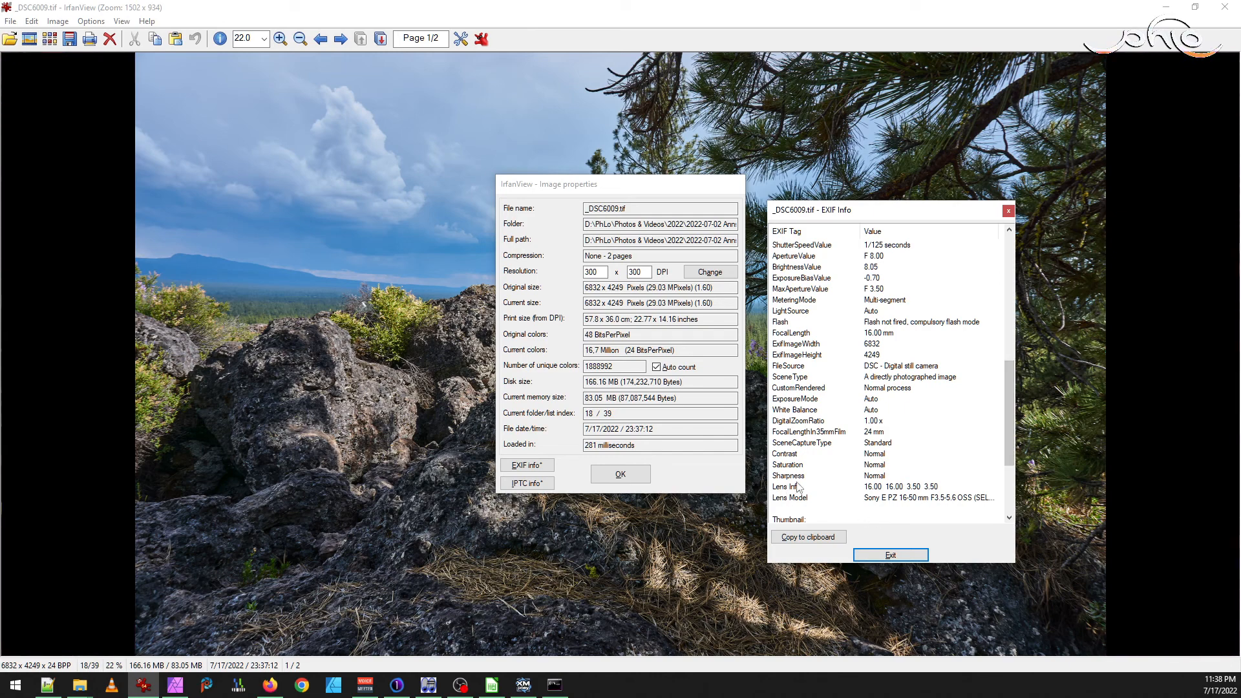
left_click_drag(1010, 437, 1012, 486)
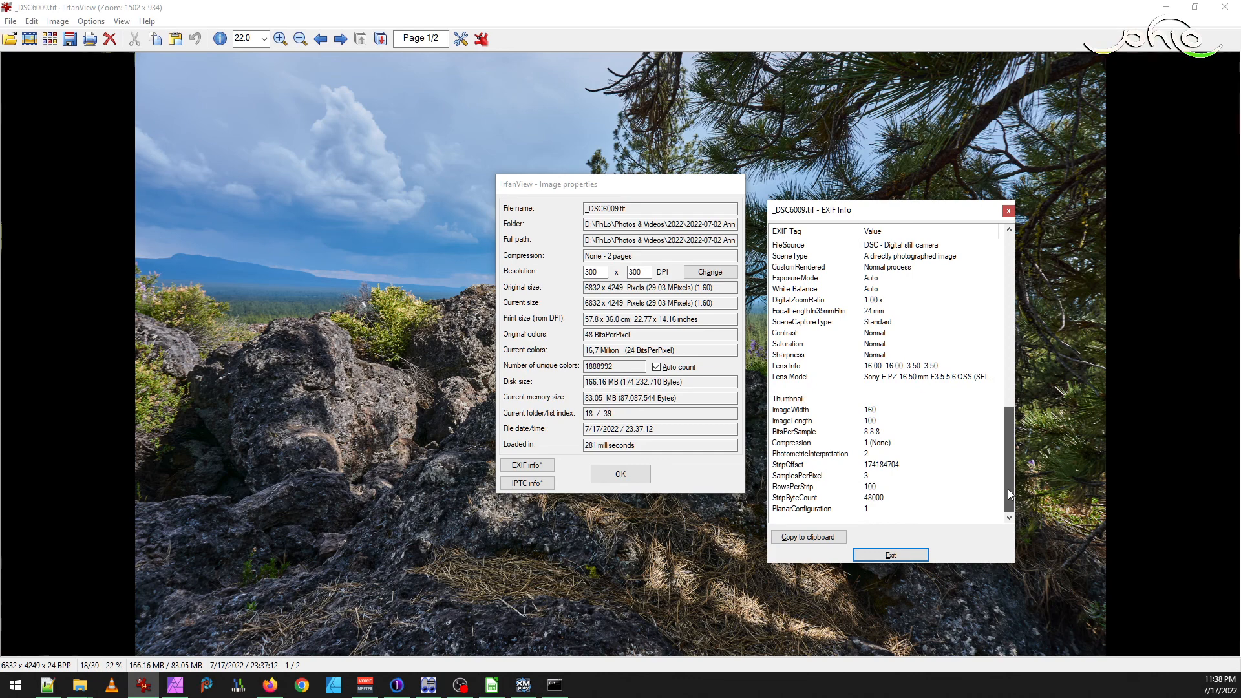
left_click_drag(1008, 489, 1005, 466)
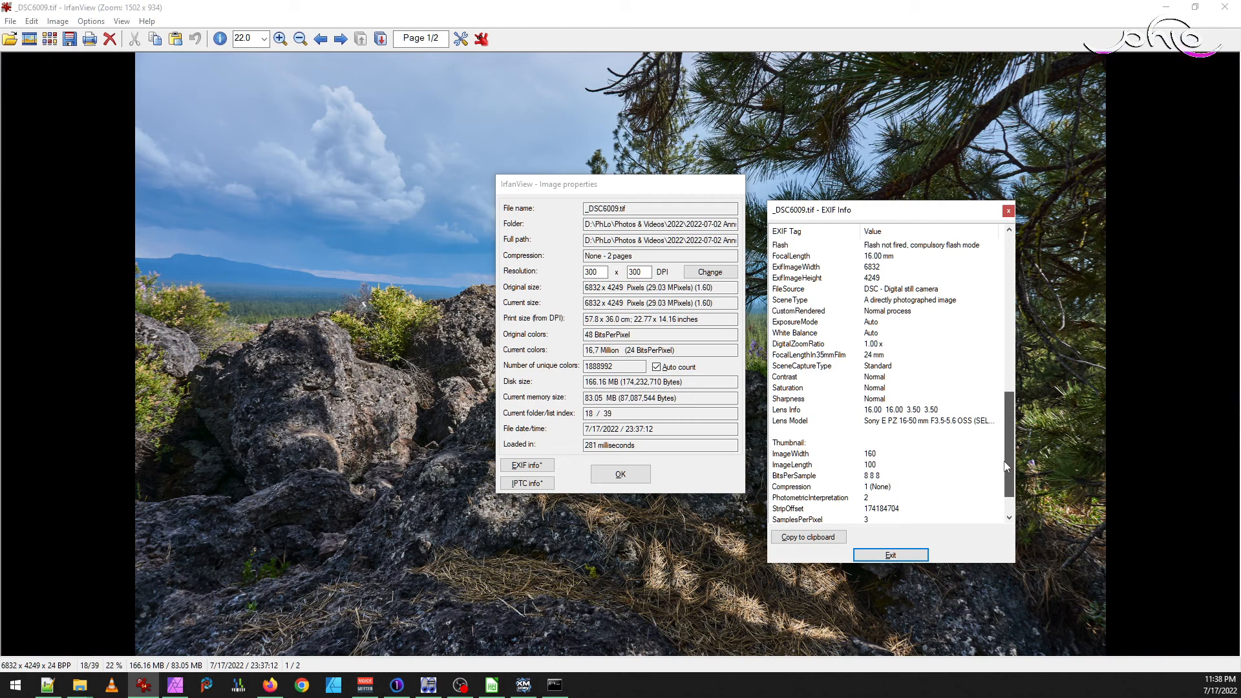
left_click_drag(1006, 466, 1004, 493)
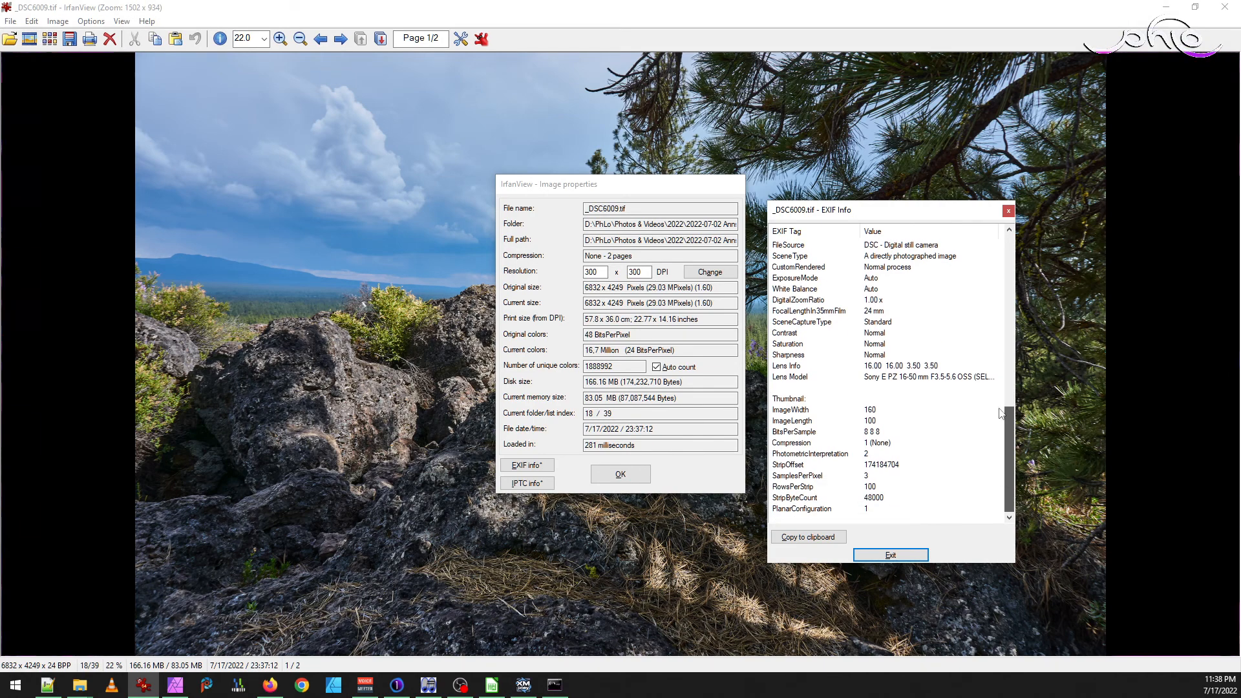
left_click(1008, 211)
key("Escape")
key("Escape")
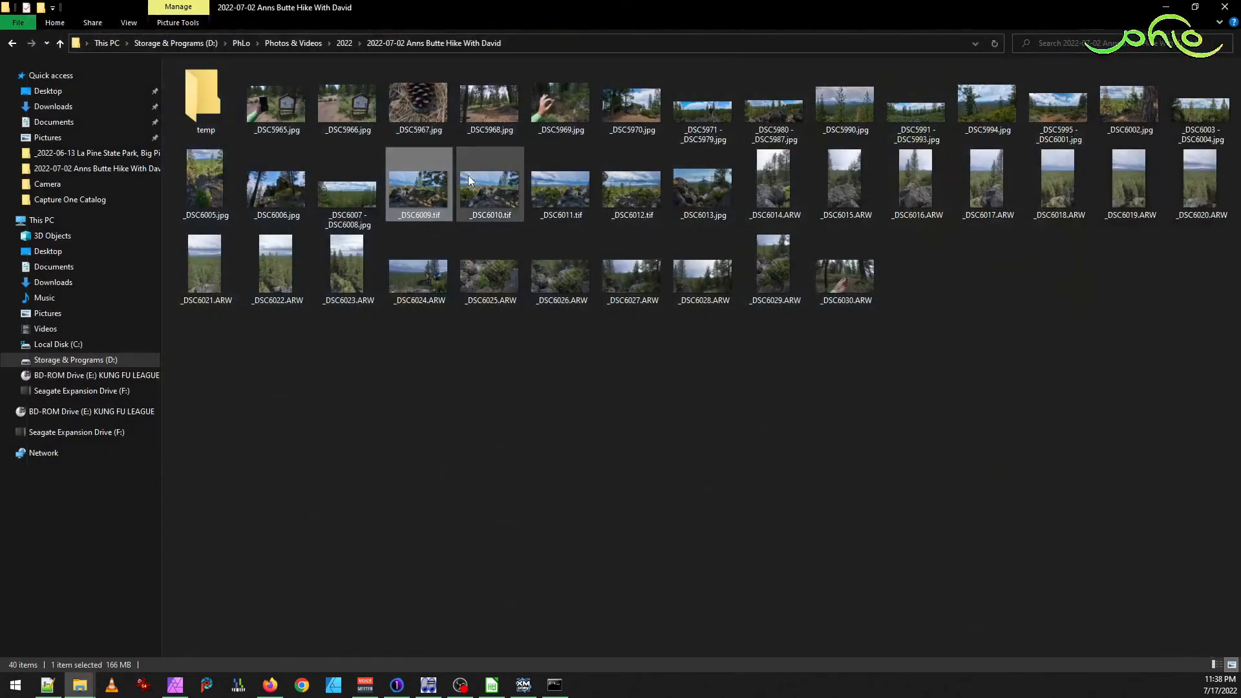
- Launch Hugin and load _DSC6009.tif through _DSC6012.tif from the hike folder into it
left_click(632, 194, "shift")
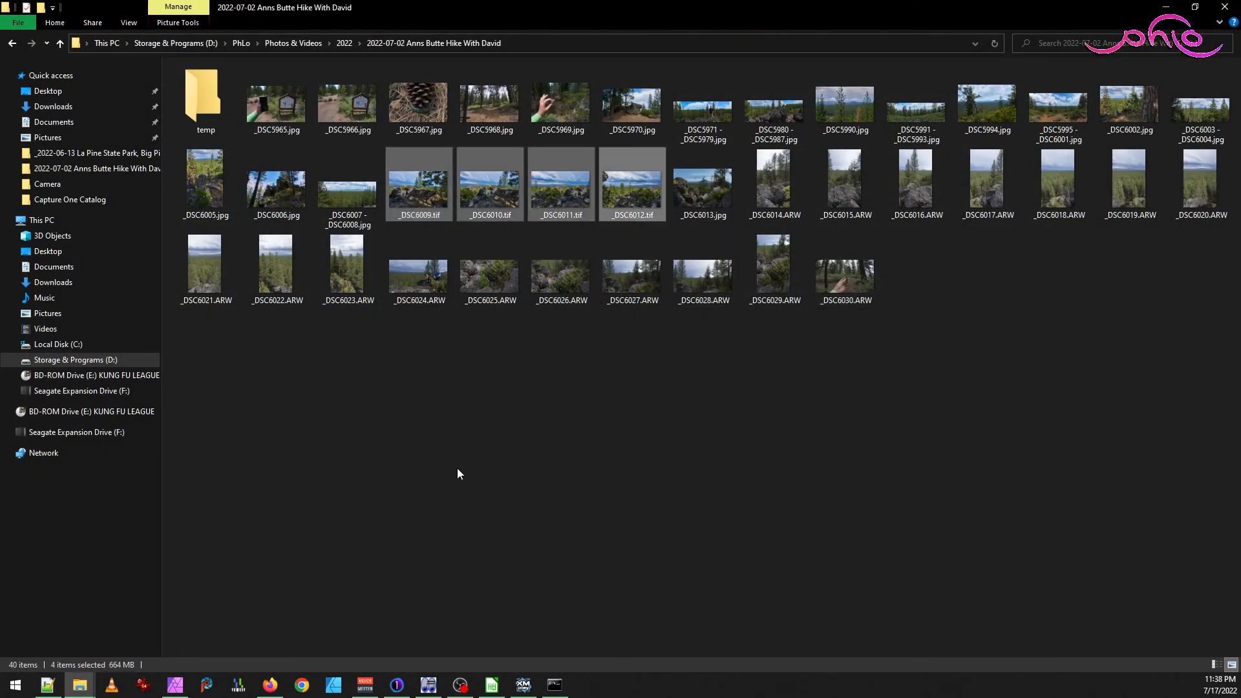
left_click(15, 685)
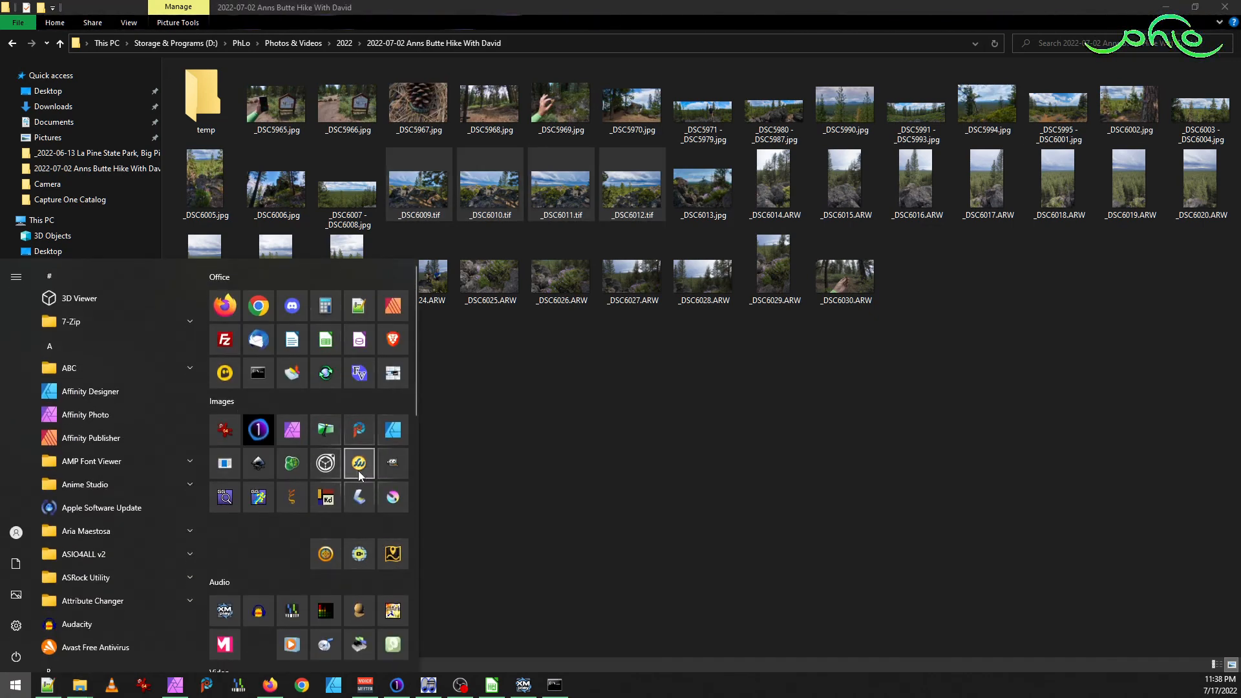
left_click(328, 429)
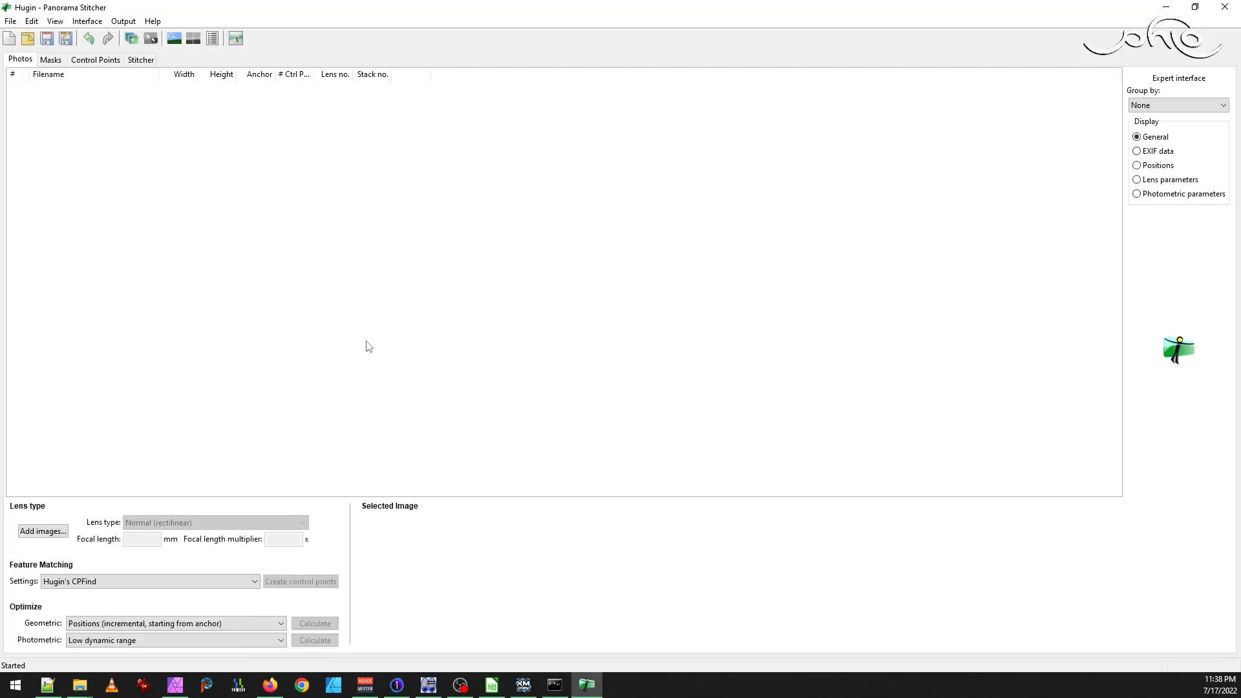
key("alt+Tab")
left_click_drag(421, 213, 400, 244)
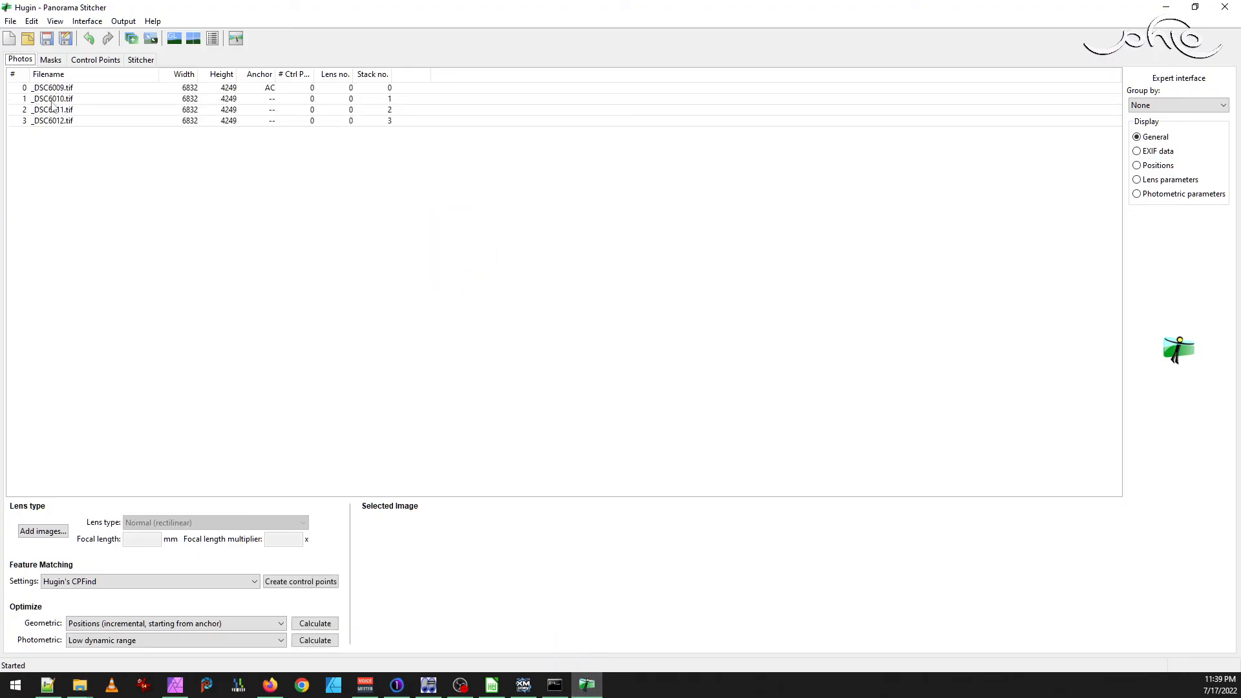
- Assign a new lens to all four loaded images together
left_click(68, 89)
left_click(67, 120, "shift")
right_click(70, 111)
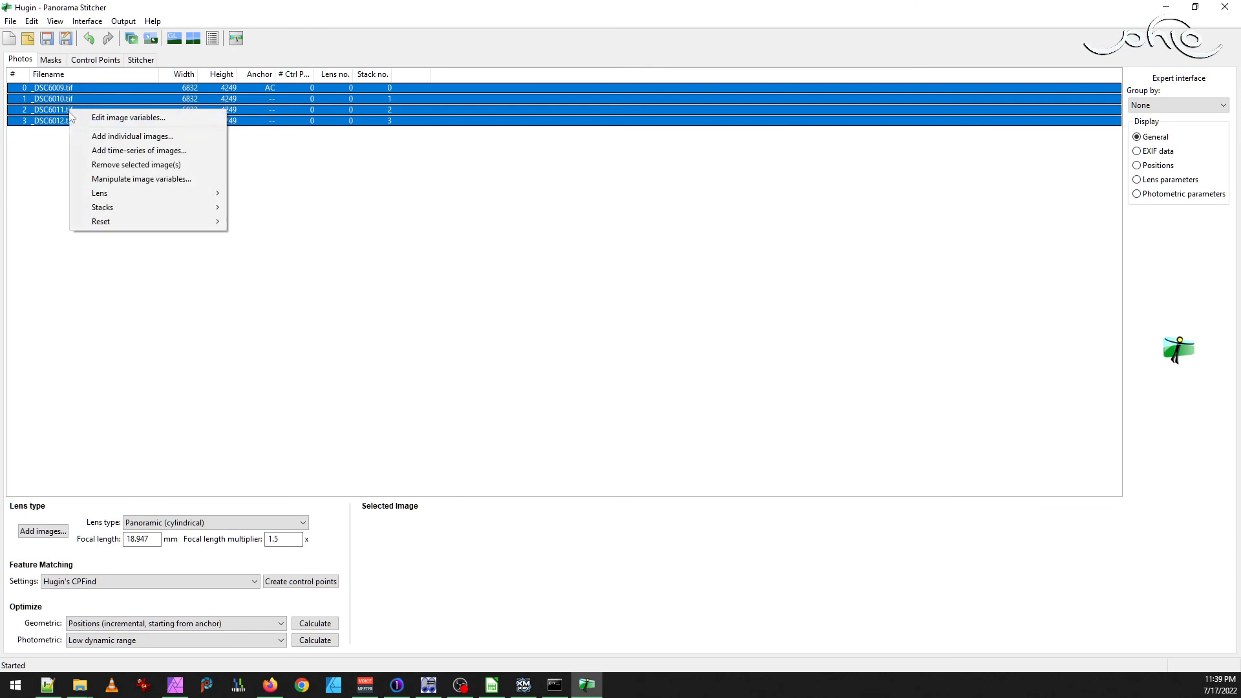
mouse_move(215, 202)
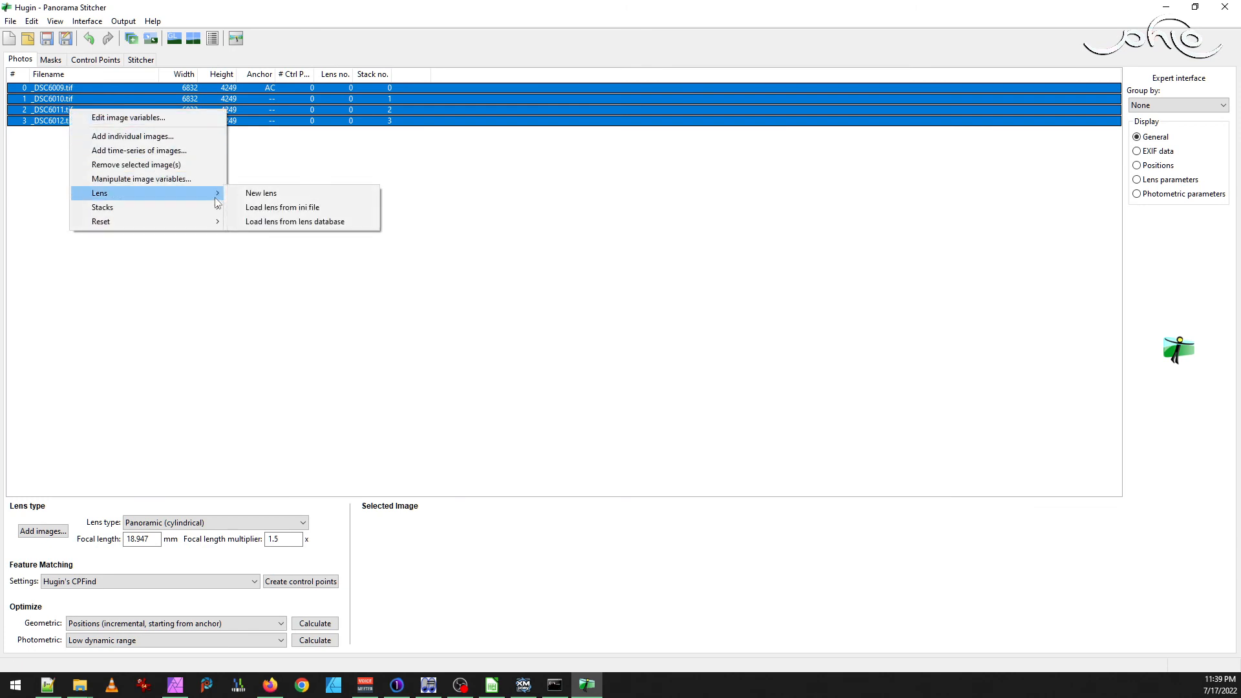
left_click(272, 194)
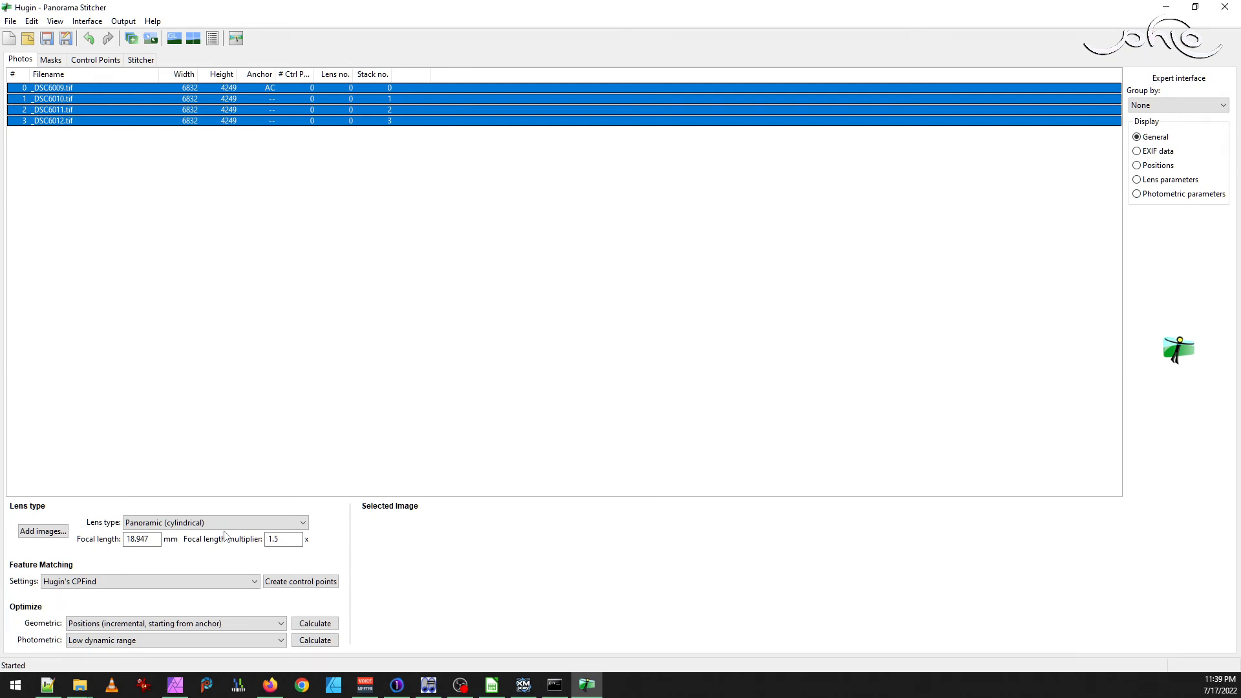
- Try to clear the focal length and focal length multiplier of _DSC6009.tif
left_click(157, 538)
left_click(92, 202)
left_click(72, 101)
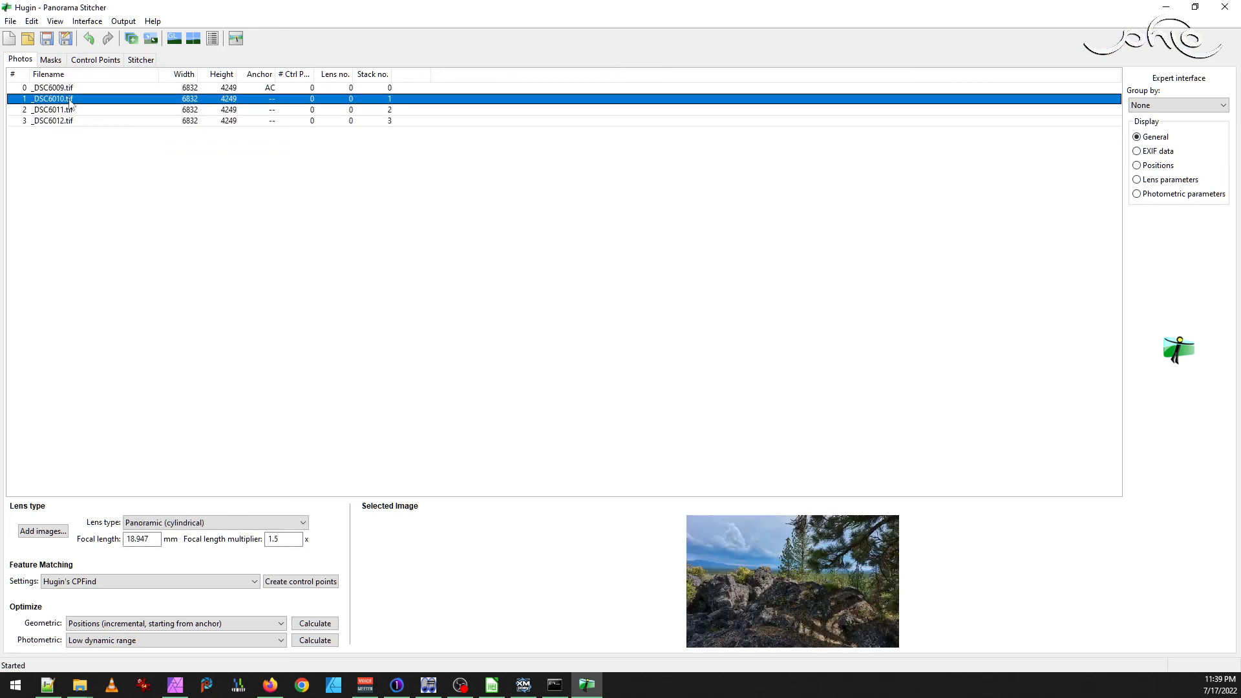
left_click(63, 90)
left_click(143, 539)
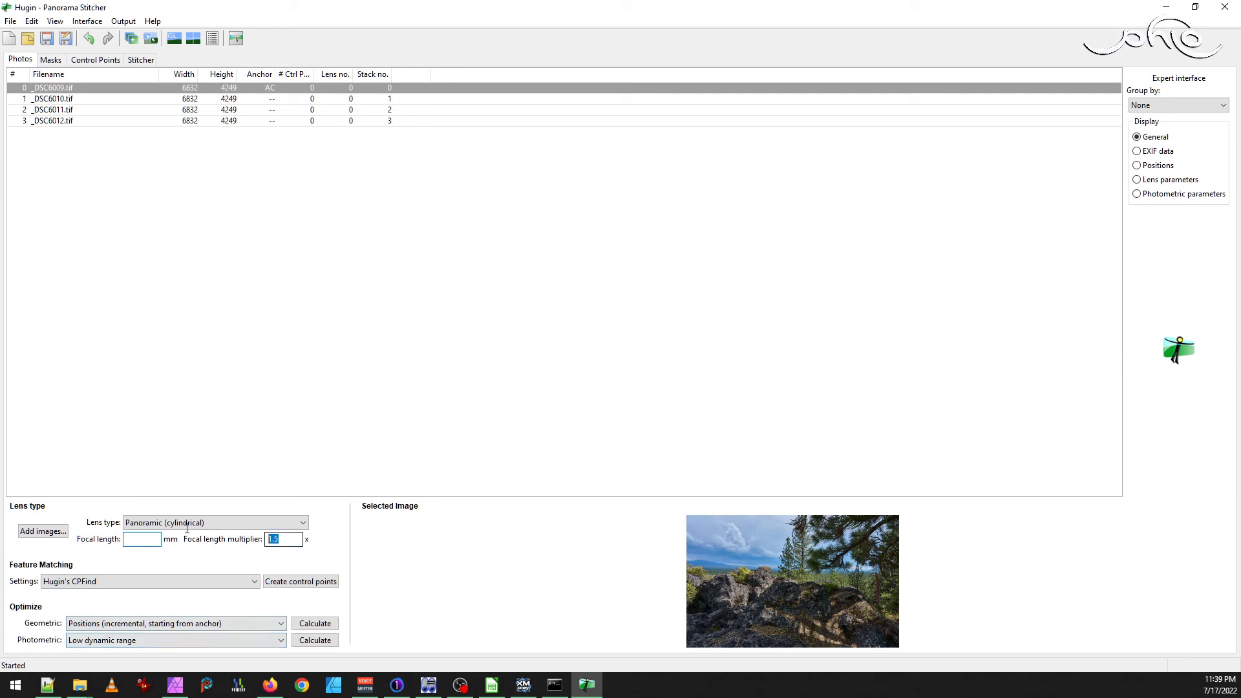
left_click(161, 338)
- Try to clear the focal length and multiplier of _DSC6010.tif, and look through its available lens types
left_click(65, 98)
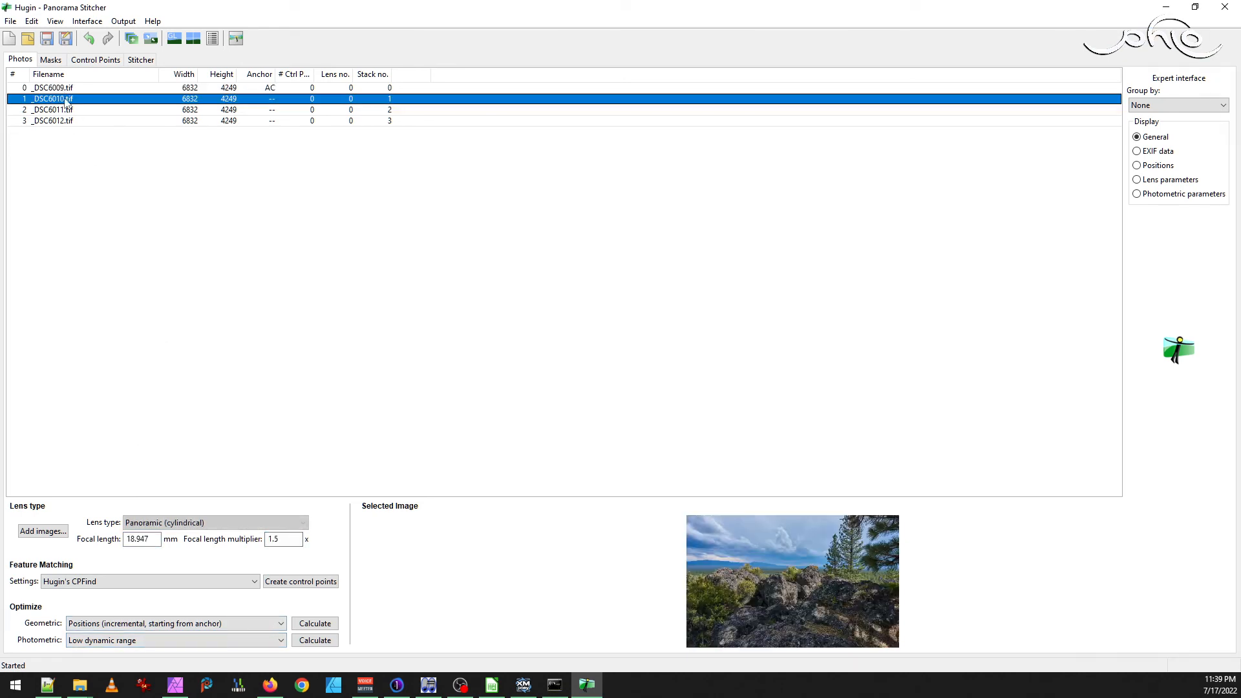
left_click(143, 539)
key("BackSpace")
left_click(293, 538)
key("BackSpace")
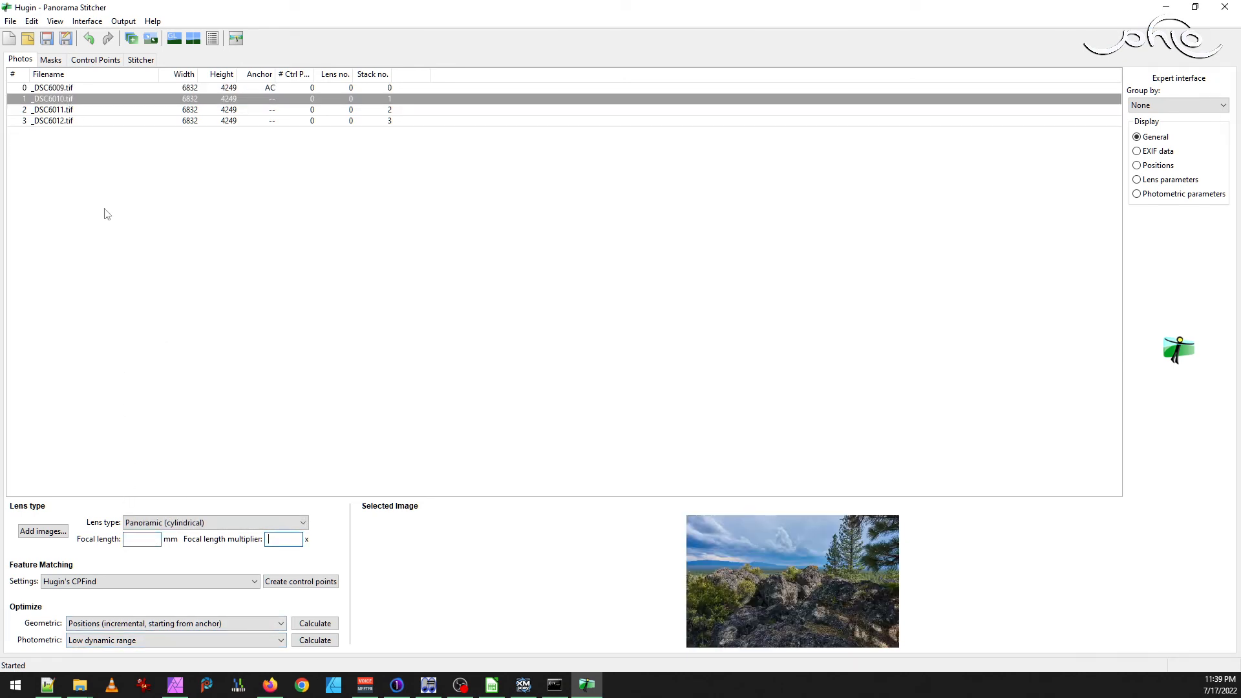
left_click(198, 523)
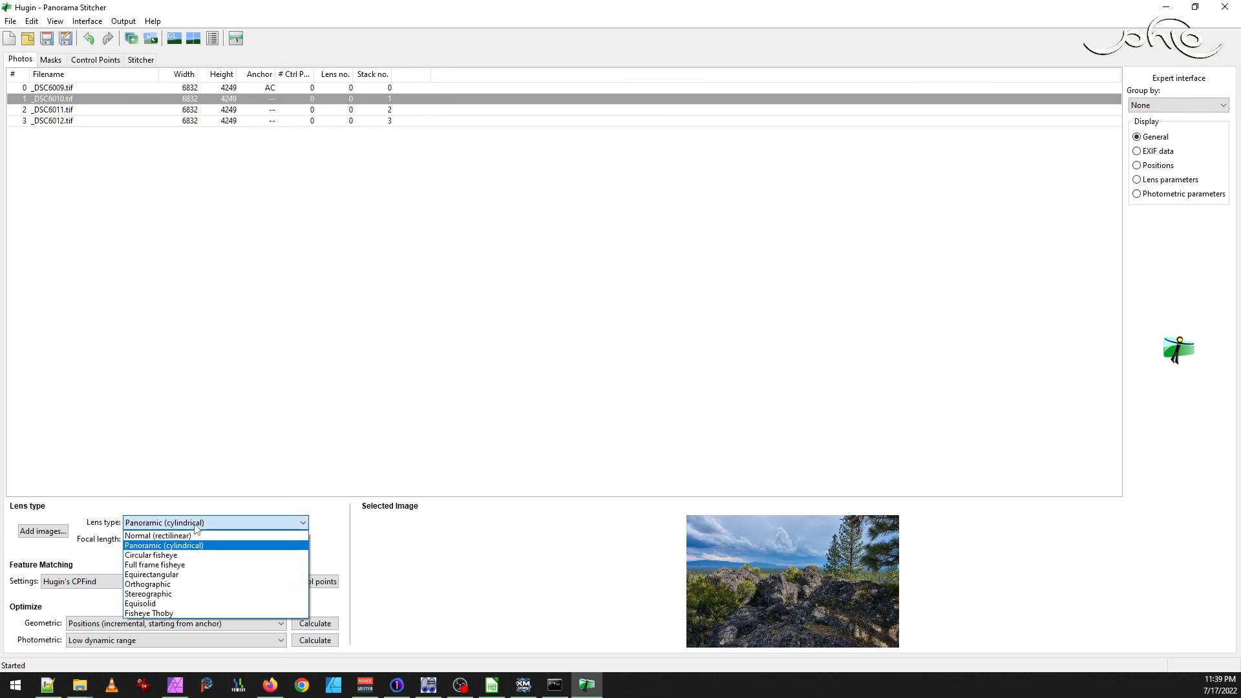
left_click(194, 525)
- Try to clear the focal length and multiplier of _DSC6011.tif and _DSC6012.tif
left_click(75, 110)
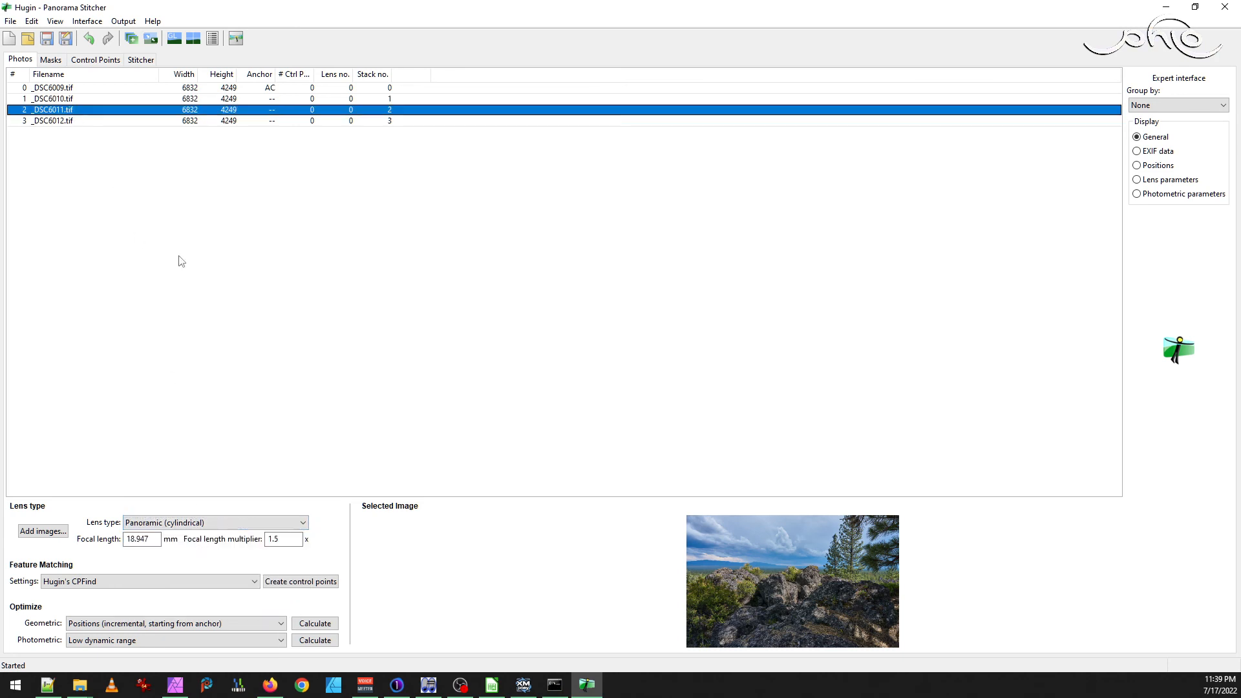
left_click(157, 539)
key("BackSpace")
left_click(292, 539)
key("BackSpace")
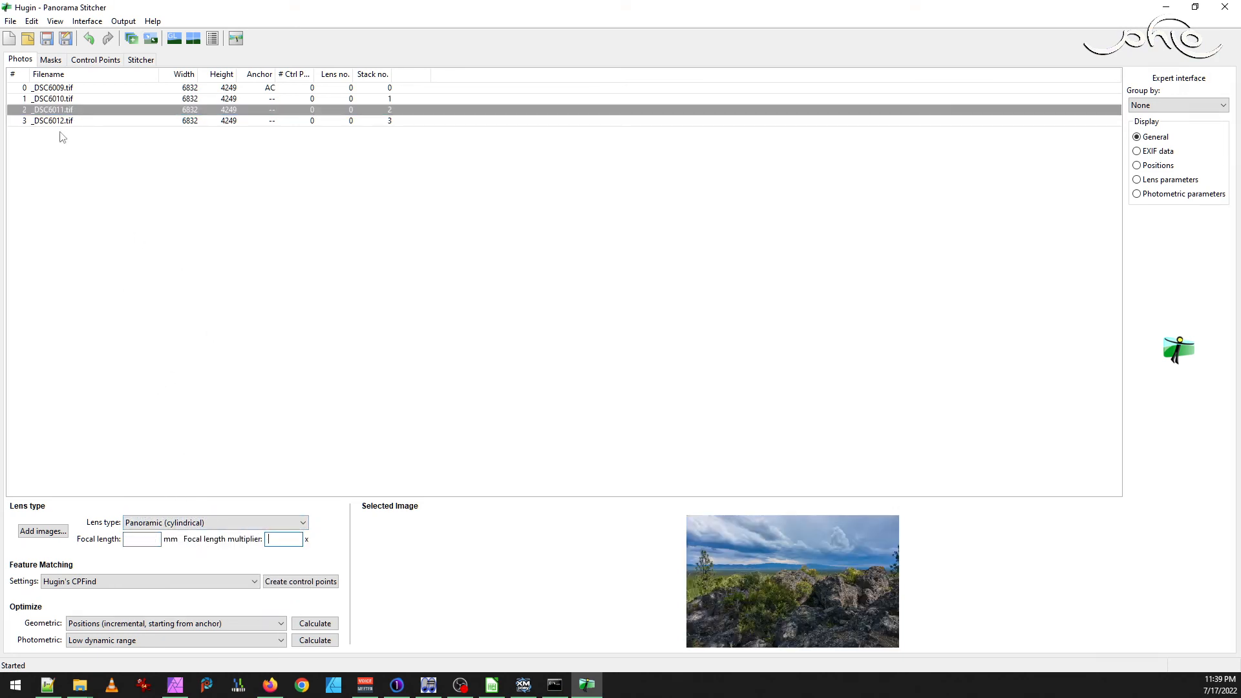
left_click(57, 121)
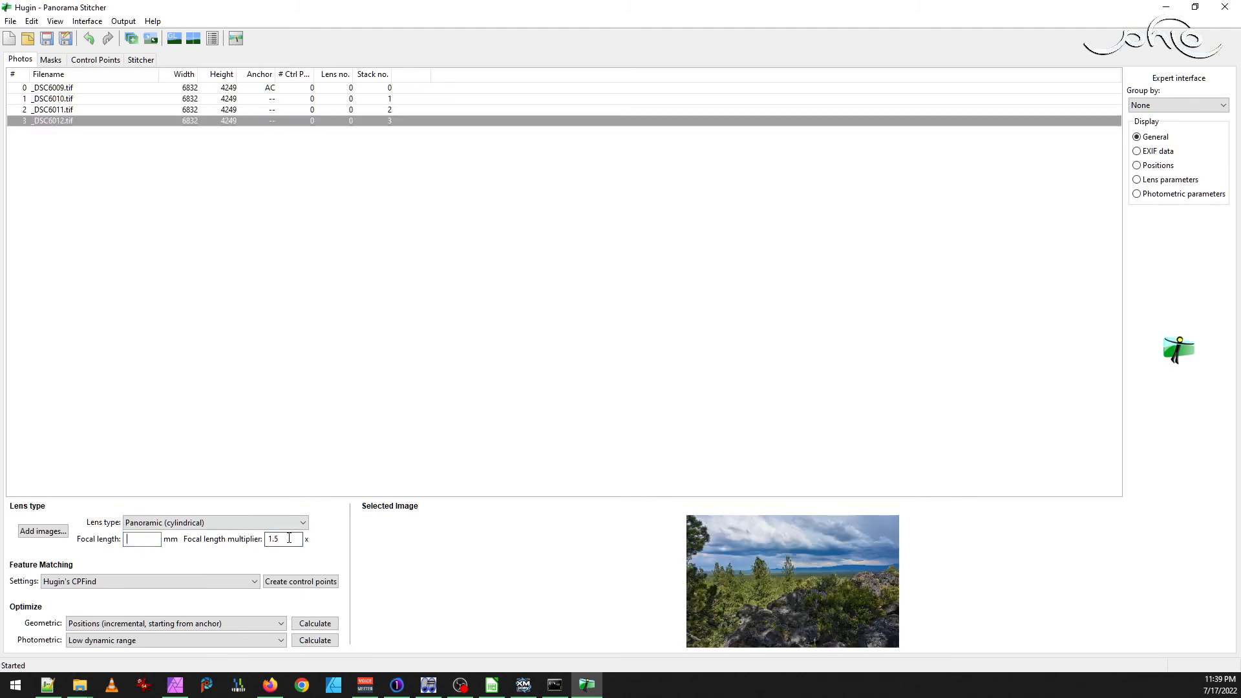
left_click(255, 372)
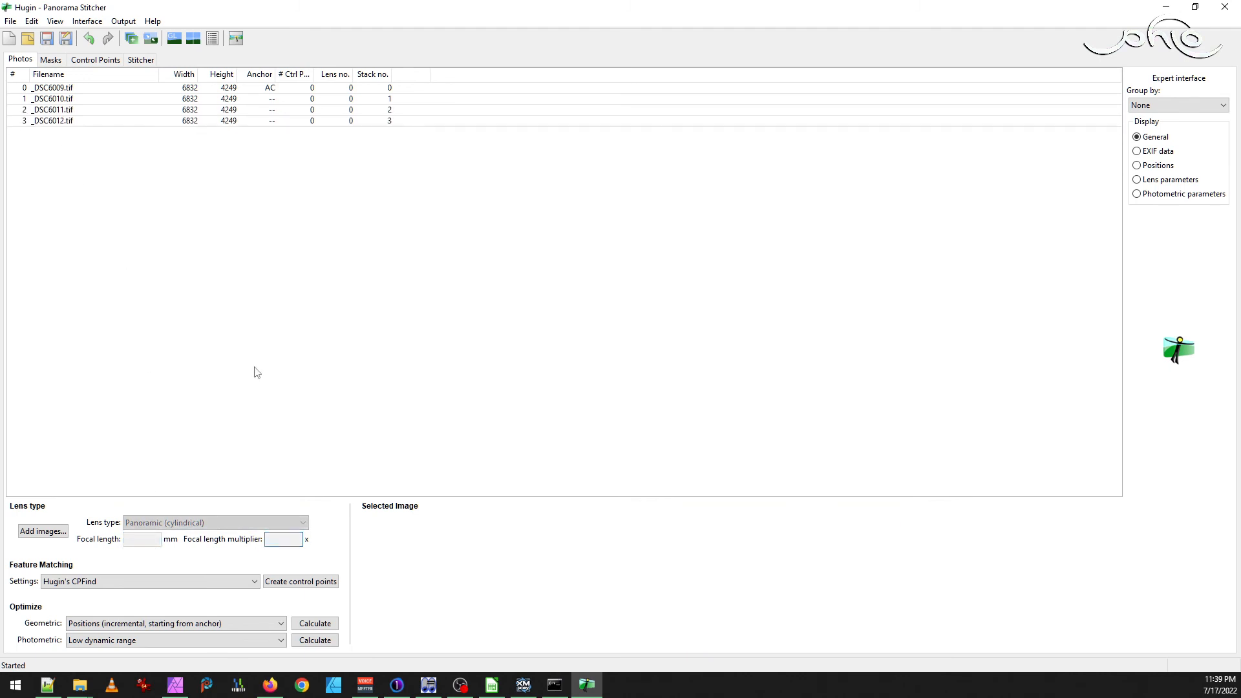
- Open the fast panorama preview and align the four images automatically
left_click(55, 21)
left_click(98, 79)
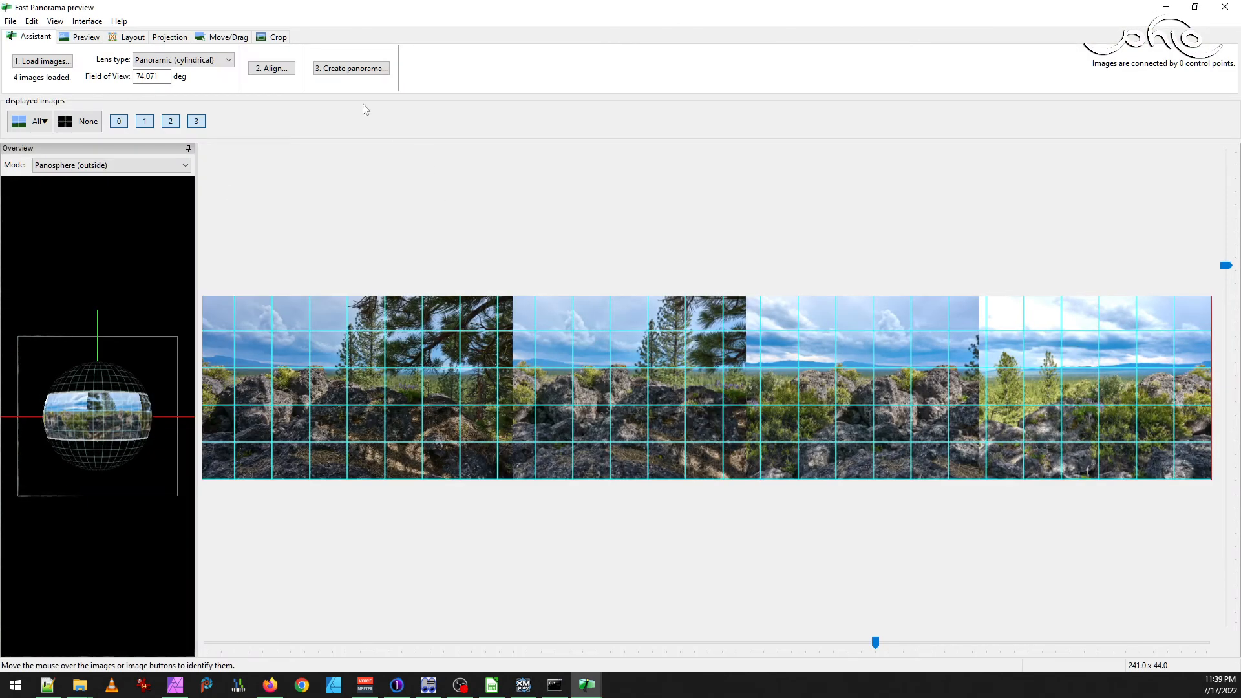
left_click(272, 69)
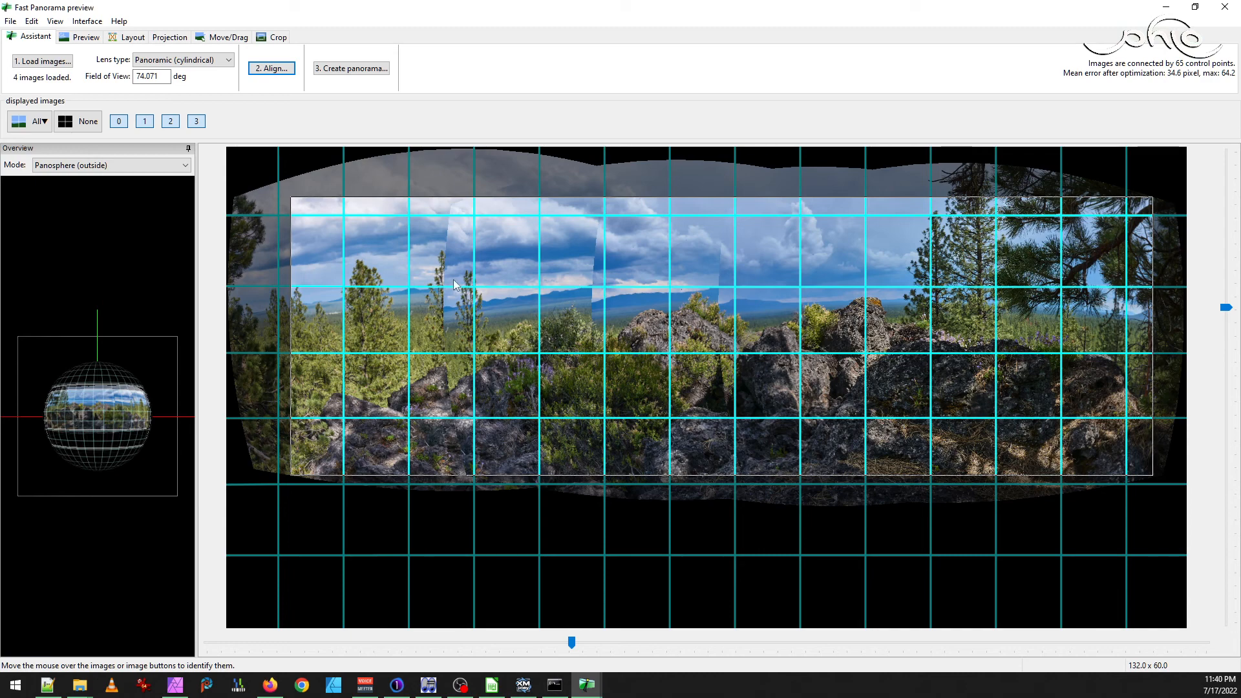
- Return to the panorama editor and check the lens type, focal length and multiplier of each image
left_click(51, 24)
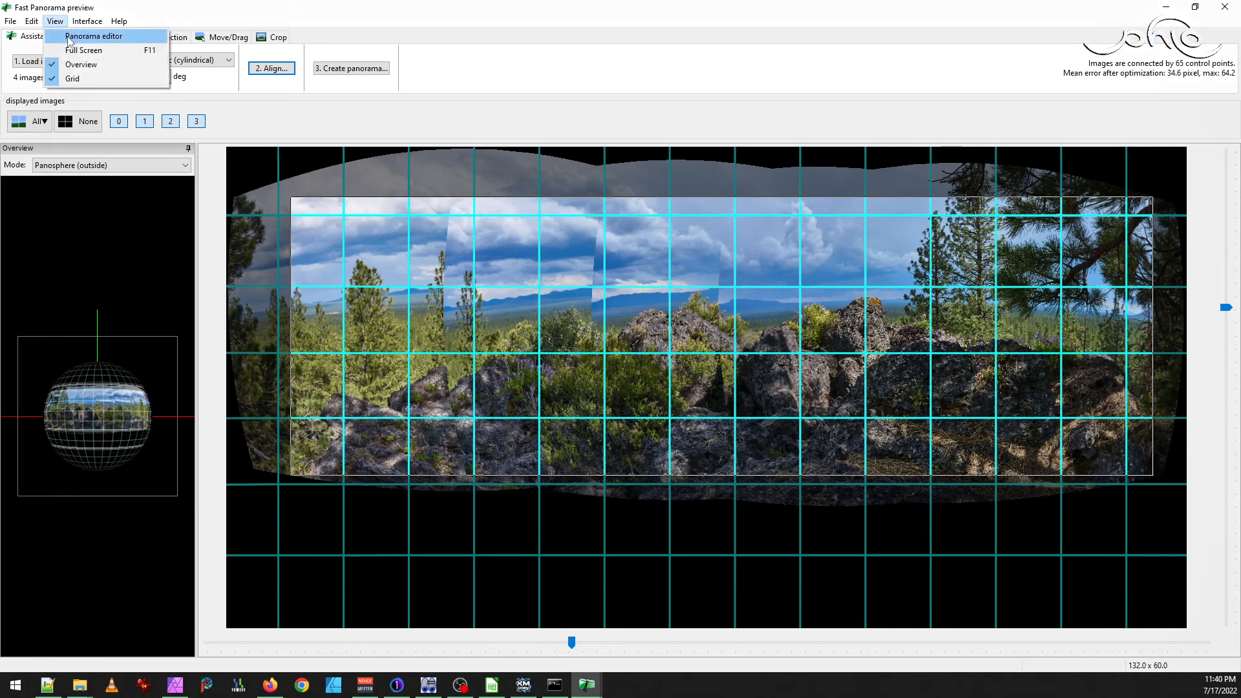
left_click(74, 37)
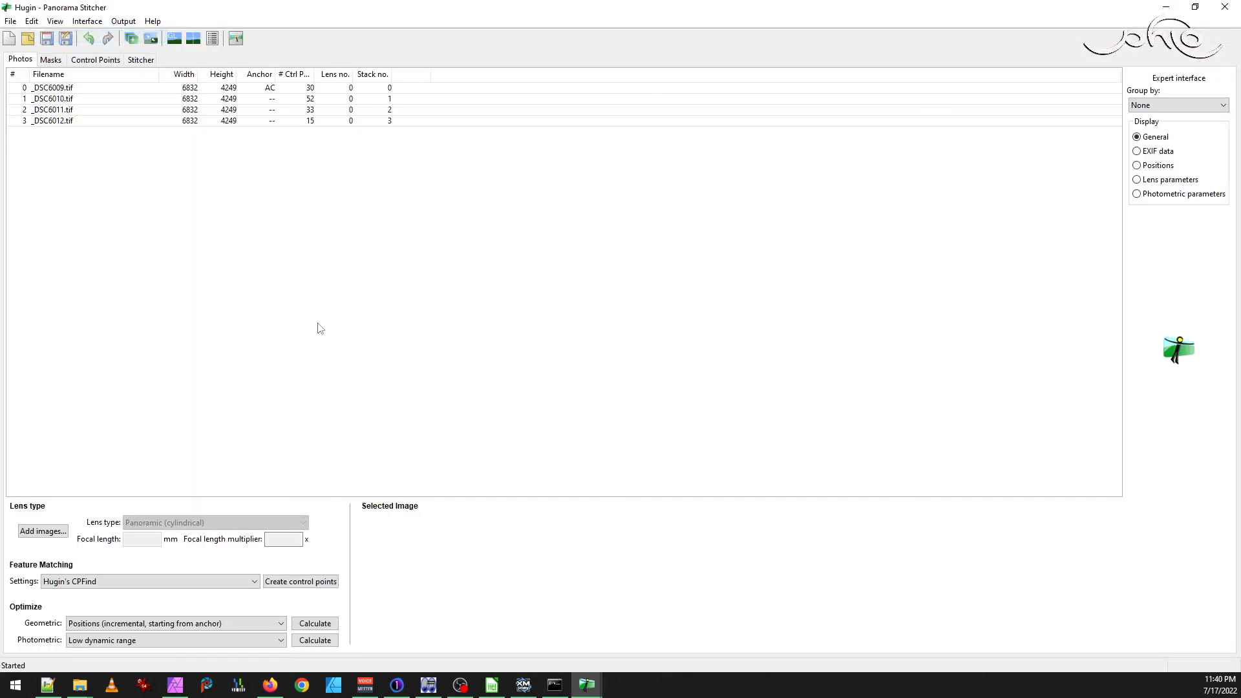
left_click(65, 88)
left_click(69, 100)
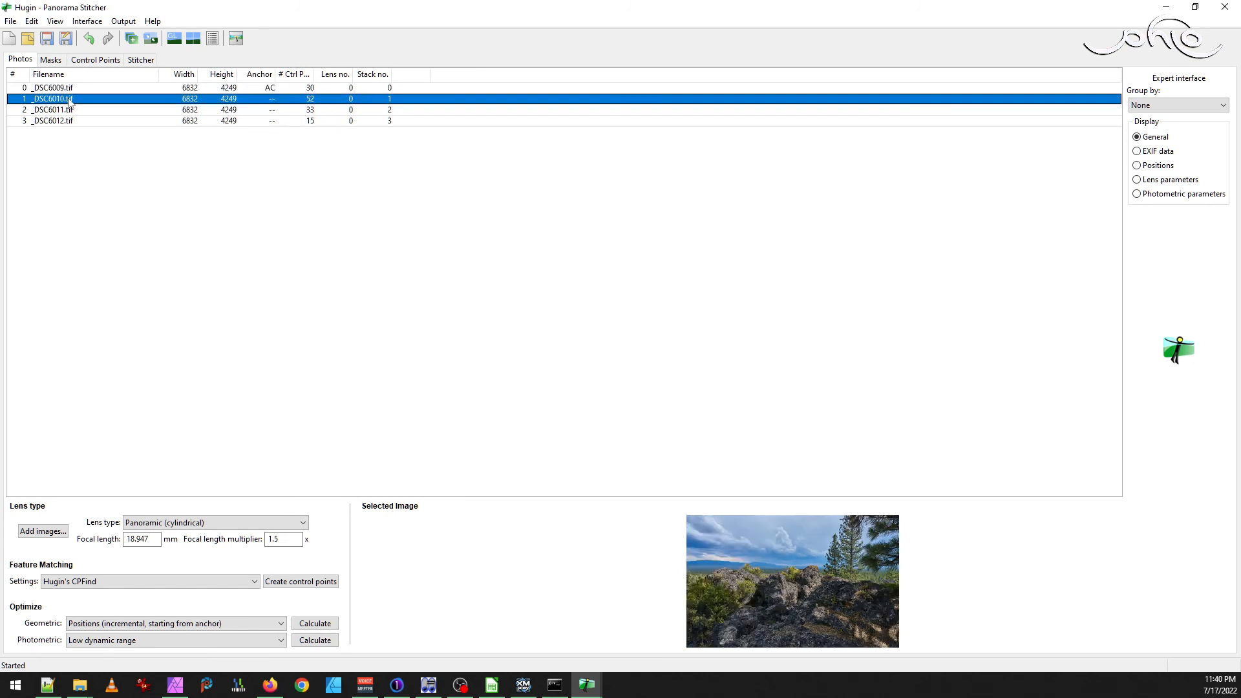
left_click(70, 110)
left_click(70, 122)
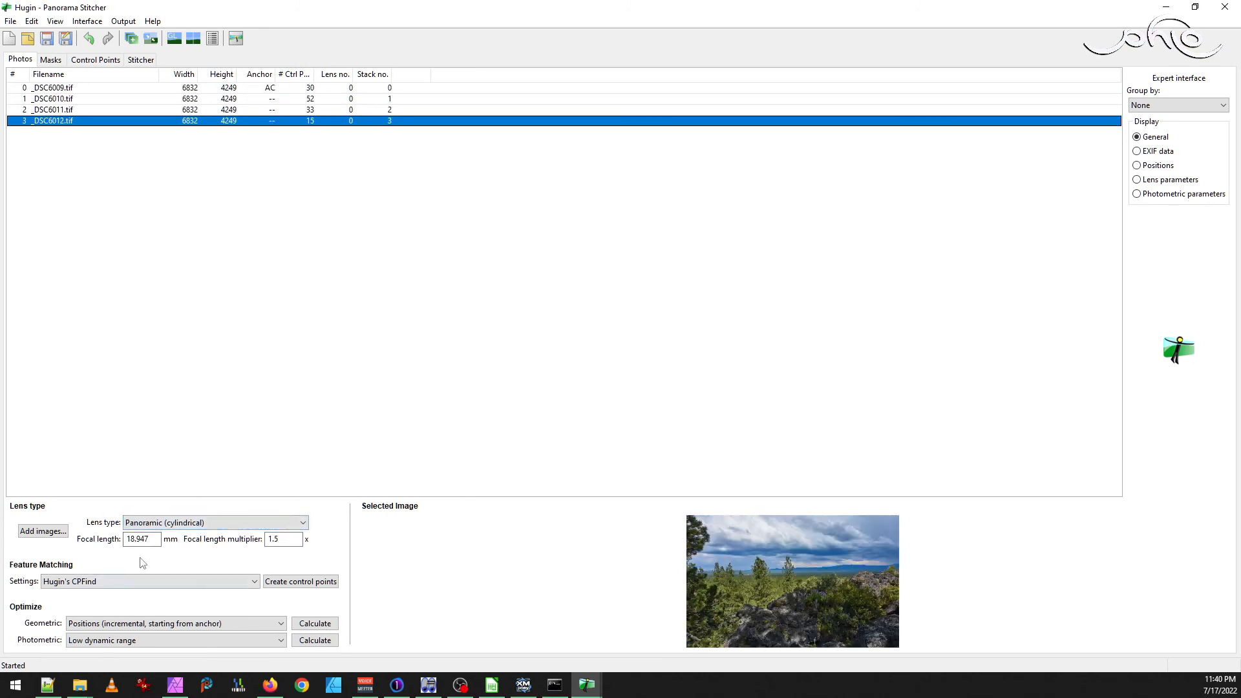
left_click(64, 90)
left_click(66, 127)
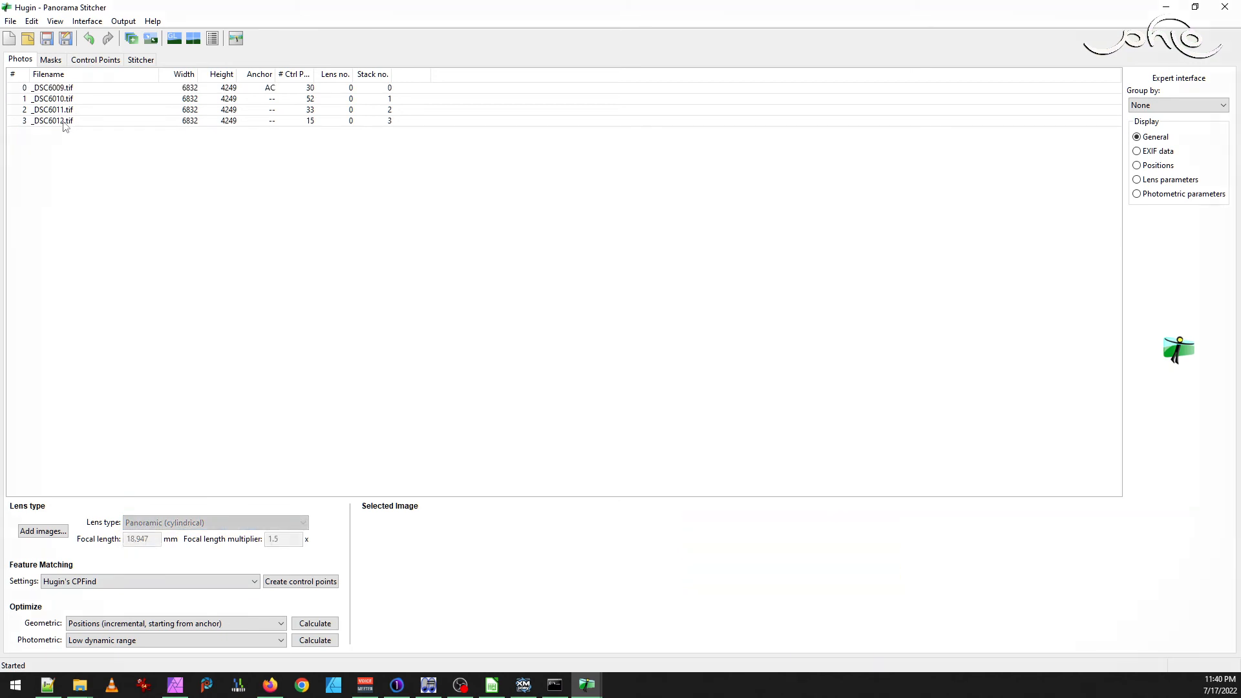
- Reset the lens parameters of all four images and reopen the fast panorama preview
left_click(64, 91)
left_click(67, 121, "shift")
right_click(68, 106)
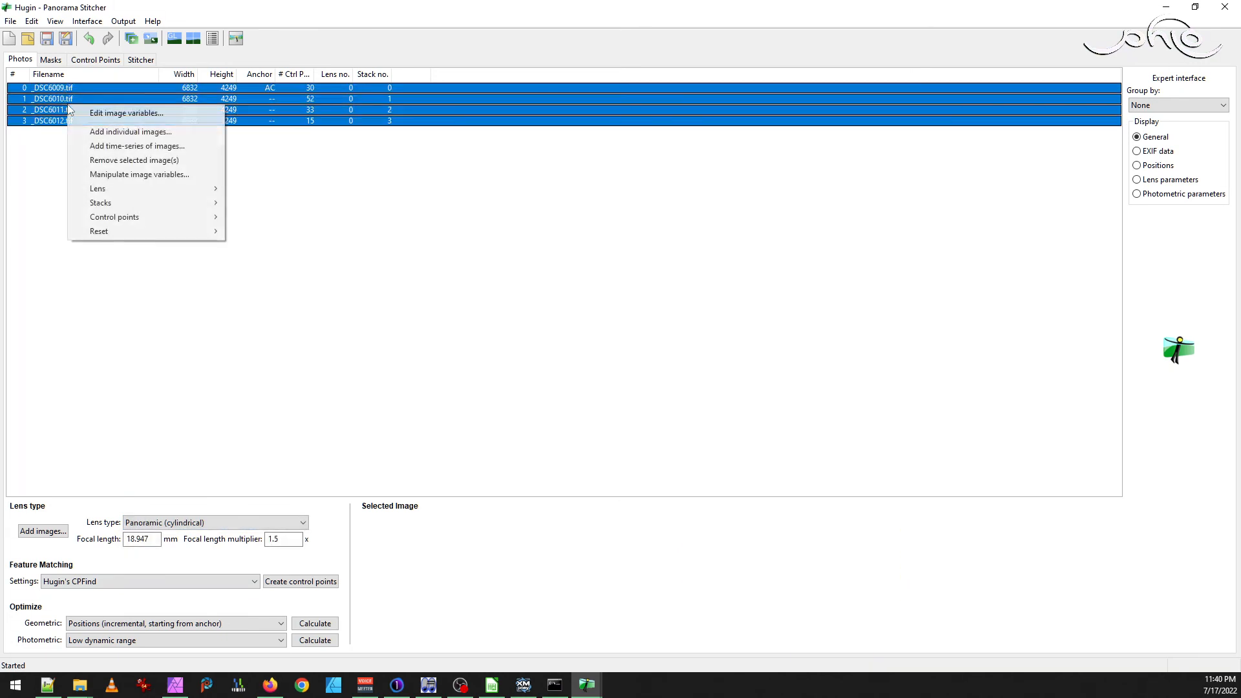
mouse_move(166, 194)
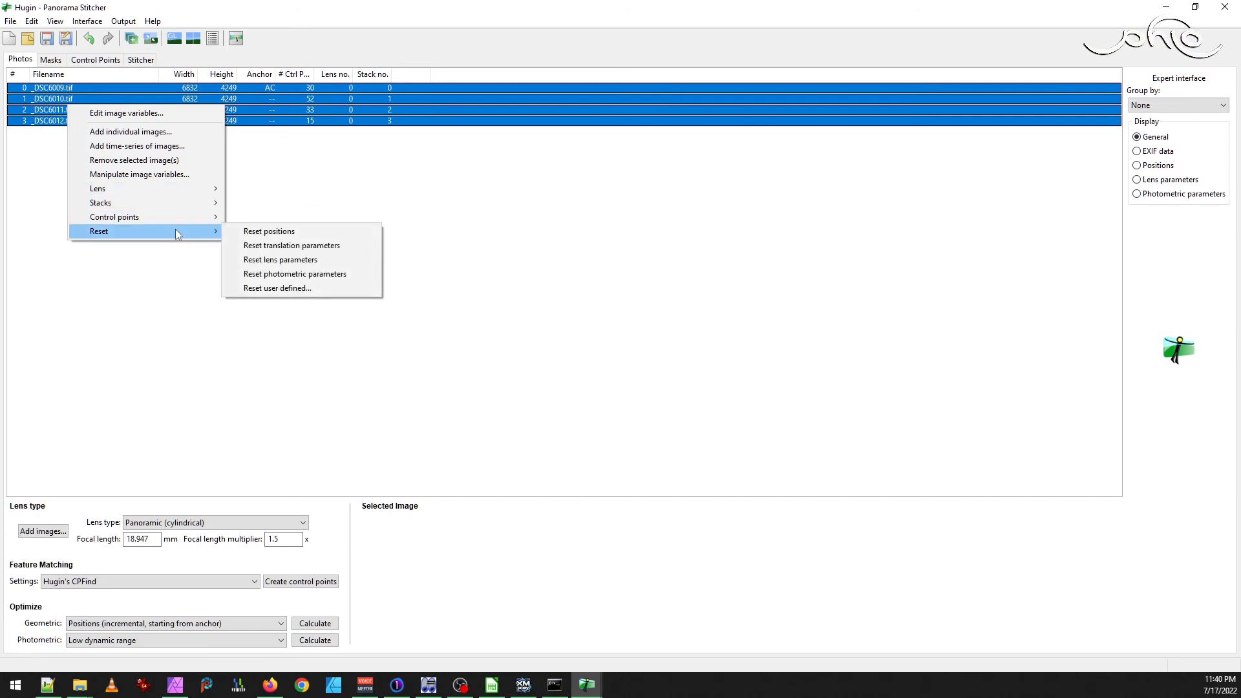
left_click(288, 261)
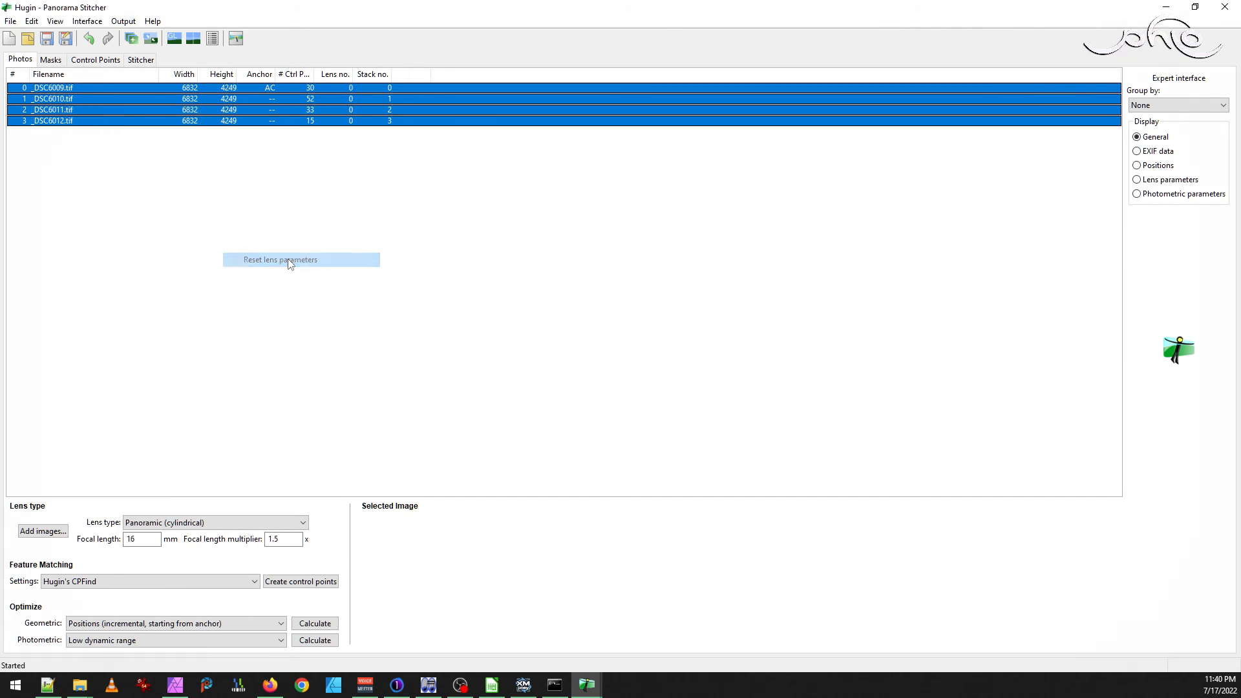
left_click(84, 102)
left_click(77, 111)
left_click(72, 90)
left_click(55, 22)
left_click(97, 49)
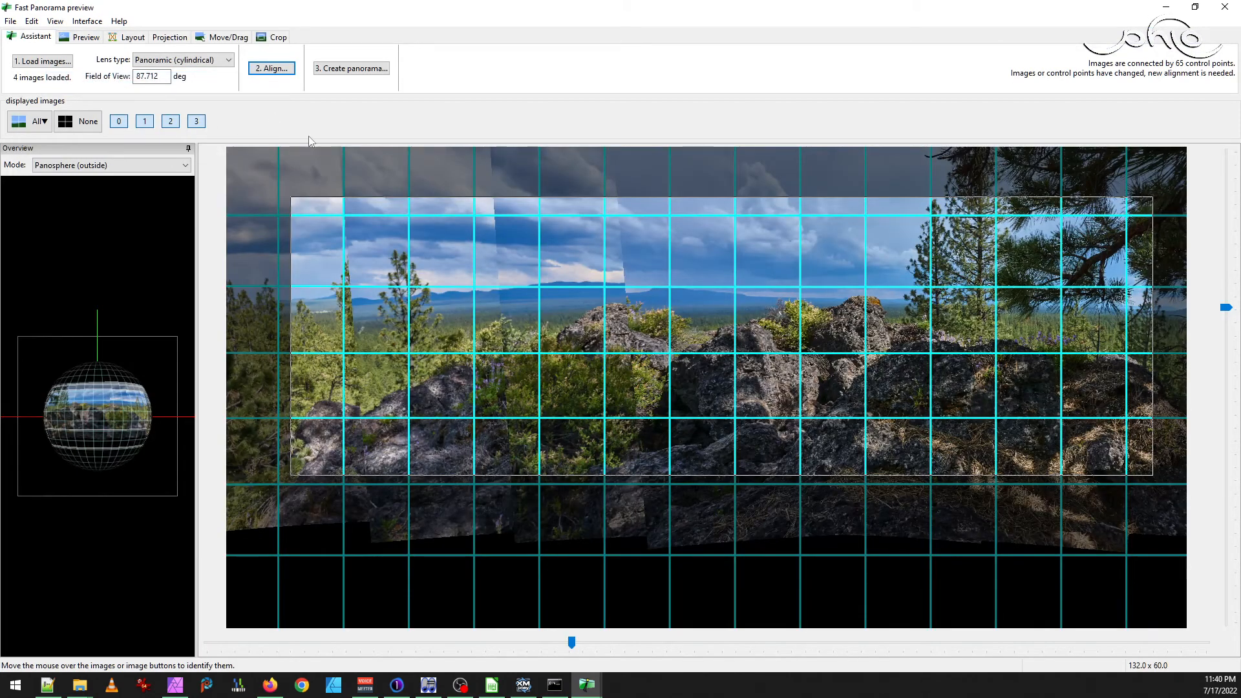
- Align the four images again in the fast panorama preview and close Hugin
left_click(270, 69)
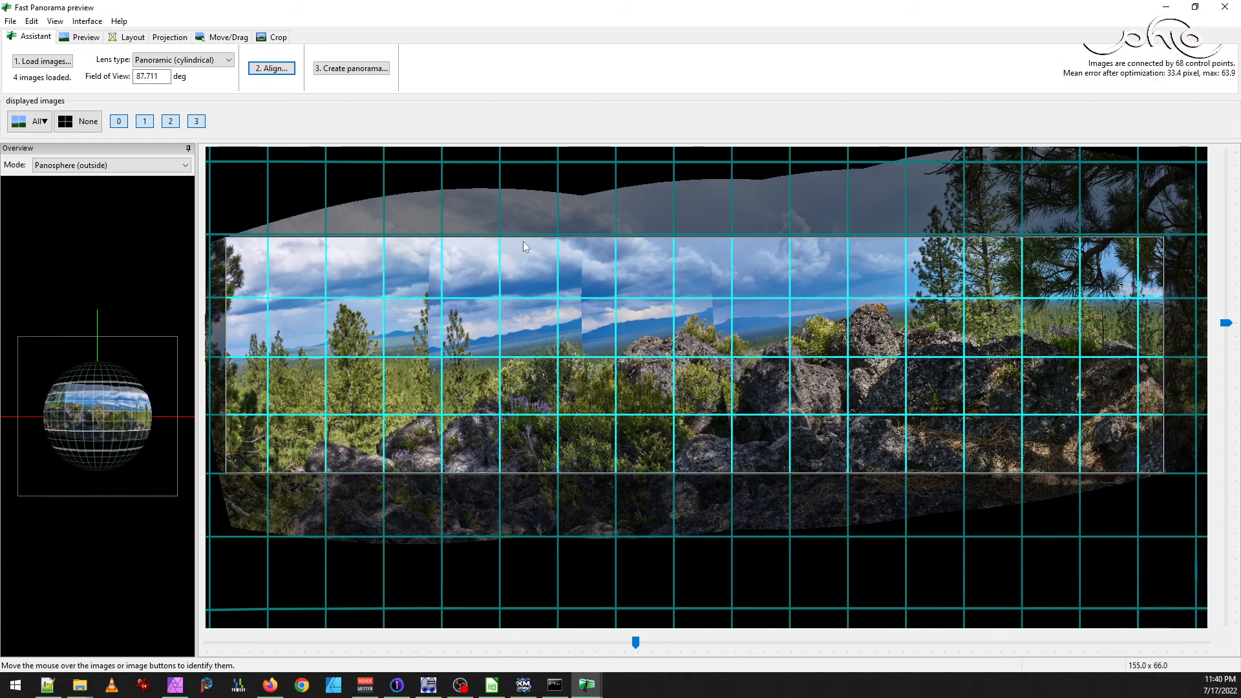
left_click(1224, 8)
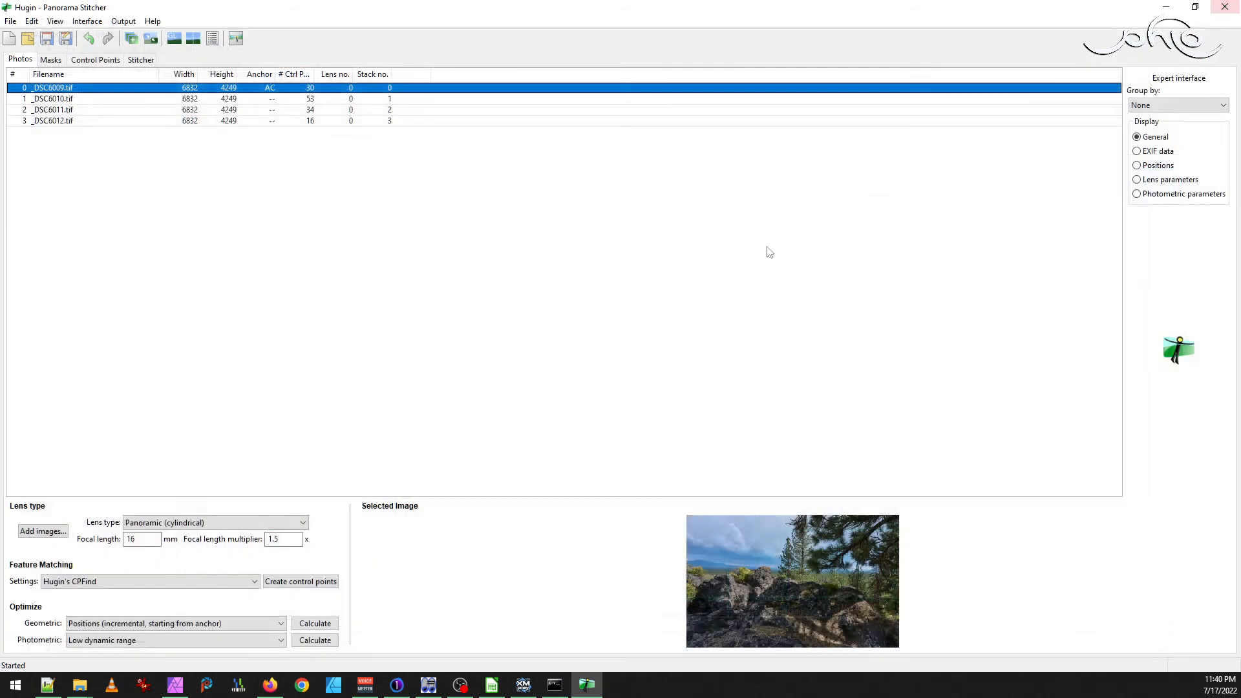
left_click(1225, 11)
left_click(693, 347)
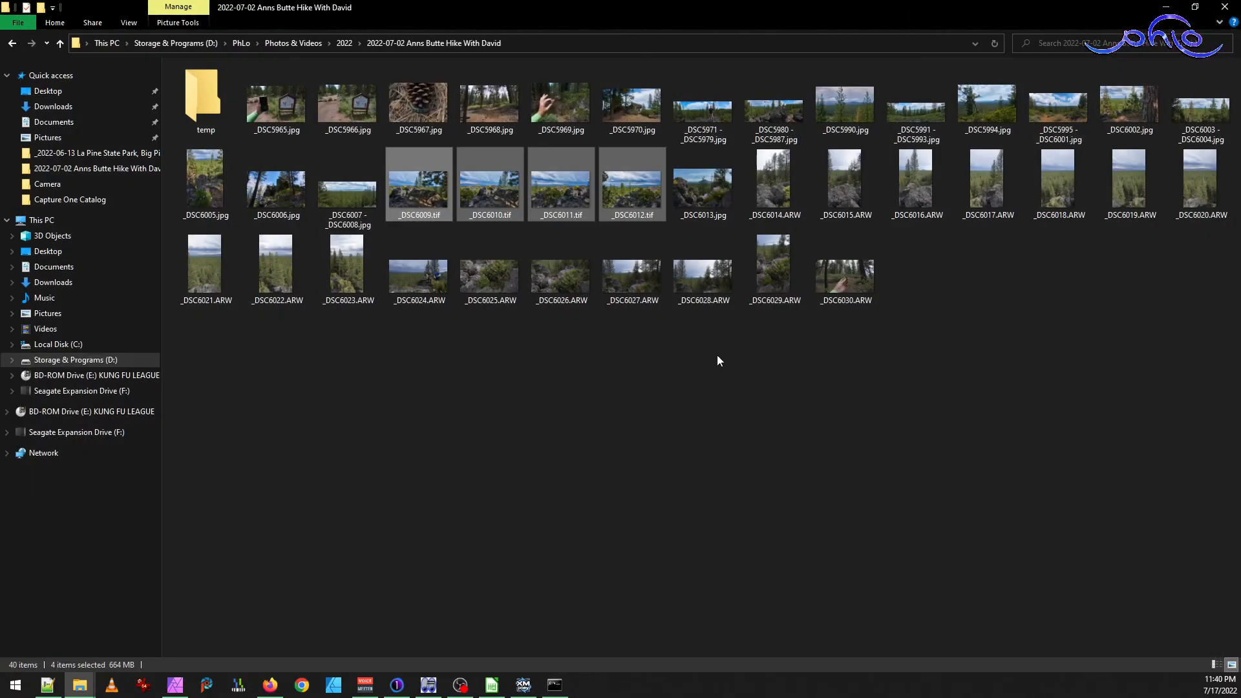
- Check the temp folder and copy _DSC6009.tif through _DSC6012.tif into it from the hike folder
left_click(582, 323)
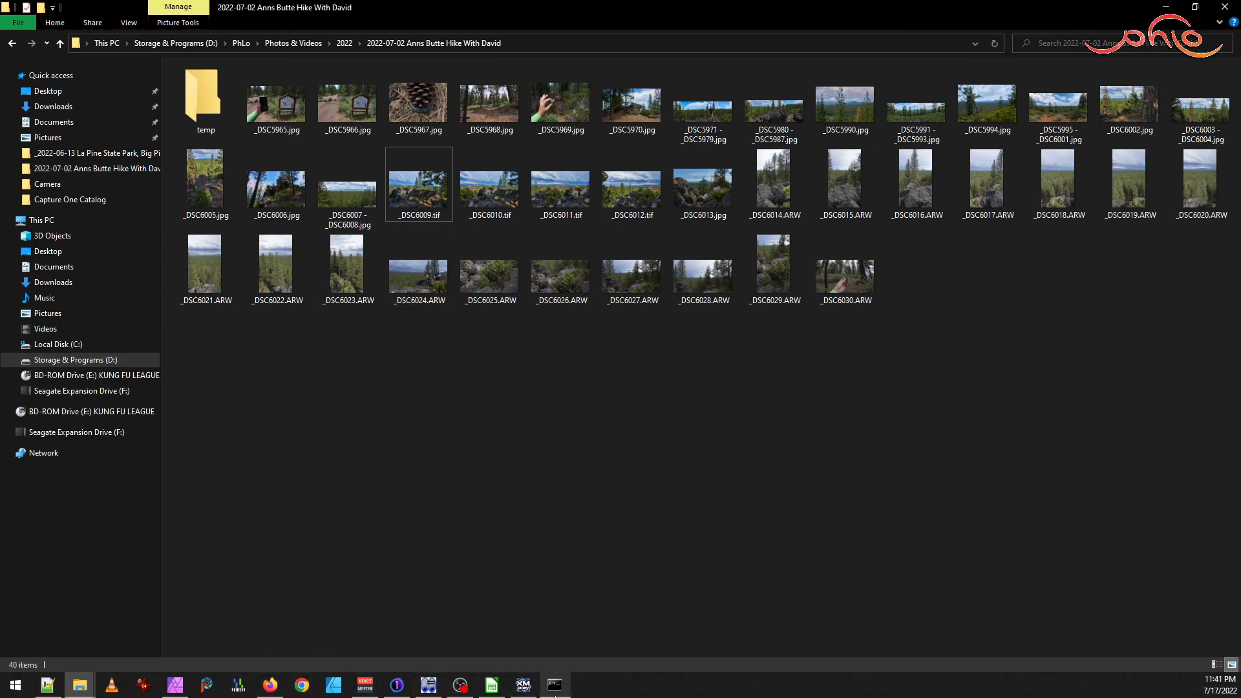
double_click(202, 90)
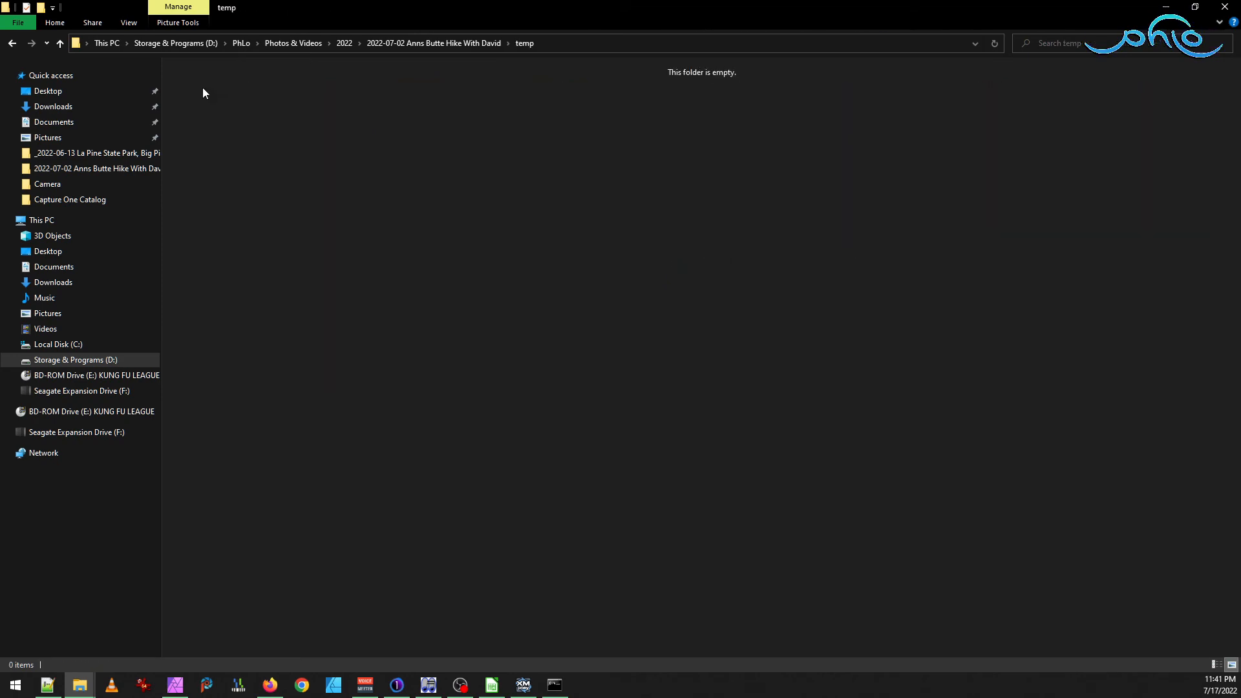
left_click(433, 43)
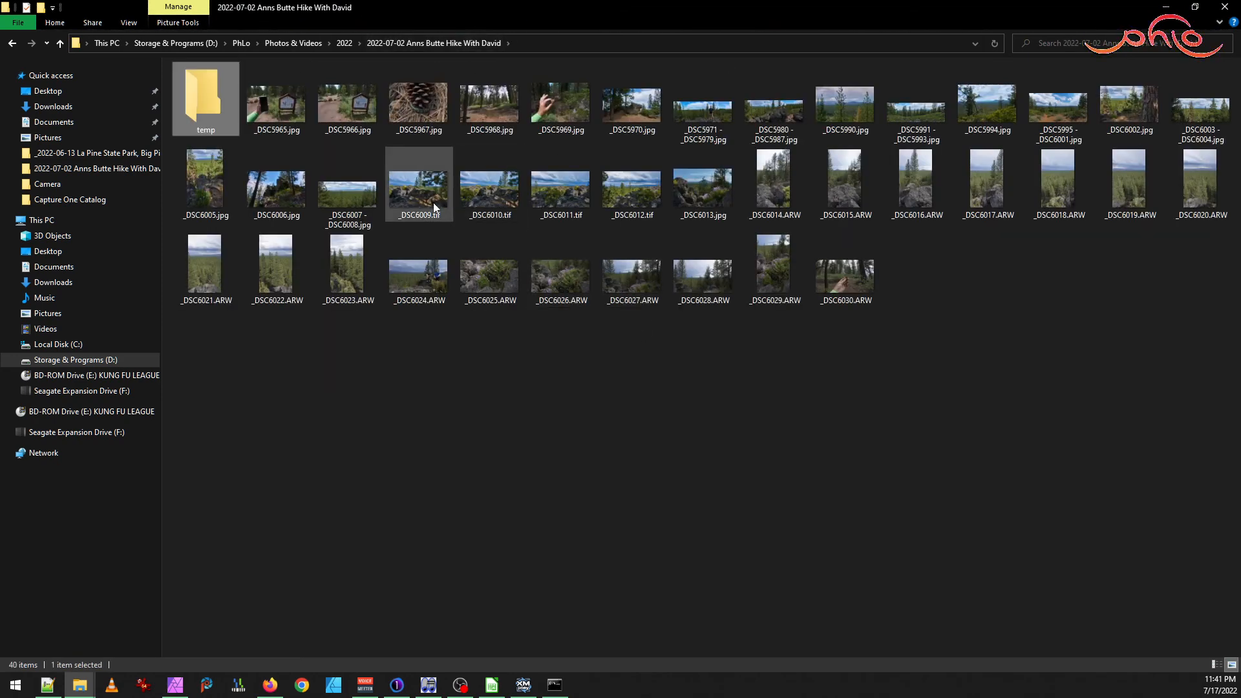
left_click(437, 203)
left_click(653, 195, "shift")
left_click_drag(652, 195, 210, 107)
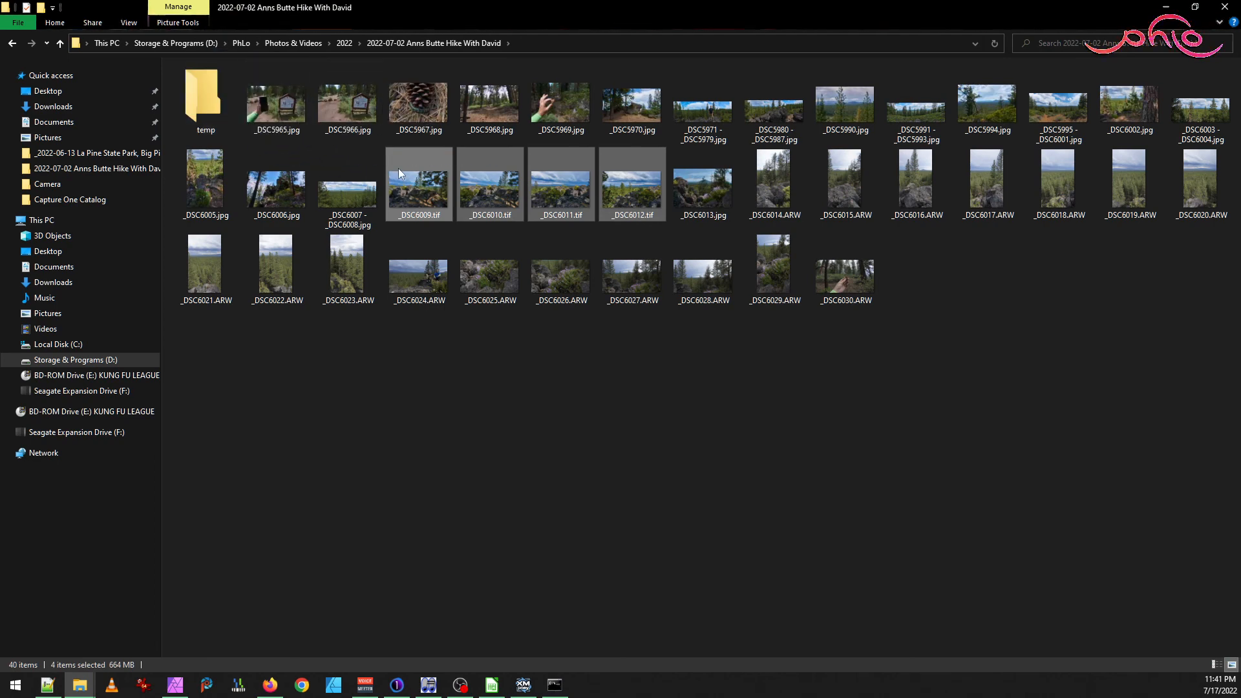
left_click(425, 200)
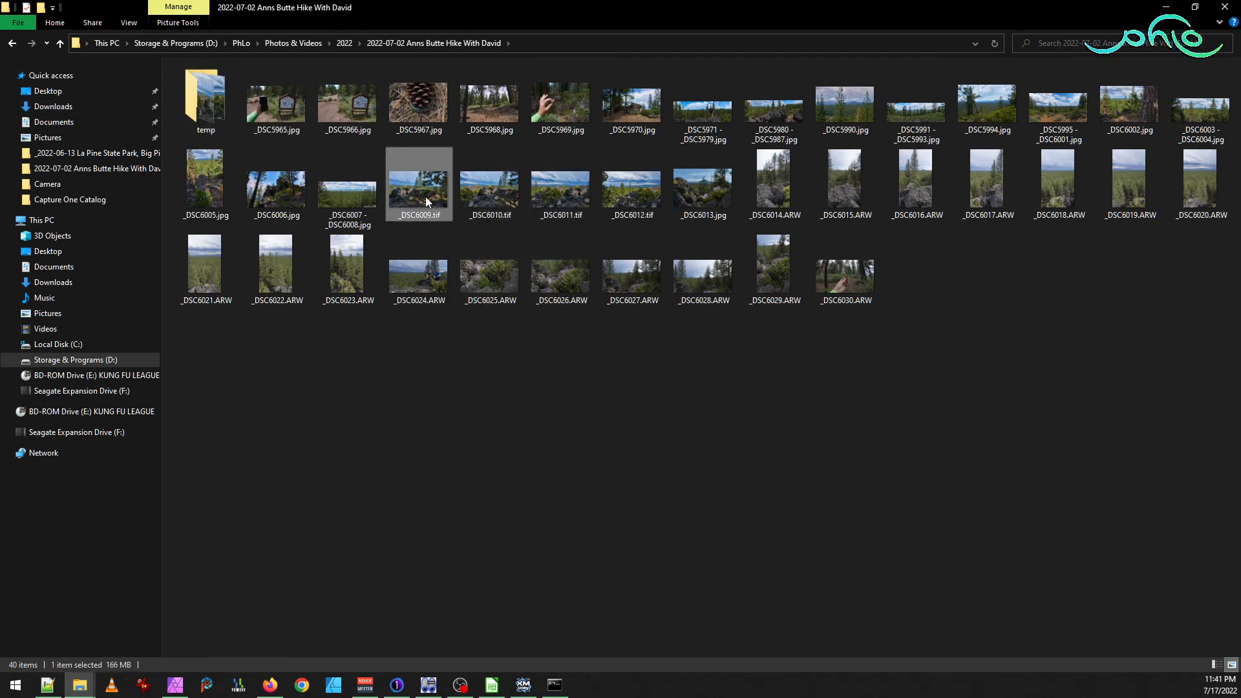
- Switch to Command Prompt and strip all metadata from _DSC6009.tif with exiftool -all= "_DSC6009.tif"
left_click(555, 685)
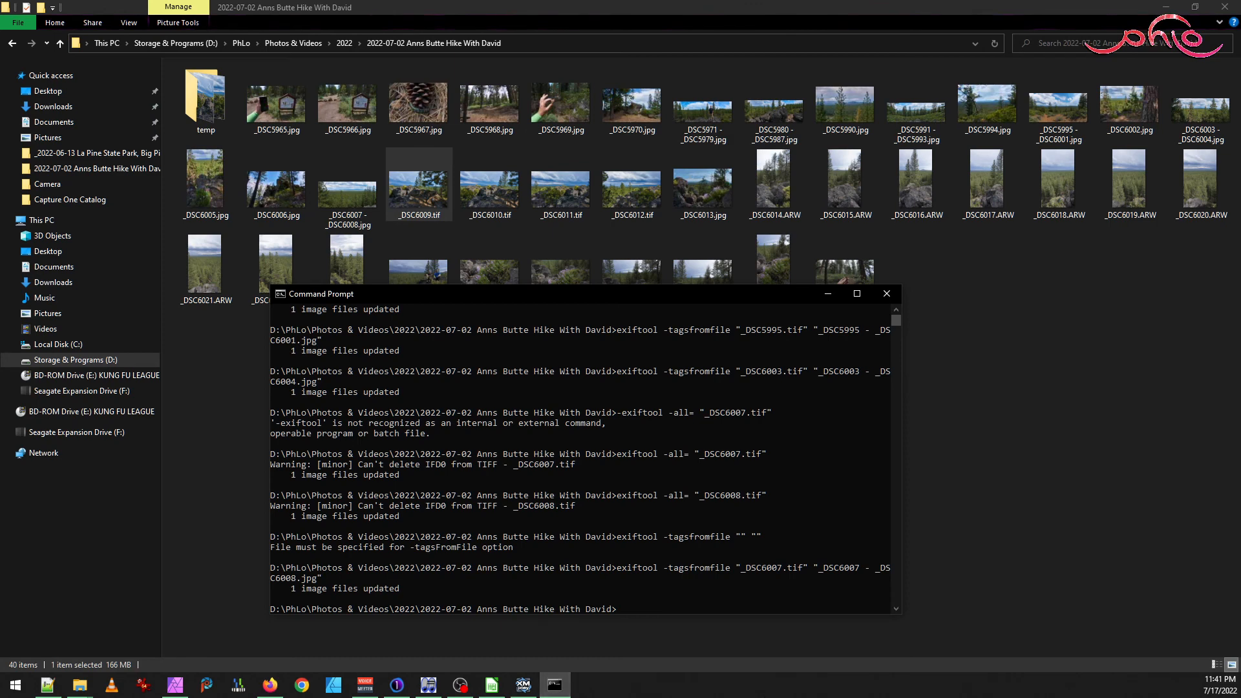
key("Up")
key("Up")
key("Up")
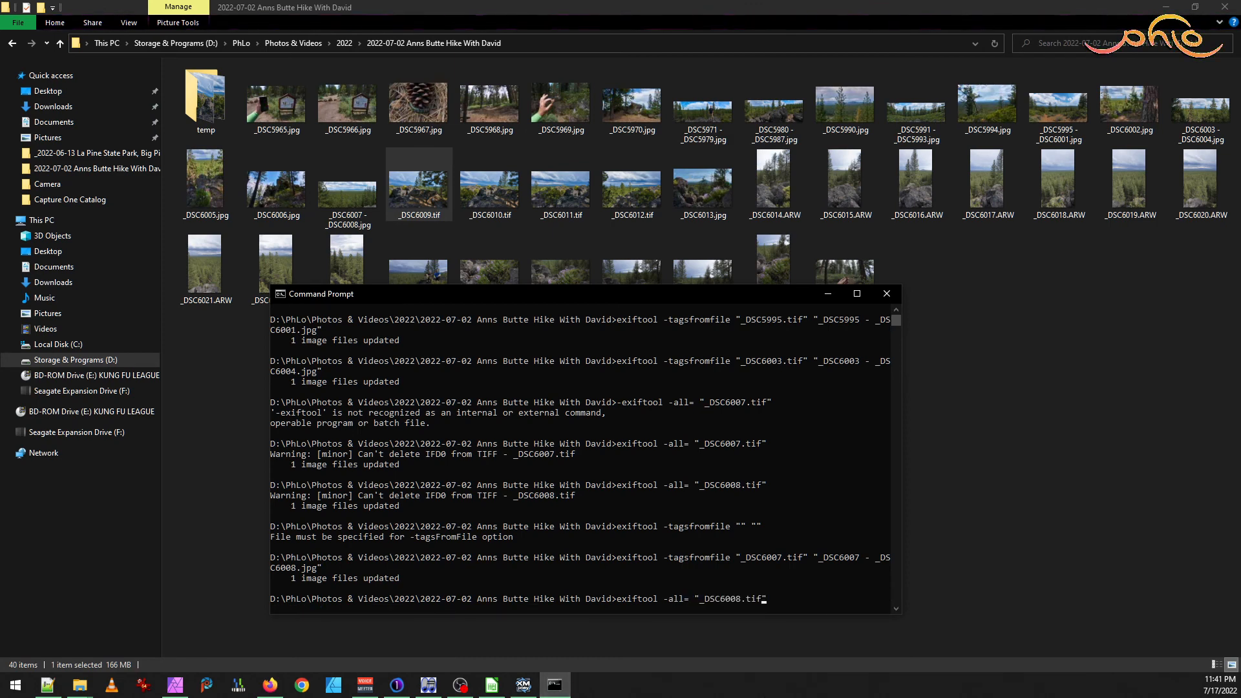
left_click(743, 599)
key("Escape")
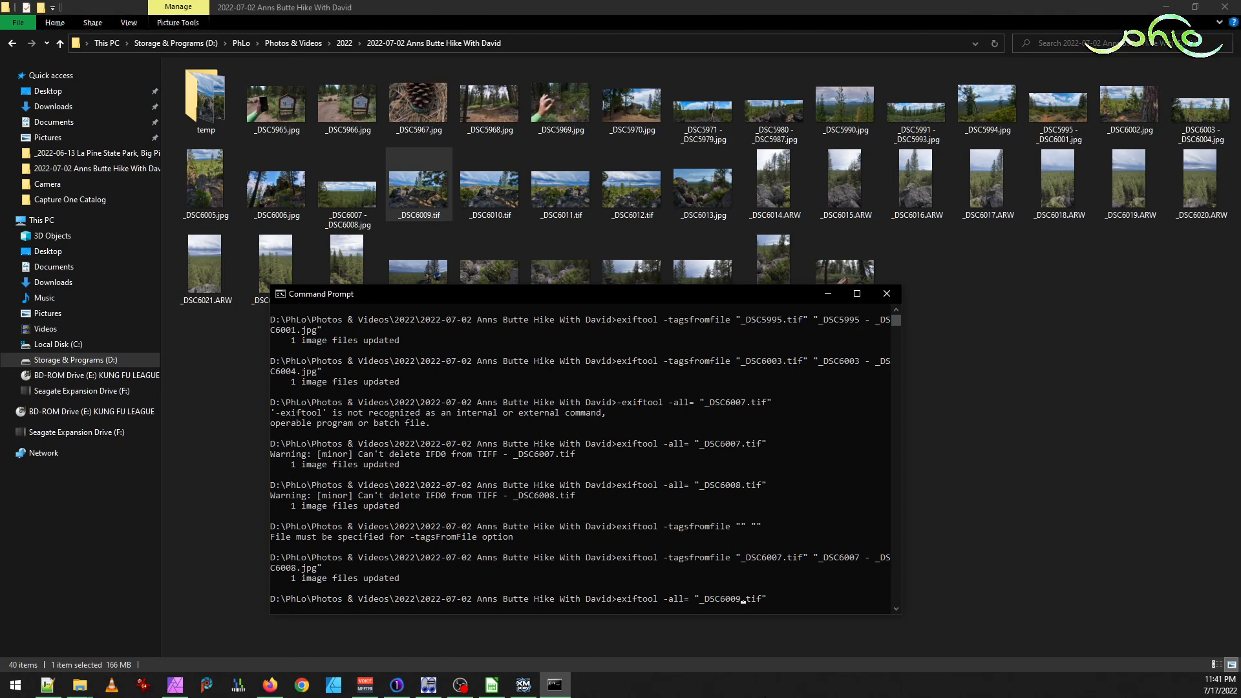
key("Return")
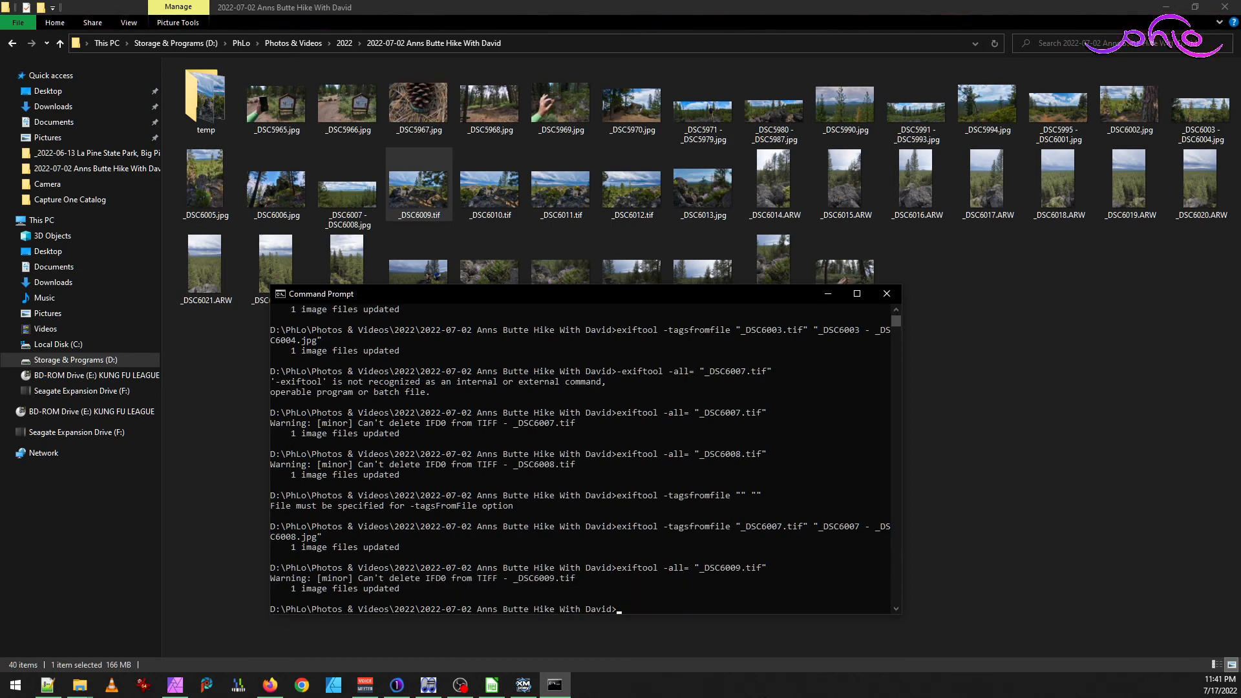
- Run exiftool -all= on _DSC6010.tif, _DSC6011.tif and _DSC6012.tif to strip their metadata
key("Up")
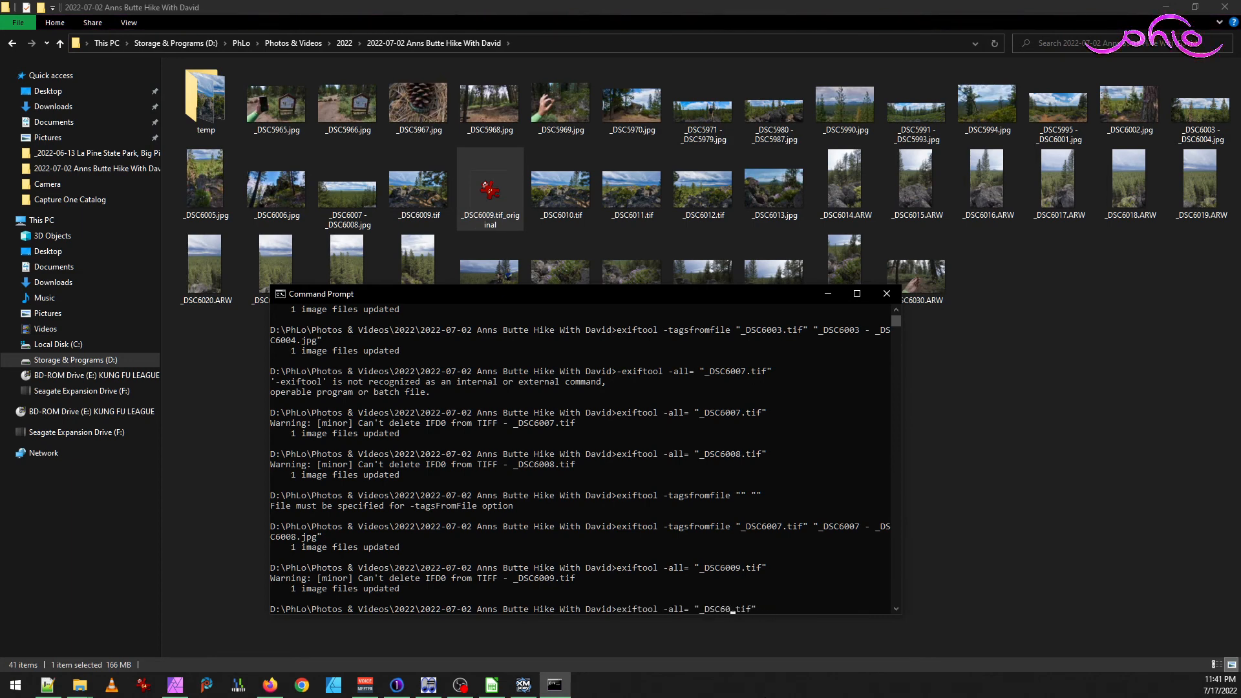
key("Return")
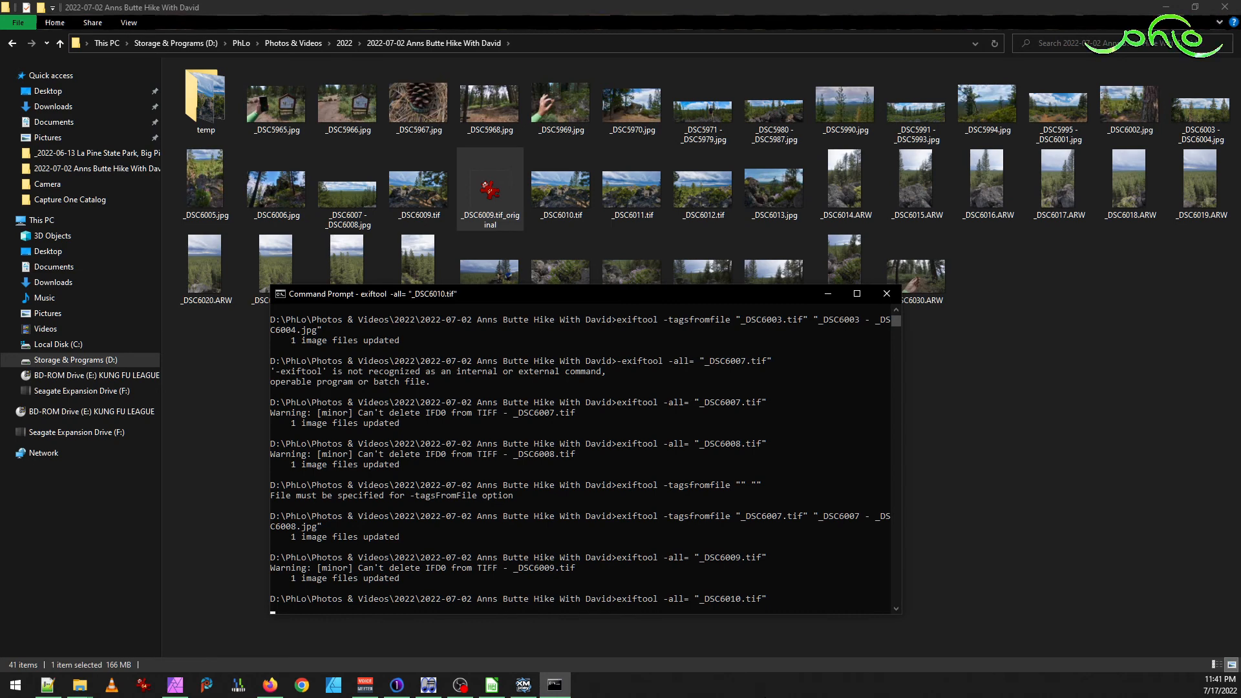
key("Up")
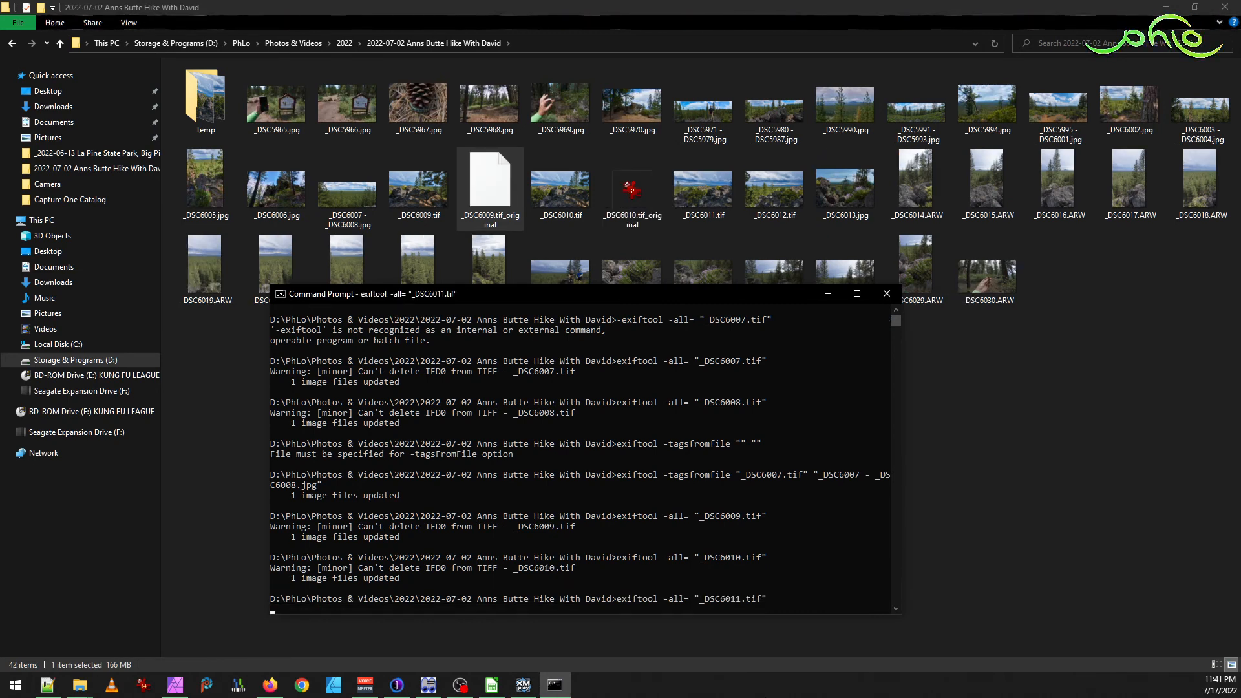
key("Return")
key("Up")
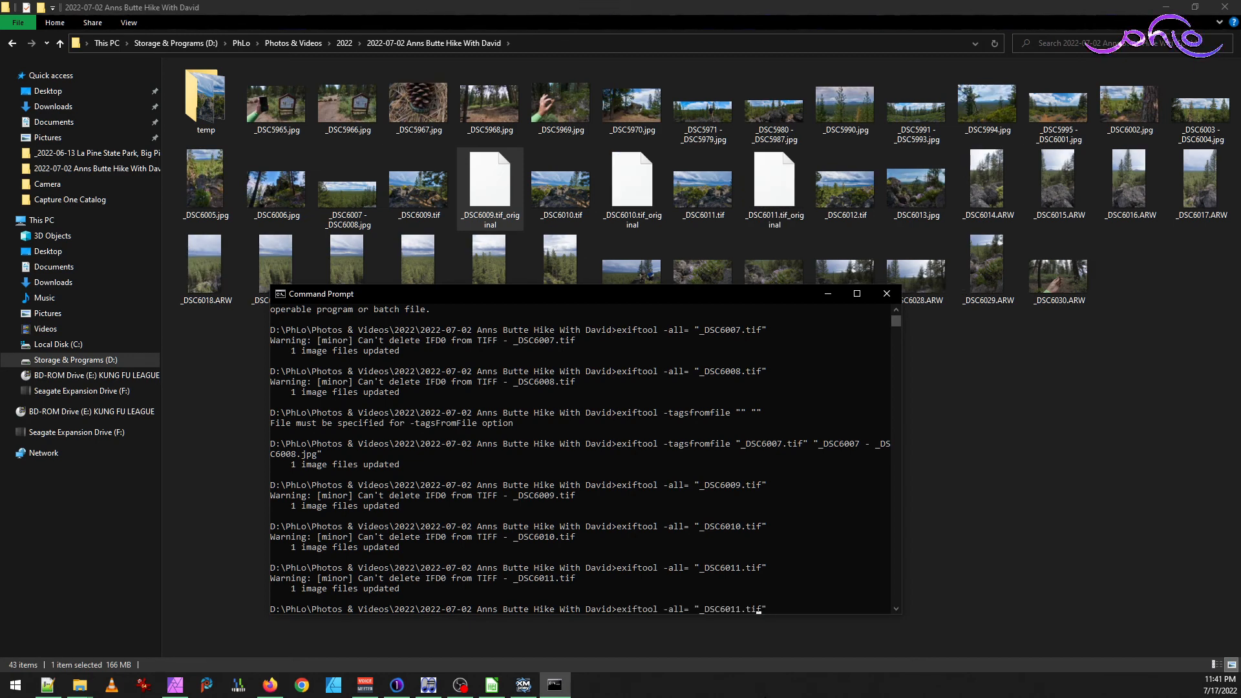
type("2")
key("Return")
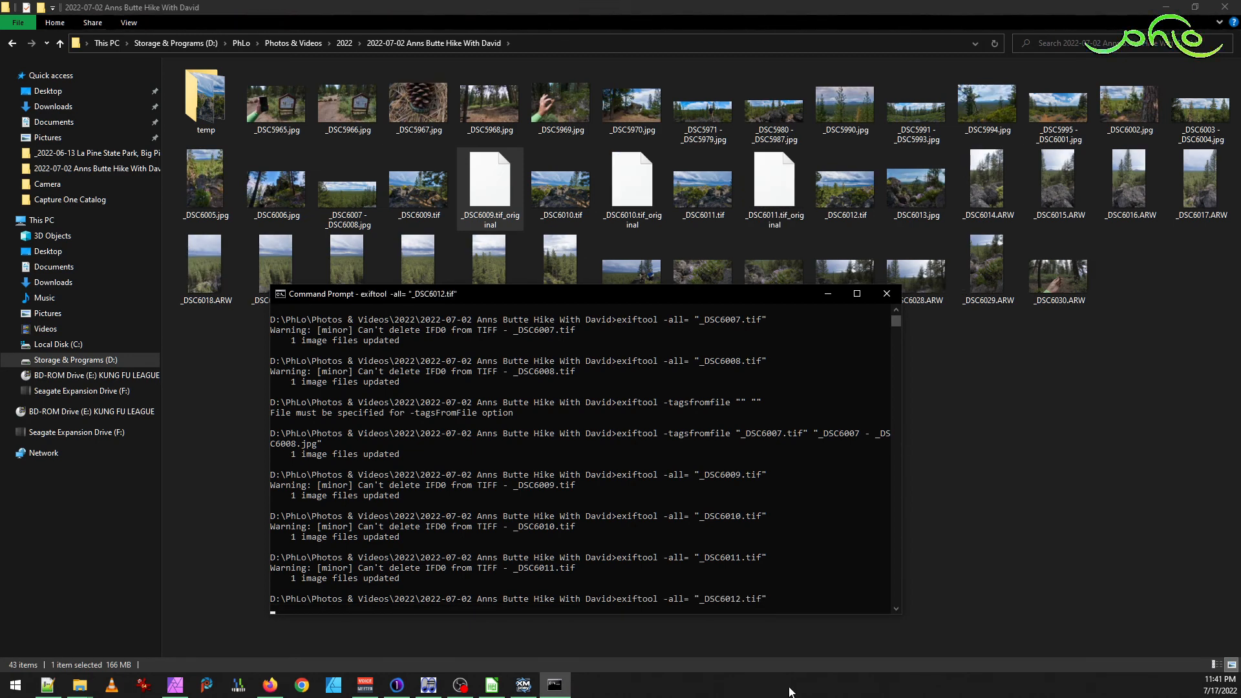
- Delete the four .tif_original backup files of _DSC6009 through _DSC6012 in File Explorer
left_click(517, 198)
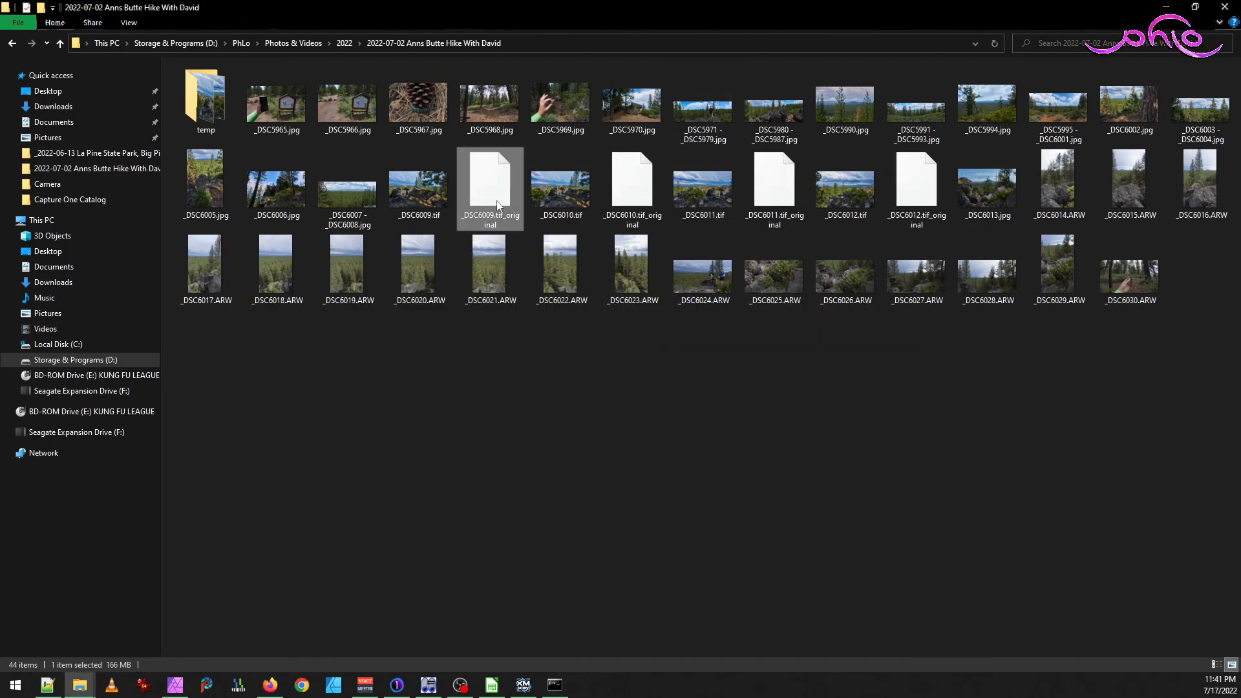
left_click(617, 208, "ctrl")
left_click(787, 203, "ctrl")
left_click(926, 213, "ctrl")
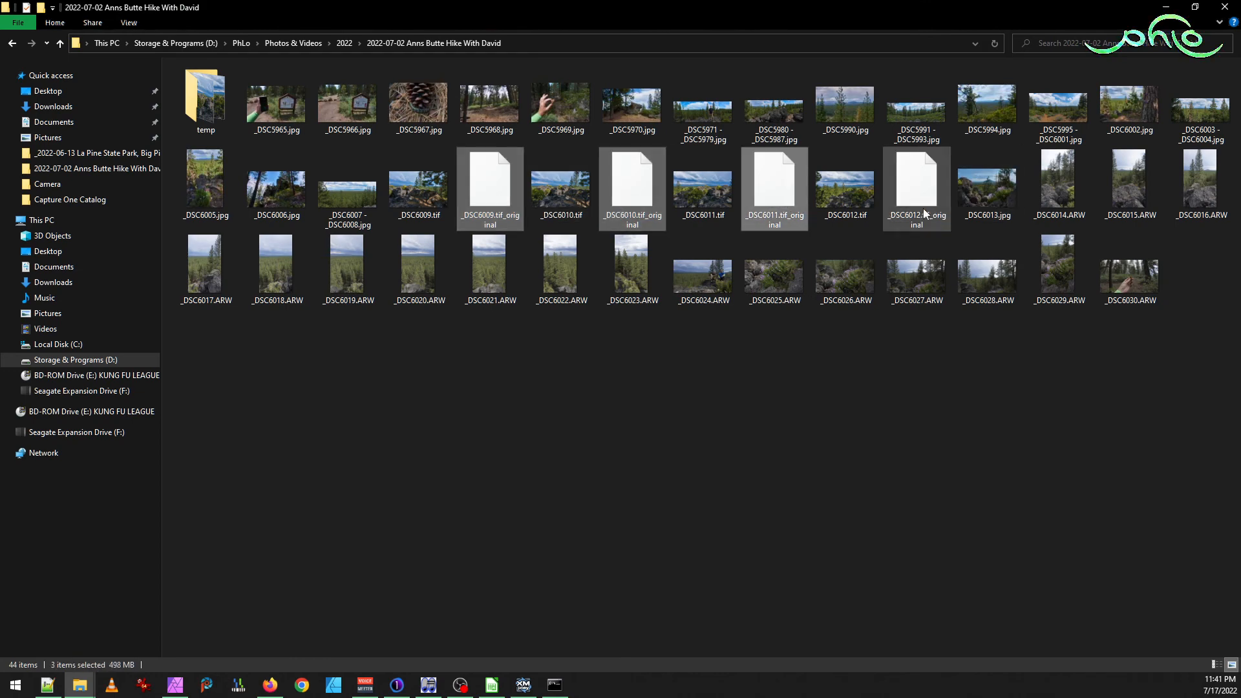
key("Delete")
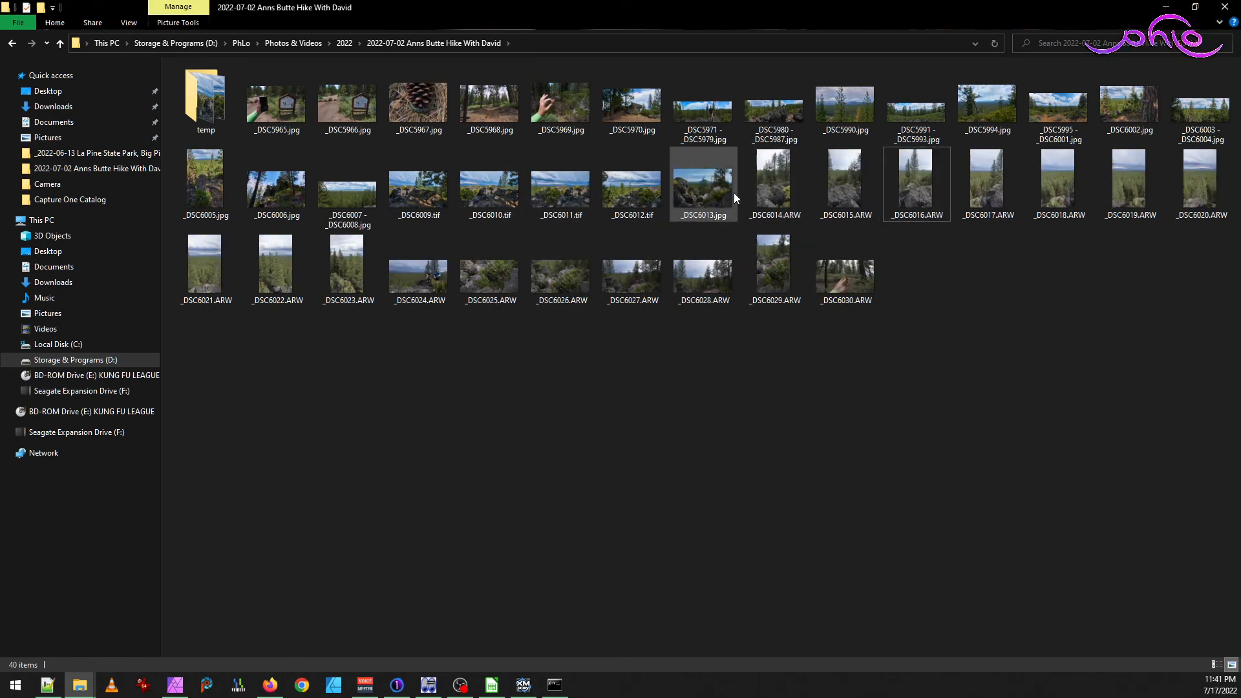
- Select the photos _DSC6009.tif through _DSC6012.tif and launch Hugin
left_click(438, 193)
left_click(614, 190, "shift")
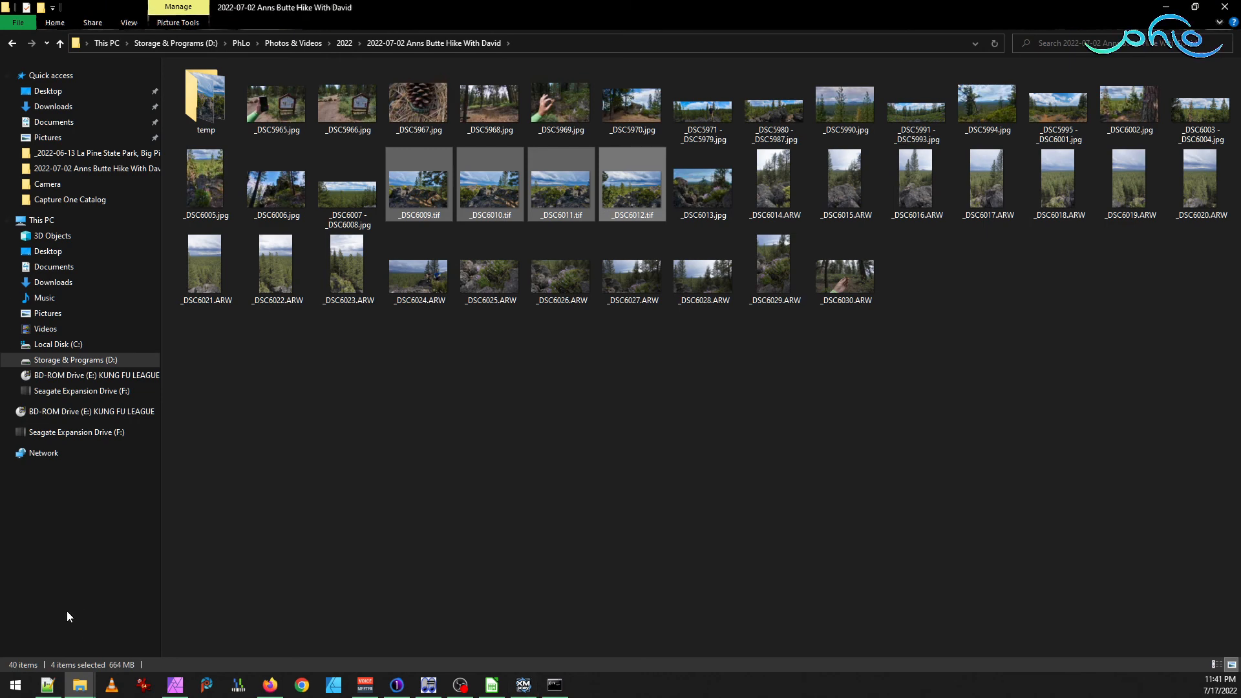
left_click(15, 684)
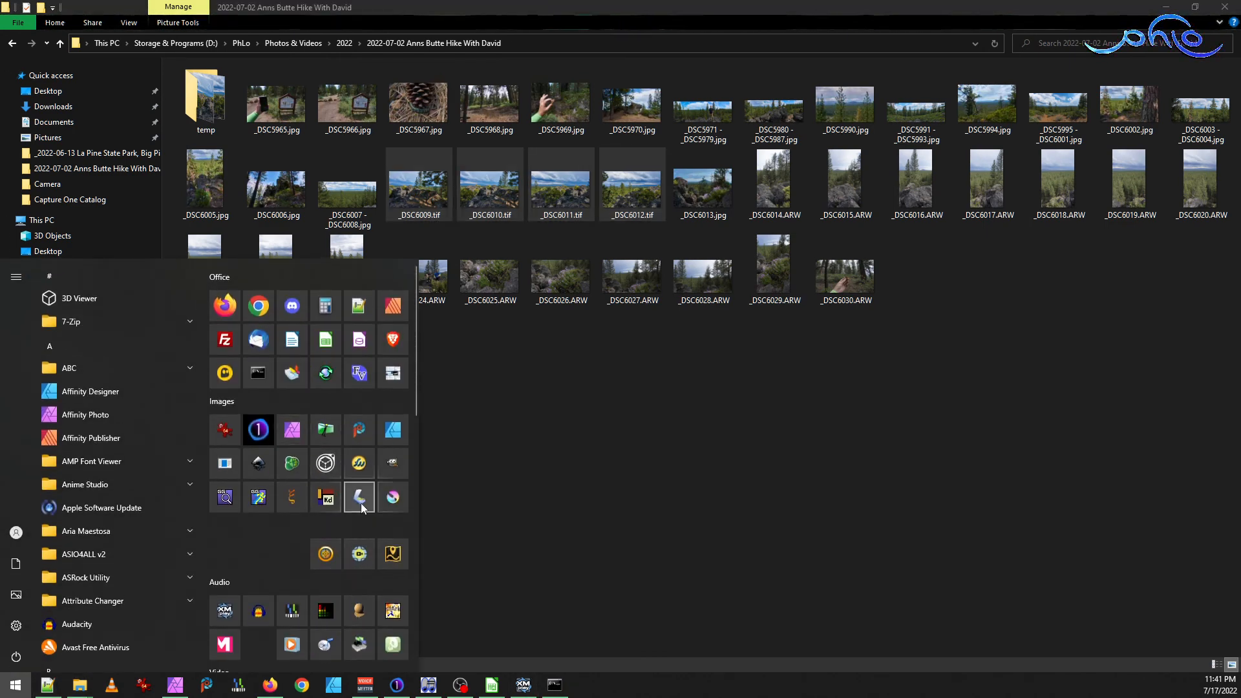
scroll(344, 434, "down", 3)
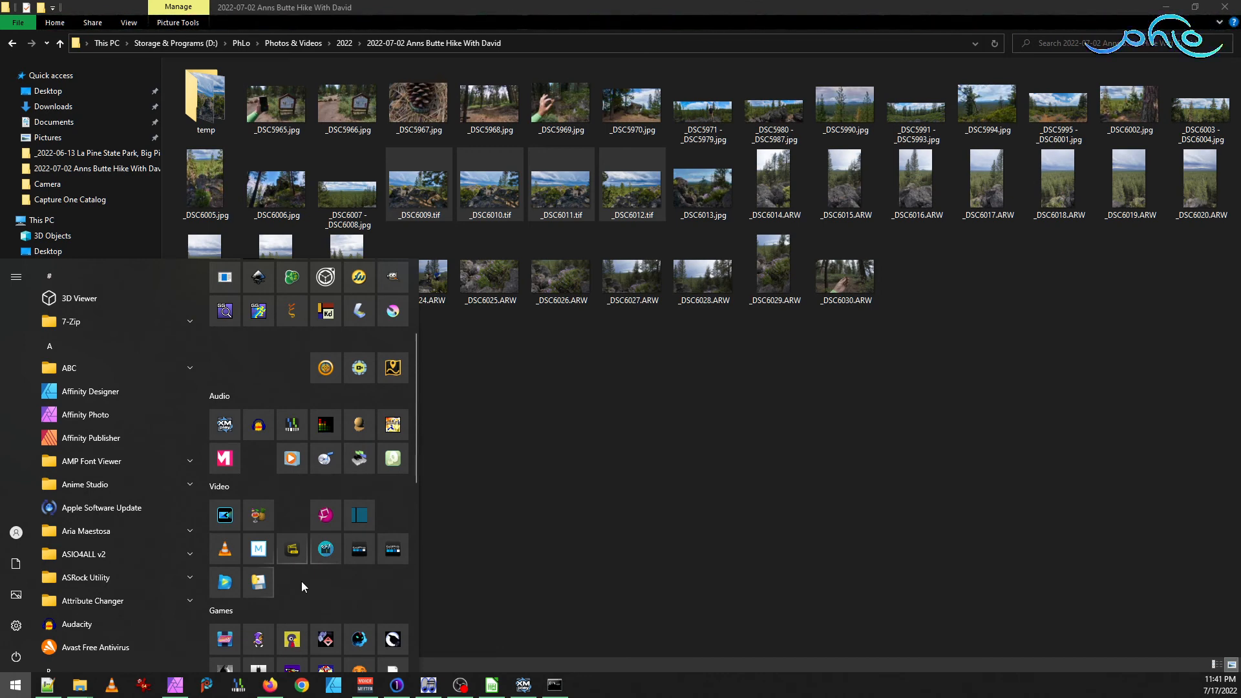
scroll(344, 555, "up", 3)
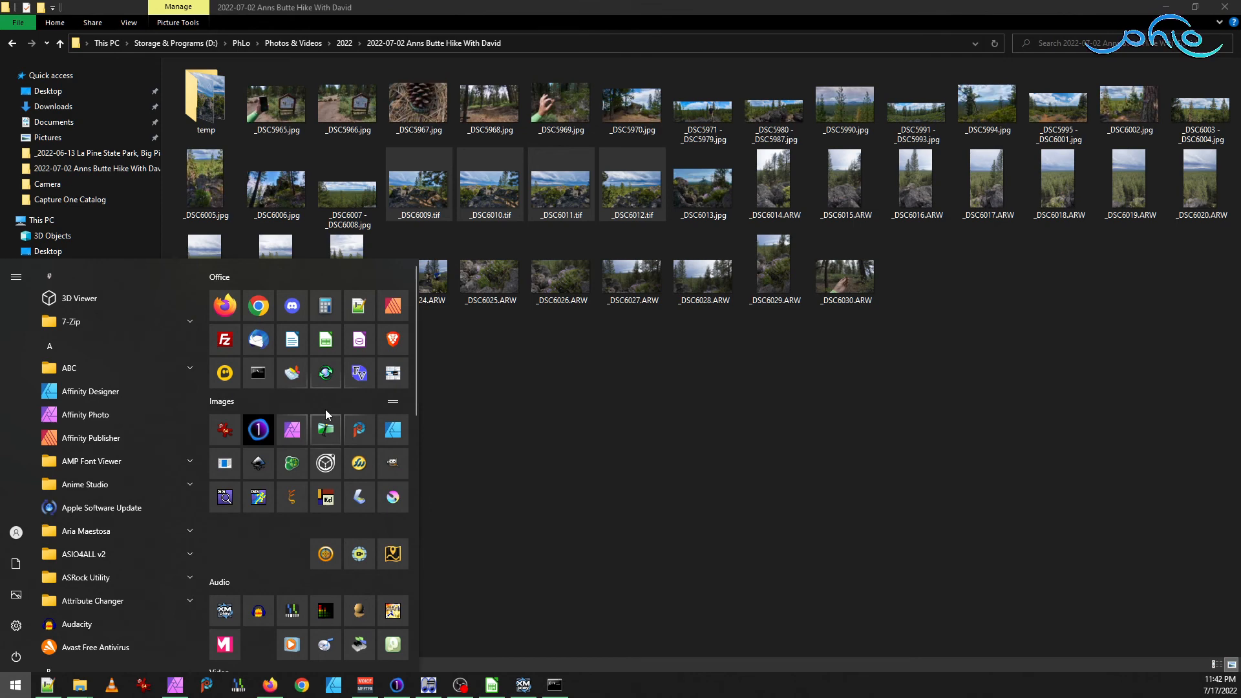
left_click(328, 440)
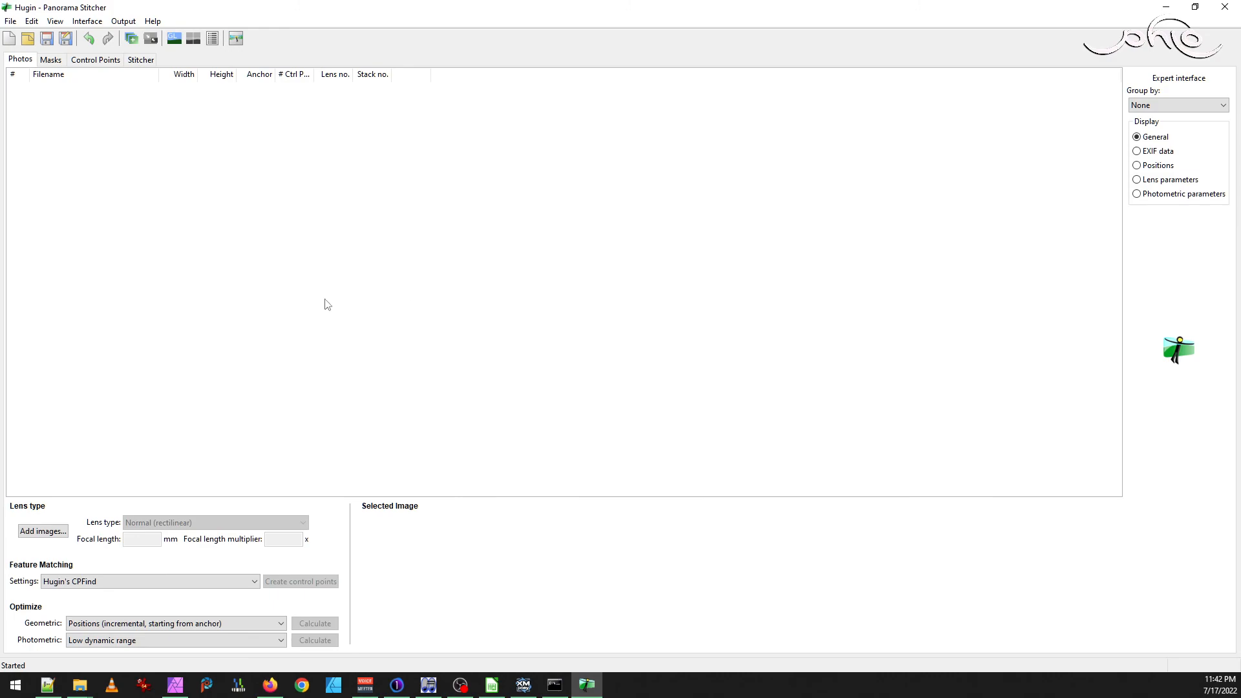
- Load the four selected TIFF photos into Hugin and accept the lens data with the Normal (rectilinear) lens type
key("alt+Tab")
left_click_drag(440, 210, 387, 263)
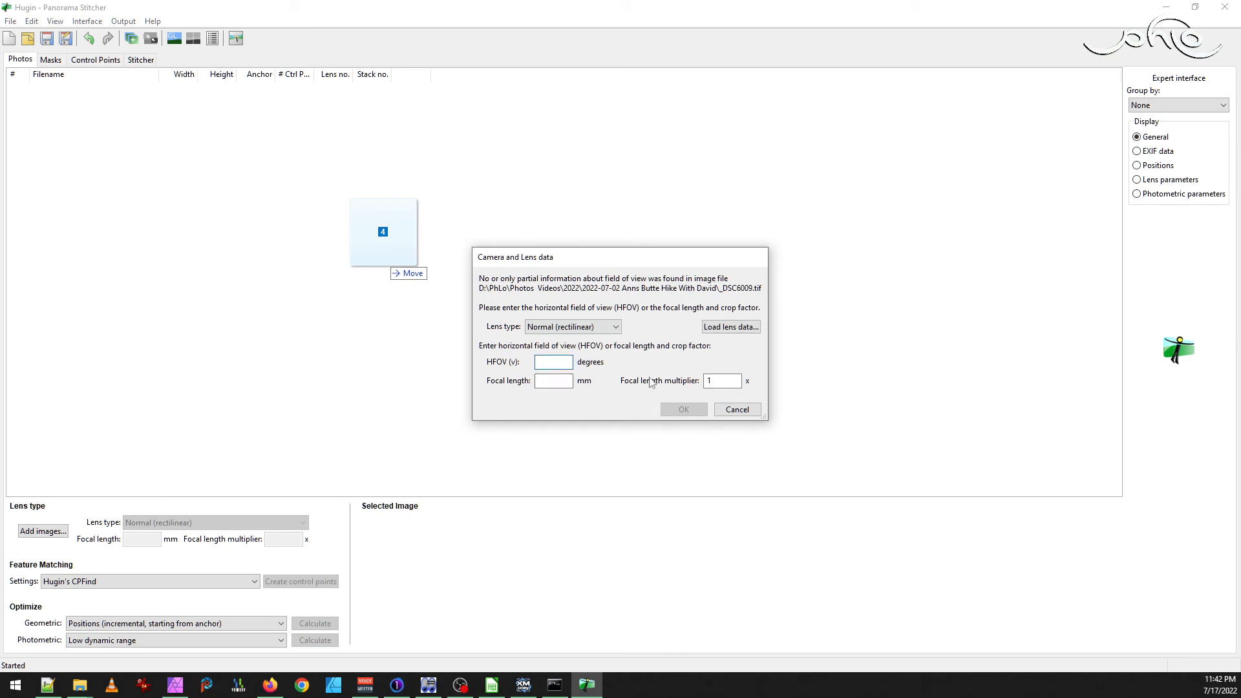
left_click(683, 409)
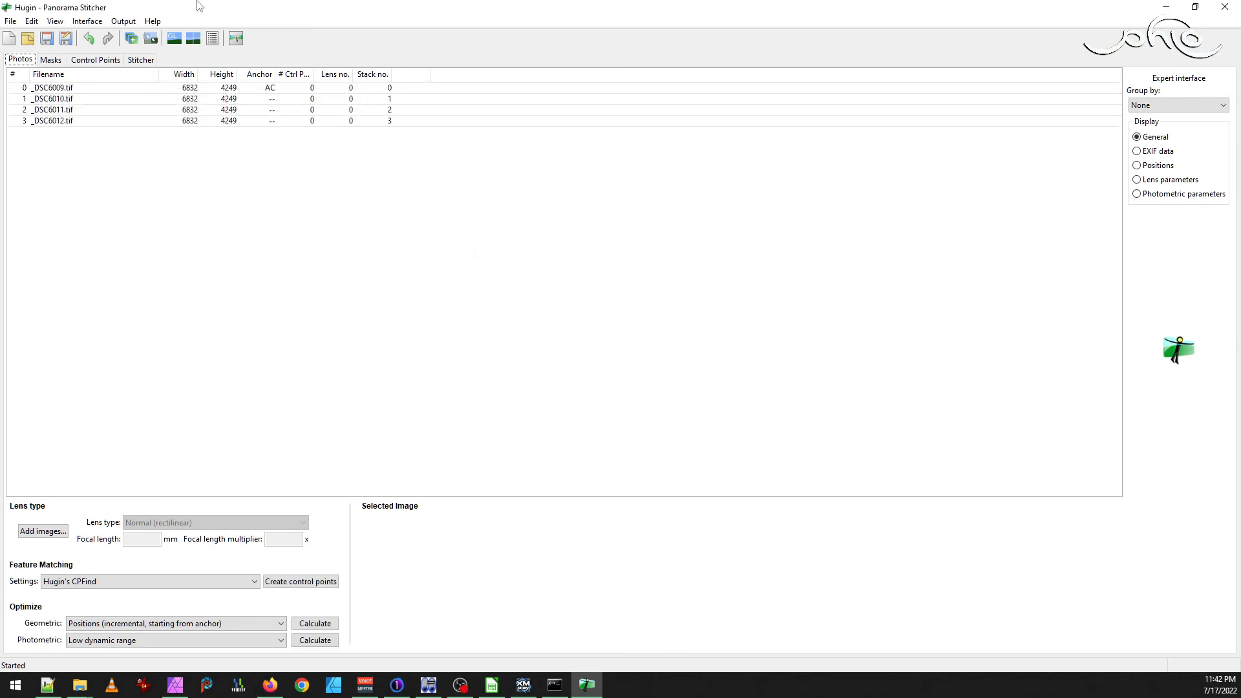
- Open the fast panorama preview and align the four loaded images
left_click(56, 21)
left_click(97, 79)
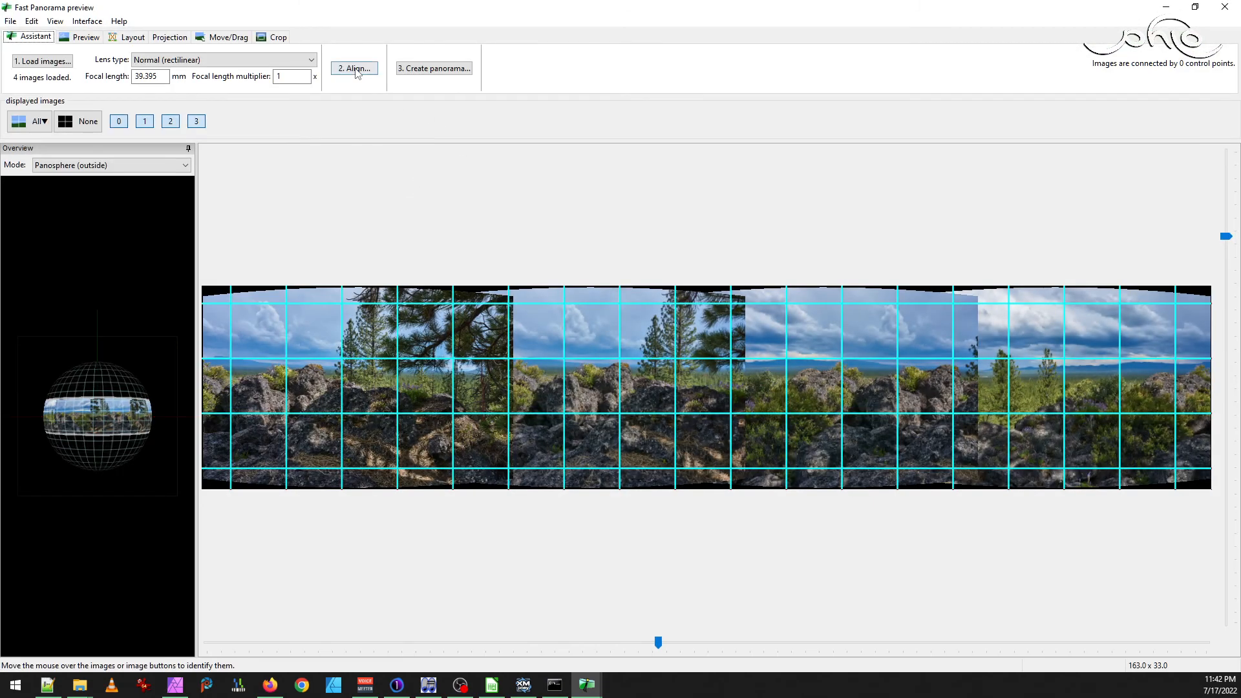
left_click(355, 68)
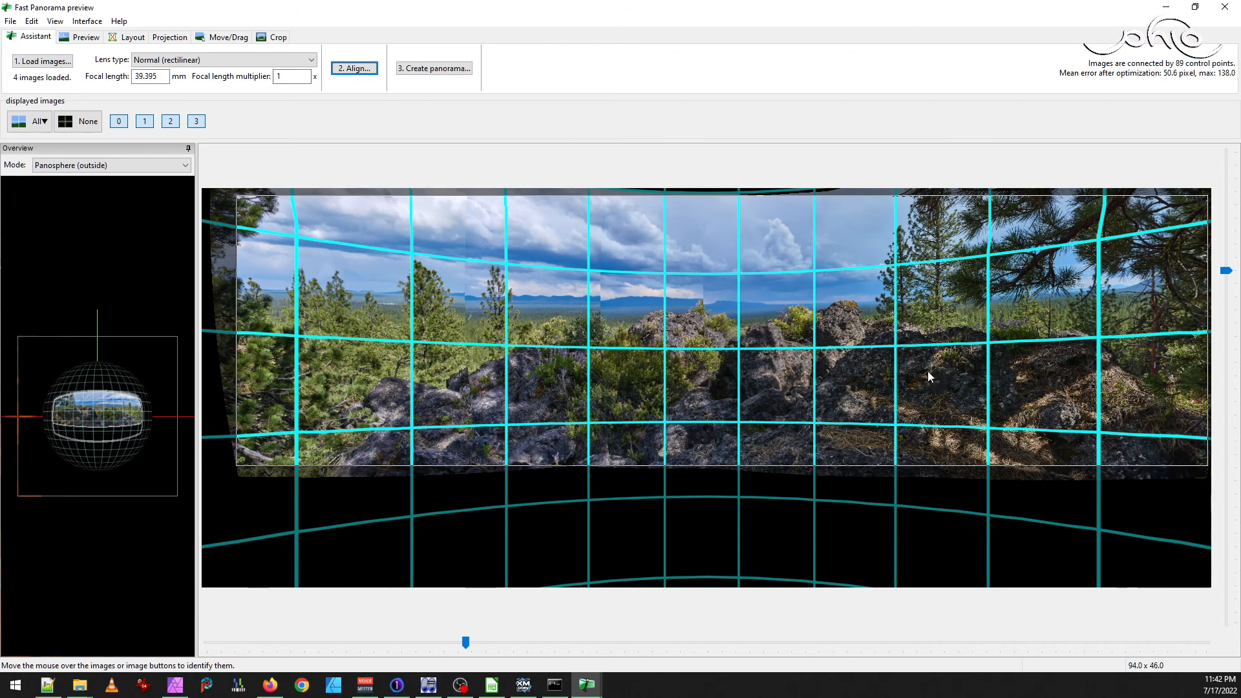
- Shift the panorama downward in the preview and set its projection to Cylindrical
left_click(241, 37)
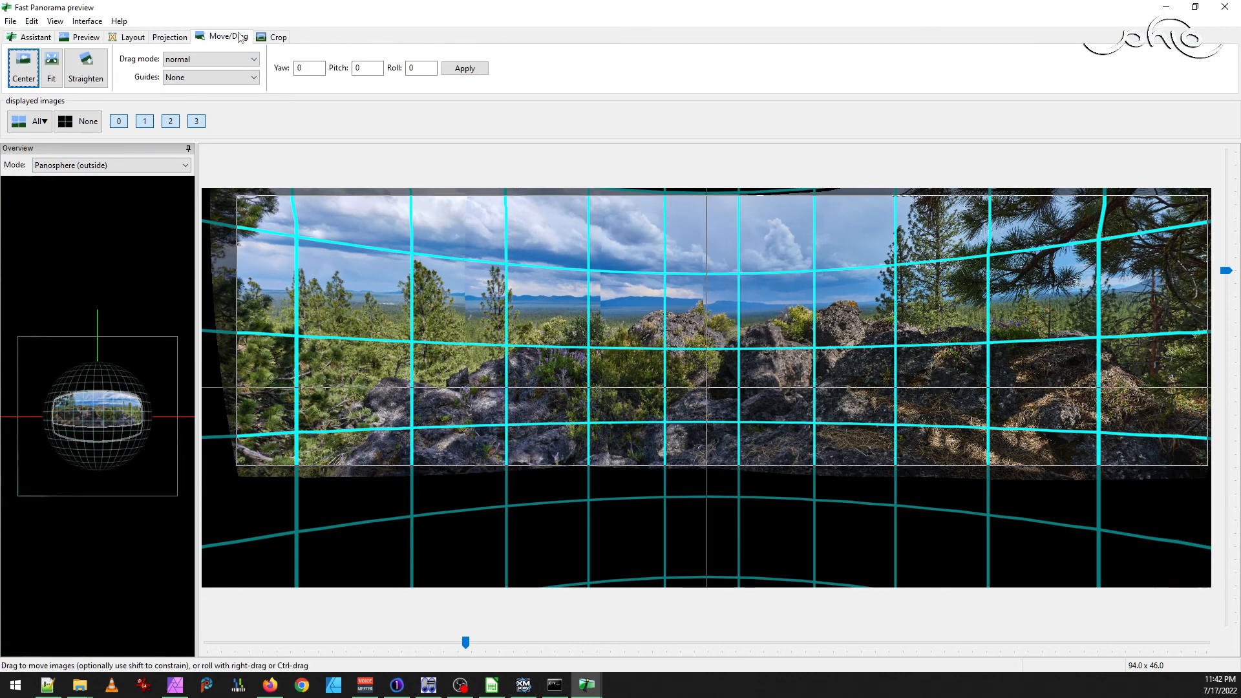
left_click_drag(711, 327, 698, 371)
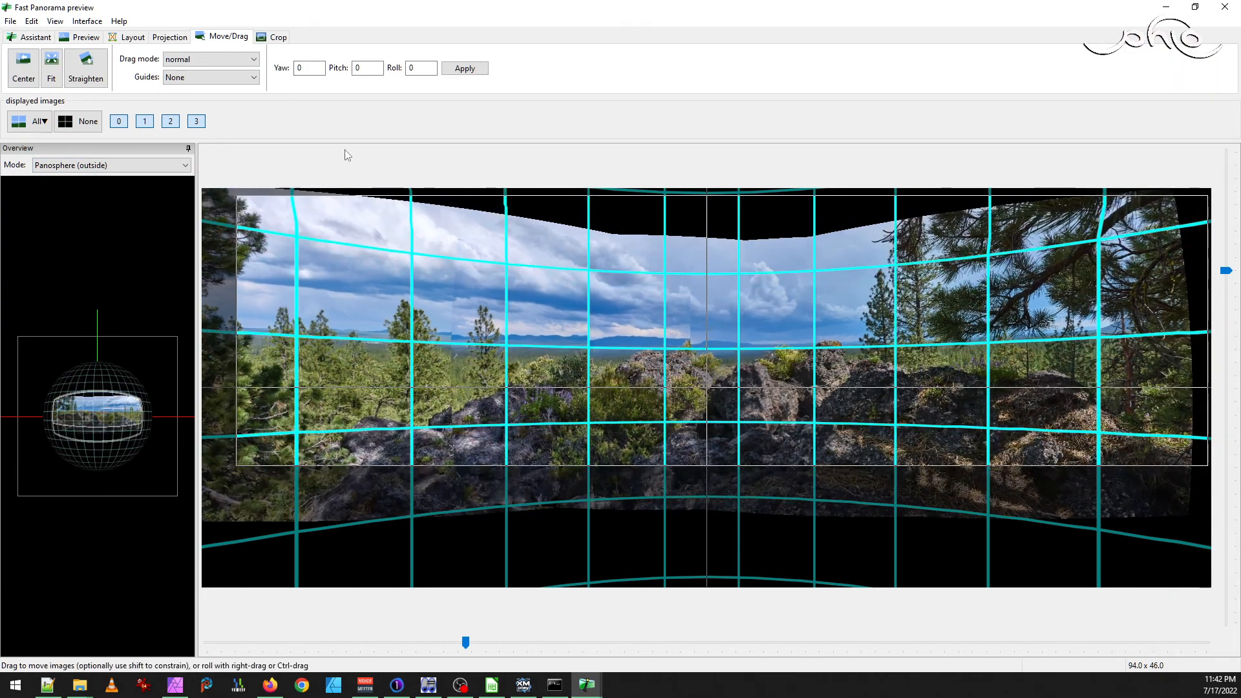
left_click(169, 37)
left_click(215, 67)
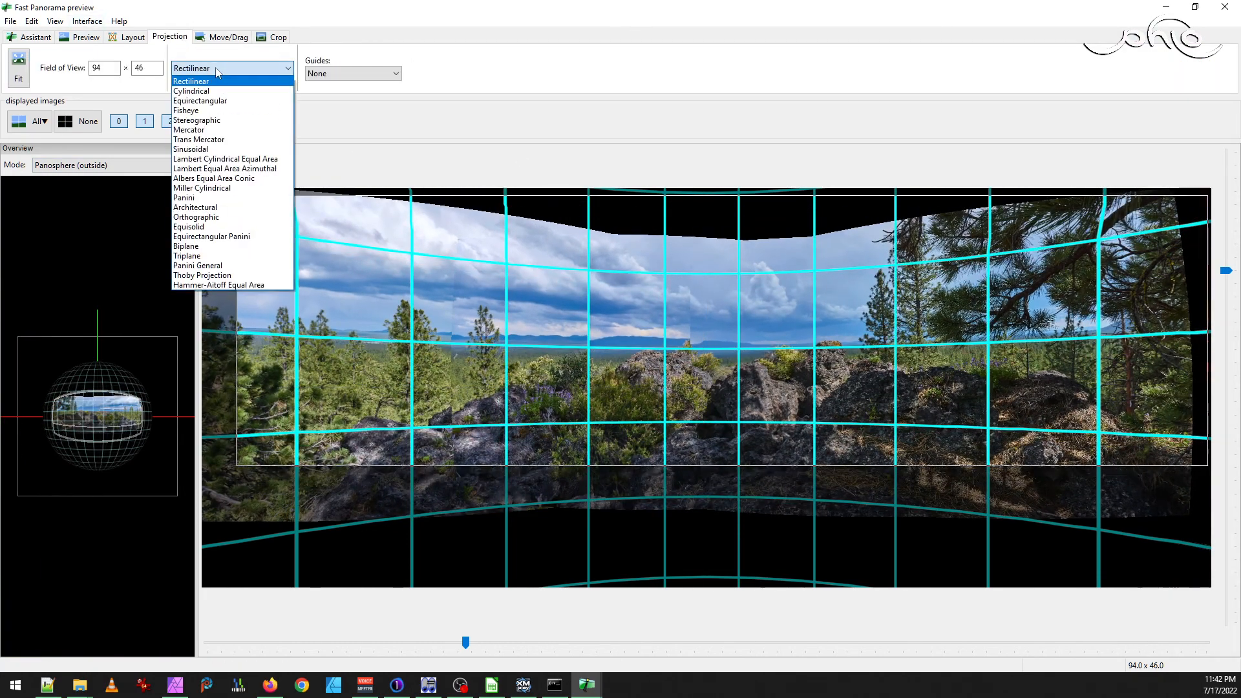
left_click(216, 91)
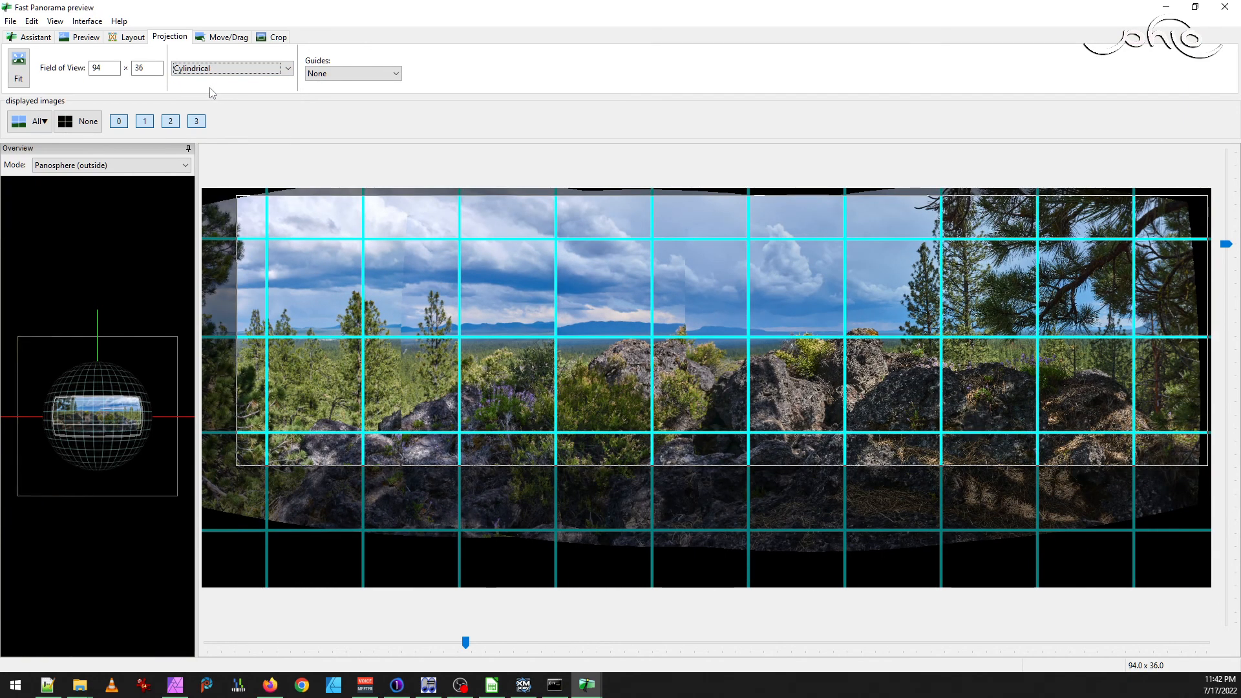
- Straighten the panorama and widen the horizontal field of view to 100 degrees
left_click(238, 40)
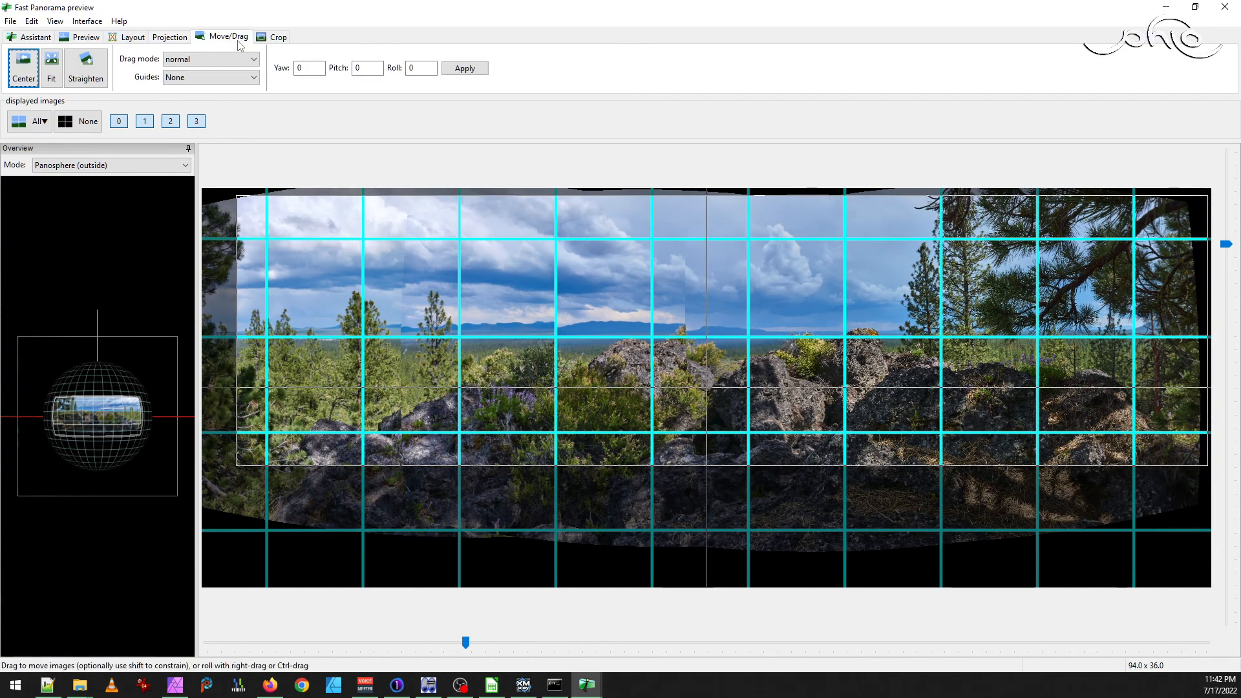
left_click(85, 68)
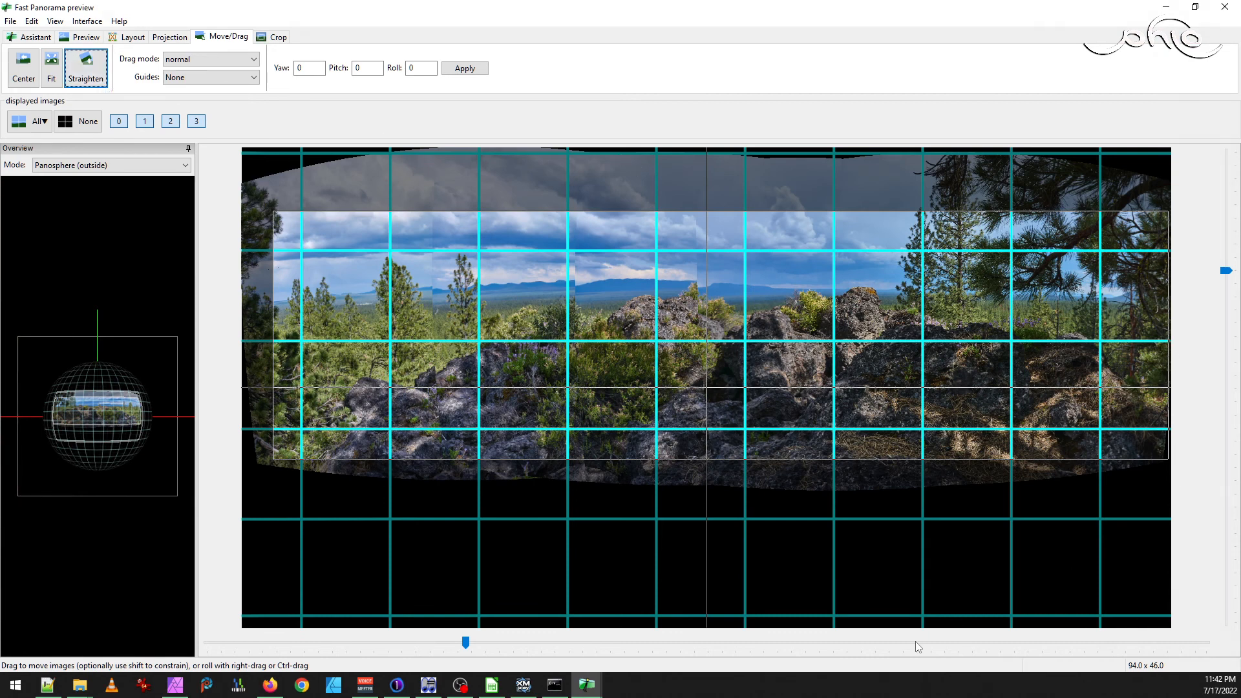
left_click_drag(465, 642, 483, 644)
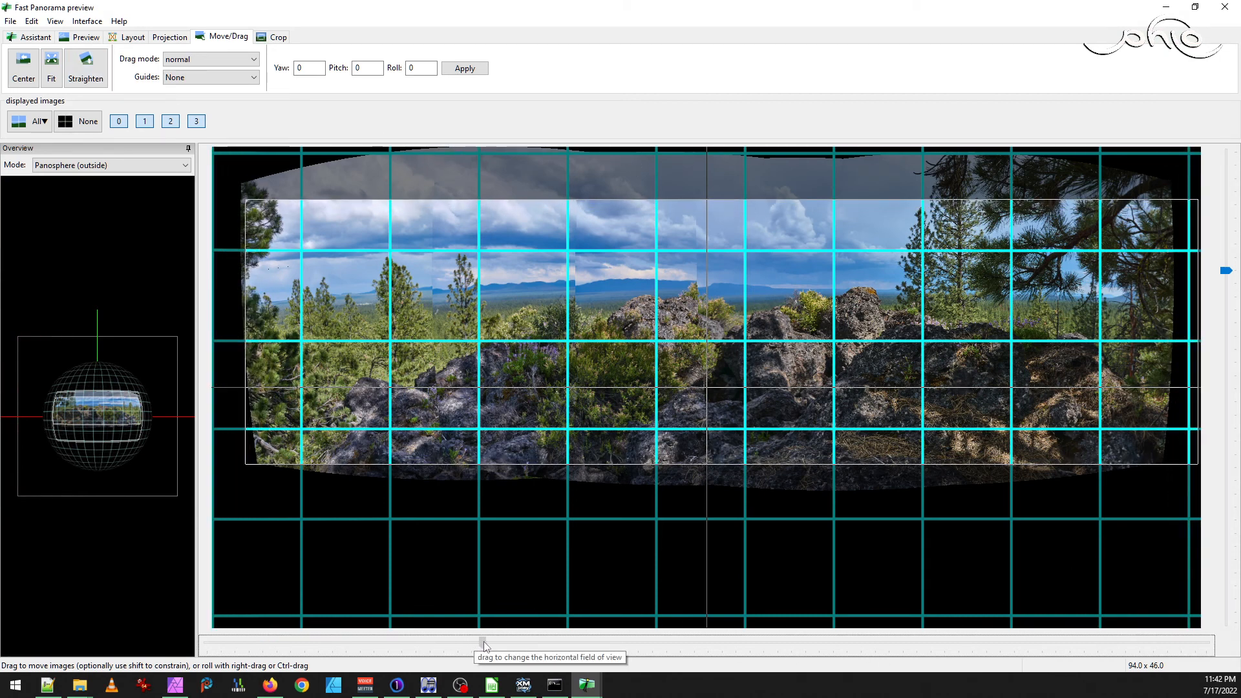
- Autocrop the panorama, move the images slightly lower in the frame, and autocrop again to refit the crop
left_click(278, 37)
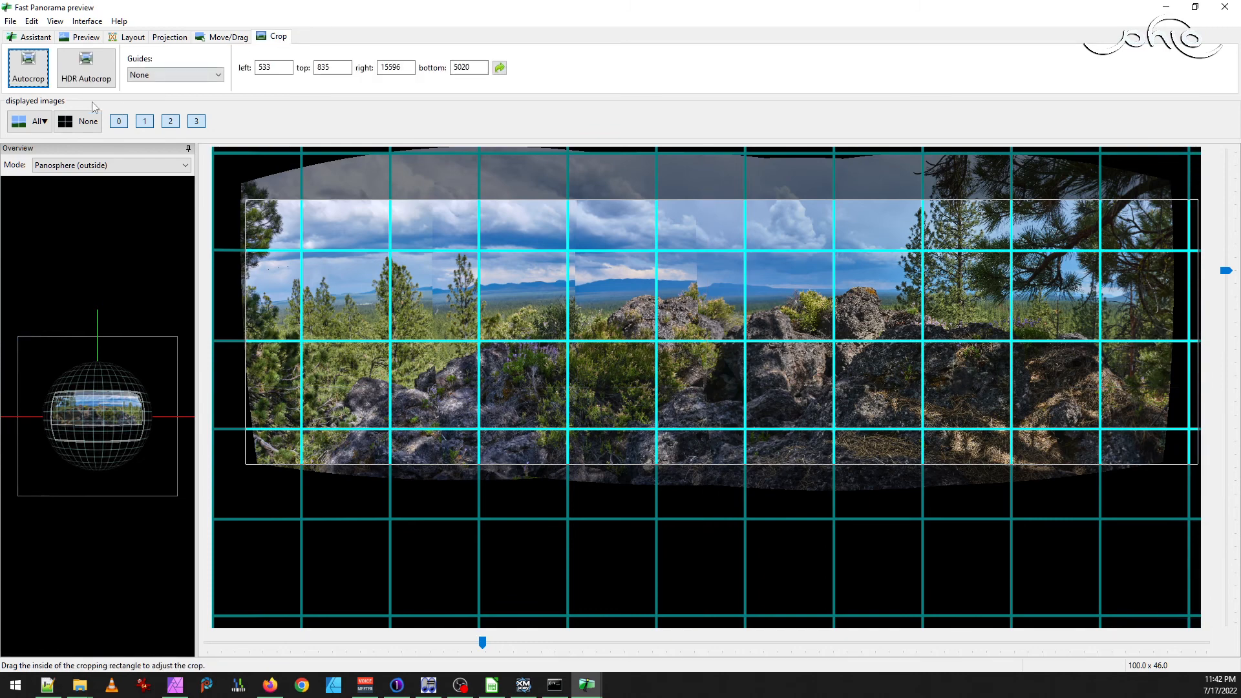
left_click(30, 73)
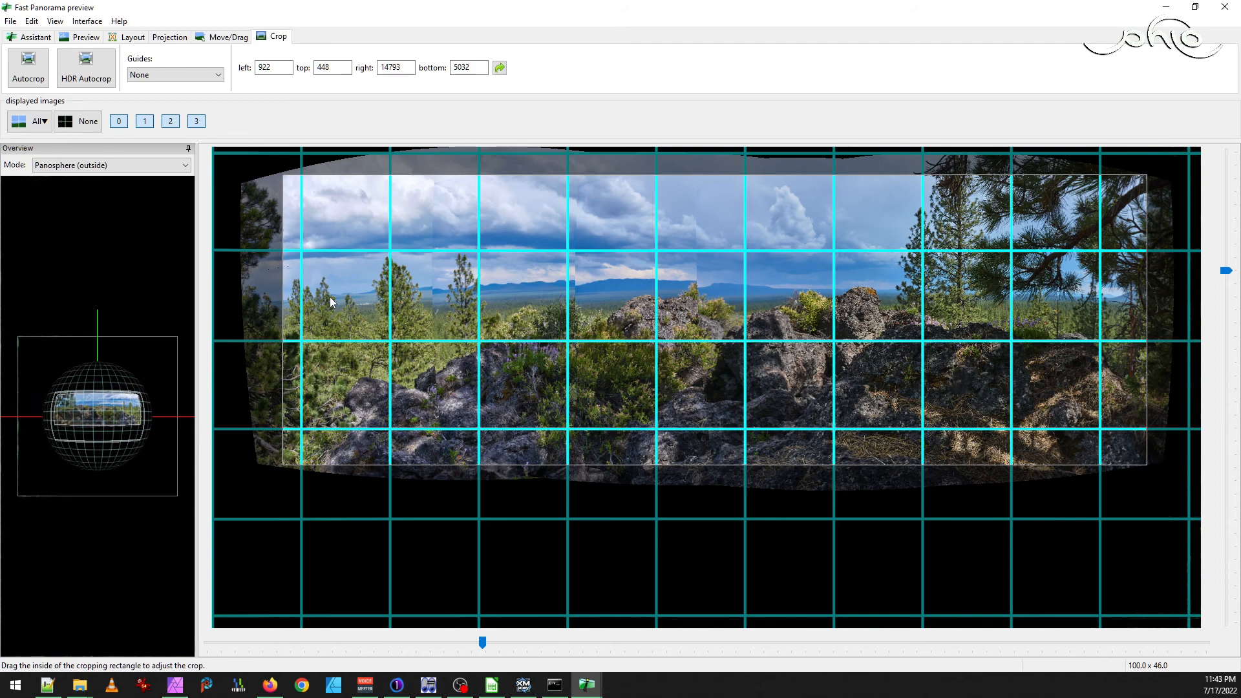
left_click(226, 36)
left_click_drag(873, 293, 904, 330)
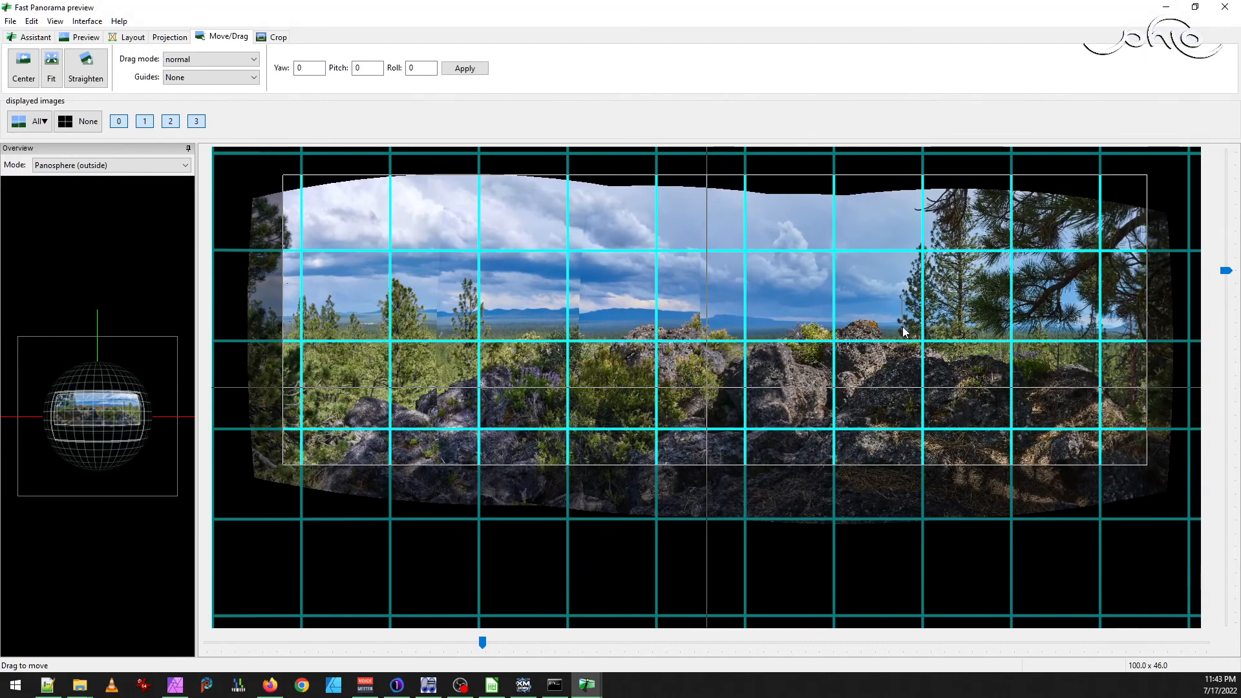
left_click(279, 37)
left_click(29, 78)
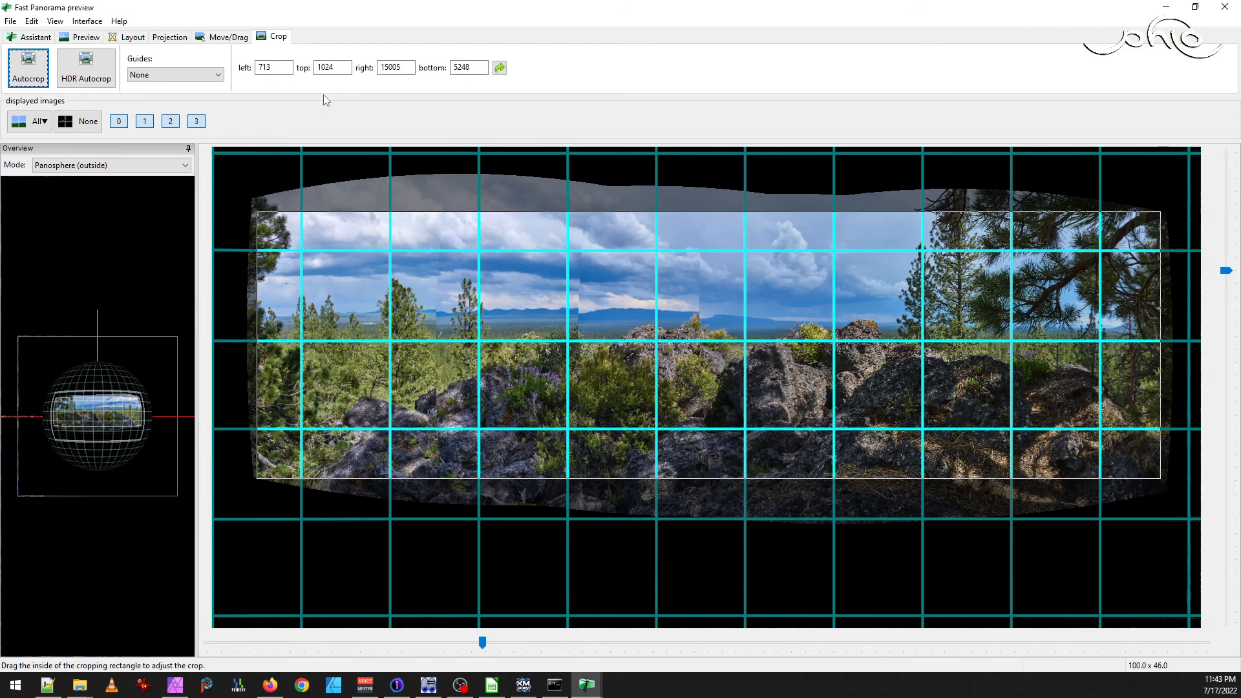
- Return to the panorama editor and calculate the optimal canvas size in the stitching settings
left_click(55, 20)
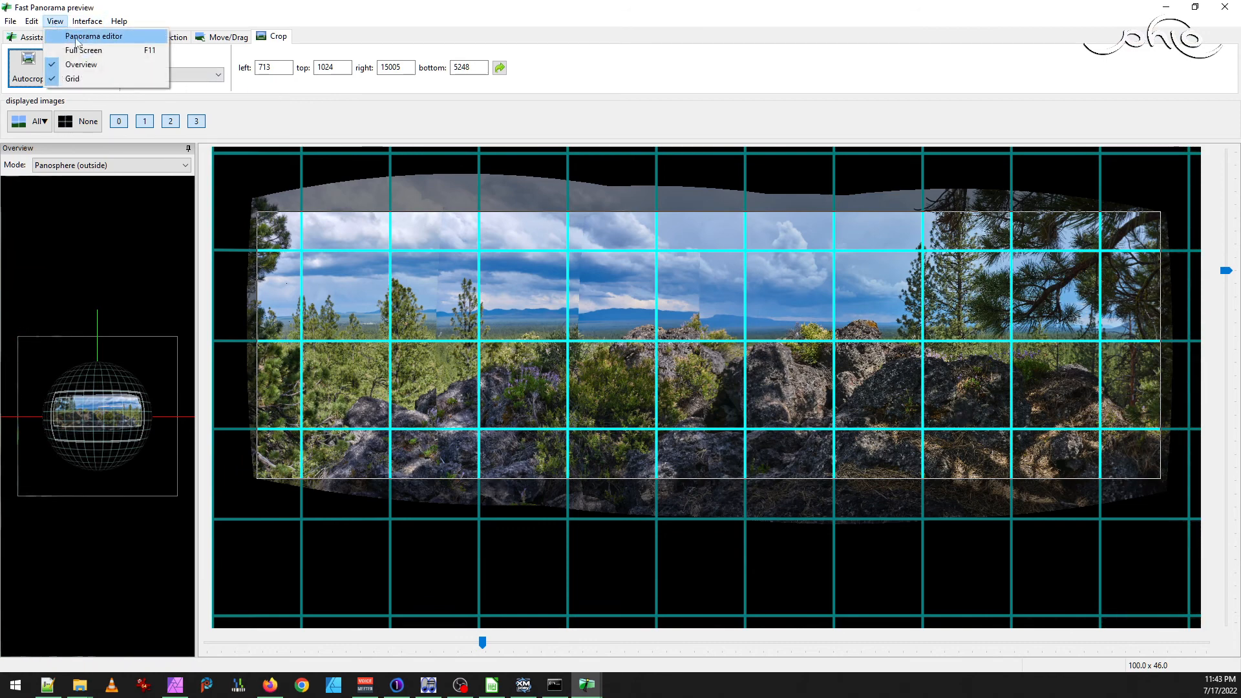
left_click(76, 37)
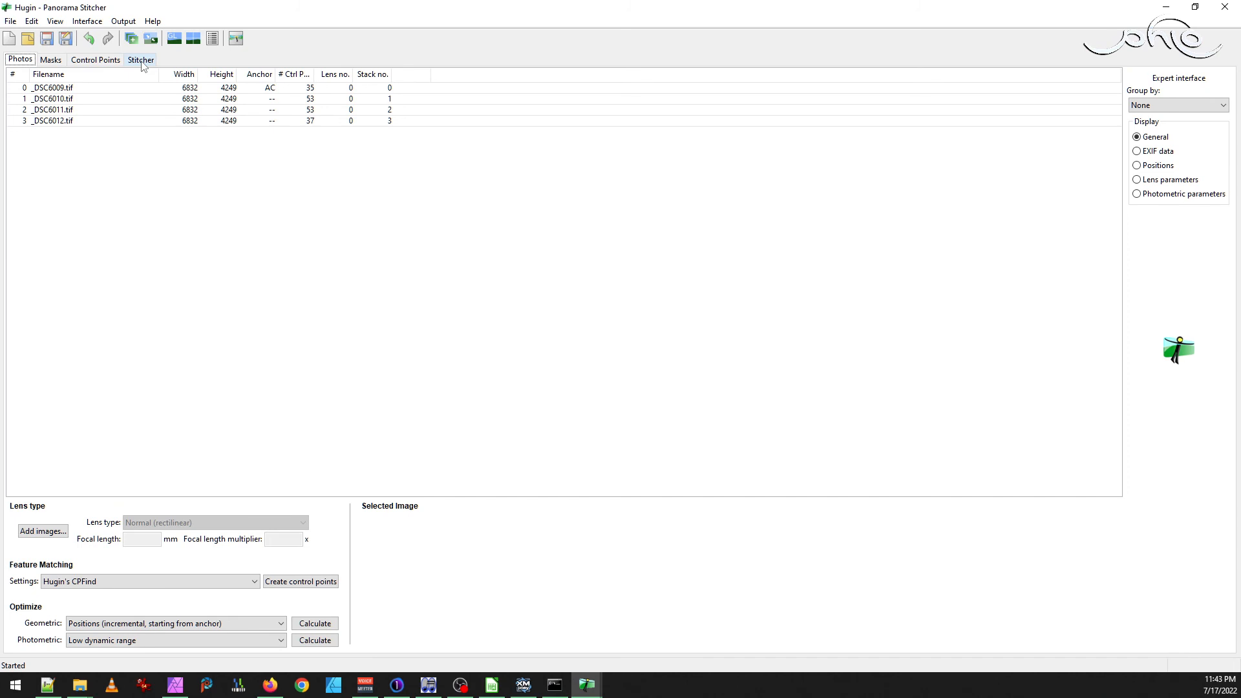
left_click(142, 60)
left_click(357, 130)
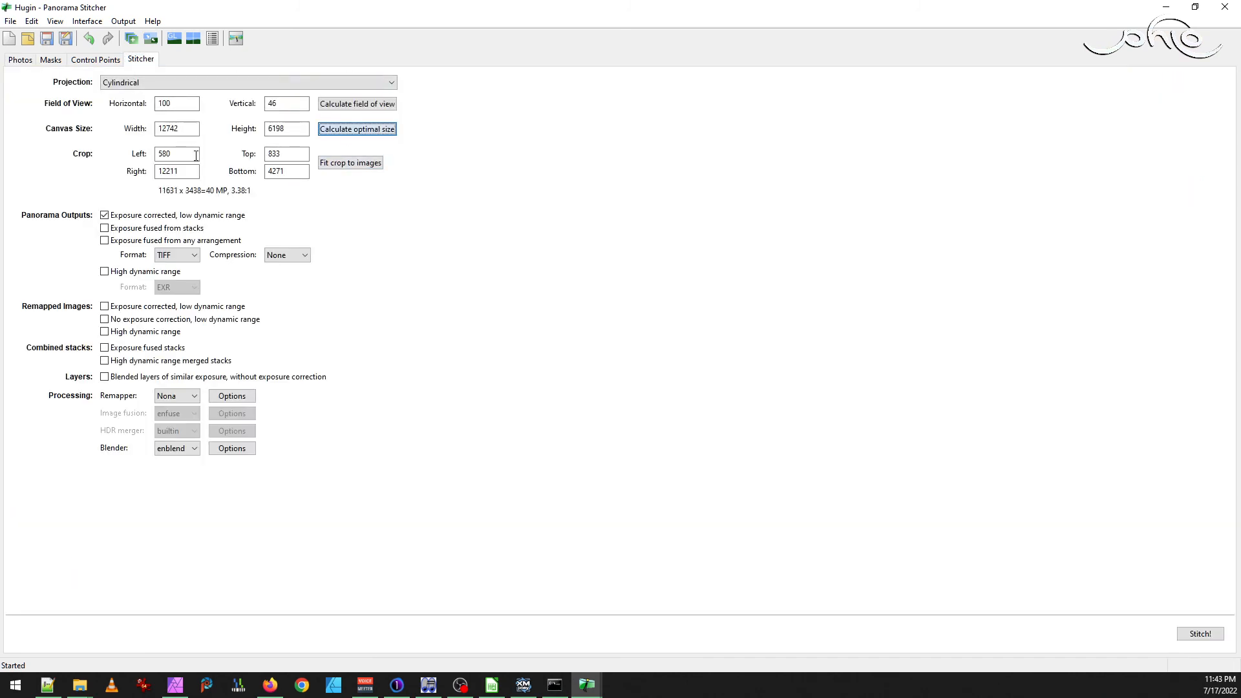
- Try to stitch the panorama with the exposure corrected, low dynamic range TIFF output
left_click(20, 60)
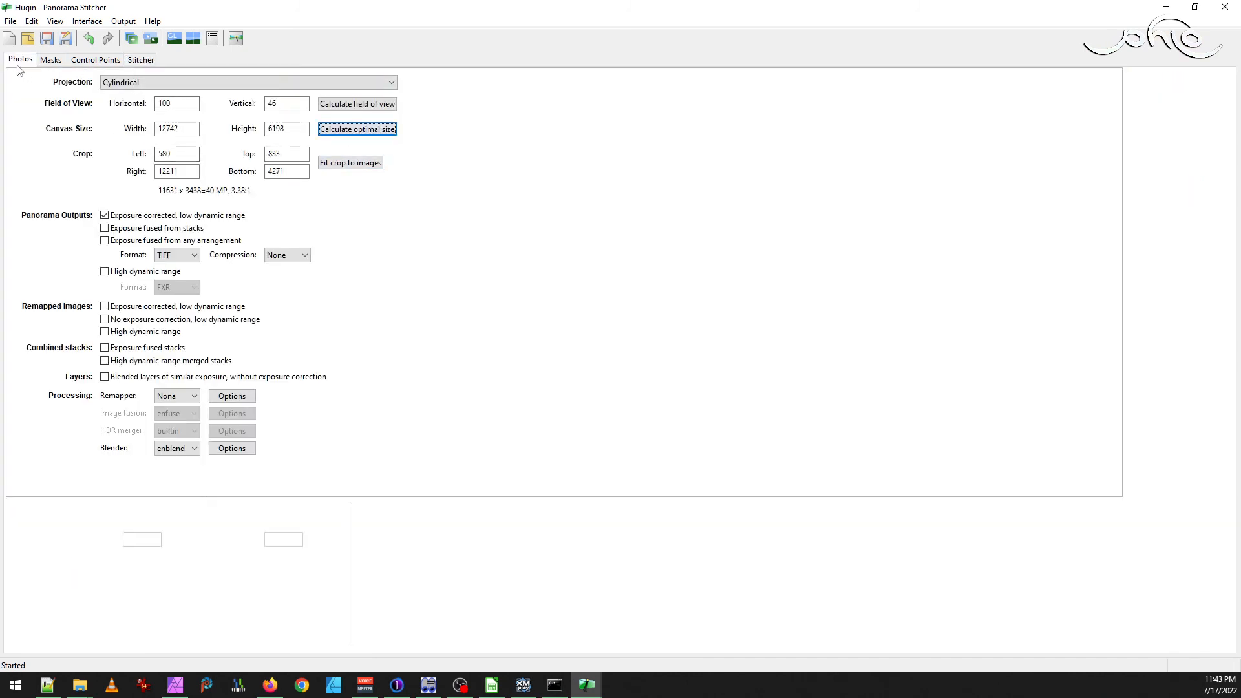
left_click(148, 60)
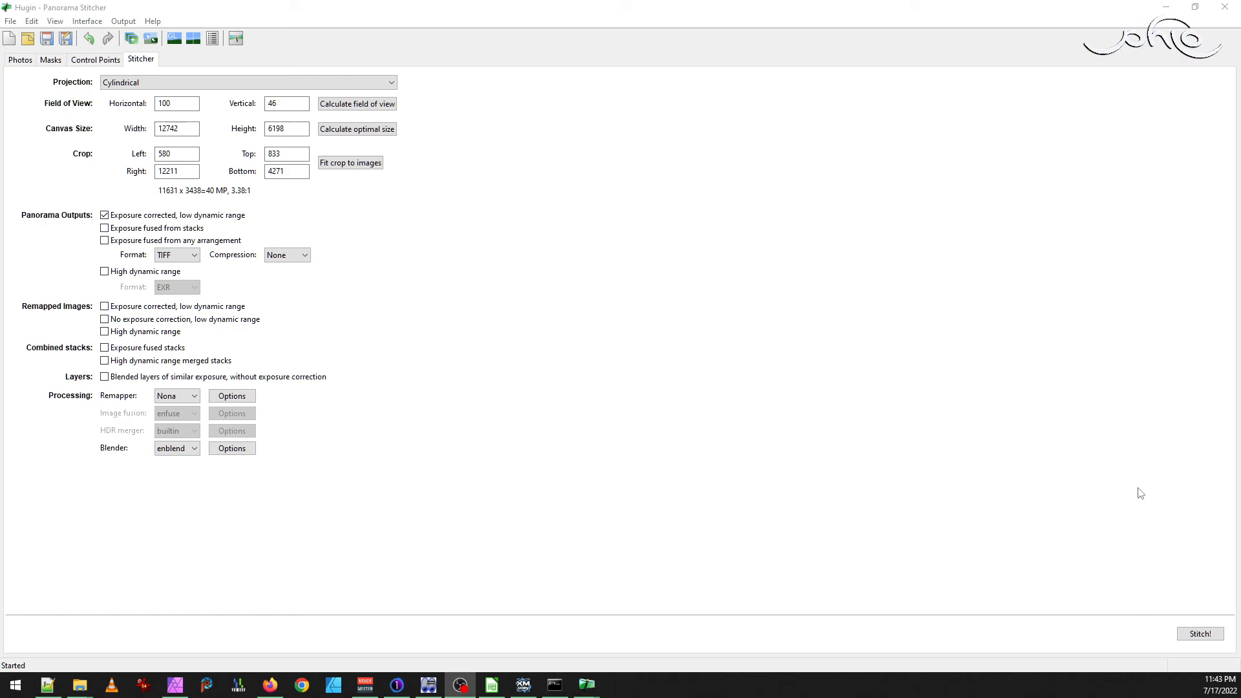
left_click(1200, 634)
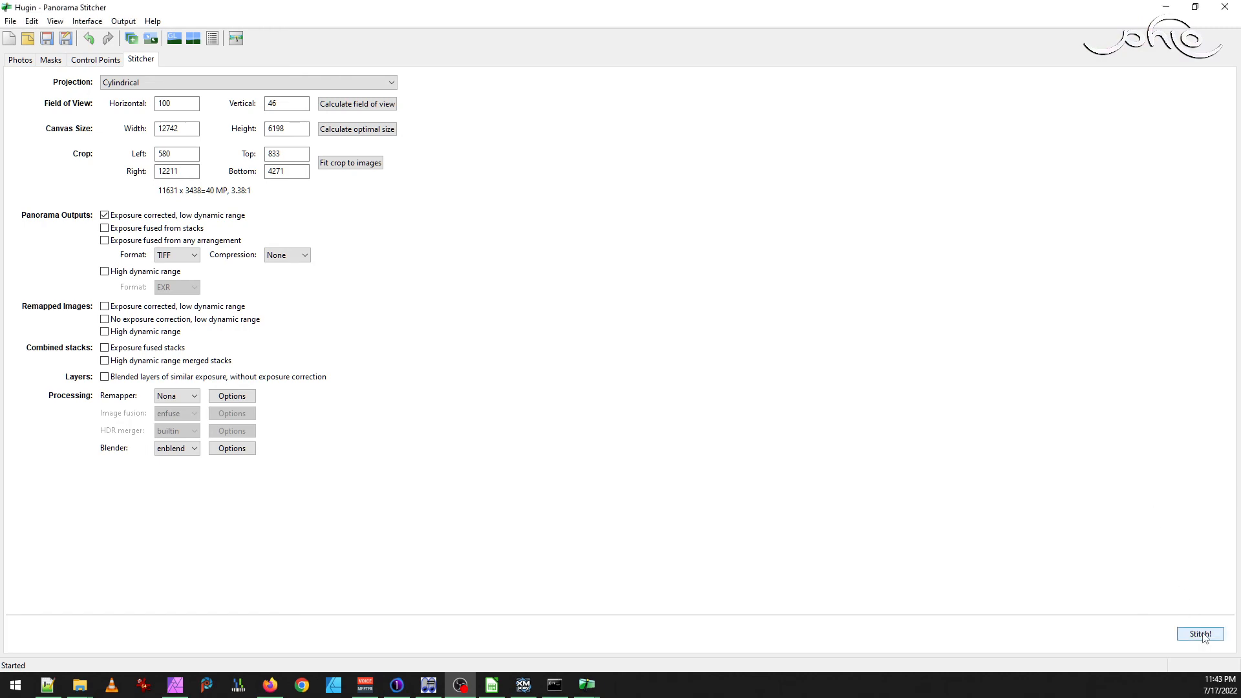
left_click(569, 358)
left_click(56, 21)
left_click(67, 36)
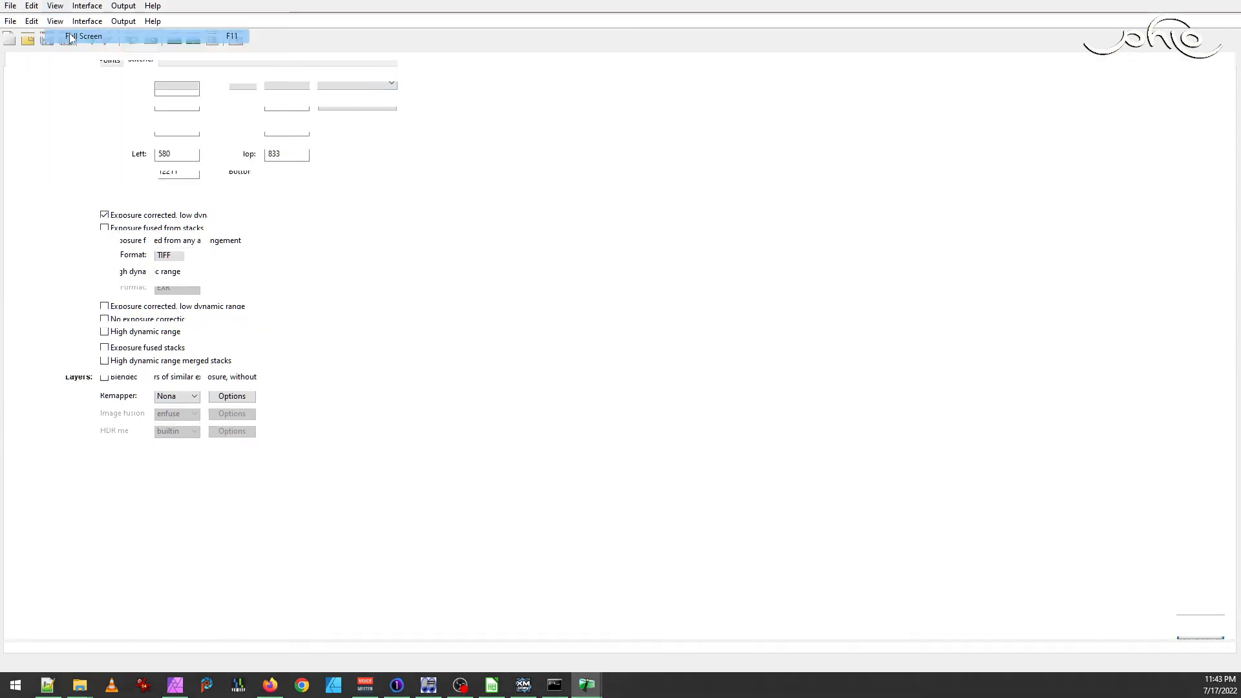
left_click(57, 7)
left_click(66, 20)
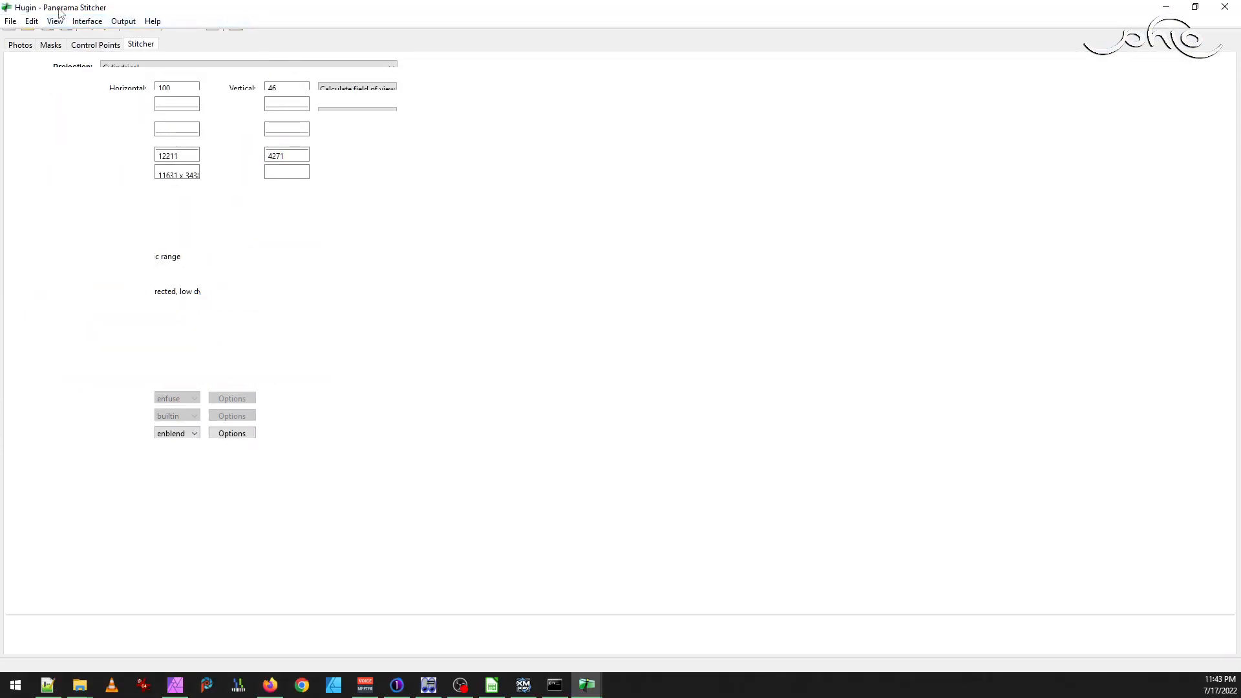
left_click(57, 21)
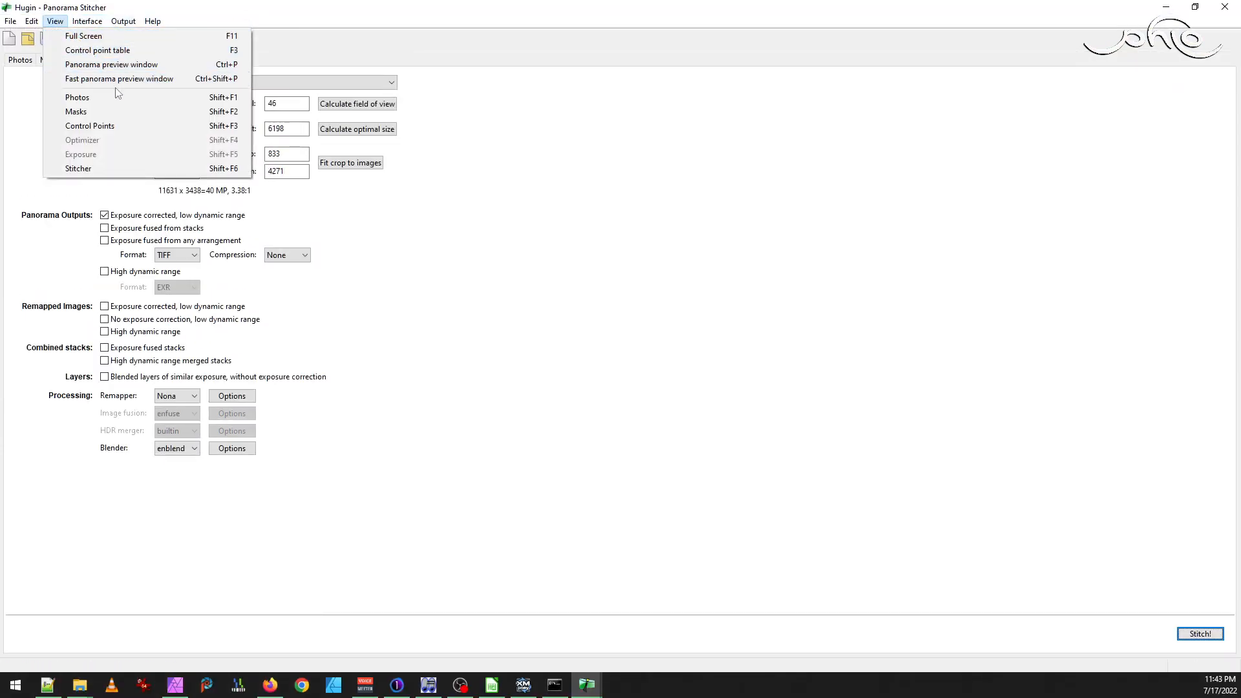
left_click(113, 63)
- Reset lens parameters, exposure to zero and color to one for all four photos in the list
left_click(20, 60)
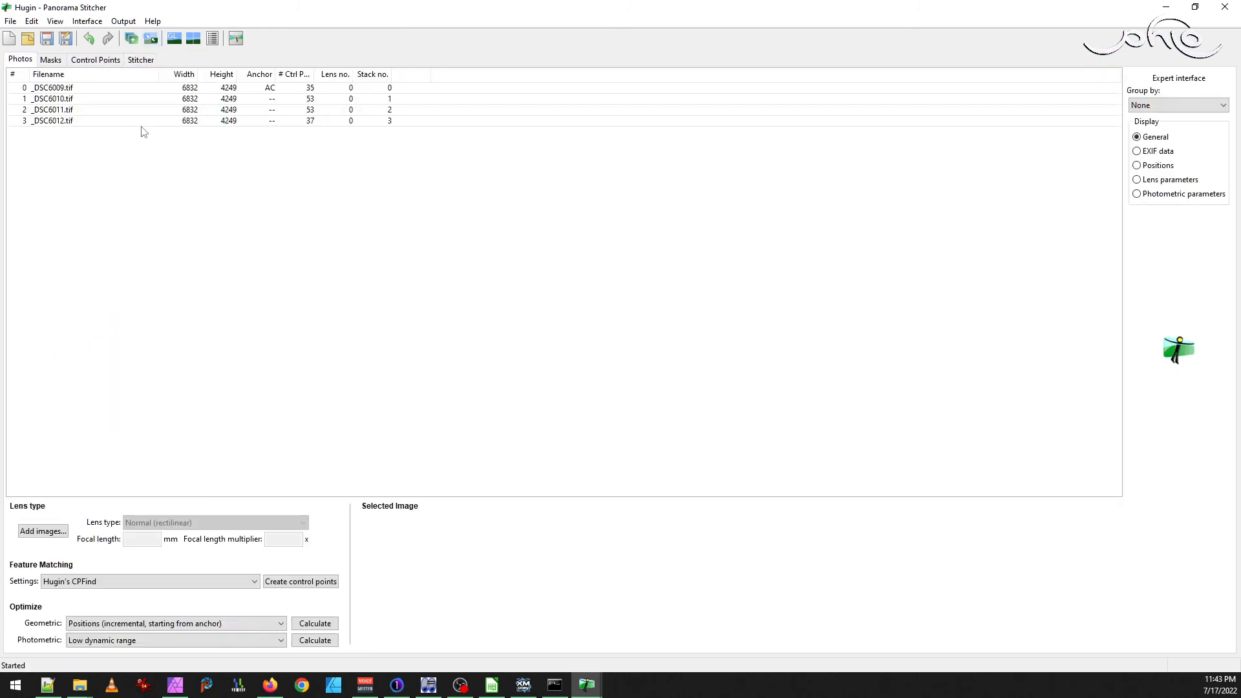
left_click(126, 90)
left_click(125, 121, "shift")
right_click(118, 107)
mouse_move(211, 239)
left_click(349, 291)
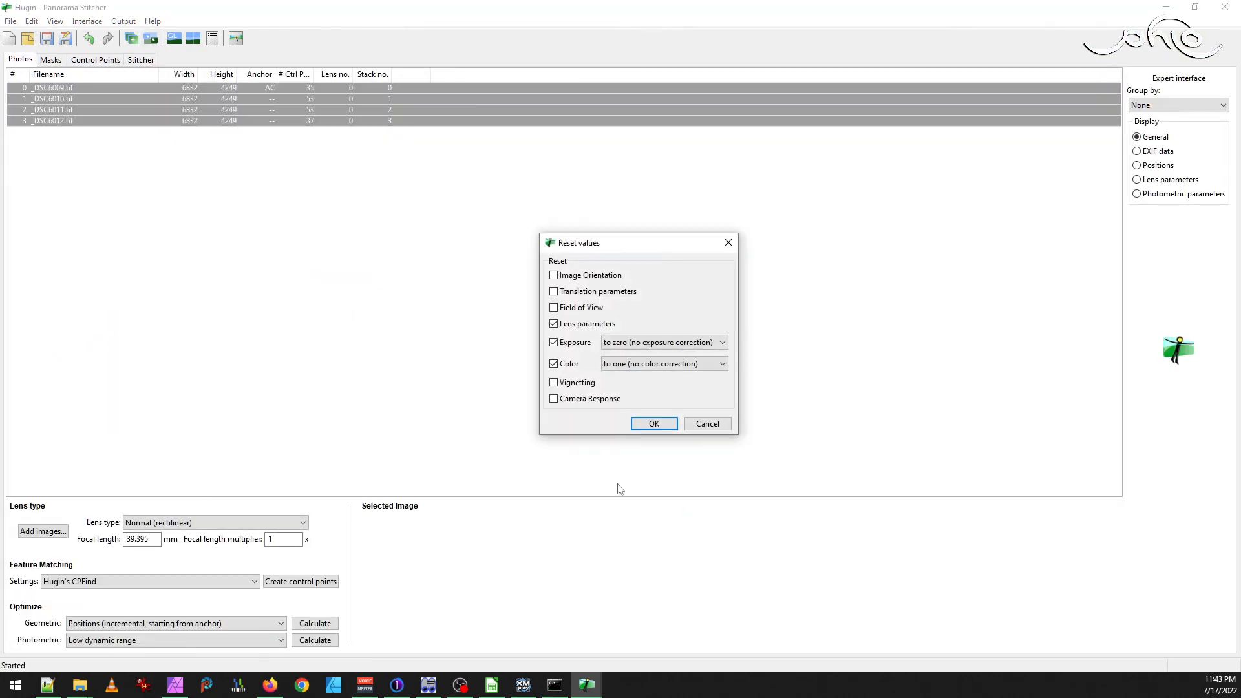
left_click(672, 428)
- Check the panorama in the fast preview, return to the panorama editor and recalculate the optimal canvas size
left_click(55, 21)
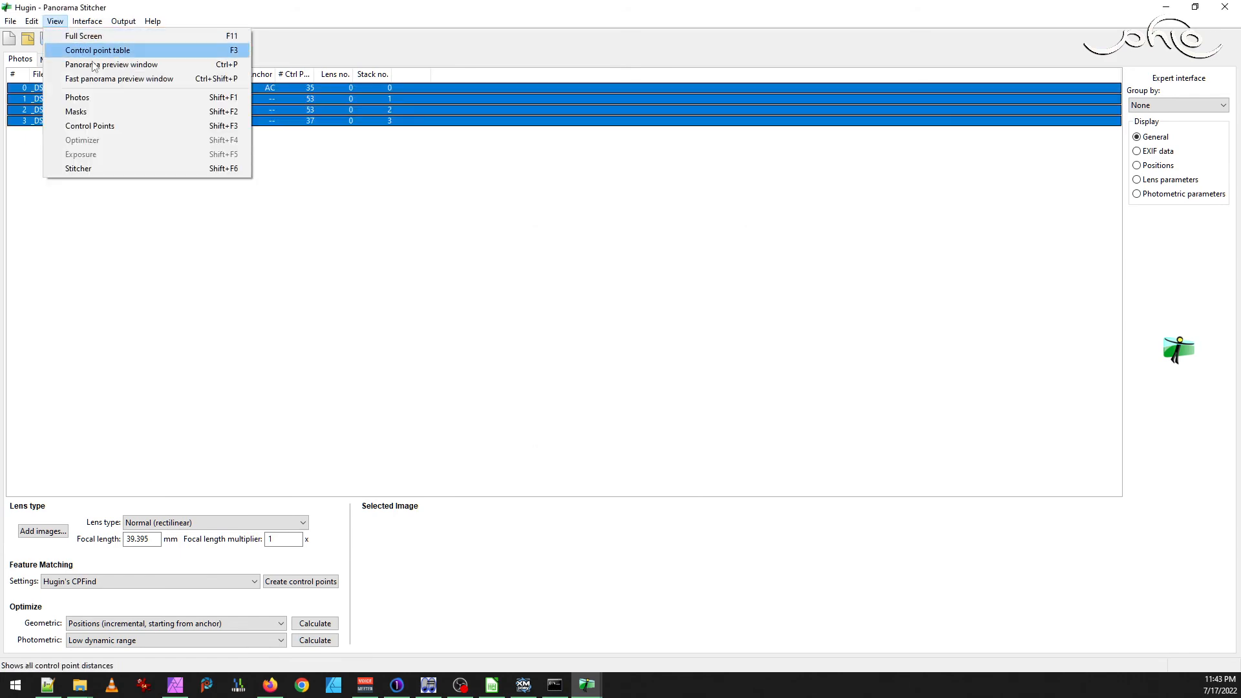
left_click(77, 34)
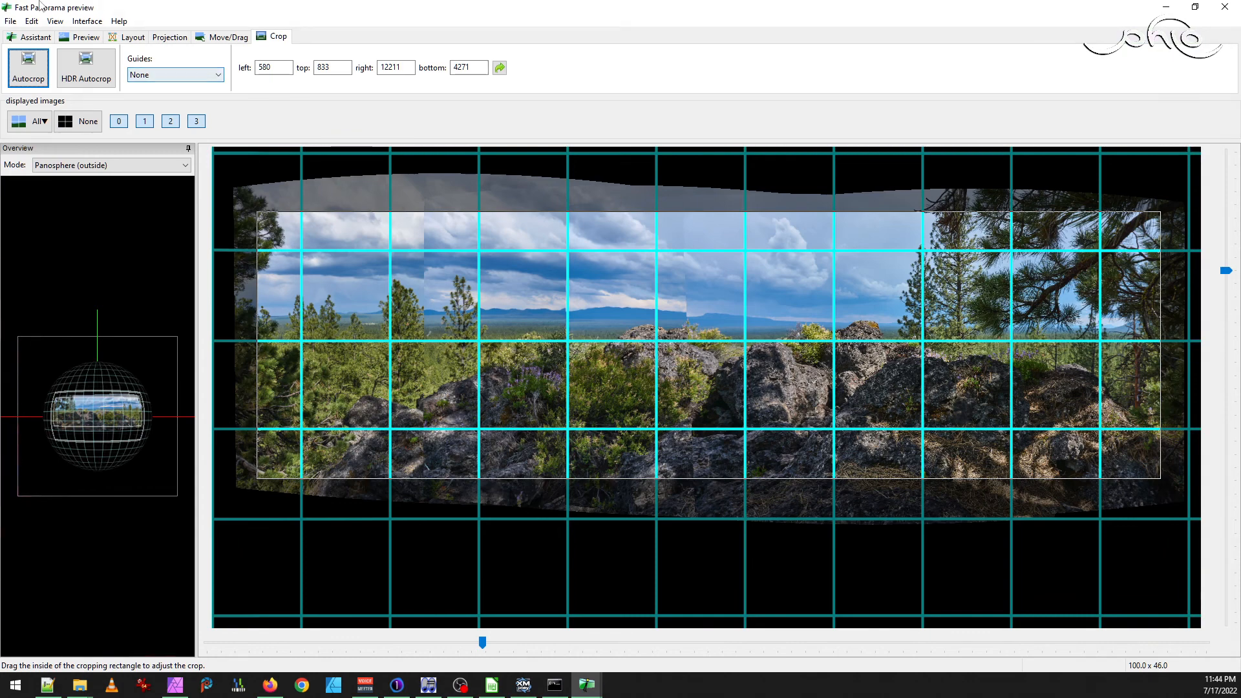
left_click(55, 21)
left_click(77, 36)
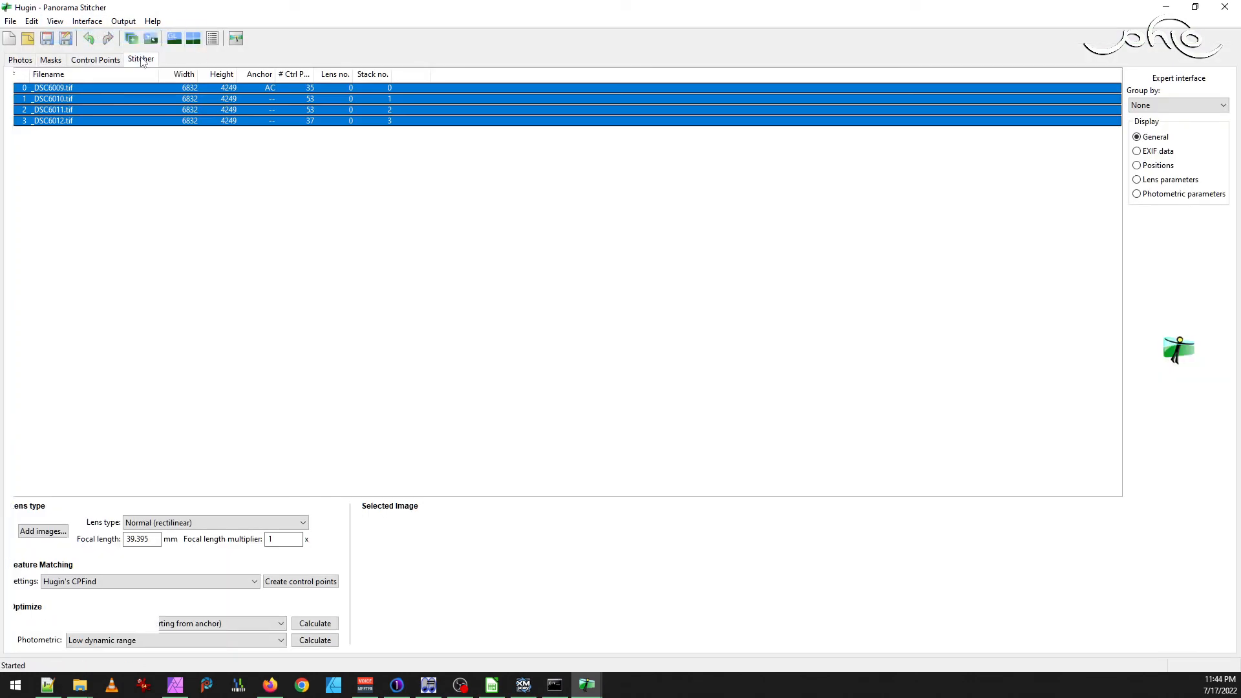
left_click(141, 60)
left_click(359, 133)
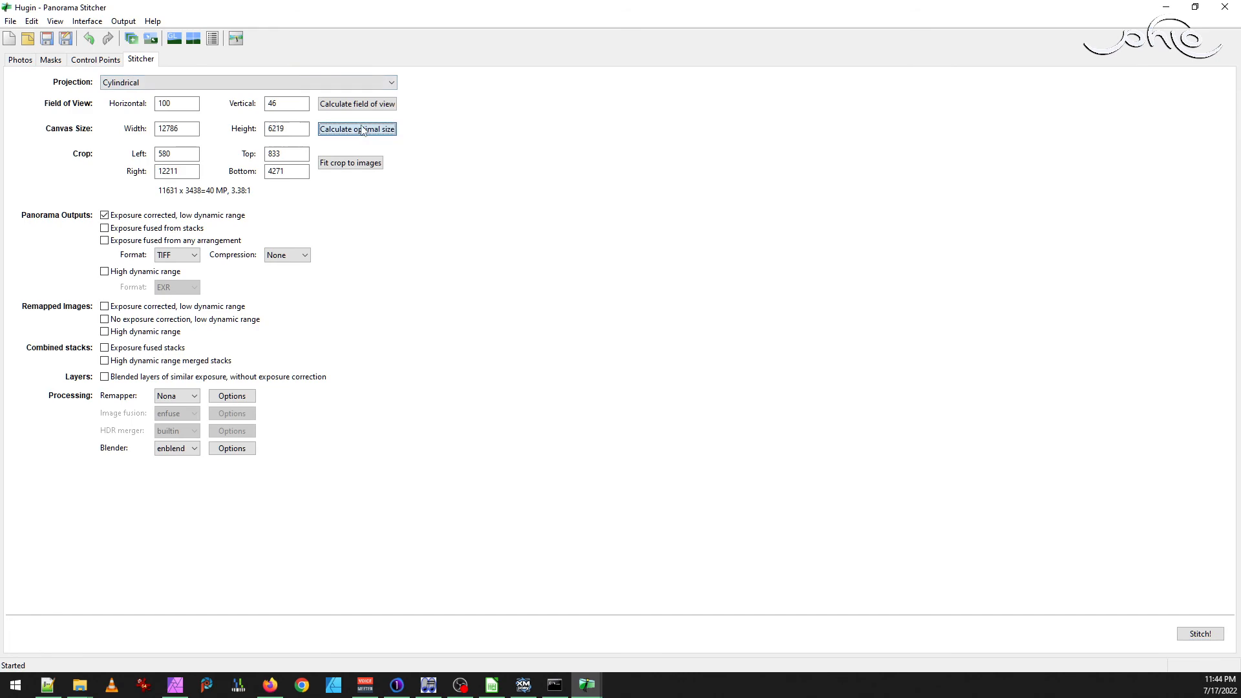
- Stitch the panorama with the output prefix _DSC6009 - _DSC6012 and switch to its folder in File Explorer
left_click(1200, 634)
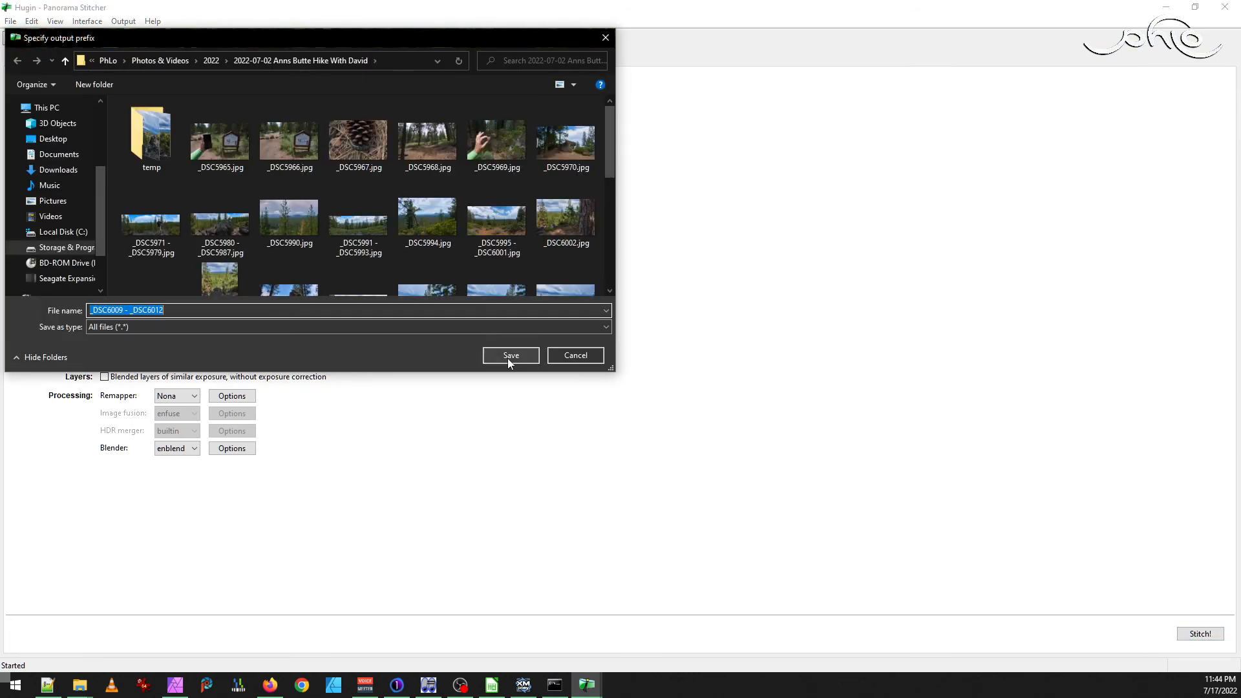
left_click(510, 356)
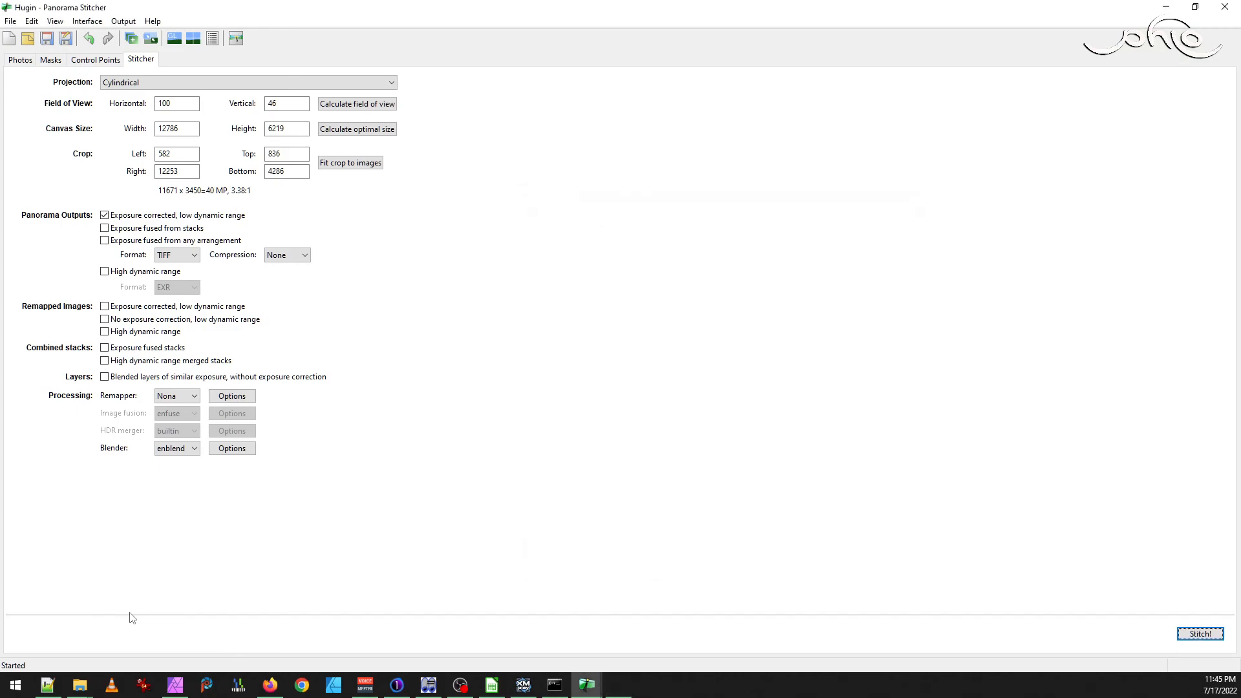
mouse_move(80, 684)
left_click(80, 604)
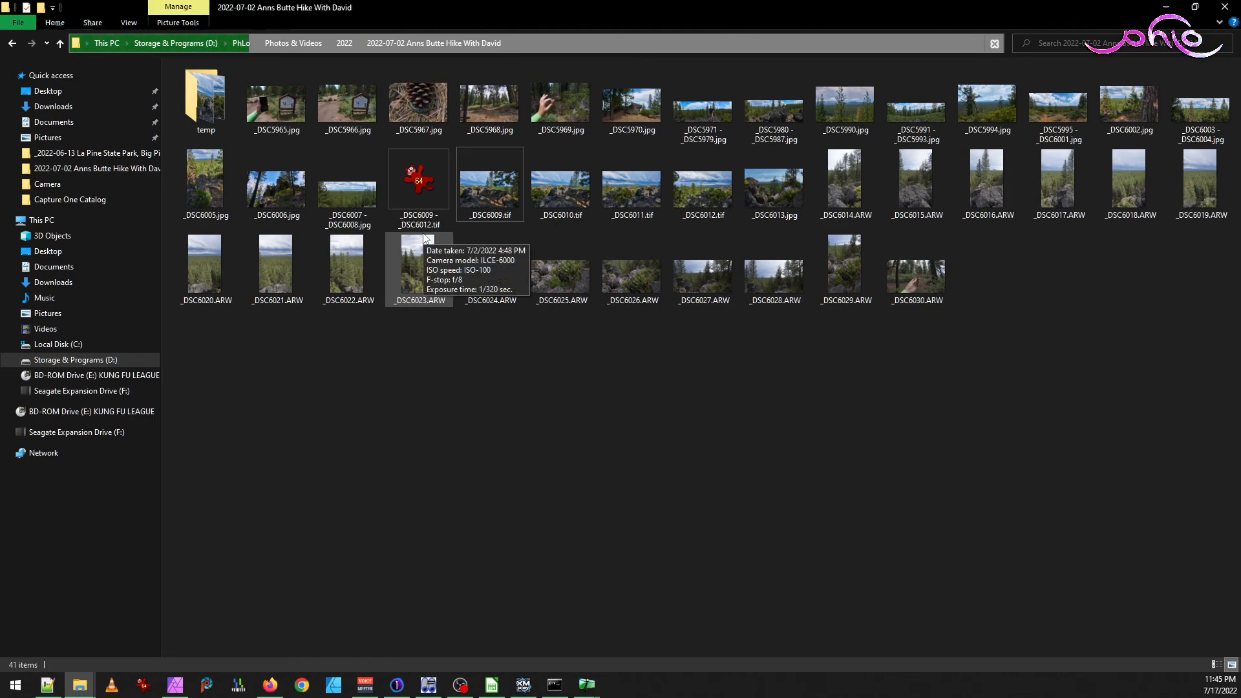
- Open the stitched _DSC6009 - _DSC6012.tif in the image viewer and examine the distant mountain ridge up close for stitching errors
double_click(421, 207)
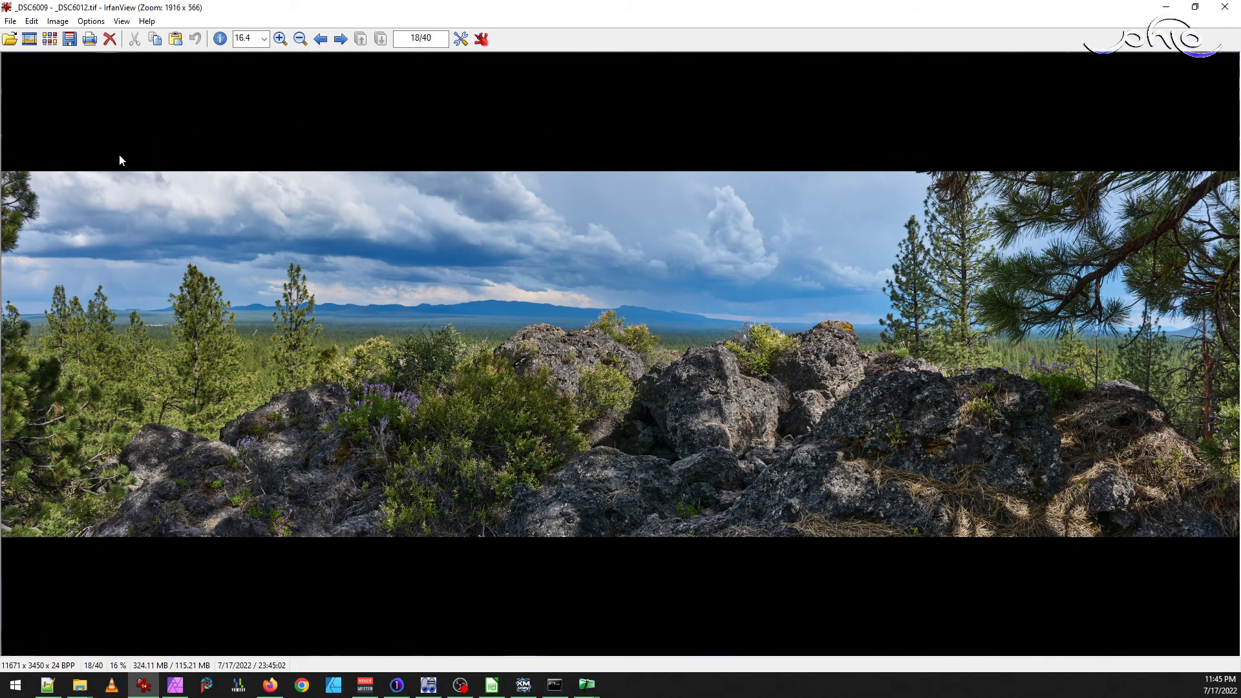
left_click_drag(176, 171, 391, 470)
left_click(350, 385)
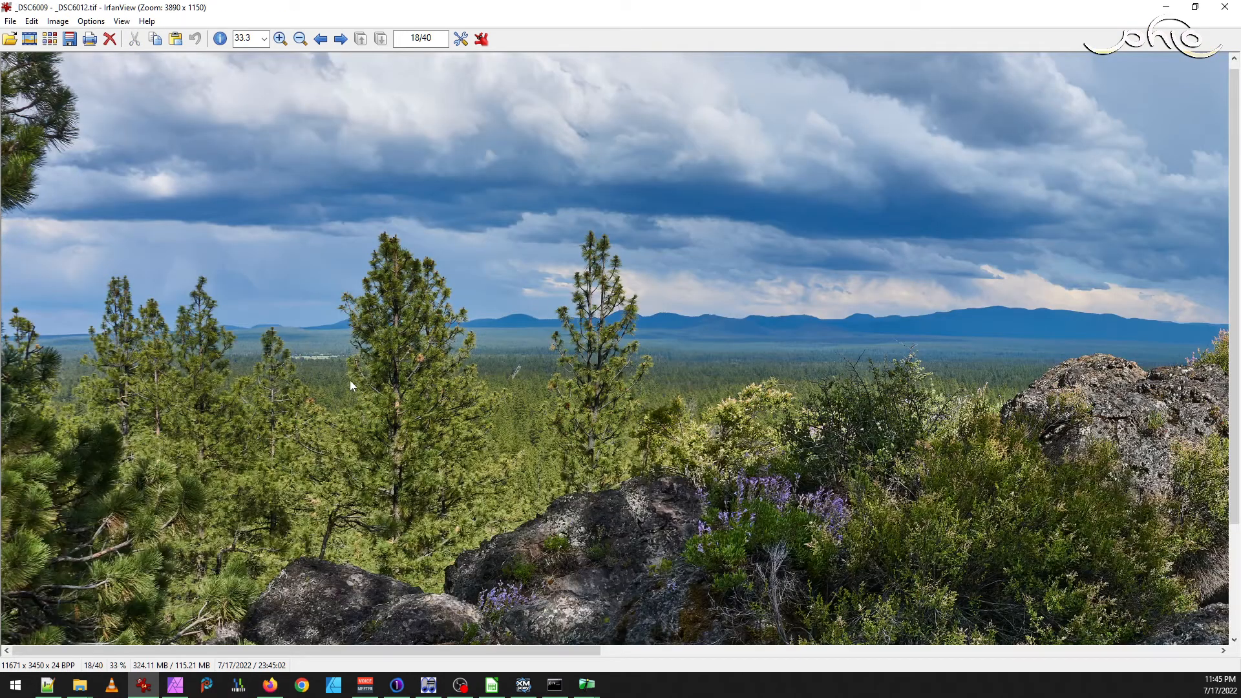
left_click_drag(808, 335, 86, 328)
left_click_drag(610, 288, 689, 365)
left_click(649, 334)
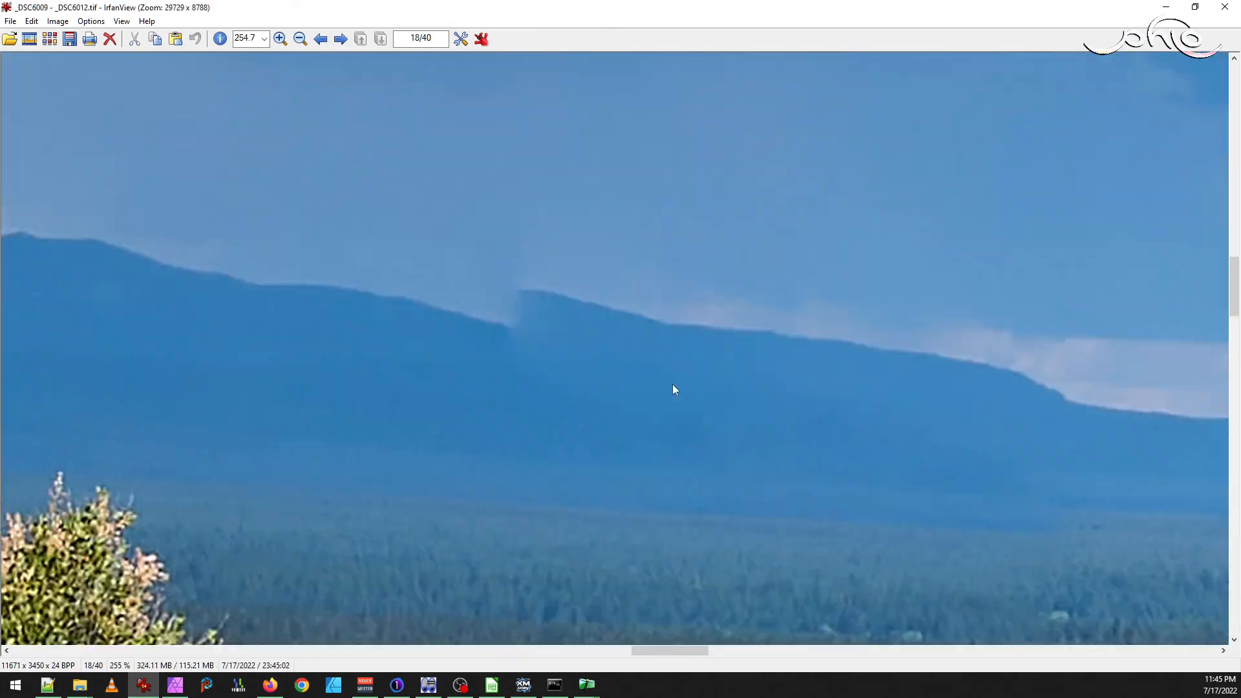
scroll(506, 311, "down", 8)
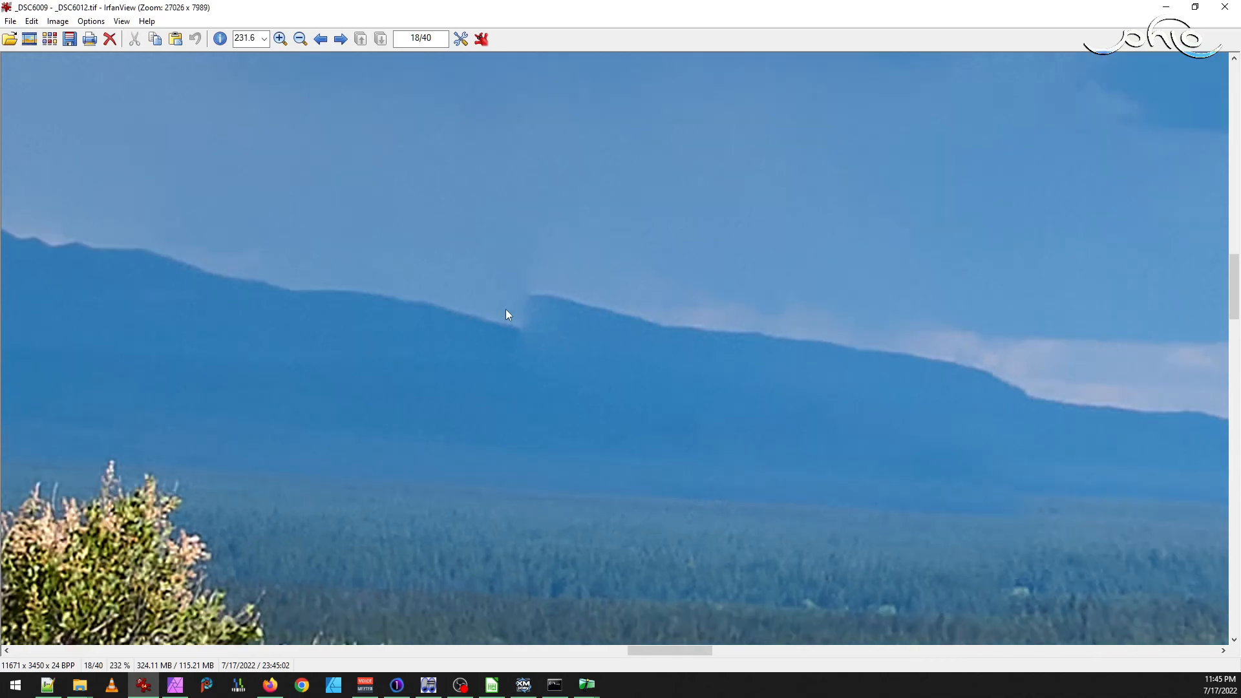
scroll(506, 315, "down", 2)
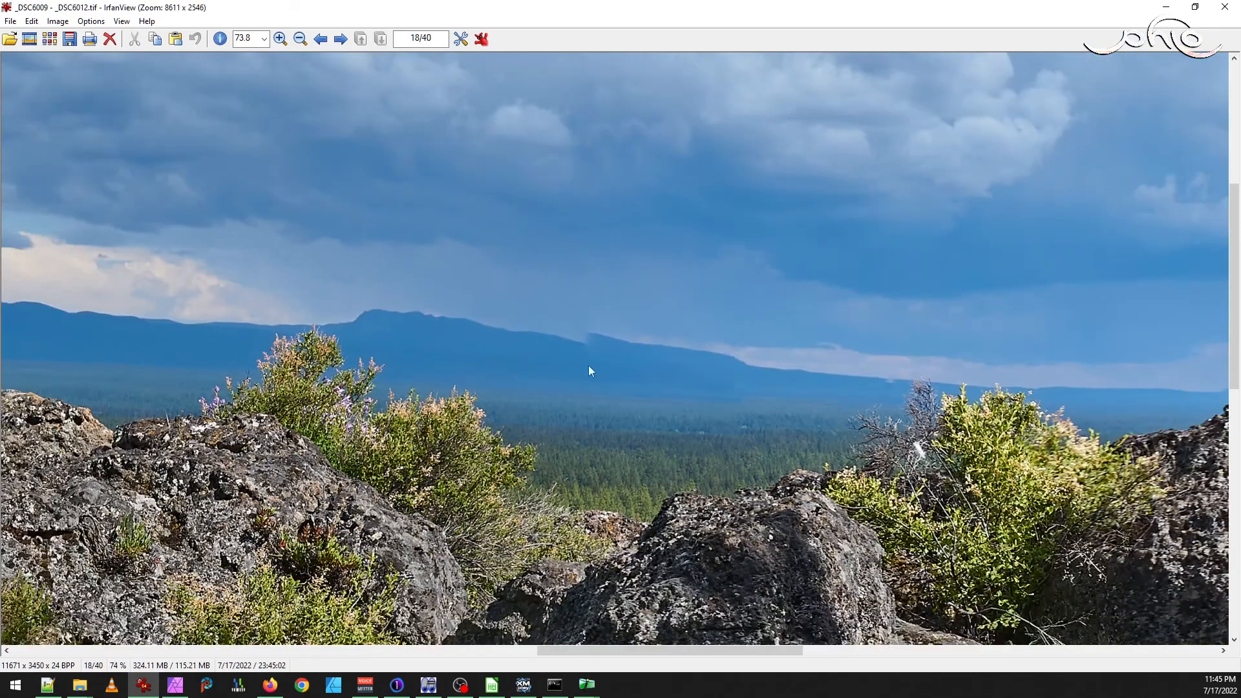
left_click_drag(657, 430, 356, 349)
left_click_drag(874, 365, 780, 359)
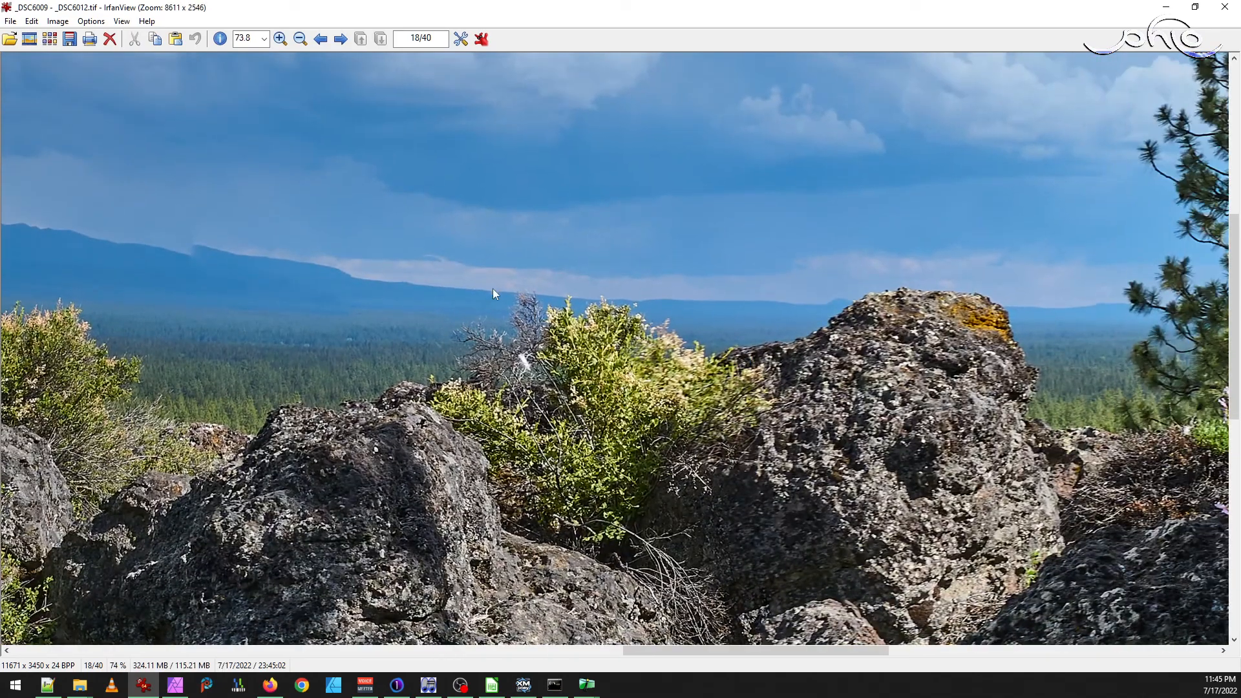
scroll(504, 297, "up", 14)
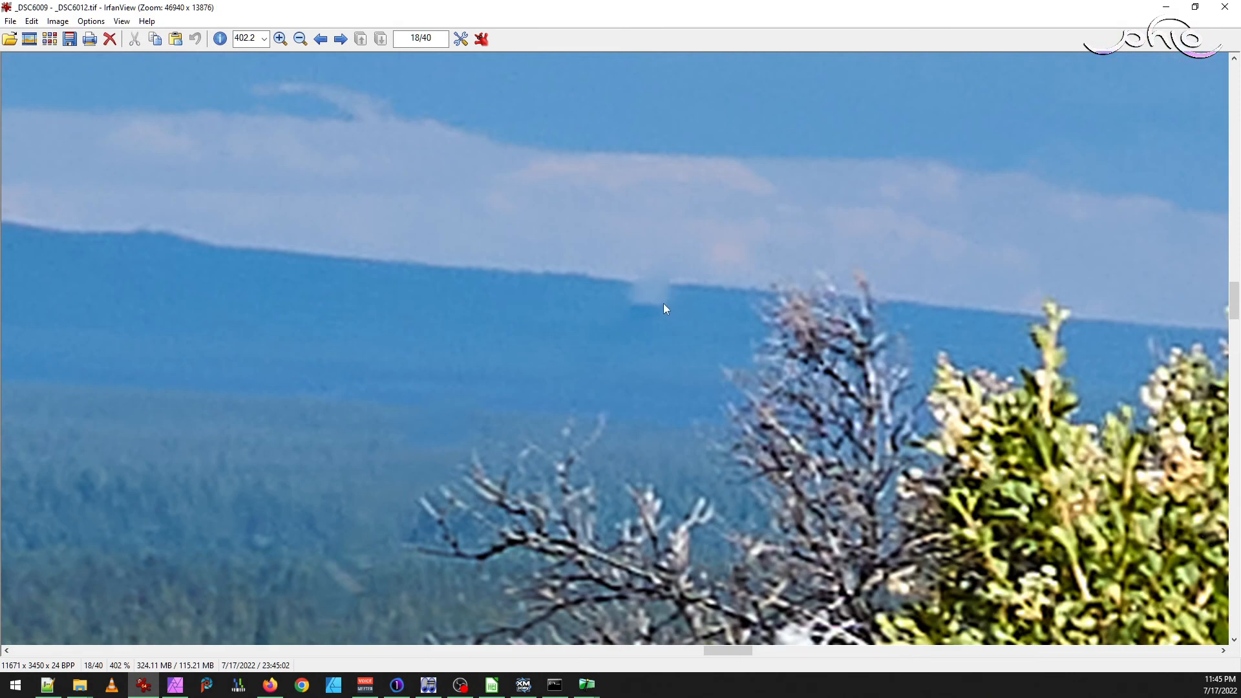
scroll(663, 303, "down", 11)
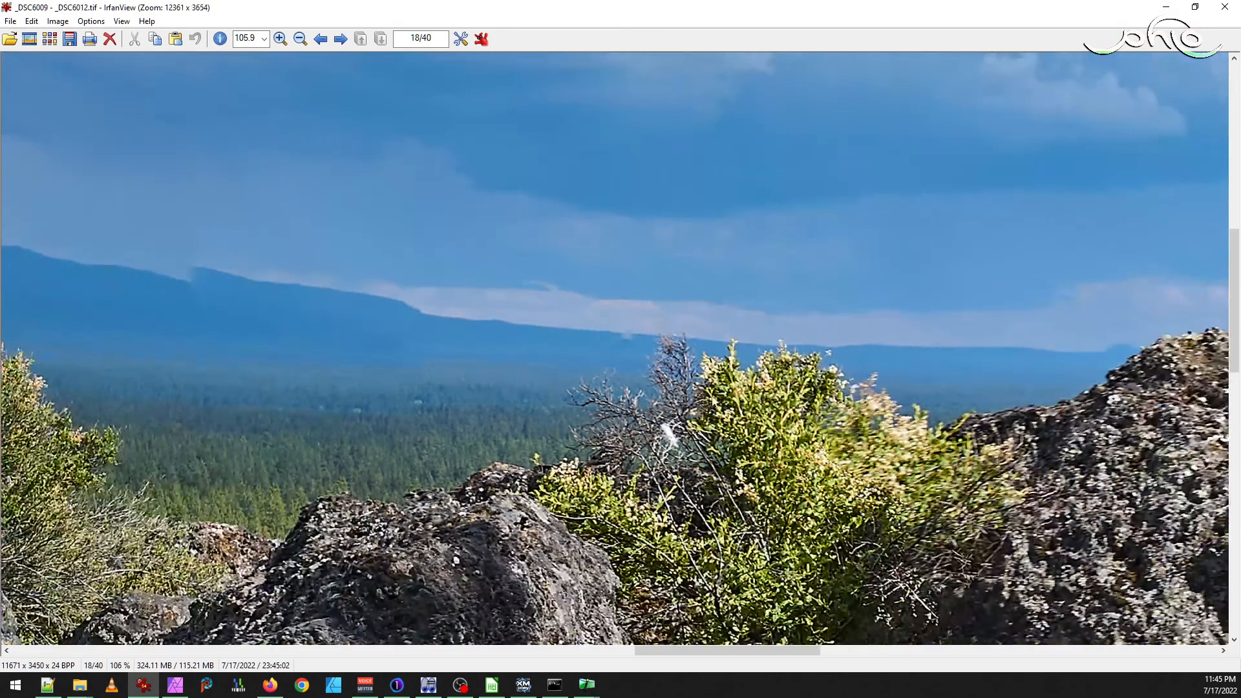
- Examine the horizon and trees along the rest of the panorama for seams and close the image viewer
left_click_drag(711, 396, 410, 337)
left_click_drag(1117, 323, 655, 338)
left_click_drag(867, 397, 529, 433)
mouse_move(446, 382)
left_mouse_down()
mouse_move(1014, 430)
mouse_move(872, 415)
left_mouse_up()
left_click_drag(621, 401, 855, 405)
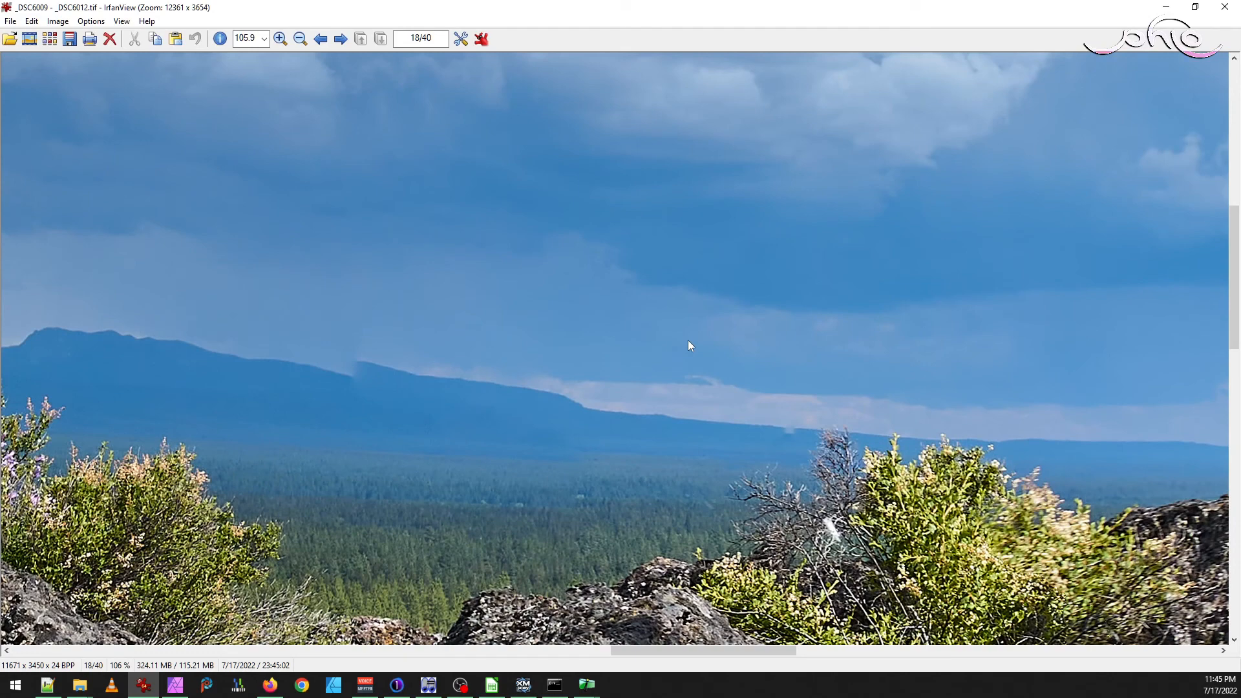
left_click_drag(455, 439, 797, 122)
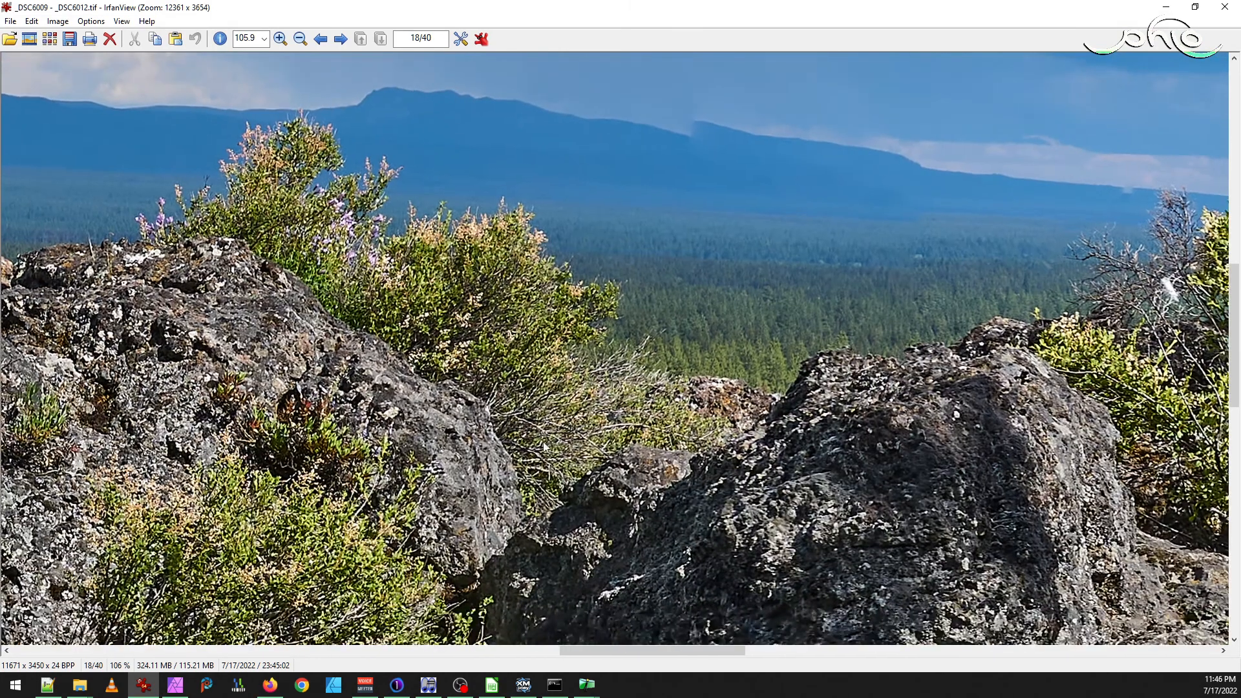
left_click_drag(354, 363, 1123, 272)
left_click_drag(205, 172, 782, 283)
left_click_drag(551, 323, 858, 426)
left_click_drag(663, 380, 943, 343)
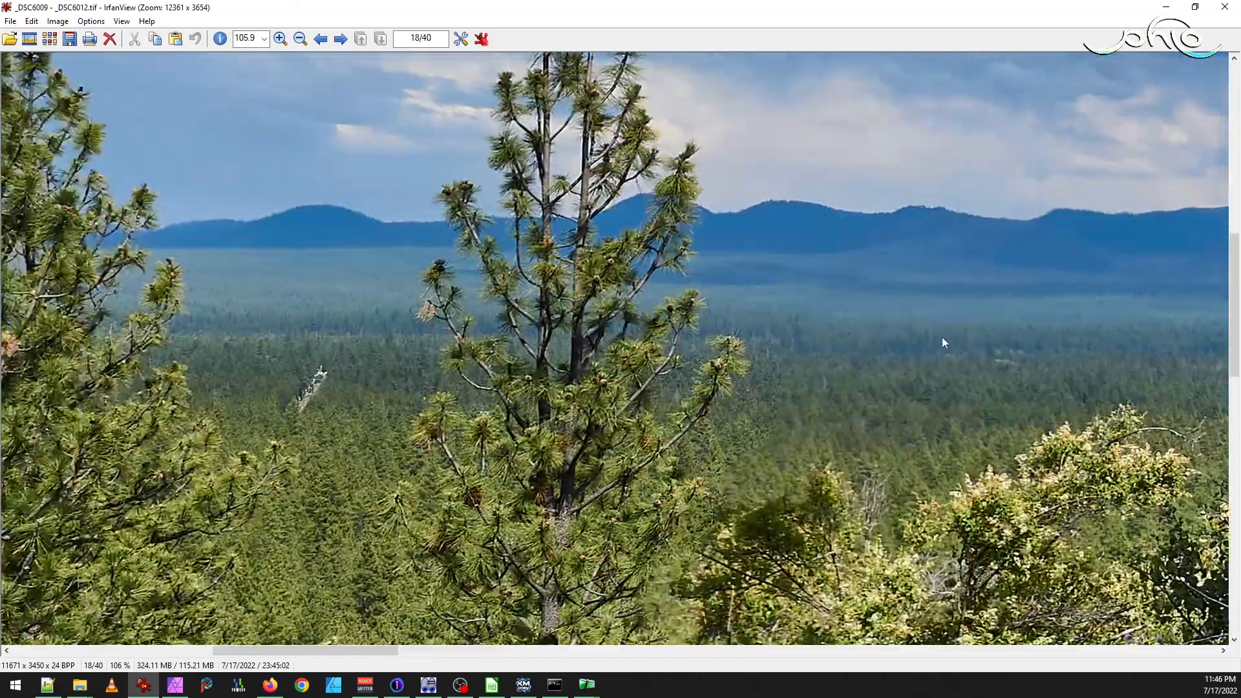
left_click_drag(475, 265, 1170, 277)
left_click_drag(380, 458, 716, 473)
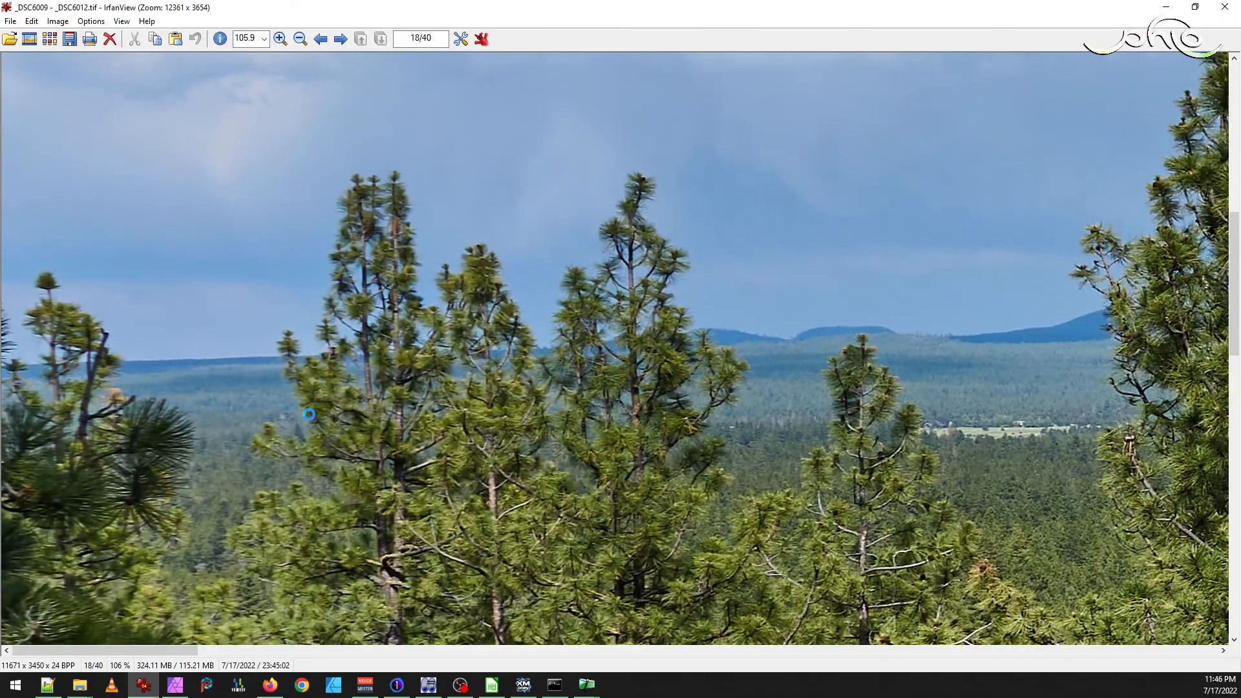
left_click_drag(309, 413, 805, 425)
left_click_drag(1195, 398, 652, 361)
left_click_drag(785, 399, 594, 479)
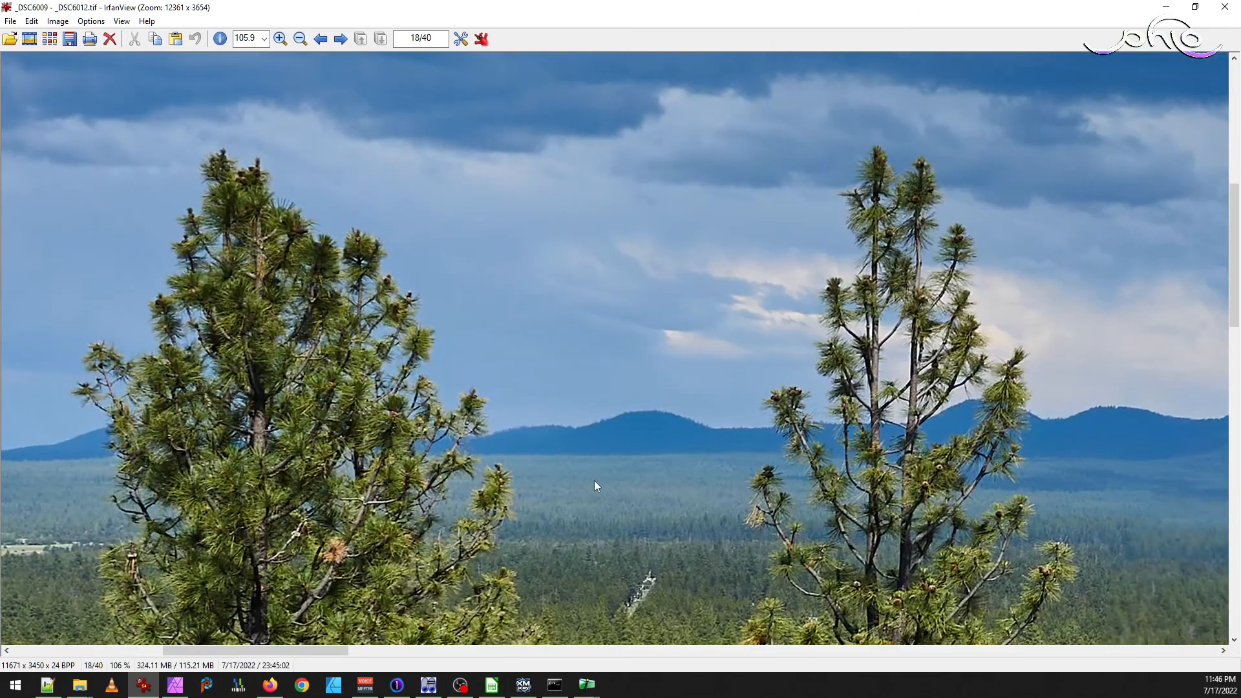
left_click_drag(1021, 490, 824, 432)
left_click_drag(955, 495, 404, 352)
left_click_drag(998, 472, 497, 261)
left_click_drag(930, 247, 423, 412)
left_click_drag(1027, 378, 630, 157)
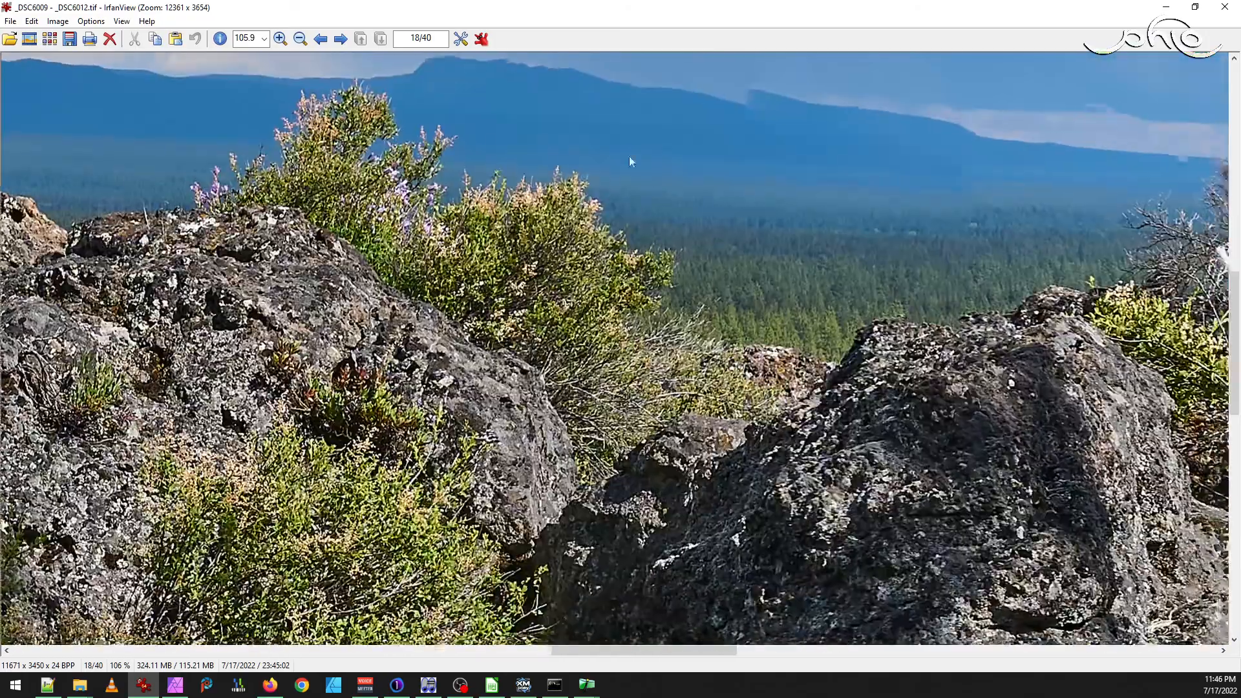
key("Escape")
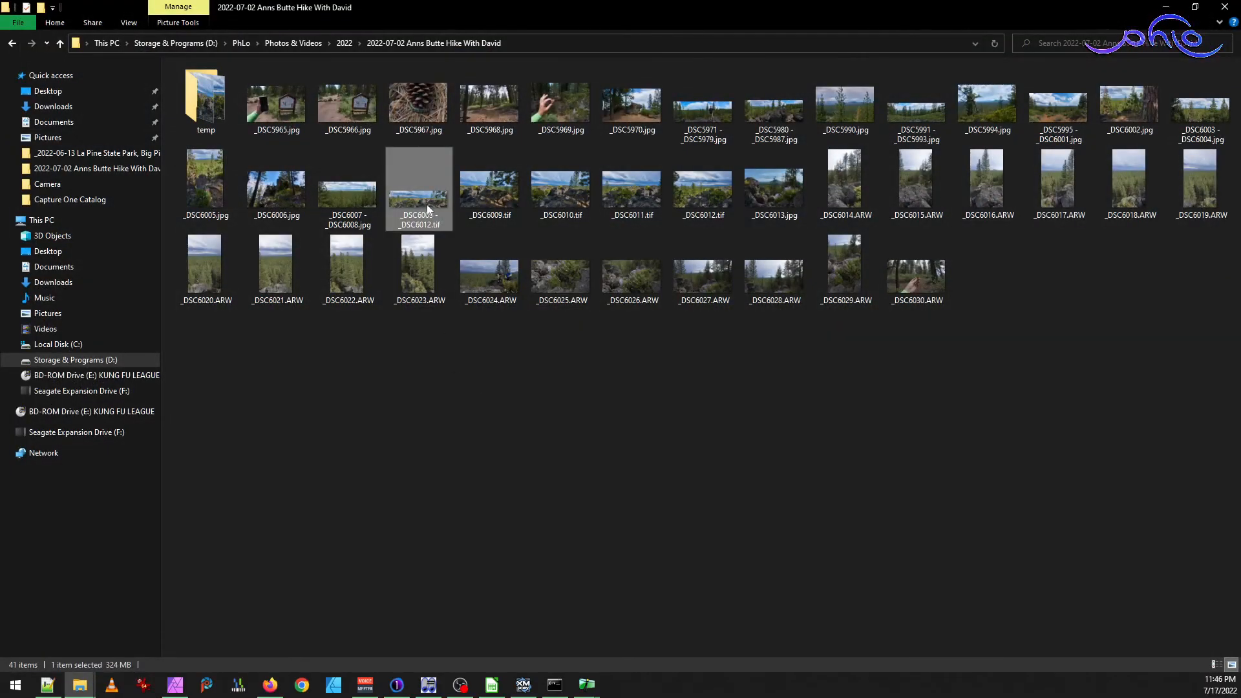
- Open the stitched panorama _DSC6009 - _DSC6012.tif from its folder in Affinity Photo
left_click(175, 685)
key("alt+Tab")
left_click_drag(389, 223, 297, 465)
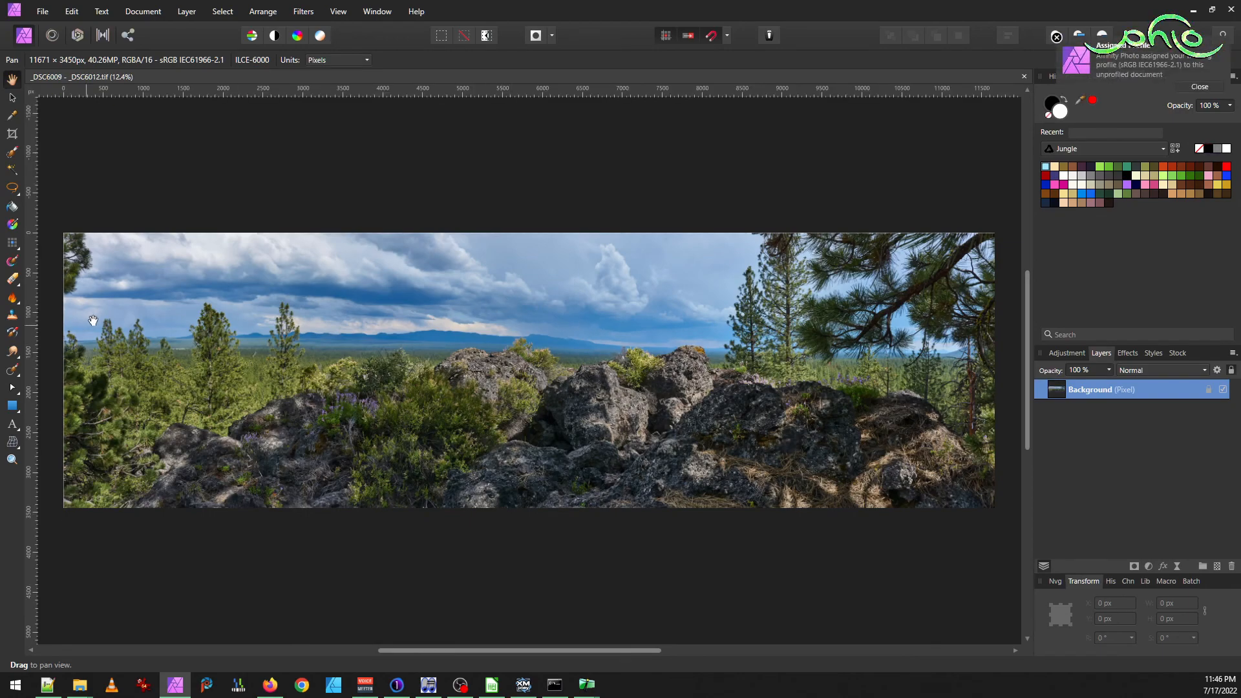
- Draw a polygonal selection, about 477 × 227 px, around the ridge and sky just right of the broken mountain seam
scroll(157, 324, "up", 10)
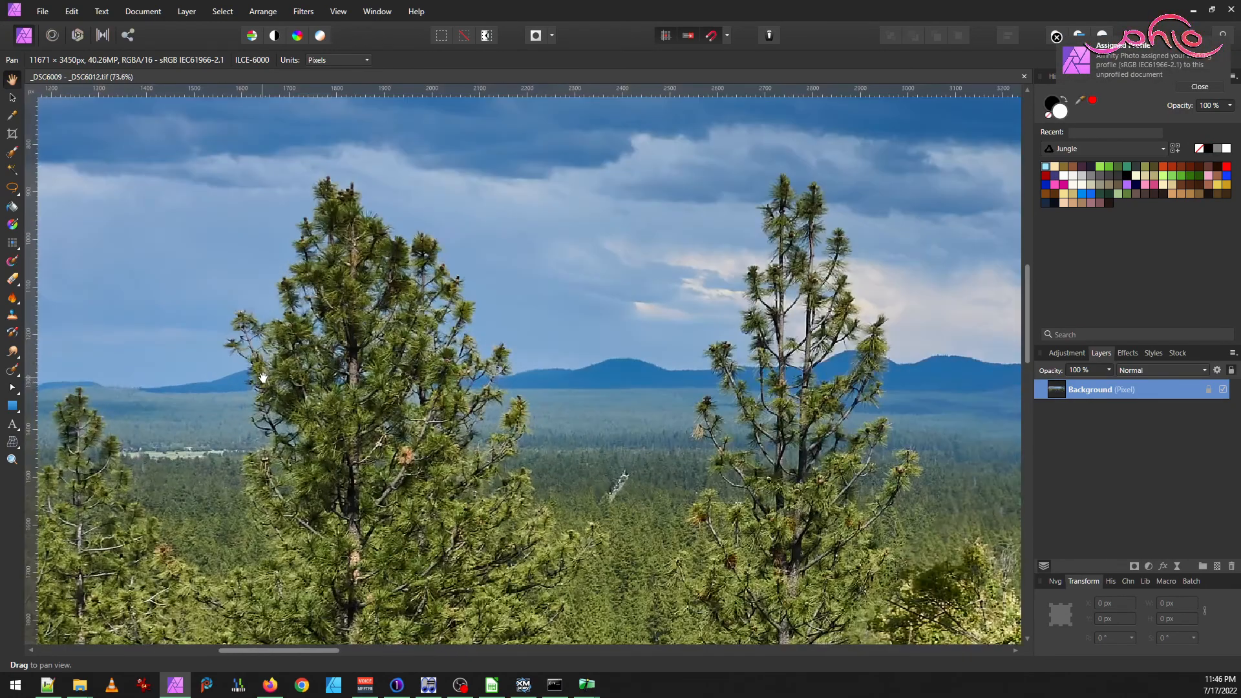
scroll(728, 414, "right", 8)
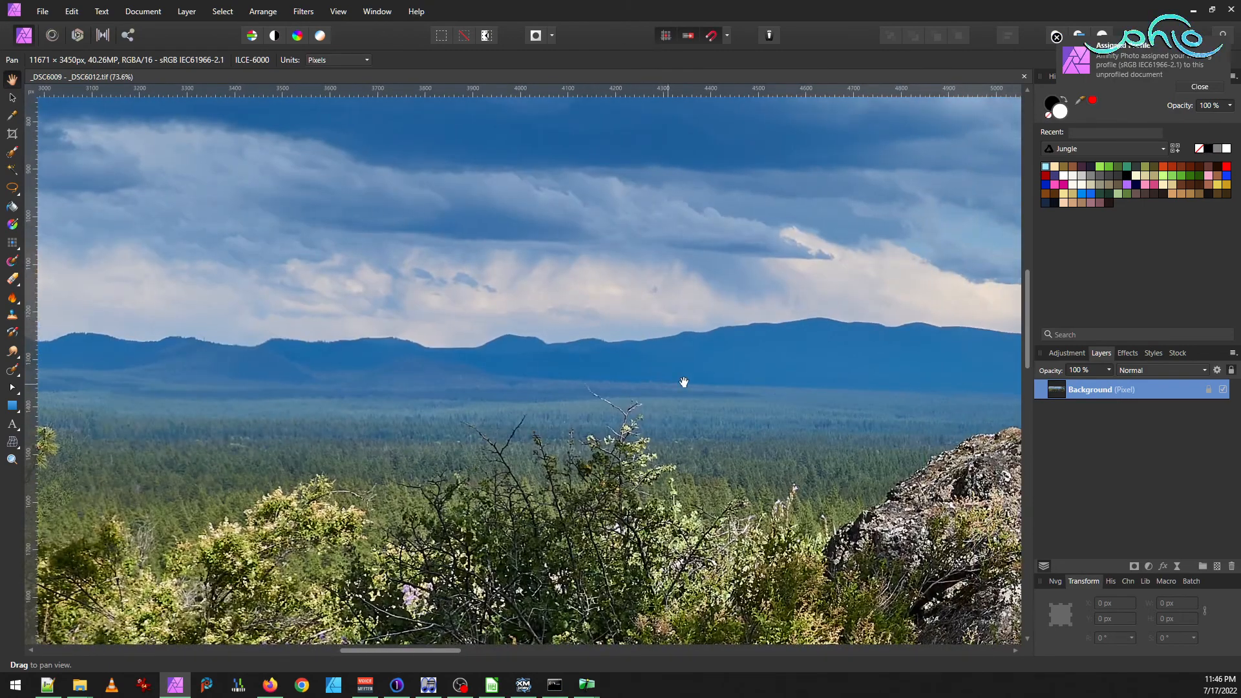
scroll(684, 382, "right", 8)
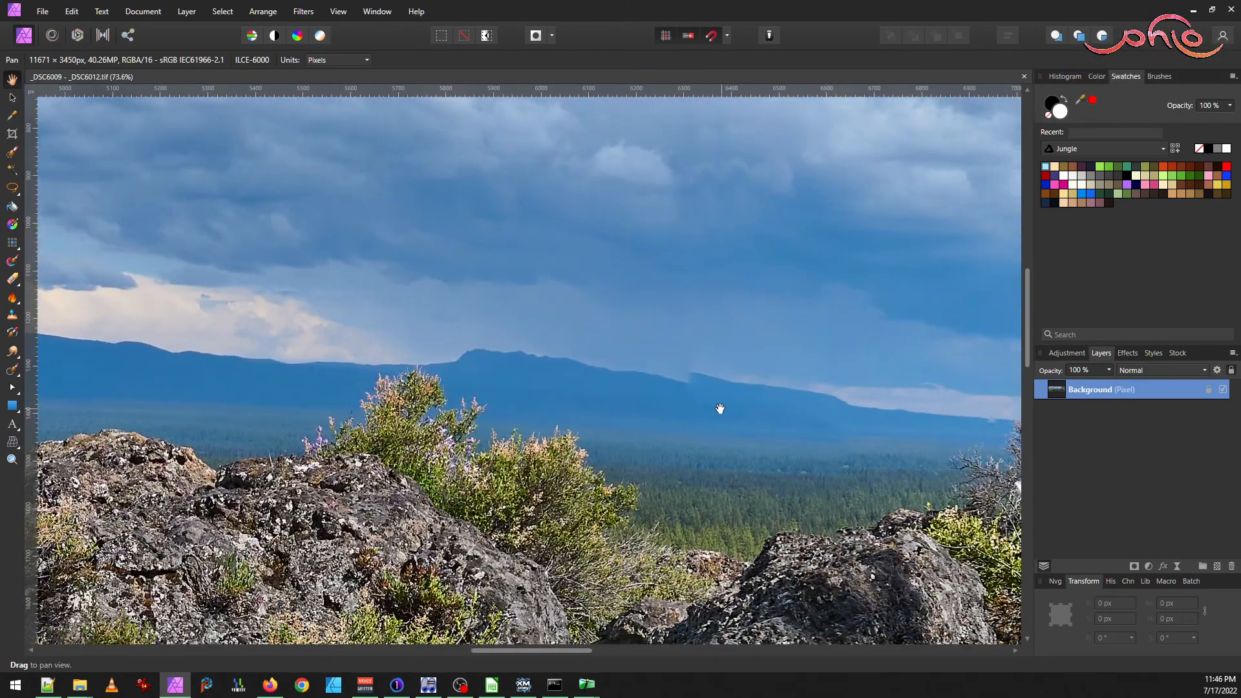
scroll(460, 425, "up", 4)
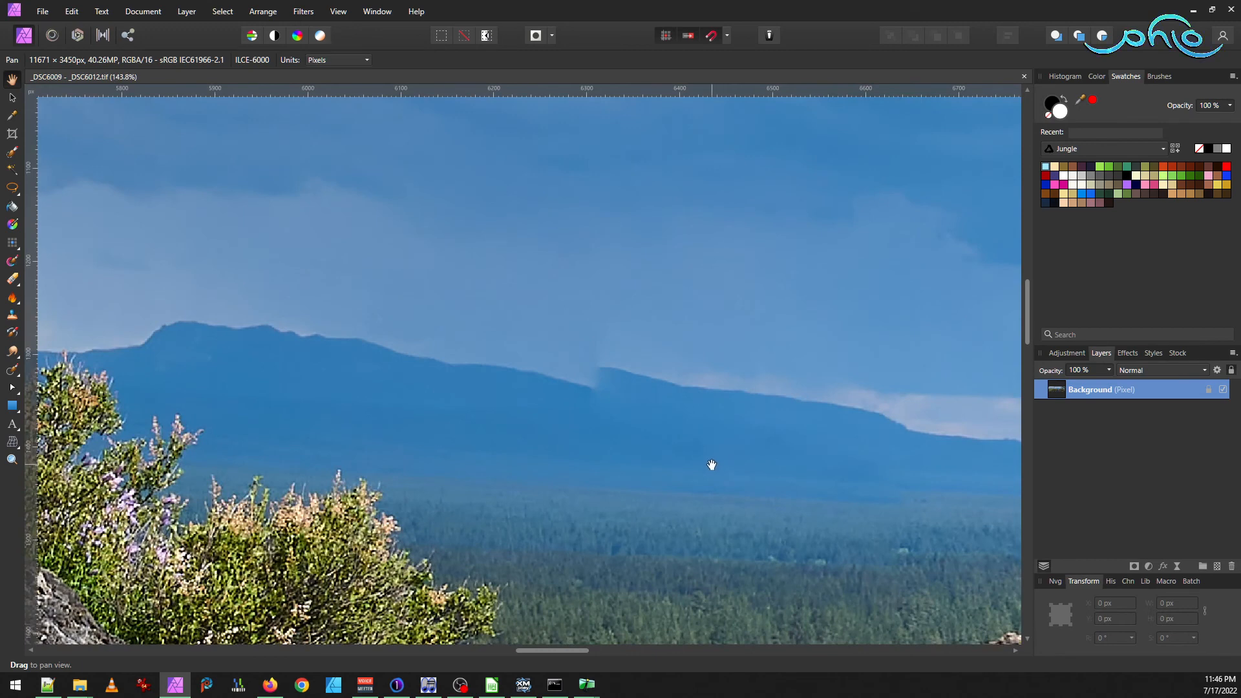
scroll(665, 487, "right", 3)
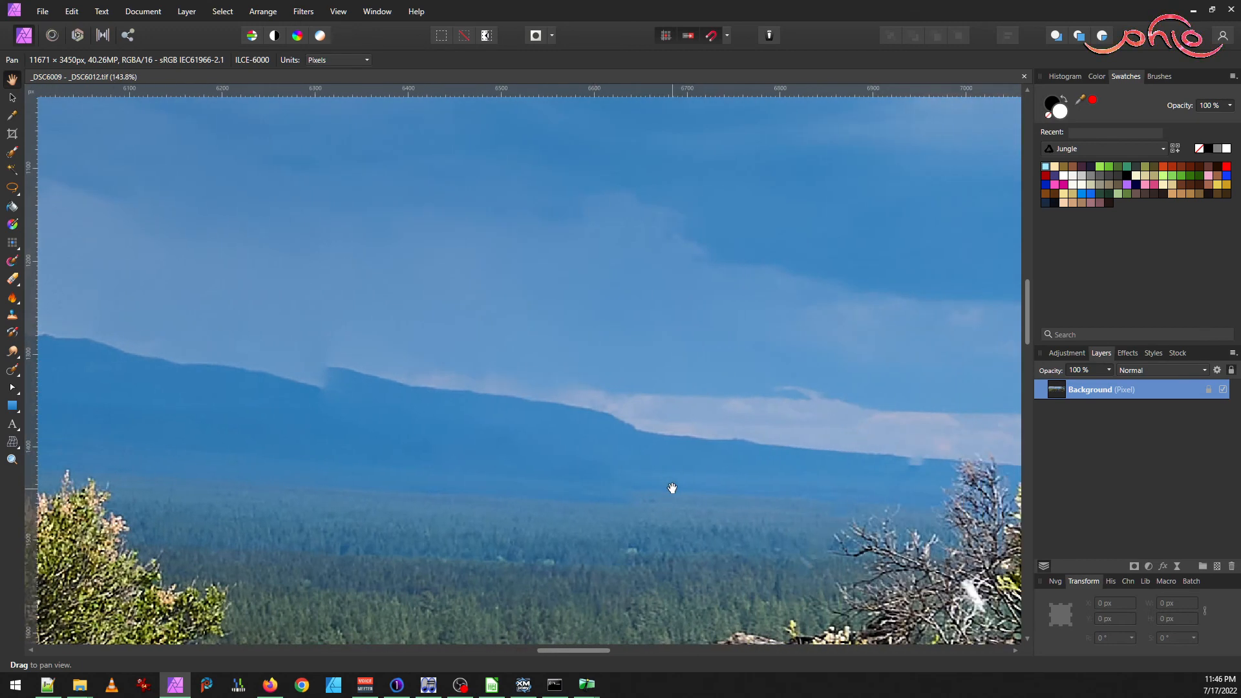
scroll(672, 488, "left", 1)
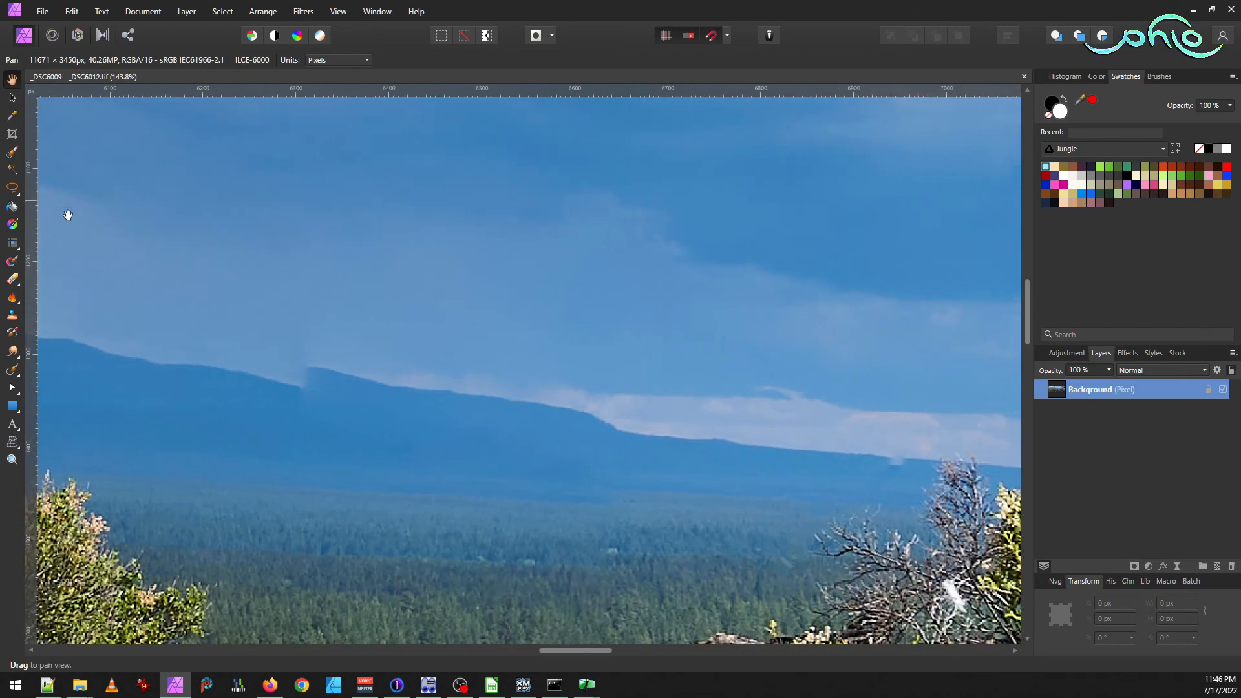
left_click(12, 188)
left_click(57, 60)
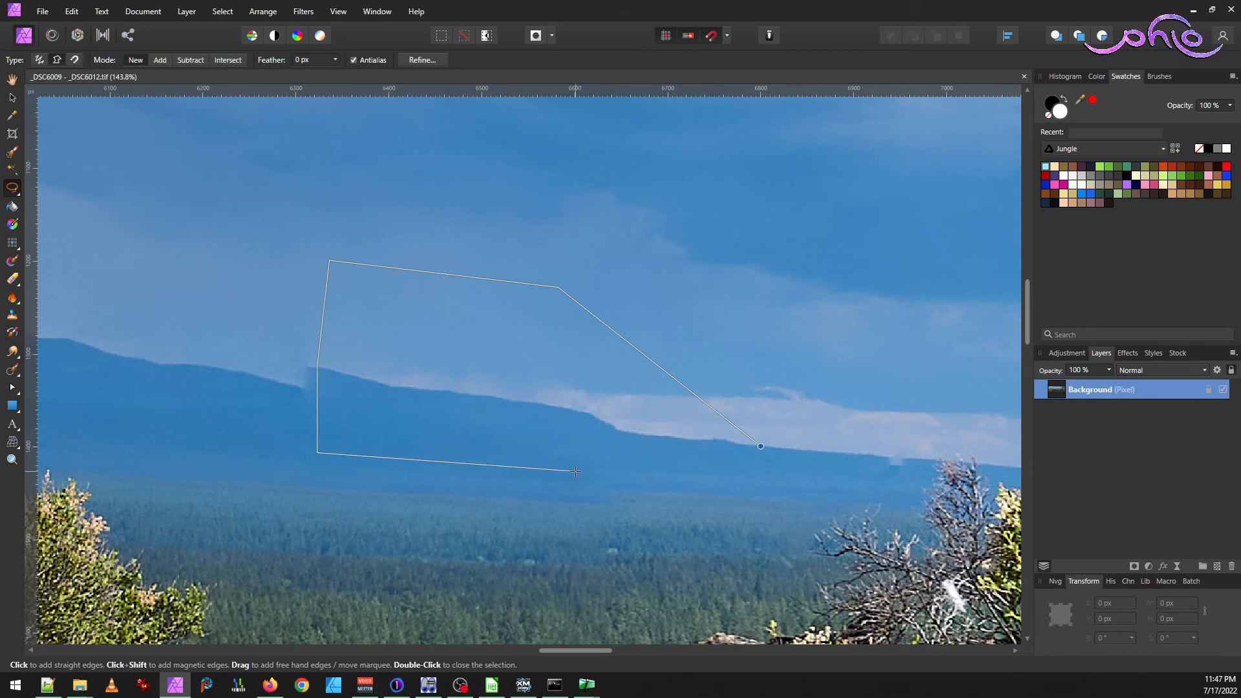
left_click(761, 446)
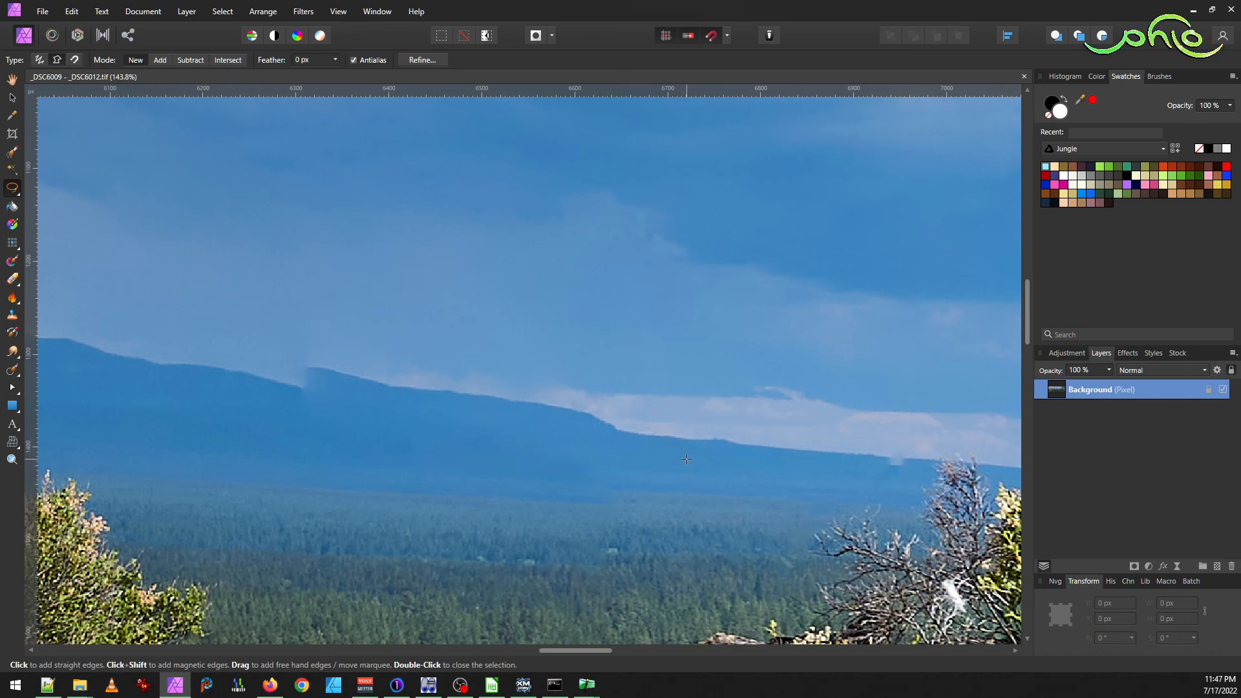
- Try to feather the ridge selection by 15 px and undo it
left_click(220, 12)
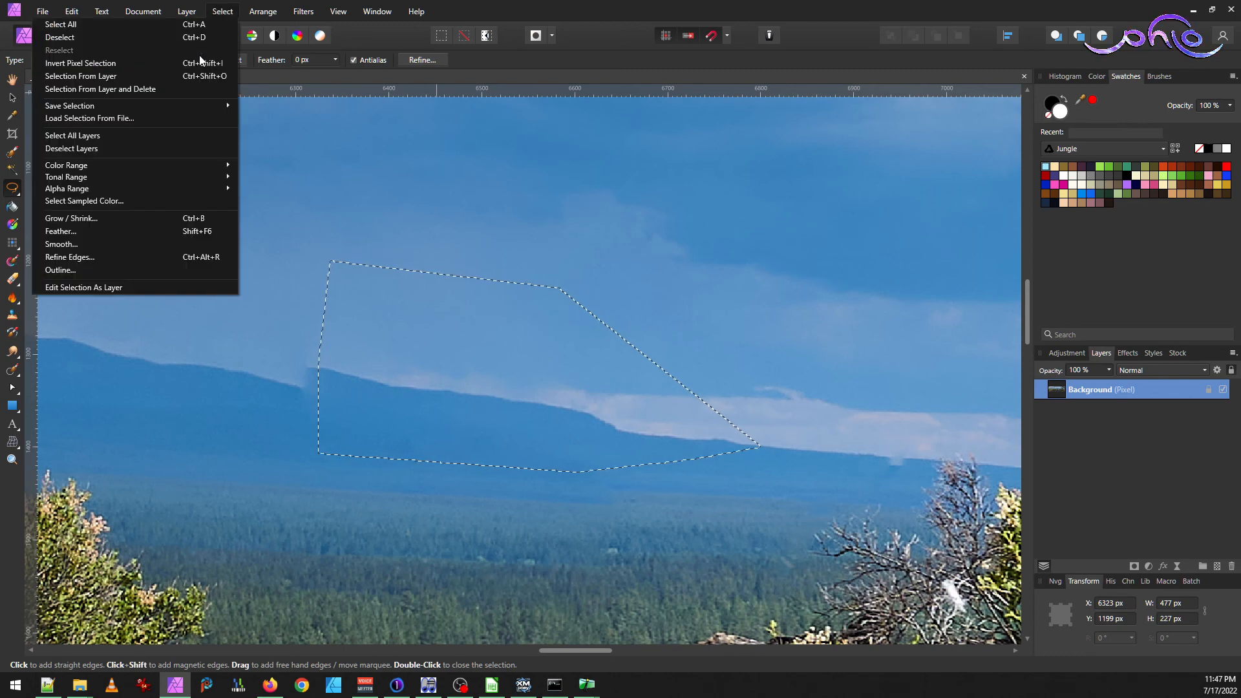
left_click(116, 231)
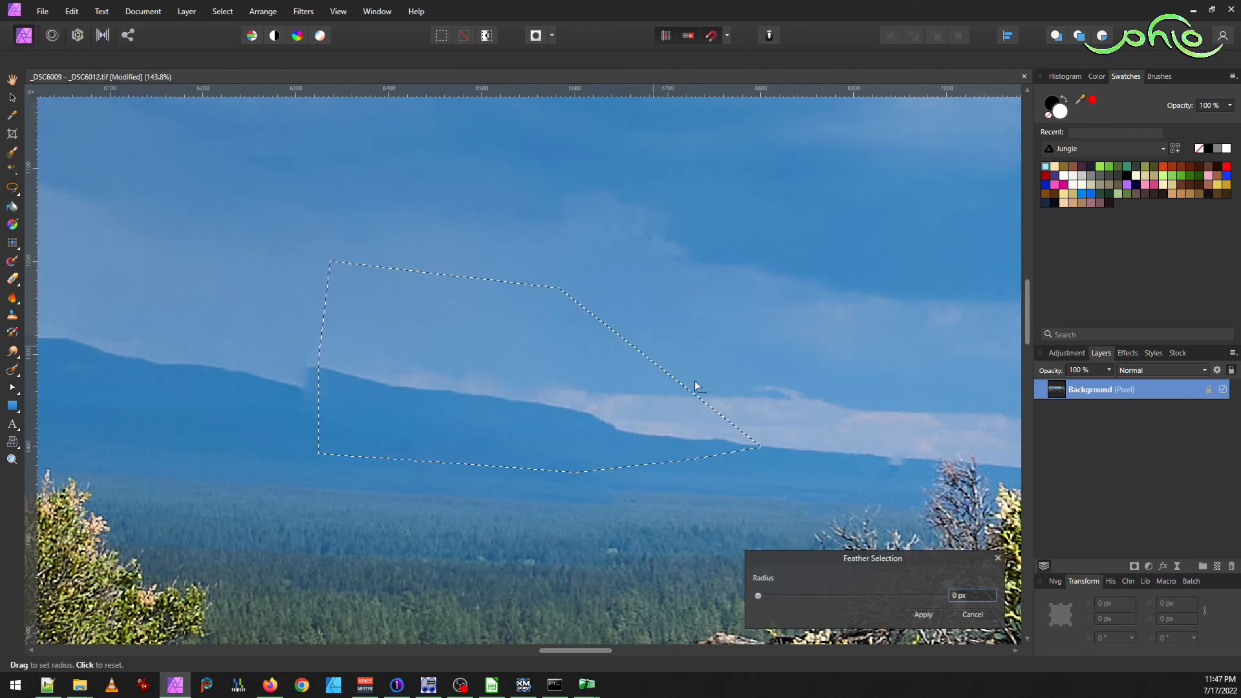
type("15")
key("Return")
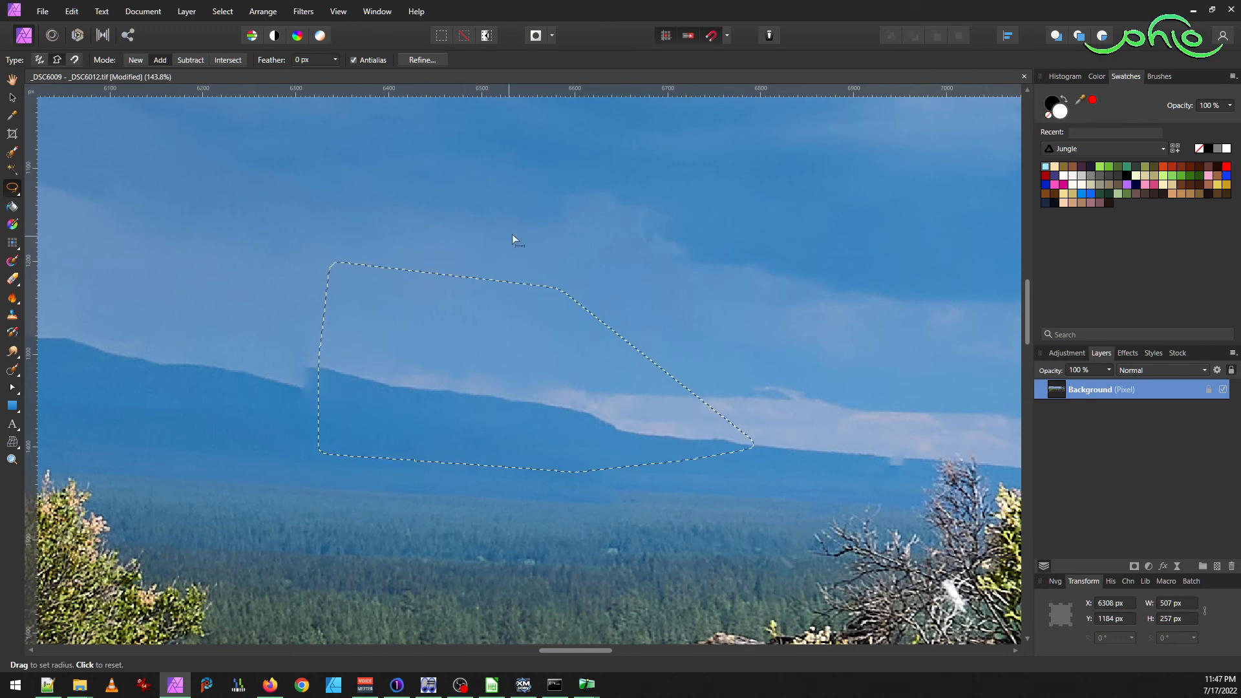
key("ctrl+z")
- Feather the ridge selection with a radius of 24 px
left_click(222, 11)
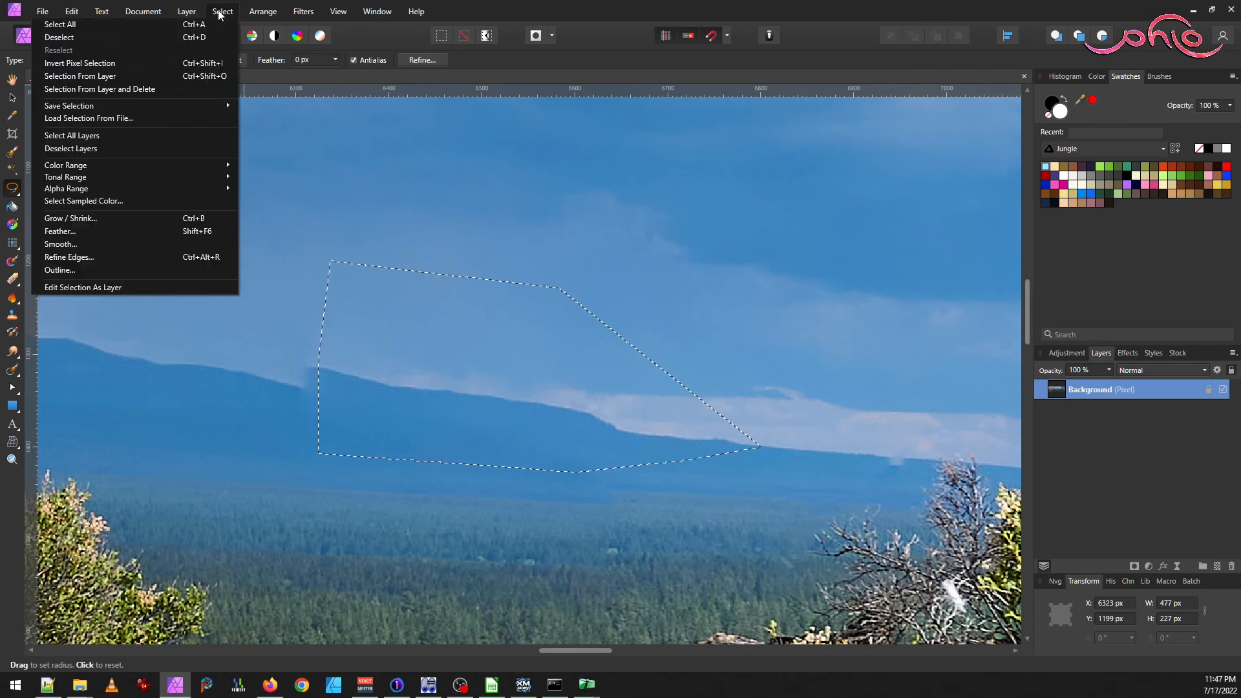
left_click(123, 234)
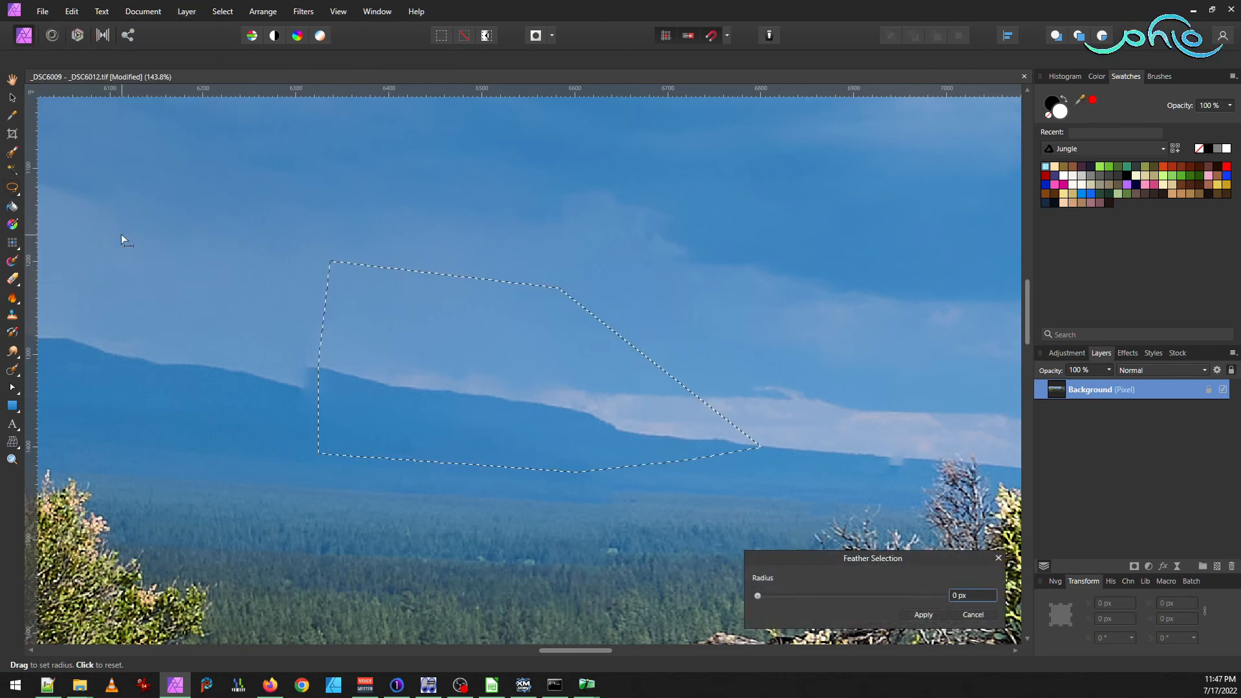
type("24")
key("Return")
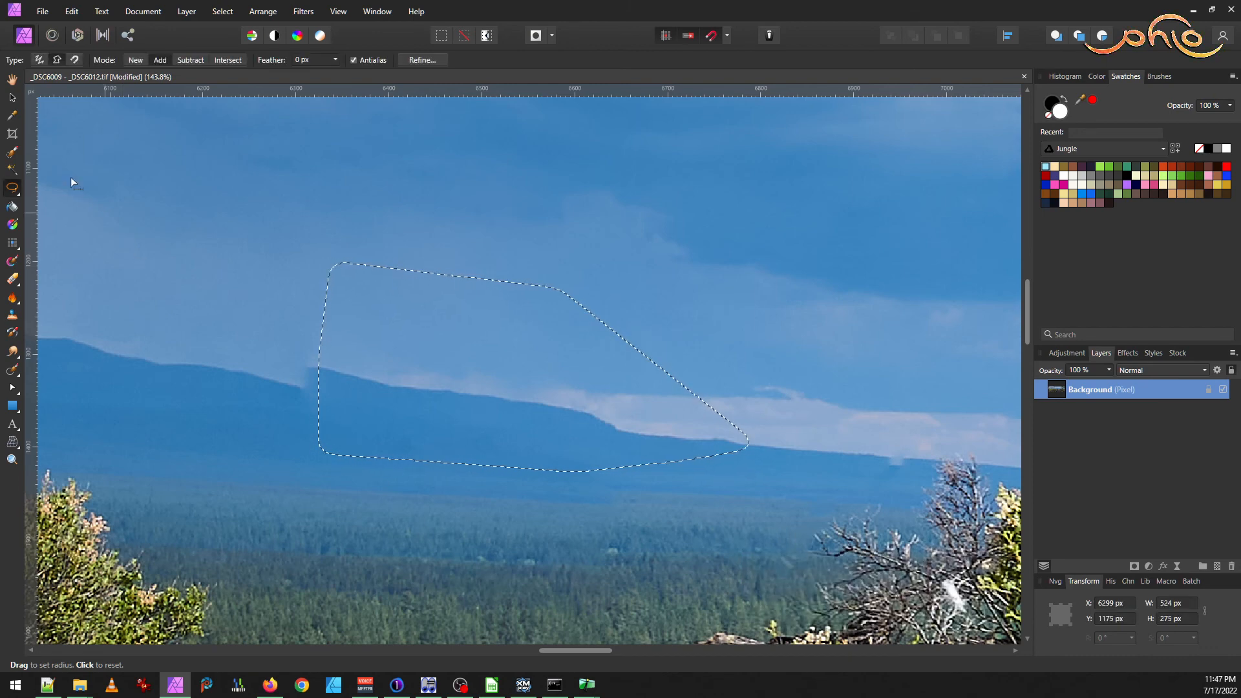
- Duplicate the feathered ridge area onto its own layer, deselect, and move the copy's transform origin to the ridge line at its right edge
key("ctrl+j")
key("ctrl+d")
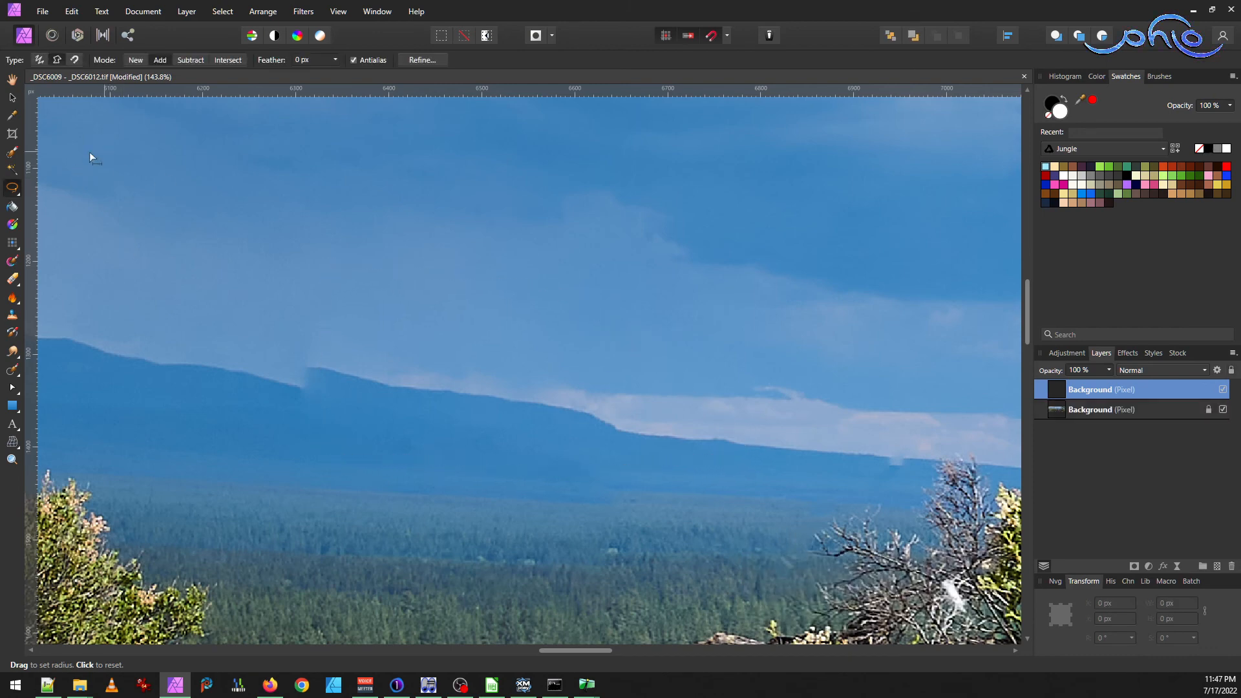
left_click(12, 98)
left_click_drag(541, 365, 783, 450)
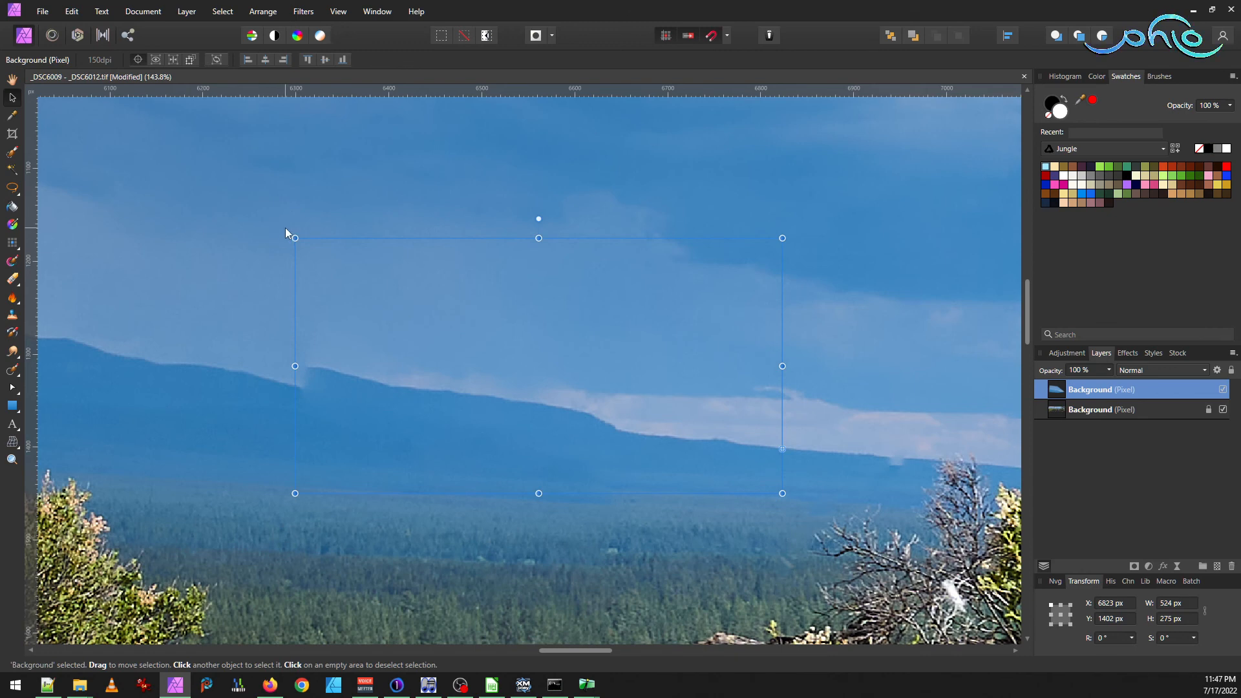
- Rotate the copied ridge patch by about 2.3° and shear it by about 0.2° to join the ridge line across the broken seam
left_click_drag(287, 237, 267, 253)
left_click_drag(290, 386, 275, 386)
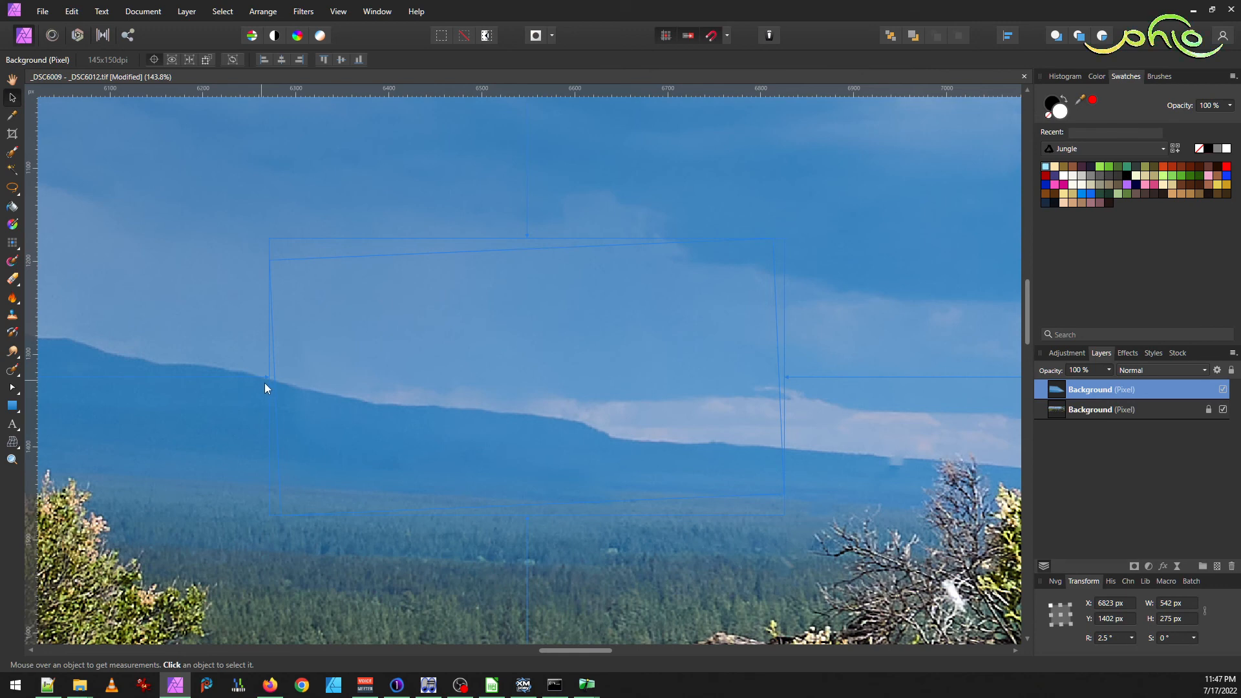
left_click_drag(266, 386, 260, 384)
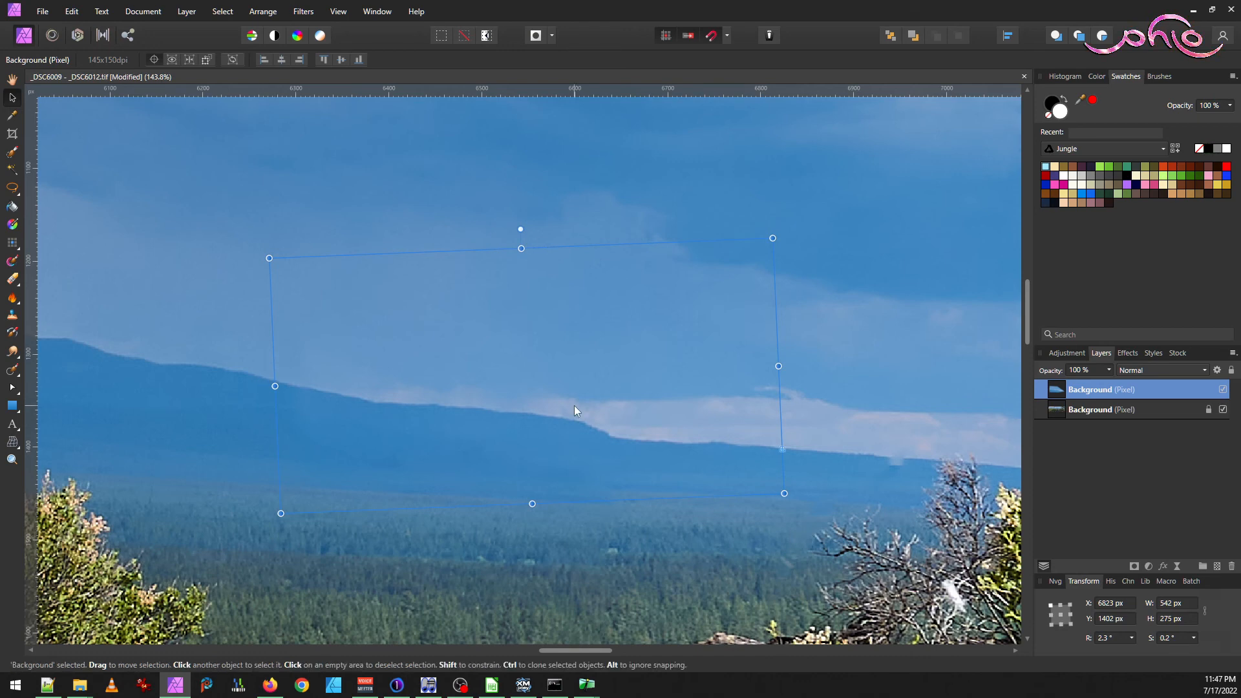
left_click(454, 209)
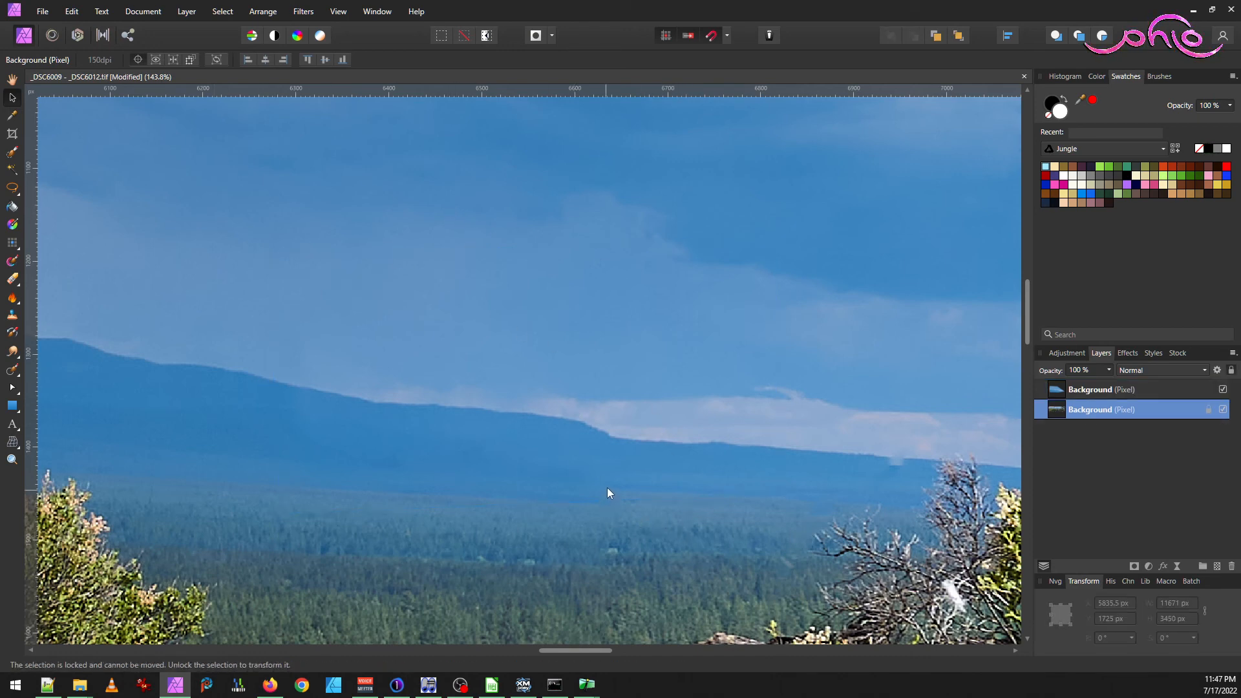
- Compare the ridge seam with and without the adjusted patch by repeatedly hiding and showing the patch layer
left_click(617, 440)
left_click(1222, 389)
left_click(1222, 390)
left_click(1223, 389)
left_click(1223, 389)
left_click(1223, 390)
left_click(1223, 390)
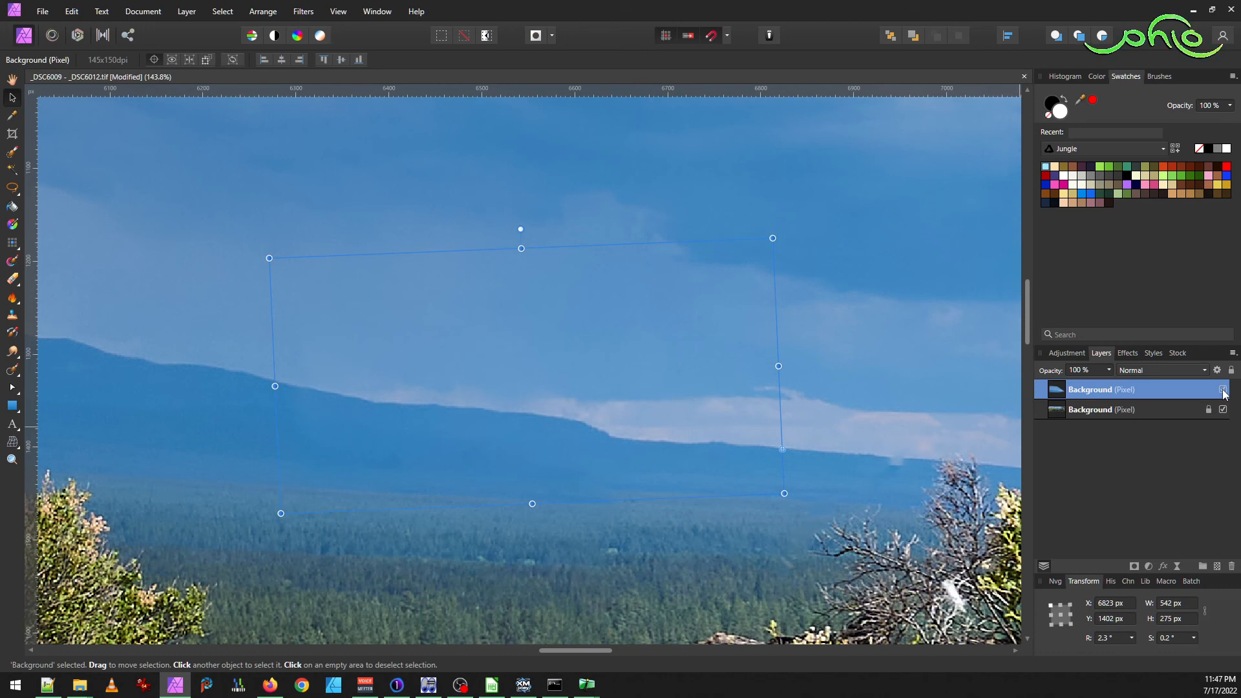
left_click(1222, 390)
left_click(1223, 389)
left_click(1222, 389)
left_click(1223, 389)
left_click(1223, 390)
left_click(1223, 389)
- Deselect the ridge patch and flatten the document into a single layer
left_click(498, 145)
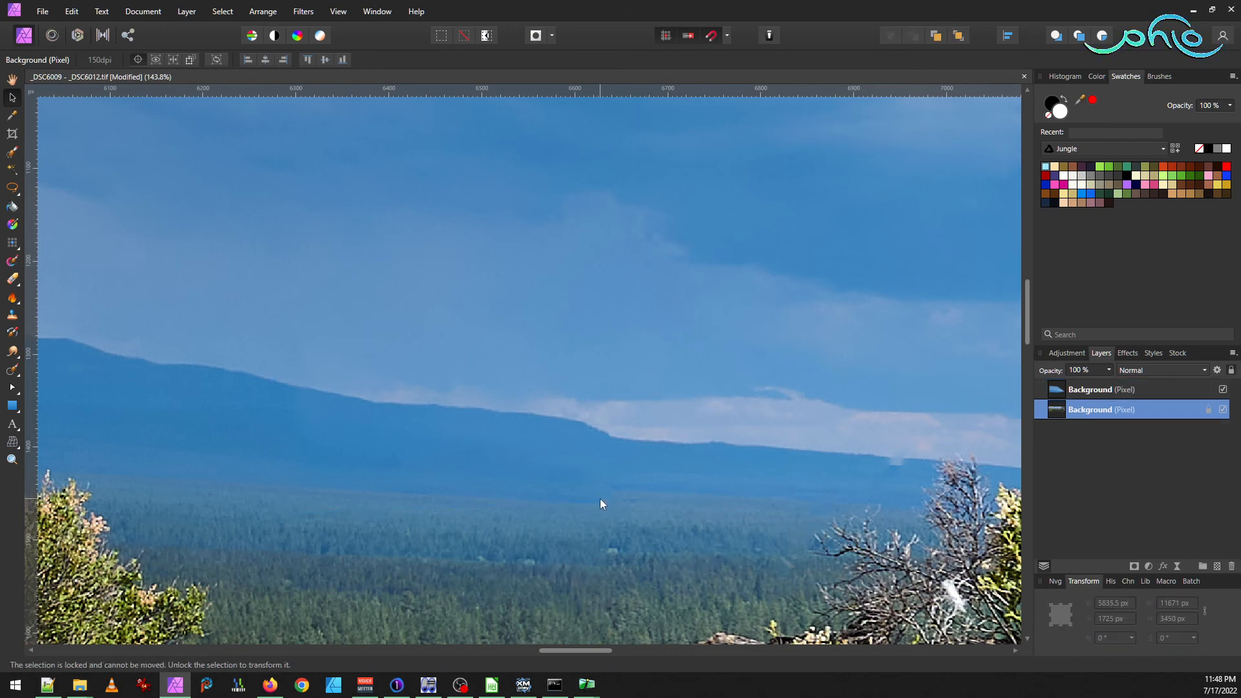
left_click(138, 13)
left_click(116, 249)
- Draw a triangular polygonal selection, about 233 × 154 px, across the lower mountain slope and forest just below the ridge's step
scroll(682, 520, "up", 1)
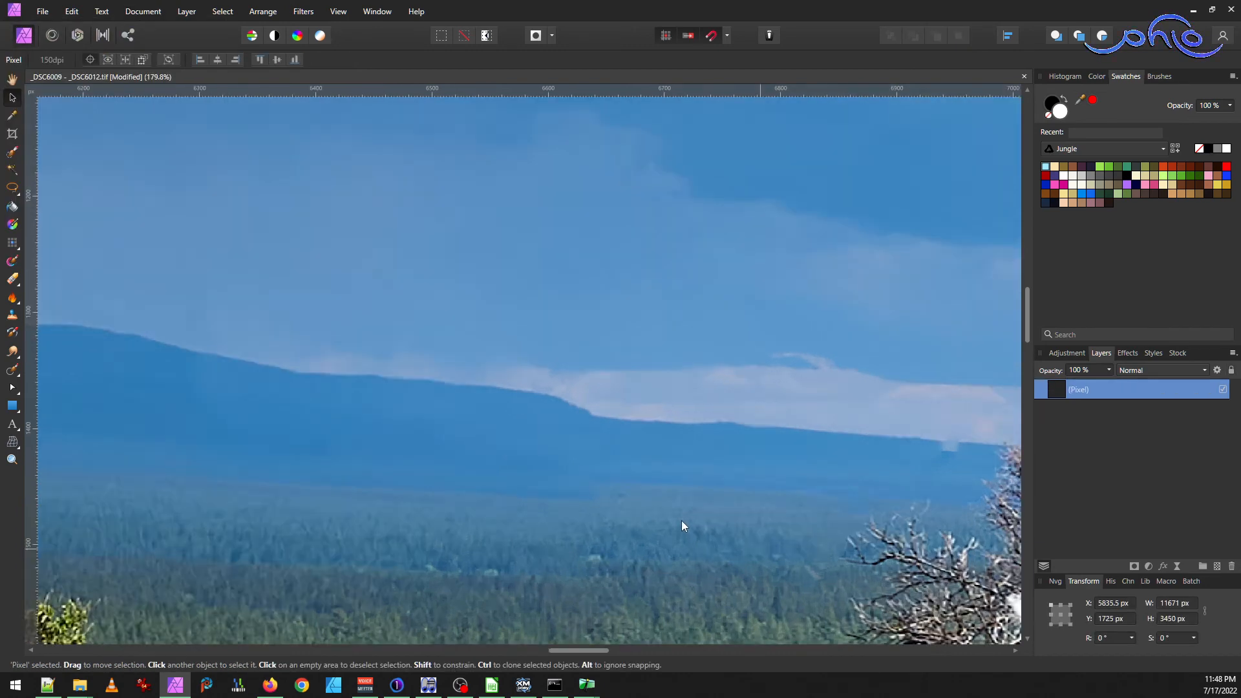
scroll(681, 524, "up", 2)
scroll(650, 510, "down", 3)
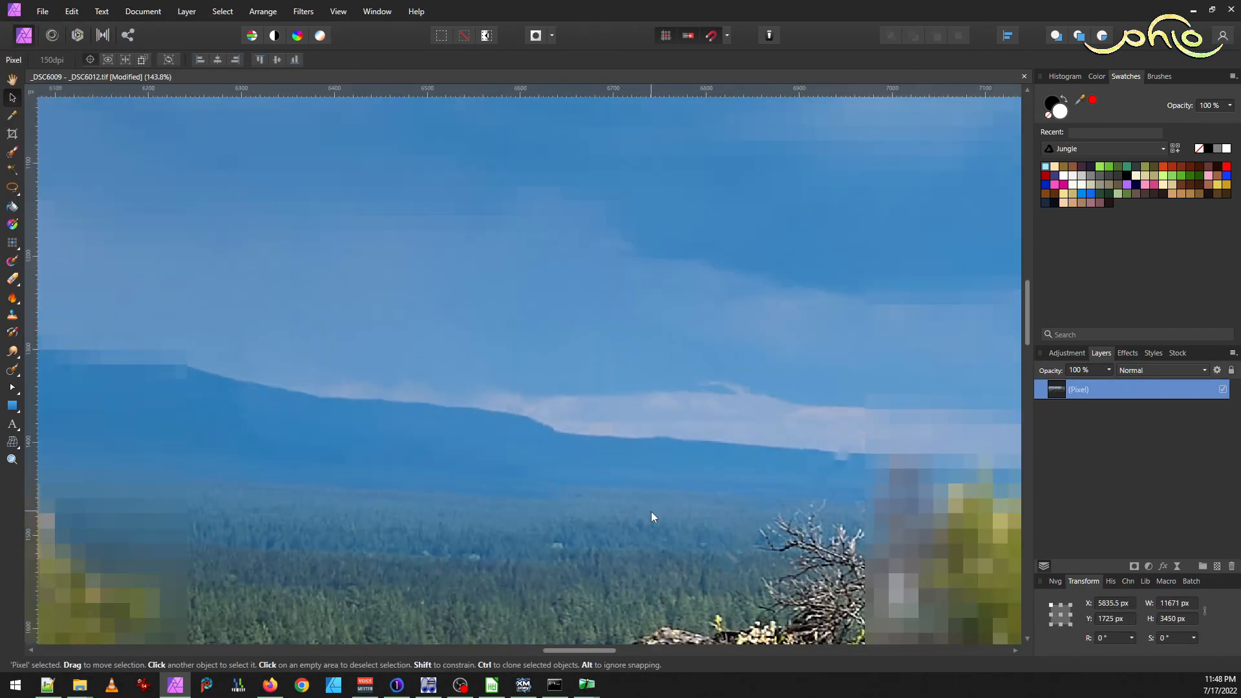
scroll(673, 513, "right", 1)
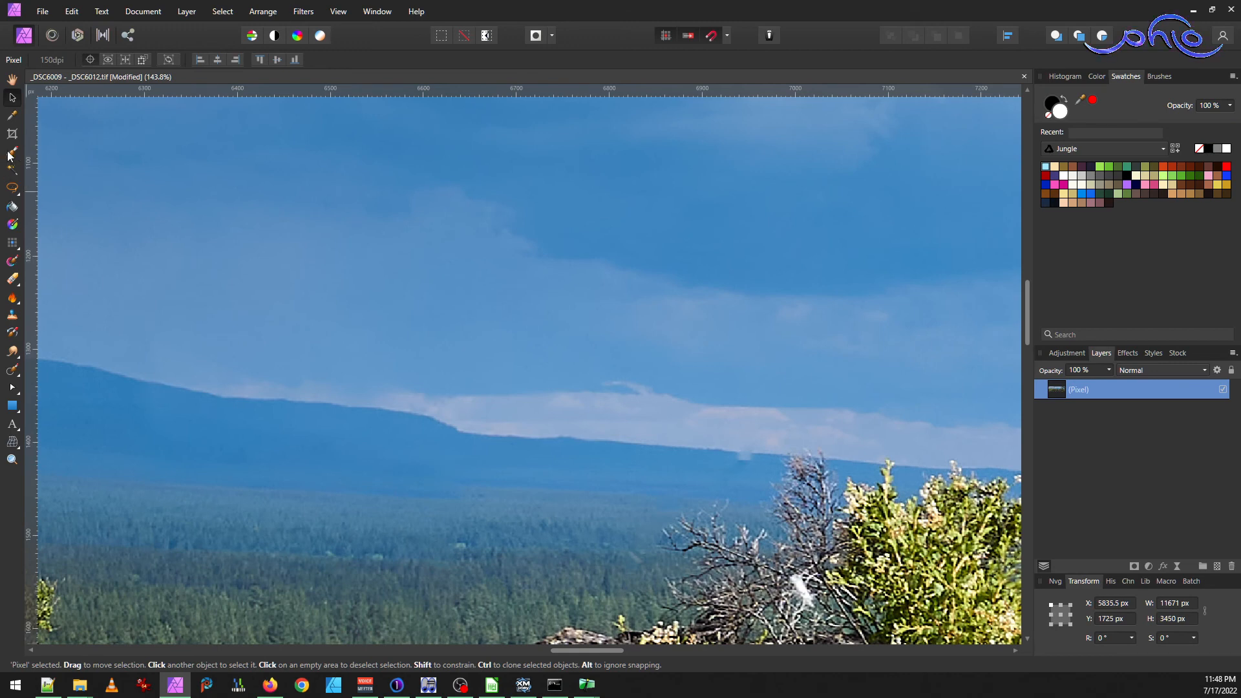
left_click(14, 187)
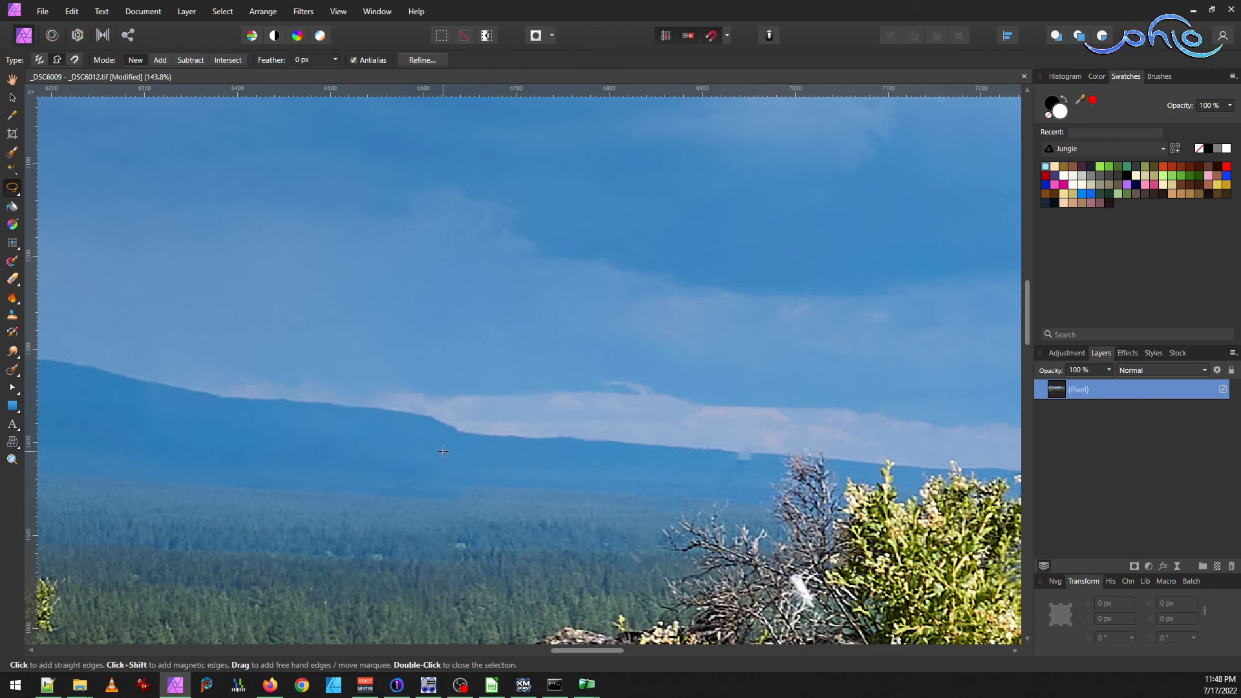
left_click(442, 449)
key("Escape")
left_click(450, 444)
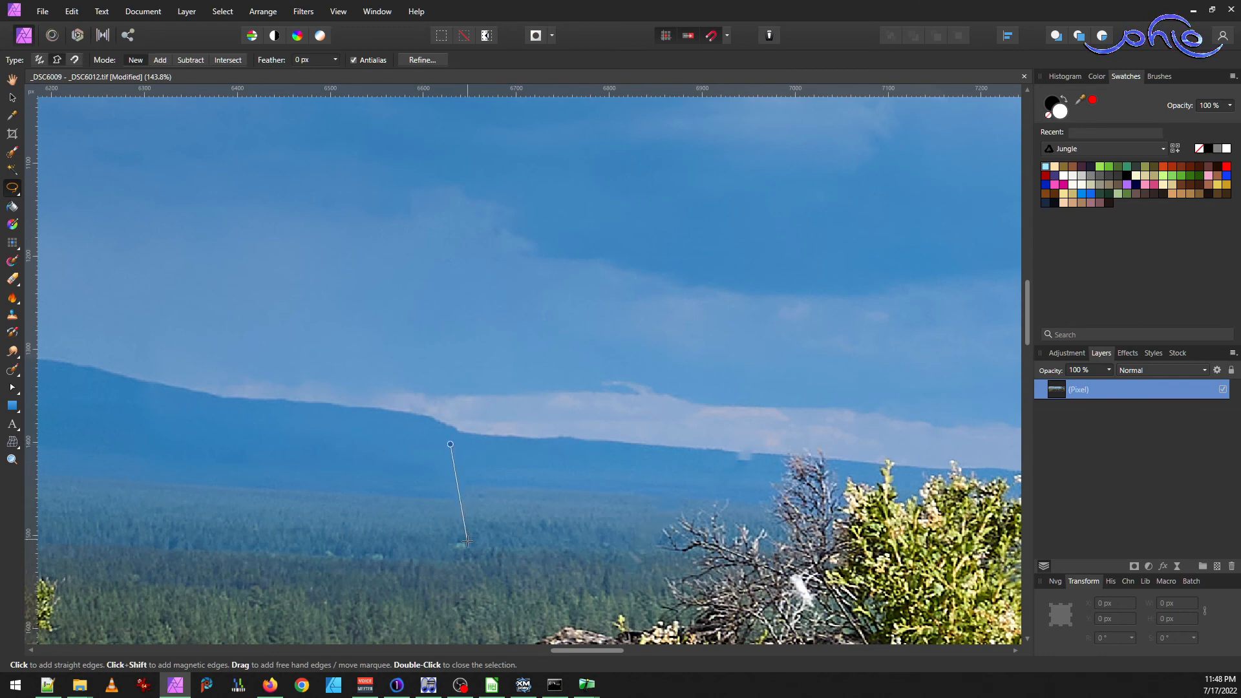
left_click(484, 586)
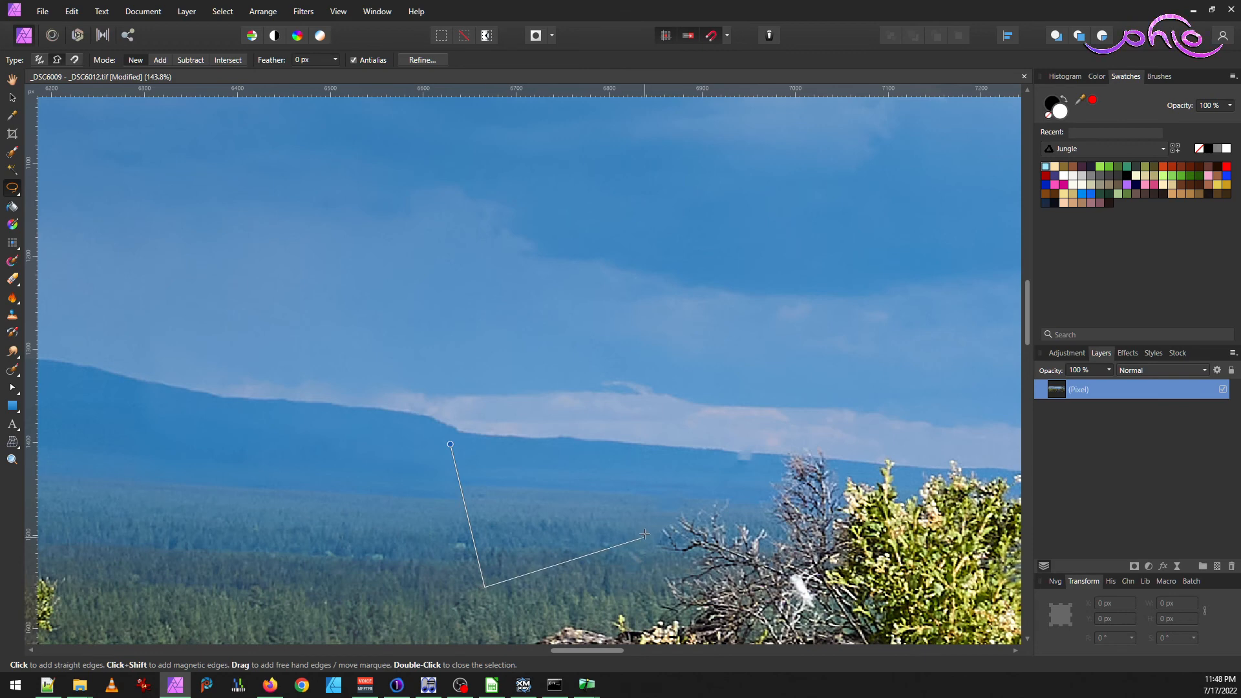
double_click(667, 497)
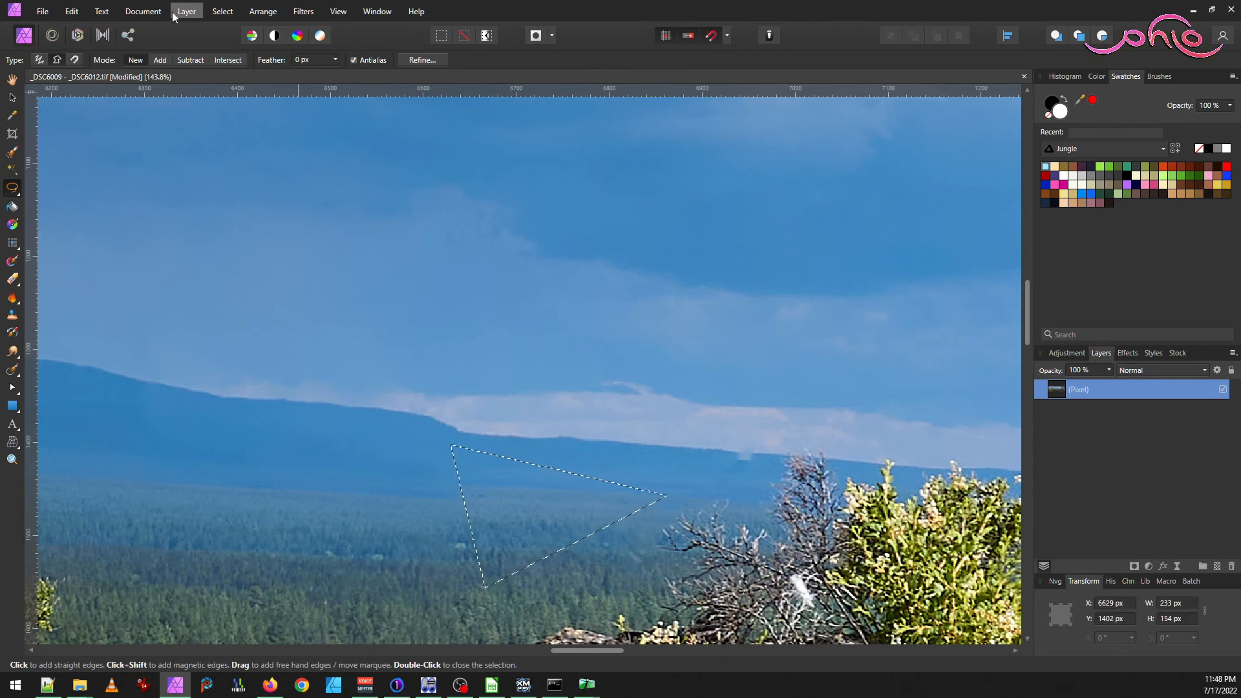
- Feather the triangular selection by 6 px, duplicate the area onto its own layer, and deselect
left_click(222, 12)
left_click(119, 231)
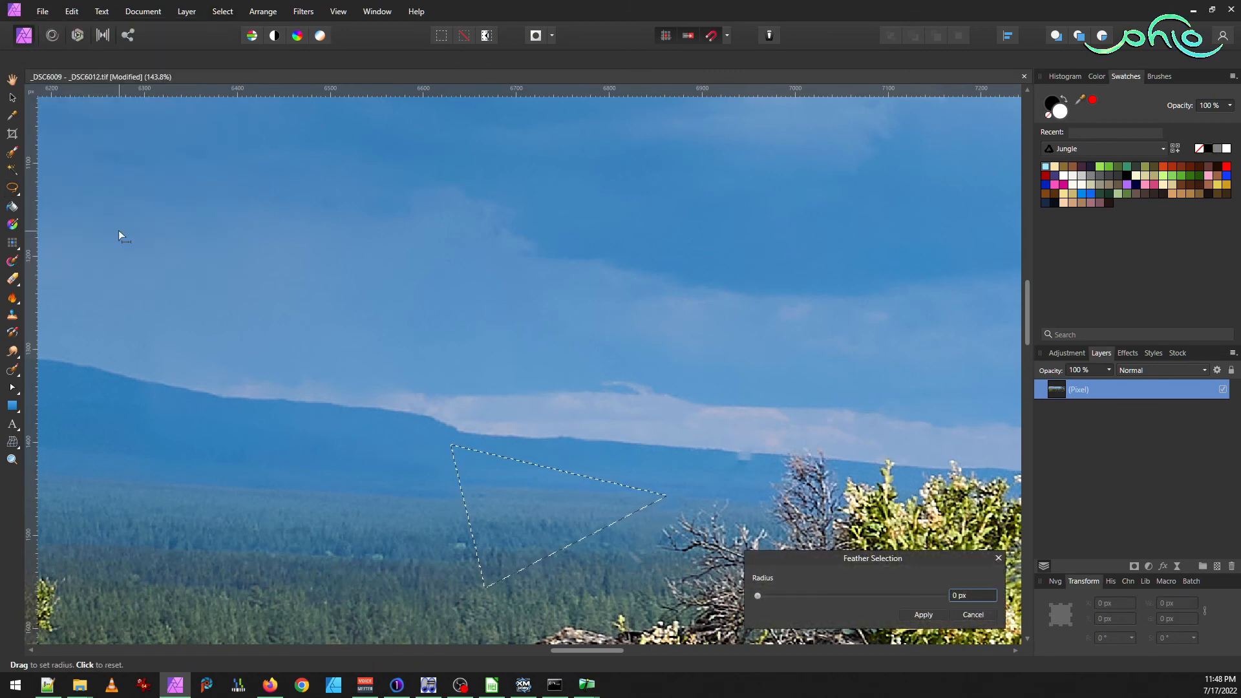
type("6")
key("Return")
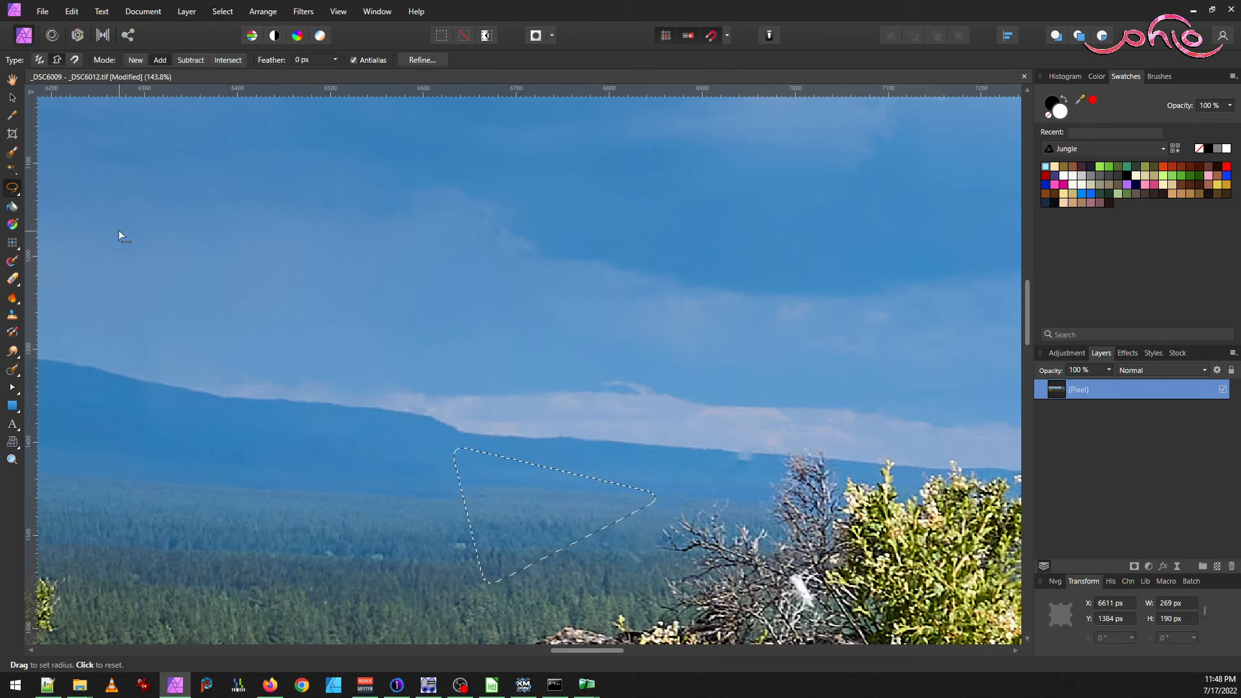
key("ctrl+j")
key("ctrl+d")
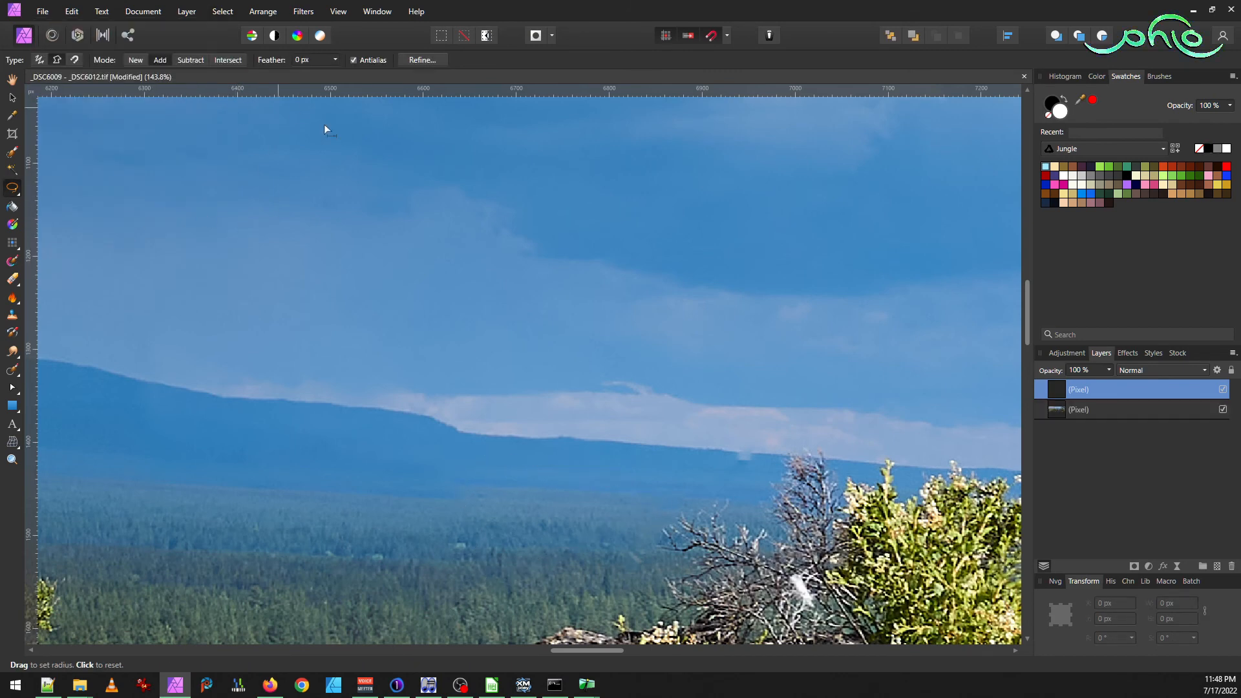
- Move the copied triangle's transform origin to its right edge and shear its left side slightly downward to align the treeline
left_click(12, 99)
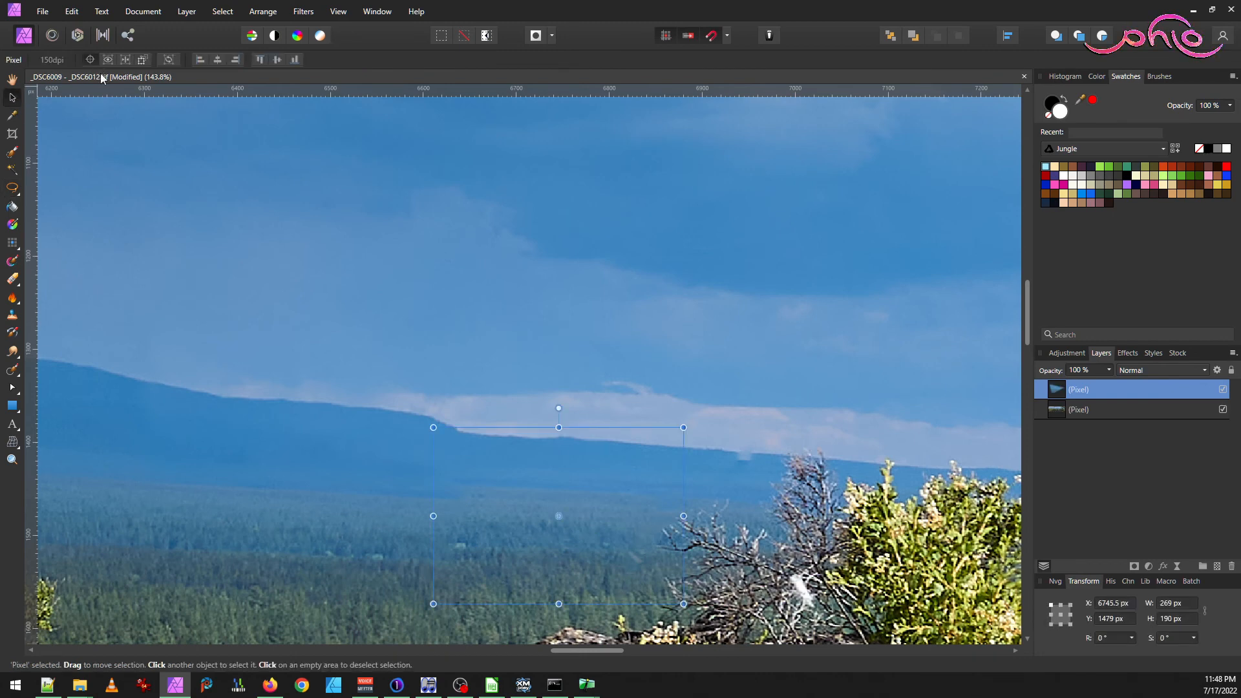
left_click_drag(559, 515, 684, 497)
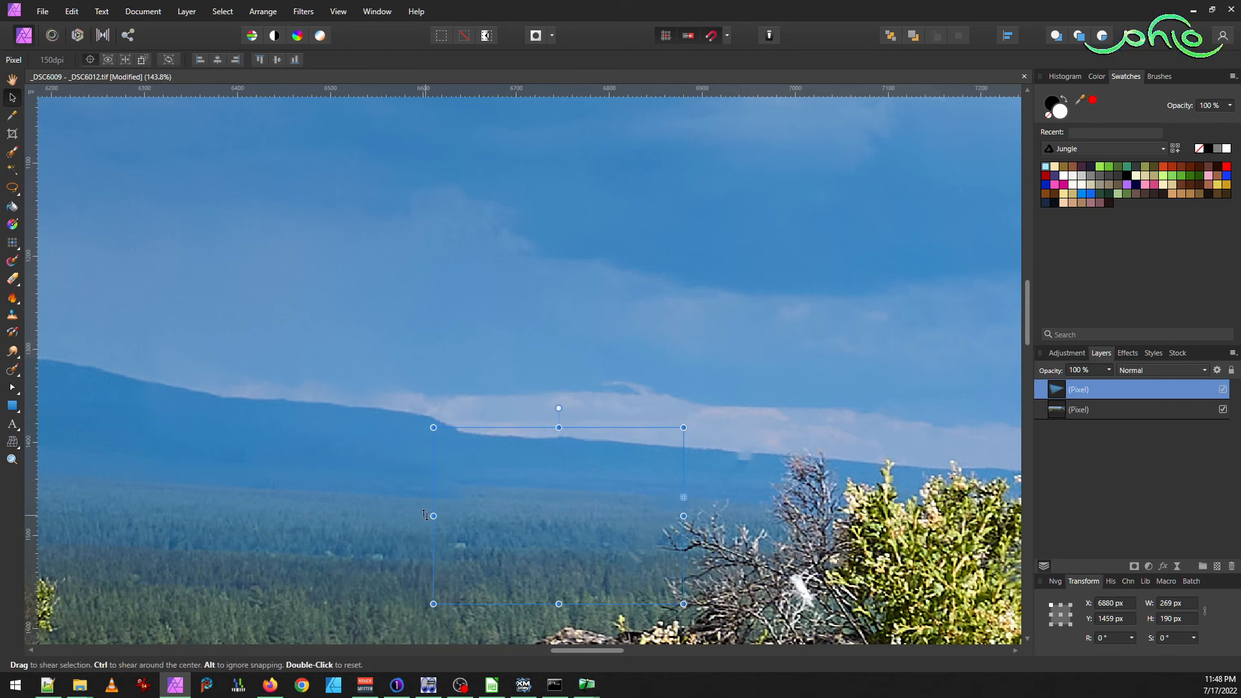
left_click_drag(424, 520, 425, 529)
left_click(493, 336)
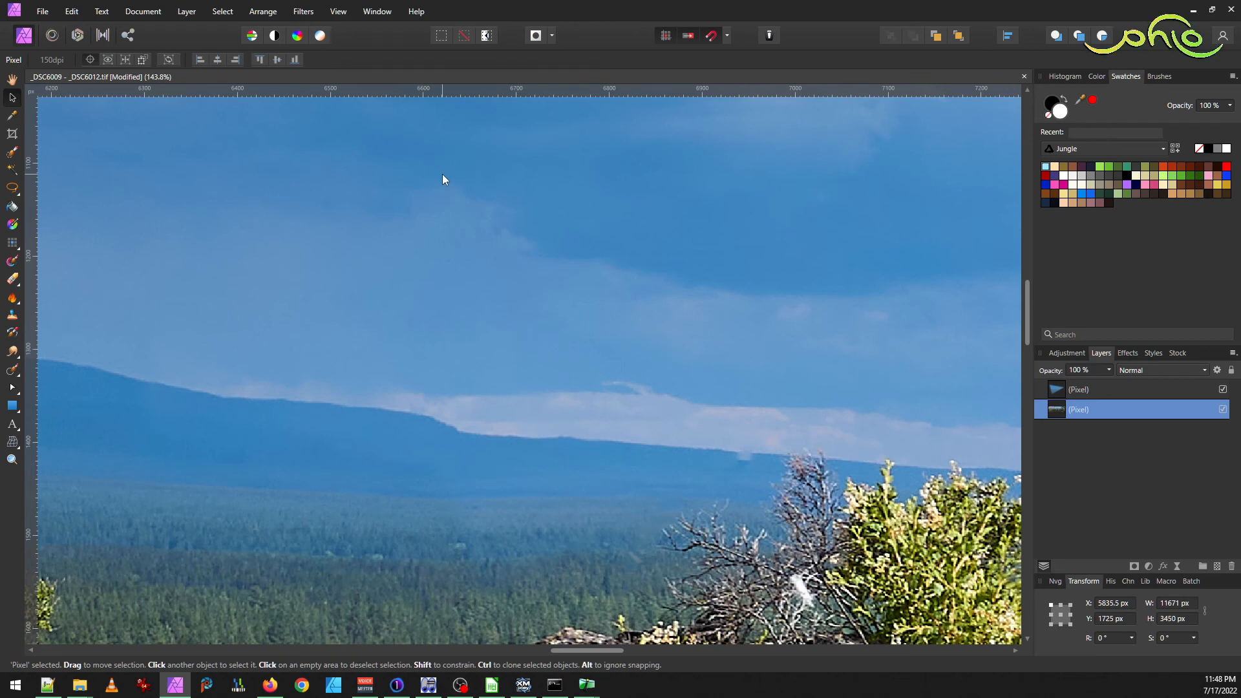
- Flatten the treeline patch into the image
scroll(763, 427, "up", 4)
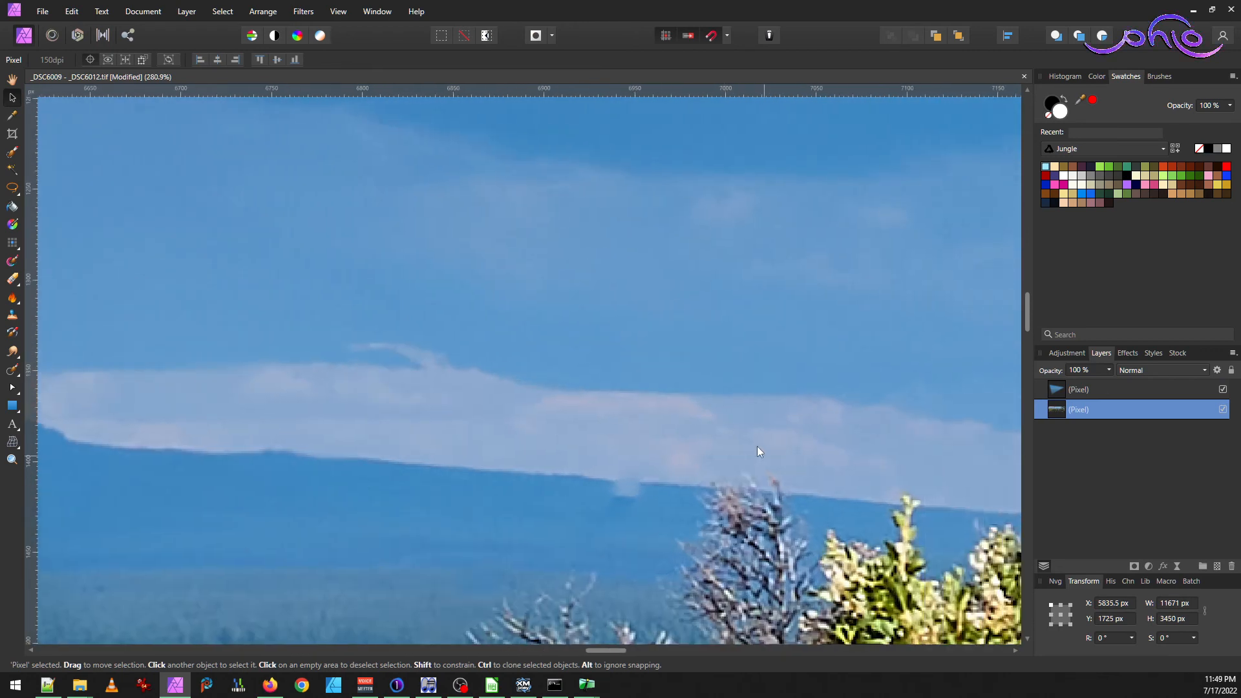
scroll(764, 456, "right", 1)
left_click(161, 9)
left_click(103, 249)
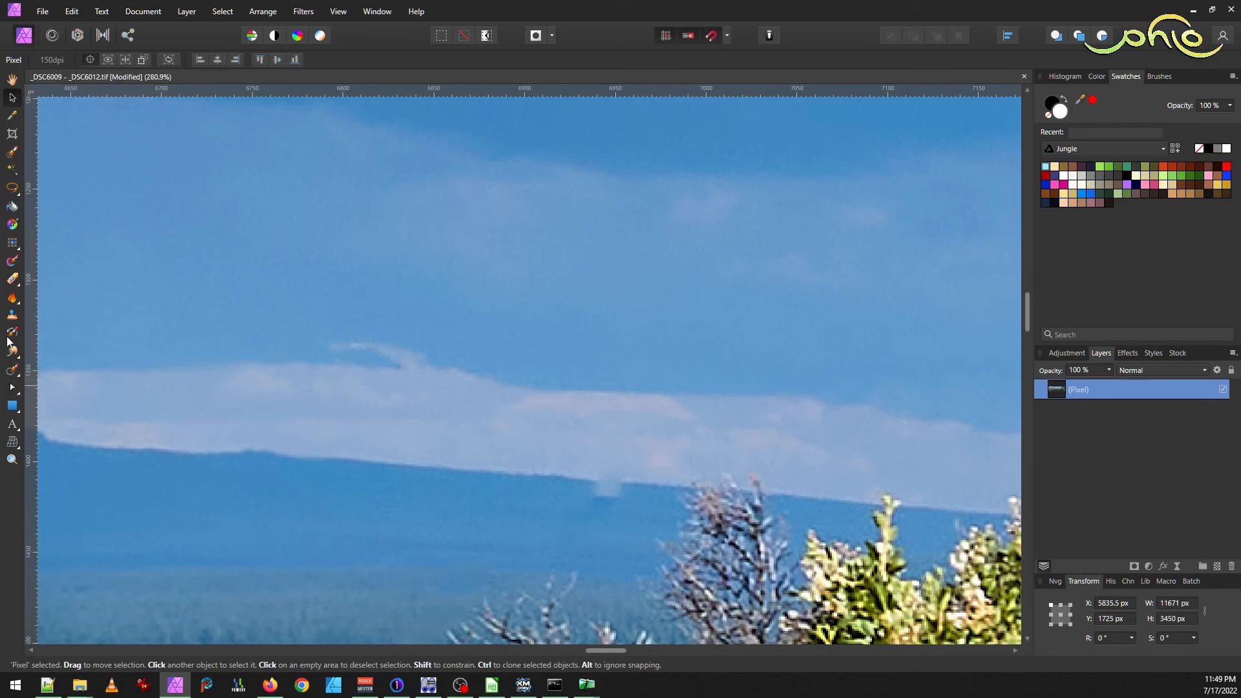
- Heal the small notch in the ridge line near the bare bush with the Healing Brush, sampling clean ridge just left of it
left_click(11, 370)
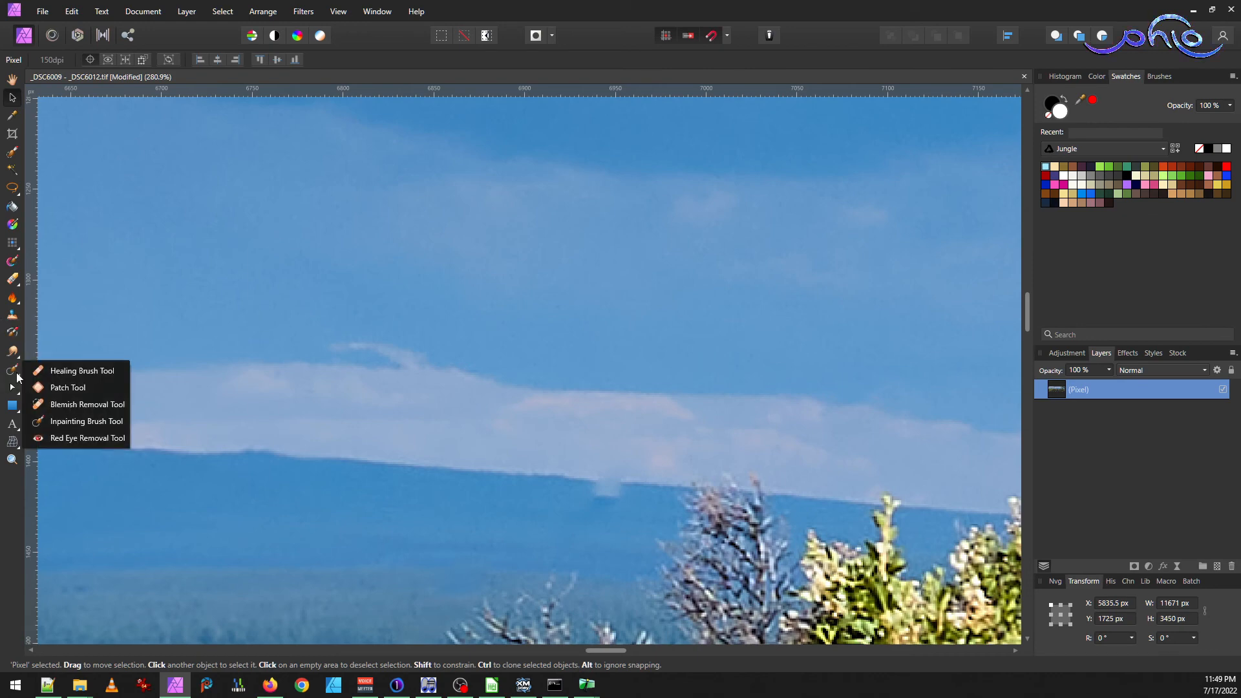
left_click(81, 373)
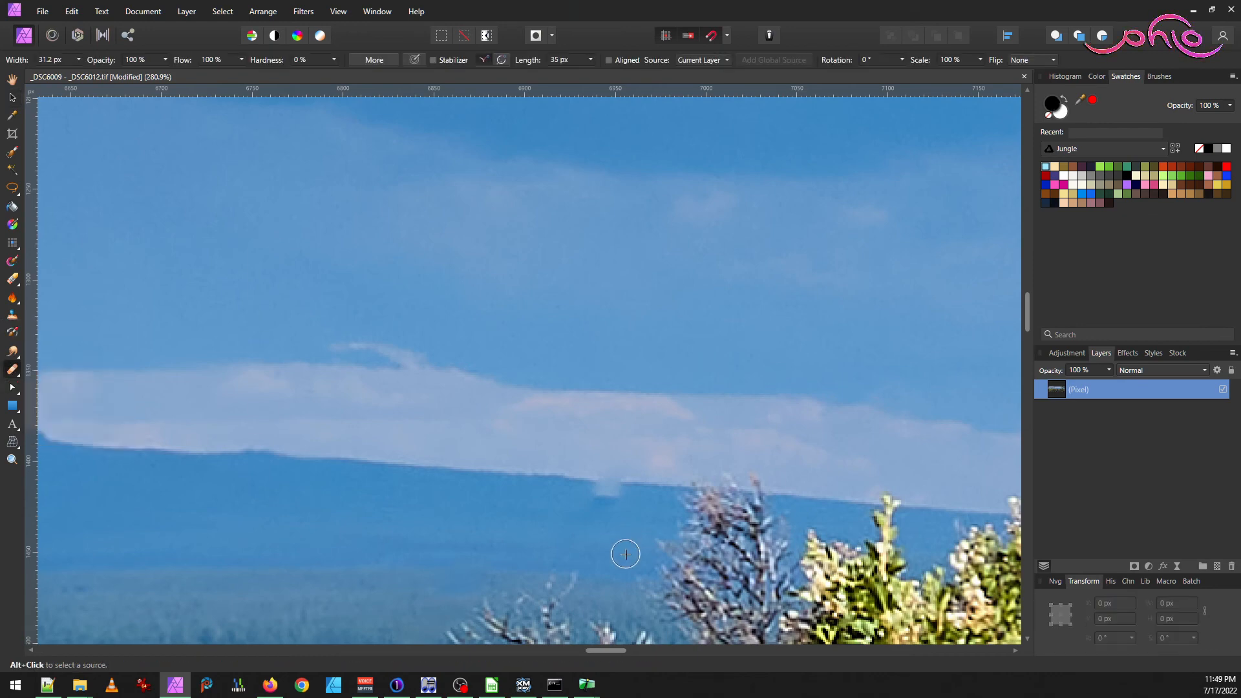
left_click(555, 476, "alt")
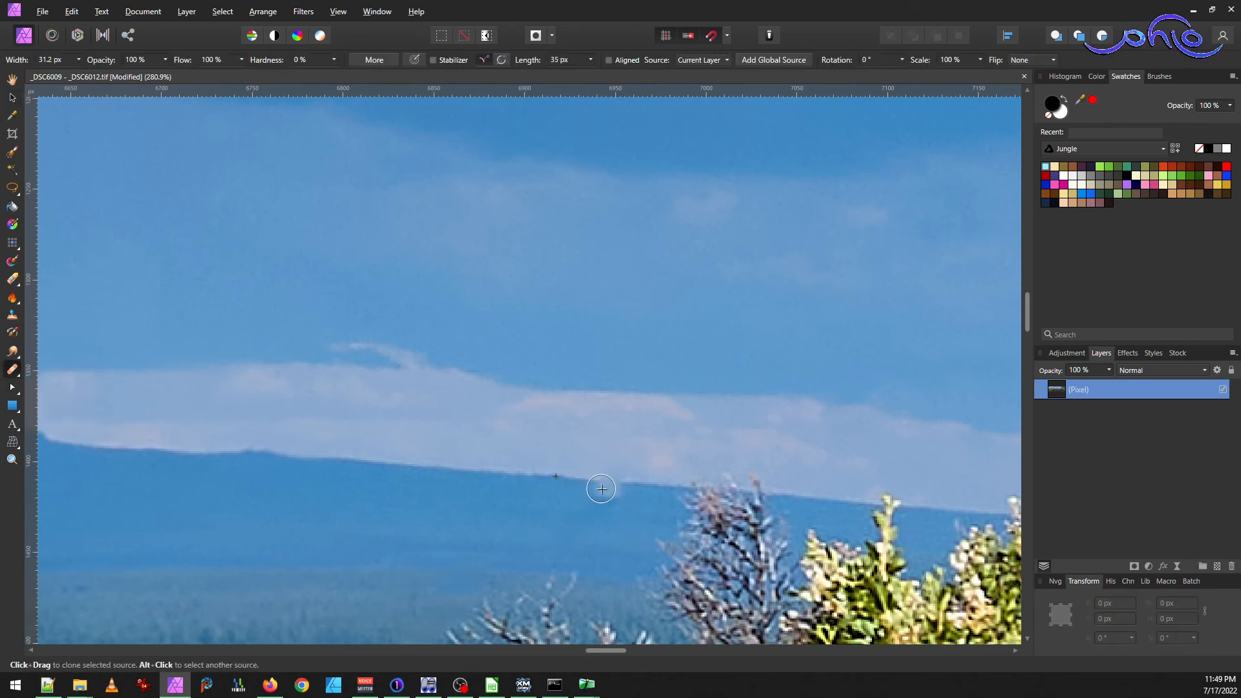
left_click_drag(614, 482, 602, 494)
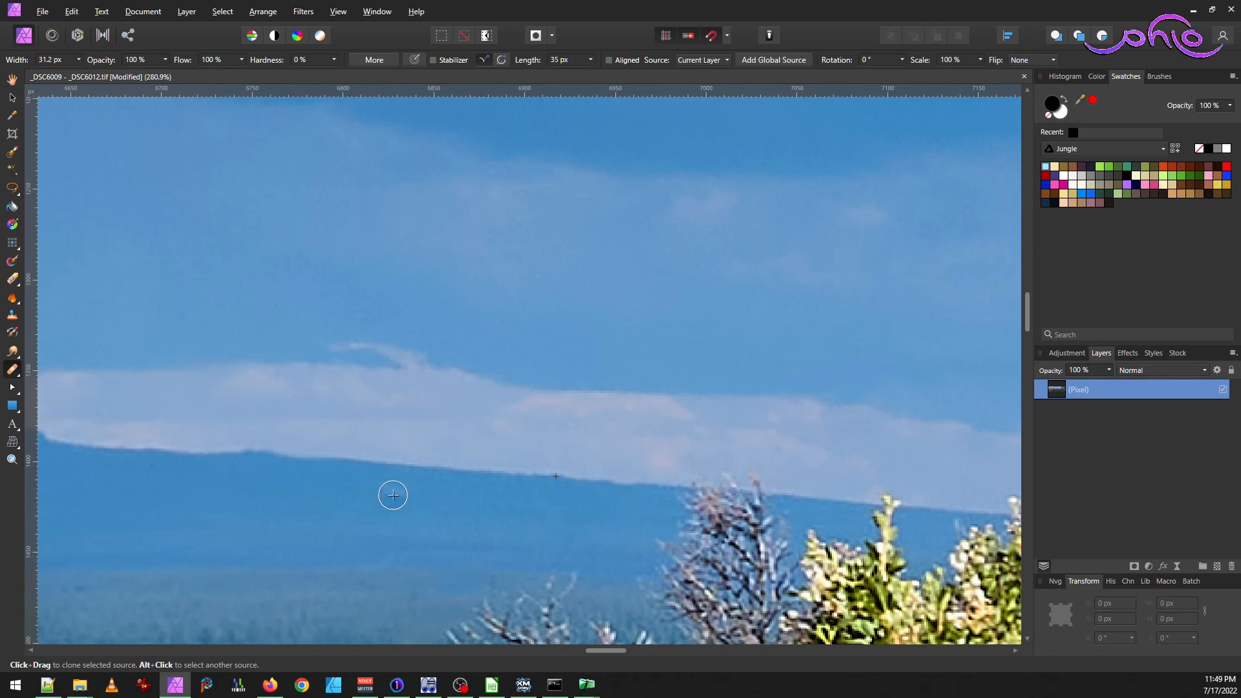
- Examine the rest of the panorama for seam errors, from the ridge through the rocks and pines to the whole image
scroll(391, 493, "down", 5)
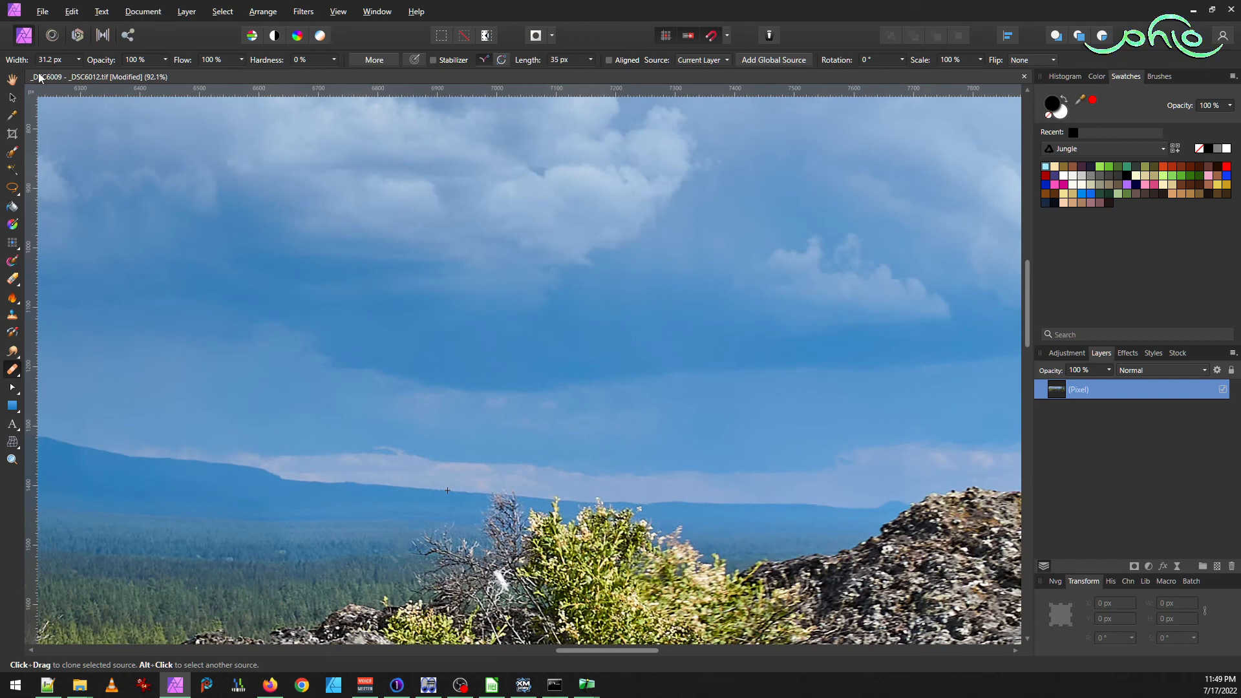
left_click(13, 98)
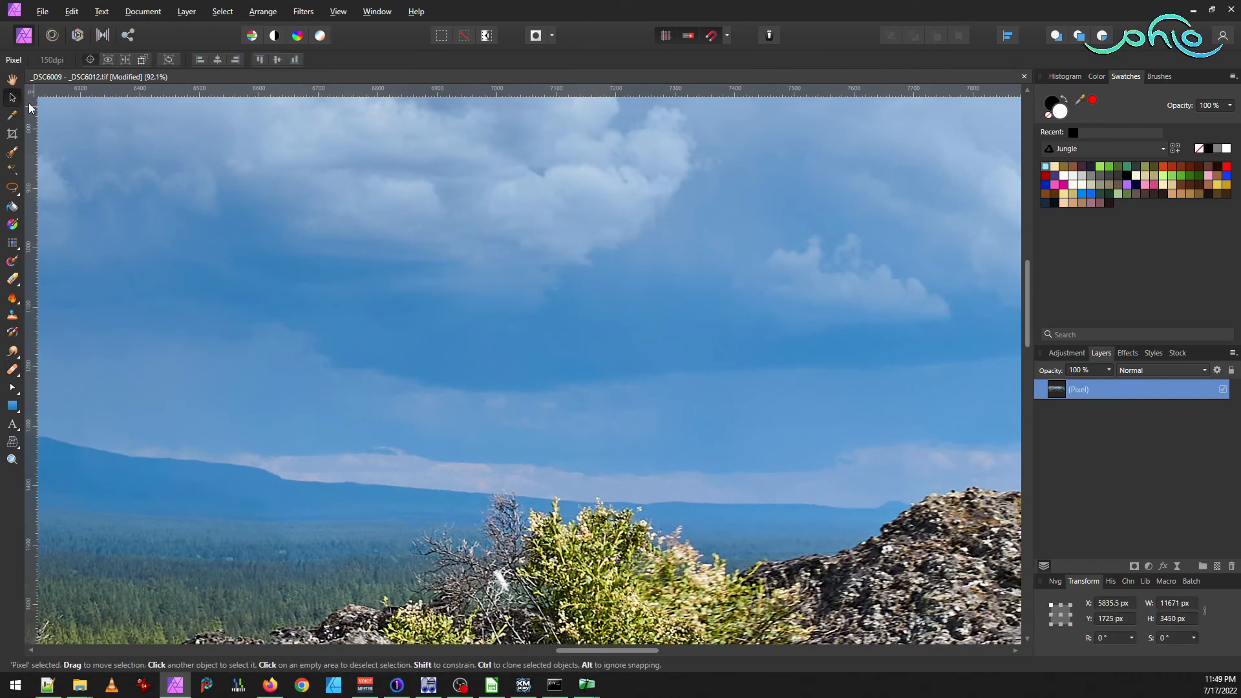
left_click(11, 80)
left_click_drag(808, 490, 410, 338)
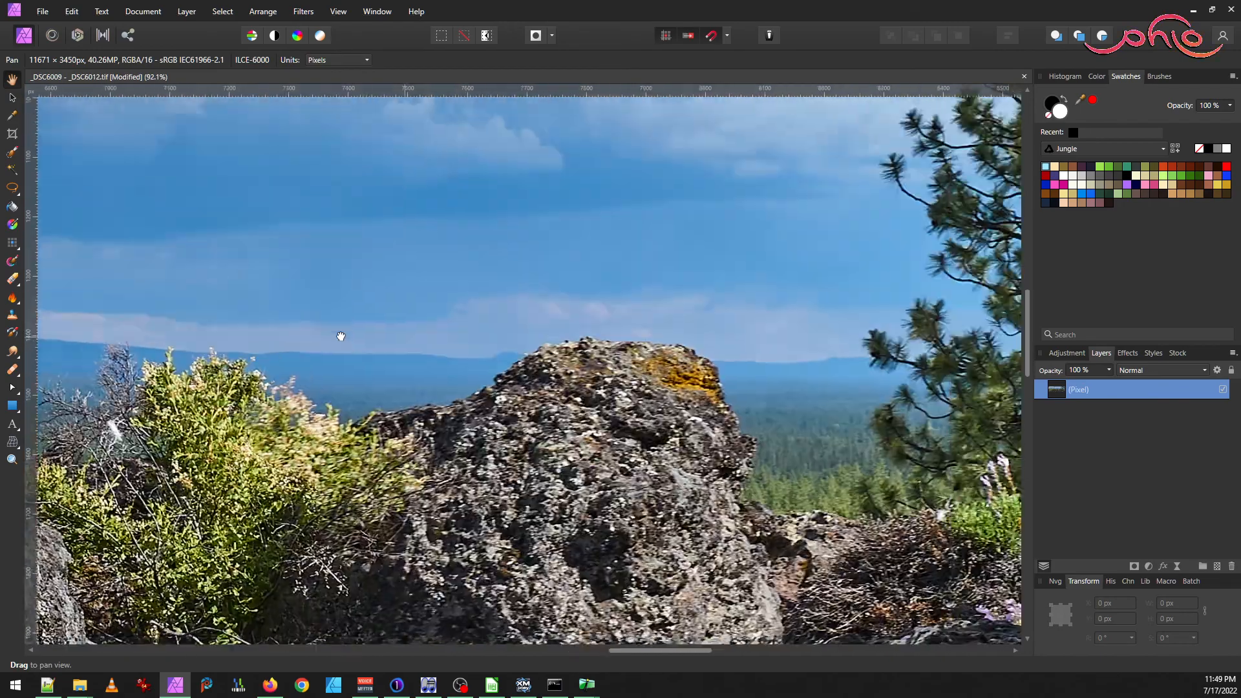
left_click_drag(779, 359, 473, 548)
left_click_drag(967, 568, 475, 289)
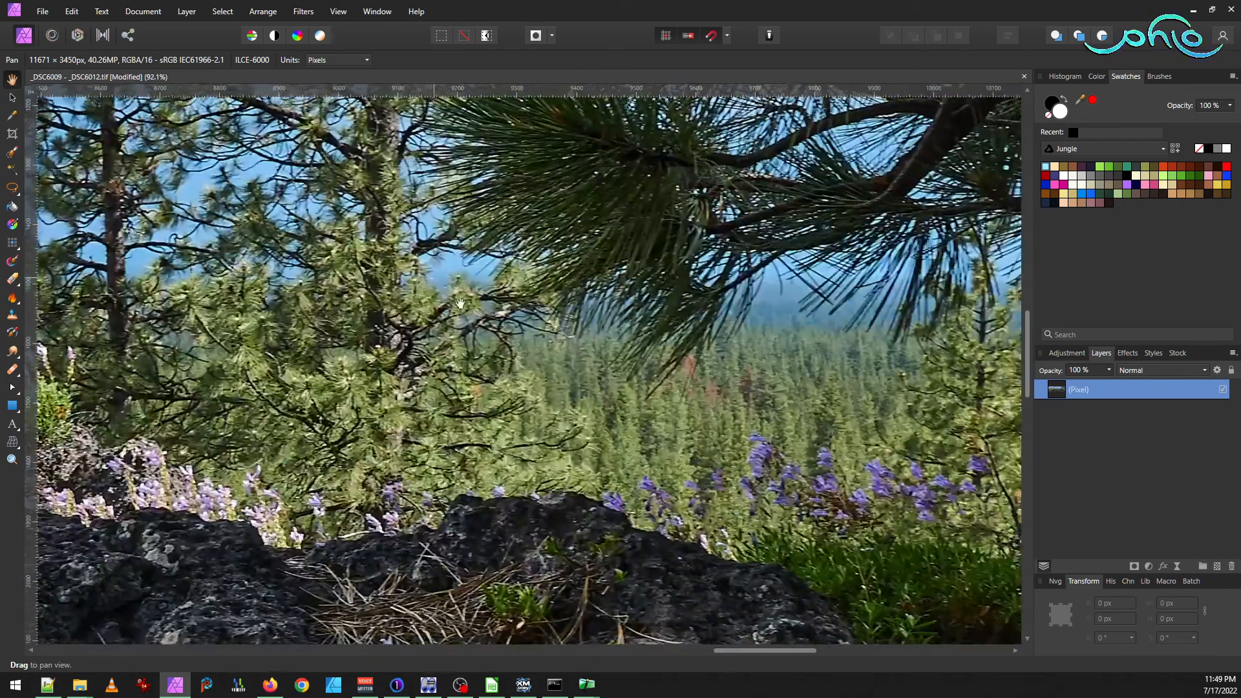
left_click_drag(797, 286, 312, 409)
left_click_drag(902, 385, 484, 394)
left_click_drag(542, 353, 714, 695)
scroll(500, 475, "down", 3)
scroll(499, 475, "down", 4)
left_click_drag(439, 469, 808, 332)
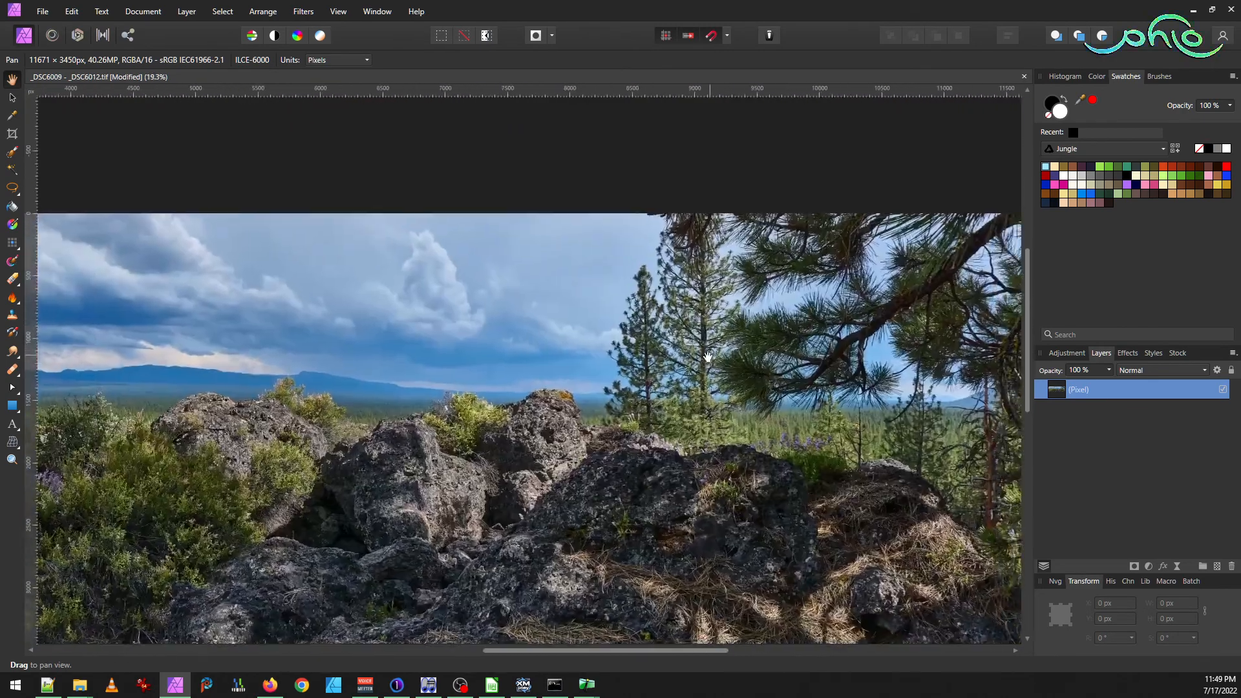
scroll(710, 358, "down", 2)
left_click_drag(505, 389, 580, 389)
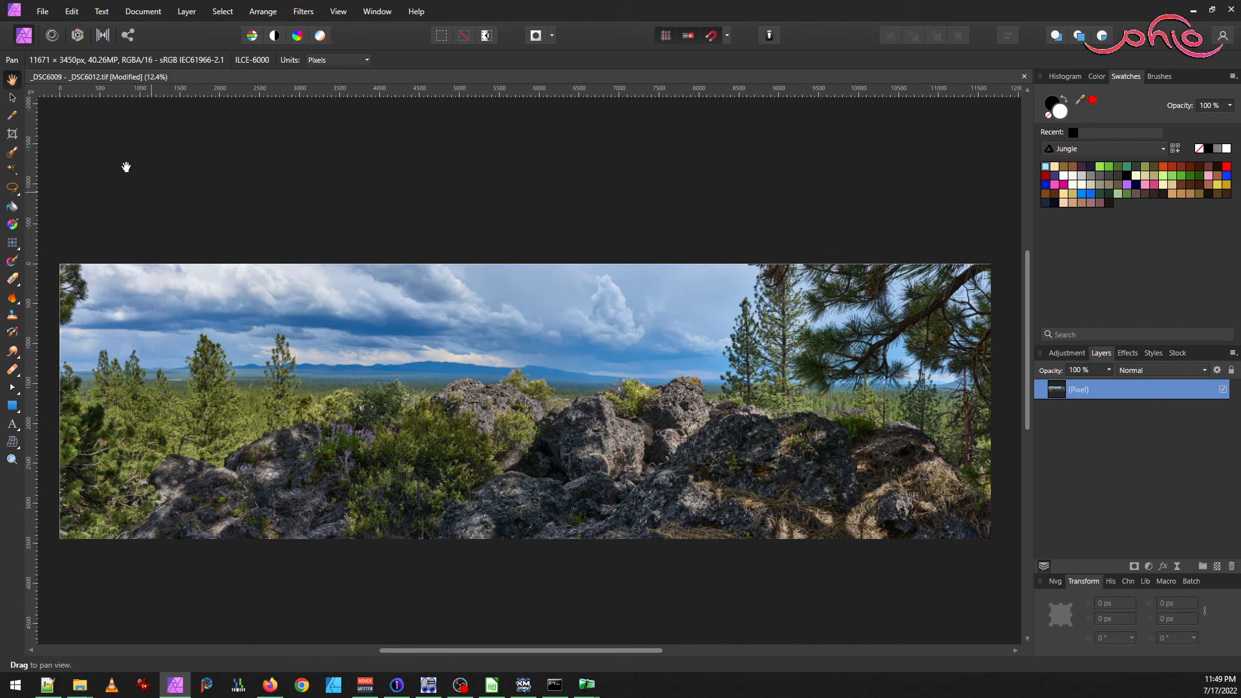
- Start an unconstrained crop and widen its frame on both sides to cover the panorama's full 11671 px width
left_click(12, 135)
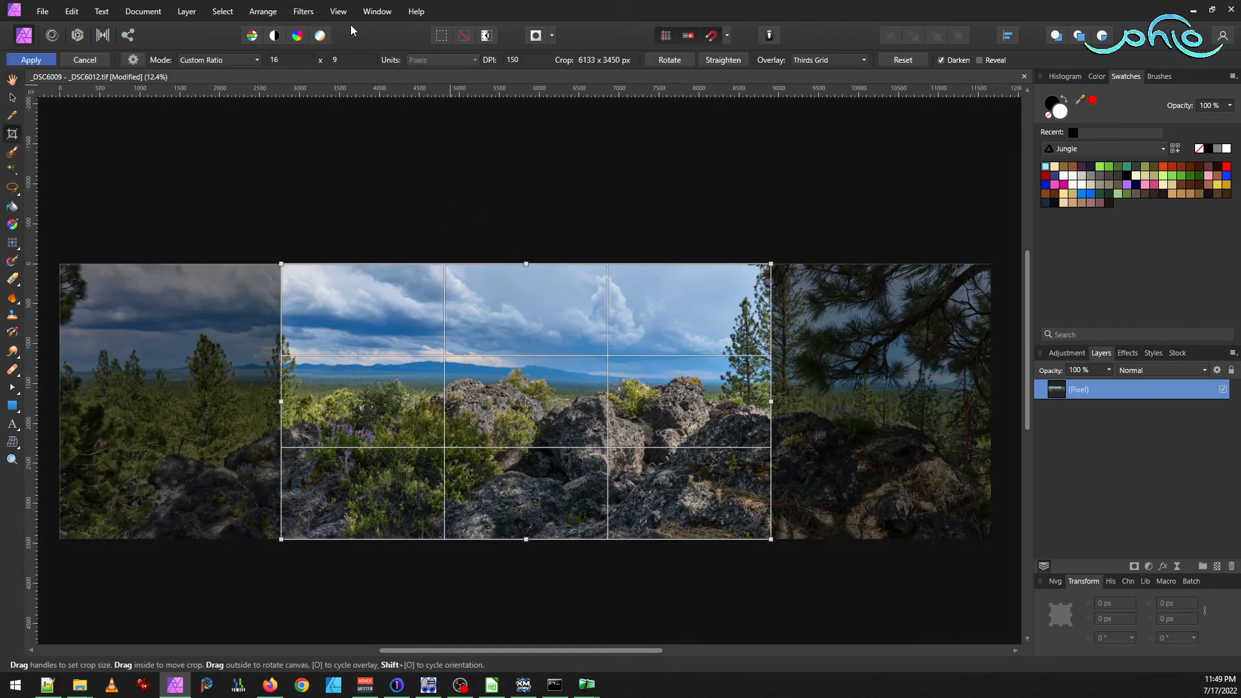
left_click(206, 60)
left_click(210, 76)
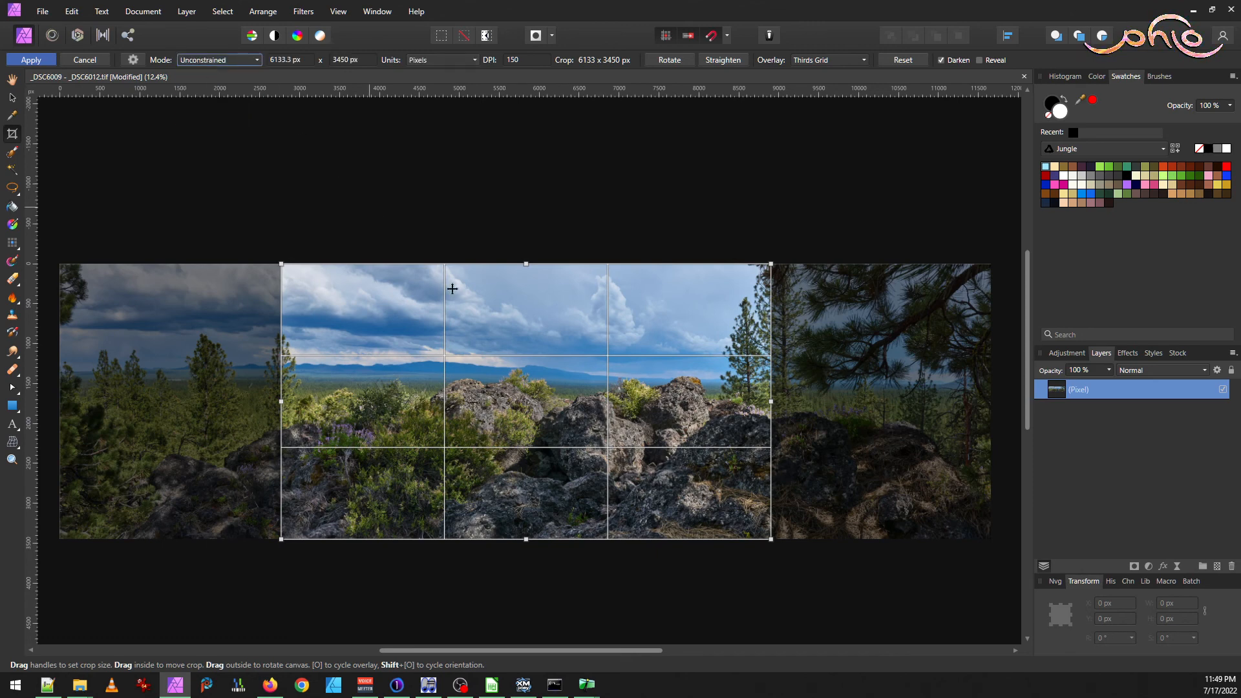
left_click_drag(281, 400, 26, 388)
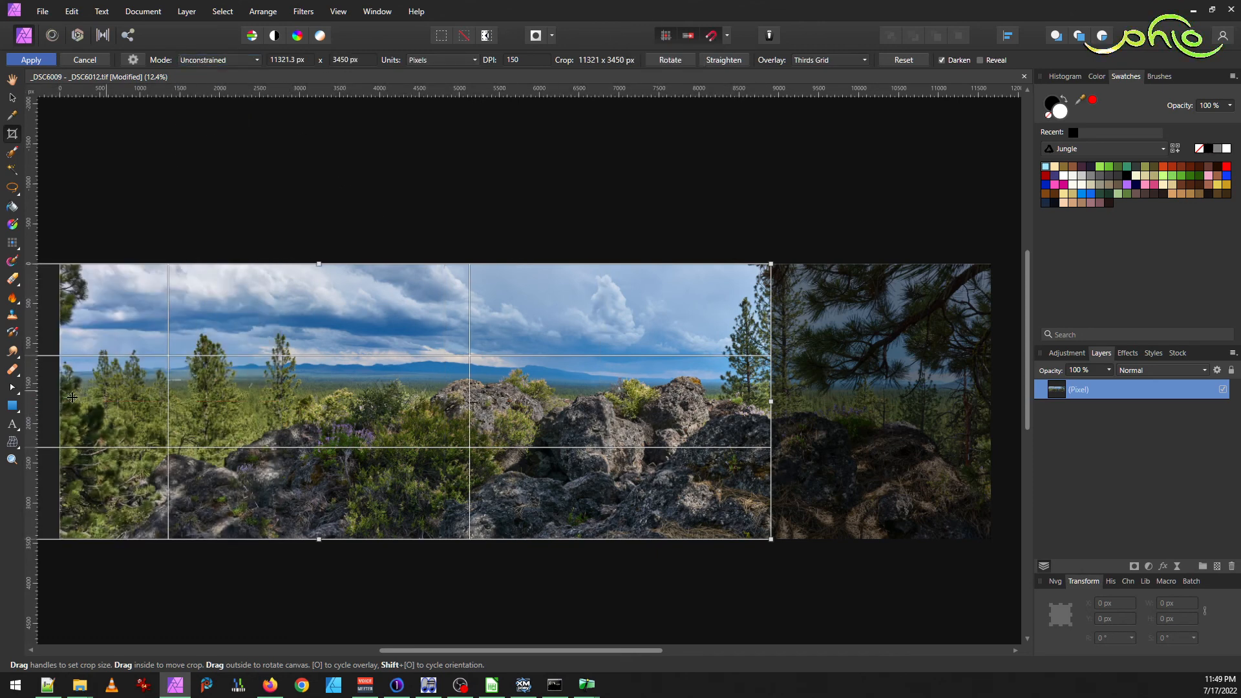
scroll(110, 405, "down", 1)
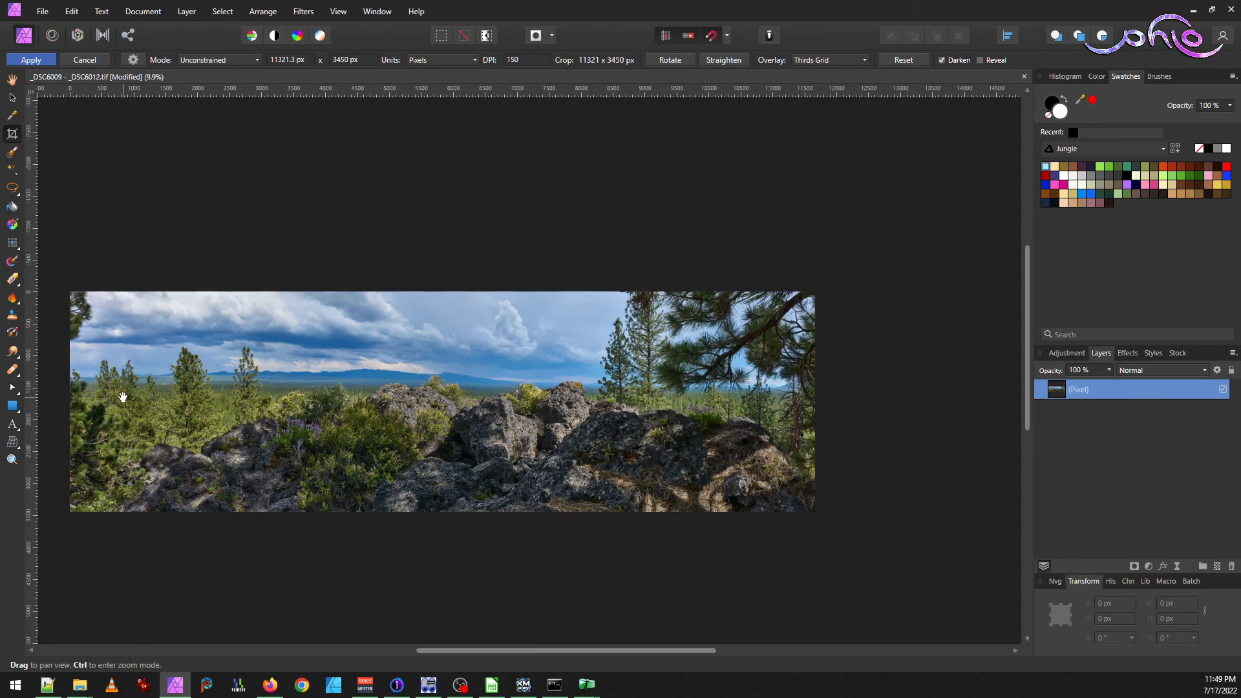
left_click_drag(220, 385, 408, 386)
left_click_drag(103, 407, 259, 409)
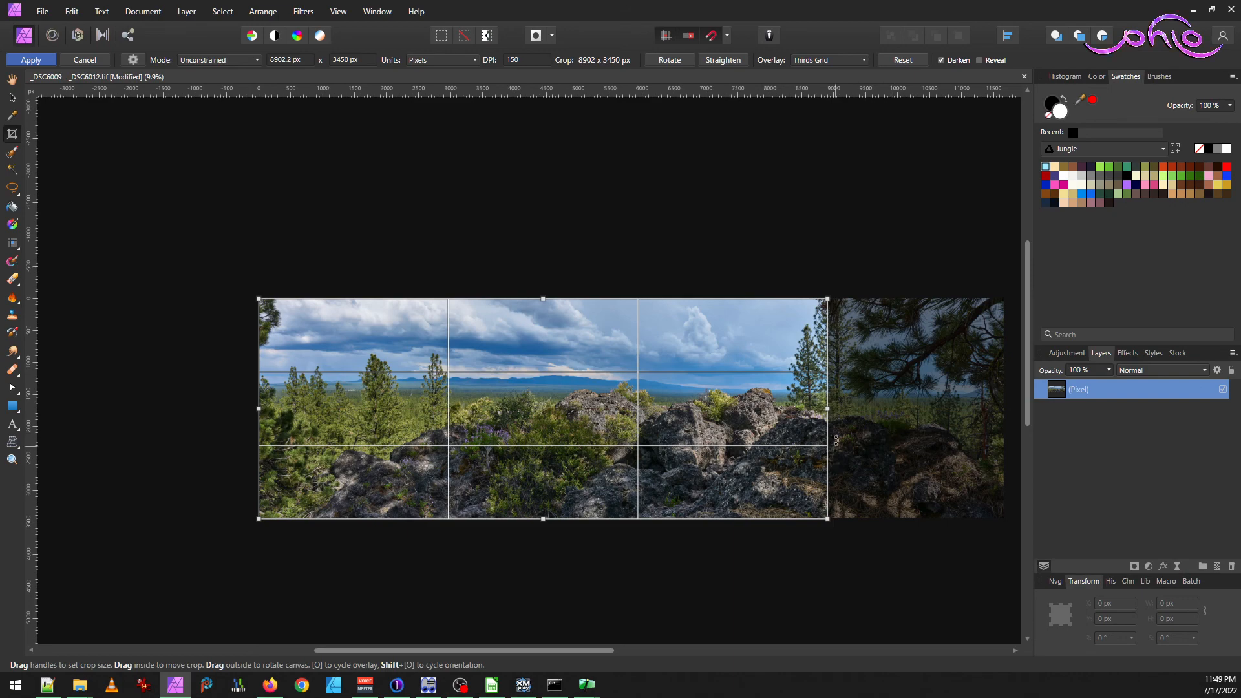
left_click_drag(828, 408, 1006, 398)
- Trim the thin strip off the panorama's upper edge to a crop height of 3404 px and apply the crop
scroll(743, 323, "up", 3)
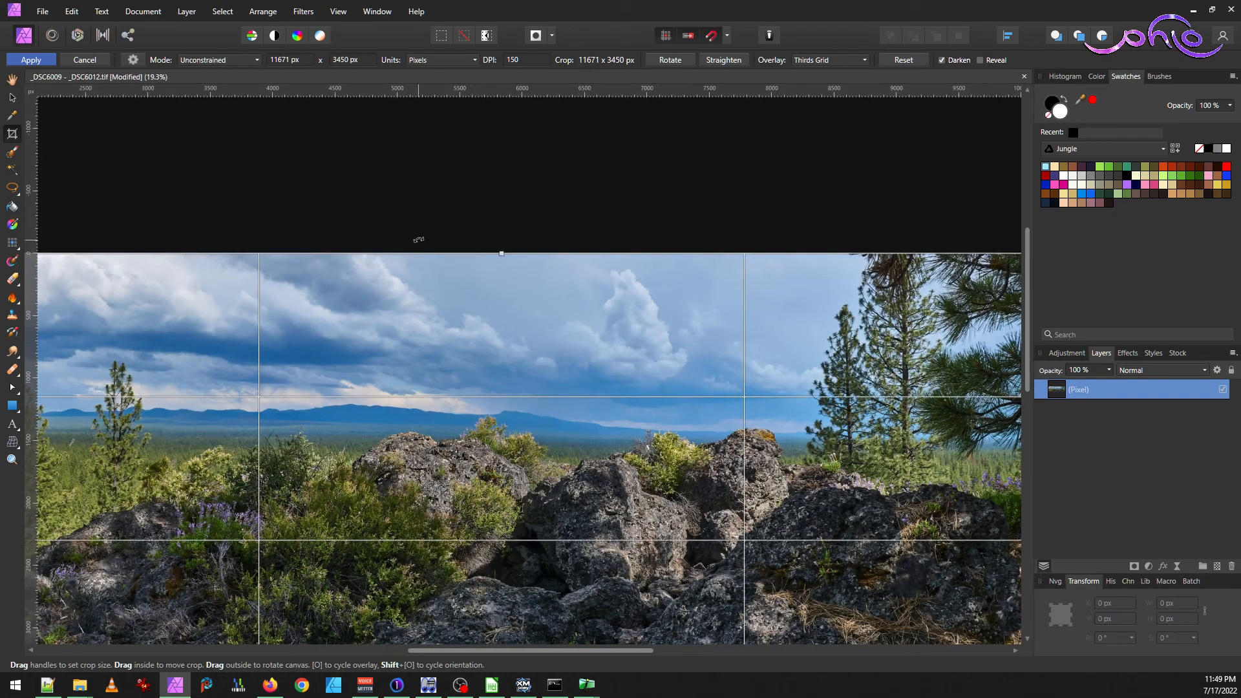
left_click_drag(501, 250, 509, 259)
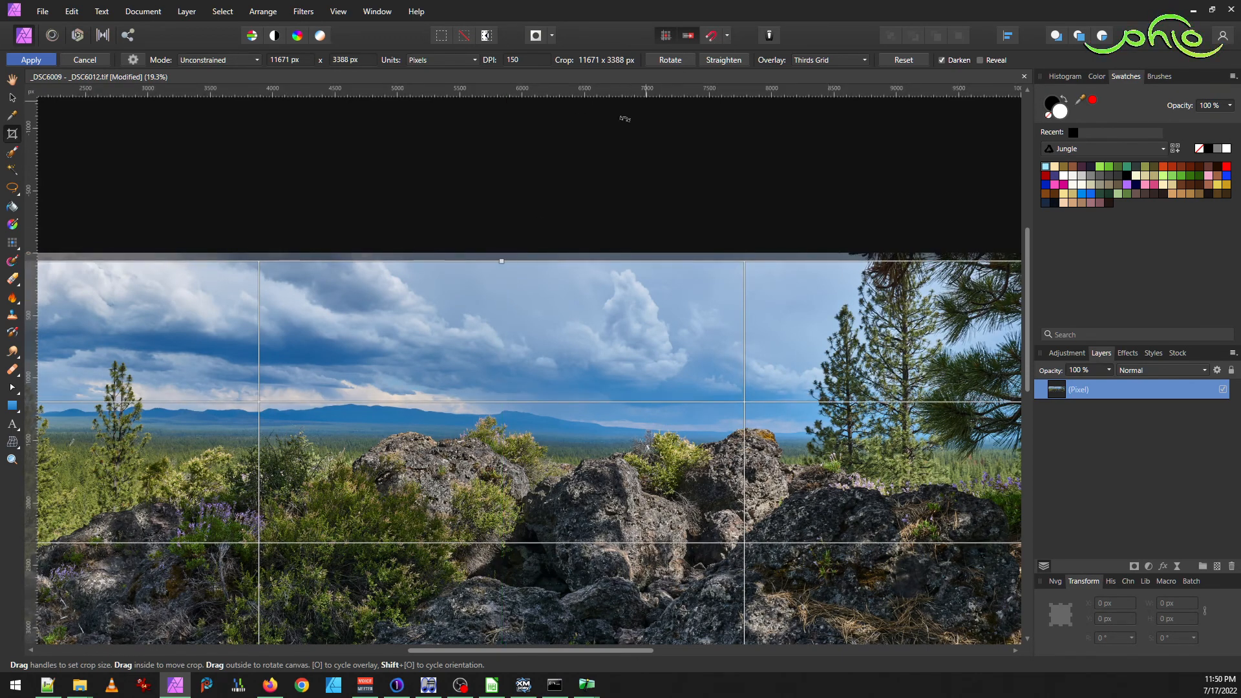
left_click_drag(506, 255, 505, 259)
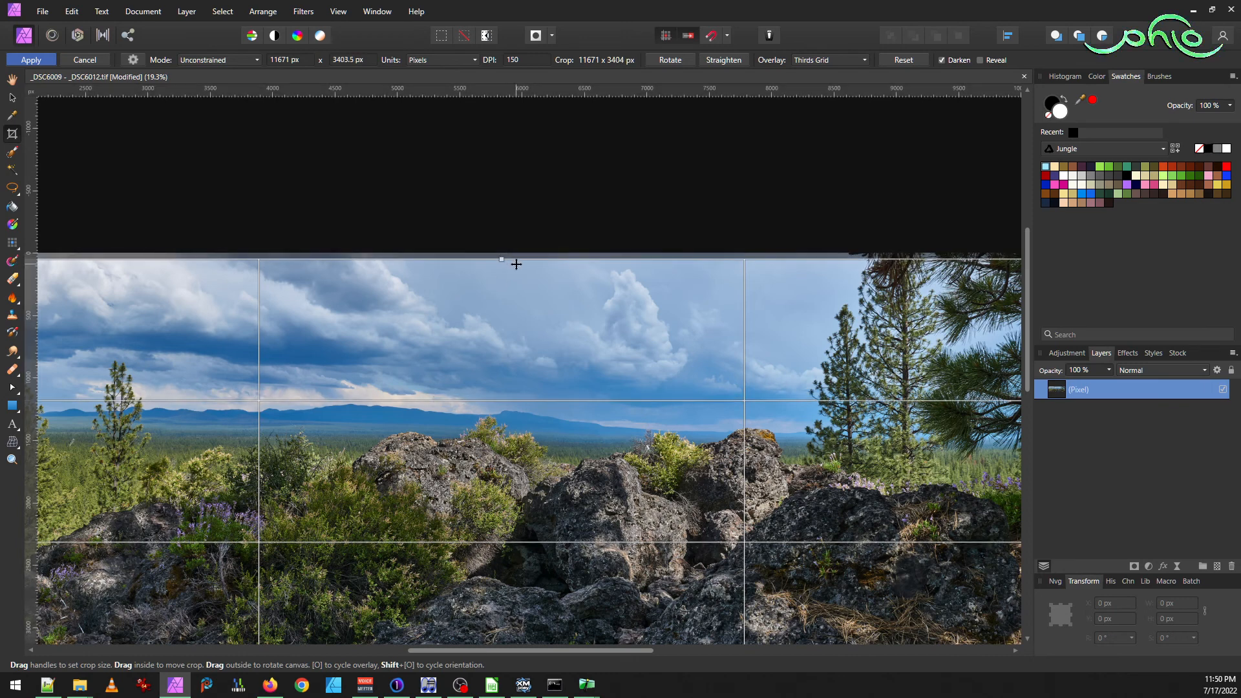
key("Return")
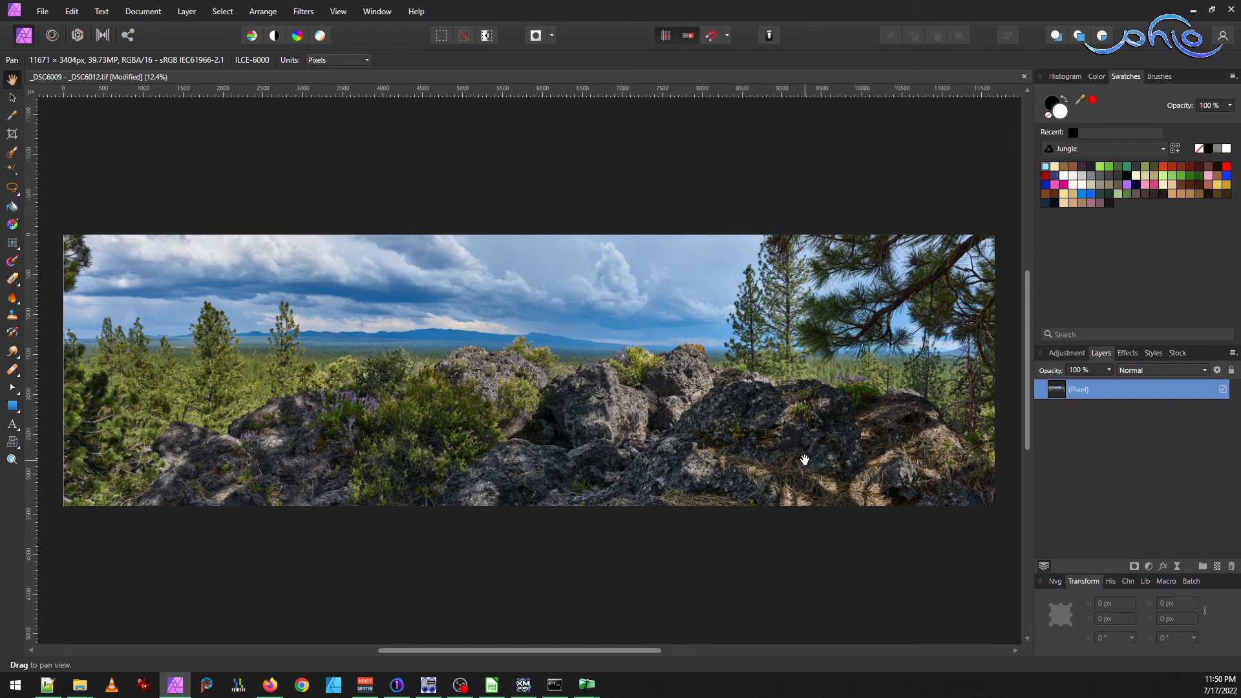
- Export the panorama as a full-size JPEG at quality 94 and close the document
left_click(42, 11)
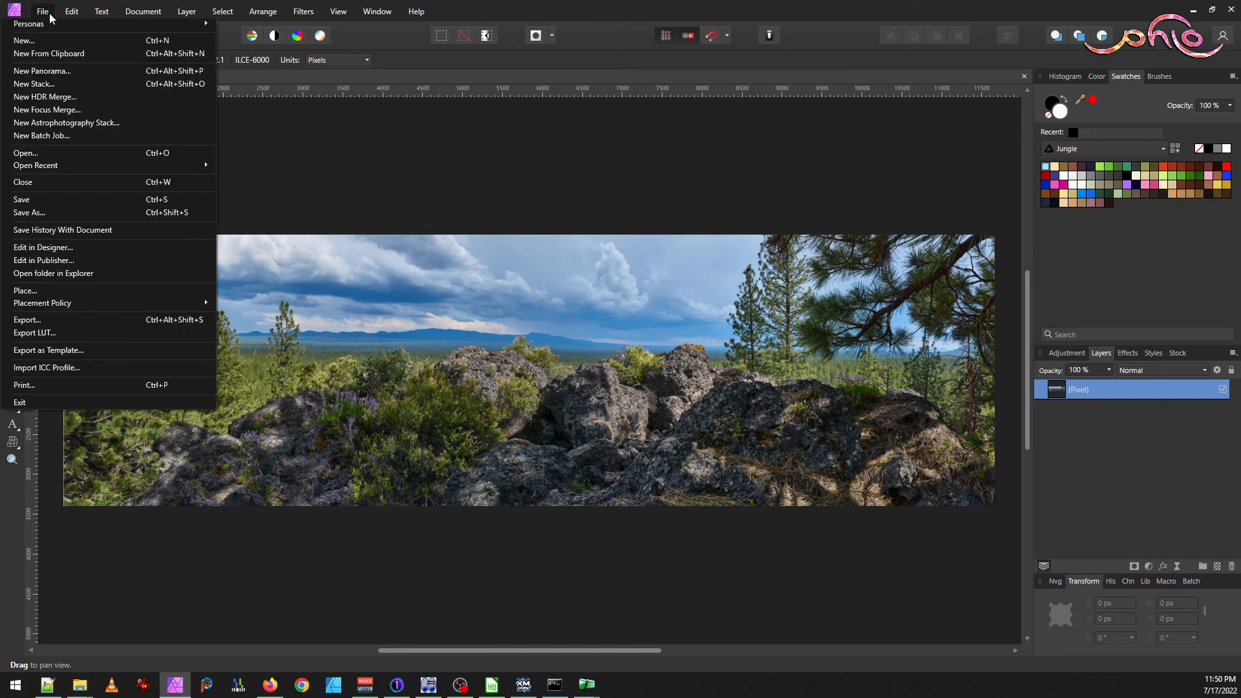
left_click(88, 325)
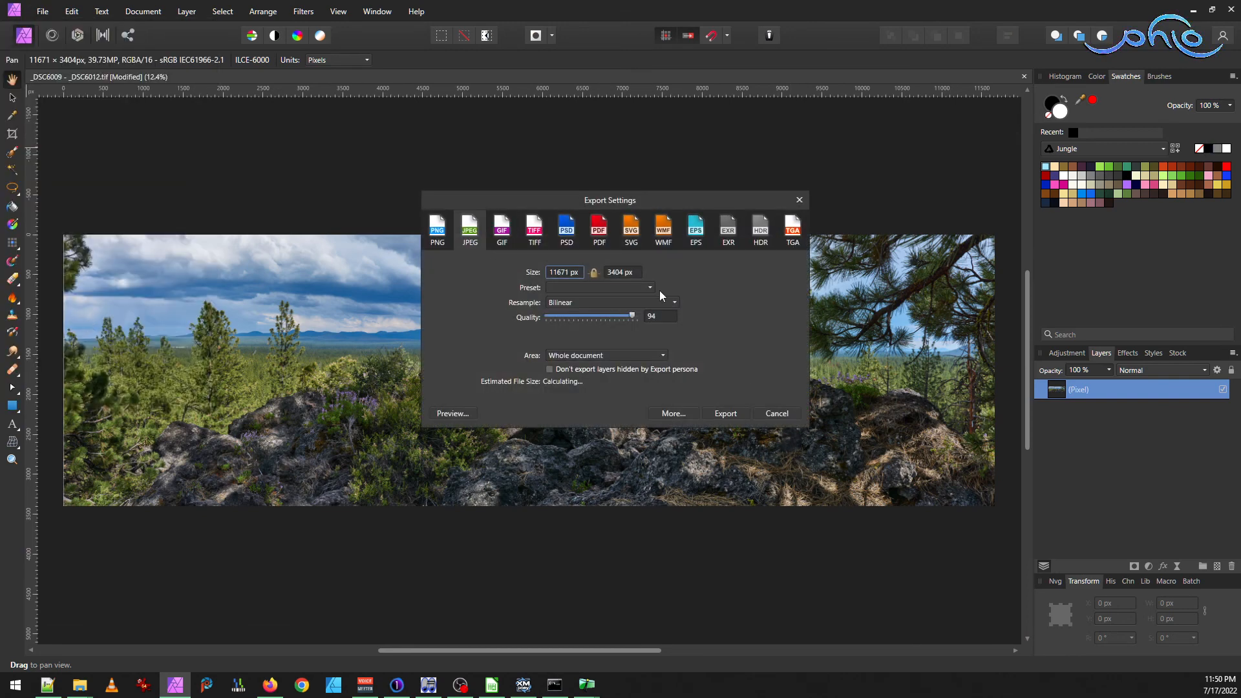
left_click(737, 413)
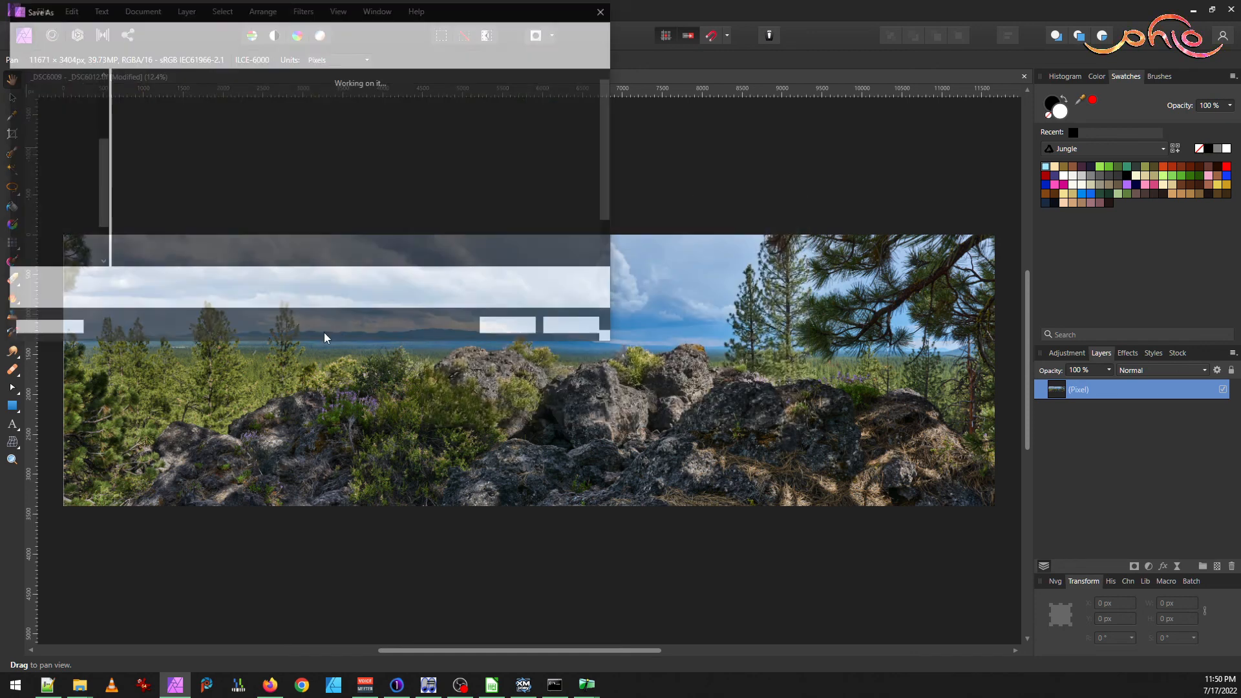
left_click(510, 327)
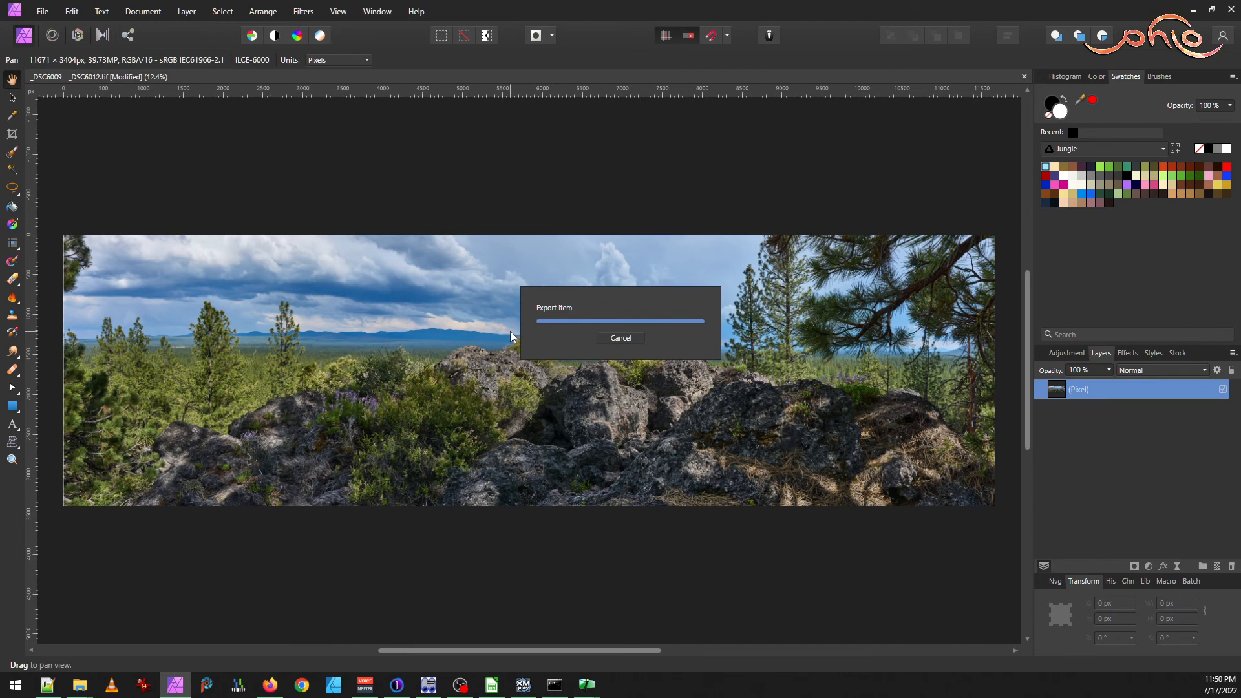
left_click(1025, 76)
left_click(626, 355)
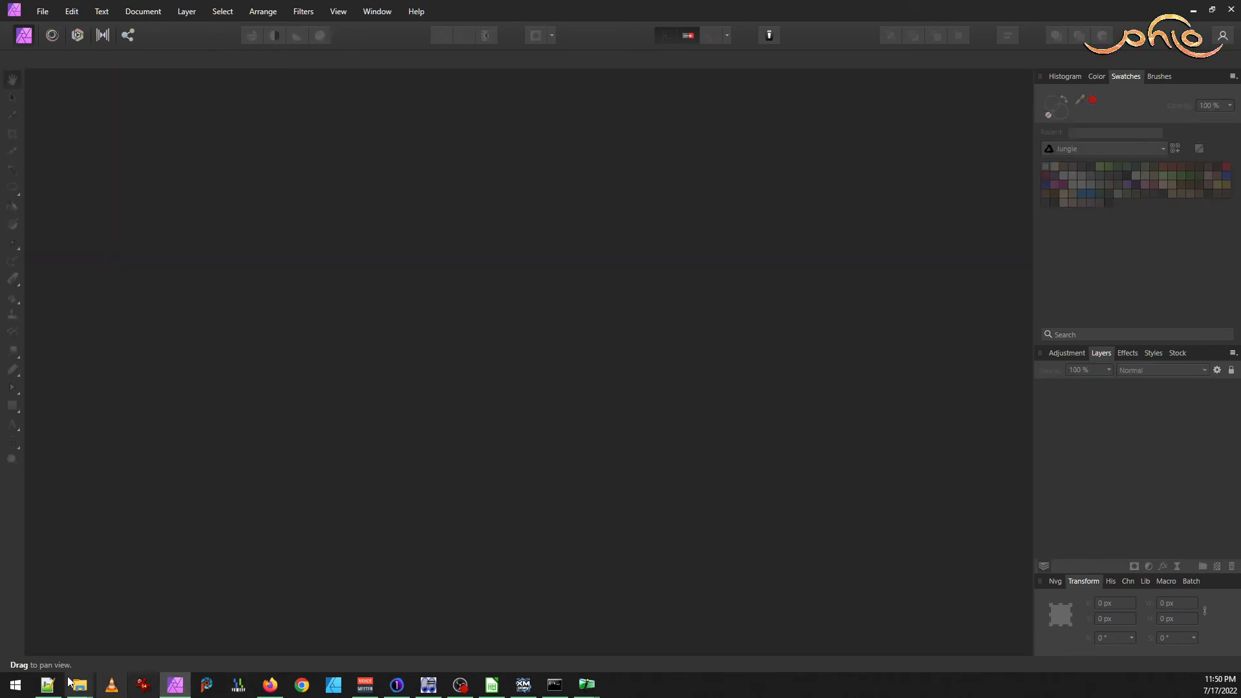
- Open the exported _DSC6009 - _DSC6012.jpg from File Explorer and examine the finished panorama at full screen
left_click(87, 649)
double_click(444, 223)
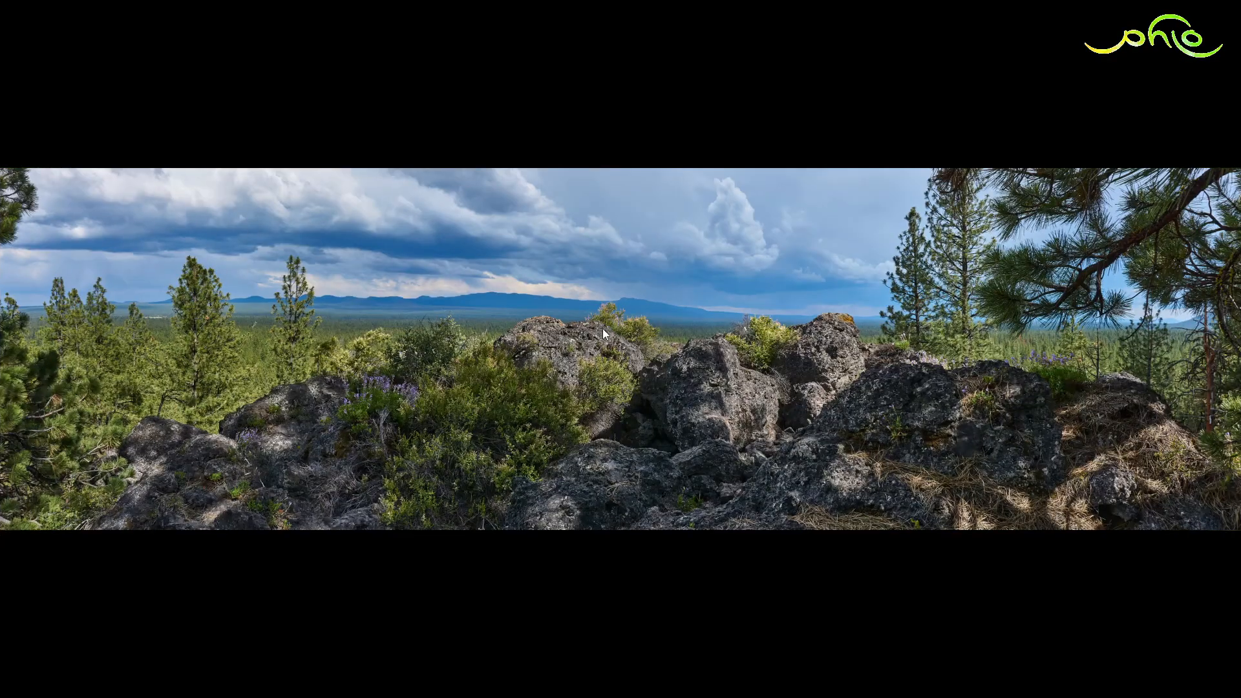
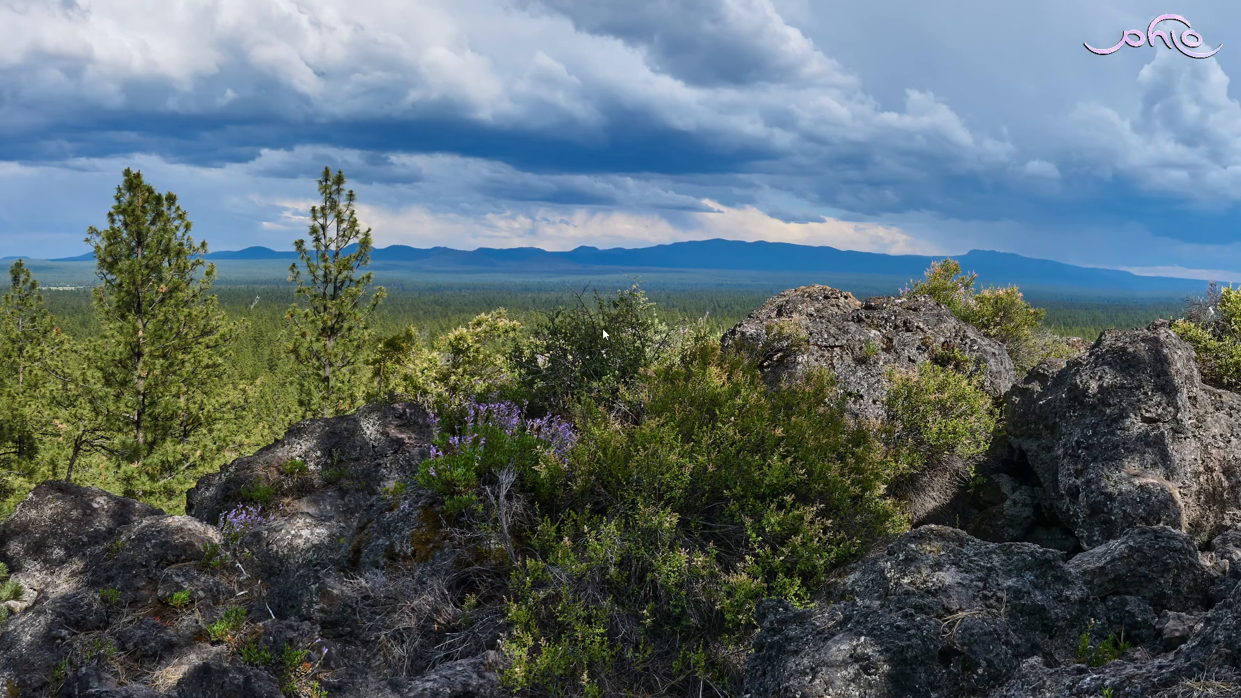
key("Escape")
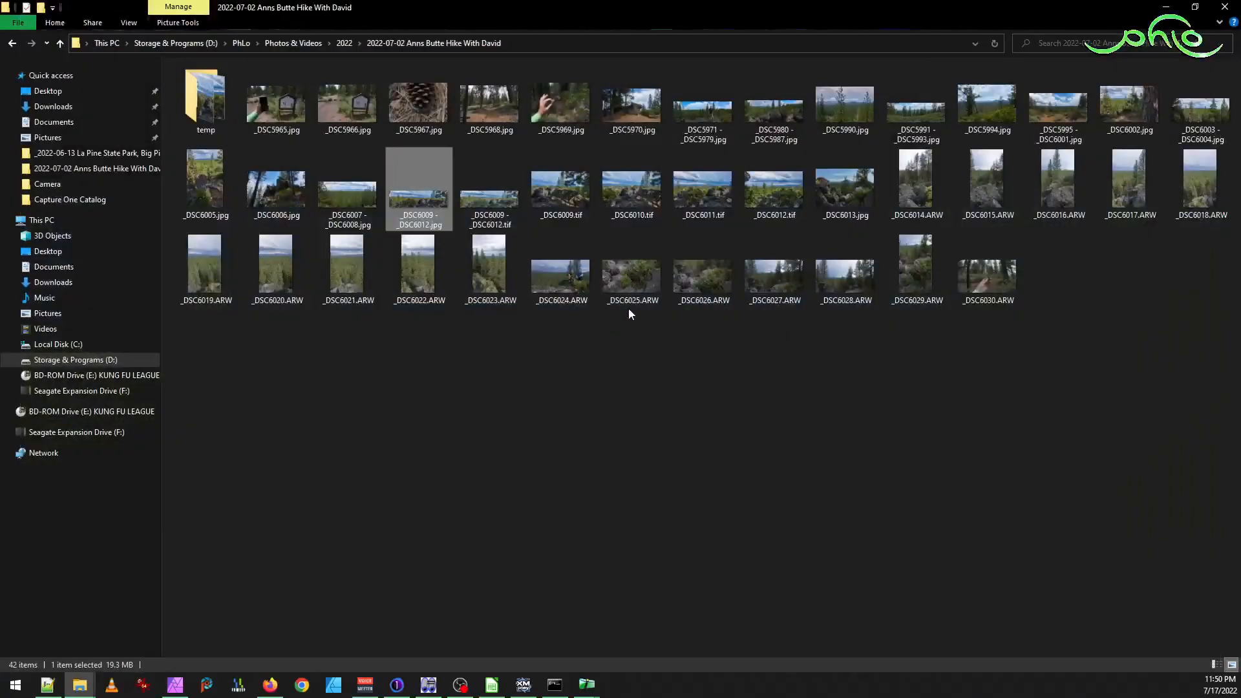
- Delete _DSC6009 - _DSC6012.tif and the working copies _DSC6009.tif to _DSC6012.tif from the hike folder
left_click(488, 199)
left_click(782, 198, "shift")
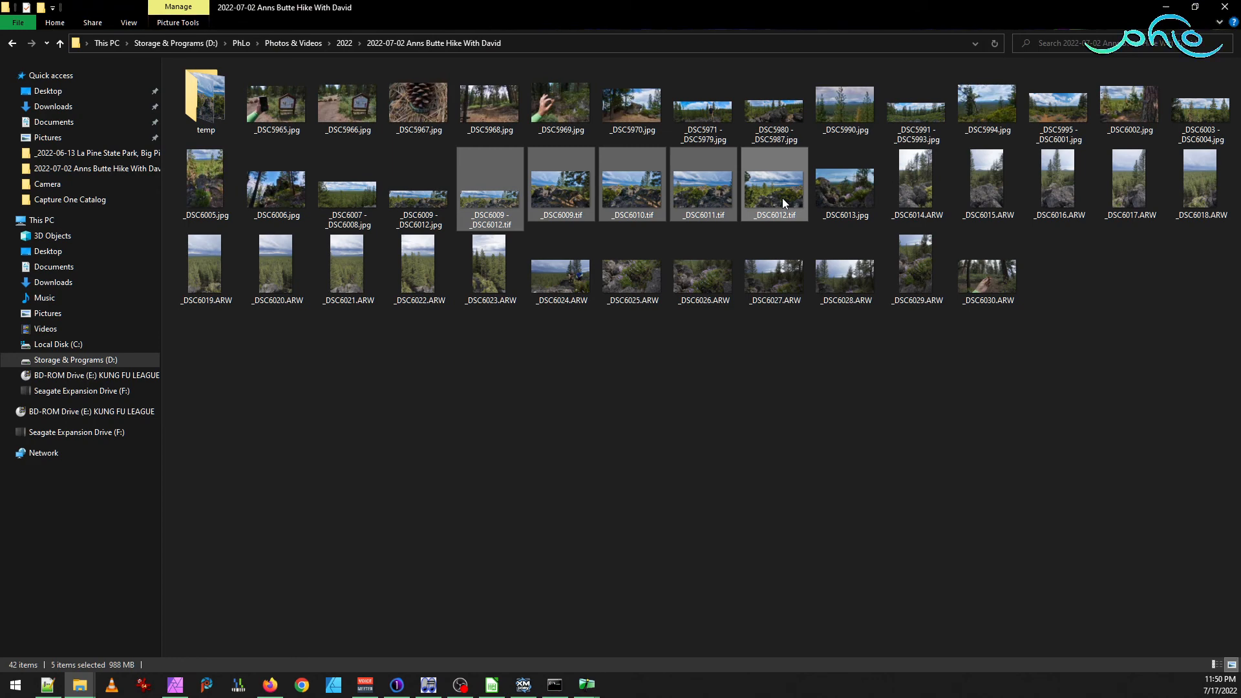
key("Delete")
- Move the original _DSC6009.tif to _DSC6012.tif from the temp folder back into the hike folder
double_click(205, 100)
left_click(224, 113)
left_click(444, 112, "shift")
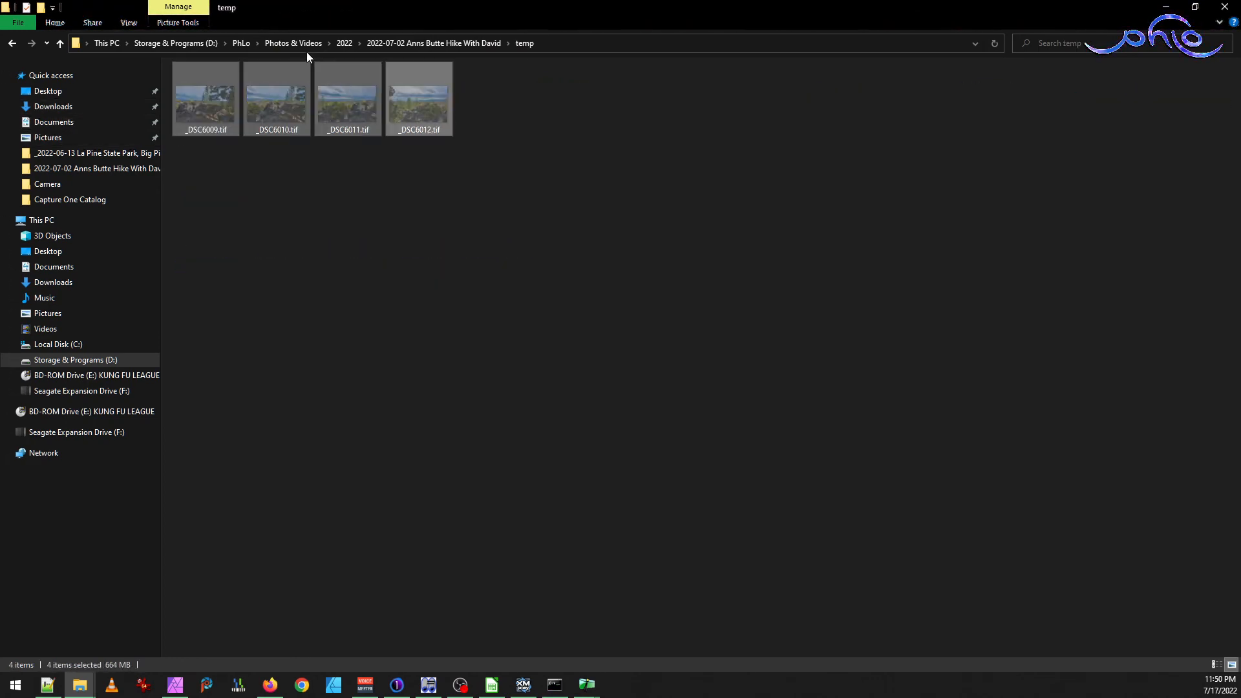
left_click(426, 43)
key("ctrl+v")
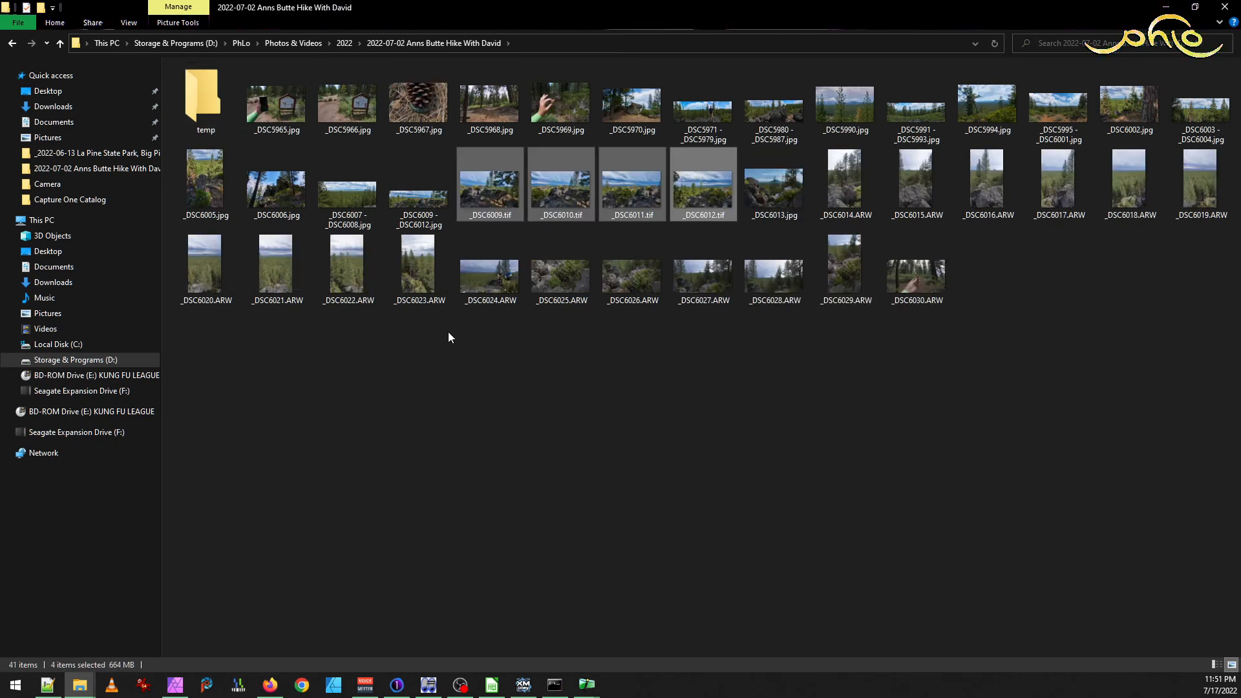
- Switch to the Command Prompt and recall the exiftool -tagsfromfile "" "" command with its empty file names
left_click(556, 687)
key("Up")
key("Up")
key("Up")
key("Up")
key("Up")
key("Up")
key("Return")
key("Up")
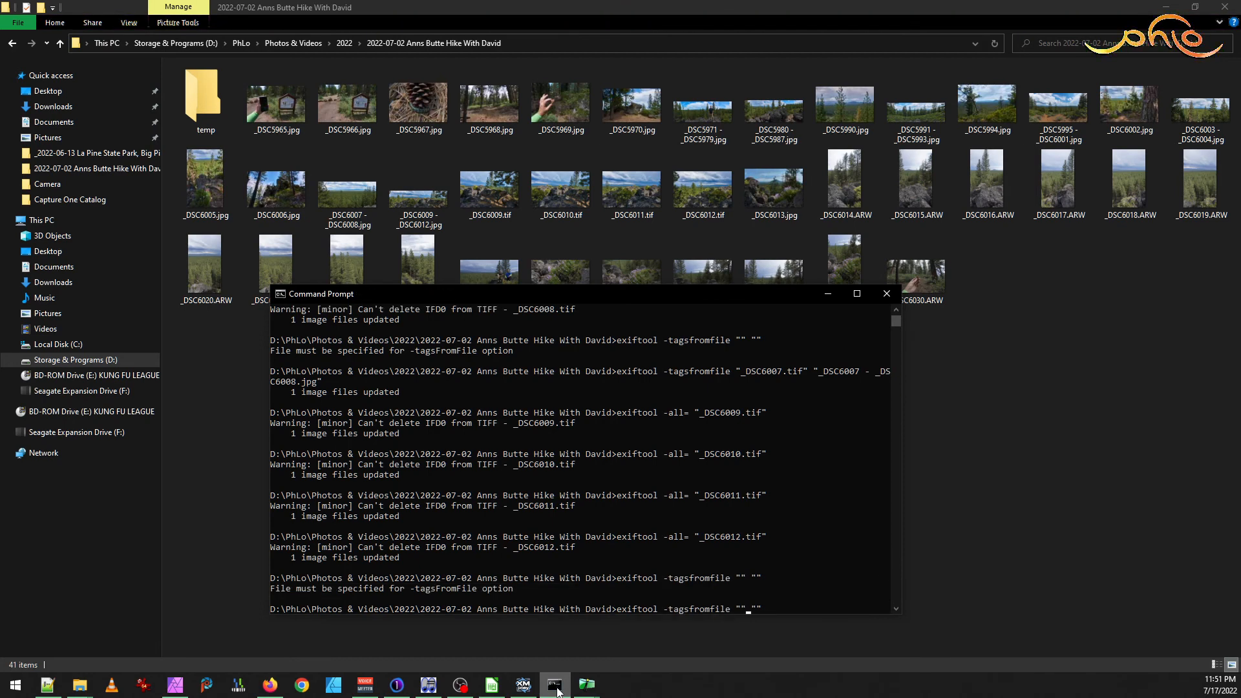
- Copy the file name _DSC6009.tif from File Explorer and insert it as the source file in the exiftool command
left_click(555, 688)
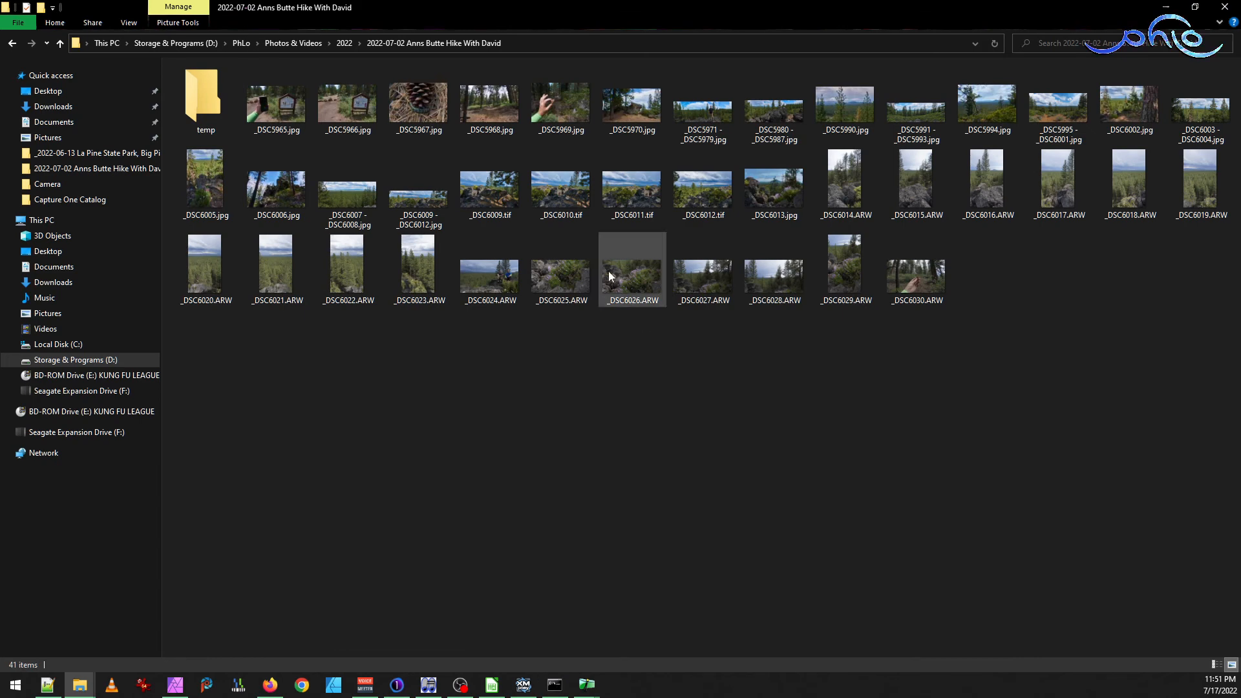
left_click(510, 201)
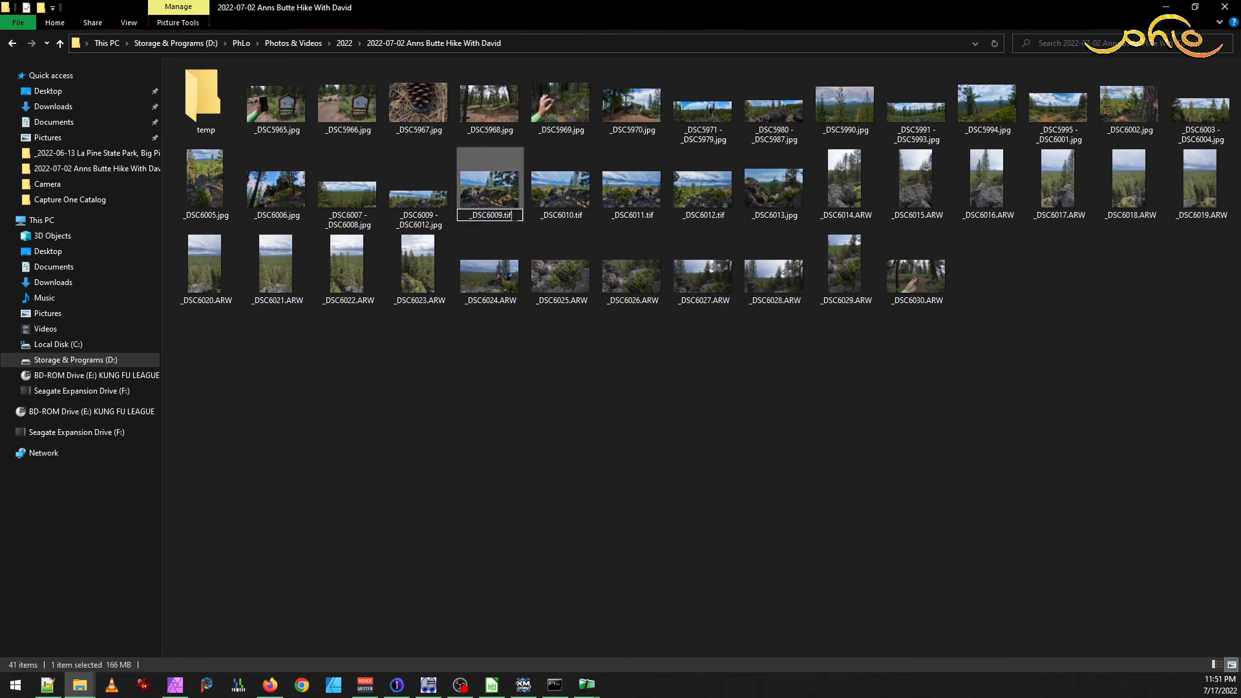
left_click(554, 684)
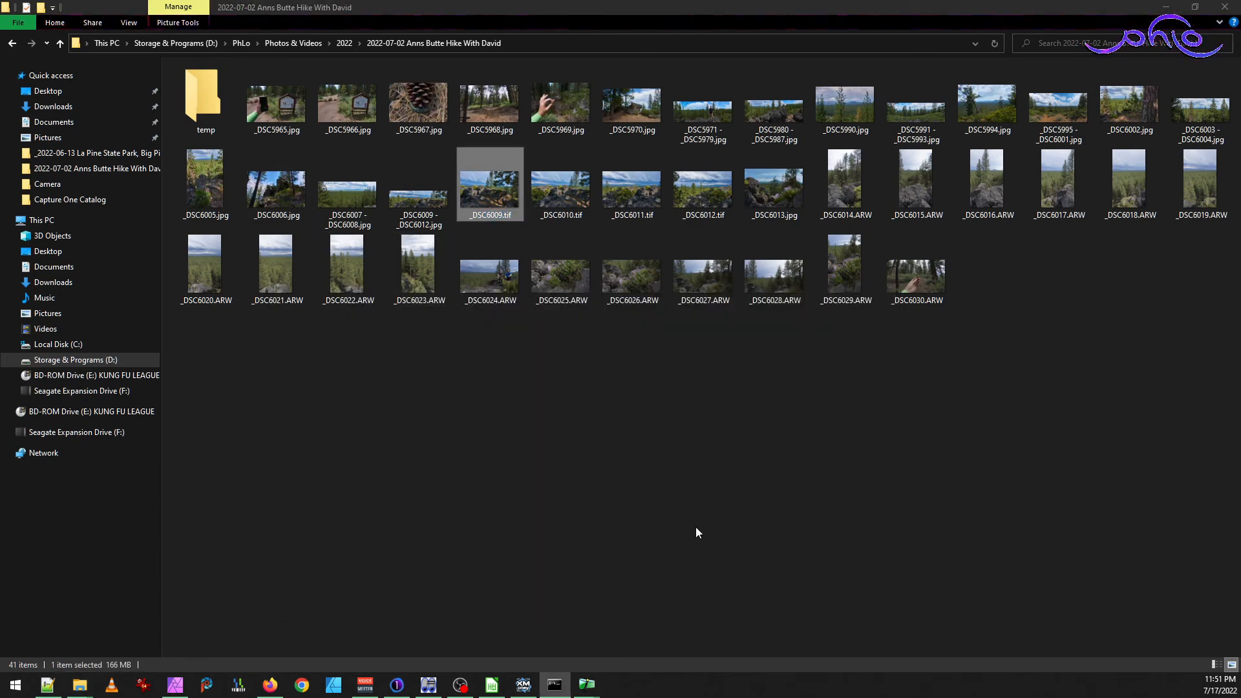
key("alt+Tab")
key("alt+Tab")
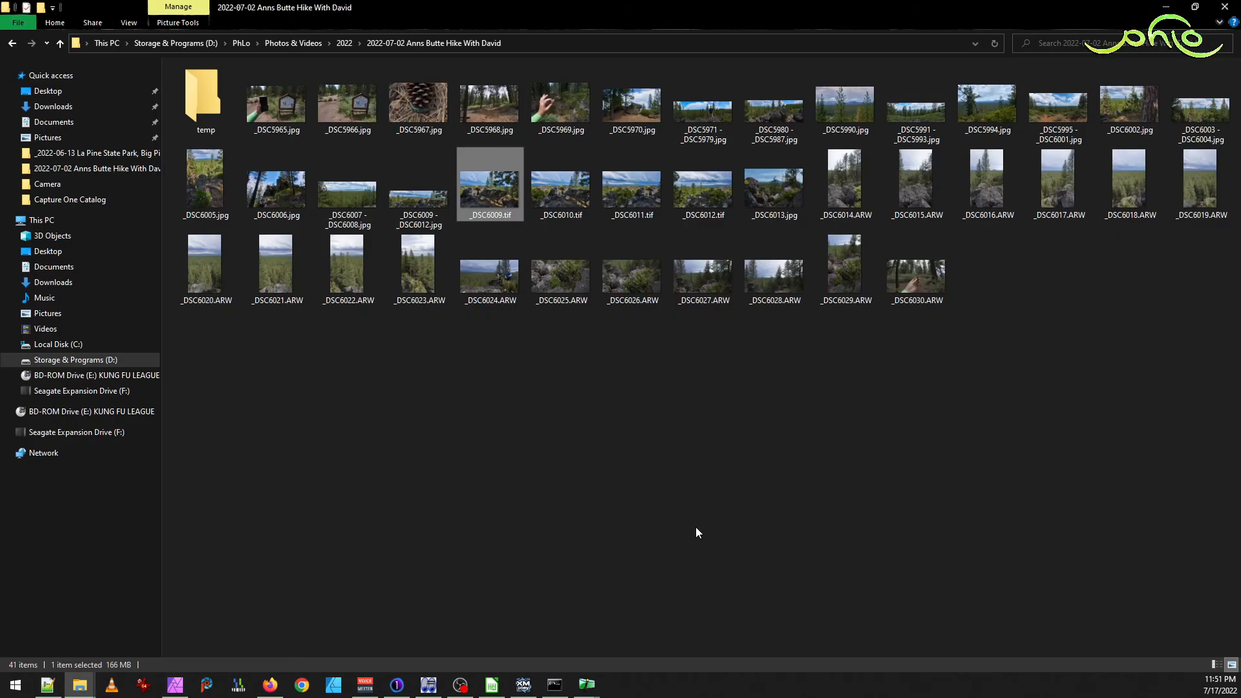
key("alt+Tab")
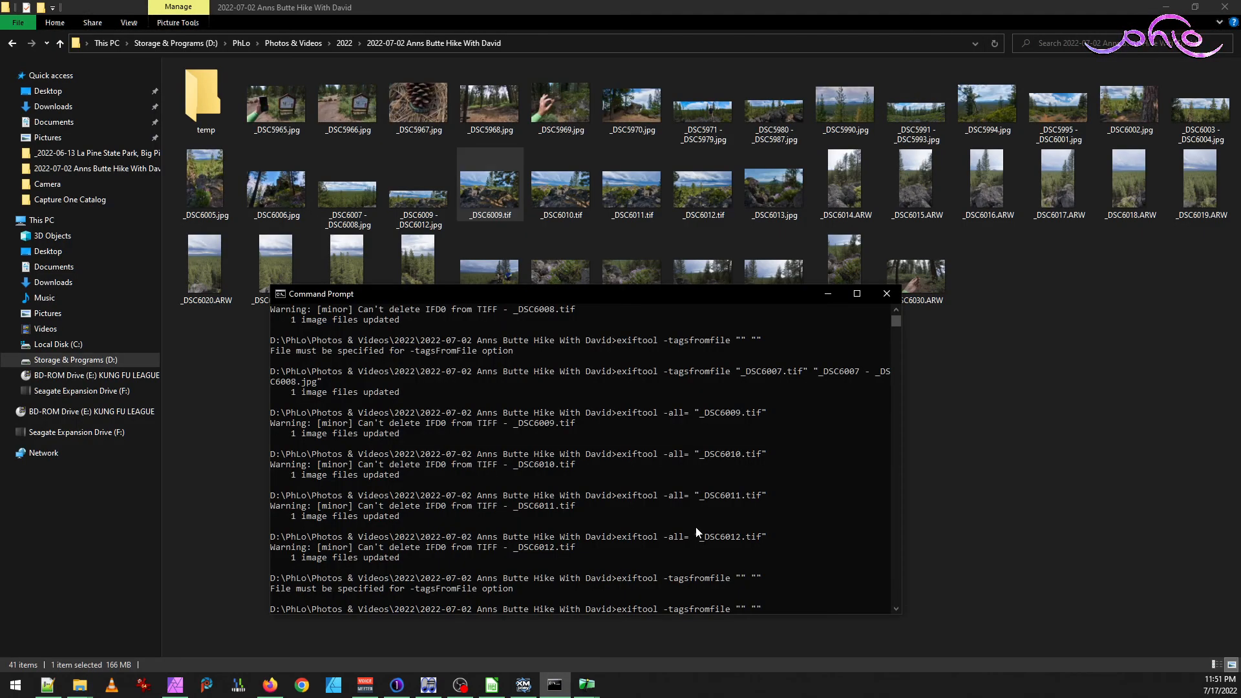
type("_DSC6009.tif")
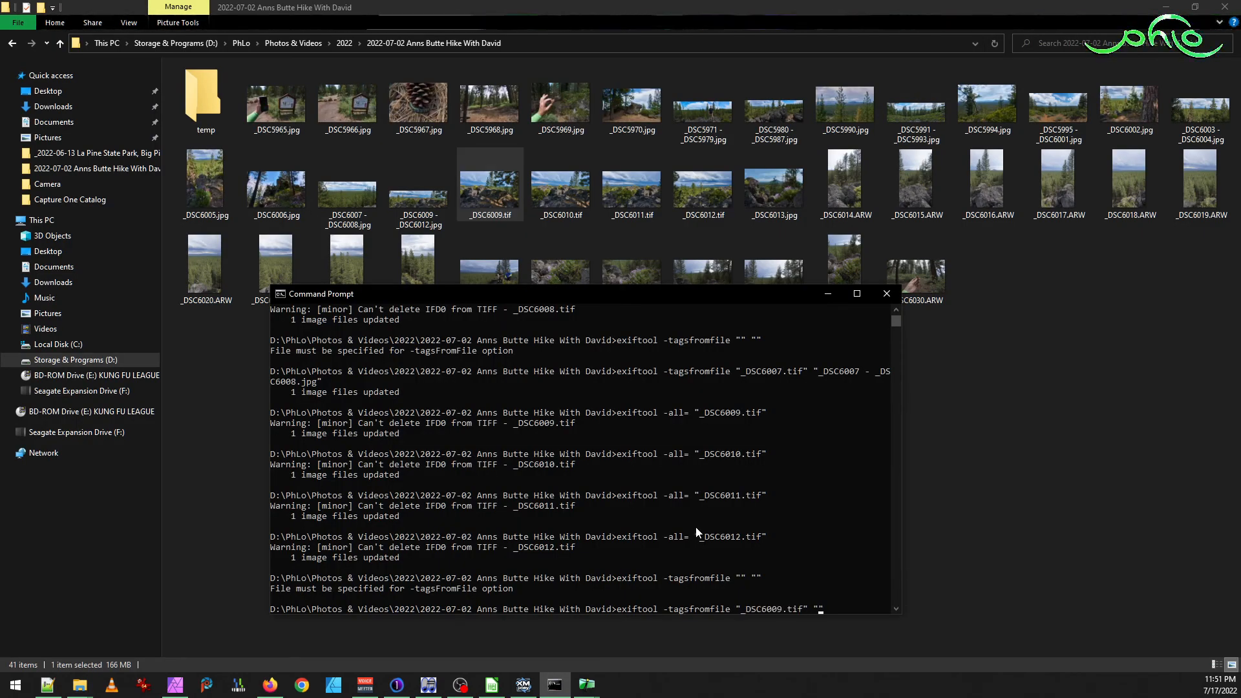
- Insert the copied file name _DSC6009 - _DSC6012.jpg as the target file and run the exiftool command to transfer the metadata
key("alt+Tab")
left_click(423, 200)
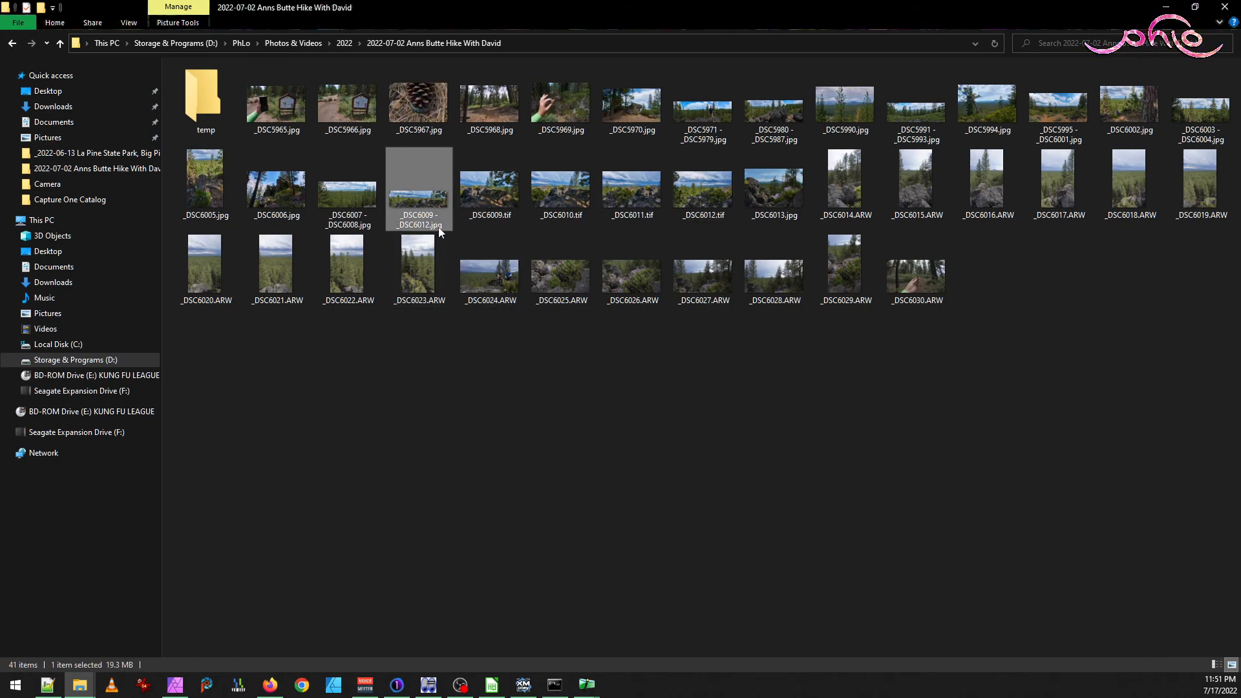
key("F2")
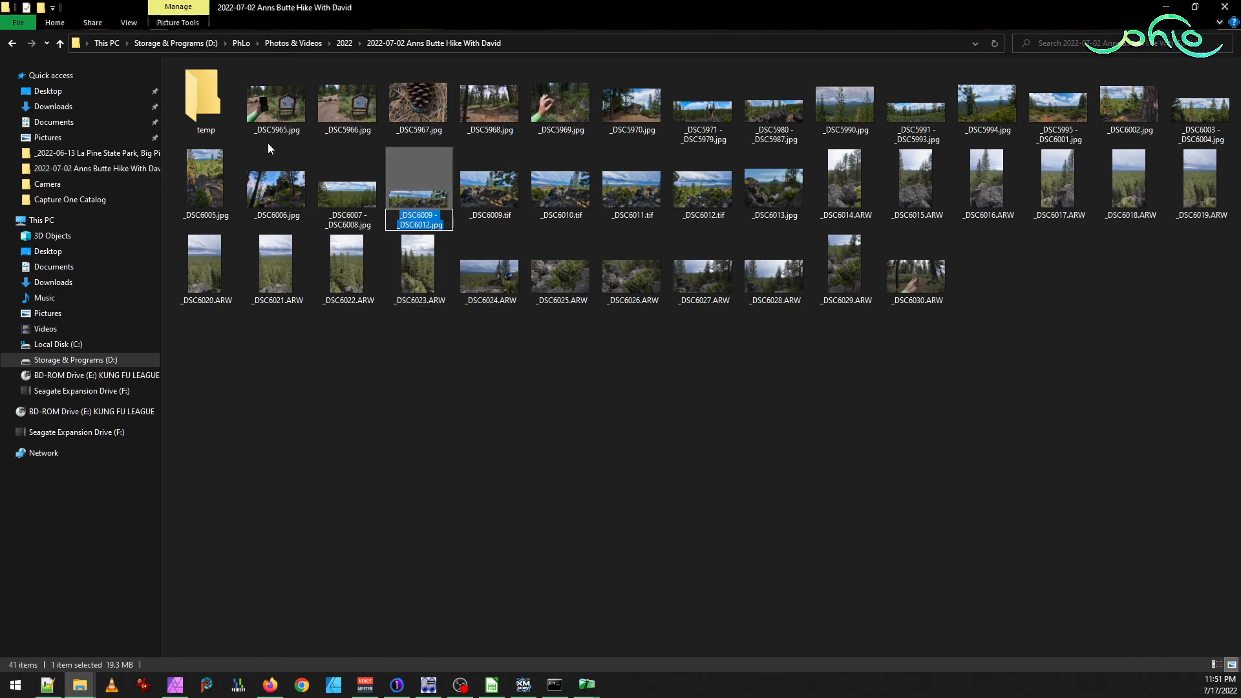
key("alt+Tab")
type("_DSC6009 - _DSC6012.jpg")
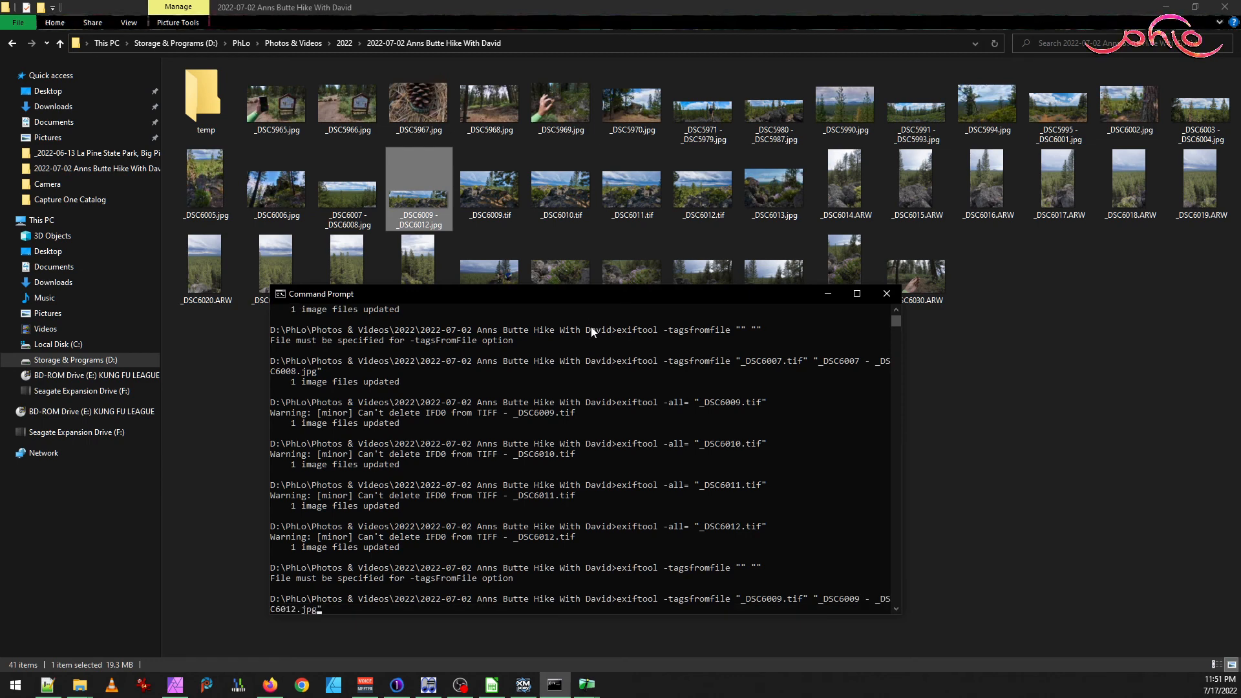
key("Return")
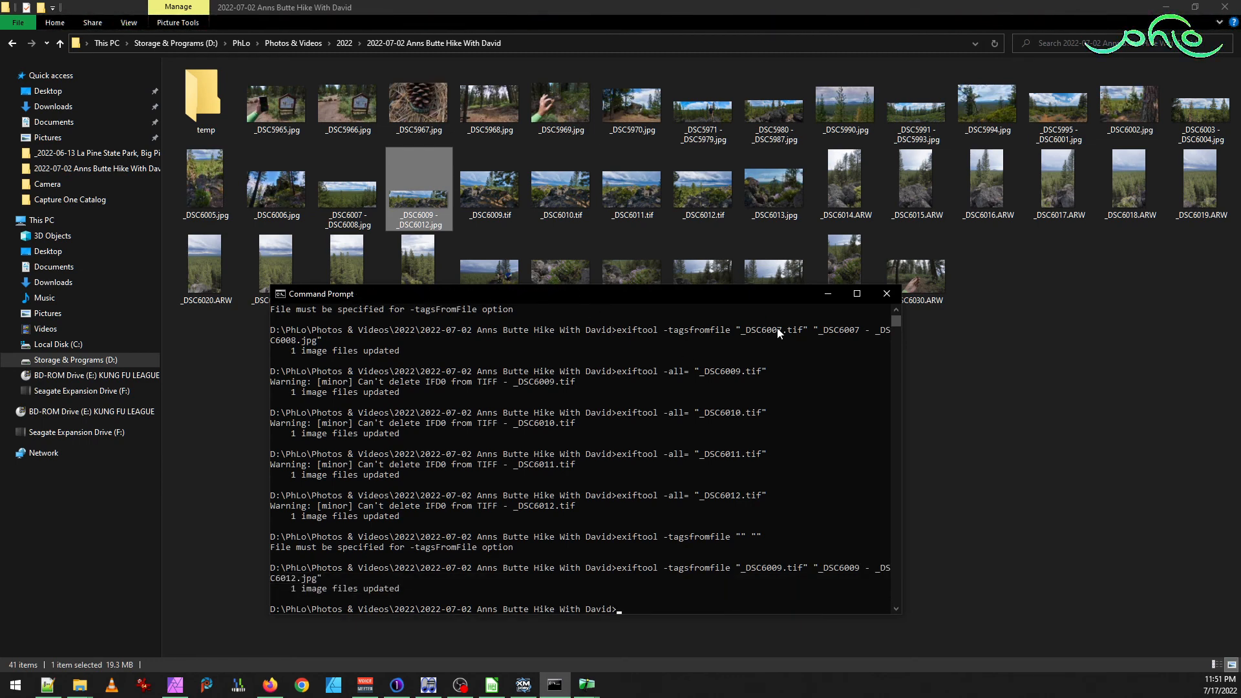
- Delete the backup _DSC6009 - _DSC6012.jpg_original and the source files _DSC6009.tif to _DSC6012.tif from the hike folder
left_click(501, 206)
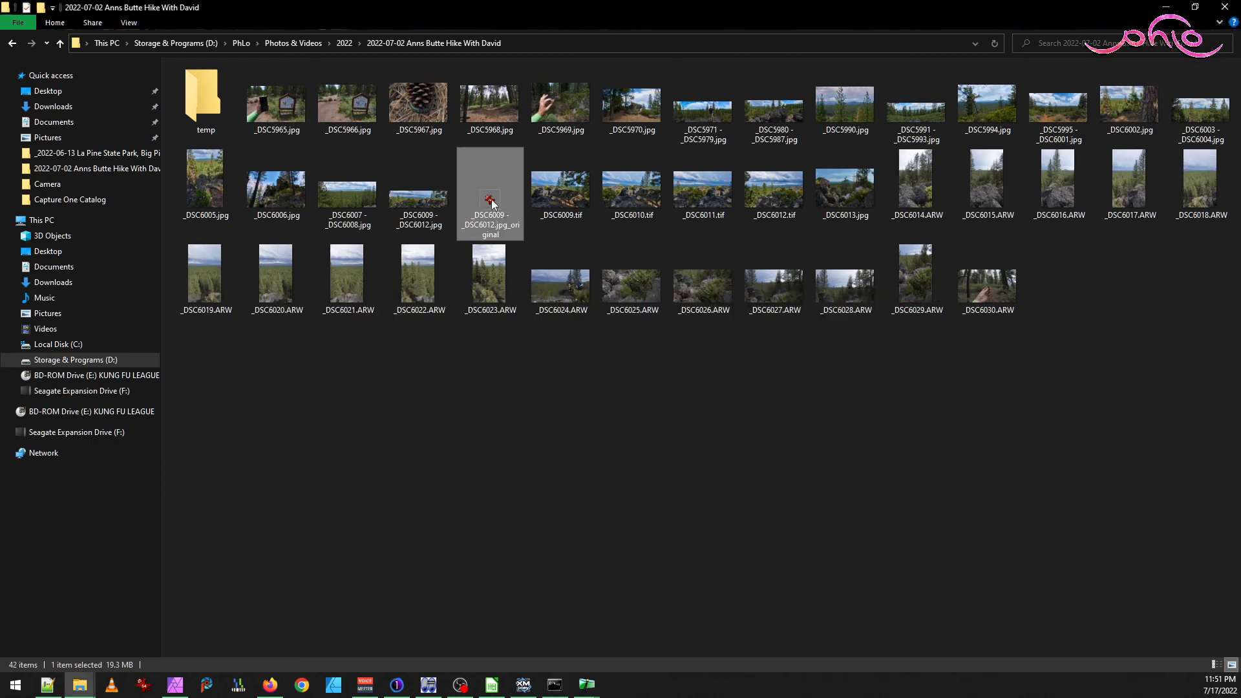
left_click(765, 200, "shift")
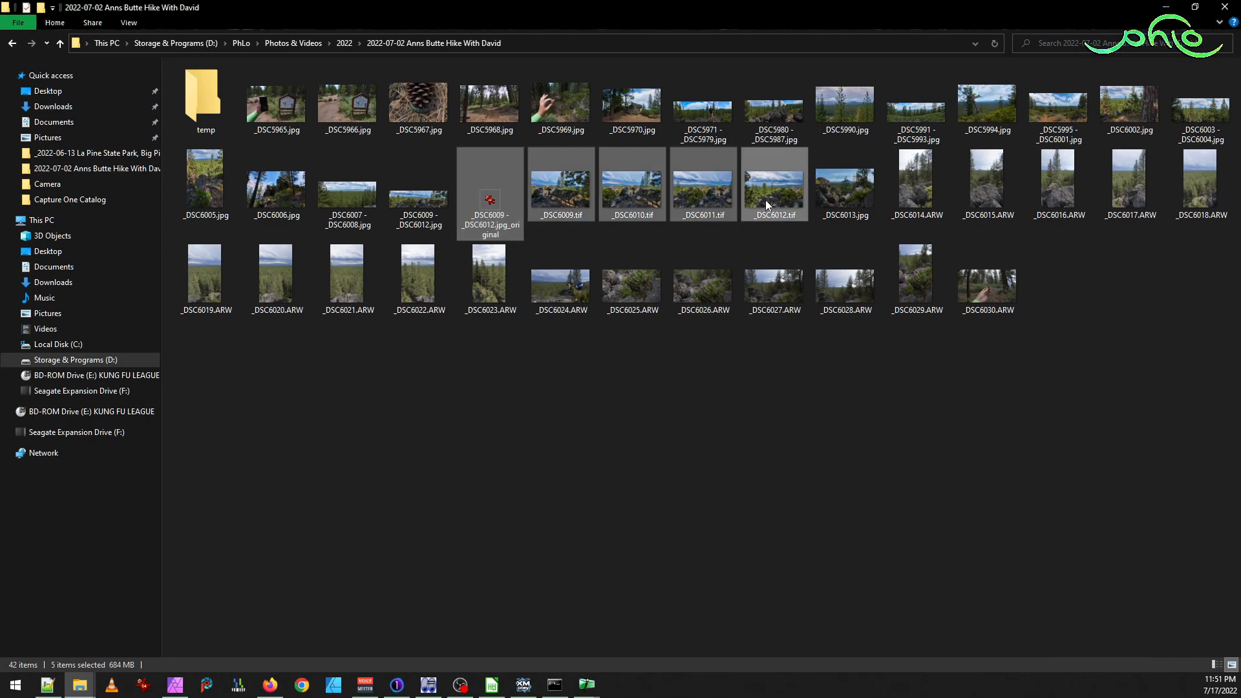
key("Delete")
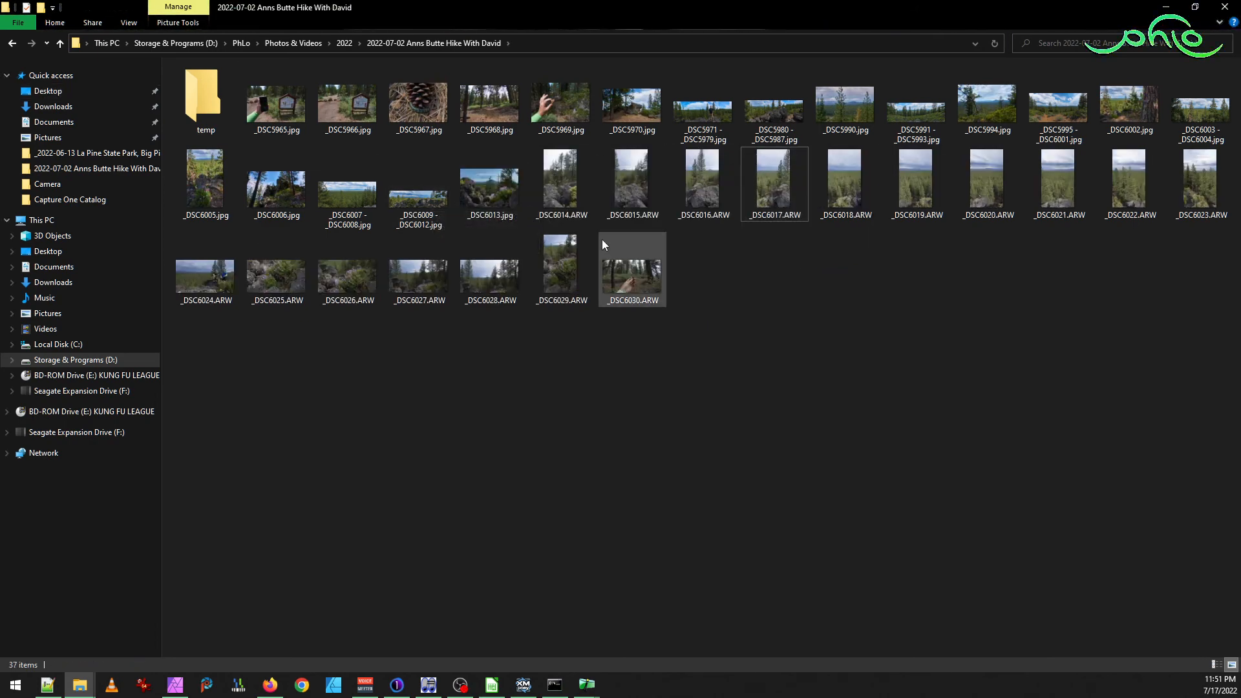
- Open _DSC6013.jpg in IrfanView to view it
double_click(493, 193)
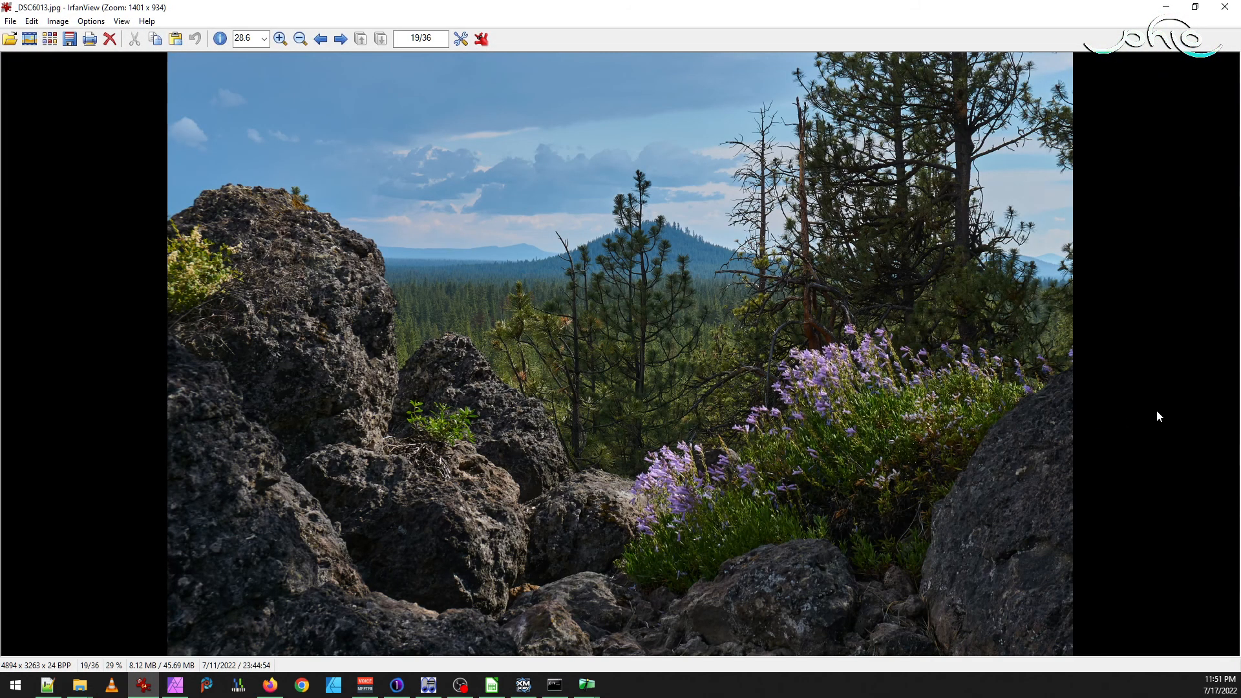
- Browse the raw photos from _DSC6014.ARW onward in IrfanView and check which files up to _DSC6023.ARW form the panorama series
key("Escape")
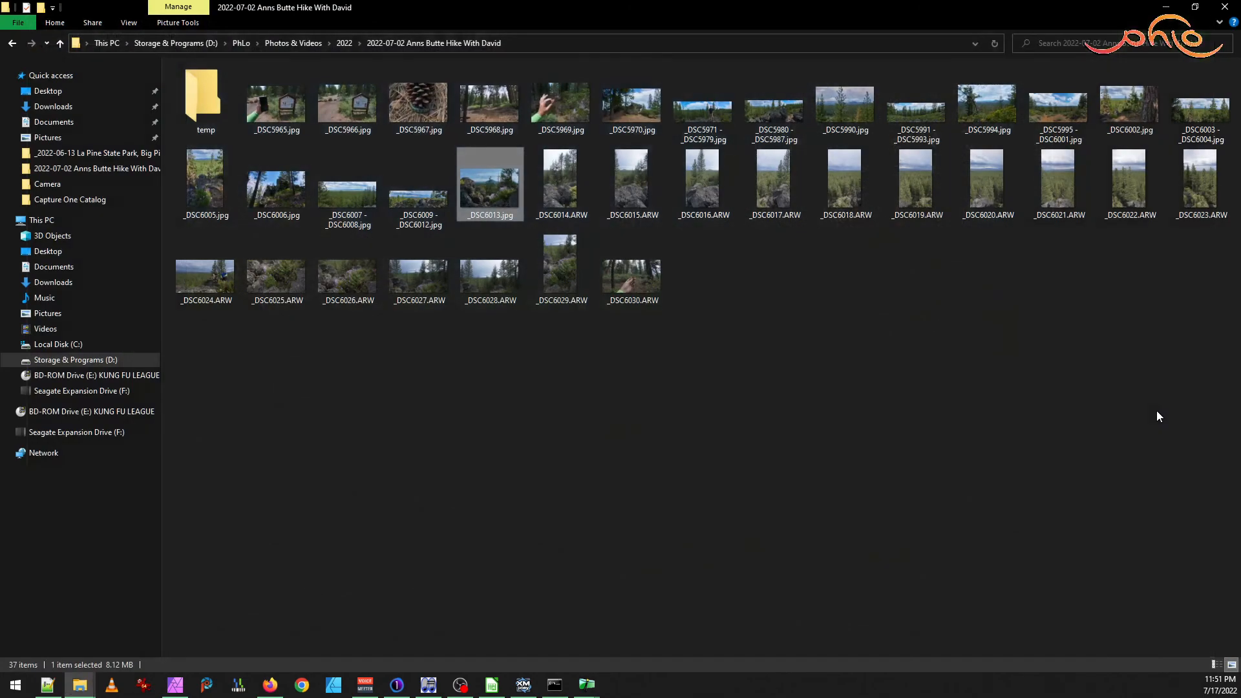
double_click(580, 206)
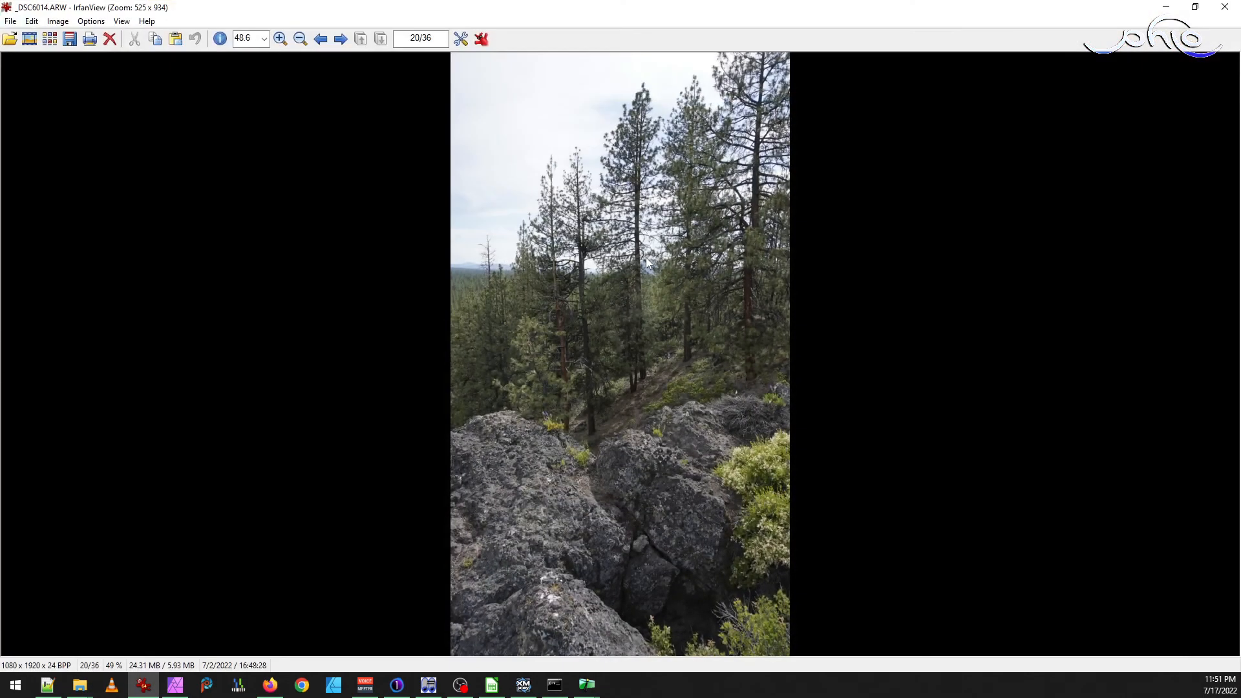
key("Right")
key("Left")
key("Right")
key("Right")
key("Right")
key("Right")
key("Right")
key("Right")
key("Right")
key("Right")
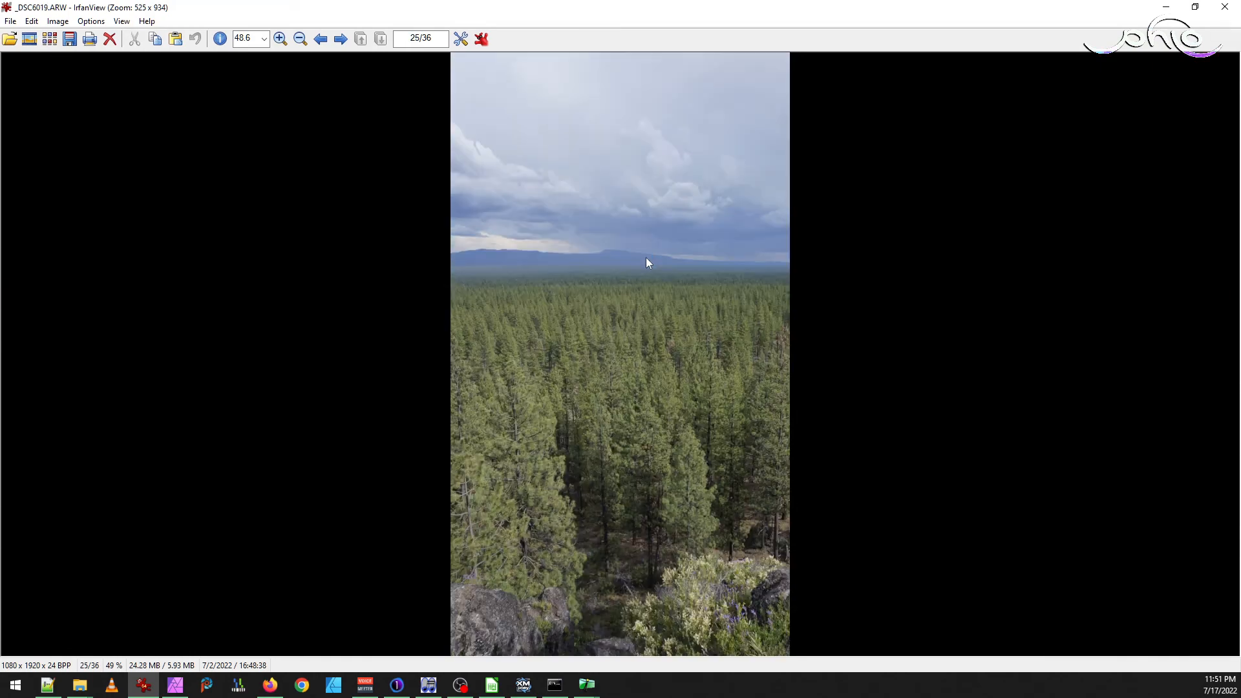
key("Right")
key("Right")
key("Left")
key("Escape")
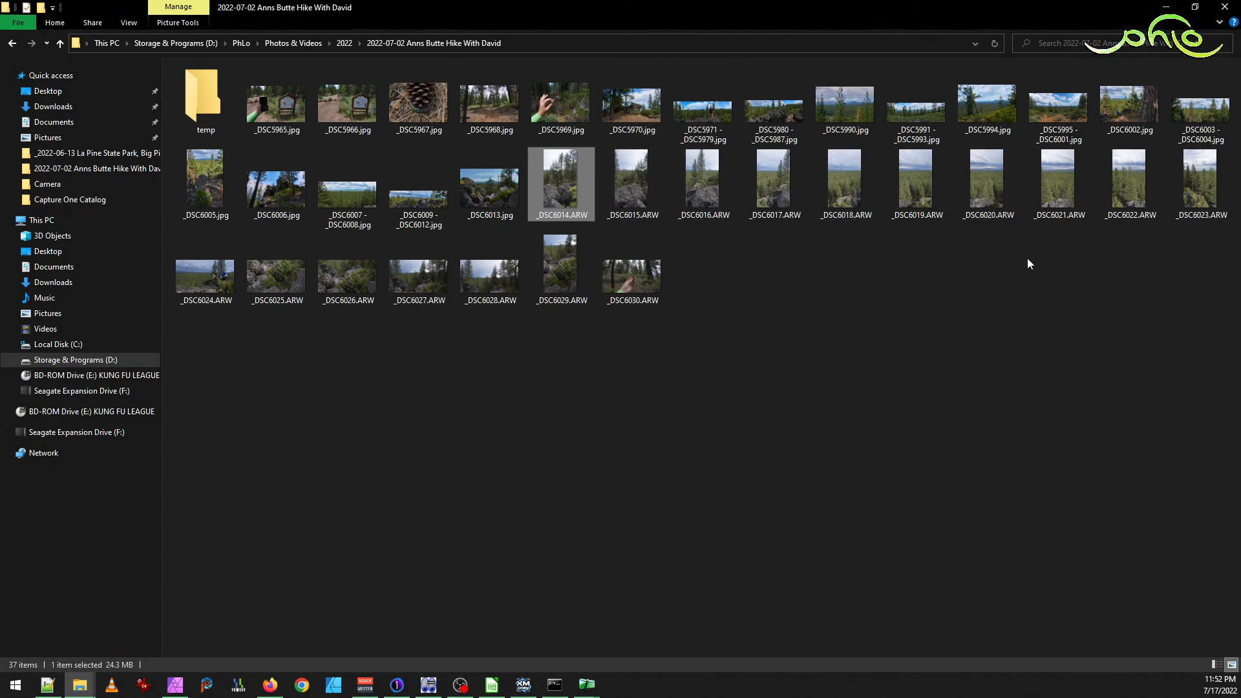
left_click(1196, 187, "shift")
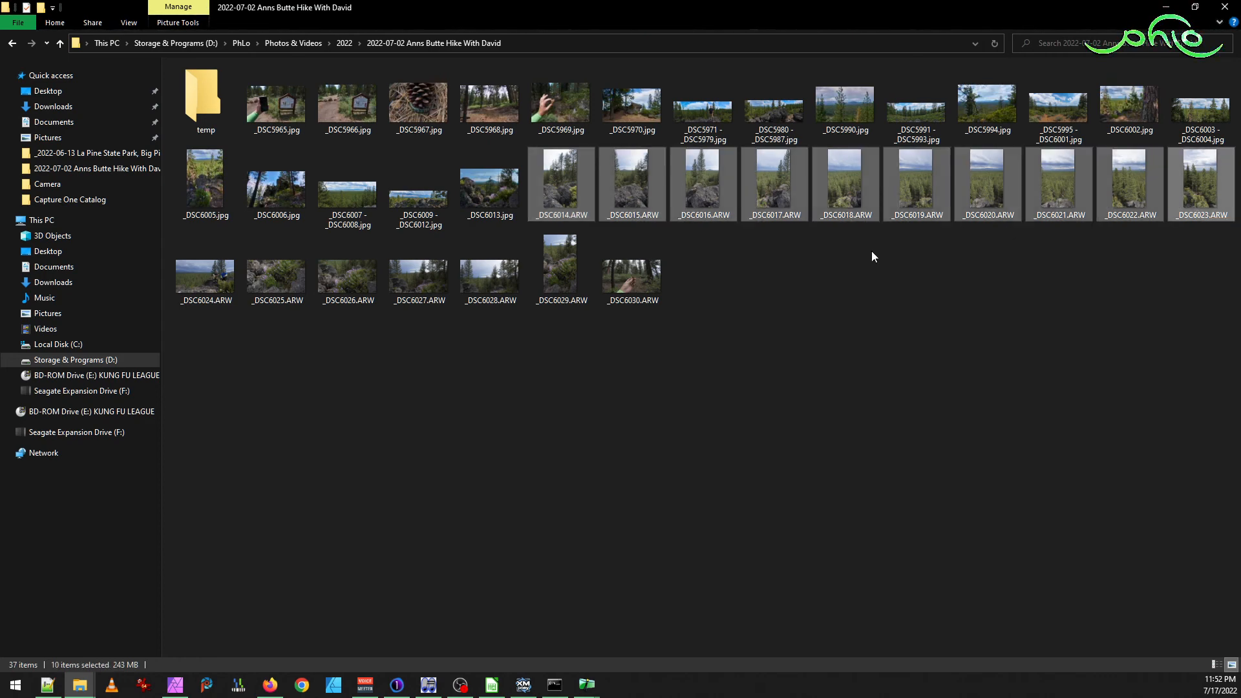
left_click(789, 389)
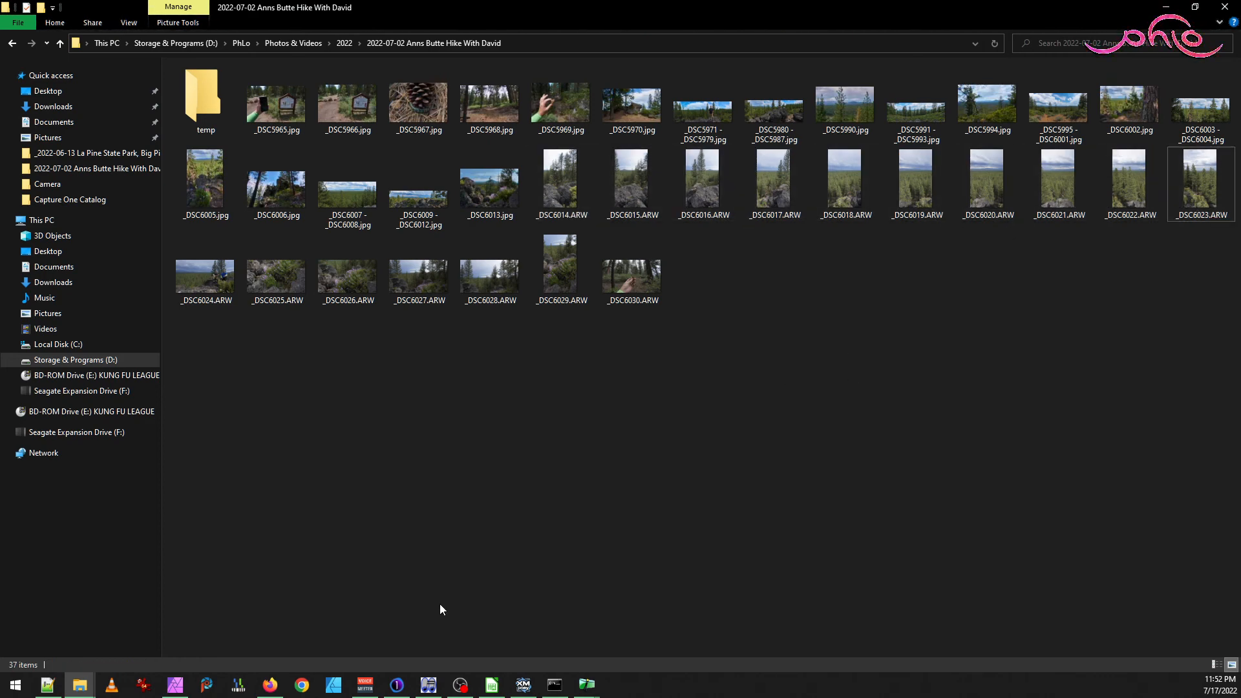
- Switch to Capture One, open _DSC6014.ARW and set the crop aspect ratio to Unconstrained
left_click(397, 684)
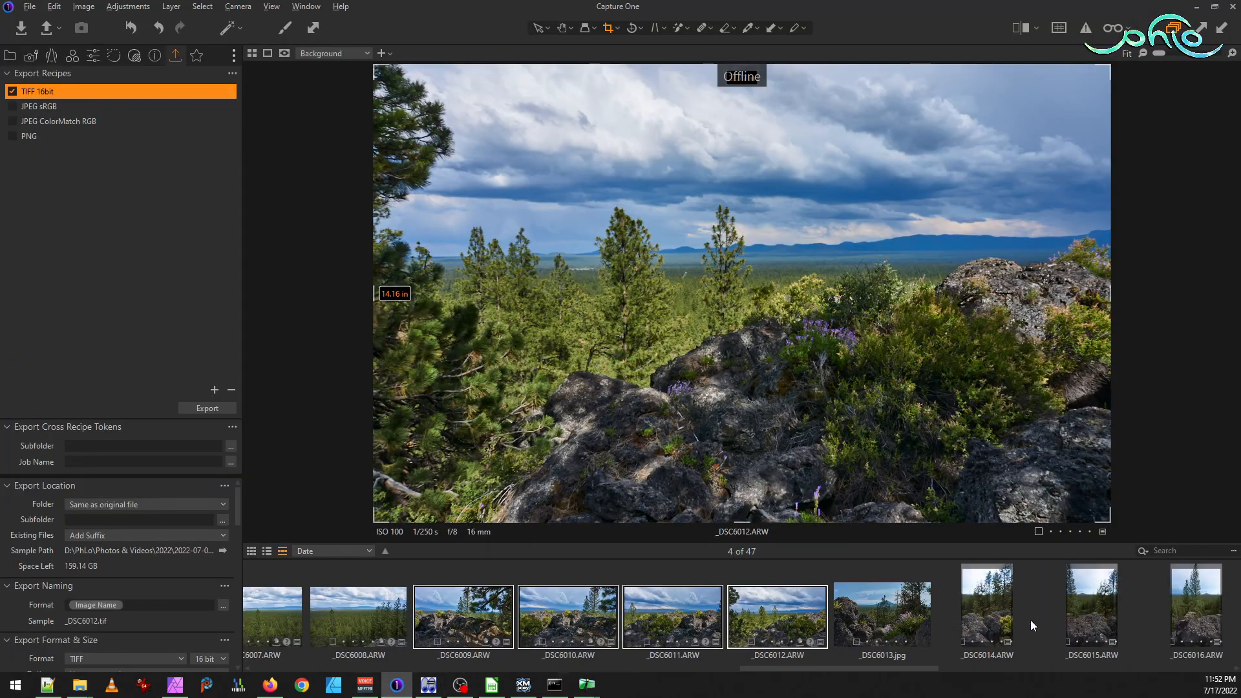
scroll(1030, 619, "down", 2)
left_click(848, 605)
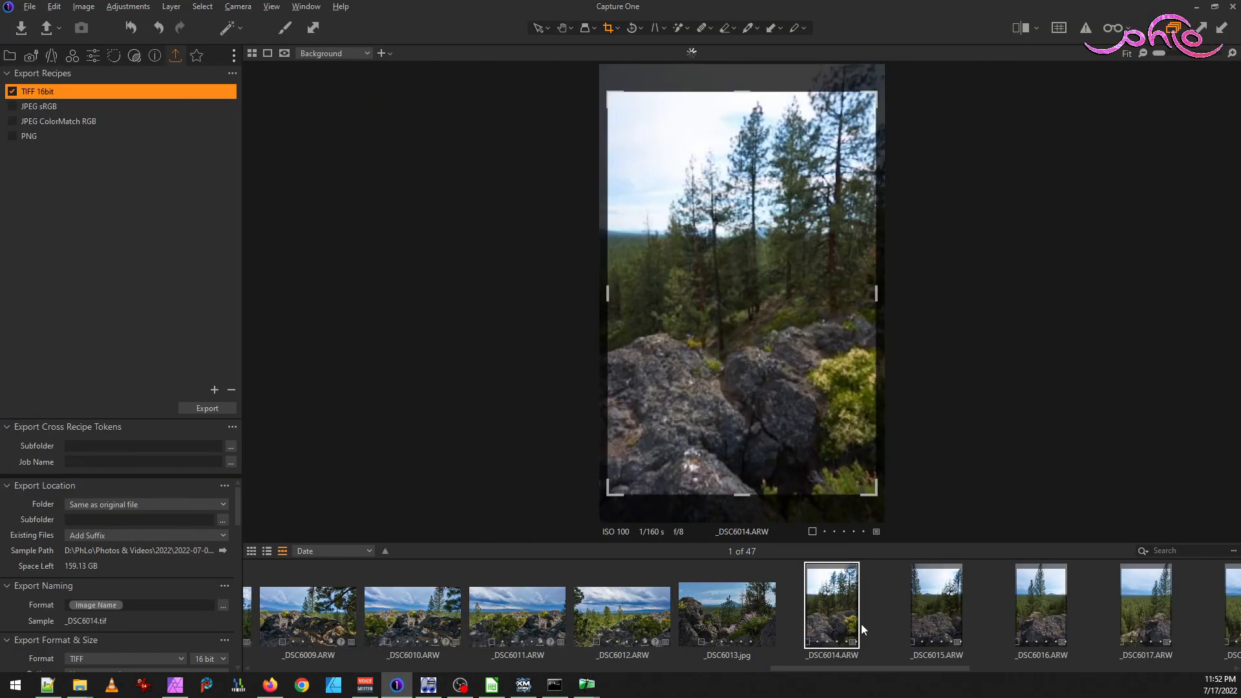
left_click(617, 29)
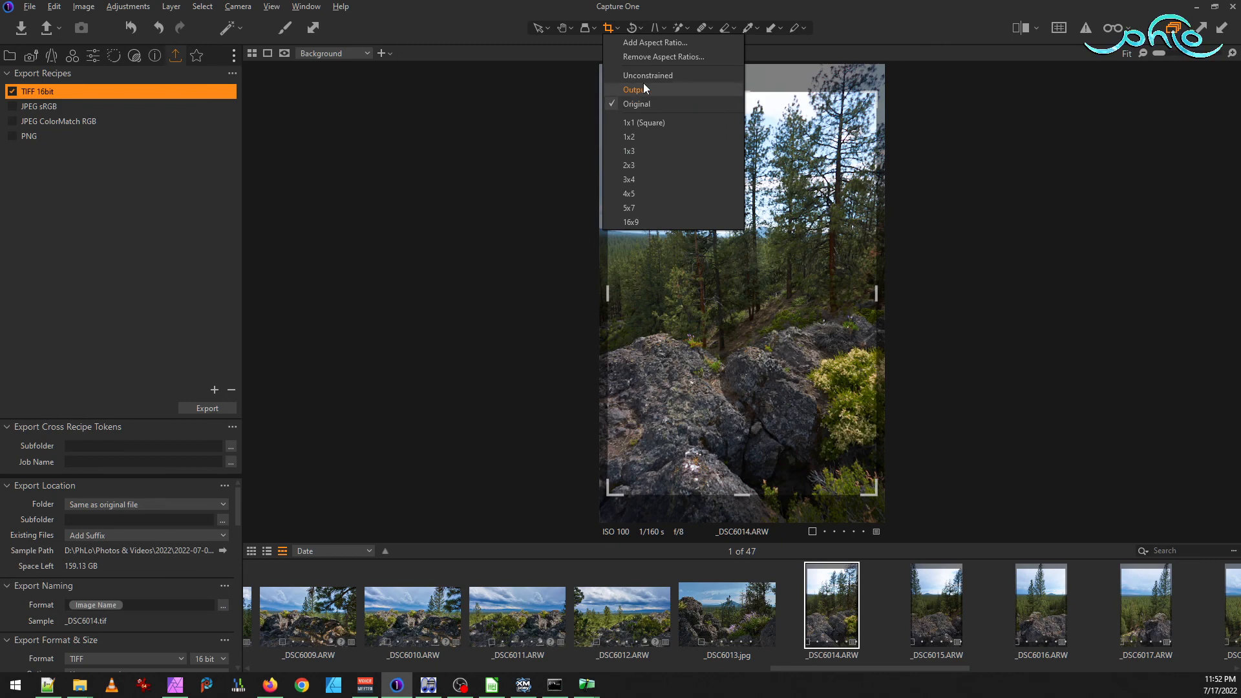
left_click(642, 83)
left_click(618, 28)
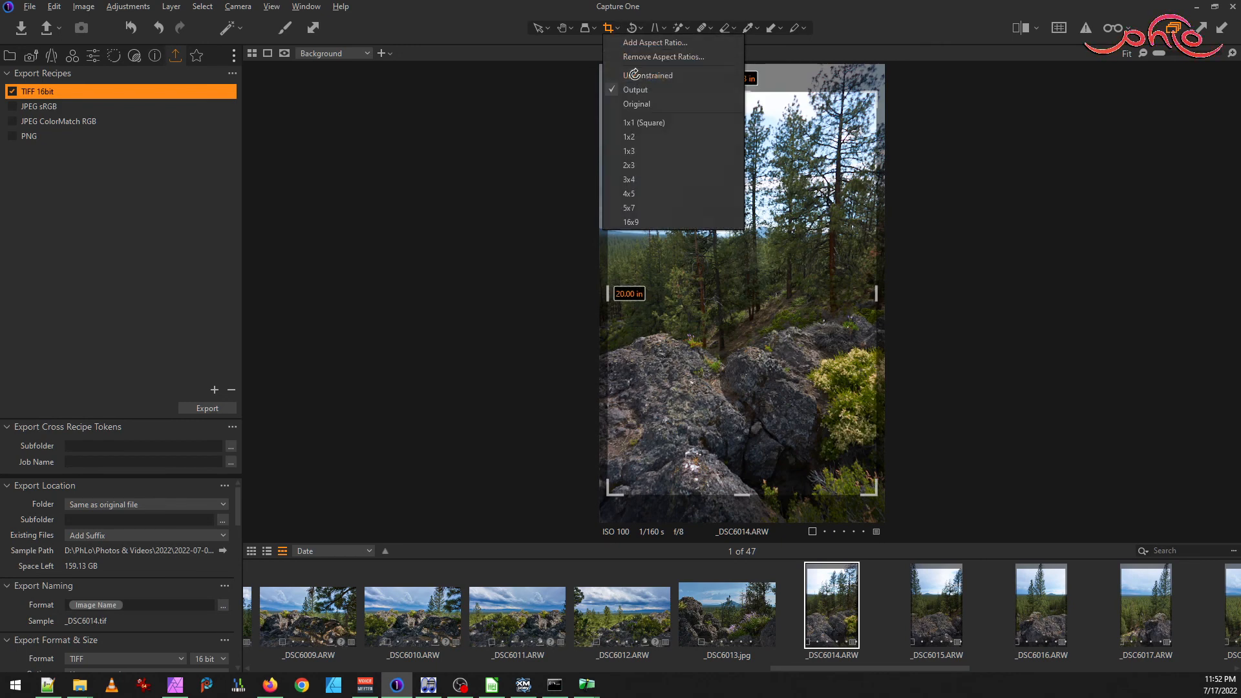
left_click(641, 75)
- Extend the crop of _DSC6014.ARW on all four sides to the full frame, about 14.16 by 22.77 in
left_click_drag(742, 89, 742, 65)
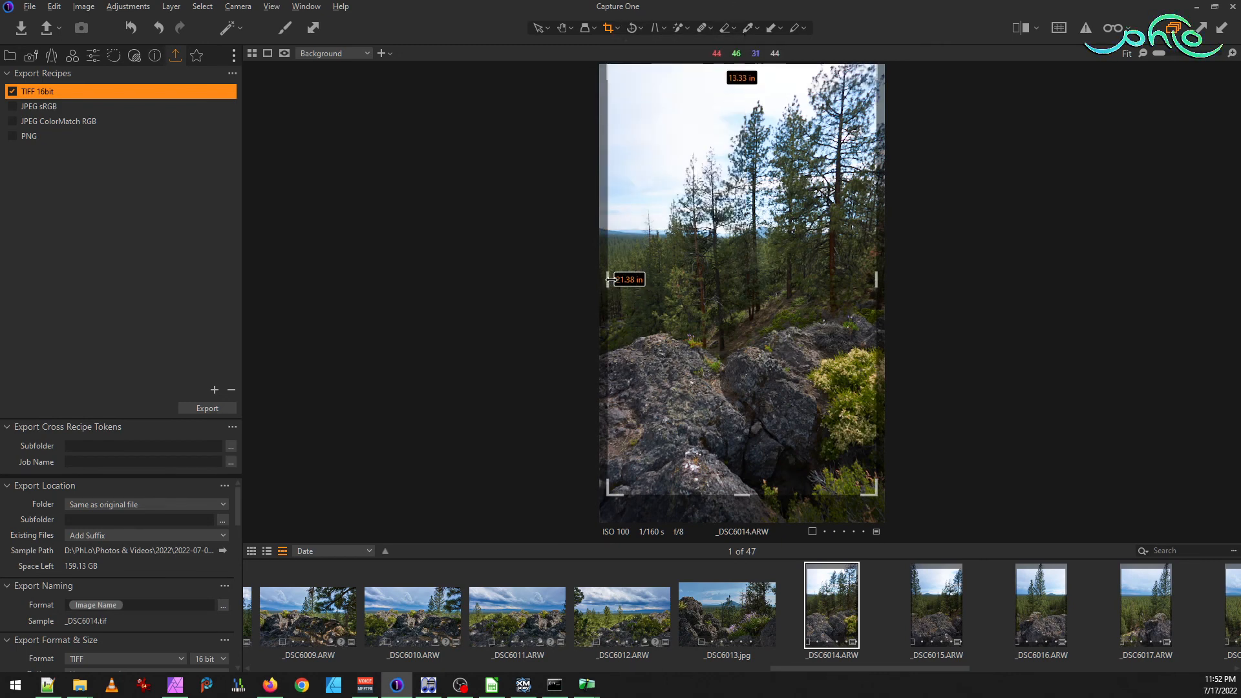
left_click_drag(608, 280, 599, 280)
left_click_drag(865, 280, 963, 345)
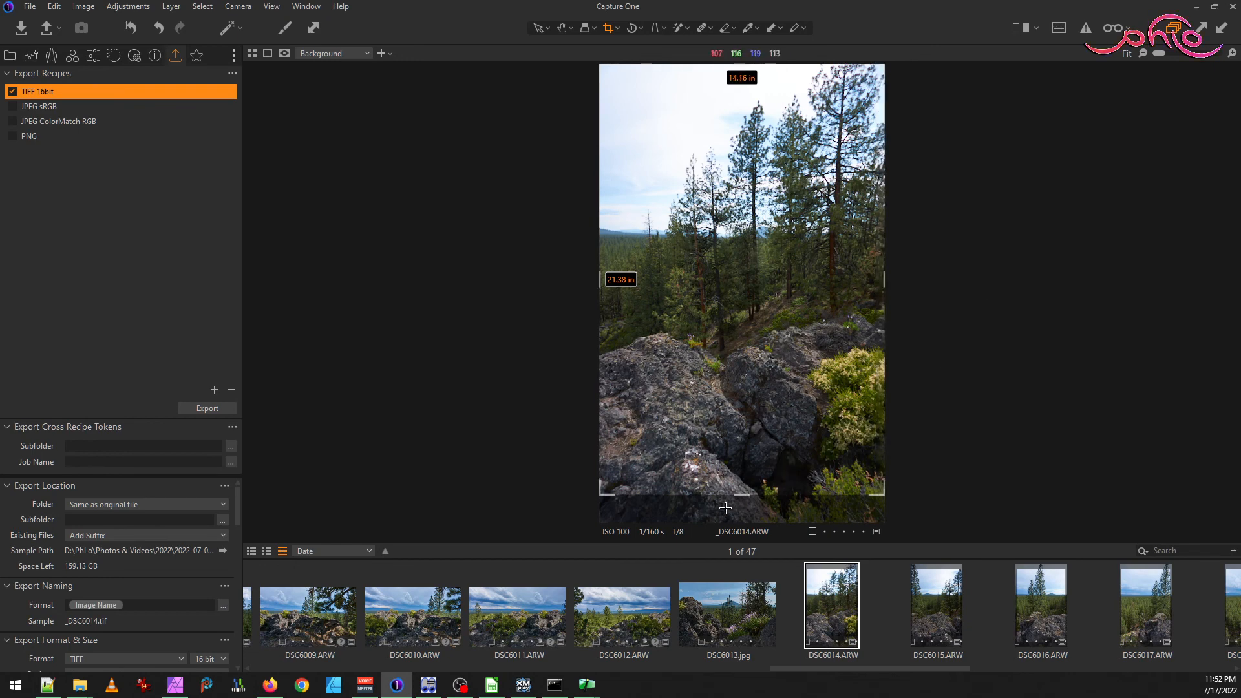
left_click_drag(743, 496, 733, 525)
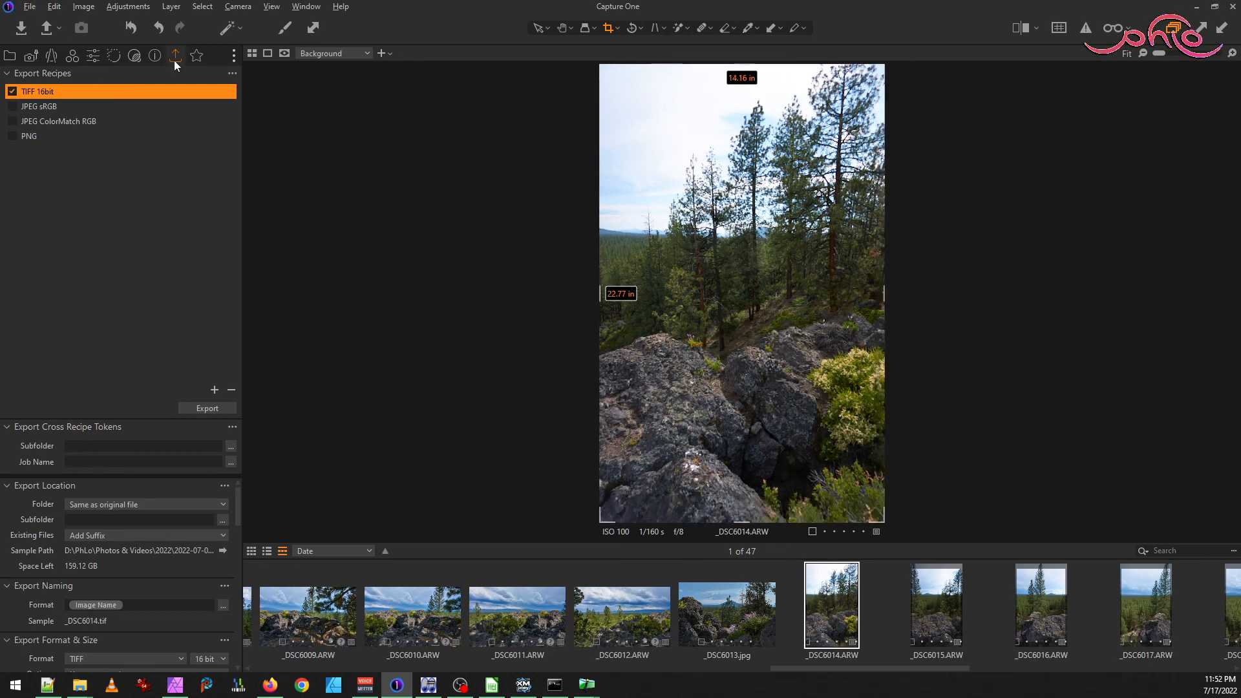
- Set Highlight to -100, Clarity to 47 and Shadow to 6 for _DSC6014.ARW
left_click(196, 56)
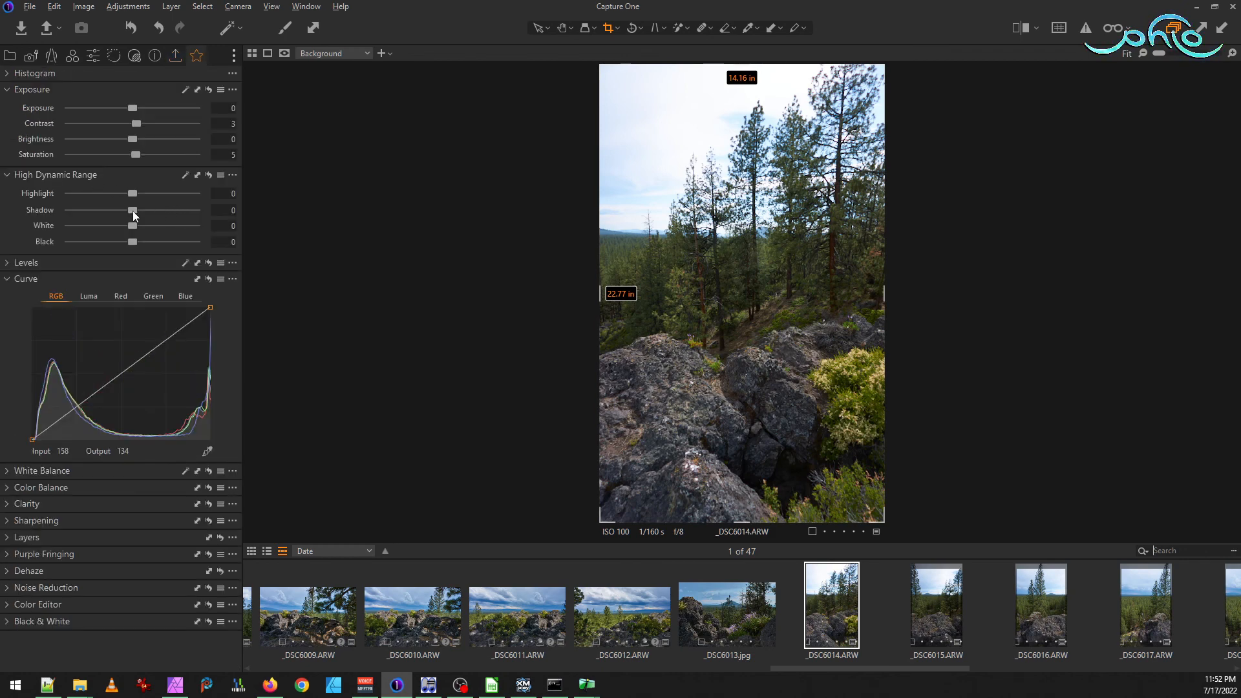
left_click_drag(127, 196, 64, 183)
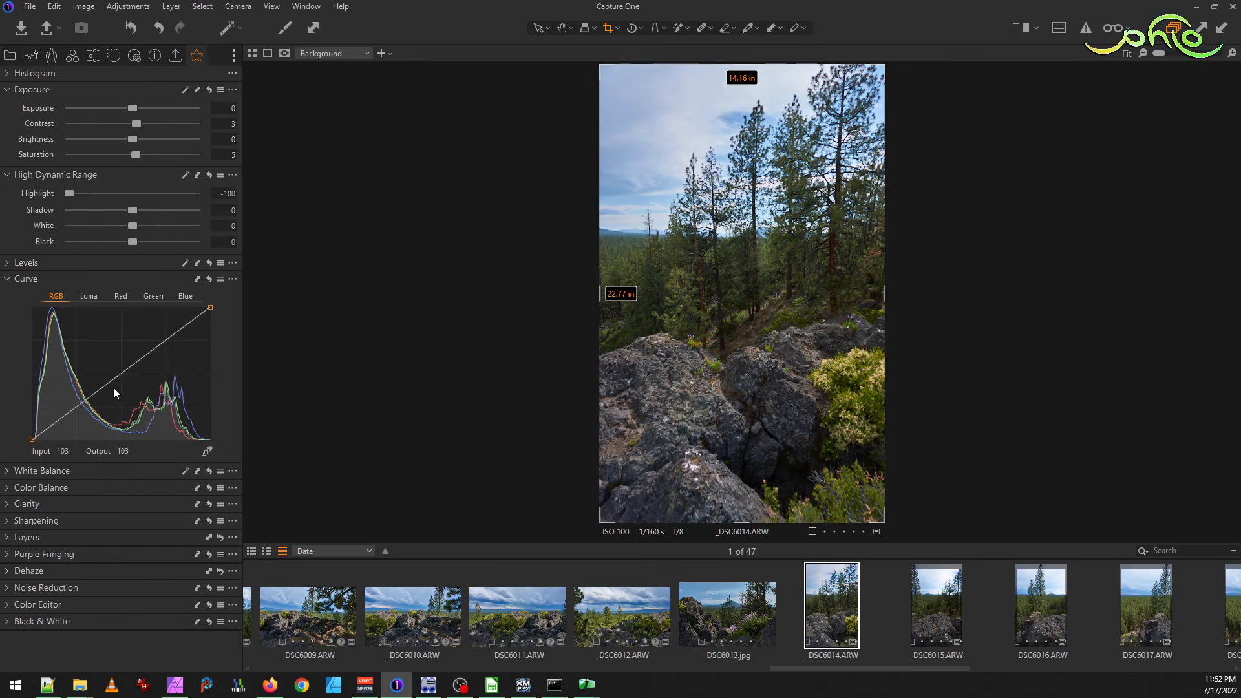
left_click(25, 503)
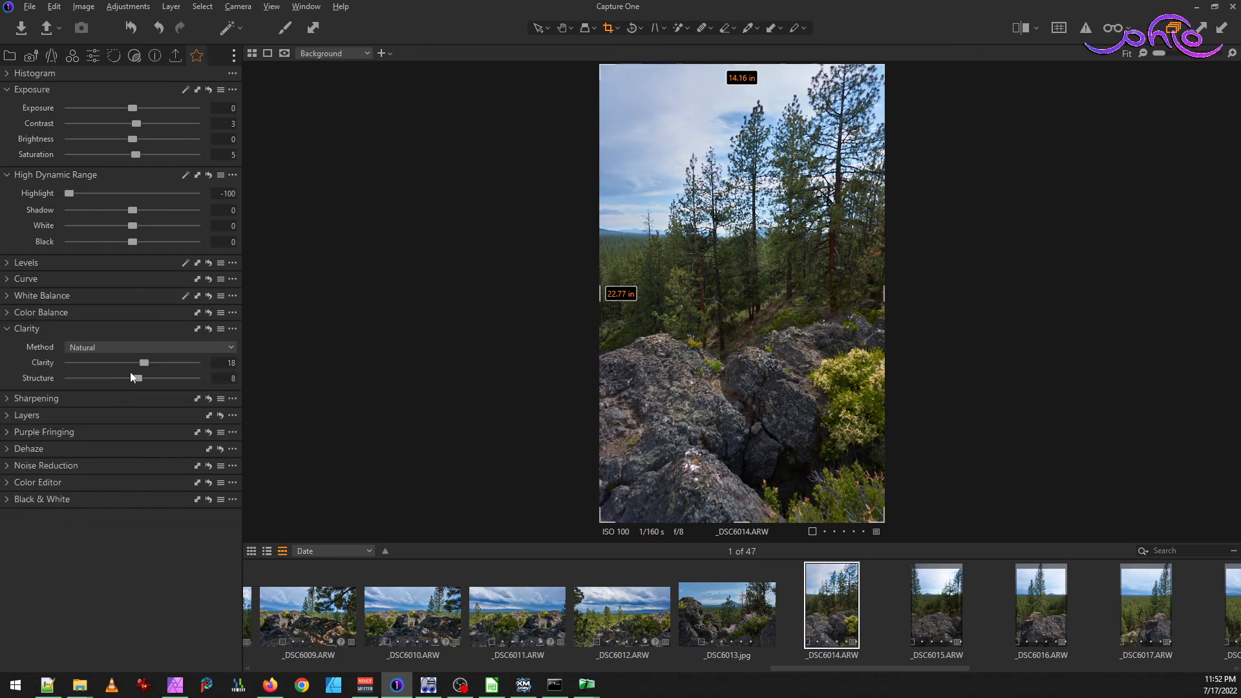
left_click_drag(154, 364, 161, 364)
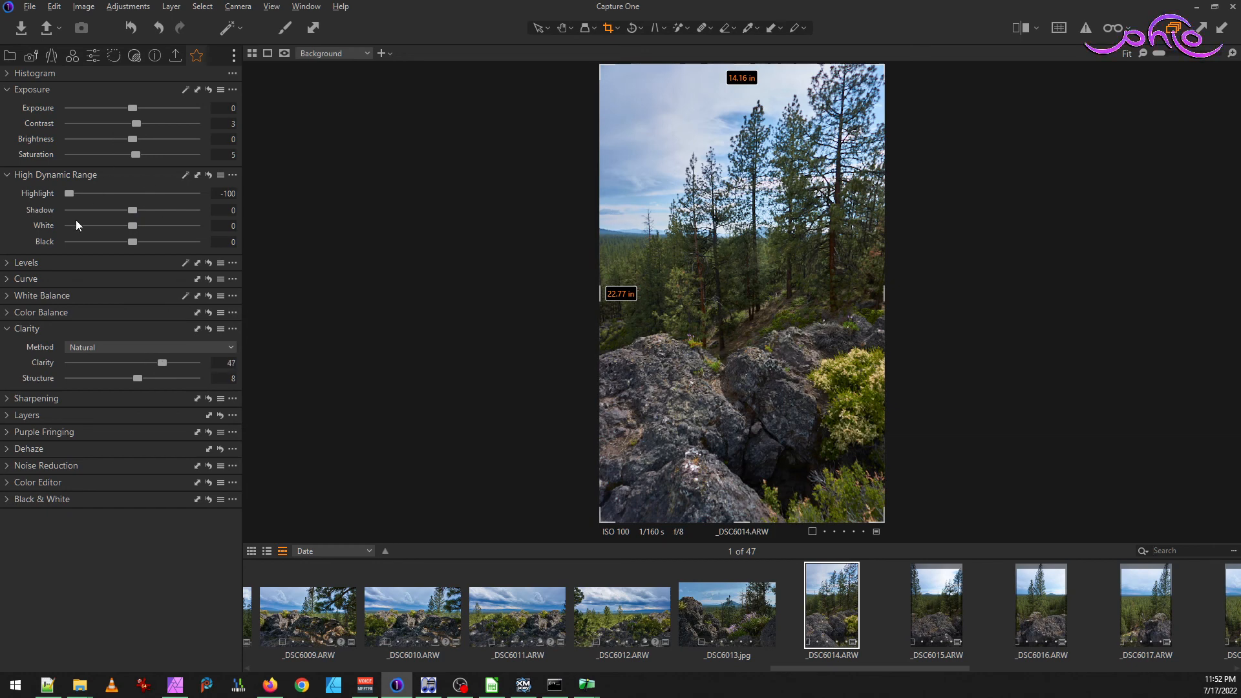
left_click_drag(133, 211, 138, 211)
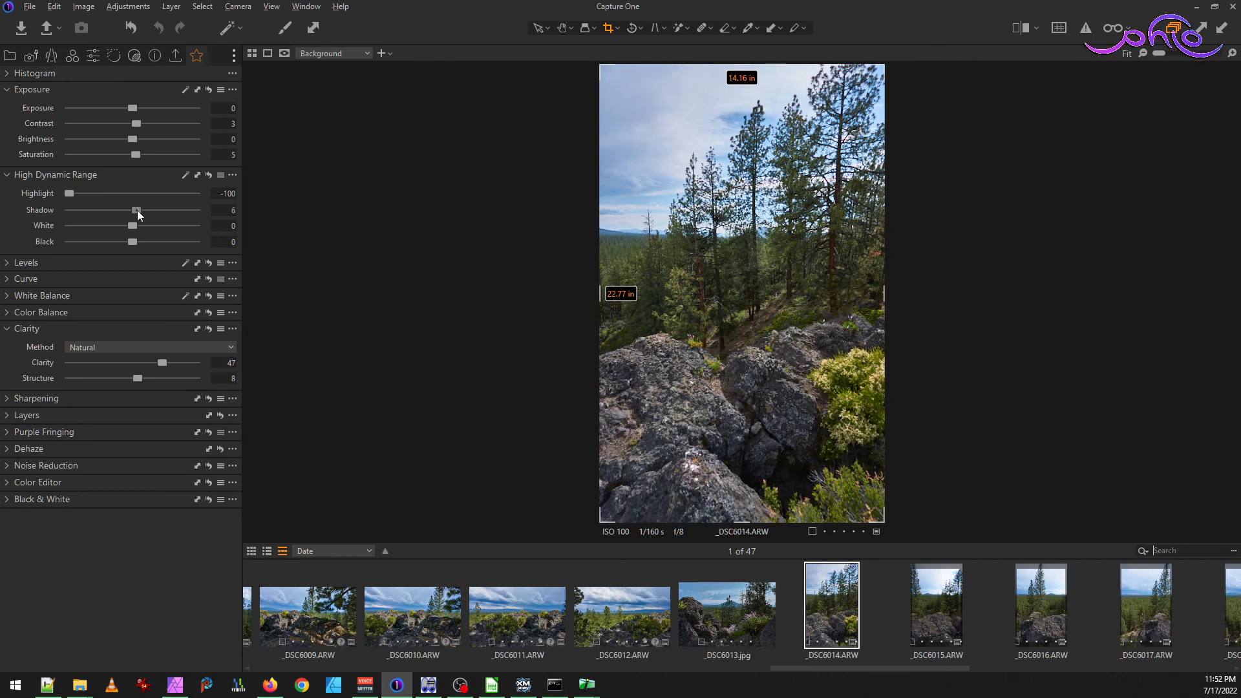
- View _DSC6023.ARW at the end of the series to compare it with the edited _DSC6014.ARW
scroll(800, 614, "down", 5)
scroll(799, 613, "down", 2)
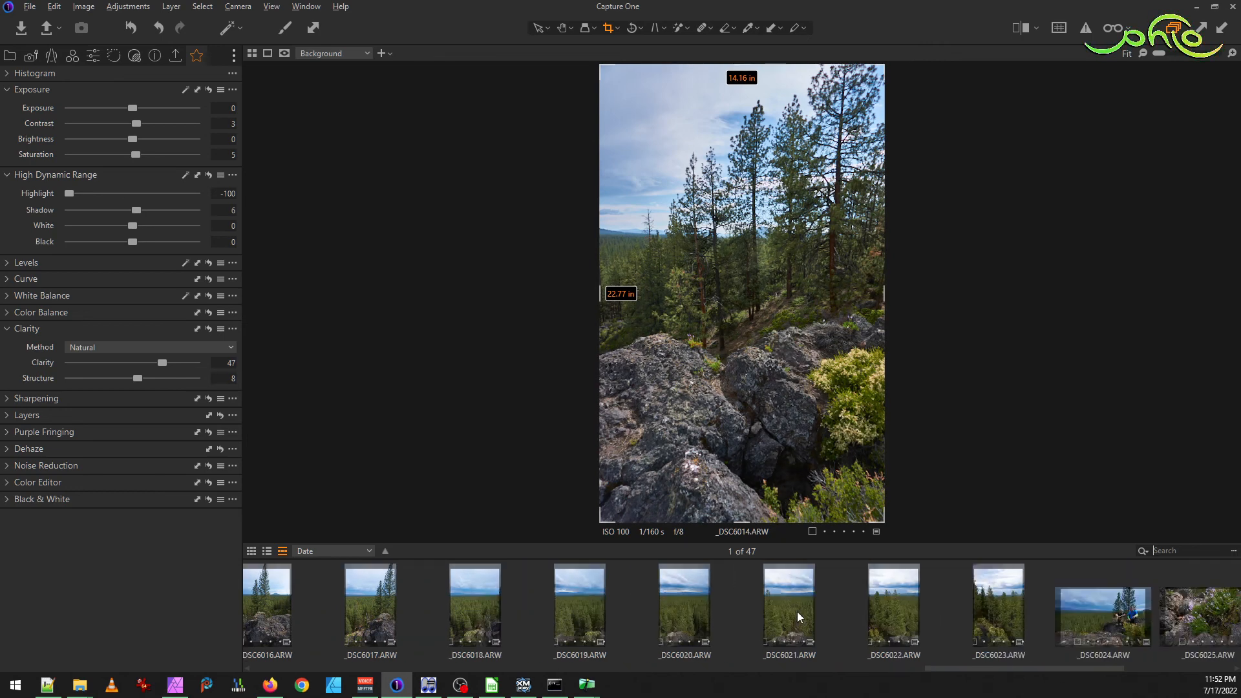
left_click(1011, 620)
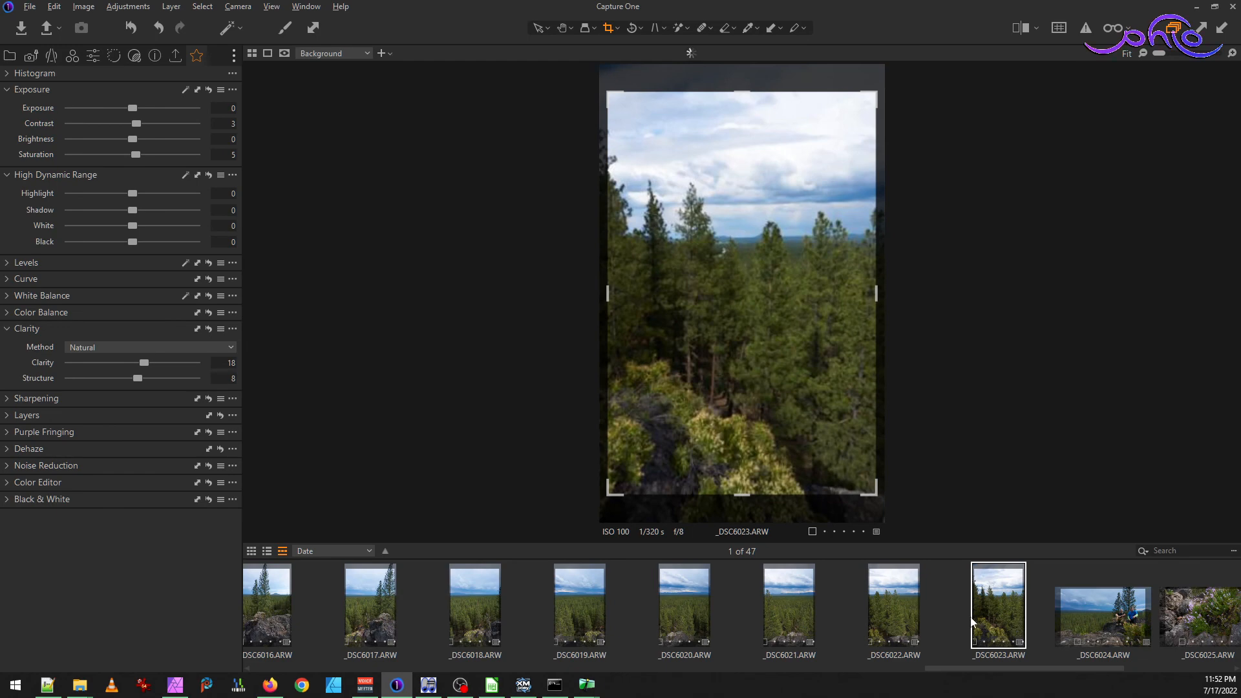
scroll(745, 614, "up", 7)
scroll(704, 624, "down", 3)
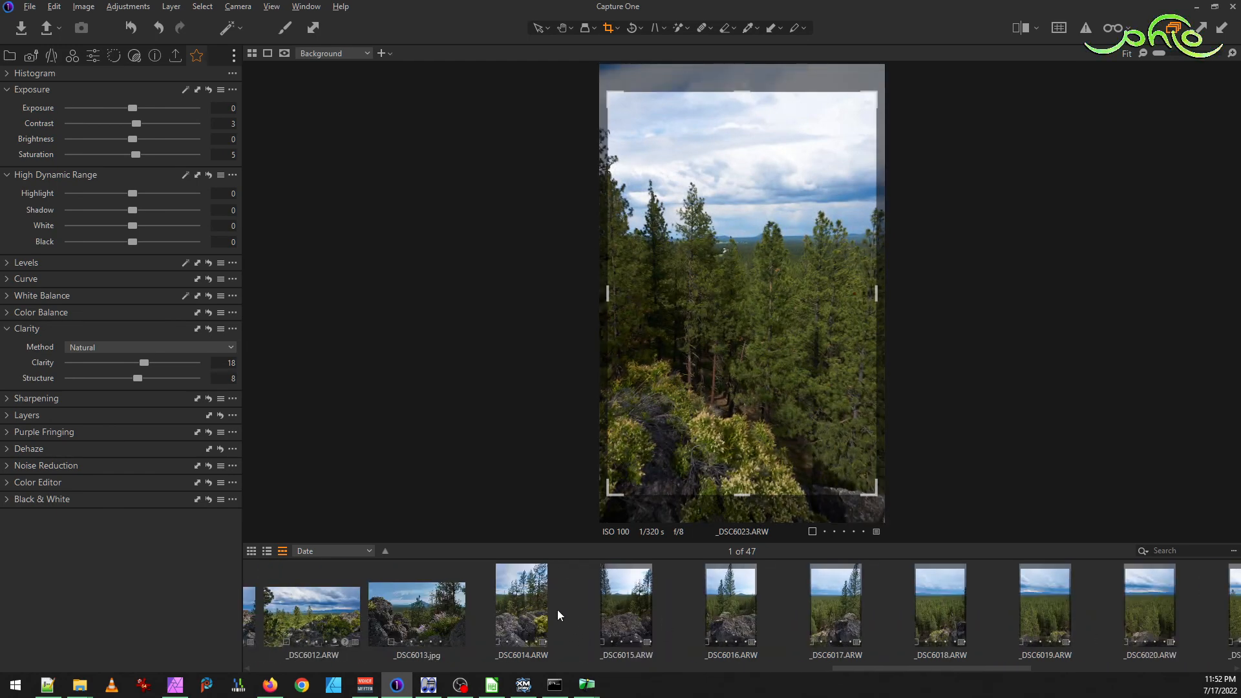
- Select _DSC6014.ARW to _DSC6023.ARW and apply the exposure, lens correction and detail adjustments of _DSC6014.ARW to all of them
left_click(533, 614)
scroll(532, 611, "down", 6)
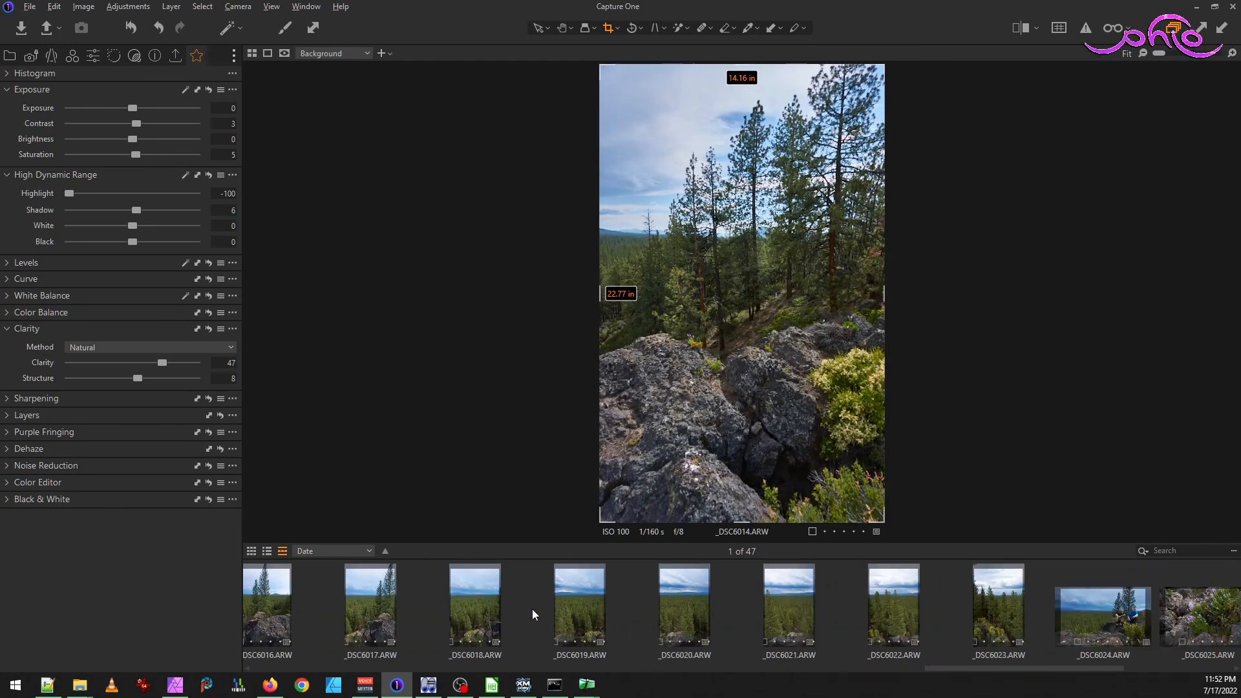
left_click(822, 617, "shift")
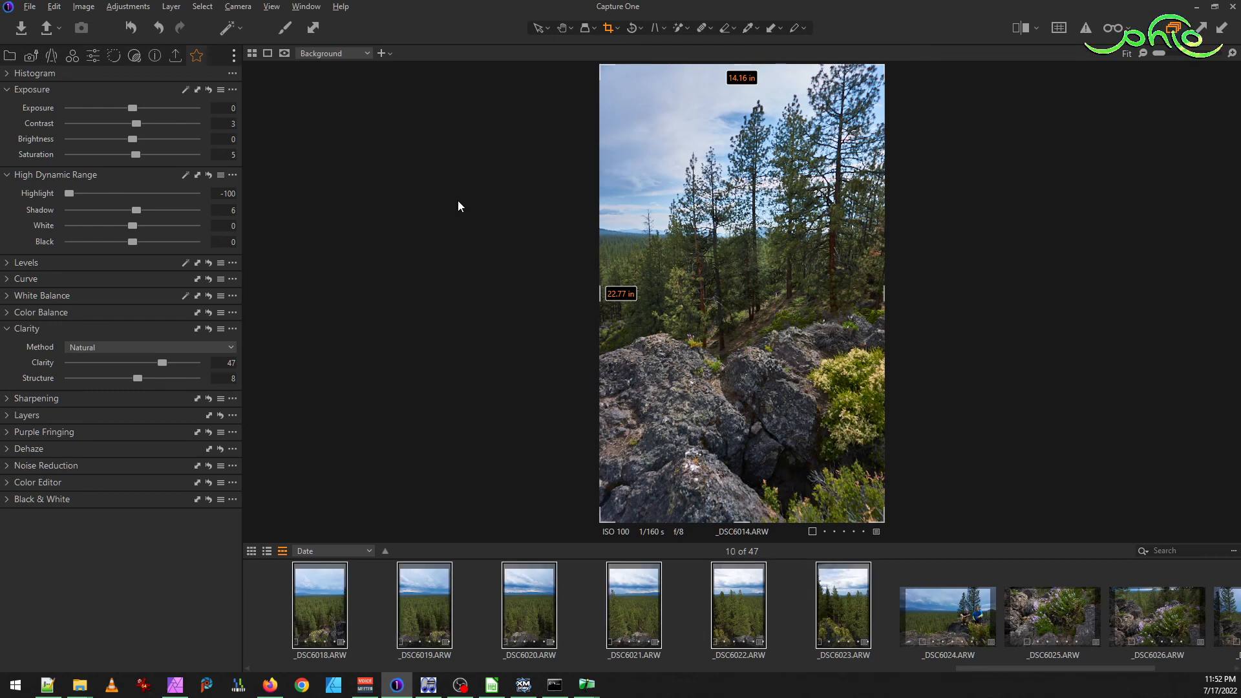
left_click(313, 29)
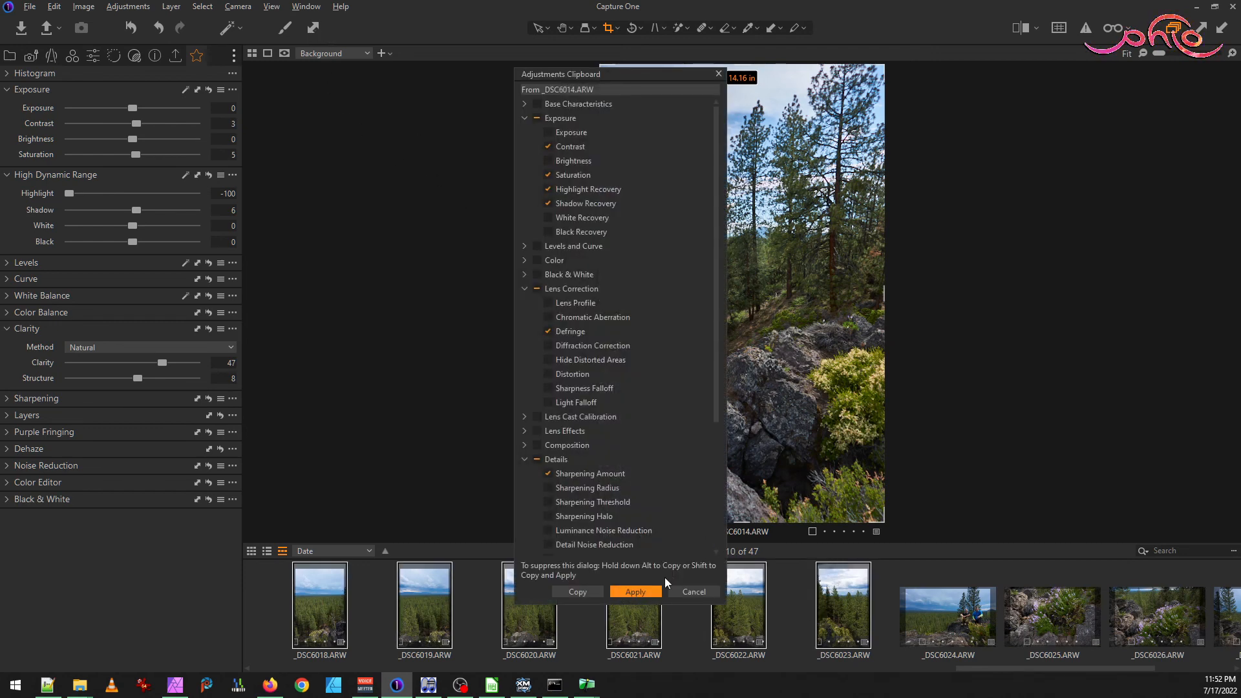
left_click(635, 591)
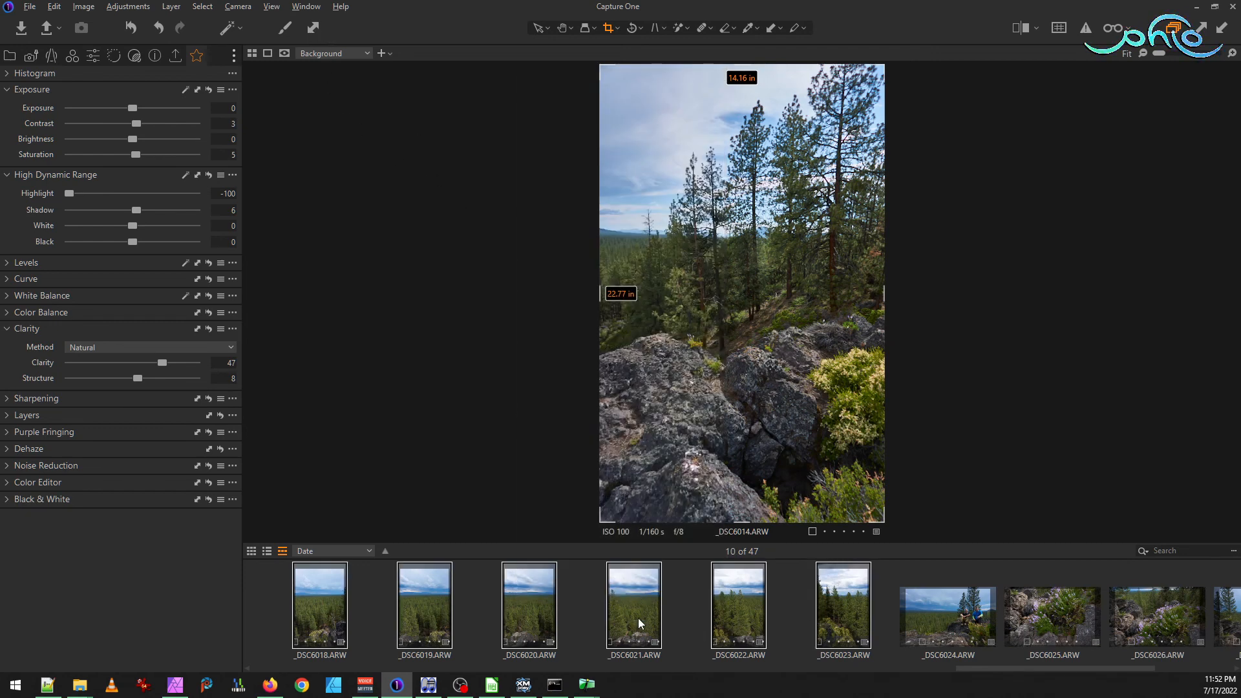
- Apply the adjustments of _DSC6014.ARW to the selected series again with the Composition Crop setting included
left_click(313, 27)
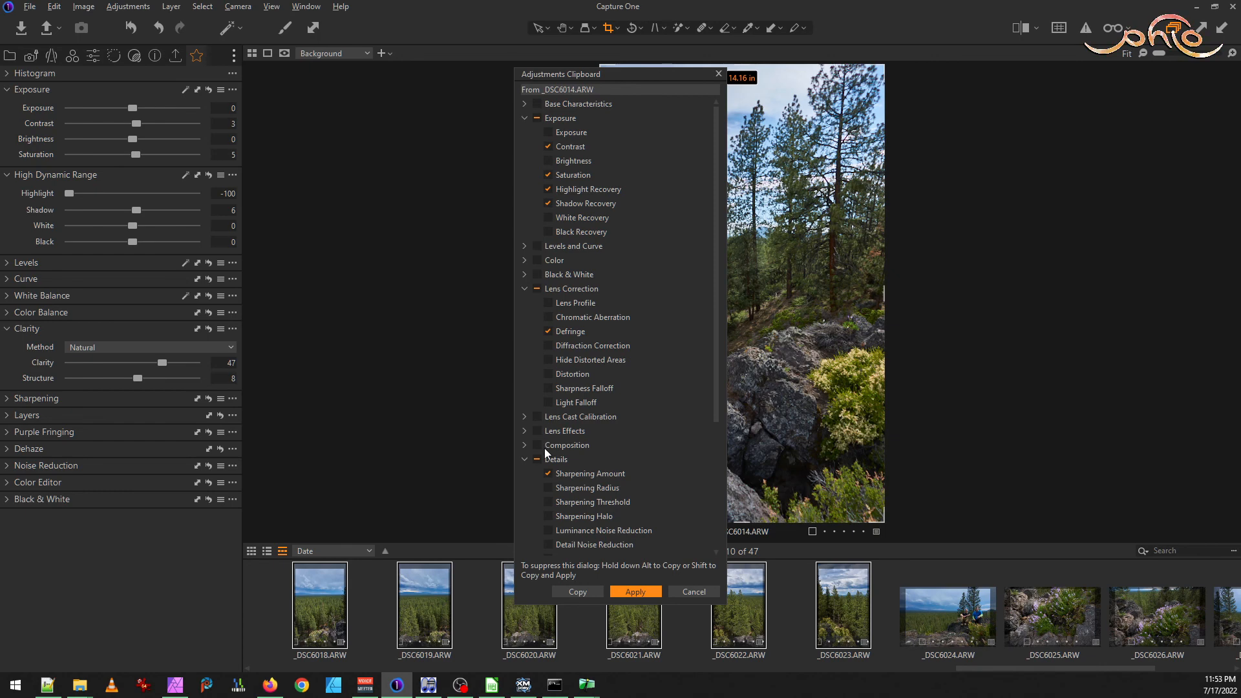
left_click(524, 446)
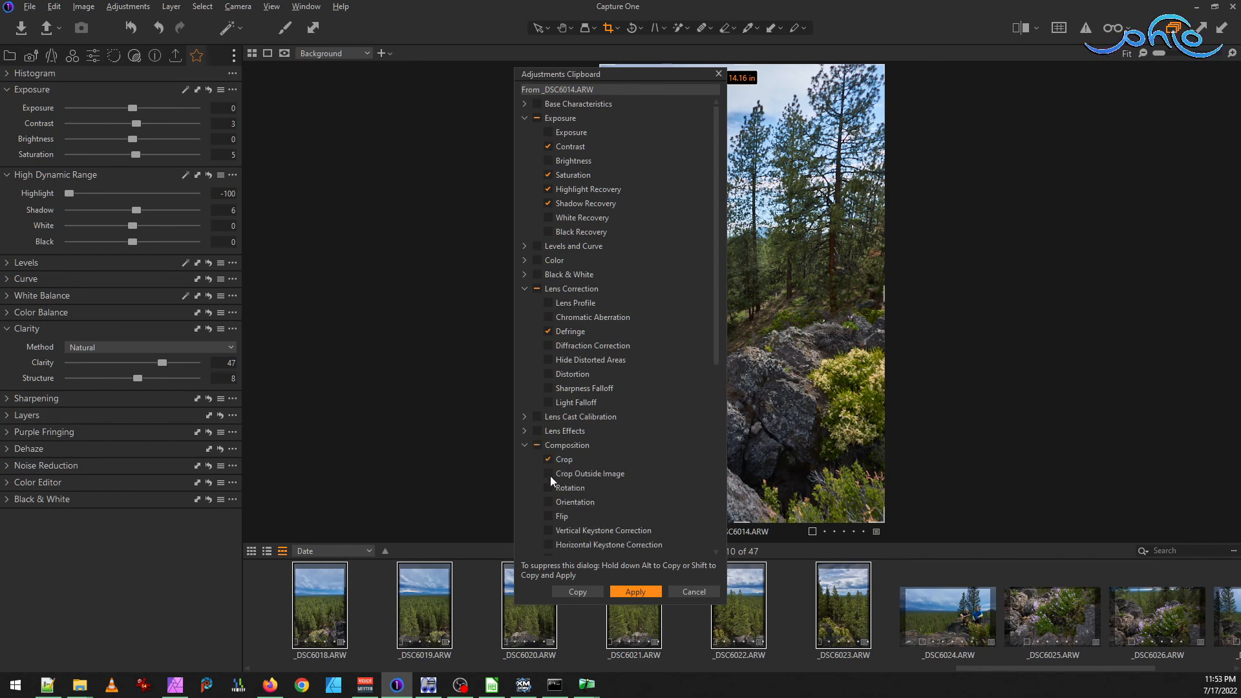
left_click(633, 591)
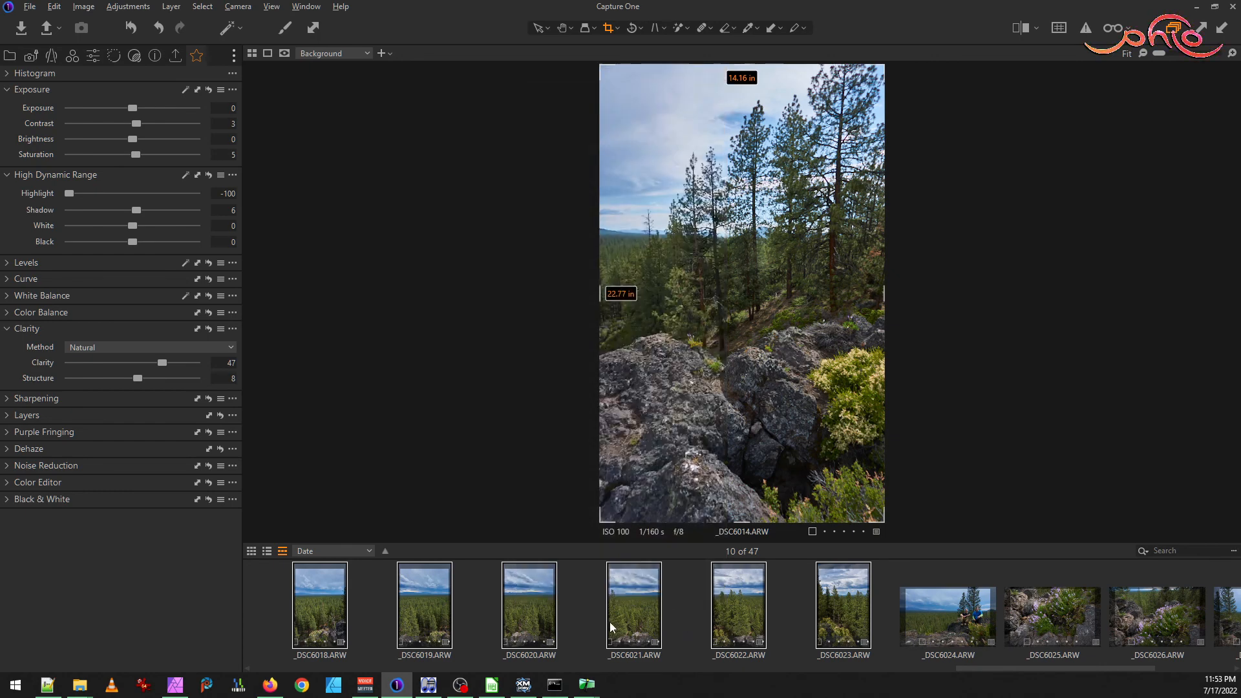
- Inspect _DSC6015.ARW with the copied adjustments and test its Shadow setting
scroll(579, 613, "up", 6)
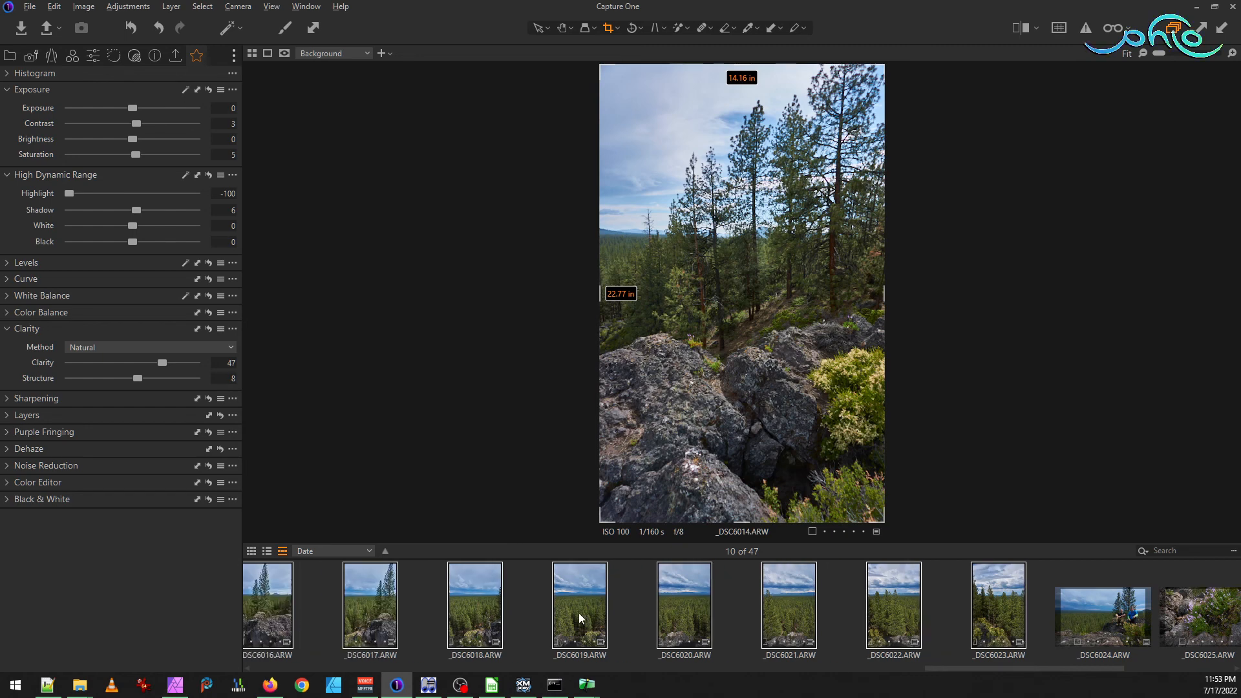
scroll(579, 614, "up", 4)
scroll(579, 614, "down", 2)
left_click(530, 601)
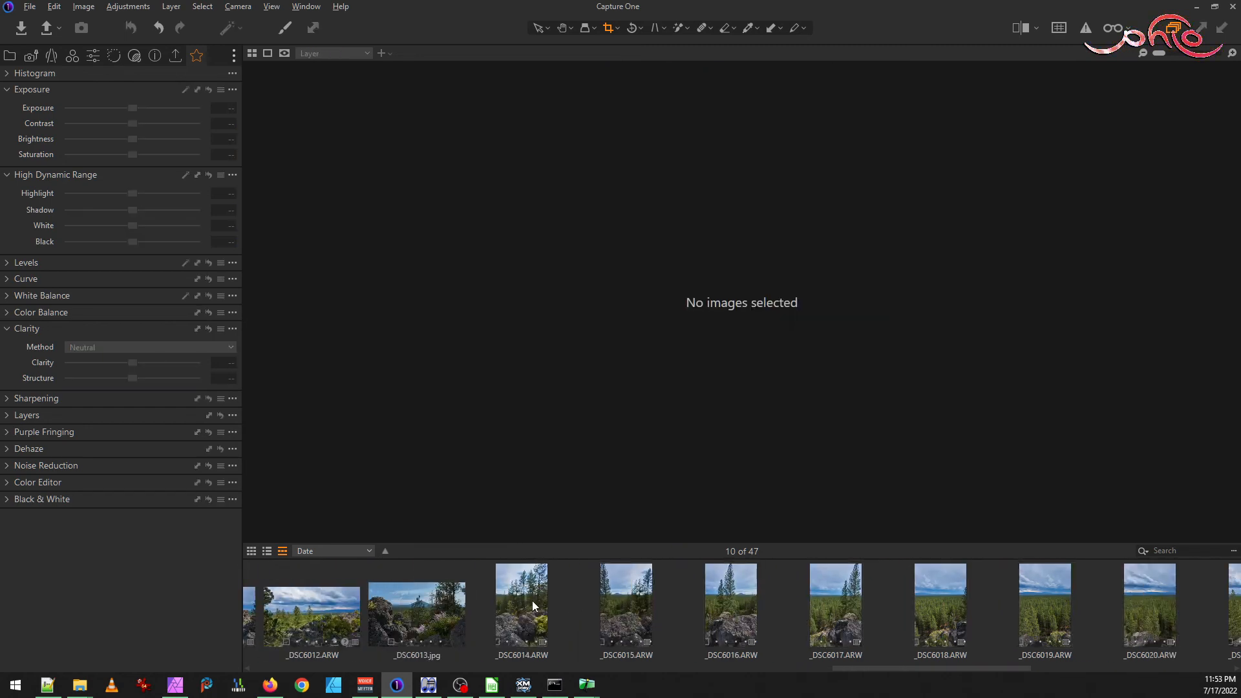
left_click(623, 605)
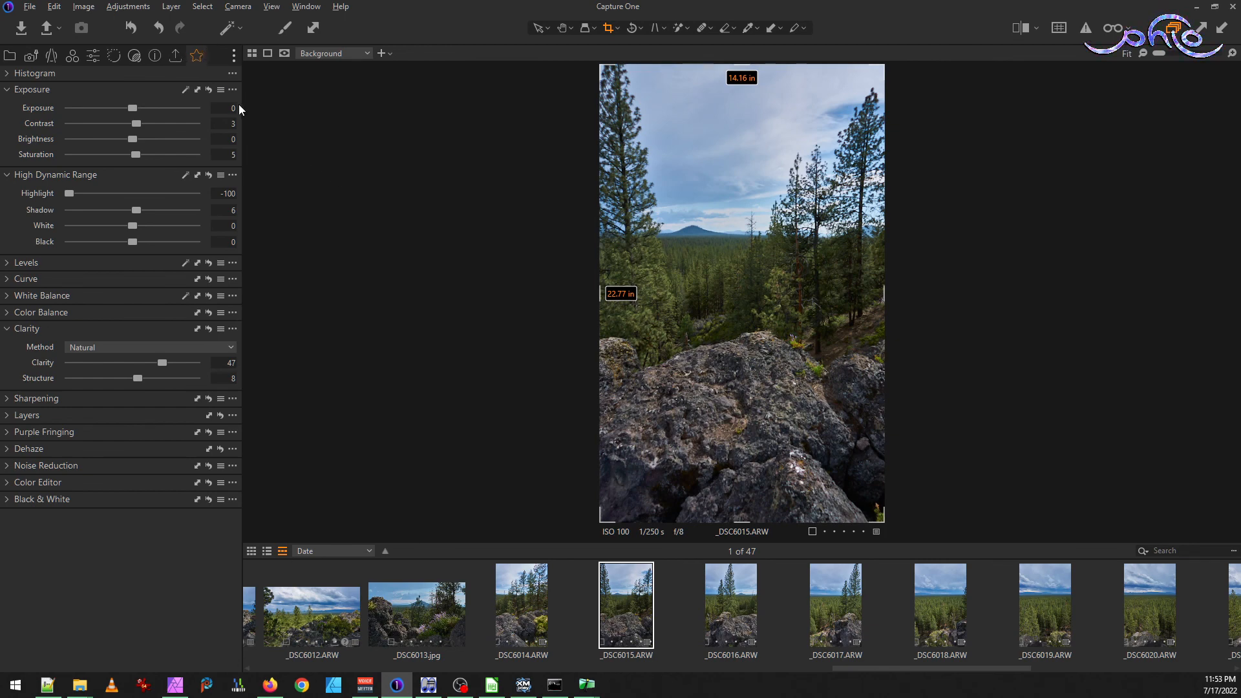
left_click_drag(142, 208, 139, 208)
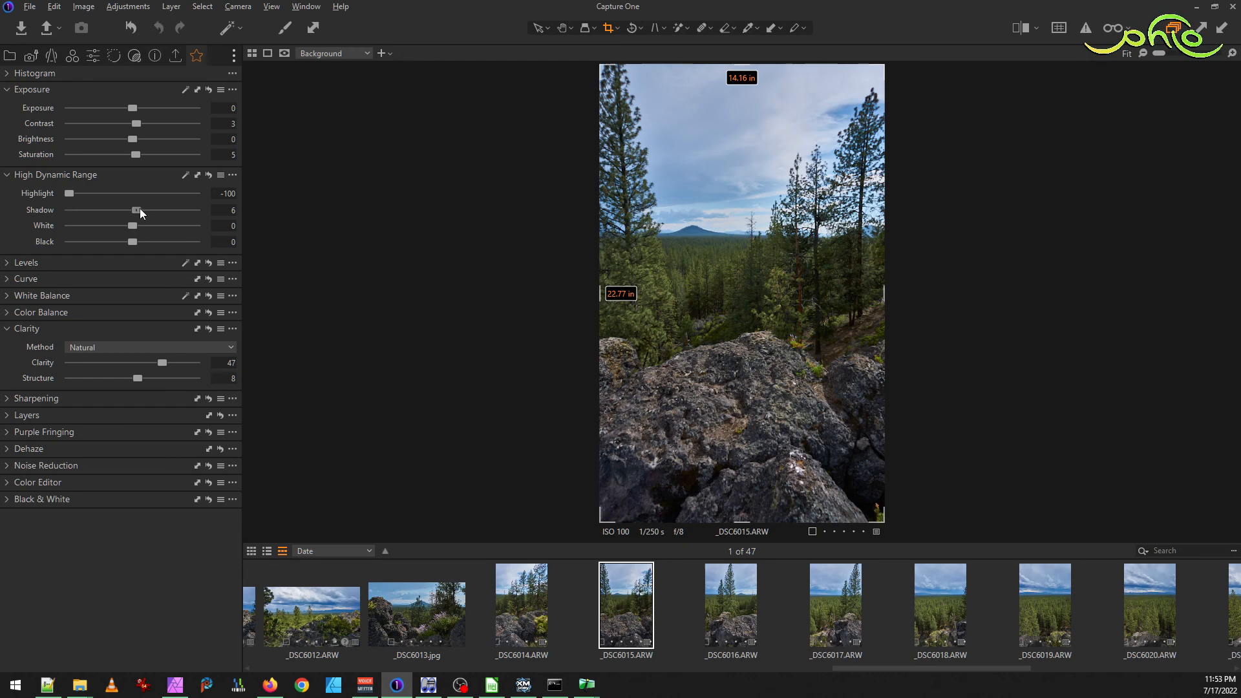
- Fine-tune the Shadow setting of _DSC6016.ARW and set Shadow to -7 for _DSC6017.ARW
left_click(712, 609)
left_click_drag(142, 208, 136, 208)
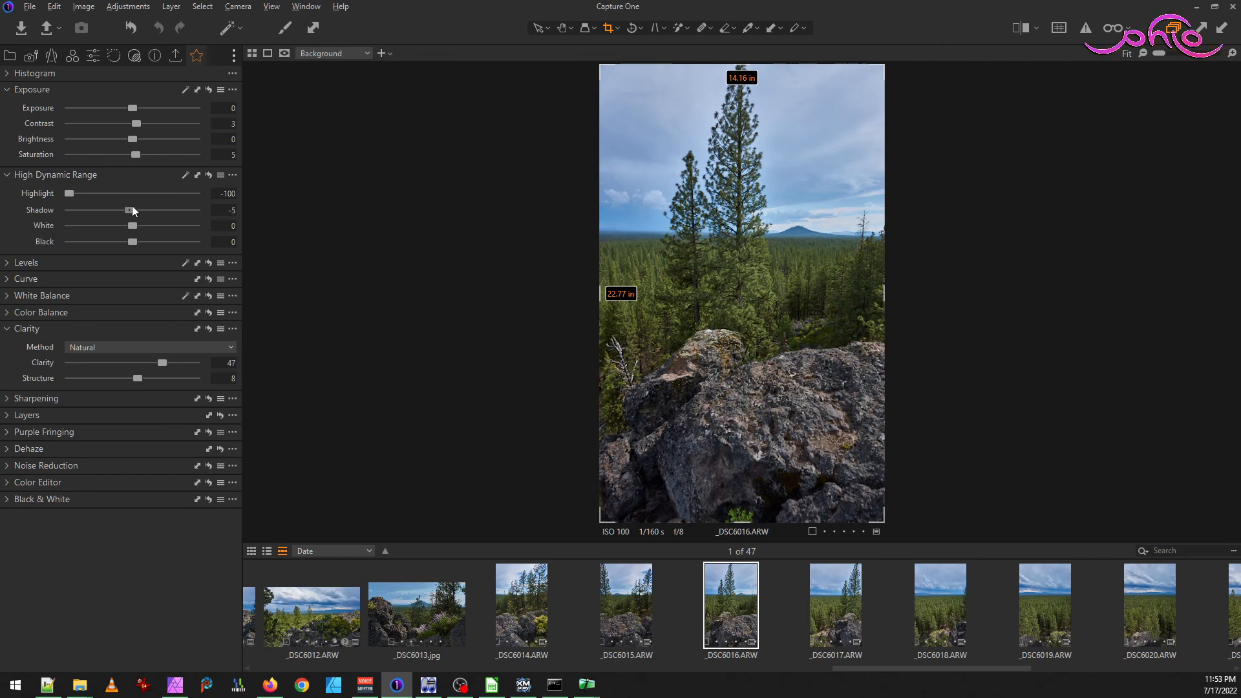
left_click_drag(135, 208, 137, 208)
left_click(823, 604)
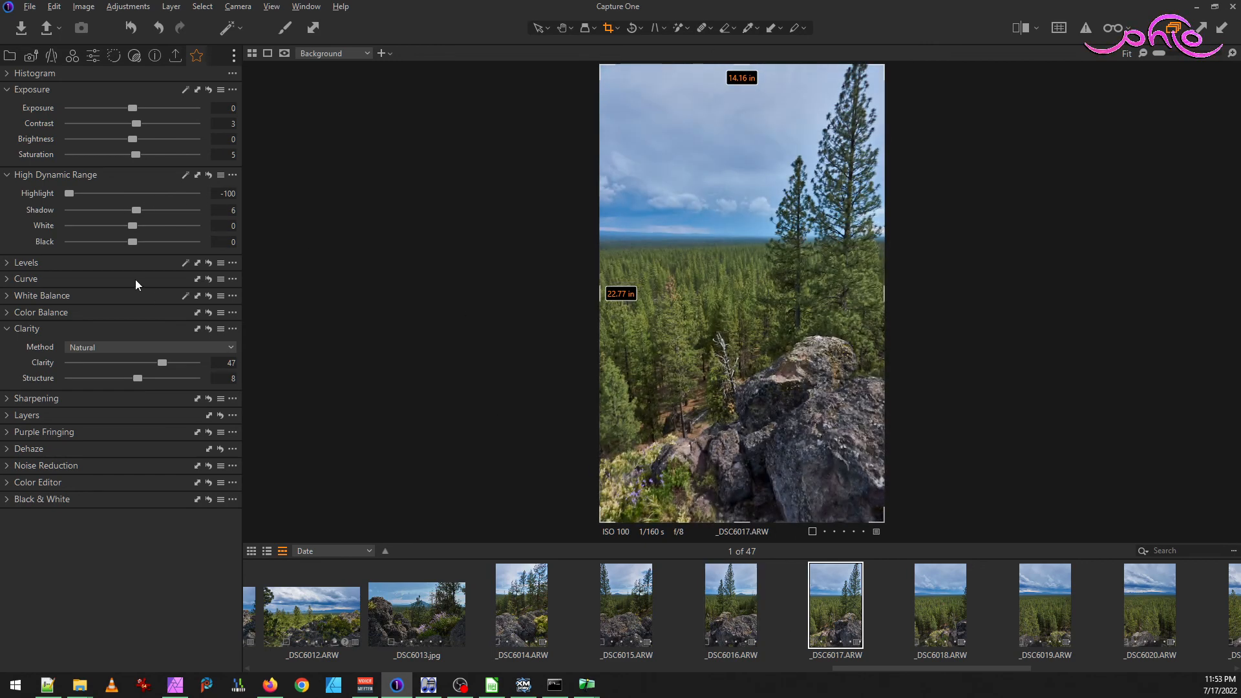
left_click_drag(140, 209, 131, 211)
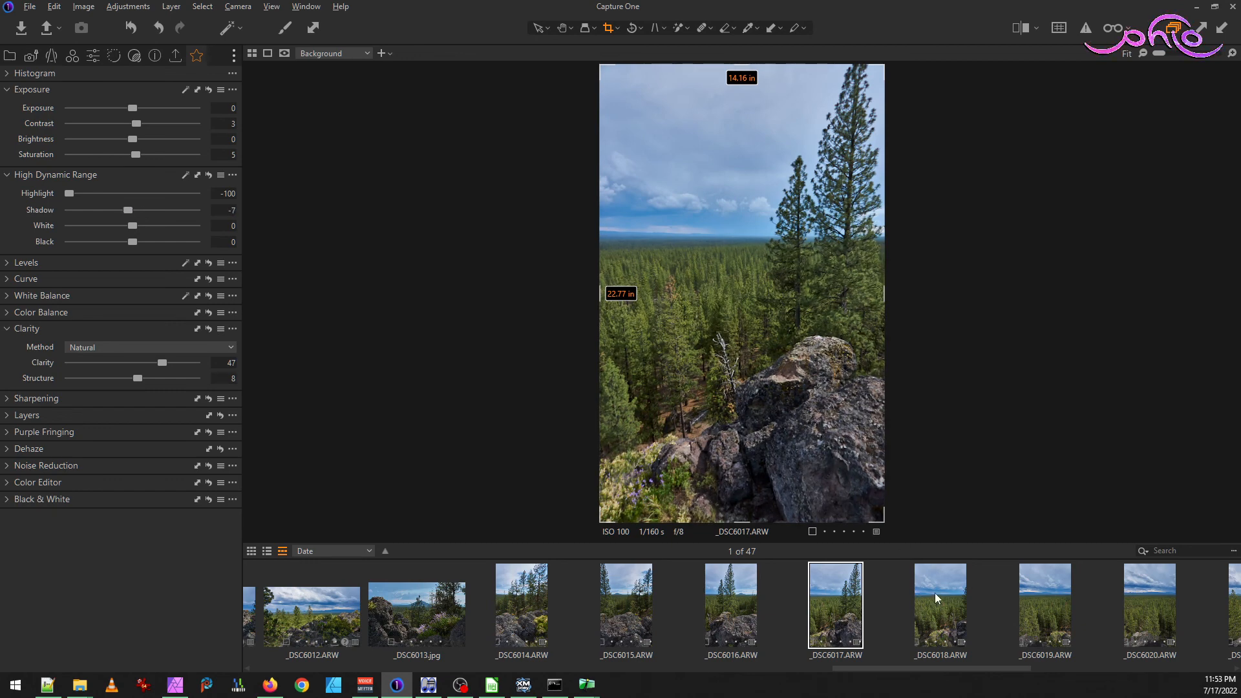
- Set Shadow to -1 for _DSC6018.ARW and to 5 for _DSC6019.ARW
left_click(937, 592)
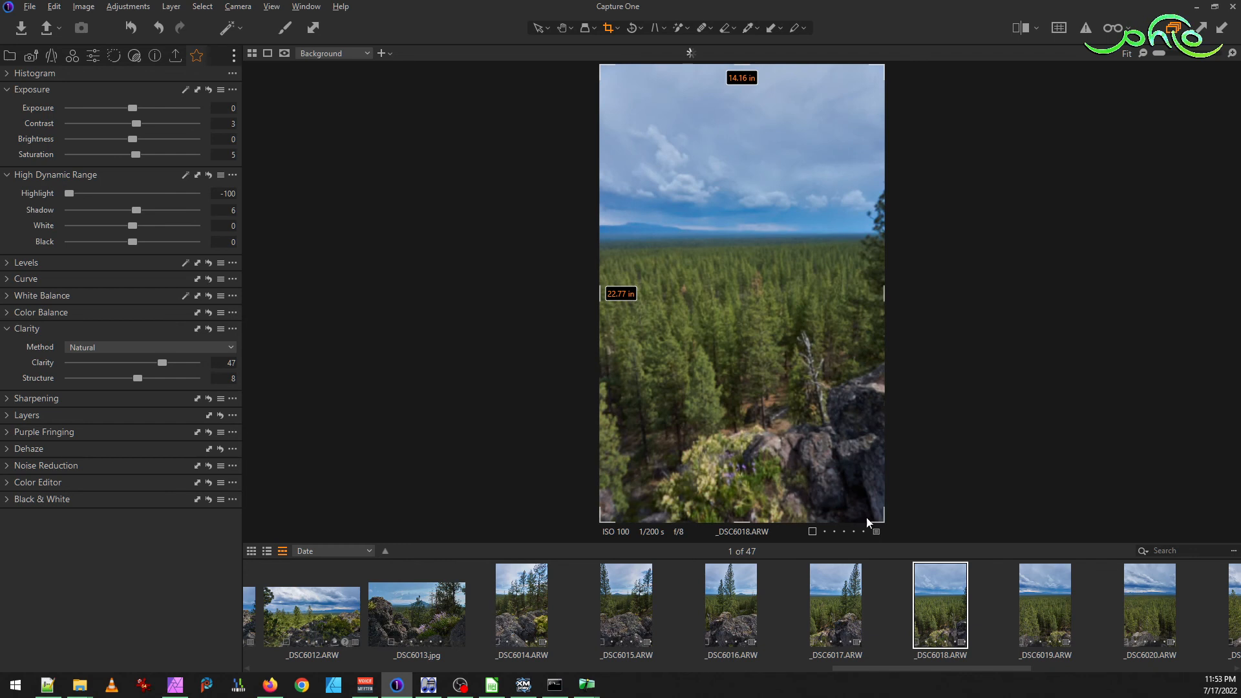
left_click_drag(140, 210, 134, 206)
scroll(983, 592, "down", 2)
scroll(983, 592, "down", 1)
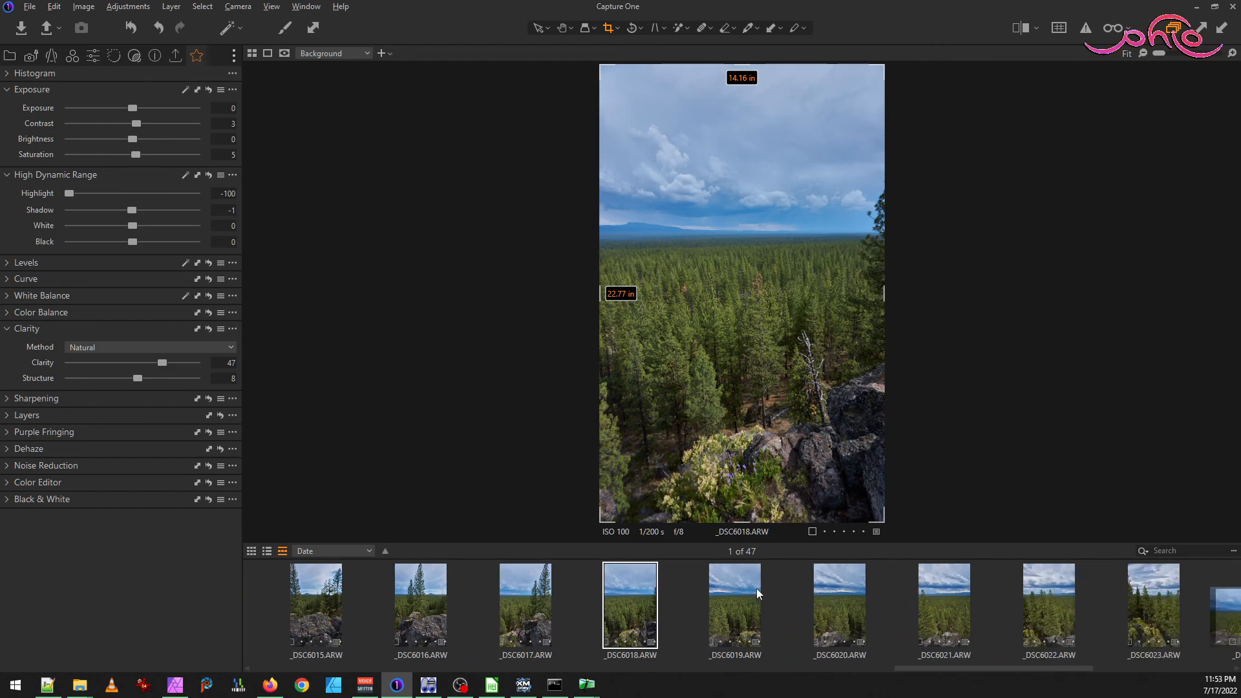
left_click(753, 589)
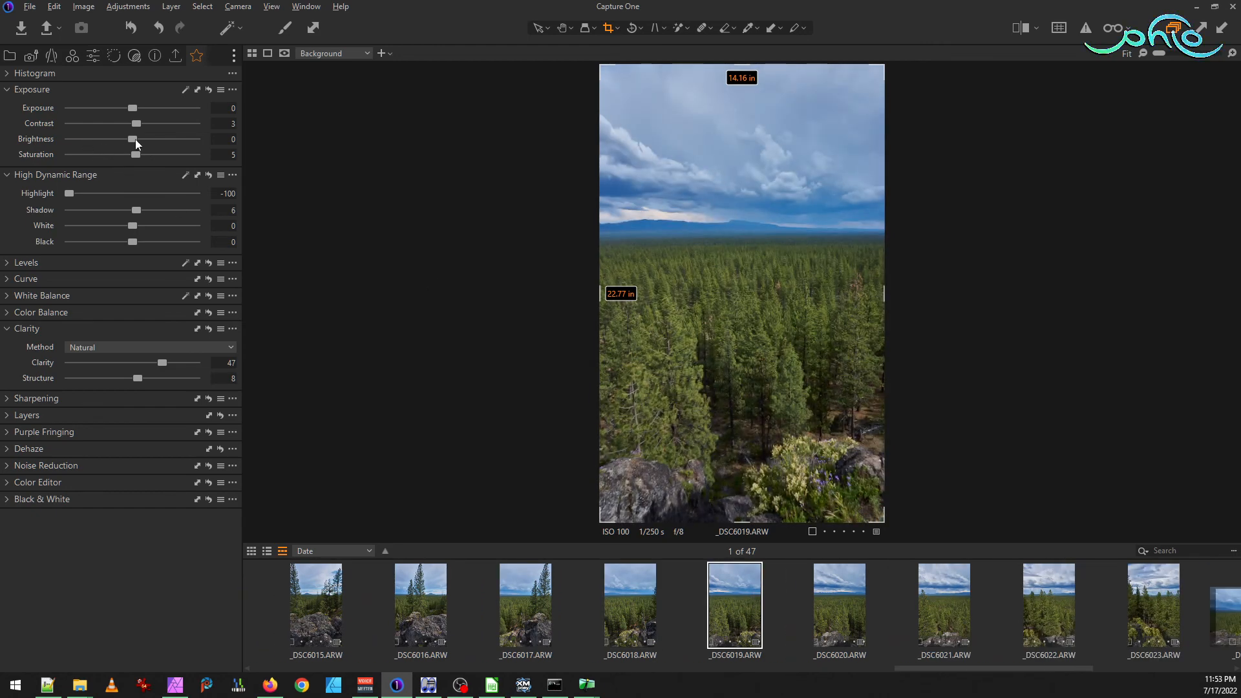
left_click_drag(137, 210, 137, 215)
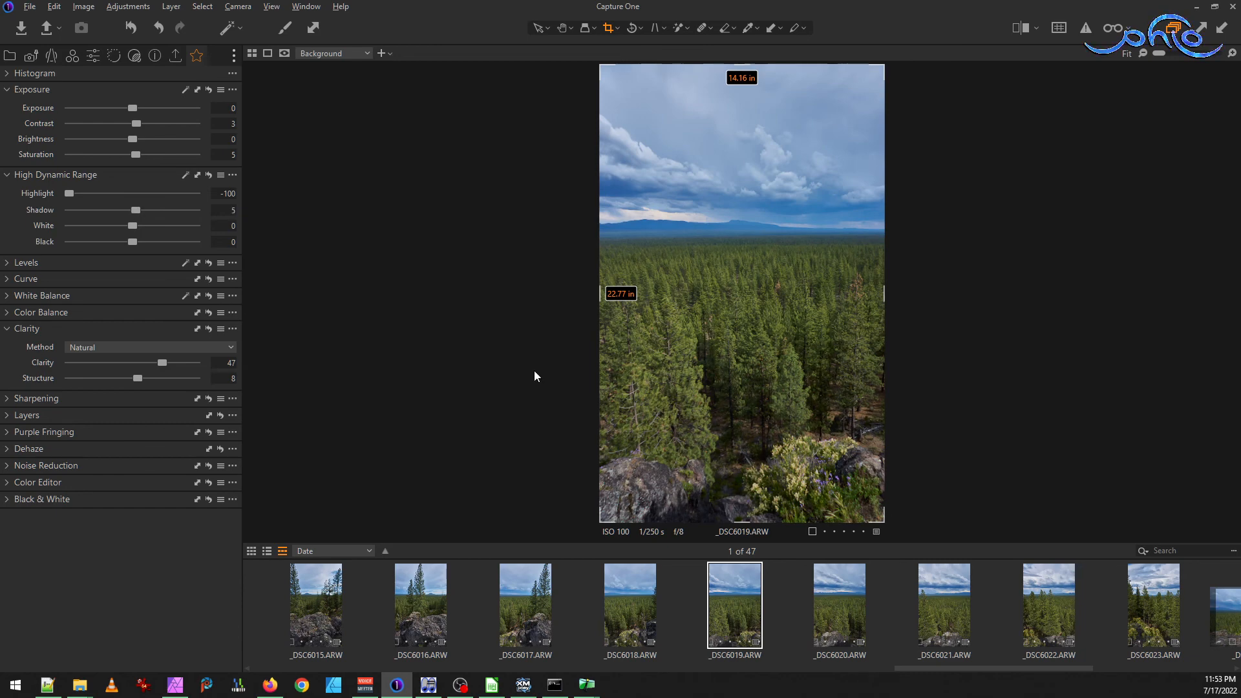
- Set Shadow to 3 for _DSC6020.ARW and to 10 for _DSC6021.ARW
left_click(835, 621)
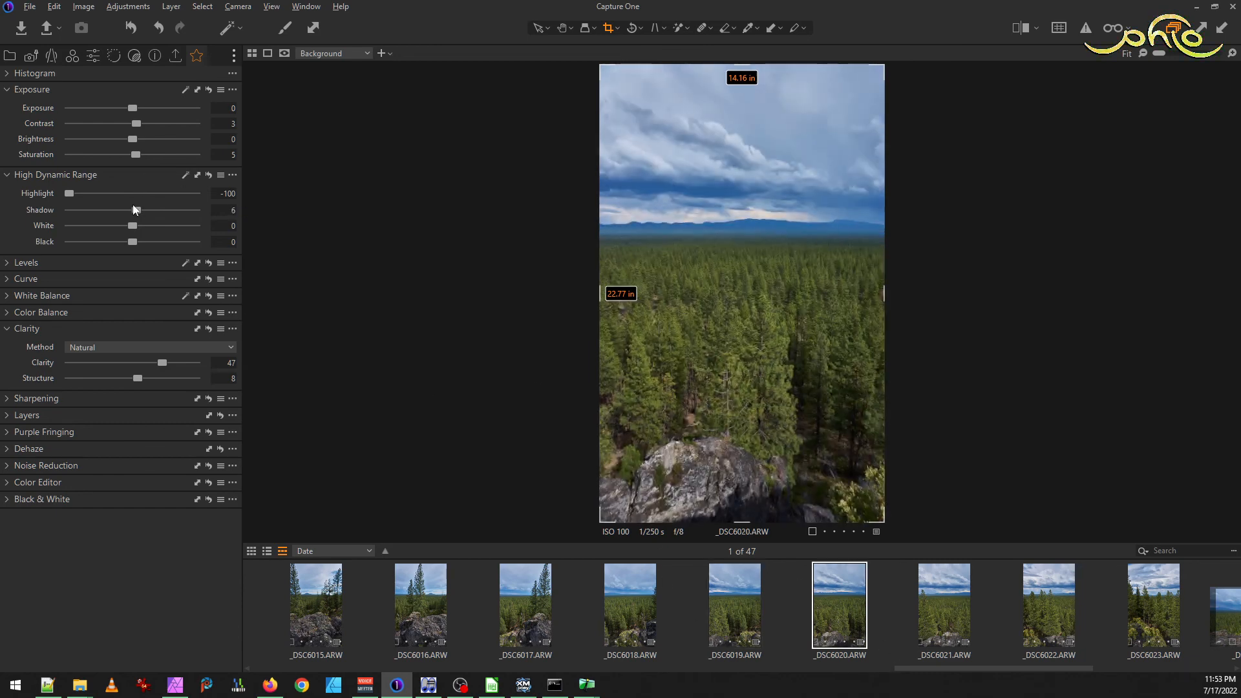
left_click_drag(137, 213, 134, 213)
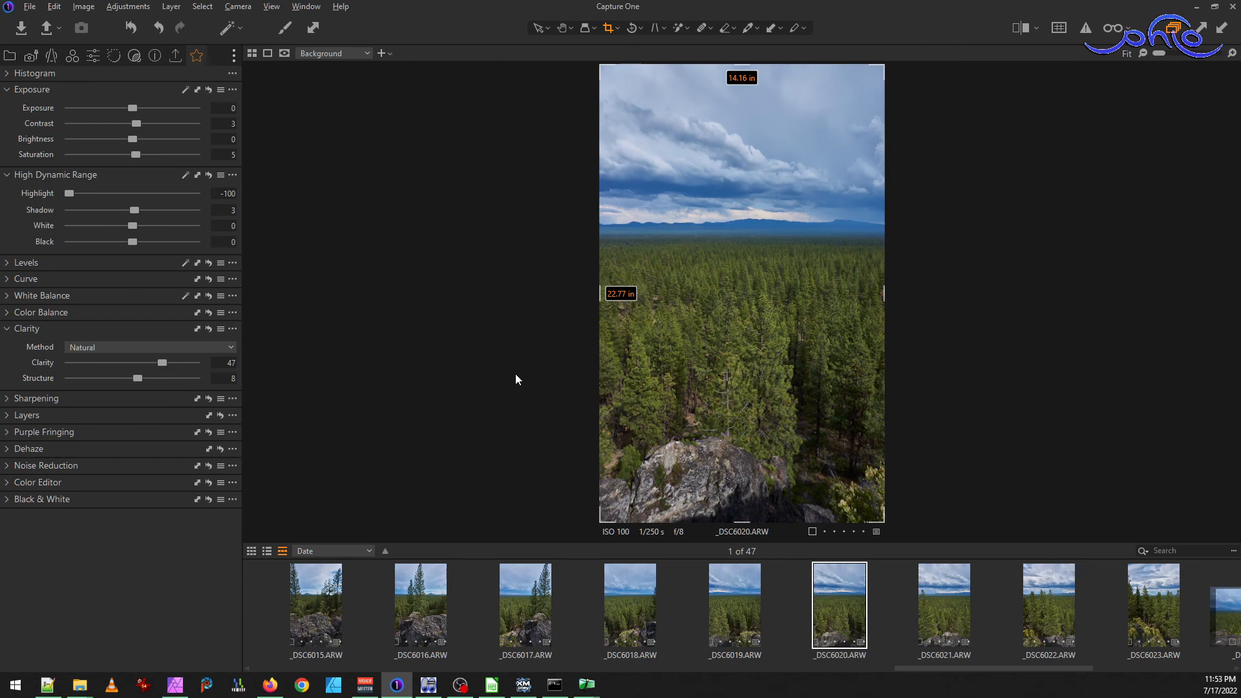
left_click(944, 611)
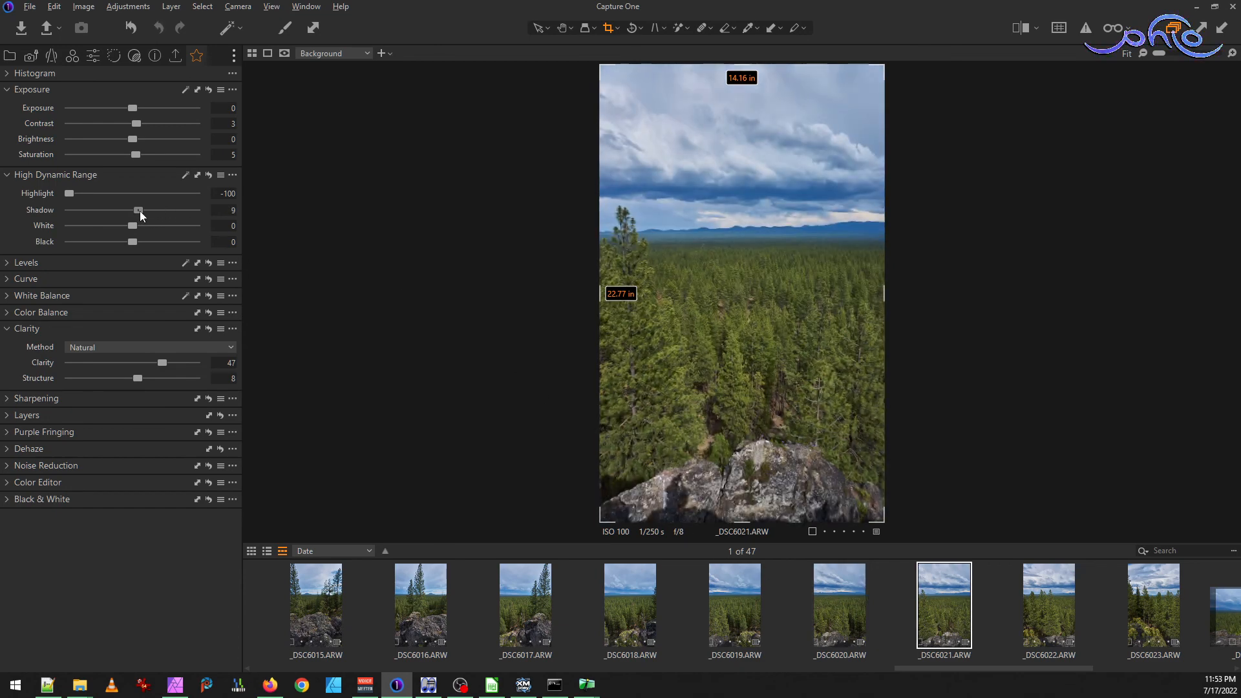
left_click_drag(139, 211, 141, 210)
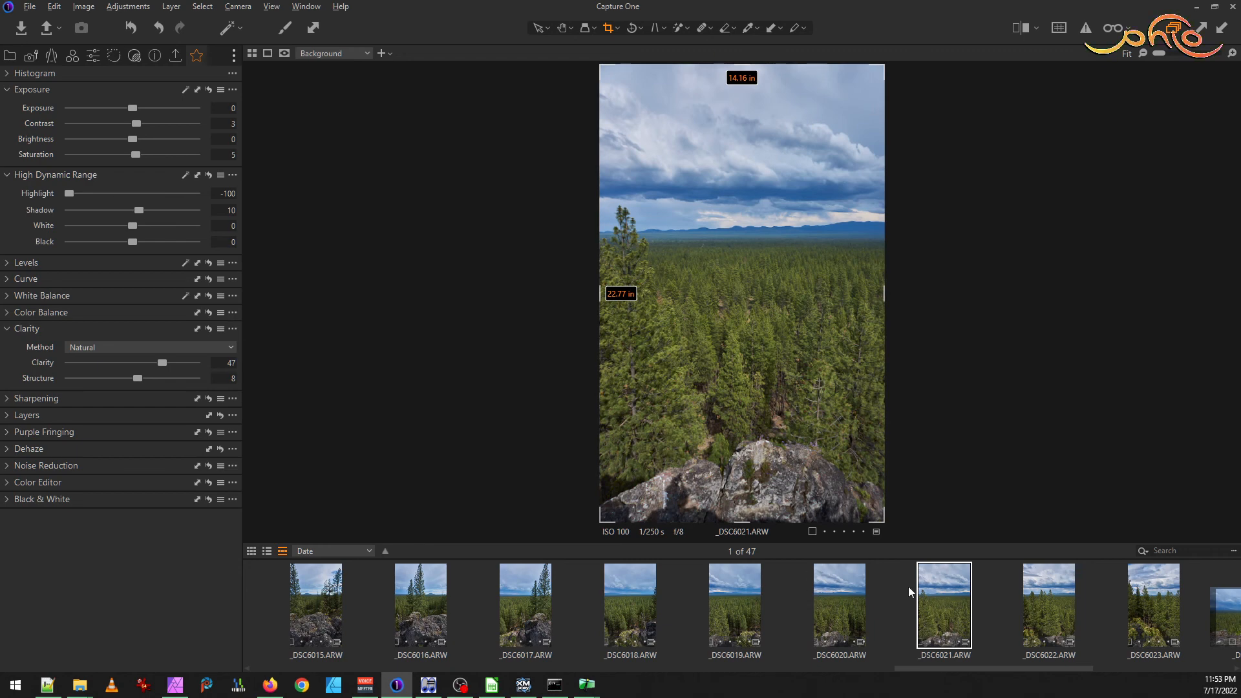
- Set Shadow to 7 for _DSC6022.ARW and to 9 for _DSC6023.ARW
left_click(1032, 611)
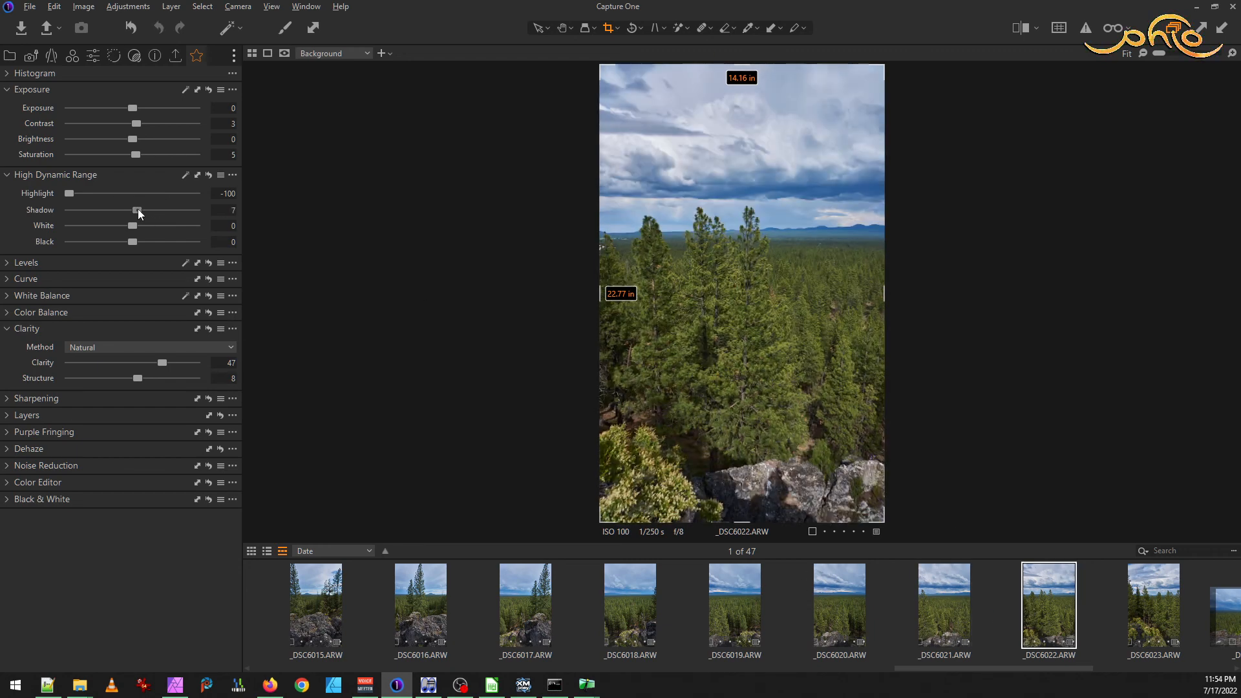
scroll(1021, 617, "down", 3)
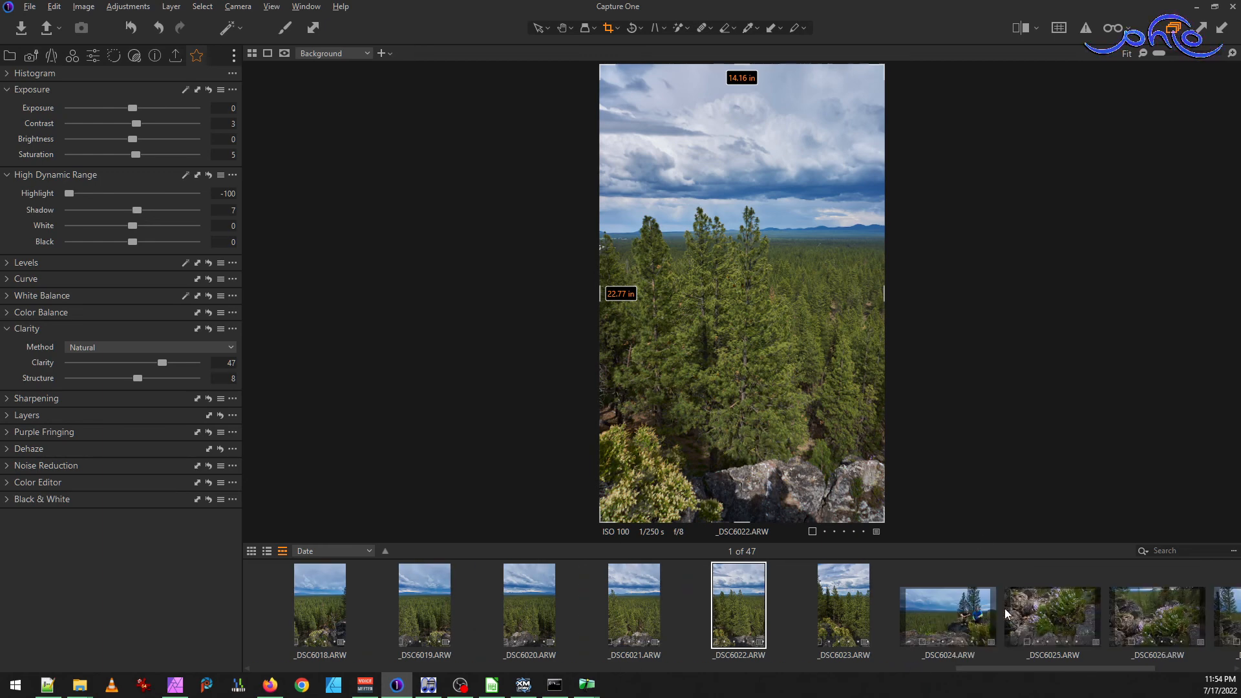
left_click(833, 594)
left_click_drag(142, 210, 142, 211)
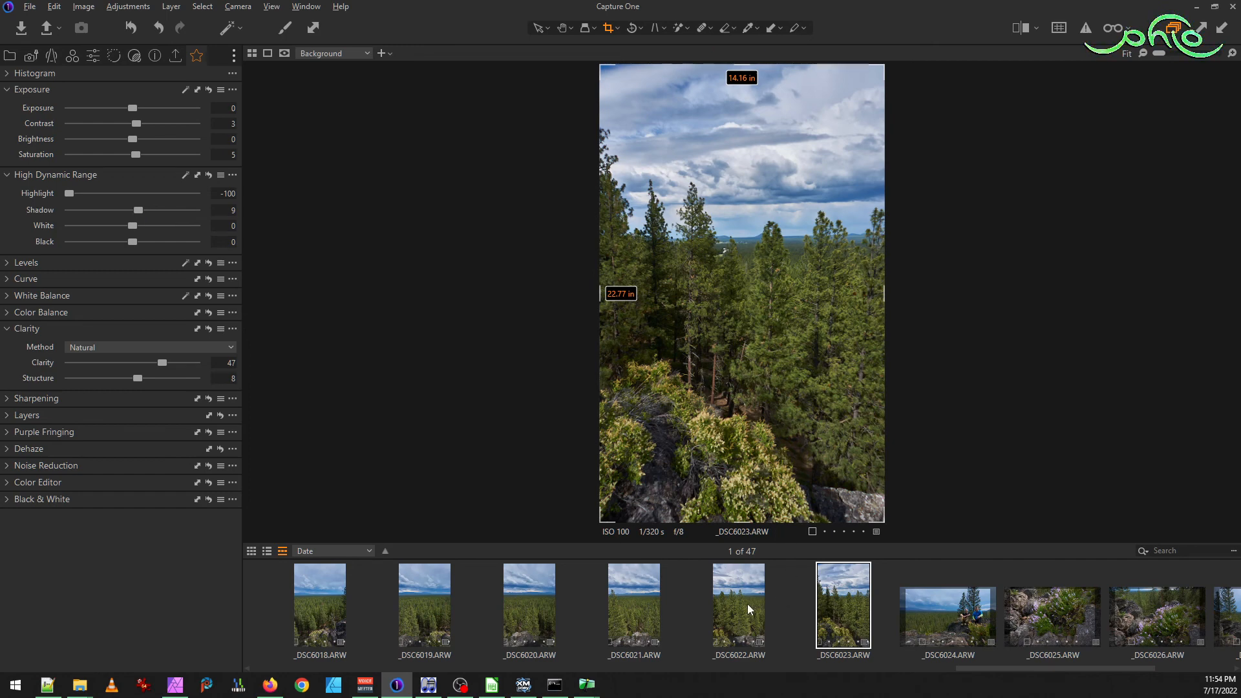
- Select _DSC6014.ARW to _DSC6023.ARW and export them with the TIFF 16bit recipe
scroll(747, 603, "up", 5)
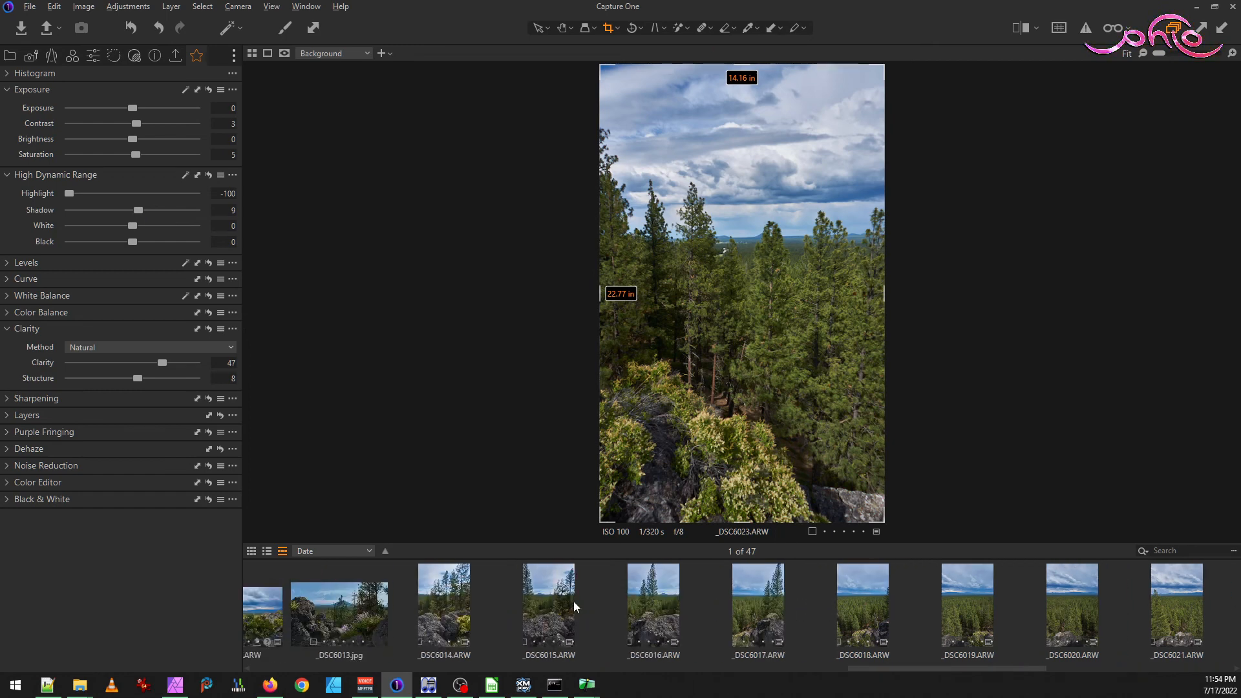
scroll(574, 605, "up", 2)
left_click(600, 606, "shift")
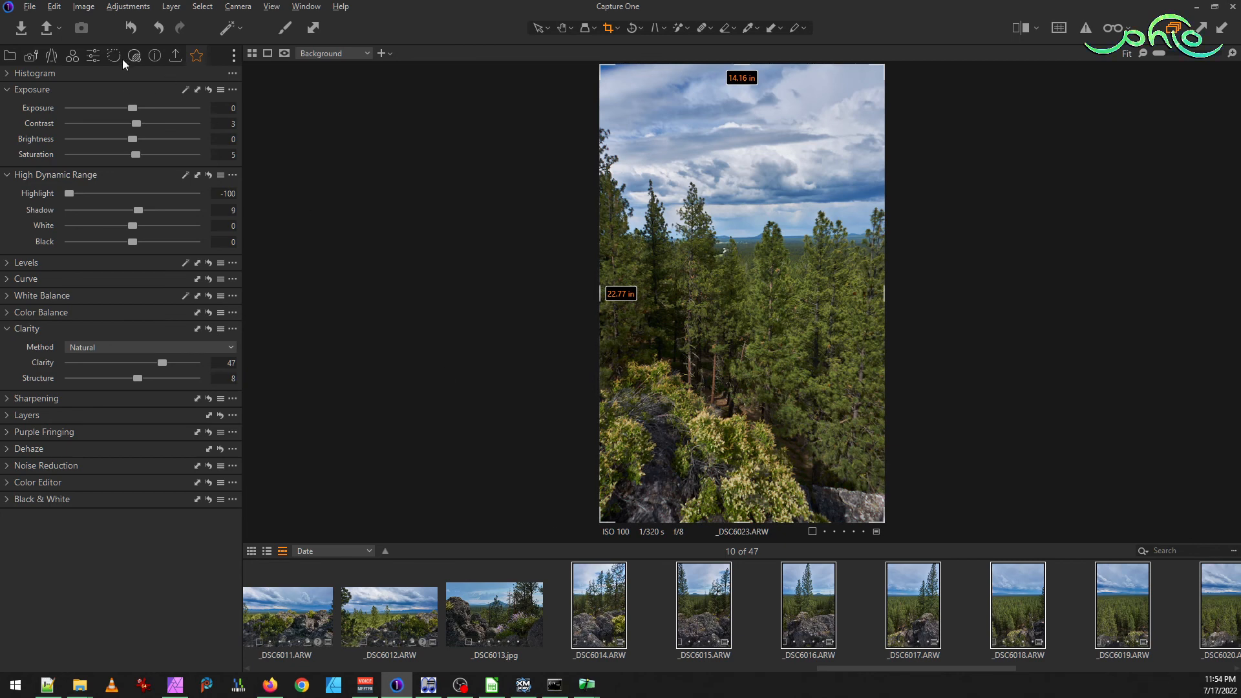
left_click(178, 56)
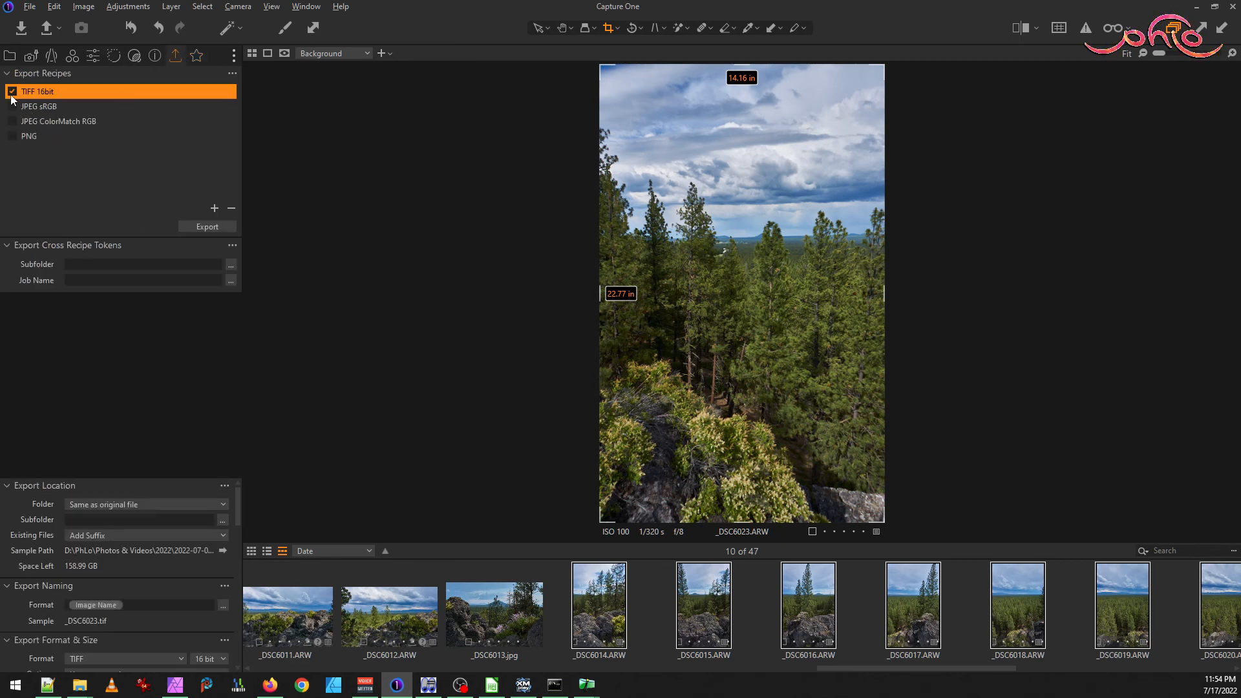
left_click(208, 224)
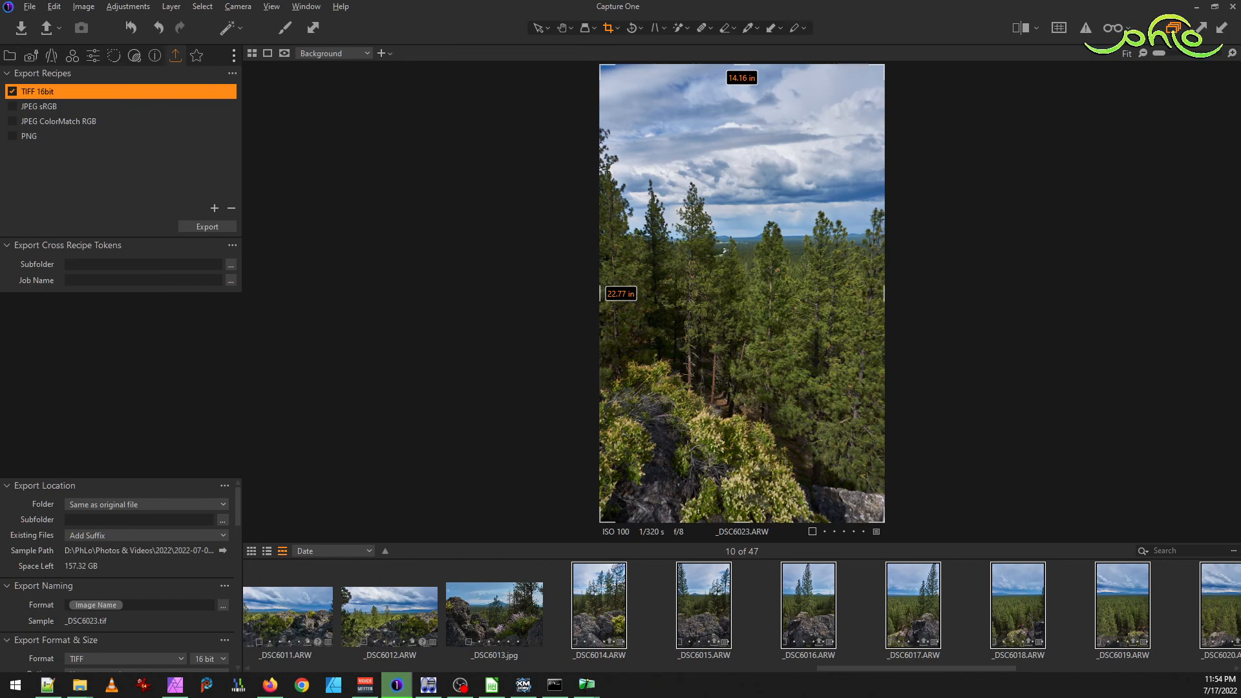
- Switch to File Explorer and review the photos _DSC6014 to _DSC6023 one after another in IrfanView, checking the exported TIFFs
left_click(79, 685)
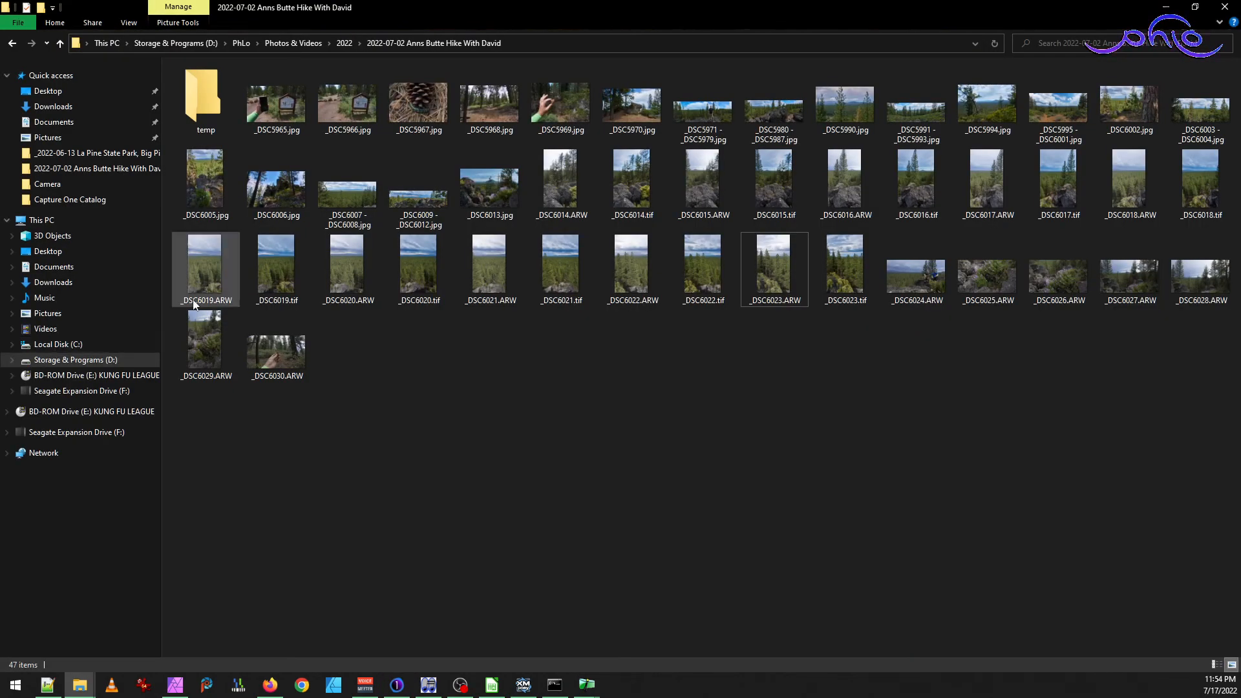
double_click(575, 189)
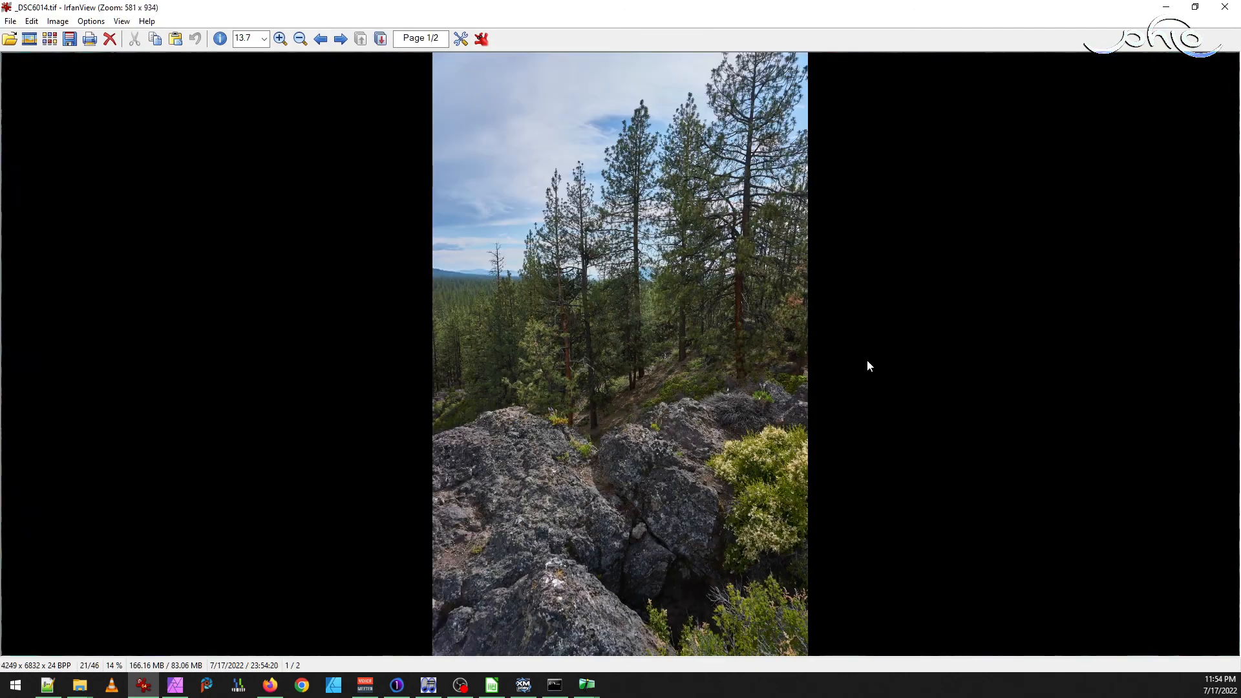
key("Right")
key("Right")
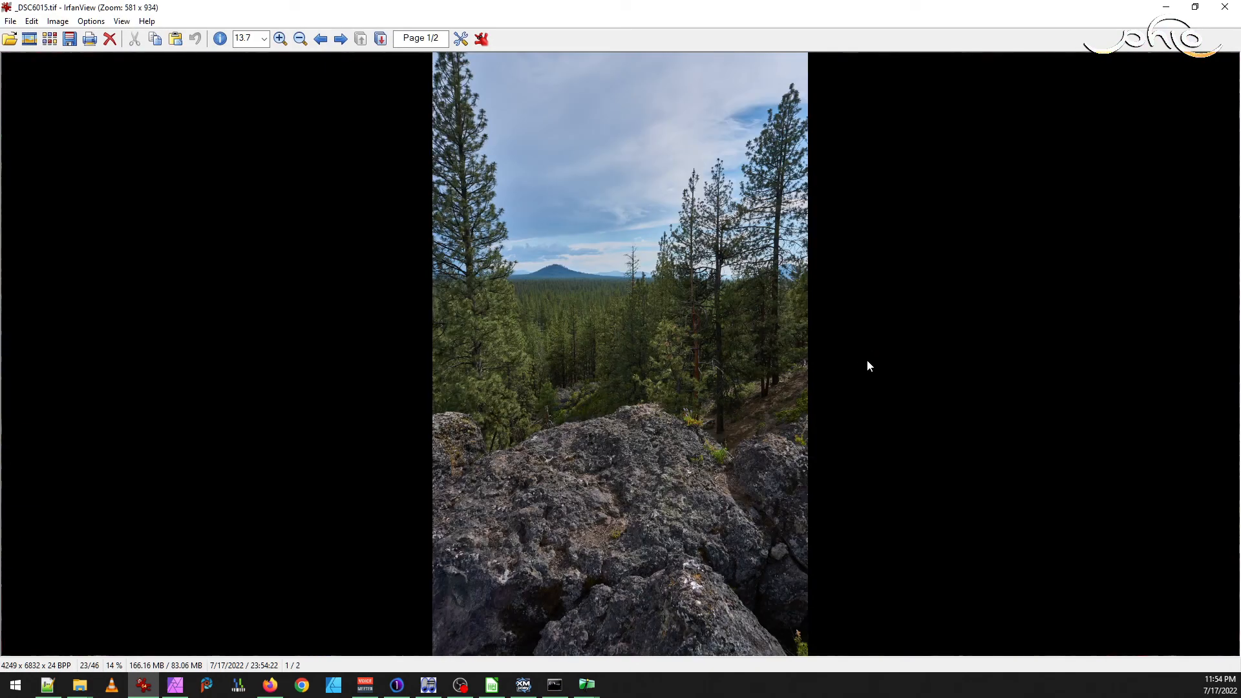
key("Right")
key("Right")
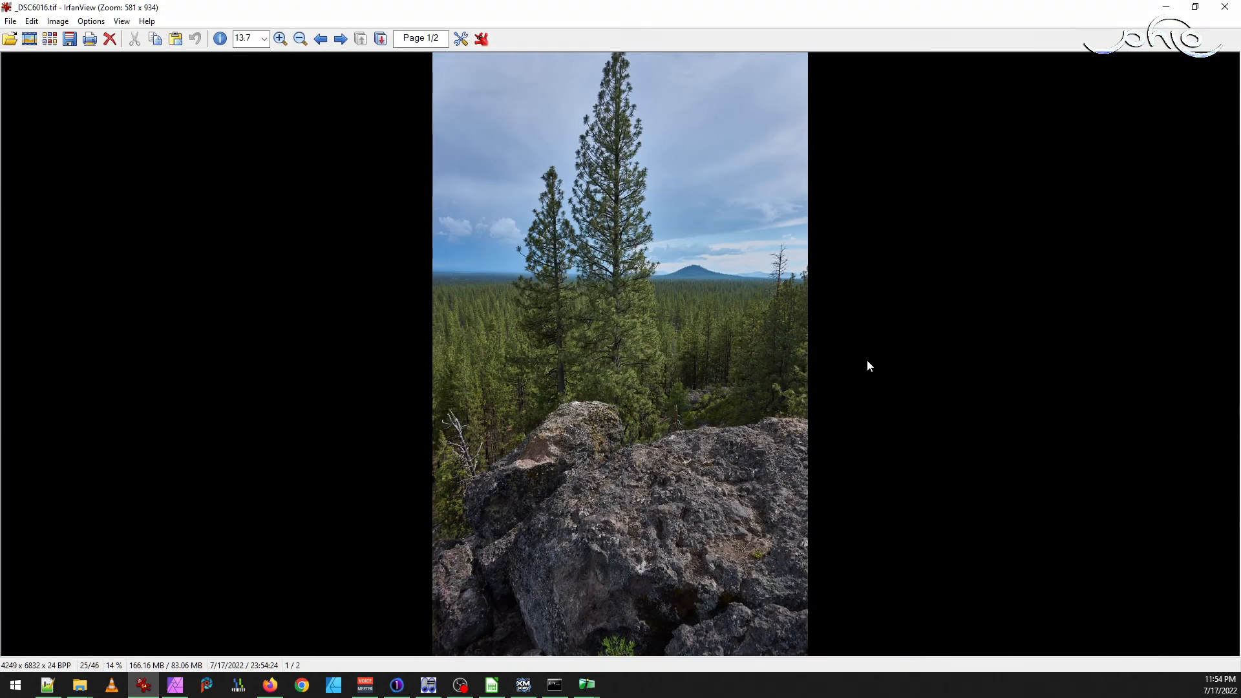
key("Right")
key("Right")
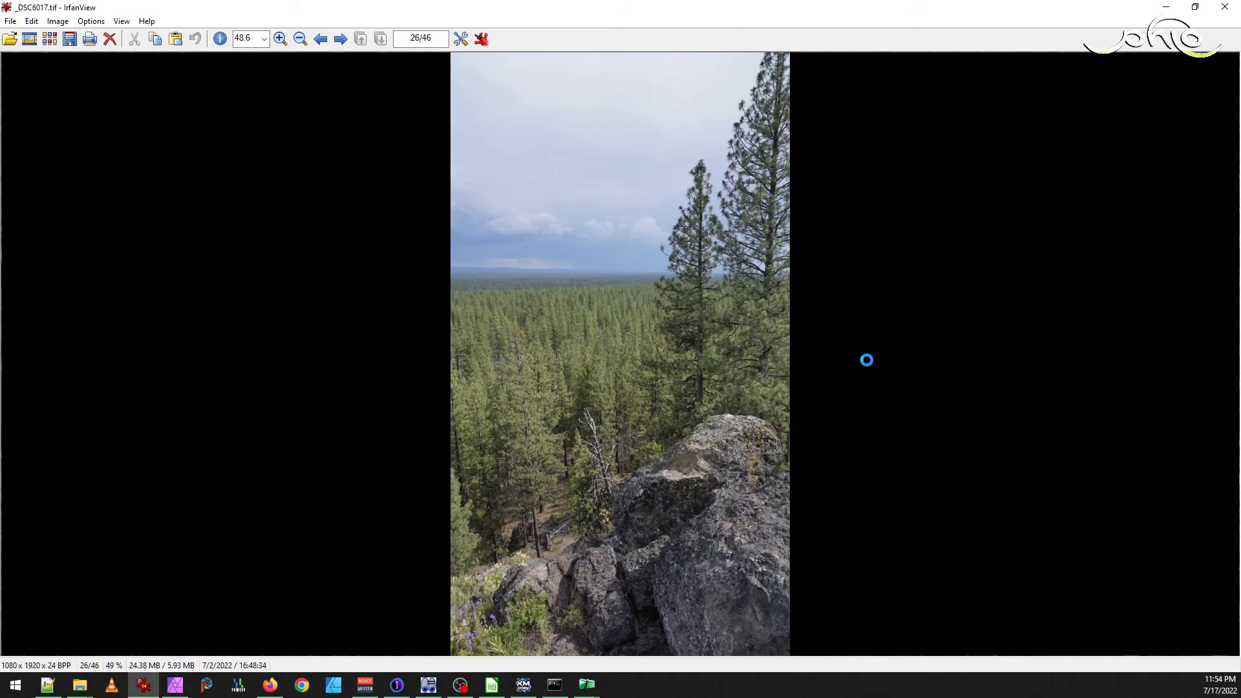
key("Right")
key("Right")
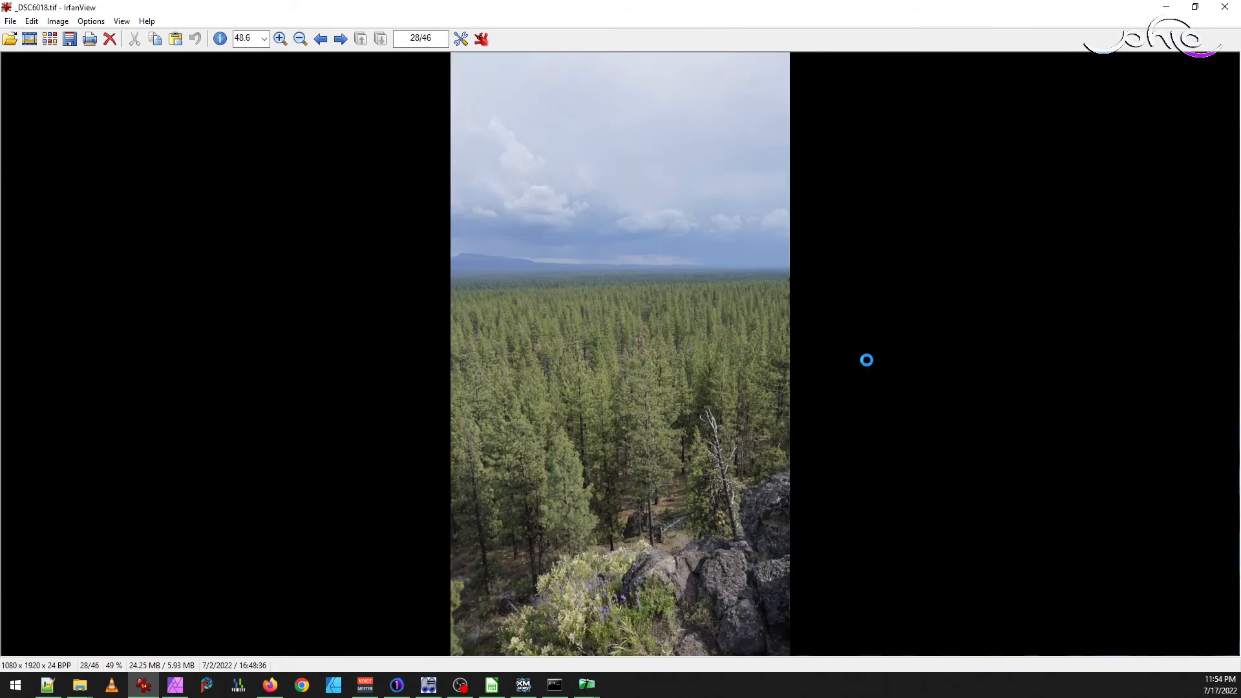
key("Right")
key("Right")
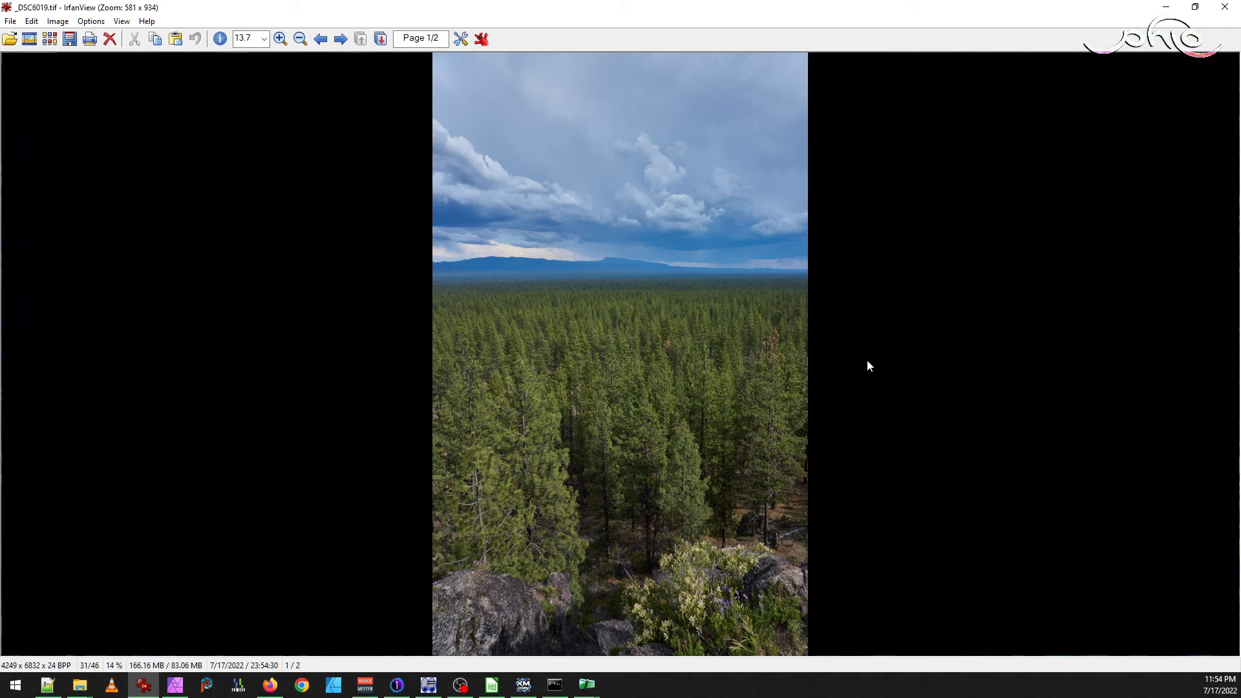
key("Right")
key("Right")
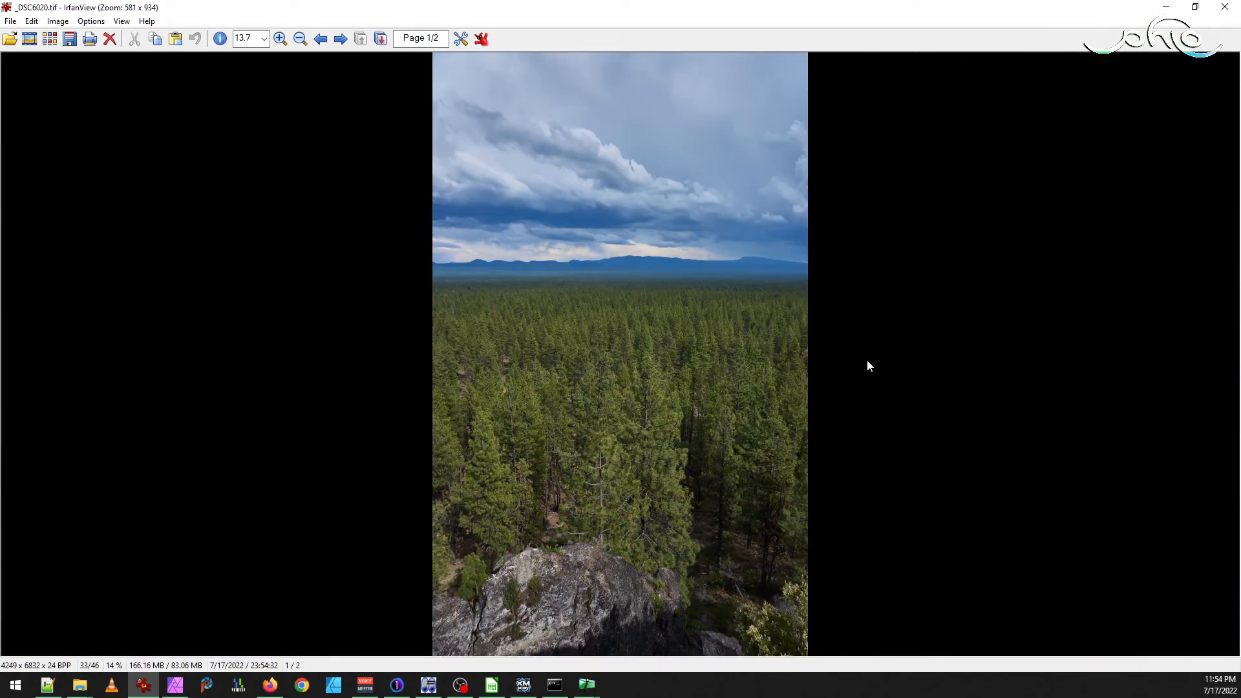
key("Right")
key("Right")
key("Right")
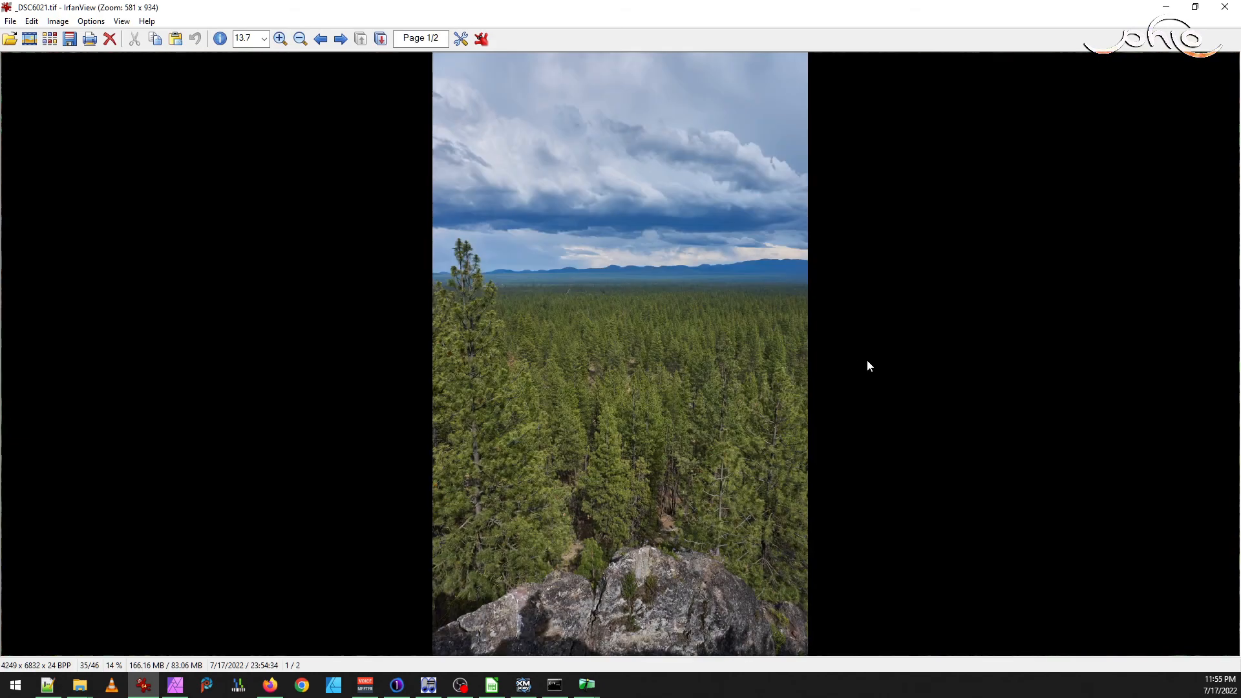
key("Right")
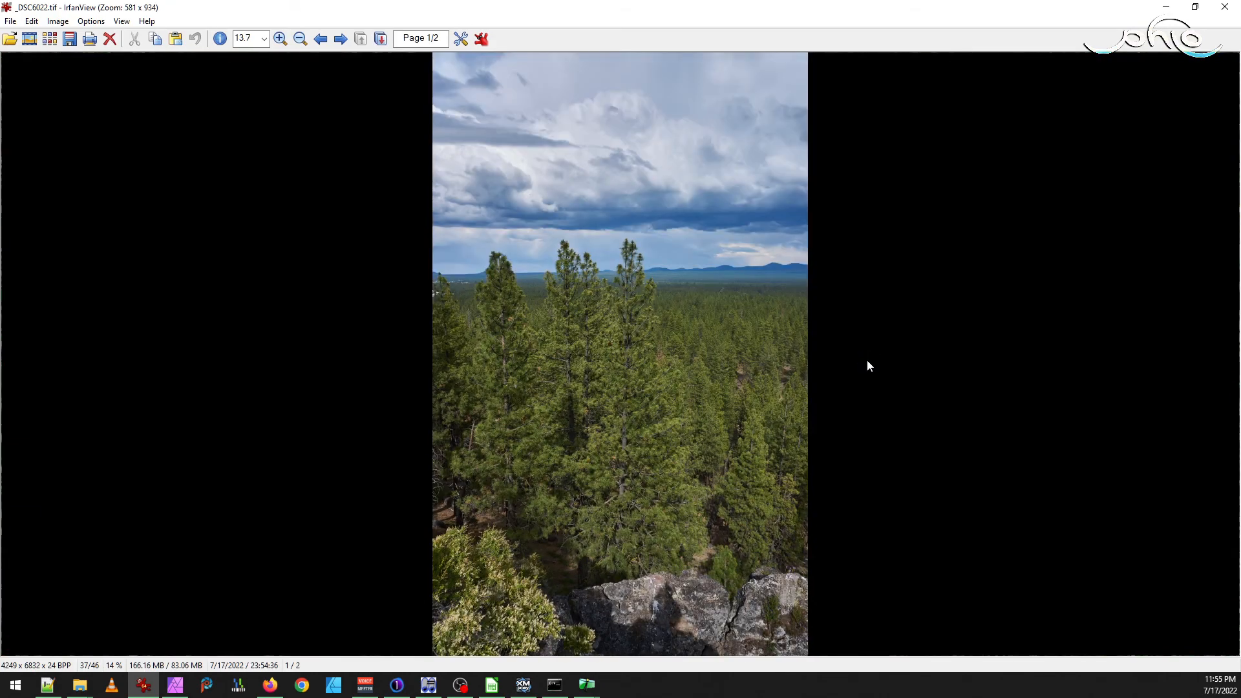
key("Right")
key("Right")
key("Right")
key("Escape")
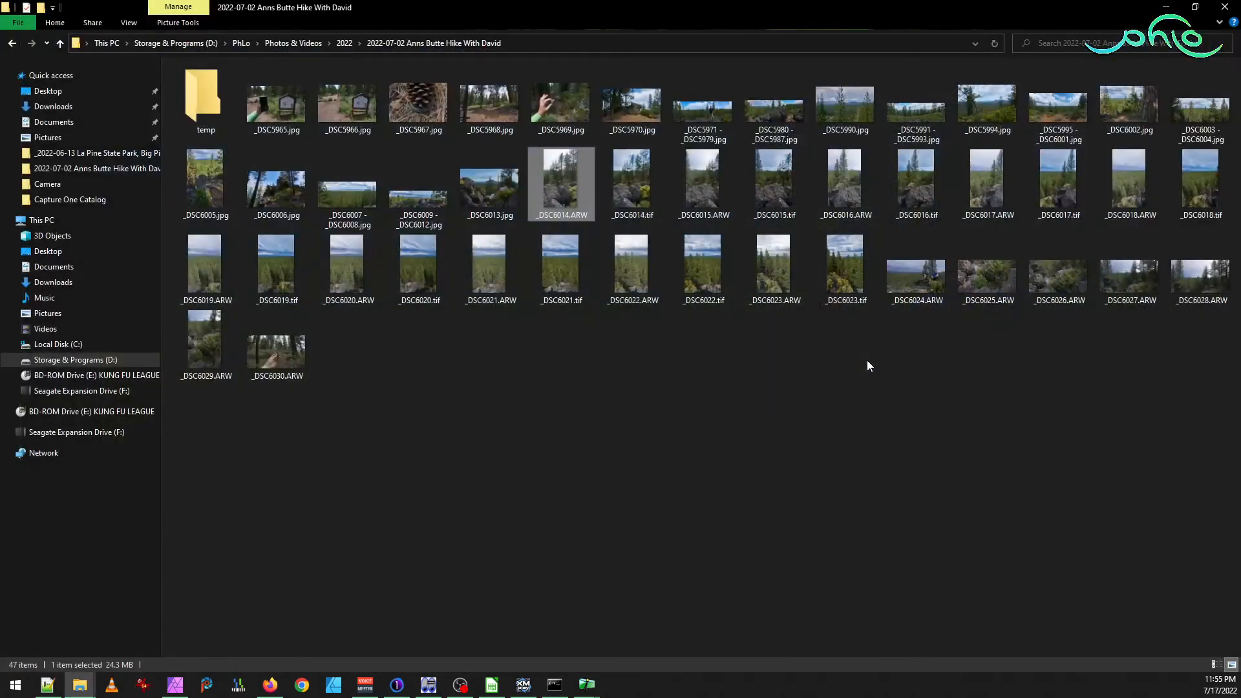
- Delete the raw files _DSC6014.ARW to _DSC6023.ARW from the hike folder, keeping the exported TIFFs
left_click(819, 204, "ctrl")
left_click(983, 193, "ctrl")
left_click(1109, 197, "ctrl")
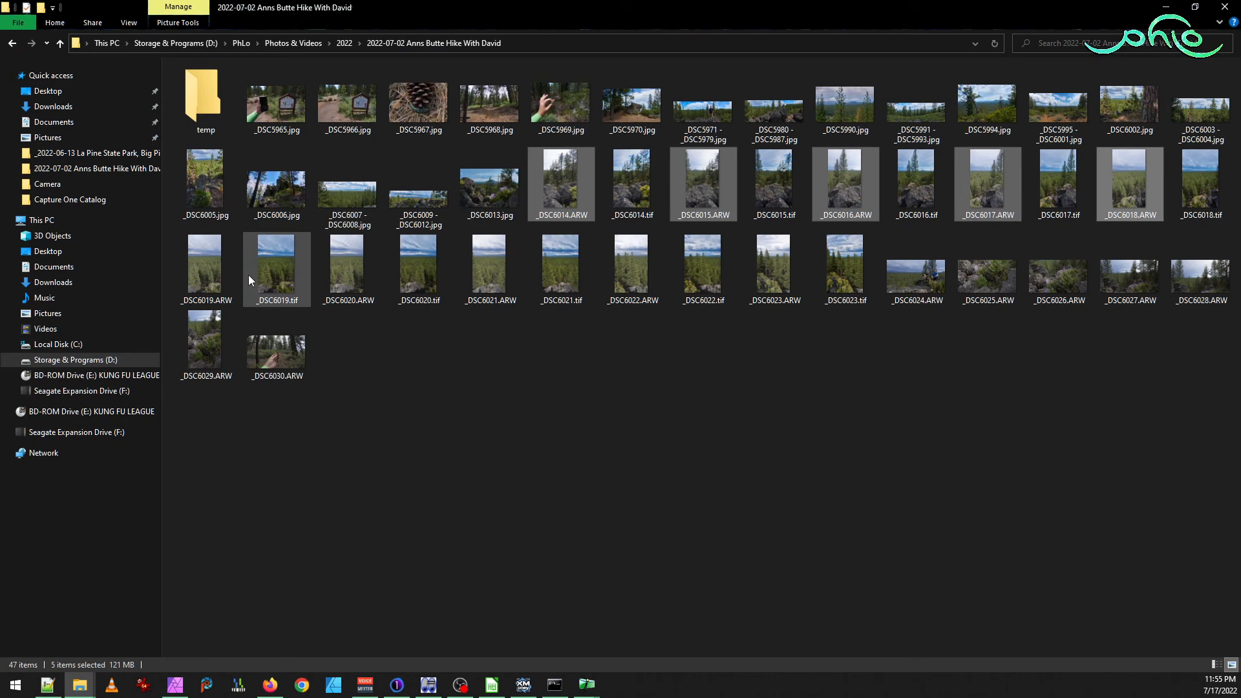
left_click(207, 282, "ctrl")
left_click(336, 278, "ctrl")
left_click(487, 273, "ctrl")
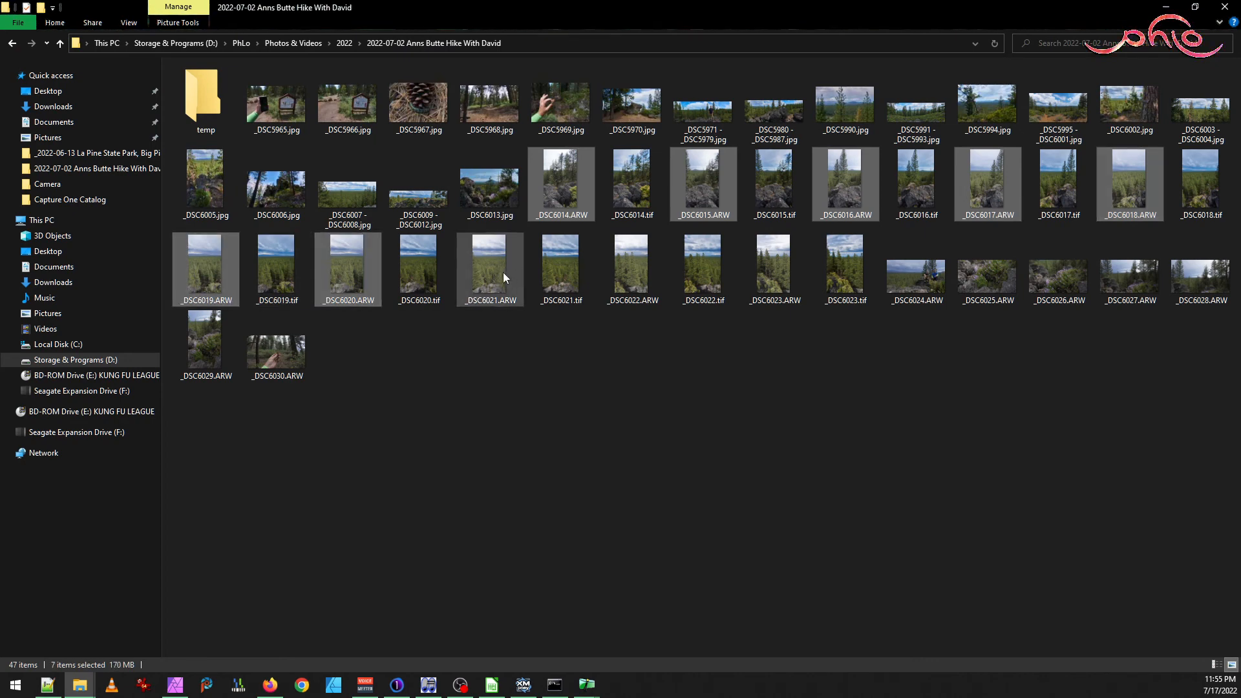
left_click(636, 265, "ctrl")
left_click(773, 286, "ctrl")
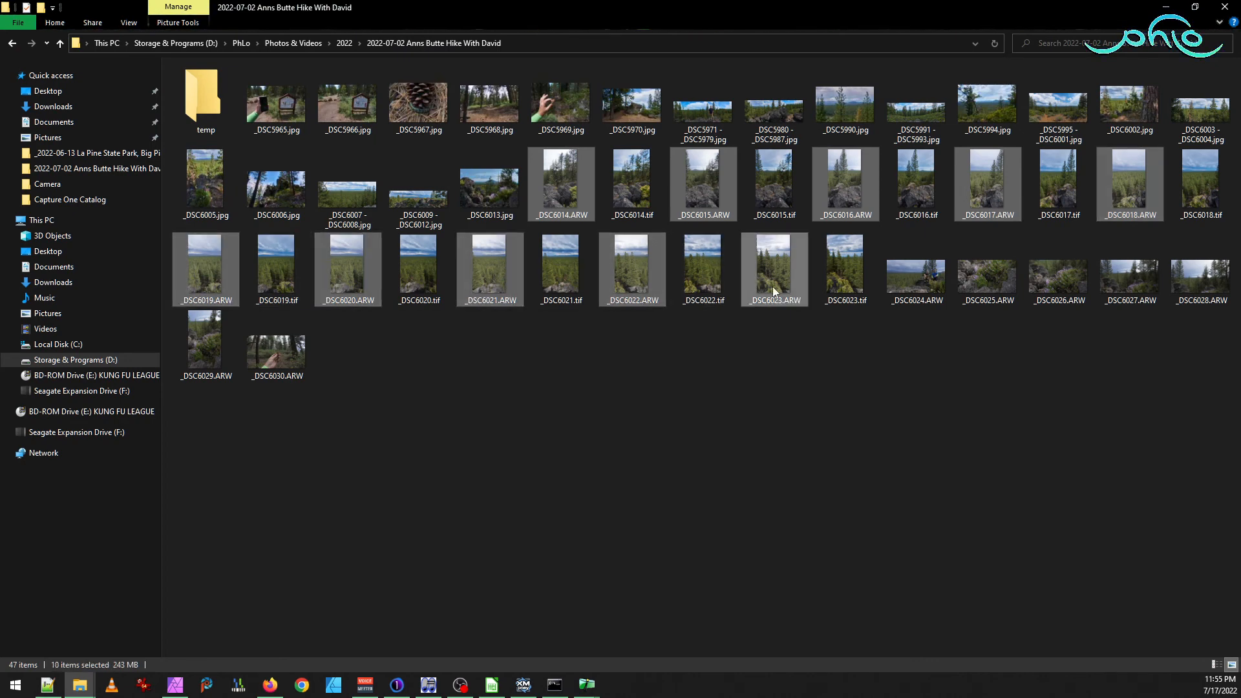
key("Delete")
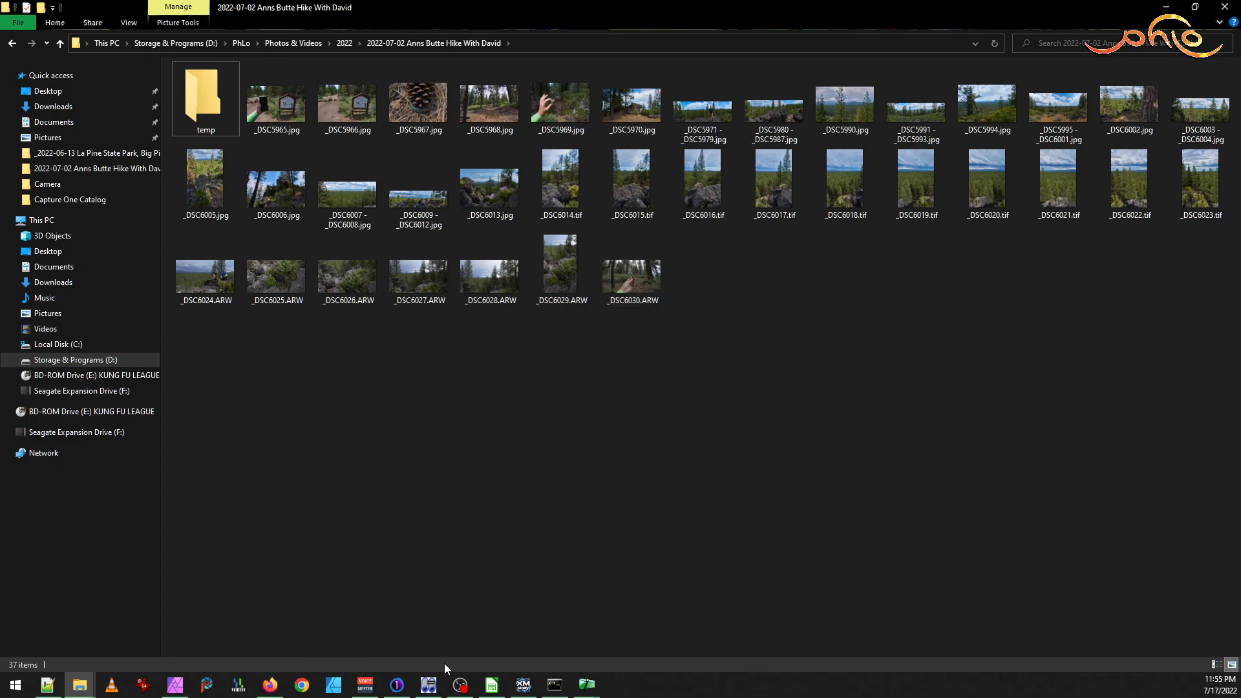
- Copy _DSC6014.tif to _DSC6023.tif into the temp folder
left_click(571, 198)
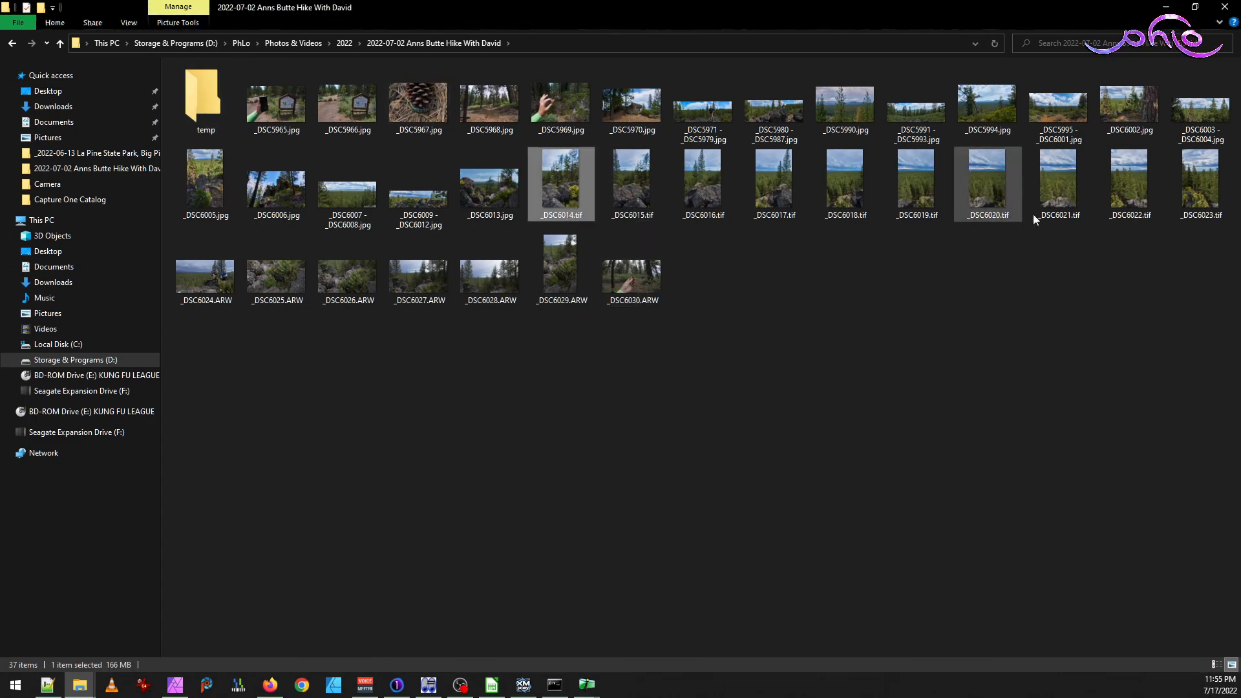
left_click(1203, 187, "shift")
left_click_drag(572, 195, 196, 112)
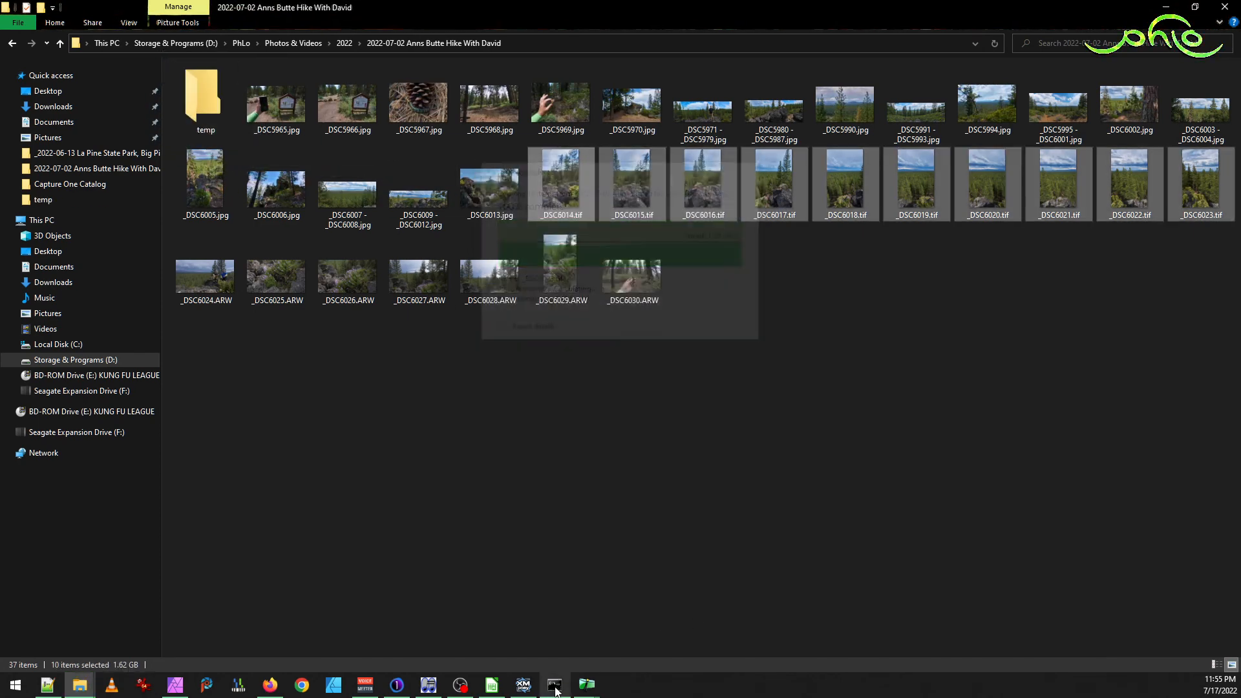
- Switch to Command Prompt and strip the metadata of the first TIFF with exiftool -all= "_DSC6014.tif"
left_click(556, 690)
key("Up")
key("Up")
key("Up")
key("BackSpace")
key("BackSpace")
key("BackSpace")
key("BackSpace")
key("BackSpace")
key("BackSpace")
type("4.tif\"")
key("Return")
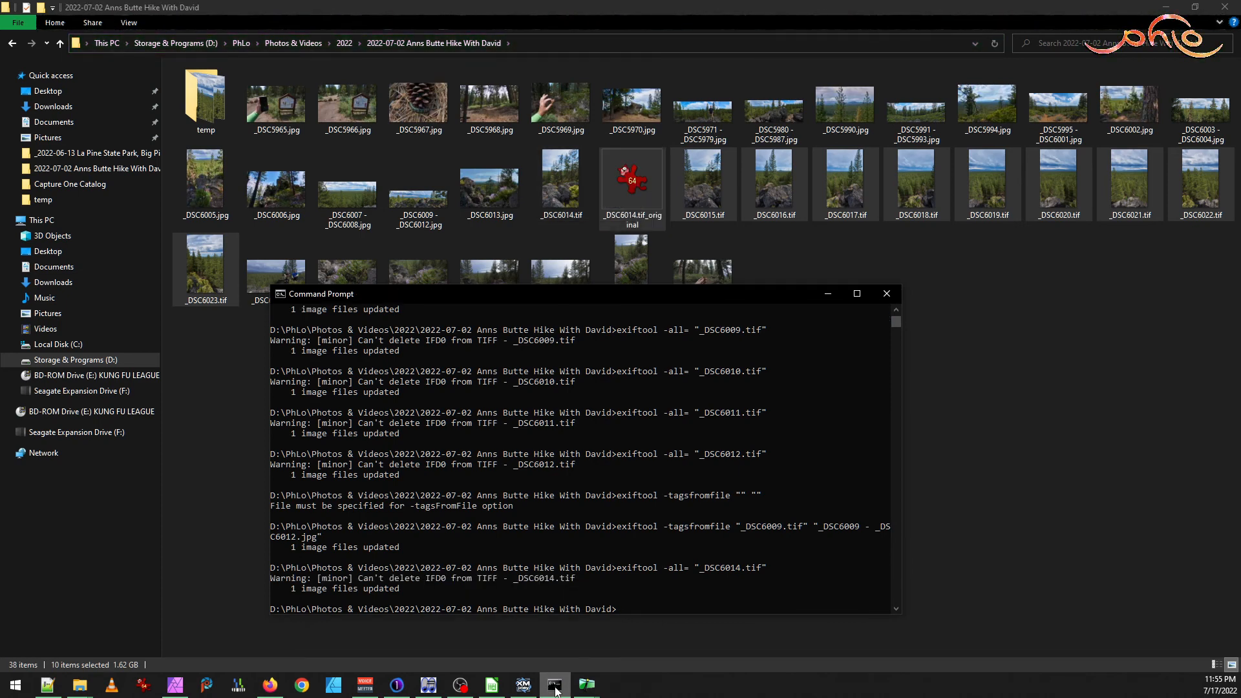
- Edit the previous command to exiftool -all= "_DSC6015.tif" without running it
key("Up")
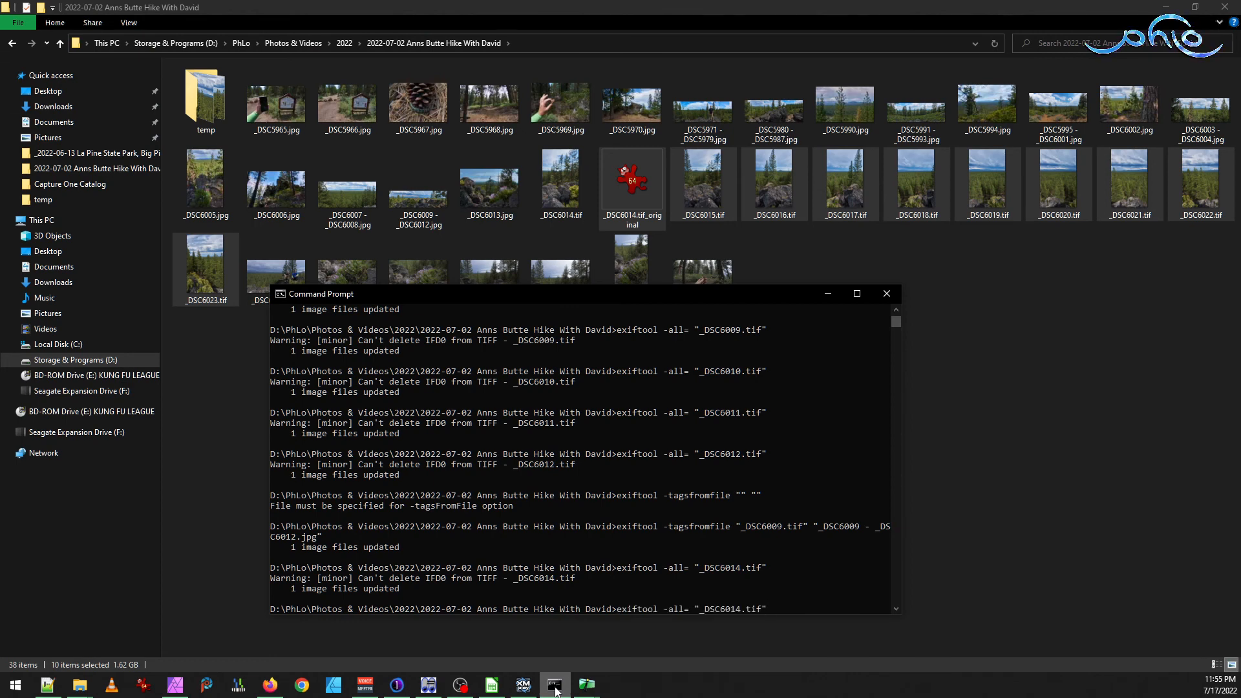
key("Left")
key("Left")
key("Left")
key("BackSpace")
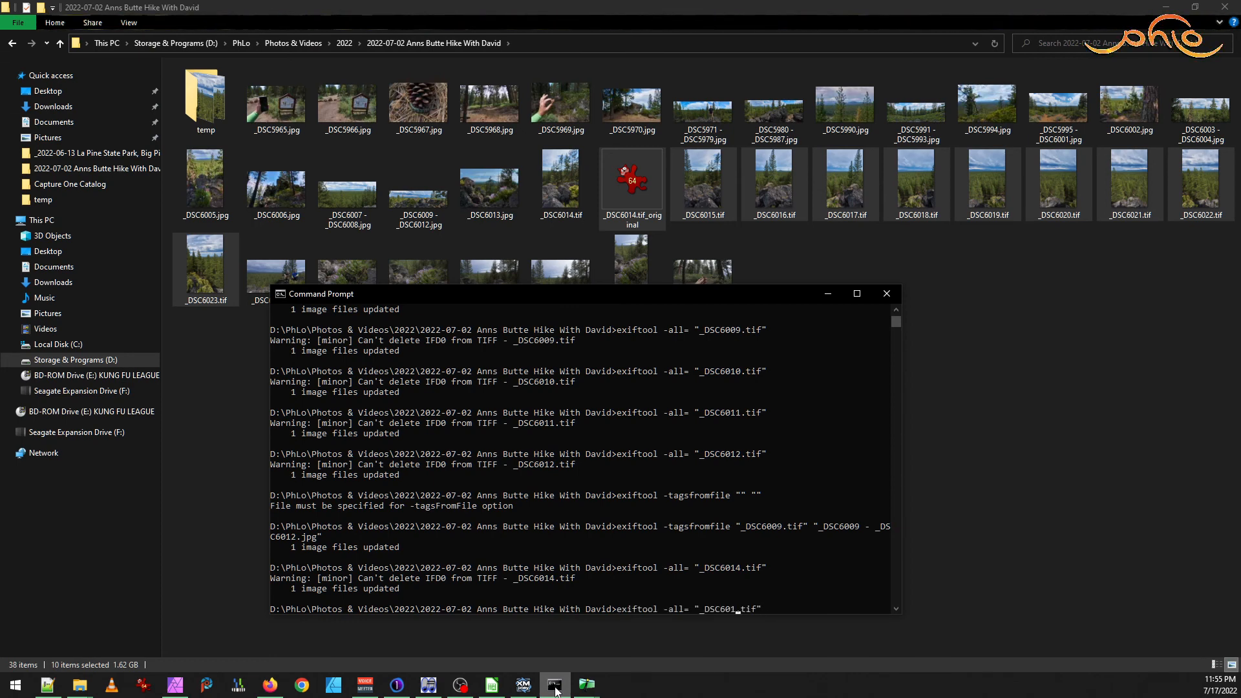
type("5")
- Open _DSC6013.jpg from the hike folder in IrfanView and examine its EXIF info for the lens data
double_click(493, 180)
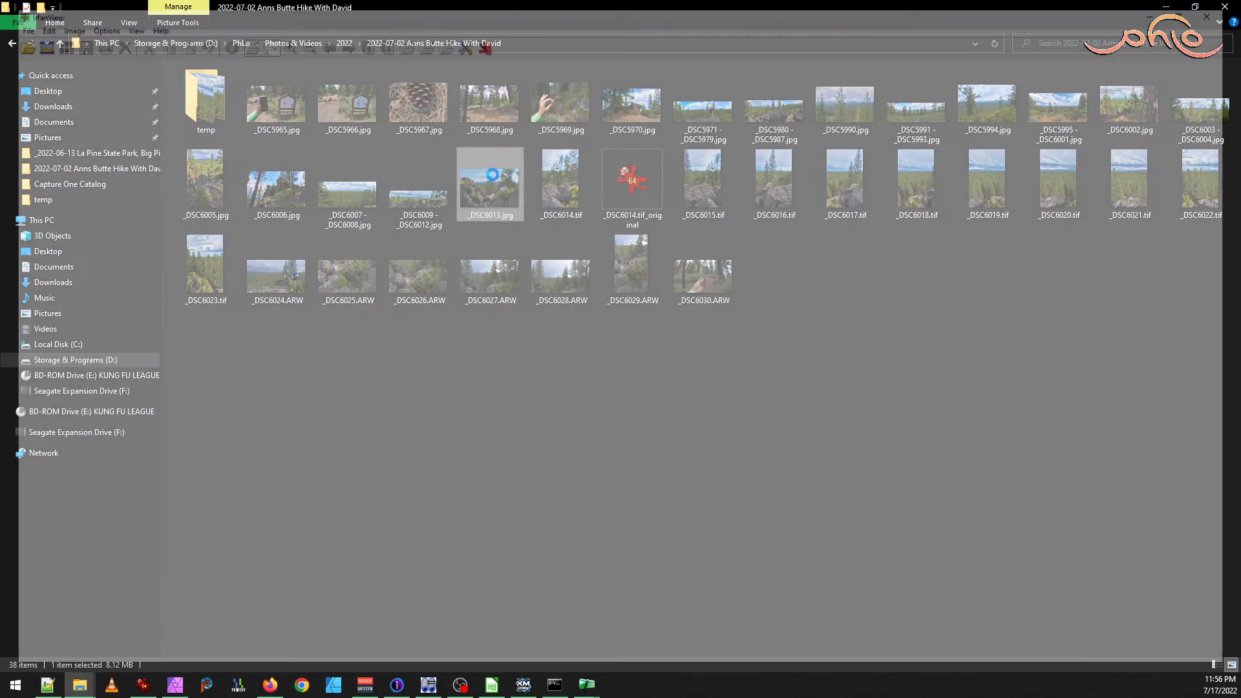
key("e")
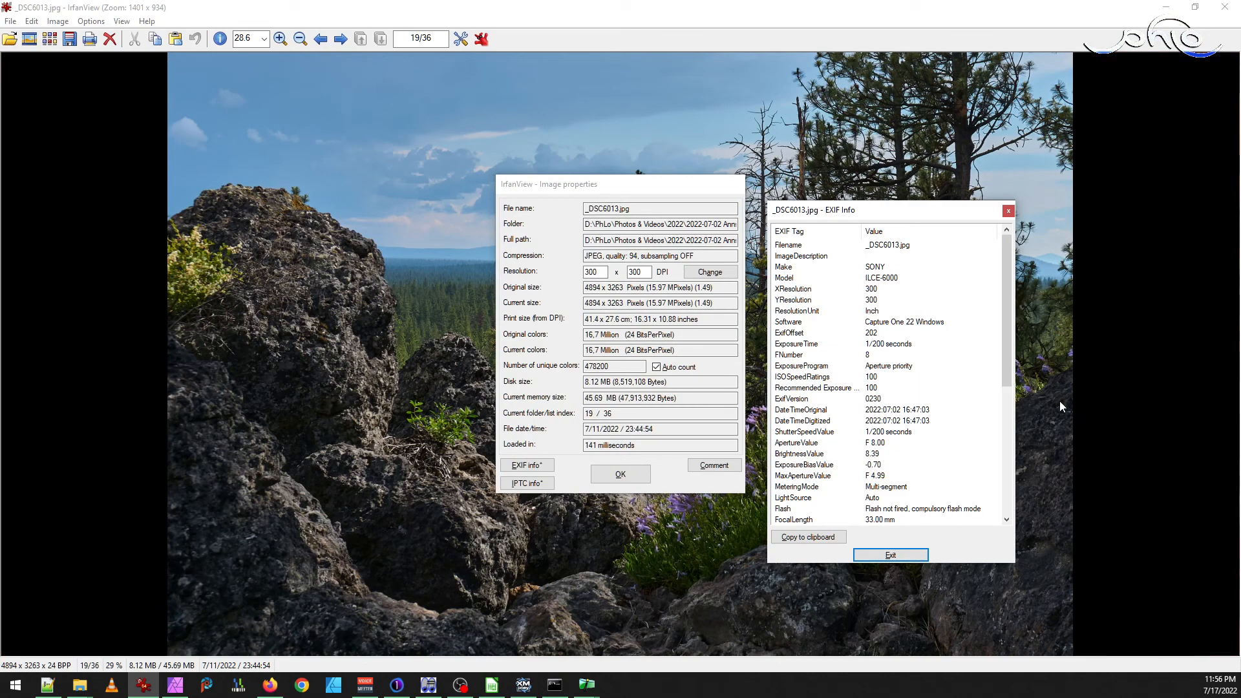
scroll(1002, 413, "down", 5)
key("Escape")
key("Escape")
key("Escape")
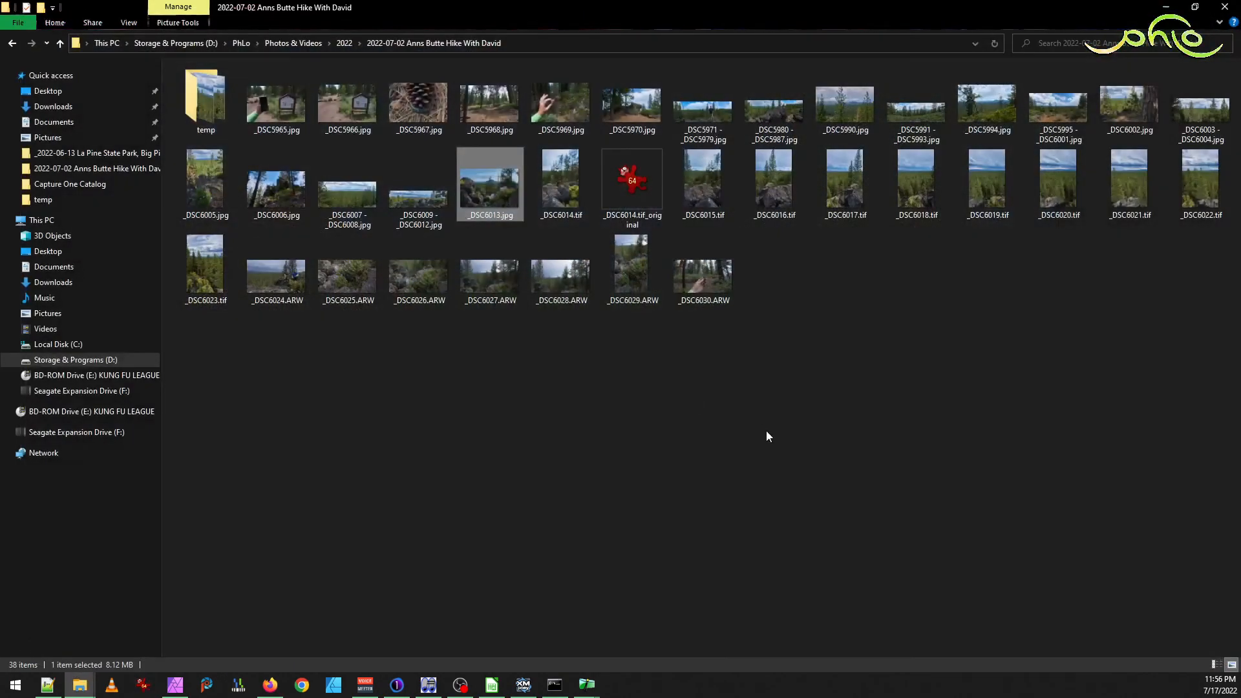
- Switch to Command Prompt and strip all metadata from _DSC6015.tif and _DSC6016.tif with exiftool -all=
left_click(562, 687)
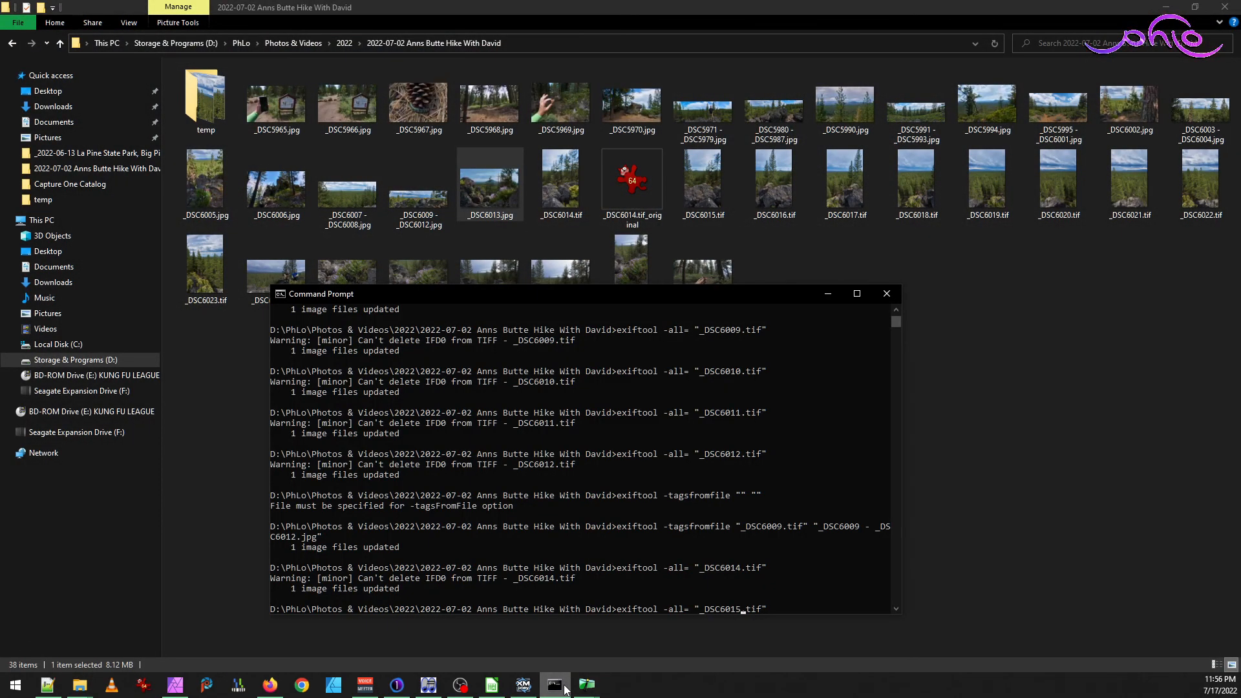
key("Return")
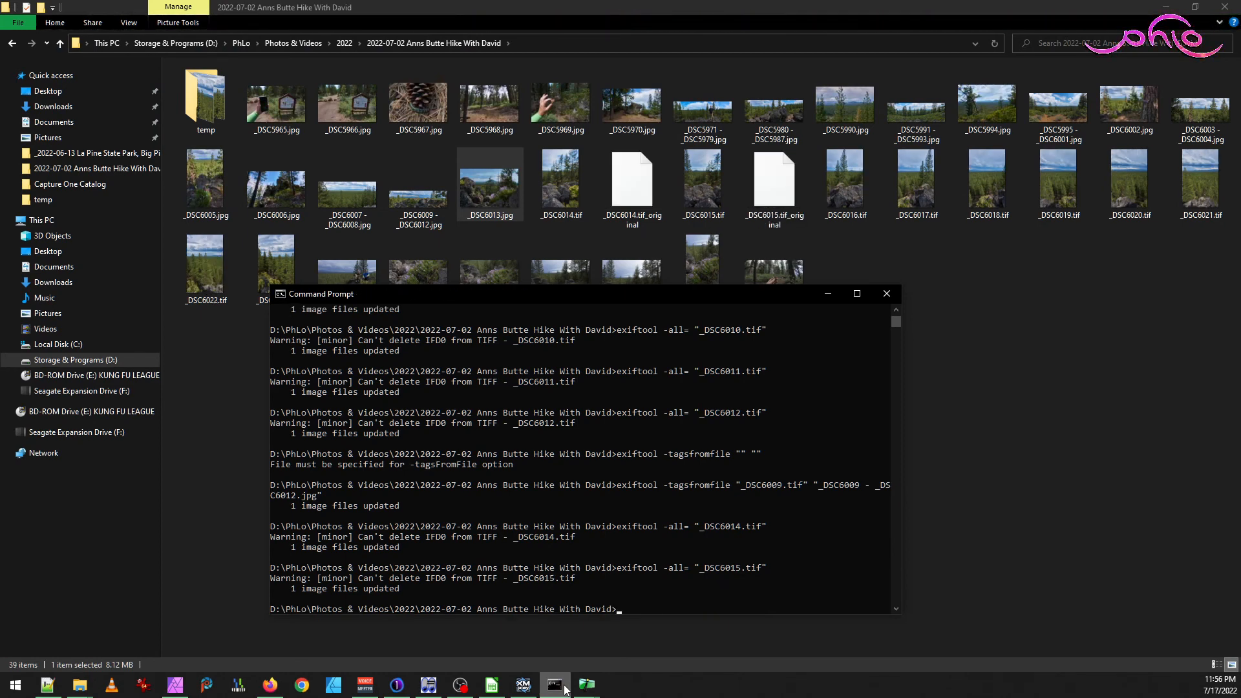
key("Up")
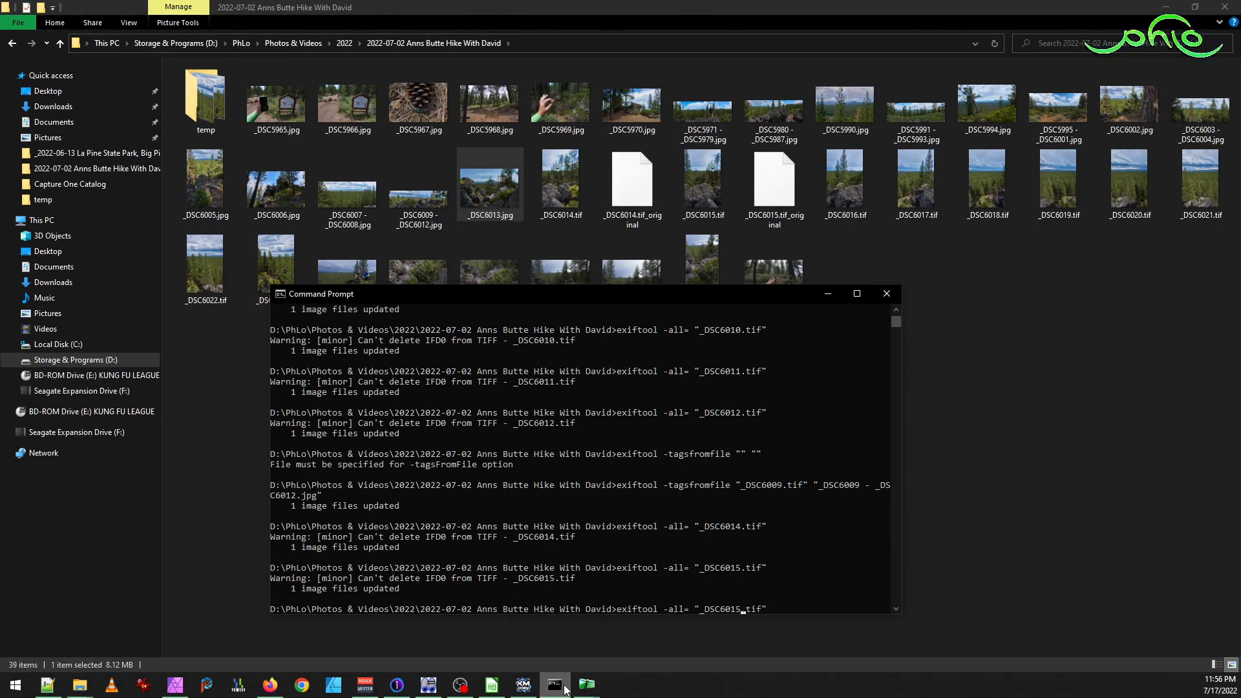
key("Left")
key("Left")
key("Left")
key("Left")
key("Left")
key("BackSpace")
type("6")
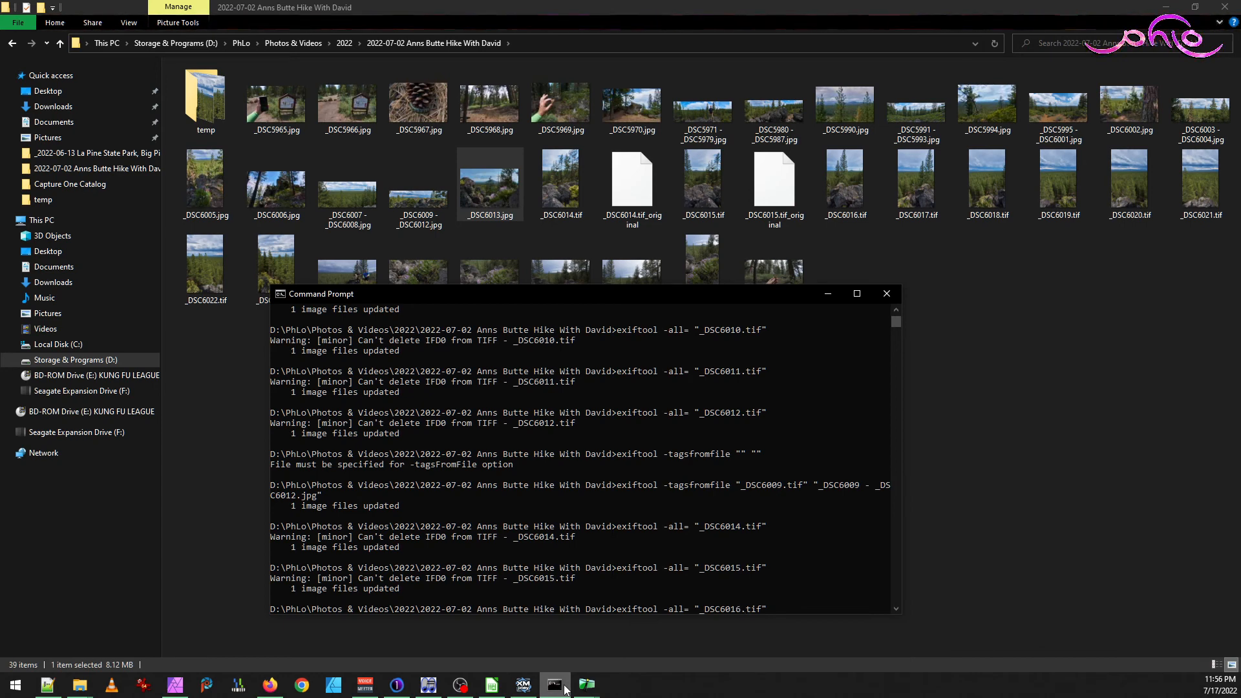
key("Return")
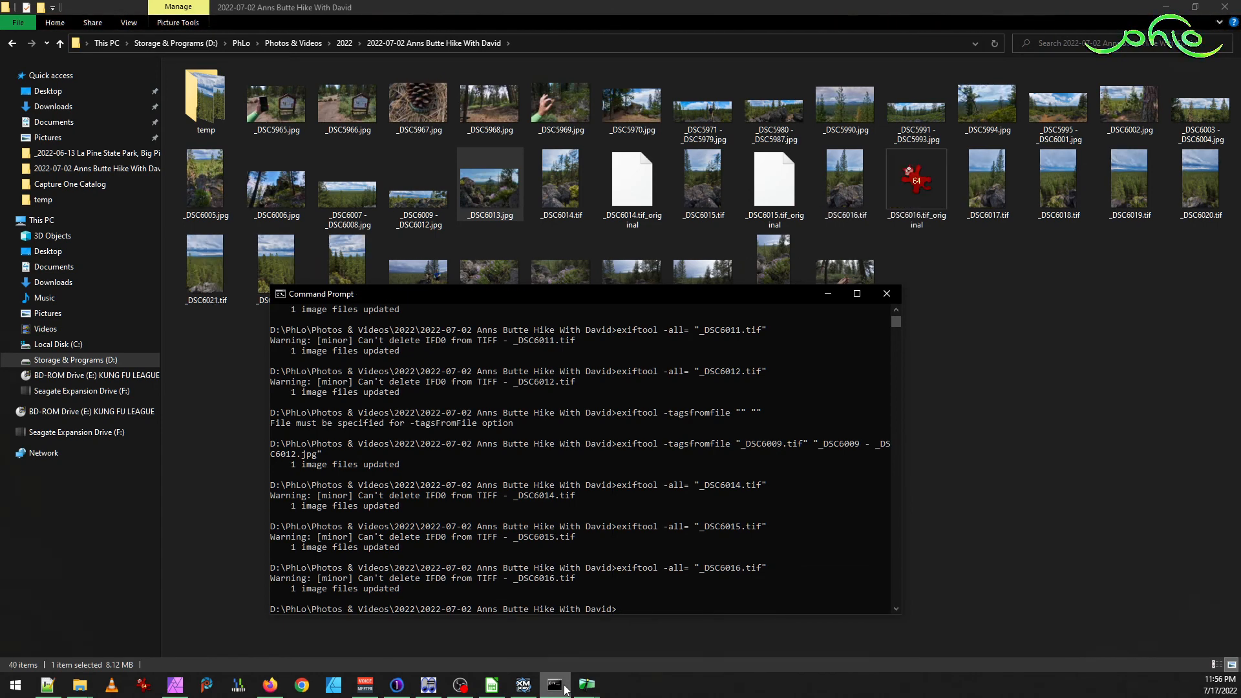
- Strip all metadata from _DSC6017.tif with exiftool -all= "_DSC6017.tif"
key("Up")
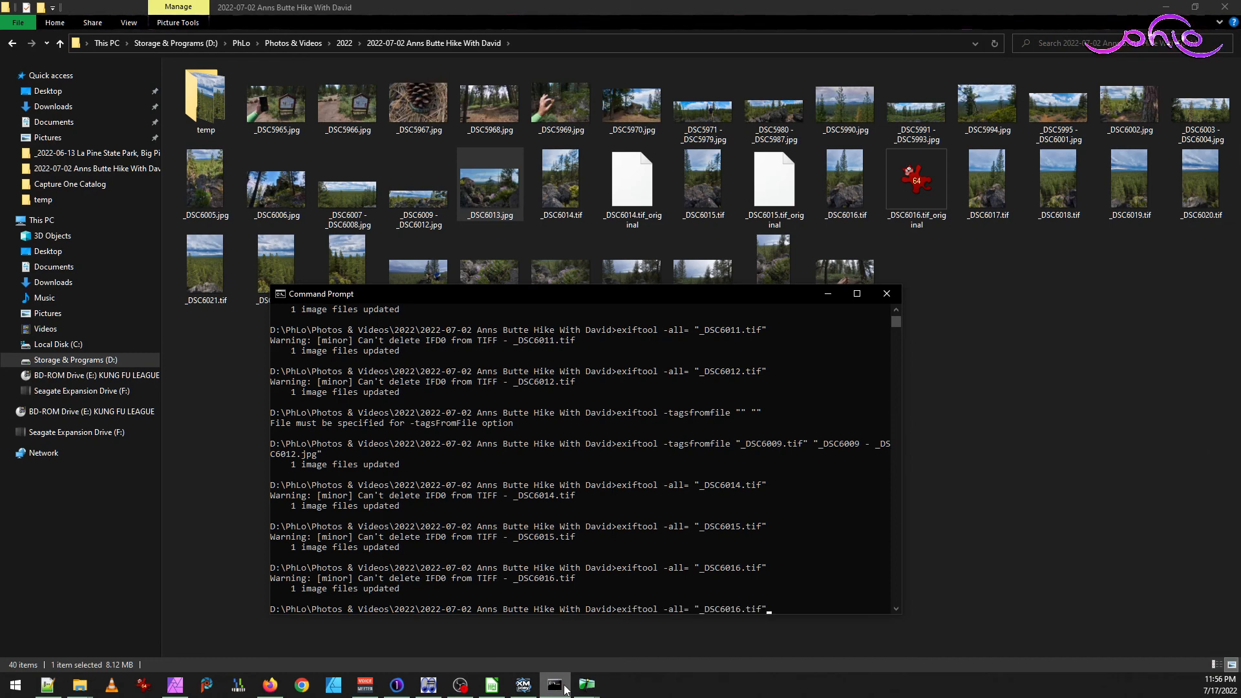
key("BackSpace")
type("7")
key("Return")
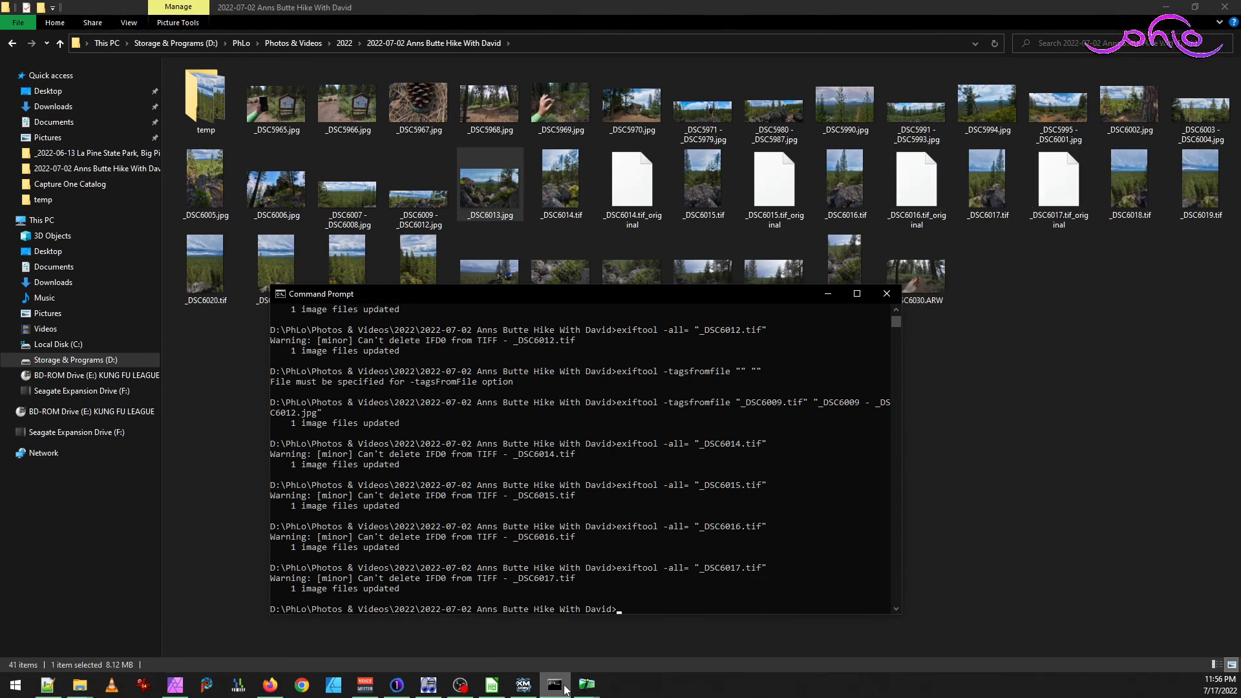
- Run exiftool -all= "_DSC6018.tif" and shift the Command Prompt window aside to uncover the files behind it
key("Up")
key("Left")
key("Left")
key("Left")
key("BackSpace")
type("8")
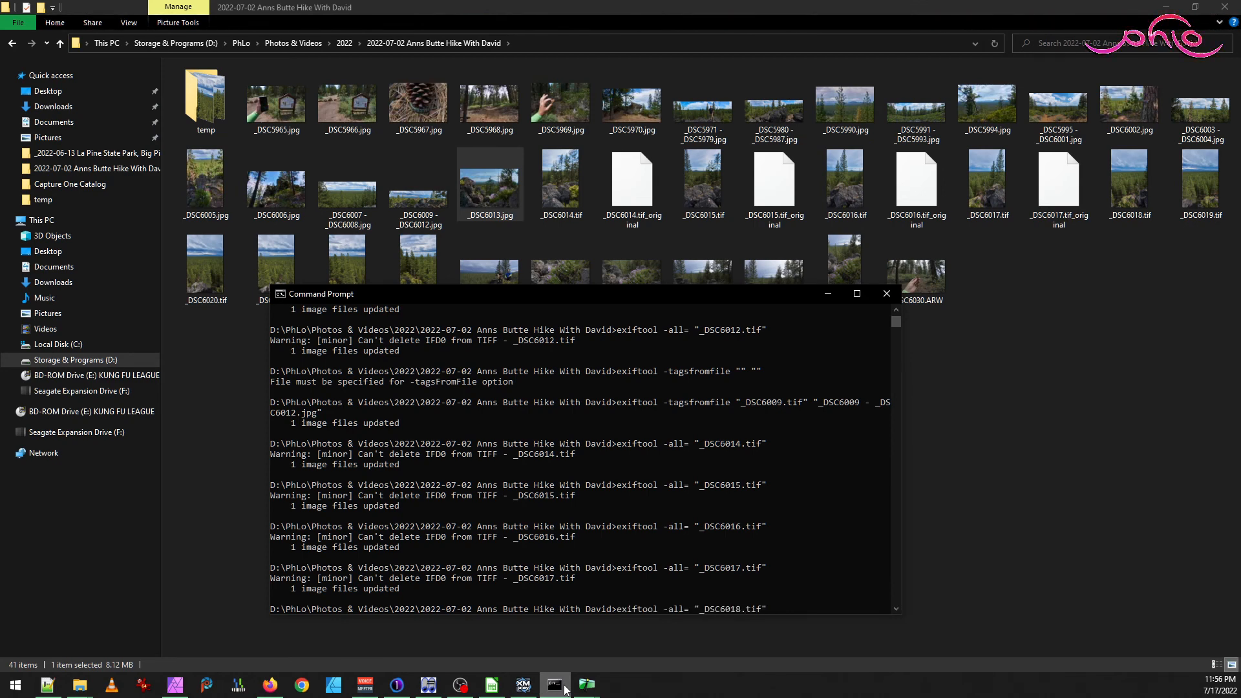
key("Return")
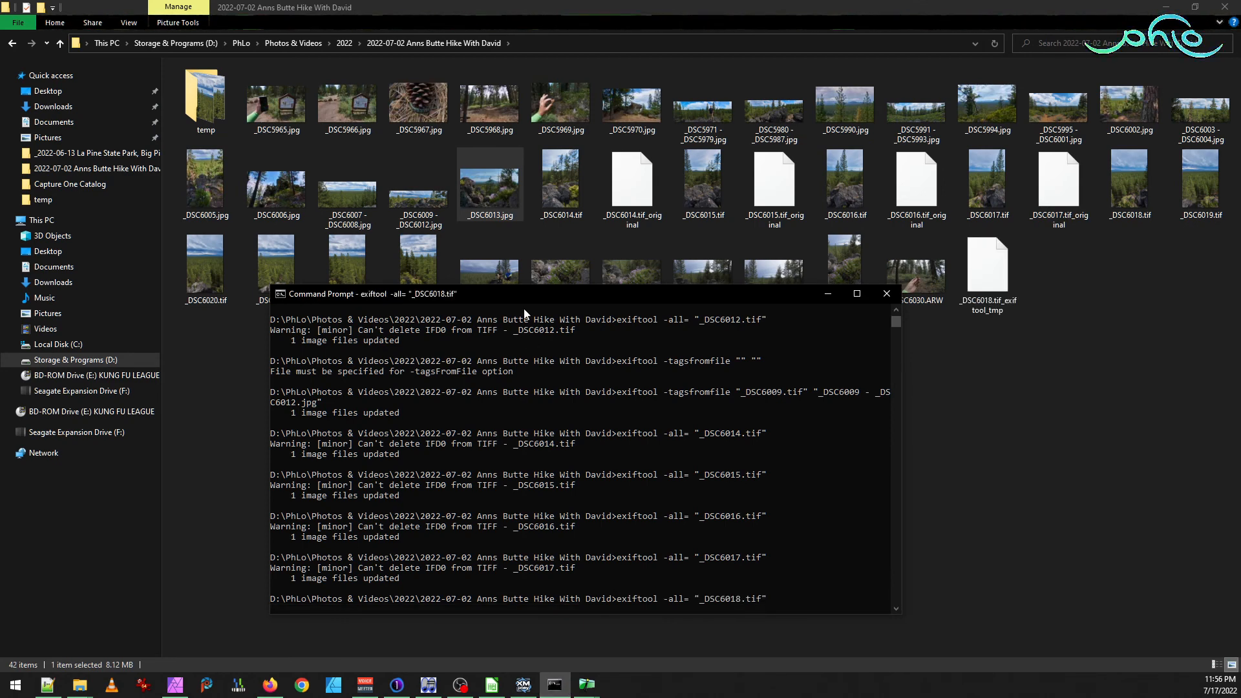
left_click_drag(525, 298, 742, 299)
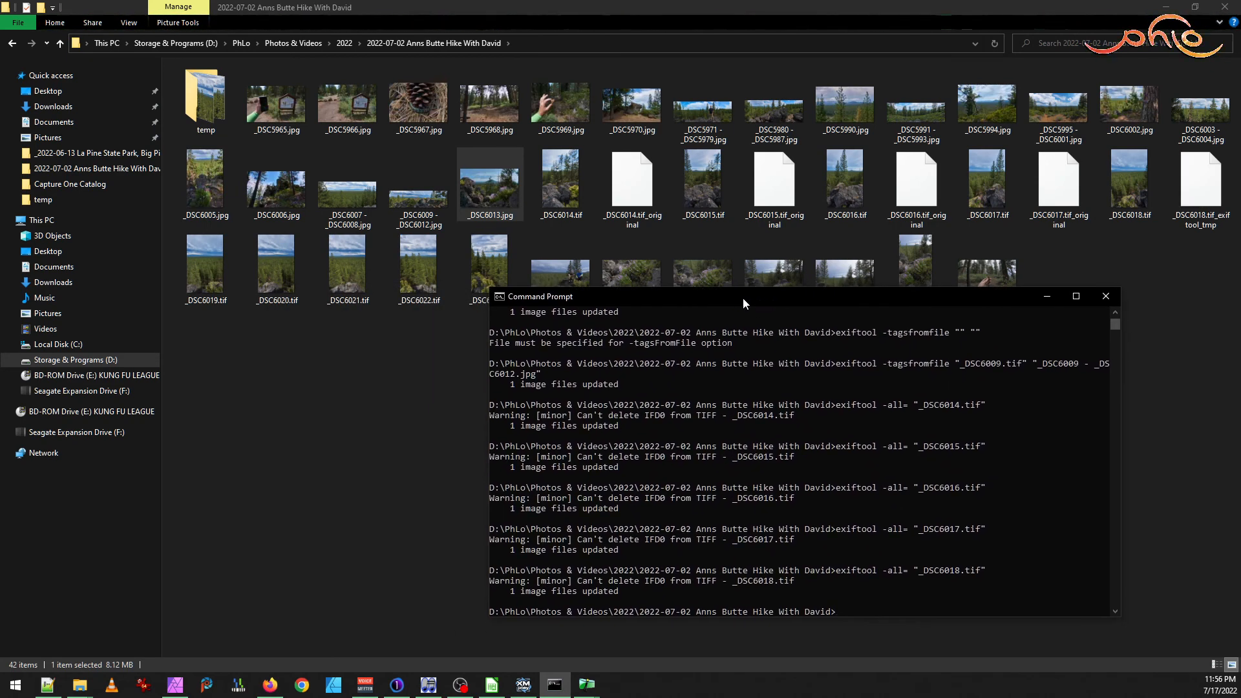
- Strip all metadata from _DSC6019.tif with exiftool -all= "_DSC6019.tif"
key("Up")
key("Left")
key("Left")
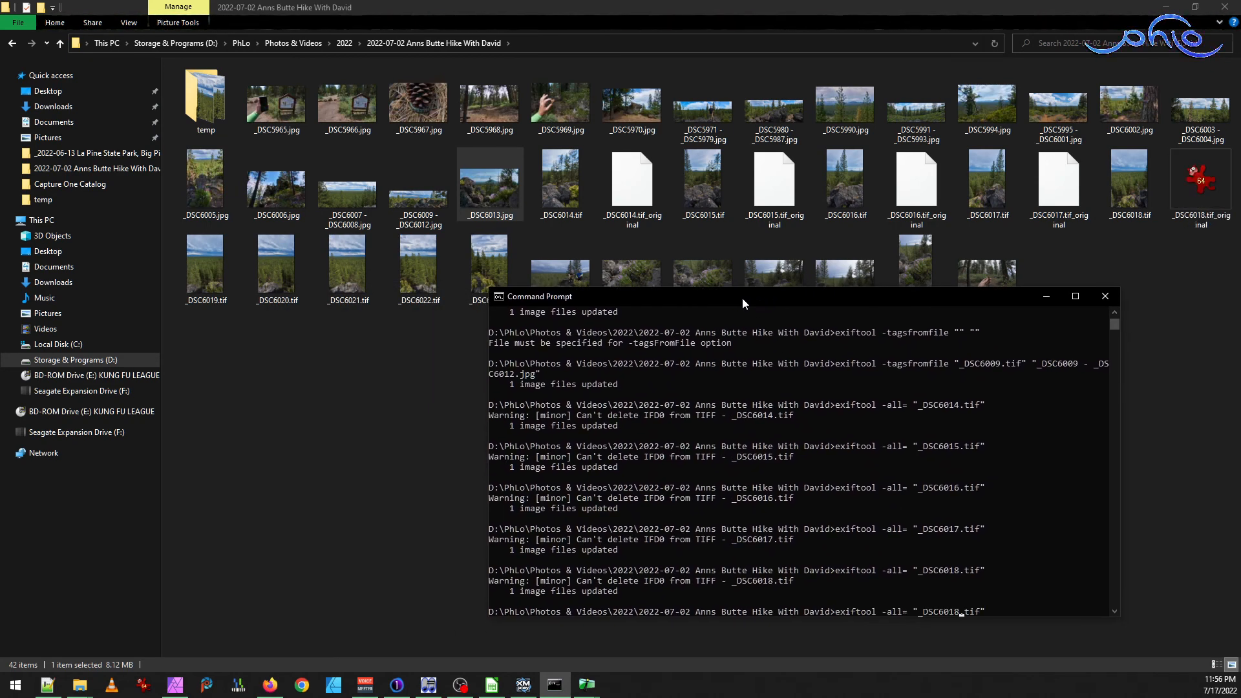
type("9")
key("Return")
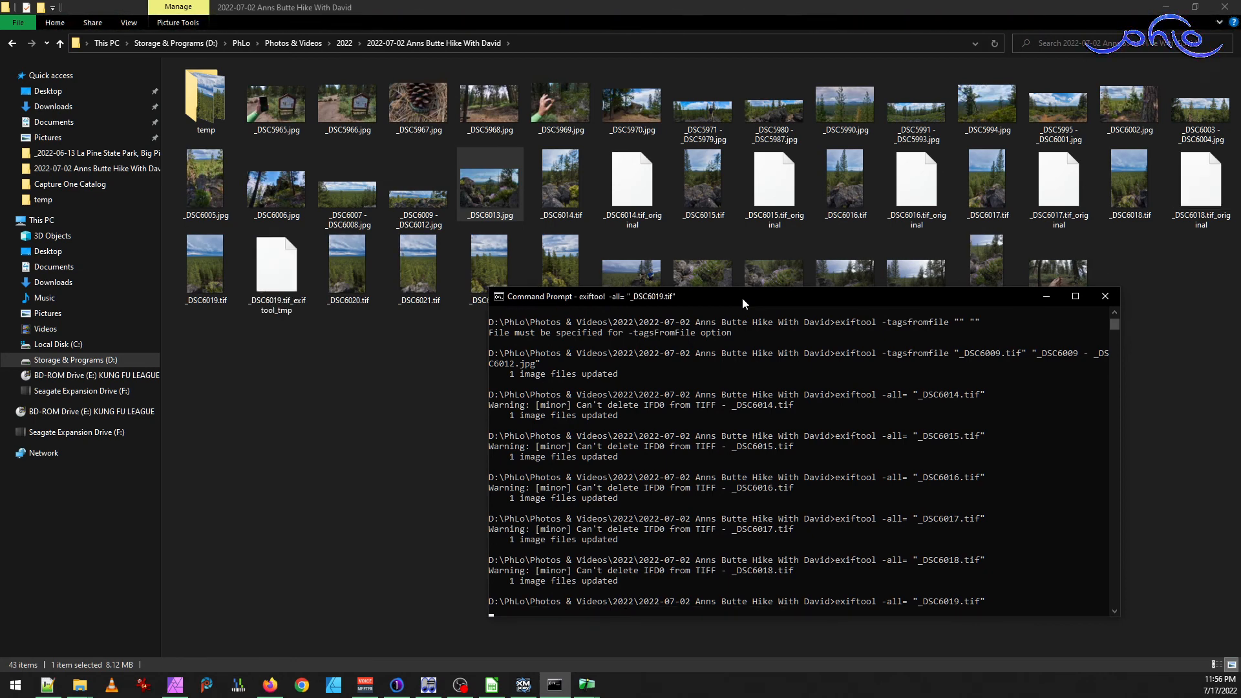
- Strip all metadata from _DSC6020.tif with exiftool -all= "_DSC6020.tif"
key("Up")
key("Left")
key("Left")
key("Left")
key("Left")
key("Left")
key("BackSpace")
key("BackSpace")
type("20")
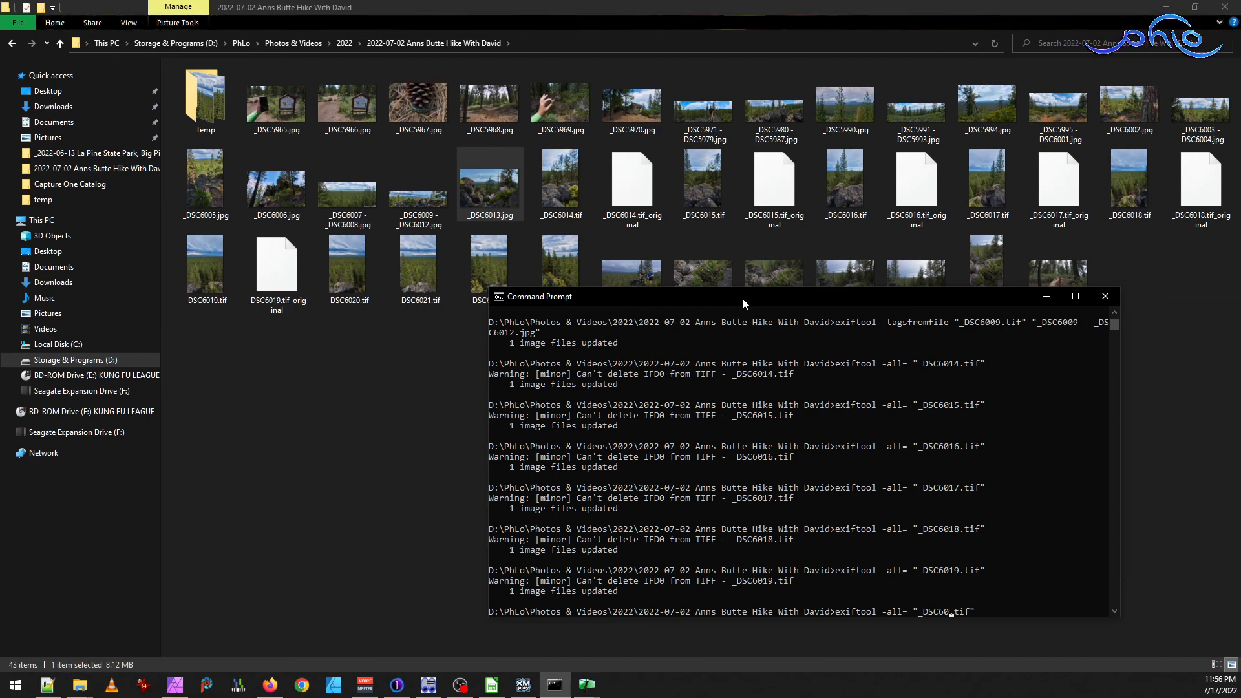
key("Return")
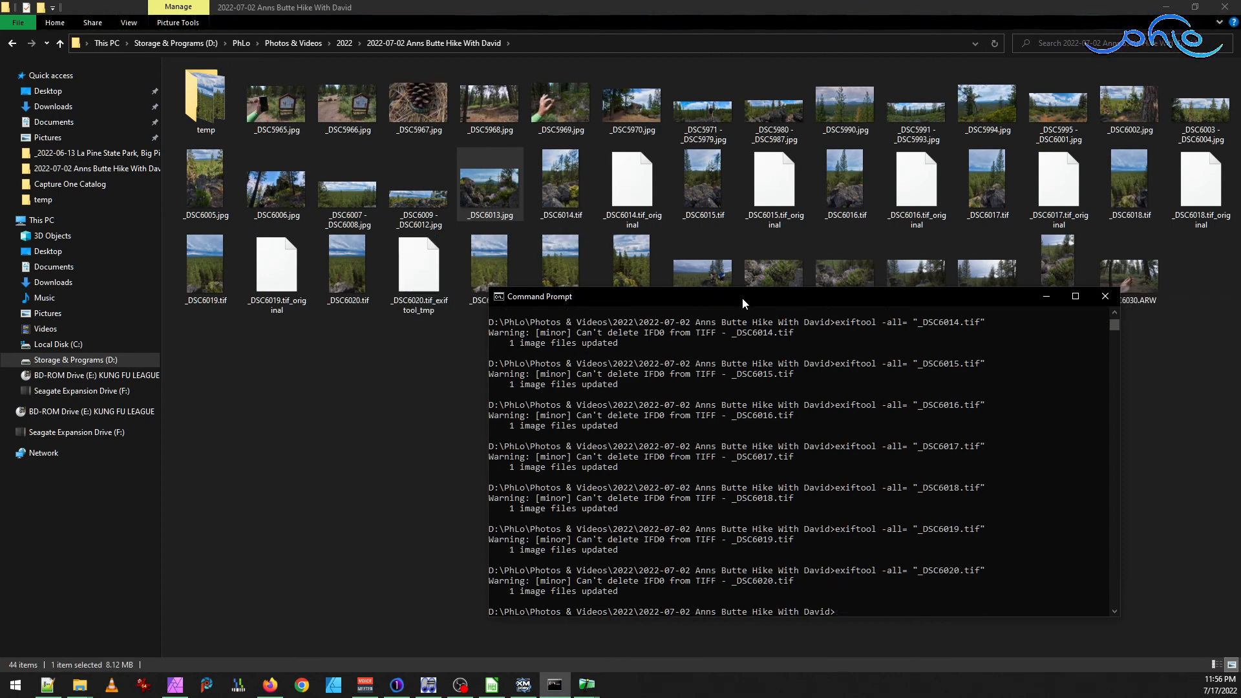
- Run exiftool -all= "_DSC6021.tif" and move the Command Prompt window slightly
key("Up")
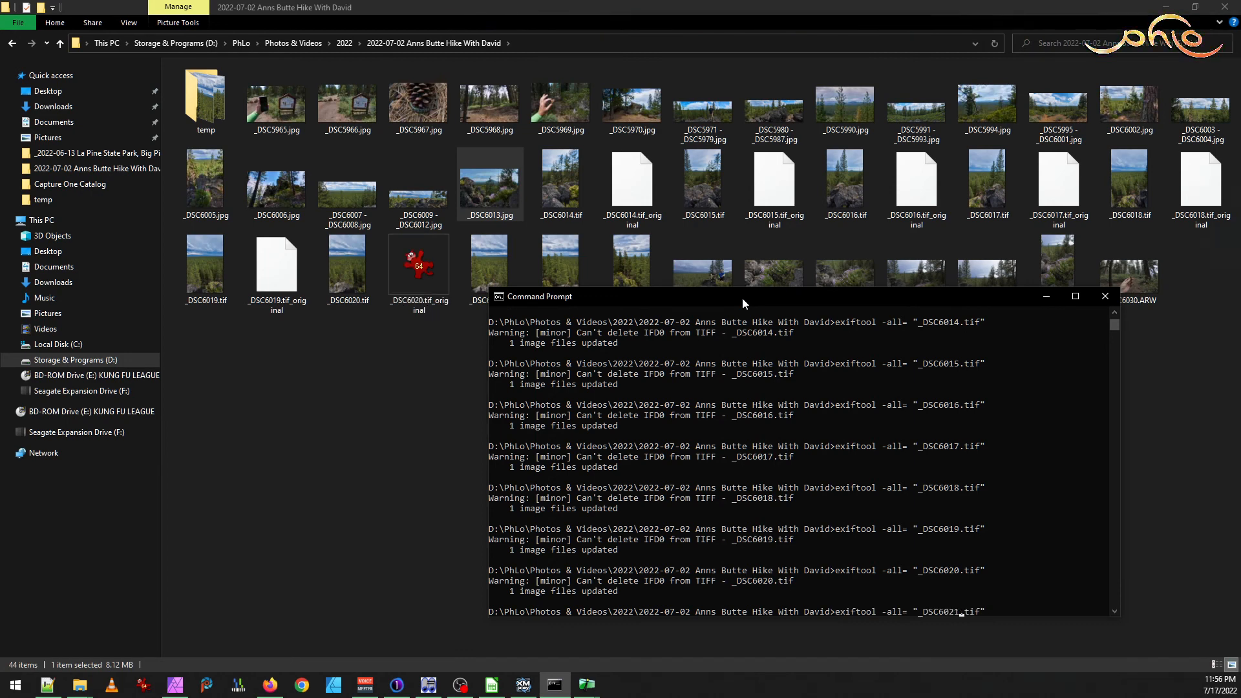
type("1")
key("Return")
mouse_move(738, 296)
left_mouse_down()
mouse_move(745, 367)
mouse_move(703, 269)
mouse_move(720, 283)
left_mouse_up()
- Strip all metadata from _DSC6022.tif with exiftool -all= "_DSC6022.tif"
key("Up")
key("Left")
key("Left")
key("Left")
key("Left")
key("Left")
key("BackSpace")
type("2")
key("Return")
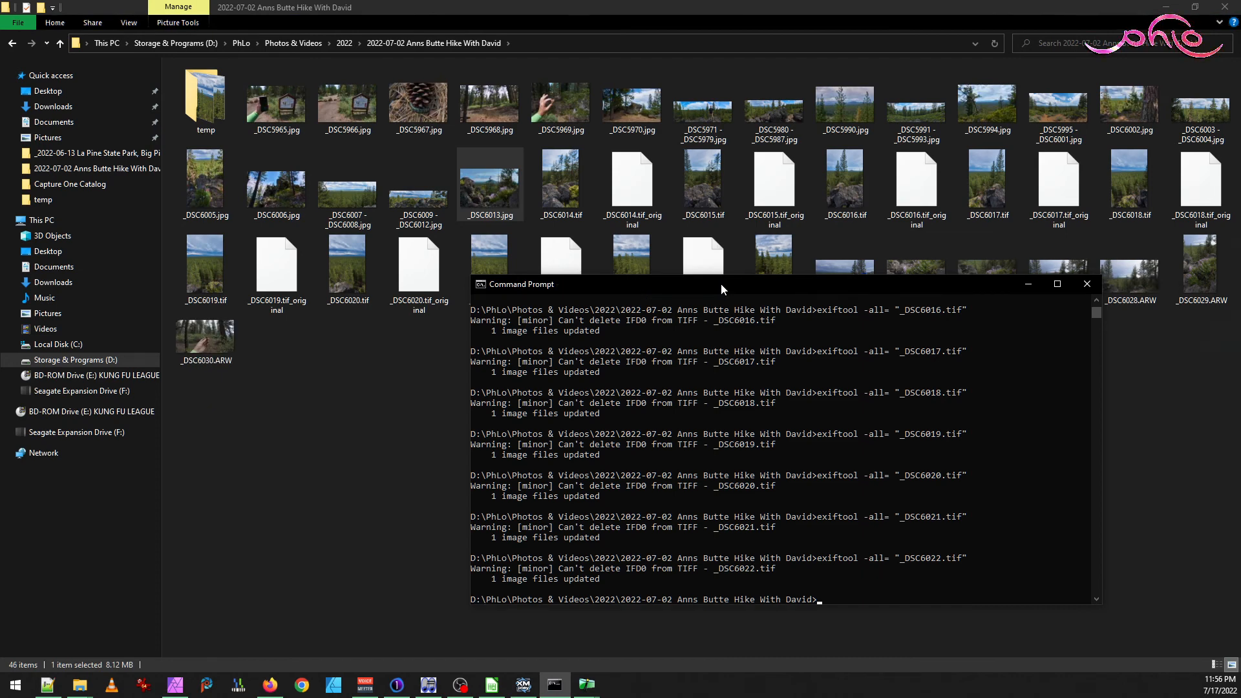
- Strip all metadata from _DSC6023.tif with exiftool -all= "_DSC6023.tif"
key("Up")
key("Left")
key("Left")
key("Left")
key("Left")
key("Left")
key("BackSpace")
type("3")
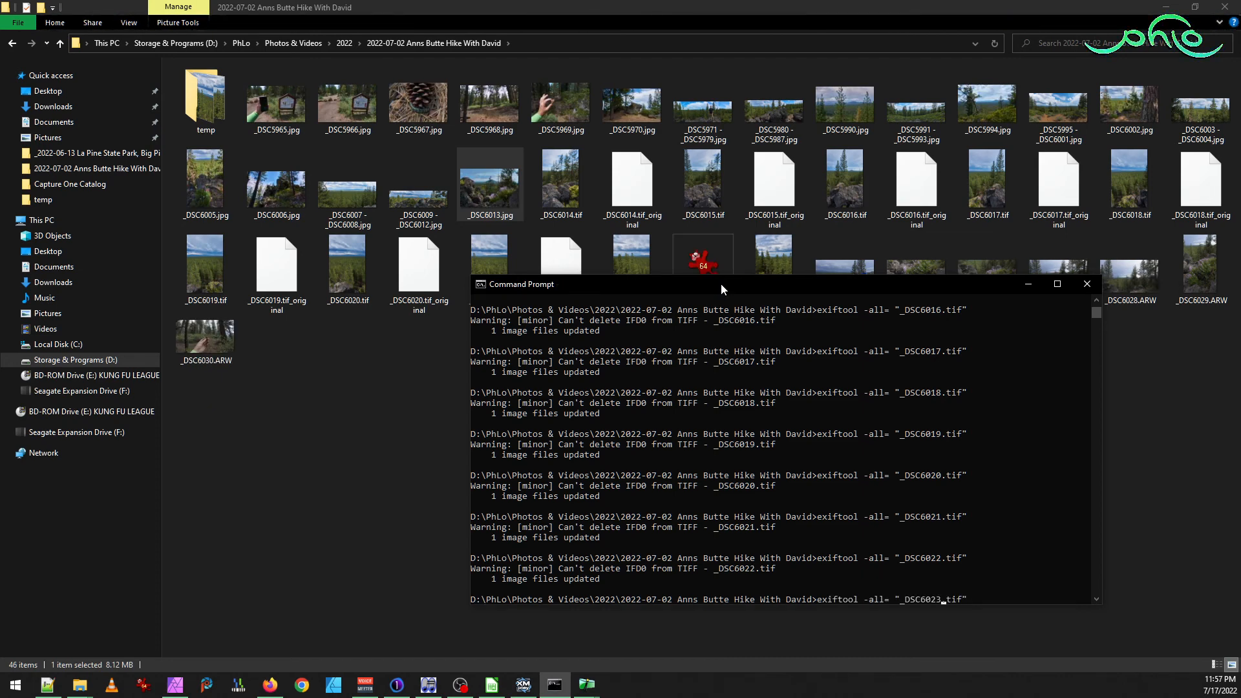
key("Return")
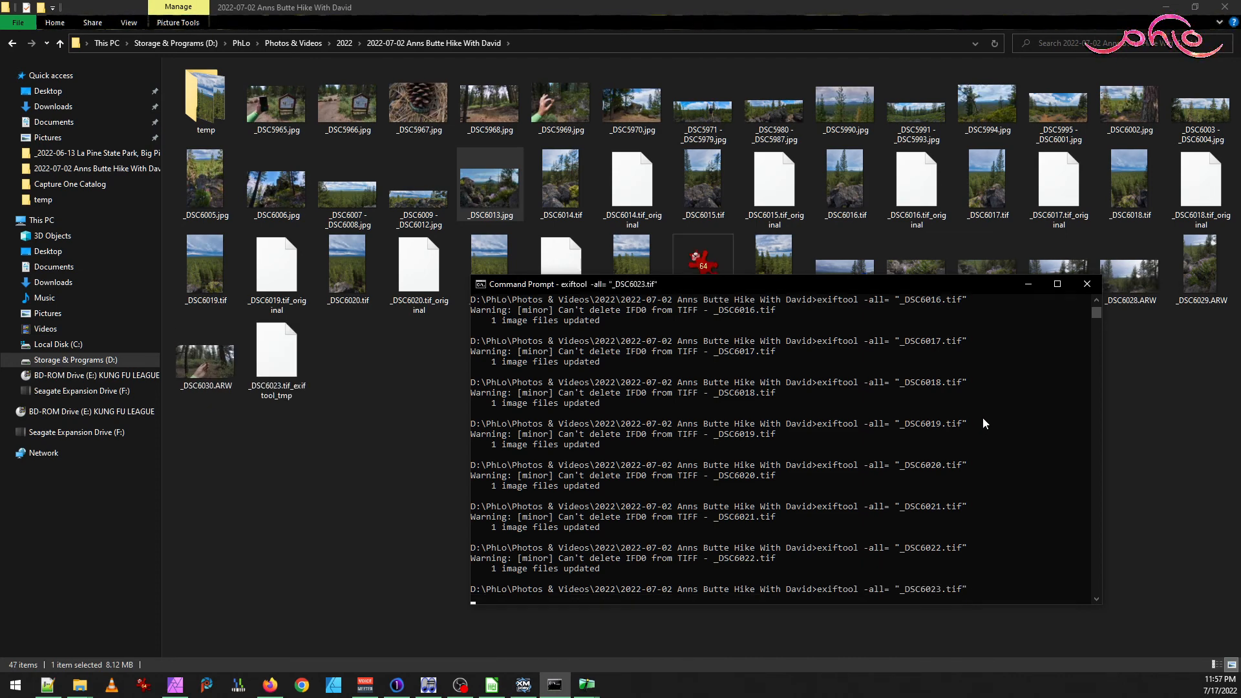
- Switch to File Explorer and delete the backup files _DSC6014.tif_original to _DSC6023.tif_original from the hike folder
left_click(659, 6)
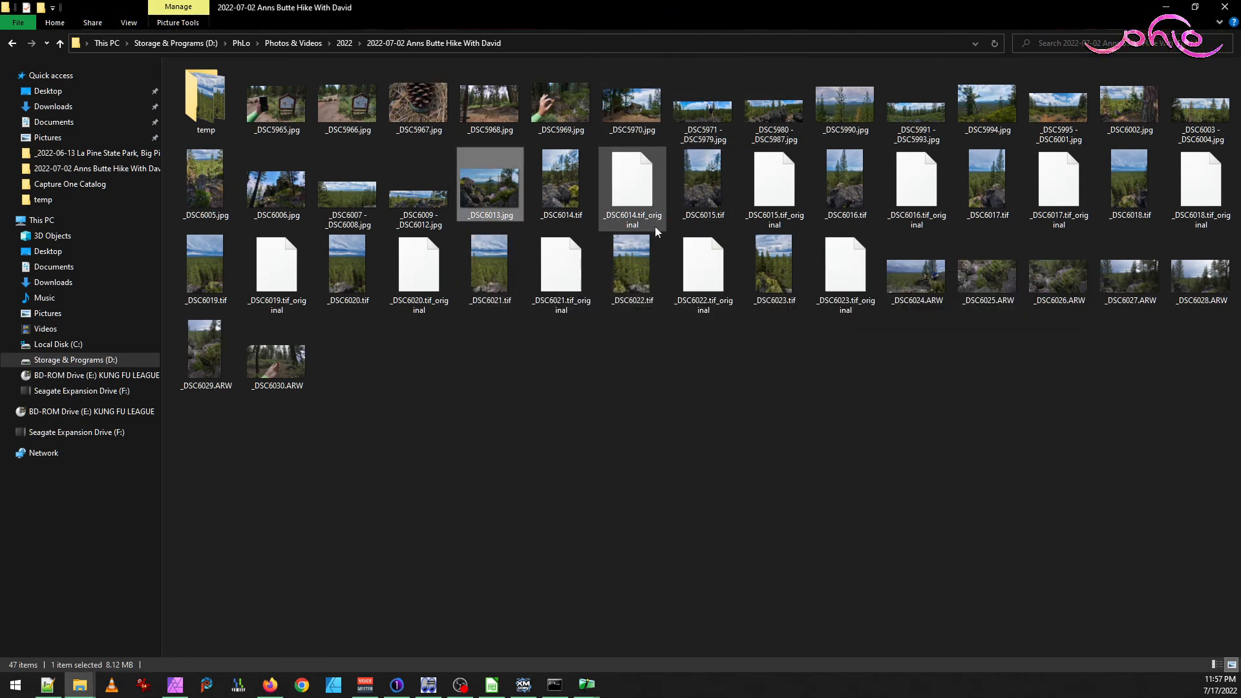
left_click(646, 207)
left_click(916, 188, "ctrl")
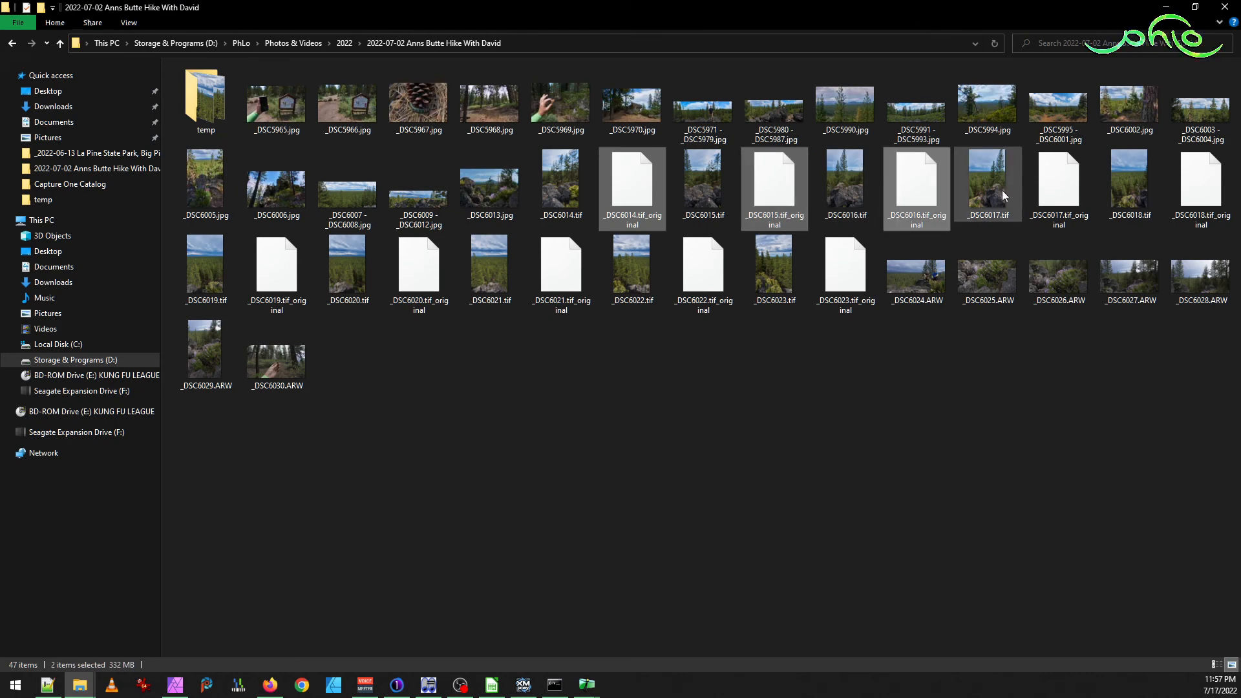
left_click(1053, 197, "ctrl")
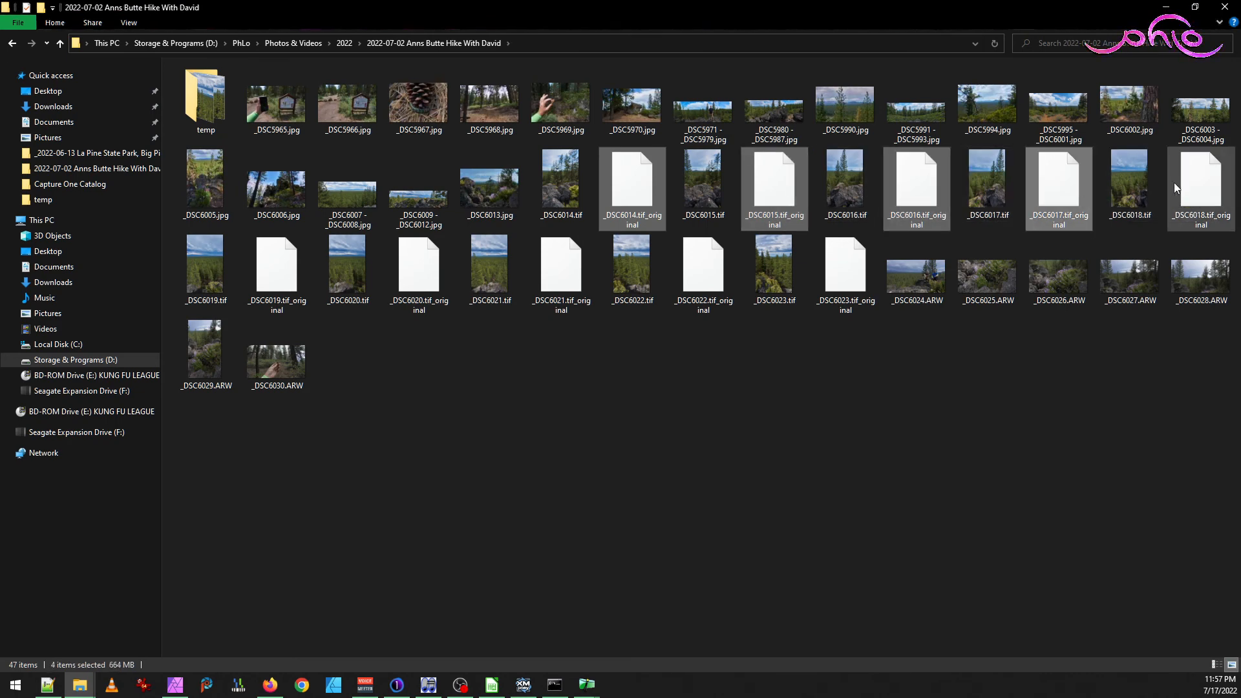
left_click(1198, 187, "ctrl")
left_click(301, 281, "ctrl")
left_click(413, 286, "ctrl")
left_click(561, 275, "ctrl")
left_click(703, 275, "ctrl")
left_click(866, 284, "ctrl")
left_click(868, 288, "ctrl")
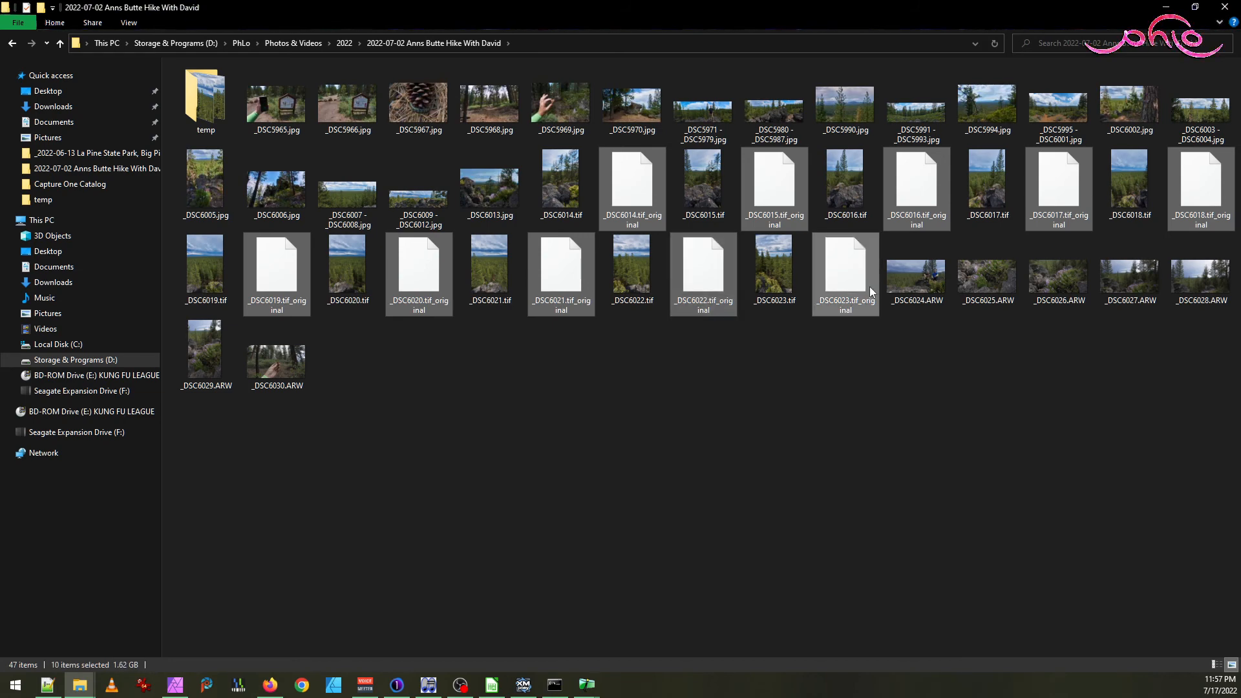
key("Delete")
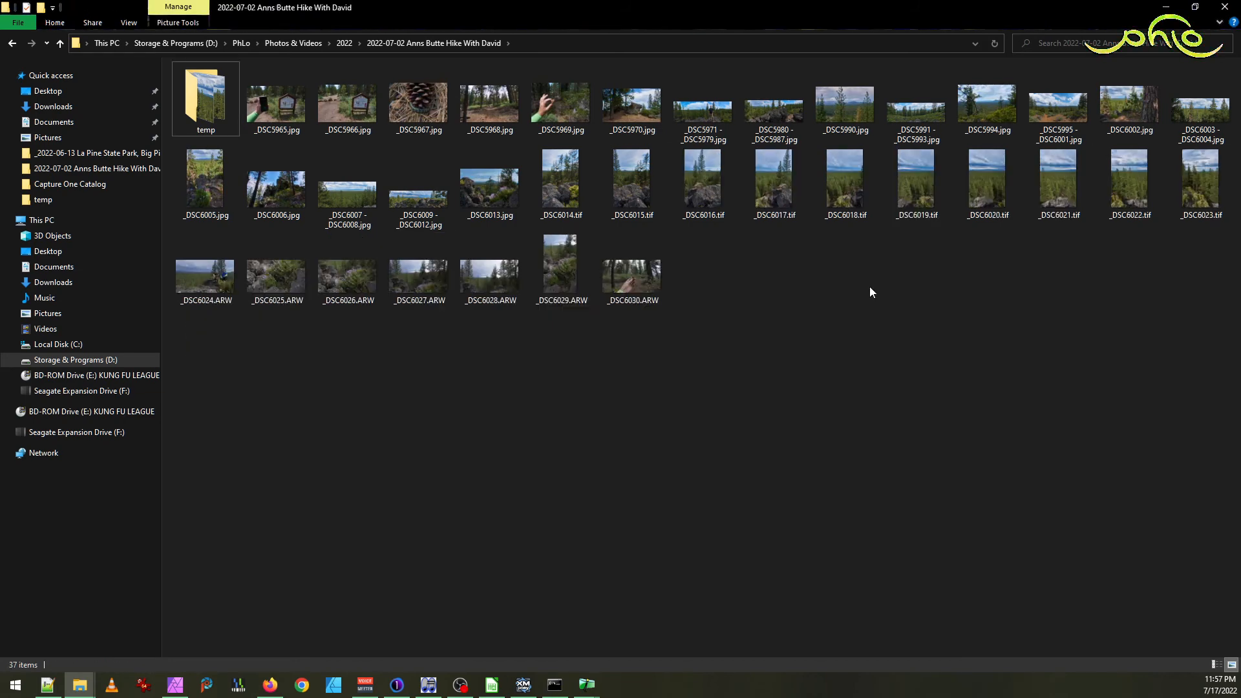
- Switch to Hugin and start a new project without saving the changes to the previous panorama
left_click(560, 201)
mouse_move(587, 684)
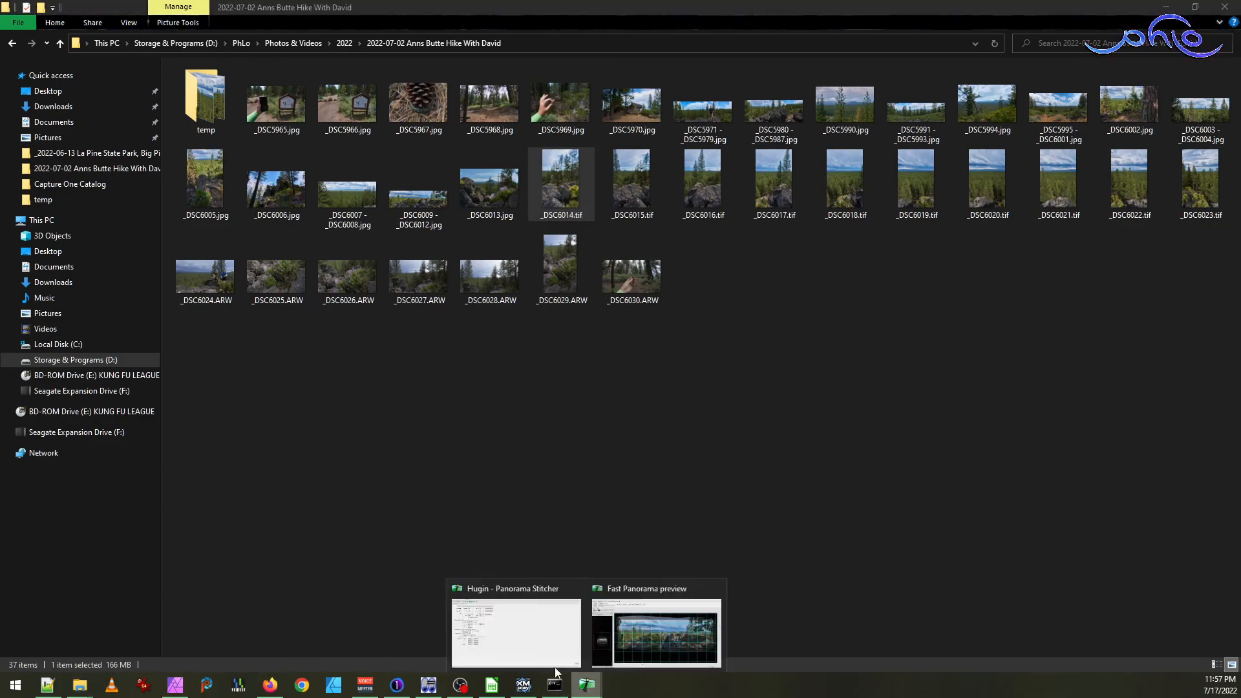
left_click(516, 627)
left_click(10, 38)
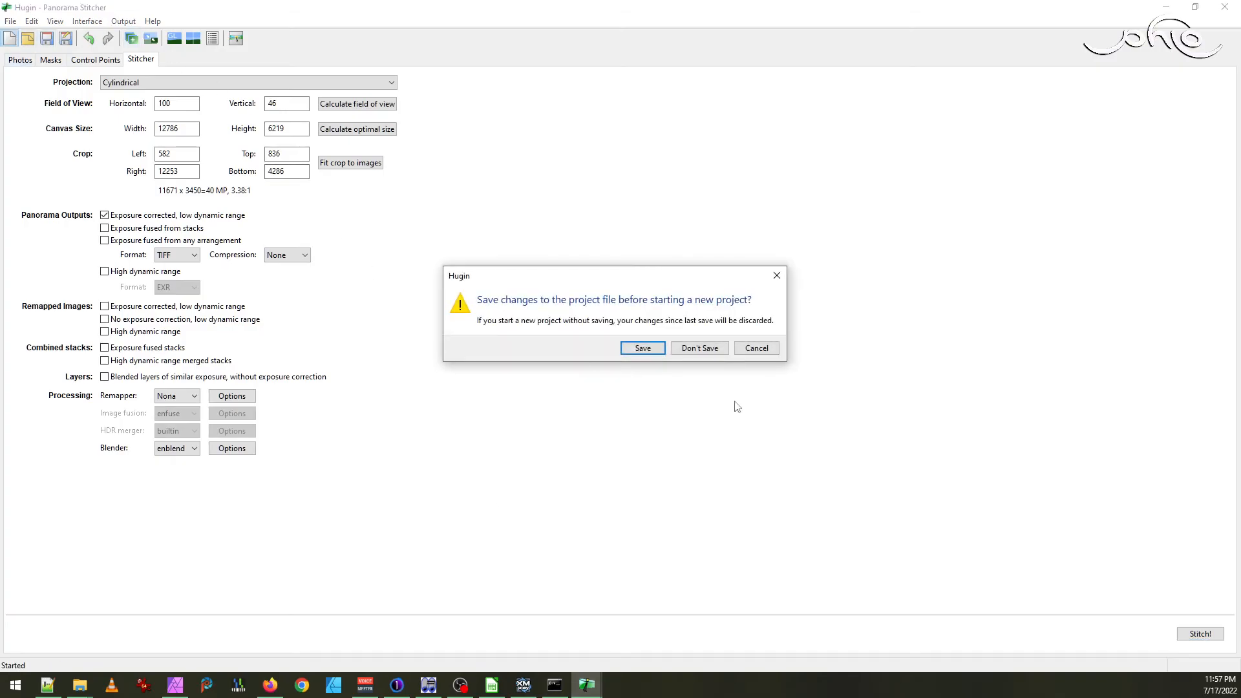
left_click(701, 347)
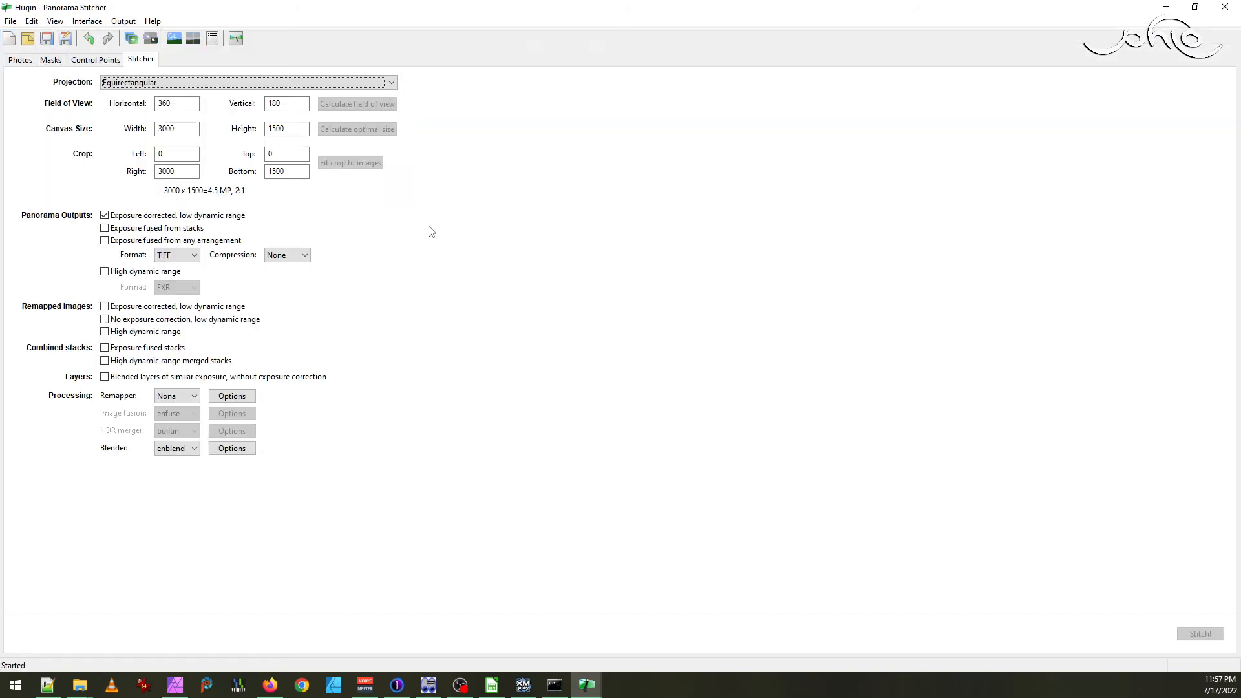
- Add _DSC6014.tif to _DSC6023.tif from File Explorer to the new Hugin project, with a horizontal field of view of 50 degrees
key("alt+Tab")
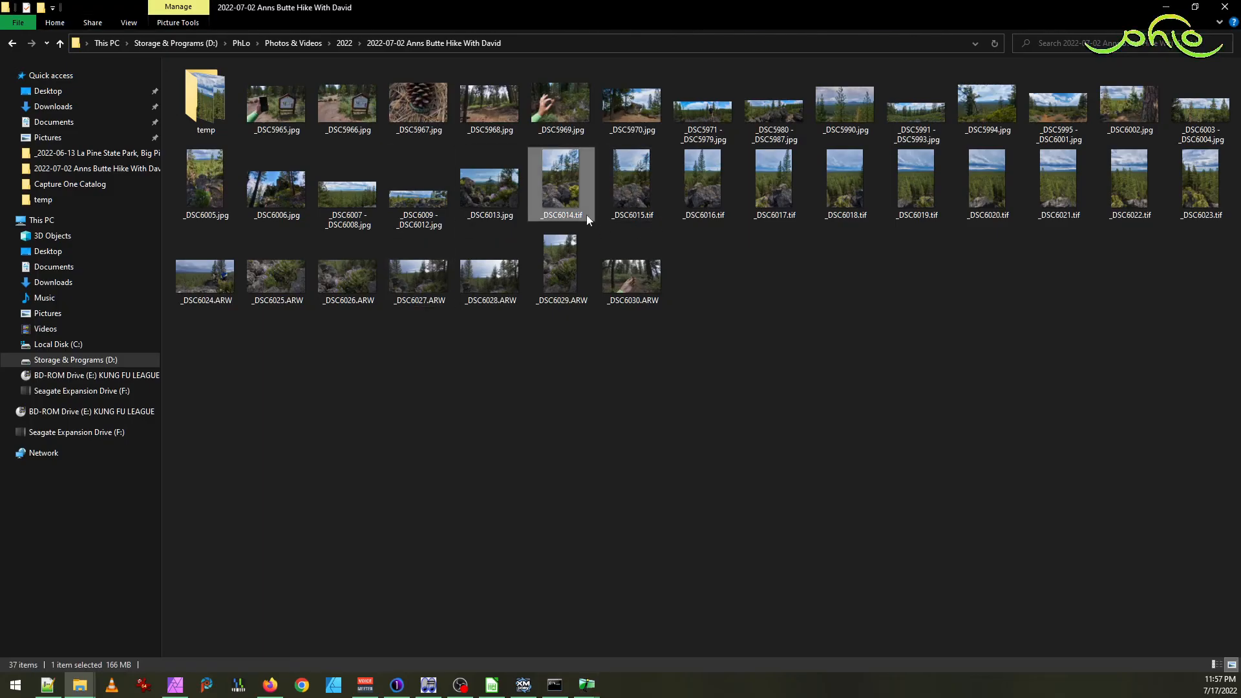
left_click(1194, 181, "shift")
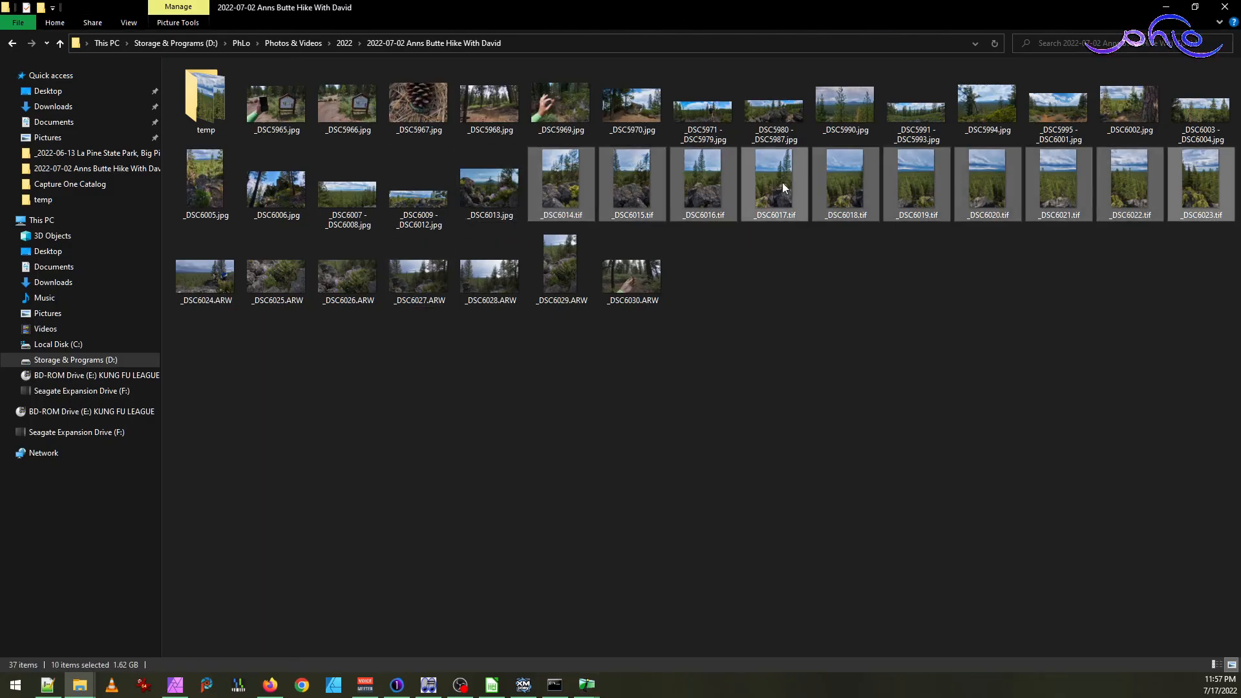
left_click_drag(539, 199, 495, 333)
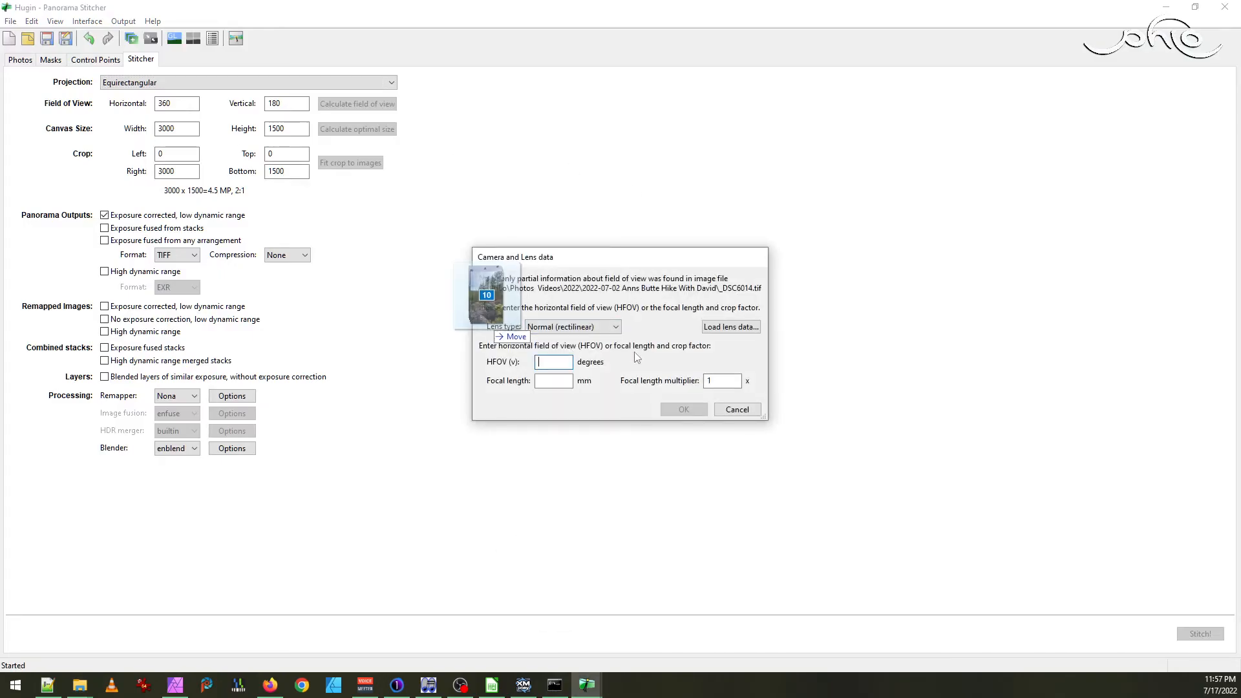
type("50")
key("Return")
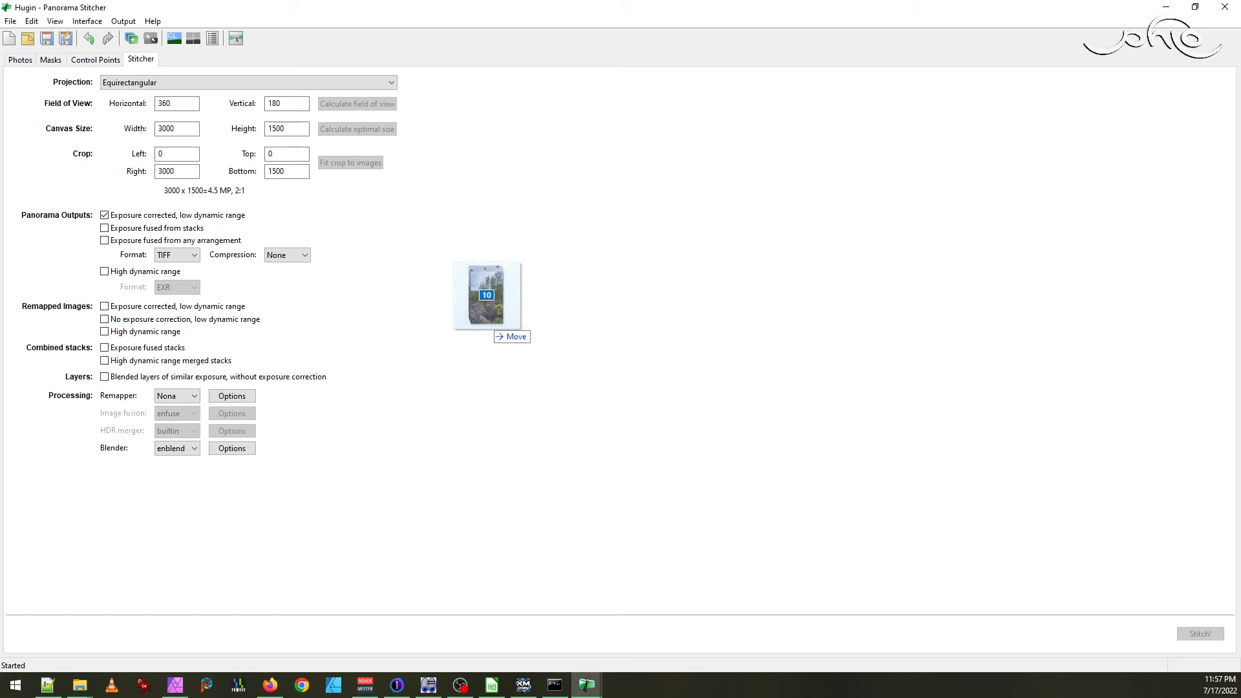
- Align the ten loaded images in the fast panorama preview
left_click(11, 61)
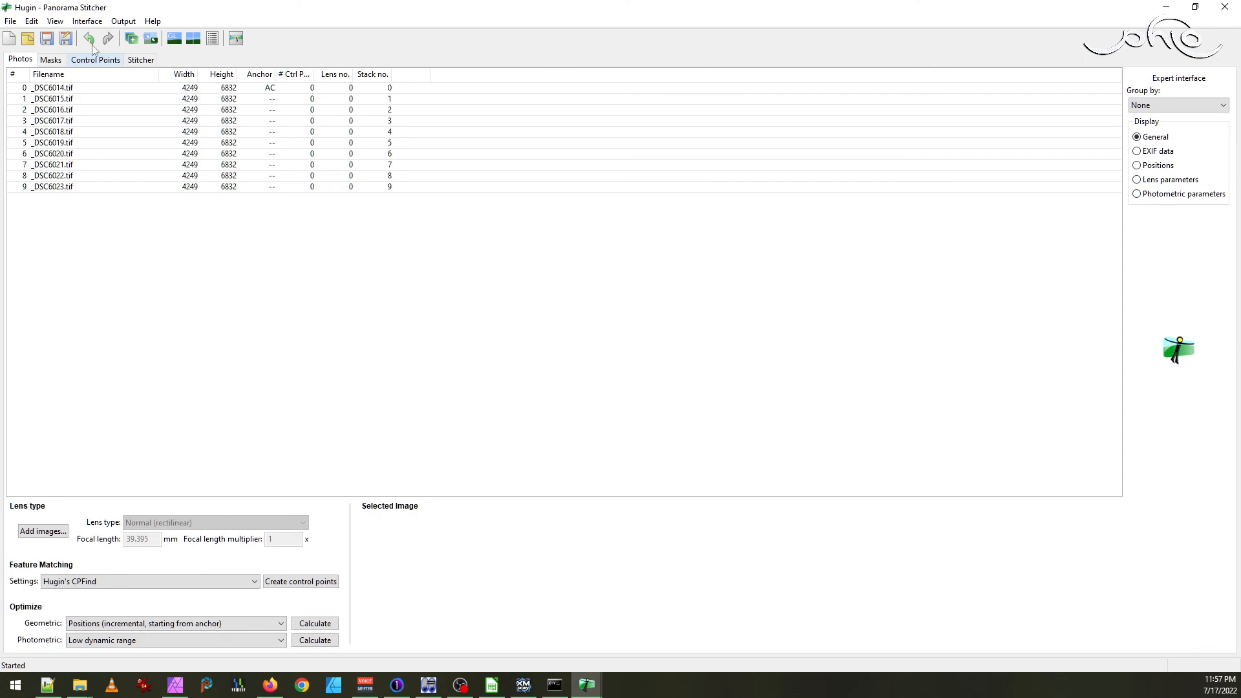
left_click(55, 21)
left_click(77, 68)
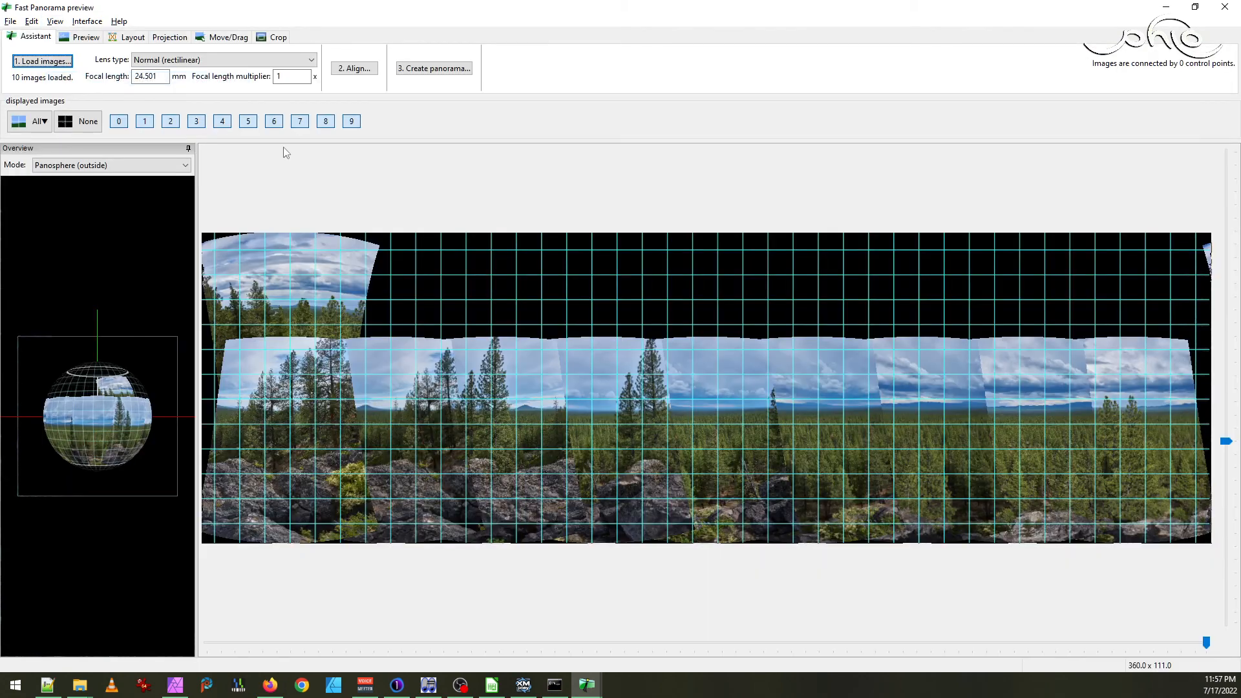
left_click(362, 71)
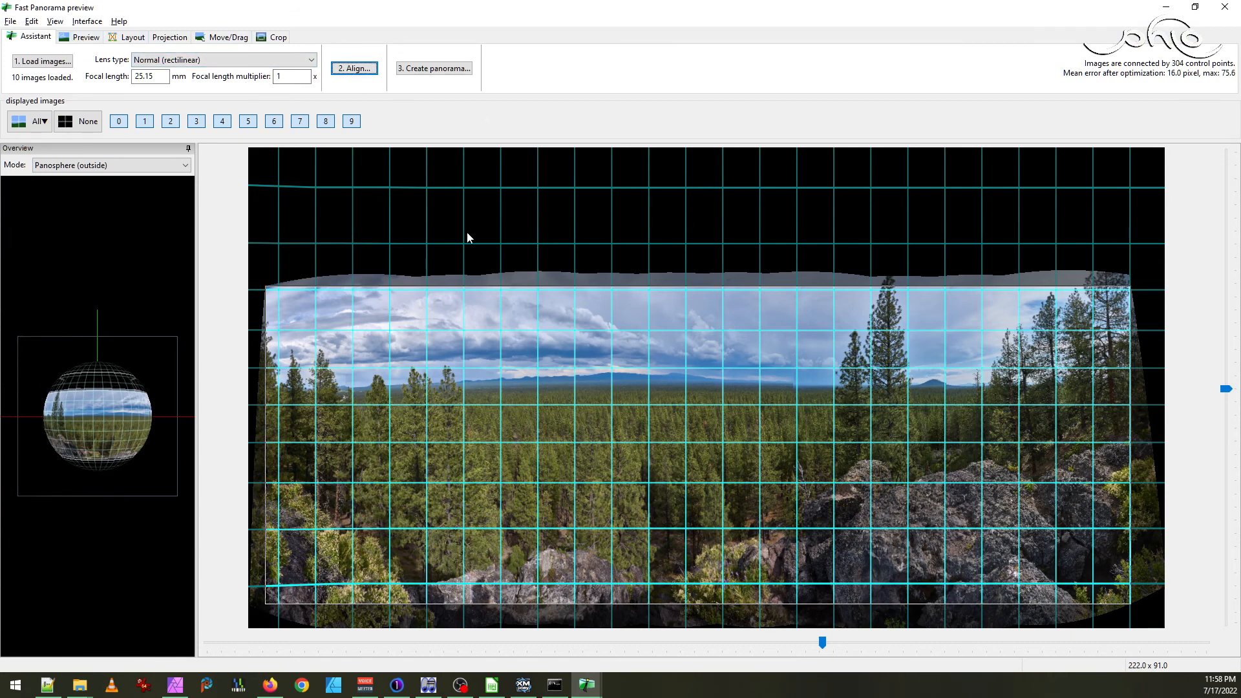
- Straighten the aligned panorama and autocrop it
left_click(228, 37)
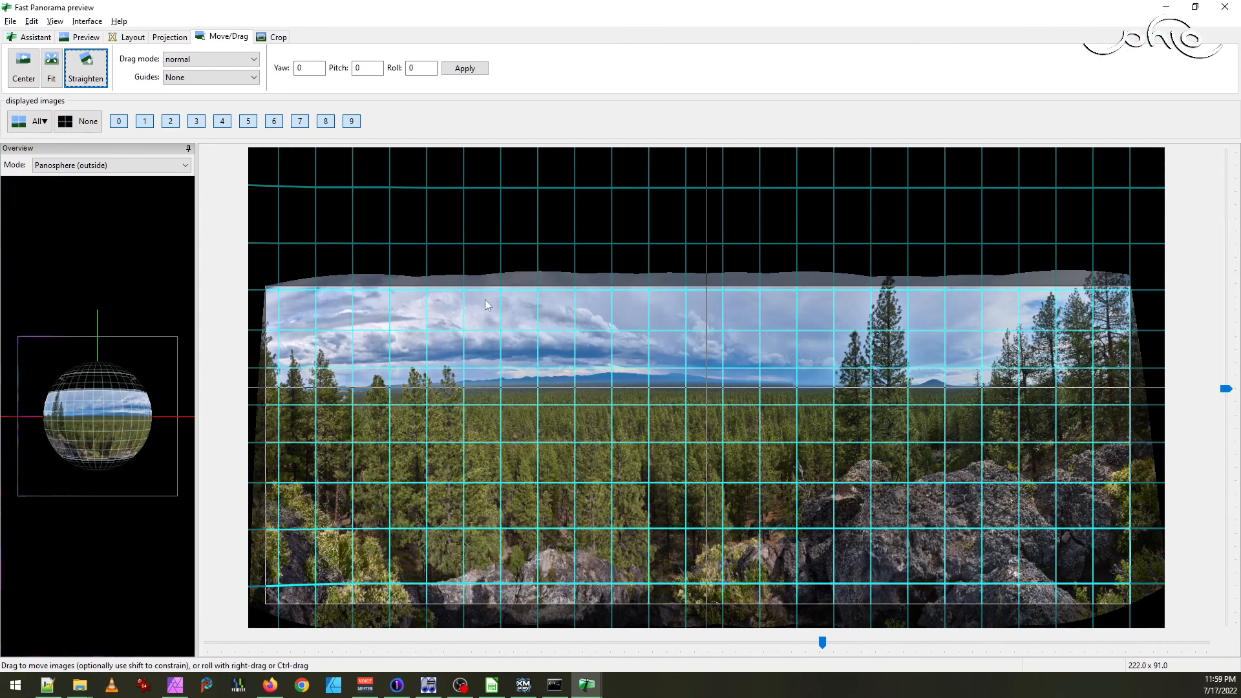
left_click(278, 37)
left_click(91, 60)
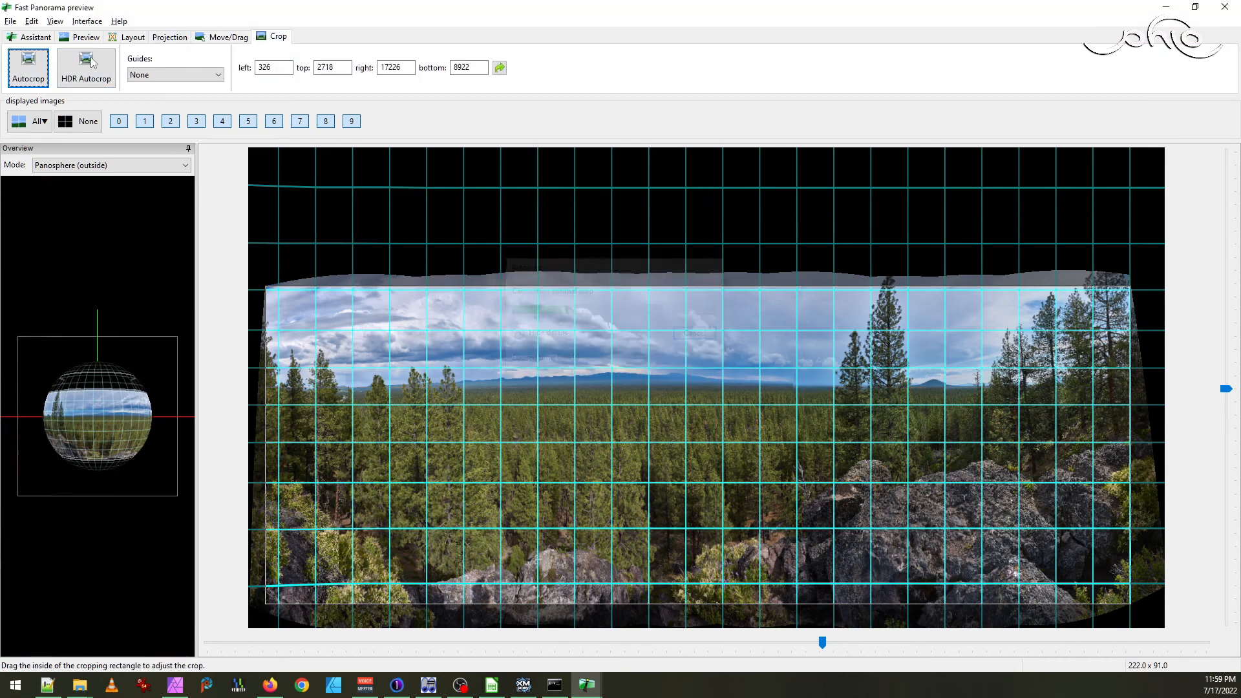
- Reset lens parameters, exposure to zero and color to one for all images from _DSC6014.tif to _DSC6023.tif in the main project window
left_click(55, 21)
left_click(107, 38)
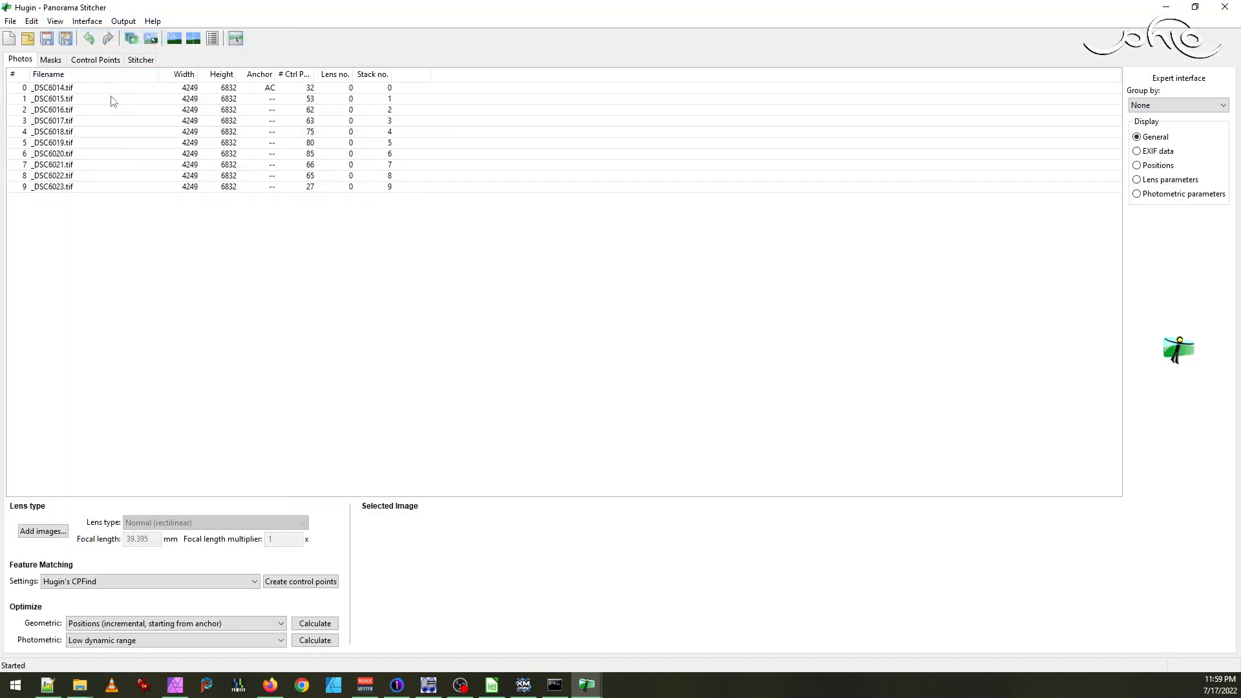
left_click(141, 60)
left_click(20, 60)
left_click(55, 87)
left_click(63, 186, "shift")
right_click(63, 168)
mouse_move(193, 290)
left_click(278, 347)
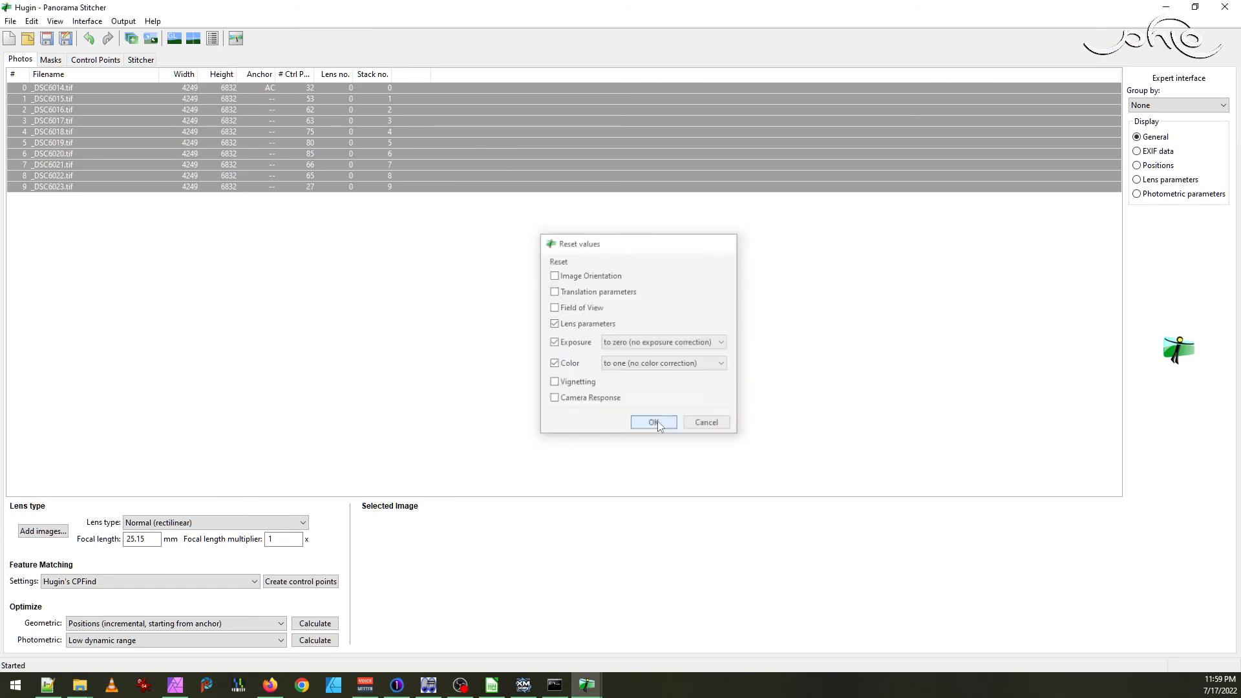
left_click(654, 424)
- Calculate the optimal canvas size and stitch the panorama with the output prefix _DSC6014 - _DSC6023
left_click(145, 62)
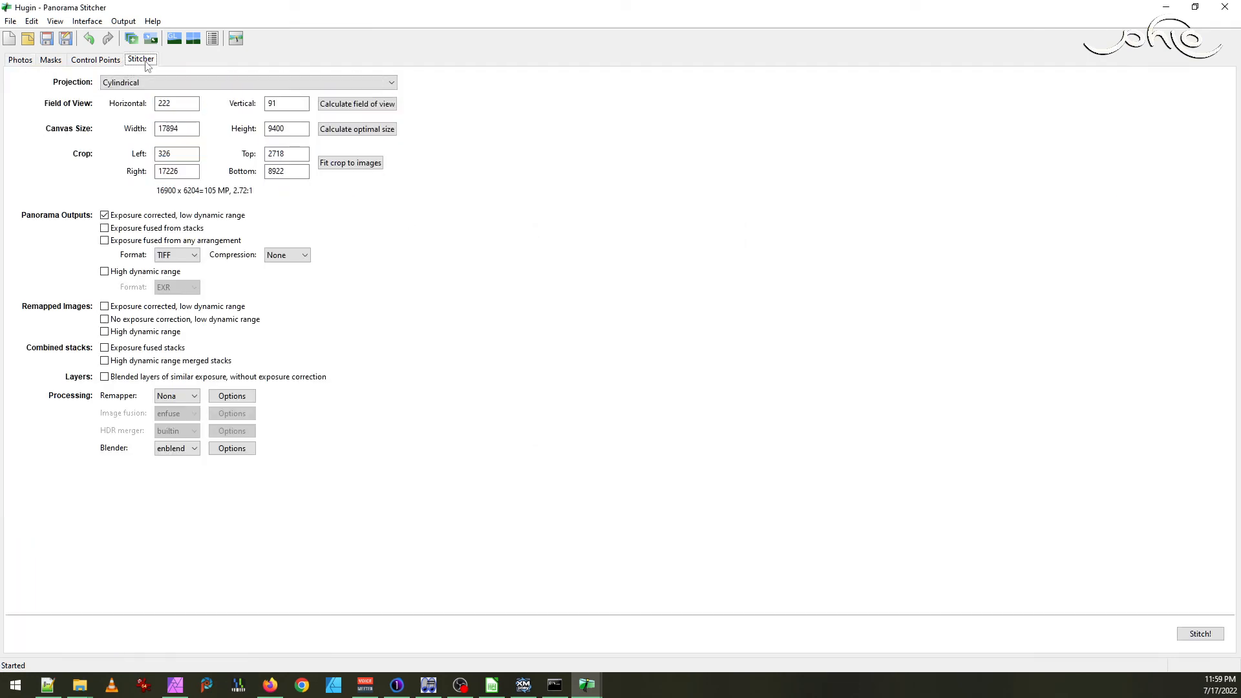
left_click(338, 133)
left_click(1200, 634)
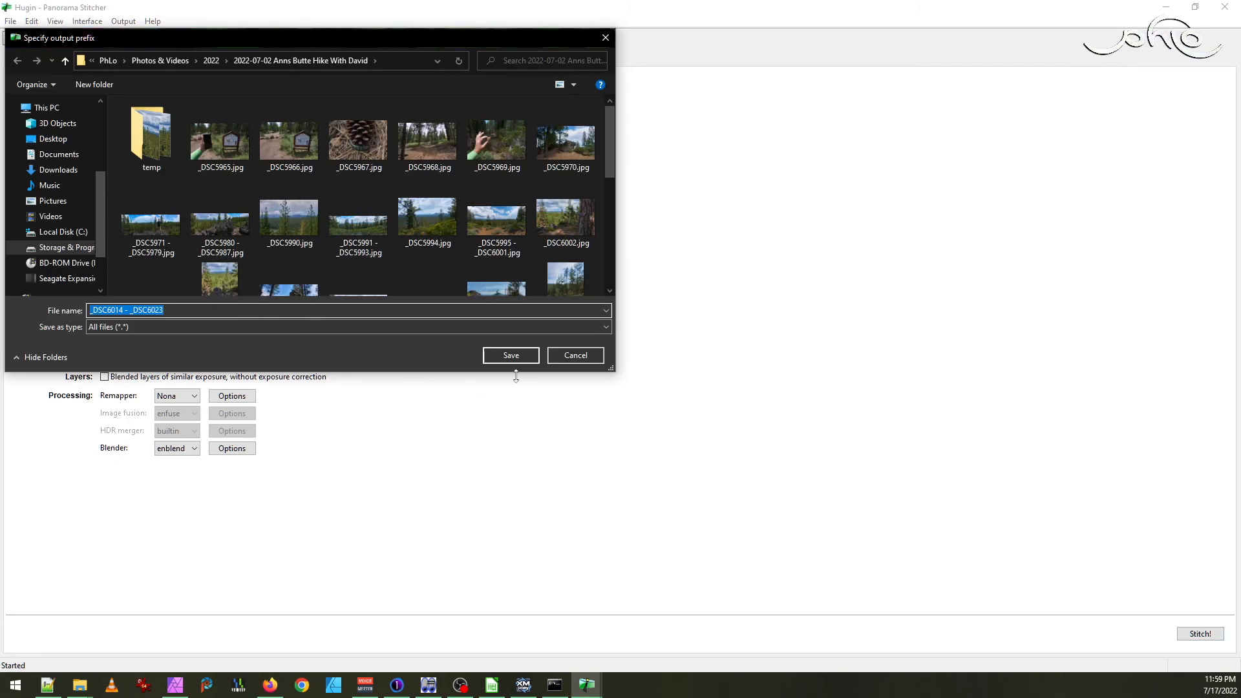
left_click(525, 354)
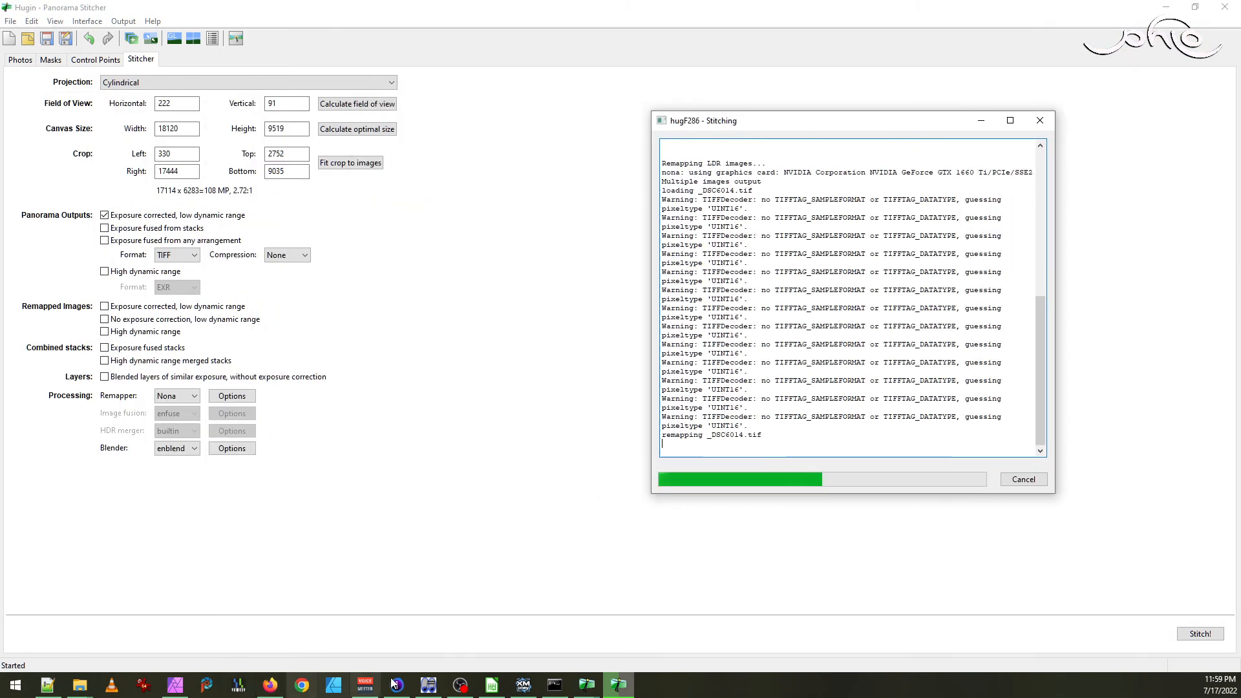
left_click(467, 686)
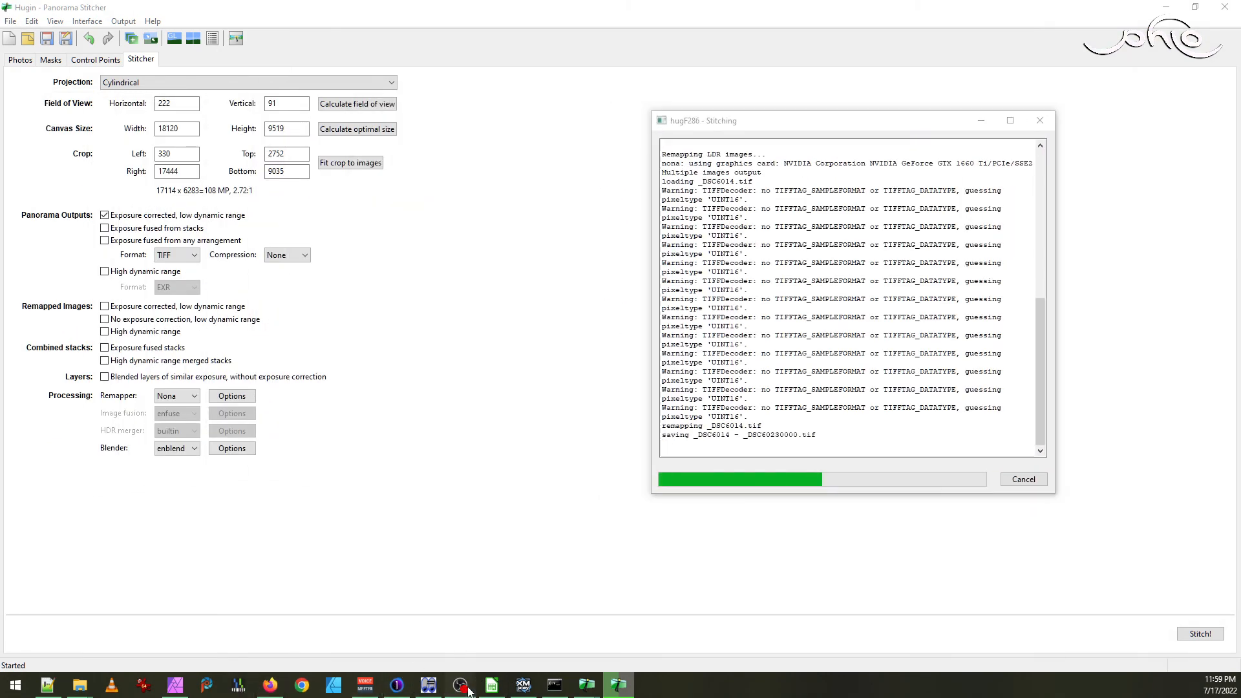
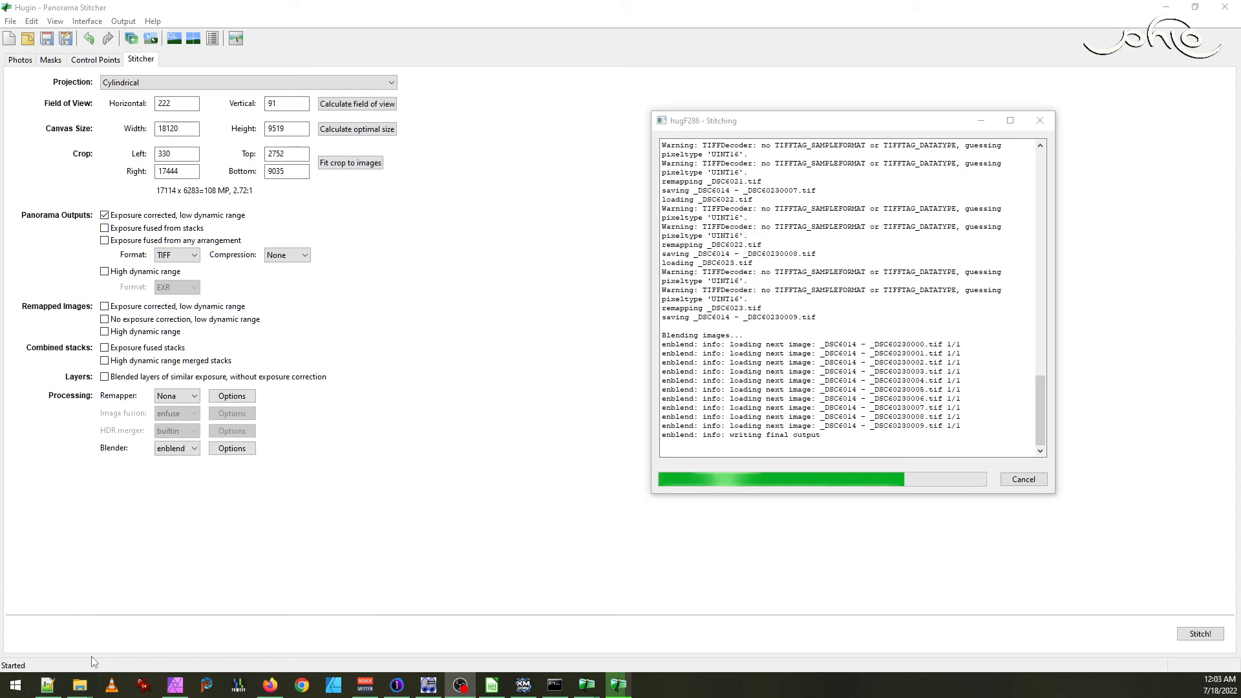
- Switch to File Explorer and open the stitched _DSC6014 - _DSC6023.tif in IrfanView to check the whole panorama
mouse_move(81, 689)
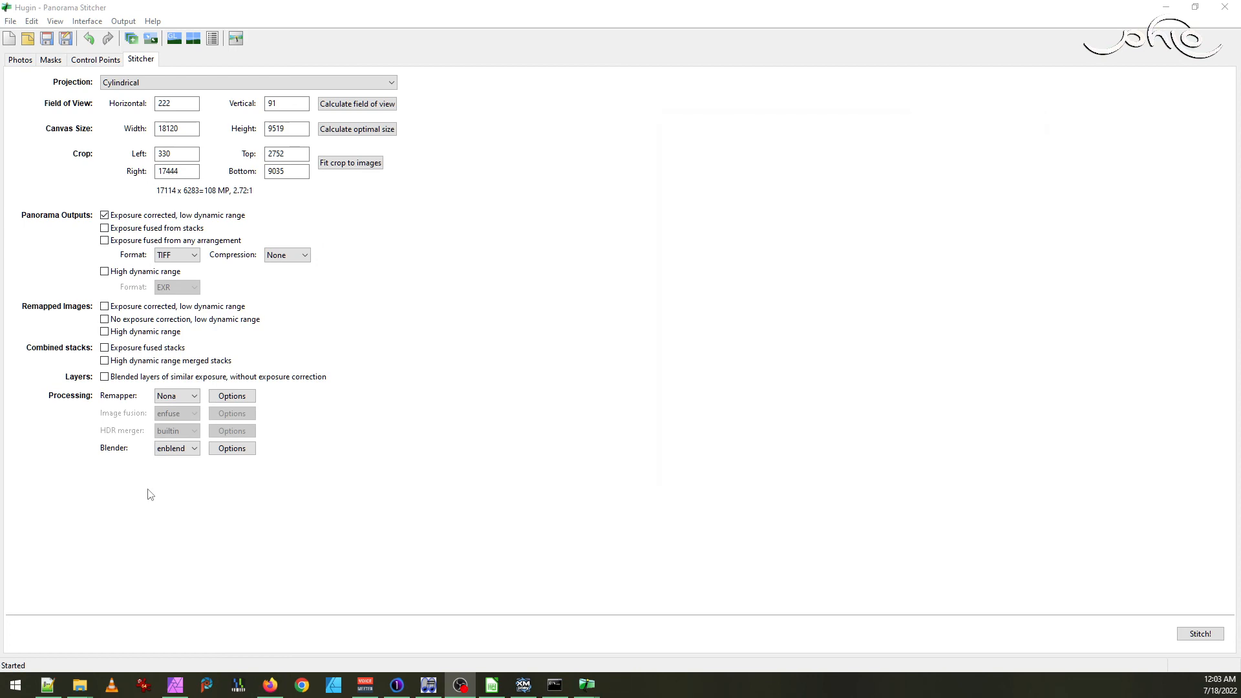
left_click(71, 630)
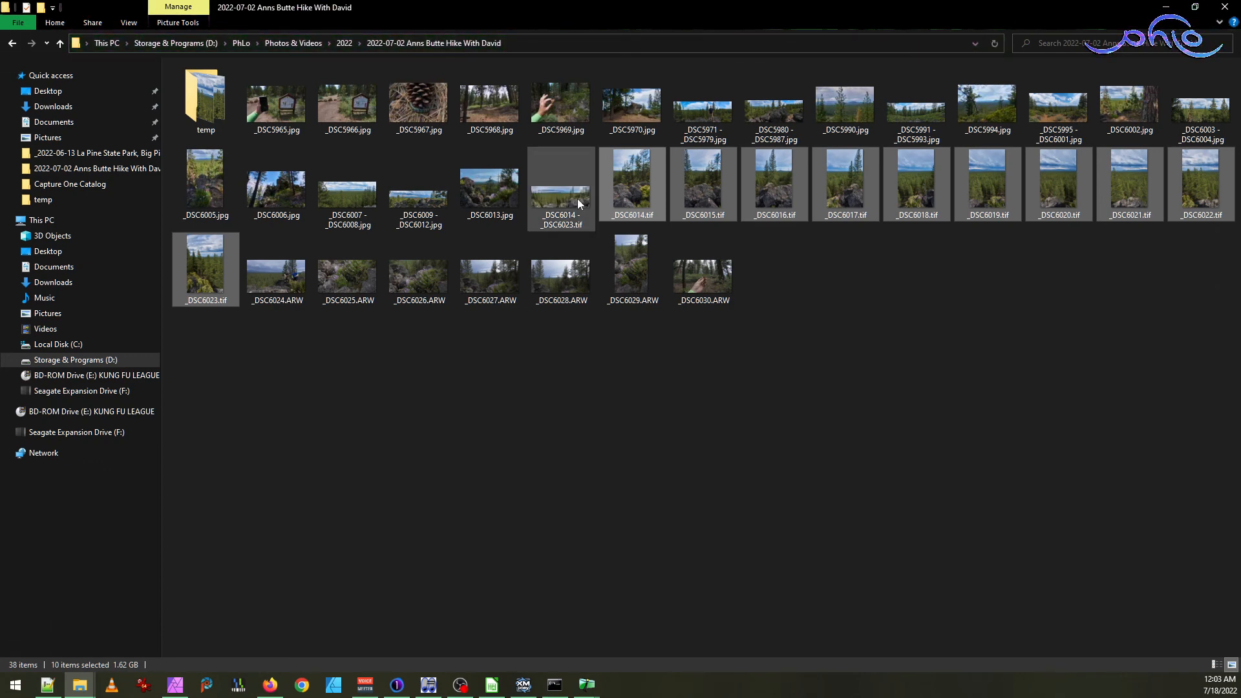
double_click(557, 194)
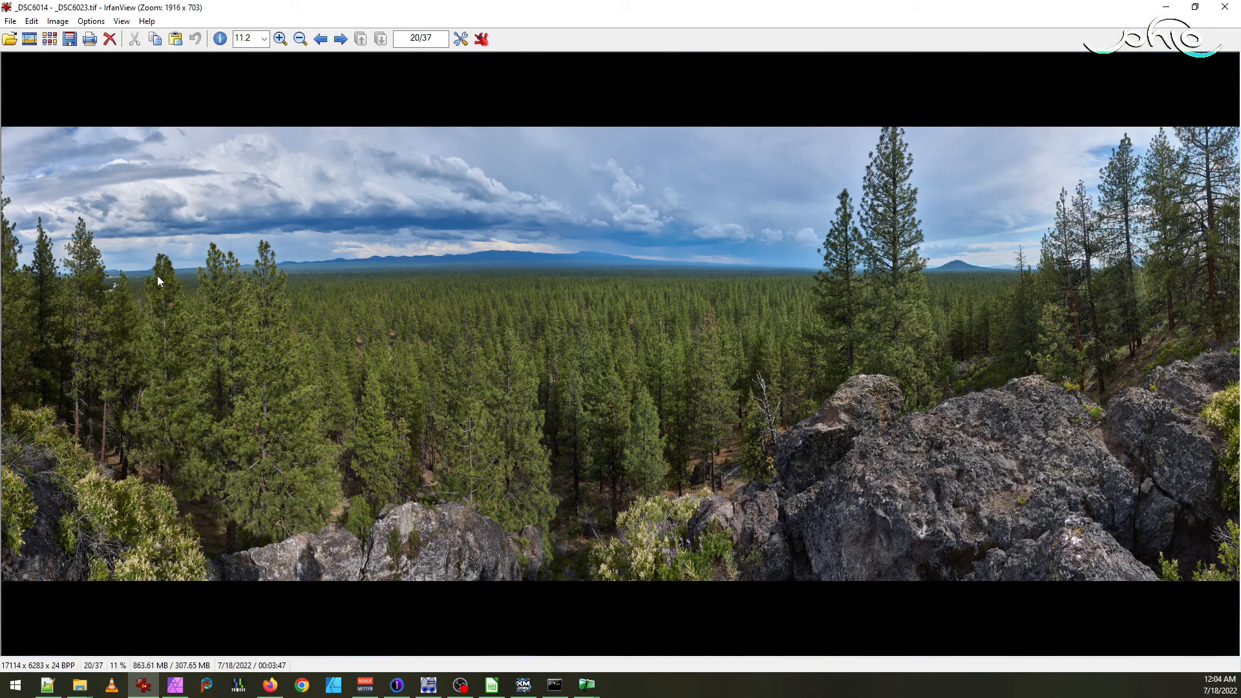
left_click_drag(149, 279, 868, 395)
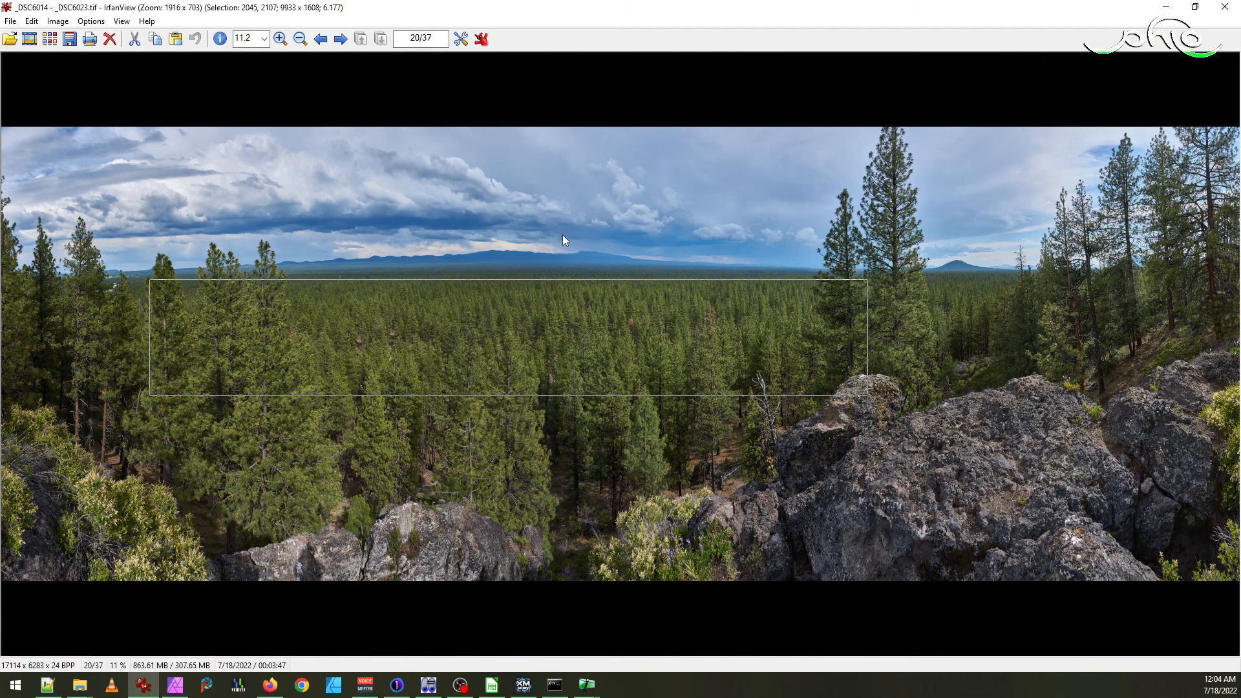
left_click(579, 224)
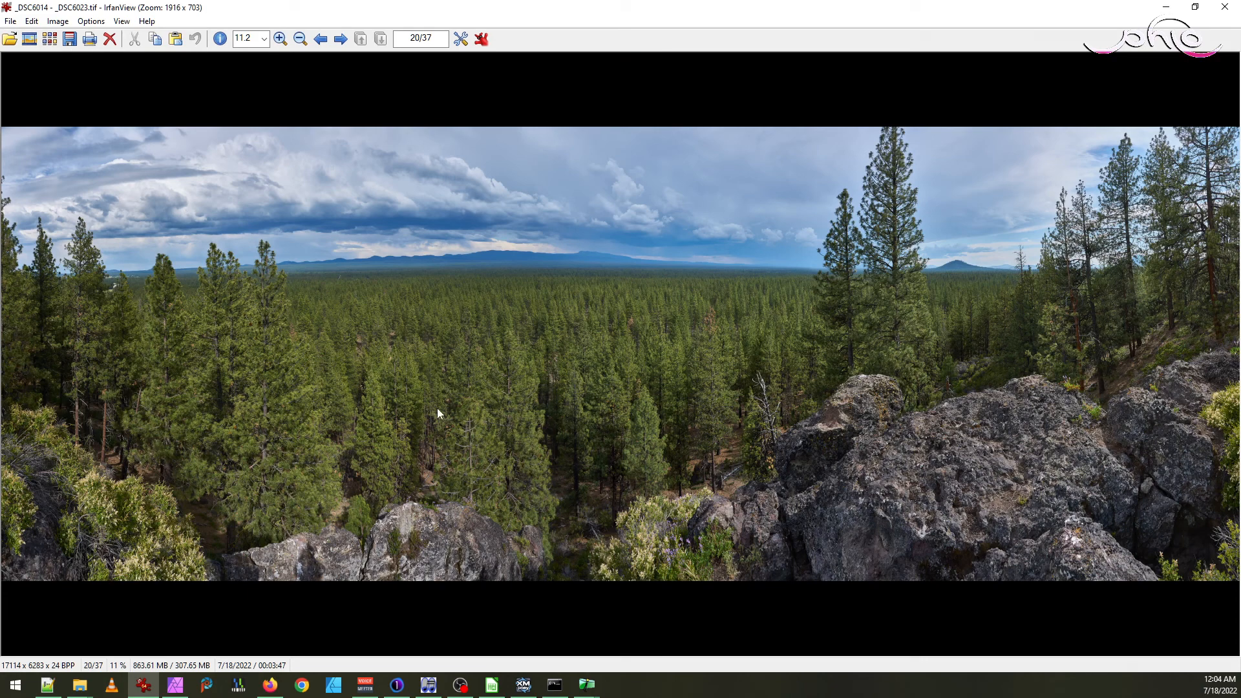
- Examine the enlarged panorama in full-screen view, moving across it towards its right end
double_click(1061, 161)
scroll(1061, 161, "up", 1)
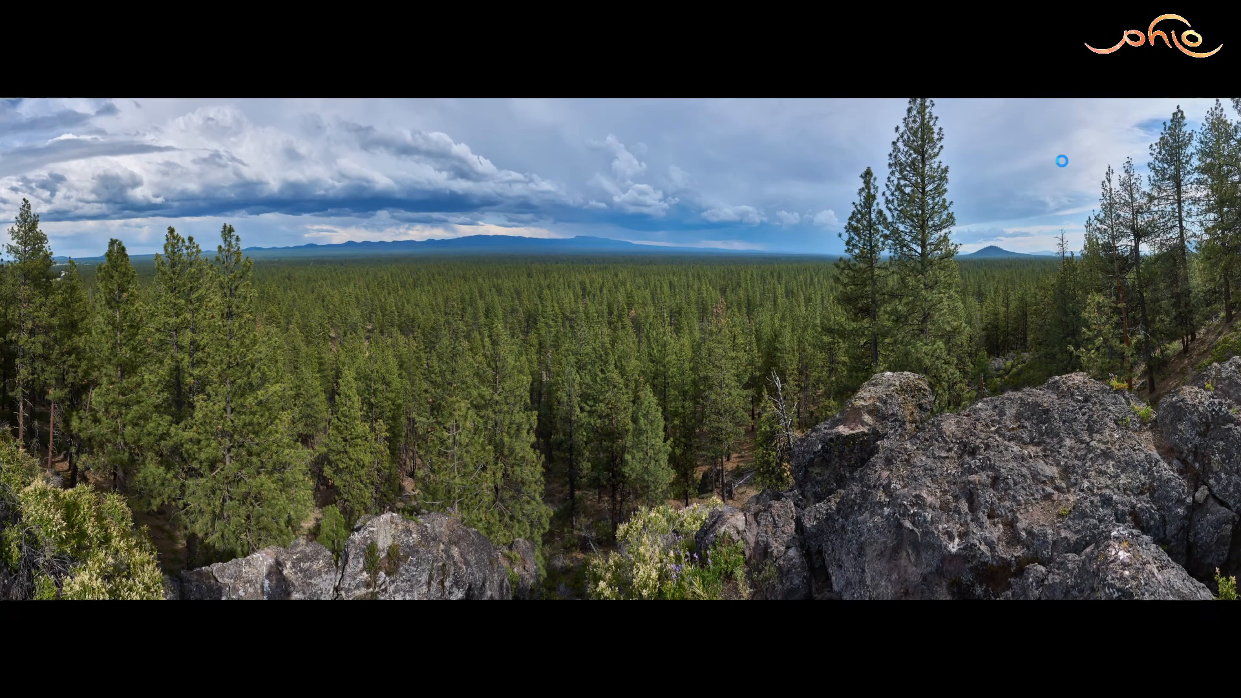
scroll(1061, 161, "up", 4)
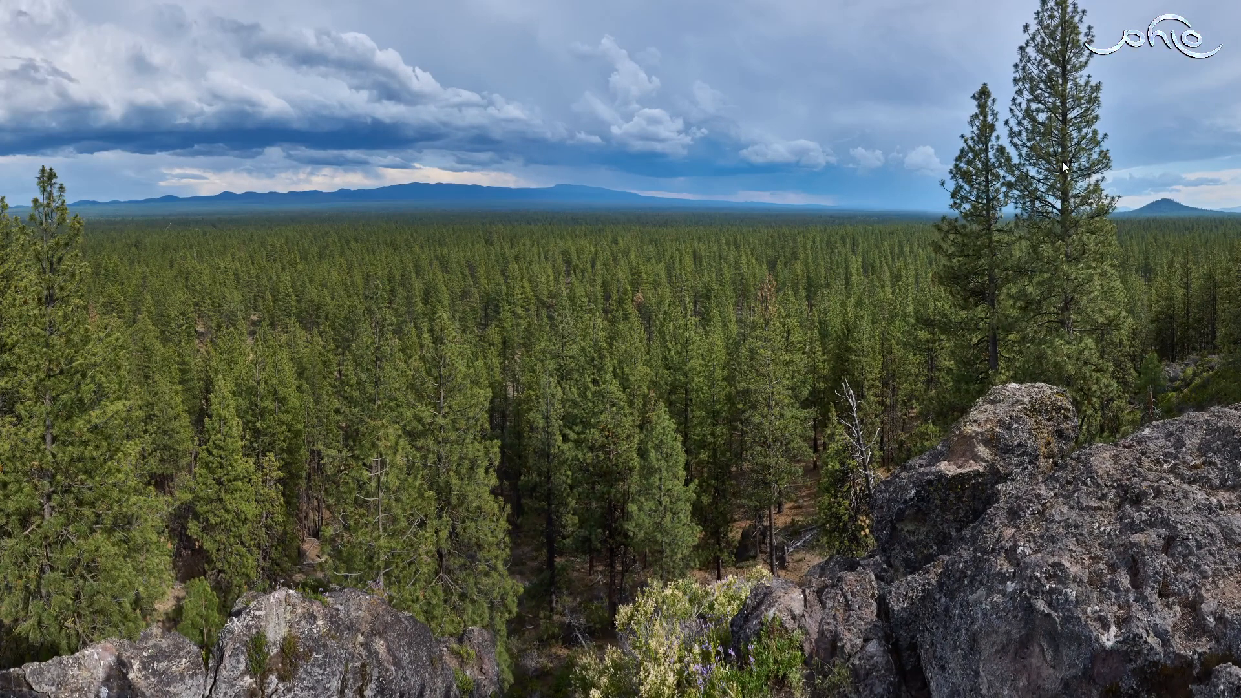
key("Right")
key("Right")
key("Right")
key("Right")
key("Right")
key("Right")
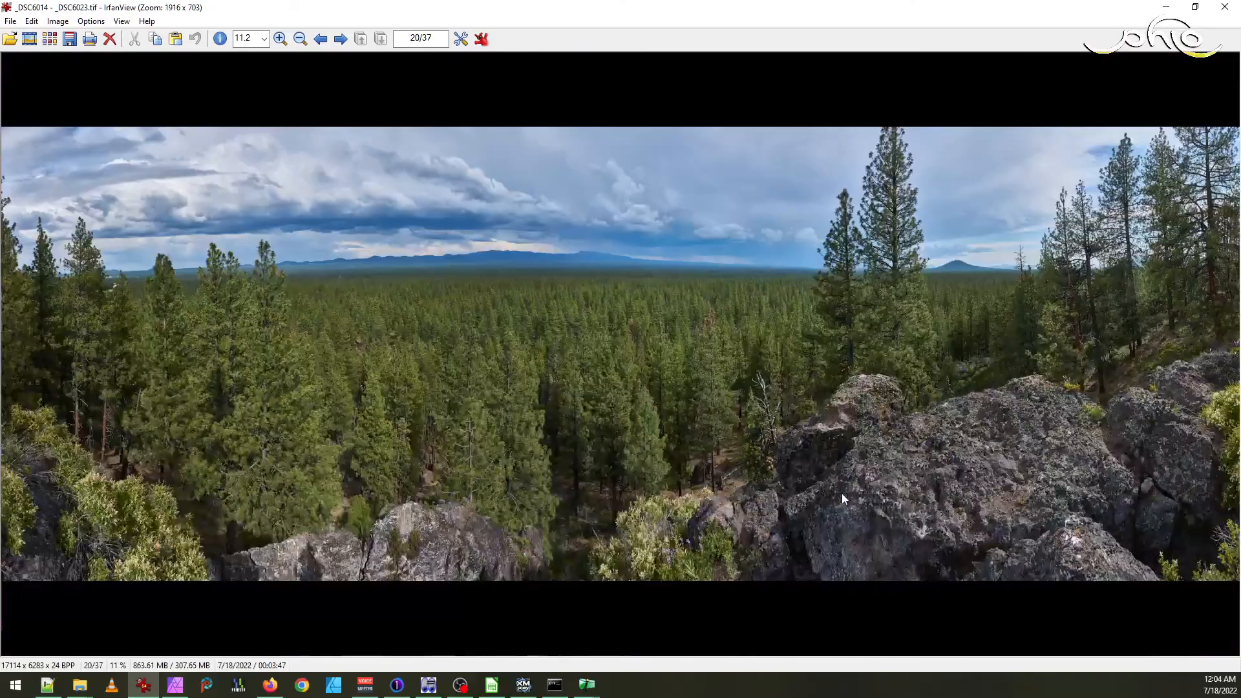
- Enlarge the trees at the panorama's left end and inspect the buildings, treetops and horizon behind them for stitching quality
left_click_drag(105, 217, 310, 402)
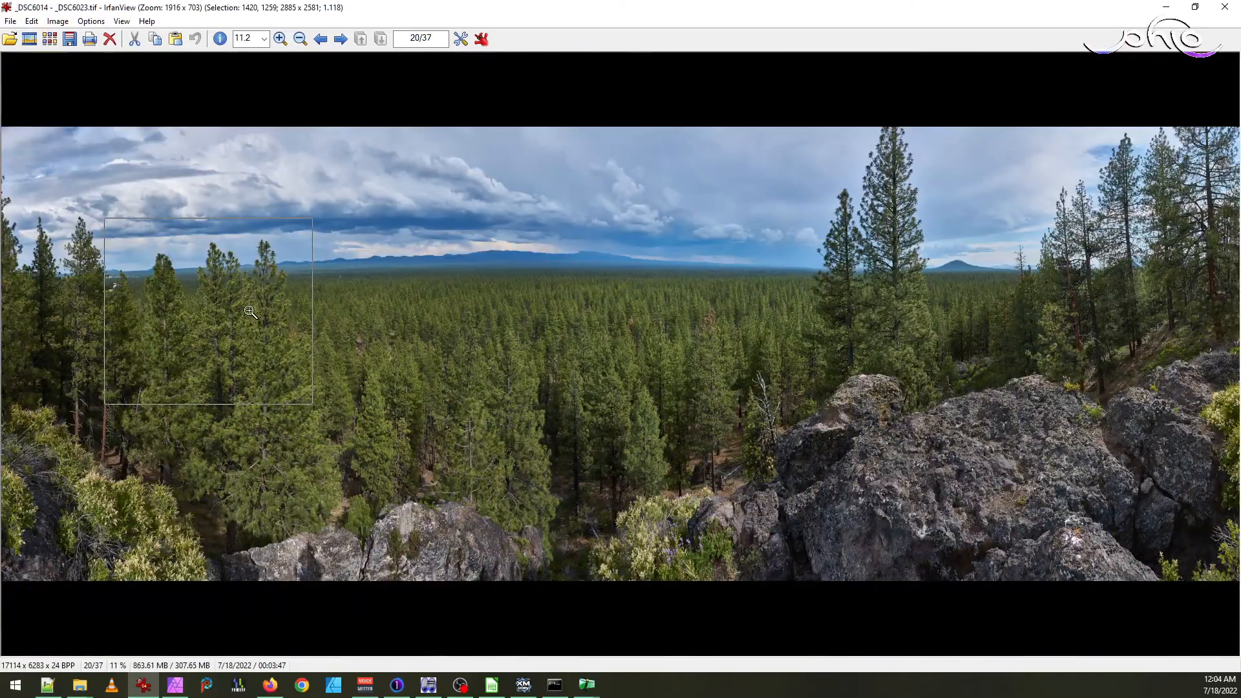
left_click(285, 369)
left_click_drag(286, 163, 478, 332)
left_click(441, 302)
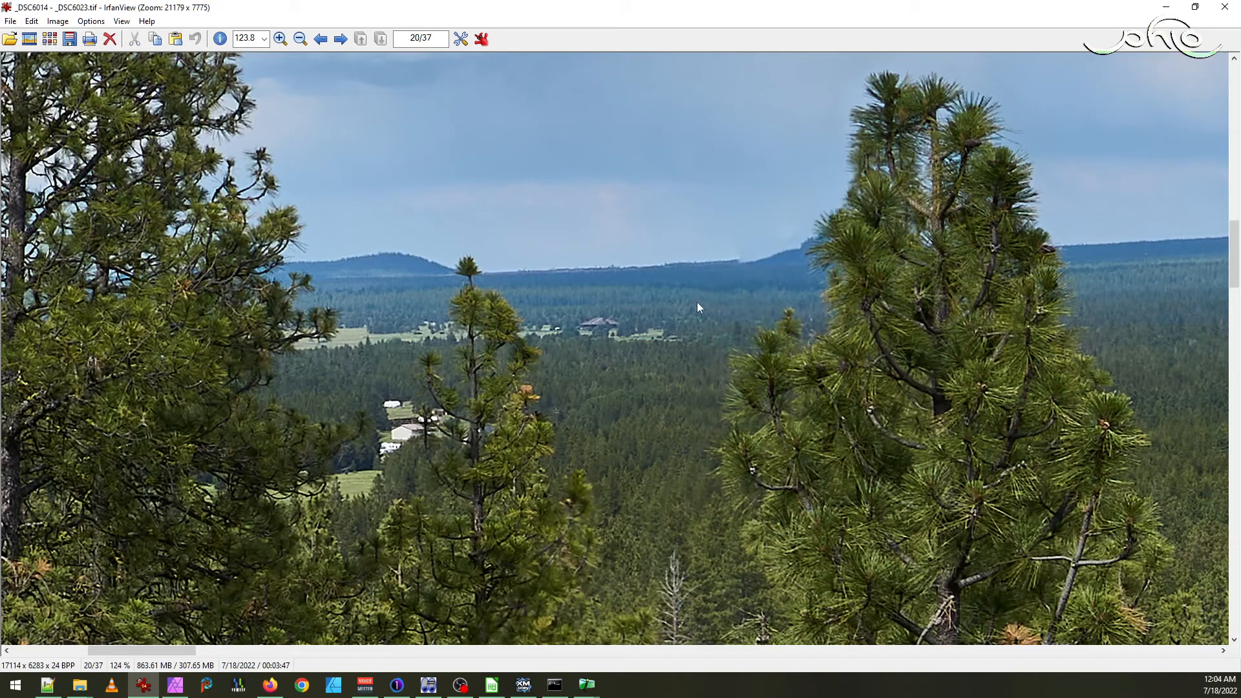
left_click_drag(707, 230, 816, 318)
left_click_drag(308, 231, 651, 435)
left_click(494, 201)
left_click_drag(246, 344, 274, 347)
left_click_drag(710, 343, 310, 329)
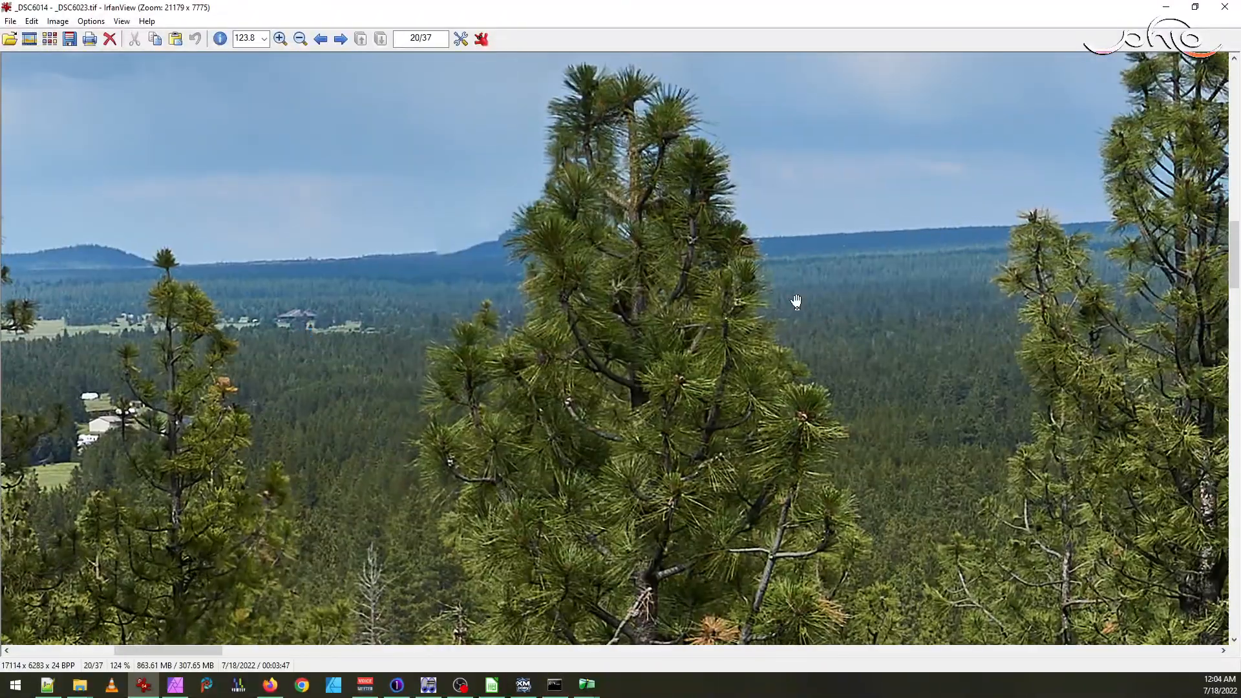
left_click_drag(792, 302, 441, 298)
left_click_drag(802, 262, 351, 295)
left_click_drag(771, 258, 493, 280)
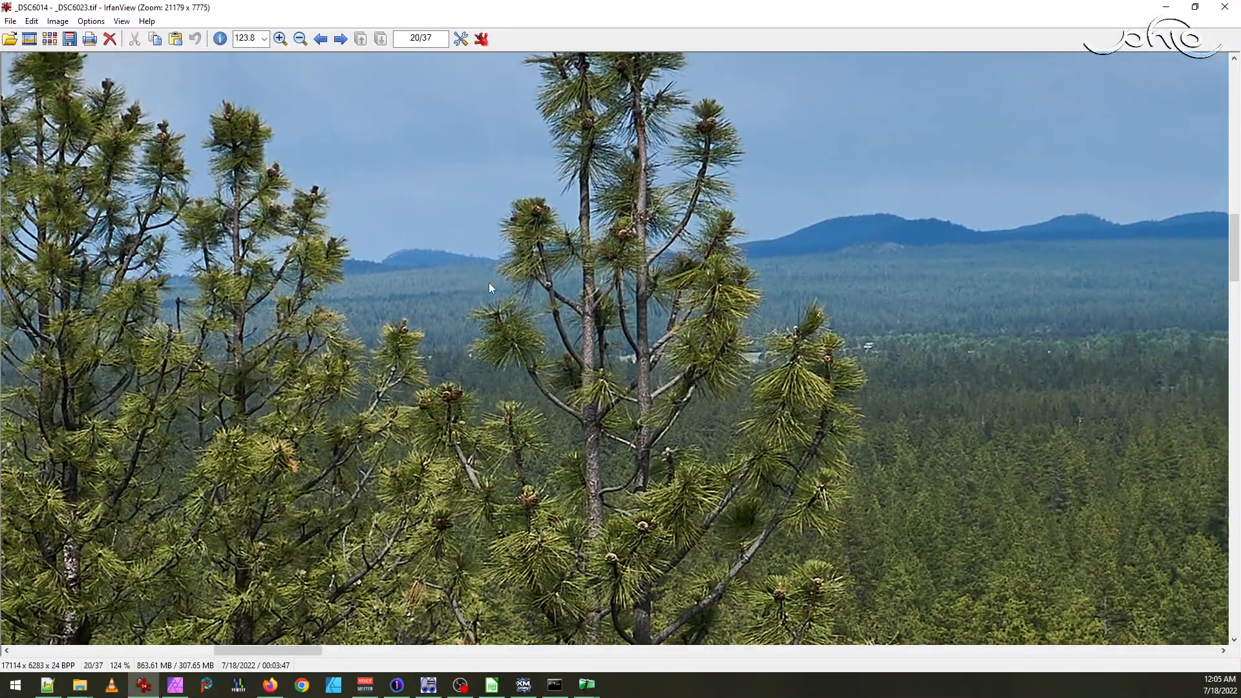
- Inspect the distant mountain range and hazy forest horizon across the middle of the enlarged panorama
left_click_drag(841, 255, 510, 353)
left_click_drag(891, 336, 462, 324)
left_click_drag(831, 322, 564, 334)
left_click_drag(850, 335, 405, 349)
left_click_drag(882, 327, 434, 338)
left_click_drag(861, 360, 616, 335)
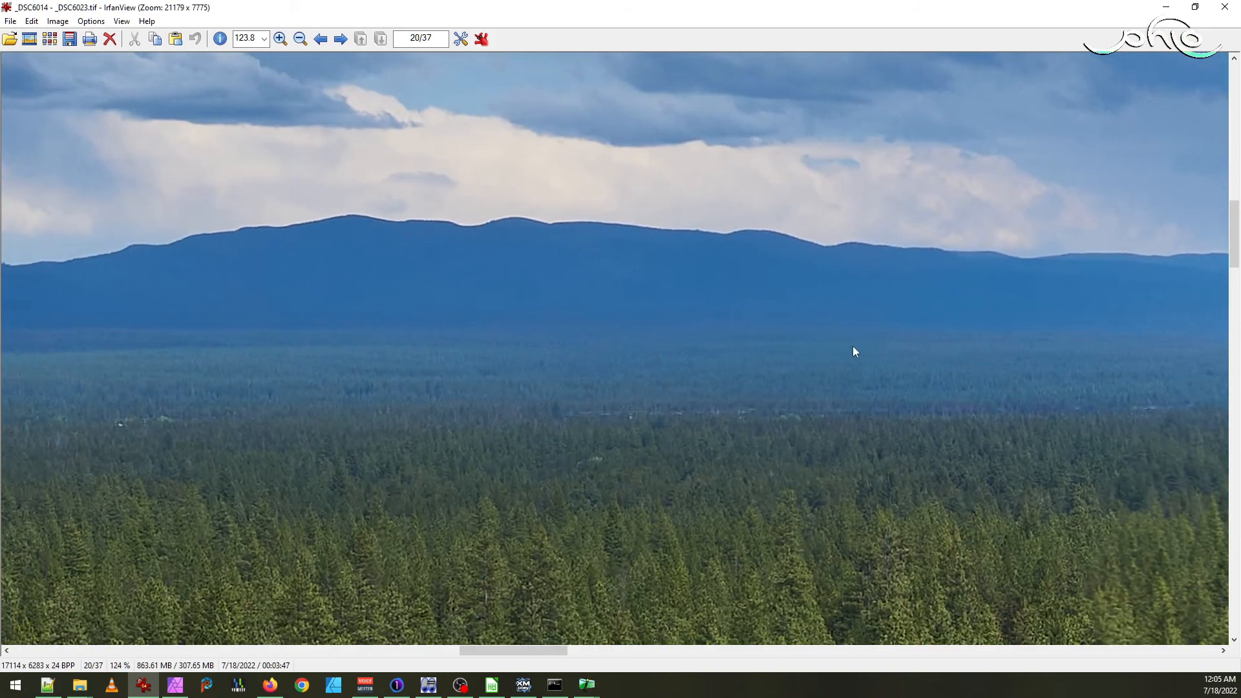
left_click_drag(847, 349, 482, 342)
left_click_drag(791, 190, 828, 222)
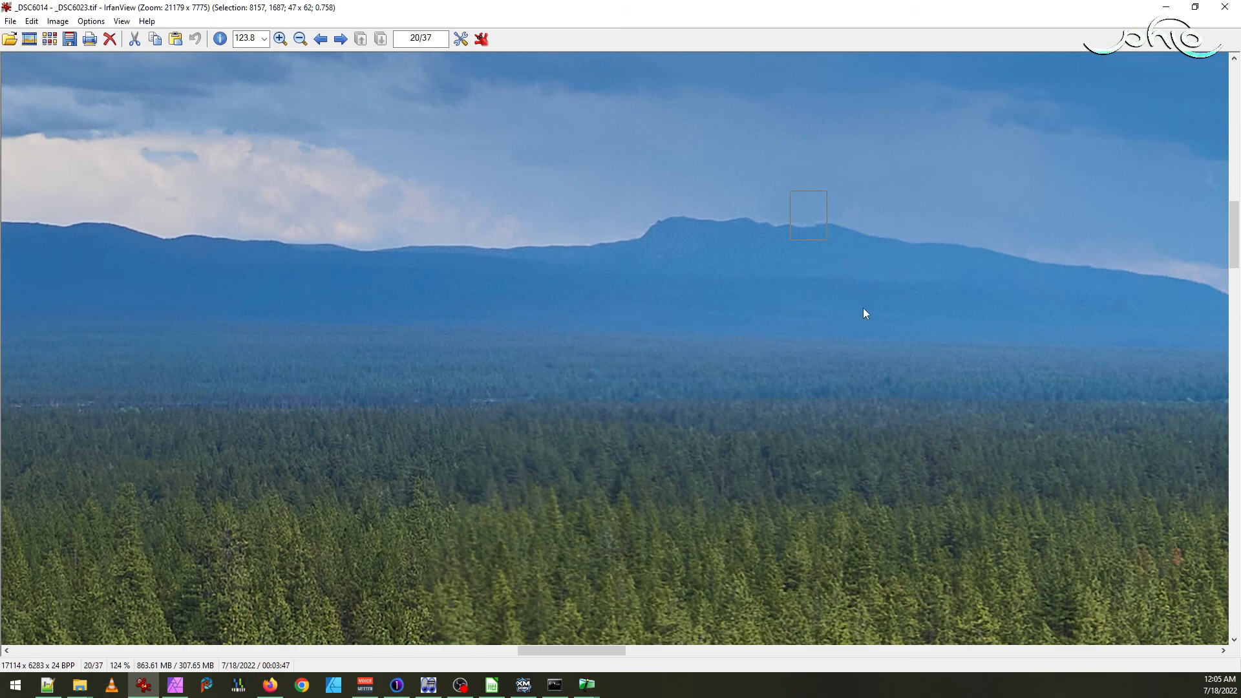
left_click(911, 303)
left_click_drag(961, 359, 628, 361)
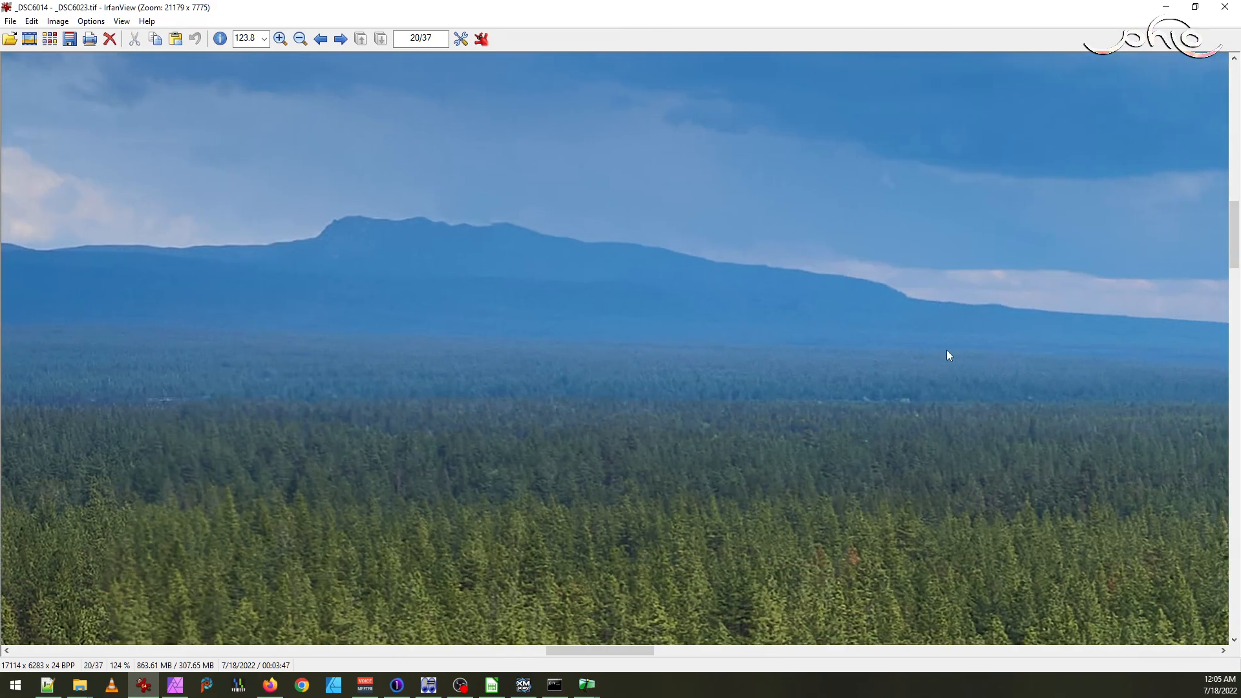
left_click_drag(940, 351, 492, 347)
left_click_drag(920, 388, 417, 389)
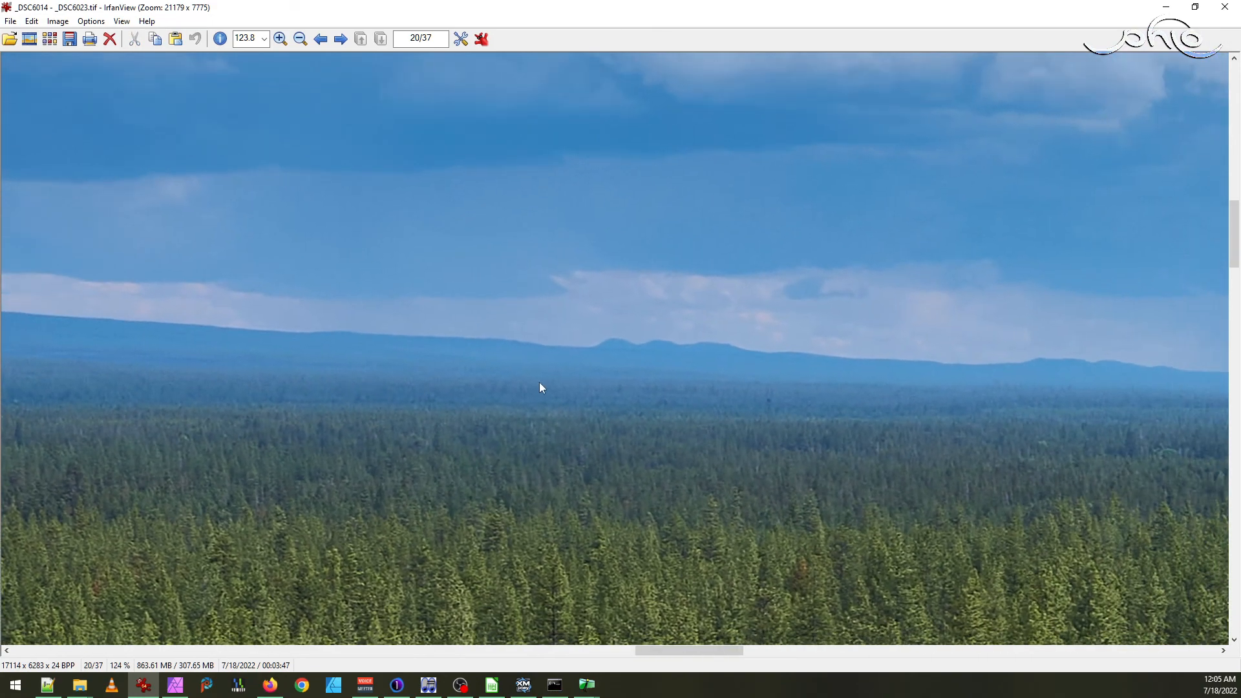
left_click_drag(1010, 421, 624, 394)
left_click_drag(790, 305, 889, 424)
left_click(987, 413)
left_click_drag(1107, 397, 570, 392)
left_click_drag(883, 432, 832, 407)
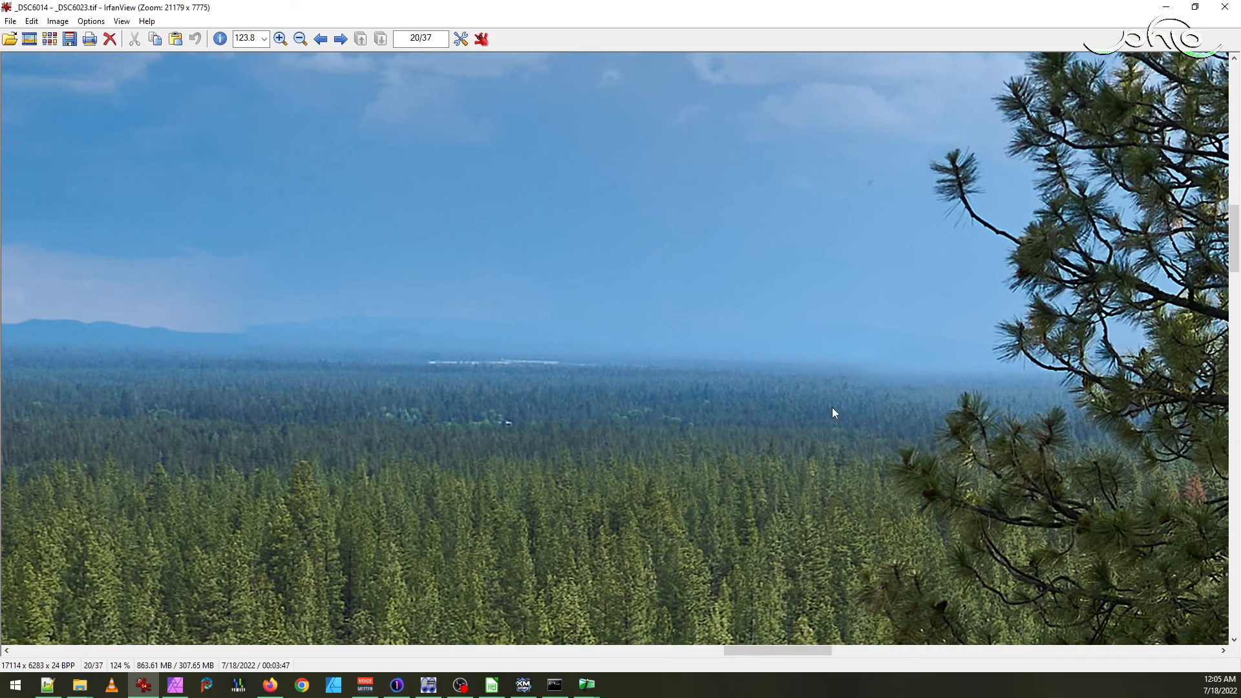
left_click_drag(853, 327, 889, 452)
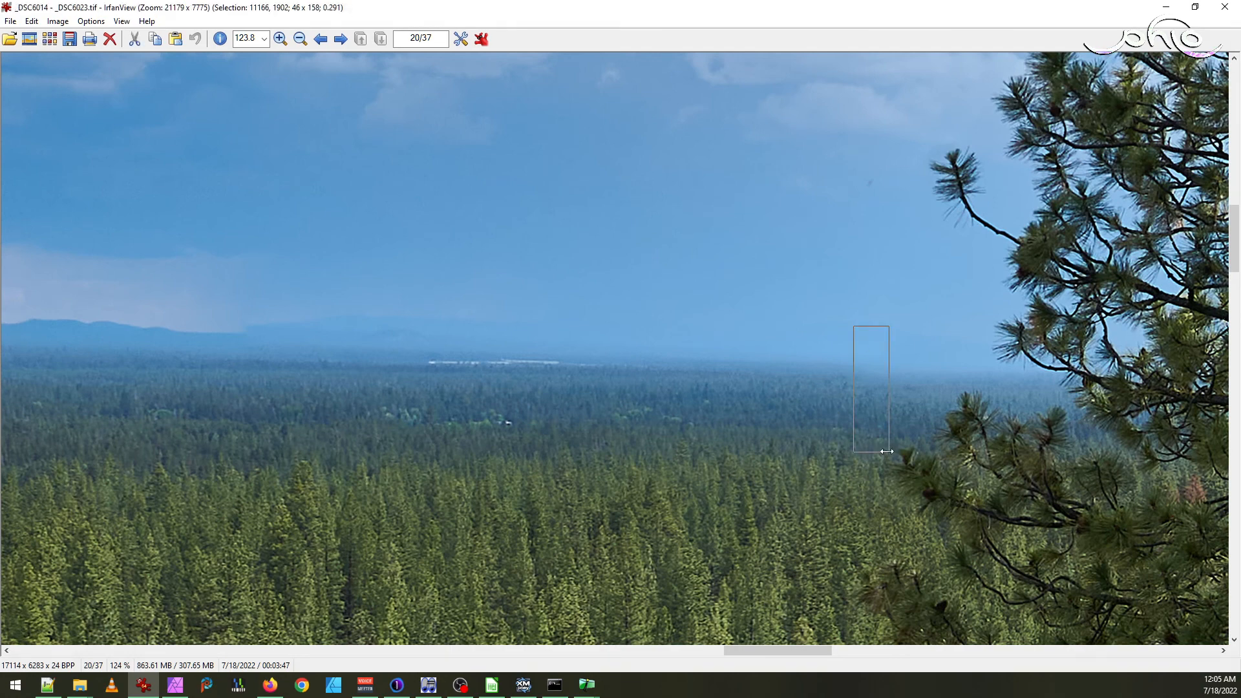
left_click(921, 541)
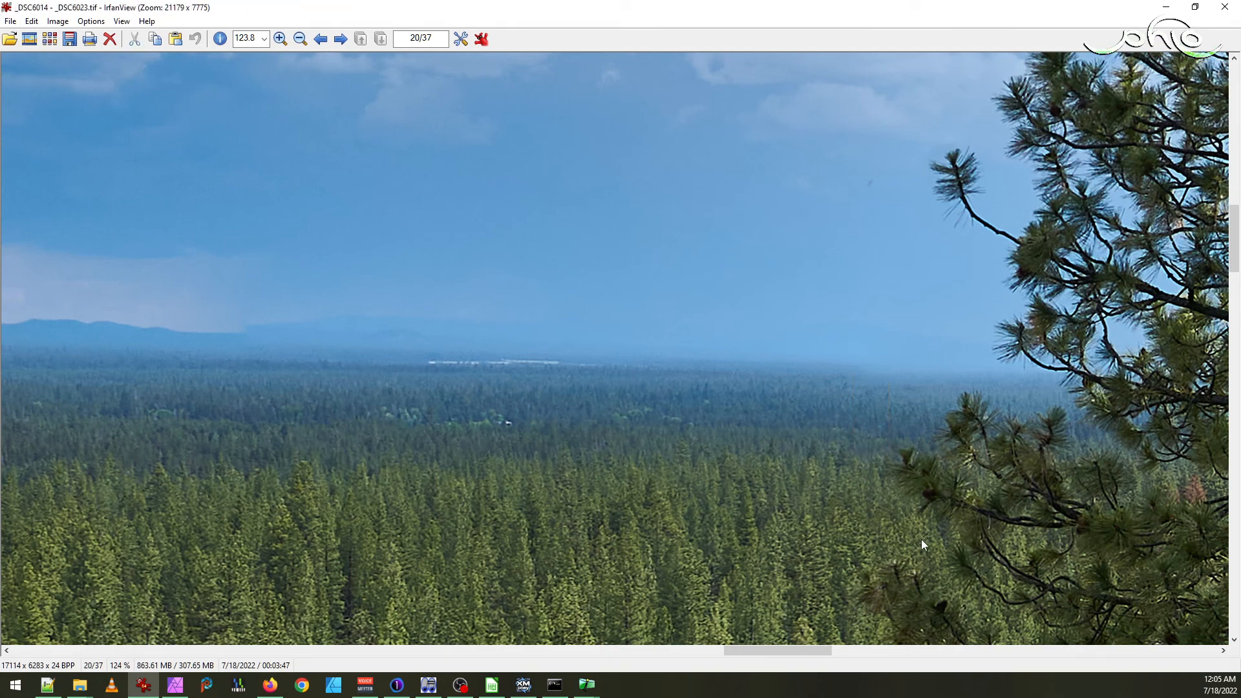
- Inspect the cone-shaped hill and the trees towards the panorama's right end, and close the image viewer
left_click_drag(1038, 440, 447, 425)
left_click_drag(905, 432, 402, 412)
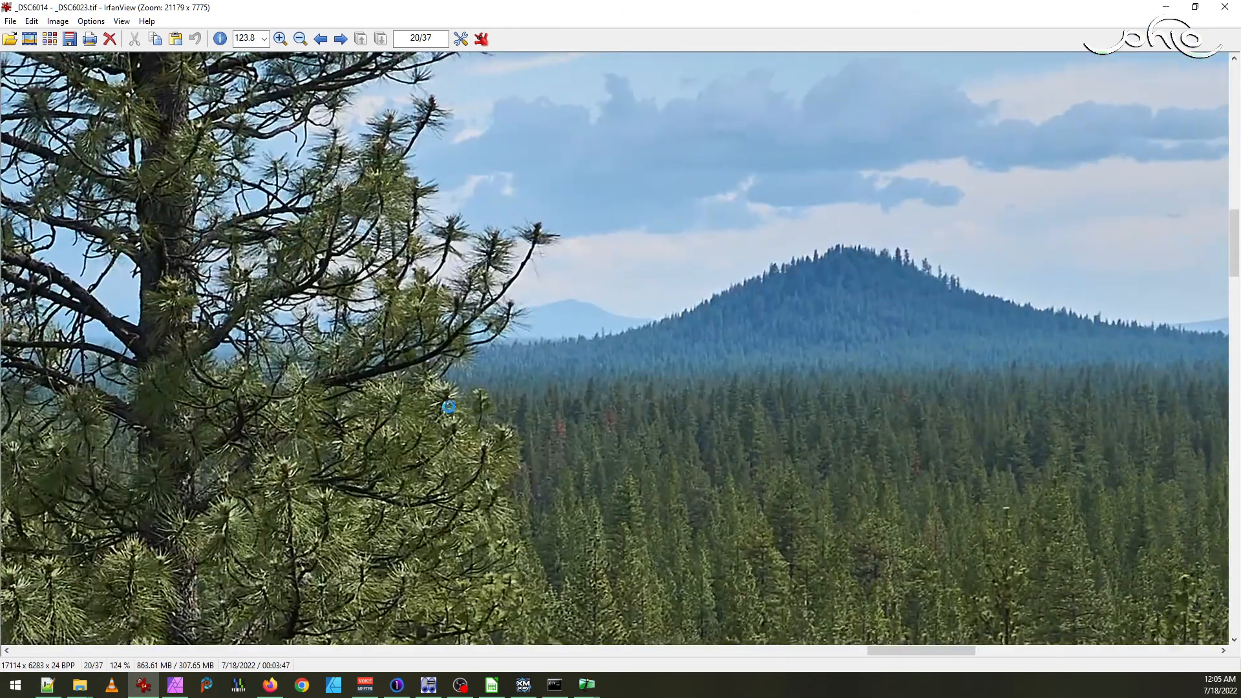
left_click_drag(939, 377, 608, 390)
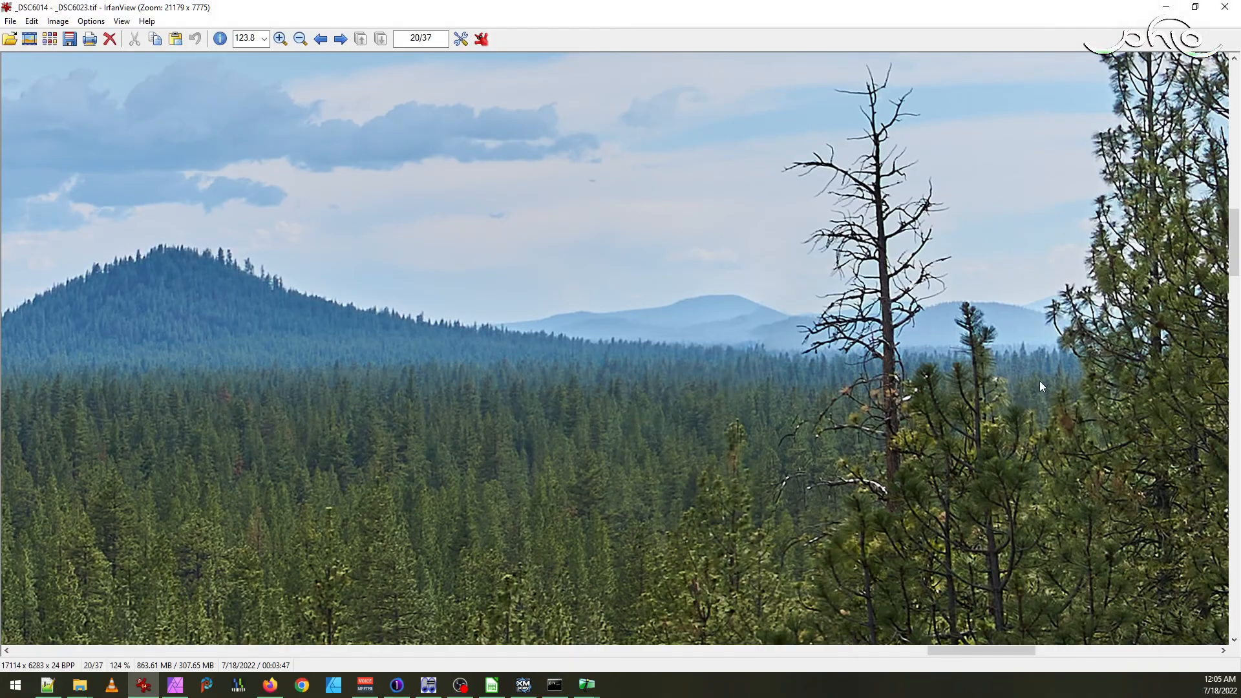
left_click_drag(553, 379, 532, 372)
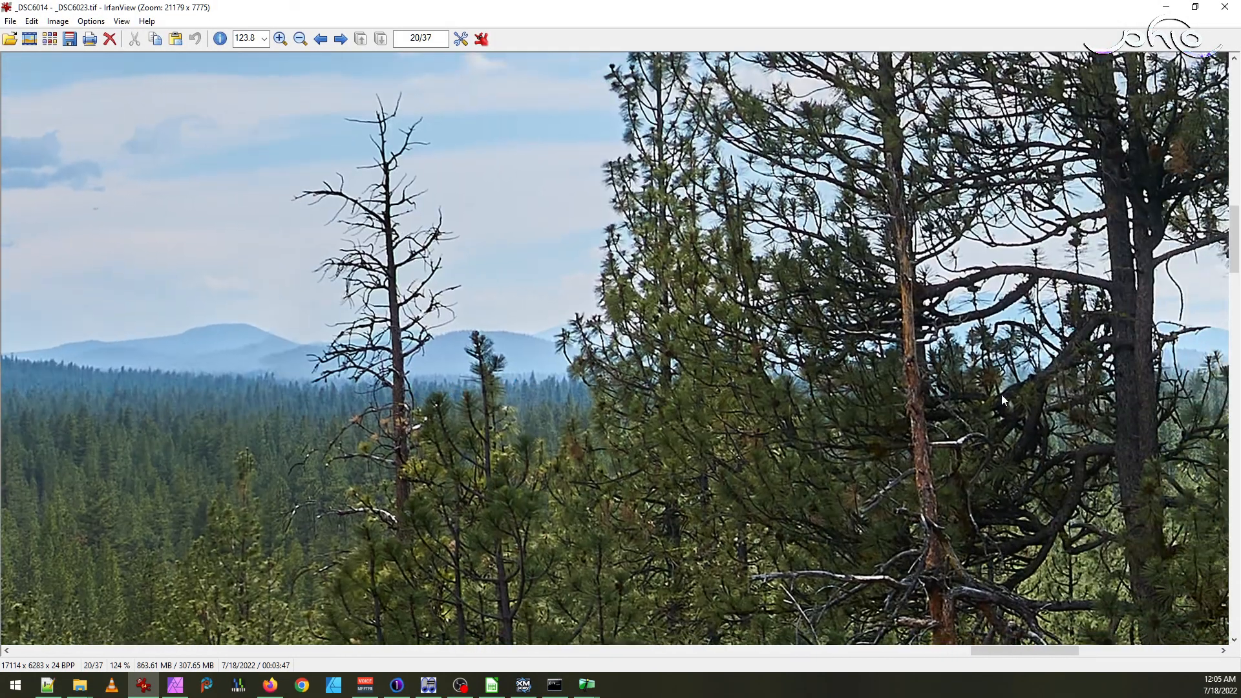
left_click_drag(1060, 388, 547, 362)
left_click_drag(1013, 386, 392, 345)
left_click_drag(1028, 335, 579, 464)
left_click(1226, 8)
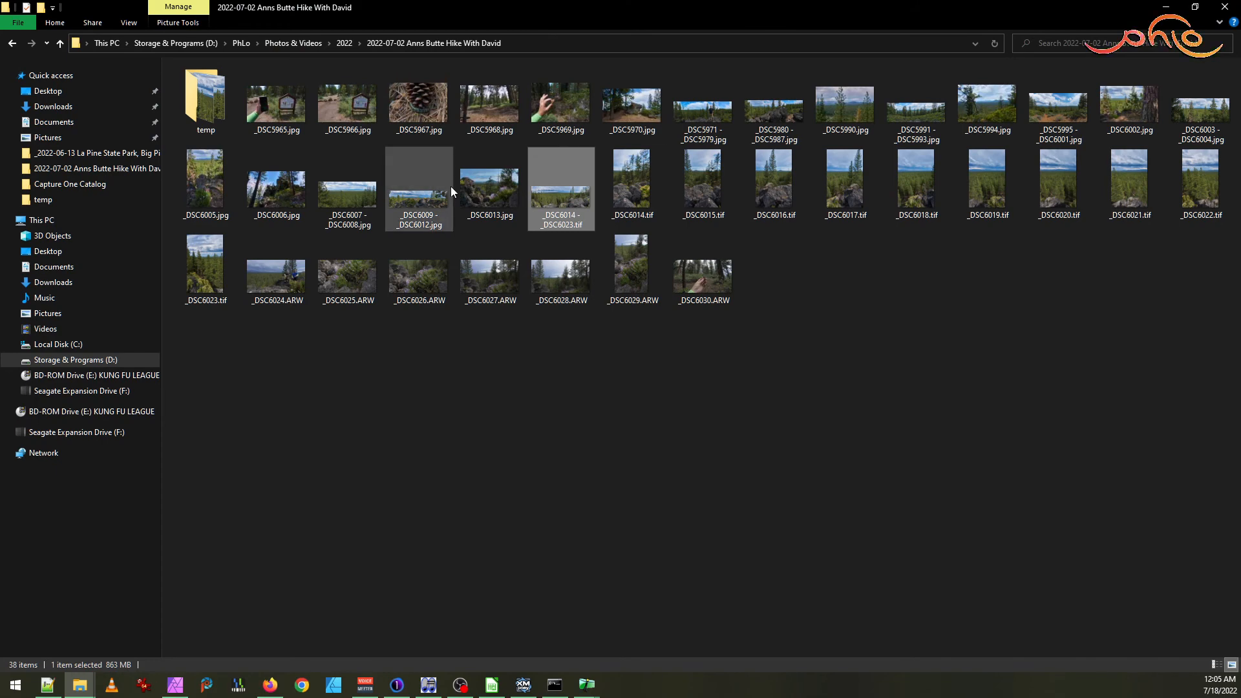
- Open the panorama _DSC6014 - _DSC6023.tif from the hike folder in Affinity Photo
left_click(178, 693)
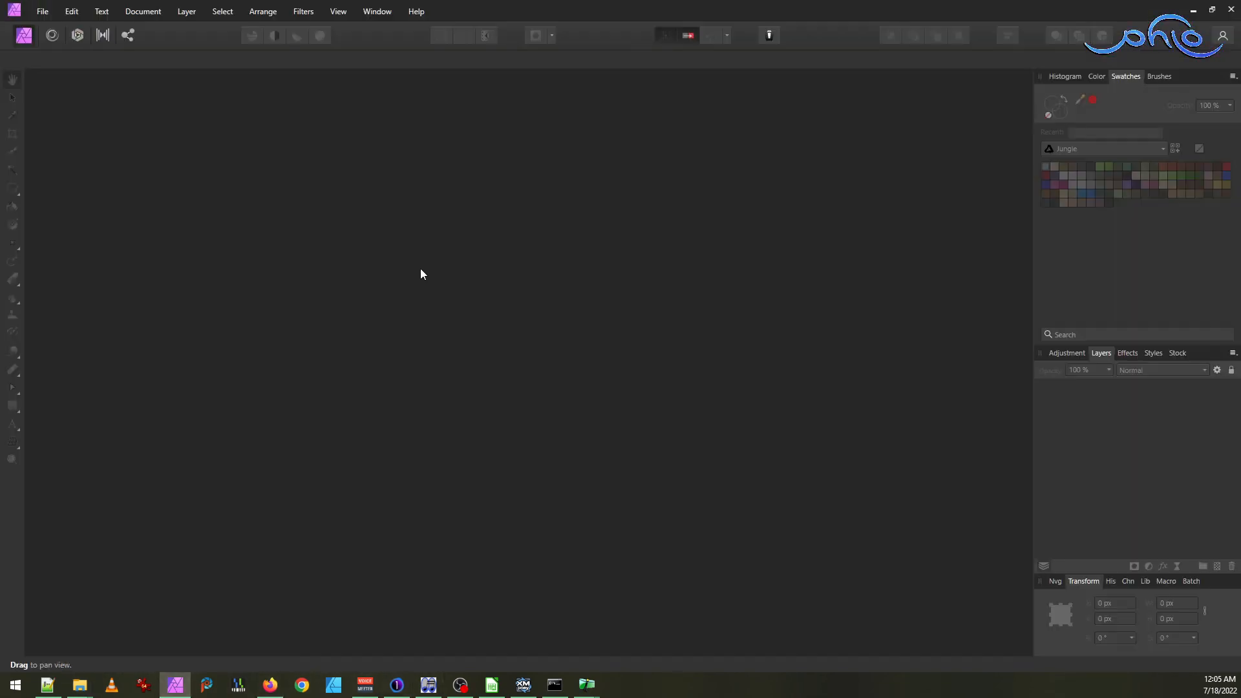
mouse_move(80, 684)
left_click(72, 648)
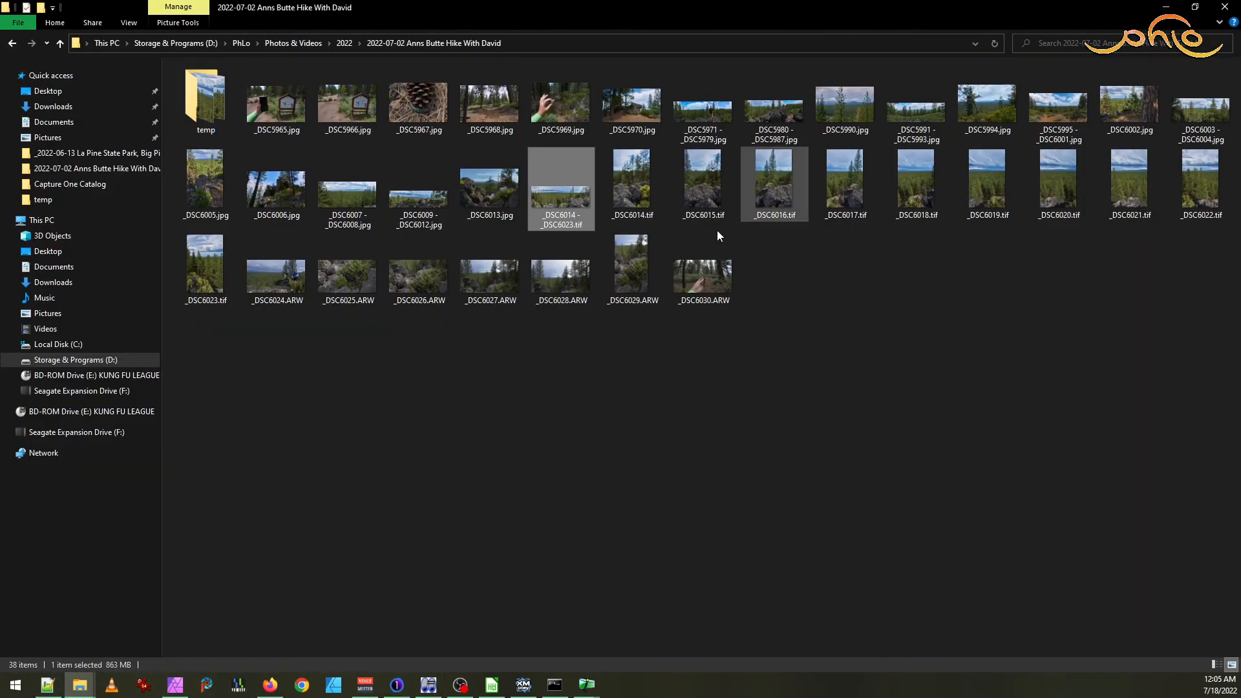
left_click_drag(561, 193, 387, 318)
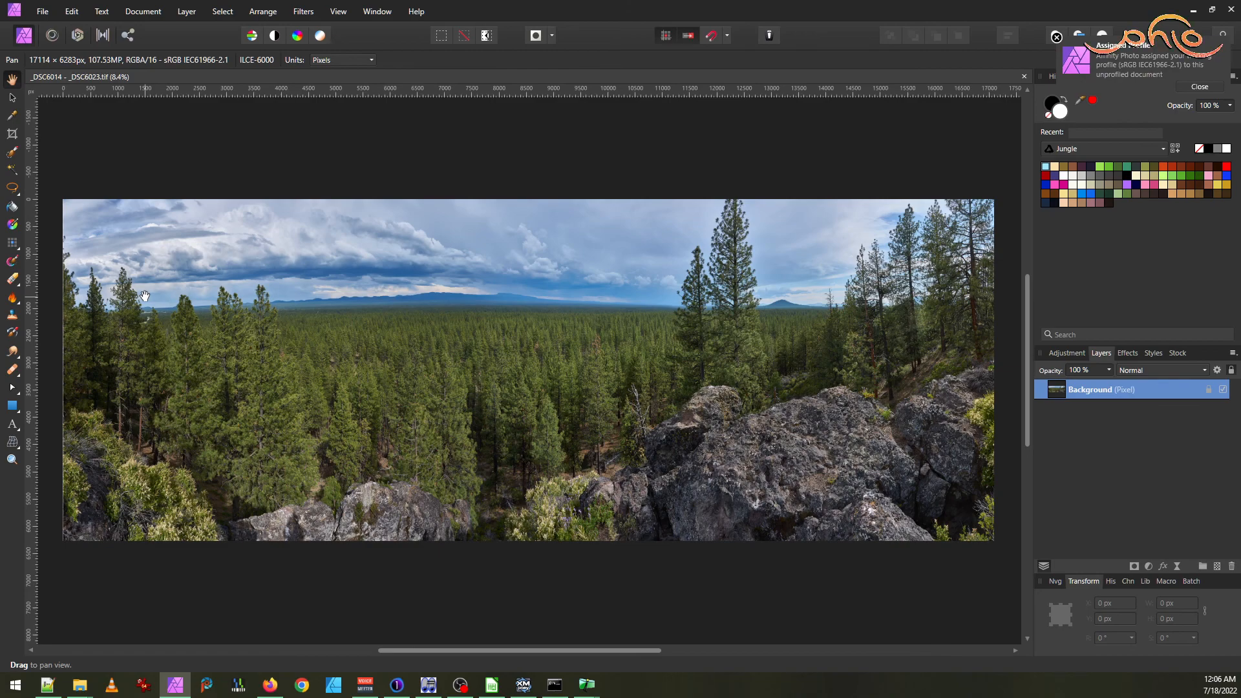
- Draw a straight-edged lasso selection of about 257 x 148 px around the misaligned ridgeline up to its break beside the tall pine
scroll(145, 297, "up", 10)
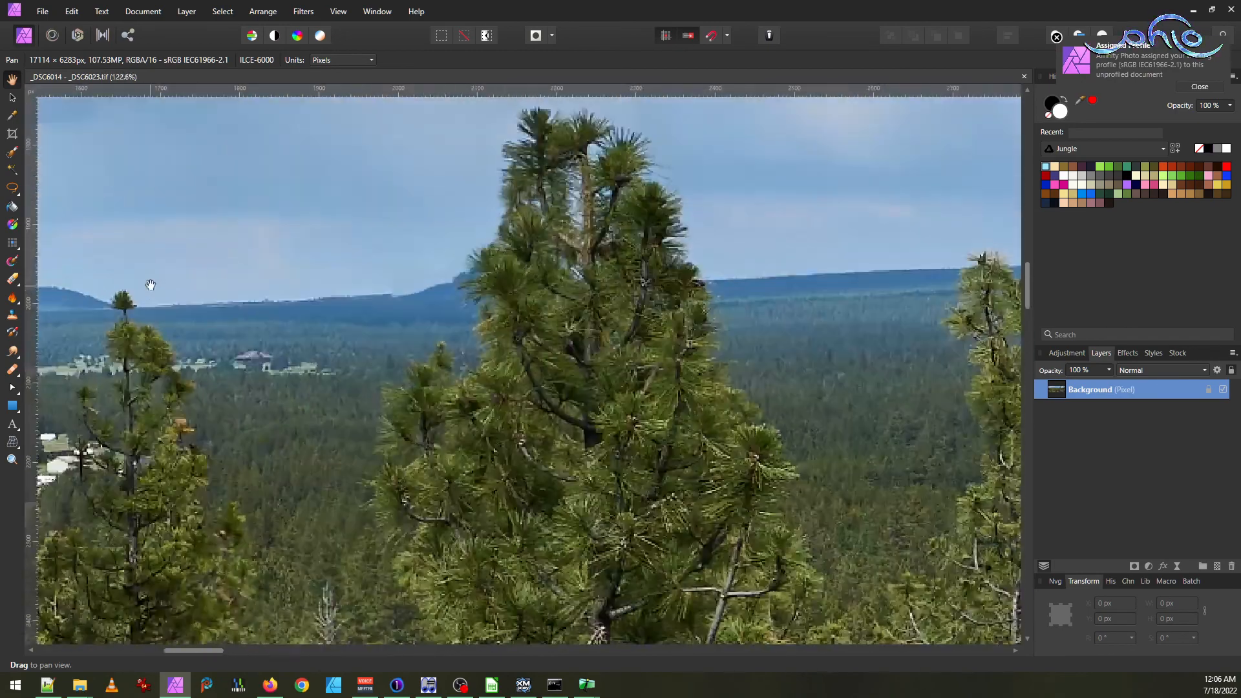
scroll(354, 310, "up", 2)
scroll(498, 286, "up", 4)
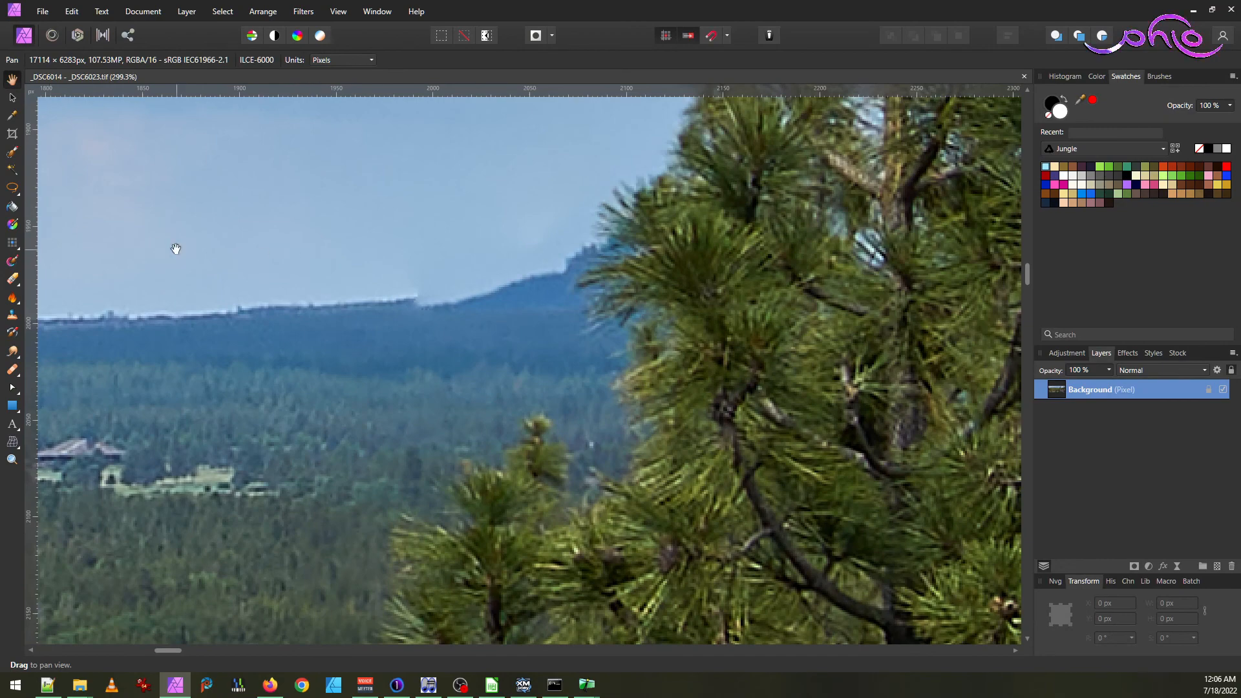
scroll(313, 307, "down", 1)
left_click_drag(312, 310, 423, 334)
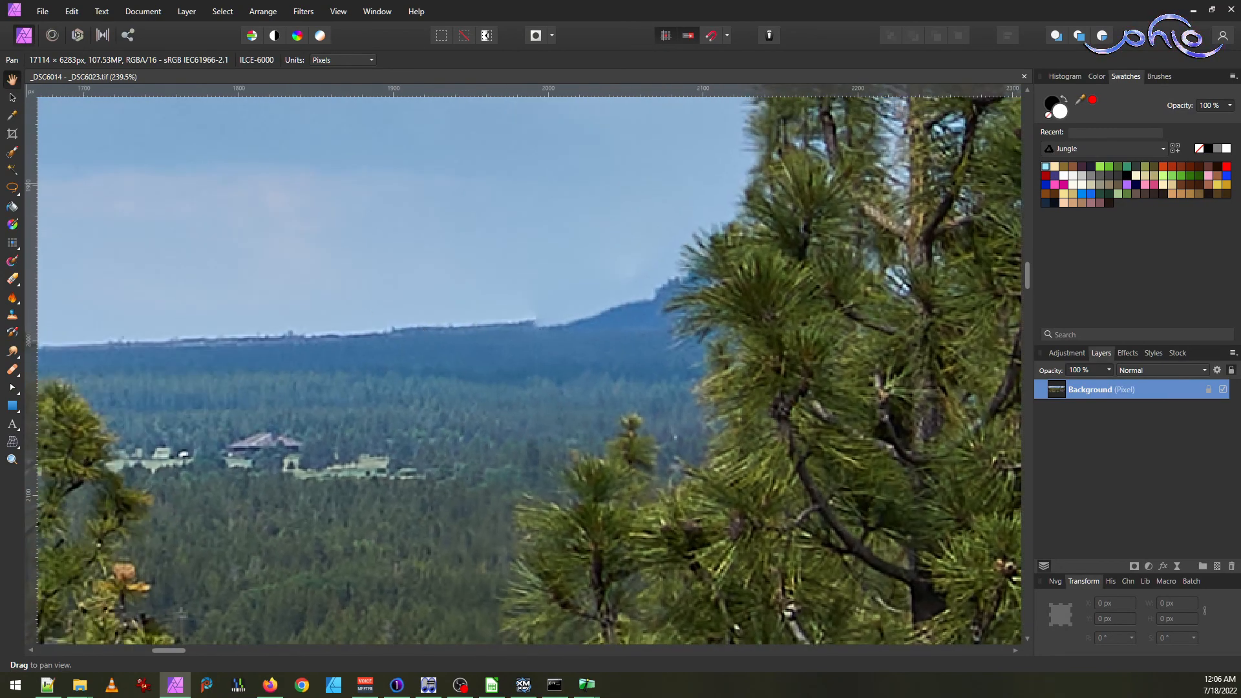
left_click(12, 187)
left_click(137, 344)
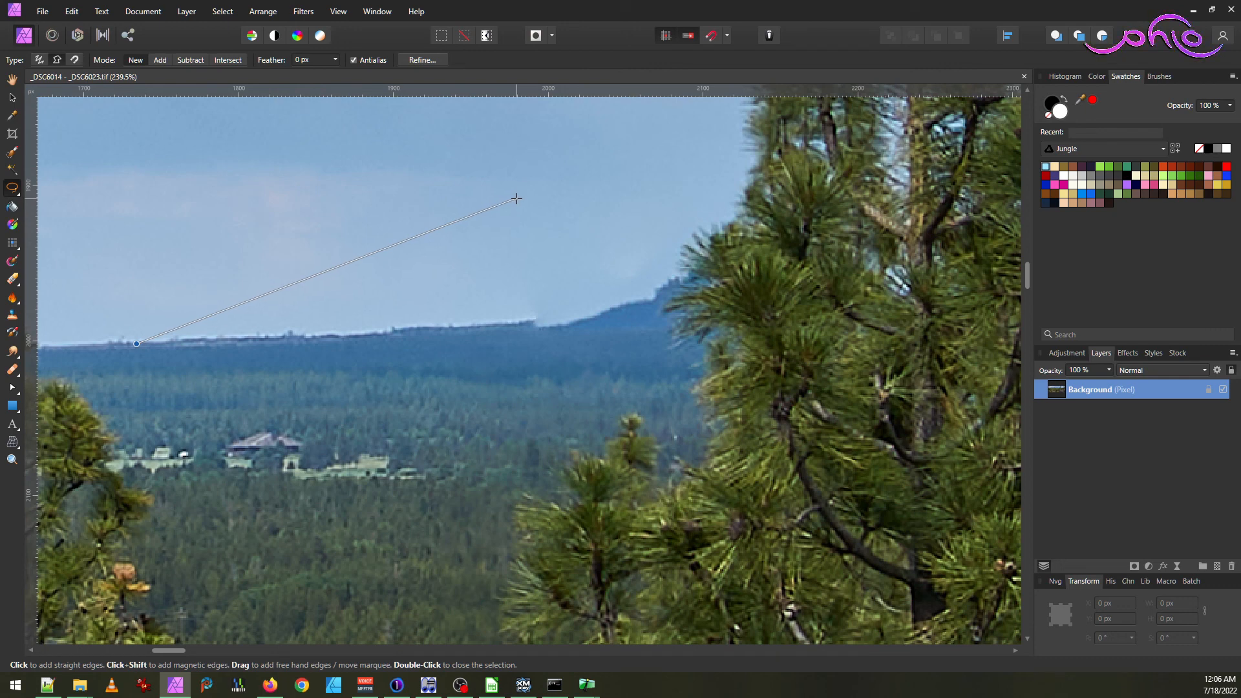
left_click(529, 202)
left_click(535, 428)
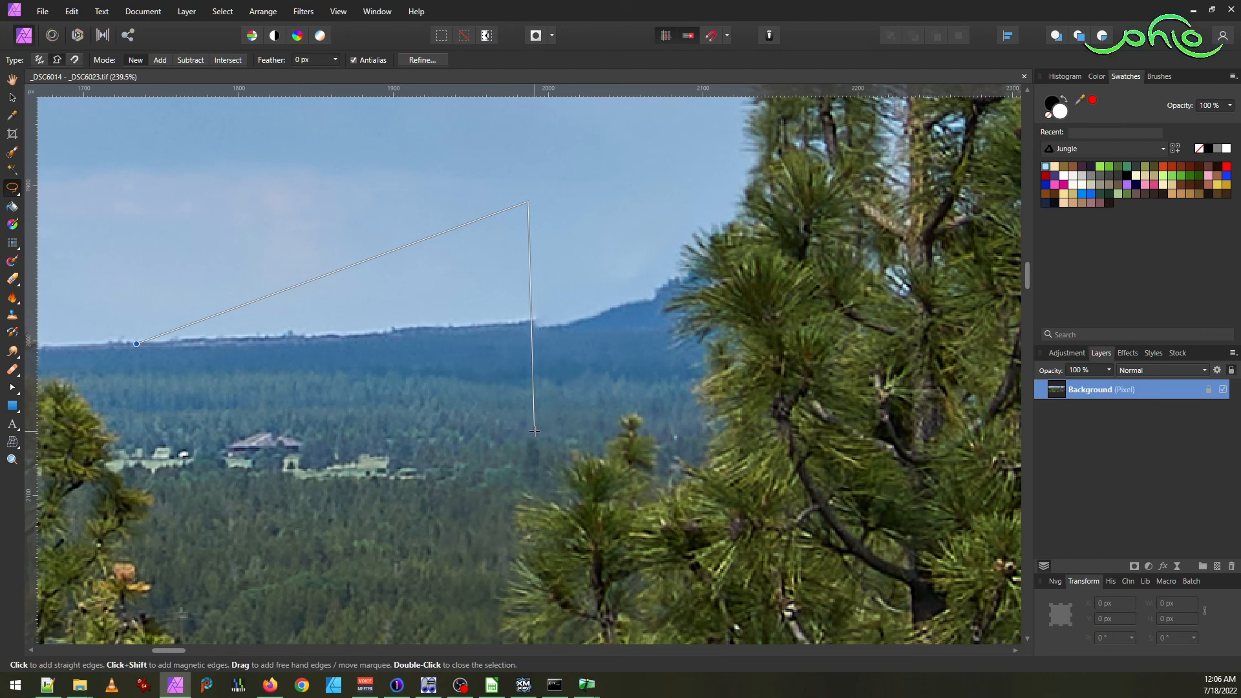
double_click(279, 390)
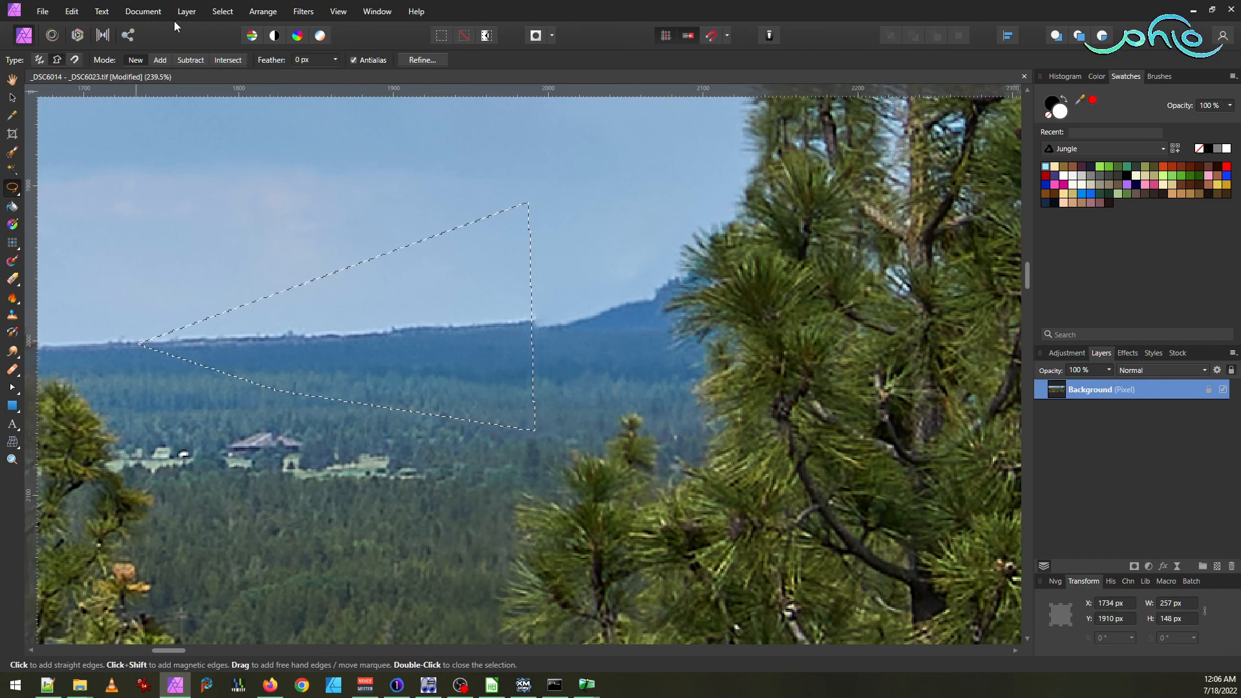
left_click(171, 107)
left_click(213, 13)
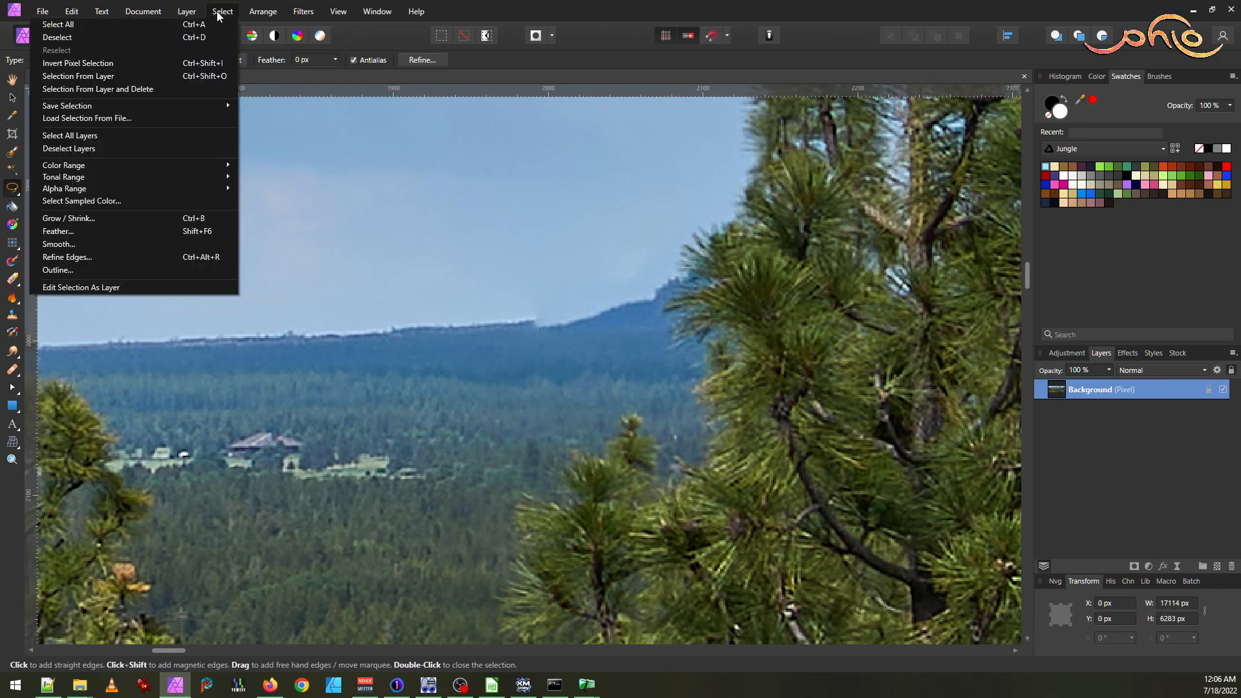
left_click(149, 244)
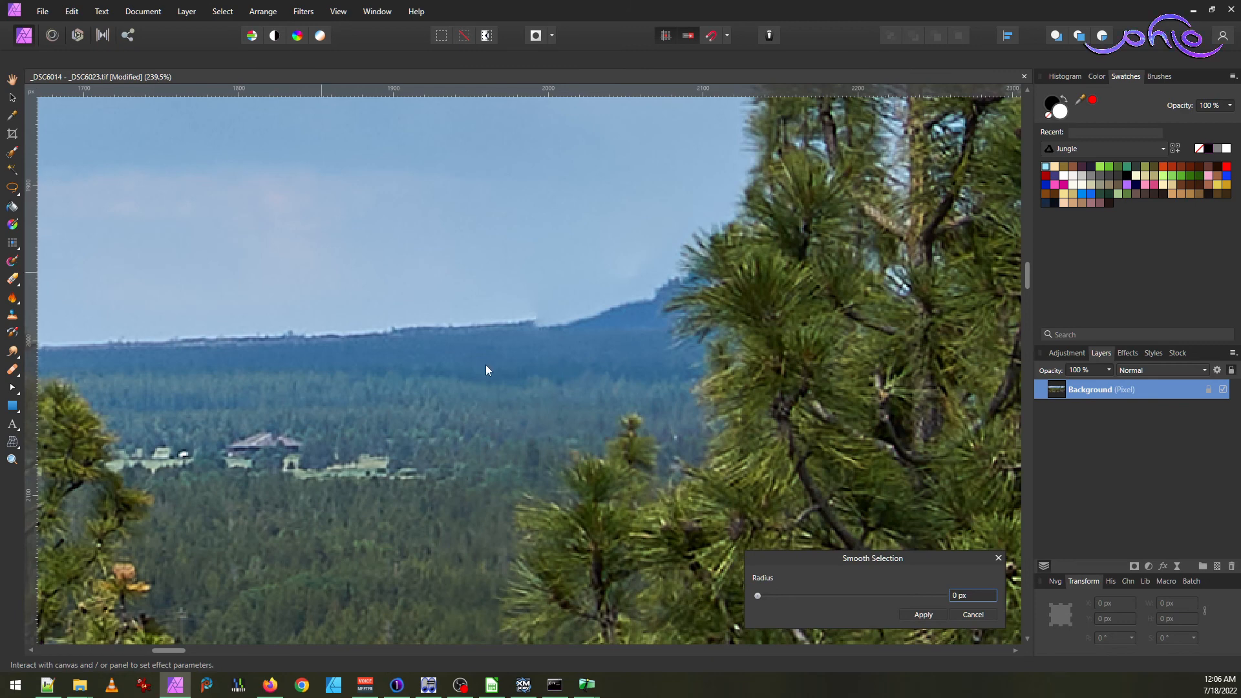
left_click(972, 614)
- Try to feather the selection with a 15 px radius
left_click(233, 14)
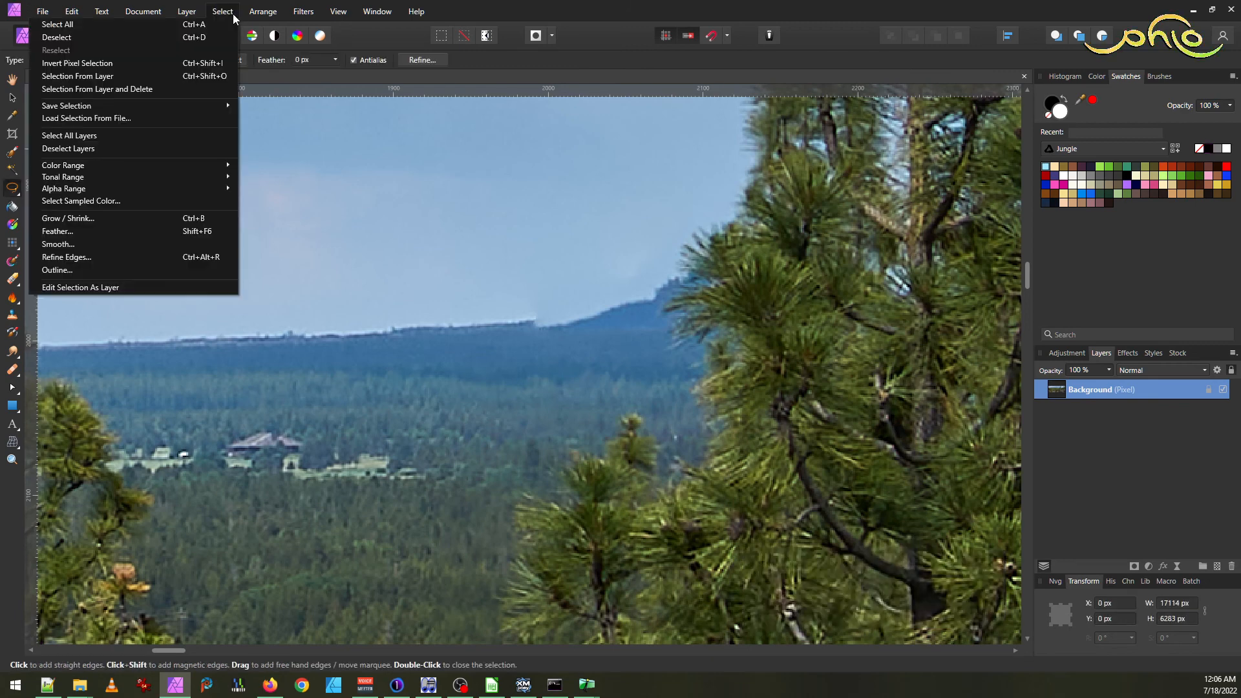
left_click(118, 231)
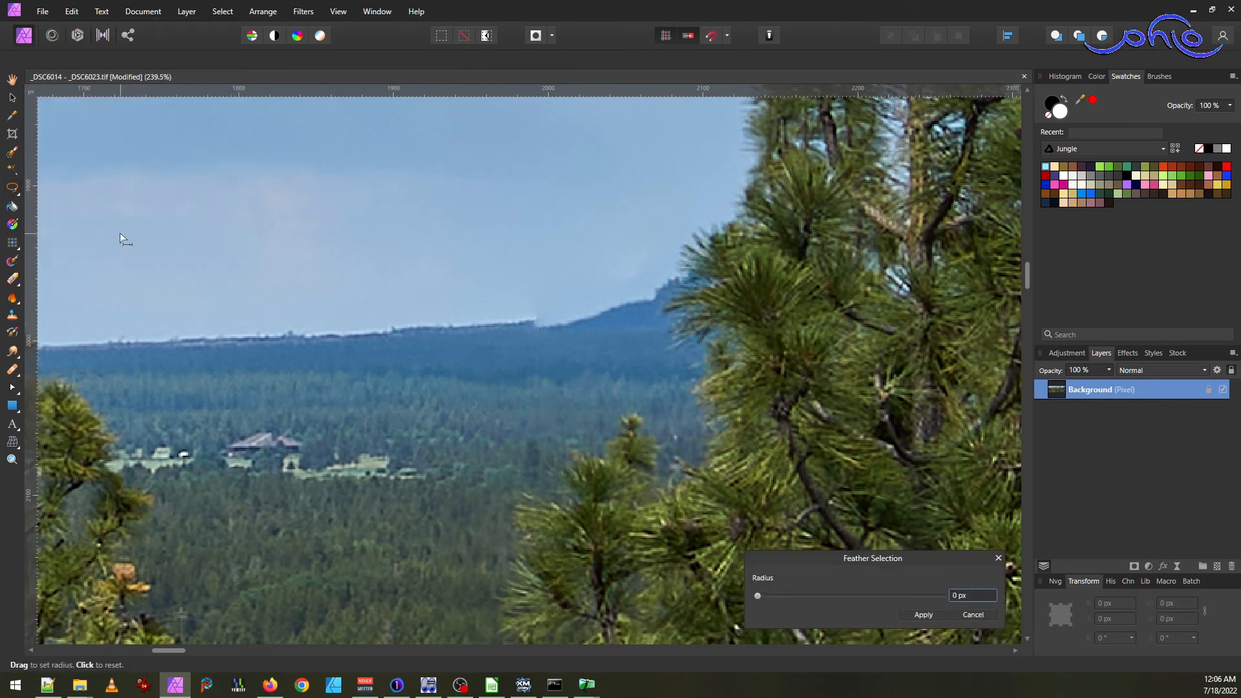
type("15")
key("Return")
key("Return")
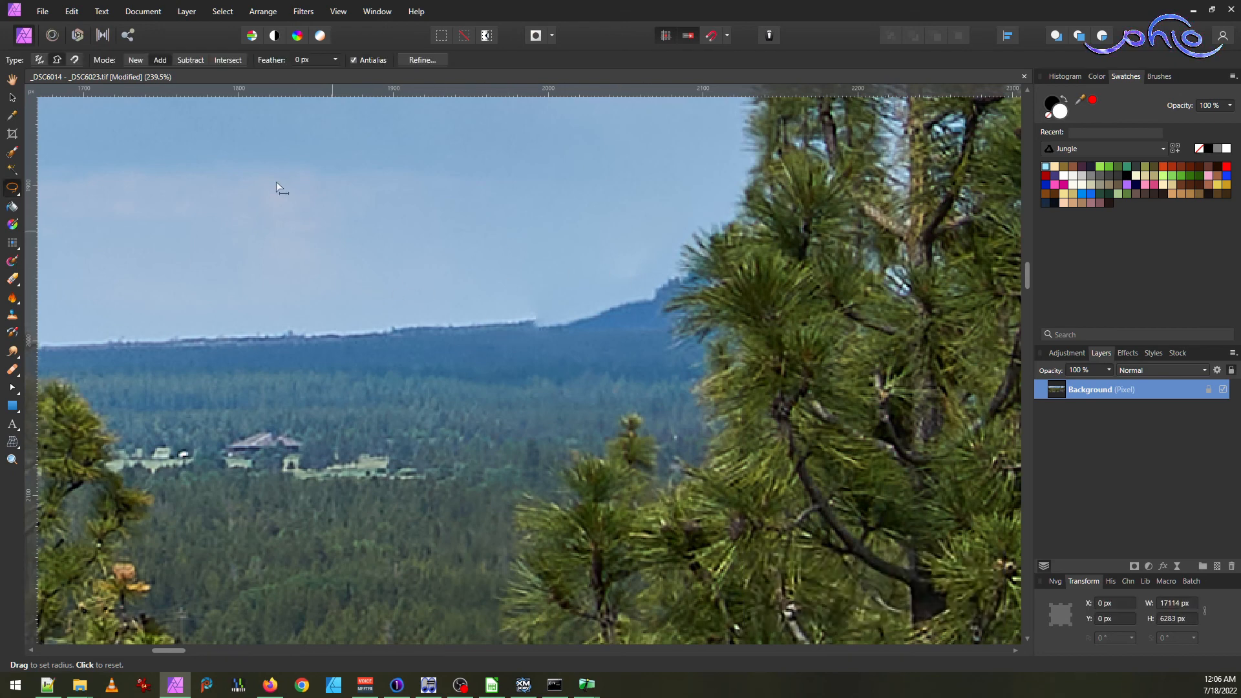
- Undo back past the feathering and deselection to restore the lasso selection around the ridgeline
left_click(71, 13)
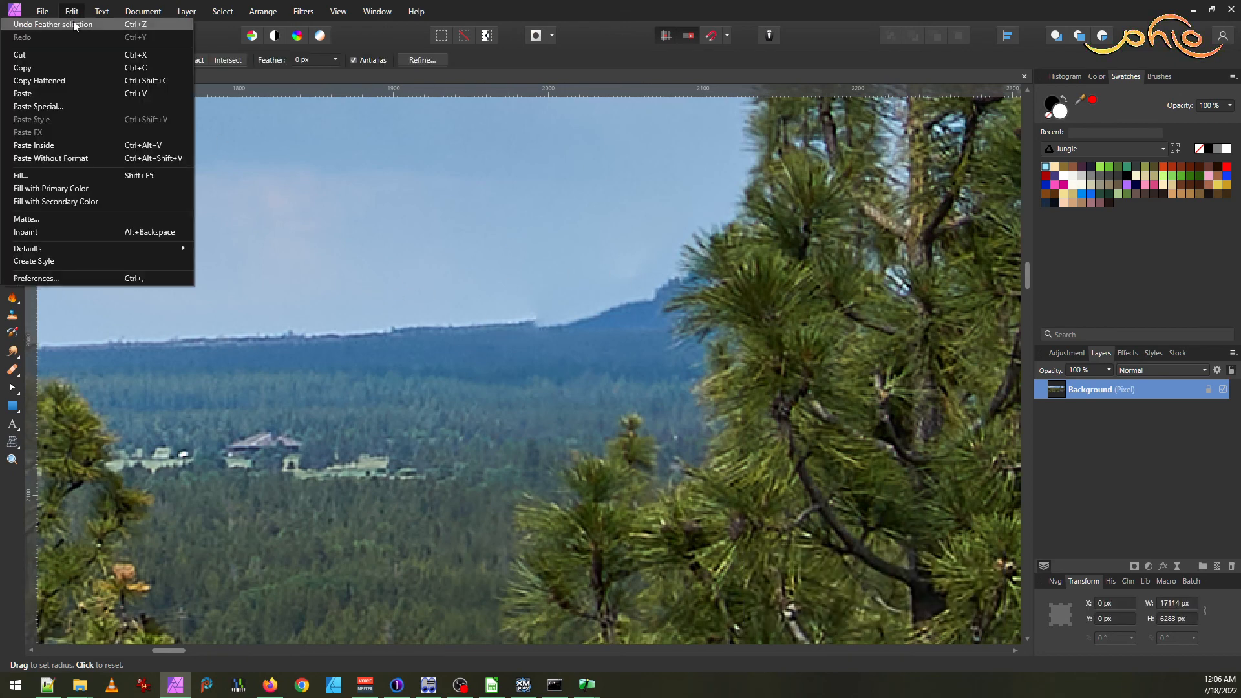
left_click(72, 24)
left_click(72, 13)
left_click(75, 24)
left_click(71, 12)
left_click(75, 27)
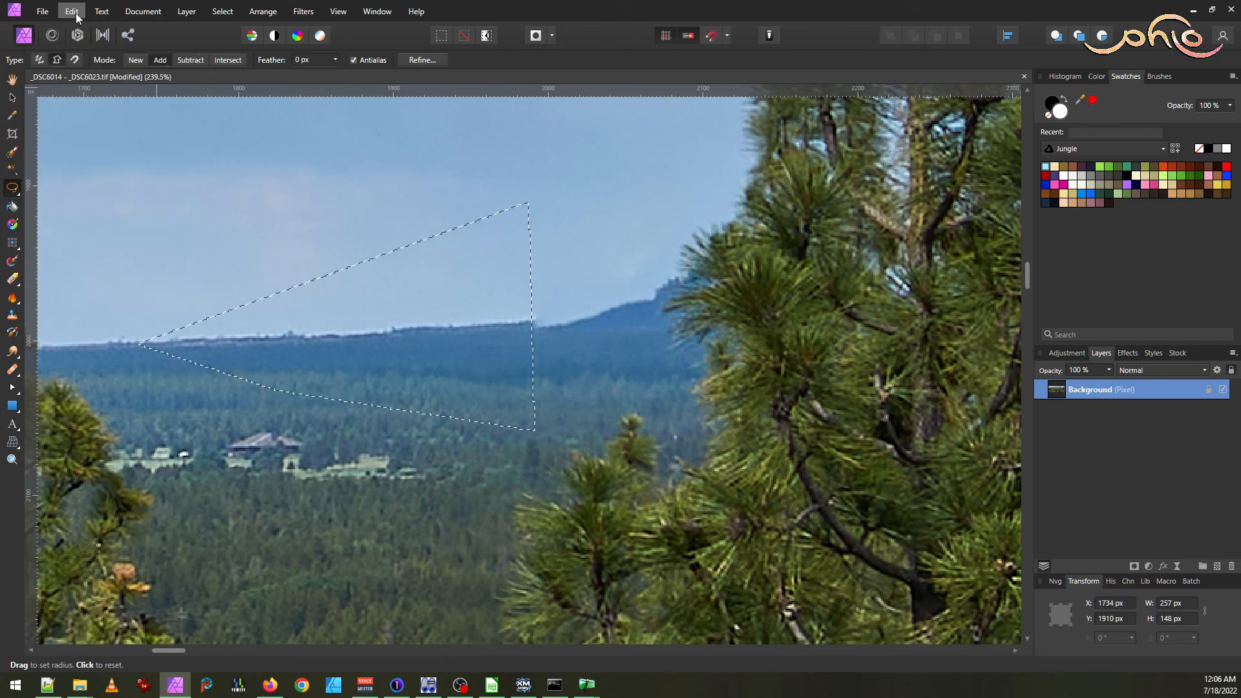
- Feather the ridgeline selection by 15 px, copy it onto its own layer and deselect
left_click(224, 12)
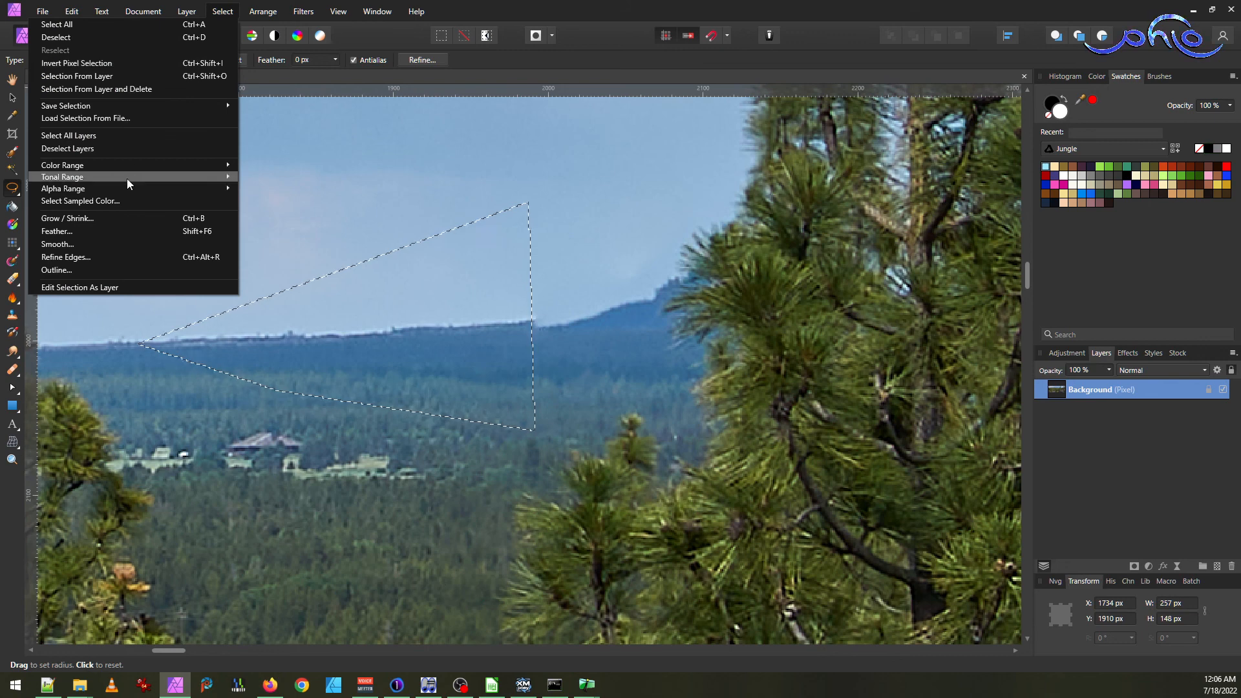
left_click(136, 230)
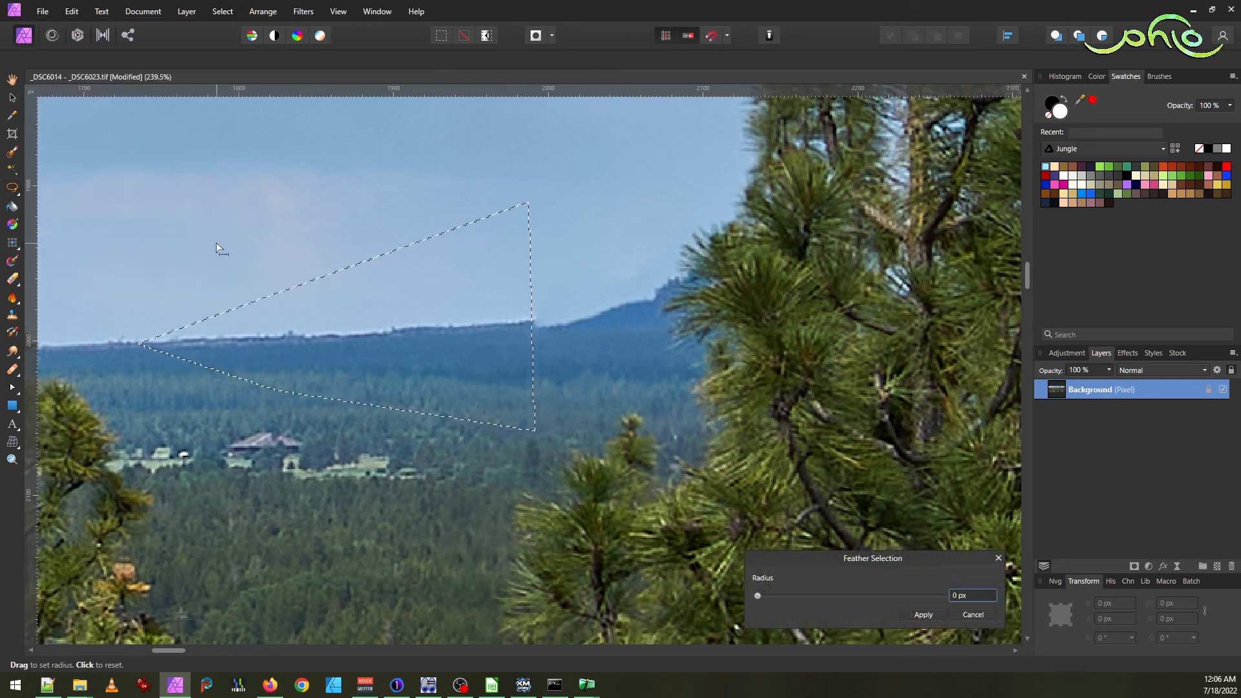
type("15")
key("Return")
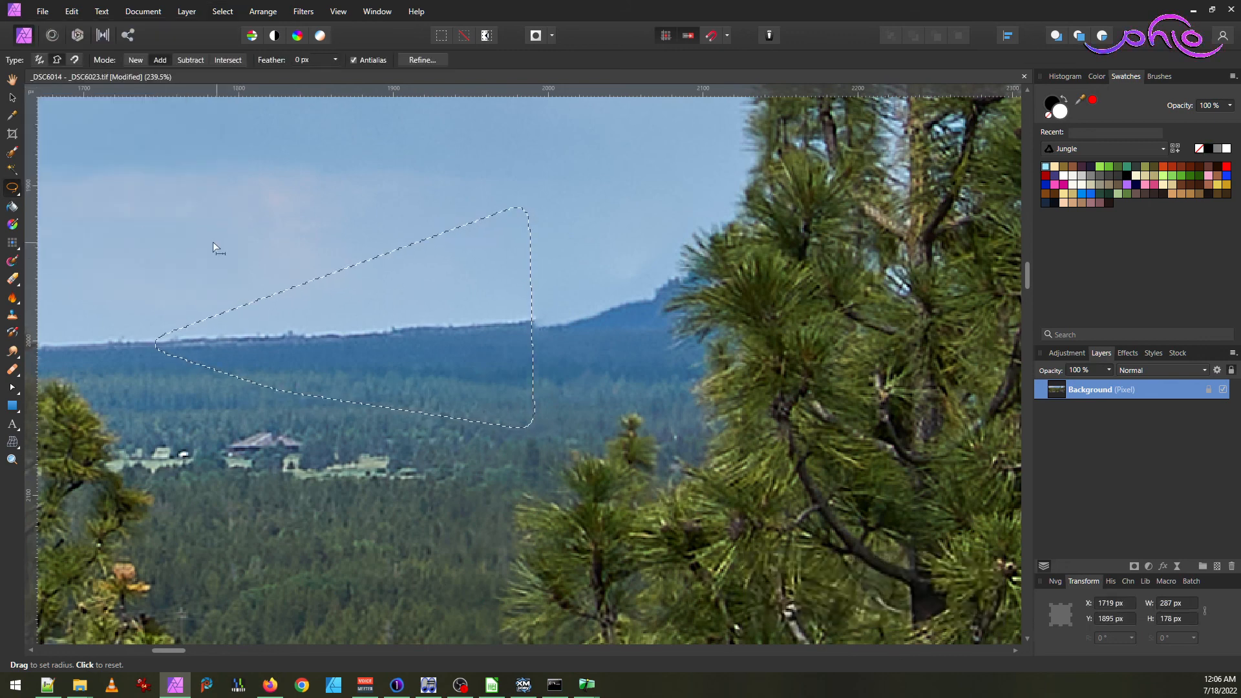
key("ctrl+j")
key("ctrl+d")
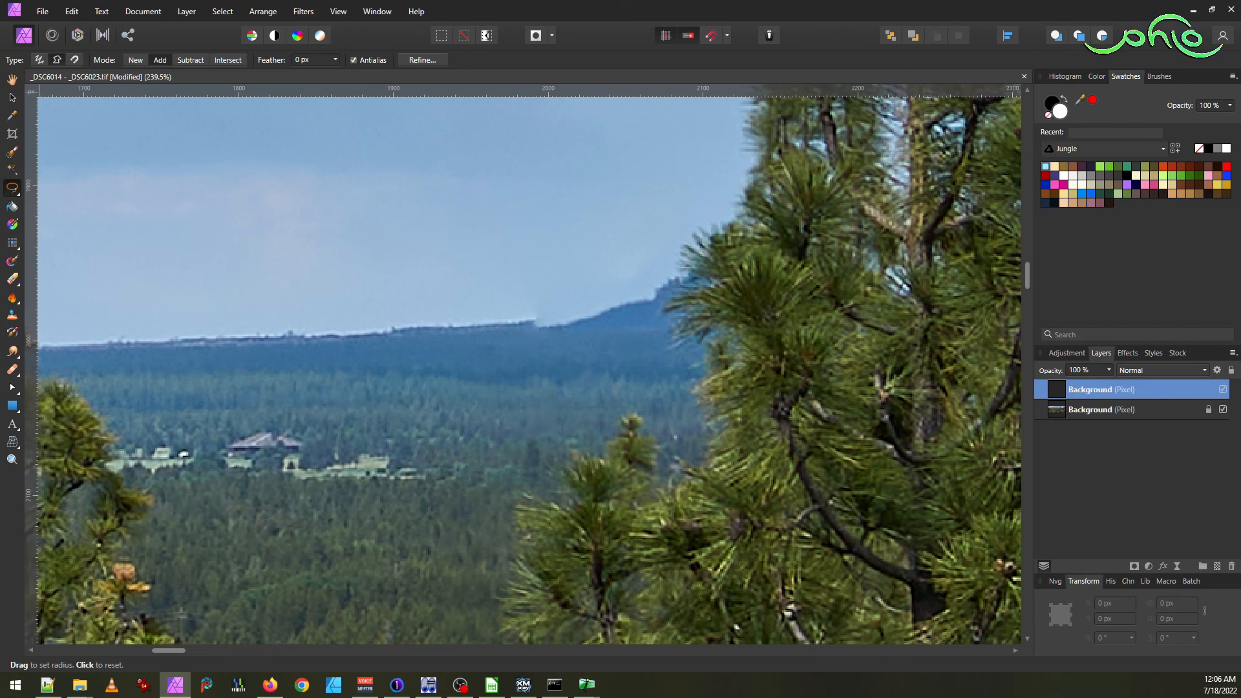
- Put the copied patch's transform origin on the horizon at its left edge and tilt the patch so its ridgeline meets the hill
left_click(13, 97)
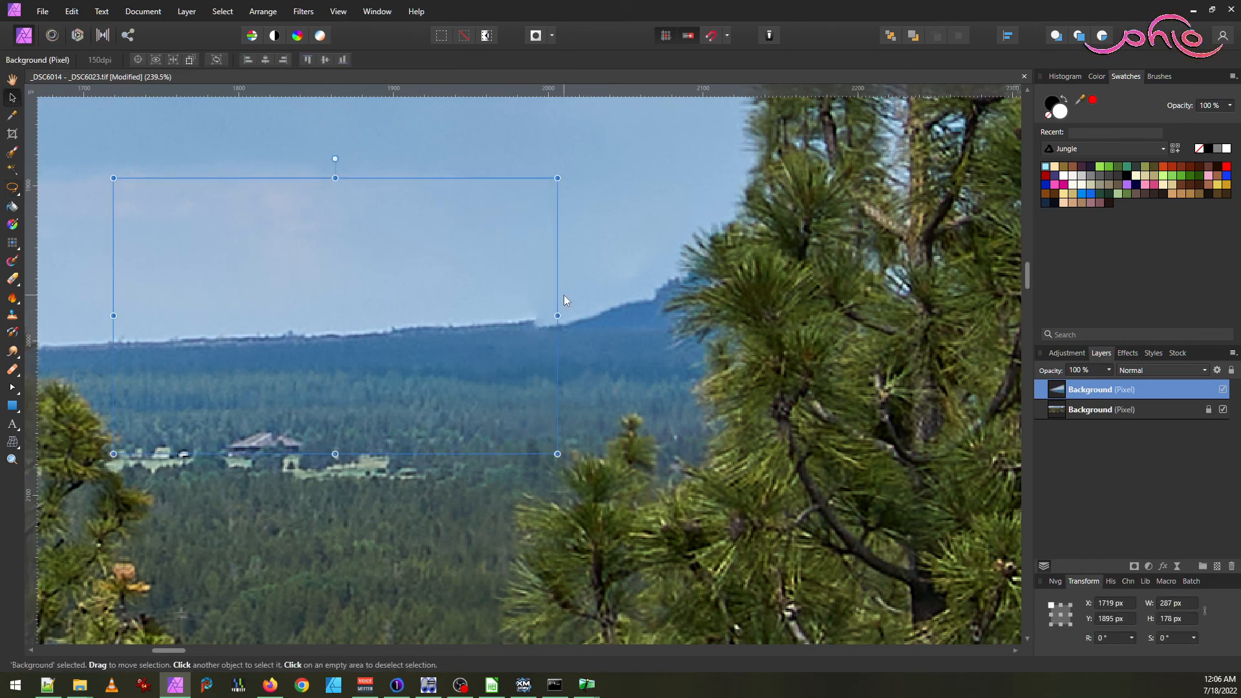
left_click(137, 59)
left_click_drag(335, 315, 111, 344)
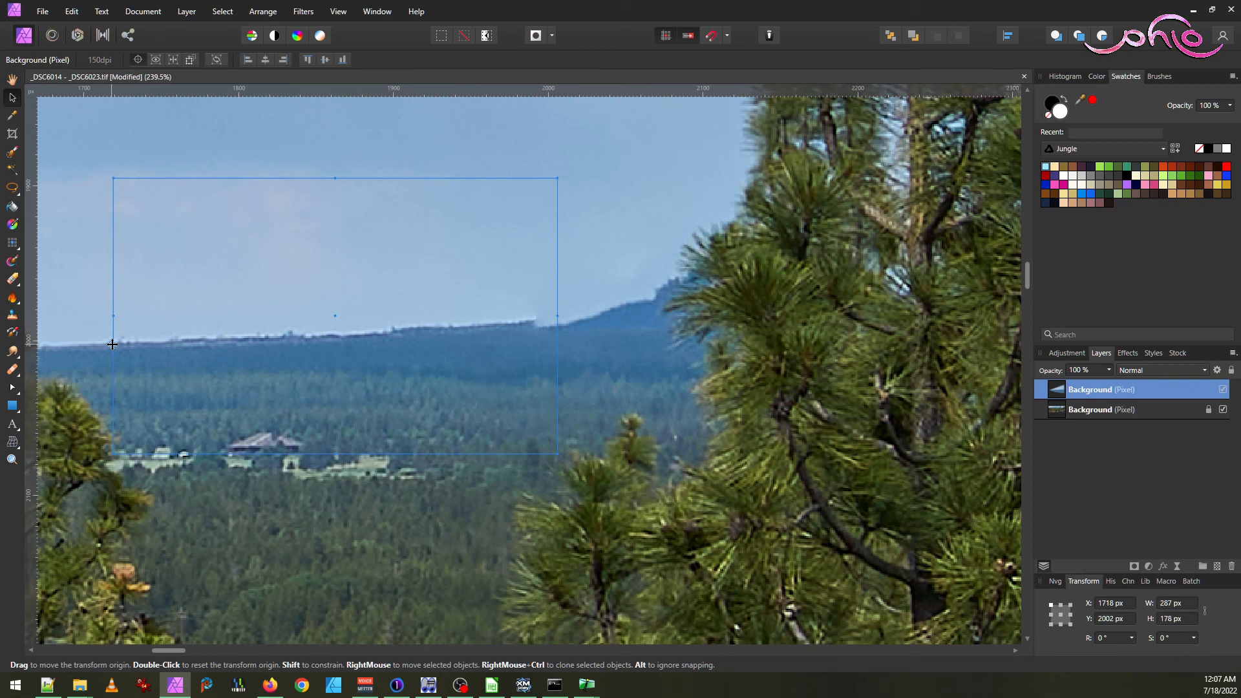
left_click_drag(112, 343, 112, 344)
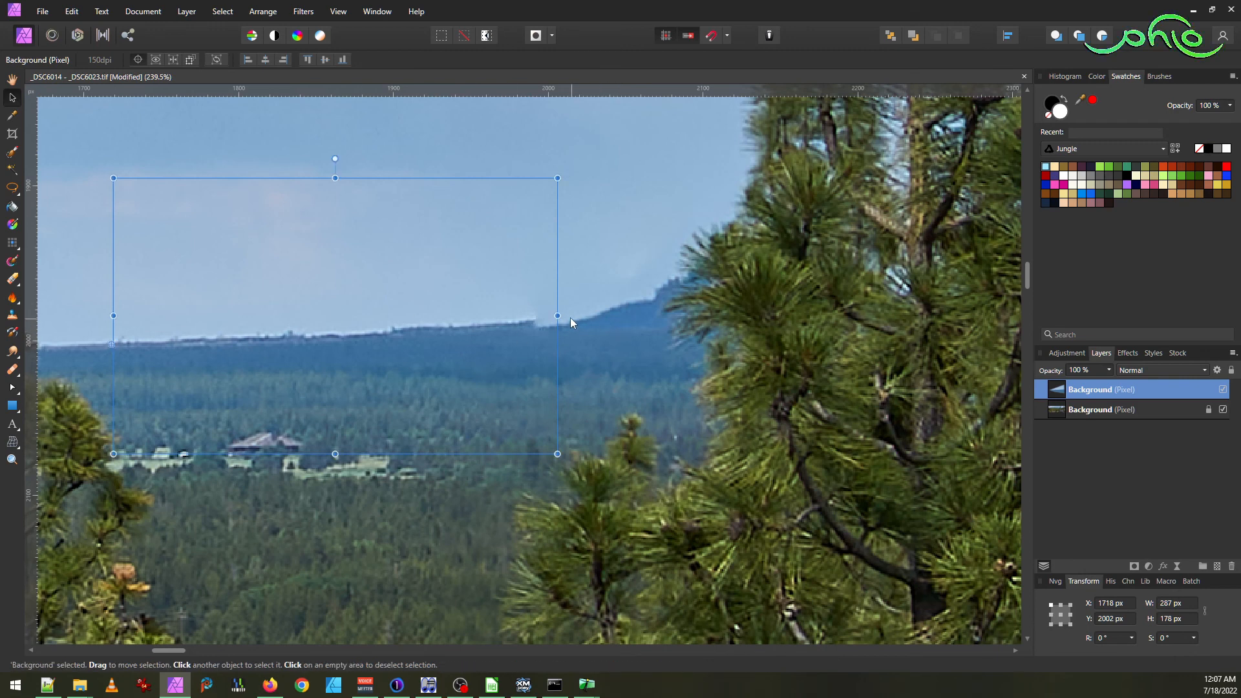
left_click_drag(558, 316, 574, 322)
left_click(599, 238)
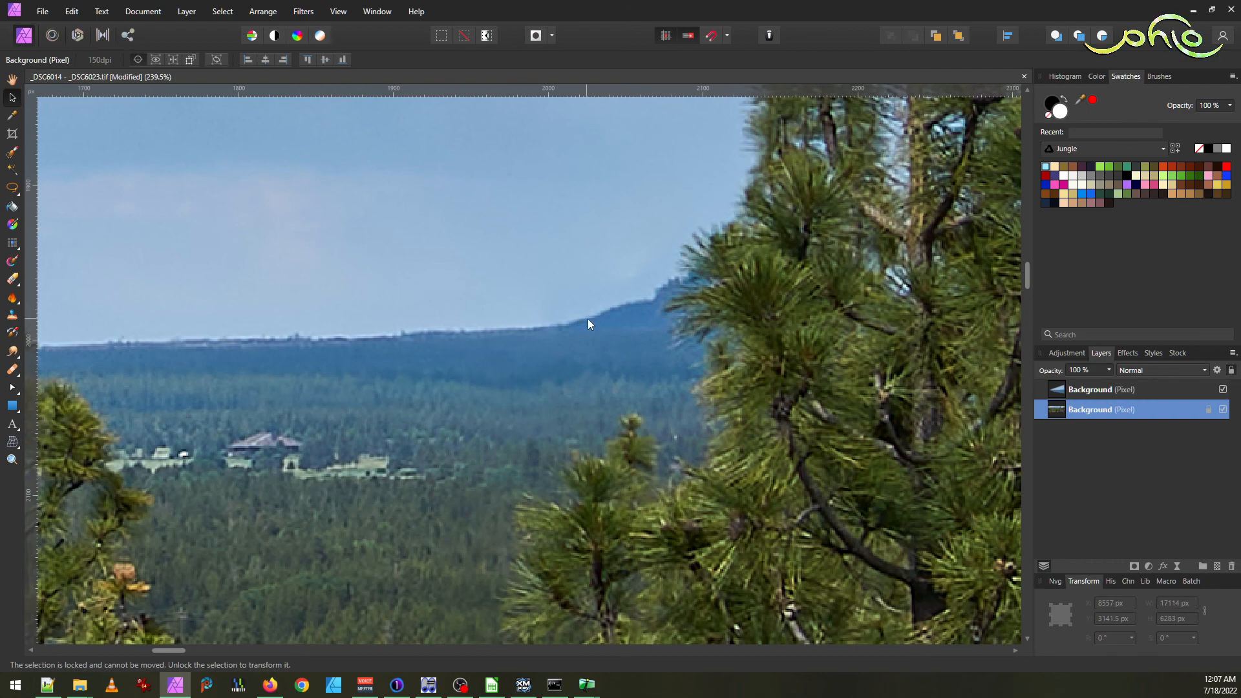
- Check the repaired ridgeline against its surroundings and flatten the document into a single layer
scroll(585, 370, "down", 4)
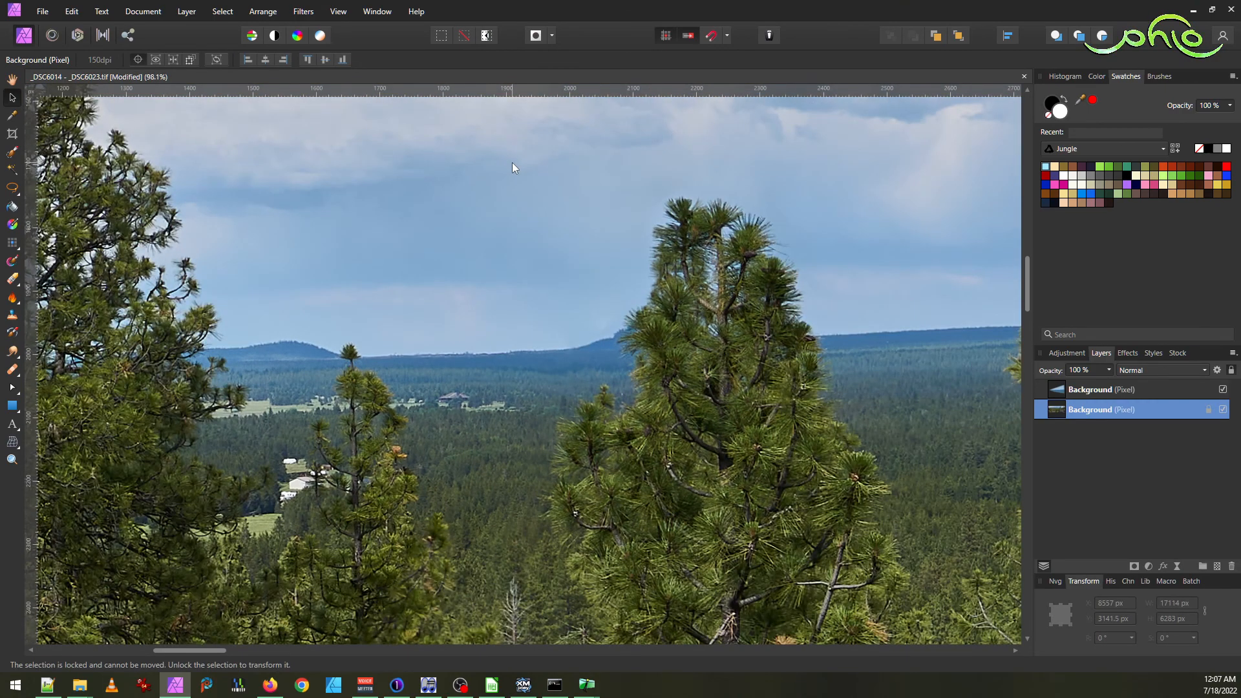
scroll(605, 338, "up", 4)
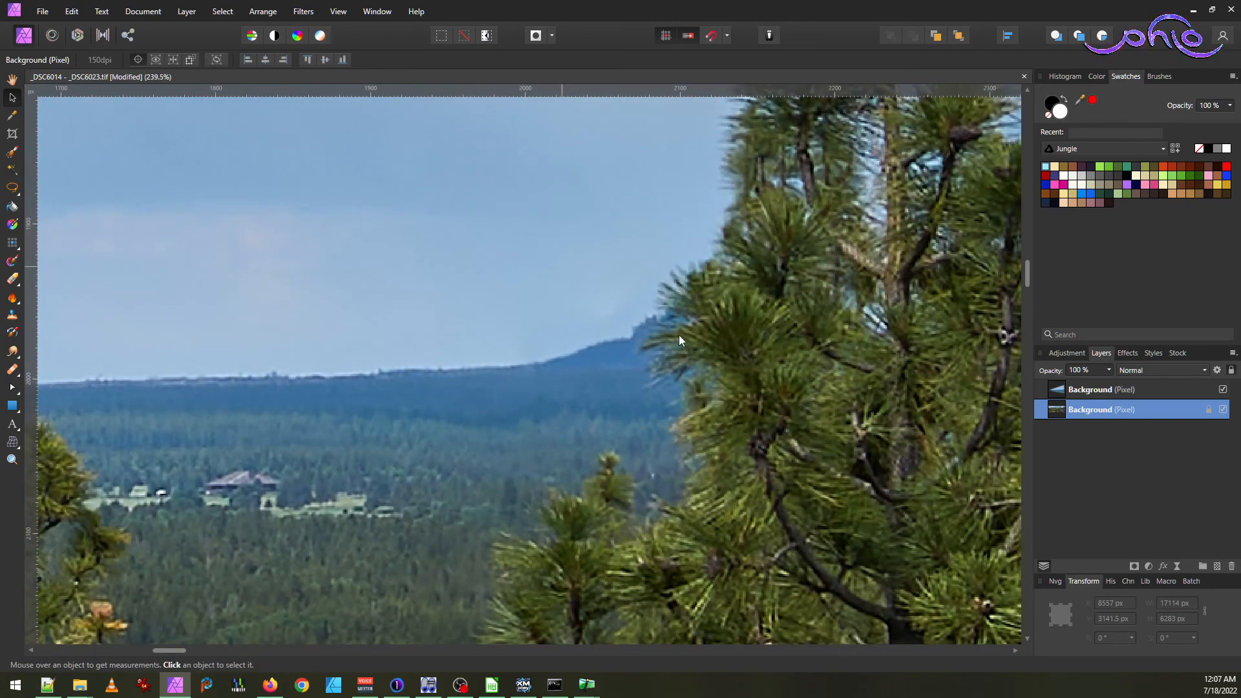
left_click(183, 13)
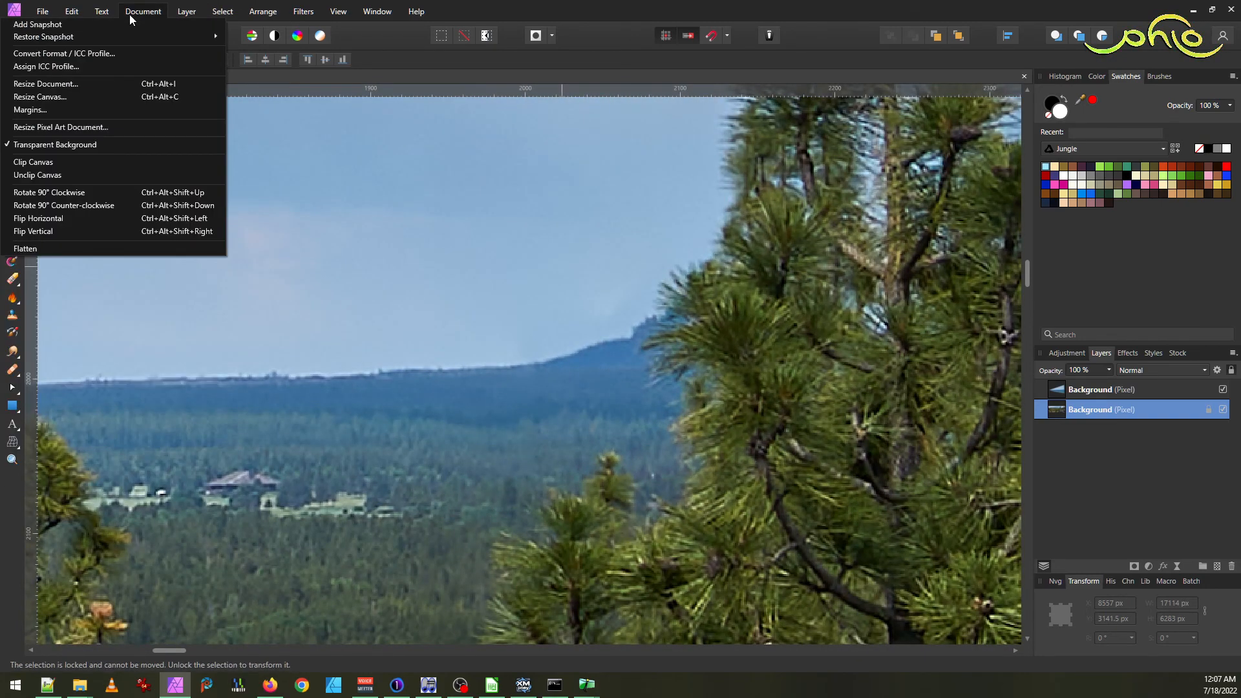
left_click(103, 249)
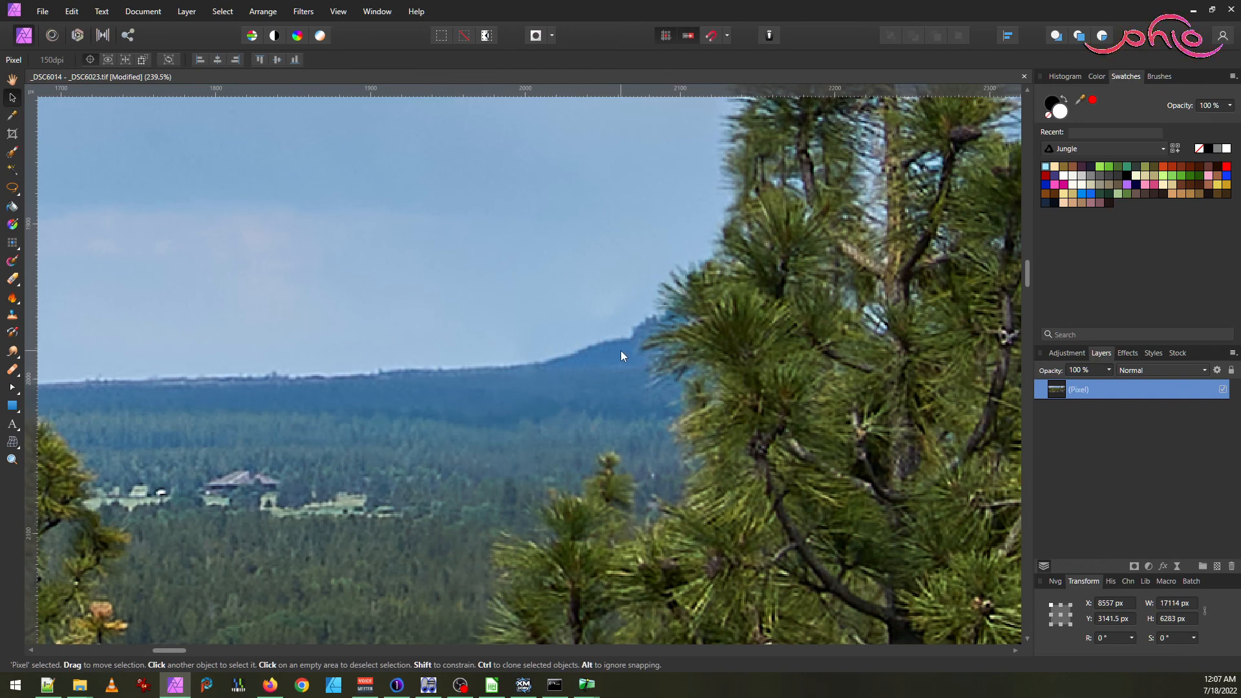
- Smooth the uneven patch of sky above the hill beside the tall pine with the Healing Brush, sampling clear sky nearby
left_click(11, 370)
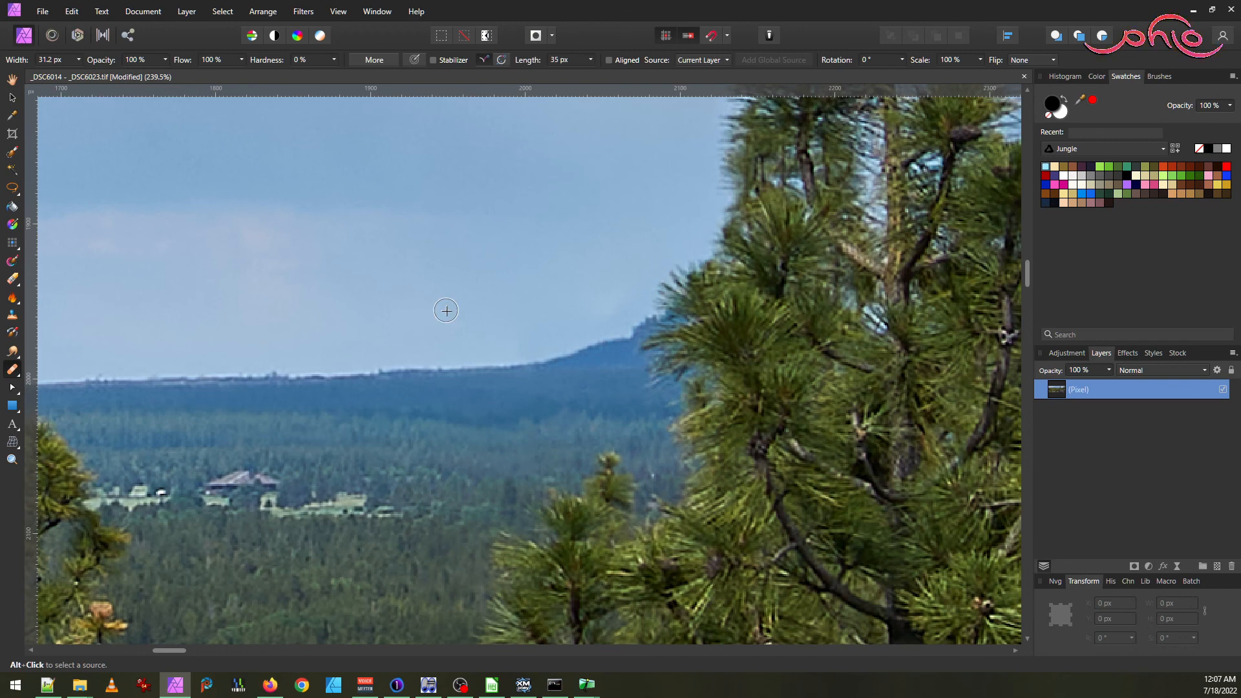
left_click(495, 349, "alt")
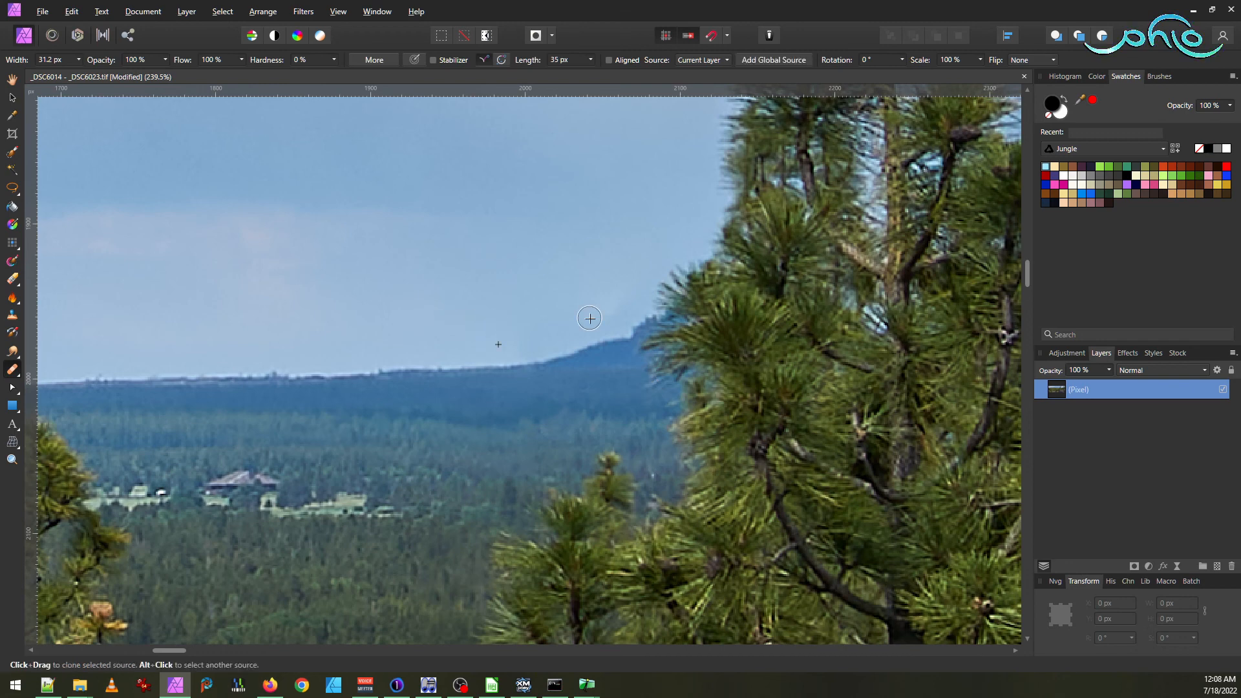
mouse_move(618, 314)
left_mouse_down()
mouse_move(597, 322)
mouse_move(598, 292)
left_mouse_up()
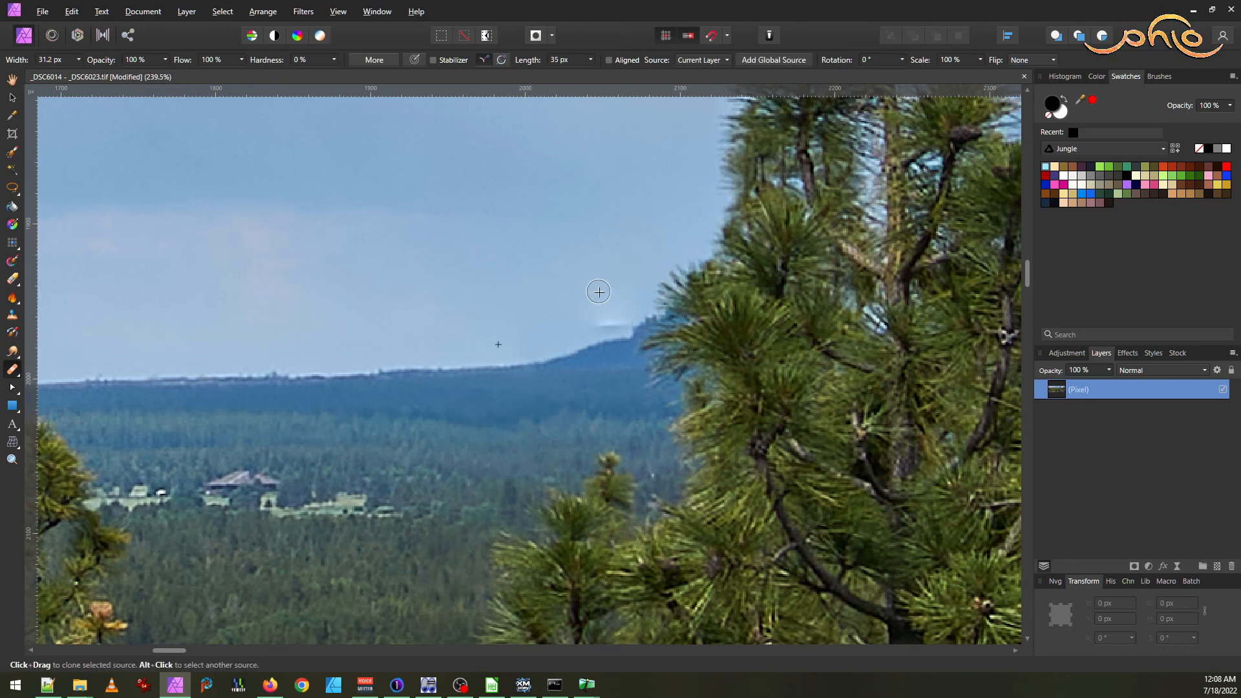
key("ctrl+z")
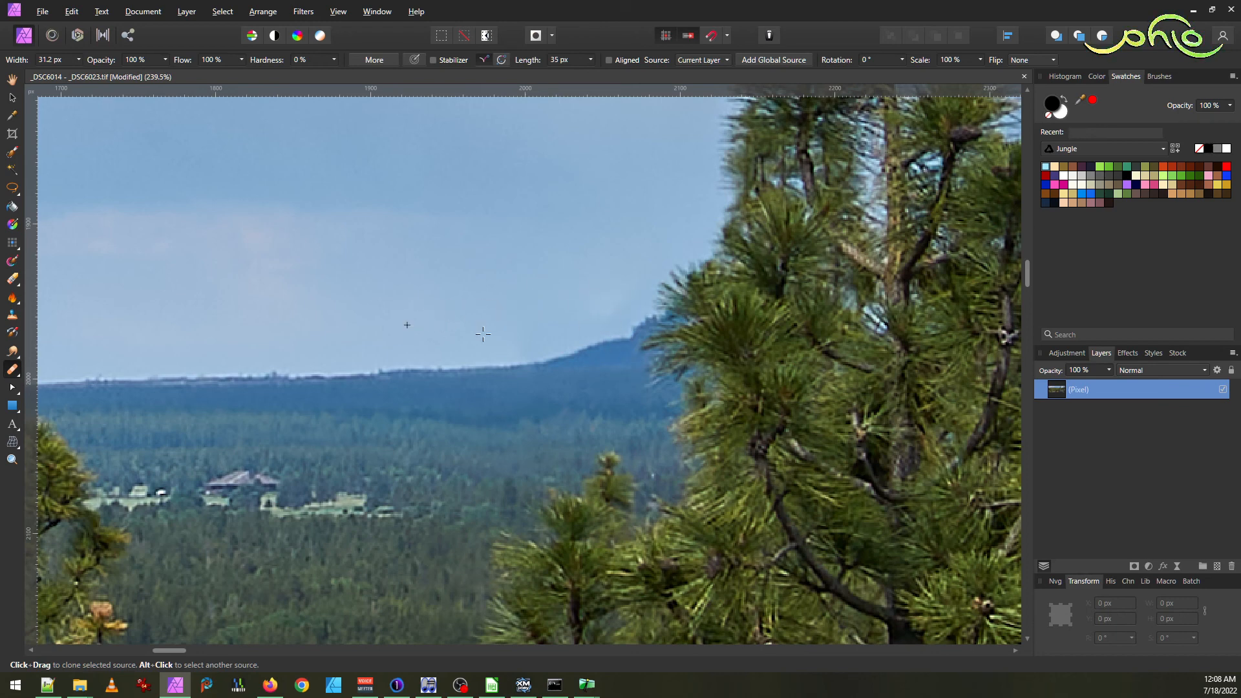
mouse_move(623, 299)
left_mouse_down()
mouse_move(544, 330)
mouse_move(491, 327)
mouse_move(565, 304)
left_mouse_up()
mouse_move(506, 327)
left_mouse_down()
mouse_move(601, 314)
mouse_move(521, 341)
mouse_move(570, 320)
mouse_move(604, 279)
left_mouse_up()
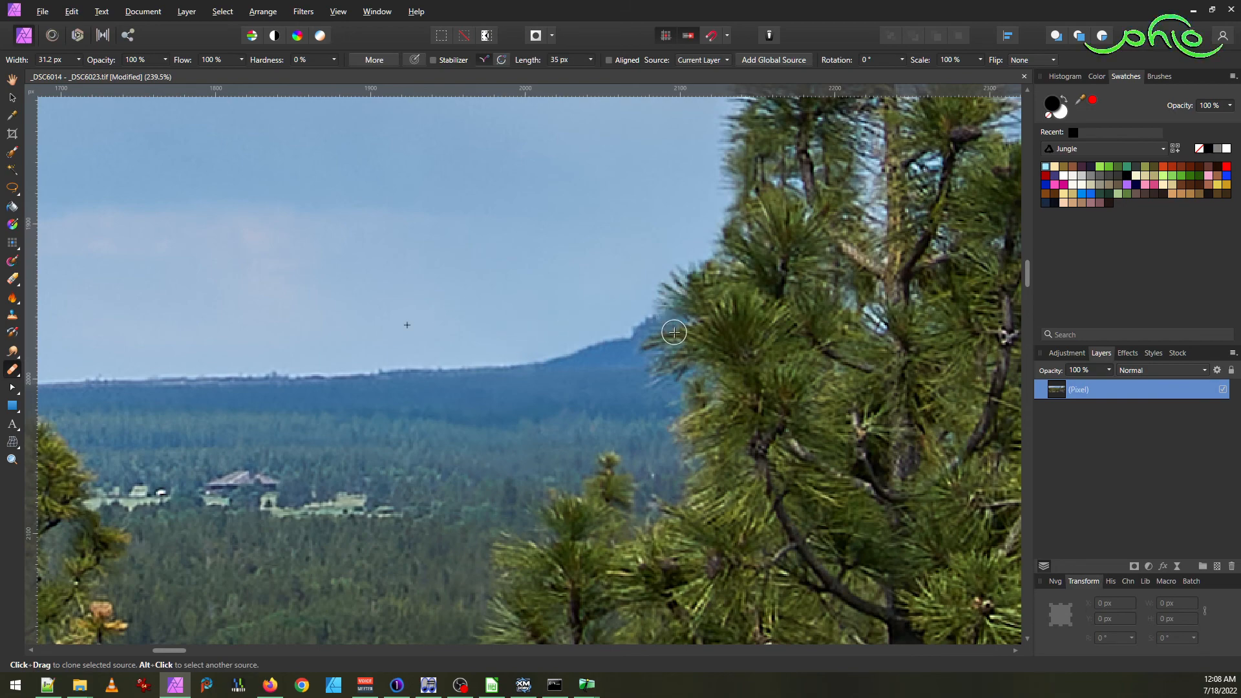
scroll(569, 411, "down", 3)
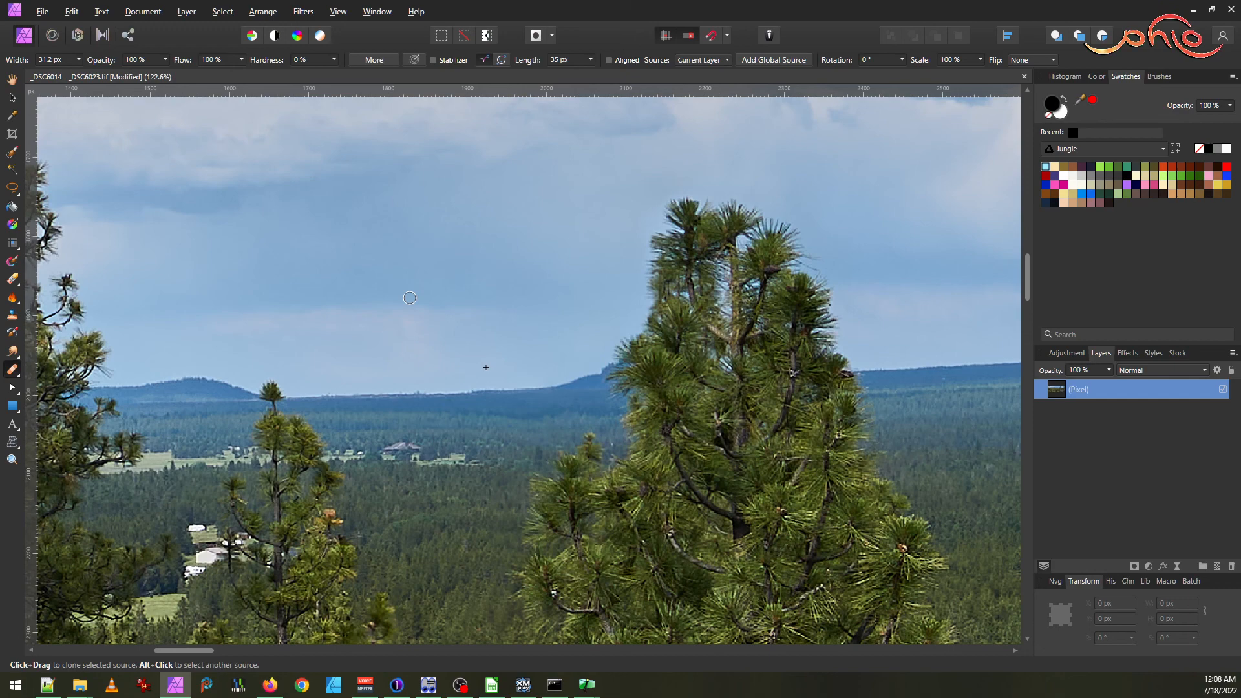
scroll(725, 366, "up", 1)
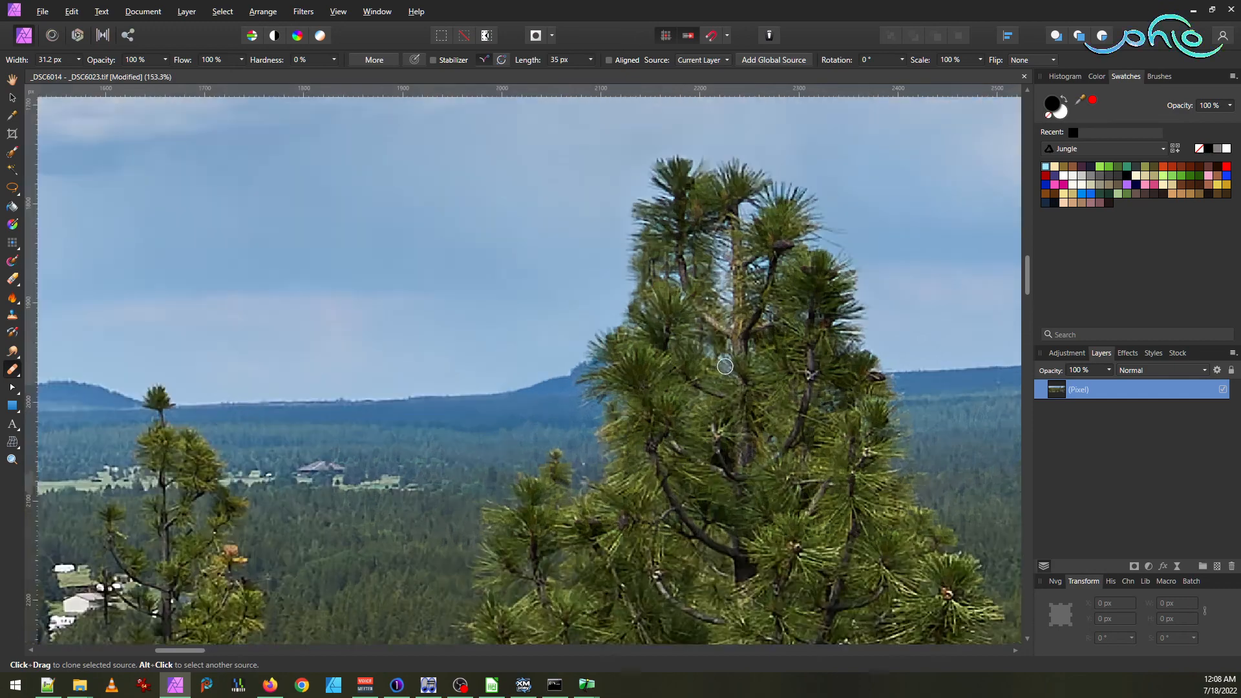
- Inspect the horizon from the tall pine across the hills to the flat-topped mountain for stitching errors
scroll(725, 367, "up", 2)
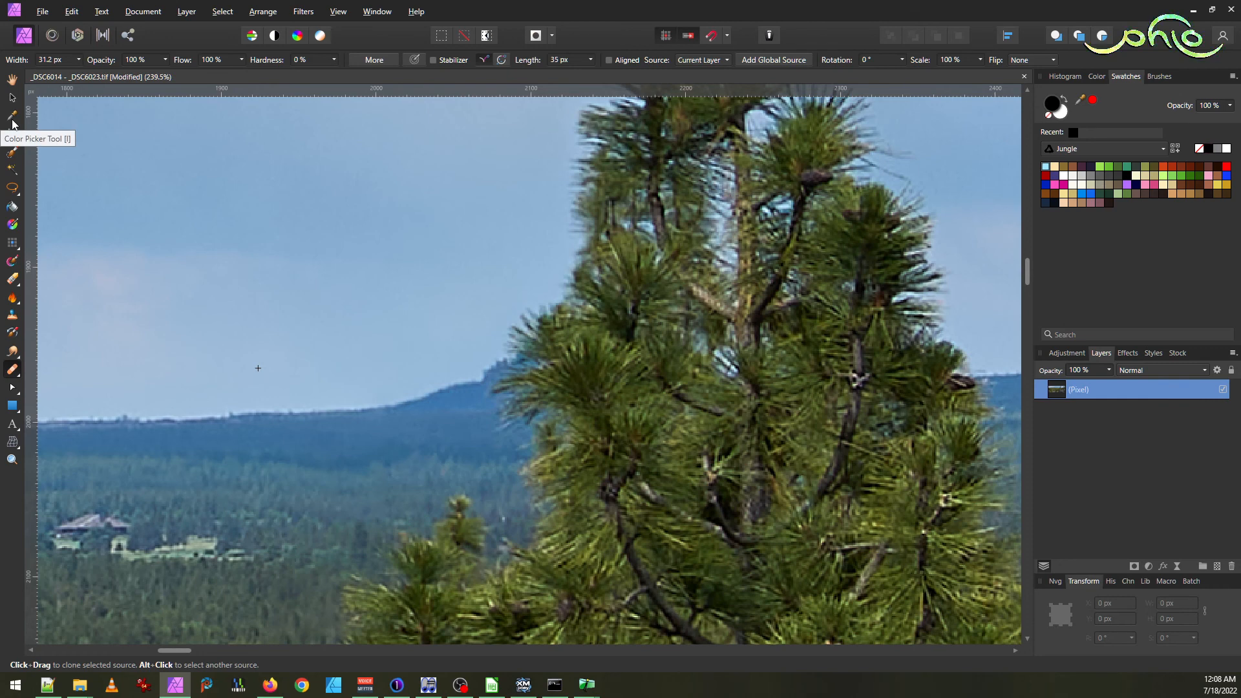
left_click(11, 79)
left_click_drag(601, 401, 101, 300)
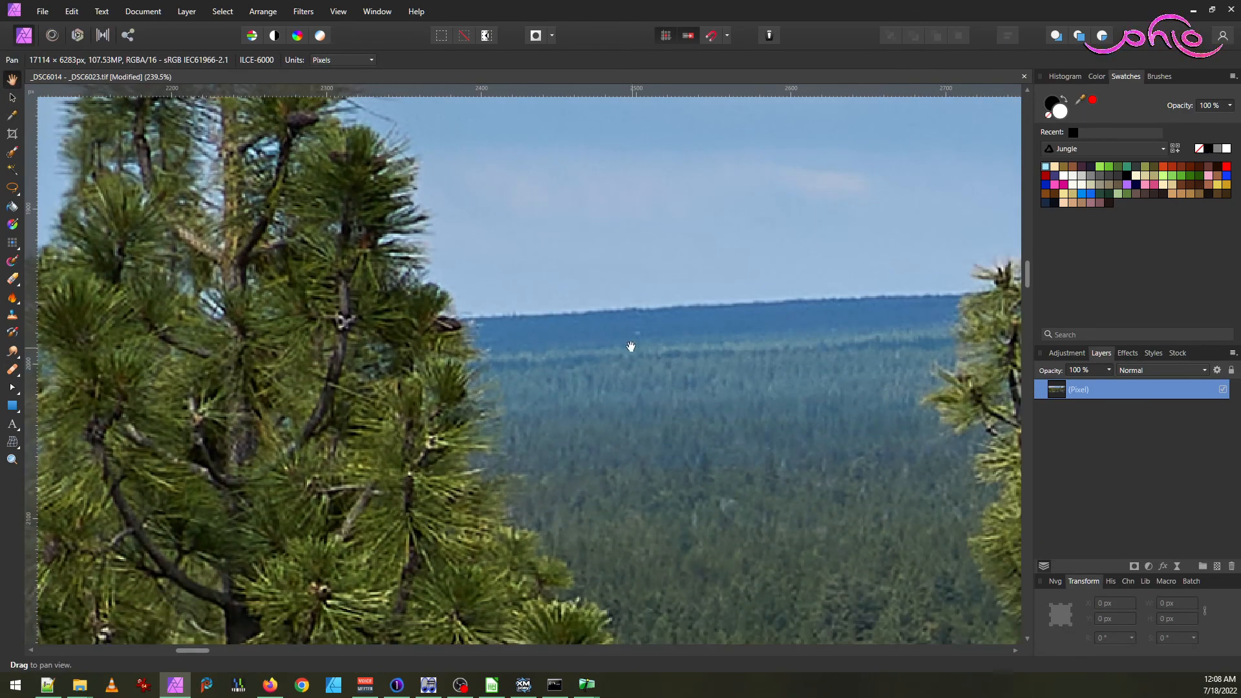
left_click_drag(906, 318, 637, 332)
left_click_drag(729, 302, 536, 371)
left_click_drag(778, 365, 325, 359)
left_click_drag(664, 356, 175, 331)
left_click_drag(656, 310, 410, 360)
left_click_drag(905, 336, 470, 342)
left_click_drag(831, 327, 414, 339)
left_click_drag(761, 296, 614, 329)
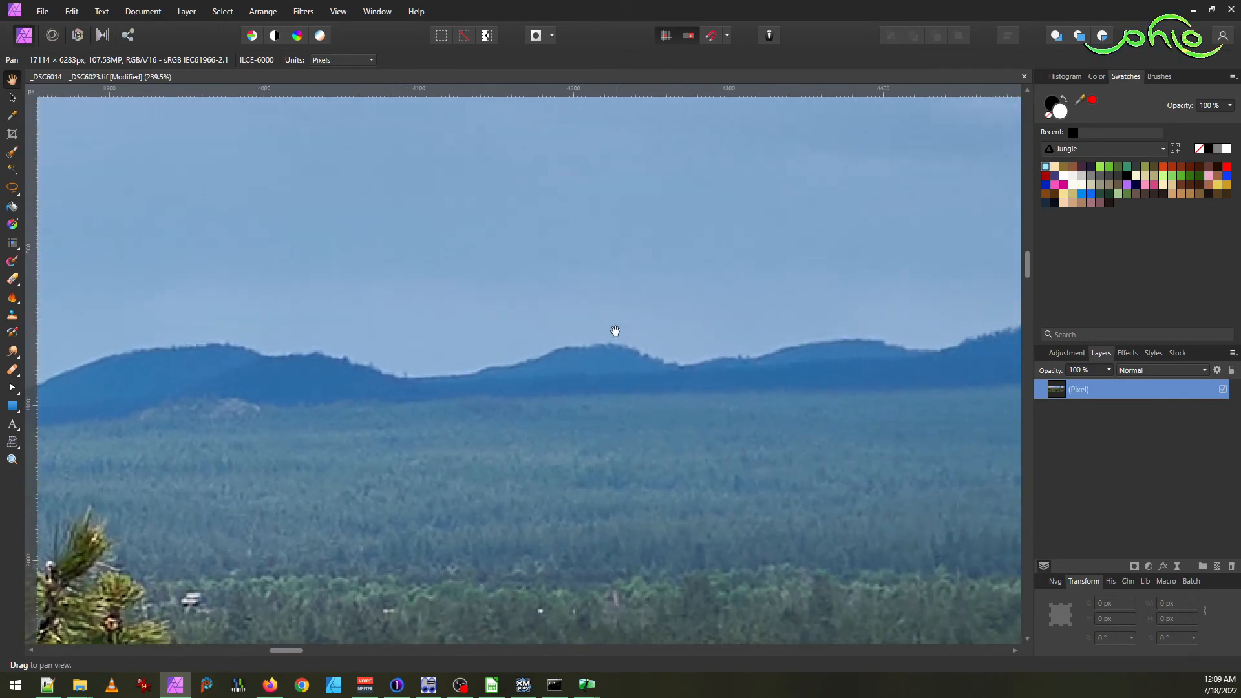
left_click_drag(839, 329, 522, 349)
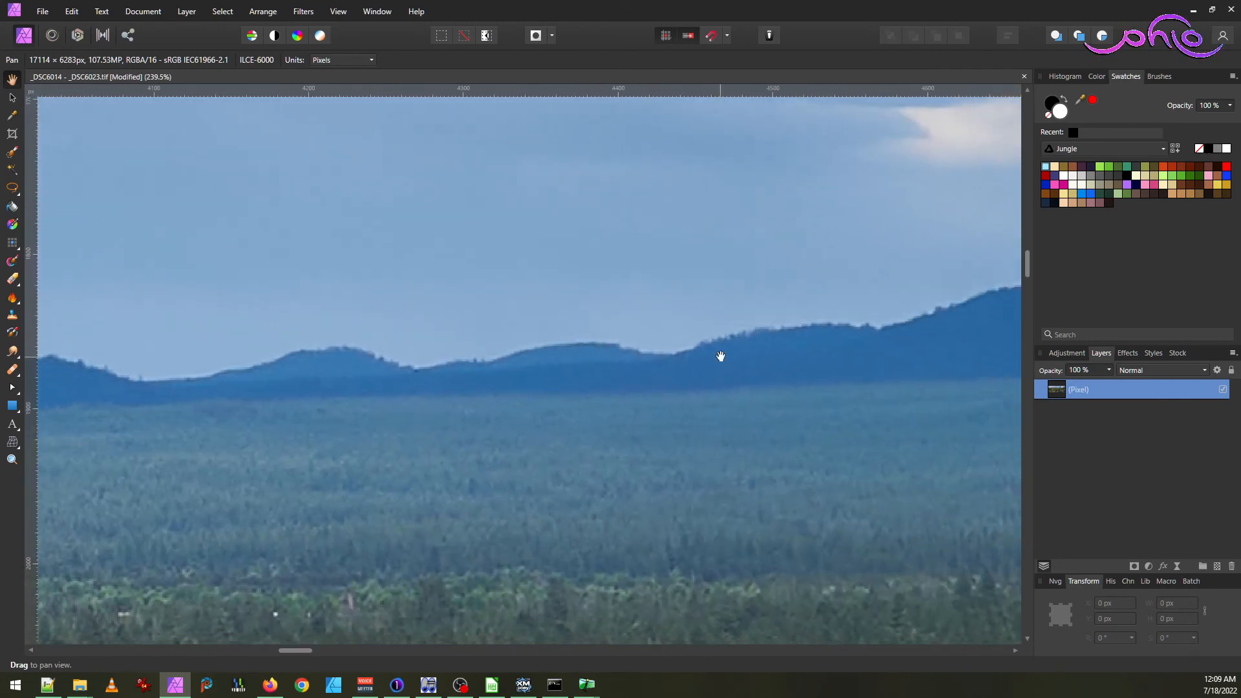
left_click_drag(720, 354, 318, 375)
left_click_drag(743, 343, 466, 346)
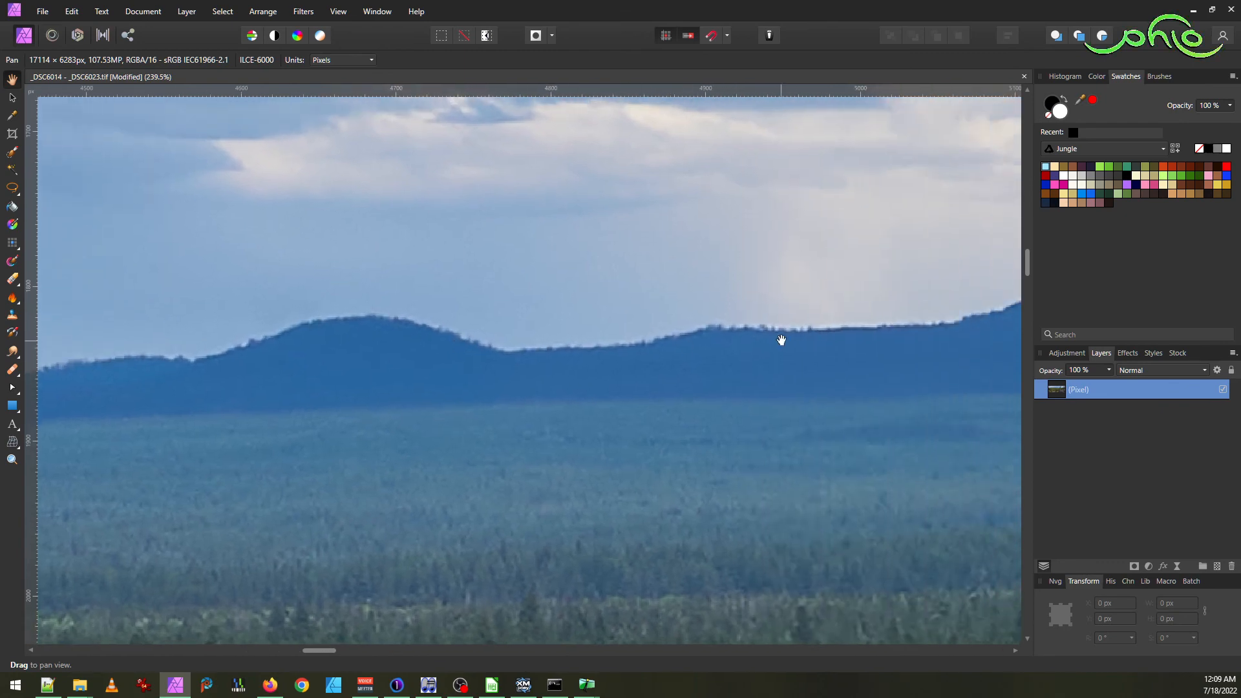
scroll(782, 335, "down", 2)
left_click_drag(781, 335, 377, 349)
left_click_drag(840, 355, 502, 348)
left_click_drag(793, 347, 570, 364)
left_click_drag(899, 341, 639, 349)
left_click_drag(827, 368, 607, 364)
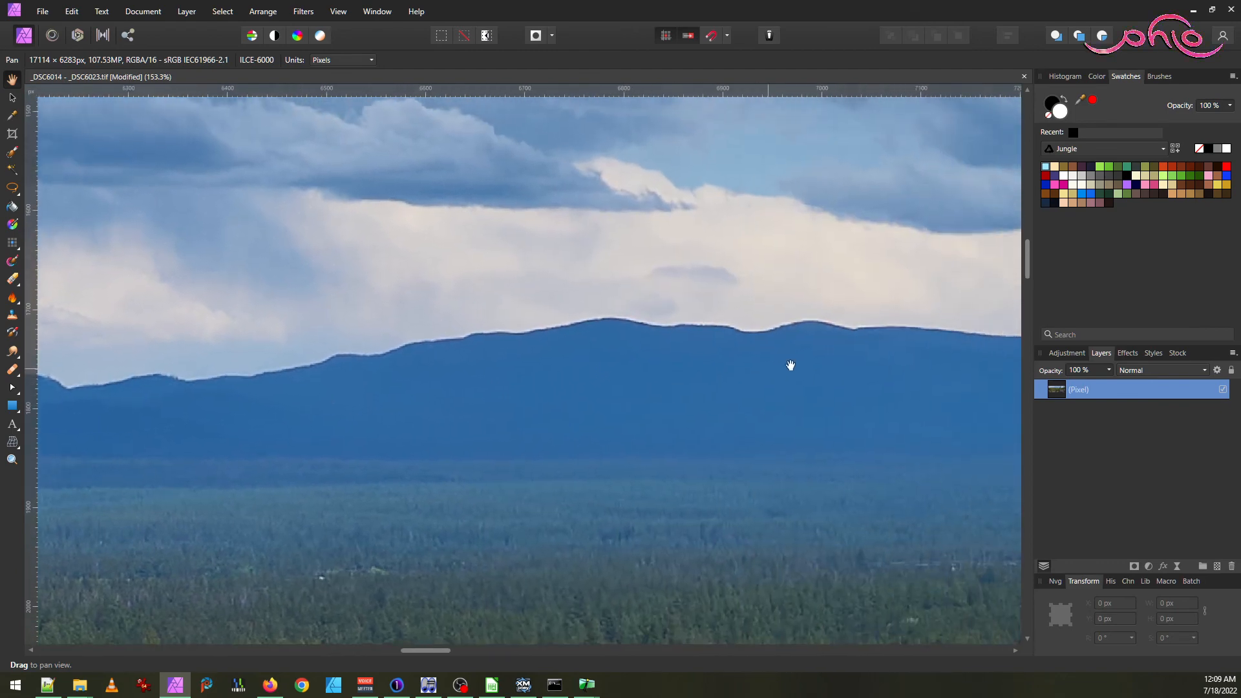
left_click_drag(778, 365, 410, 347)
left_click_drag(704, 379, 325, 404)
left_click_drag(747, 377, 483, 364)
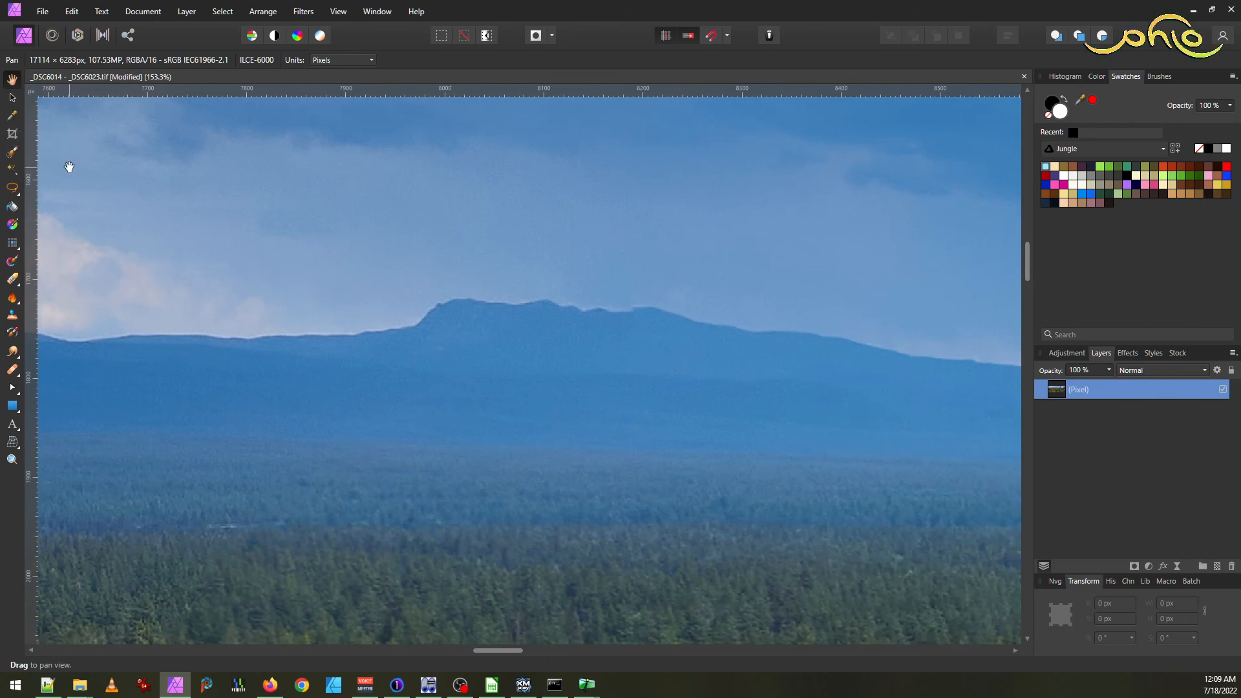
- Select a polygonal wedge around the mismatched ridgeline on the flat-topped mountain's descending slope, about 225 by 126 px
left_click(12, 188)
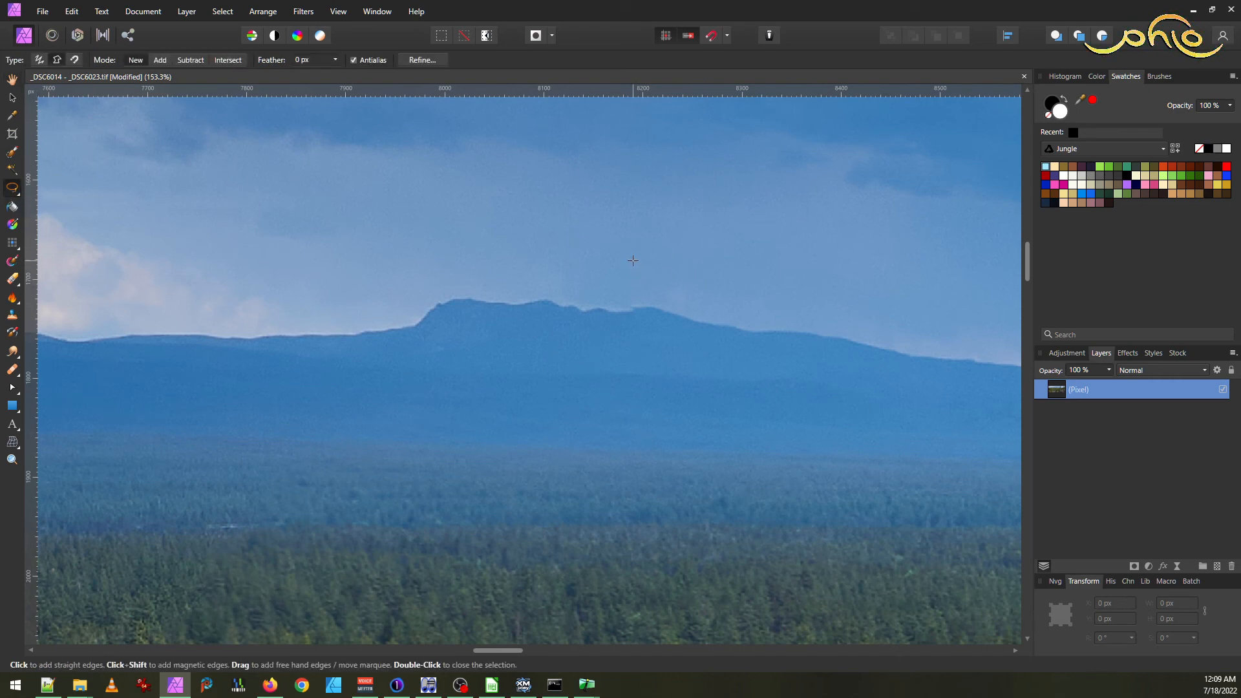
left_click(636, 254)
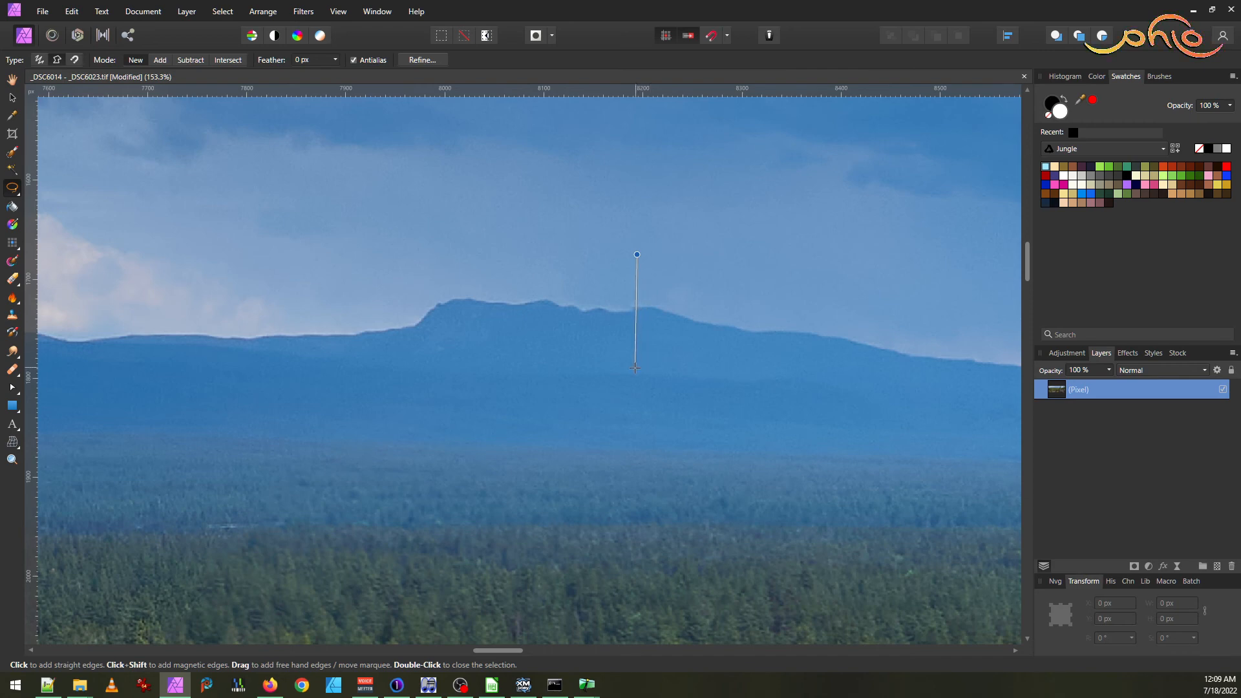
left_click(636, 367)
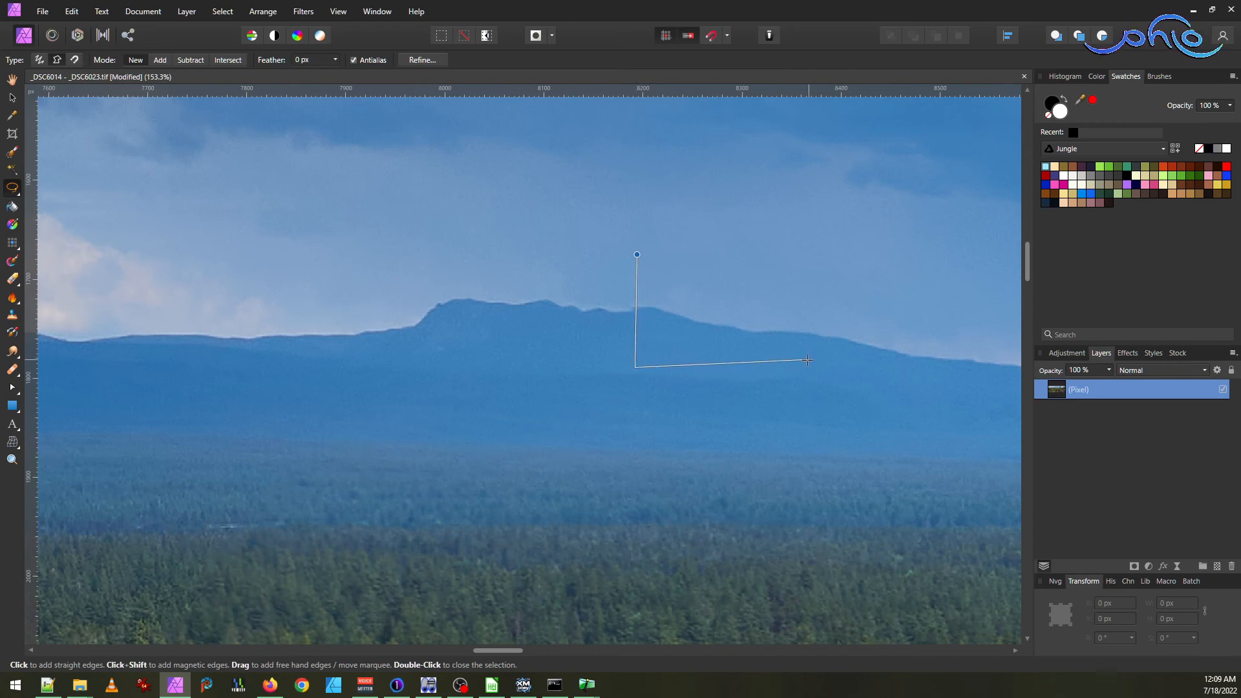
left_click(807, 358)
left_click(857, 342)
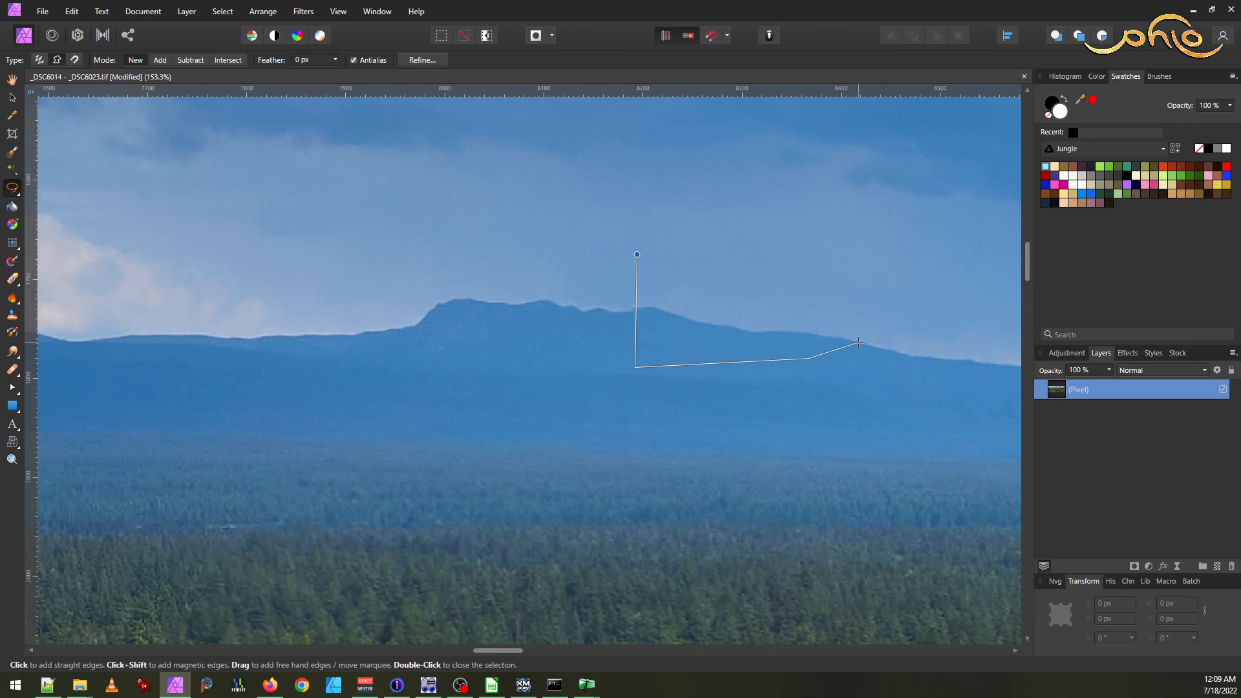
left_click(761, 288)
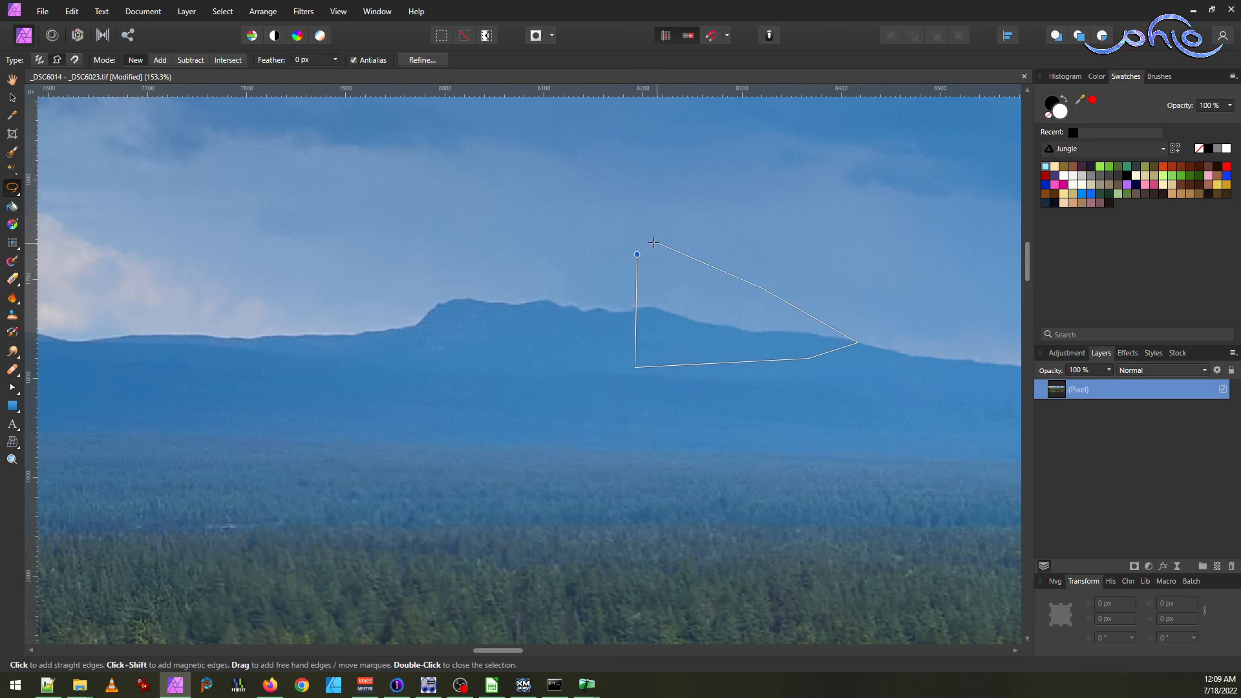
double_click(653, 242)
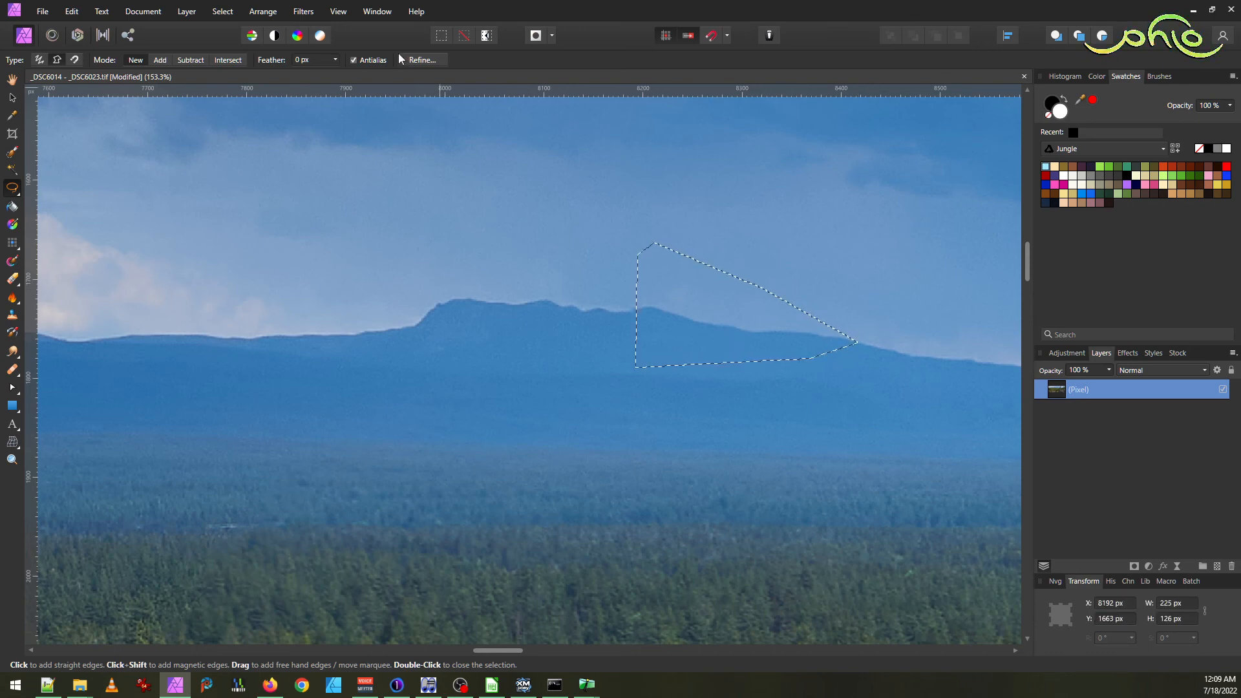
- Feather the mountain slope selection by 20 px
left_click(301, 11)
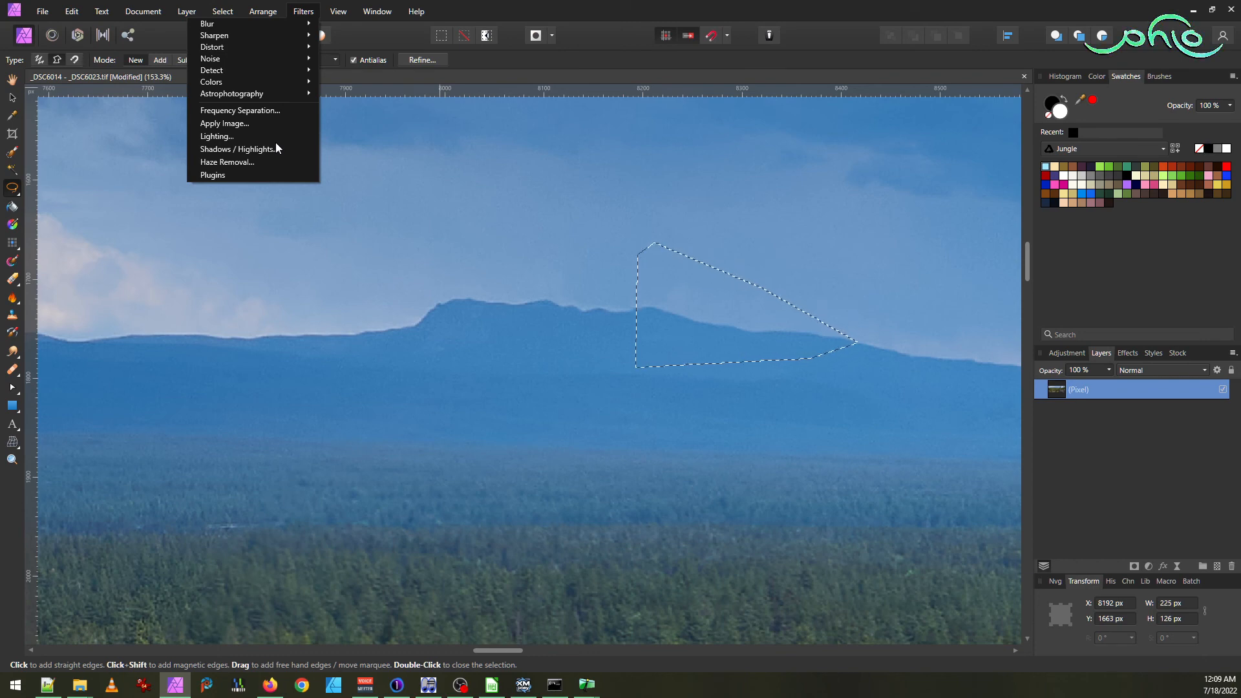
left_click(525, 9)
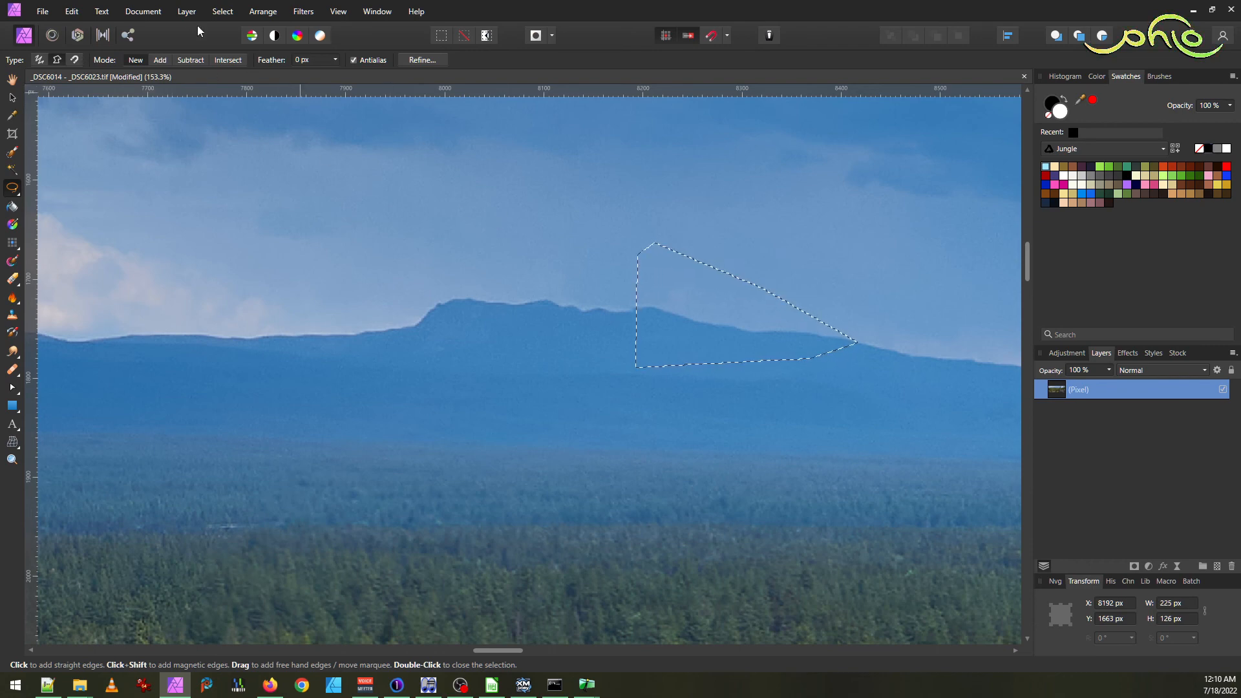
left_click(235, 14)
left_click(150, 234)
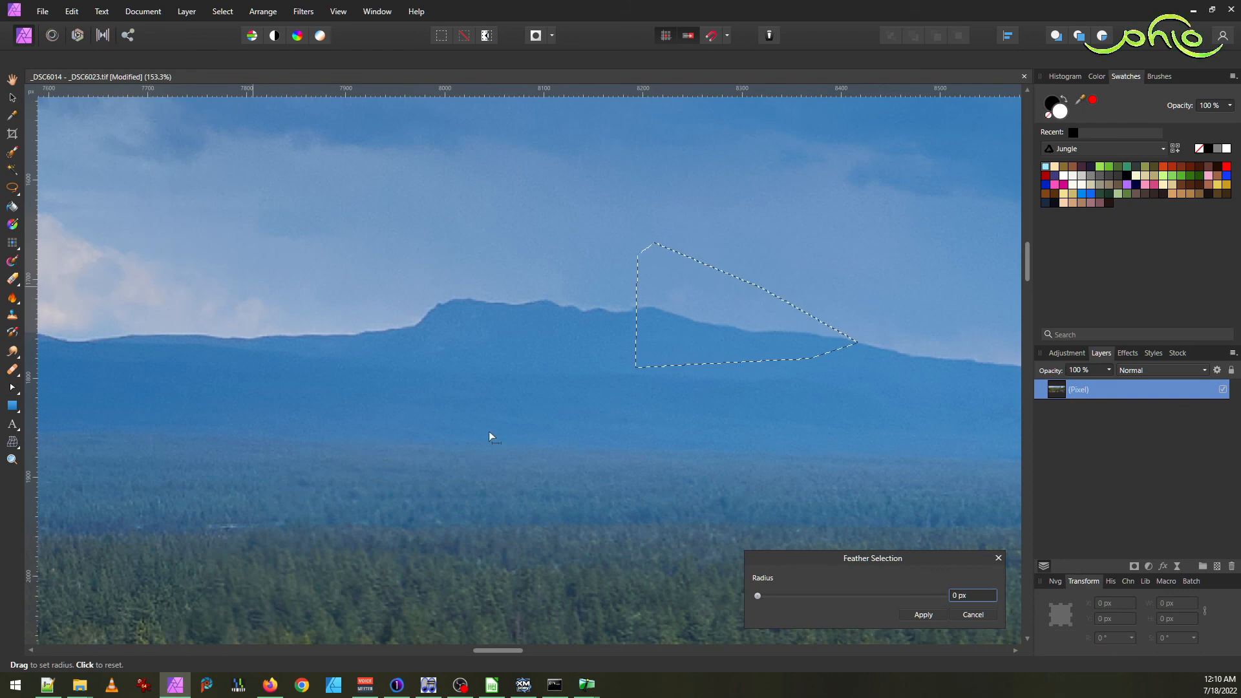
left_click(976, 596)
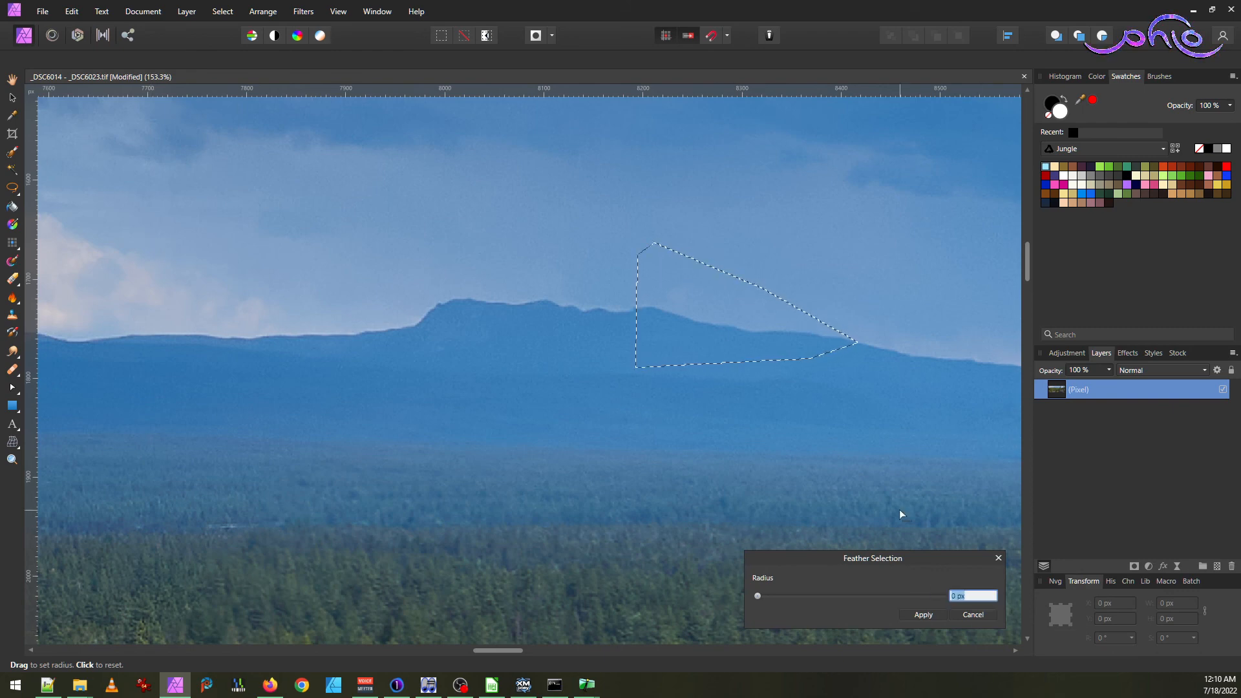
type("20")
key("Return")
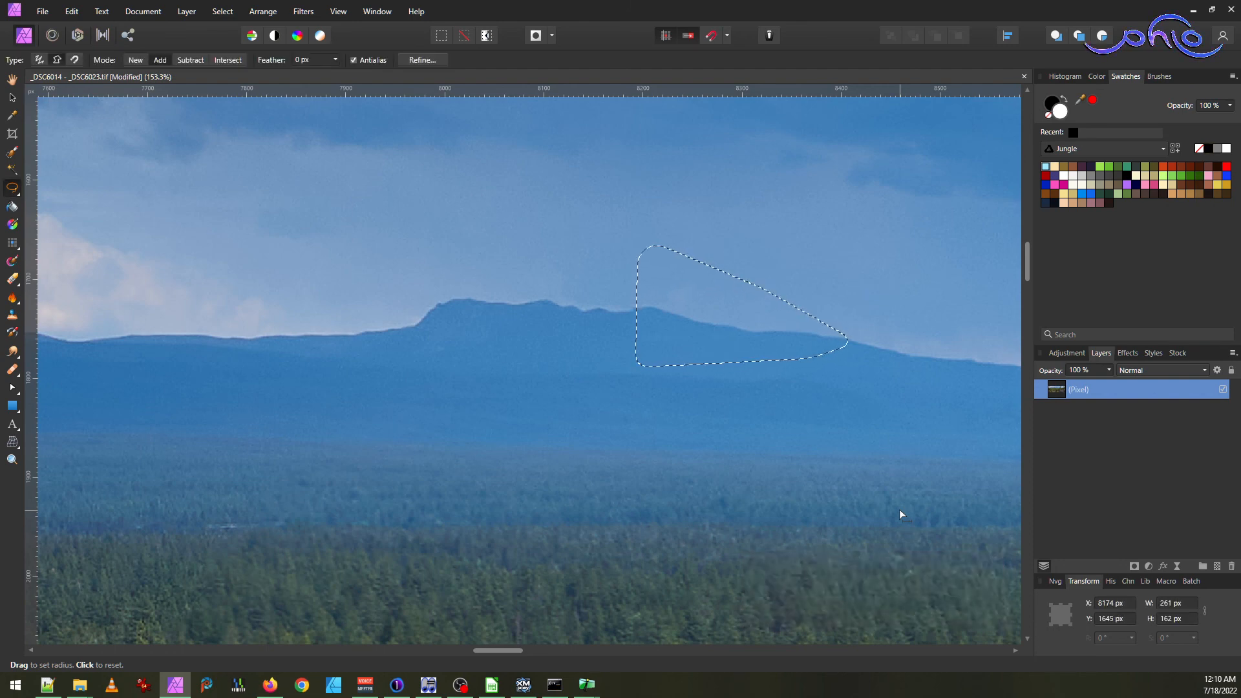
- Copy the feathered slope selection onto its own layer and deselect
left_click(1216, 566)
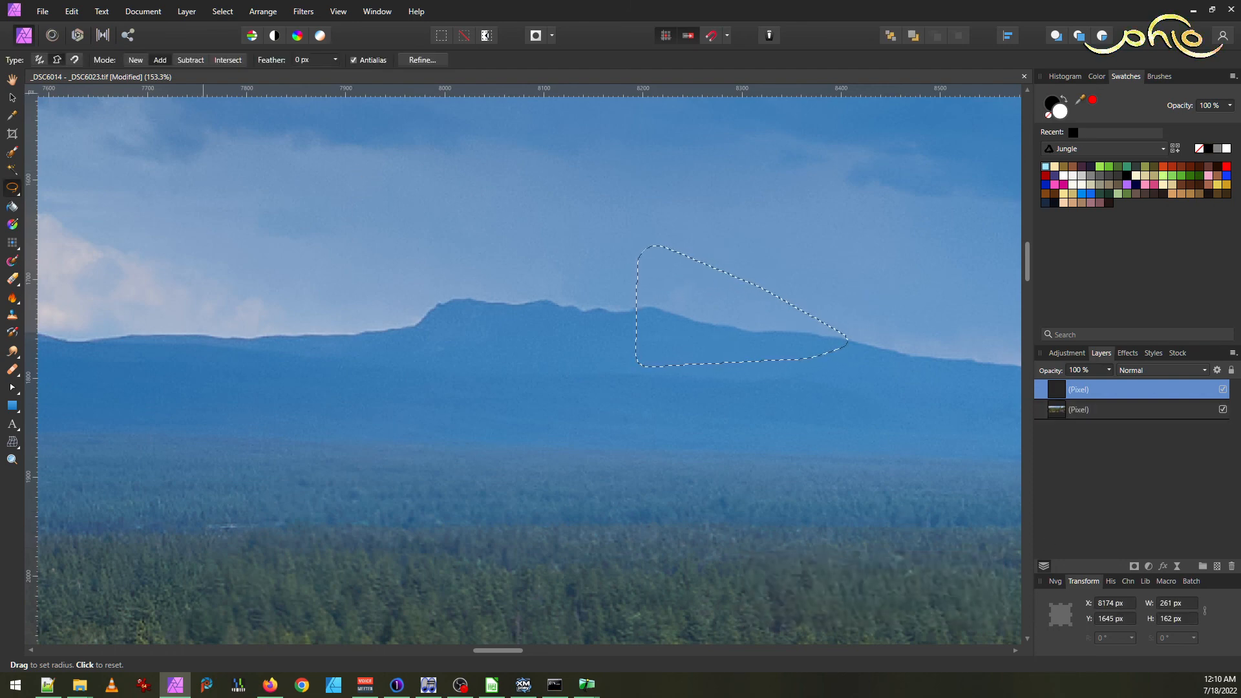
left_click(12, 98)
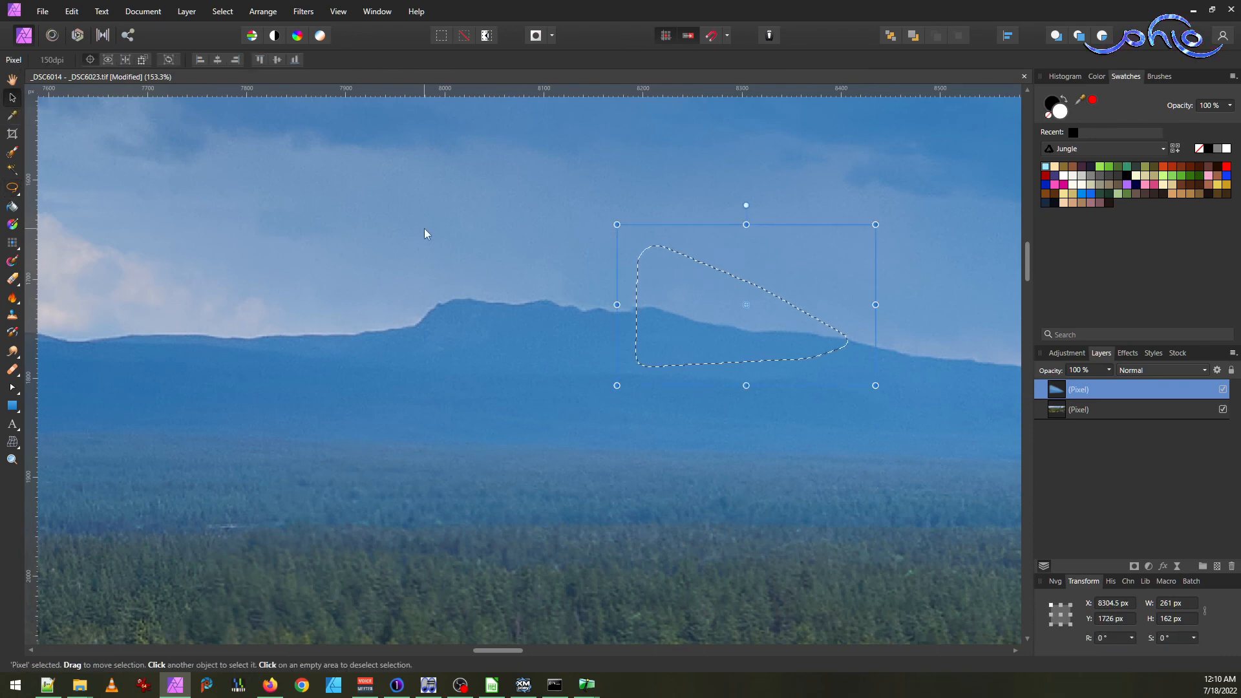
key("ctrl+d")
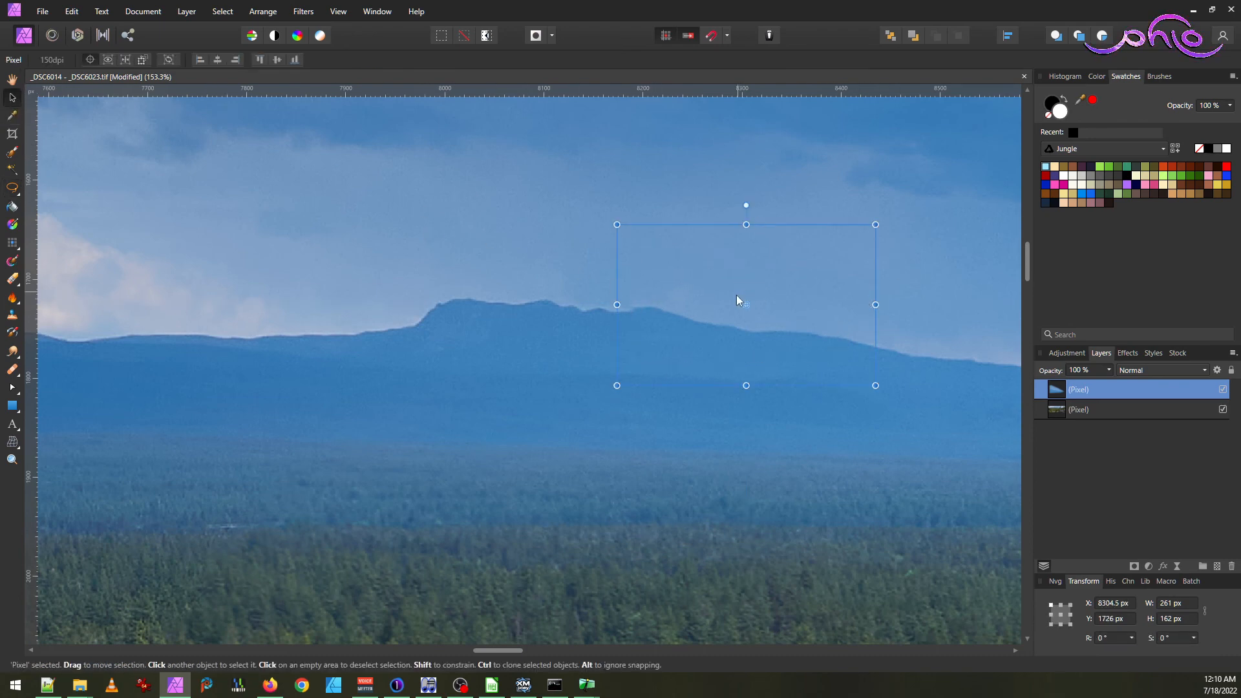
- Put the slope patch's transform origin on its right edge at the ridgeline, rotate it about 1° and stretch it to about 277 px wide
left_click_drag(743, 306, 875, 349)
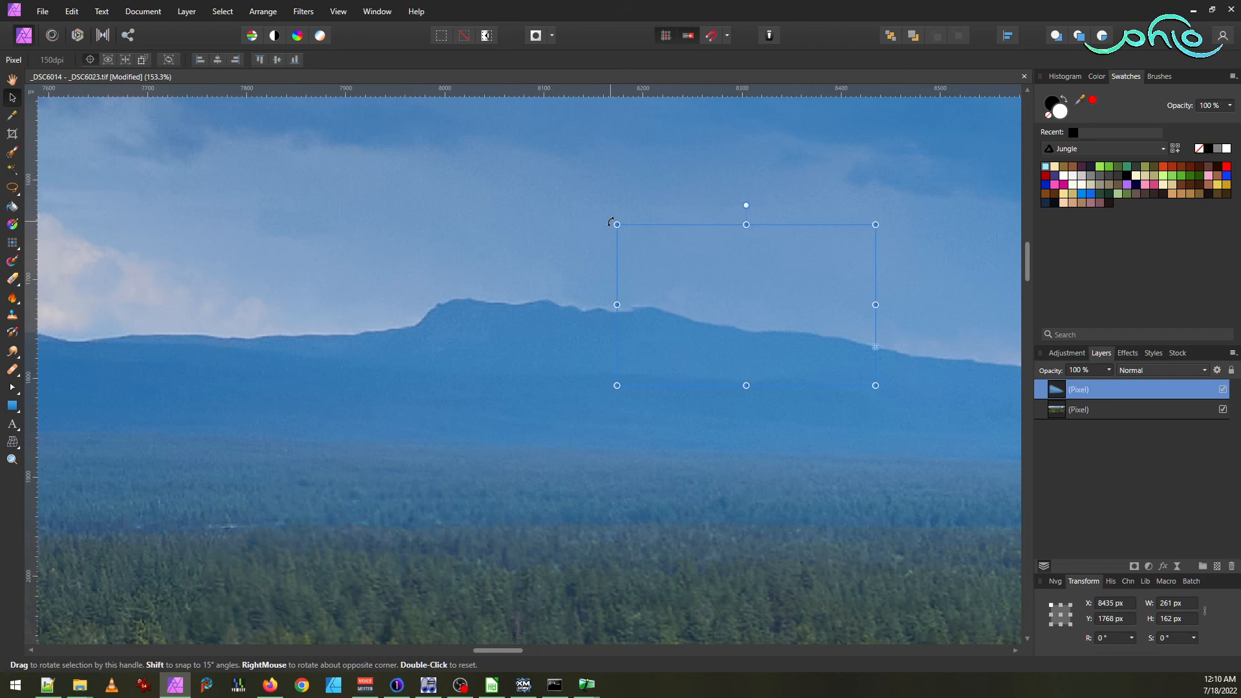
left_click_drag(610, 222, 606, 225)
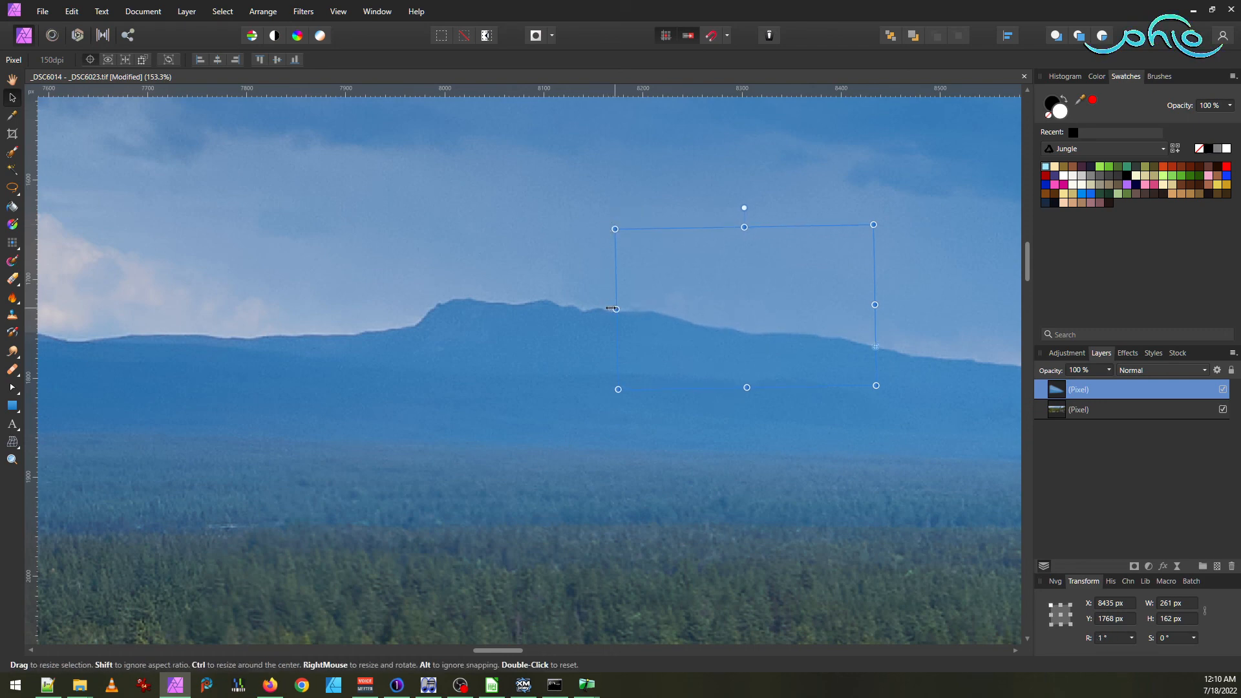
left_click_drag(615, 309, 599, 303)
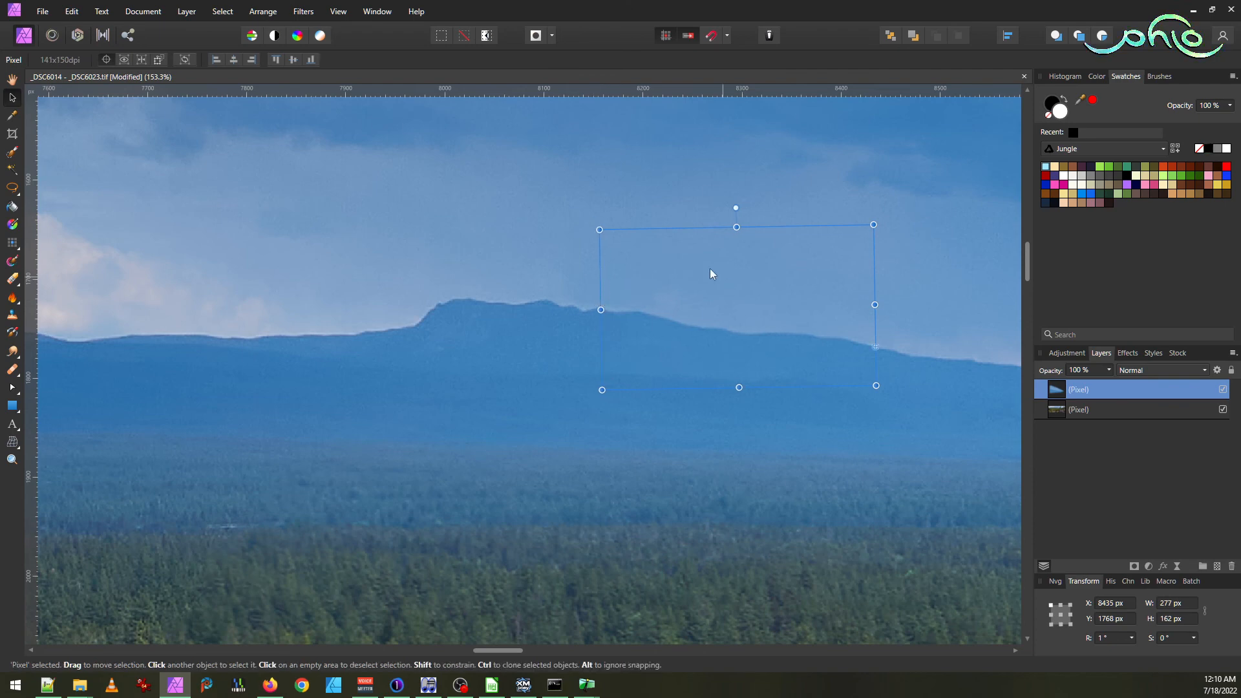
left_click(598, 196)
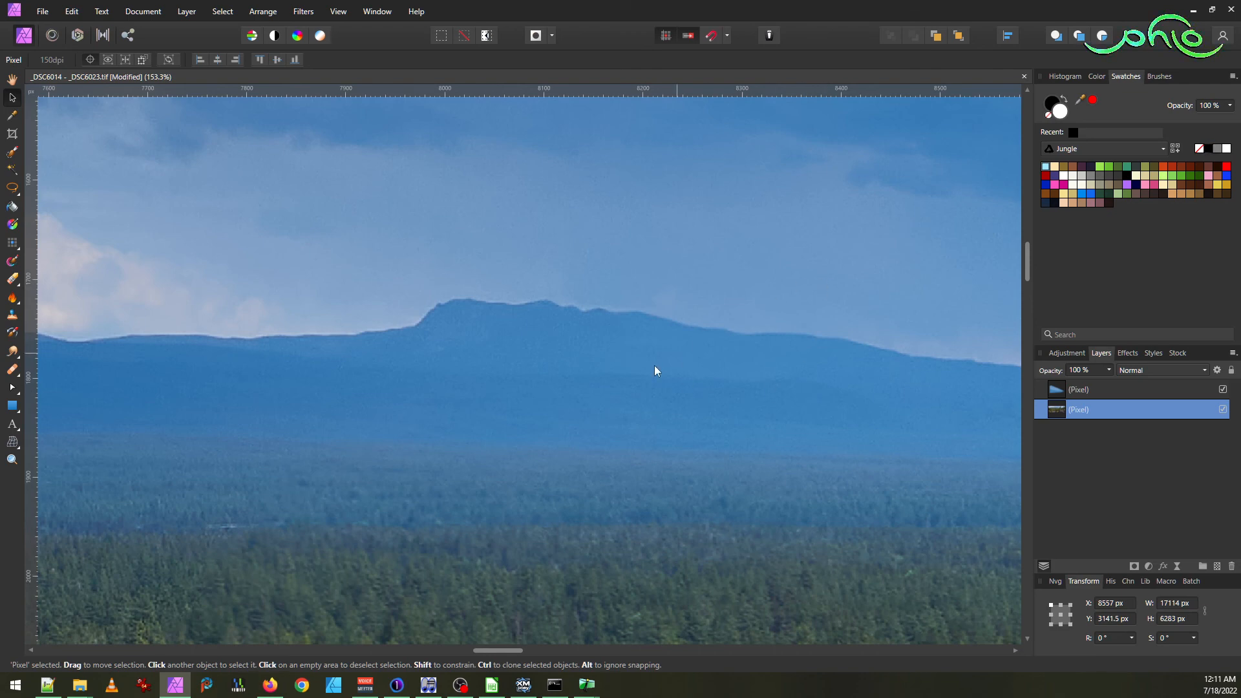
- Check the repaired mountain slope and examine the horizon beyond it for further stitching errors
scroll(653, 367, "down", 3)
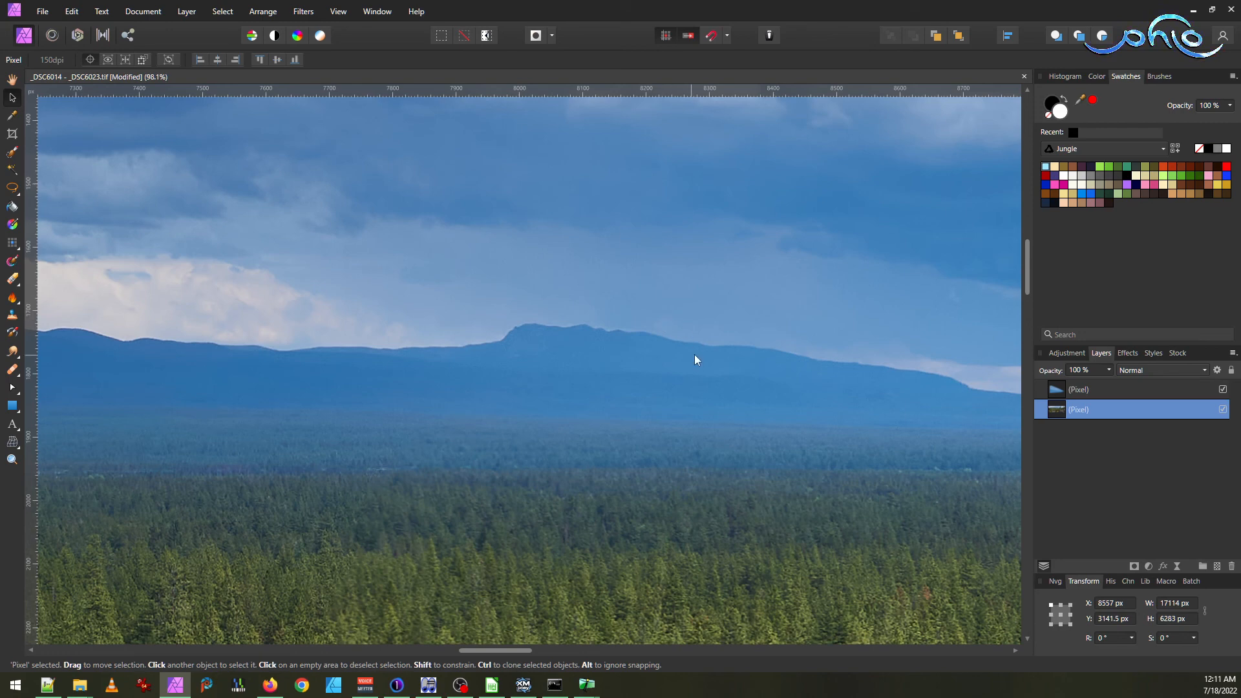
scroll(746, 370, "down", 1)
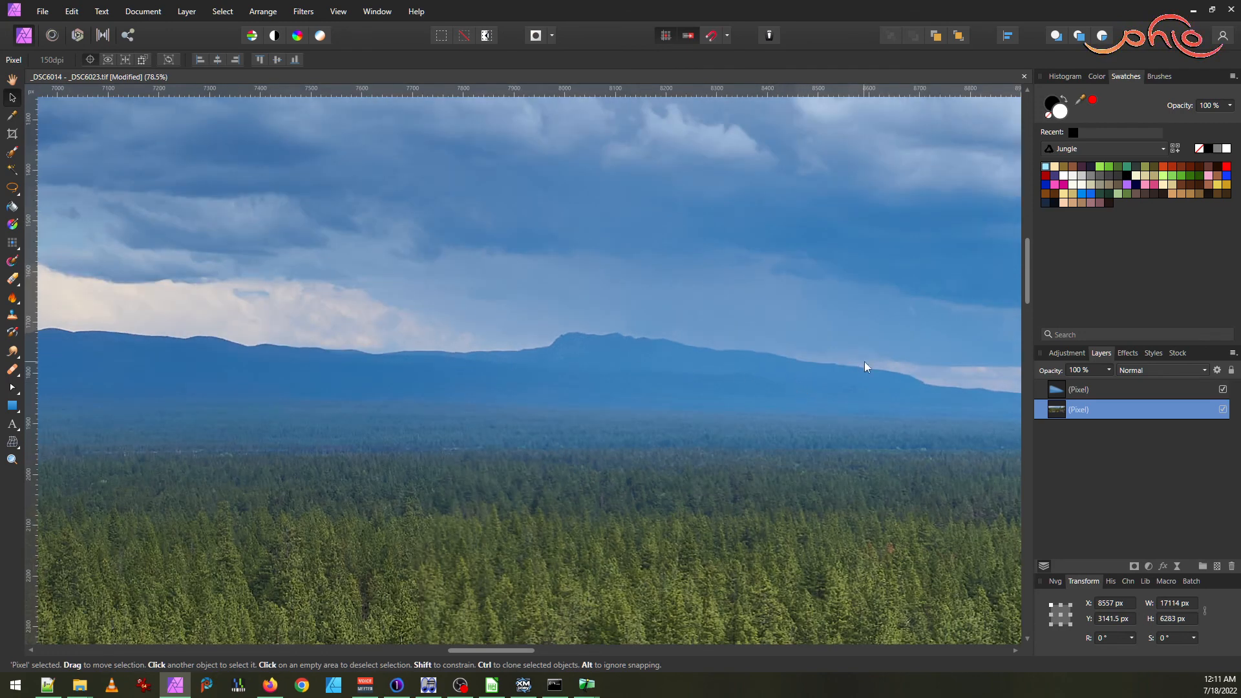
left_click_drag(806, 363, 584, 343)
left_click_drag(780, 373, 579, 416)
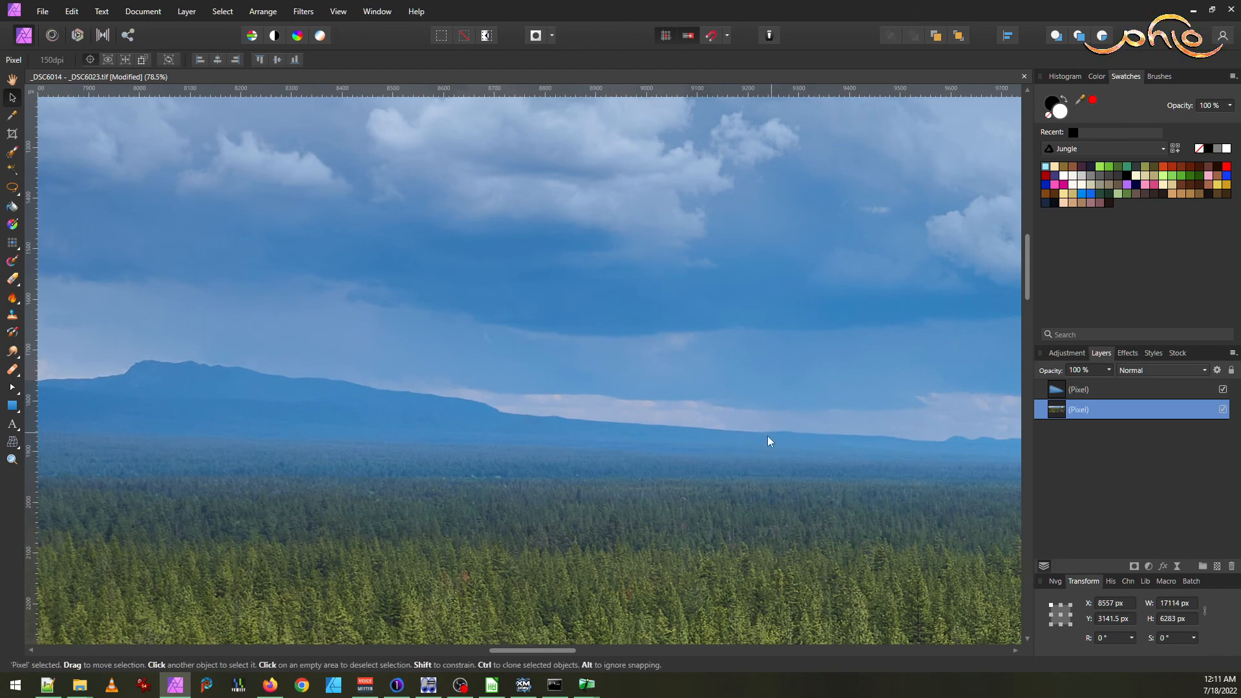
left_click_drag(773, 416, 538, 332)
left_click_drag(806, 400, 549, 397)
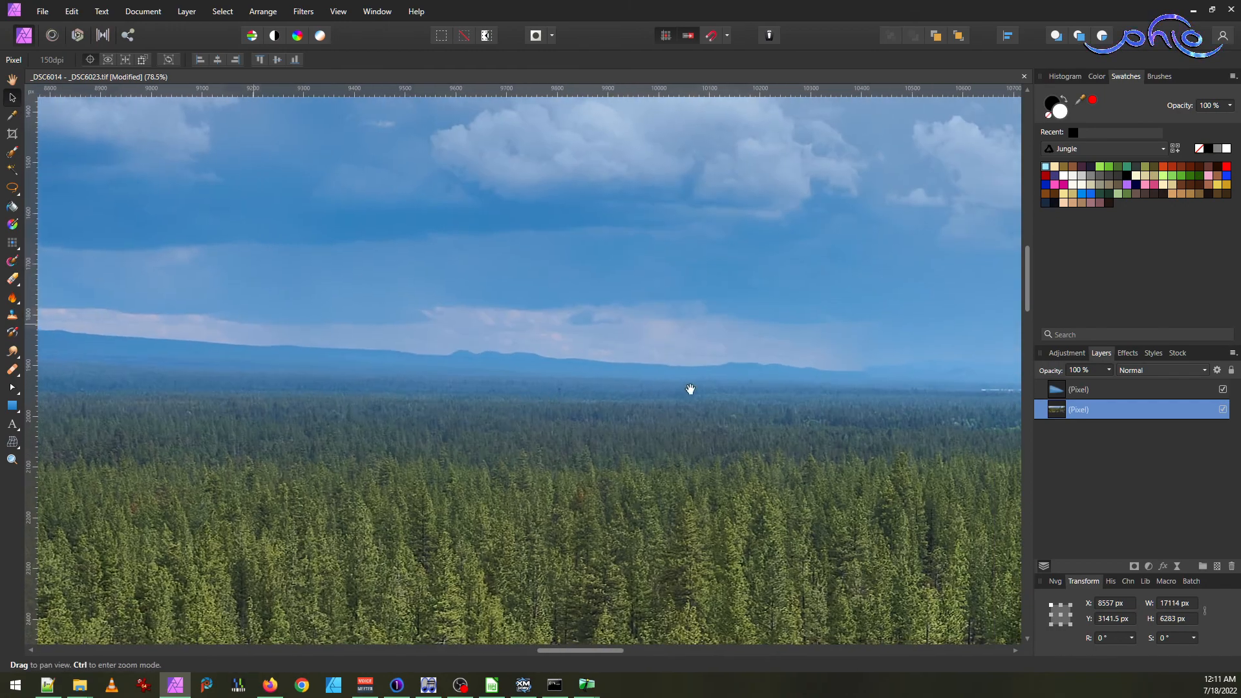
left_click_drag(789, 382, 515, 366)
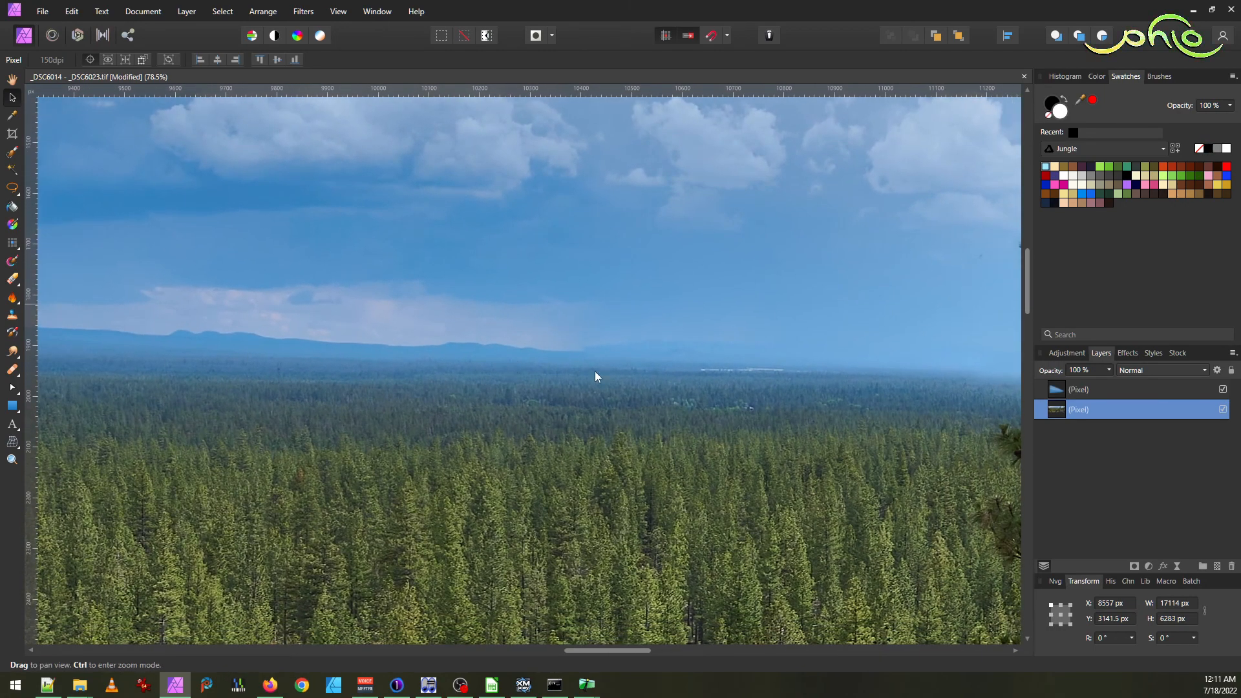
- Select a triangular area about 256 by 88 px around the faint distant ridge, starting at the visible seam in the sky
scroll(595, 371, "up", 5)
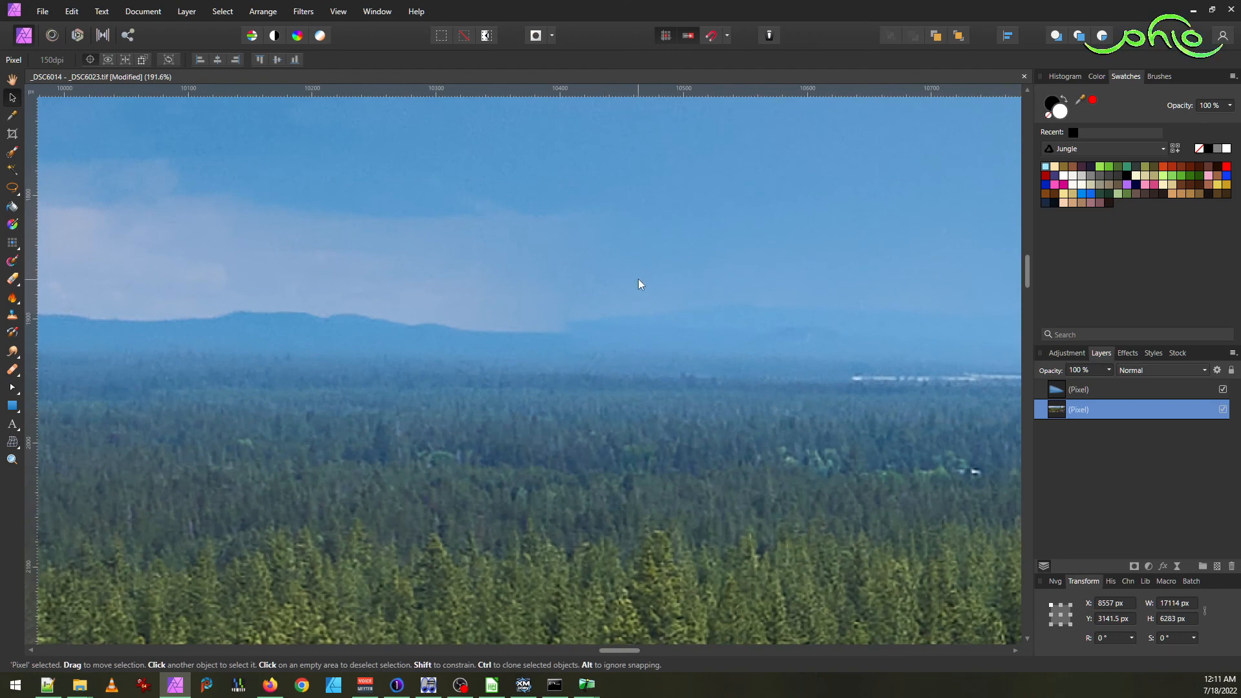
left_click(12, 188)
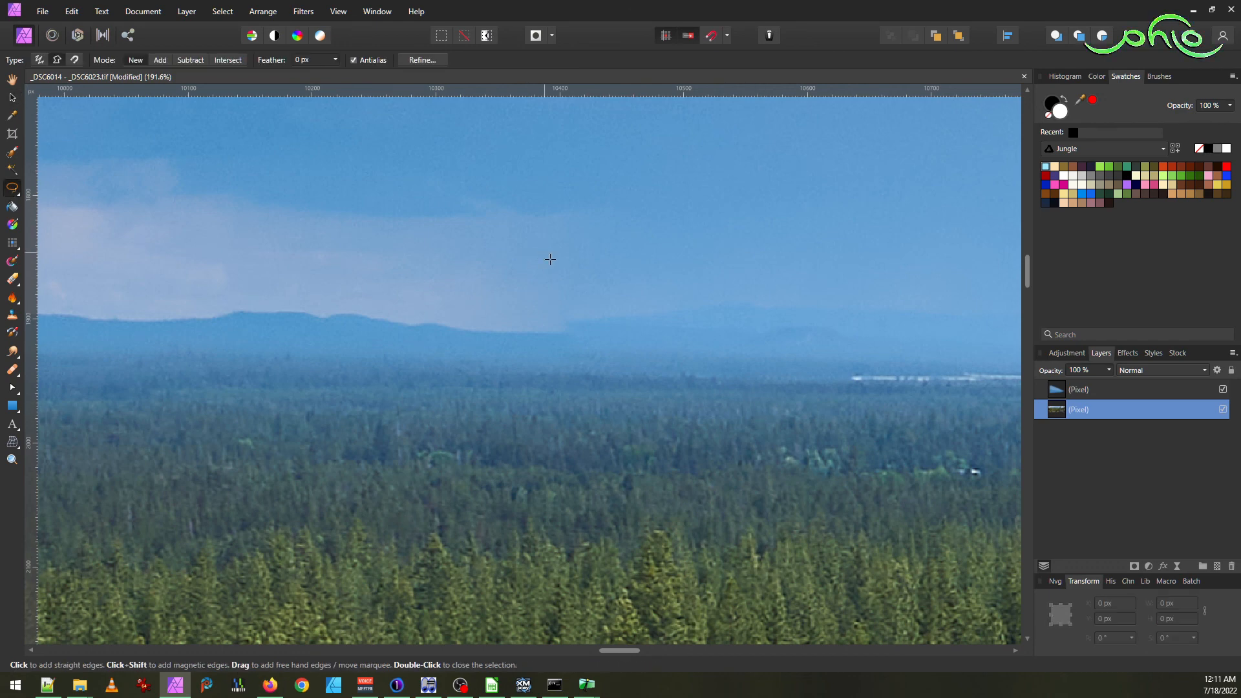
left_click(566, 275)
left_click(573, 371)
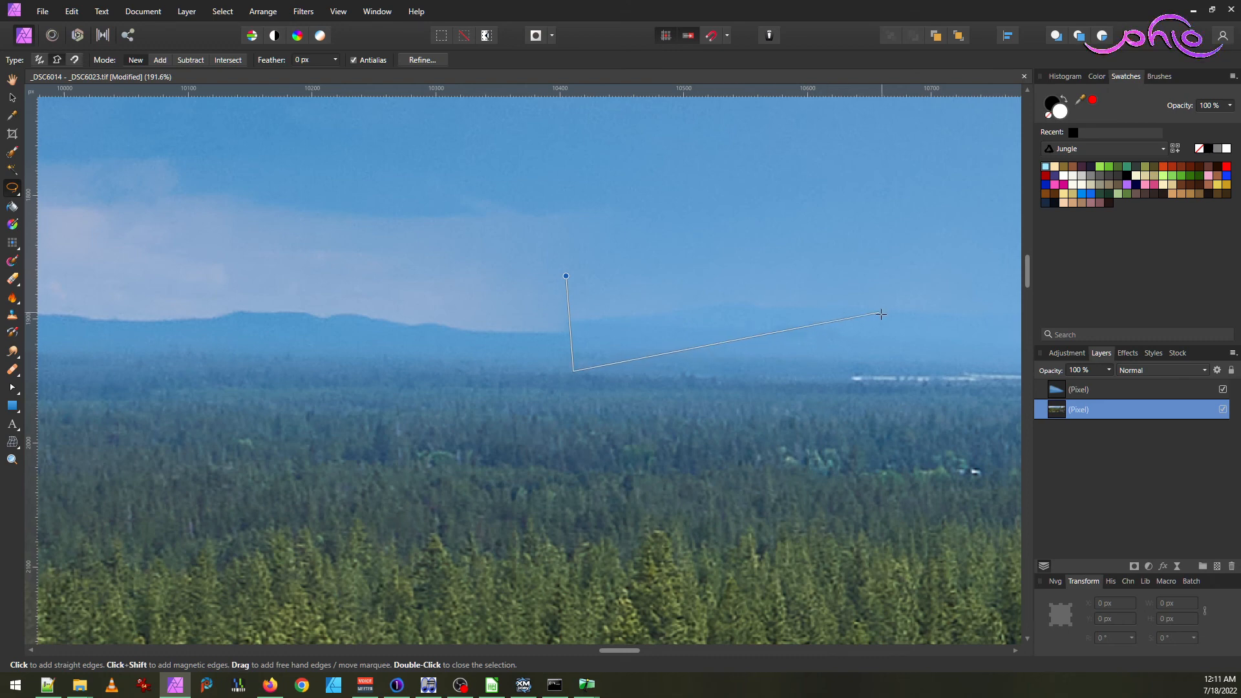
left_click(883, 310)
double_click(566, 262)
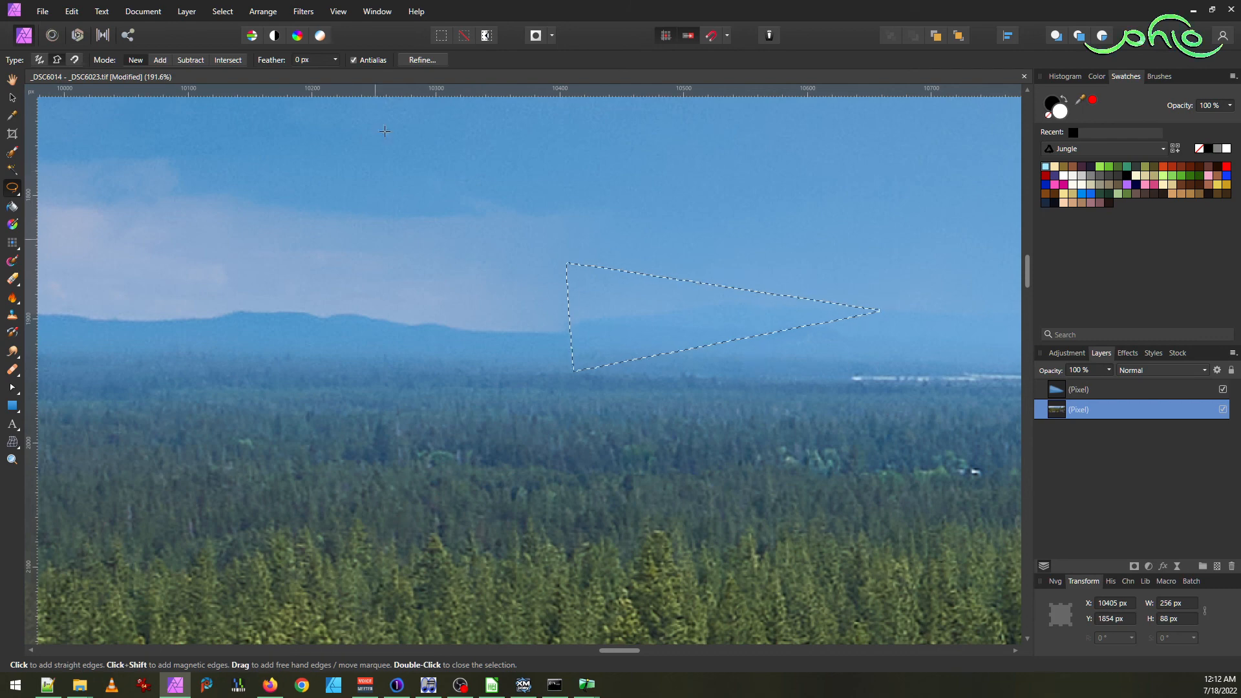
- Feather the triangular ridge selection by 15 px, copy it onto its own layer and deselect
left_click(218, 12)
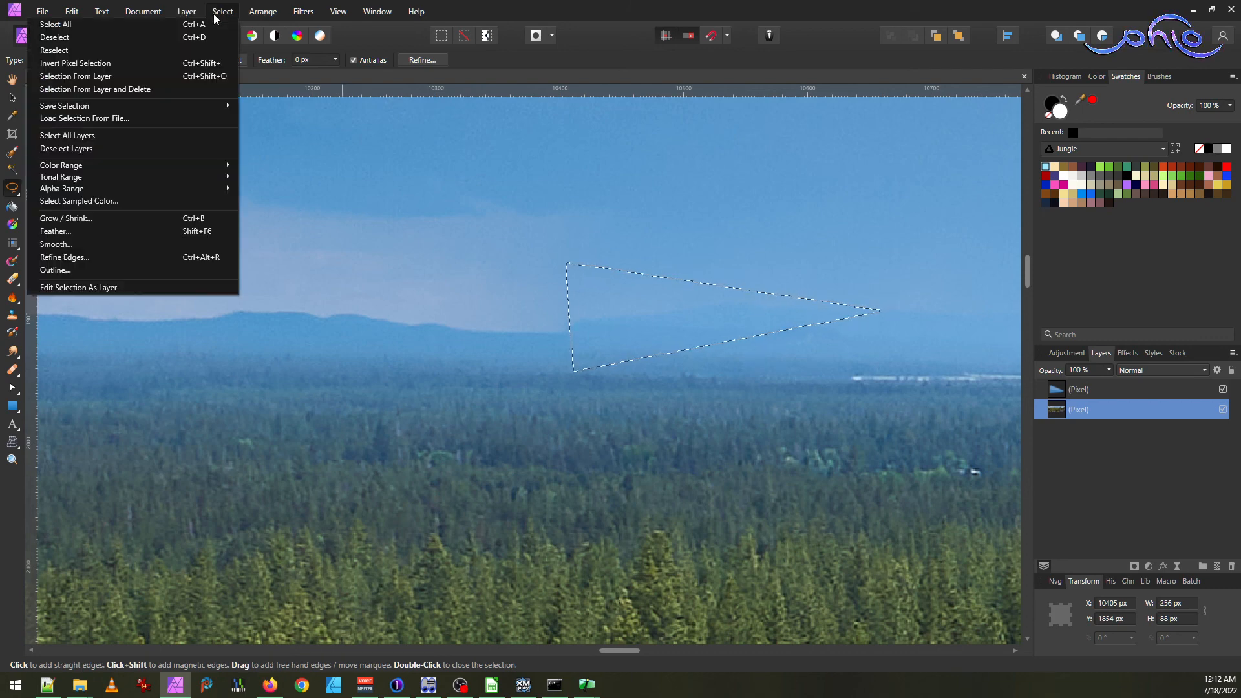
left_click(145, 233)
left_click(981, 595)
type("15")
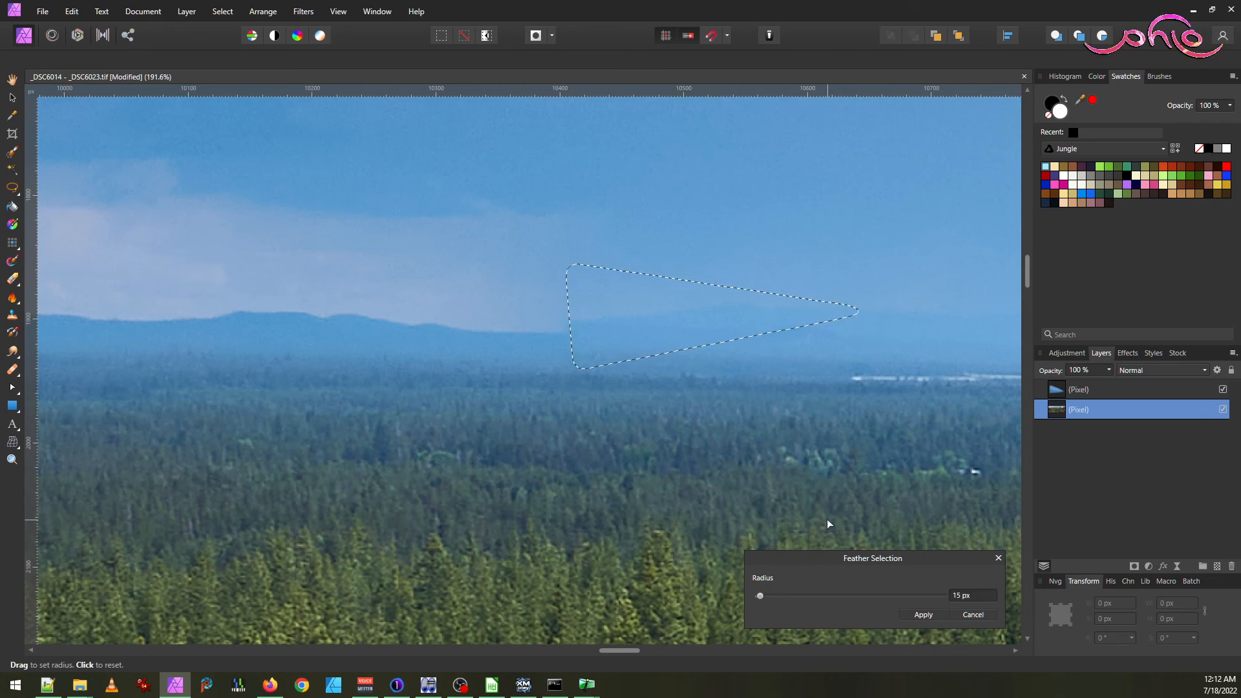
key("Return")
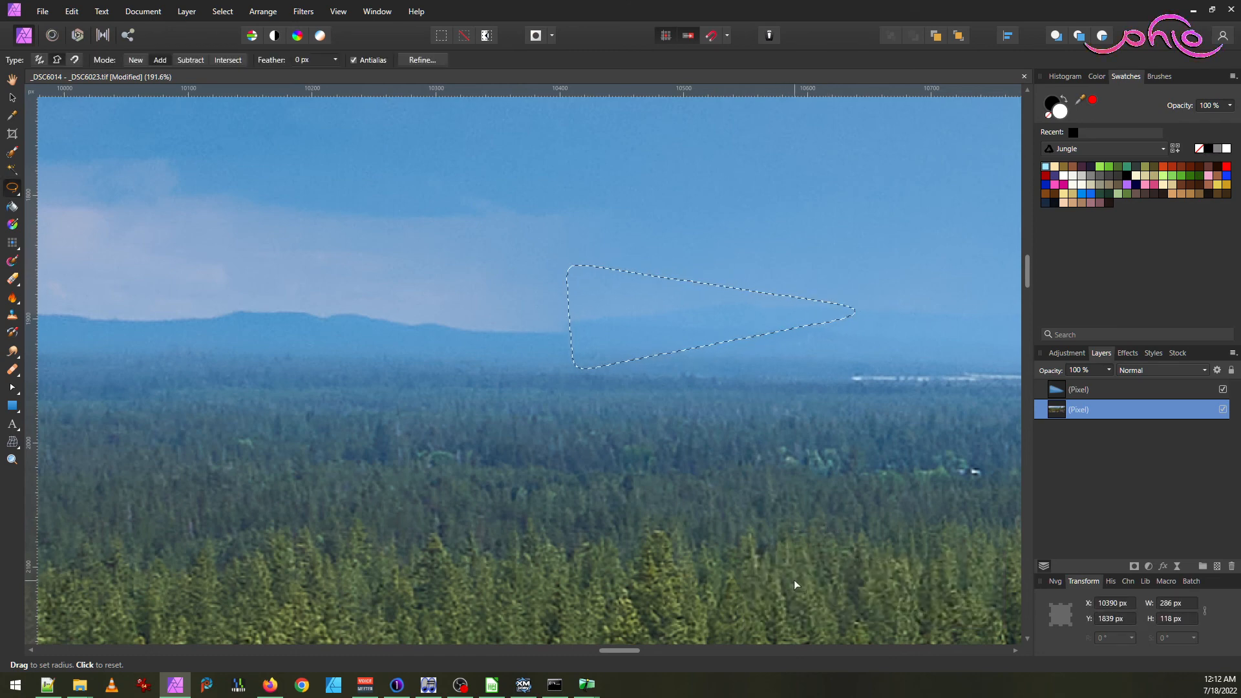
key("ctrl+j")
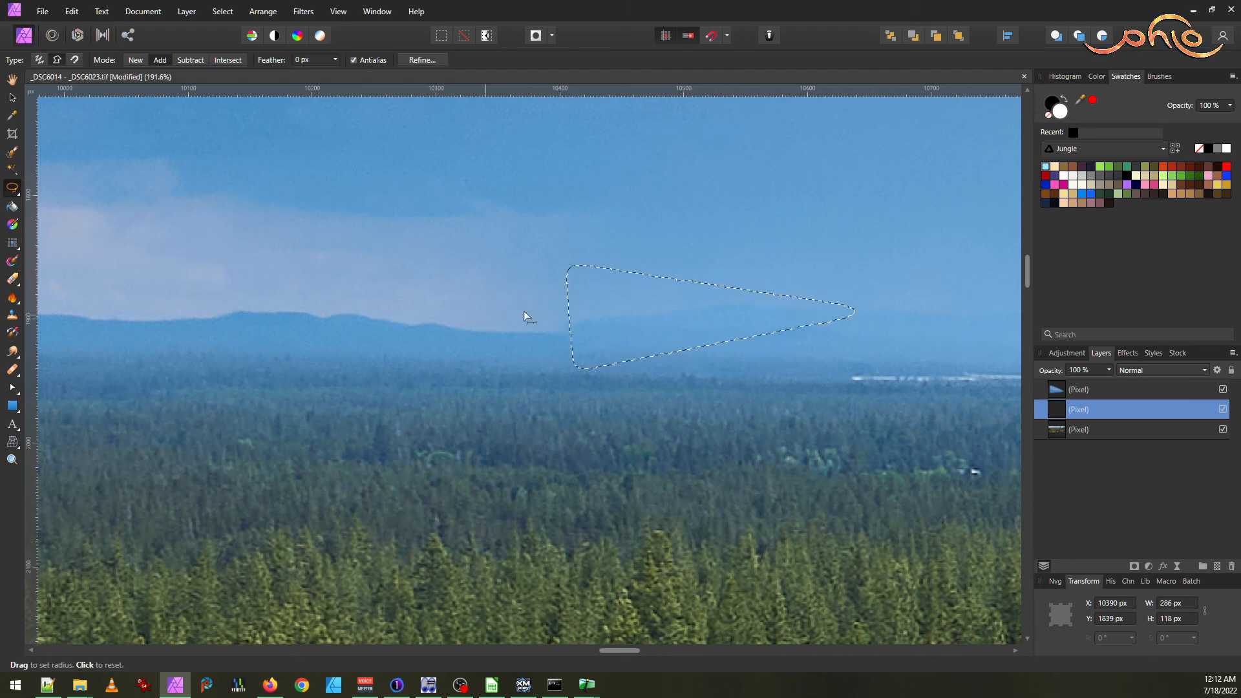
key("ctrl+d")
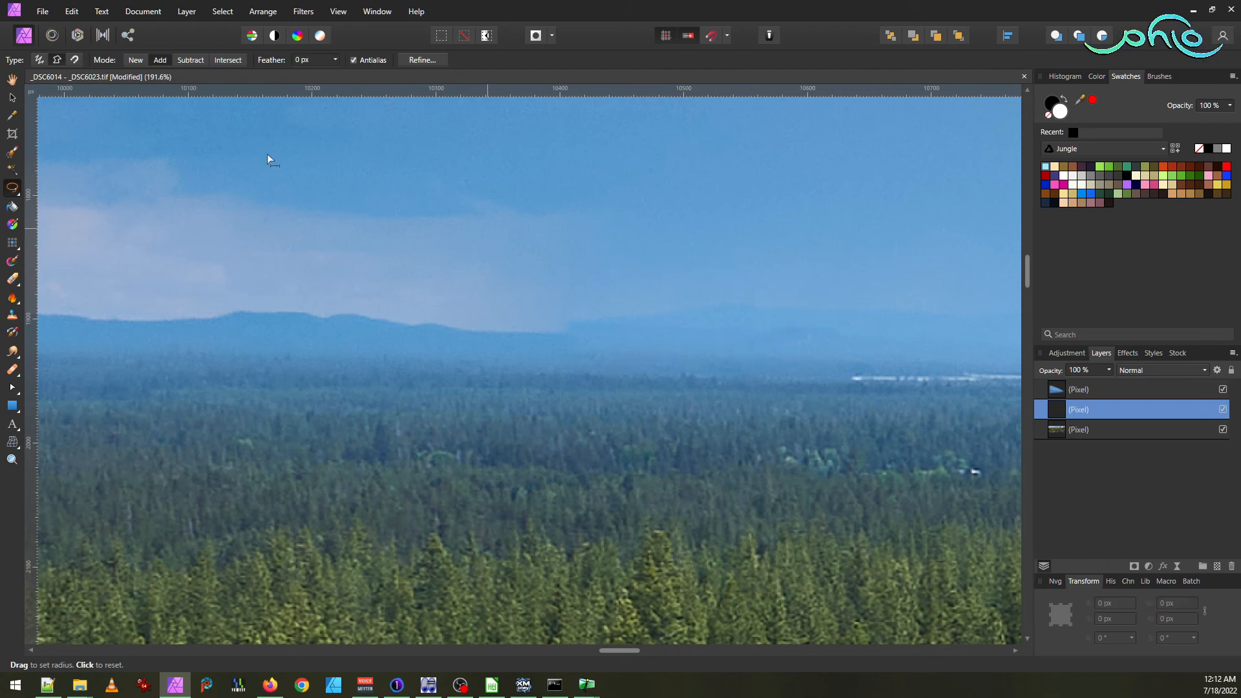
- Put the ridge patch's transform origin on its right edge, shear its left side down about 2.2° and stretch it to about 300 px wide
left_click(12, 97)
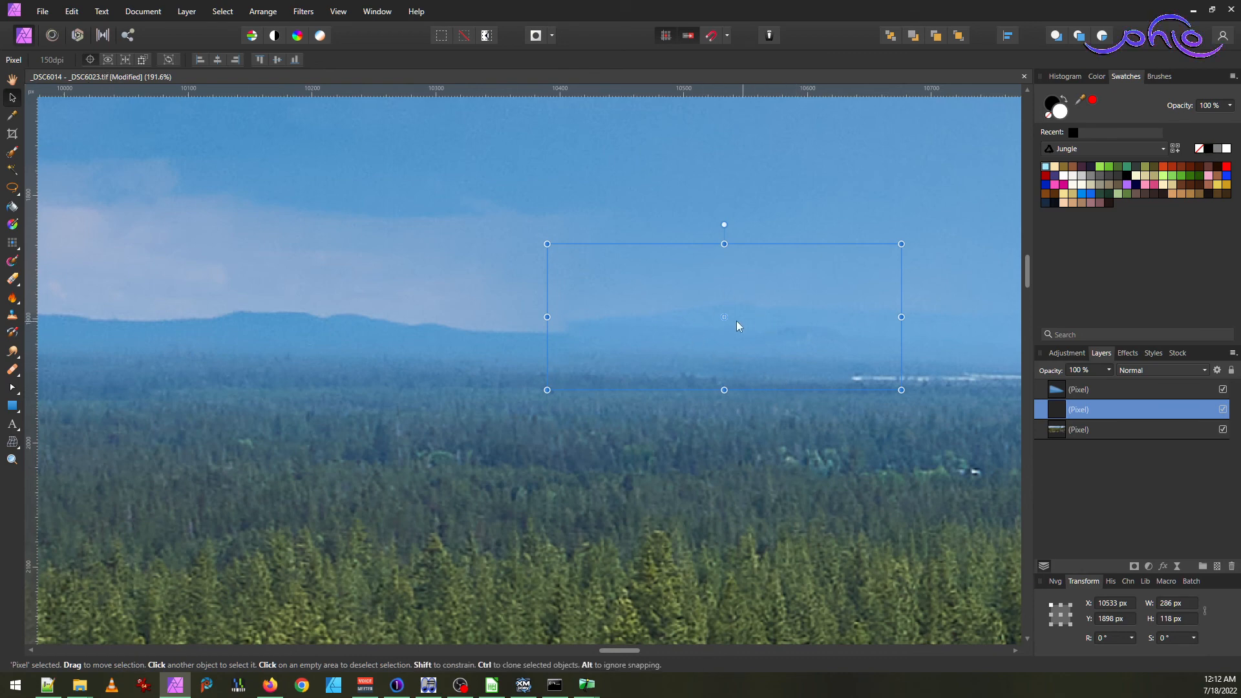
left_click_drag(725, 316, 902, 316)
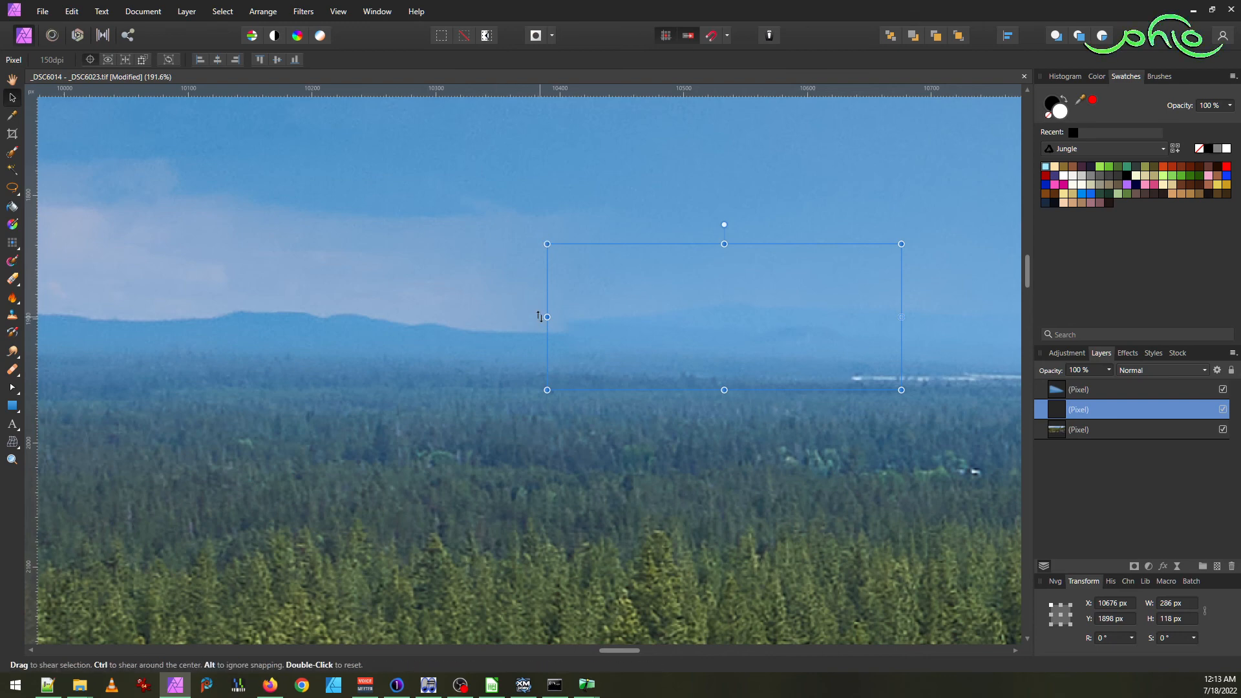
left_click_drag(538, 316, 524, 332)
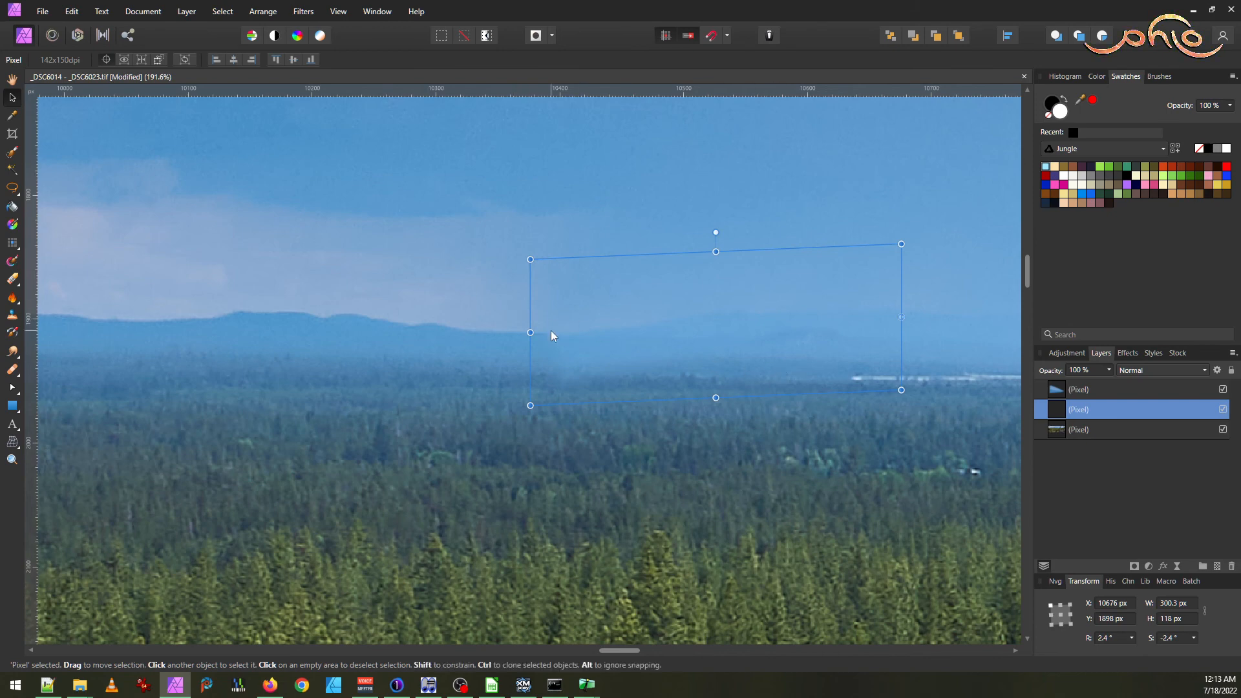
left_click_drag(523, 335, 521, 332)
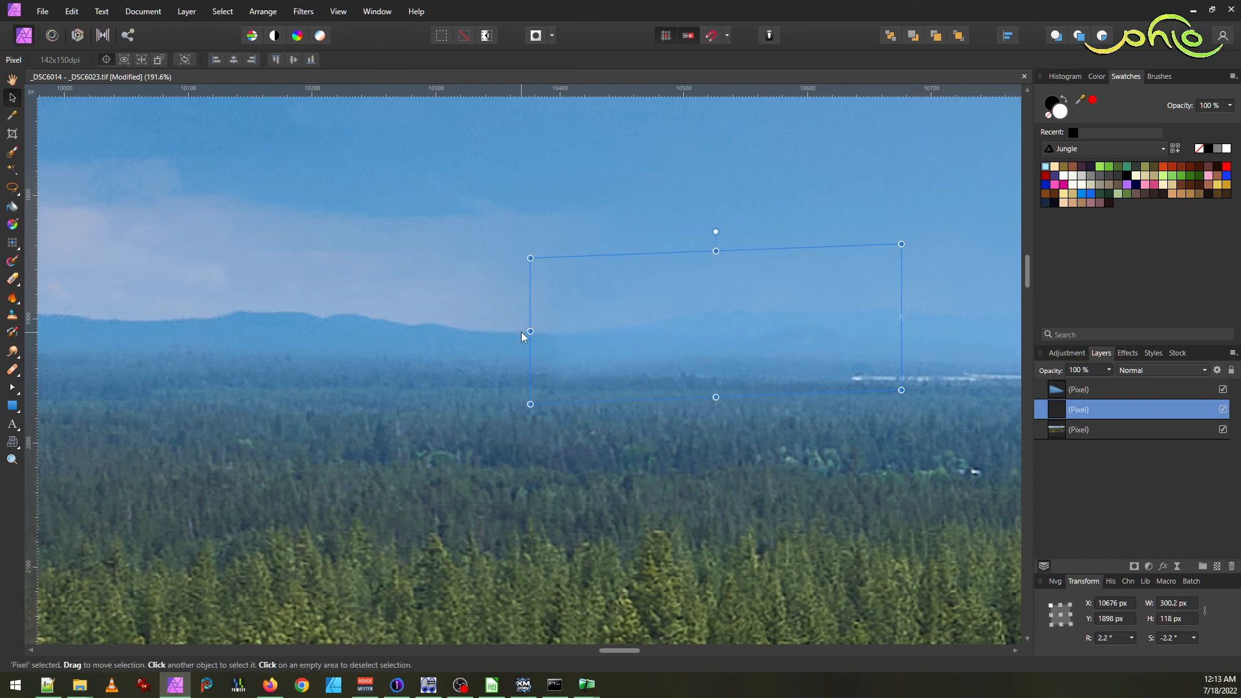
left_click(700, 210)
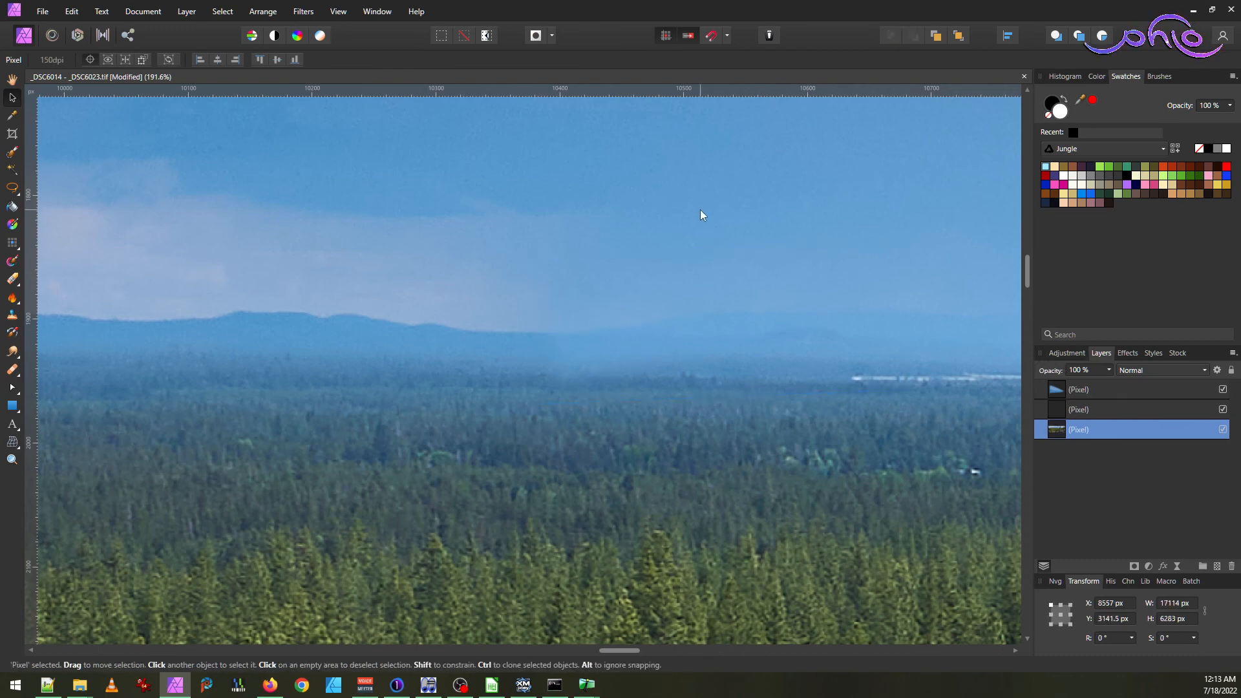
- Check the blended ridge patch at a wider view and flatten the document
scroll(739, 357, "down", 3)
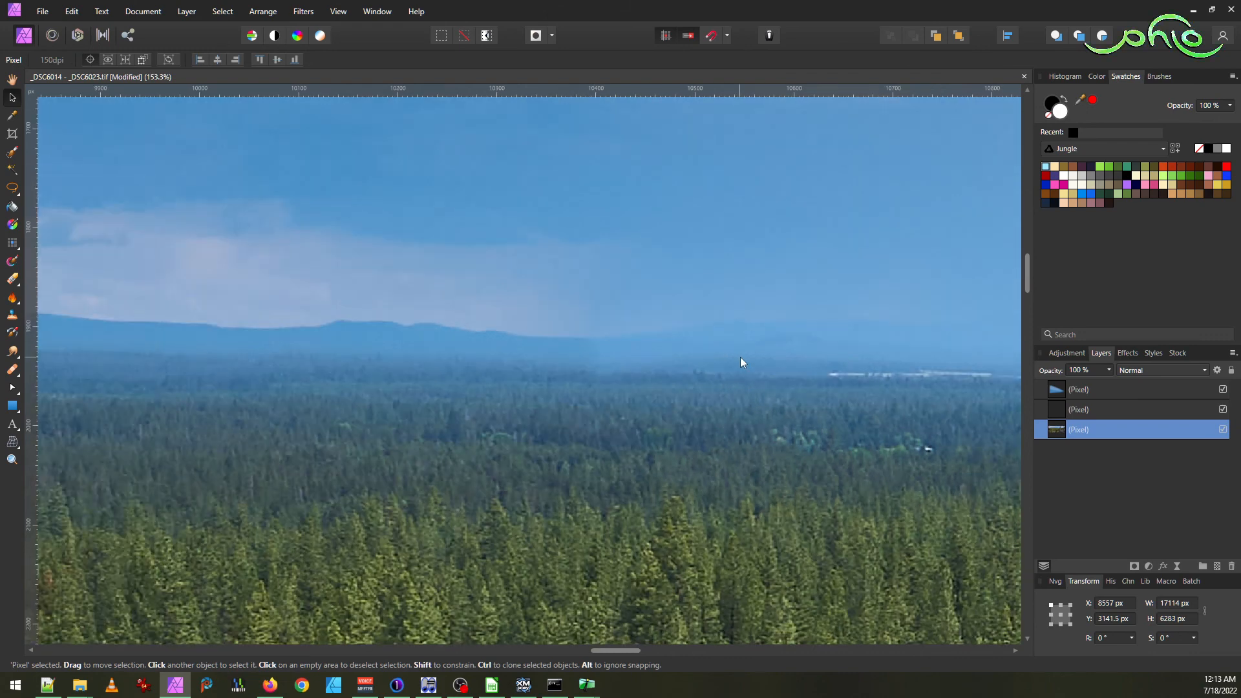
scroll(739, 357, "down", 2)
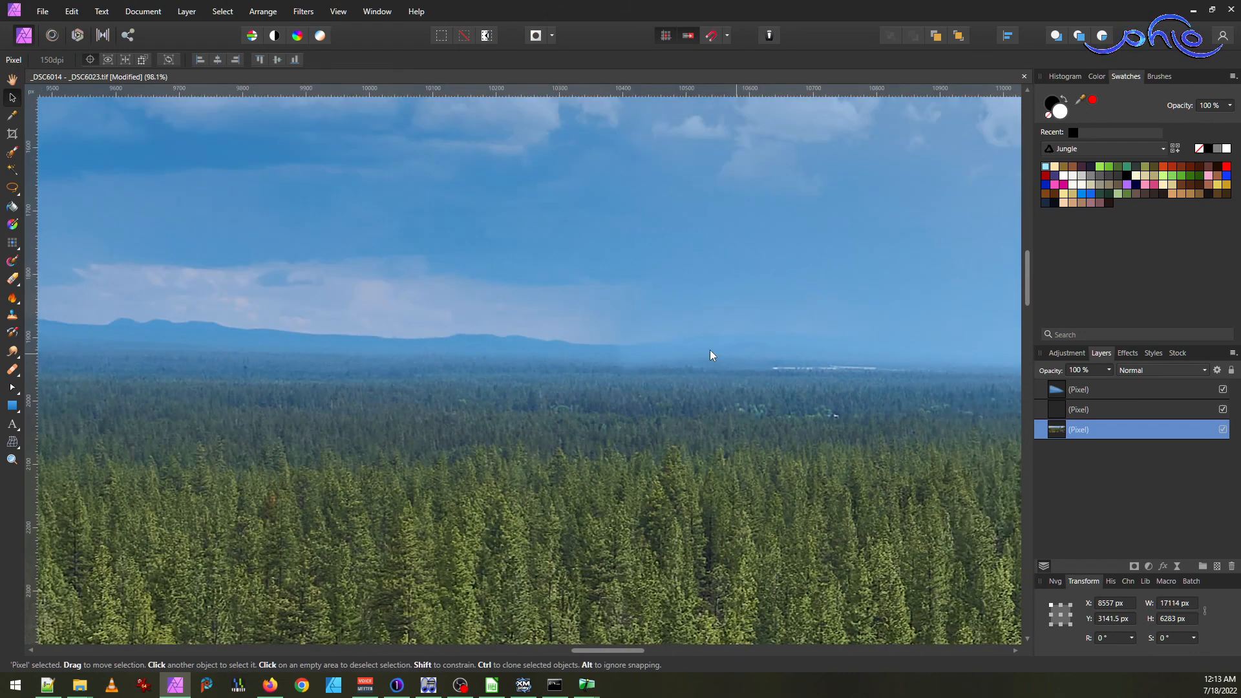
left_click(656, 340)
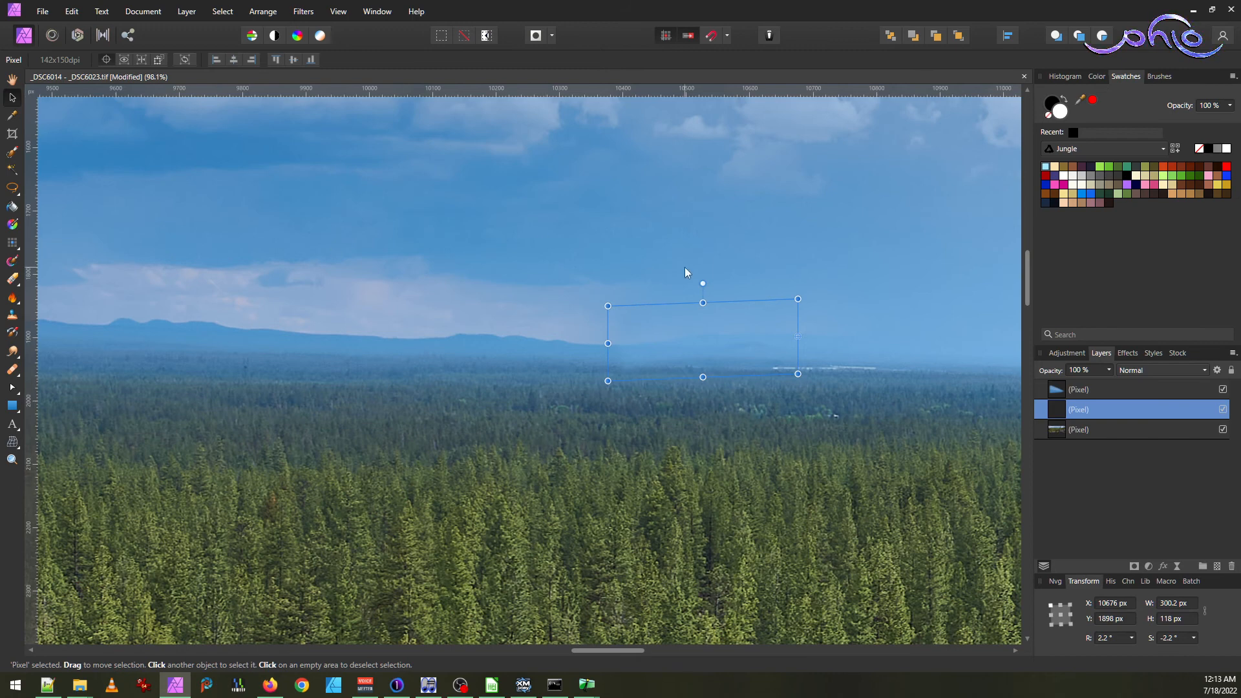
left_click(590, 265)
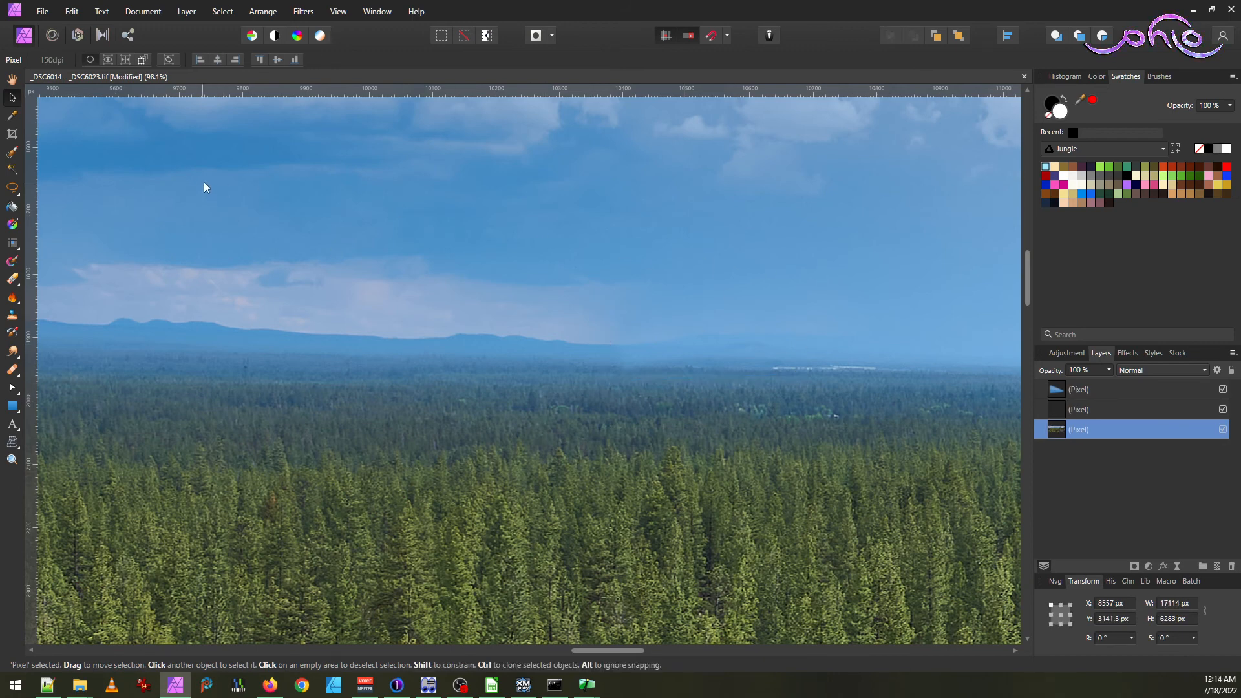
left_click(143, 11)
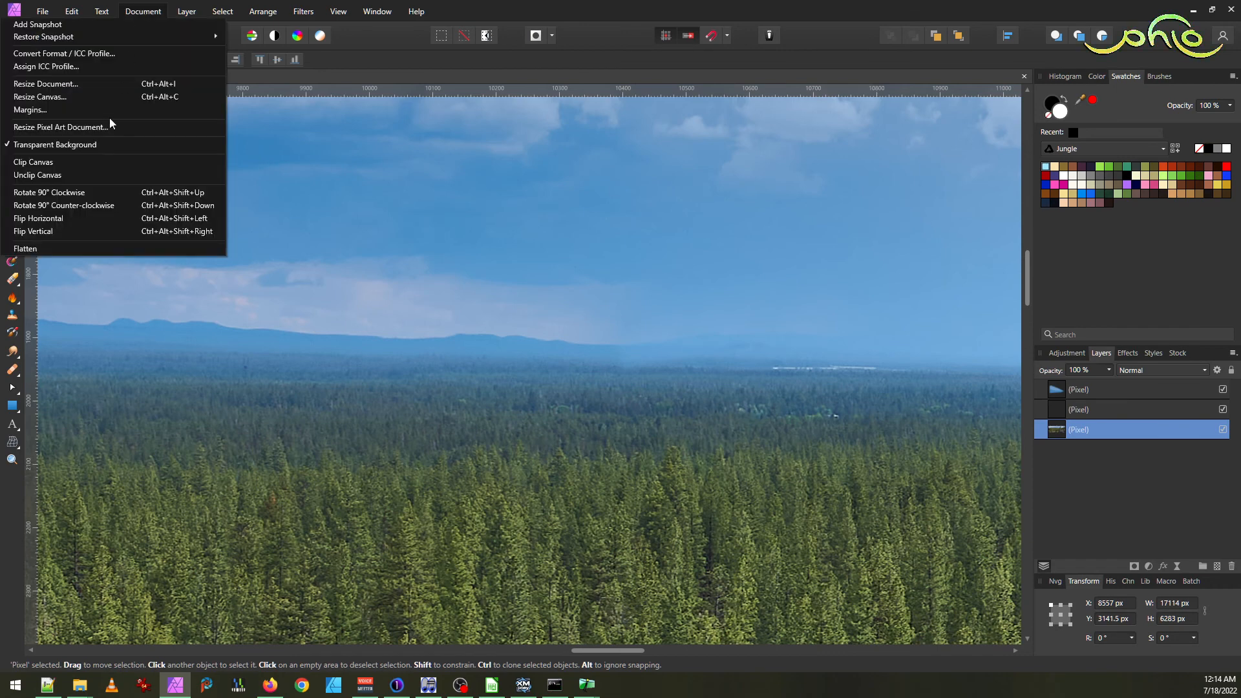
left_click(67, 251)
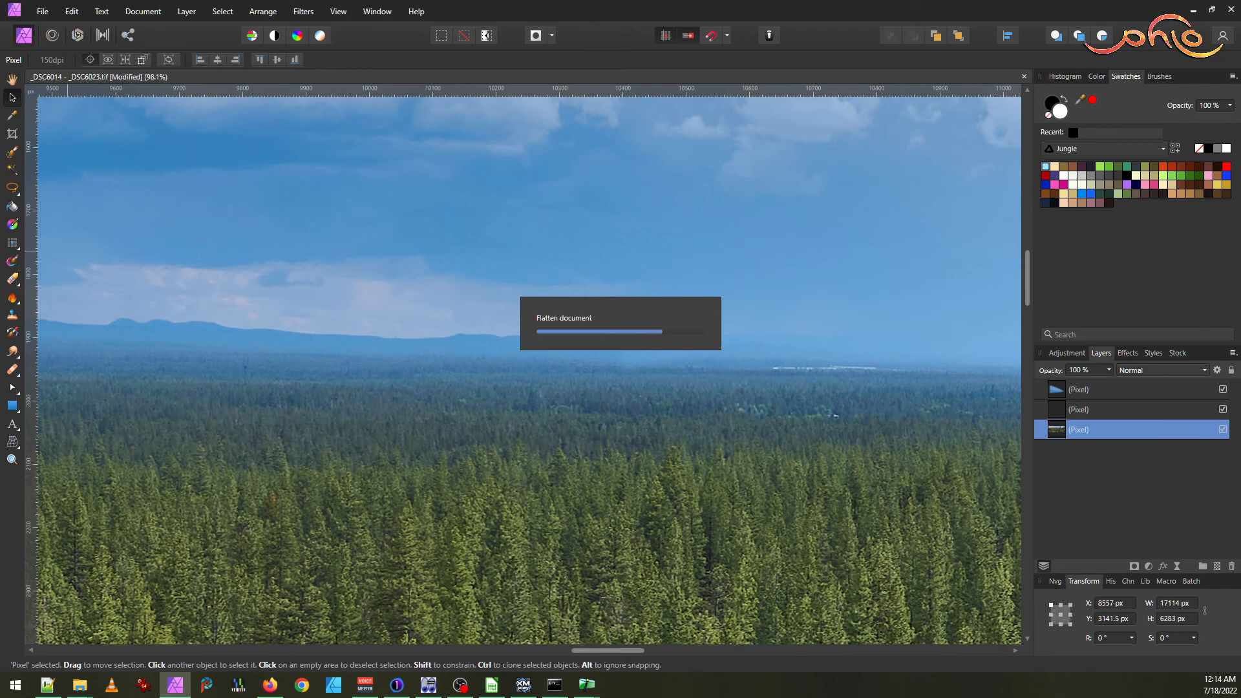
- Force the unresponsive Affinity Photo to close
key("alt+Tab")
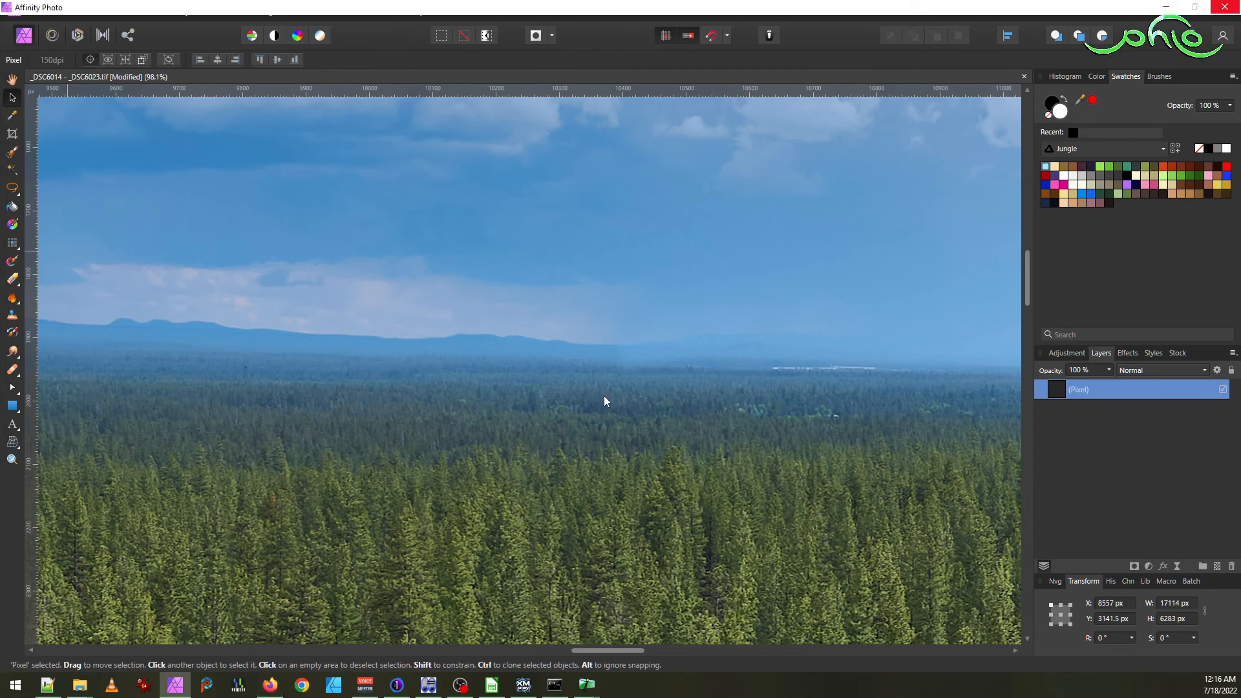
left_click(1223, 9)
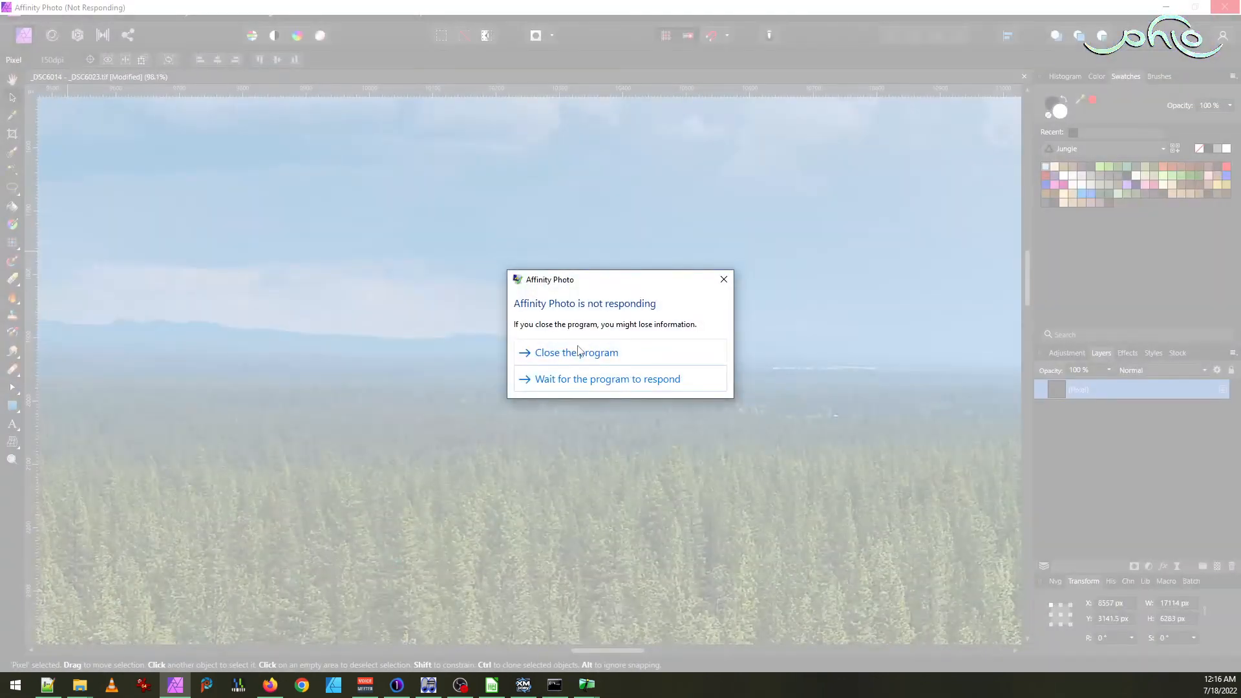
left_click(578, 349)
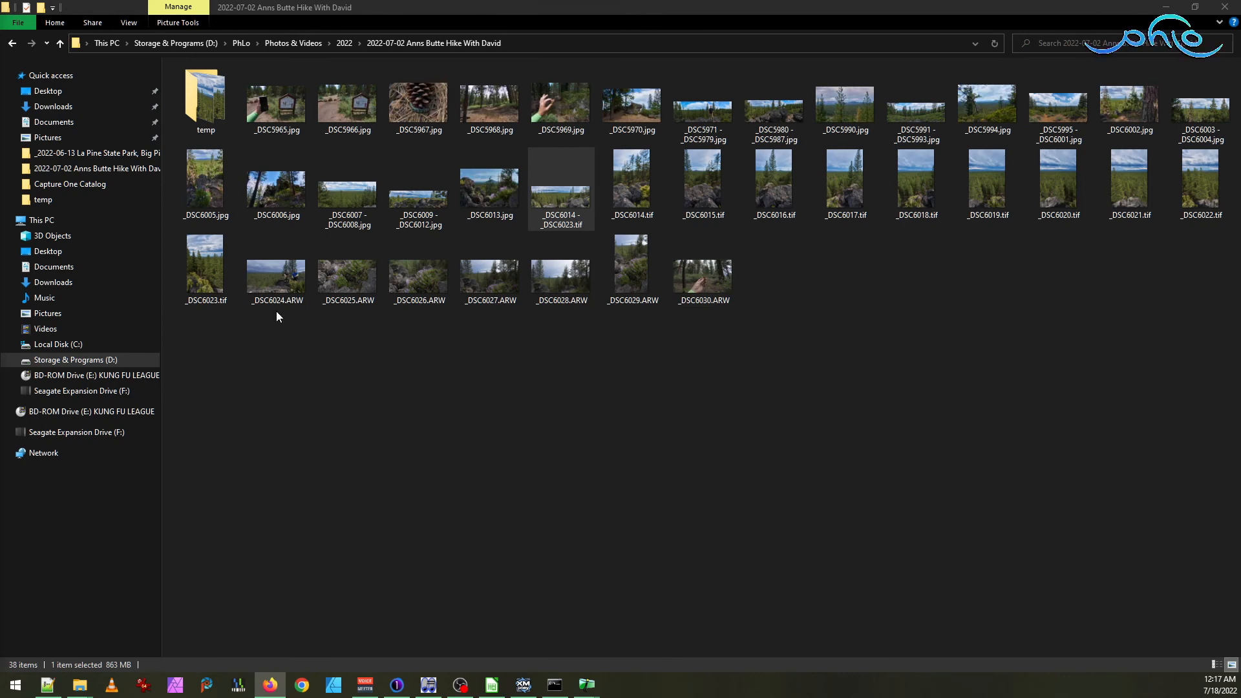
- Restart Affinity Photo and open the panorama _DSC6014 - _DSC6023.tif from the hike folder again
left_click(968, 395)
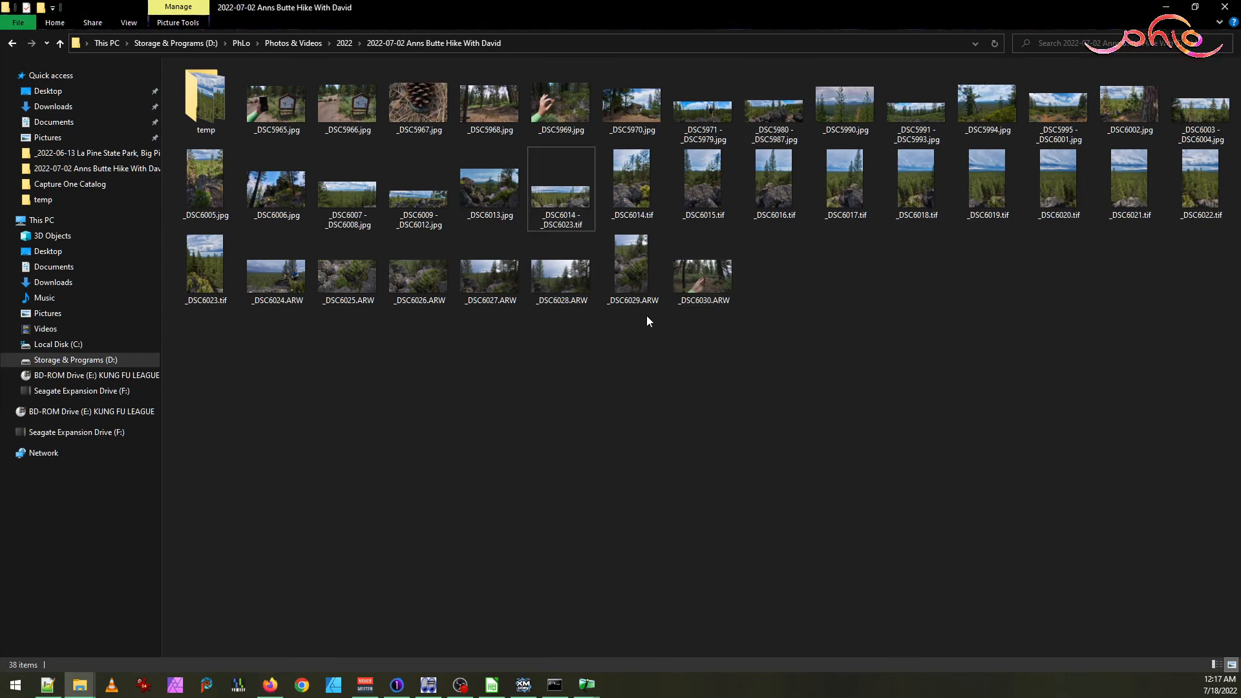
left_click(181, 686)
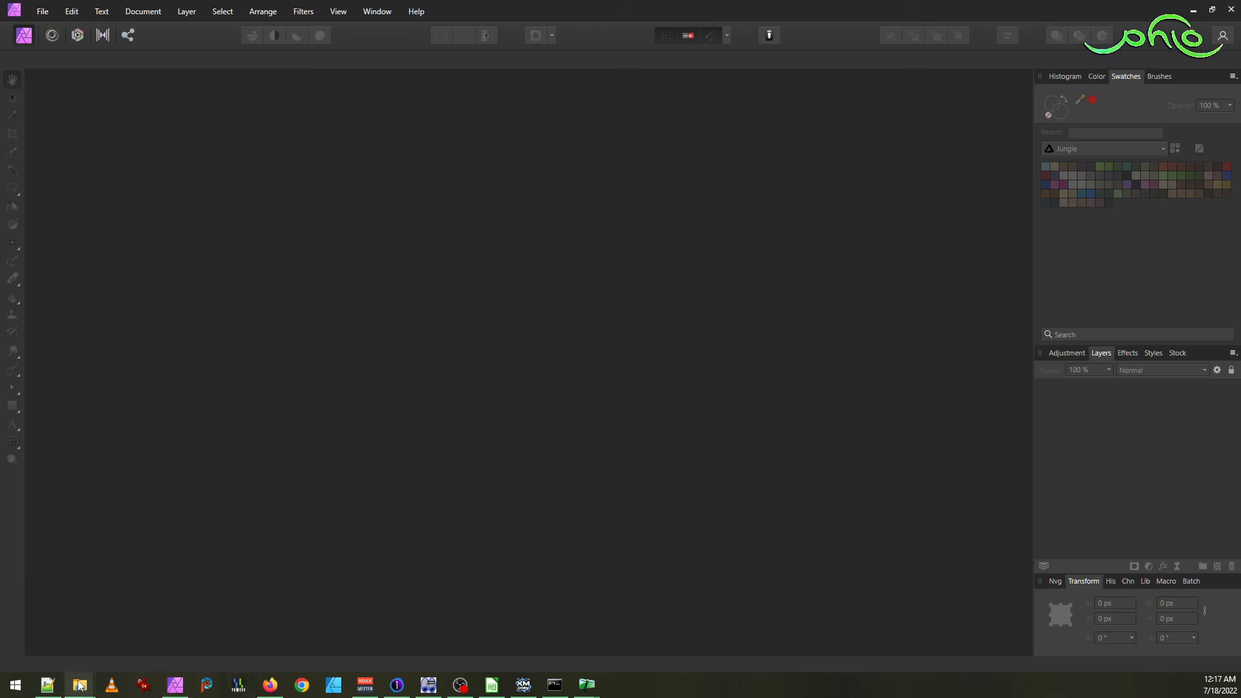
mouse_move(84, 686)
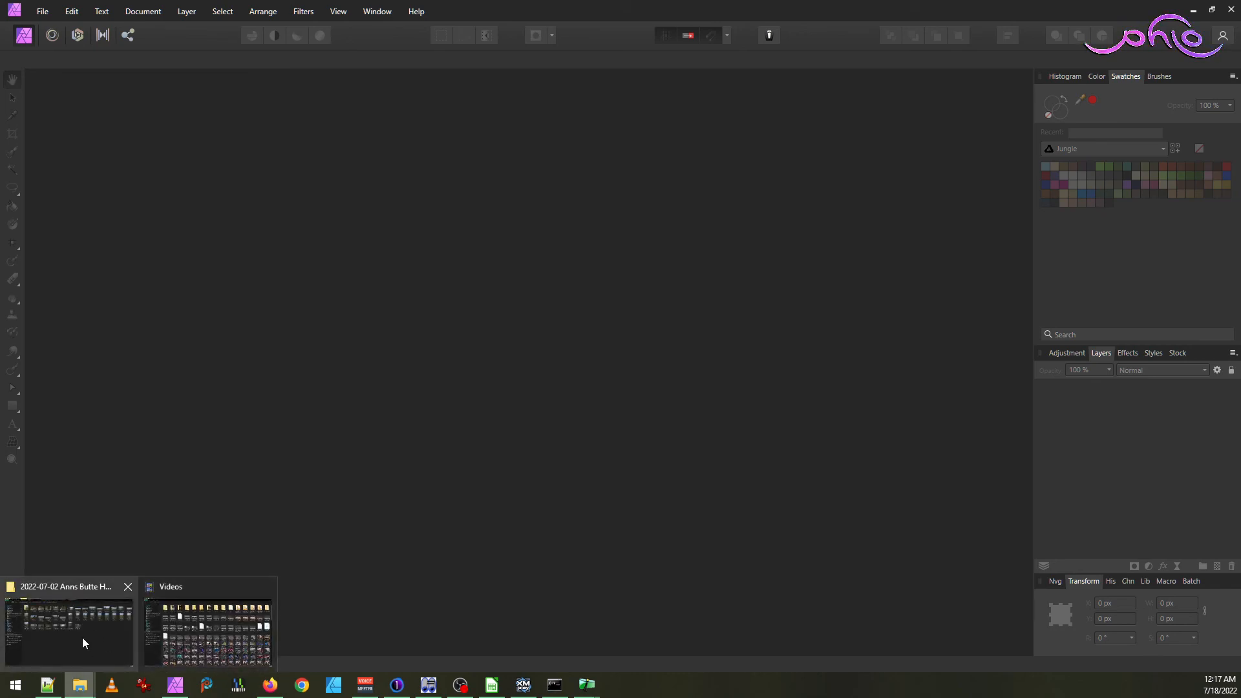
mouse_move(104, 623)
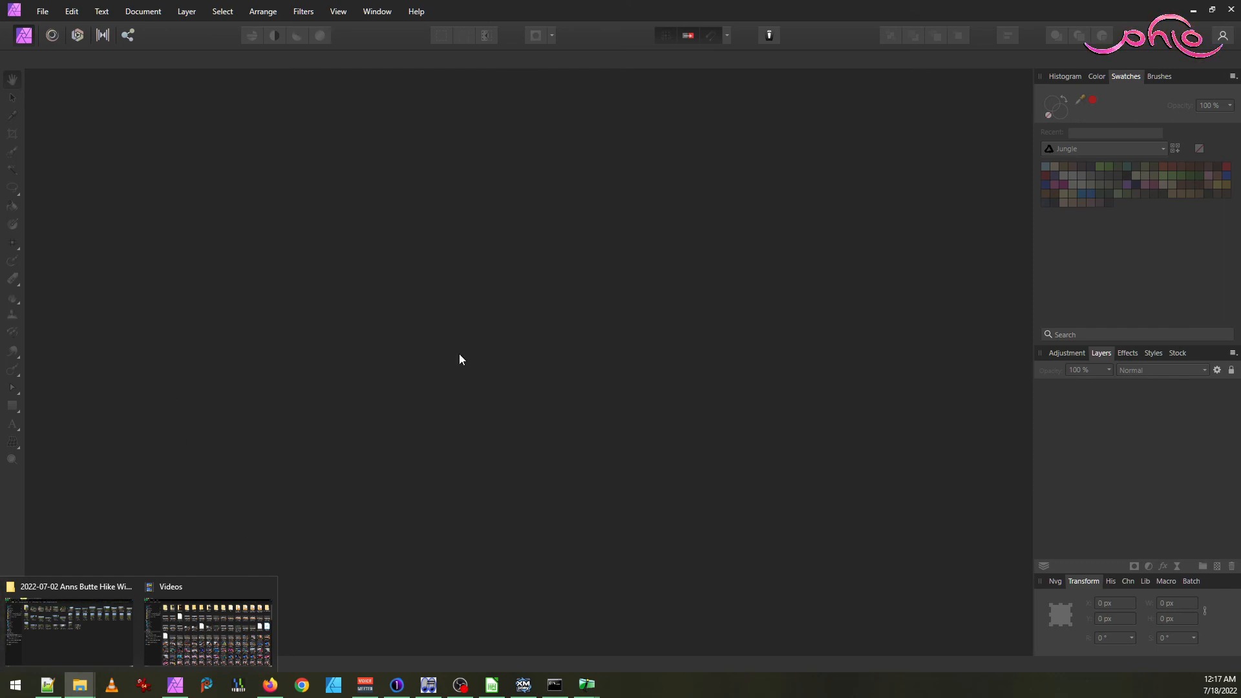
left_click(69, 623)
left_click_drag(548, 204, 428, 308)
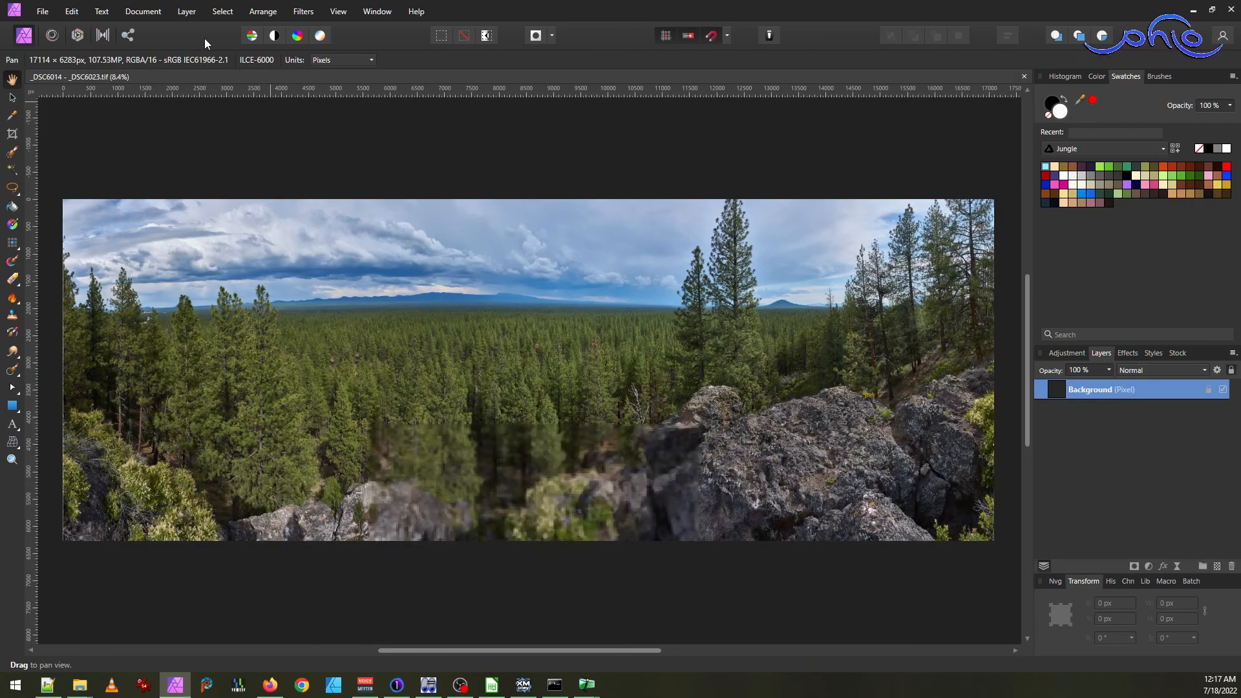
- Look over the reopened panorama's horizon from the trees at its left end to the tall pines for stitching errors
scroll(169, 333, "up", 3)
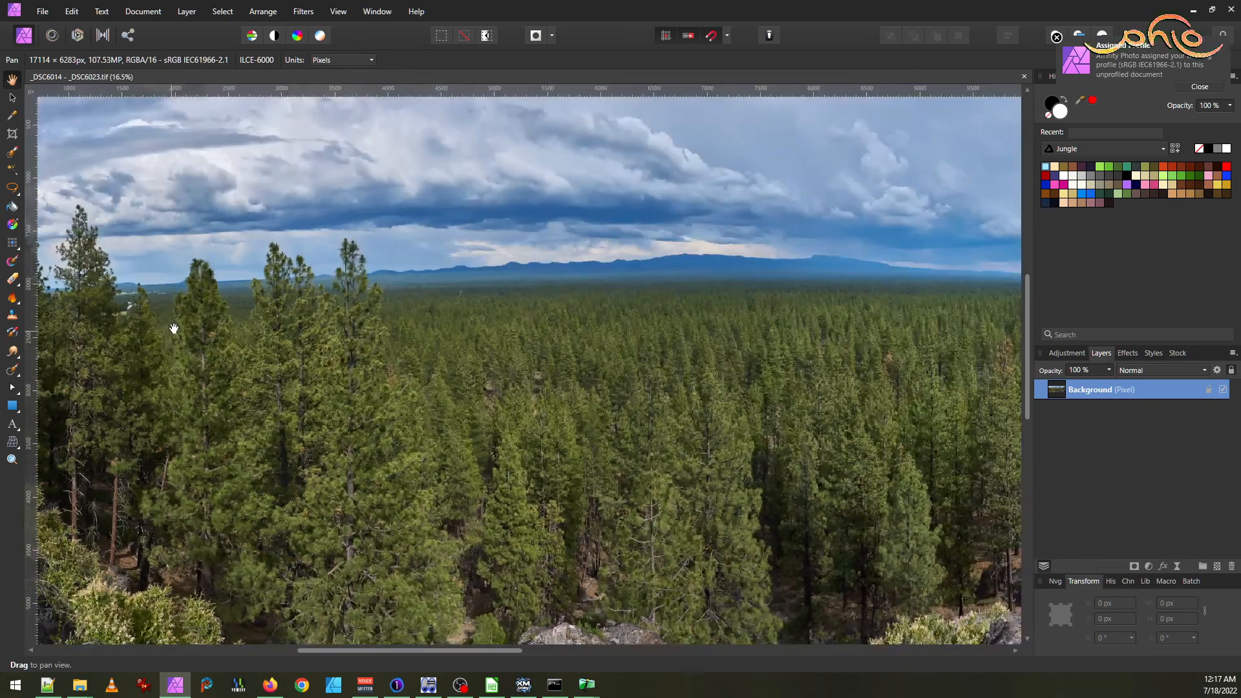
scroll(486, 298, "down", 3)
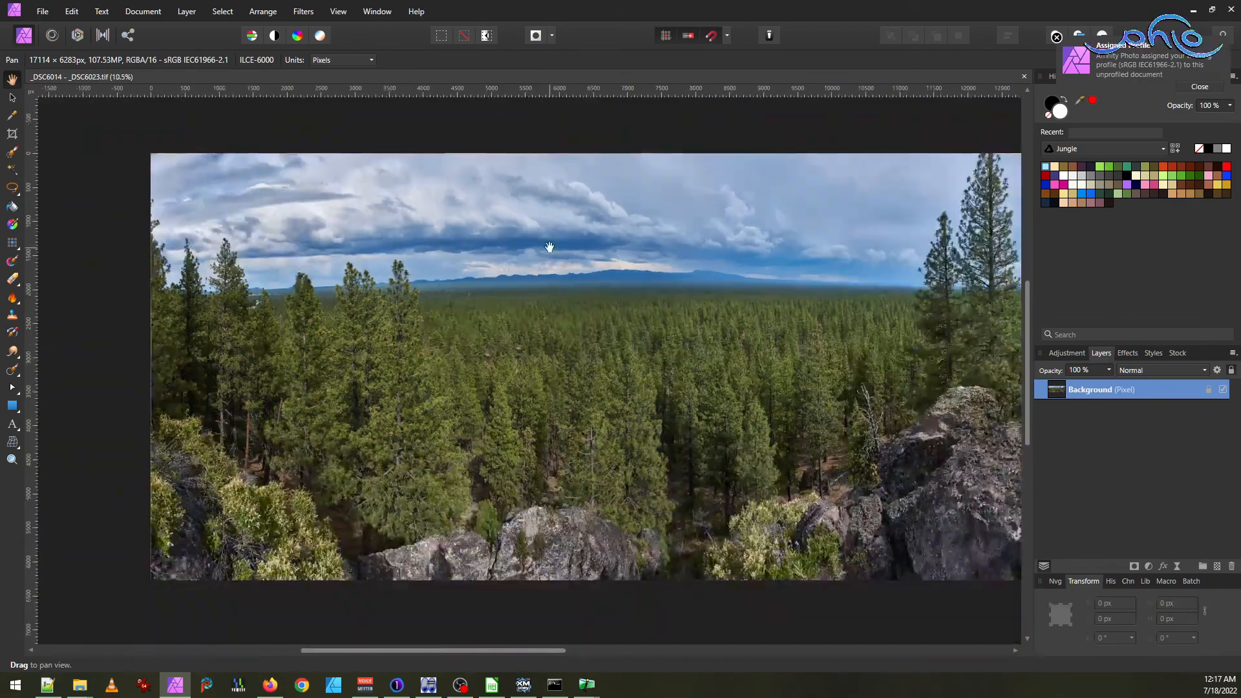
scroll(737, 294, "up", 3)
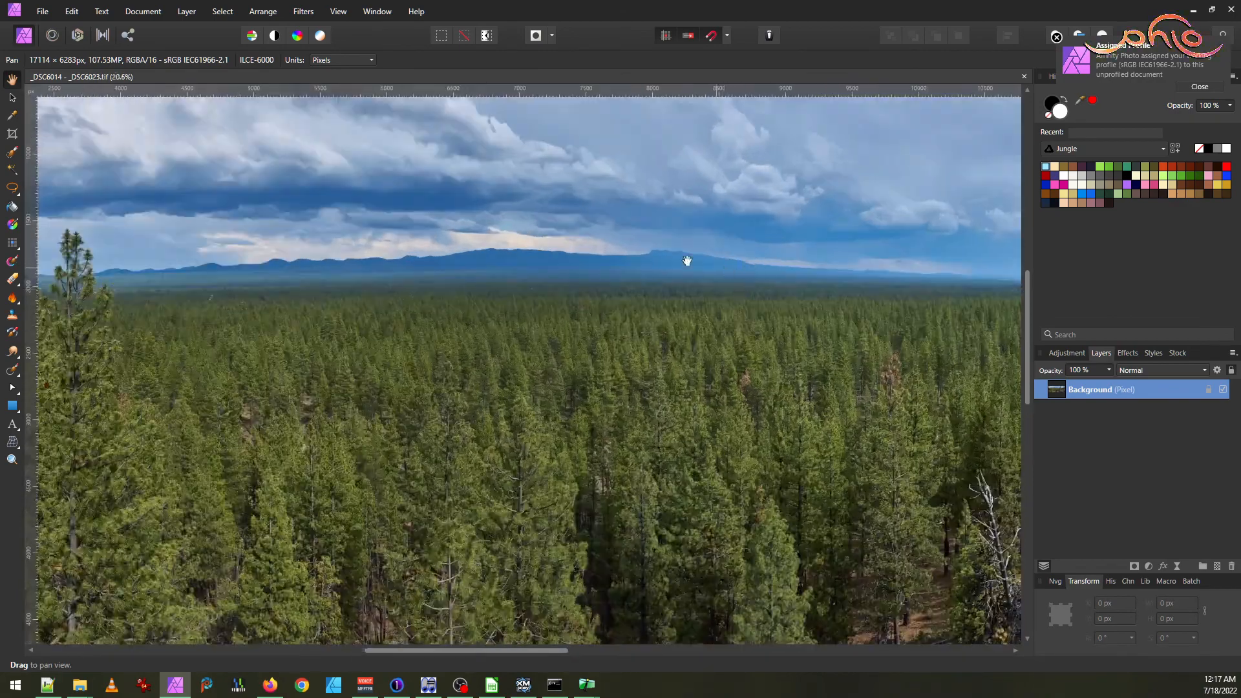
scroll(660, 251, "up", 3)
scroll(340, 227, "down", 1)
left_click_drag(185, 243, 674, 344)
mouse_move(172, 316)
left_mouse_down()
mouse_move(601, 290)
mouse_move(177, 338)
mouse_move(166, 317)
left_mouse_up()
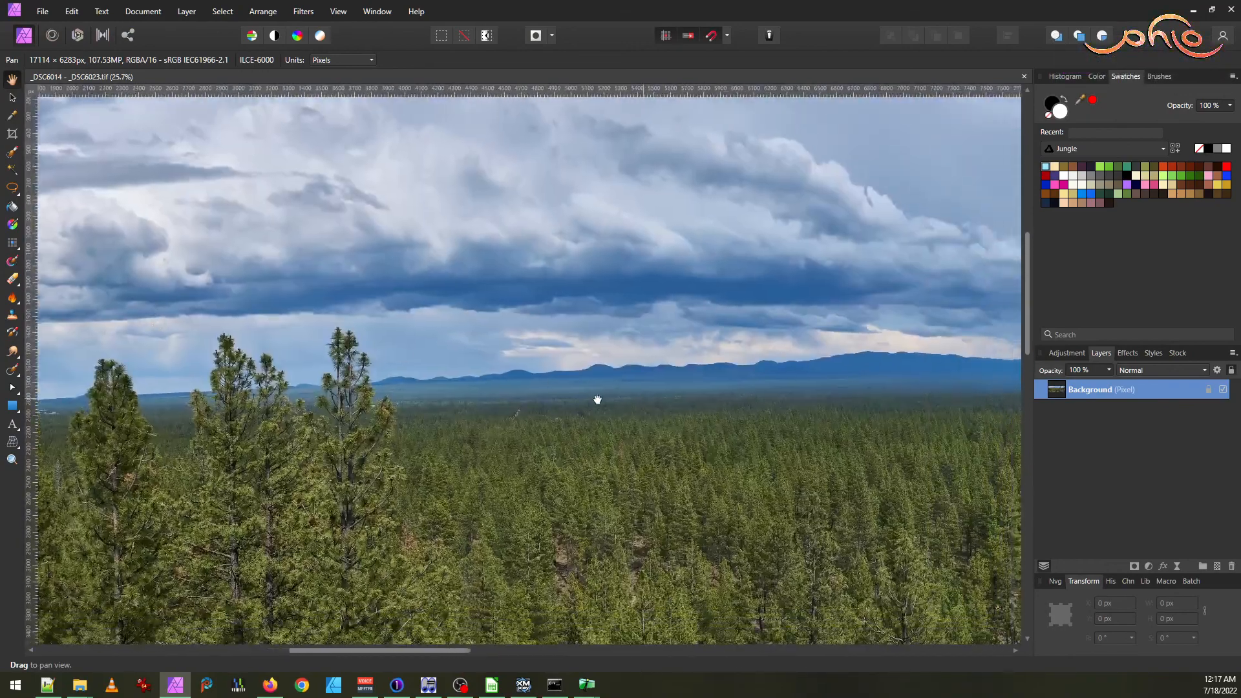
left_click_drag(641, 397, 248, 322)
left_click_drag(634, 295, 292, 329)
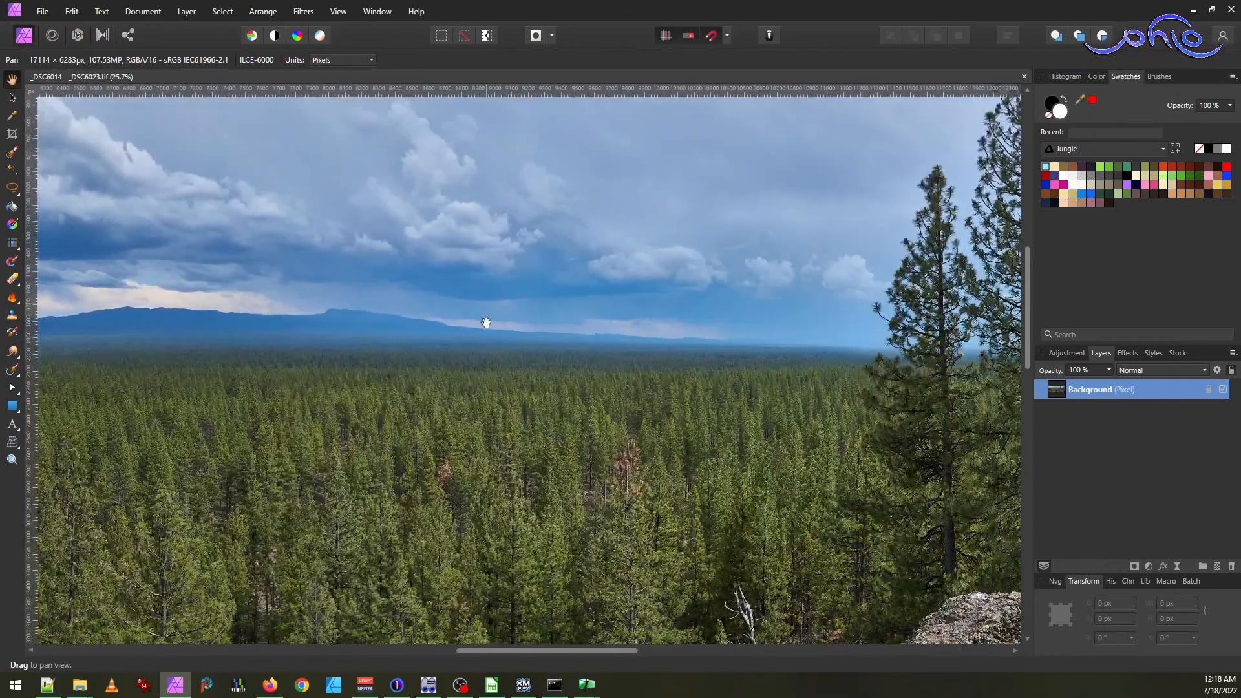
- Examine the ridgeline closely at about 100%, from the faint distant ridge back past the flat-topped mountain to the low hills on the left
scroll(709, 342, "up", 6)
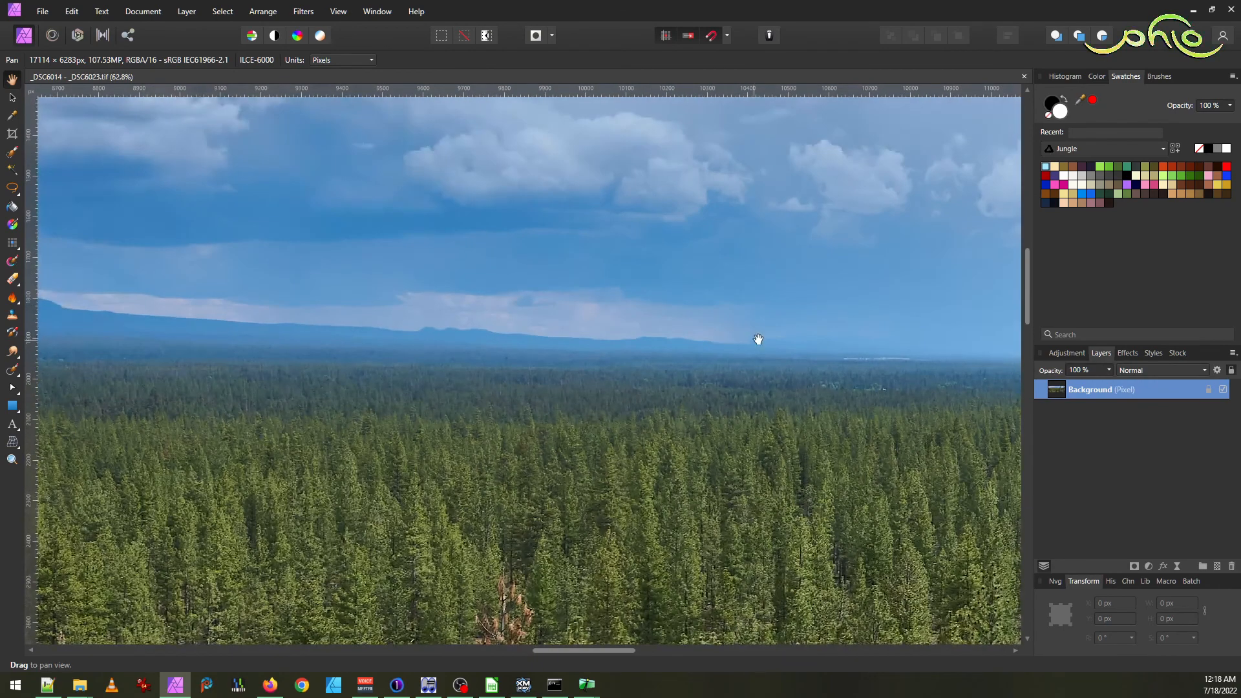
scroll(410, 352, "down", 2)
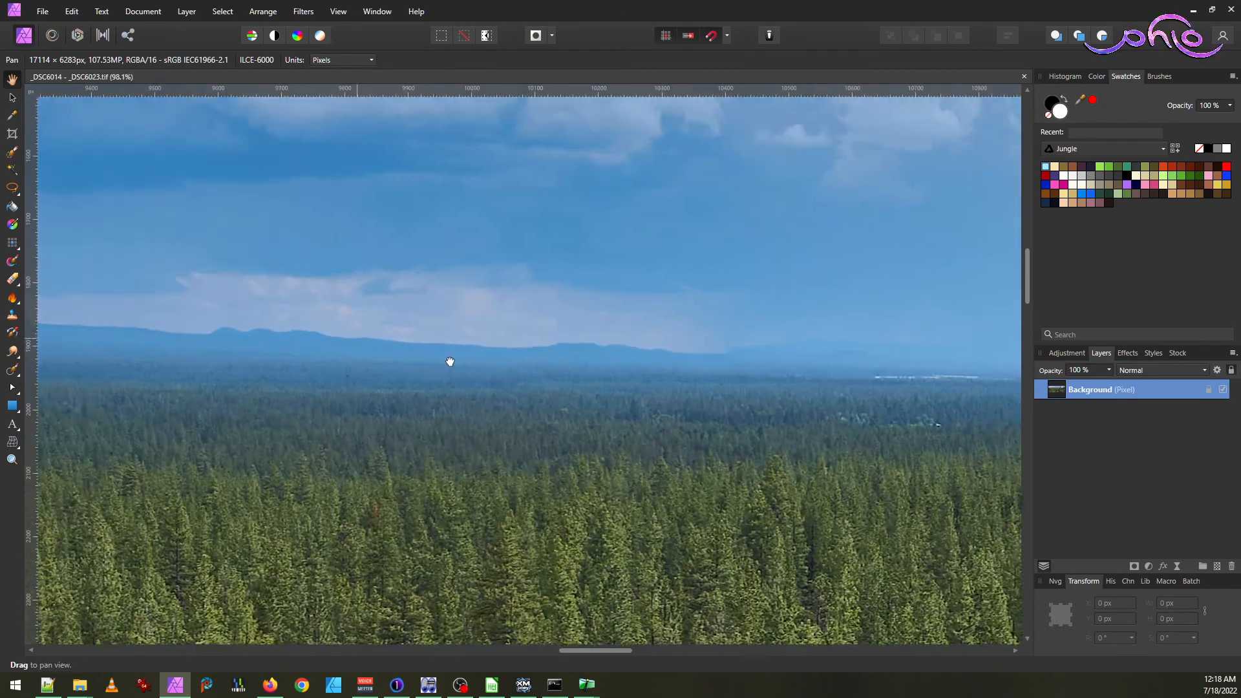
left_click_drag(310, 336, 418, 363)
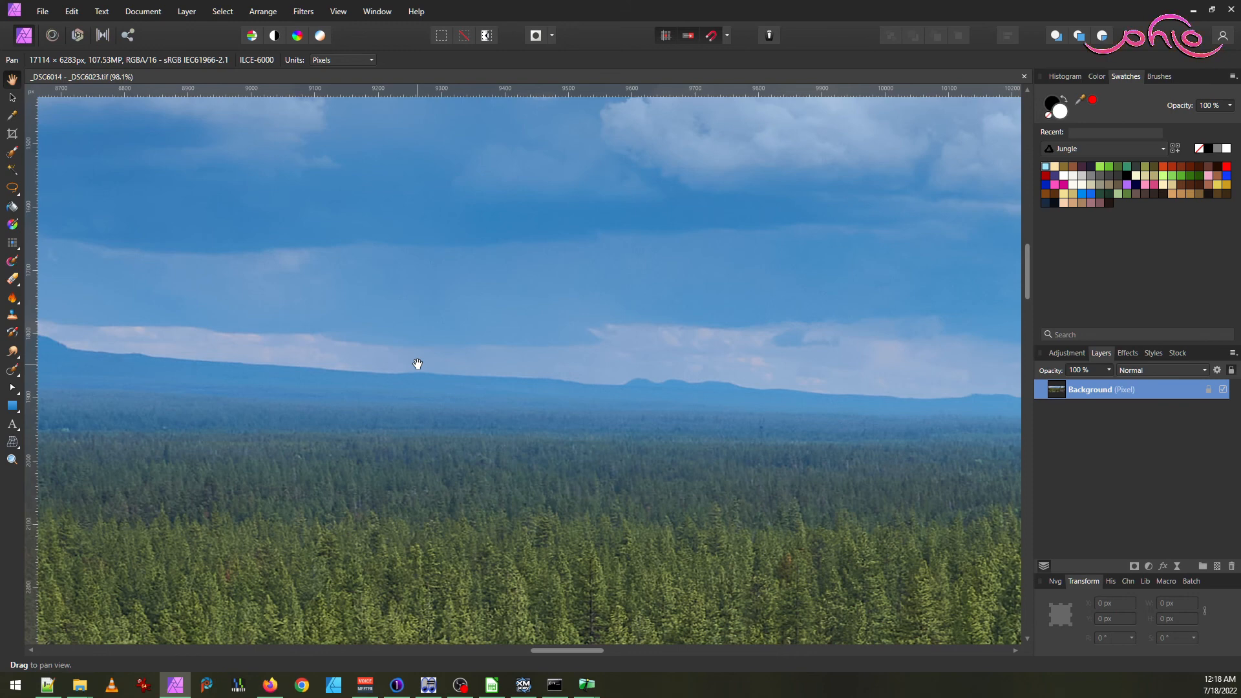
left_click_drag(177, 265, 651, 368)
left_click_drag(314, 341, 463, 335)
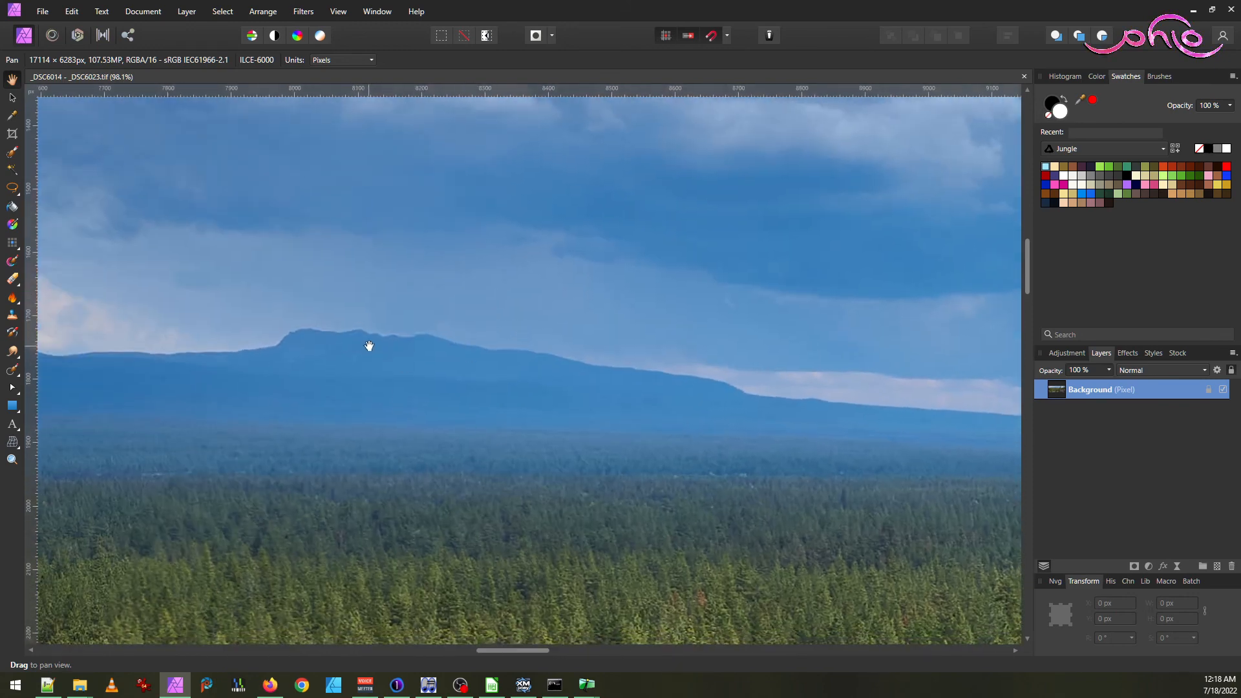
scroll(413, 324, "up", 4)
scroll(447, 347, "down", 4)
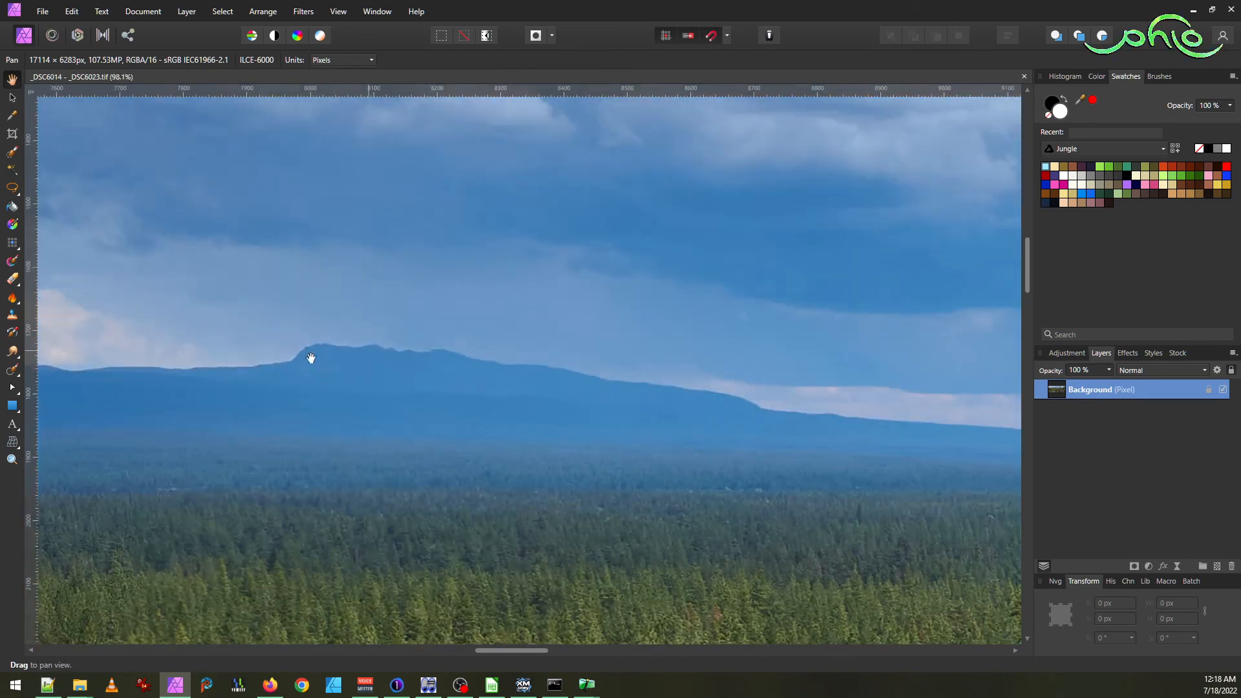
left_click_drag(99, 362, 612, 371)
left_click_drag(390, 388, 747, 380)
mouse_move(411, 433)
left_mouse_down()
mouse_move(468, 445)
mouse_move(676, 434)
left_mouse_up()
left_click_drag(362, 437, 769, 414)
left_click_drag(258, 440, 526, 434)
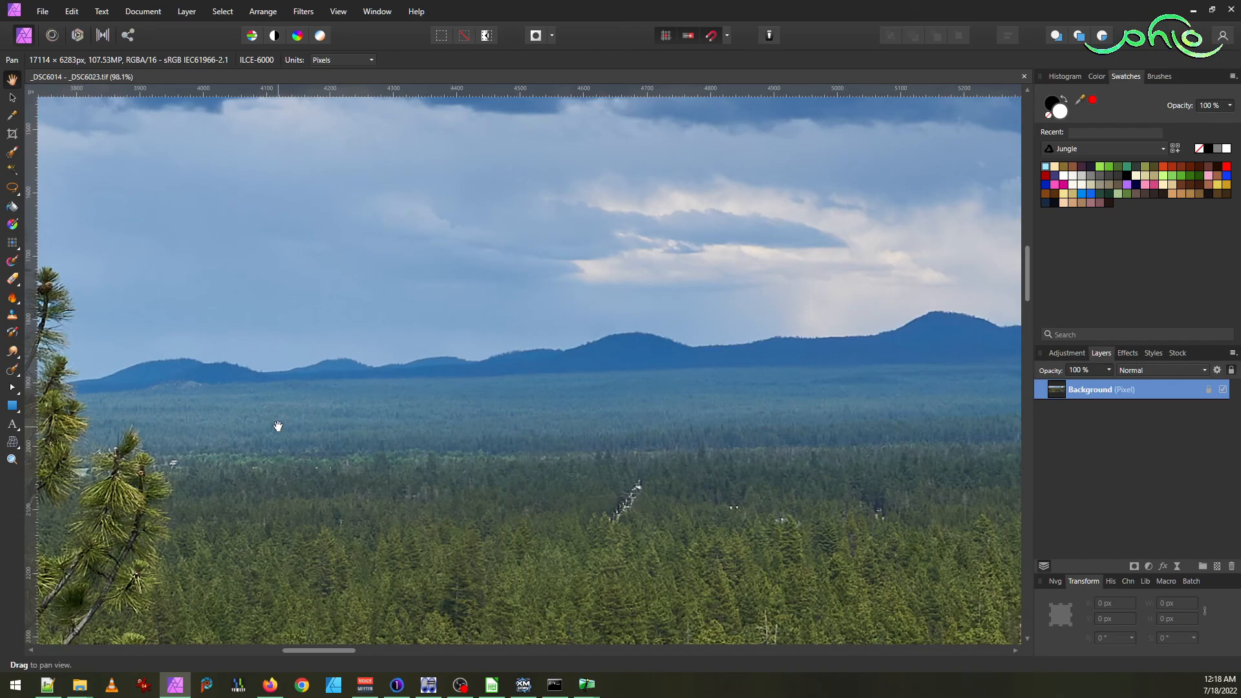
- Outline a triangular polygonal freehand selection, about 227 × 109 px, over the ridge segment ending at the horizon break left of the tall pine
left_click_drag(194, 410, 521, 390)
mouse_move(218, 459)
left_mouse_down()
mouse_move(457, 435)
mouse_move(507, 411)
mouse_move(801, 414)
left_mouse_up()
left_click_drag(377, 441, 750, 433)
left_click_drag(326, 421, 470, 446)
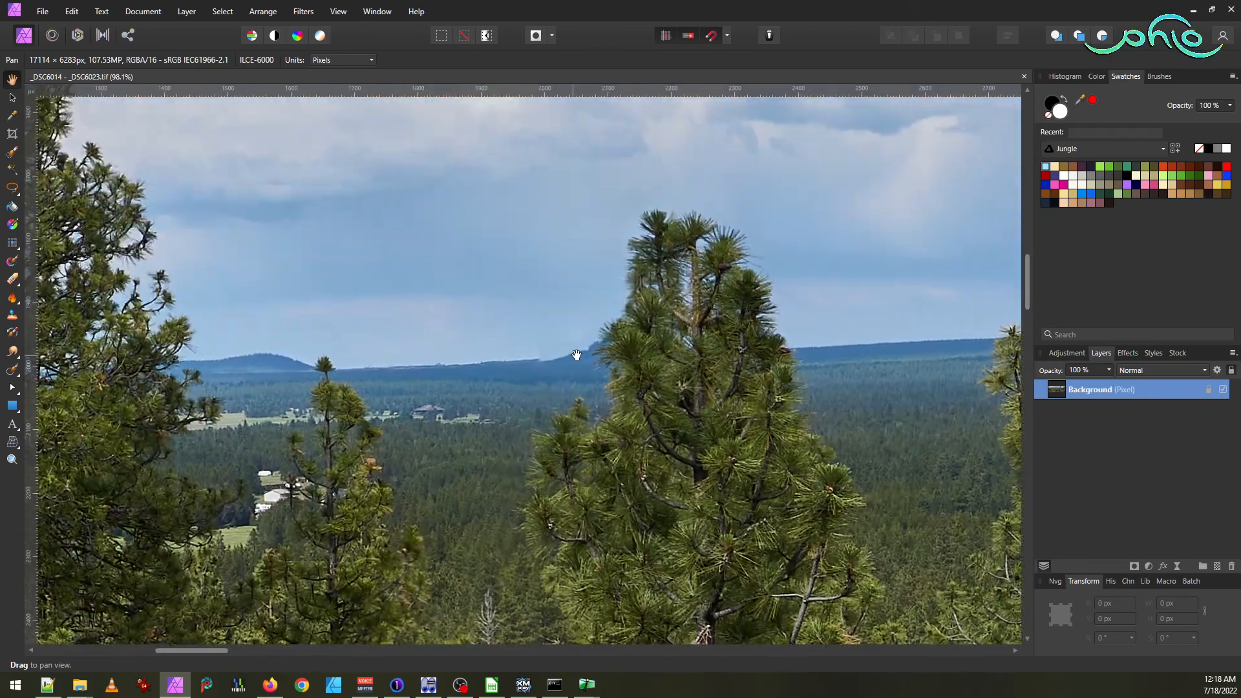
scroll(573, 355, "up", 4)
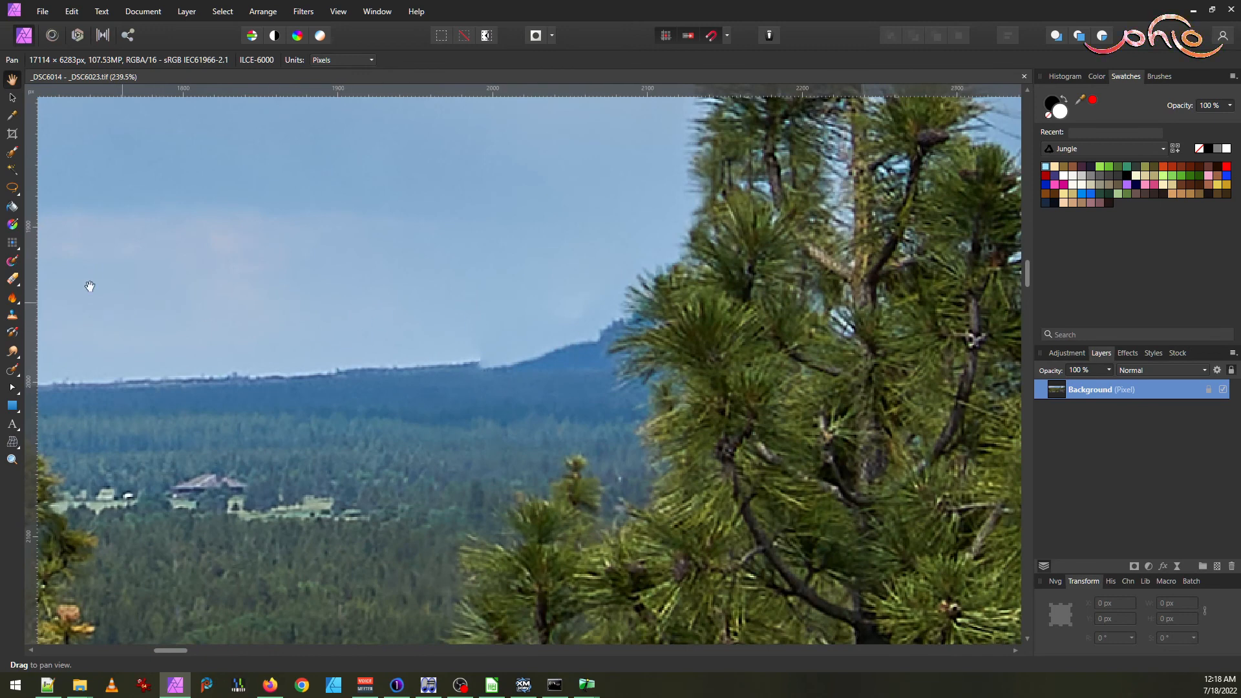
left_click(13, 188)
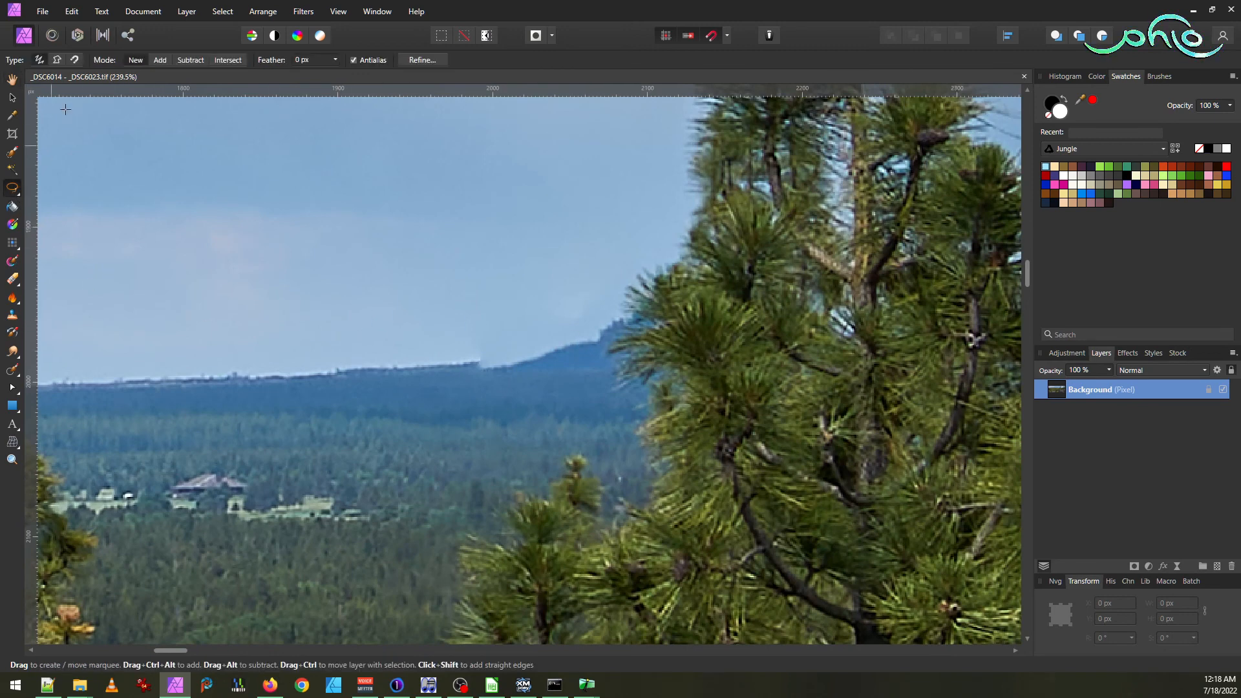
left_click(57, 58)
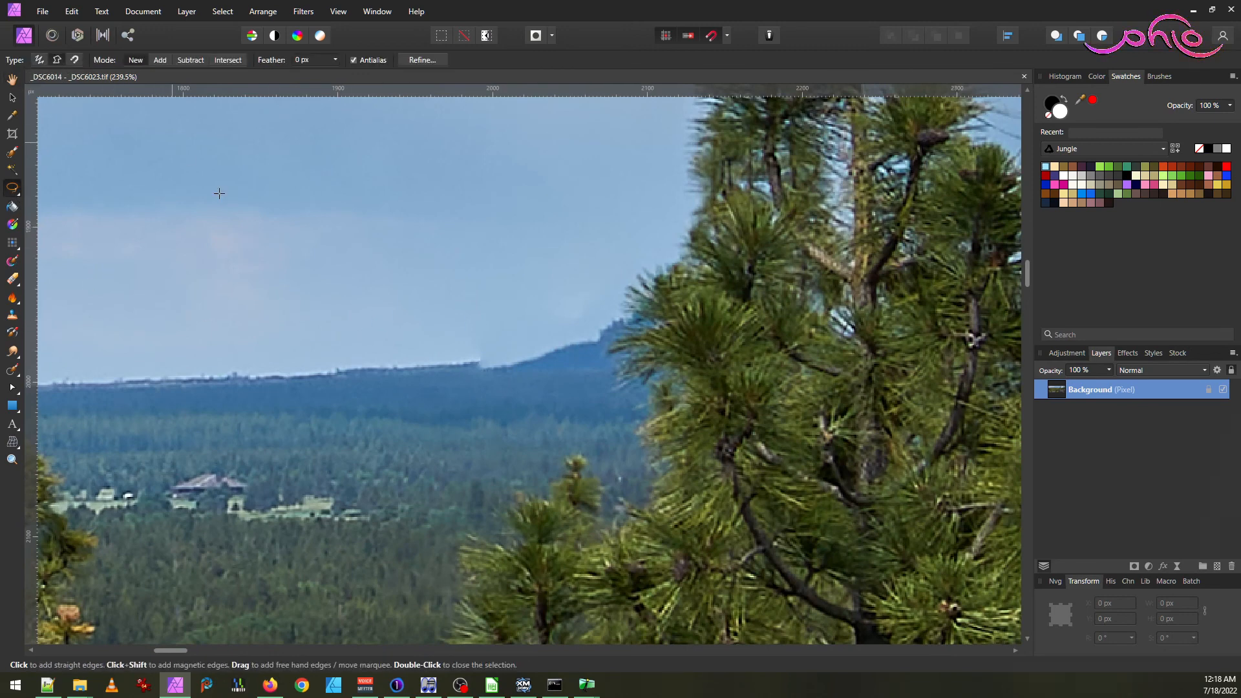
left_click(472, 281)
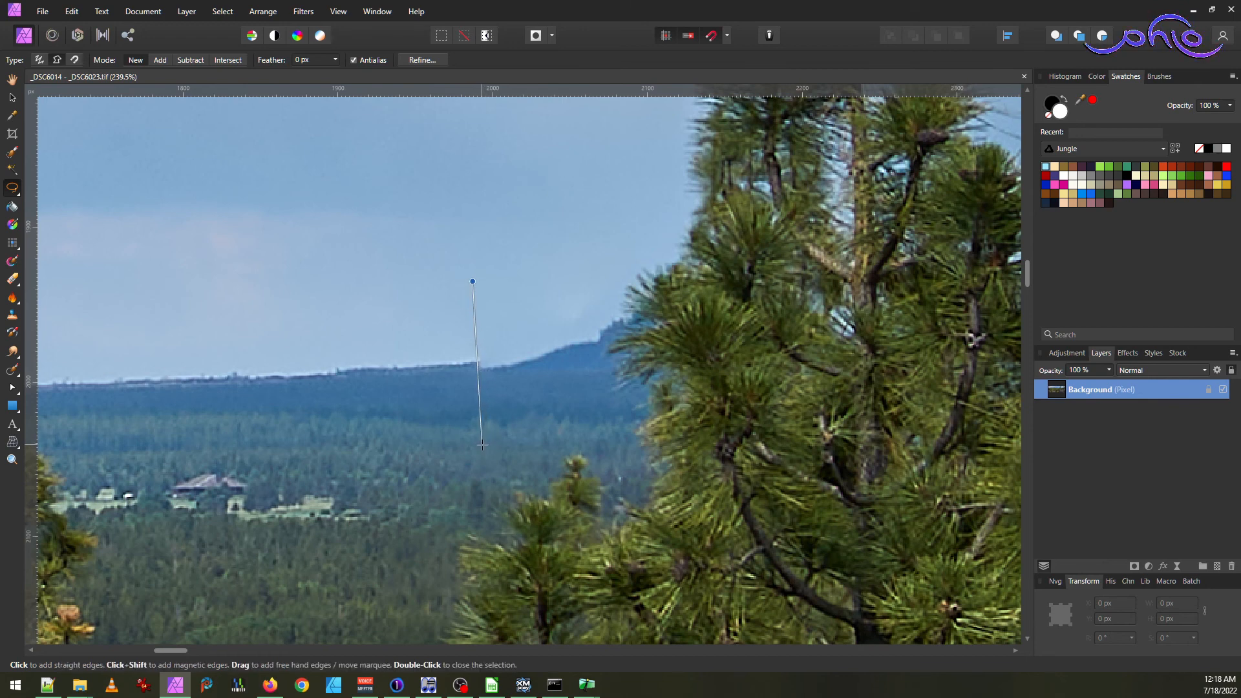
double_click(127, 383)
- Feather the triangular ridge selection with a radius of about 21.3 px
left_click(221, 13)
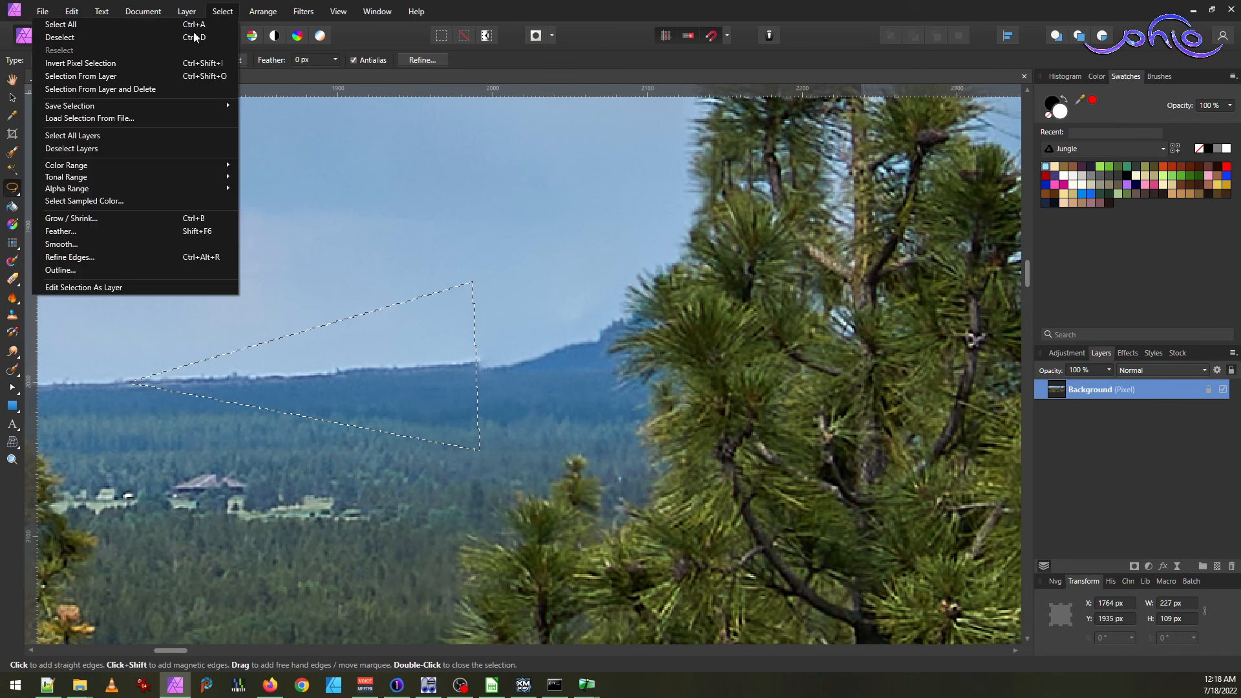
mouse_move(119, 169)
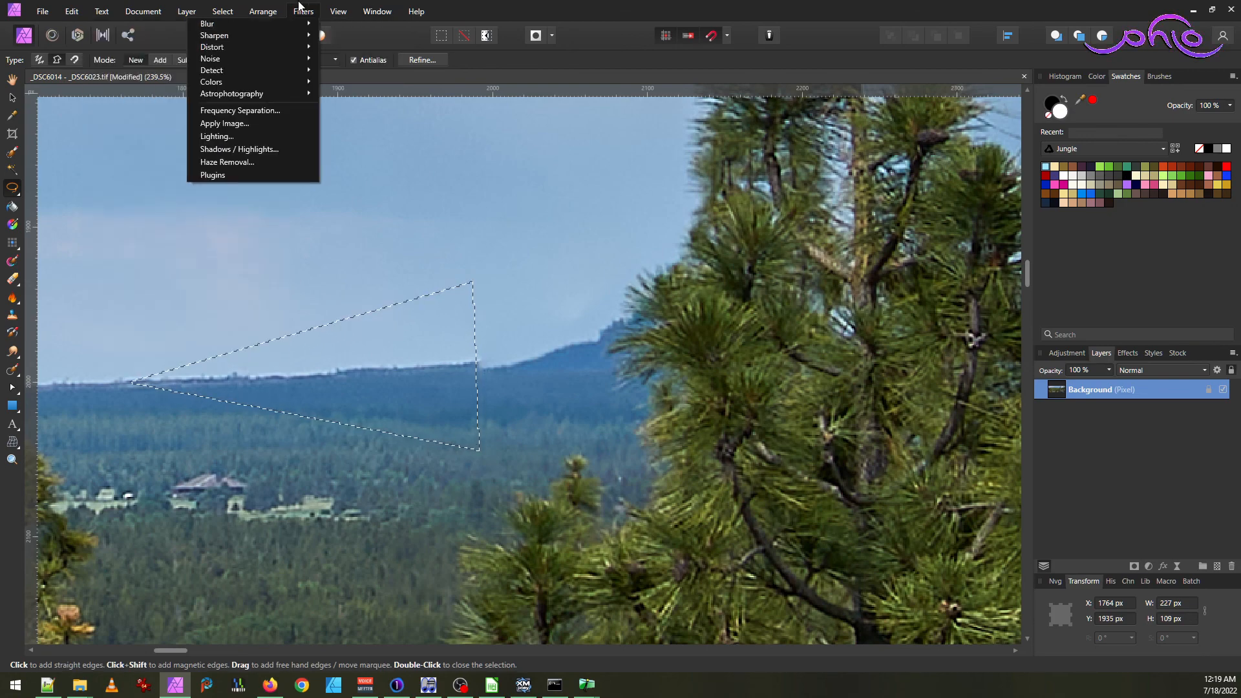
mouse_move(223, 11)
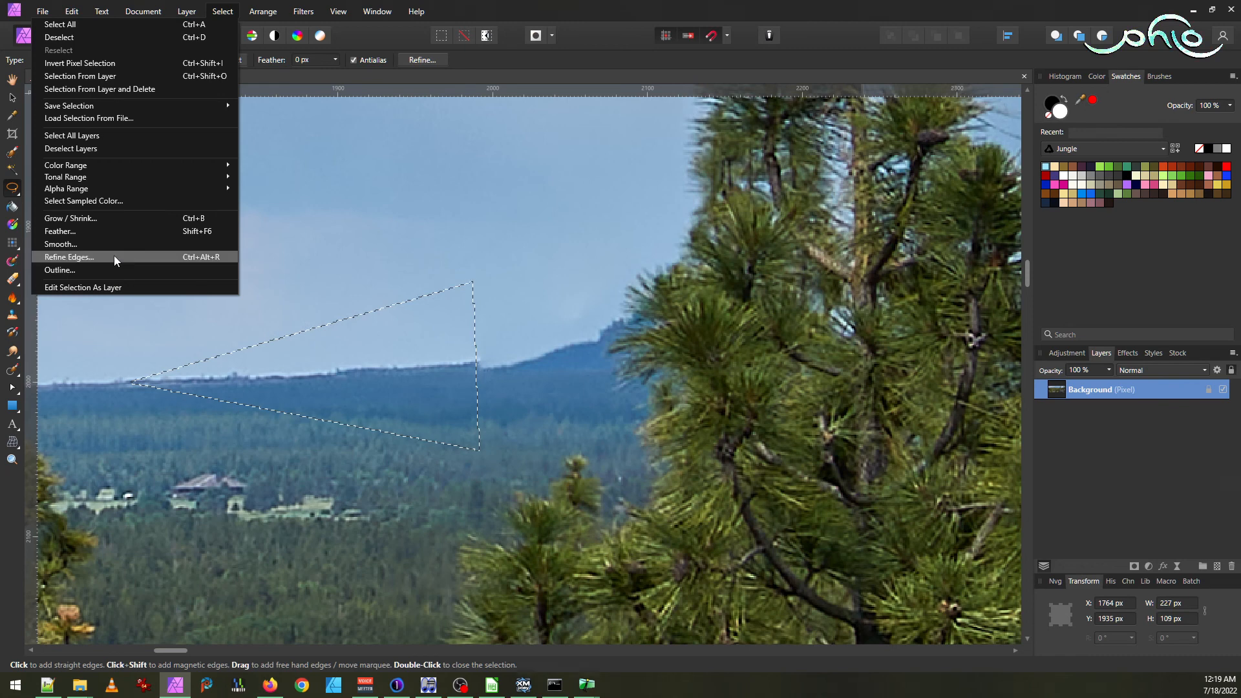
left_click(118, 231)
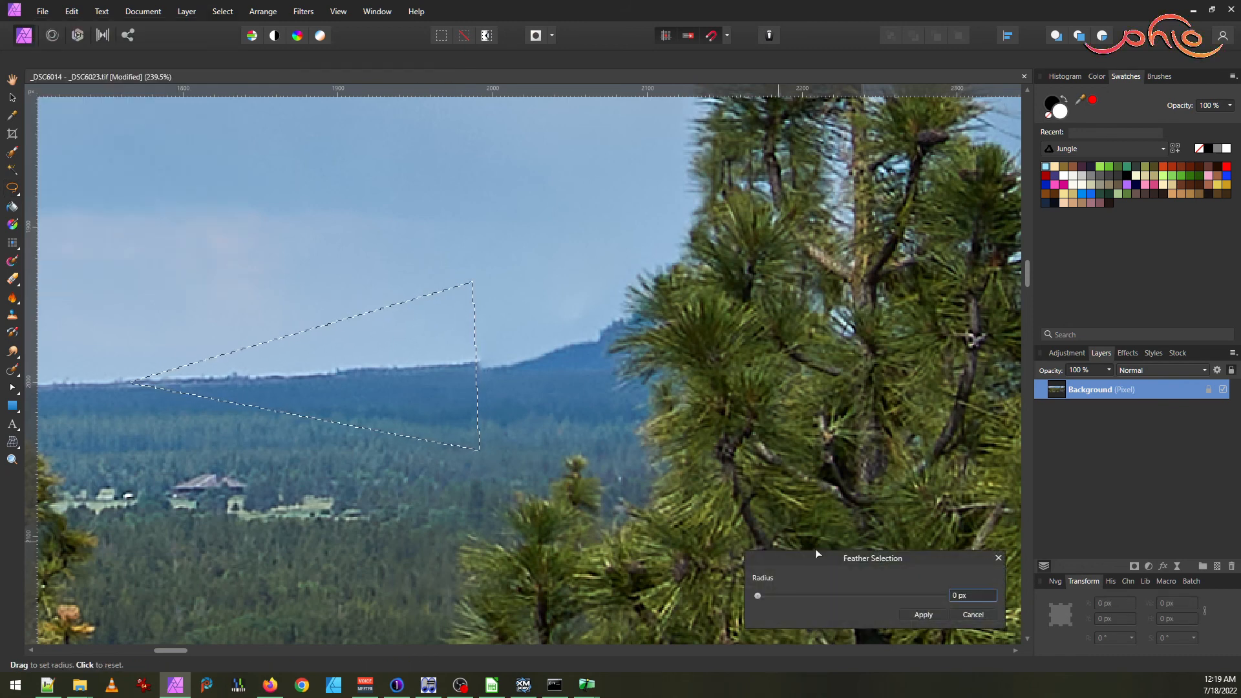
left_click_drag(758, 599, 763, 600)
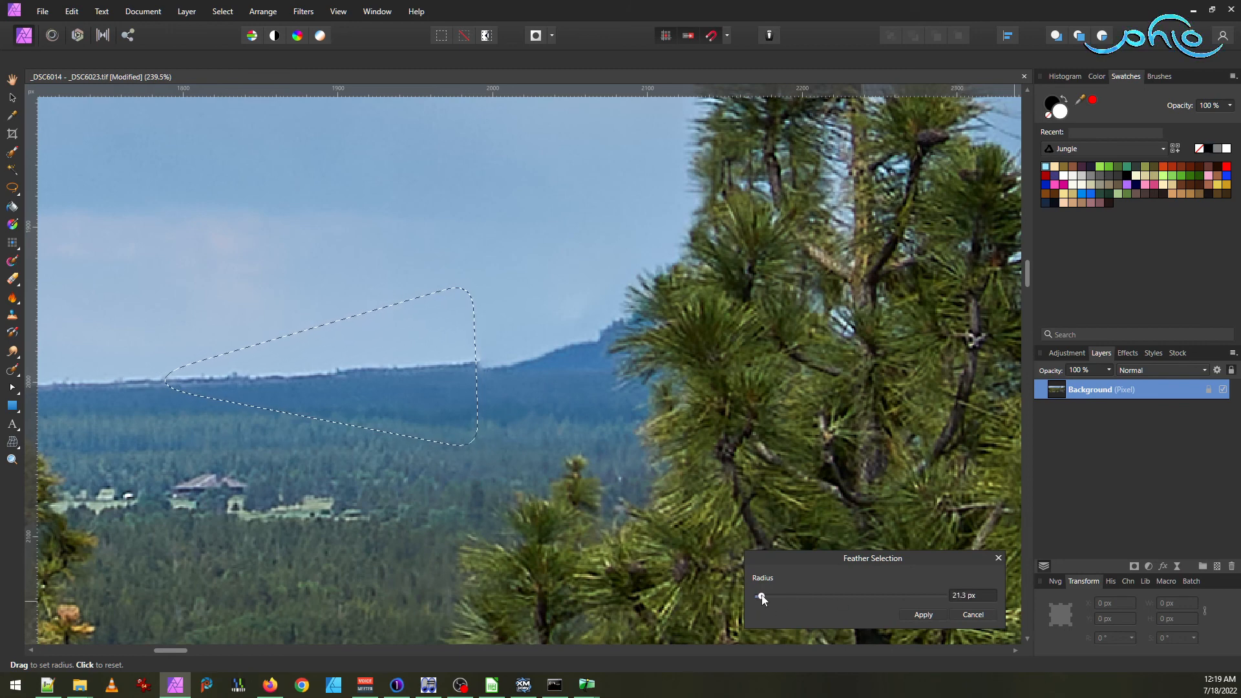
left_click(935, 611)
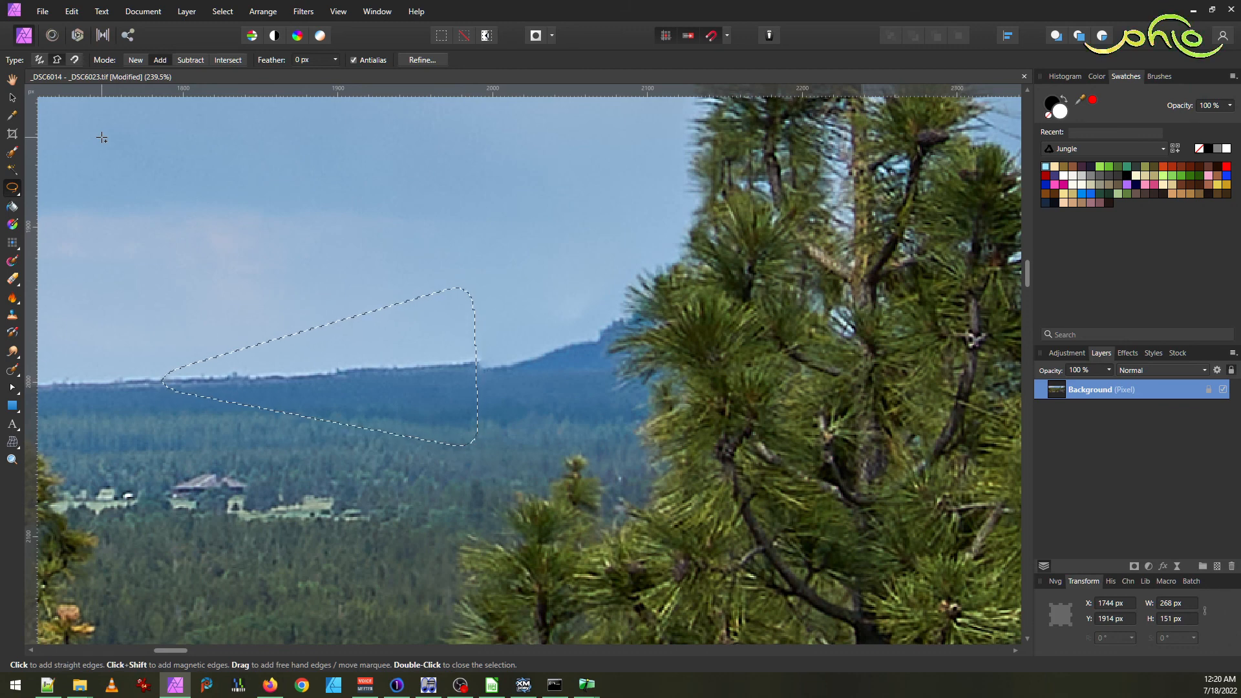
- Duplicate the selected horizon area onto its own layer and activate the Move tool for it
key("ctrl+j")
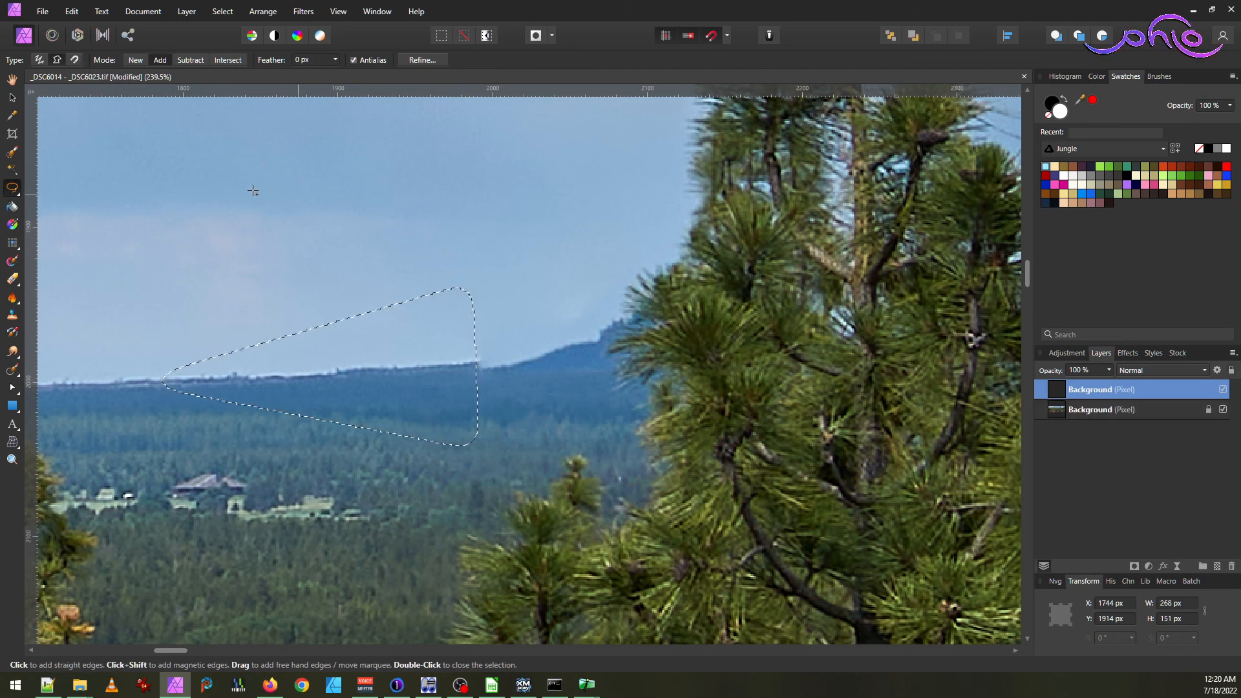
left_click(18, 101)
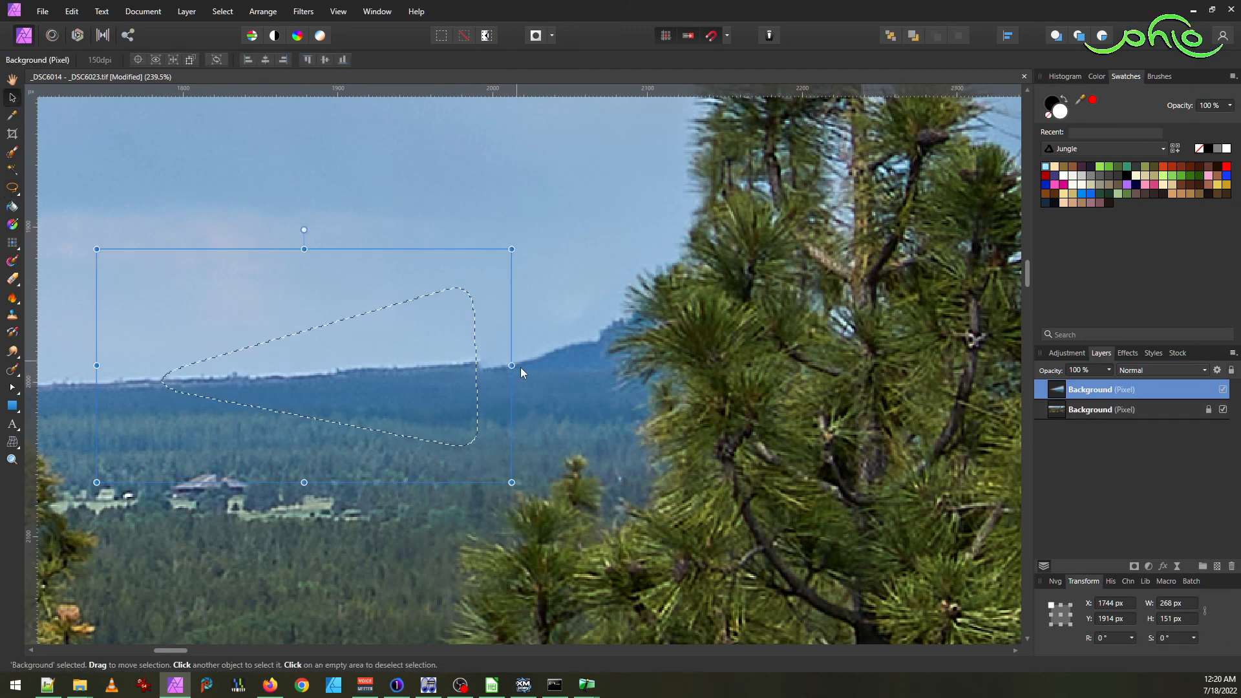
left_click_drag(511, 365, 534, 366)
left_click_drag(535, 245, 544, 249)
key("ctrl+z")
key("ctrl+z")
- Enable the horizon patch's transform origin and move it onto the ridge line at the patch's left edge
left_click(138, 60)
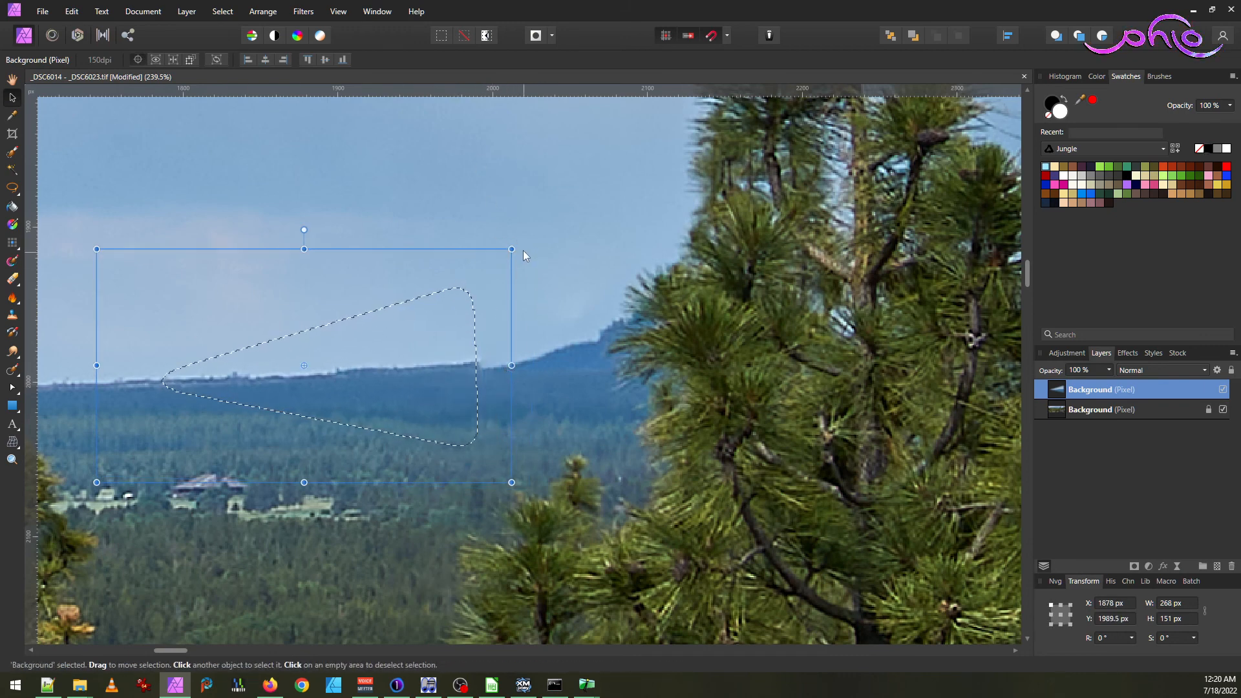
left_click_drag(517, 246, 514, 226)
key("ctrl+z")
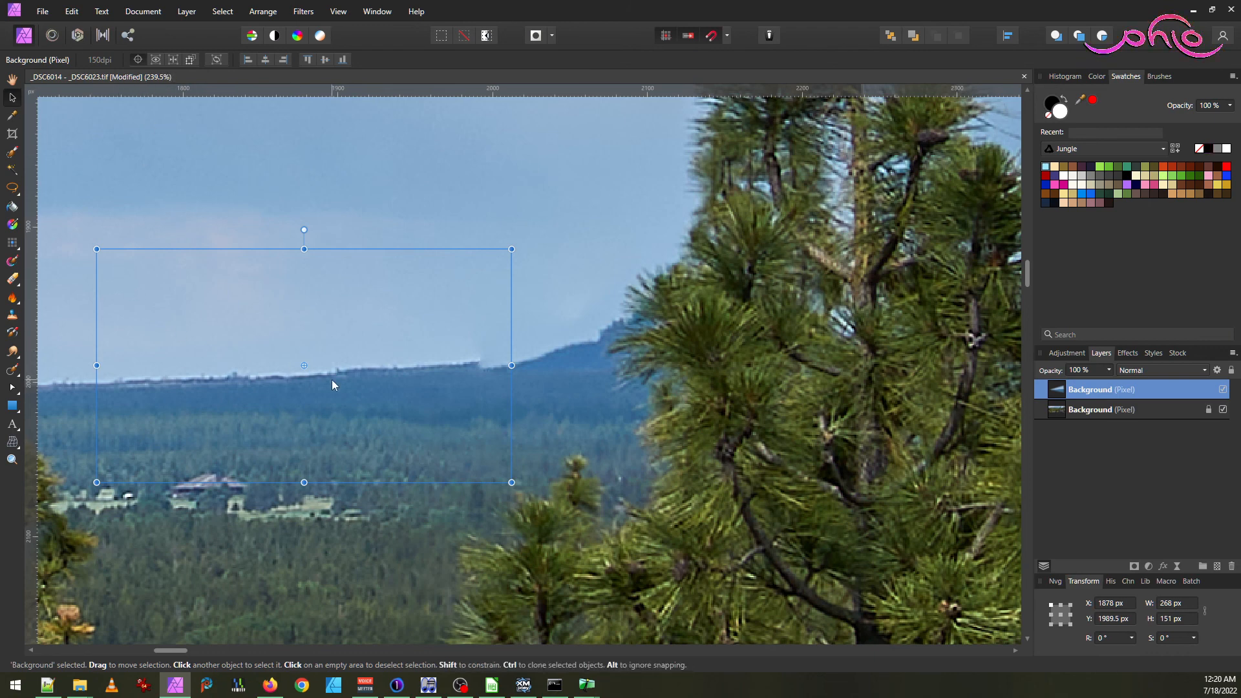
left_click_drag(301, 365, 96, 383)
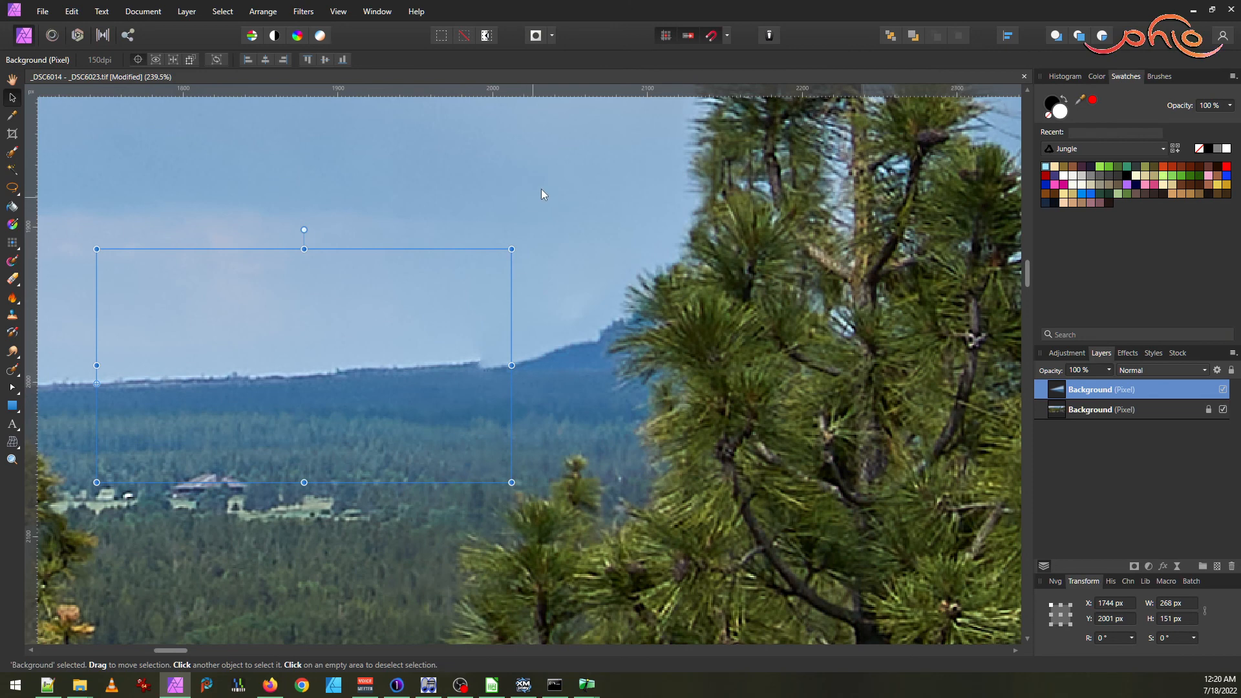
- Rotate the horizon patch to -1.1° and stretch its right side to a width of 281 px to join the ridge
left_click_drag(527, 250, 527, 250)
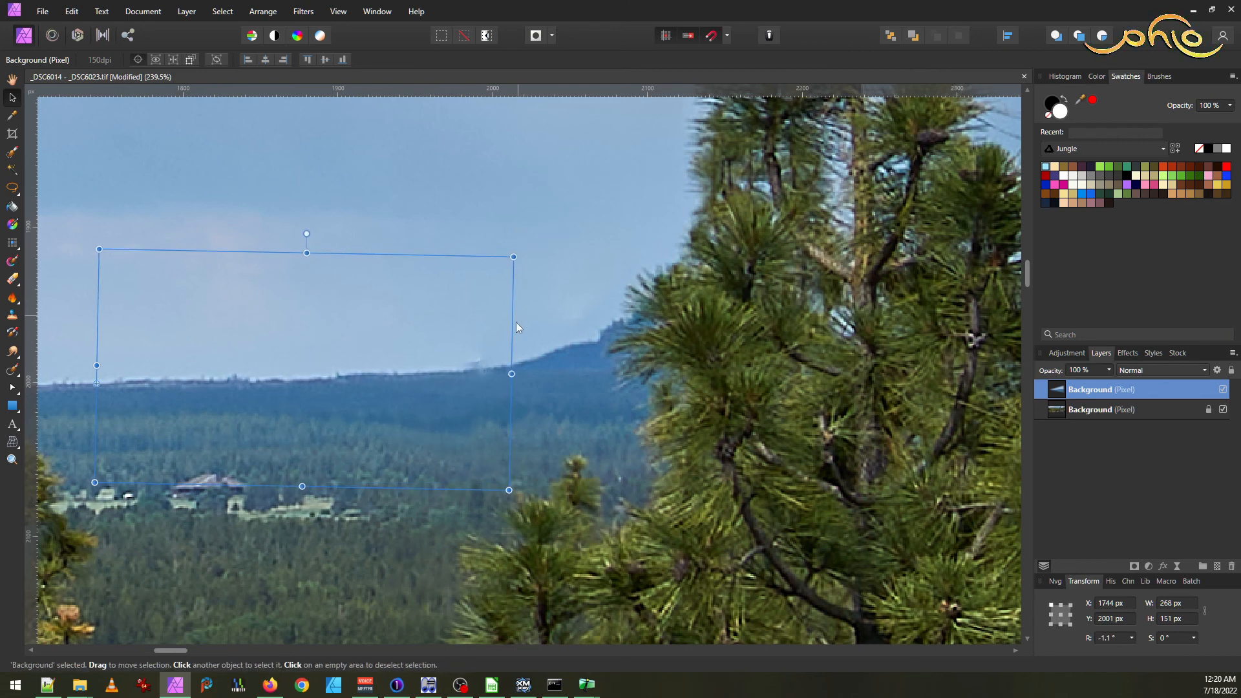
left_click_drag(512, 374, 531, 374)
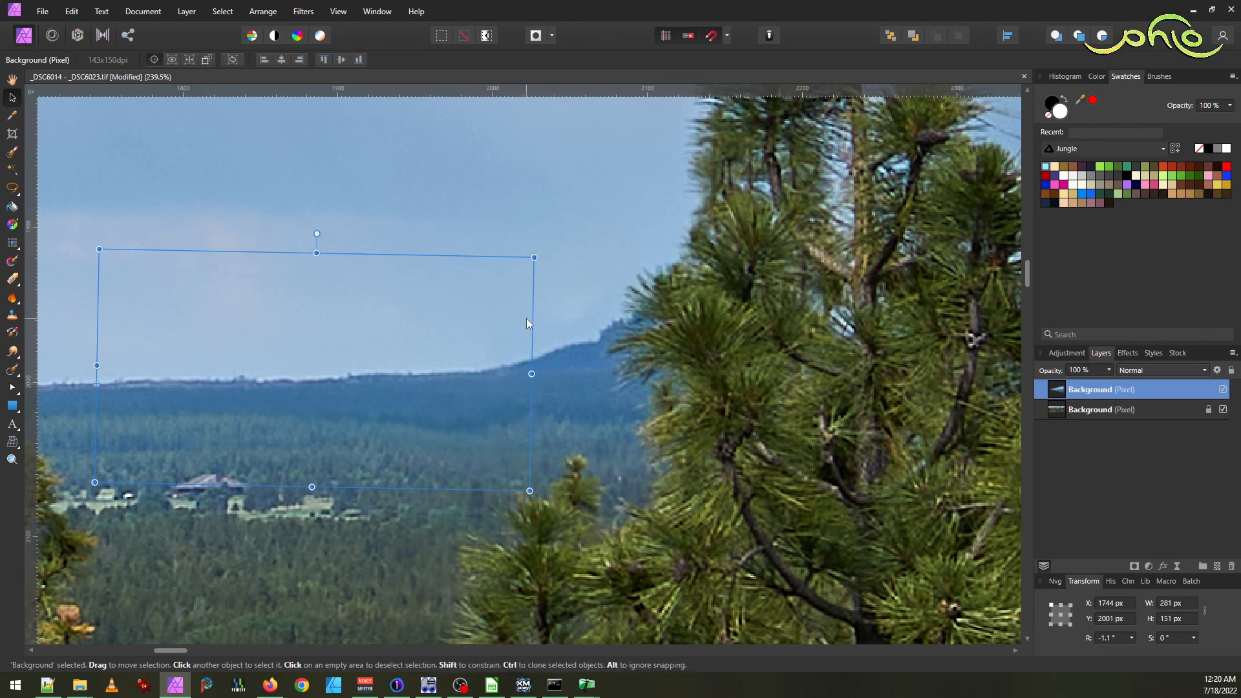
left_click(566, 366)
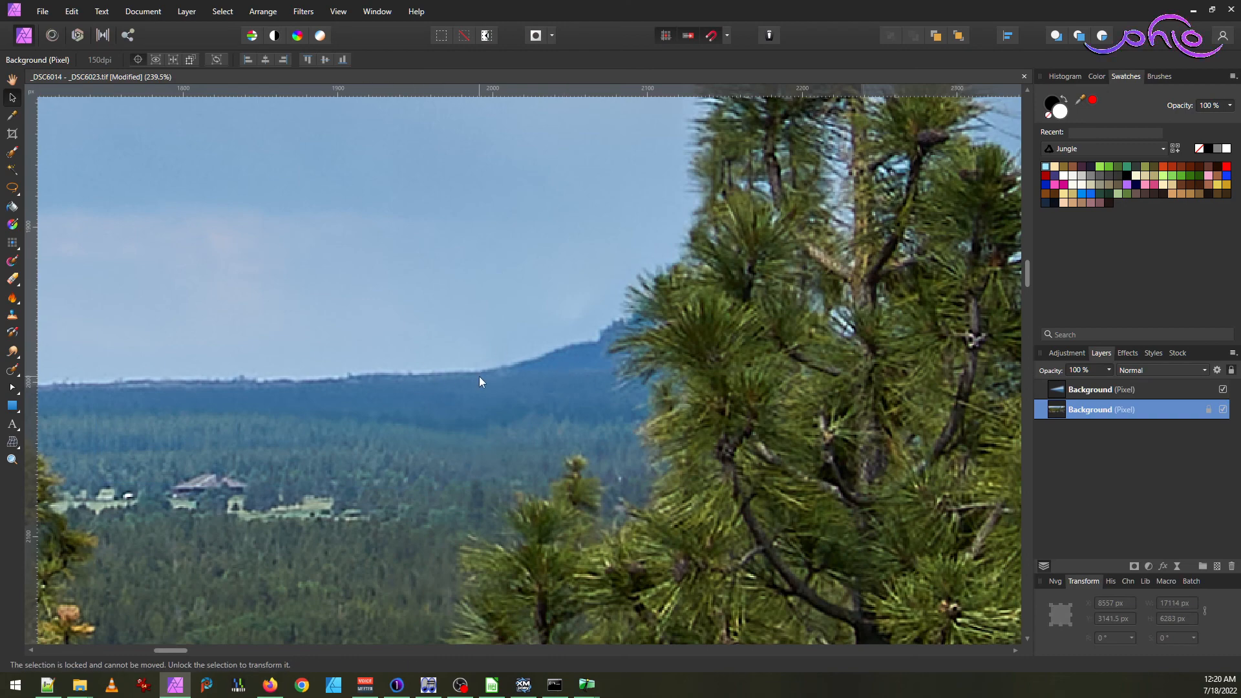
- Flatten the document so the horizon patch merges with the background into a single layer
scroll(479, 376, "down", 4)
scroll(631, 401, "right", 4)
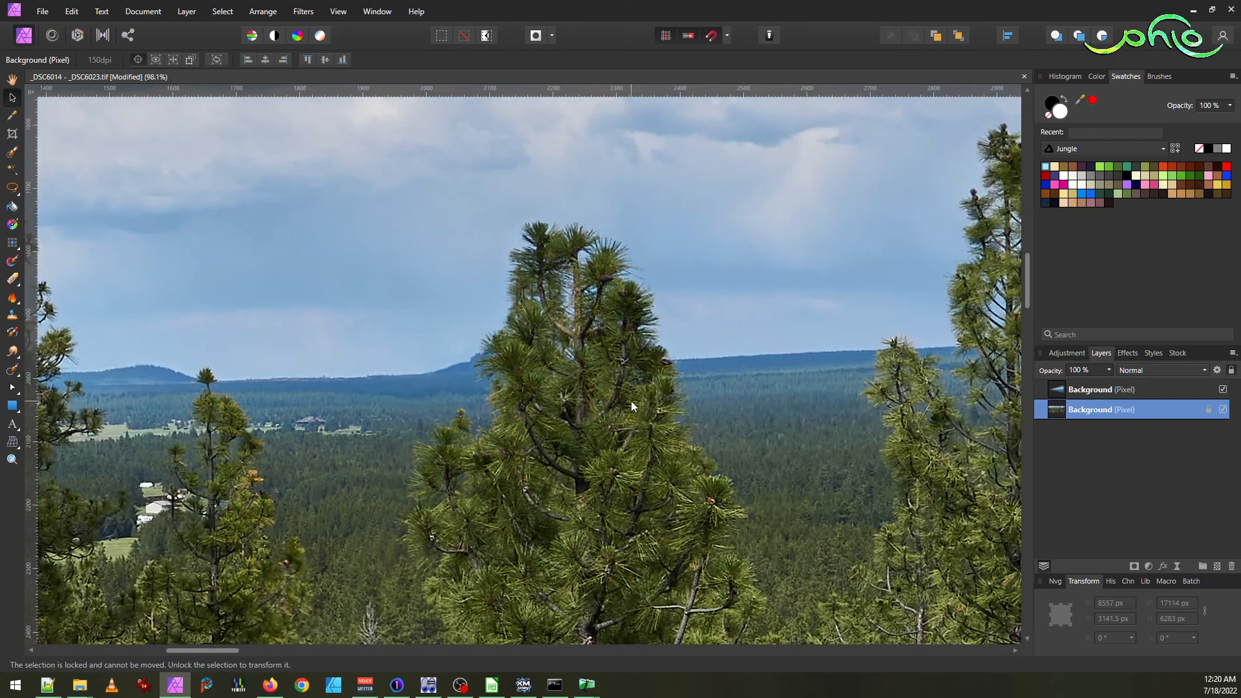
scroll(381, 356, "up", 4)
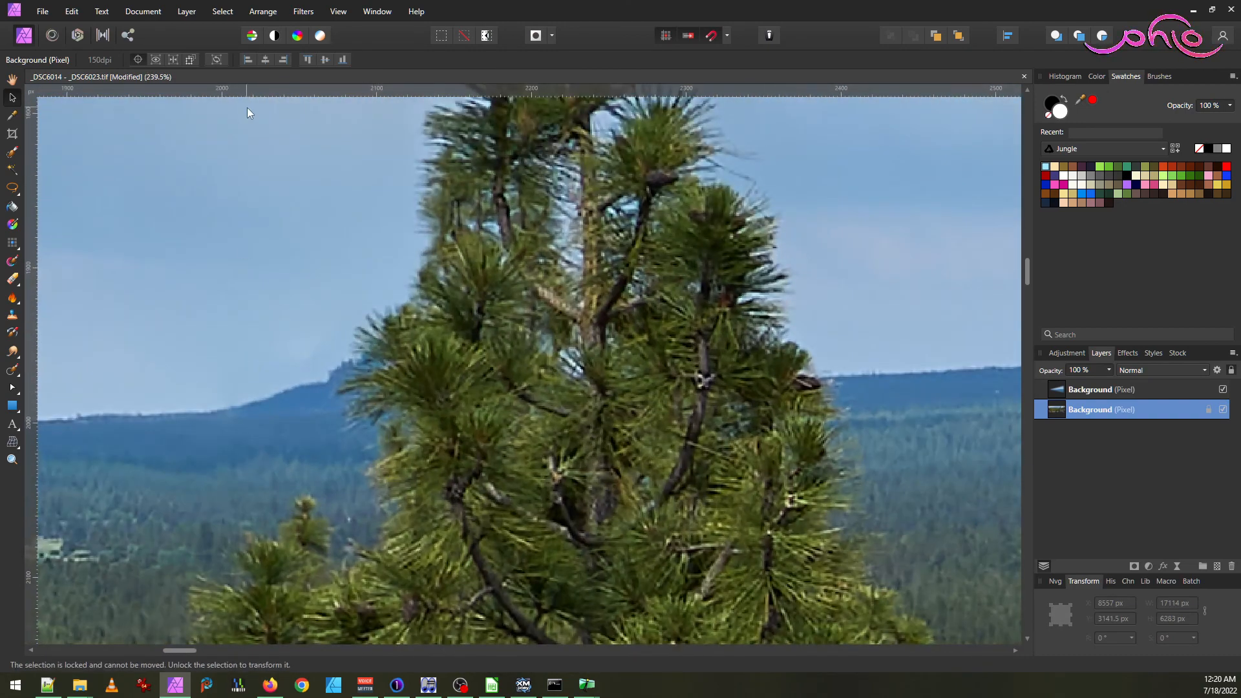
left_click(143, 11)
mouse_move(187, 11)
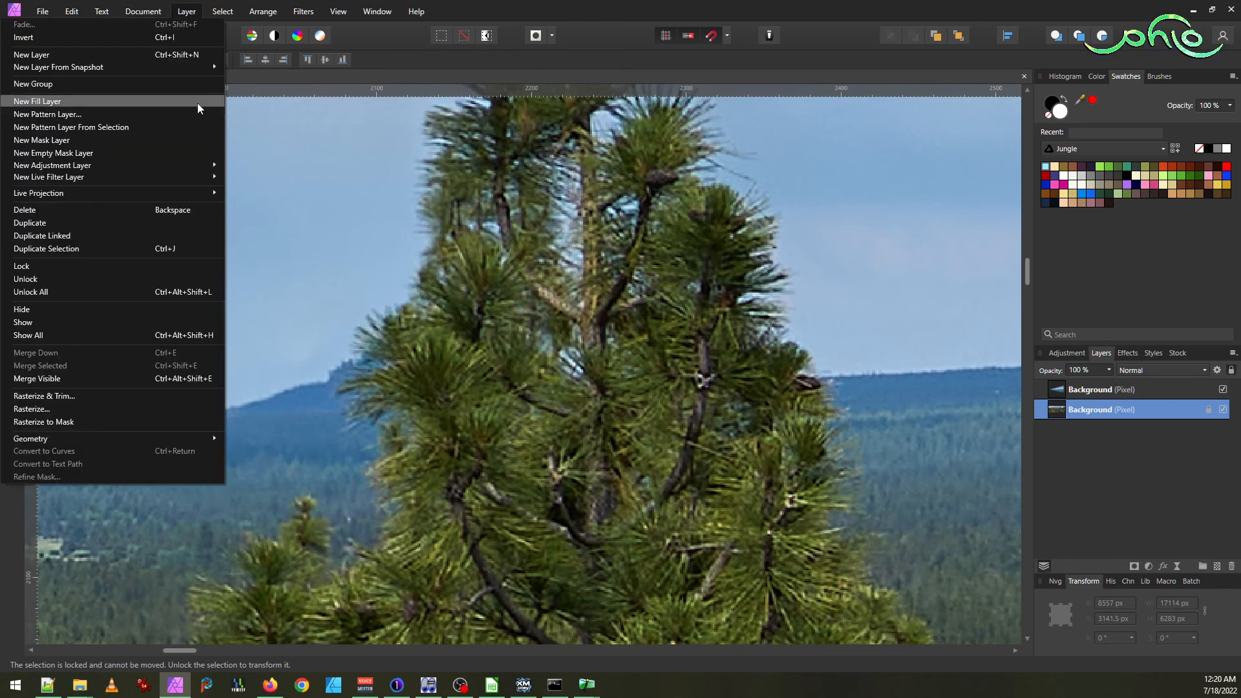
mouse_move(143, 11)
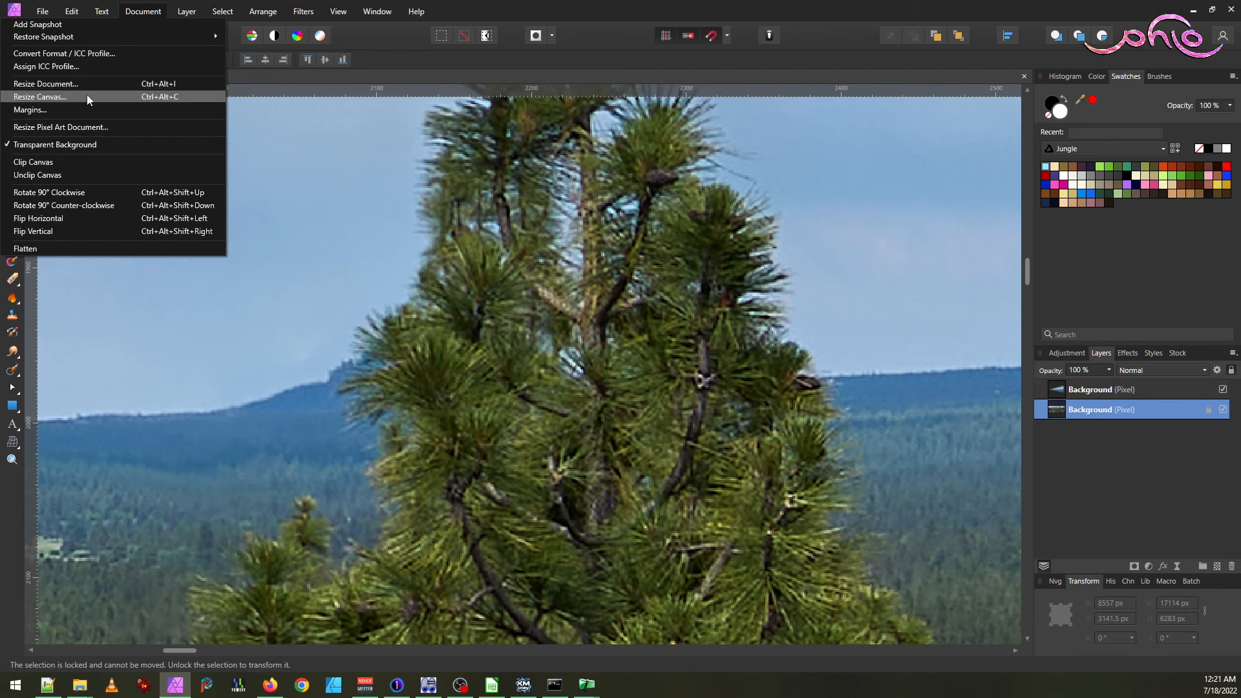
left_click(498, 6)
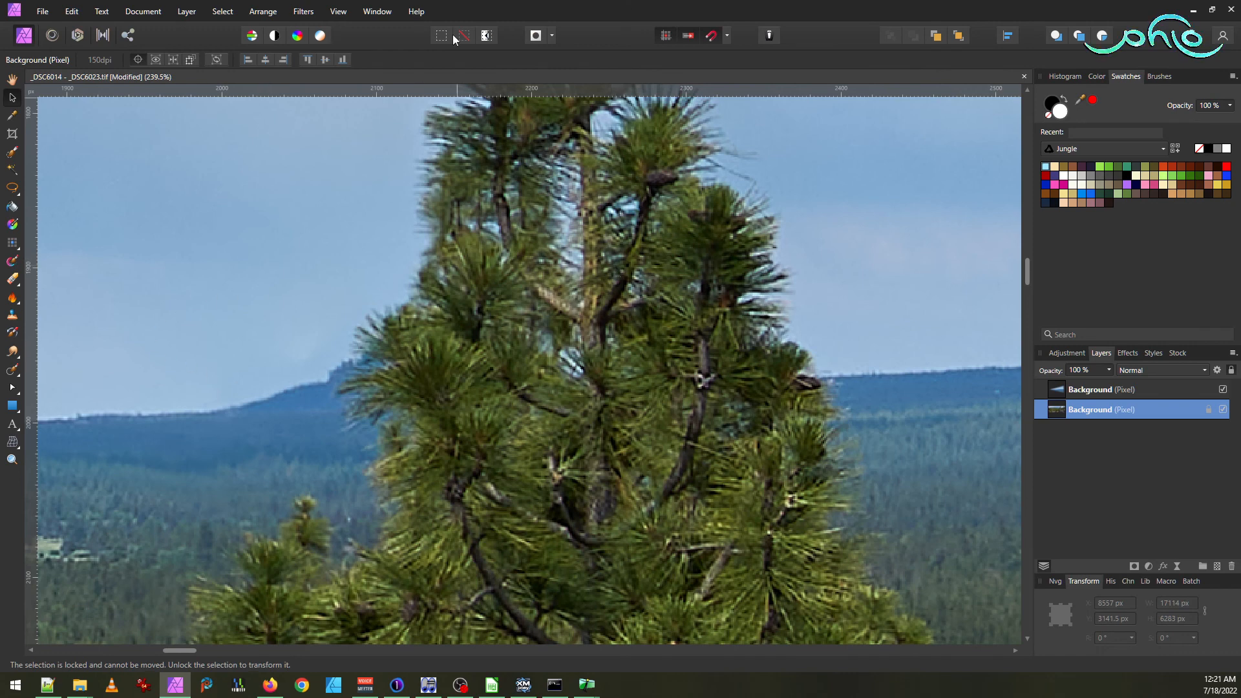
left_click(143, 11)
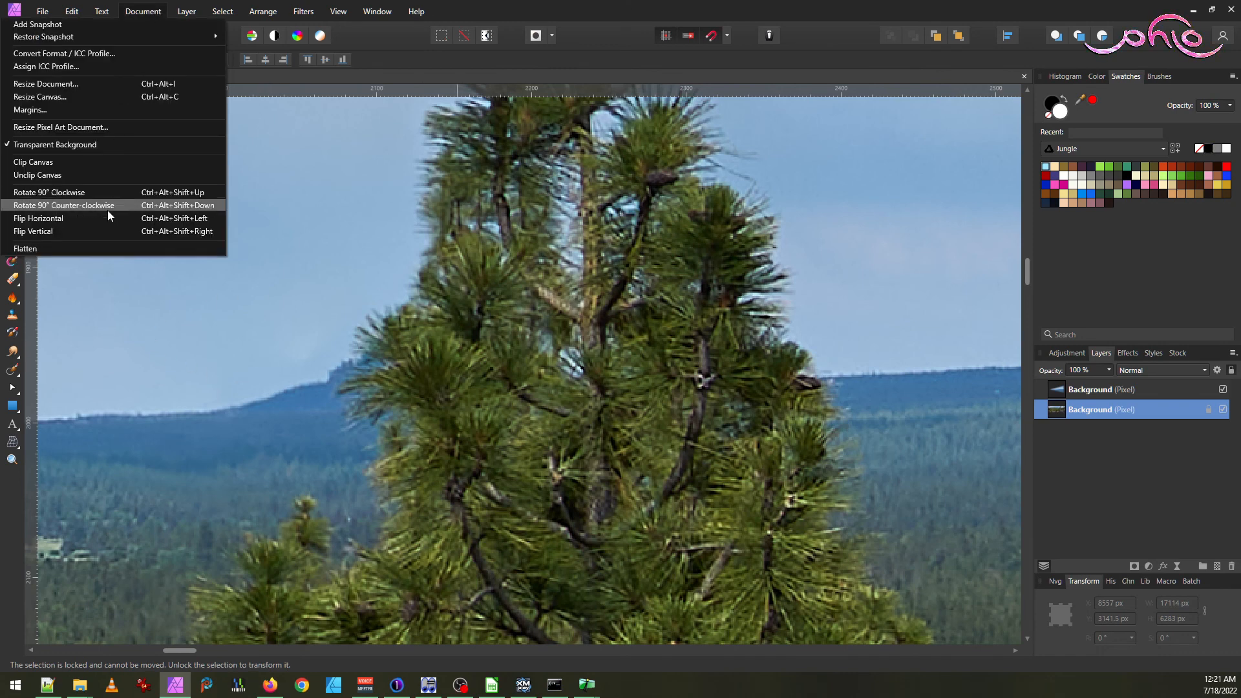
left_click(106, 252)
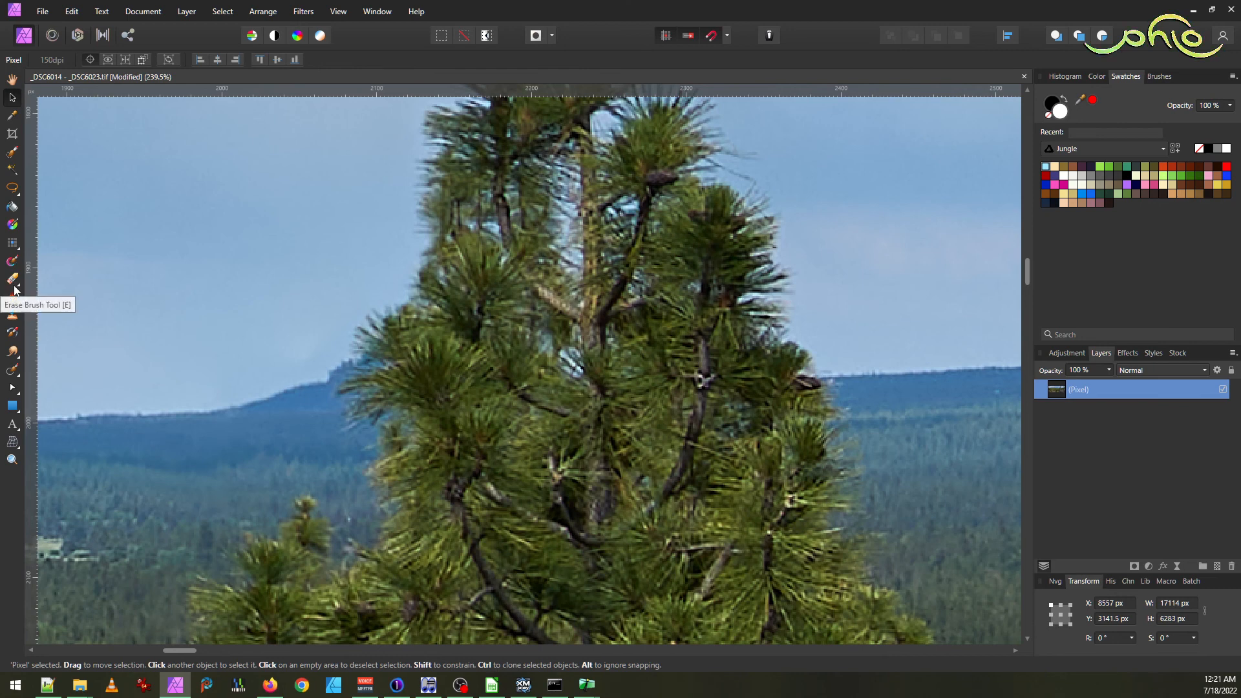
- Retouch the sky edge above the hill beside the tree with the Healing Brush, sampling the clean sky nearby
left_click(13, 370)
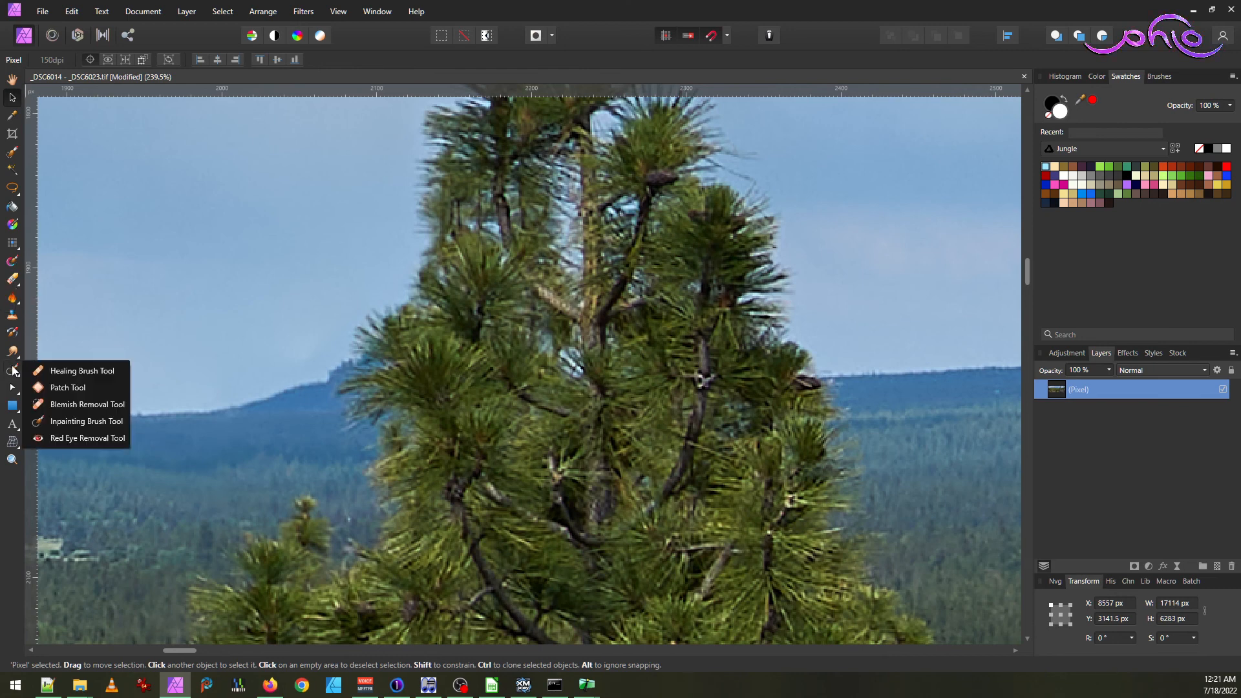
left_click(61, 371)
left_click(258, 348, "alt")
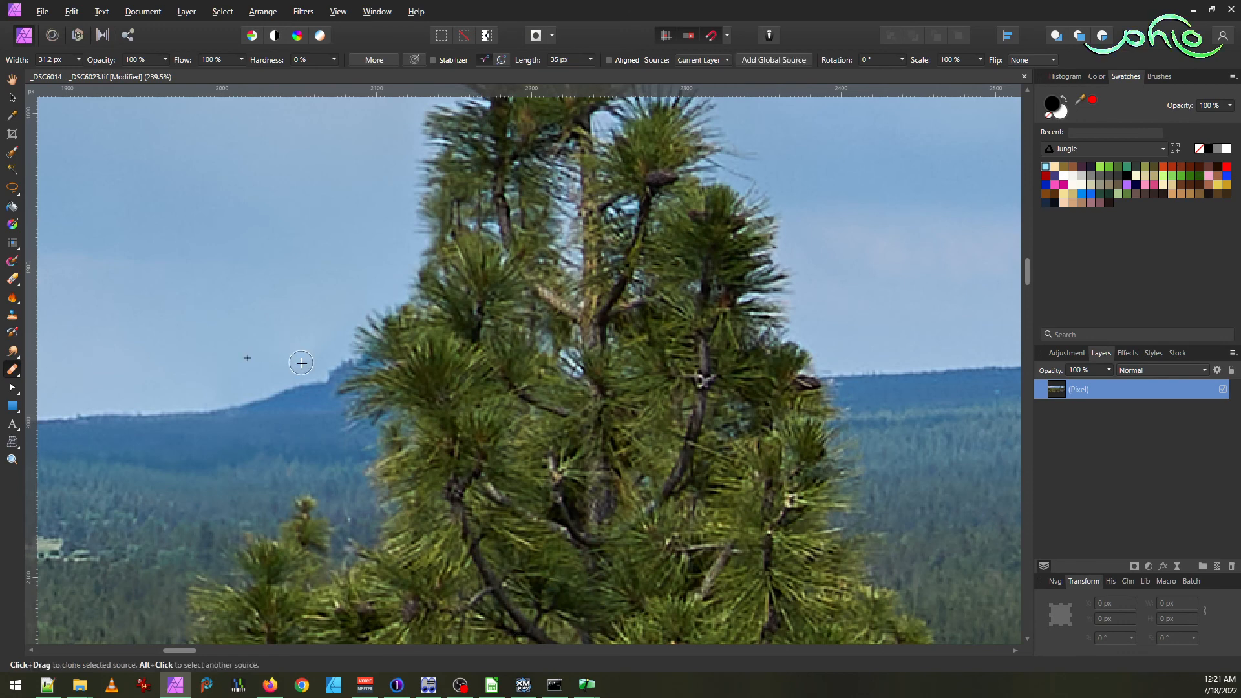
mouse_move(318, 357)
left_mouse_down()
mouse_move(288, 342)
mouse_move(282, 354)
mouse_move(259, 352)
mouse_move(306, 362)
left_mouse_up()
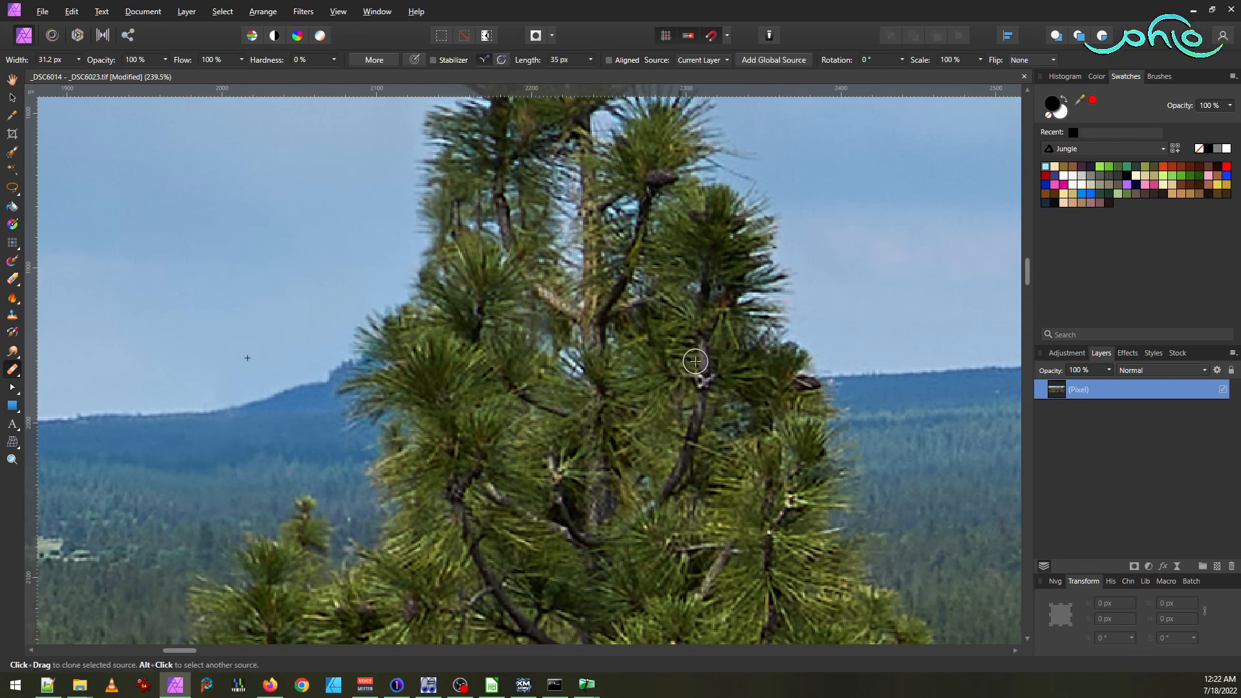
- Examine the mountain ridge line along the panorama for further stitching misalignments
left_click_drag(189, 650, 308, 624)
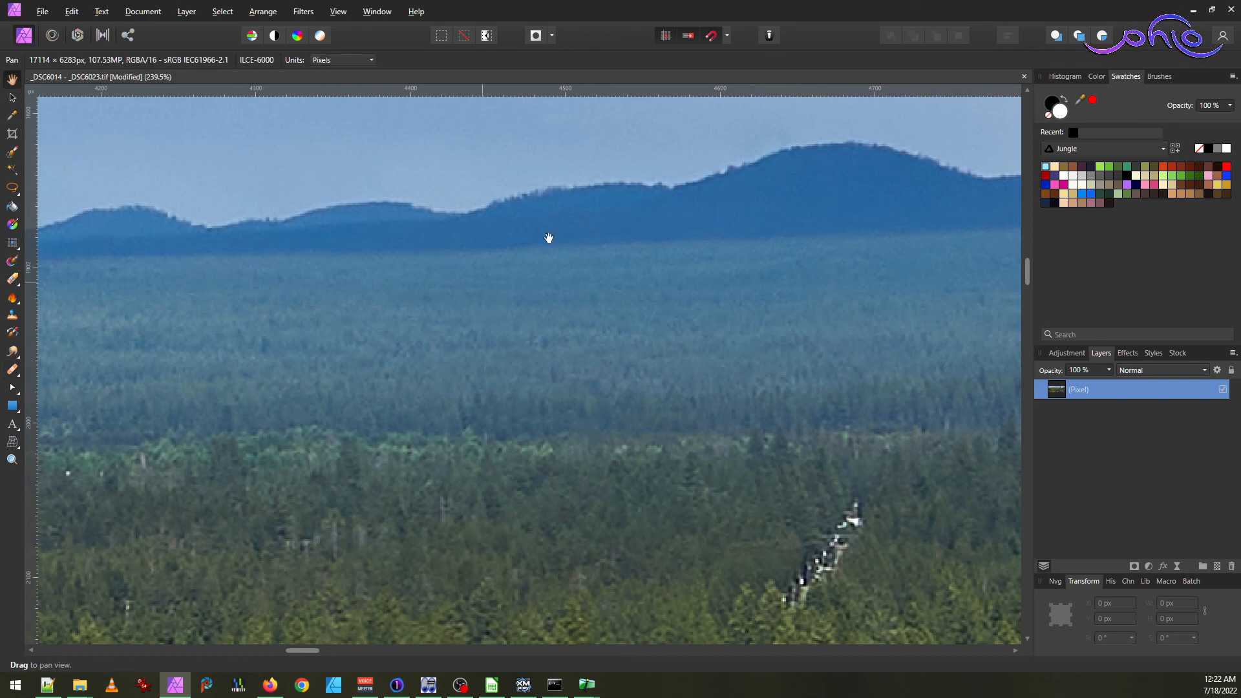
mouse_move(835, 206)
left_mouse_down()
mouse_move(687, 288)
mouse_move(591, 306)
left_mouse_up()
left_click_drag(863, 301, 474, 321)
left_click_drag(732, 287, 366, 346)
mouse_move(750, 297)
left_mouse_down()
mouse_move(692, 327)
mouse_move(438, 342)
left_mouse_up()
left_click_drag(848, 376, 476, 384)
mouse_move(725, 371)
left_mouse_down()
mouse_move(631, 391)
mouse_move(508, 381)
left_mouse_up()
left_click_drag(926, 373, 656, 363)
left_click_drag(767, 365, 601, 390)
left_click_drag(761, 317, 583, 343)
left_click_drag(707, 326, 485, 324)
left_click_drag(669, 365, 446, 350)
left_click_drag(806, 336, 427, 347)
left_click_drag(724, 304, 446, 305)
left_click_drag(828, 289, 654, 294)
left_click_drag(827, 315, 560, 305)
left_click_drag(698, 331, 401, 331)
left_click_drag(828, 372, 516, 353)
left_click_drag(780, 342, 529, 343)
mouse_move(718, 323)
left_mouse_down()
mouse_move(394, 346)
mouse_move(588, 340)
left_mouse_up()
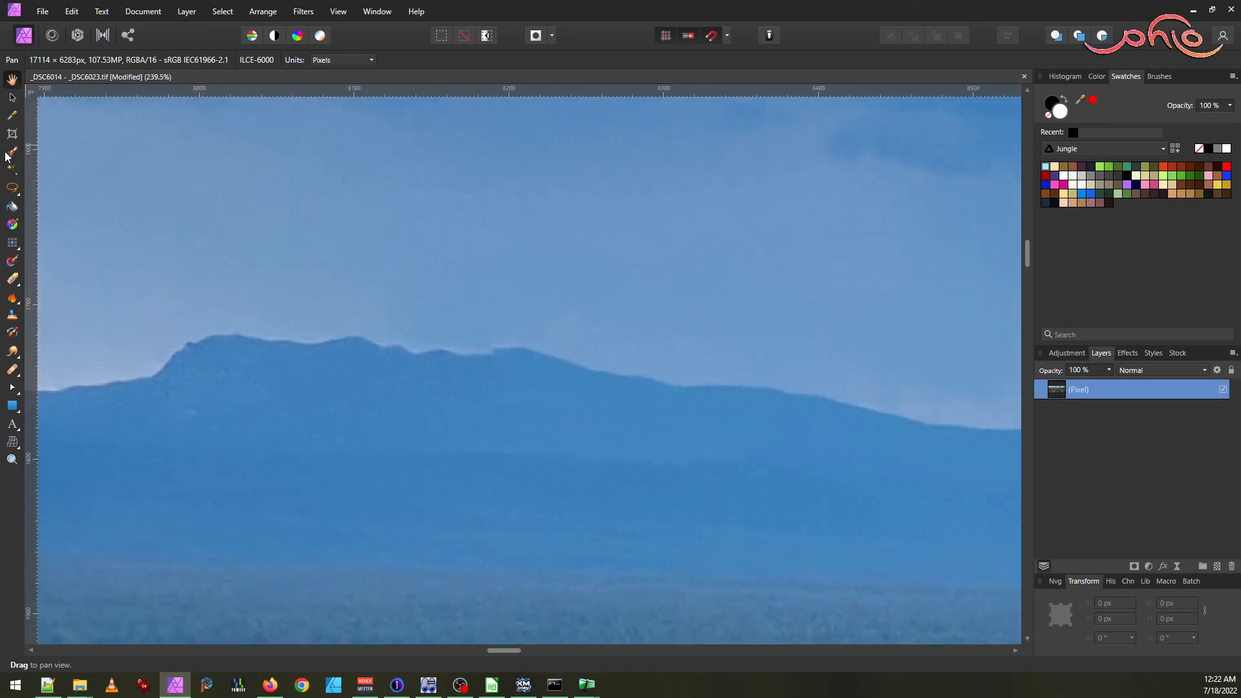
- Draw a polygonal lasso selection about 272 × 146 px around the ridge and sky from the stitching break down the slope
left_click(12, 188)
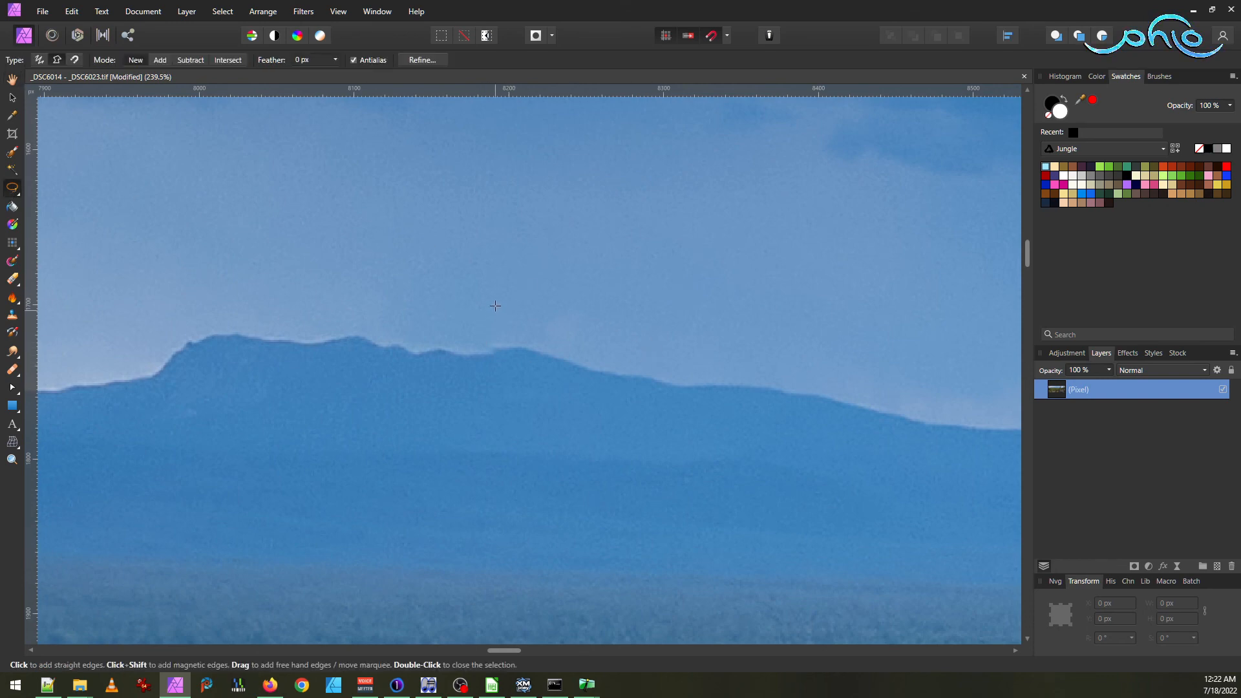
left_click(531, 223)
left_click(498, 383)
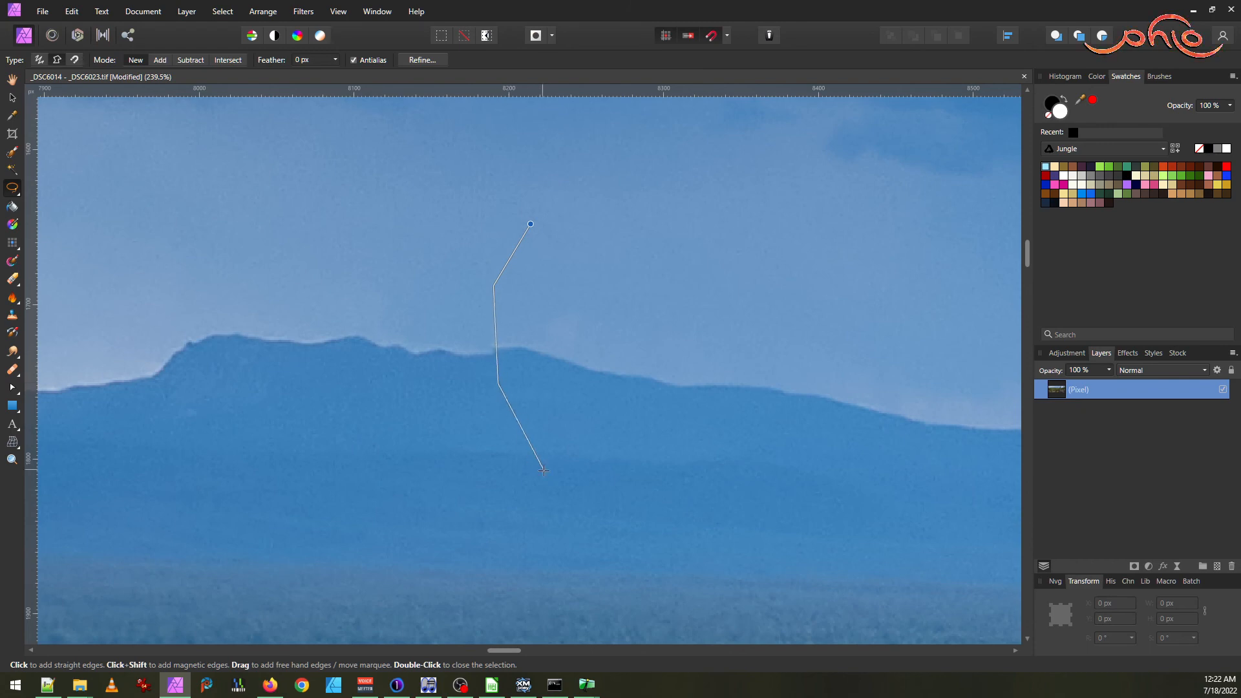
left_click(555, 449)
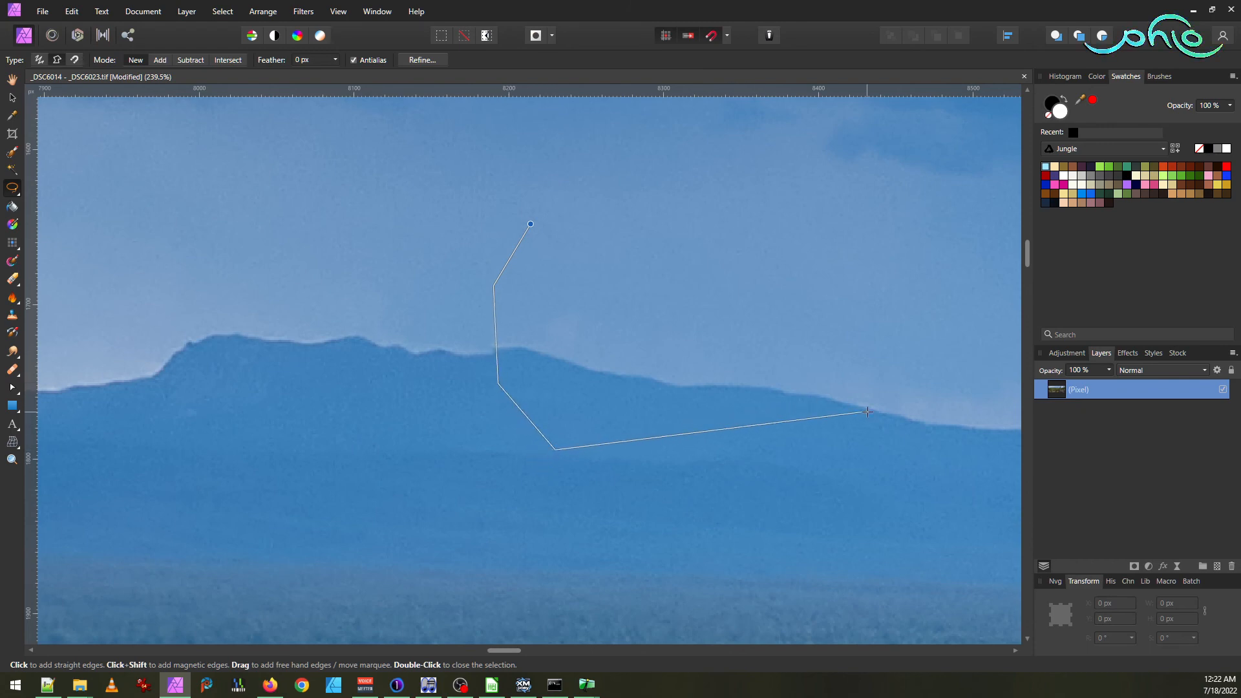
double_click(914, 421)
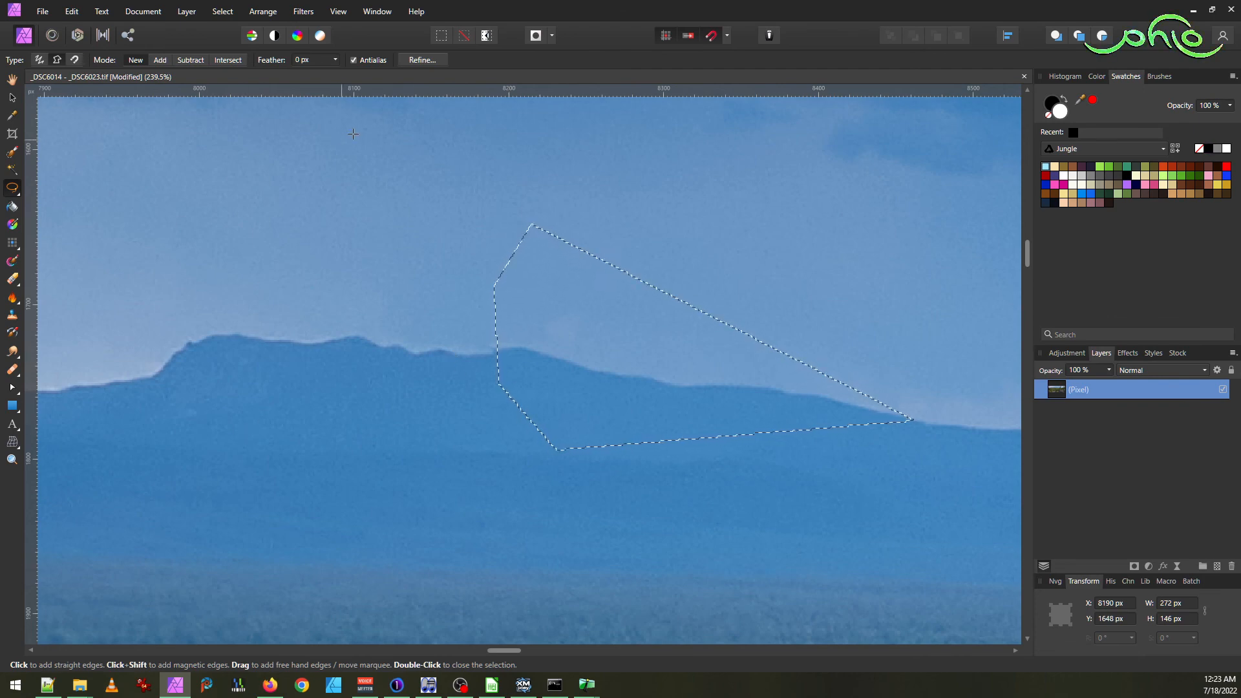
- Feather the ridge selection with a radius of 15 px
left_click(187, 11)
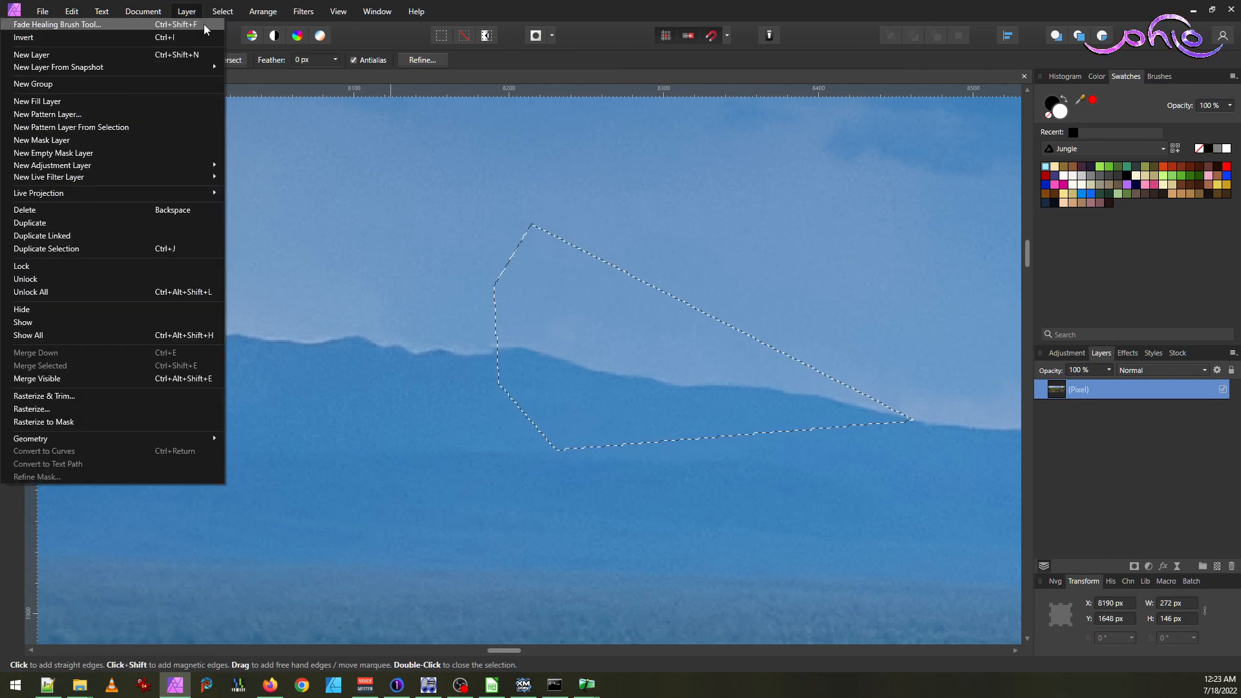
mouse_move(223, 10)
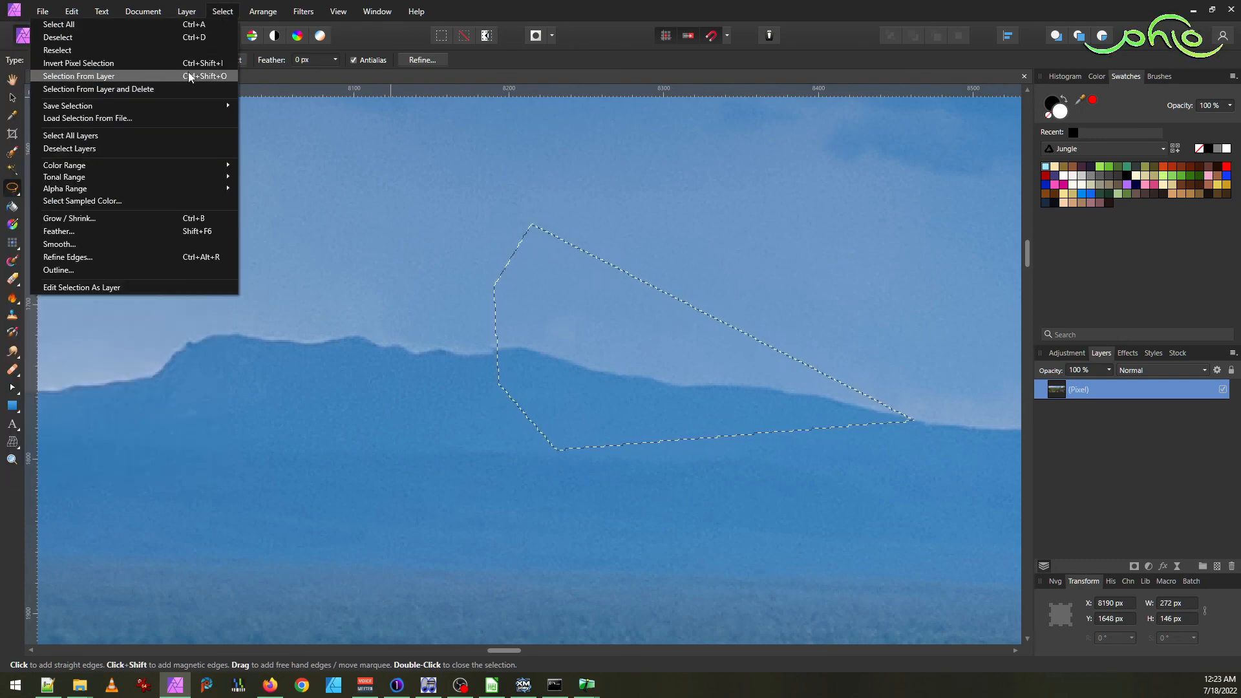
left_click(150, 231)
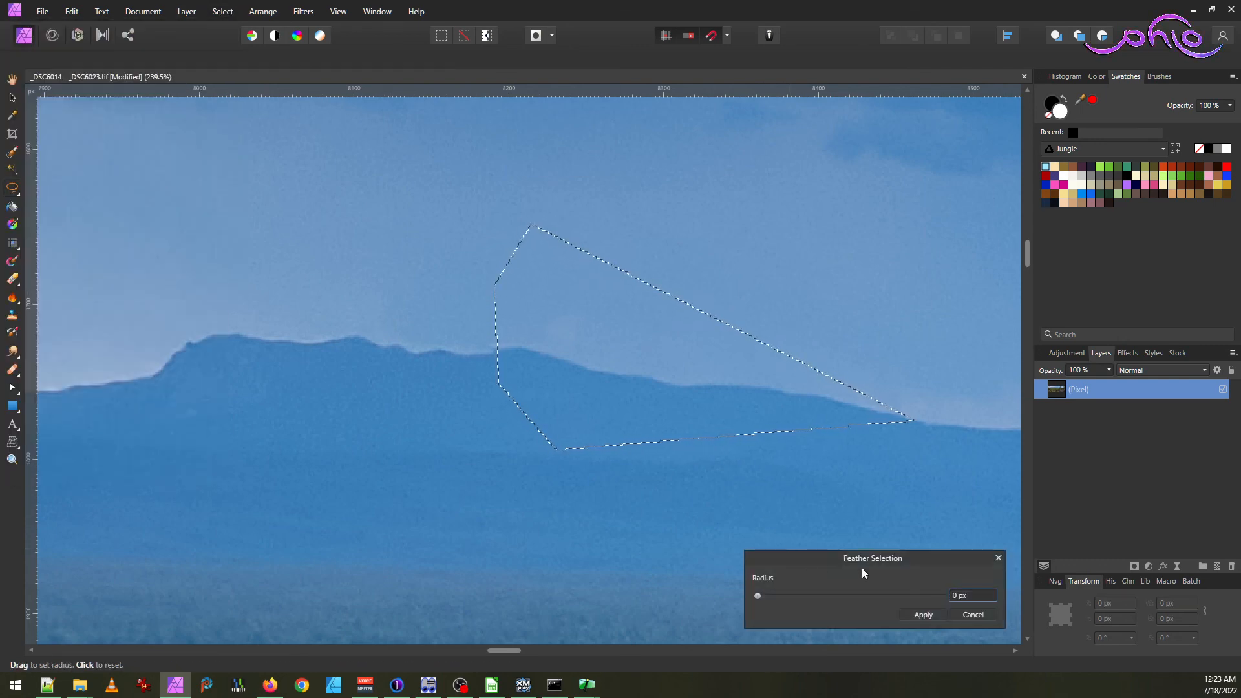
left_click(963, 595)
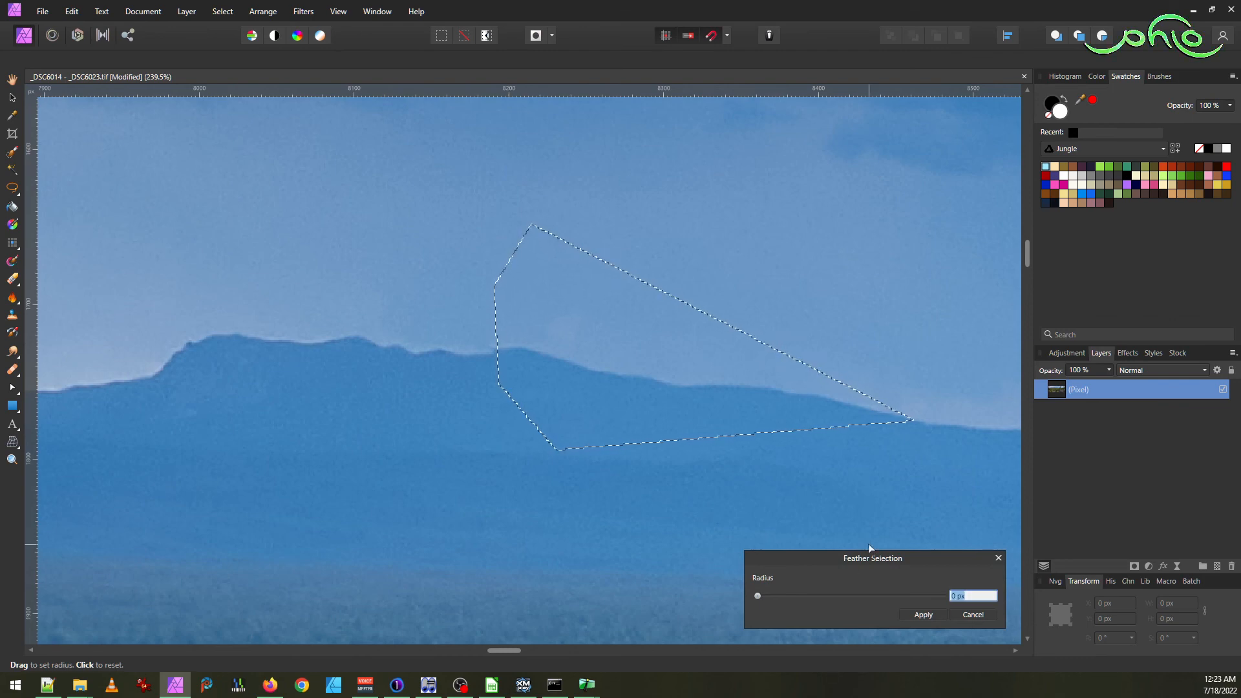
type("15")
key("Return")
key("Return")
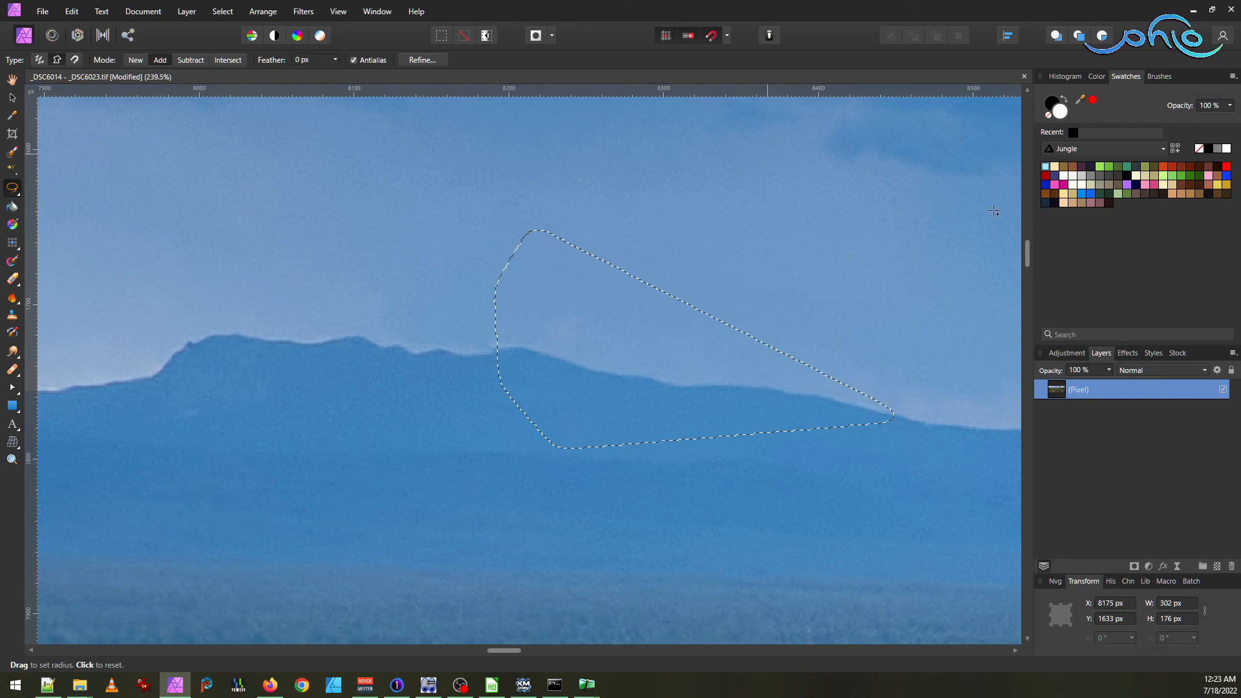
- Duplicate the feathered ridge selection onto its own layer and move its transform origin onto the ridge line at the patch's right edge
key("ctrl+shift+n")
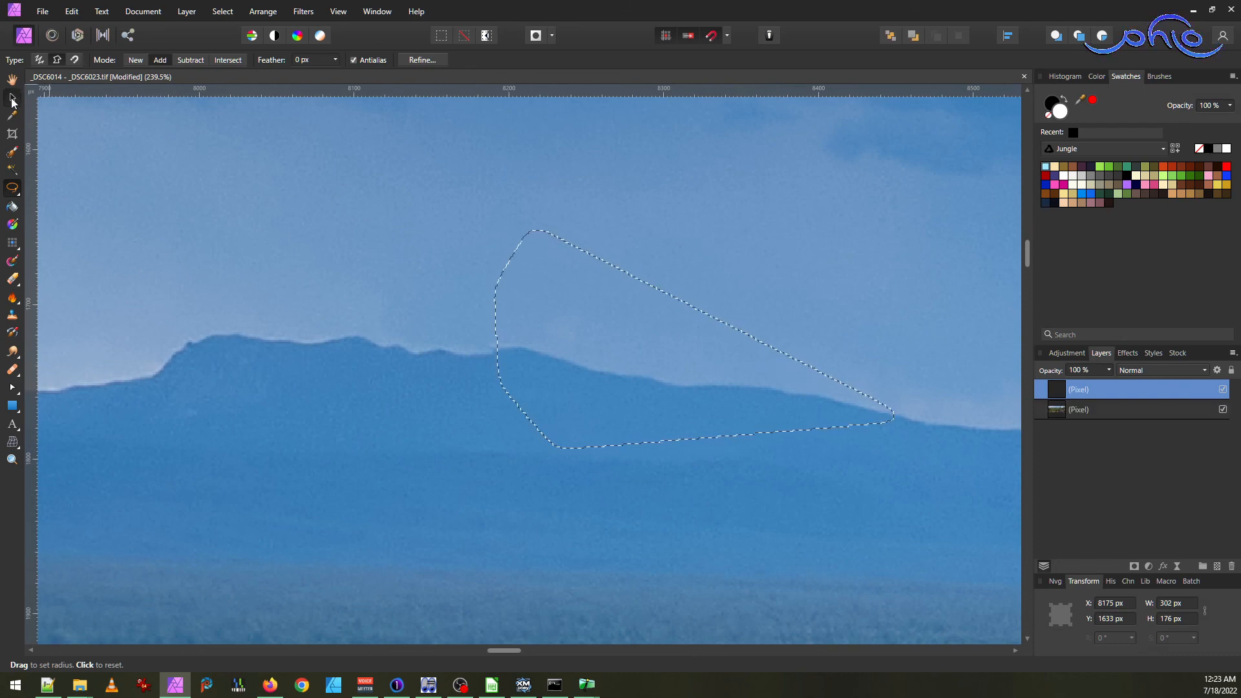
key("v")
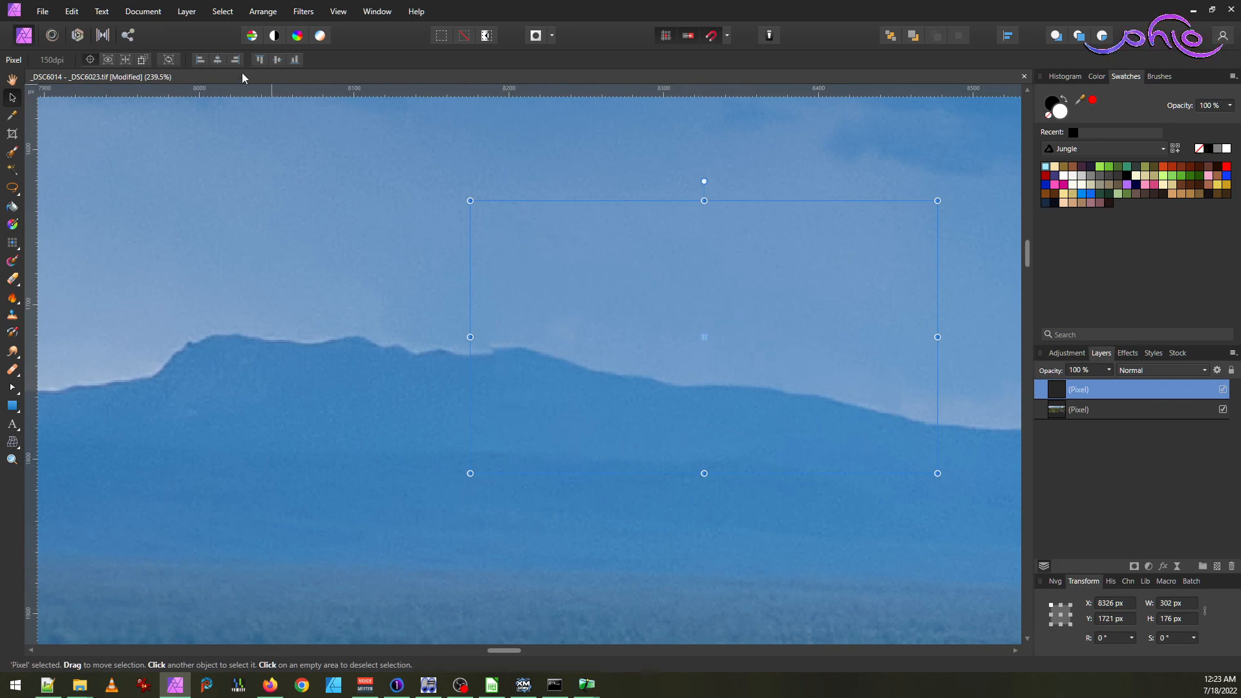
left_click_drag(704, 336, 856, 387)
left_click_drag(936, 424, 937, 425)
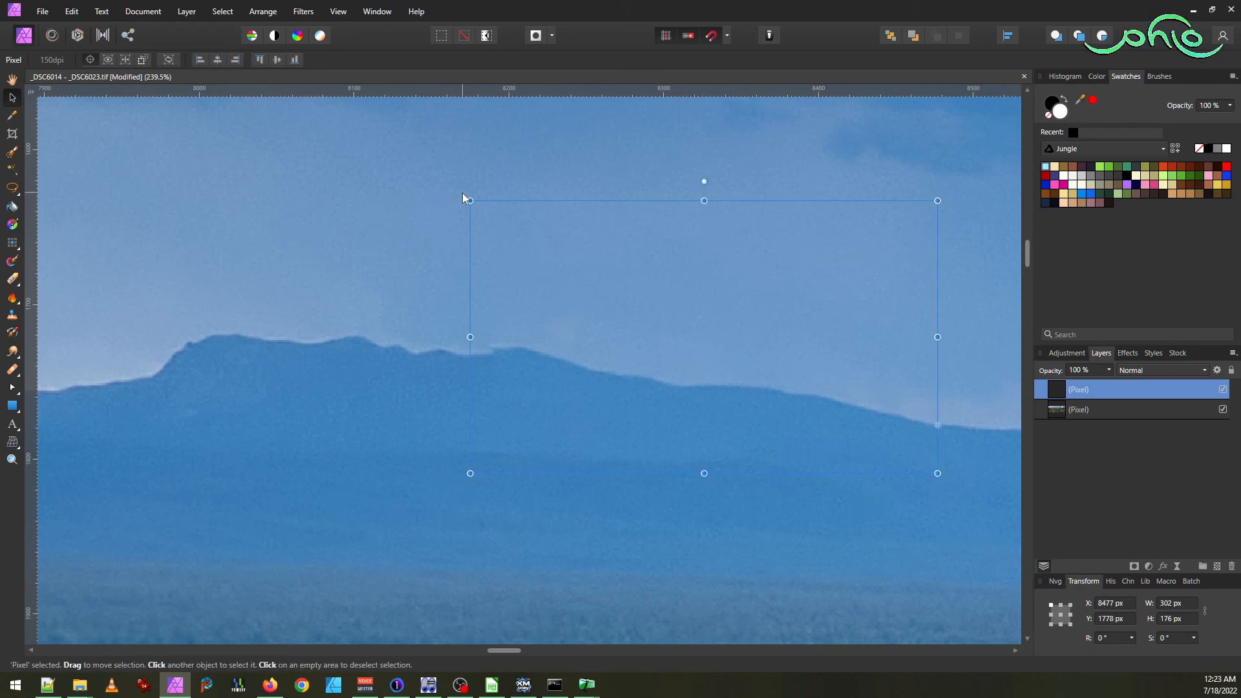
- Rotate the ridge patch to 0.8° and stretch its left side to a width of 309 px to close the break
left_click_drag(463, 195, 455, 206)
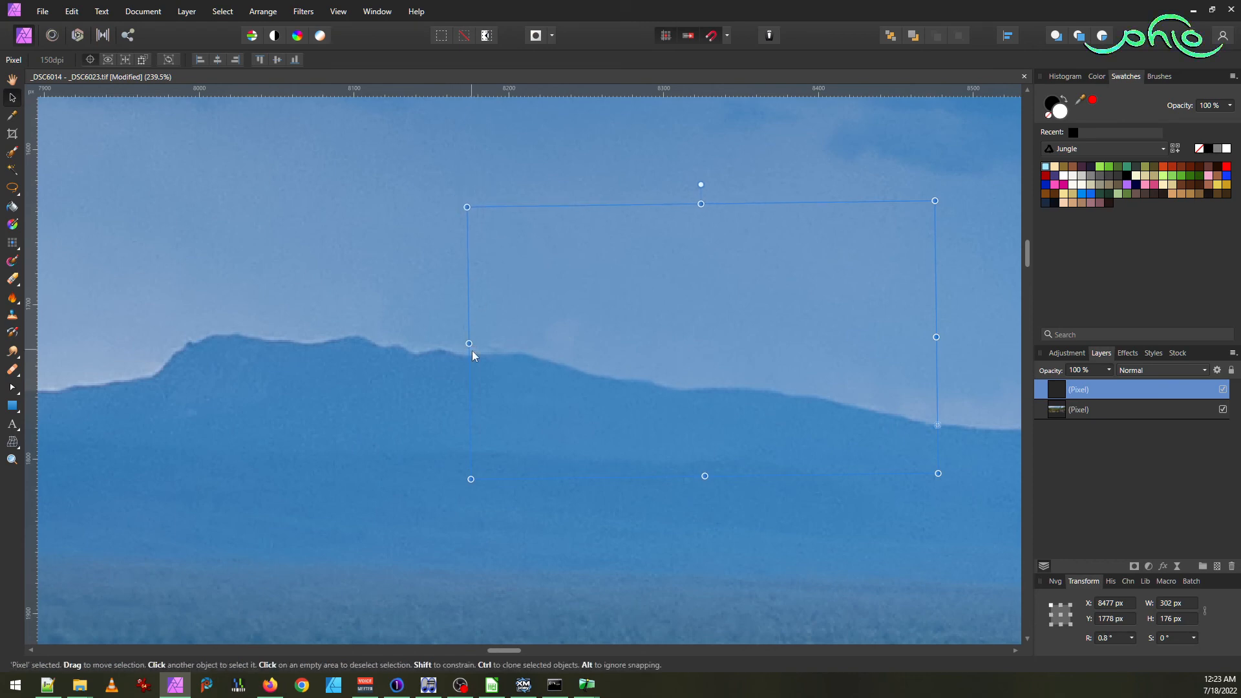
left_click_drag(468, 343, 457, 344)
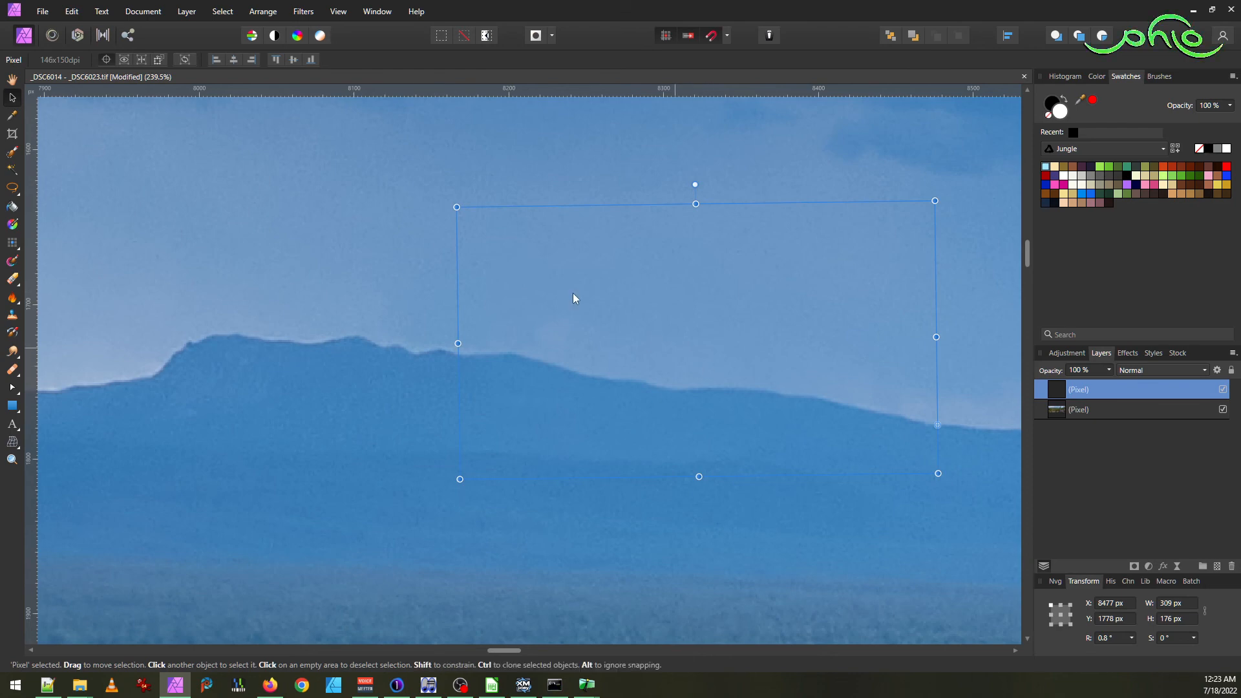
left_click(398, 185)
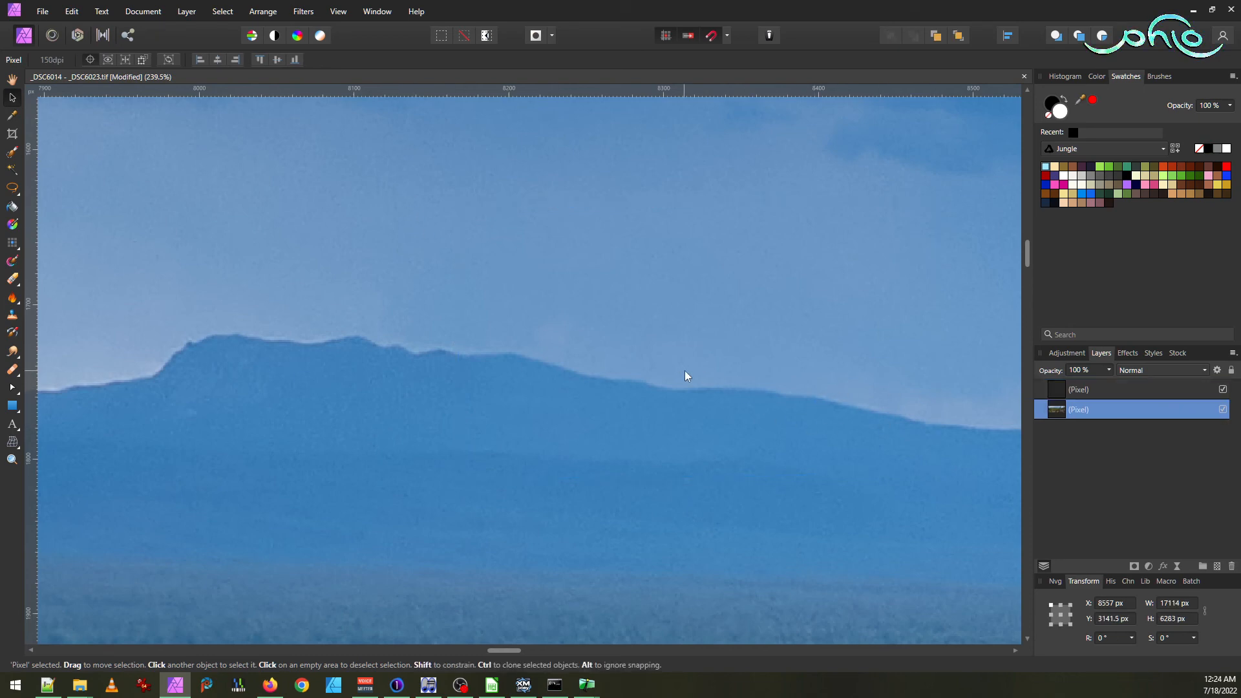
- Flatten the document to merge the corrected ridge patch into the panorama
scroll(686, 375, "down", 3)
scroll(712, 382, "right", 6)
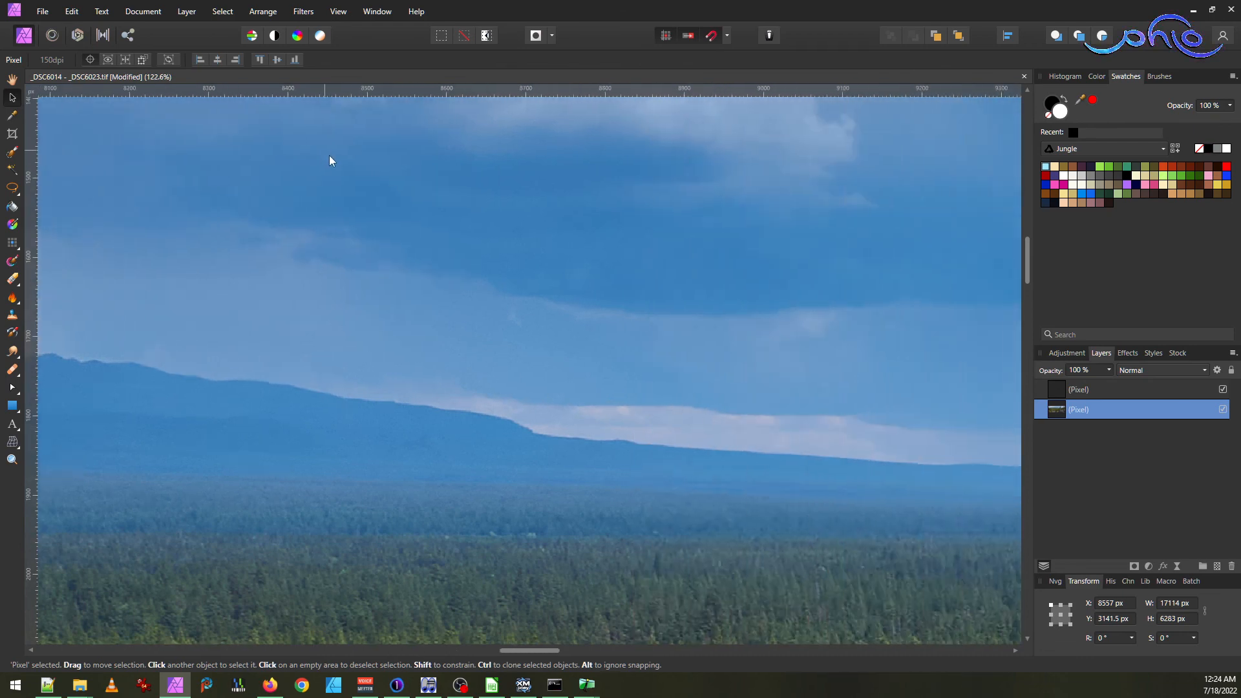
left_click(154, 11)
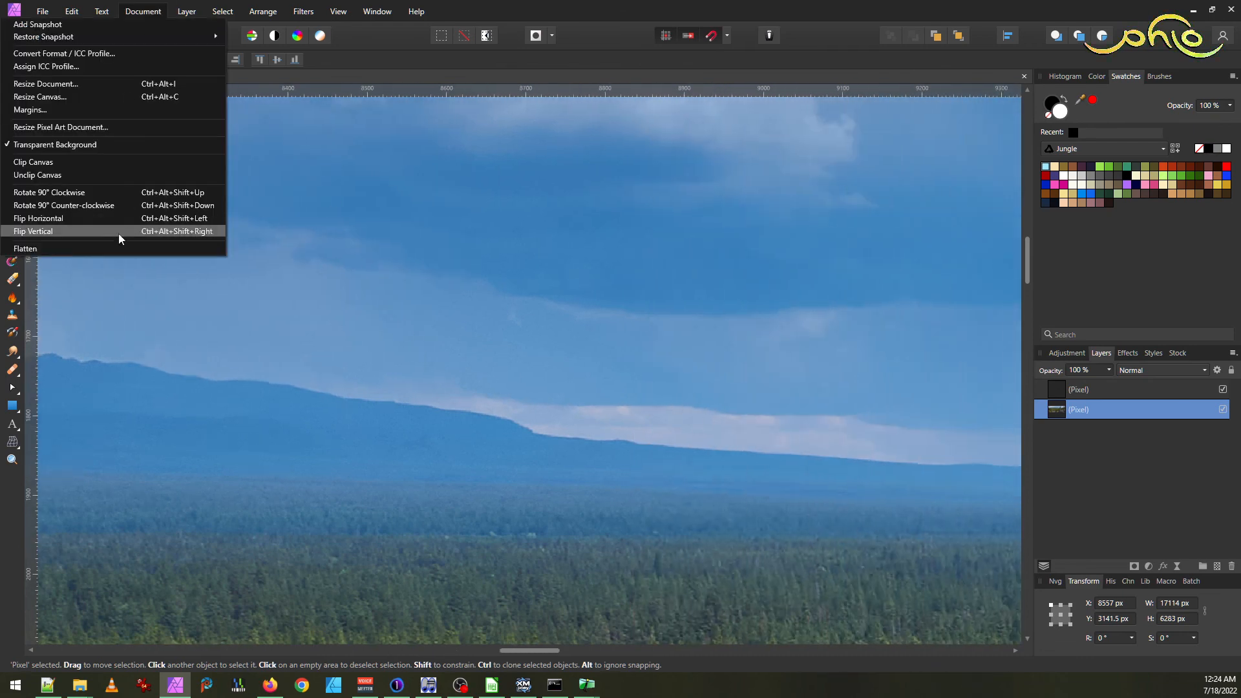
left_click(88, 249)
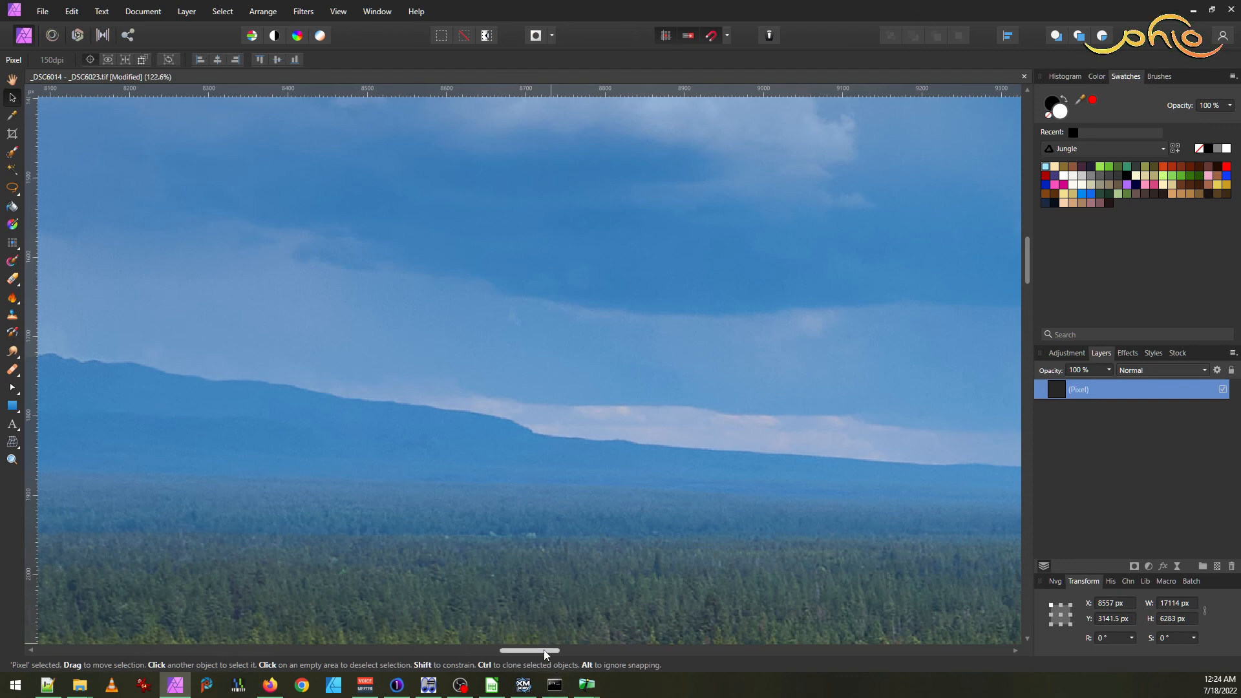
- Draw a polygonal lasso selection about 301 × 97 px around the faint distant hills, starting at the next stitching break along the horizon
left_click_drag(541, 650, 627, 636)
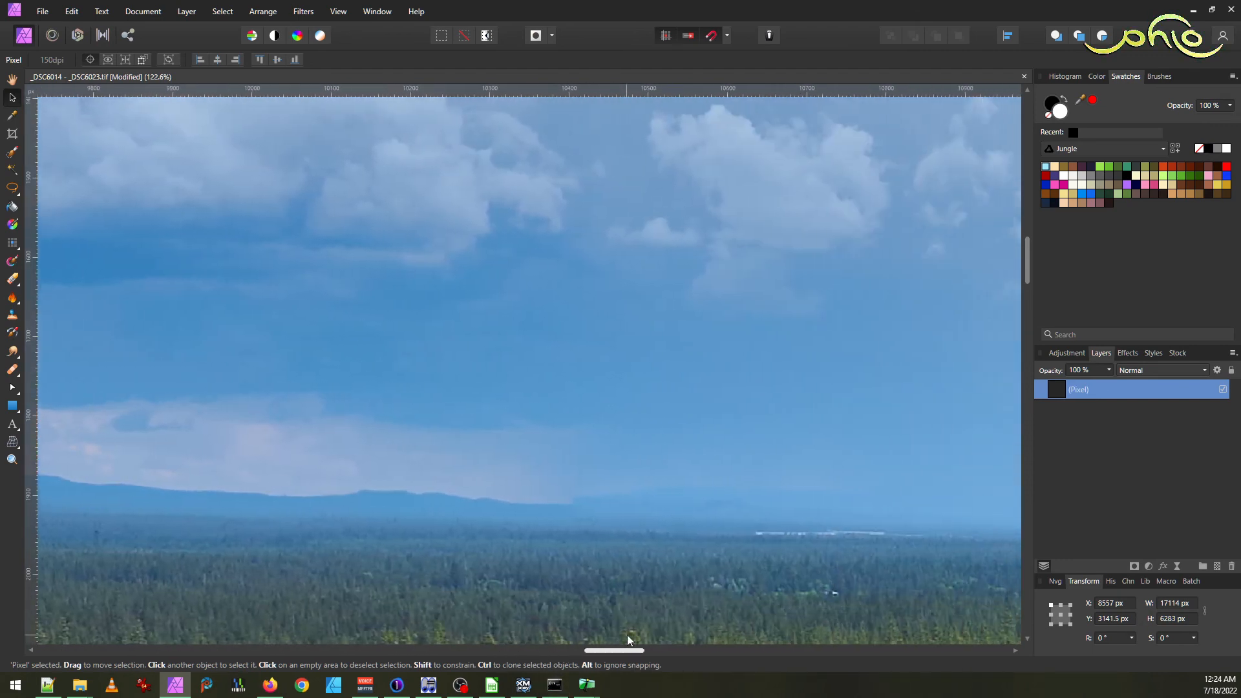
scroll(611, 540, "down", 1)
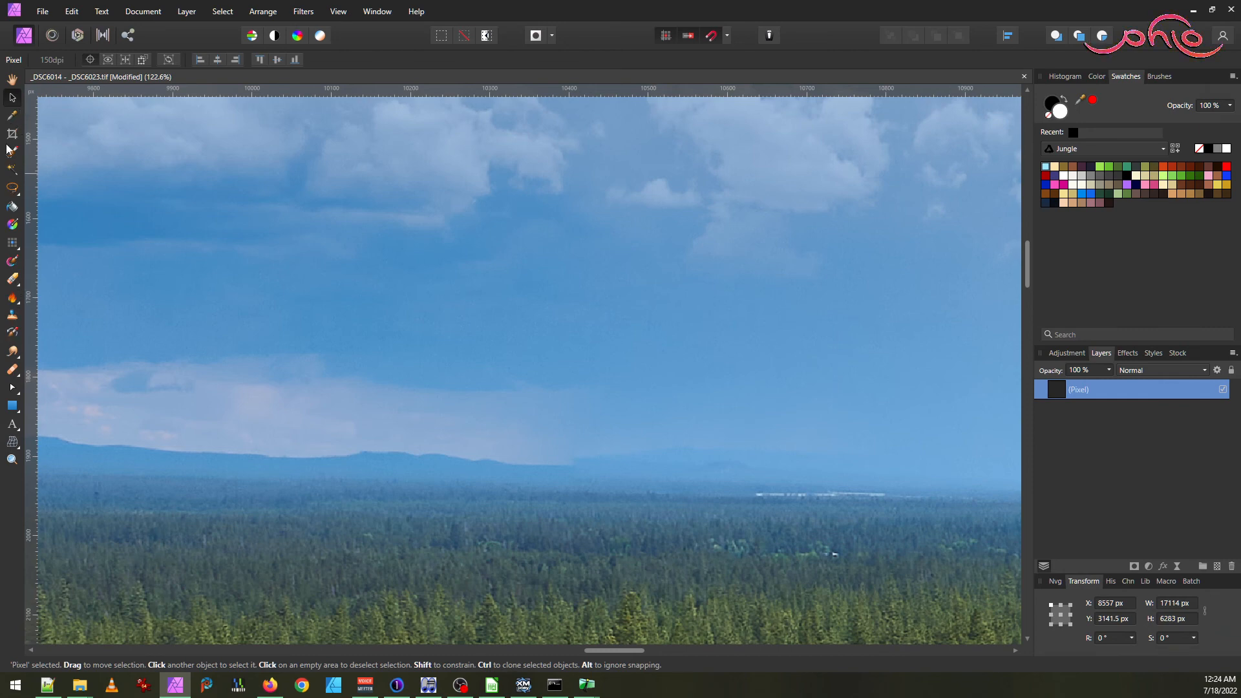
left_click(12, 188)
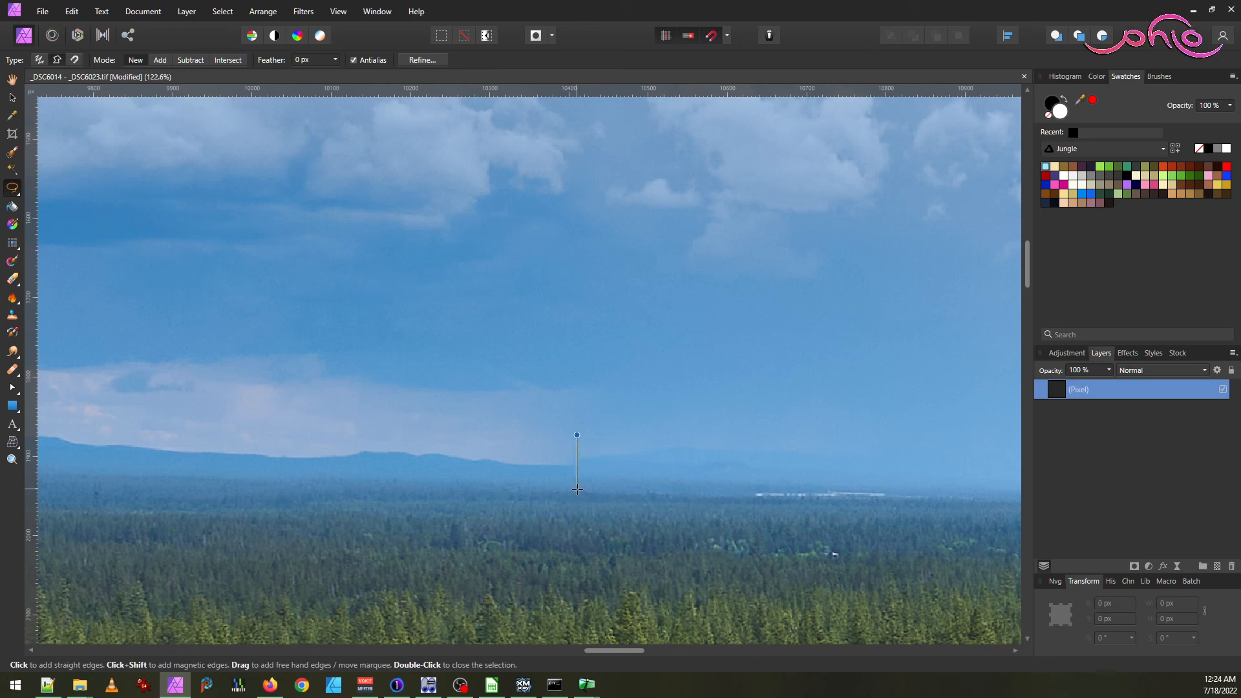
left_click(577, 490)
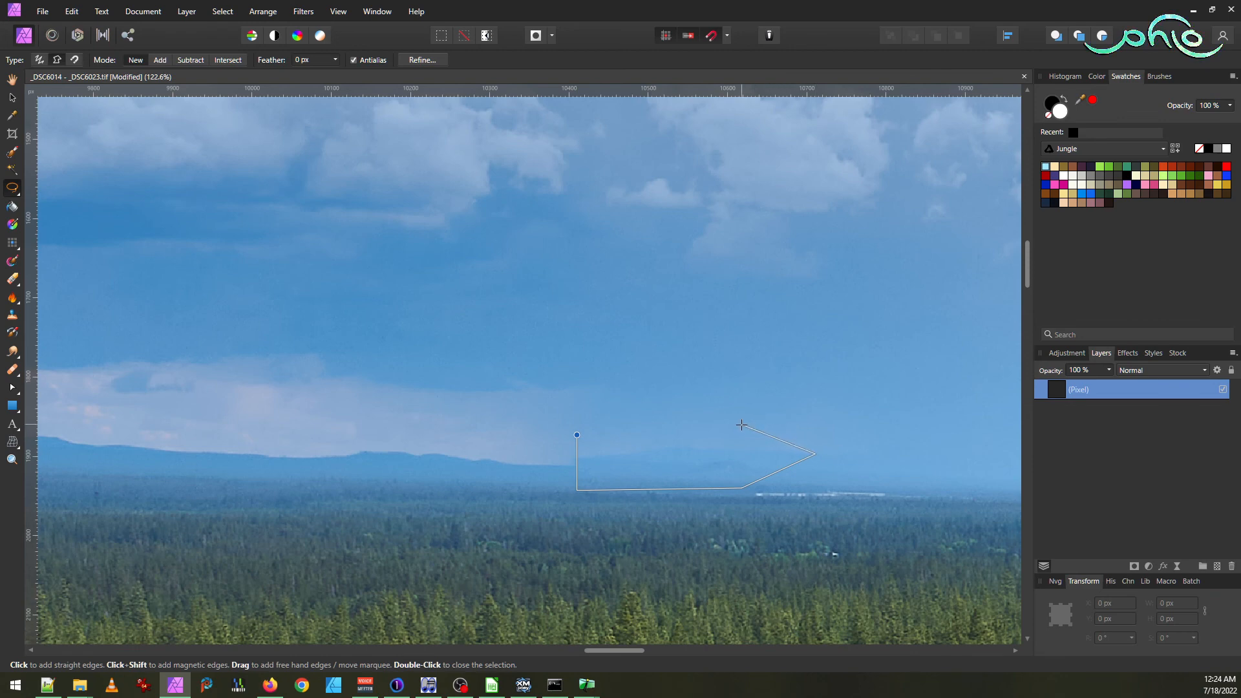
double_click(579, 414)
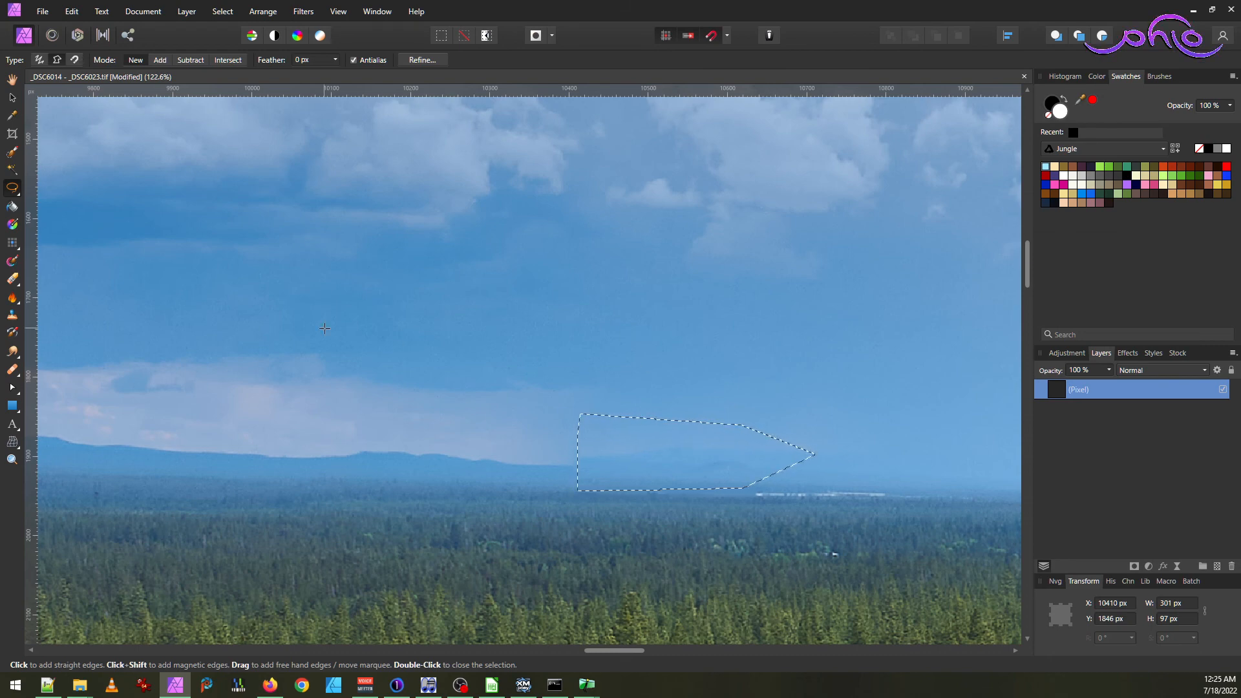
- Feather the distant hills selection with a radius of 15 px
left_click(187, 11)
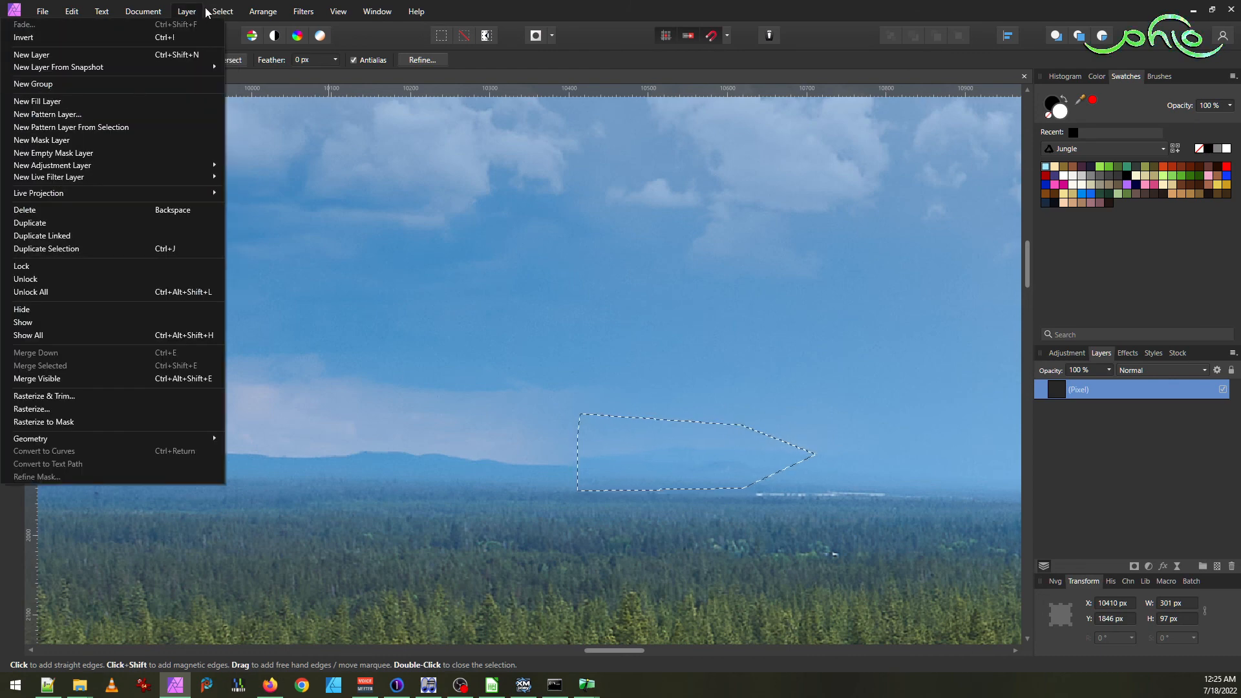
mouse_move(222, 11)
left_click(137, 231)
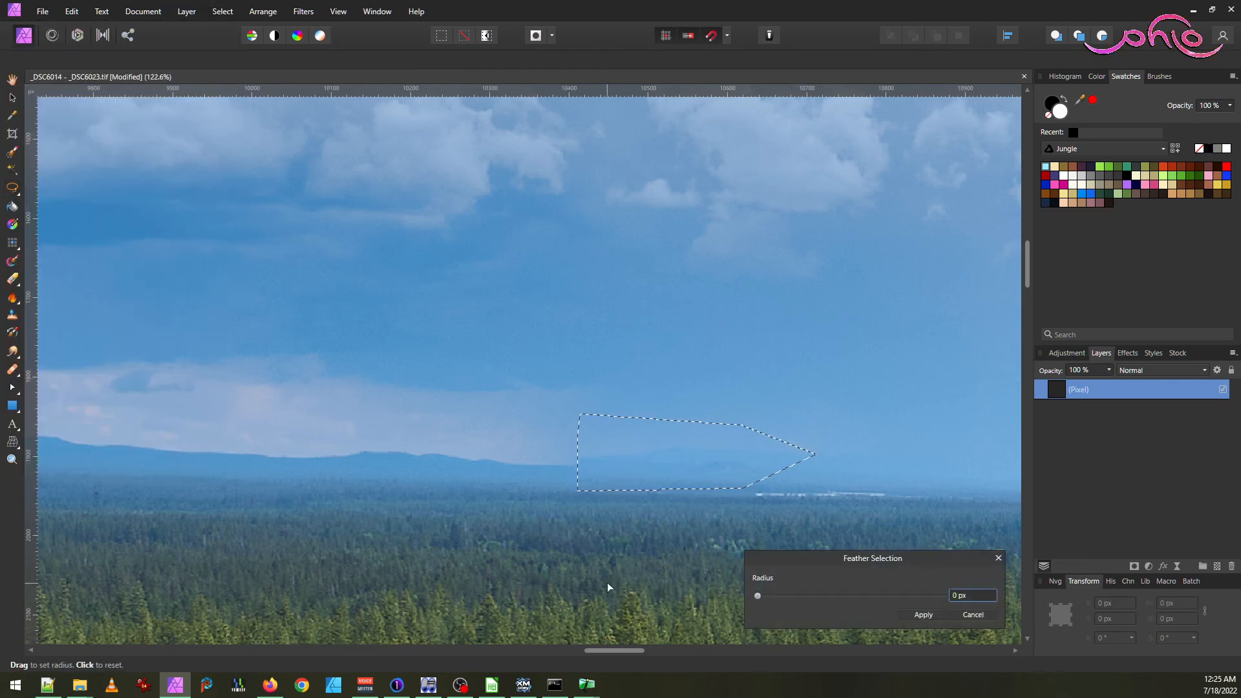
left_click(975, 595)
type("15")
key("Return")
key("Return")
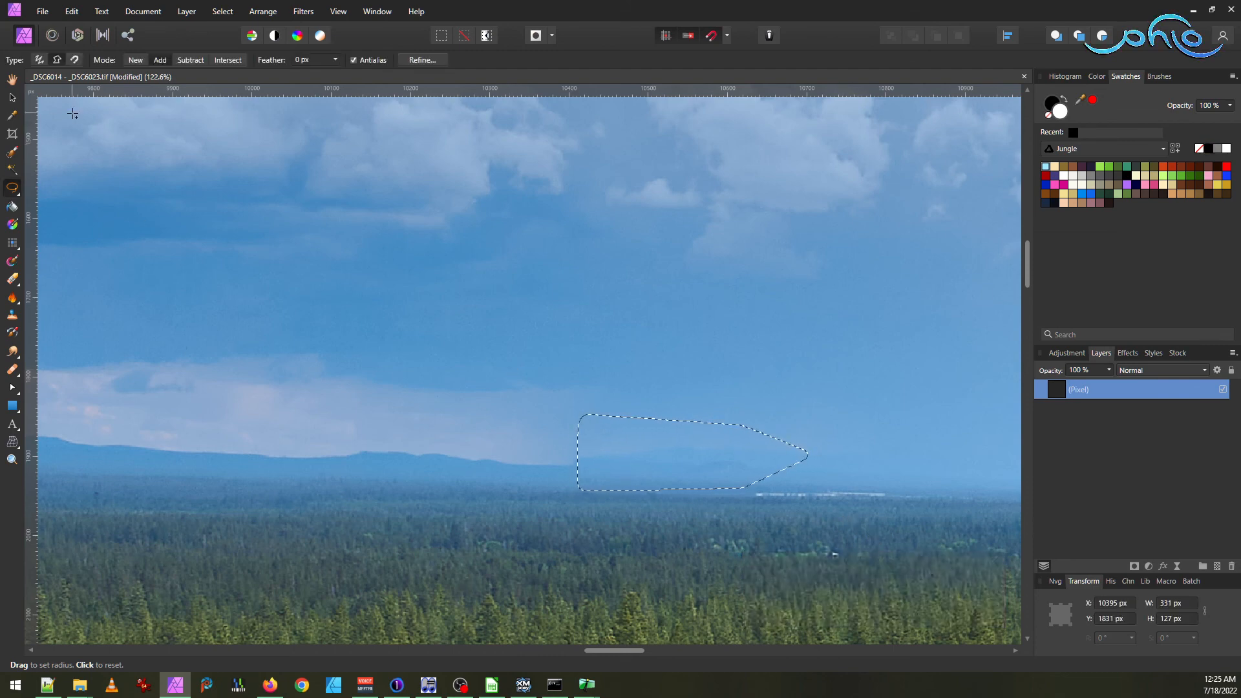
- Duplicate the feathered hills selection onto its own layer, deselect, and move the patch's transform origin to the middle of its right edge
key("ctrl+j")
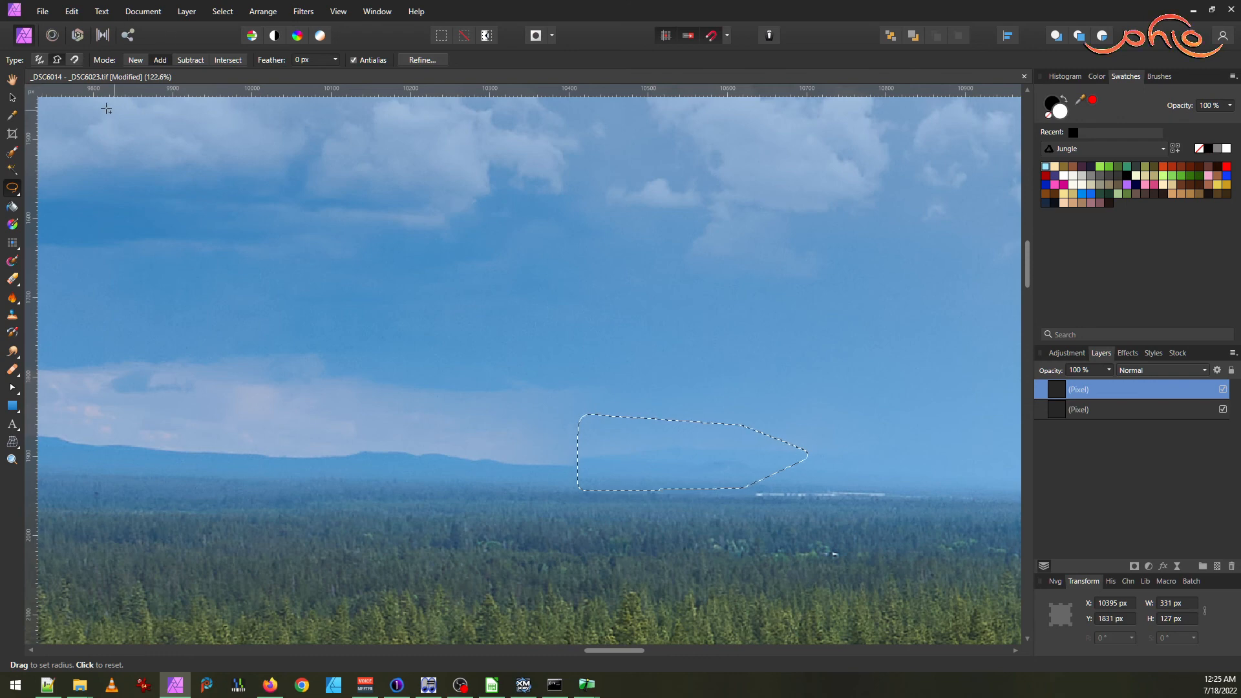
left_click(12, 97)
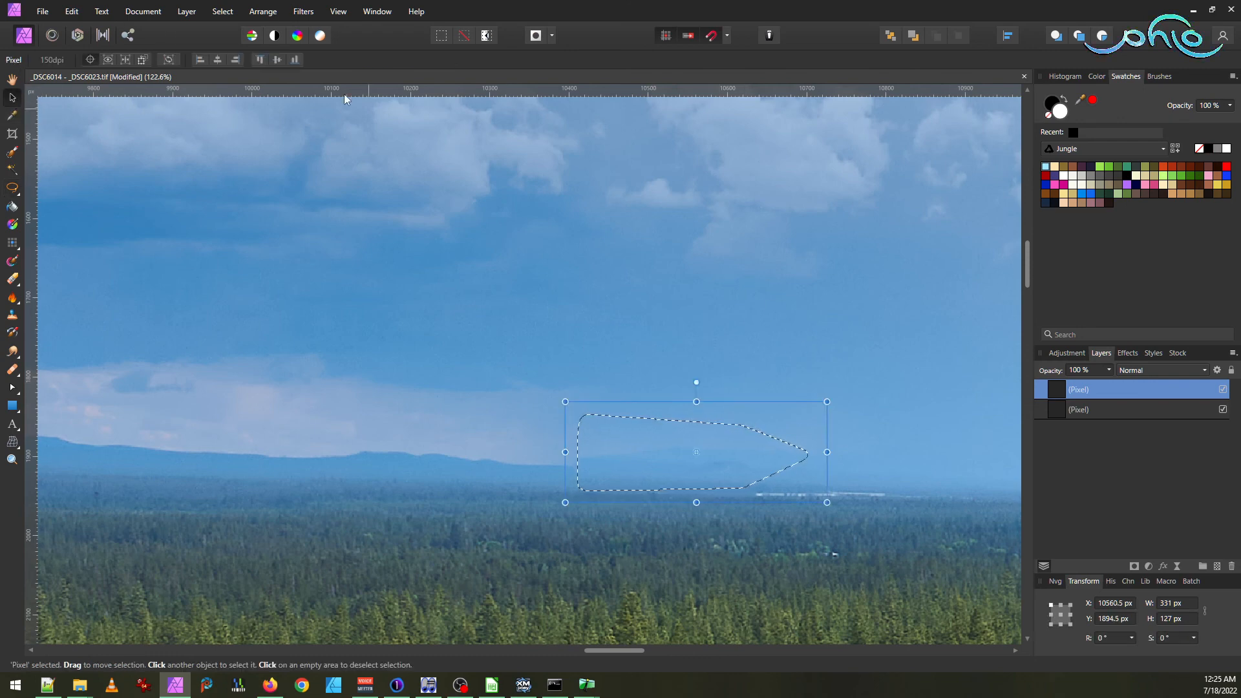
key("ctrl+d")
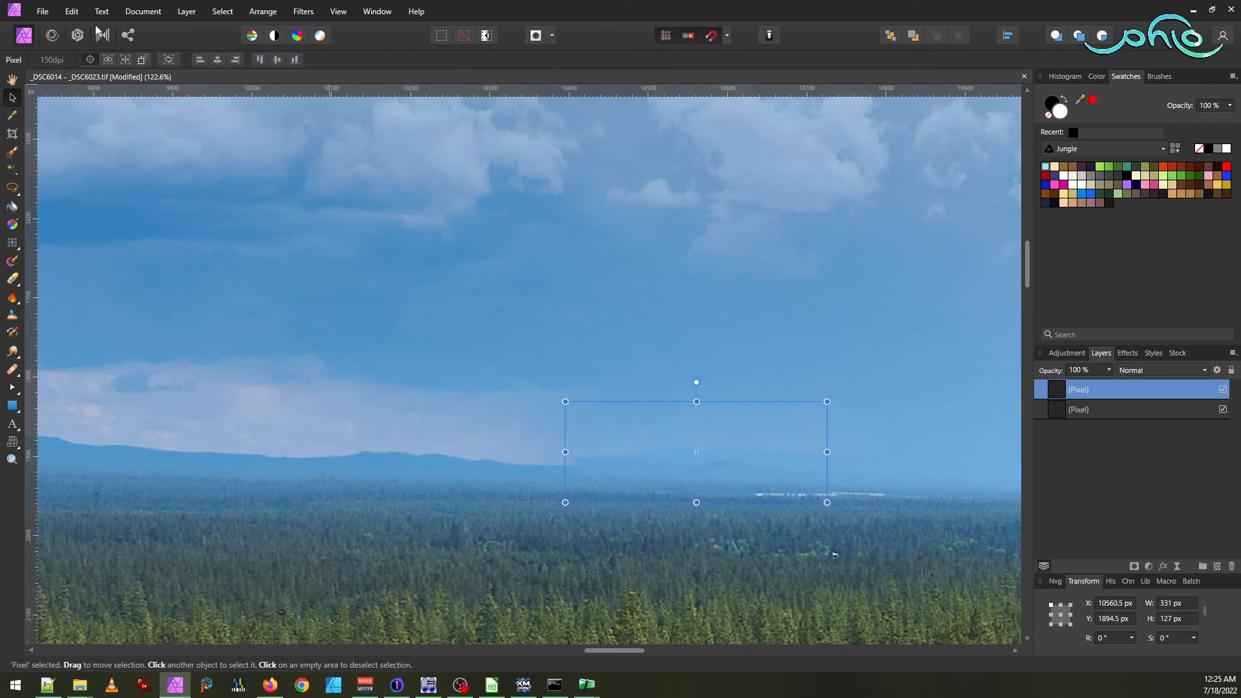
left_click_drag(697, 454, 829, 456)
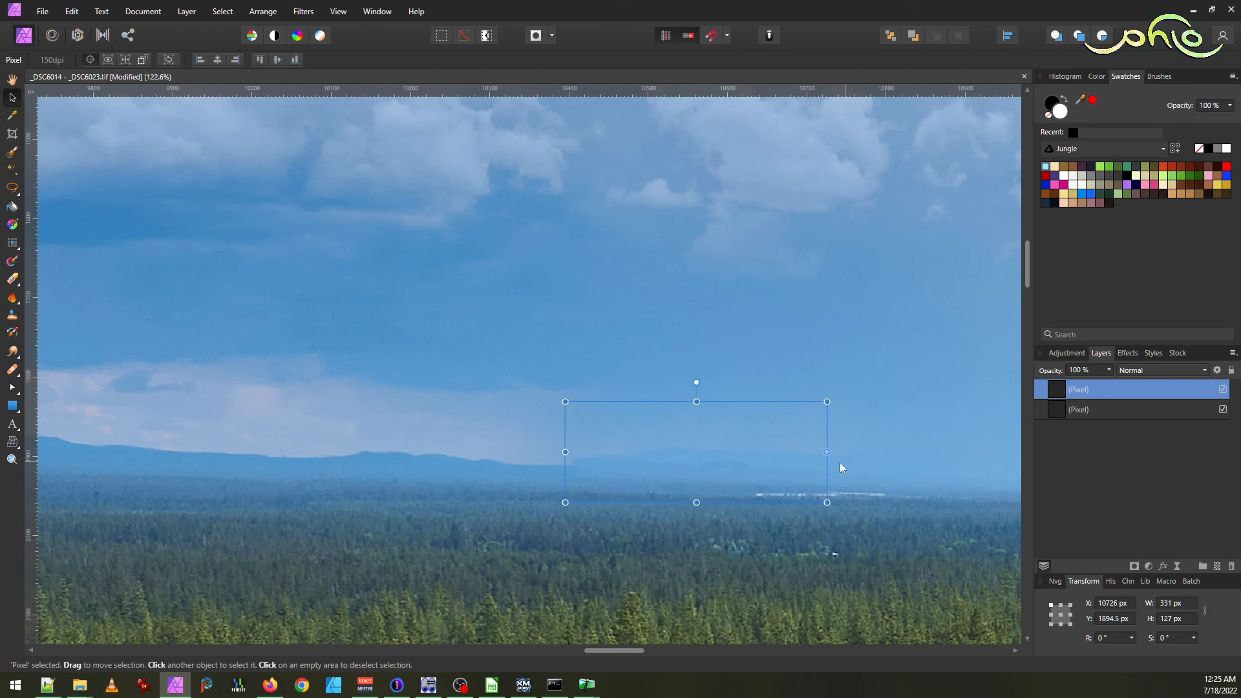
left_click_drag(828, 452, 828, 454)
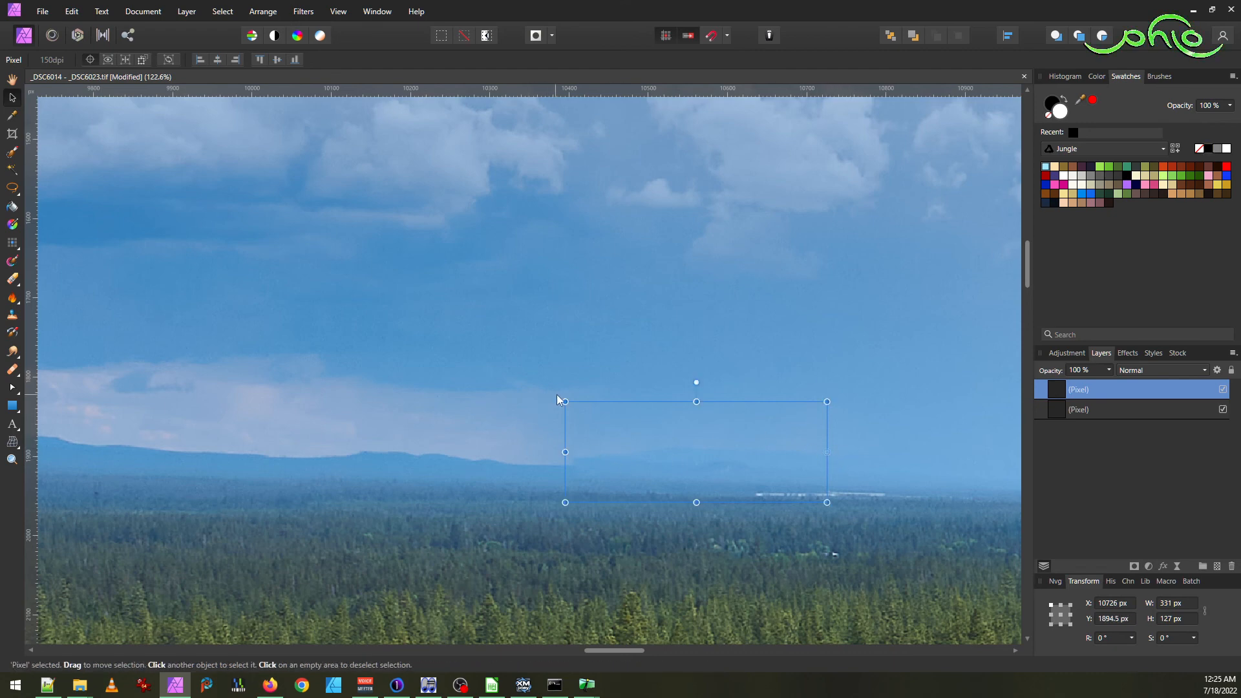
- Rotate the hills patch to 1.7° and stretch its left side to a width of 341 px to meet the neighbouring ridge
left_click_drag(553, 400, 552, 405)
left_click_drag(564, 459, 556, 459)
left_click(719, 339)
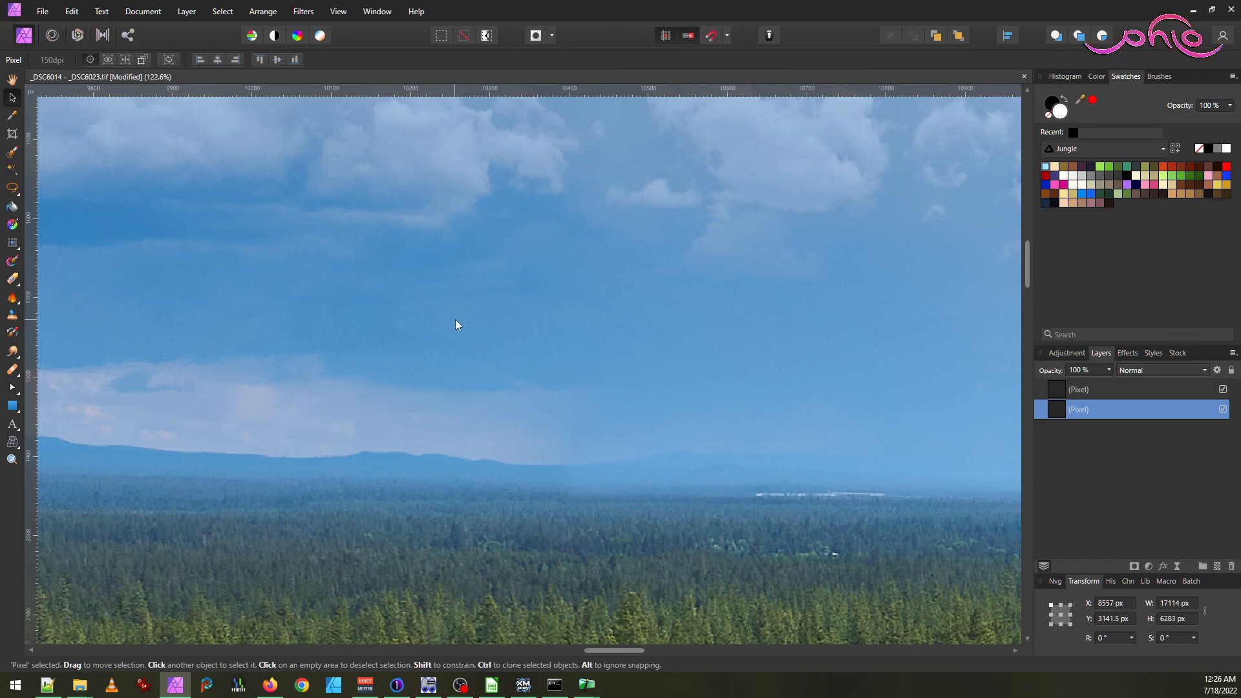
- Flatten the document to merge the rotated hills patch into the panorama
left_click(596, 474)
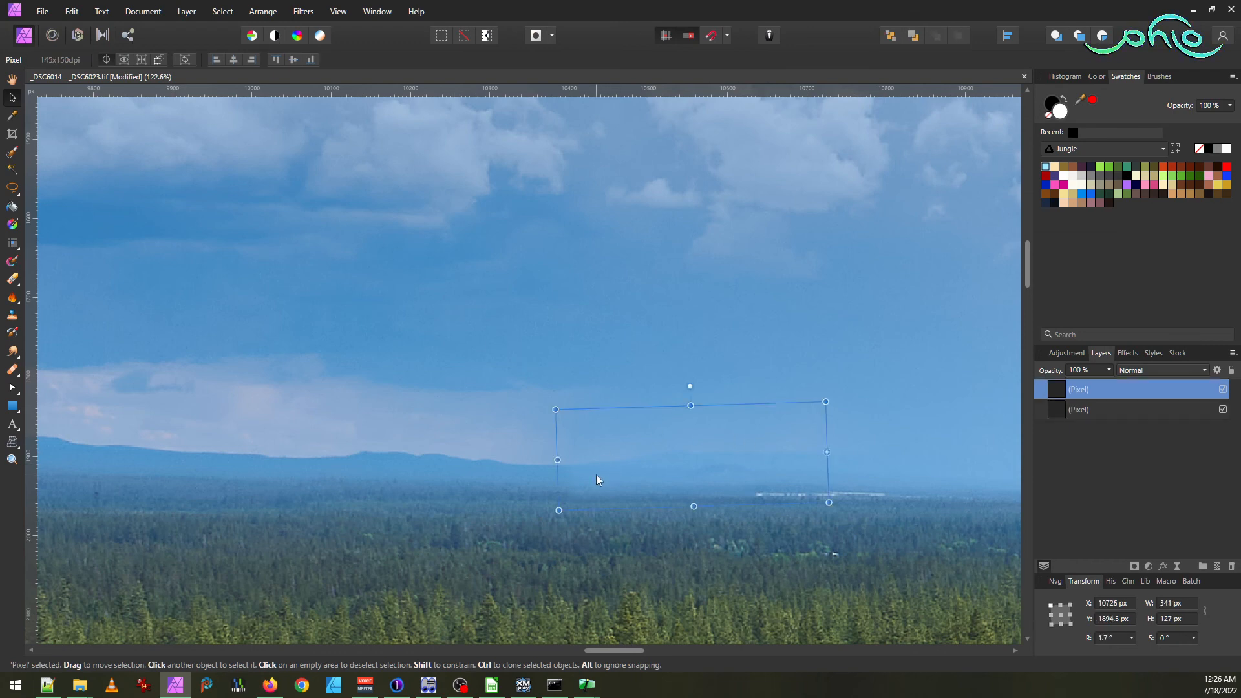
left_click(145, 13)
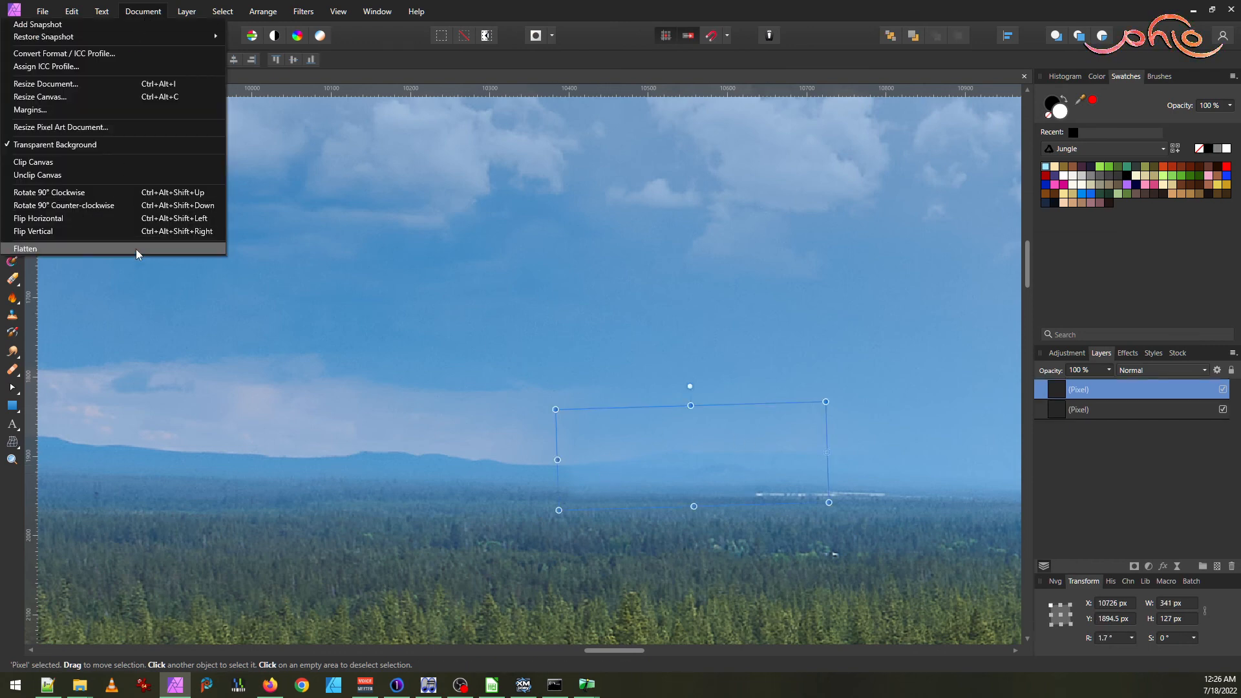
left_click(250, 293)
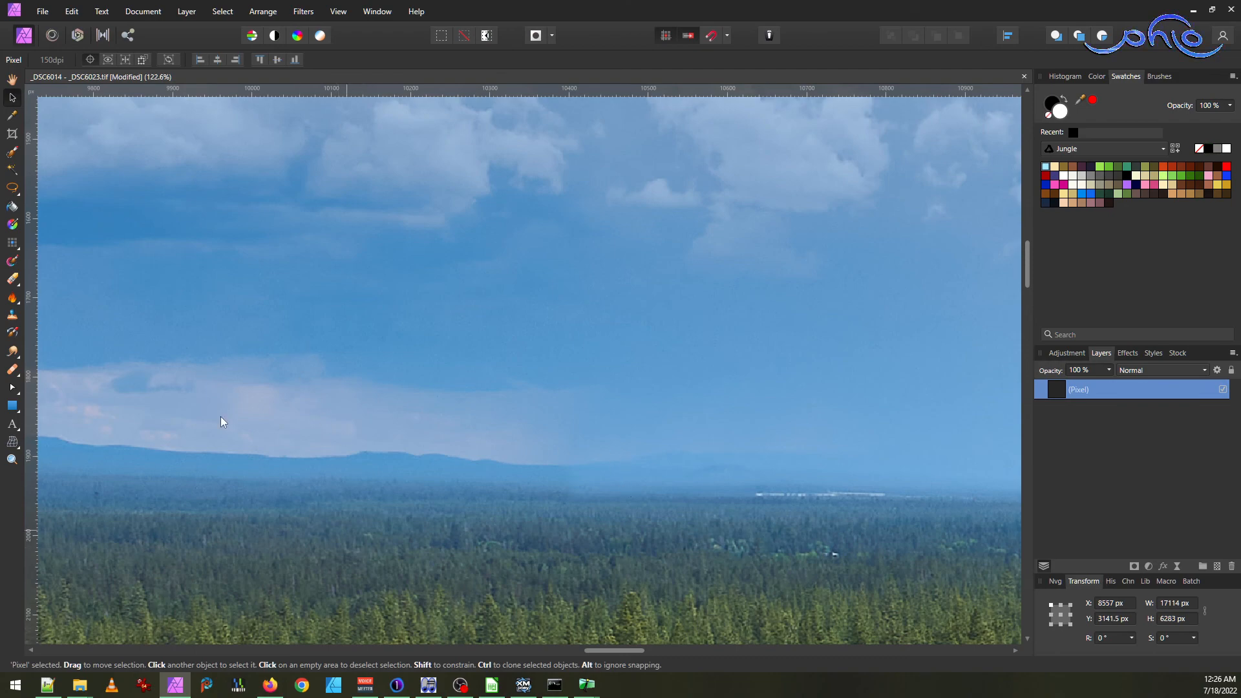
- Draw a triangular lasso selection about 180 × 186 px across the horizon from the stitching break toward the large pine
left_click(11, 79)
left_click_drag(703, 480, 363, 437)
left_click_drag(767, 513, 445, 480)
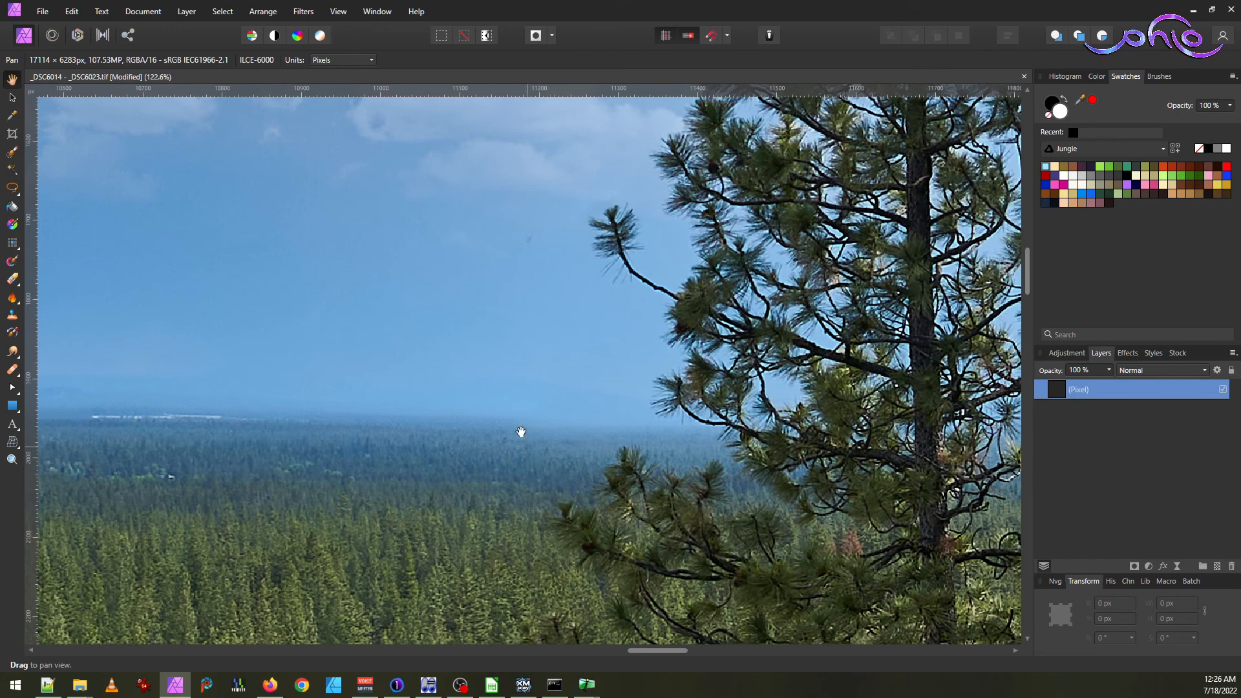
left_click(13, 189)
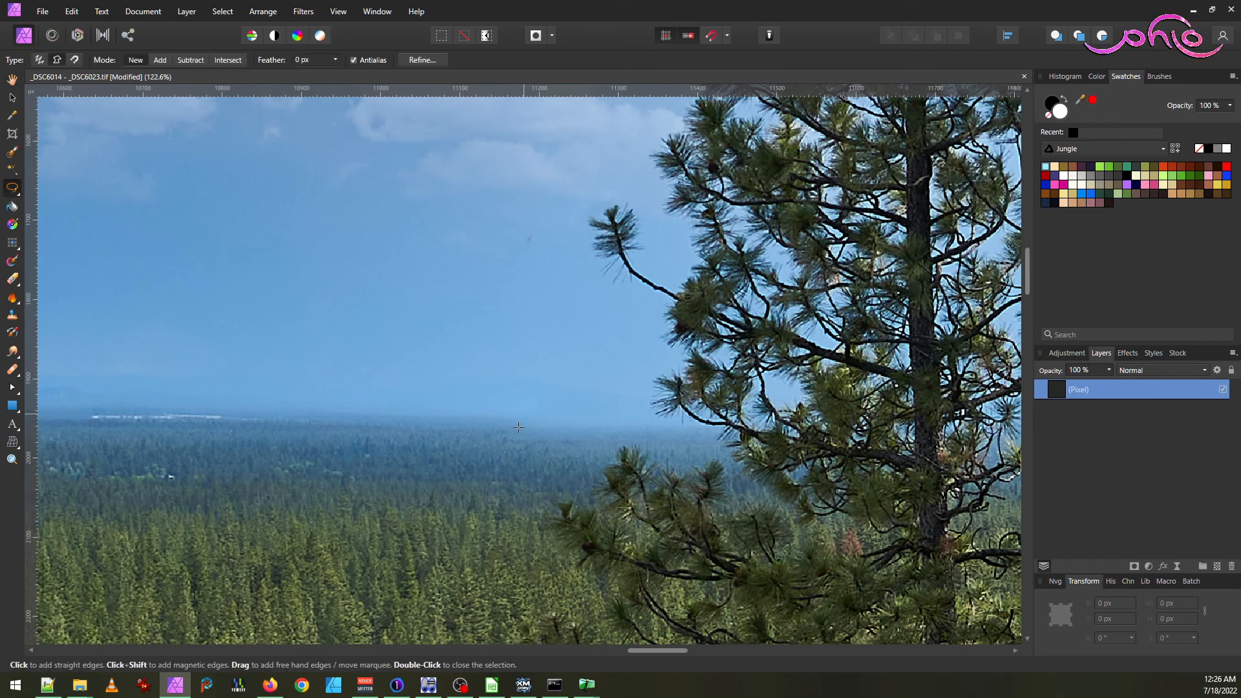
left_click(509, 503)
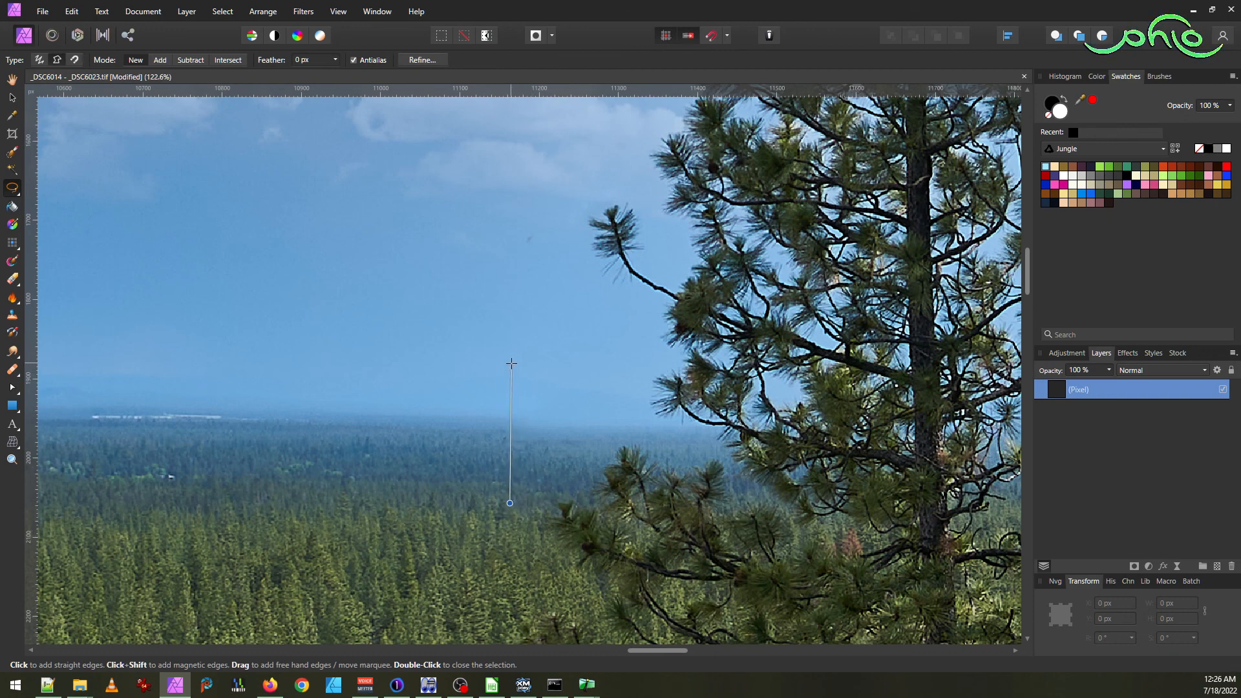
left_click(513, 356)
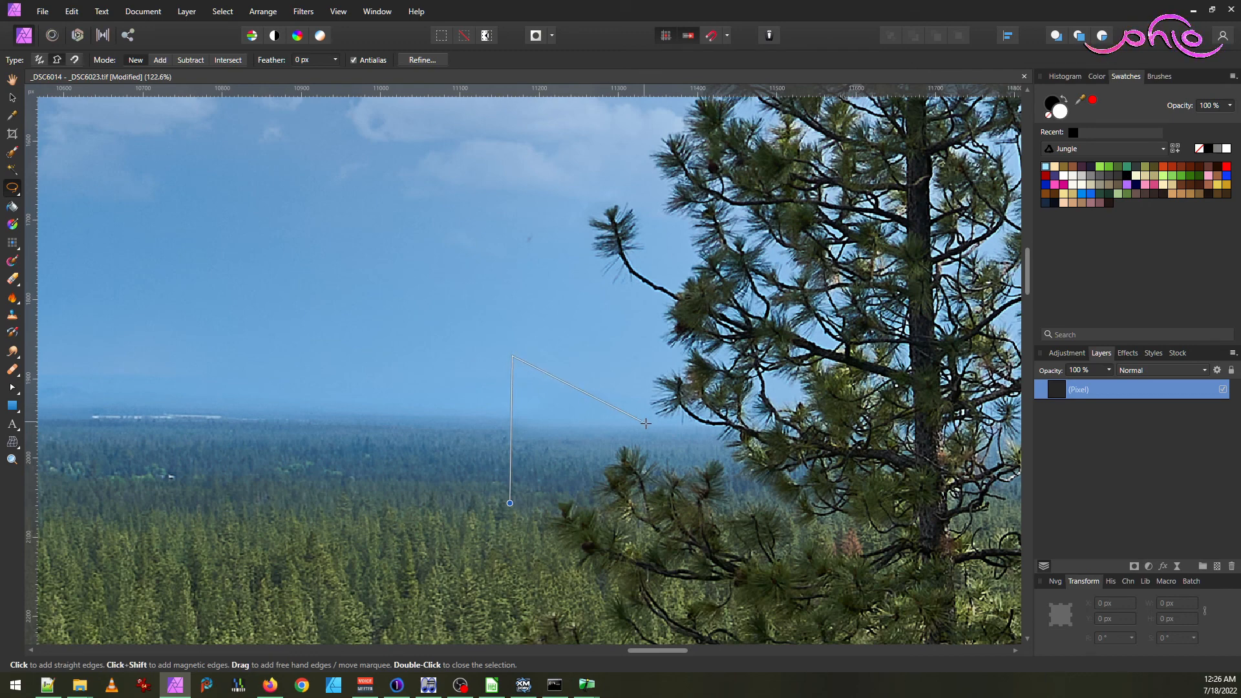
left_click(652, 427)
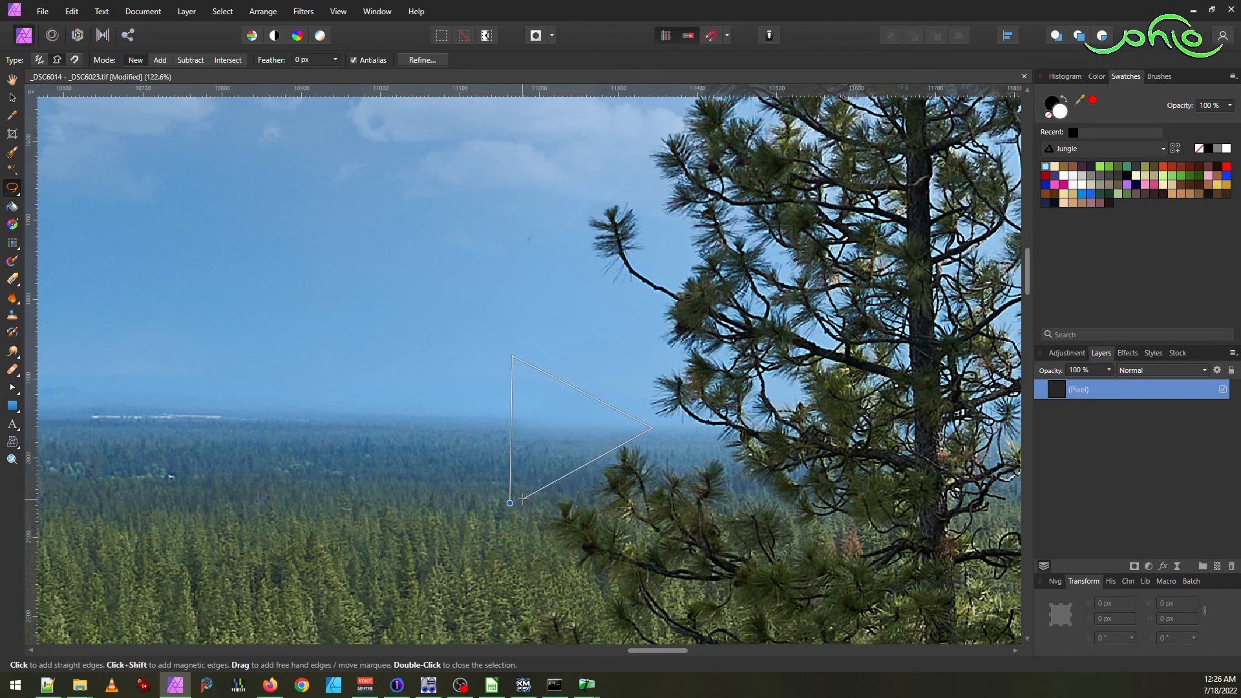
left_click(522, 498)
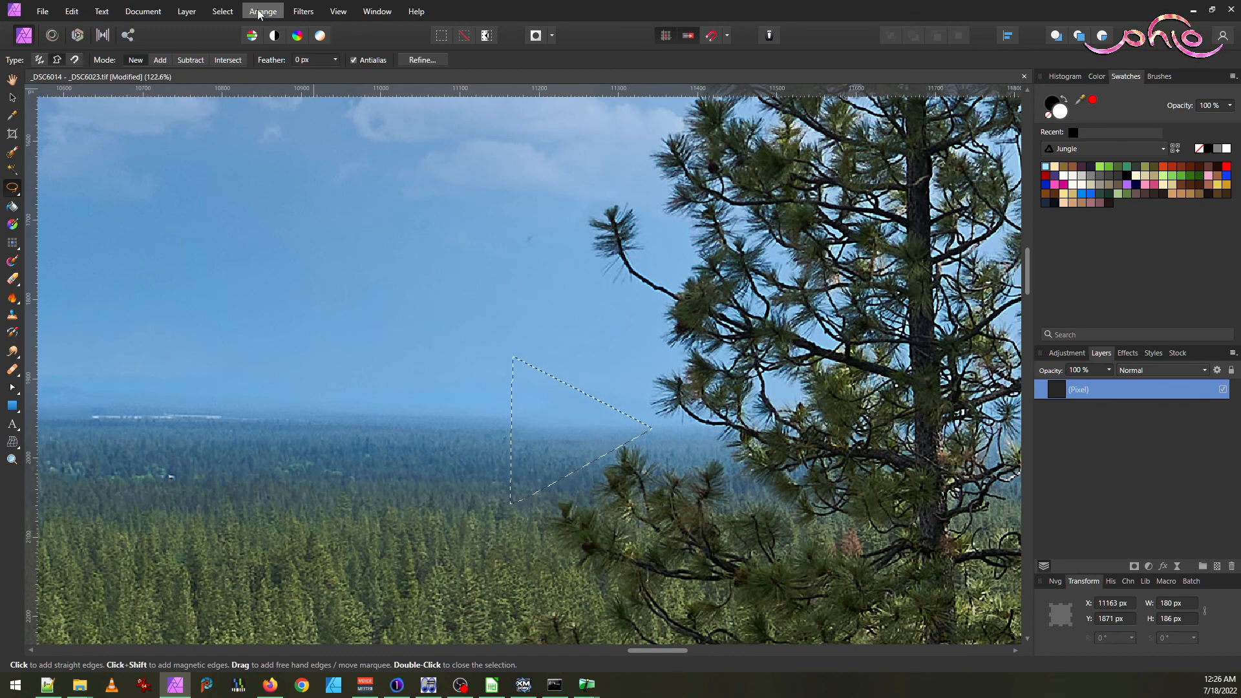
- Feather the triangular horizon selection with a radius of 20 px
left_click(225, 13)
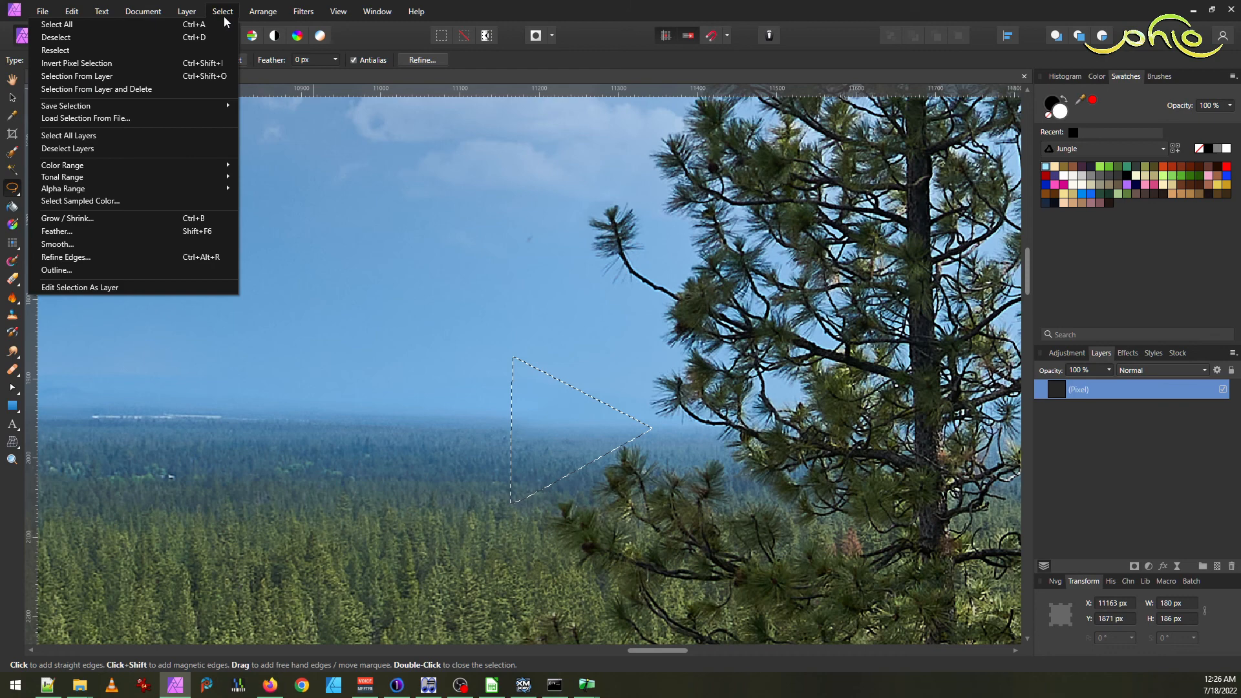
left_click(162, 232)
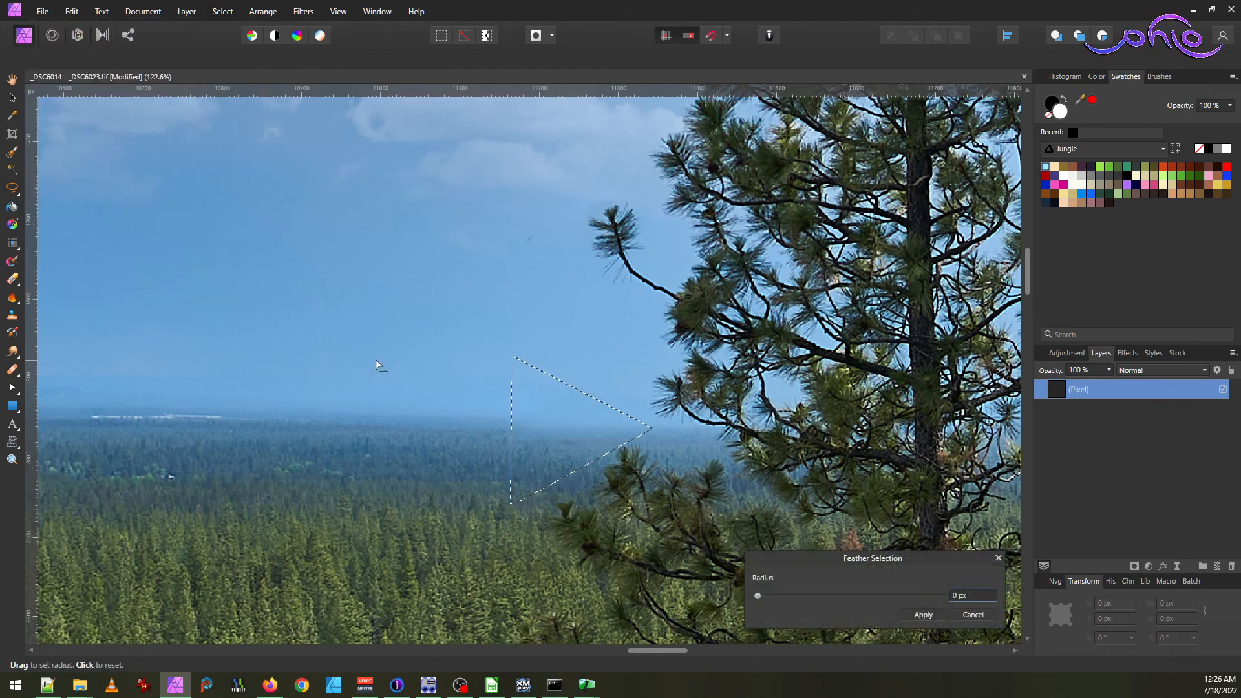
left_click(975, 596)
type("20")
key("Return")
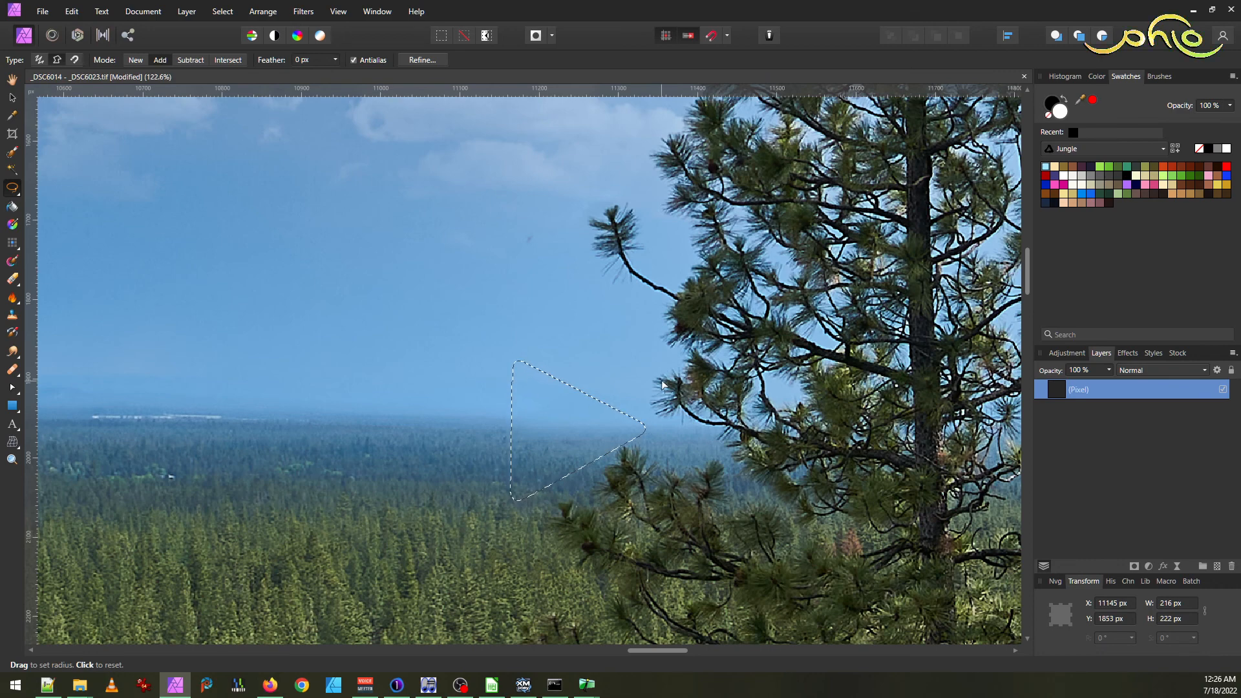
- Duplicate the feathered horizon selection onto its own layer, deselect, and move the patch's transform origin to the middle of its right edge
key("ctrl+j")
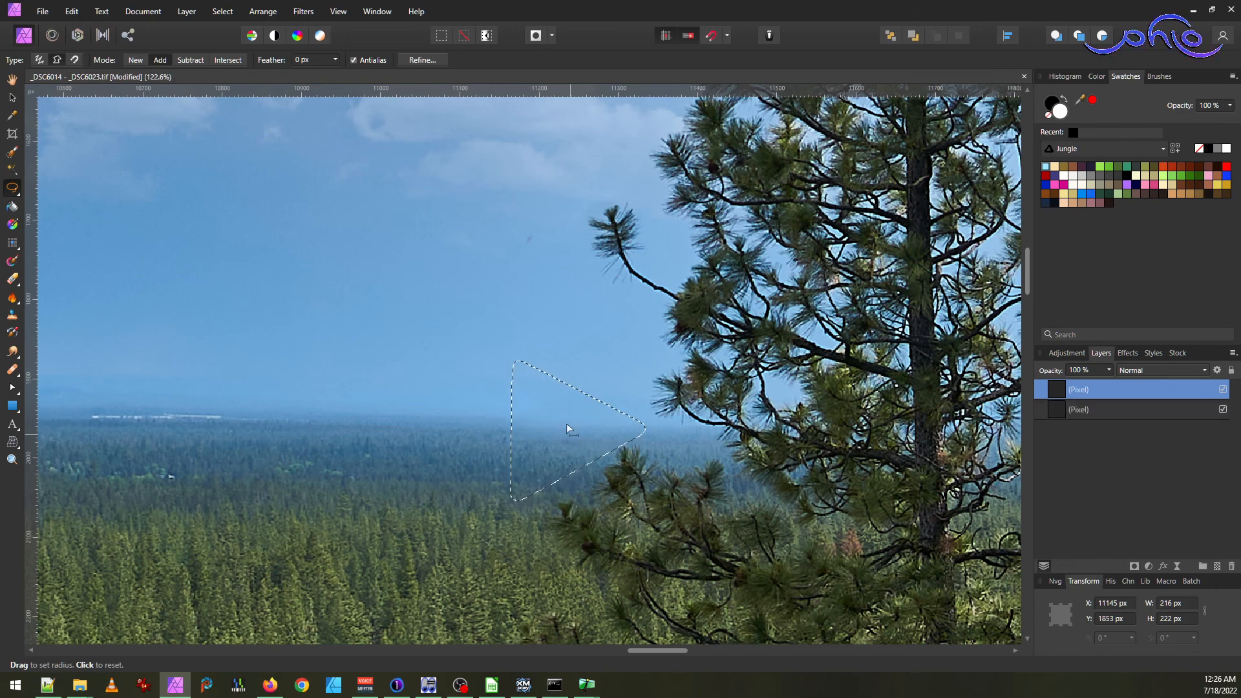
key("ctrl+d")
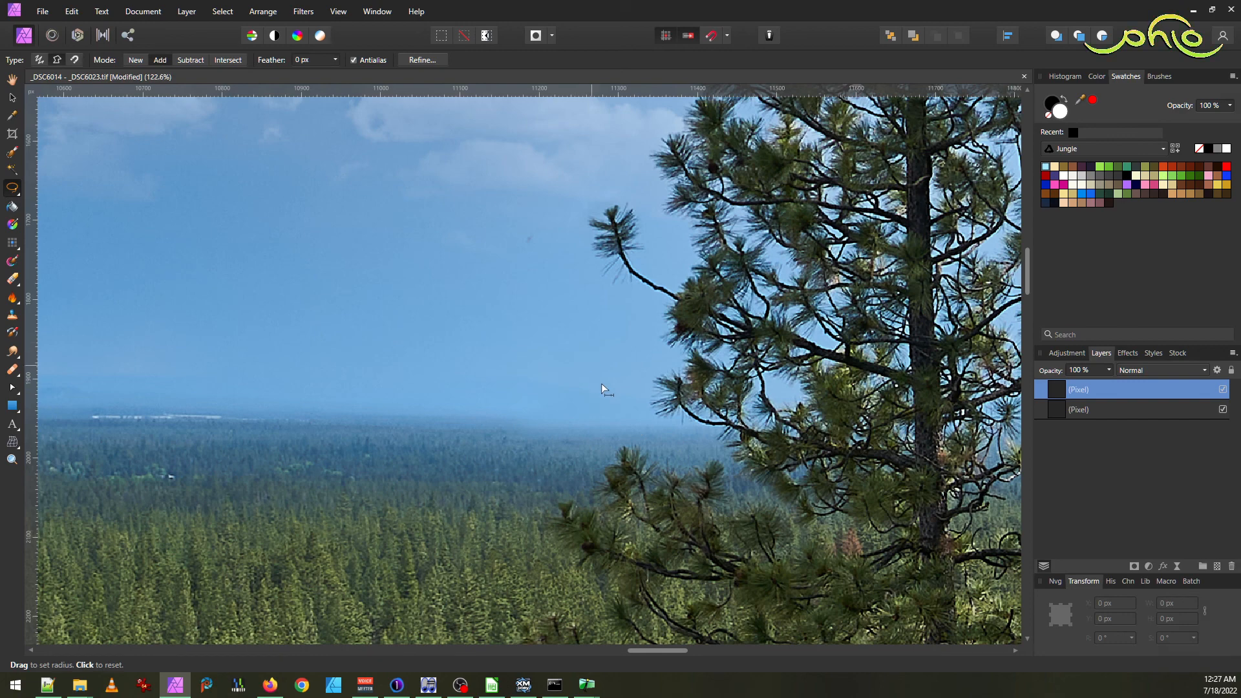
left_click(12, 97)
scroll(507, 432, "up", 3)
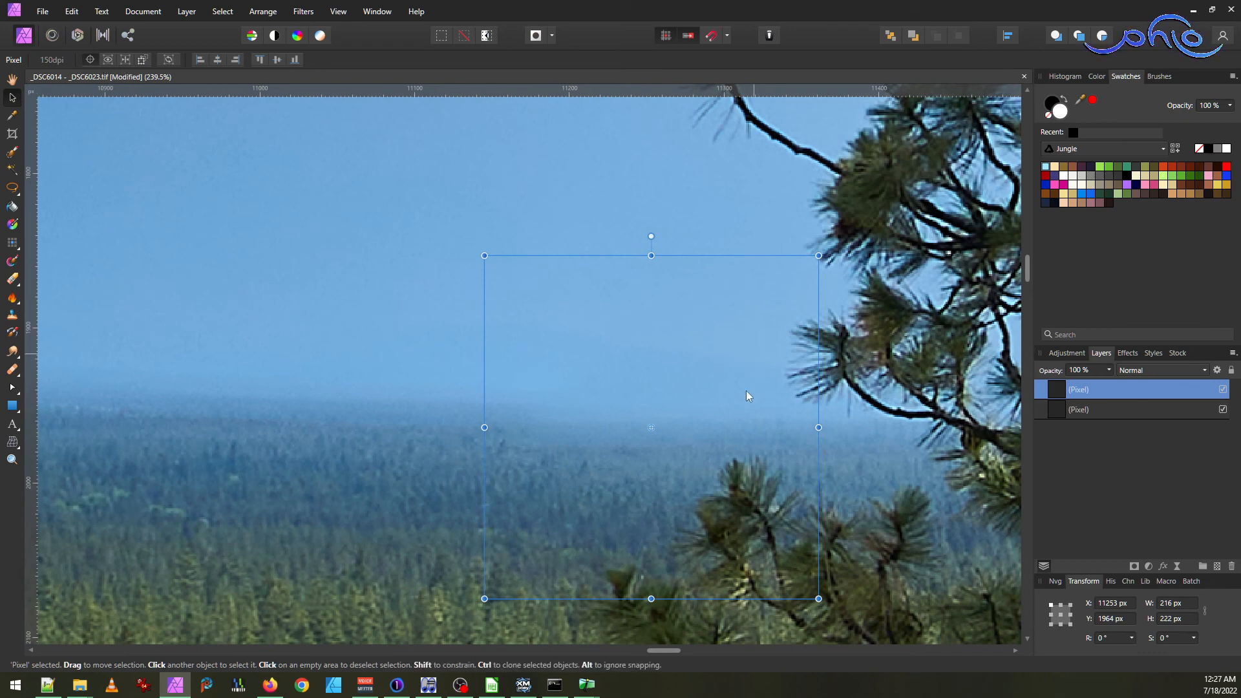
left_click_drag(649, 426, 819, 427)
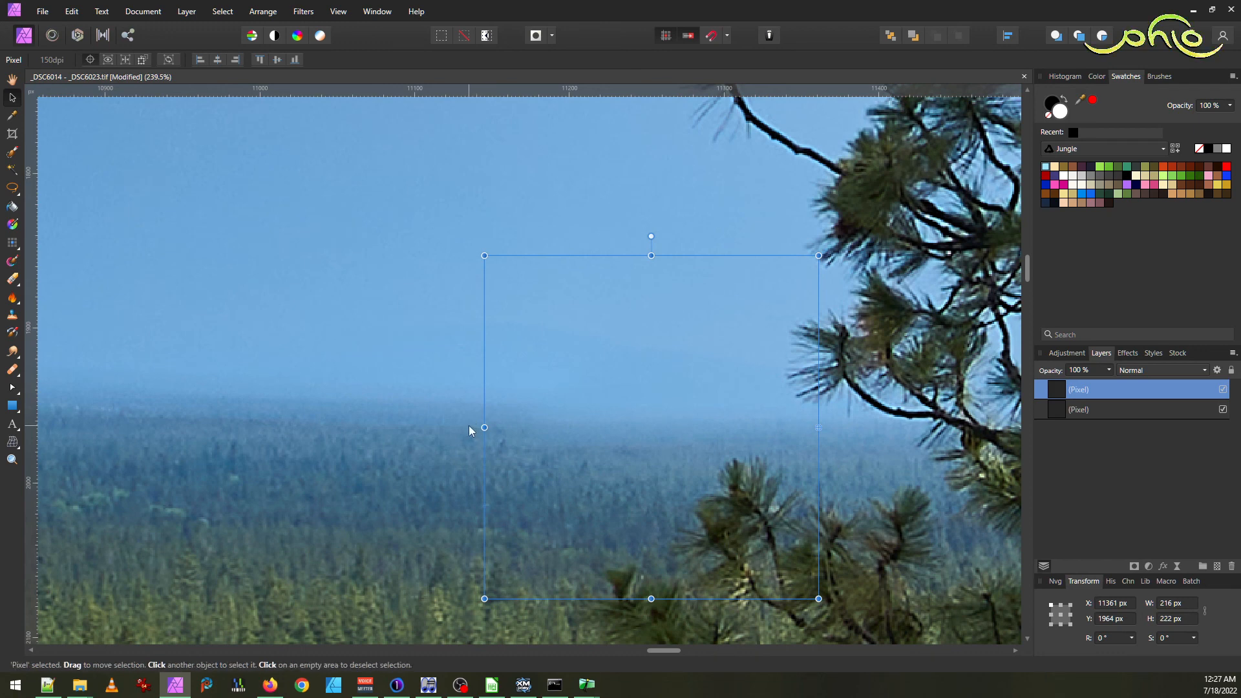
- Shear the horizon patch's left side upward to a 3.4° skew and stretch it to a width of 233.4 px to align the treeline
left_click_drag(476, 429, 458, 408)
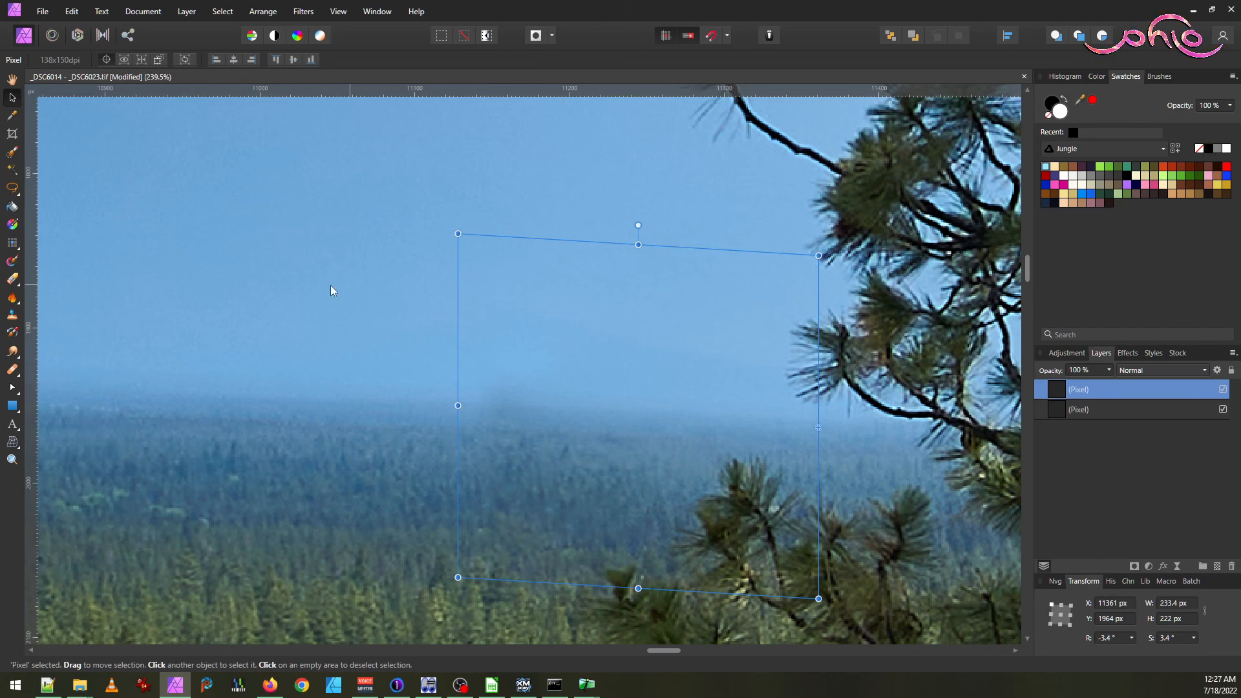
left_click(455, 336)
scroll(617, 377, "down", 3)
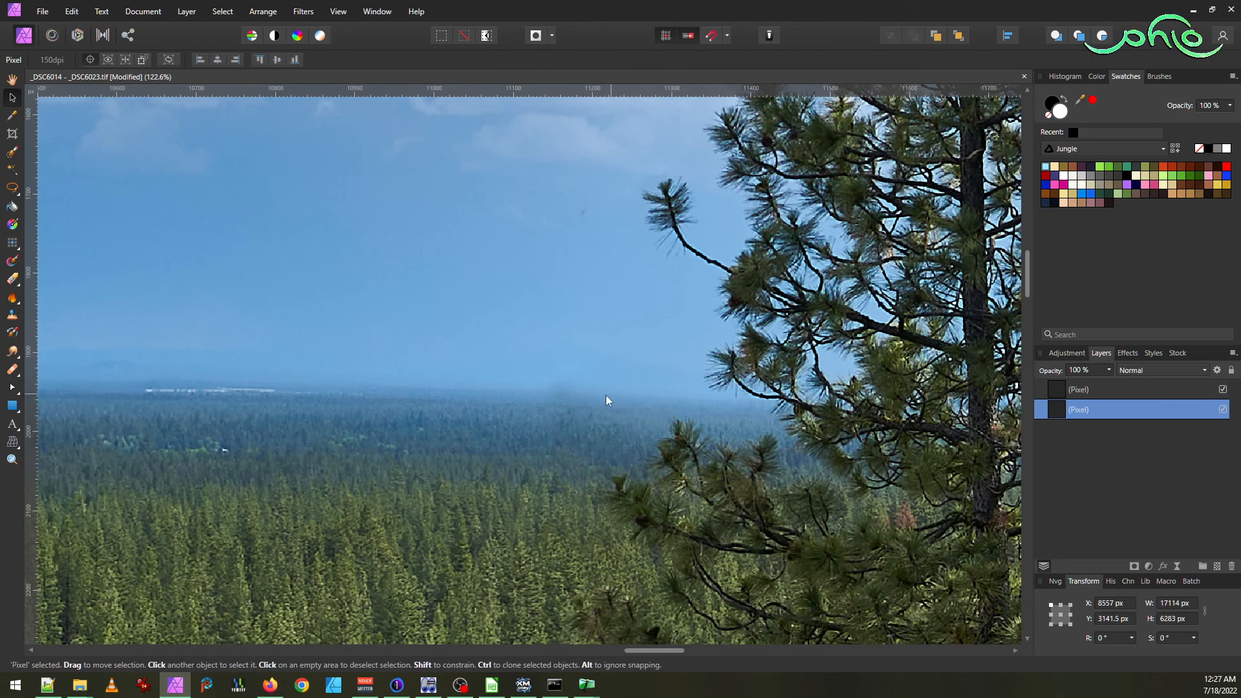
- Narrow the horizon patch layer from its left side to a width of 225.4 px and deselect it
scroll(576, 401, "up", 3)
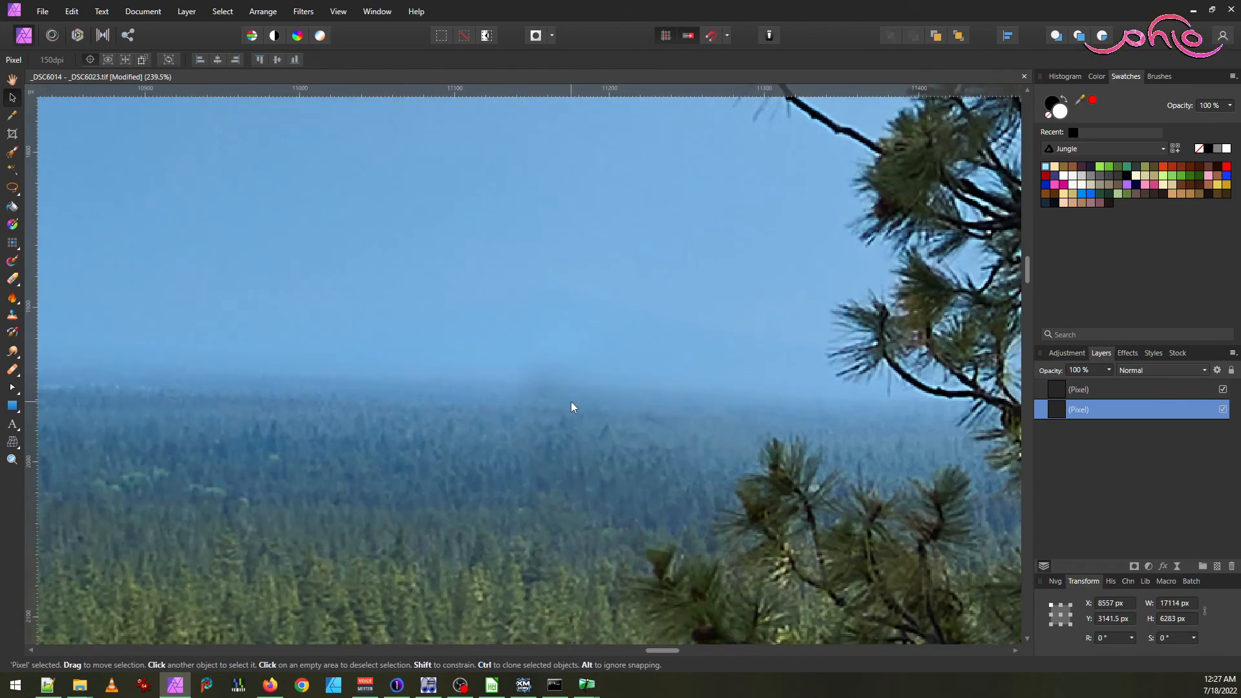
left_click(654, 388)
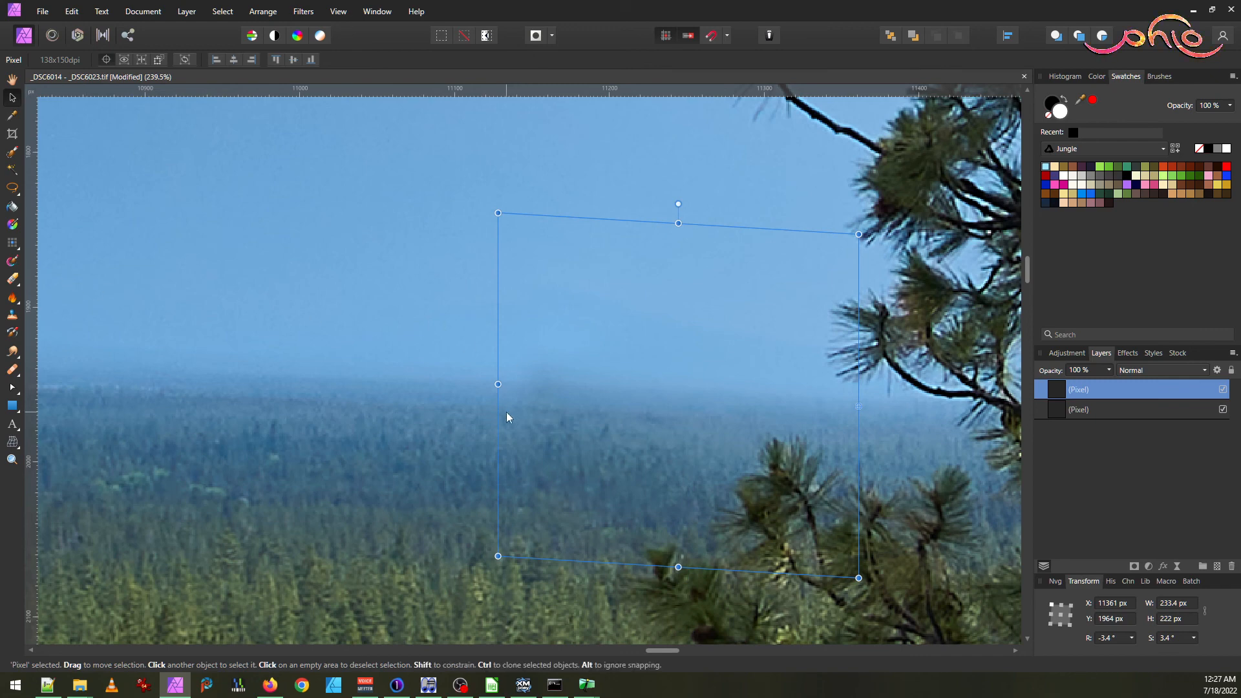
left_click_drag(498, 385, 510, 339)
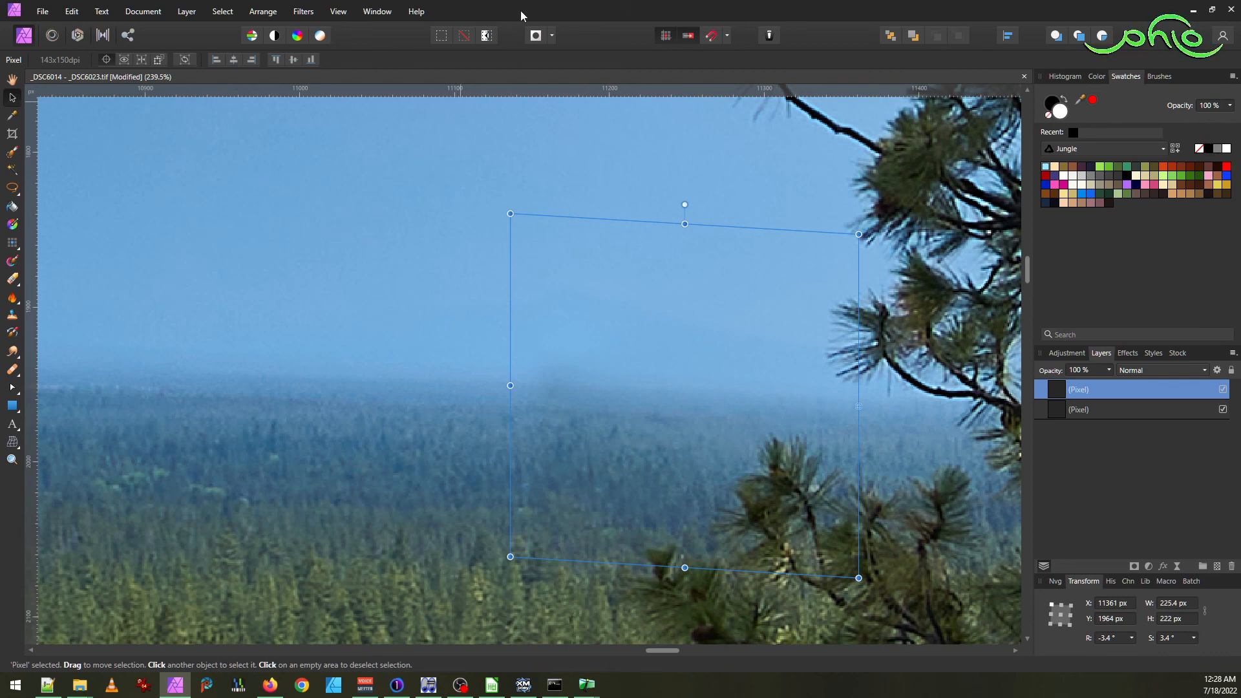
left_click(431, 172)
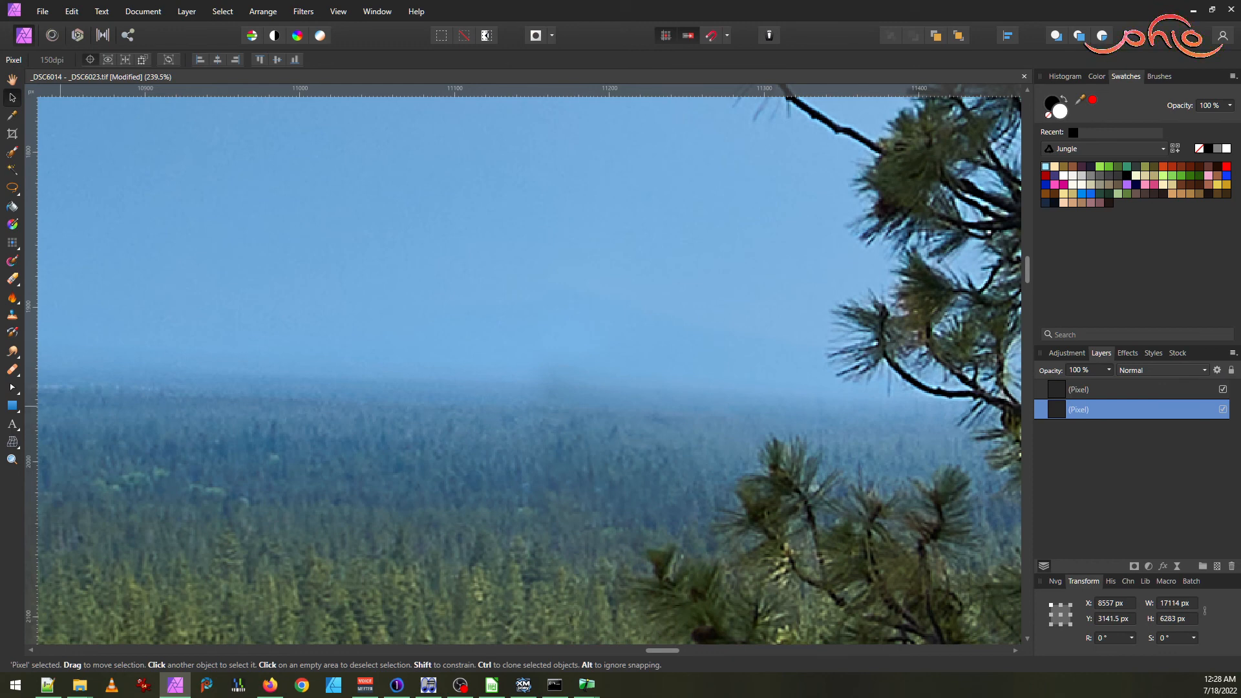
- Mesh-warp the horizon patch, pulling its upper-left corner slightly down and outward and bowing its top edge upward, and flatten the document
left_click(11, 442)
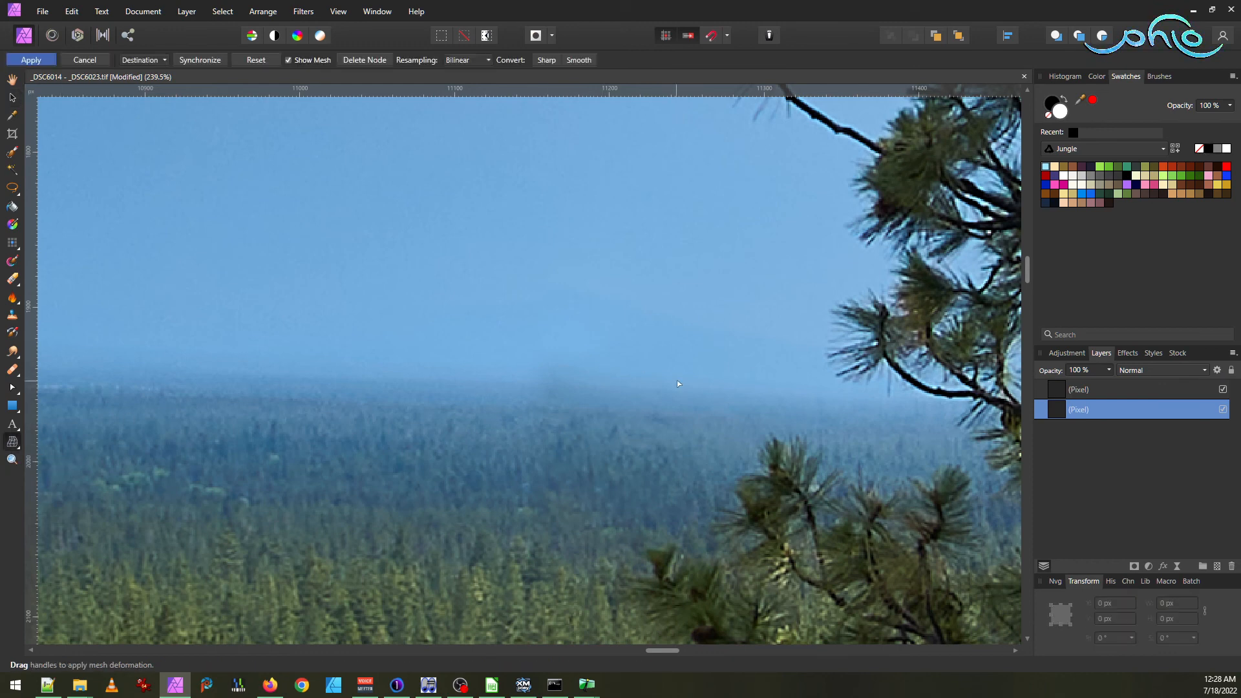
left_click(1097, 388)
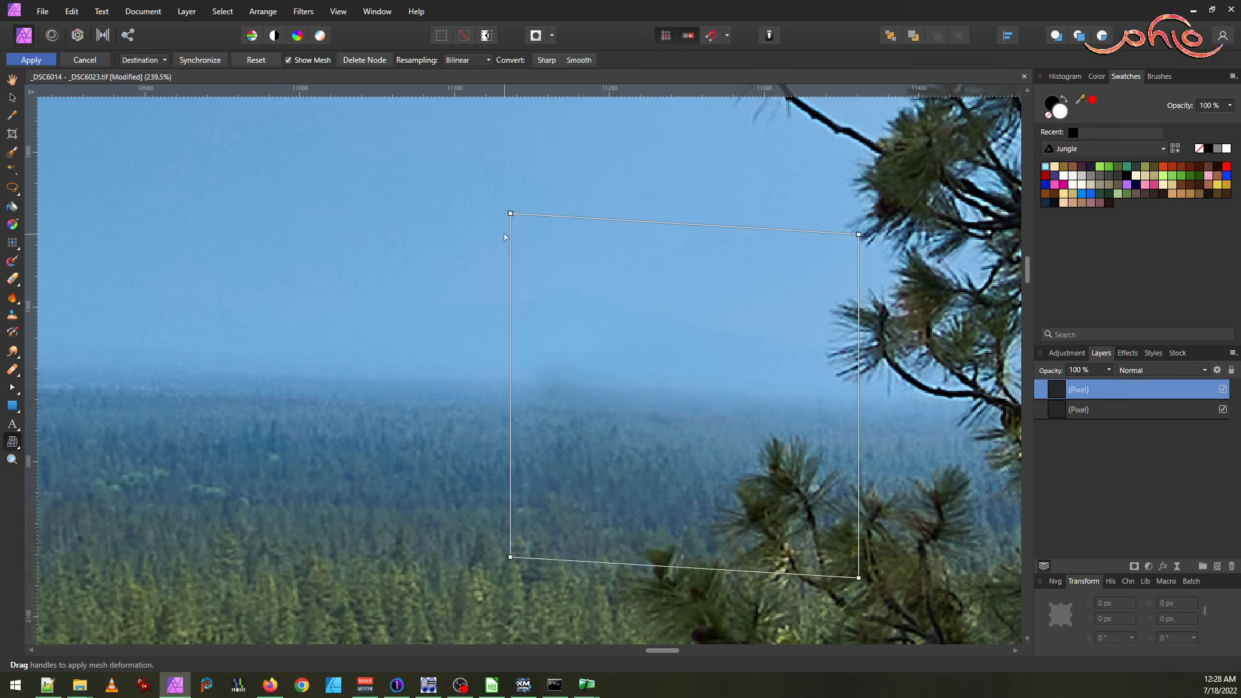
left_click_drag(510, 213, 499, 232)
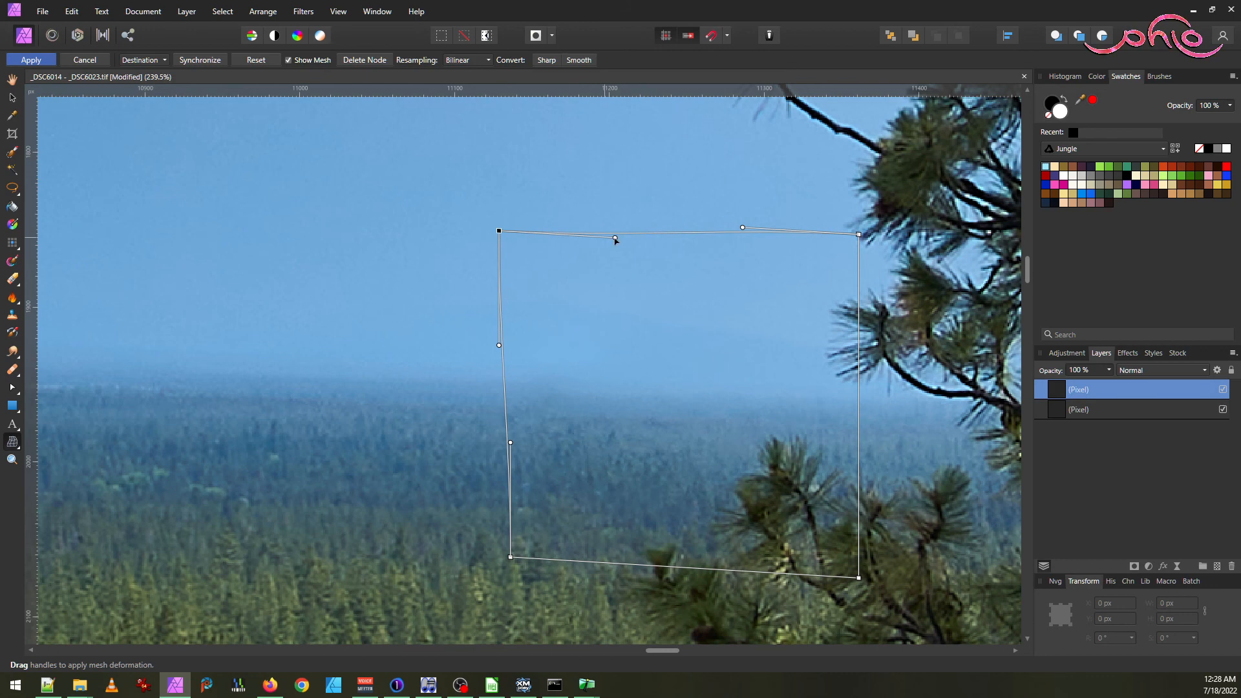
left_click_drag(615, 239, 610, 224)
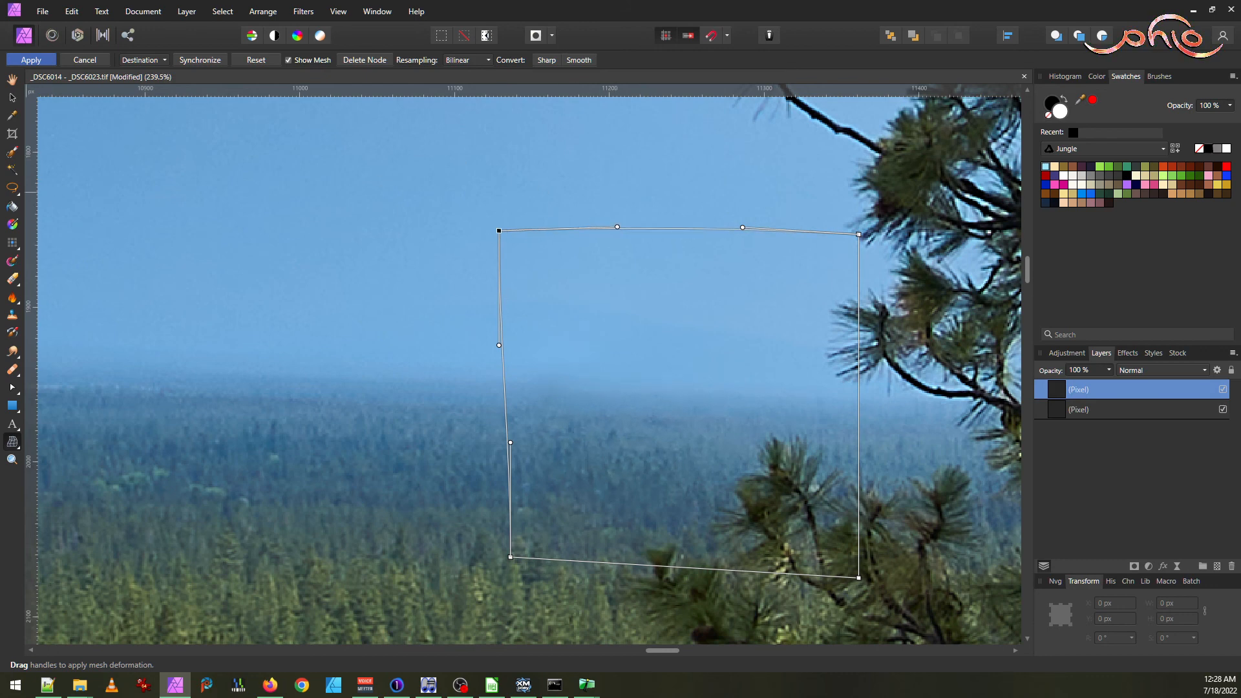
key("h")
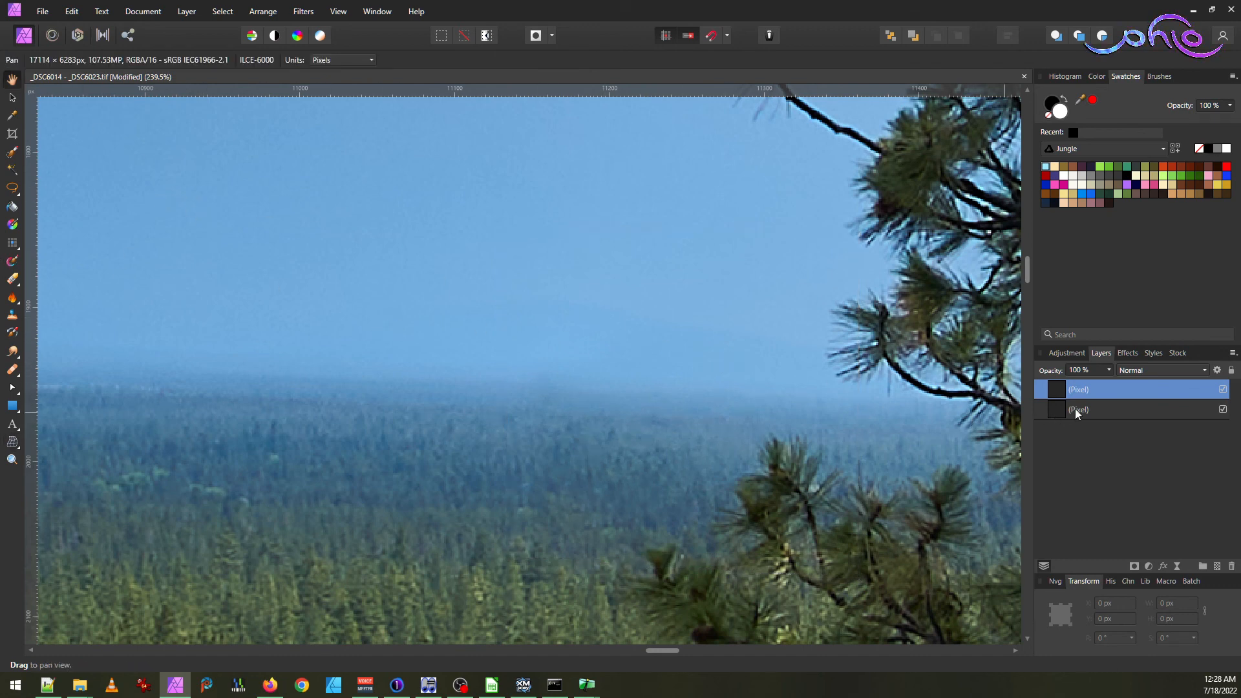
left_click(155, 13)
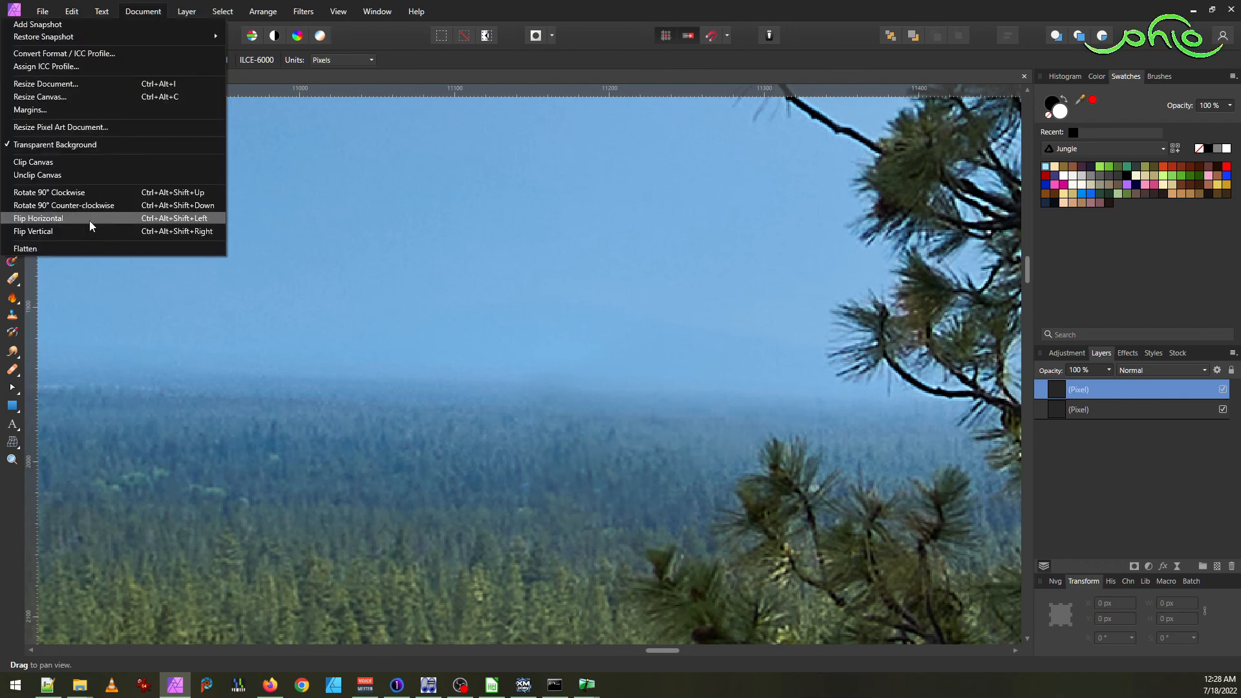
left_click(87, 248)
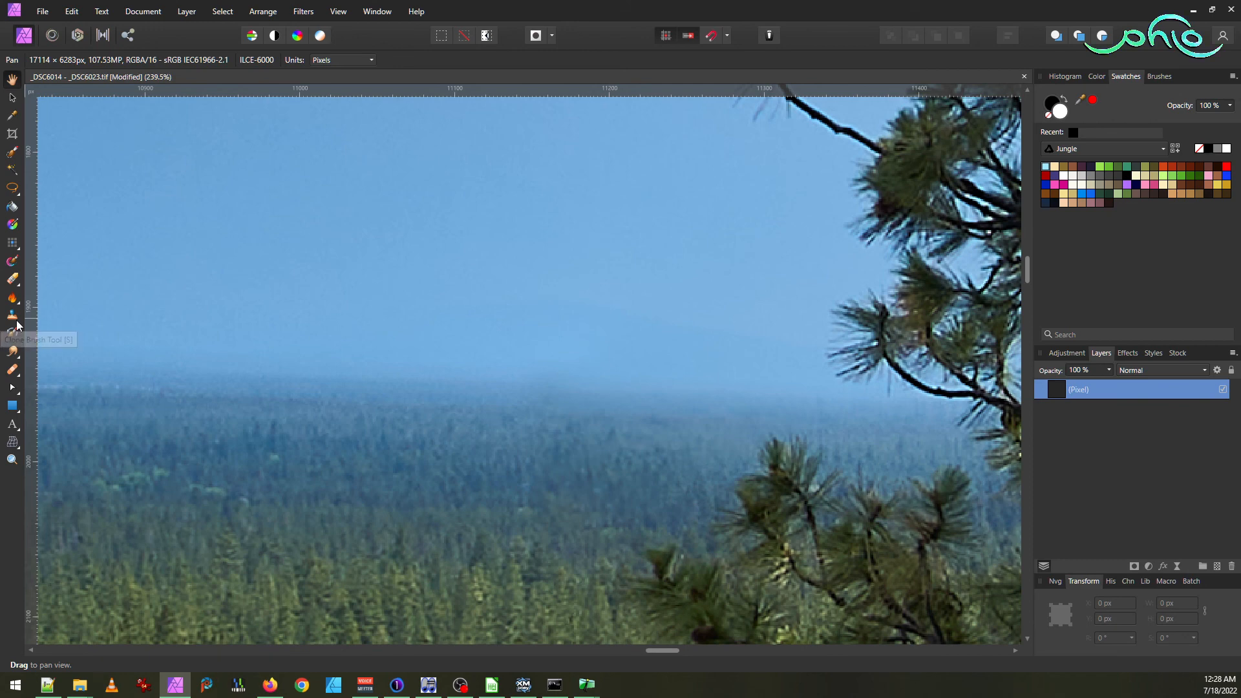
- Heal the leftover smudges along the repaired horizon beside the large pine, sampling clean treeline to their left with a soft 31.2 px brush
left_click(12, 370)
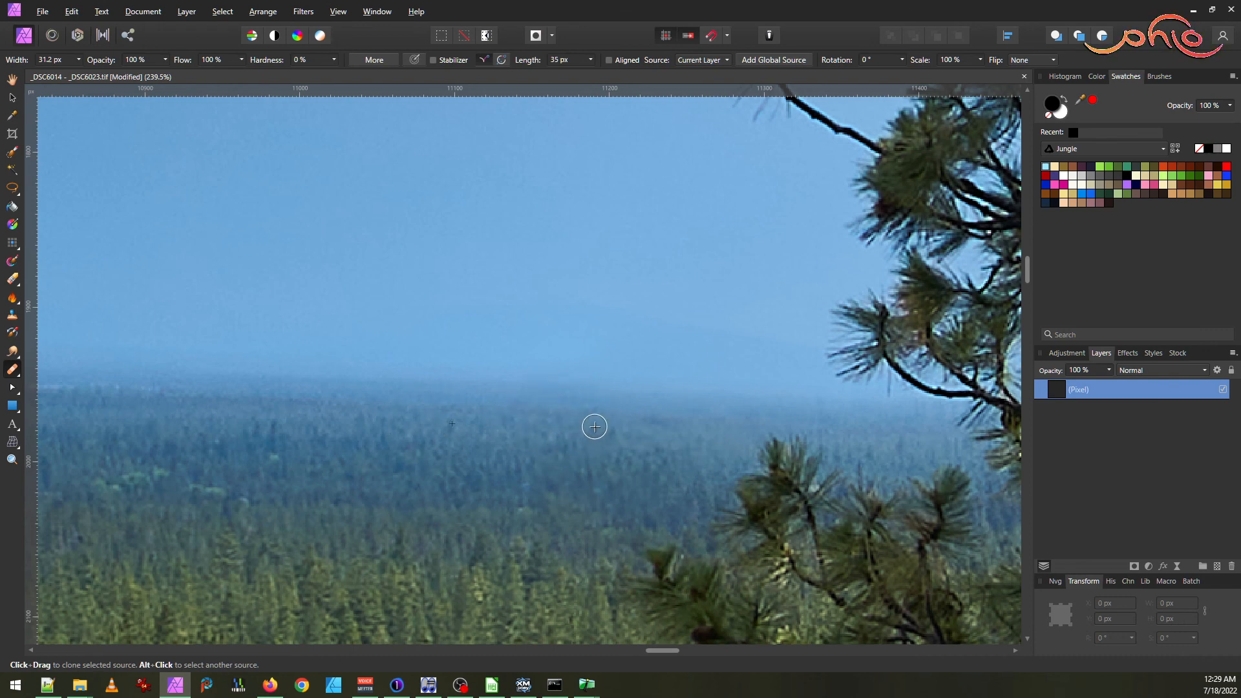
scroll(670, 406, "down", 1)
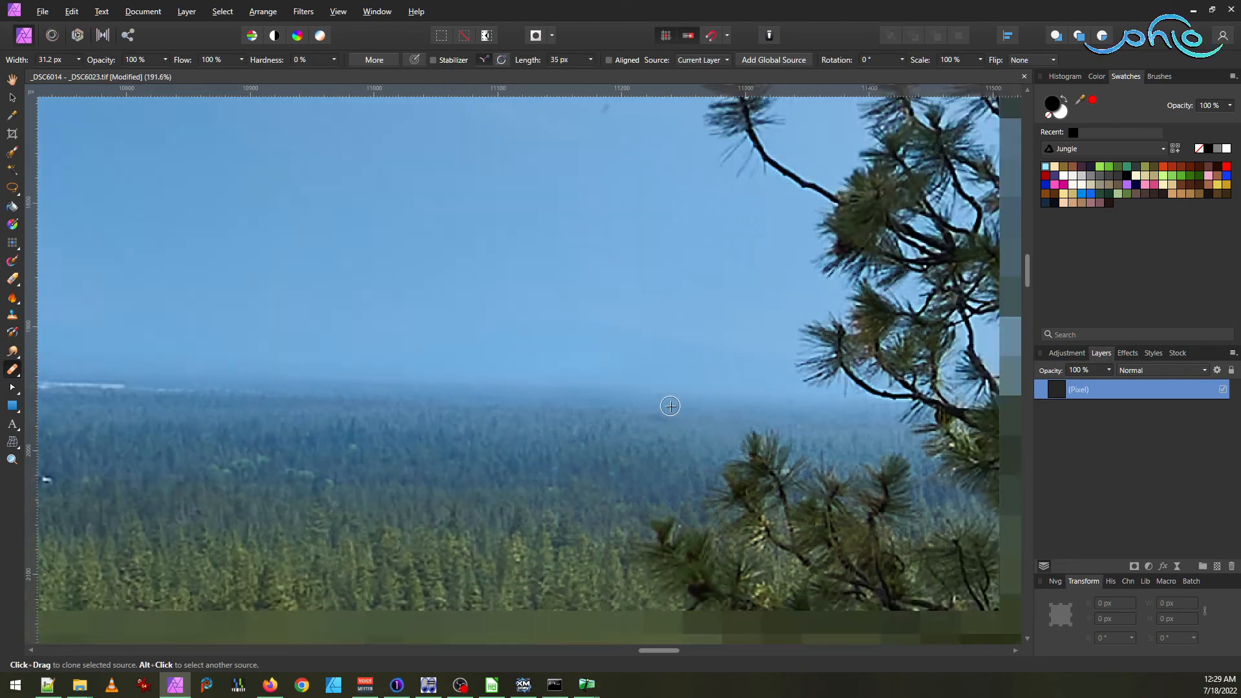
scroll(670, 406, "down", 2)
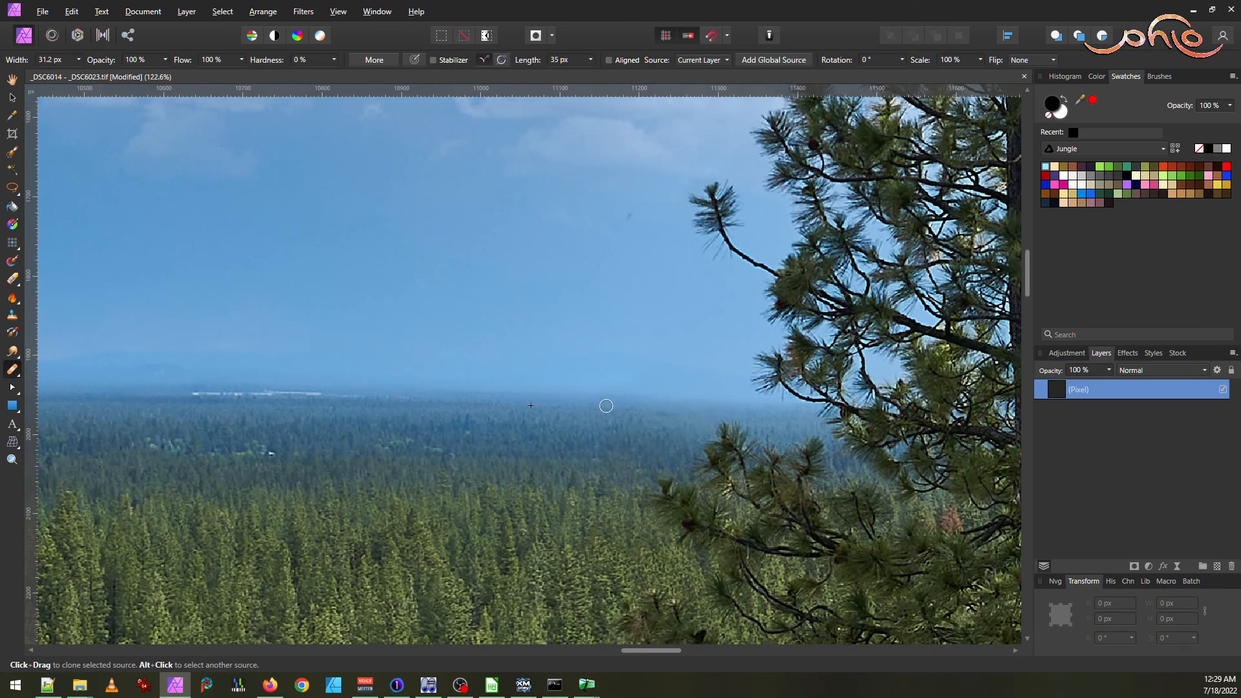
scroll(714, 406, "up", 3)
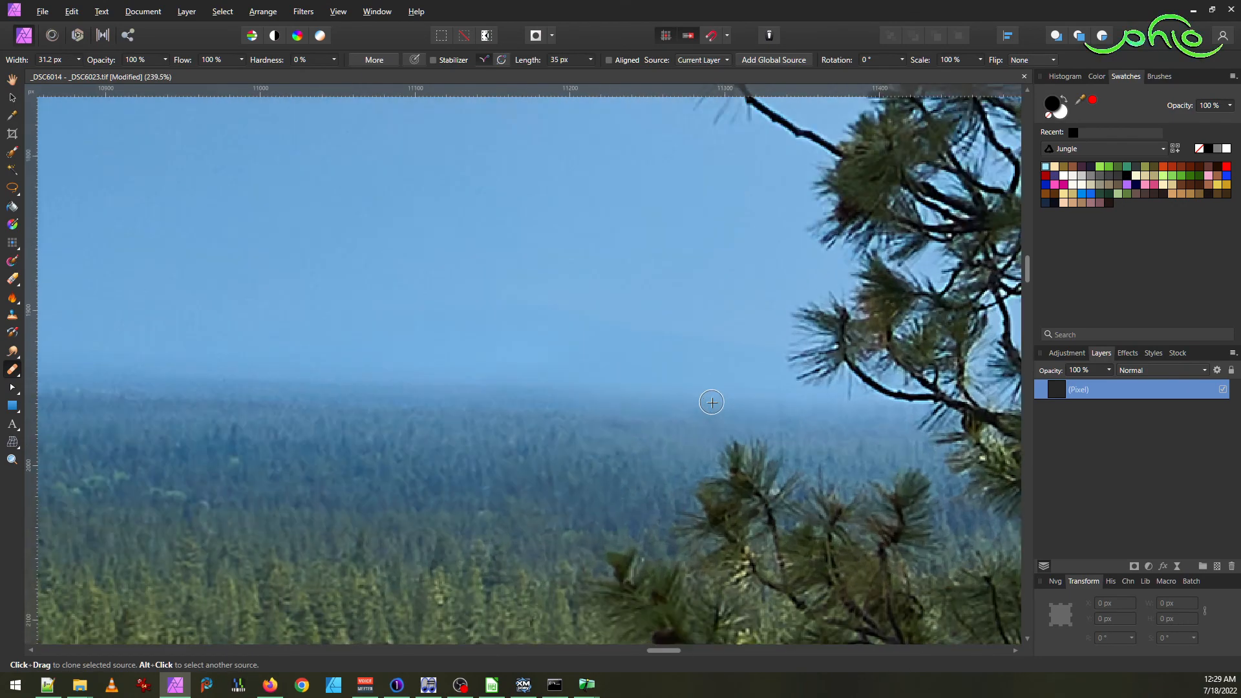
left_click(527, 412, "alt")
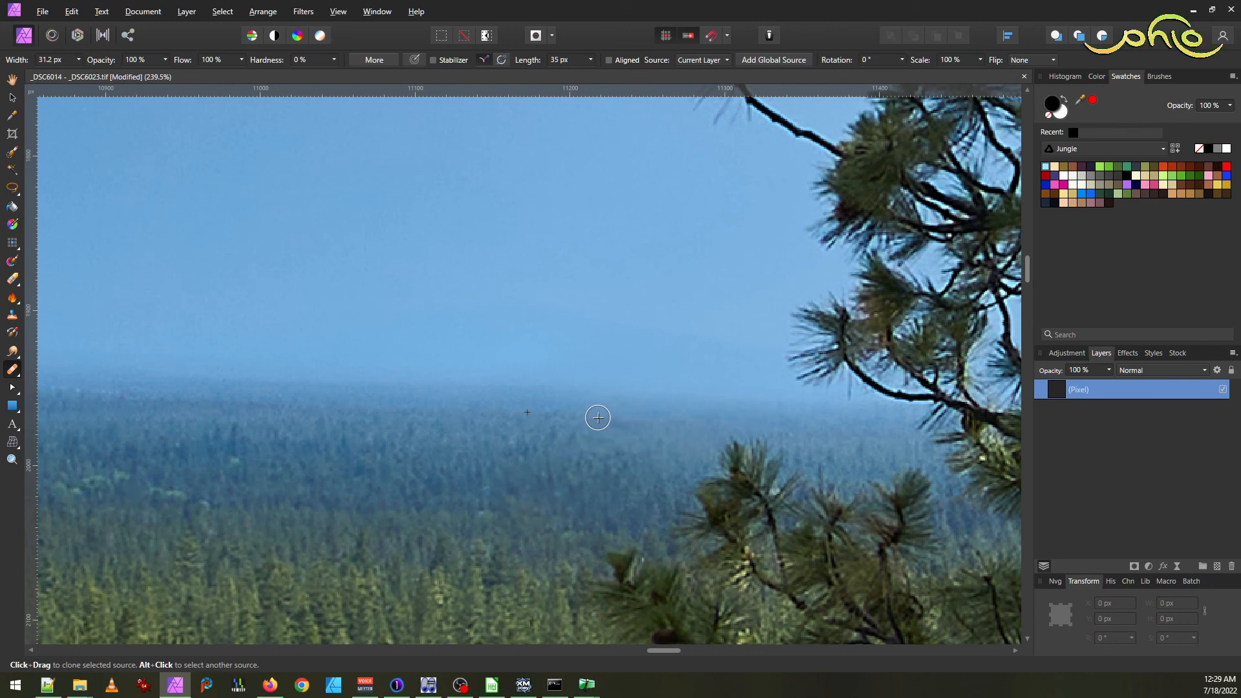
mouse_move(596, 418)
left_mouse_down()
mouse_move(595, 432)
mouse_move(611, 433)
mouse_move(602, 435)
mouse_move(615, 410)
mouse_move(556, 412)
mouse_move(637, 417)
mouse_move(586, 420)
left_mouse_up()
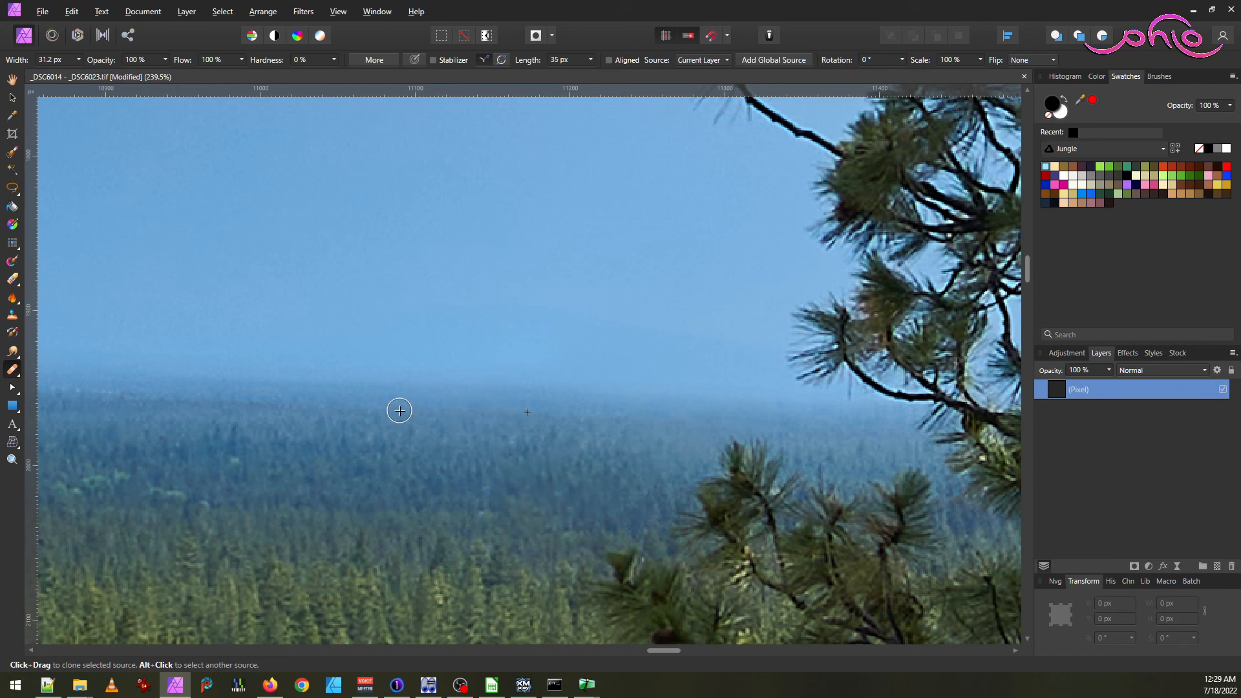
left_click(364, 405, "alt")
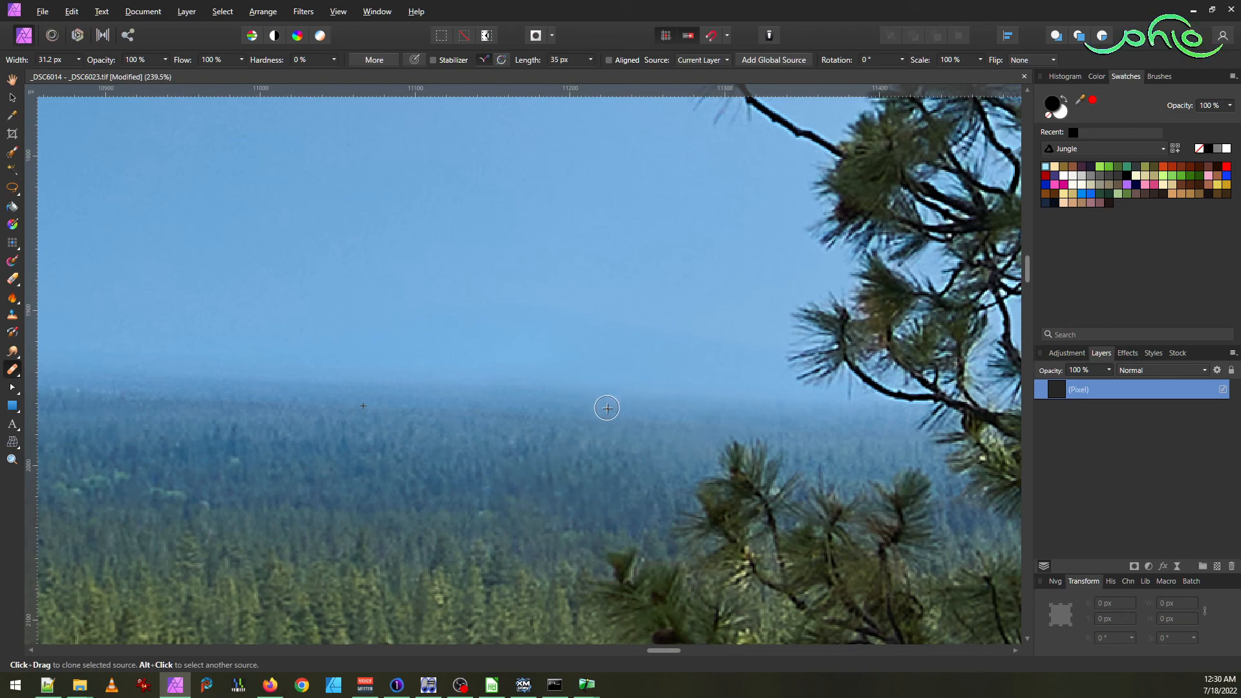
- Examine the horizon on both sides of the large pines and the whole panorama for remaining stitching misalignments
scroll(568, 440, "down", 3)
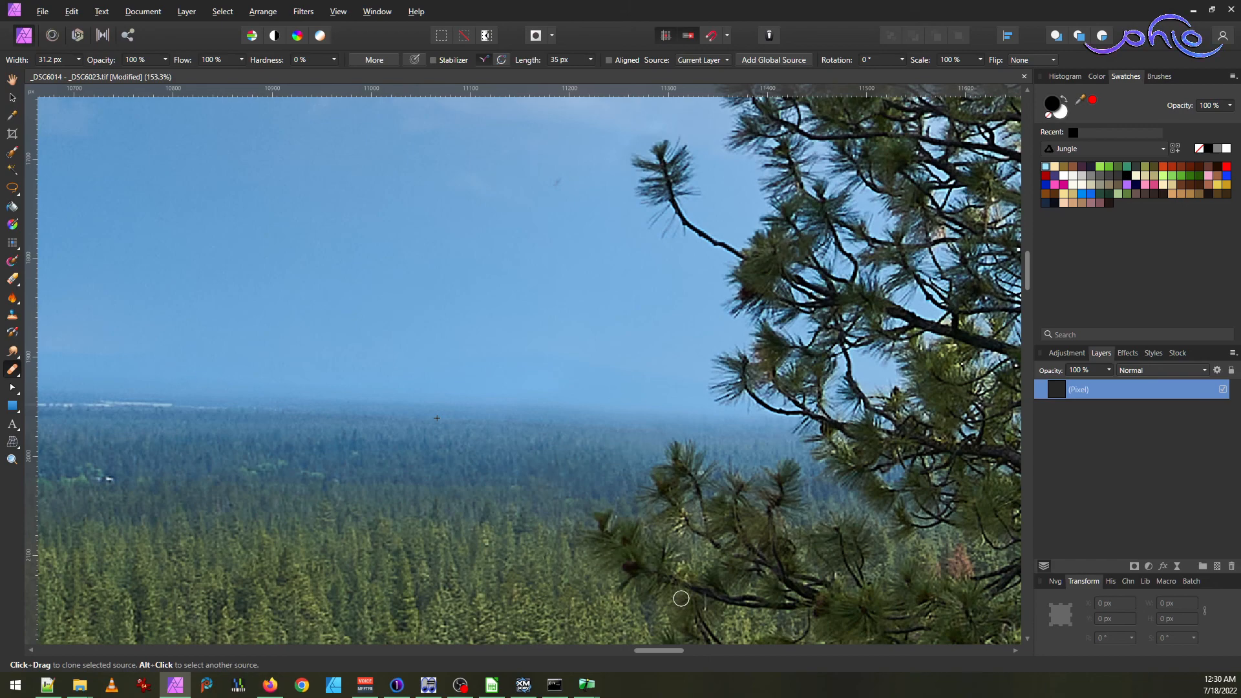
left_click_drag(659, 651, 777, 651)
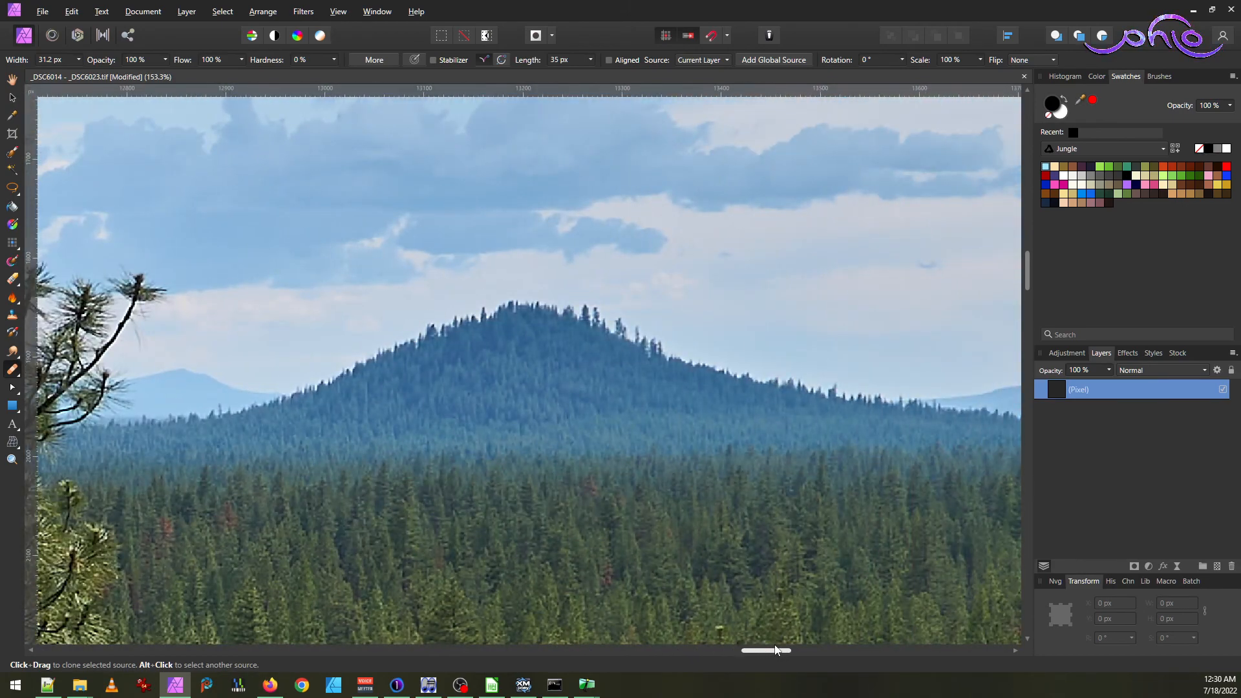
mouse_move(776, 650)
left_mouse_down()
mouse_move(813, 649)
mouse_move(770, 639)
mouse_move(793, 638)
left_mouse_up()
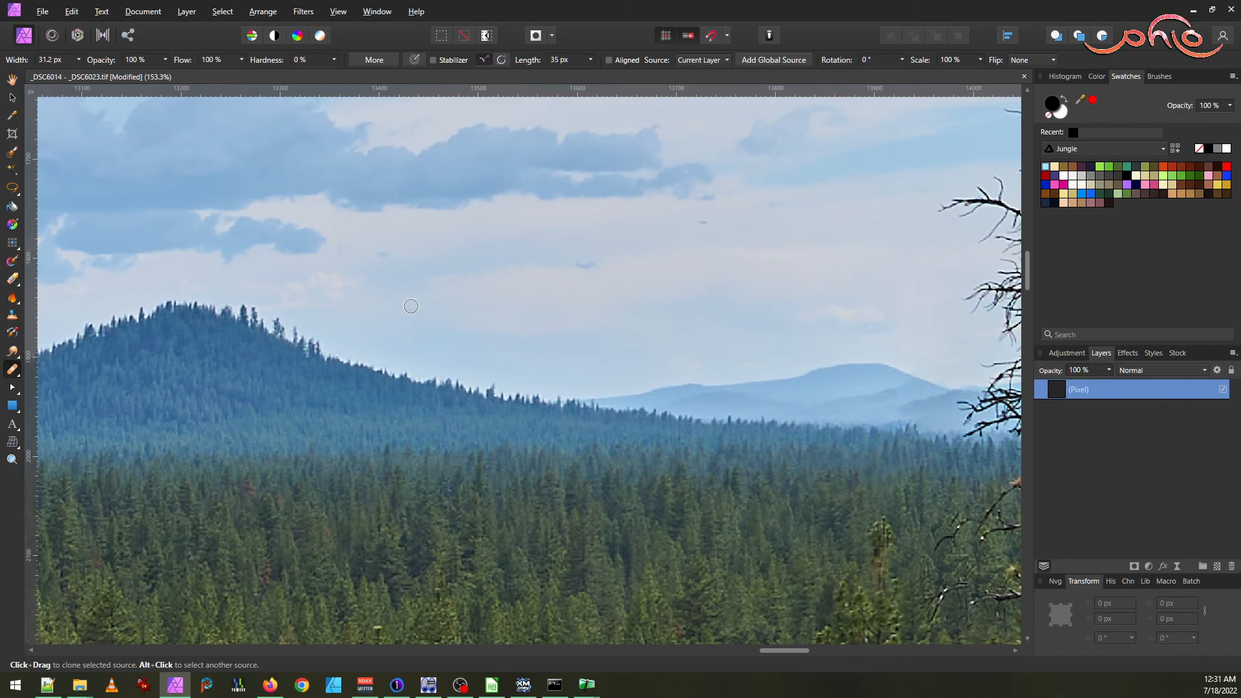
mouse_move(799, 654)
left_mouse_down()
mouse_move(927, 646)
mouse_move(967, 620)
mouse_move(818, 637)
mouse_move(756, 624)
mouse_move(743, 649)
mouse_move(602, 629)
mouse_move(544, 637)
left_mouse_up()
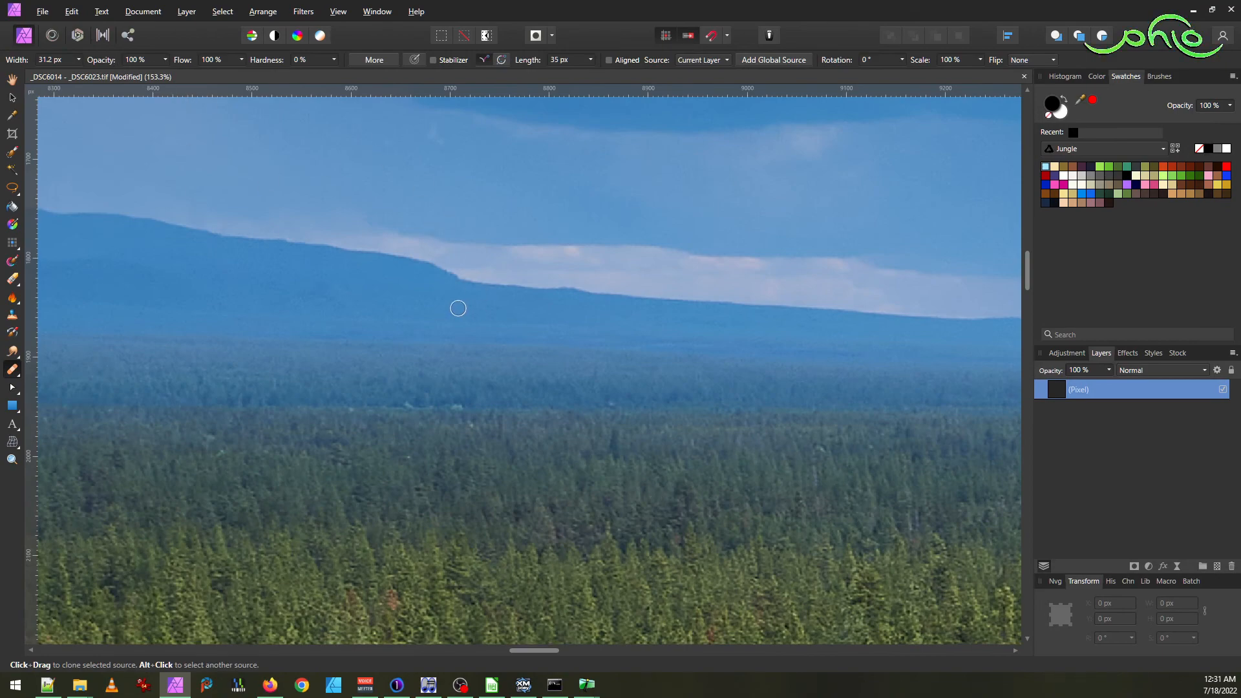
scroll(458, 308, "down", 6)
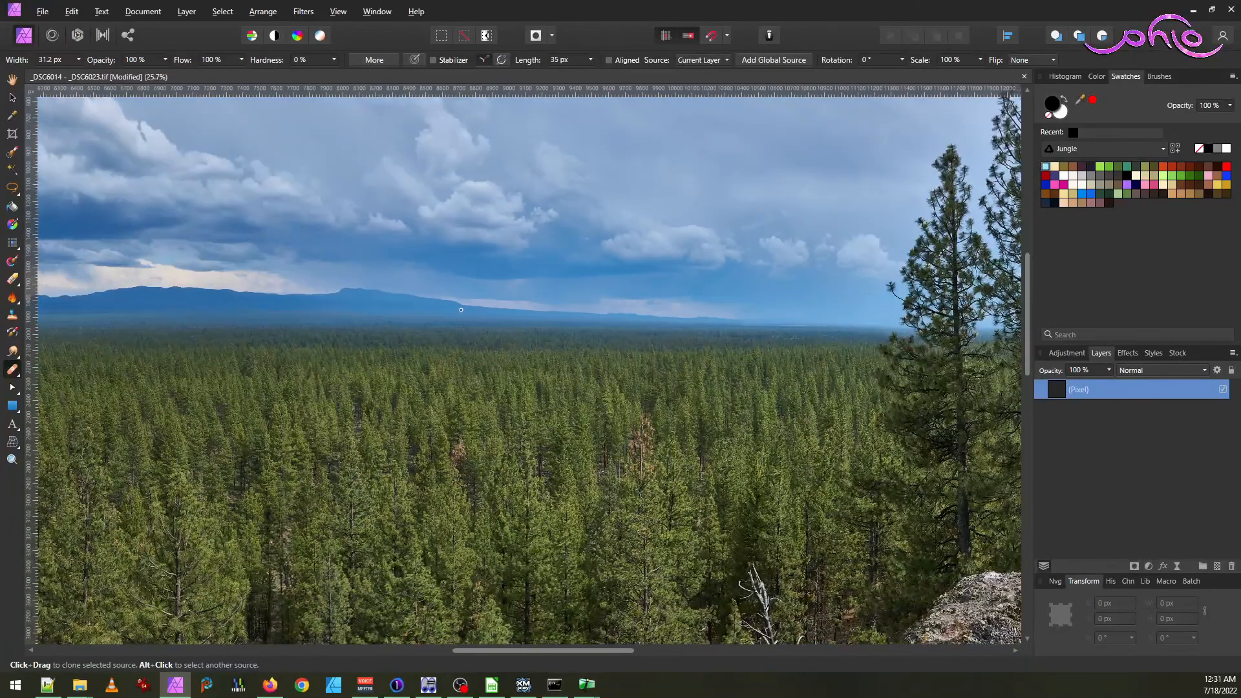
scroll(461, 309, "down", 2)
scroll(461, 310, "down", 2)
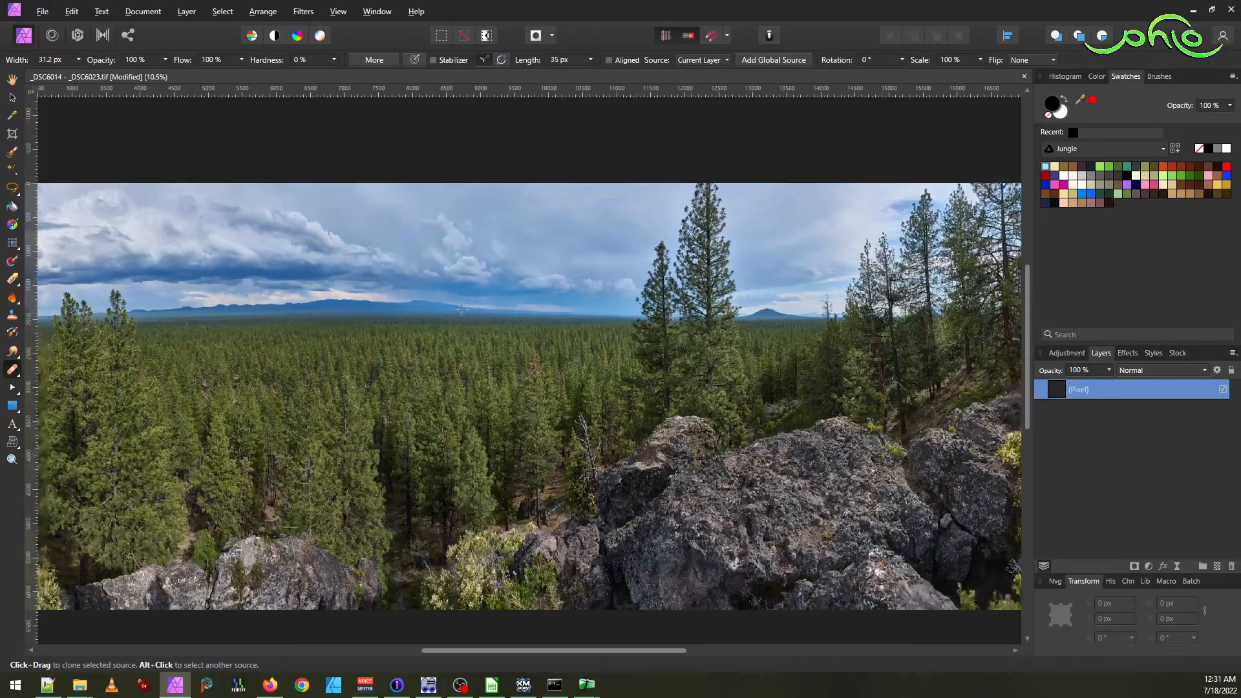
left_click_drag(561, 651, 496, 650)
scroll(595, 460, "down", 1)
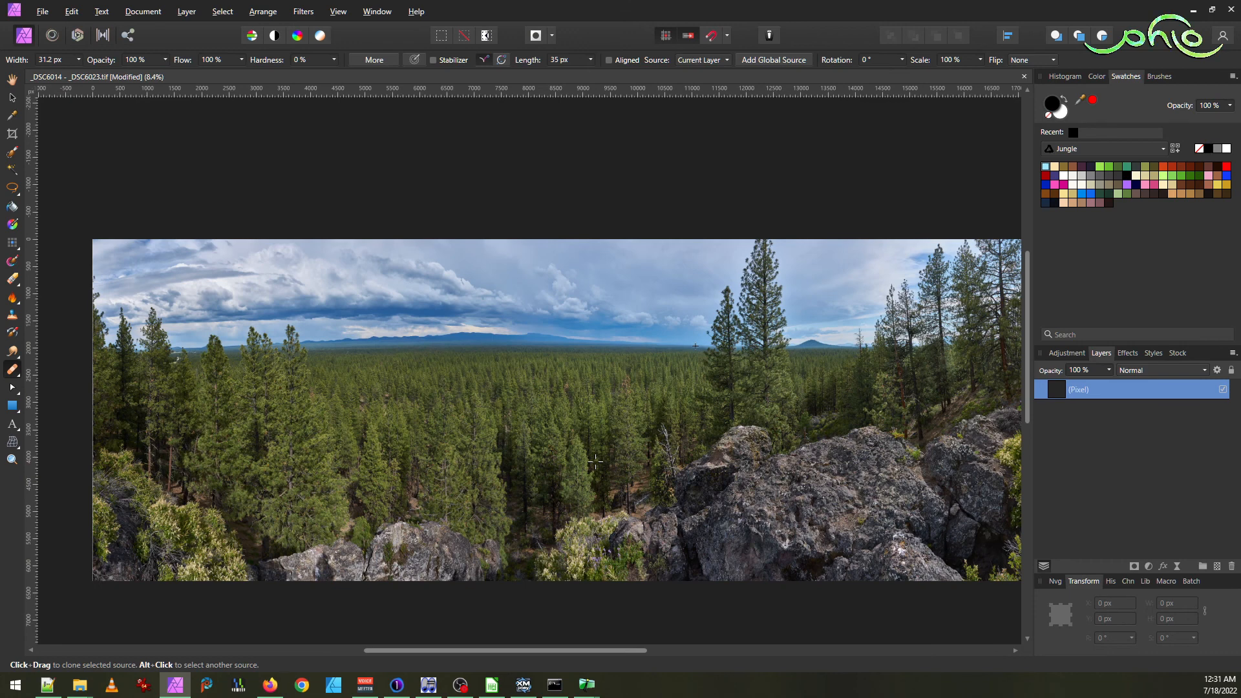
left_click_drag(550, 650, 567, 650)
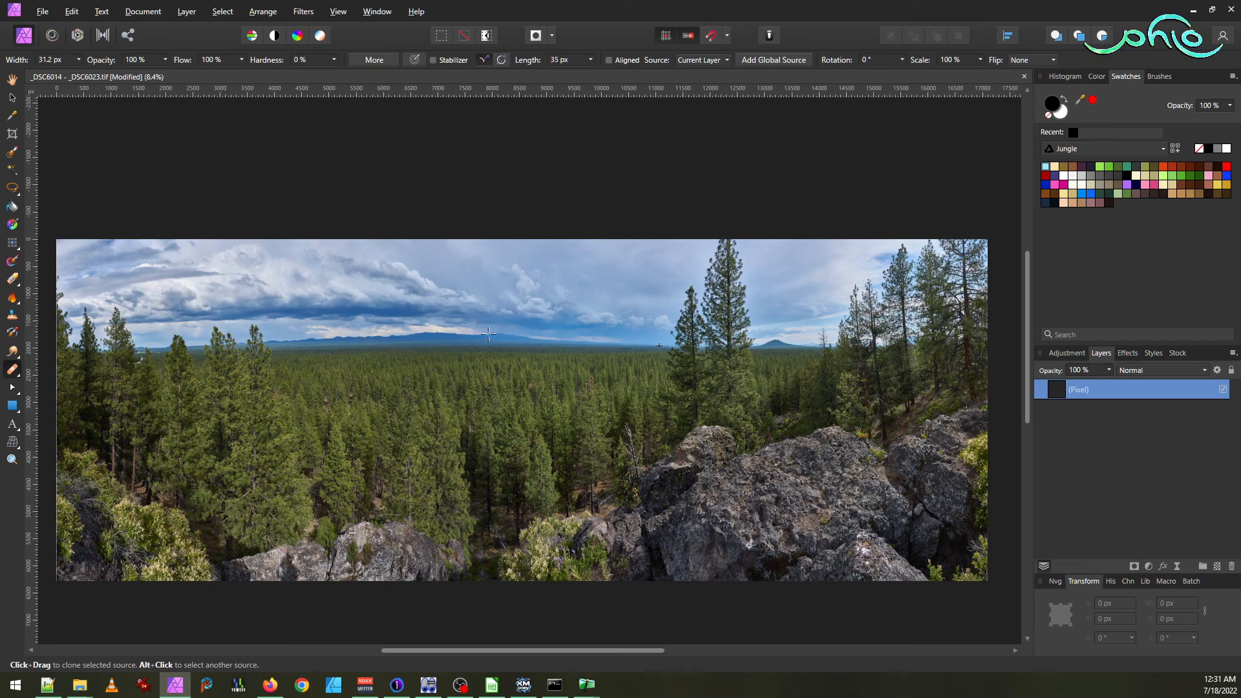
scroll(489, 334, "up", 8)
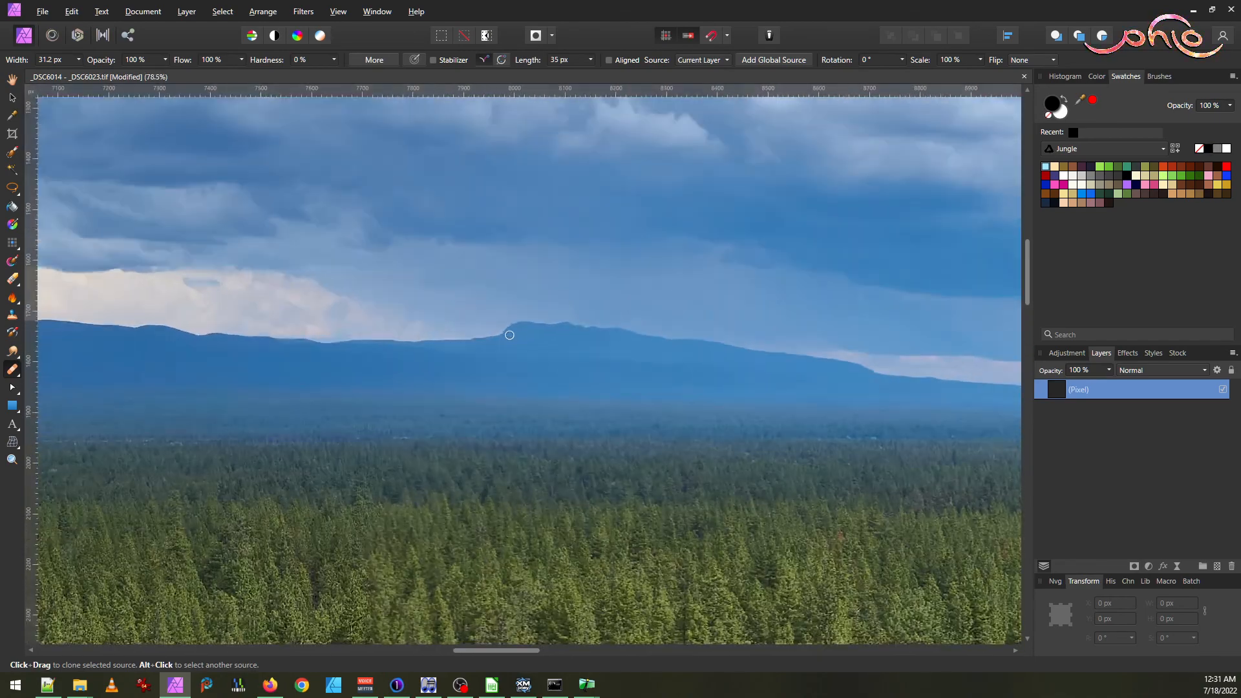
scroll(509, 334, "up", 2)
scroll(509, 335, "down", 1)
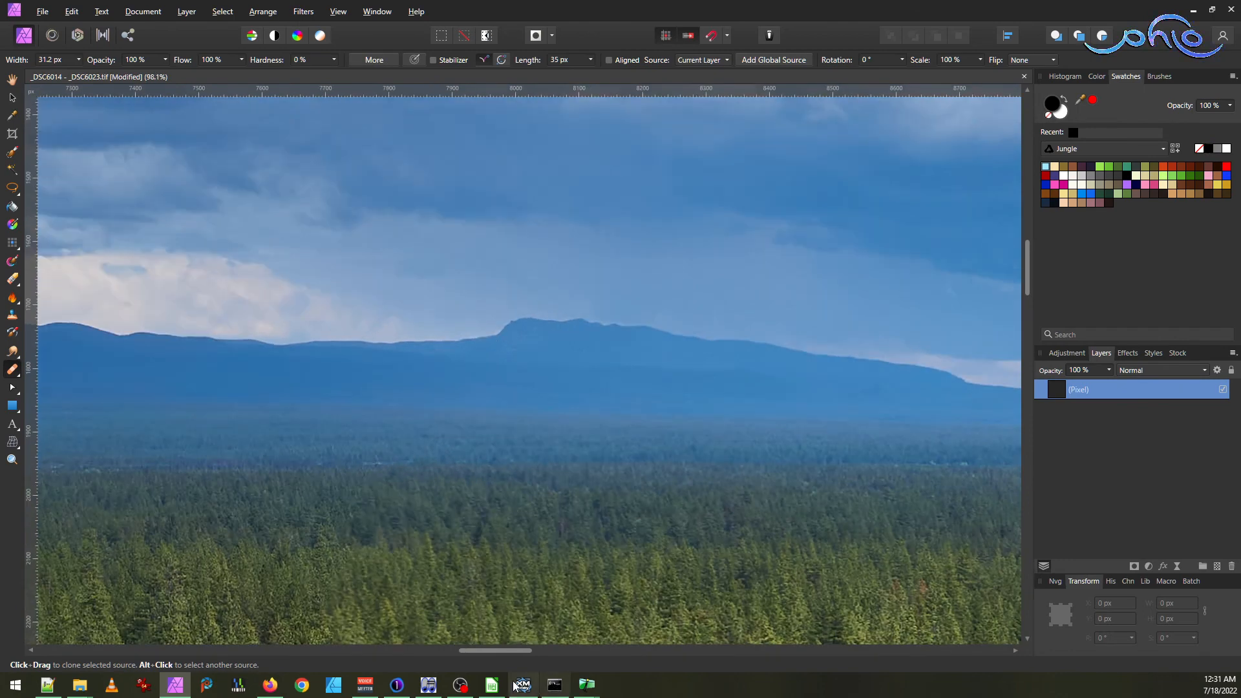
left_click_drag(505, 651, 643, 653)
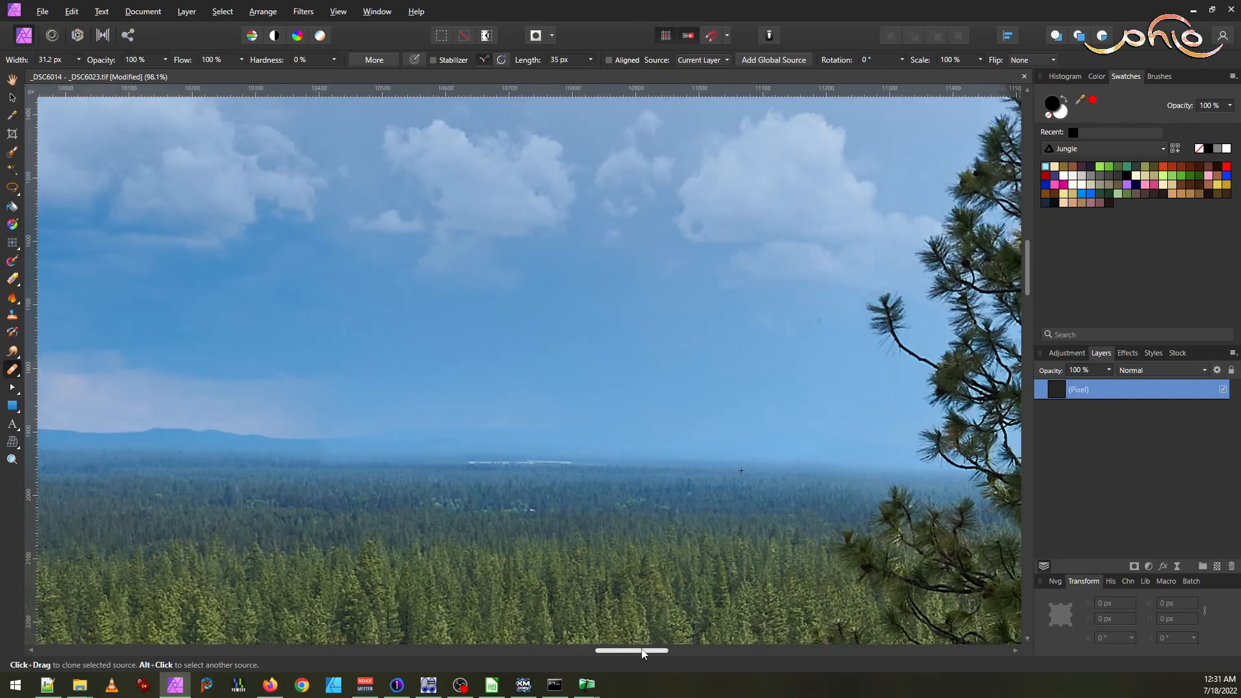
scroll(439, 439, "down", 5)
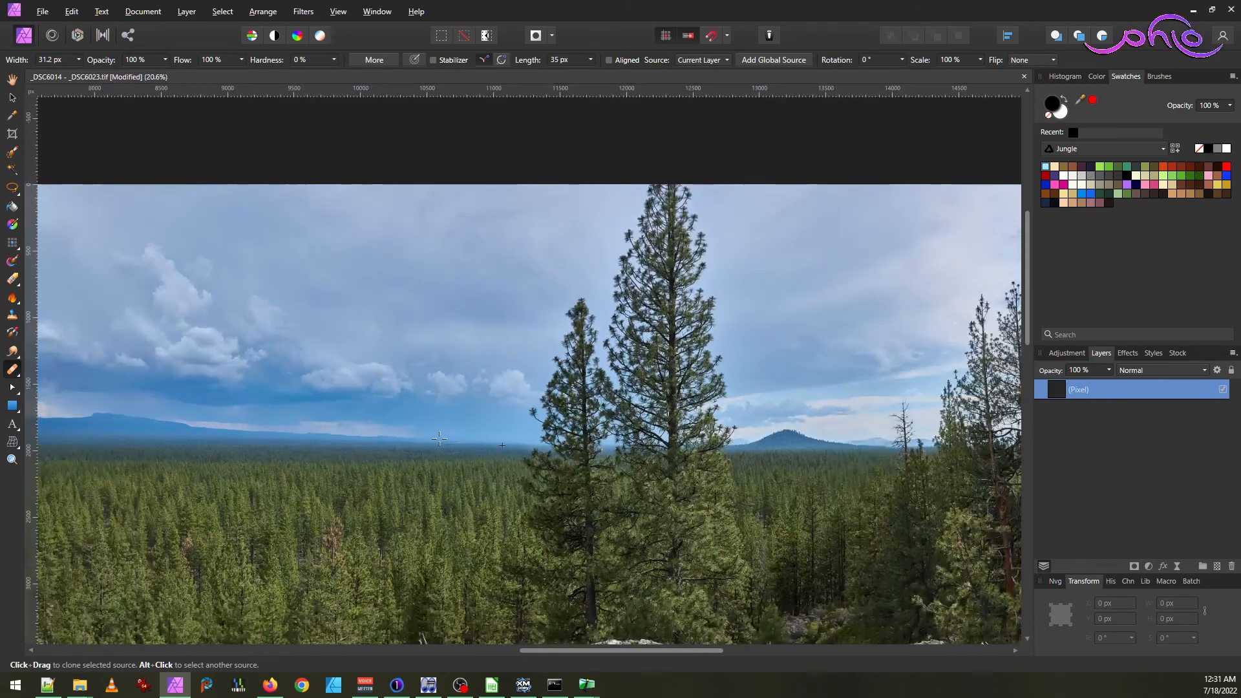
left_click_drag(588, 650, 446, 635)
scroll(537, 479, "down", 3)
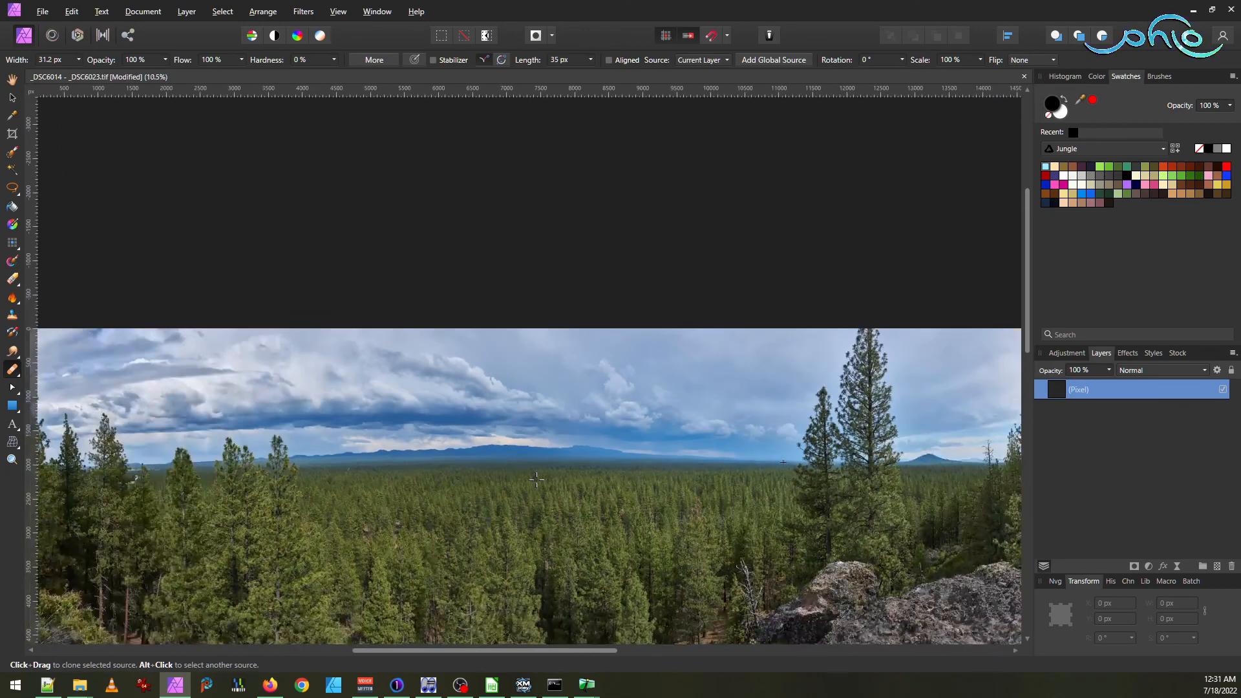
left_click(40, 12)
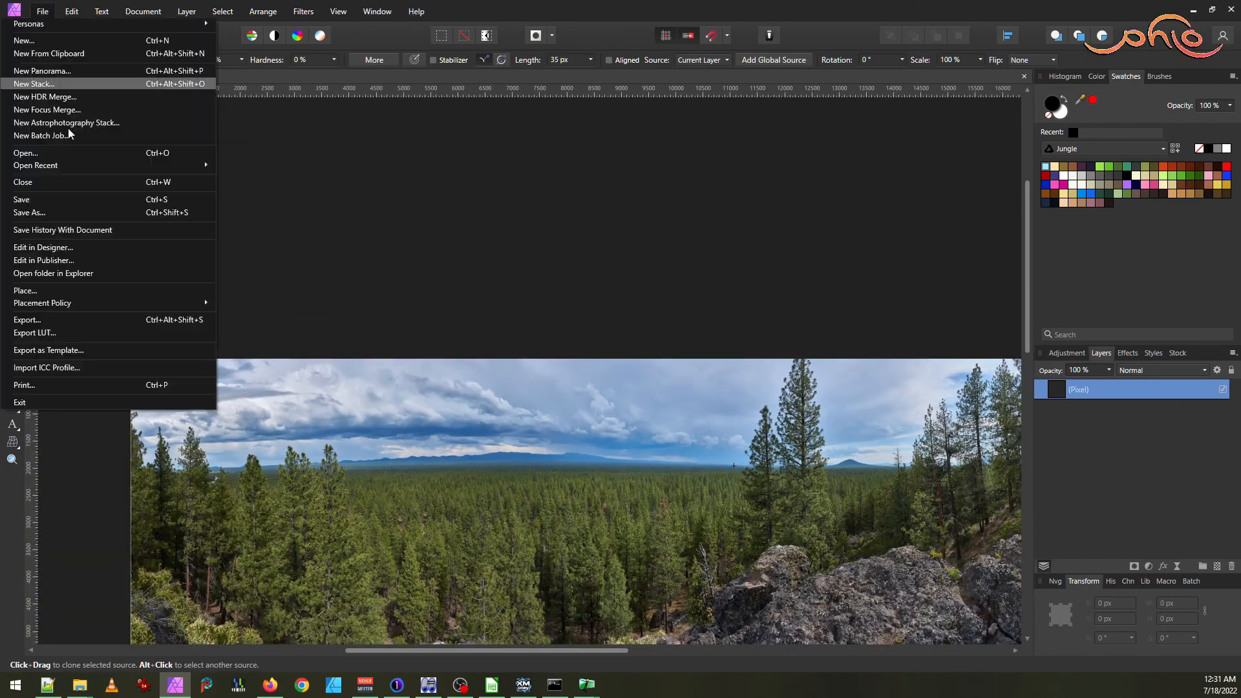
left_click(106, 323)
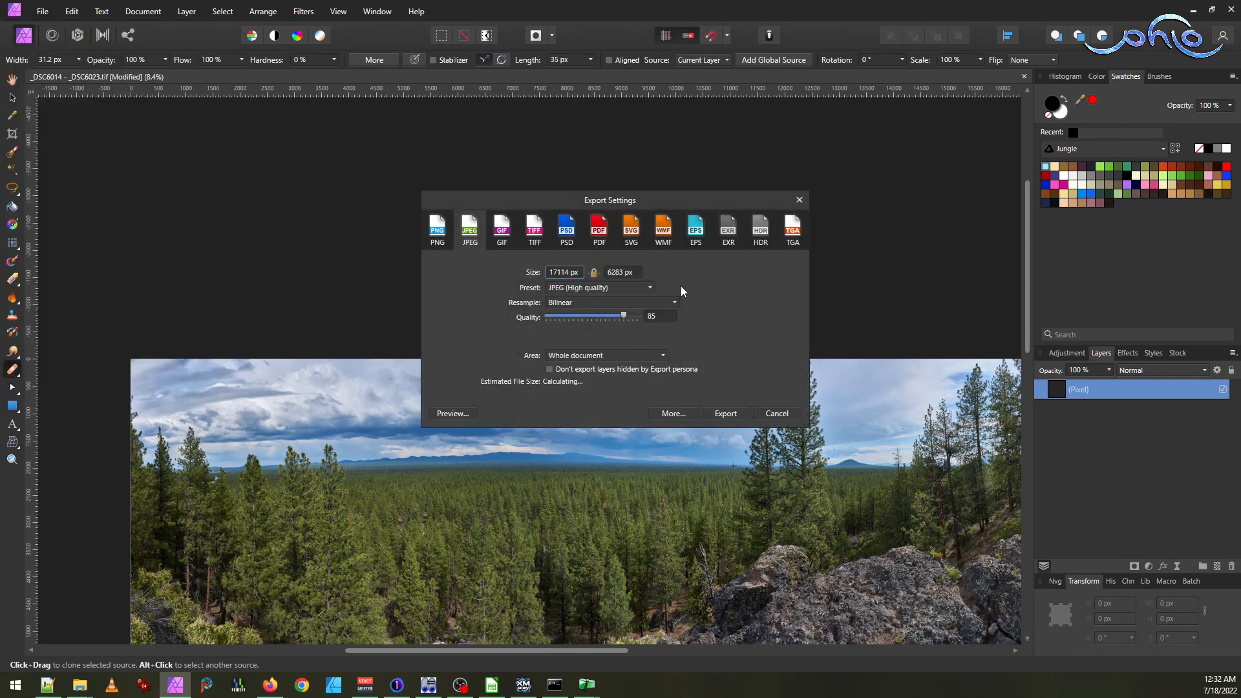
left_click(781, 413)
- Save the repaired panorama document
left_click(41, 12)
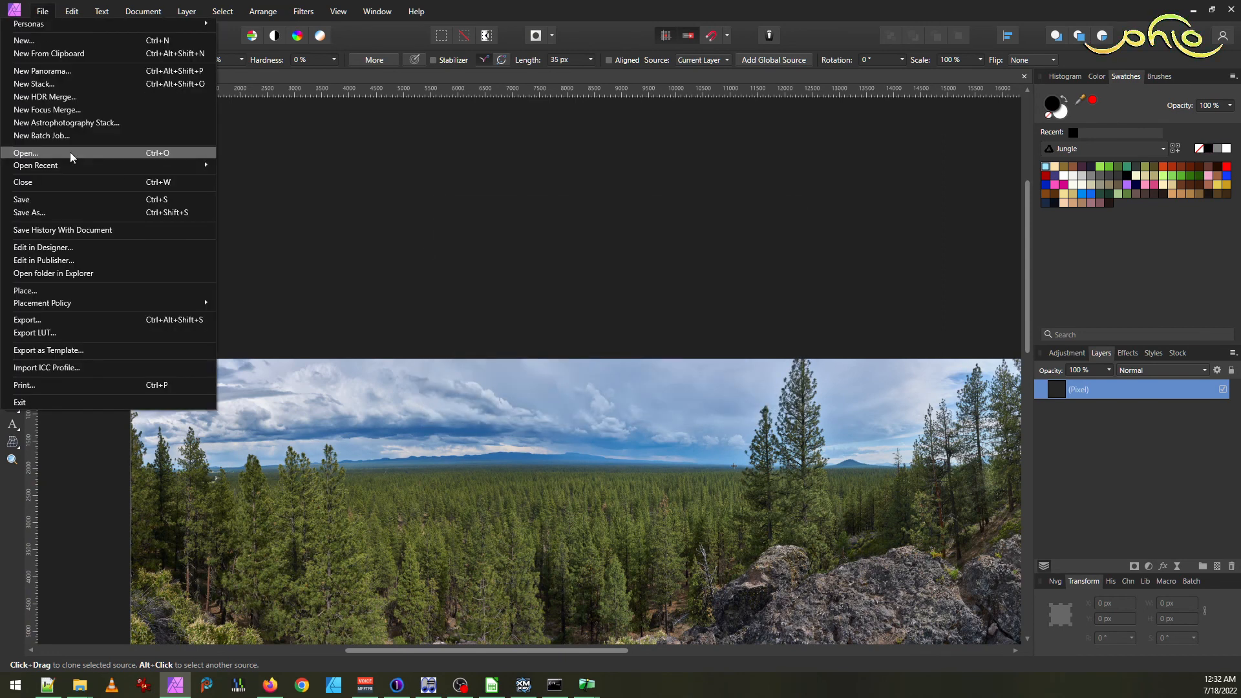
left_click(67, 200)
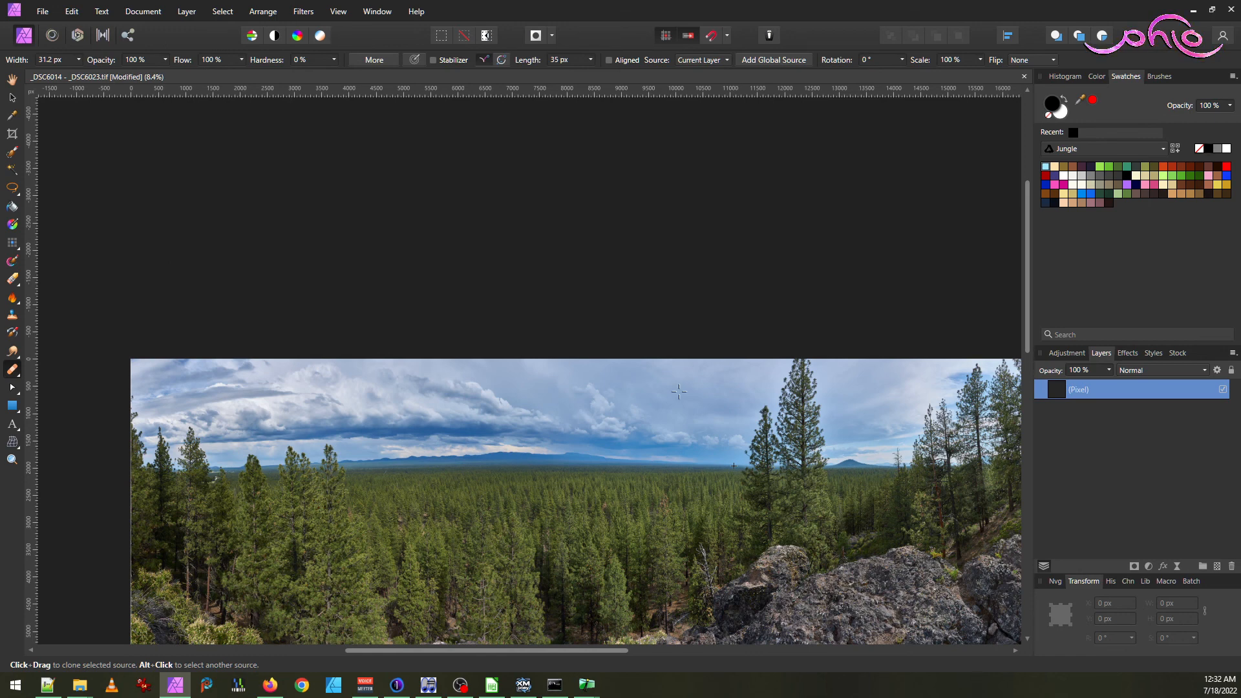
- Export the whole panorama as a high-quality JPEG at quality 85, named "_DSC6014 - _DSC6023.jpg"
scroll(539, 362, "down", 4)
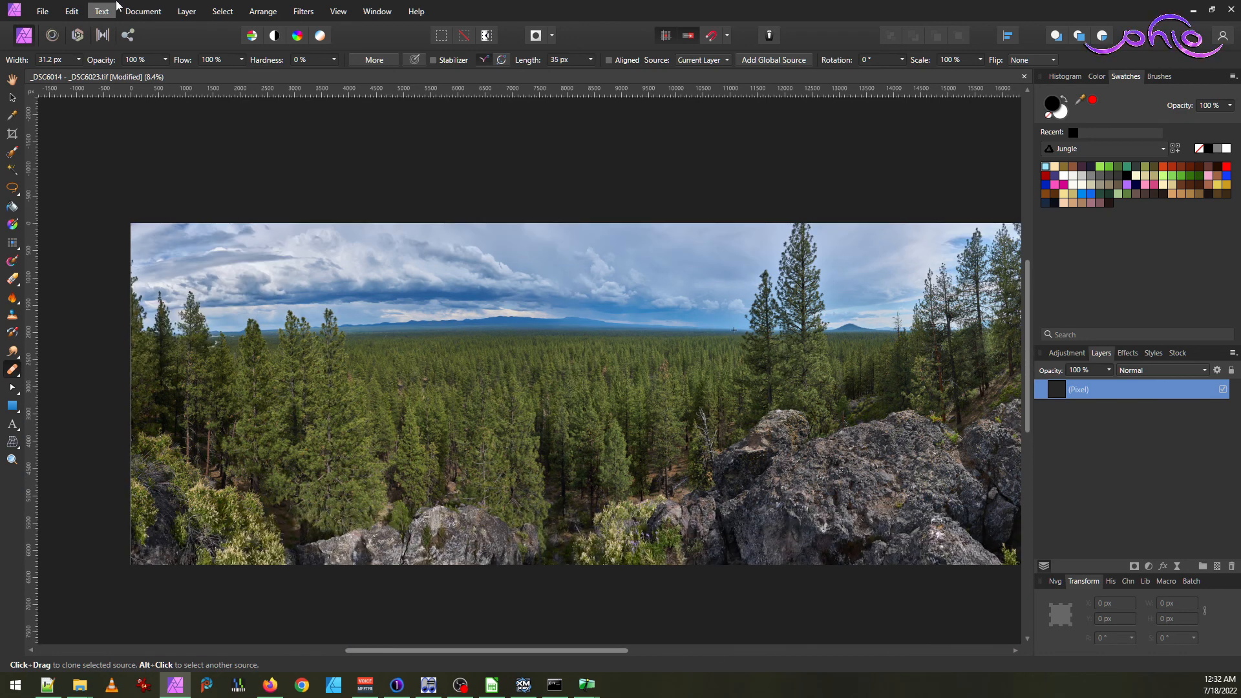
left_click(42, 11)
left_click(88, 323)
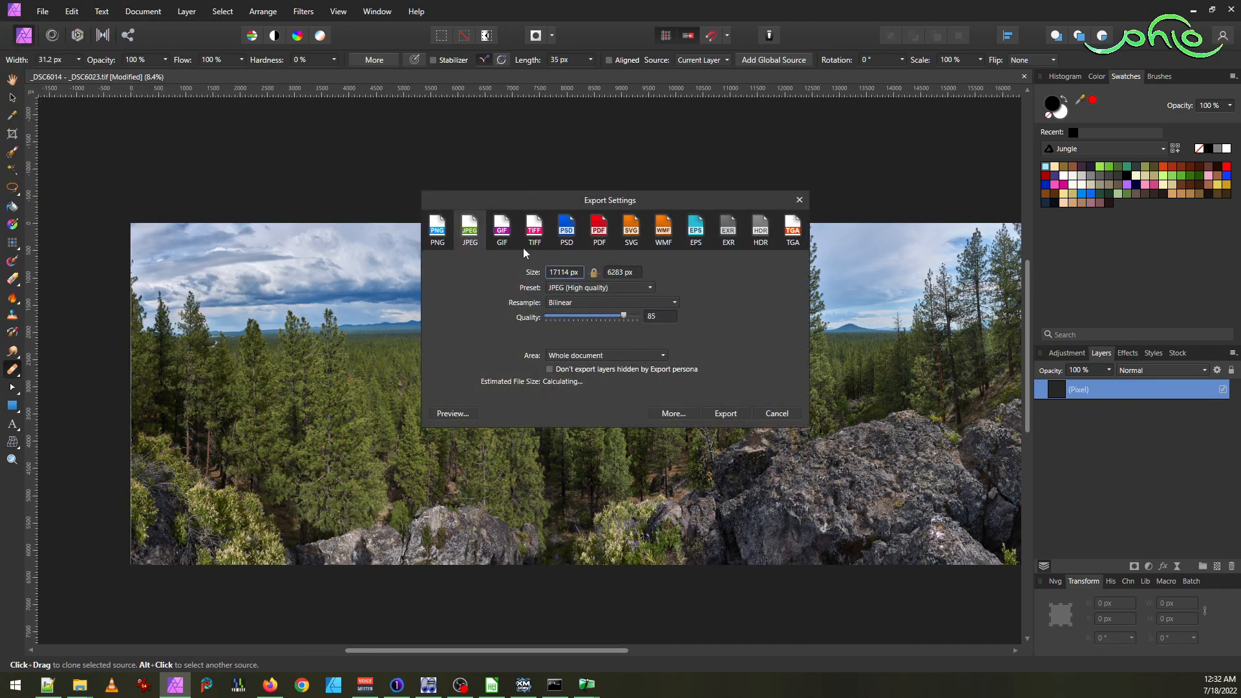
left_click(671, 318)
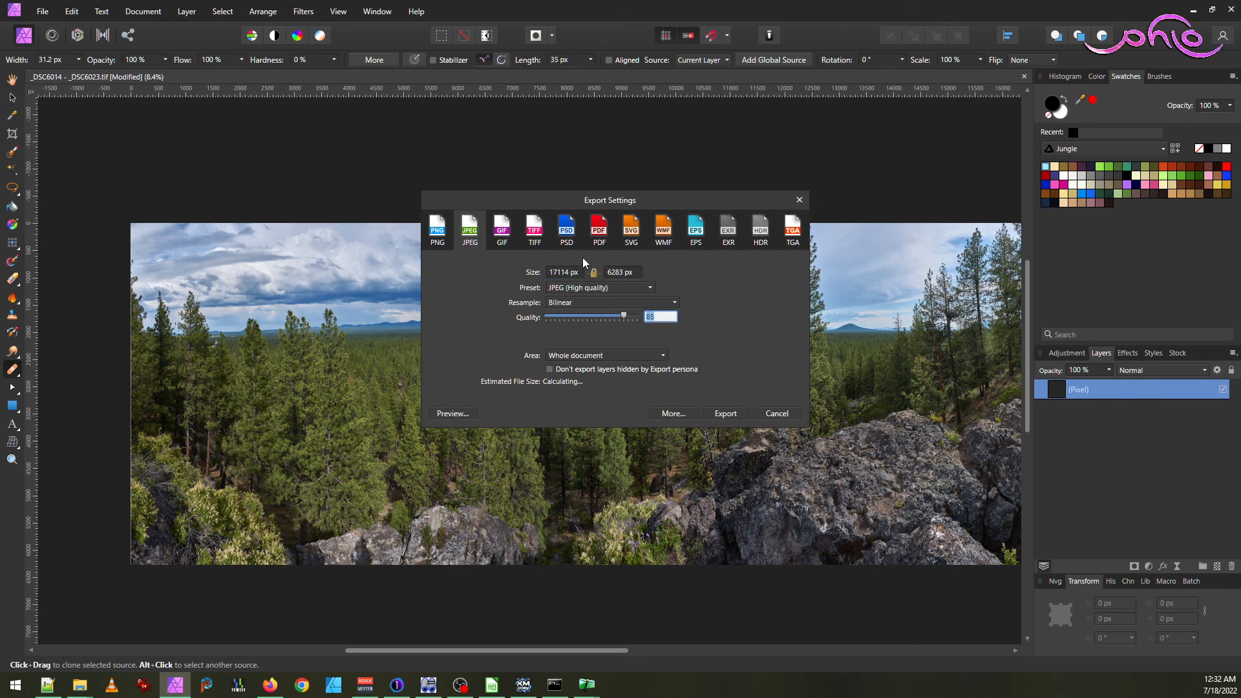
key("Return")
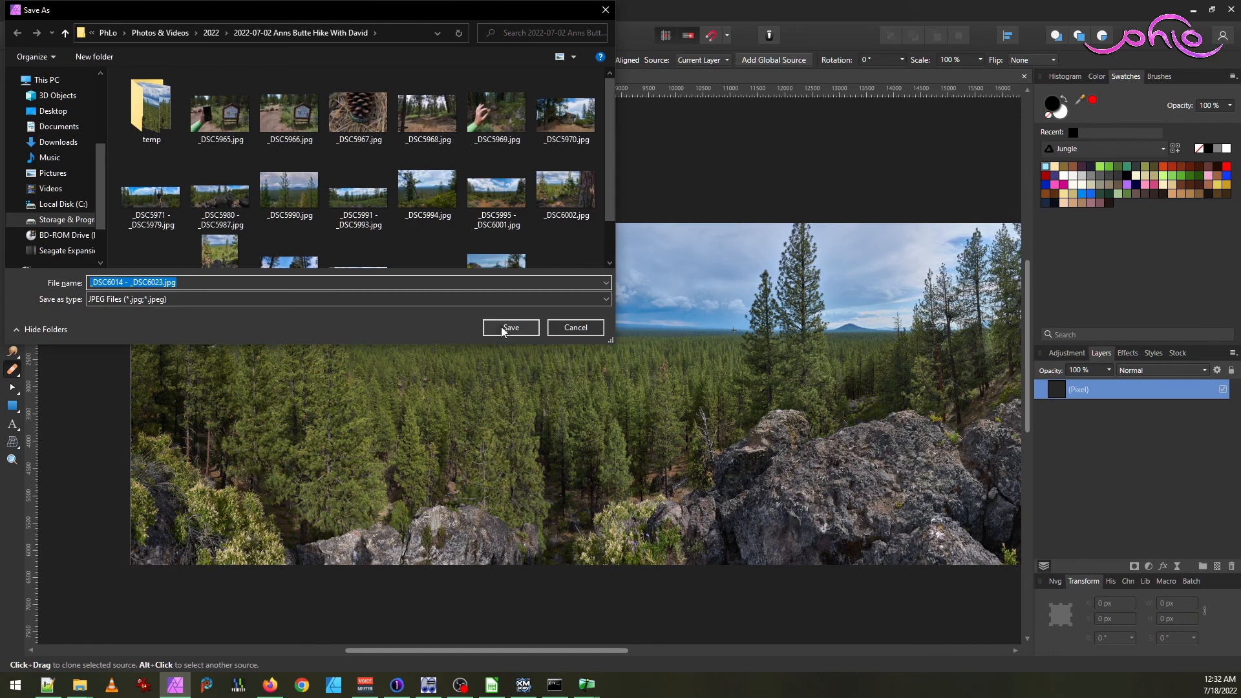
left_click(506, 328)
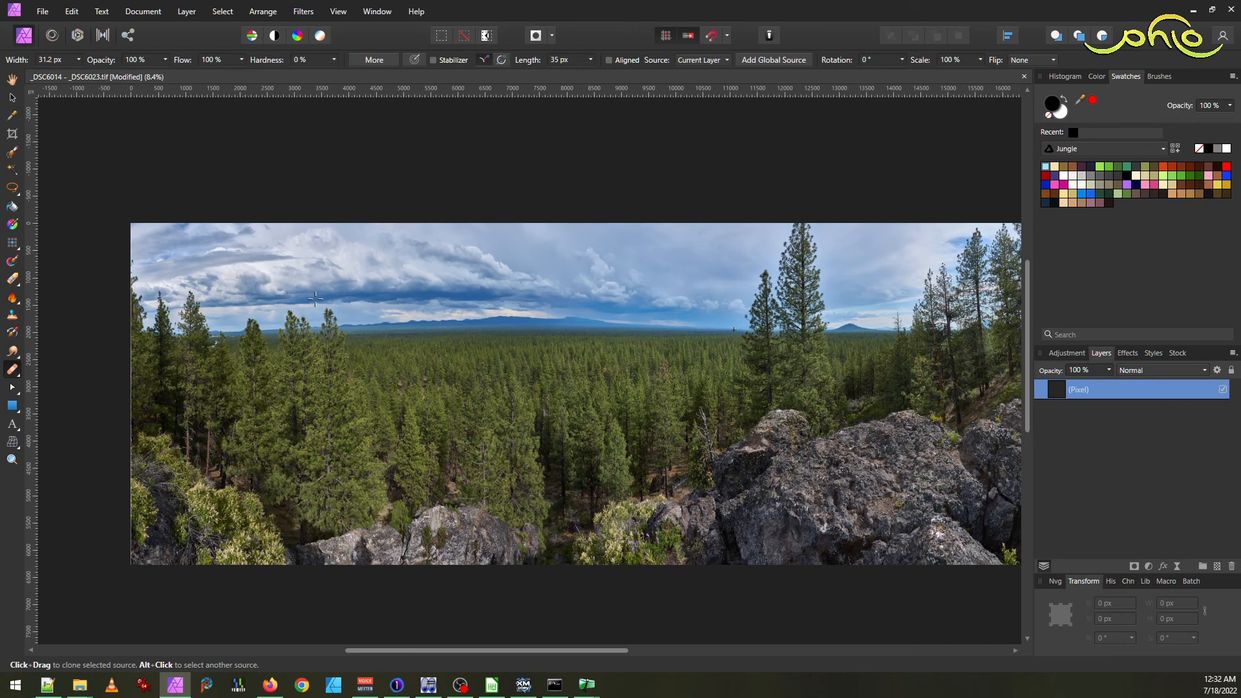
key("ctrl+s")
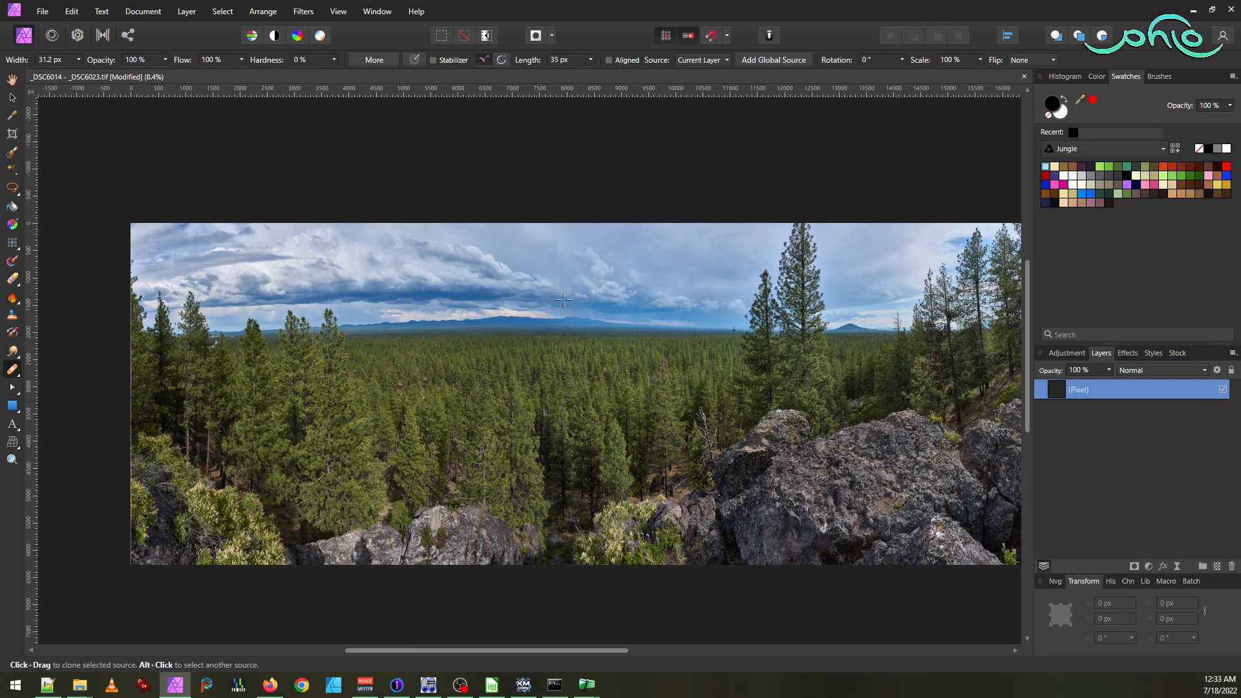
- Check the repaired horizon once more and close the panorama document without saving its changes
scroll(576, 304, "up", 5)
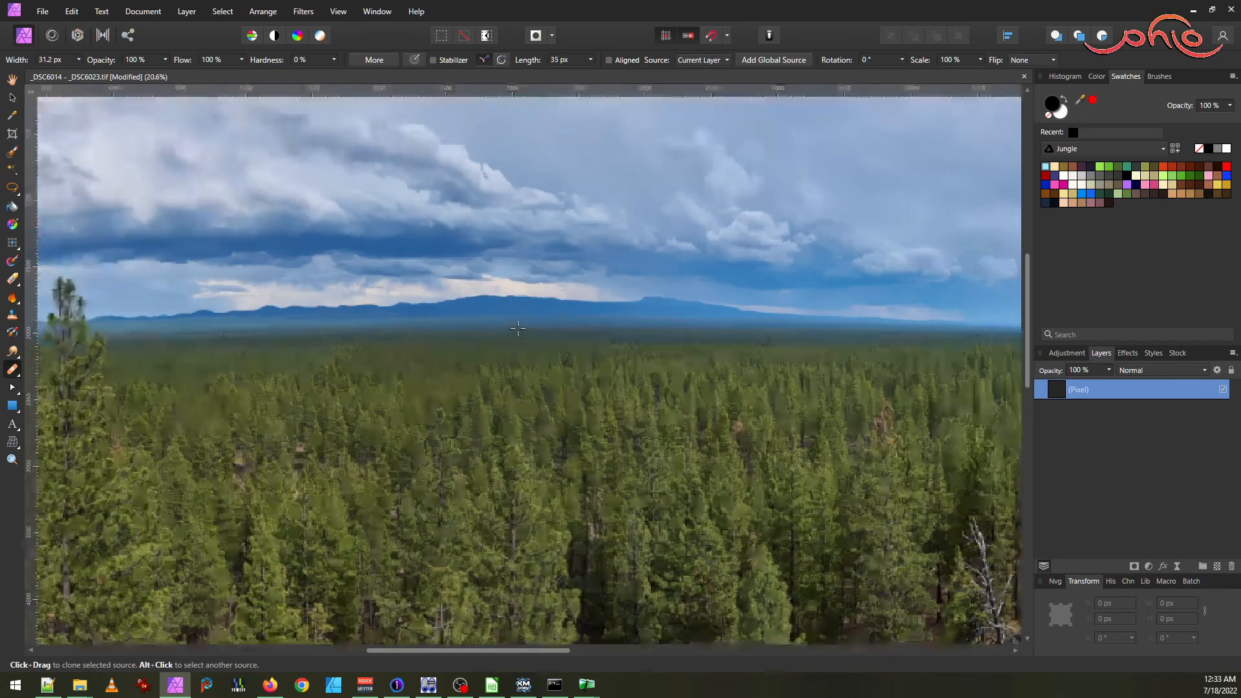
scroll(576, 304, "down", 6)
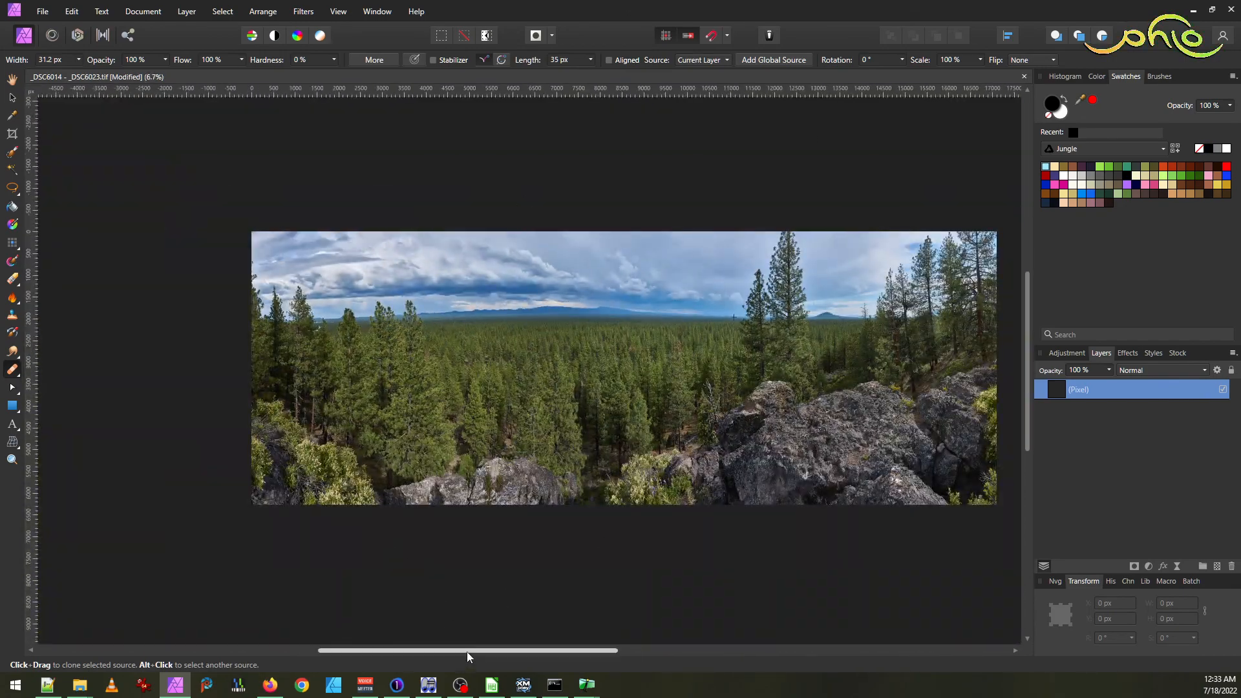
left_click_drag(465, 650, 514, 646)
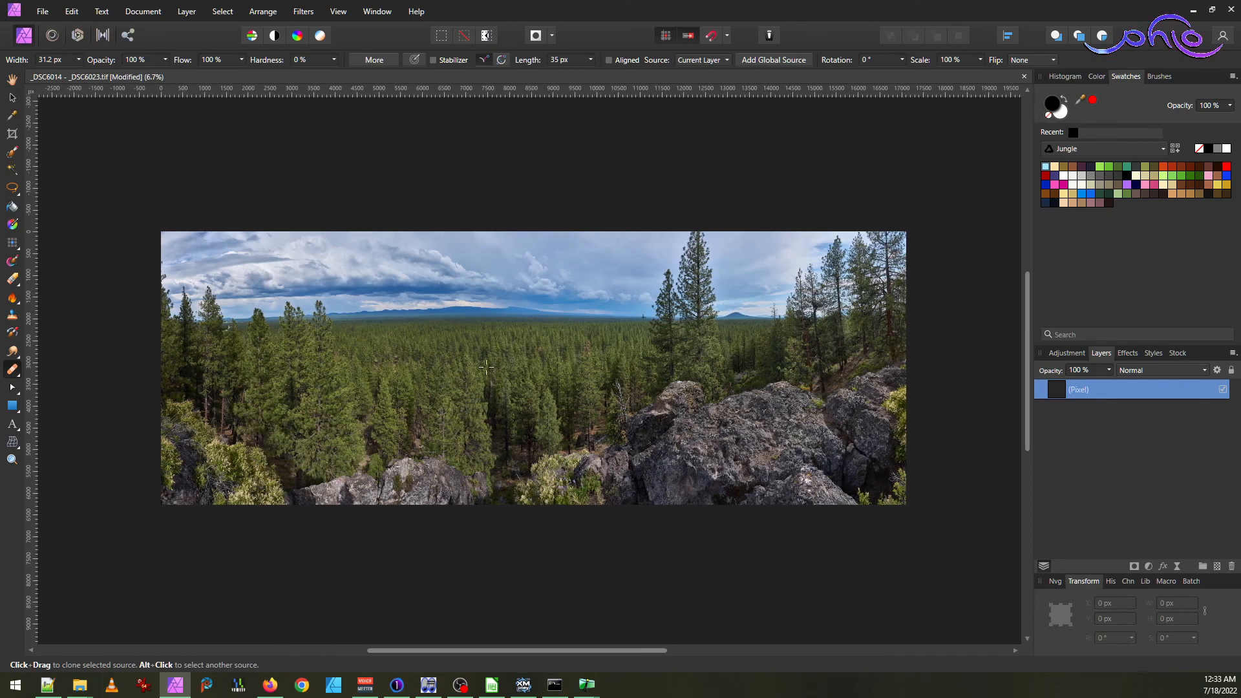
scroll(542, 329, "up", 3)
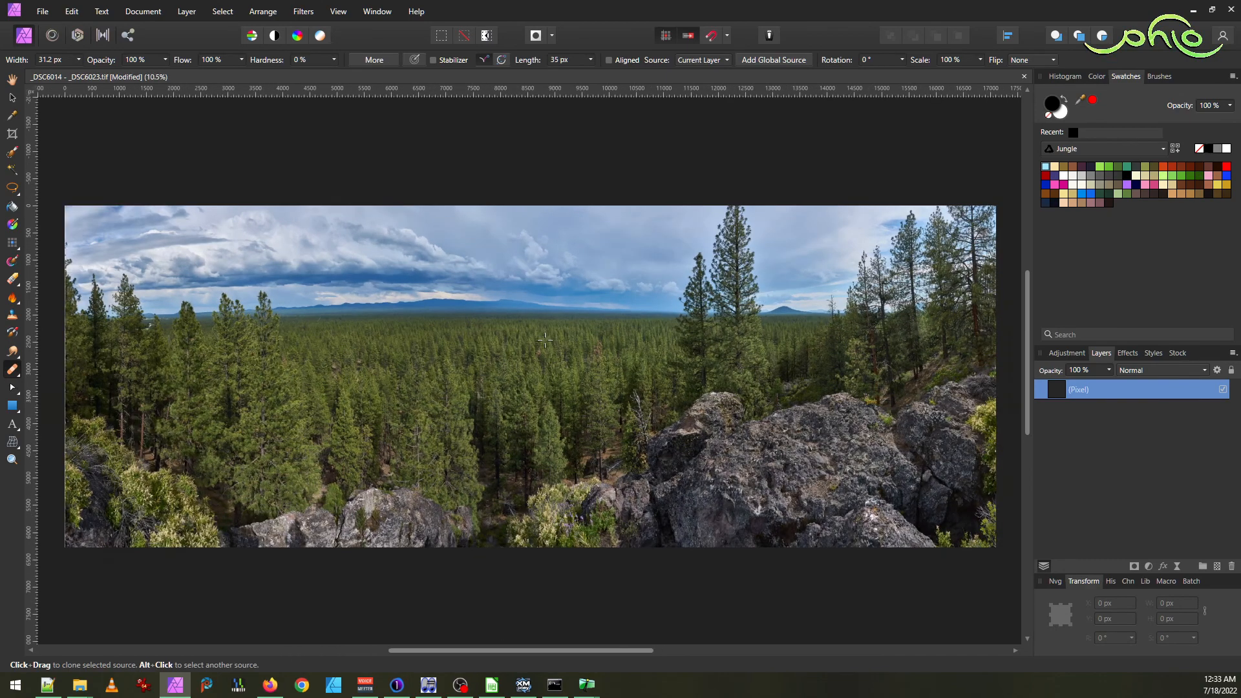
scroll(407, 261, "up", 3)
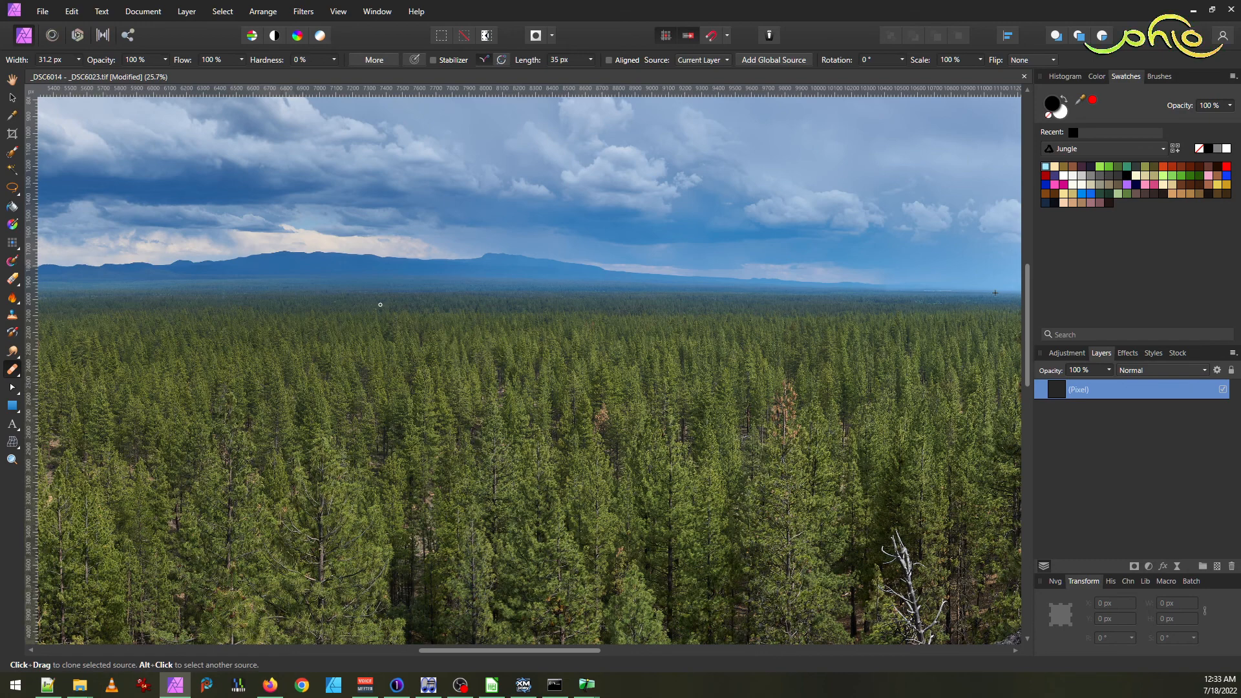
left_click(1023, 76)
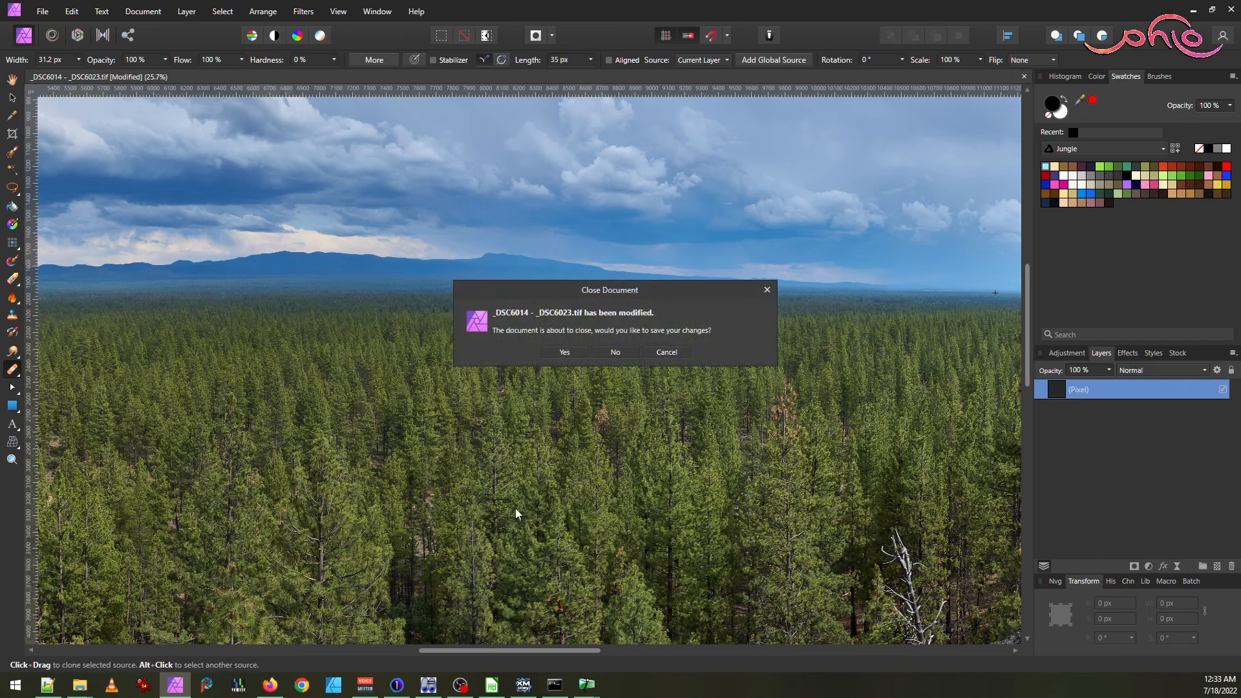
left_click(612, 352)
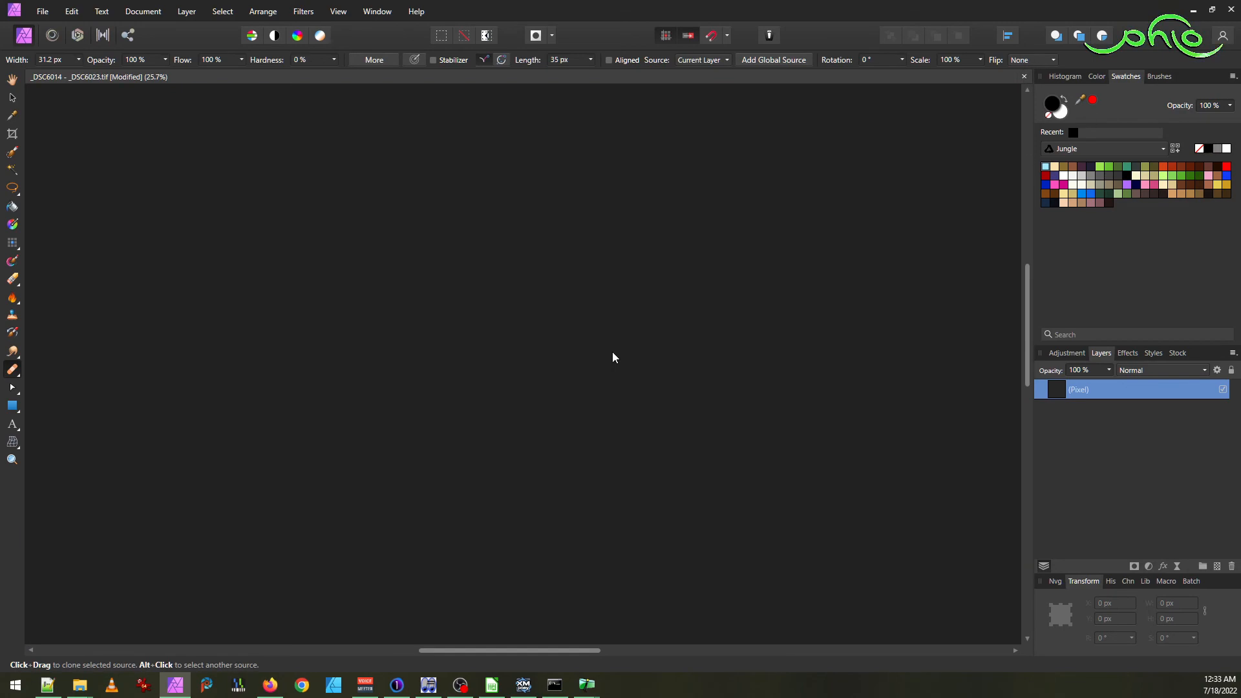
- Switch to File Explorer and open the exported "_DSC6014 - _DSC6023.jpg" full screen in IrfanView
left_click(79, 686)
left_click(108, 629)
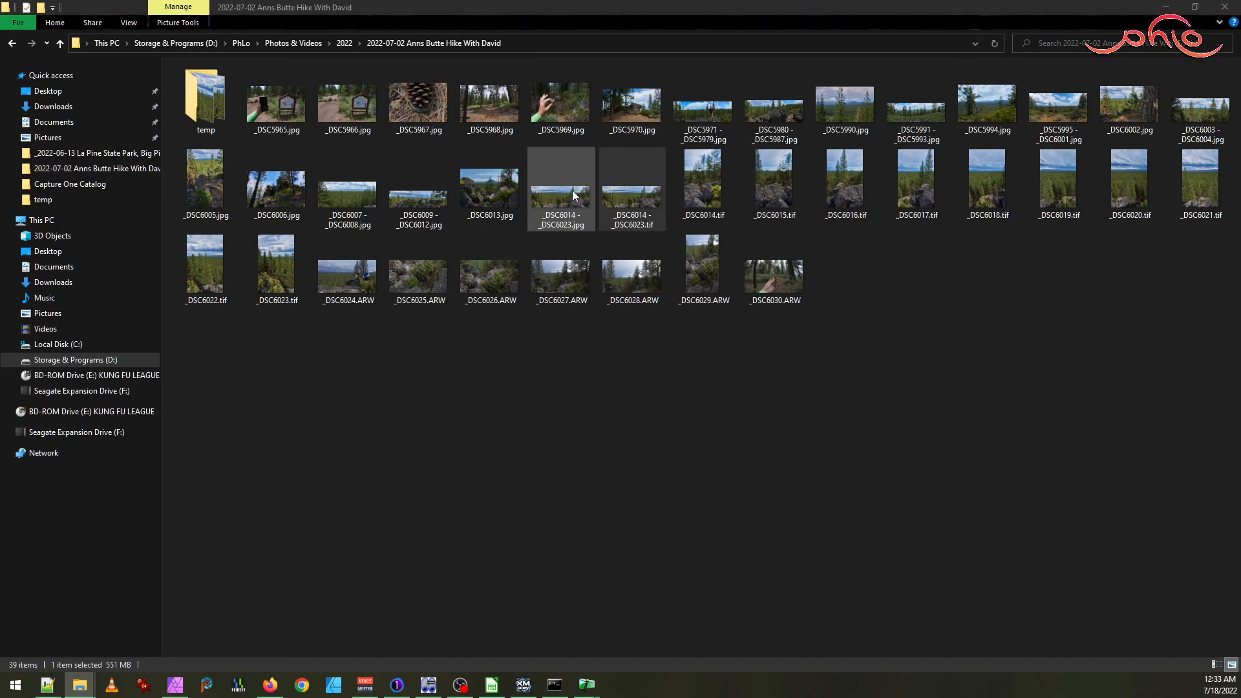
left_click(691, 196)
left_click(582, 209)
double_click(576, 205)
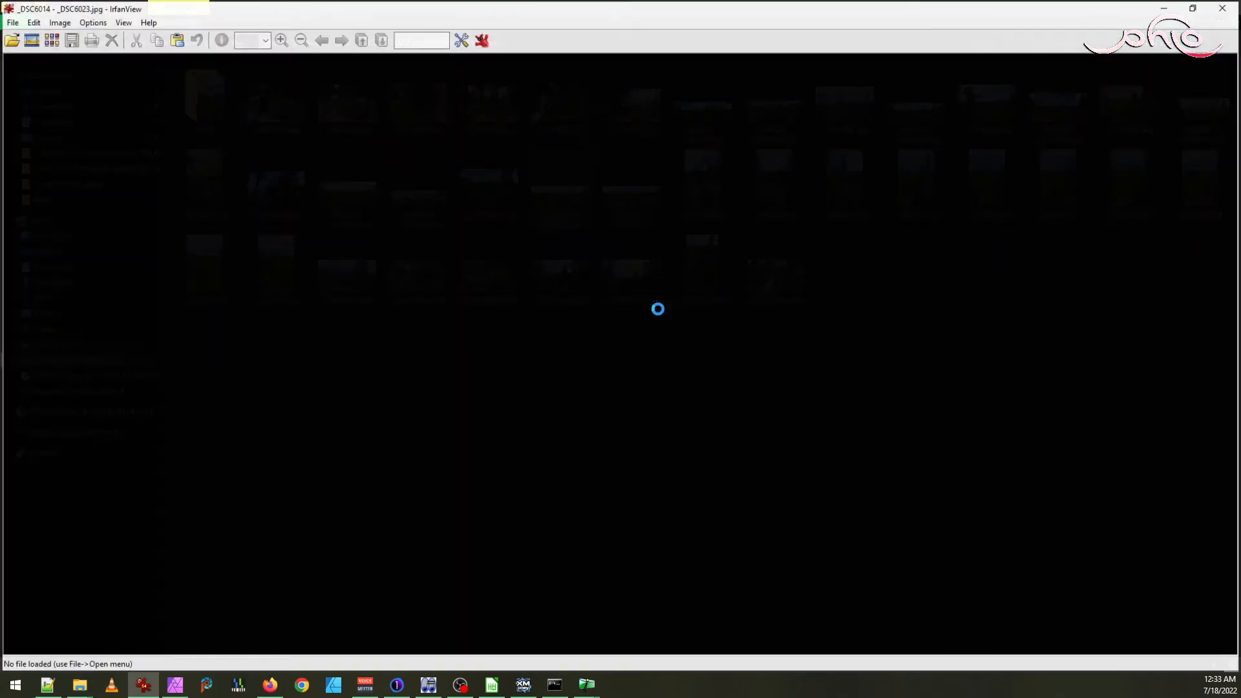
key("Return")
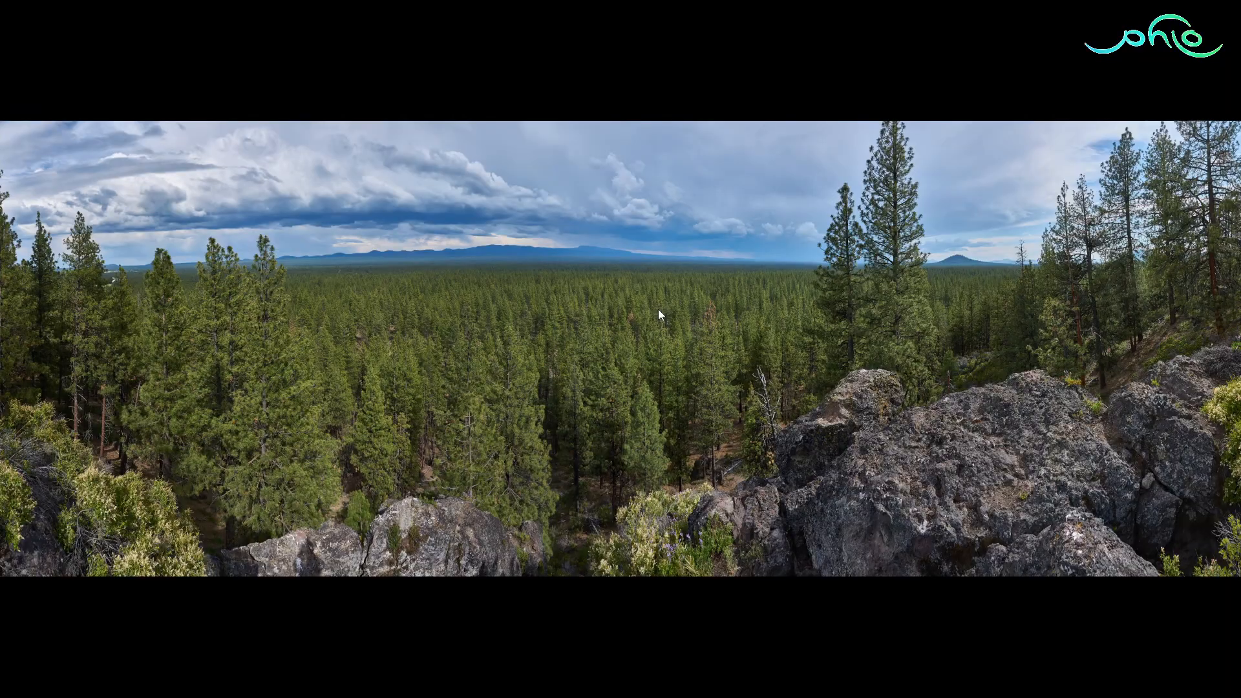
- Examine the enlarged panorama from end to end for stitching flaws along the horizon and close the viewer
scroll(658, 309, "up", 4)
key("plus")
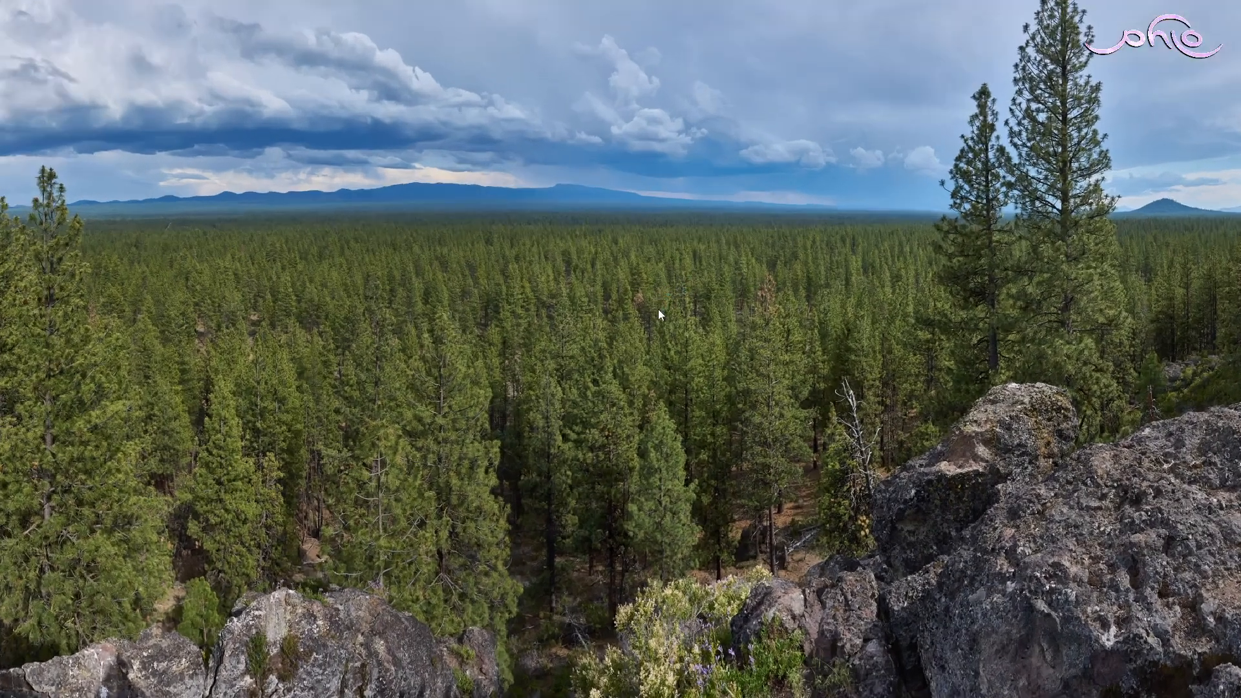
key("Right")
key("Right")
key("Right")
key("Right")
key("Right")
key("Right")
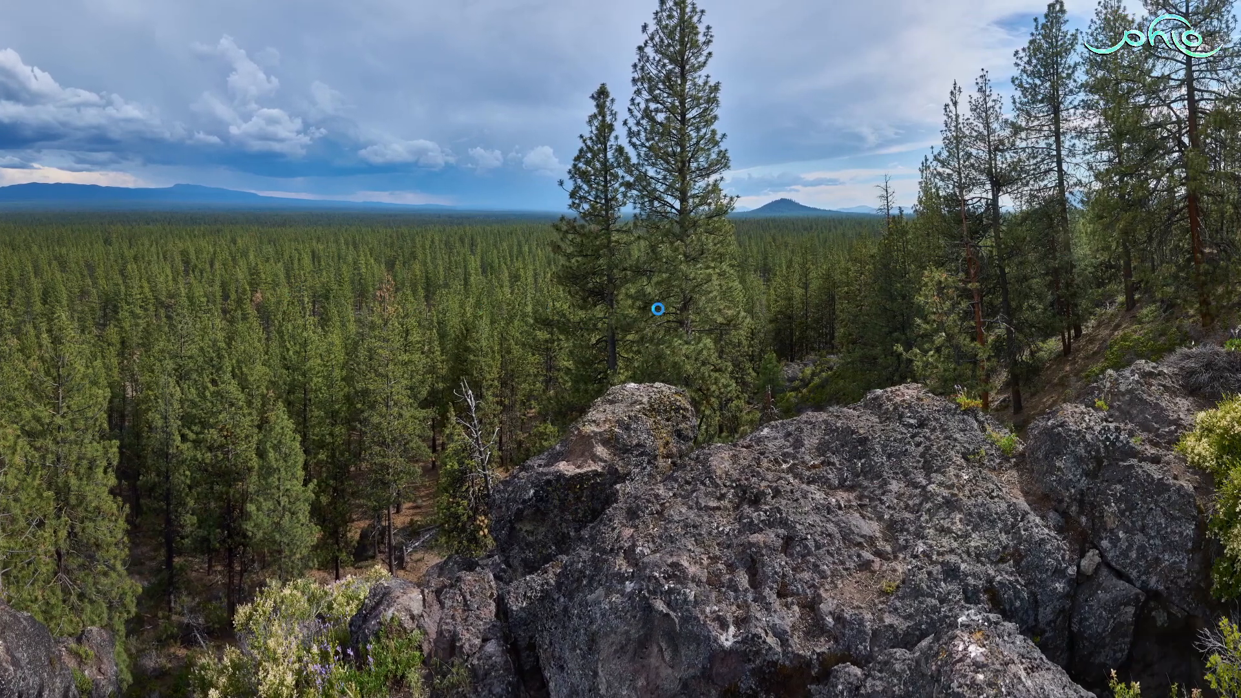
key("Left")
key("Left")
key("Left")
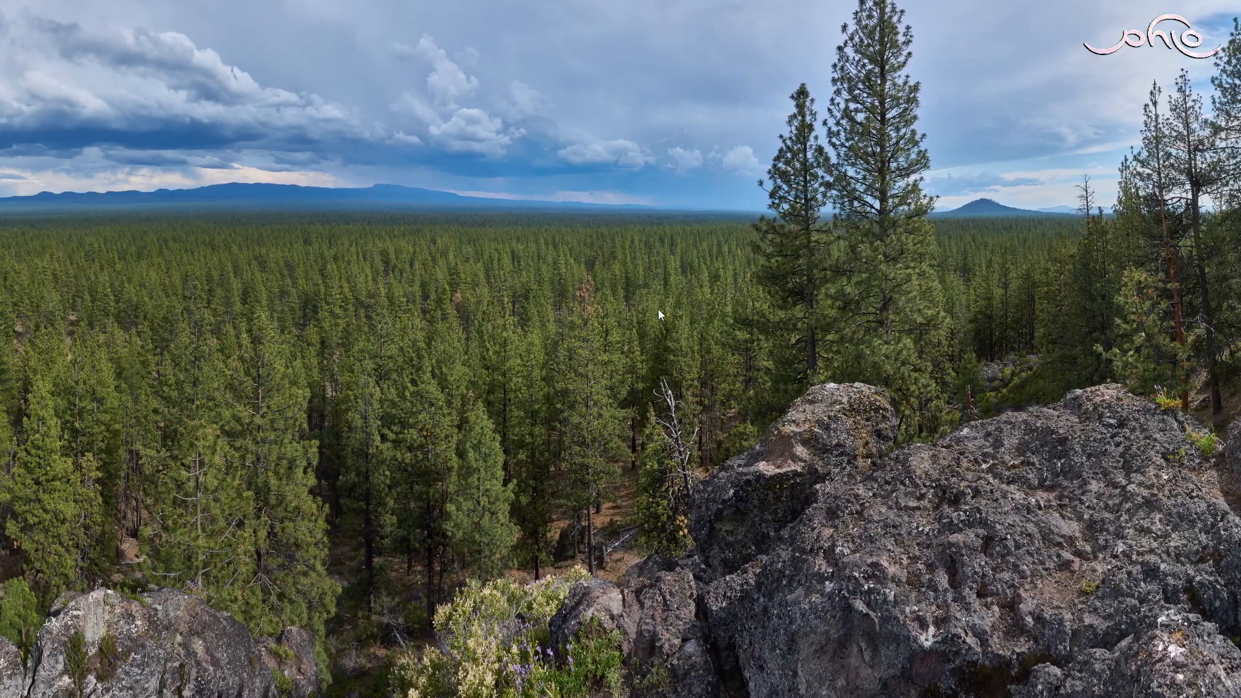
key("Left")
key("Left")
key("Left")
key("Left")
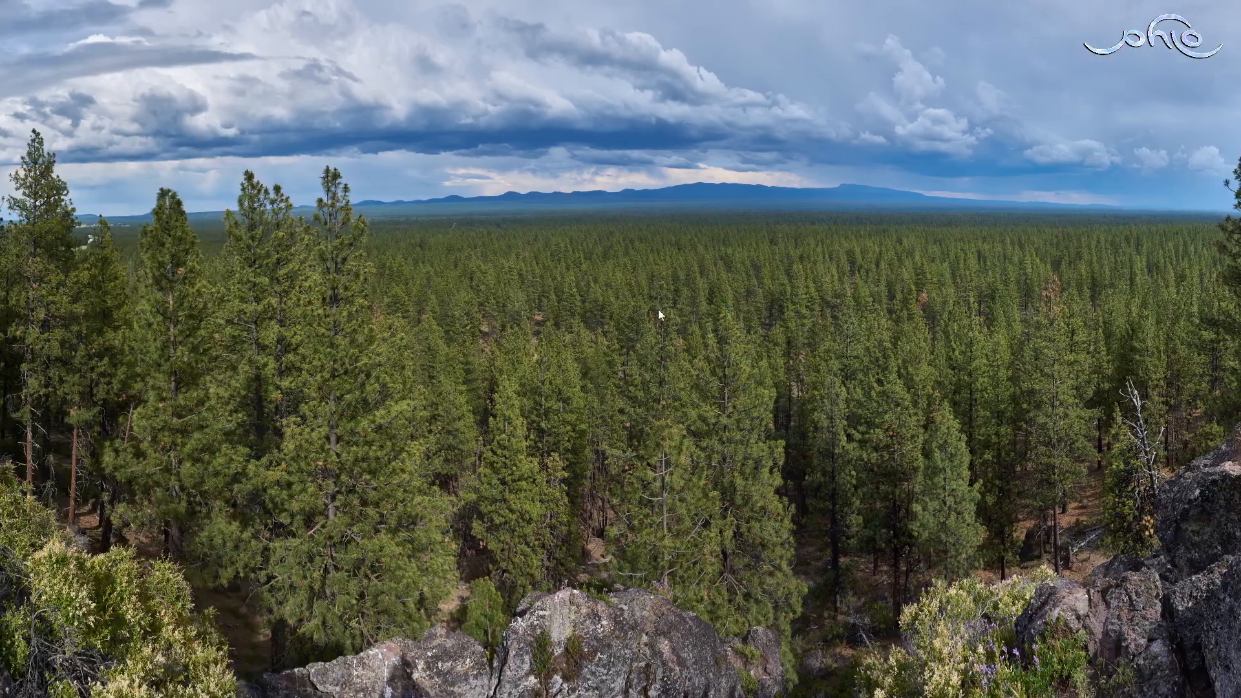
key("Left")
key("Escape")
key("Escape")
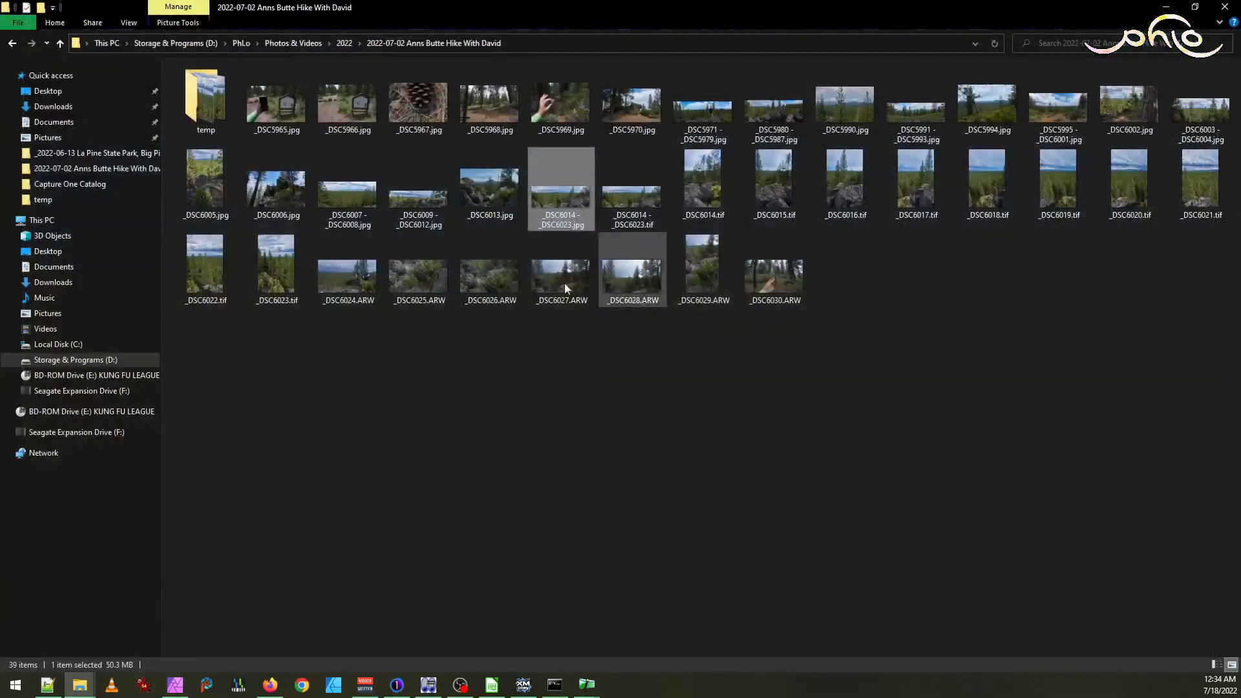
- Delete the stitched "_DSC6014 - _DSC6023.tif" and its source files from _DSC6014.tif through _DSC6023.tif
left_click(633, 202)
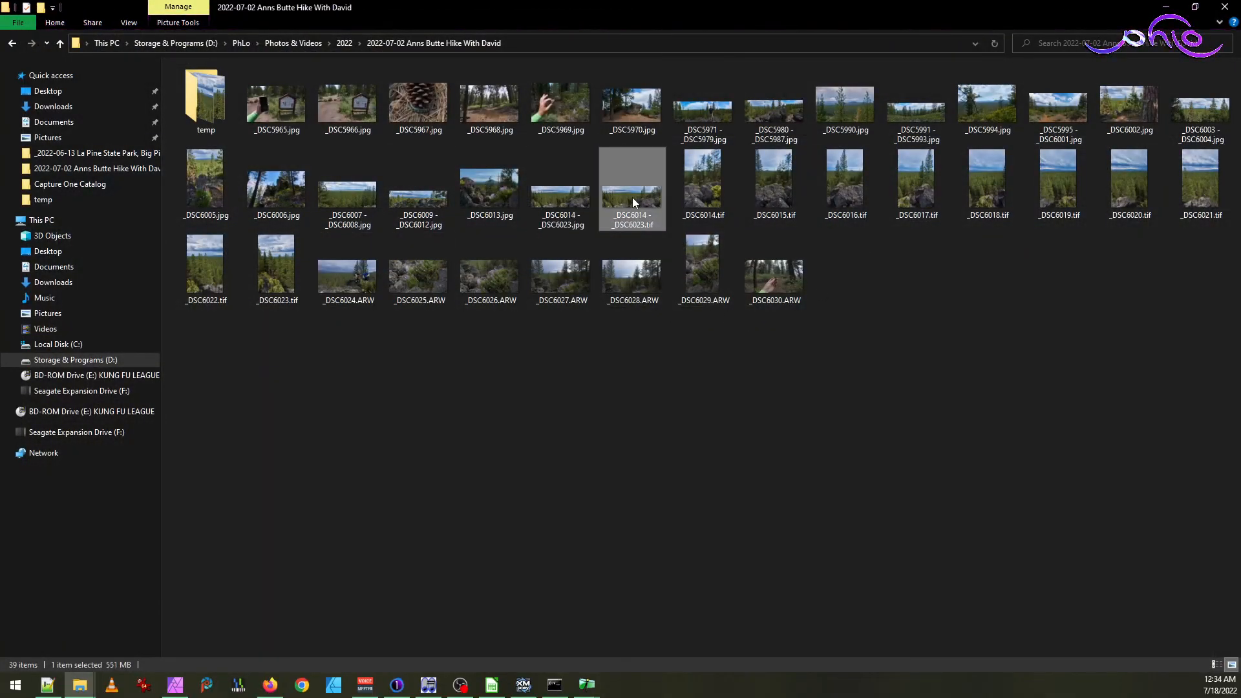
left_click(276, 283, "shift")
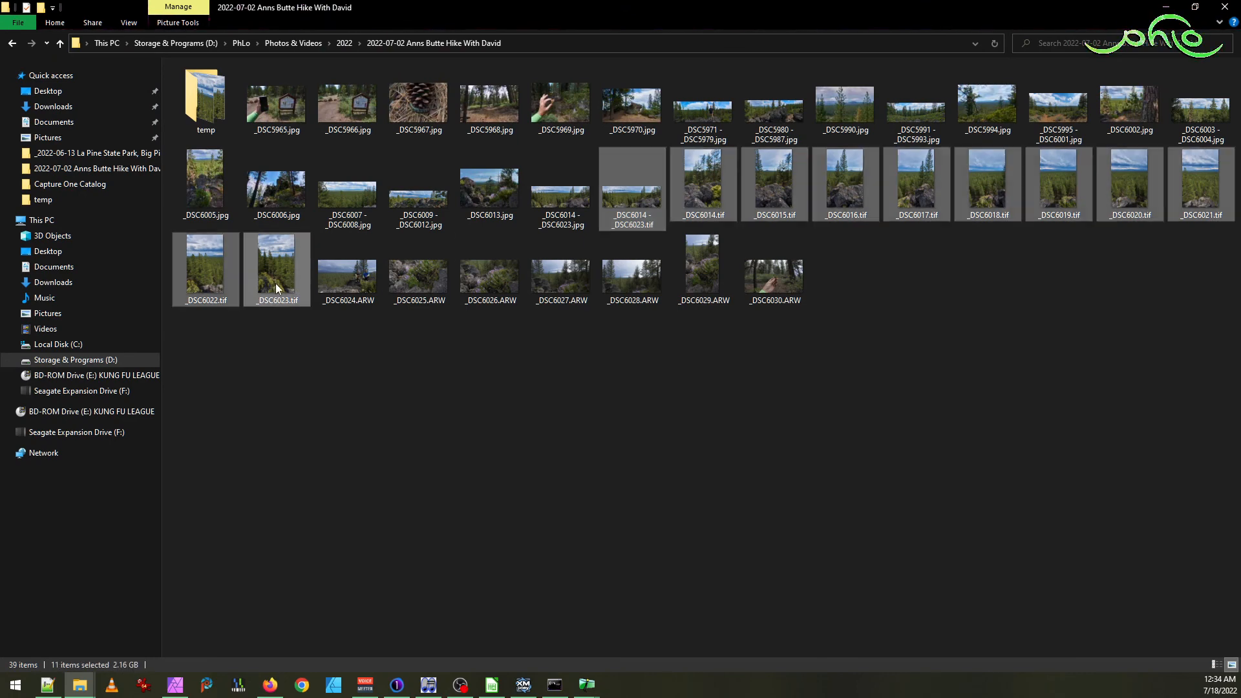
key("Delete")
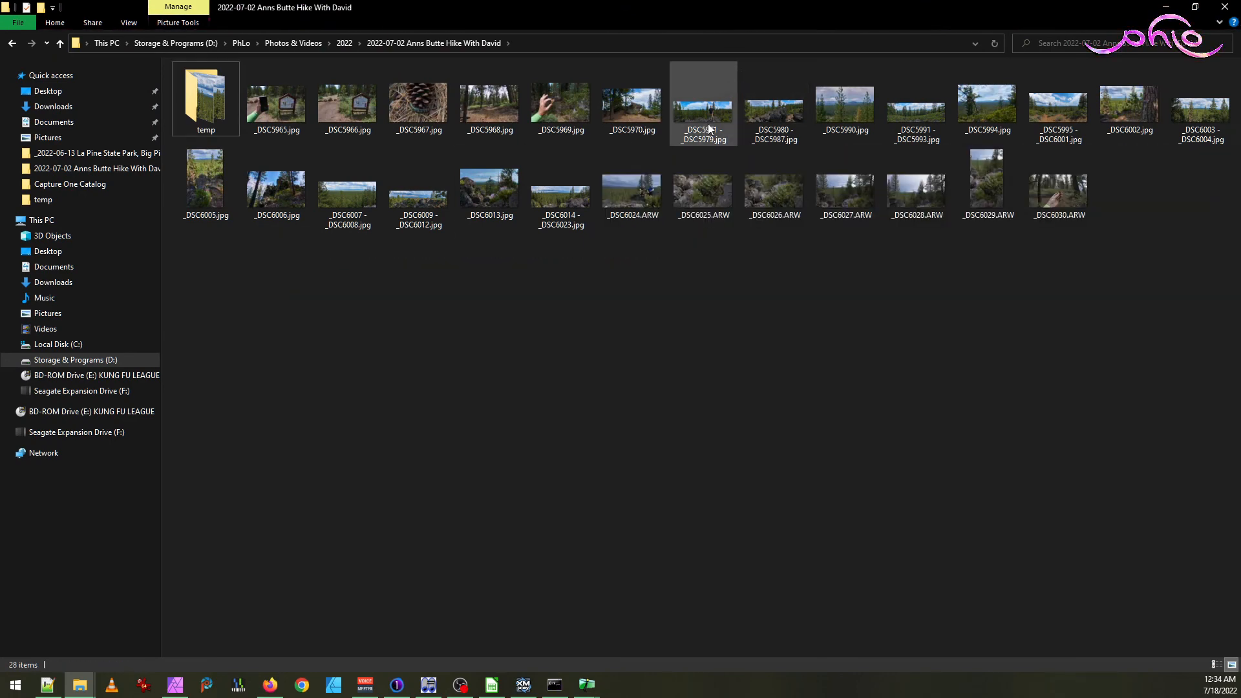
- Switch to Capture One and extend the crop of _DSC6024.ARW to the full frame using an unconstrained aspect ratio
mouse_move(709, 128)
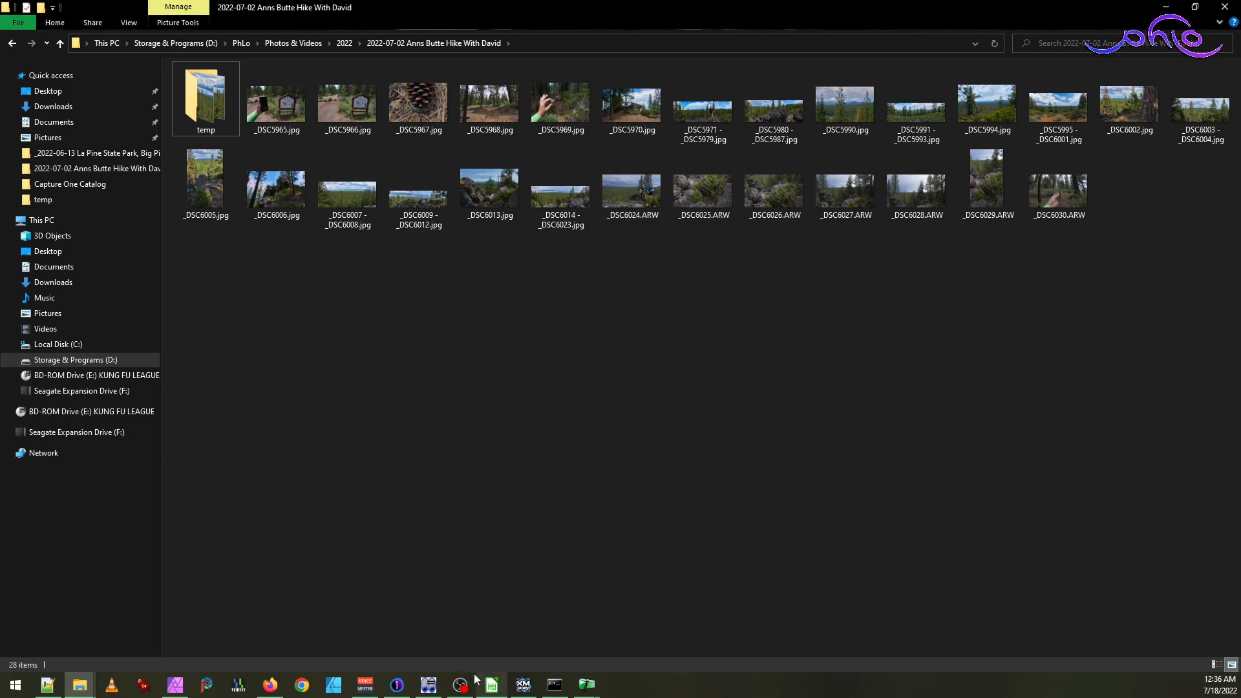
left_click(406, 689)
scroll(901, 619, "down", 3)
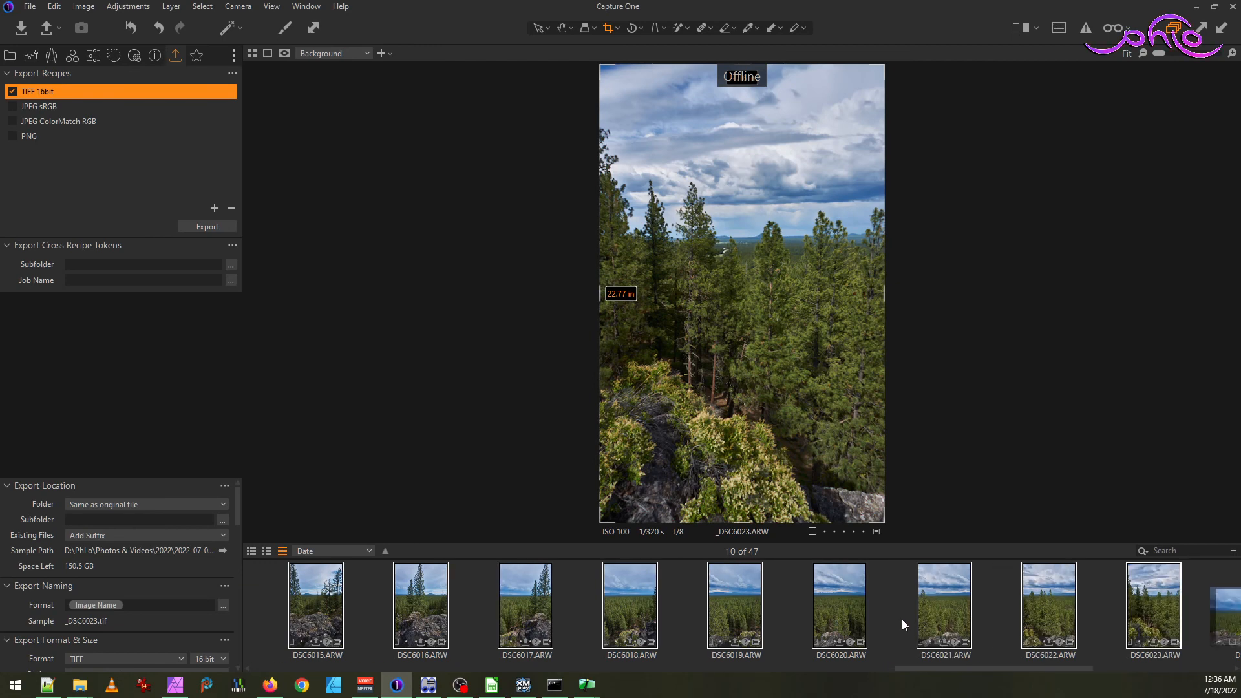
left_click(871, 615)
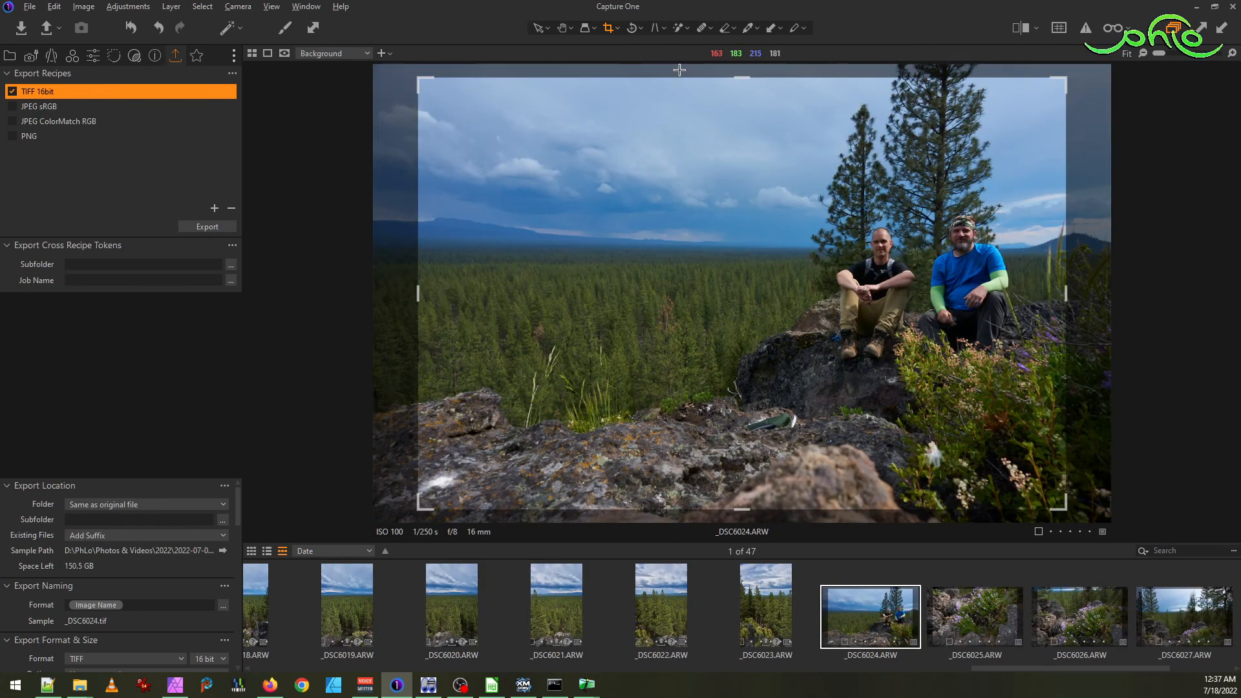
left_click(619, 30)
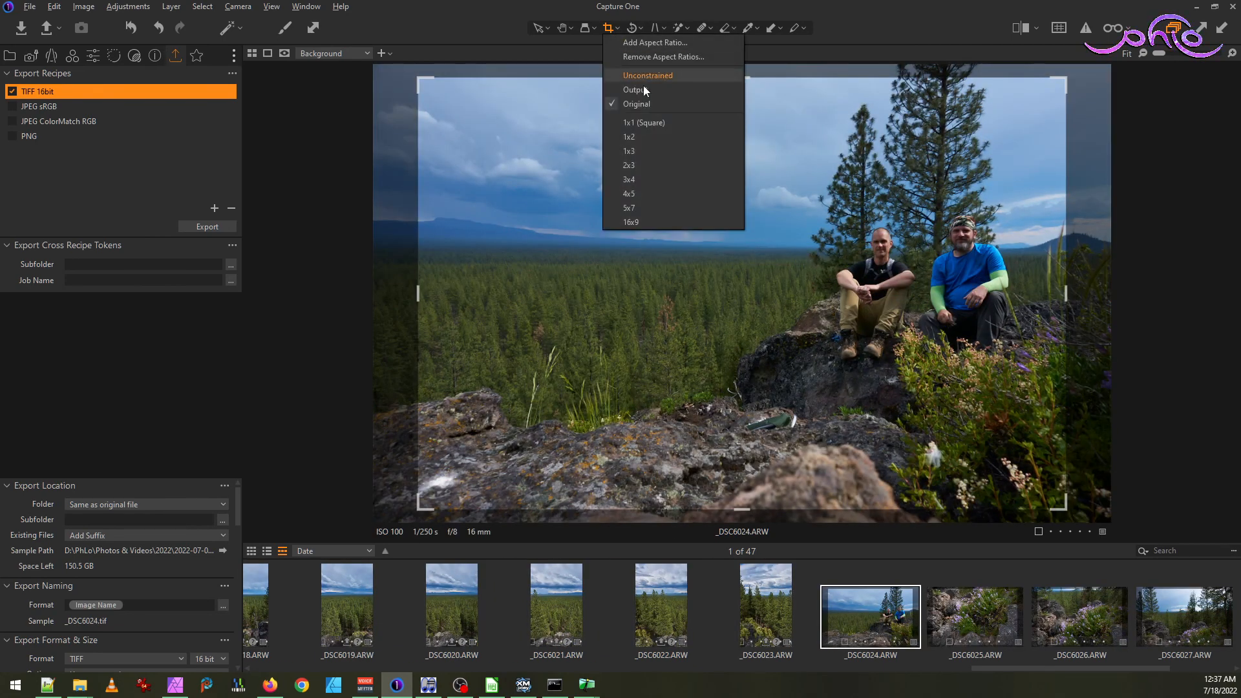
left_click(650, 75)
left_click_drag(742, 77, 742, 63)
left_click_drag(1066, 288, 1122, 323)
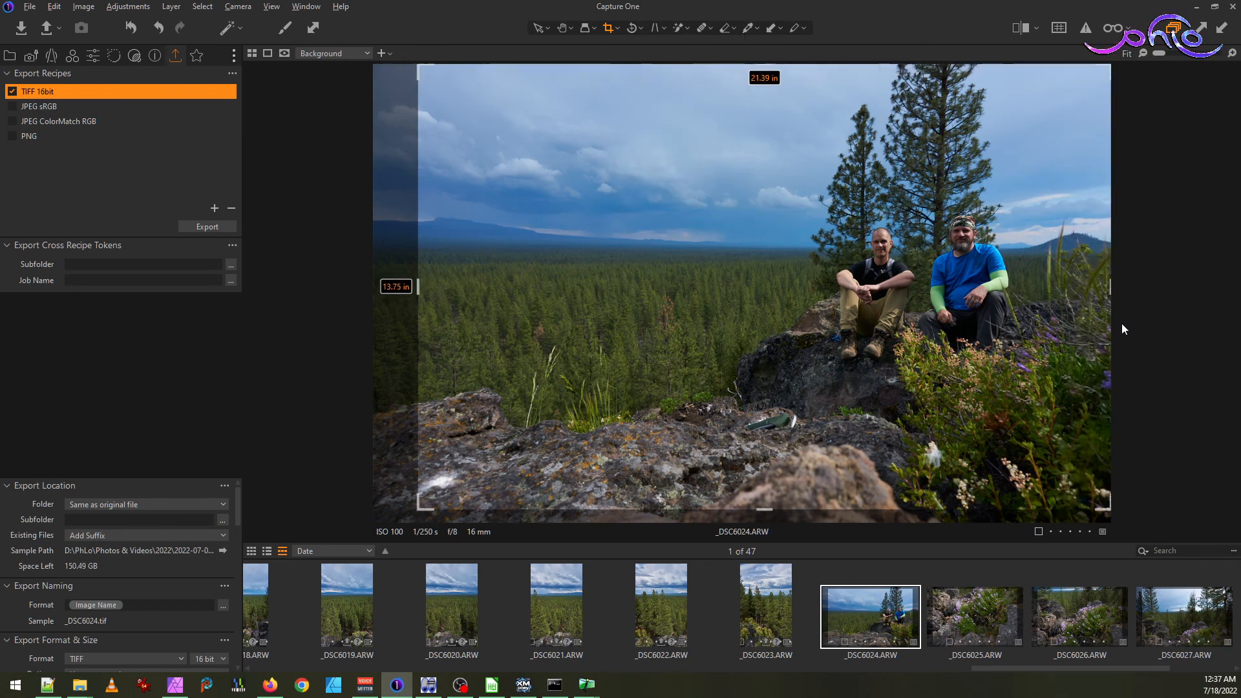
left_click_drag(421, 292, 370, 297)
left_click_drag(741, 512, 741, 548)
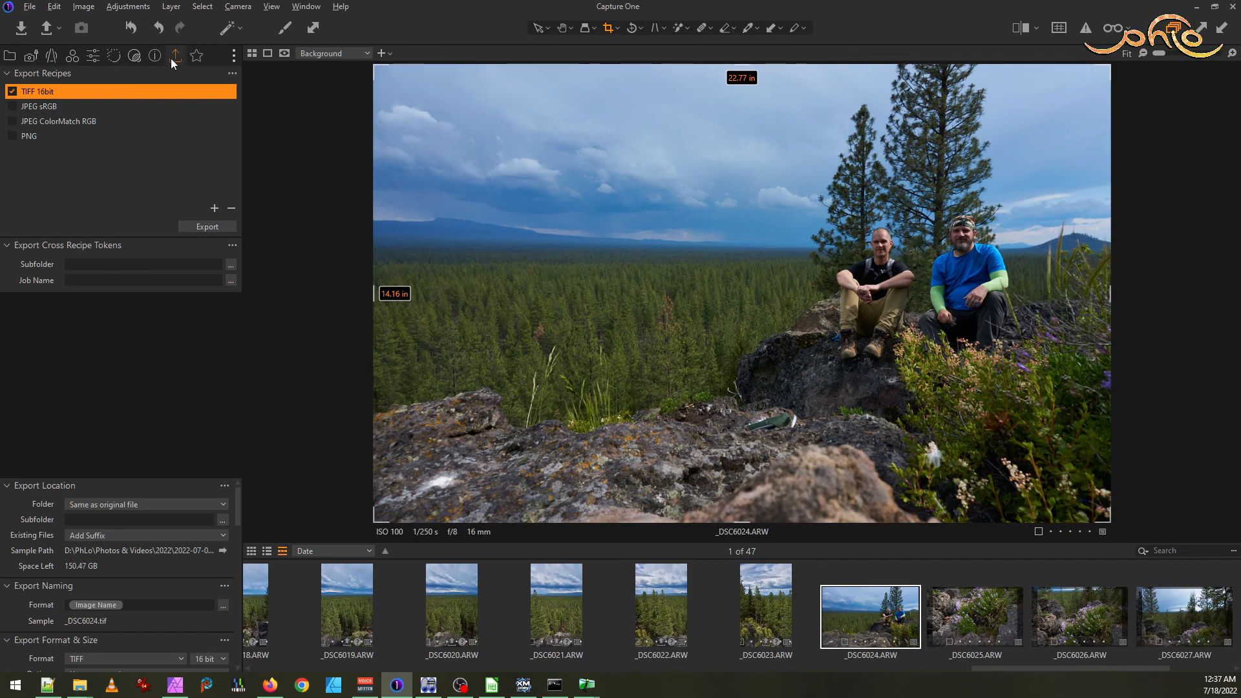
- Raise the photo's Shadow to 17 and pull the RGB curve's midtones down to input 141, output 119
left_click(197, 56)
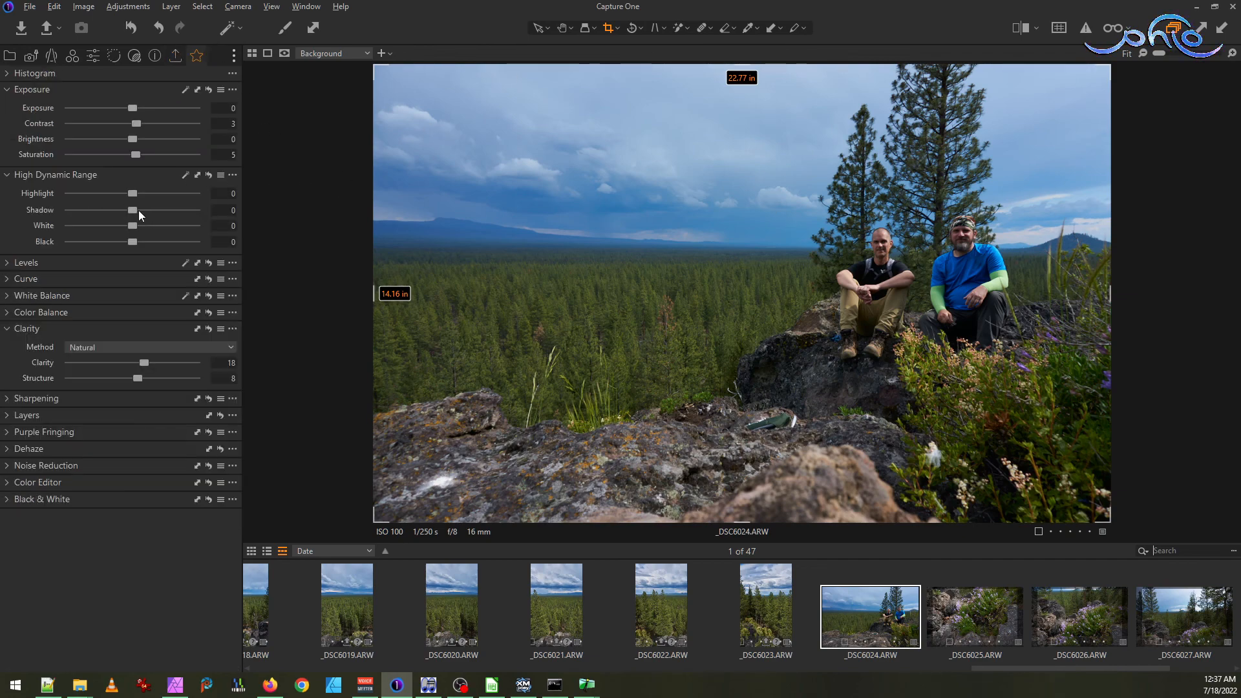
left_click_drag(137, 211, 141, 209)
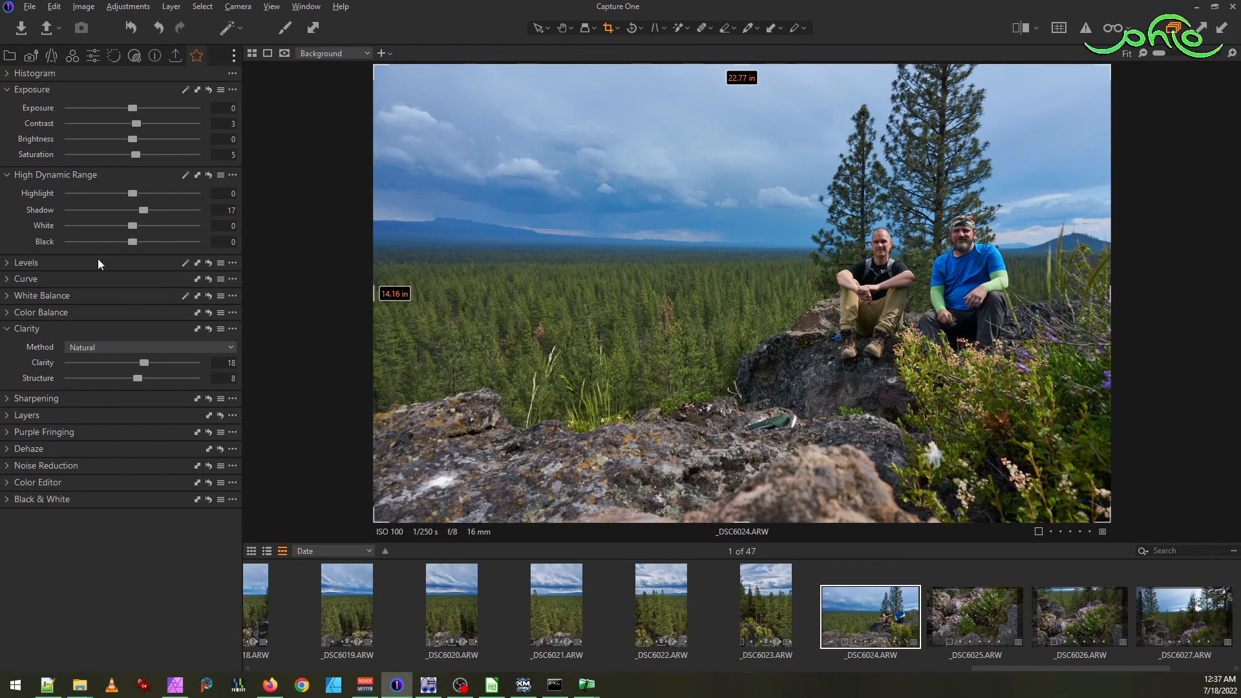
left_click(19, 280)
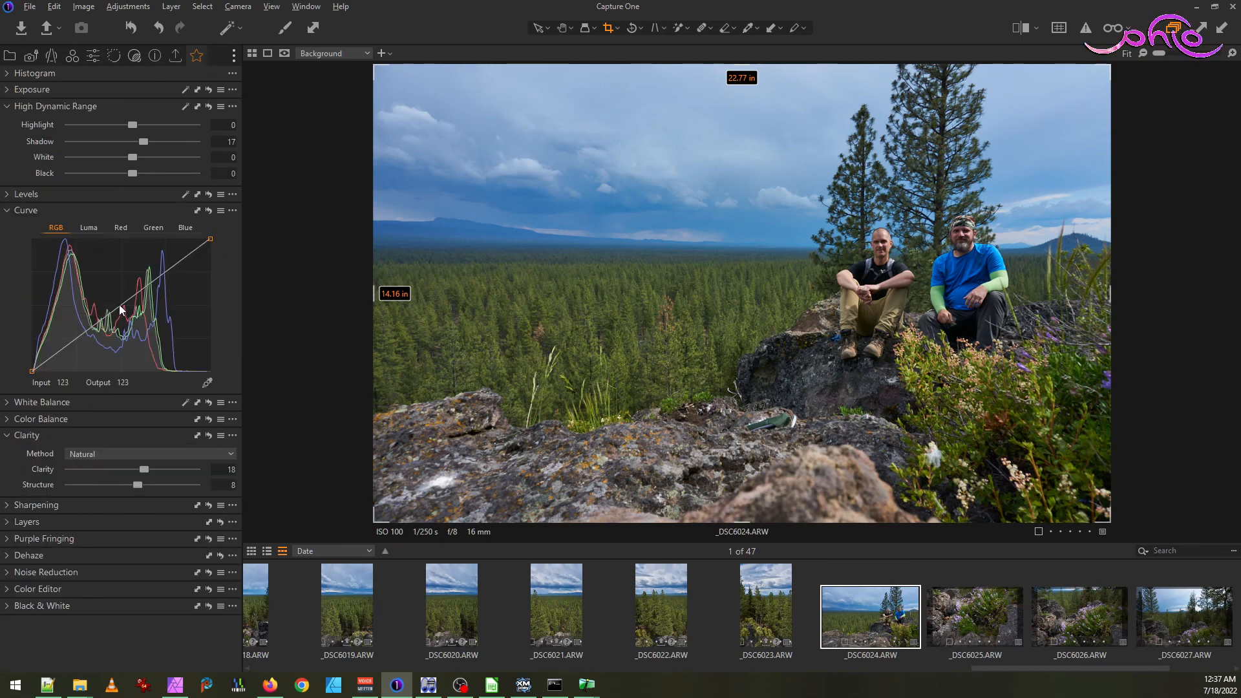
left_click_drag(121, 307, 124, 314)
- Set the photo's High Dynamic Range Shadow to 35 and Black to 7
left_click_drag(143, 142, 153, 145)
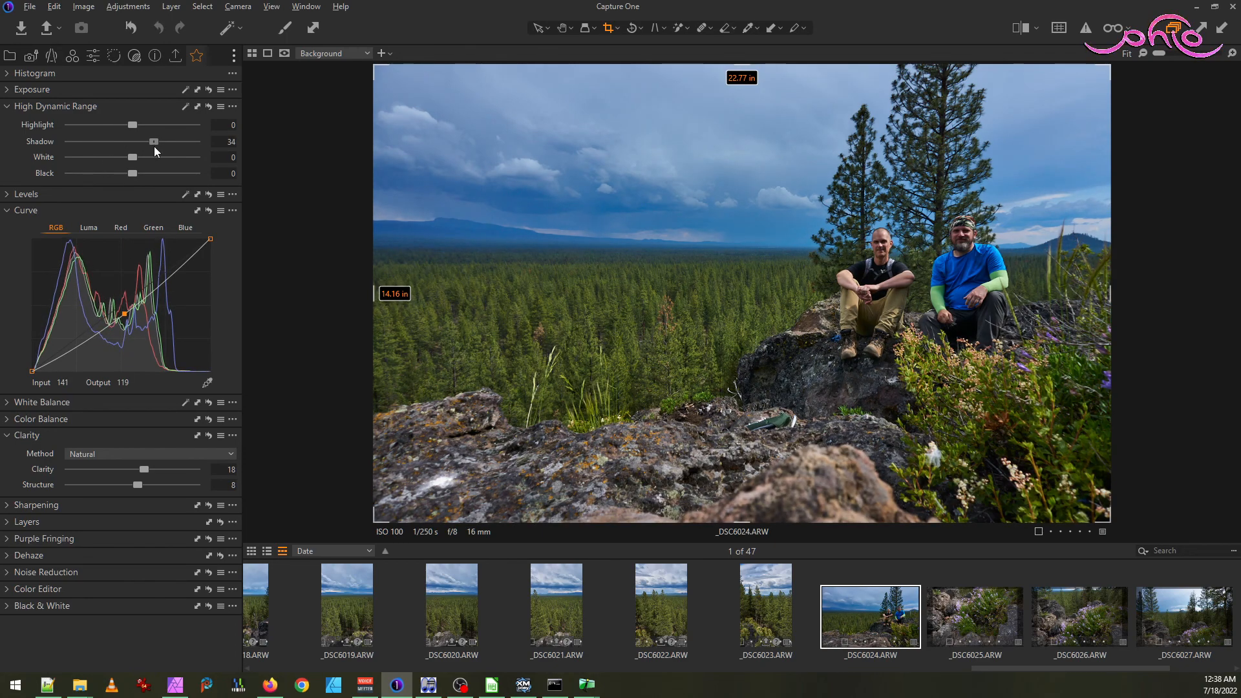
left_click_drag(153, 145, 138, 176)
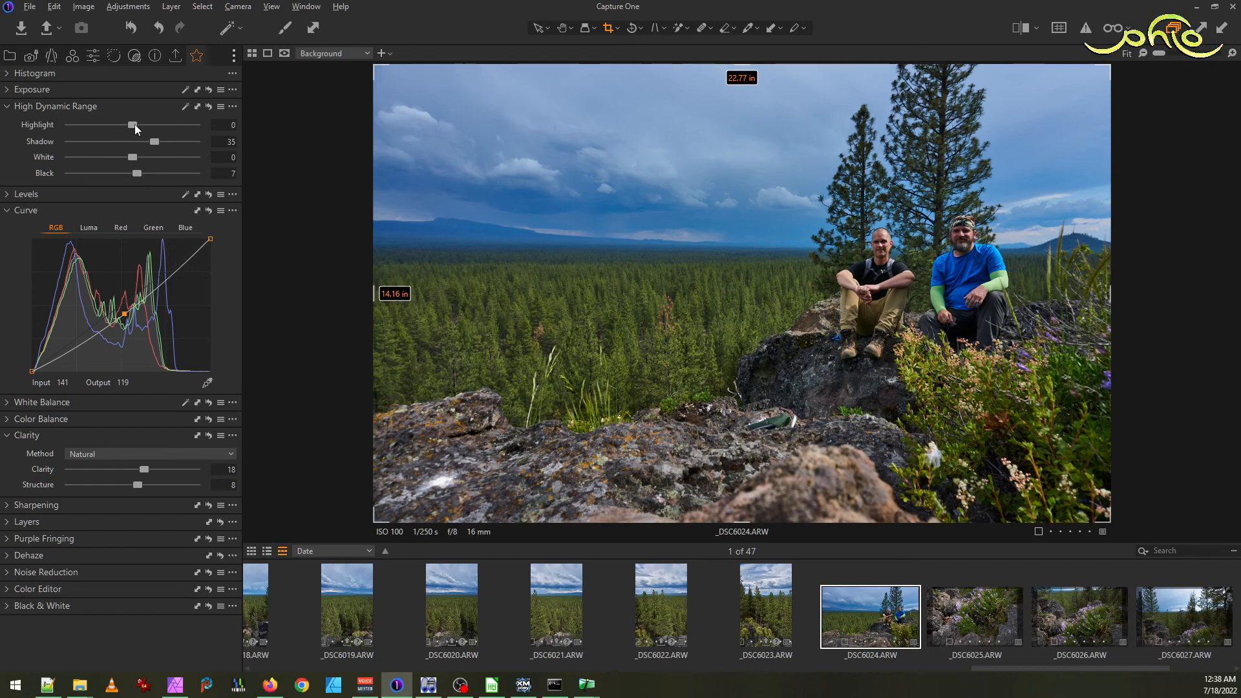
- Set the photo's High Dynamic Range Highlight to -9 and Shadow to 31, and inspect the two seated hikers up close
left_click_drag(133, 126, 129, 125)
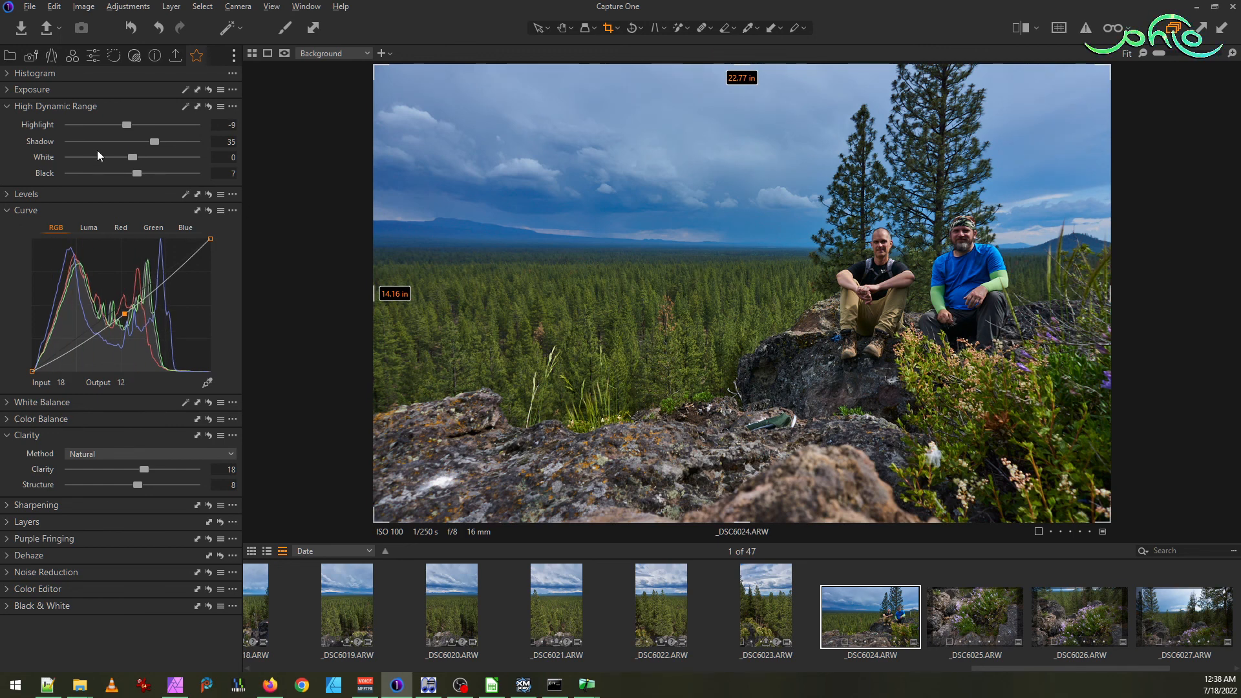
left_click_drag(154, 140, 152, 141)
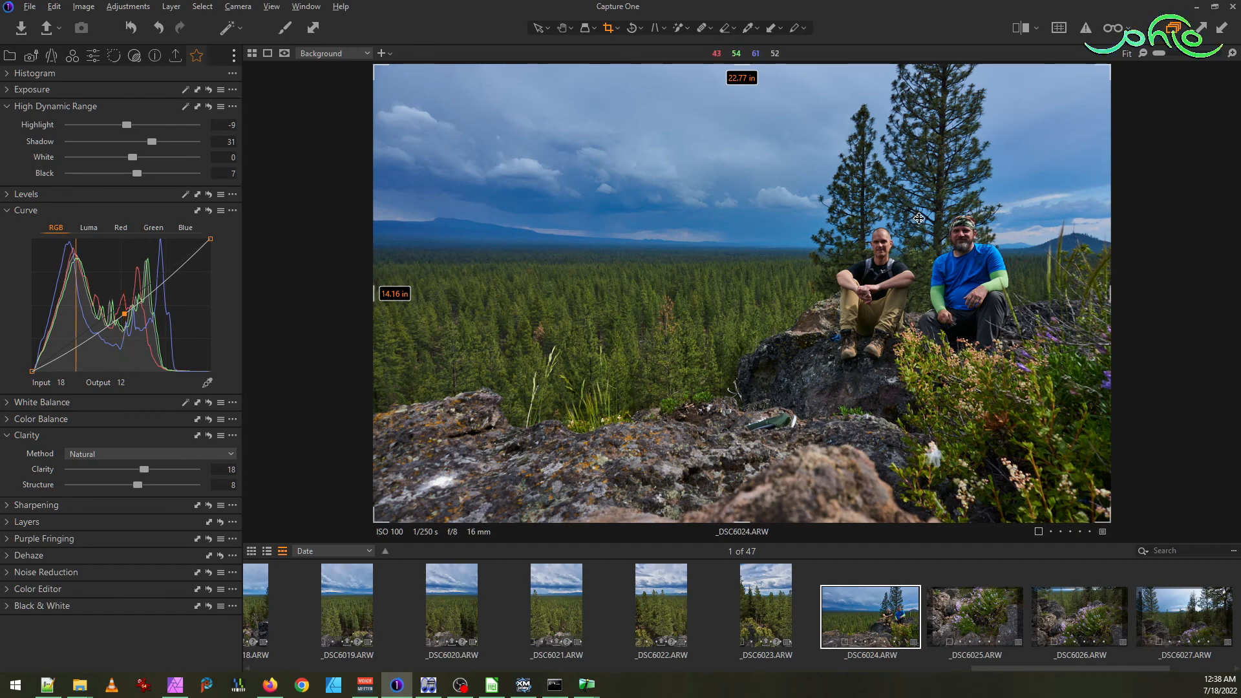
left_click(941, 265)
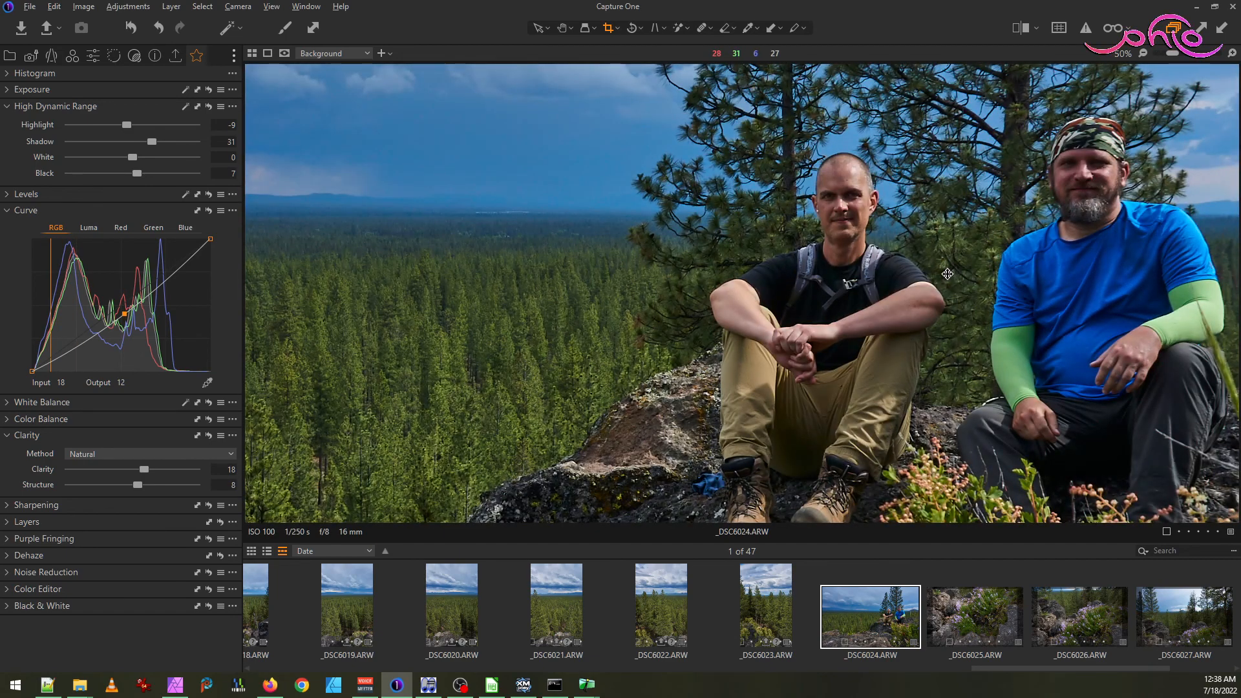
left_click(948, 274)
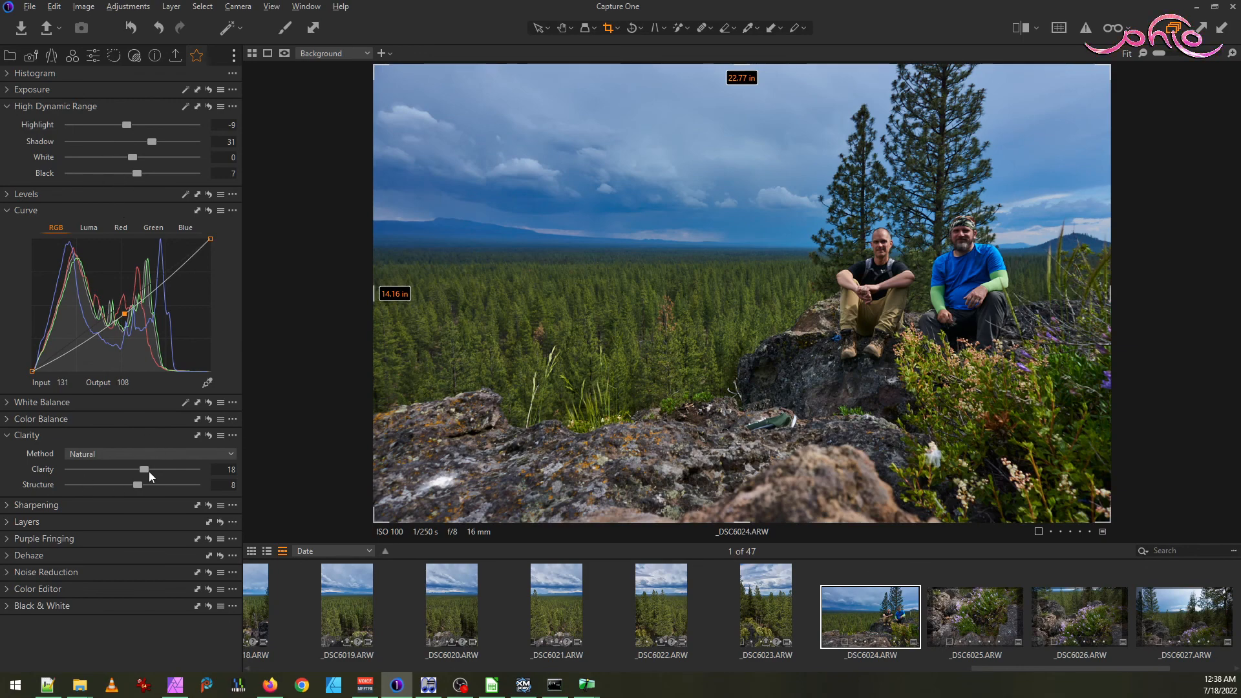
- Set the photo's Clarity to 32 and its High Dynamic Range Shadow to 34, checking the hikers at 50% magnification
mouse_move(150, 470)
left_mouse_down()
mouse_move(167, 460)
mouse_move(155, 460)
left_mouse_up()
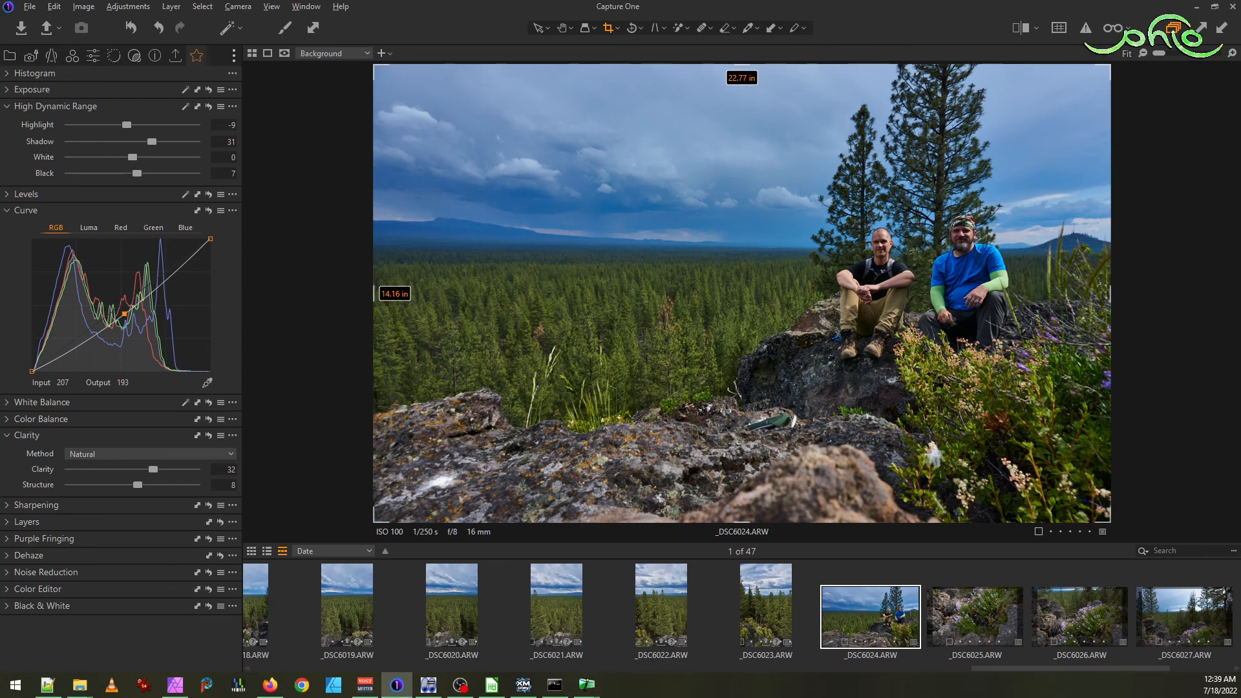
key("alt+Tab")
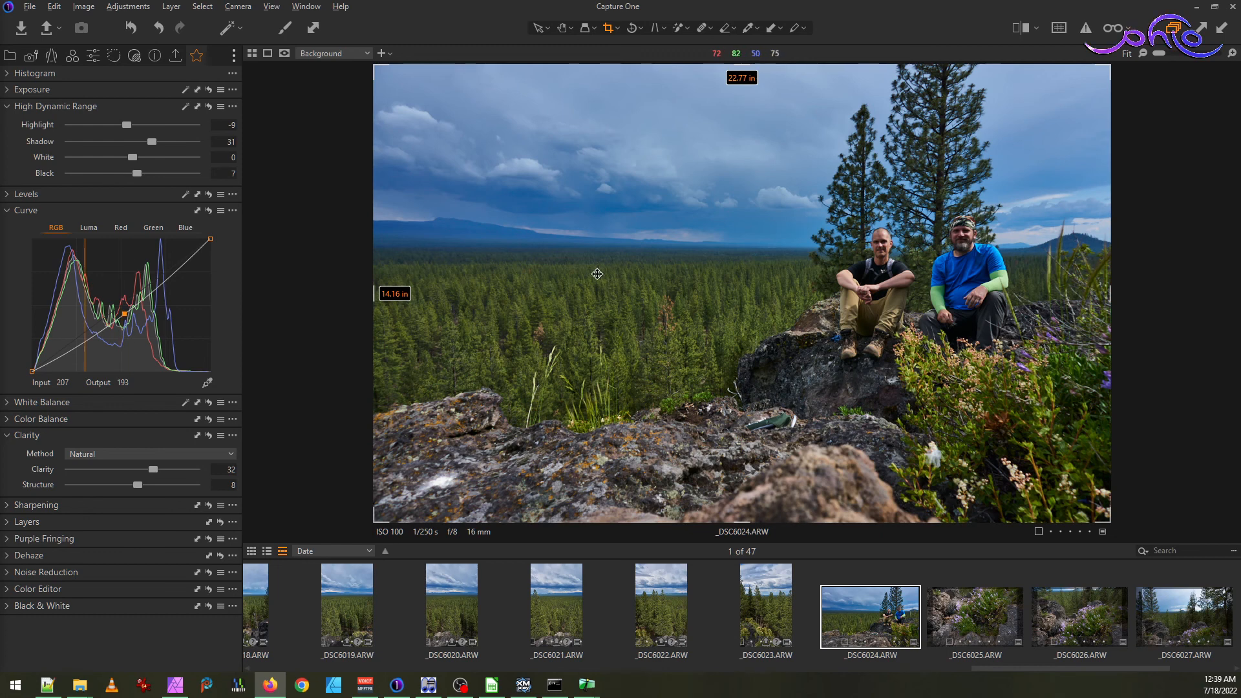
left_click_drag(154, 141, 157, 141)
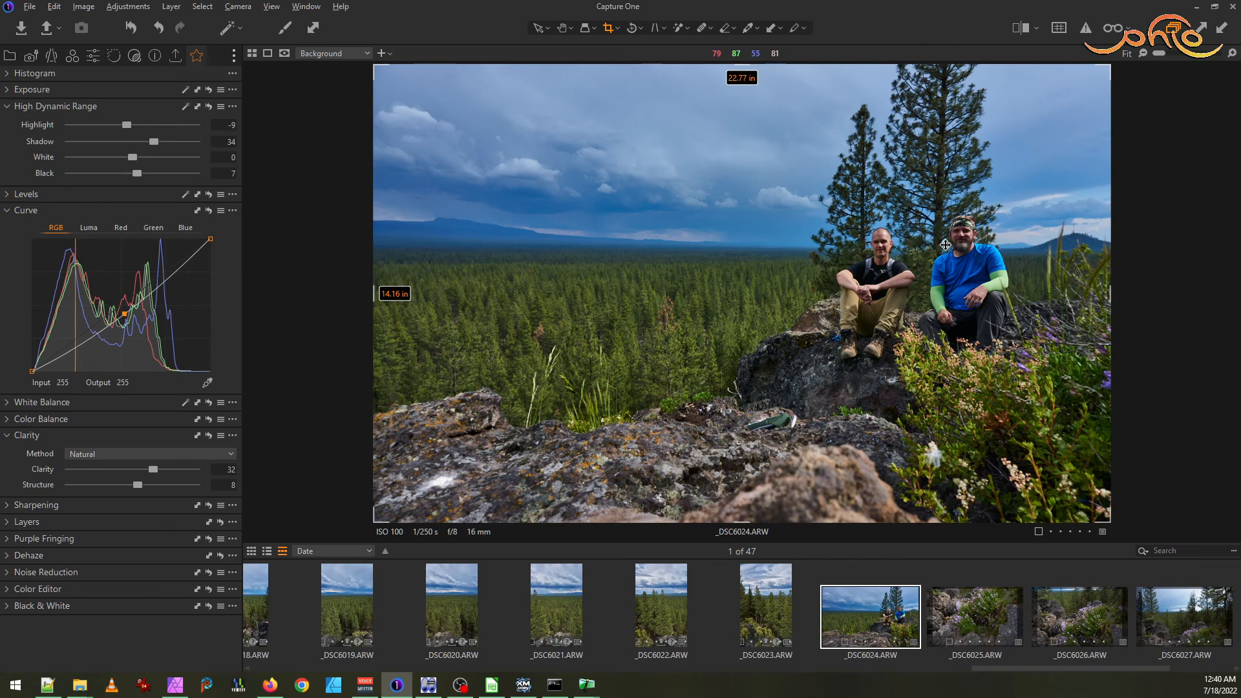
scroll(973, 271, "up", 2)
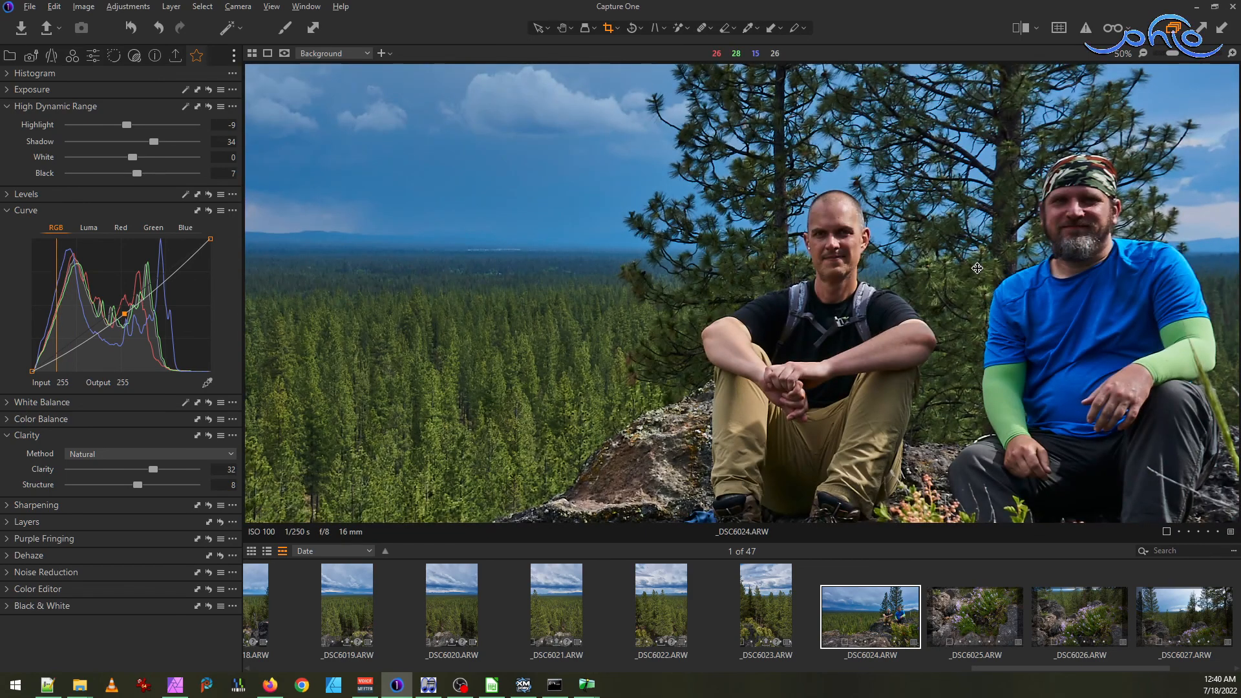
scroll(976, 269, "down", 2)
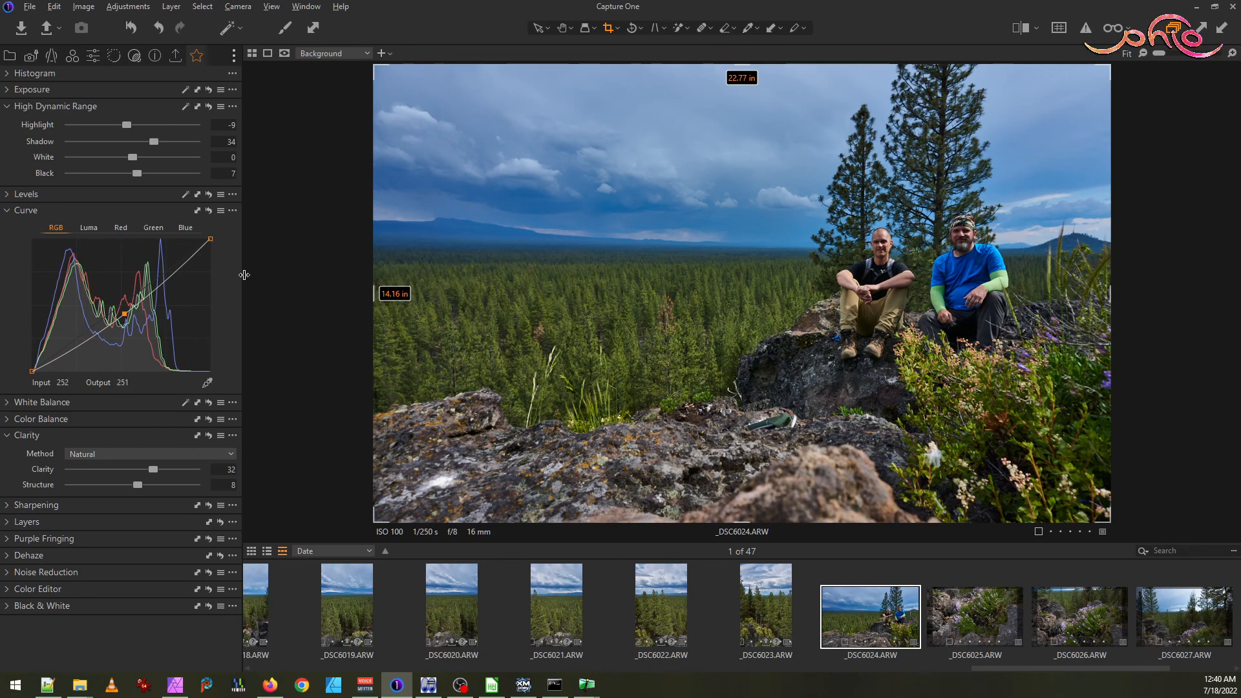
- Raise the photo's Clarity to 37
left_click(463, 220)
left_click(407, 232)
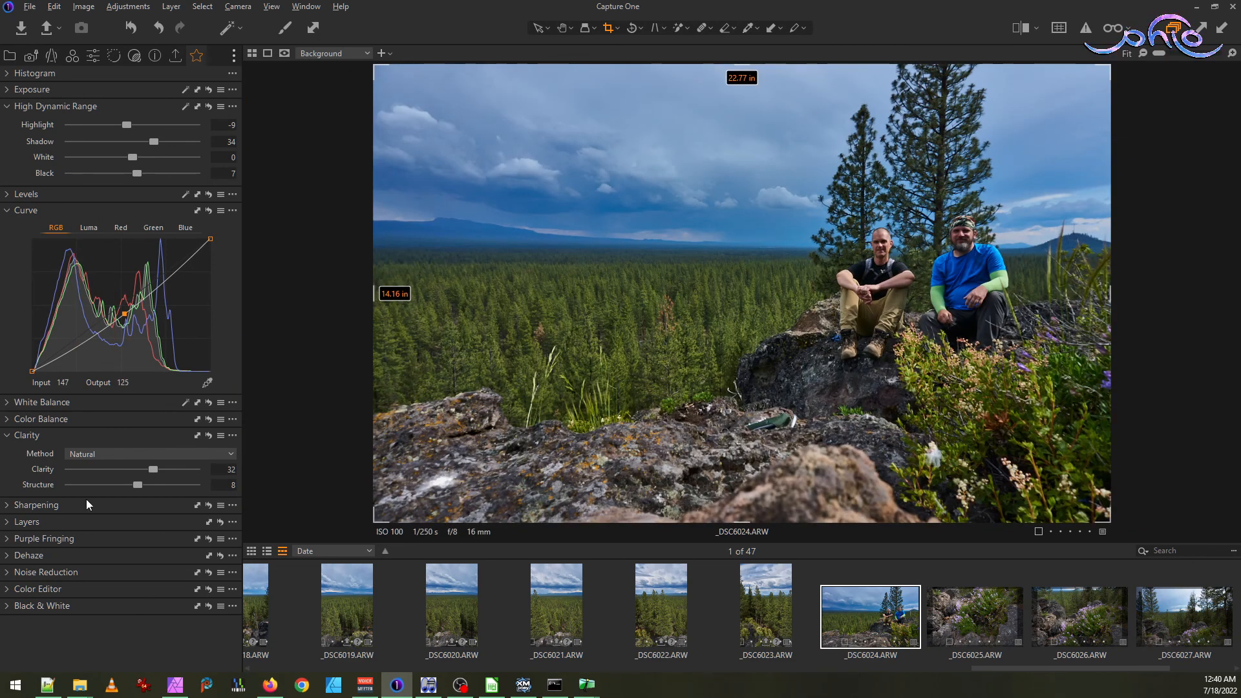
left_click_drag(154, 468, 158, 469)
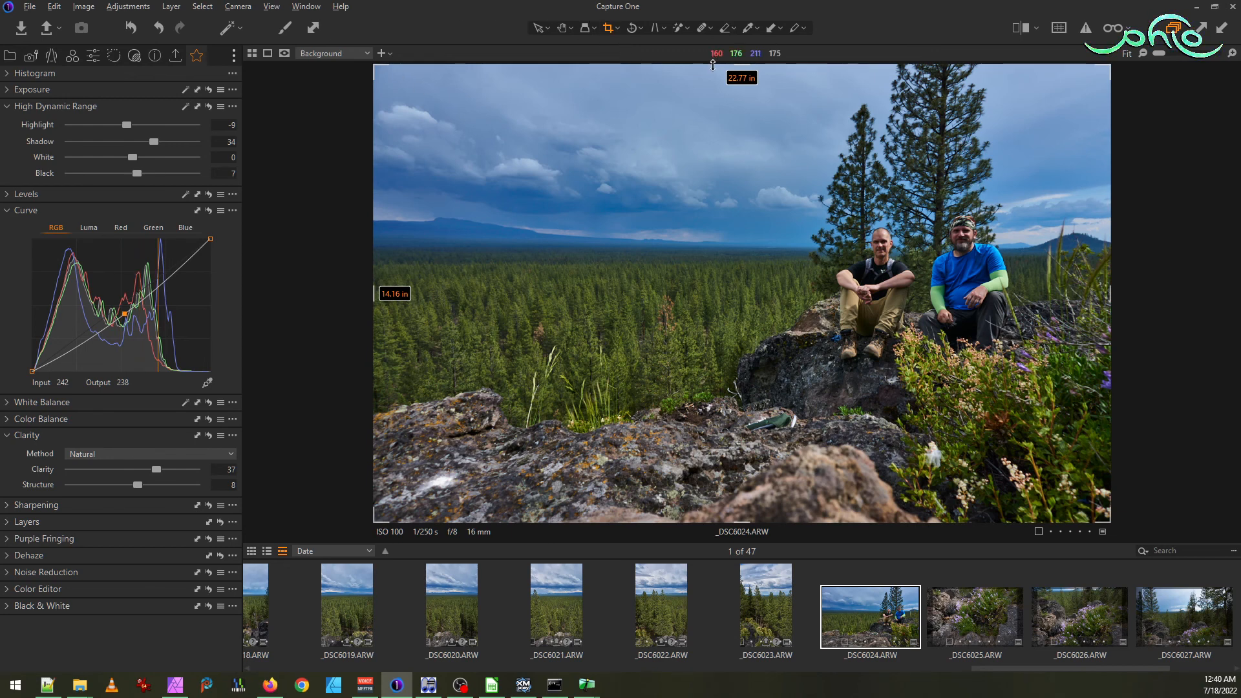
- Crop the sky from the photo's upper edge down to a height of about 13.30 in and apply the crop
left_click_drag(741, 65, 643, 81)
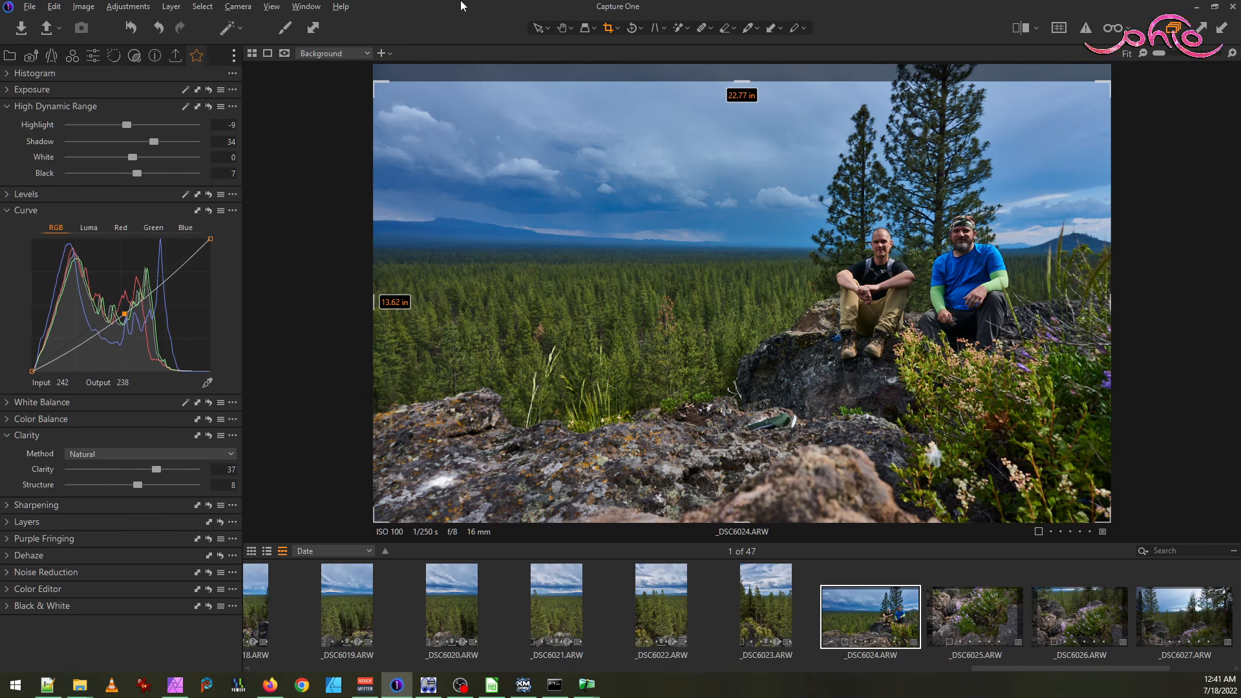
left_click_drag(744, 78, 753, 91)
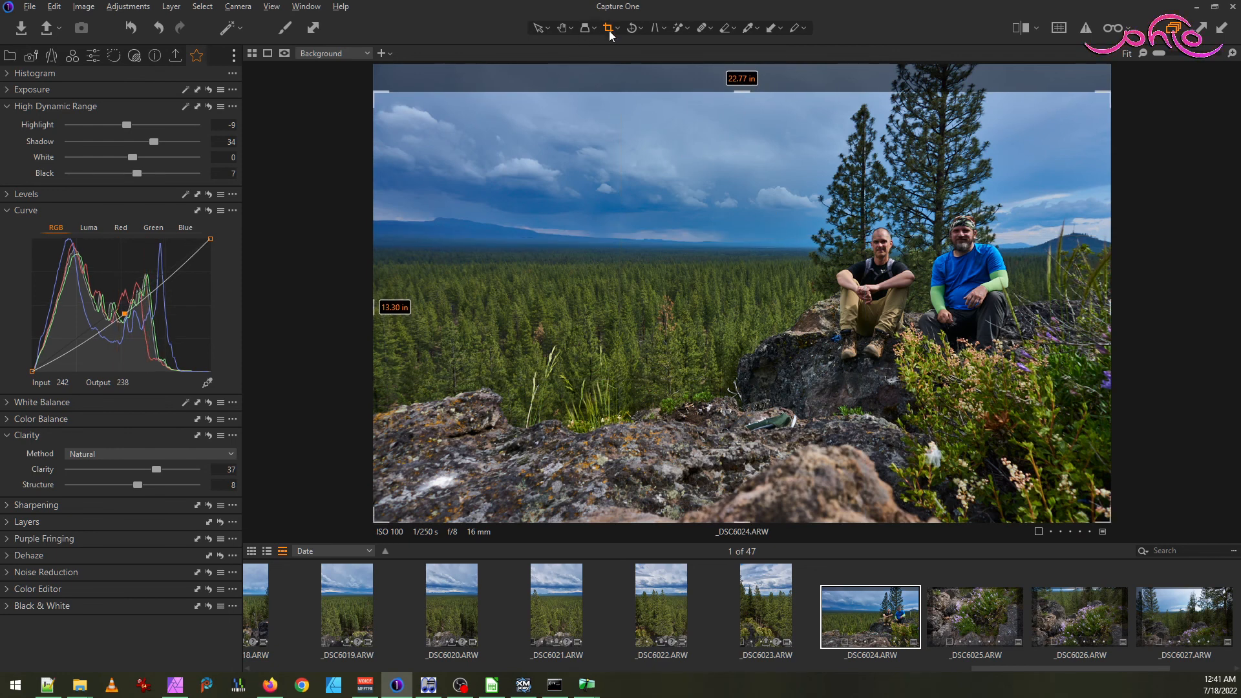
left_click(569, 29)
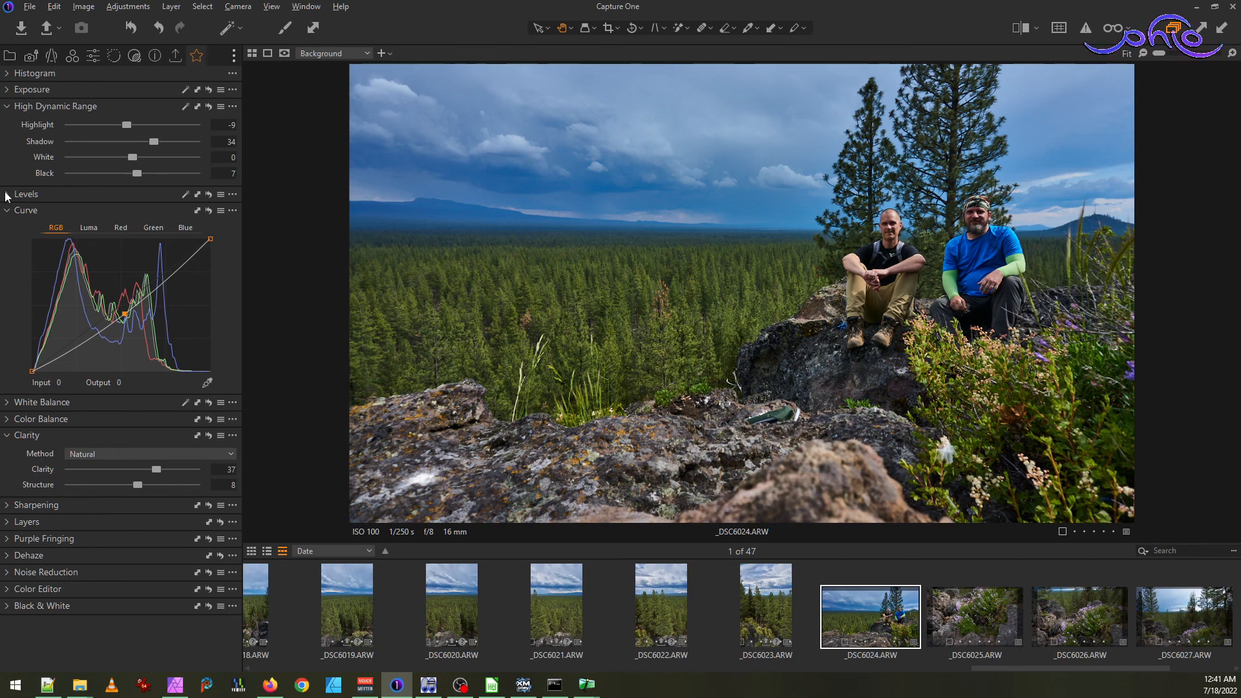
- Raise the photo's High Dynamic Range Black to 26 and check the hikers' faces up close
left_click_drag(138, 173, 149, 177)
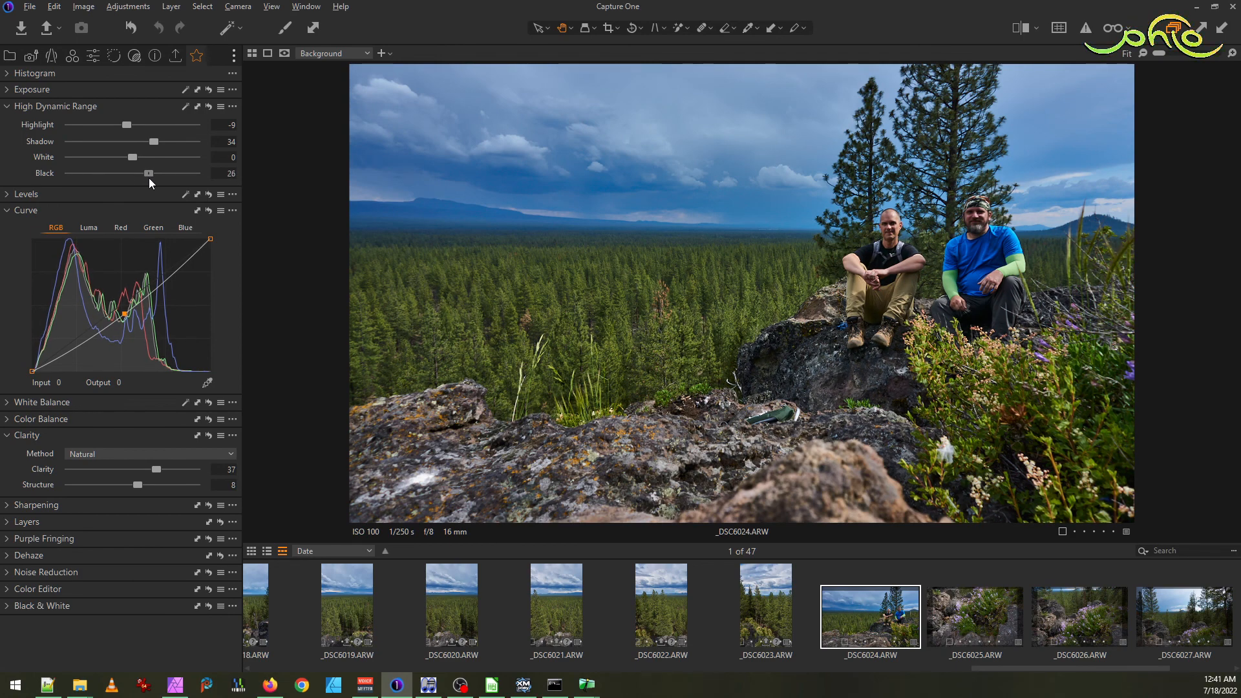
scroll(984, 220, "up", 1)
scroll(984, 219, "up", 1)
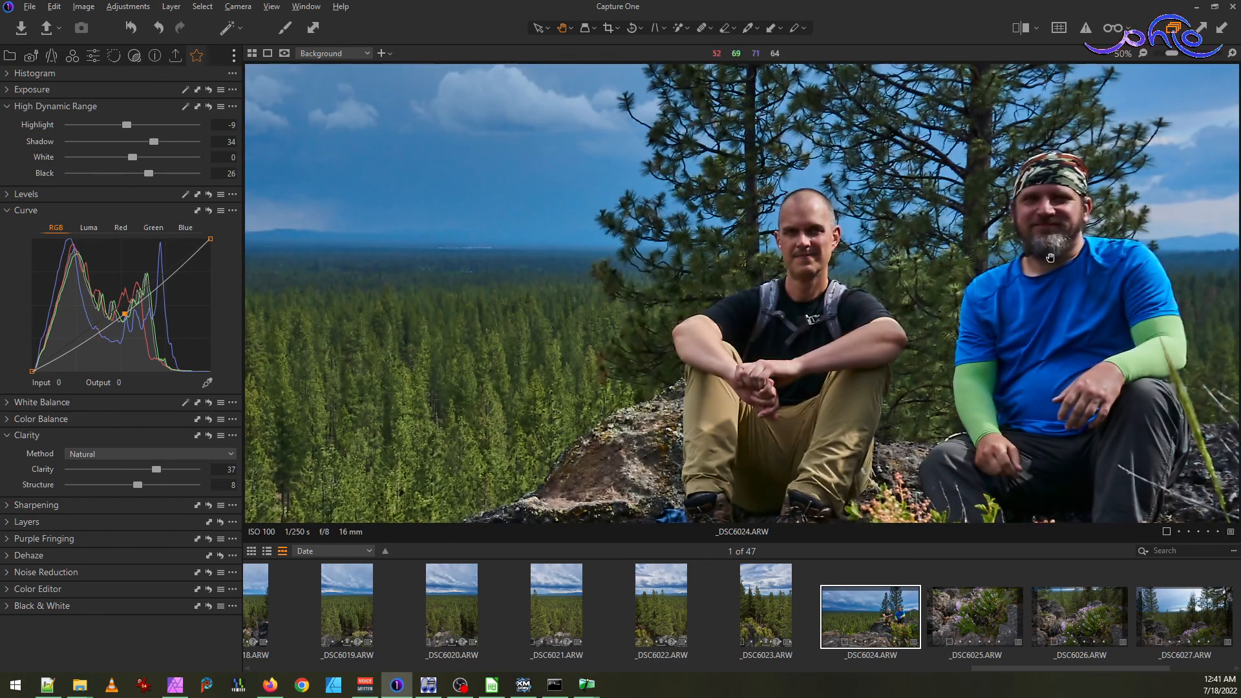
scroll(981, 219, "down", 2)
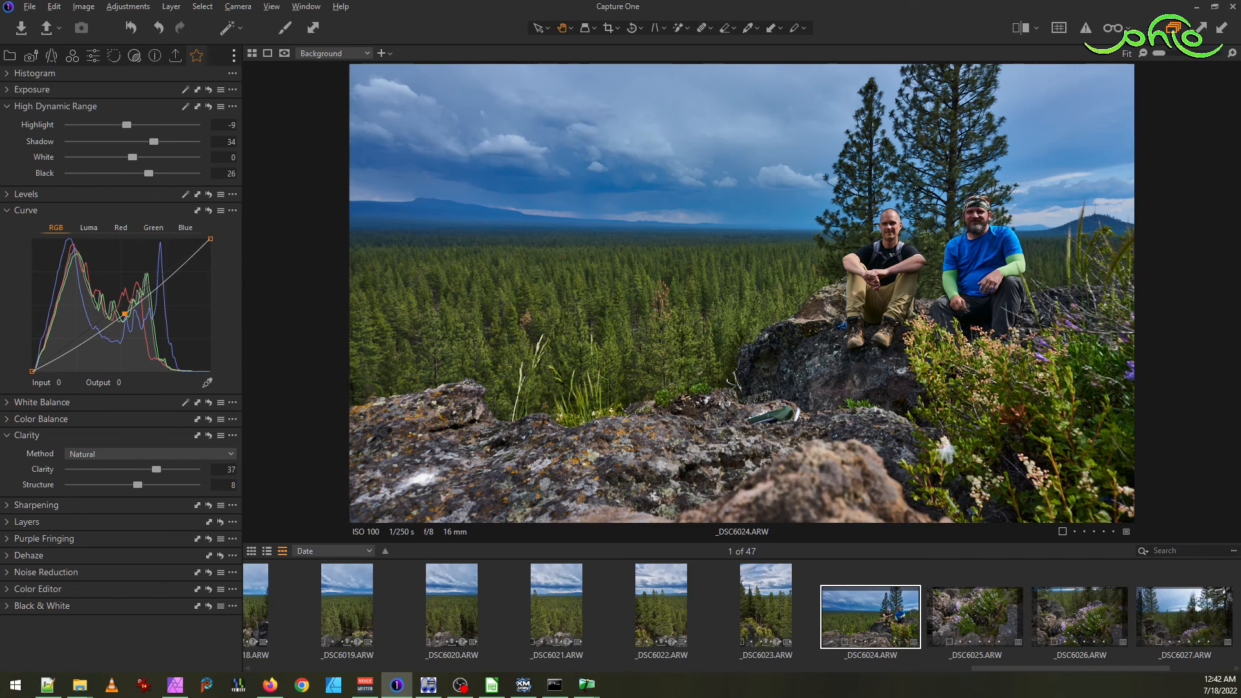
key("alt+Tab")
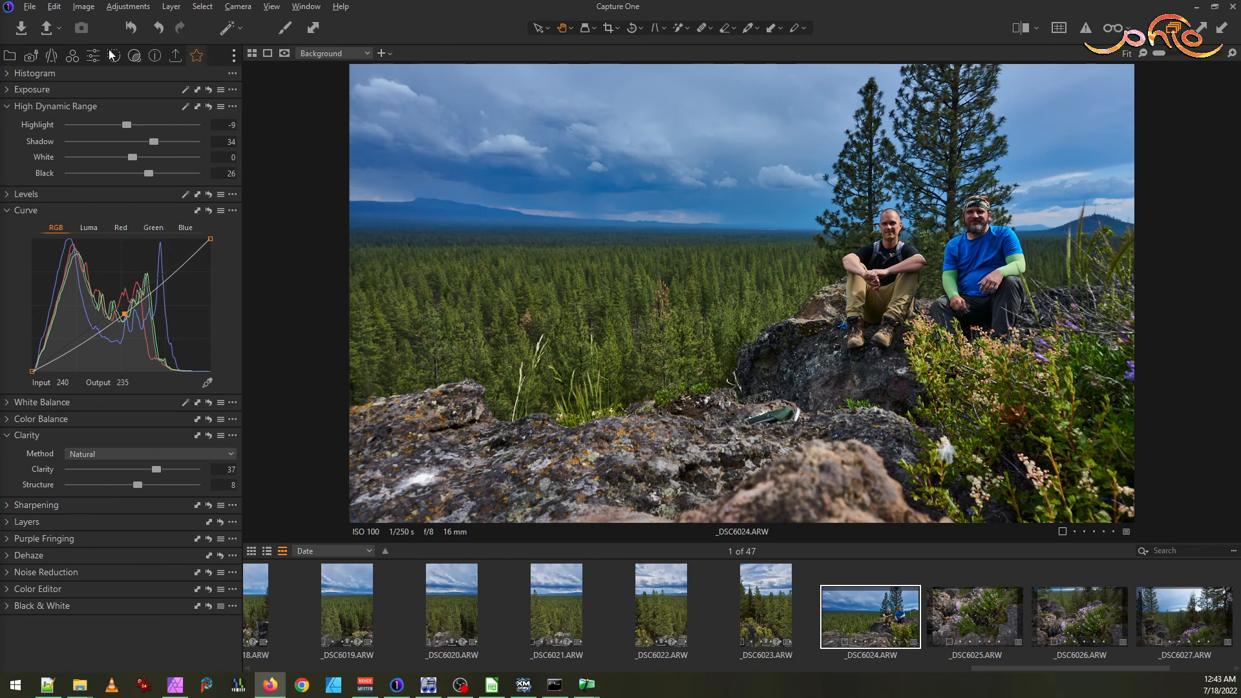
- Export _DSC6024.ARW with only the JPEG sRGB recipe enabled instead of TIFF 16bit
left_click(179, 56)
left_click(178, 56)
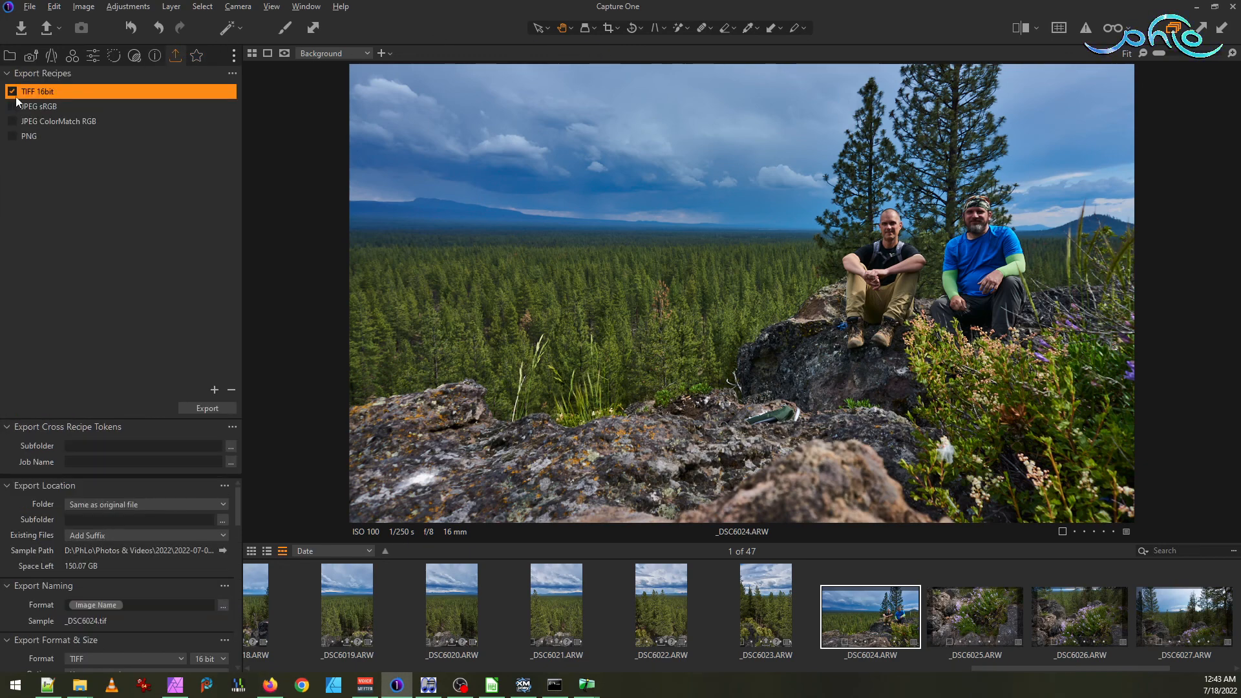
left_click(23, 108)
left_click(13, 106)
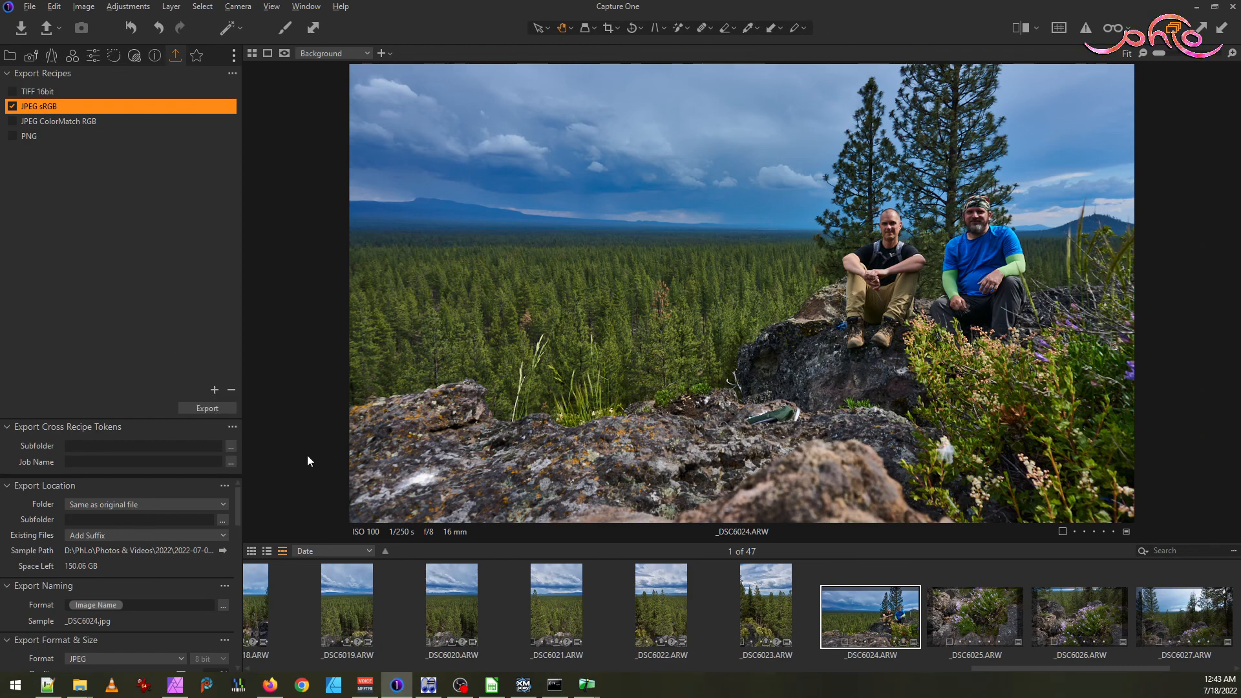
- Switch to the hike folder in File Explorer, compare _DSC6024.ARW with its exported JPEG in IrfanView, and delete the ARW file
mouse_move(86, 691)
left_click(115, 634)
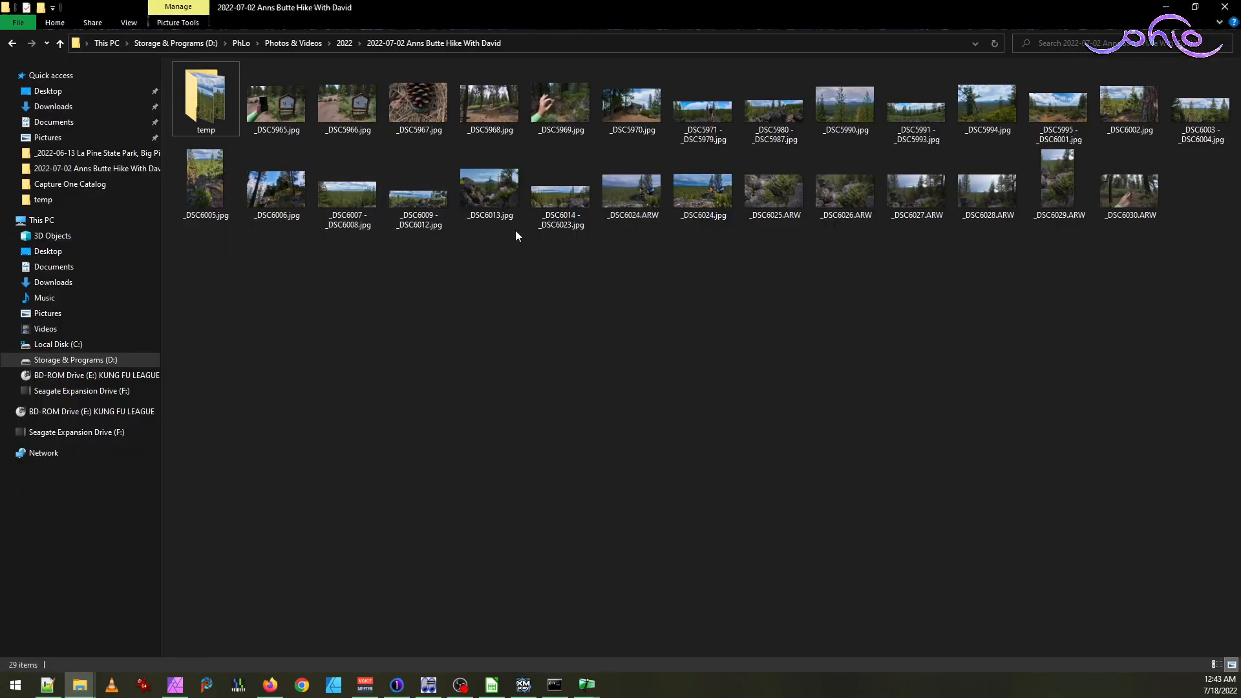
double_click(631, 191)
key("space")
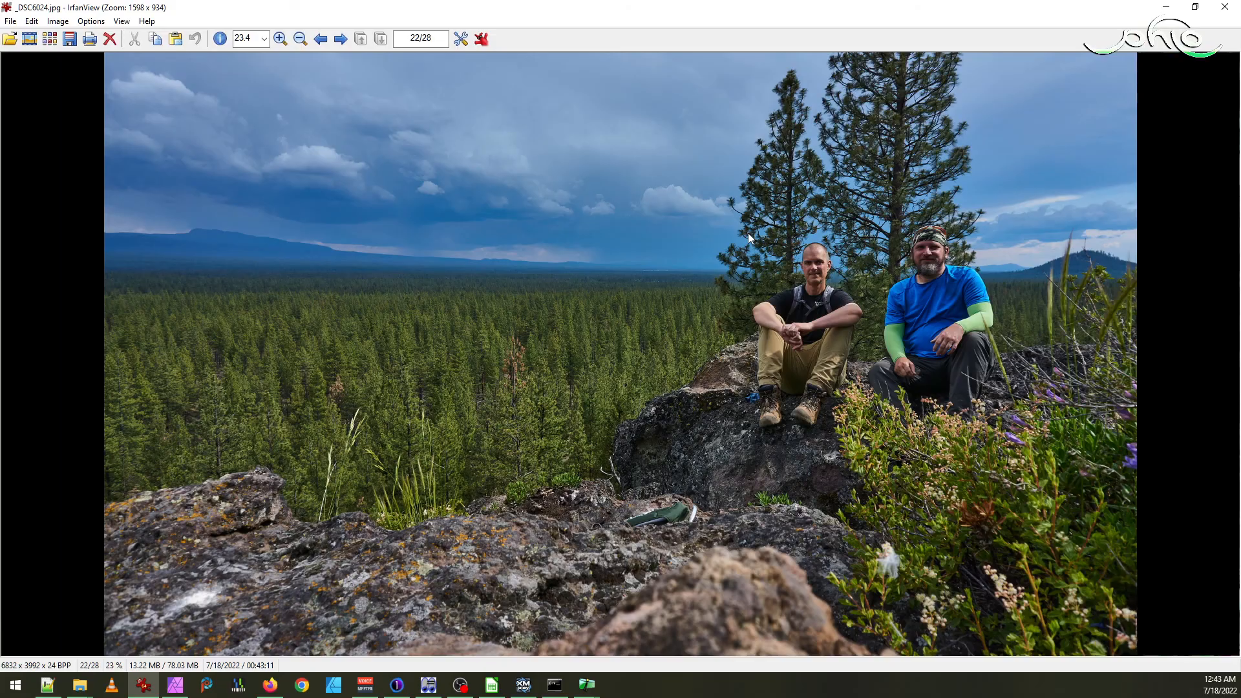
key("BackSpace")
key("Delete")
key("Escape")
- Preview the remaining raw photos in IrfanView, starting from _DSC6025.ARW
left_click(720, 194)
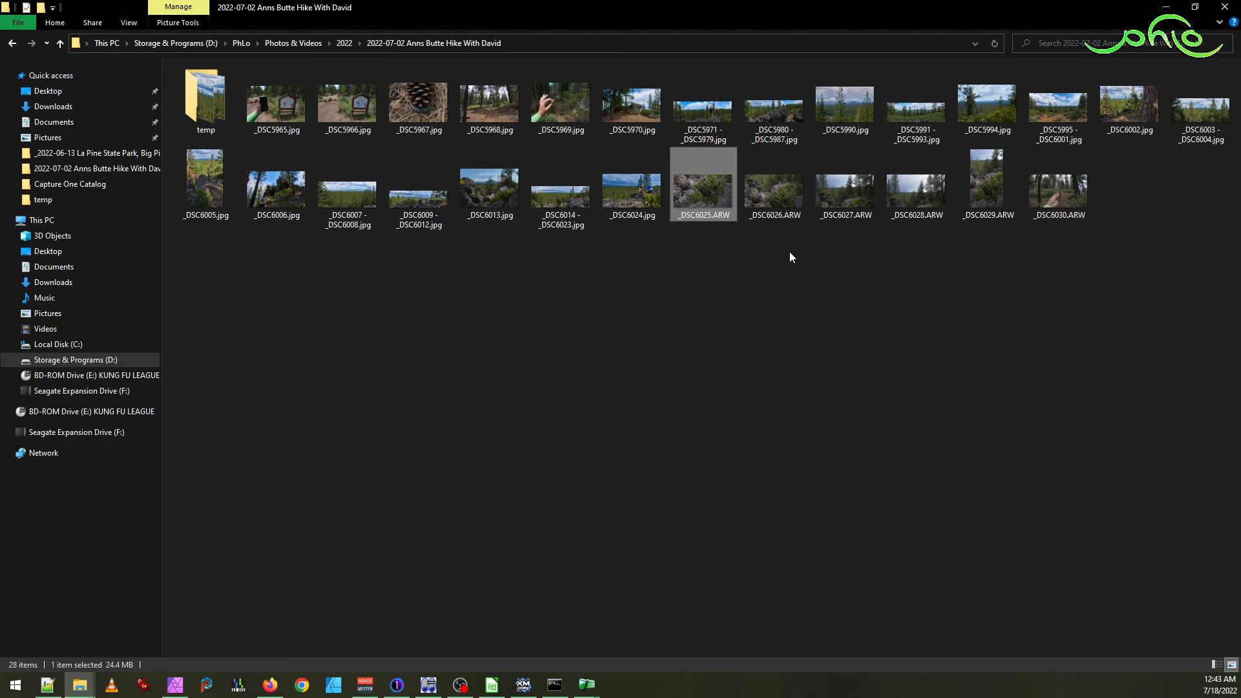
double_click(707, 202)
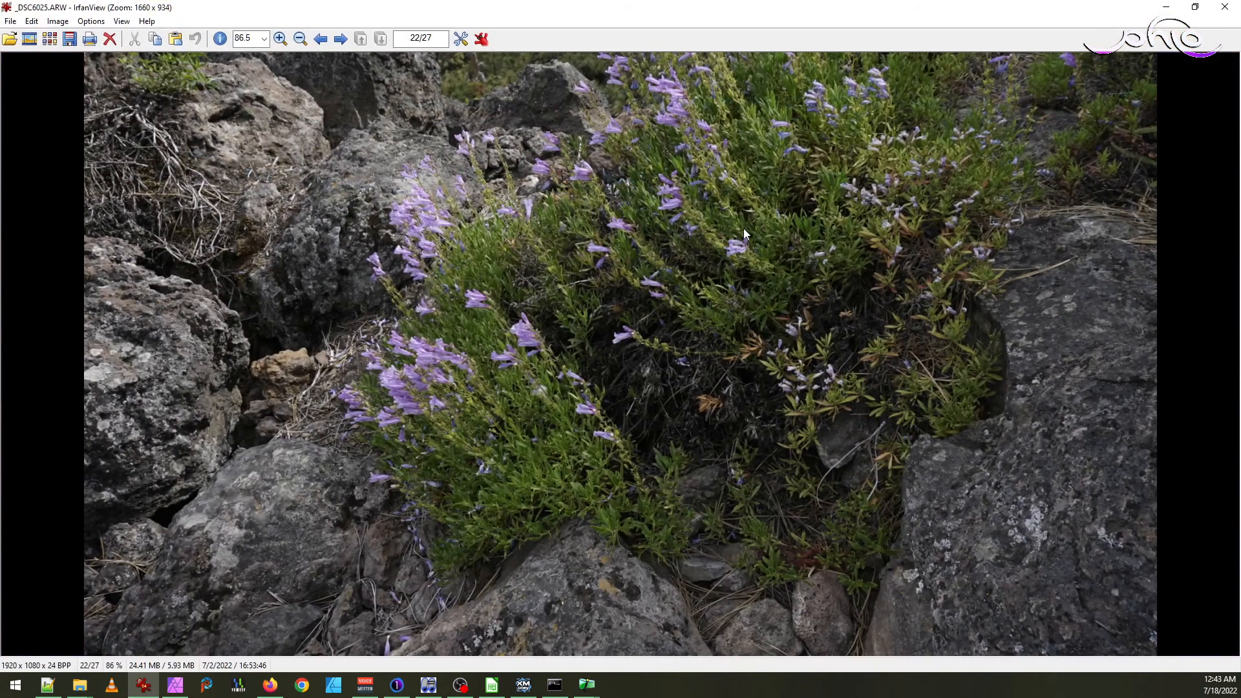
key("Right")
key("Right")
key("Right")
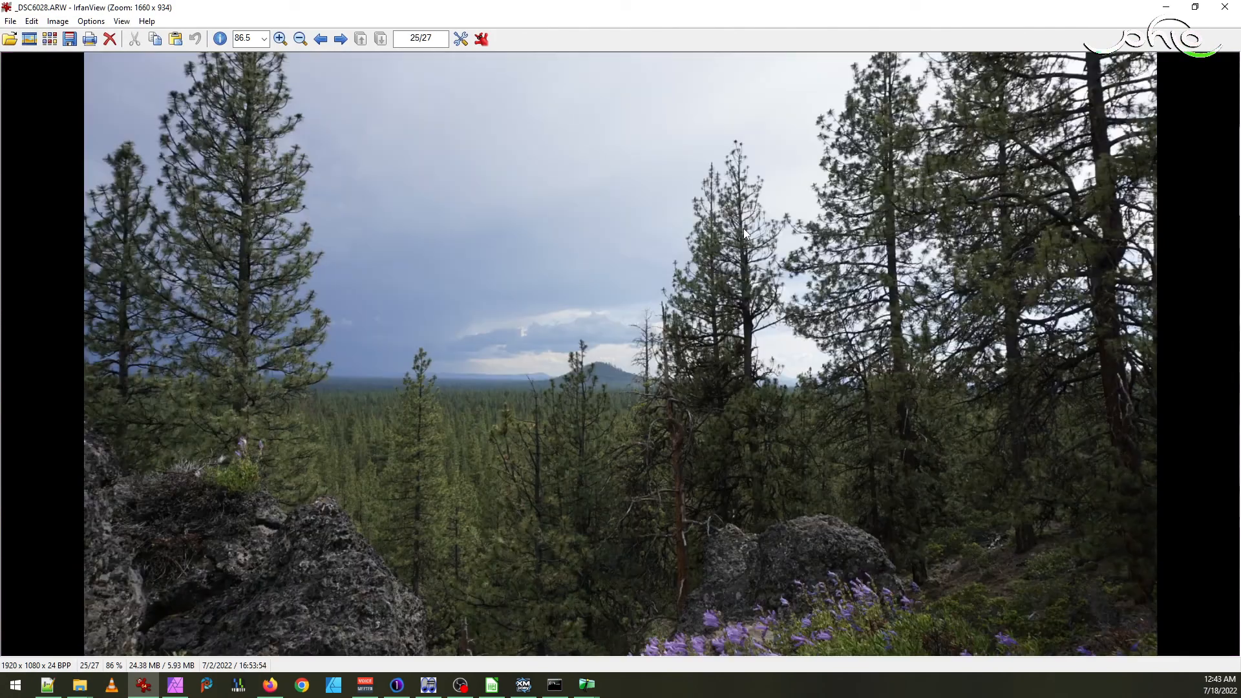
key("Right")
key("Escape")
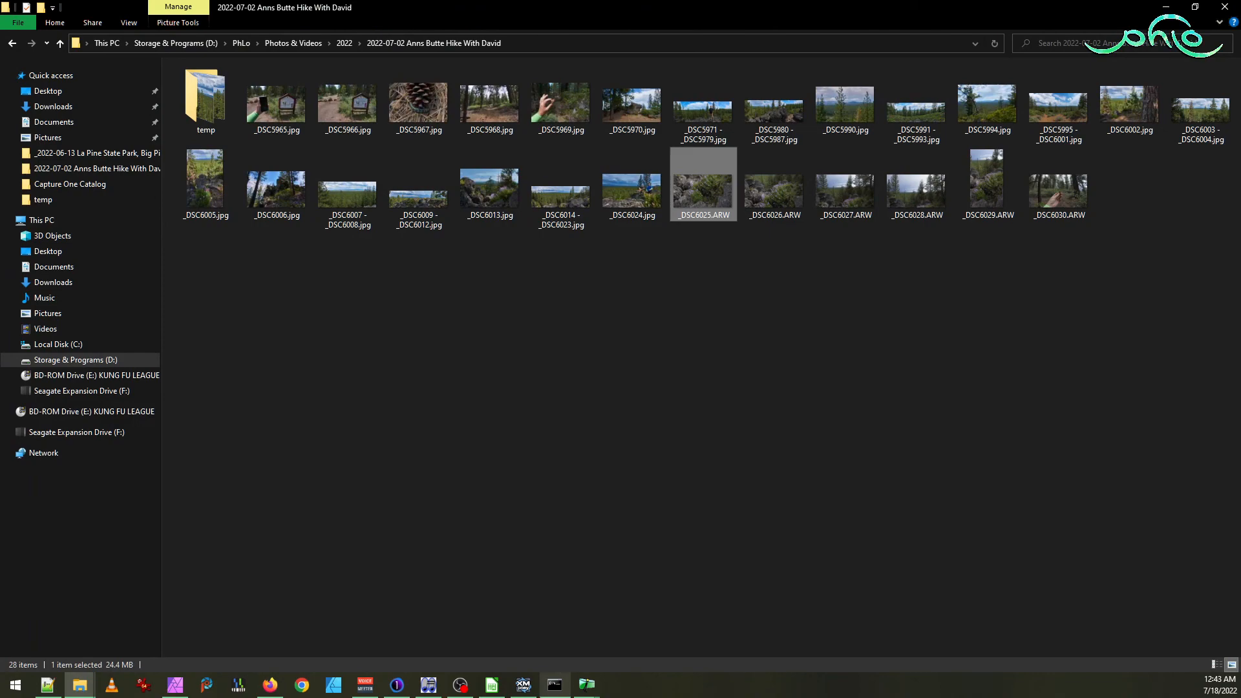
- Switch to Capture One and extend the crop of _DSC6025.ARW to the full frame using an unconstrained aspect ratio
left_click(399, 693)
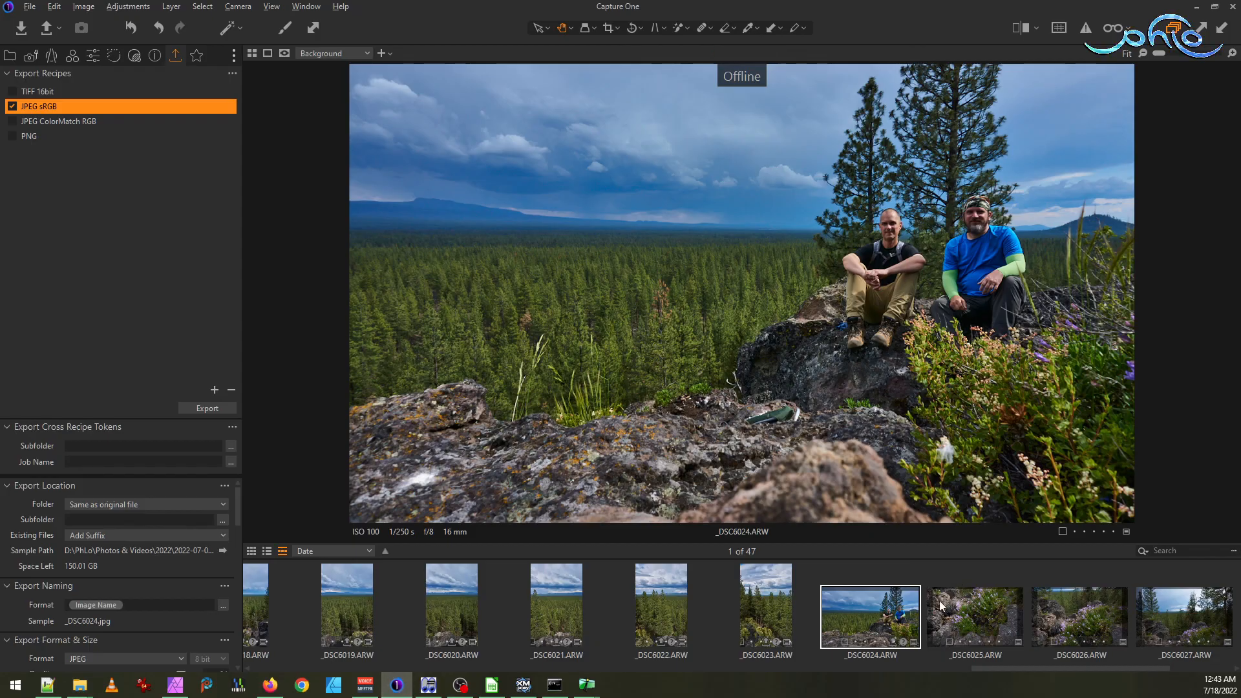
left_click(740, 612)
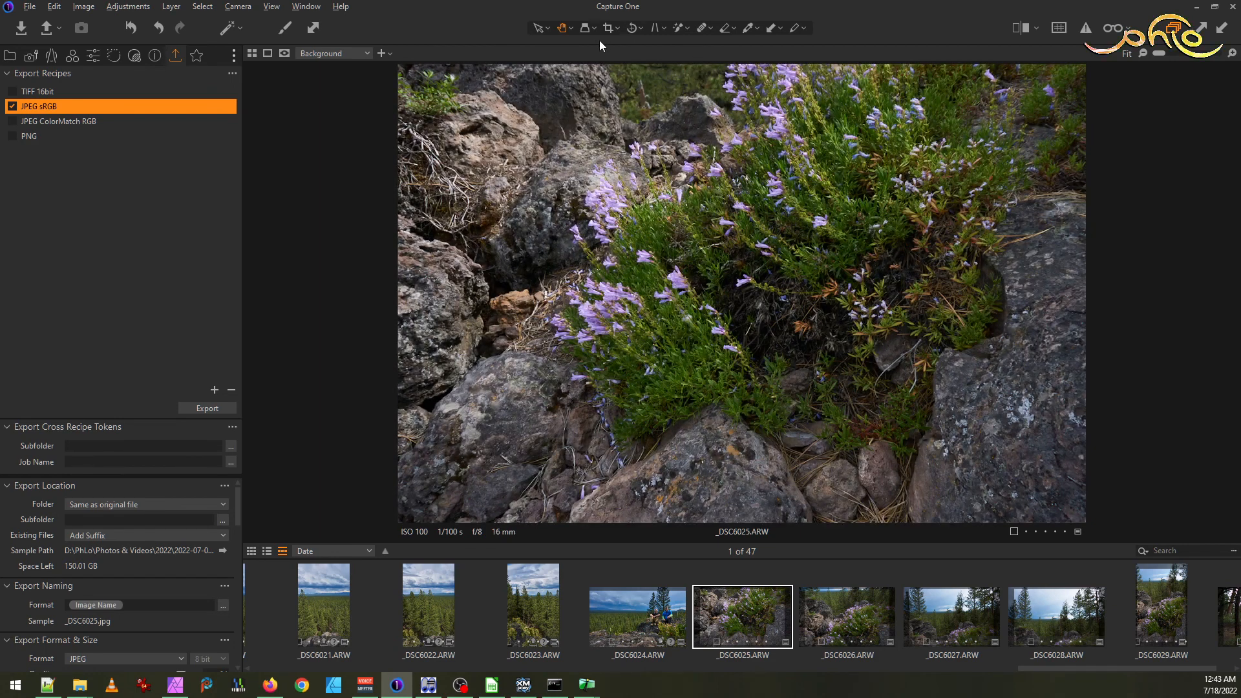
left_click(608, 30)
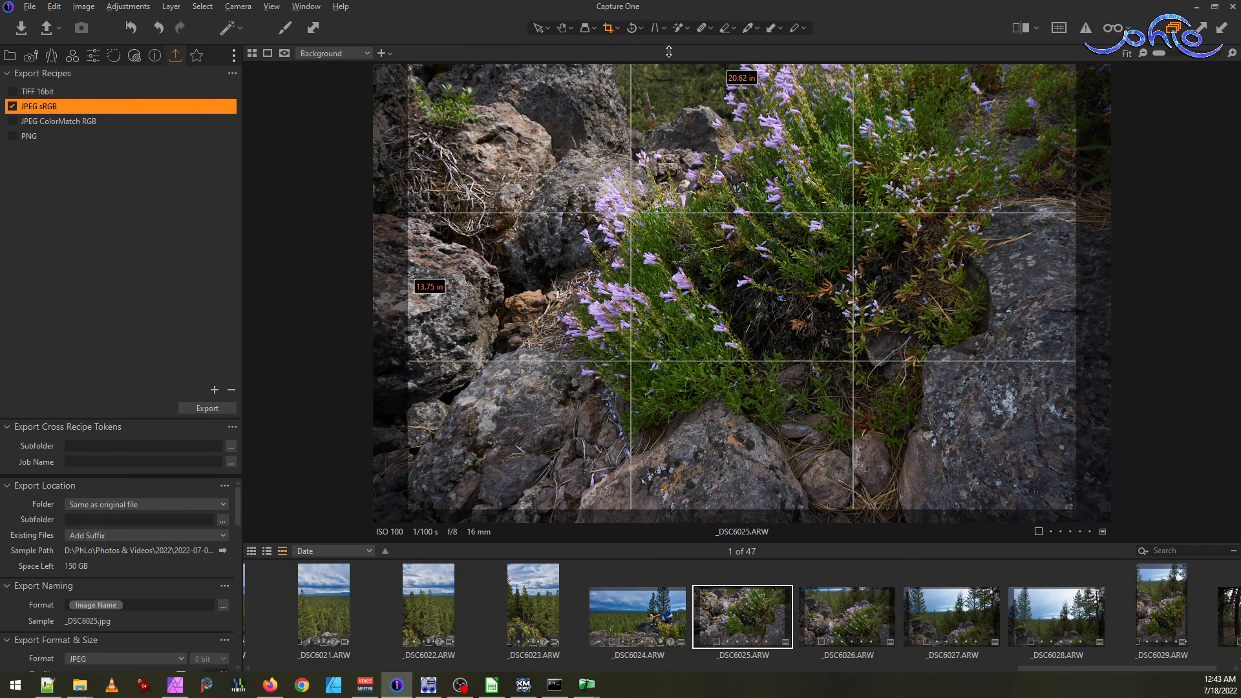
left_click(618, 28)
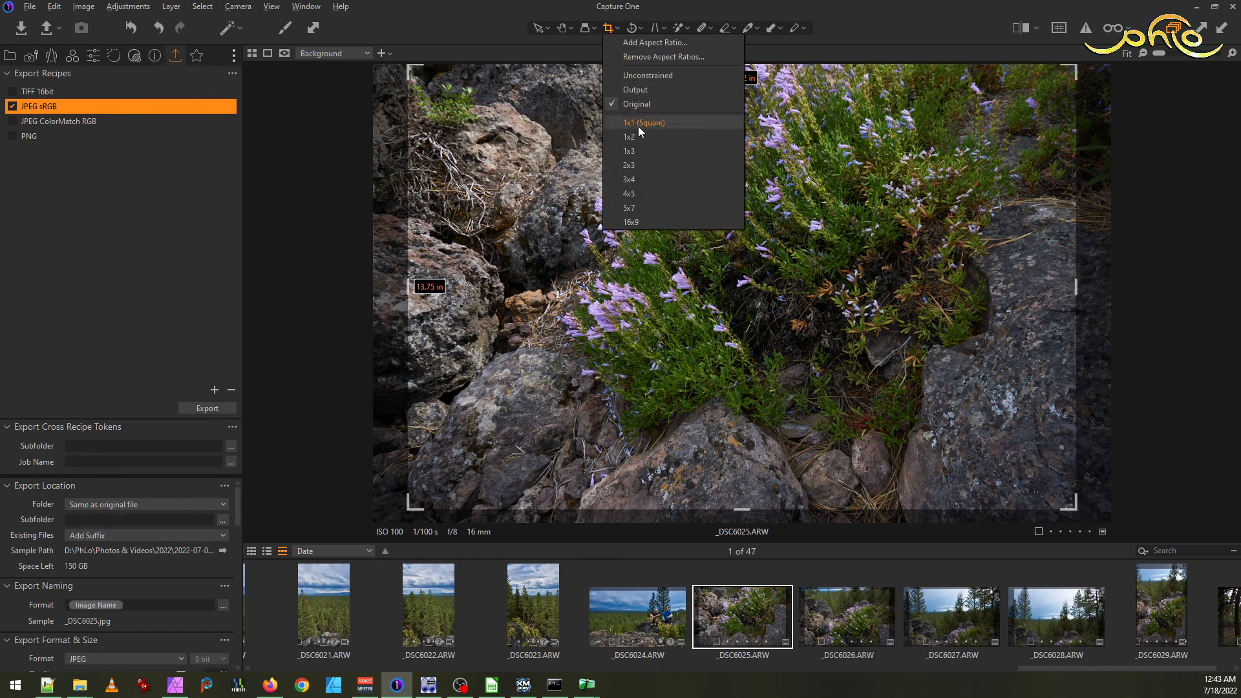
left_click(649, 75)
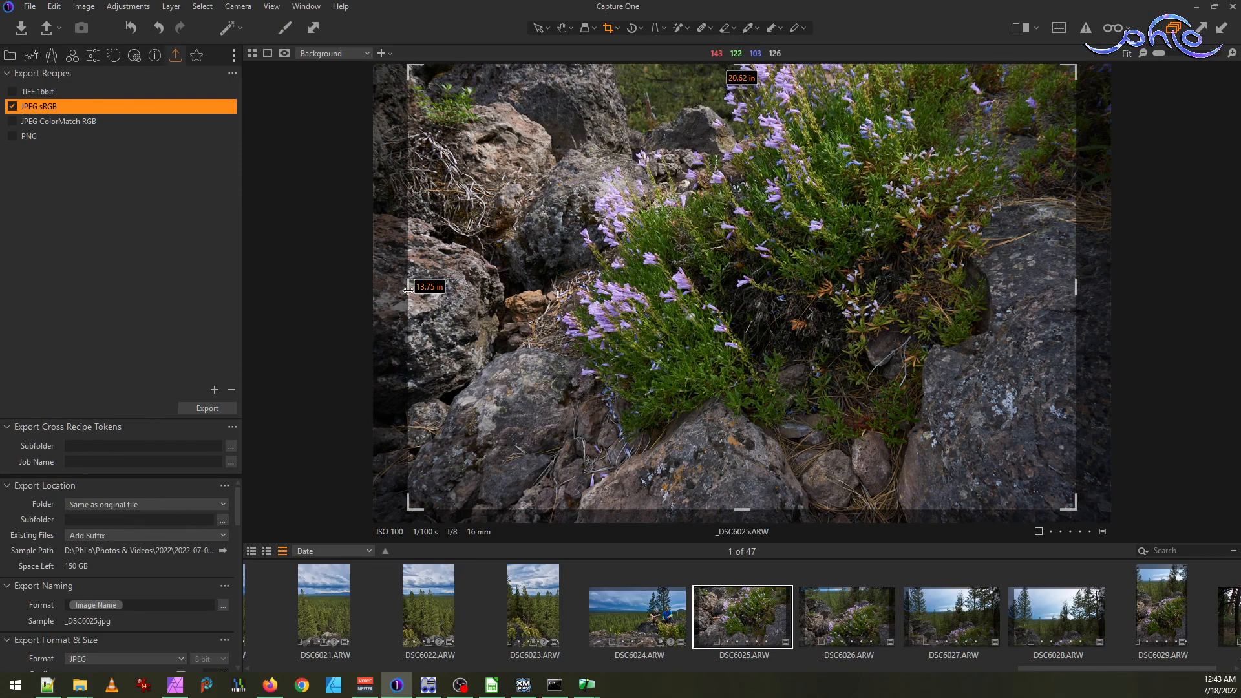
left_click_drag(409, 278, 287, 266)
left_click_drag(1076, 289, 1099, 292)
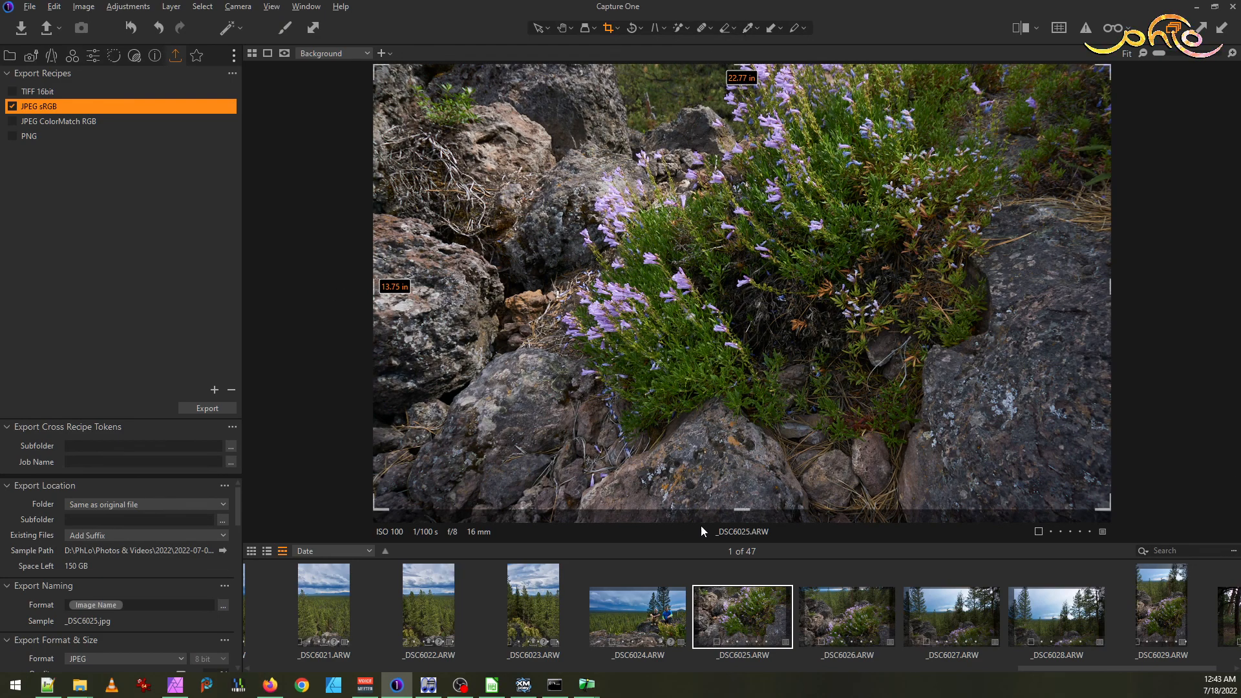
left_click_drag(741, 508, 740, 522)
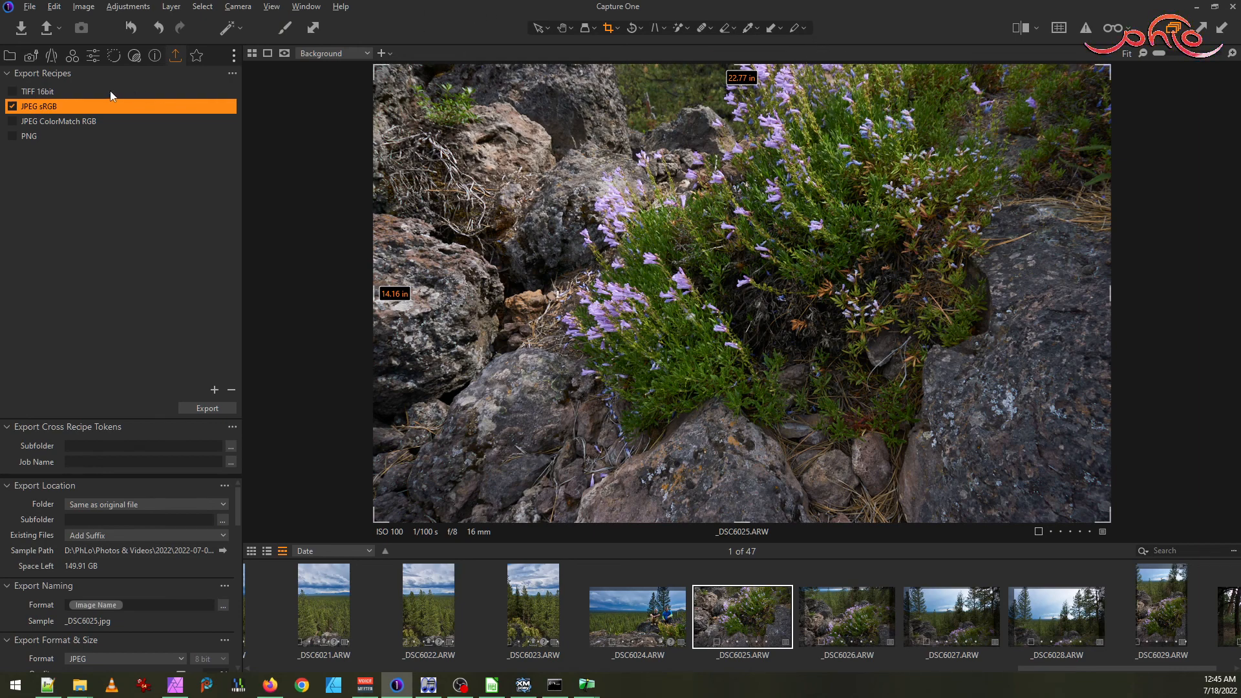
- Set the High Dynamic Range of _DSC6025.ARW to Highlight -48 and Shadow 8
left_click(197, 56)
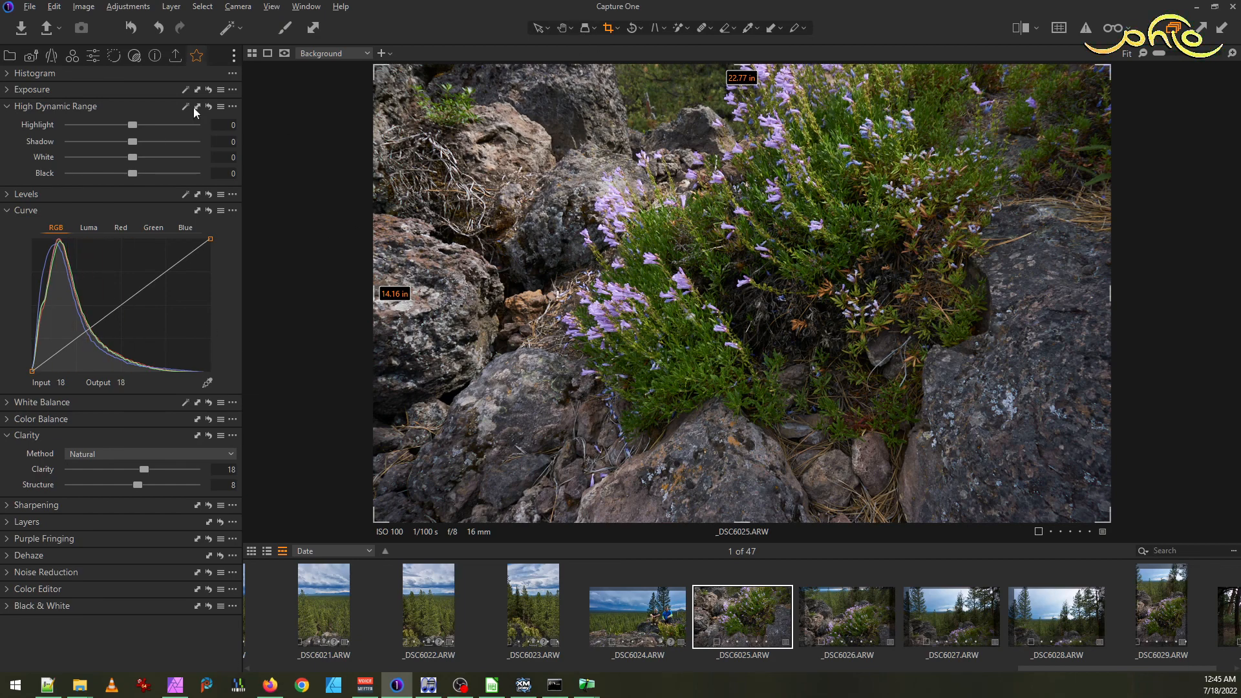
left_click_drag(136, 140, 144, 141)
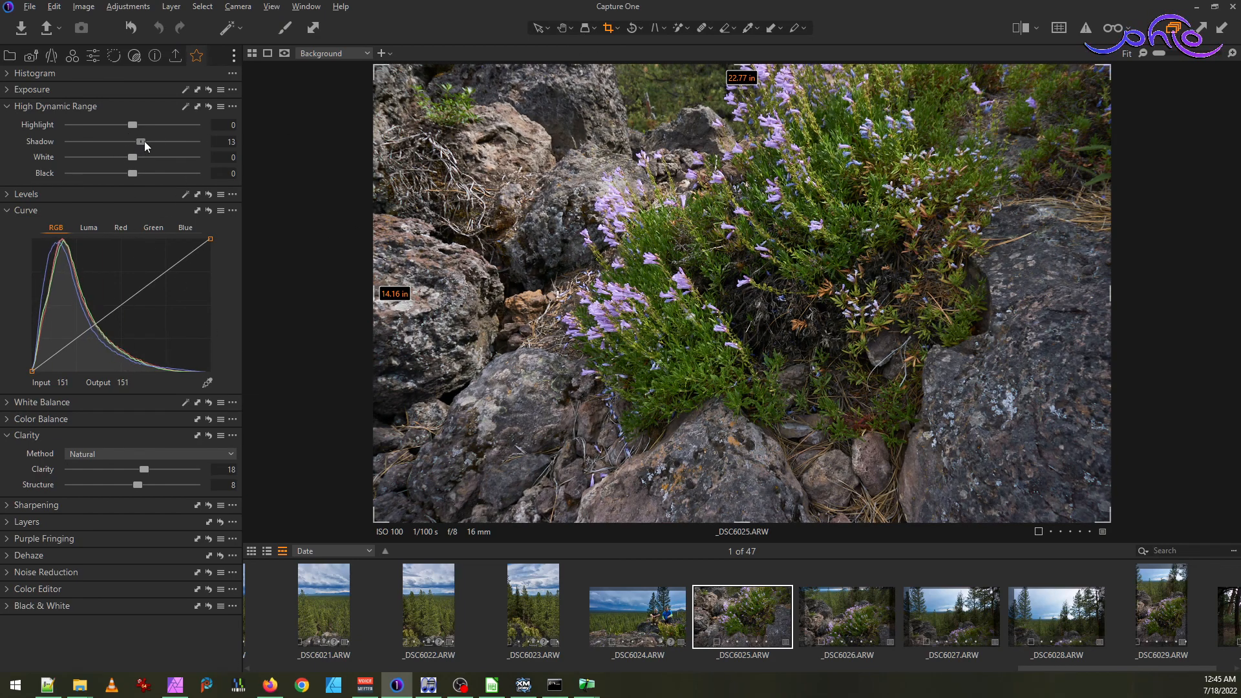
mouse_move(133, 125)
left_mouse_down()
mouse_move(83, 115)
mouse_move(136, 148)
left_mouse_up()
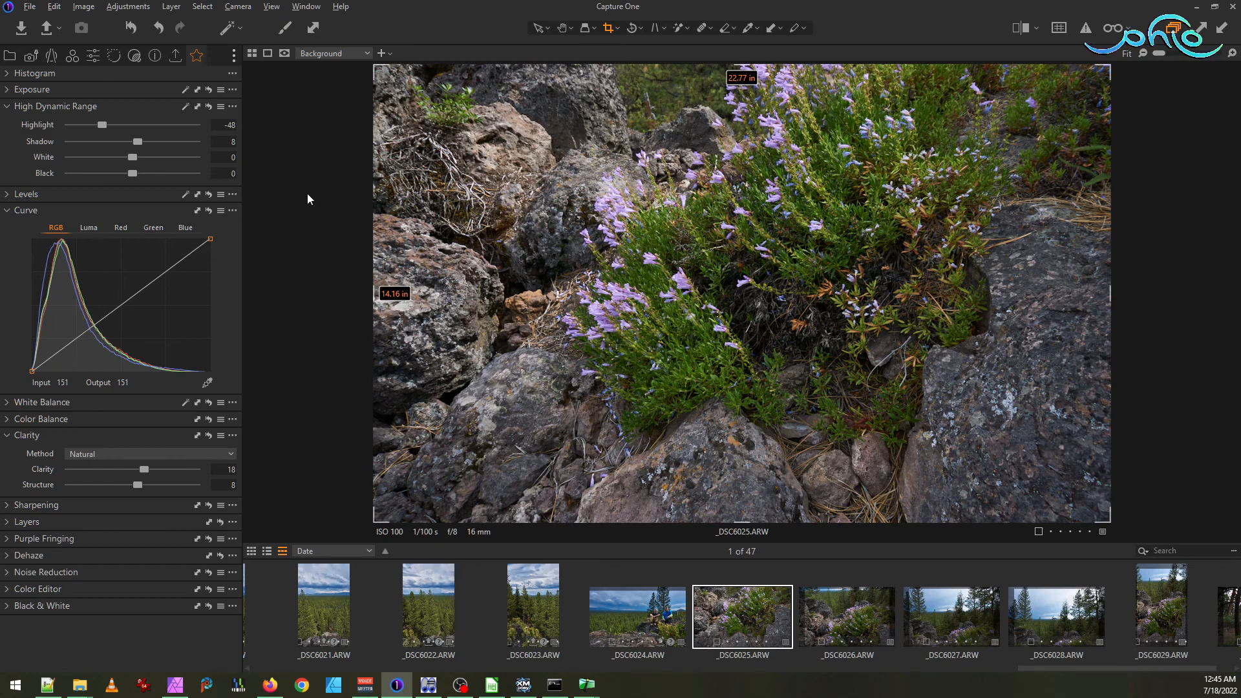
- Darken the midtones with an RGB curve point at input 122, output 96, and set Shadow to 16 and Black to -2
left_click_drag(119, 309, 120, 319)
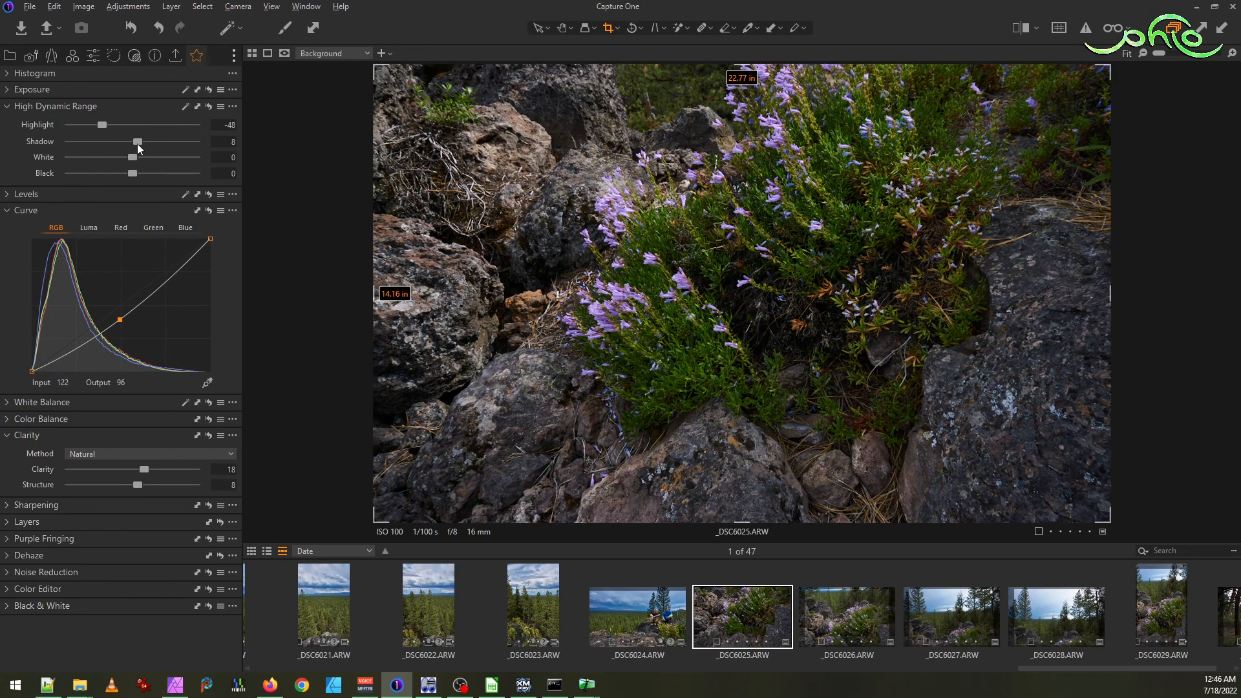
left_click_drag(138, 141, 144, 141)
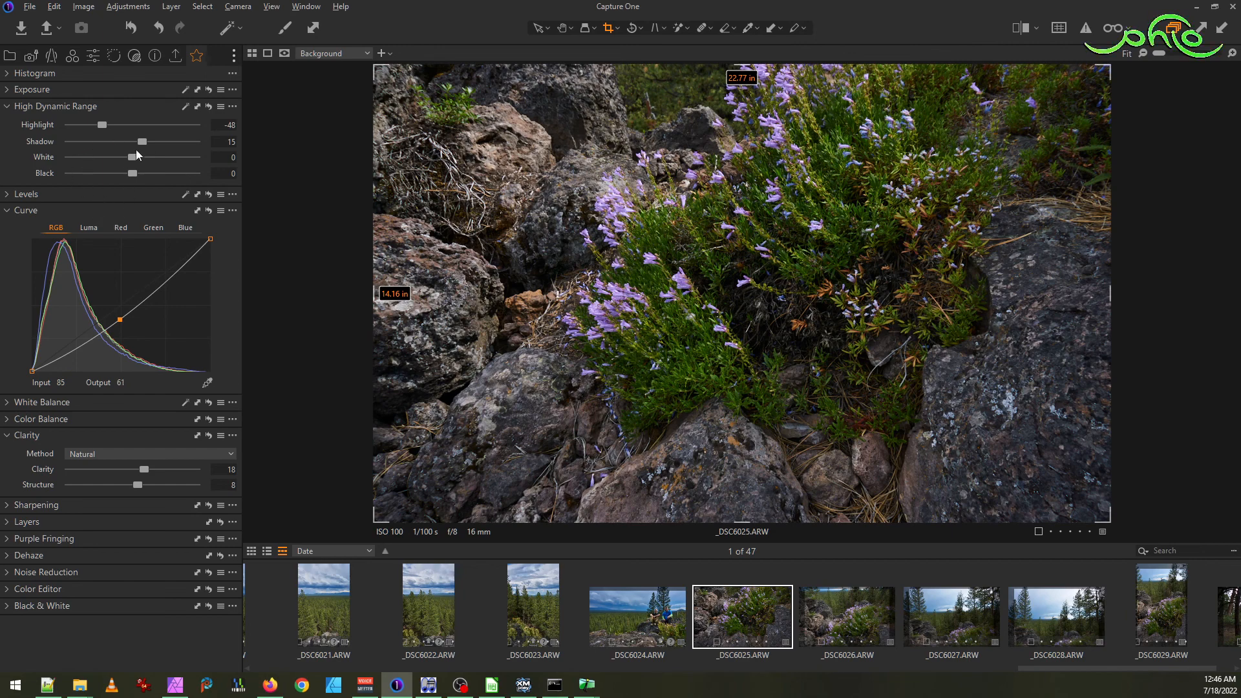
left_click_drag(135, 172, 138, 173)
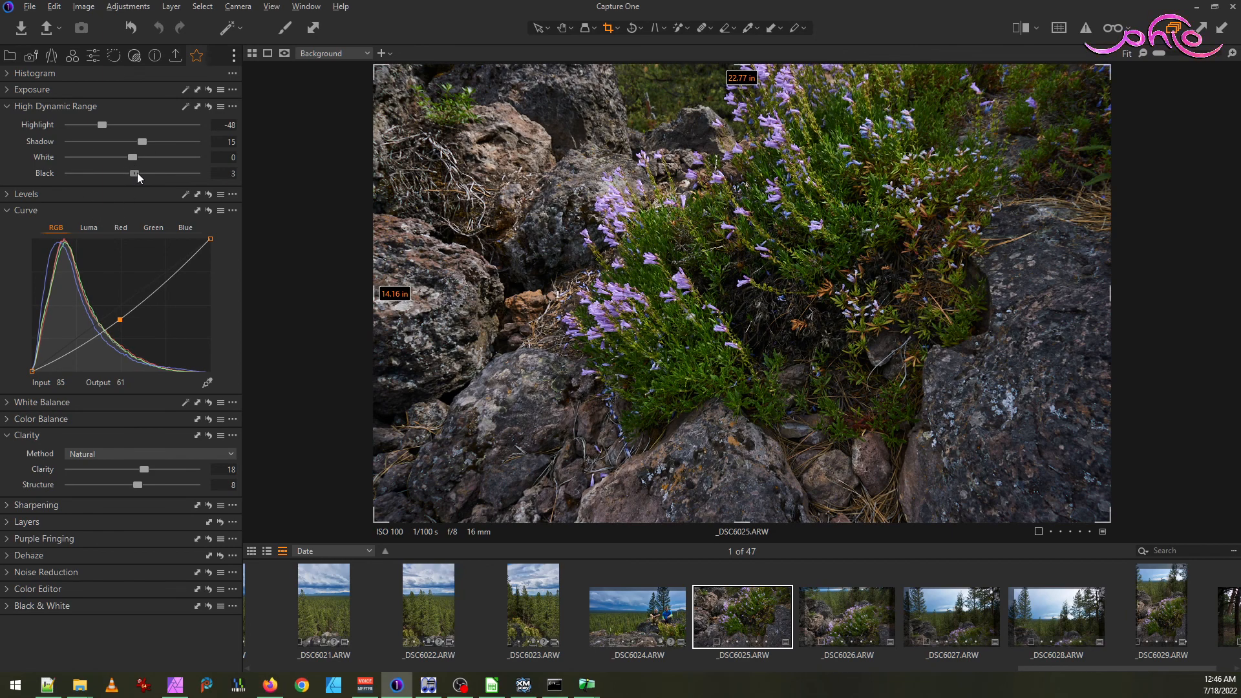
left_click_drag(135, 173, 134, 173)
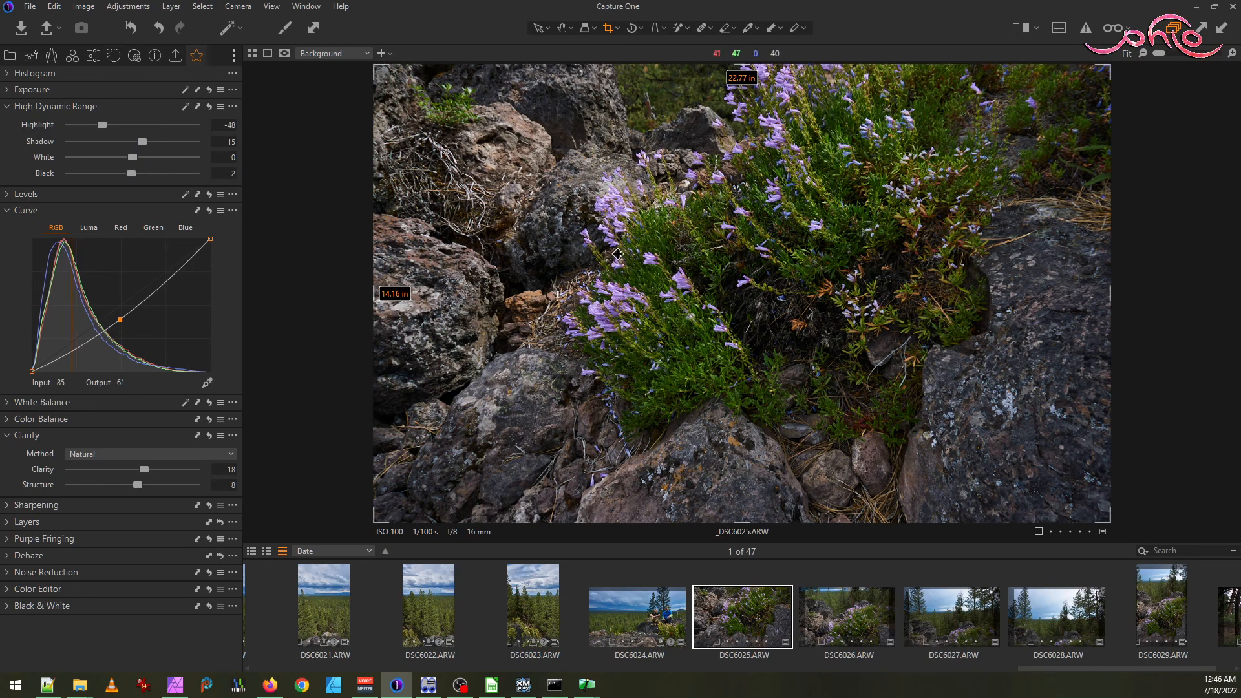
left_click_drag(143, 142, 145, 142)
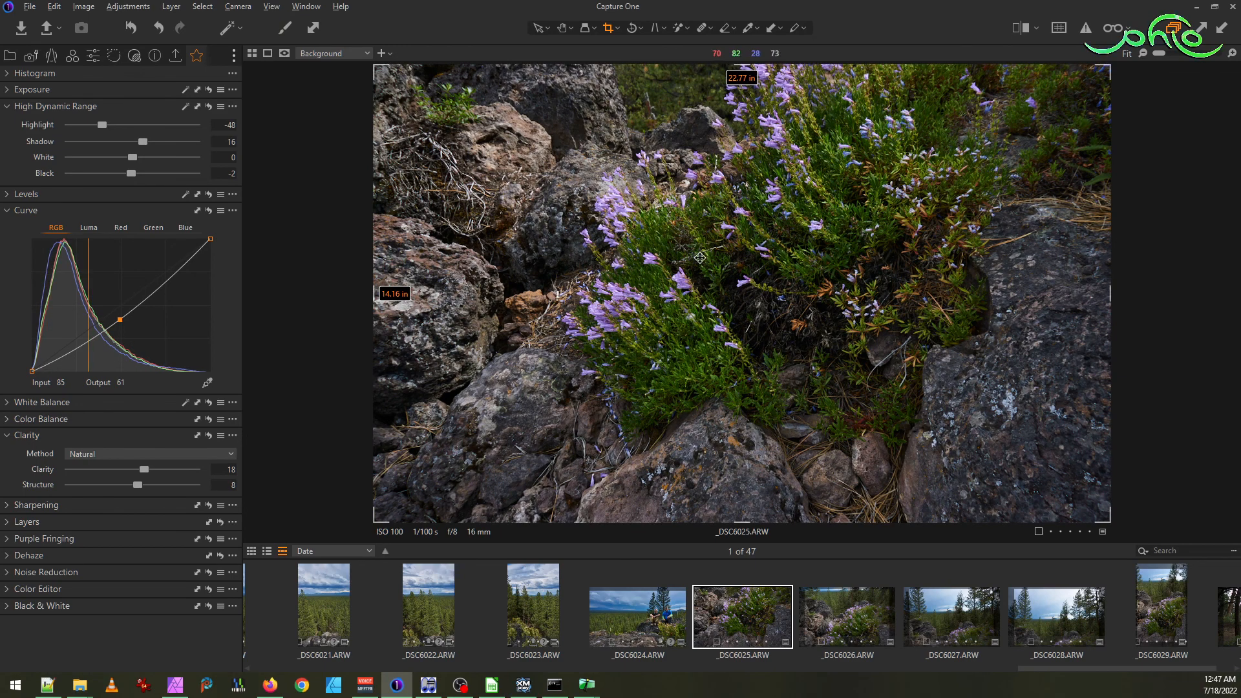
- Remove the midtone point from the RGB curve of _DSC6025.ARW
left_click_drag(119, 319, 118, 320)
right_click(118, 321)
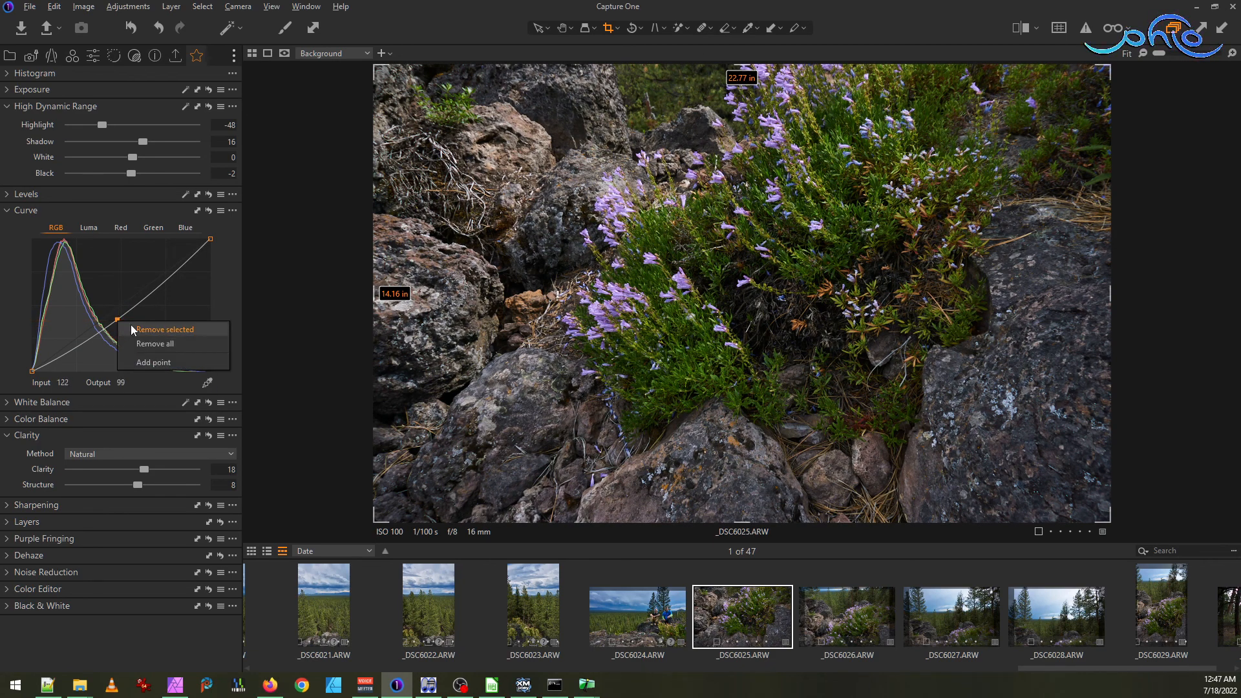
left_click(180, 331)
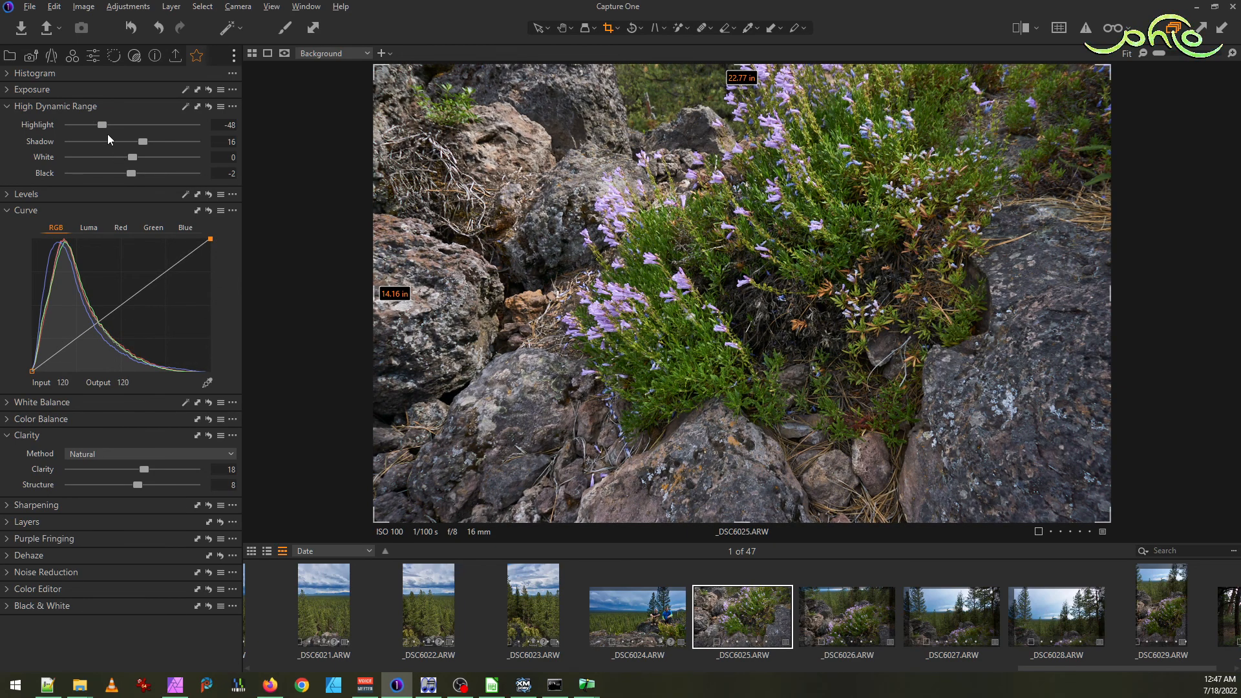
- Set the Brightness of _DSC6025.ARW to -27 and its Exposure to 0.04, and check the flowers up close
left_click(10, 90)
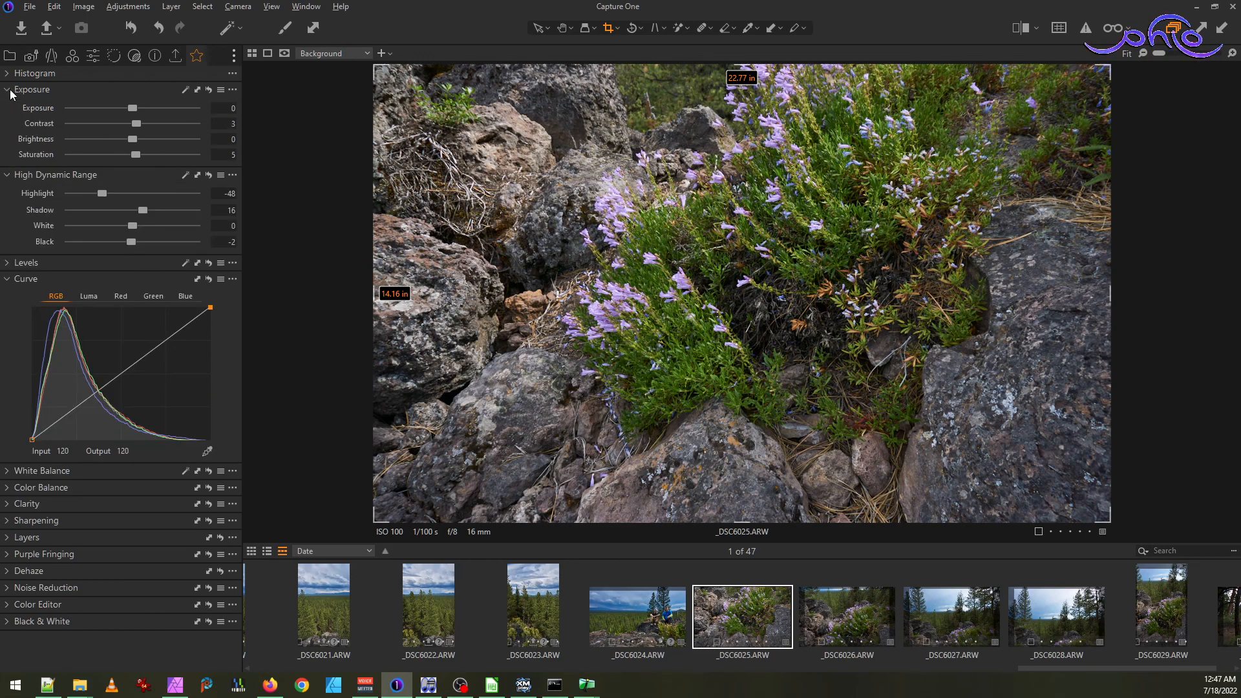
left_click_drag(134, 139, 91, 133)
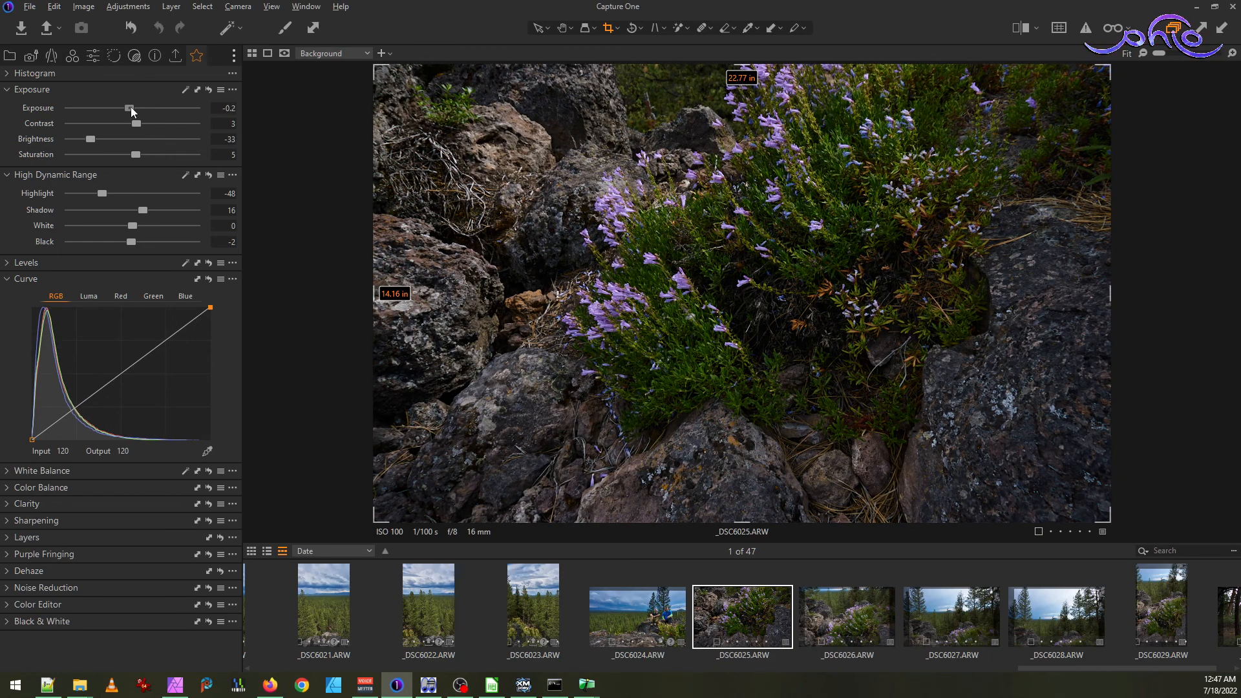
left_click_drag(136, 111, 100, 140)
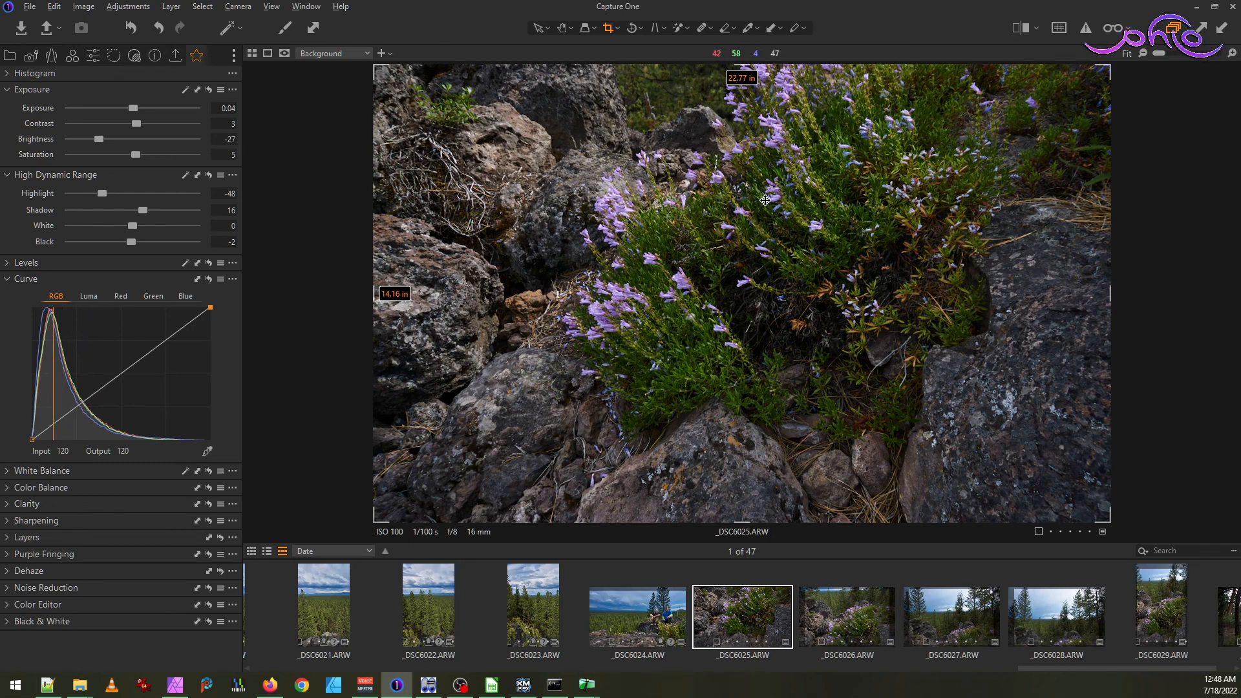
scroll(771, 222, "up", 3)
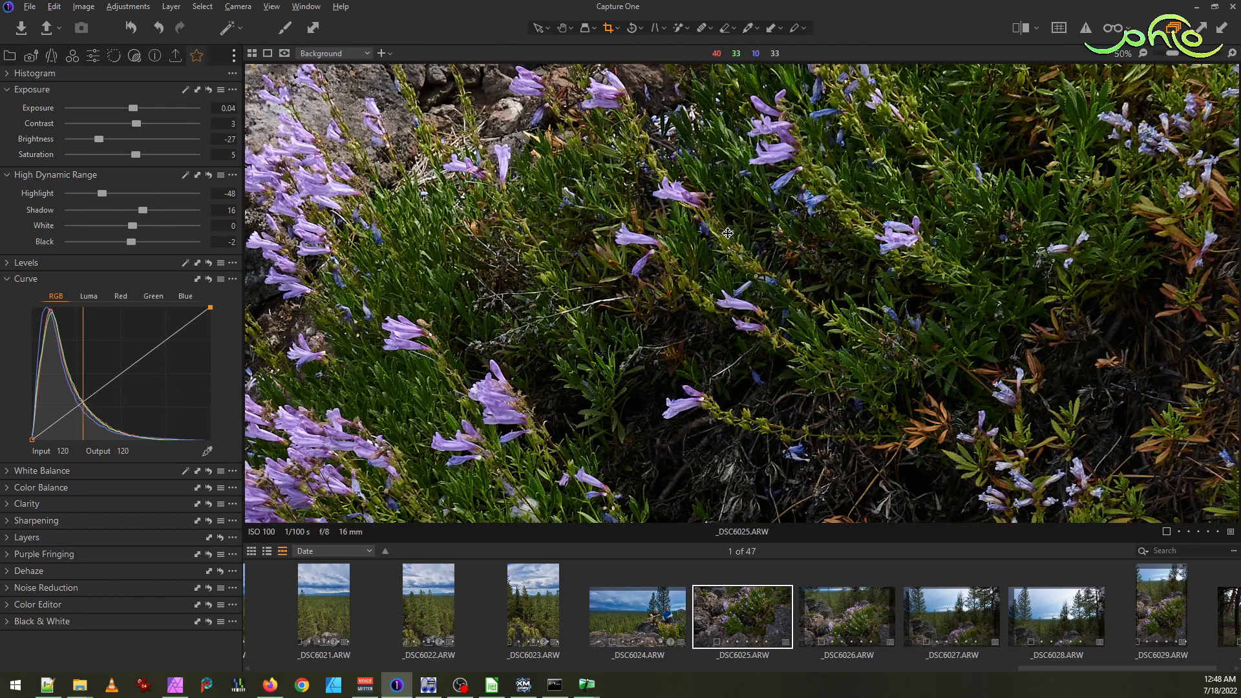
scroll(728, 232, "down", 3)
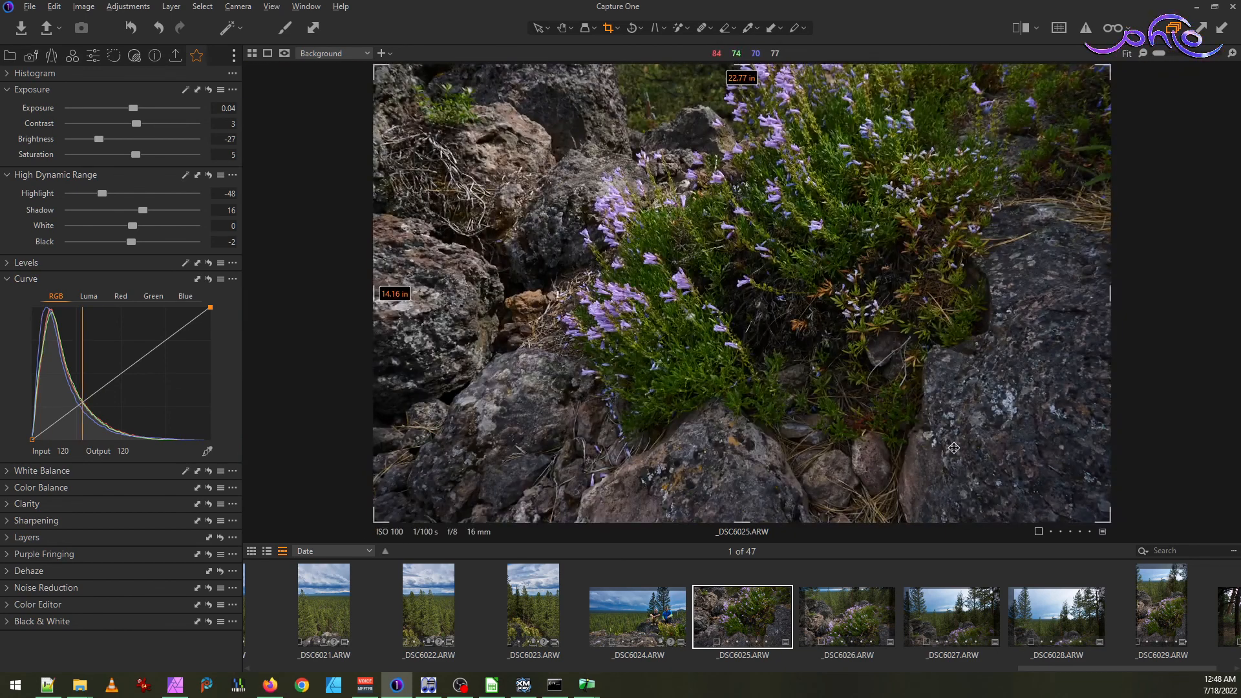
- Copy and apply the adjustments of _DSC6025.ARW to _DSC6026.ARW through _DSC6028.ARW, leaving out the Composition settings
left_click(1073, 624, "shift")
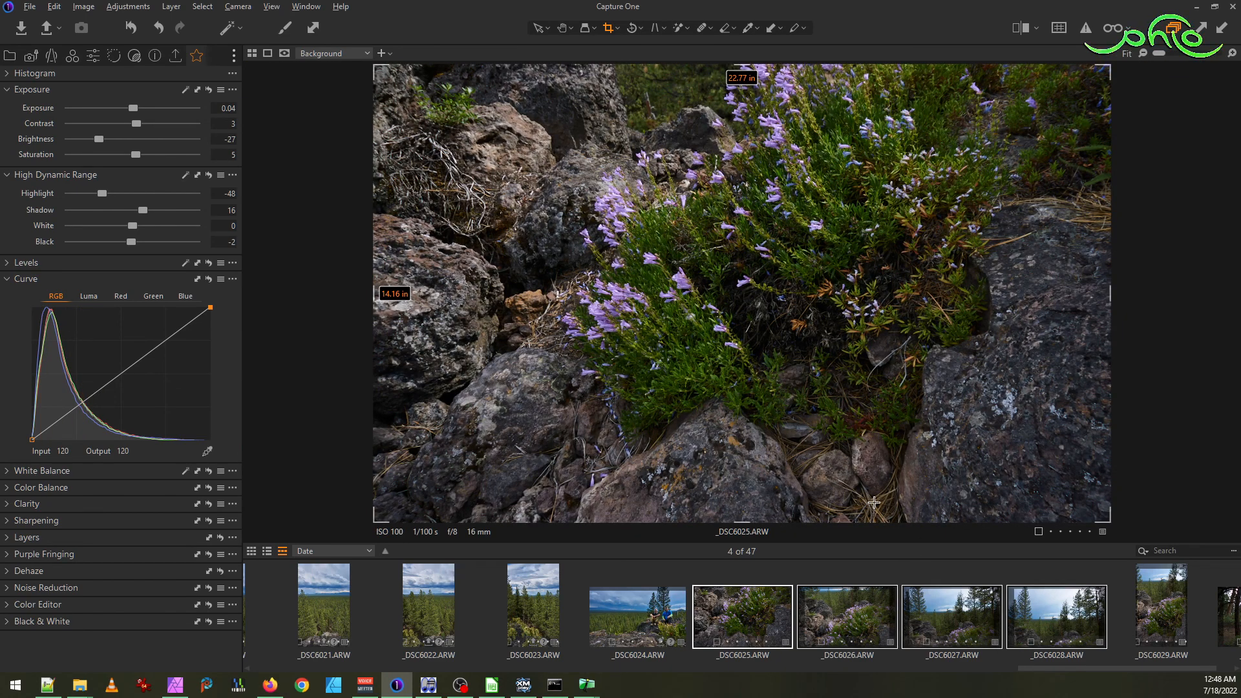
left_click(314, 28)
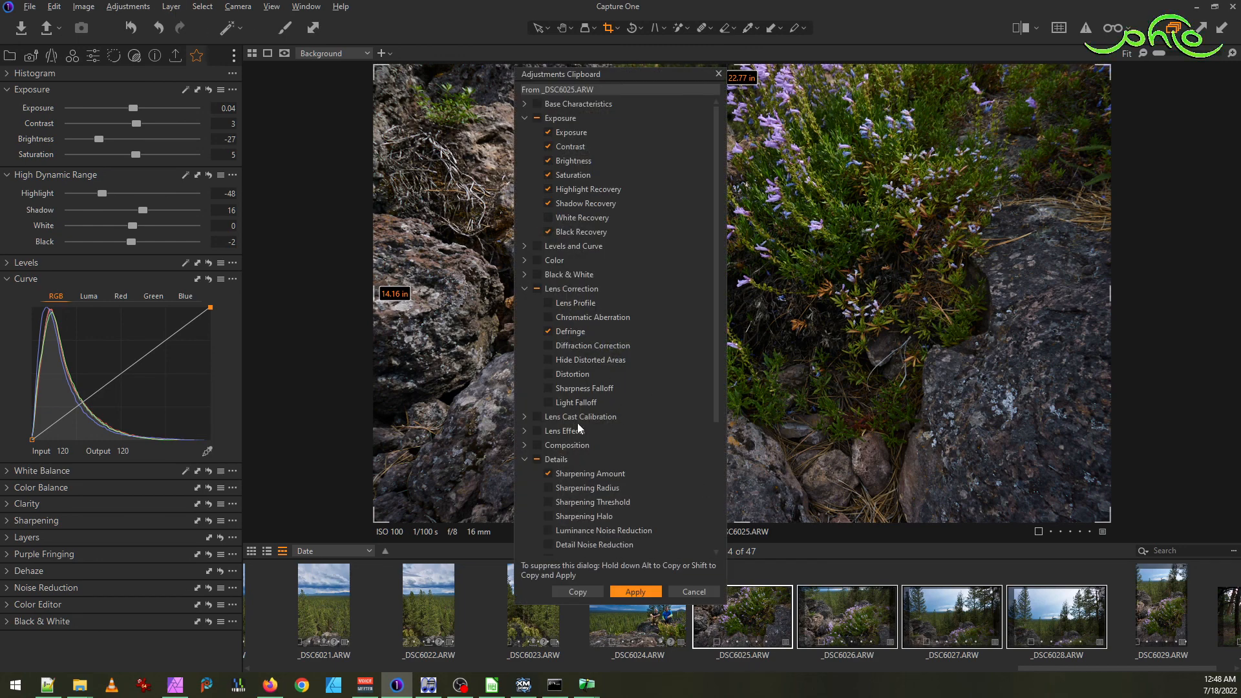
left_click(524, 445)
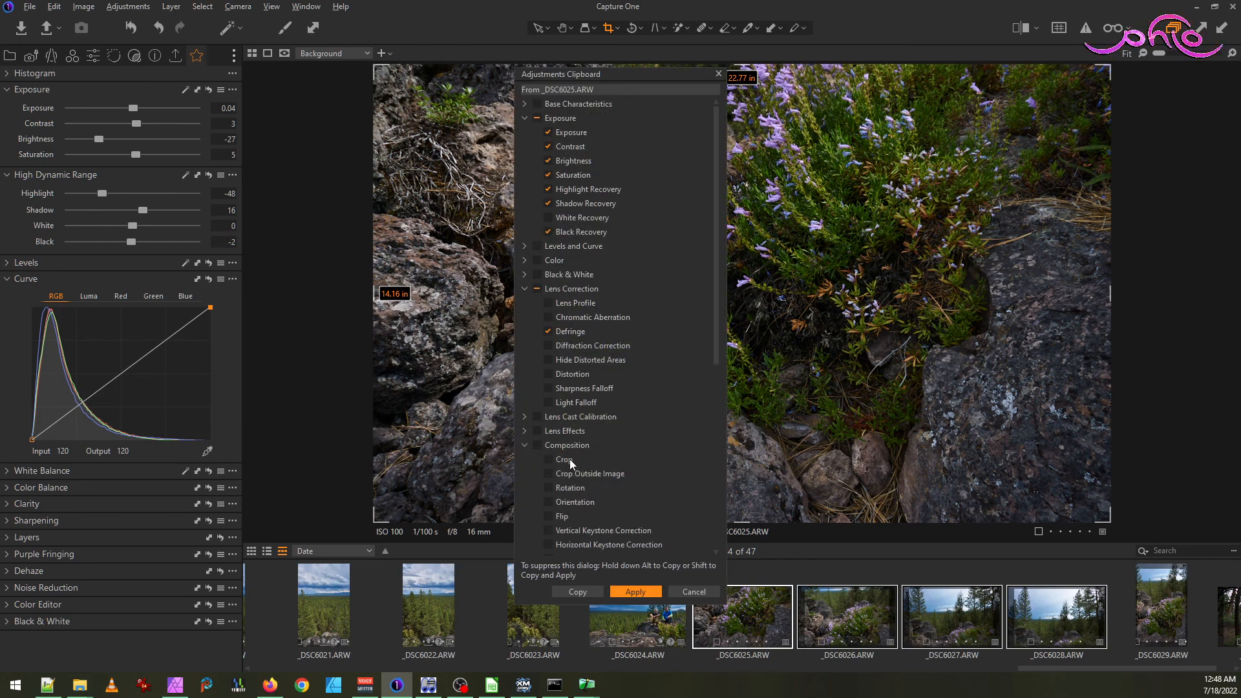
left_click(635, 592)
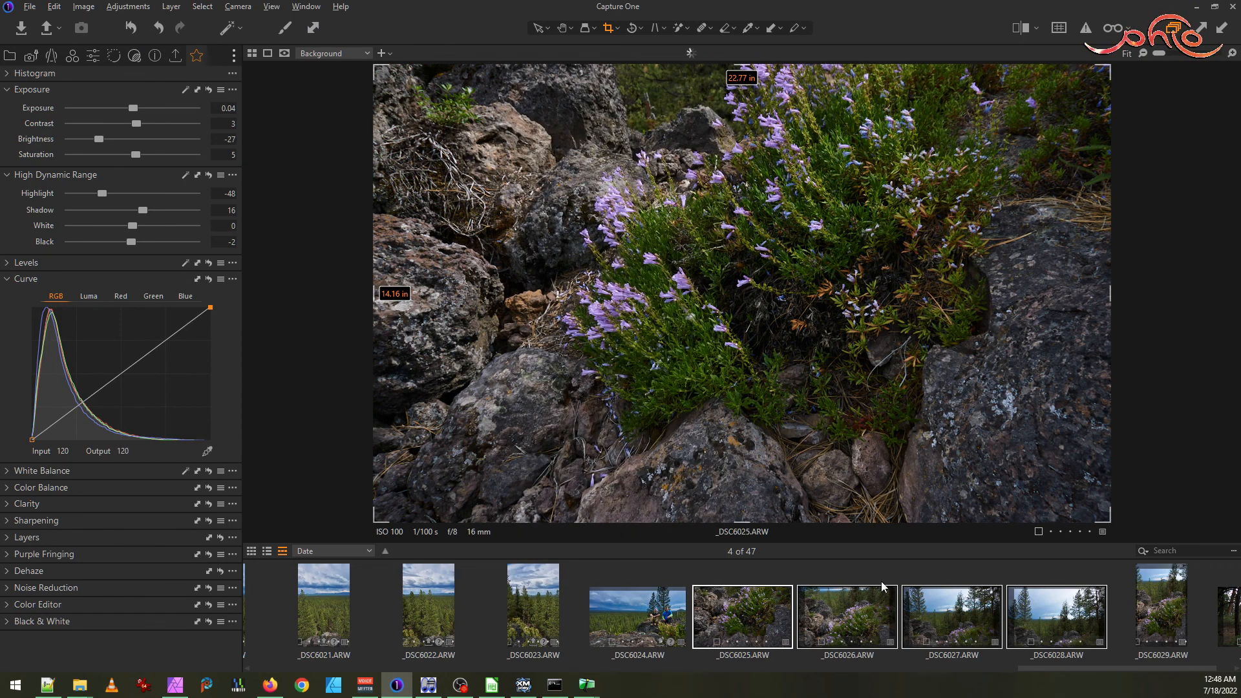
- Set Shadow to 21 and Clarity to 30 on _DSC6026.ARW, and compare the photo with _DSC6025.ARW
left_click(835, 577)
left_click(843, 610)
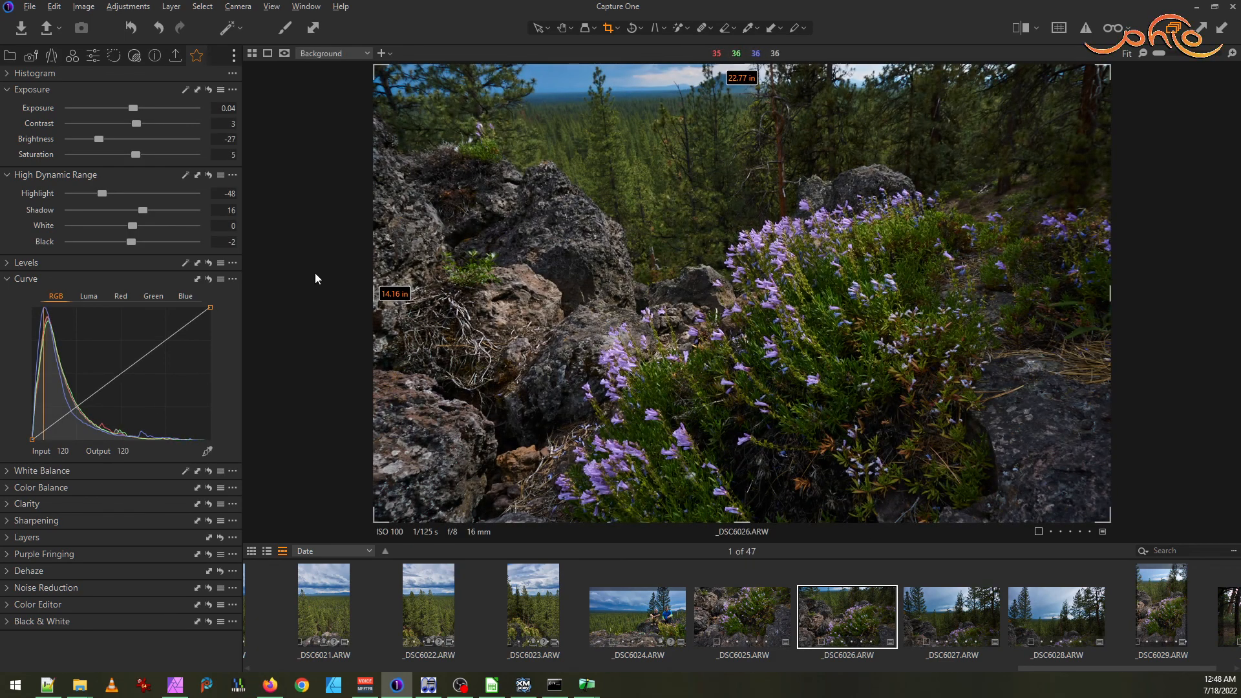
left_click_drag(146, 208, 149, 208)
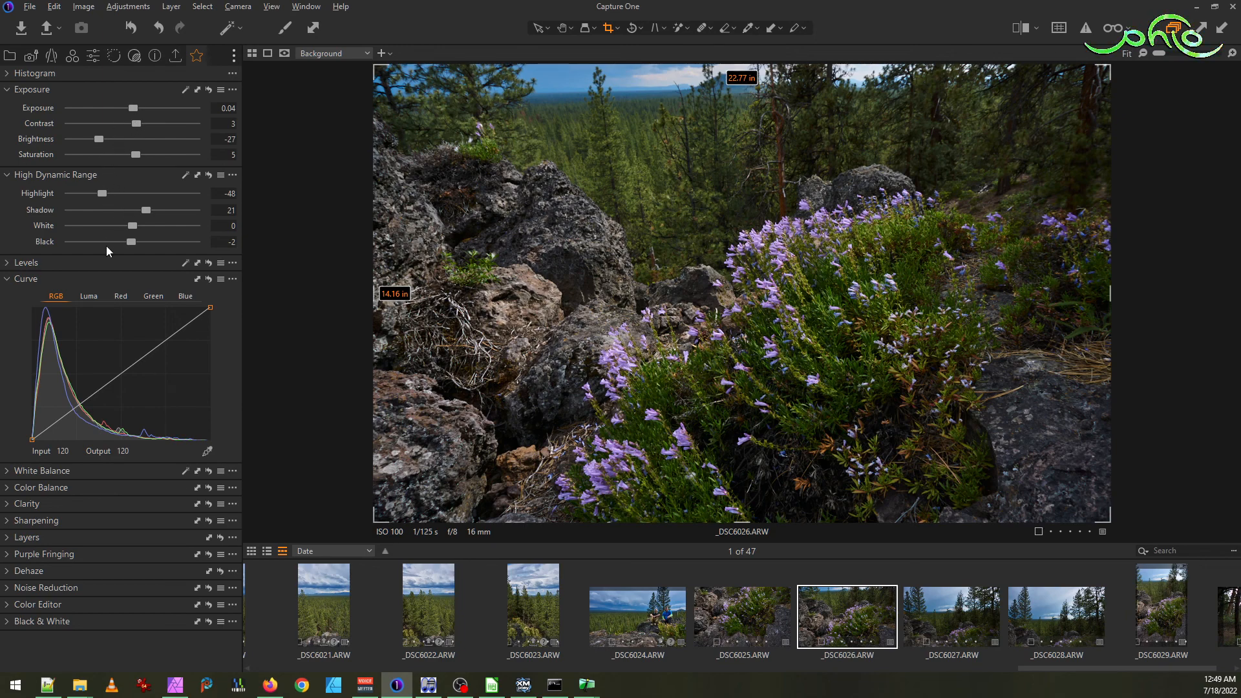
left_click(9, 505)
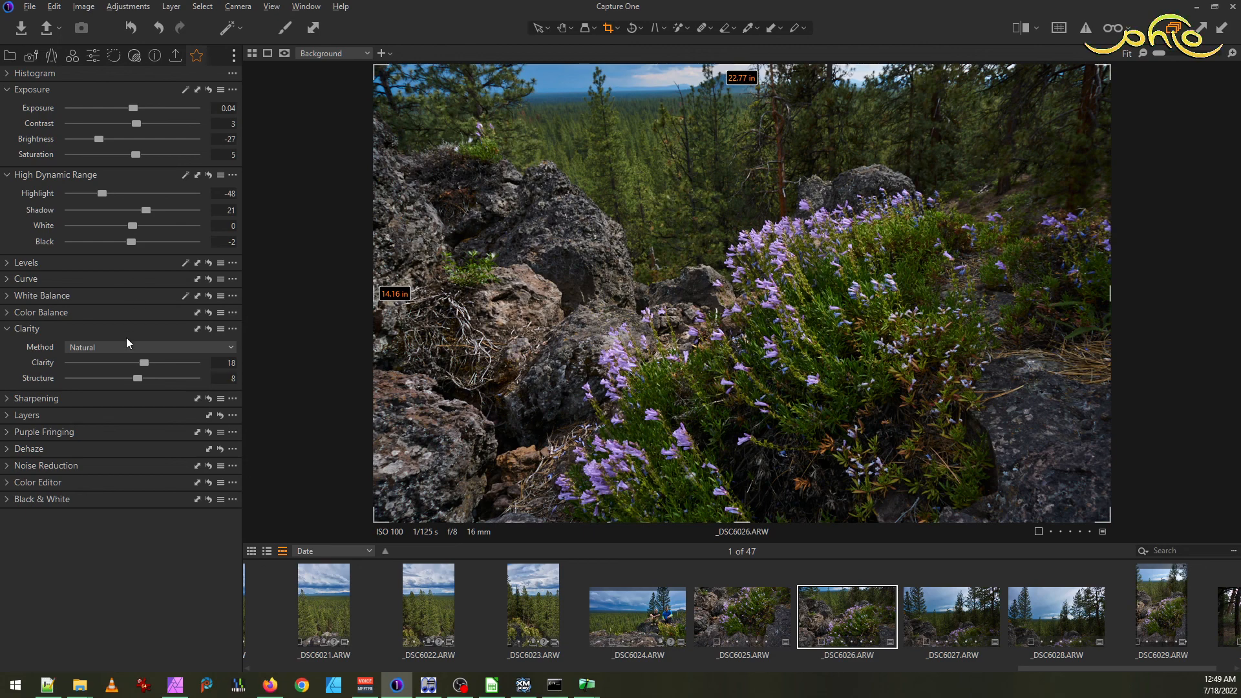
left_click_drag(143, 362, 153, 367)
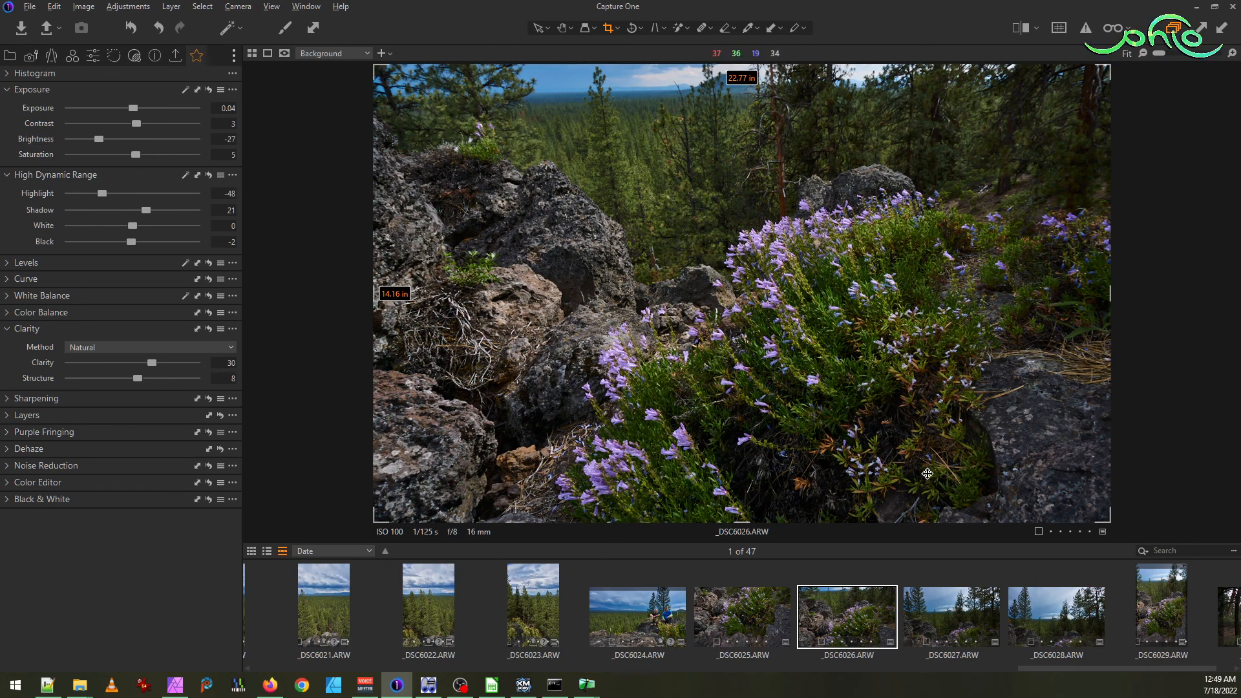
left_click(748, 624)
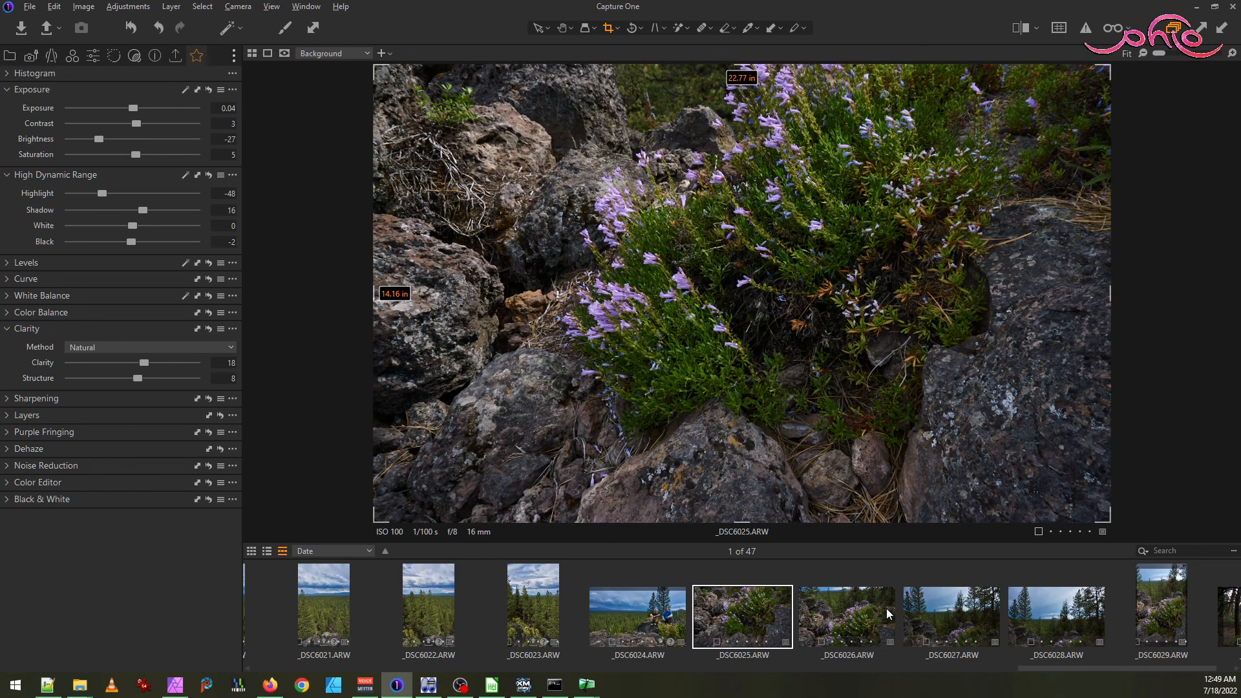
left_click(865, 624)
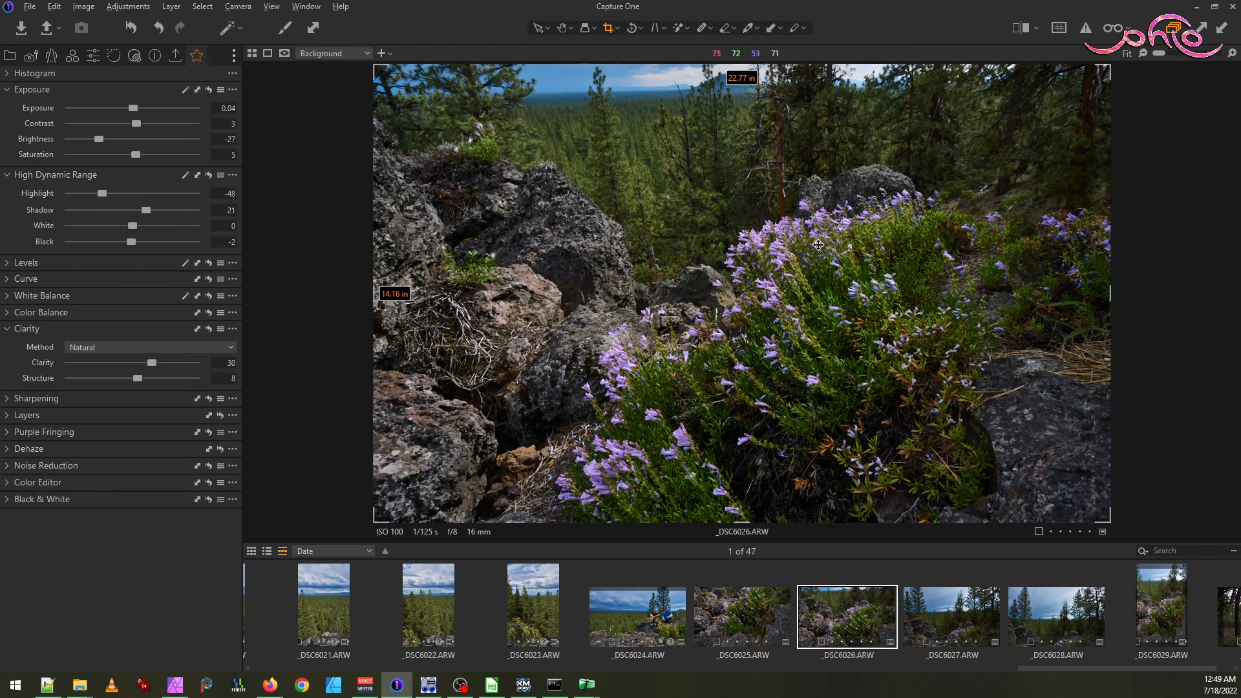
- Set Shadow to 29 on _DSC6027.ARW and to 28 on _DSC6028.ARW
left_click(944, 612)
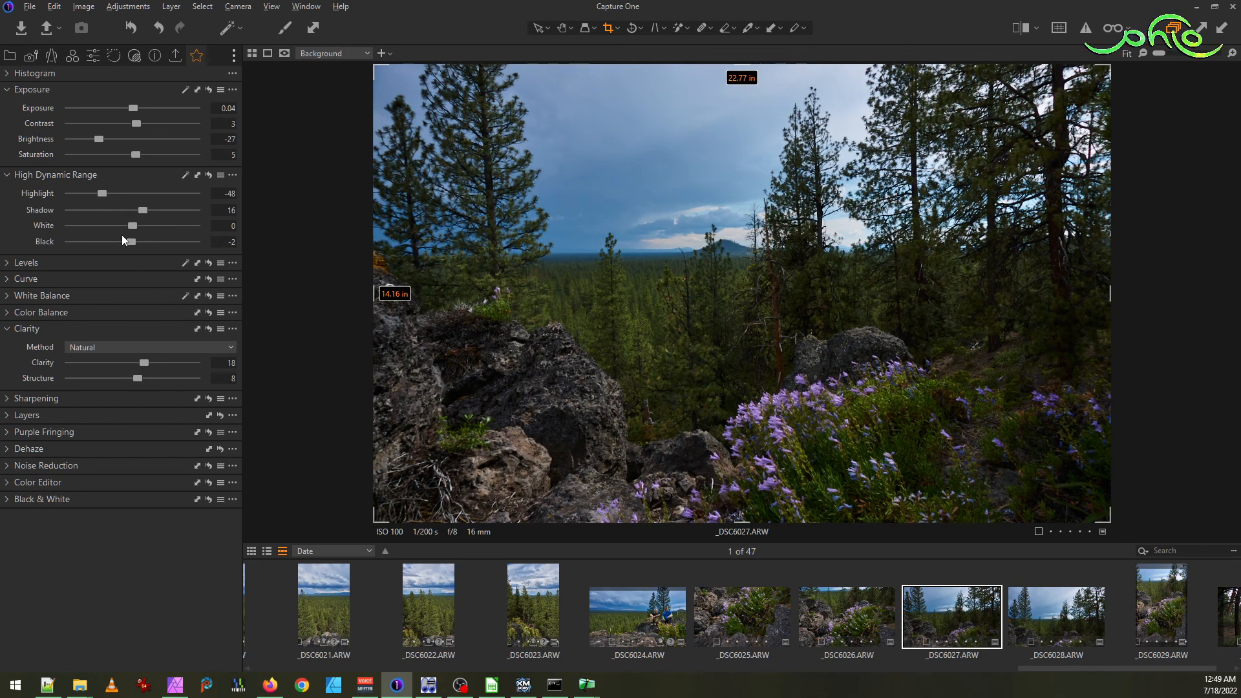
left_click_drag(144, 210, 152, 212)
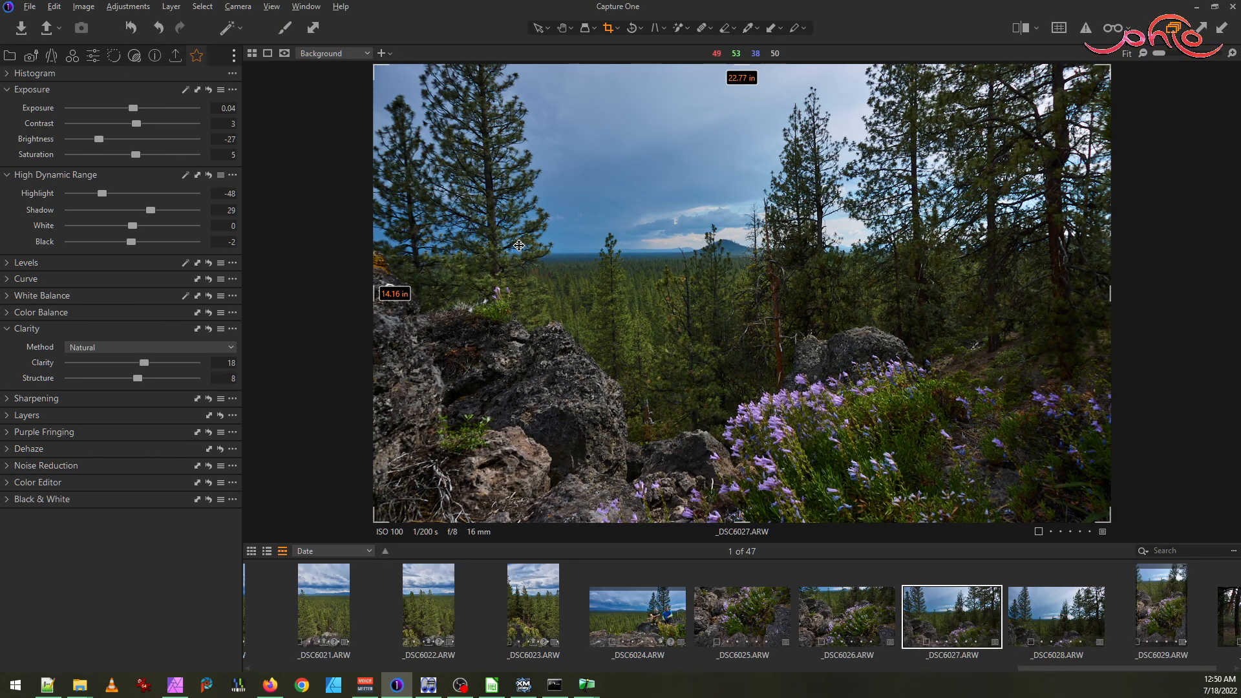
left_click(1057, 636)
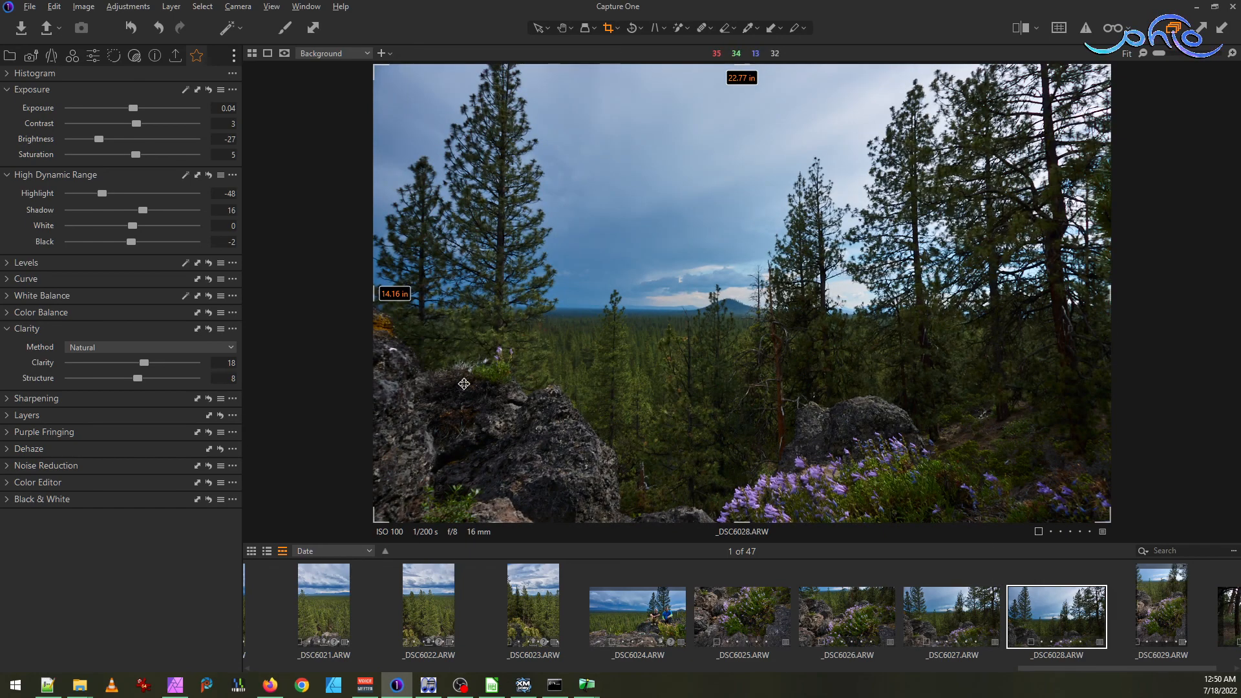
left_click_drag(145, 208, 153, 208)
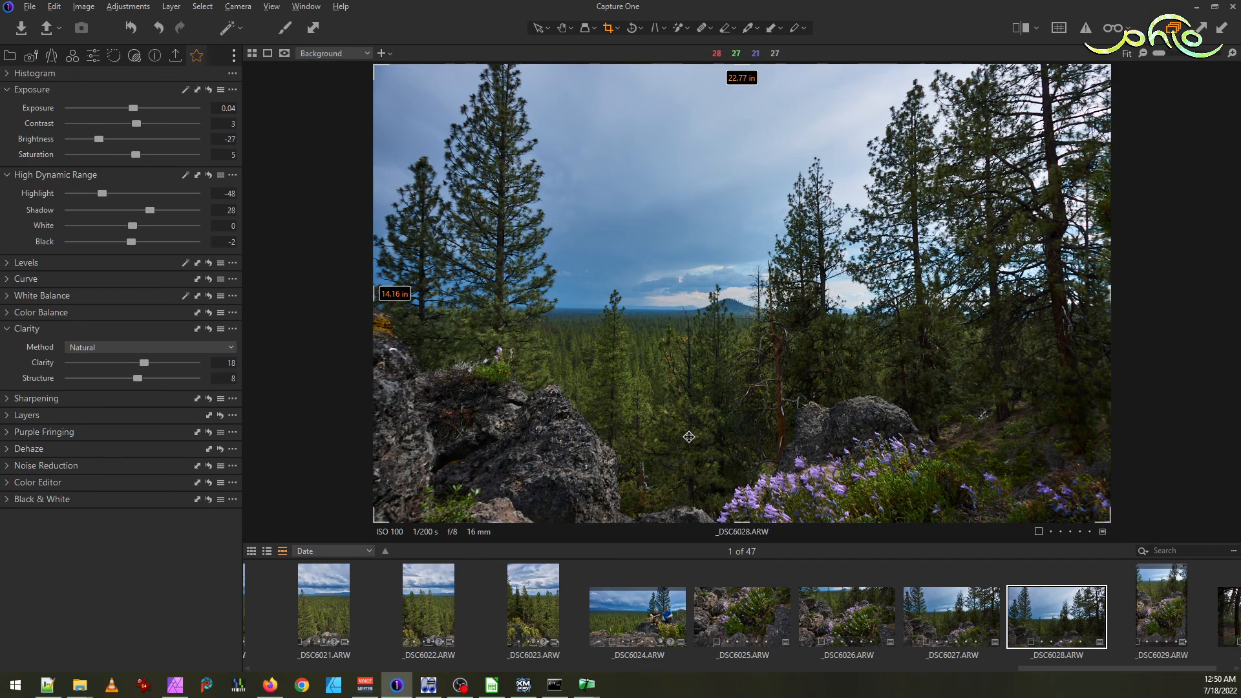
- Review the edited photos back to _DSC6025.ARW and set Black to 12 on _DSC6026.ARW
left_click(956, 621)
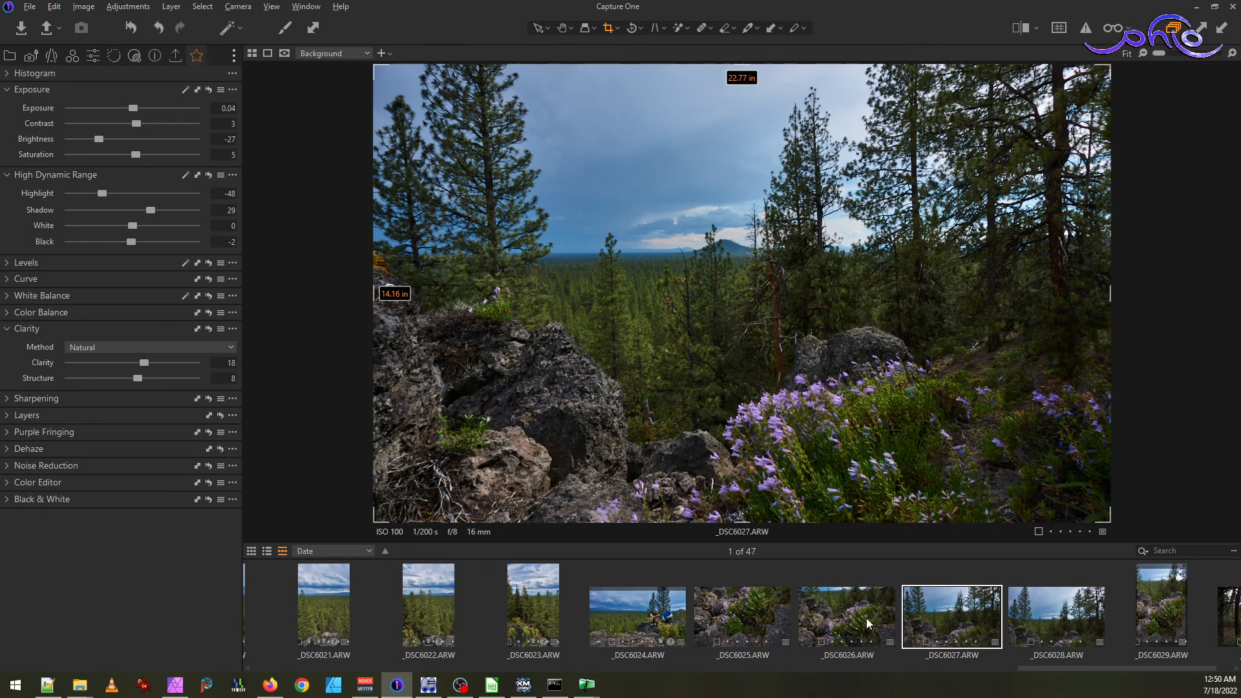
left_click(824, 614)
left_click(740, 619)
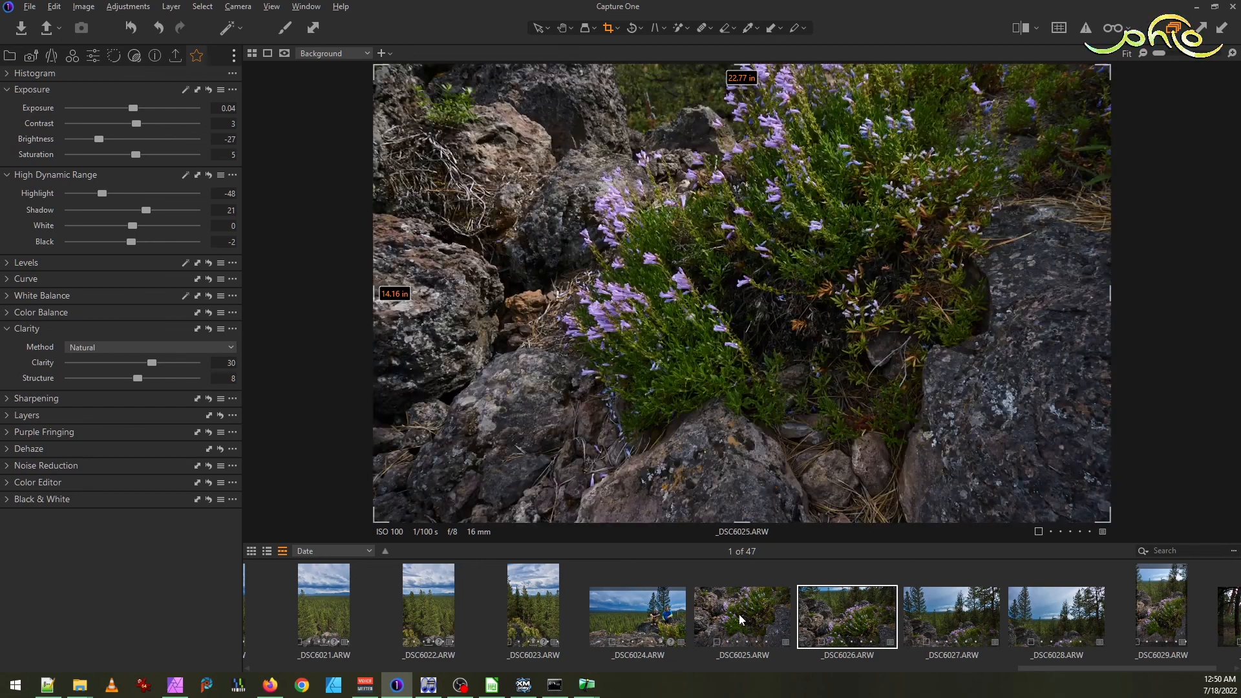
left_click(848, 622)
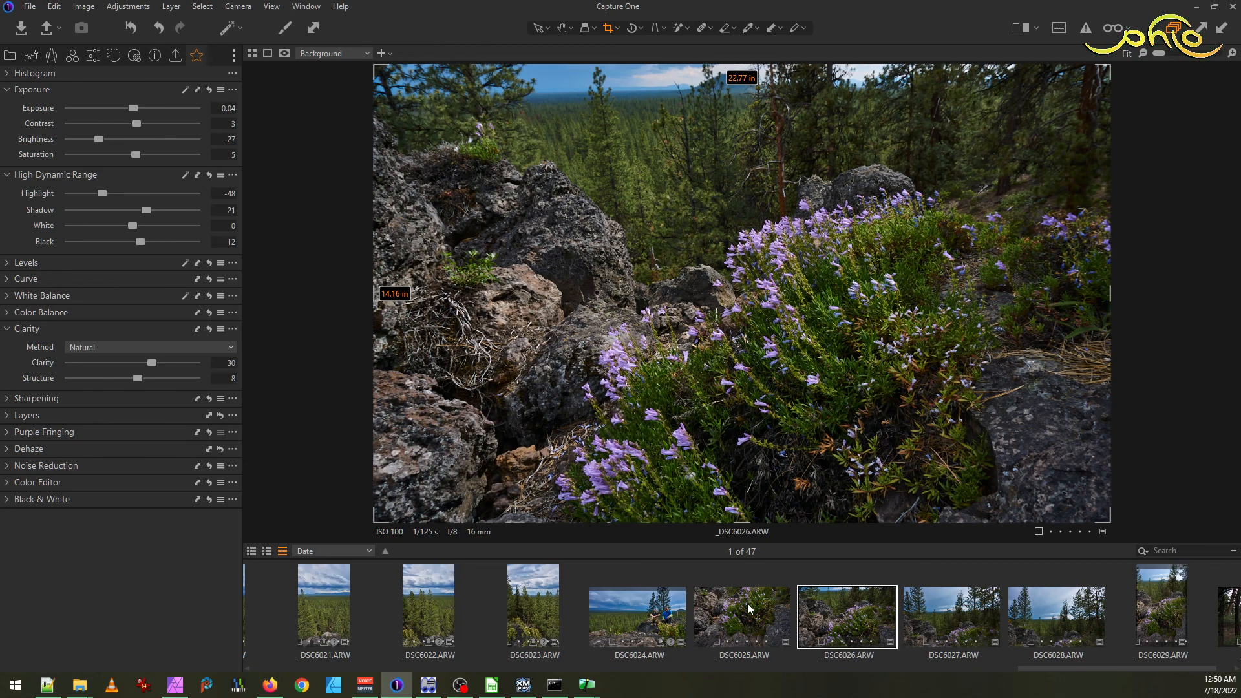
- Set Black to -1 on _DSC6027.ARW
left_click(969, 609)
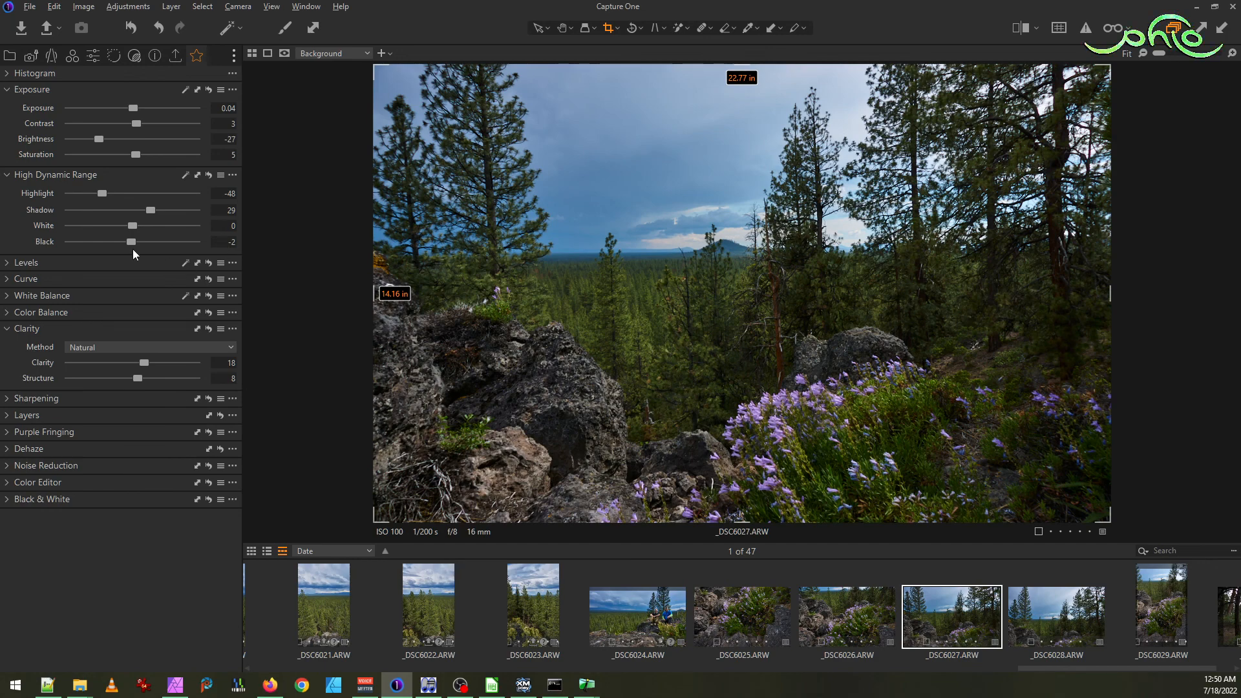
left_click_drag(133, 240, 134, 243)
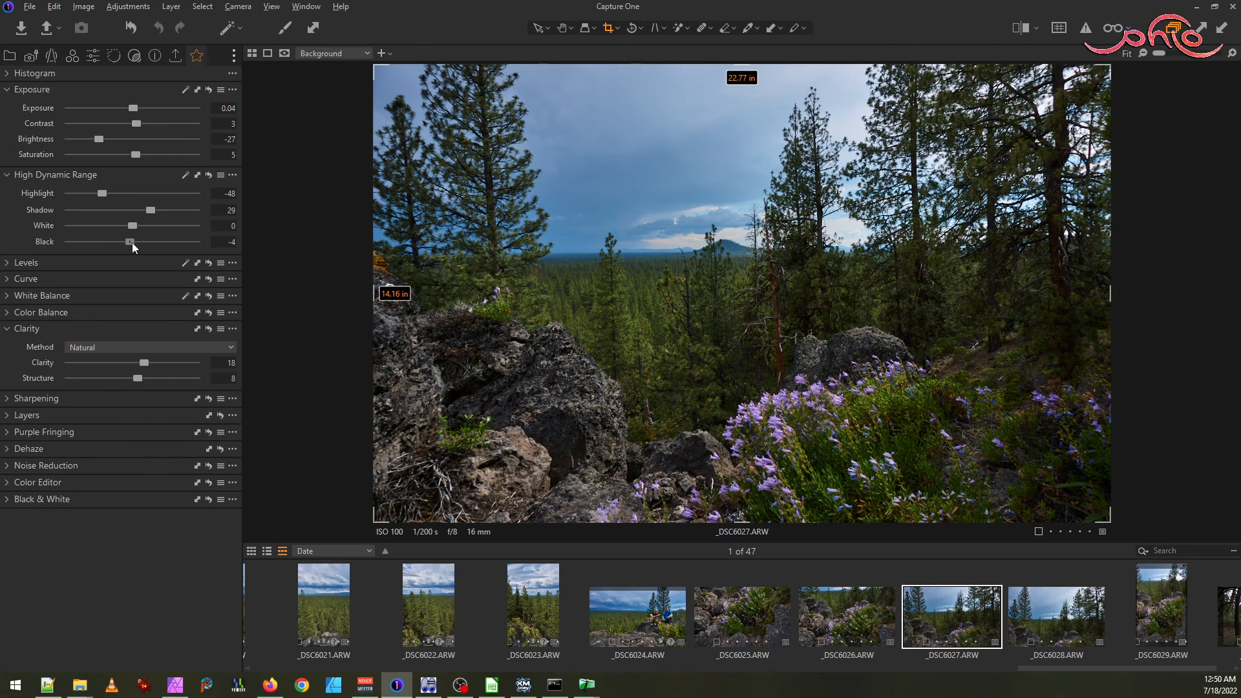
left_click_drag(132, 242, 134, 243)
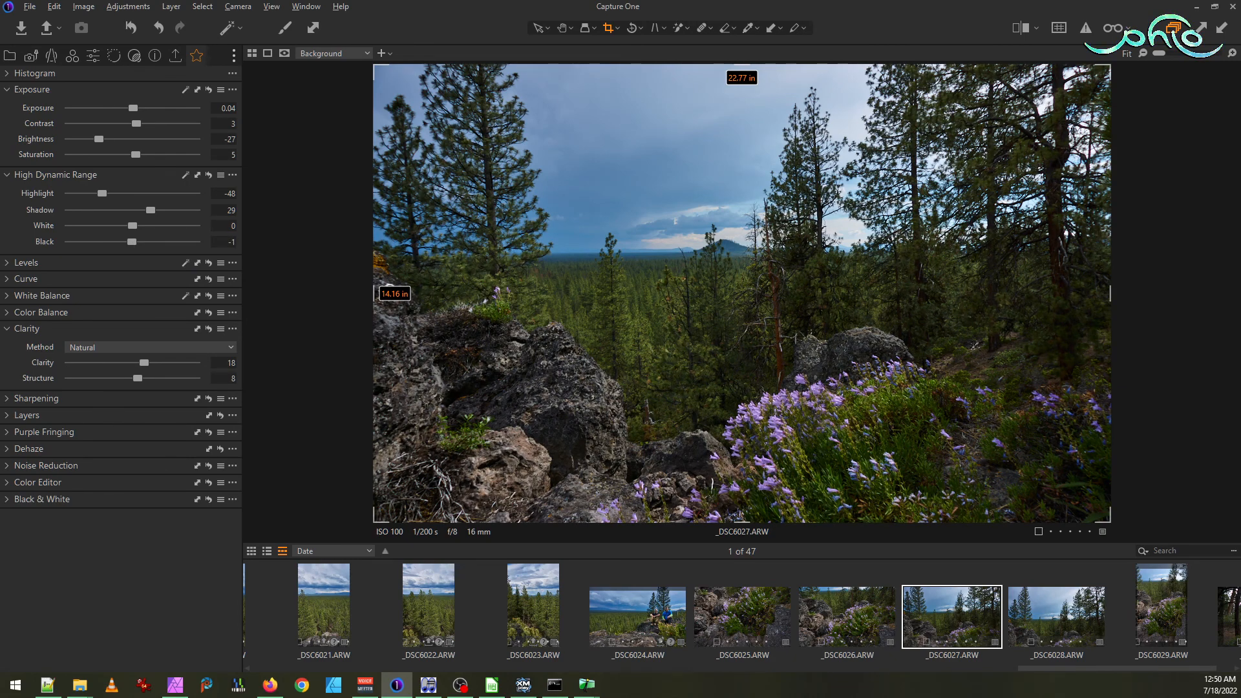
- Compare the rock and flower tones across photos _DSC6025.ARW to _DSC6028.ARW
left_click(1049, 616)
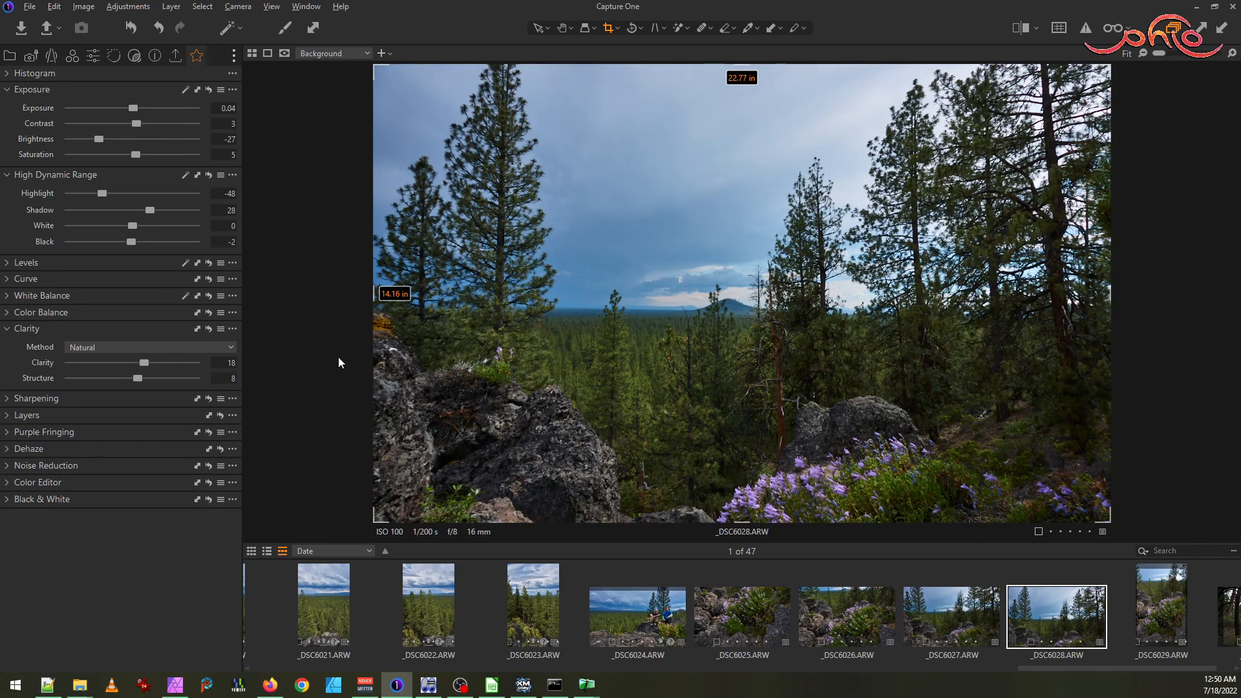
left_click_drag(132, 243, 132, 242)
left_click(946, 622)
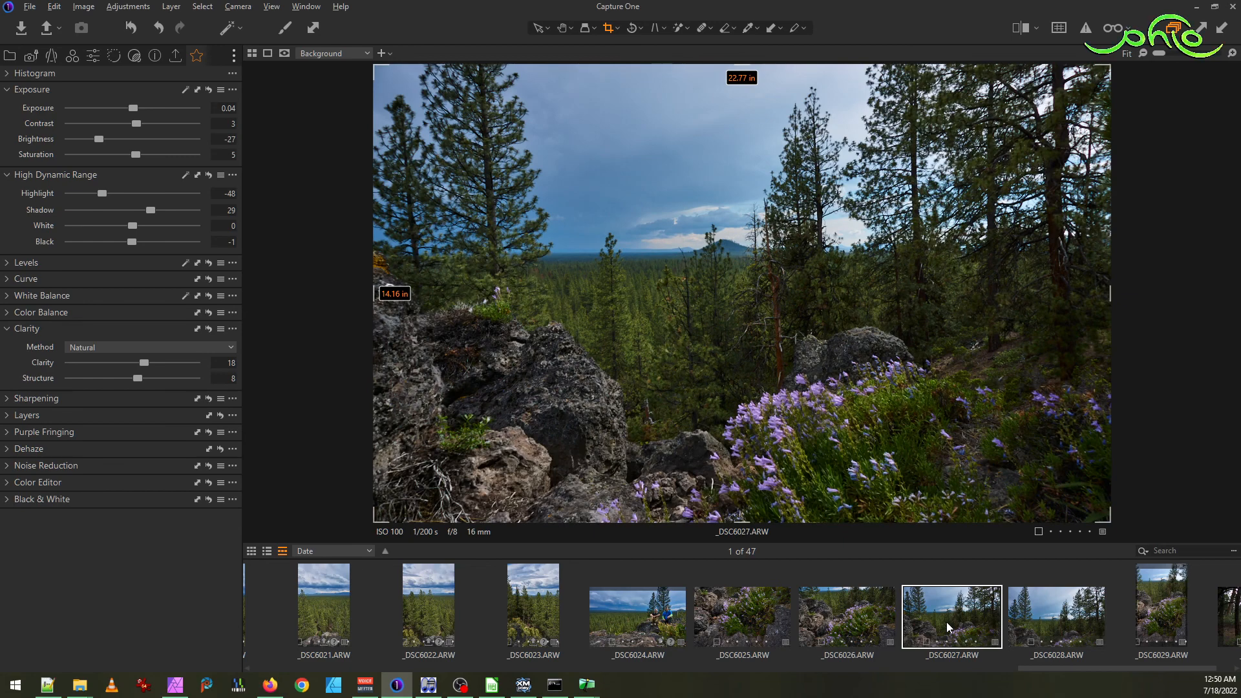
left_click(845, 621)
left_click(720, 620)
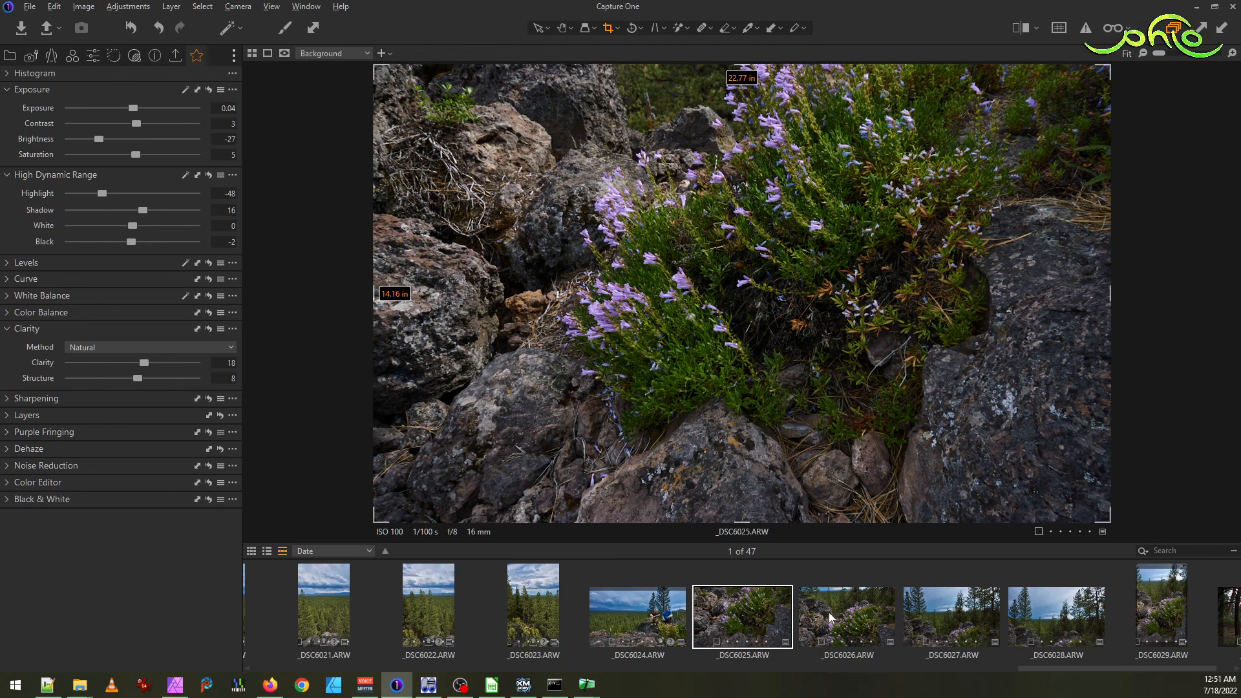
left_click(833, 617)
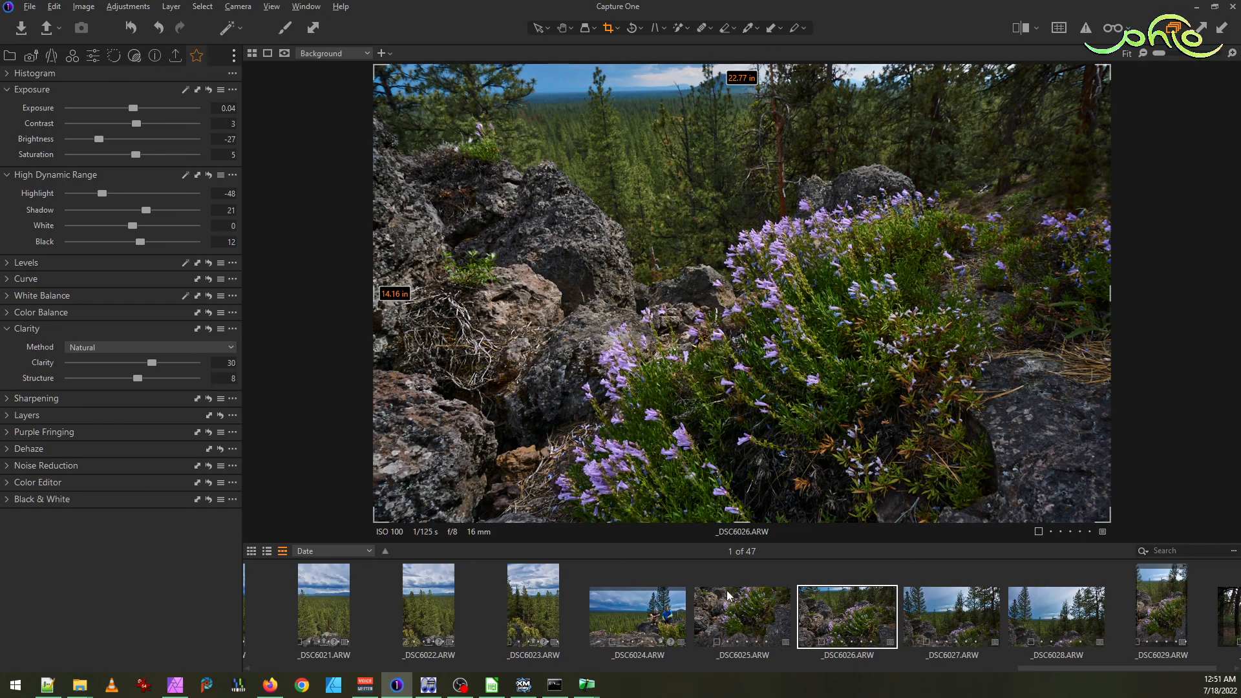
left_click(743, 601)
left_click(848, 619)
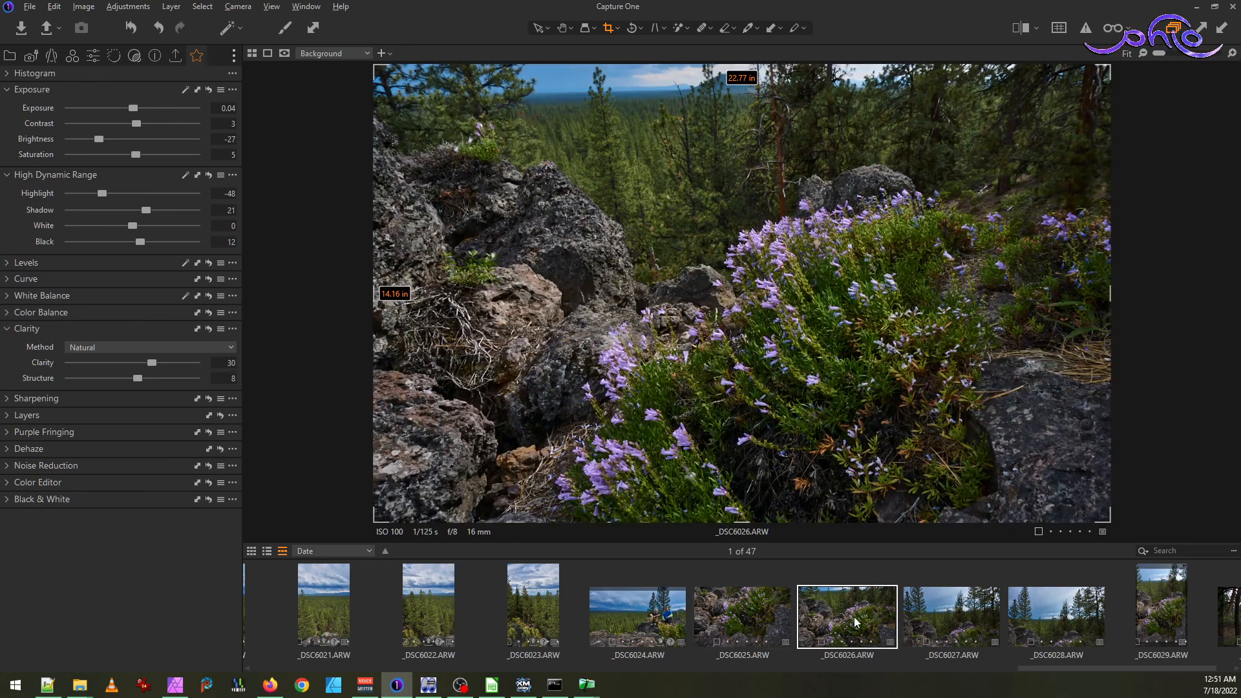
left_click(960, 610)
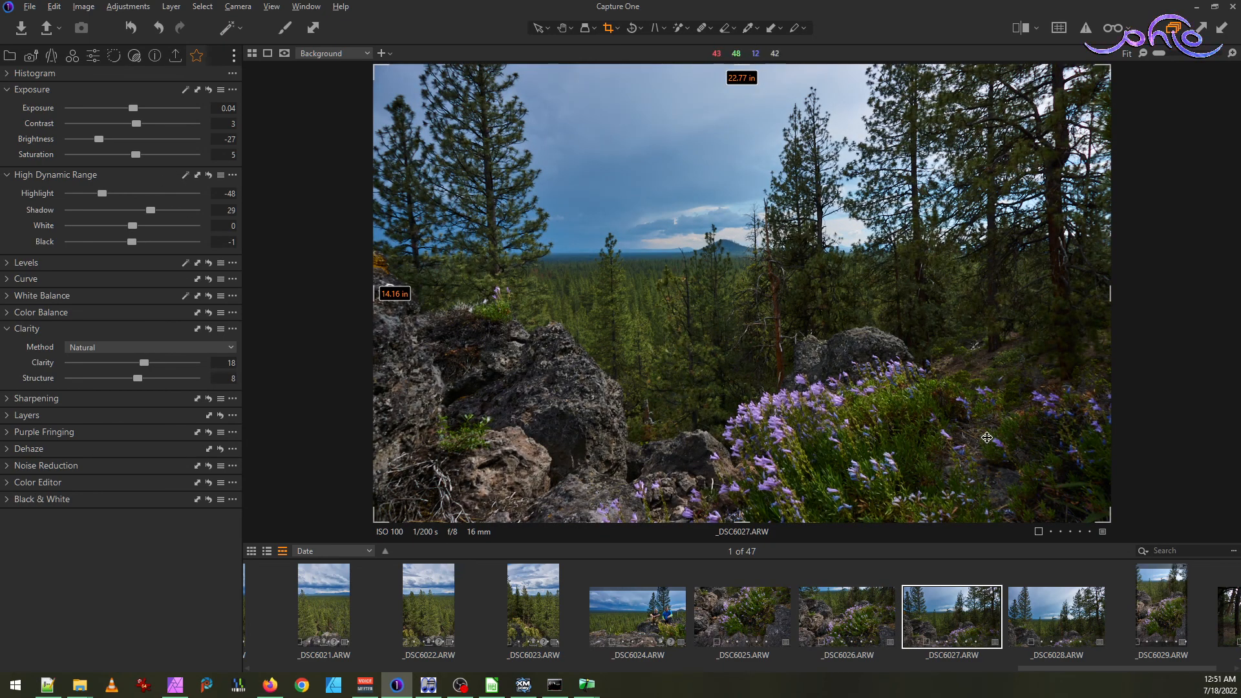
- Set Black to 20 on _DSC6028.ARW and _DSC6027.ARW, and to 19 on _DSC6026.ARW
left_click(1060, 617)
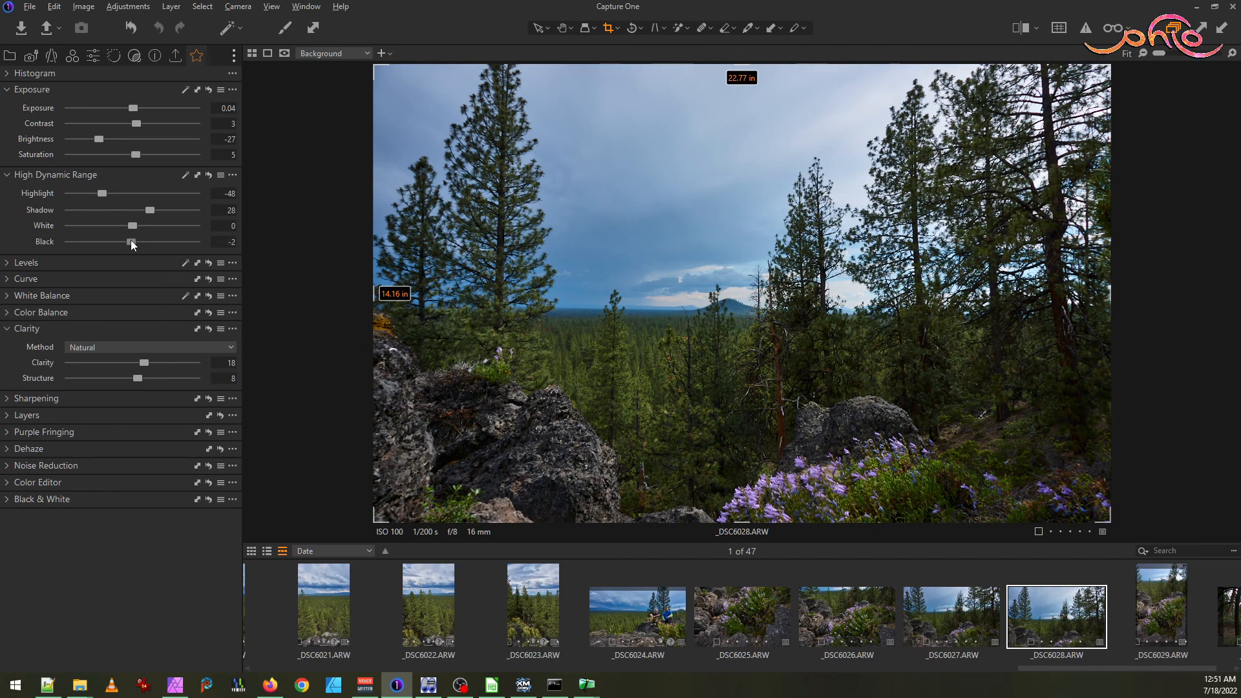
left_click_drag(141, 238, 142, 238)
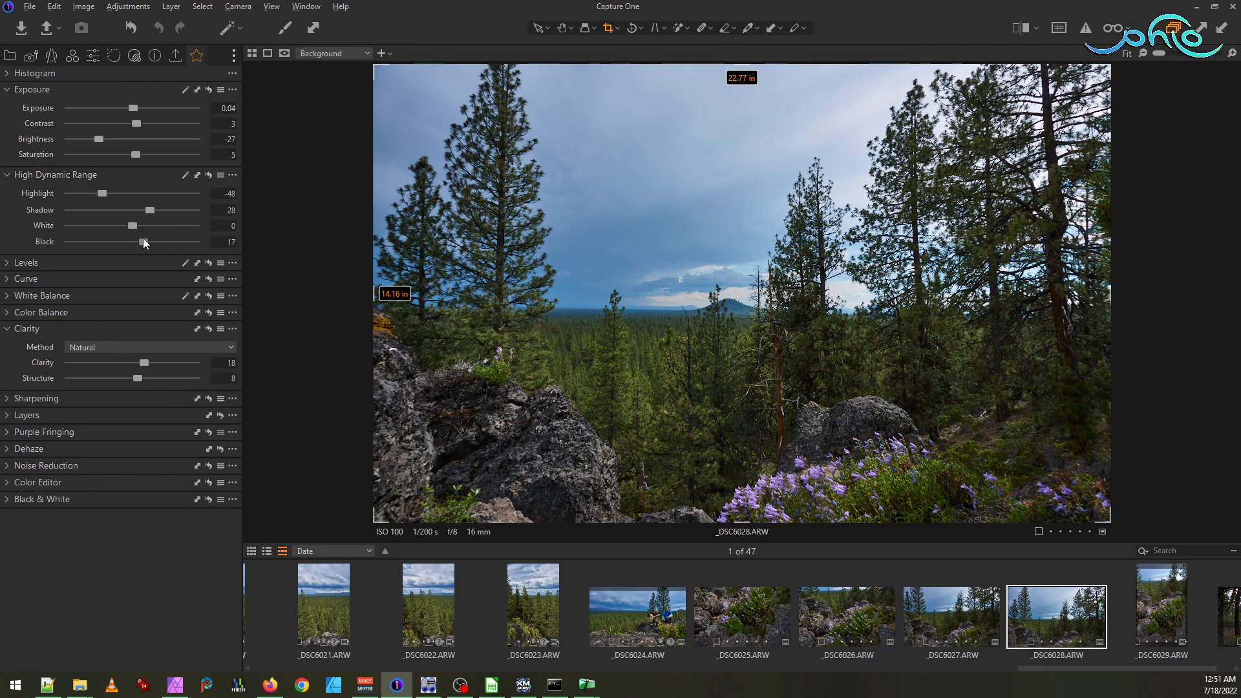
left_click(980, 619)
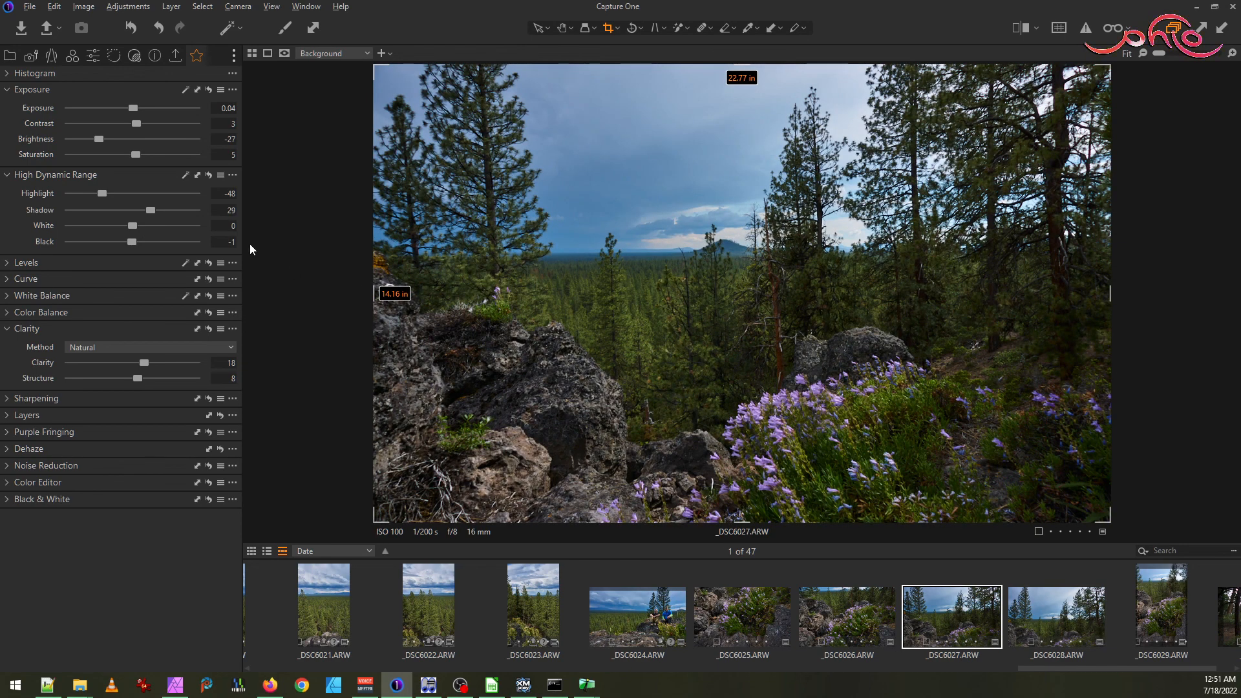
left_click_drag(131, 242, 141, 241)
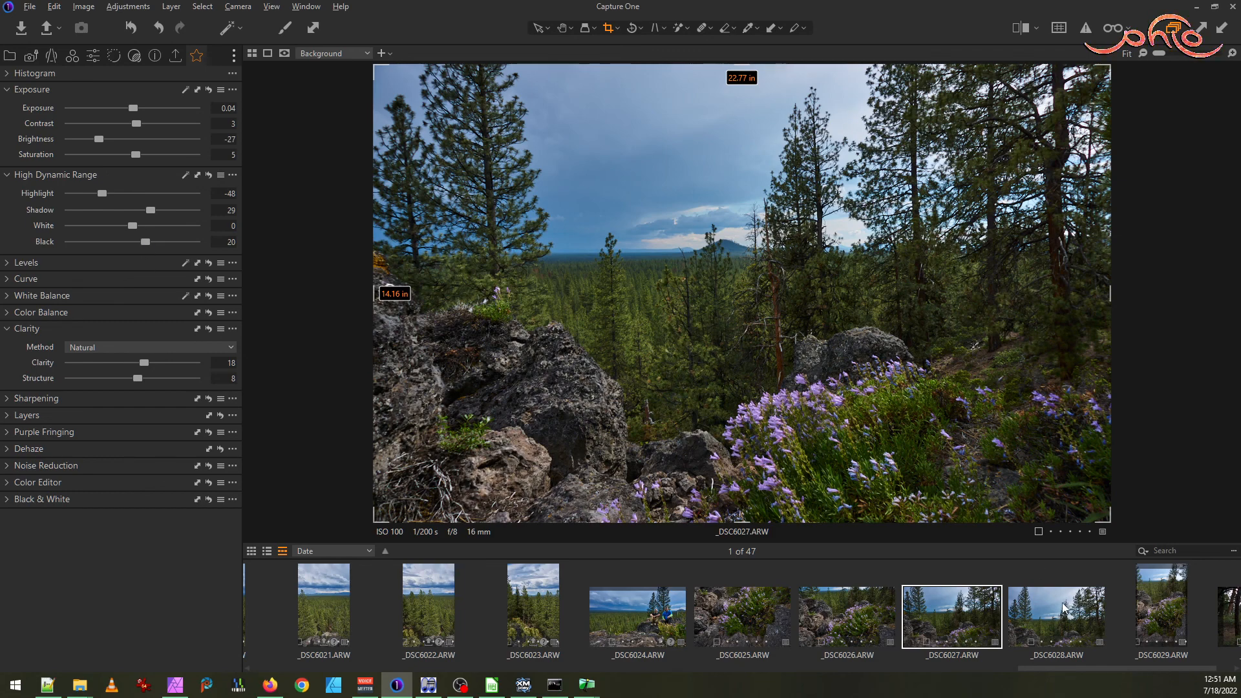
left_click(839, 583)
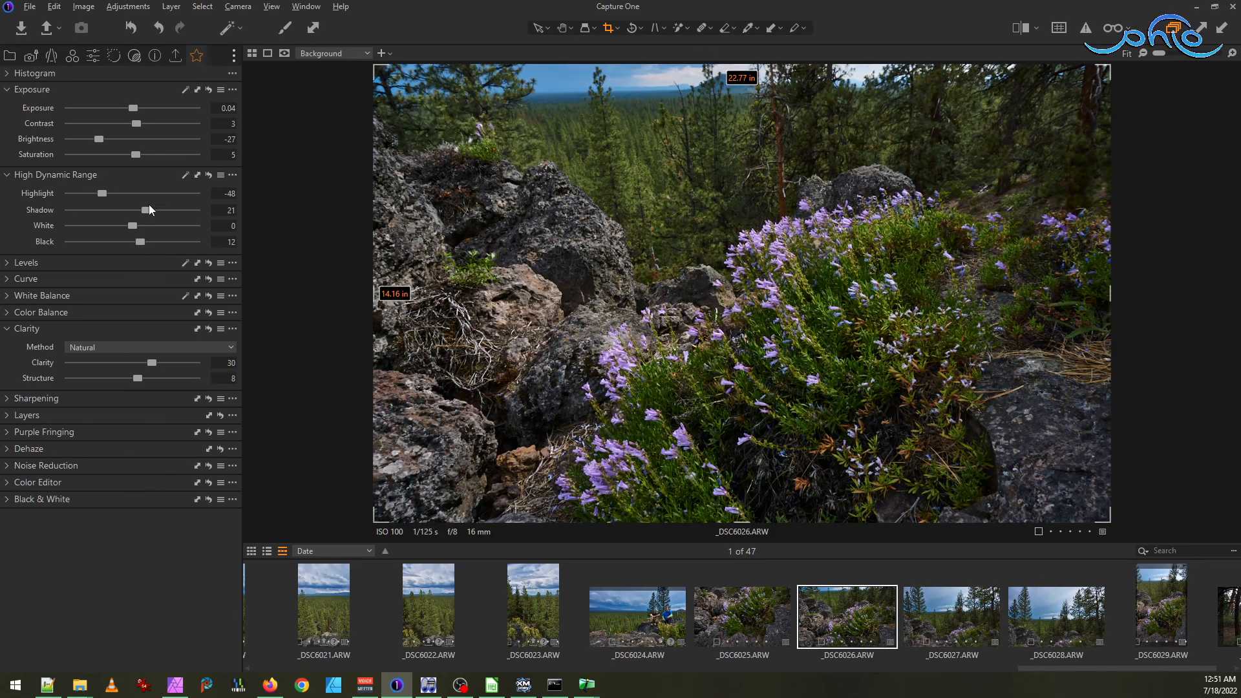
left_click_drag(142, 242, 145, 242)
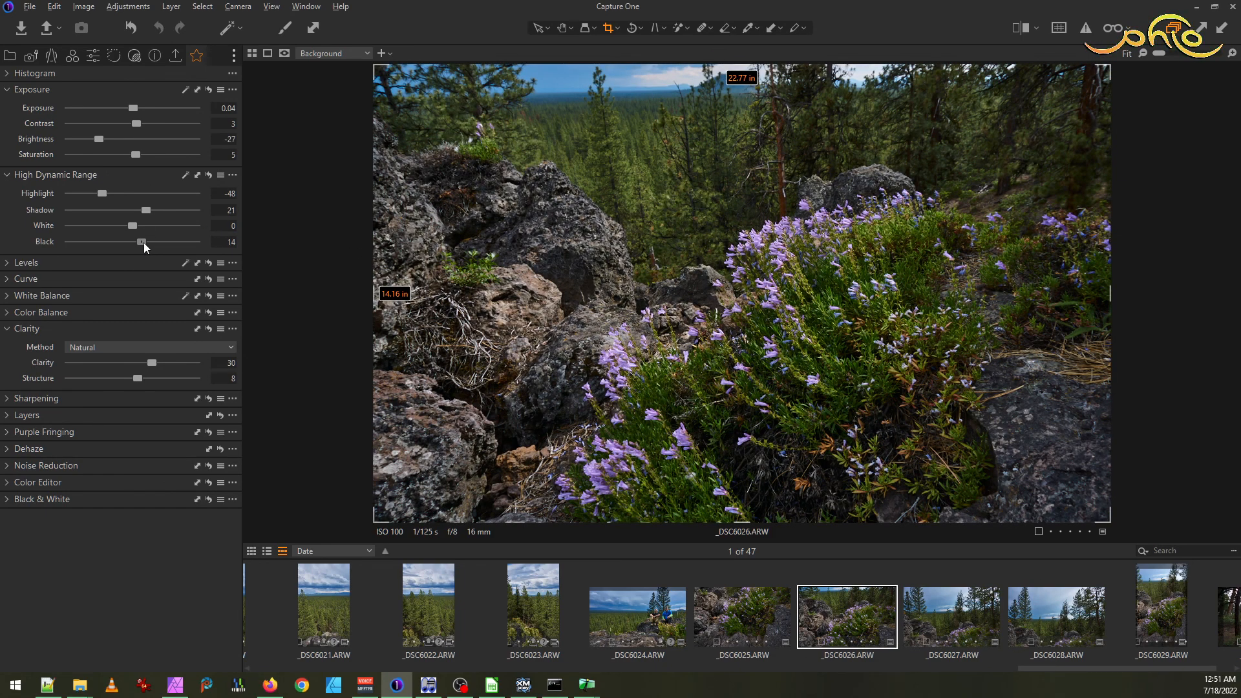
- Review the Black adjustments on _DSC6026.ARW, _DSC6027.ARW and _DSC6028.ARW against _DSC6025.ARW
left_click(738, 619)
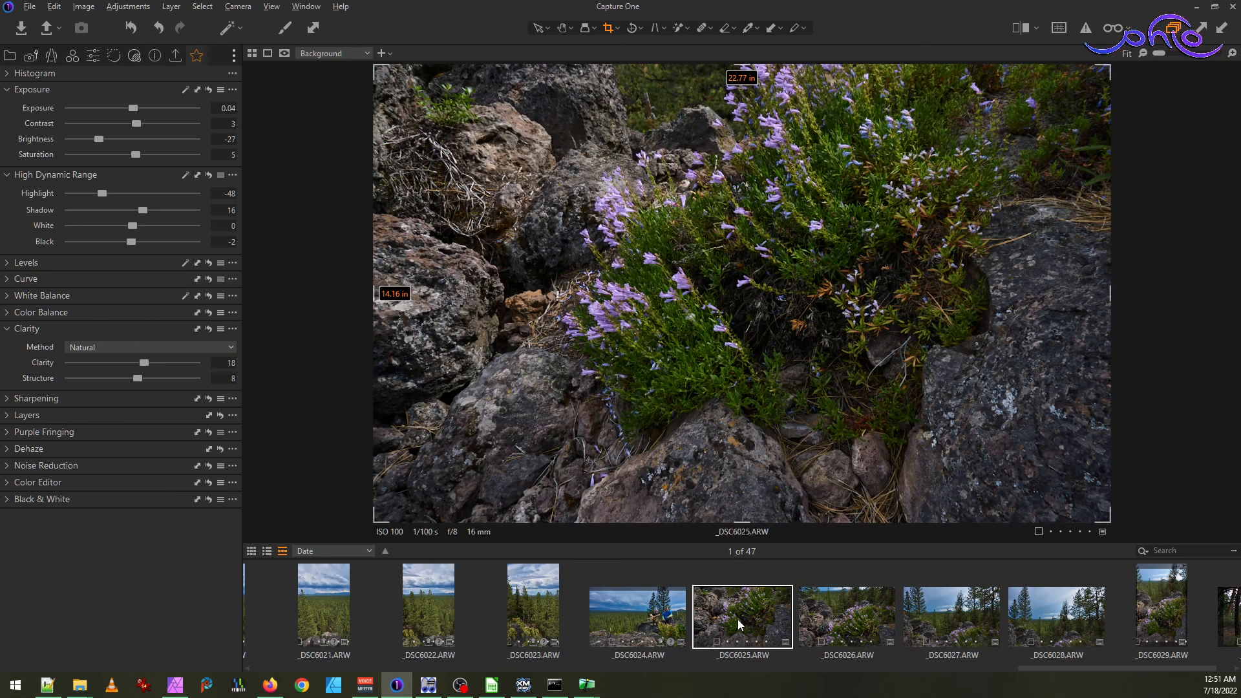
left_click(851, 619)
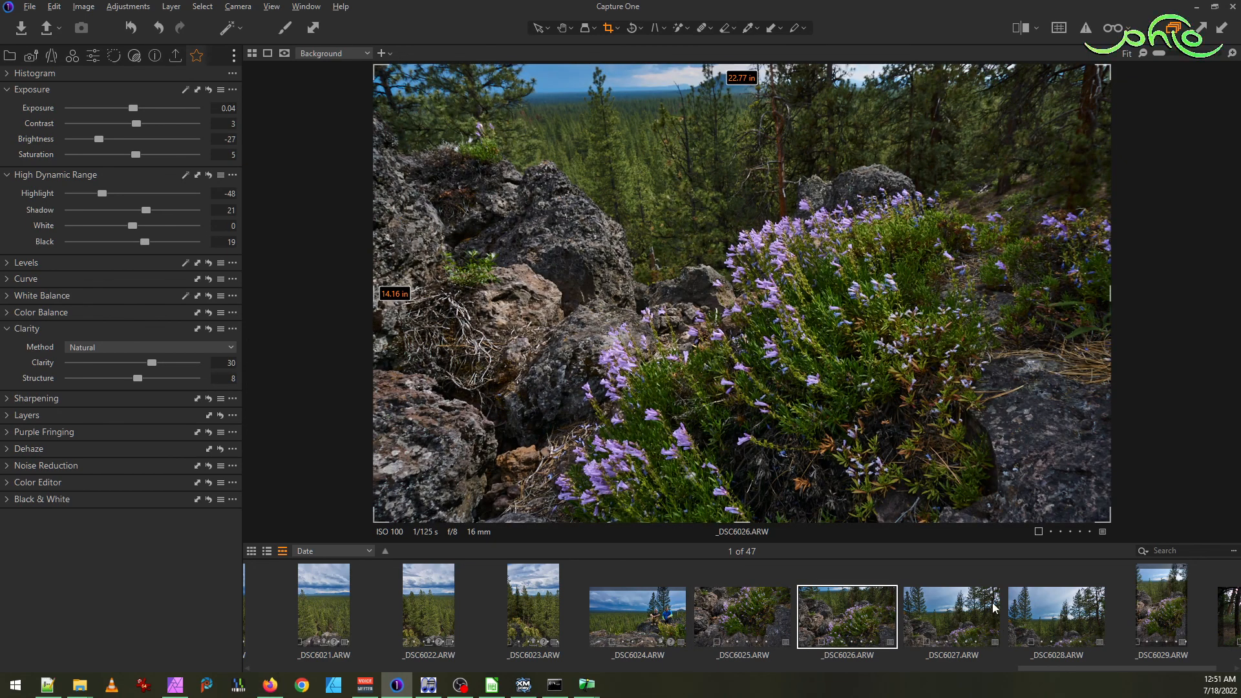
left_click(972, 610)
left_click(1052, 607)
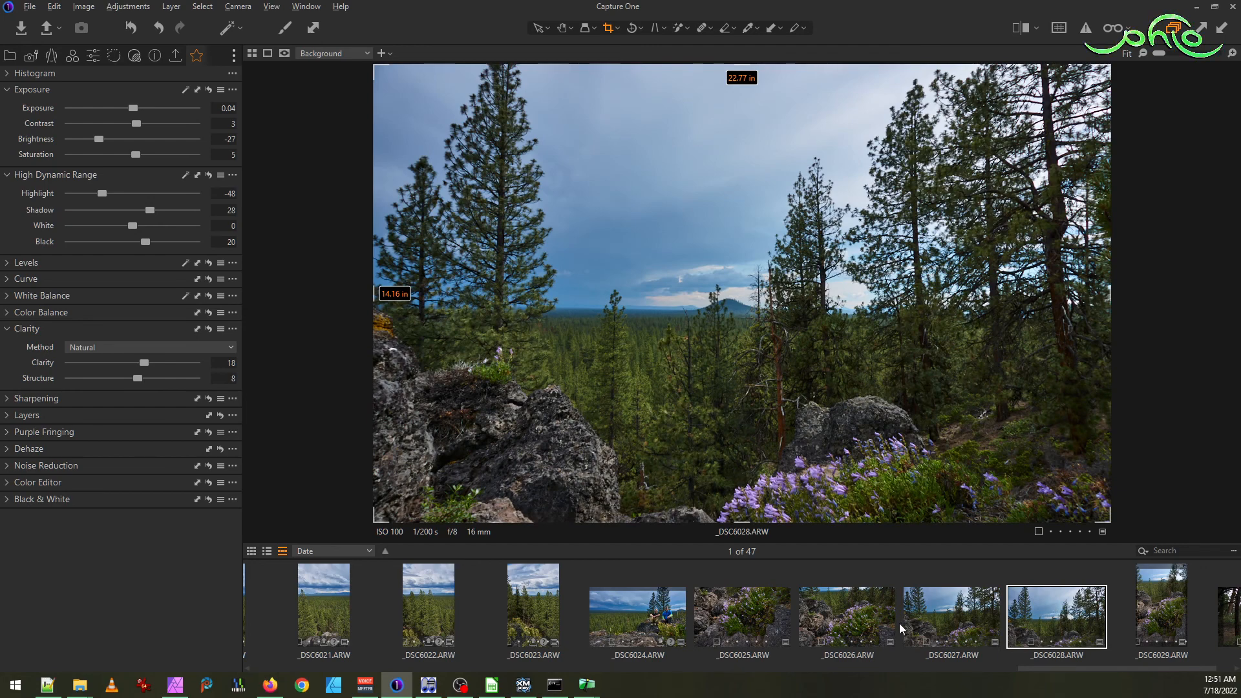
left_click(860, 617)
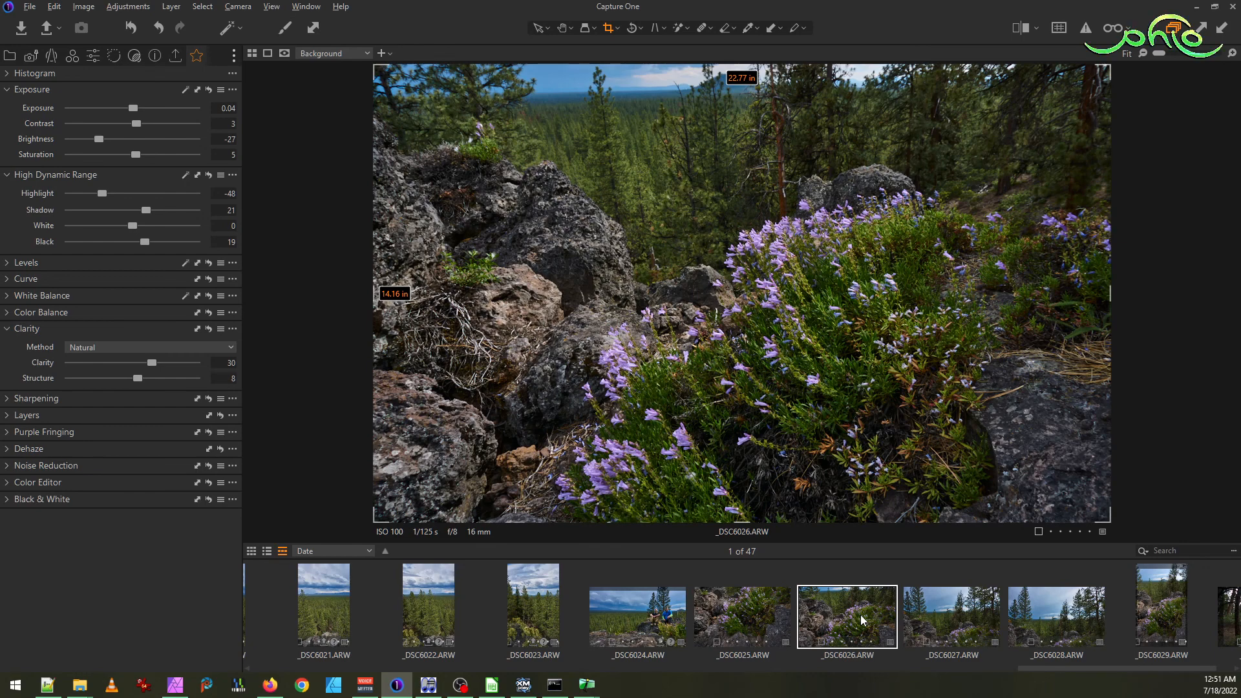
left_click(737, 619)
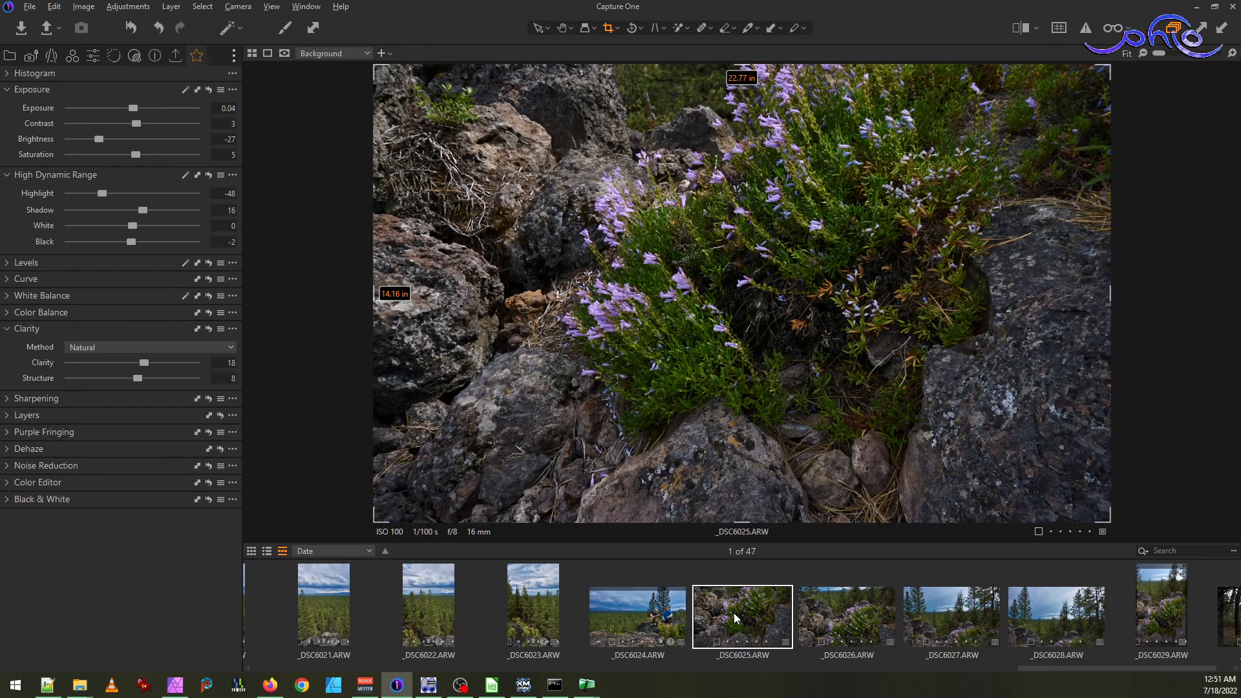
left_click(844, 620)
left_click(947, 618)
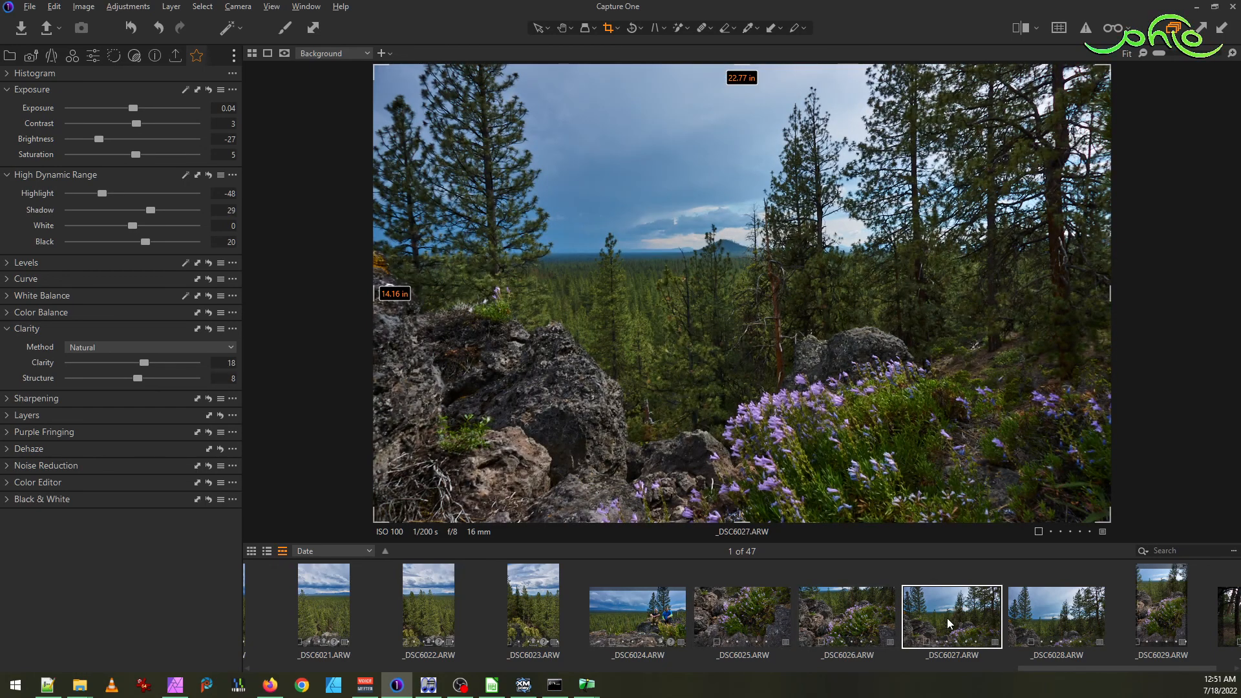
left_click(1060, 617)
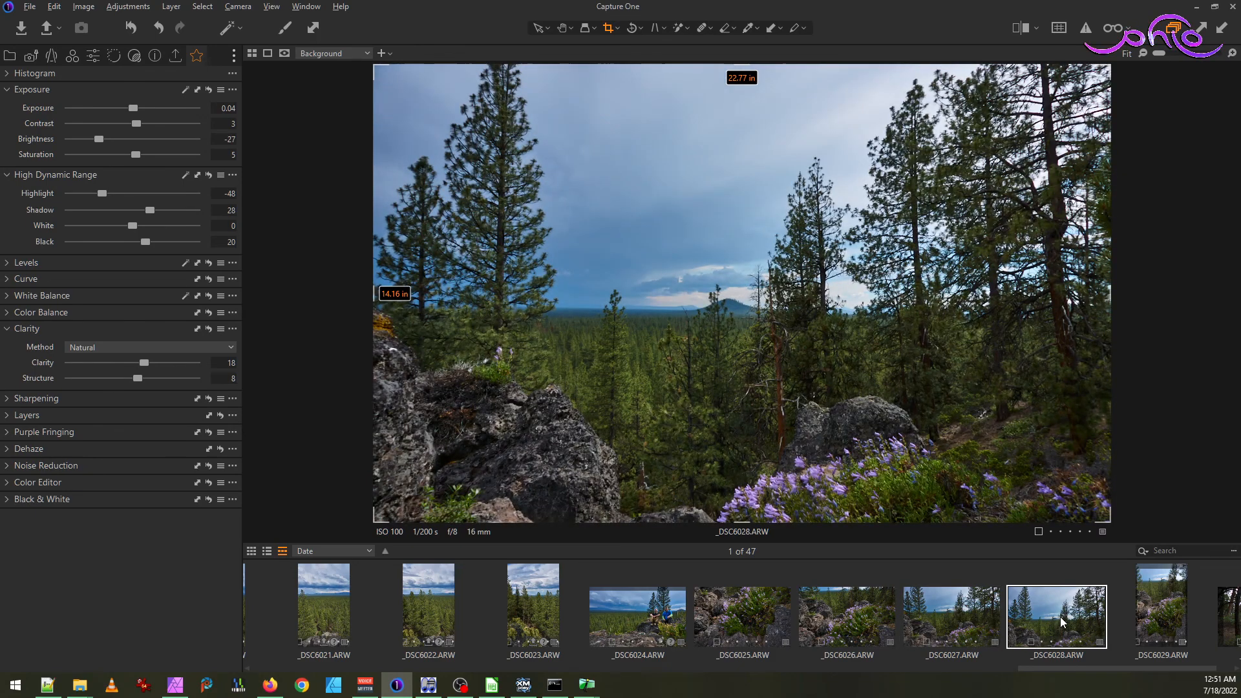
left_click(936, 610)
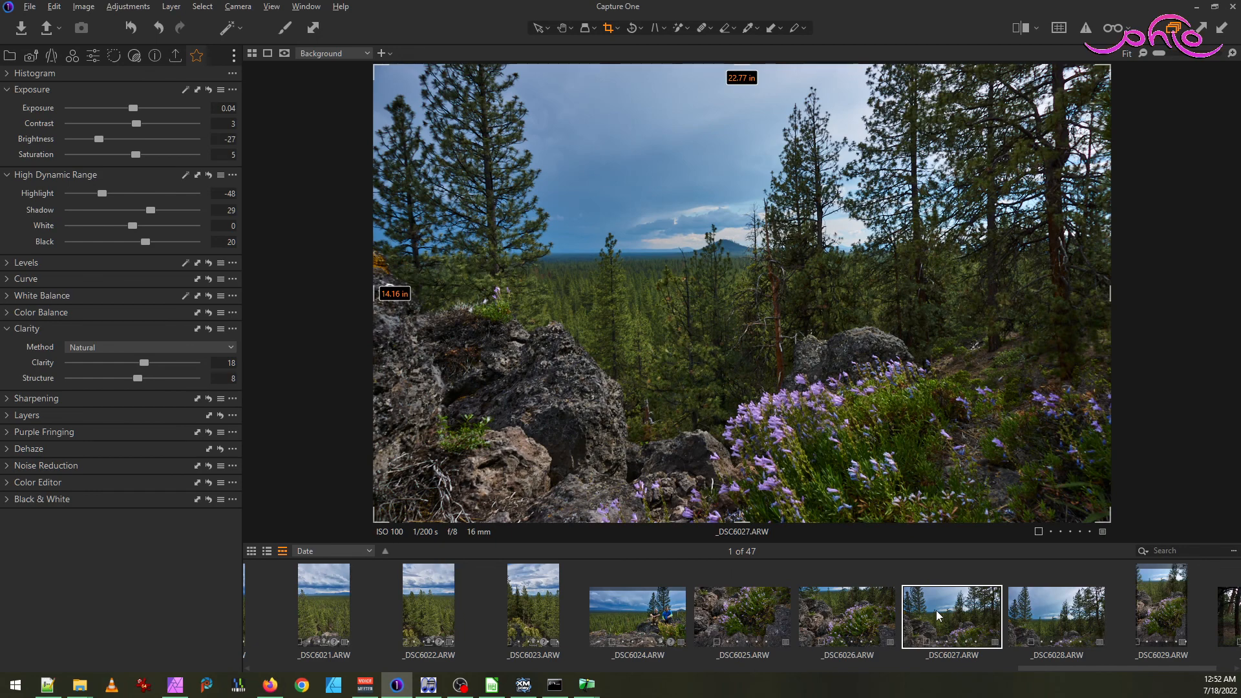
left_click(838, 630)
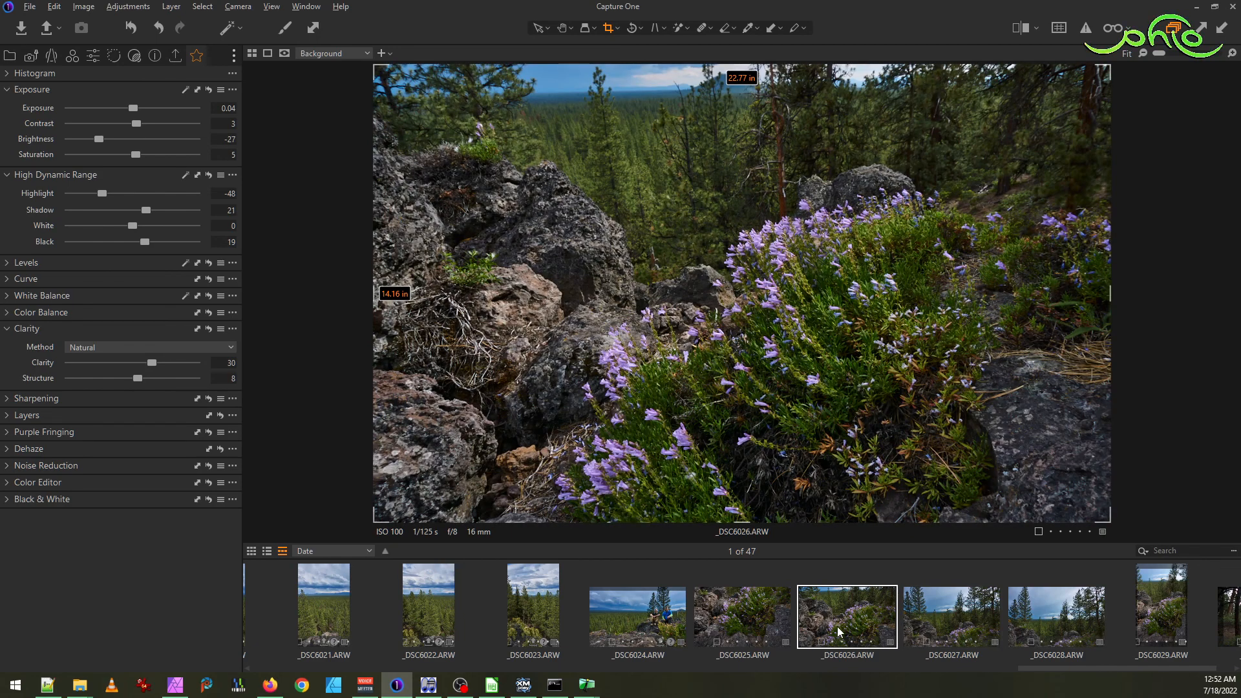
- Mask a purple flower near the centre of _DSC6025.ARW with the Magic Brush on a new adjustment layer
left_click(743, 608)
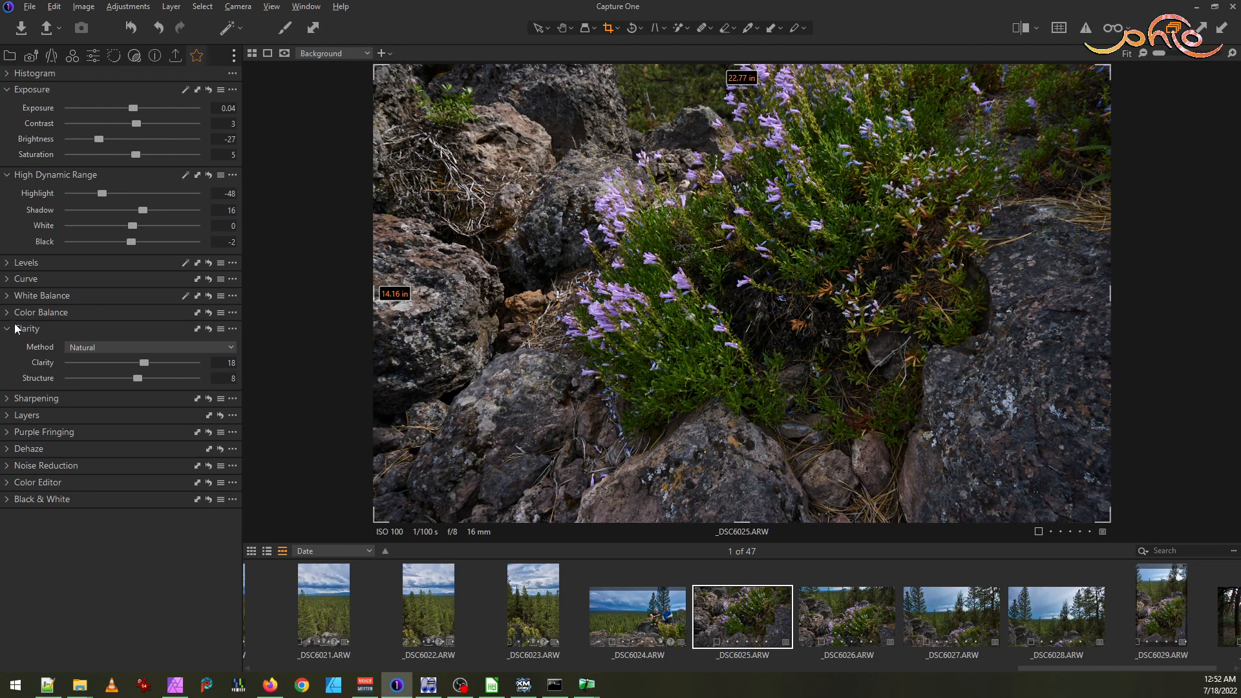
left_click(8, 417)
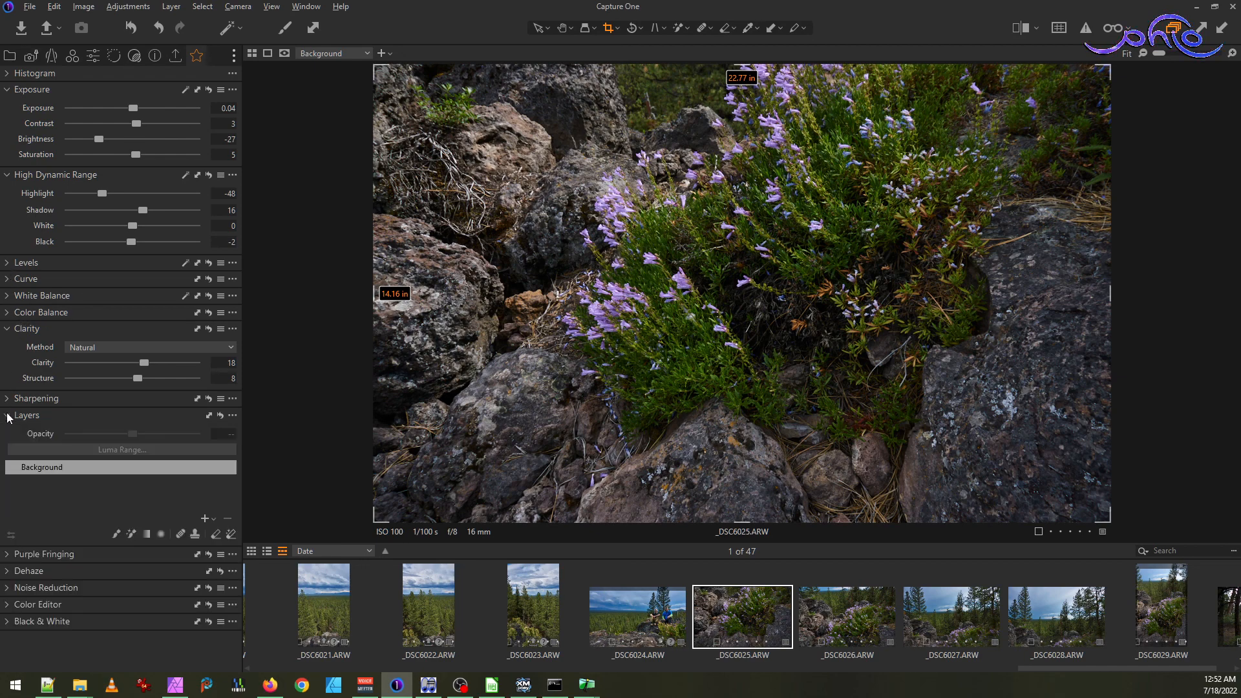
left_click(132, 534)
scroll(625, 314, "up", 3)
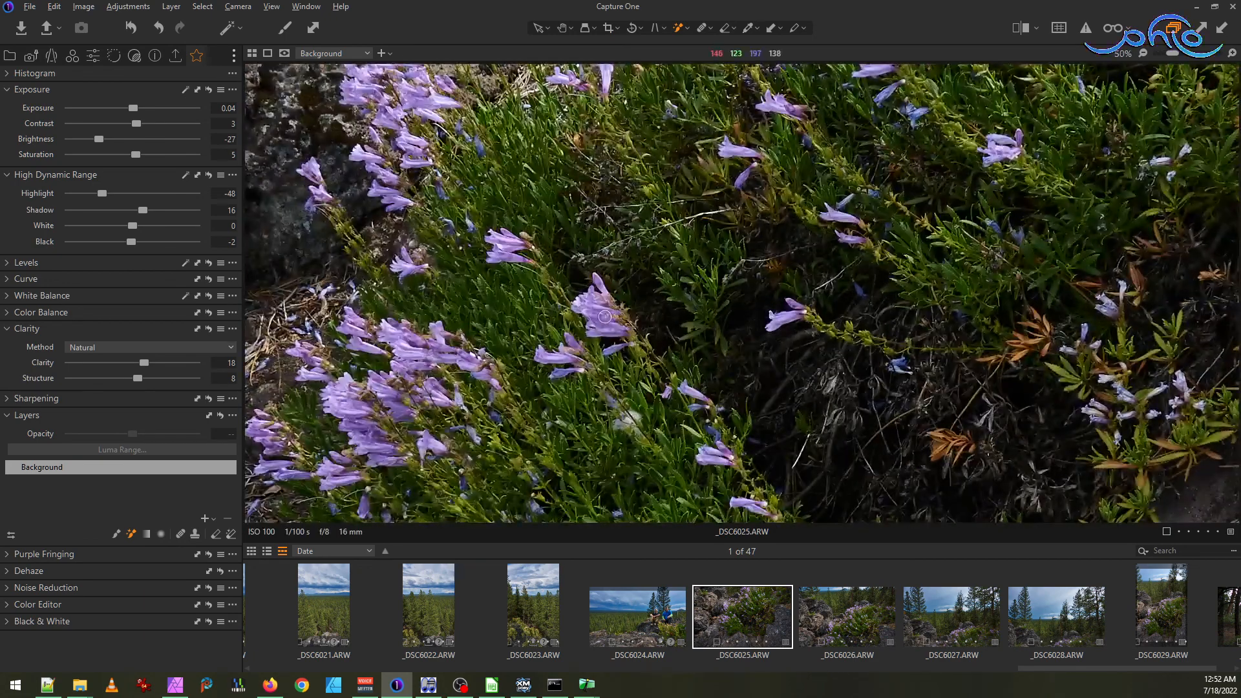
left_click(599, 319)
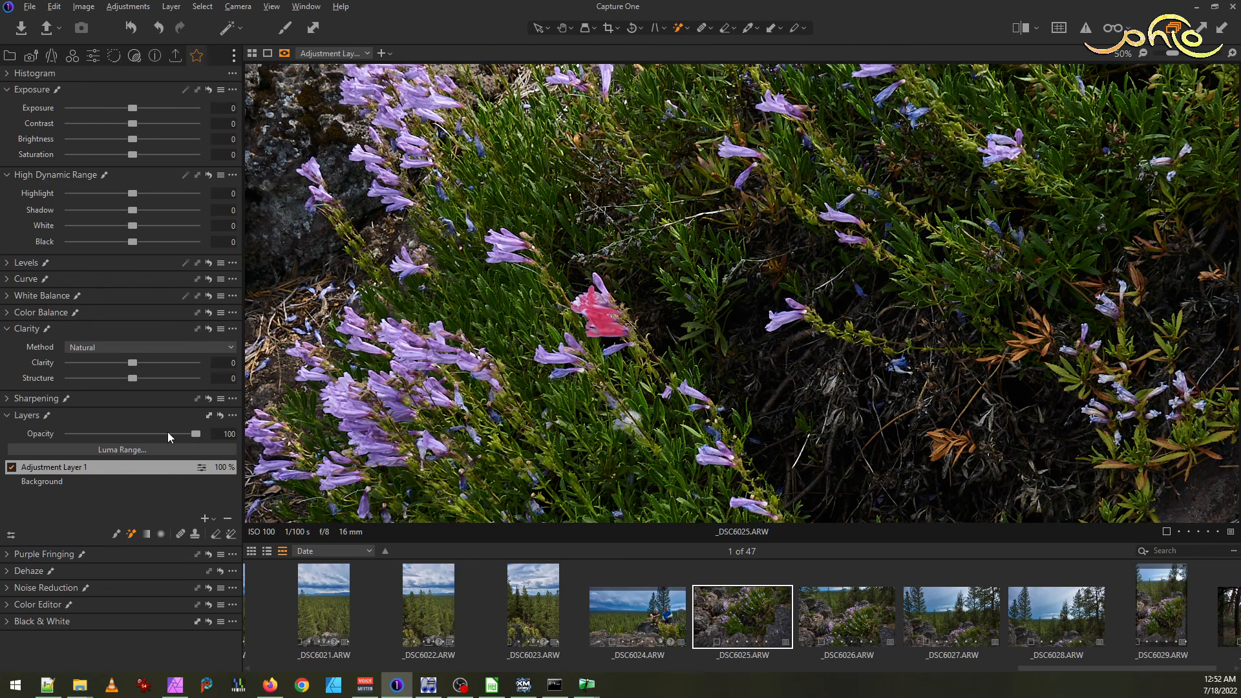
right_click(61, 468)
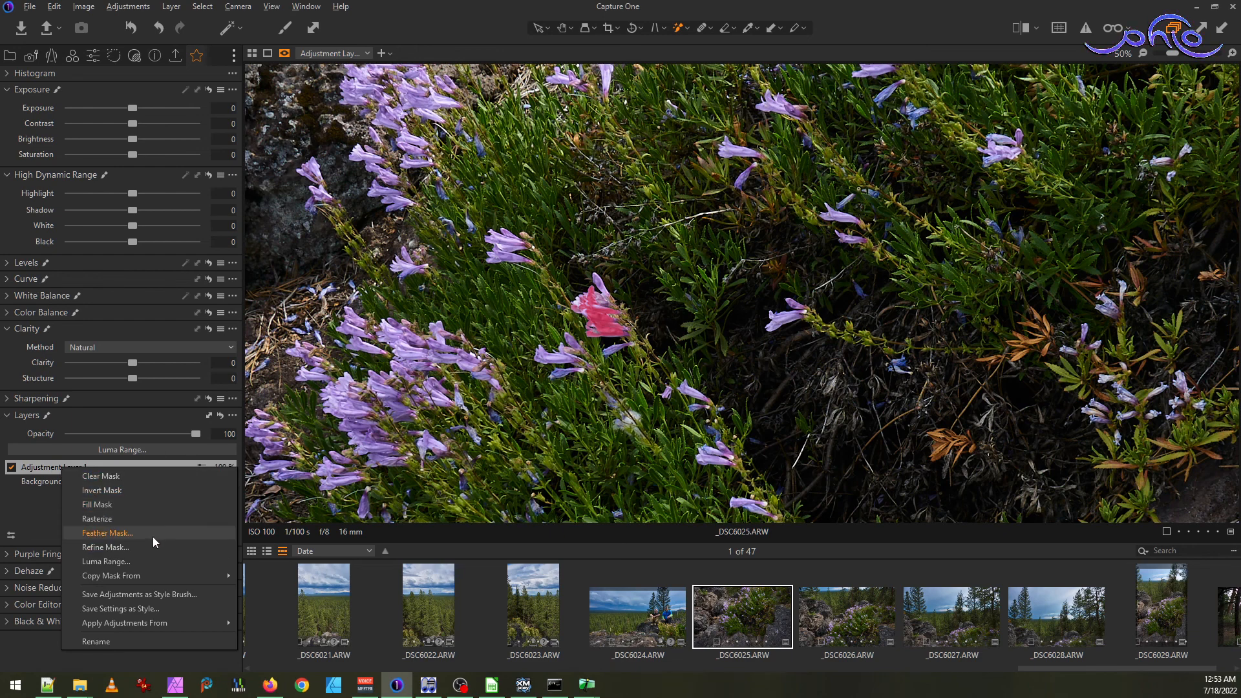
left_click(455, 9)
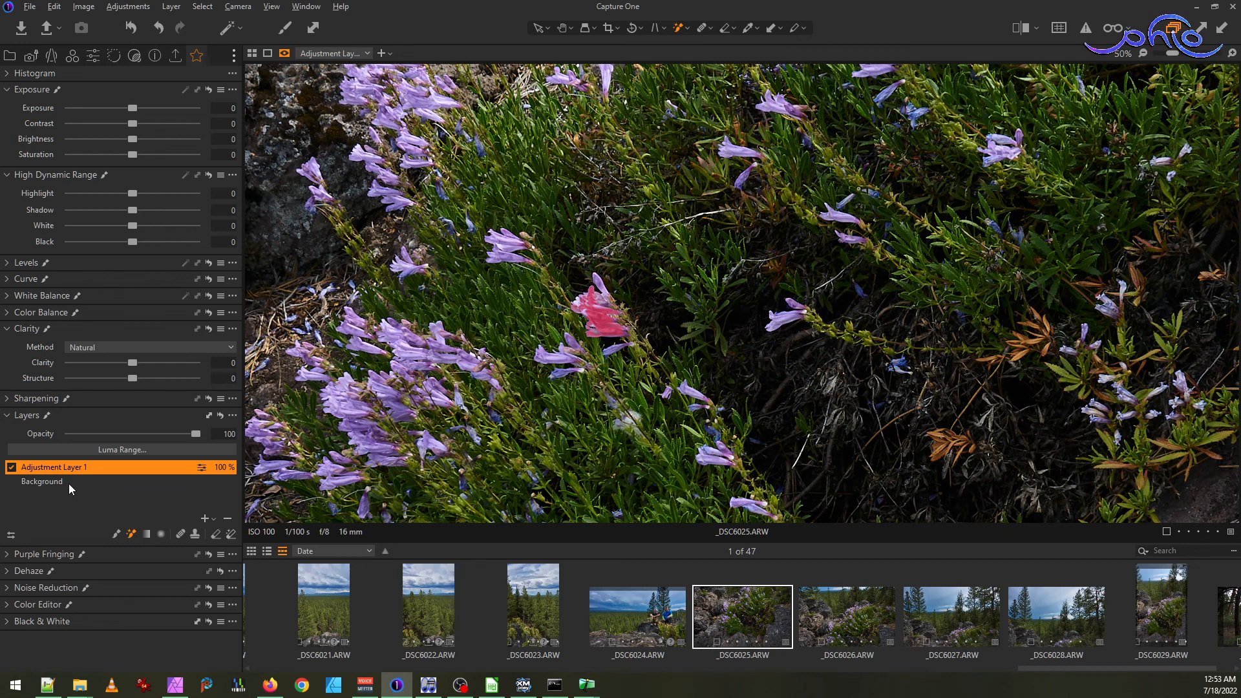
right_click(75, 468)
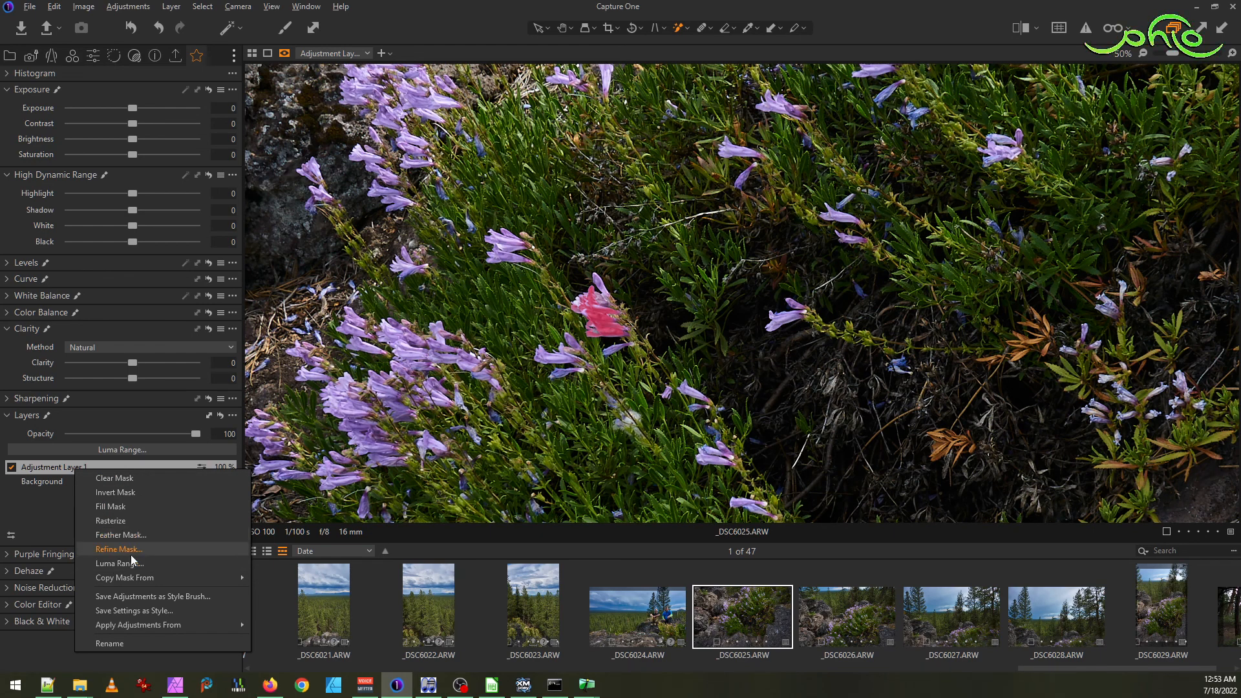
left_click(32, 499)
- Check the Magic Brush settings and extend the adjustment layer's mask to the purple flowers across _DSC6025.ARW
right_click(534, 323)
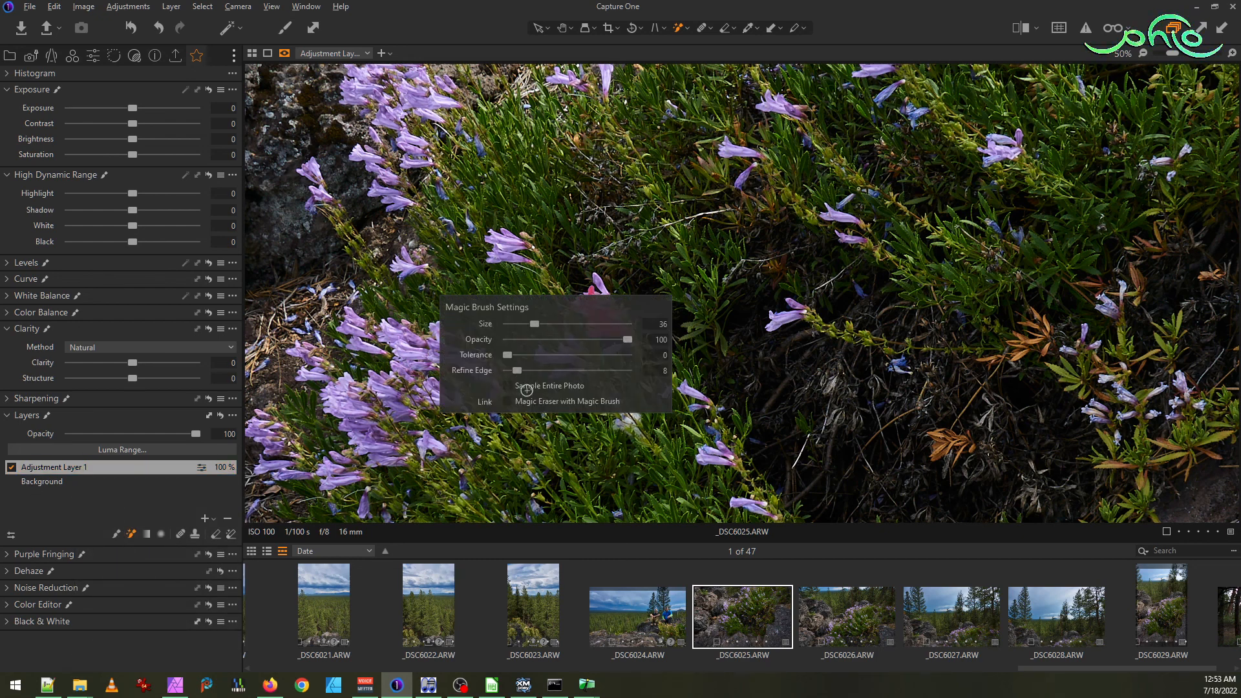
mouse_move(575, 9)
left_mouse_down()
mouse_move(494, 289)
mouse_move(424, 352)
left_mouse_up()
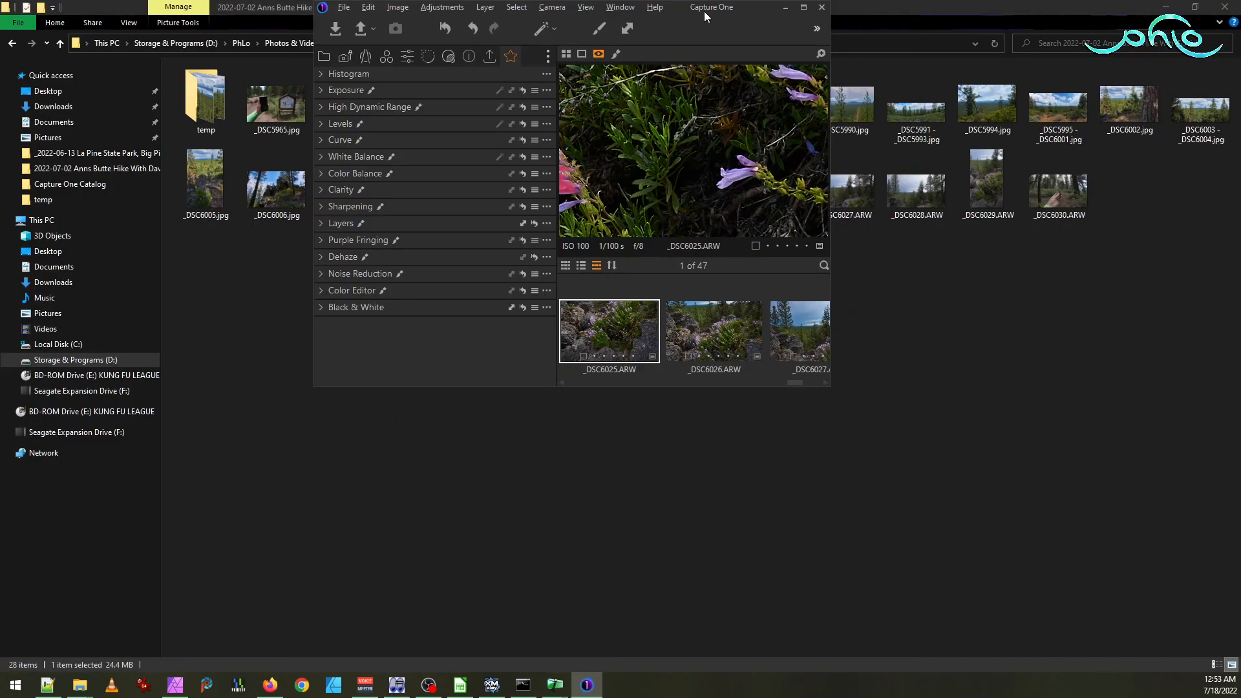
left_click(801, 8)
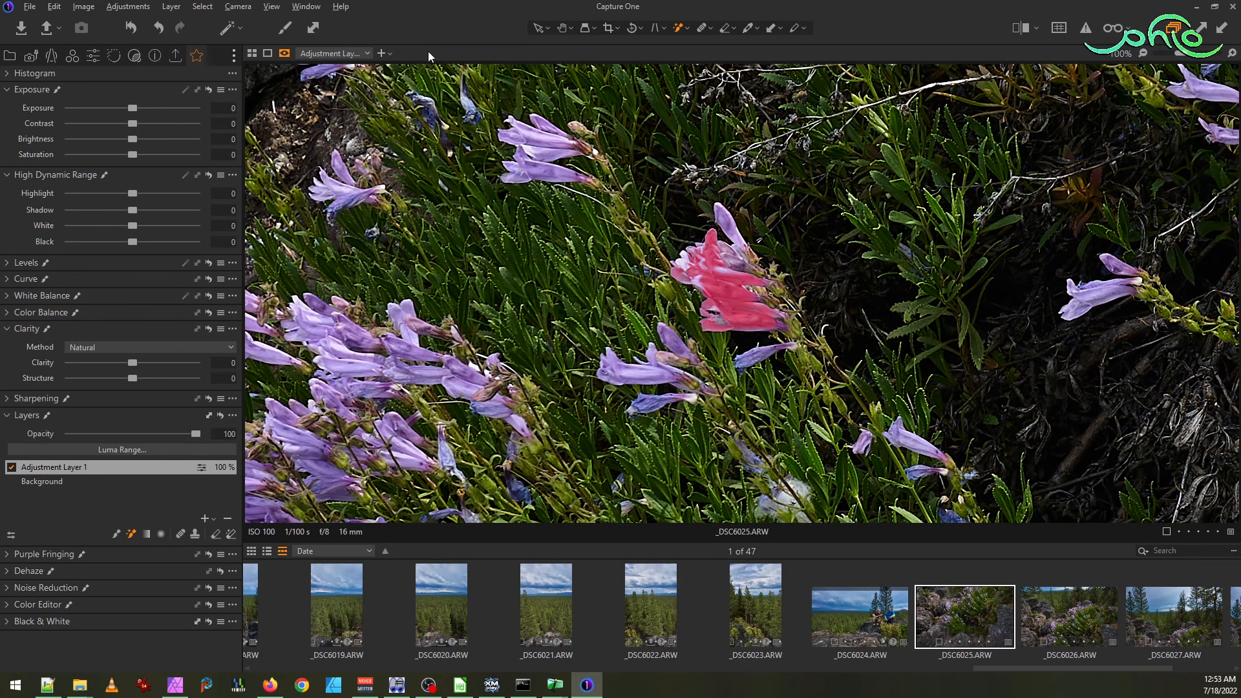
left_click(344, 368)
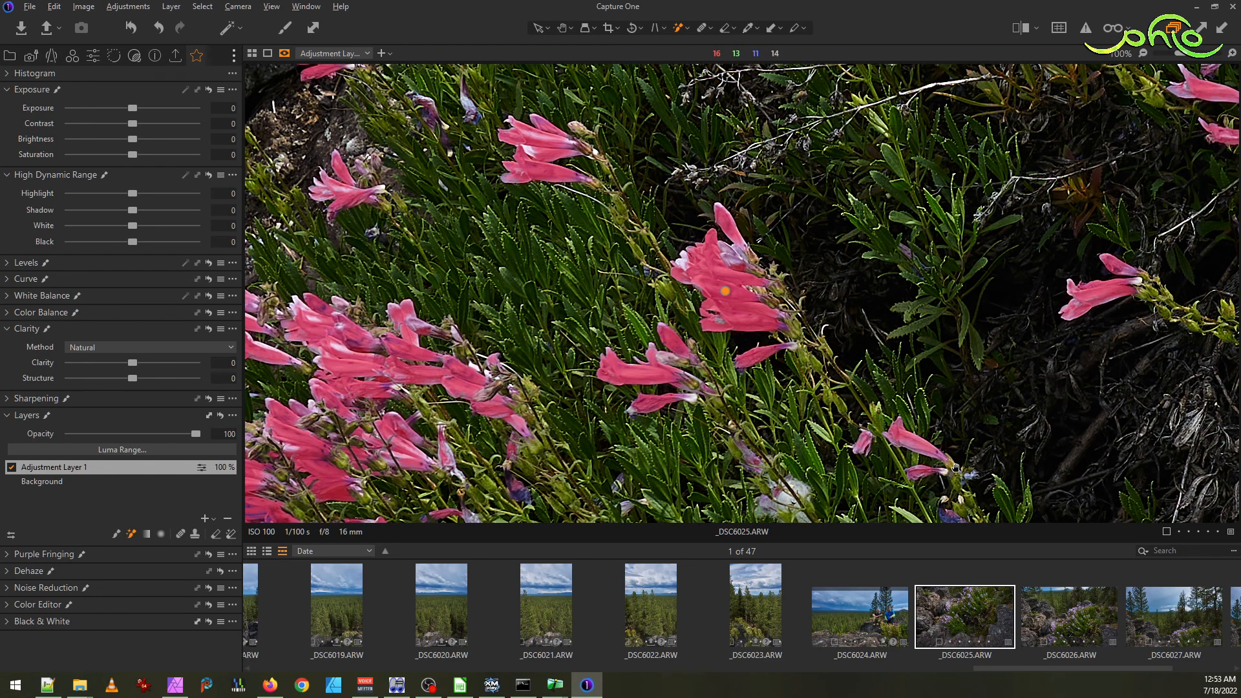
- Try to add more of the lower flowers' petals to the Magic Brush mask, and undo that stroke
left_click_drag(955, 468, 822, 170)
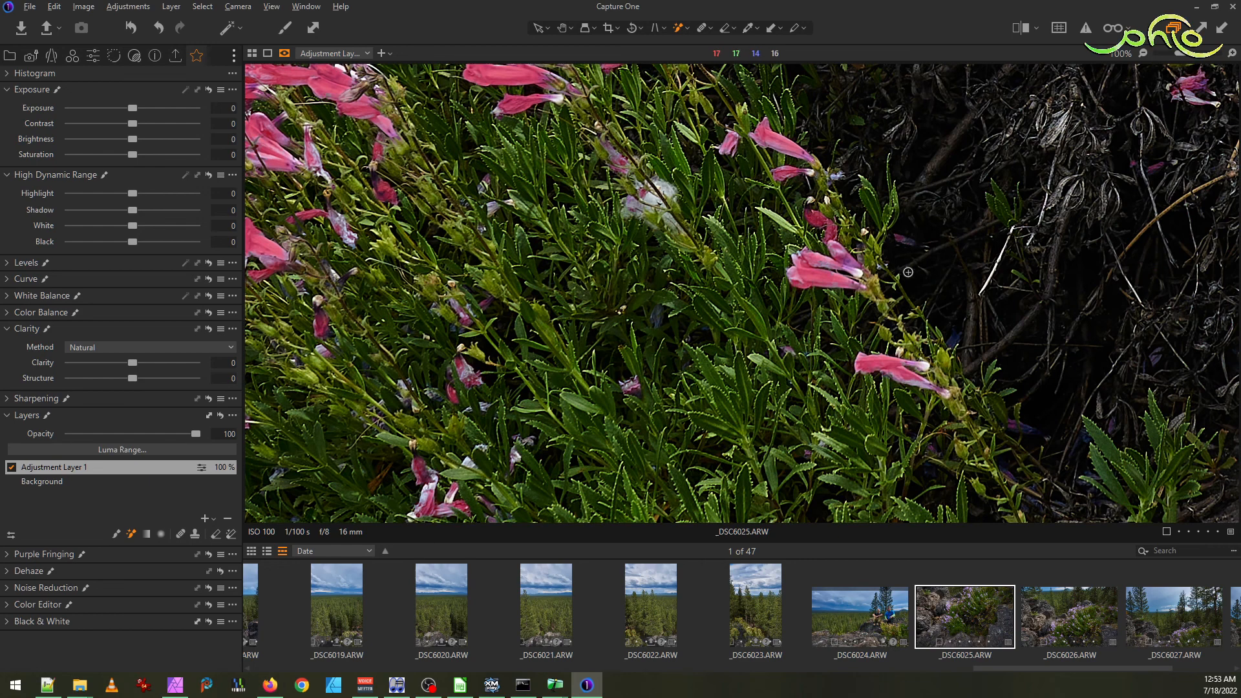
left_click(923, 390)
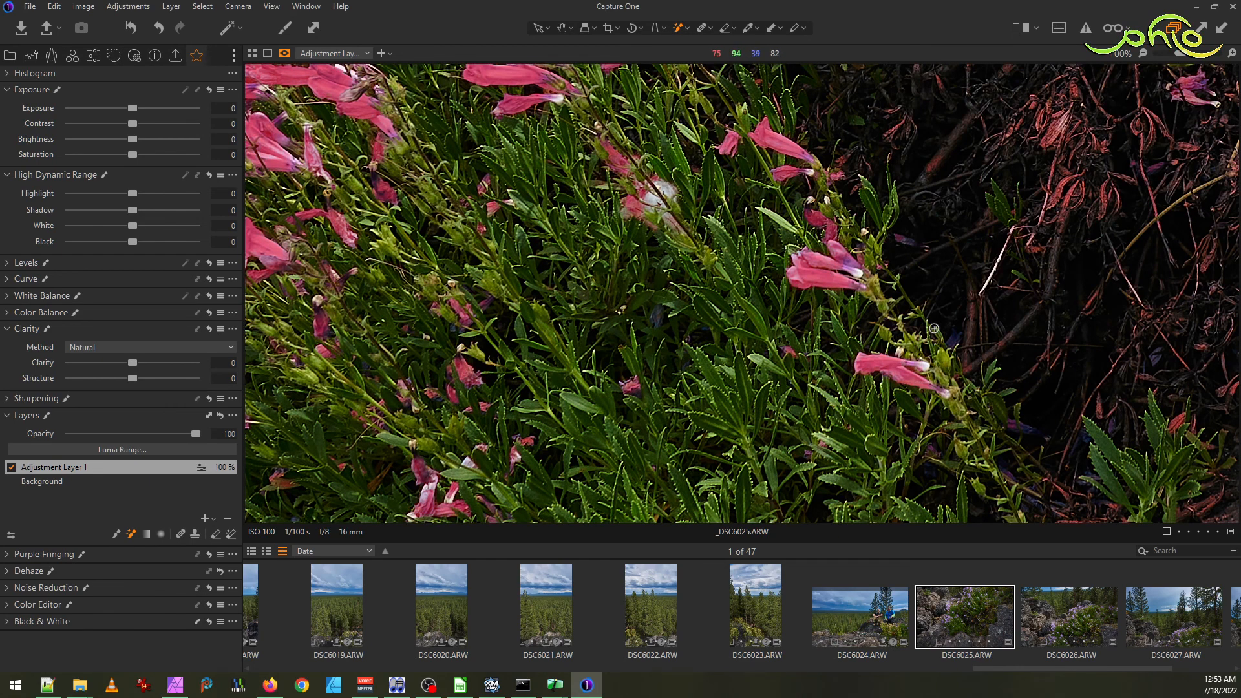
key("ctrl+z")
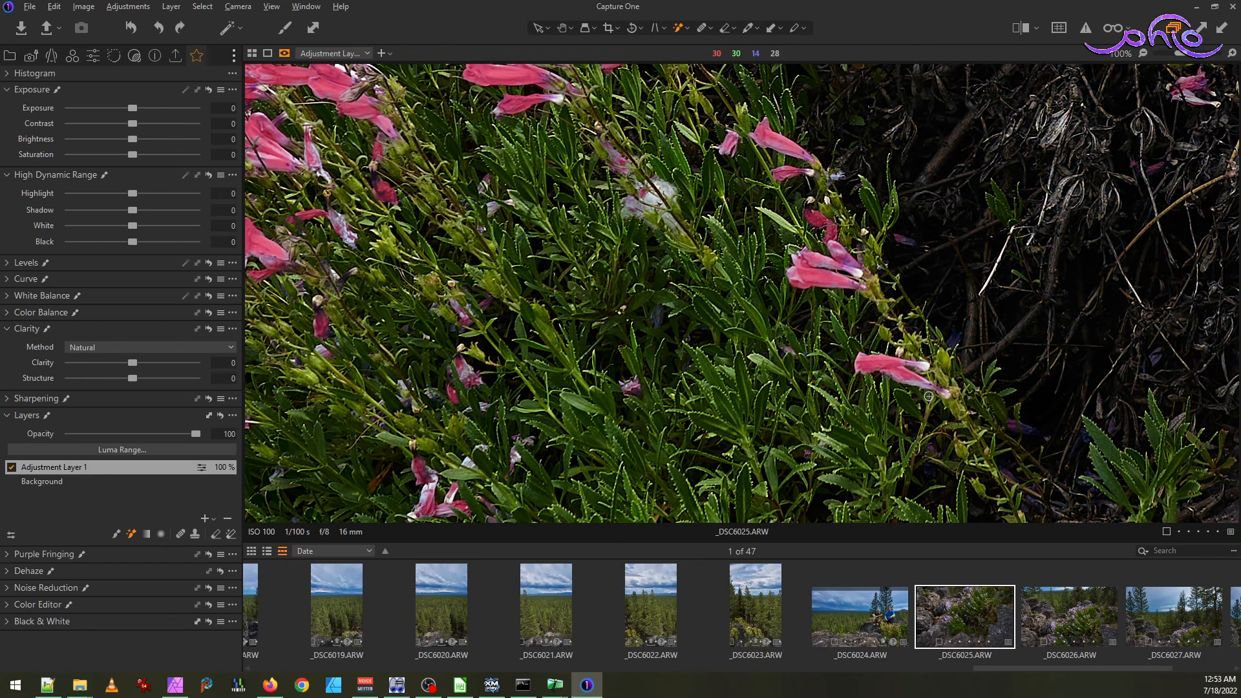
- Extend the Magic Brush mask to the unmasked petals and petal tips of the lower and central flowers in _DSC6025.ARW
scroll(917, 387, "up", 2)
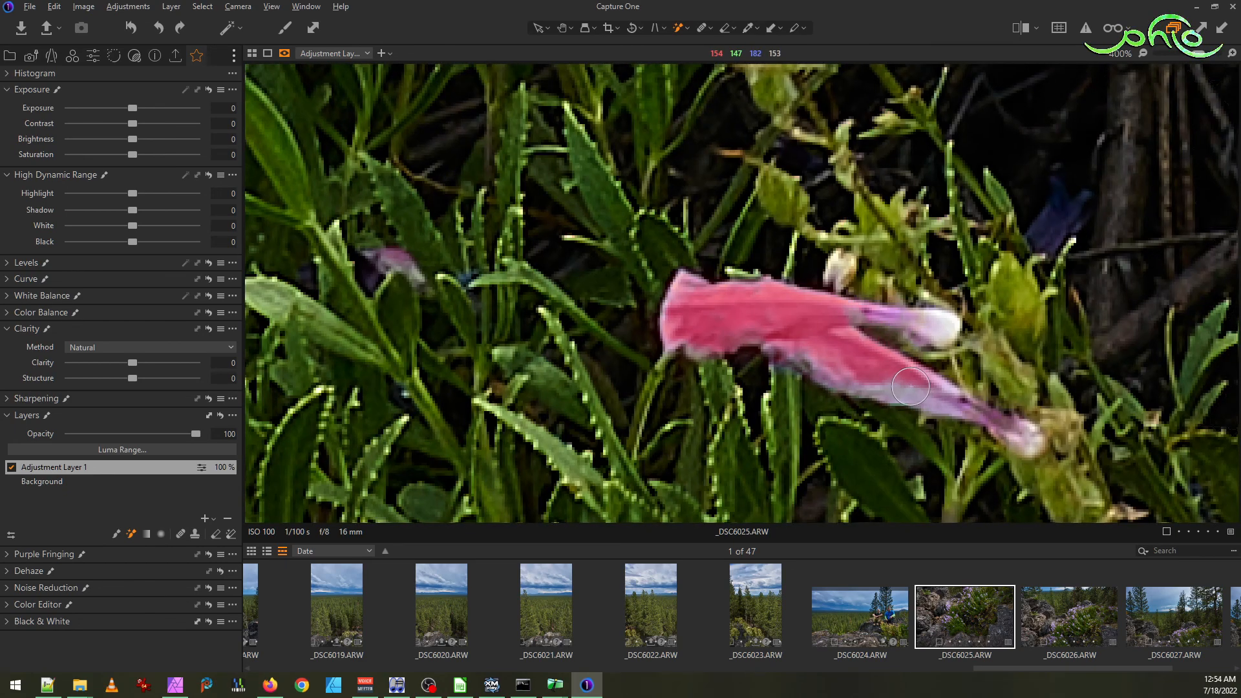
scroll(906, 381, "down", 3)
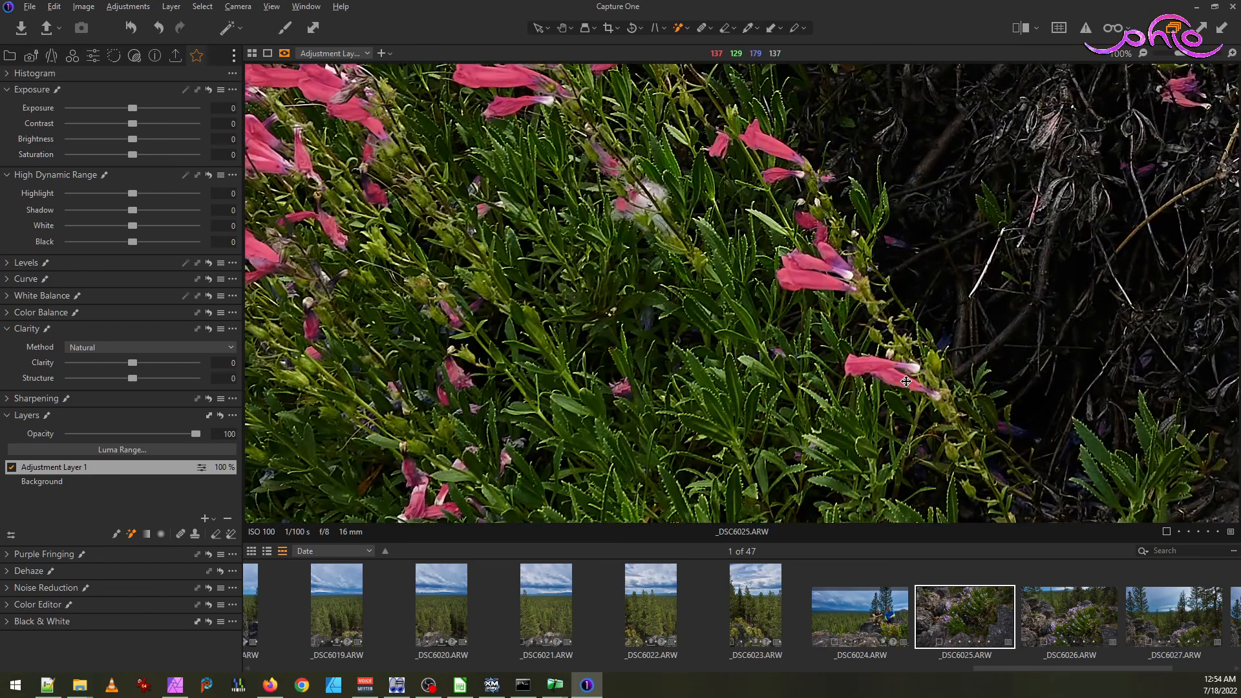
scroll(401, 292, "up", 3)
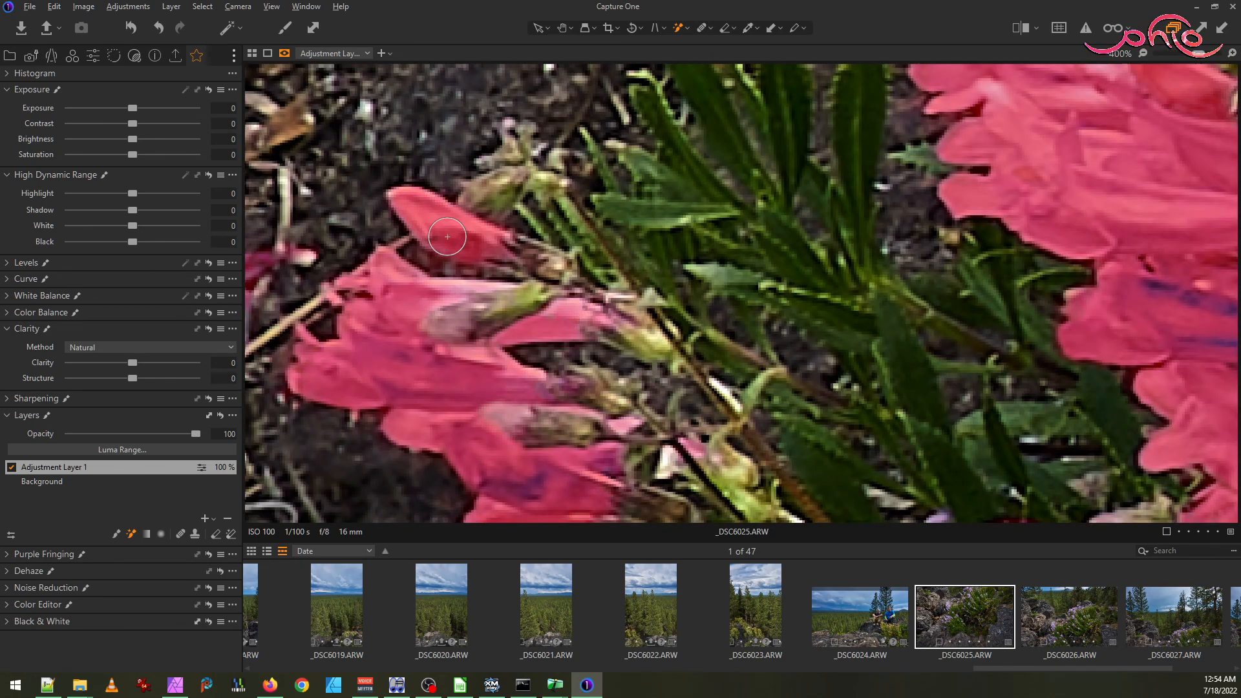
scroll(597, 356, "down", 3)
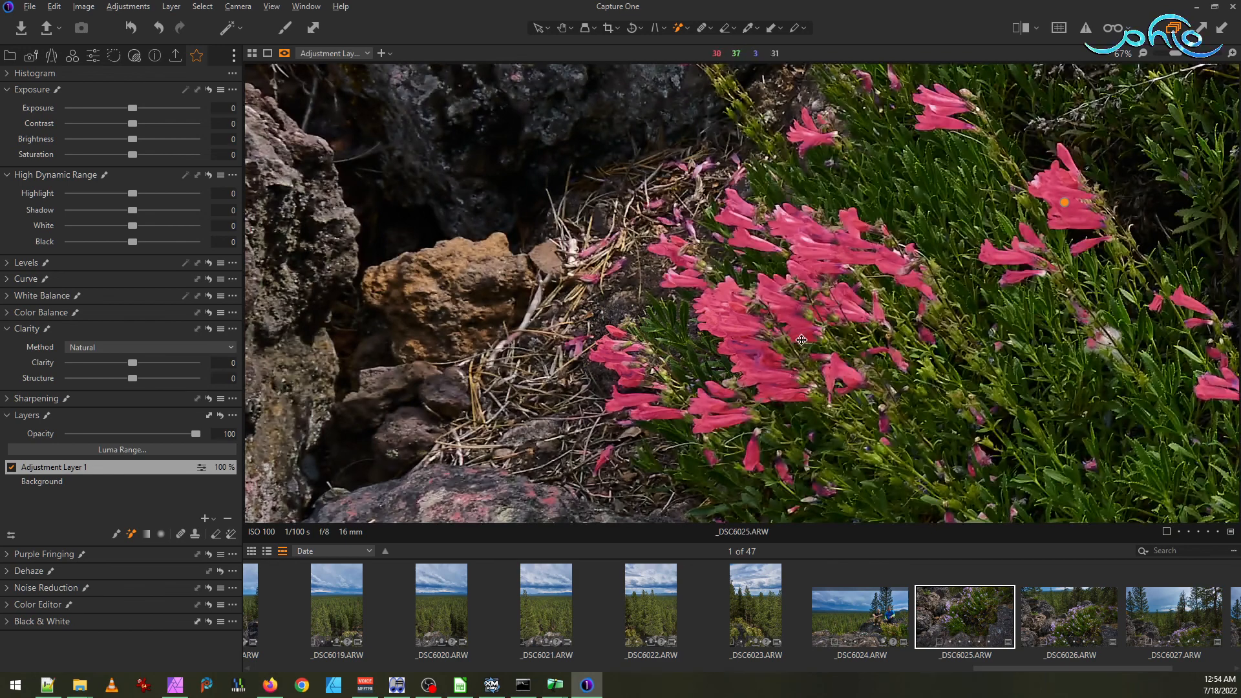
scroll(788, 213, "up", 4)
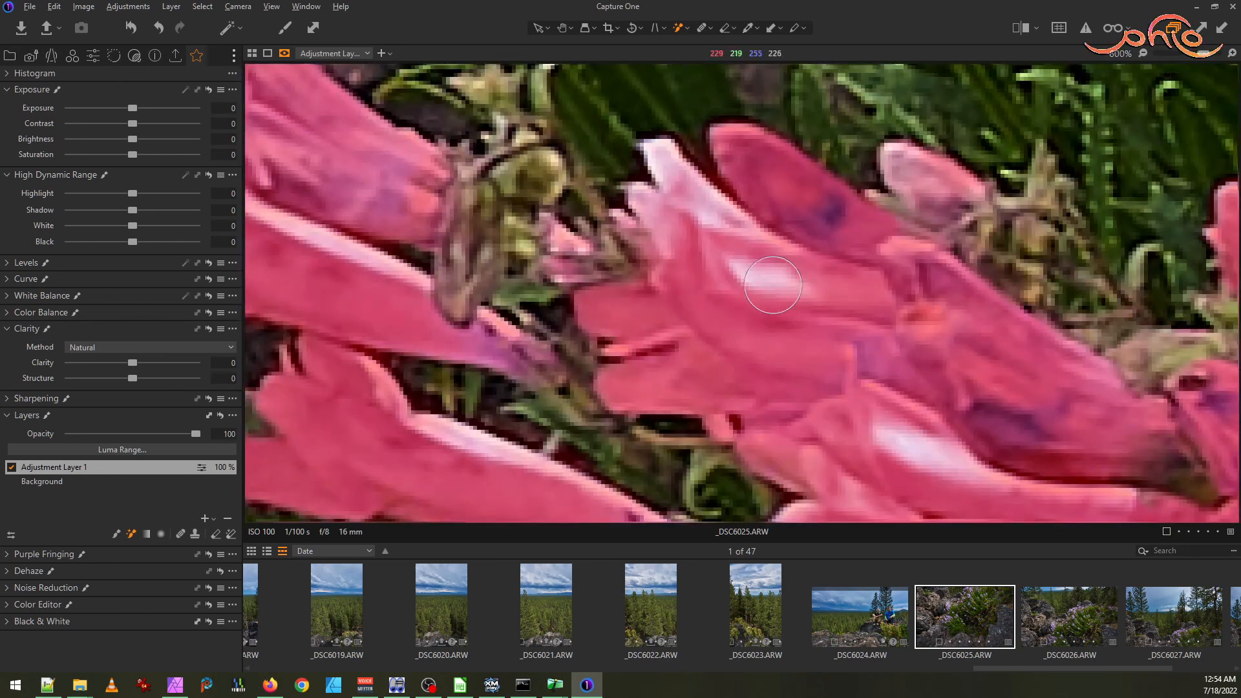
scroll(792, 327, "down", 4)
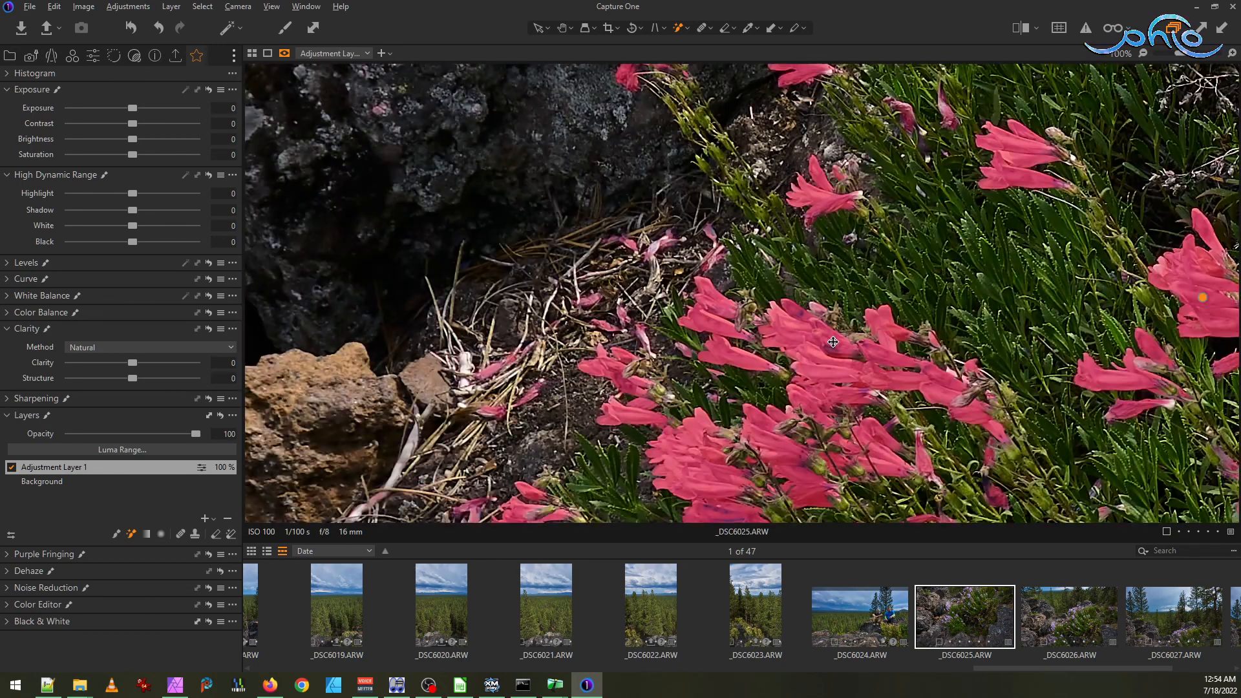
left_click_drag(900, 388, 678, 312)
left_click_drag(936, 342, 745, 327)
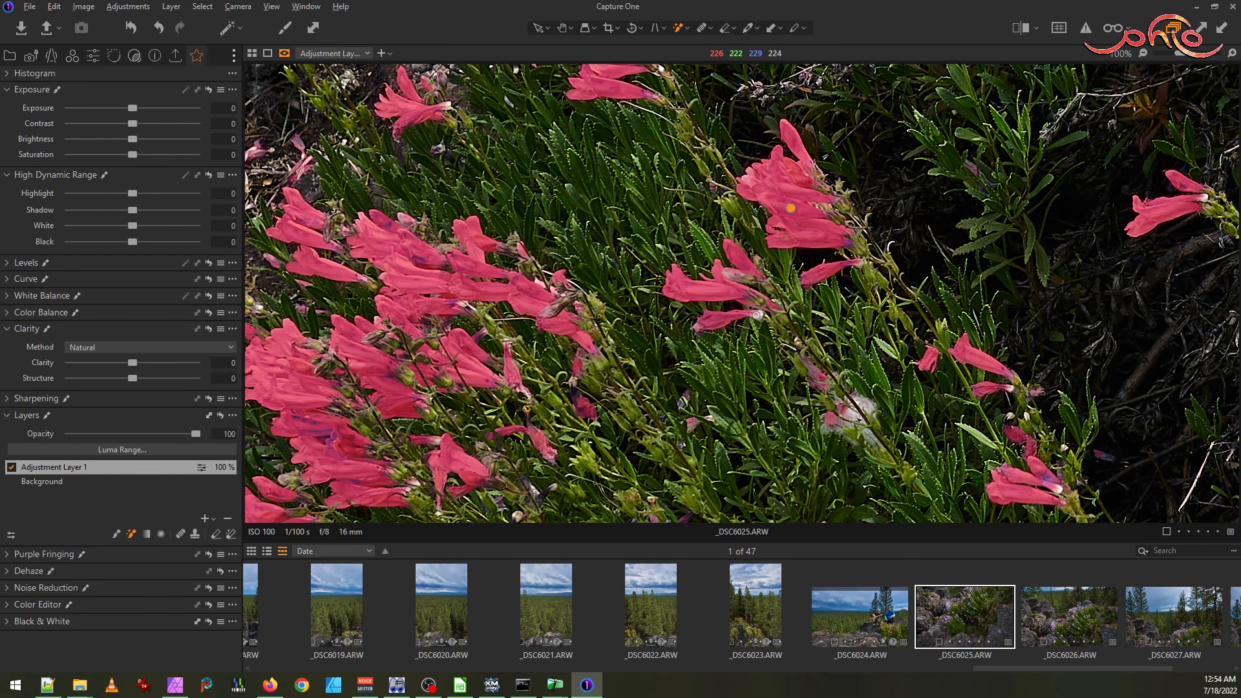
scroll(756, 316, "up", 4)
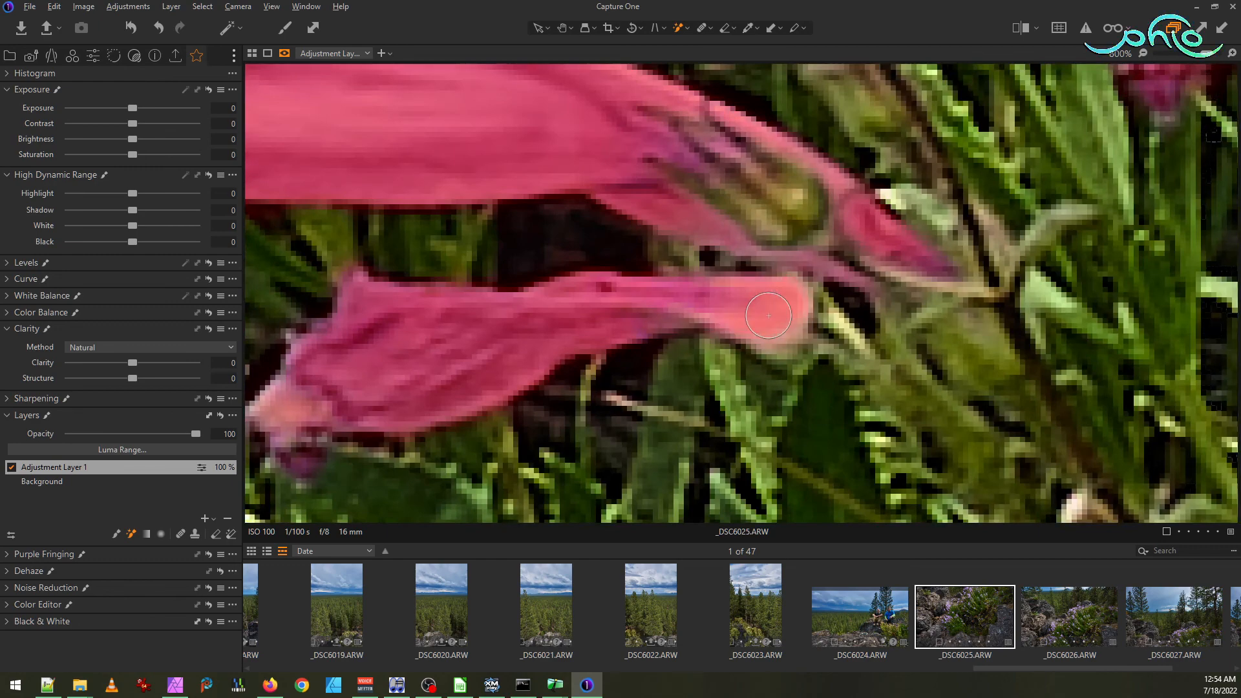
scroll(769, 315, "down", 4)
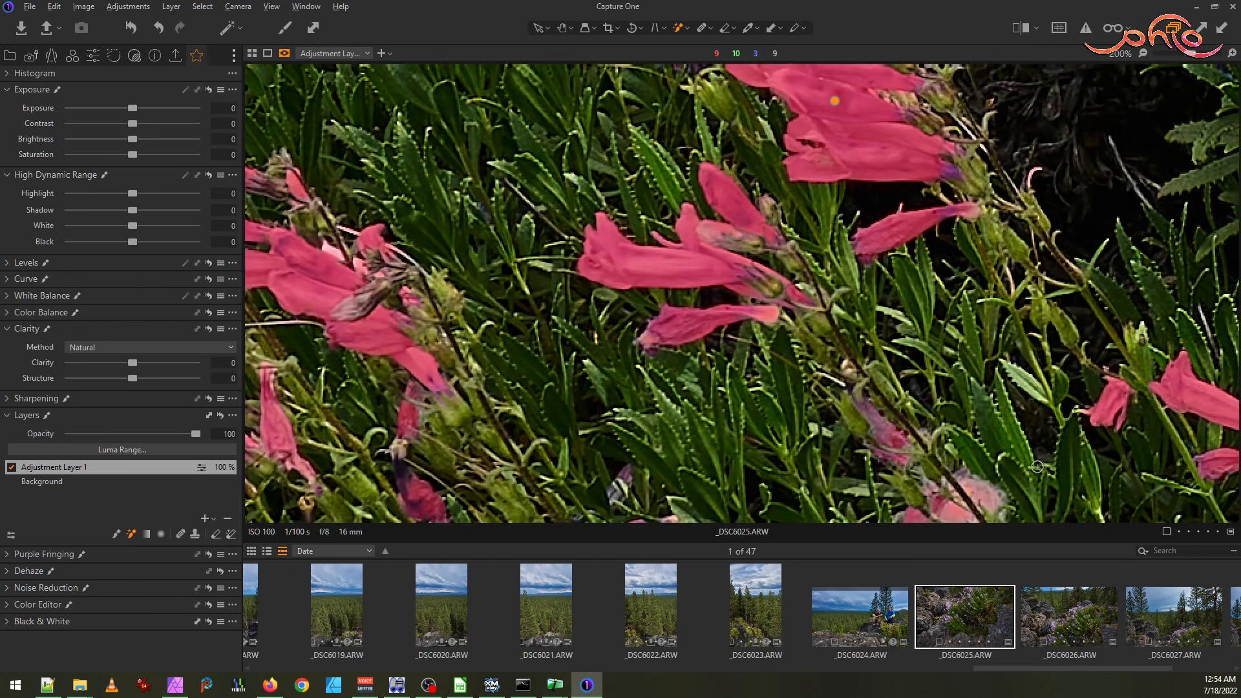
- Add the wilted purple blossom and the pale fluffy flower head beneath the central flowers to the Magic Brush mask
scroll(863, 248, "up", 1)
scroll(761, 223, "up", 2)
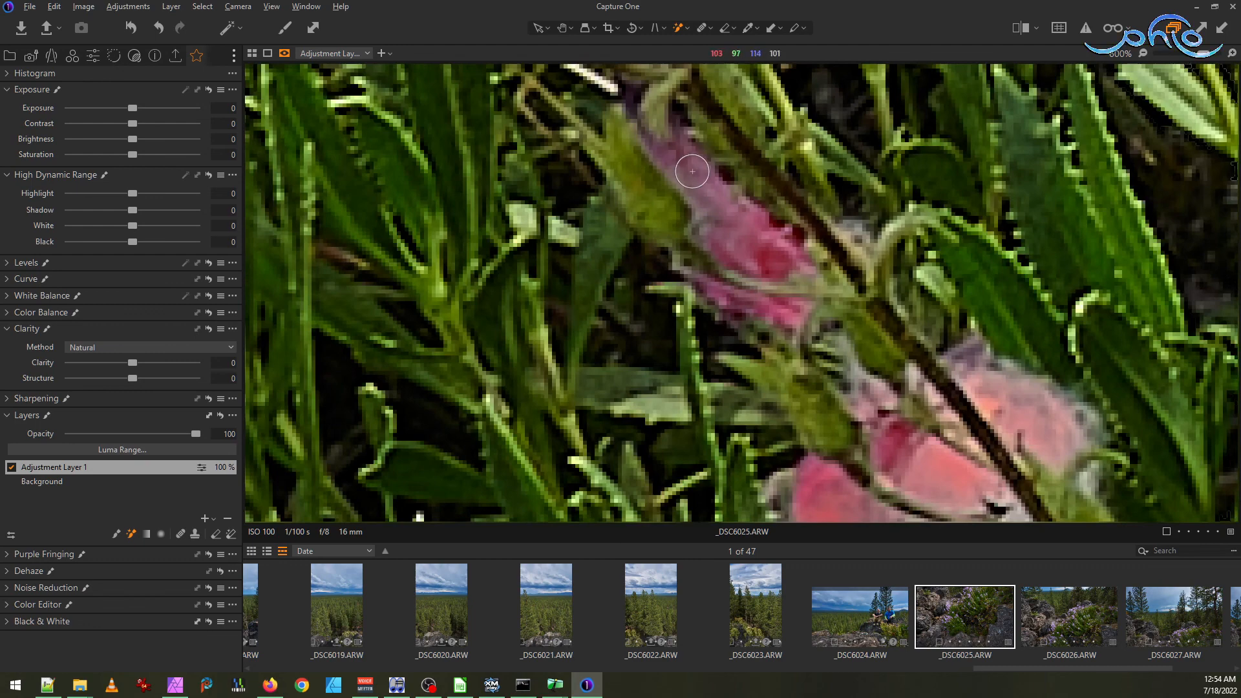
left_click_drag(701, 183, 720, 239)
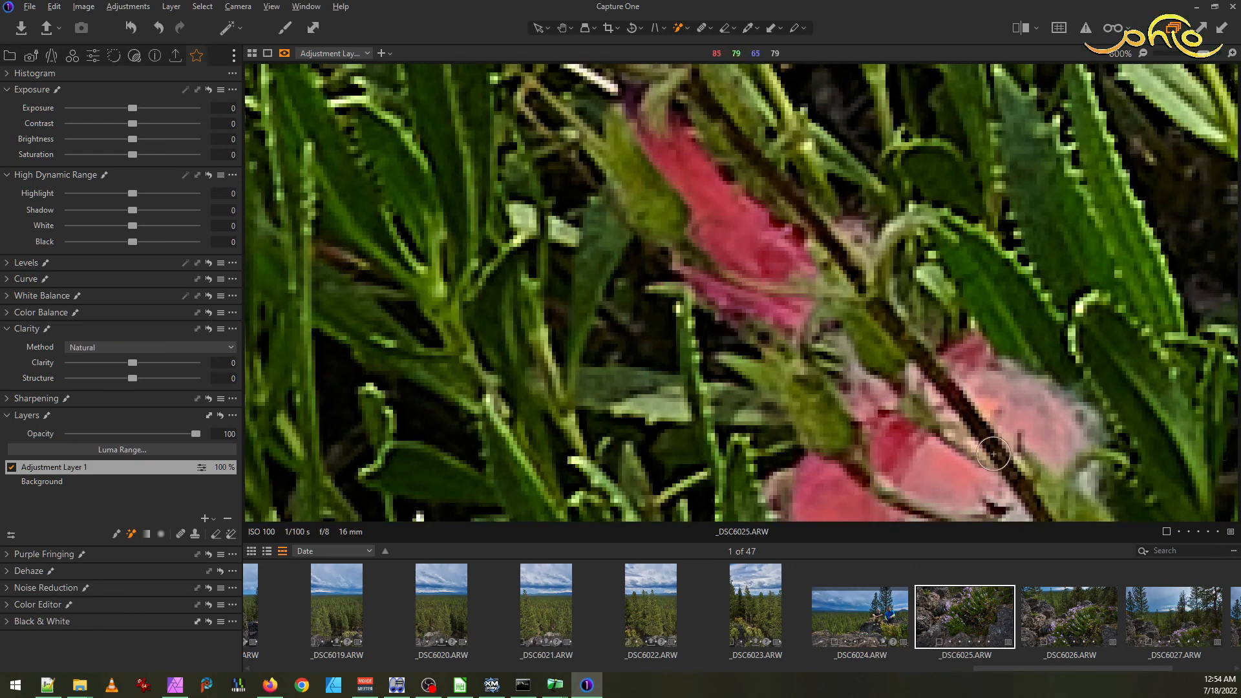
mouse_move(912, 460)
left_mouse_down()
mouse_move(957, 481)
mouse_move(984, 432)
mouse_move(993, 397)
left_mouse_up()
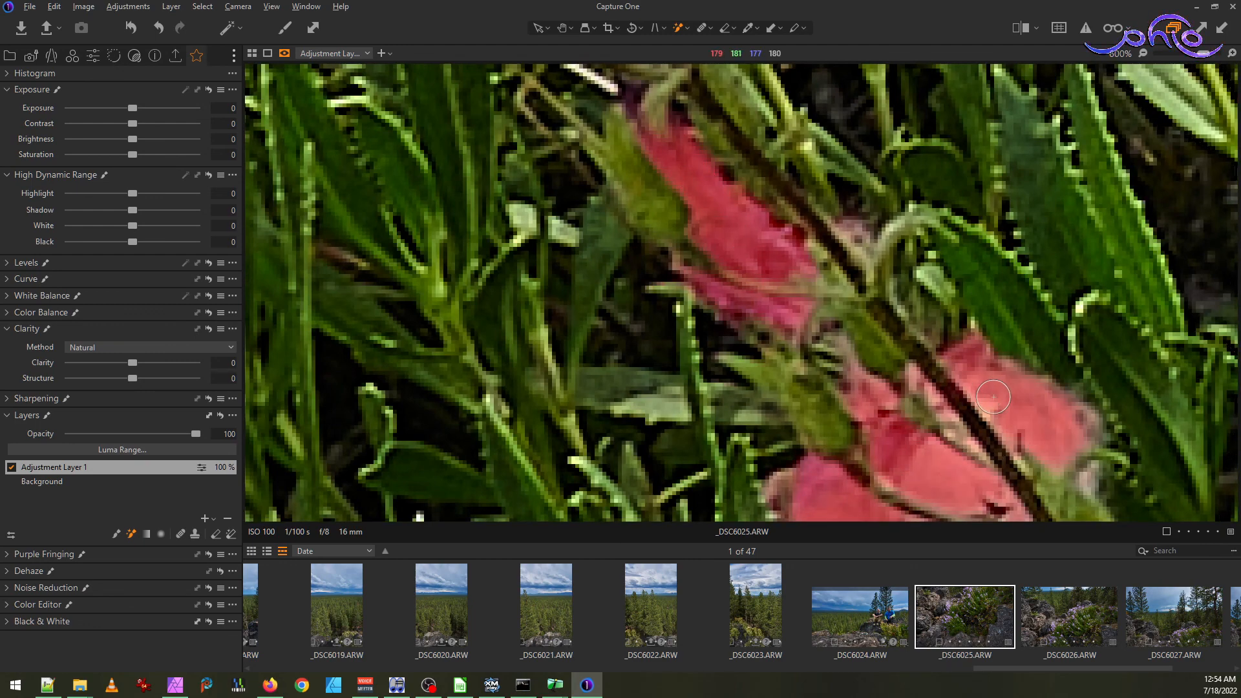
scroll(994, 397, "down", 4)
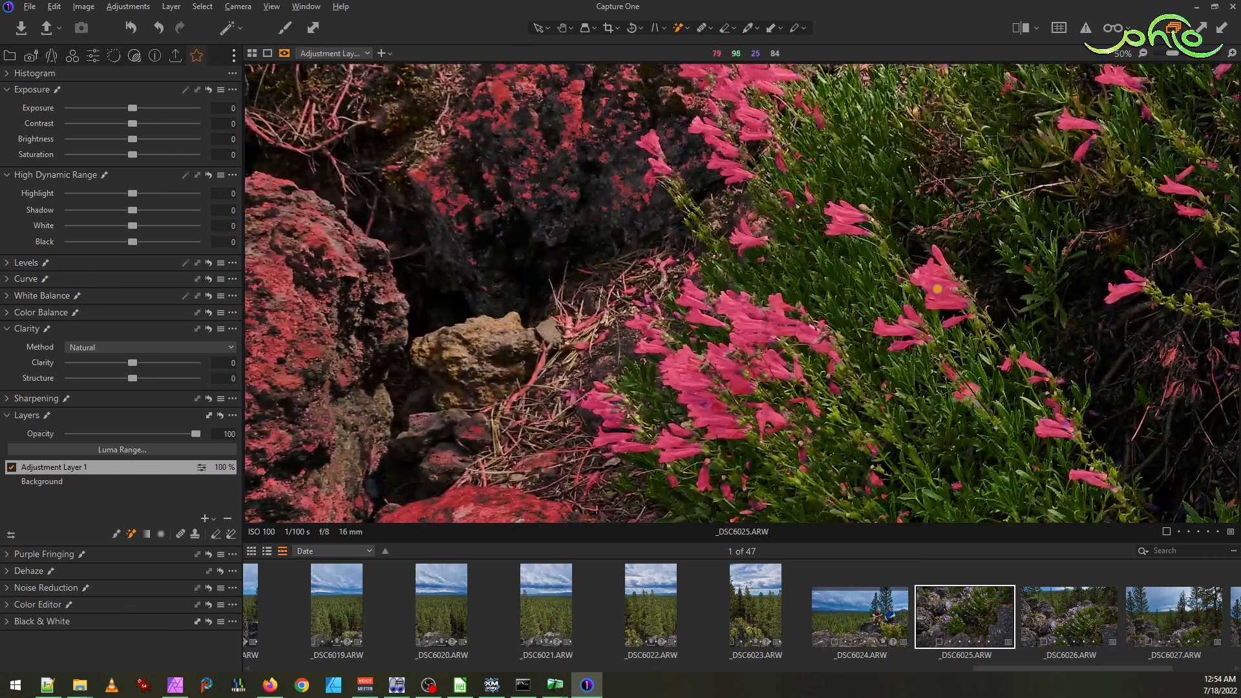
- Shrink the Magic Brush and mask the faded petal beside the stem just below the pale flower head
scroll(937, 289, "up", 4)
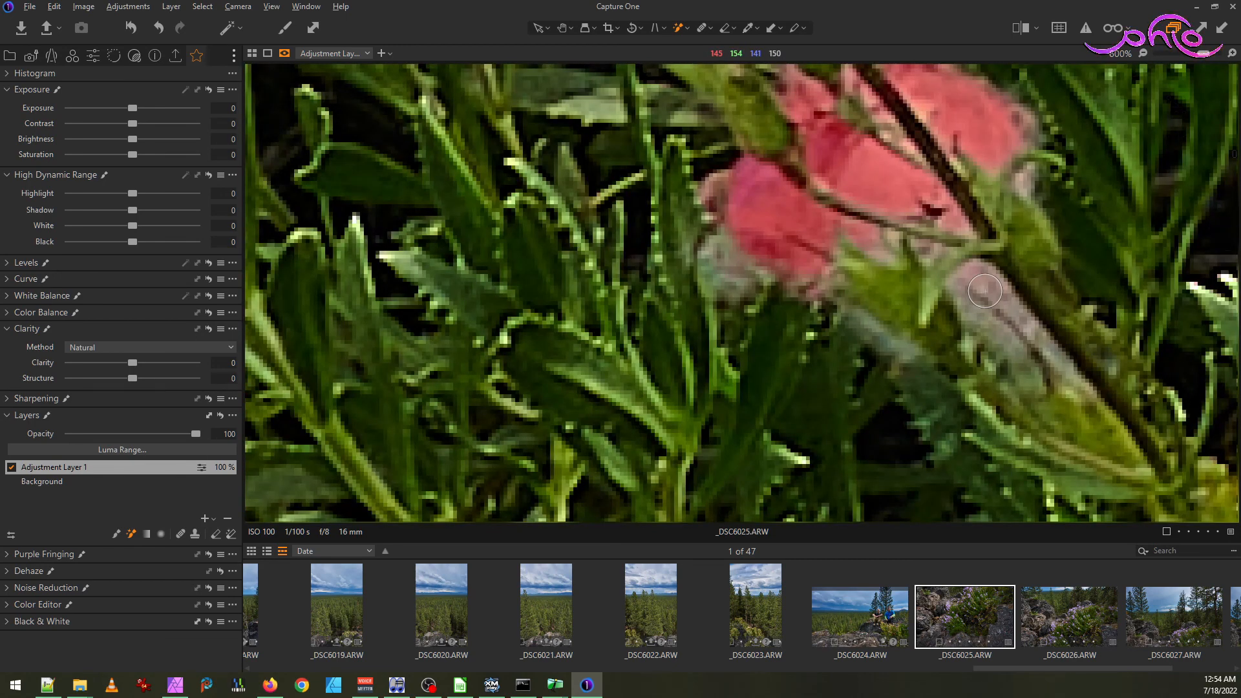
key("bracketleft")
key("bracketleft")
key("bracketleft")
left_click_drag(973, 273, 998, 307)
scroll(905, 324, "down", 4)
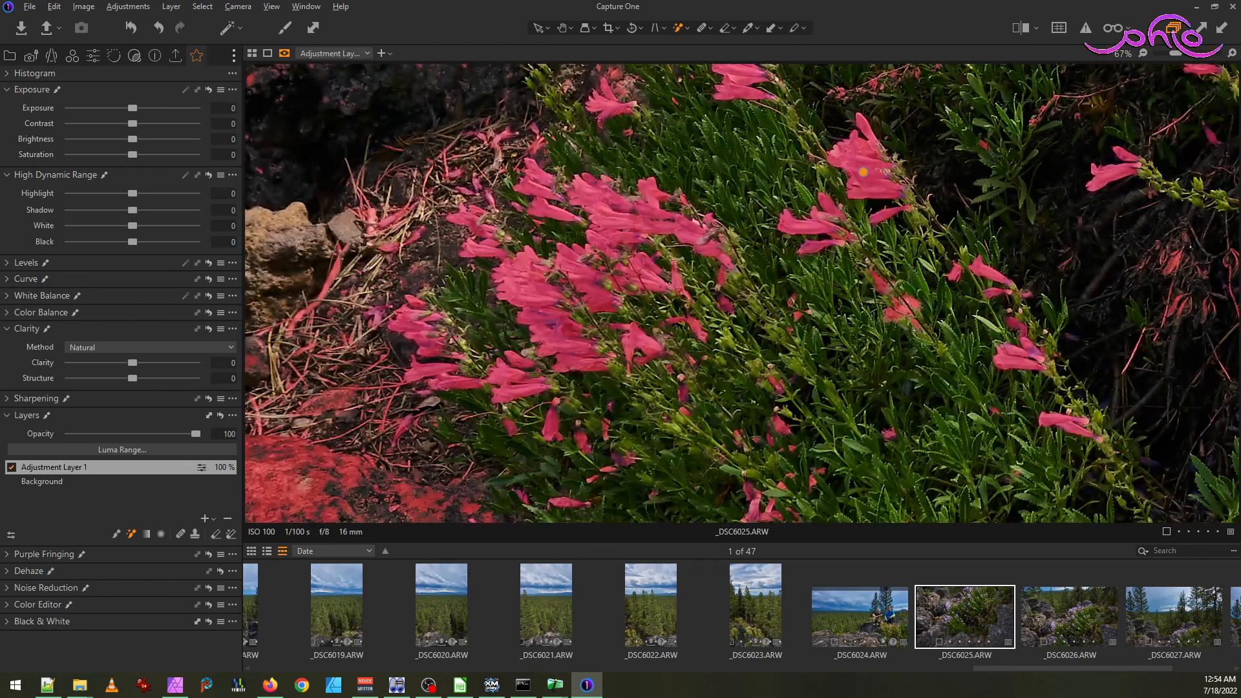
- Check the mask across the upper flower clusters and add the missed purple petal to it with the Magic Brush
left_click_drag(810, 169, 932, 537)
left_click_drag(741, 229, 683, 354)
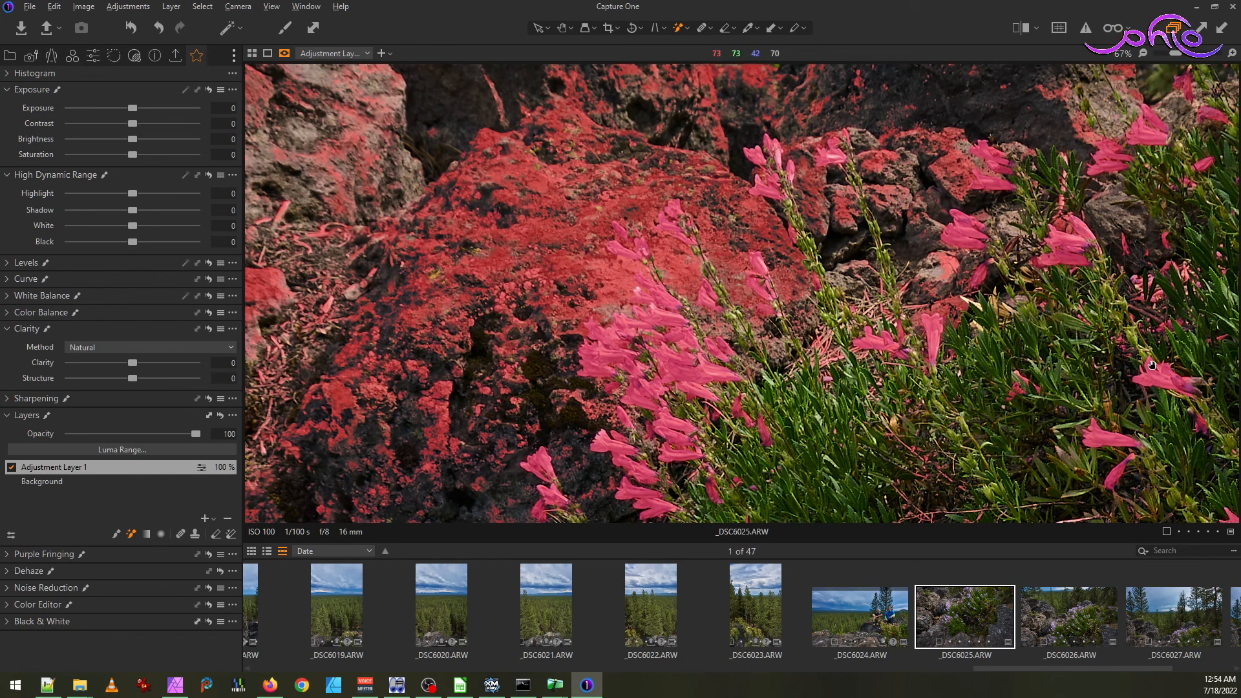
left_click_drag(1162, 216, 778, 484)
left_click_drag(1192, 191, 1105, 197)
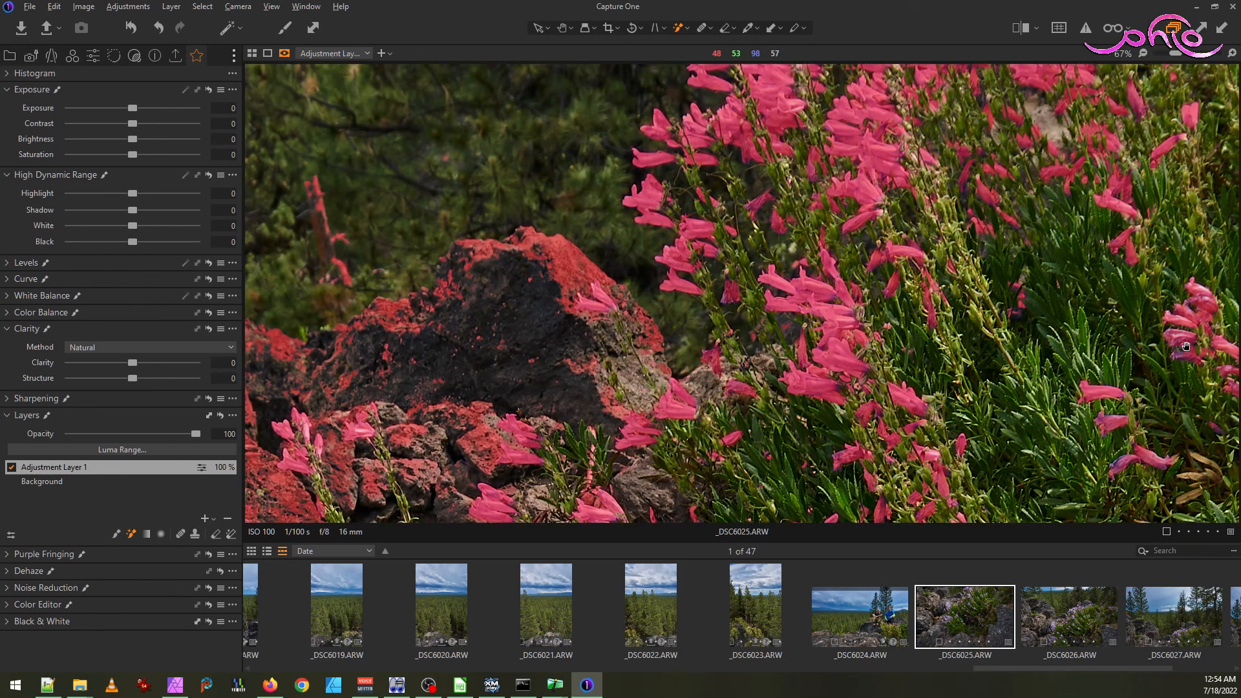
scroll(1046, 336, "up", 5)
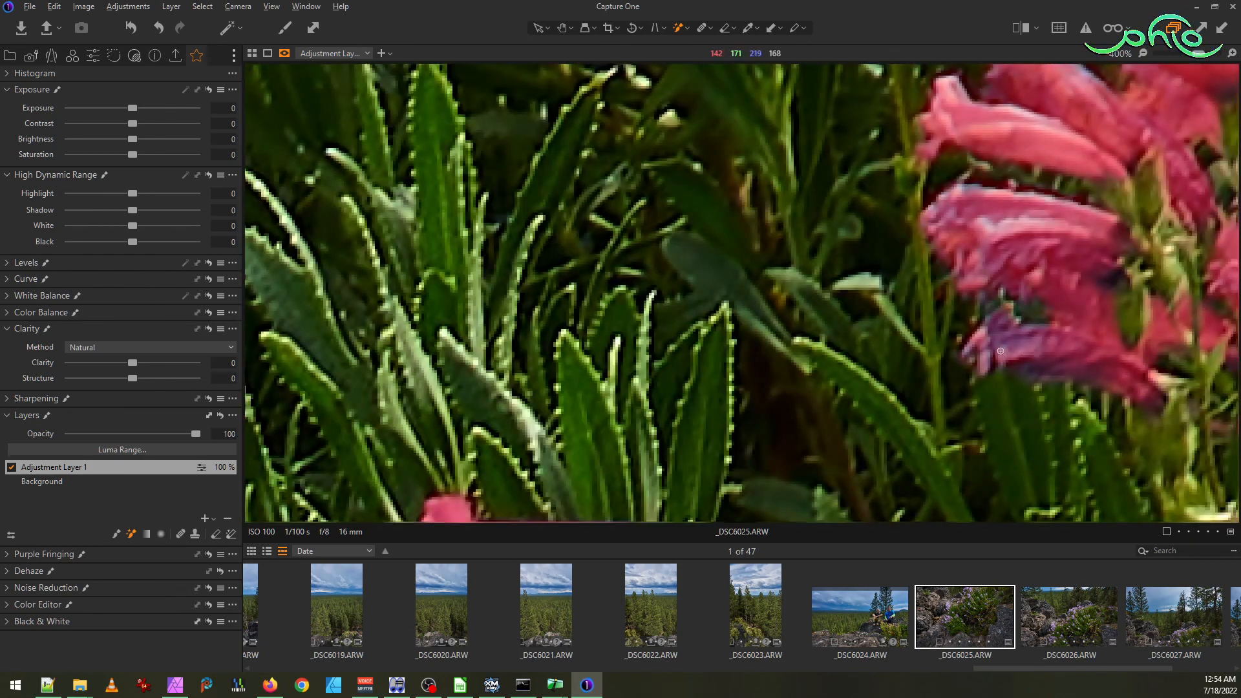
scroll(1028, 352, "down", 5)
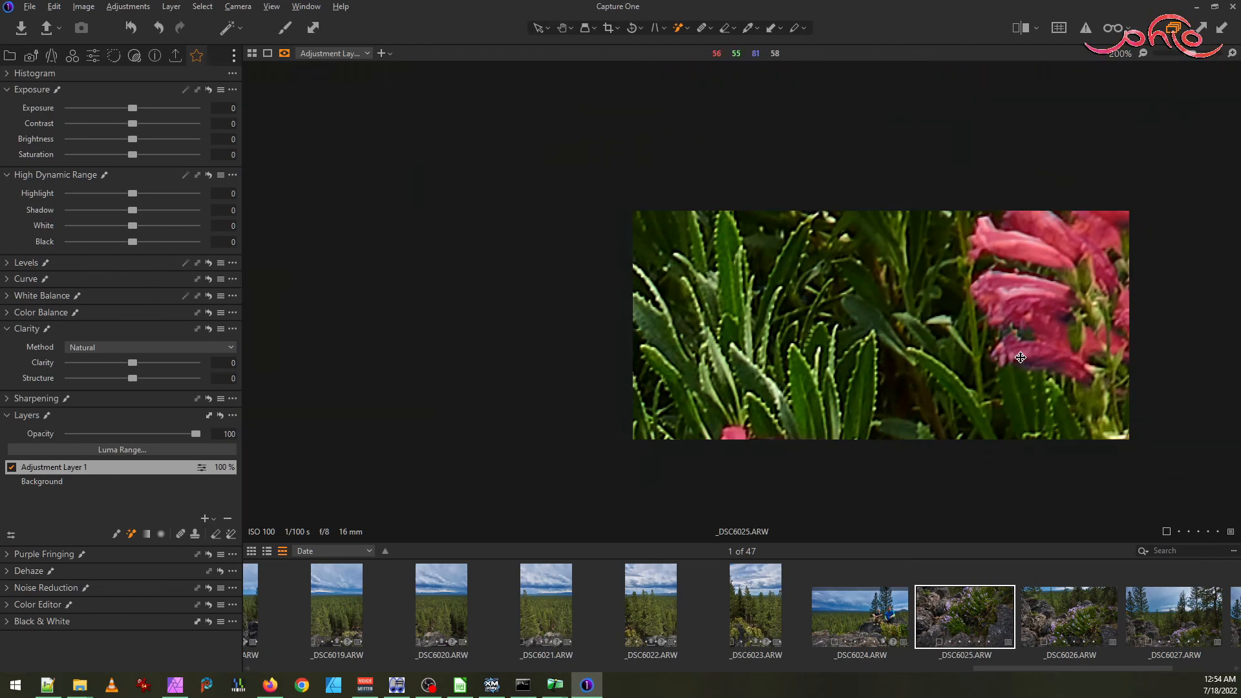
scroll(513, 340, "up", 3)
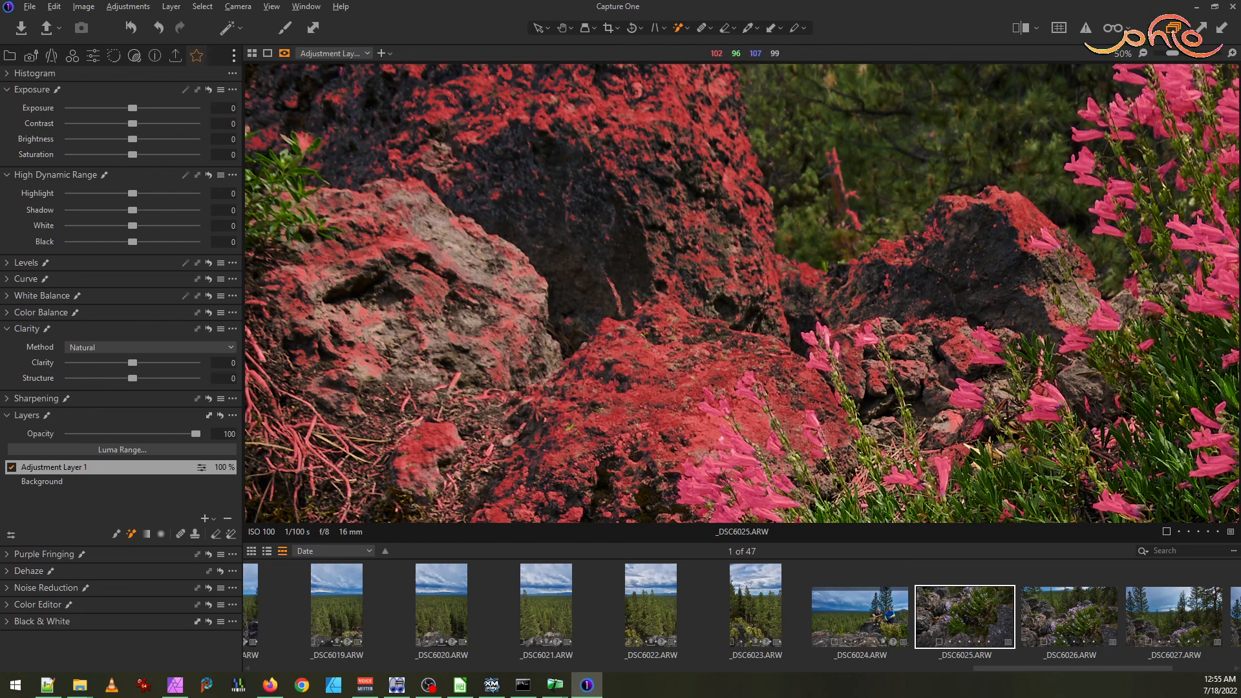
- Erase the mask from the boulders, dry twigs and background tree trunk in the upper-left part of the photo
key("e")
mouse_move(594, 352)
left_mouse_down()
mouse_move(535, 344)
mouse_move(559, 311)
mouse_move(617, 310)
mouse_move(664, 285)
mouse_move(685, 246)
mouse_move(715, 242)
mouse_move(730, 172)
mouse_move(511, 146)
mouse_move(423, 171)
mouse_move(457, 145)
mouse_move(689, 232)
left_mouse_up()
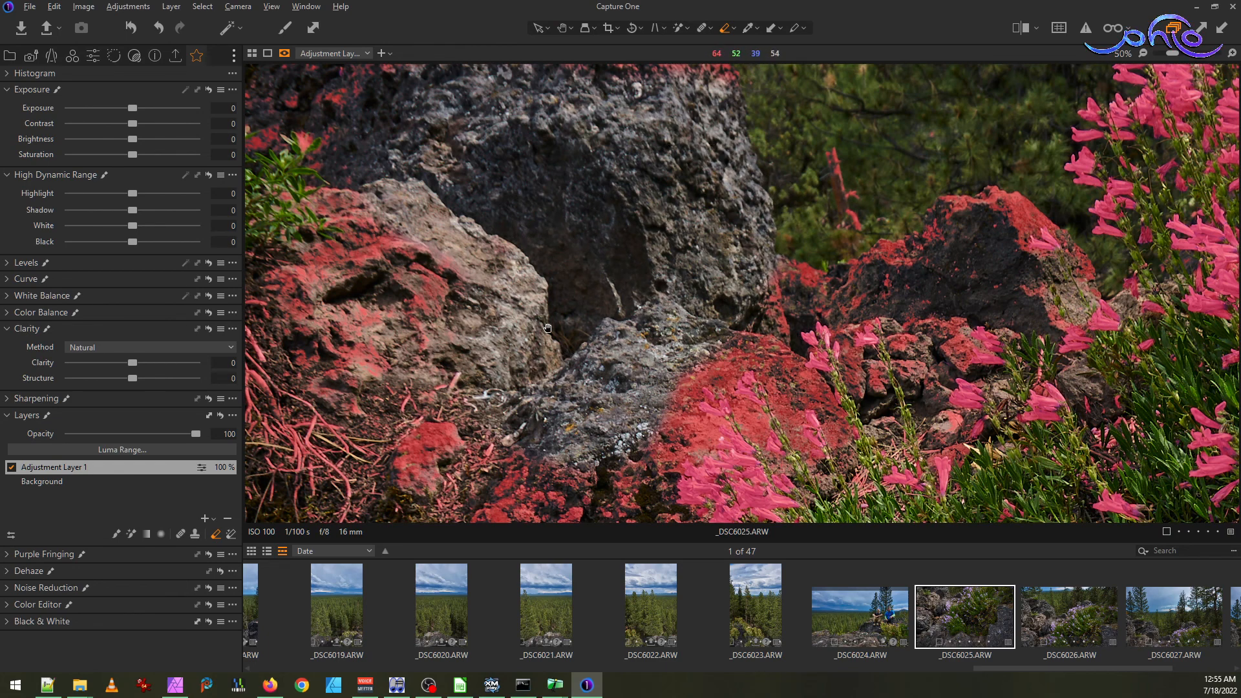
left_click_drag(634, 325, 860, 302)
mouse_move(664, 239)
left_mouse_down()
mouse_move(630, 309)
mouse_move(599, 245)
mouse_move(524, 309)
mouse_move(489, 266)
mouse_move(457, 297)
mouse_move(625, 428)
mouse_move(610, 445)
mouse_move(525, 371)
mouse_move(381, 334)
mouse_move(423, 378)
mouse_move(388, 362)
left_mouse_up()
key("space")
left_click_drag(432, 288, 432, 317)
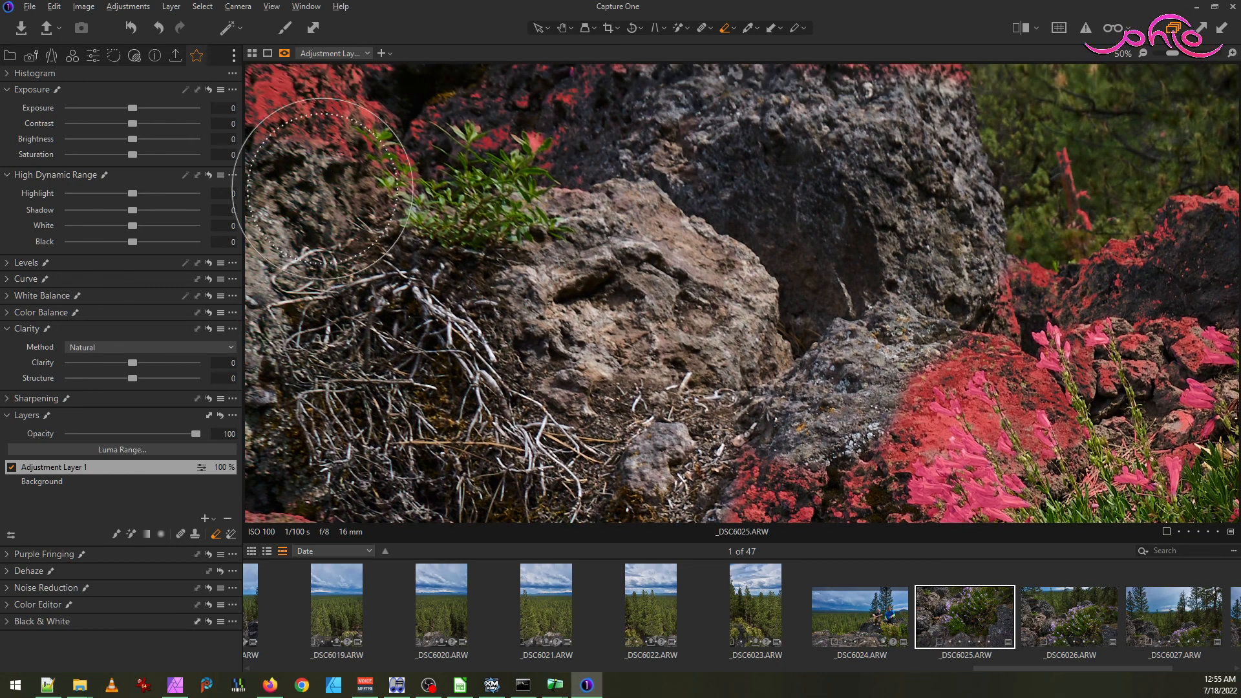
mouse_move(249, 39)
left_mouse_down()
mouse_move(422, 71)
mouse_move(621, 123)
mouse_move(789, 74)
mouse_move(957, 111)
mouse_move(859, 103)
mouse_move(983, 106)
mouse_move(1044, 162)
mouse_move(1040, 182)
mouse_move(1003, 229)
left_mouse_up()
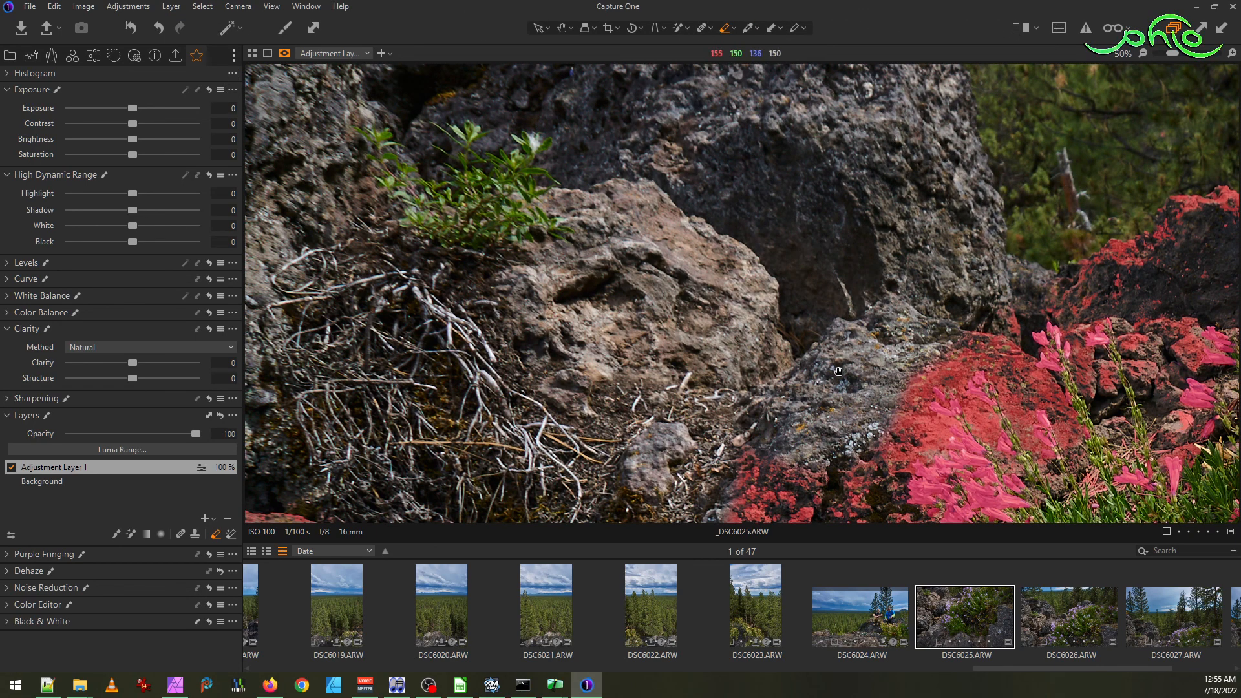
- Erase the mask from the large lichen-covered boulder and the rounded rock below it on the photo's left side
left_click_drag(860, 456, 780, 224)
mouse_move(703, 231)
left_mouse_down()
mouse_move(645, 310)
mouse_move(664, 356)
mouse_move(651, 377)
mouse_move(618, 368)
mouse_move(601, 436)
mouse_move(475, 337)
mouse_move(405, 307)
mouse_move(313, 295)
mouse_move(312, 383)
mouse_move(502, 208)
left_mouse_up()
mouse_move(557, 234)
left_mouse_down()
mouse_move(523, 284)
mouse_move(481, 312)
mouse_move(447, 259)
mouse_move(283, 134)
mouse_move(269, 141)
mouse_move(318, 360)
mouse_move(406, 364)
mouse_move(455, 411)
mouse_move(491, 304)
left_mouse_up()
mouse_move(710, 494)
left_mouse_down()
mouse_move(731, 411)
mouse_move(731, 270)
left_mouse_up()
mouse_move(737, 320)
left_mouse_down()
mouse_move(672, 271)
mouse_move(271, 316)
mouse_move(401, 394)
mouse_move(636, 414)
mouse_move(706, 318)
mouse_move(723, 333)
left_mouse_up()
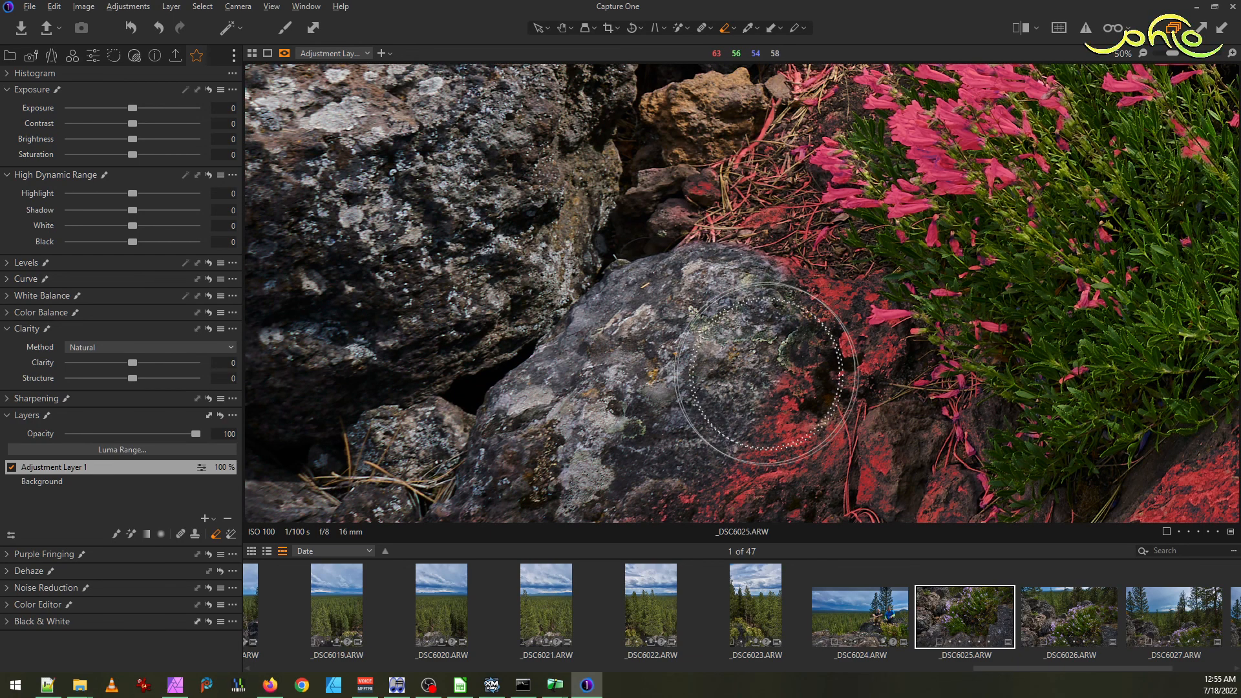
scroll(778, 392, "down", 3)
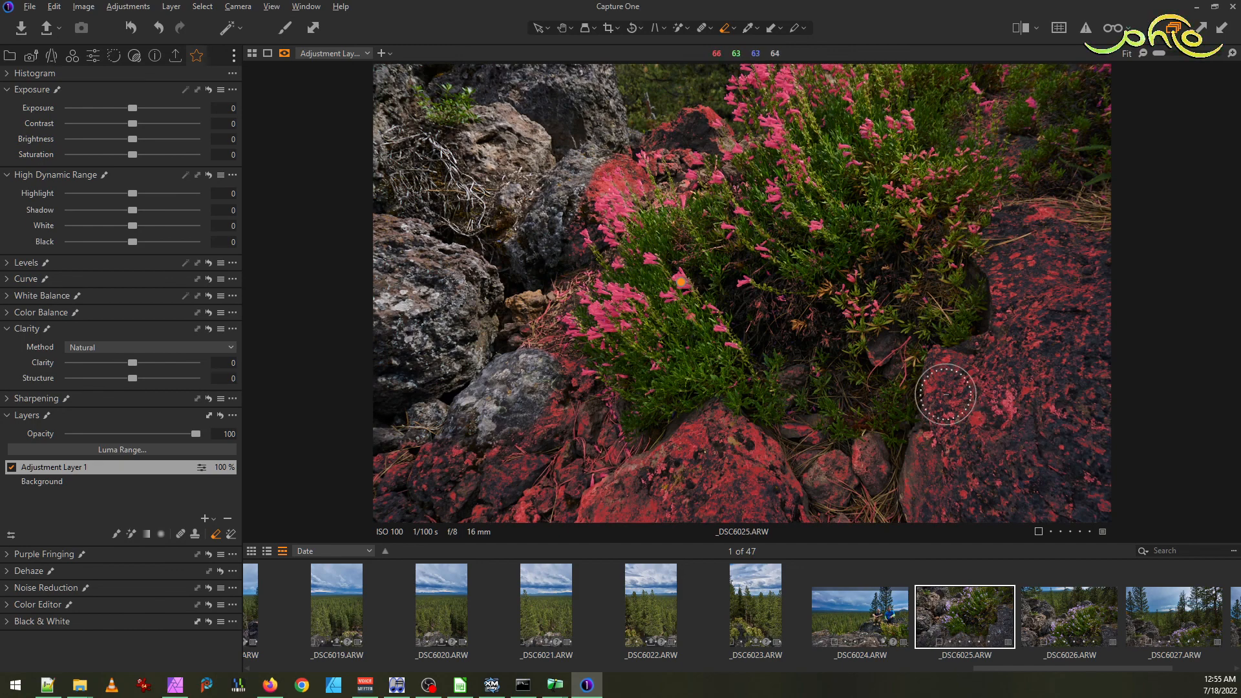
- Remove the mask from the light lichen patches along the near edge of the large right-hand boulder with the Magic Eraser
scroll(941, 388, "up", 2)
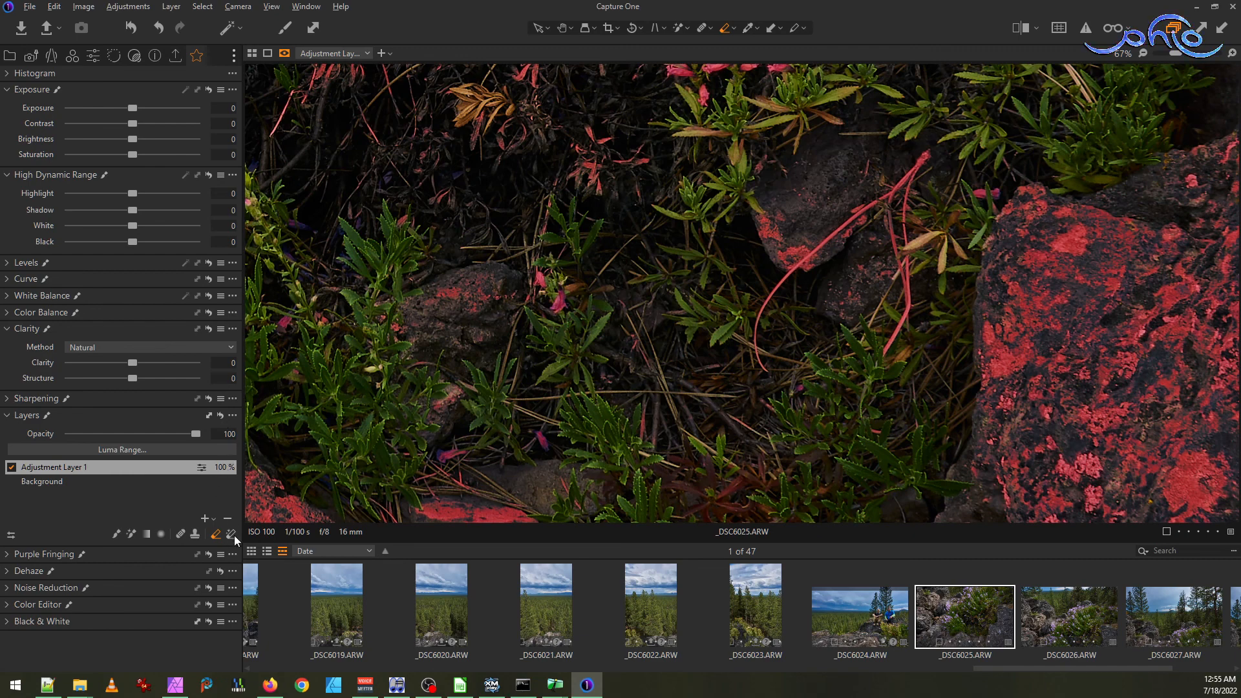
scroll(1006, 363, "up", 4)
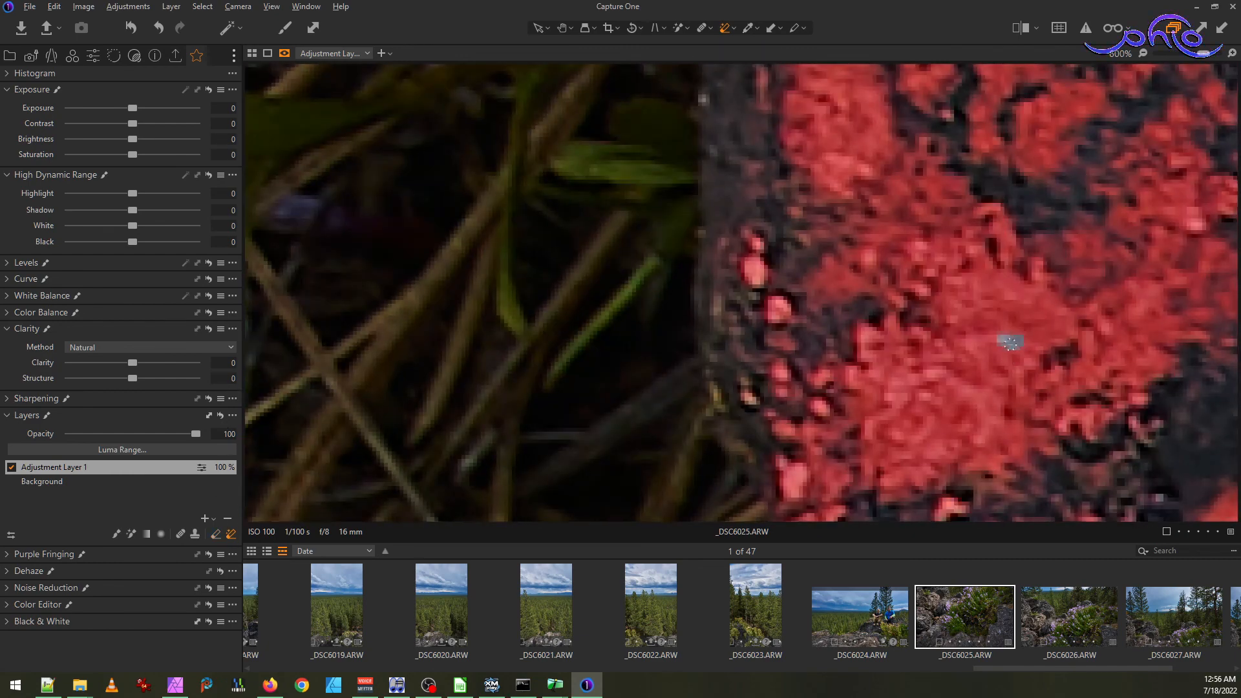
left_click(1008, 294)
left_click(1076, 284)
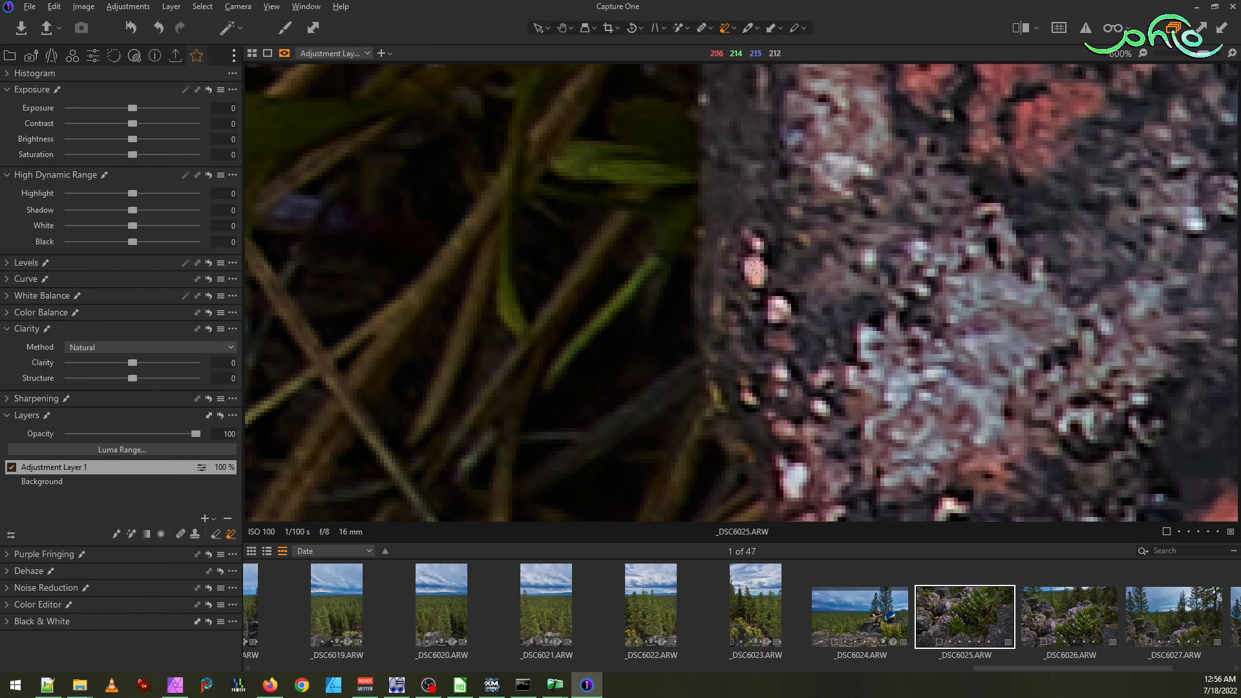
left_click(1063, 113)
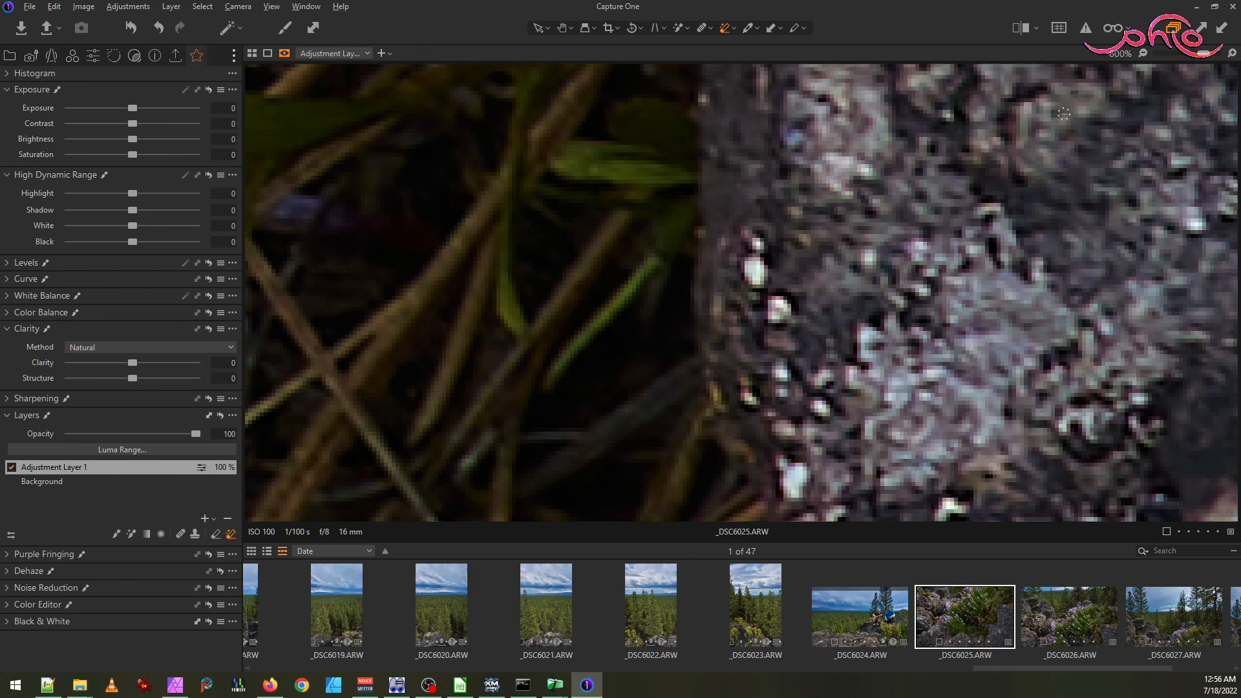
scroll(1038, 257, "down", 8)
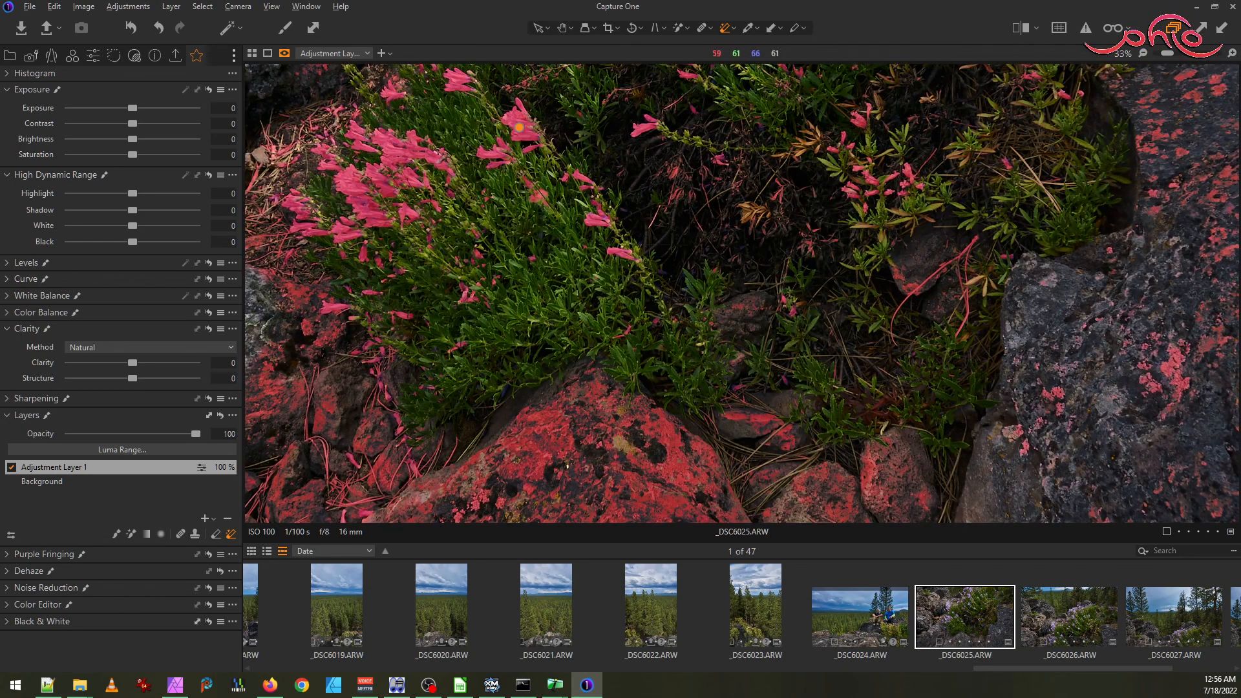
left_click_drag(519, 127, 381, 127)
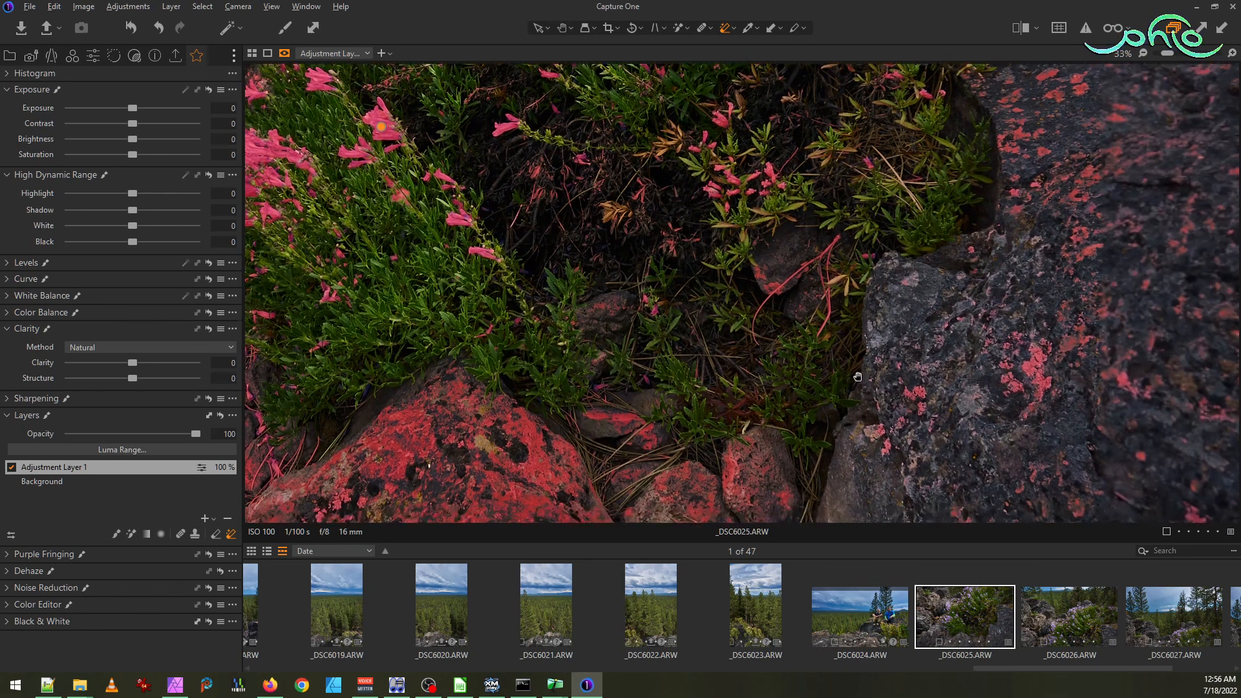
- Clear more of the leftover mask patches from the surface of the large right-hand boulder with the Magic Eraser
right_click(580, 344)
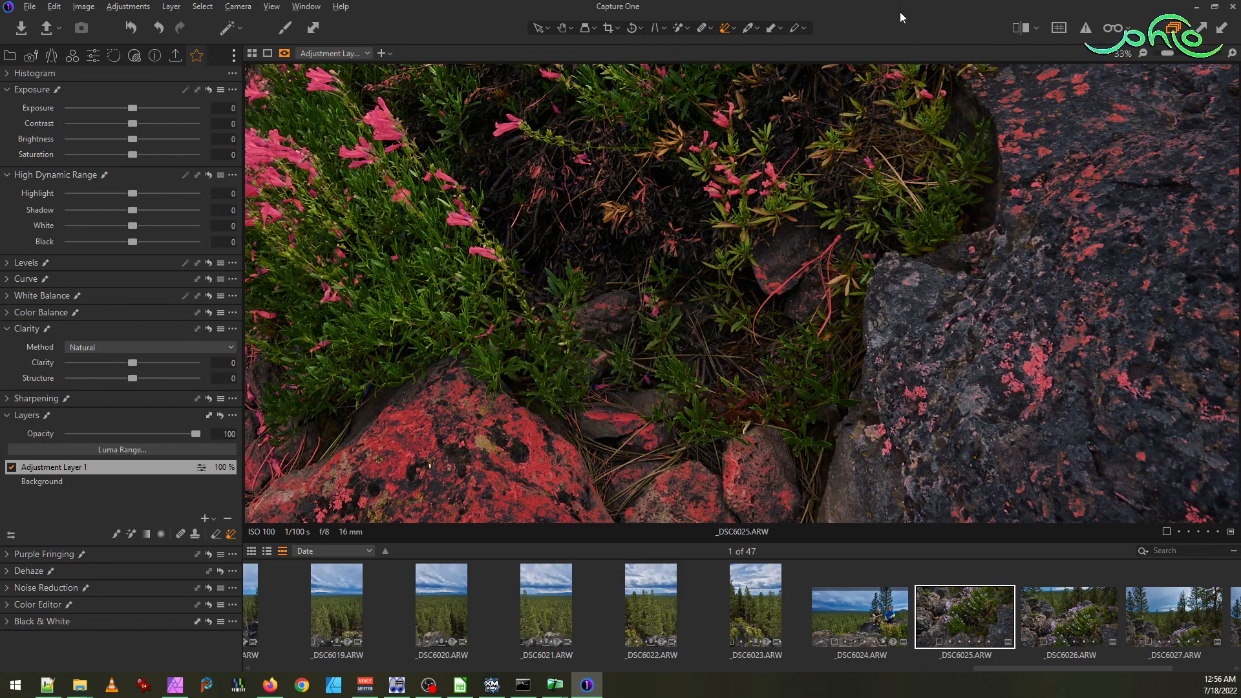
scroll(1053, 355, "up", 5)
left_click_drag(979, 352, 900, 451)
scroll(953, 380, "down", 5)
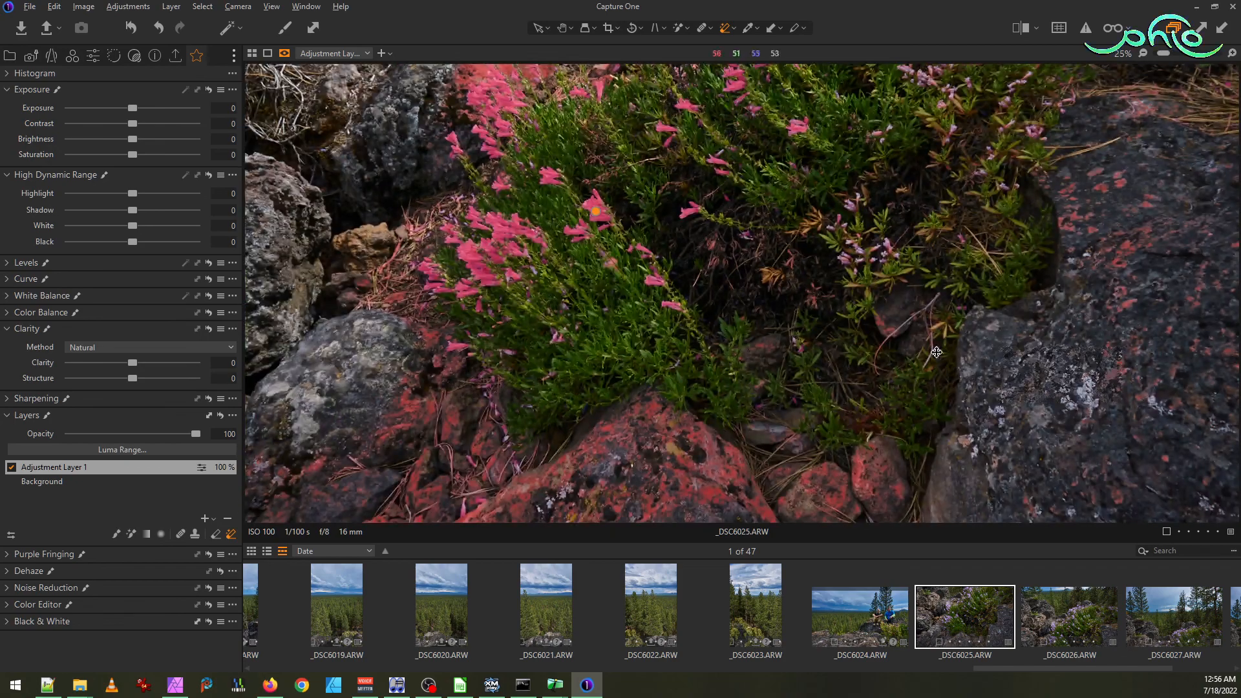
scroll(1193, 328, "up", 4)
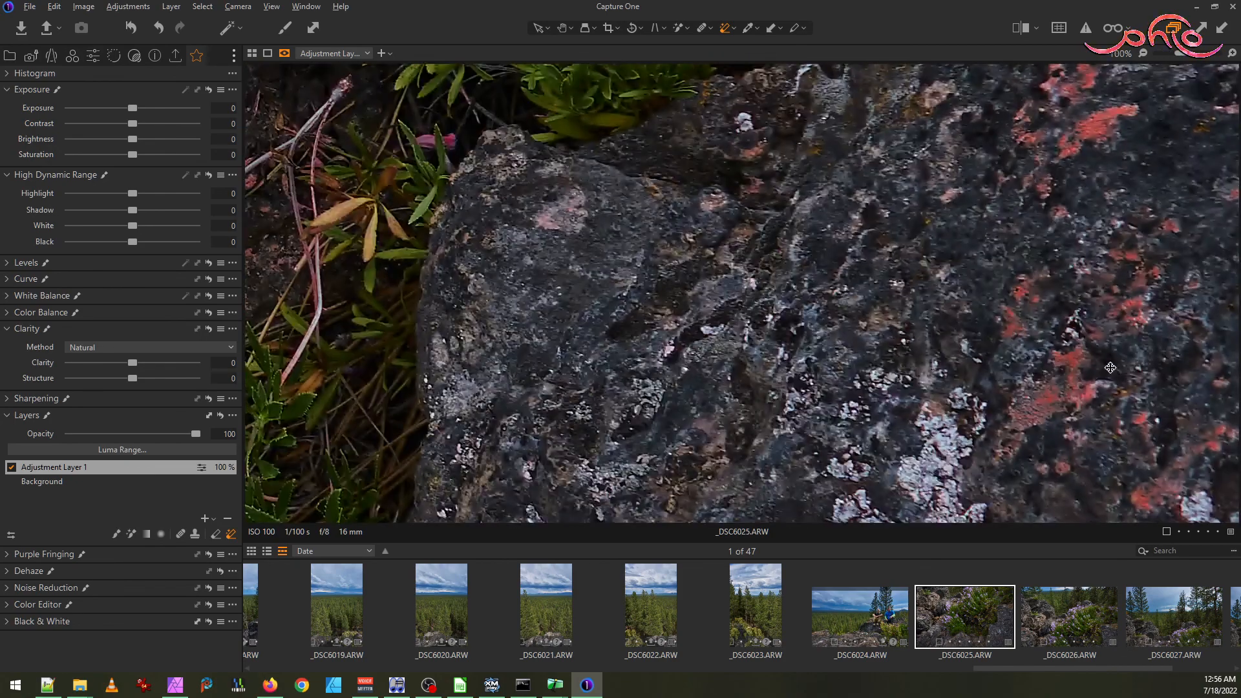
left_click(1105, 372)
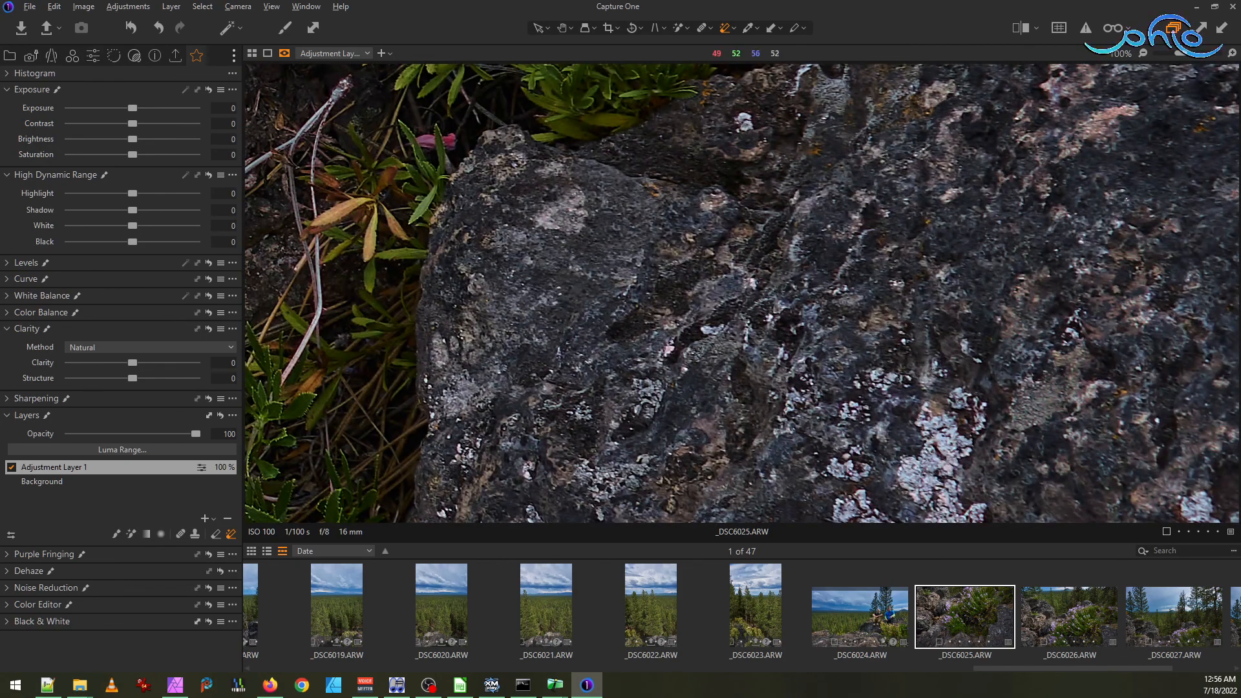
- Remove the leftover mask patches from the lichen-covered rock behind the left flower cluster and the small rock beside it with the Magic Eraser
scroll(951, 334, "down", 4)
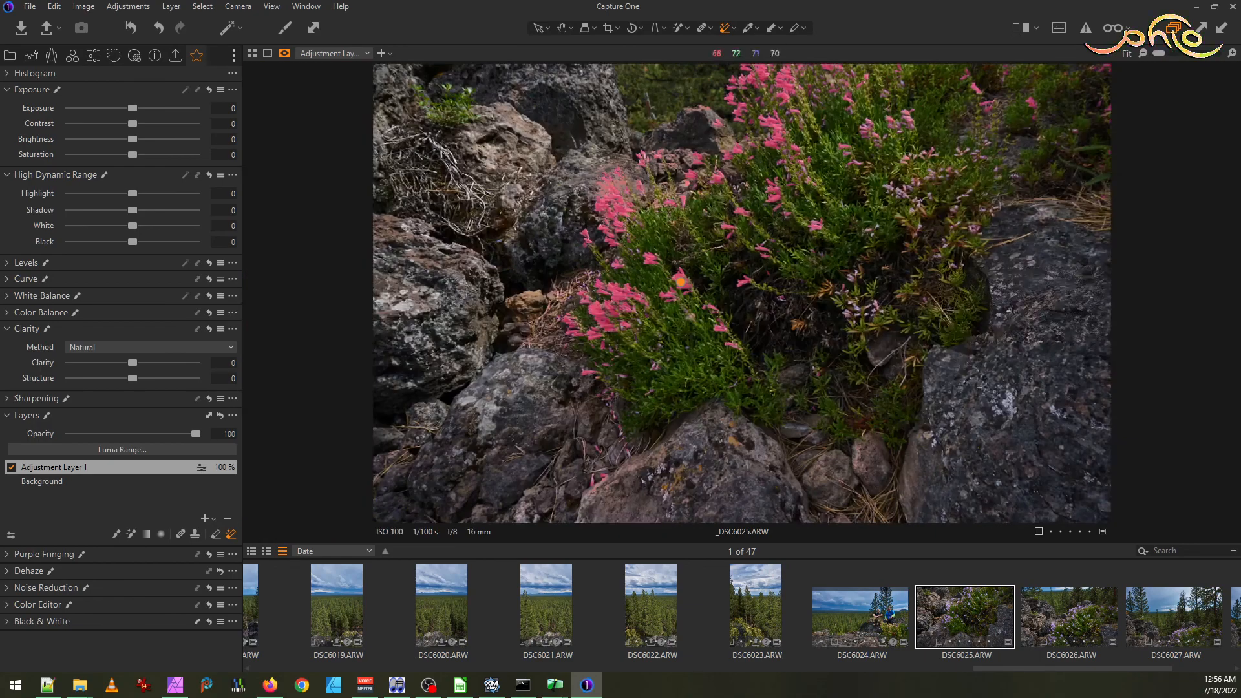
scroll(646, 491, "up", 2)
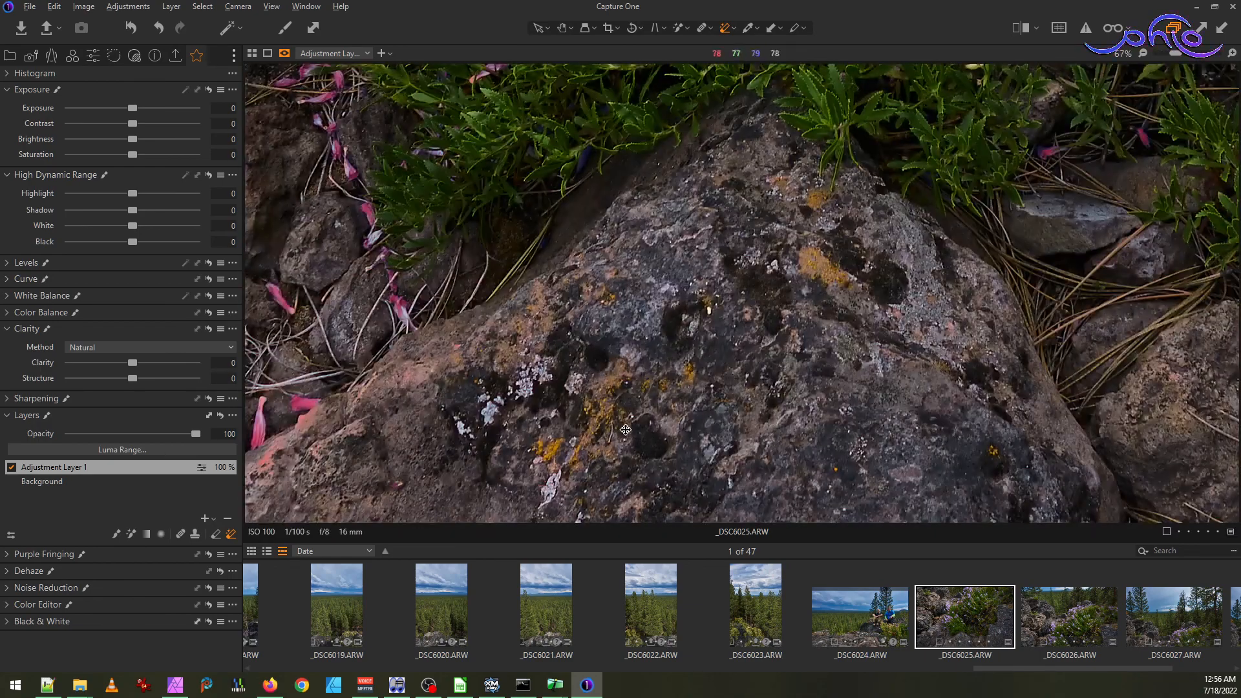
scroll(624, 427, "down", 1)
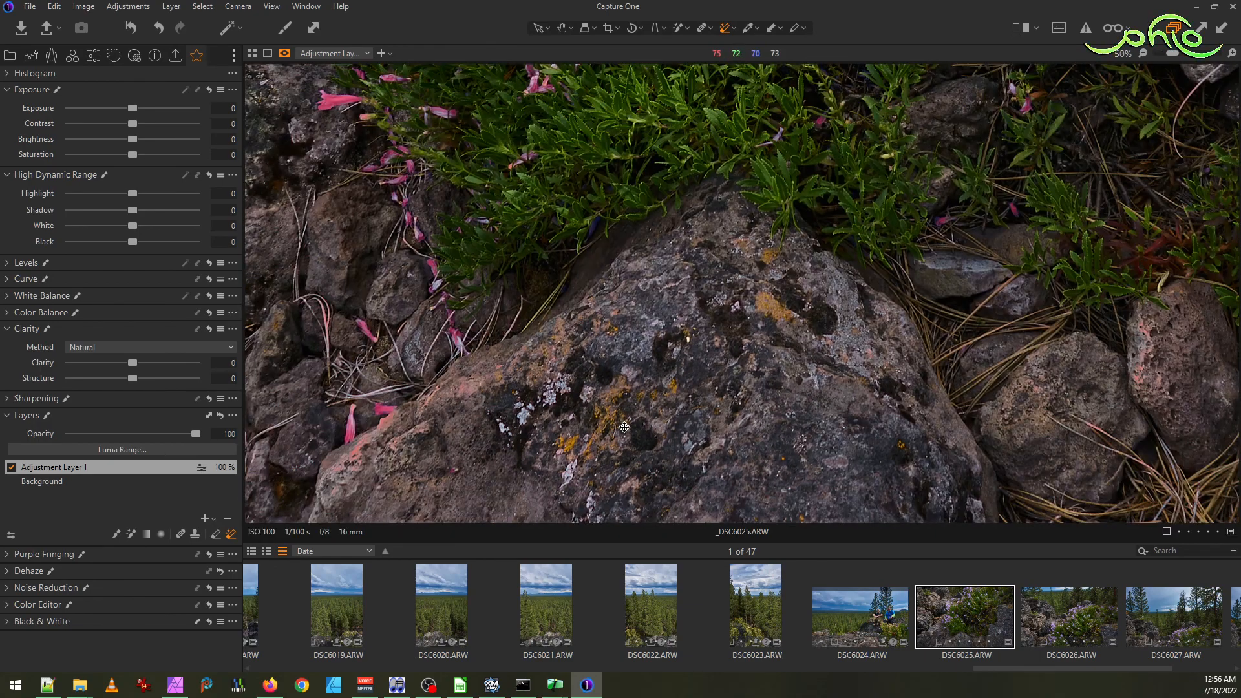
scroll(674, 399, "down", 1)
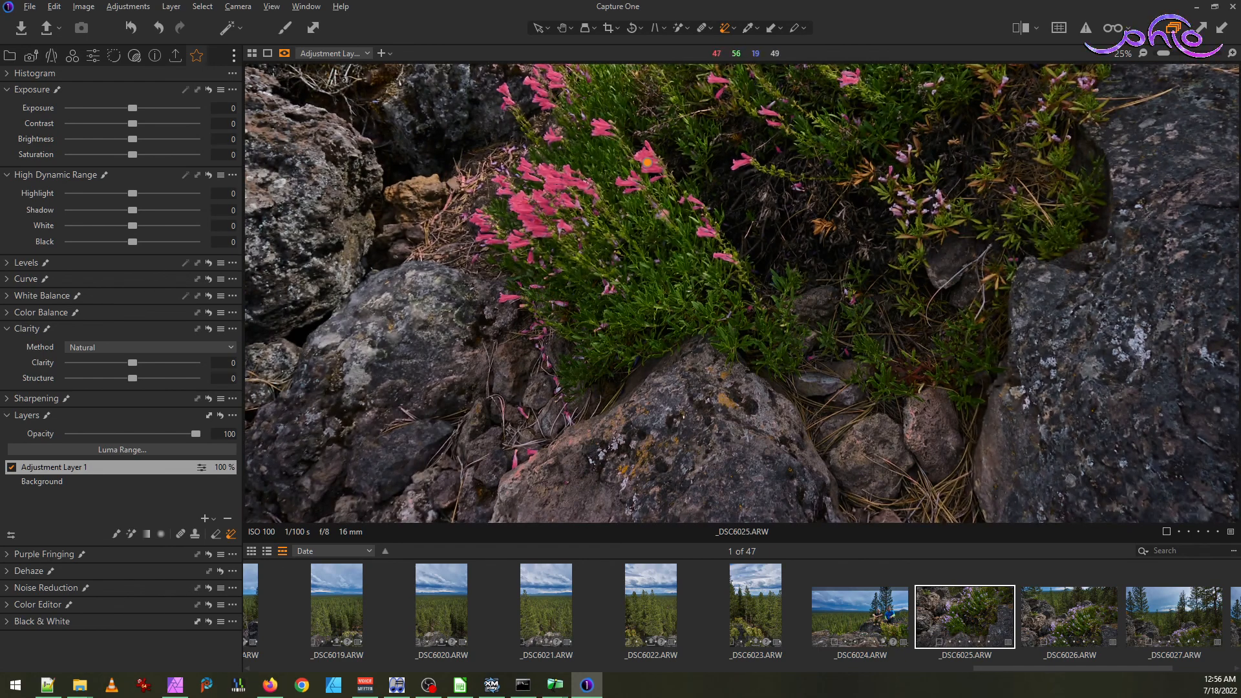
left_click_drag(772, 206, 798, 357)
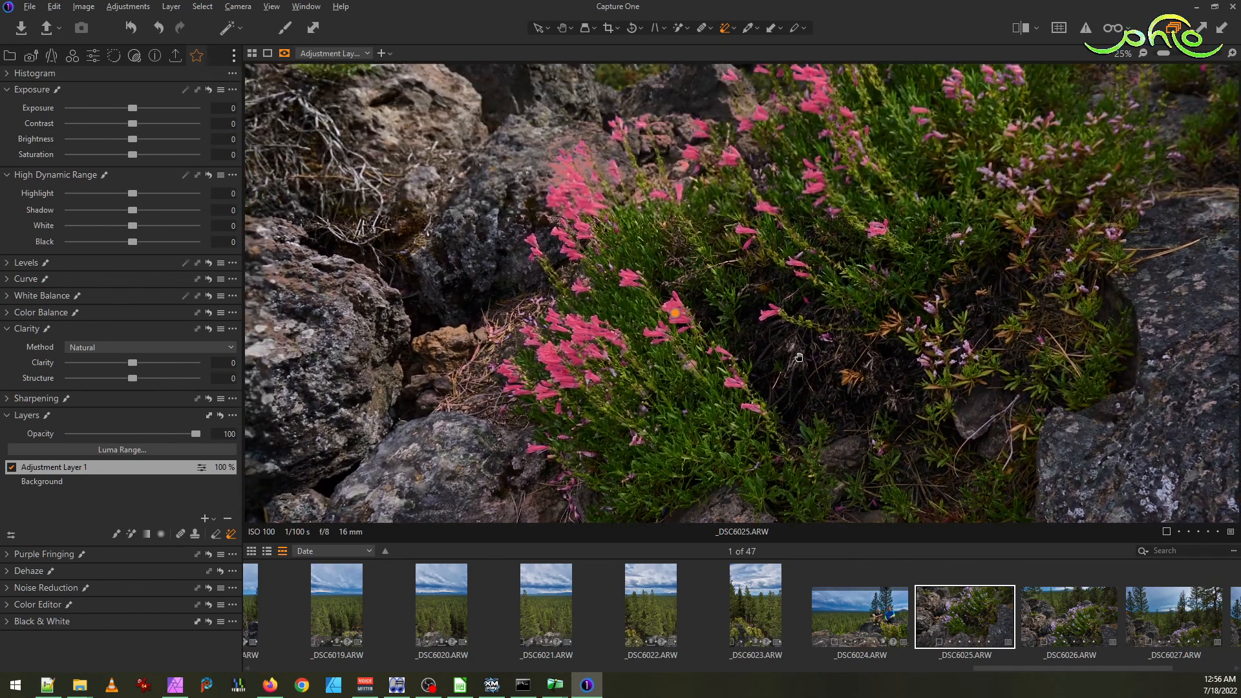
left_click_drag(869, 129, 860, 206)
left_click_drag(896, 153, 832, 333)
left_click_drag(989, 204, 862, 290)
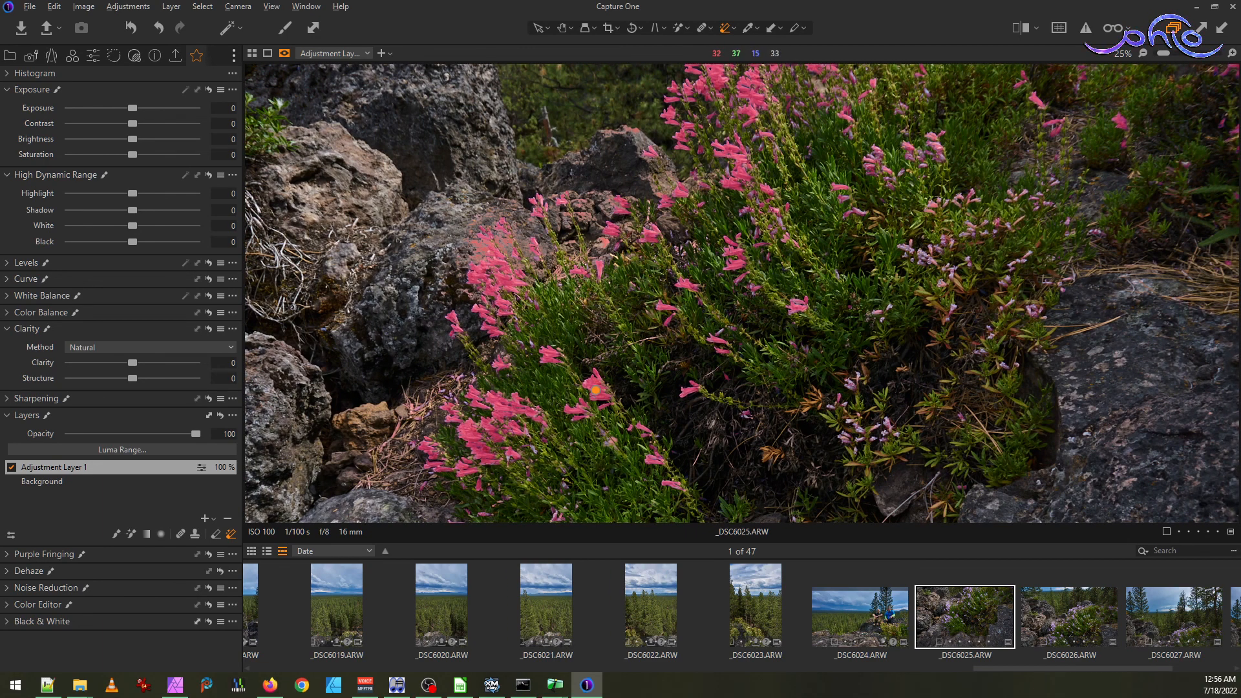
scroll(520, 287, "up", 3)
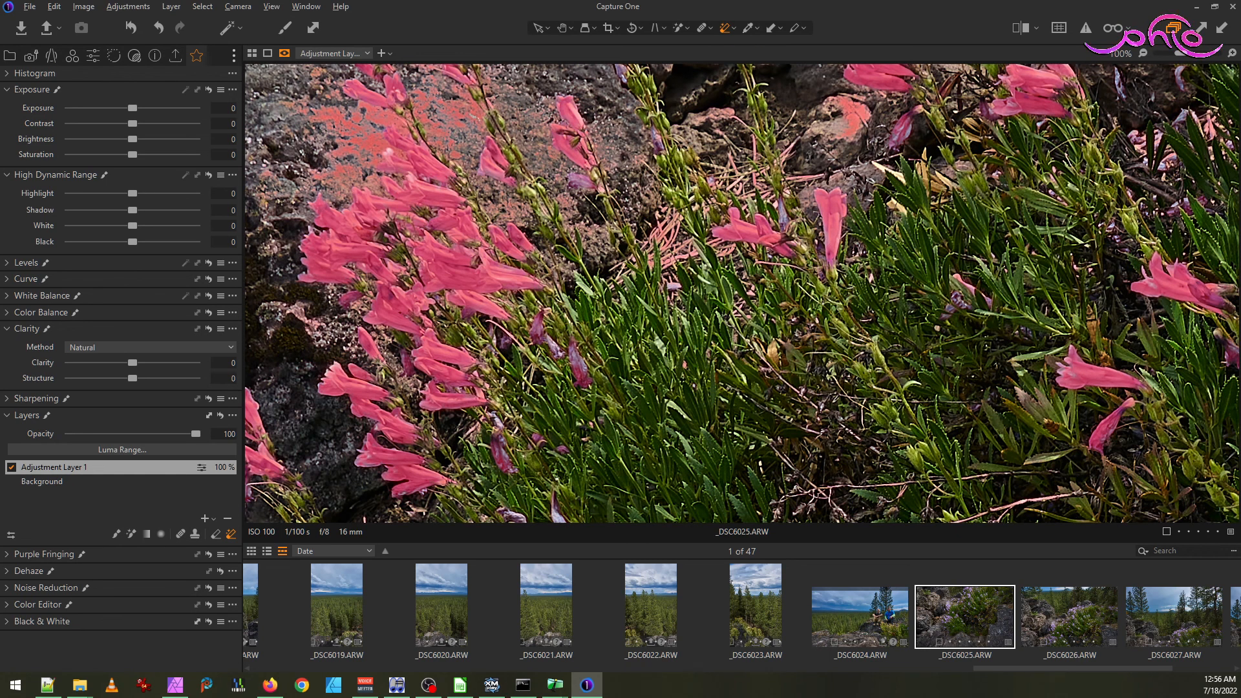
left_click(370, 135)
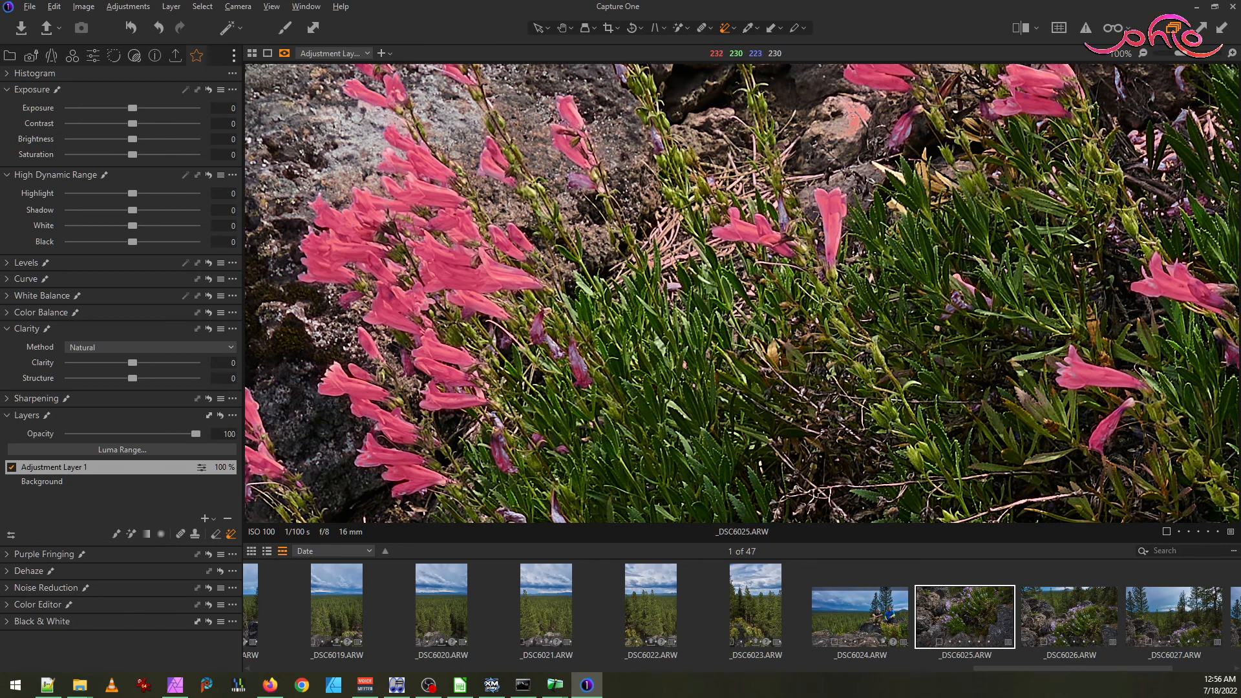
left_click(854, 119)
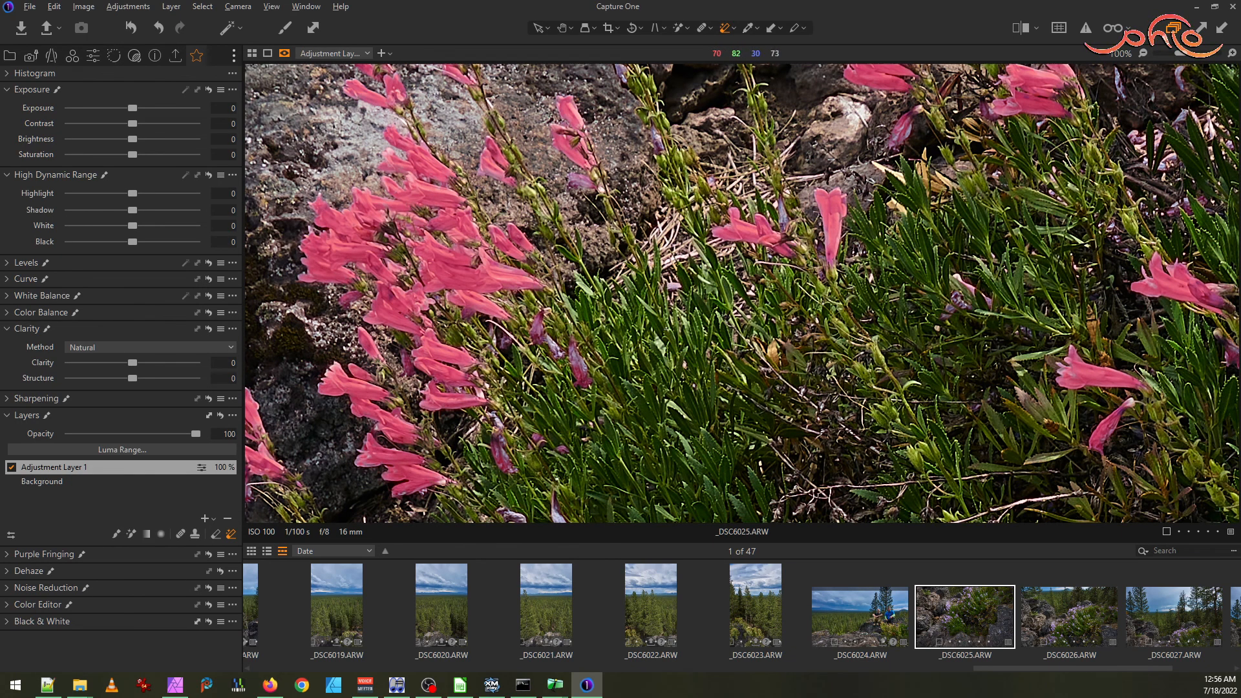
- Inspect the rocks behind the plant and the upper flower stalks up close for stray mask patches and uncovered petals
scroll(681, 314, "down", 2)
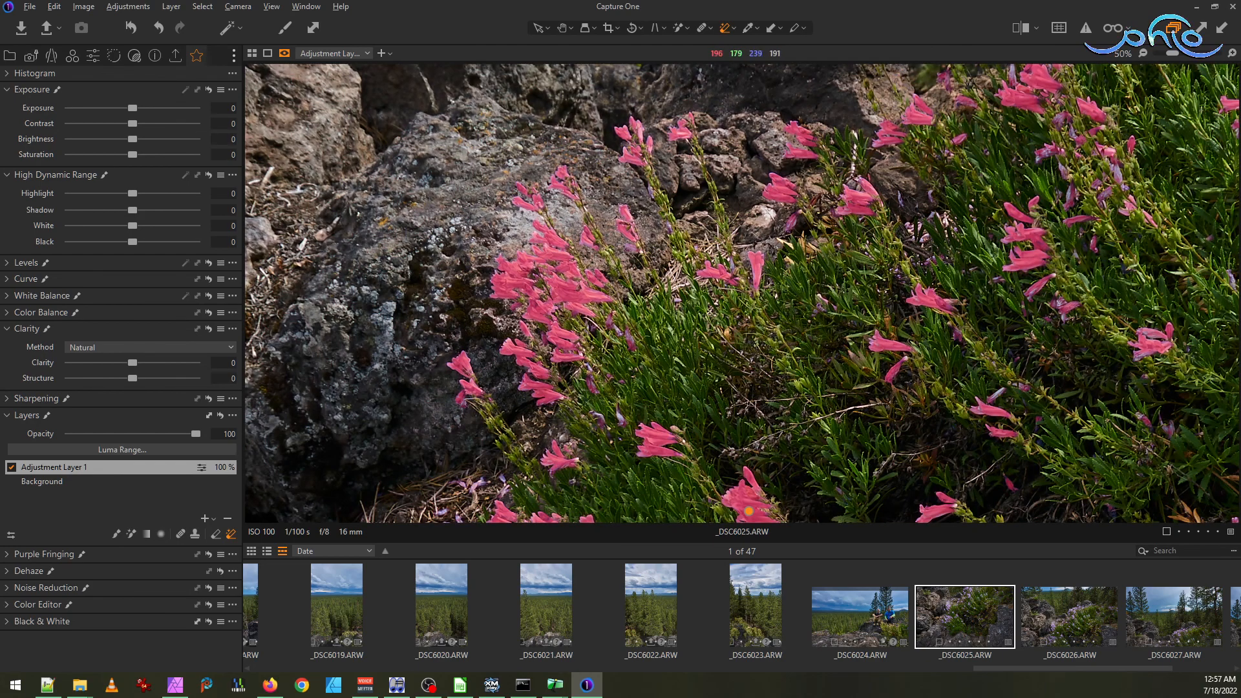
scroll(663, 201, "up", 2)
left_click_drag(898, 185, 726, 421)
left_click_drag(995, 152, 872, 324)
left_click_drag(1196, 82, 966, 219)
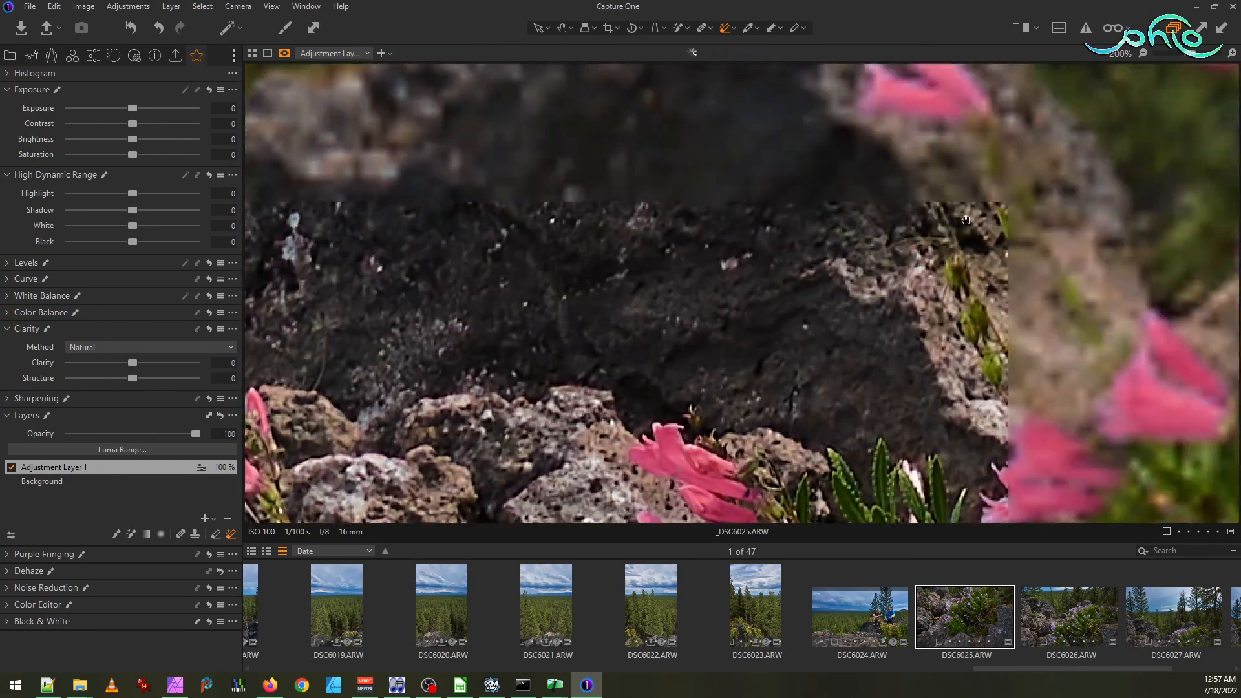
left_click_drag(1168, 177, 959, 292)
left_click_drag(1099, 265, 963, 321)
left_click_drag(1150, 312, 905, 341)
left_click_drag(1203, 354, 924, 307)
left_click_drag(1196, 477, 1009, 352)
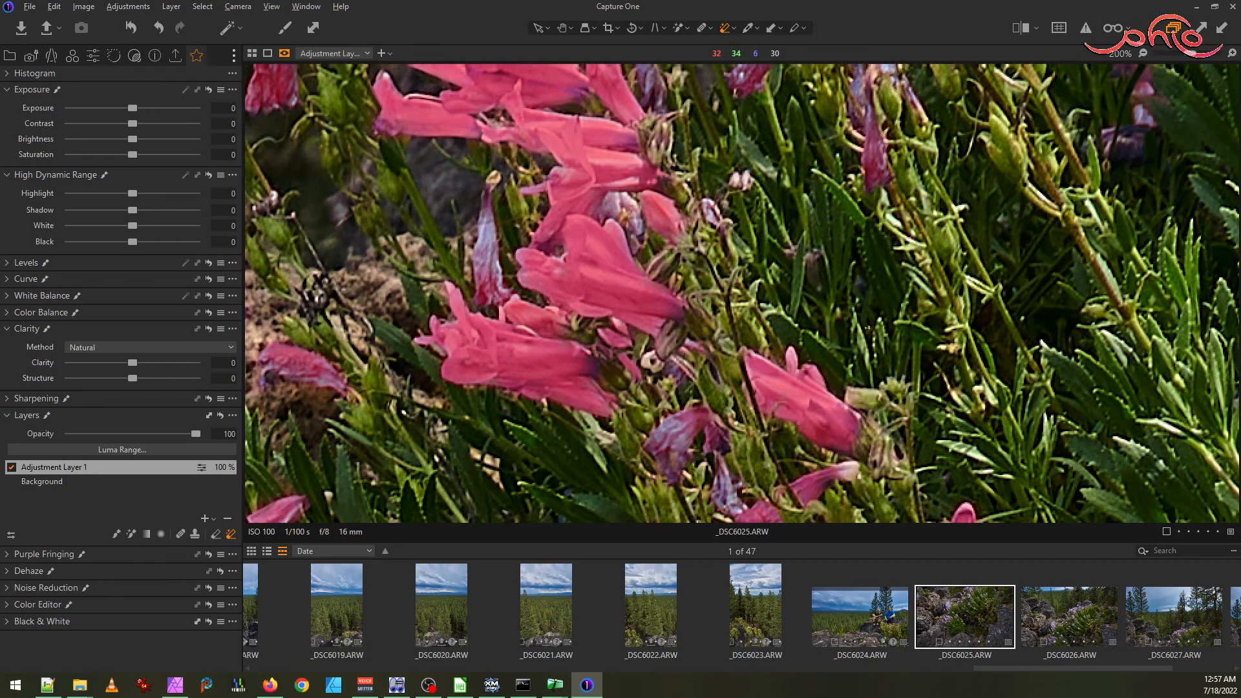
- Examine how fully the mask covers the left flower clusters and the paler blossoms on the plant's right side
scroll(741, 292, "down", 8)
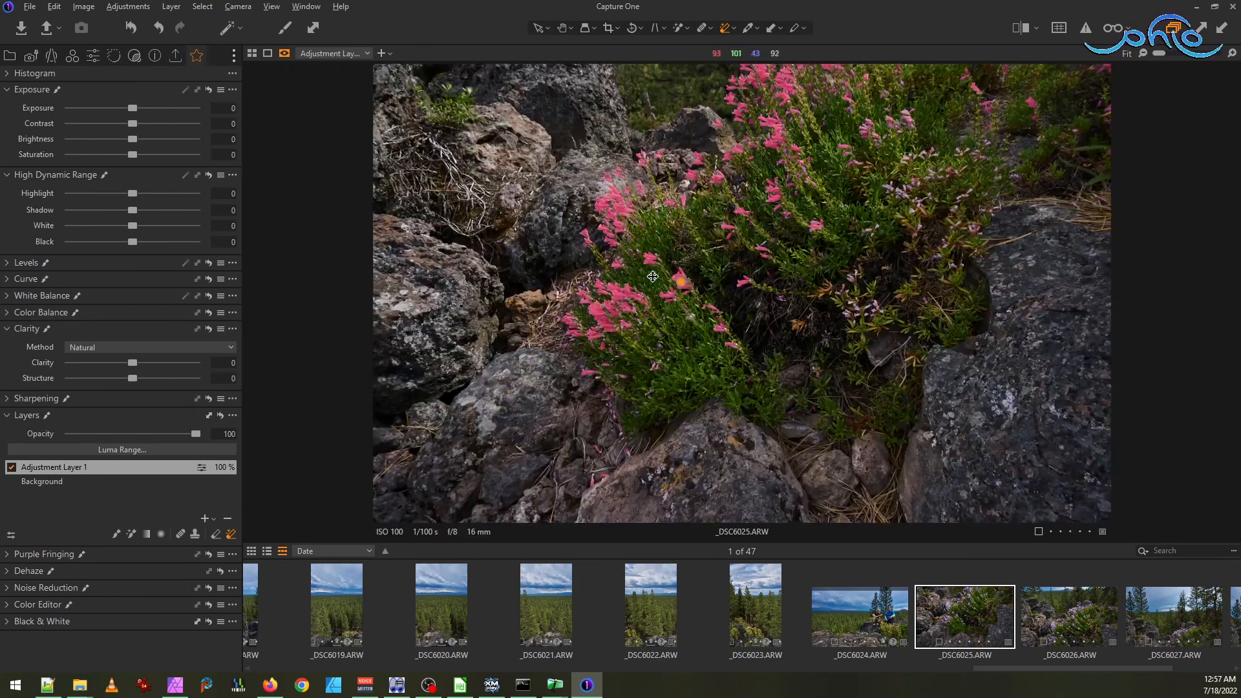
scroll(653, 277, "up", 4)
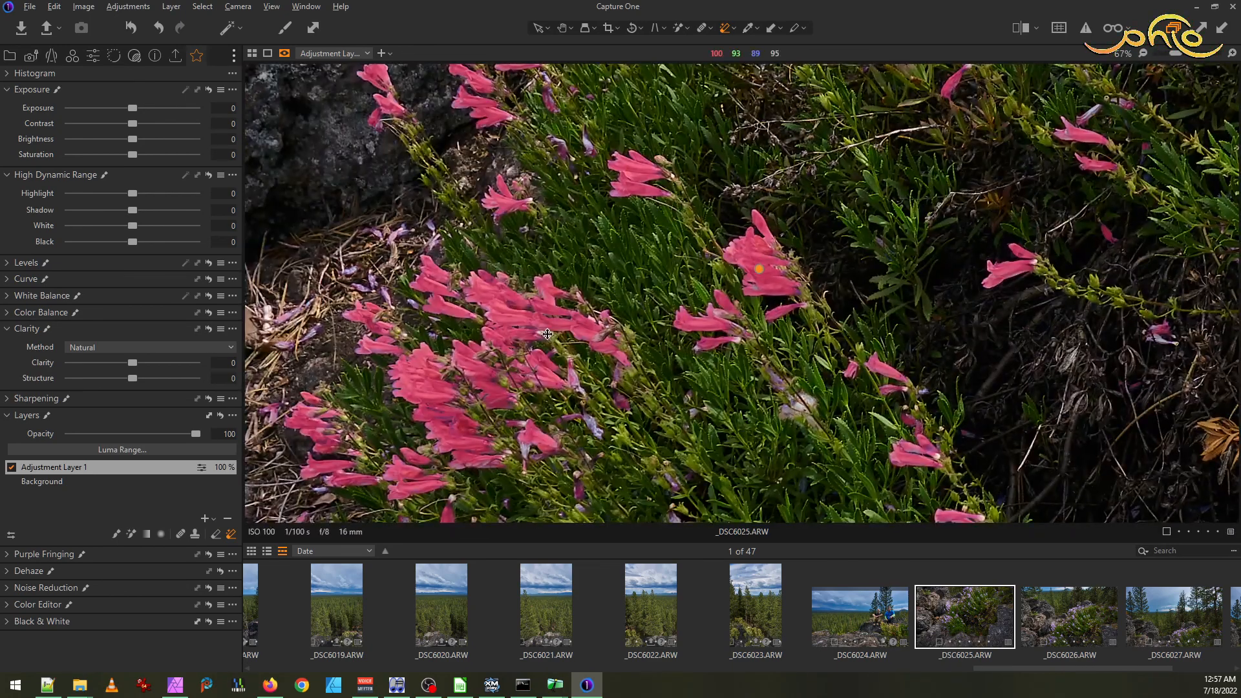
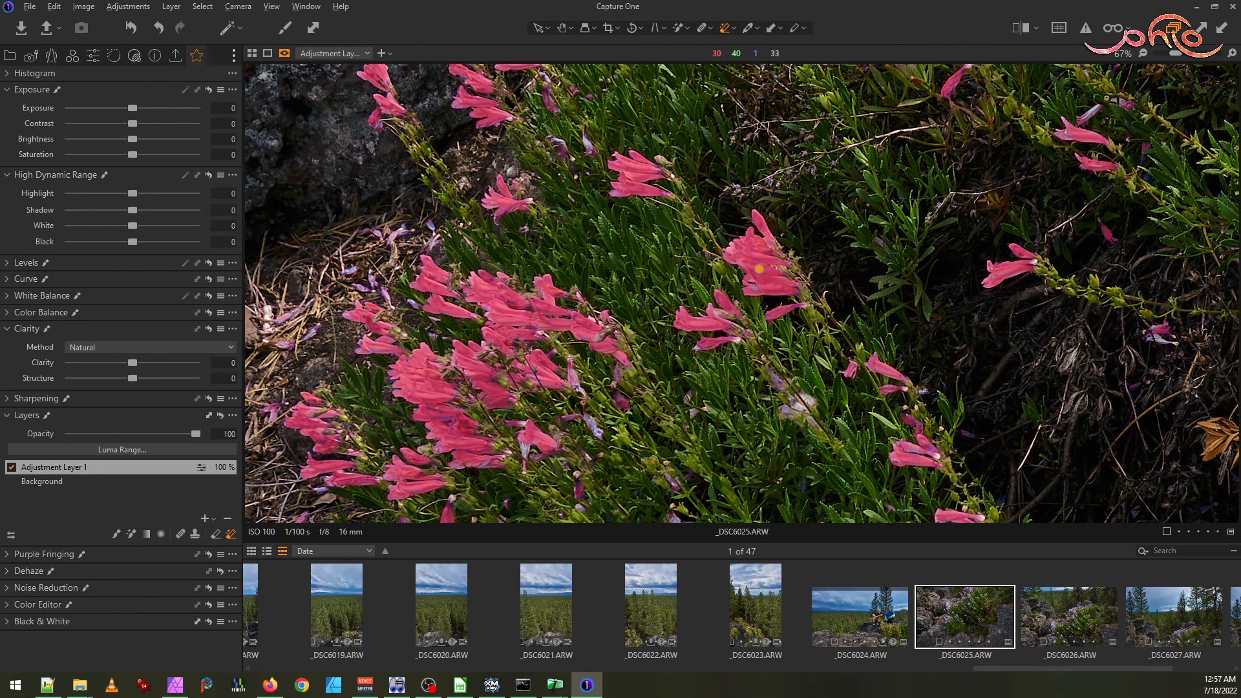
scroll(623, 254, "down", 4)
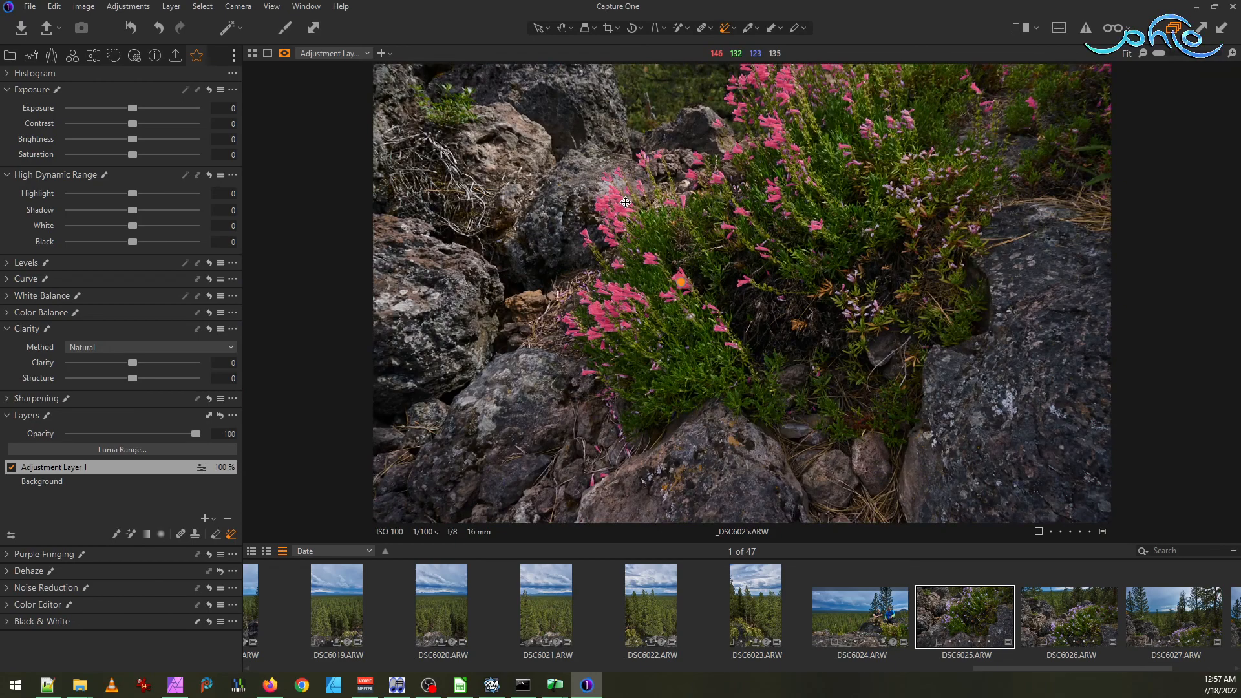
scroll(625, 202, "up", 4)
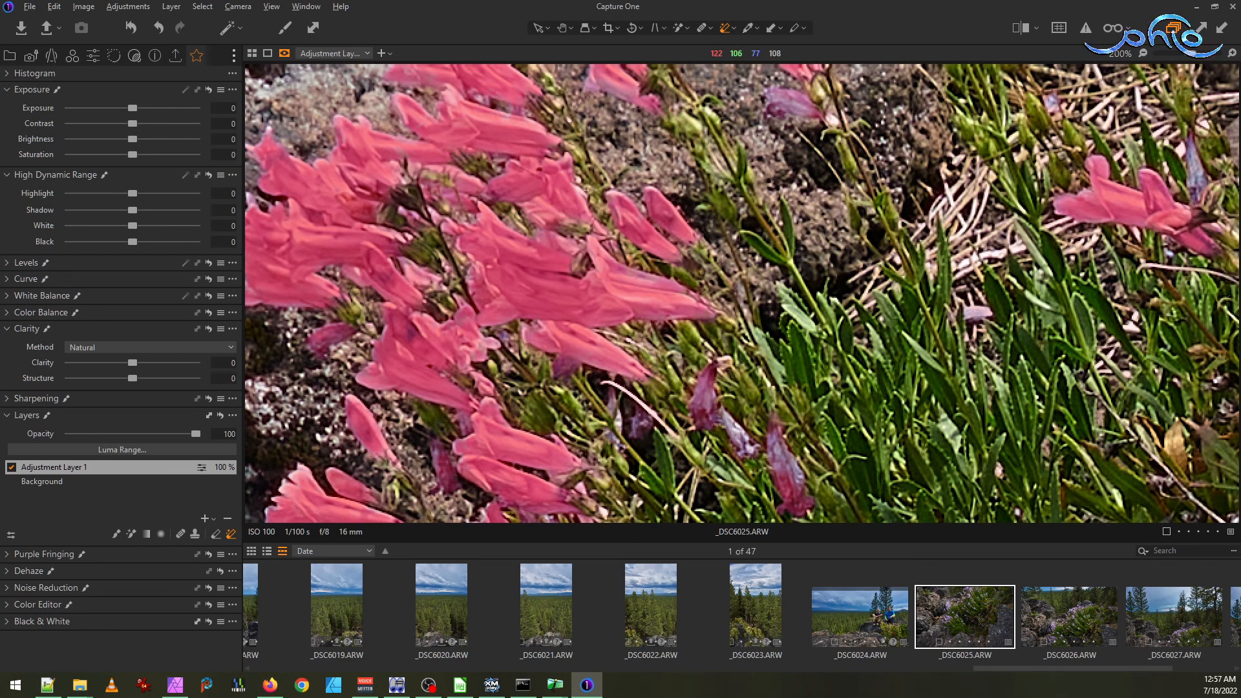
scroll(757, 438, "down", 3)
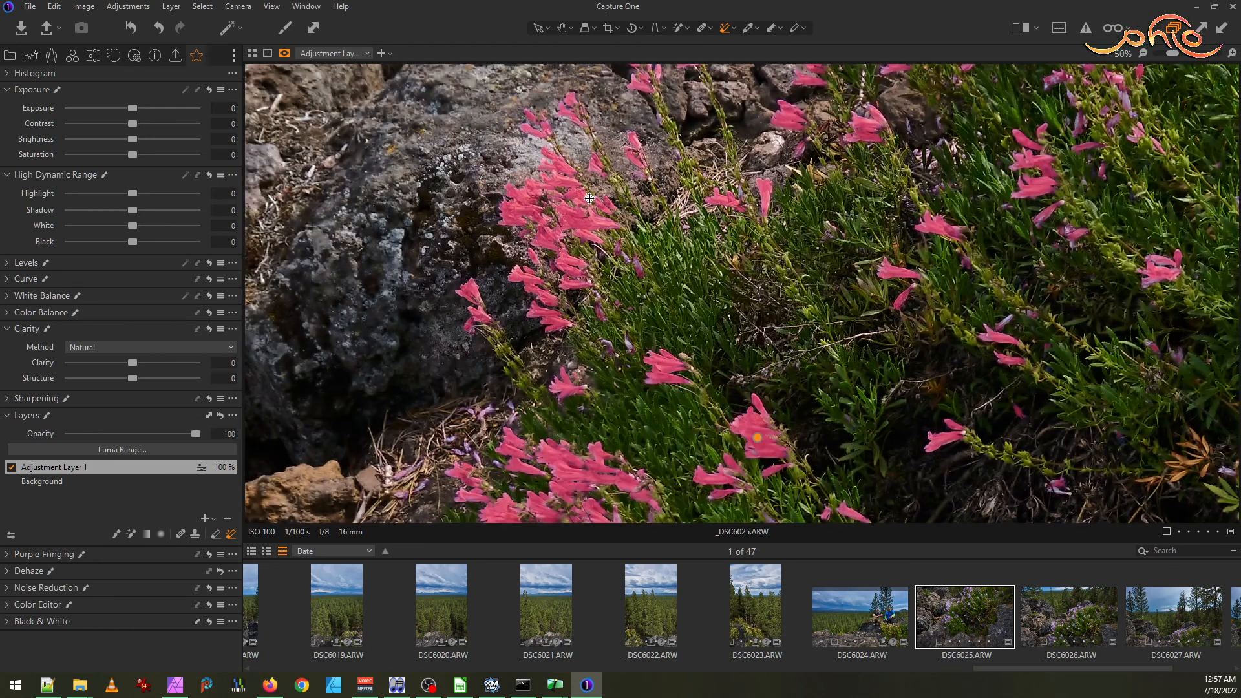
left_click_drag(864, 188, 792, 316)
left_click_drag(1001, 230, 869, 300)
left_click_drag(988, 211, 853, 265)
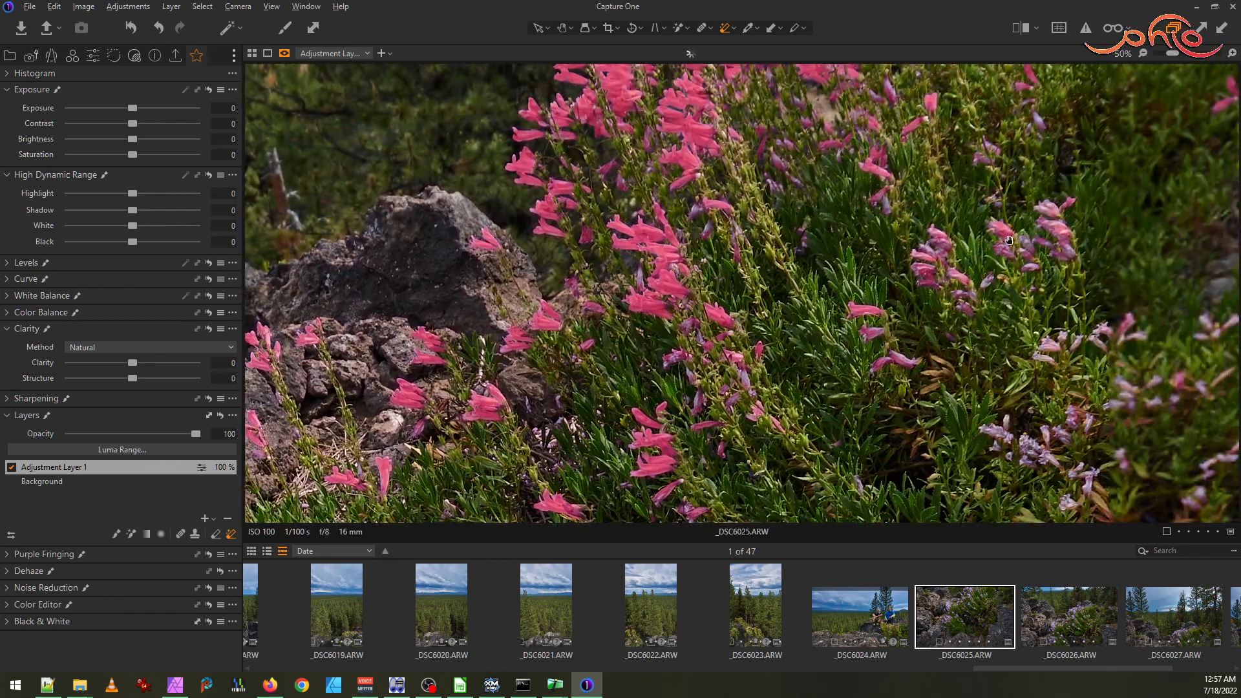
left_click_drag(1066, 278, 735, 333)
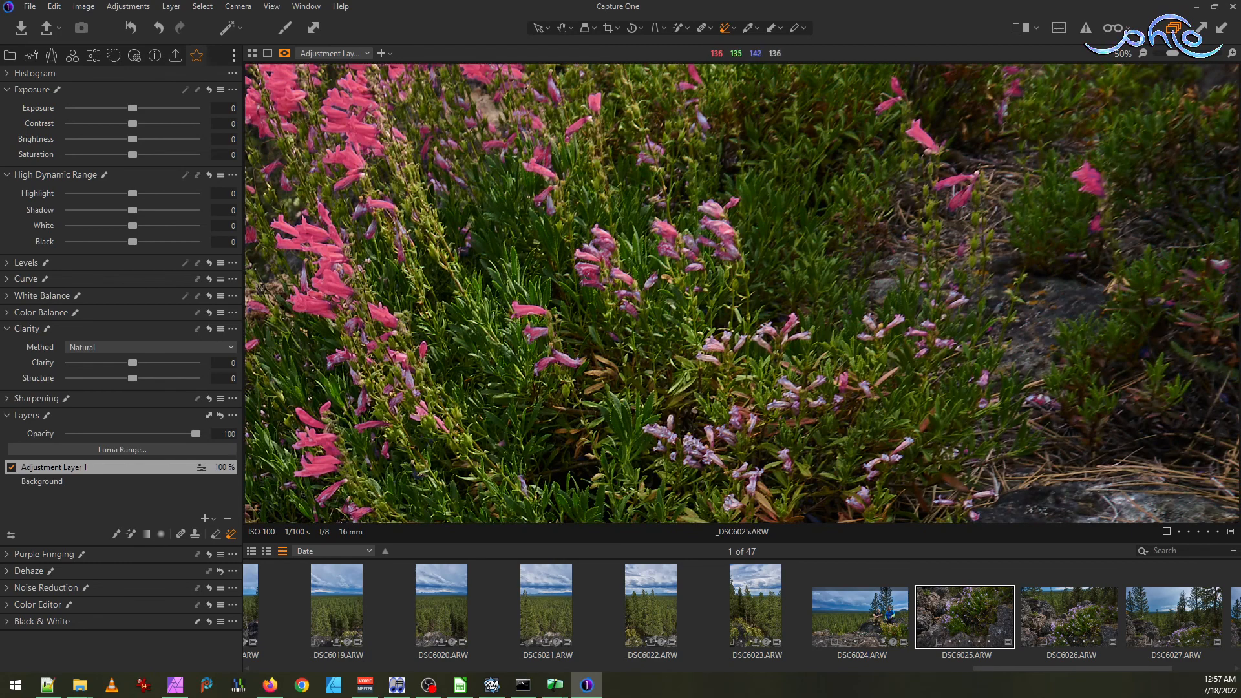
- Rasterize the mask of Adjustment Layer 1
right_click(88, 466)
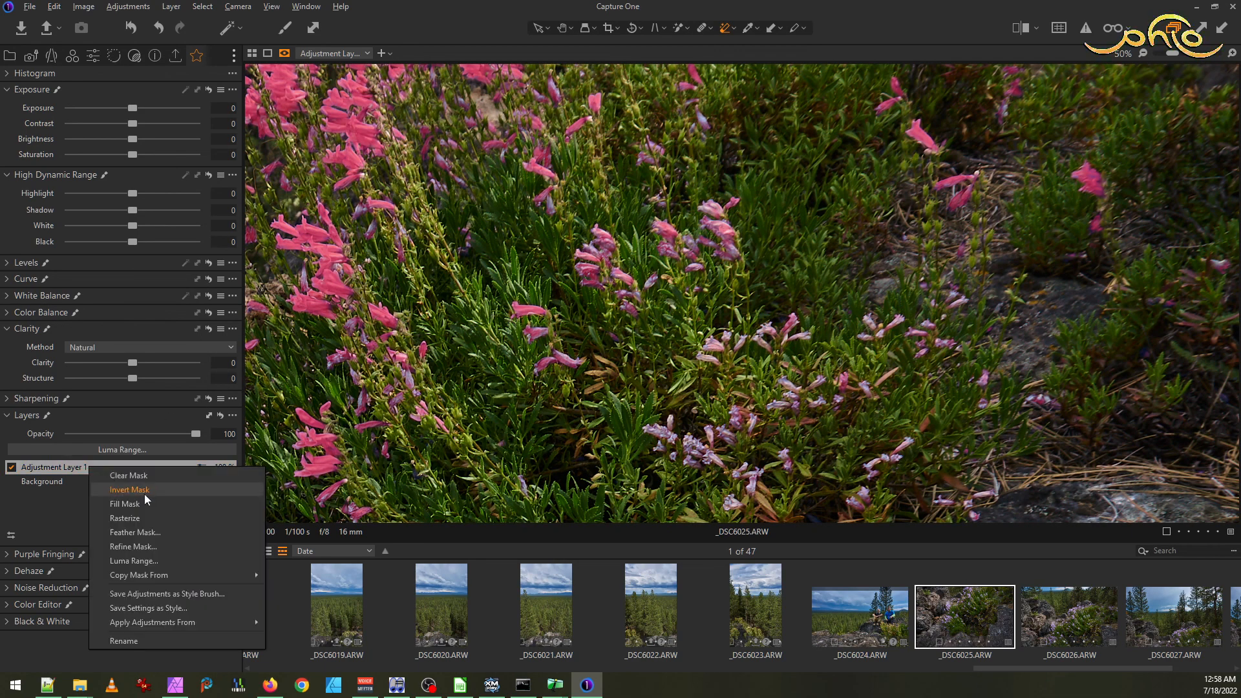
left_click(153, 518)
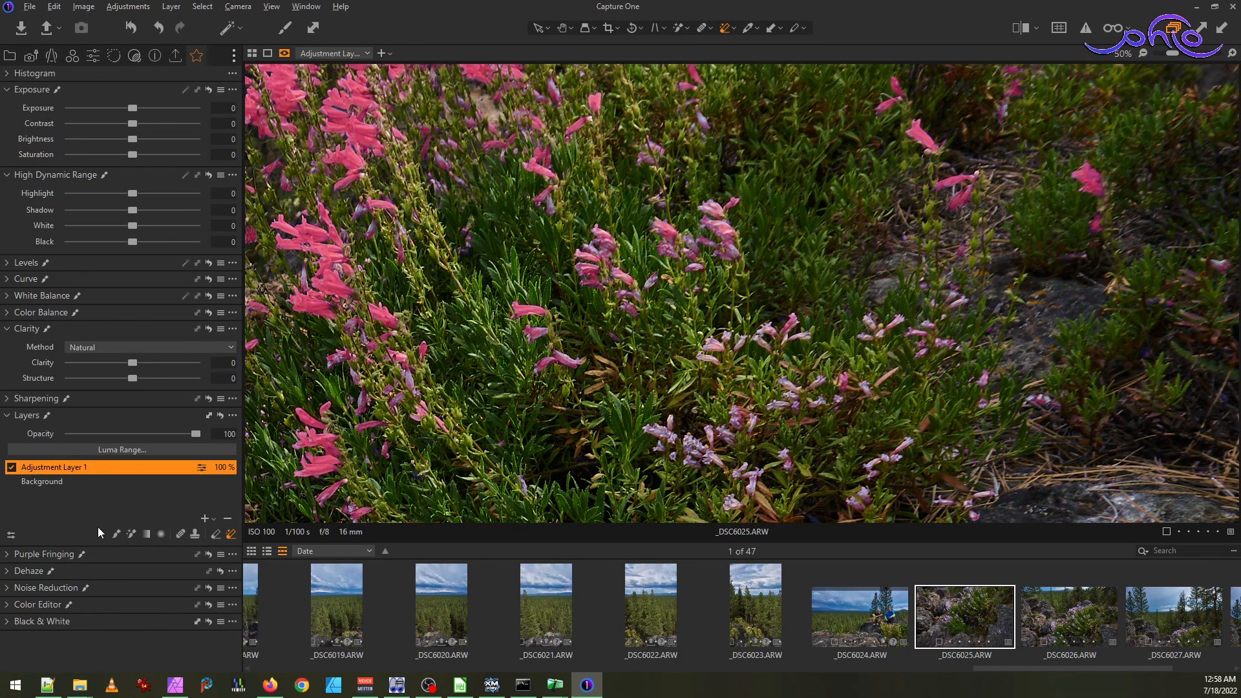
- Try refining the mask of Adjustment Layer 1 with a radius of 34
right_click(57, 467)
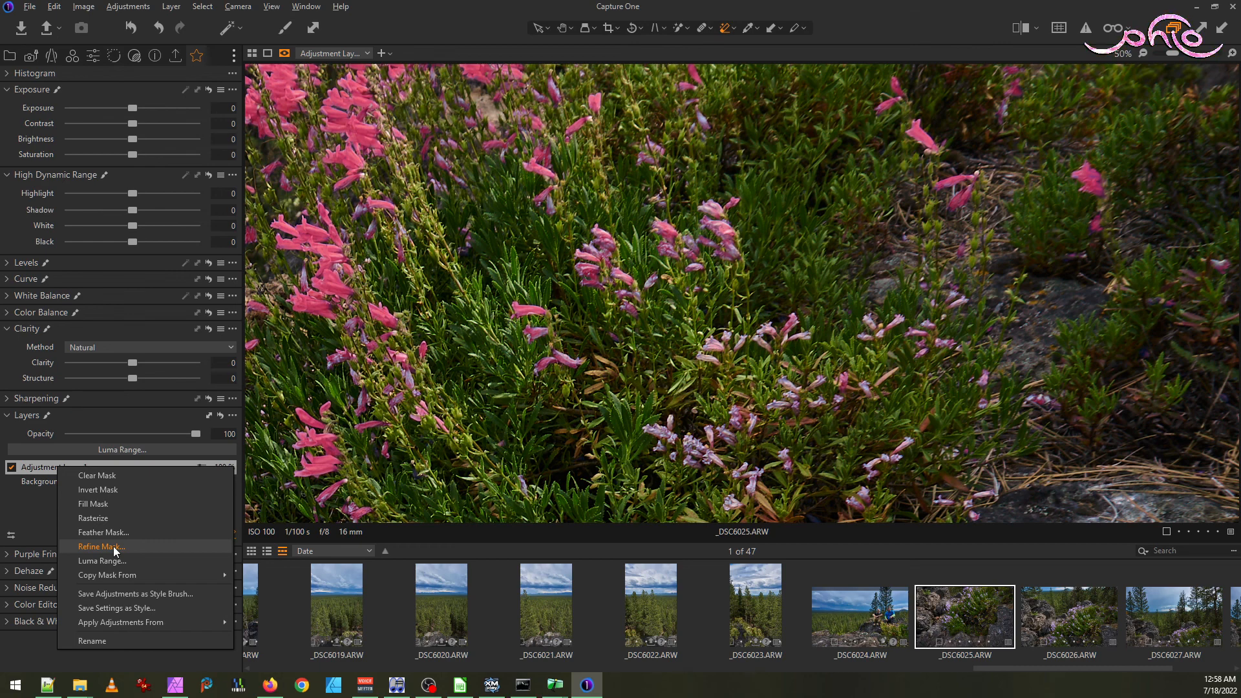
left_click(101, 547)
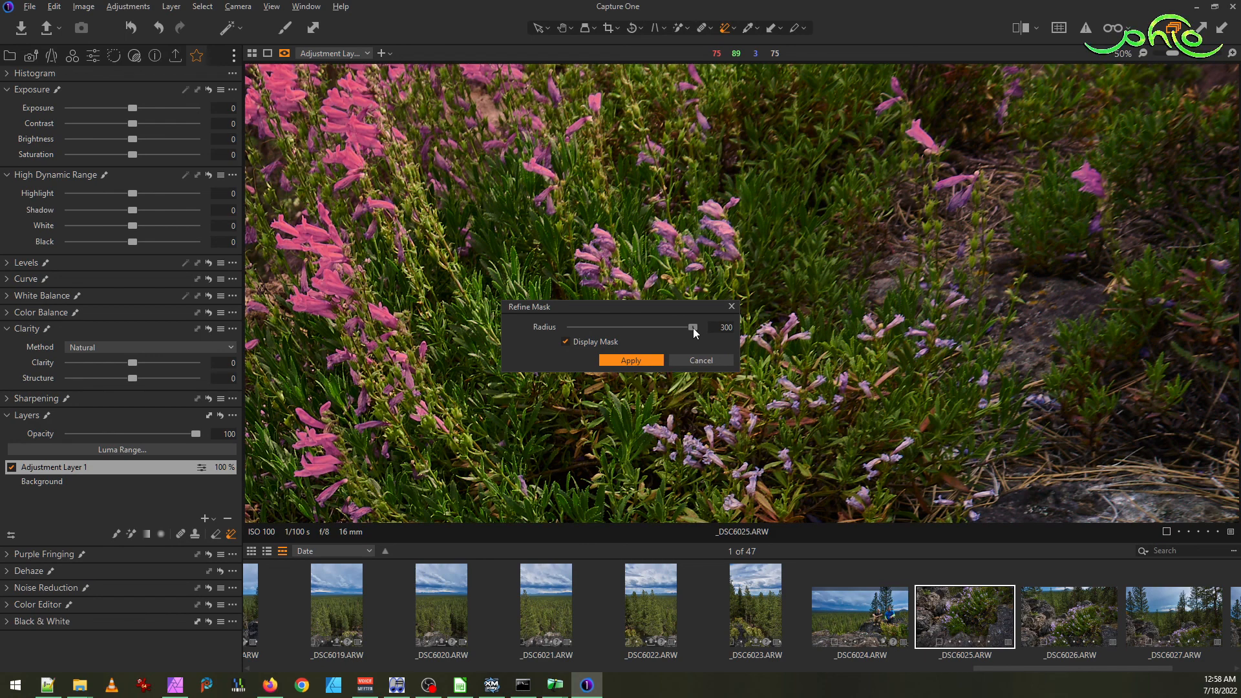
mouse_move(665, 331)
left_mouse_down()
mouse_move(641, 327)
mouse_move(656, 327)
left_mouse_up()
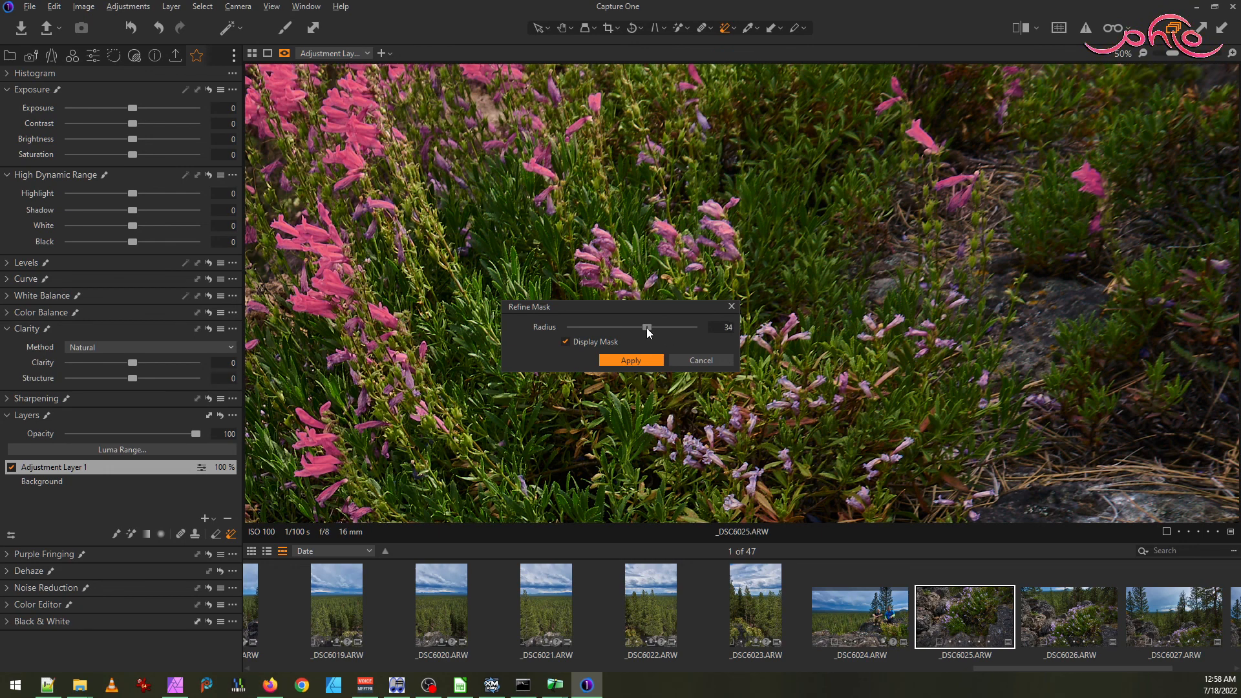
left_click(638, 362)
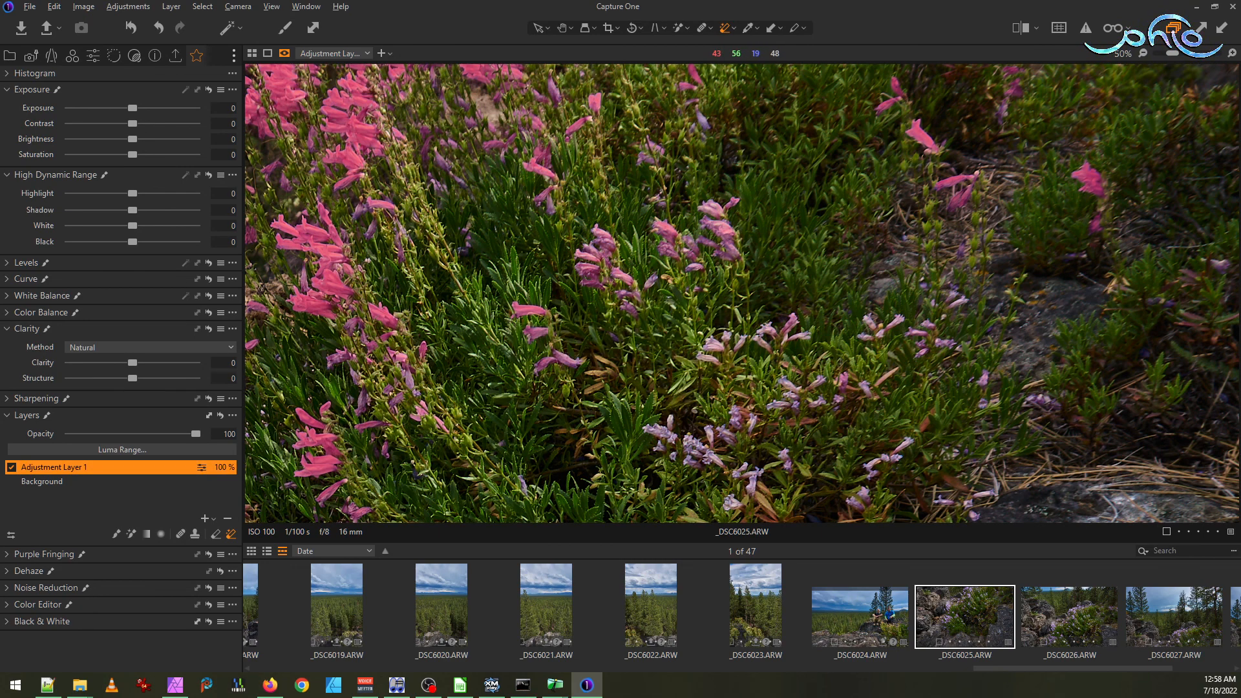
- Check the mask on the flowers across the photo and undo the mask refinement
double_click(763, 340)
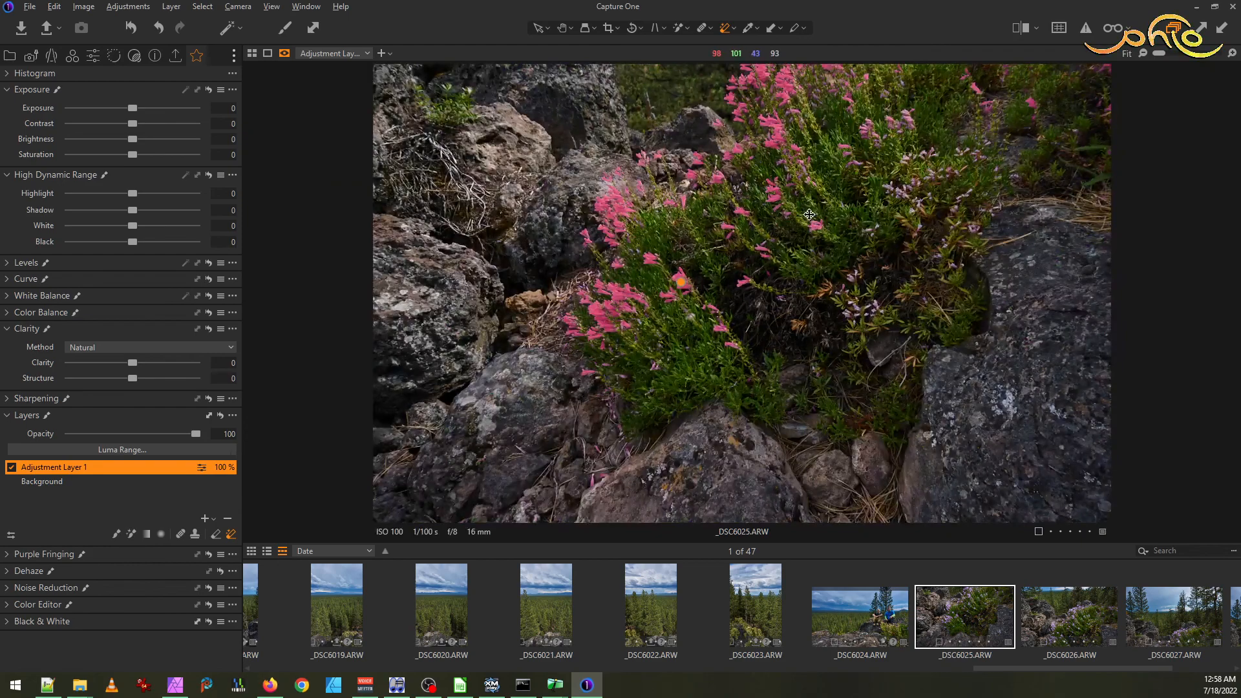
double_click(809, 216)
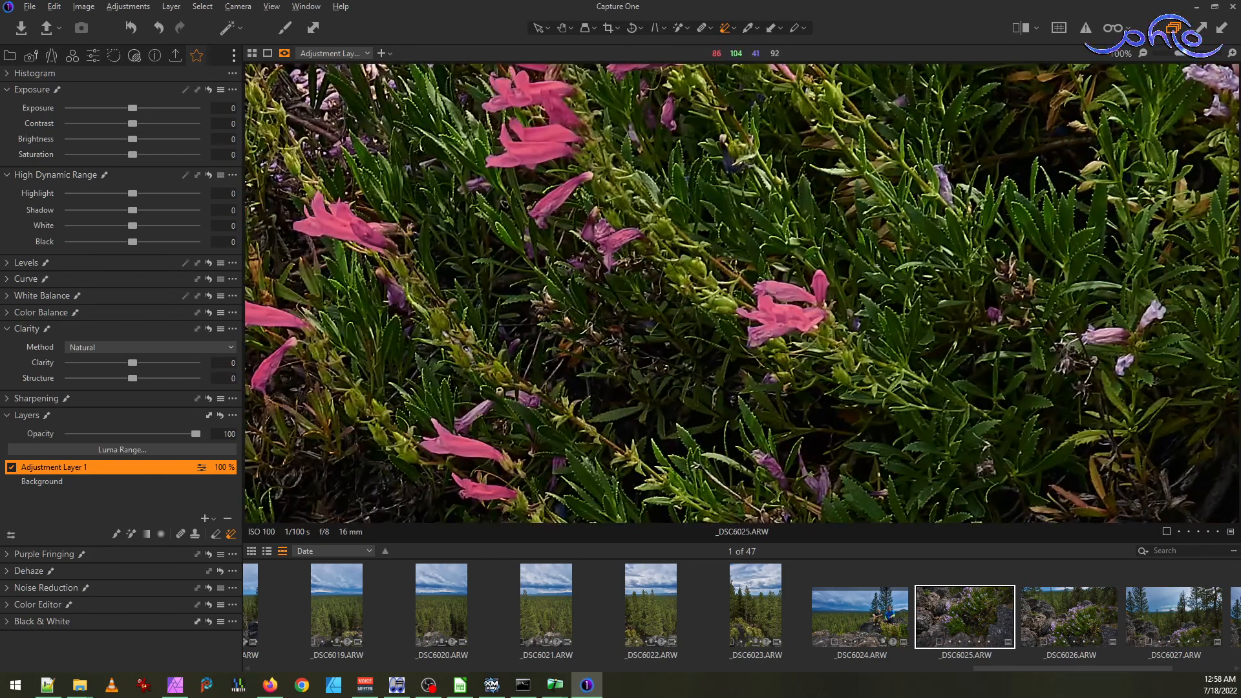
scroll(873, 270, "down", 1)
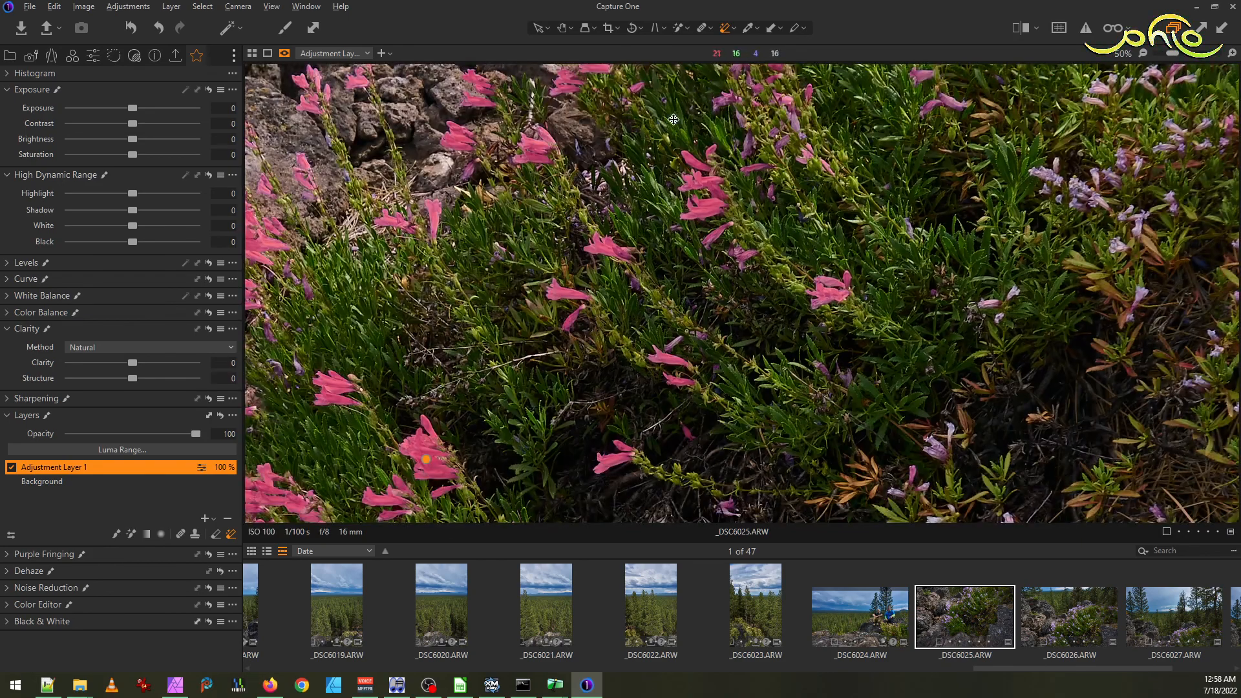
left_click(54, 7)
left_click(68, 22)
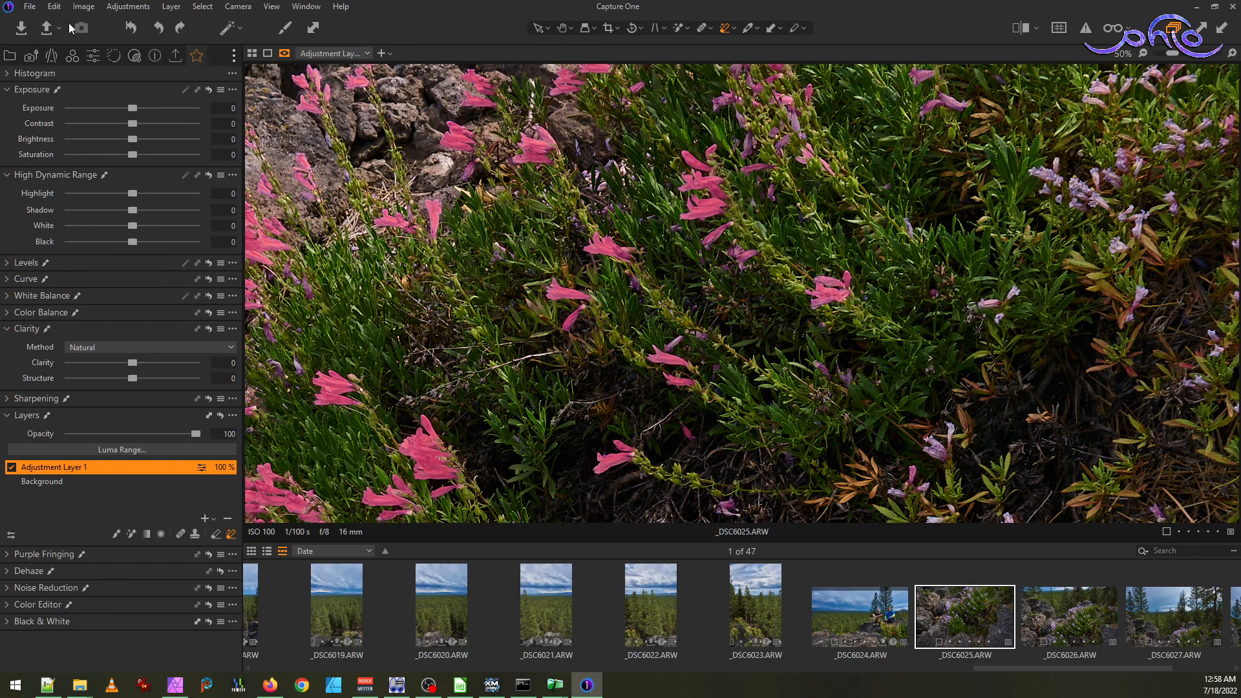
- Examine the pale purple blossoms on the plant's right side up close for petals missing from the mask
scroll(1085, 181, "up", 2)
scroll(1085, 181, "up", 1)
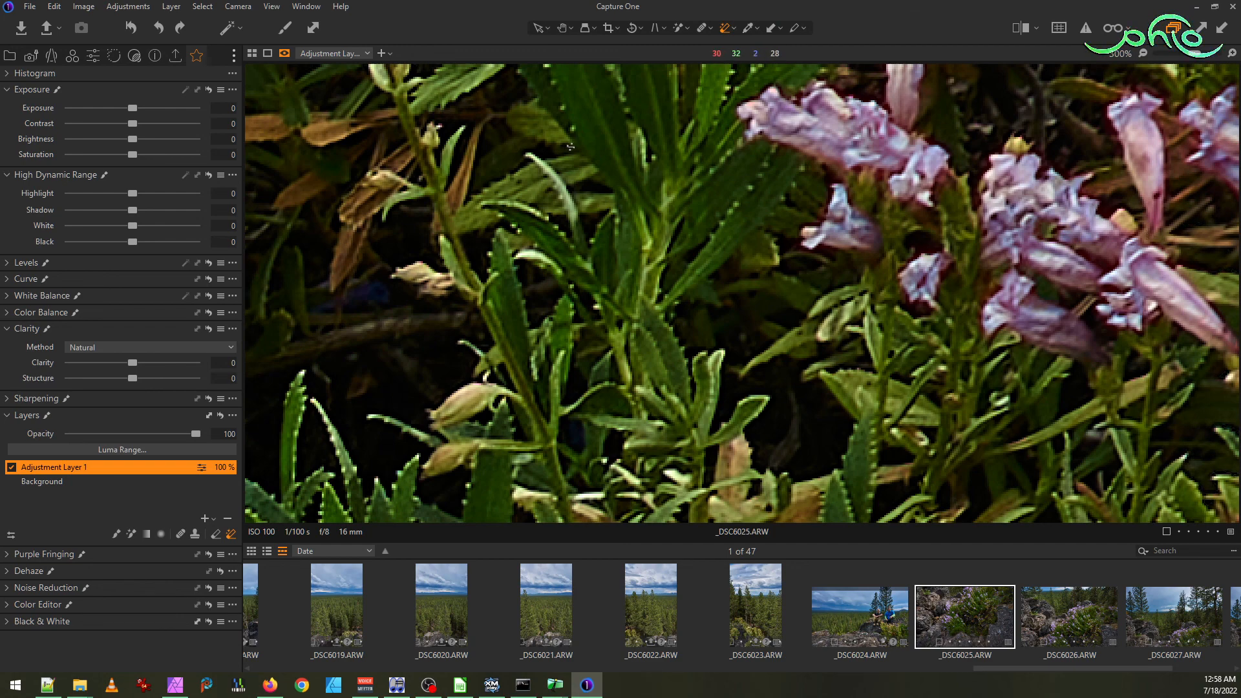
scroll(690, 298, "down", 3)
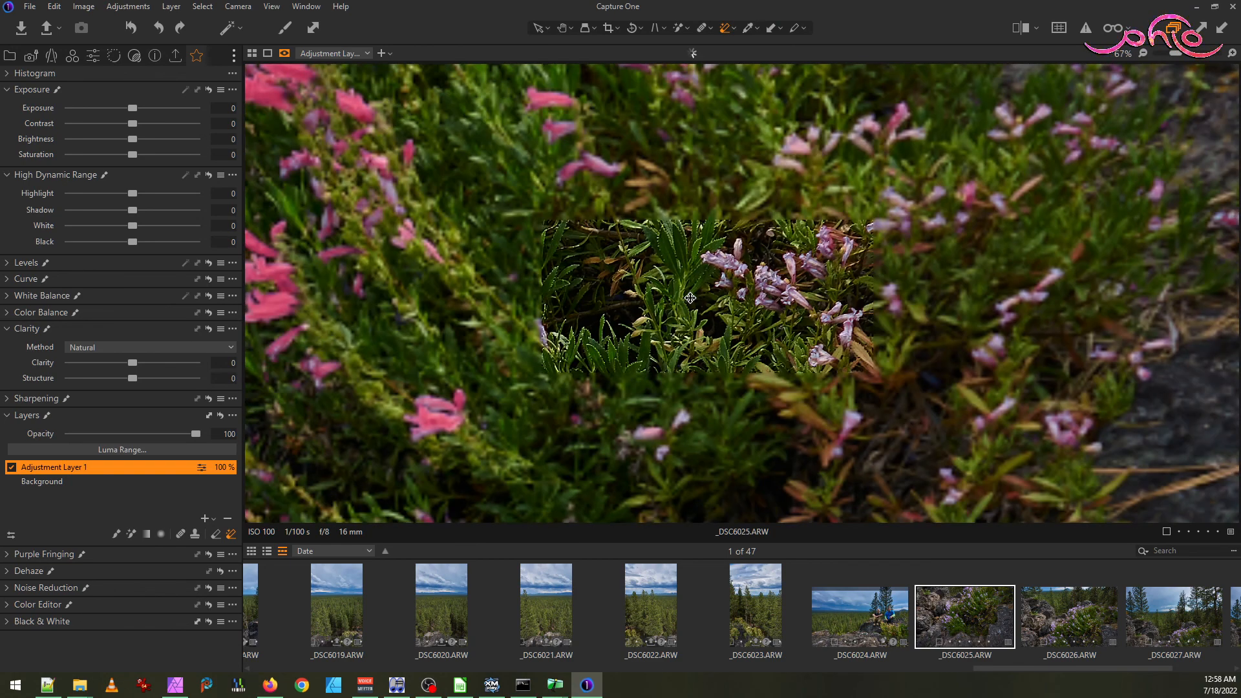
scroll(770, 271, "up", 4)
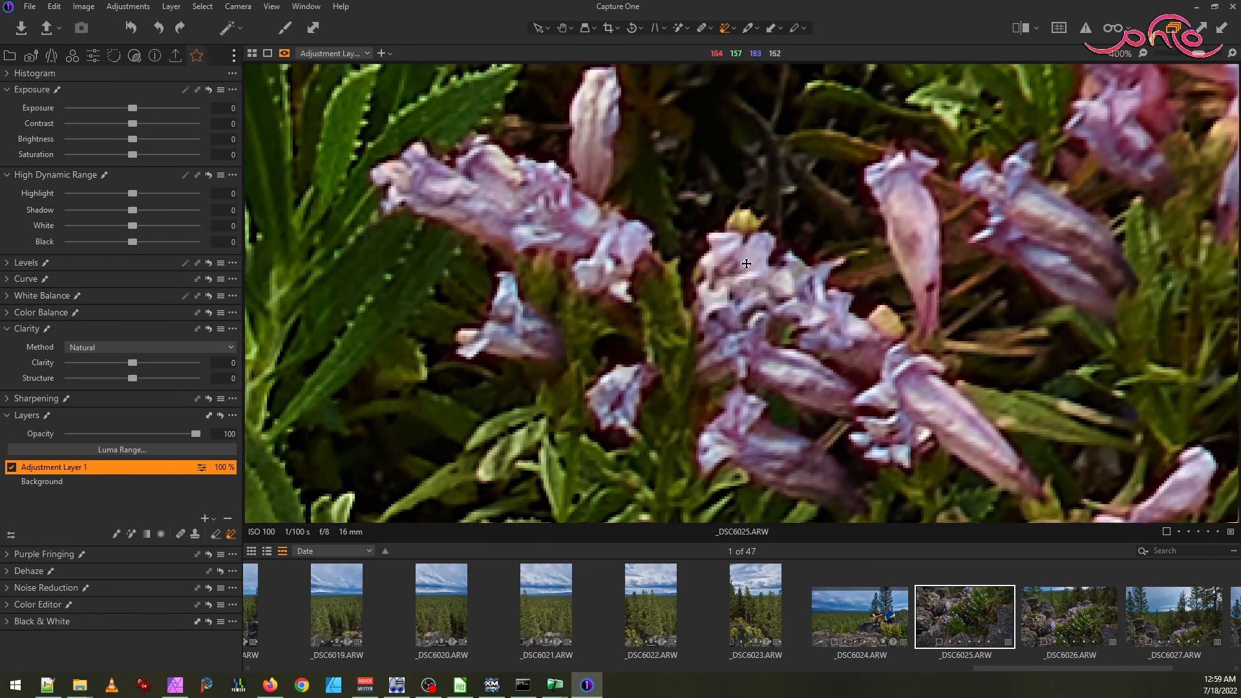
scroll(745, 260, "down", 3)
scroll(745, 260, "down", 1)
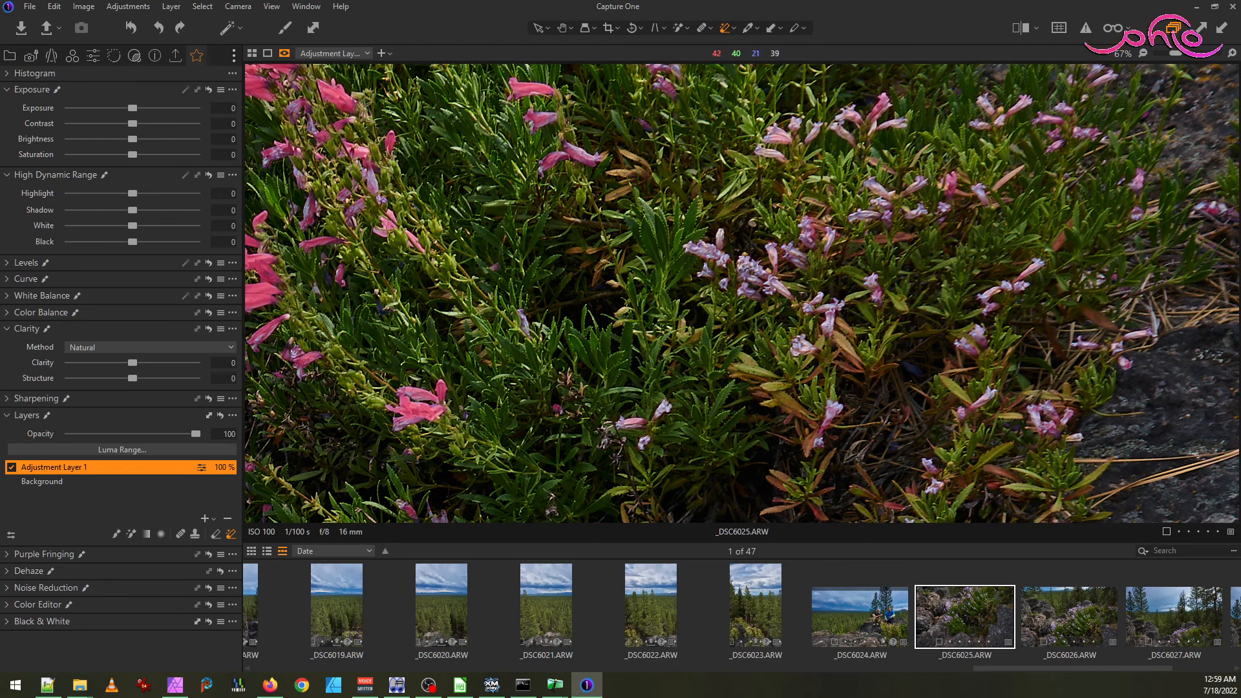
left_click_drag(914, 248, 700, 514)
left_click_drag(814, 302, 909, 355)
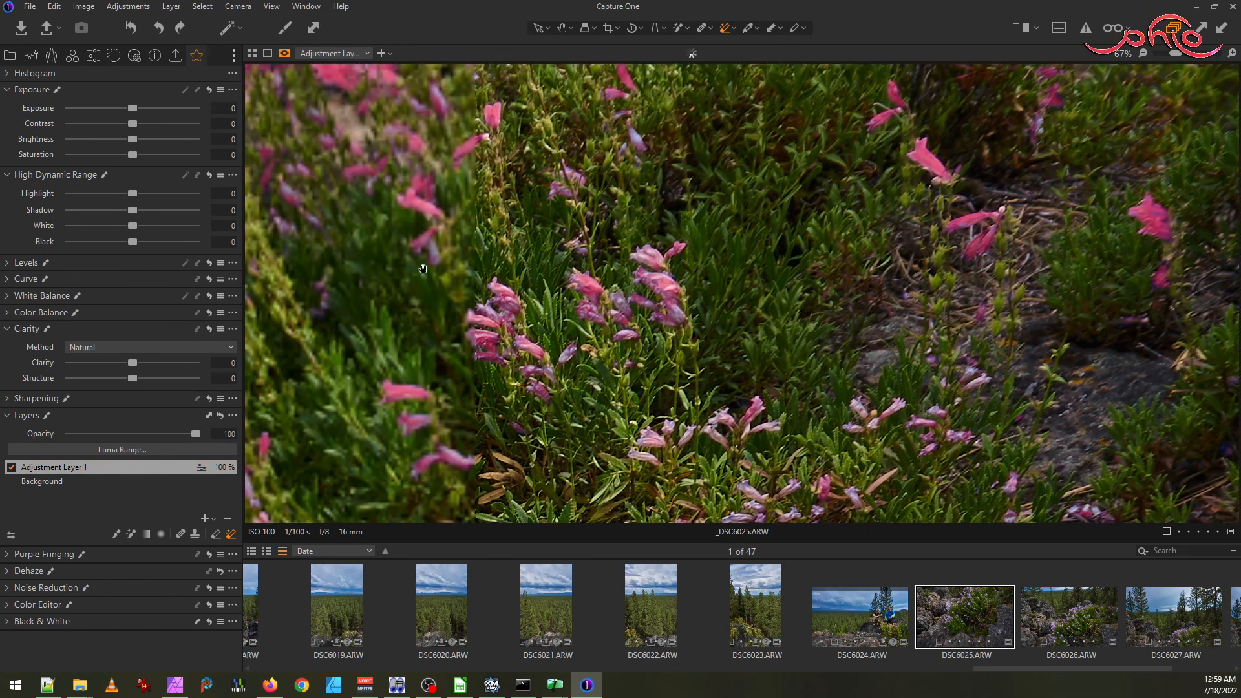
- Examine the mask on the flowers beside the rocks, along the lower stems and on the pale blossoms
left_click_drag(473, 234, 724, 310)
left_click_drag(376, 306, 743, 292)
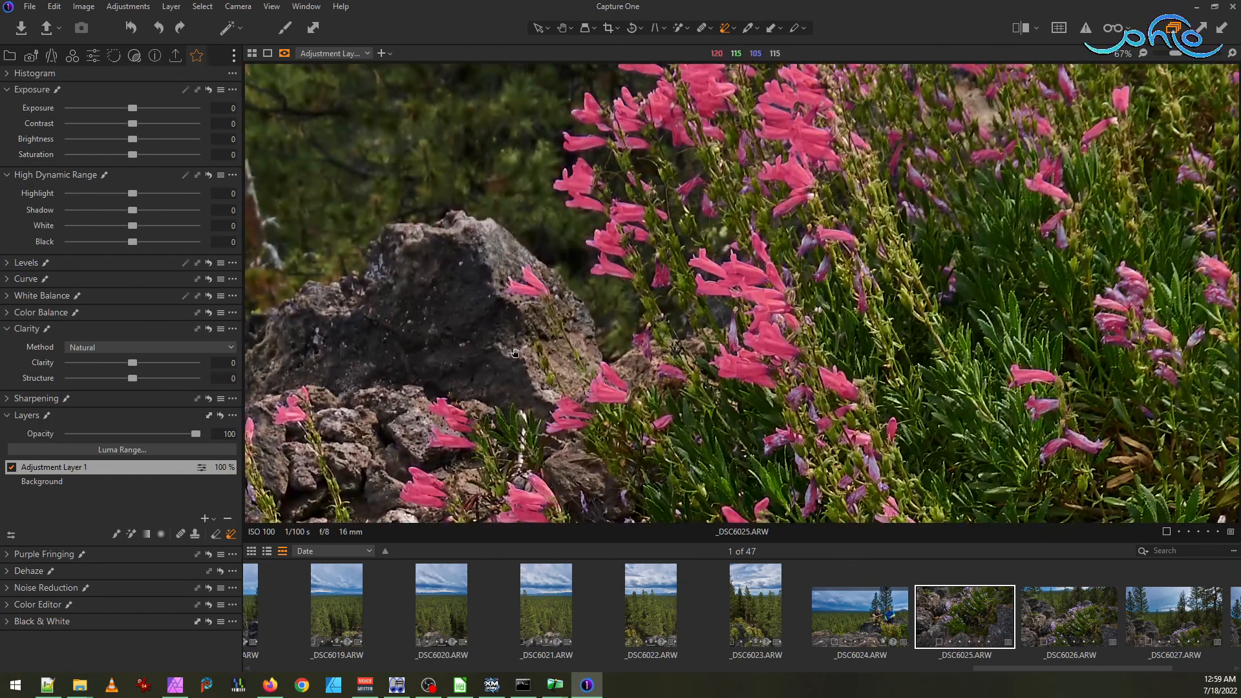
left_click_drag(517, 350, 663, 256)
left_click_drag(512, 397, 615, 281)
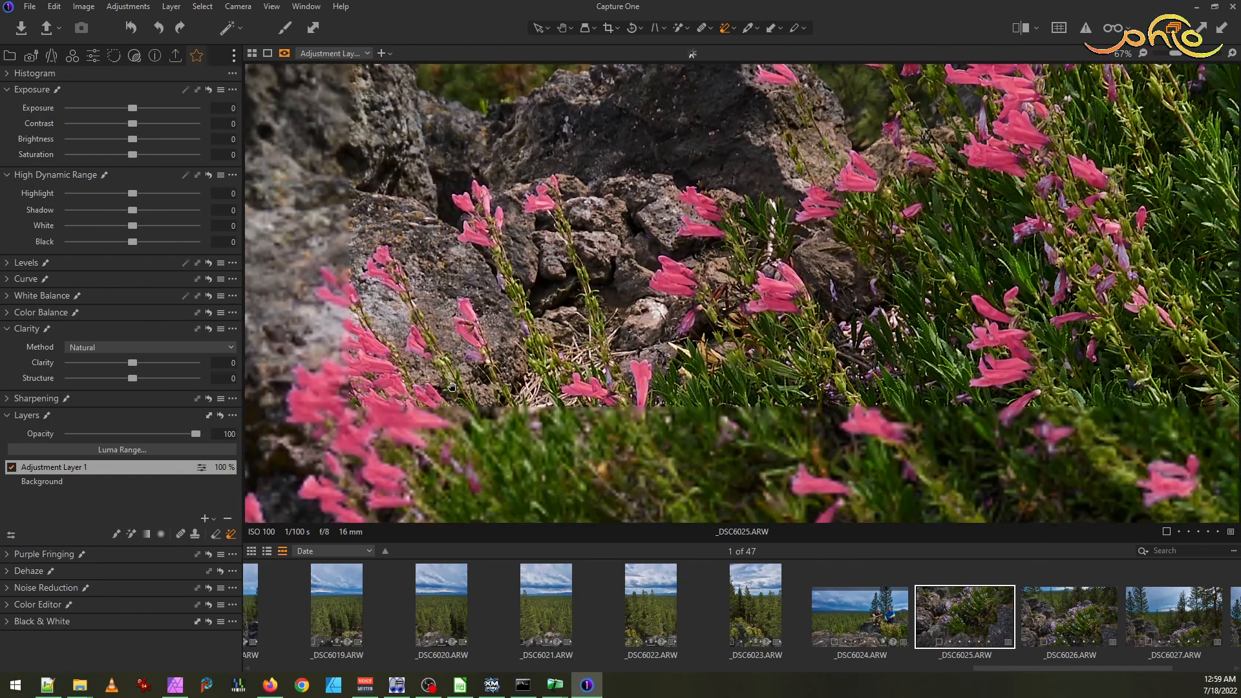
left_click_drag(490, 460, 543, 307)
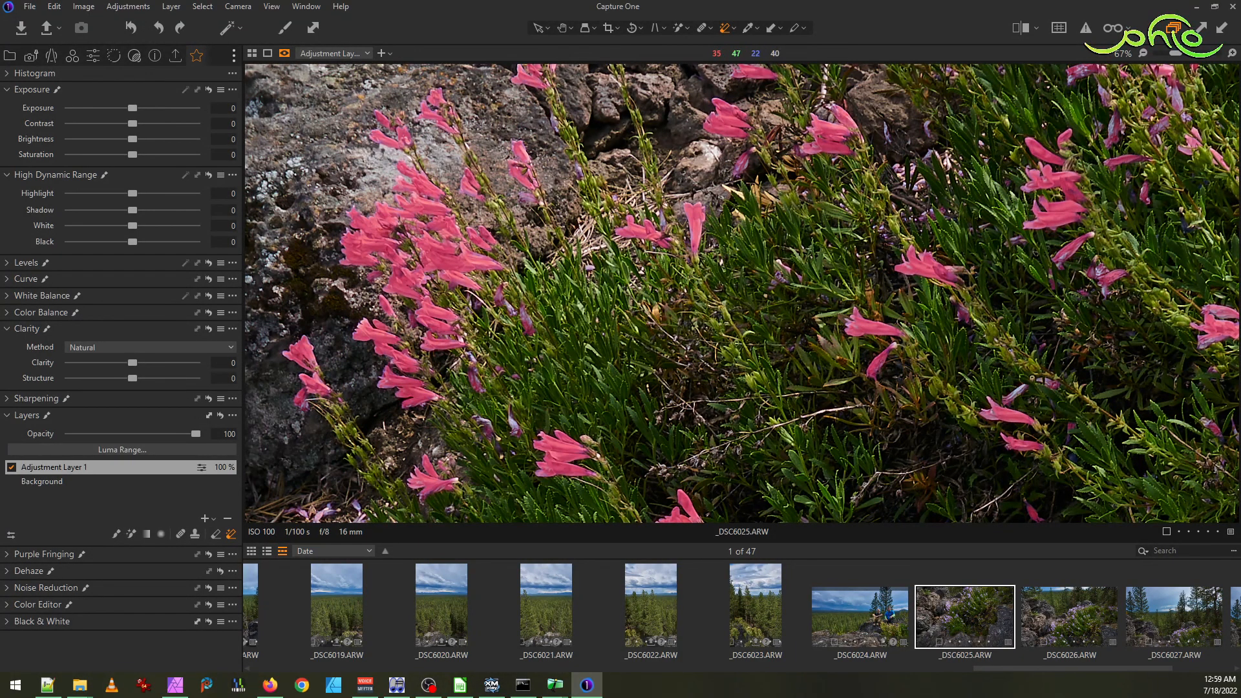
scroll(801, 272, "down", 2)
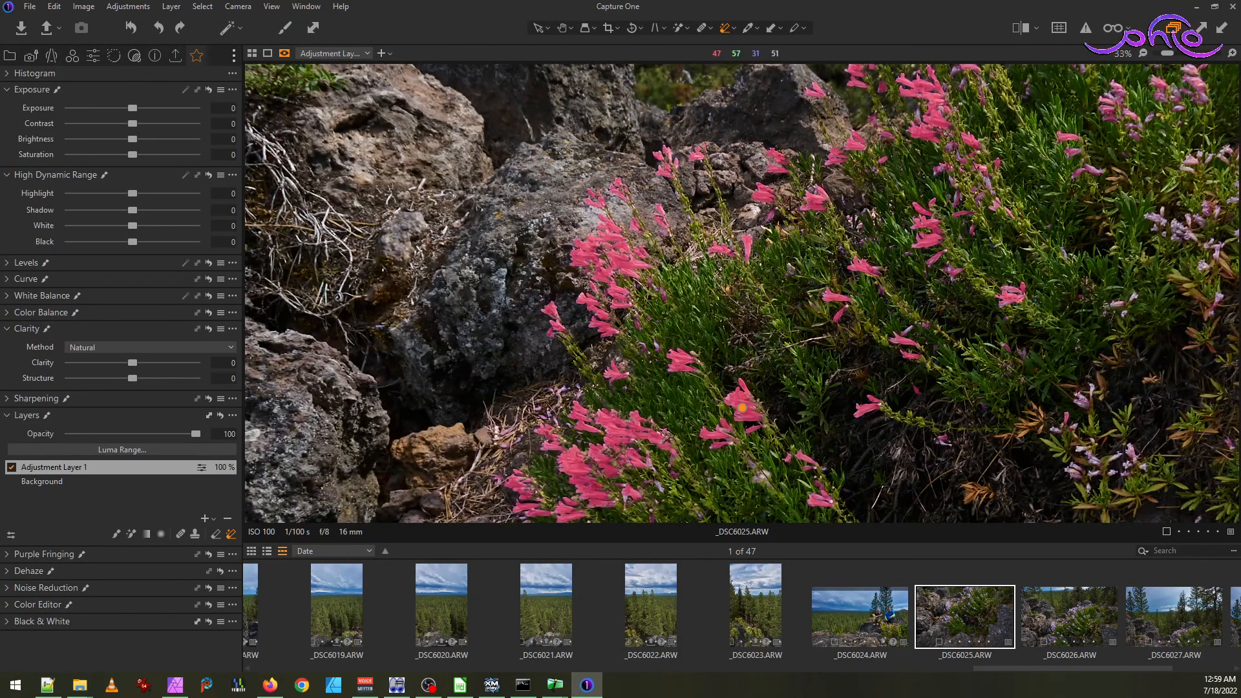
left_click_drag(937, 305, 525, 370)
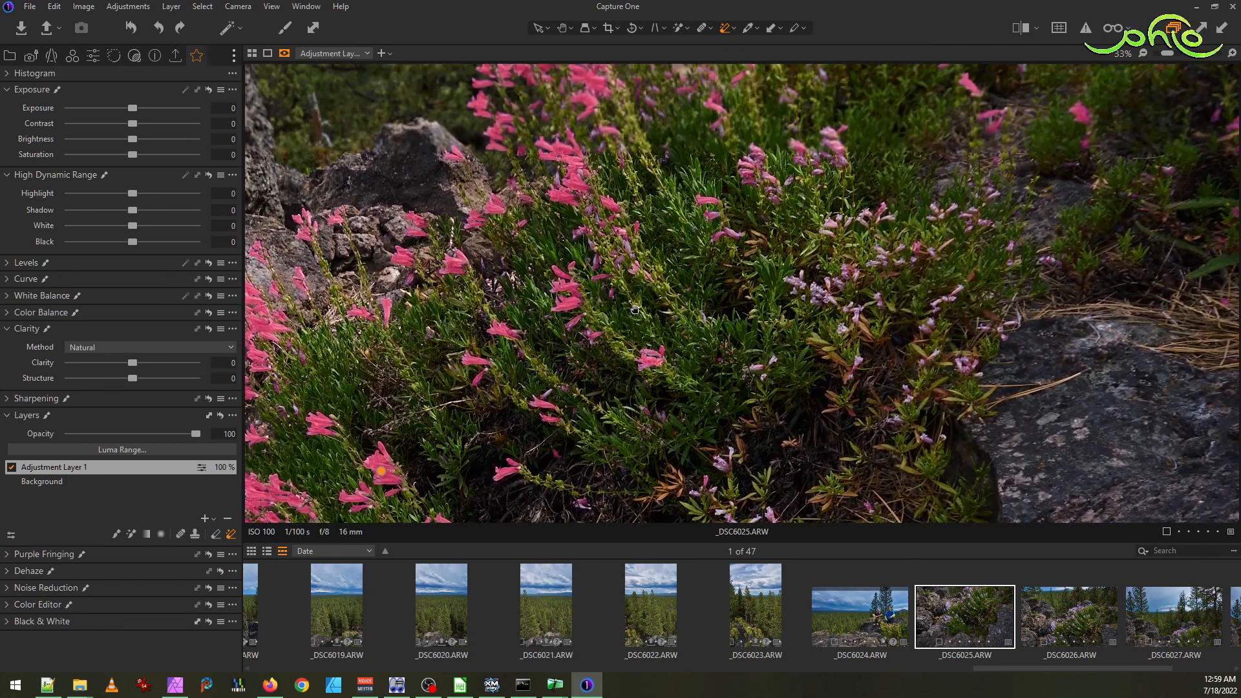
scroll(824, 292, "up", 5)
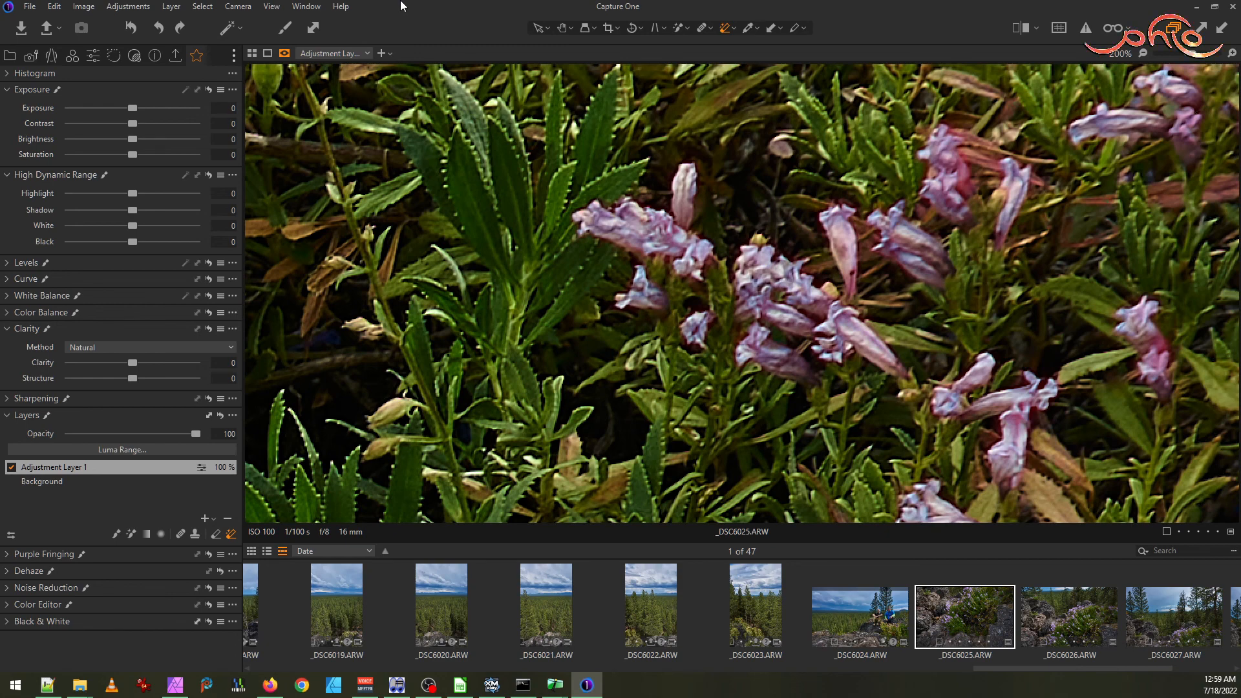
- Compare the mask's coverage of the pale blossoms with the lower flower clusters, both up close and across the whole plant
scroll(701, 290, "down", 2)
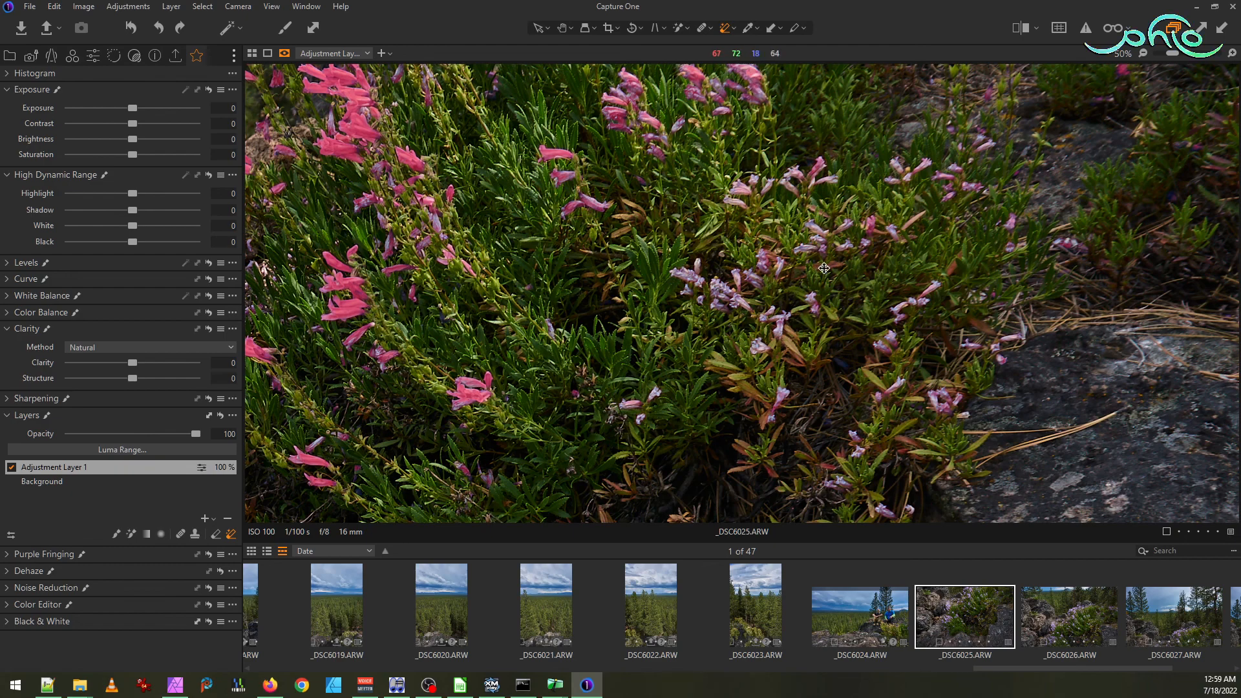
scroll(824, 268, "up", 4)
scroll(824, 268, "down", 6)
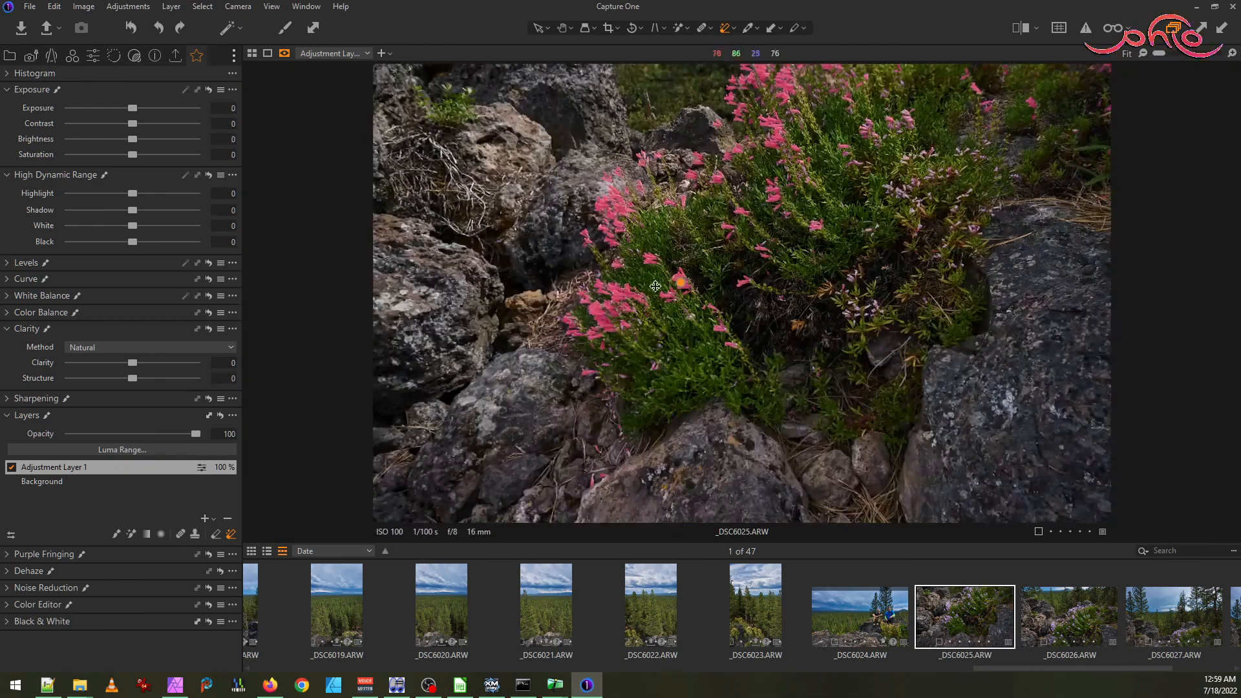
scroll(697, 268, "up", 2)
scroll(697, 268, "up", 1)
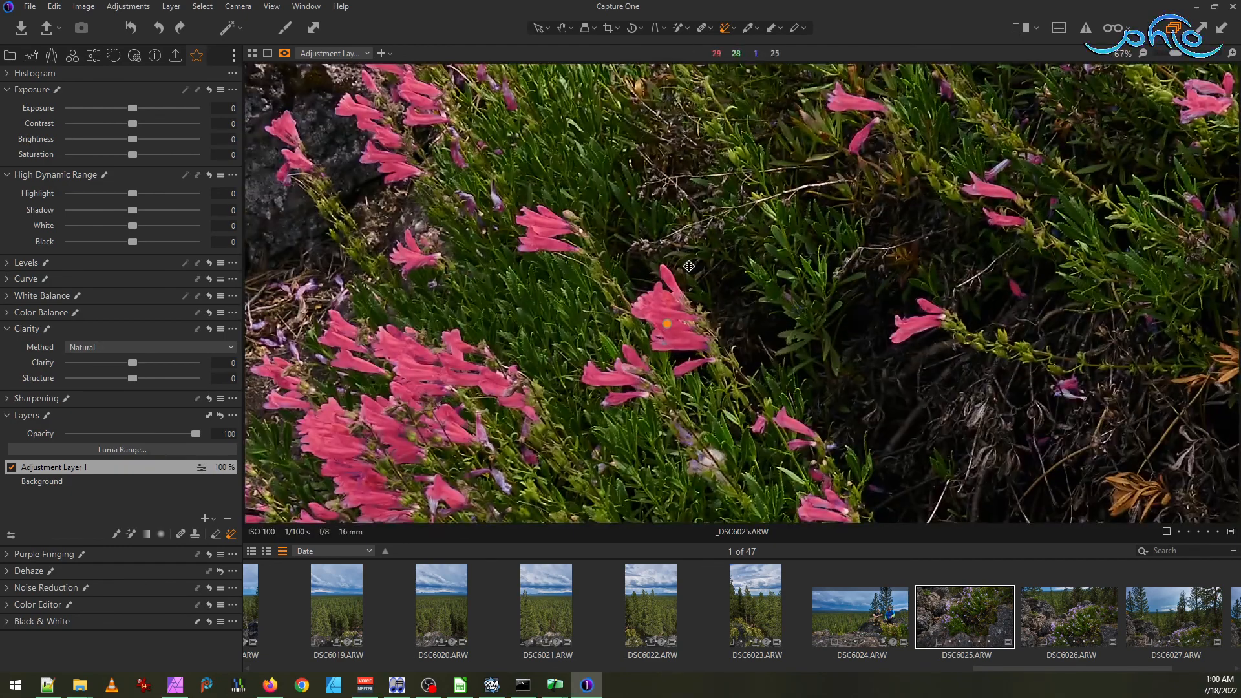
scroll(689, 266, "down", 2)
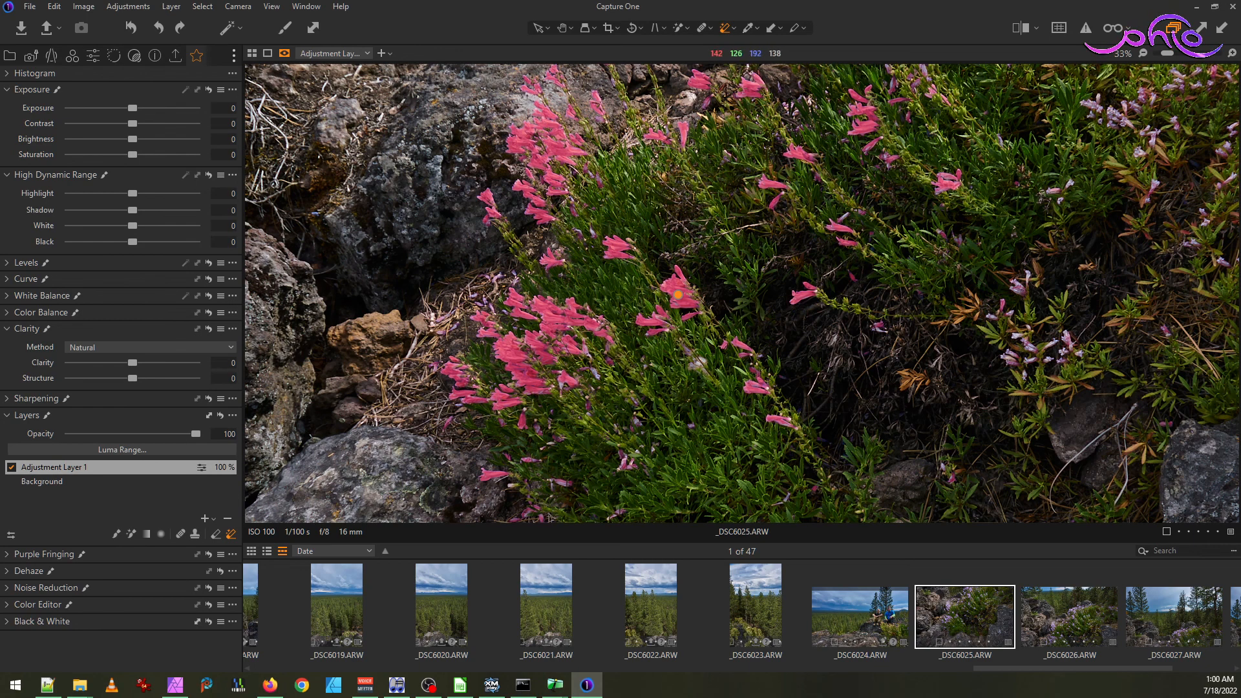
scroll(651, 326, "down", 2)
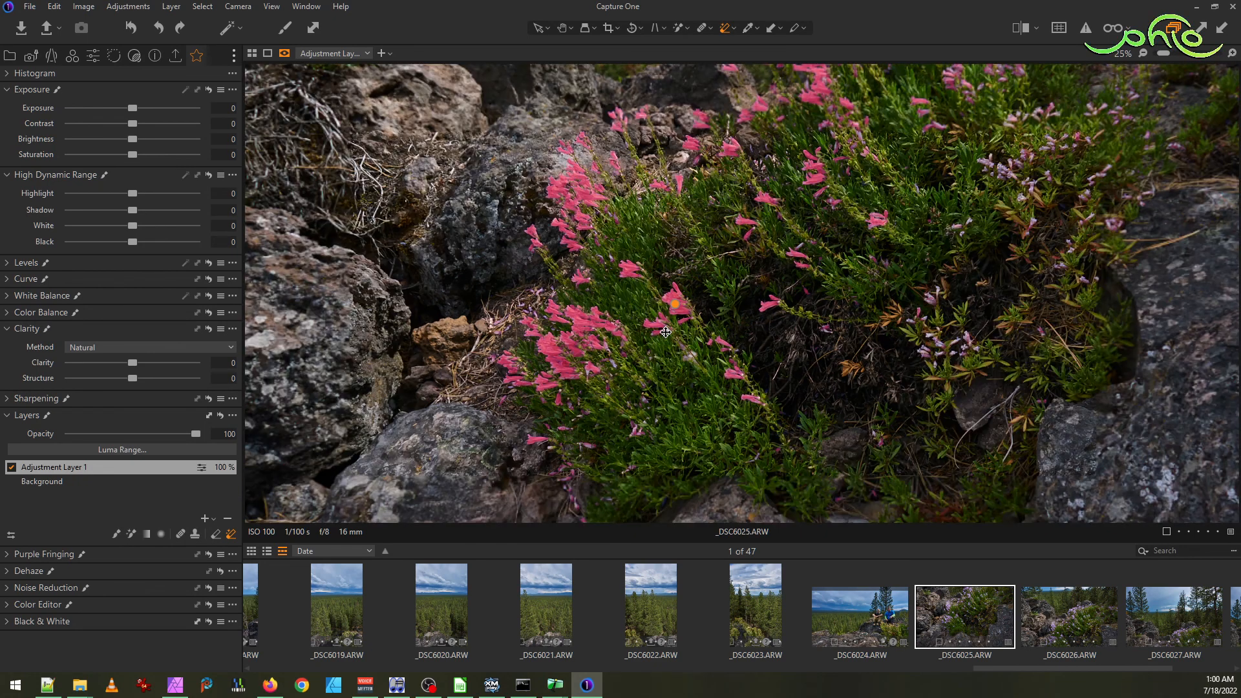
scroll(773, 235, "up", 3)
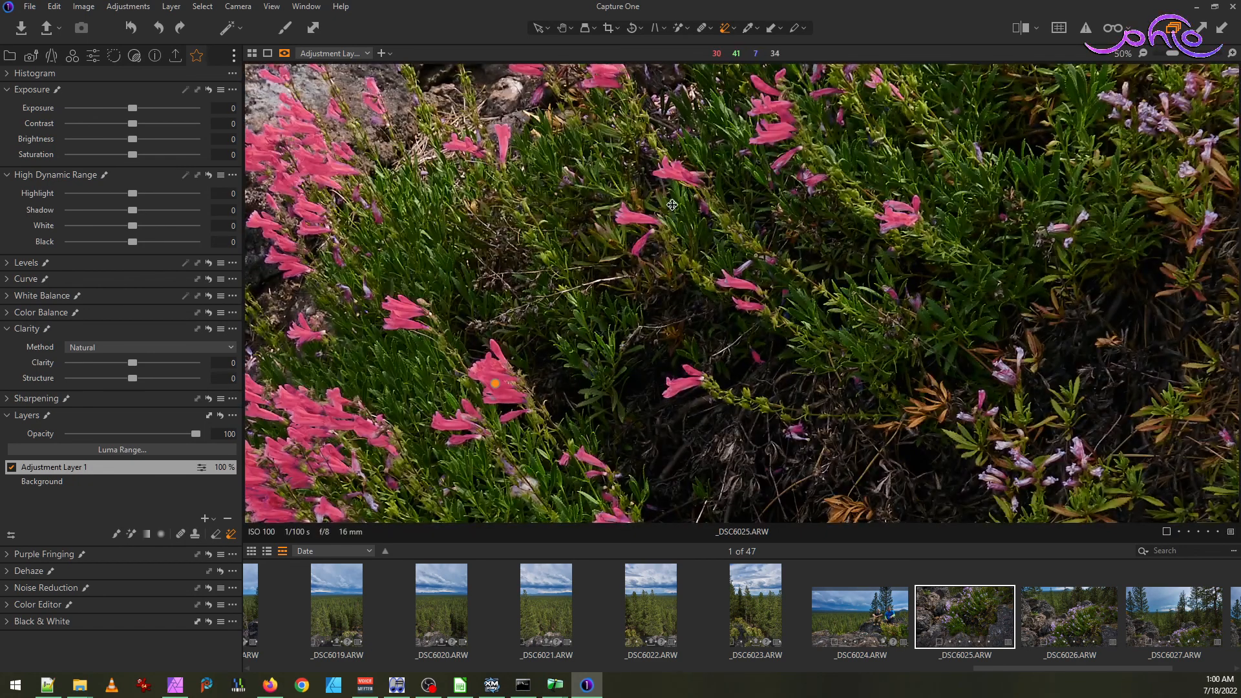
scroll(513, 154, "down", 2)
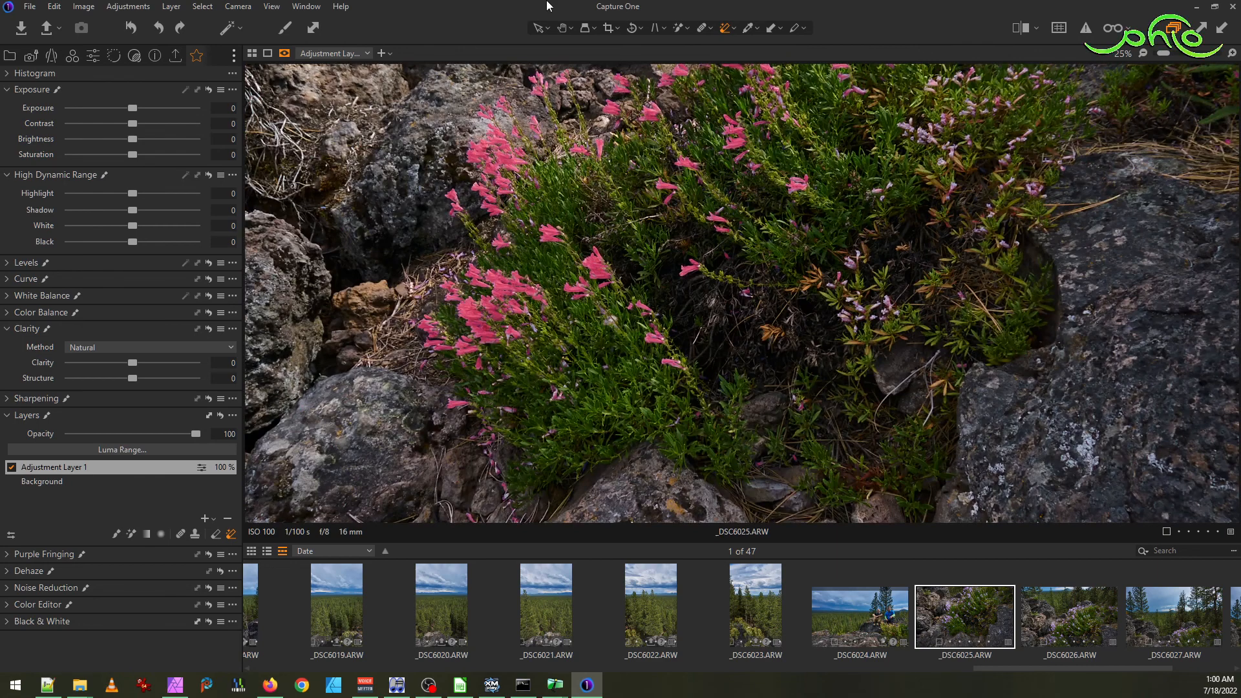
- Switch to the Pan tool and inspect the mask on the upper blossoms and the flower clusters beside the rocks
left_click(564, 27)
scroll(596, 342, "up", 1)
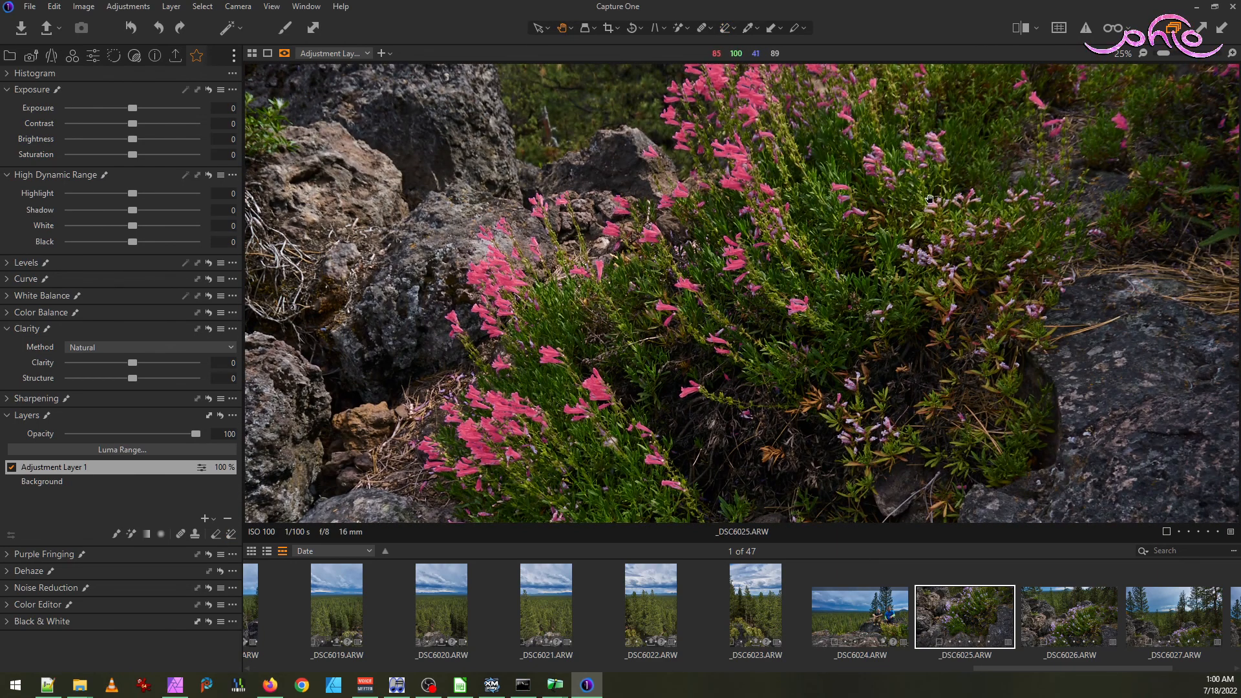
scroll(949, 200, "up", 2)
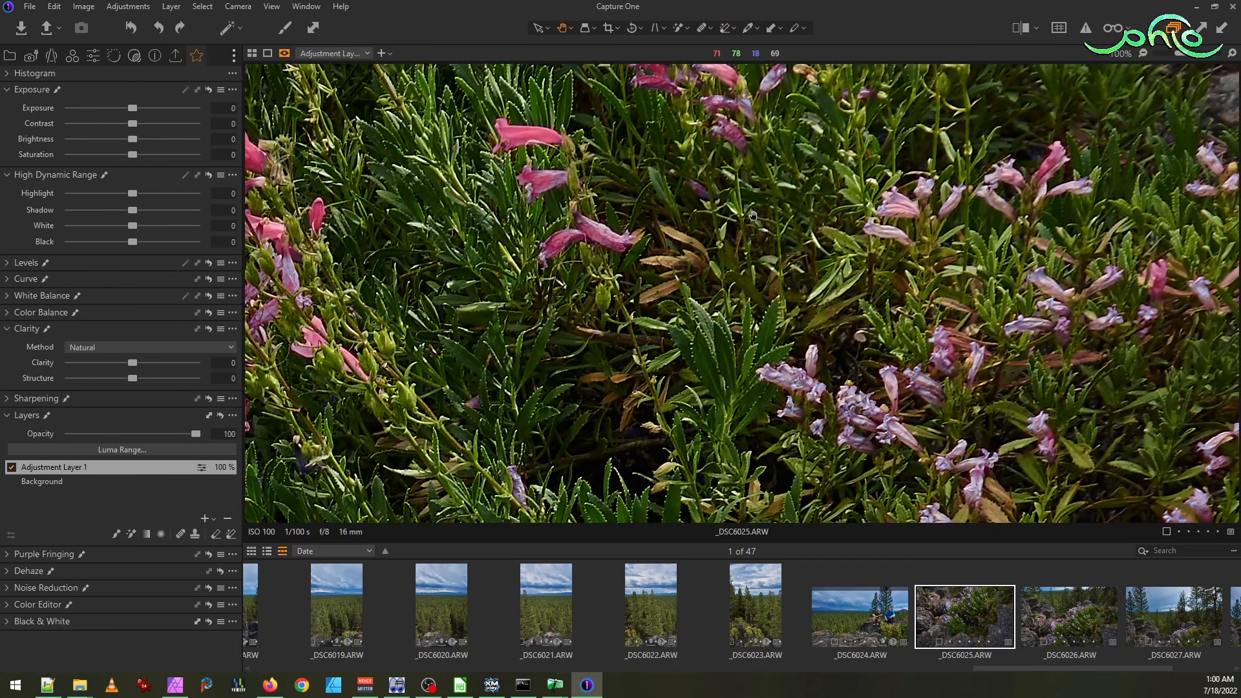
scroll(907, 251, "down", 3)
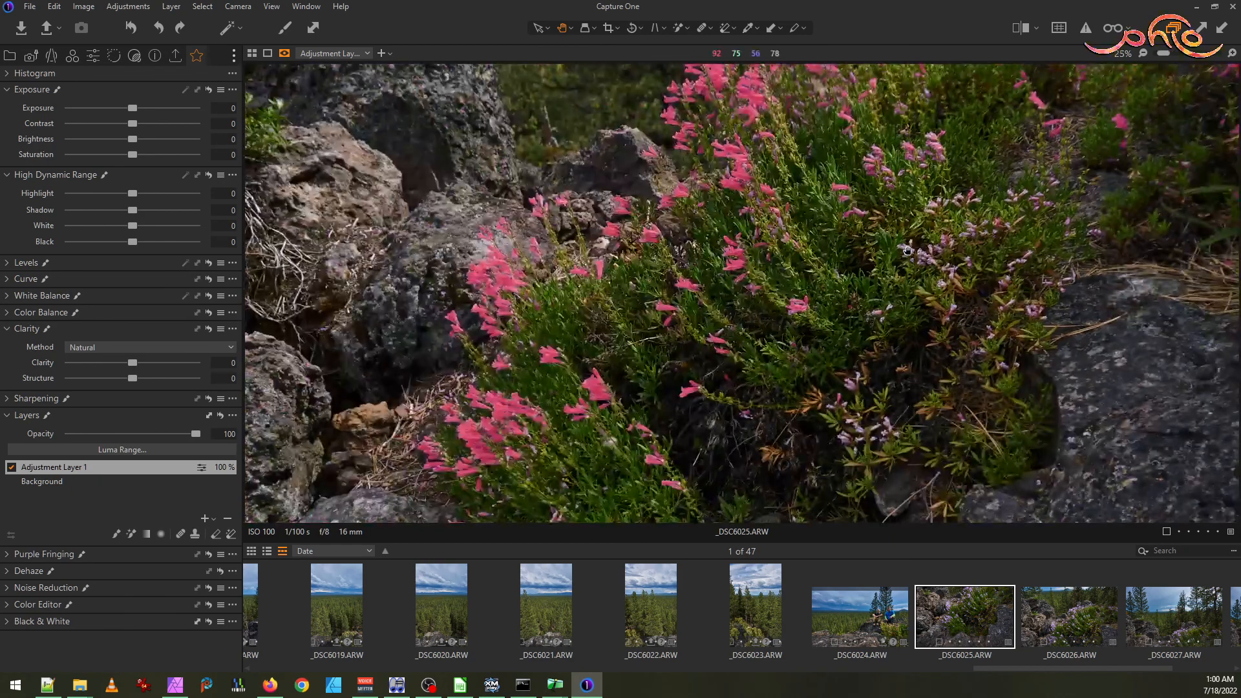
scroll(978, 205, "up", 2)
scroll(982, 204, "down", 3)
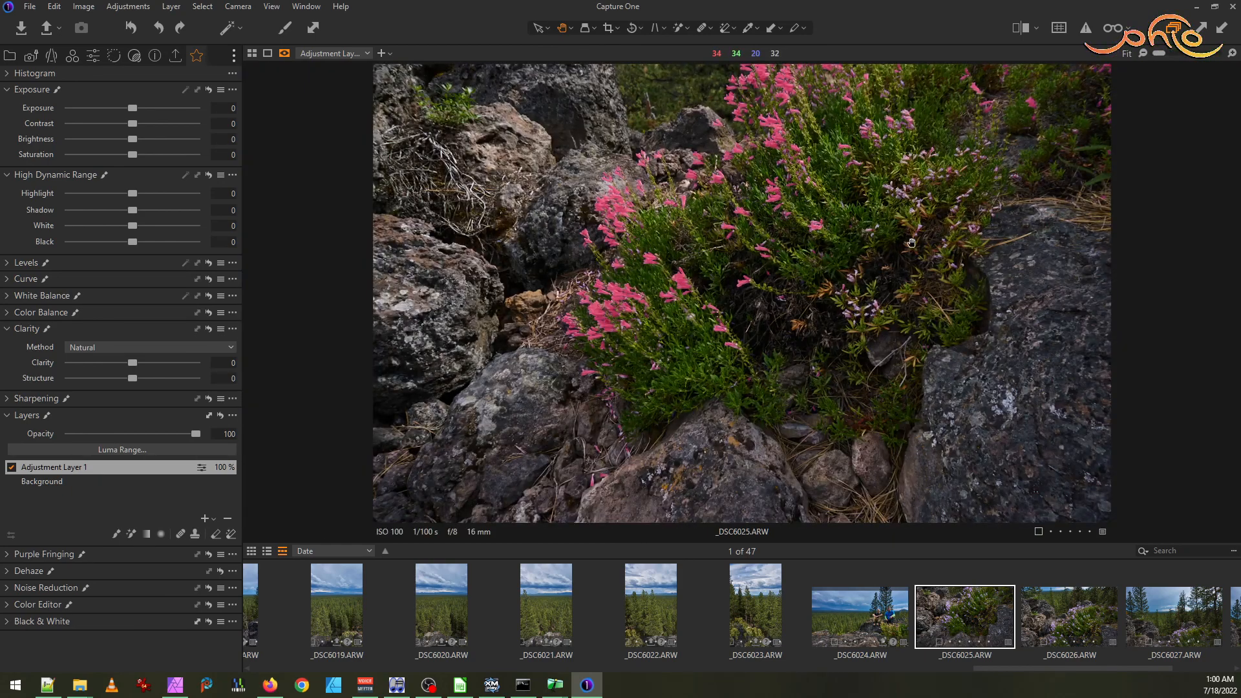
scroll(916, 145, "up", 2)
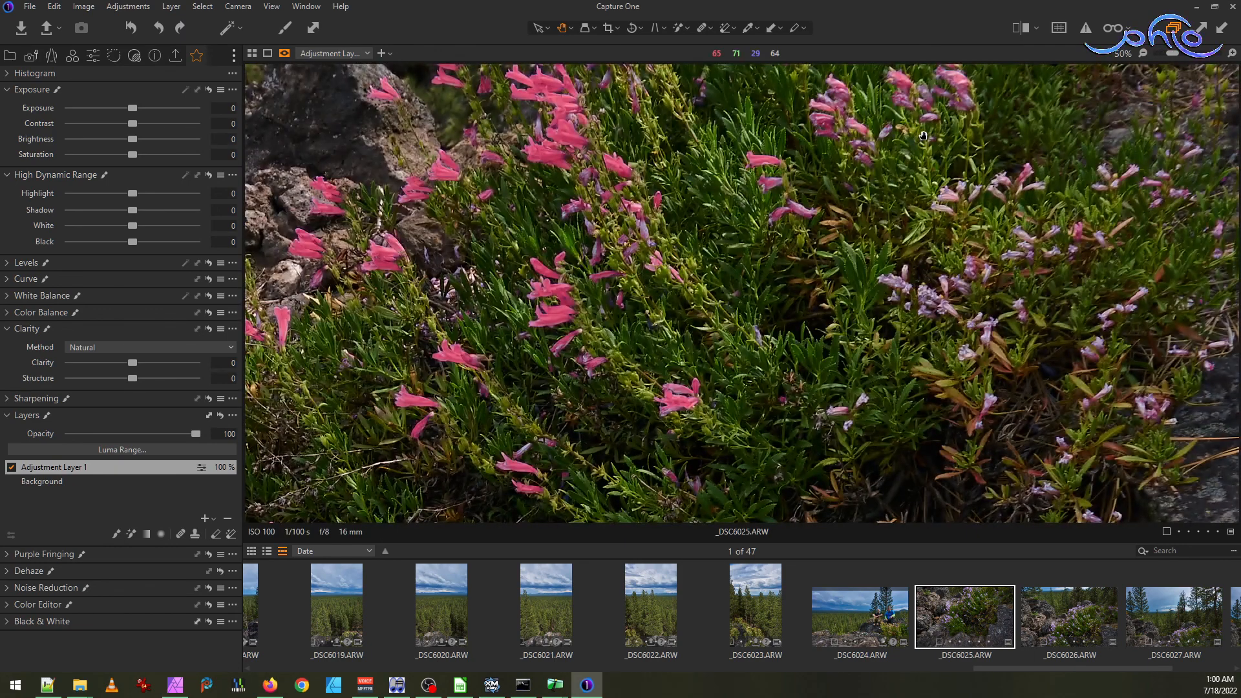
scroll(997, 156, "down", 2)
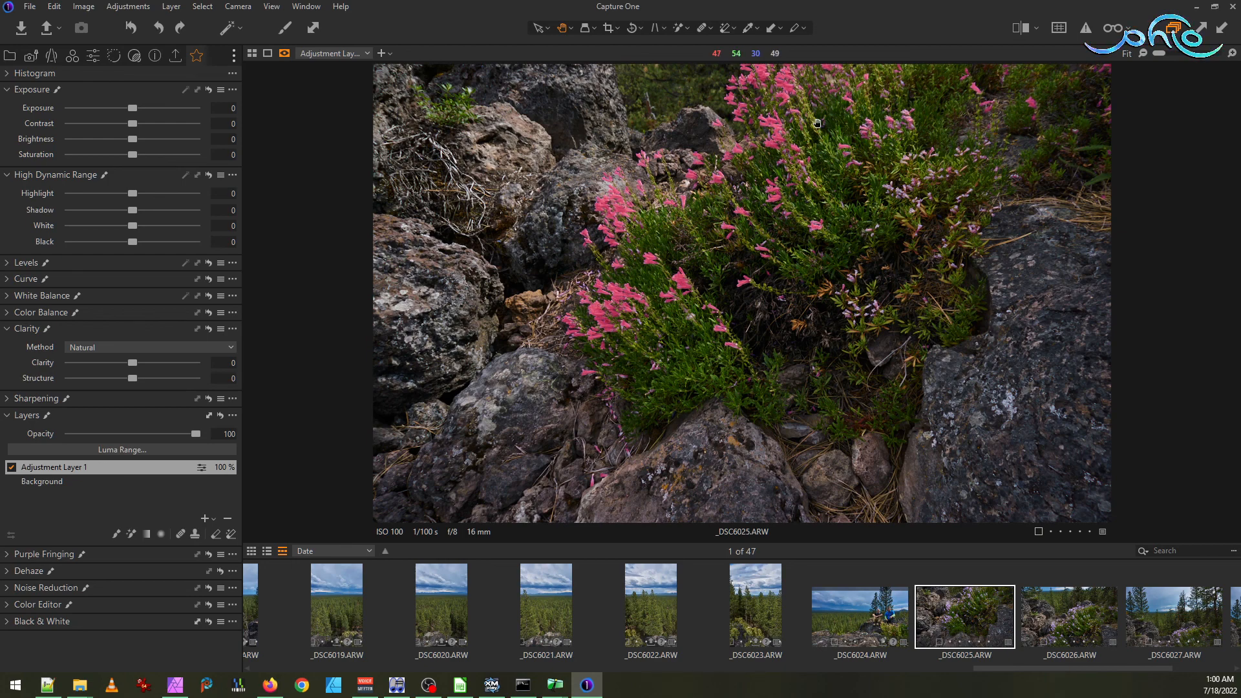
scroll(712, 175, "up", 2)
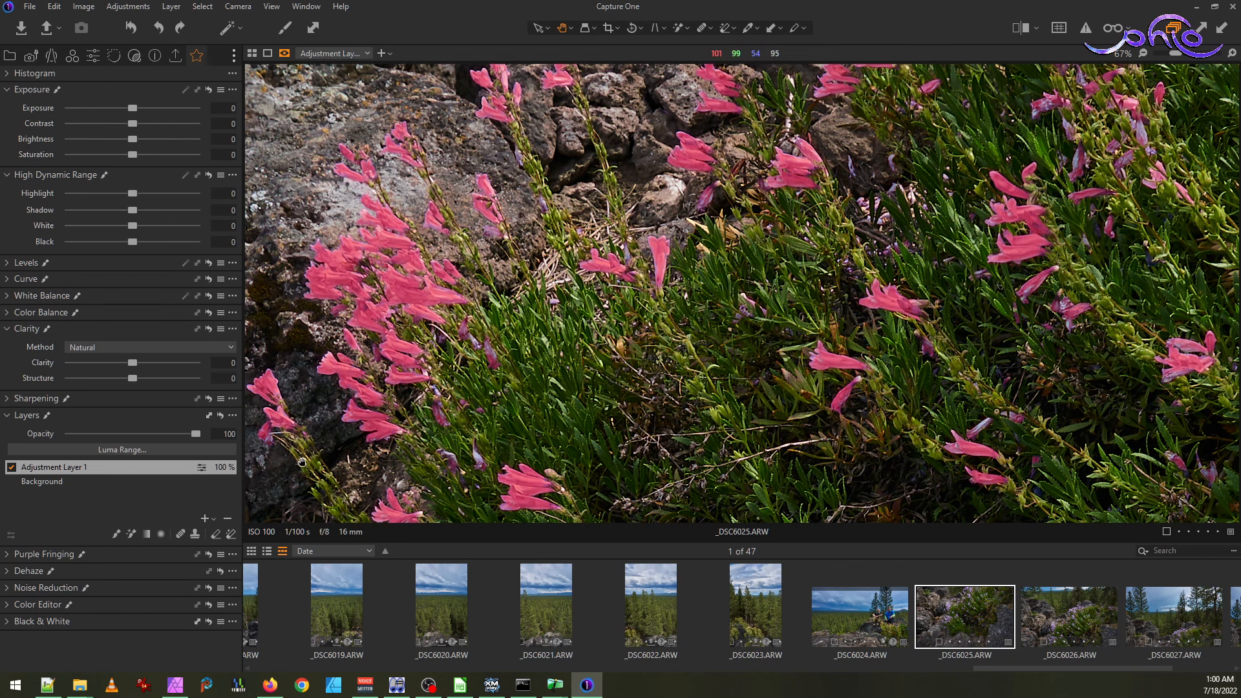
- Hide the mask overlay and lower the midtones of Adjustment Layer 1 with a point on the RGB curve
key("m")
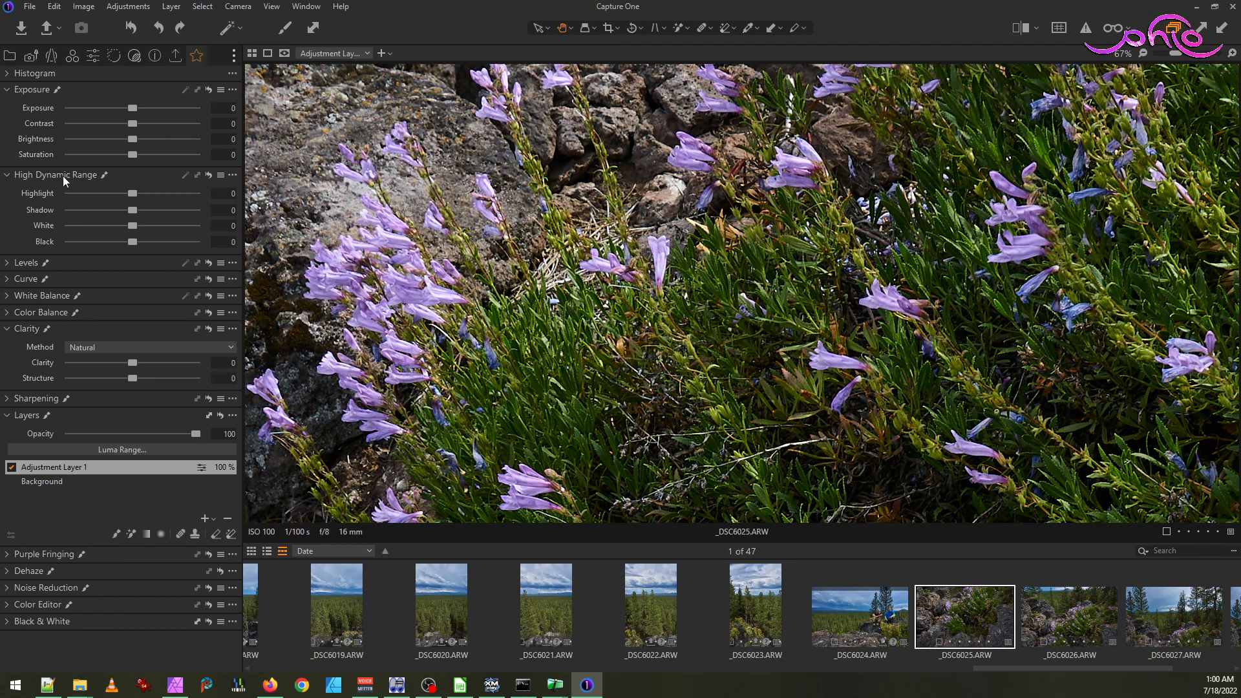
left_click(10, 279)
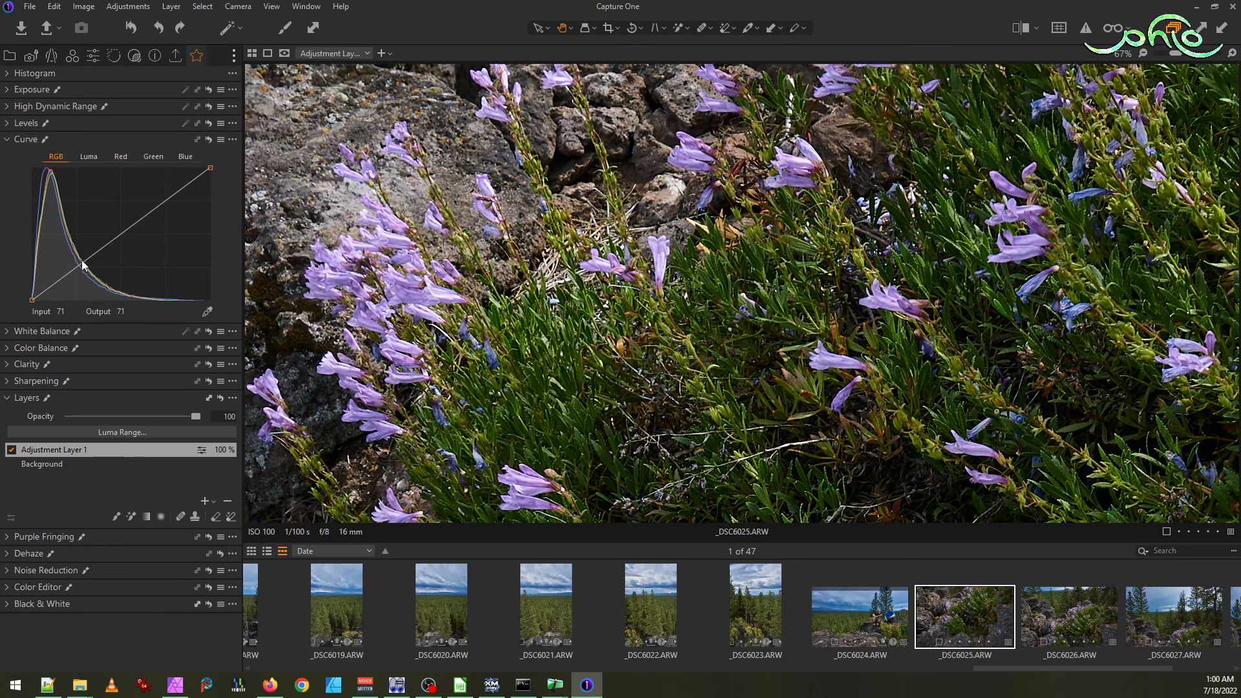
left_click_drag(124, 237, 126, 250)
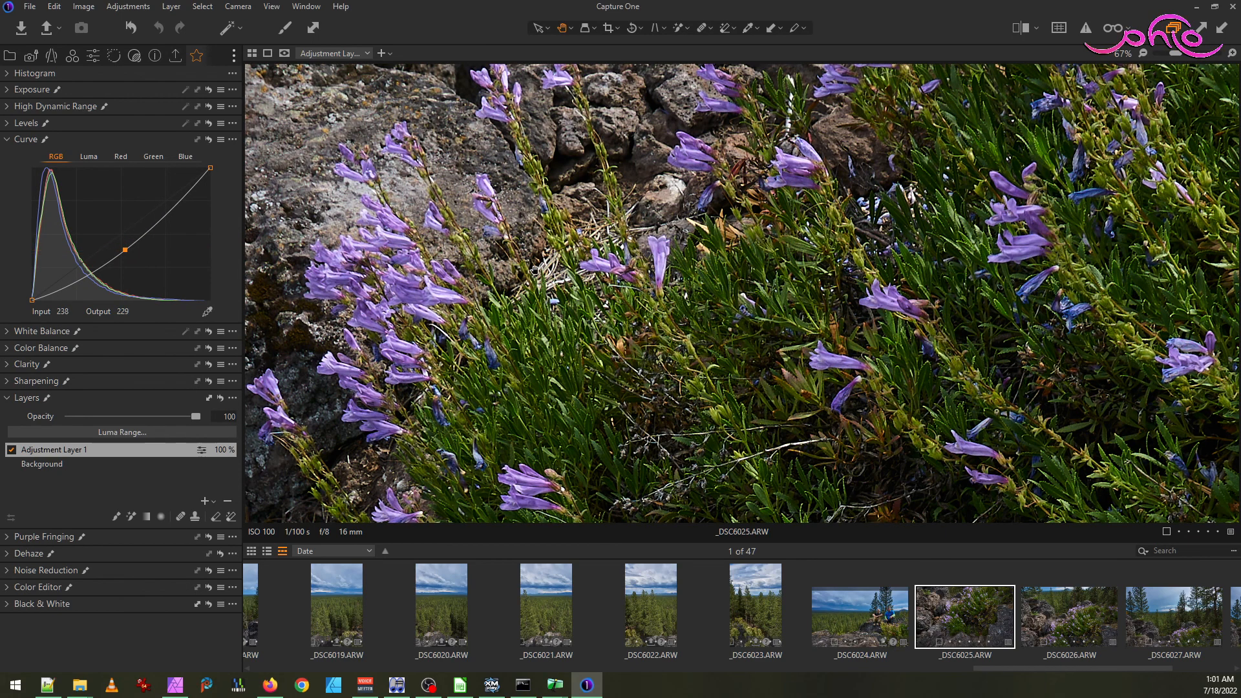
double_click(716, 322)
scroll(849, 201, "up", 2)
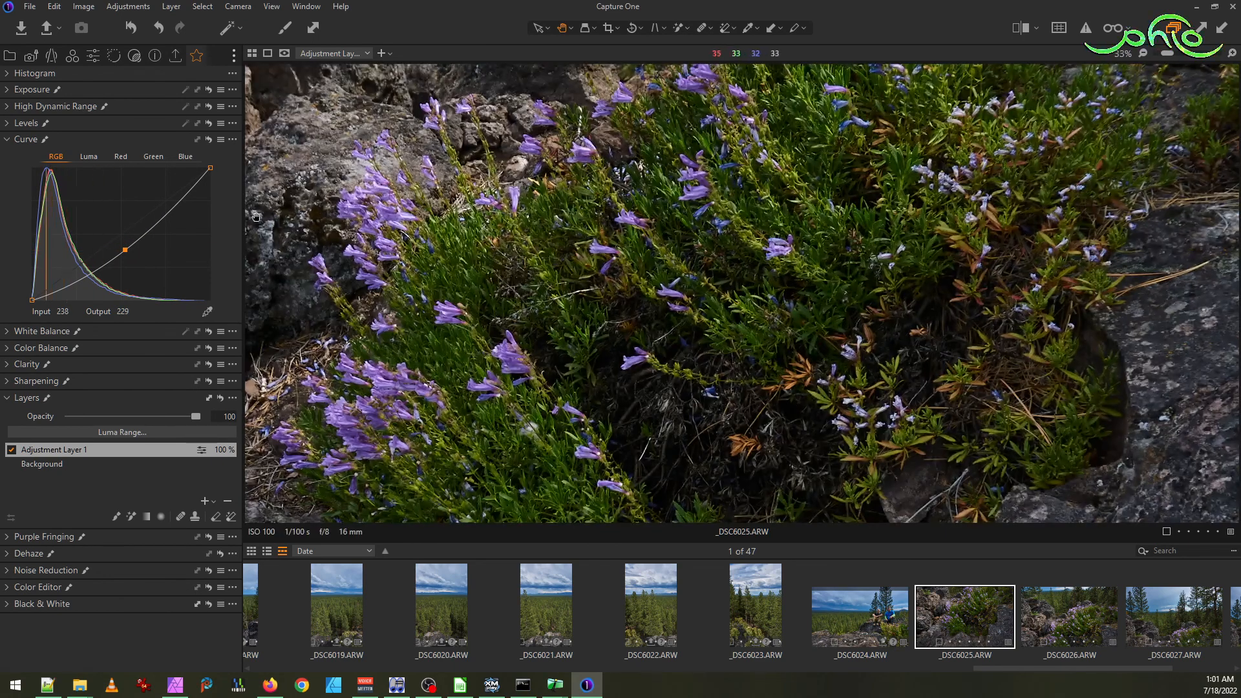
- Set Adjustment Layer 1's saturation to 26 and check the flowers with the mask overlay on and off
left_click(9, 92)
left_click_drag(138, 153, 154, 153)
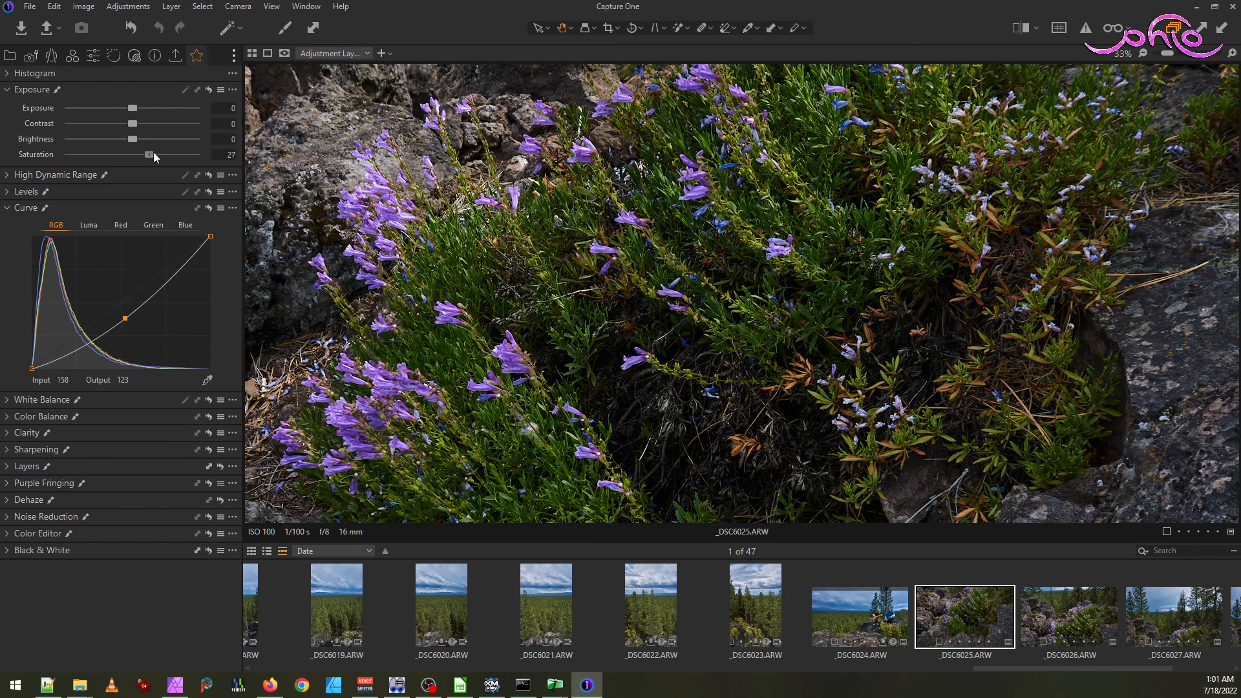
scroll(849, 203, "down", 2)
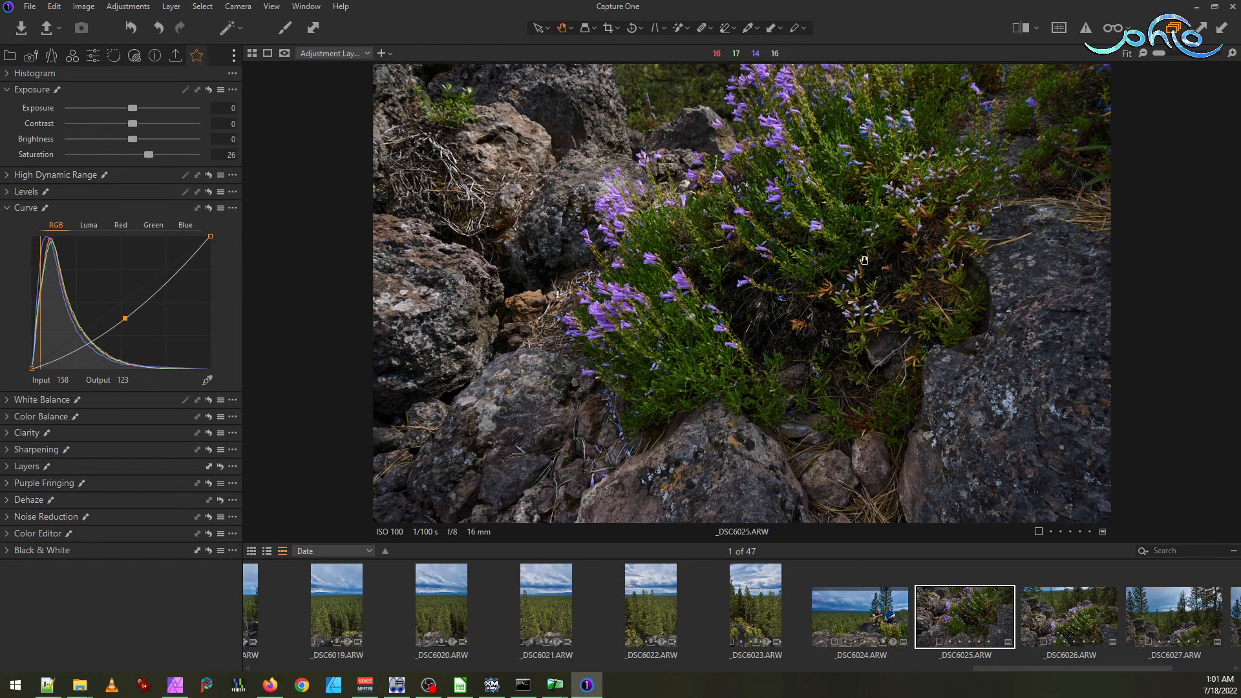
scroll(872, 266, "up", 2)
scroll(872, 266, "up", 2)
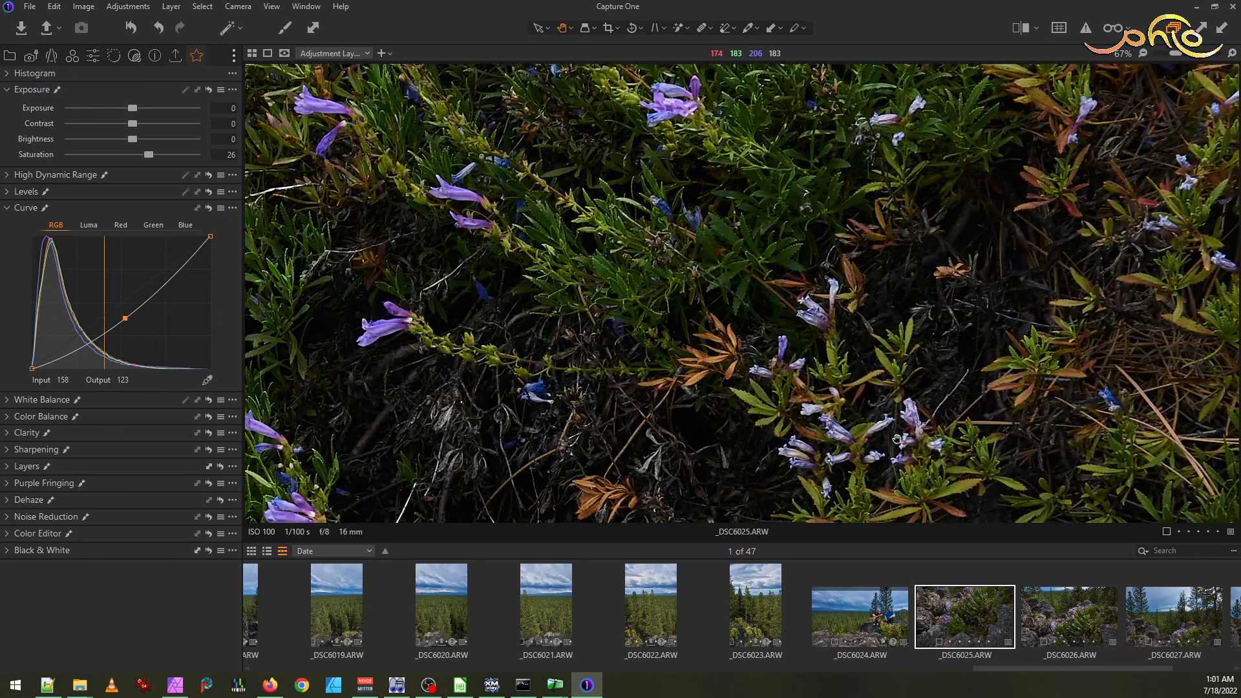
key("y")
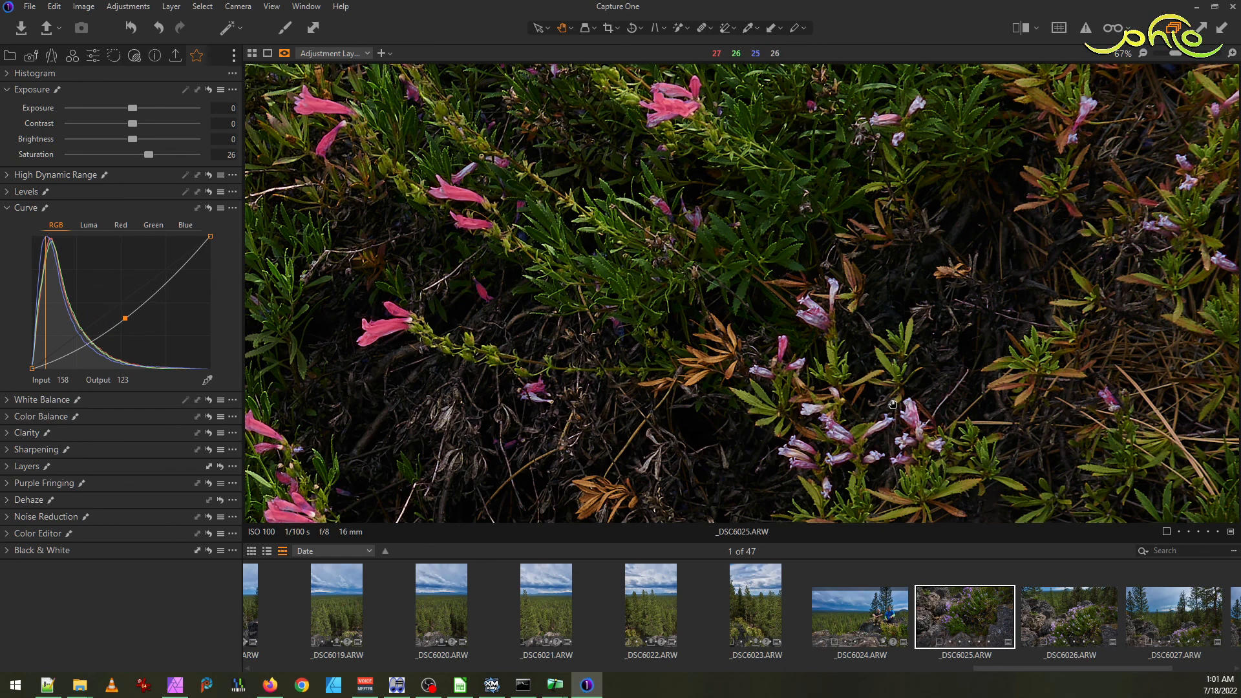
key("y")
scroll(892, 404, "down", 2)
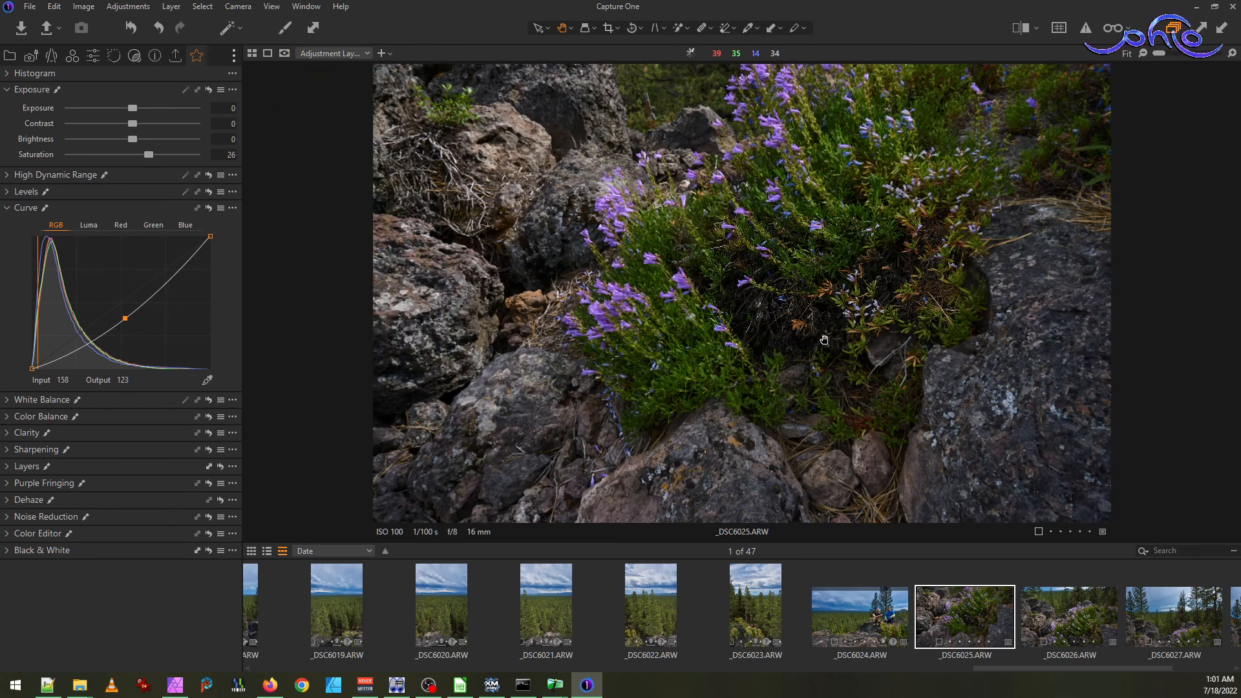
left_click(1078, 619)
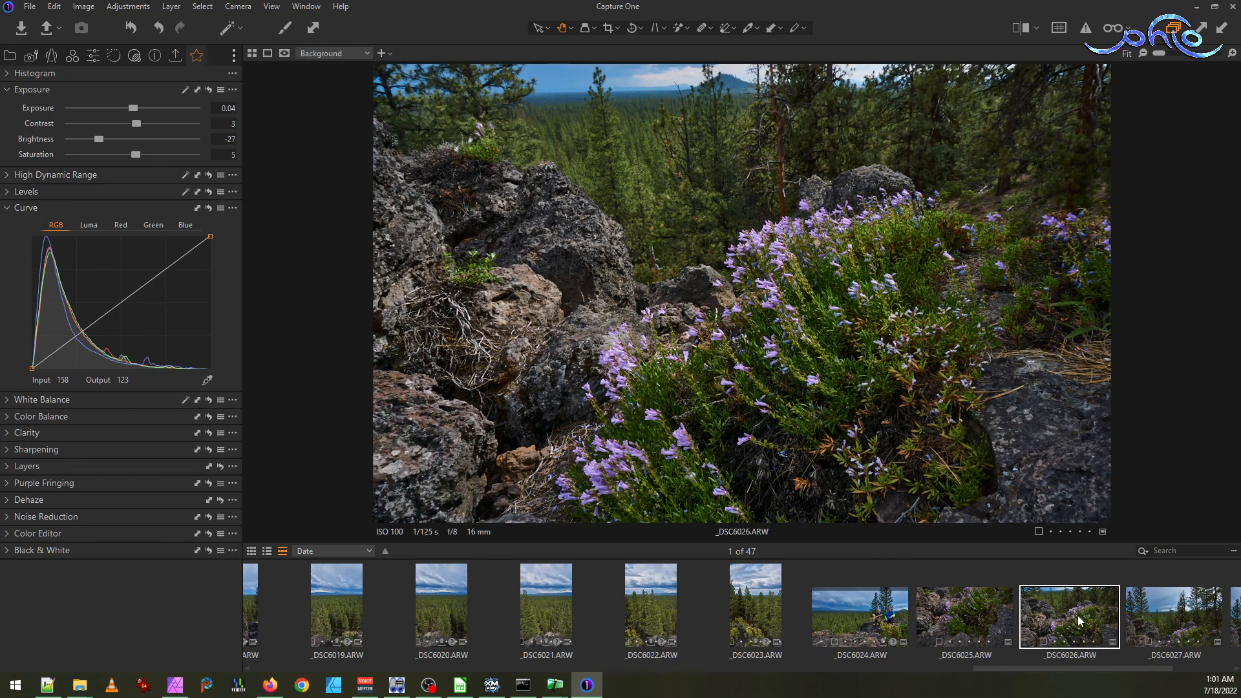
left_click(955, 621)
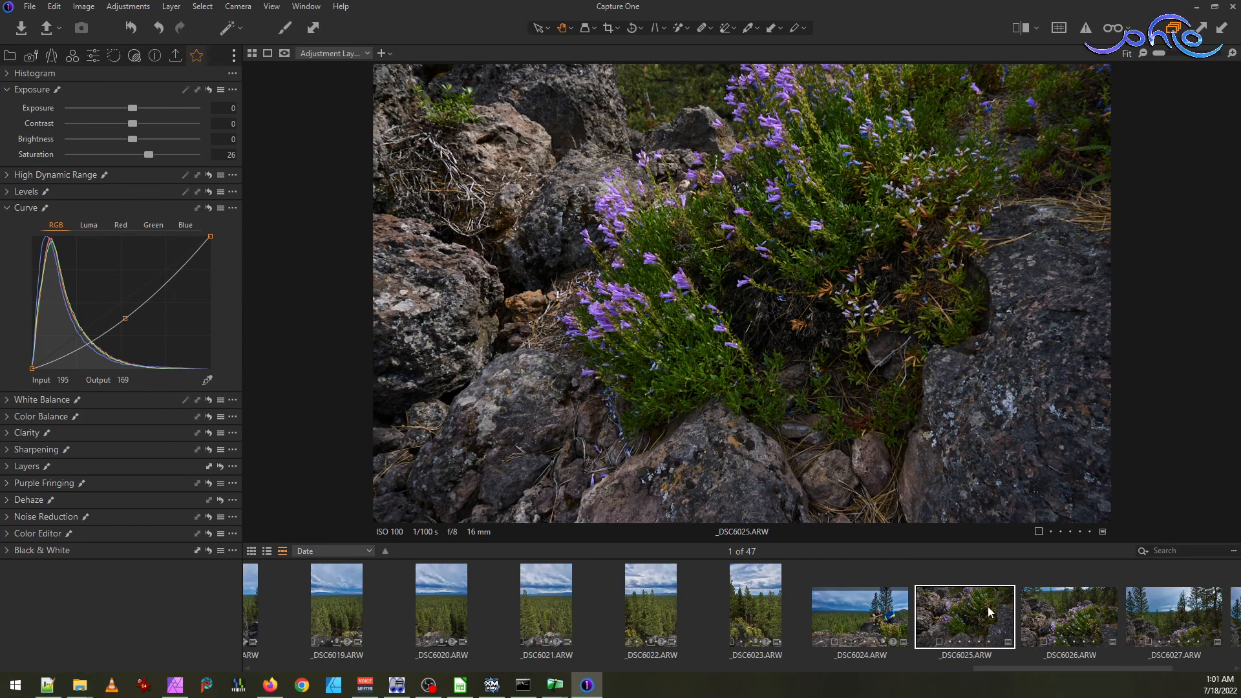
left_click(1035, 596, "ctrl")
left_click(314, 27)
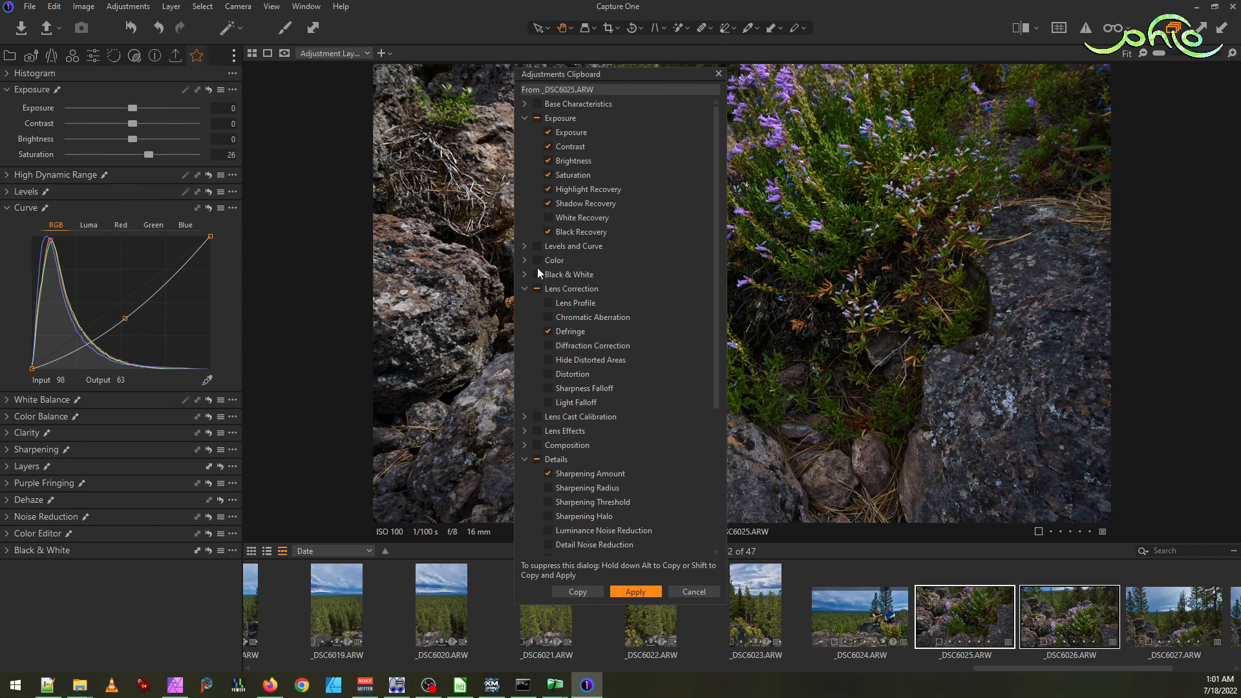
left_click(704, 592)
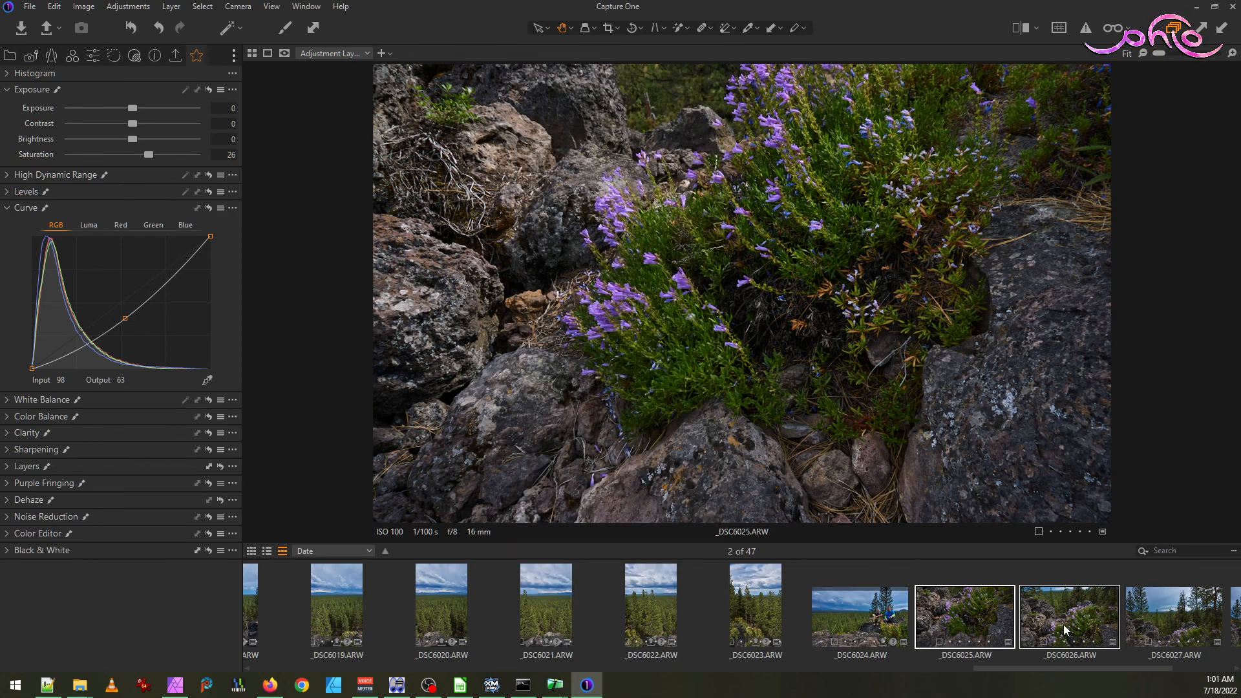
- Select only the photo _DSC6026.ARW and view its purple flowers up close
left_click(1156, 612)
left_click(1060, 611)
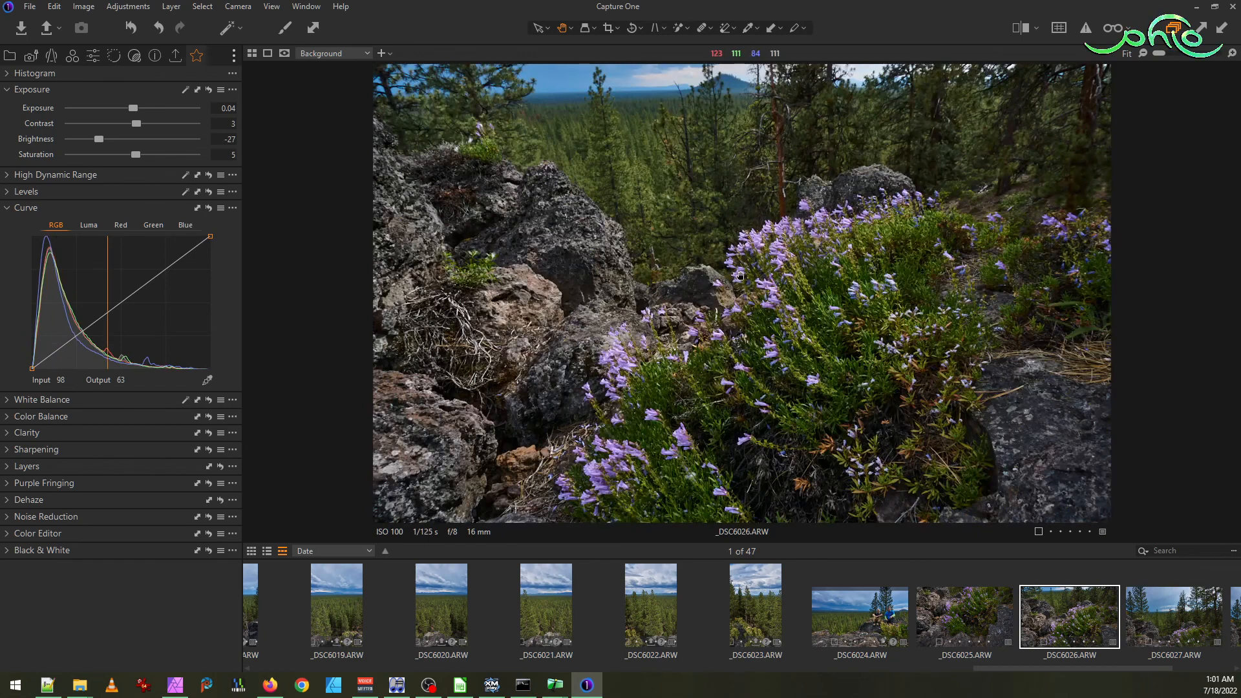
scroll(768, 291, "up", 4)
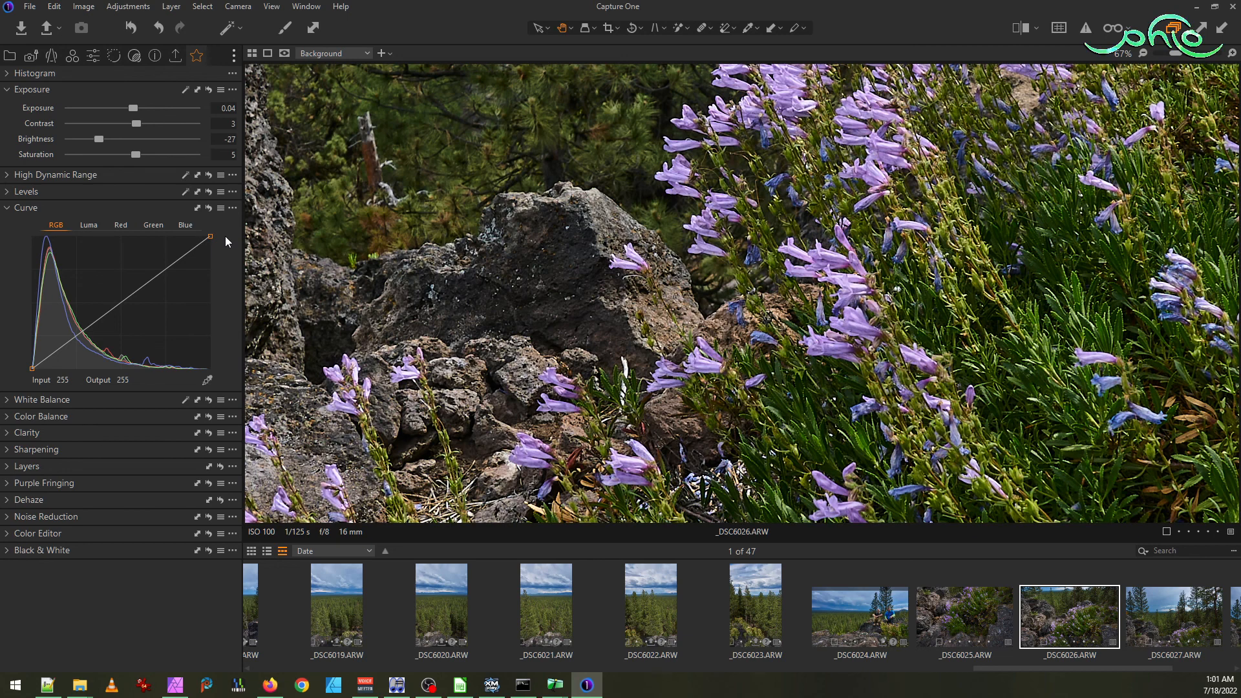
- Examine the petal tones and shading of the purple blossoms beside the rock at several magnifications
scroll(701, 230, "up", 2)
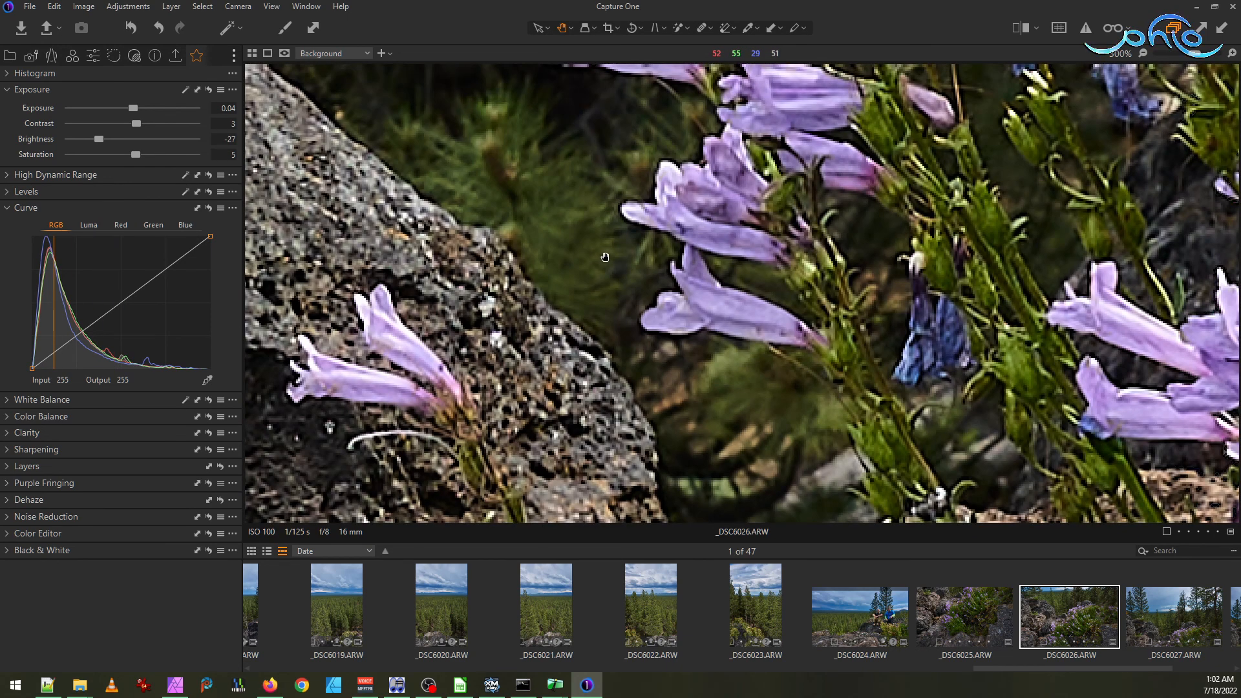
scroll(605, 257, "down", 1)
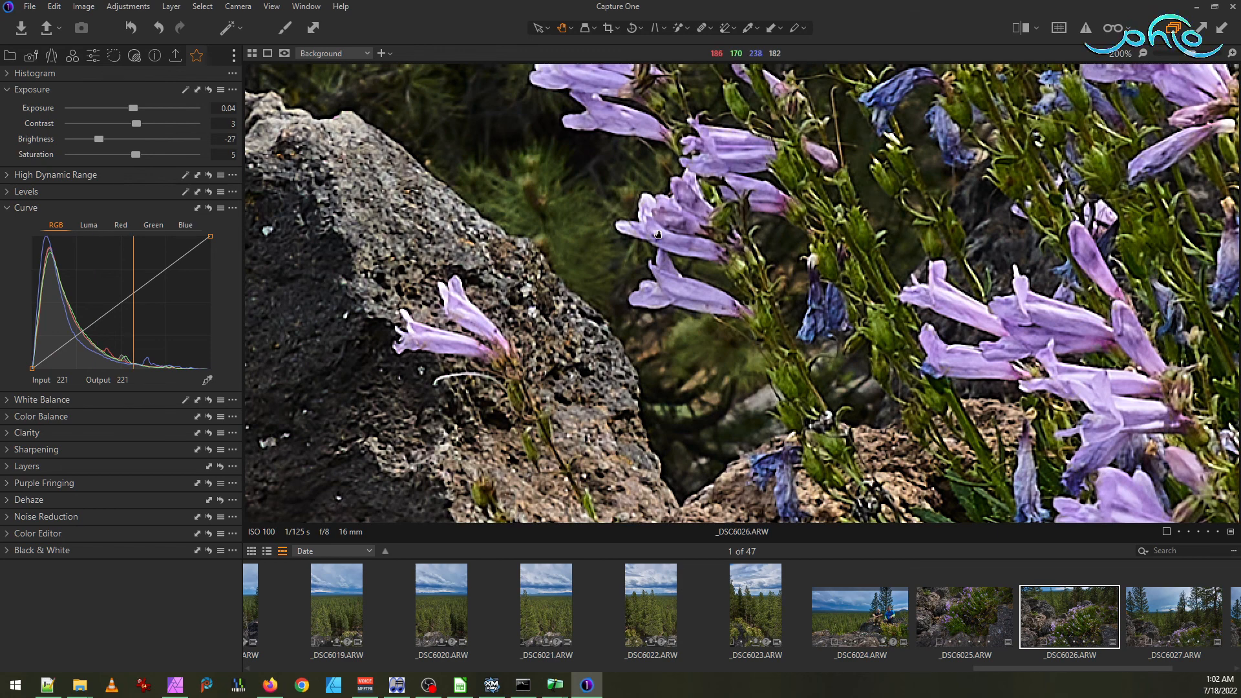
scroll(658, 234, "up", 3)
scroll(658, 232, "down", 1)
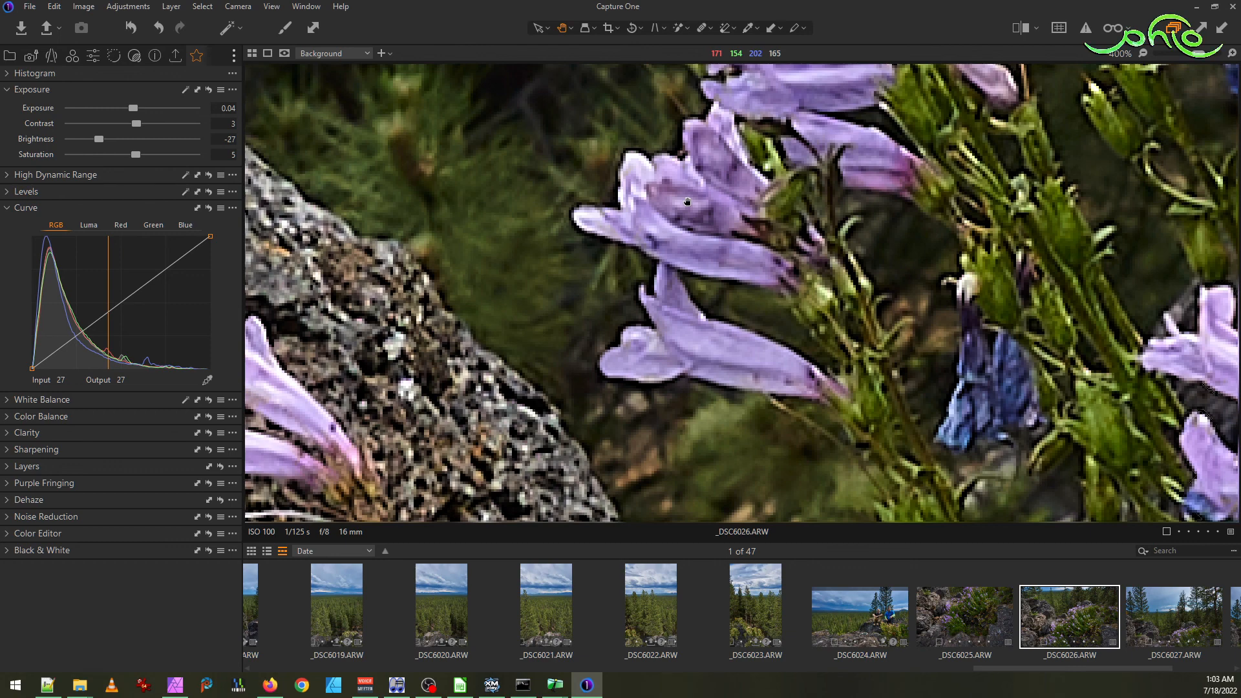
scroll(668, 205, "up", 1)
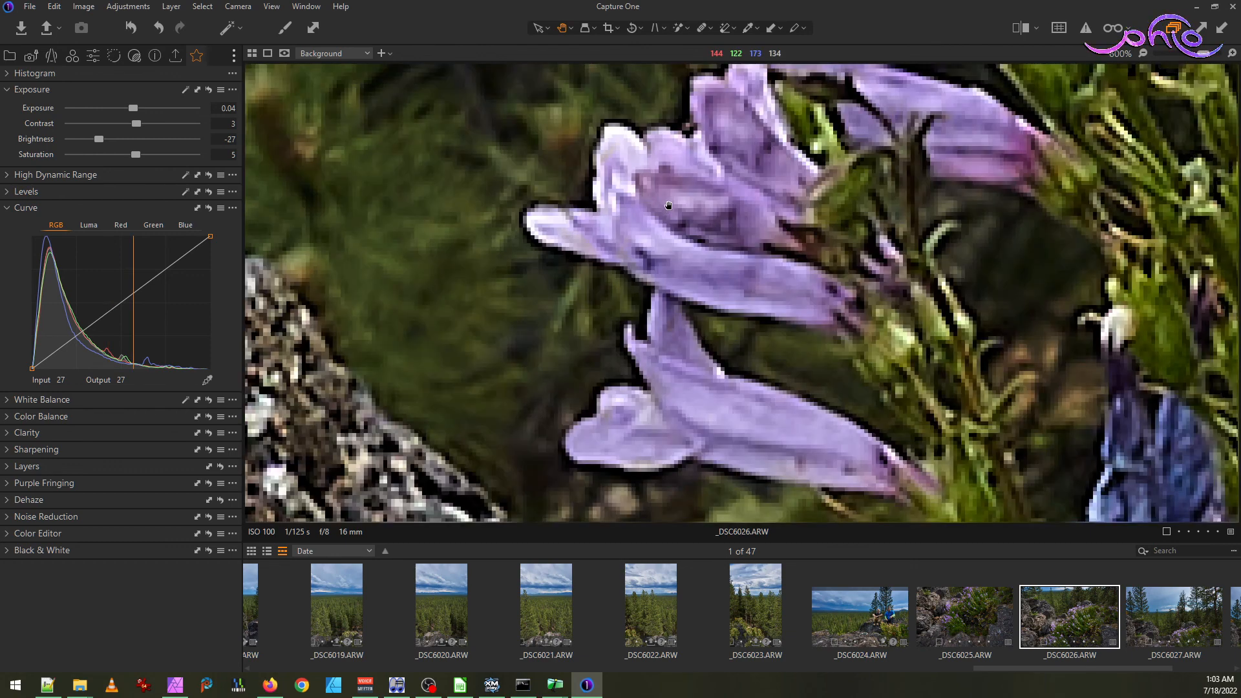
scroll(675, 206, "down", 2)
left_click_drag(680, 207, 617, 320)
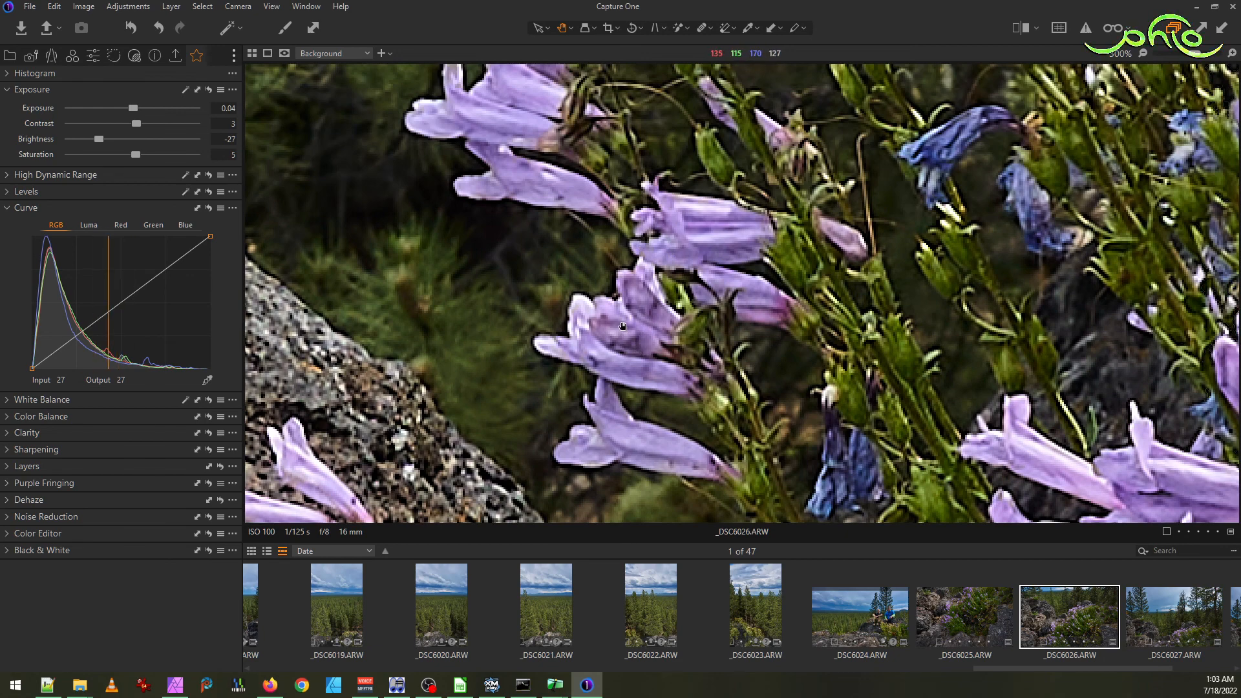
scroll(623, 327, "down", 2)
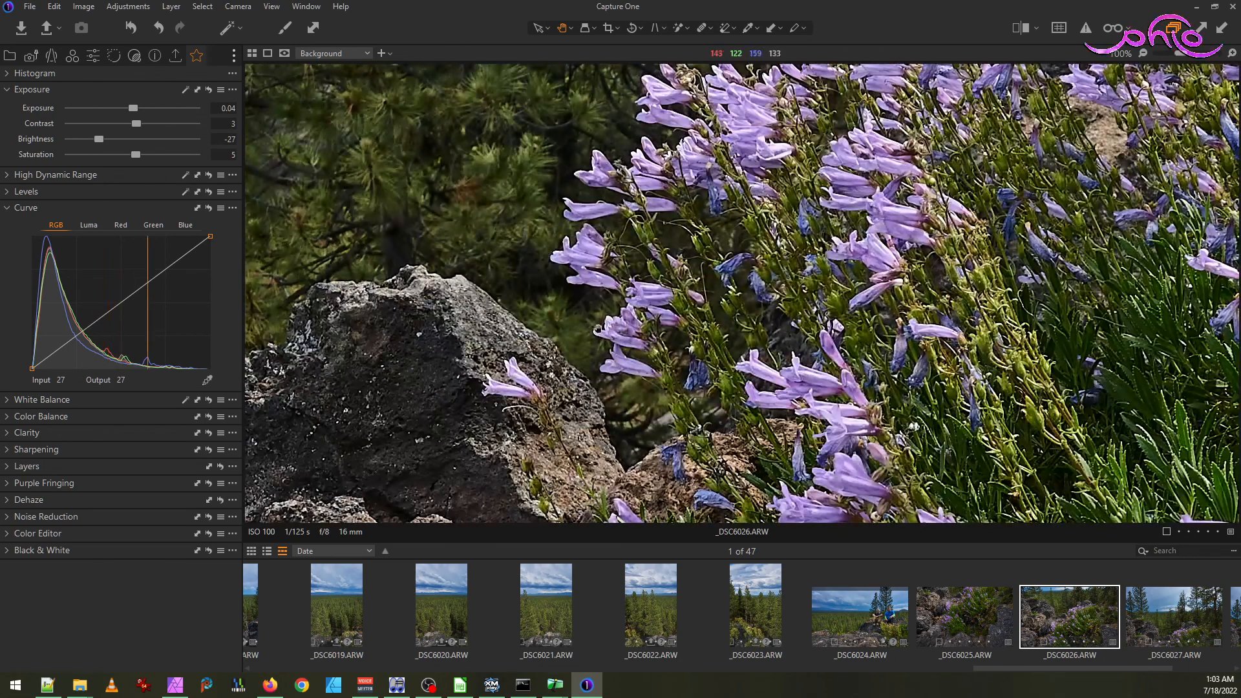
scroll(618, 318, "up", 1)
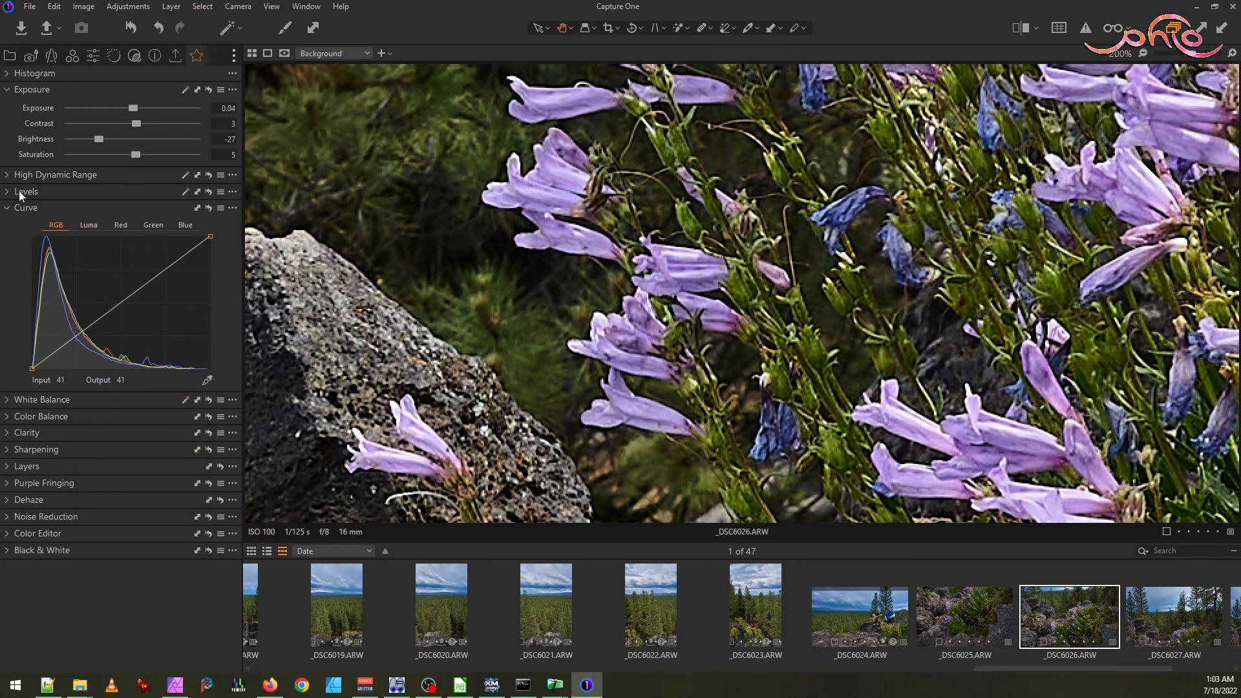
- Mask the purple blossoms on a new adjustment layer with the Magic Brush and show the mask overlay
left_click(13, 466)
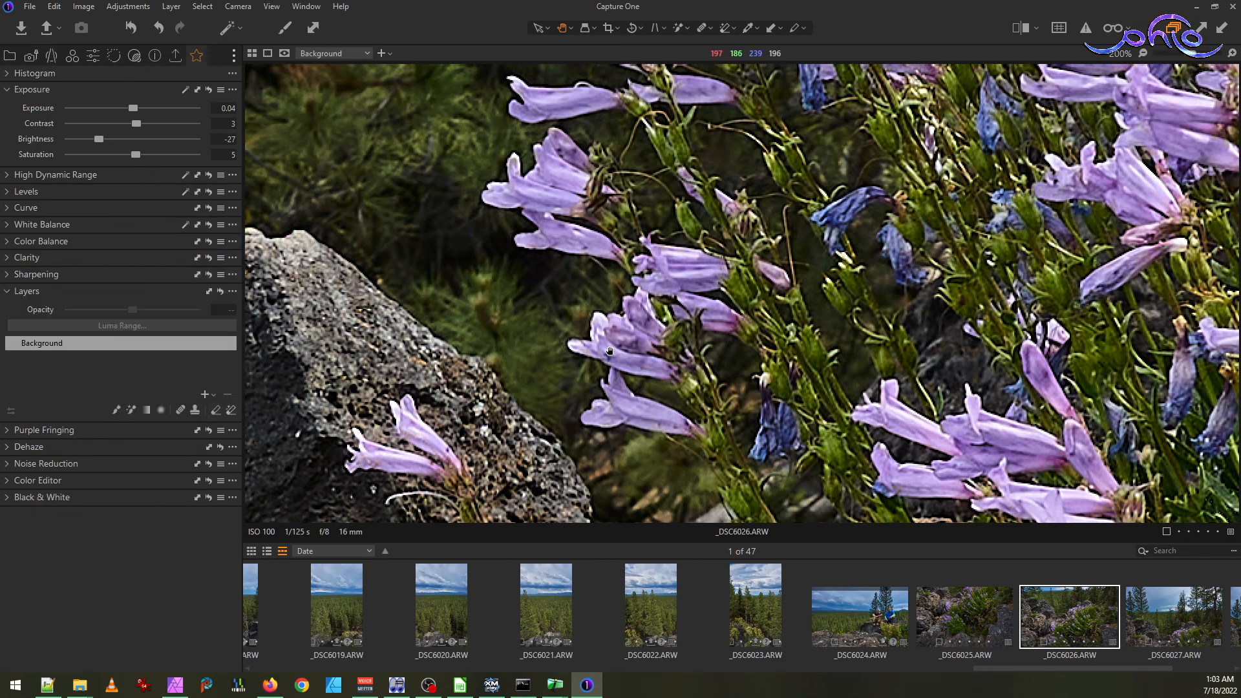
left_click(131, 411)
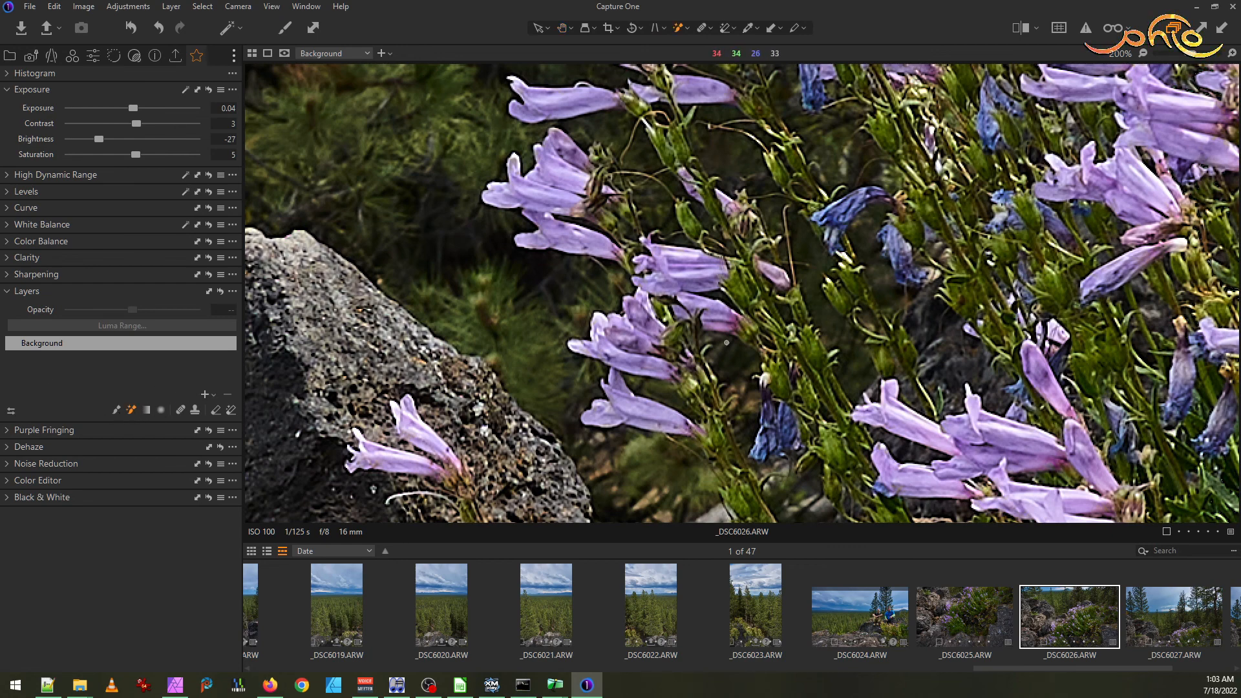
left_click(615, 326)
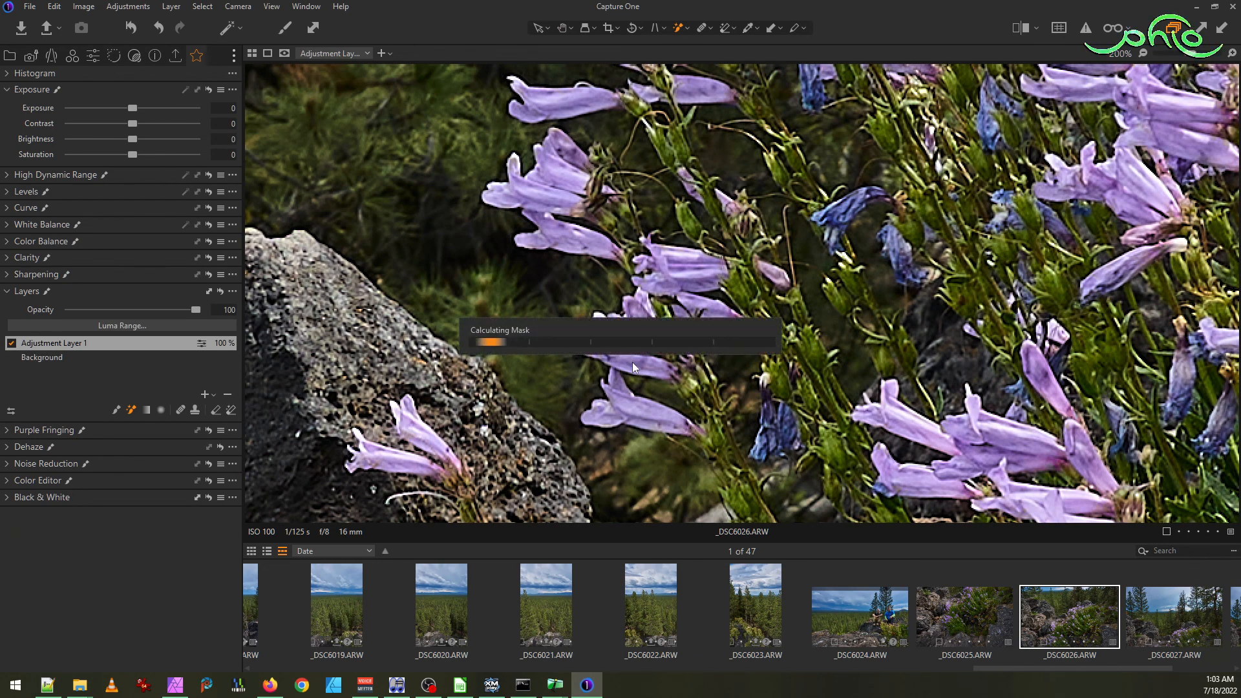
key("m")
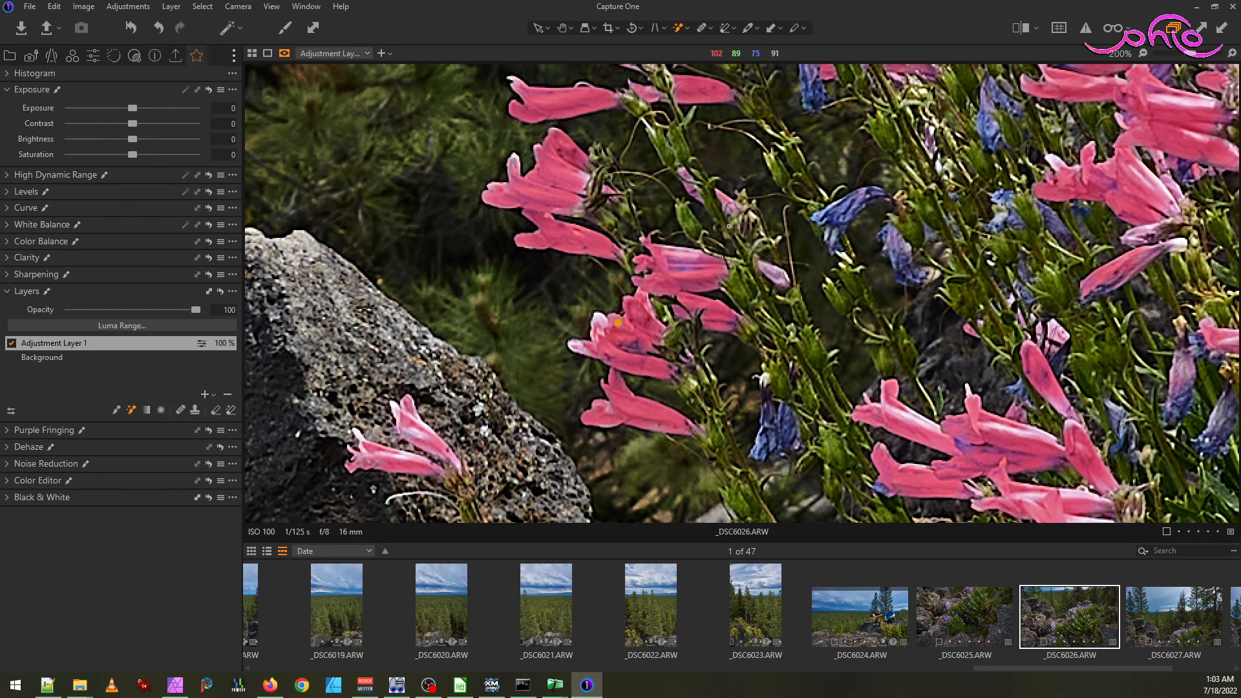
- Extend the layer's mask to the pale petal tips and the wilted blue blossoms with the Magic Brush
scroll(603, 336, "up", 2)
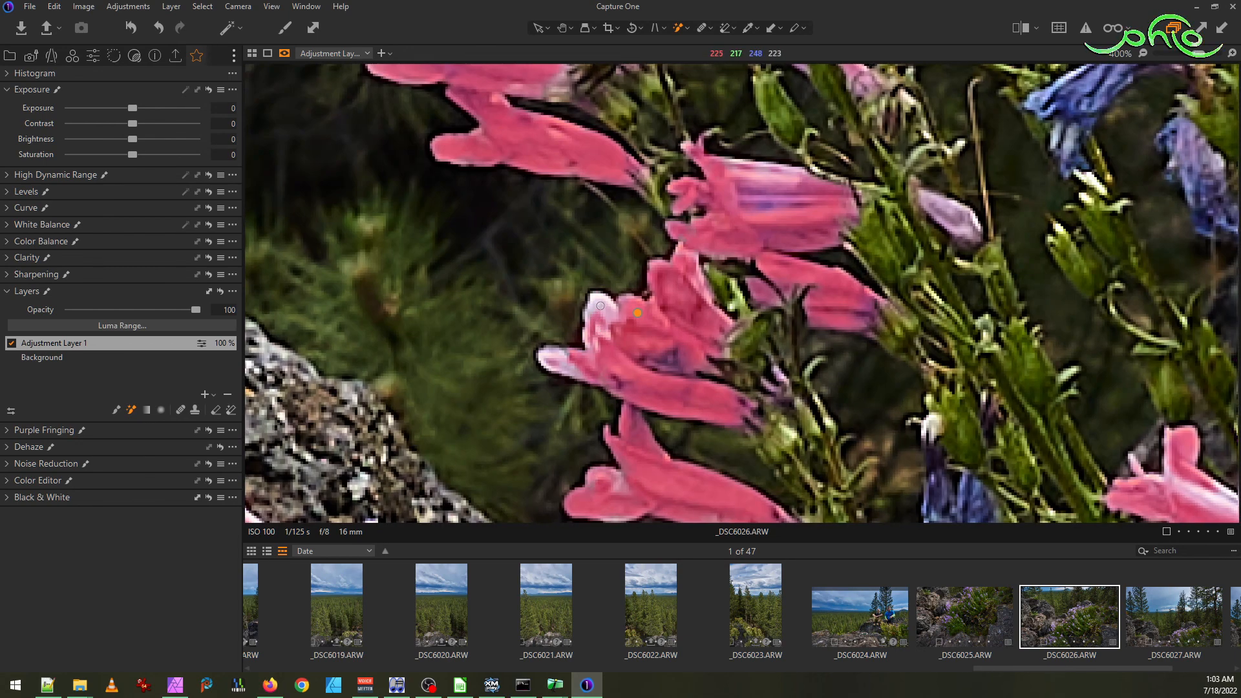
scroll(612, 336, "down", 2)
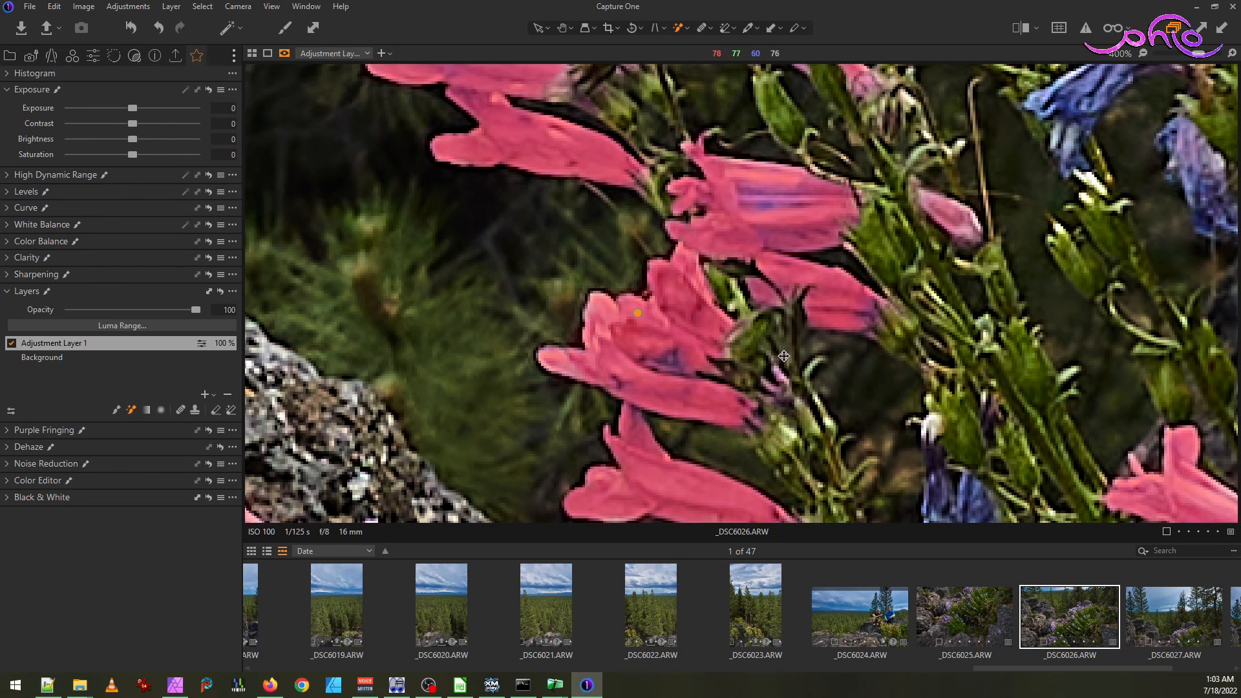
scroll(784, 355, "down", 2)
scroll(853, 298, "up", 2)
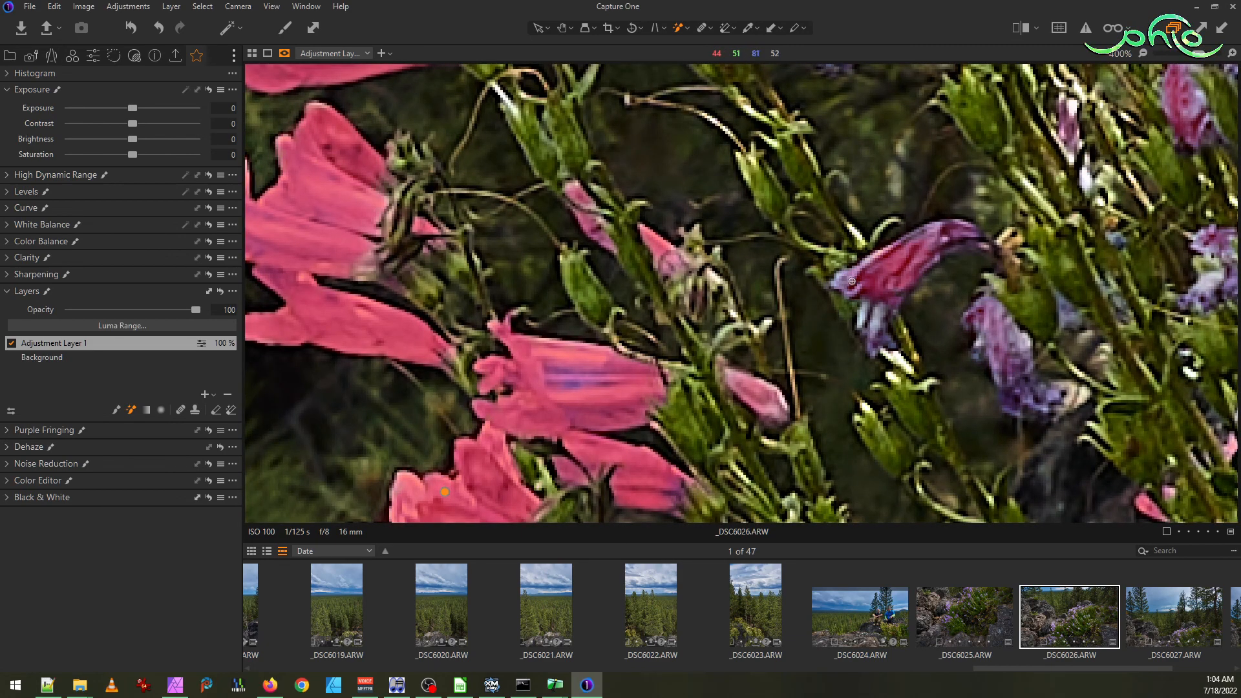
left_click(854, 287)
scroll(946, 363, "down", 3)
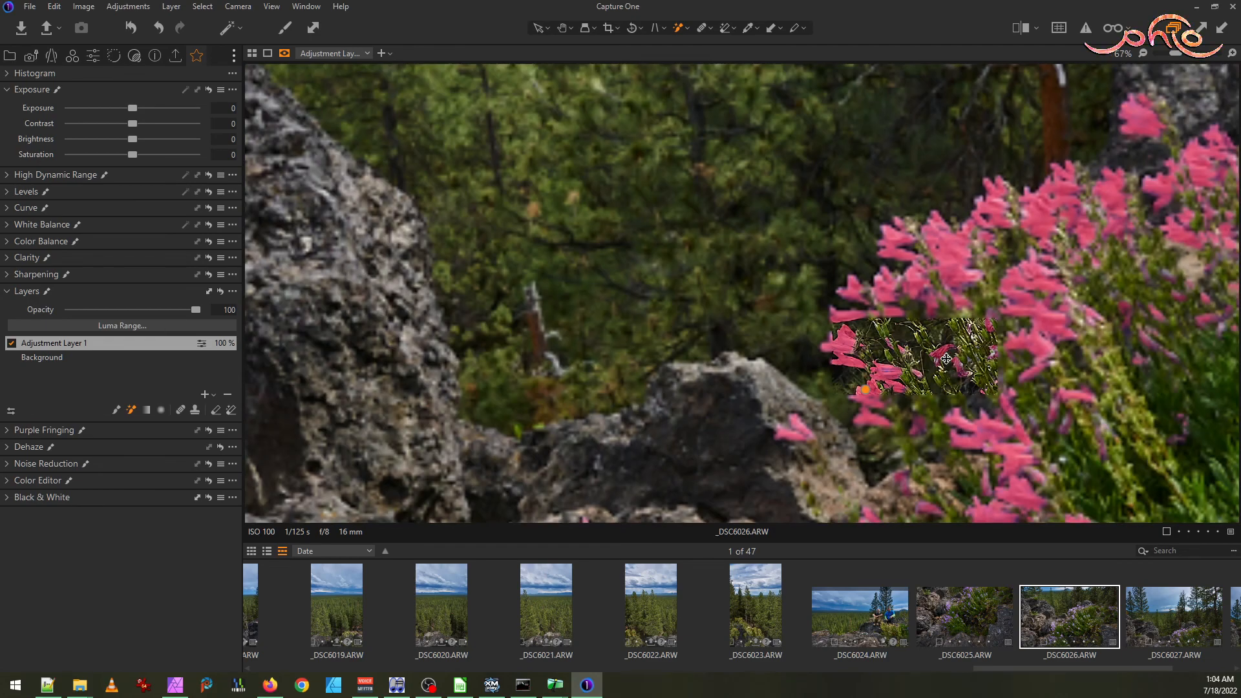
- Add the small pale flowers low in the undergrowth beside the dark rock to the mask with the Magic Brush
left_click_drag(1218, 307, 787, 290)
left_click_drag(835, 199, 682, 336)
left_click_drag(1030, 333, 351, 241)
left_click_drag(902, 465, 901, 256)
left_click_drag(904, 420, 967, 192)
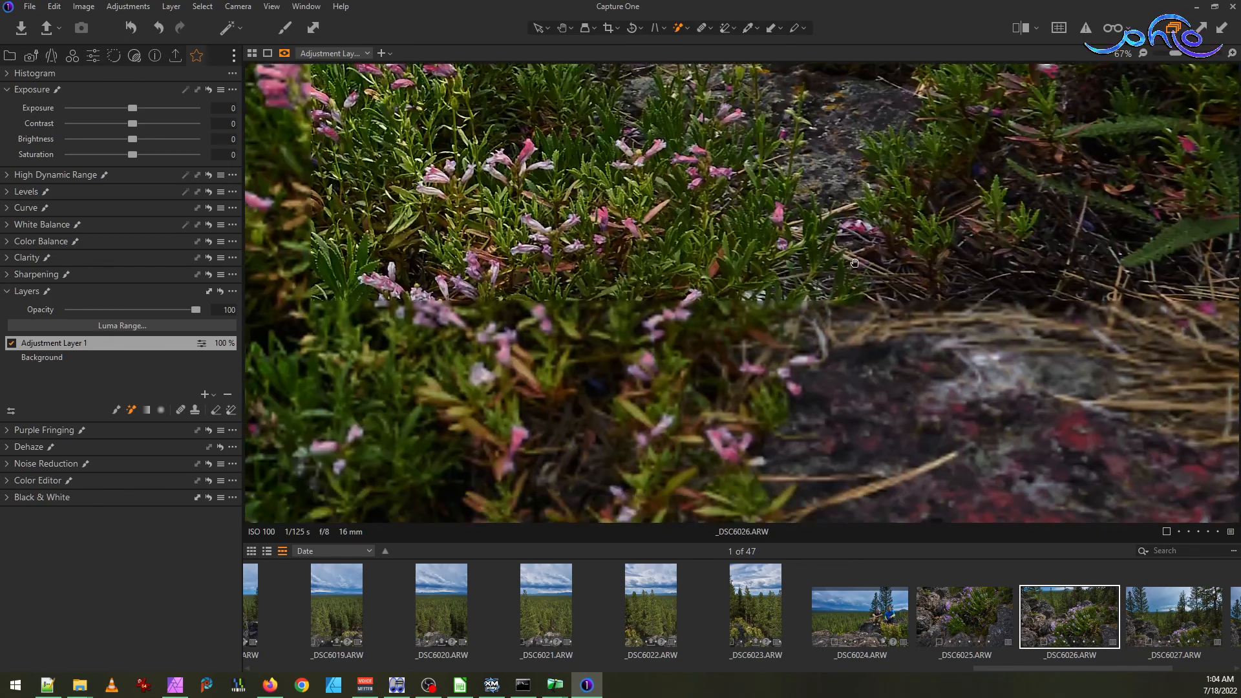
left_click_drag(409, 312, 676, 330)
scroll(676, 326, "up", 4)
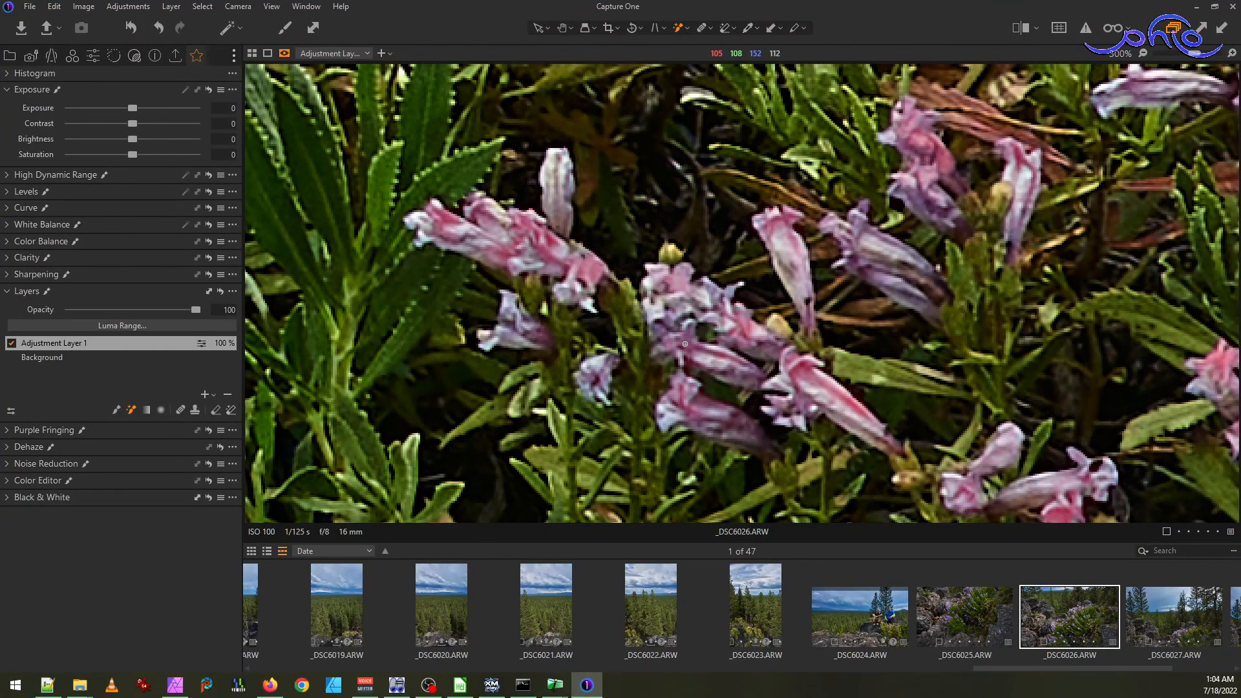
left_click_drag(684, 344, 696, 343)
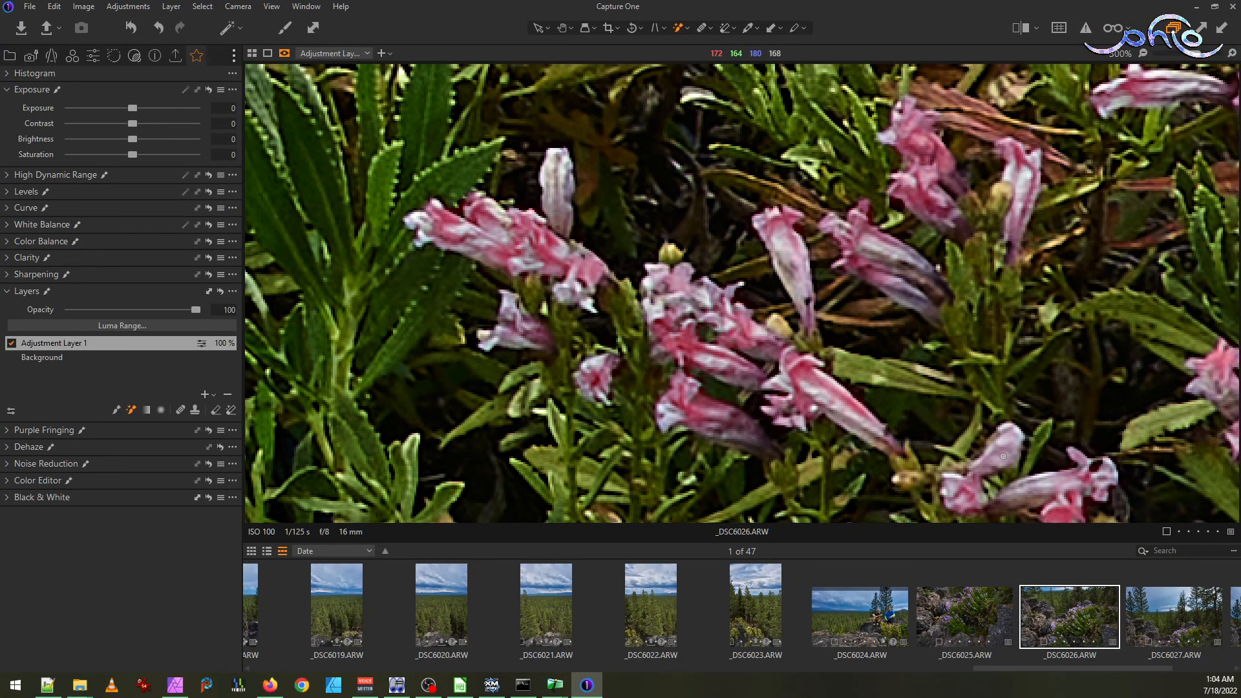
scroll(792, 440, "down", 4)
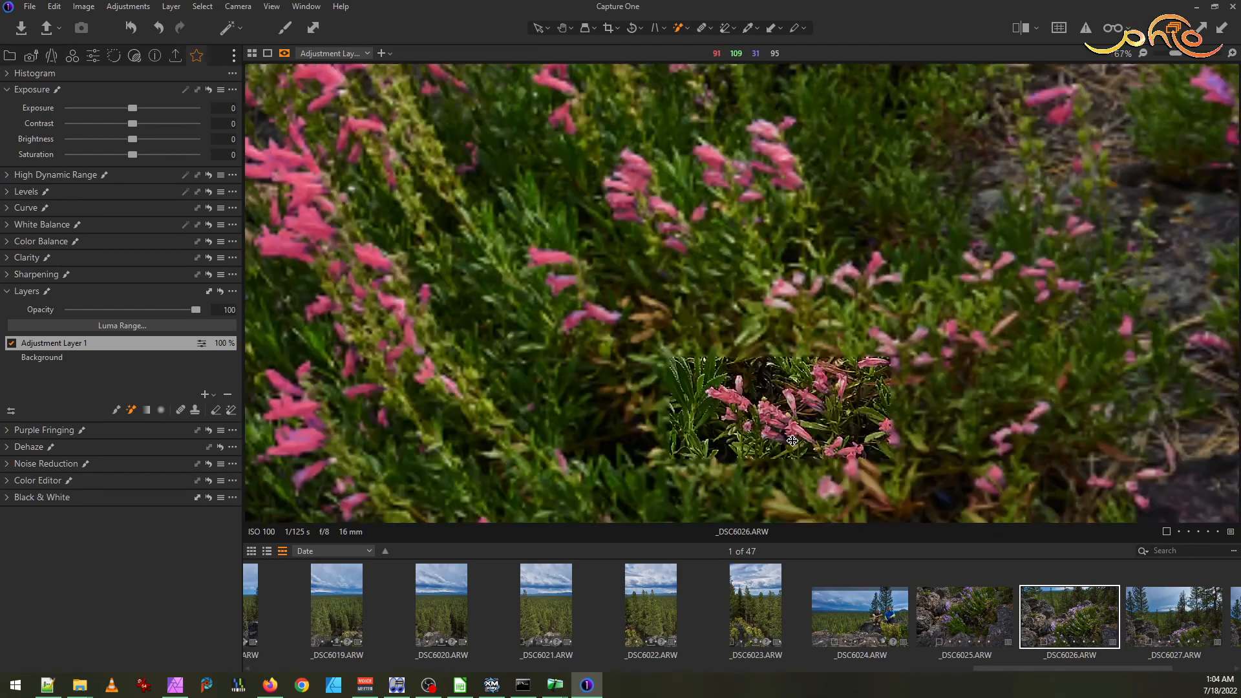
scroll(793, 440, "down", 3)
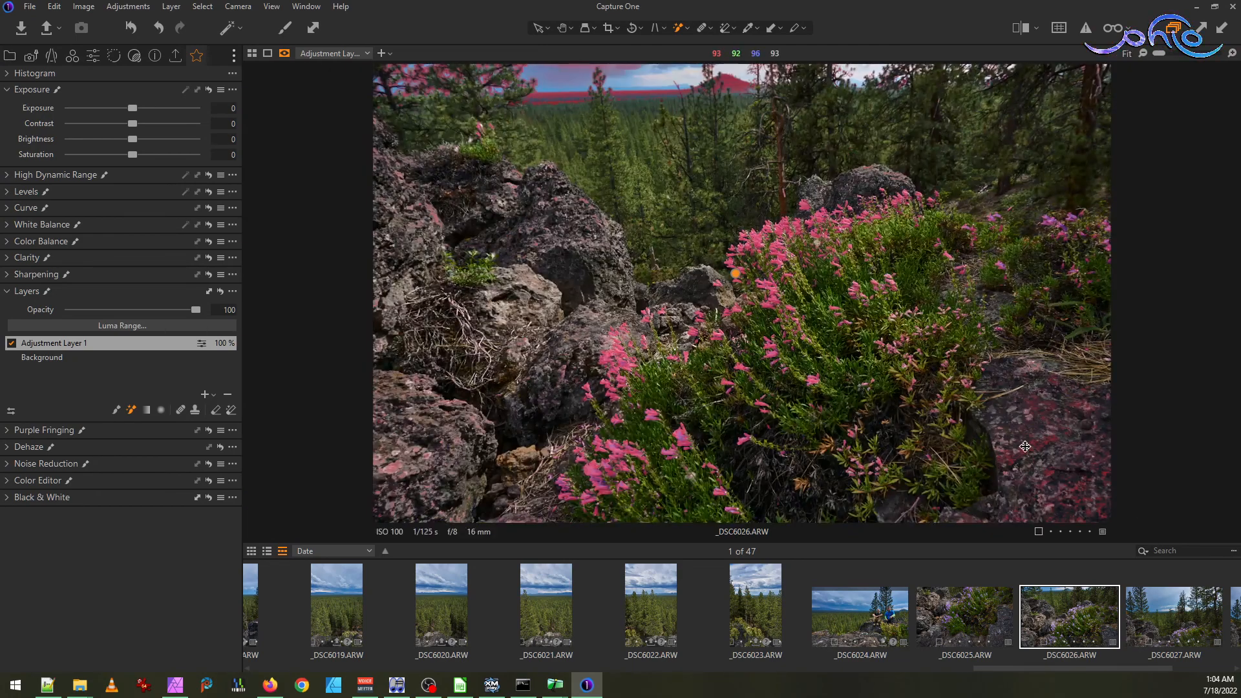
- Remove the mask from the dark rock beside the flowers and its pale lichen patches with the Magic Eraser
scroll(1092, 408, "up", 2)
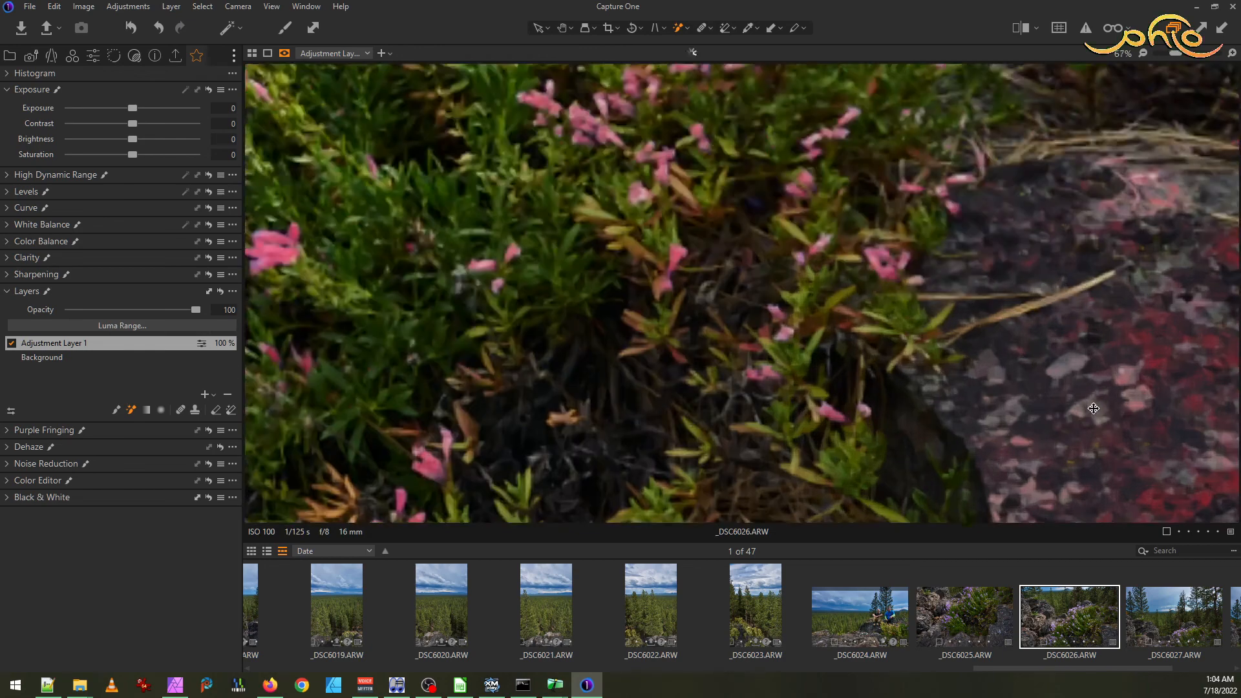
left_click_drag(1143, 340, 1183, 358)
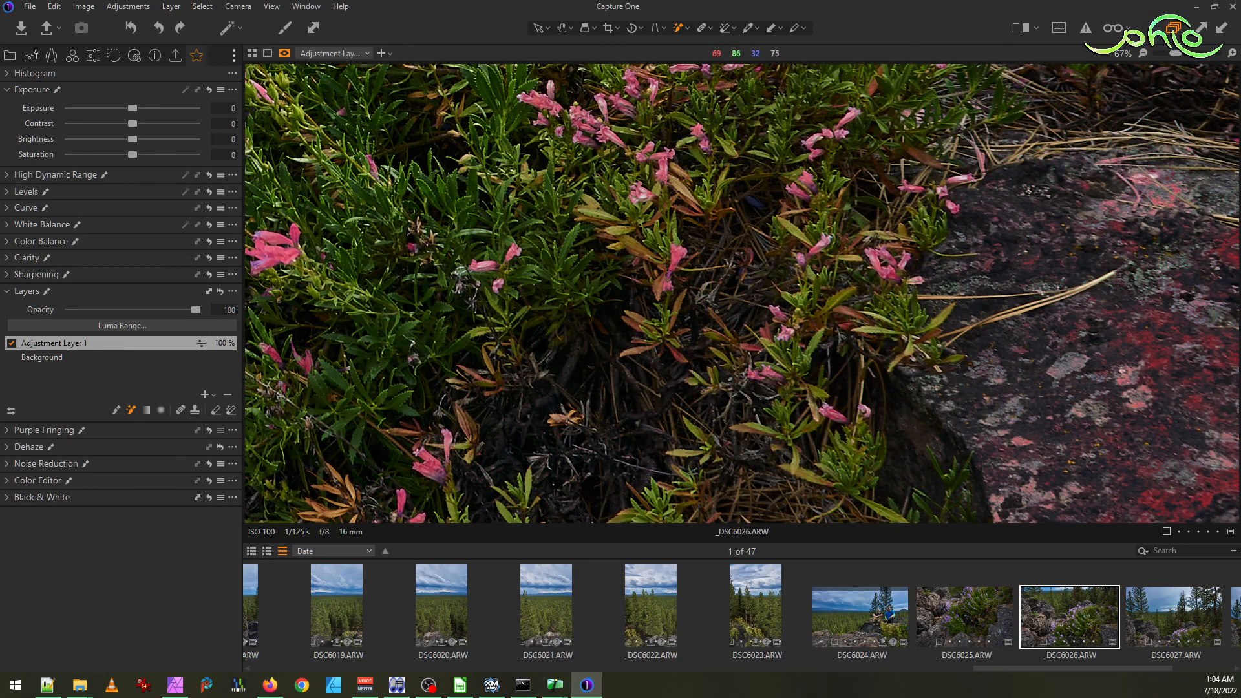
left_click(231, 412)
scroll(1132, 339, "up", 5)
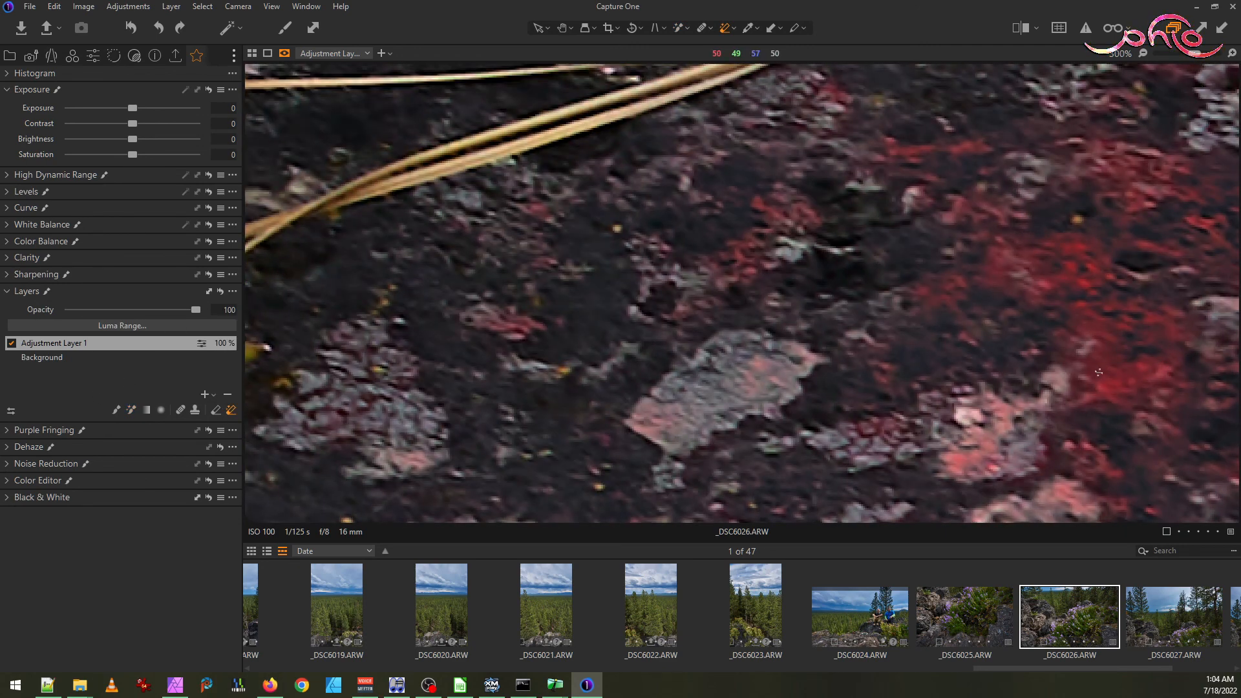
left_click(1107, 384)
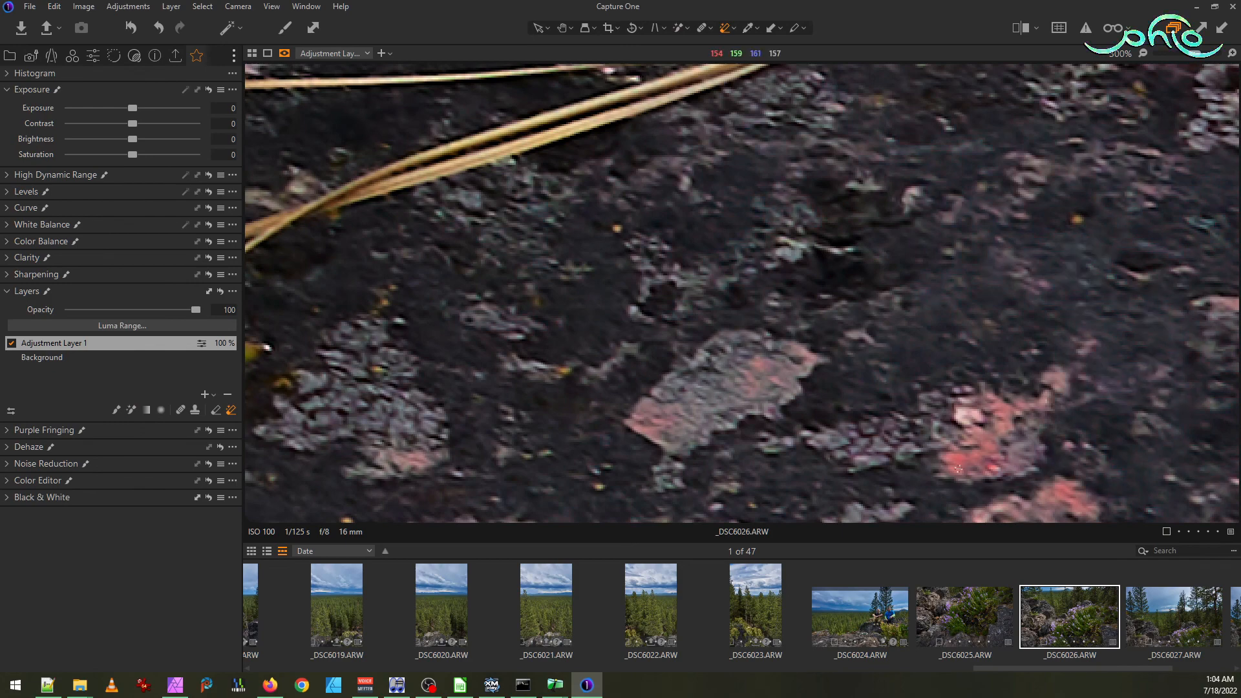
left_click(996, 439)
scroll(854, 439, "down", 5)
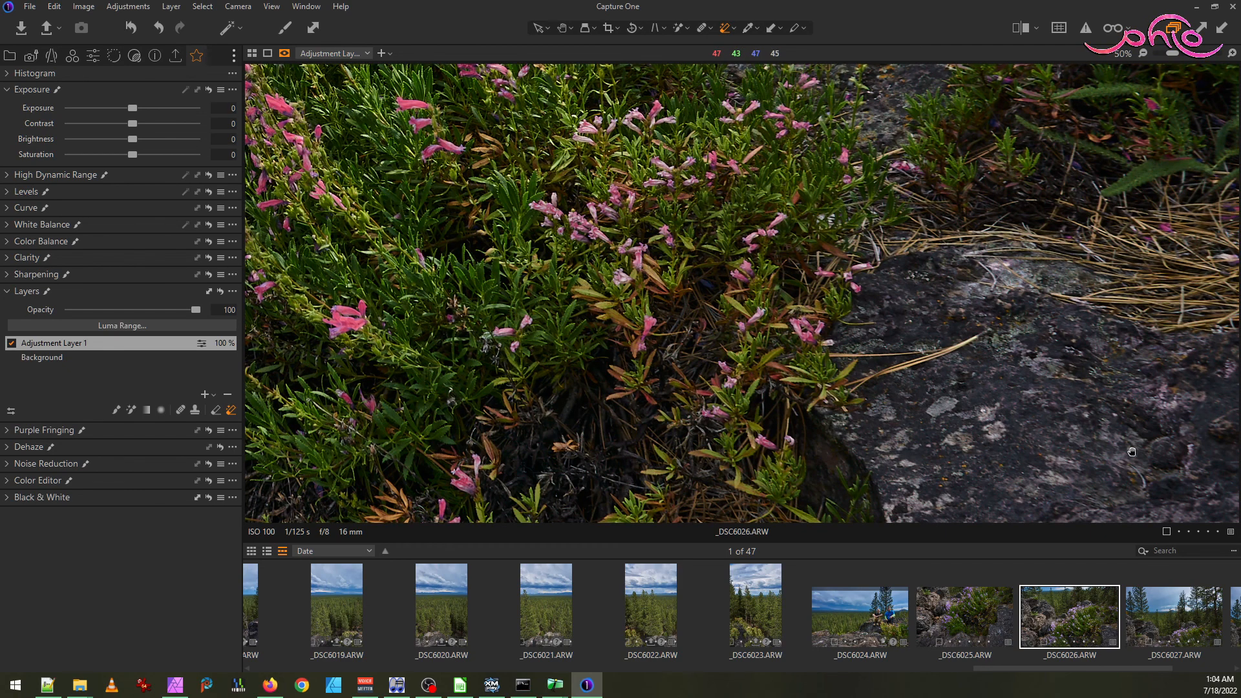
- Clear the remaining mask spots from the lower part of the same rock with the Magic Eraser
scroll(1061, 488, "down", 3)
scroll(1052, 402, "up", 2)
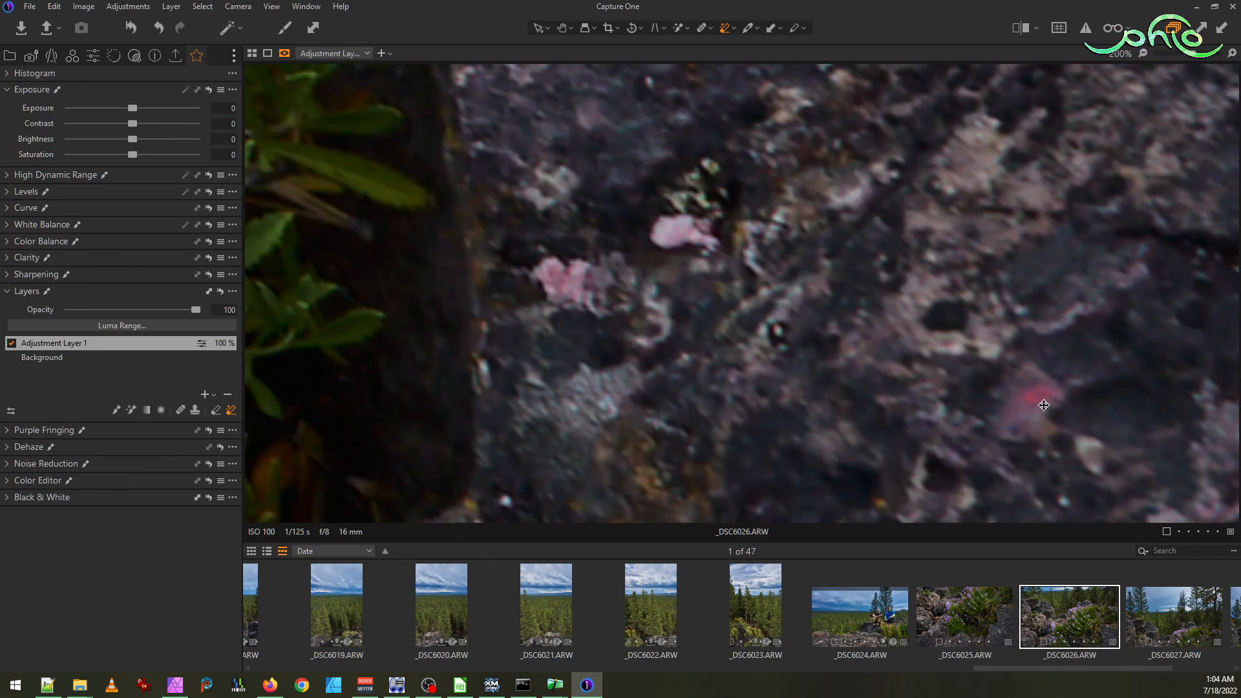
left_click_drag(1034, 400, 1035, 391)
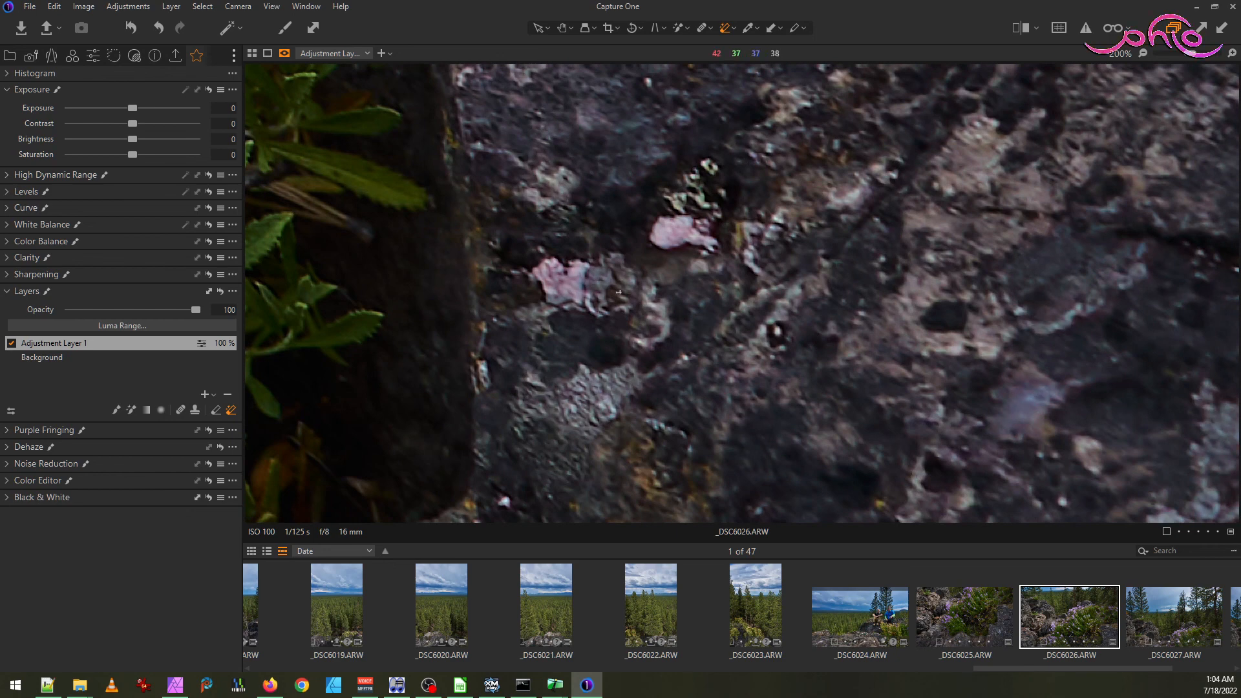
left_click_drag(565, 285, 580, 294)
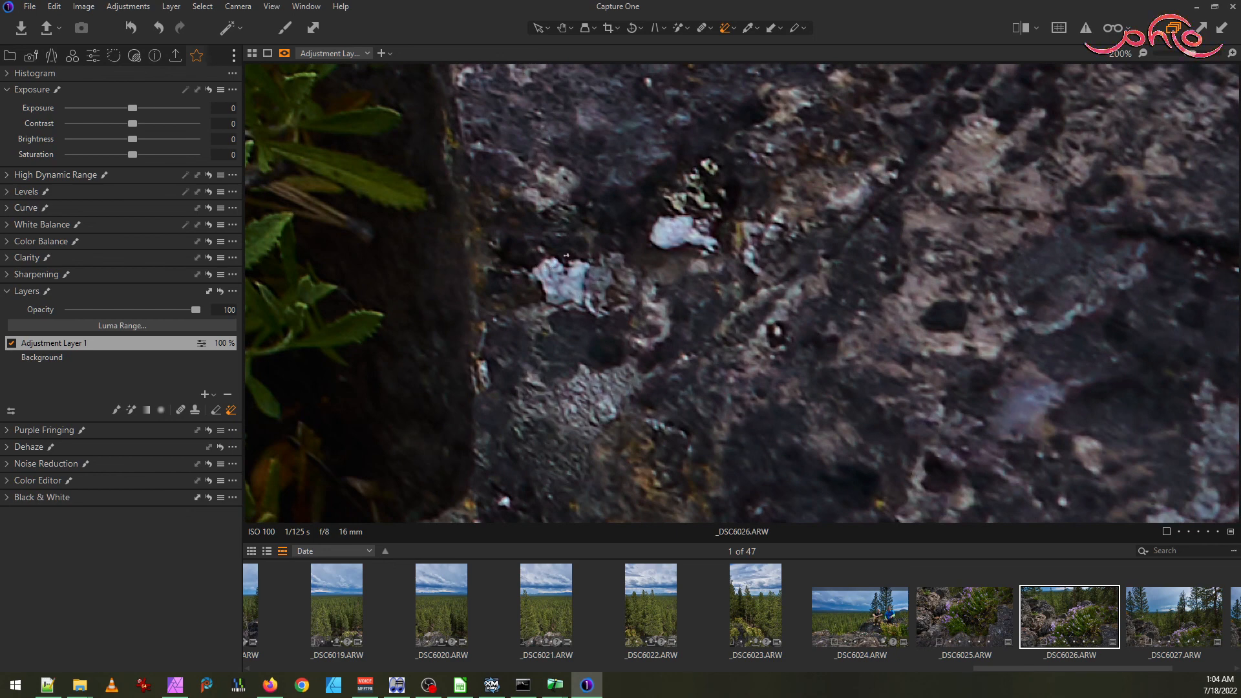
scroll(705, 372, "down", 3)
- Inspect the mask coverage across the rocks opposite the flowers, the distant hill and the sky
left_click_drag(570, 435, 843, 398)
left_click_drag(482, 454, 635, 414)
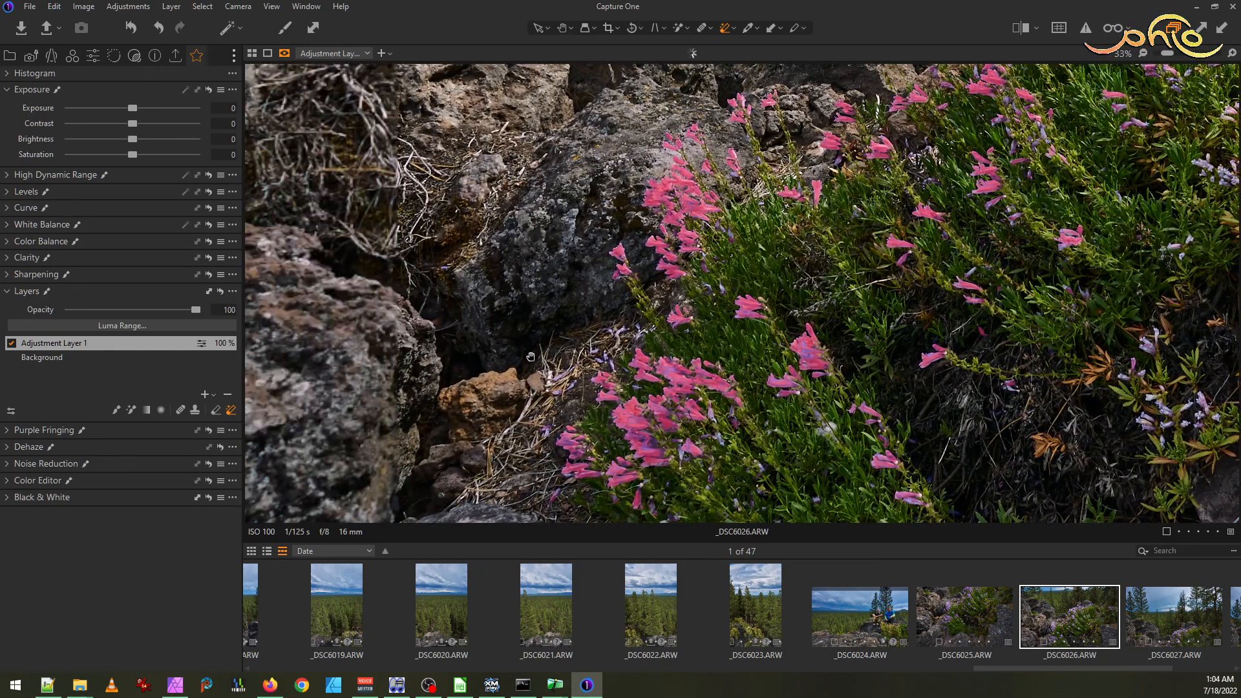
left_click_drag(531, 356, 583, 356)
left_click_drag(473, 211, 483, 395)
left_click_drag(488, 135, 499, 186)
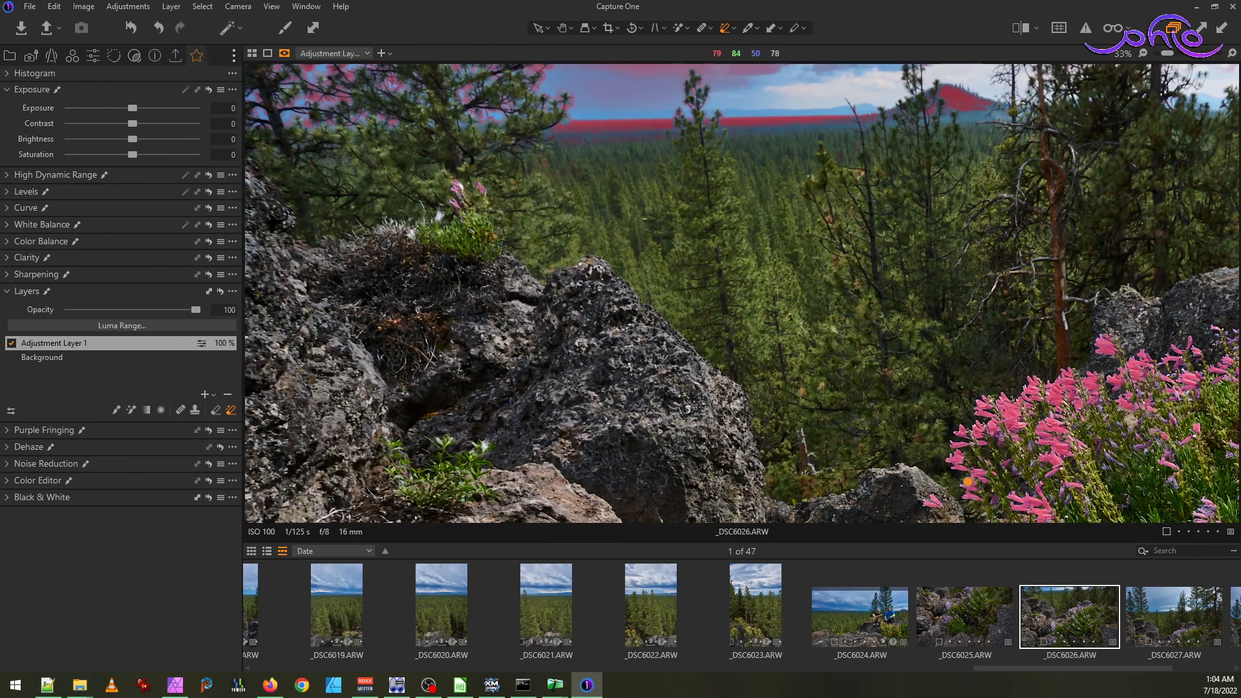
mouse_move(969, 193)
left_mouse_down()
mouse_move(492, 193)
mouse_move(981, 184)
left_mouse_up()
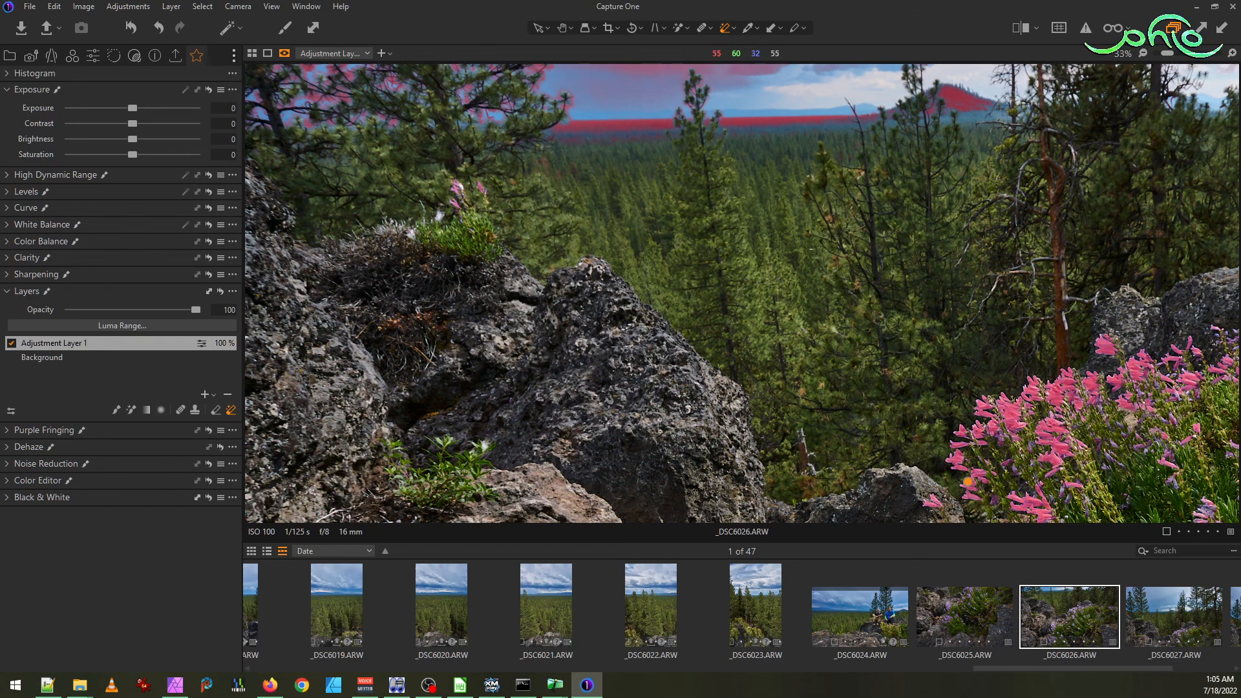
scroll(812, 248, "up", 1)
scroll(815, 246, "down", 3)
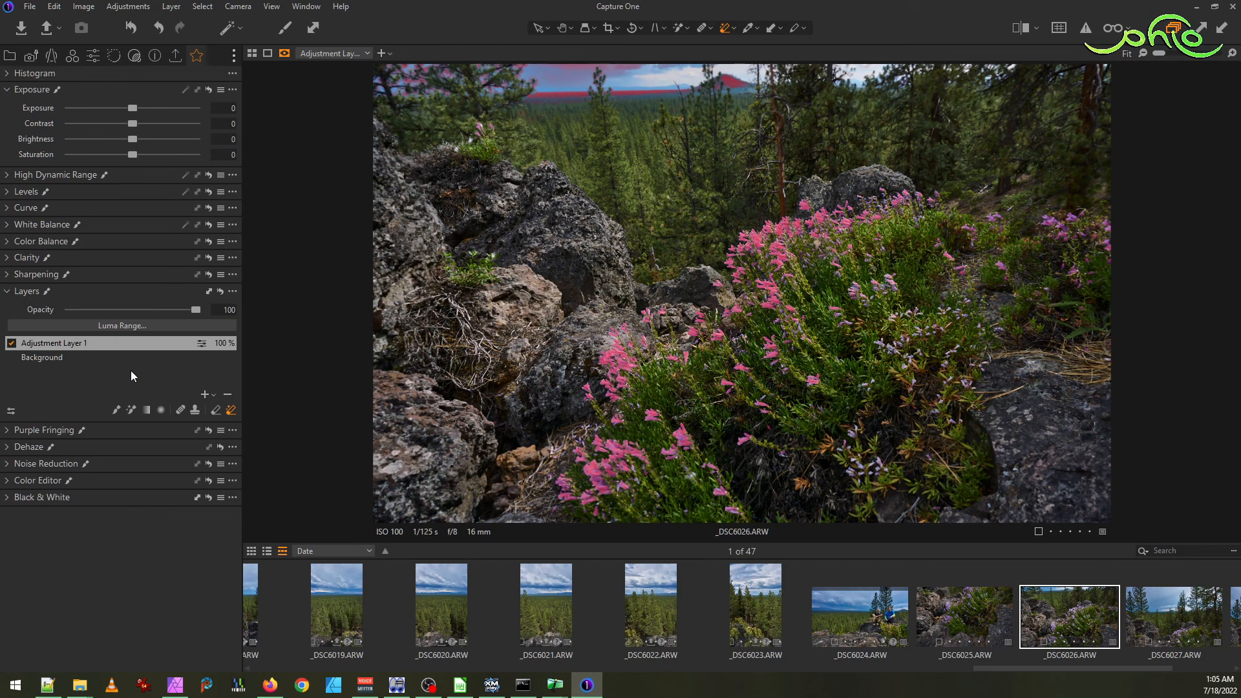
- Try to remove the mask from the distant hill, horizon and sky with the Magic Eraser
left_click(131, 409)
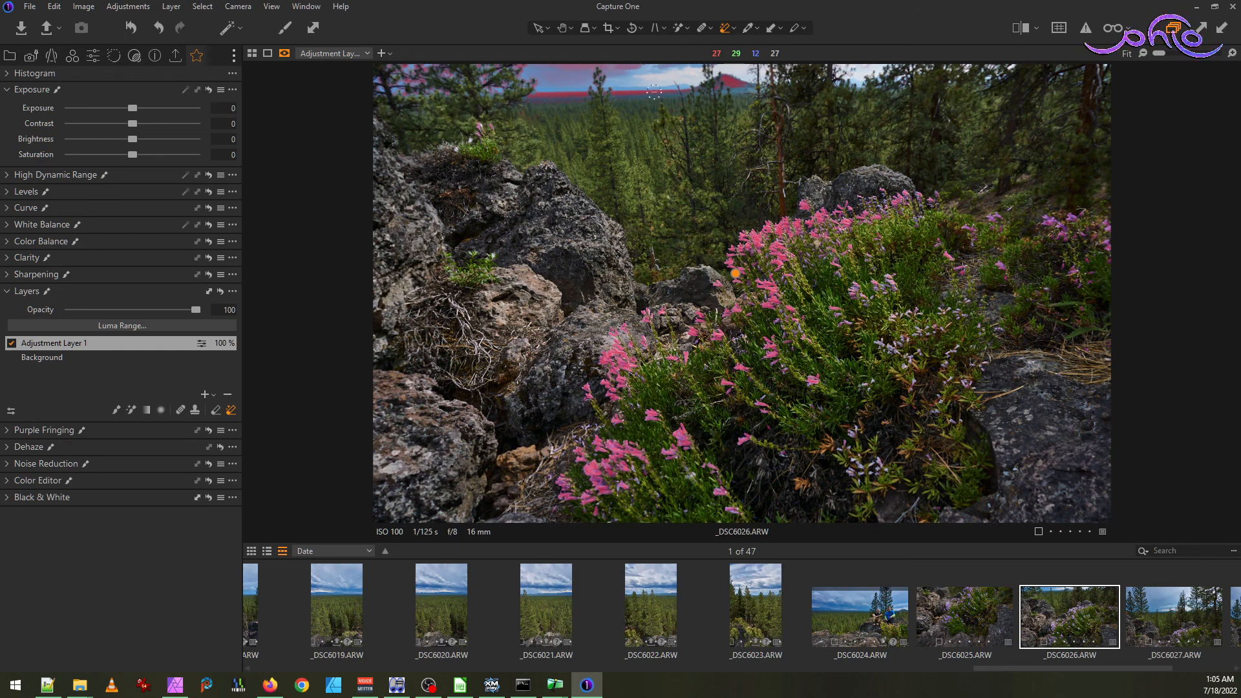
left_click_drag(650, 92, 728, 72)
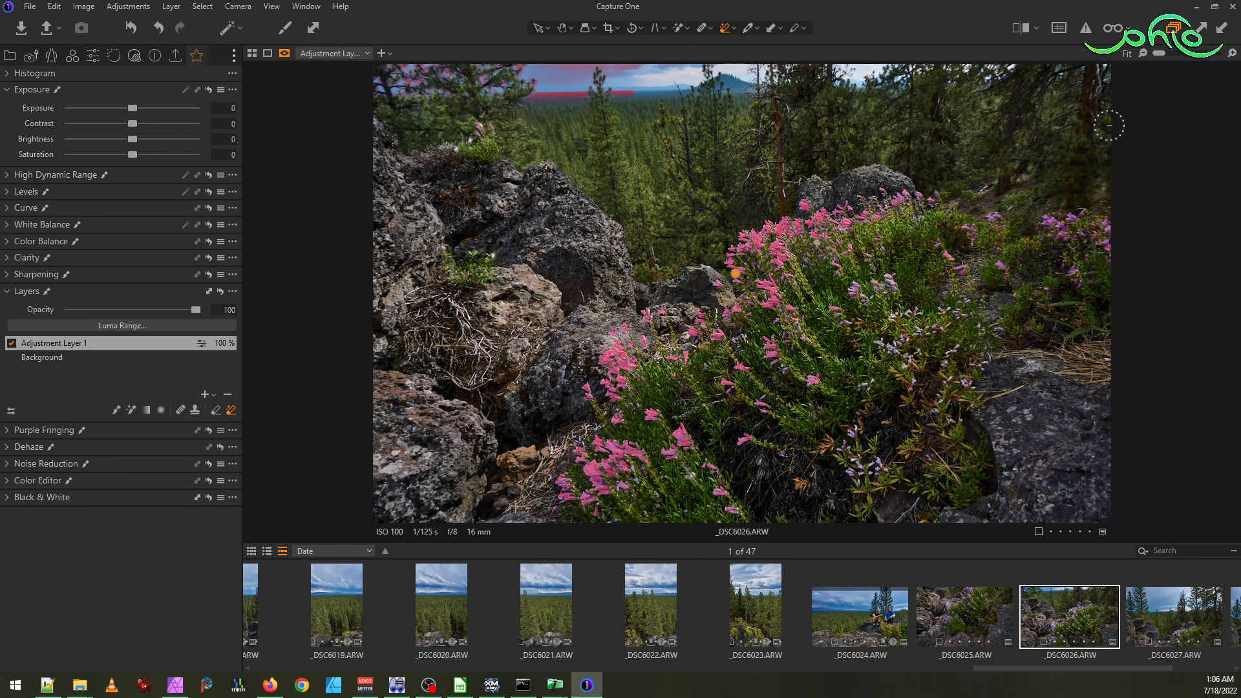
mouse_move(636, 91)
left_mouse_down()
mouse_move(354, 84)
mouse_move(648, 55)
left_mouse_up()
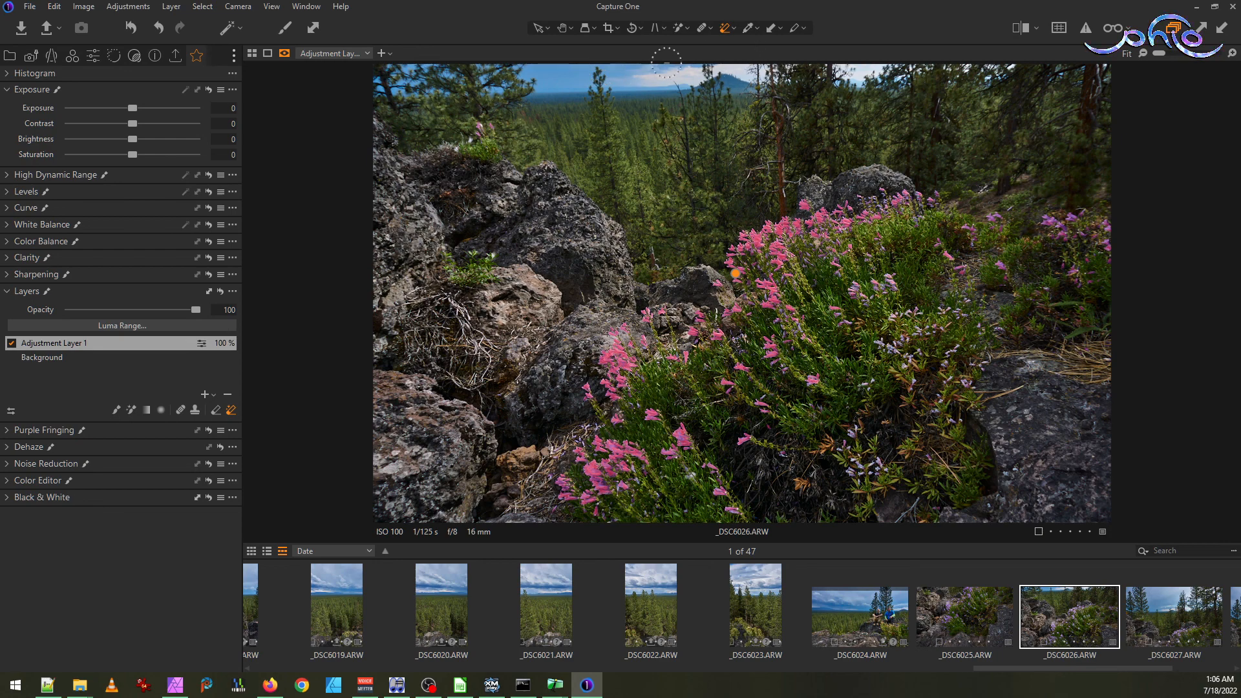
key("ctrl+z")
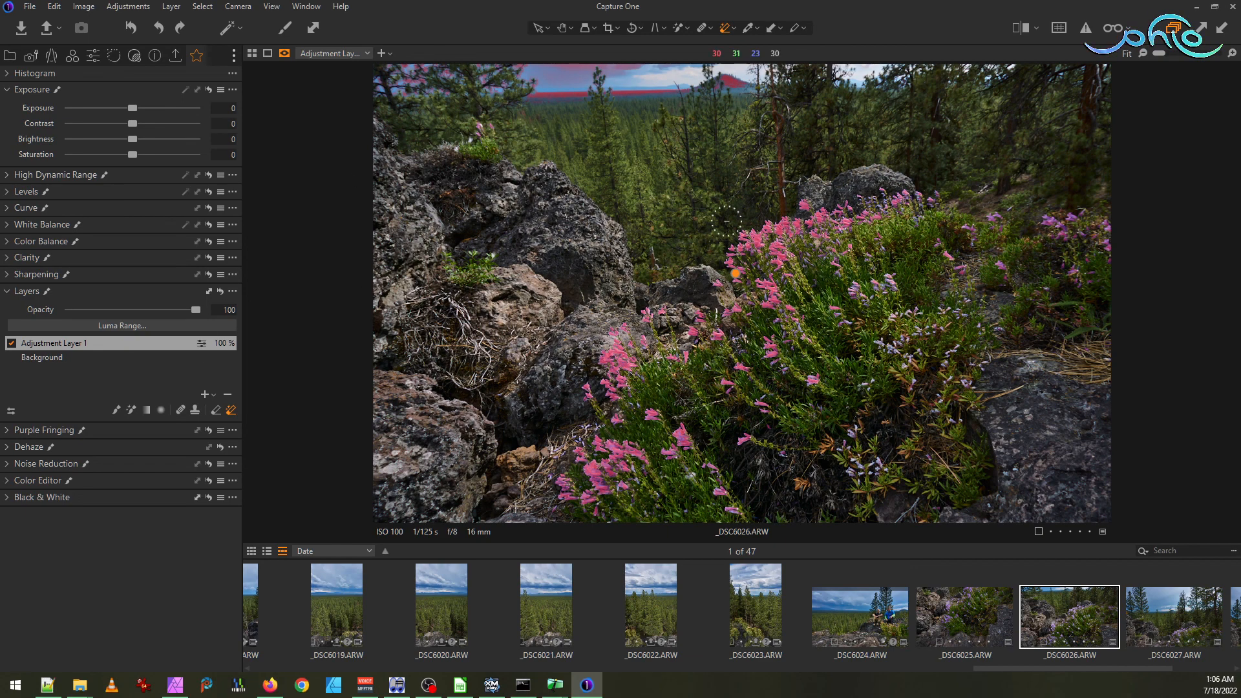
- Erase the mask from the sky, horizon and distant hill with the regular Eraser, undoing the last stray stroke
left_click(215, 410)
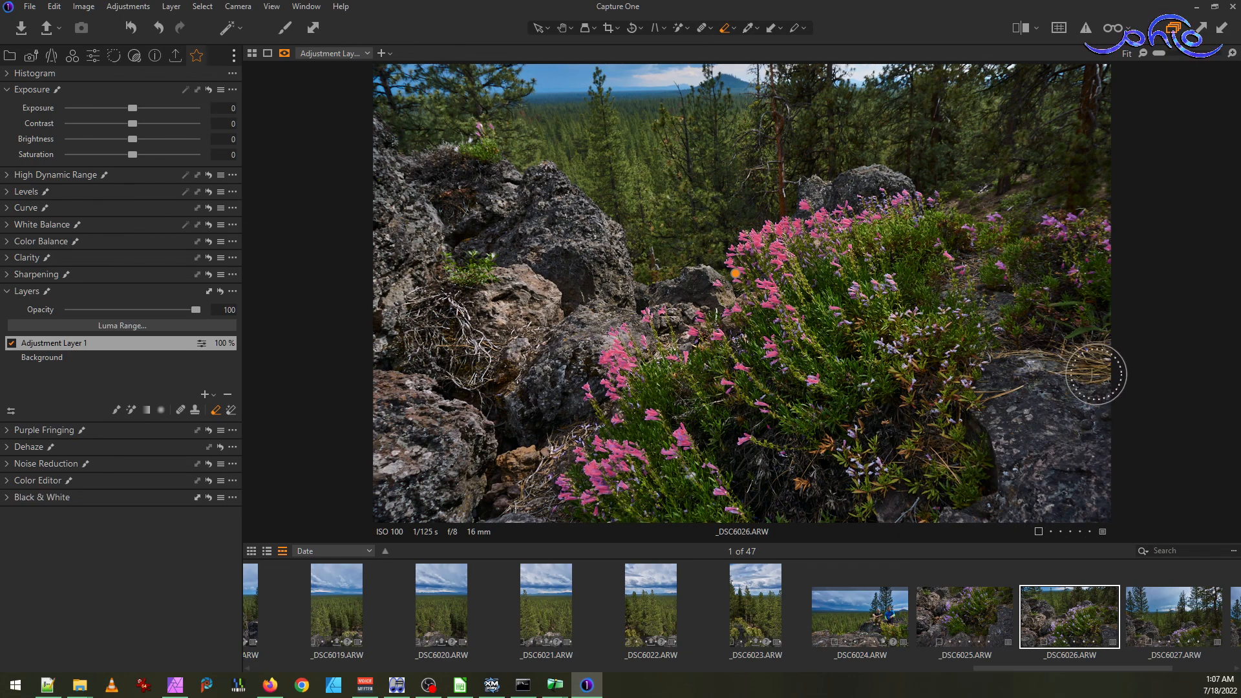
key("ctrl+z")
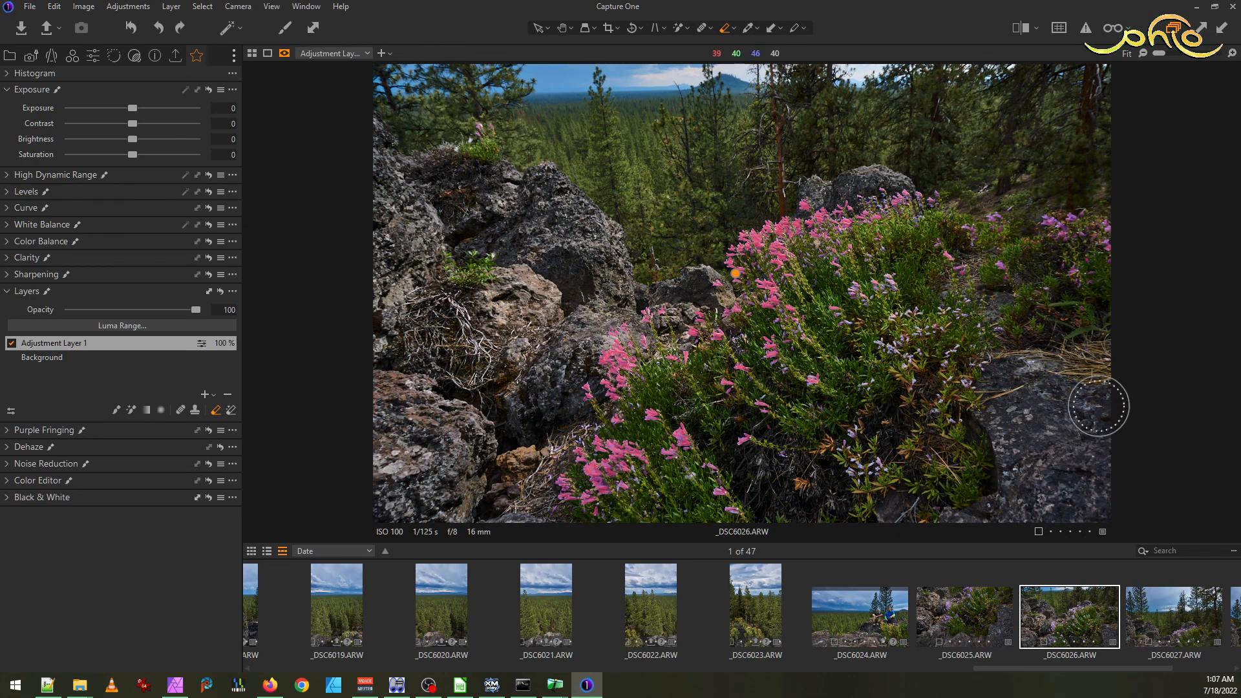
scroll(1089, 362, "up", 3)
left_click_drag(1138, 374, 757, 375)
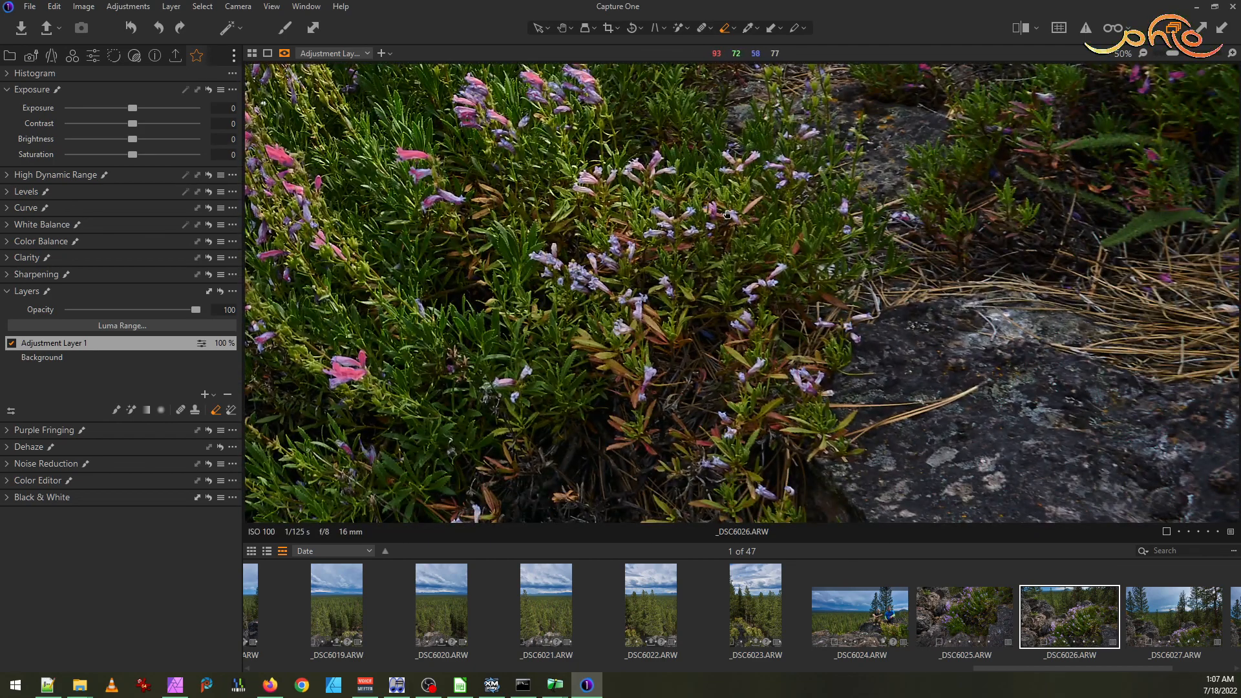
- Mask the purple flowers on Adjustment Layer 1 with the Magic Brush, sampling the blossom in front of the dark rock
left_click_drag(724, 215, 776, 384)
left_click_drag(728, 241, 888, 414)
mouse_move(730, 212)
left_mouse_down()
mouse_move(685, 296)
mouse_move(652, 297)
left_mouse_up()
scroll(652, 297, "up", 1)
scroll(652, 297, "up", 4)
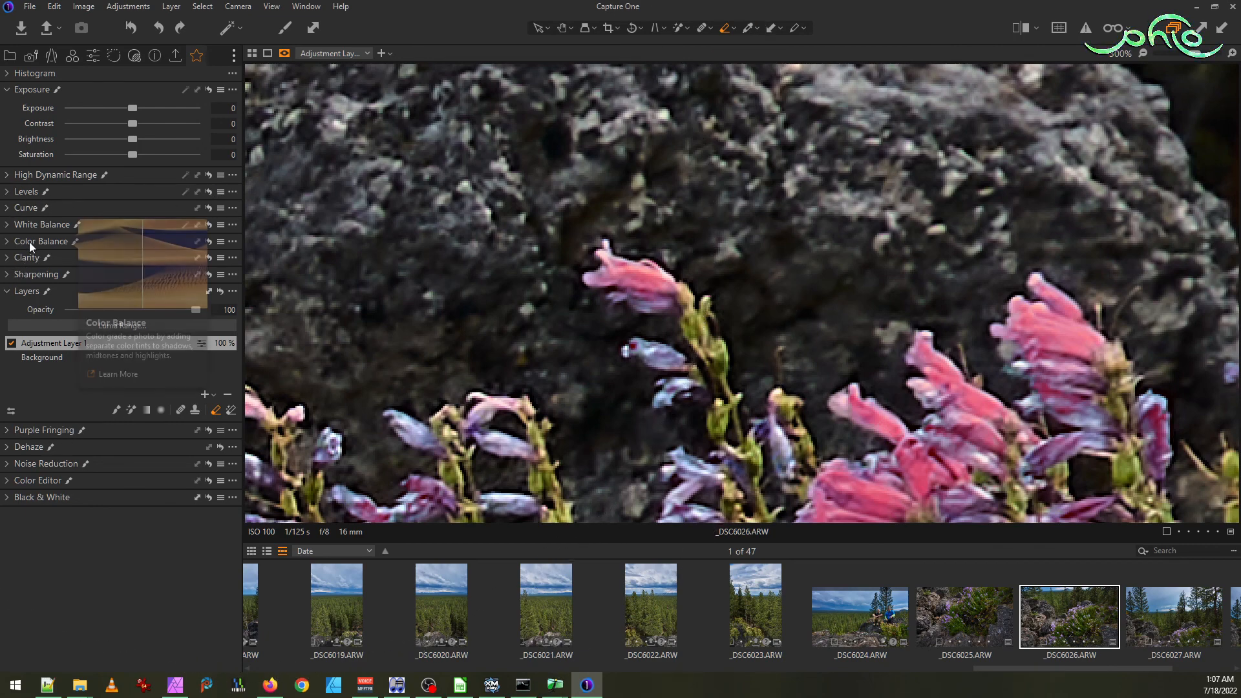
mouse_move(33, 290)
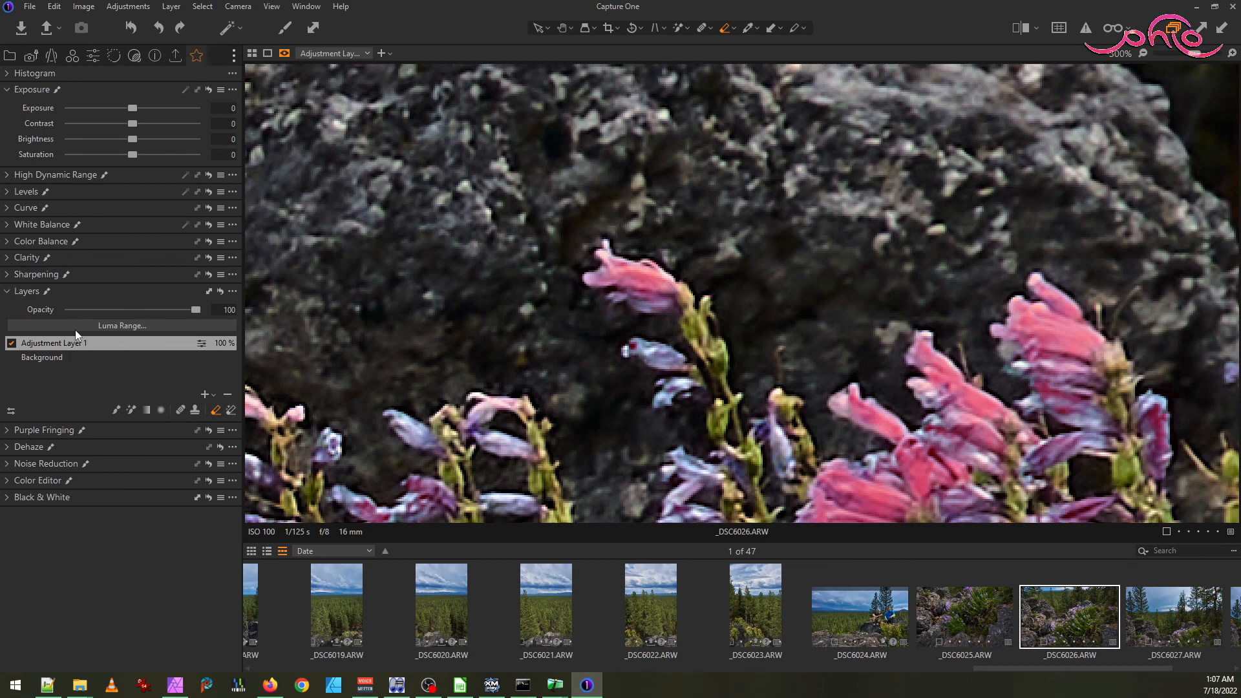
left_click(132, 413)
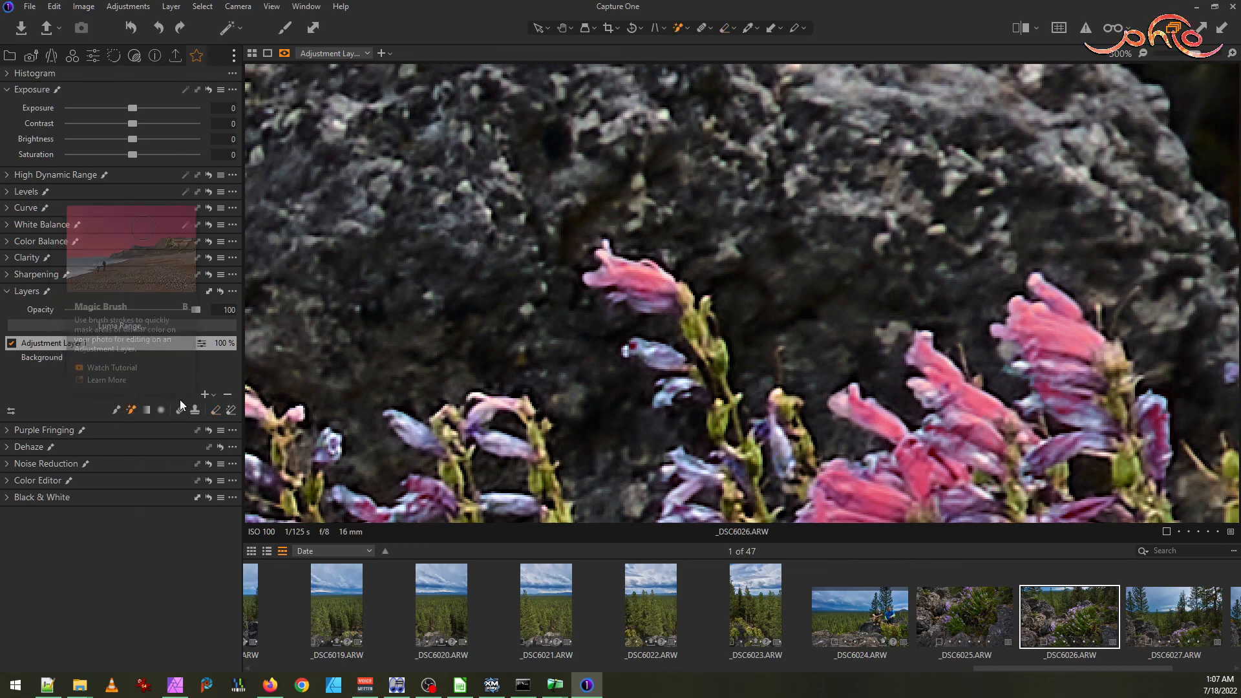
left_click(650, 303)
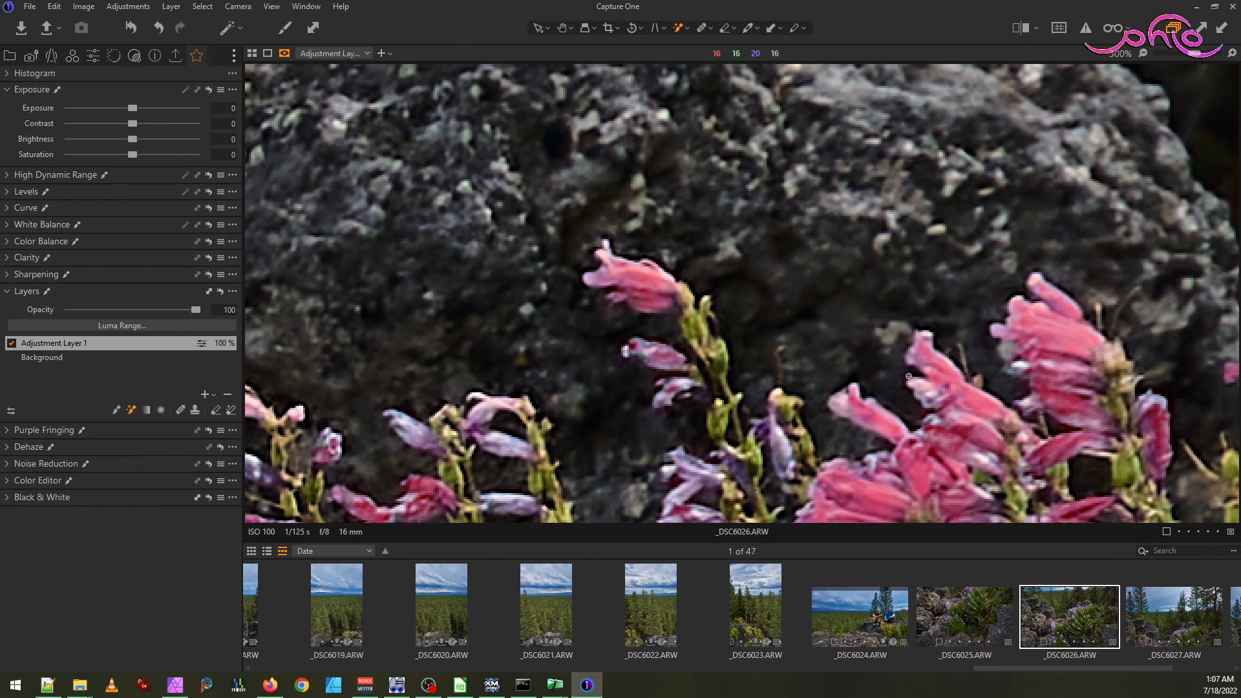
scroll(909, 376, "down", 8)
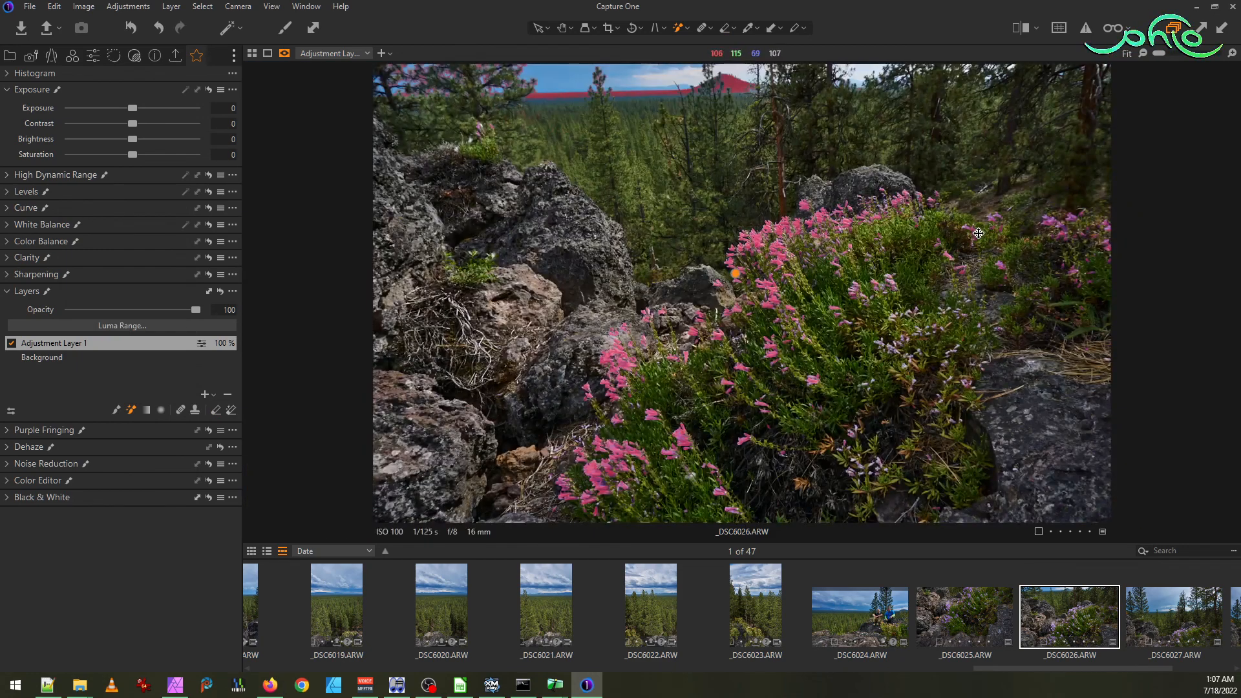
- Check the flower mask up close and erase the unwanted masking from the hill and distant forest along the horizon
scroll(980, 234, "up", 6)
scroll(874, 117, "up", 1)
scroll(847, 105, "up", 1)
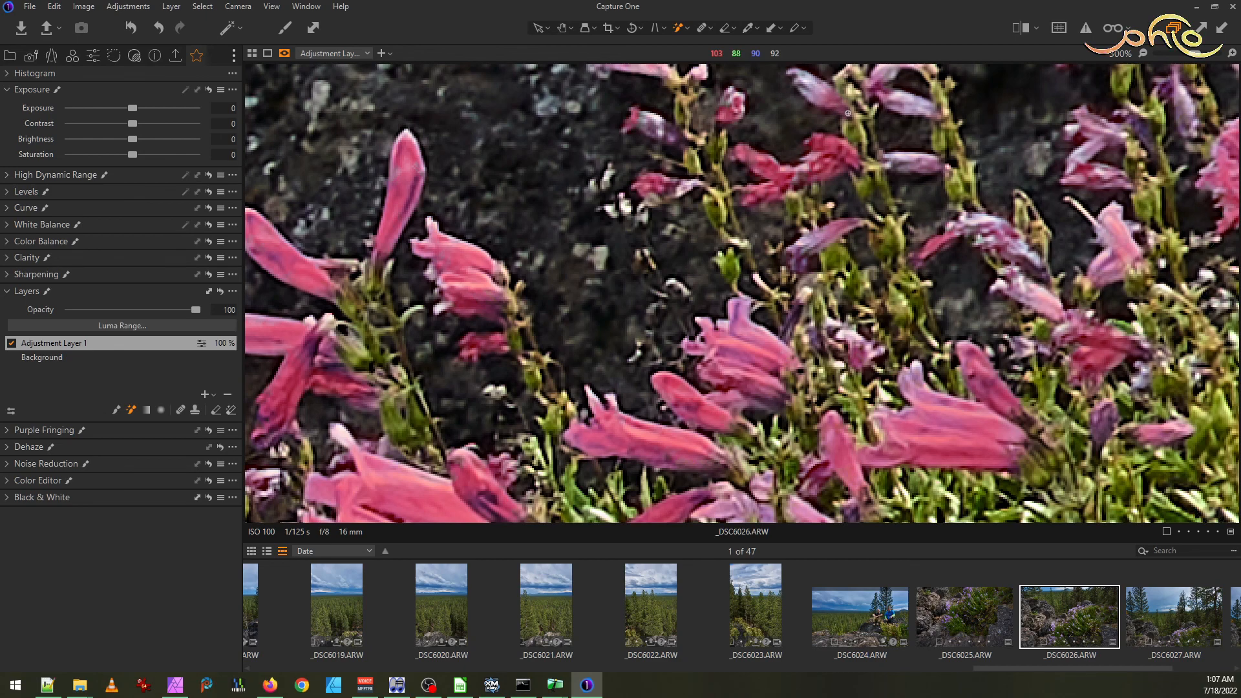
scroll(1018, 347, "down", 8)
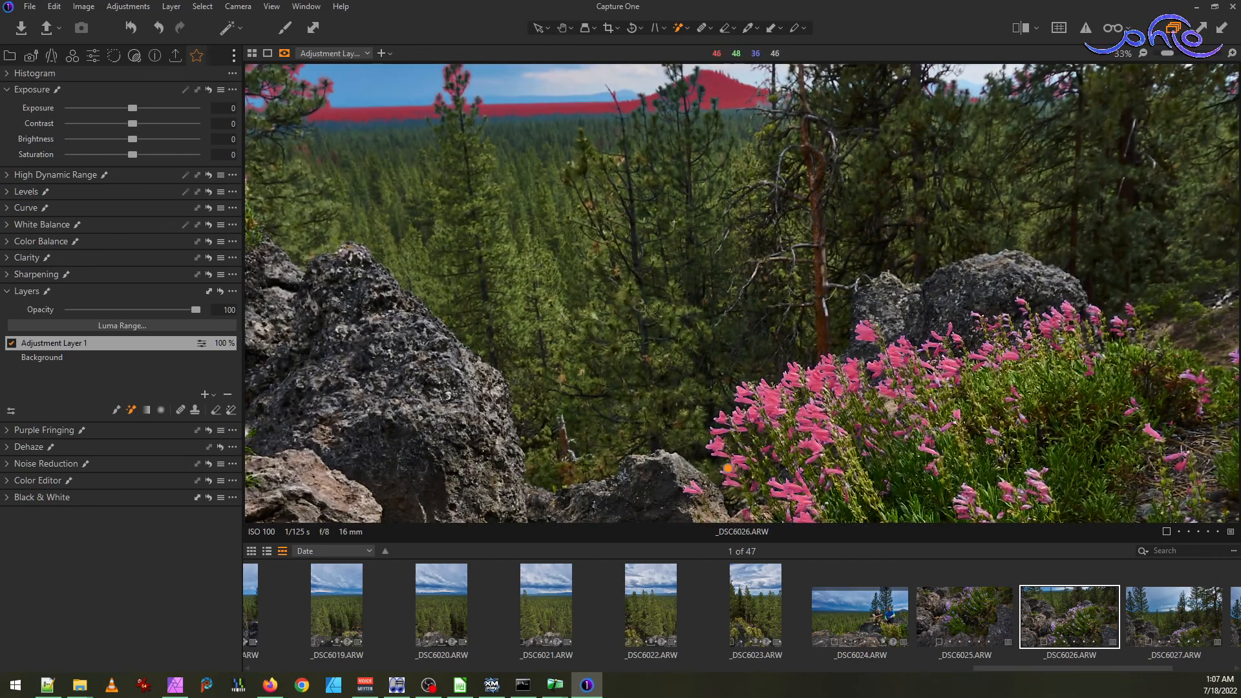
left_click_drag(1014, 500, 778, 71)
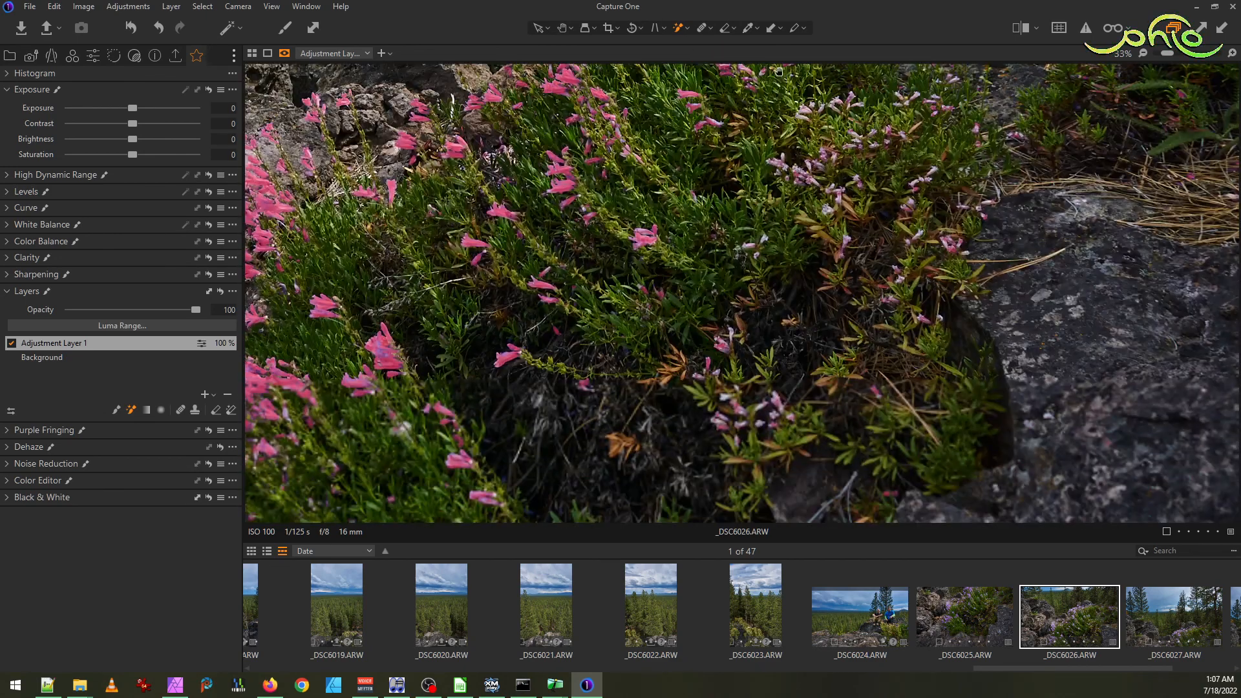
scroll(1019, 326, "down", 3)
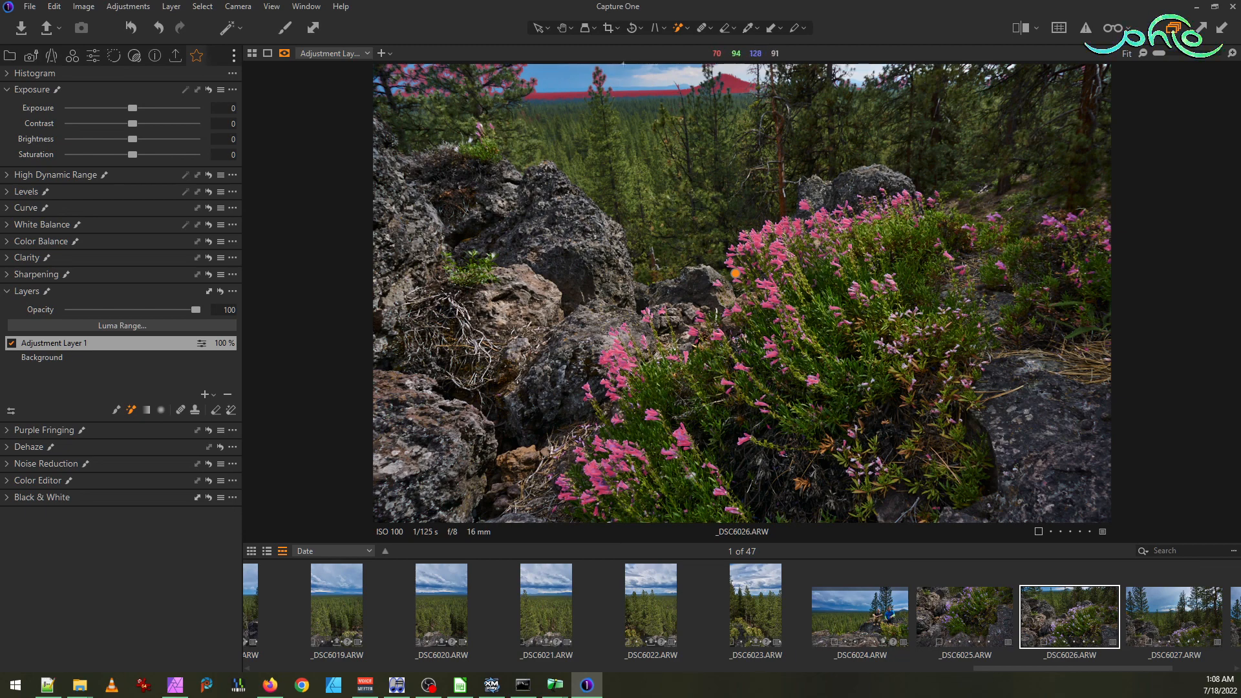
scroll(633, 77, "up", 2)
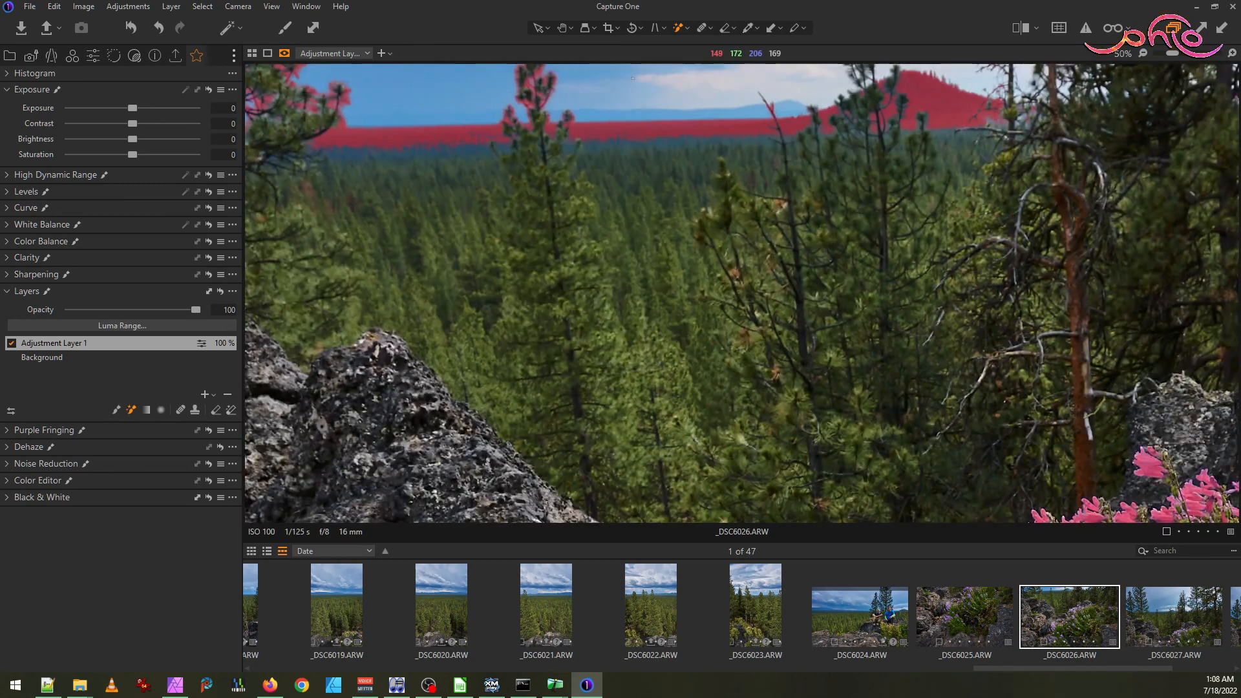
left_click_drag(637, 157, 641, 180)
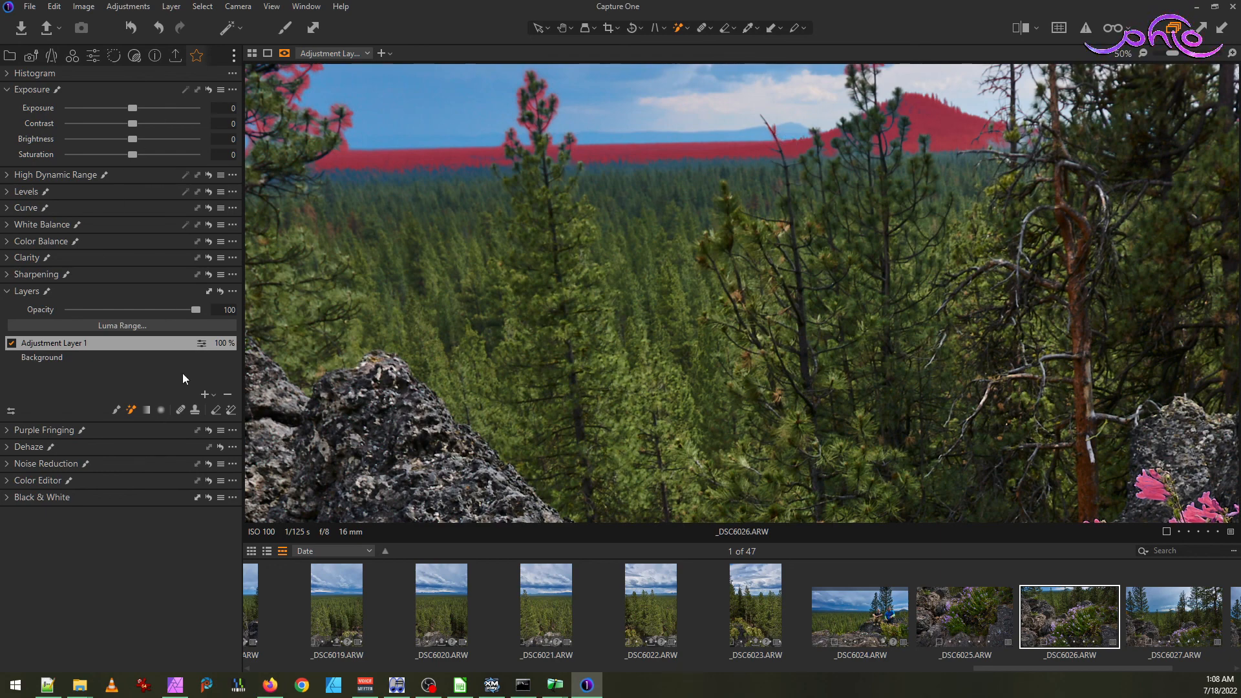
left_click(216, 410)
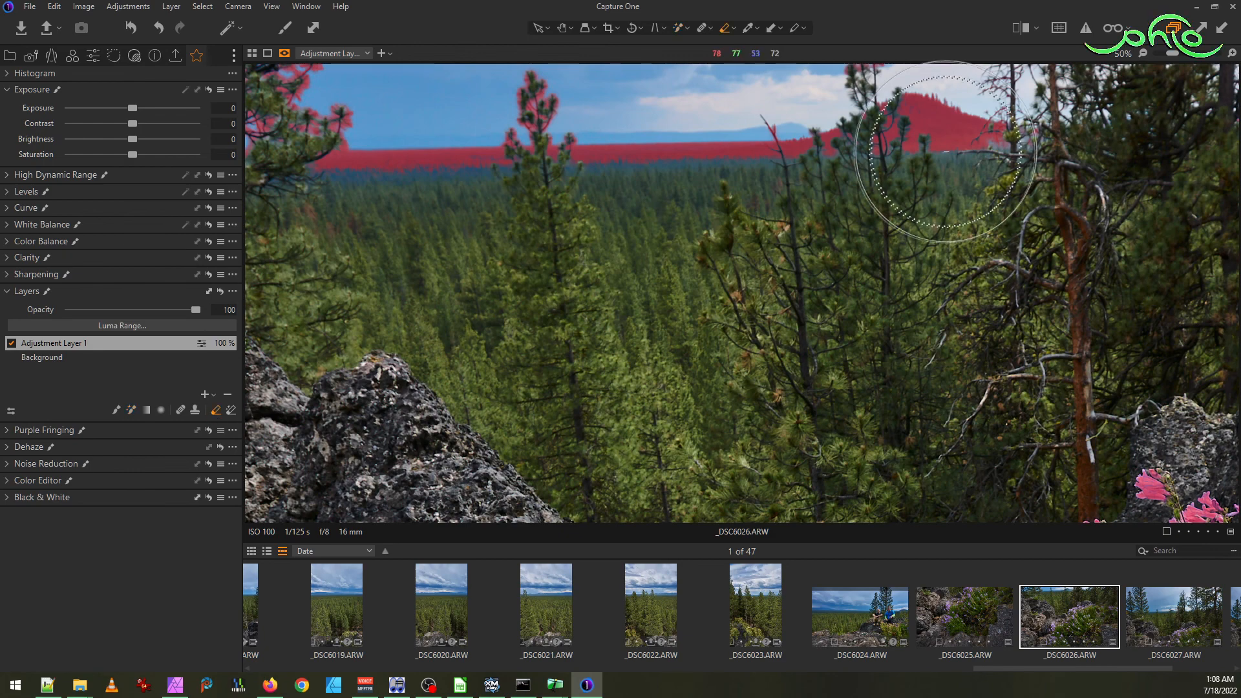
mouse_move(922, 153)
left_mouse_down()
mouse_move(948, 128)
mouse_move(882, 146)
mouse_move(742, 149)
mouse_move(759, 120)
mouse_move(813, 102)
mouse_move(711, 133)
mouse_move(472, 107)
mouse_move(387, 155)
left_mouse_up()
- Erase the stray mask from the pine branches beside the rocks and check the remaining trees and flowers
mouse_move(463, 201)
left_mouse_down()
mouse_move(573, 279)
mouse_move(827, 268)
left_mouse_up()
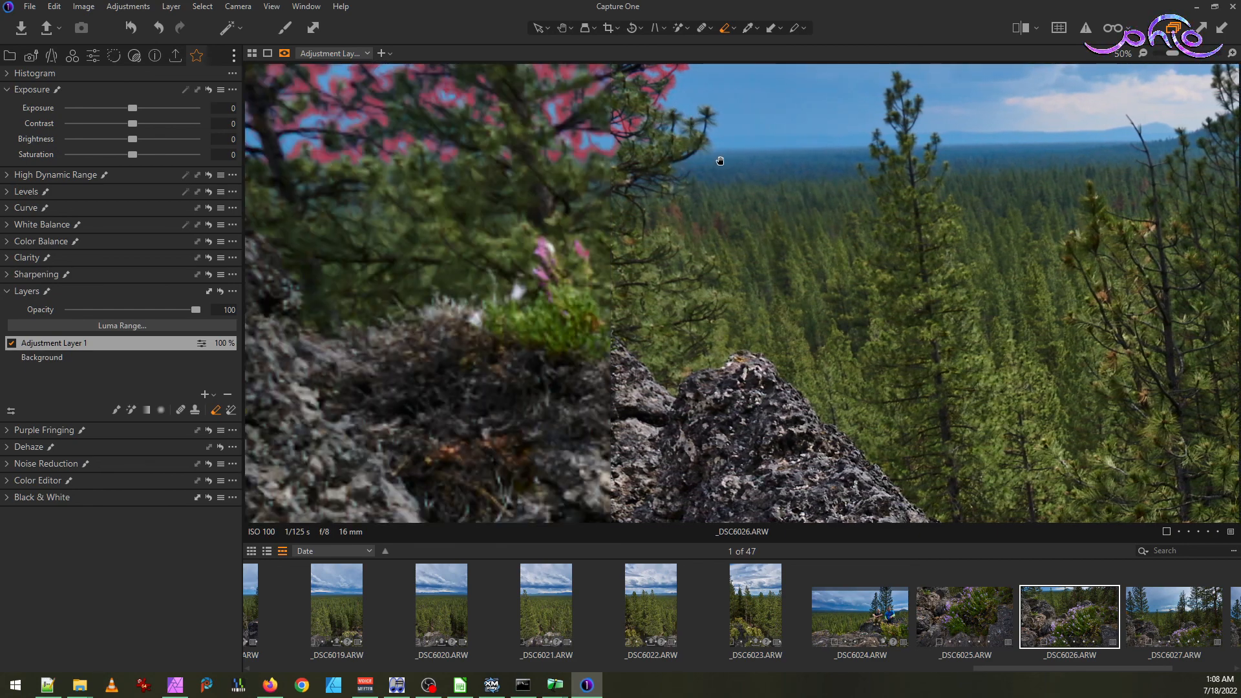
mouse_move(706, 121)
left_mouse_down()
mouse_move(510, 108)
mouse_move(312, 117)
mouse_move(240, 103)
mouse_move(172, 111)
left_mouse_up()
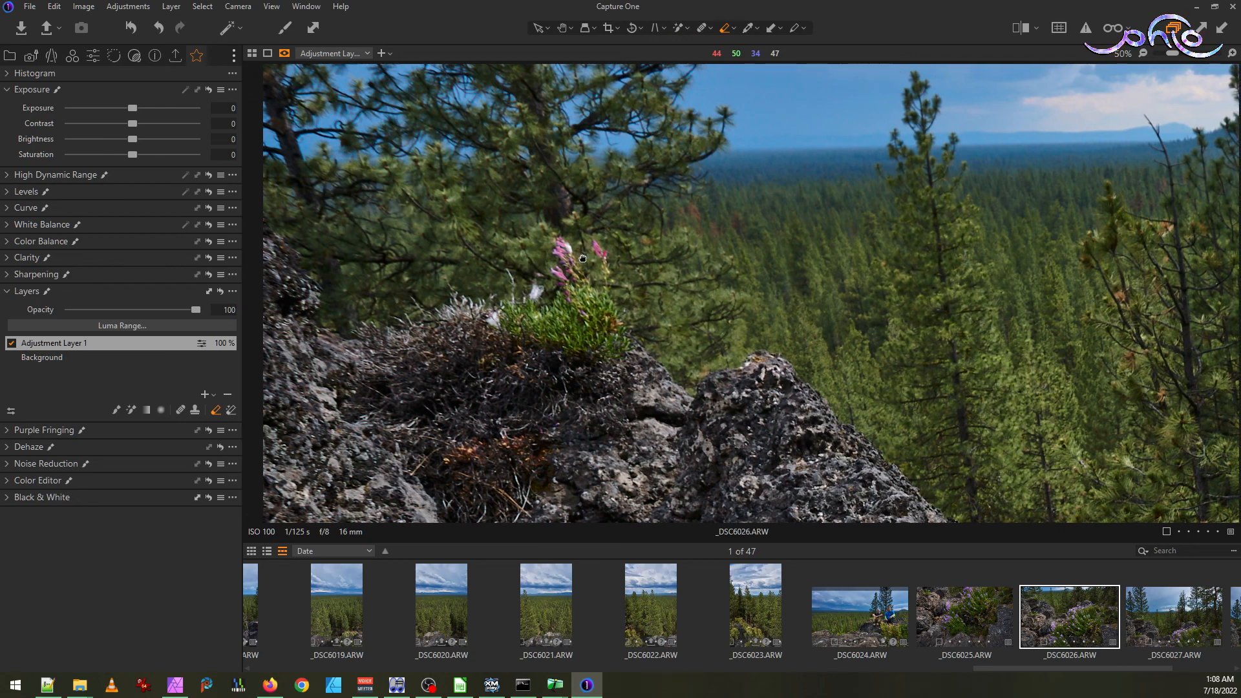
left_click_drag(387, 250, 405, 249)
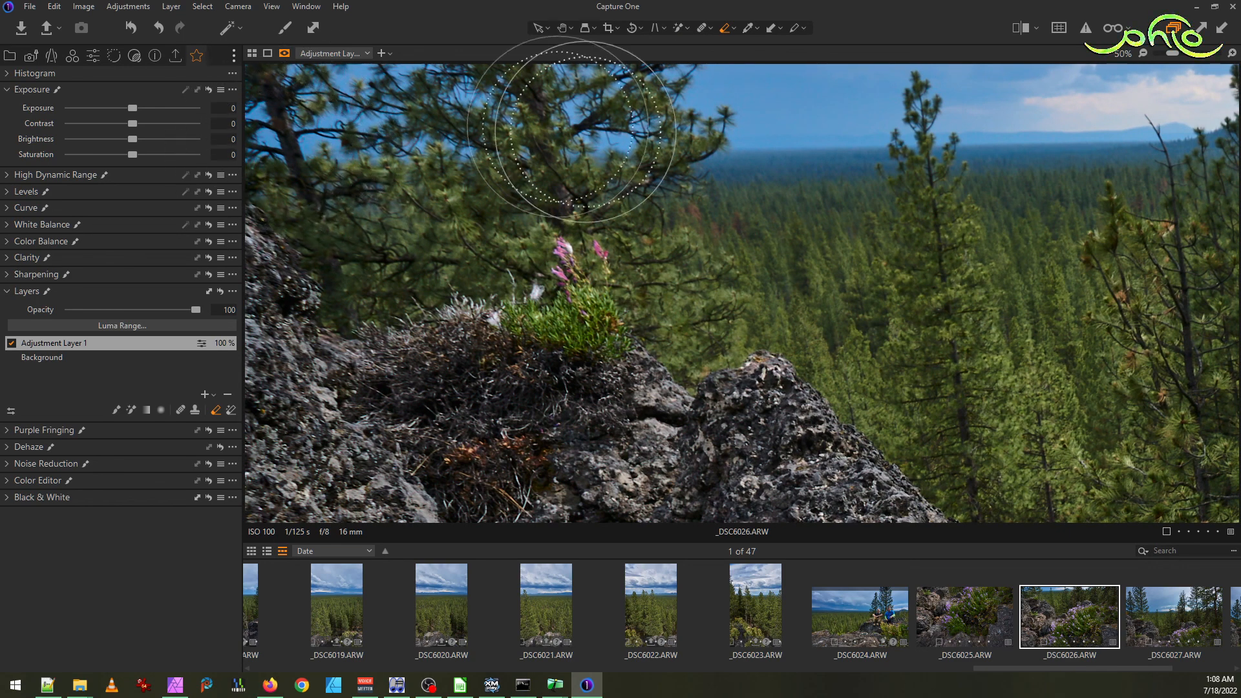
left_click_drag(948, 202, 100, 375)
left_click_drag(807, 242, 665, 242)
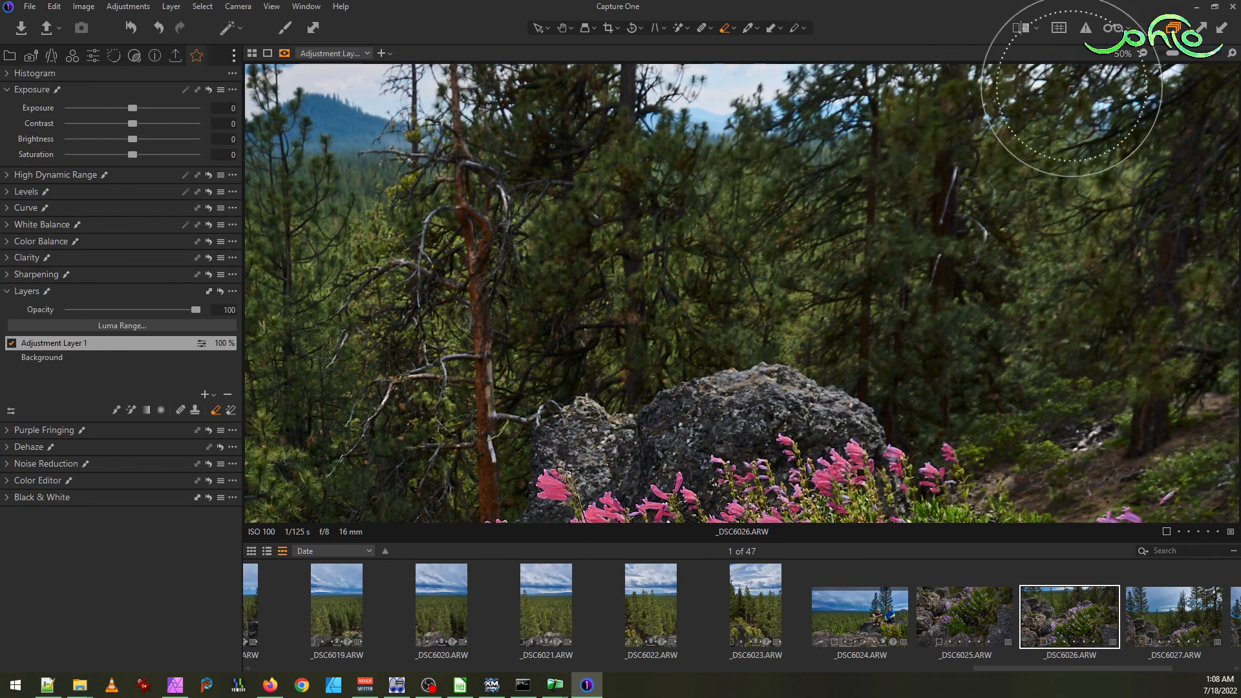
left_click_drag(825, 248, 586, 248)
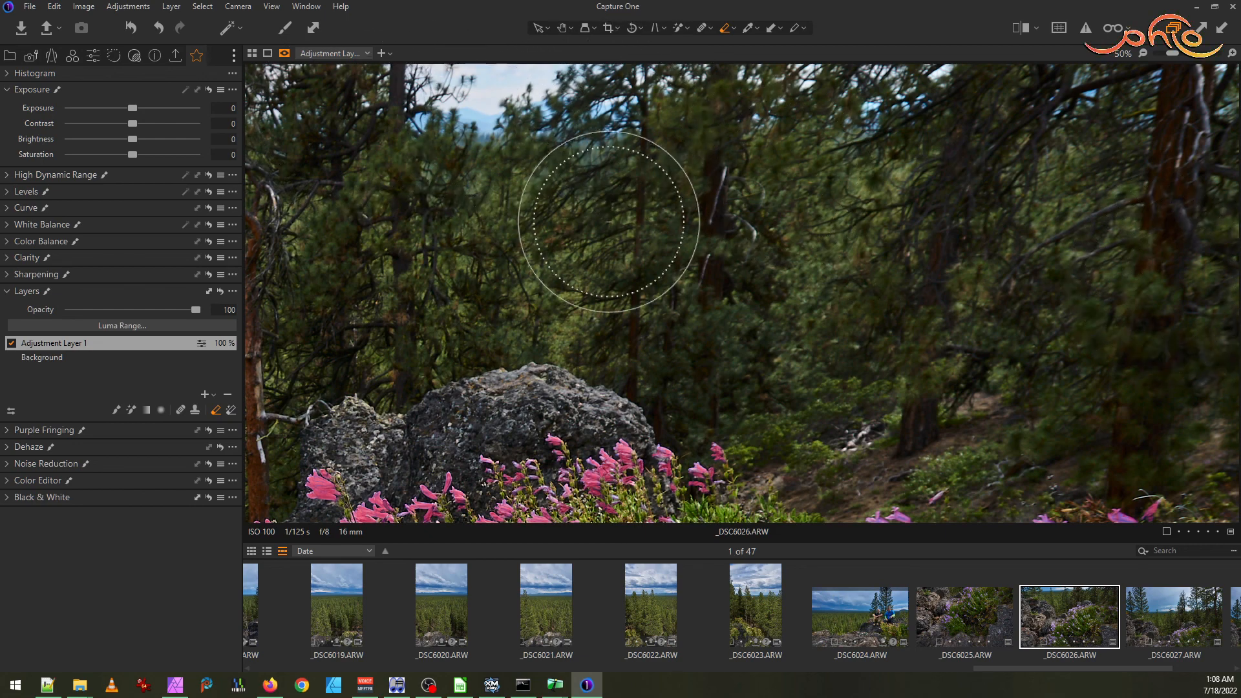
scroll(590, 223, "down", 3)
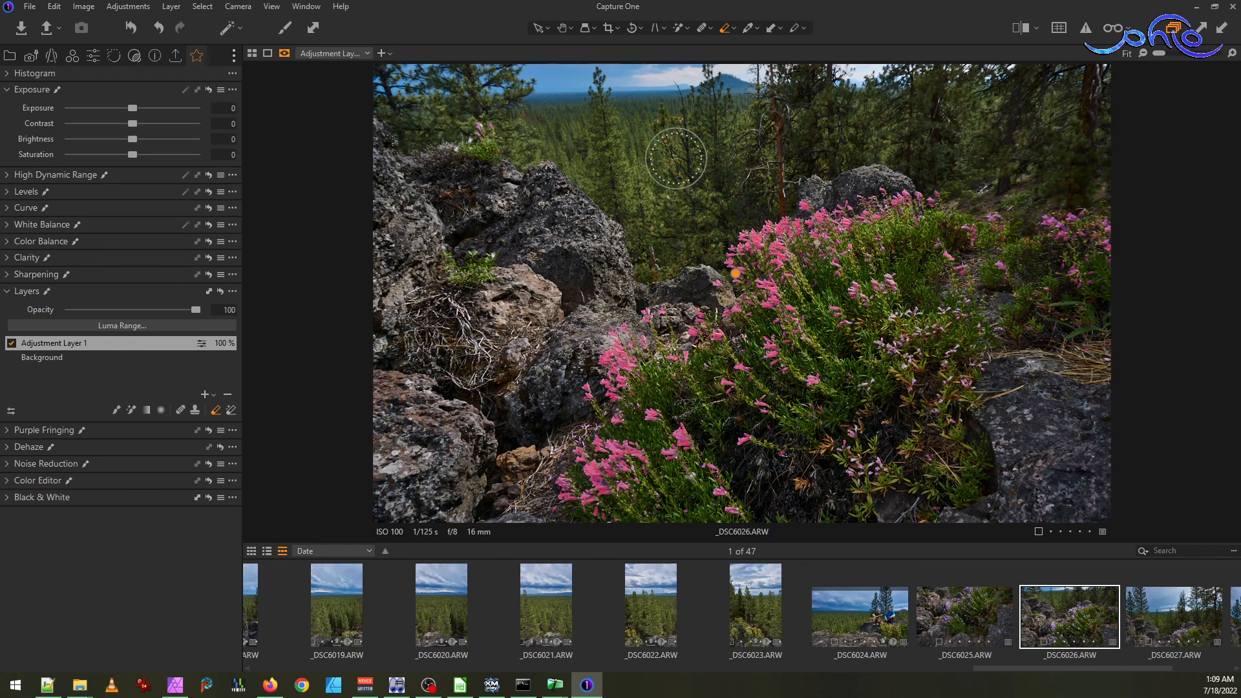
scroll(755, 315, "up", 1)
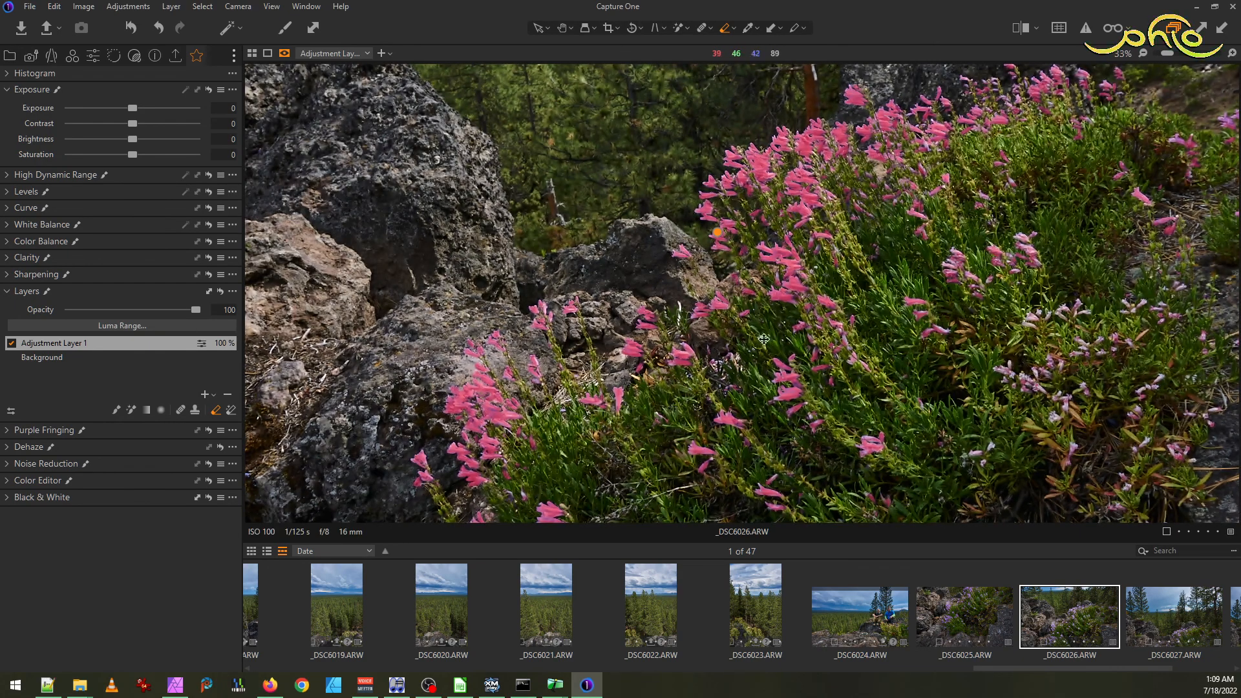
scroll(758, 338, "down", 1)
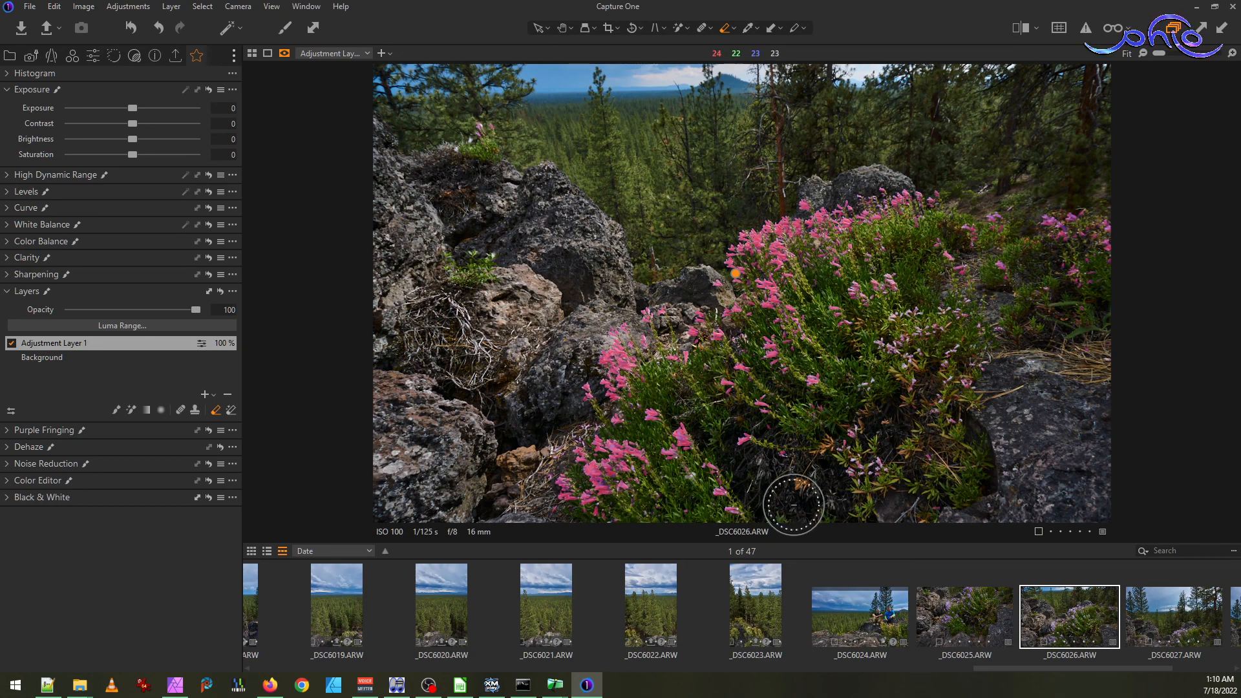
- Compare the flower mask with the one on _DSC6025.ARW, return to _DSC6026.ARW and hide the mask overlay
left_click(968, 607)
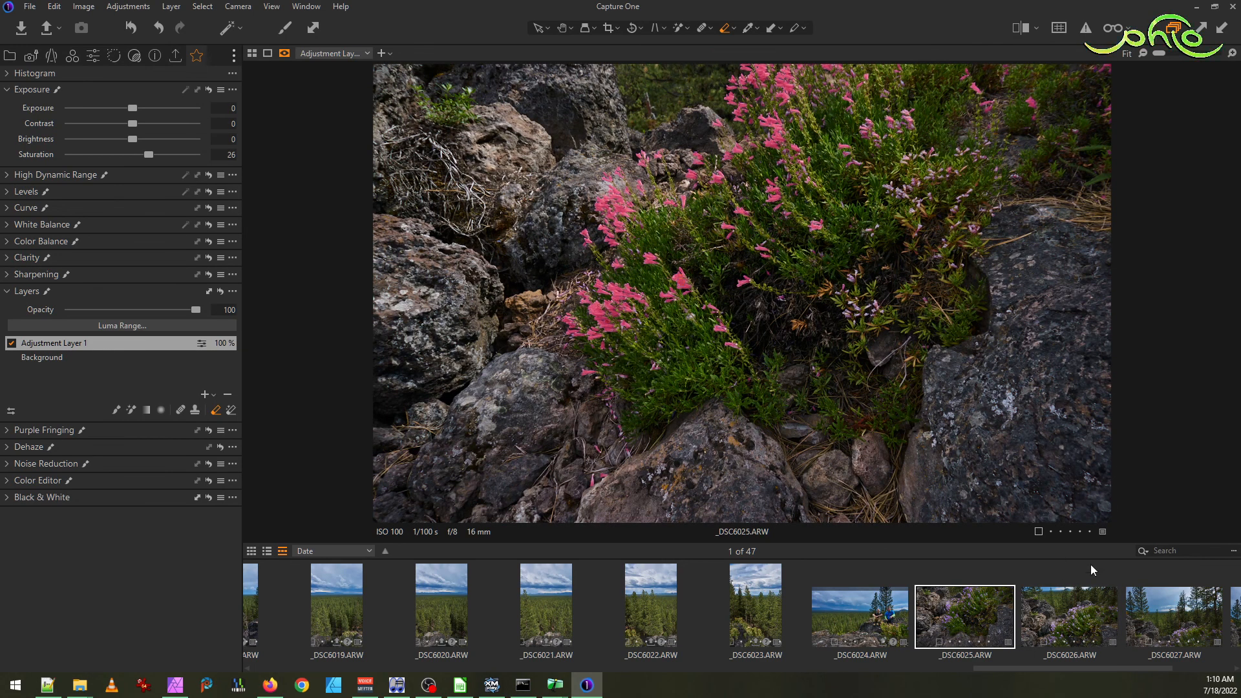
left_click(1057, 627)
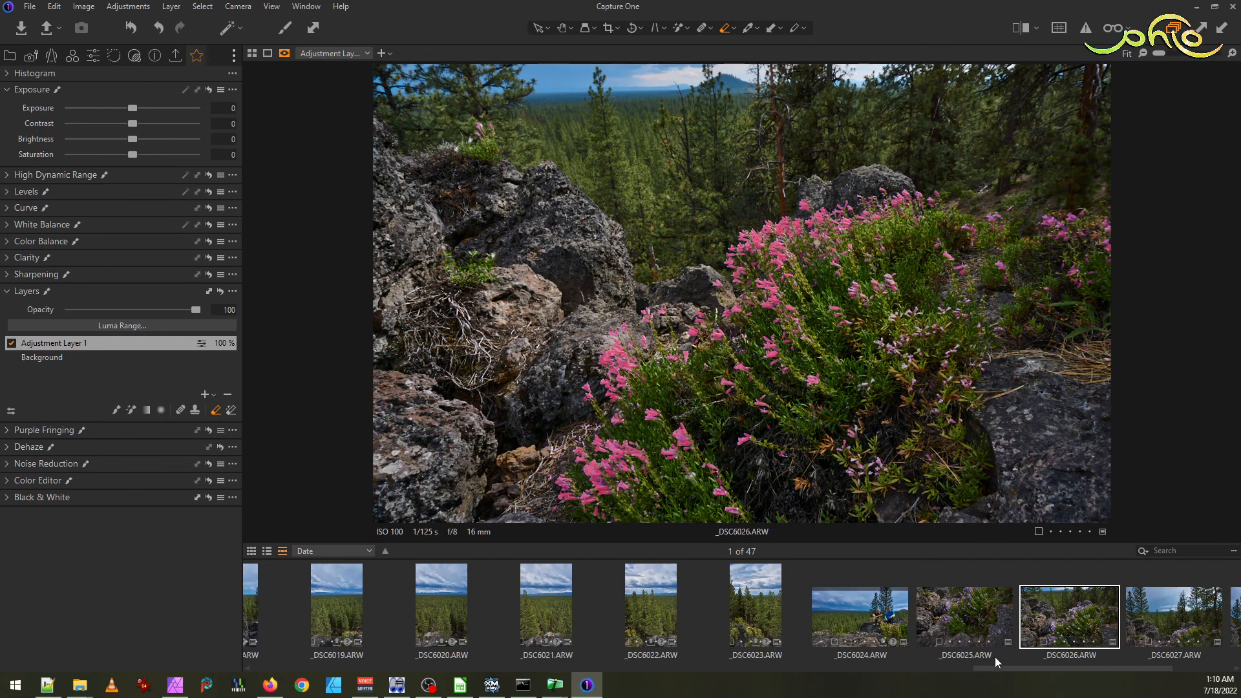
key("m")
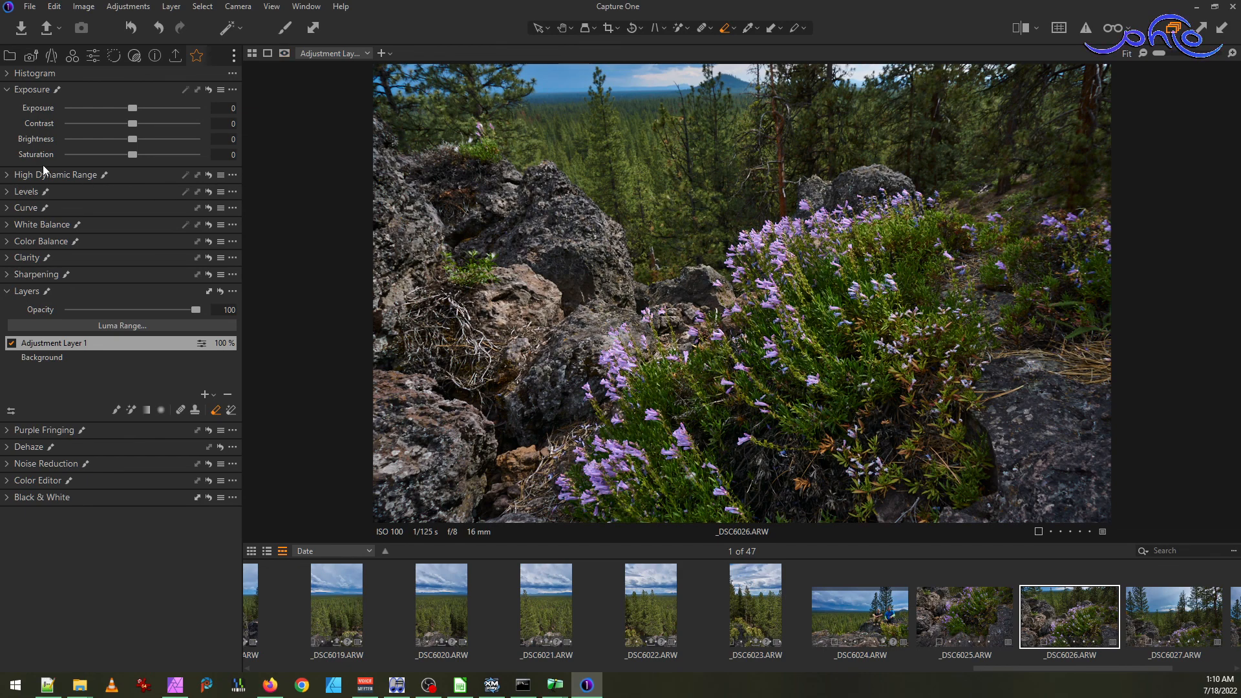
- Try Brightness -19 on the flower layer, check the curve used on _DSC6025.ARW for reference, and reset Brightness
left_click(6, 191)
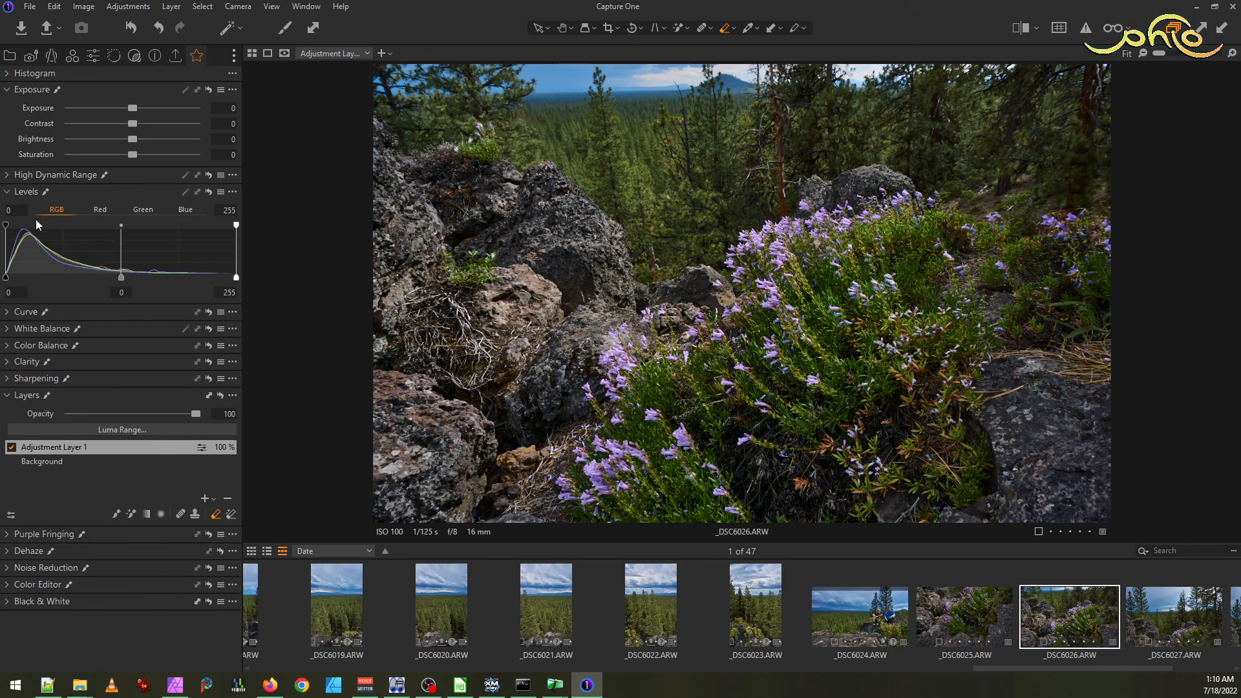
left_click_drag(133, 140, 108, 139)
key("Left")
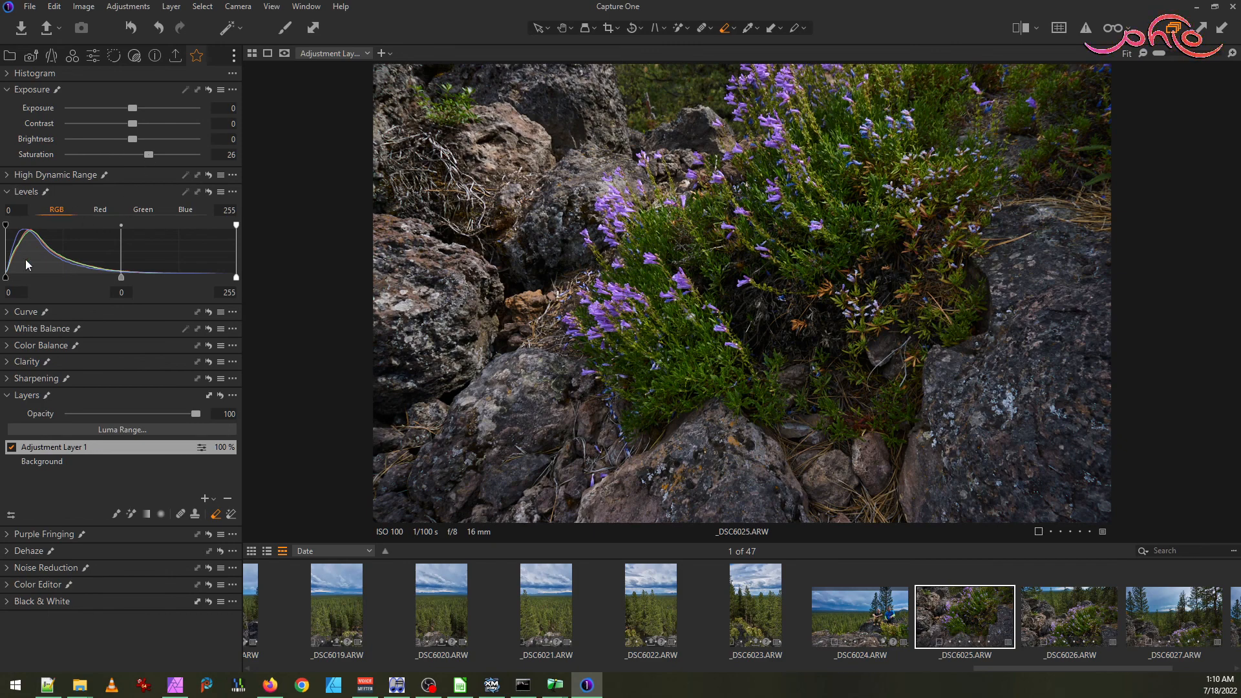
left_click(8, 313)
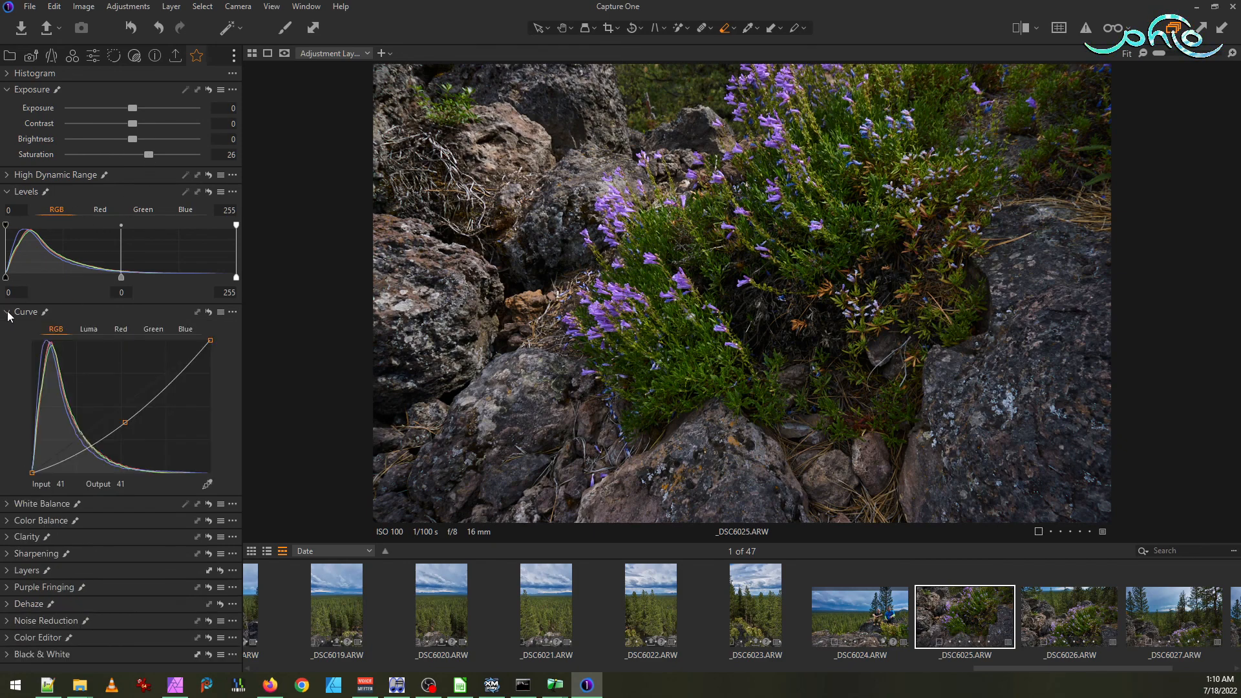
left_click(8, 313)
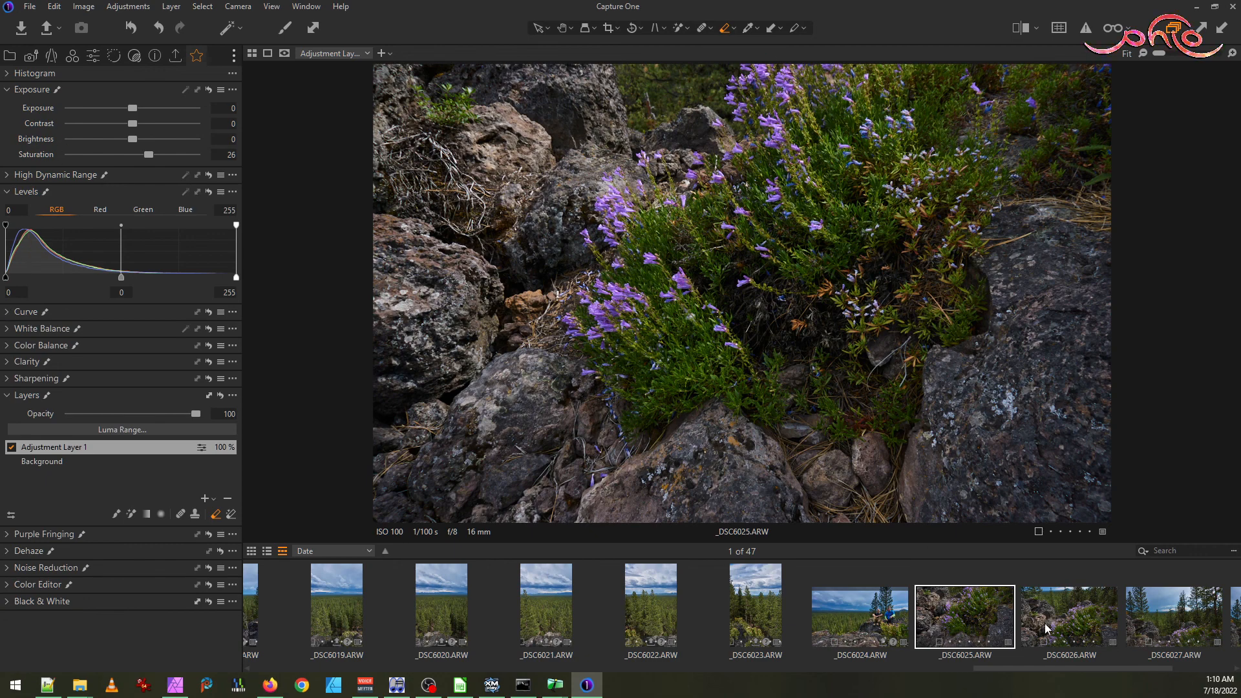
key("Right")
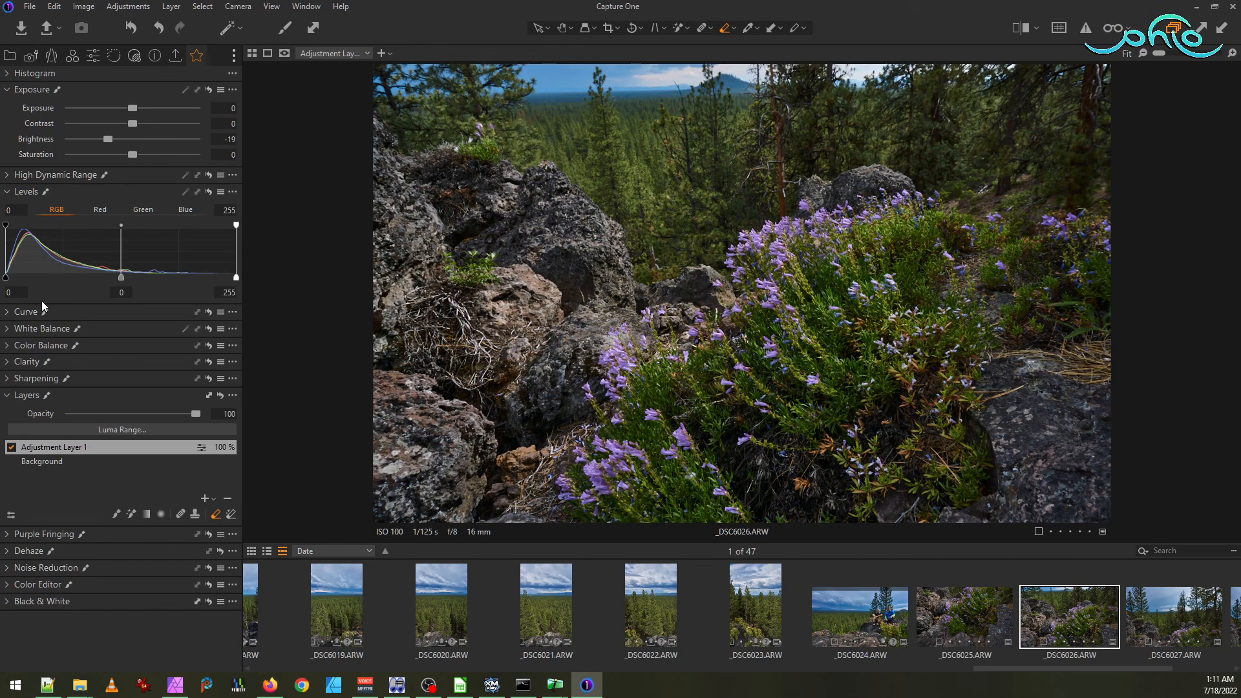
double_click(110, 138)
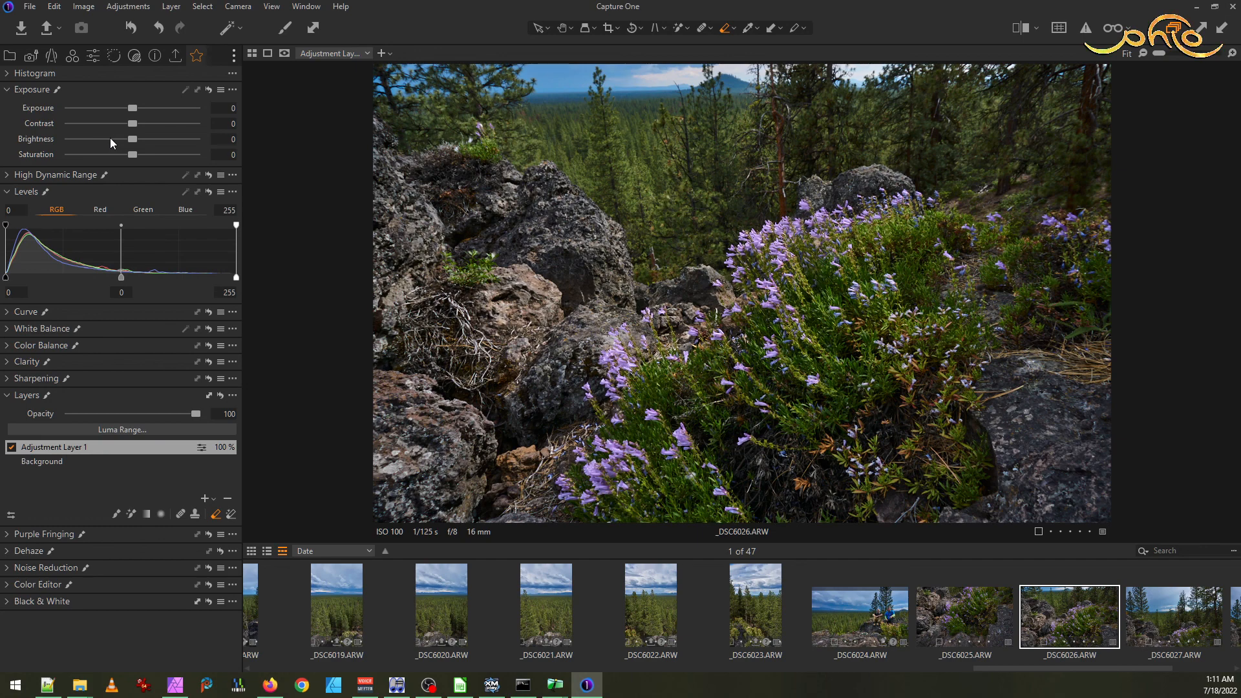
- Darken the masked flowers with an RGB curve point at input 146, output 99
left_click(6, 311)
left_click_drag(123, 406, 129, 425)
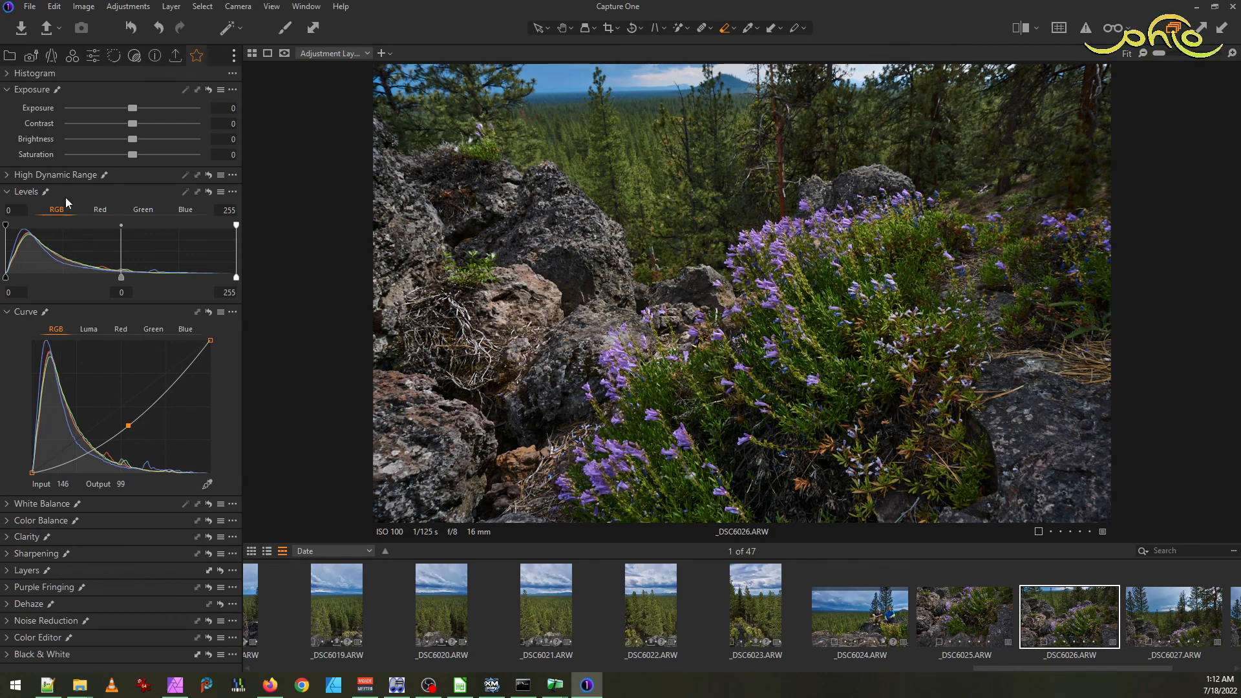
- Refine the mask of Adjustment Layer 1 with a radius of 34
left_click(7, 571)
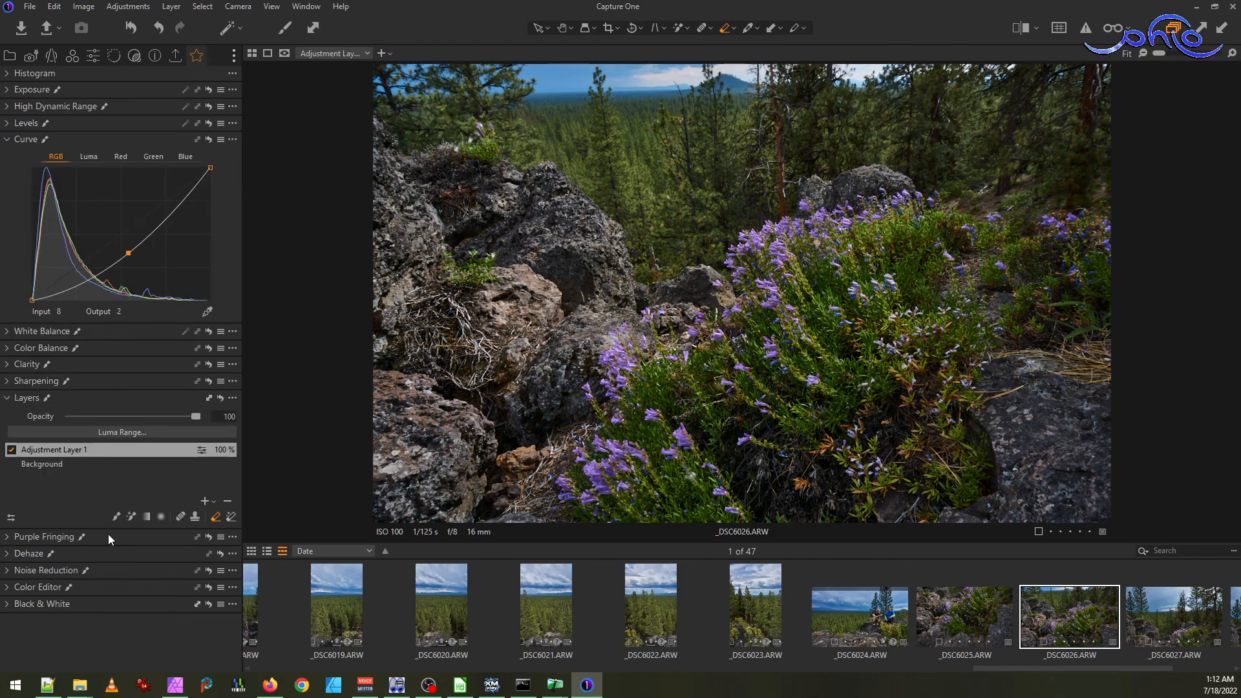
left_click(68, 454)
right_click(69, 454)
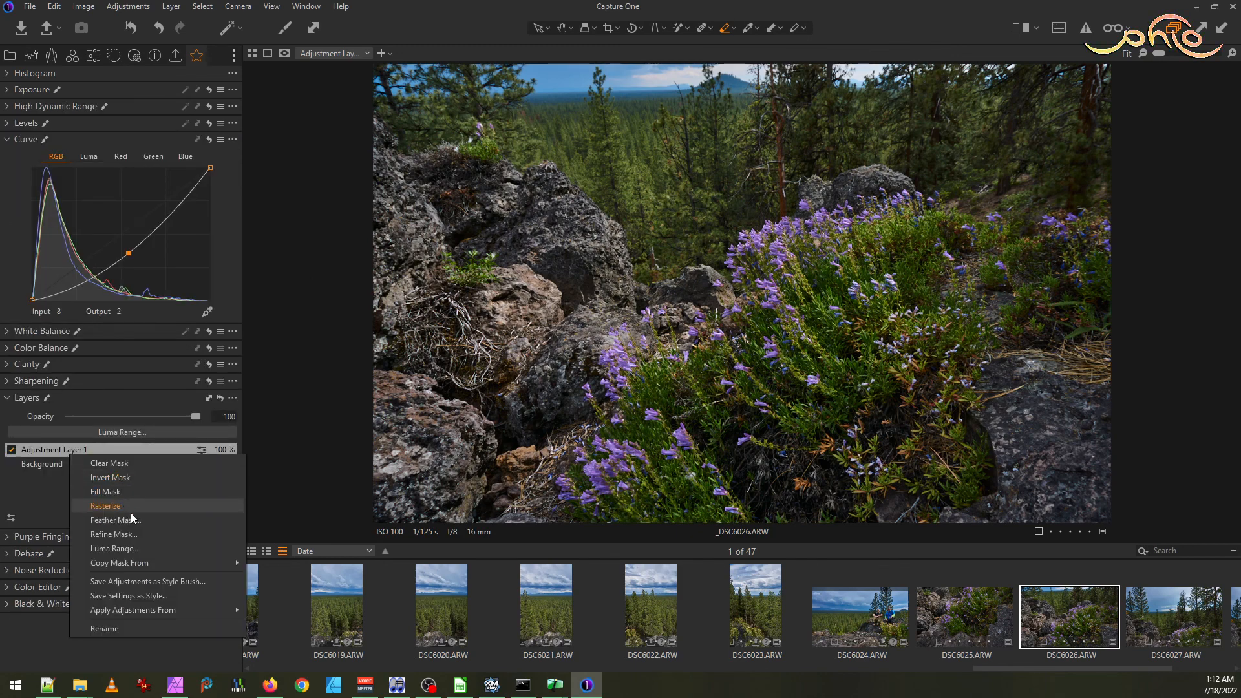
left_click(142, 537)
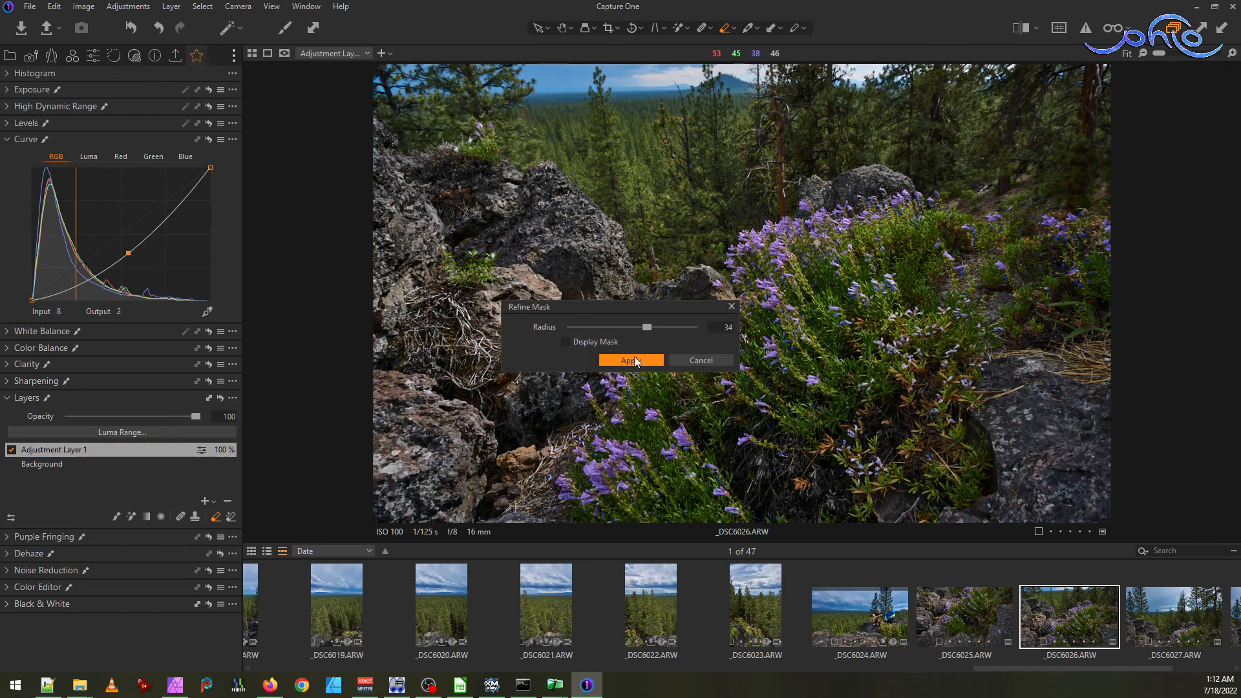
left_click(636, 360)
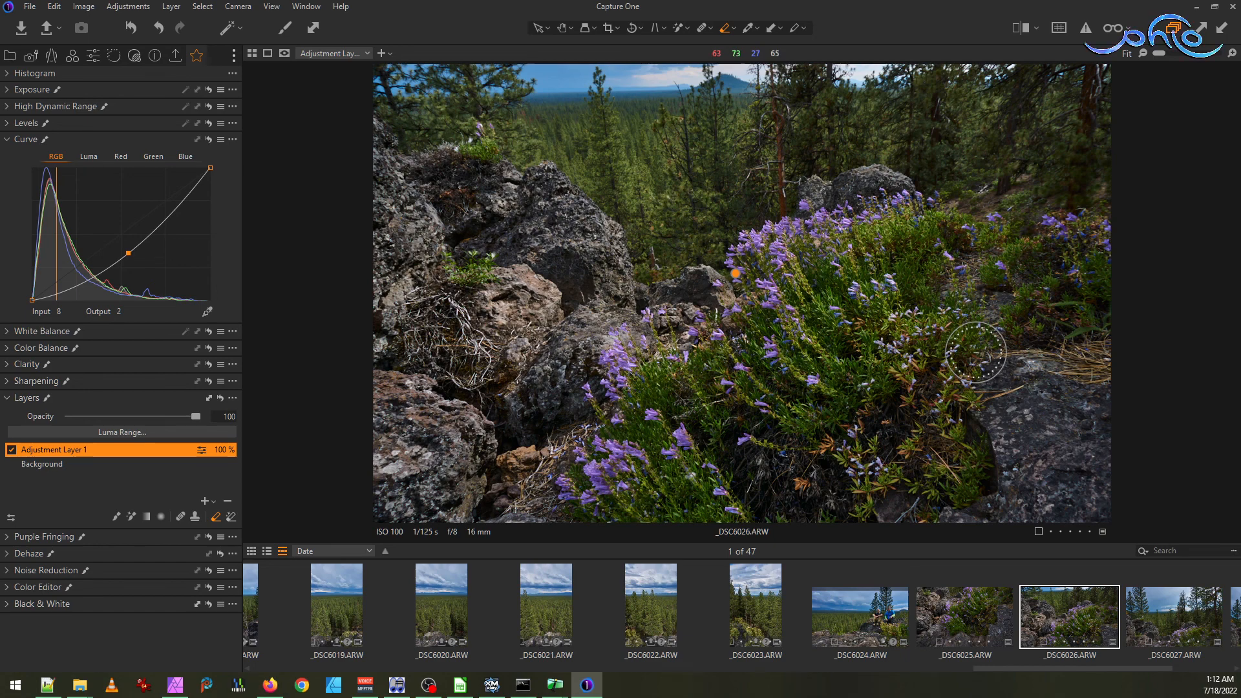
- Open the photo _DSC6027.ARW for editing
left_click(1169, 615)
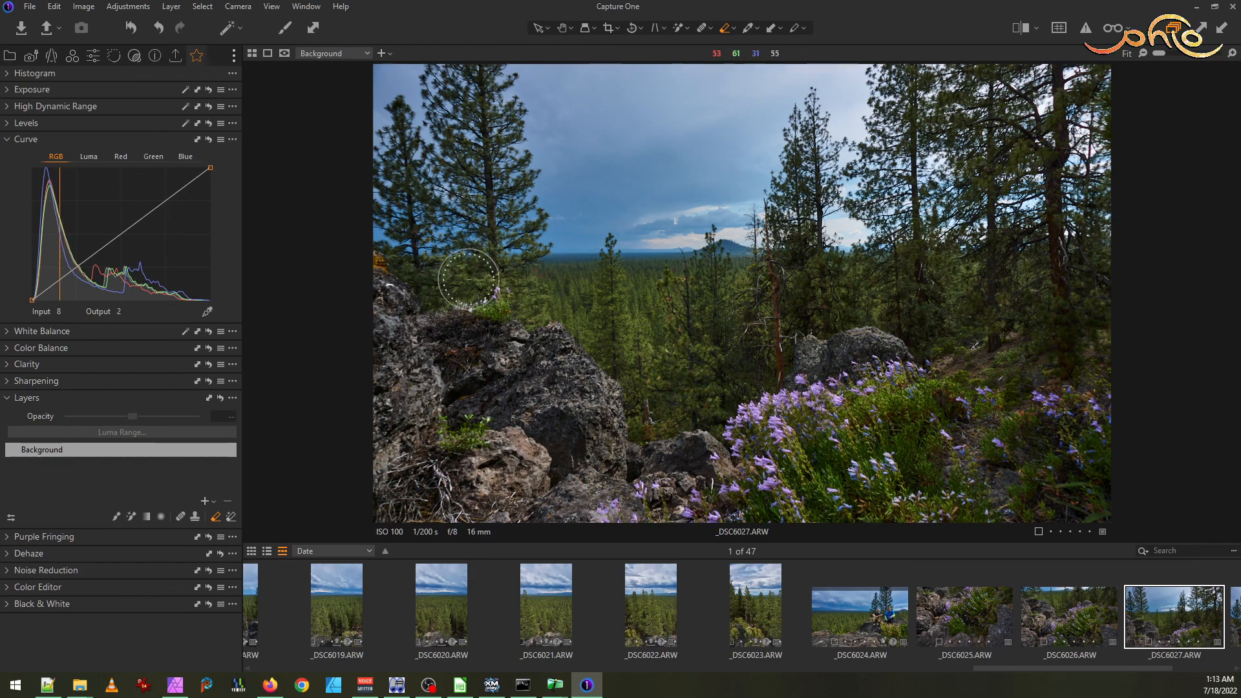
- Mask the purple flowers on a new adjustment layer using the Magic Brush with a reduced brush size
scroll(489, 300, "up", 3)
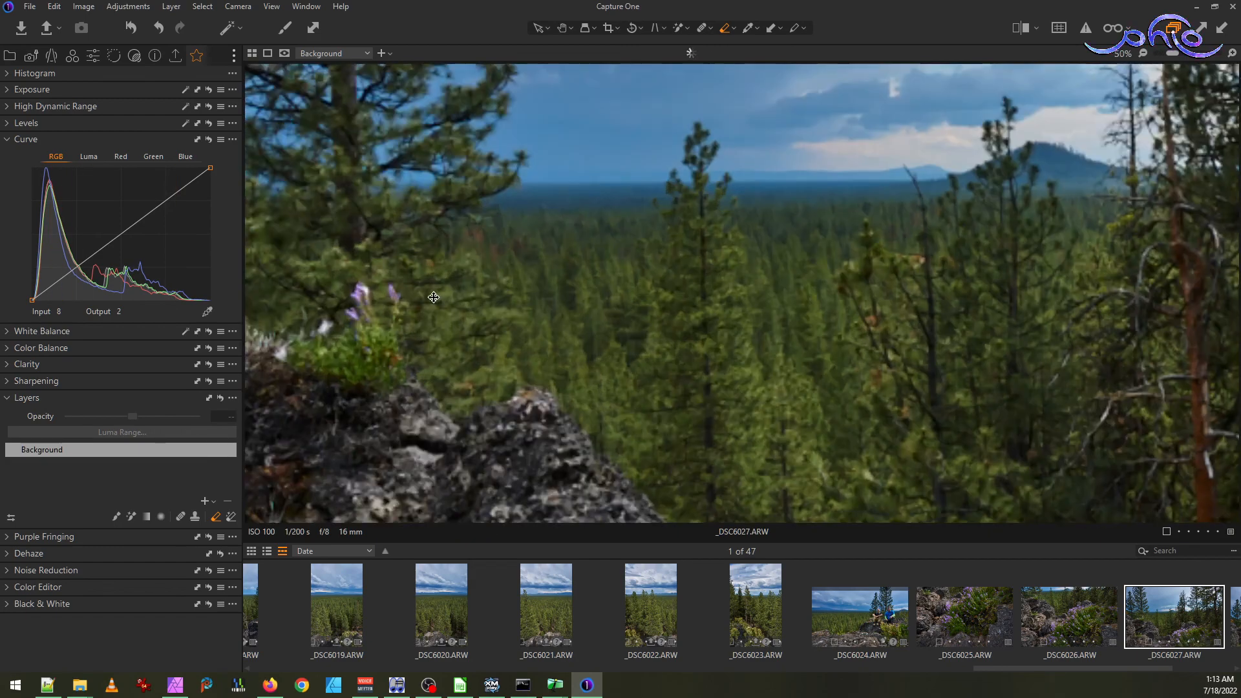
scroll(390, 297, "down", 2)
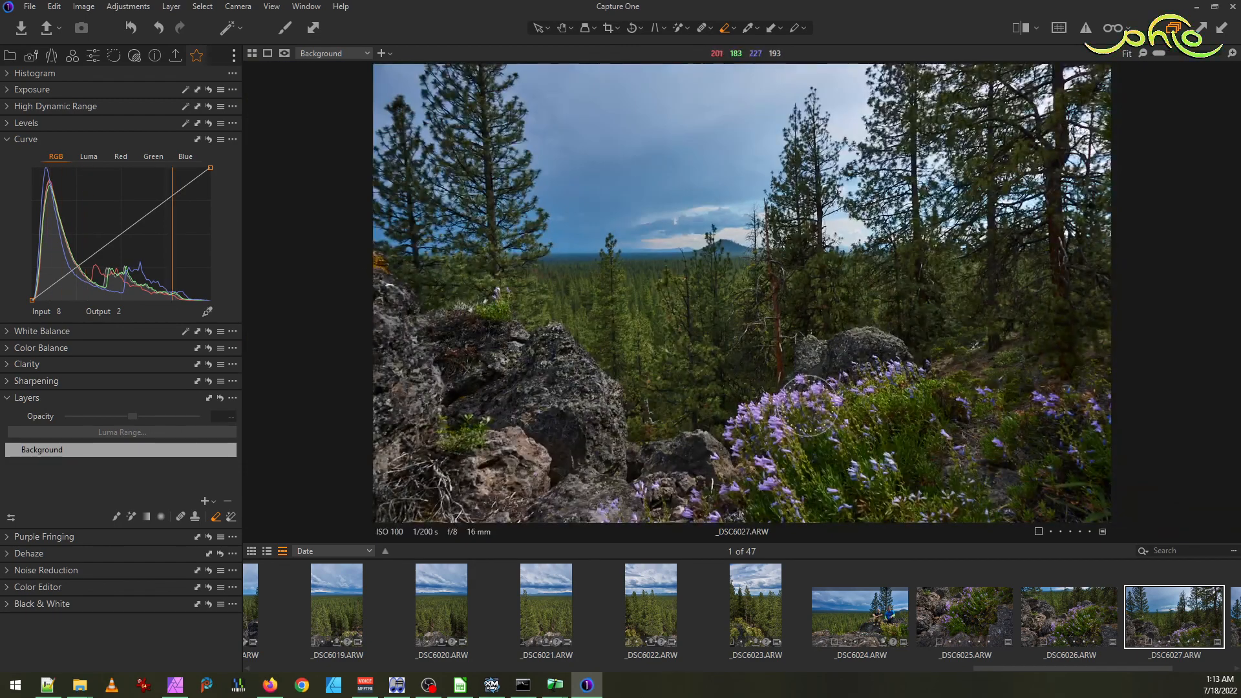
scroll(817, 414, "up", 2)
scroll(762, 388, "up", 1)
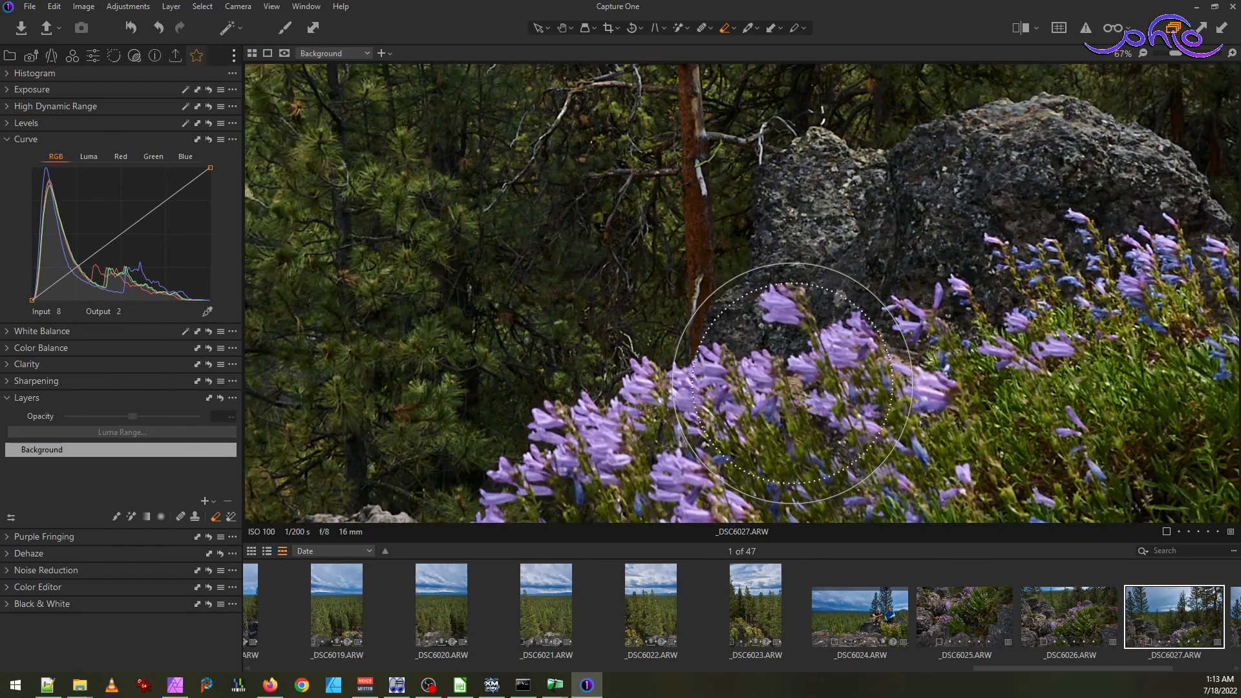
scroll(792, 382, "down", 2)
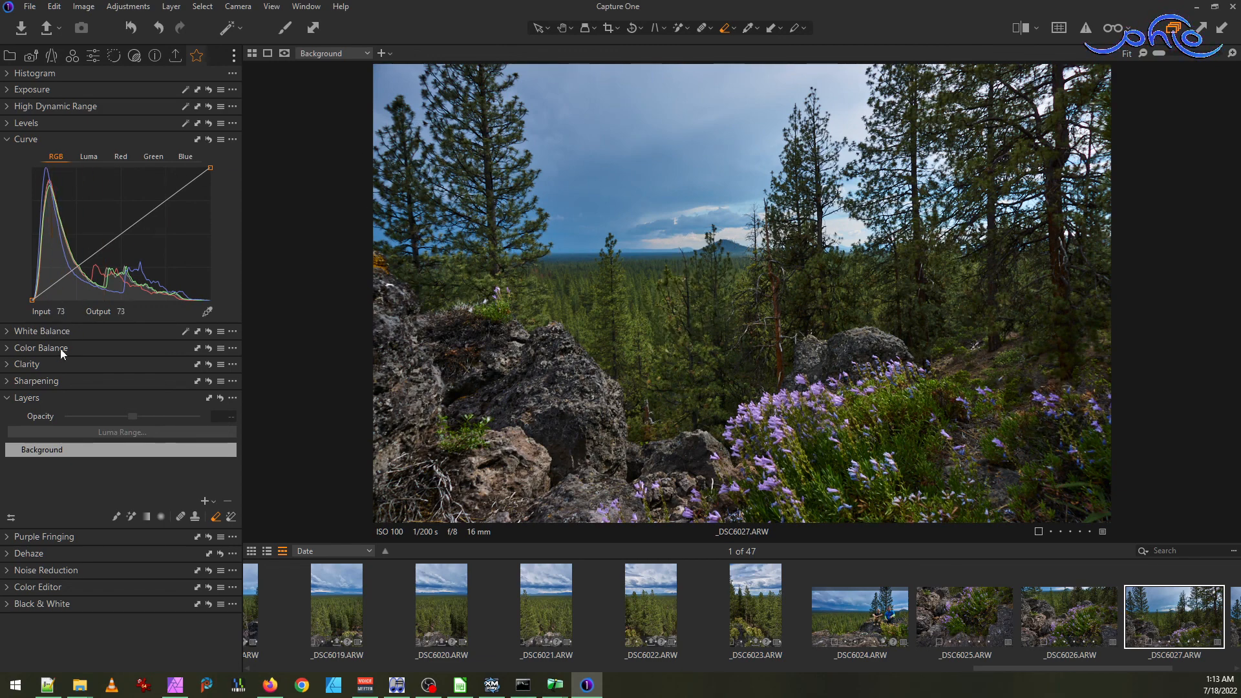
left_click(131, 517)
scroll(643, 265, "up", 3)
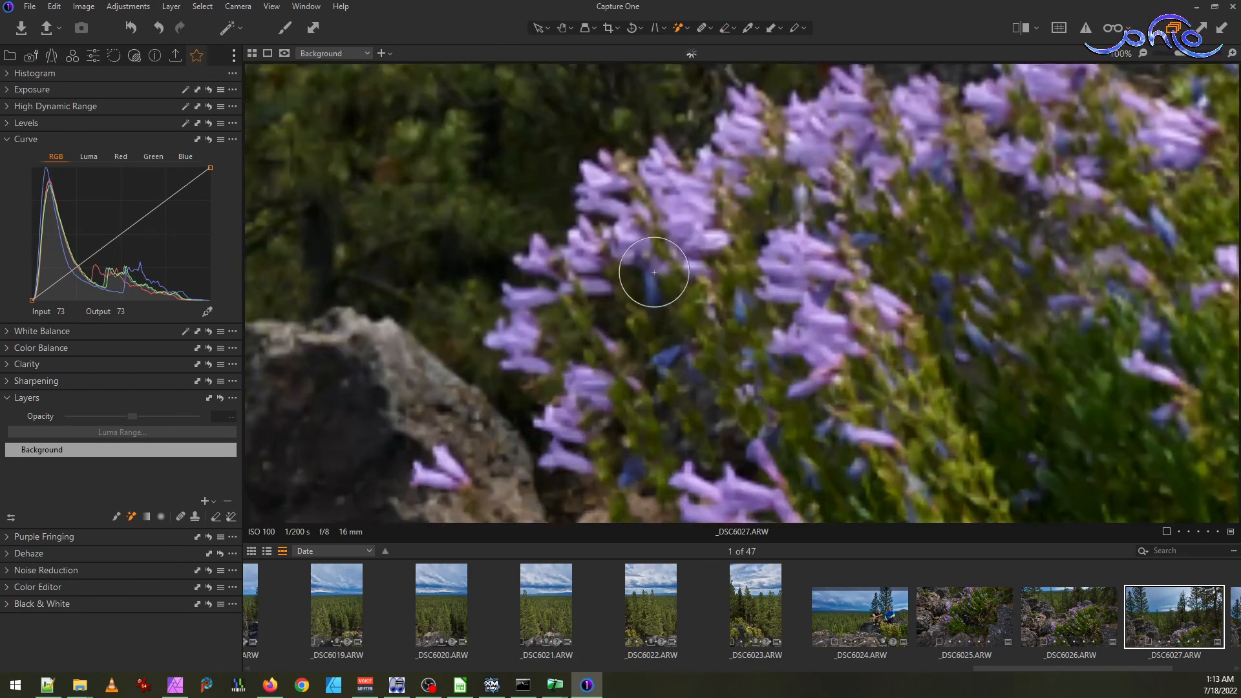
key("bracketleft")
key("bracketleft")
key("bracketleft")
key("bracketleft")
key("bracketleft")
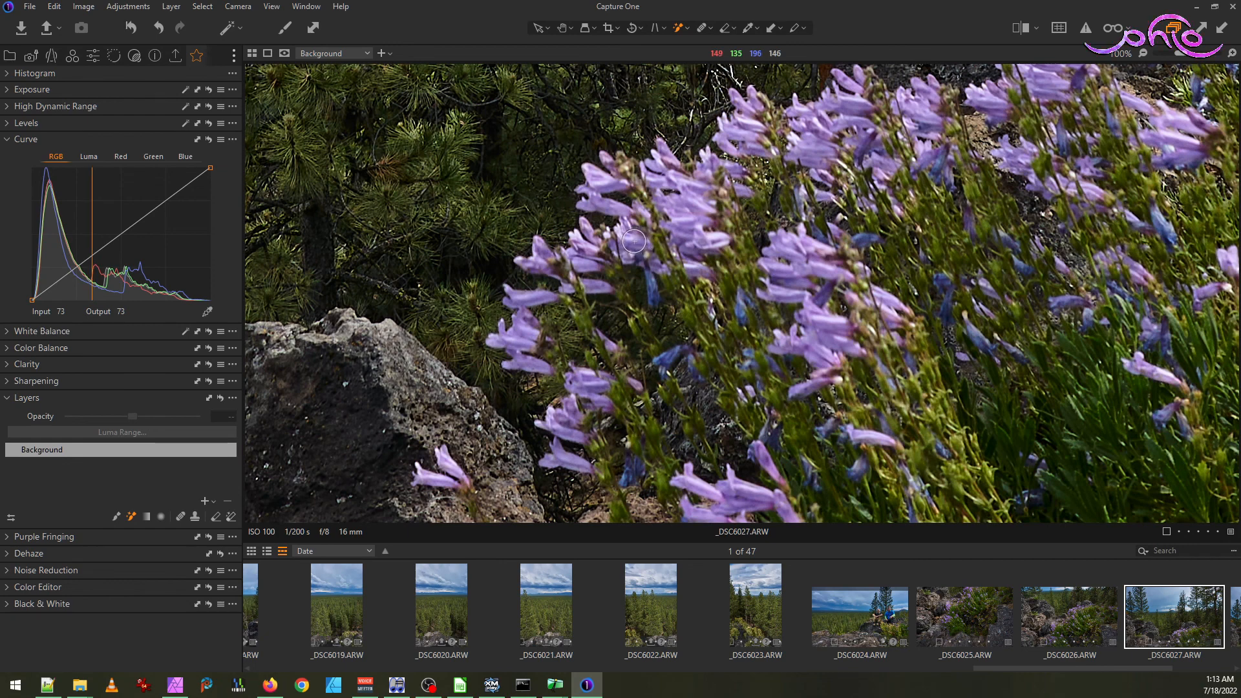
left_click(633, 240)
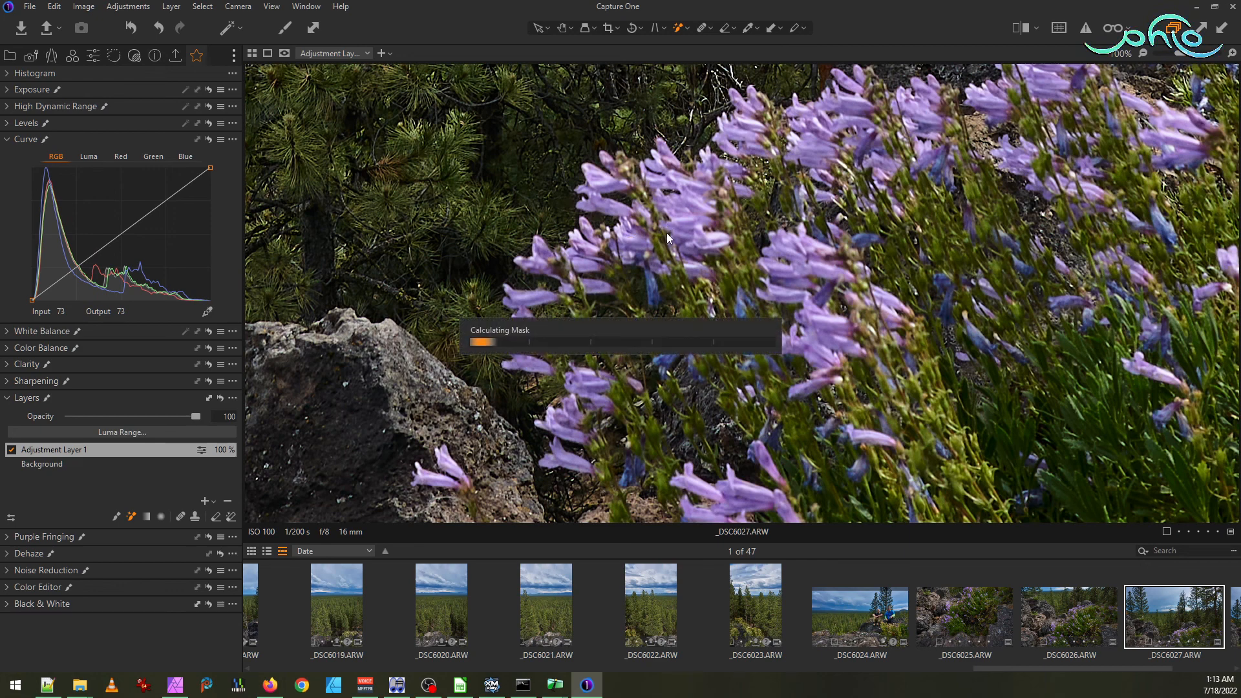
- Show the mask and add the unmasked dark bluish blossoms to it with the Magic Brush
key("m")
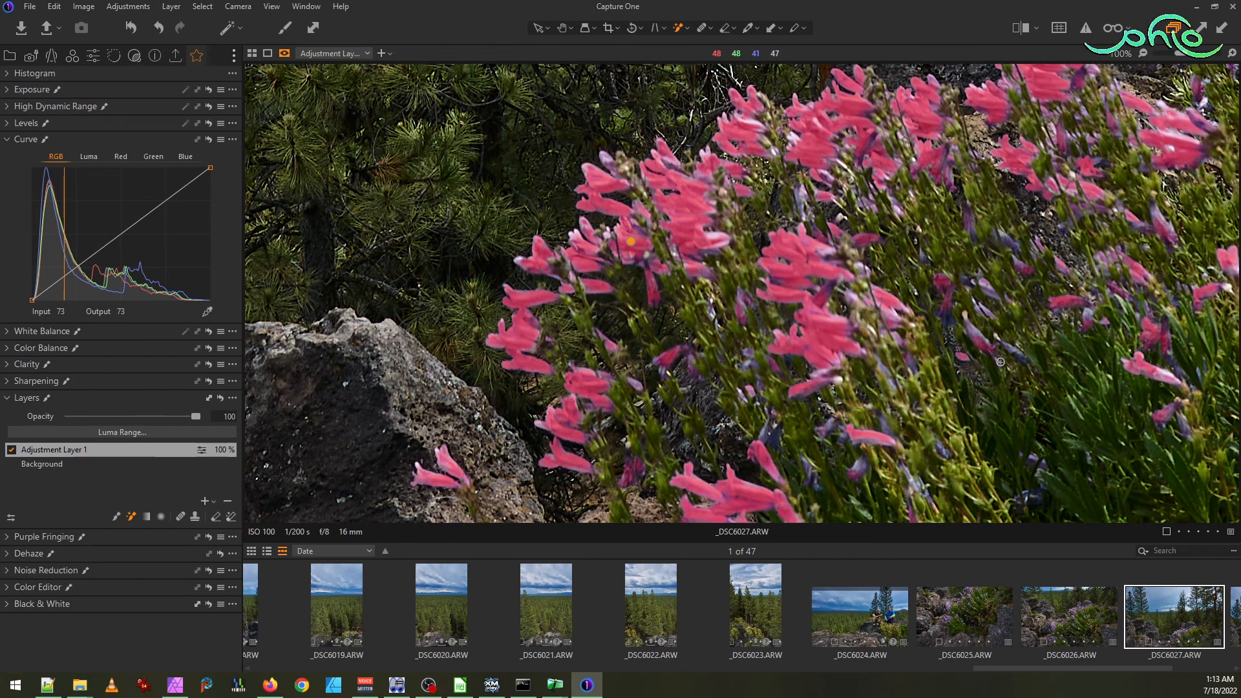
scroll(1001, 362, "up", 5)
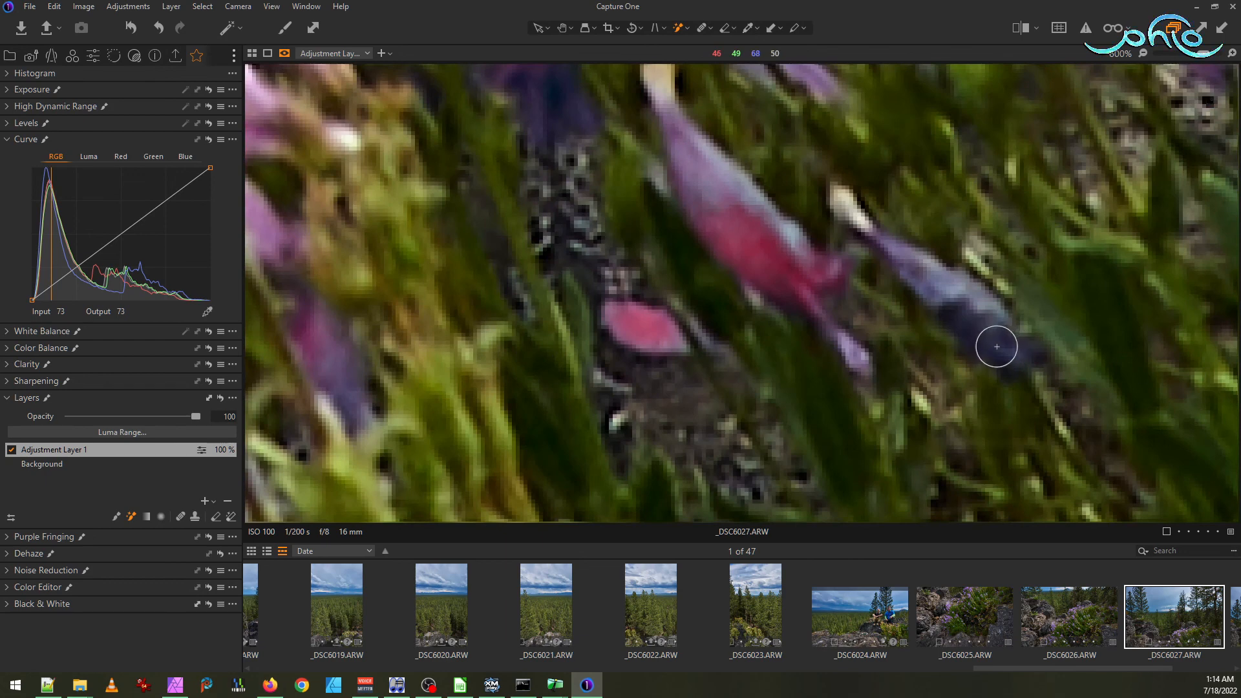
left_click(972, 318)
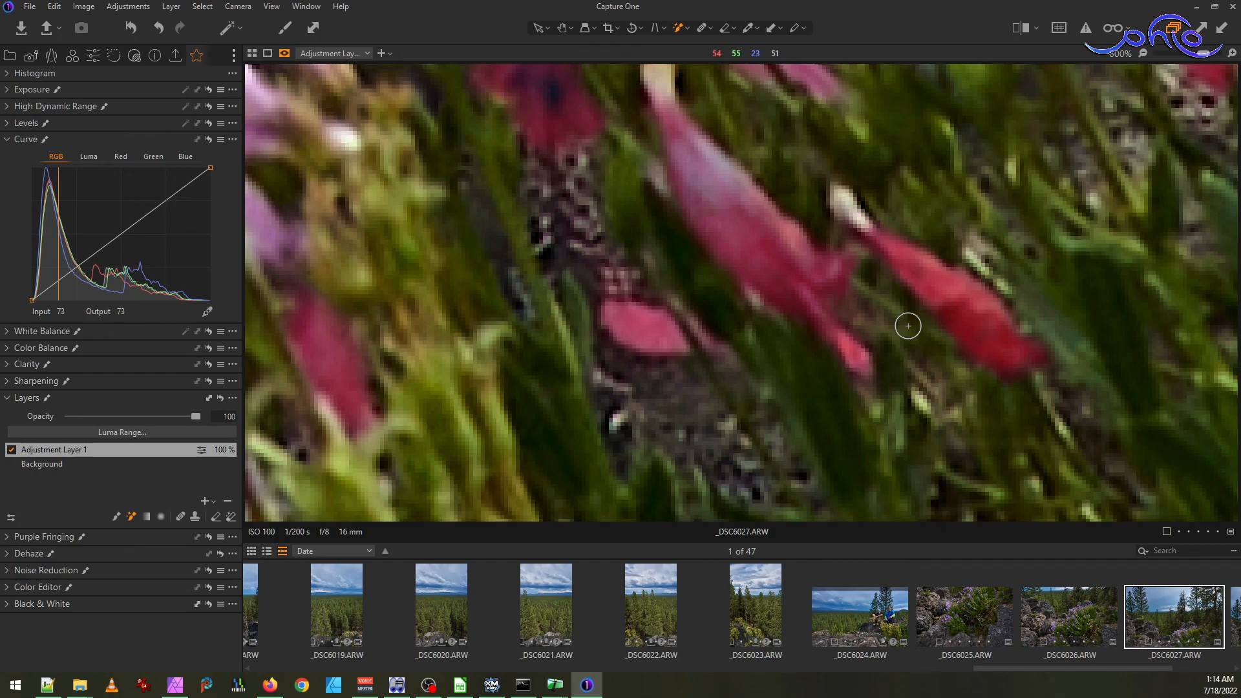
double_click(766, 417)
scroll(732, 423, "down", 2)
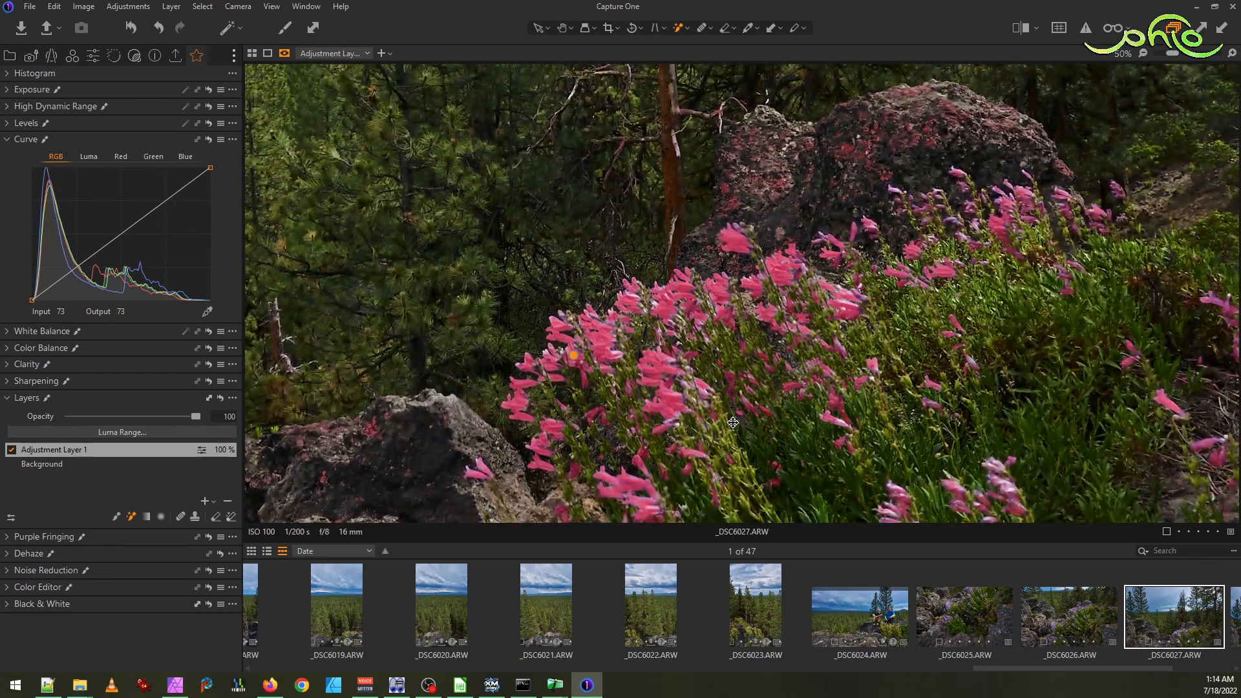
- Examine the mask's coverage on the main flower patch, the scattered blossoms in the undergrowth and the surrounding rocks
scroll(564, 321, "up", 5)
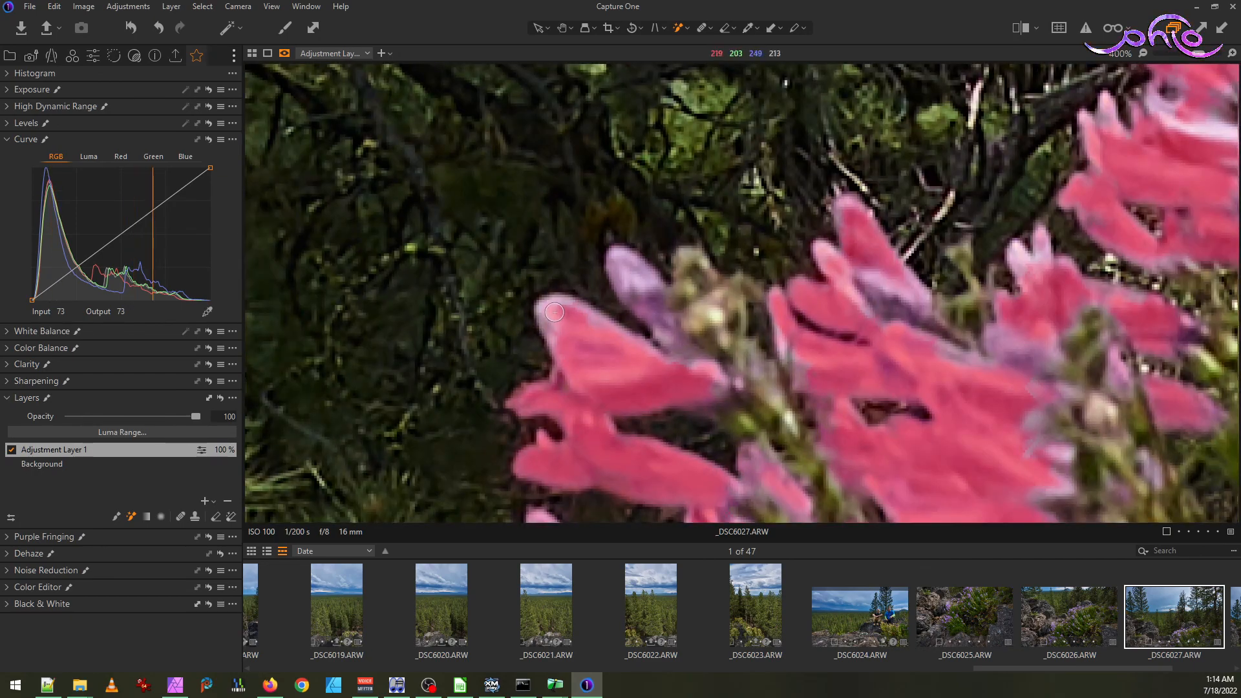
scroll(716, 322, "down", 4)
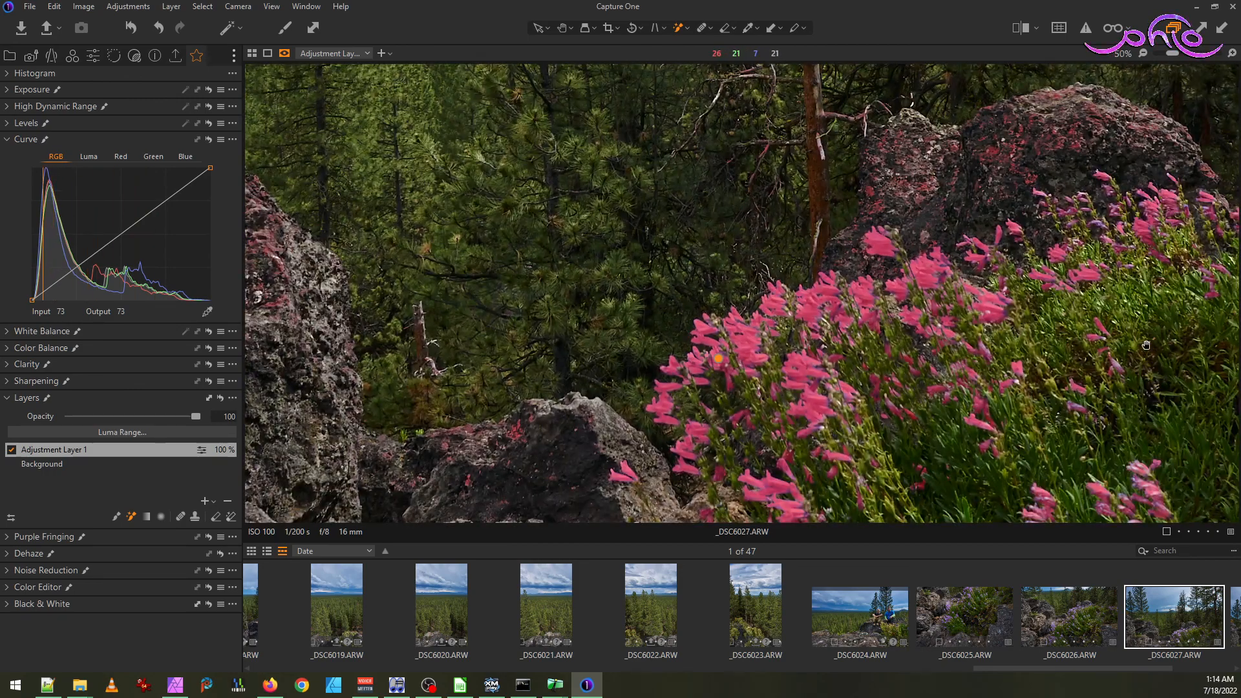
left_click_drag(1227, 314, 792, 292)
left_click_drag(879, 293, 747, 165)
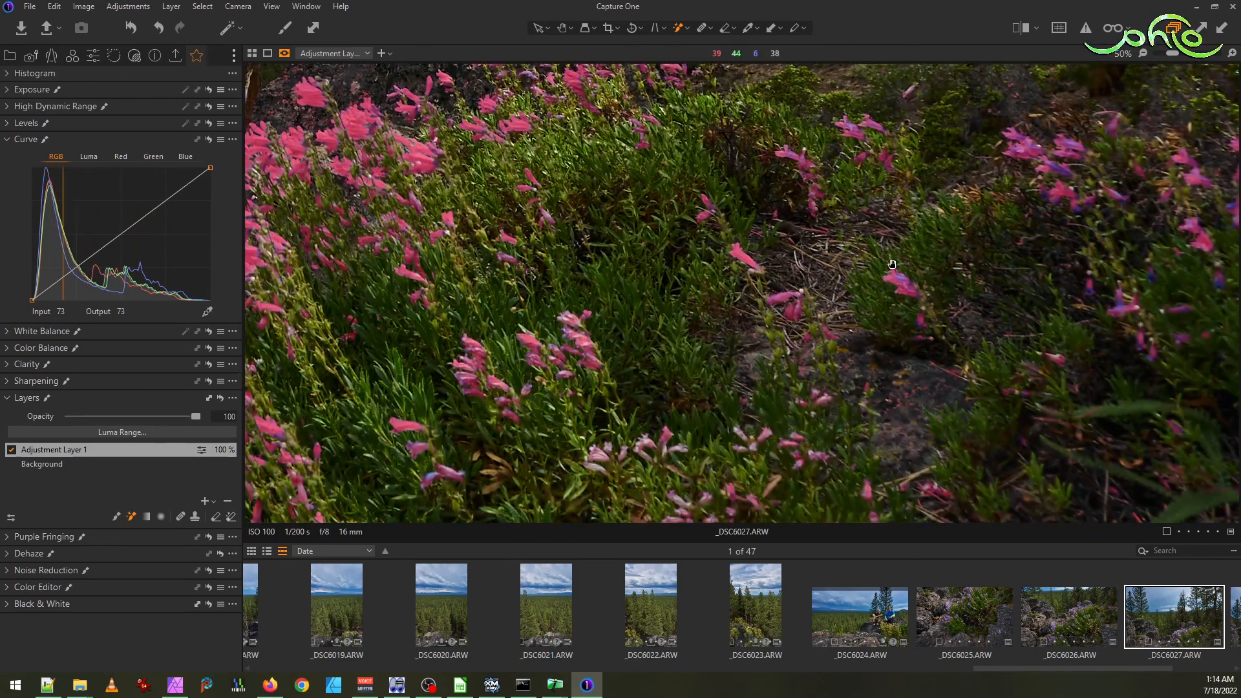
scroll(897, 273, "up", 4)
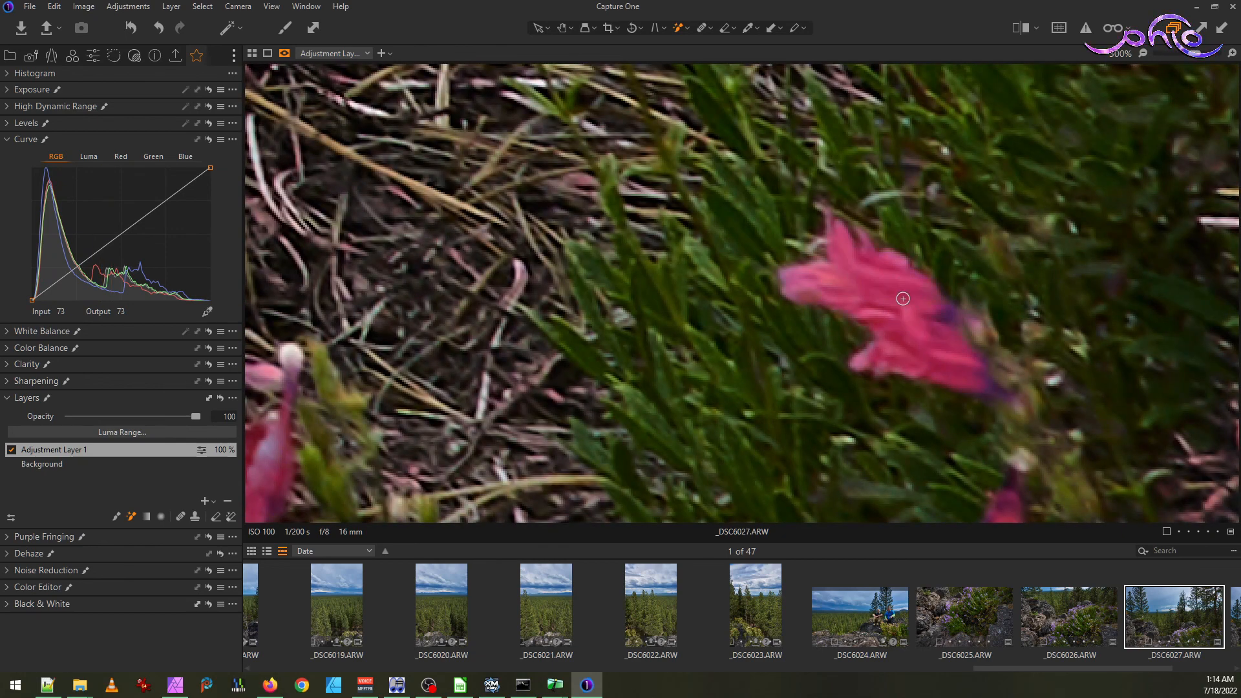
scroll(898, 277, "down", 4)
scroll(906, 260, "up", 3)
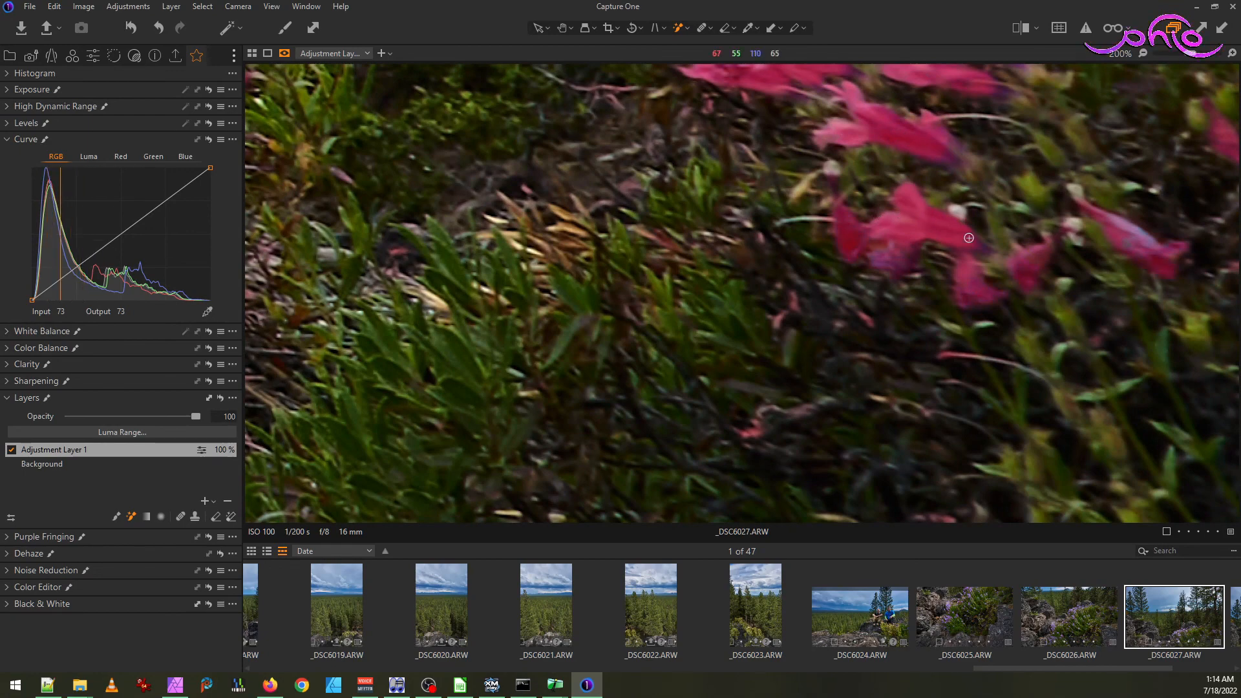
scroll(995, 271, "down", 3)
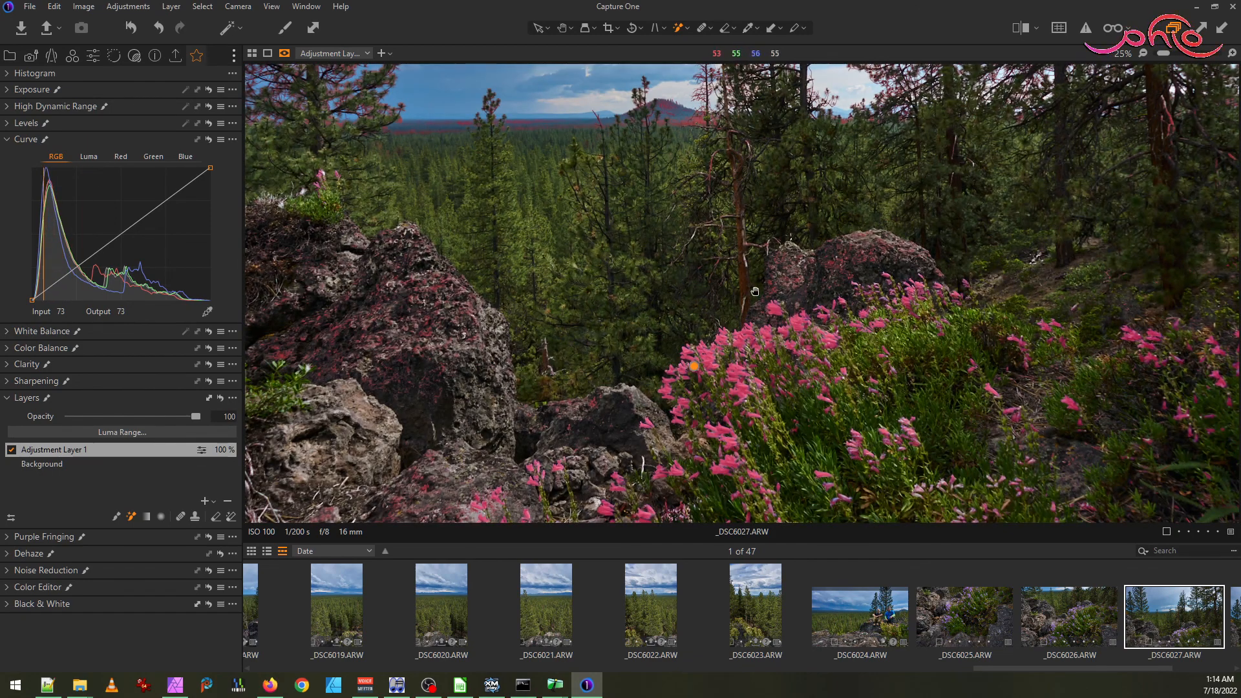
- Remove the mask from the rocks using the Magic Eraser with a reduced brush size
scroll(396, 310, "up", 3)
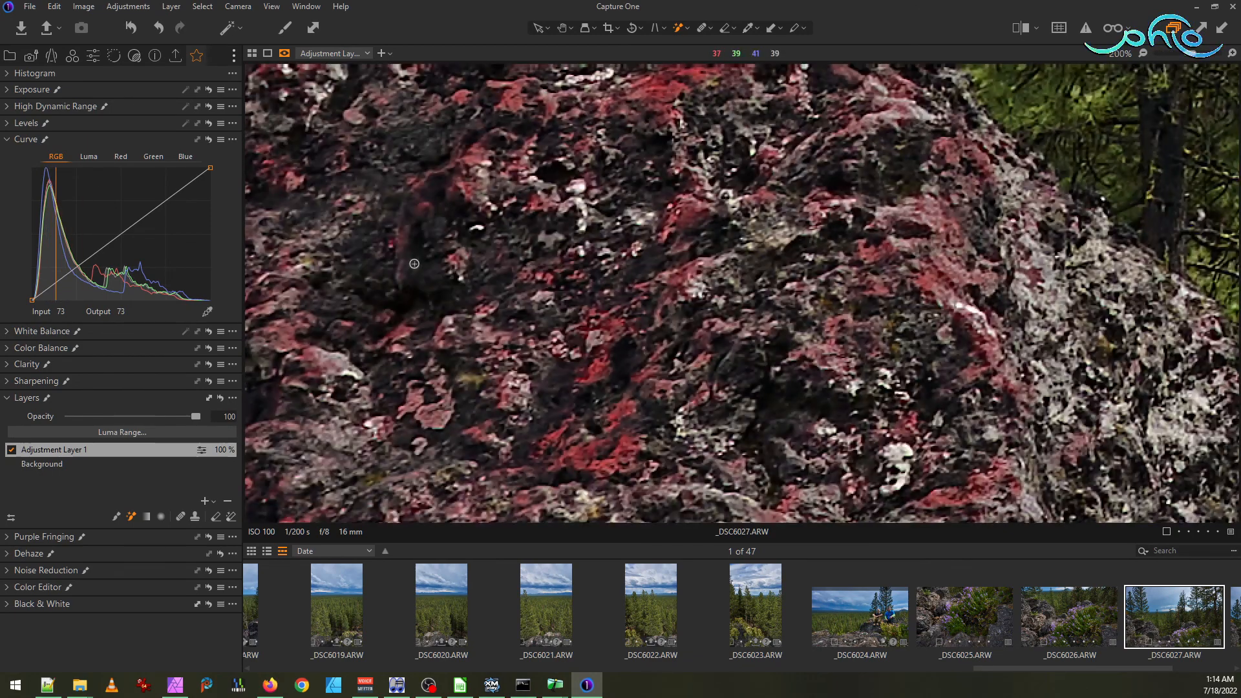
left_click(231, 517)
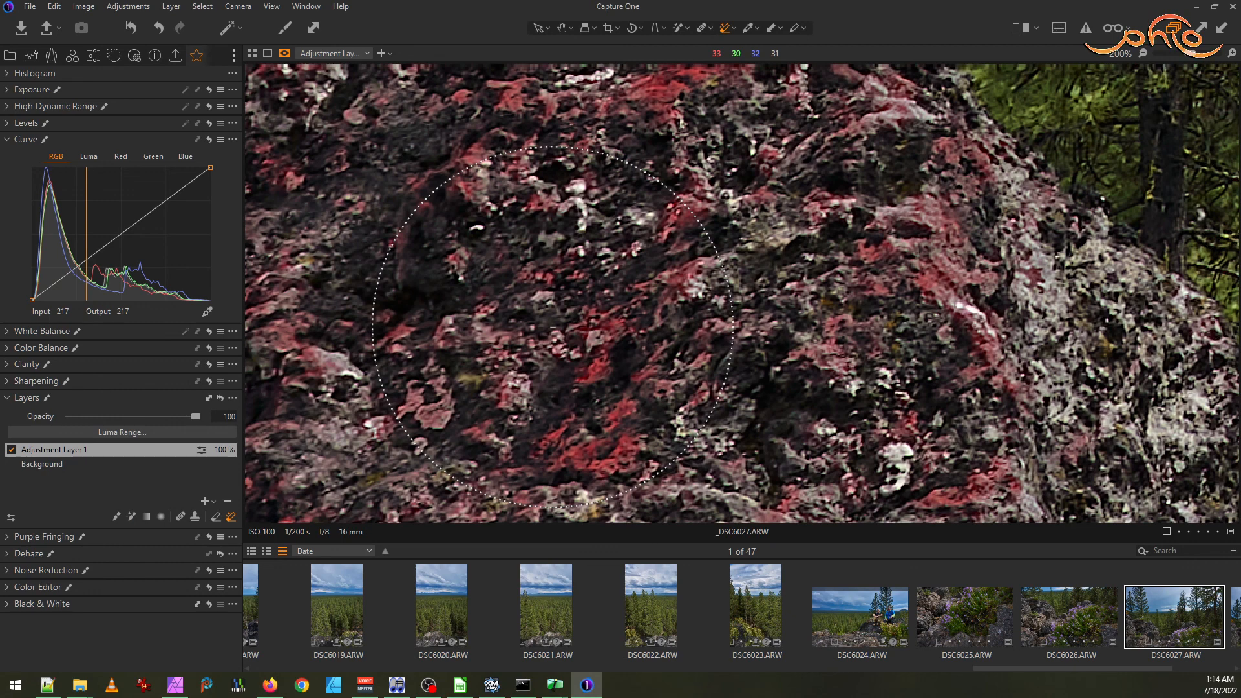
key("bracketleft")
key("bracketleft")
key("bracketleft")
key("bracketleft")
key("bracketleft")
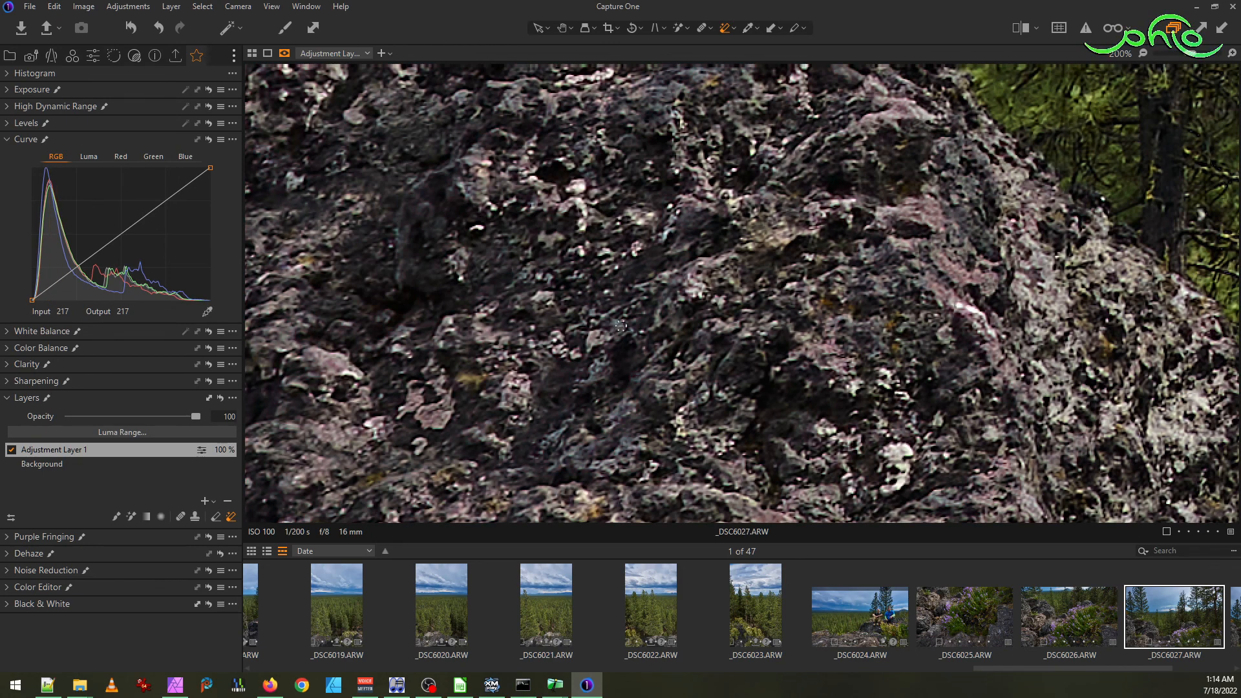
- Erase the stray mask from the distant hill and the forest along the horizon with the regular eraser
scroll(503, 397, "down", 2)
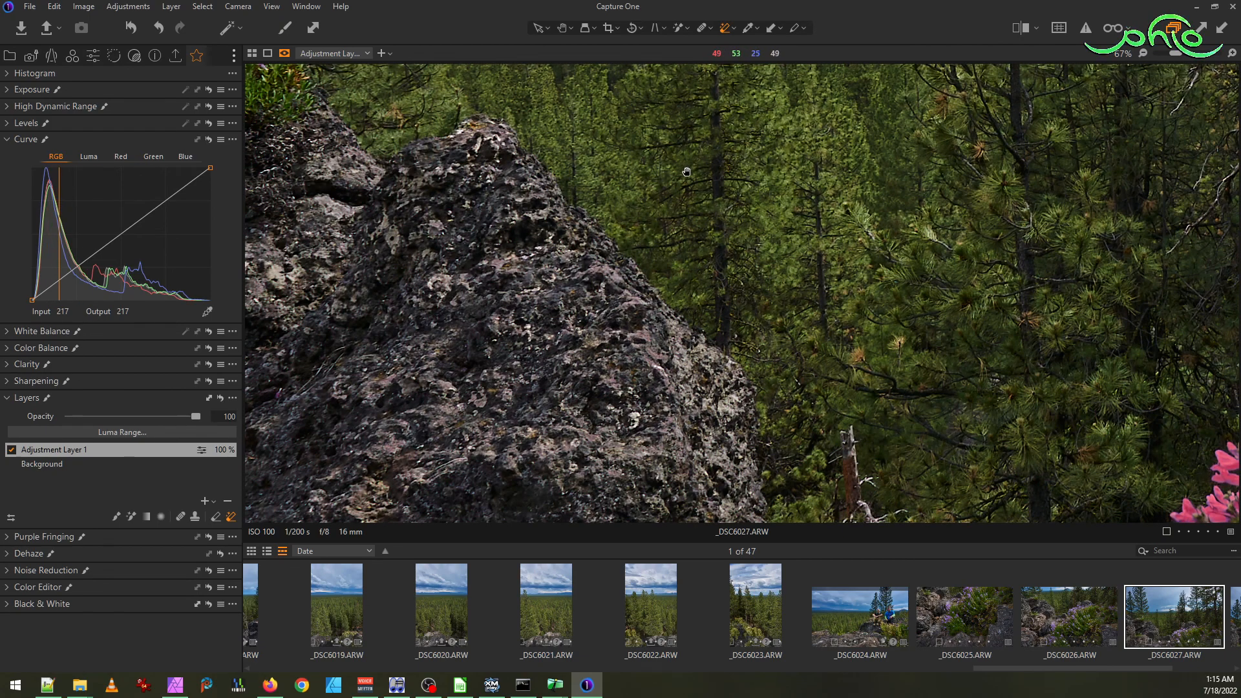
left_click_drag(711, 139, 656, 411)
left_click_drag(834, 92, 900, 288)
left_click_drag(1012, 261, 404, 307)
left_click_drag(776, 430, 730, 315)
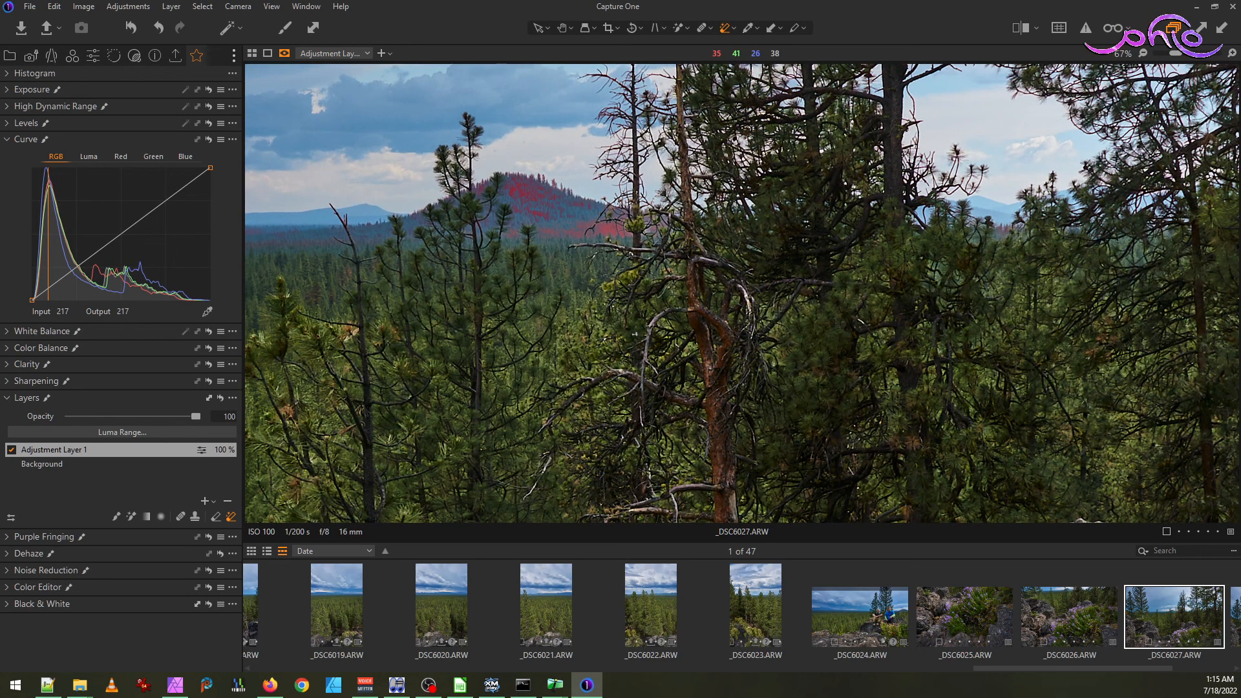
scroll(656, 321, "down", 3)
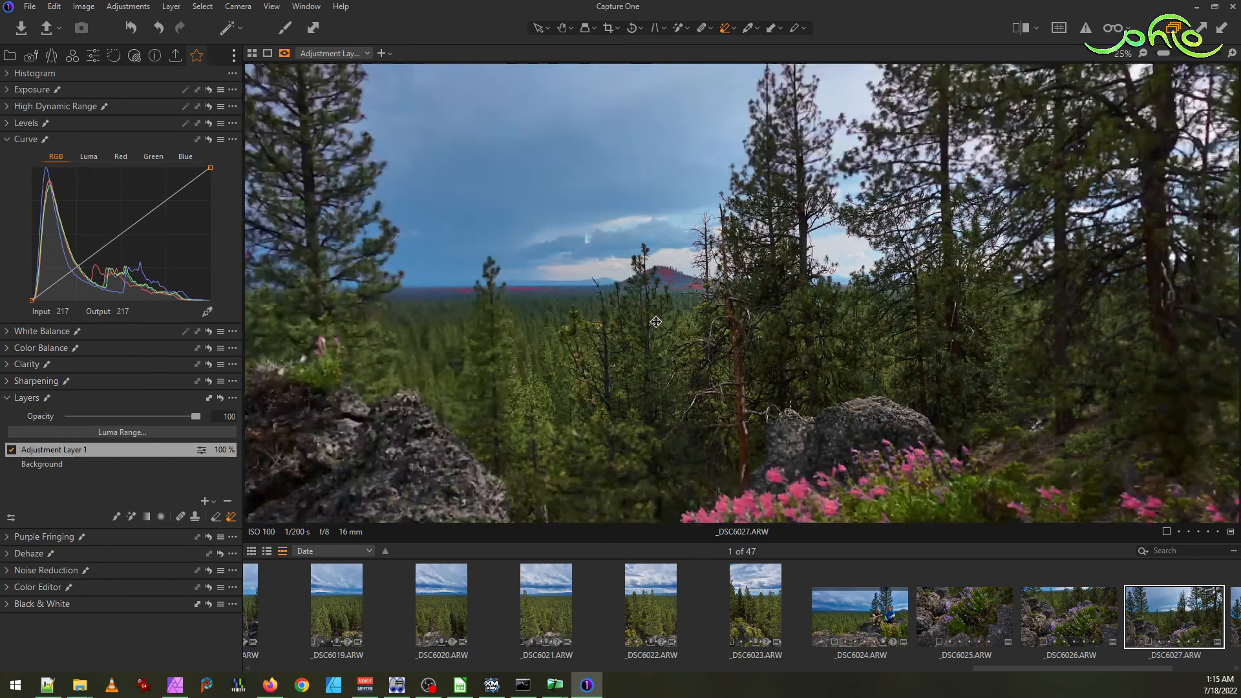
left_click_drag(942, 318, 940, 150)
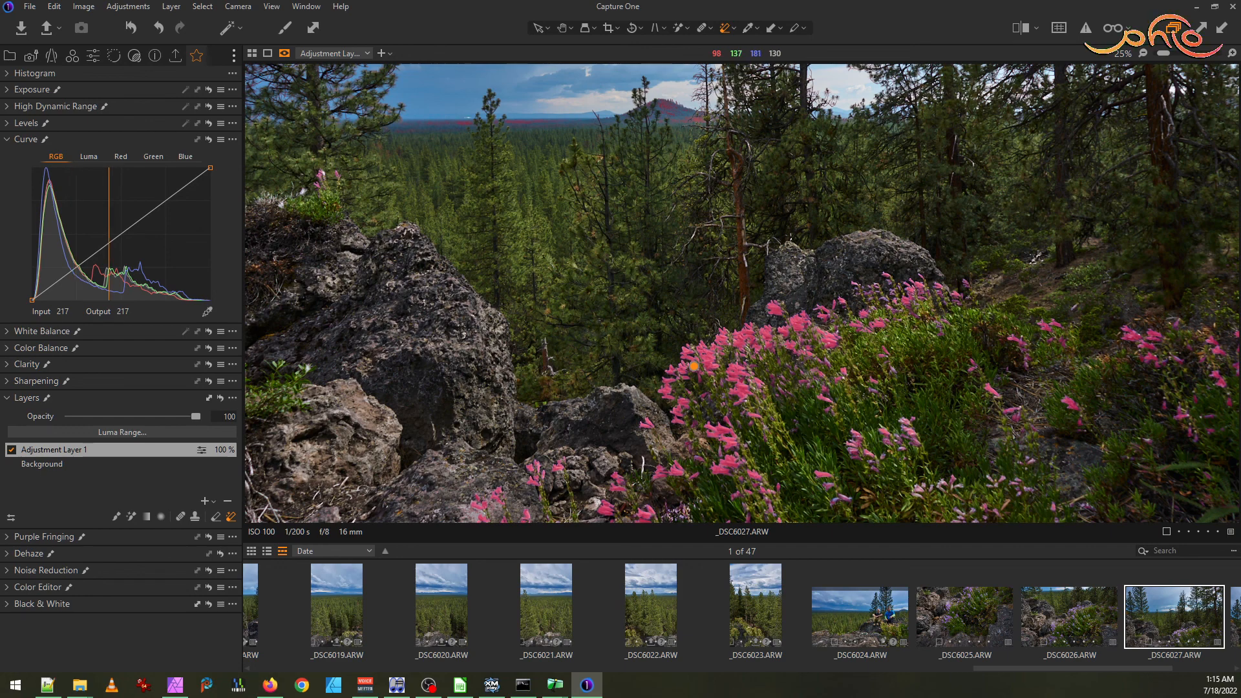
scroll(465, 121, "up", 1)
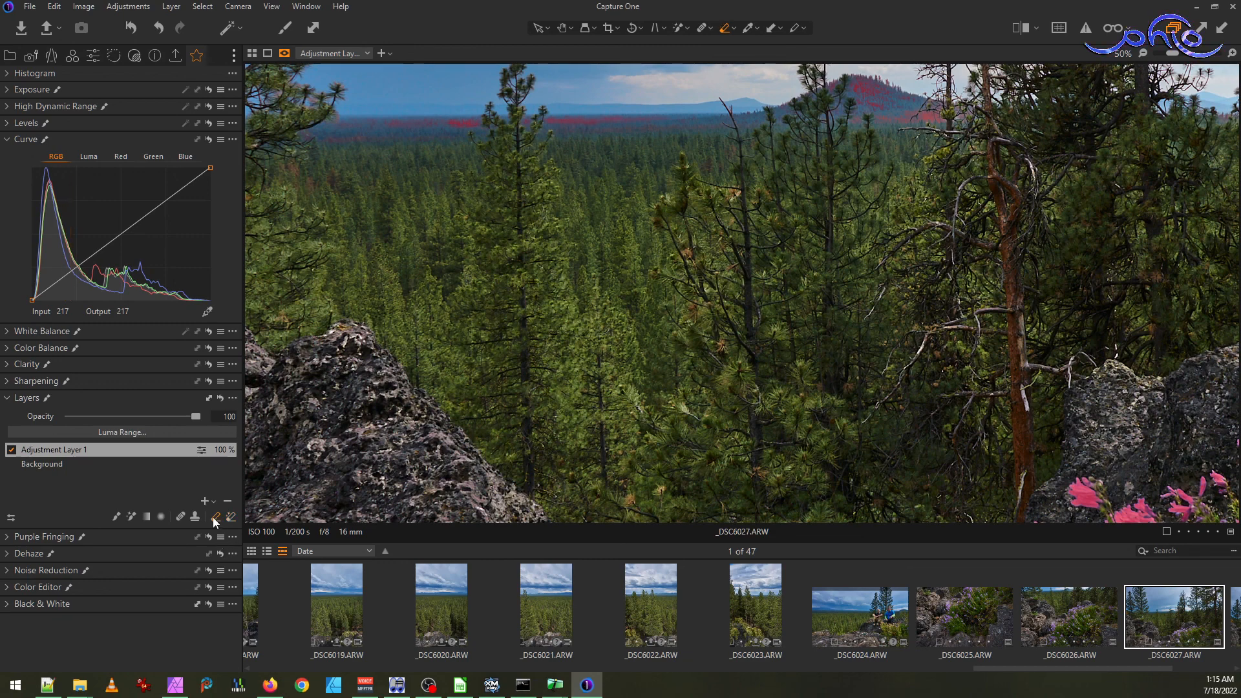
scroll(549, 152, "down", 1)
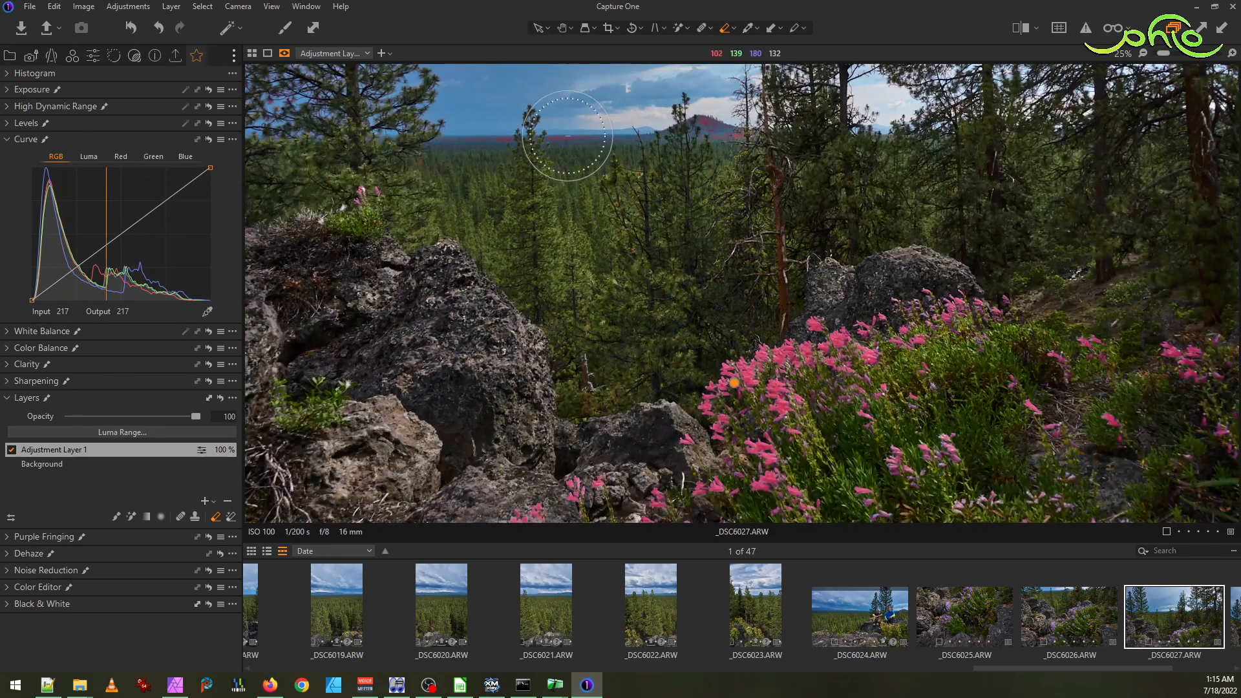
mouse_move(748, 132)
left_mouse_down()
mouse_move(451, 141)
mouse_move(355, 113)
mouse_move(273, 130)
mouse_move(408, 107)
left_mouse_up()
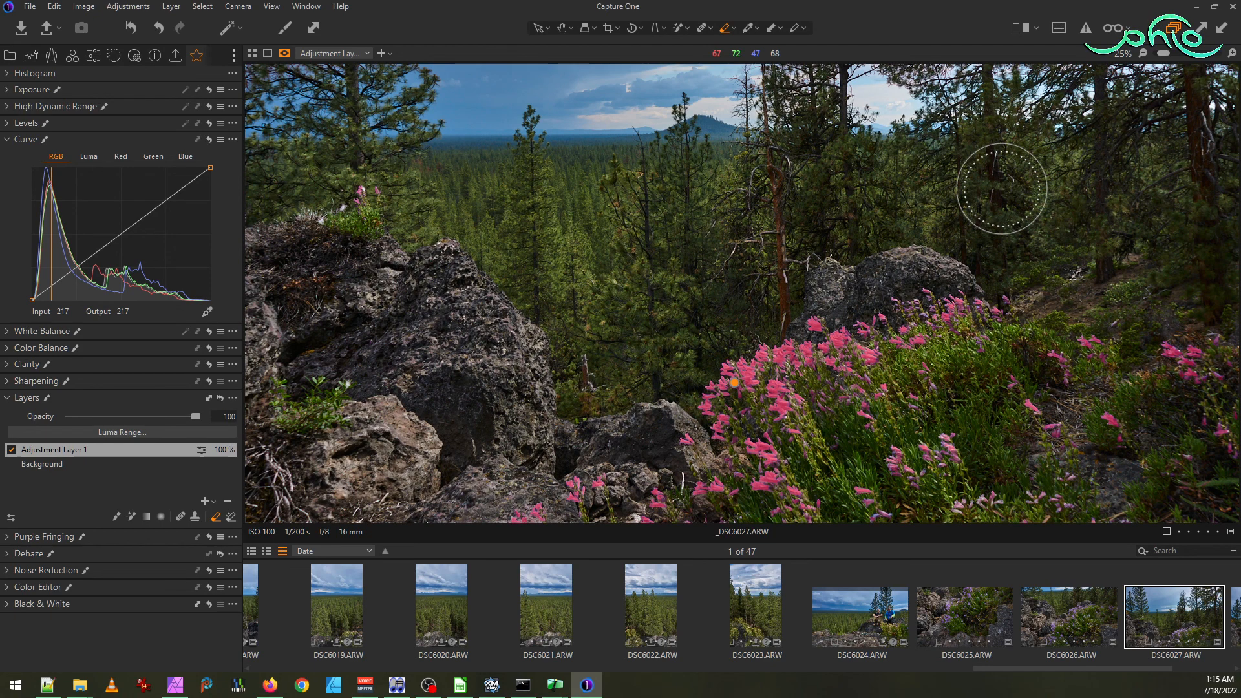
- Examine the cleaned mask on the small rock-ledge flowers, the main flower patch and the rest of the photo
scroll(608, 301, "down", 1)
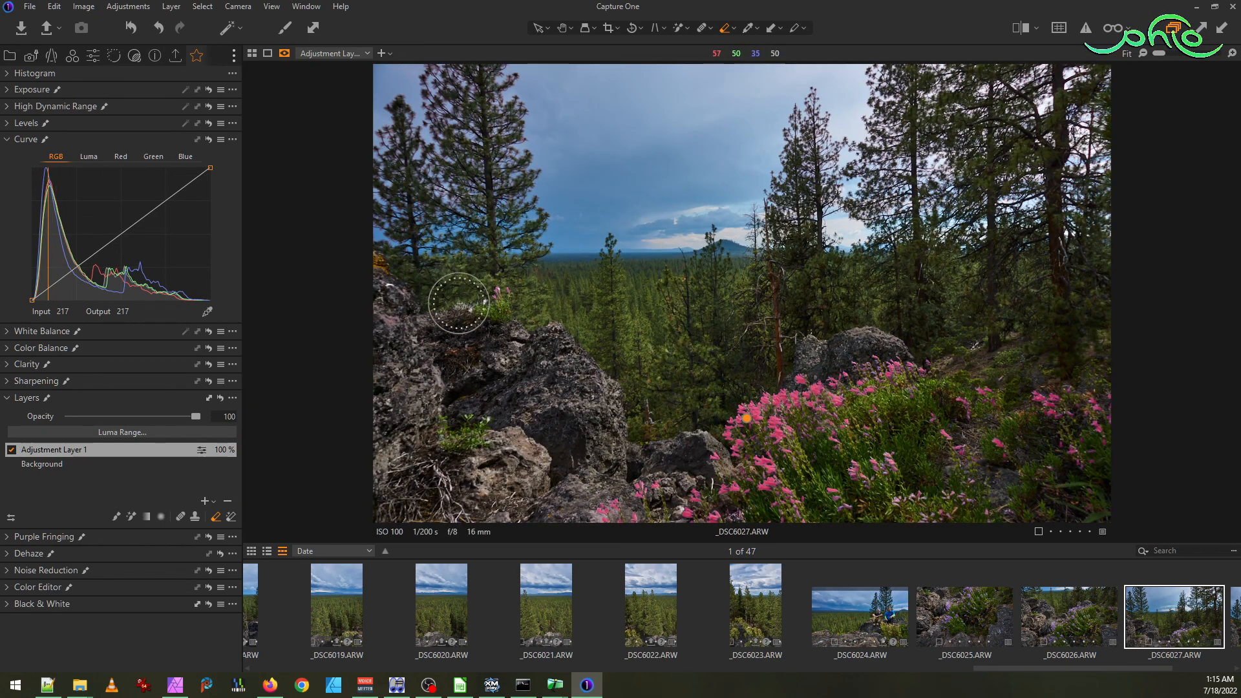
scroll(452, 304, "up", 1)
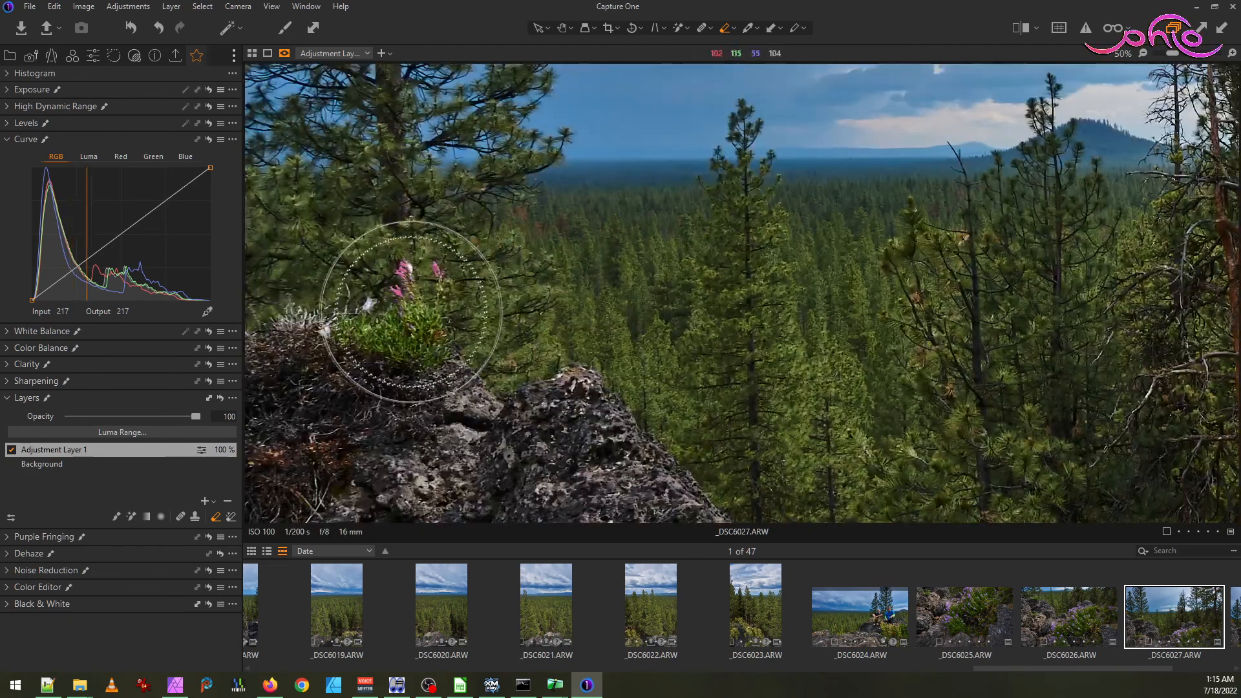
scroll(404, 304, "up", 2)
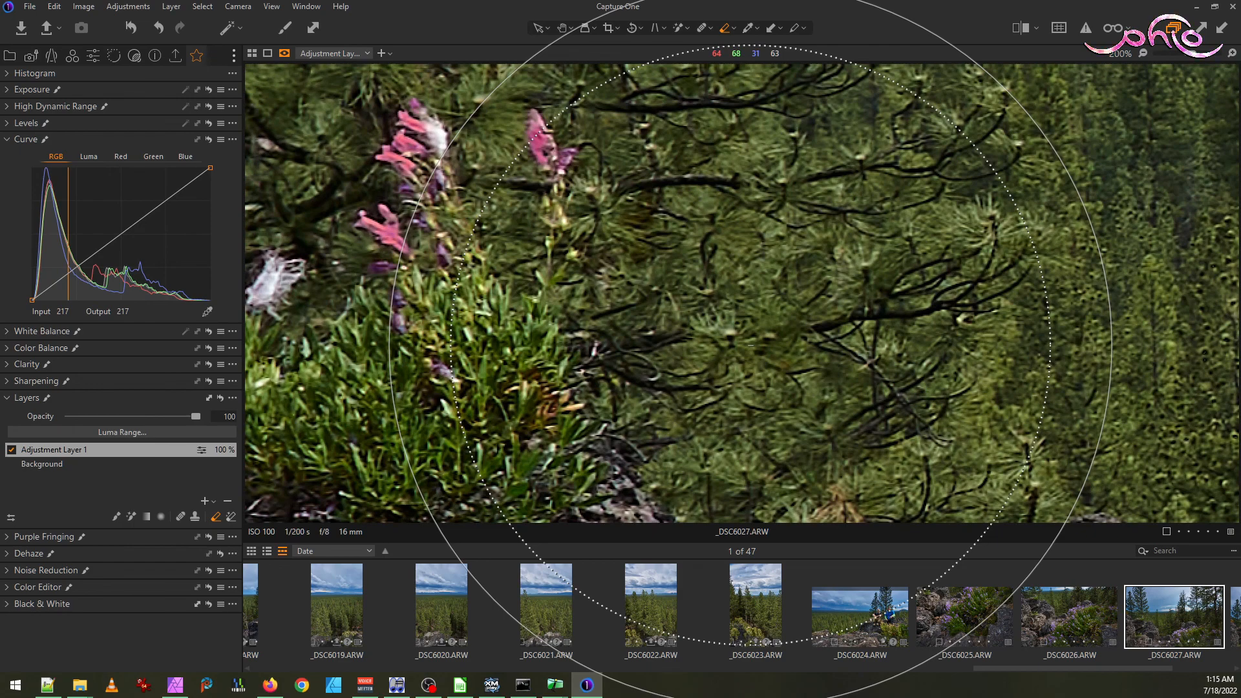
scroll(750, 343, "down", 3)
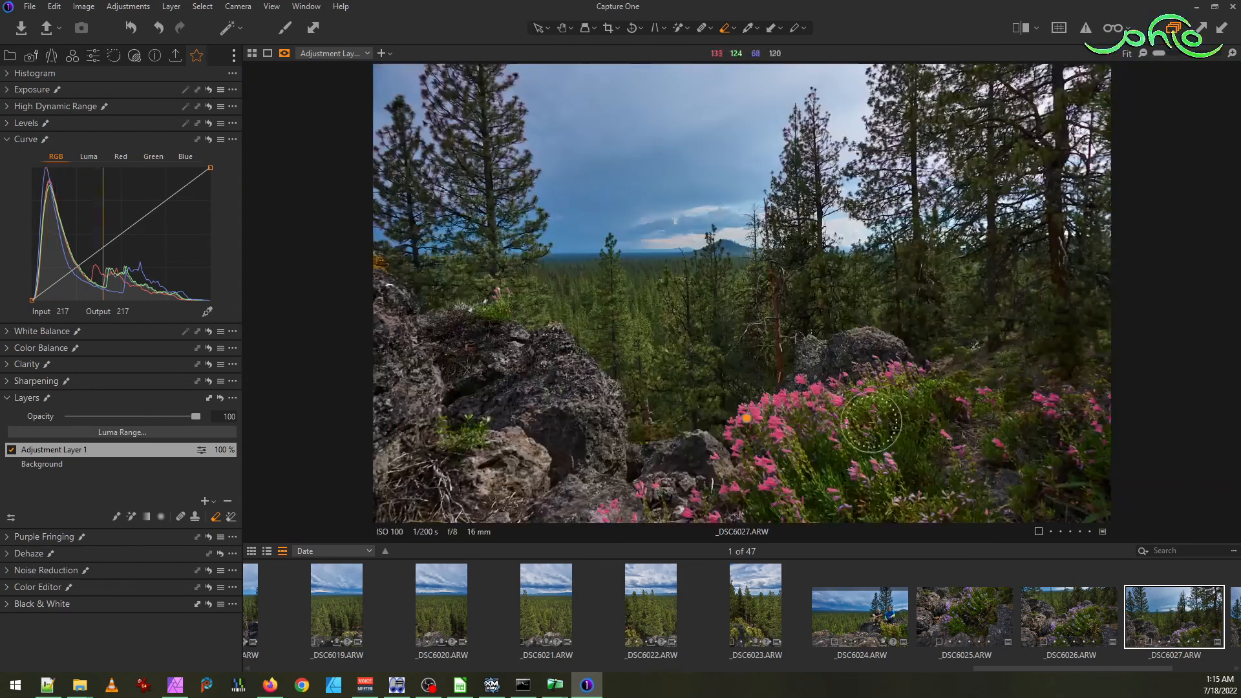
scroll(1021, 492, "up", 1)
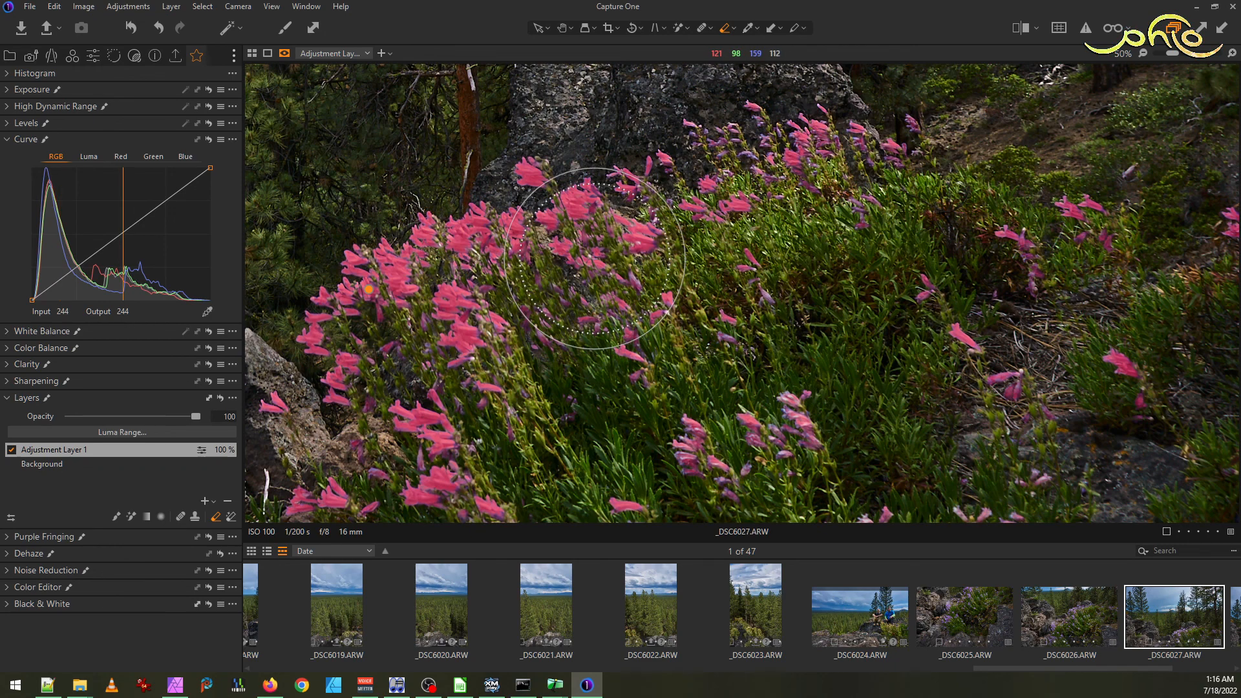
scroll(593, 259, "down", 2)
scroll(482, 279, "up", 1)
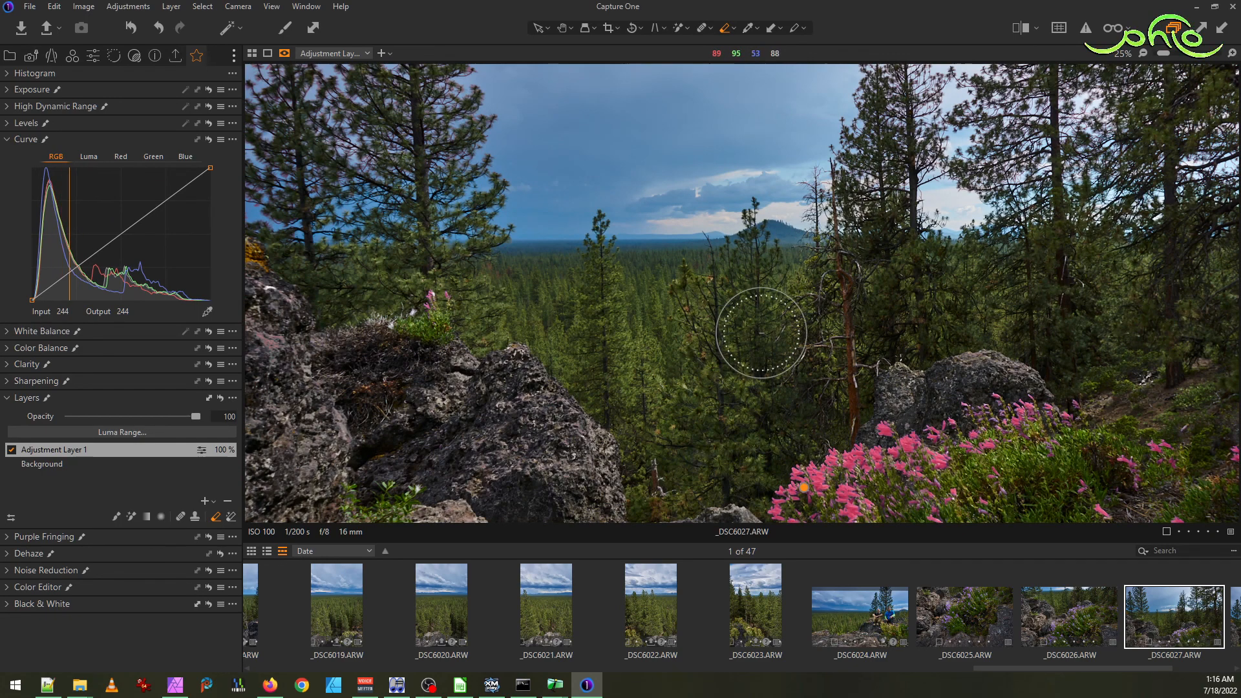
scroll(704, 305, "down", 1)
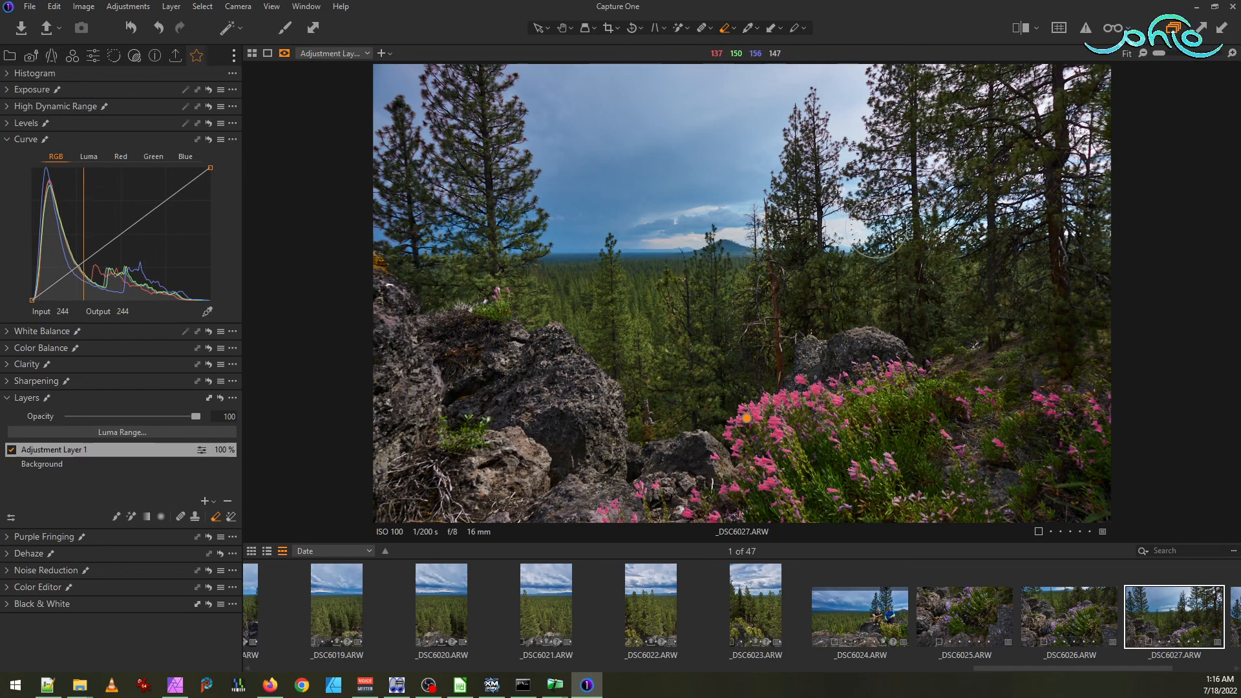
scroll(760, 433, "up", 2)
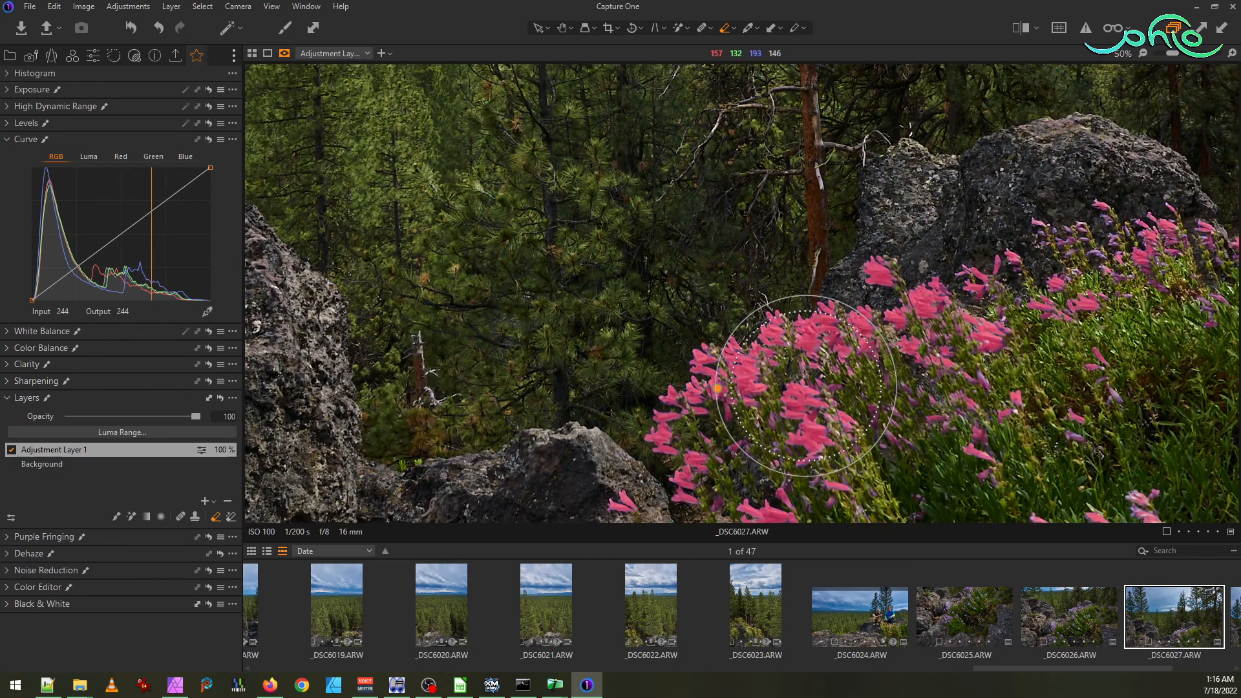
- Refine the mask of Adjustment Layer 1 with a radius of 34
right_click(50, 452)
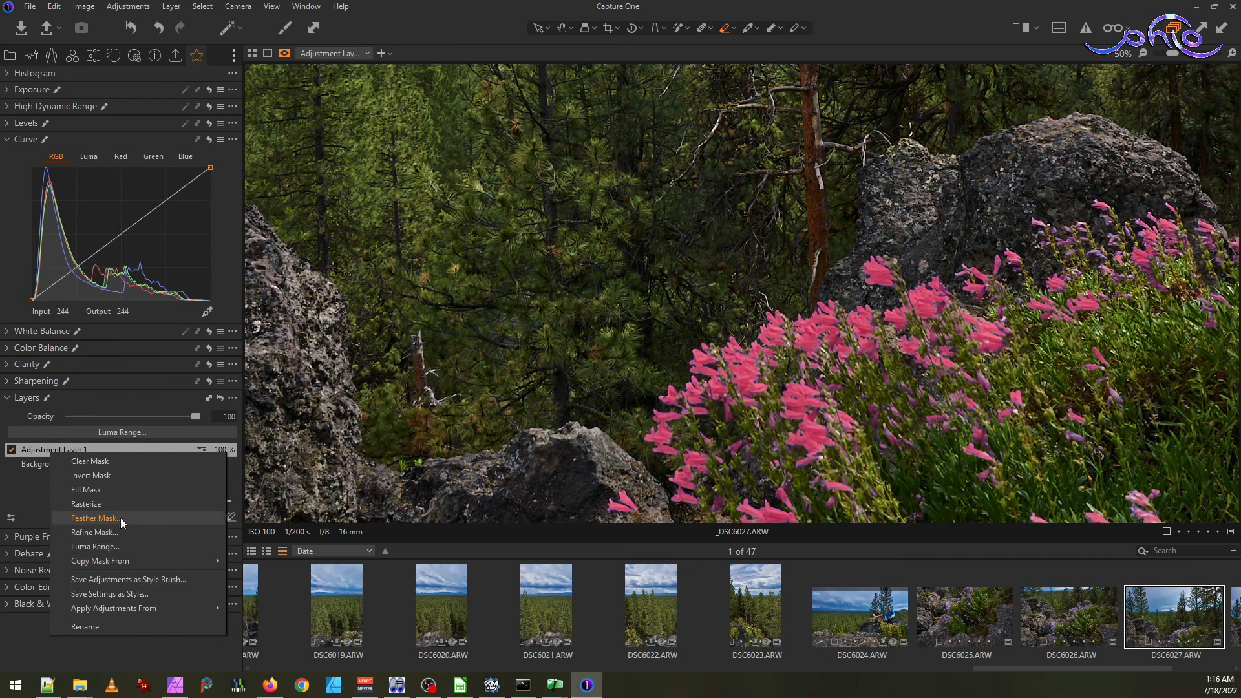
left_click(115, 532)
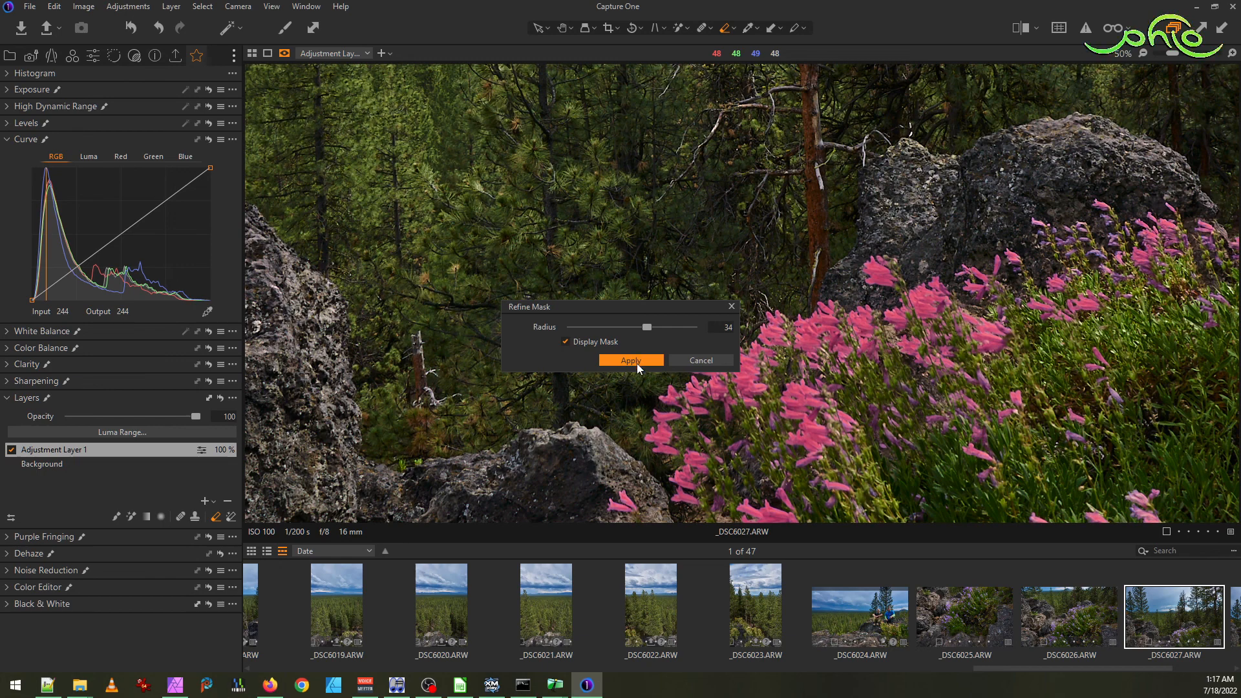
left_click(637, 360)
key("ctrl+0")
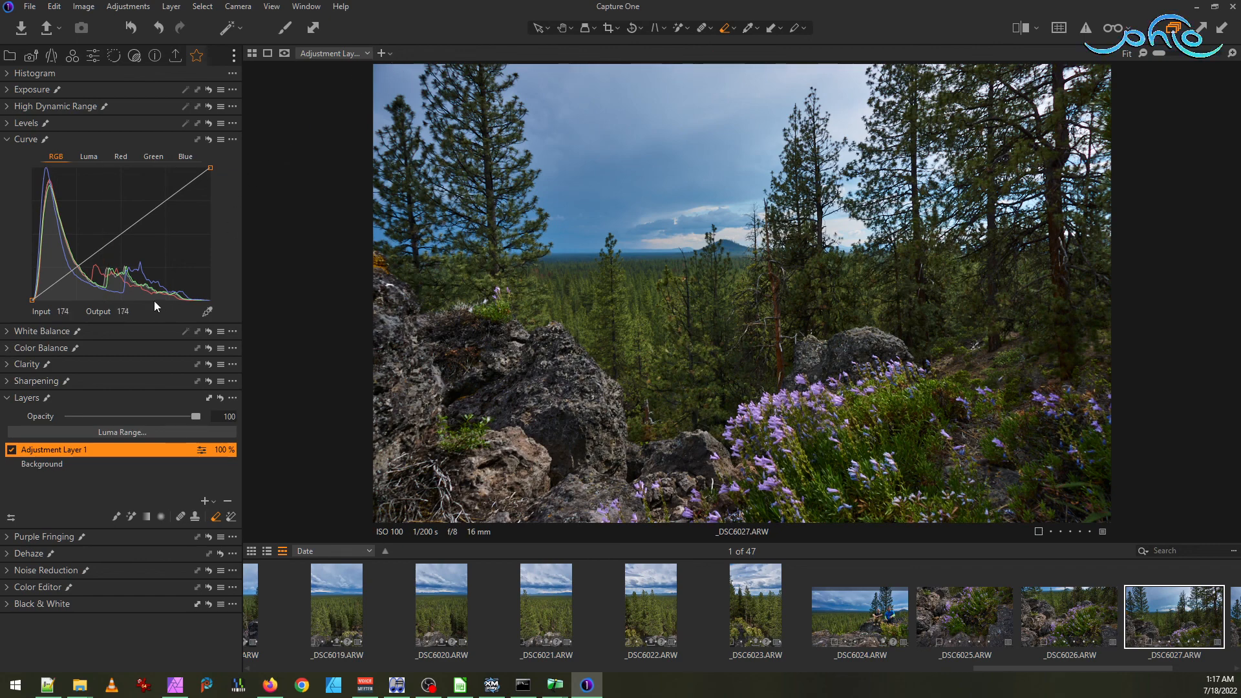
- Pull the midpoint of the adjustment layer's RGB curve slightly down to darken the flowers, and check the effect on the photo
left_click(8, 349)
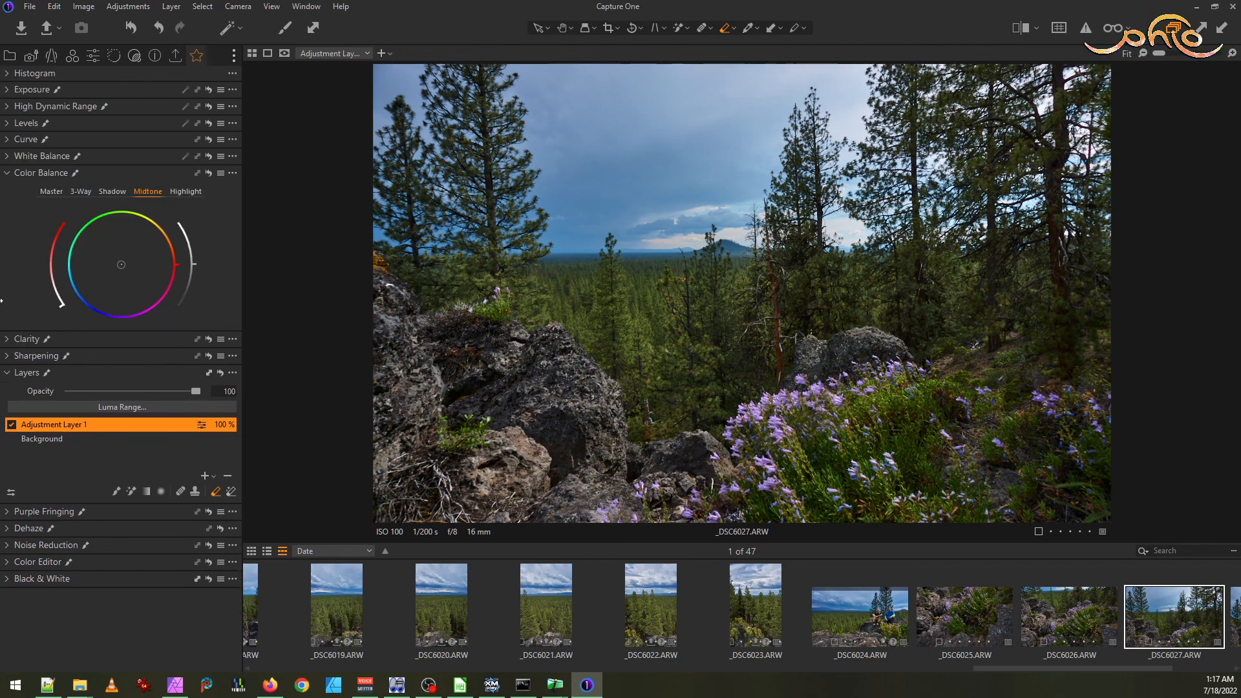
left_click(8, 174)
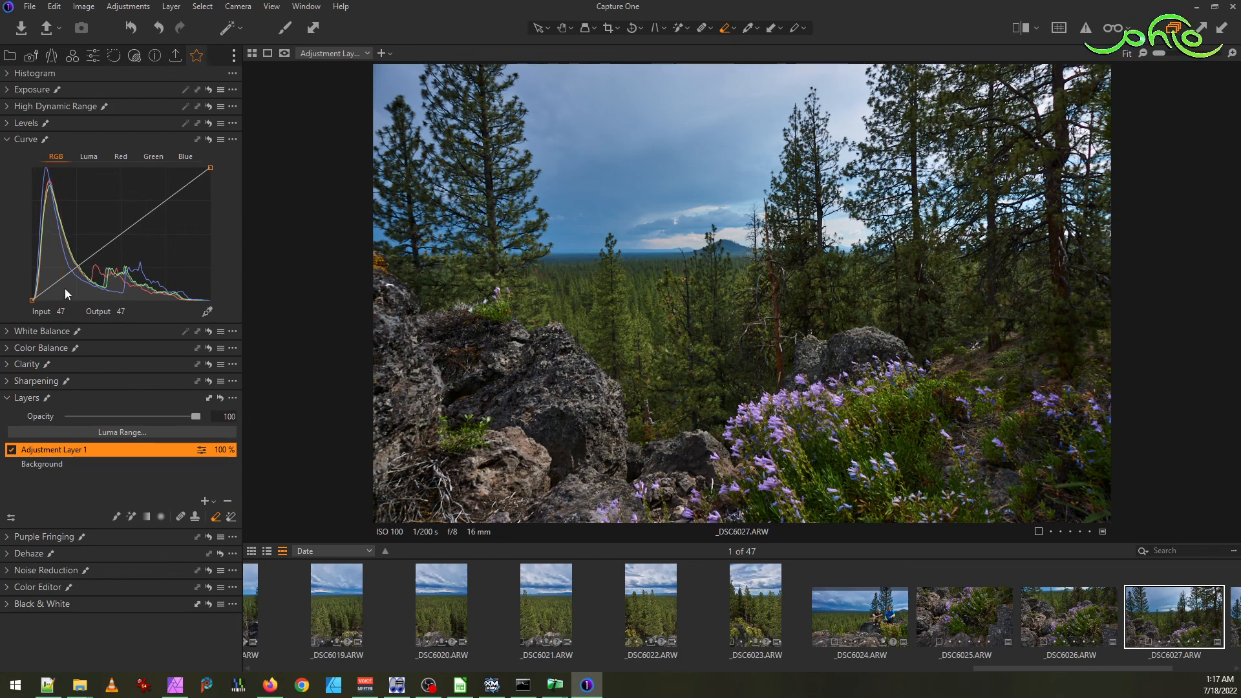
left_click_drag(122, 232, 126, 245)
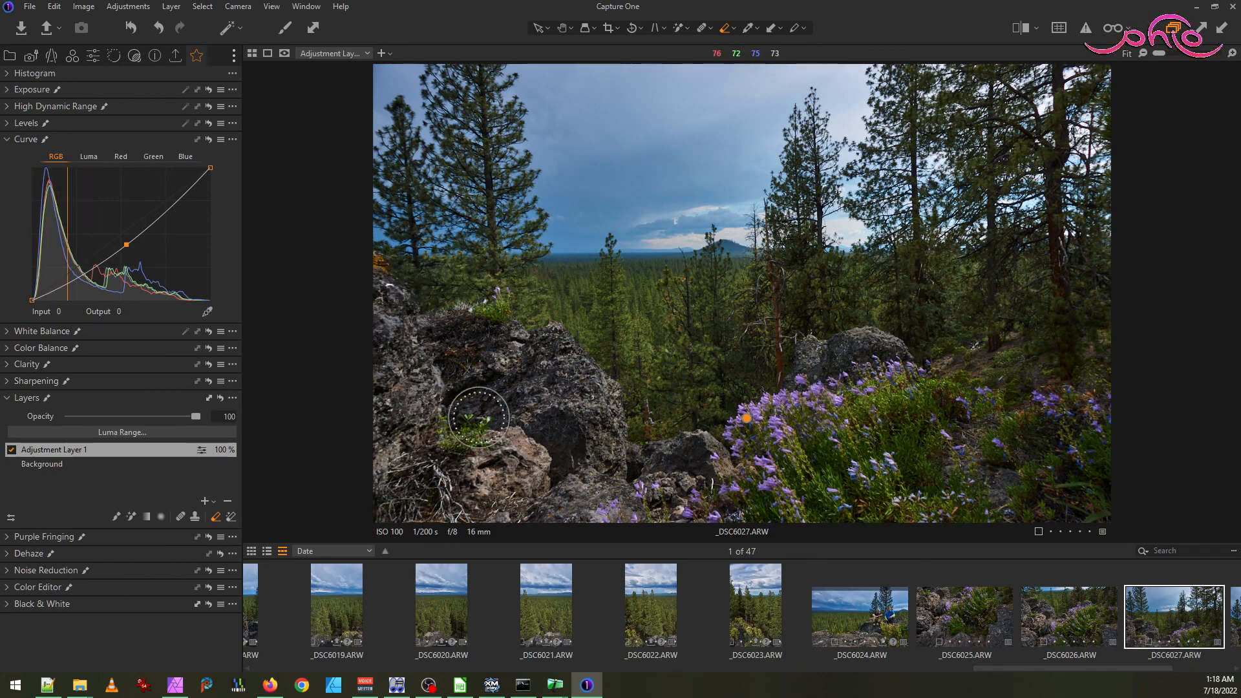
scroll(570, 314, "up", 2)
scroll(566, 314, "down", 1)
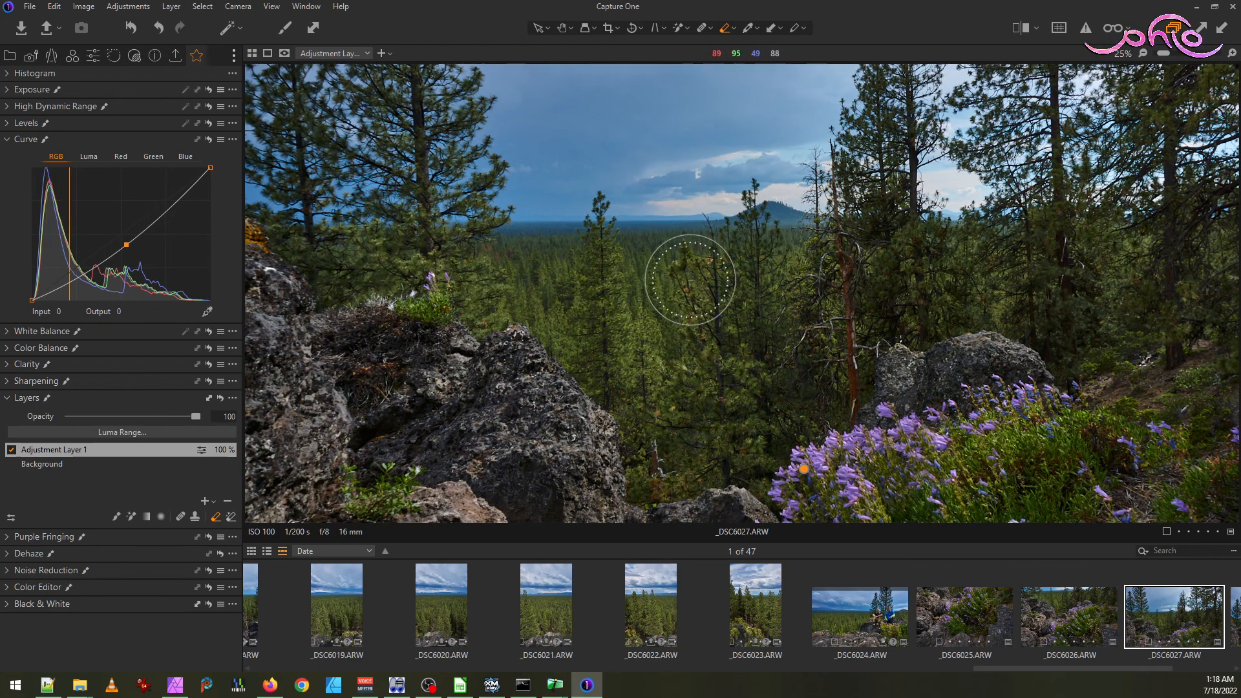
key("ctrl+0")
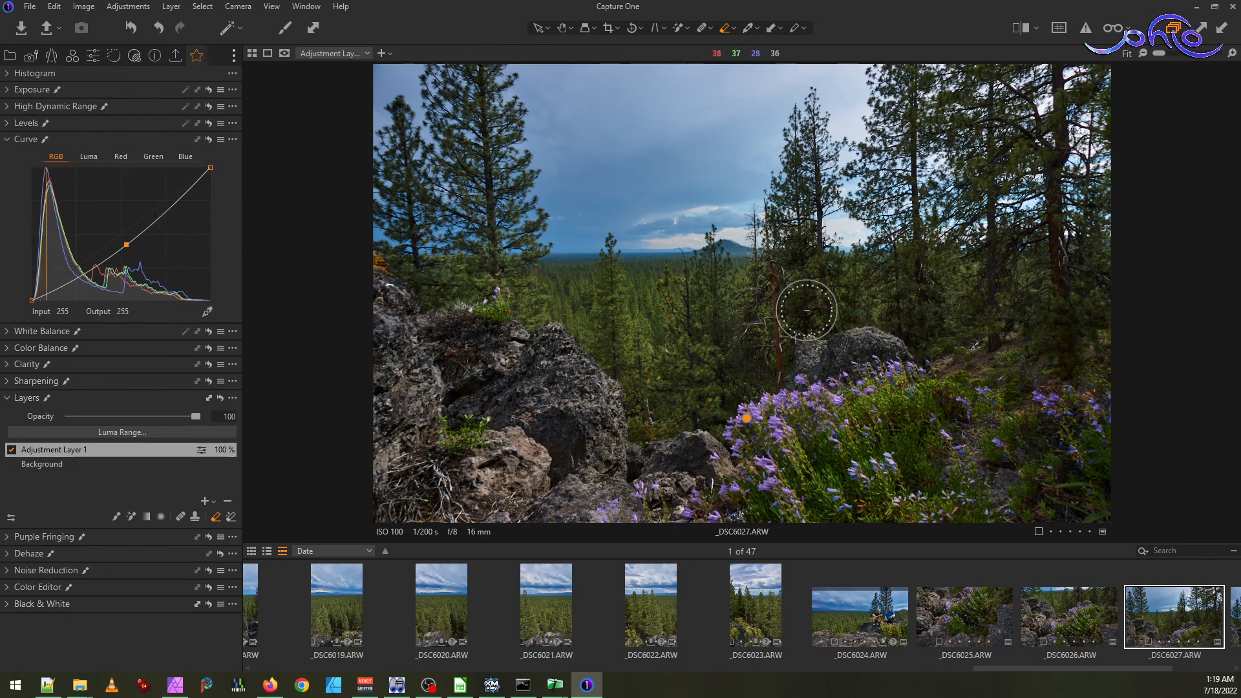
scroll(807, 310, "up", 4)
scroll(806, 310, "down", 4)
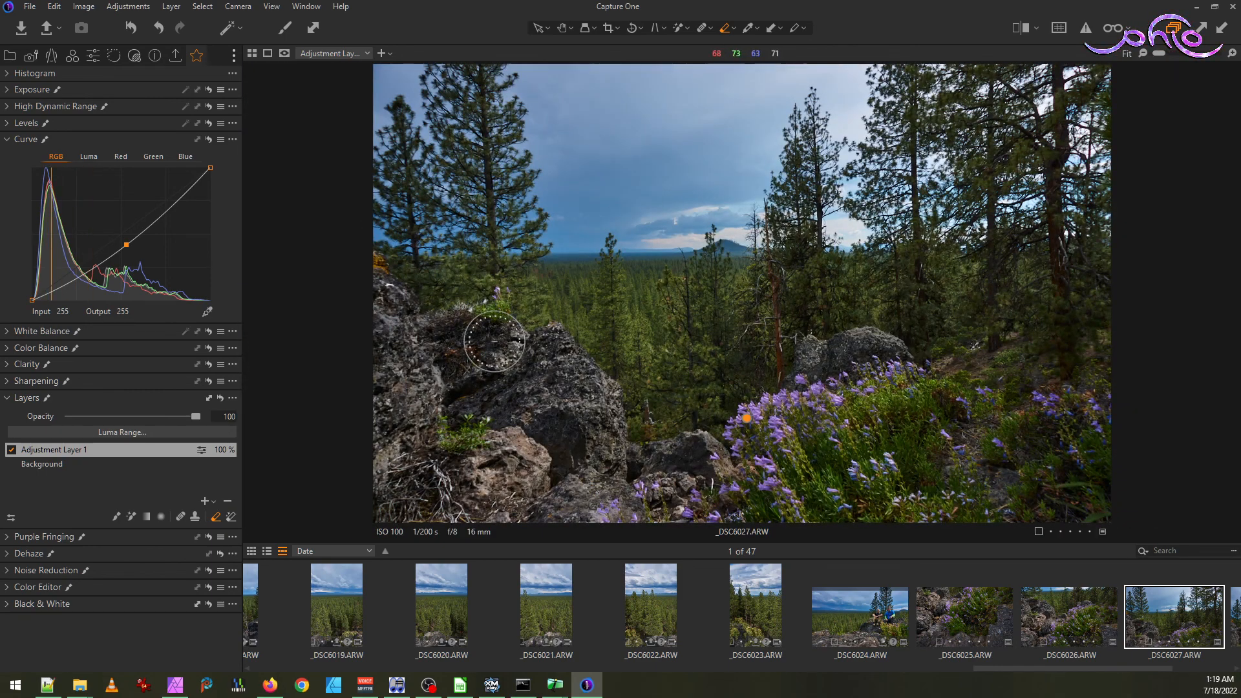
- Set the flower layer's Clarity to 14 and Saturation to 20
left_click(8, 365)
left_click_drag(132, 399, 141, 398)
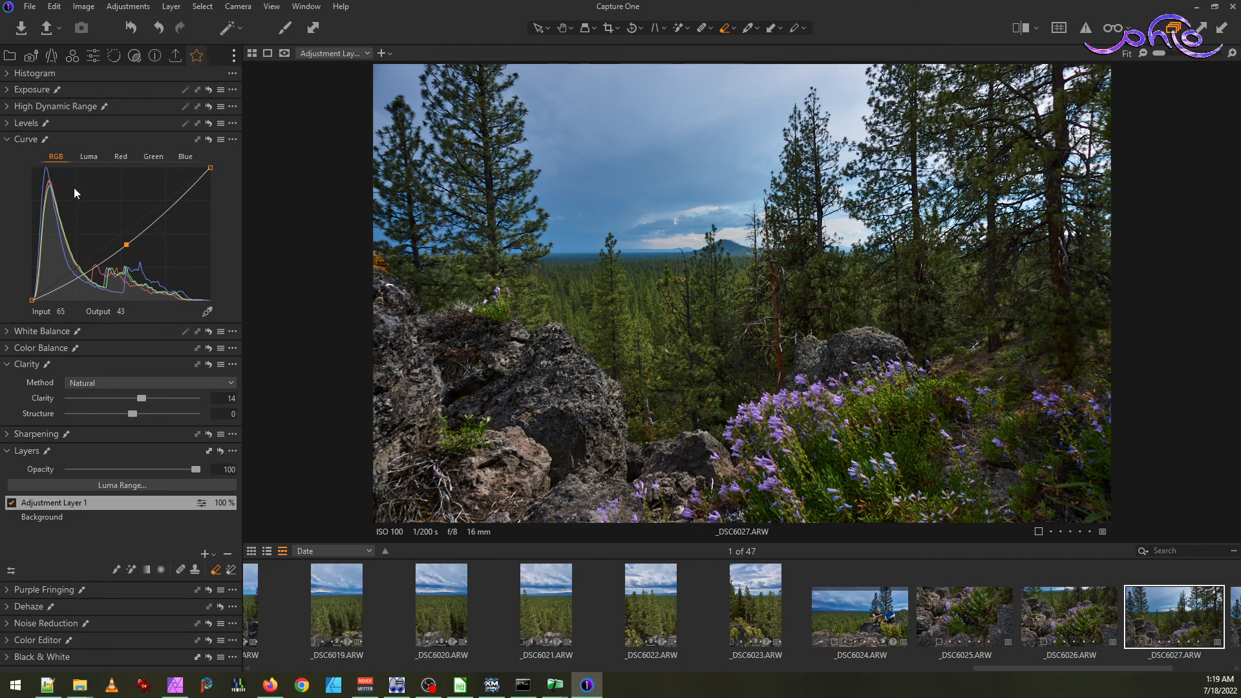
left_click(10, 91)
left_click_drag(123, 153, 138, 154)
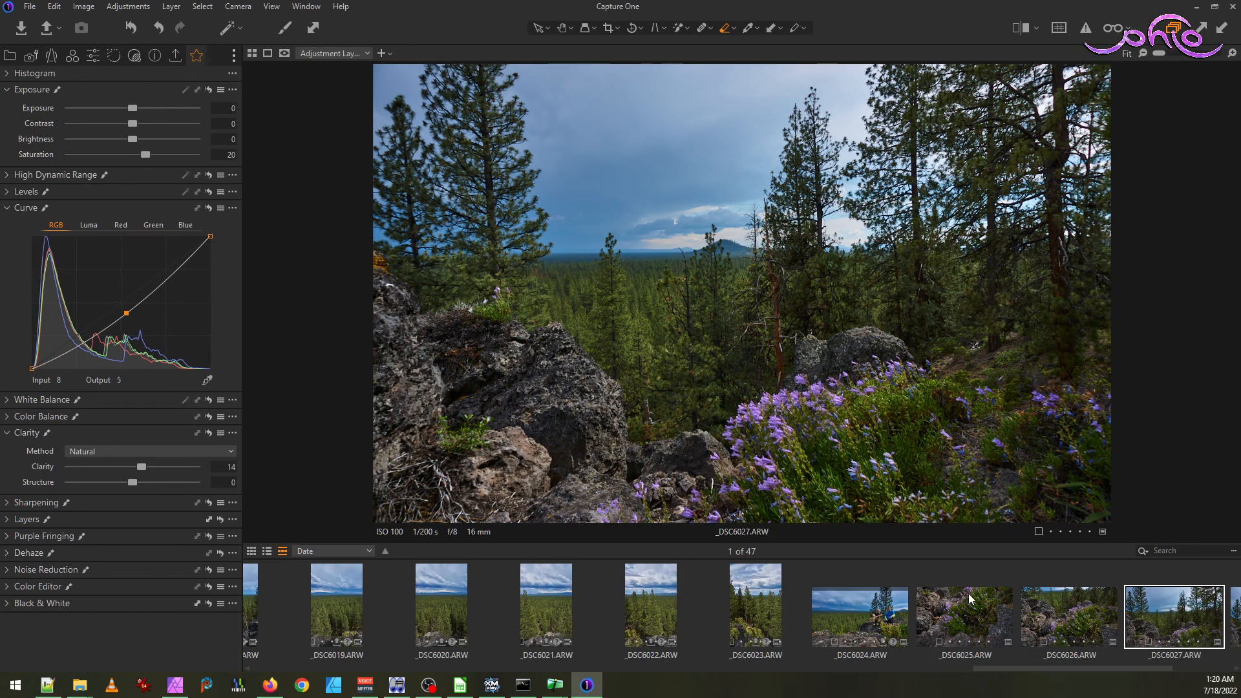
- Set the flower layer's Clarity to 11 in _DSC6026.ARW and to 12 in _DSC6025.ARW
left_click(1050, 614)
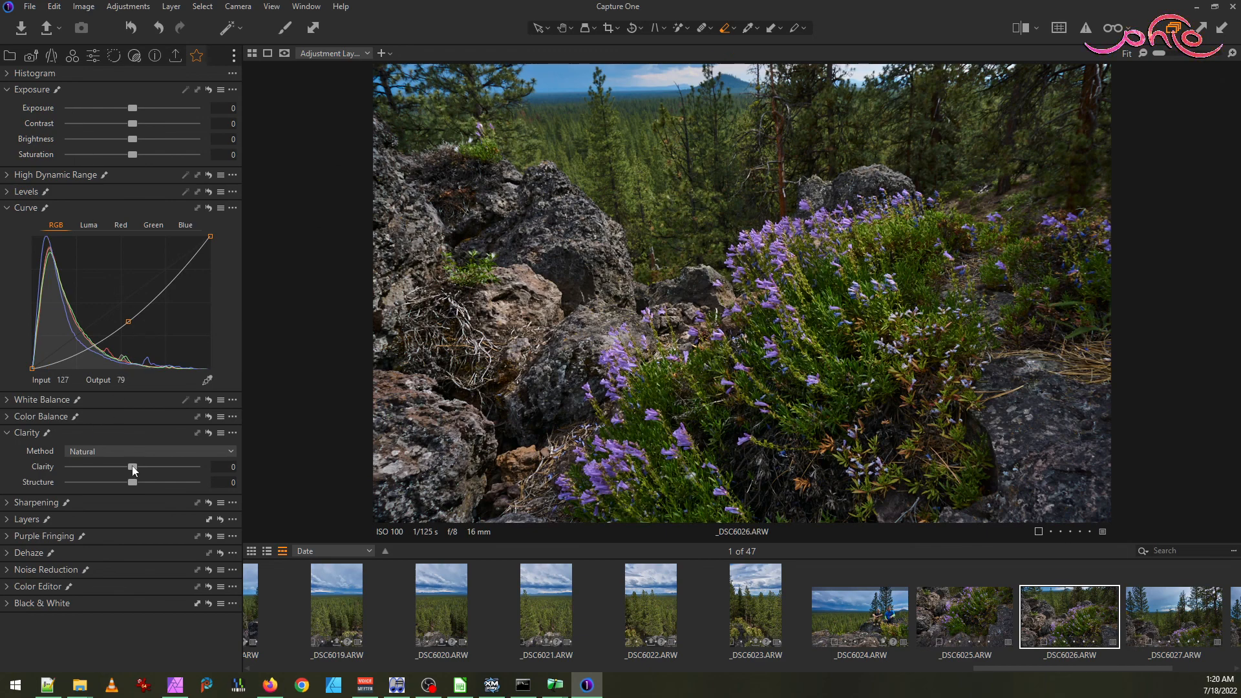
left_click_drag(137, 468, 143, 473)
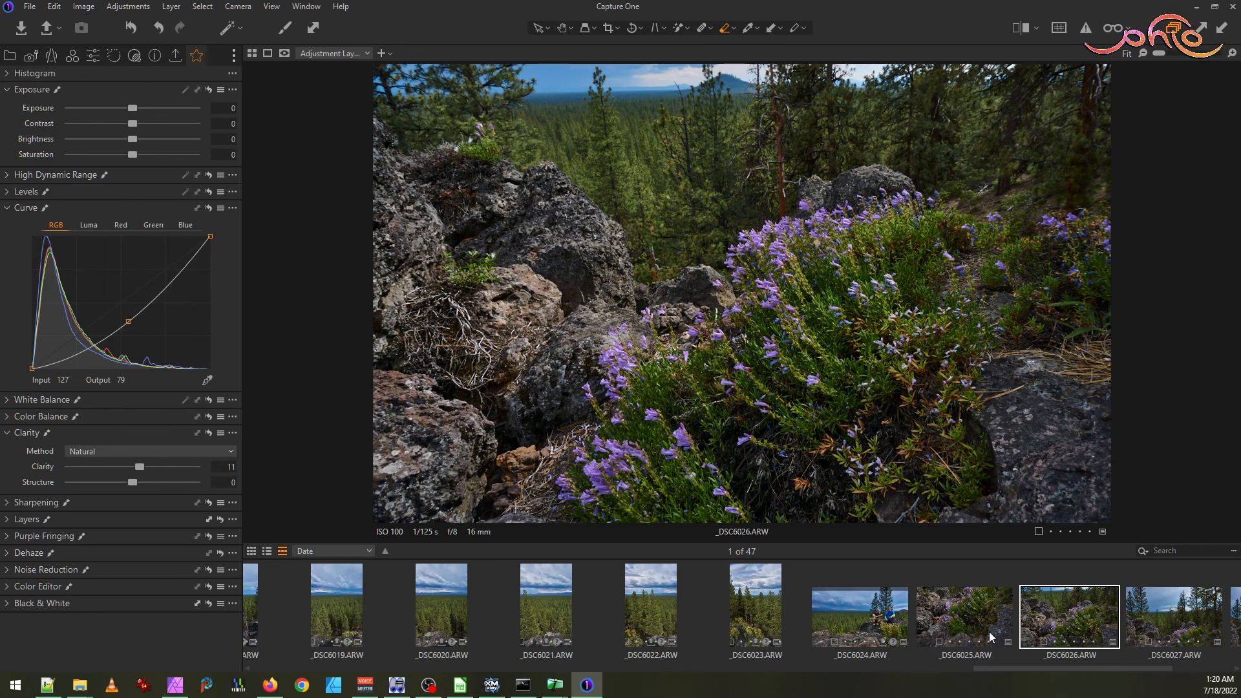
left_click(970, 622)
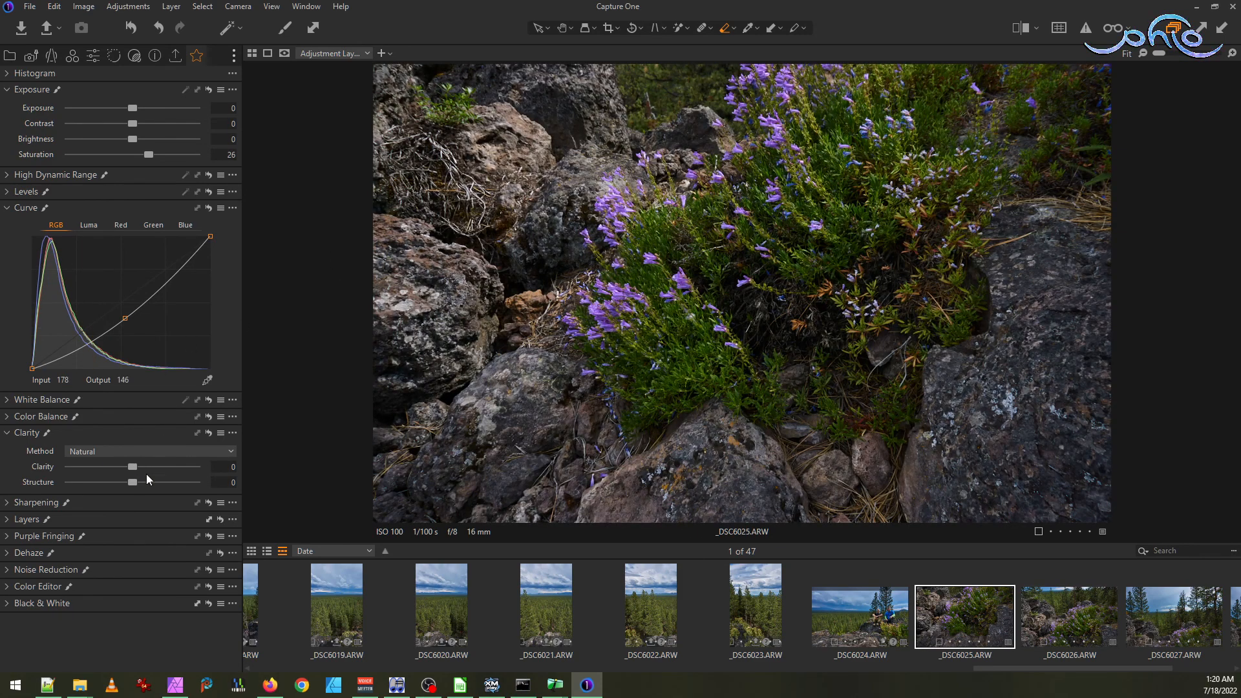
left_click_drag(133, 468, 142, 466)
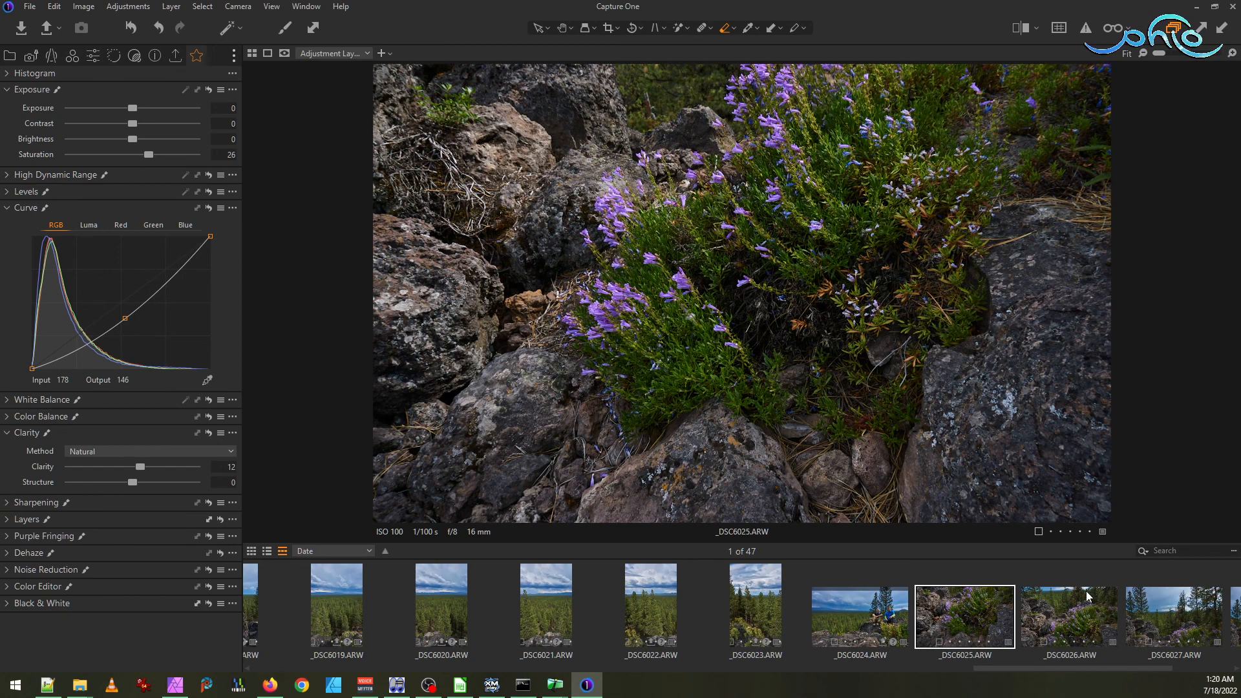
- Fine-tune the Background layer's Shadow in _DSC6027.ARW, and set the Background's Highlight to -31 in _DSC6028.ARW
left_click(1181, 607)
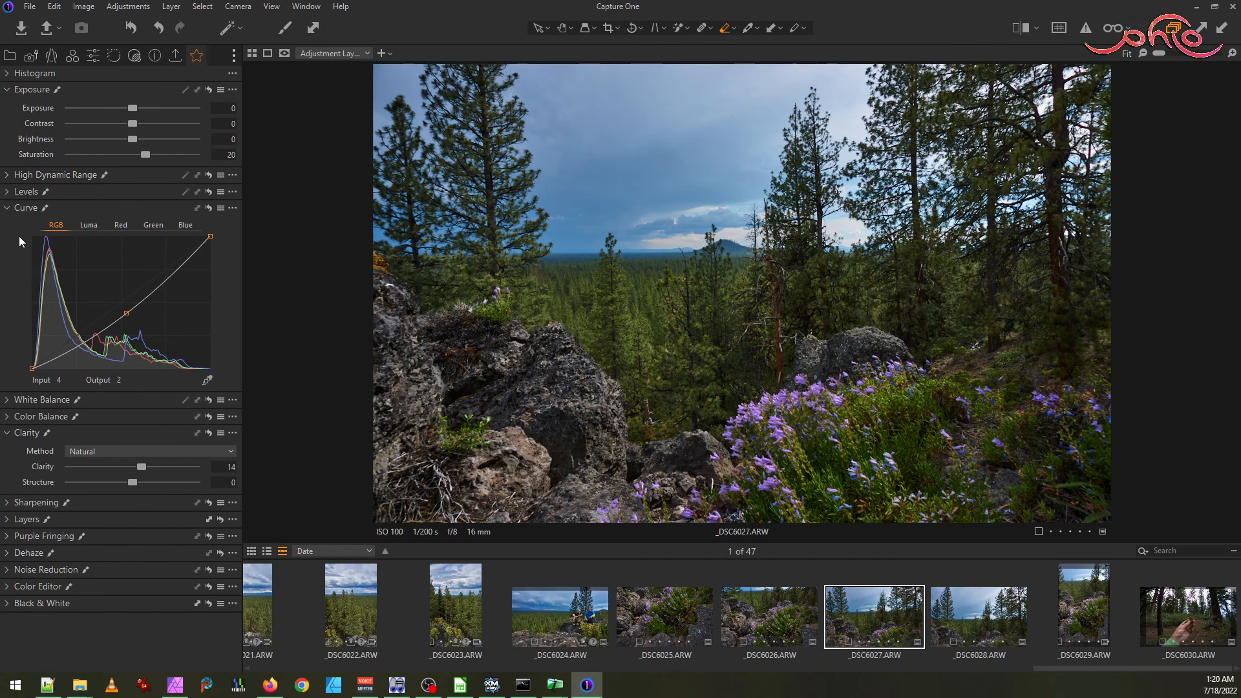
left_click(11, 175)
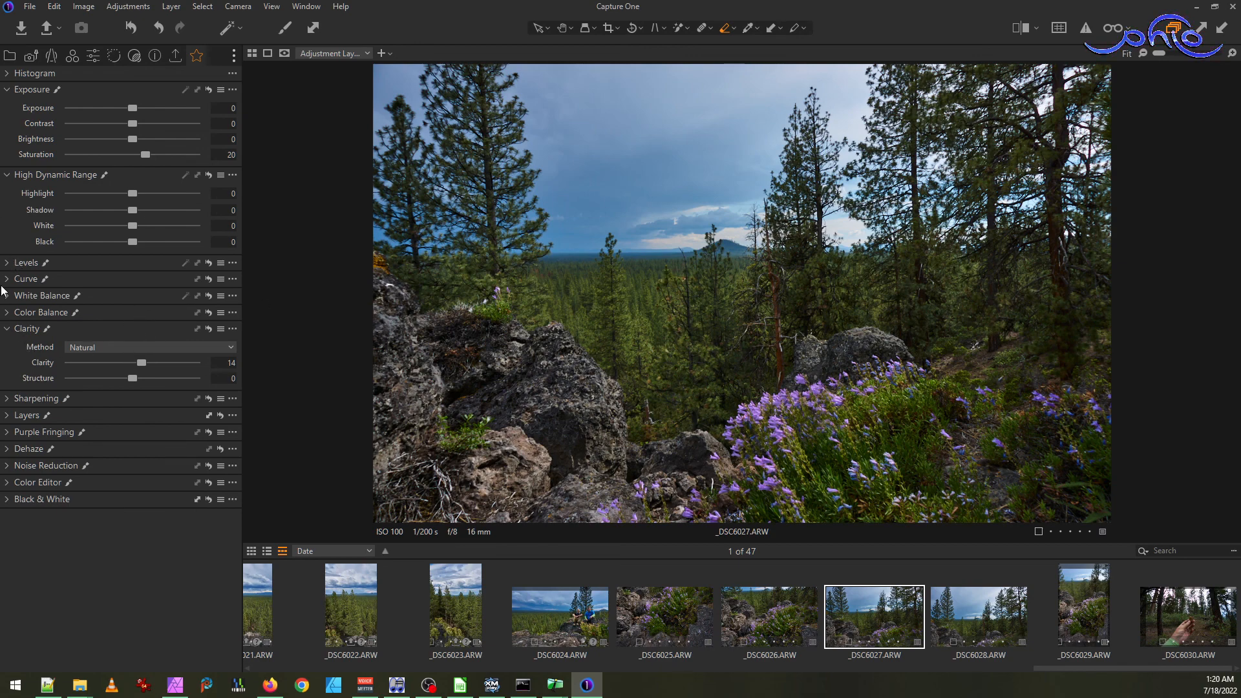
left_click(3, 417)
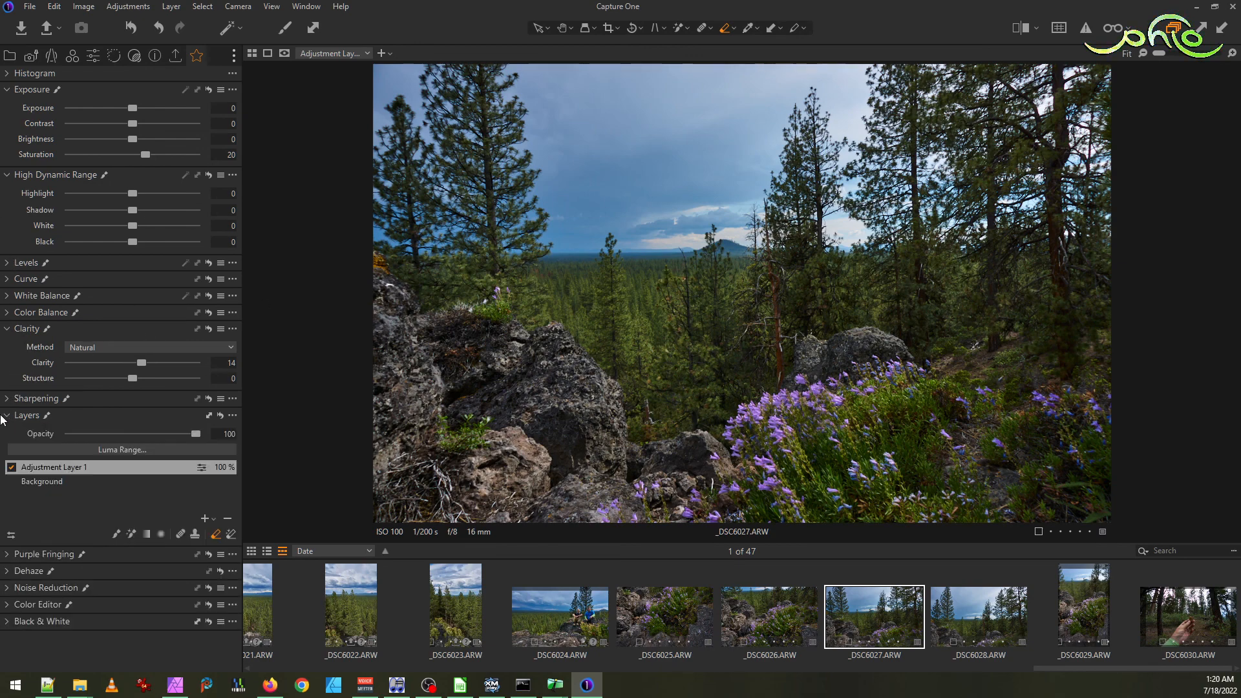
left_click(45, 482)
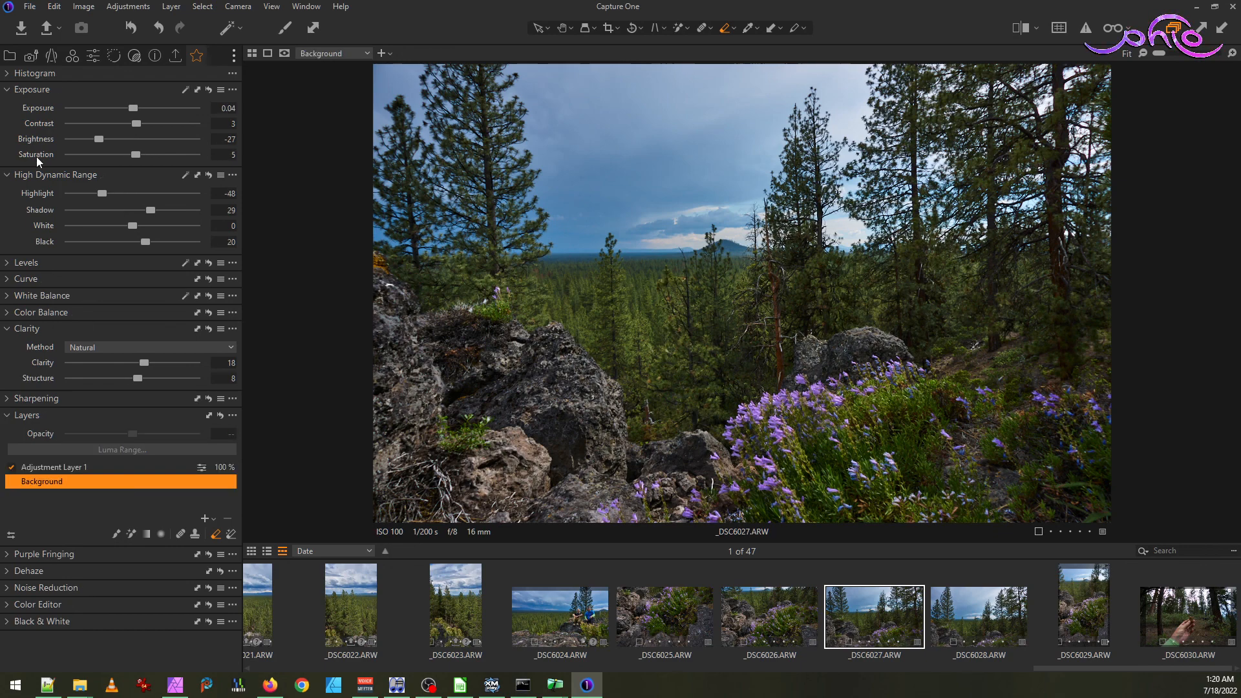
left_click_drag(153, 211, 155, 218)
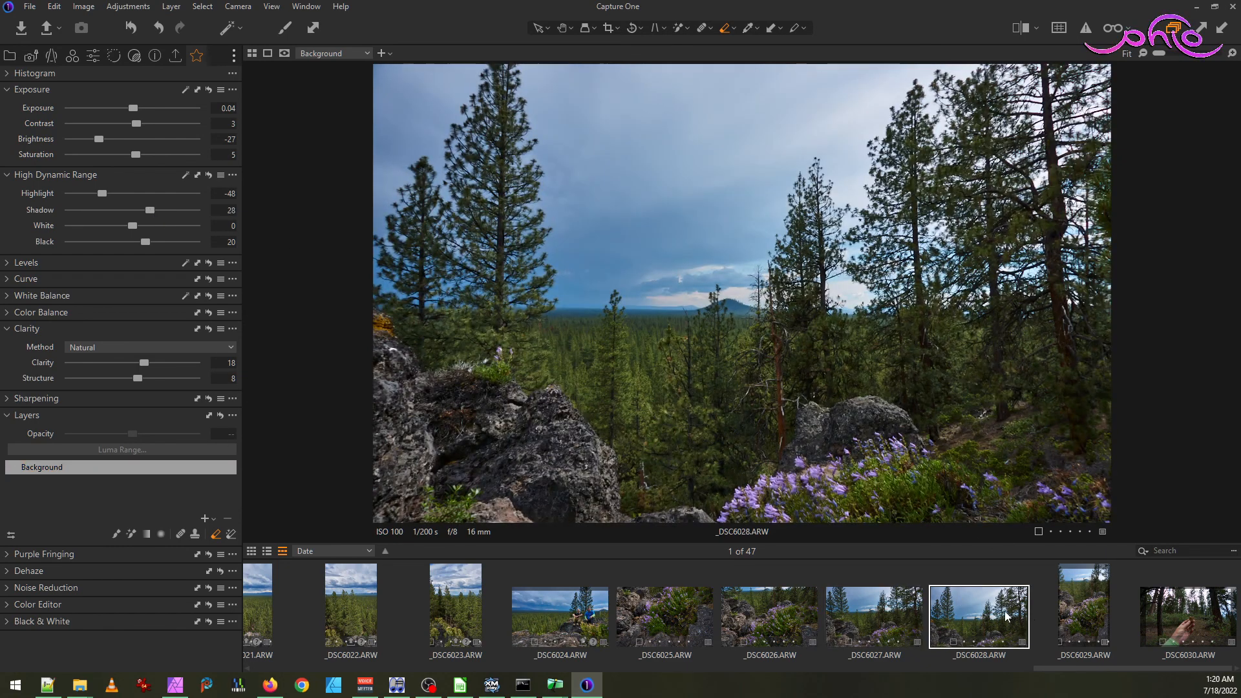
left_click(1008, 617)
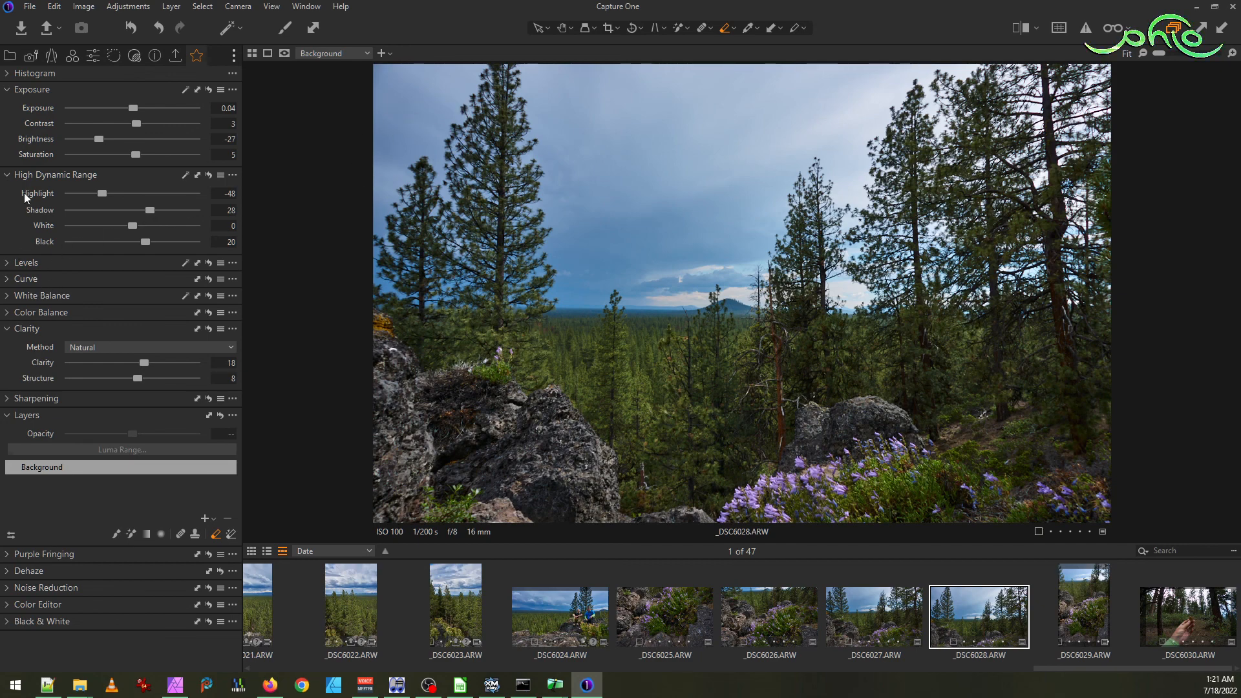
mouse_move(104, 199)
left_mouse_down()
mouse_move(114, 197)
mouse_move(97, 191)
mouse_move(114, 192)
left_mouse_up()
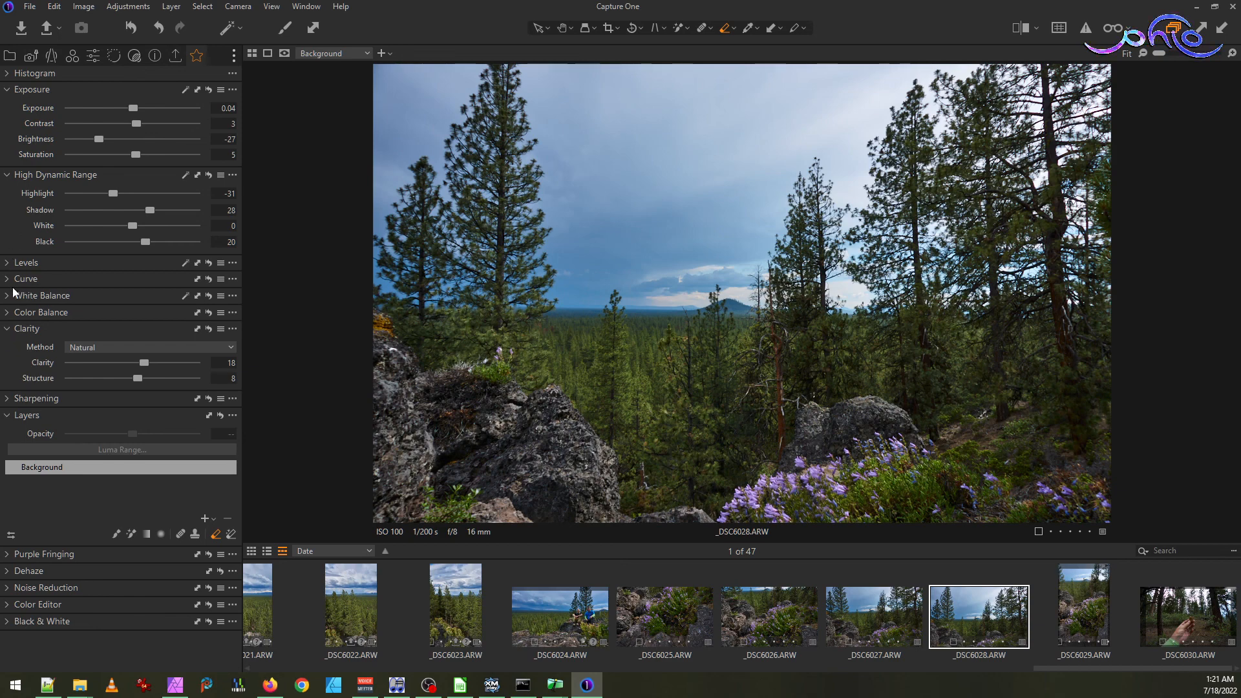
- Mask the purple flowers of _DSC6028.ARW on a new adjustment layer with the Magic Brush, including the darker petals
mouse_move(33, 416)
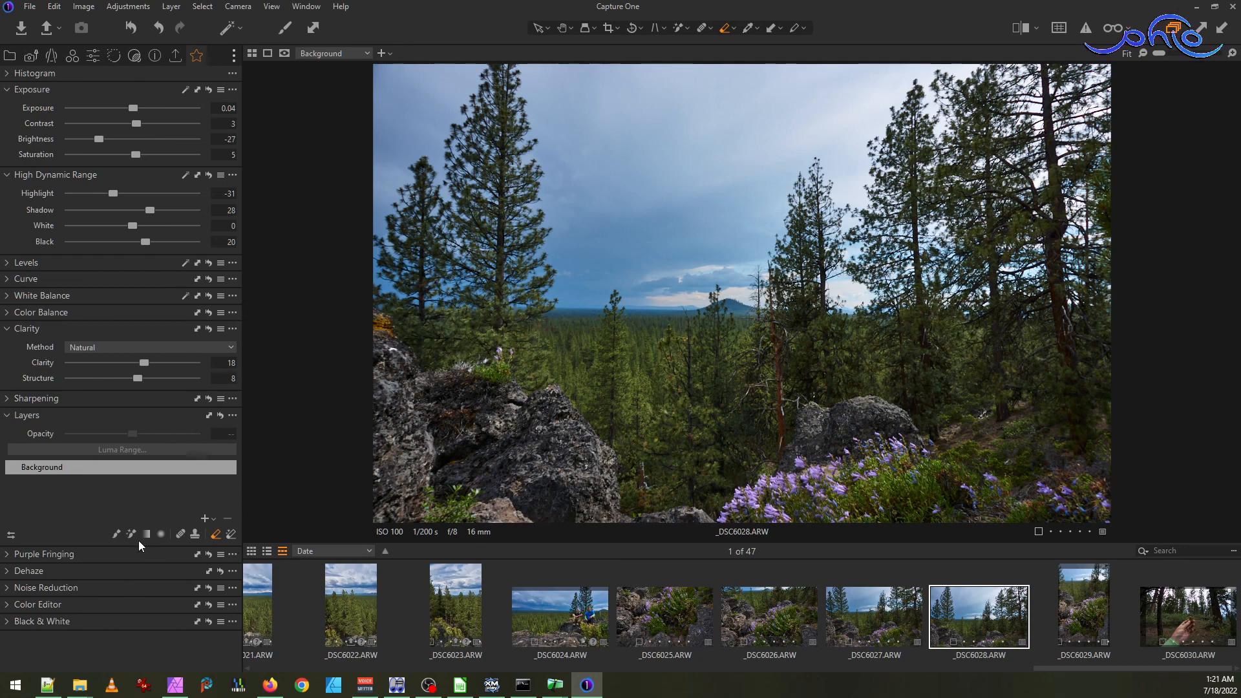
left_click(130, 535)
scroll(818, 464, "up", 4)
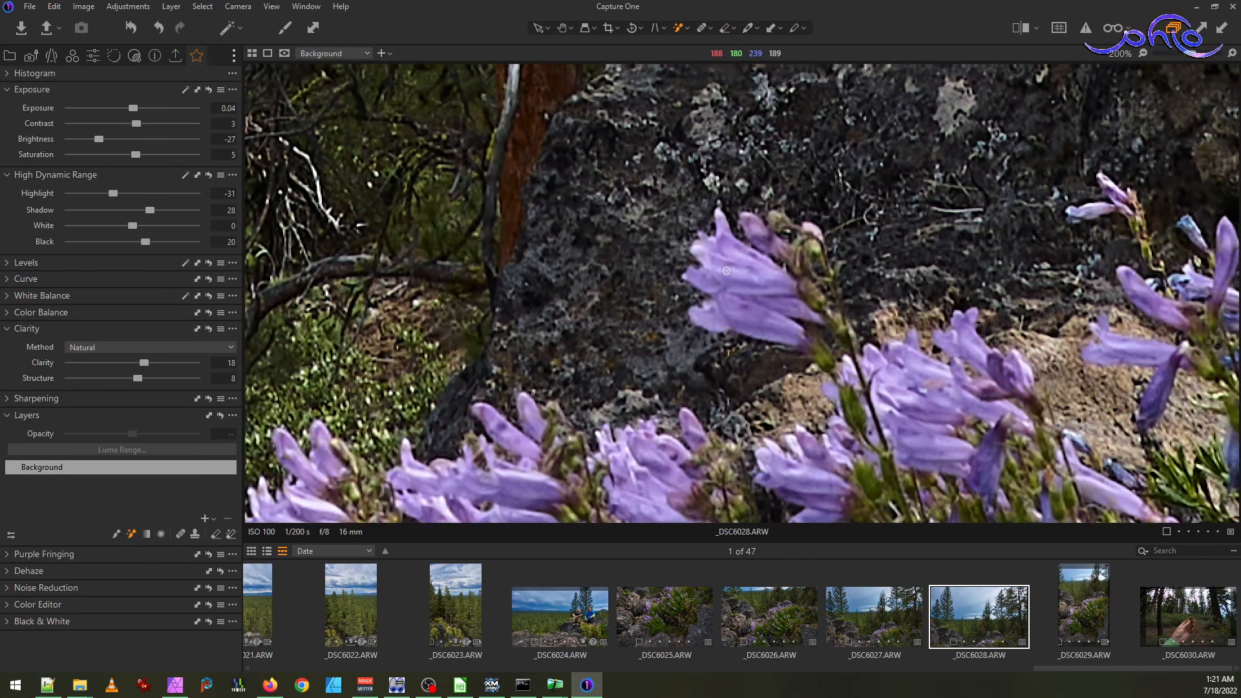
left_click(727, 267)
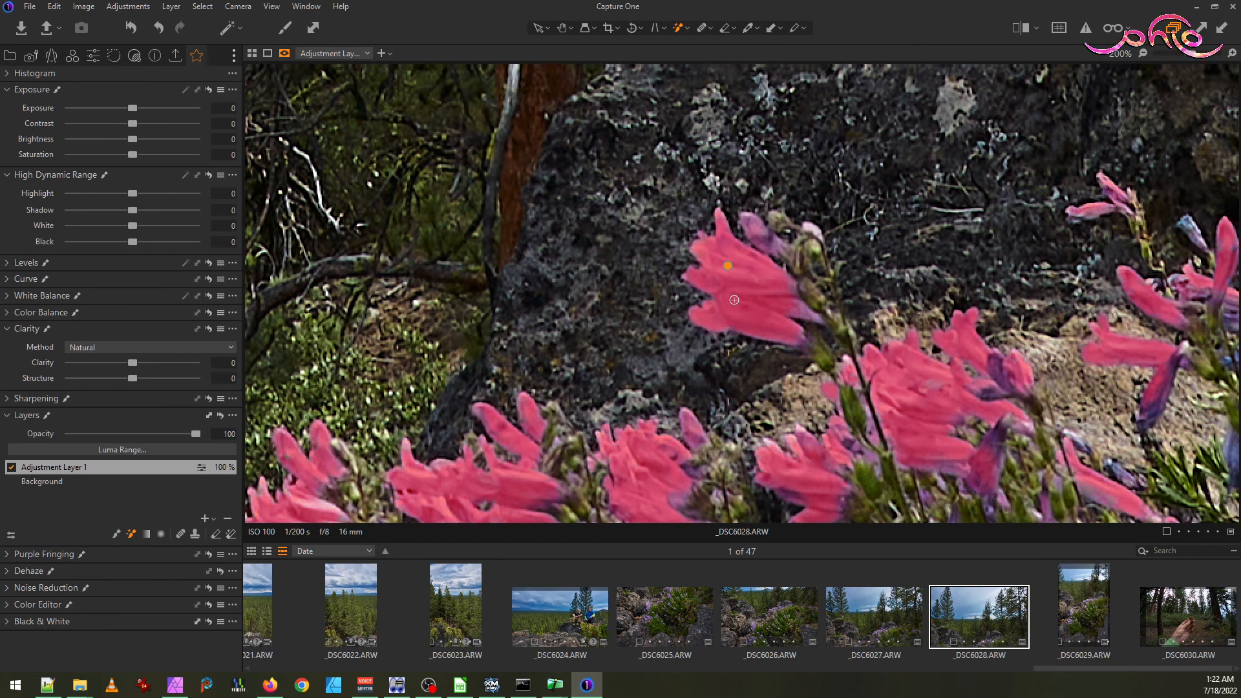
left_click_drag(752, 228, 768, 238)
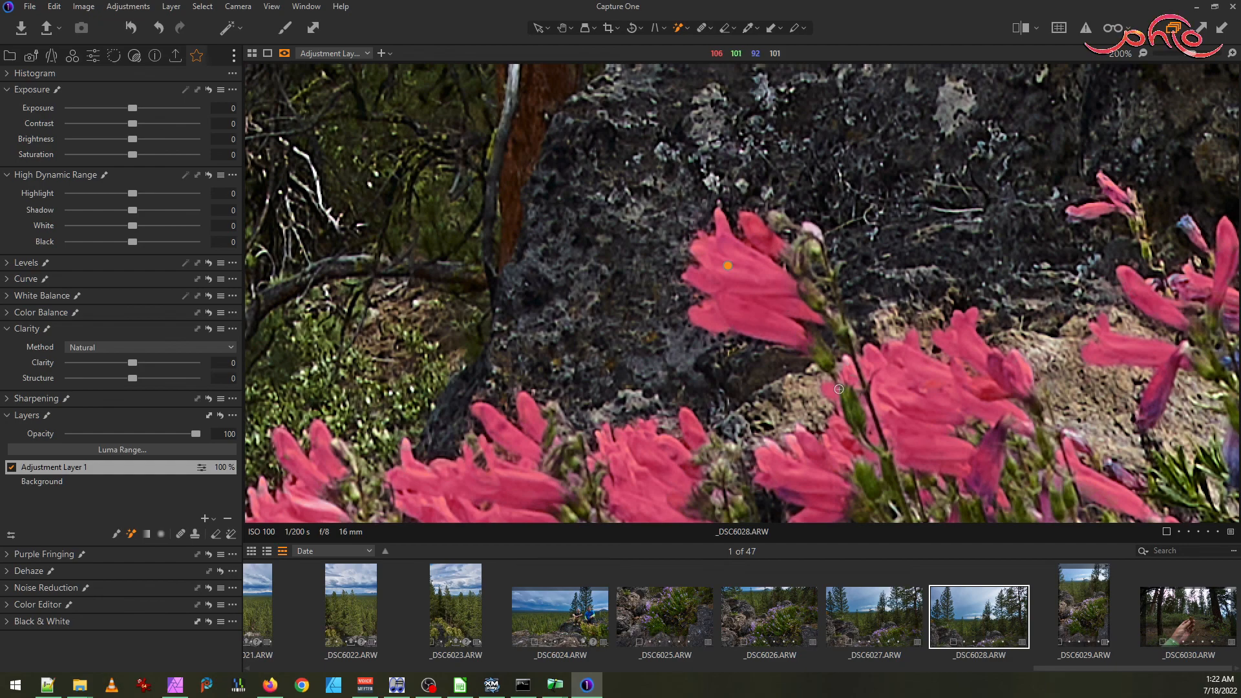
scroll(838, 386, "down", 5)
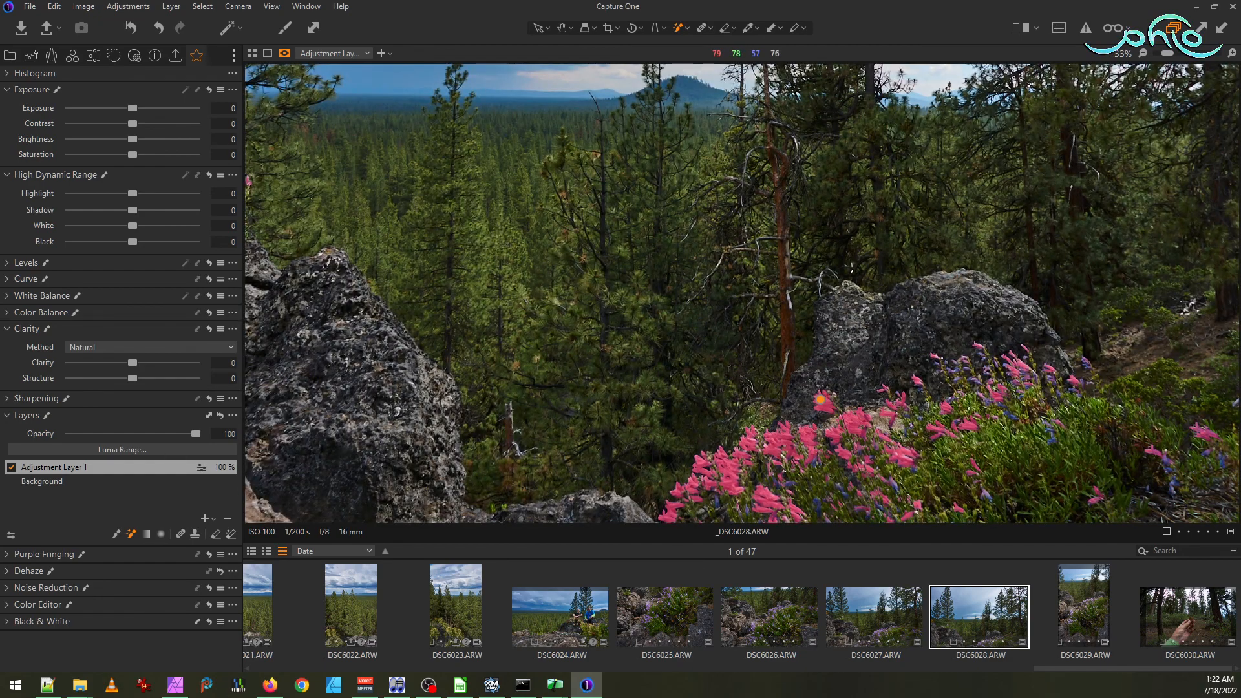
- Extend the Magic Brush mask to the unmasked bluish blossoms in front of the boulder
scroll(718, 299, "up", 6)
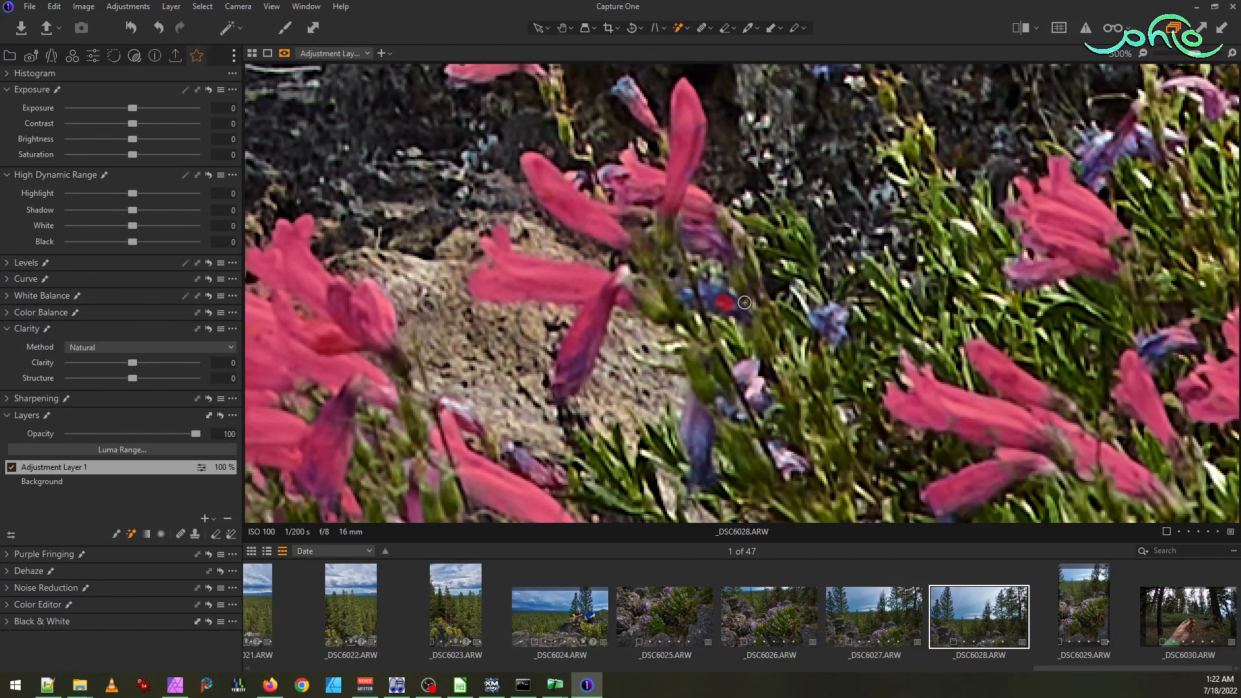
left_click_drag(952, 181, 801, 451)
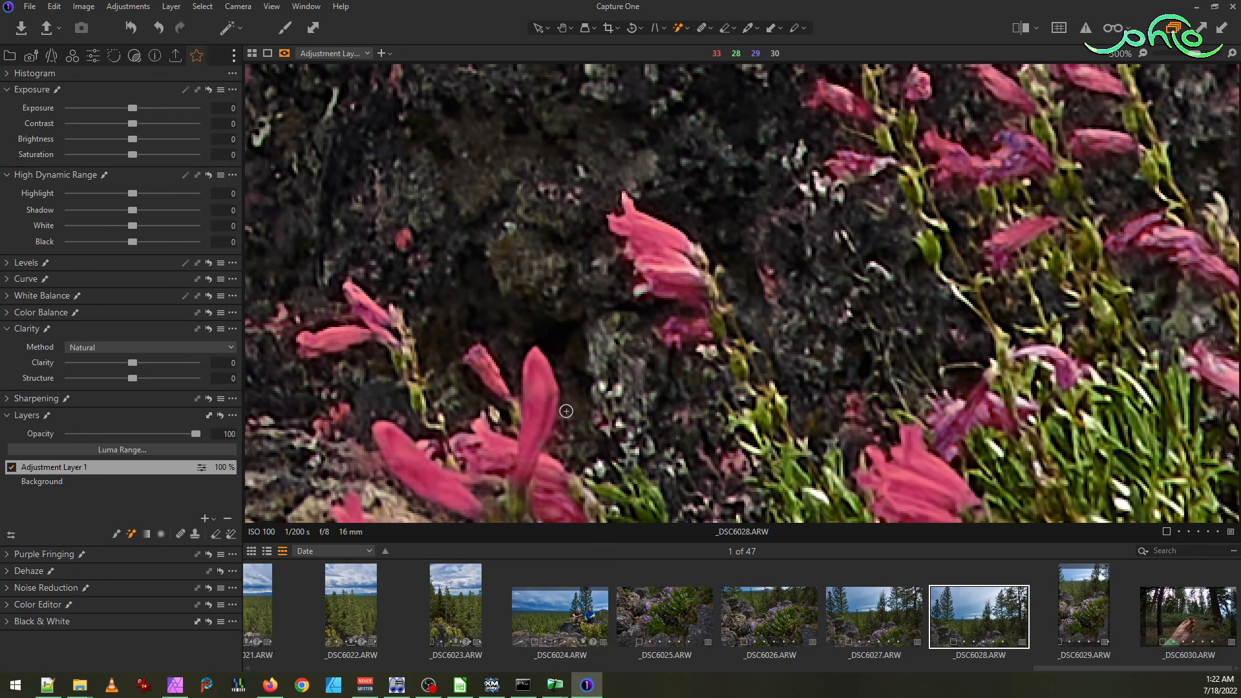
scroll(666, 413, "down", 5)
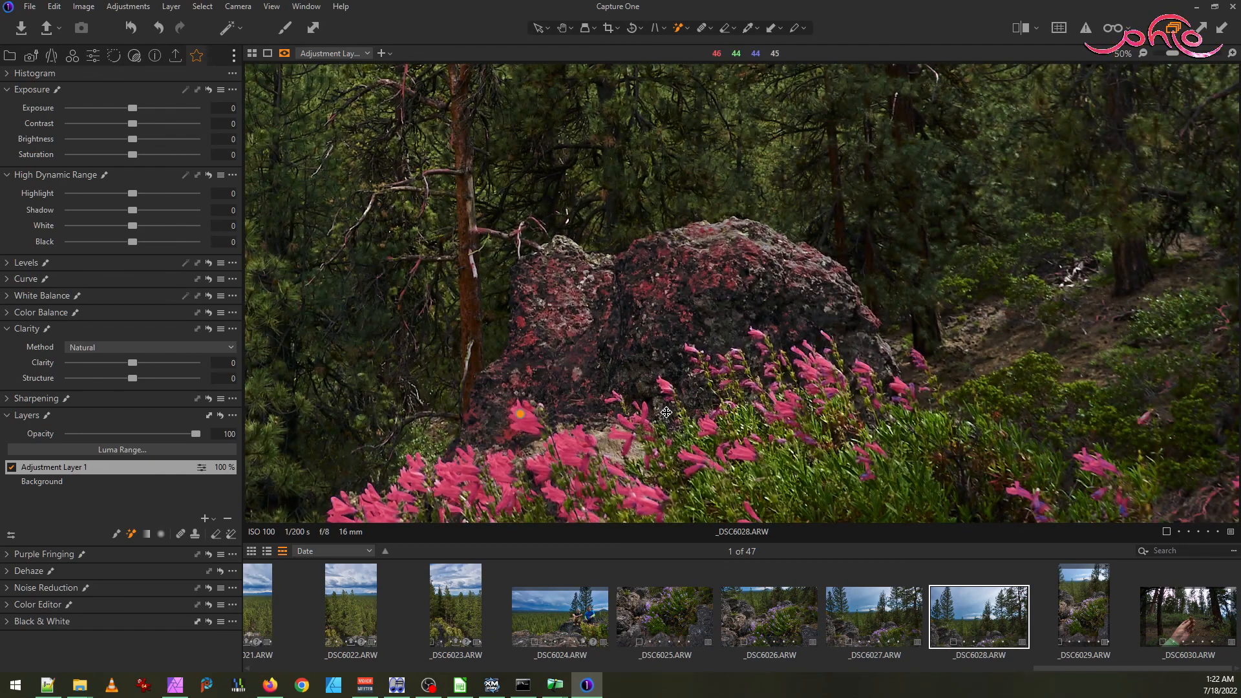
scroll(666, 413, "up", 3)
scroll(721, 395, "down", 4)
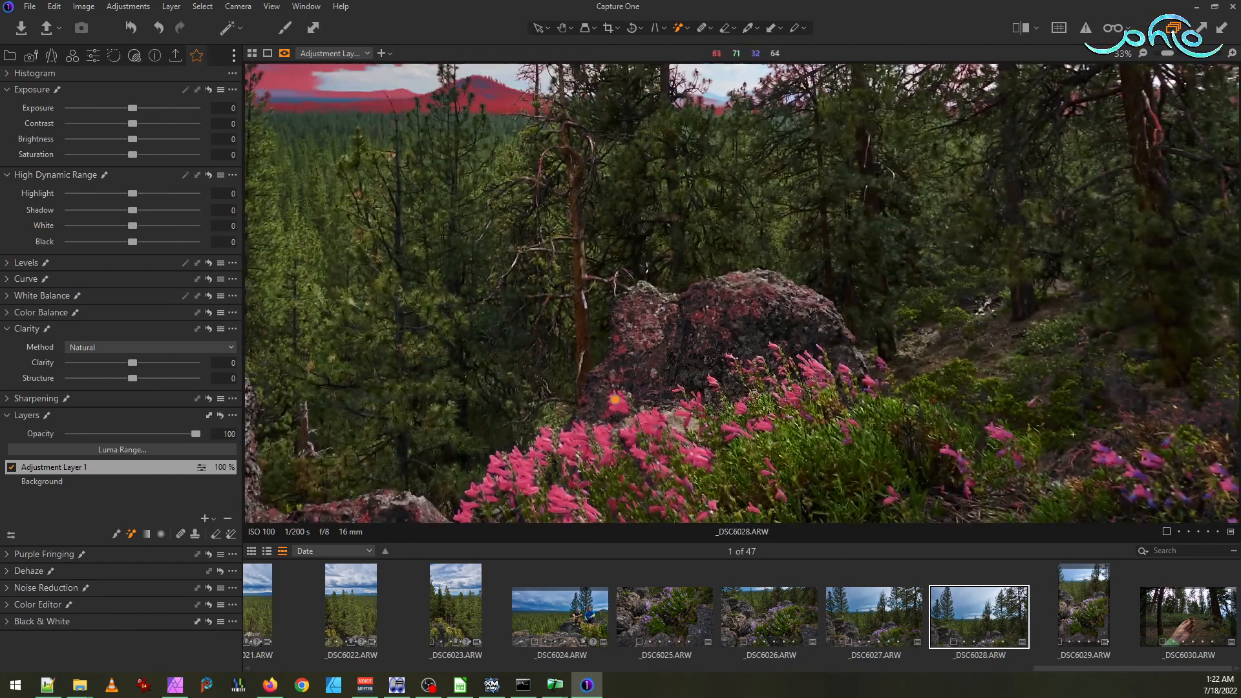
- Extend the Magic Brush mask over the remaining bluish petals of the blossoms beside the dry grass
scroll(1149, 466, "up", 6)
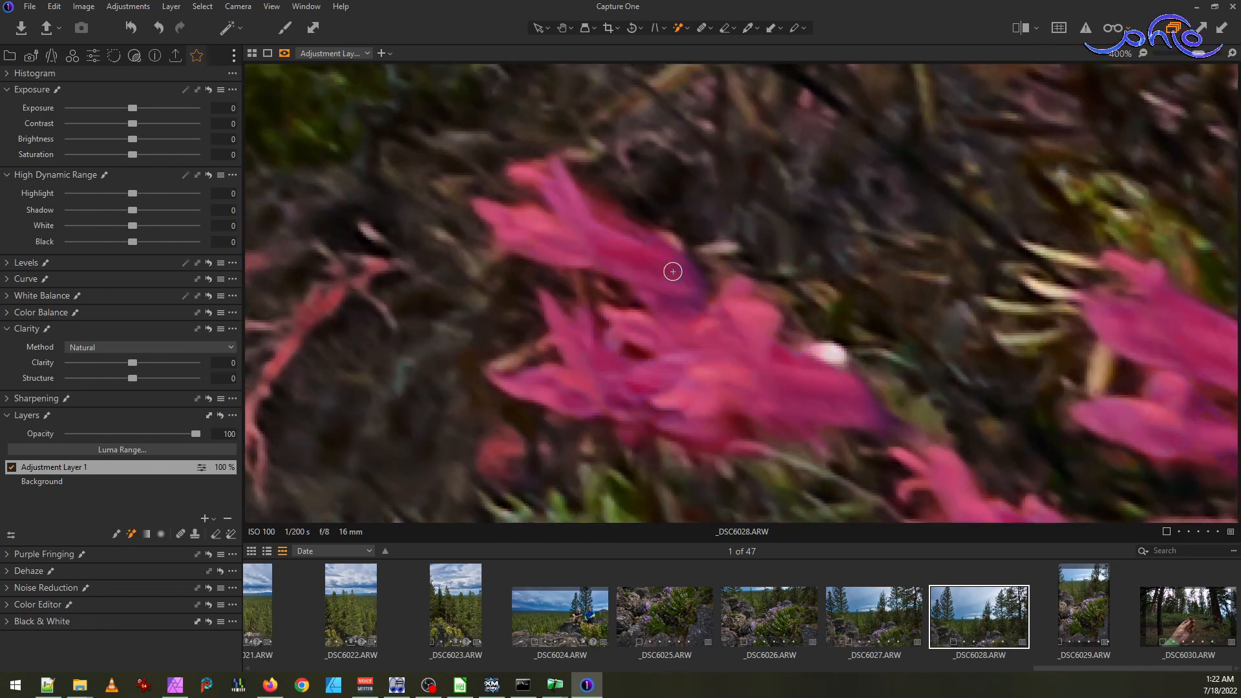
scroll(864, 355, "down", 6)
scroll(1025, 487, "up", 6)
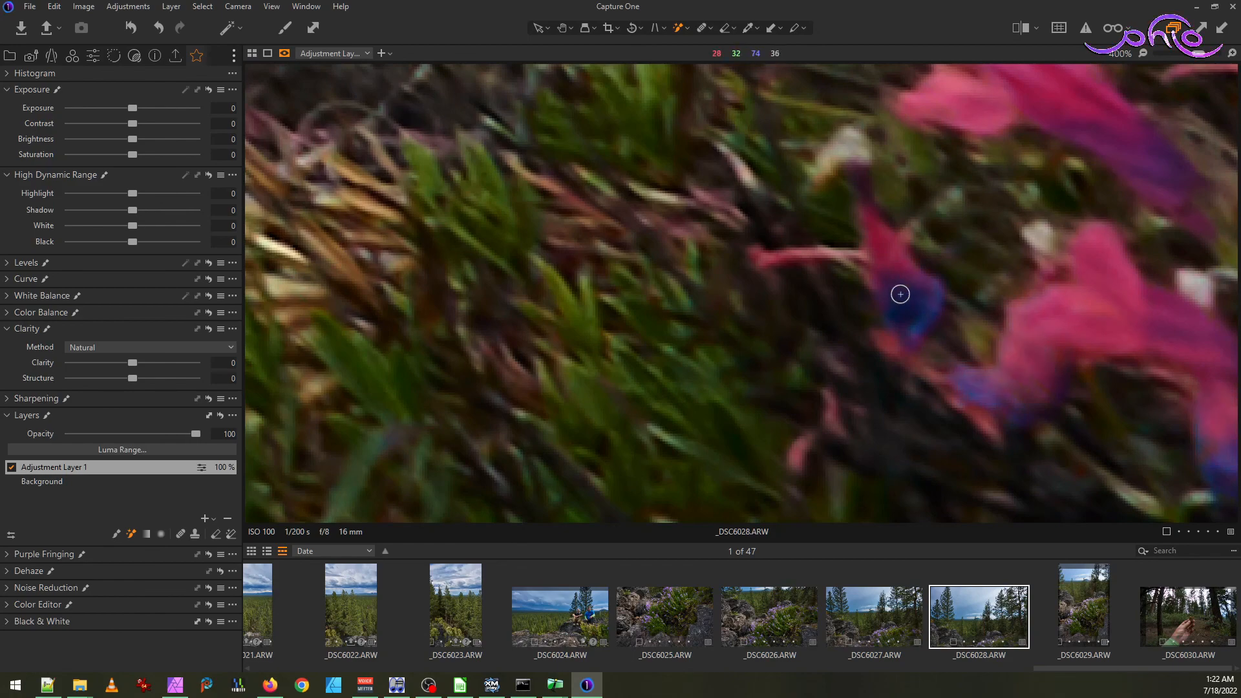
scroll(956, 359, "down", 5)
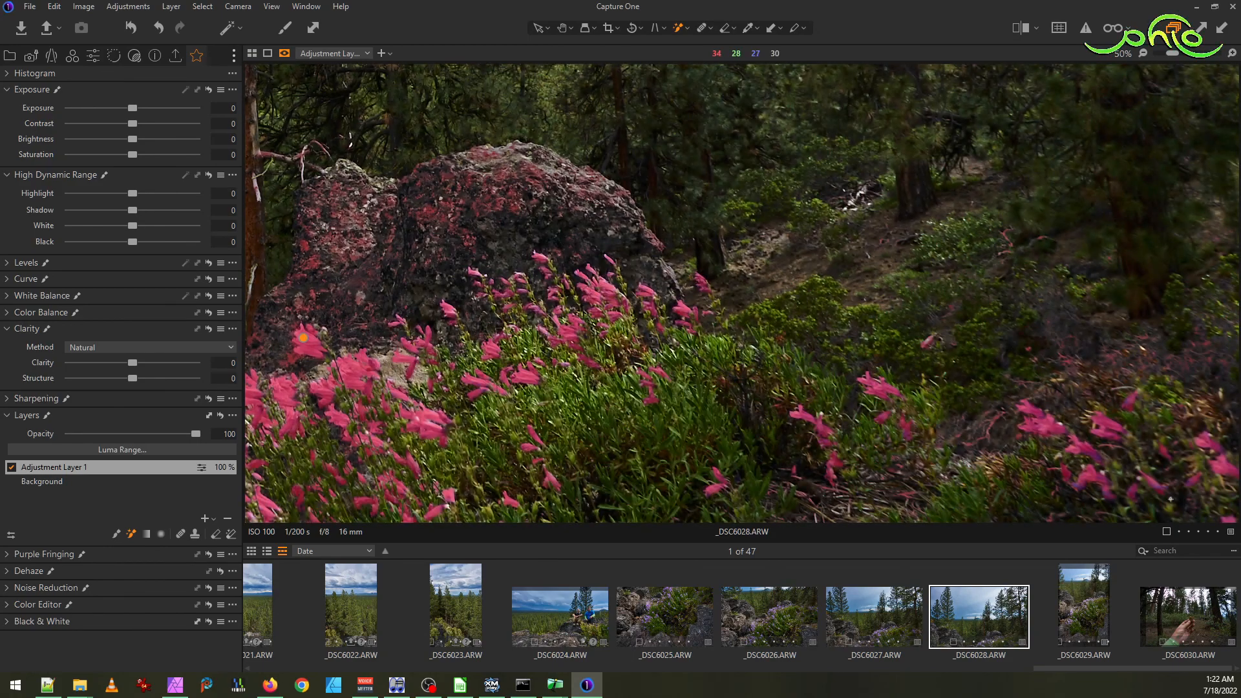
scroll(1098, 495, "up", 5)
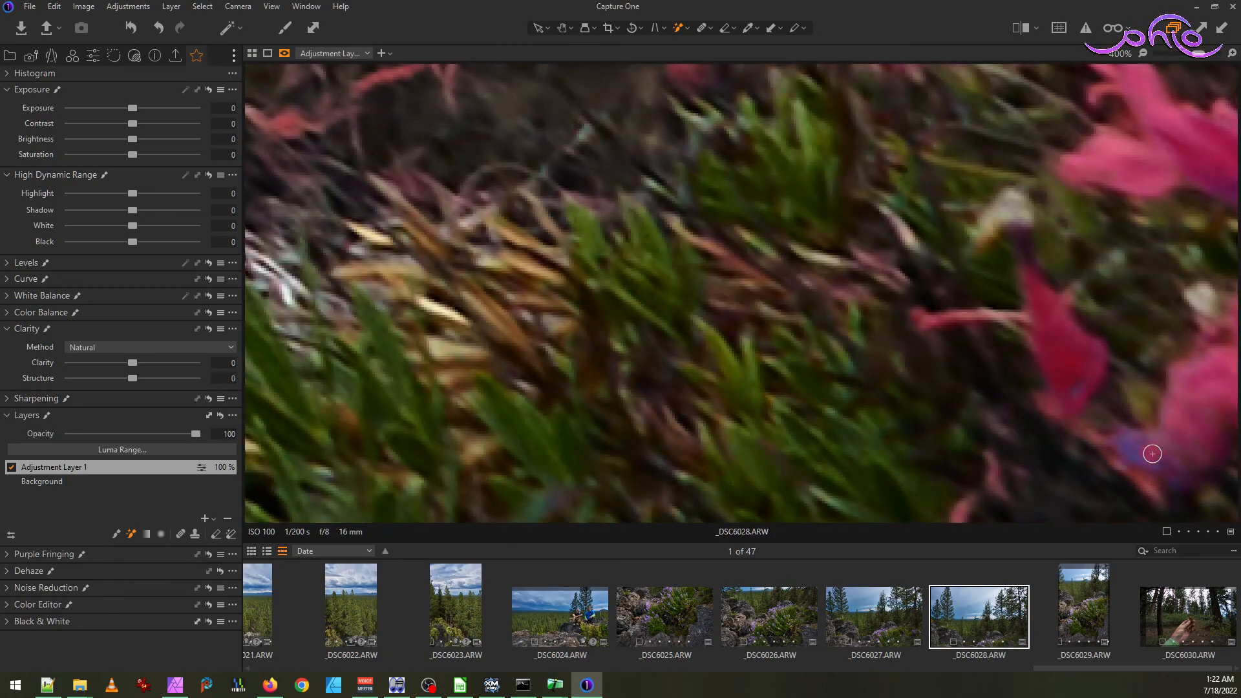
scroll(1163, 477, "down", 4)
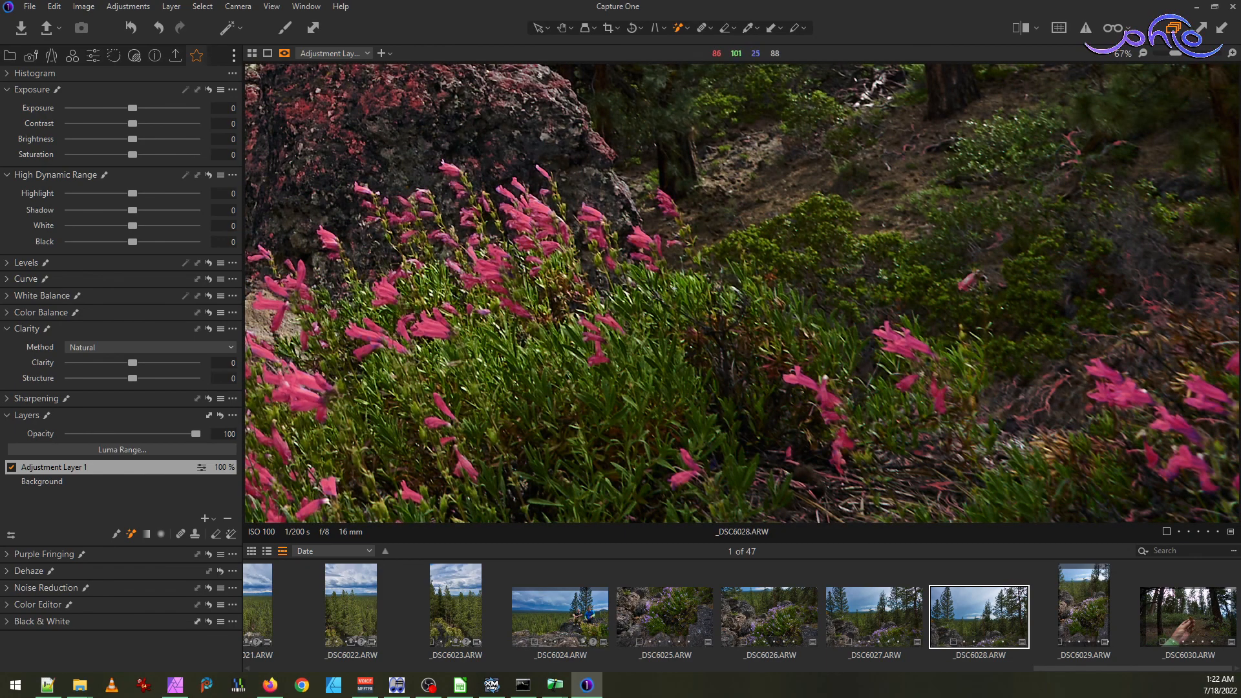
scroll(1200, 447, "up", 5)
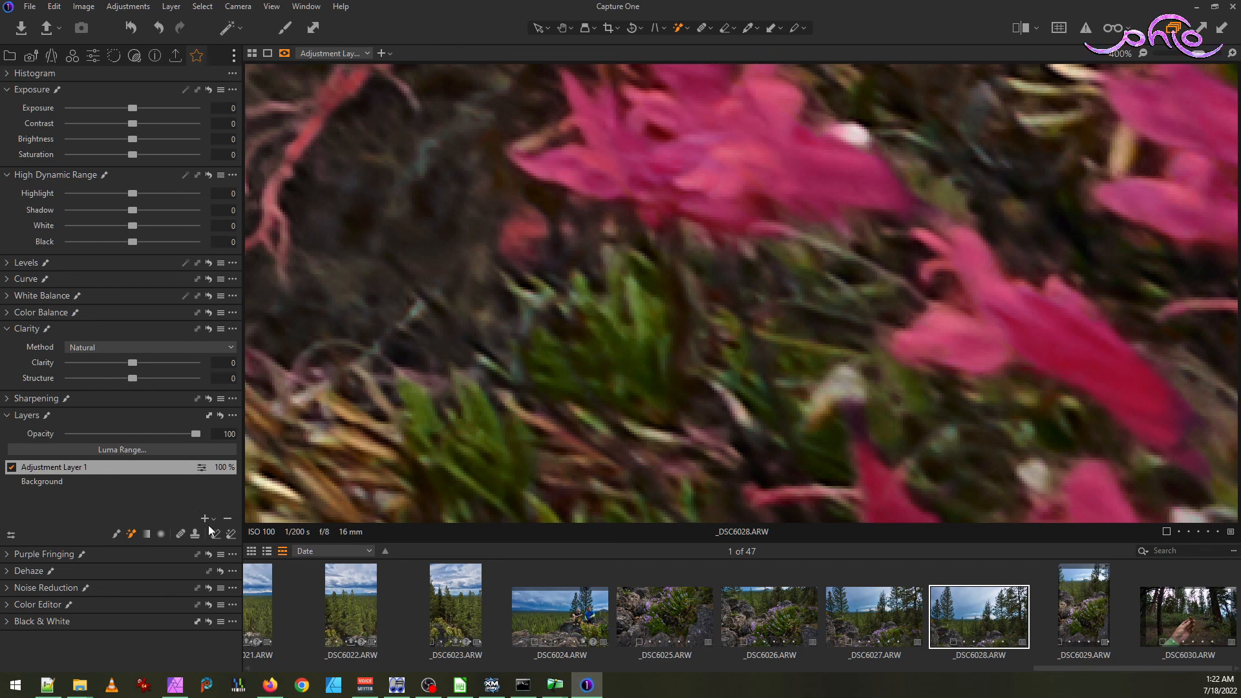
- Remove the stray mask from the twigs, dry branches and boulder with the Magic Eraser
left_click(231, 534)
left_click(532, 224)
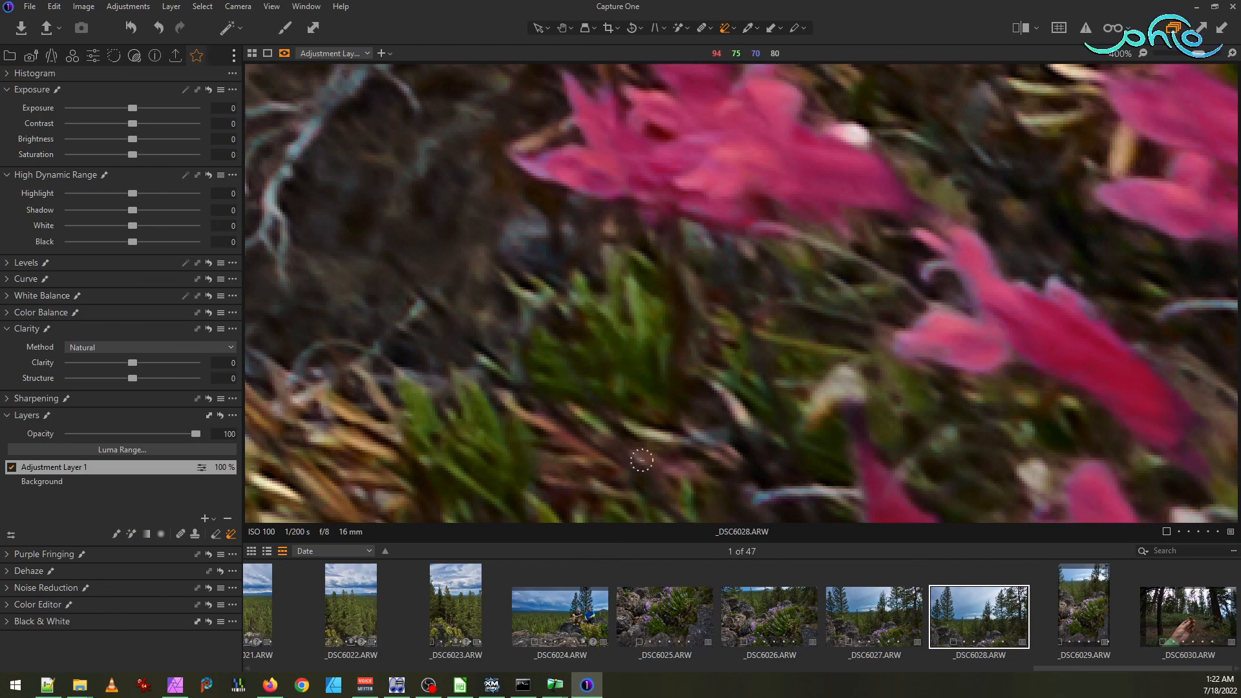
scroll(743, 274, "down", 4)
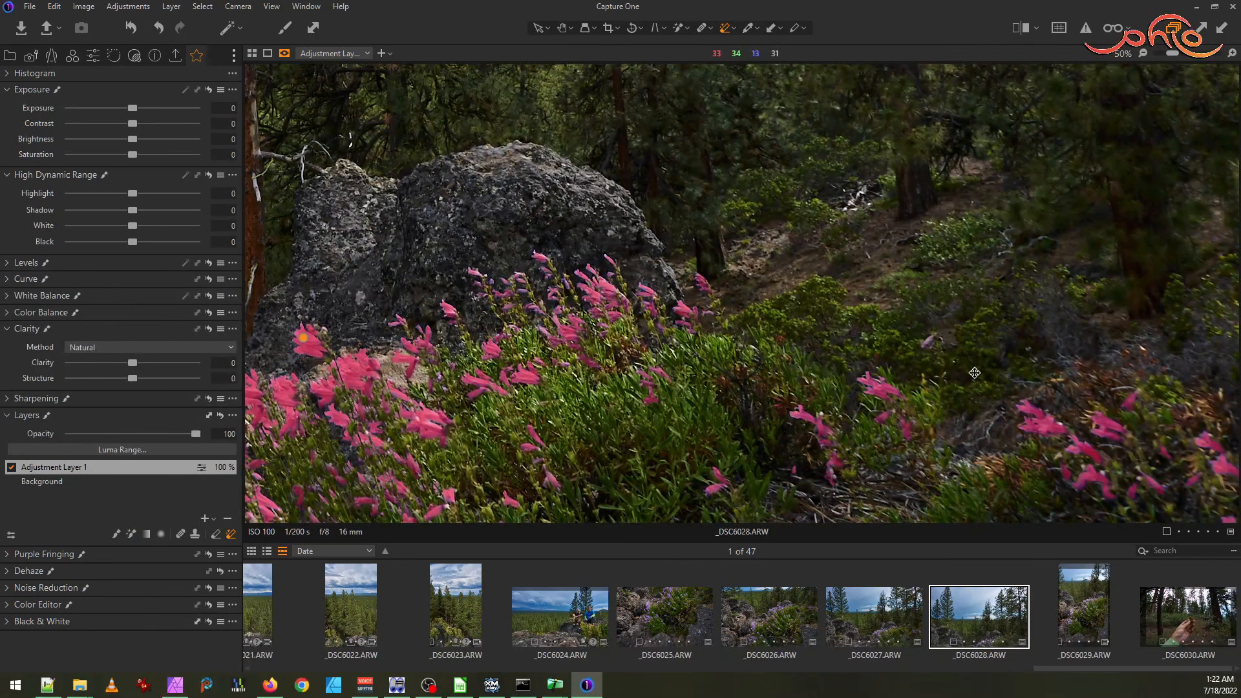
scroll(976, 352, "up", 3)
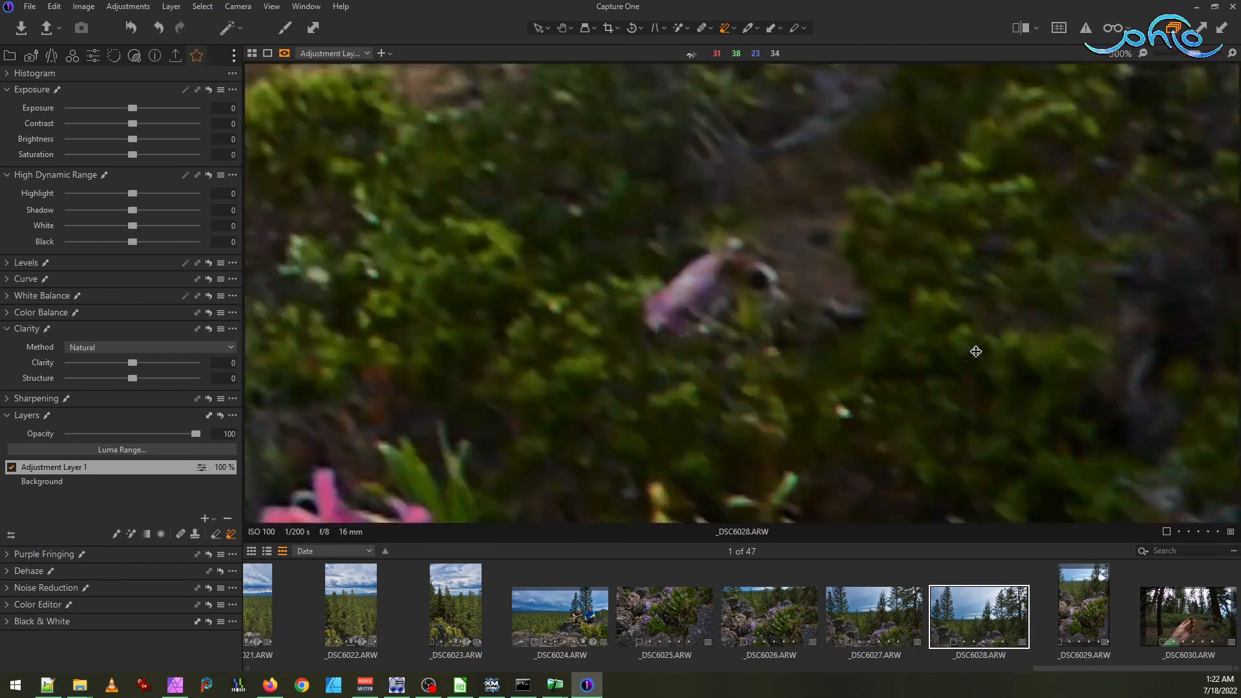
scroll(613, 287, "down", 4)
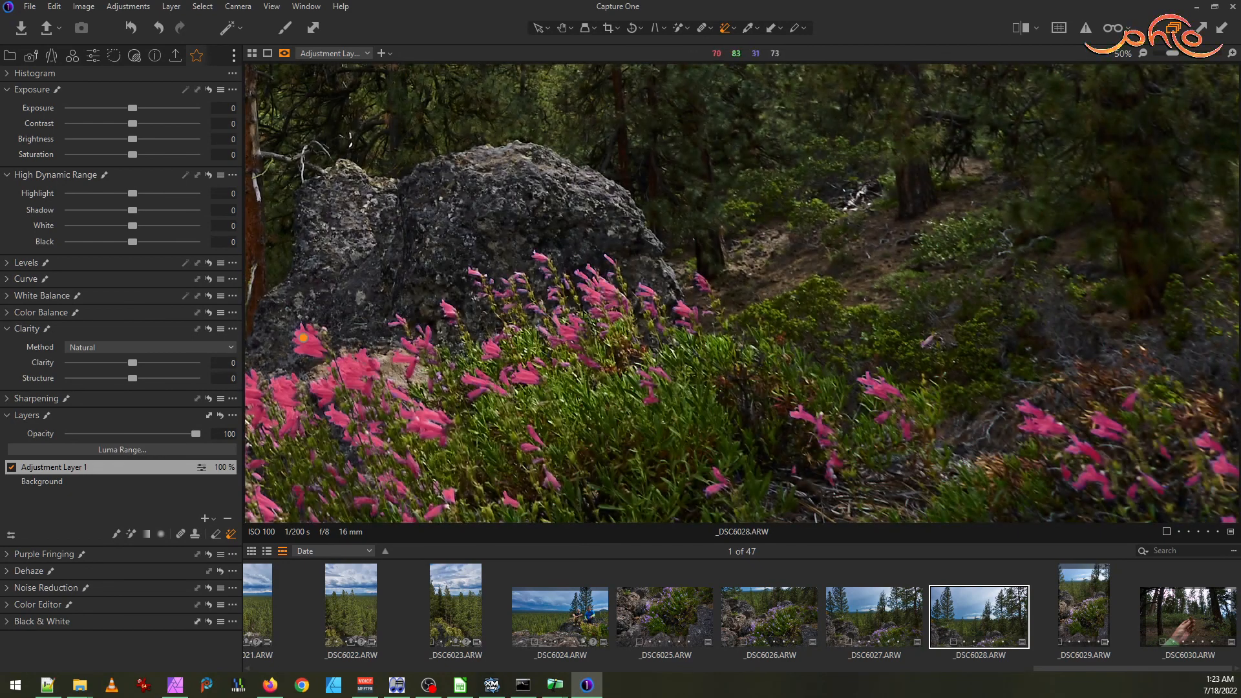
- Add the small unmasked petals among the green stems to the flower mask with a smaller Magic Brush
left_click_drag(398, 429, 805, 398)
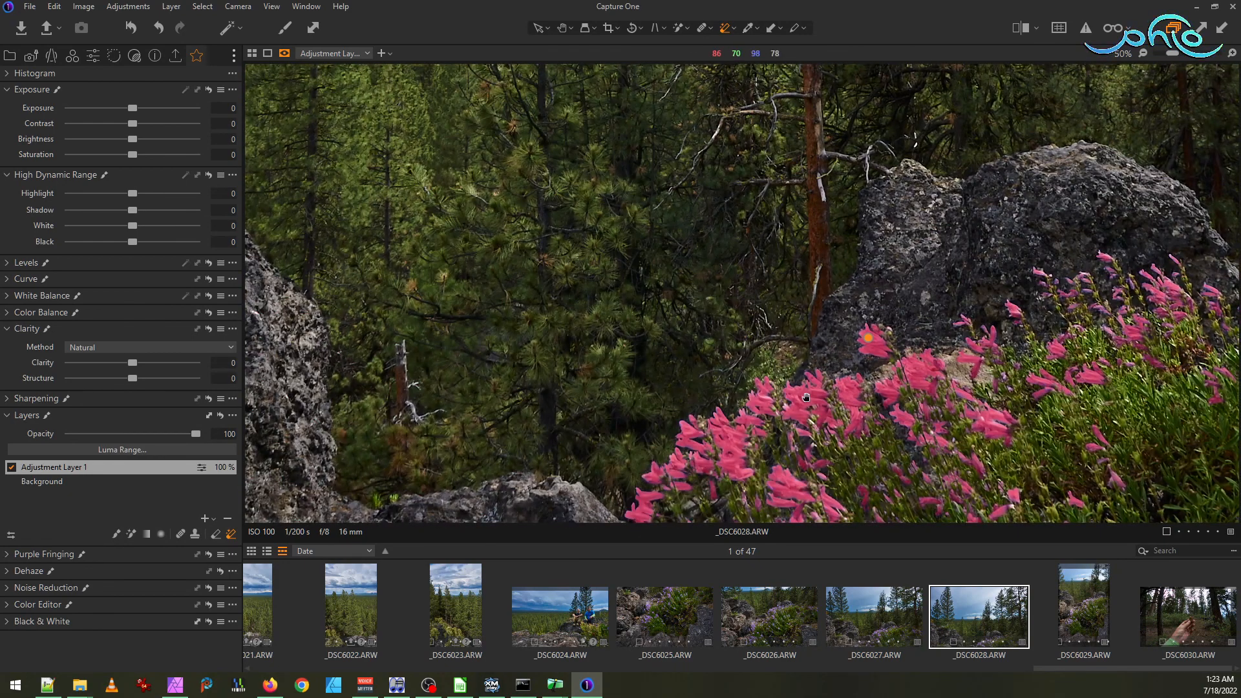
scroll(867, 338, "up", 3)
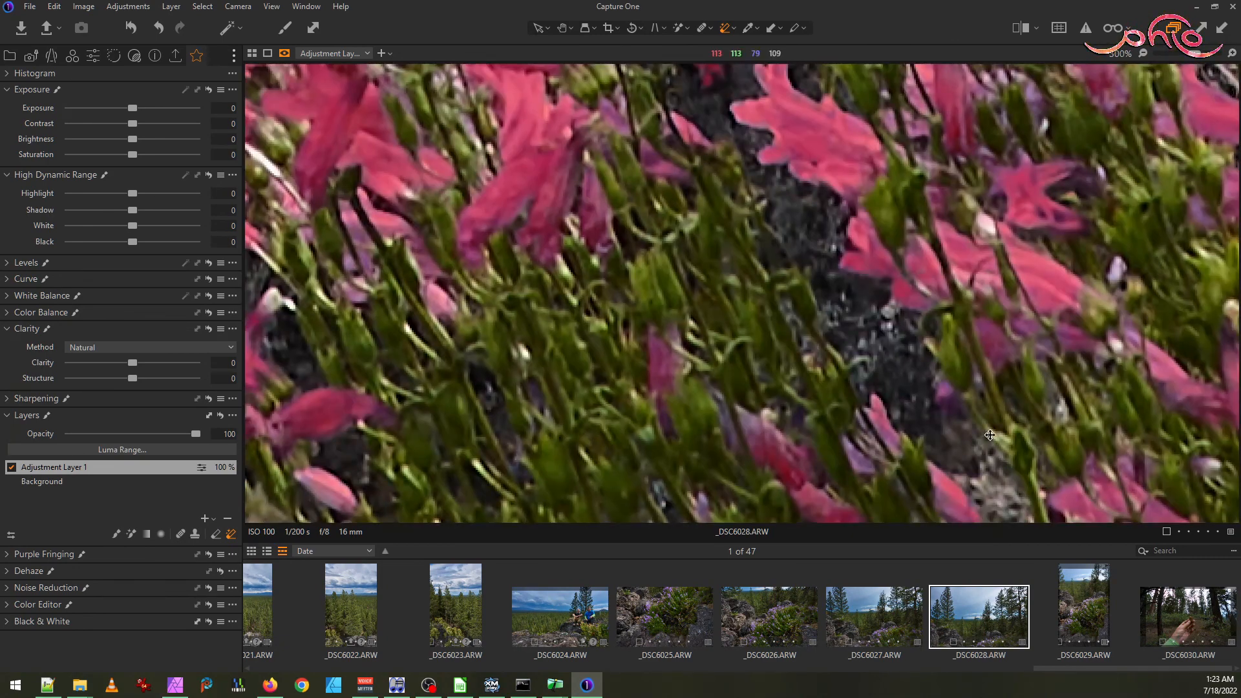
scroll(868, 337, "up", 1)
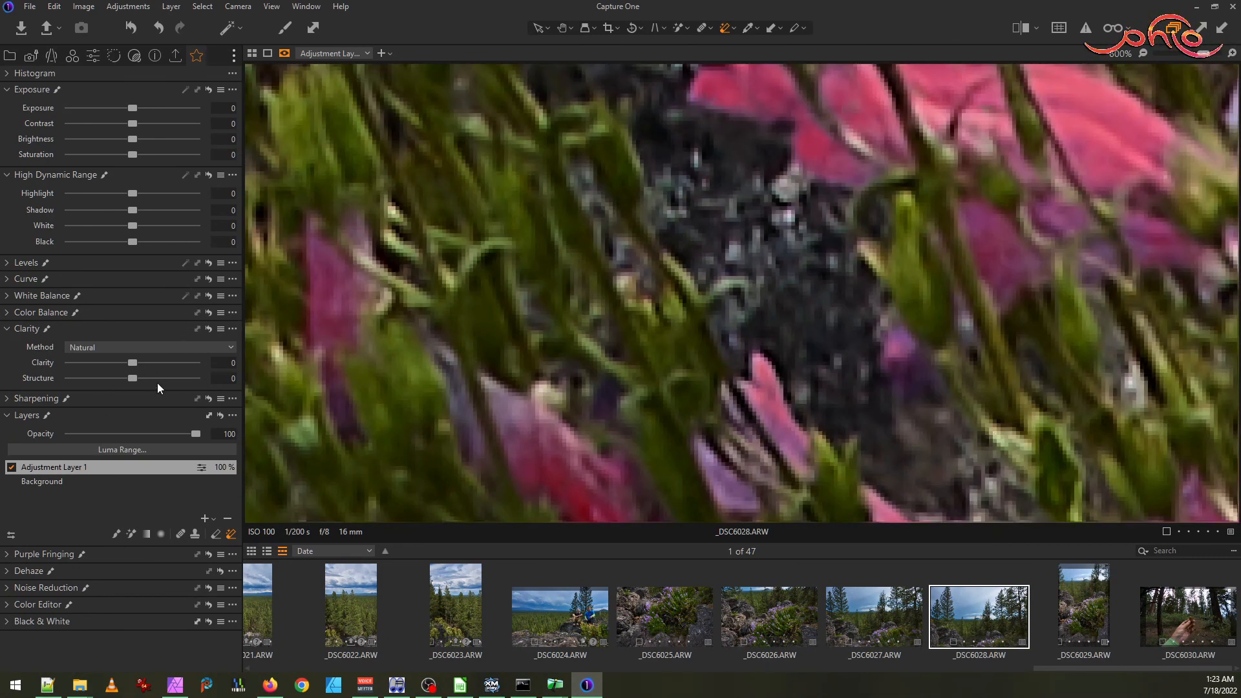
left_click(131, 533)
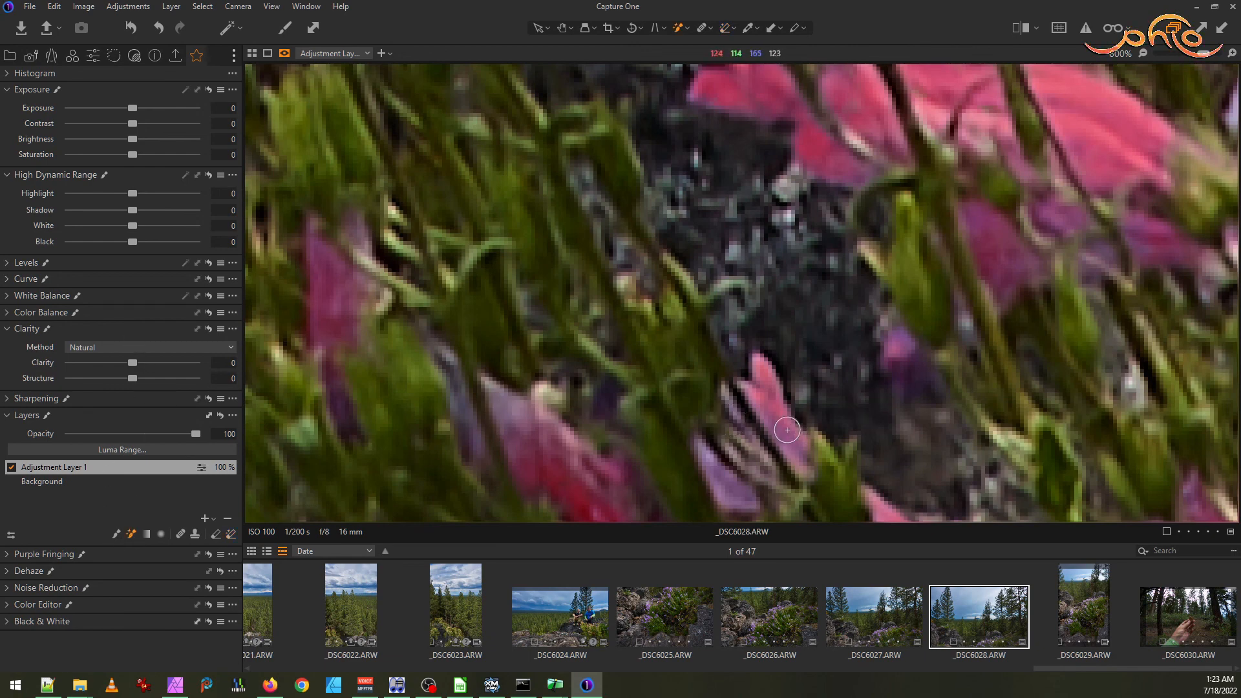
key("bracketleft")
key("bracketleft")
key("bracketleft")
left_click_drag(772, 409, 781, 431)
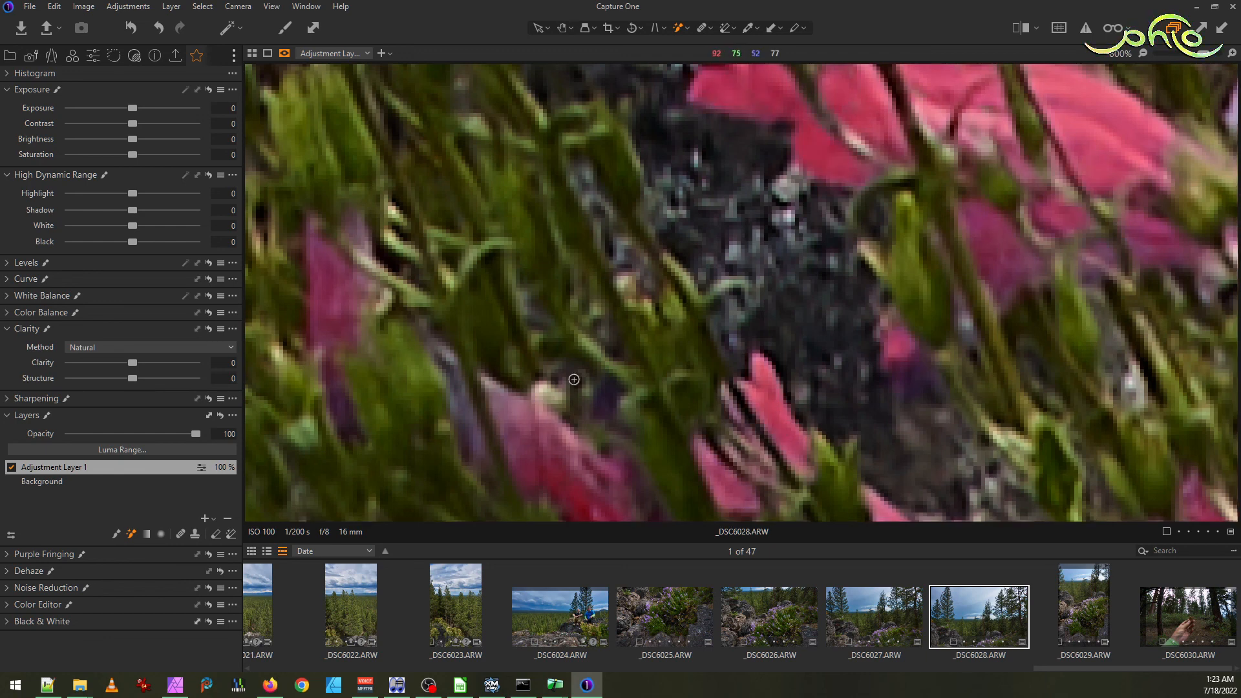
left_click_drag(467, 430, 483, 440)
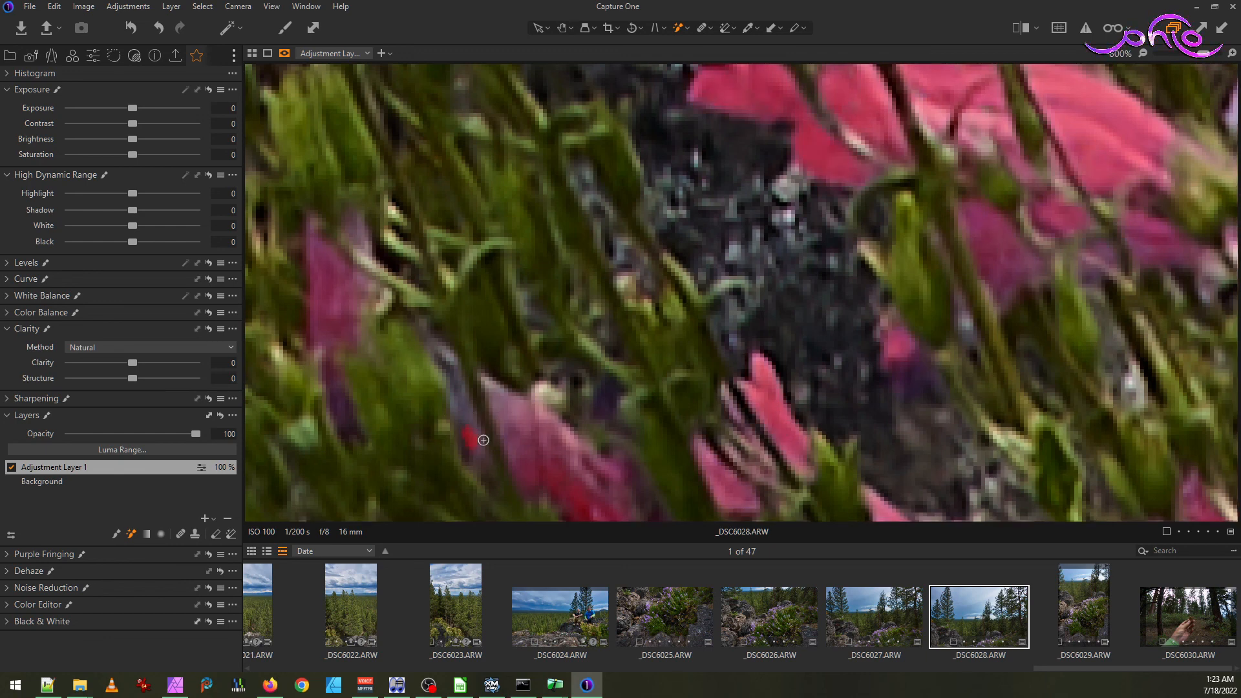
- Clear the mask spill from the boulder behind the flowers with the Magic Eraser
scroll(760, 343, "down", 6)
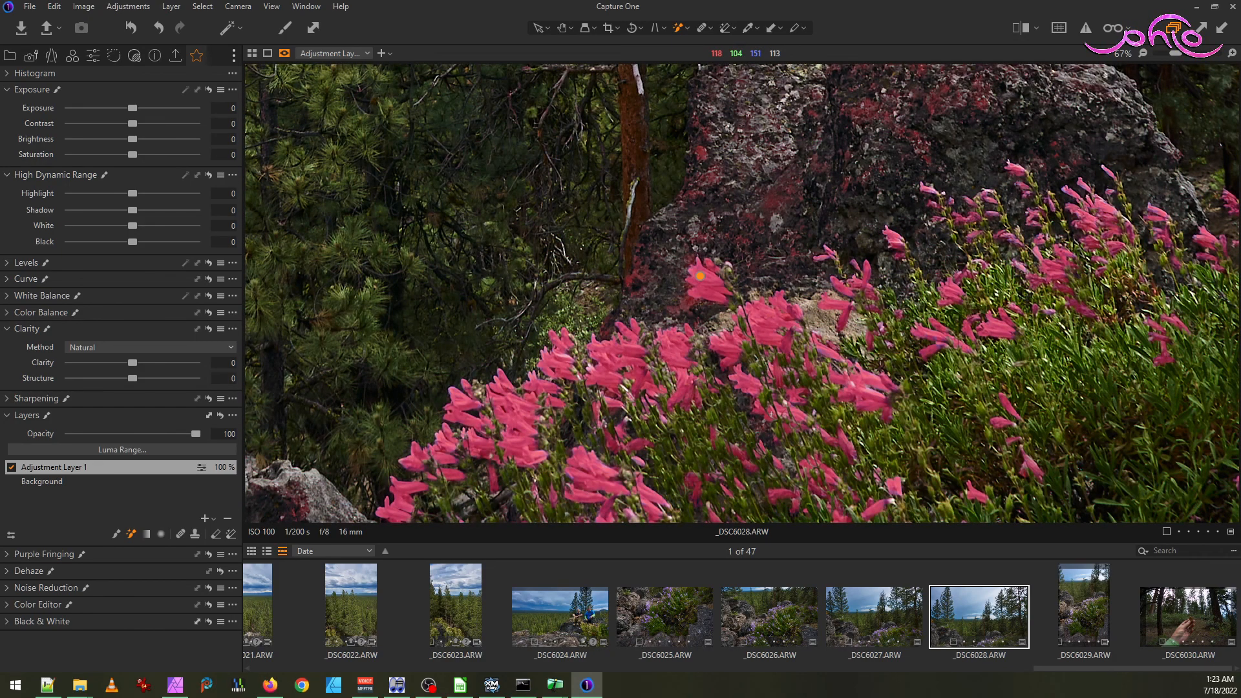
scroll(748, 400, "up", 5)
scroll(749, 399, "down", 5)
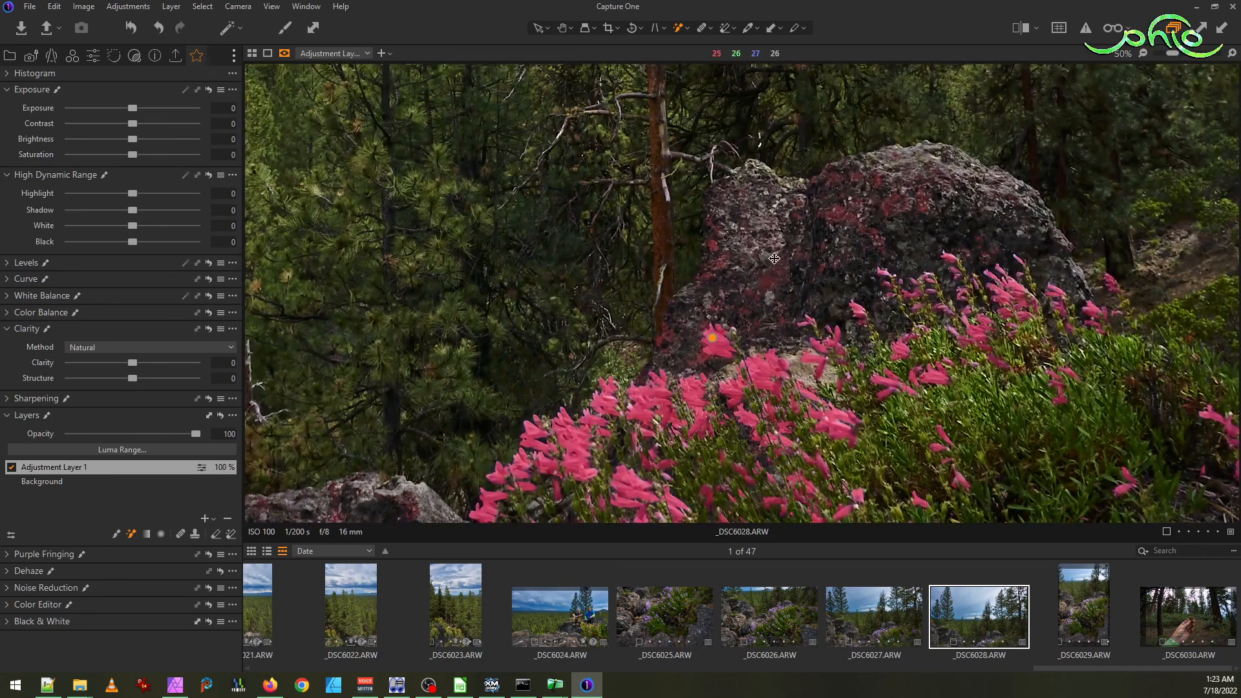
scroll(782, 277, "up", 4)
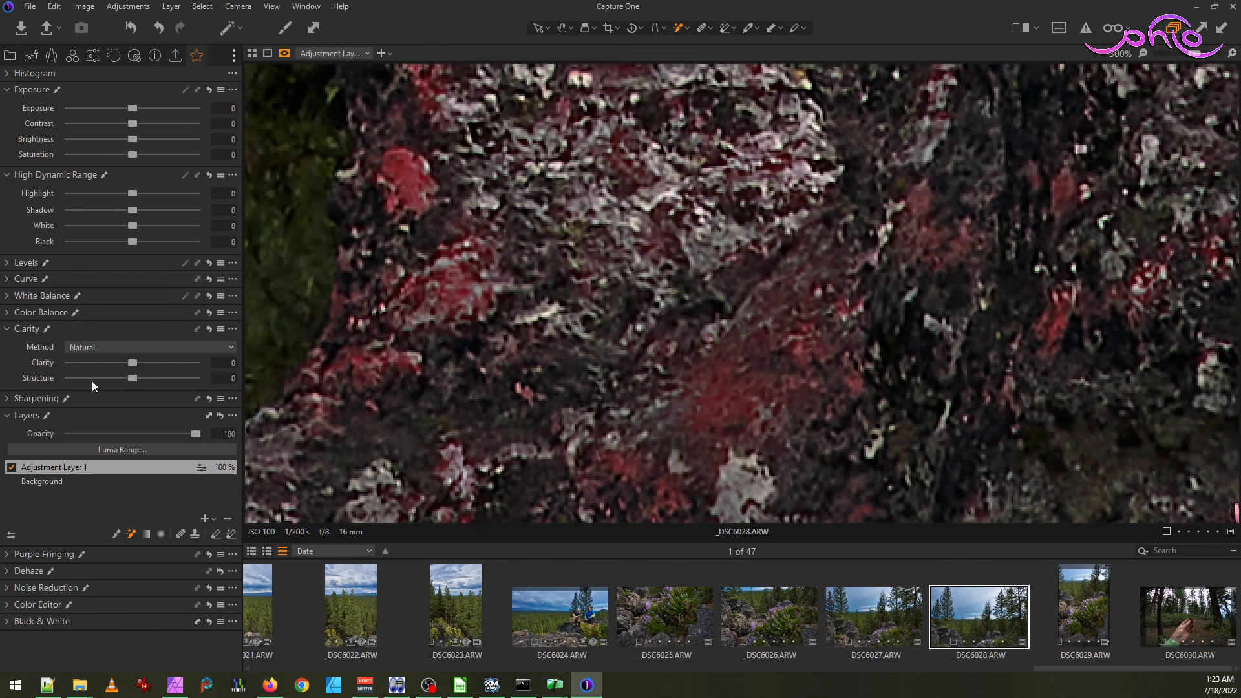
left_click(230, 534)
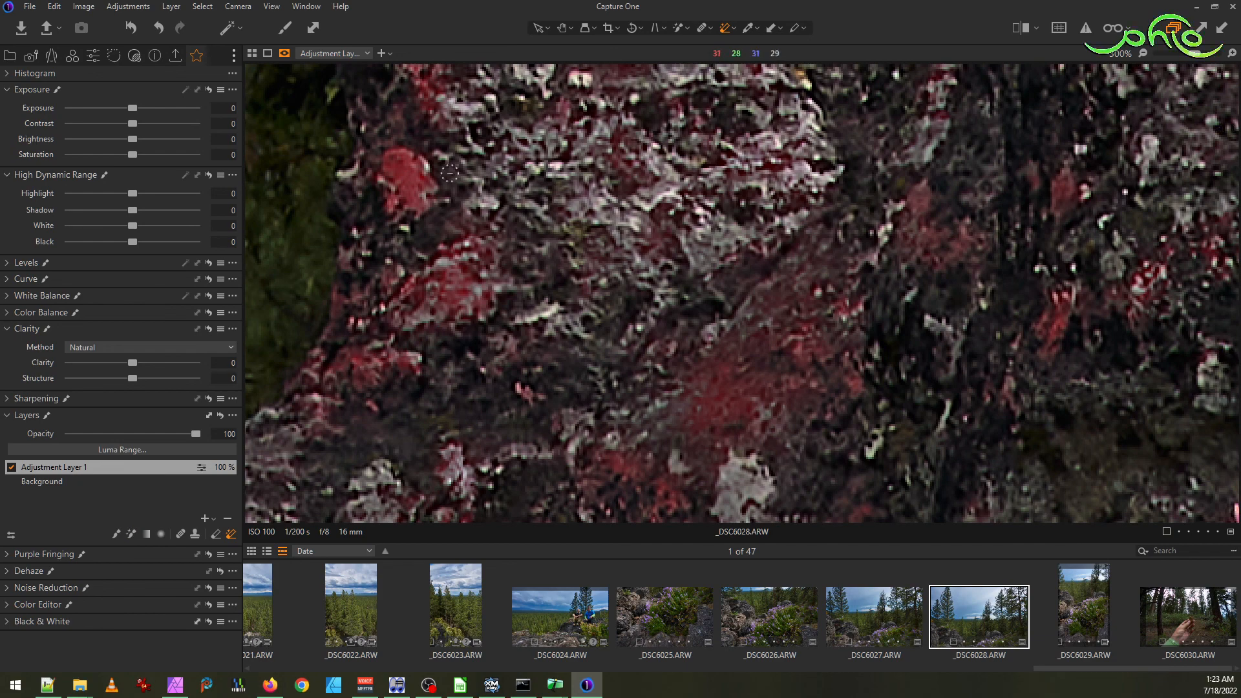
left_click(410, 168)
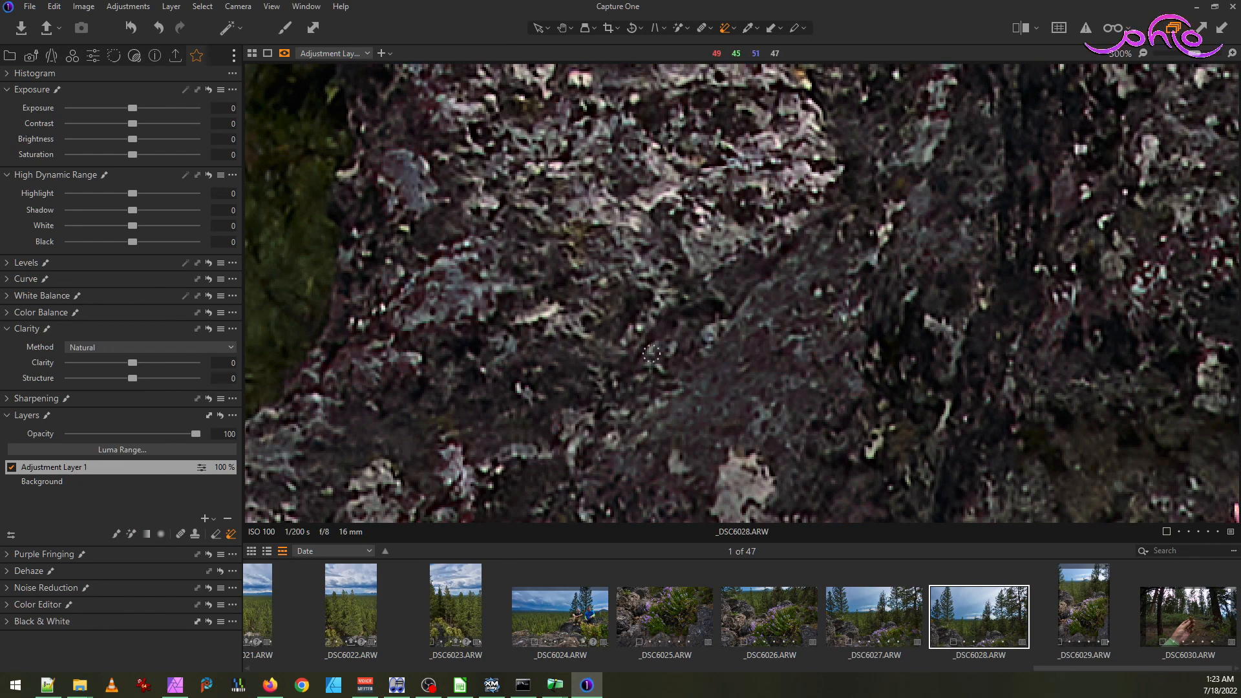
- Erase the unwanted mask from the sky, clouds and distant hills with the regular Eraser
scroll(917, 337, "down", 5)
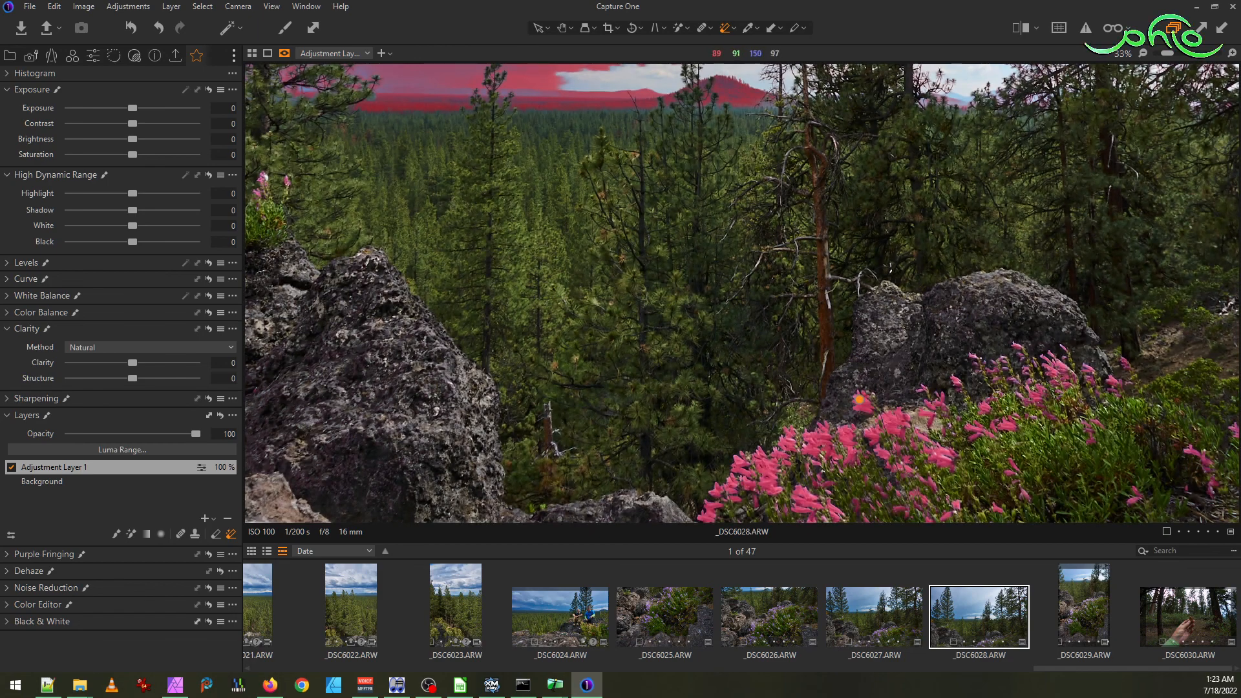
scroll(917, 337, "down", 2)
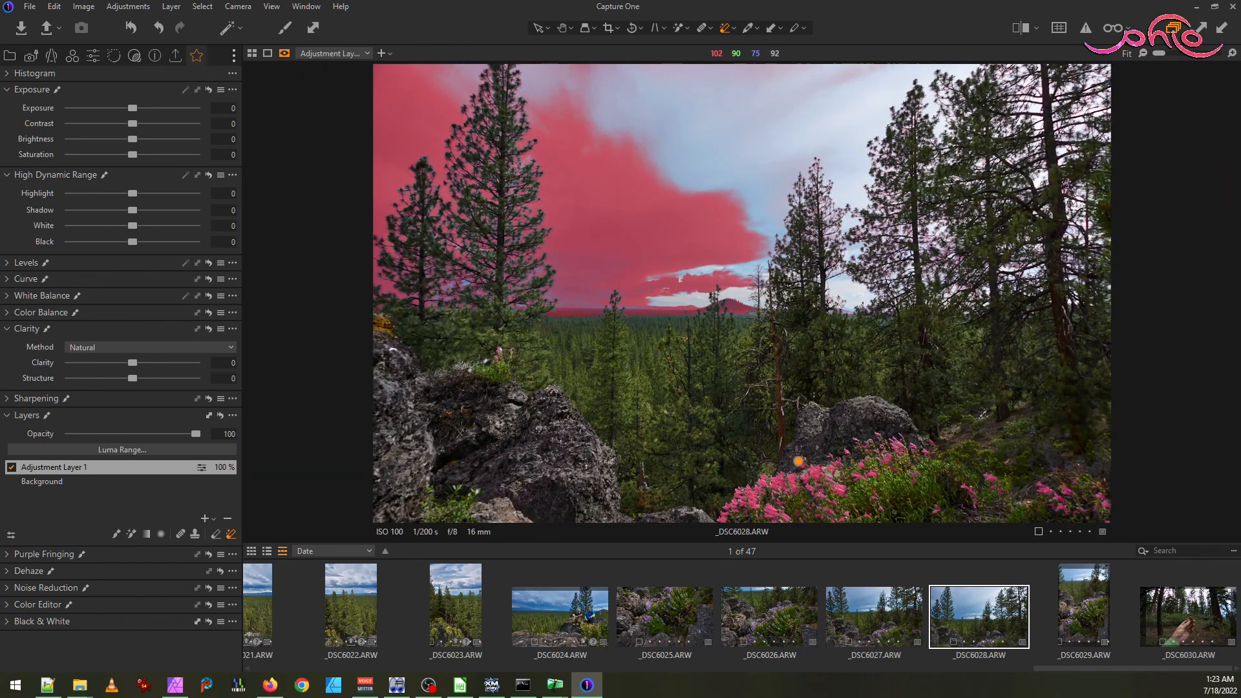
scroll(1028, 500, "up", 4)
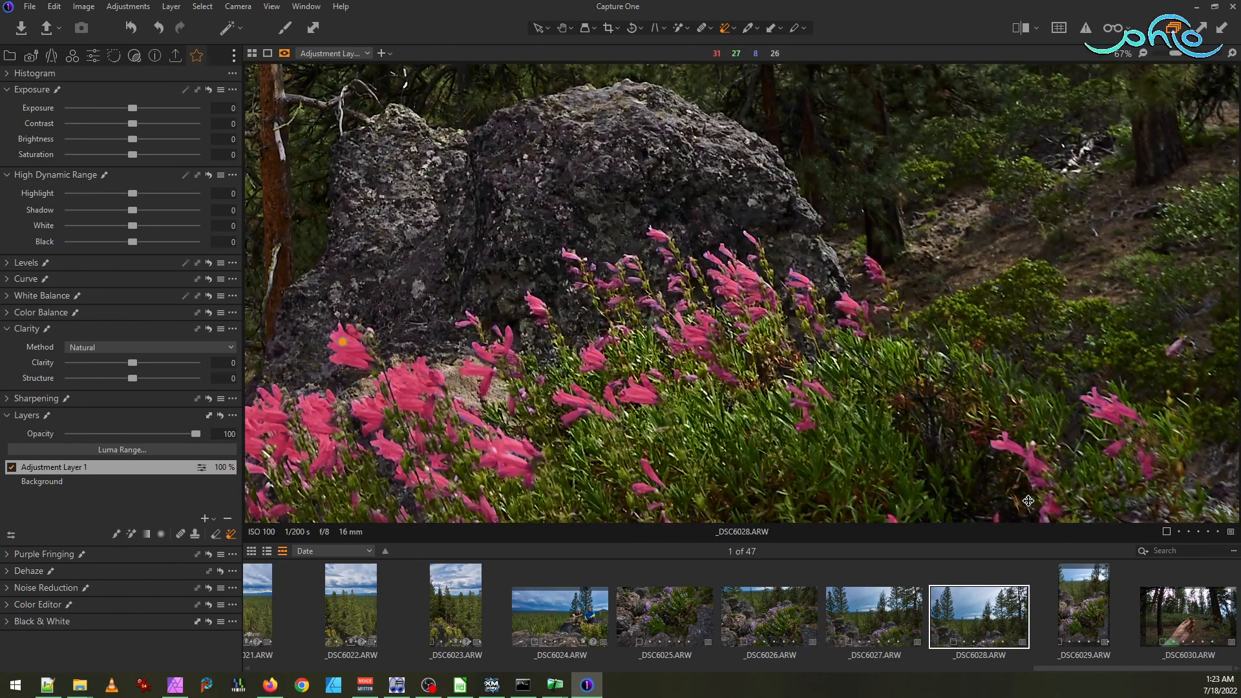
scroll(963, 421, "up", 3)
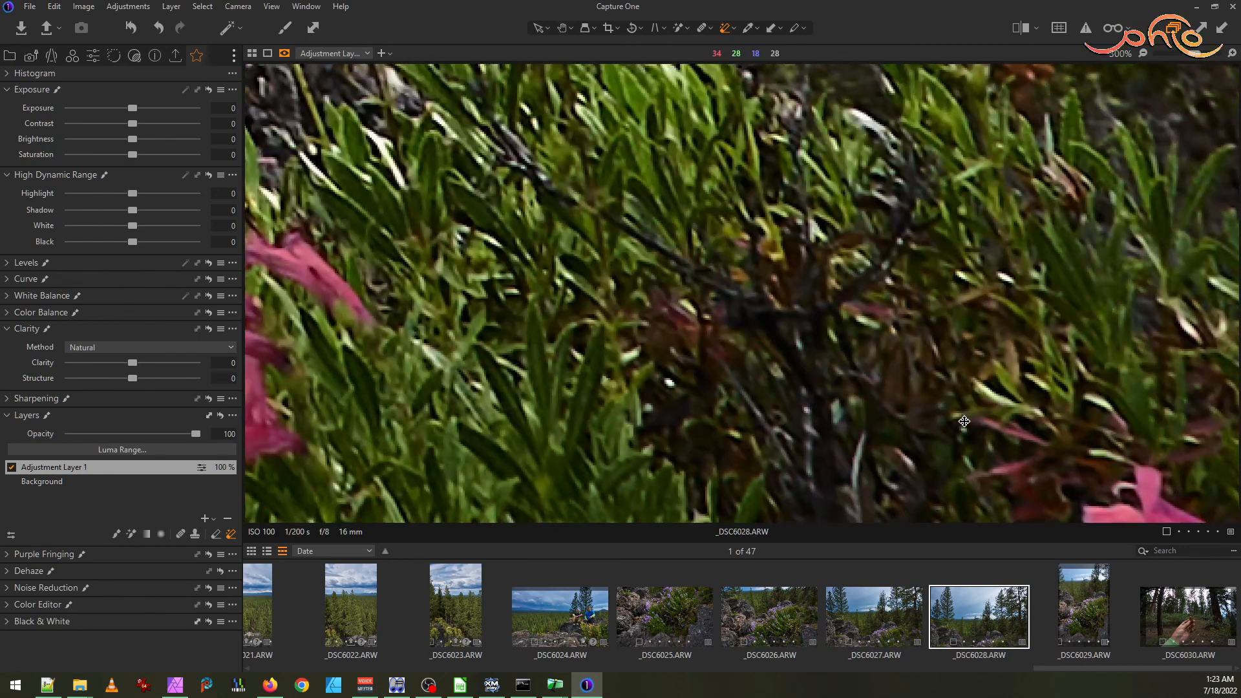
scroll(680, 333, "up", 2)
scroll(679, 334, "down", 2)
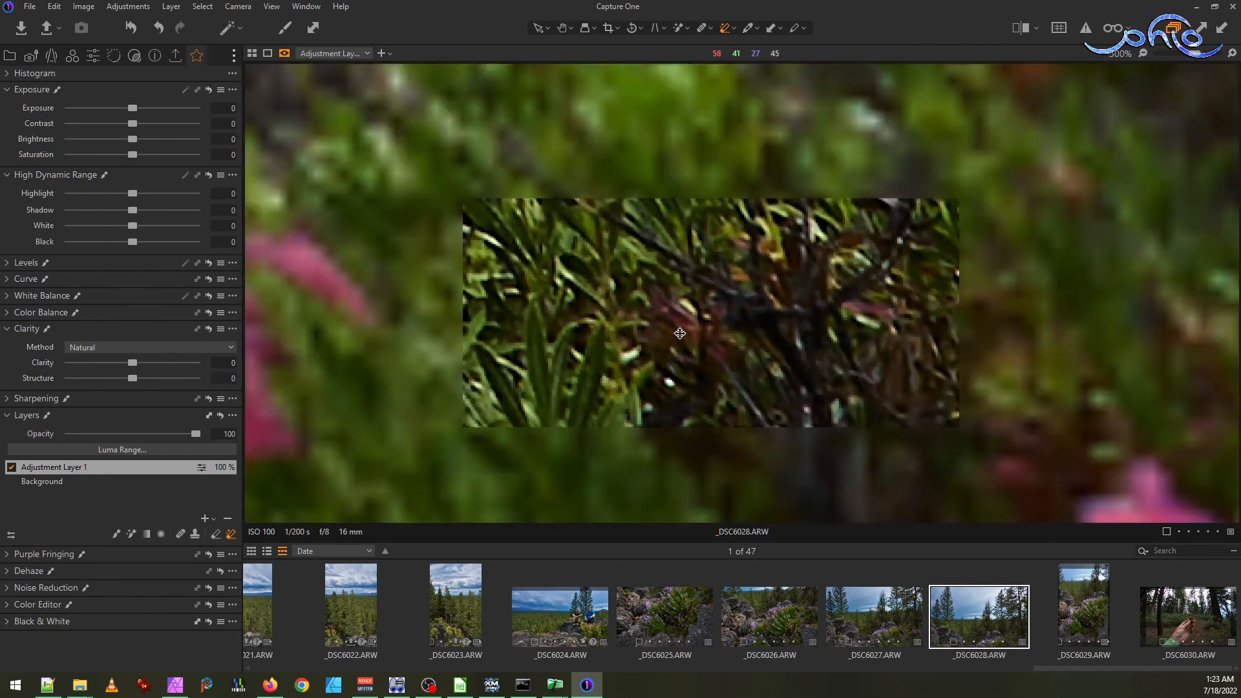
scroll(680, 333, "down", 6)
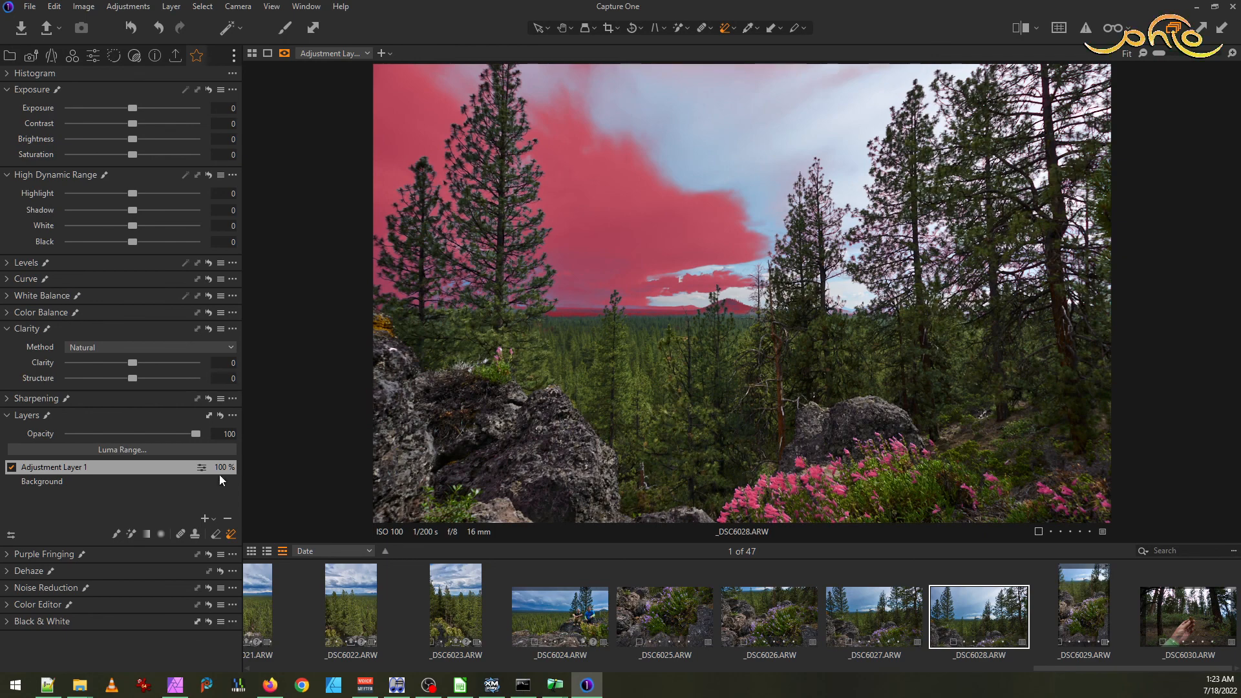
left_click(215, 534)
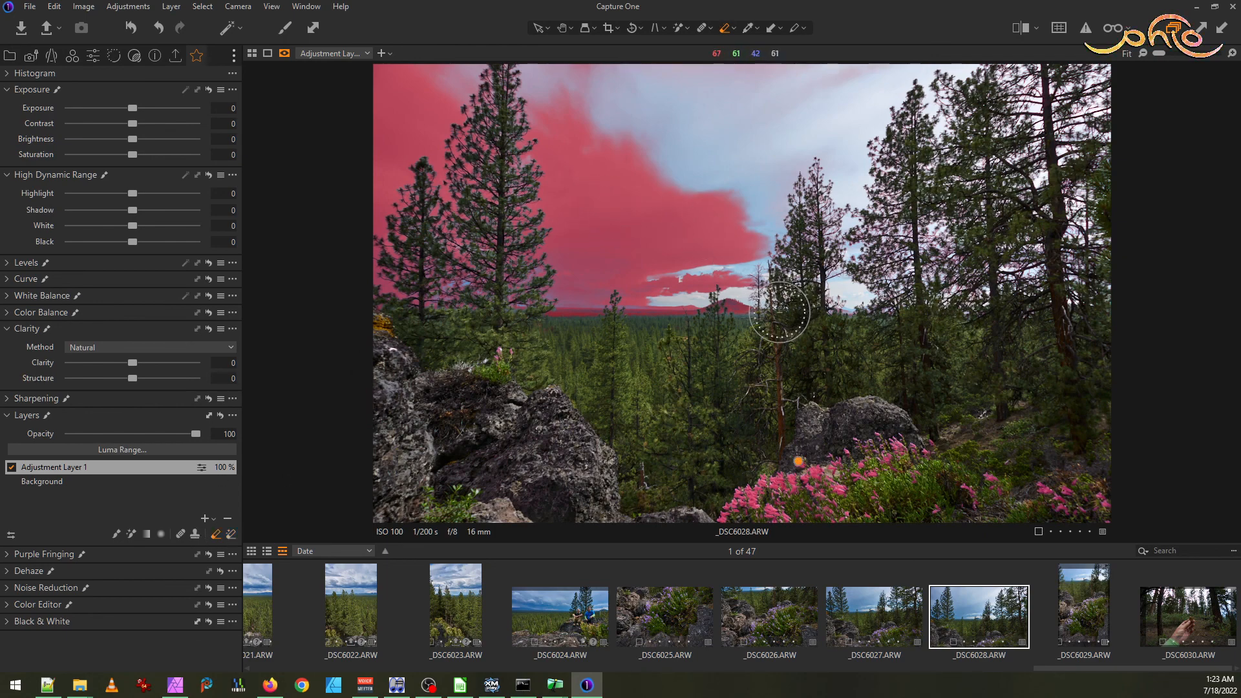
mouse_move(779, 314)
left_mouse_down()
mouse_move(382, 294)
mouse_move(731, 286)
mouse_move(641, 264)
mouse_move(825, 206)
mouse_move(917, 193)
left_mouse_up()
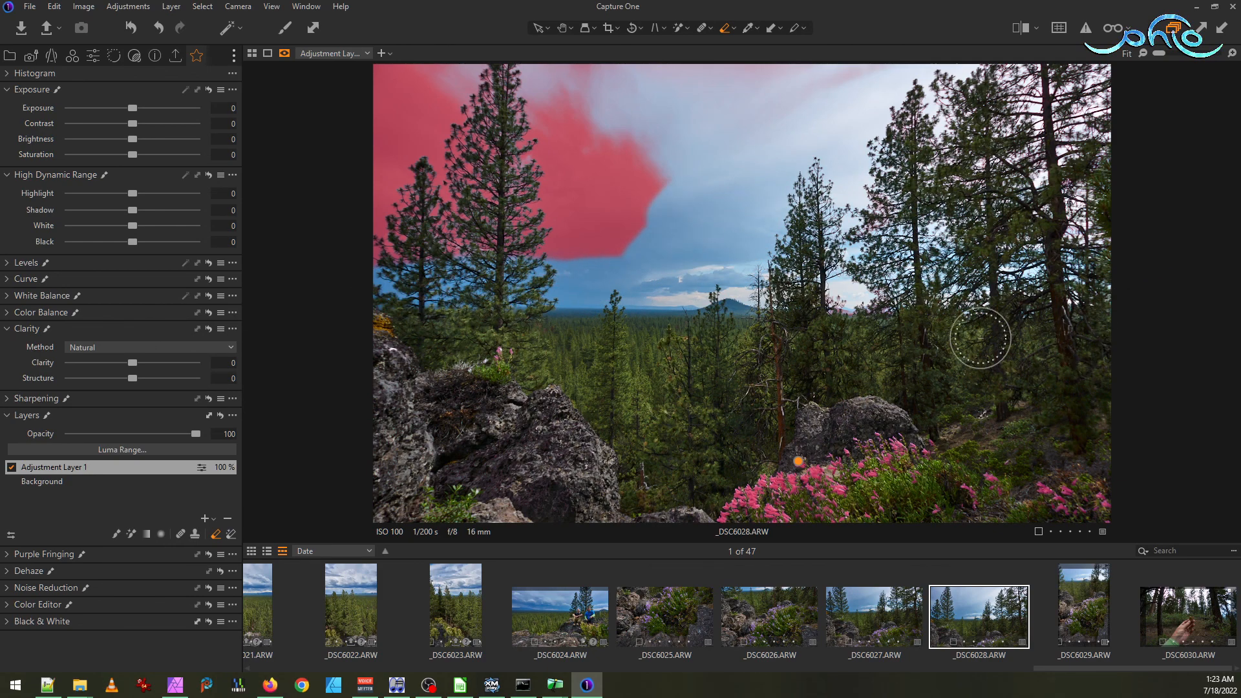
mouse_move(711, 77)
left_mouse_down()
mouse_move(676, 222)
mouse_move(636, 208)
mouse_move(420, 239)
mouse_move(543, 233)
mouse_move(445, 244)
mouse_move(326, 192)
mouse_move(336, 155)
left_mouse_up()
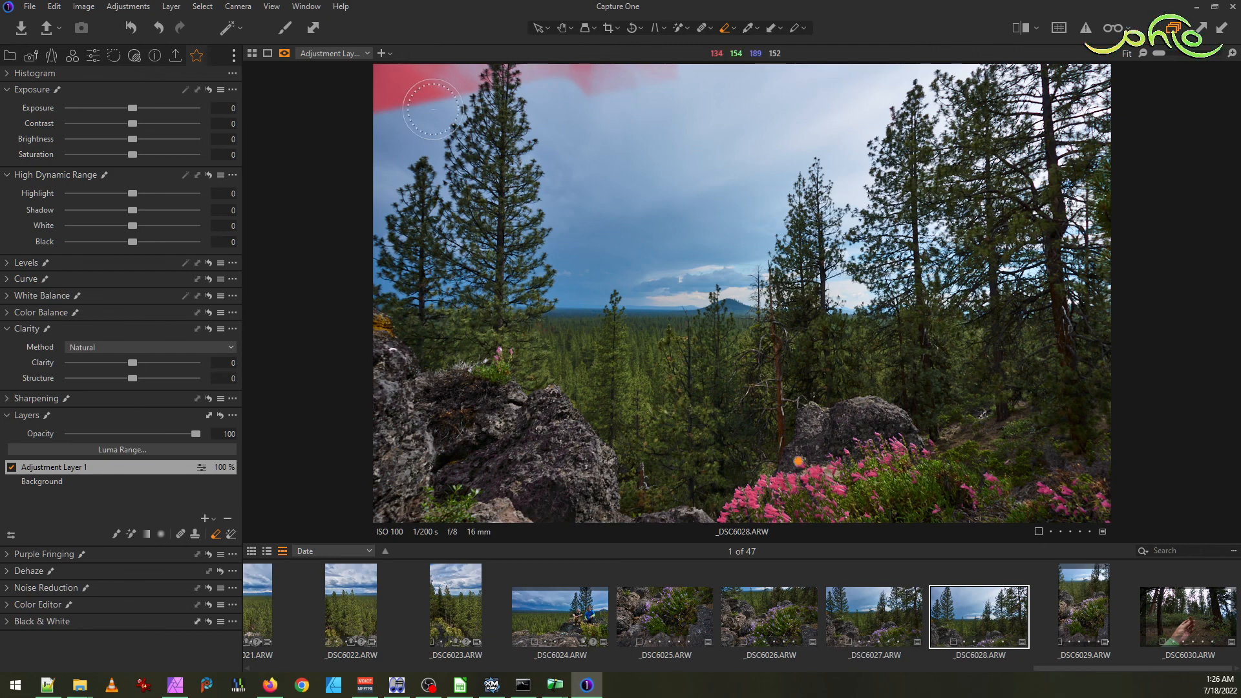
mouse_move(355, 125)
left_mouse_down()
mouse_move(565, 58)
mouse_move(639, 71)
left_mouse_up()
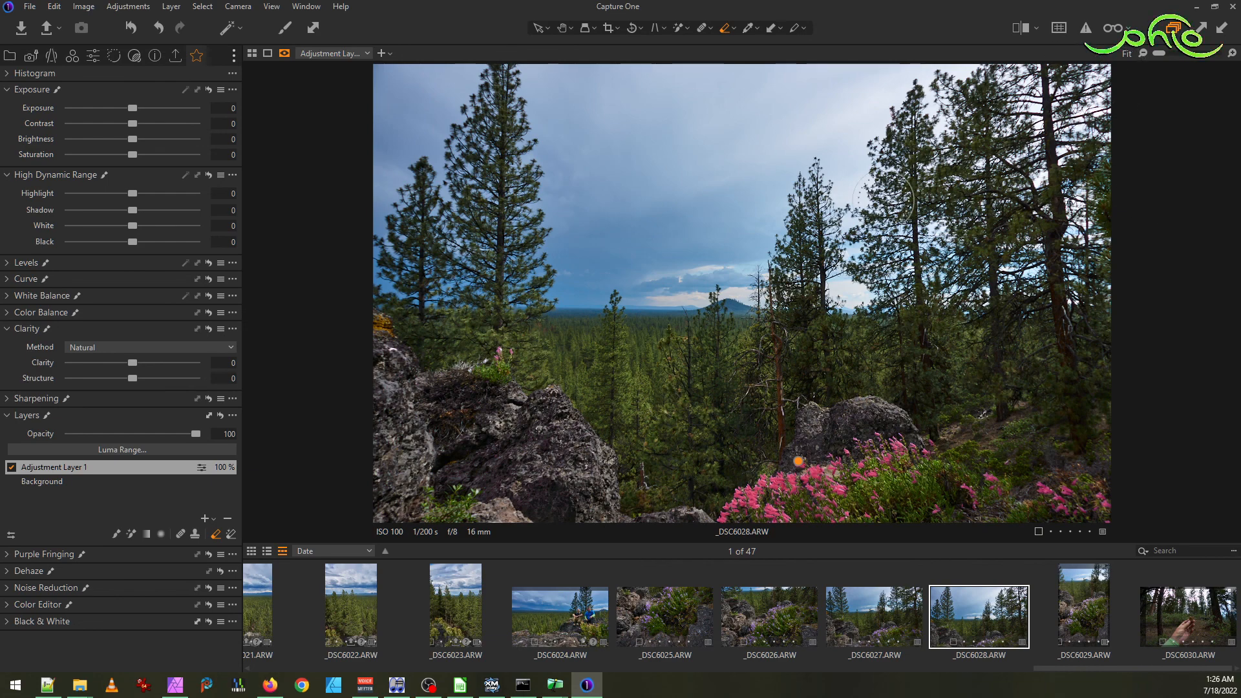
scroll(831, 327, "up", 2)
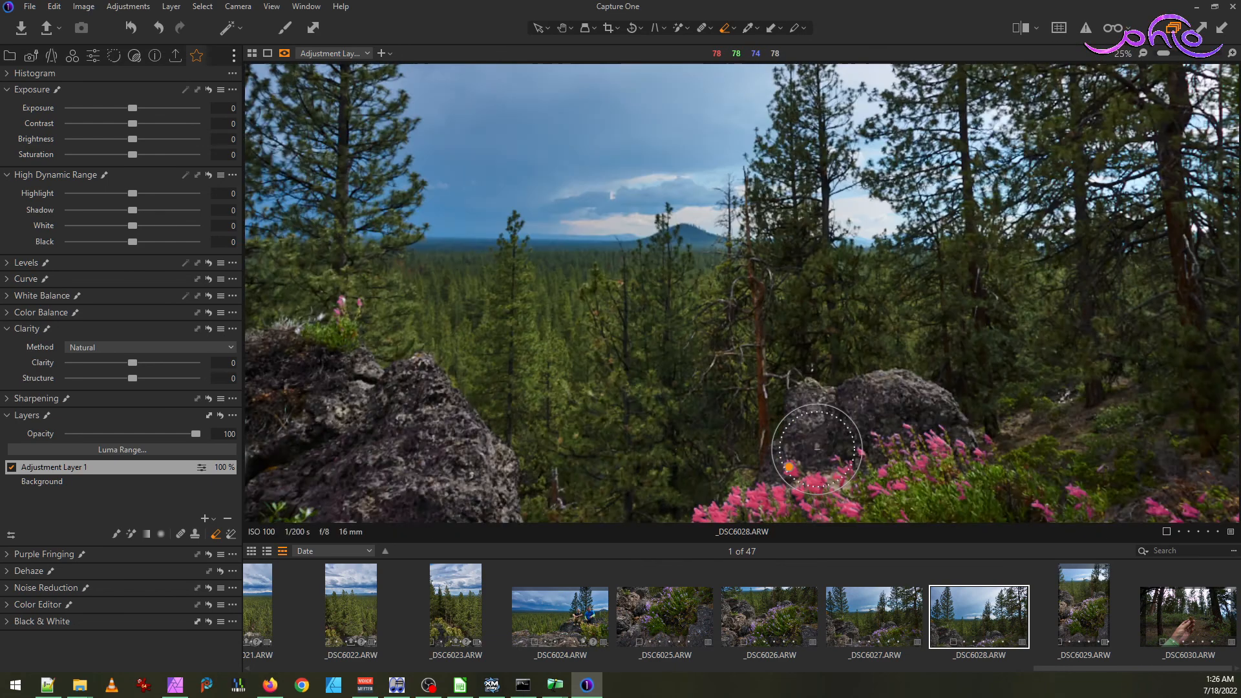
scroll(784, 354, "down", 2)
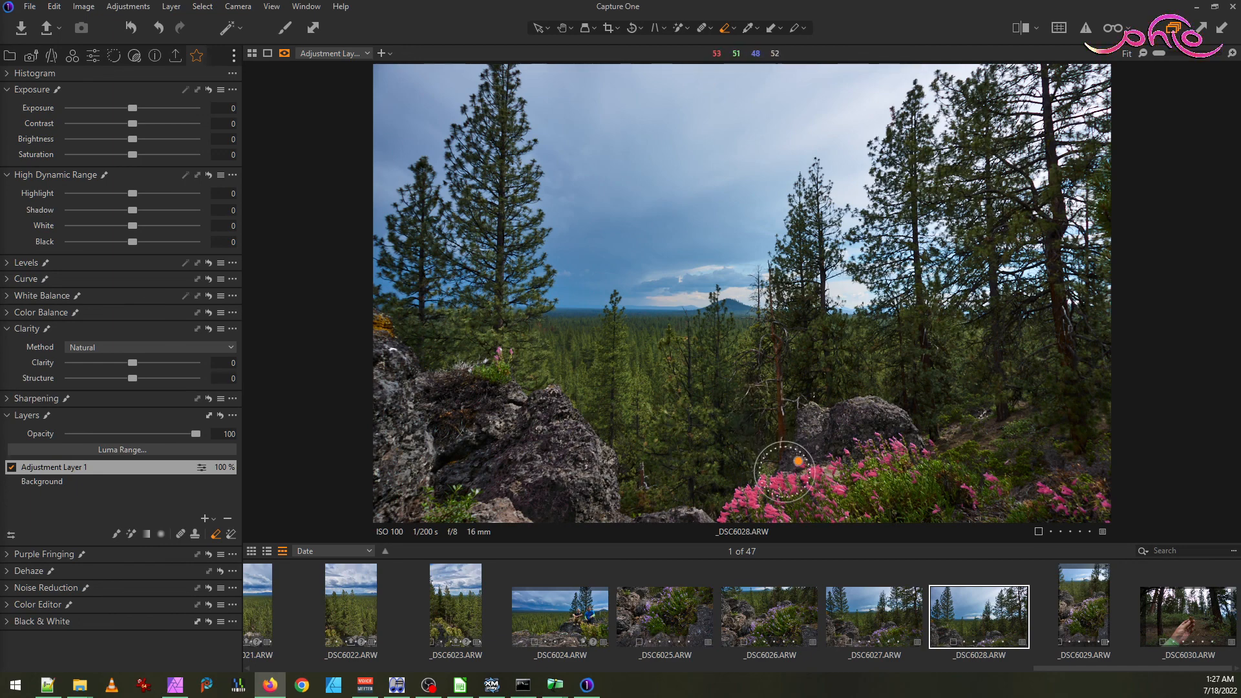
scroll(786, 472, "up", 2)
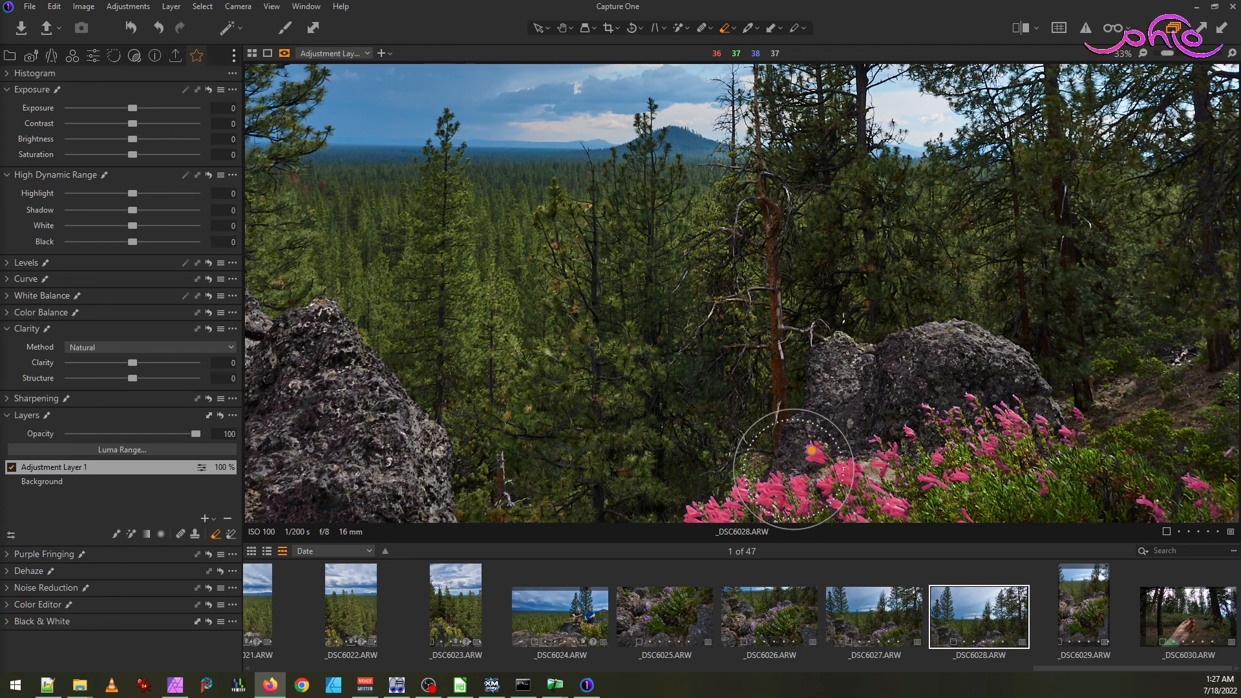
scroll(905, 413, "down", 2)
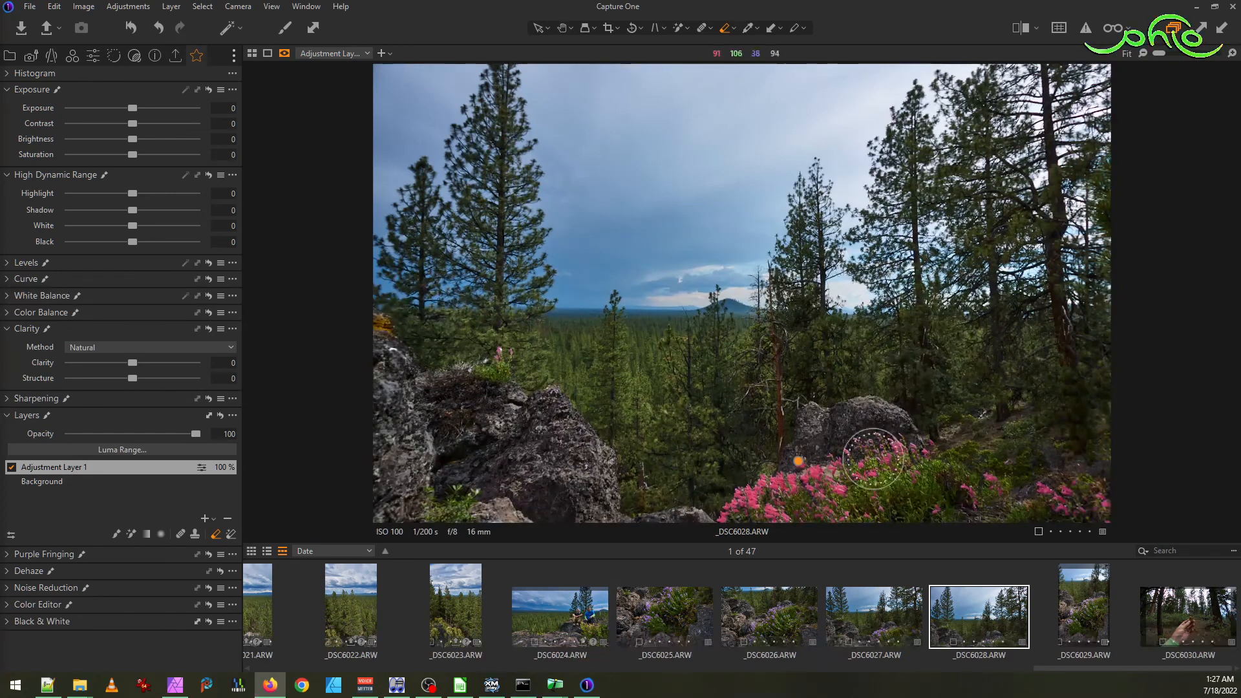
- Refine the flower mask on Adjustment Layer 1 with a radius of 34
right_click(87, 465)
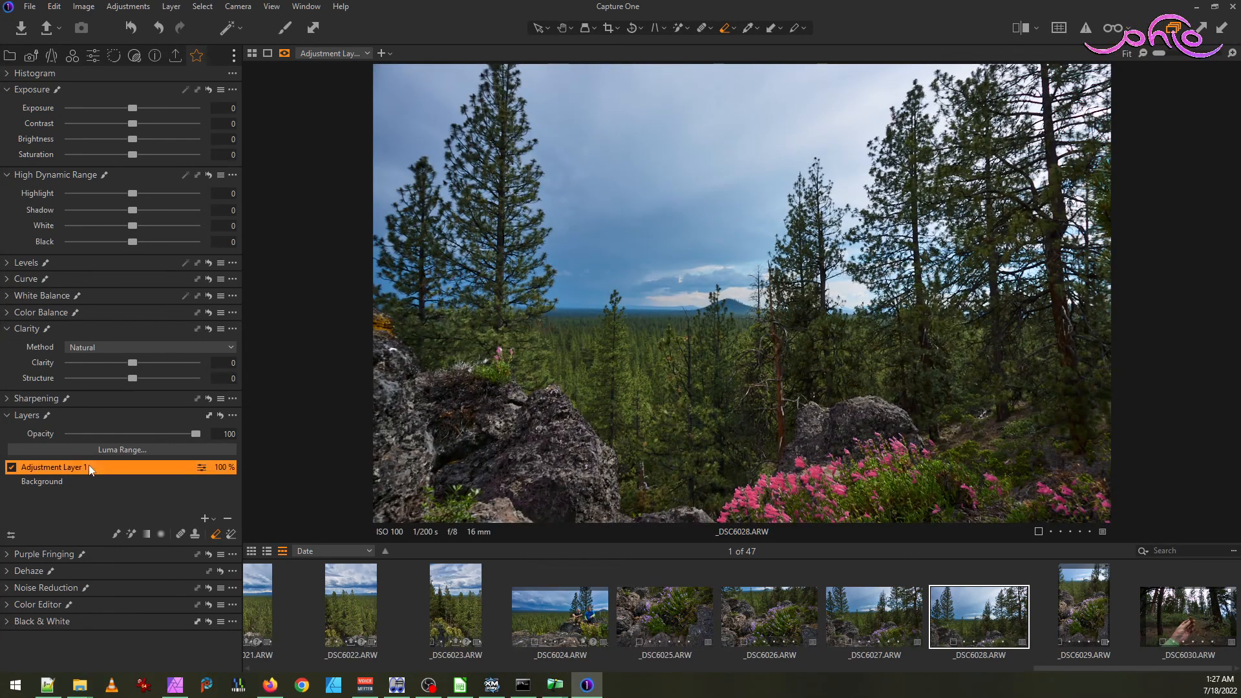
left_click(196, 544)
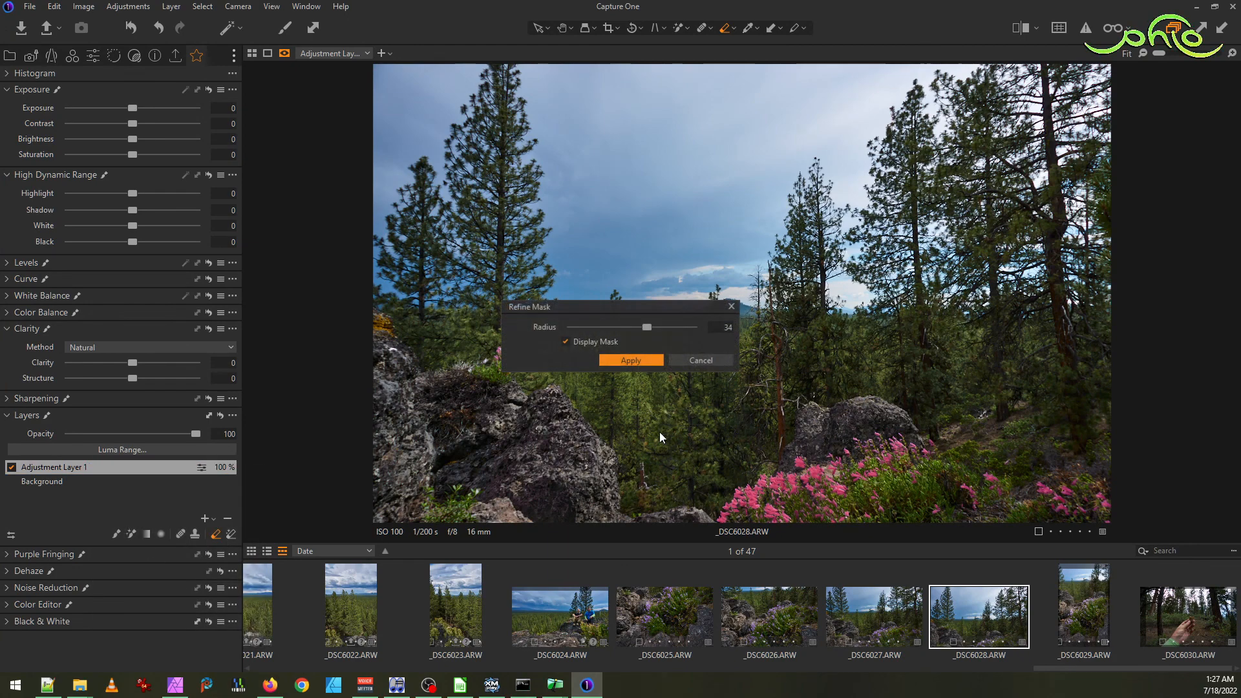
left_click(644, 361)
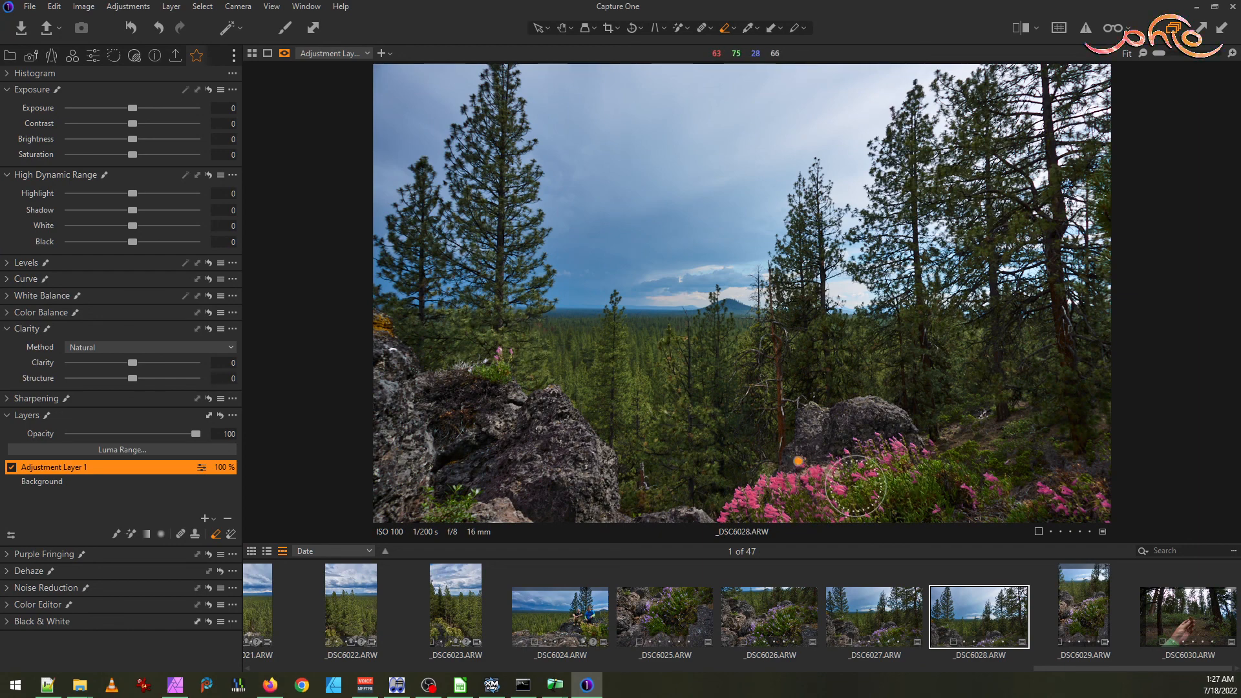
- Darken the masked flowers with an RGB curve point at input 148, output 120, and set their saturation to 20
scroll(857, 486, "up", 2)
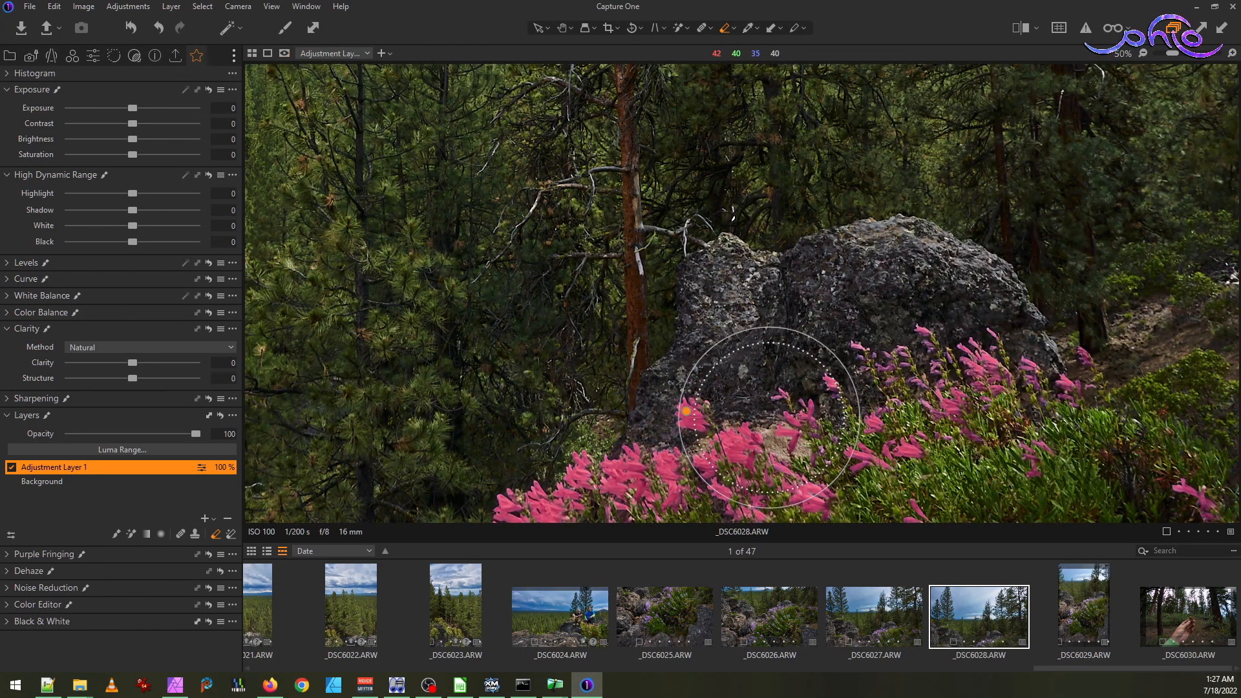
key("m")
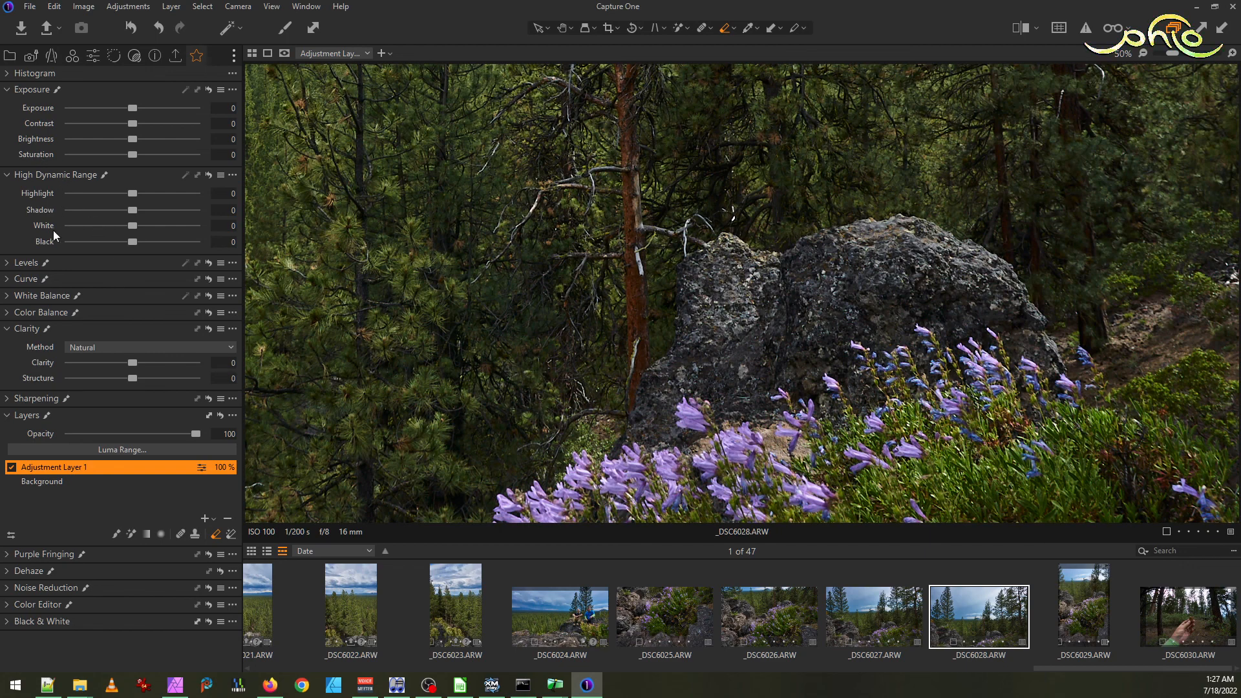
left_click(18, 280)
left_click_drag(130, 226, 135, 236)
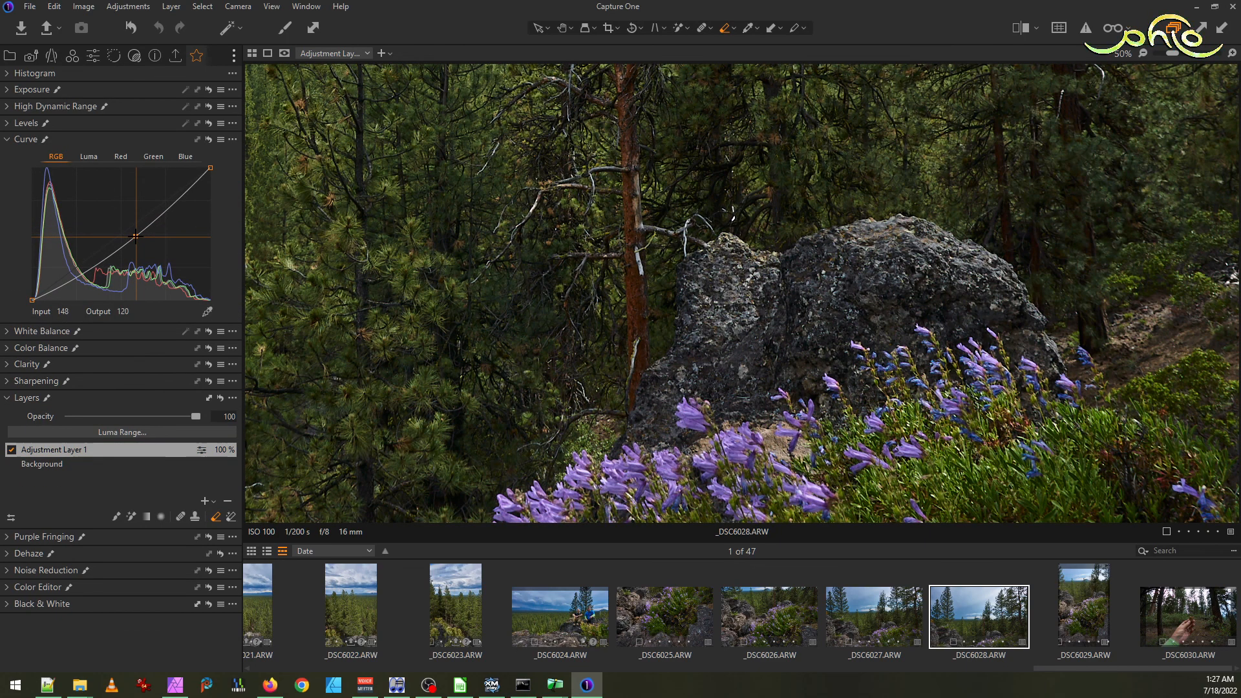
left_click(9, 90)
left_click_drag(134, 154, 148, 157)
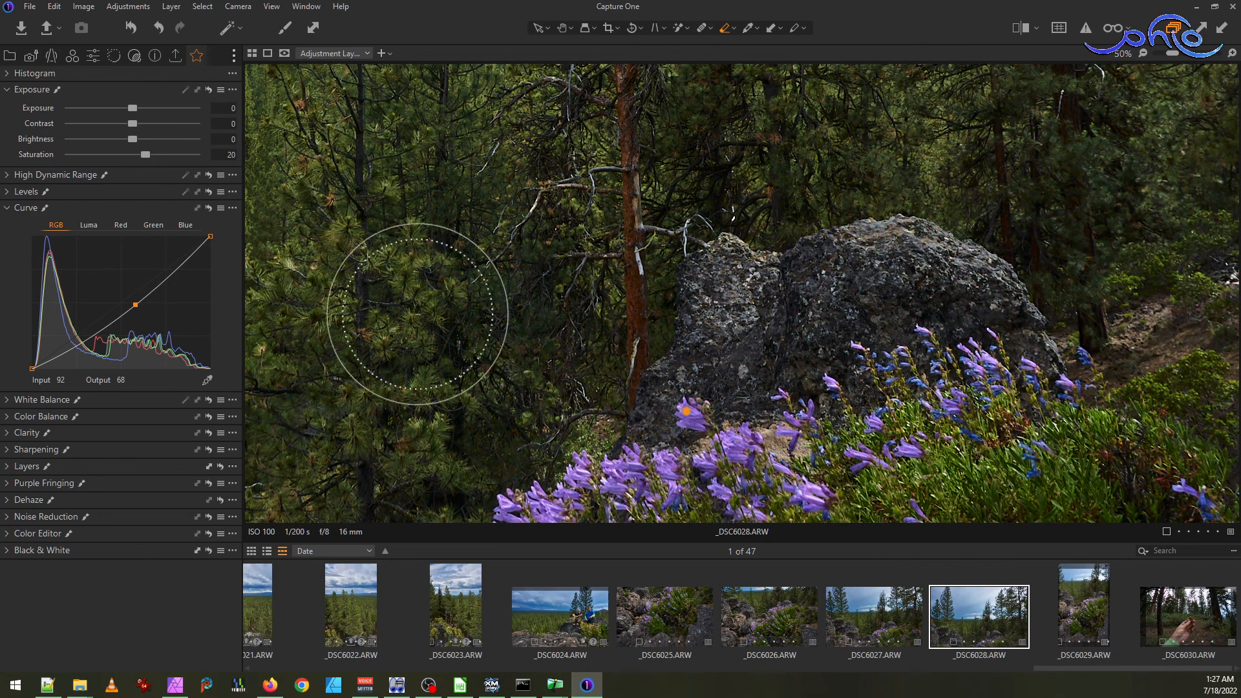
- Compare the edited _DSC6028.ARW with the neighbouring photo _DSC6027.ARW at full view
scroll(914, 450, "down", 3)
left_click(889, 605)
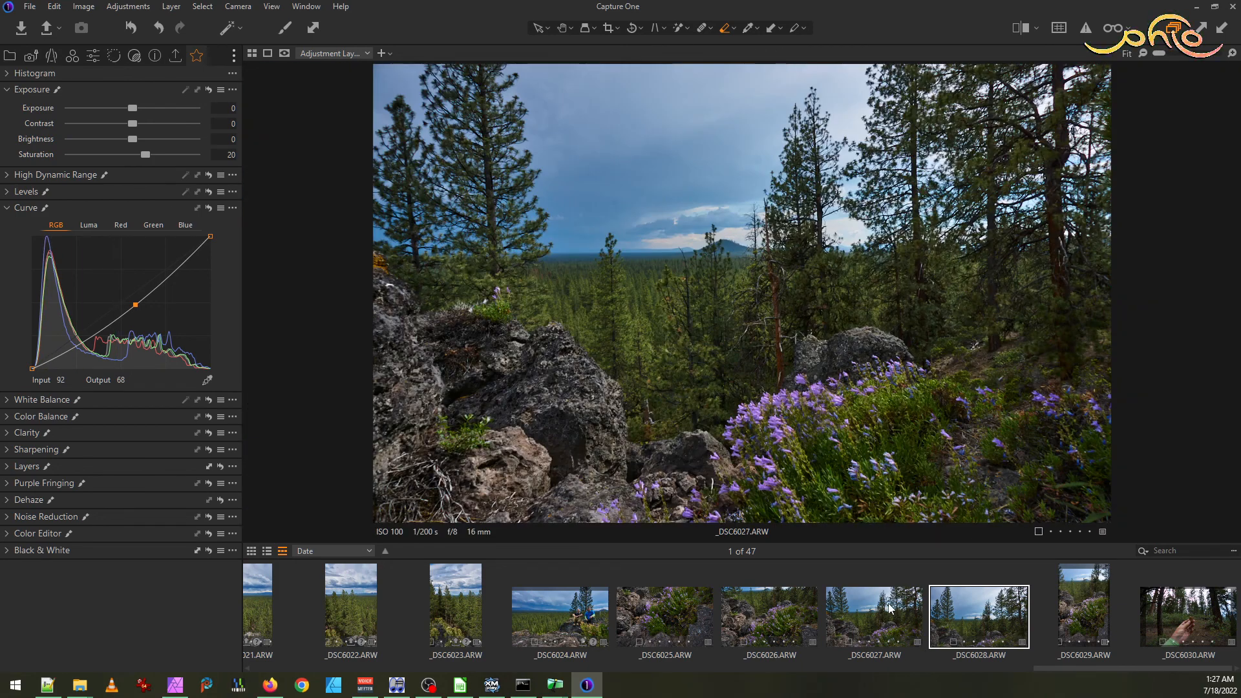
left_click(980, 623)
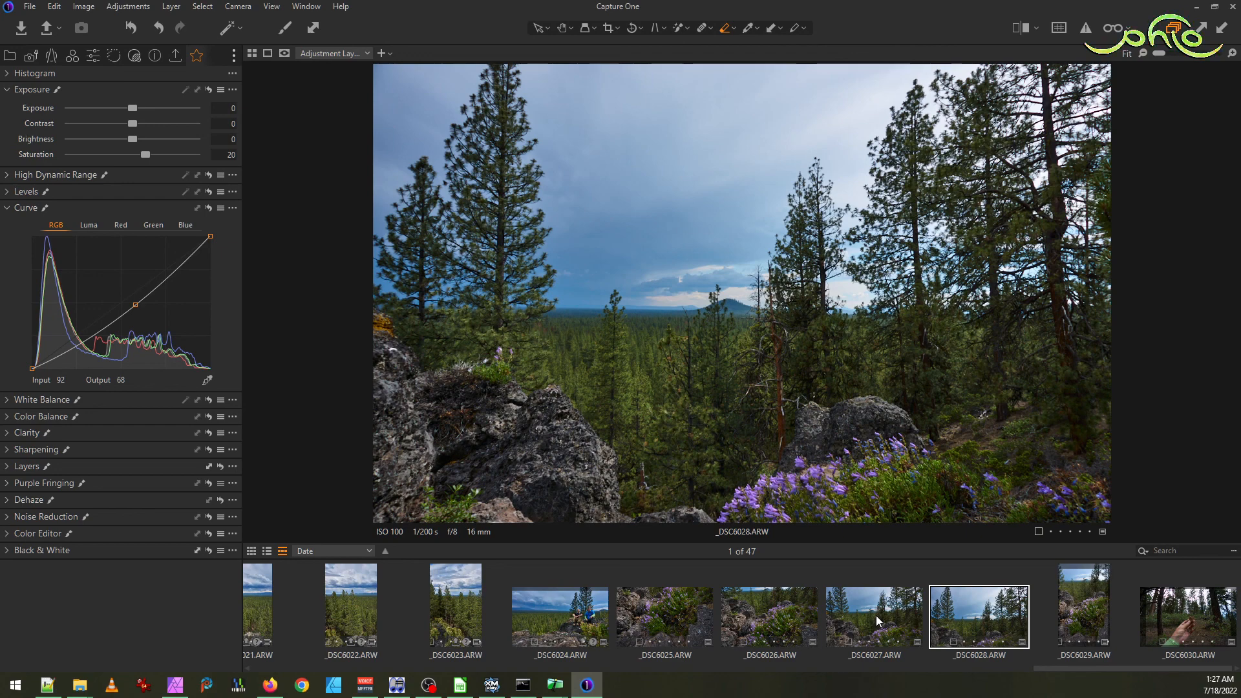
- On the Background layer of _DSC6028.ARW, set High Dynamic Range Shadow to 22 and Highlight to -52
left_click(9, 468)
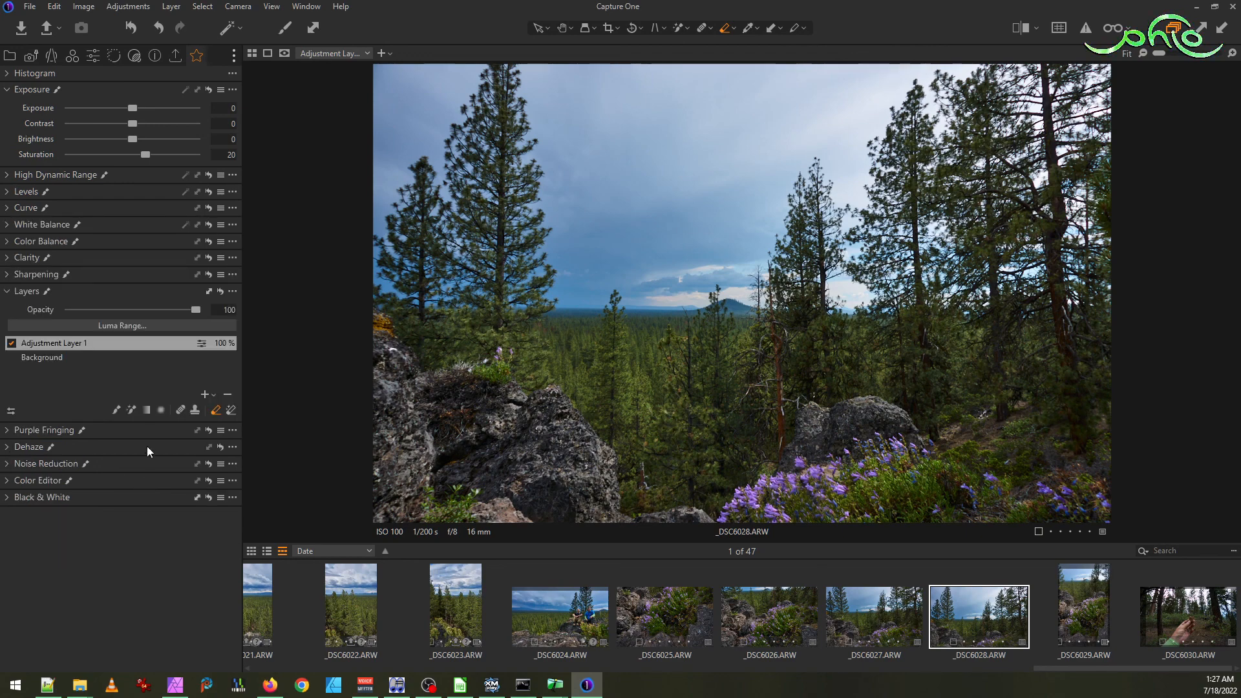
left_click(54, 357)
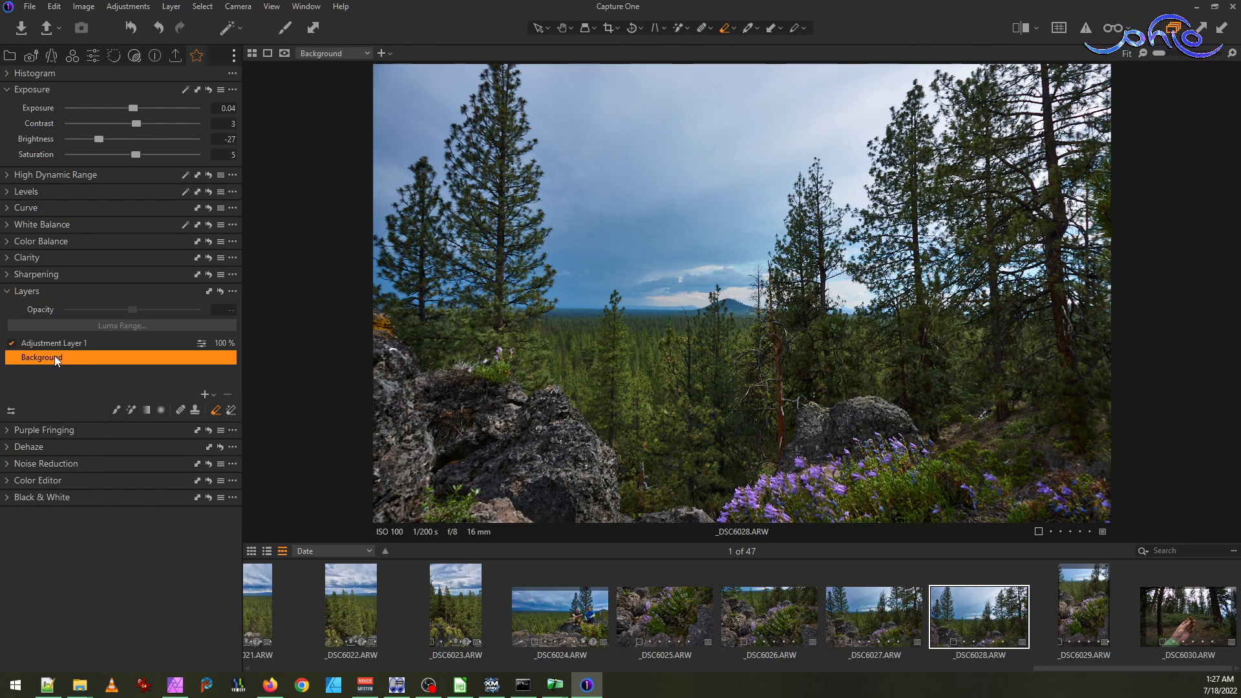
left_click(26, 175)
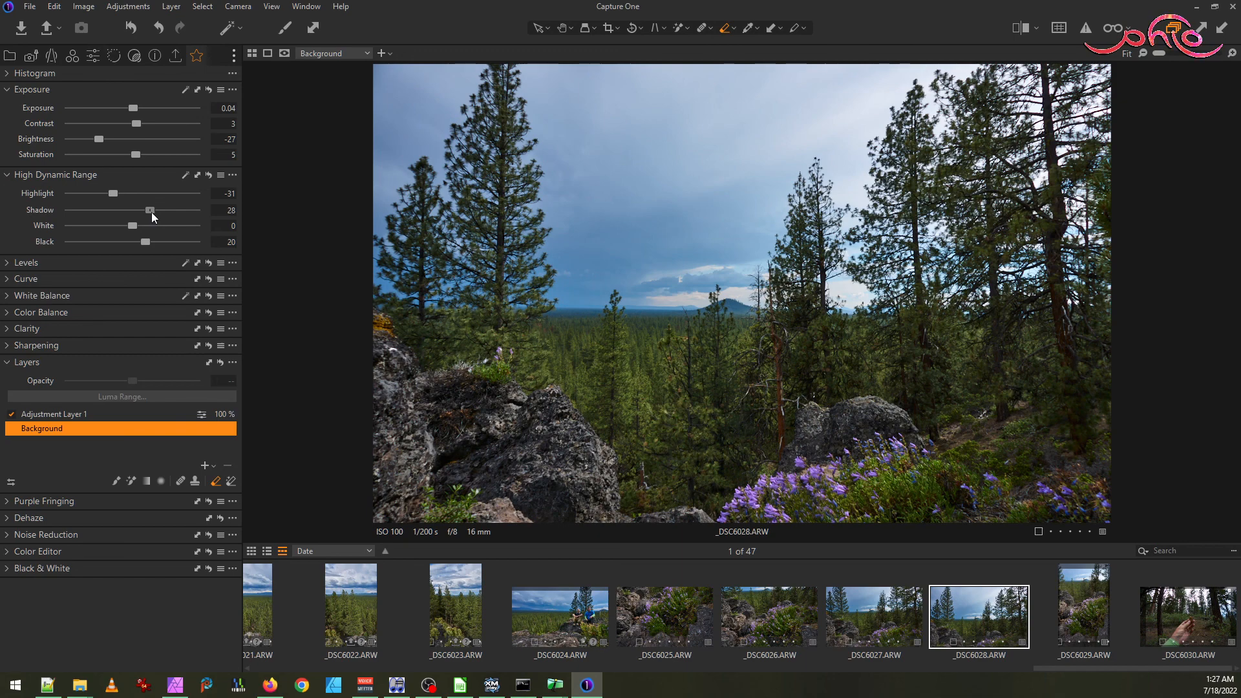
left_click_drag(149, 211, 148, 211)
left_click_drag(113, 194, 97, 188)
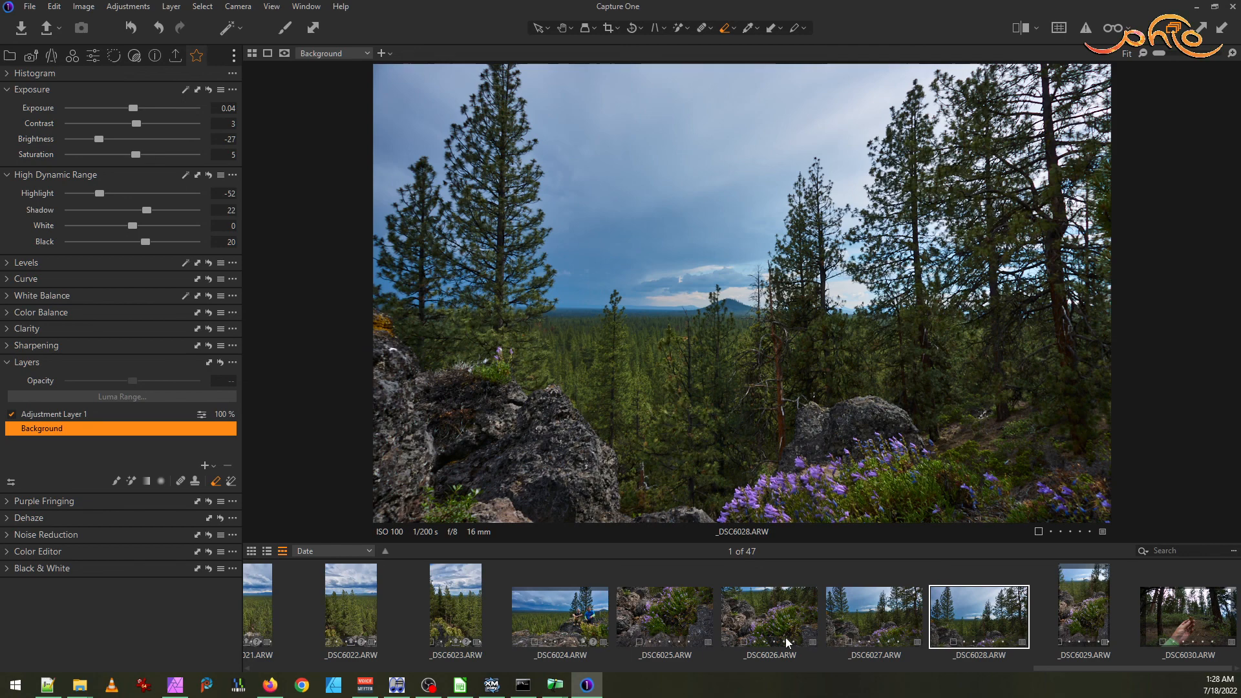
- Select the photos _DSC6025.ARW through _DSC6028.ARW and export them with only the TIFF 16bit recipe
left_click(678, 612)
left_click(955, 612, "shift")
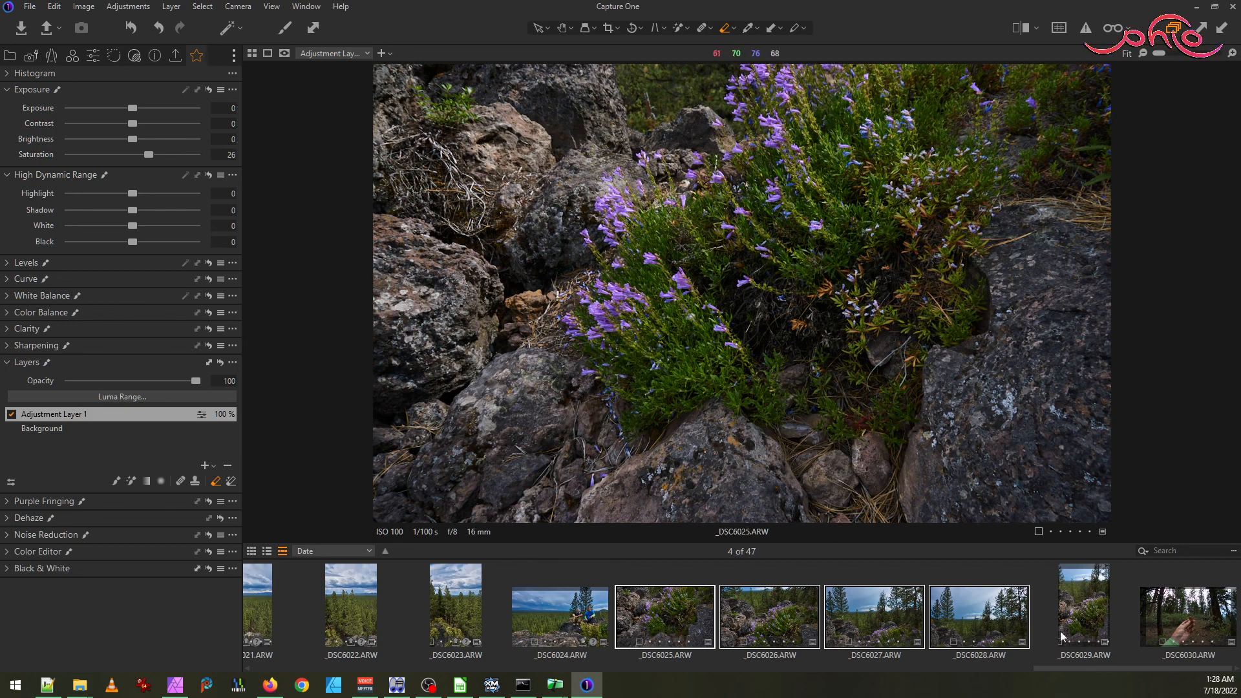
left_click(176, 56)
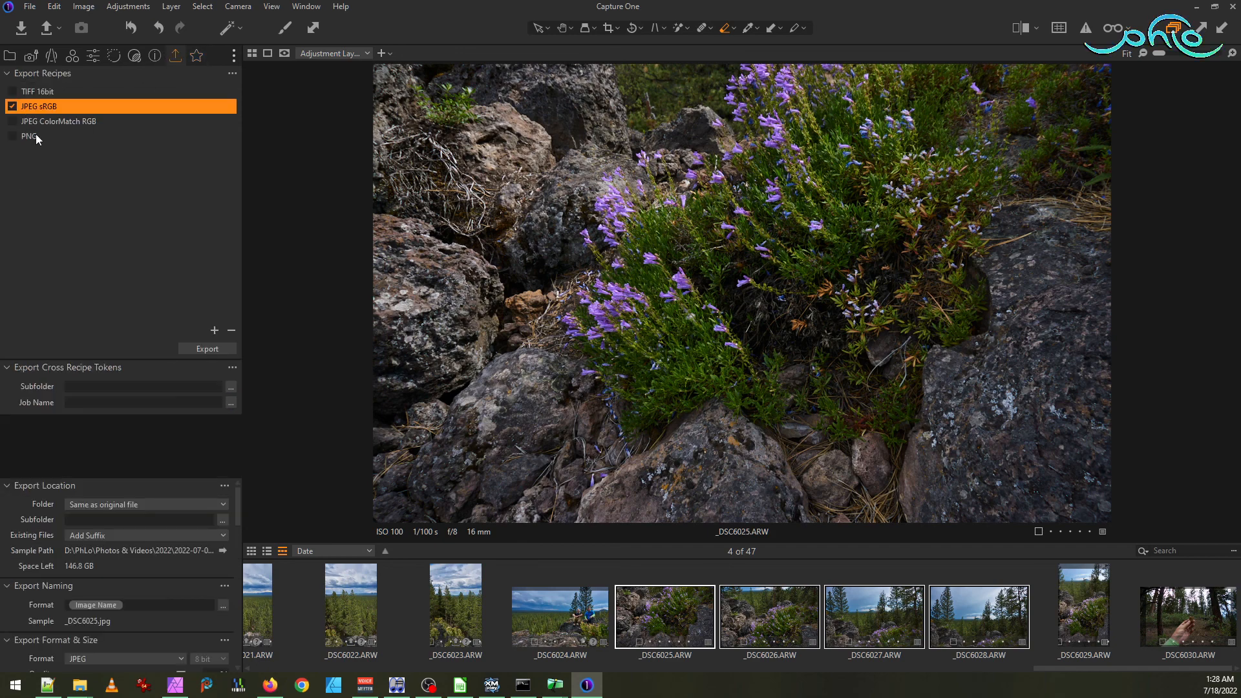
left_click(14, 92)
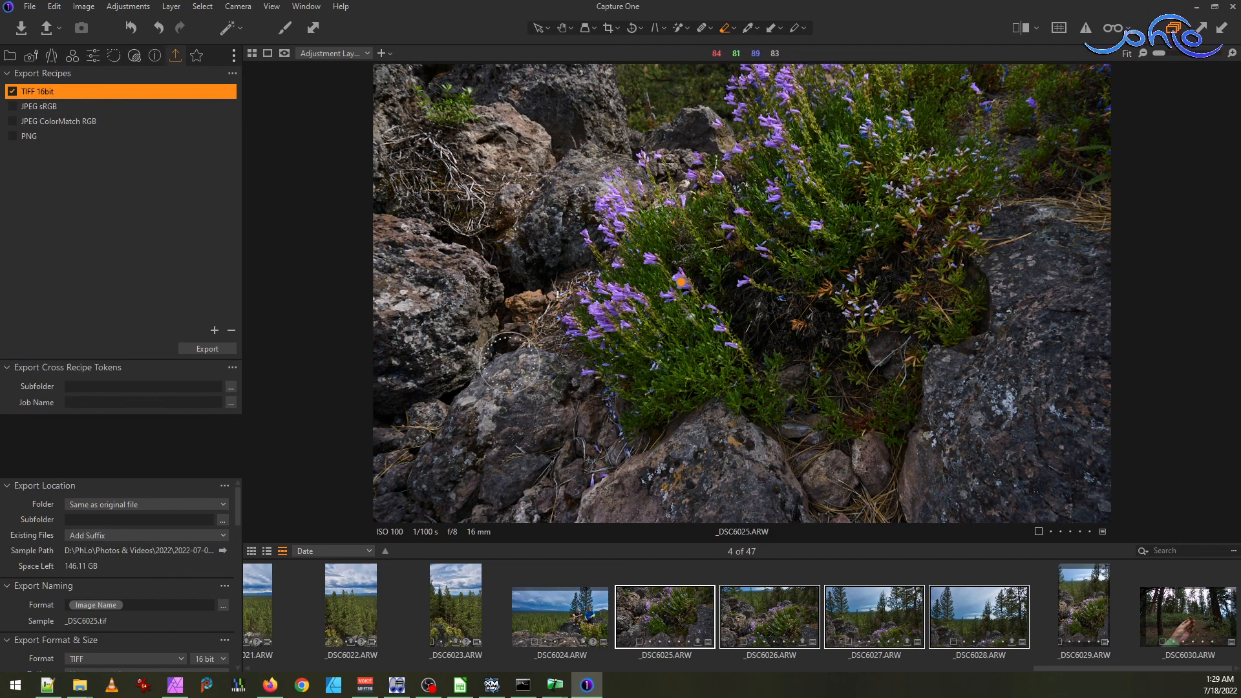
- Switch to the export folder in File Explorer and review the TIFFs _DSC6025 through _DSC6028 in IrfanView
mouse_move(81, 684)
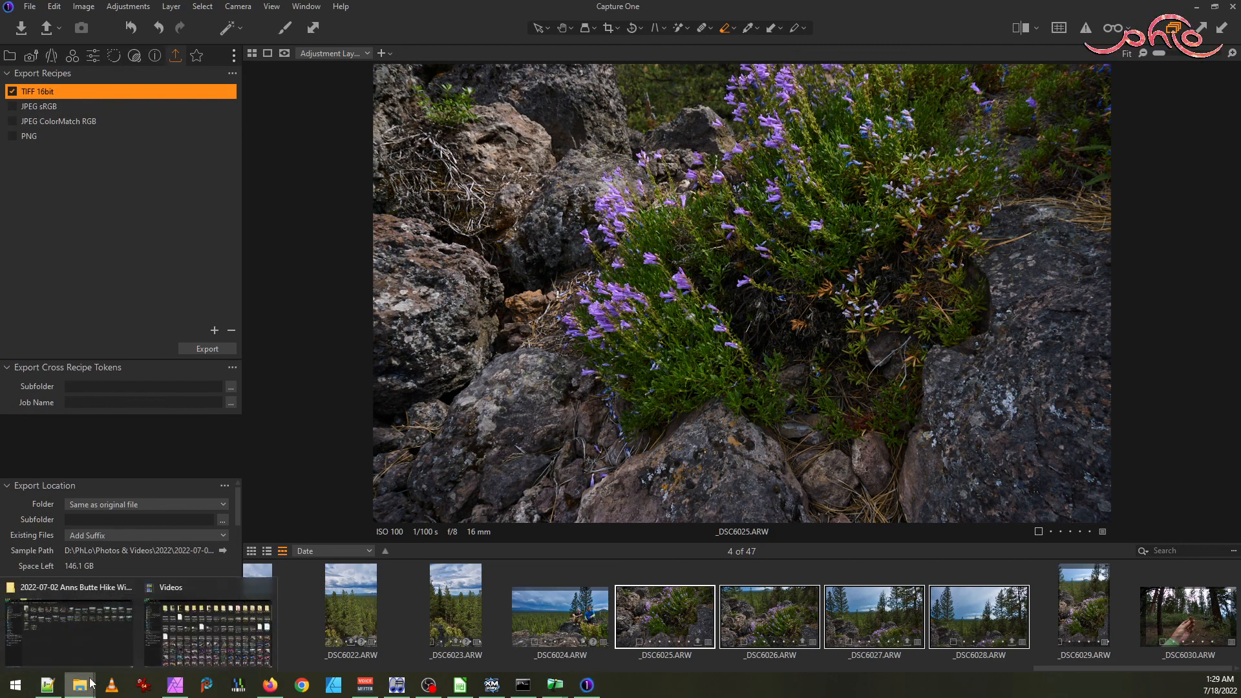
left_click(99, 626)
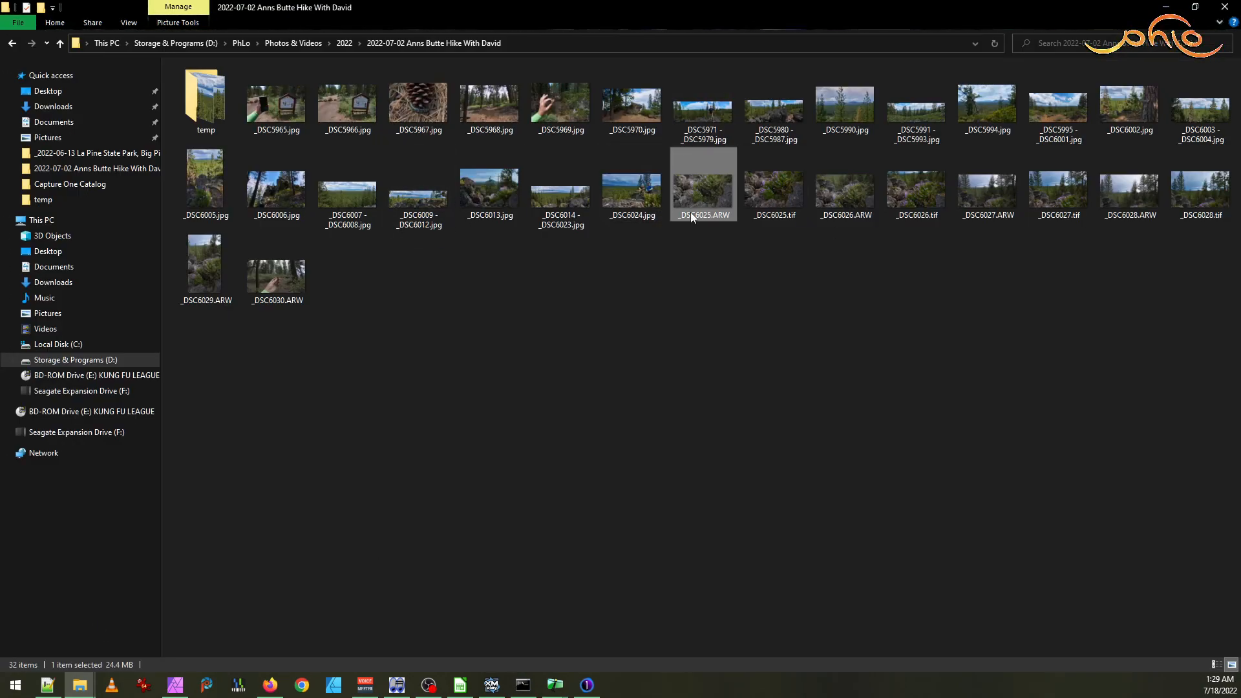
double_click(789, 198)
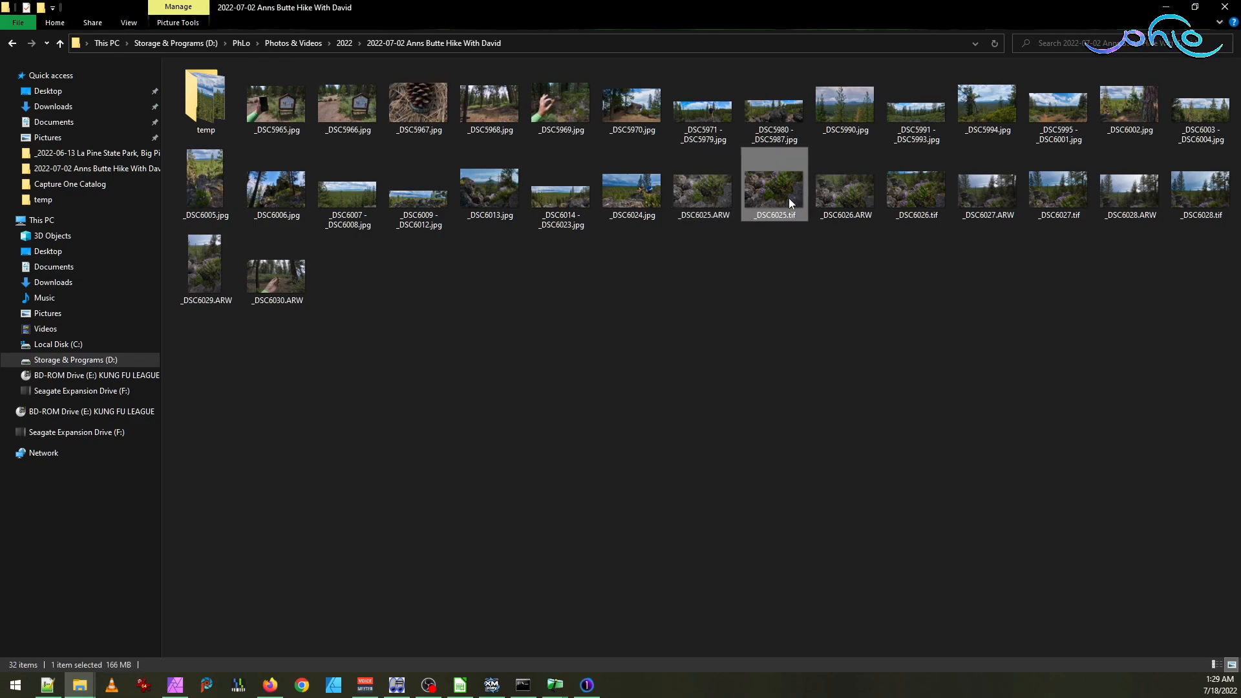
key("Right")
key("Right")
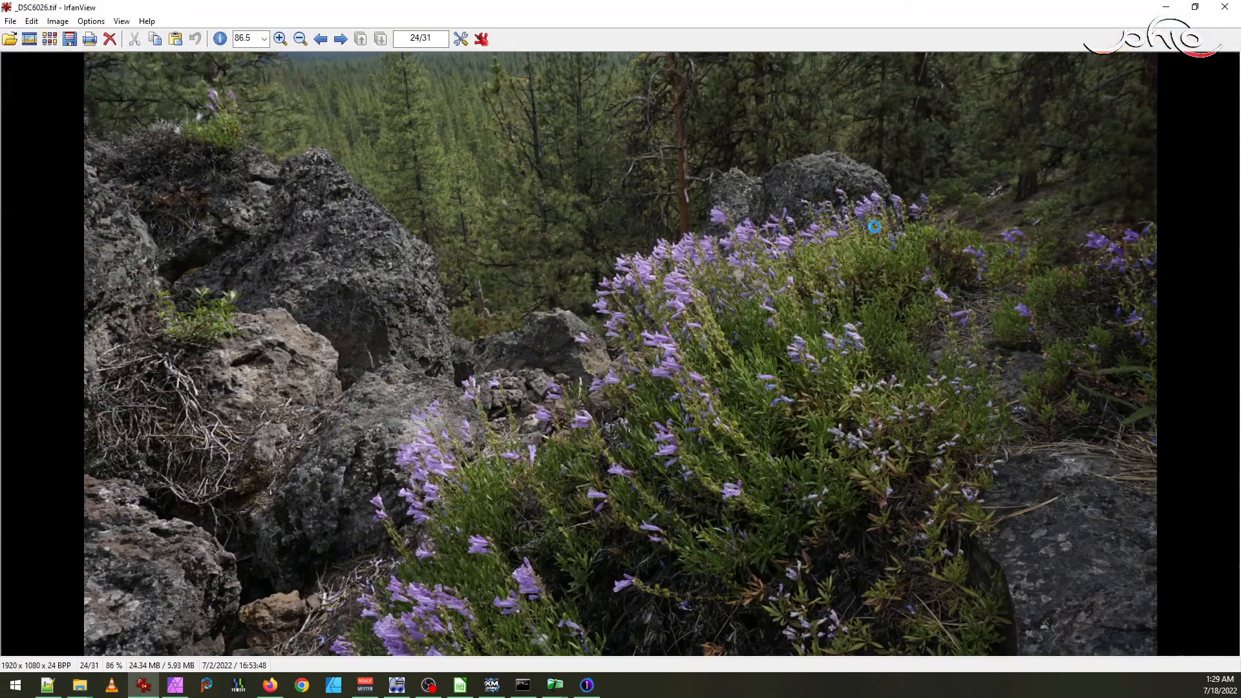
key("Right")
key("Right")
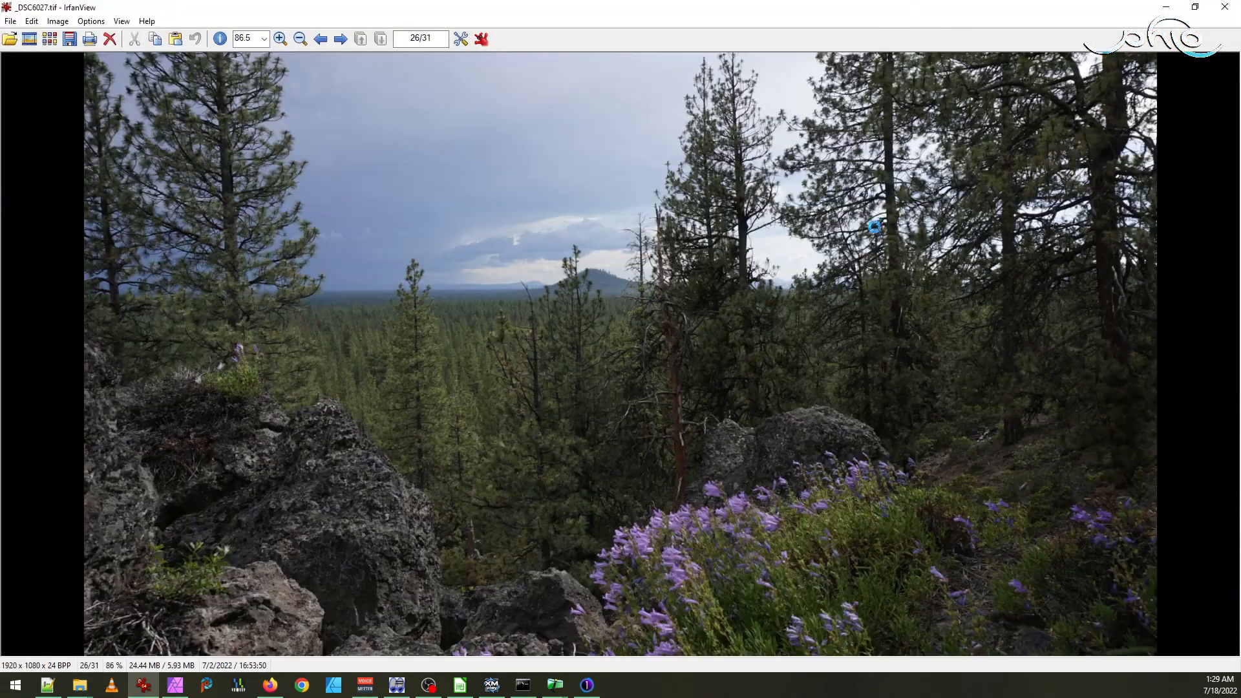
key("Right")
key("Right")
key("Right")
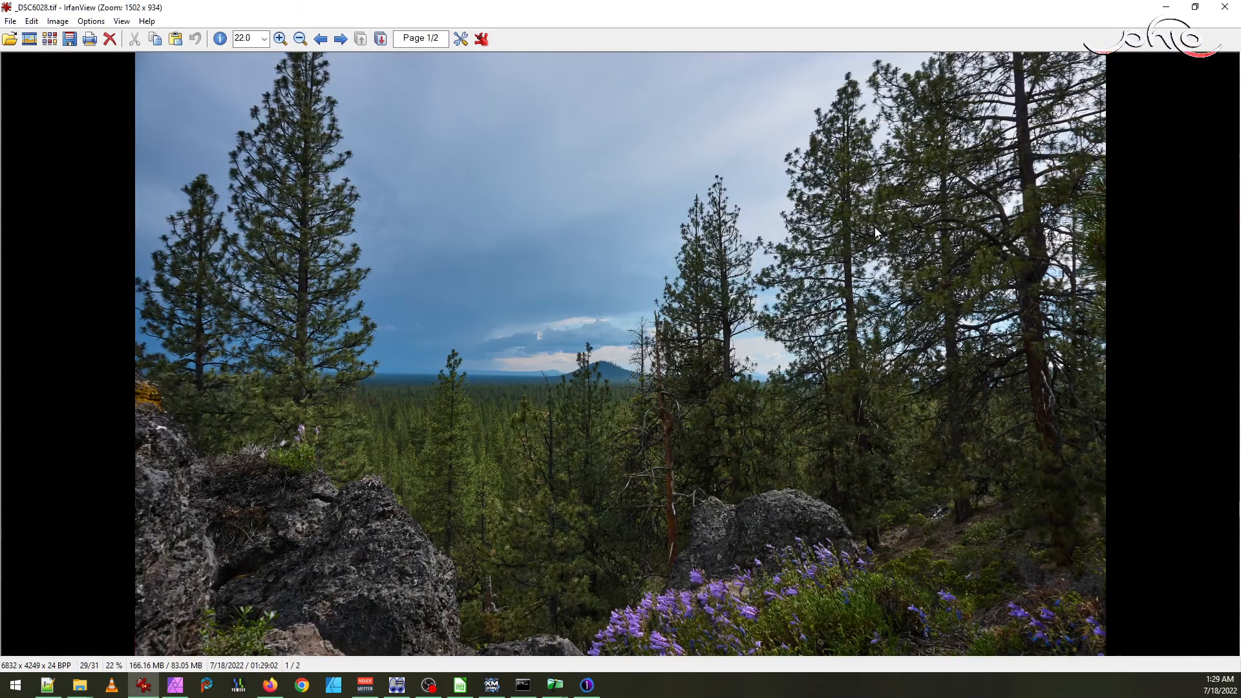
key("Escape")
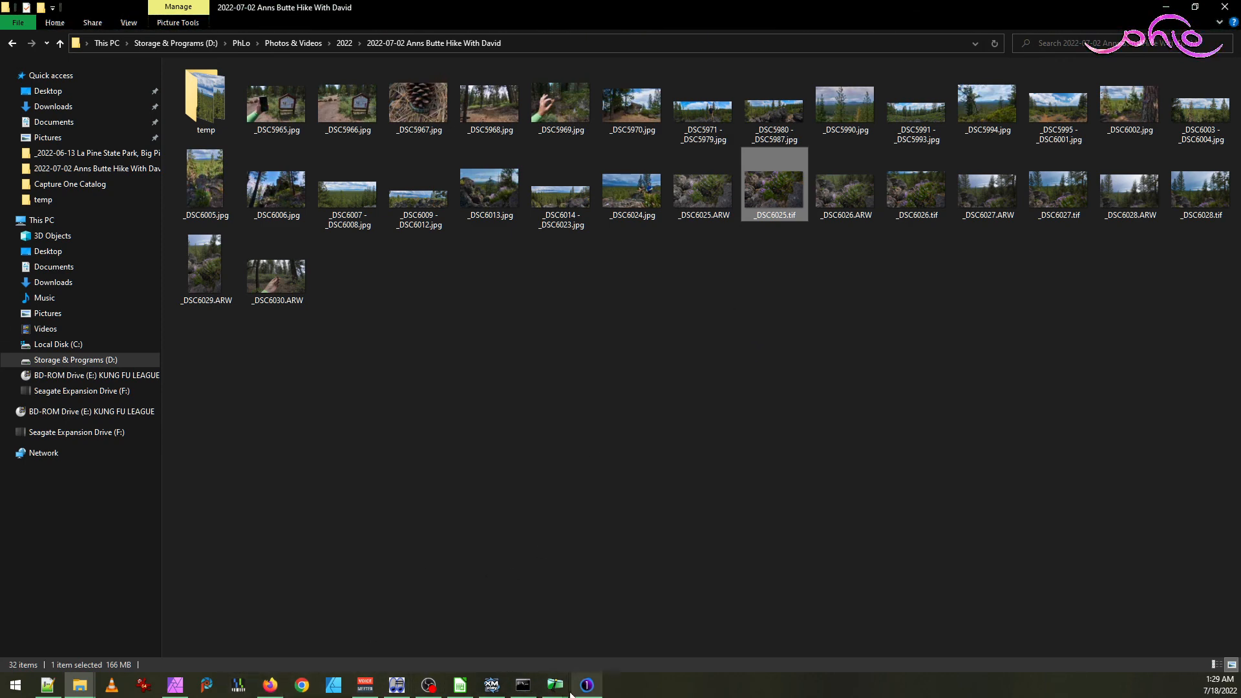
- Switch to Hugin and start a new panorama project without saving the previous one
mouse_move(556, 685)
left_click(510, 614)
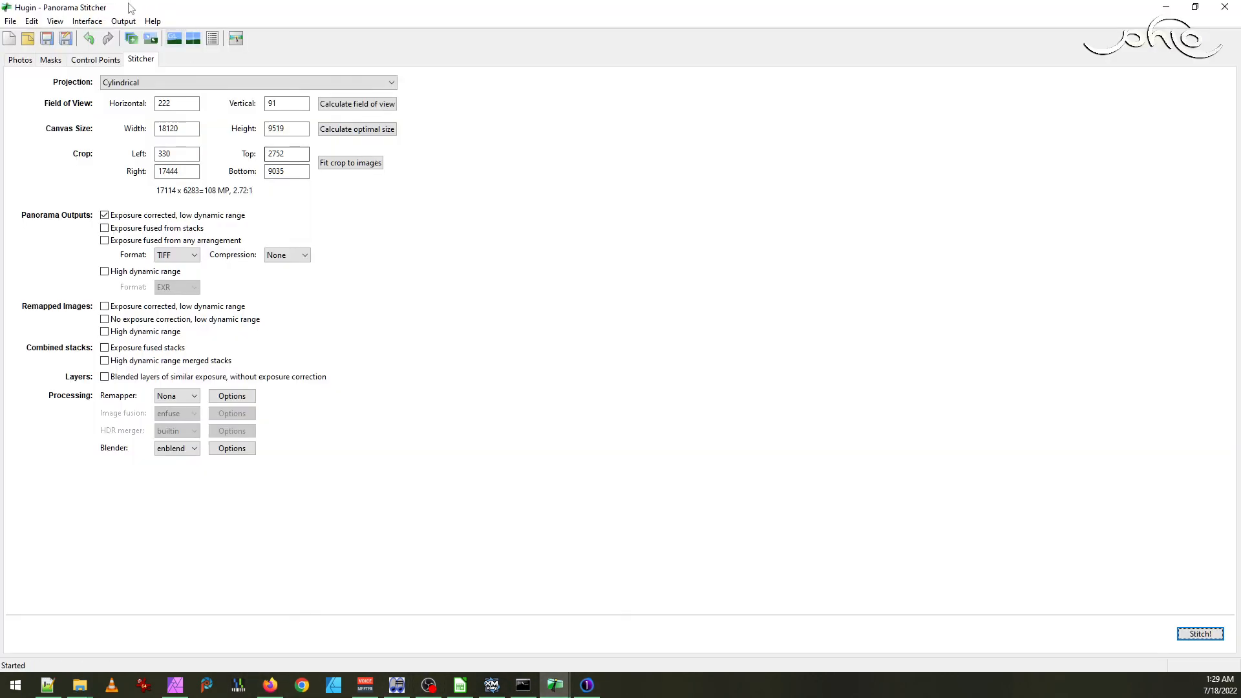
left_click(11, 39)
left_click(707, 348)
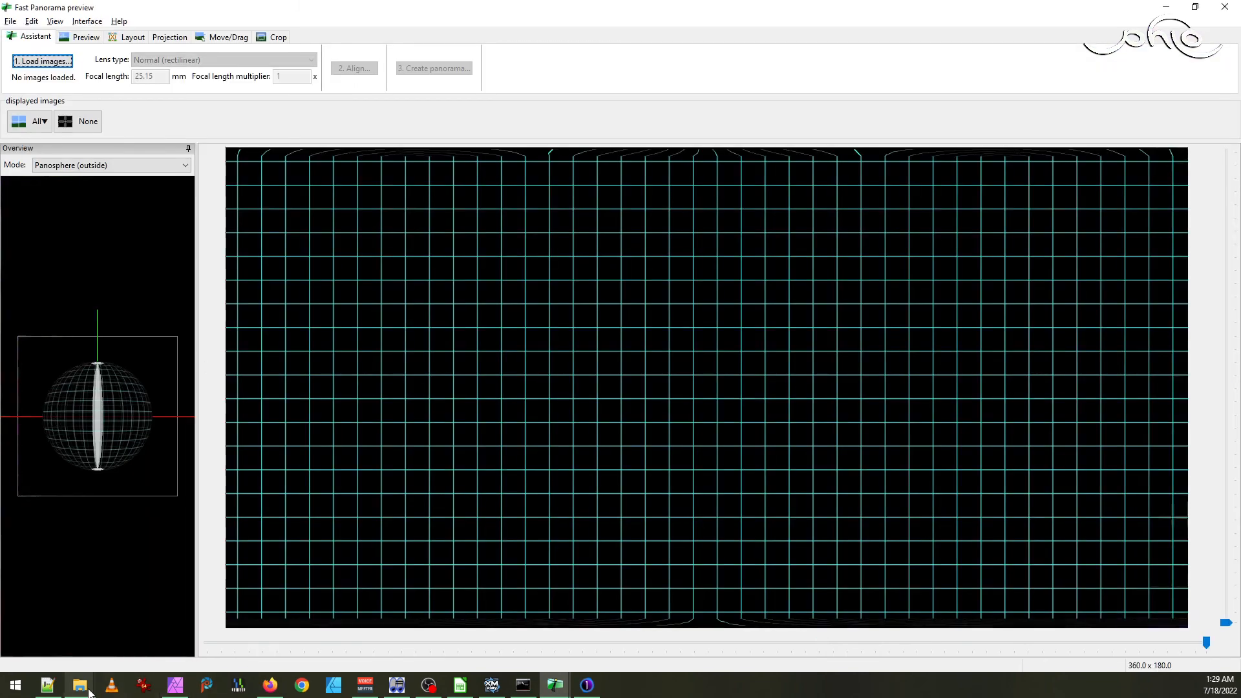
- Load _DSC6025.tif through _DSC6028.tif from the File Explorer folder into Hugin and show them in the fast panorama preview
mouse_move(89, 689)
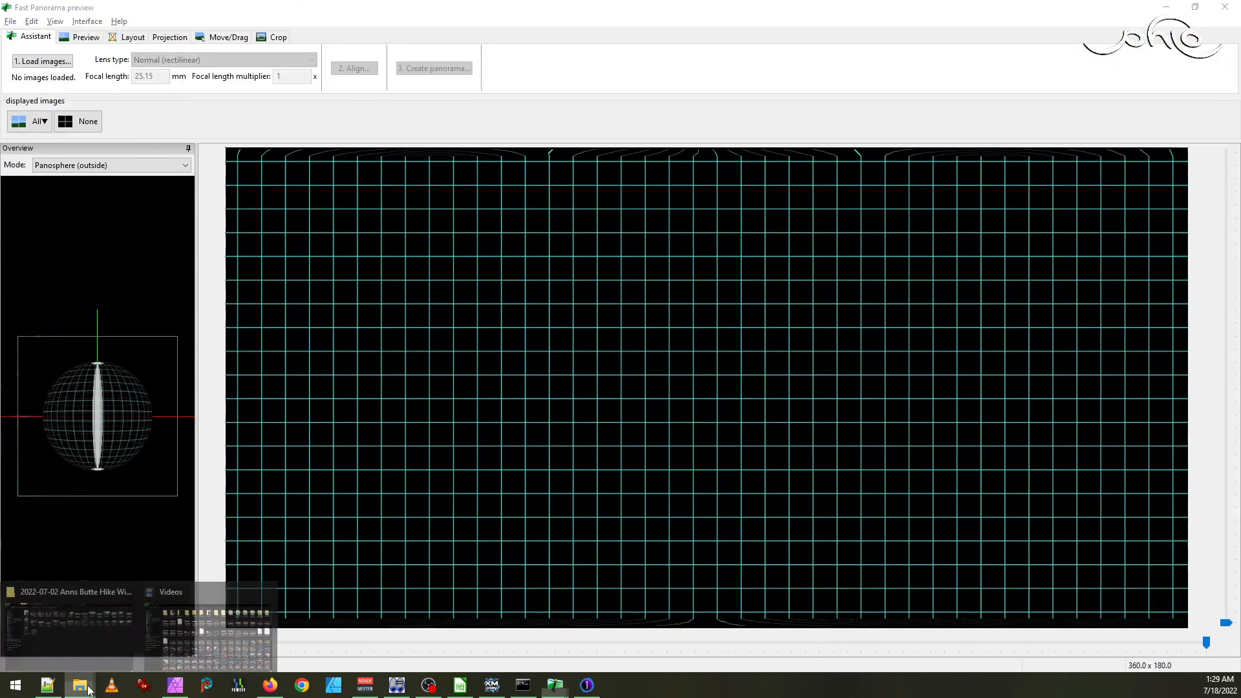
left_click(71, 627)
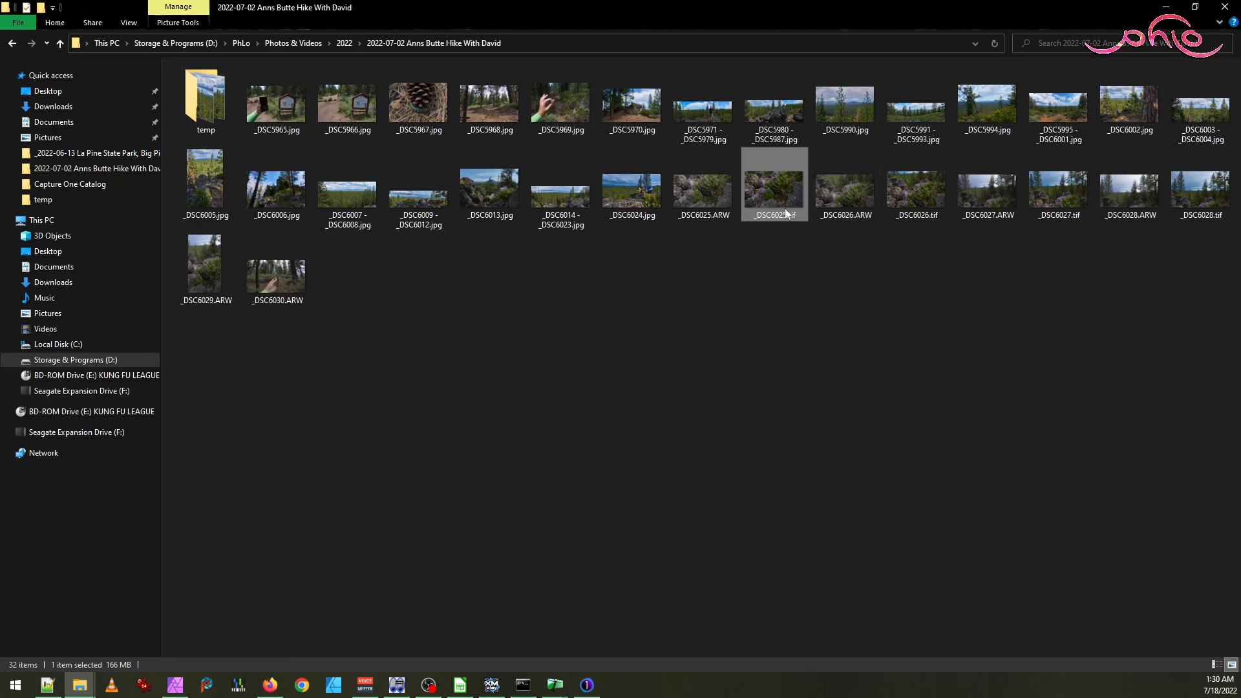
left_click(931, 194, "ctrl")
left_click(1060, 194, "ctrl")
left_click(1202, 207, "ctrl")
left_click_drag(775, 186, 475, 380)
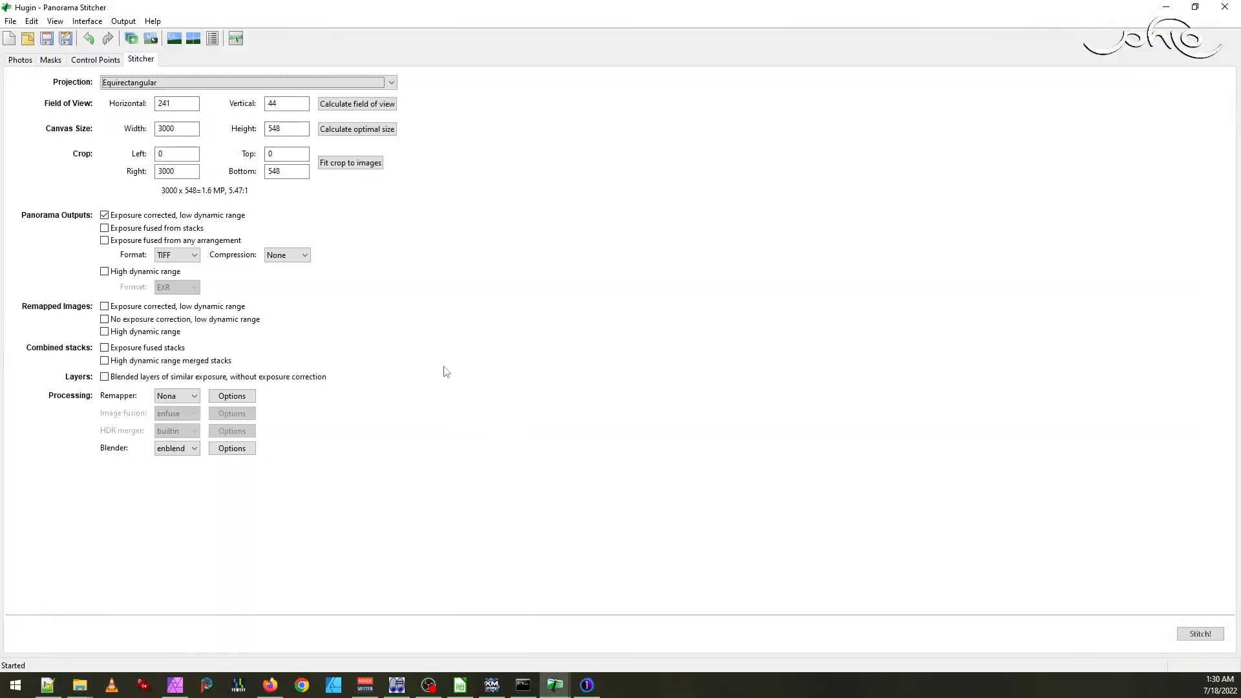
left_click(55, 21)
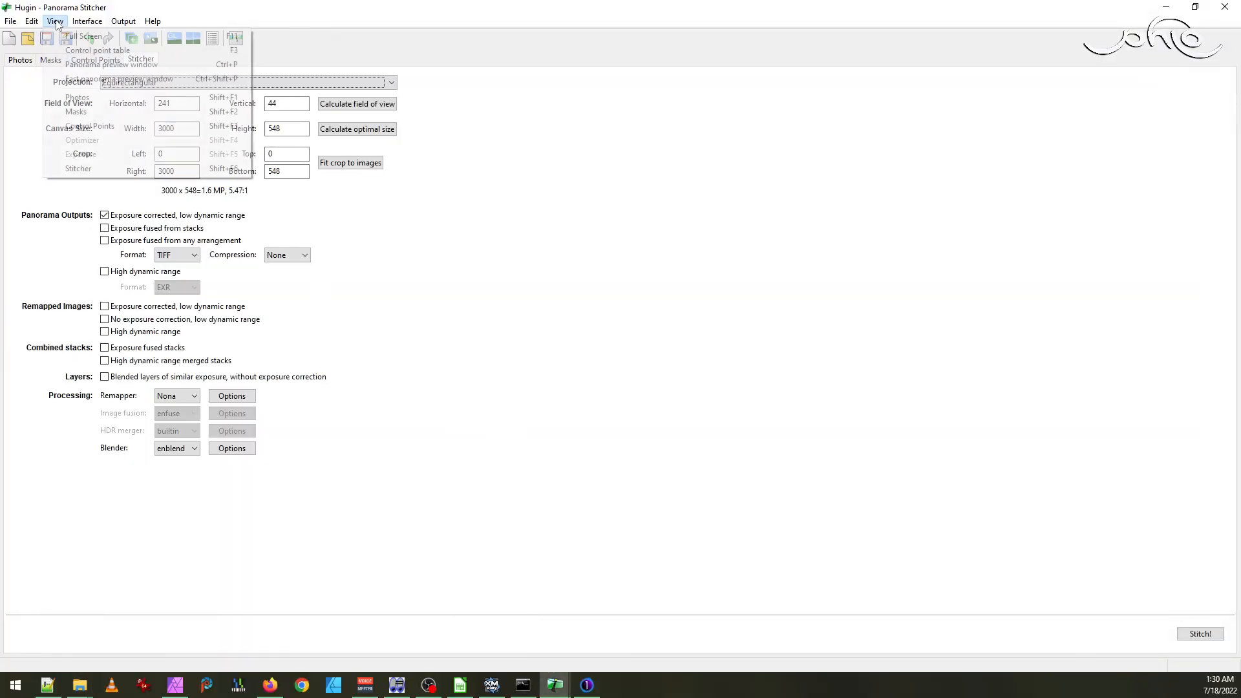
left_click(129, 80)
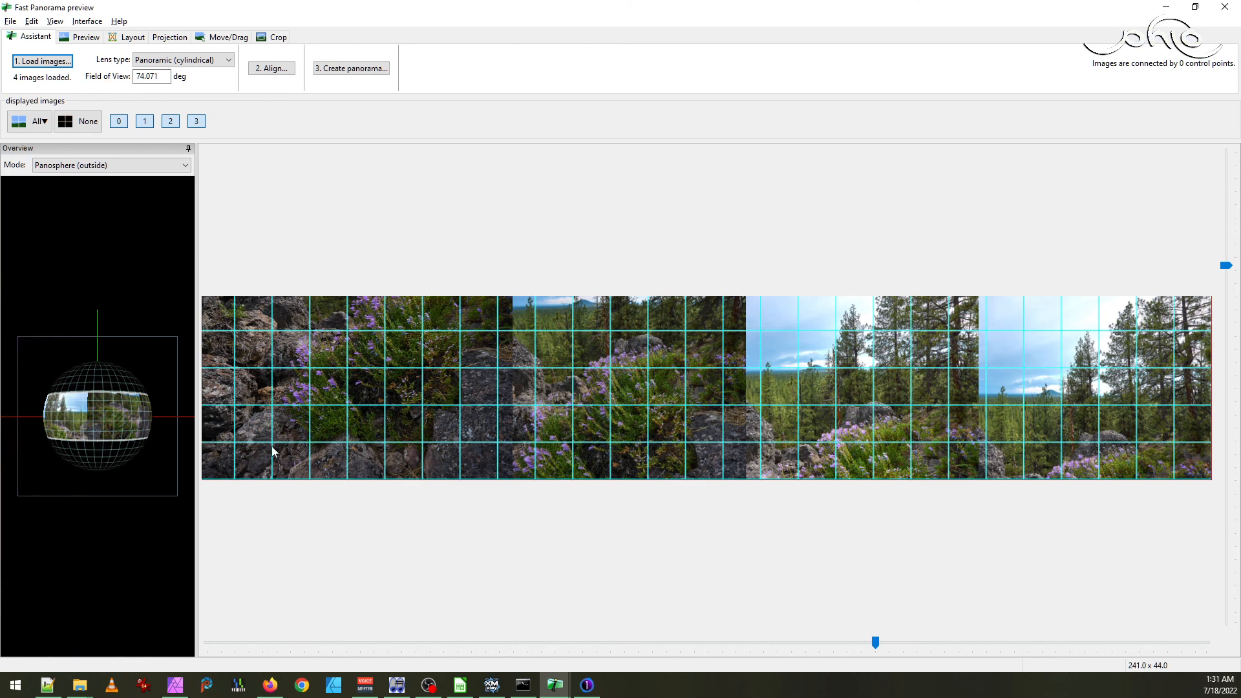
- Close Hugin without saving the panorama project
left_click(78, 689)
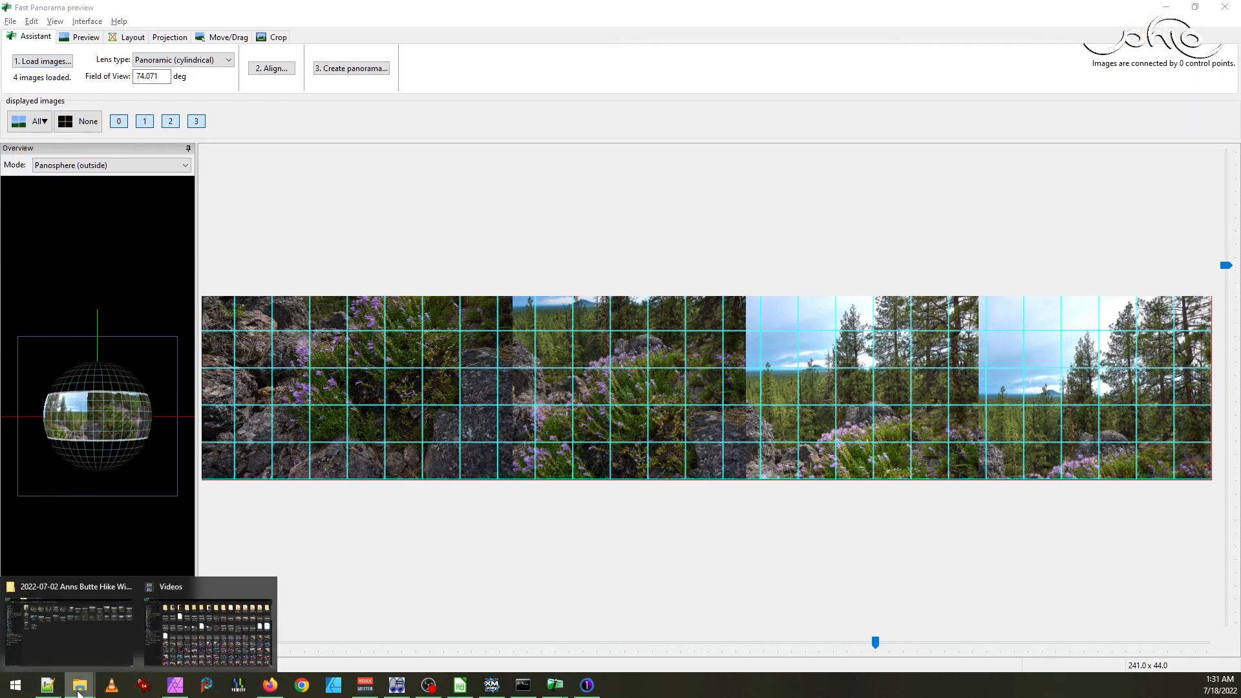
left_click(84, 641)
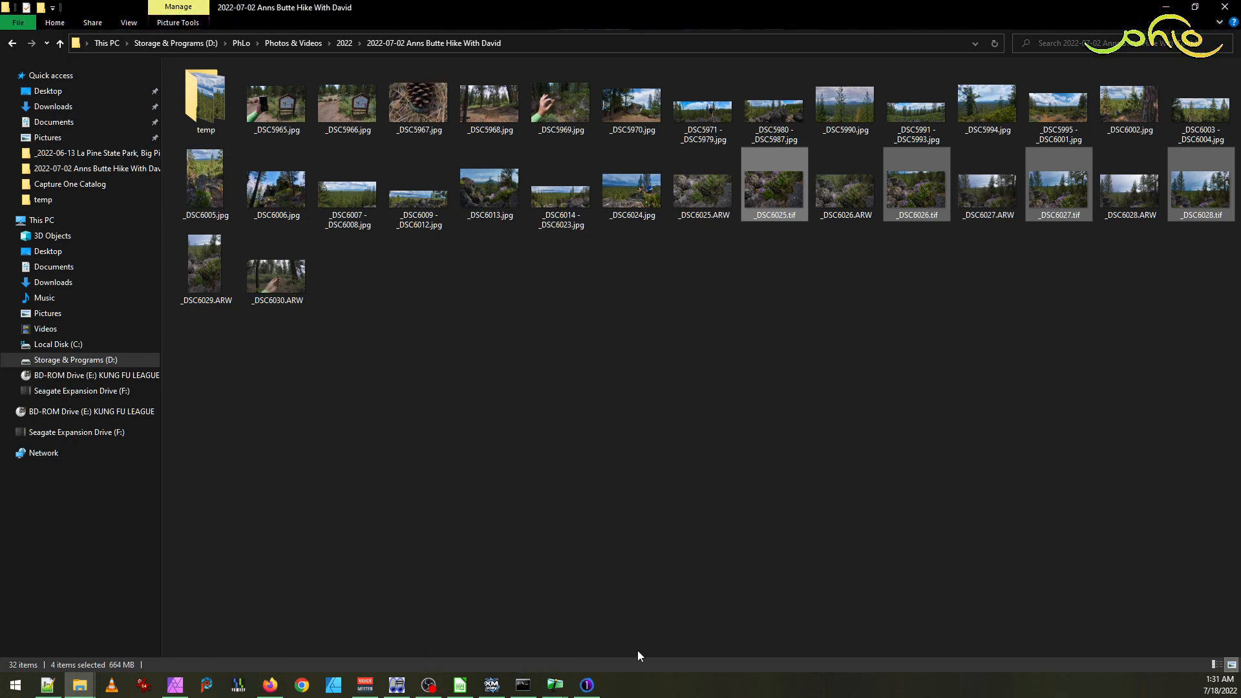
left_click(598, 686)
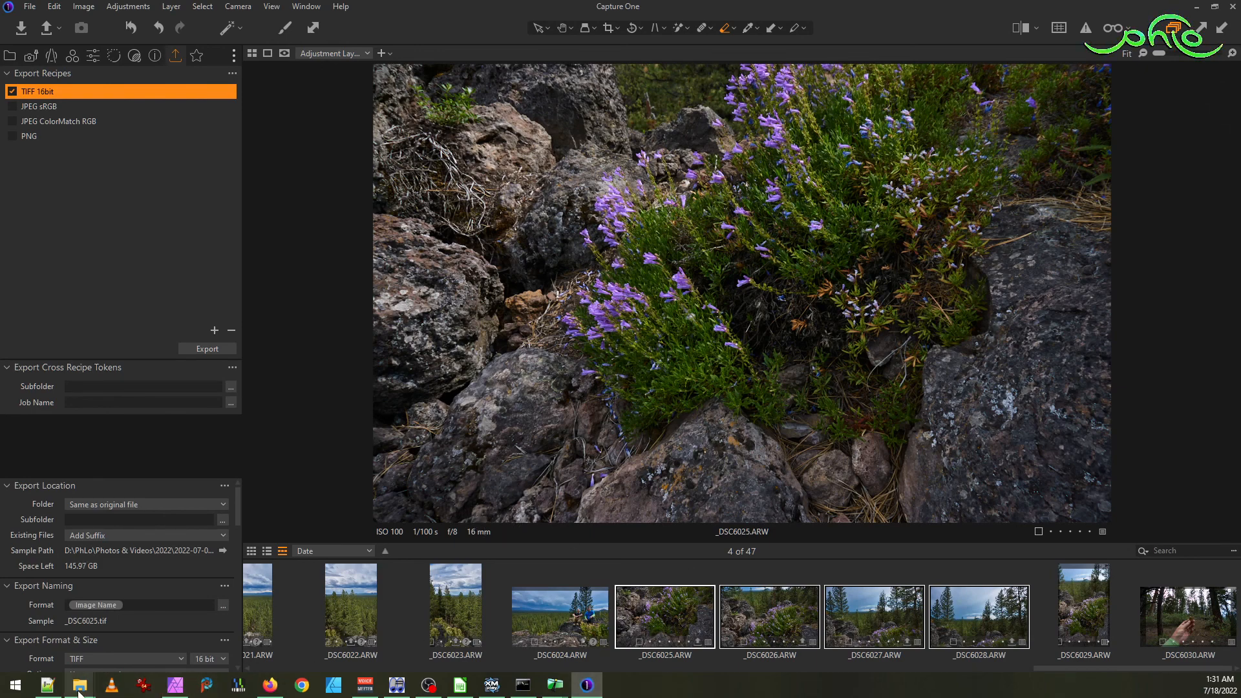
mouse_move(80, 691)
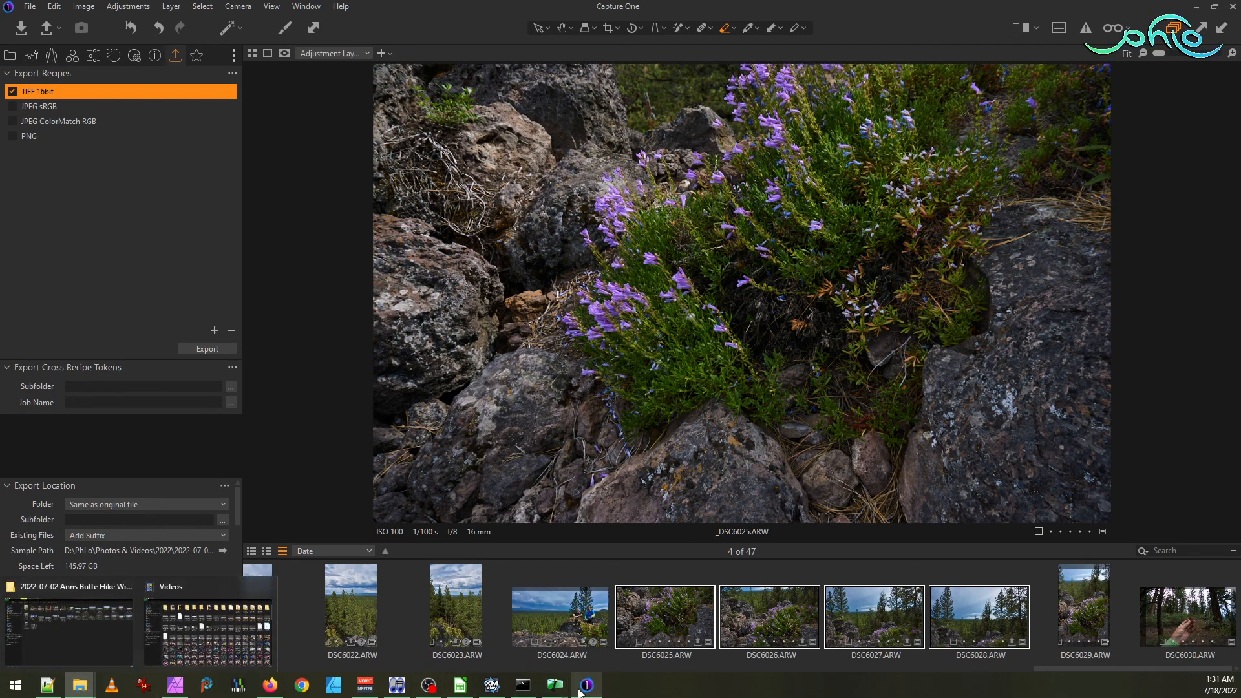
left_click(544, 587)
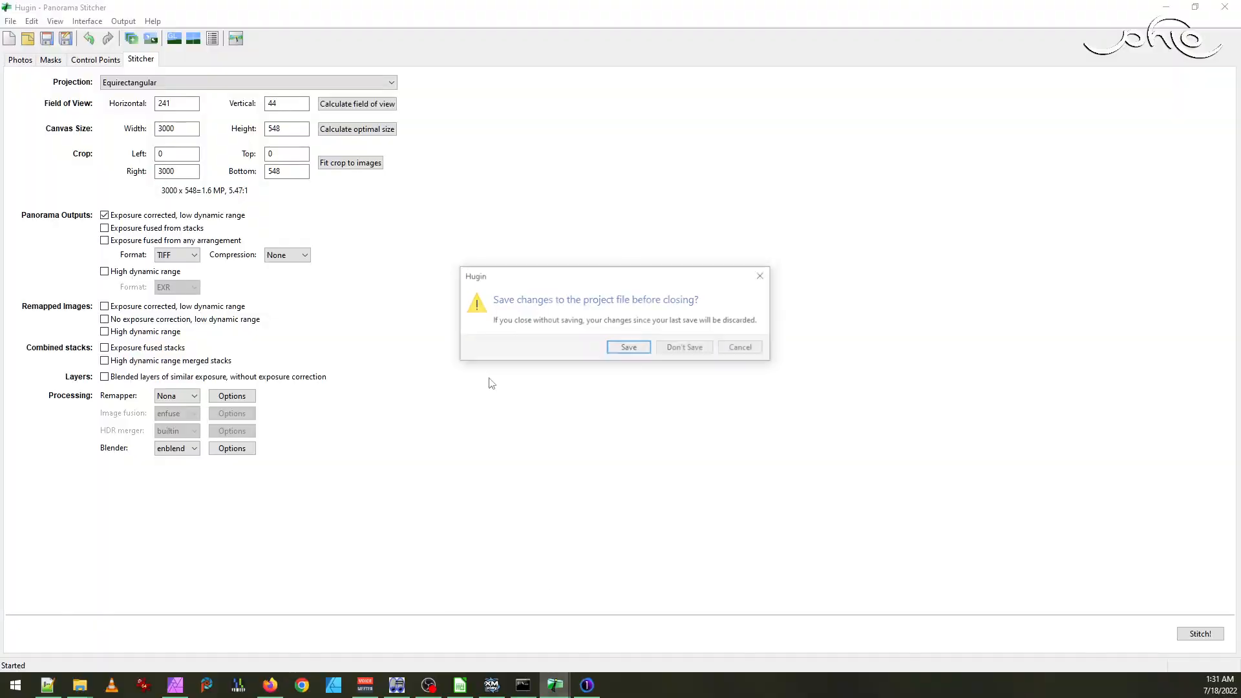
left_click(684, 348)
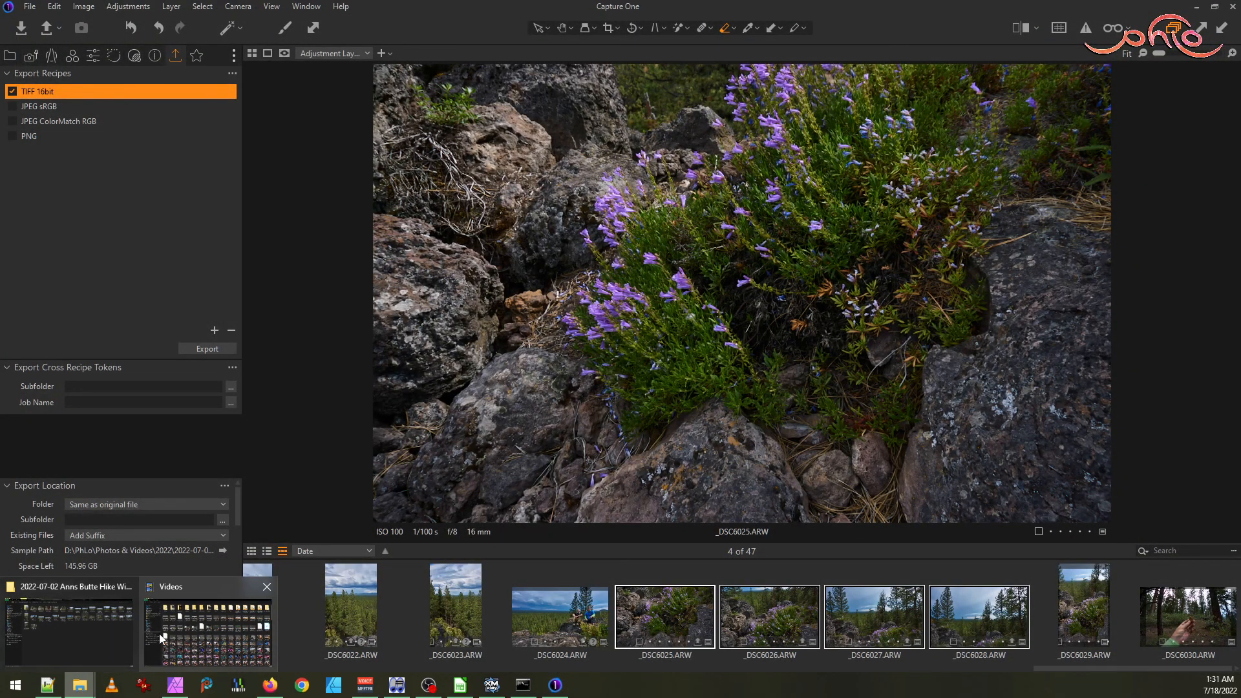
- Return to the photo folder in File Explorer and look through its temp subfolder
left_click(130, 614)
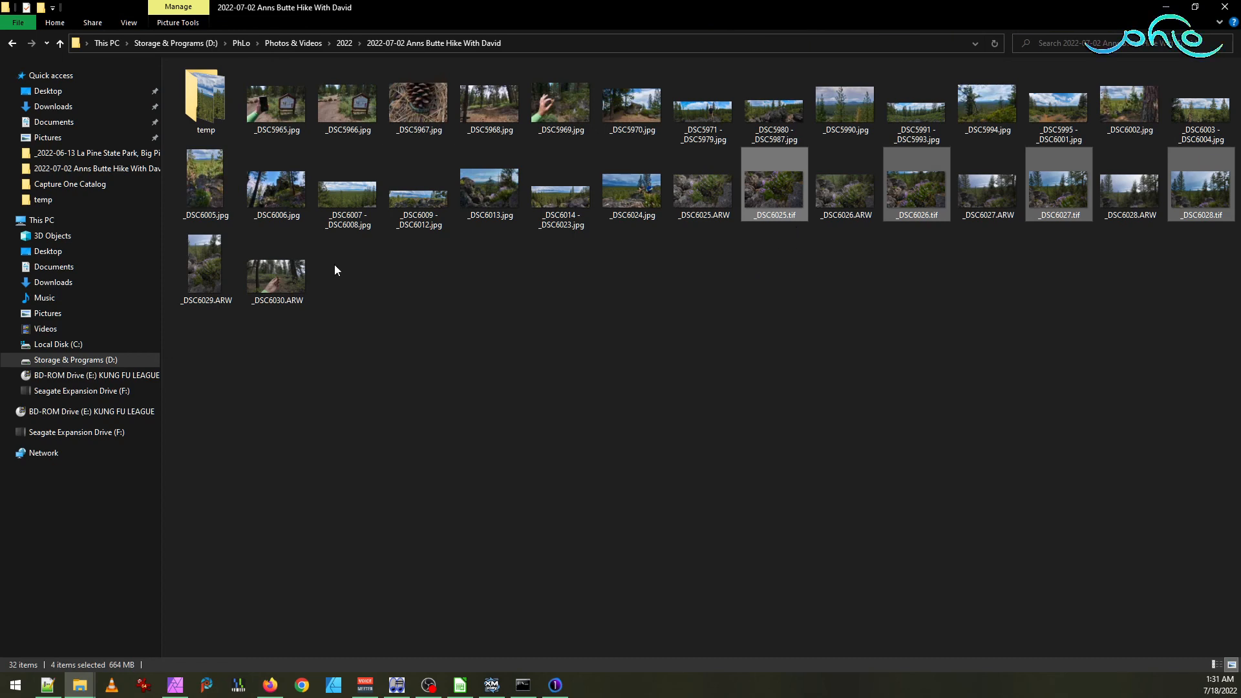
double_click(206, 98)
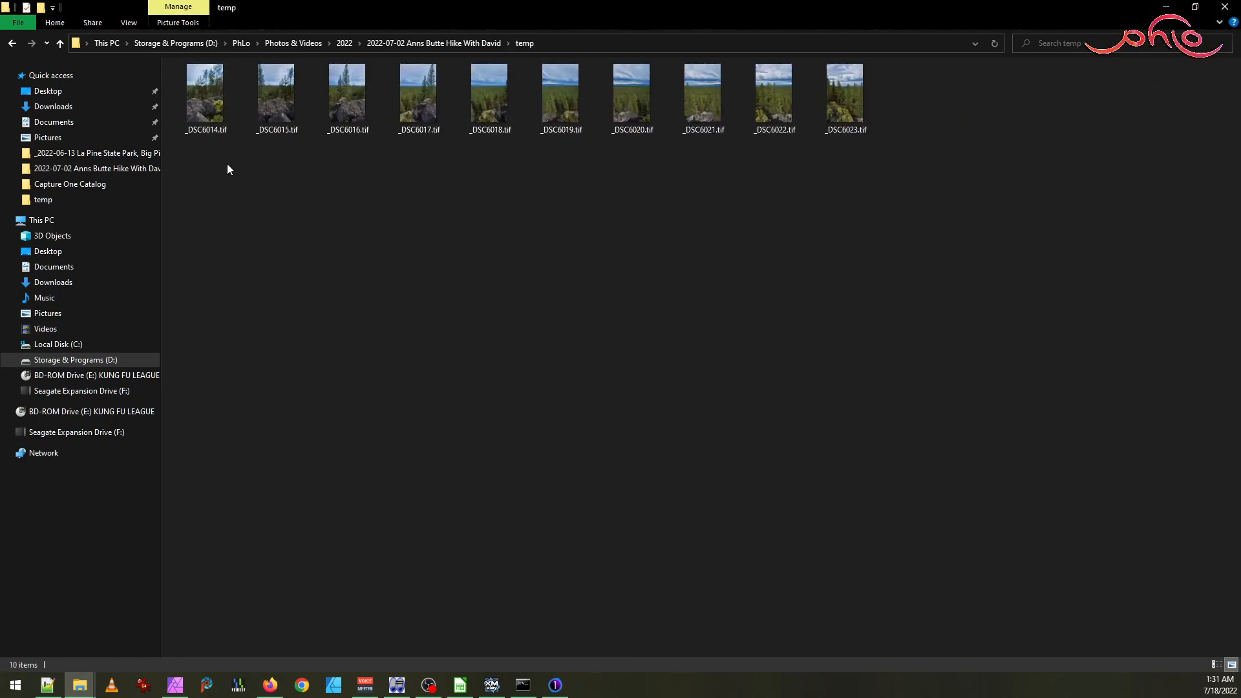
left_click(469, 43)
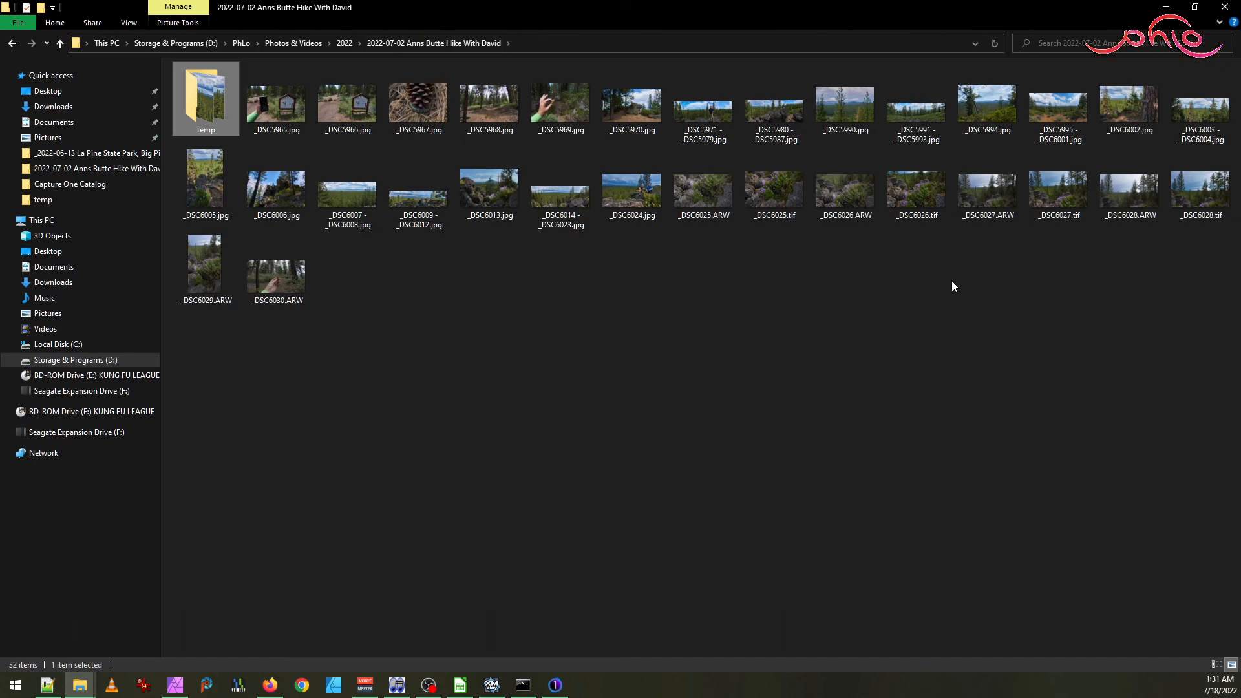
mouse_move(203, 104)
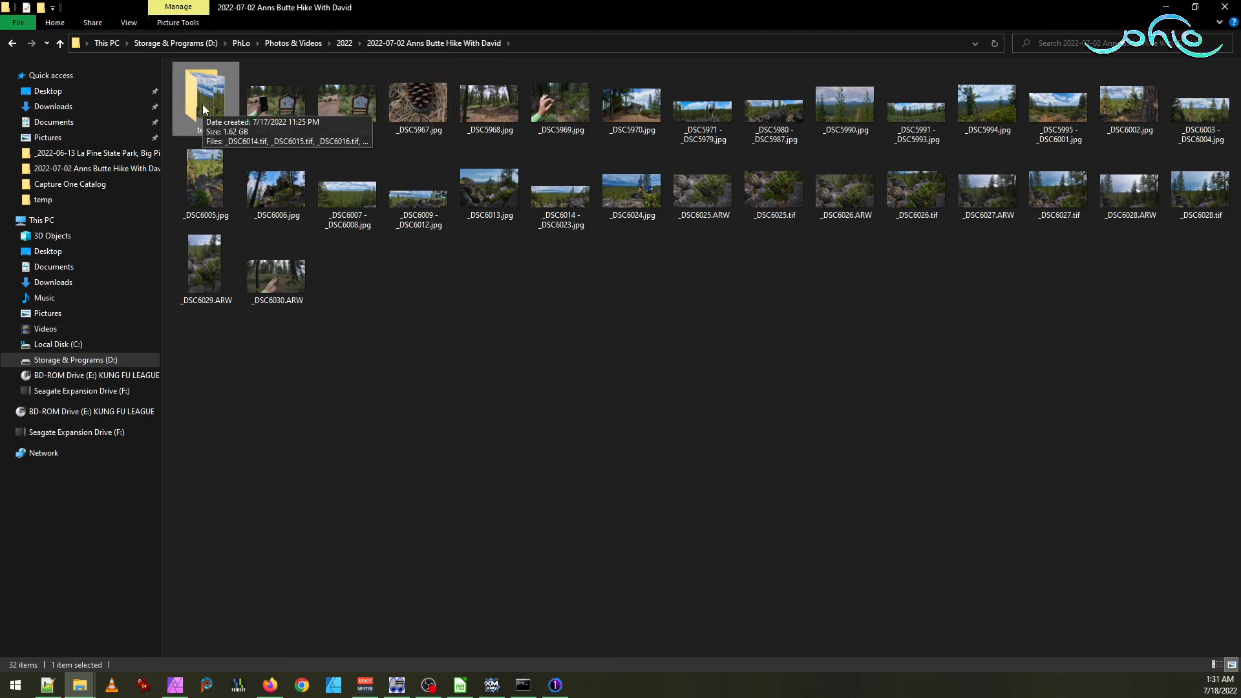
- Open the panorama _DSC6014 - _DSC6023.jpg in IrfanView and review its image properties and EXIF info
left_click(577, 192)
double_click(577, 191)
key("i")
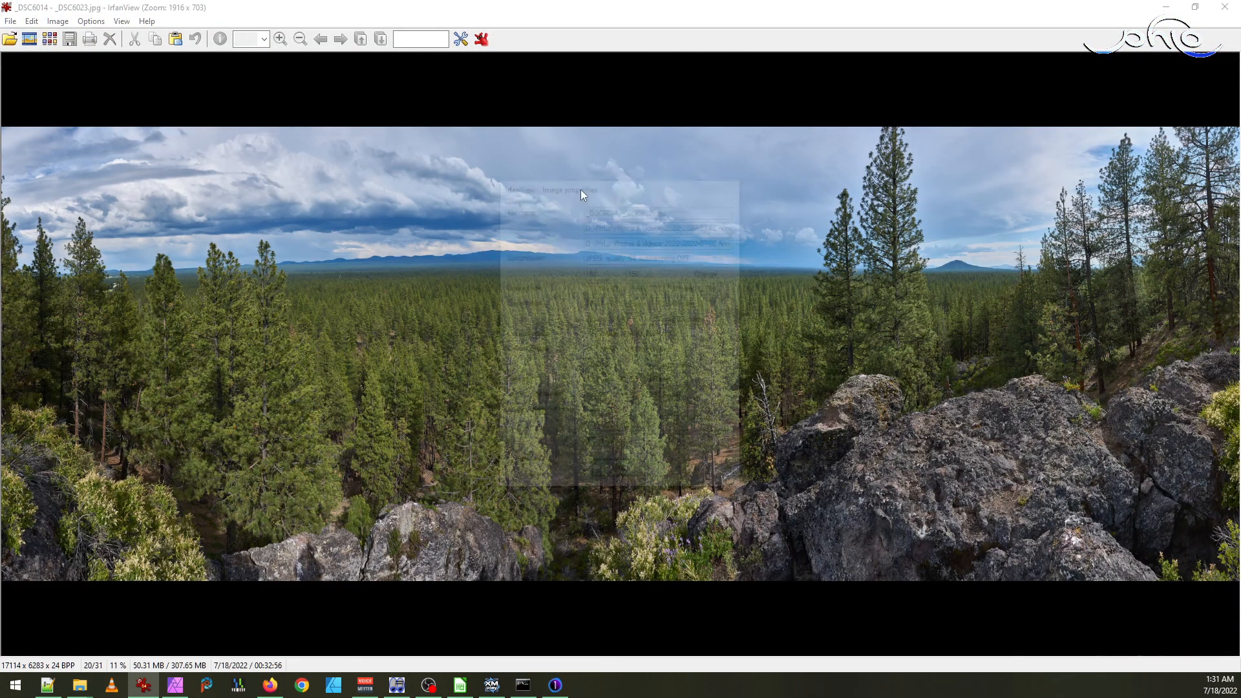
key("e")
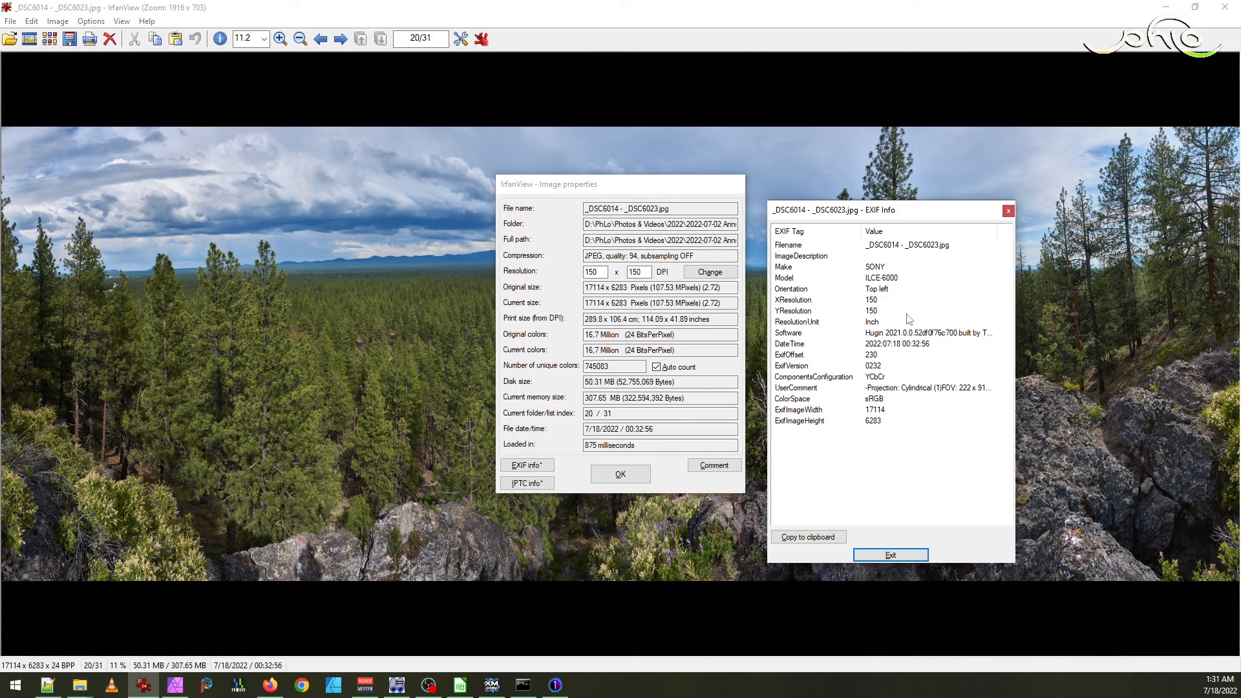
key("Escape")
key("Escape")
key("Escape")
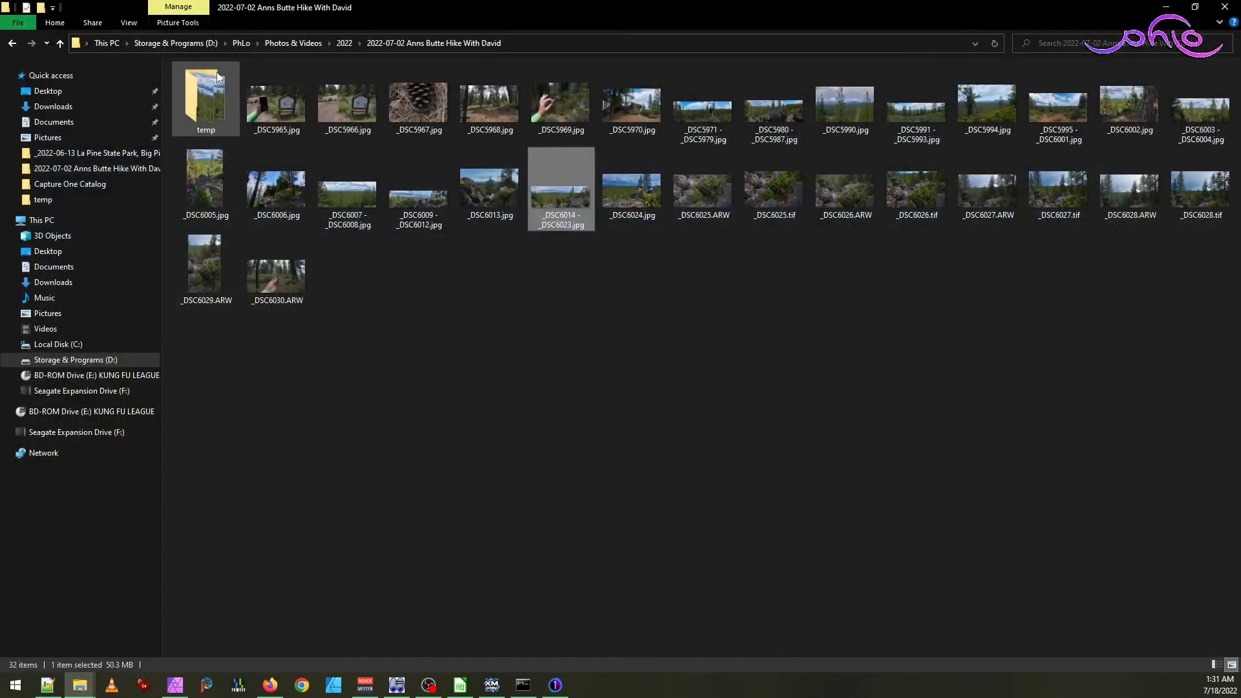
- Move _DSC6014.tif from the temp subfolder into its parent photo folder
double_click(213, 100)
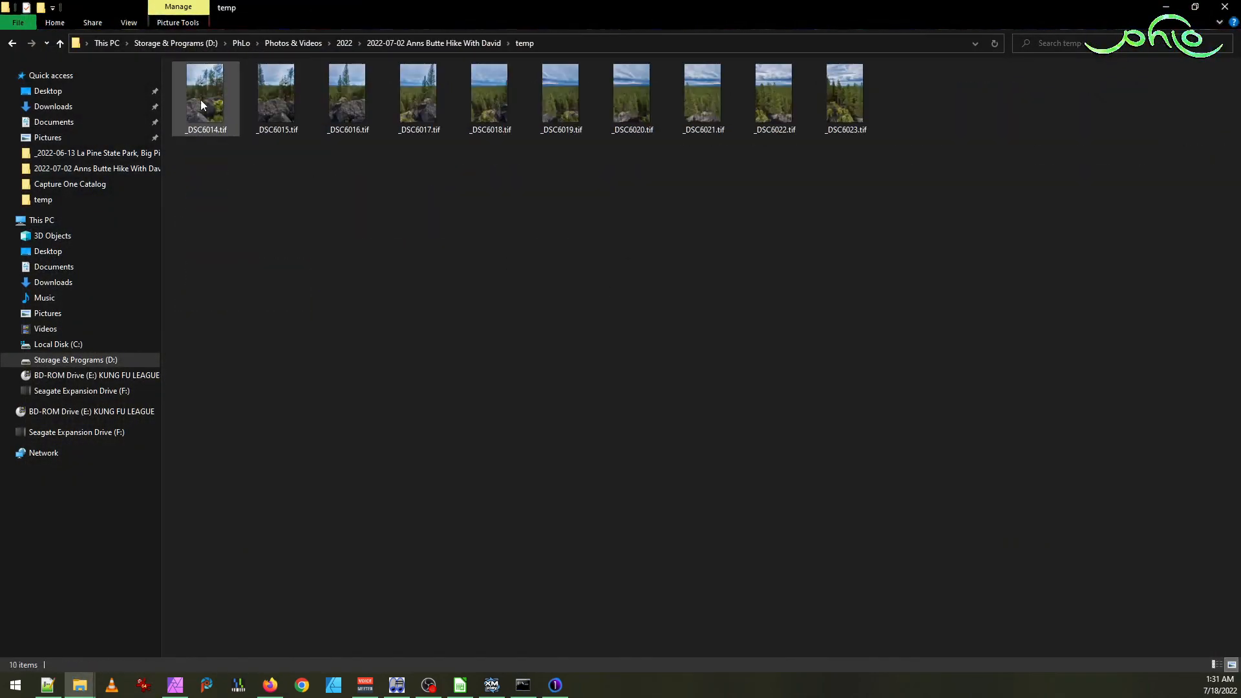
left_click(206, 104)
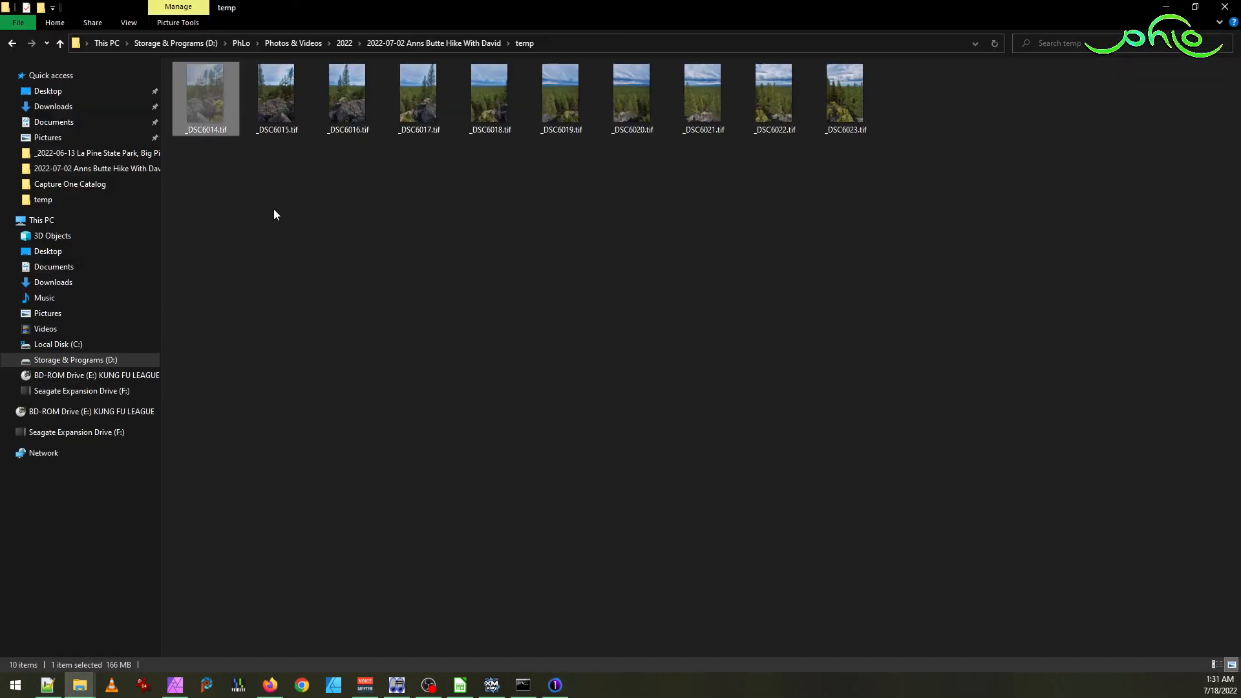
left_click(440, 43)
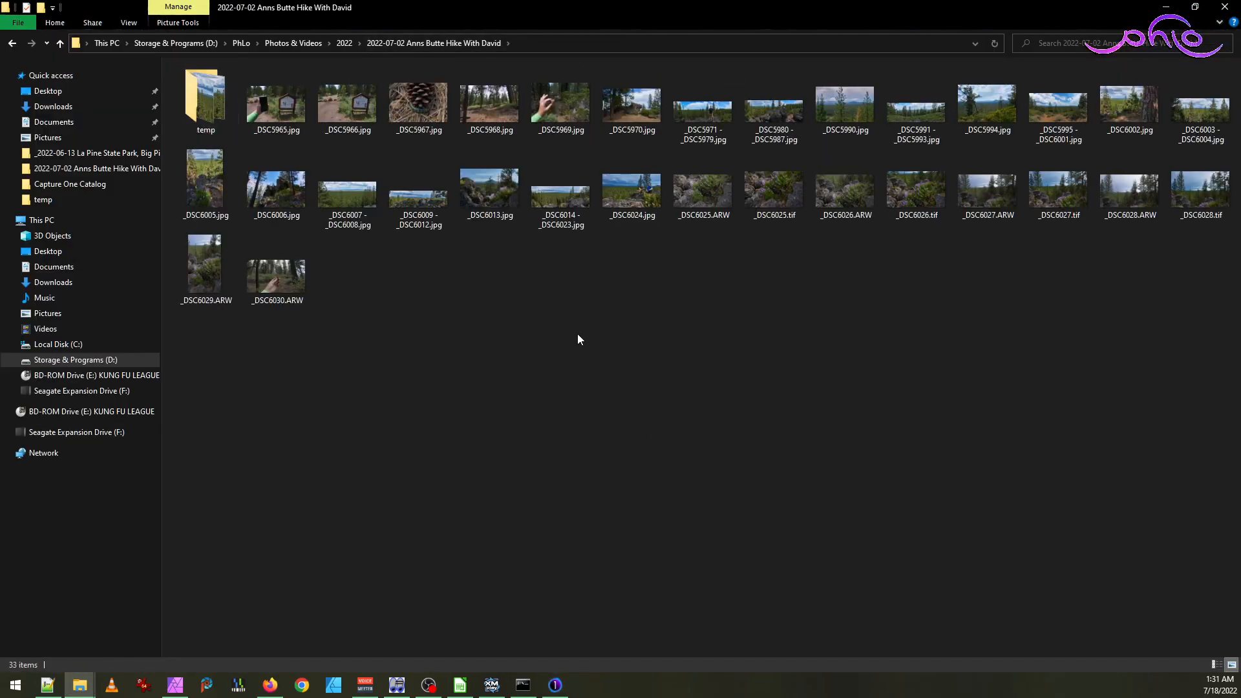
left_click(617, 216)
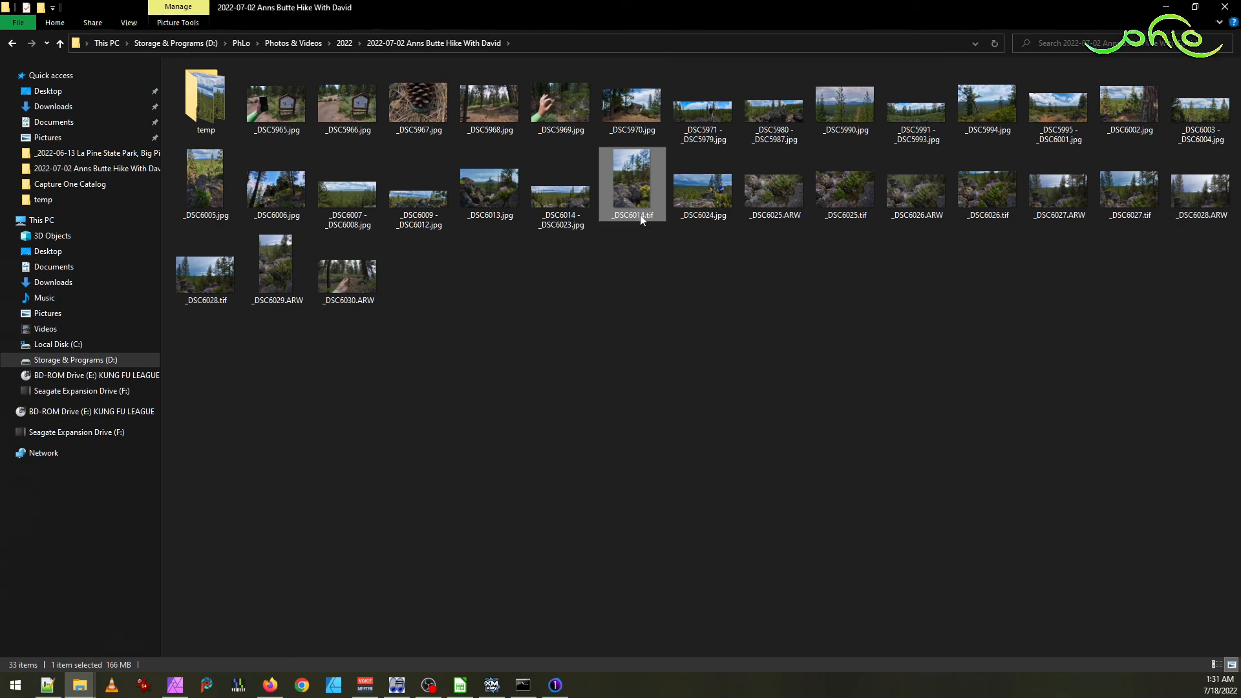
- Switch to Command Prompt, run the earlier exiftool -tagsfromfile "" "" command from the history and recall it again
left_click(523, 685)
key("Up")
key("Up")
key("Up")
key("Up")
key("Up")
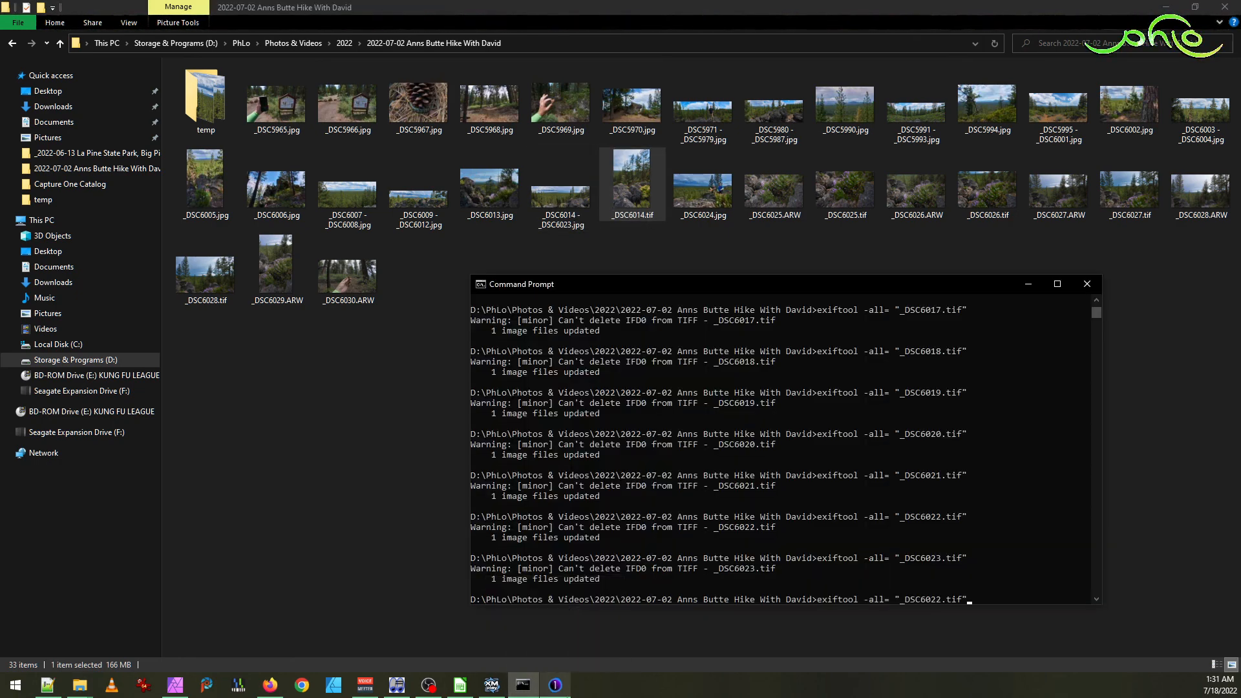
key("Up")
key("Up")
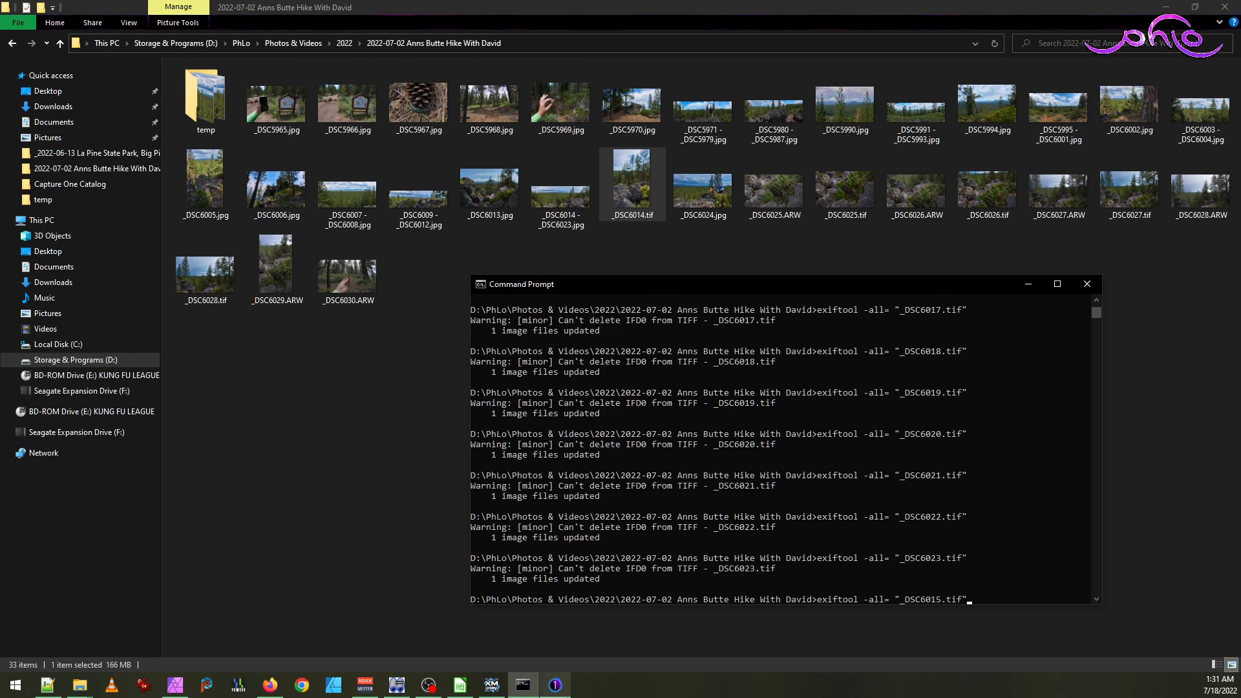
key("Up")
key("Up")
key("Up")
key("Return")
key("Up")
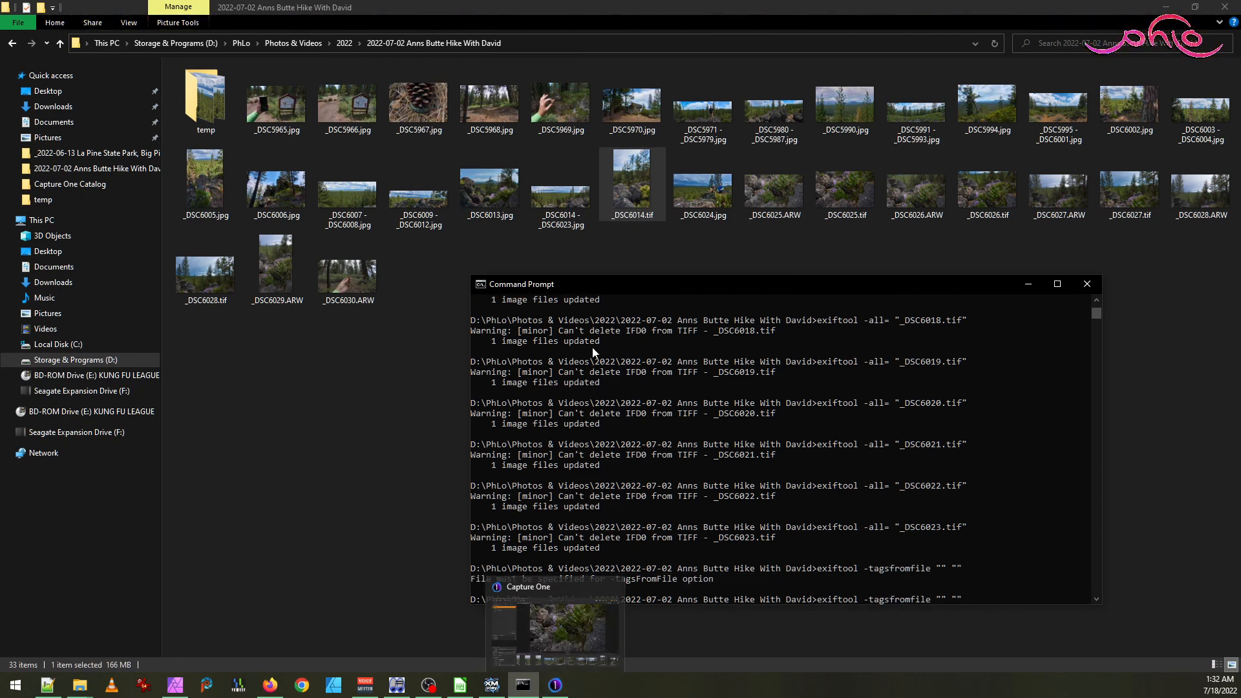
- Take the file name _DSC6014.tif from File Explorer and enter it as the source file of the exiftool -tagsfromfile command
left_click(657, 223)
key("F2")
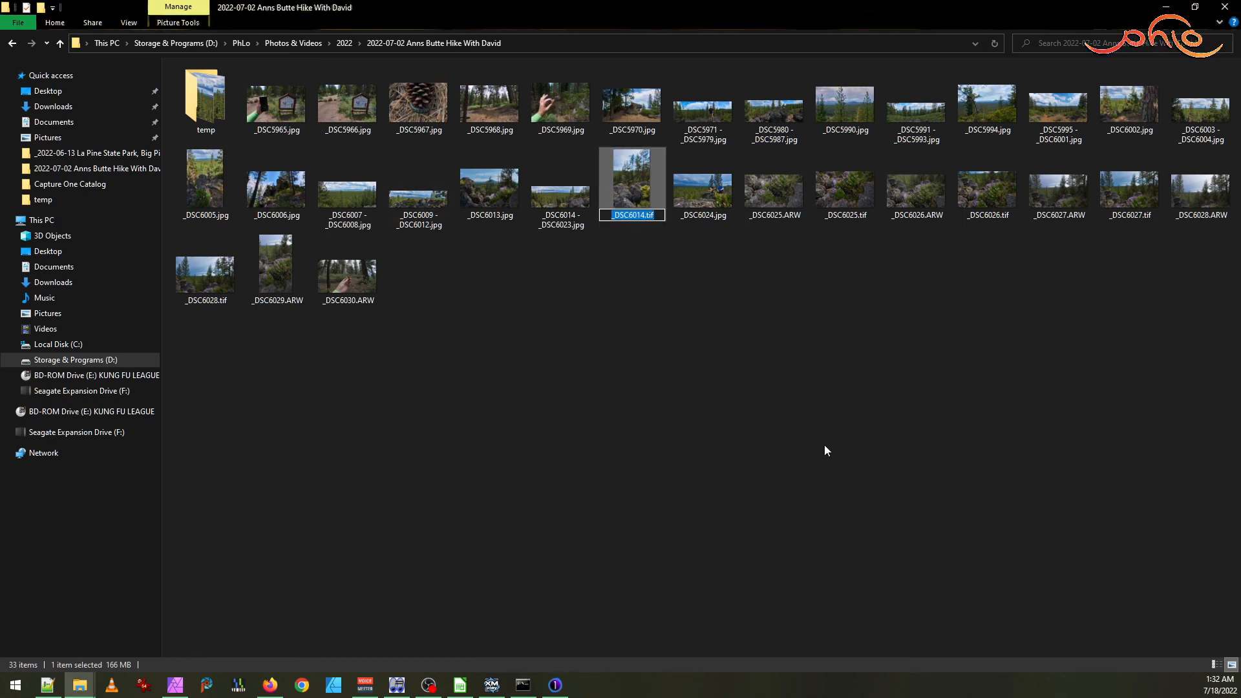
key("alt+Tab")
key("alt+Tab")
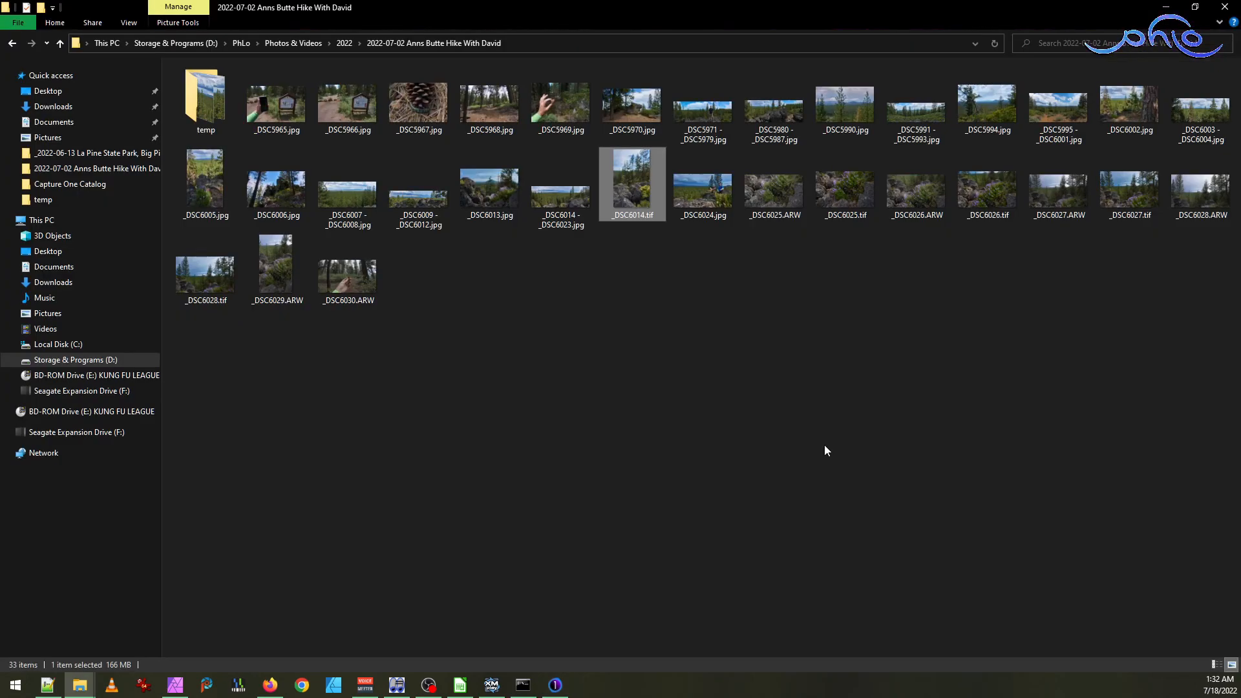
key("alt+Tab")
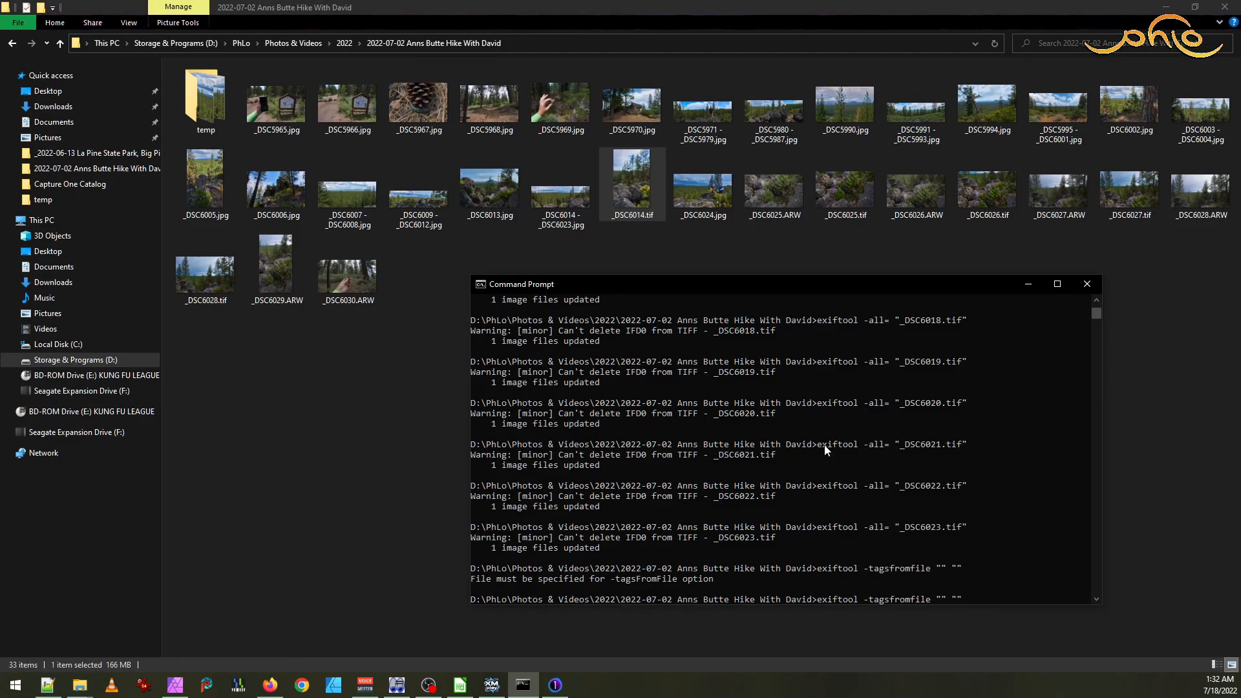
type("_DSC6014.tif")
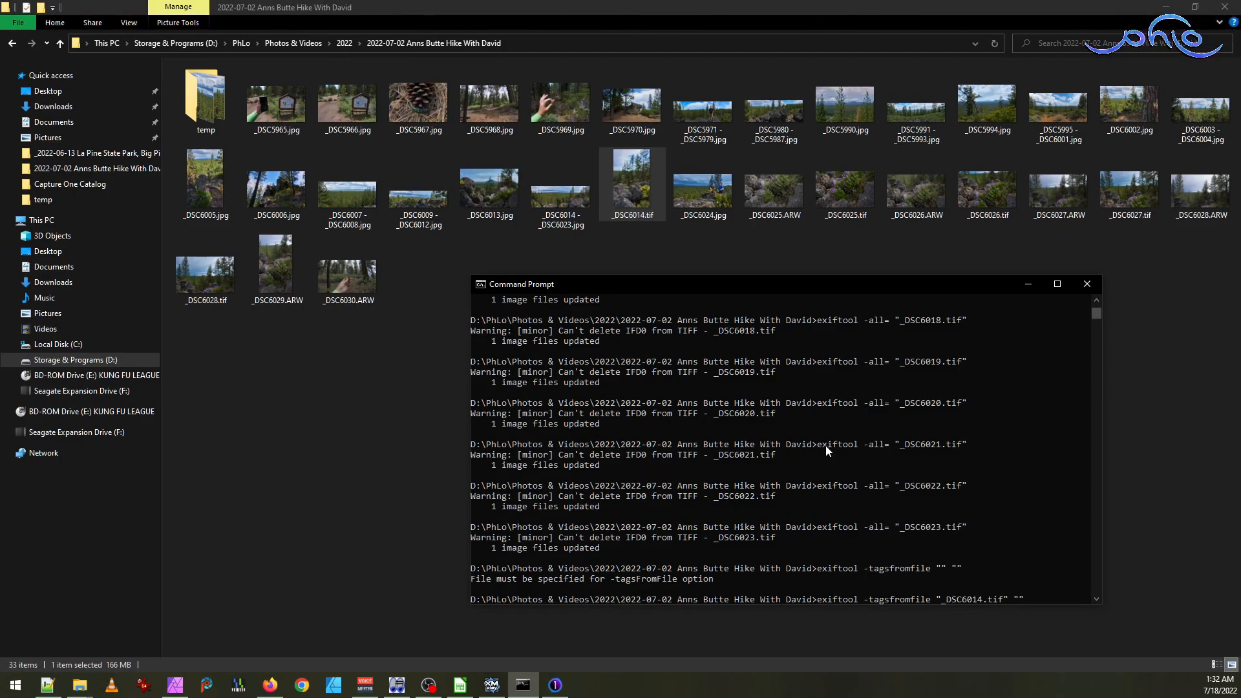
- Select the full file name of the panorama _DSC6014 - _DSC6023.jpg in File Explorer without renaming the file
left_click(573, 208)
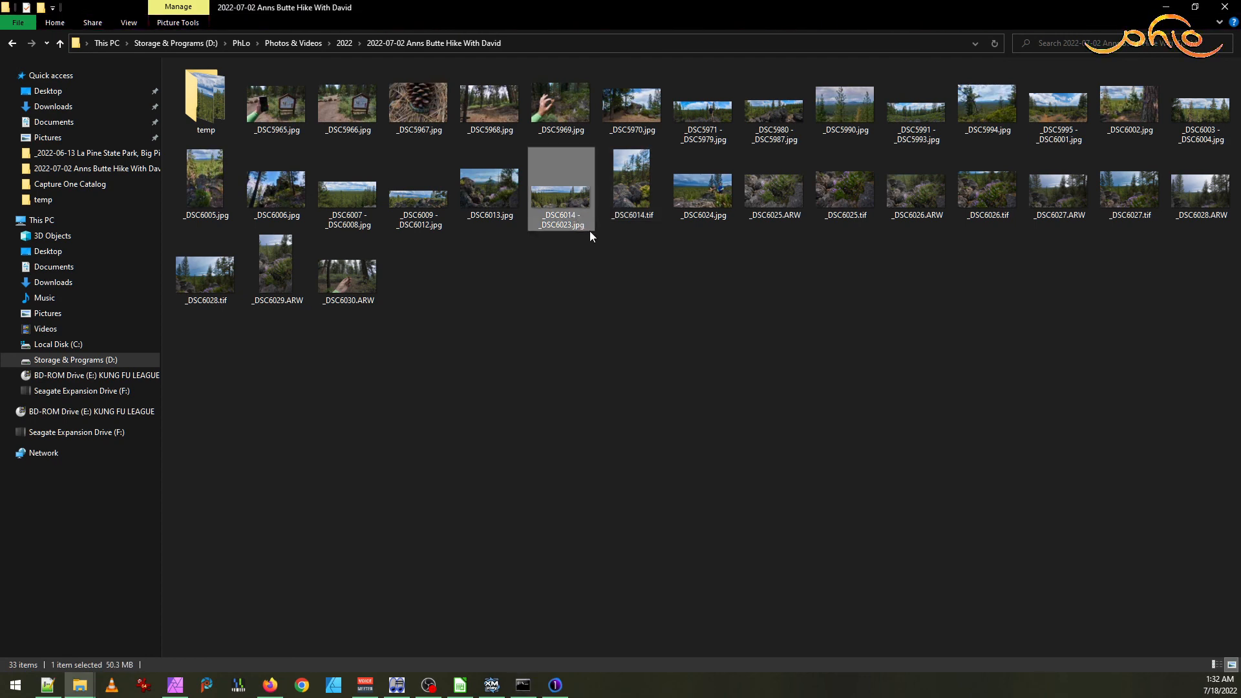
key("F2")
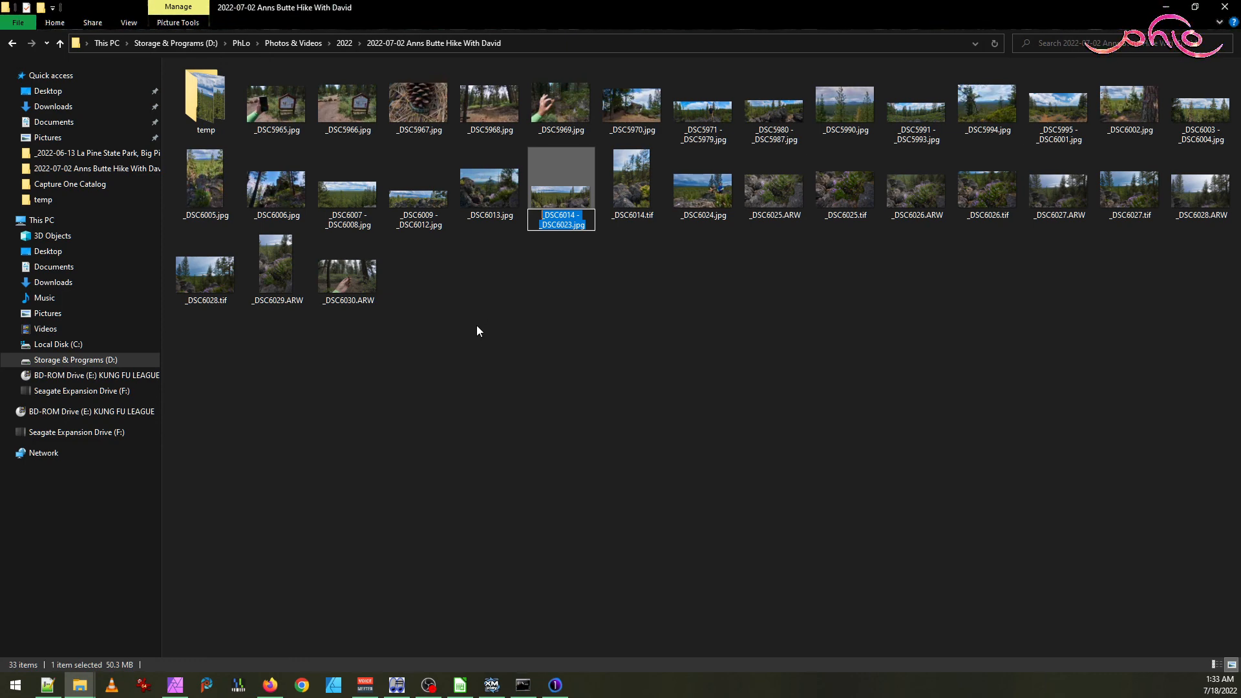
left_click(640, 290)
left_click(574, 204)
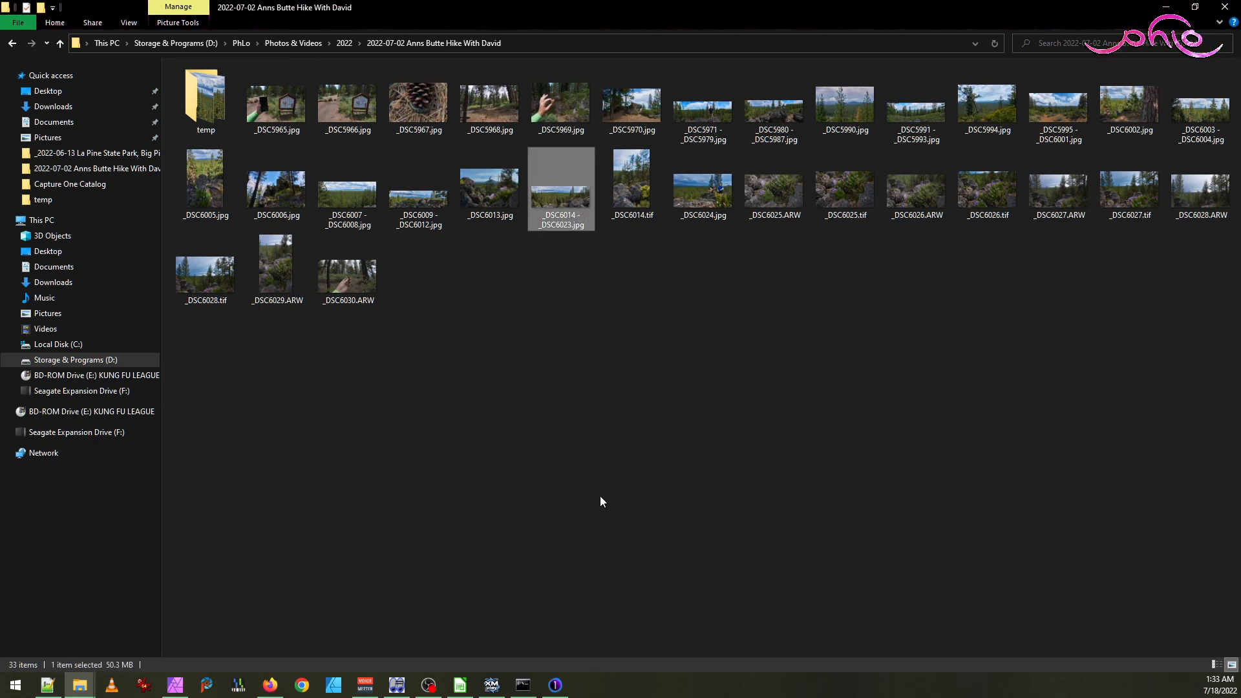
left_click(579, 225)
key("ctrl+a")
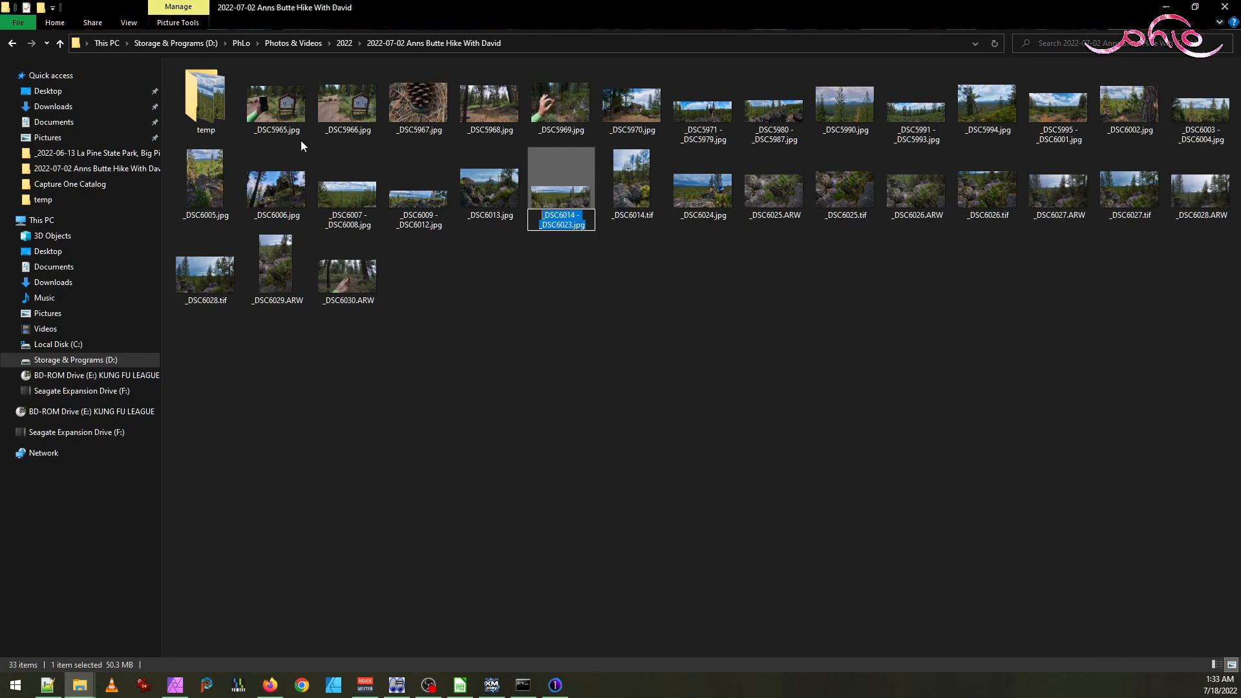
left_click(634, 310)
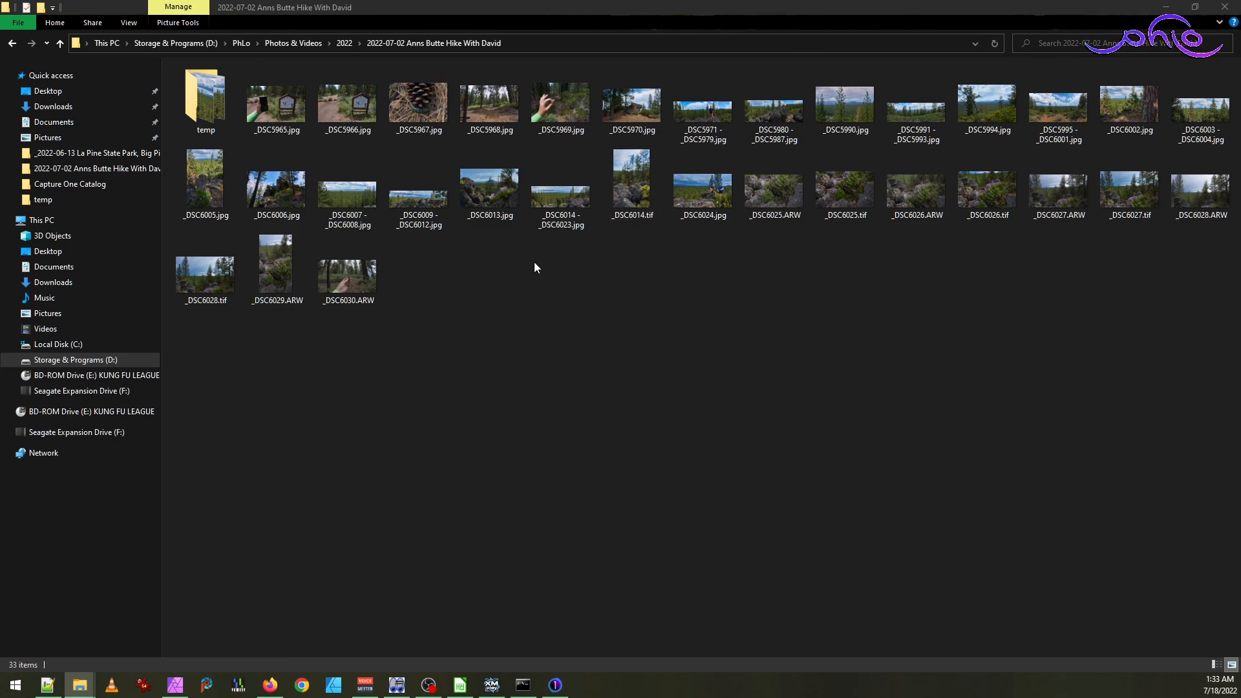
mouse_move(633, 204)
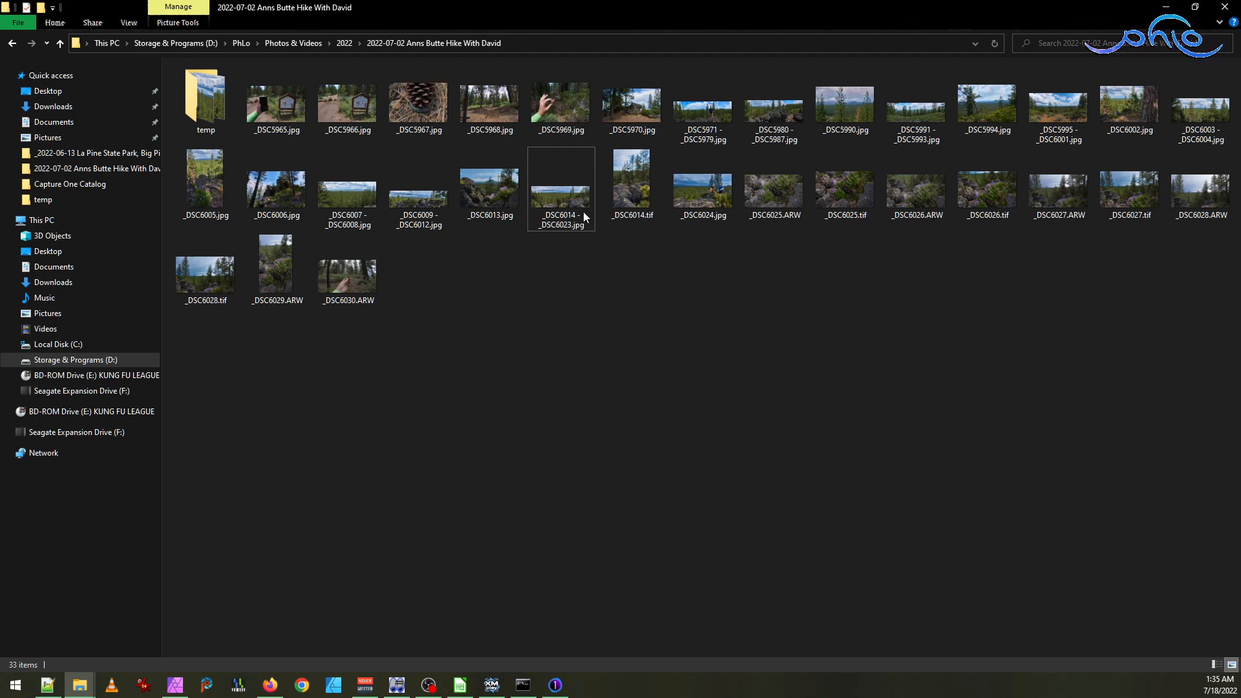
key("alt")
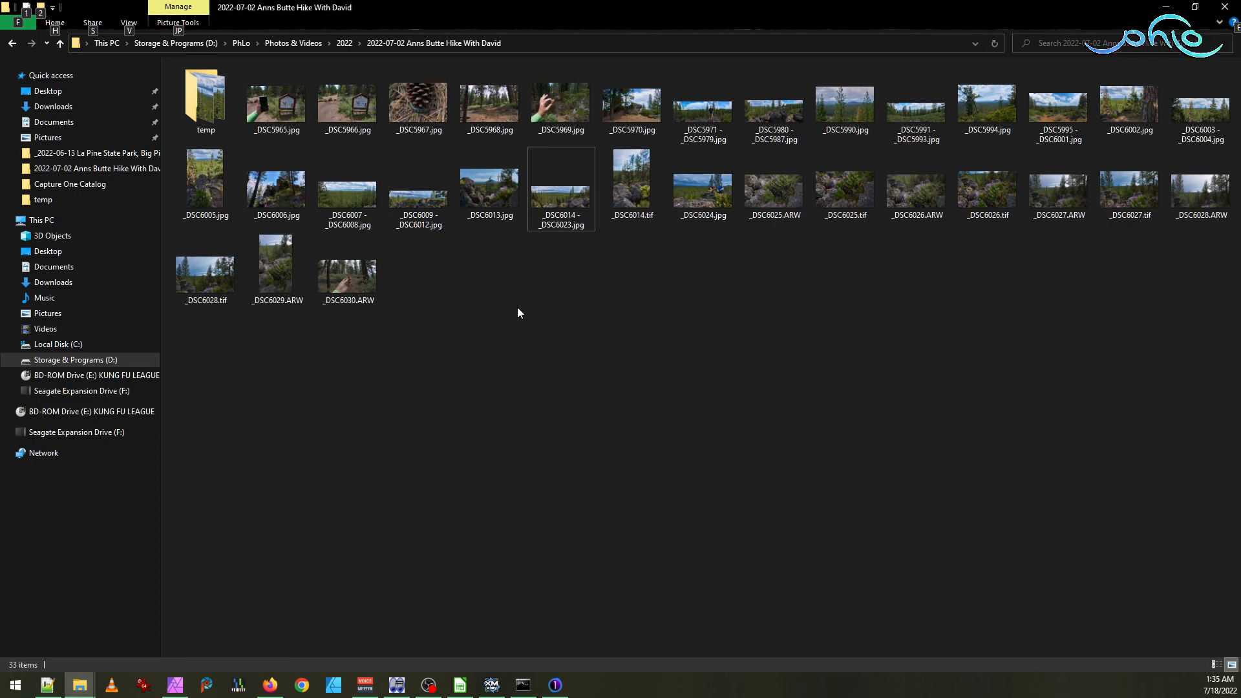
left_click(615, 403)
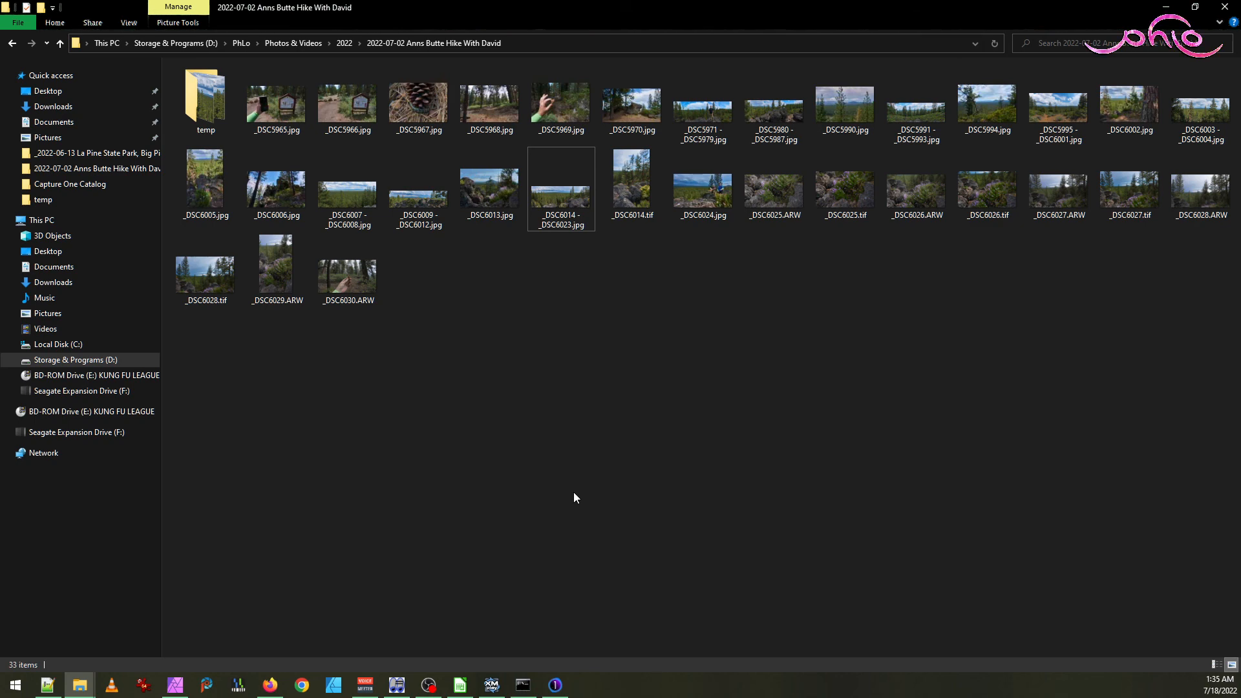
key("alt+Tab")
key("alt+Tab")
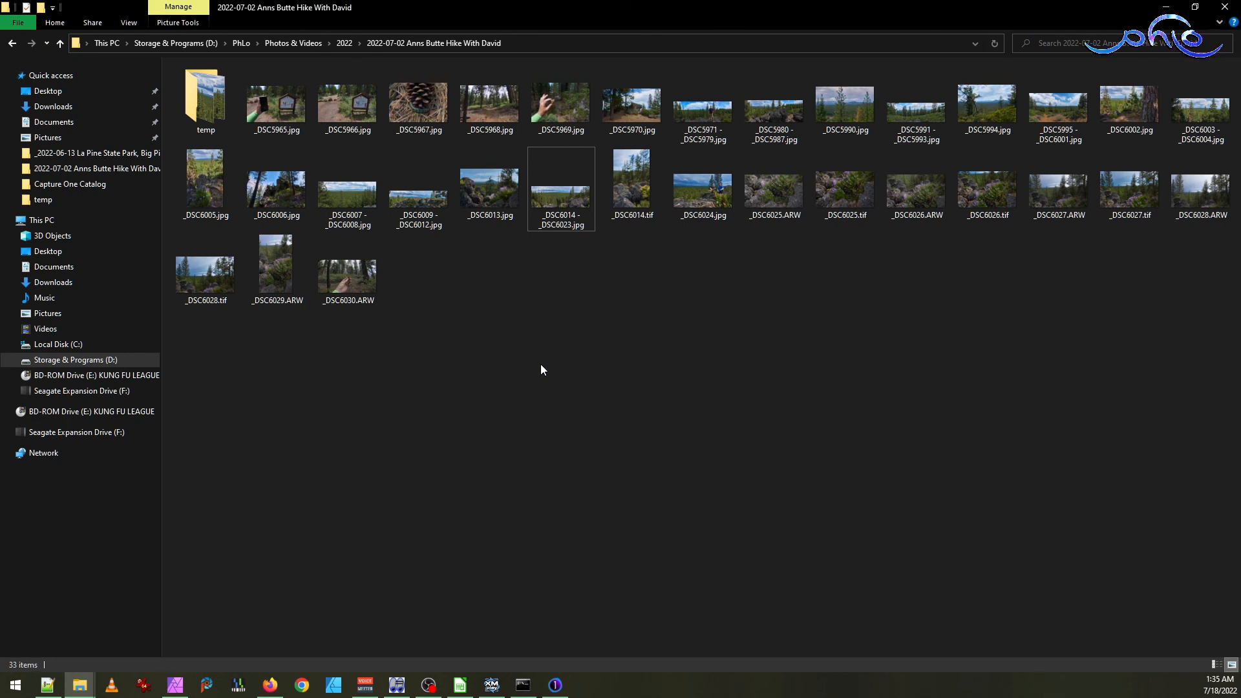
mouse_move(344, 270)
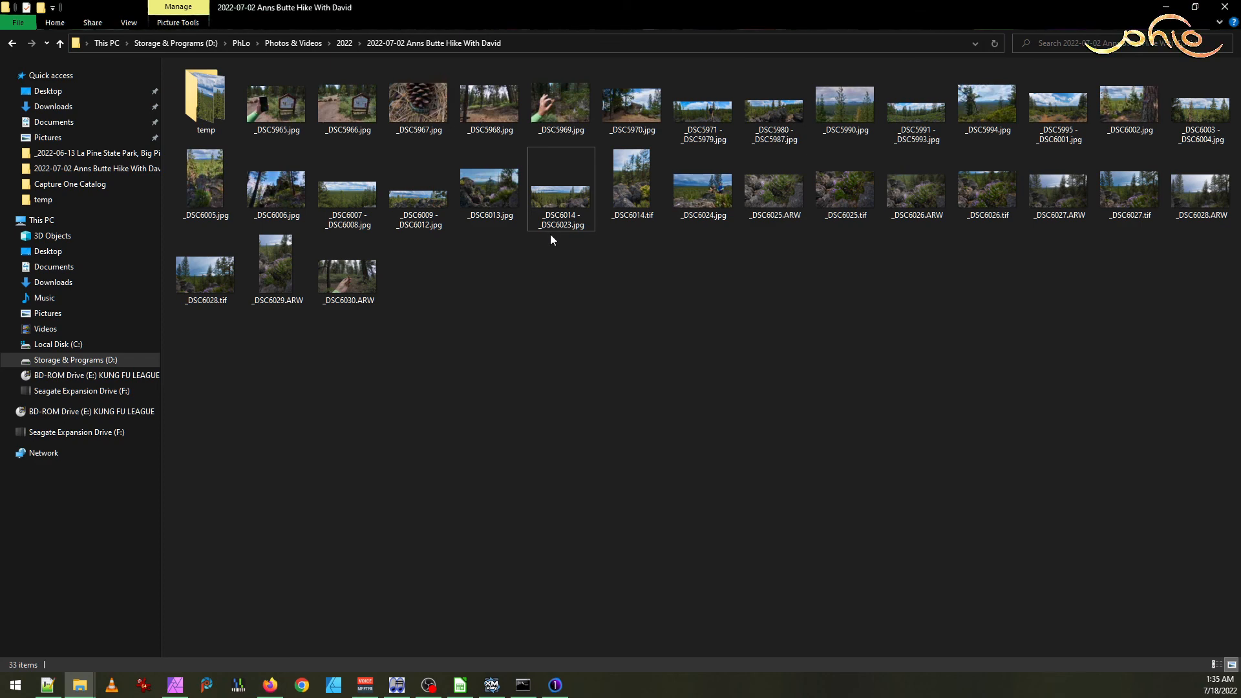
mouse_move(582, 204)
left_click(523, 685)
left_click(1028, 284)
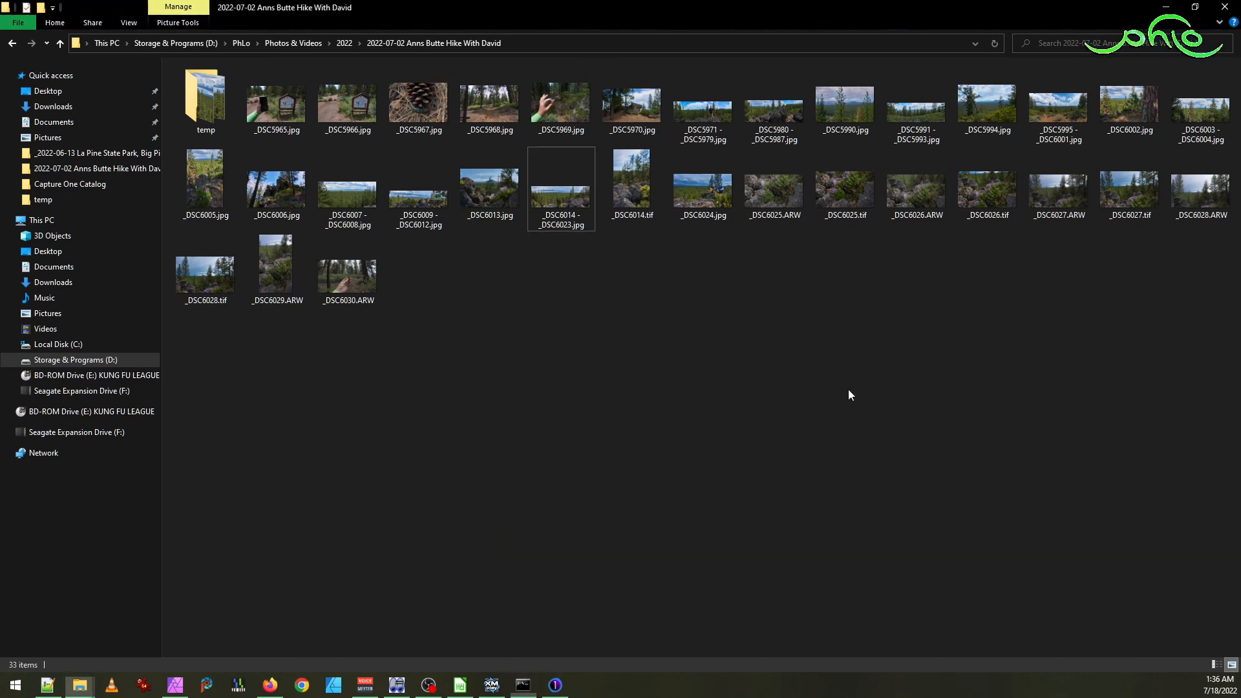
- Enter _DSC6014 - _DSC6023.jpg as the target of the exiftool -tagsfromfile command in Command Prompt and run it
left_click(564, 223)
left_click(564, 223)
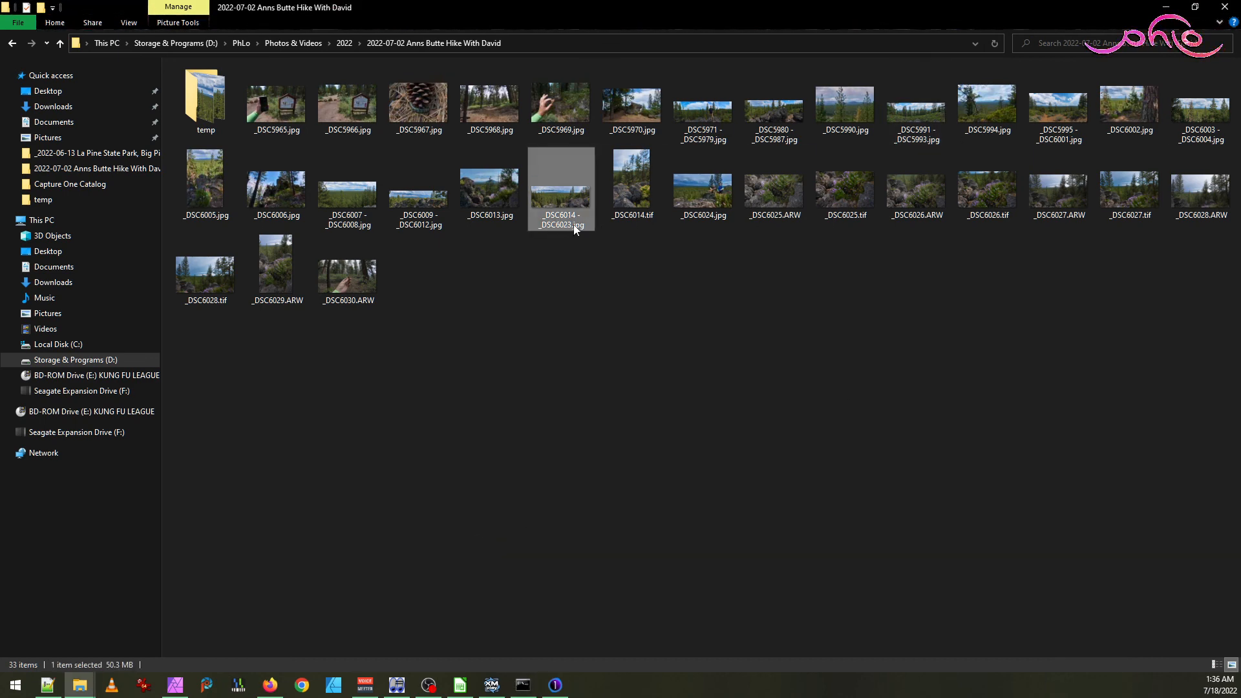
key("ctrl+c")
key("alt+Tab")
right_click(984, 442)
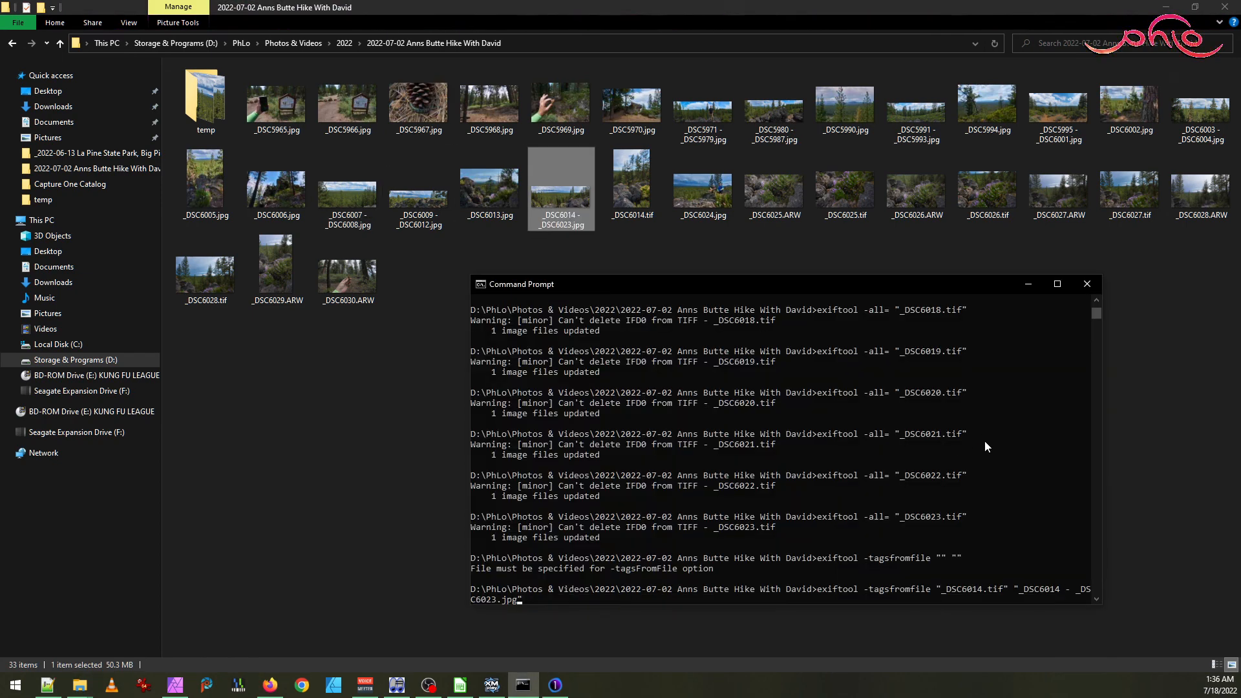
key("Return")
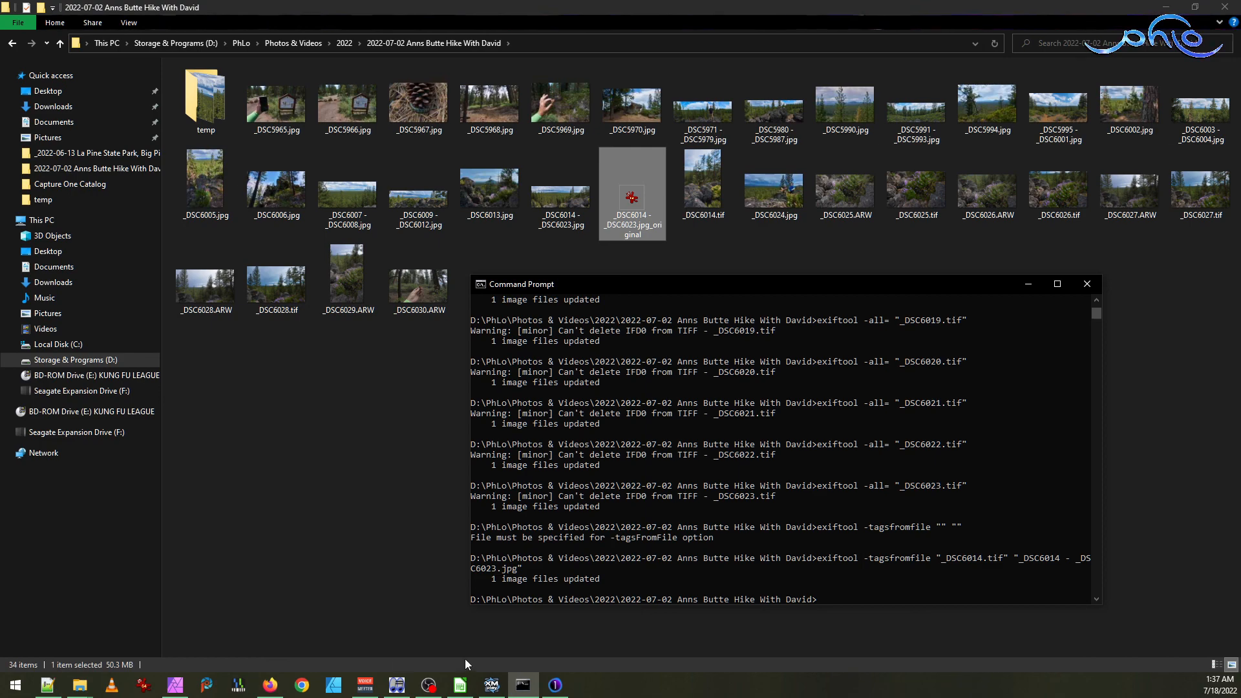
- View the EXIF data of the panorama _DSC6014 - _DSC6023.jpg in IrfanView and close the viewer
left_click(397, 359)
double_click(565, 201)
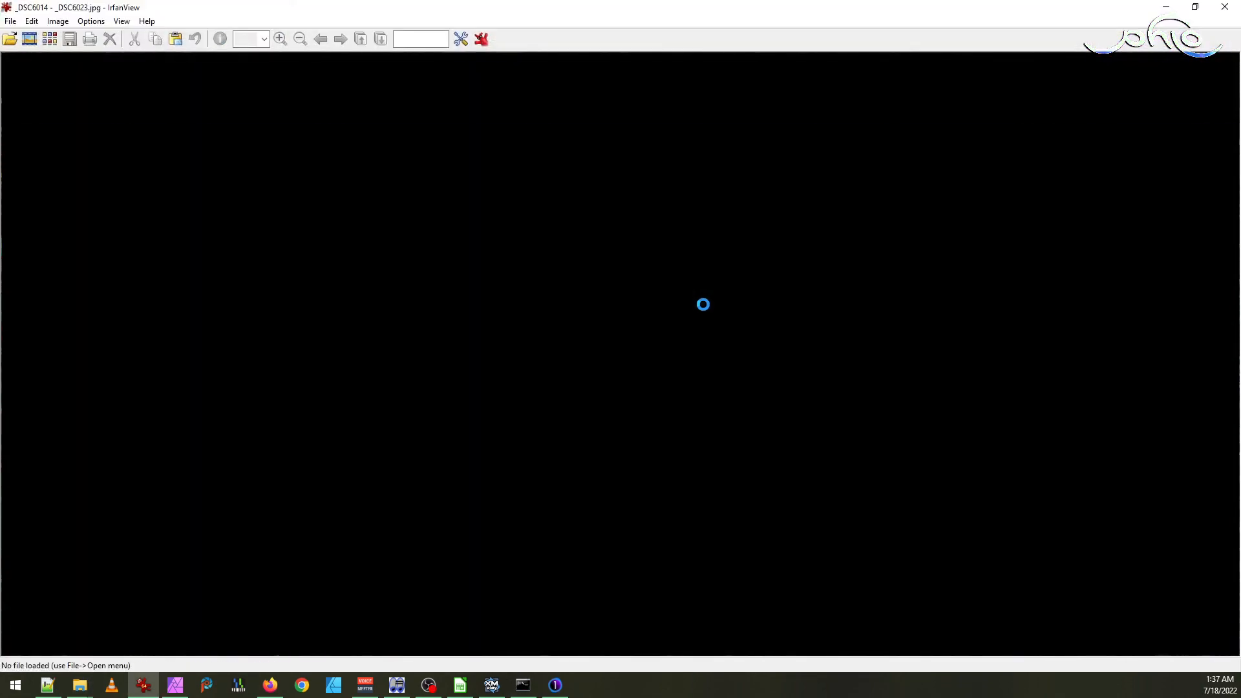
key("i")
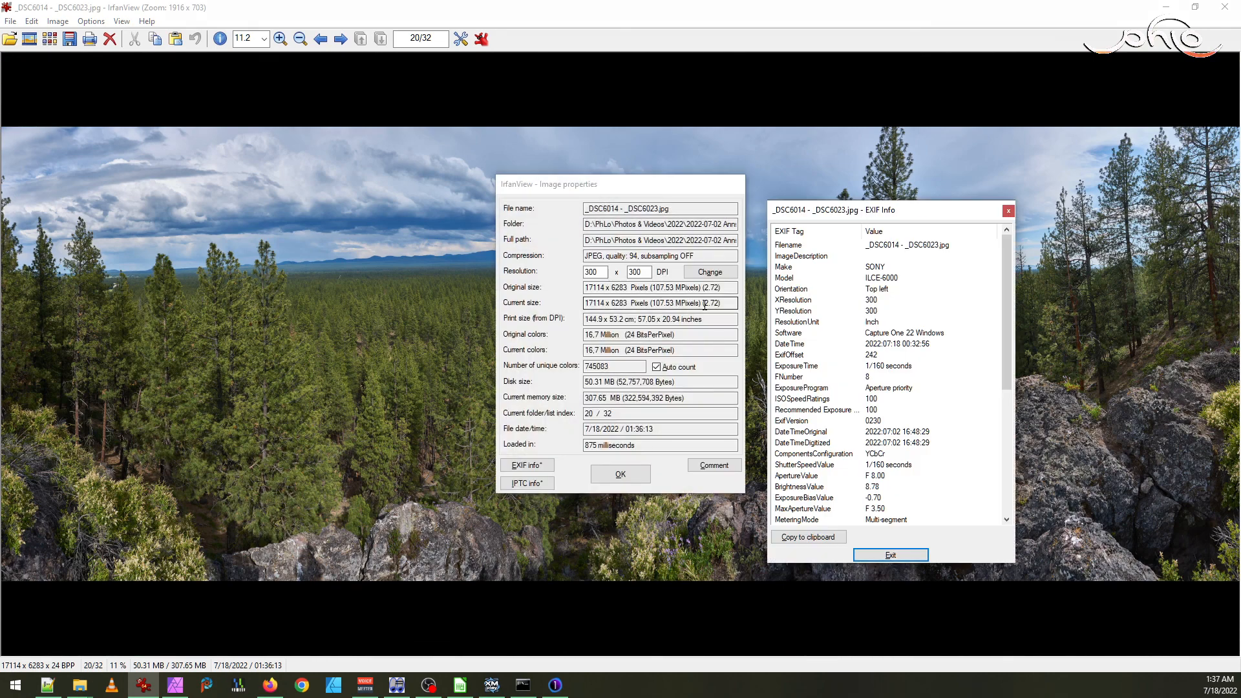
key("Escape")
key("Escape")
key("Escape")
- Delete the backup file _DSC6014 - _DSC6023.jpg_original and _DSC6014.tif from the photo folder
left_click(640, 207)
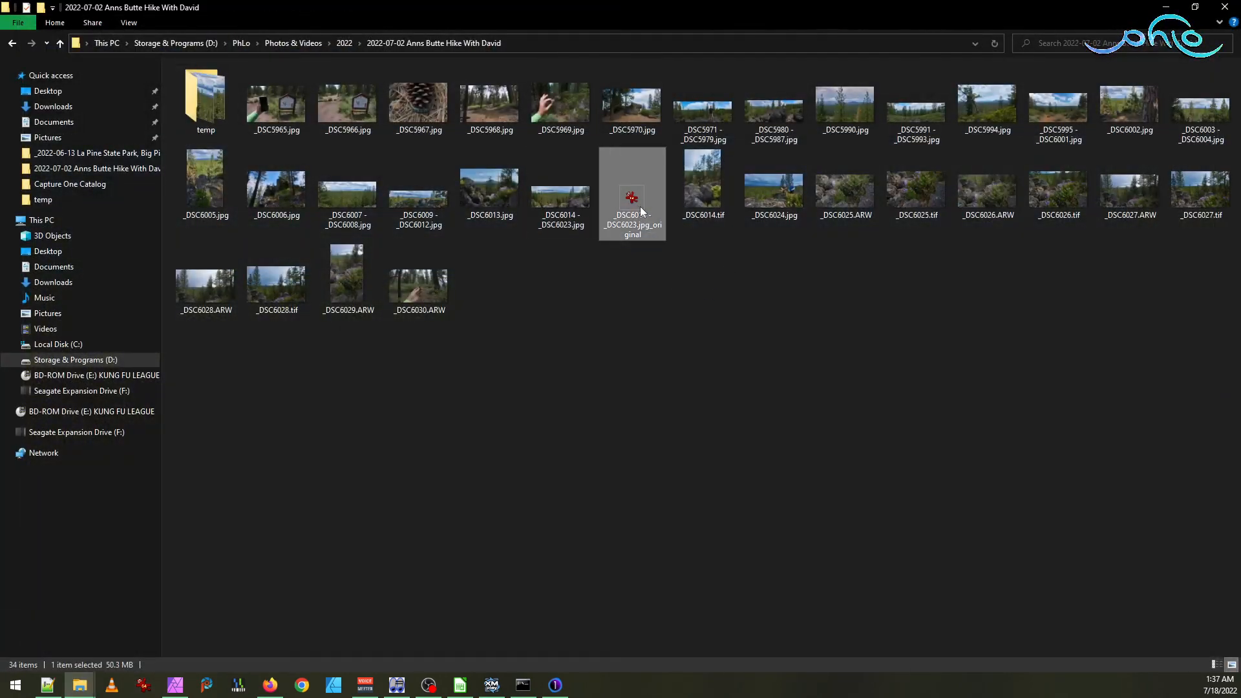
left_click(706, 203, "ctrl")
key("Delete")
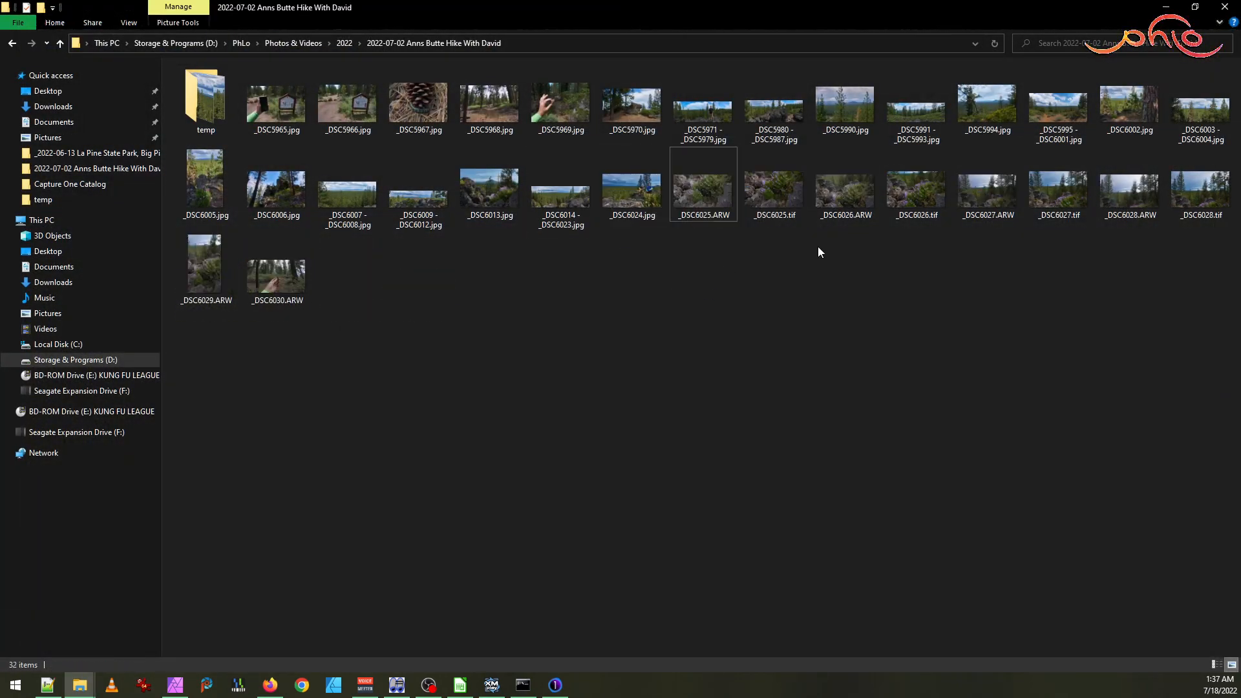
- Delete all files inside the temp subfolder and return to its parent photo folder
double_click(205, 97)
key("ctrl+a")
key("Delete")
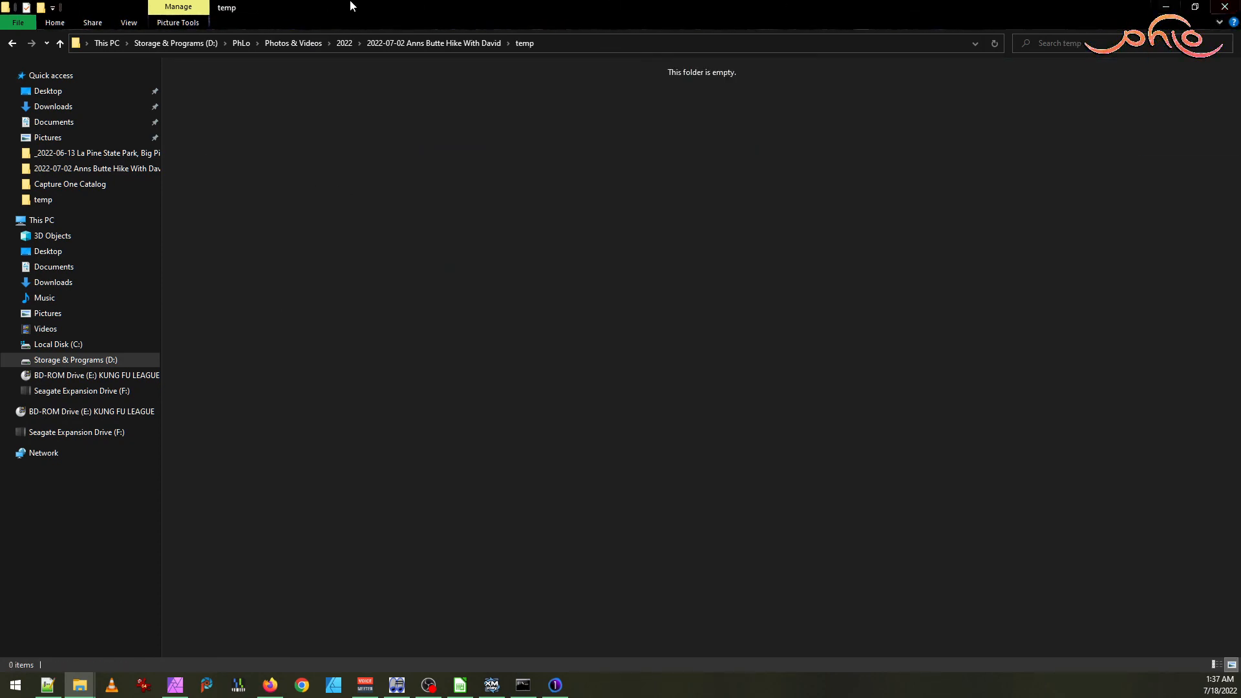
left_click(408, 39)
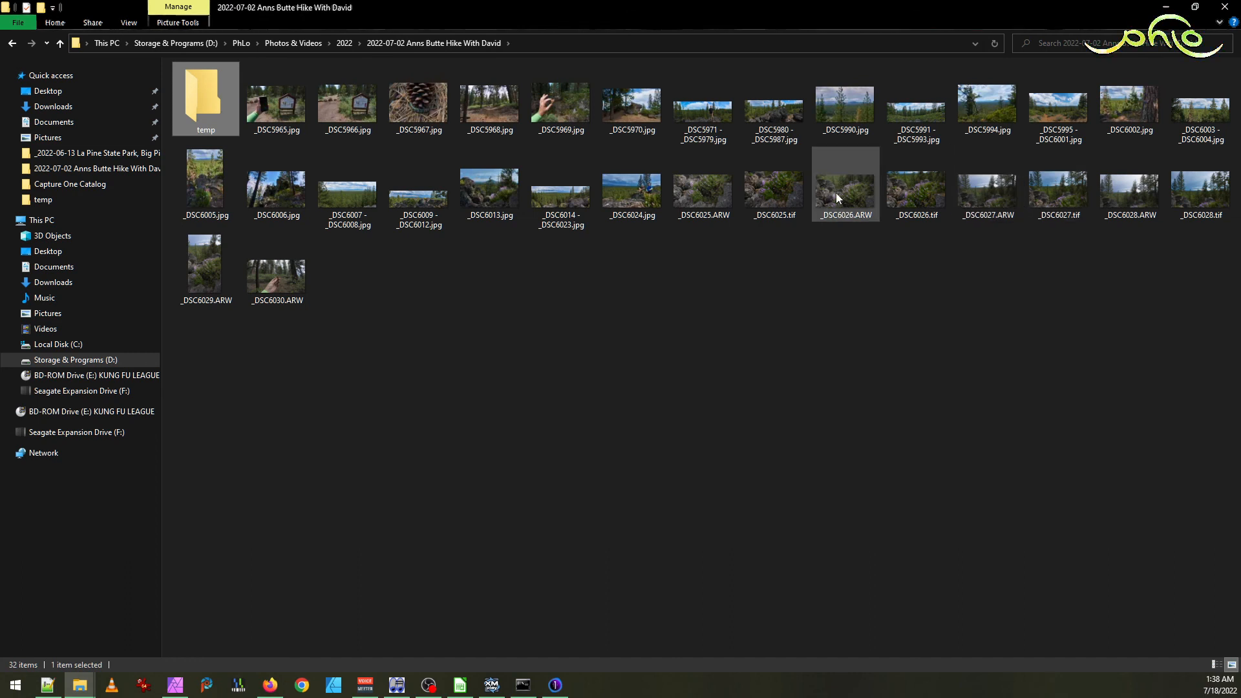
- Delete the raw files _DSC6025.ARW, _DSC6026.ARW, _DSC6027.ARW and _DSC6028.ARW
left_click(698, 206)
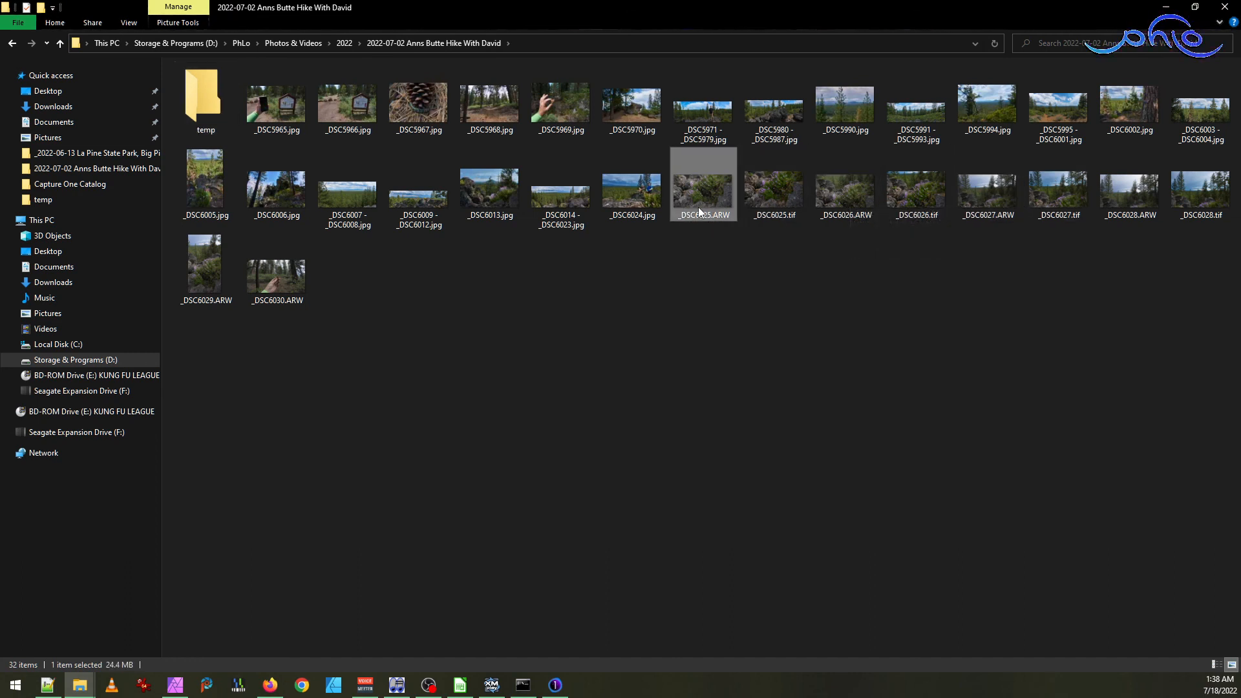
left_click(863, 193, "ctrl")
left_click(1002, 183, "ctrl")
left_click(1126, 200, "ctrl")
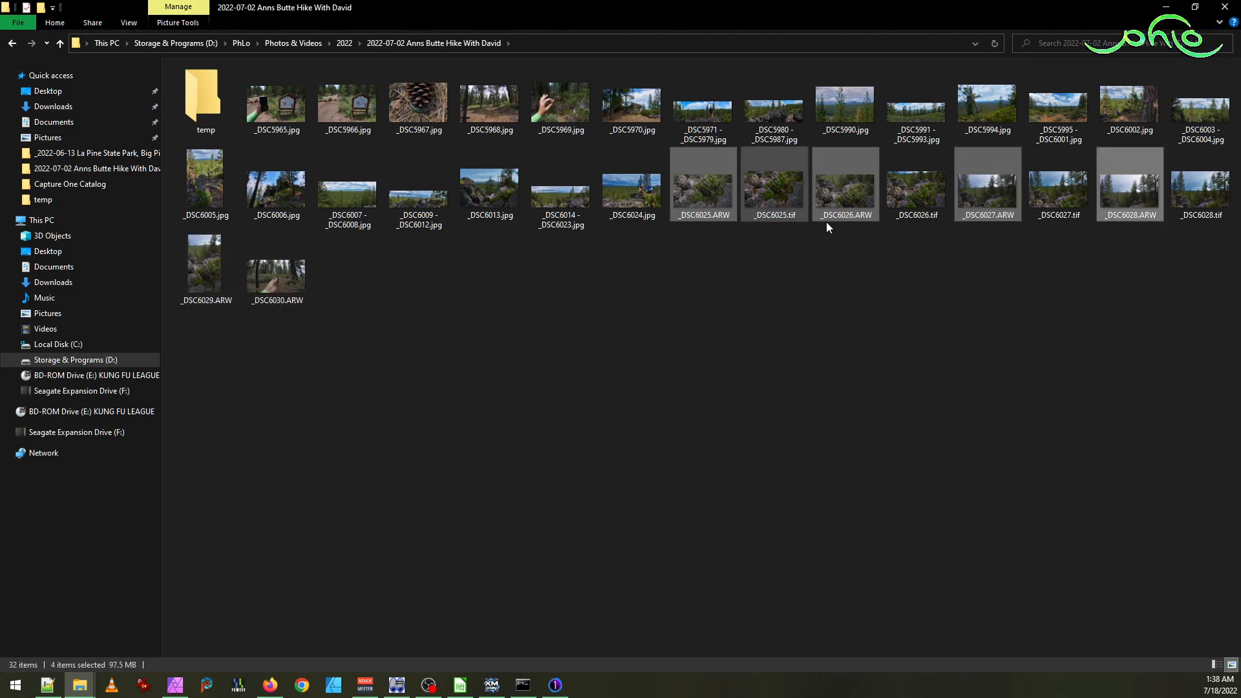
key("Delete")
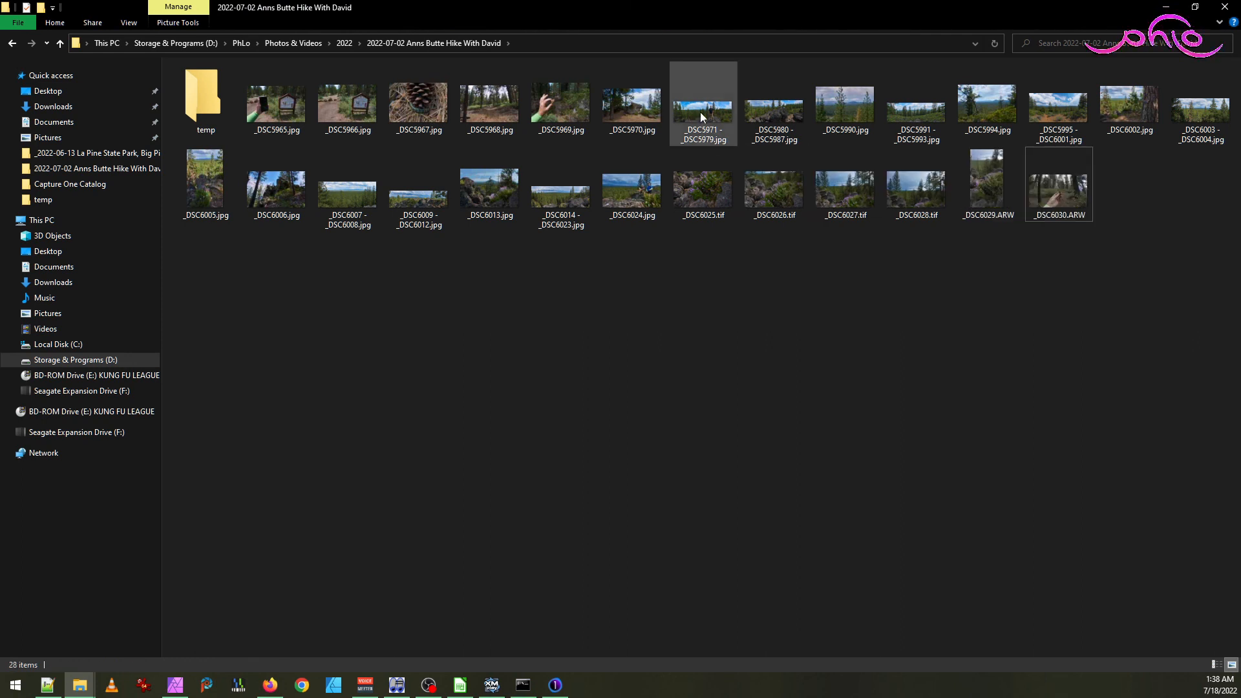
- Select _DSC6025.tif through _DSC6028.tif in the photo folder and launch Hugin
left_click(693, 192)
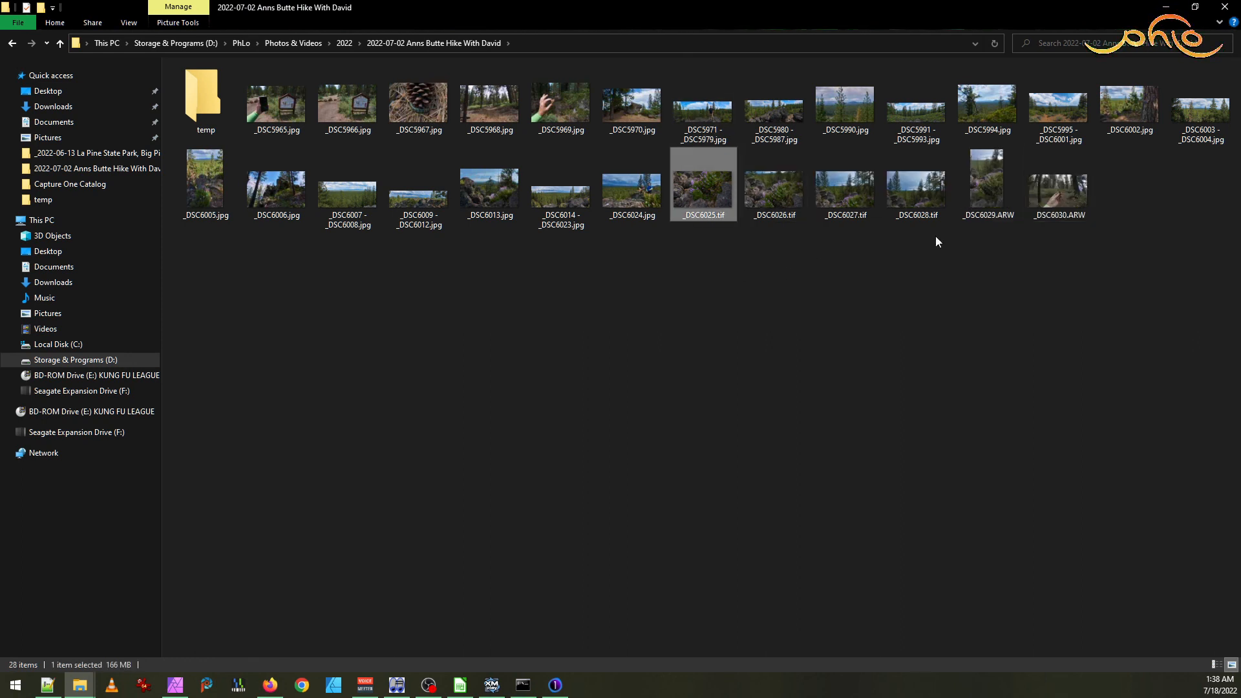
left_click(917, 207, "shift")
left_click_drag(713, 194, 720, 154)
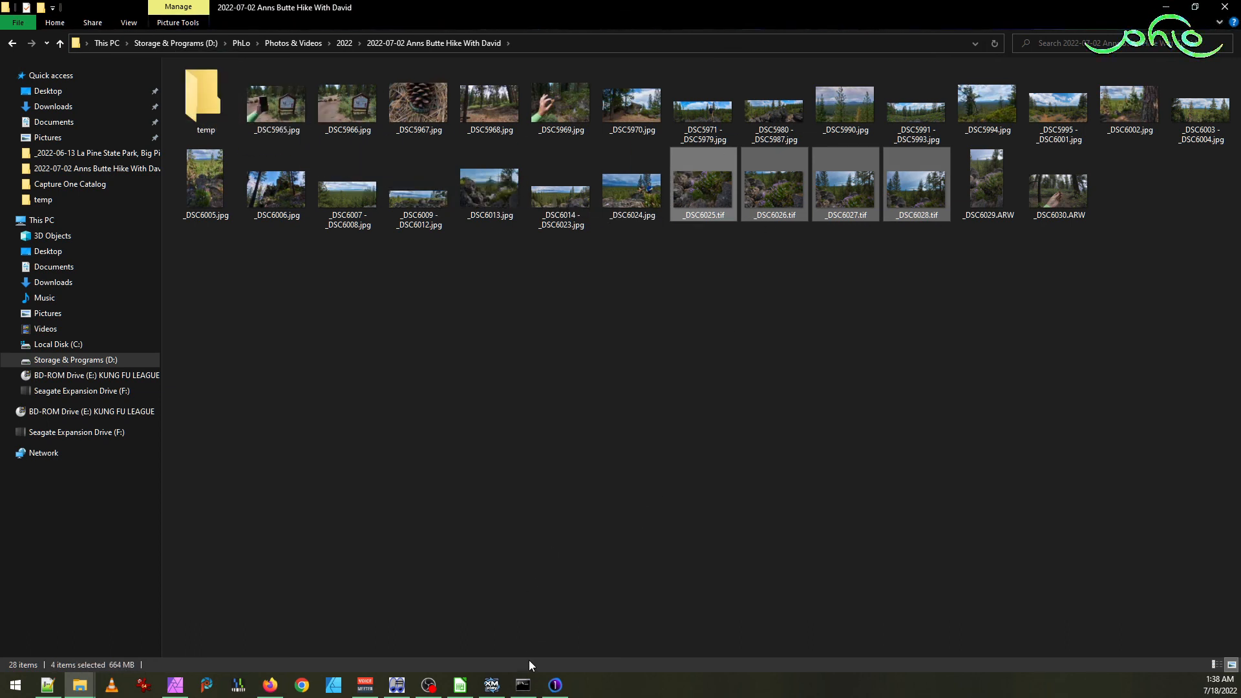
left_click(16, 684)
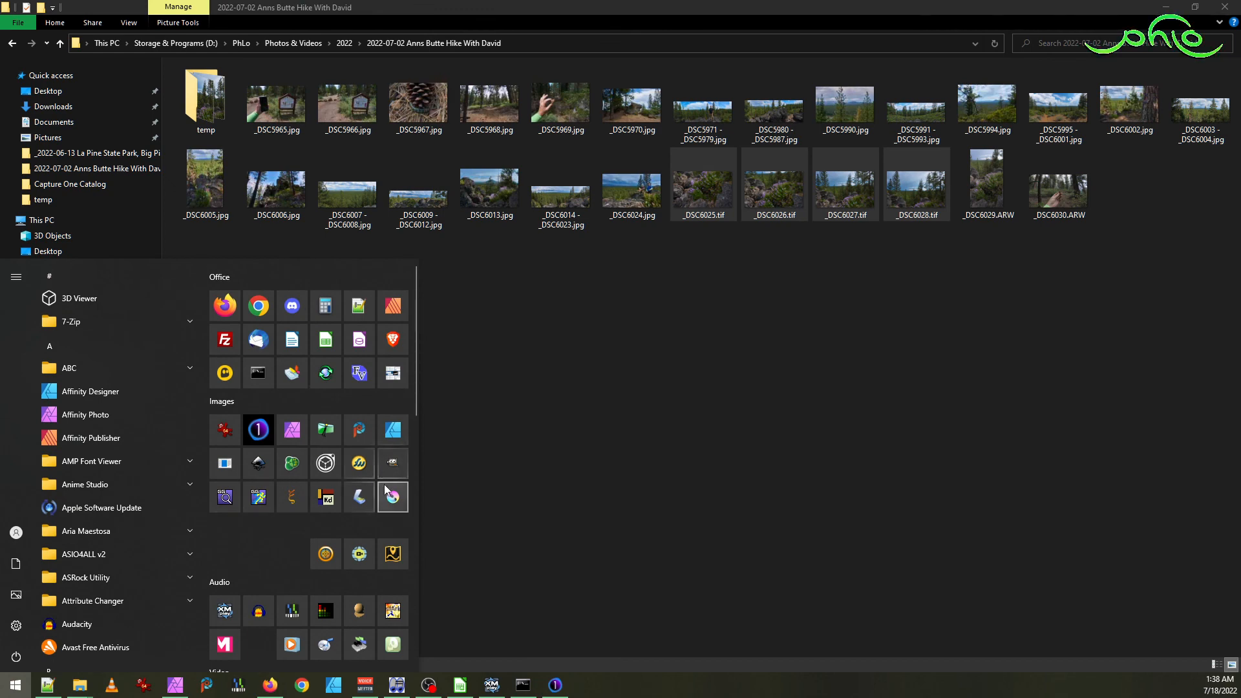
scroll(375, 494, "down", 1)
scroll(375, 494, "down", 1)
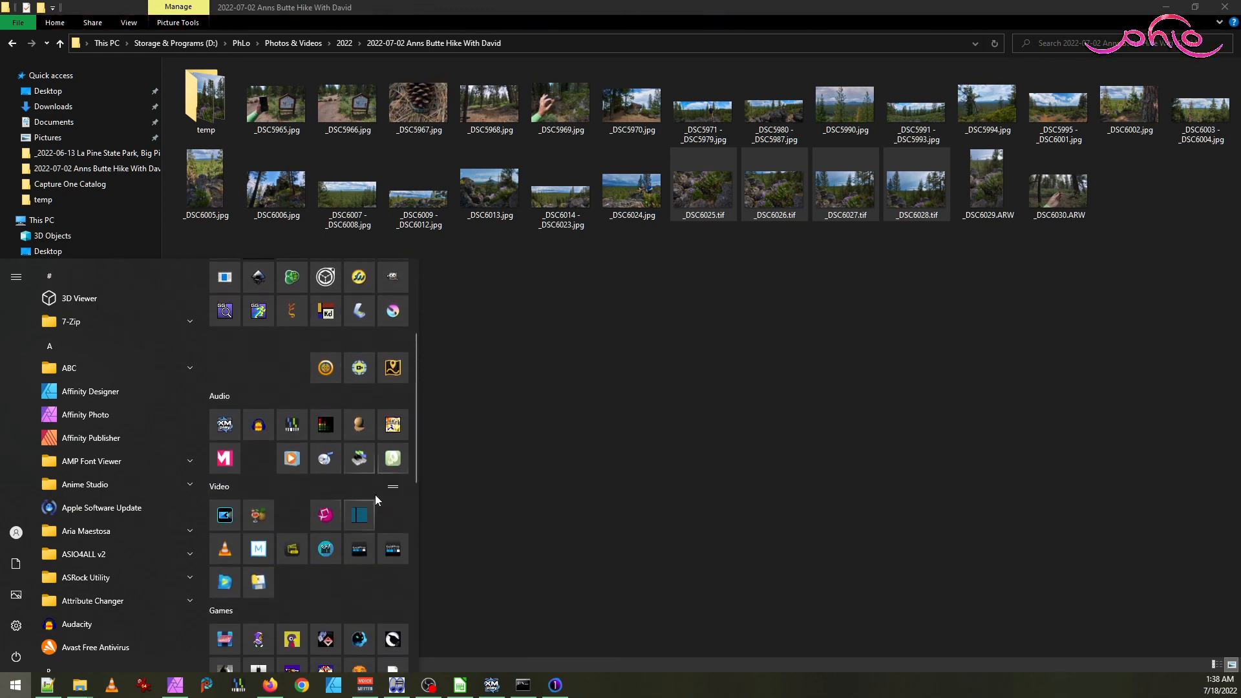
scroll(376, 495, "up", 2)
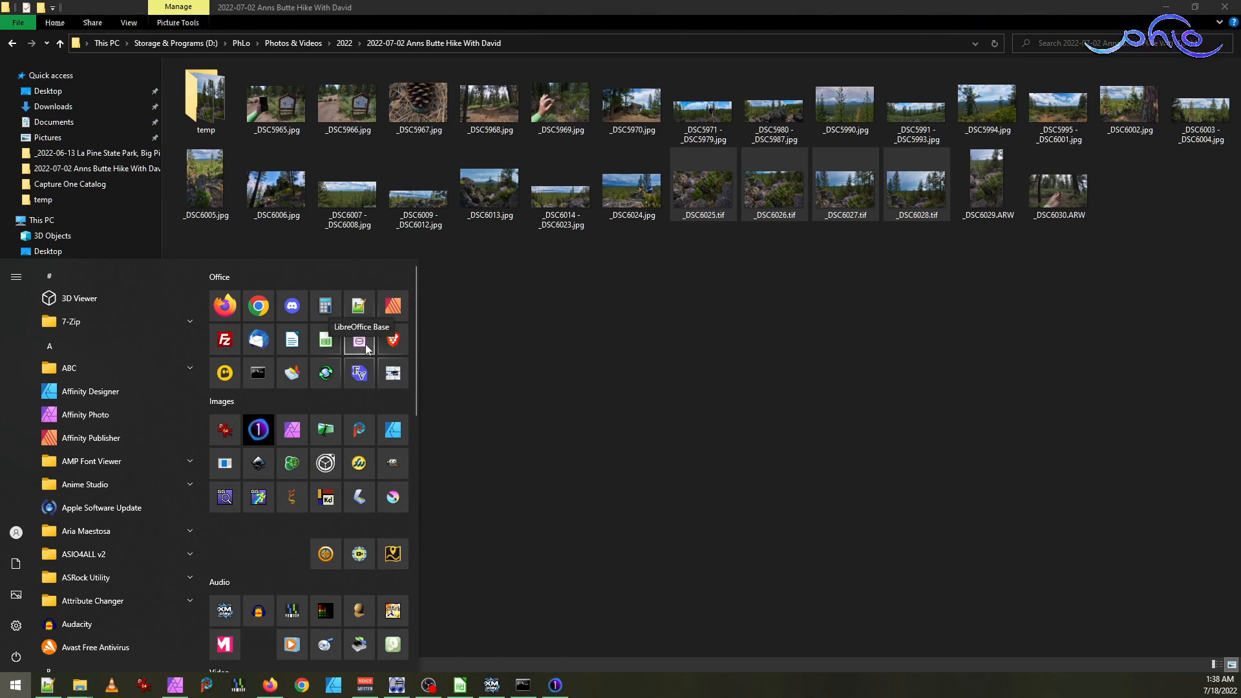
left_click(332, 431)
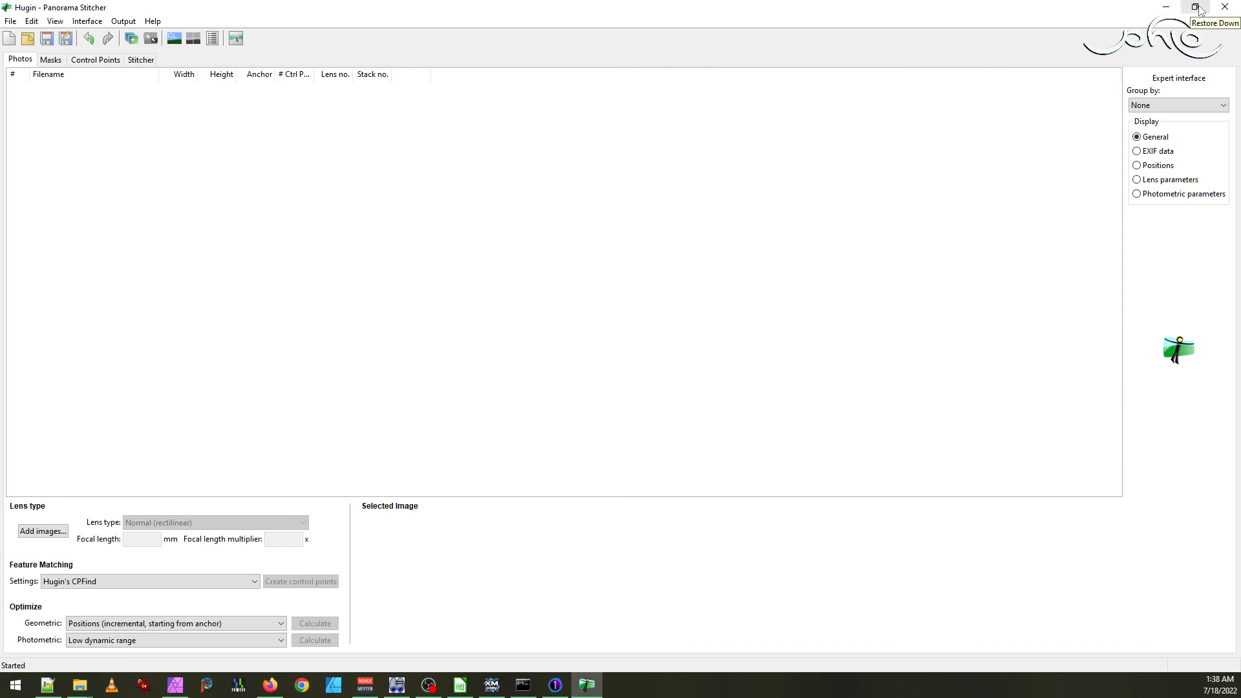
- Add the four selected TIFFs, _DSC6025.tif through _DSC6028.tif, from File Explorer to the empty Hugin project
mouse_move(80, 685)
mouse_move(196, 634)
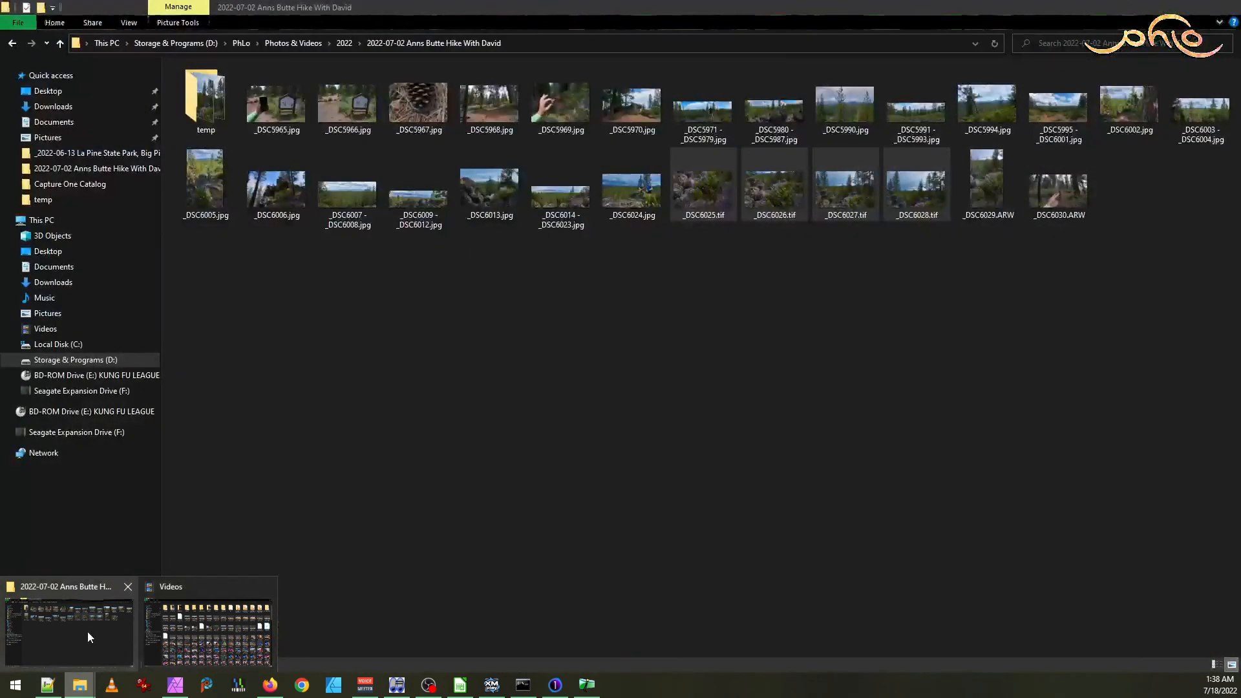
left_click(87, 631)
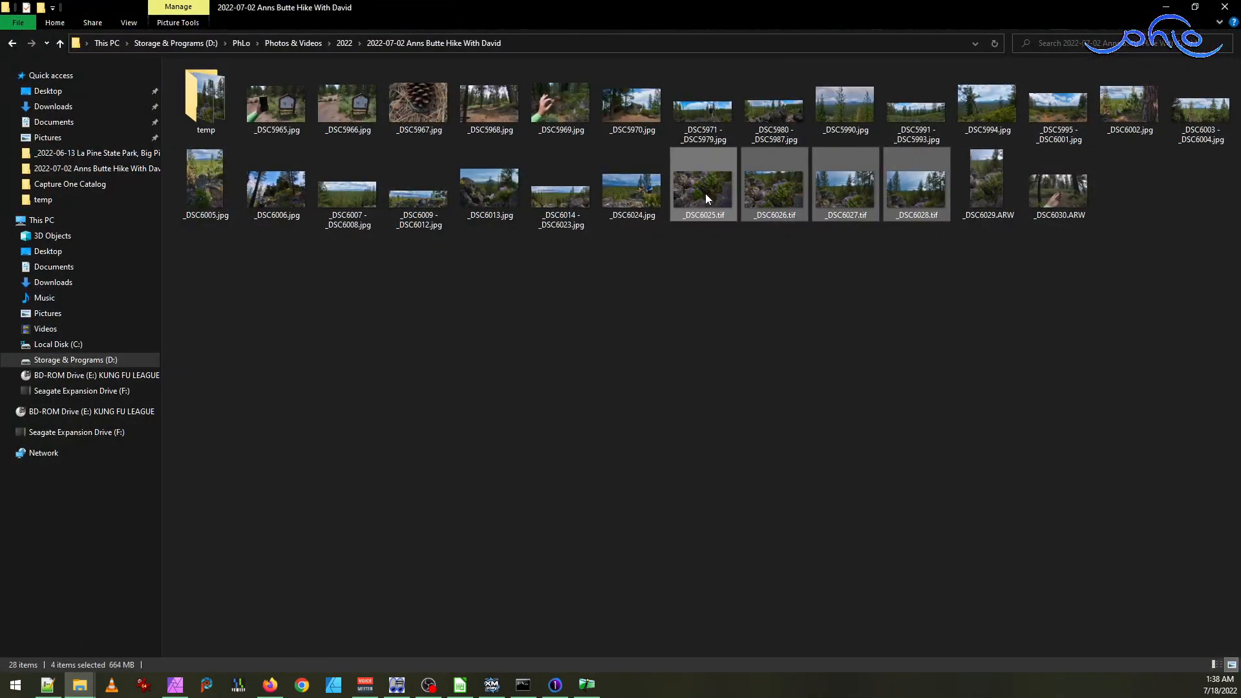
mouse_move(708, 195)
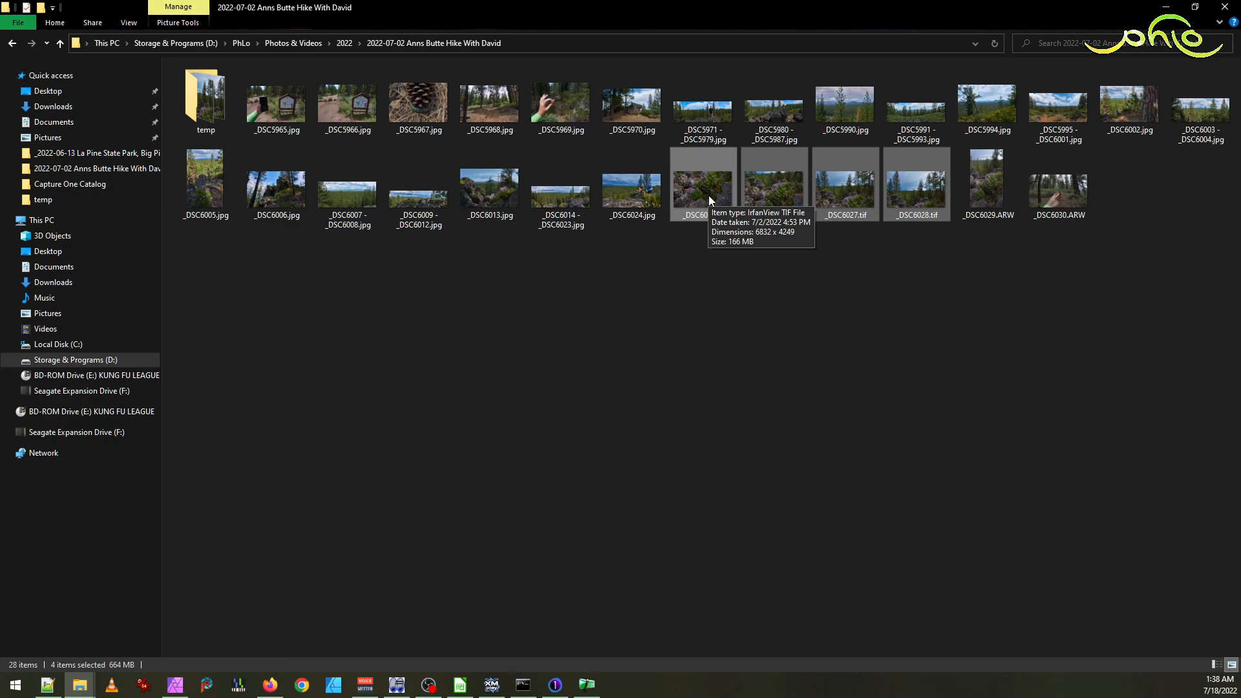
left_click_drag(703, 213, 445, 336)
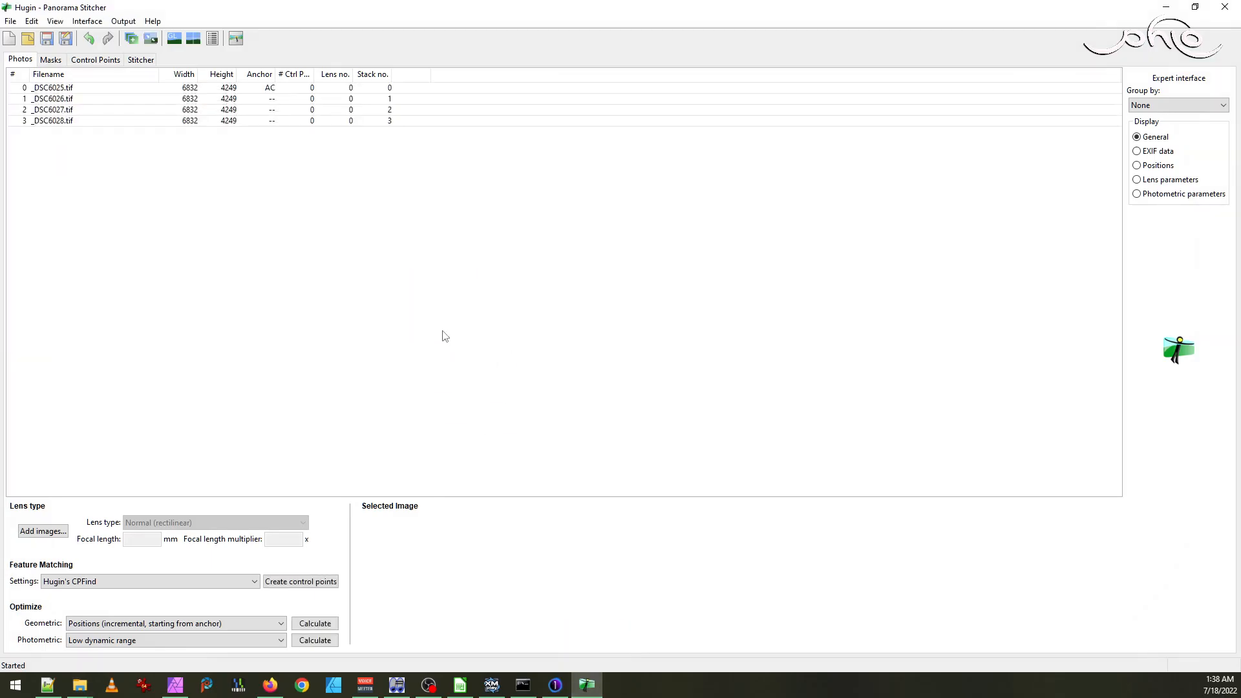
- Open the fast panorama preview of the four photos and align them
left_click(61, 61)
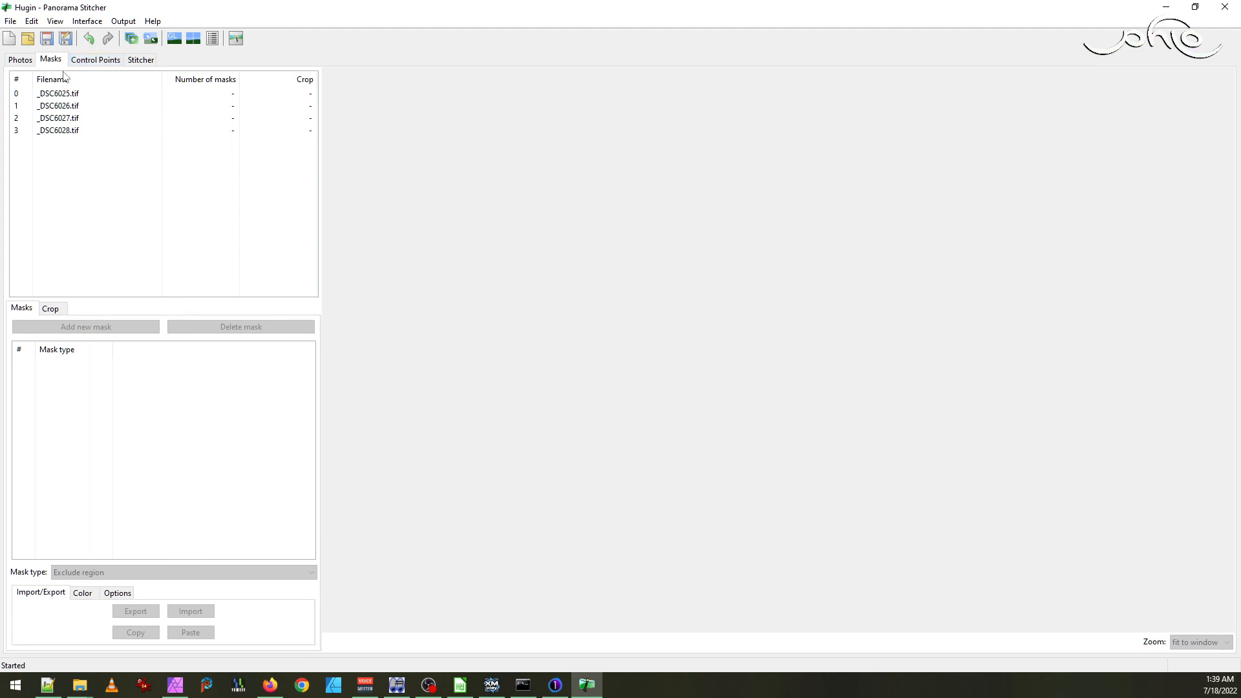
left_click(95, 60)
left_click(55, 22)
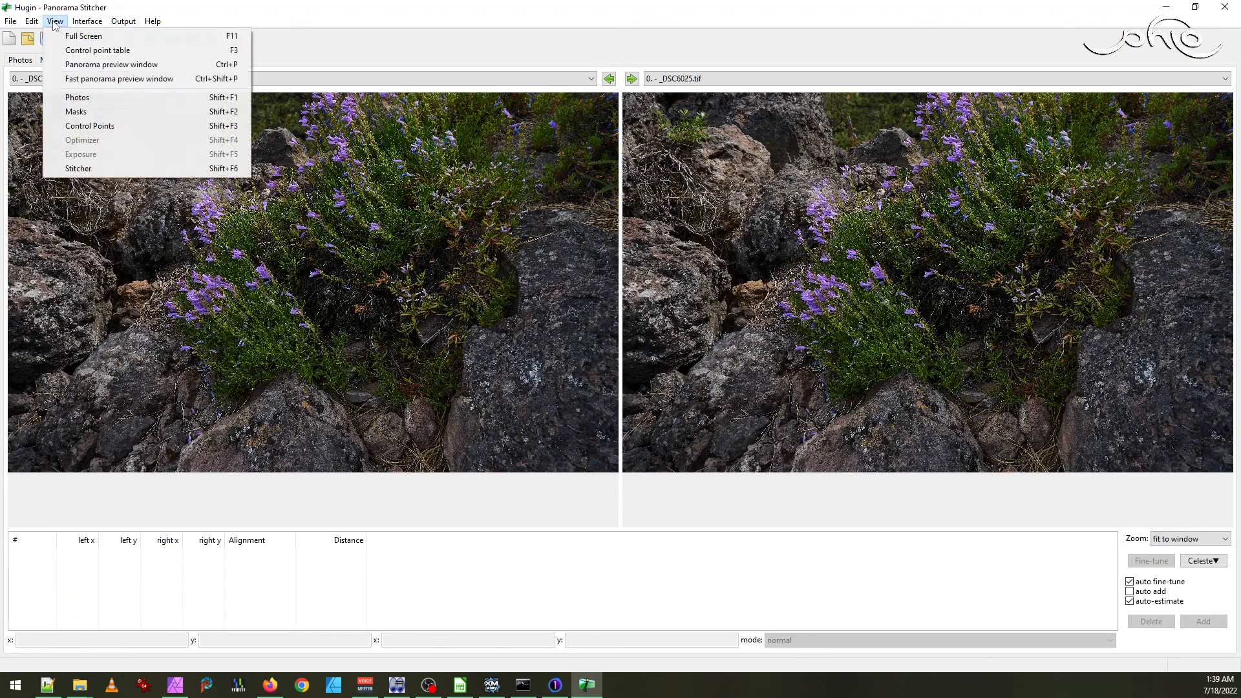
left_click(117, 78)
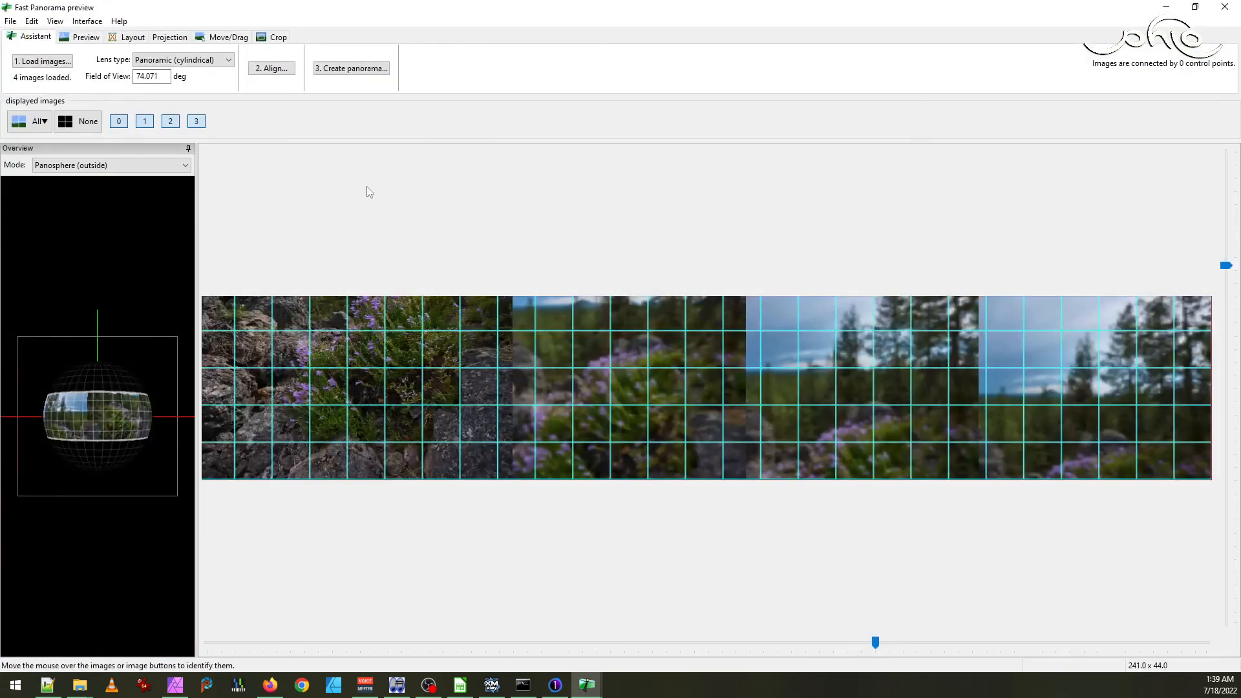
left_click(274, 68)
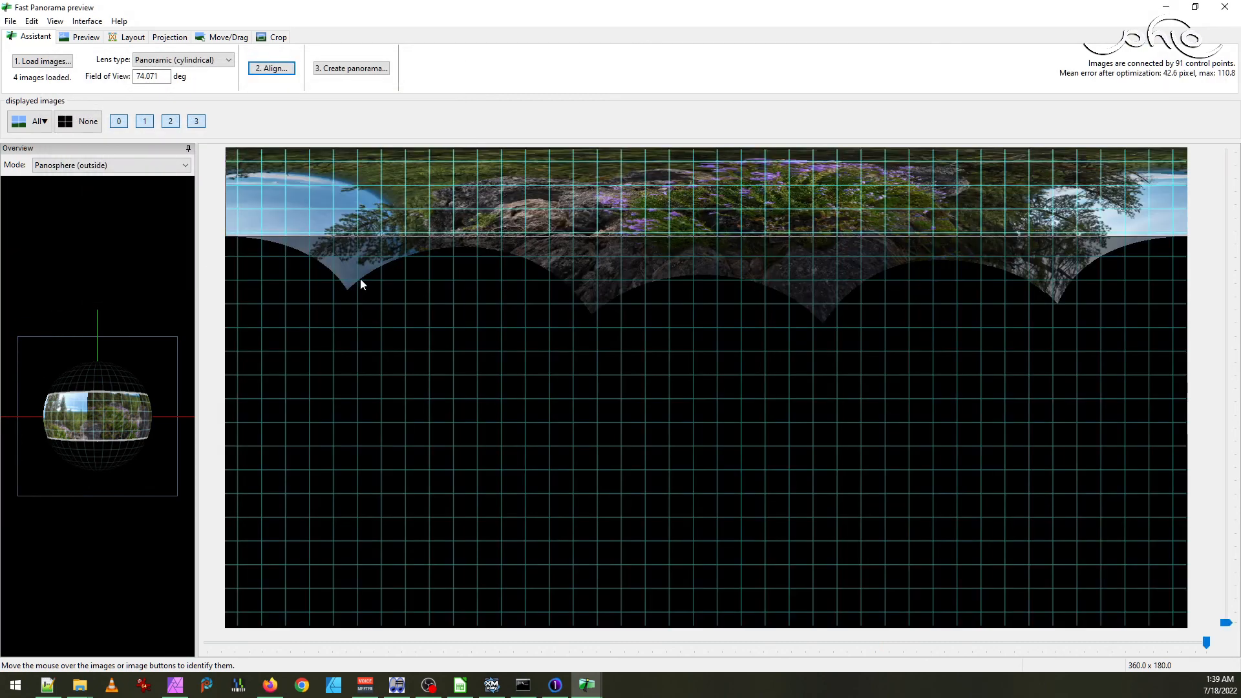
- Move and rotate the aligned panorama until it sits upright and centred in the preview
left_click(222, 37)
left_click_drag(650, 213, 641, 367)
left_click_drag(850, 416, 898, 474)
left_click_drag(667, 368, 704, 428)
left_click_drag(884, 445, 882, 449)
left_click_drag(712, 442, 714, 437)
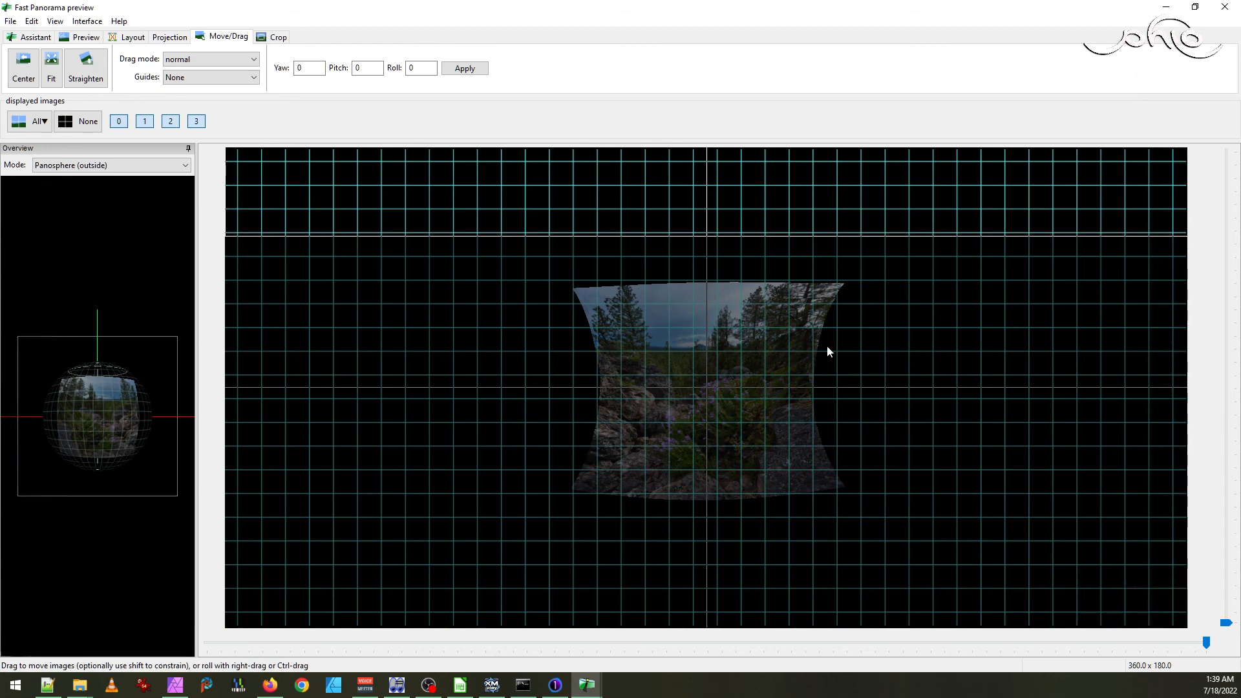
- Try the Mercator projection on the panorama and switch back to Equirectangular
left_click(169, 37)
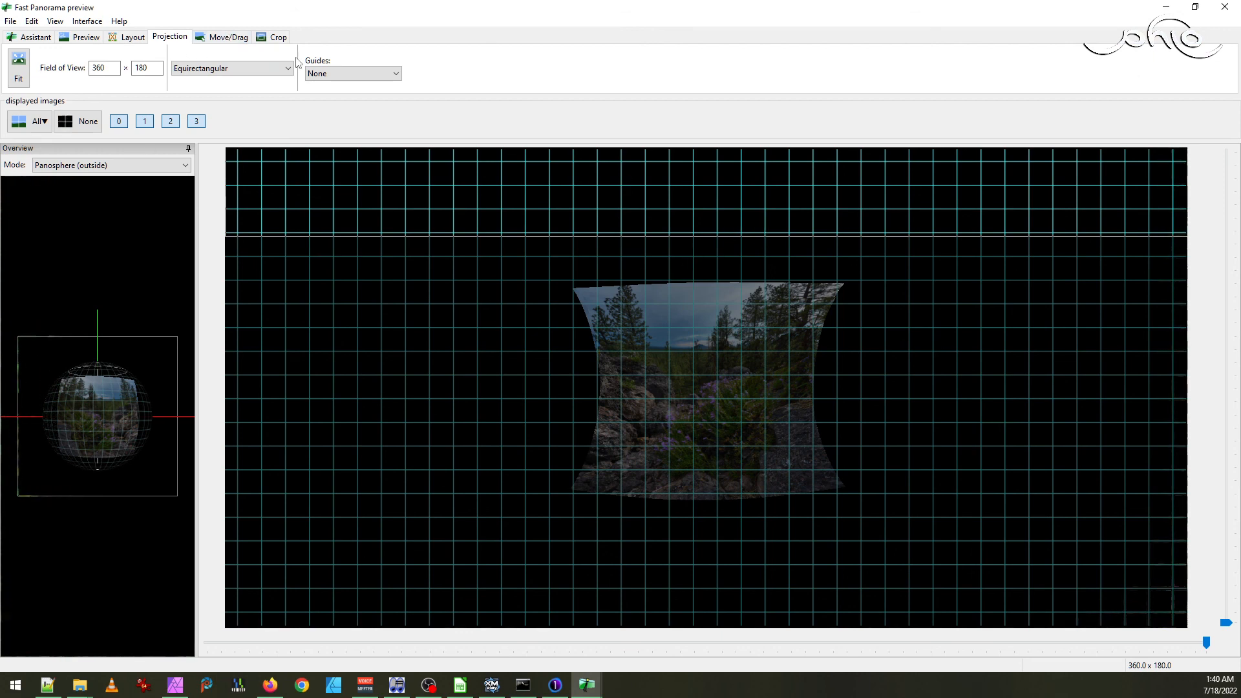
left_click(219, 69)
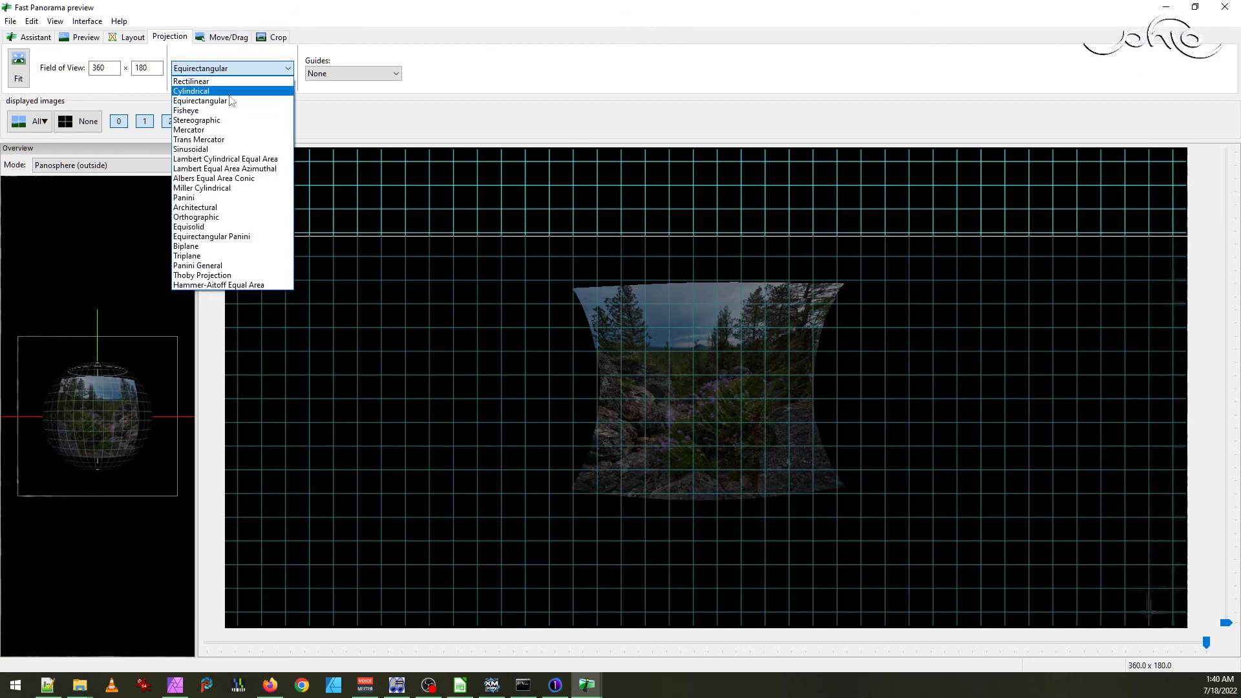
left_click(235, 130)
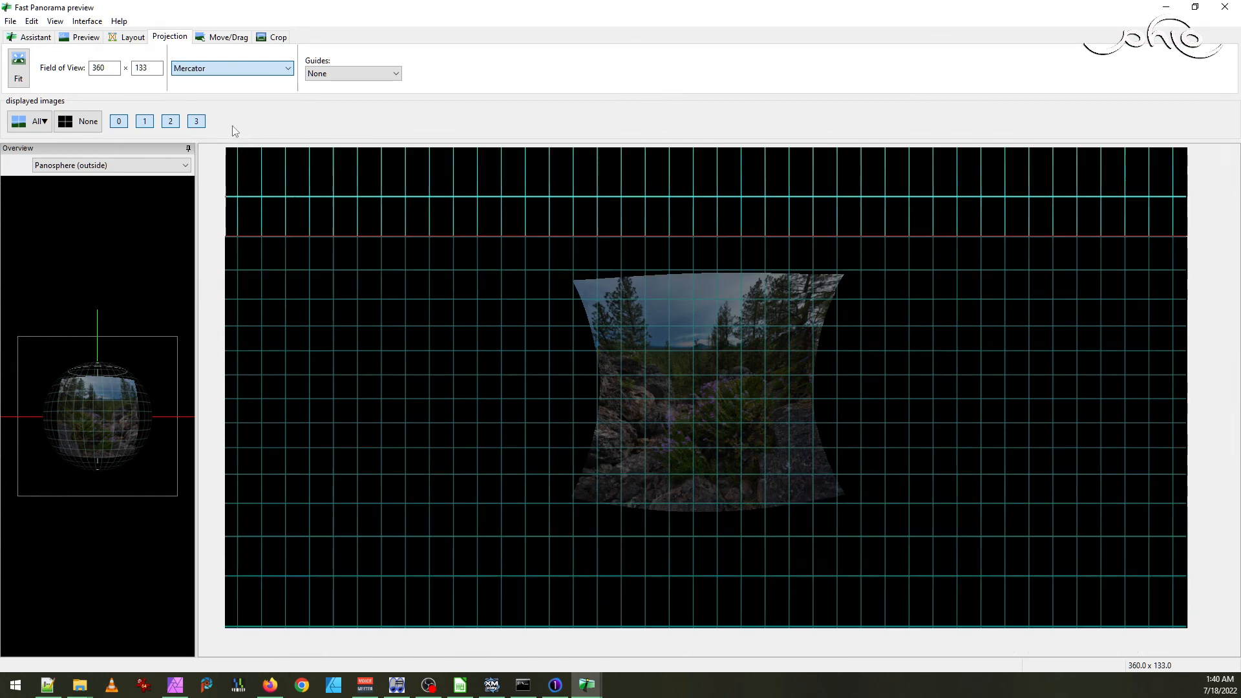
left_click(214, 69)
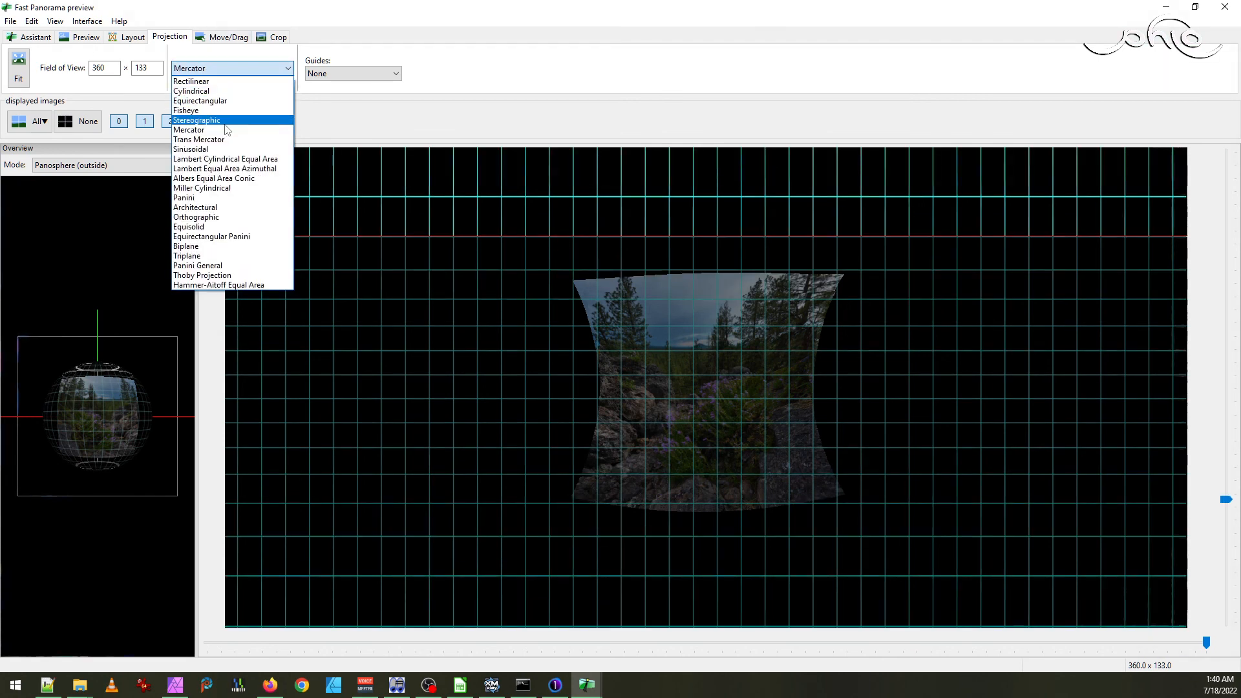
left_click(226, 100)
- Set the panorama's projection to Fisheye
left_click(227, 70)
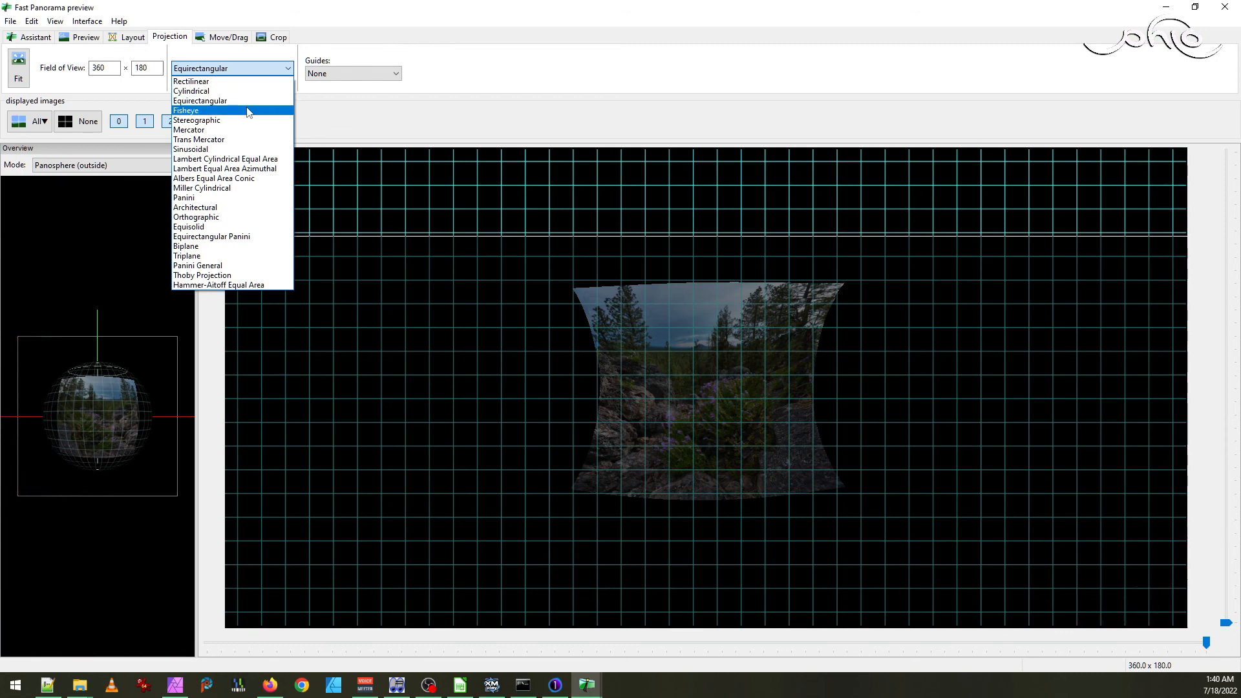
left_click(368, 63)
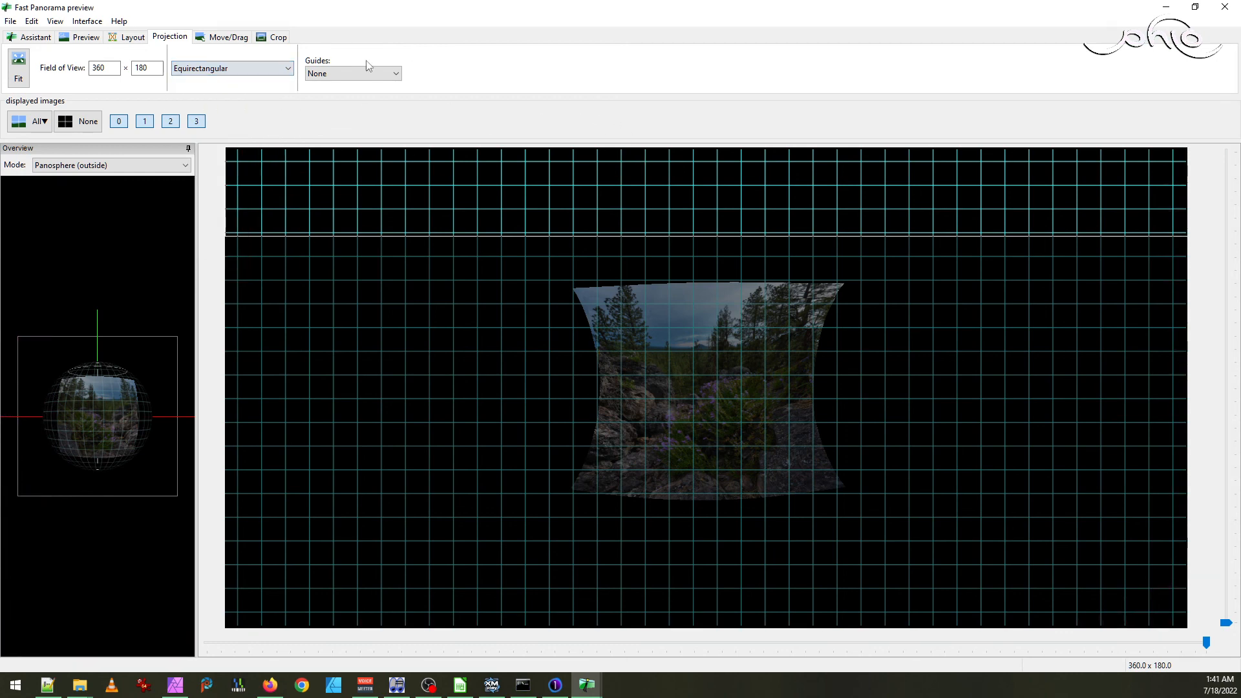
left_click(225, 72)
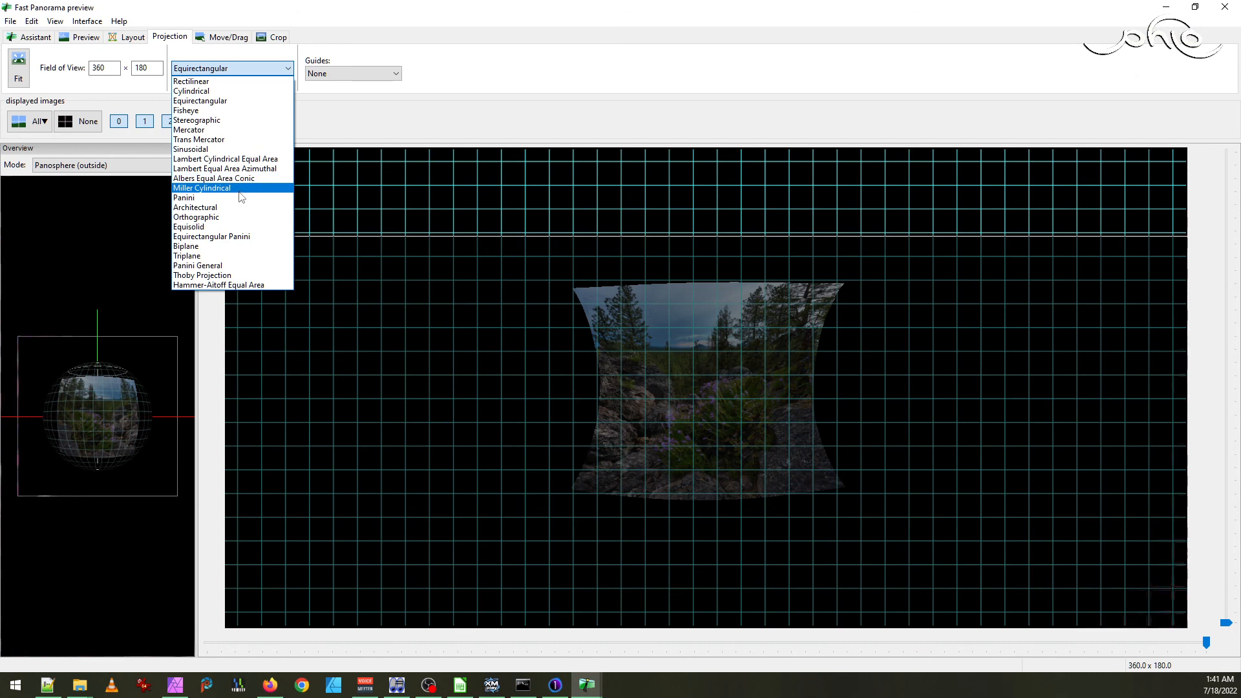
left_click(213, 111)
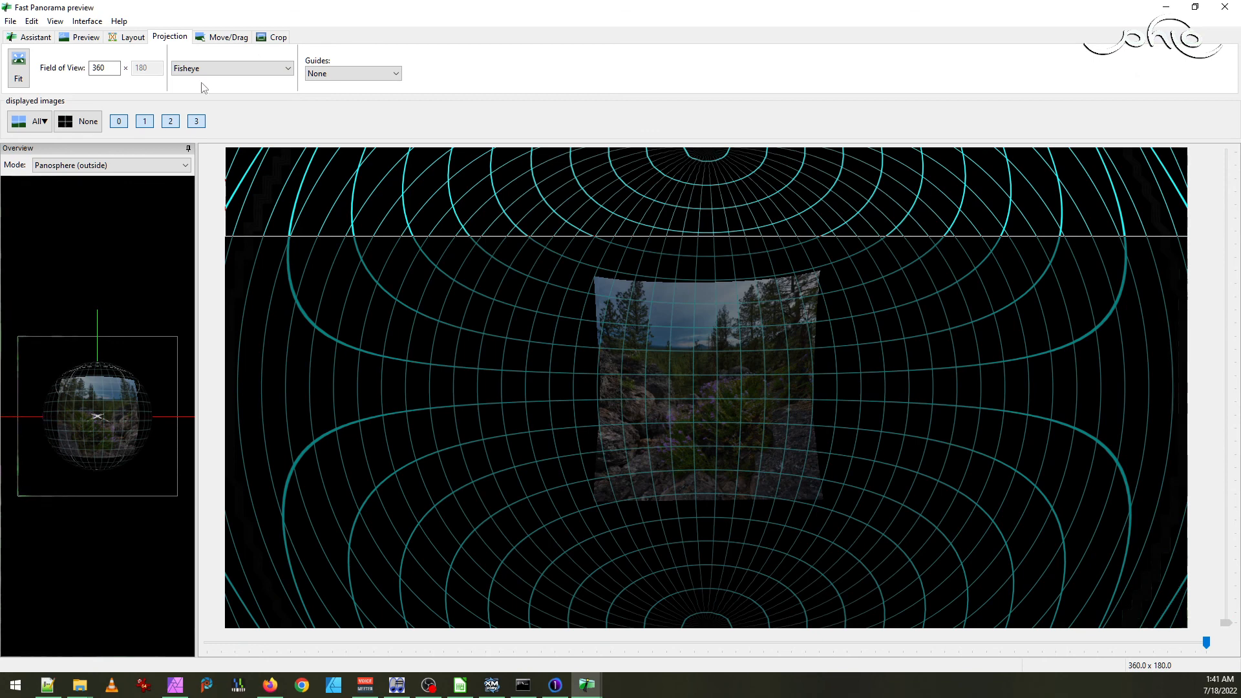
- Try the Stereographic, Mercator, Trans Mercator and Lambert Cylindrical Equal Area projections on the panorama
left_click(206, 71)
left_click(220, 123)
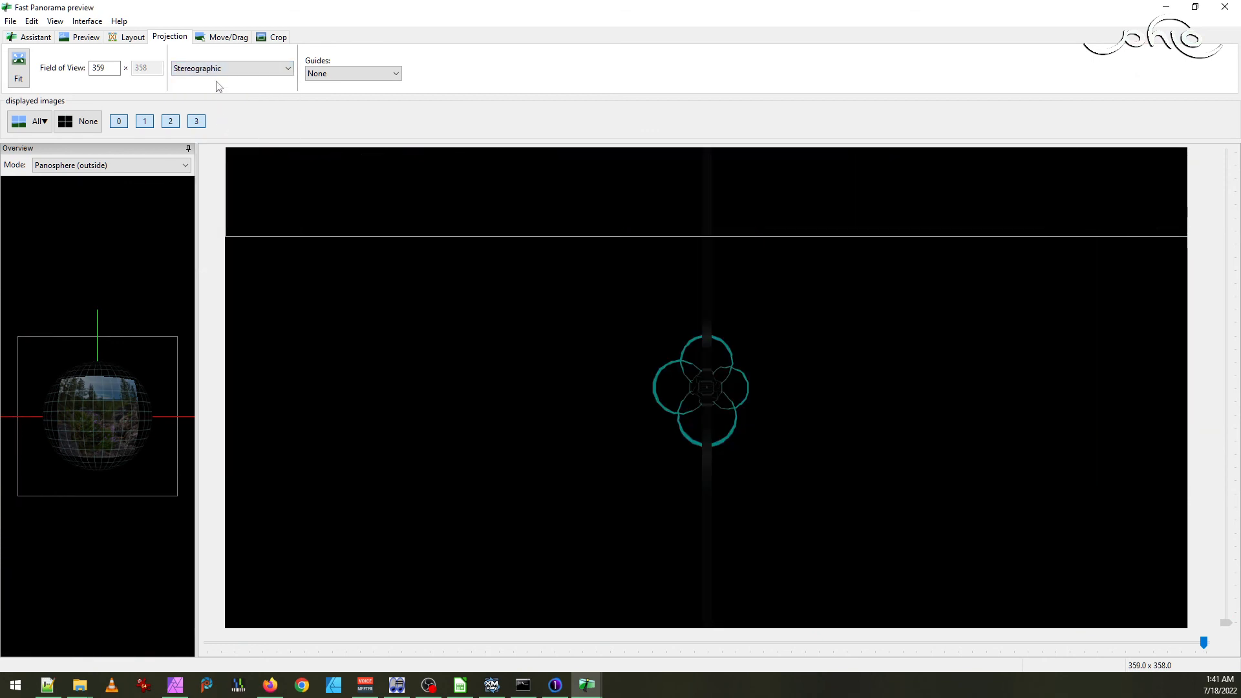
left_click(230, 69)
left_click(235, 133)
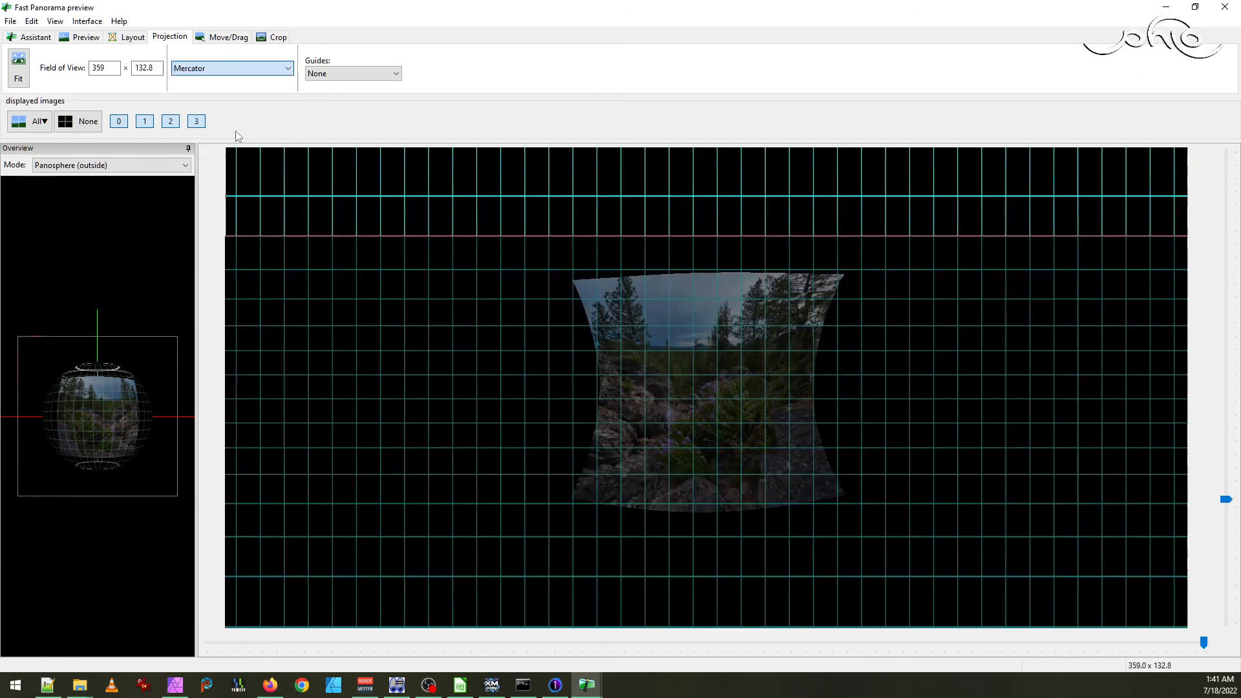
left_click(236, 71)
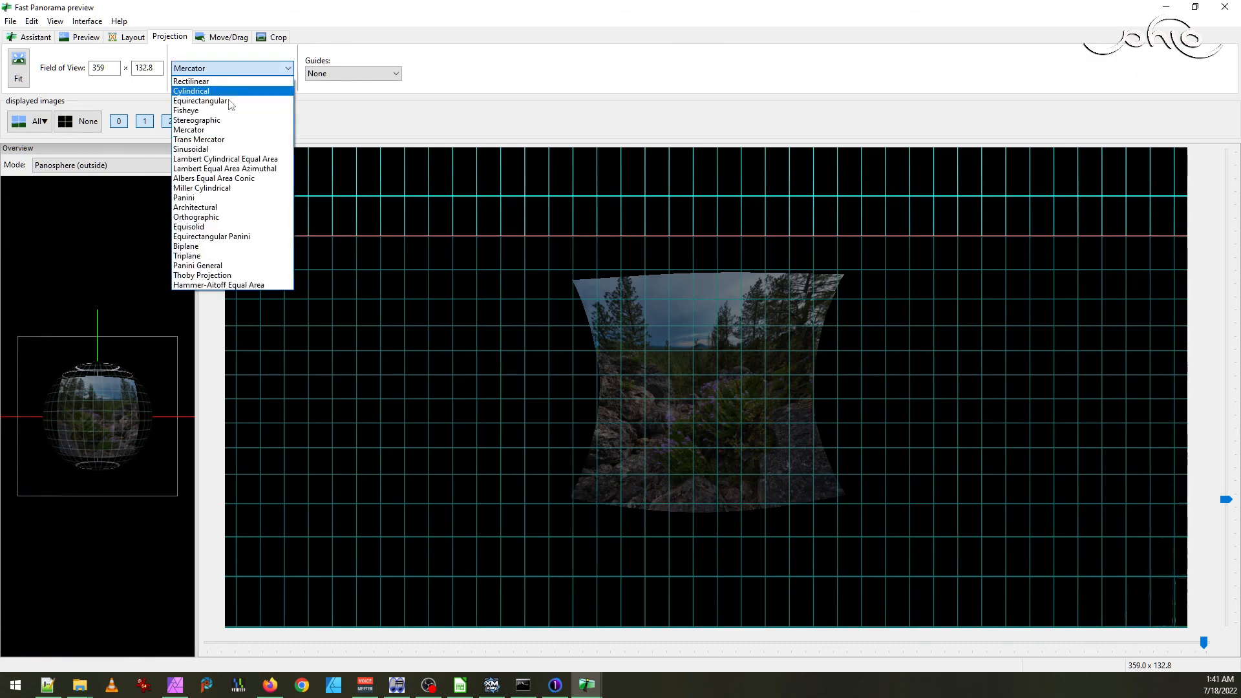
left_click(236, 143)
scroll(698, 388, "up", 3)
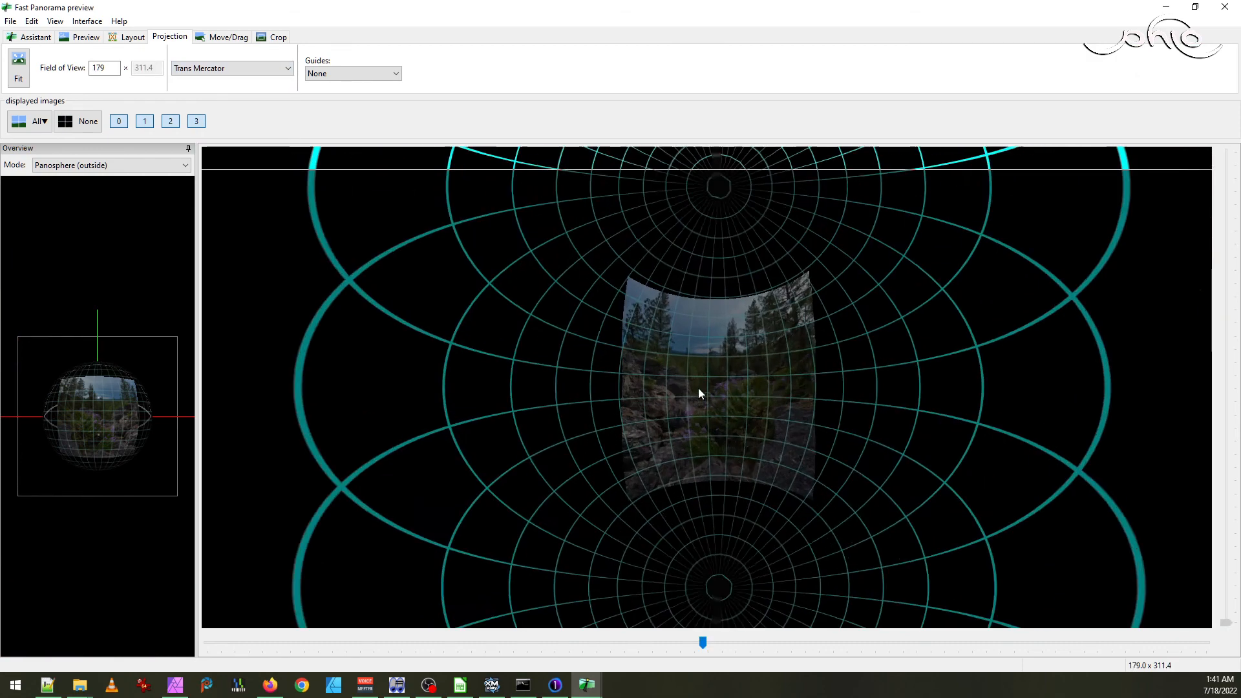
scroll(822, 391, "up", 1)
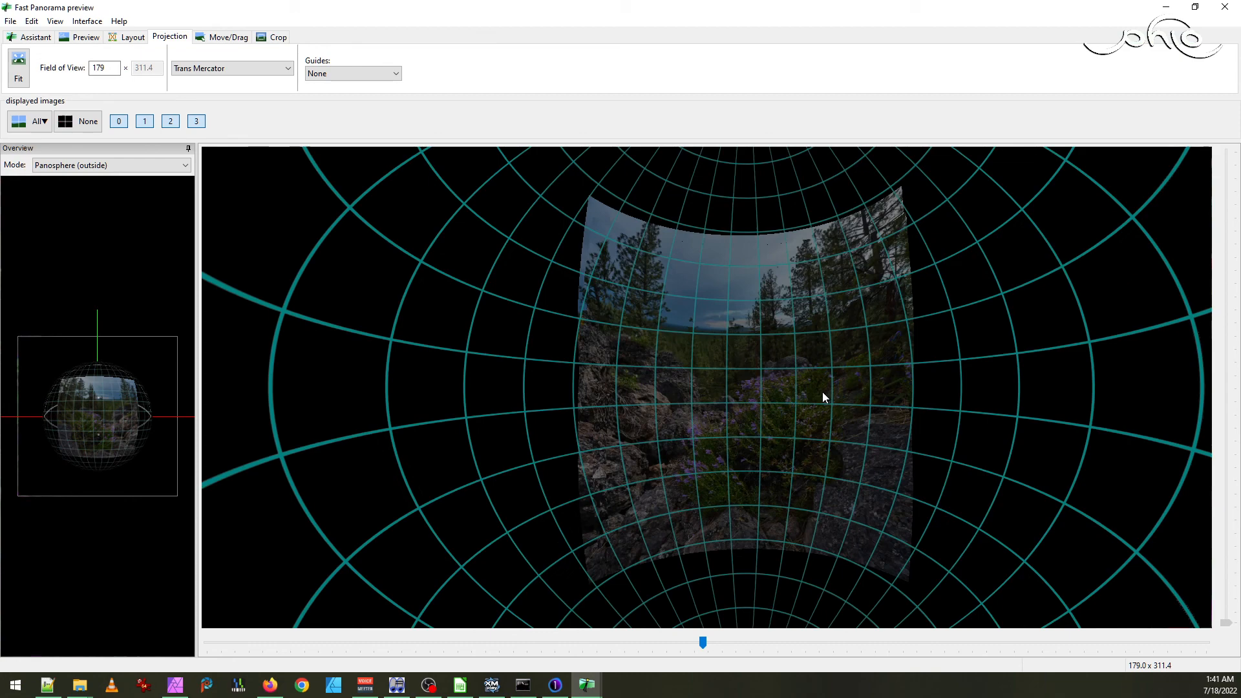
left_click(279, 71)
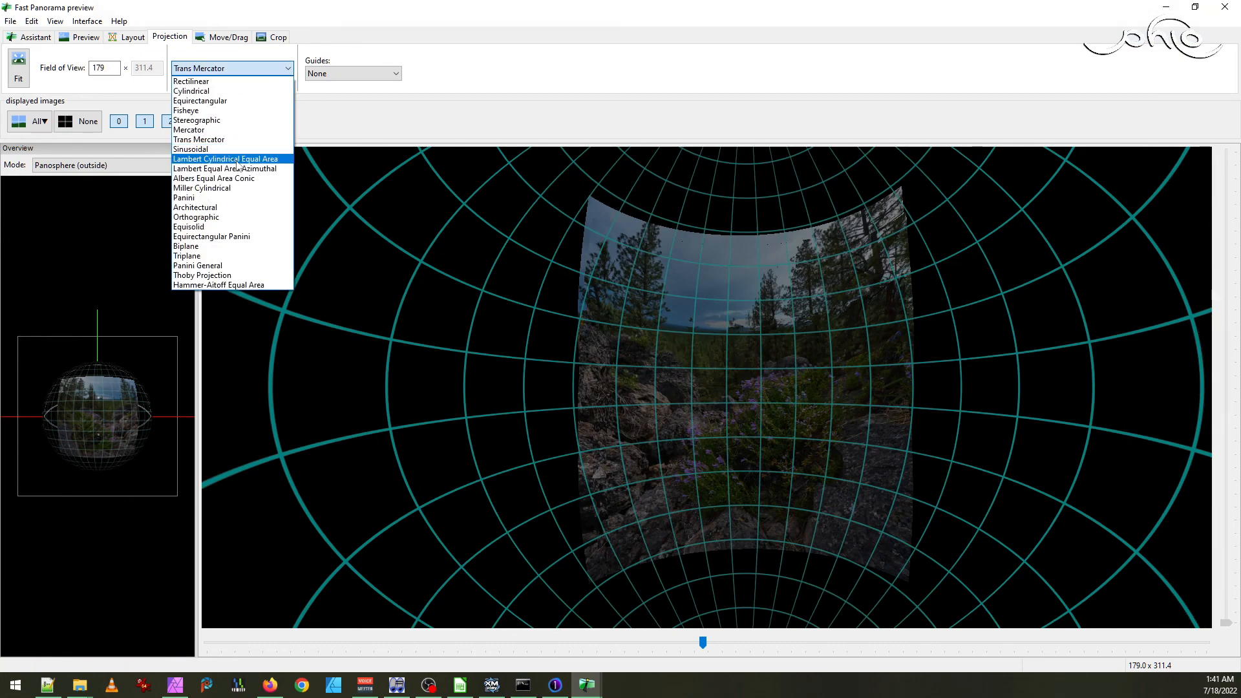
left_click(238, 161)
scroll(664, 349, "down", 2)
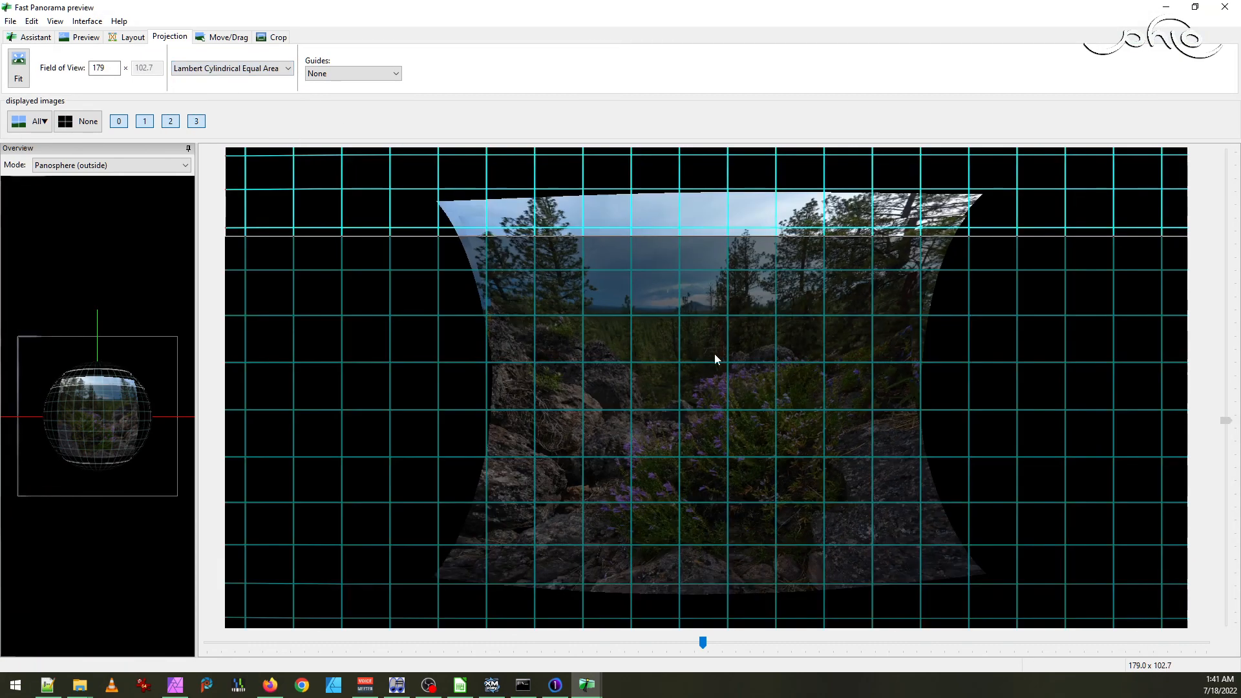
- Set the panorama's projection to Lambert Equal Area Azimuthal and autocrop it
left_click(245, 69)
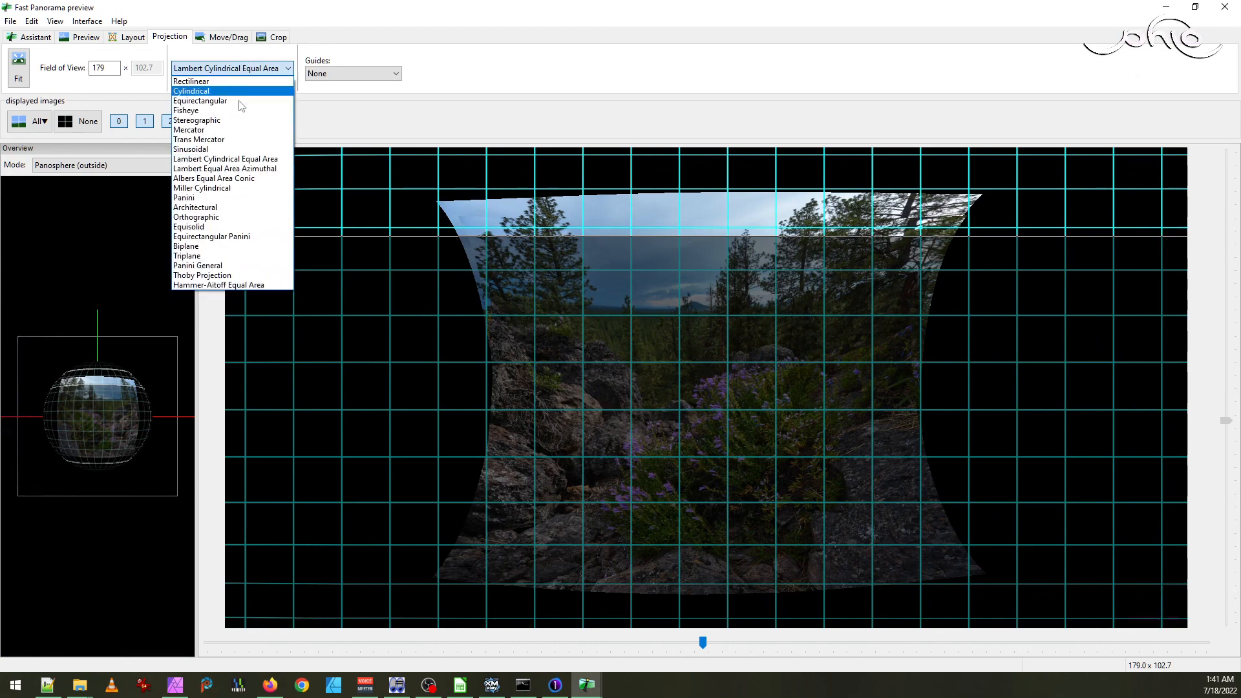
left_click(245, 168)
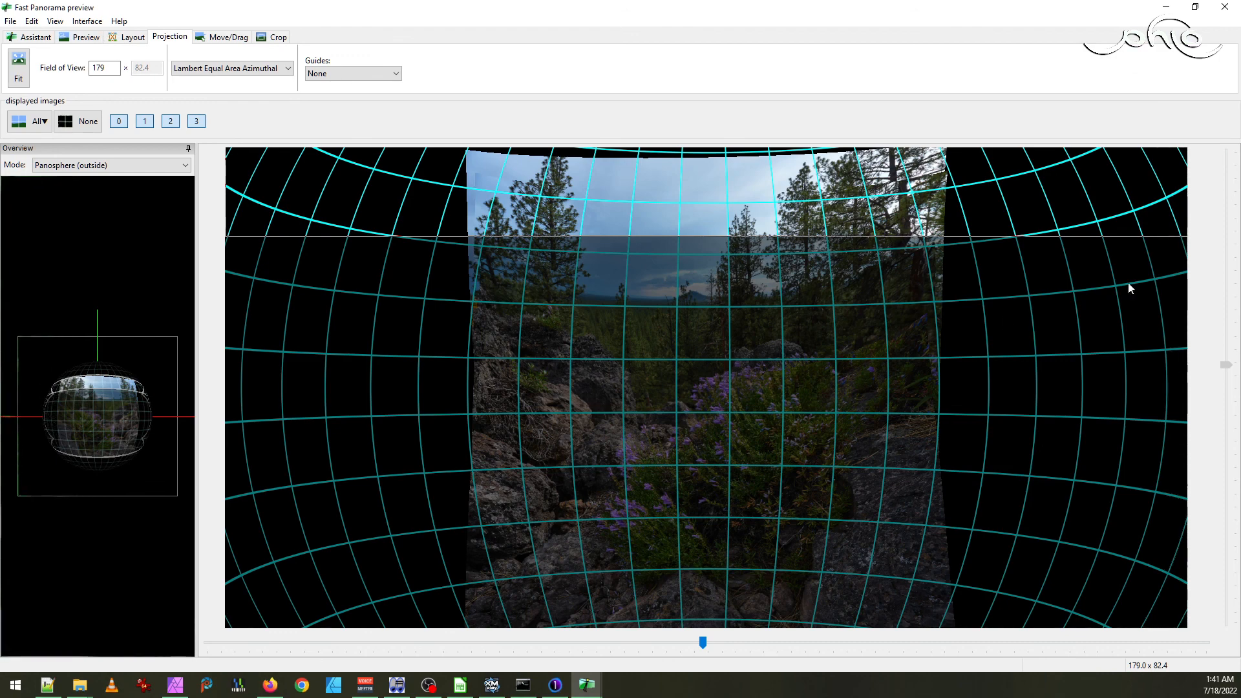
left_click(265, 37)
left_click(29, 68)
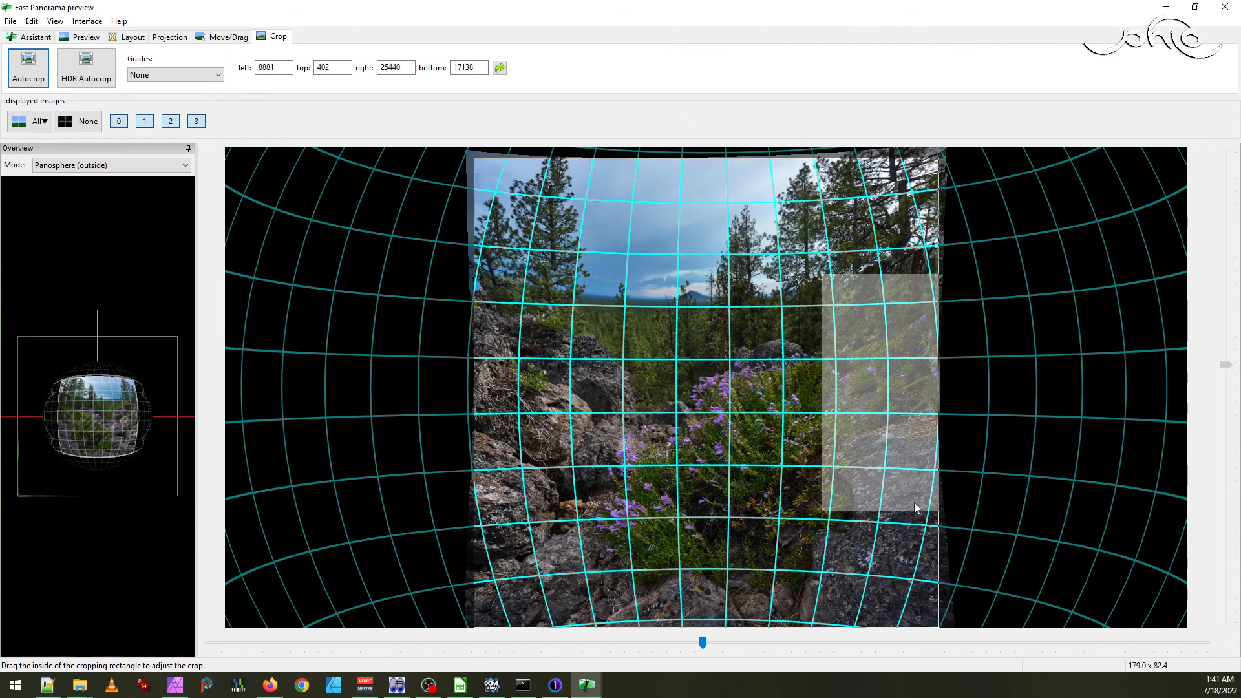
- Try the Miller Cylindrical, Panini and Architectural projections on the cropped panorama
left_click(213, 40)
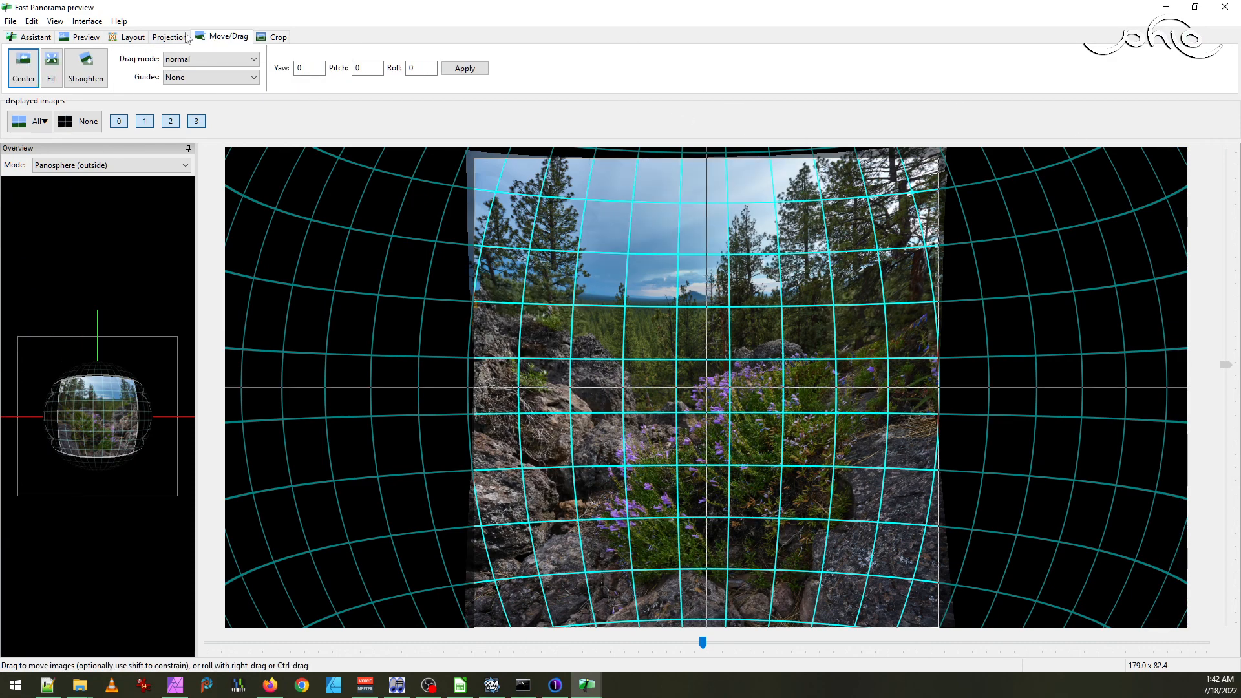
left_click(174, 39)
left_click(244, 69)
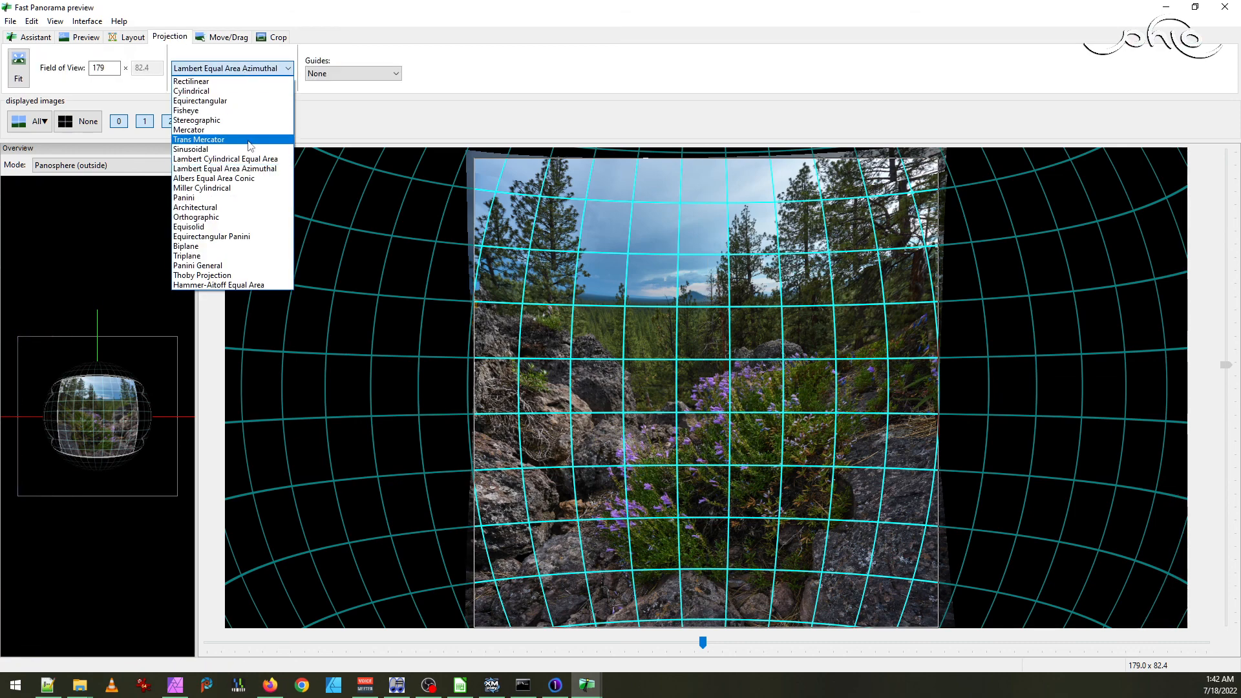
left_click(228, 188)
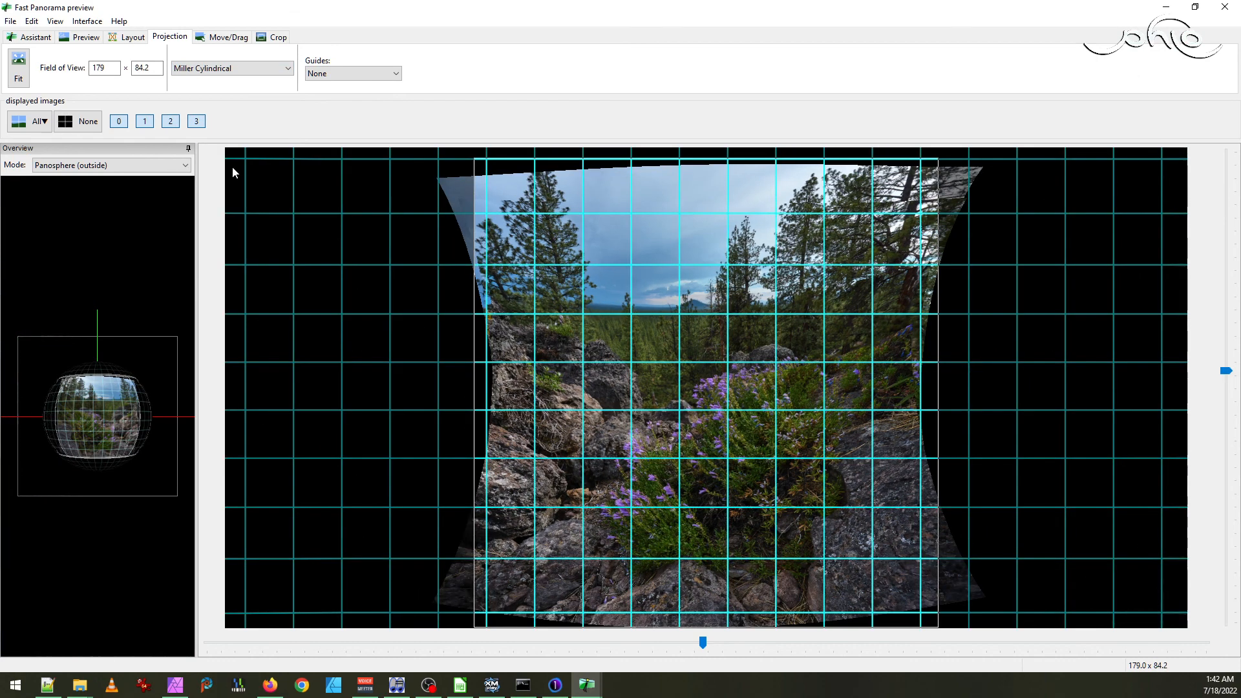
left_click(235, 69)
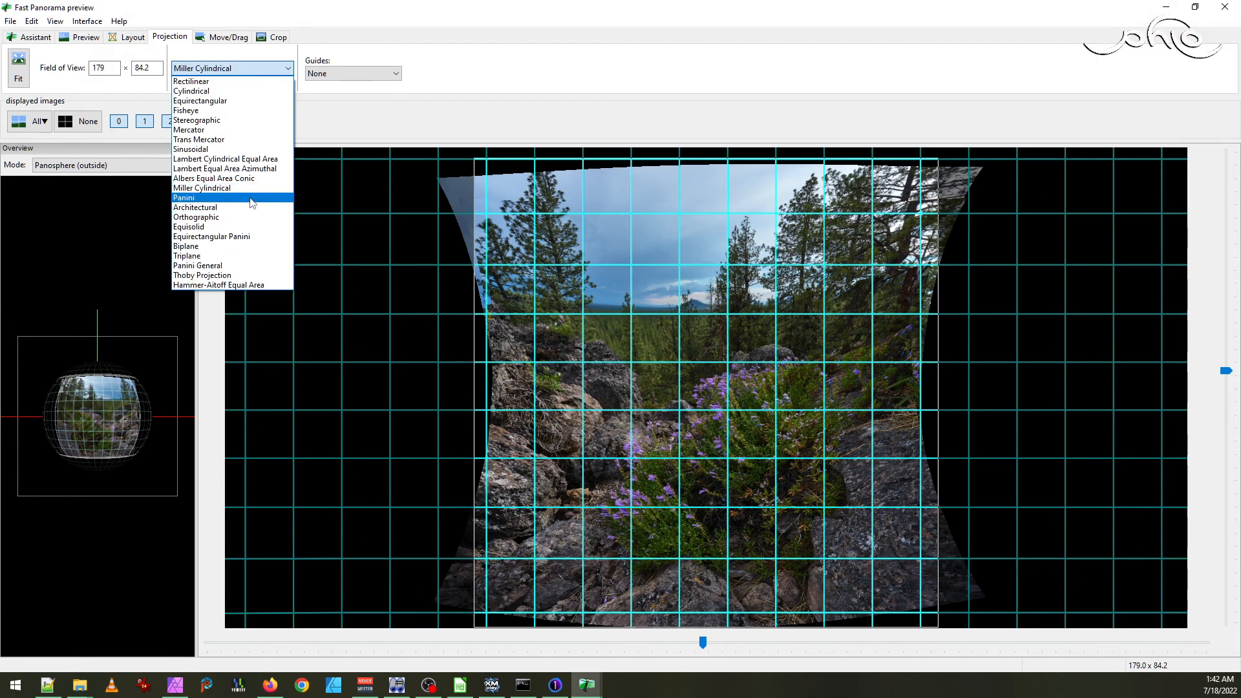
left_click(251, 200)
left_click(229, 68)
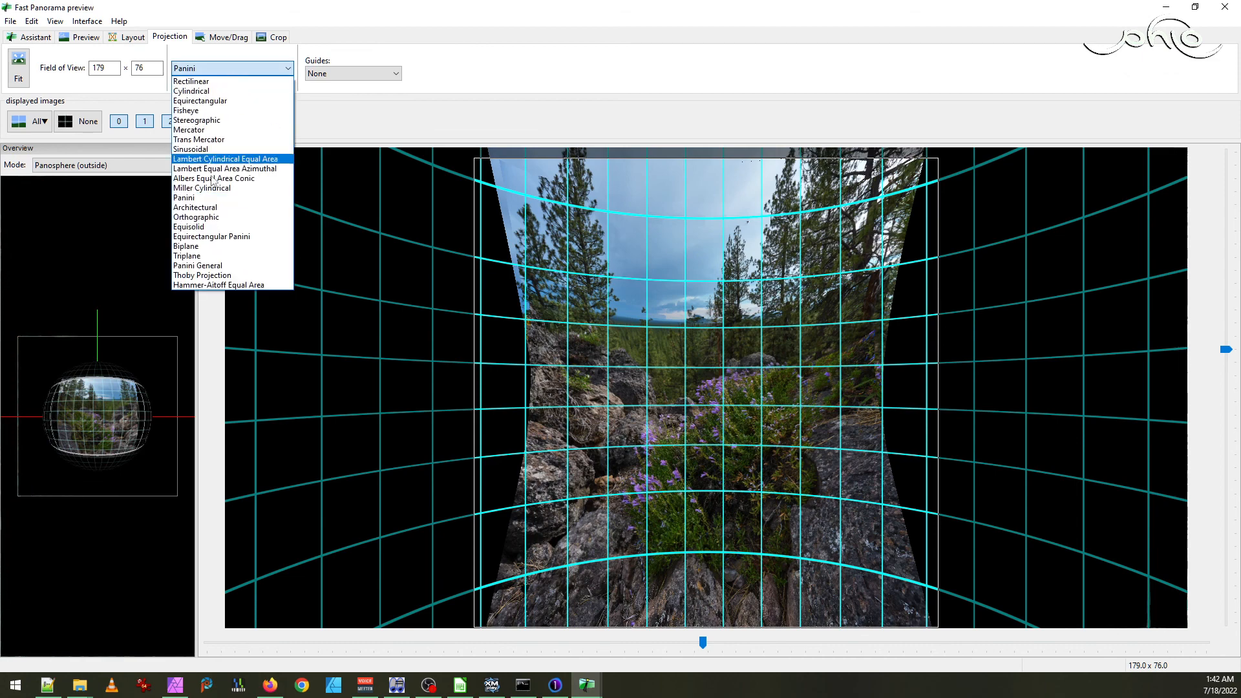
left_click(220, 207)
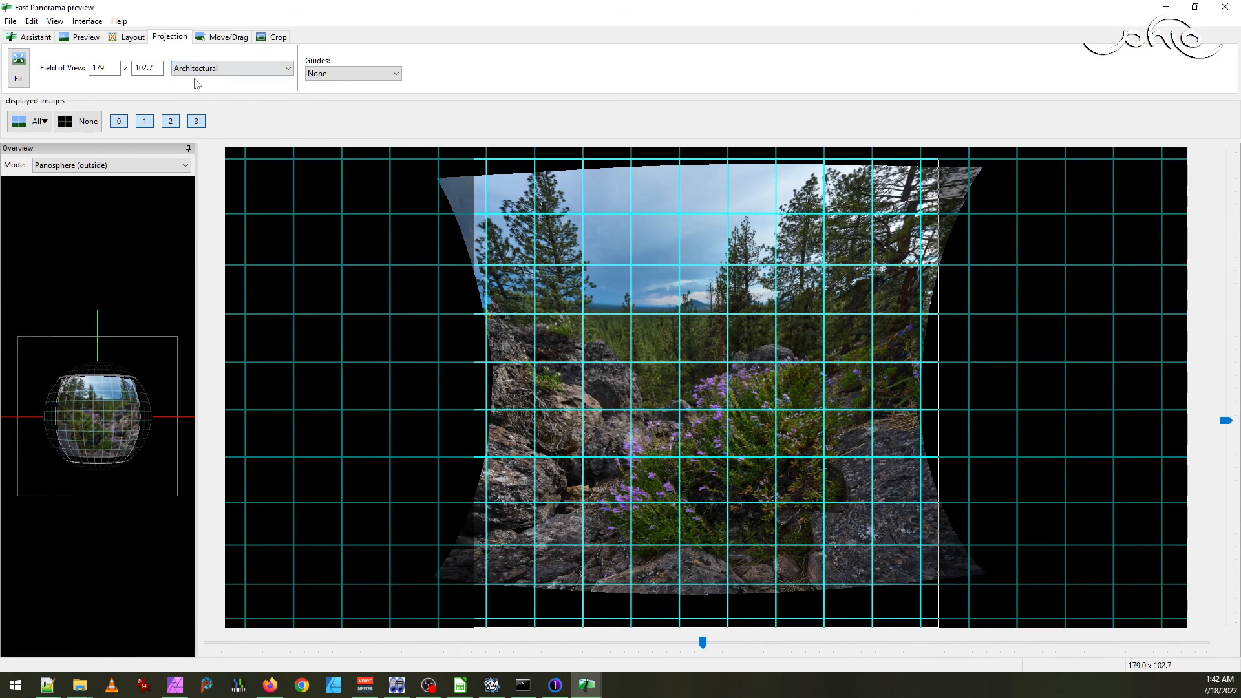
- Try the Orthographic projection with the horizontal field of view widened to 180
left_click(199, 68)
left_click(245, 218)
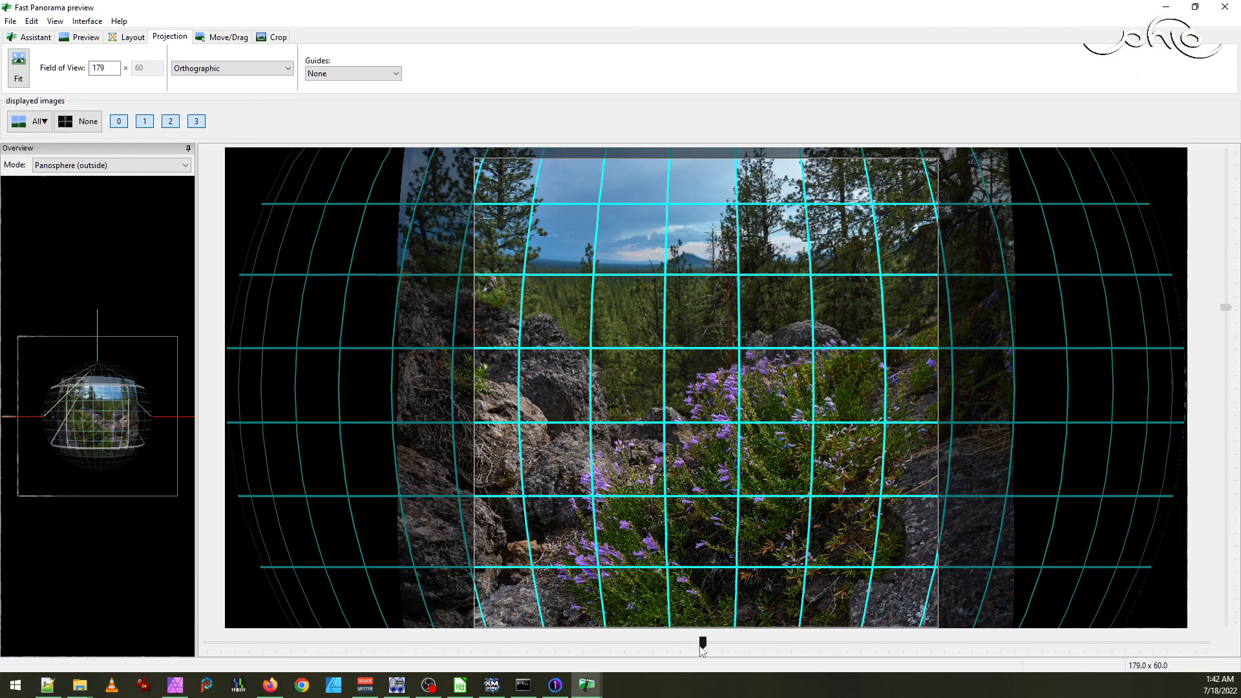
mouse_move(702, 650)
left_mouse_down()
mouse_move(719, 641)
mouse_move(621, 653)
mouse_move(801, 637)
mouse_move(719, 648)
left_mouse_up()
- Set the projection to Equisolid with a horizontal field of view of 201 and autocrop the panorama
left_click(223, 69)
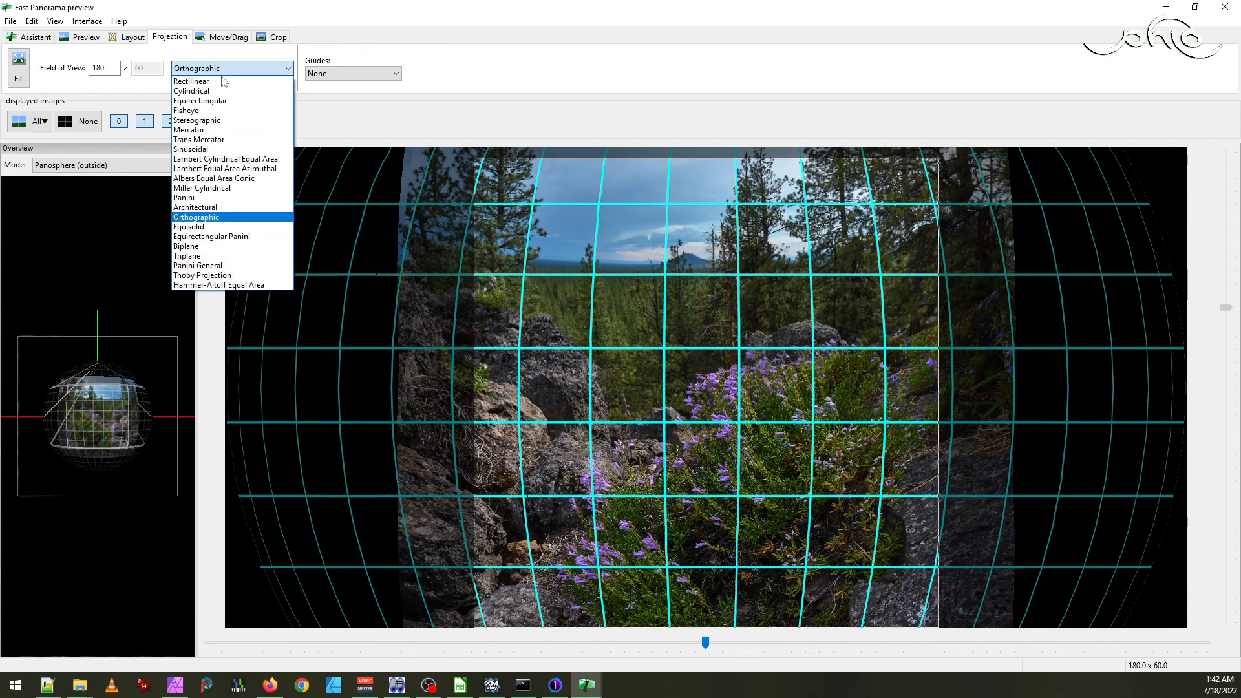
left_click(235, 227)
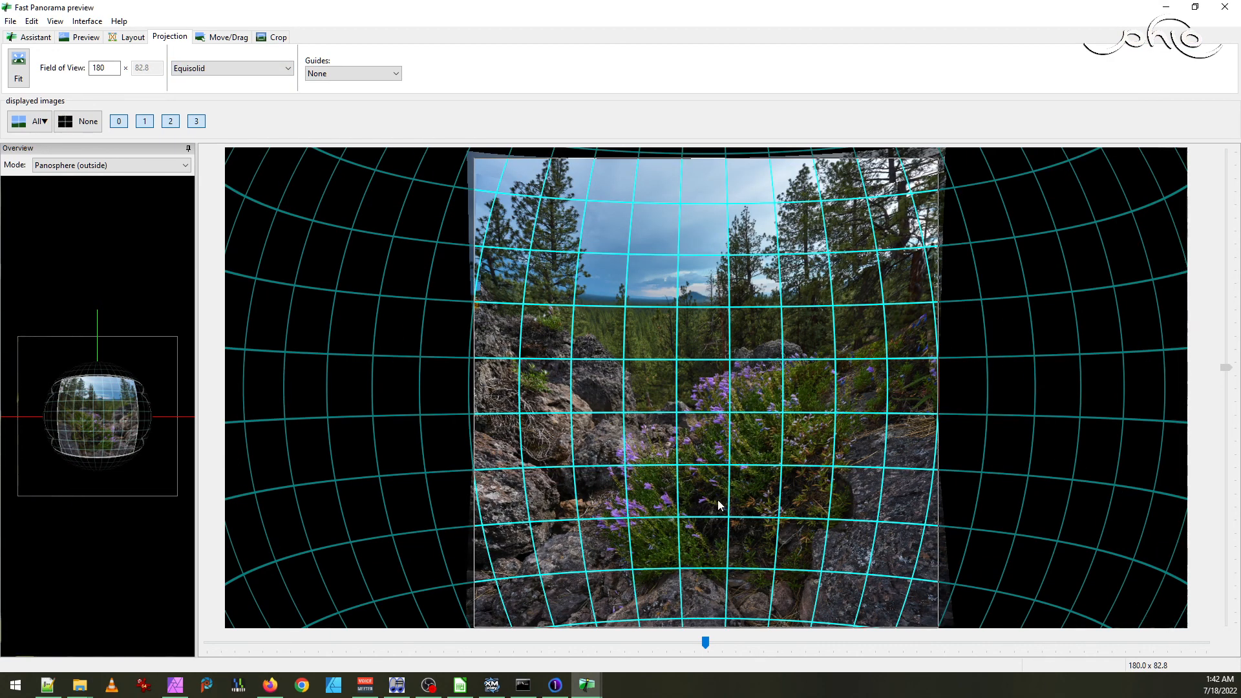
left_click_drag(716, 647, 765, 607)
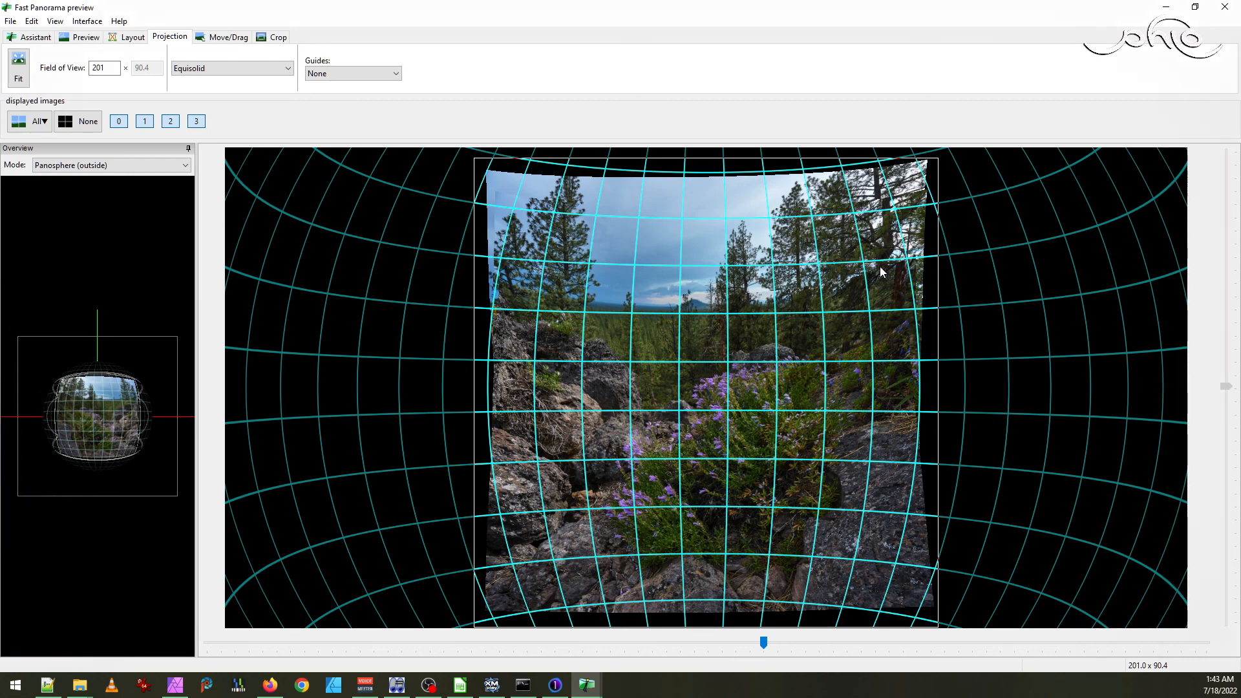
left_click(281, 38)
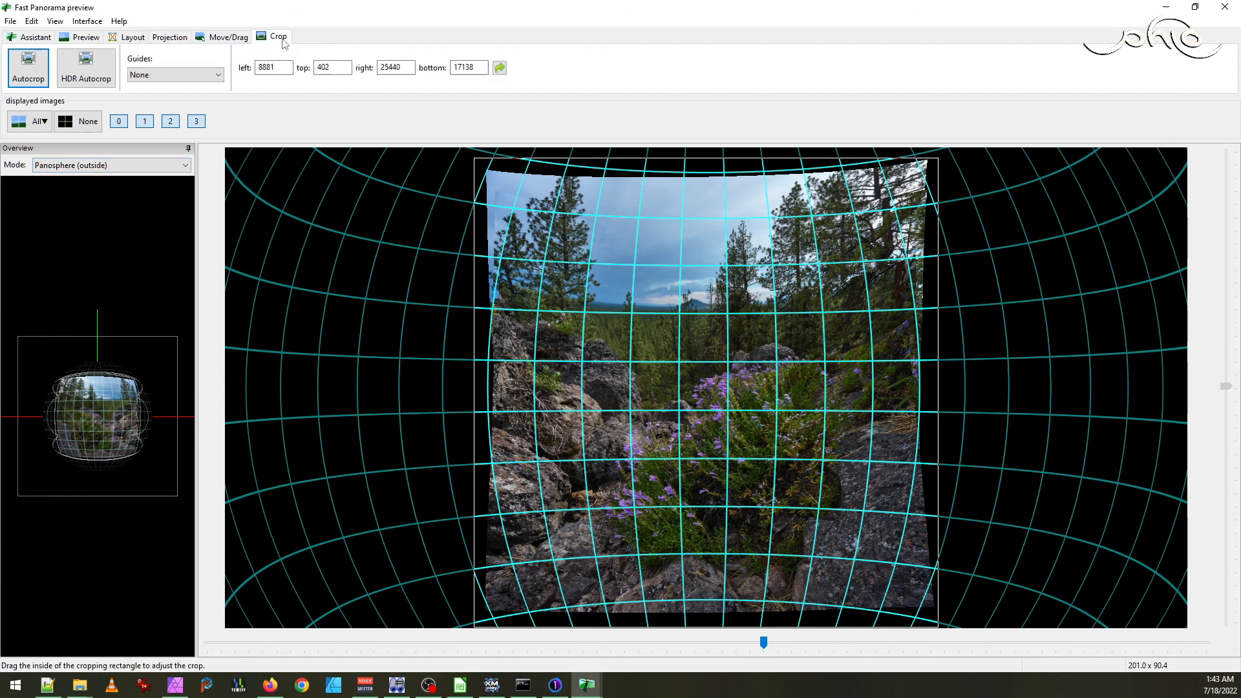
left_click(28, 76)
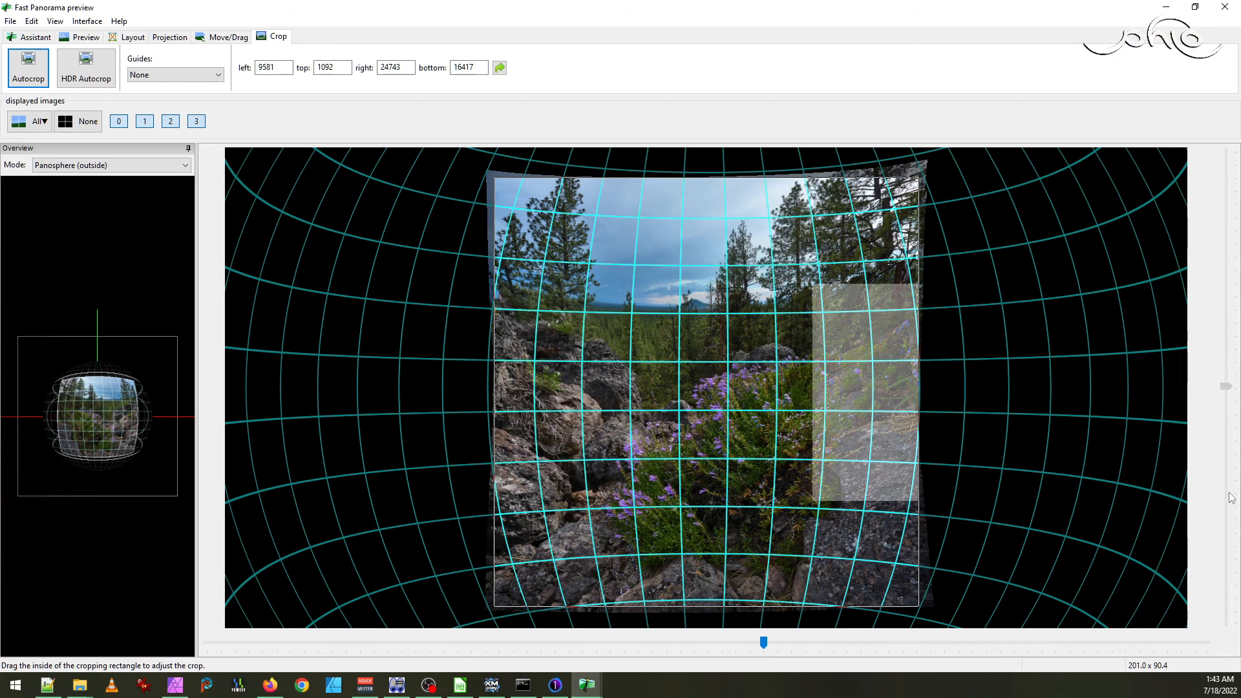
- Open the stitcher settings in the panorama editor and set the canvas width to 5700
left_click(55, 21)
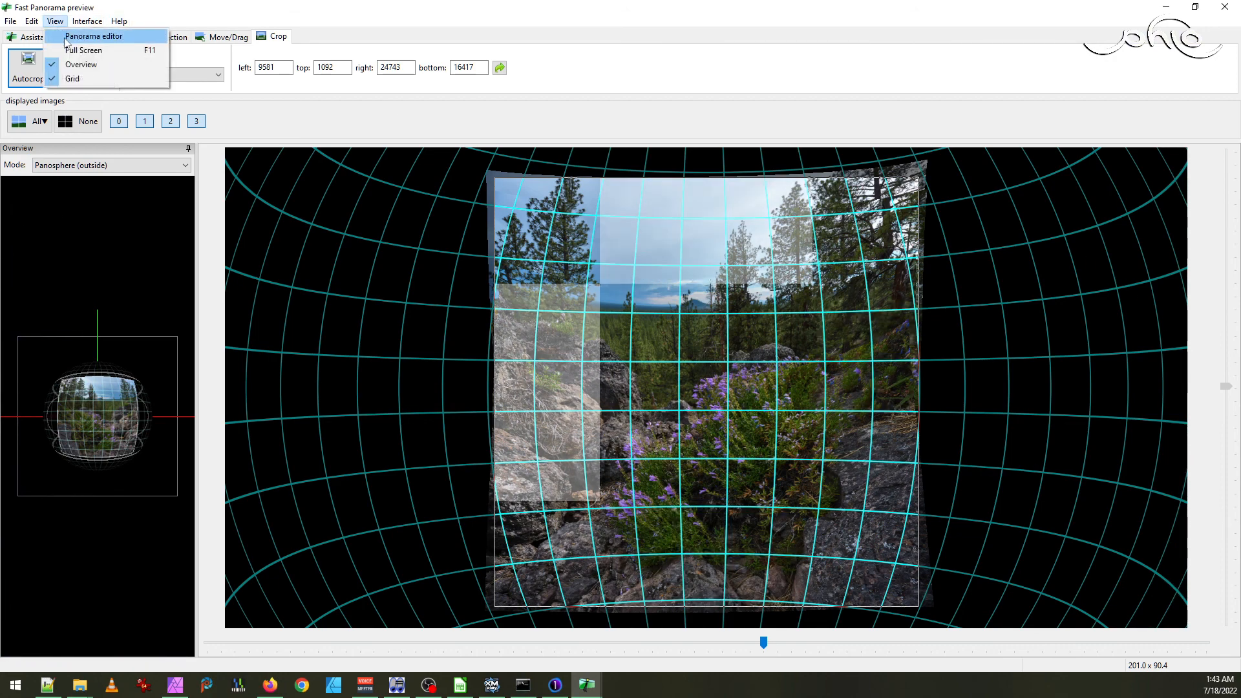
left_click(90, 36)
left_click(139, 60)
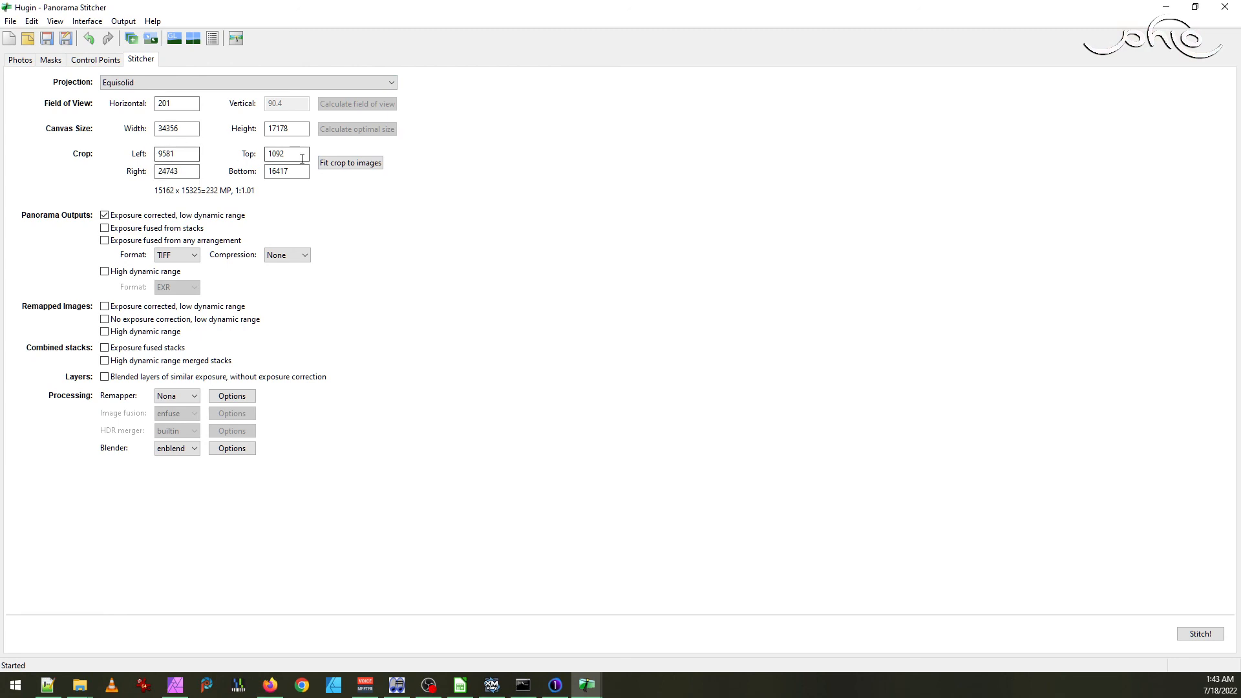
double_click(196, 128)
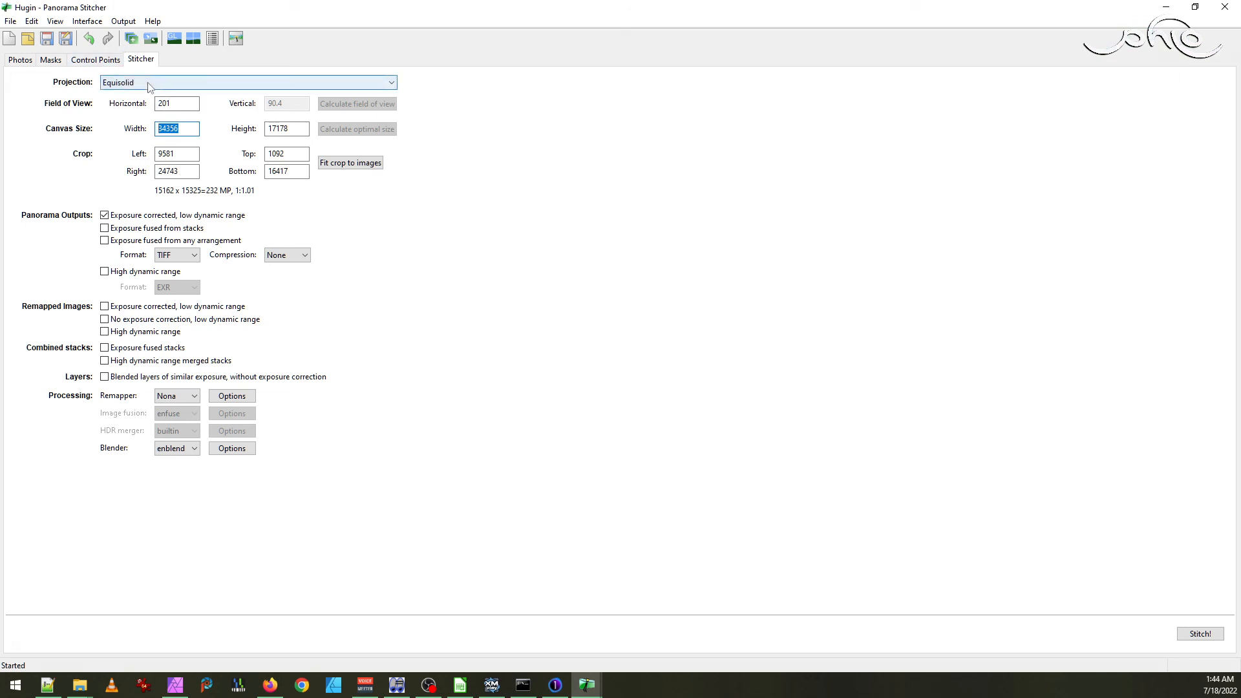
type("5700")
key("Tab")
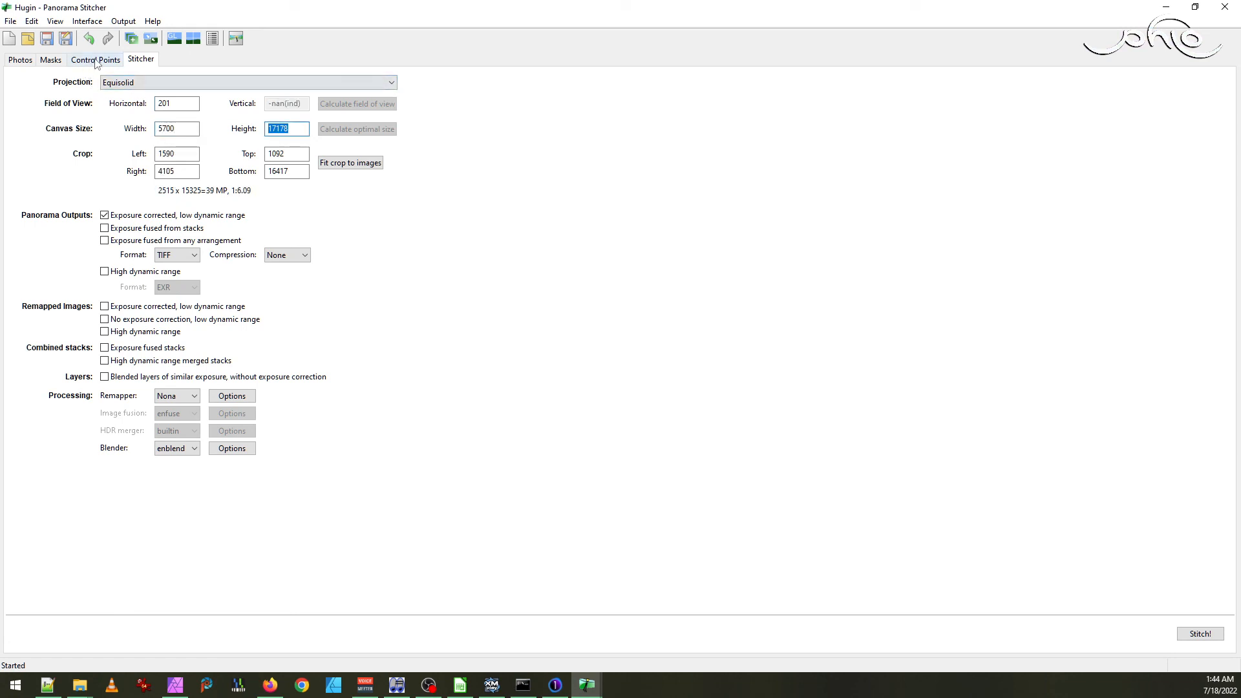
- Return to the fast panorama preview and autocrop the panorama on the resized canvas
left_click(55, 21)
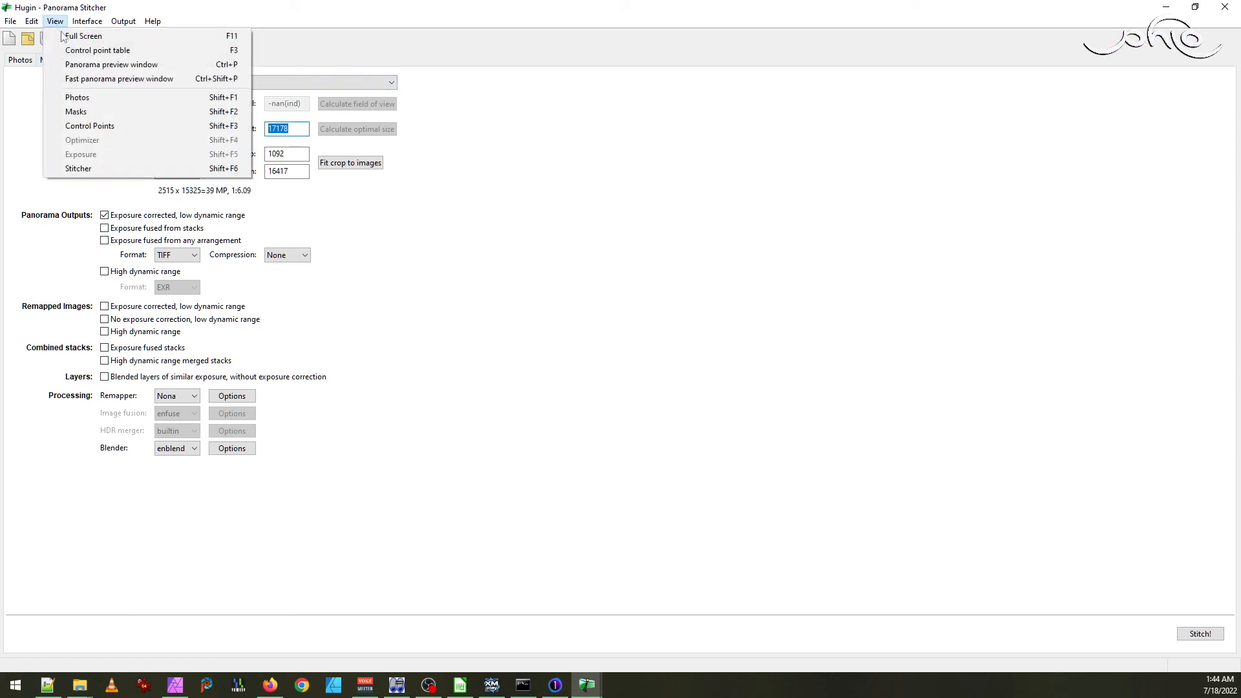
left_click(98, 79)
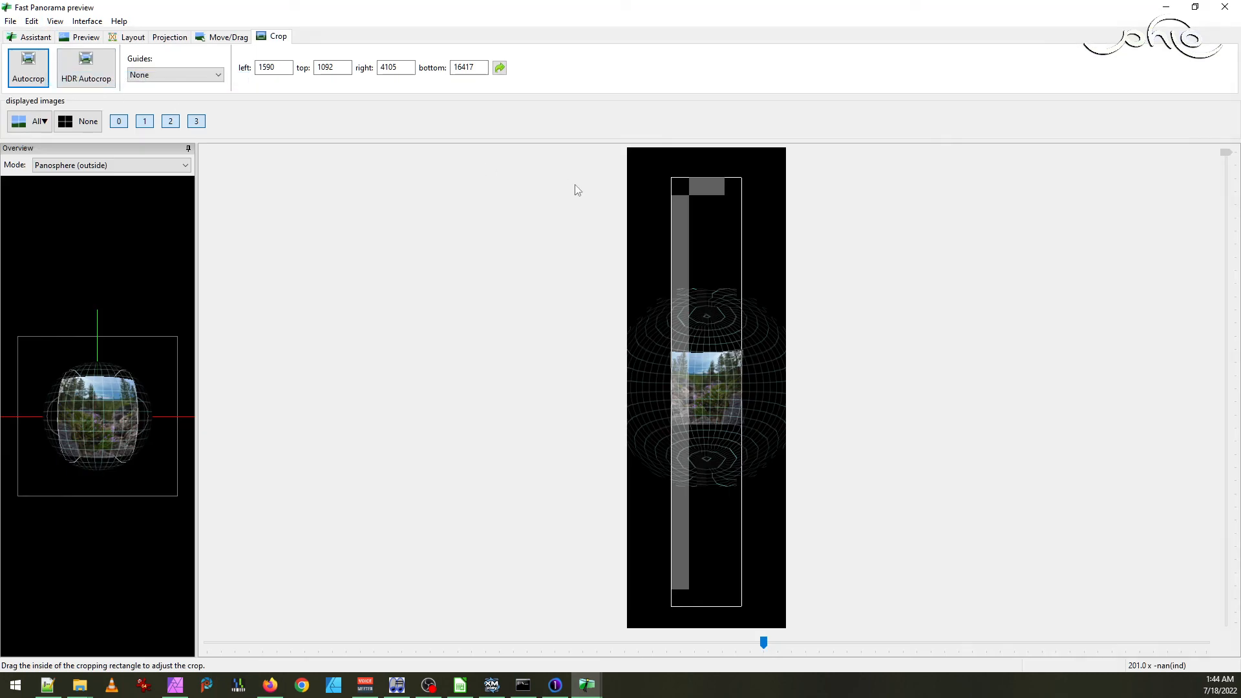
left_click(234, 38)
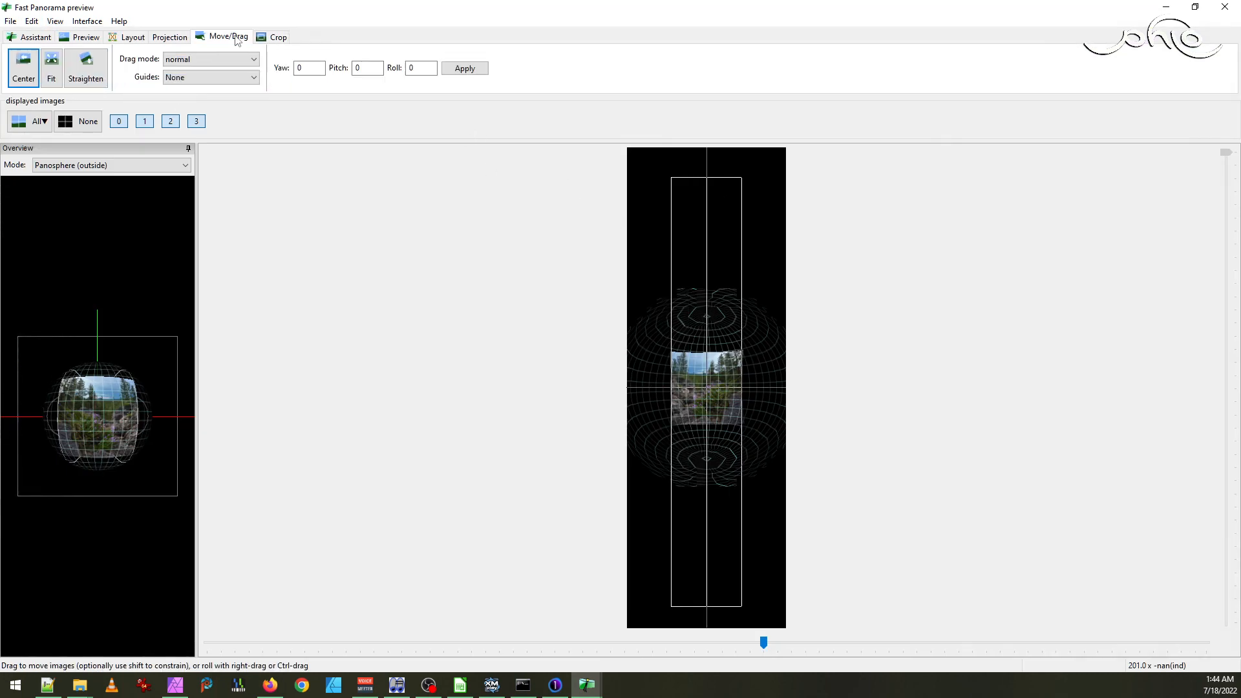
left_click(269, 39)
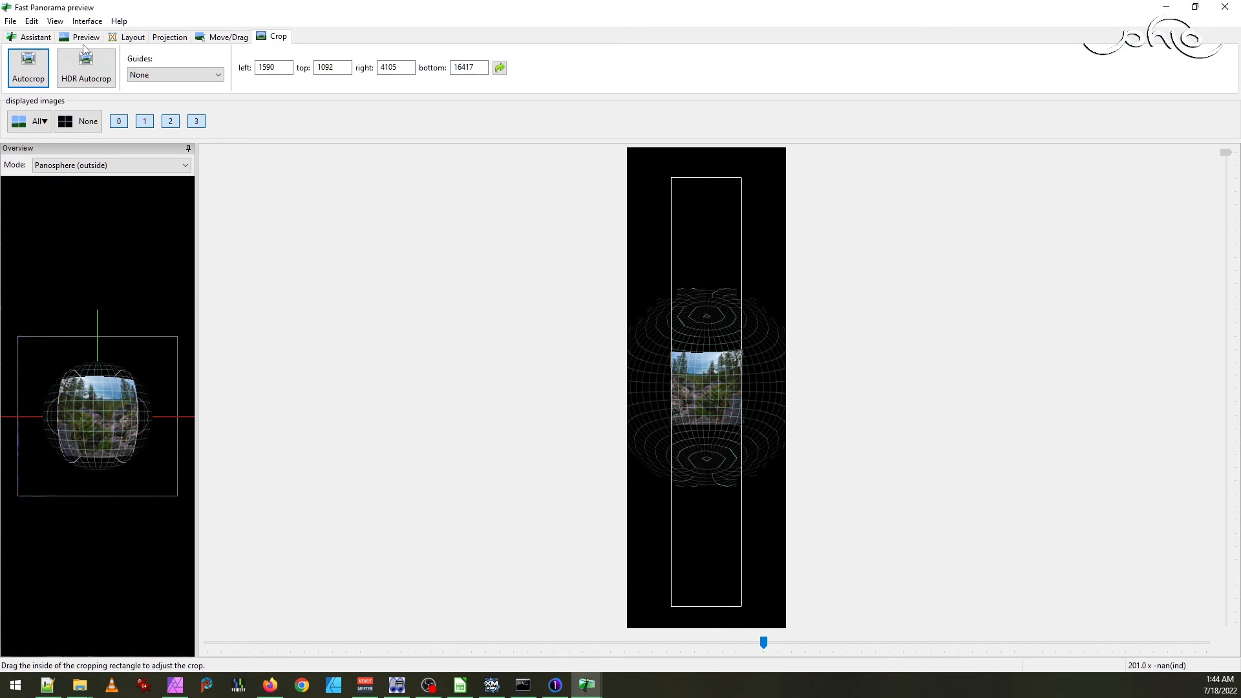
left_click(29, 68)
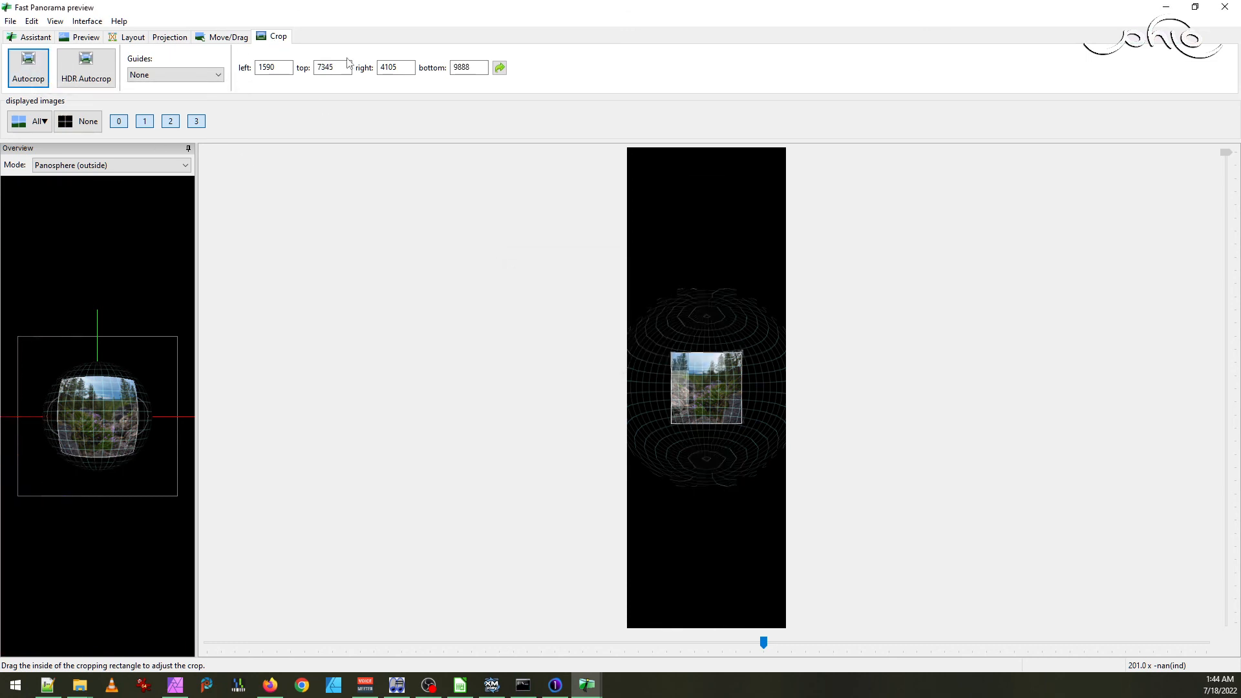
- Compare the canvas and crop dimensions in the stitcher settings with the cropped area in the fast panorama preview
left_click(55, 22)
left_click(72, 33)
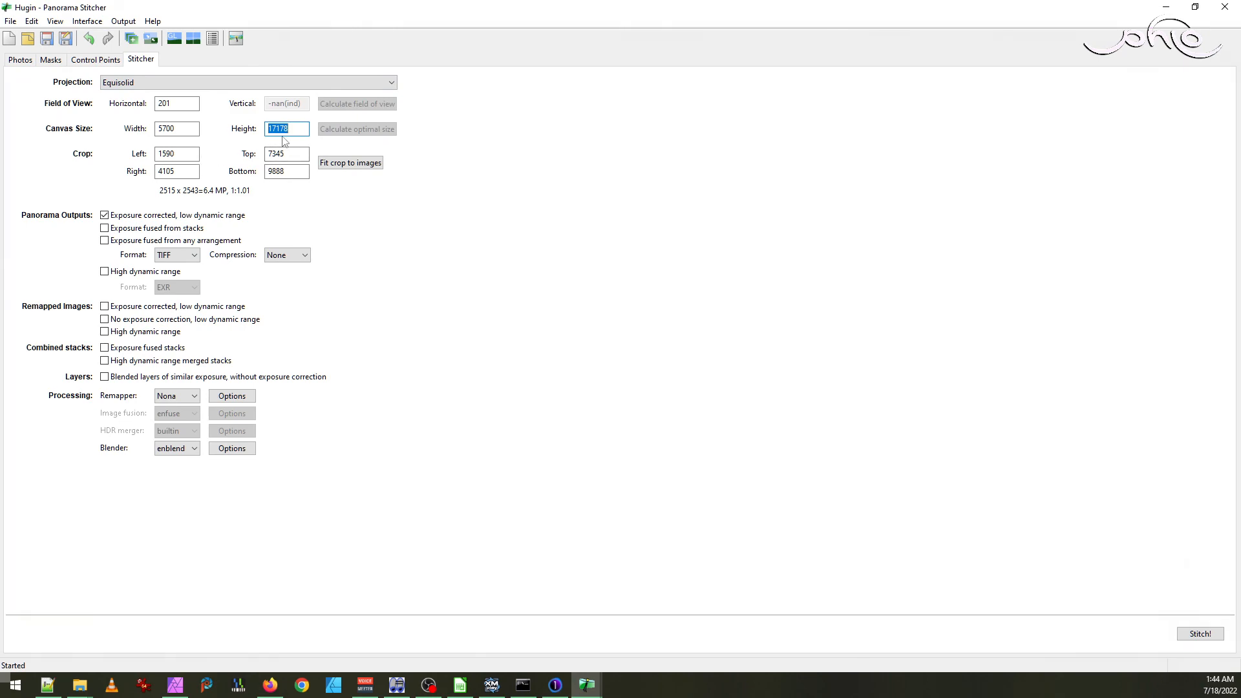
left_click(55, 22)
left_click(94, 80)
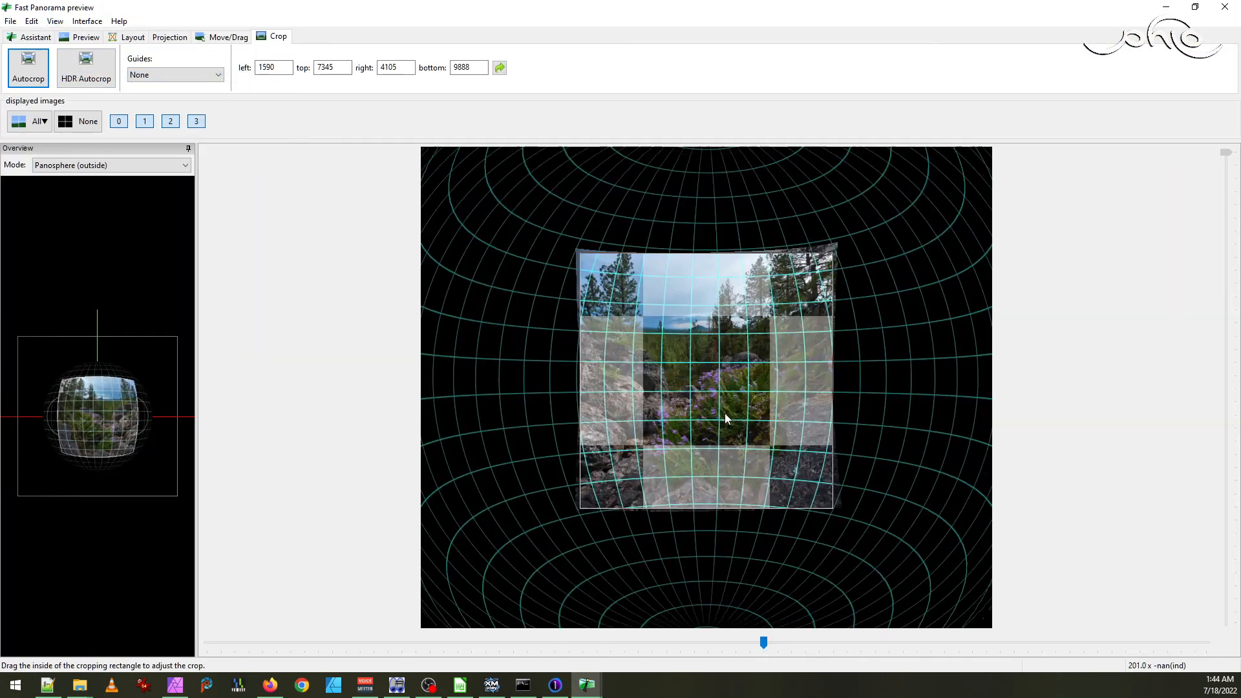
- Compare the canvas width and height in the stitcher settings with the full canvas shown in the fast panorama preview
left_click(55, 21)
left_click(94, 37)
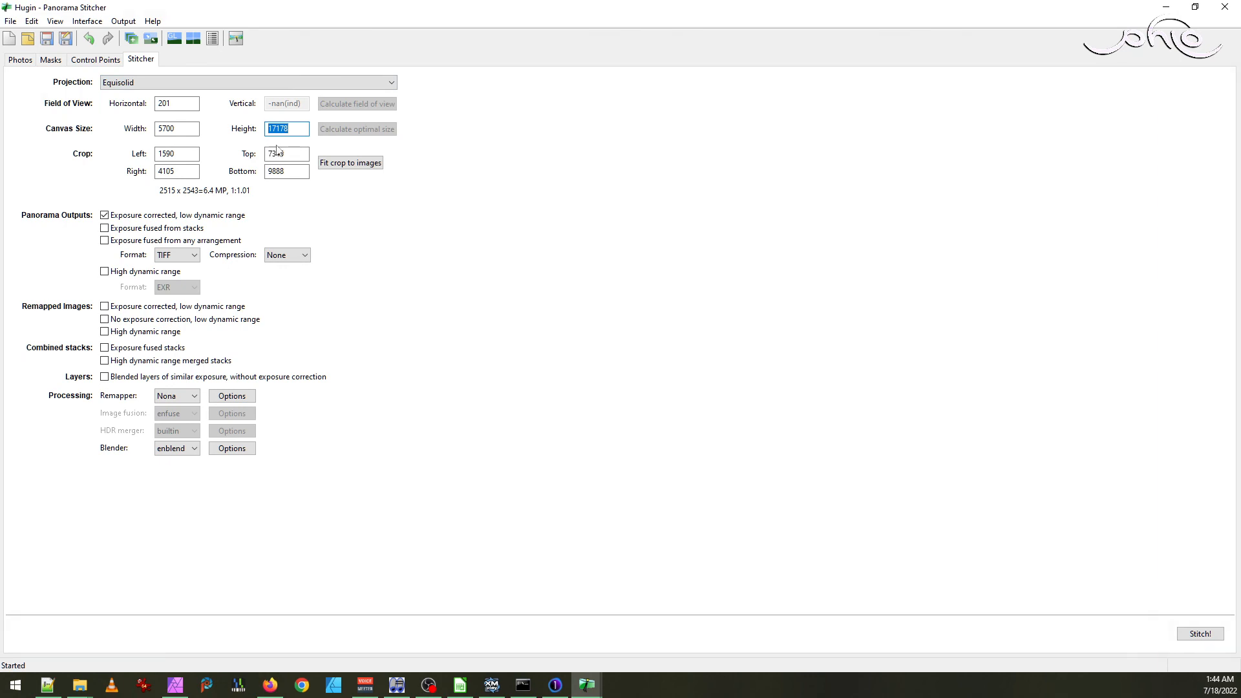
left_click(193, 126)
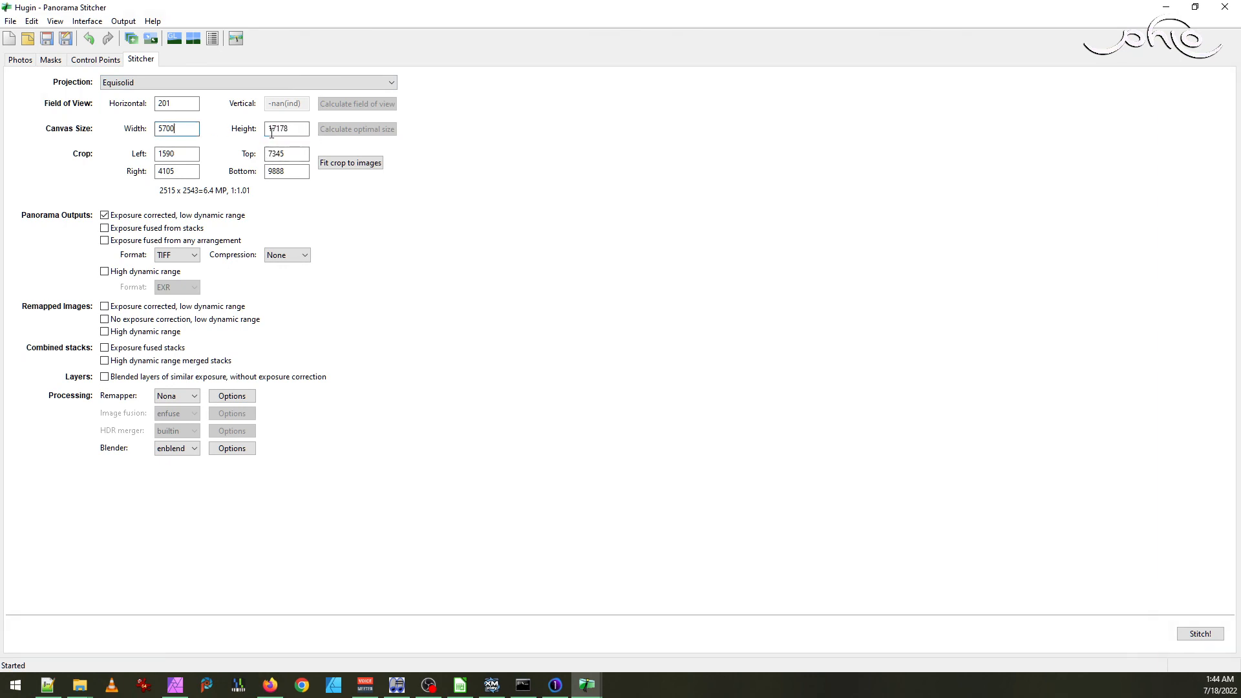
left_click(55, 21)
left_click(95, 79)
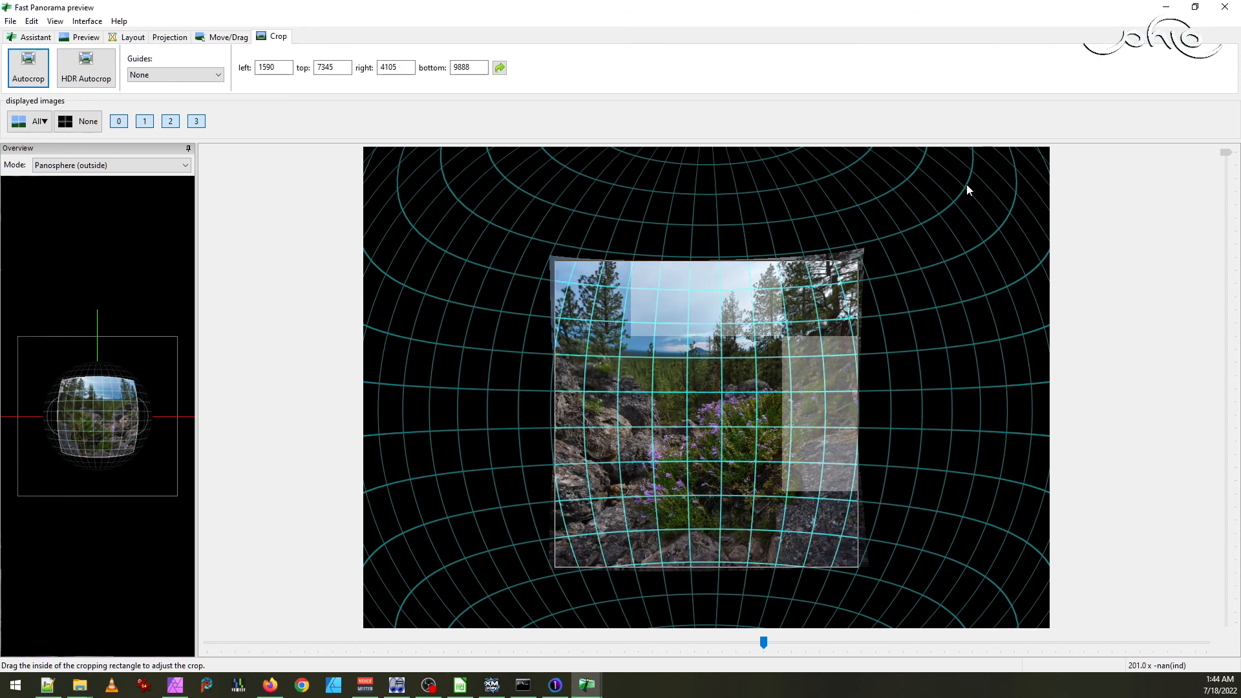
left_click(54, 23)
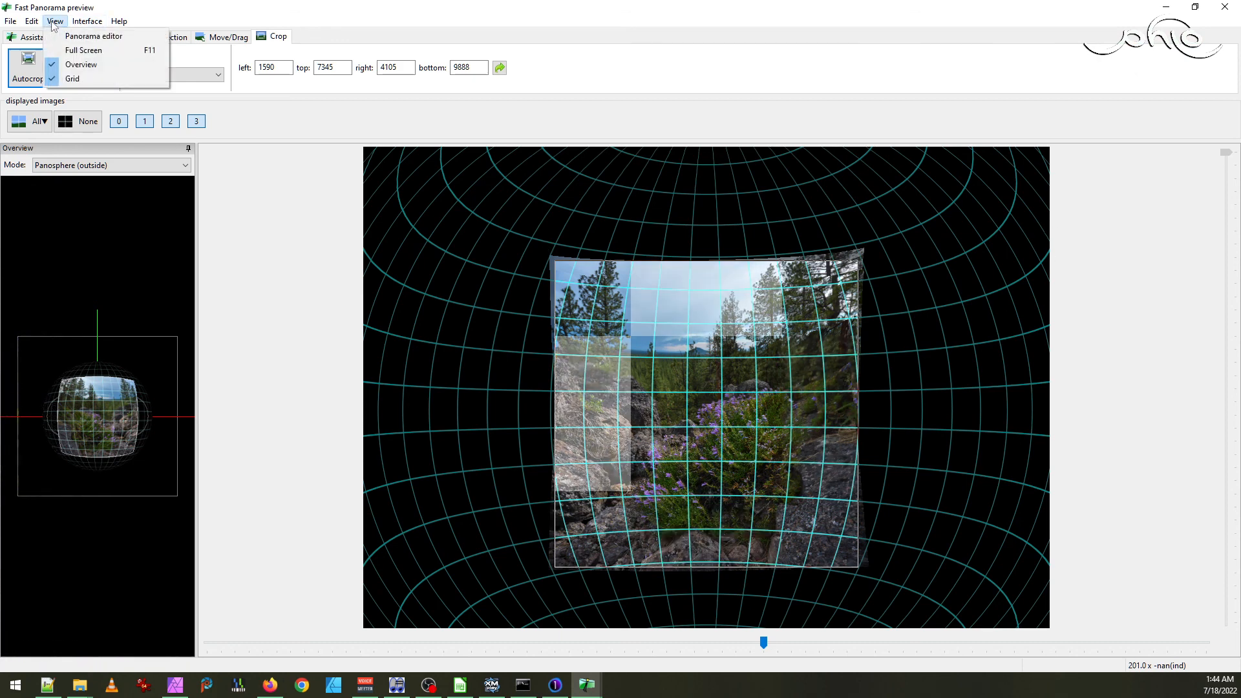
left_click(92, 36)
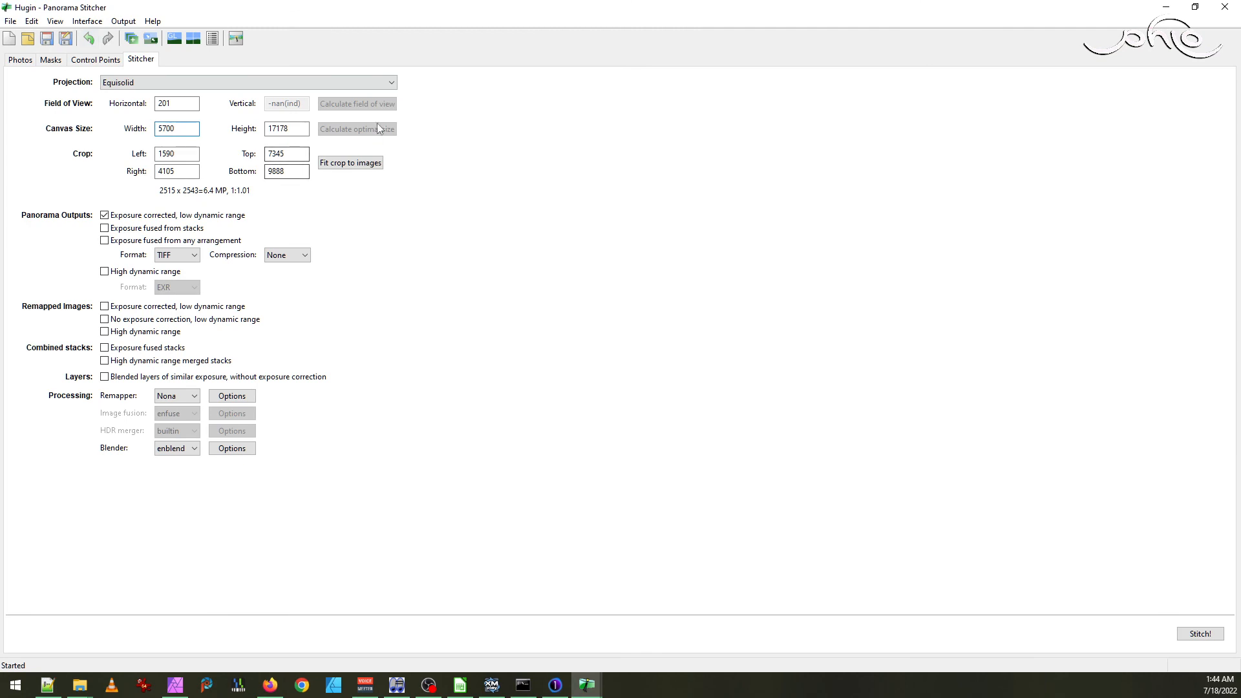
left_click(291, 129)
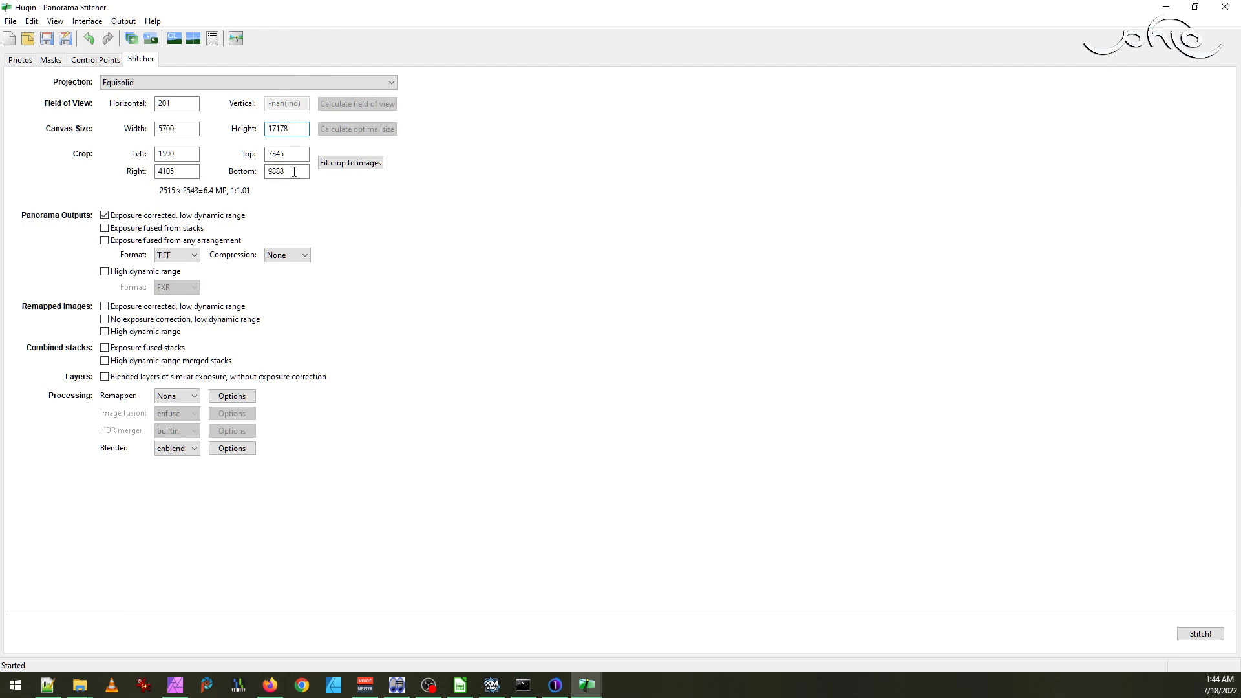
left_click(55, 22)
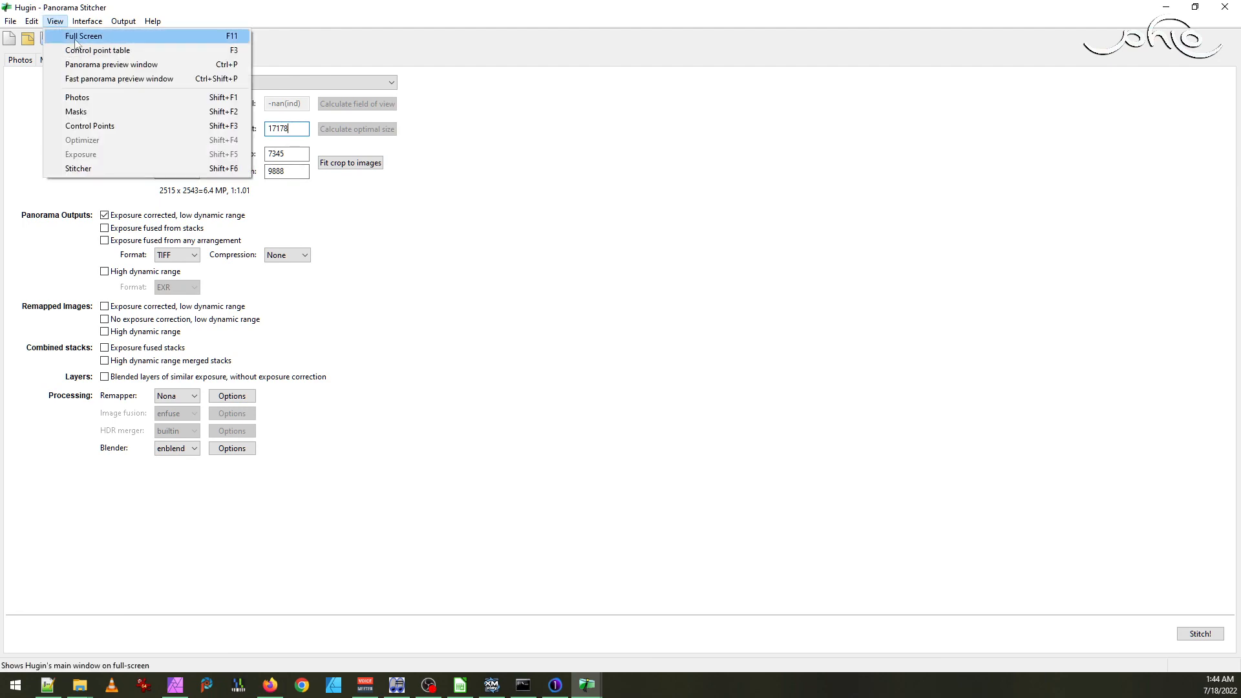
left_click(90, 80)
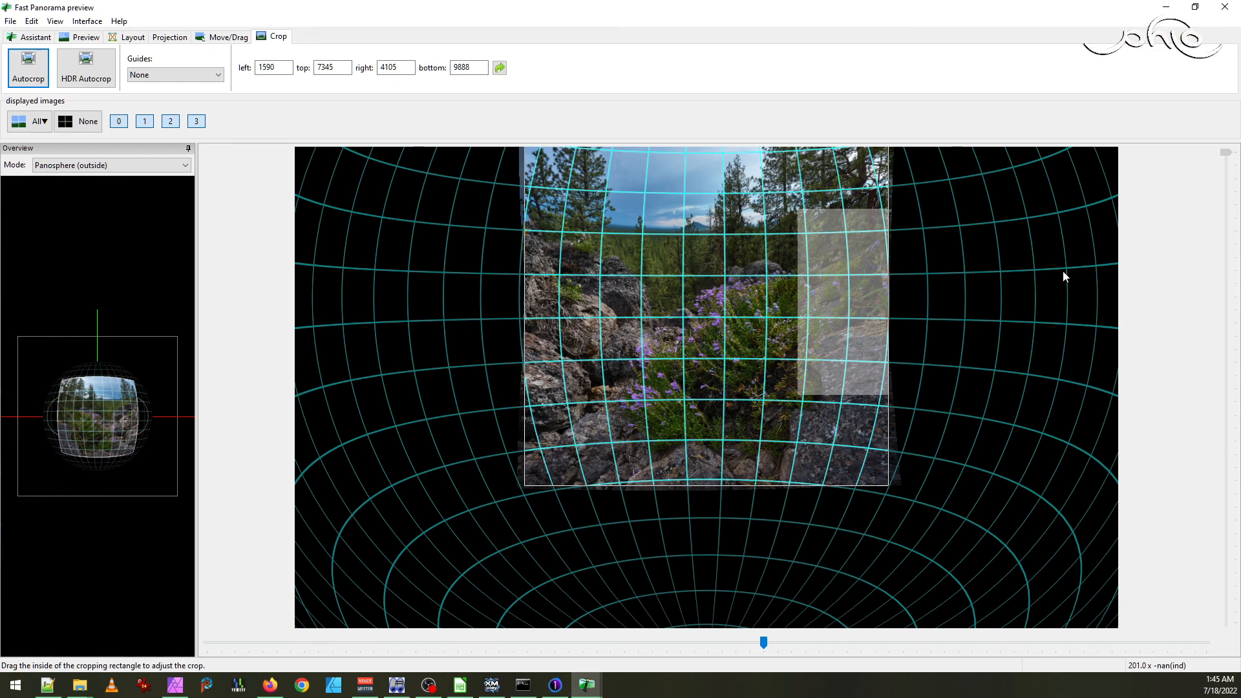
- Examine the cropped panorama area against the surrounding empty canvas and projection grid in the fast panorama preview
scroll(747, 274, "up", 1)
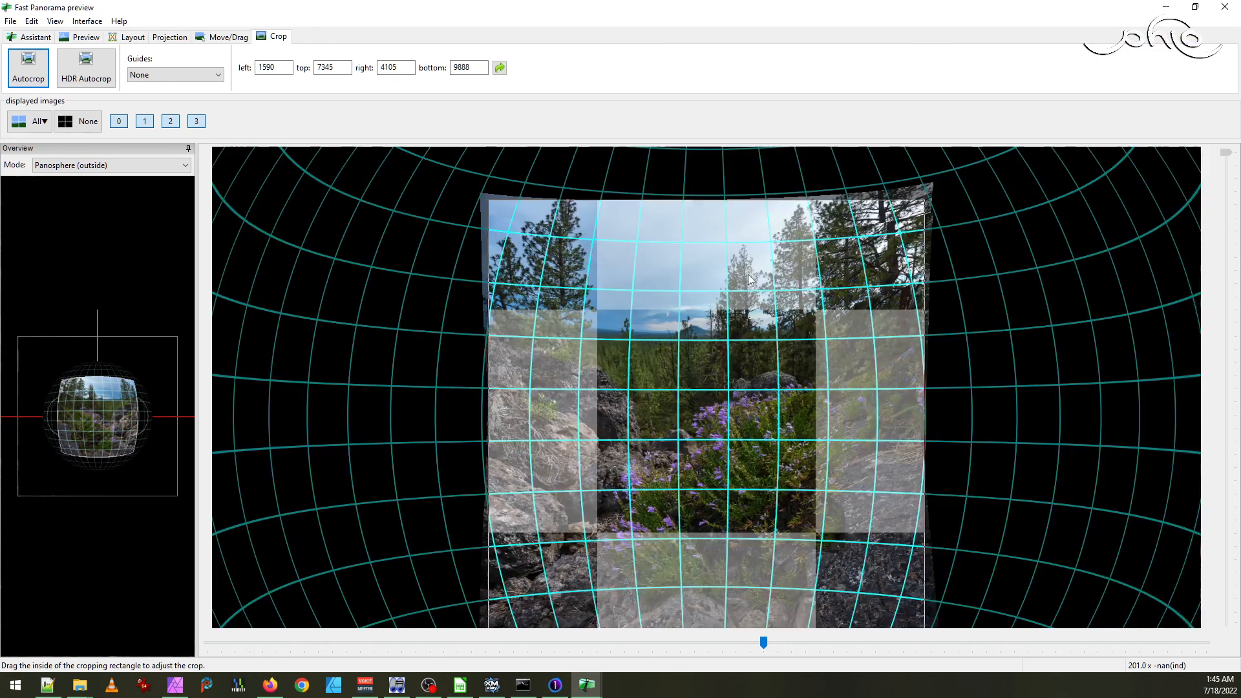
scroll(741, 377, "down", 1)
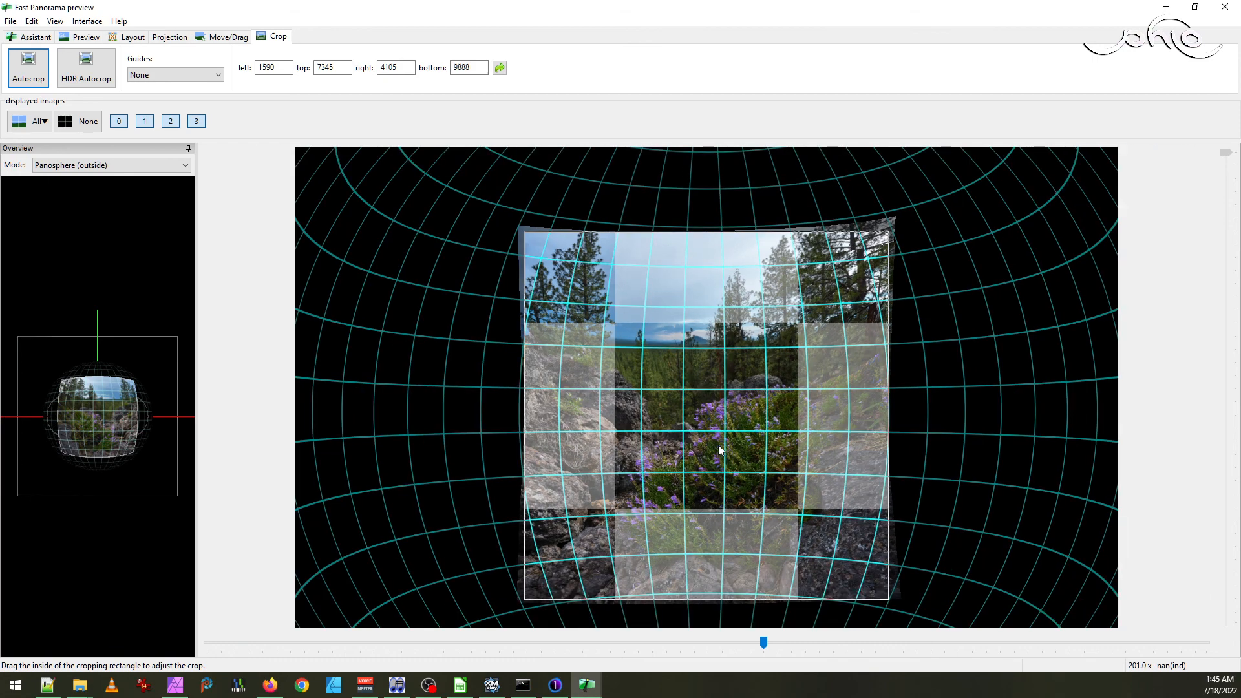
scroll(707, 308, "up", 2)
scroll(707, 308, "down", 2)
scroll(707, 307, "up", 1)
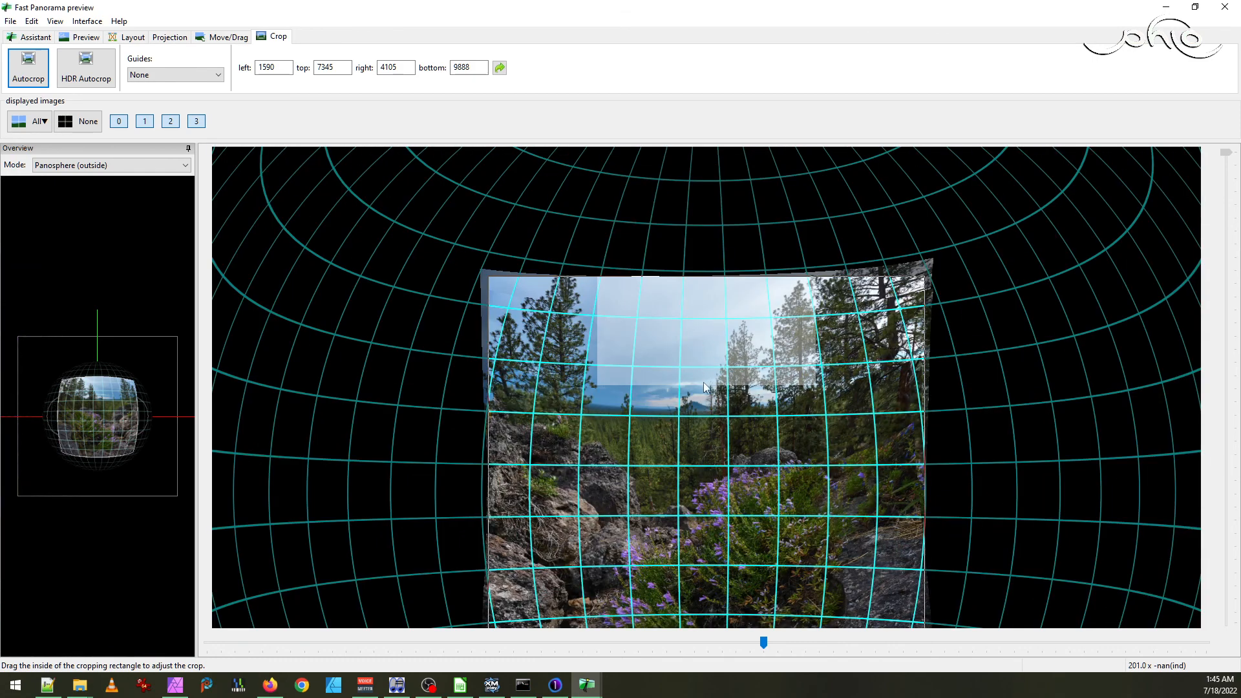
scroll(712, 420, "down", 1)
scroll(712, 421, "up", 1)
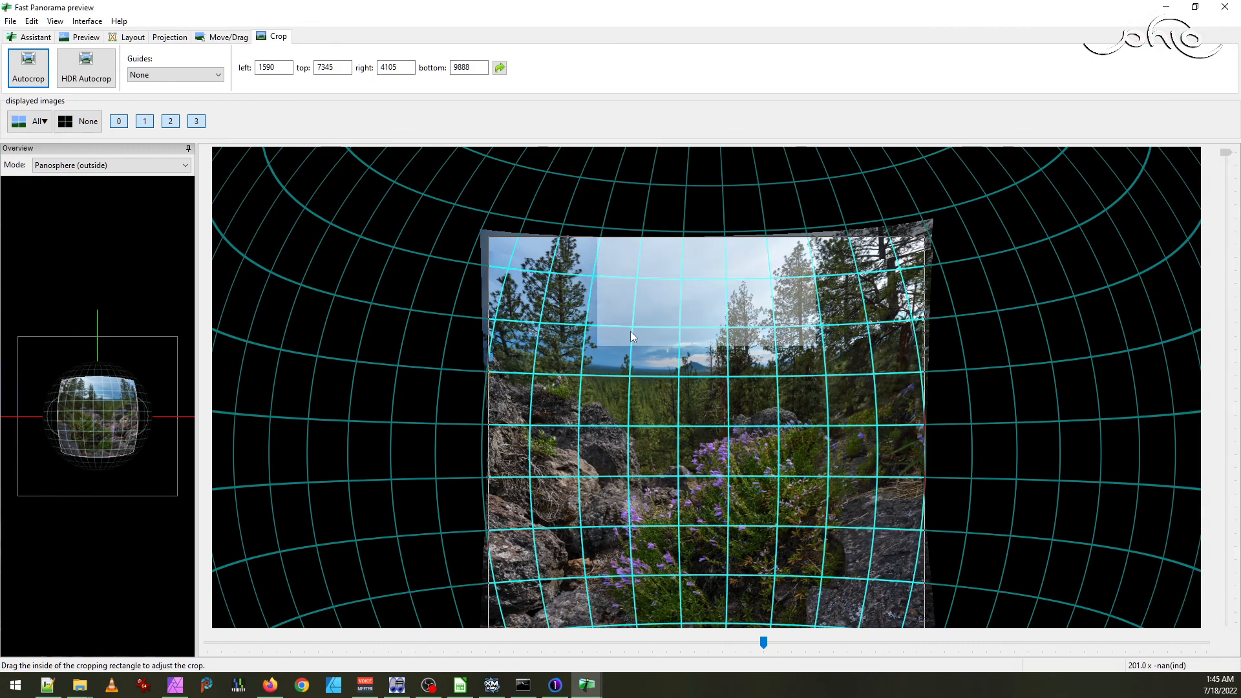
scroll(745, 406, "down", 1)
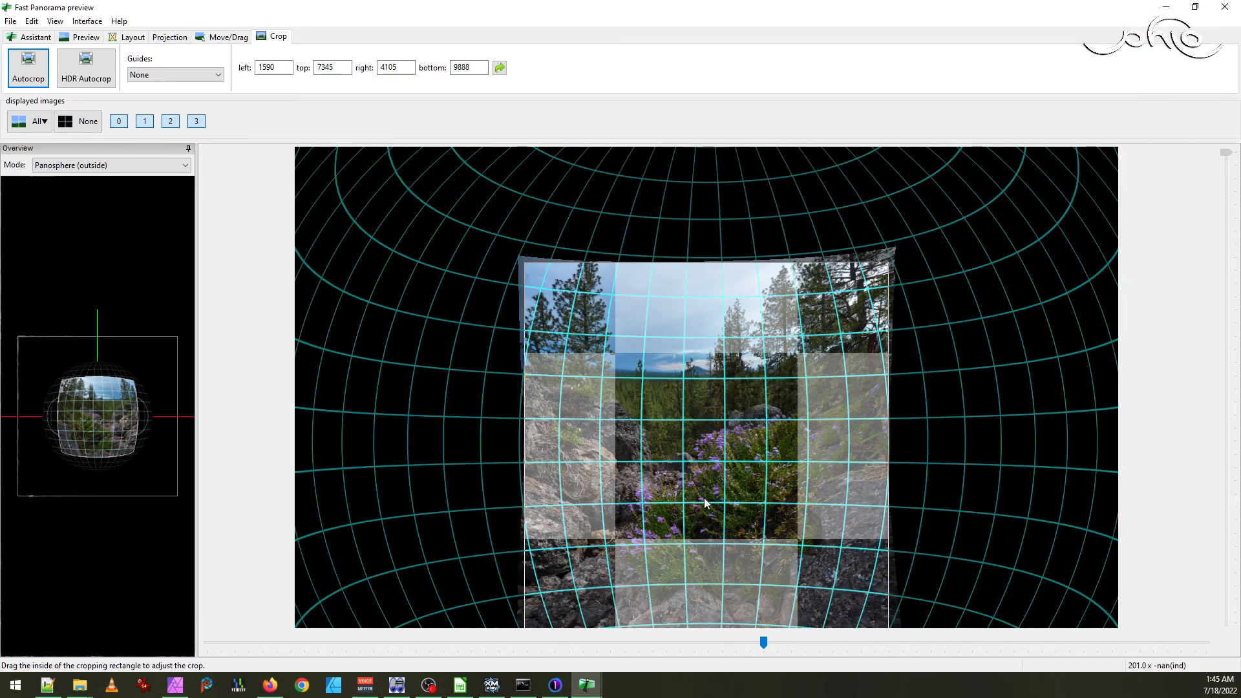
scroll(706, 481, "up", 1)
scroll(716, 286, "down", 1)
scroll(725, 304, "up", 1)
scroll(727, 362, "down", 1)
scroll(711, 440, "up", 1)
scroll(720, 326, "down", 1)
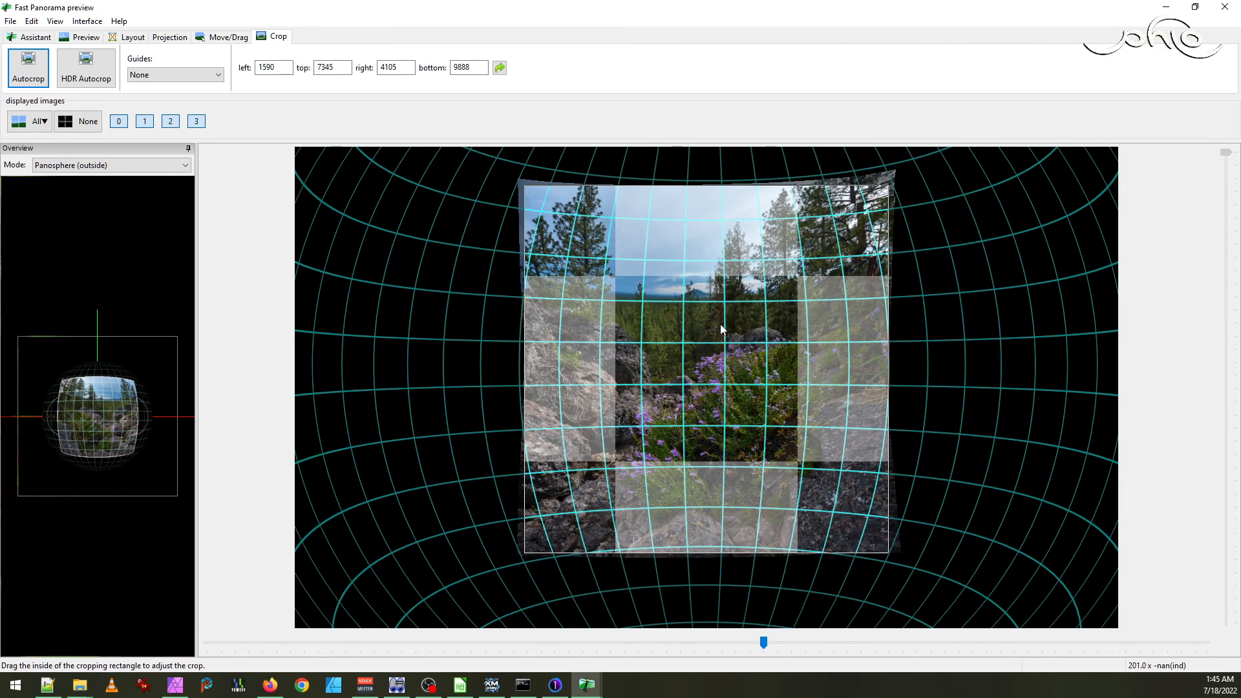
scroll(718, 336, "up", 1)
scroll(718, 336, "down", 1)
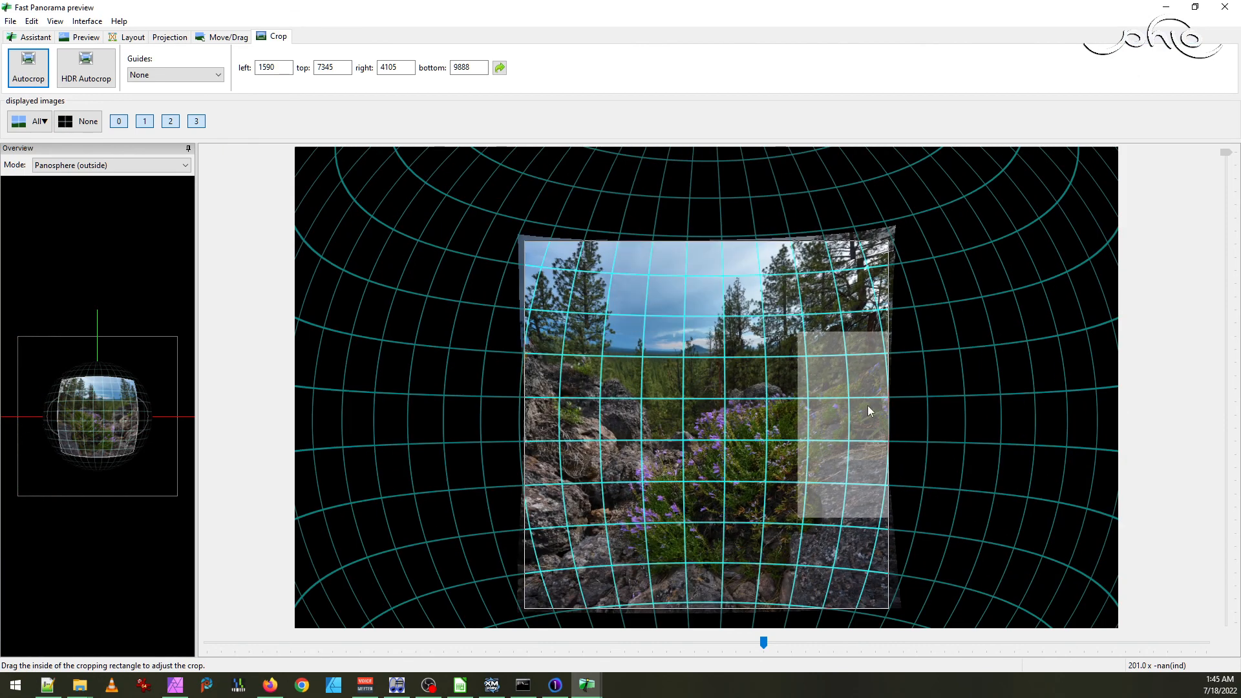
- Stitch the panorama from the panorama editor, saving the output with the prefix _DSC6025 - _DSC6028
left_click(55, 21)
left_click(90, 36)
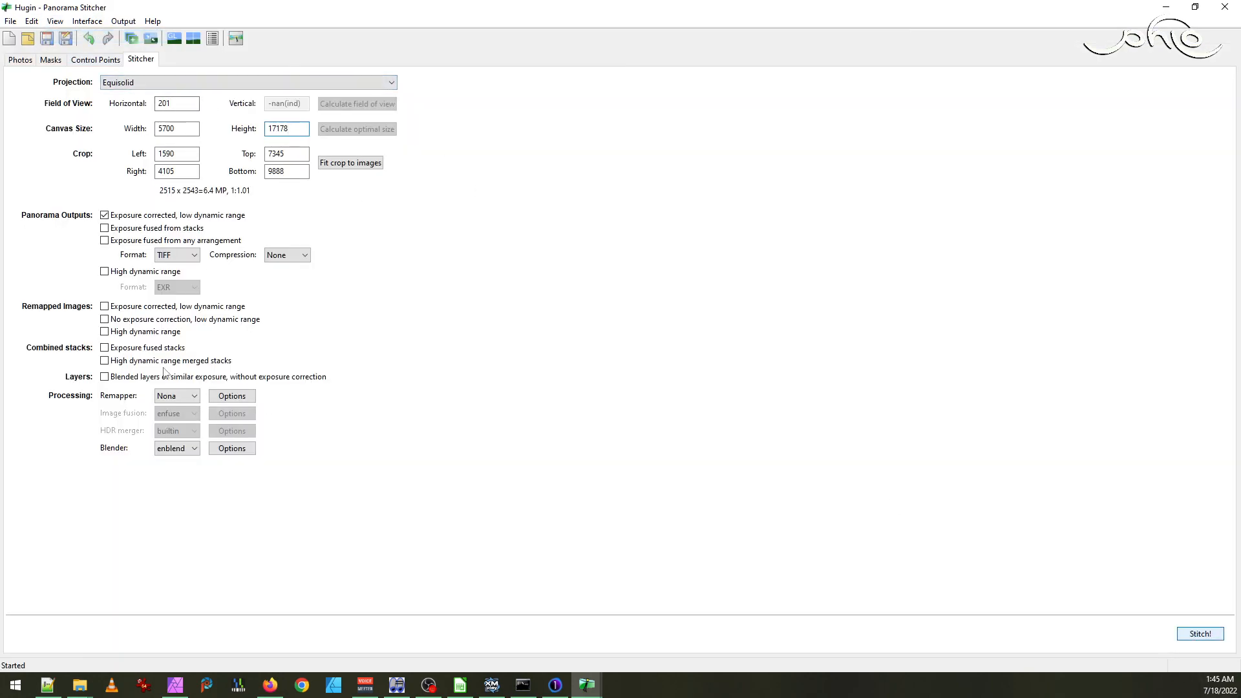
key("Return")
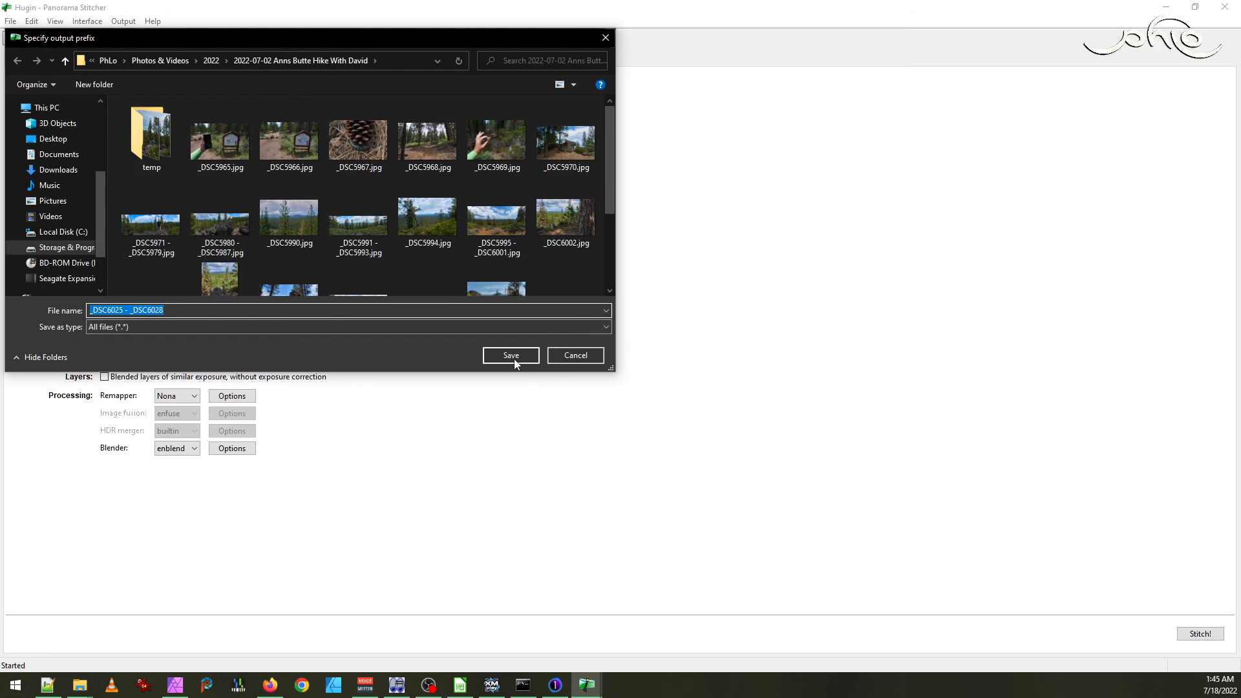
left_click(511, 356)
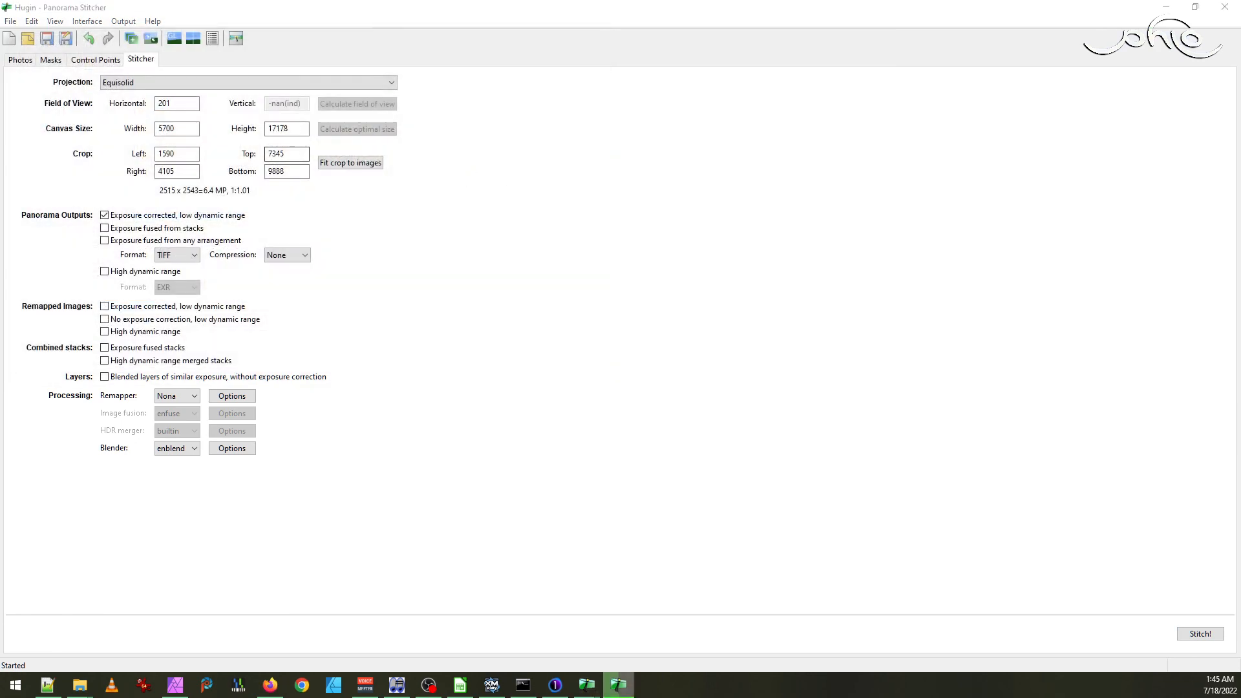
left_click_drag(0, 200, 712, 133)
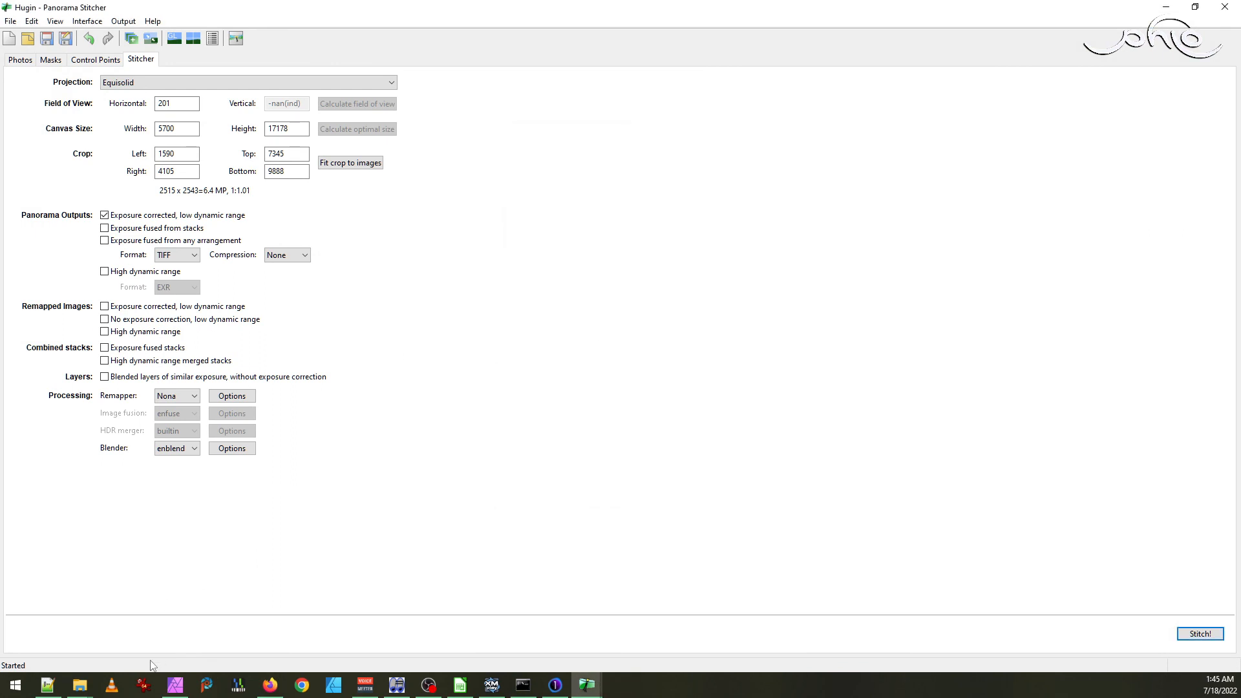
- Open the stitched _DSC6025 - _DSC6028.tif from the hike folder in IrfanView and inspect the distant hill on the horizon up close
mouse_move(80, 685)
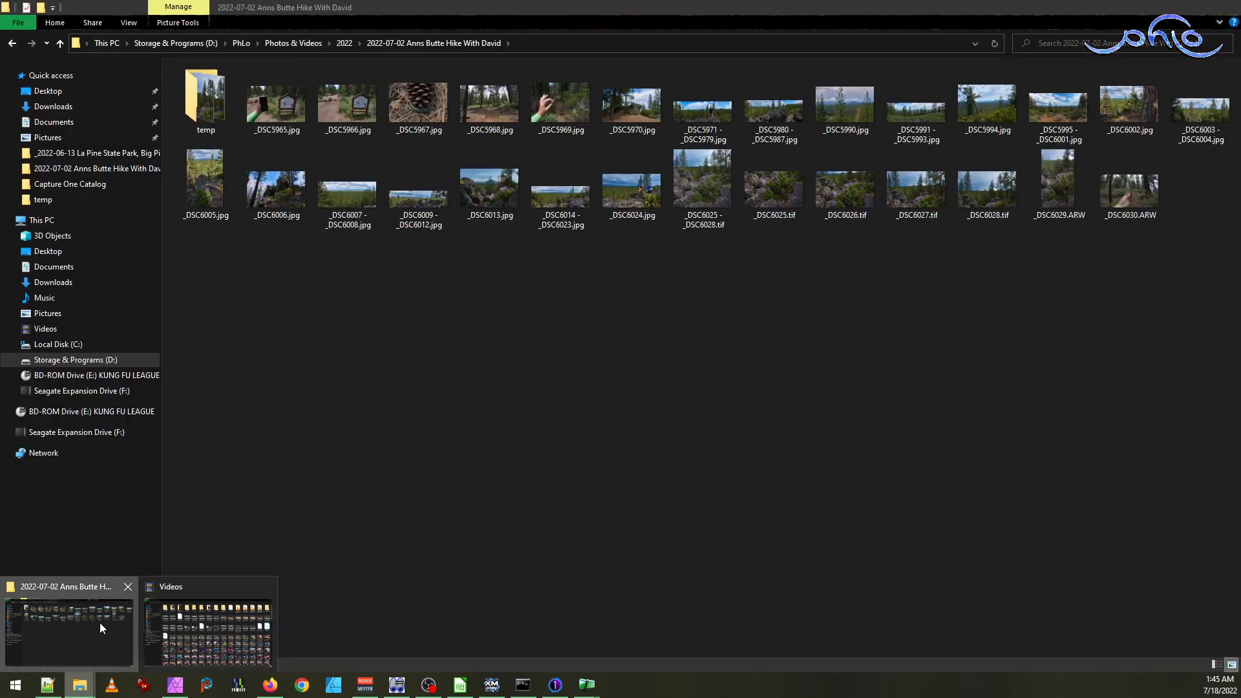
left_click(100, 622)
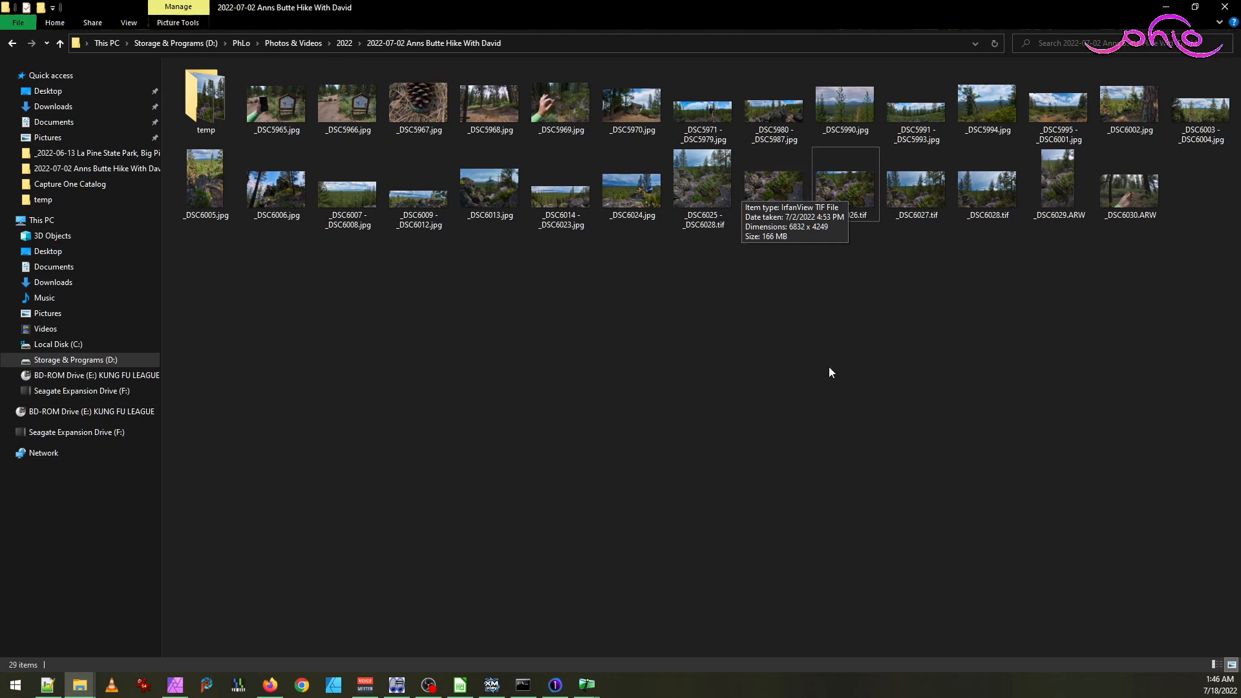
double_click(718, 191)
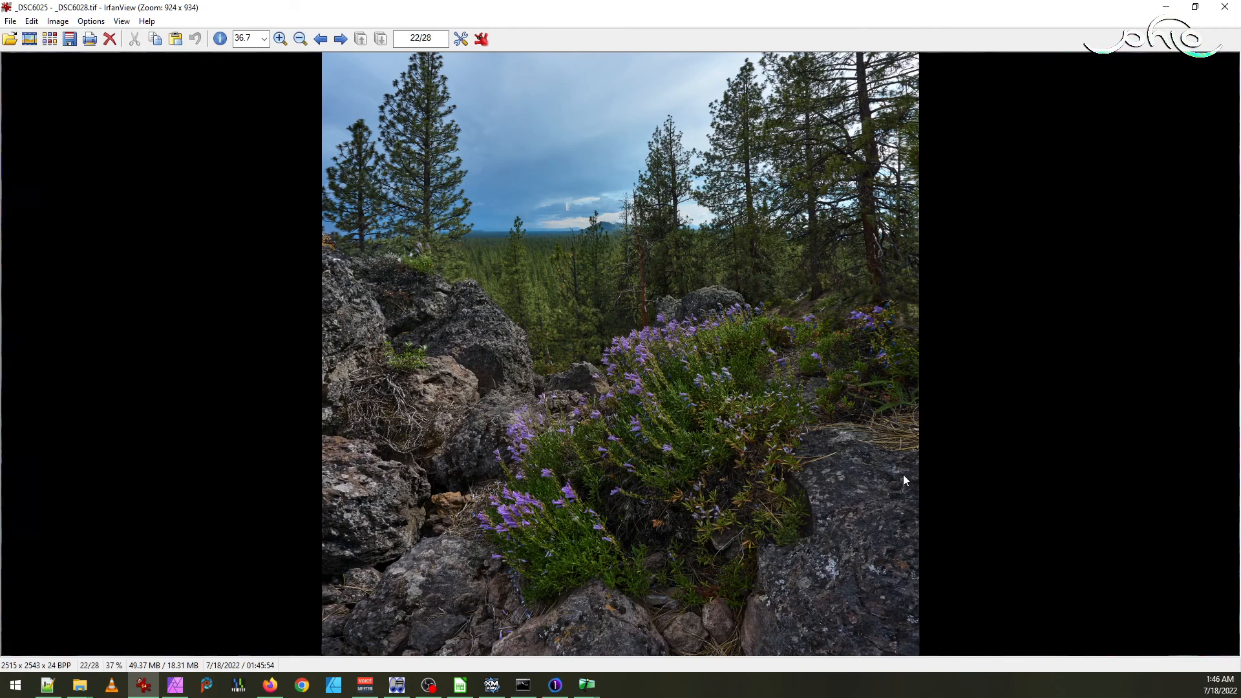
left_click_drag(582, 197, 646, 274)
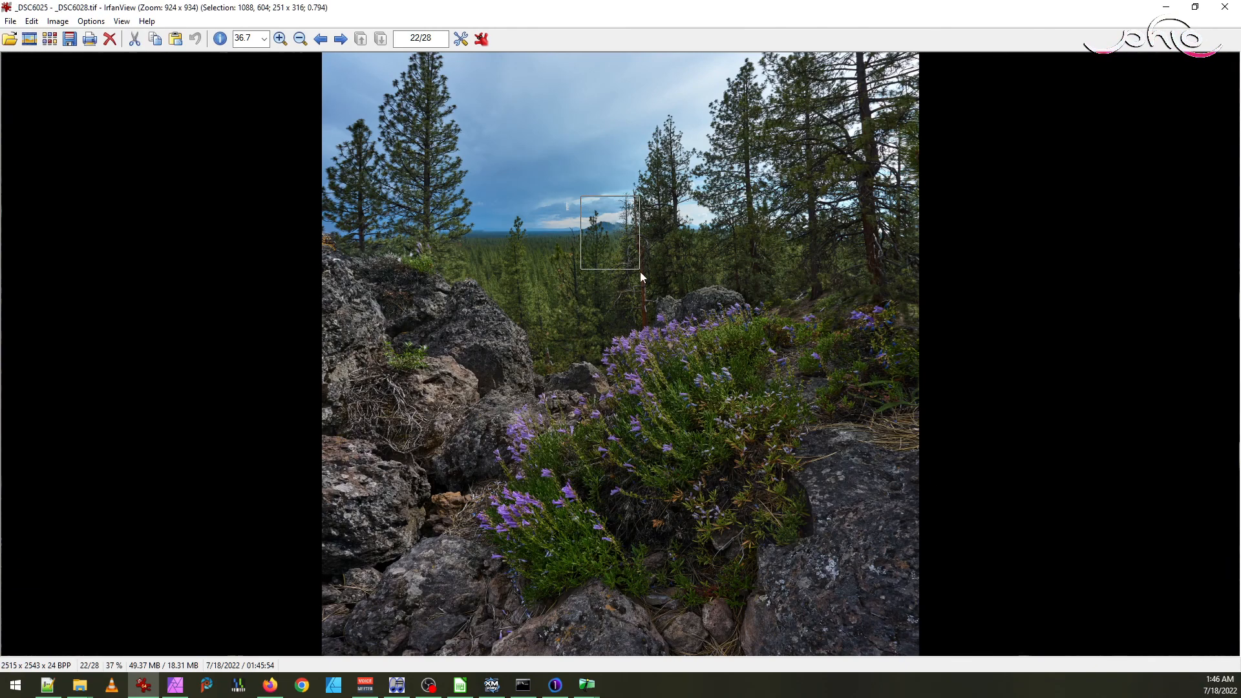
left_click(619, 248)
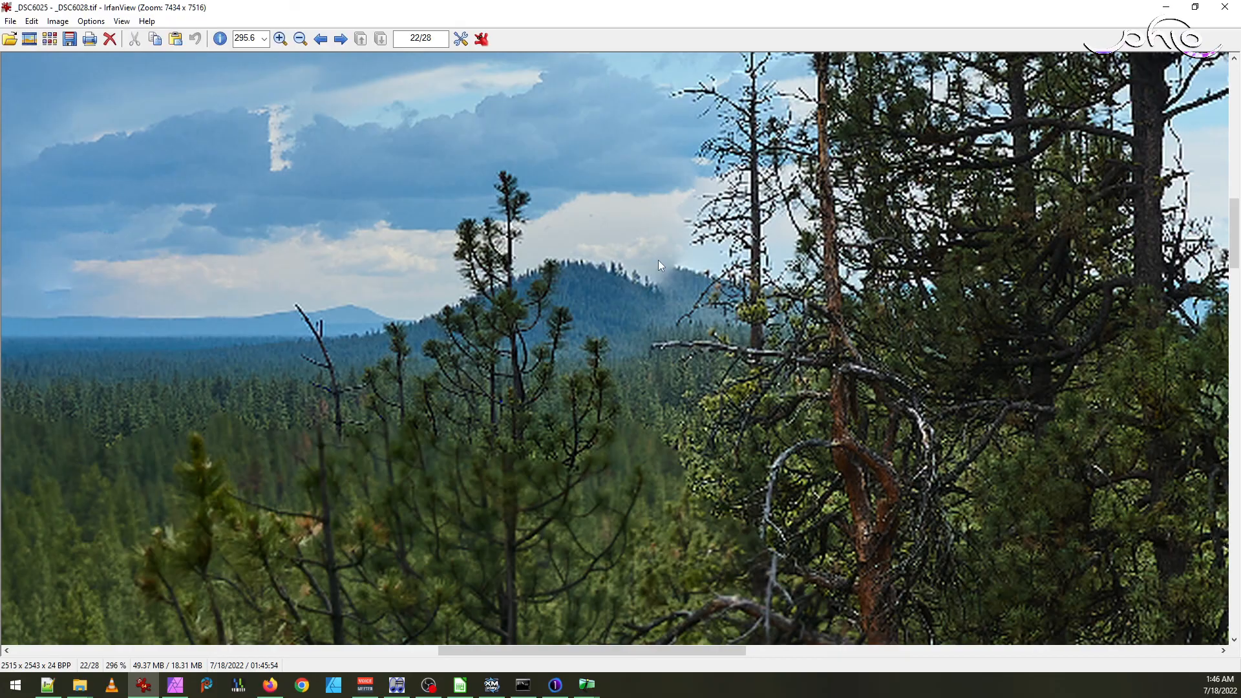
scroll(657, 260, "down", 10)
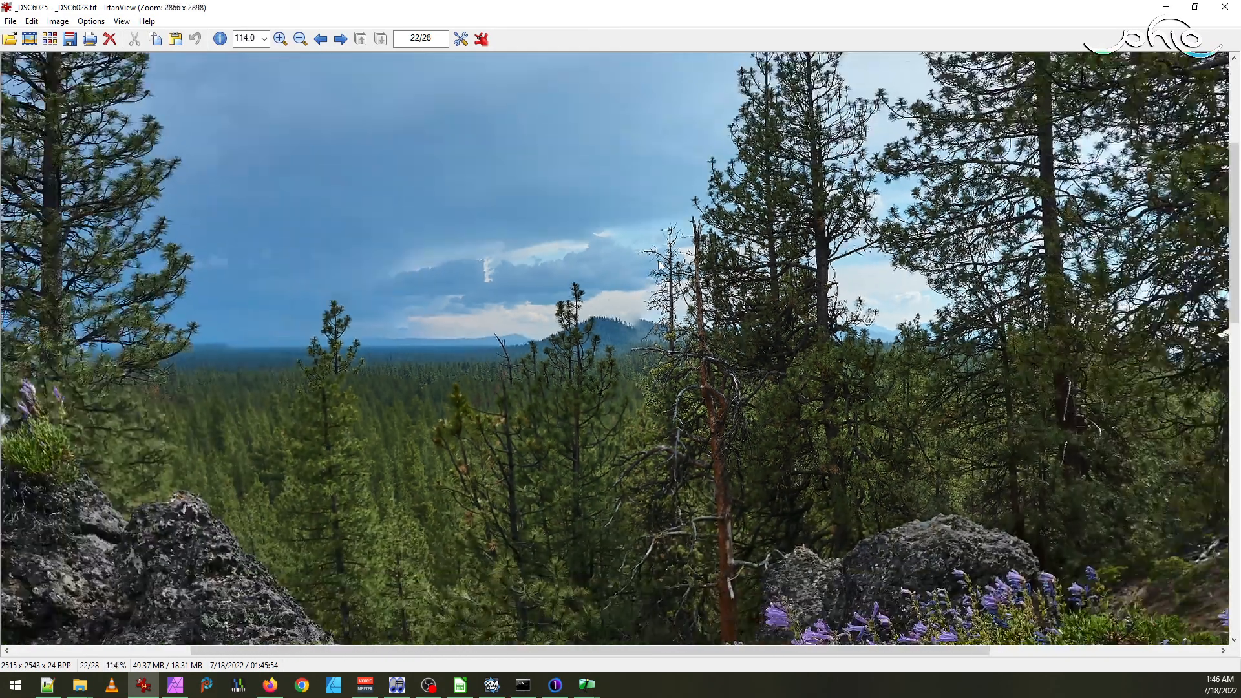
- Inspect the flowers, rocks, trees and sky across the enlarged stitched panorama for blending quality
left_click_drag(687, 492, 695, 123)
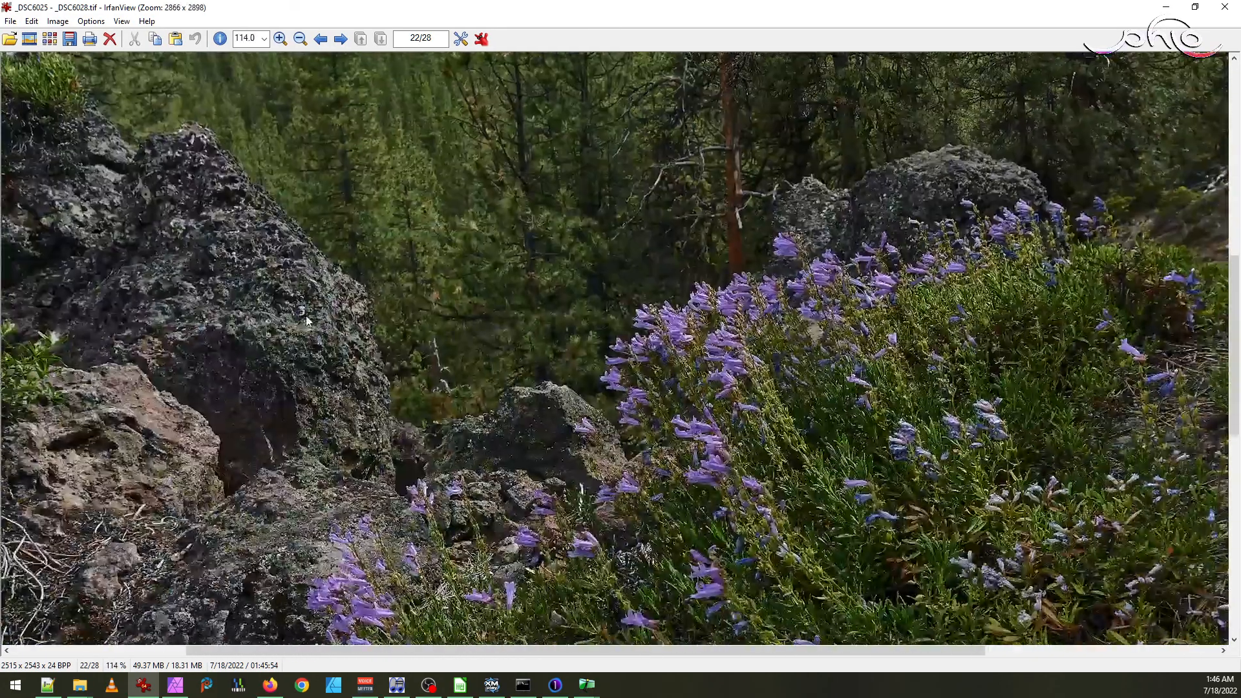
left_click_drag(480, 484, 320, 169)
left_click_drag(767, 258, 525, 370)
left_click_drag(744, 368, 475, 52)
left_click_drag(683, 289, 687, 159)
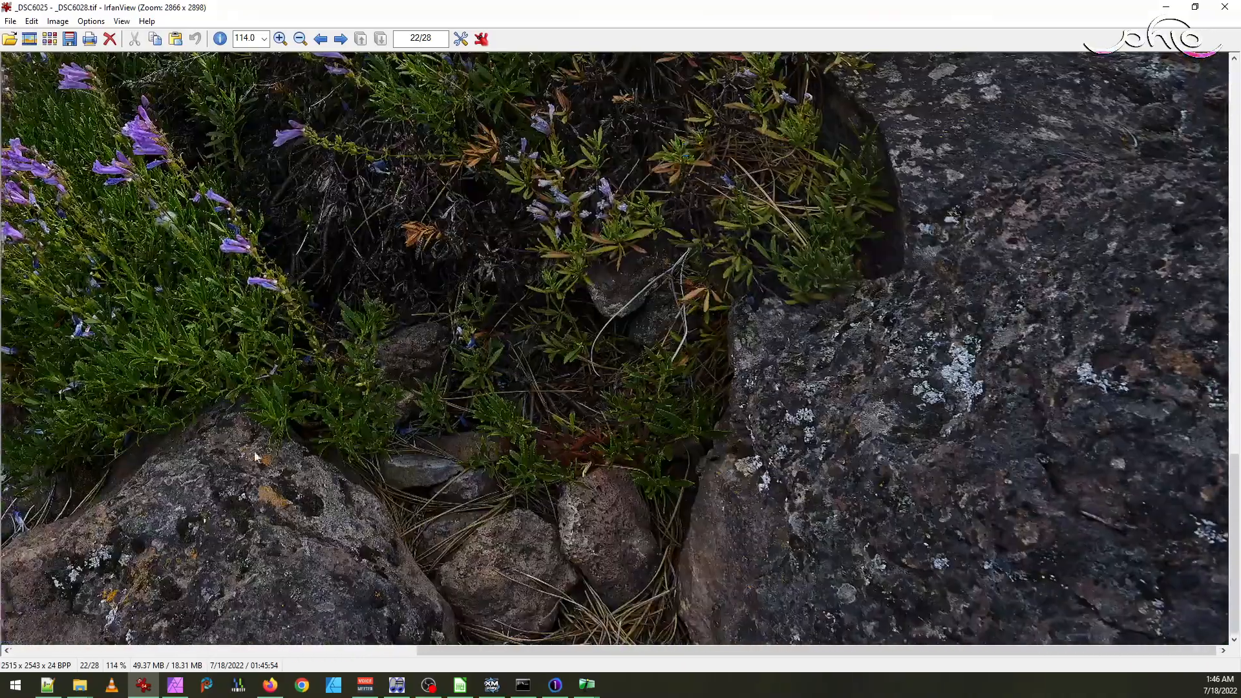
left_click_drag(254, 453, 880, 446)
left_click_drag(746, 238, 717, 592)
left_click_drag(736, 330, 466, 616)
left_click_drag(1022, 171, 708, 533)
left_click_drag(1050, 278, 643, 541)
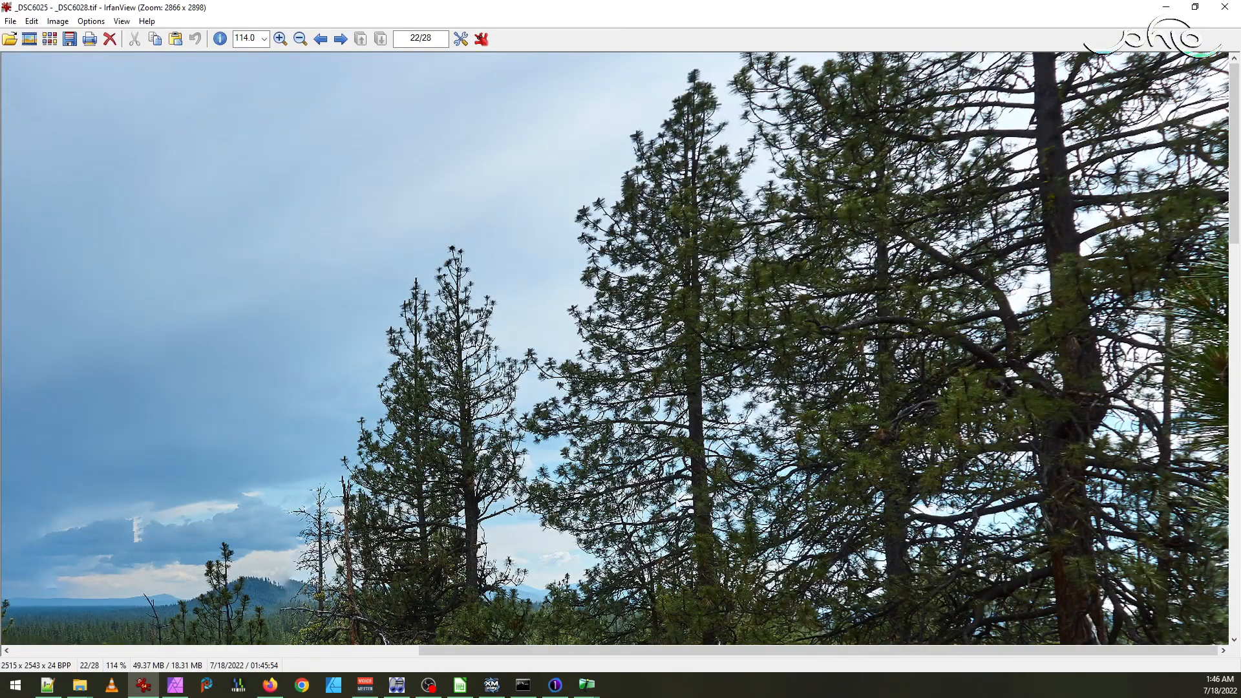
left_click_drag(525, 503, 766, 217)
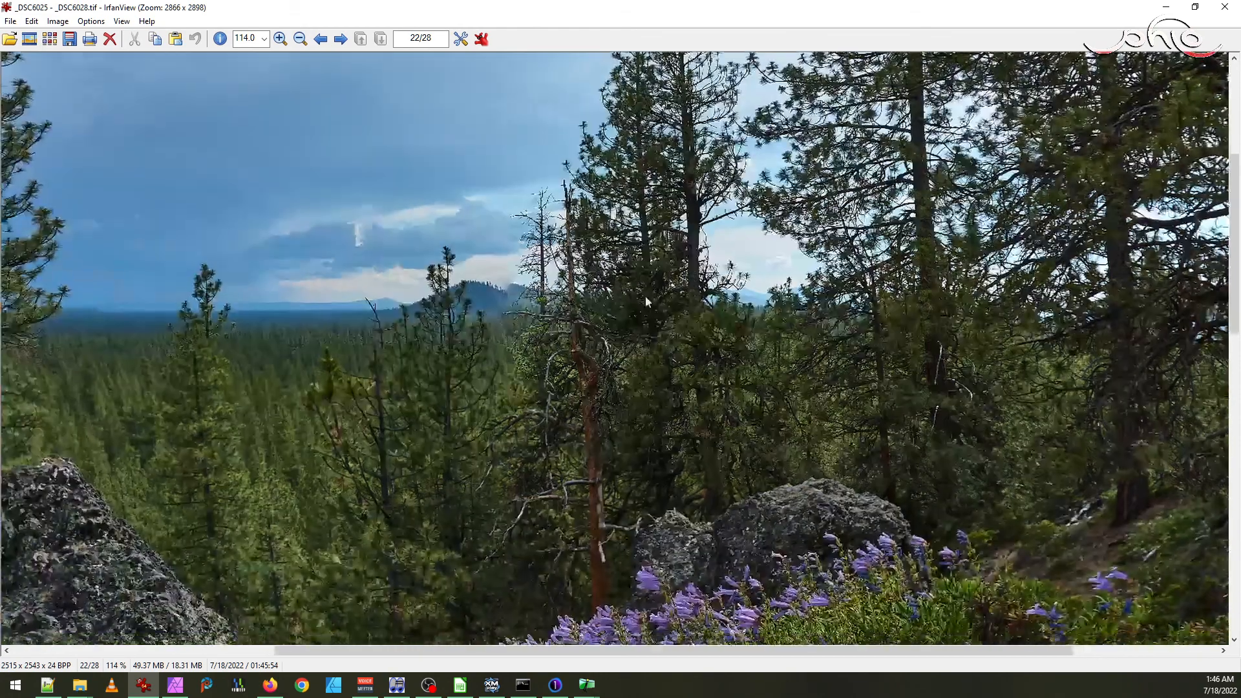
left_click_drag(483, 411, 523, 269)
- Check the clouds, hill and horizon for stitching flaws by framing small areas, and close the image viewer
scroll(567, 216, "up", 2)
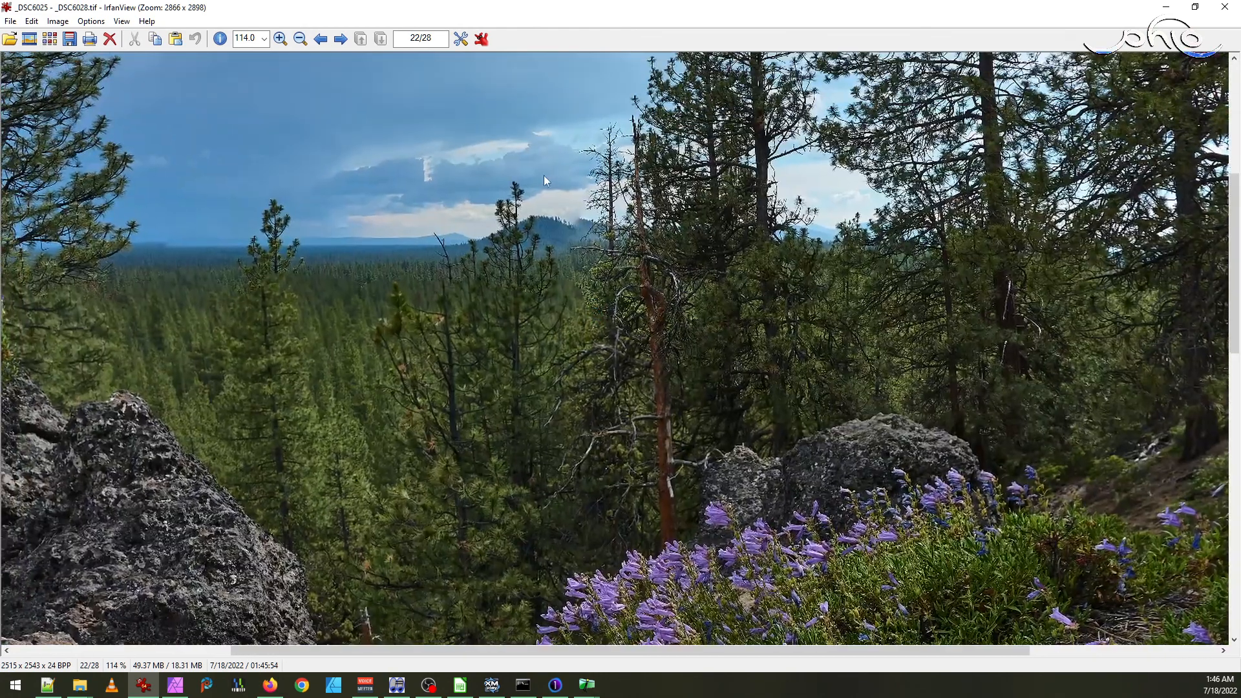
left_click_drag(498, 161, 611, 284)
left_click(614, 289)
left_click_drag(137, 199, 208, 300)
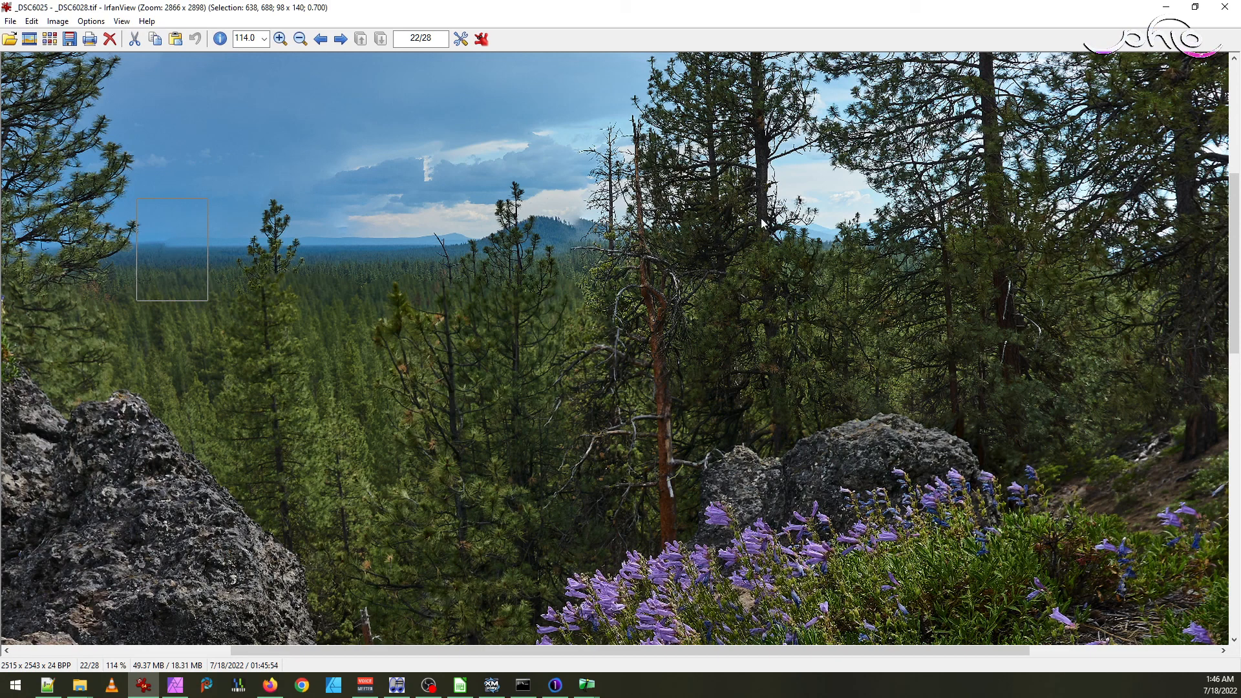
left_click_drag(235, 247, 320, 354)
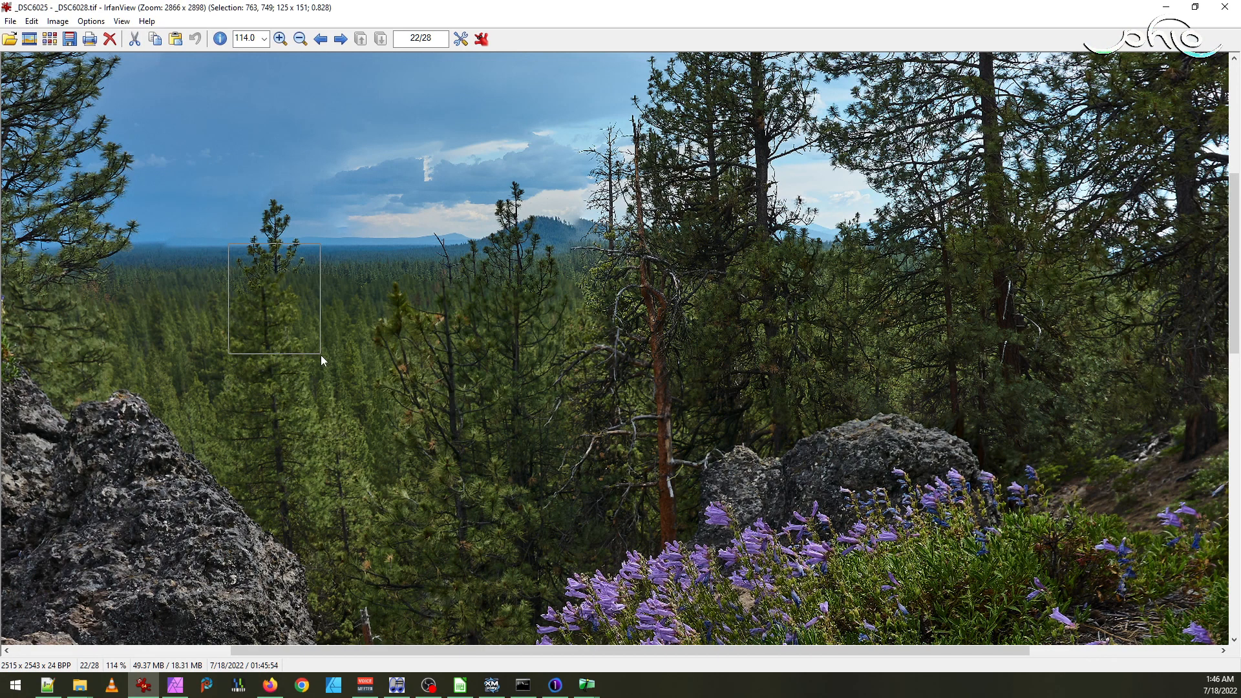
left_click(371, 332)
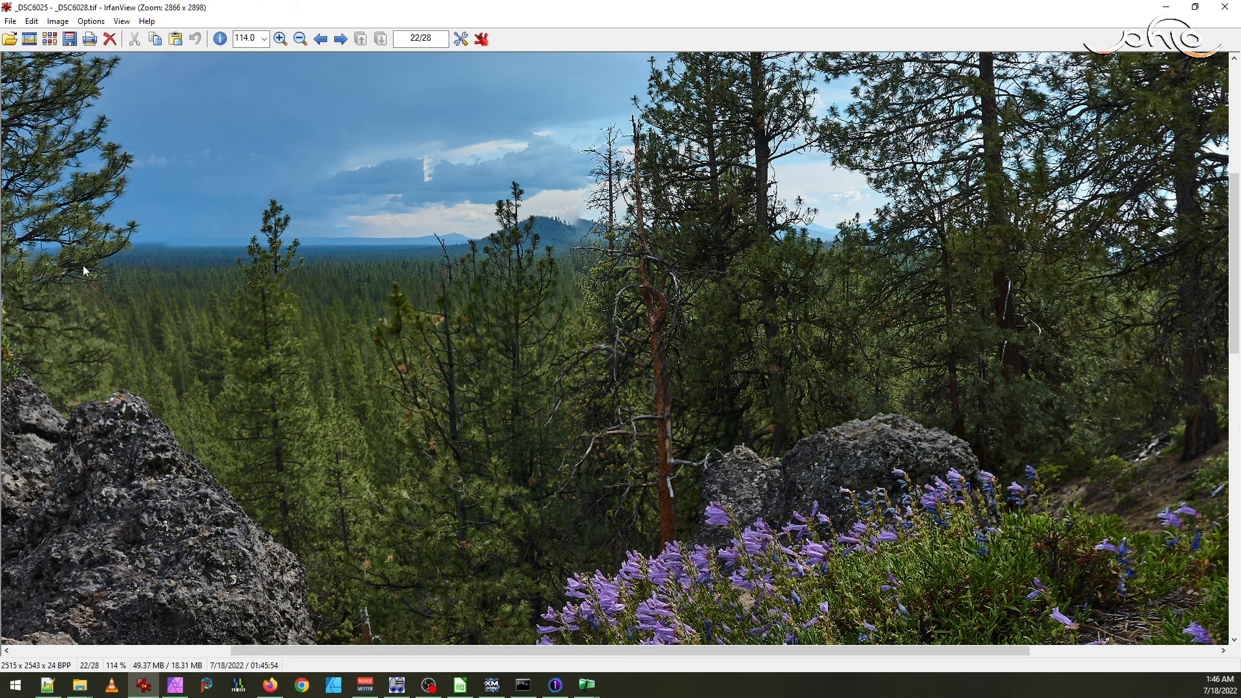
left_click(1223, 8)
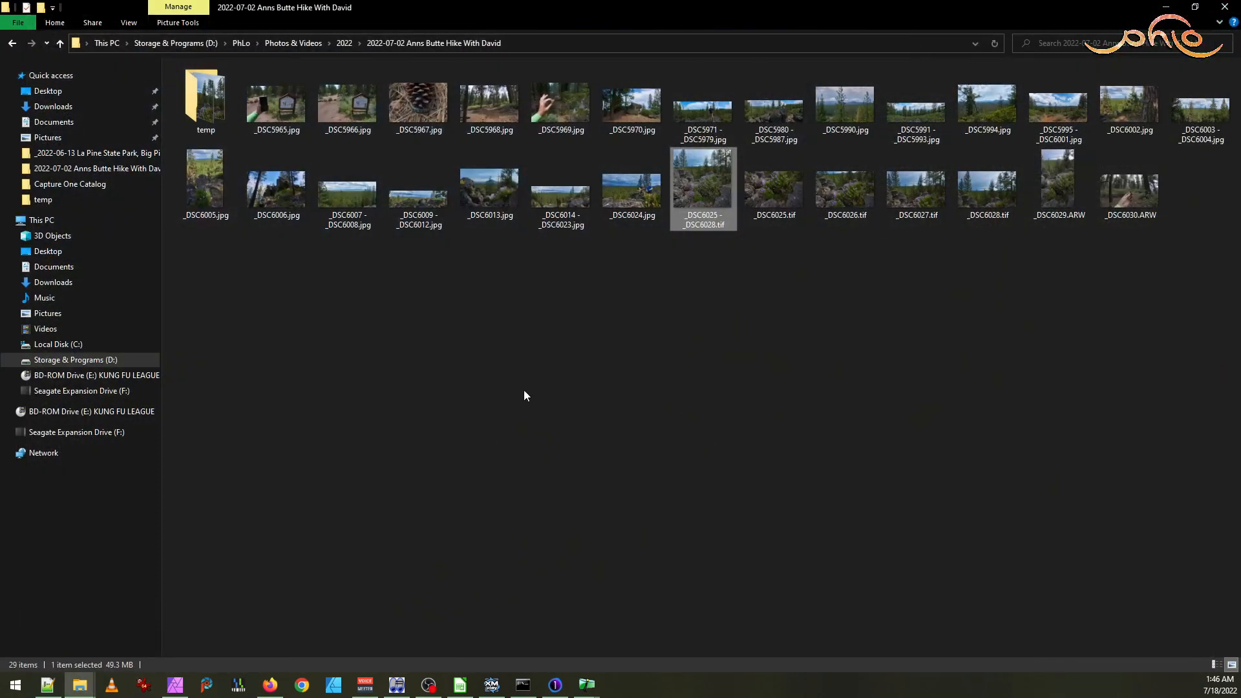
mouse_move(590, 688)
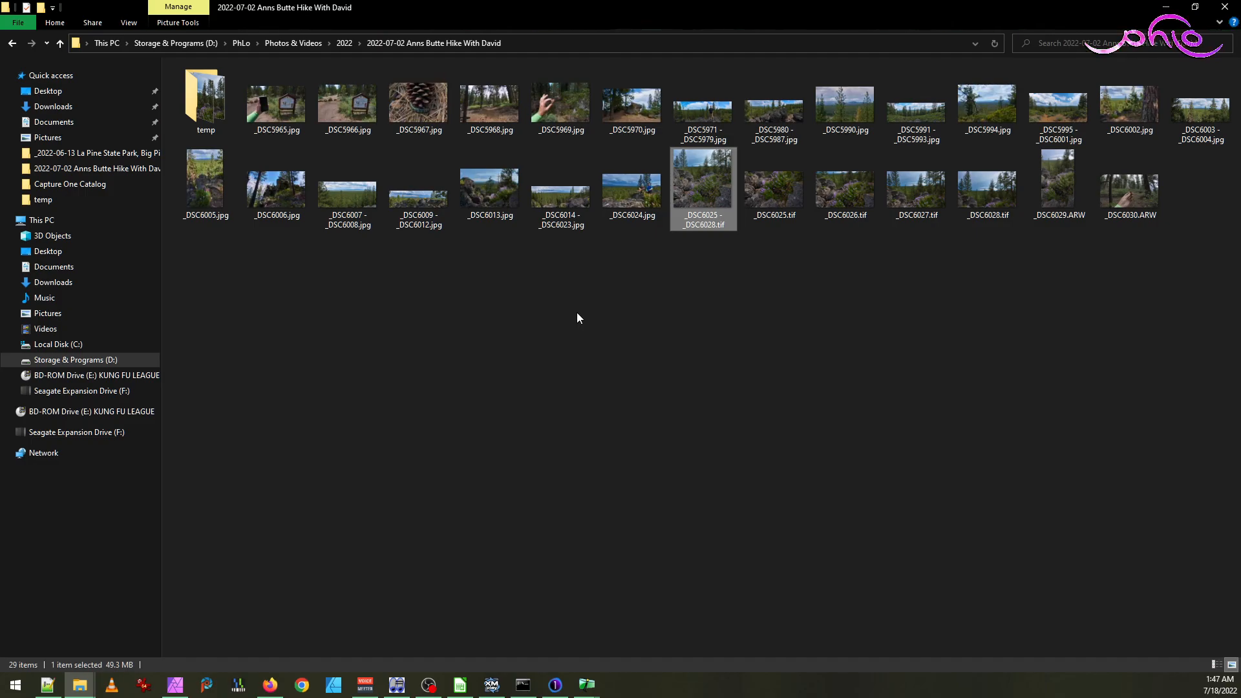
- Open the stitched _DSC6025 - _DSC6028.tif again to look over the whole panorama, and close the image viewer
key("alt+Tab")
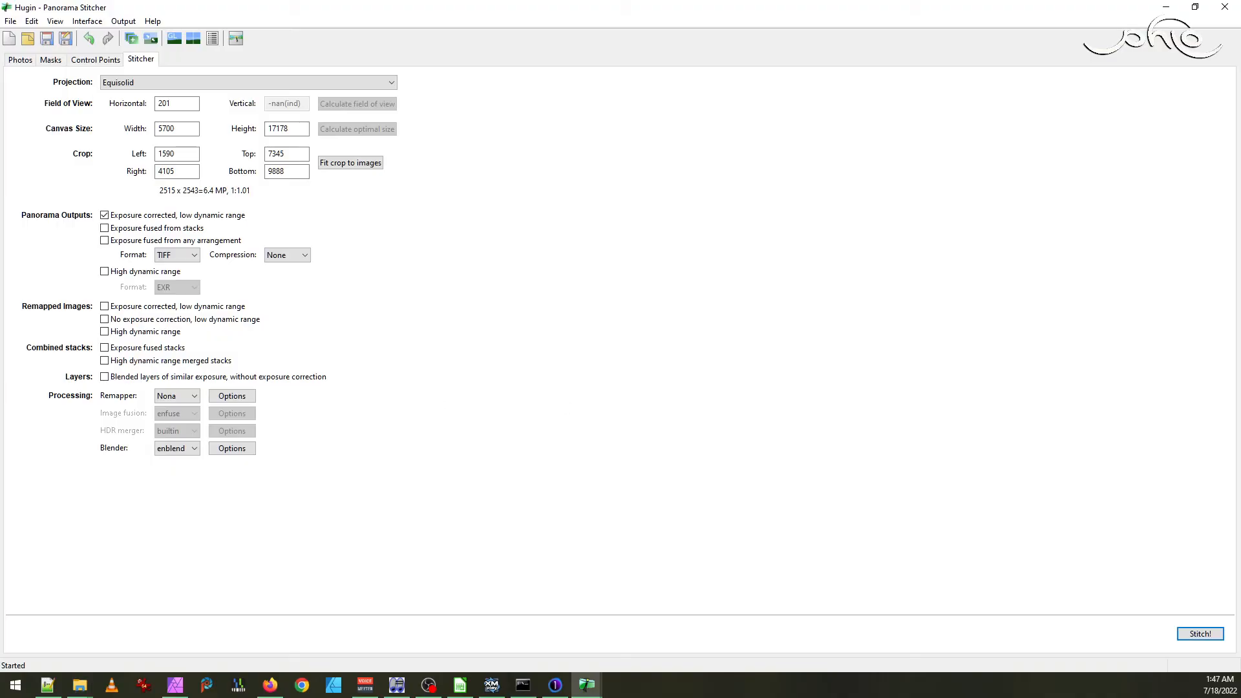
key("alt+Tab")
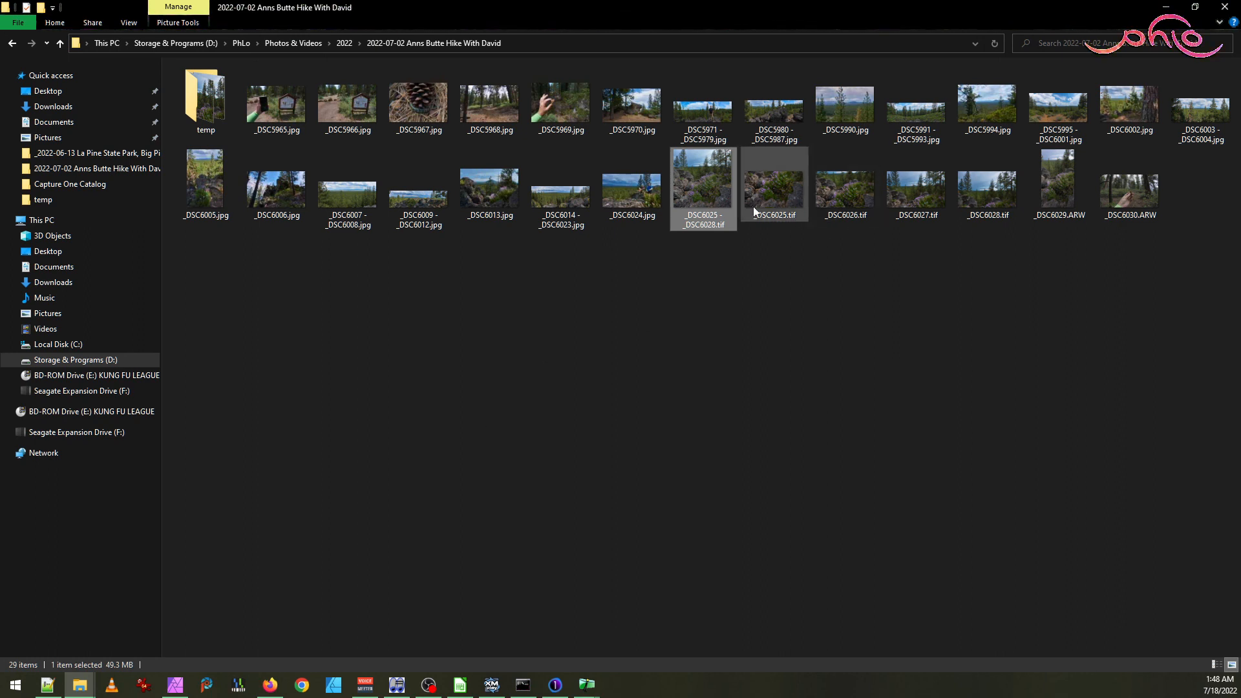
left_click(770, 182)
left_click(718, 191)
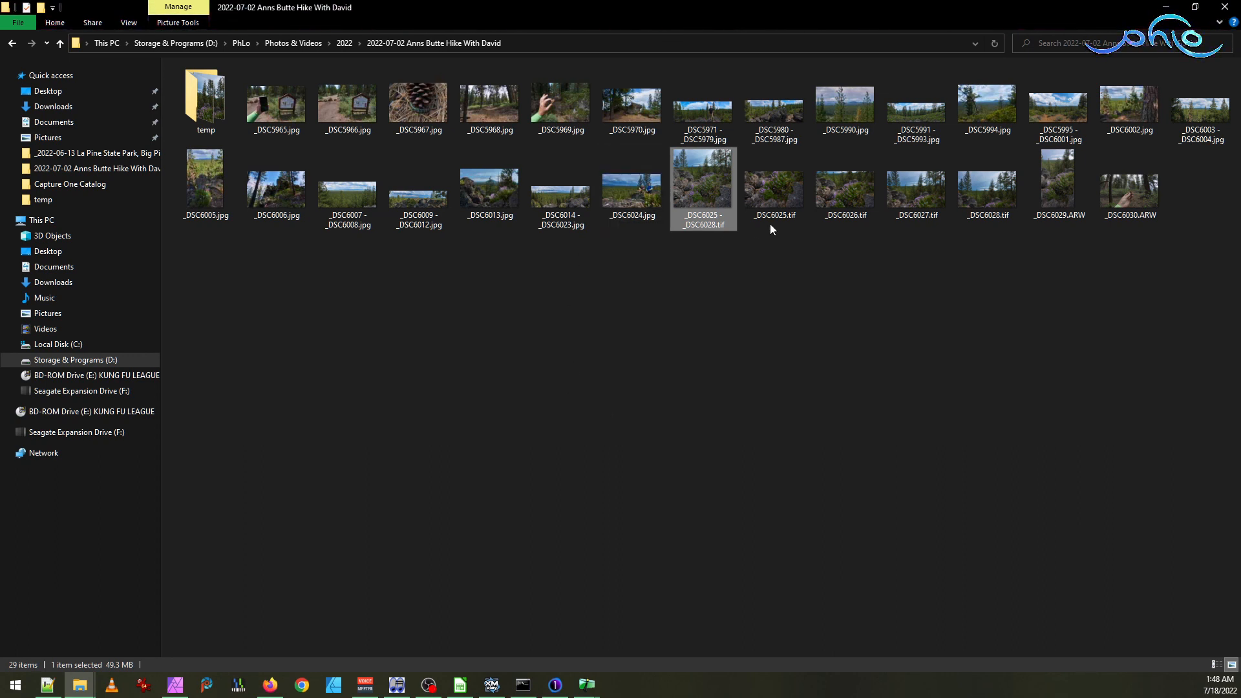
left_click(770, 194)
left_click(707, 184)
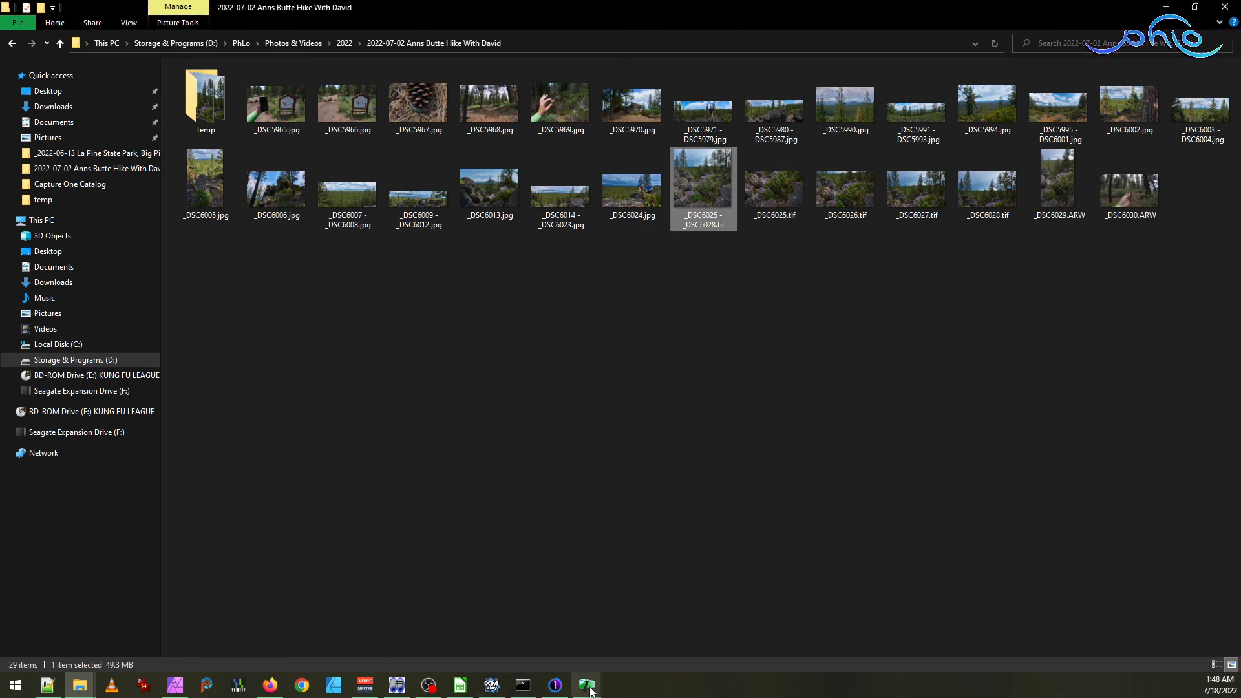
double_click(708, 200)
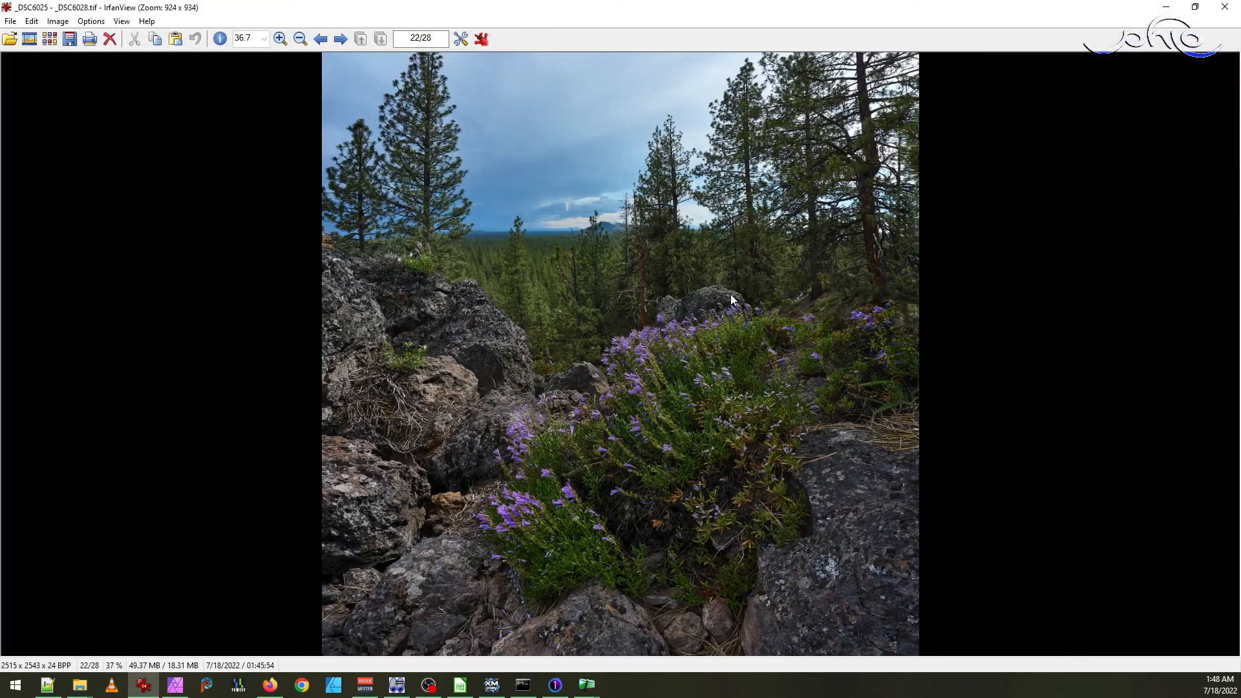
left_click(1233, 8)
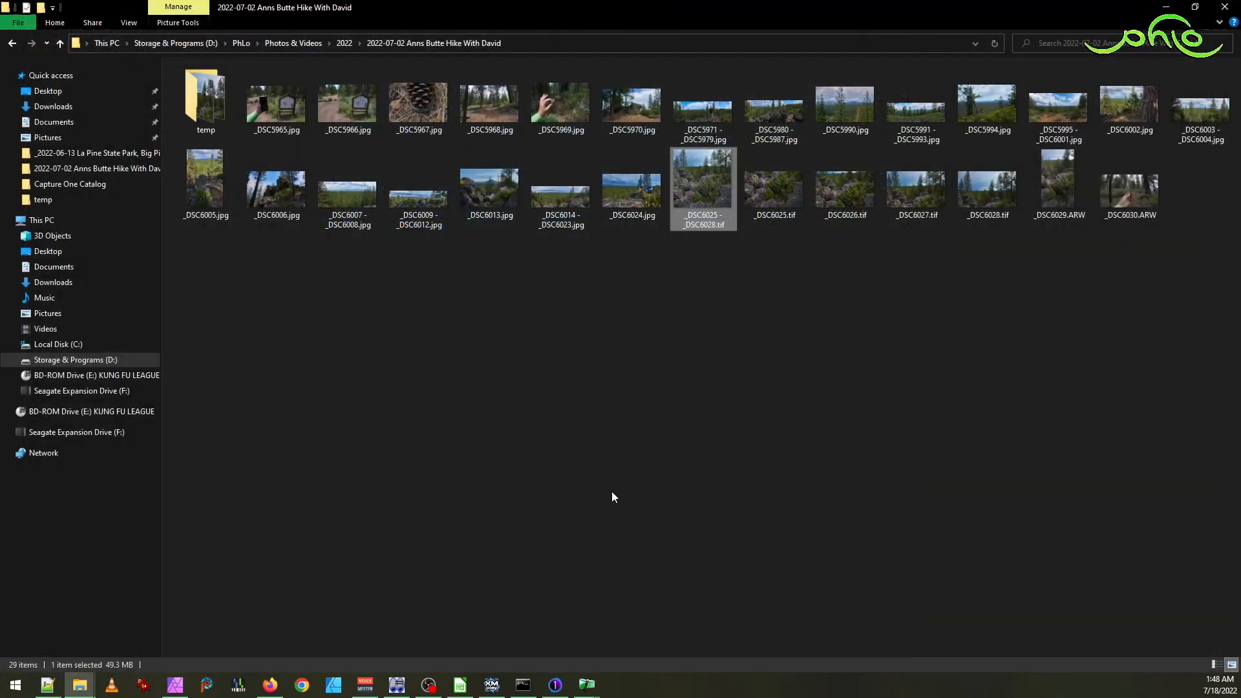
- Switch to Hugin's panorama editor and bring up mask editing for the source photos
mouse_move(586, 690)
left_click(639, 641)
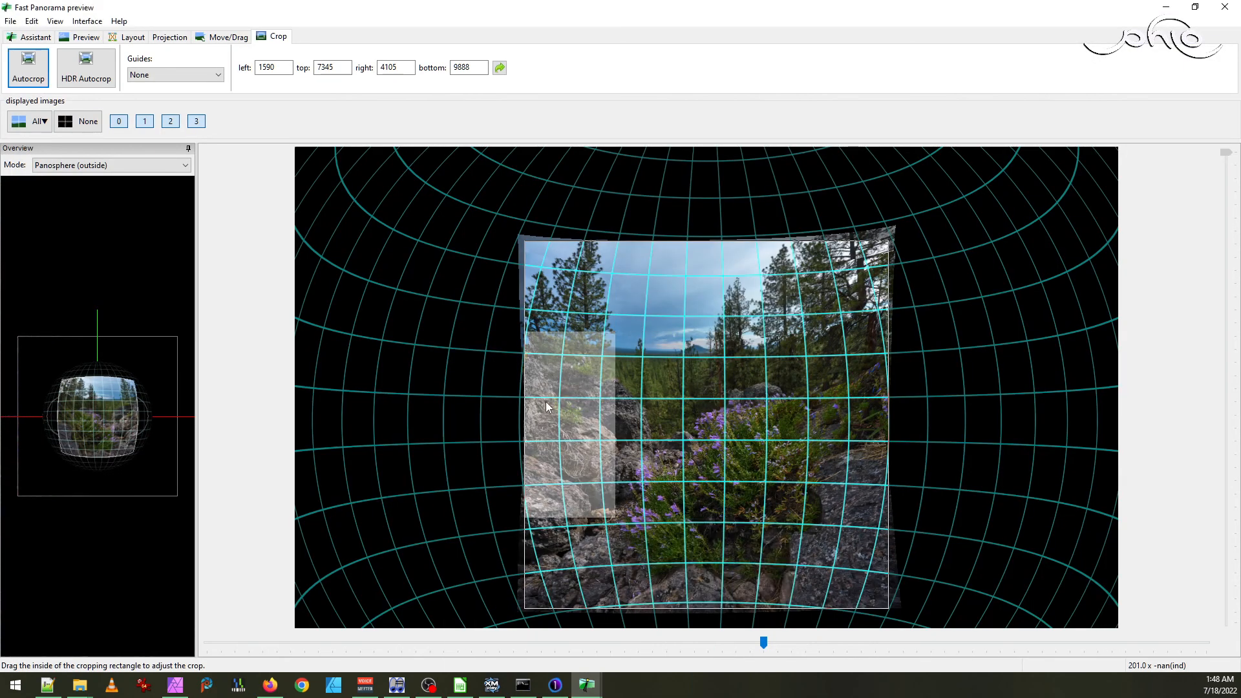
left_click(54, 22)
left_click(88, 36)
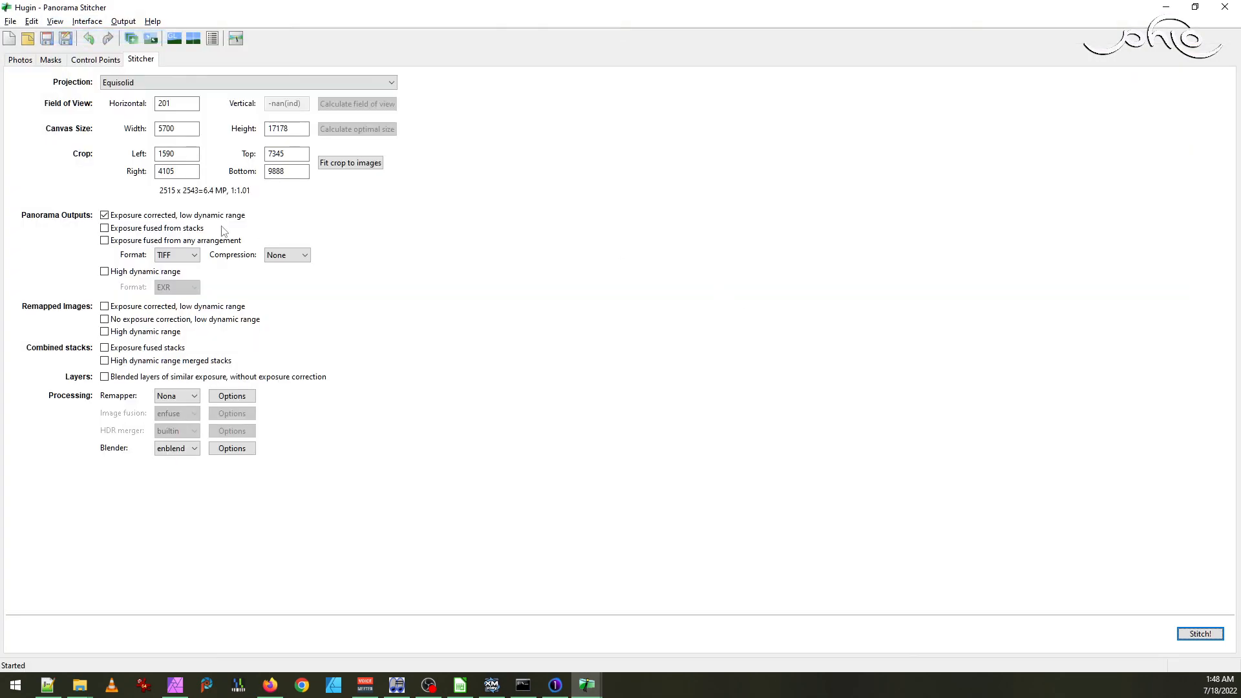
left_click(23, 61)
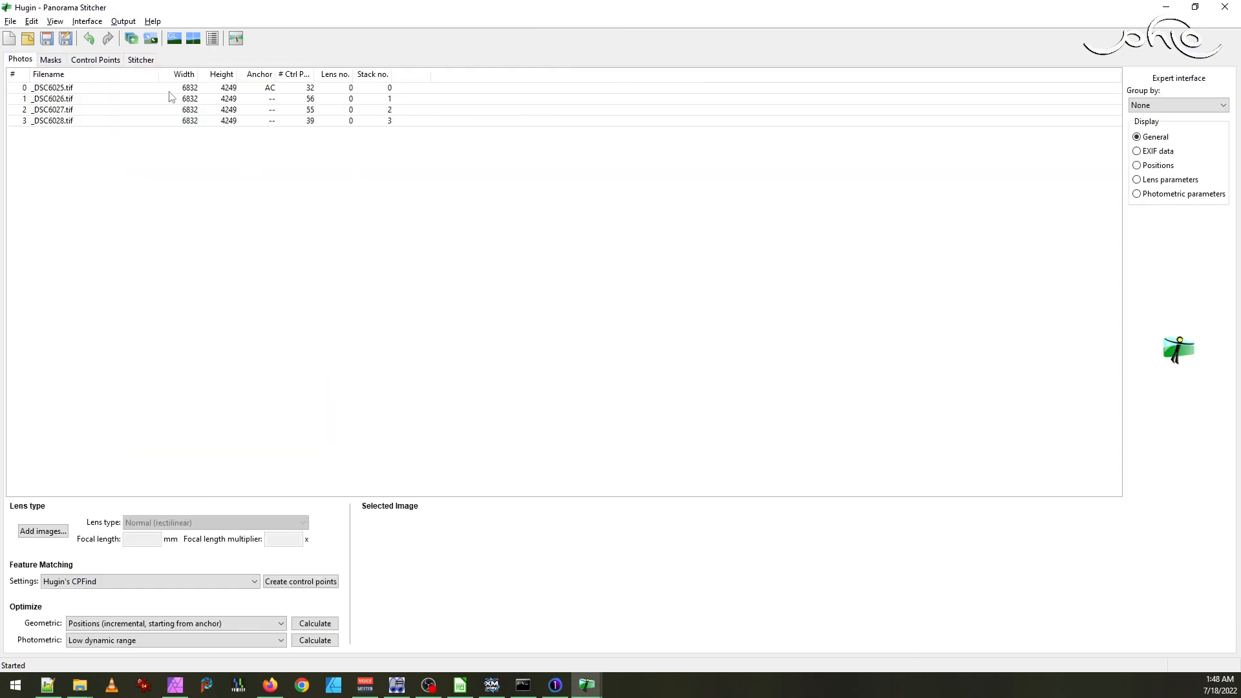
left_click(51, 59)
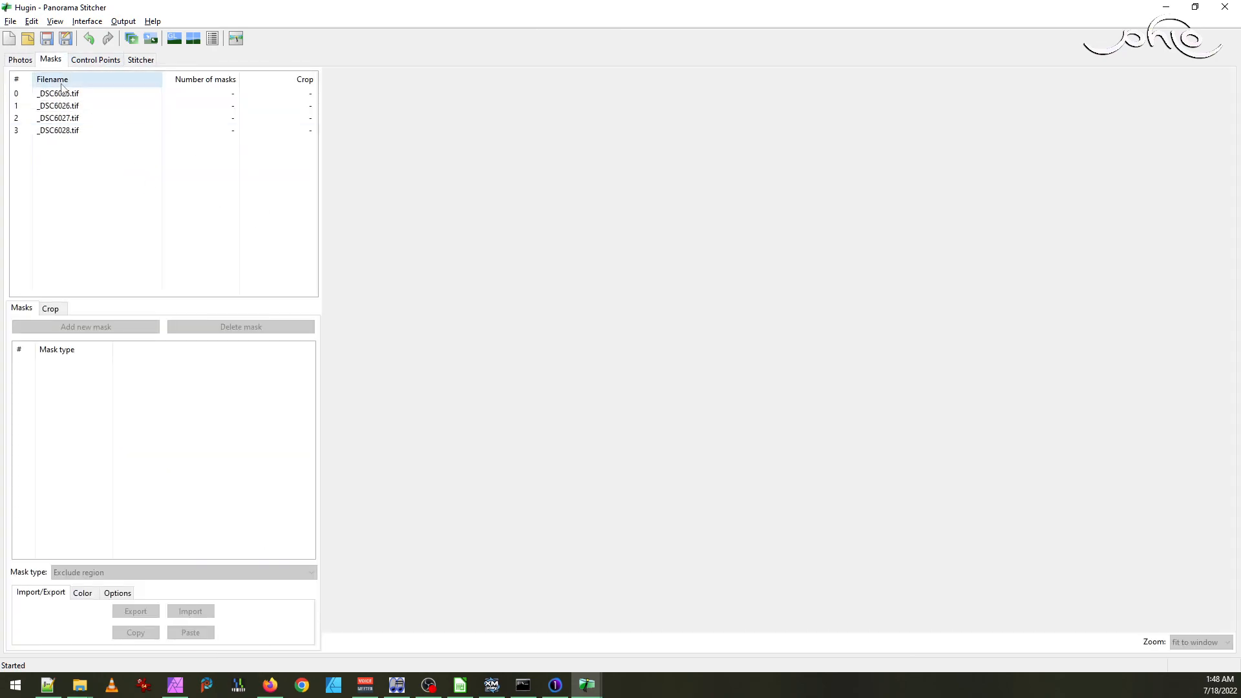
- Compare the sky, horizon and hill in the source photos, particularly between _DSC6027.tif and _DSC6028.tif
left_click(57, 97)
left_click(64, 108)
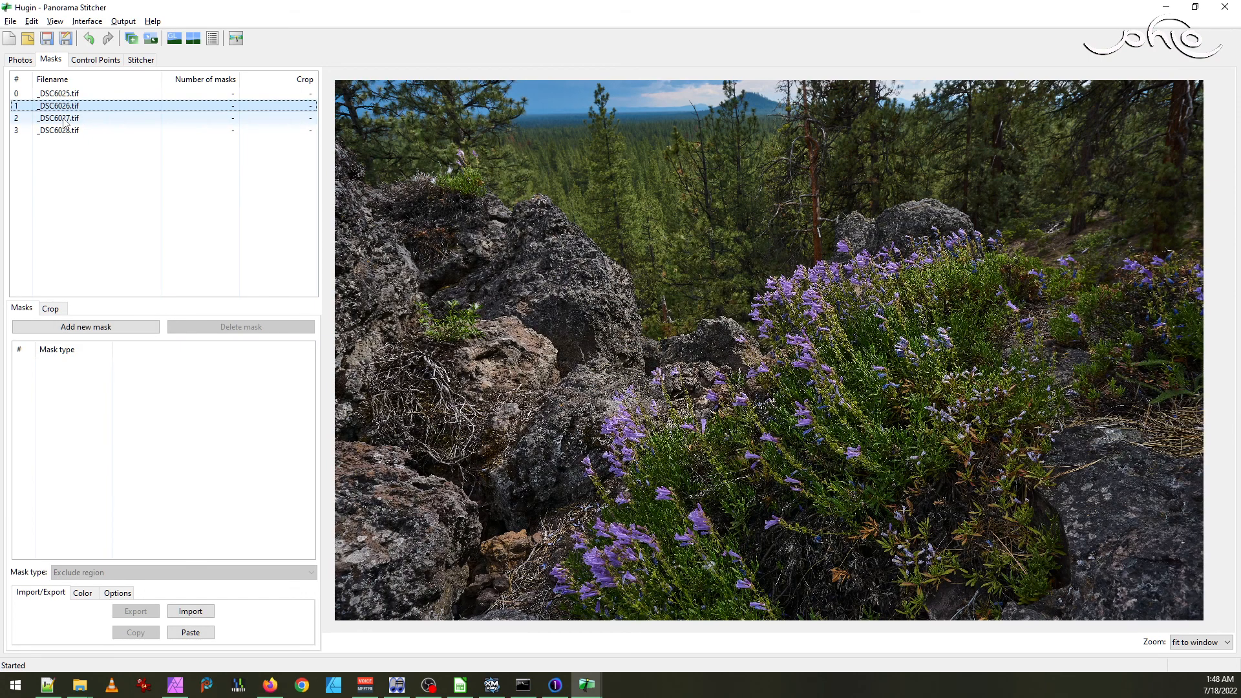
left_click(64, 120)
left_click(69, 143)
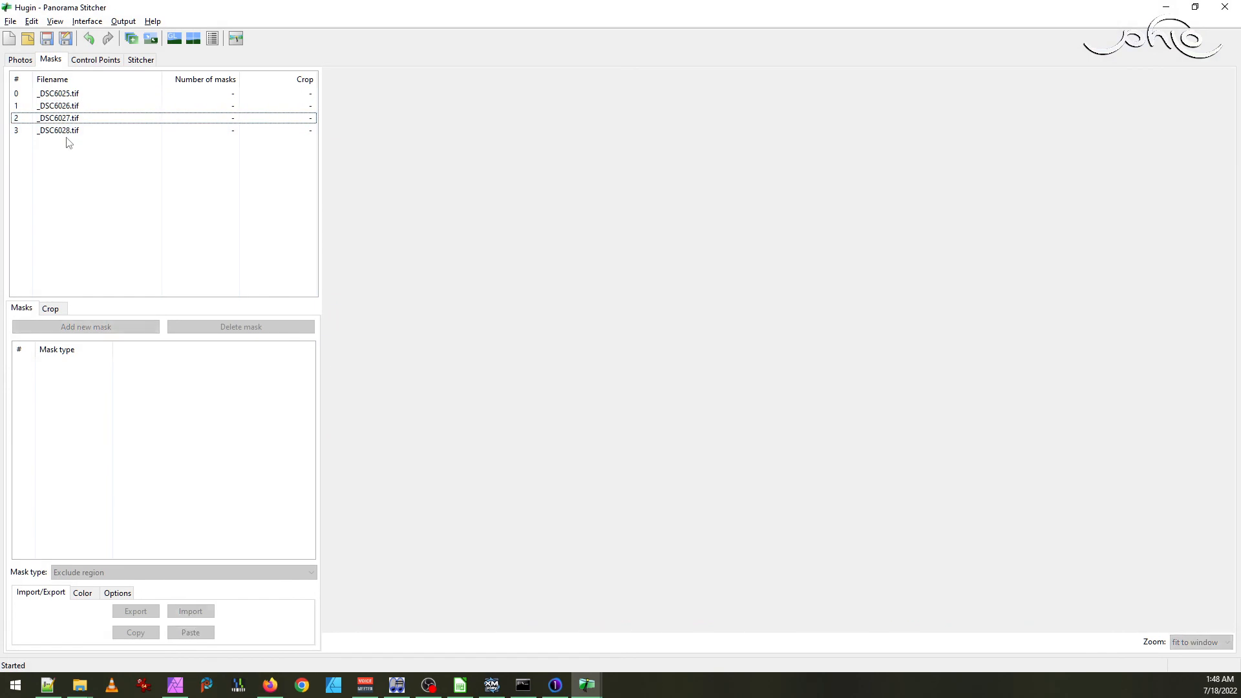
left_click(60, 131)
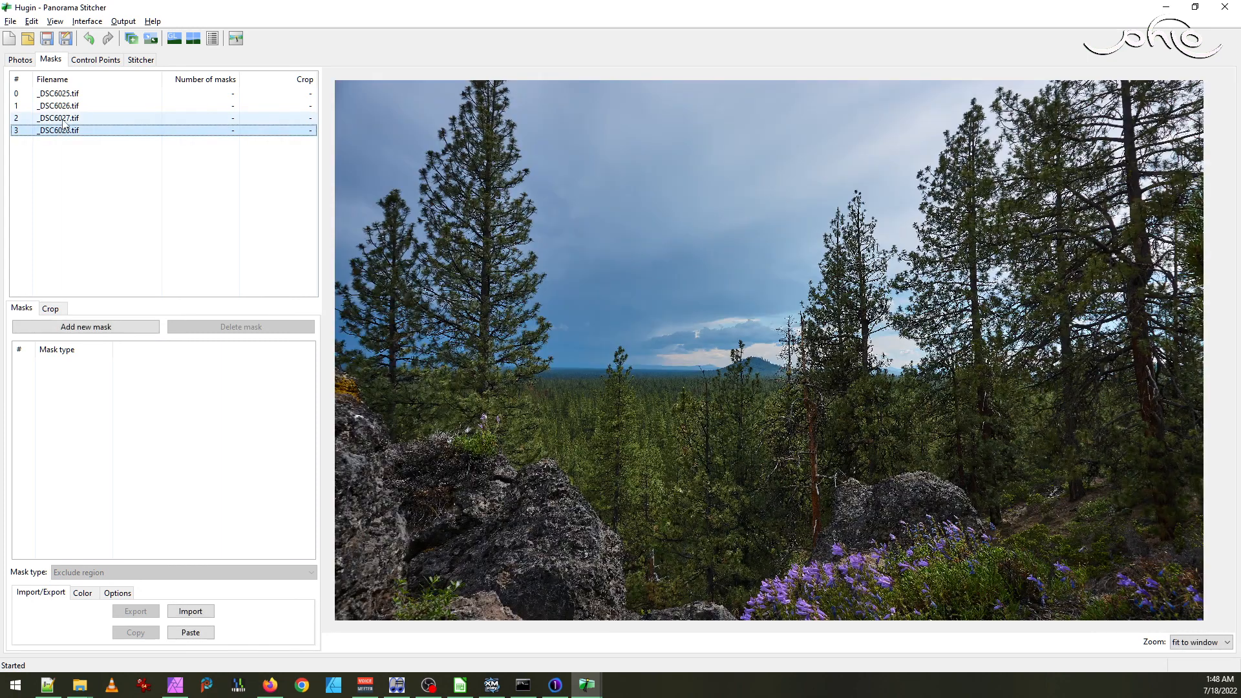
left_click(62, 120)
left_click(63, 132)
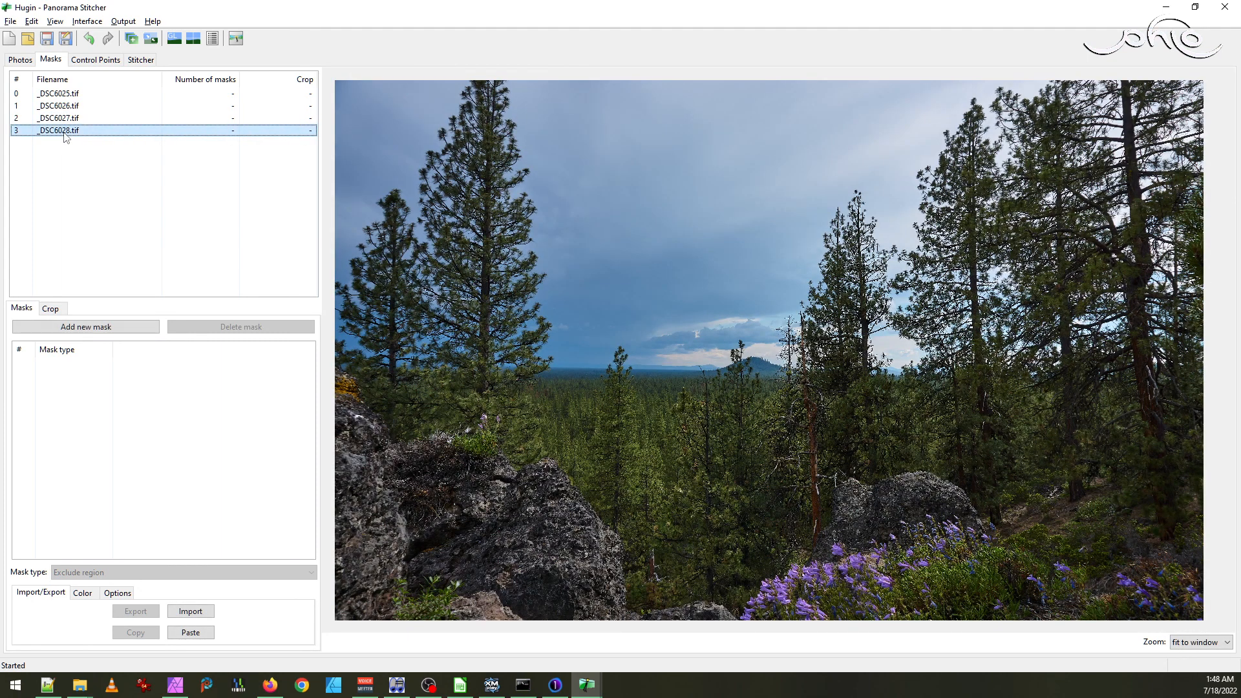
left_click(58, 121)
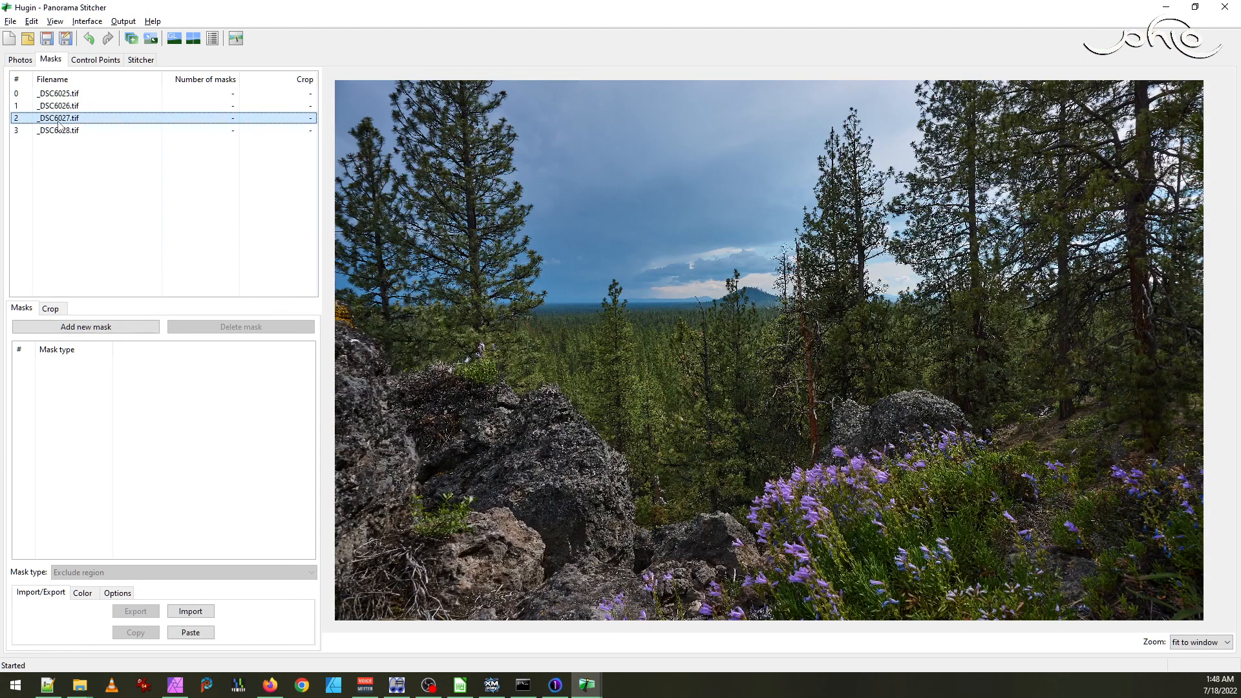
left_click(62, 131)
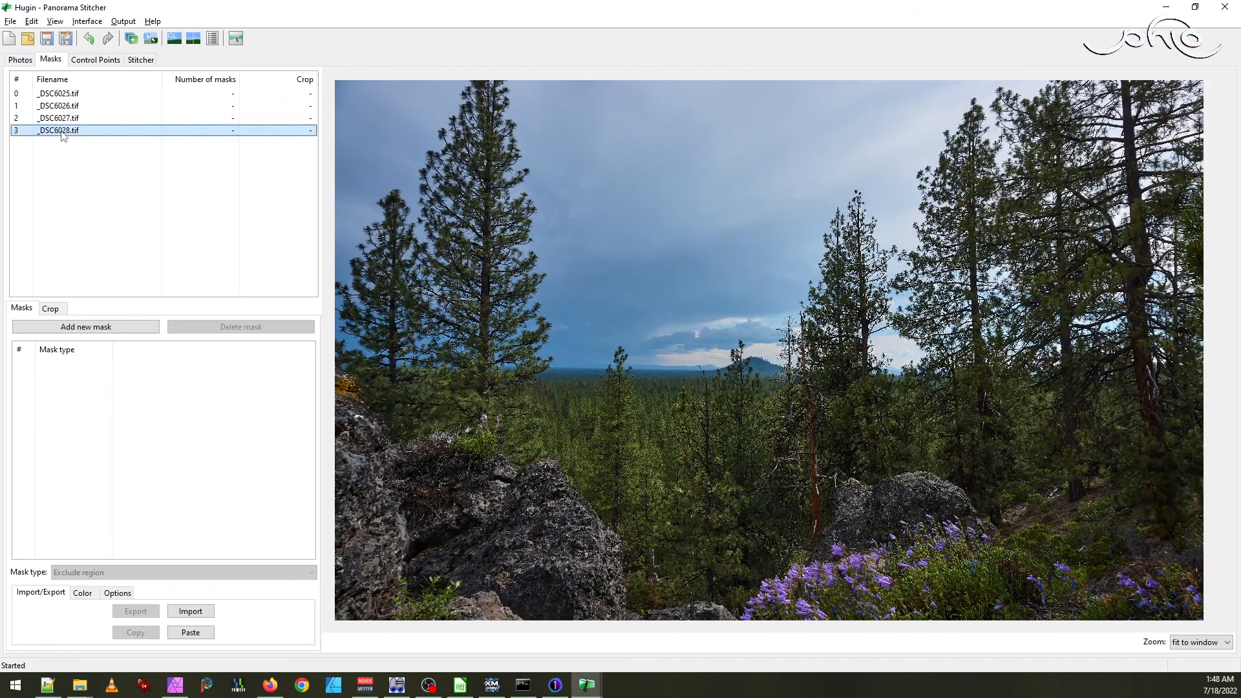
left_click(67, 119)
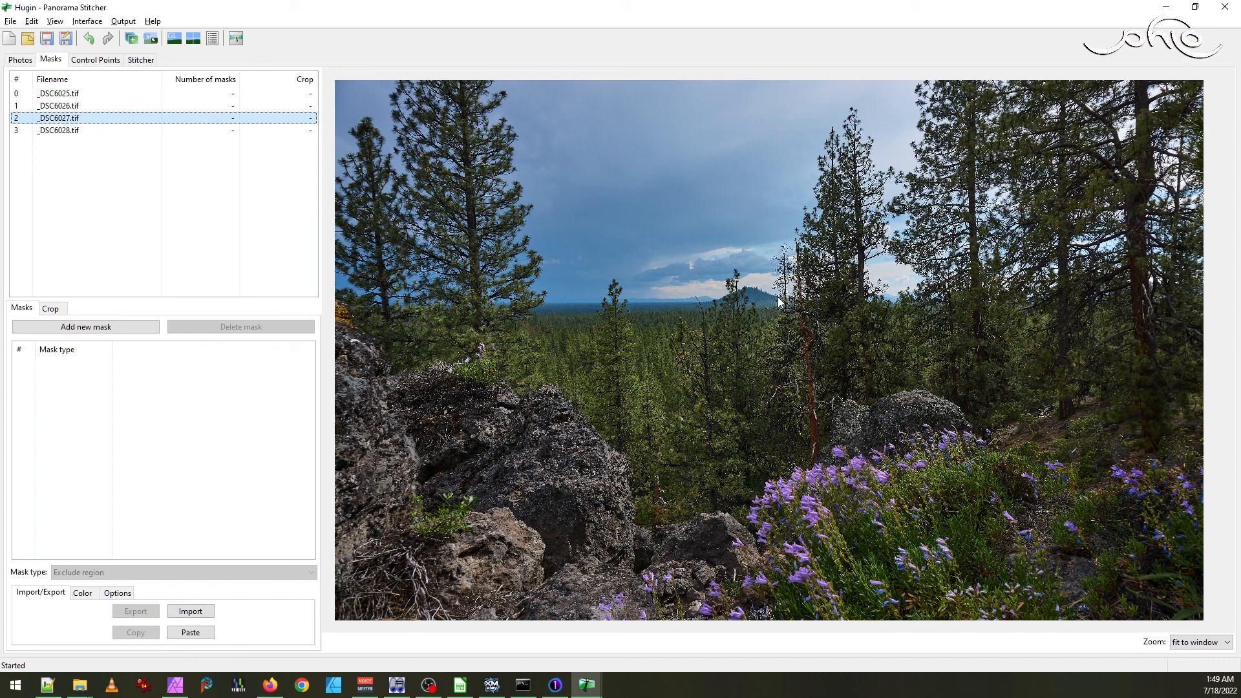
- Draw a seven-point exclude-region mask on _DSC6027.tif around the distant hill, low sky and central forest
left_click(106, 328)
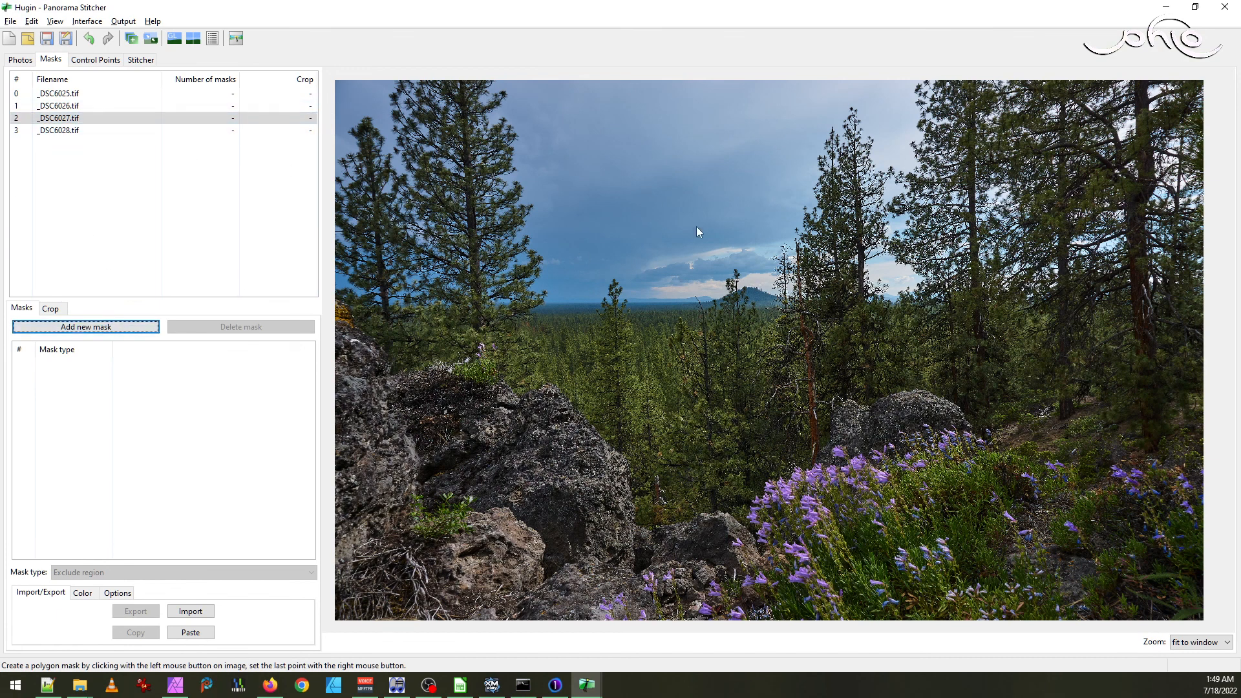
left_click(149, 118)
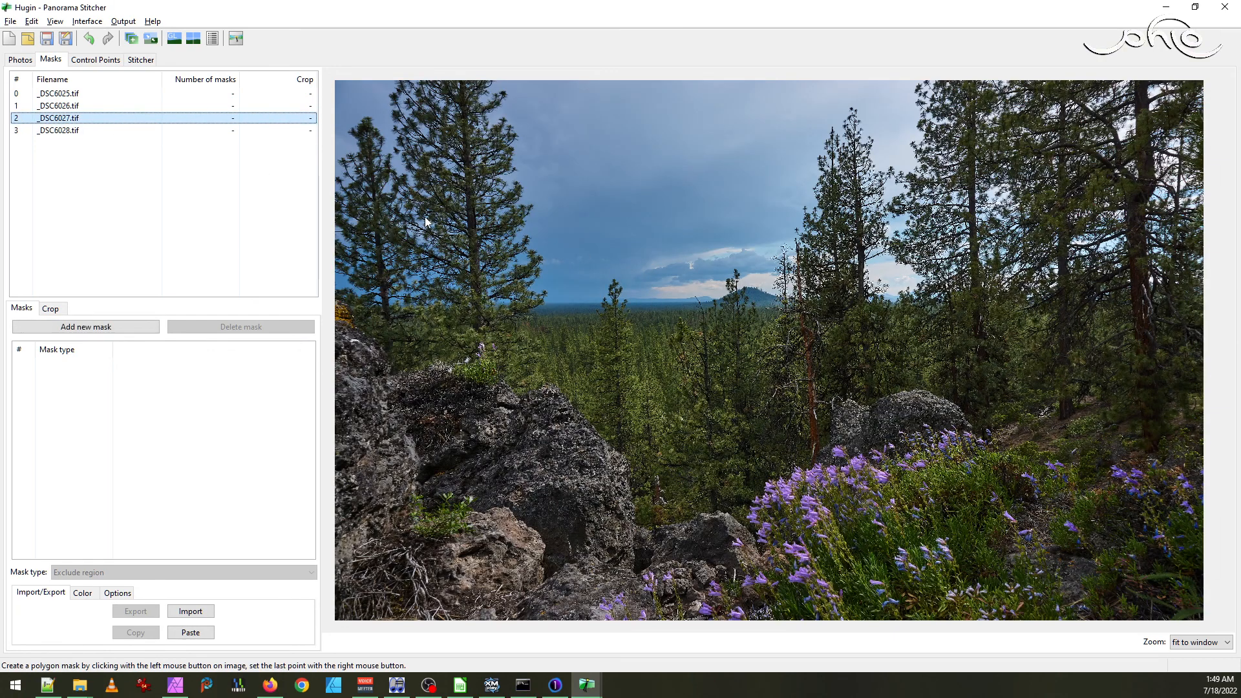
left_click(120, 328)
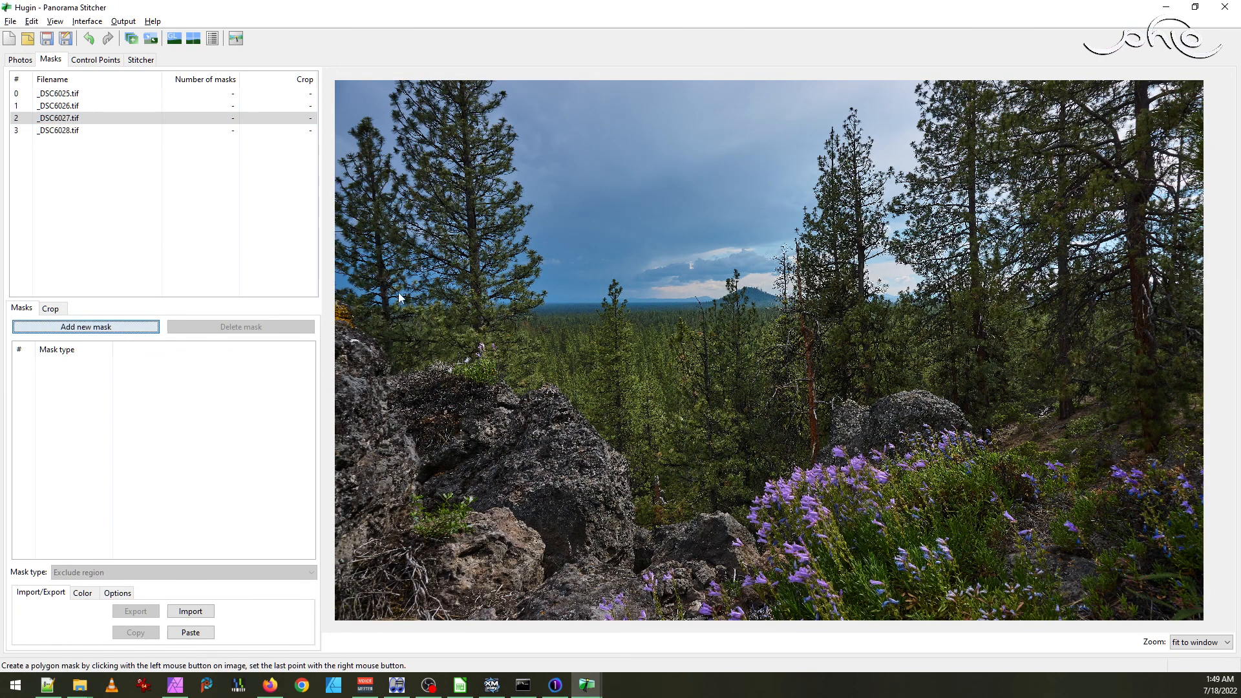
left_click(426, 262)
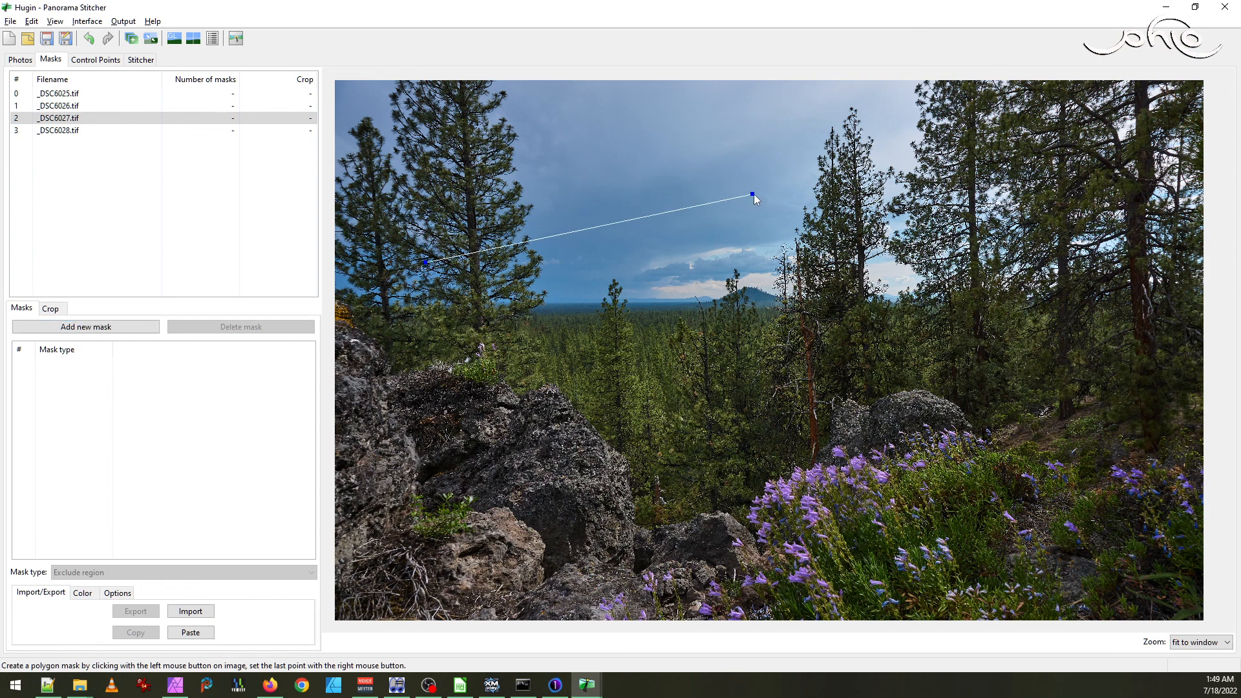
left_click(716, 186)
left_click(922, 229)
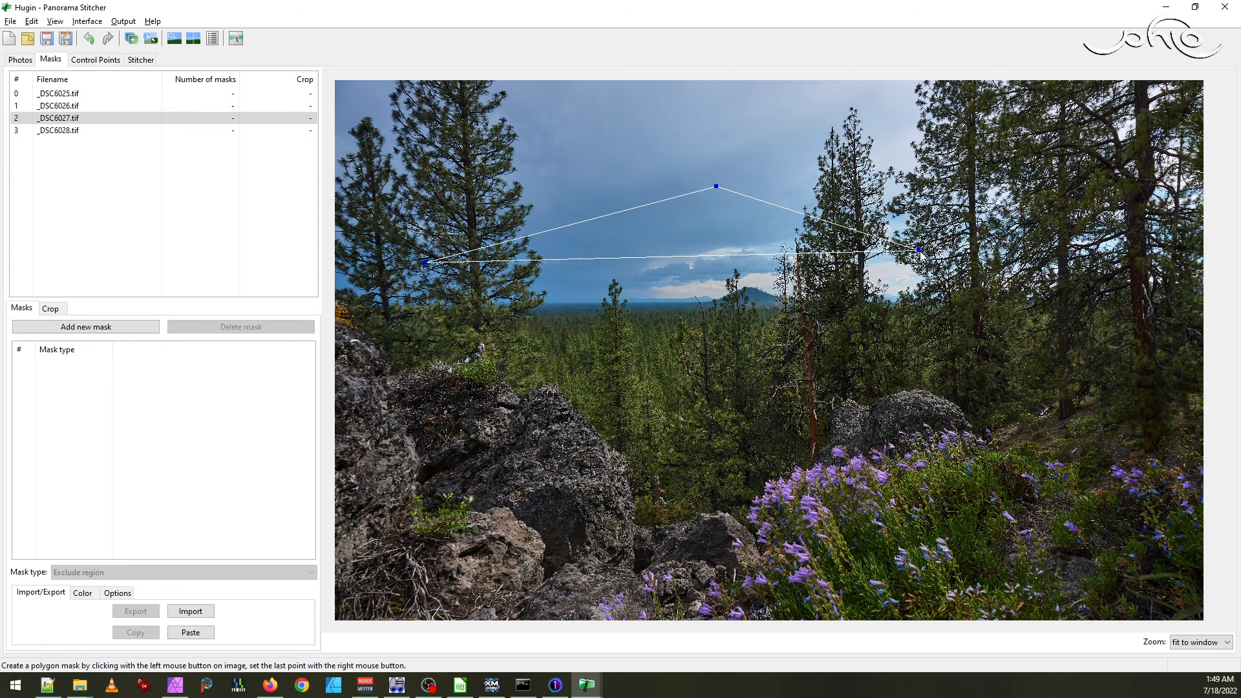
left_click(928, 250)
left_click(989, 353)
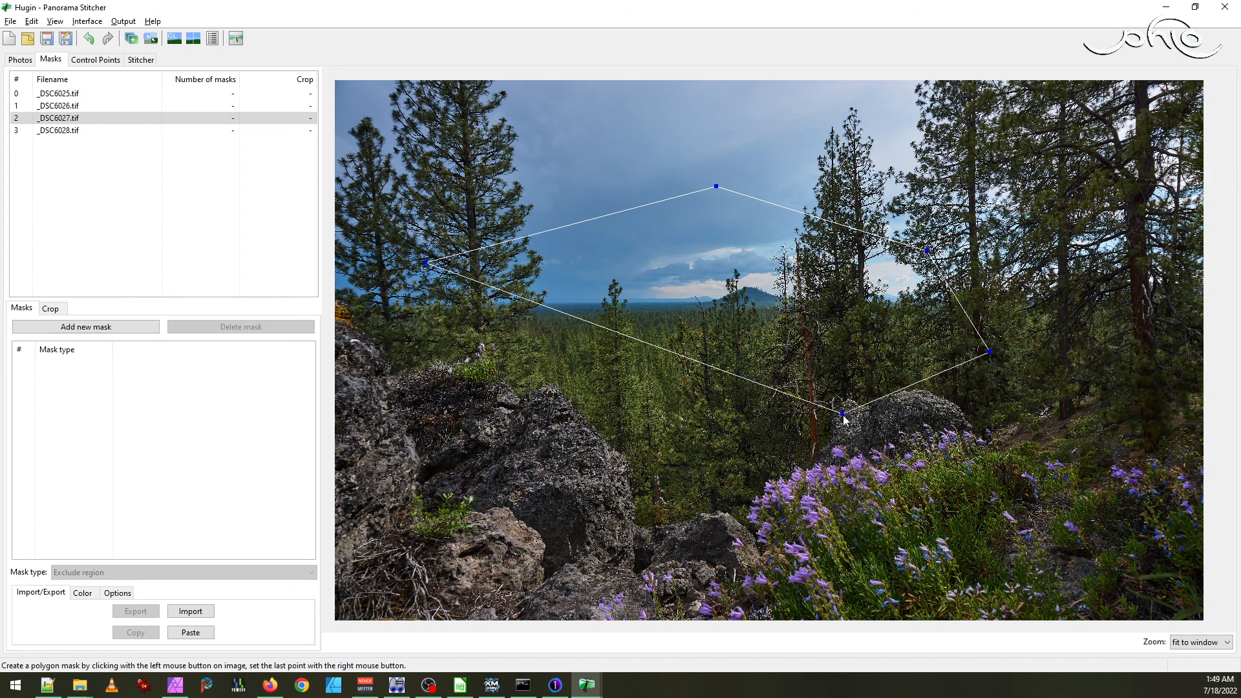
left_click(844, 419)
left_click(656, 447)
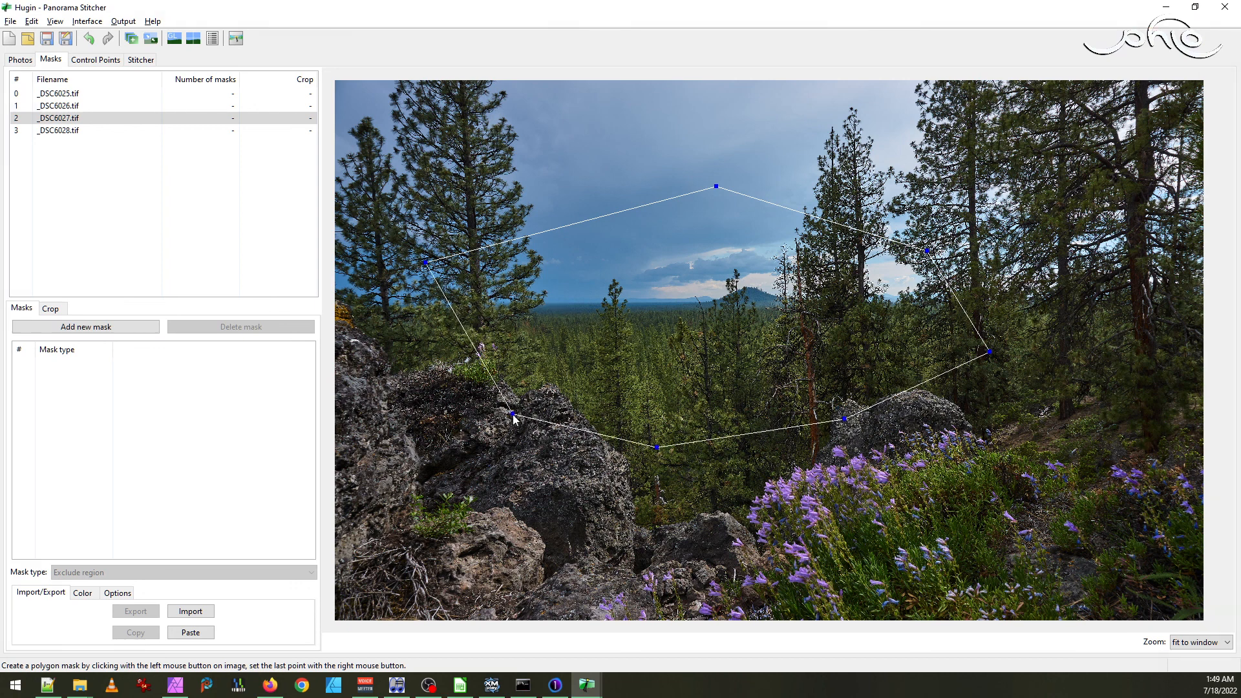
right_click(482, 400)
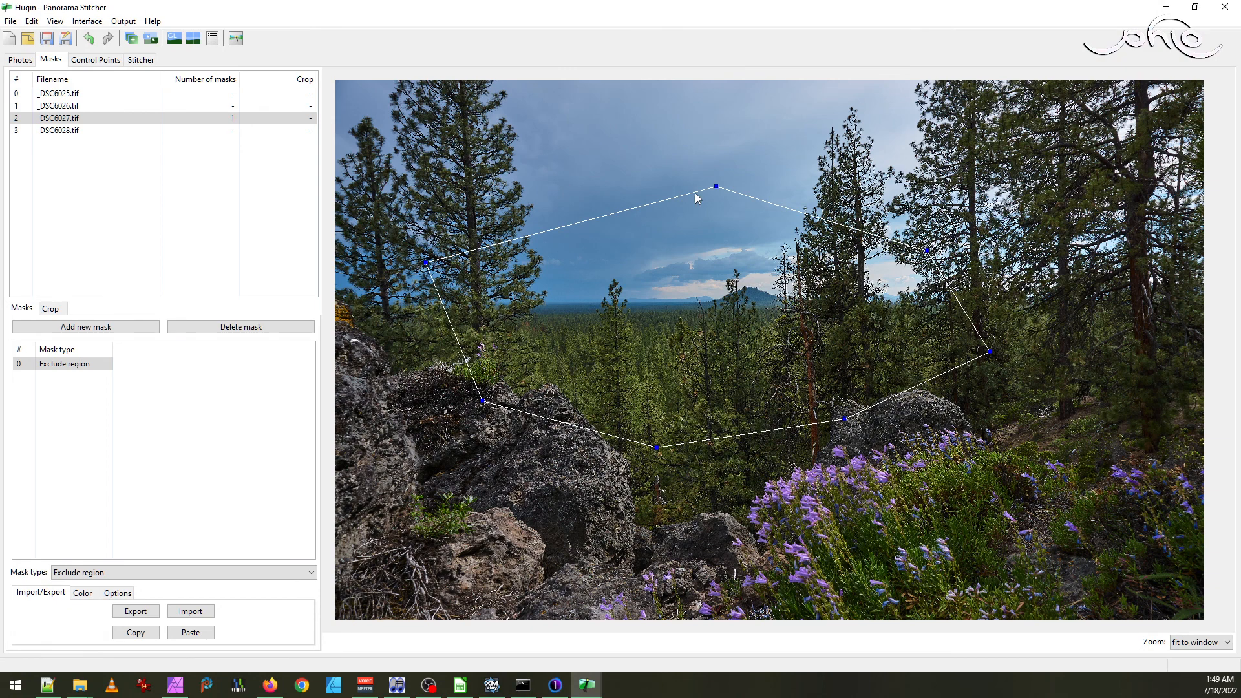
- Reshape the mask by moving its upper-left corner inward and its upper-right and two lowest corners outward
left_click(425, 264)
left_click_drag(426, 264, 473, 270)
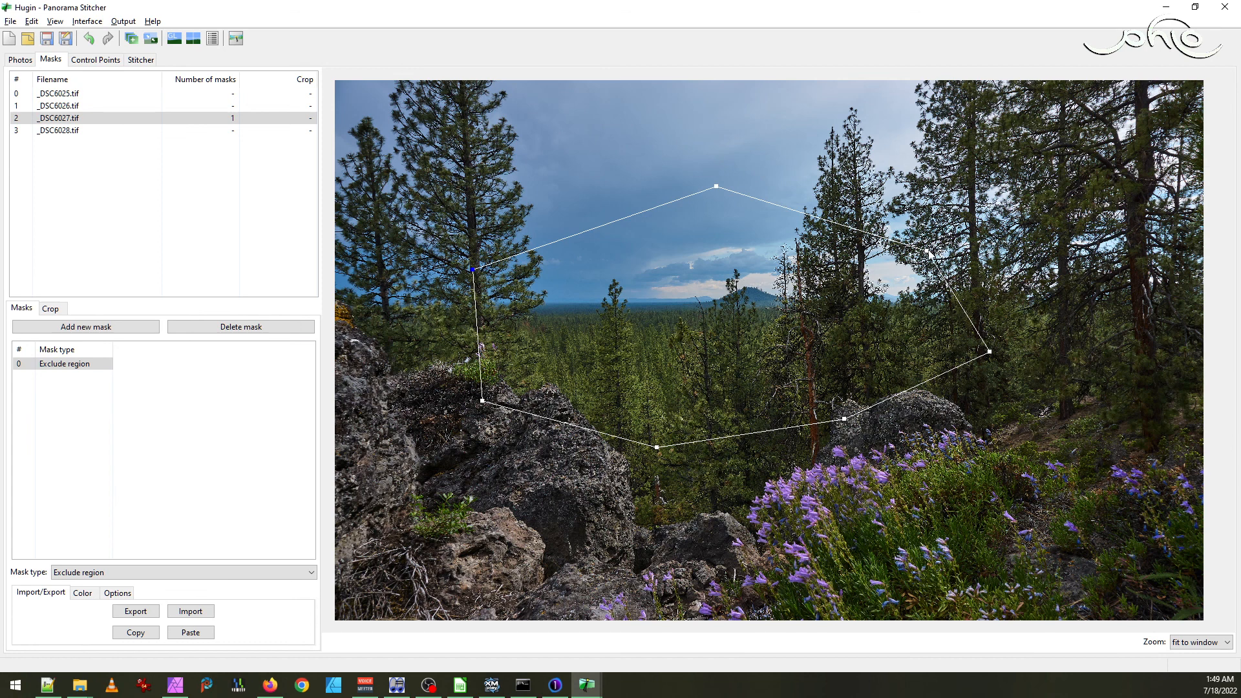
left_click_drag(927, 254, 989, 269)
left_click_drag(658, 448, 622, 473)
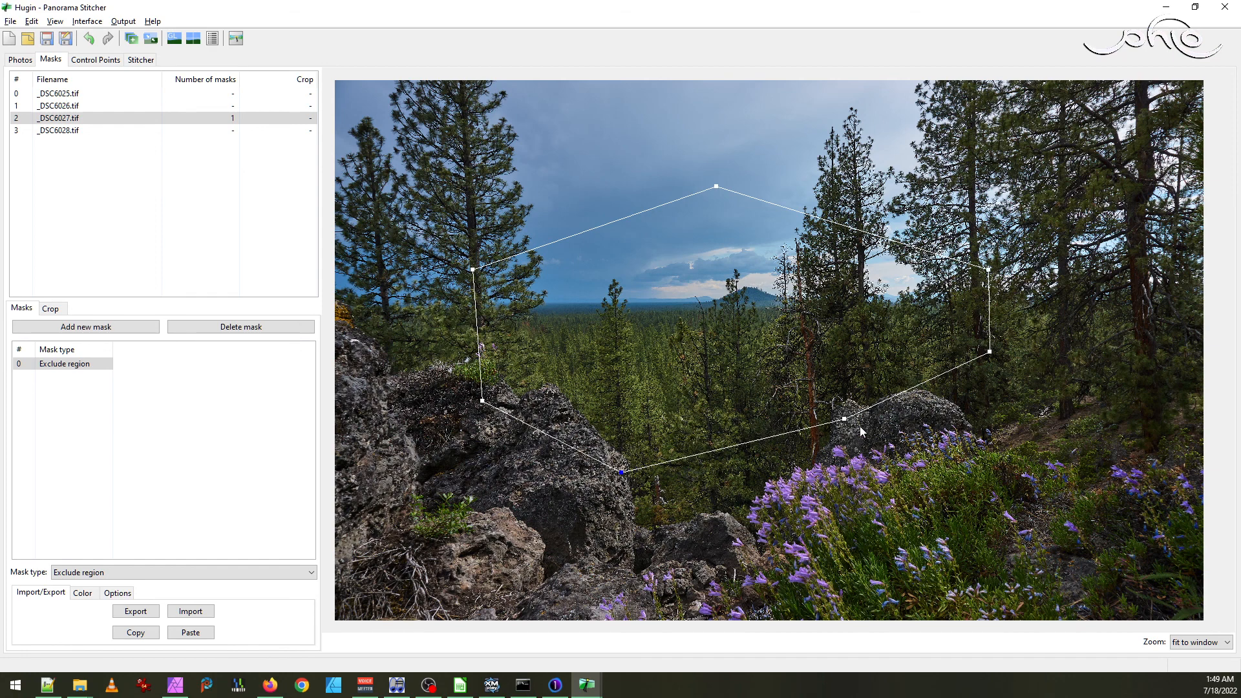
left_click_drag(846, 420, 866, 439)
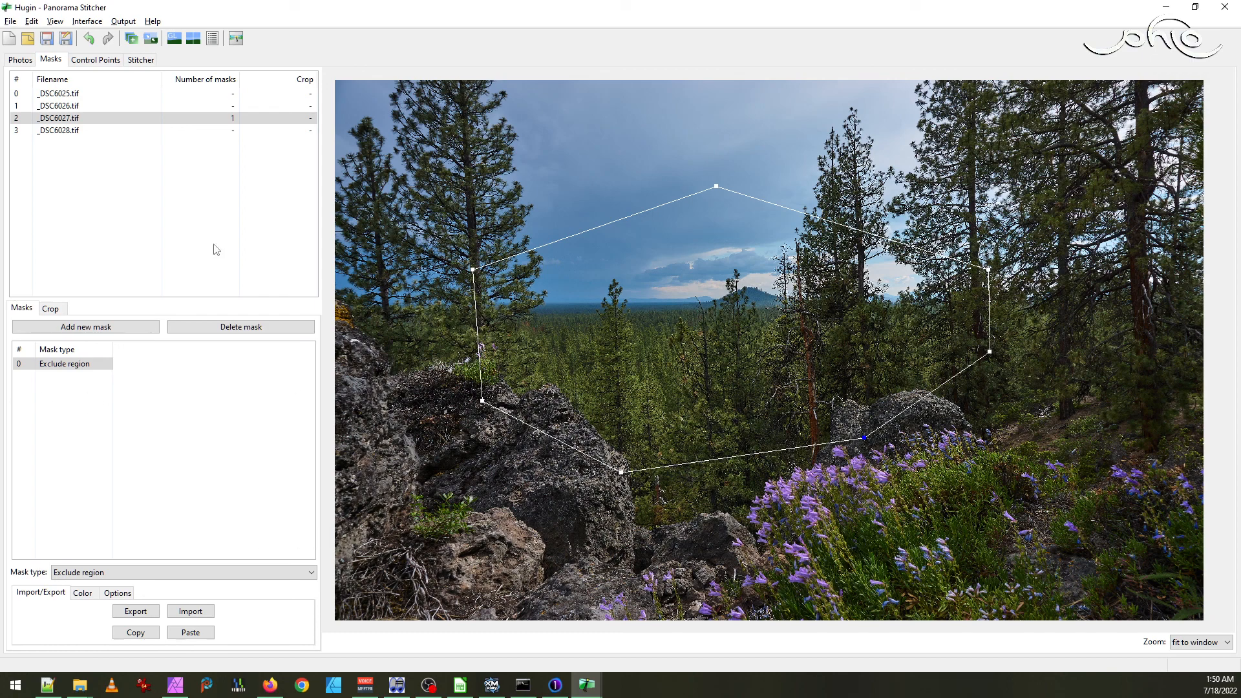
- Compare the masked _DSC6027.tif with _DSC6026.tif and _DSC6028.tif, and bring up the fast panorama preview
left_click(58, 131)
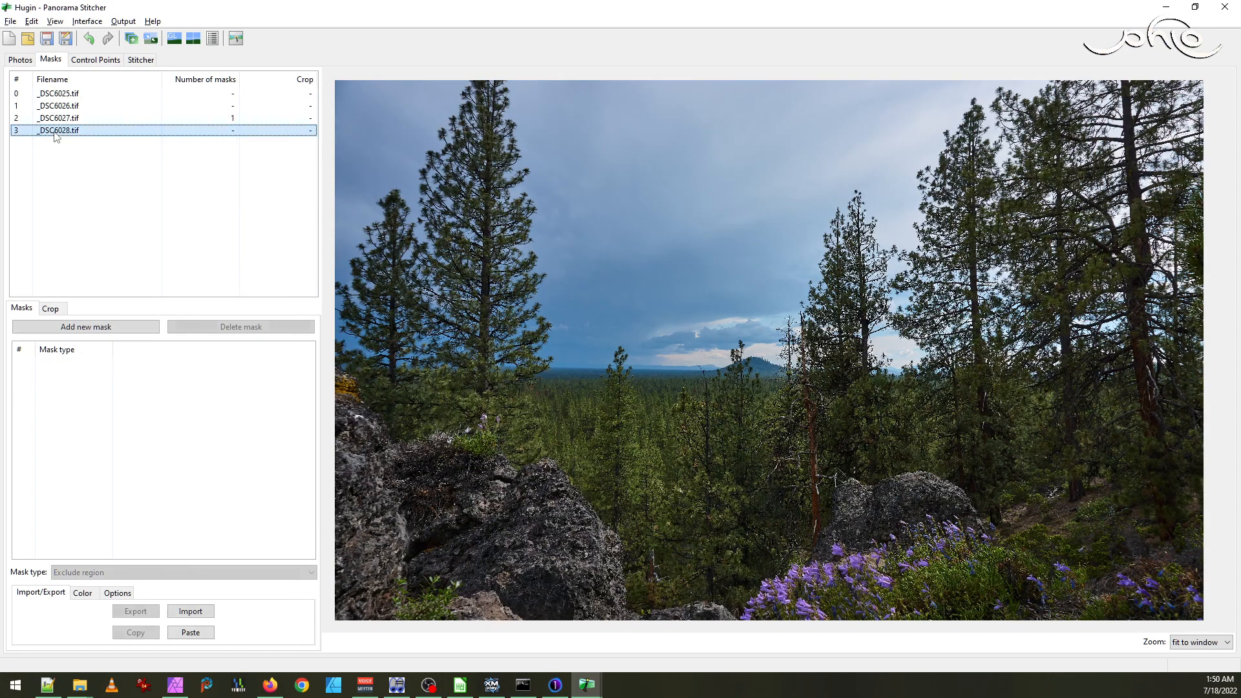
left_click(64, 119)
left_click(66, 107)
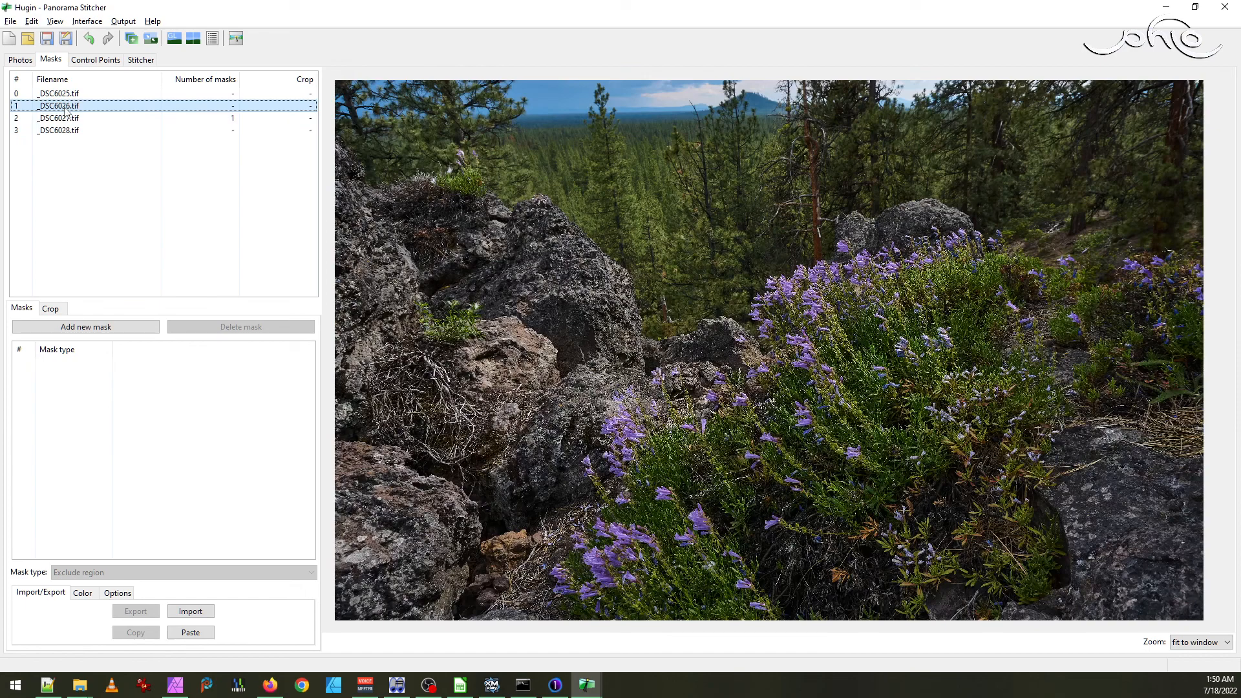
left_click(65, 119)
left_click(64, 130)
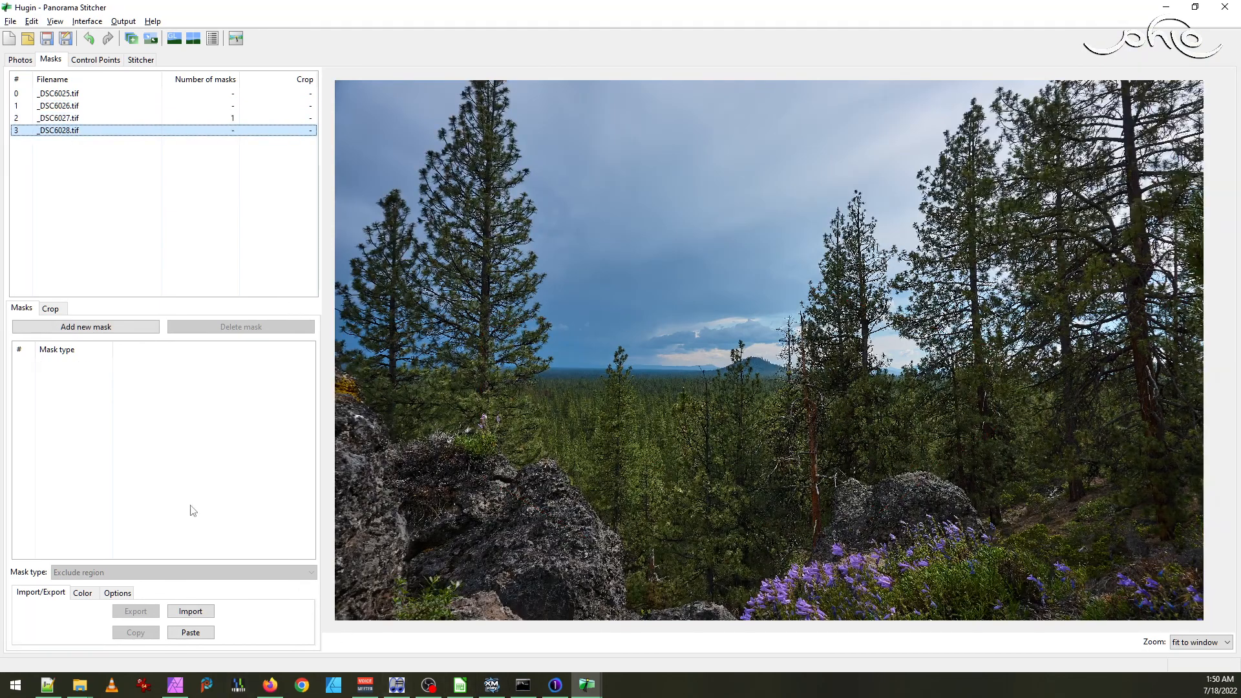
left_click(55, 21)
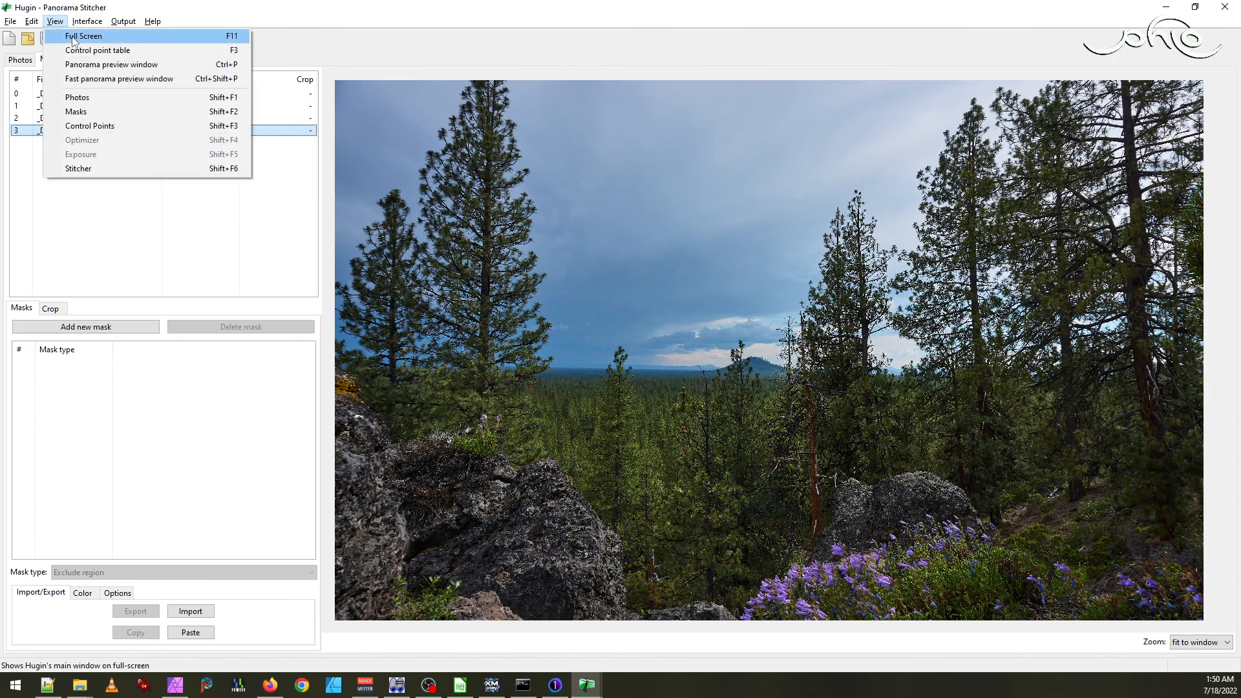
left_click(97, 78)
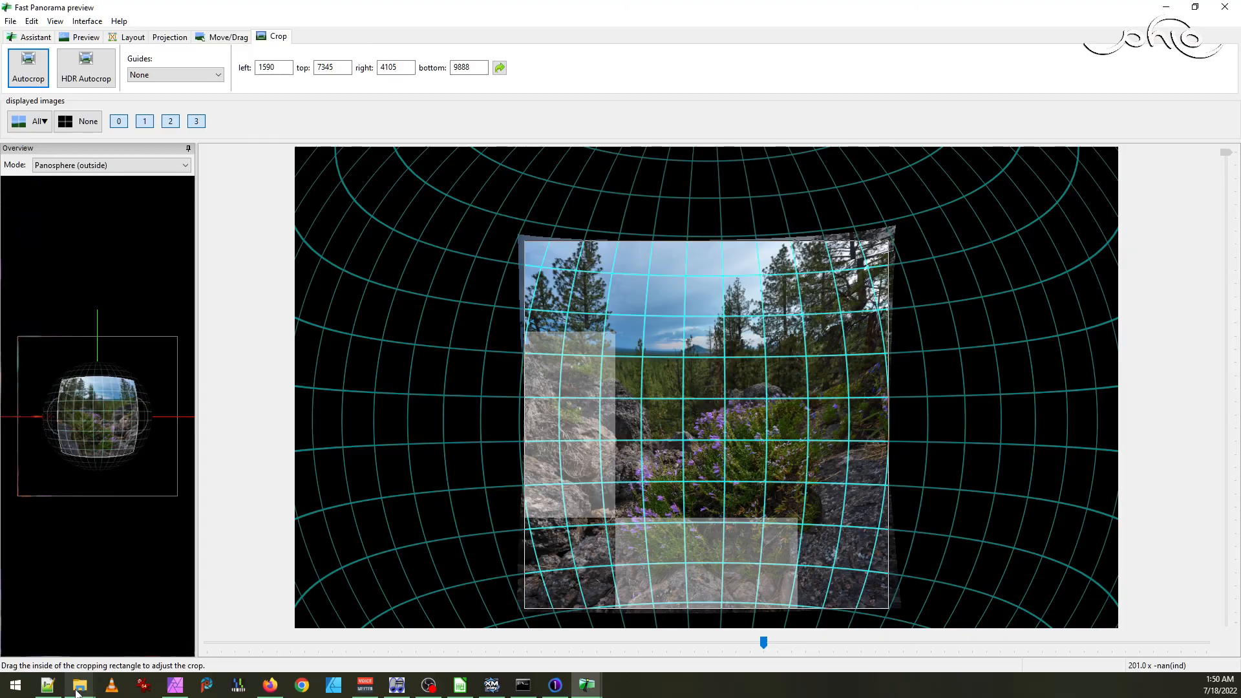
- View the source photos from _DSC6025.tif through _DSC6028.tif one after another in the image viewer
mouse_move(79, 684)
left_click(91, 622)
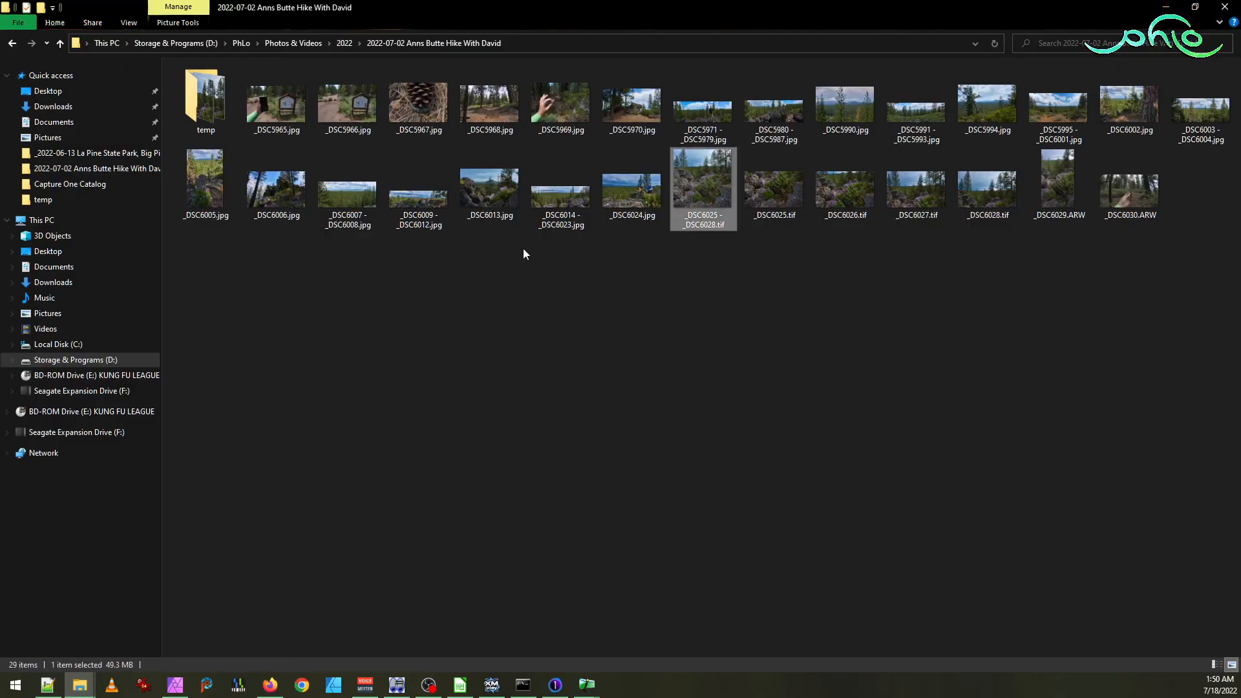
double_click(784, 203)
key("Right")
key("Right")
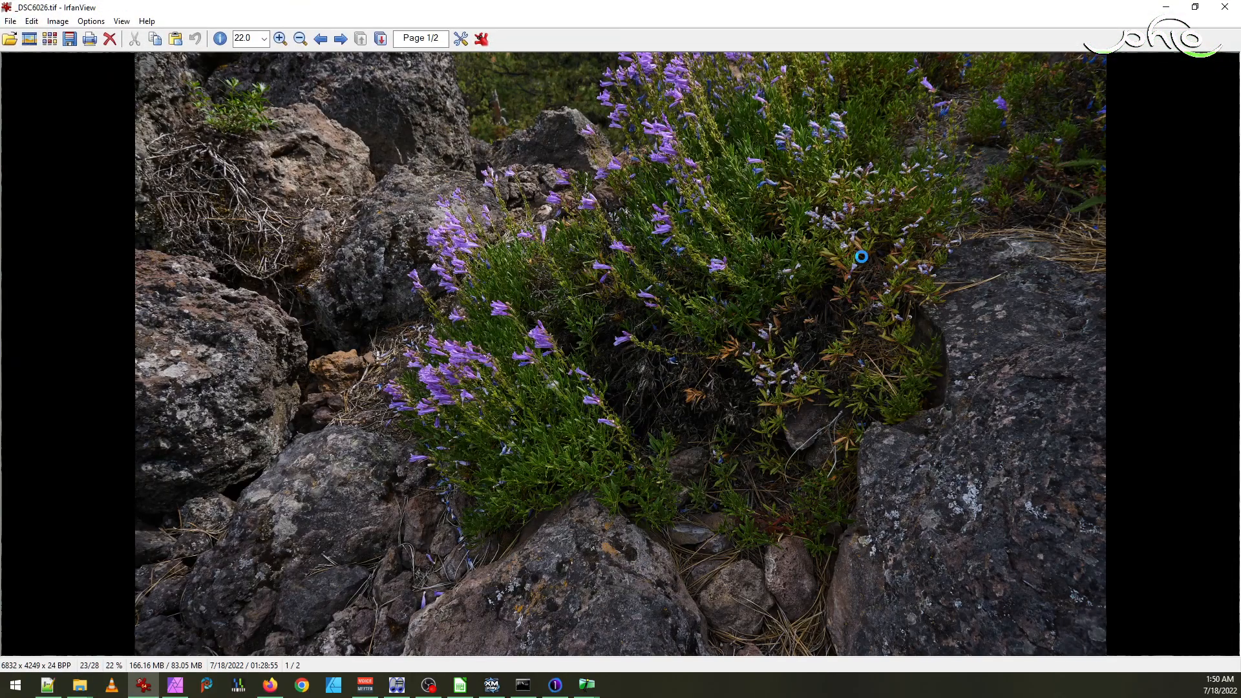
key("Right")
key("Right")
key("Right")
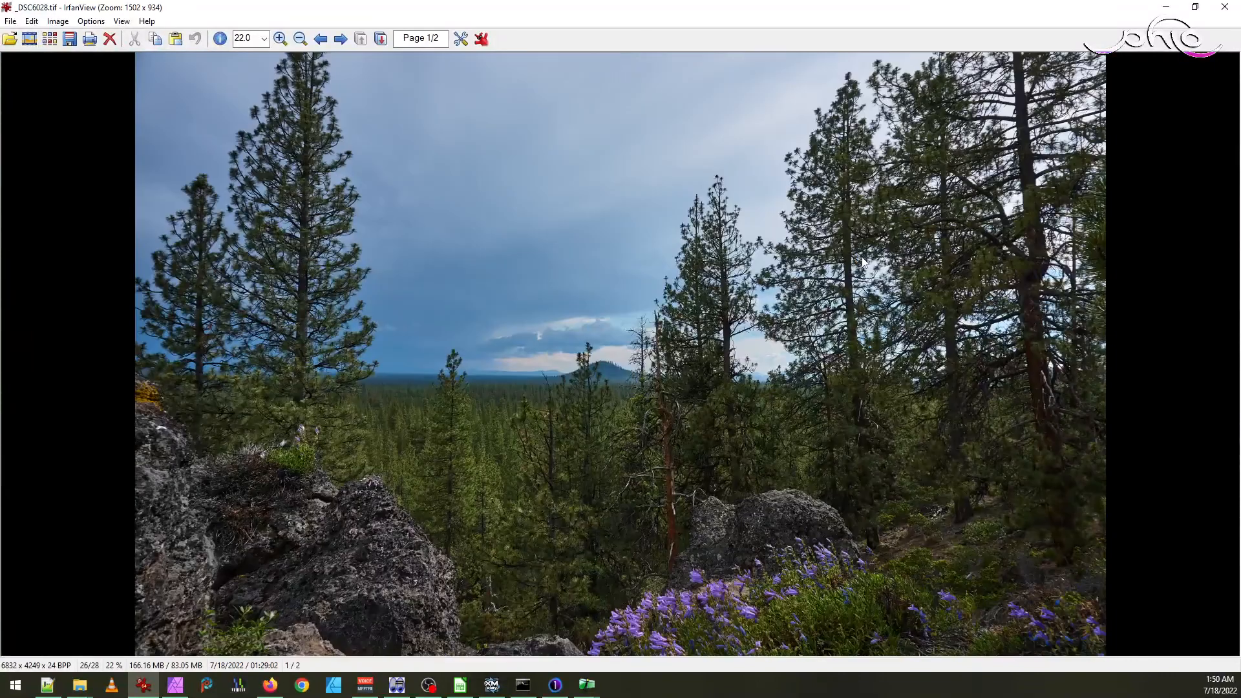
key("Escape")
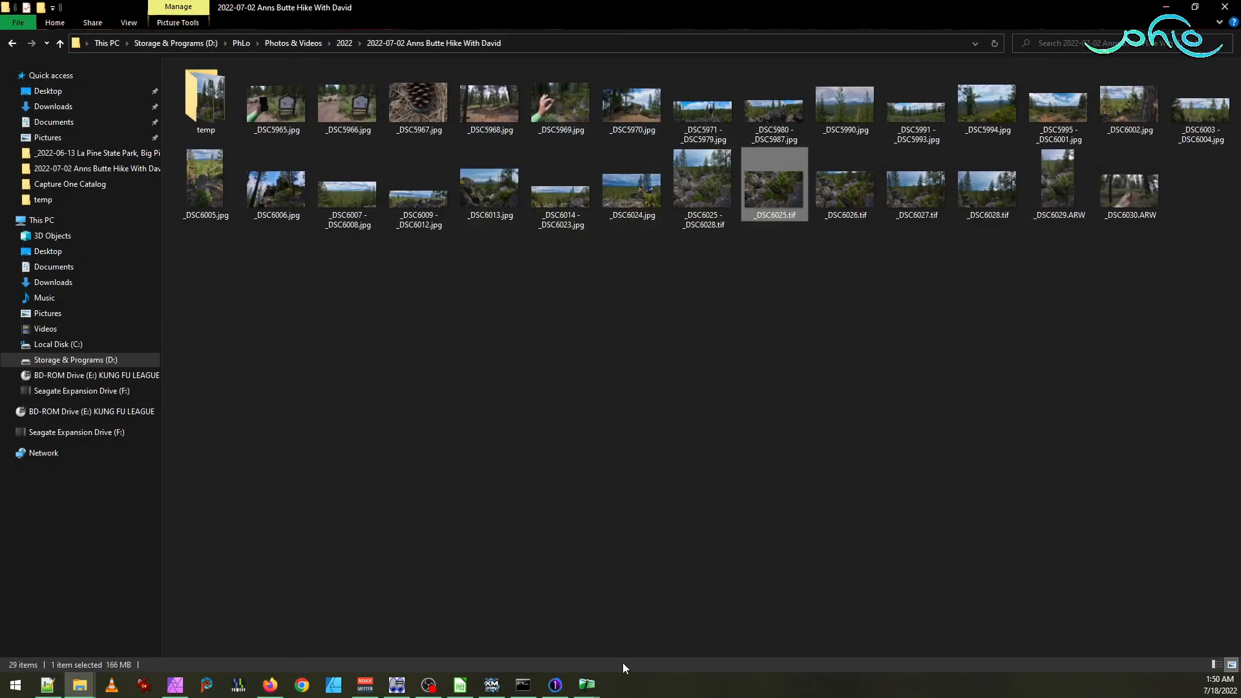
- Examine the stitched _DSC6025 - _DSC6028.tif up close around the central pine, distant forest and horizon for blending faults
double_click(698, 177)
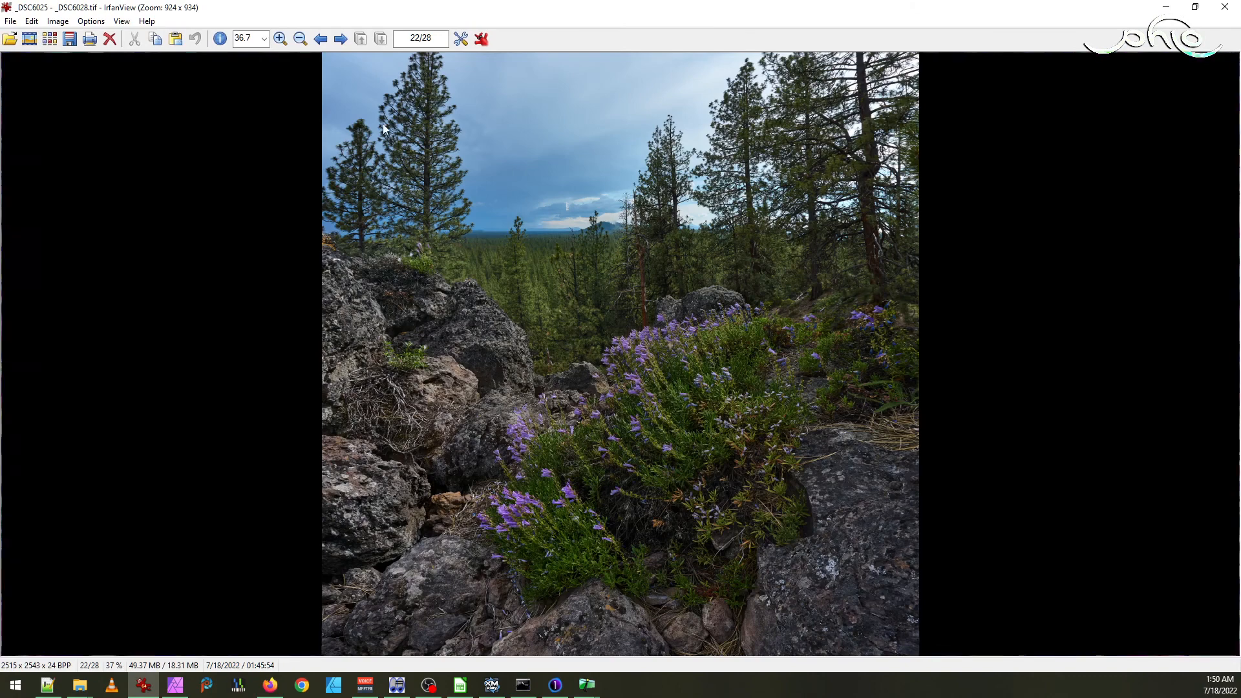
left_click_drag(382, 123, 533, 301)
left_click(440, 213)
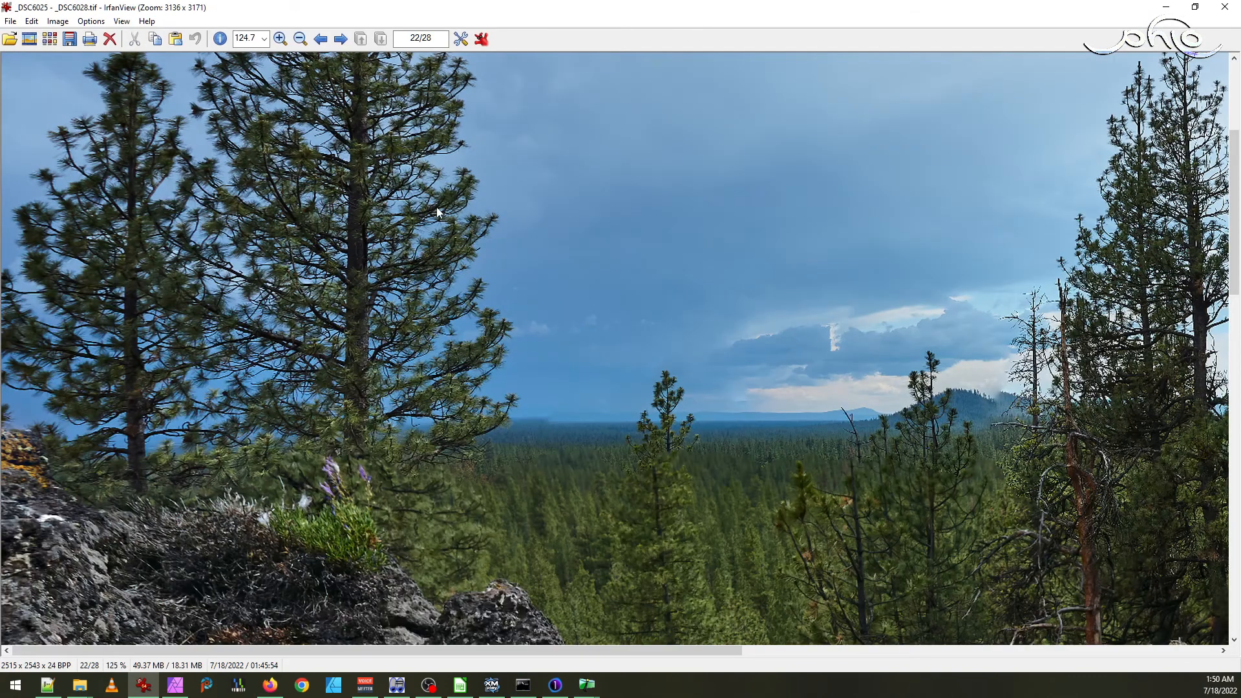
left_click_drag(581, 425, 748, 579)
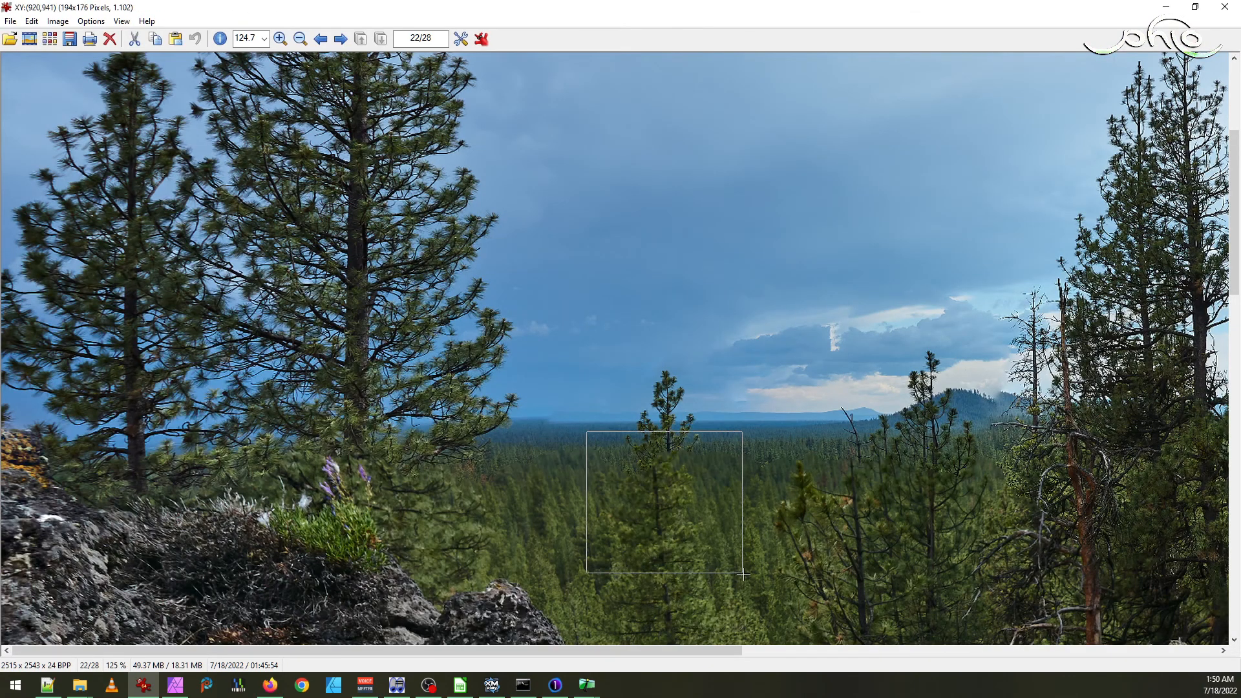
left_click(659, 491)
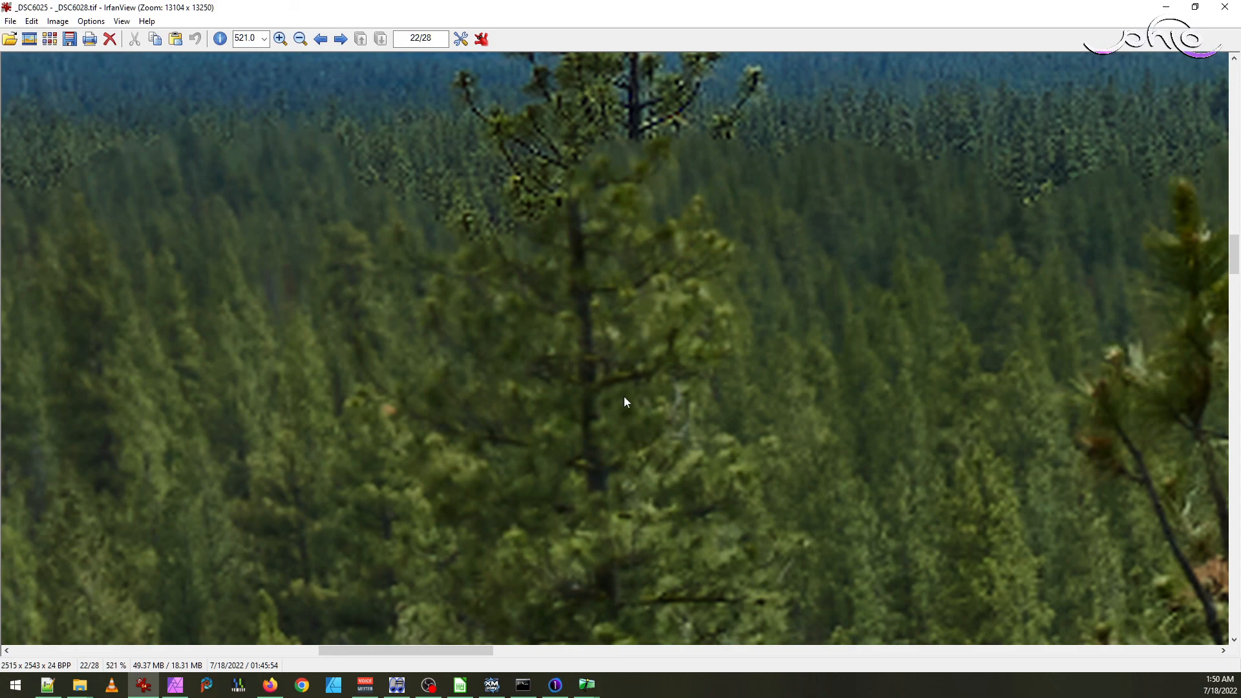
scroll(571, 180, "up", 5)
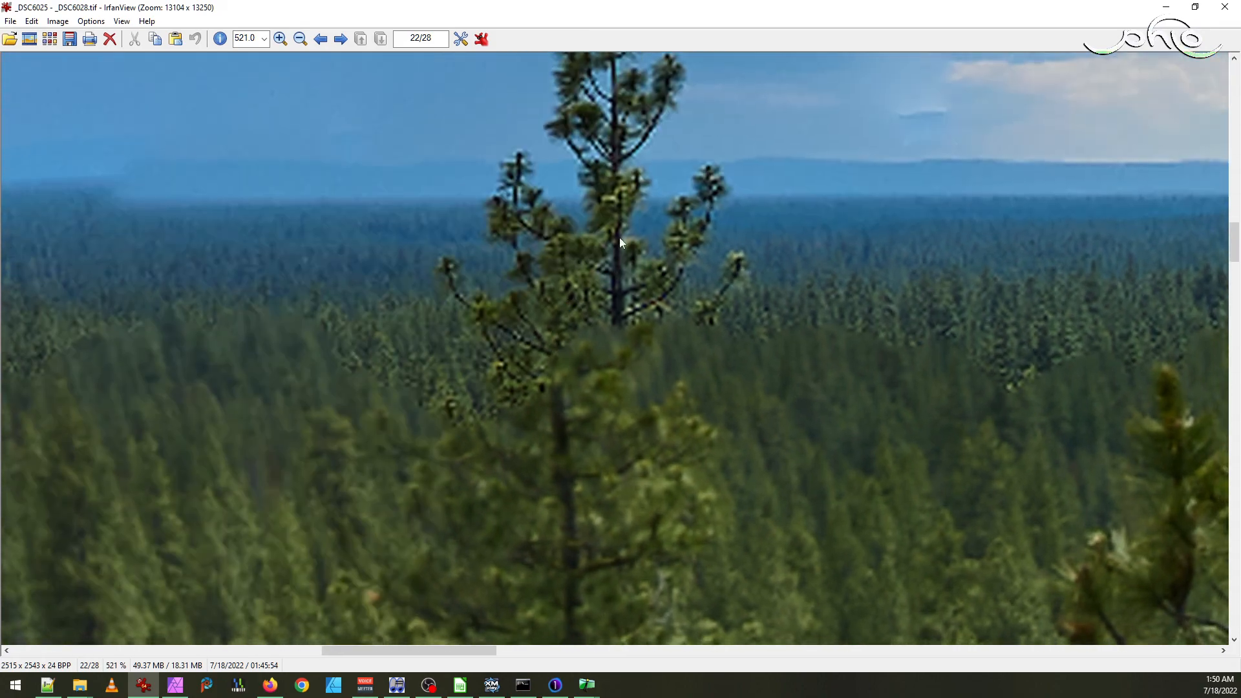
left_click(1224, 6)
- Inspect the same central pine and forest up close in _DSC6027.tif and _DSC6028.tif to compare their sharpness
double_click(933, 189)
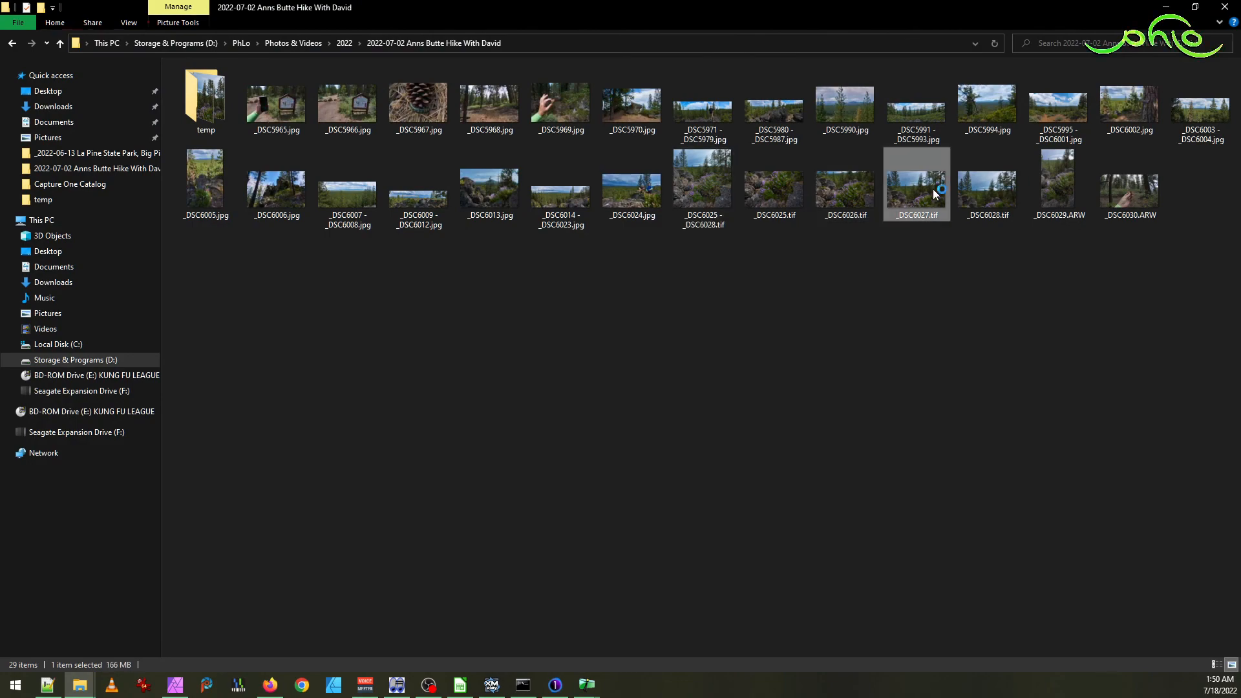
scroll(462, 342, "up", 10)
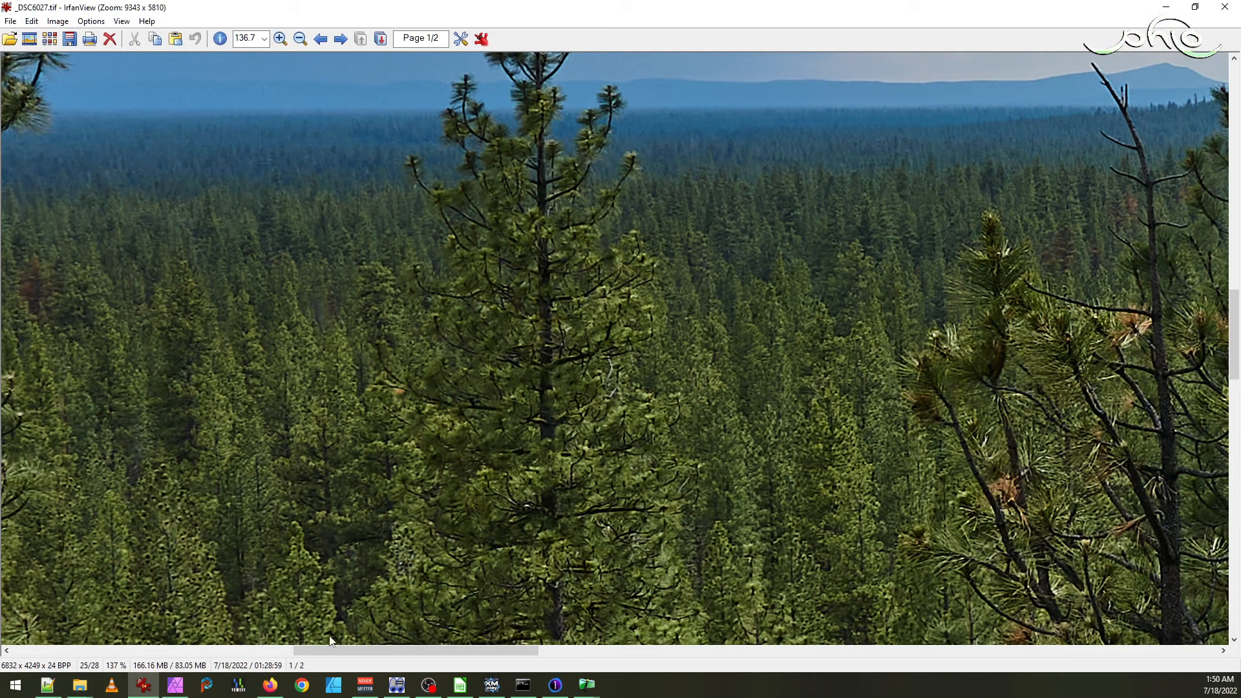
left_click(340, 39)
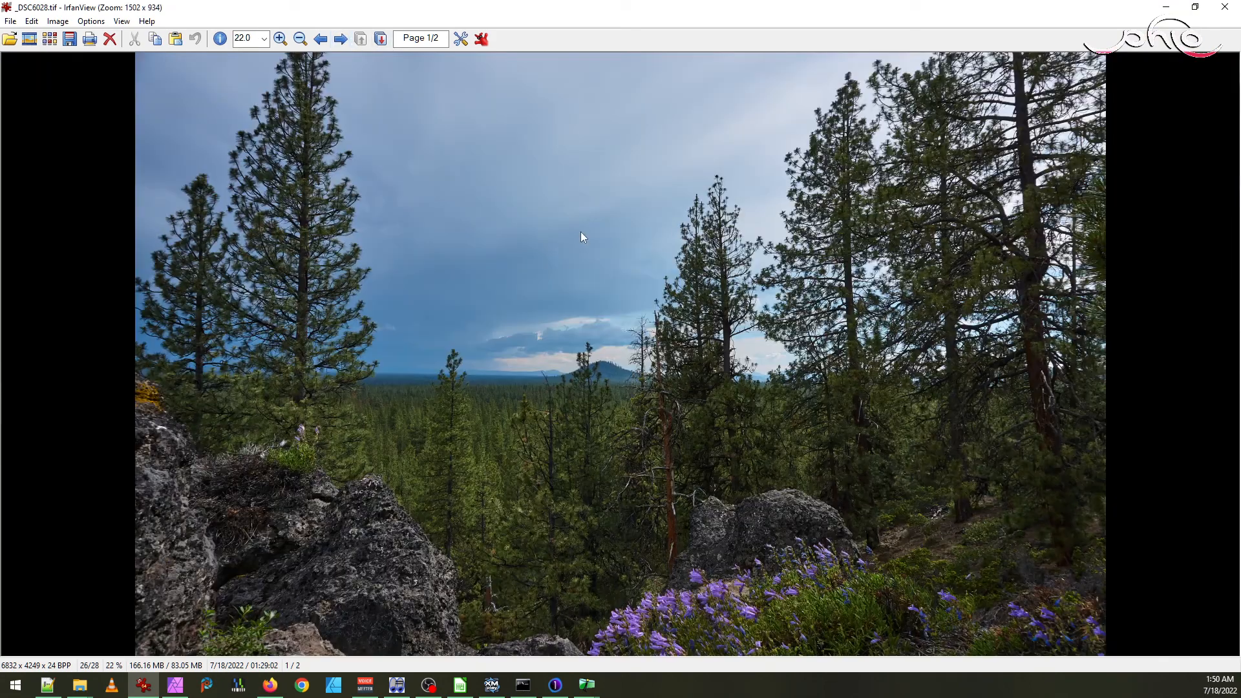
left_click_drag(404, 379, 567, 492)
left_click(495, 439)
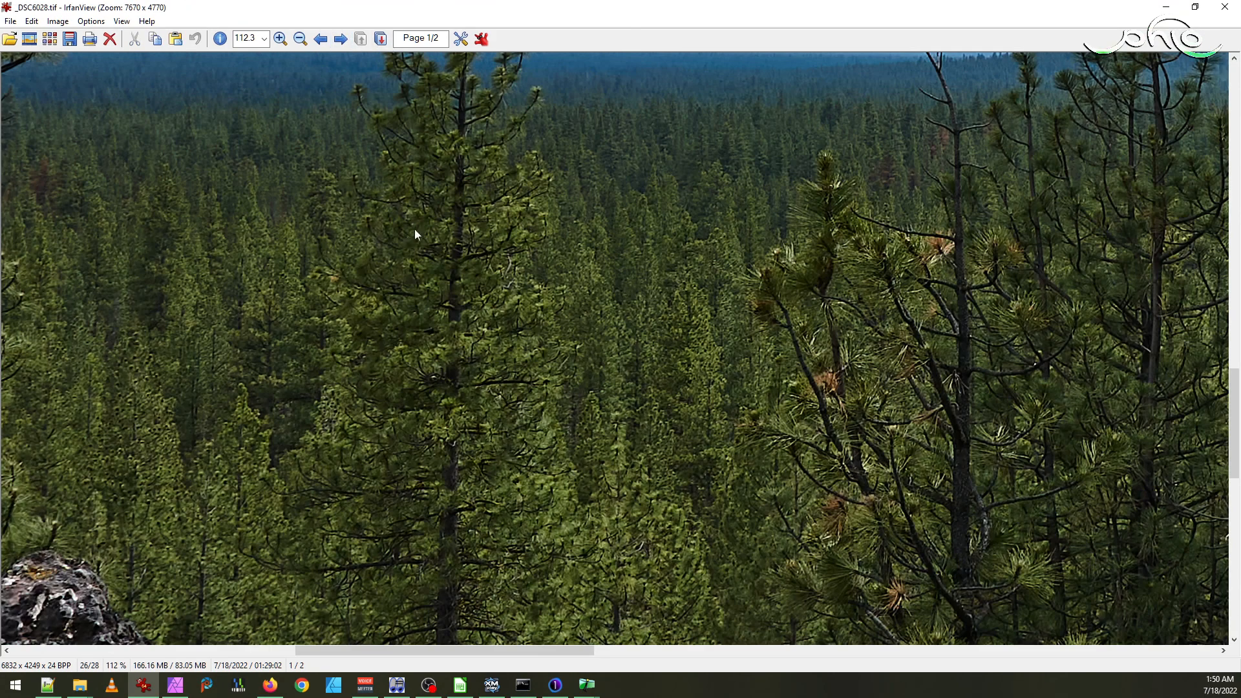
left_click(340, 39)
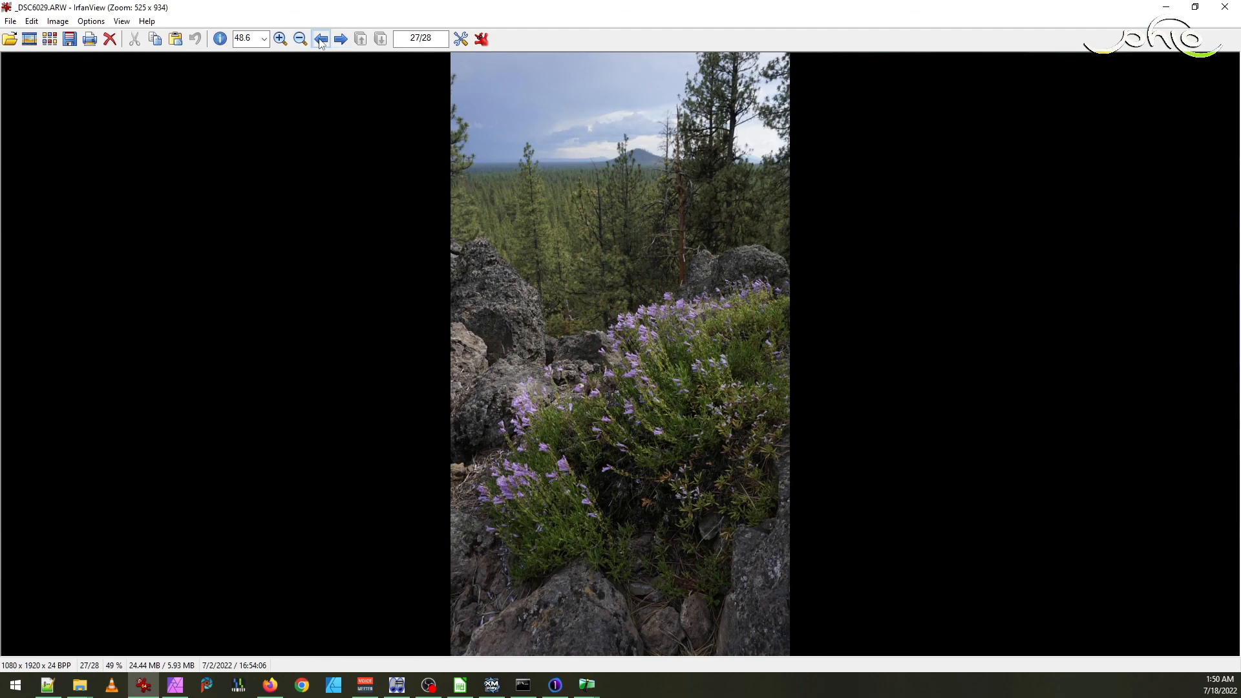
- Go back to _DSC6026.tif, inspect its forest and central pine, and close the image viewer
left_click(321, 40)
left_click(321, 40)
left_click(321, 40)
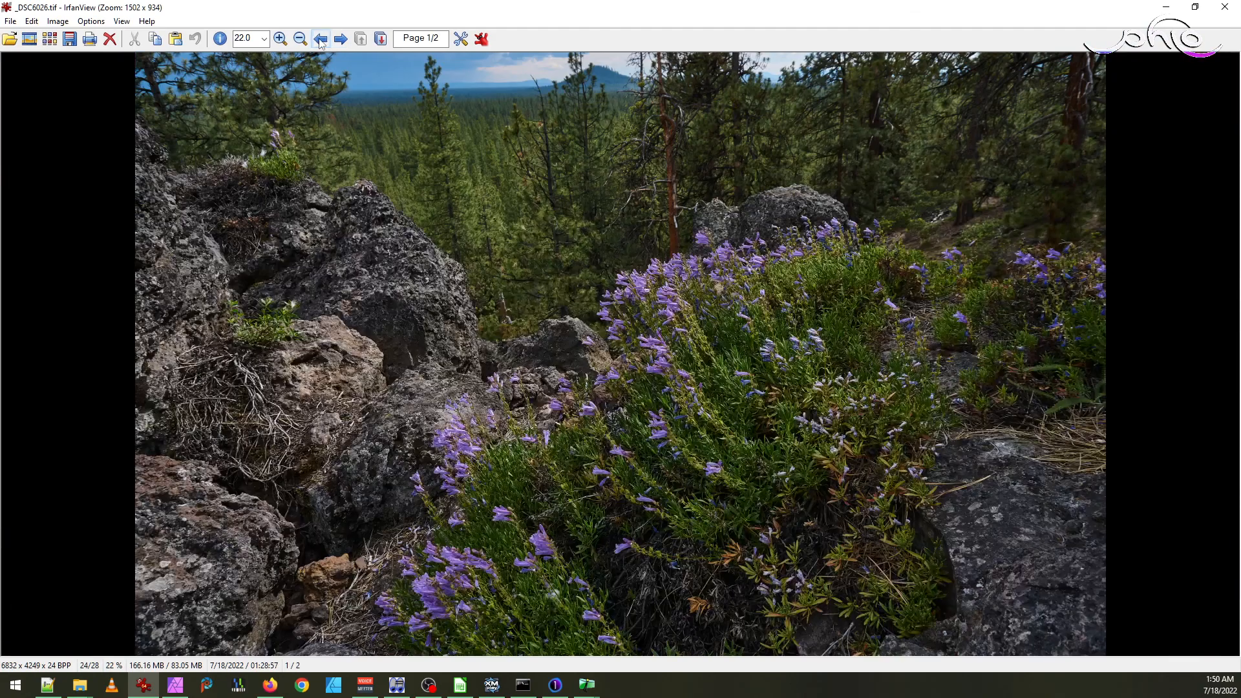
left_click(320, 40)
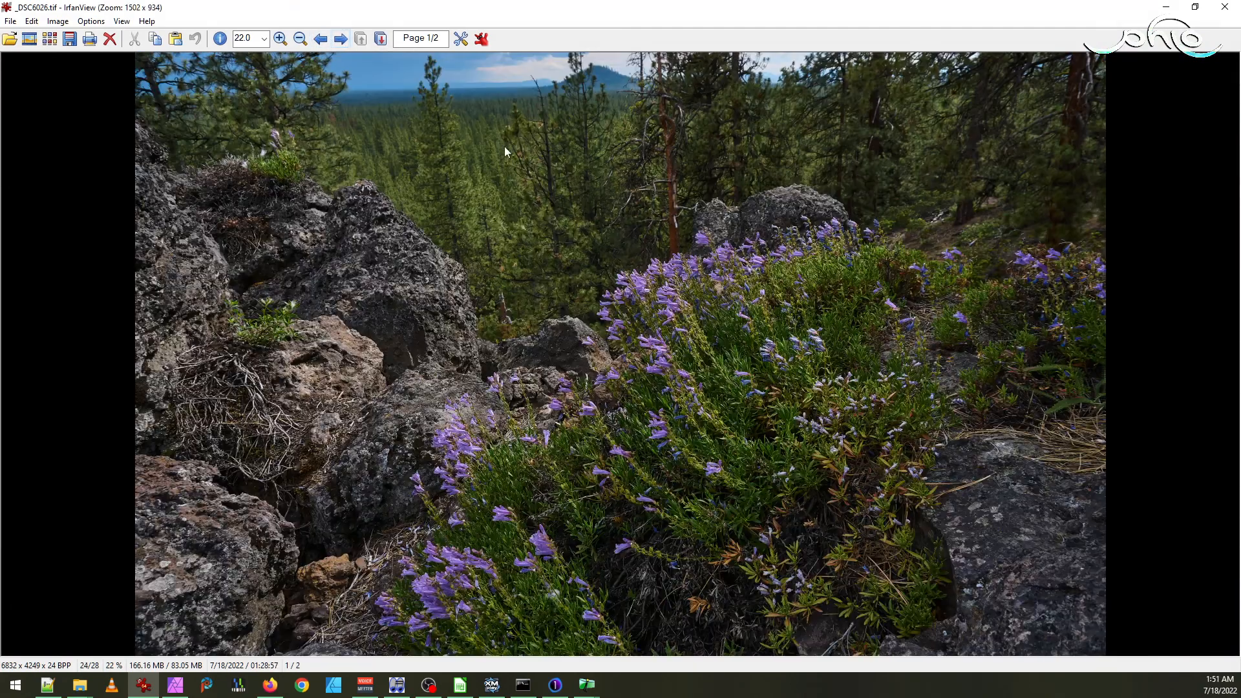
left_click_drag(431, 82, 506, 213)
left_click(459, 158)
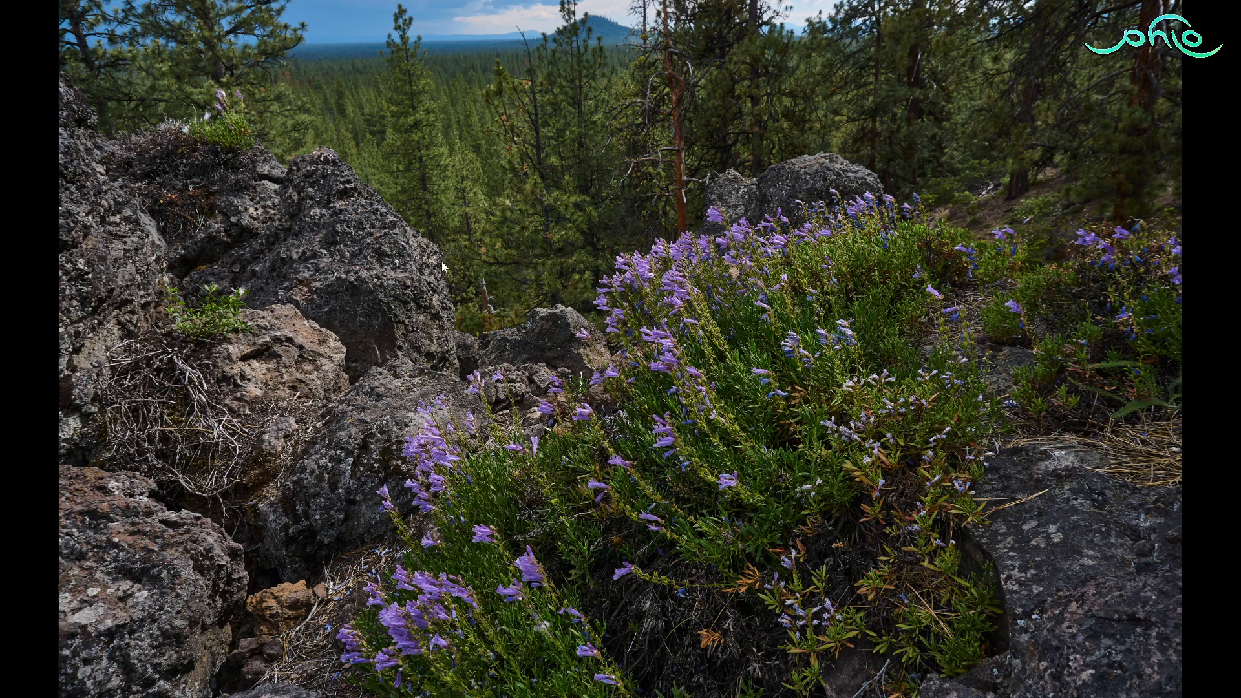
key("Return")
key("Escape")
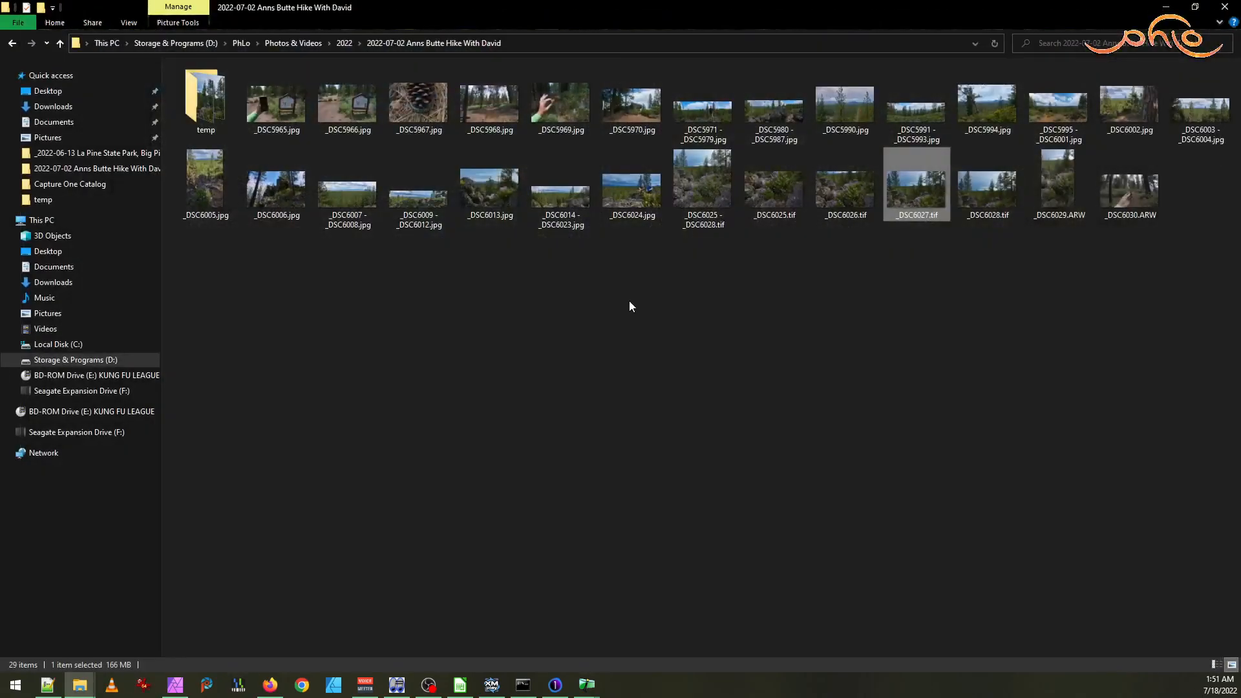
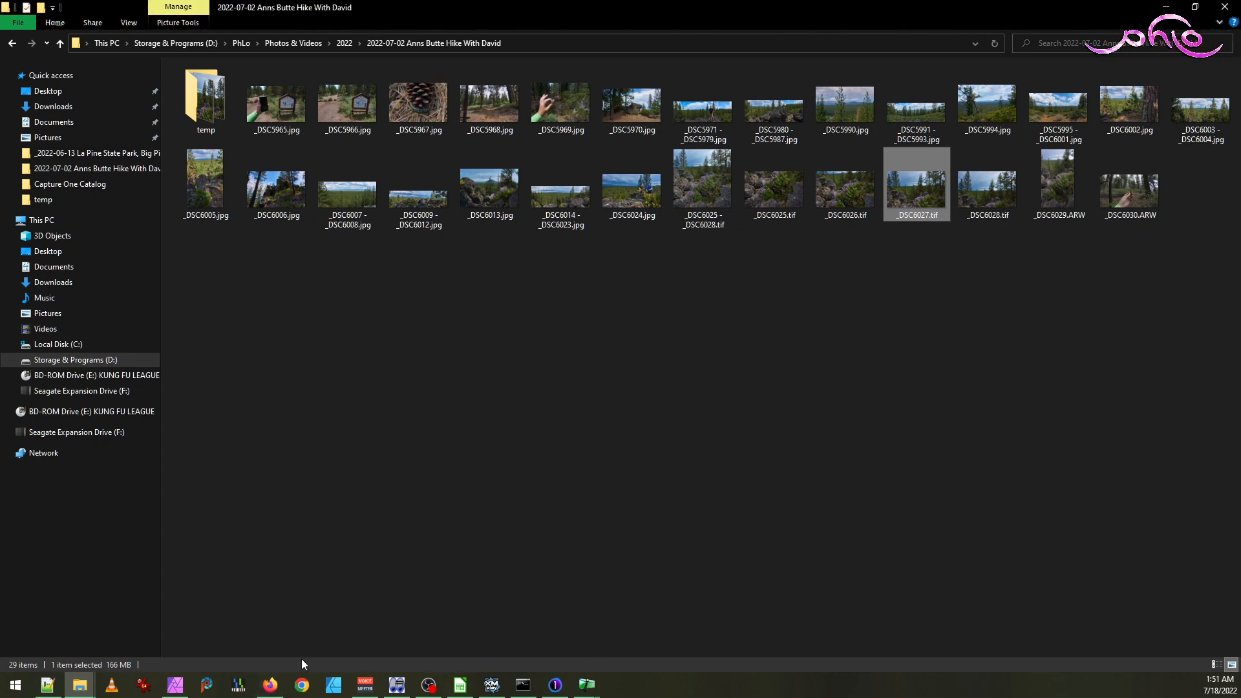
- Switch to Hugin's mask editor and compare _DSC6025.tif with _DSC6026.tif
left_click(271, 691)
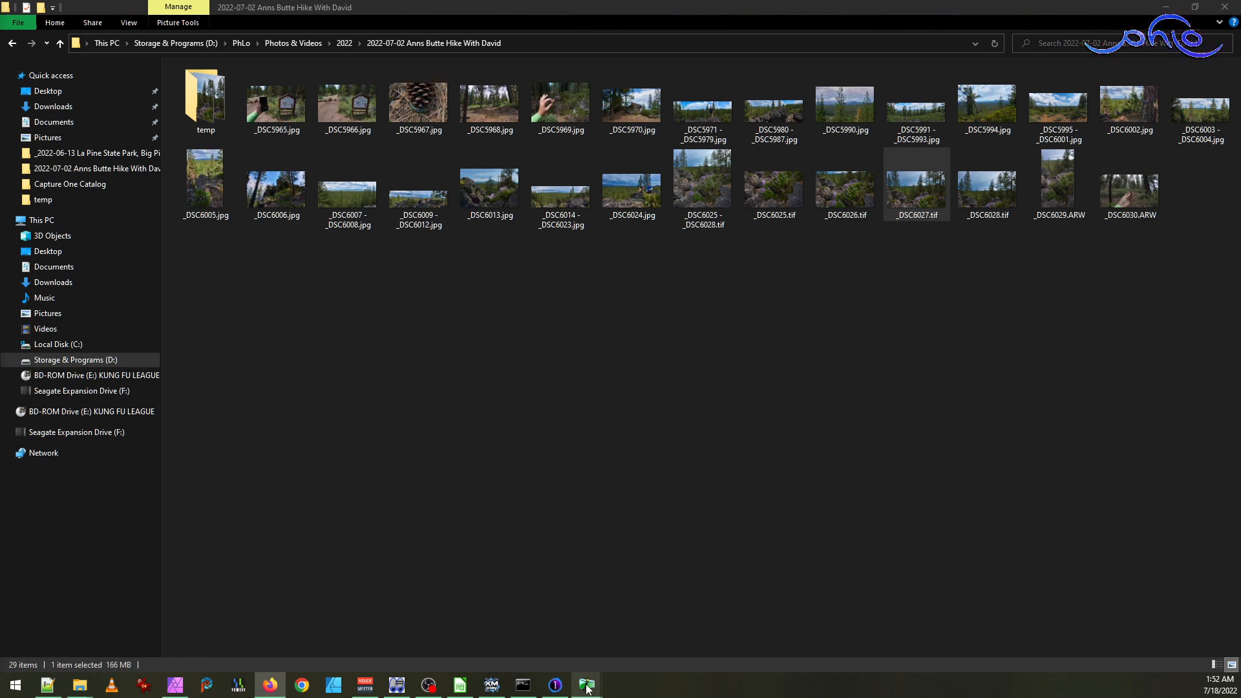
mouse_move(589, 691)
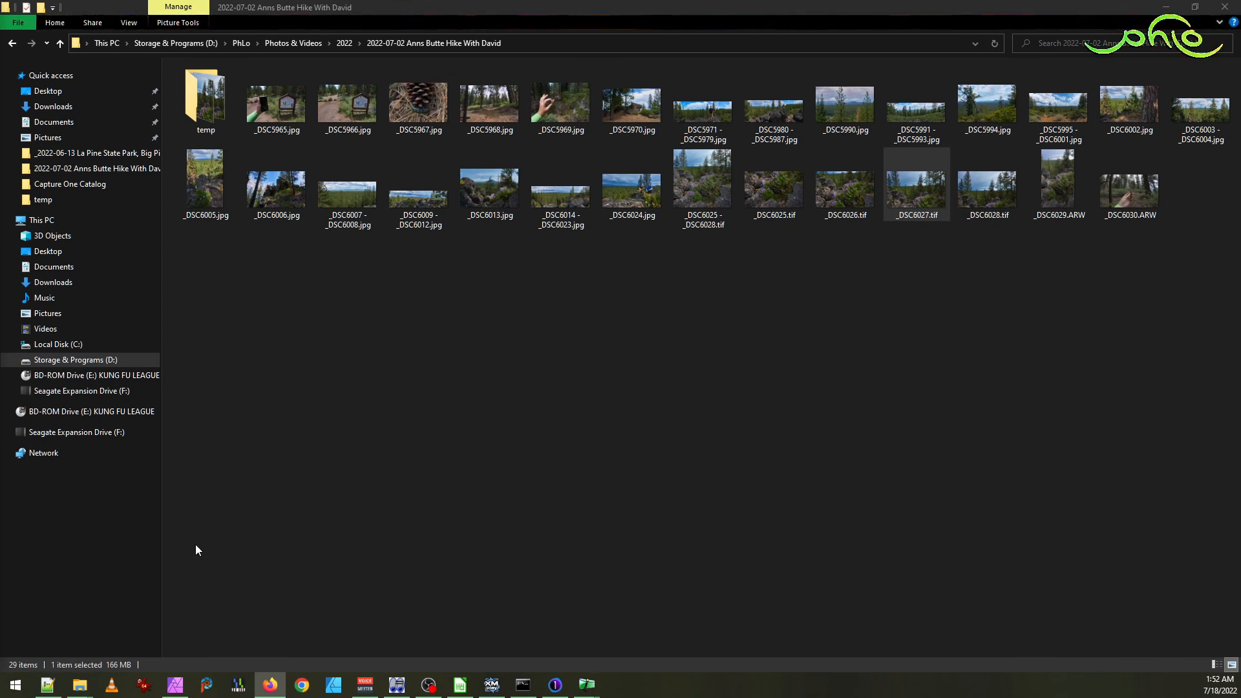
left_click(175, 690)
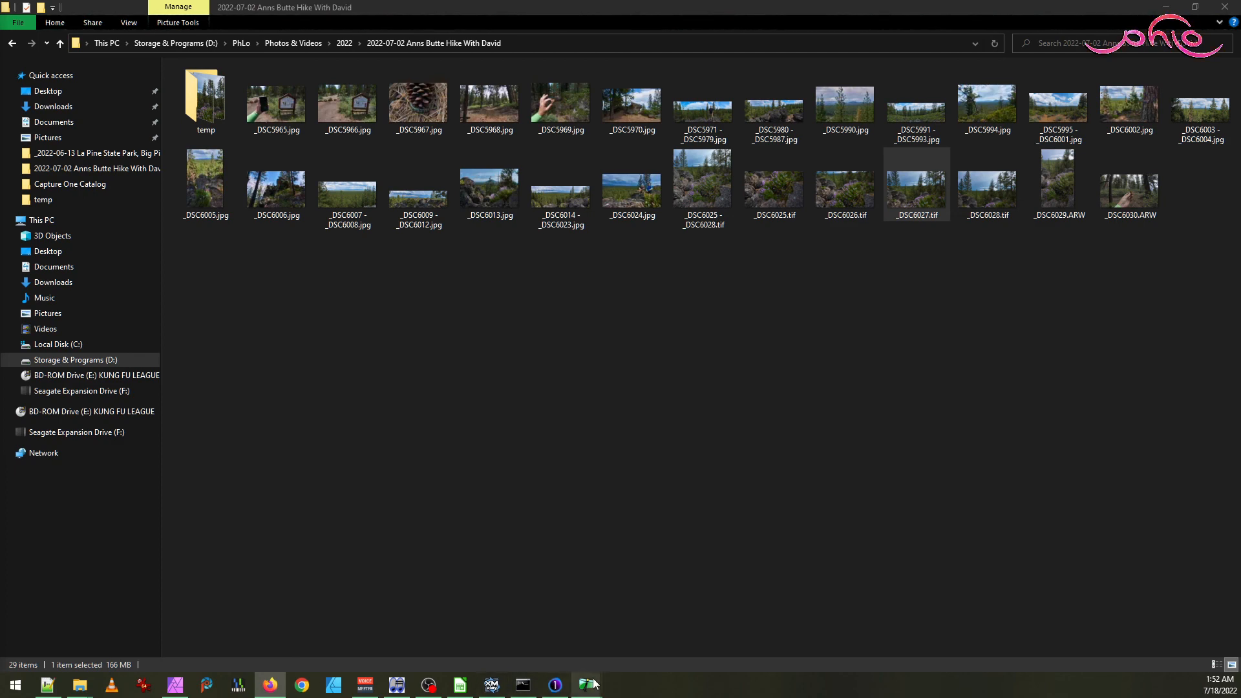
mouse_move(586, 685)
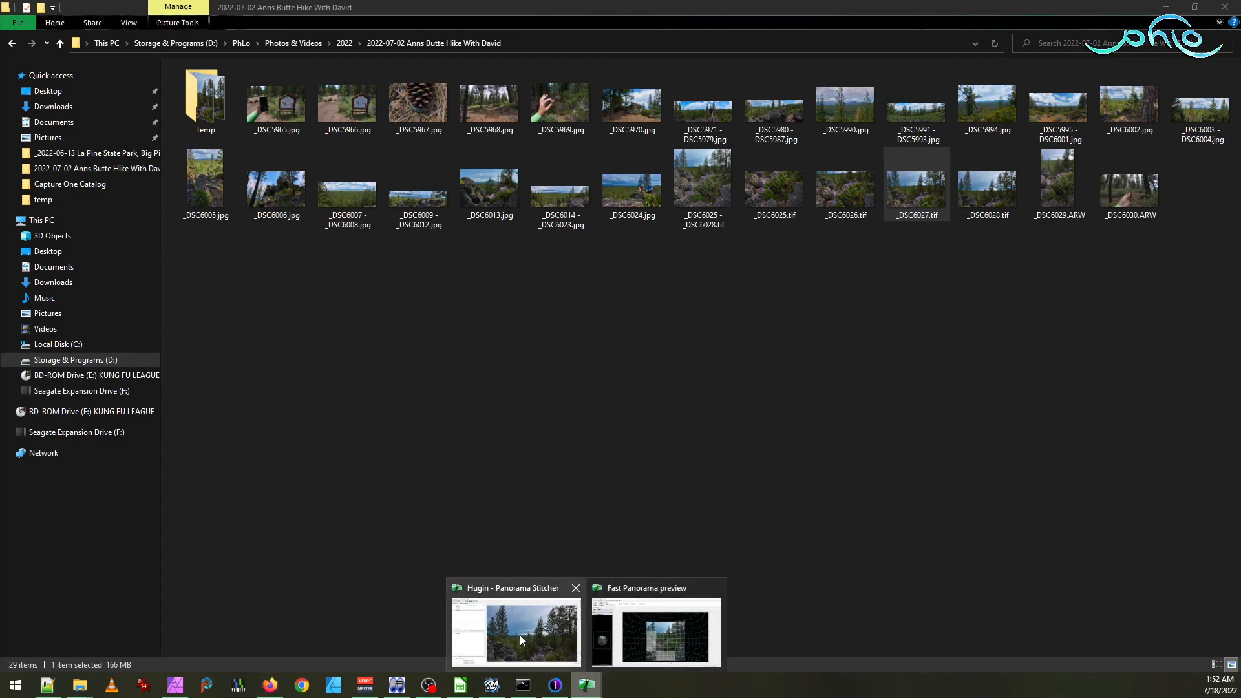
left_click(677, 637)
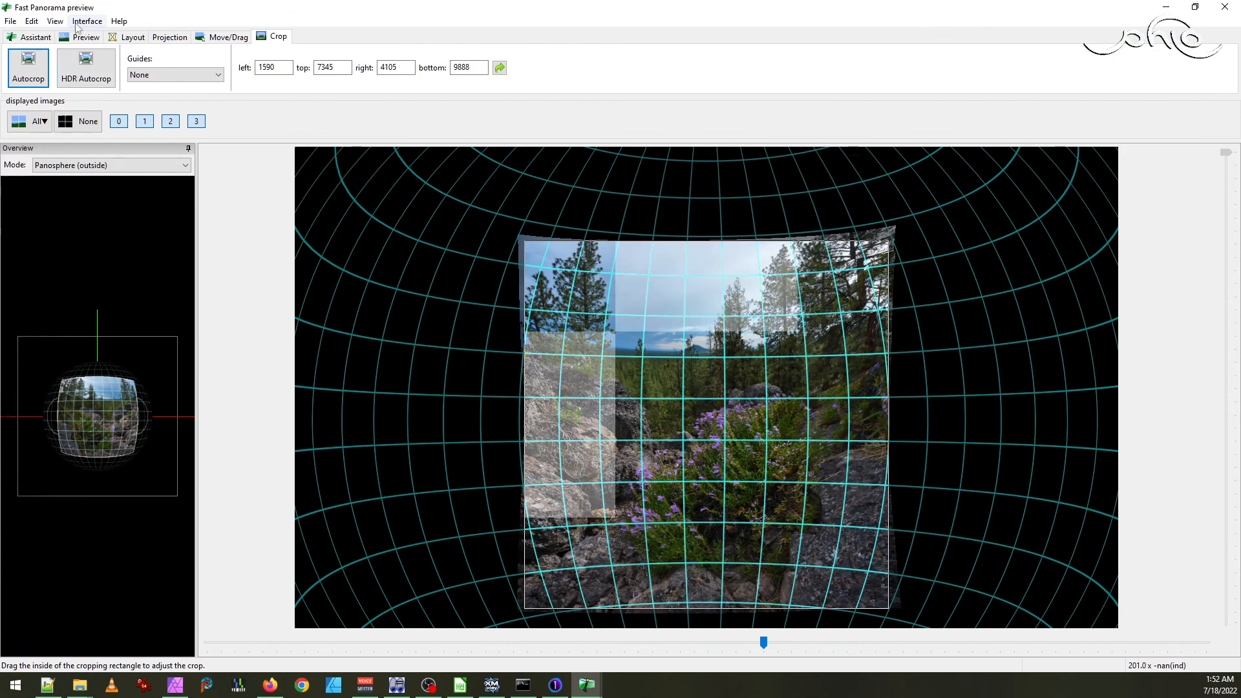
left_click(55, 22)
left_click(91, 36)
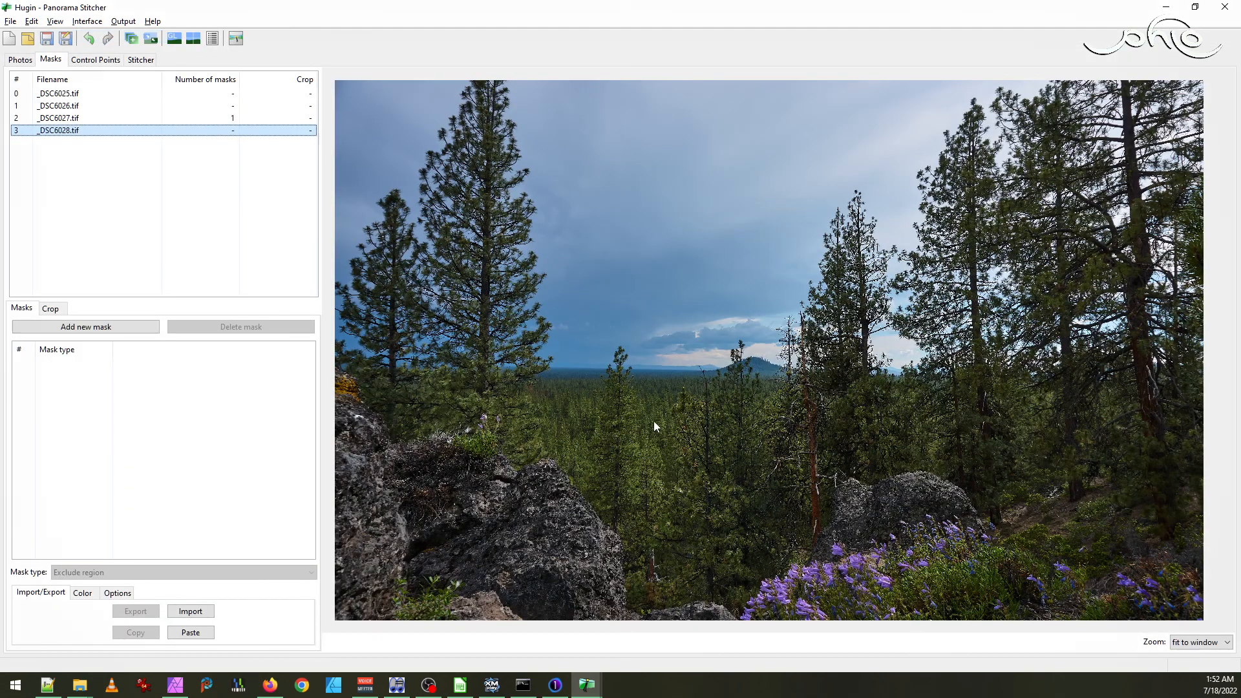
left_click(58, 93)
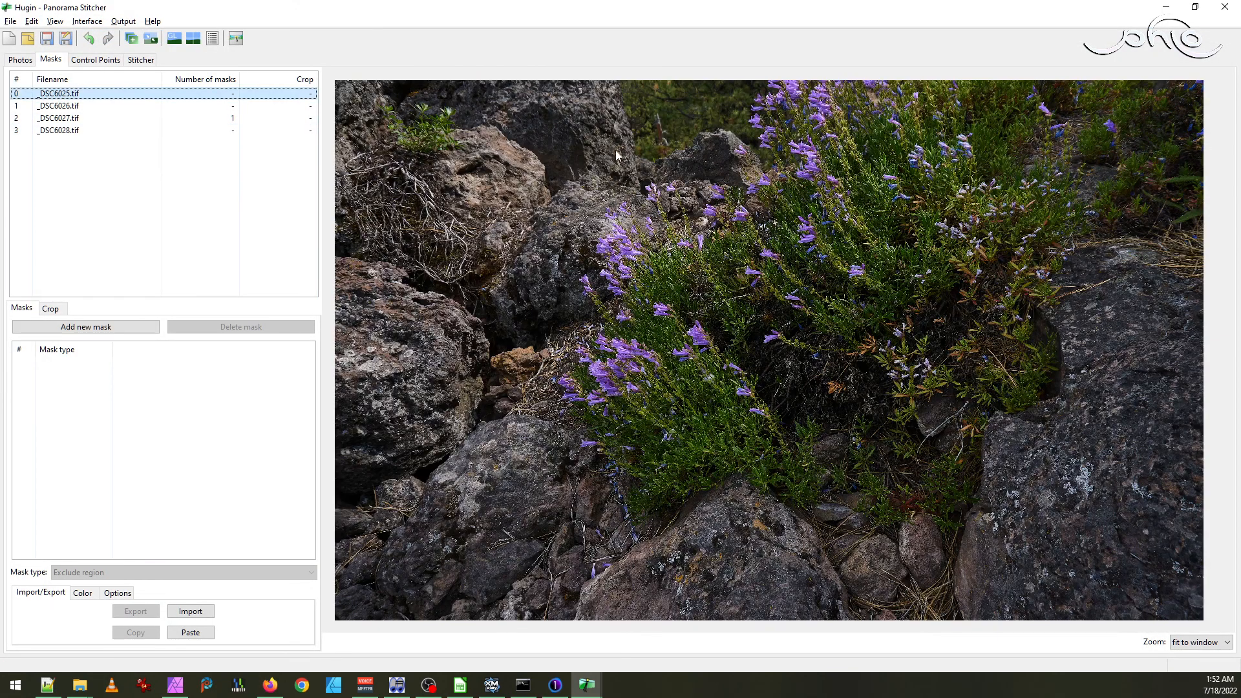
left_click(81, 106)
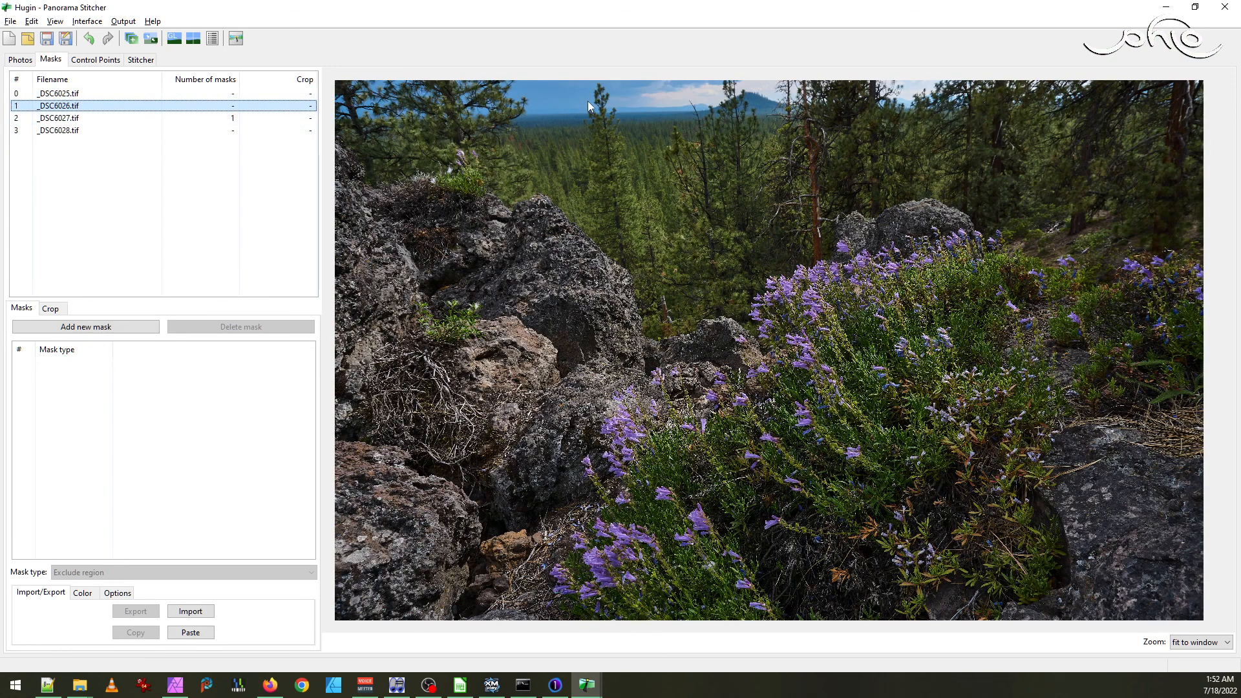
- Try an exclude-region mask on _DSC6026.tif covering the sky, the forest above the flowers and the upper-left rocks
left_click(86, 326)
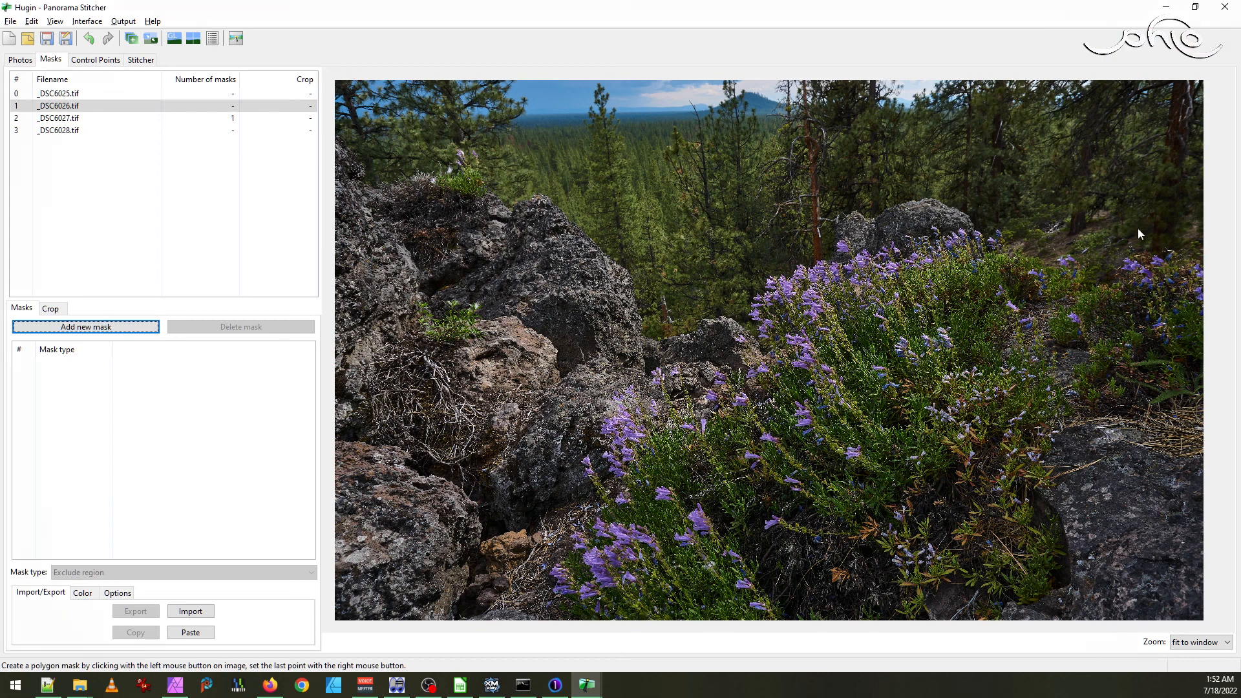
left_click(716, 303)
left_click(797, 247)
left_click(893, 221)
left_click(1077, 214)
left_click(1221, 238)
left_click(1219, 70)
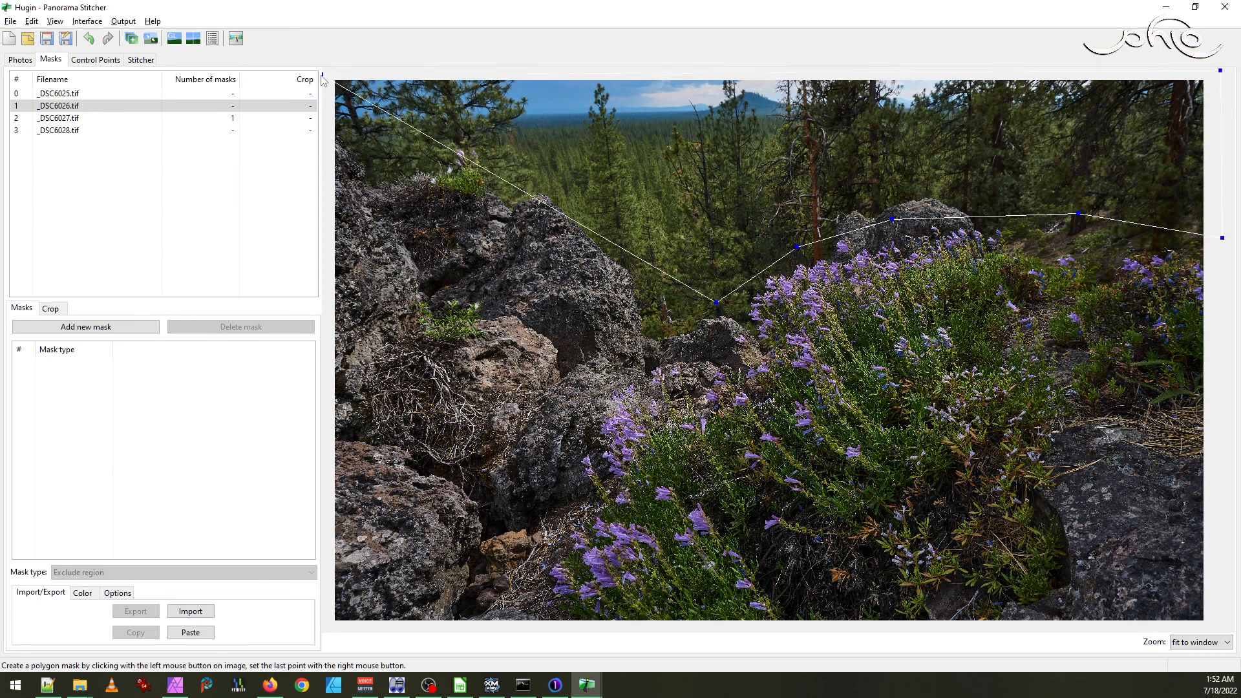
left_click(330, 295)
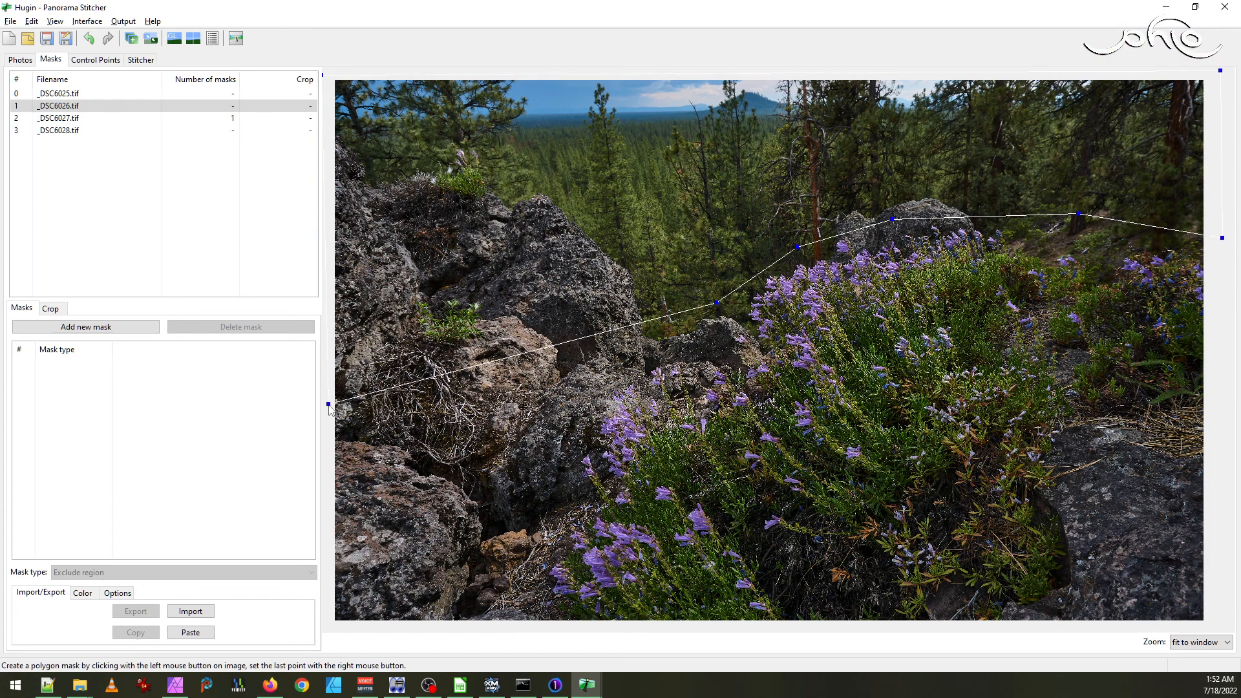
left_click(329, 406)
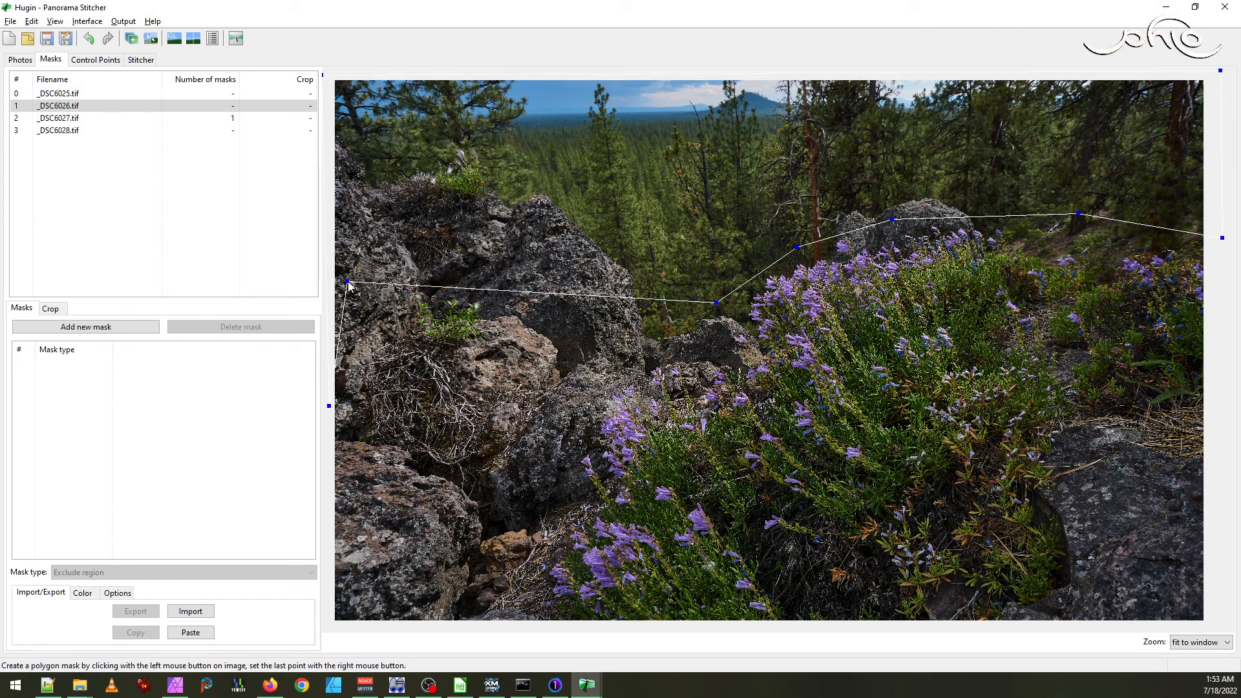
left_click(413, 291)
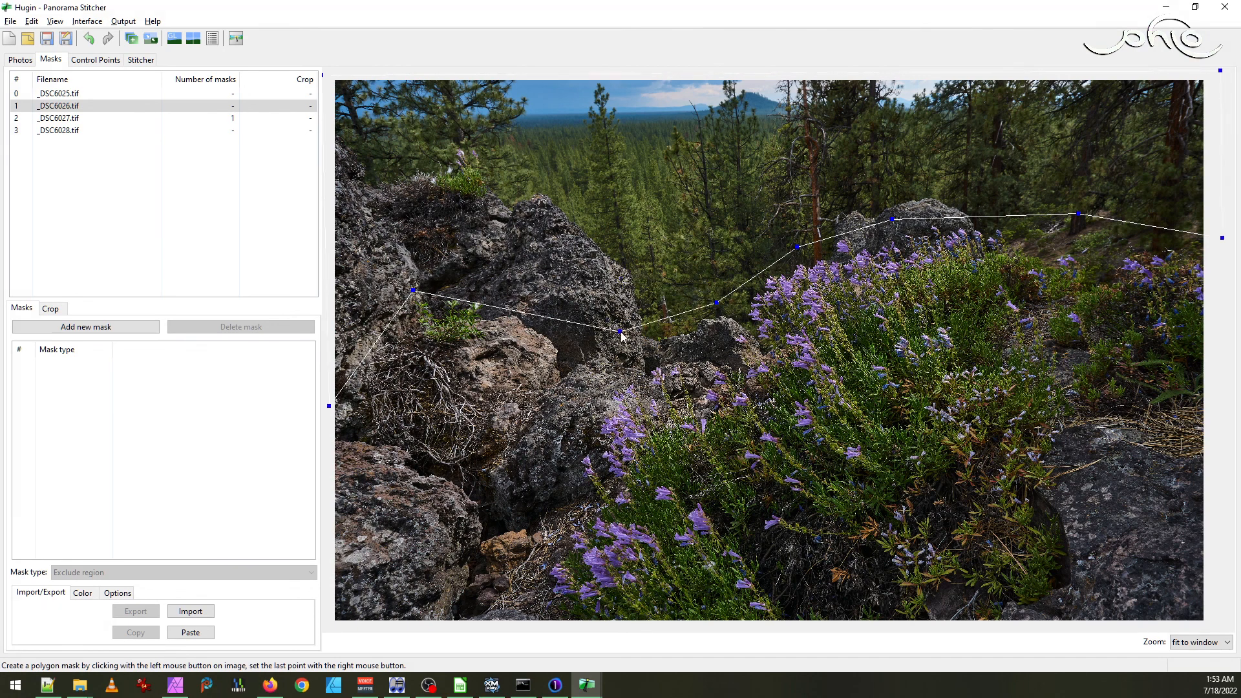
left_click(562, 281)
right_click(643, 343)
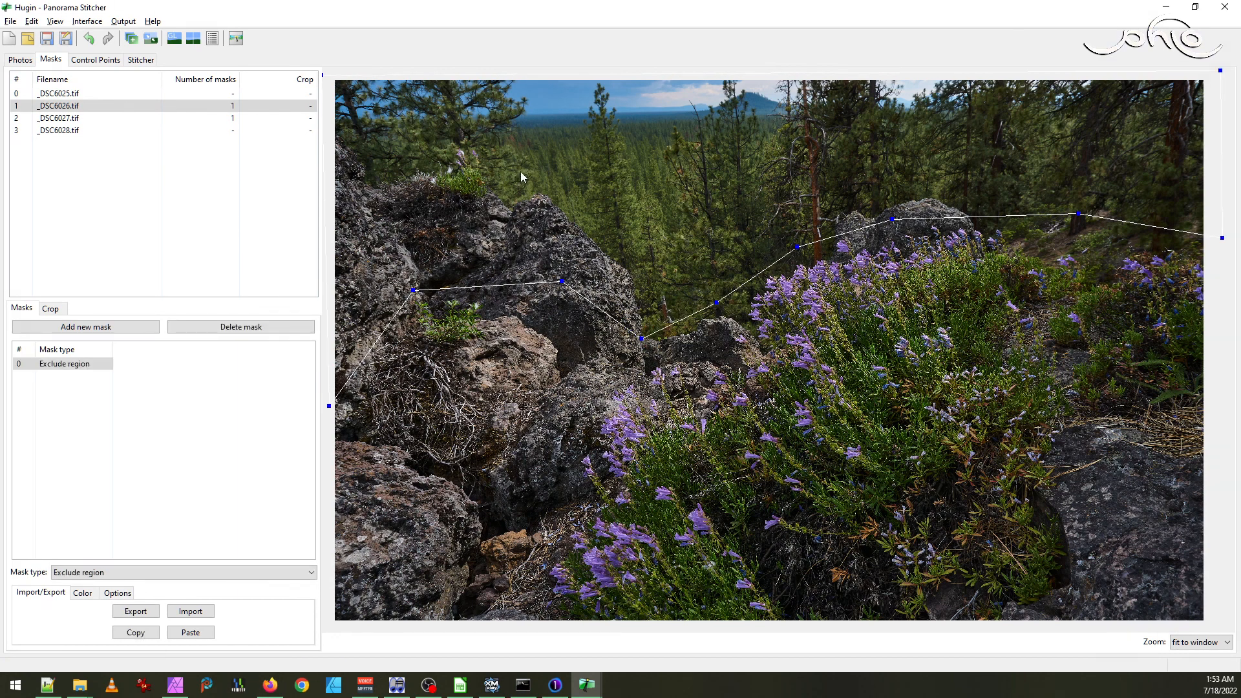
- Reshape the _DSC6026.tif mask's left-hand points up to the rock tops and its lowest point slightly outward, and delete the mask
left_click(332, 397)
left_click_drag(331, 409, 331, 132)
left_click_drag(415, 292, 384, 177)
left_click_drag(563, 284, 473, 140)
left_click_drag(643, 342, 660, 330)
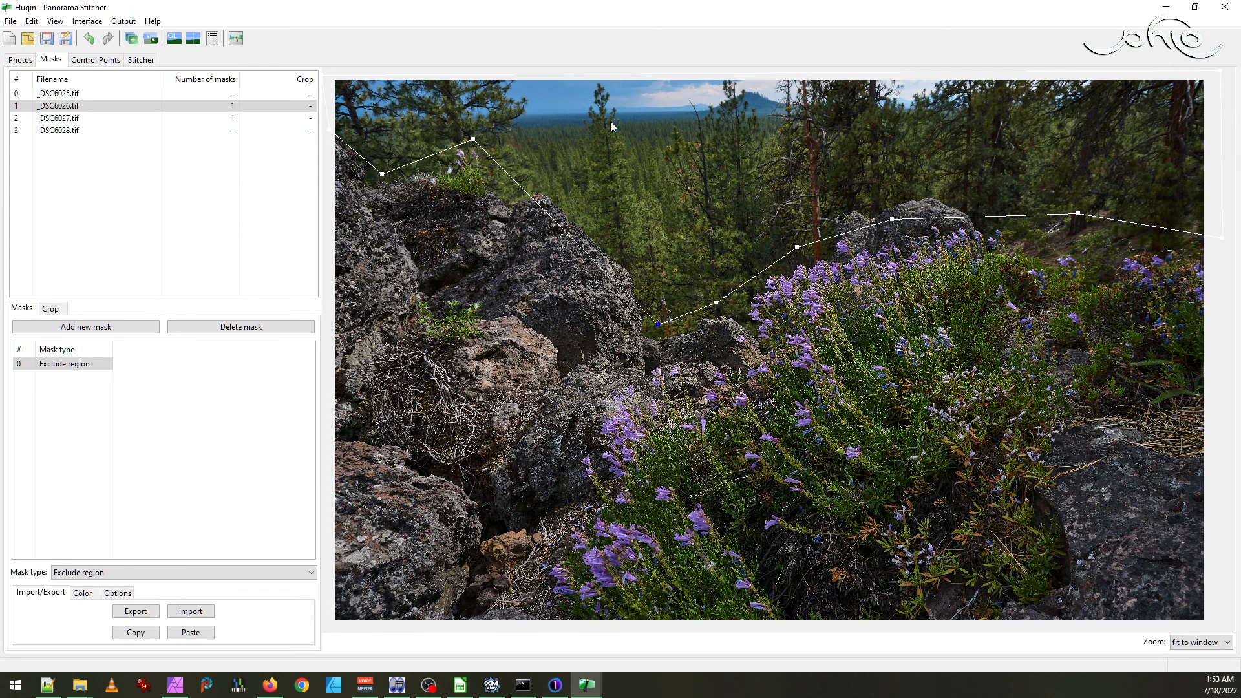
left_click(243, 331)
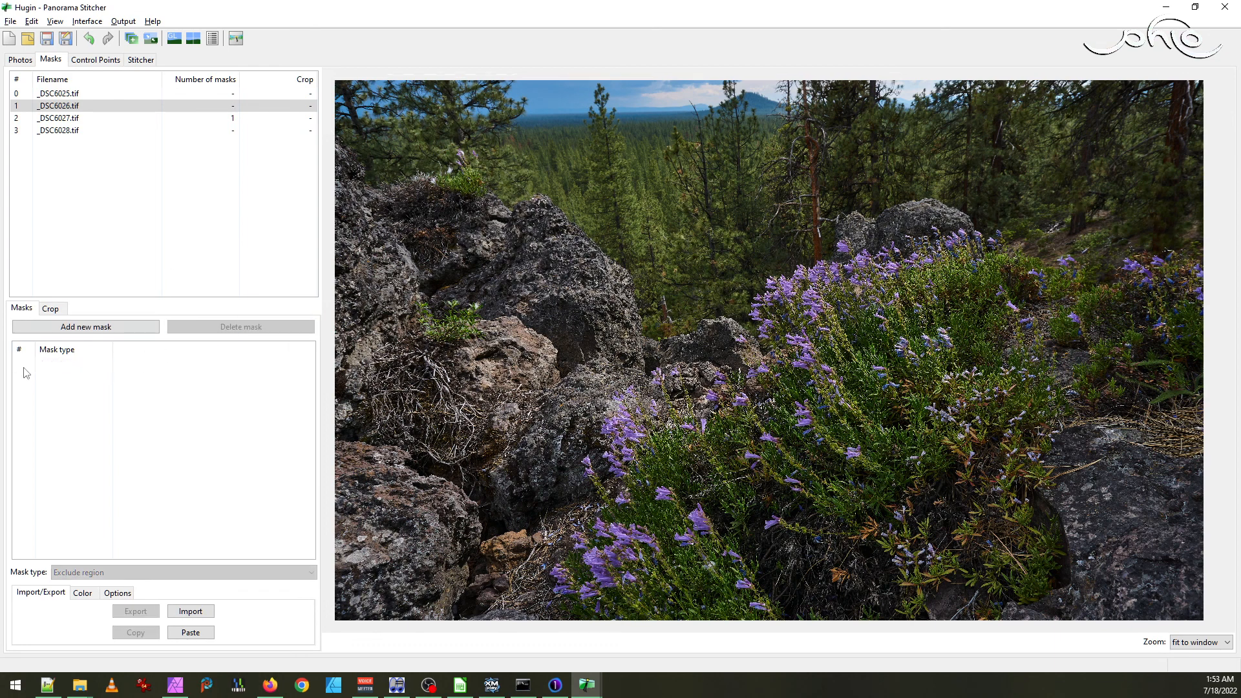
- Start a new mask on _DSC6026.tif, following the photo's upper edge and right side down to the tops of the right-hand flowers
left_click(84, 327)
left_click(333, 81)
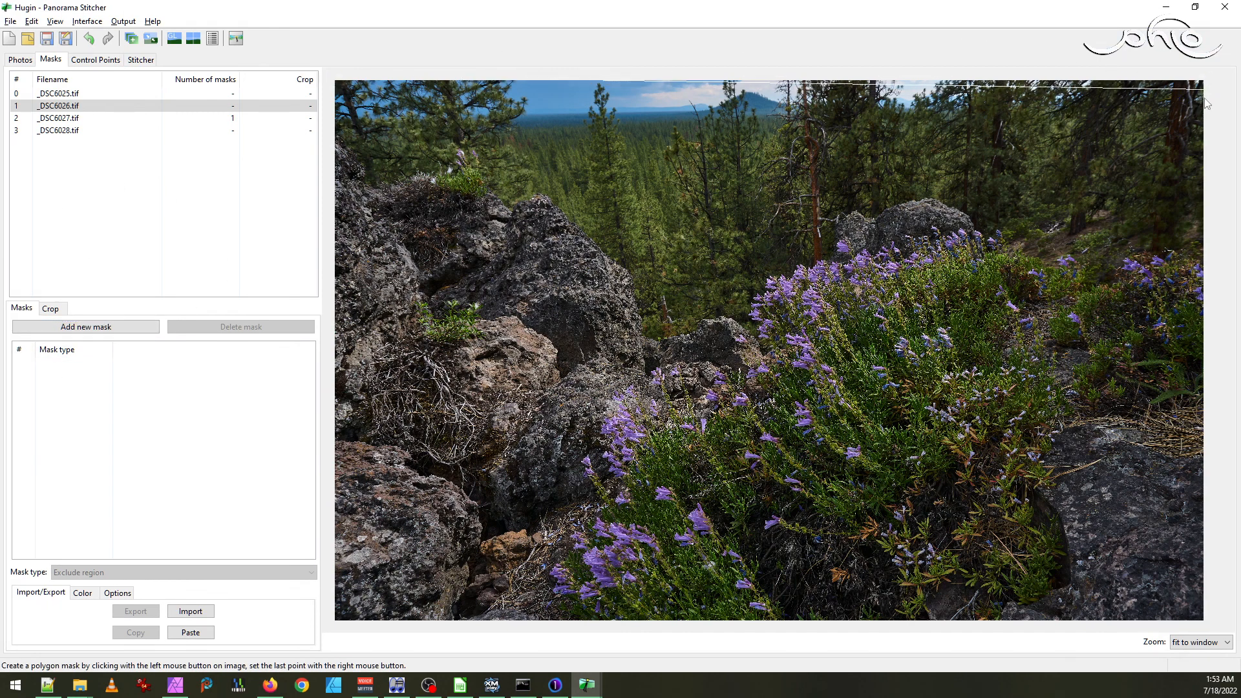
left_click(1205, 248)
left_click(1182, 239)
left_click(1146, 241)
left_click(1065, 241)
left_click(1024, 243)
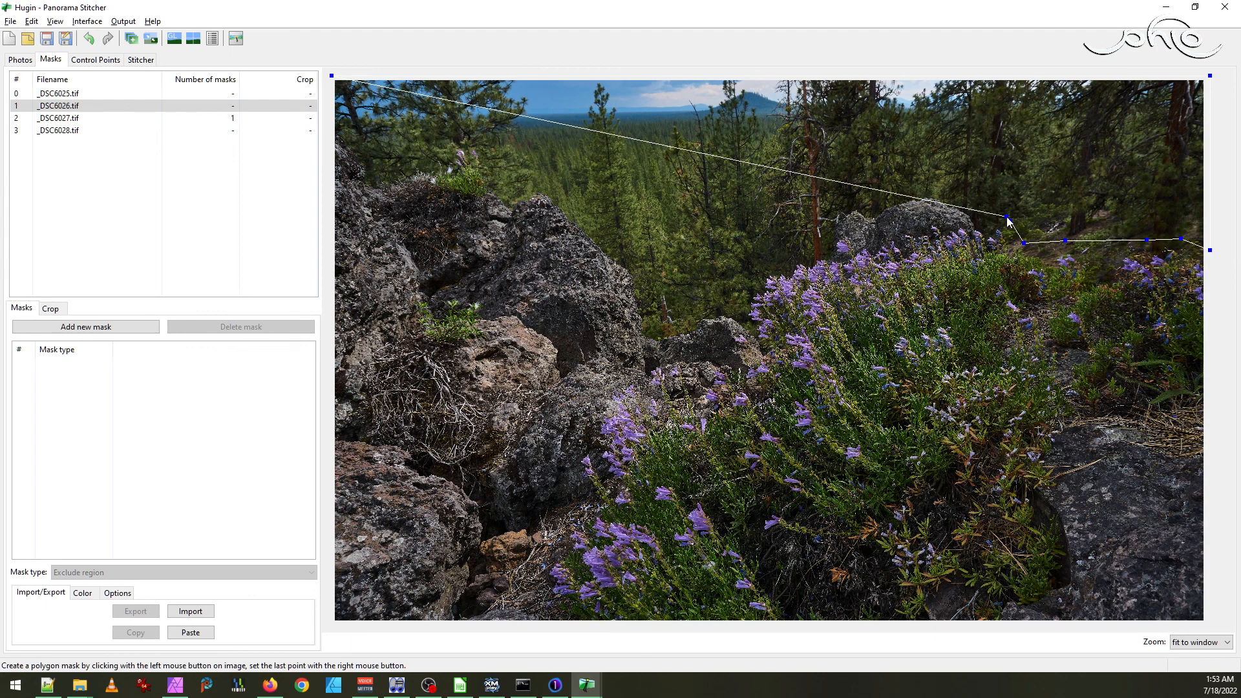
- Continue the _DSC6026.tif mask outline over the boulders behind the purple flowers and down their left side to the blossoms
left_click(1010, 221)
left_click(935, 190)
left_click(891, 197)
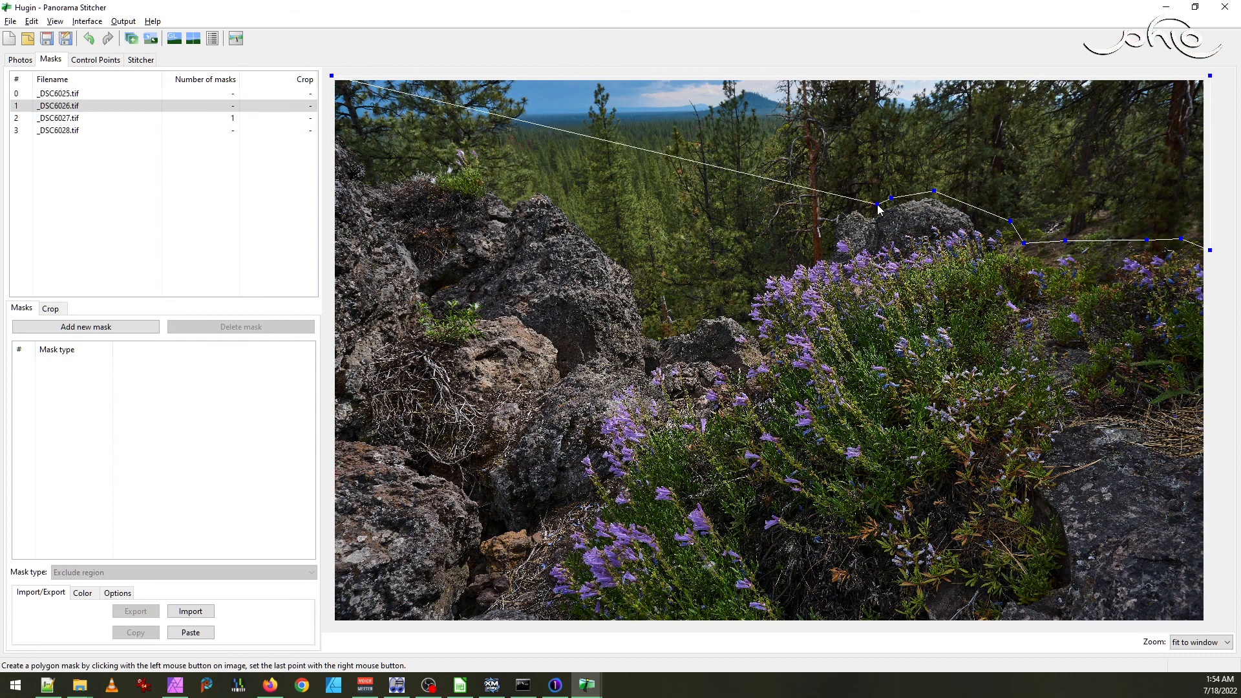
left_click(872, 207)
left_click(847, 205)
left_click(829, 220)
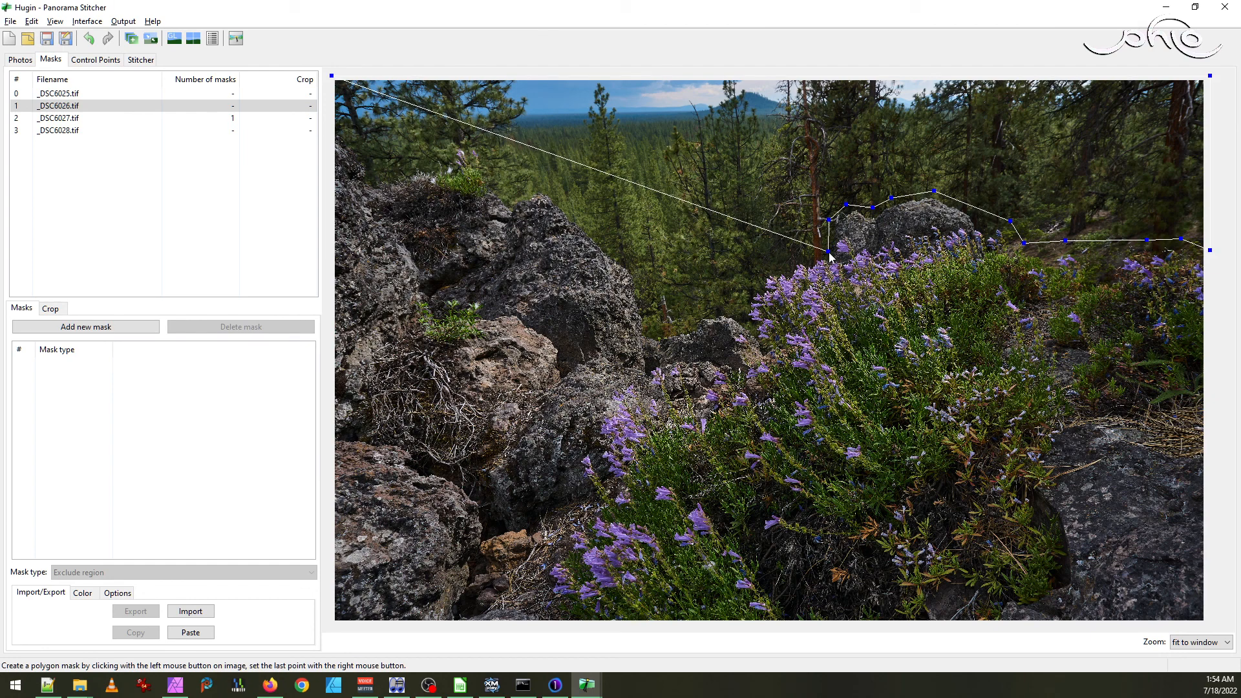
left_click(829, 252)
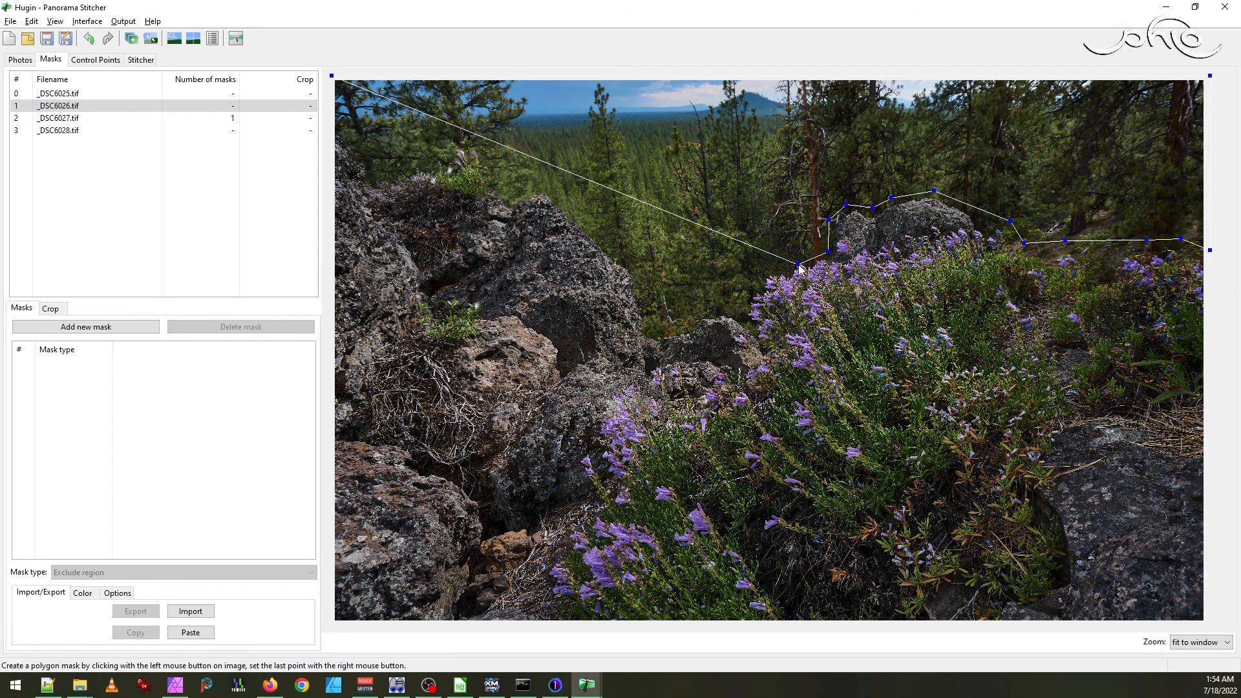
- Extend the mask outline along the left flower tops and over the small boulder to the base of the large rock
left_click(794, 259)
left_click(780, 266)
left_click(757, 273)
left_click(742, 312)
left_click(708, 310)
left_click(687, 325)
left_click(656, 328)
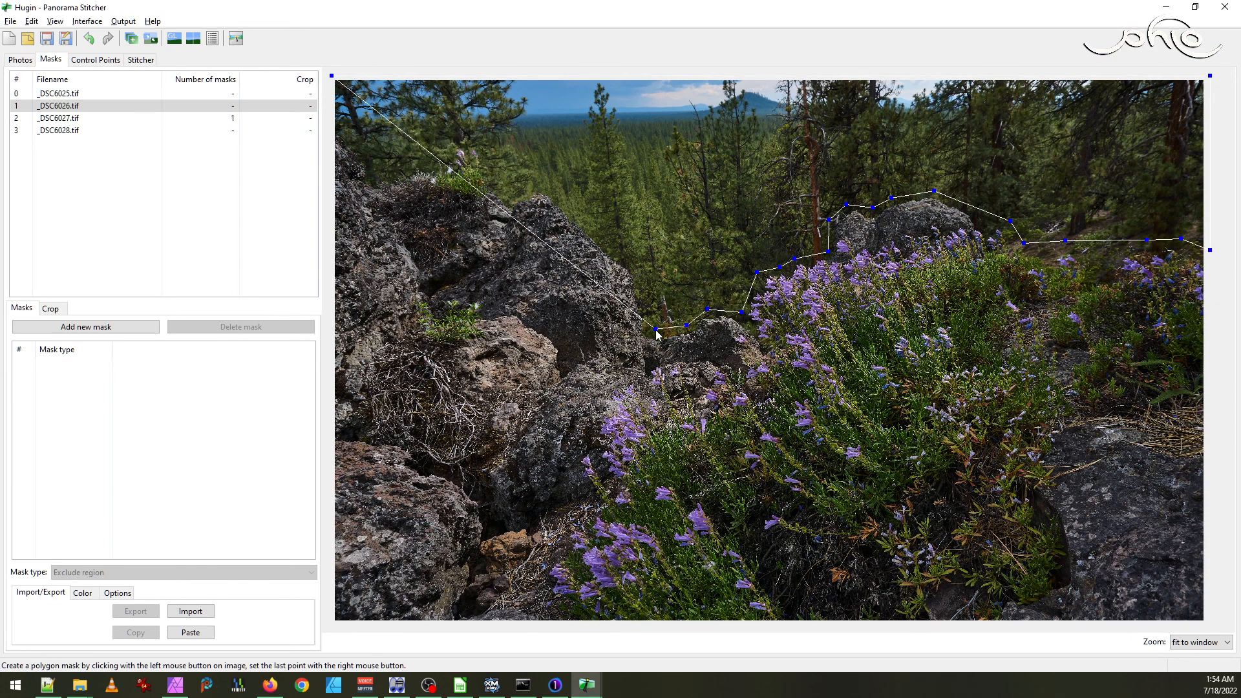
- Trace the mask outline up the large left rock's ridge to its peak and down to the notch beside the green plant
left_click(634, 262)
left_click(589, 221)
left_click(550, 192)
left_click(512, 191)
left_click(525, 188)
left_click(506, 199)
- Carry the outline around the small rock-top plant and along the upper-left rocks, closing the exclude-region mask at the photo's left edge
left_click(483, 143)
left_click(452, 141)
left_click(444, 152)
left_click(428, 153)
left_click(428, 164)
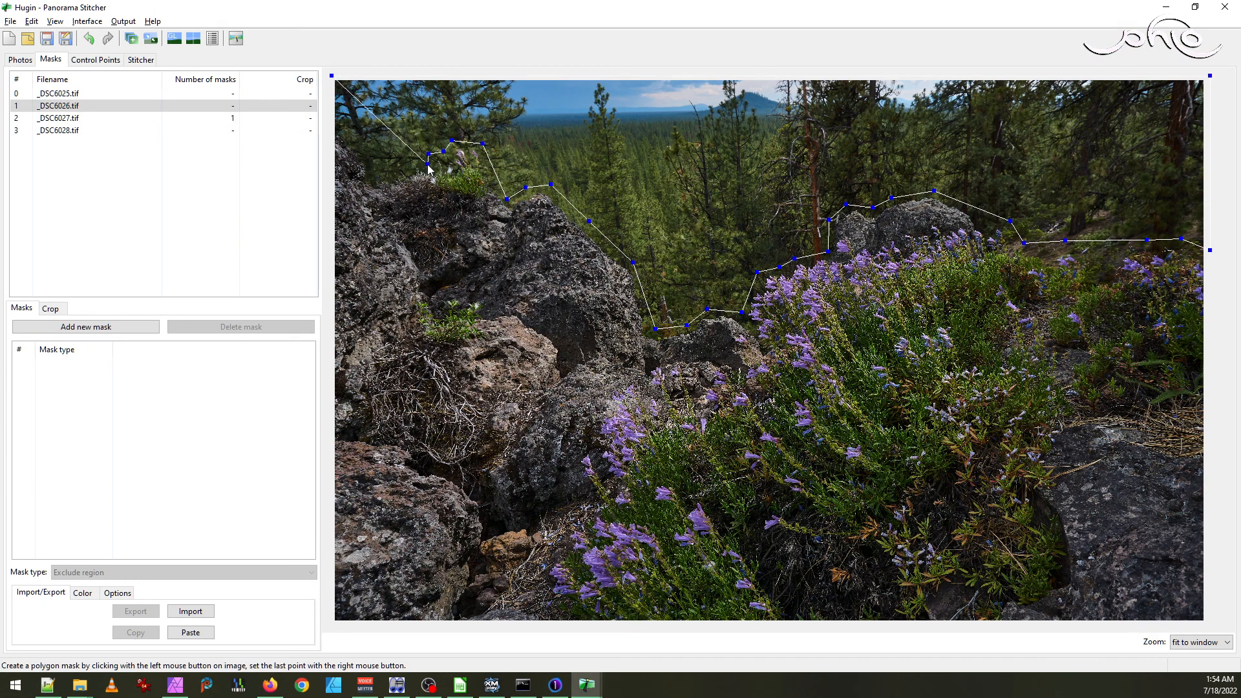
left_click(413, 161)
left_click(391, 171)
left_click(373, 174)
right_click(331, 169)
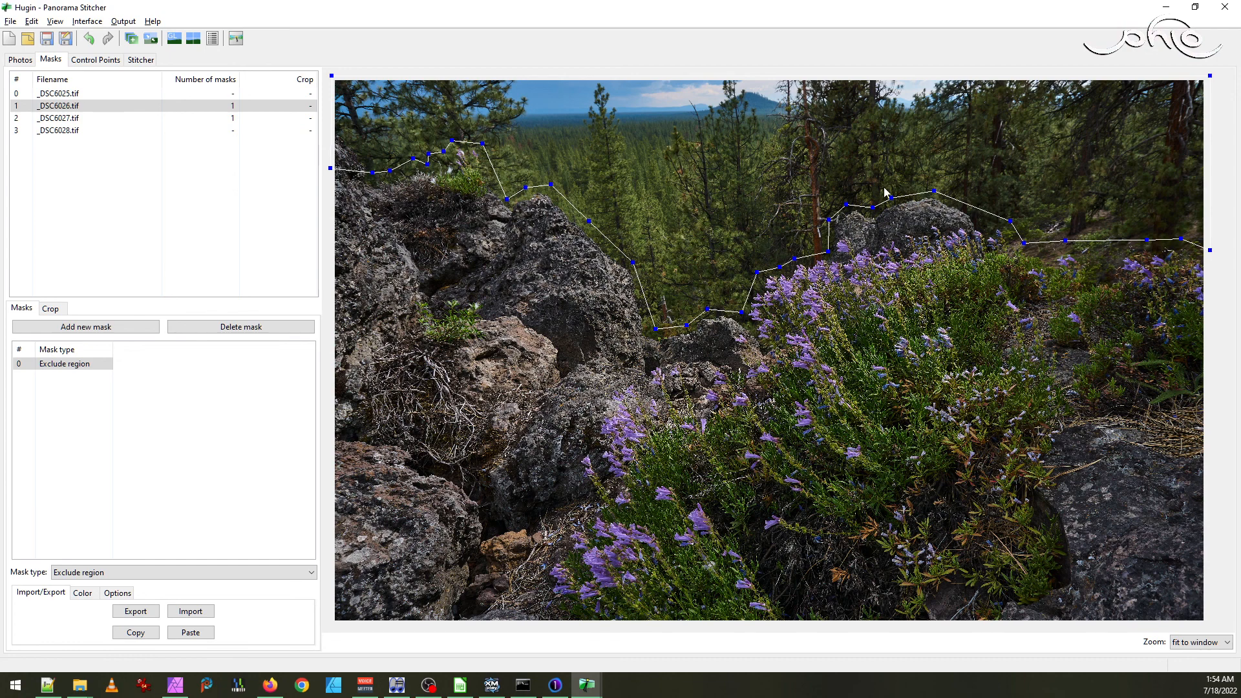
- Open the fast panorama preview to check the stitch with the new _DSC6026.tif mask
left_click(44, 110)
left_click(55, 22)
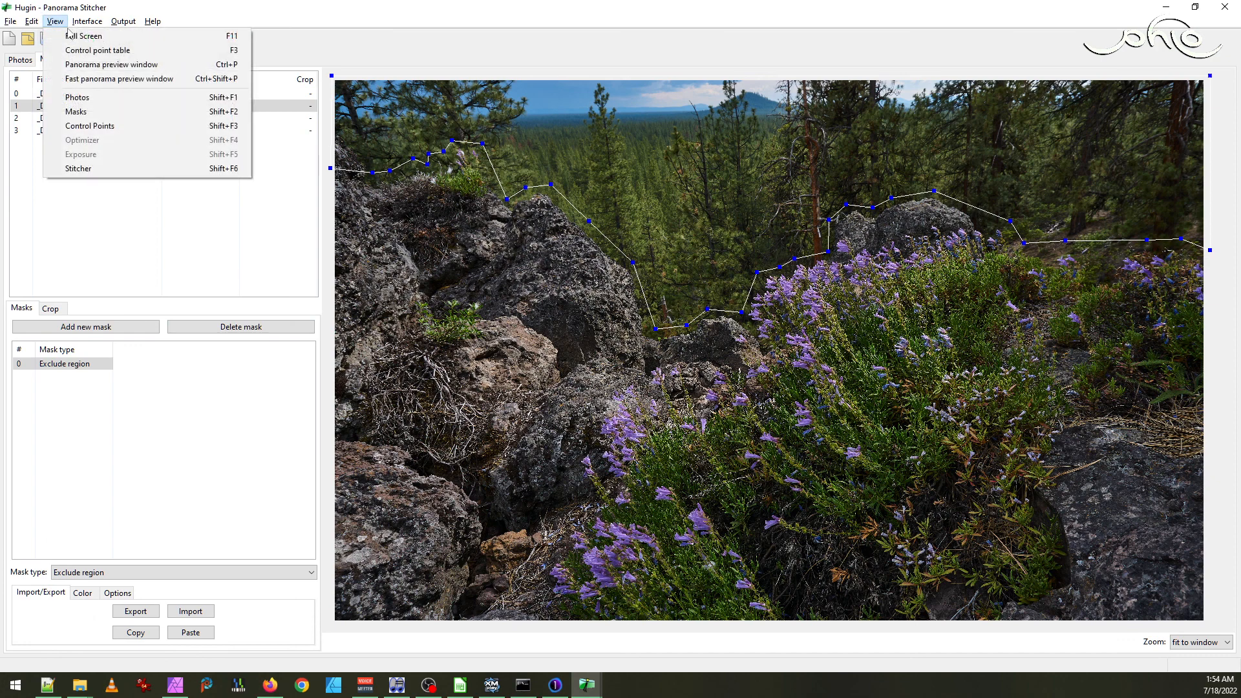
left_click(84, 78)
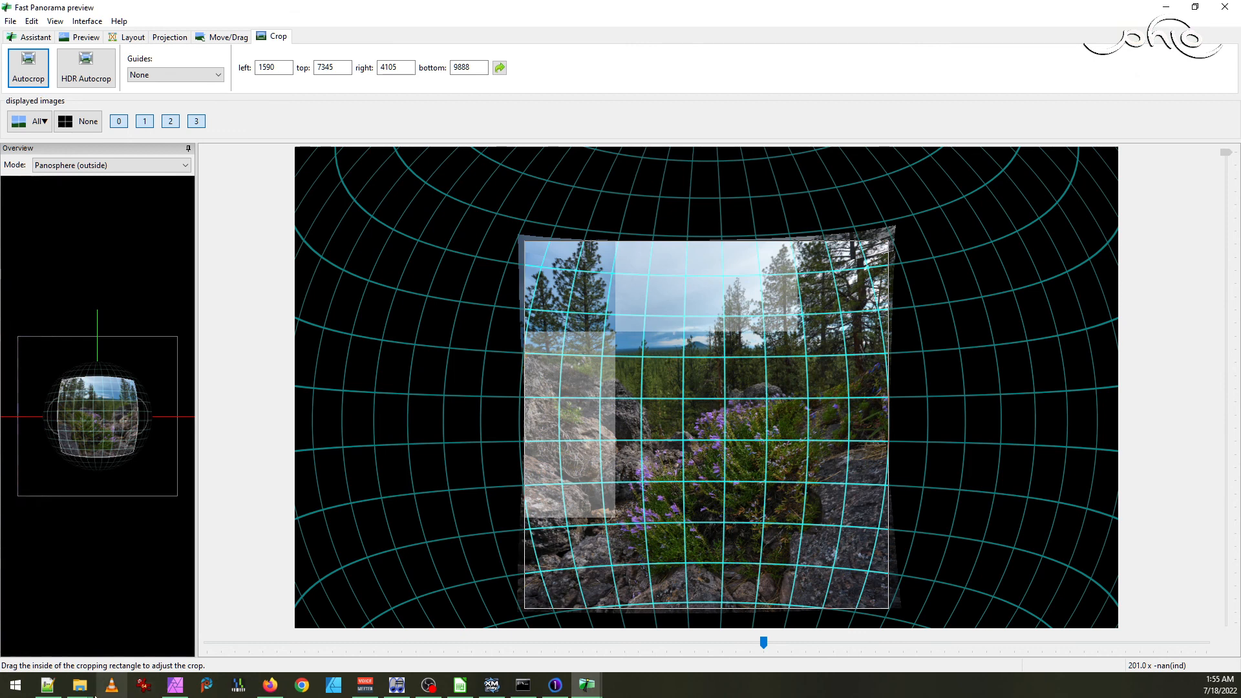
- Switch to the hike photo folder in File Explorer and select _DSC6028.tif, followed by _DSC6027.tif
mouse_move(80, 687)
mouse_move(60, 627)
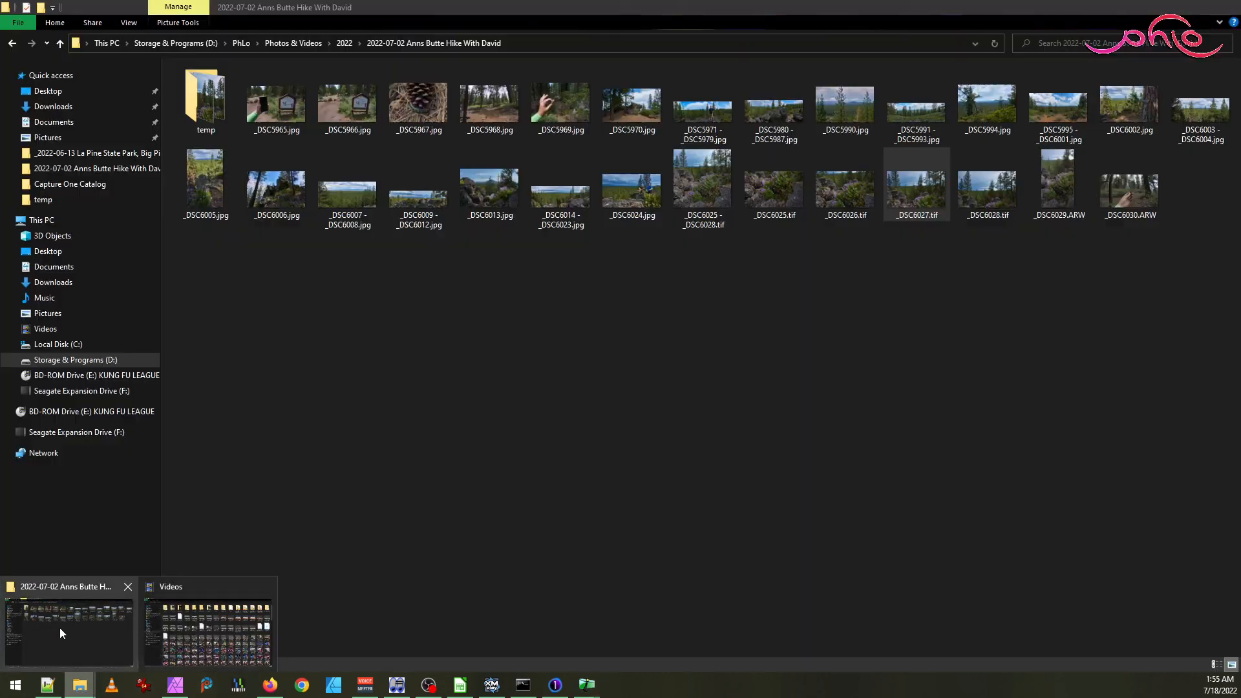
left_click(83, 625)
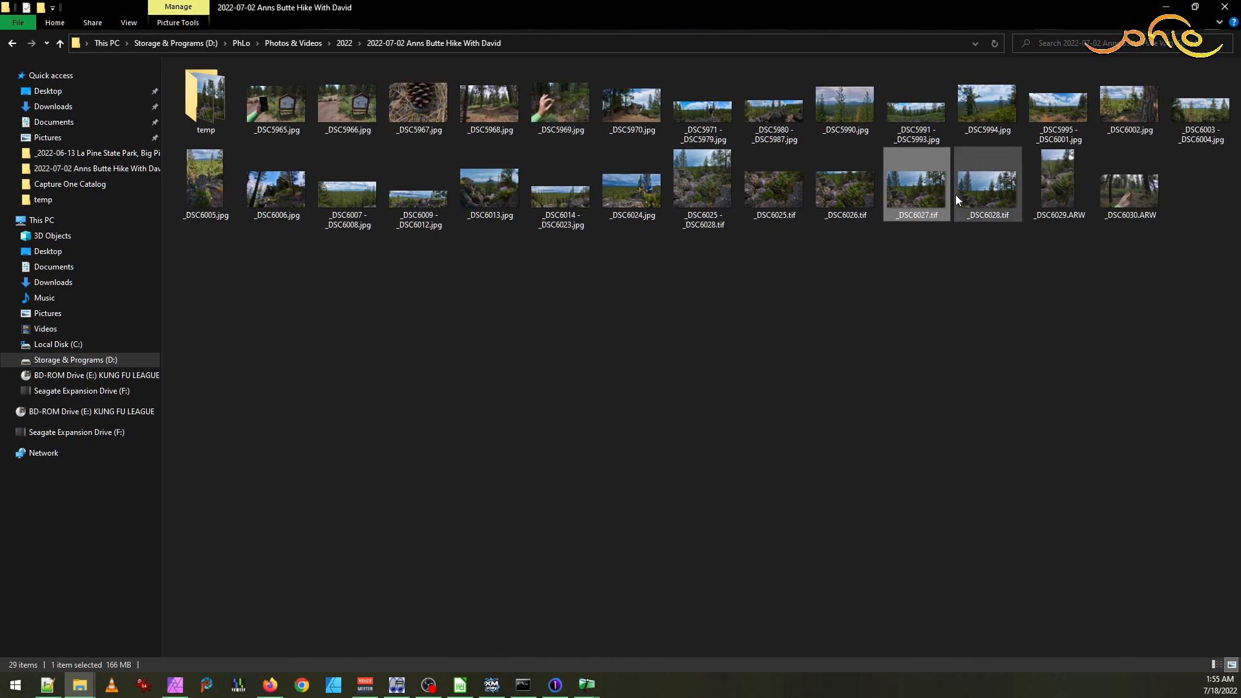
mouse_move(1001, 192)
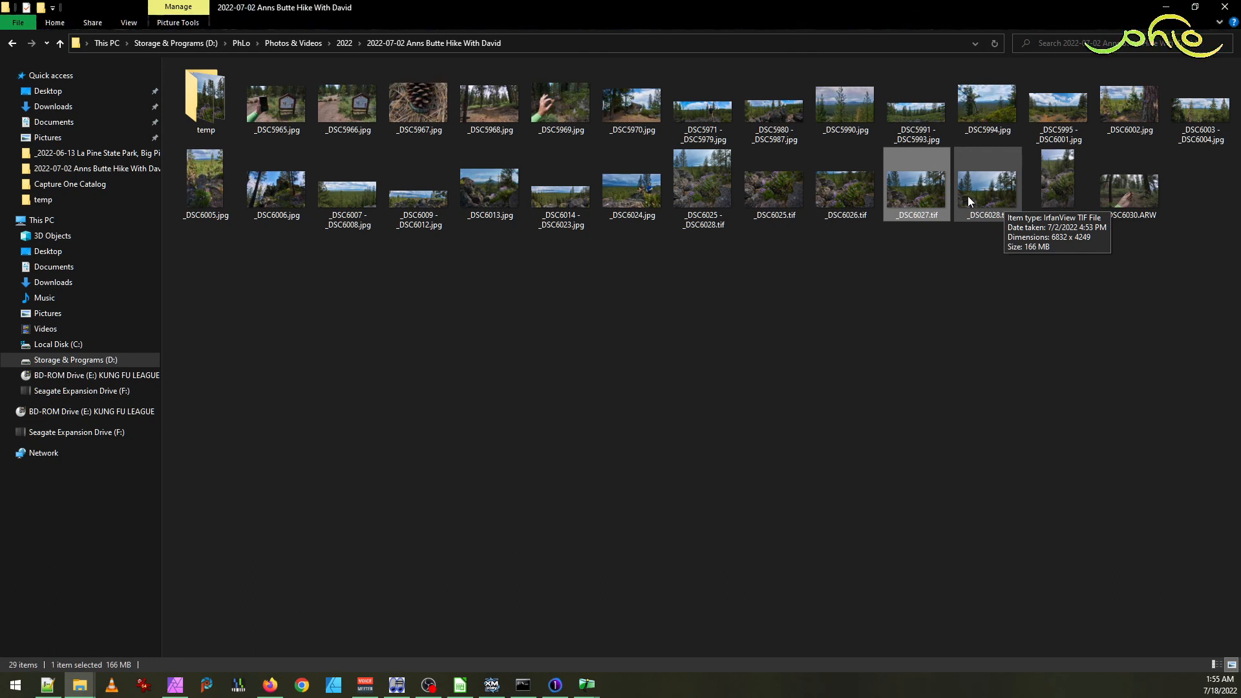
left_click(972, 201)
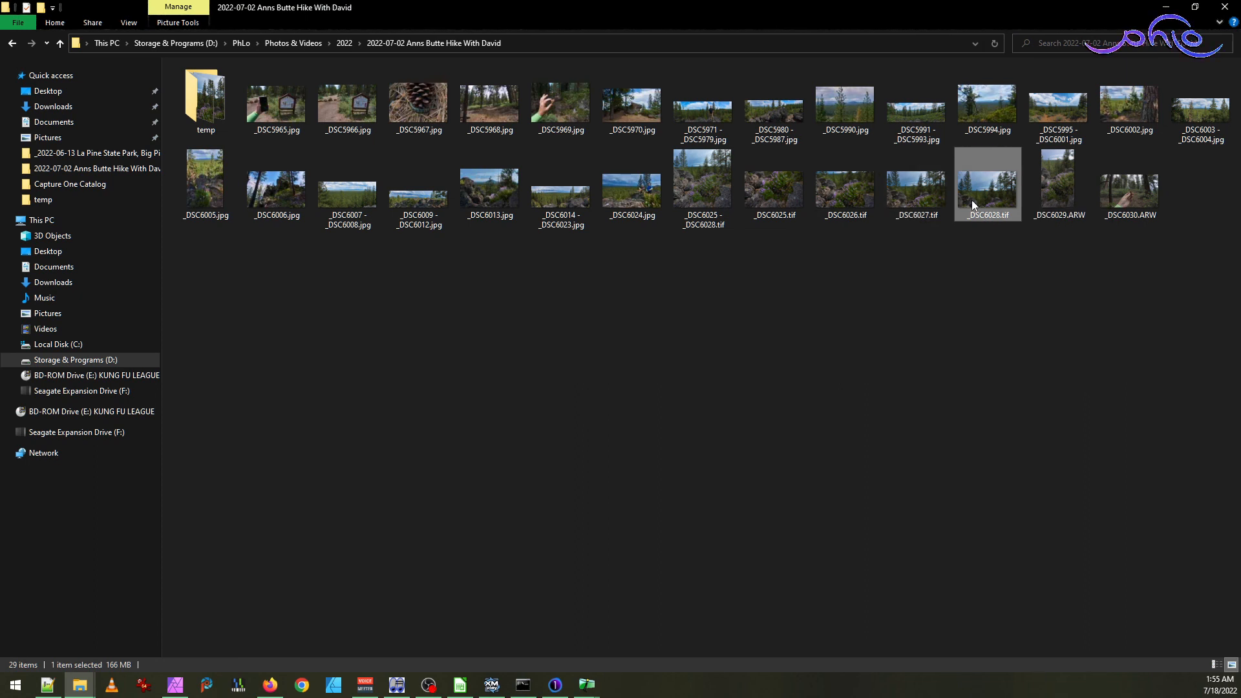
mouse_move(914, 196)
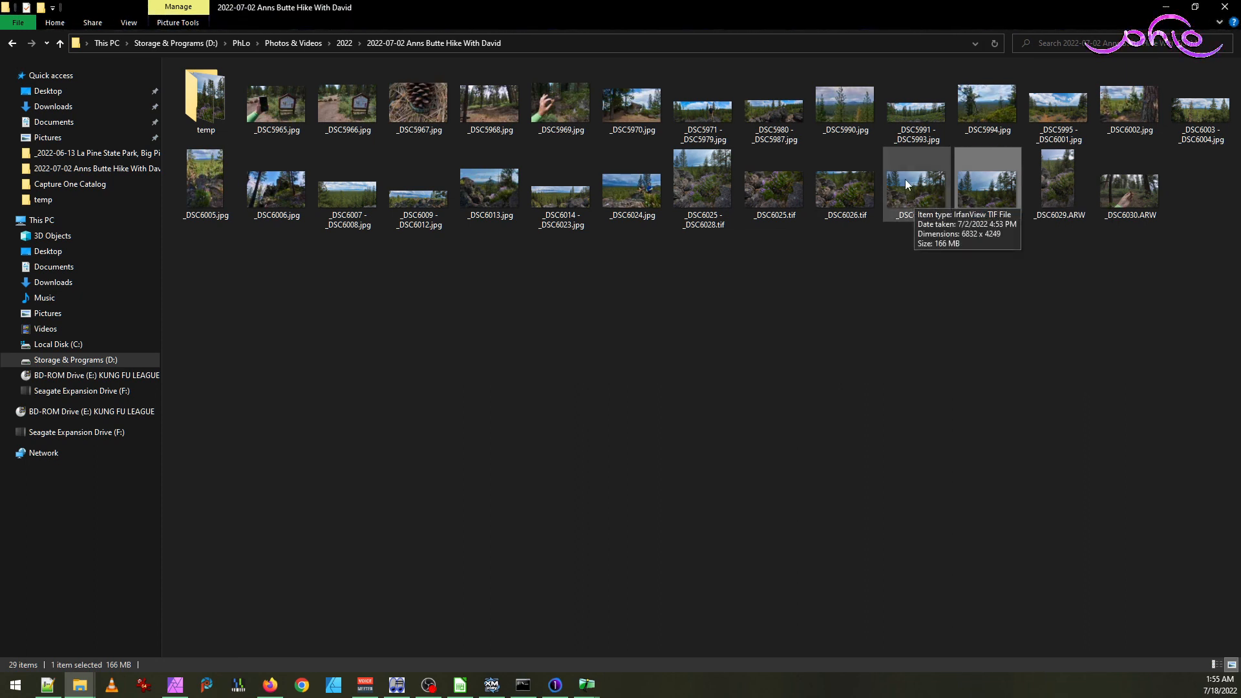
left_click(902, 199)
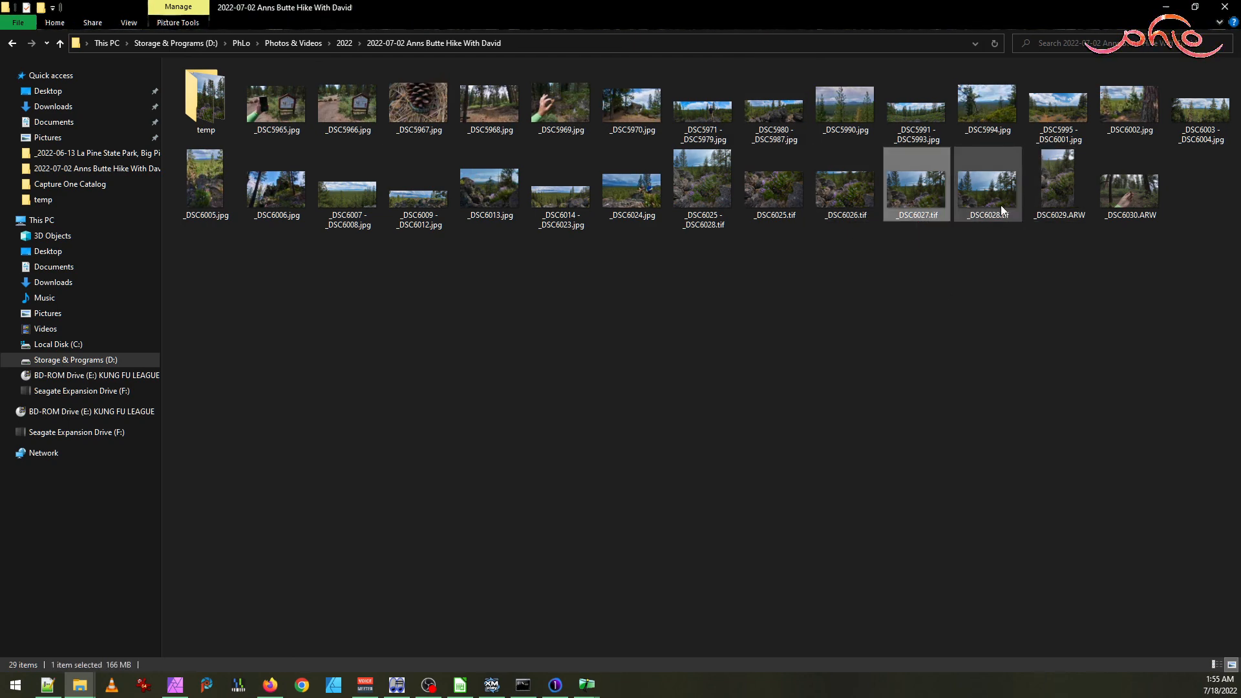
- Delete the earlier stitched panorama _DSC6025 - _DSC6028.tif from the hike photo folder
mouse_move(1002, 208)
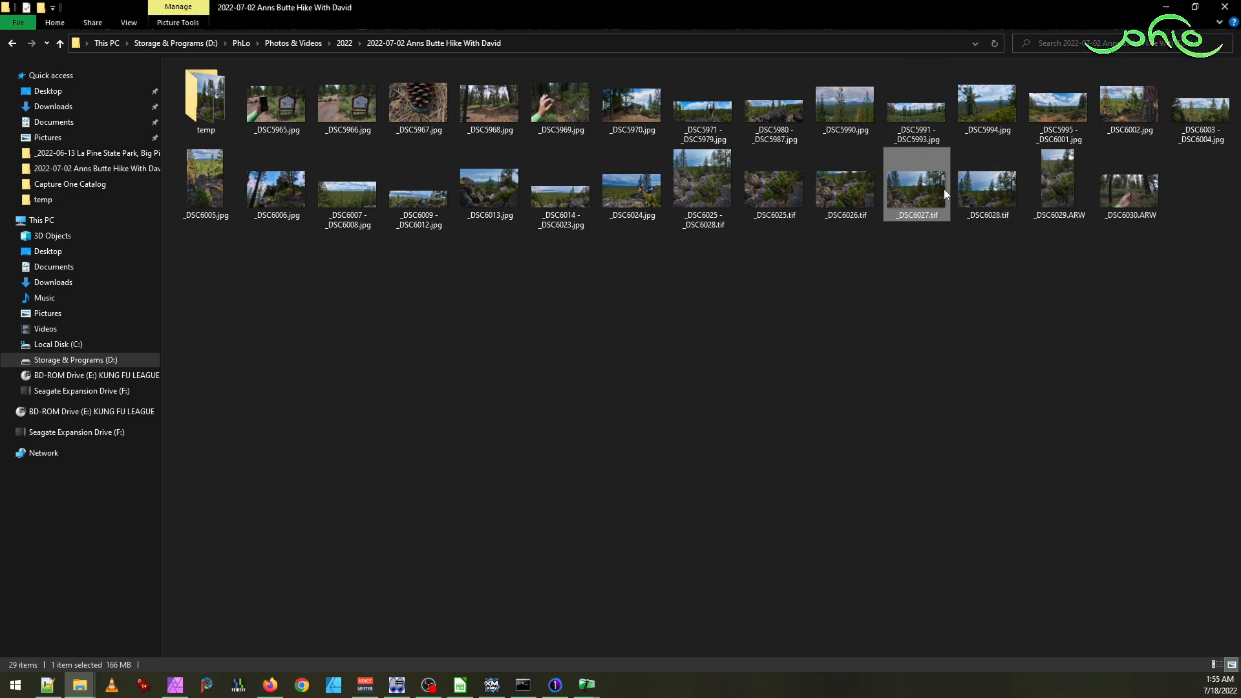
mouse_move(903, 203)
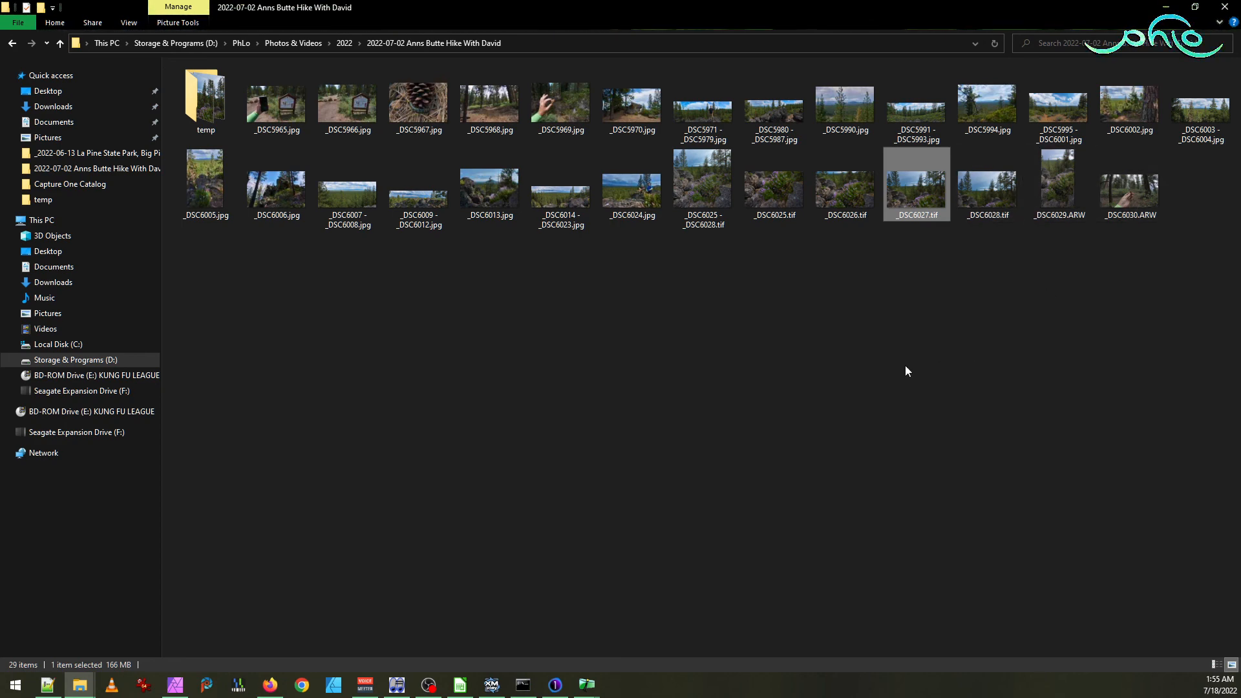
key("Delete")
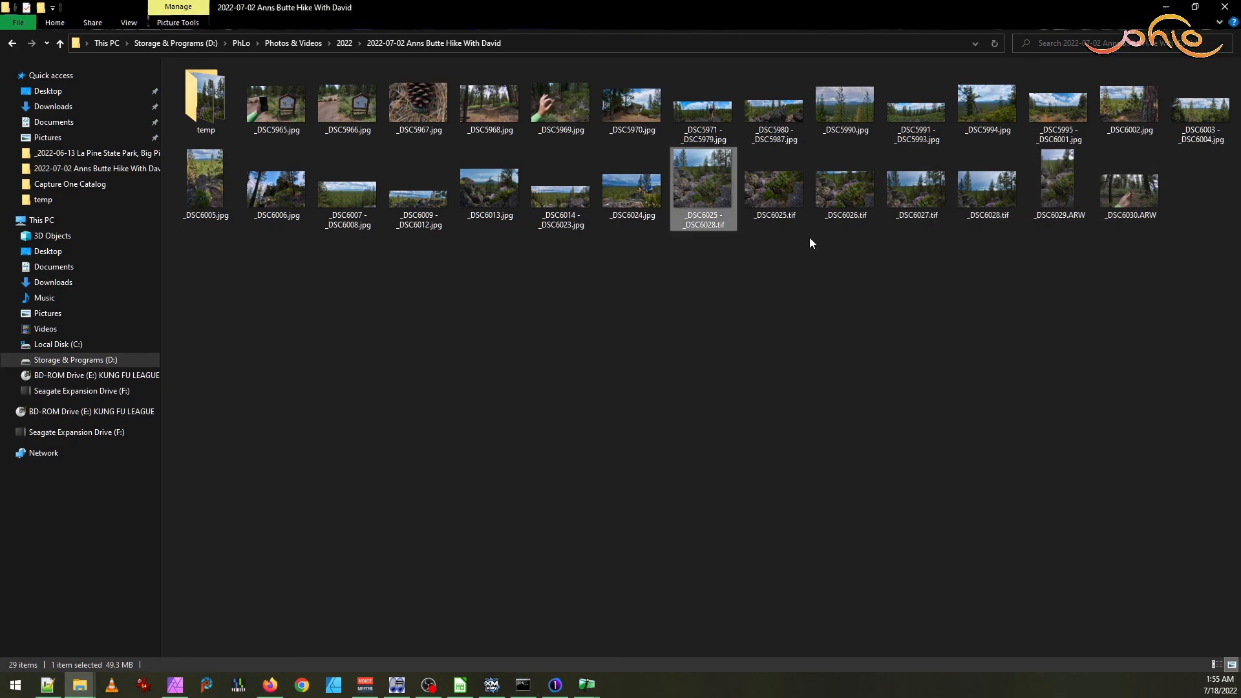
- Switch to Hugin and compare the cropped fast panorama preview with the mask on _DSC6026.tif
mouse_move(586, 685)
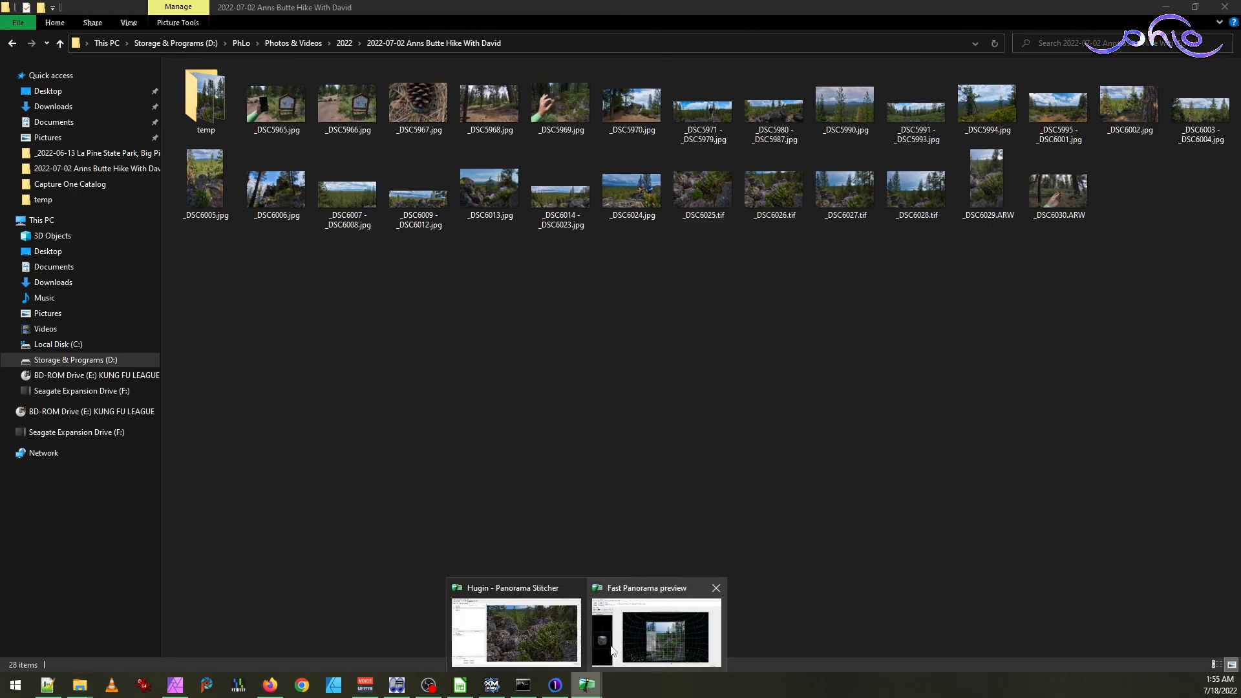
left_click(654, 637)
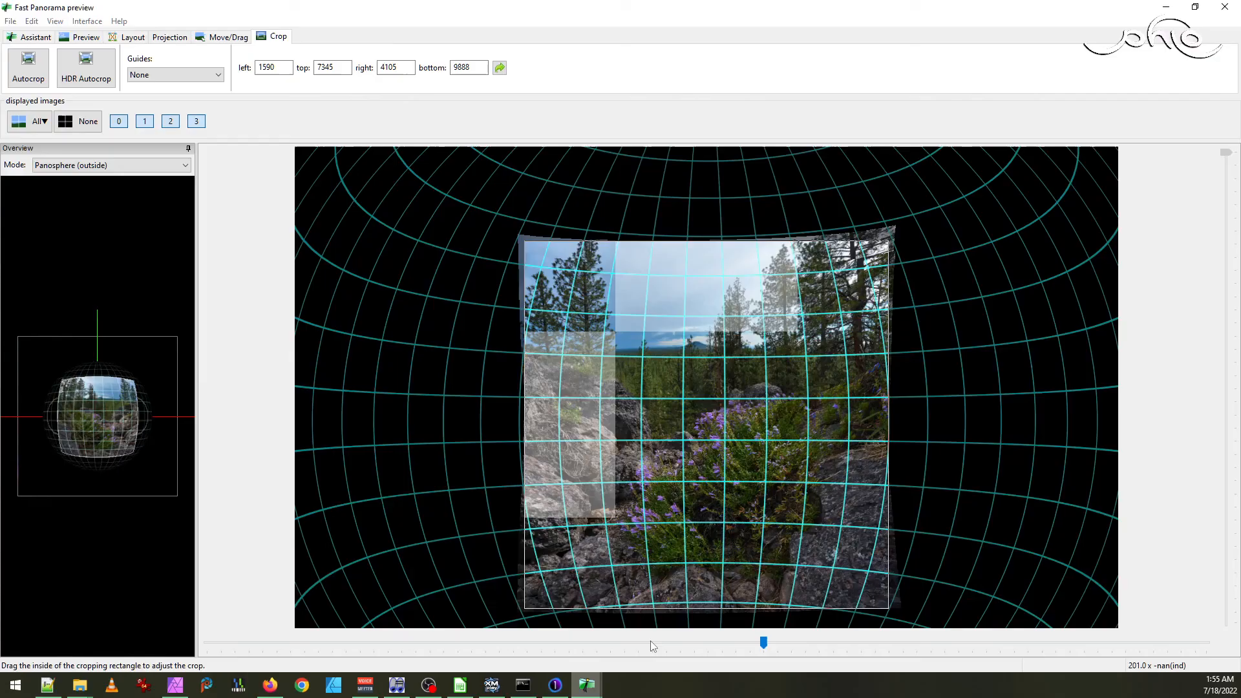
left_click(55, 21)
left_click(85, 36)
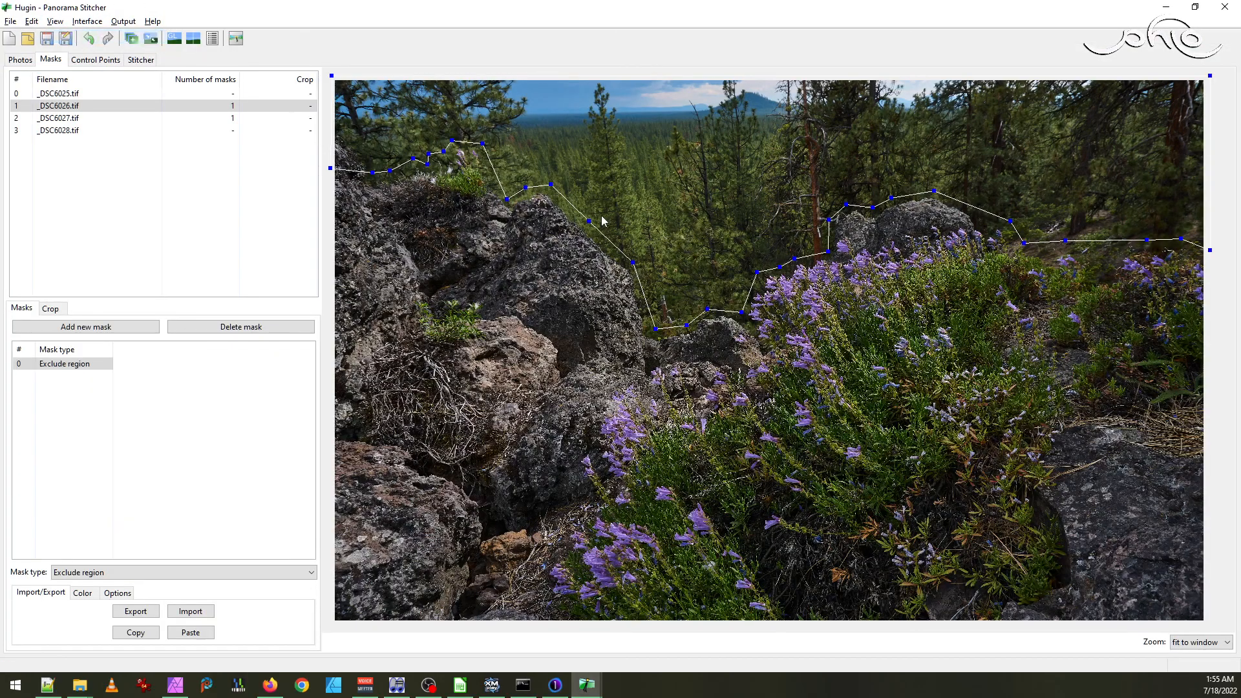
left_click(55, 21)
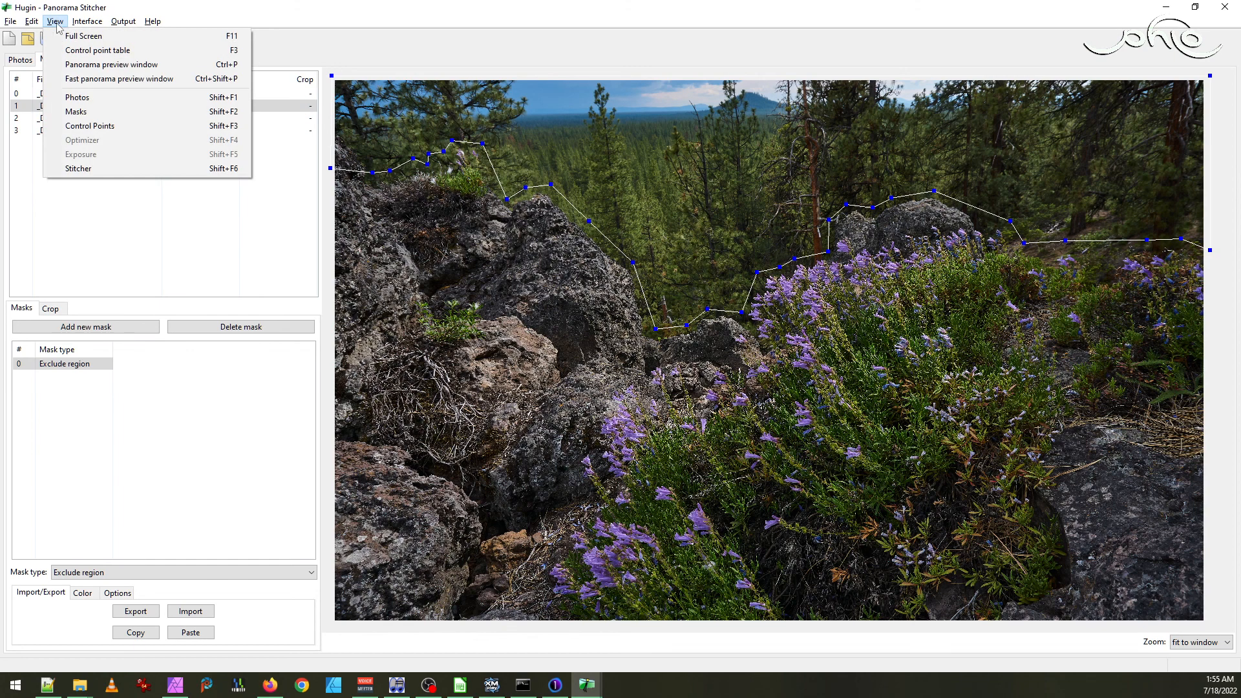
left_click(115, 88)
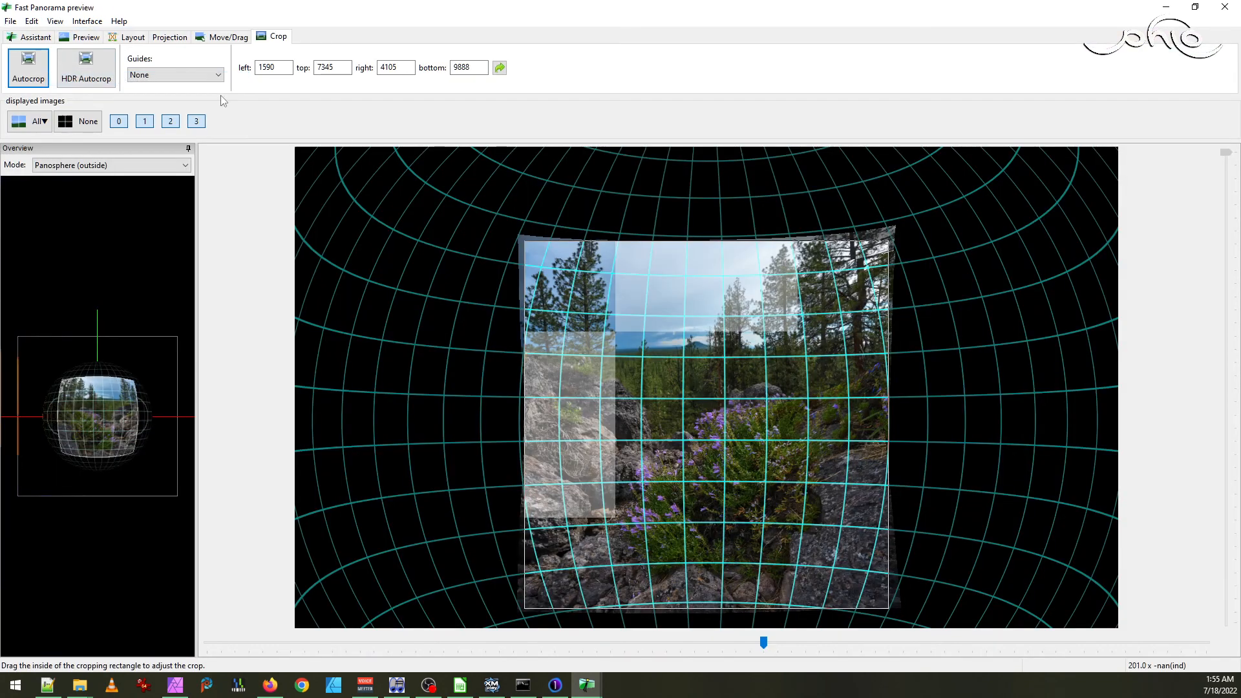
- Stitch the panorama as an exposure-corrected, low dynamic range TIFF named _DSC6025 - _DSC6028.tif in the photo folder
left_click(55, 20)
left_click(84, 36)
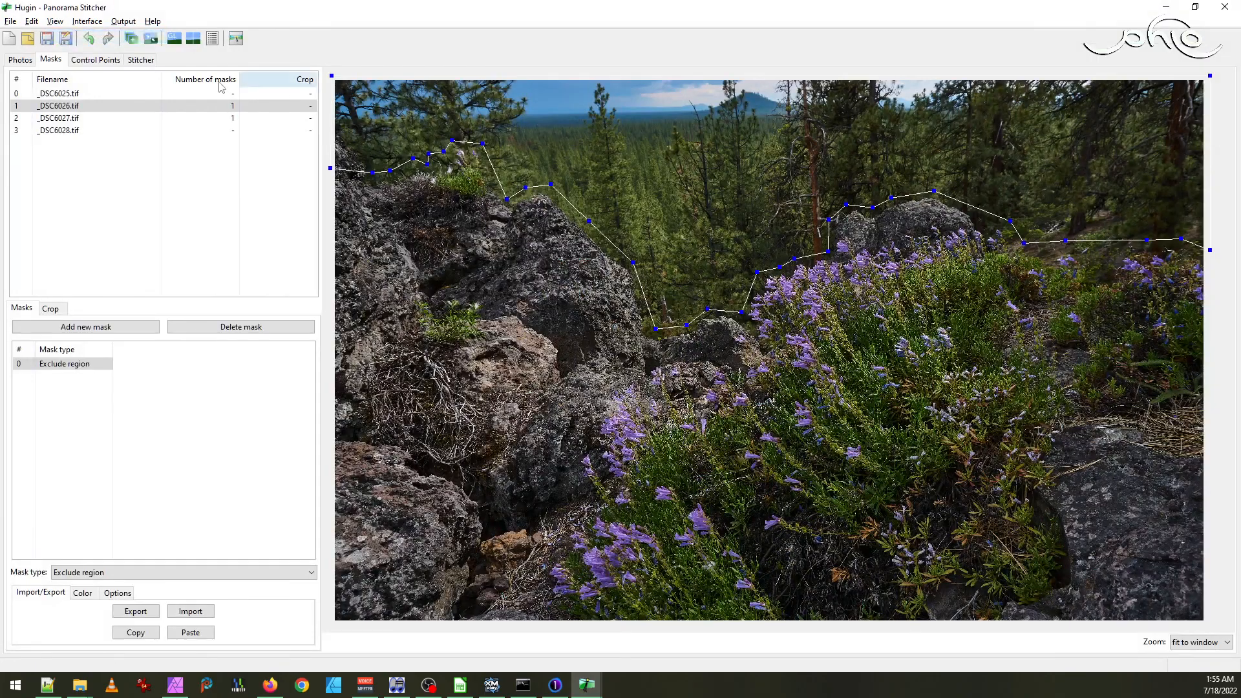
left_click(141, 59)
left_click(1202, 636)
left_click(510, 356)
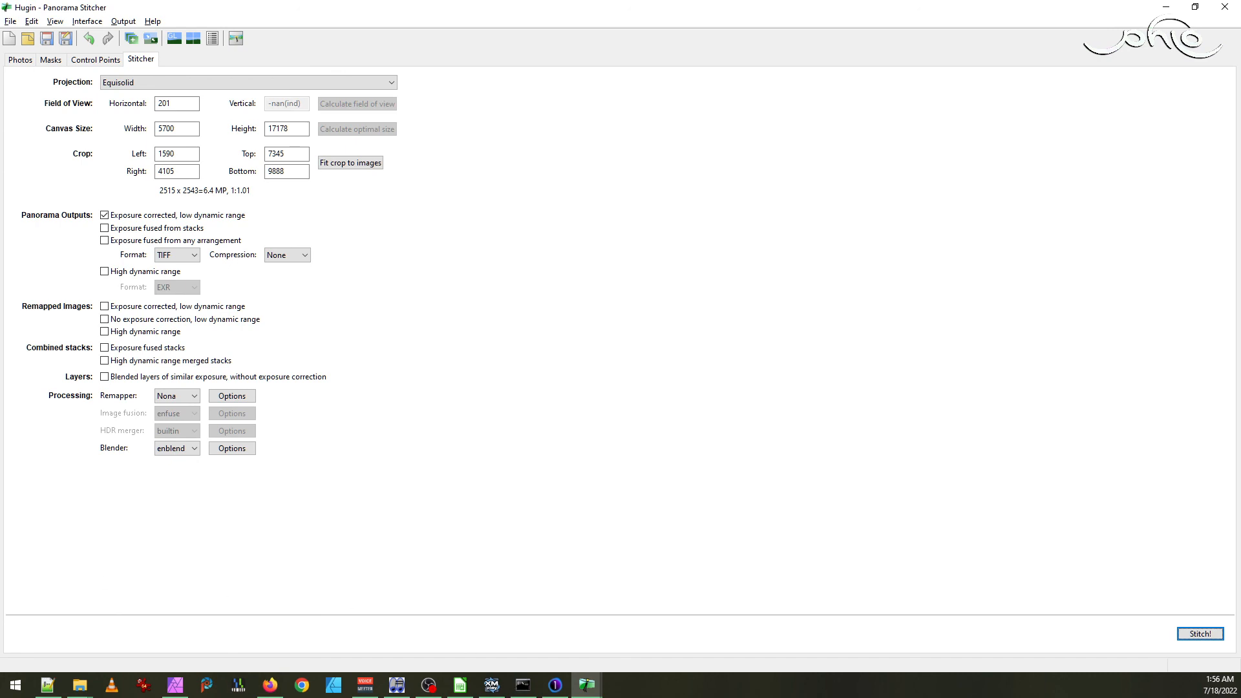
- Check the fast panorama preview, and open the stitched _DSC6025 - _DSC6028.tif from File Explorer in the image viewer
left_click(79, 685)
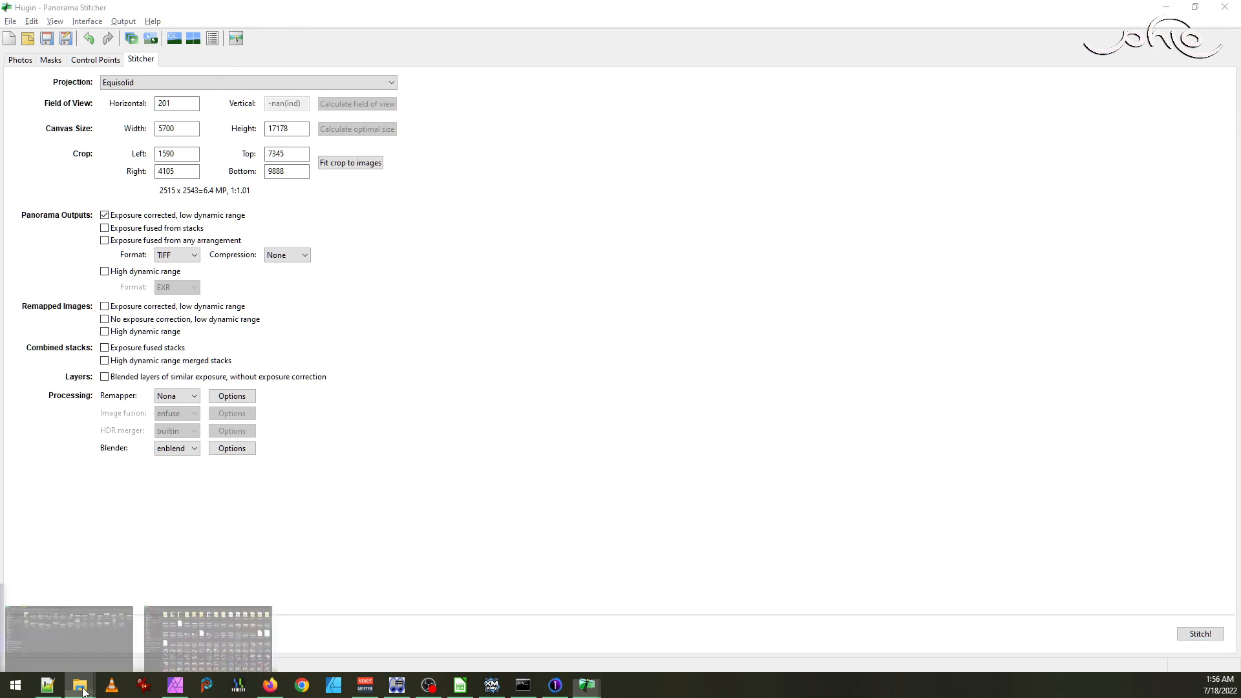
left_click(87, 634)
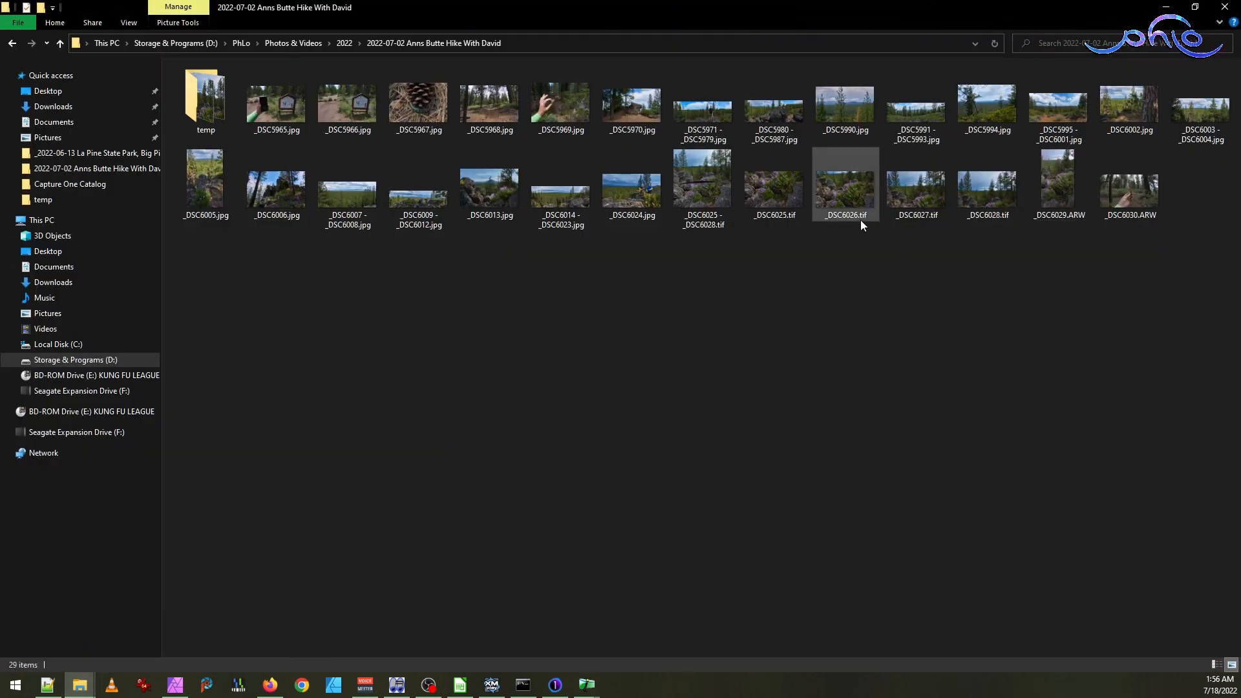
left_click(586, 685)
left_click(634, 628)
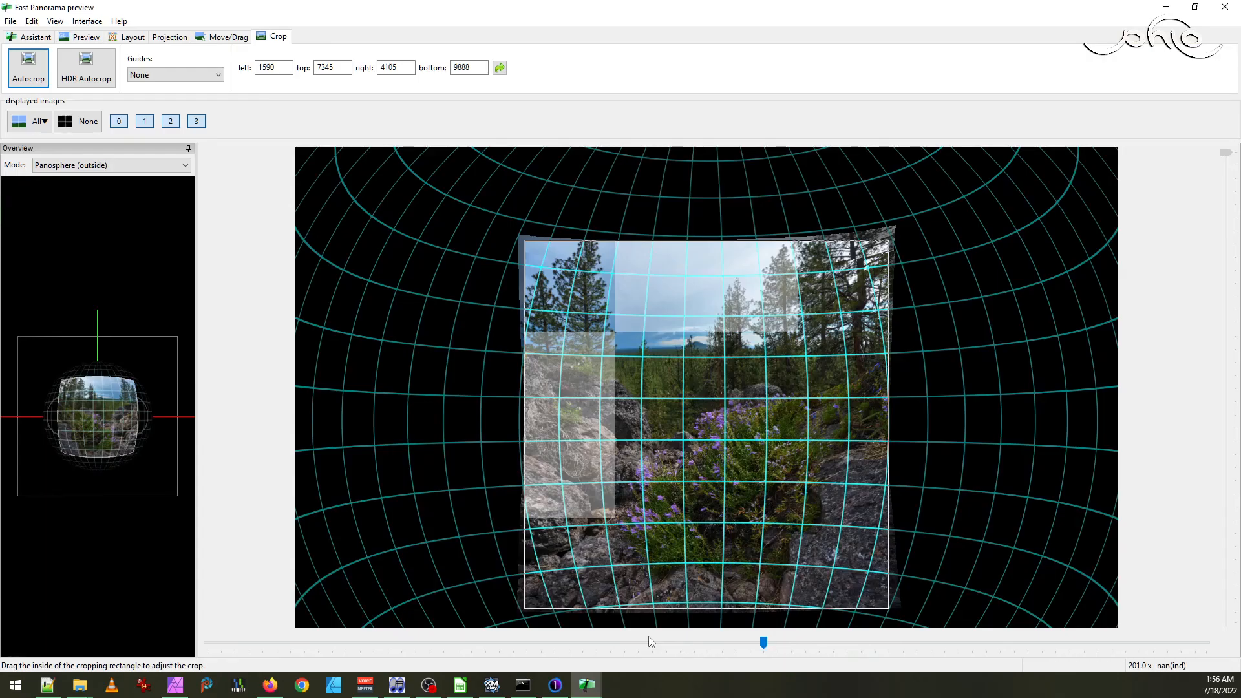
left_click(80, 685)
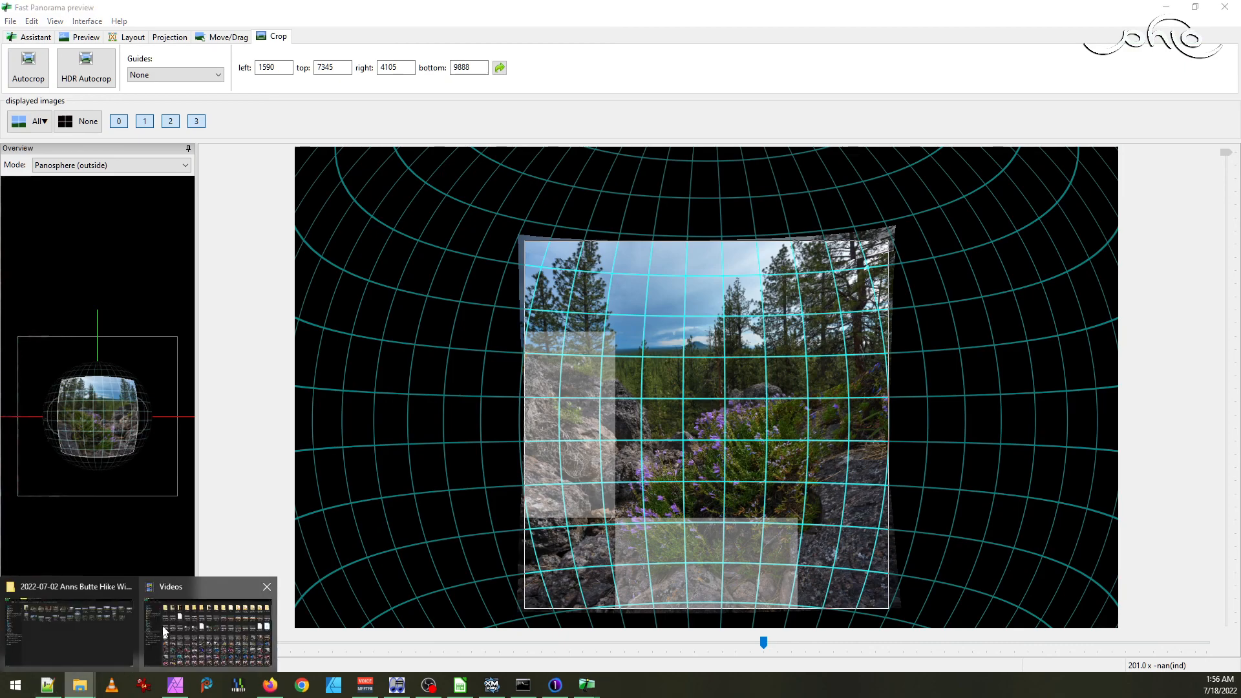
left_click(130, 640)
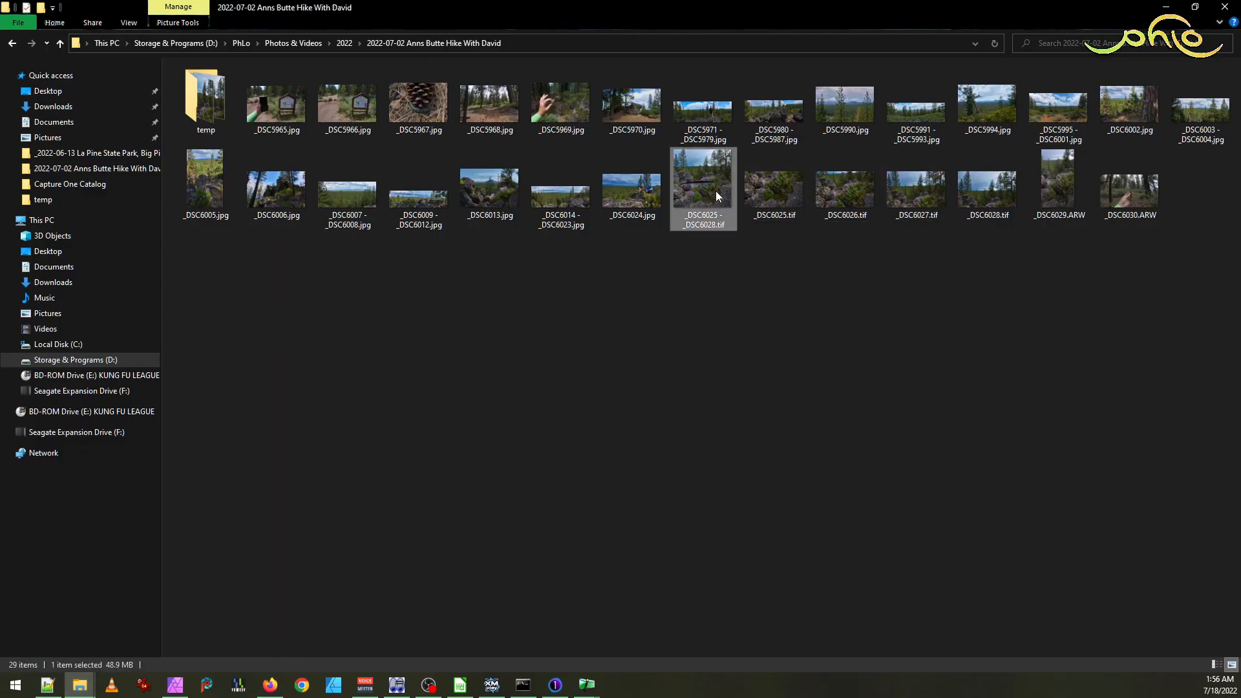
double_click(716, 191)
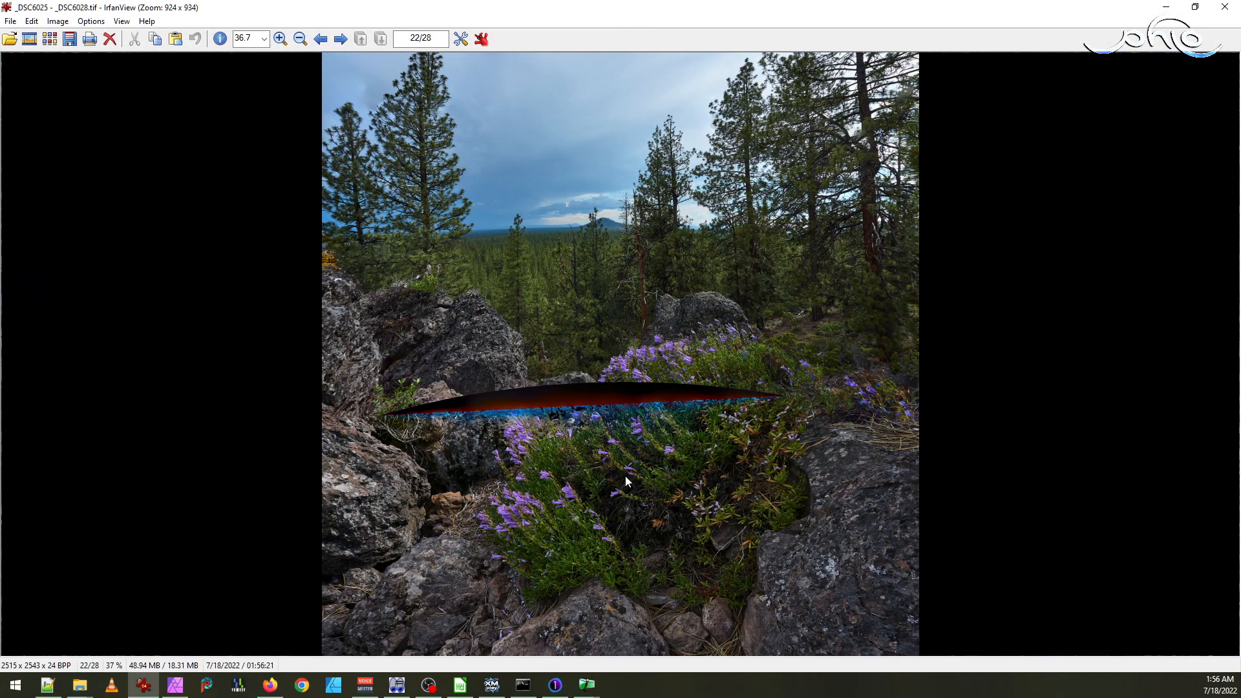
- Examine the seam across the rocks and flowers in the stitched panorama at close range, and close the viewer
left_click_drag(346, 320, 812, 463)
left_click(734, 446)
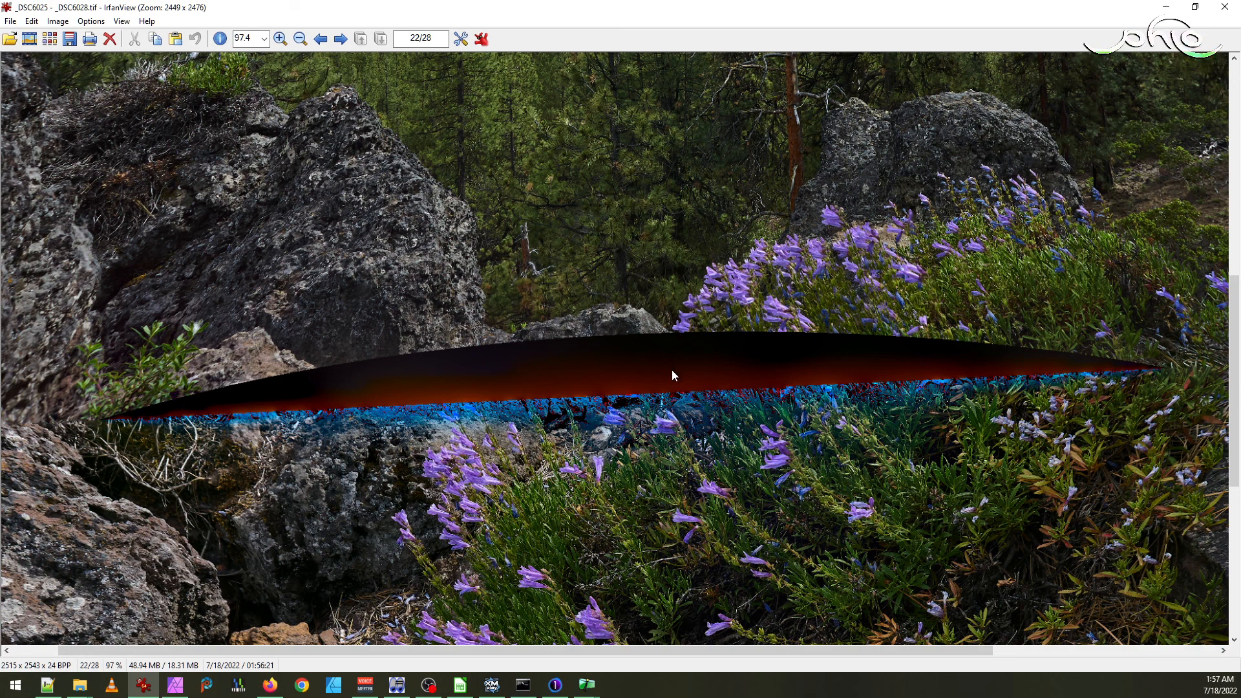
left_click_drag(462, 305, 651, 484)
left_click(620, 430)
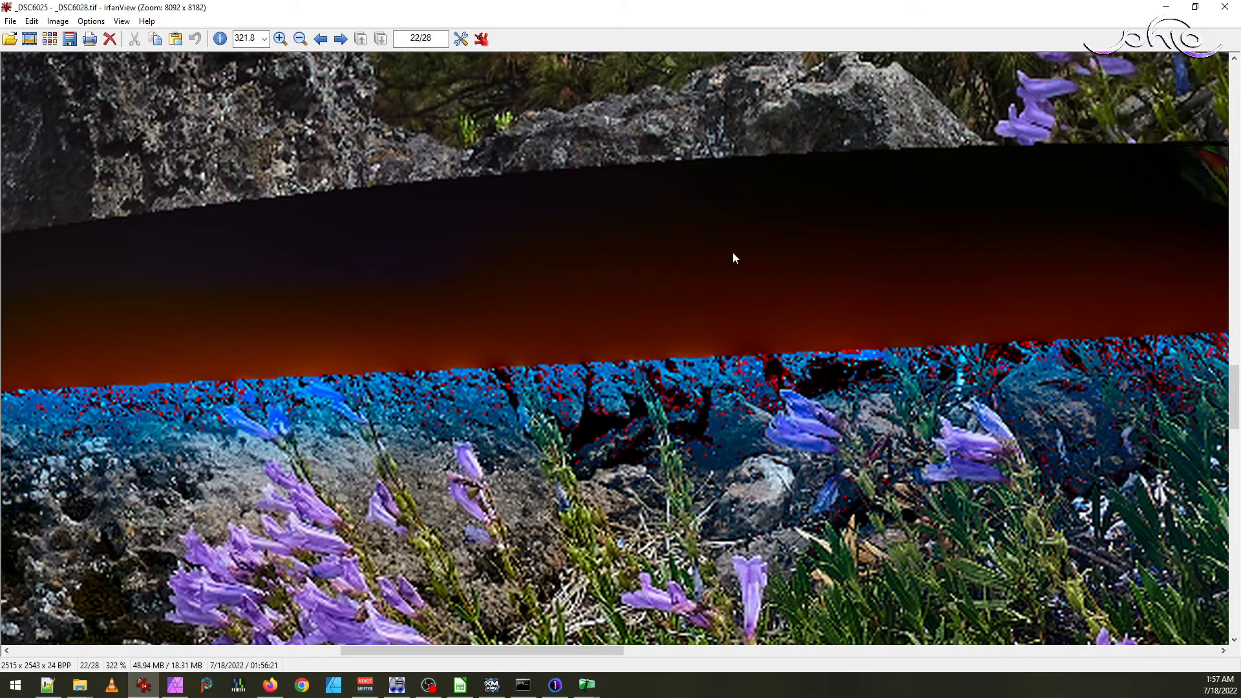
left_click_drag(913, 254, 596, 294)
left_click_drag(829, 286, 519, 378)
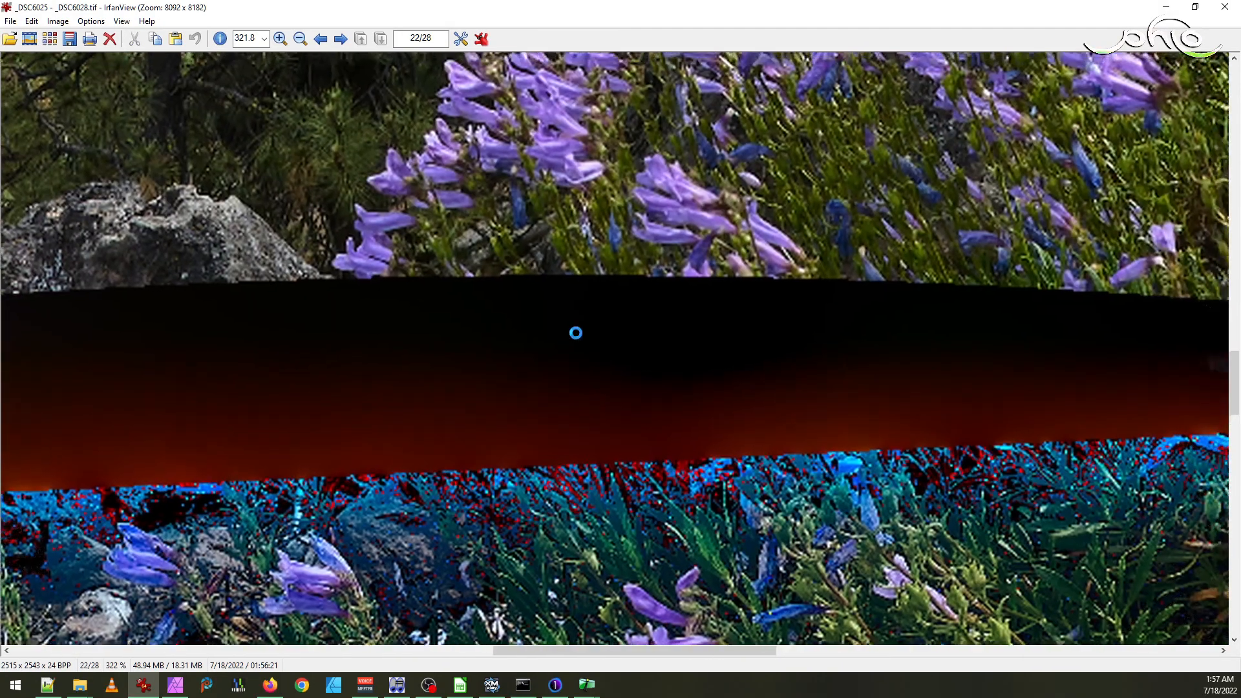
left_click_drag(576, 332, 576, 426)
left_click_drag(609, 285, 603, 370)
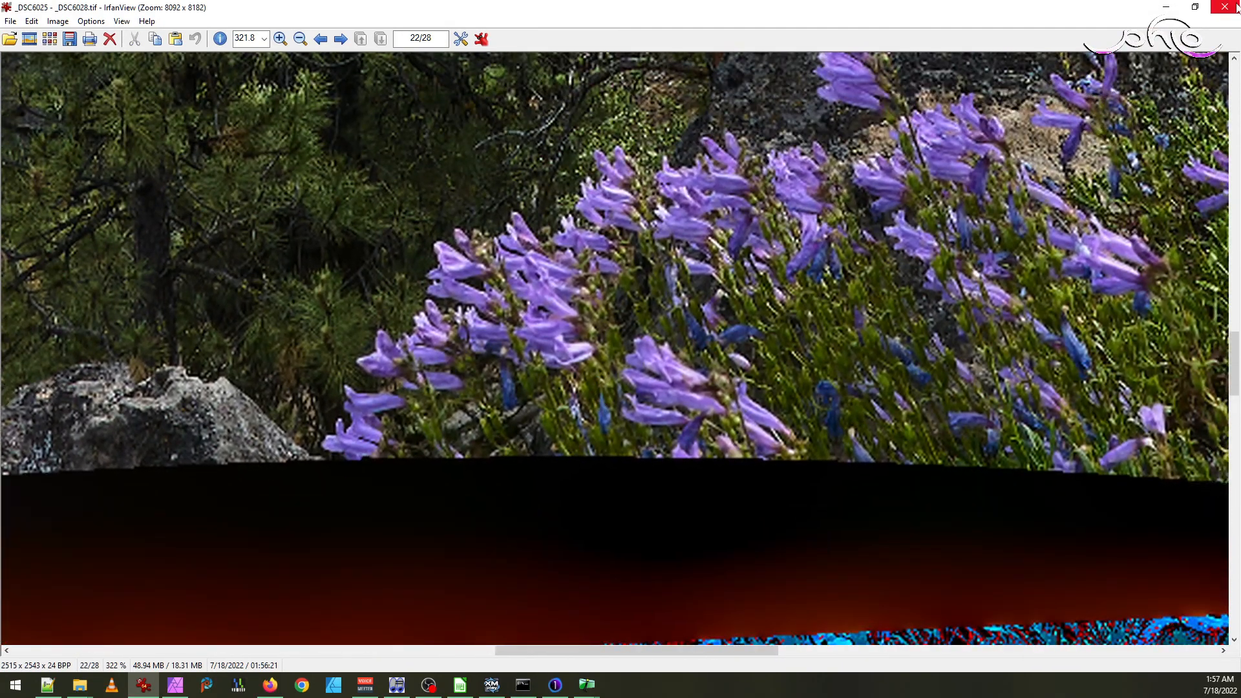
key("Escape")
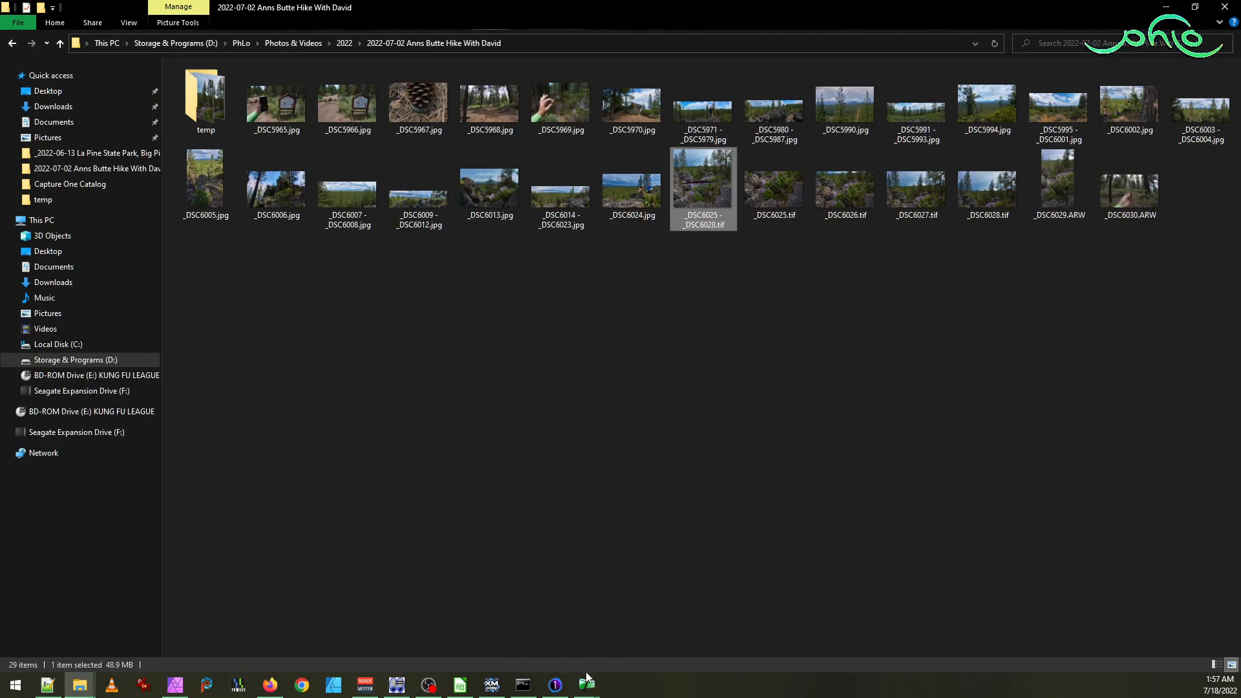
- Switch to Hugin and review the masks on the source images, ending with _DSC6027.tif
mouse_move(588, 689)
left_click(517, 625)
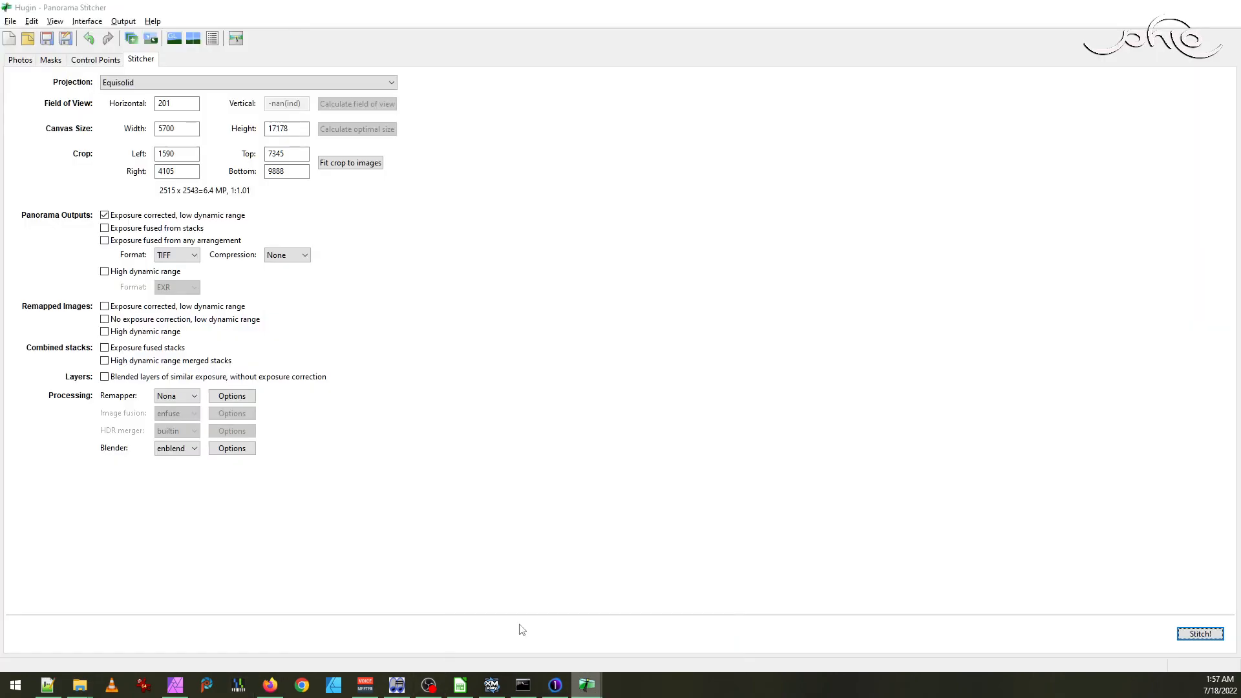
left_click(57, 61)
left_click(79, 108)
left_click(79, 118)
left_click(81, 129)
left_click(69, 96)
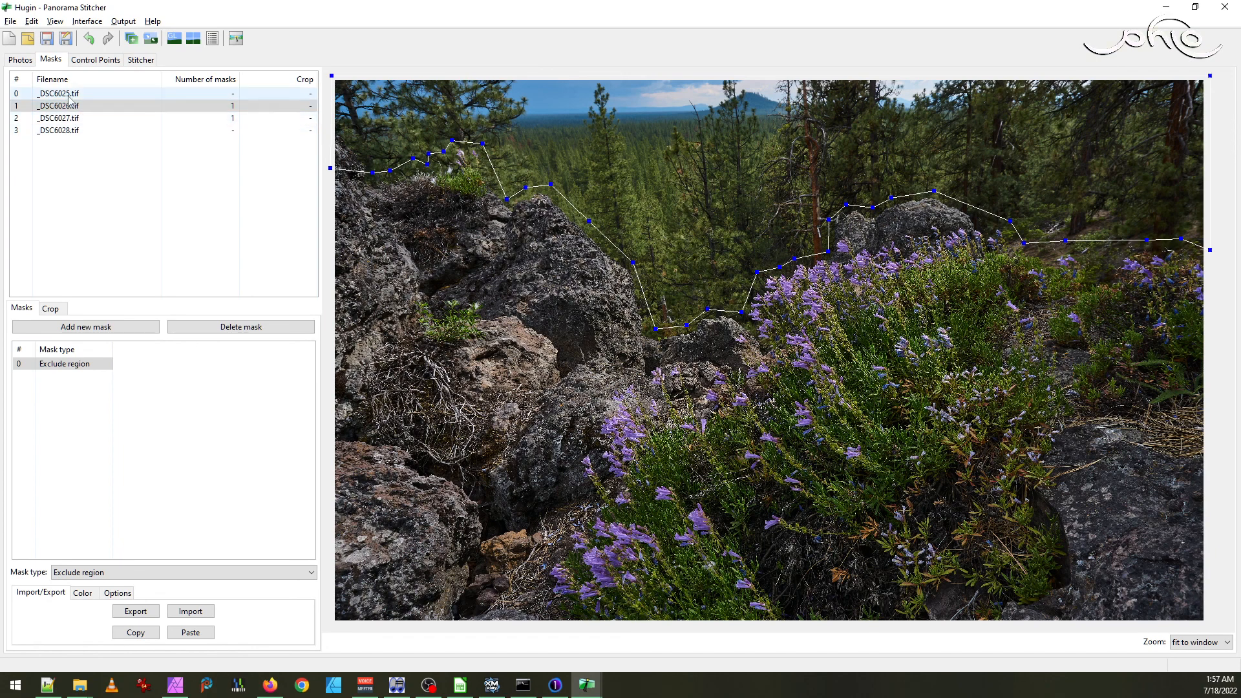
left_click(68, 108)
left_click(67, 119)
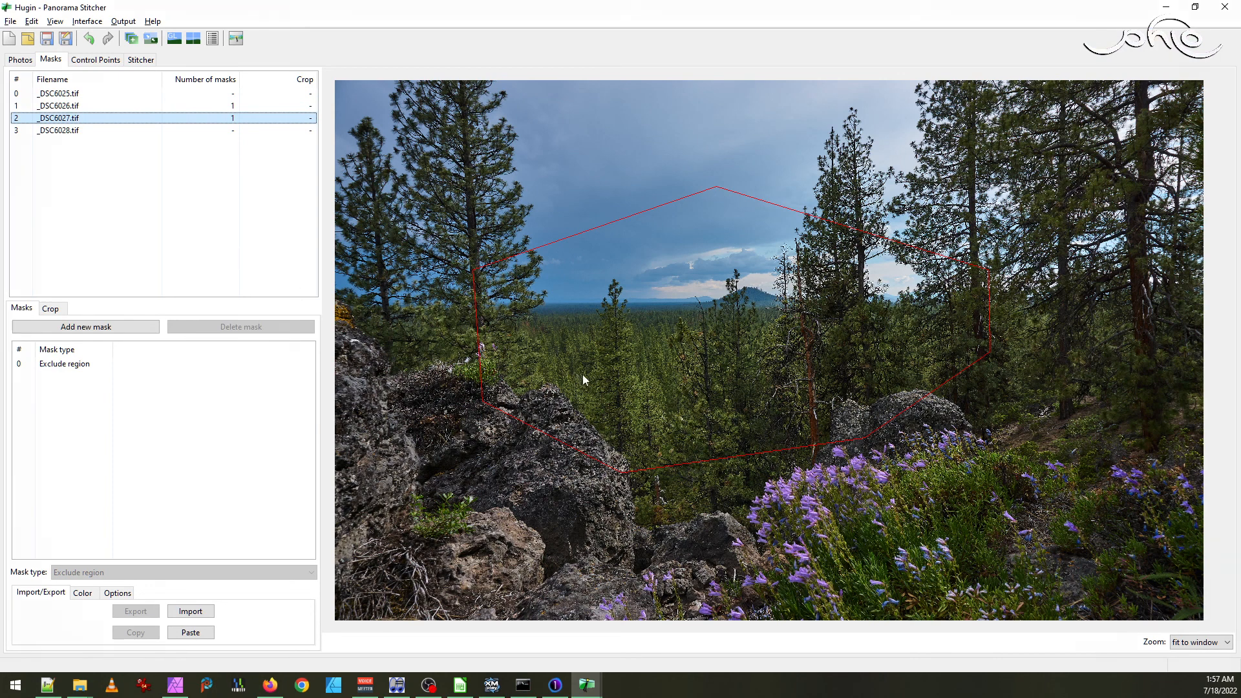
- Move the left and lower vertices of the exclude mask on _DSC6027.tif inward, clear of the rocks and flowers
left_click(65, 363)
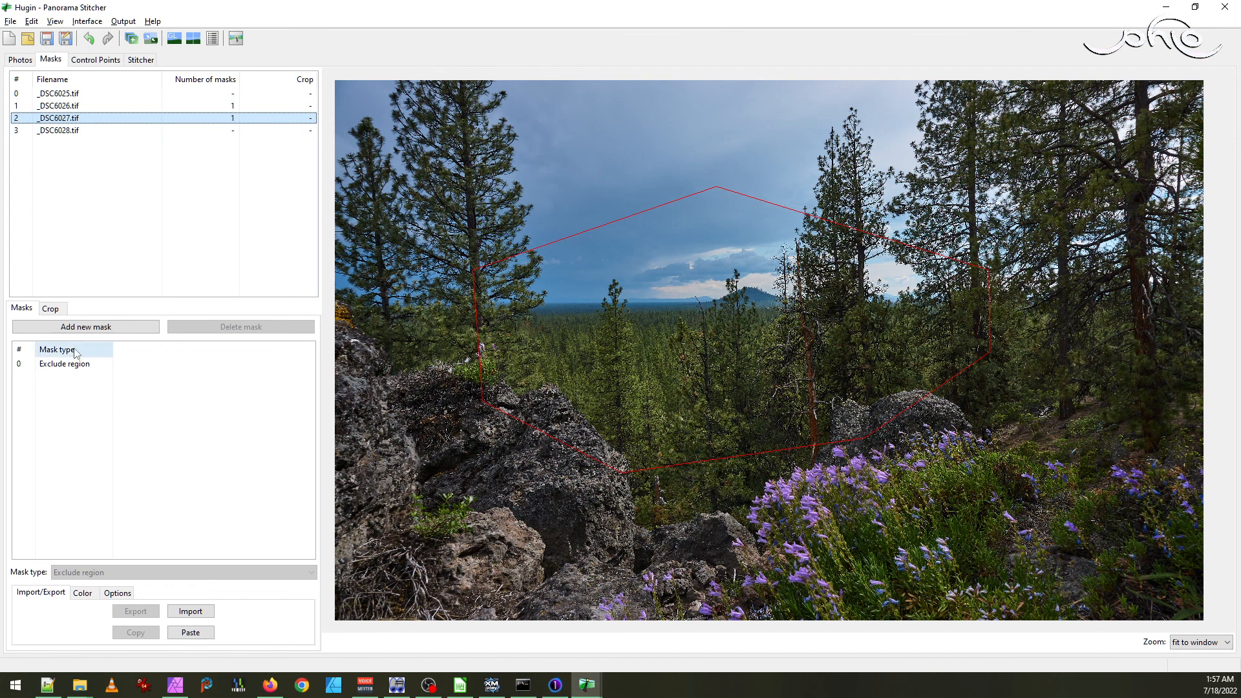
left_click_drag(482, 402, 507, 316)
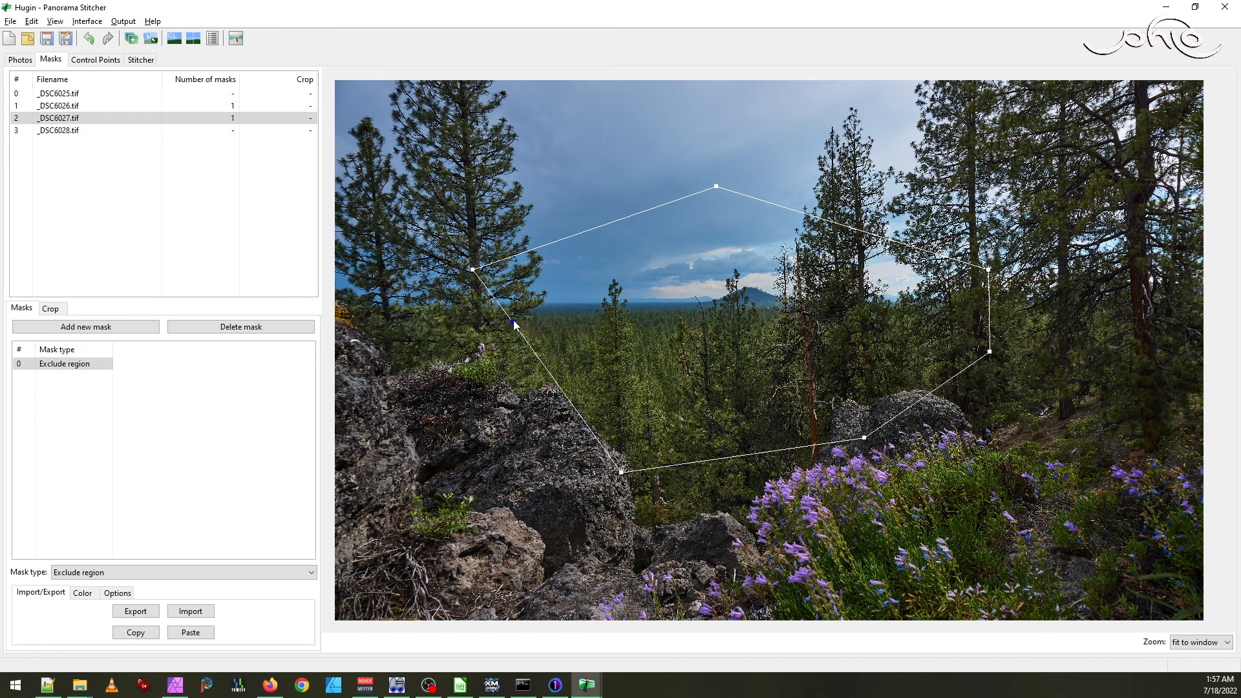
left_click_drag(473, 270, 527, 259)
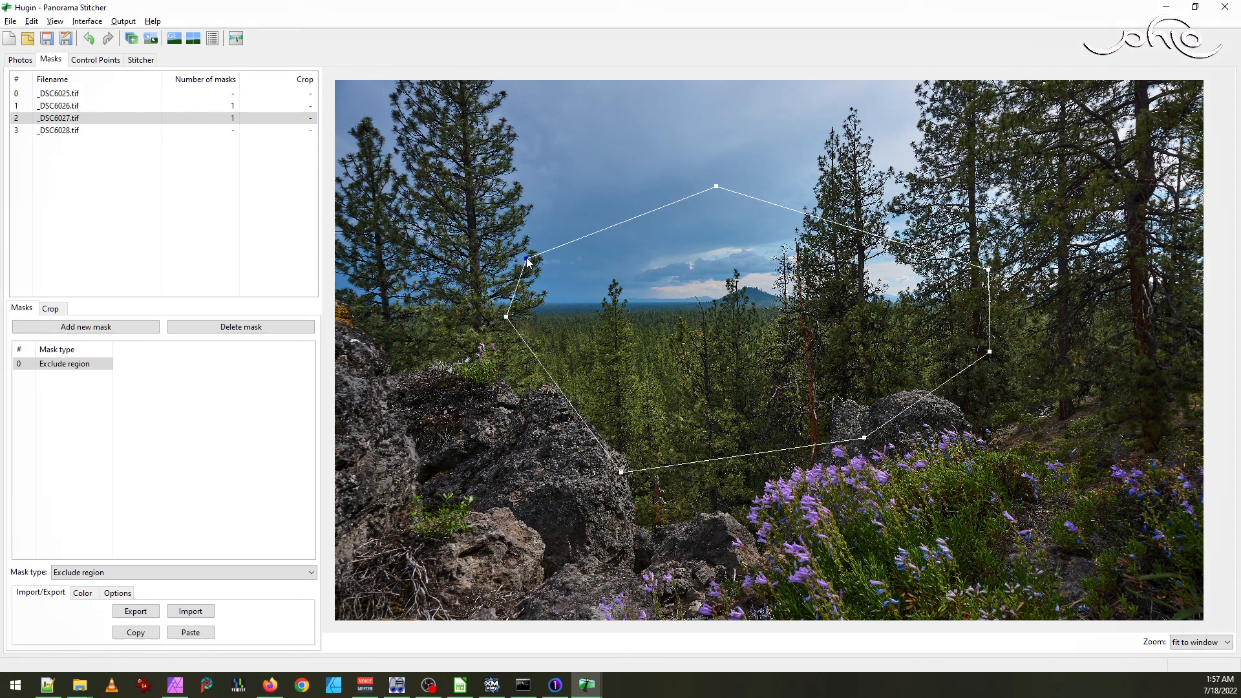
left_click_drag(622, 473, 626, 374)
left_click_drag(867, 442, 835, 364)
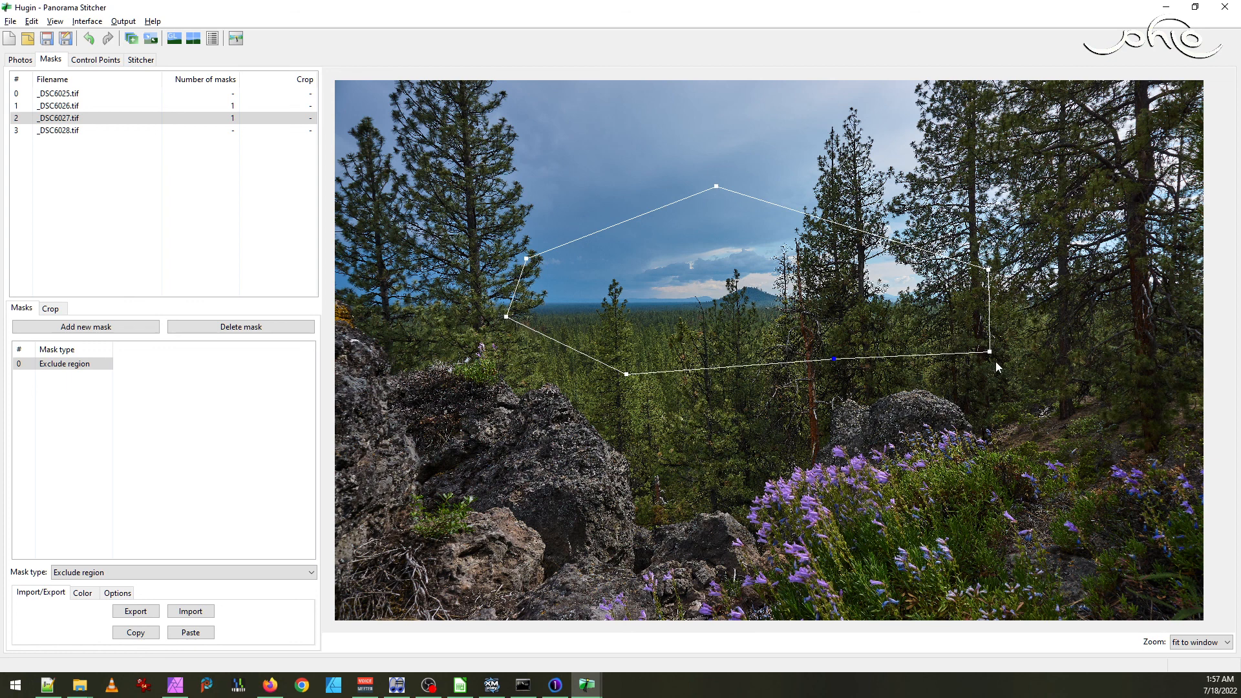
- Pull the exclude mask's right-hand vertices inward to the trees beside the distant hill, and lower its top vertex slightly
left_click_drag(989, 353, 956, 331)
left_click_drag(954, 330, 902, 322)
left_click_drag(988, 269, 893, 256)
left_click_drag(716, 186, 704, 211)
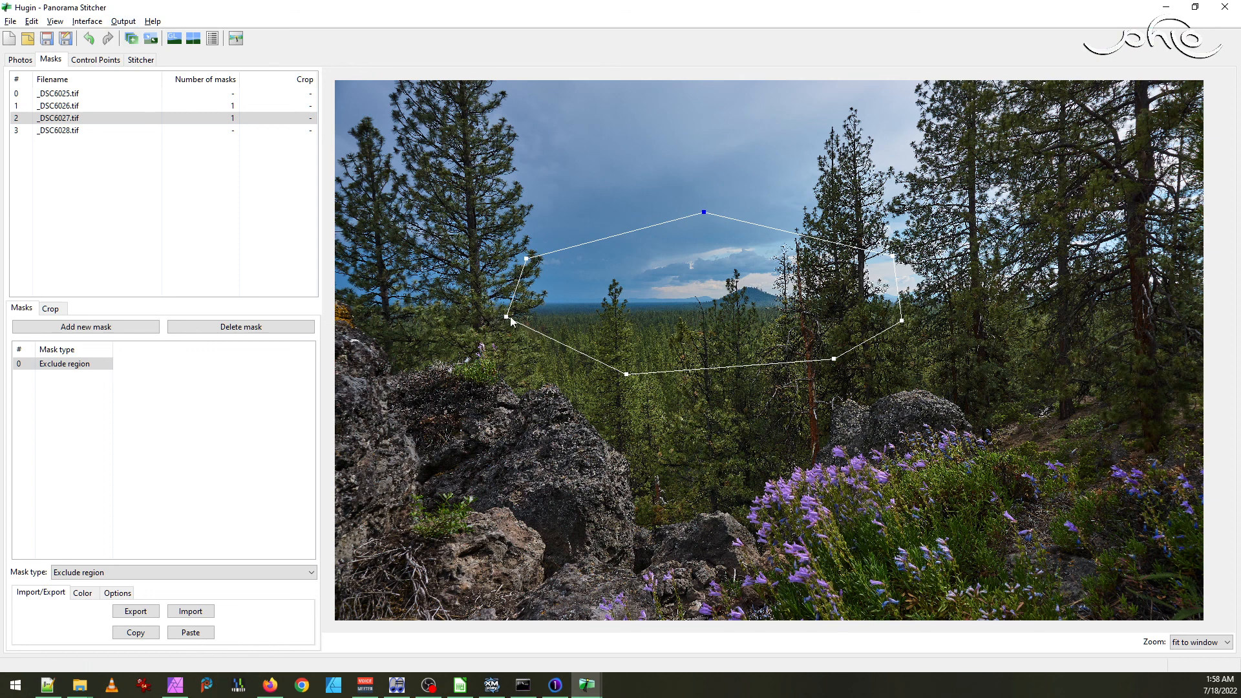
- Fine-tune the exclude mask on _DSC6027.tif by nudging its lower-left, bottom and top vertices
left_click_drag(506, 317, 519, 312)
left_click_drag(627, 374, 610, 363)
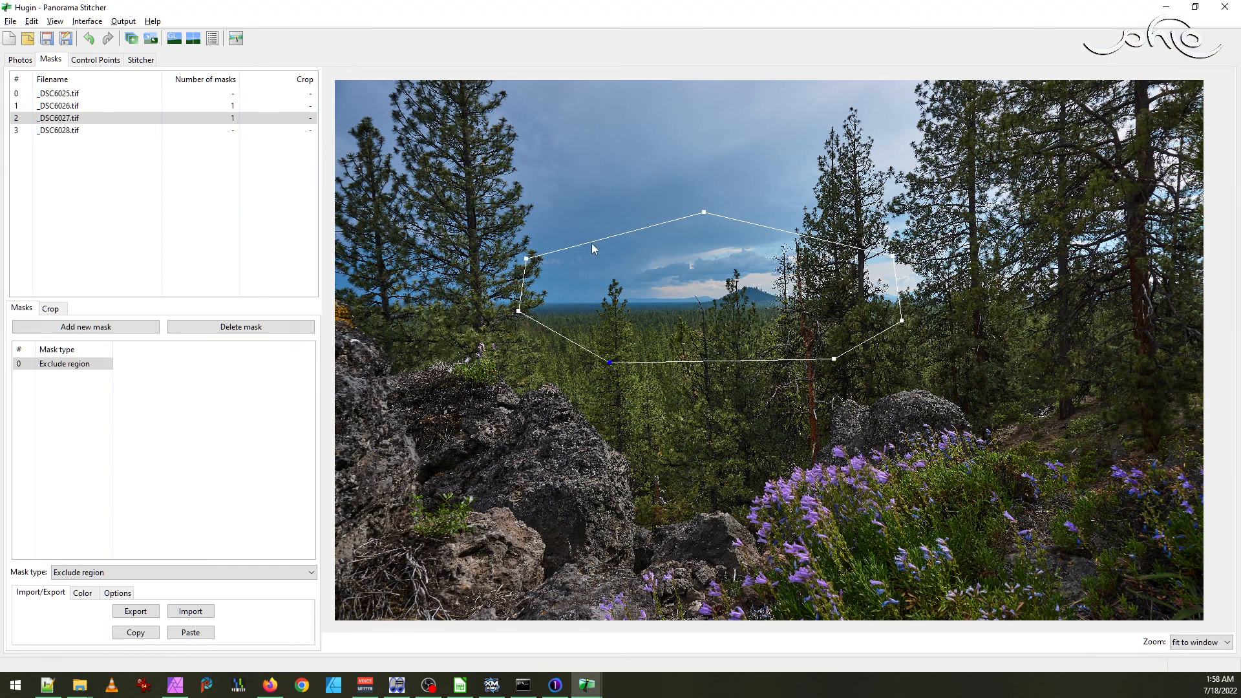
mouse_move(705, 211)
left_mouse_down()
mouse_move(717, 207)
mouse_move(719, 220)
left_mouse_up()
left_click_drag(714, 217, 721, 217)
left_click_drag(834, 359, 811, 358)
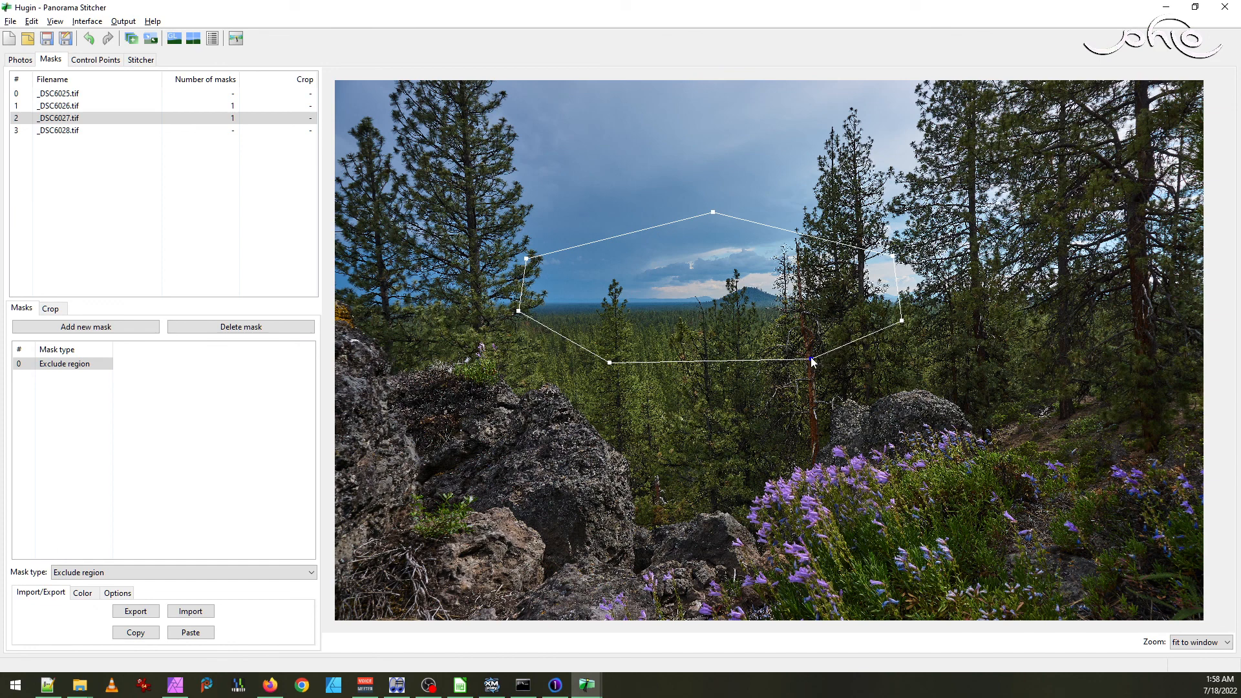
- Check the edited mask's effect in the fast panorama preview, and return to the stitching settings
left_click(55, 21)
left_click(95, 80)
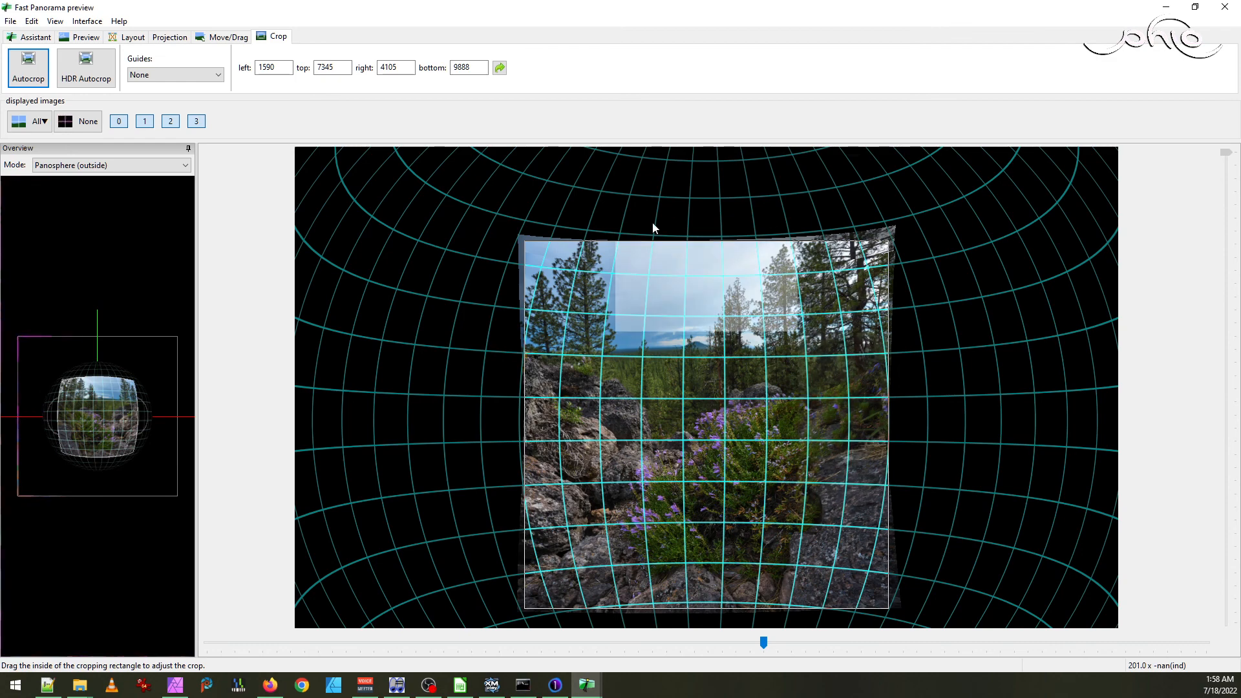
left_click(55, 21)
left_click(84, 33)
left_click(141, 59)
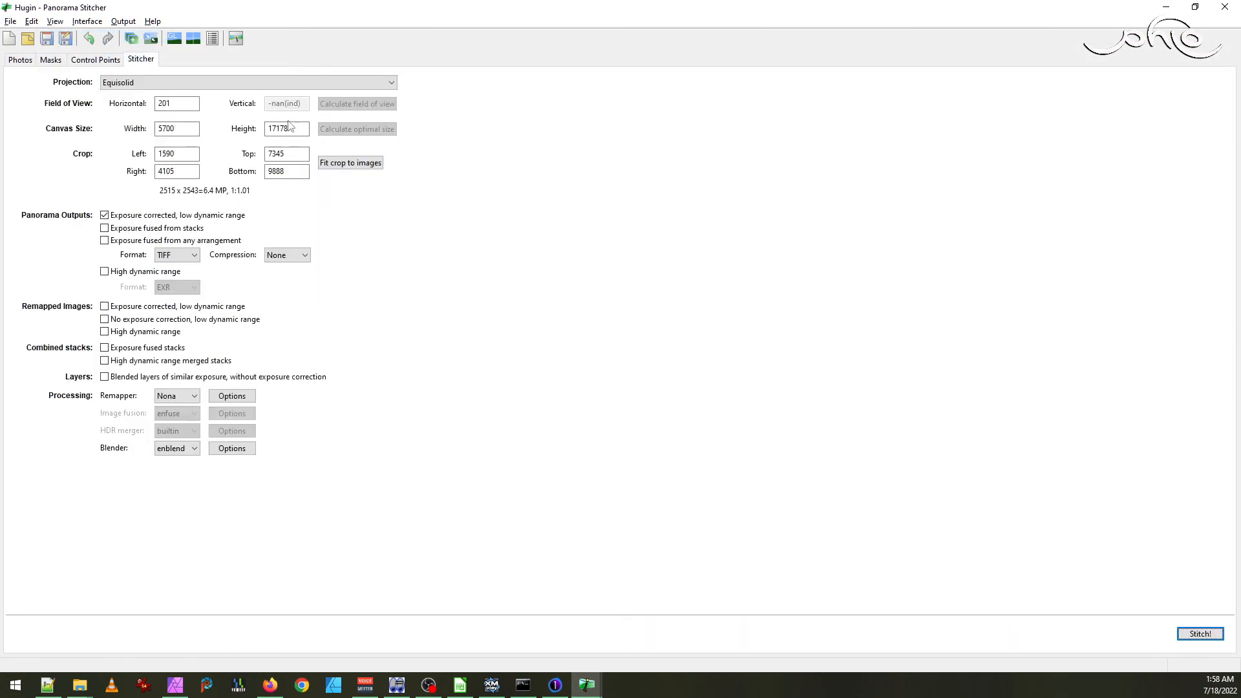
- Stitch the panorama again into the 2022-07-02 Anns Butte Hike With David folder, using the output prefix _DSC6025 - _DSC6028
left_click(80, 685)
left_click(67, 626)
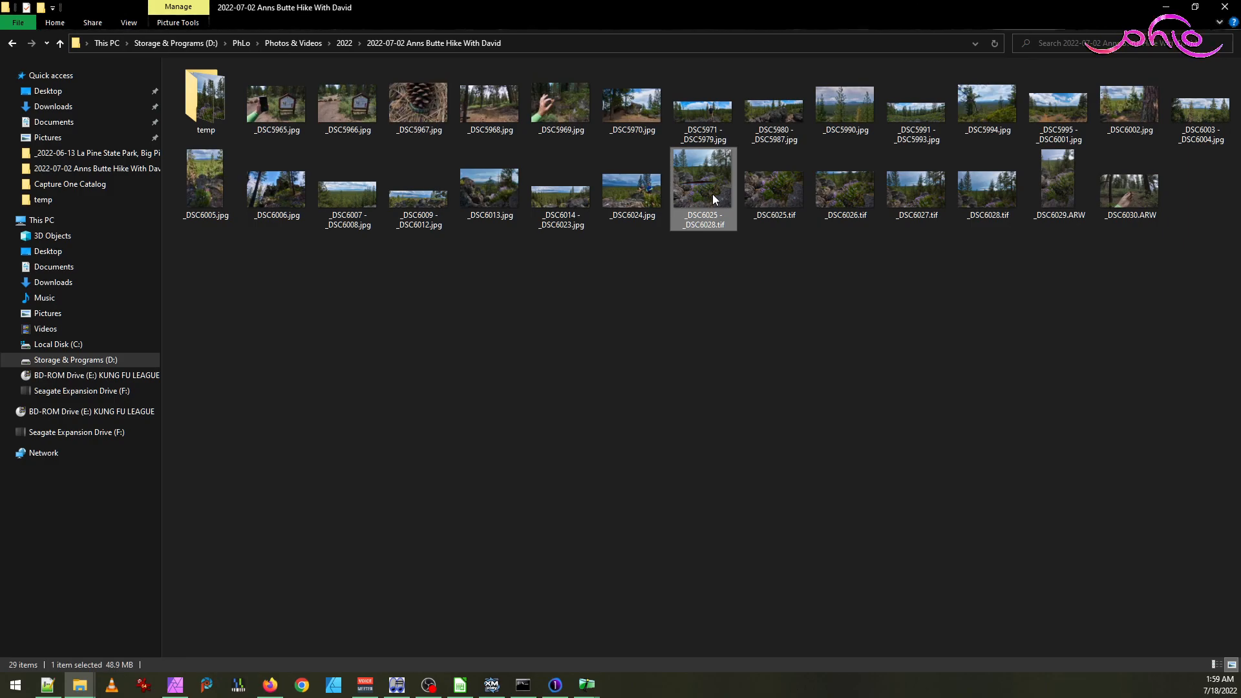
key("alt+Tab")
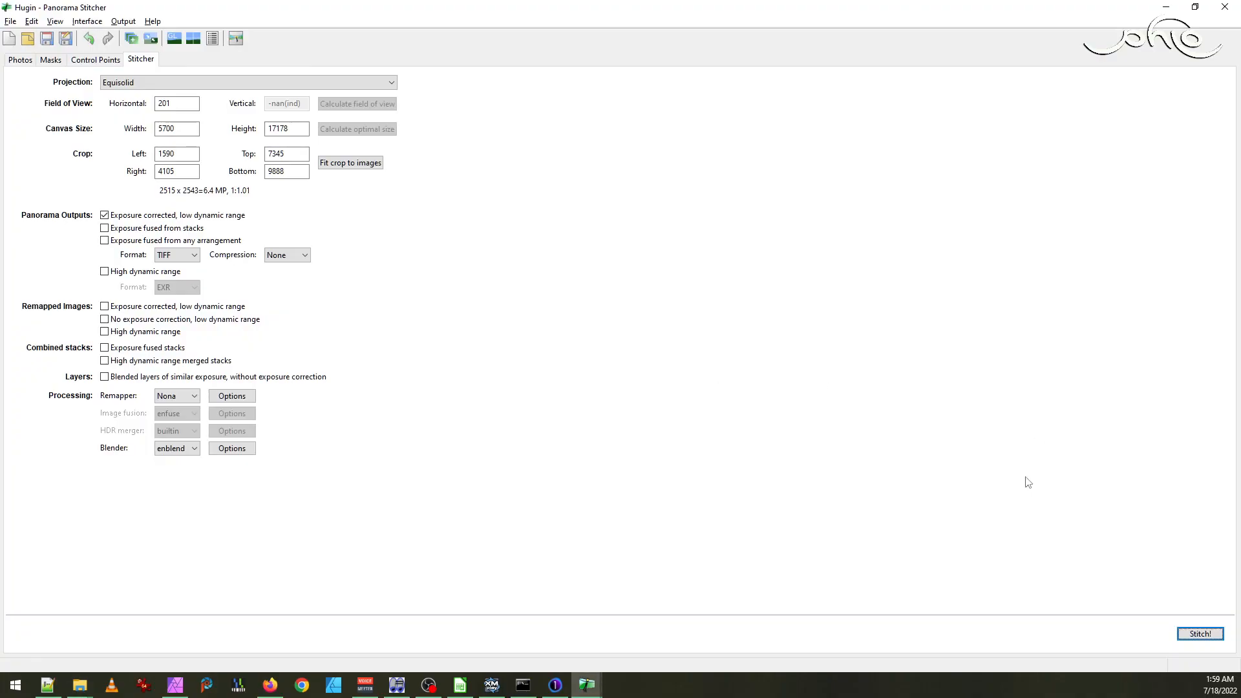
left_click(1186, 636)
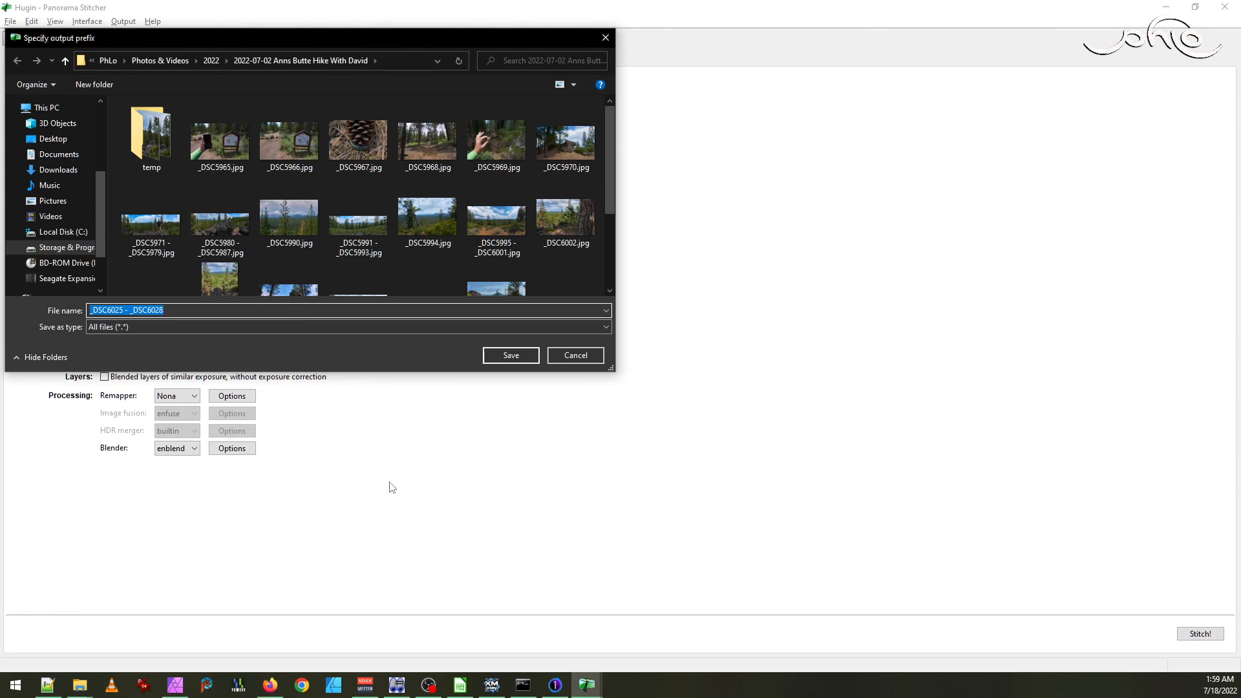
left_click(527, 357)
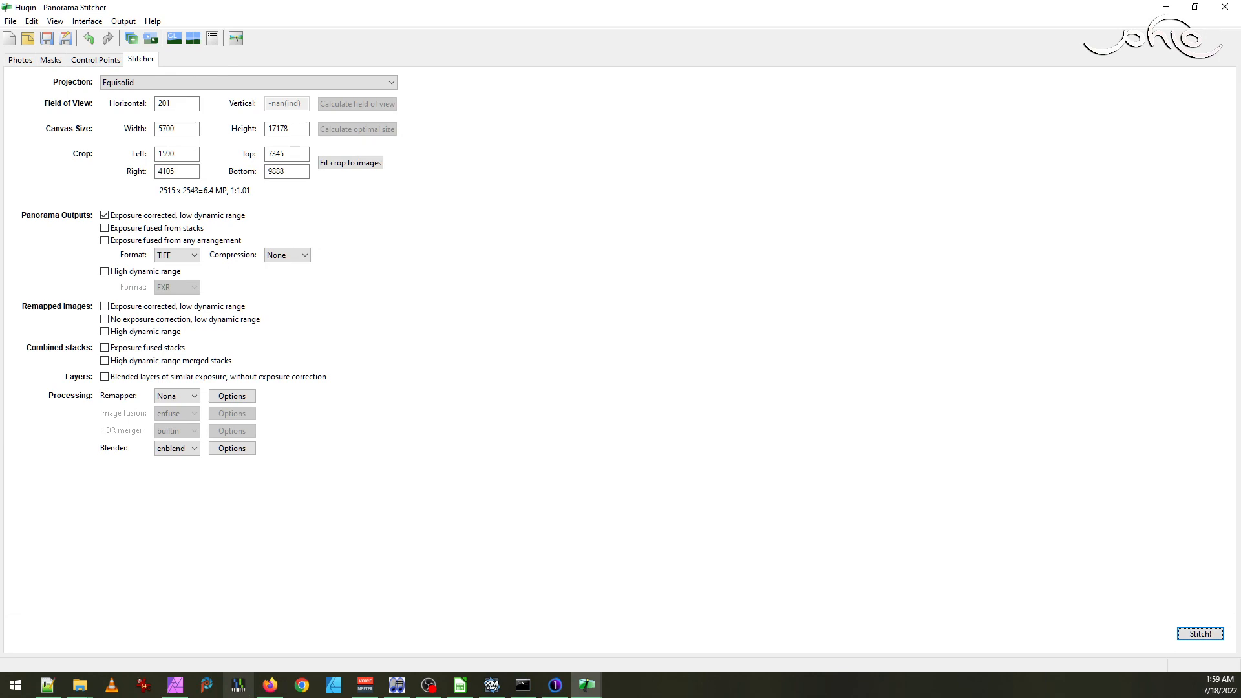
- Open the new _DSC6025 - _DSC6028.tif from its folder in IrfanView and examine the tree trunks beside the large rock for seam errors
left_click(80, 684)
left_click(87, 637)
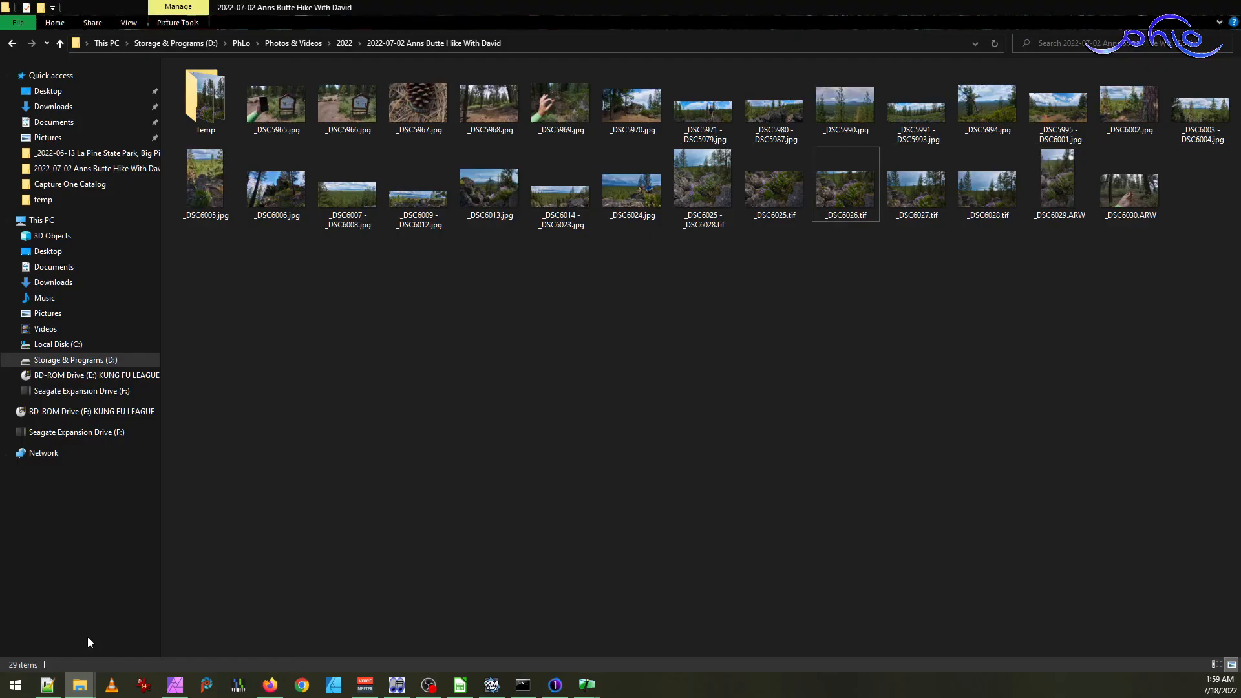
double_click(718, 192)
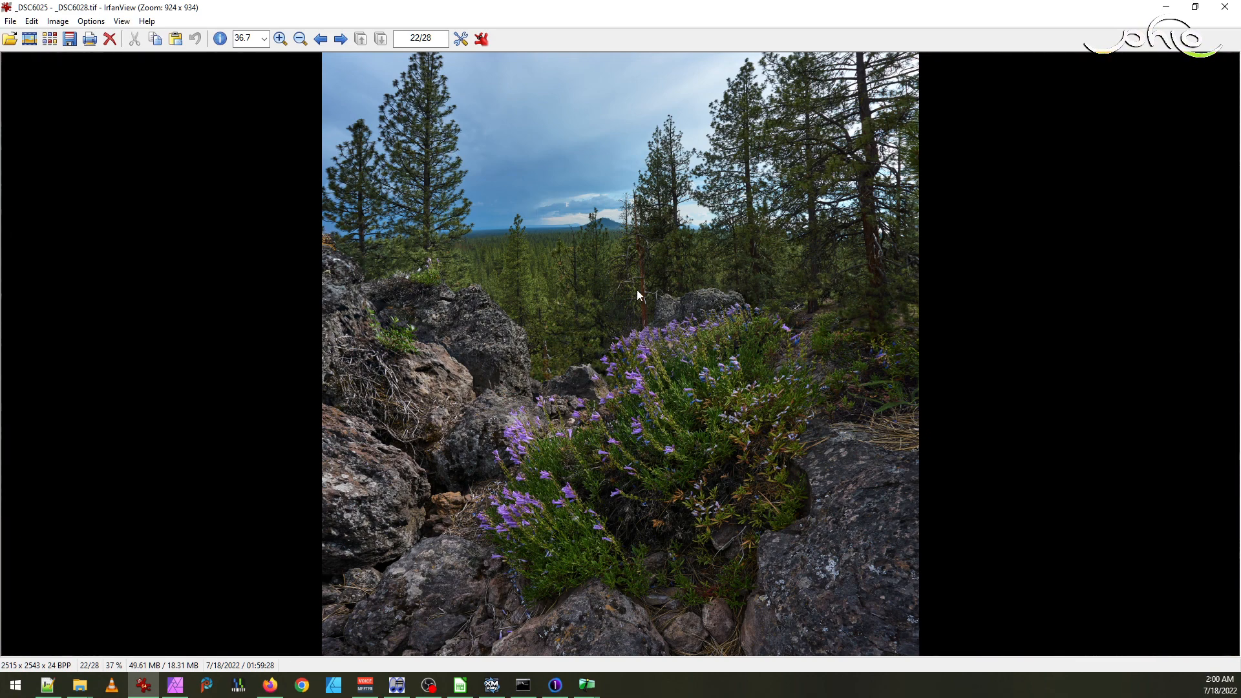
left_click_drag(442, 203, 558, 375)
left_click(541, 273)
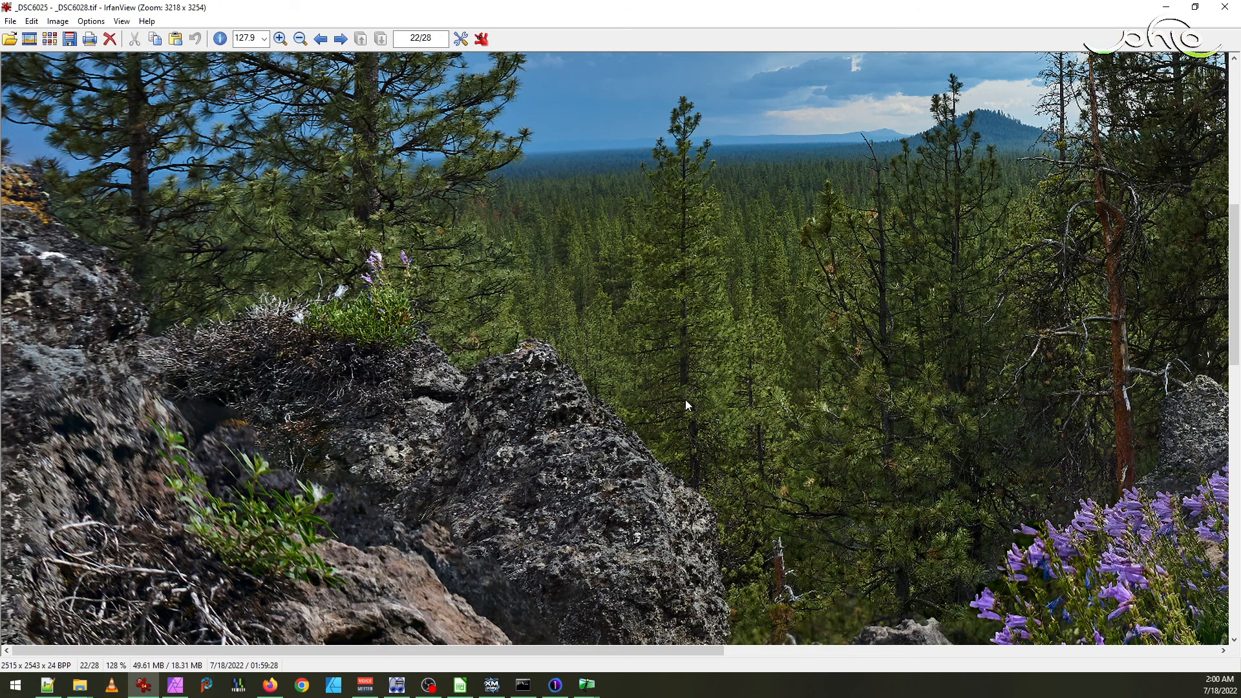
left_click_drag(655, 338, 736, 449)
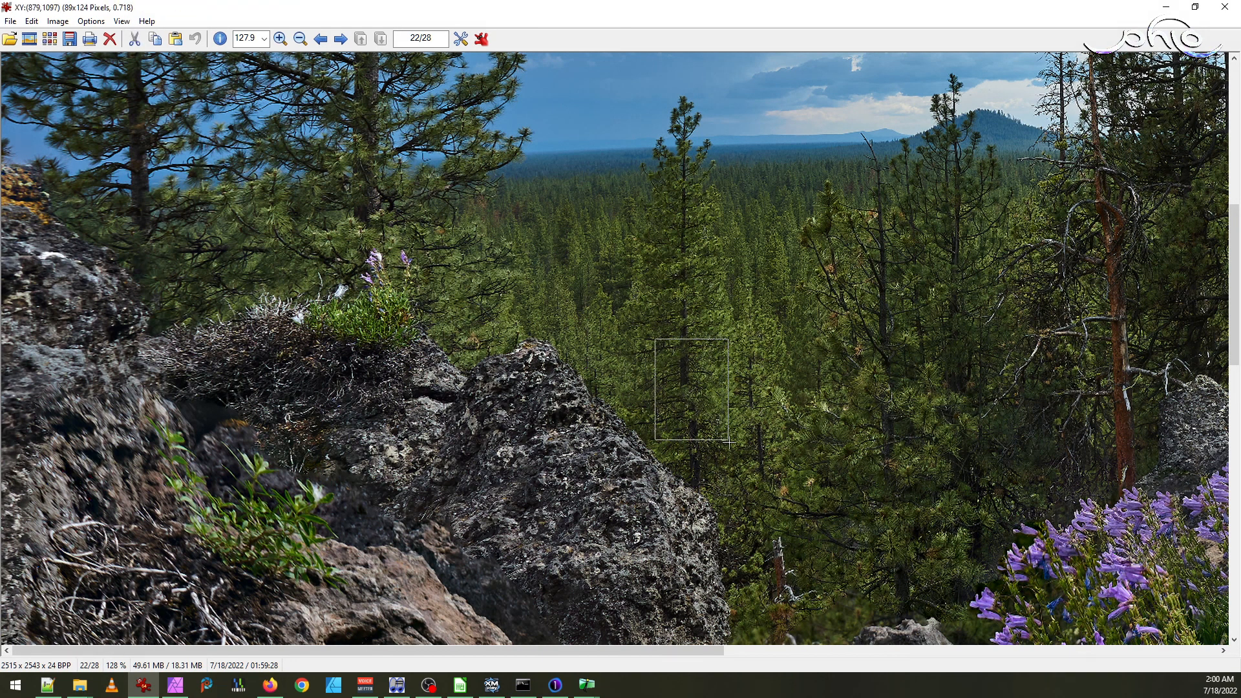
left_click(711, 411)
scroll(621, 384, "down", 6)
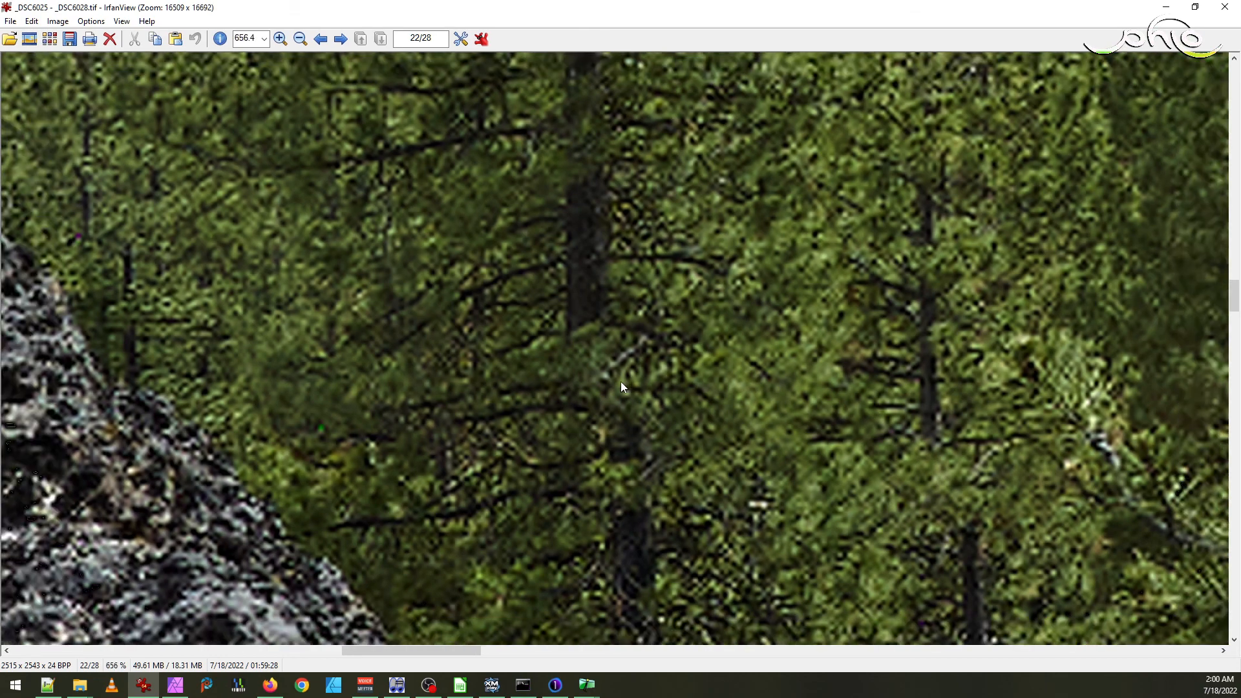
scroll(632, 400, "down", 1)
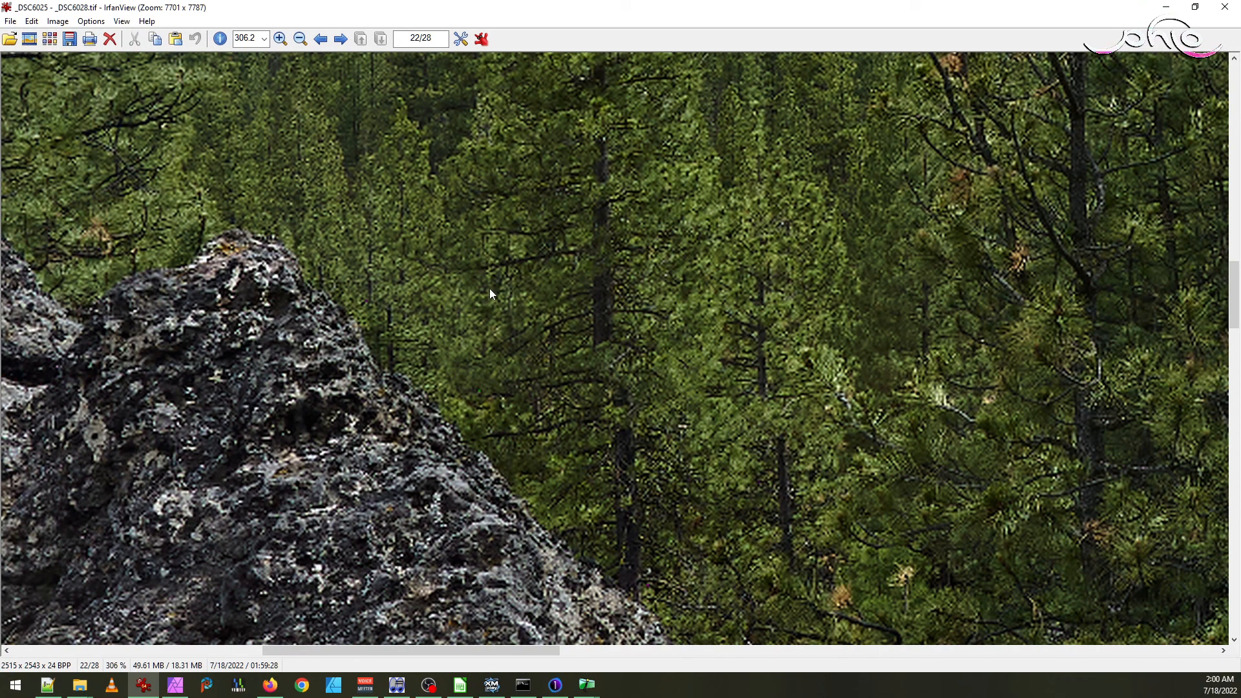
- Inspect the horizon, the distant hill and the rocks beside the purple flowers for stitching flaws, and close the image
left_click_drag(479, 295, 520, 529)
left_click_drag(608, 254, 663, 521)
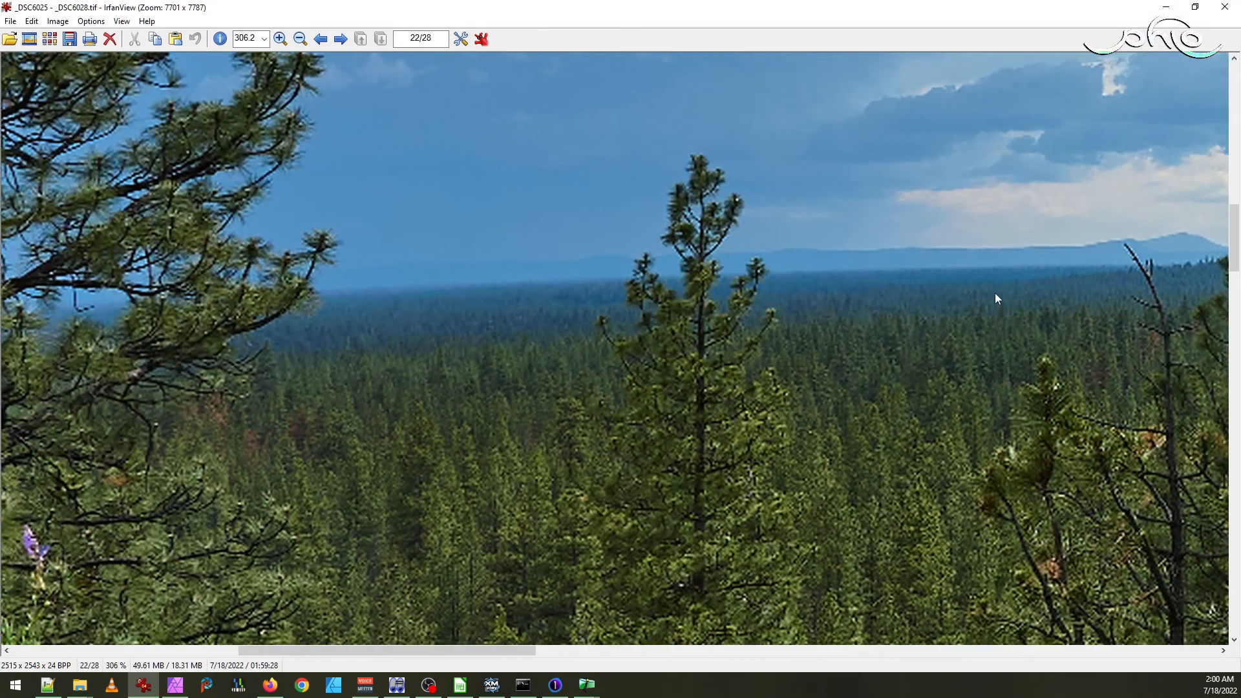
left_click_drag(1000, 297, 813, 322)
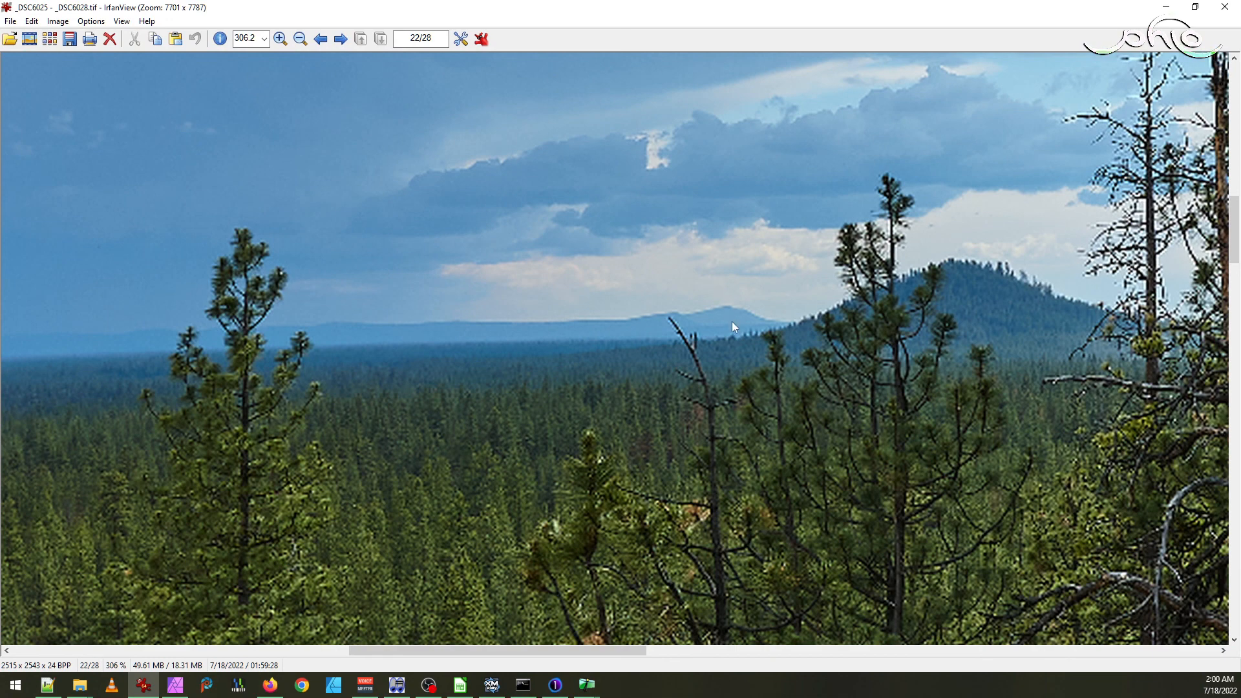
scroll(732, 321, "down", 8)
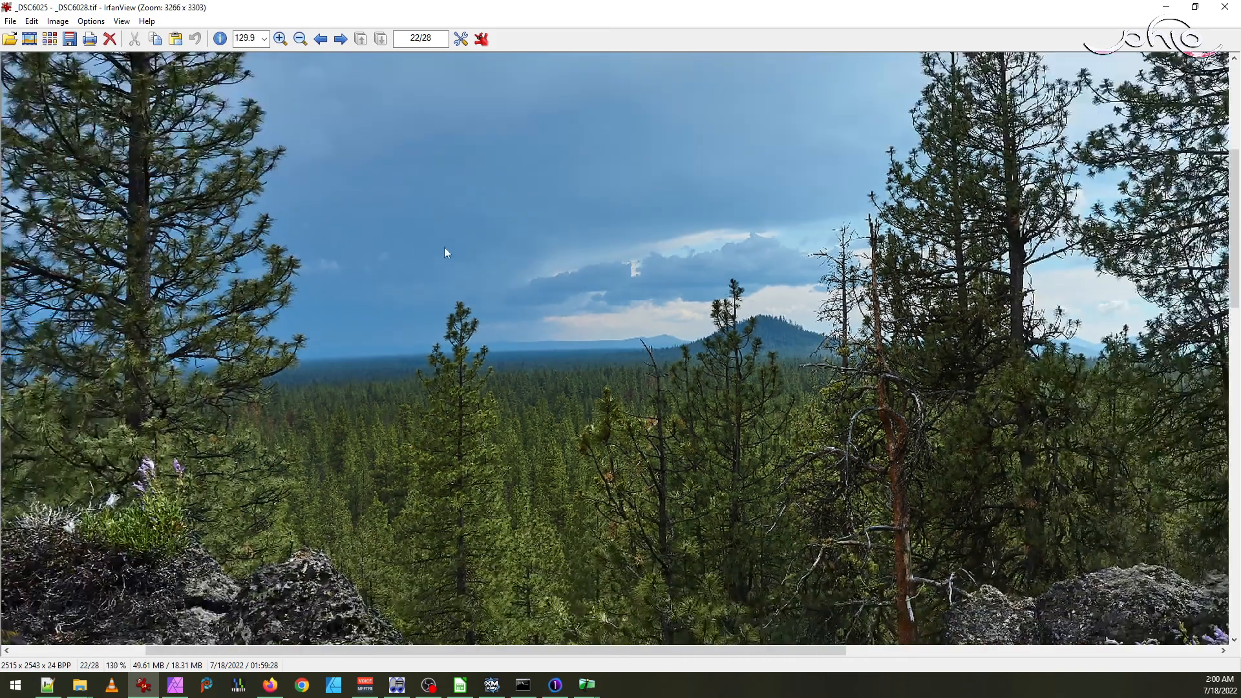
left_click_drag(444, 252, 650, 501)
left_click_drag(405, 321, 533, 297)
left_click_drag(458, 412, 550, 333)
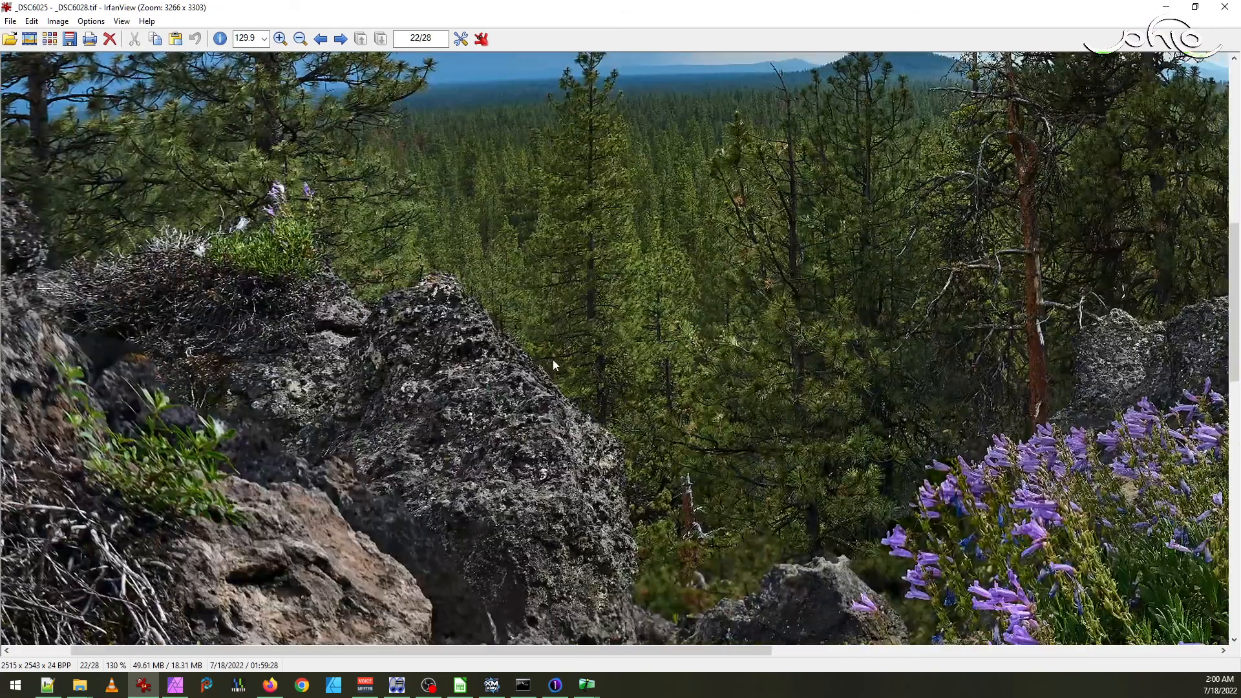
left_click_drag(711, 389, 646, 273)
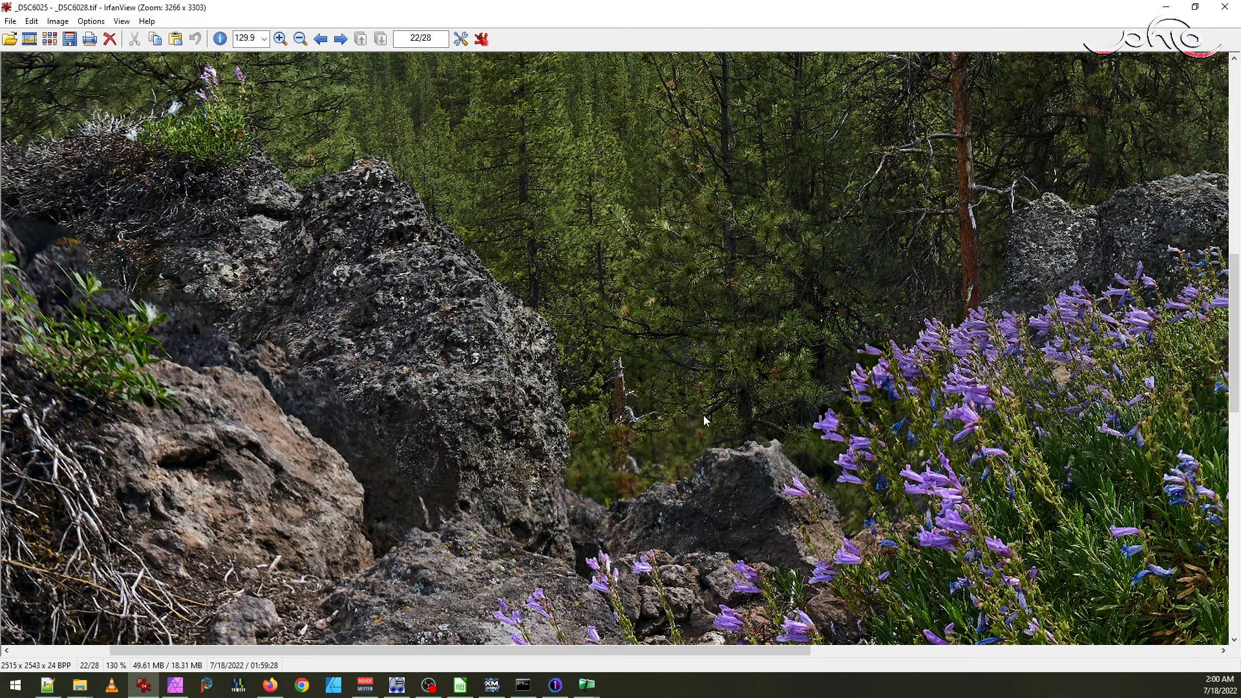
left_click_drag(728, 415, 804, 509)
left_click(790, 490)
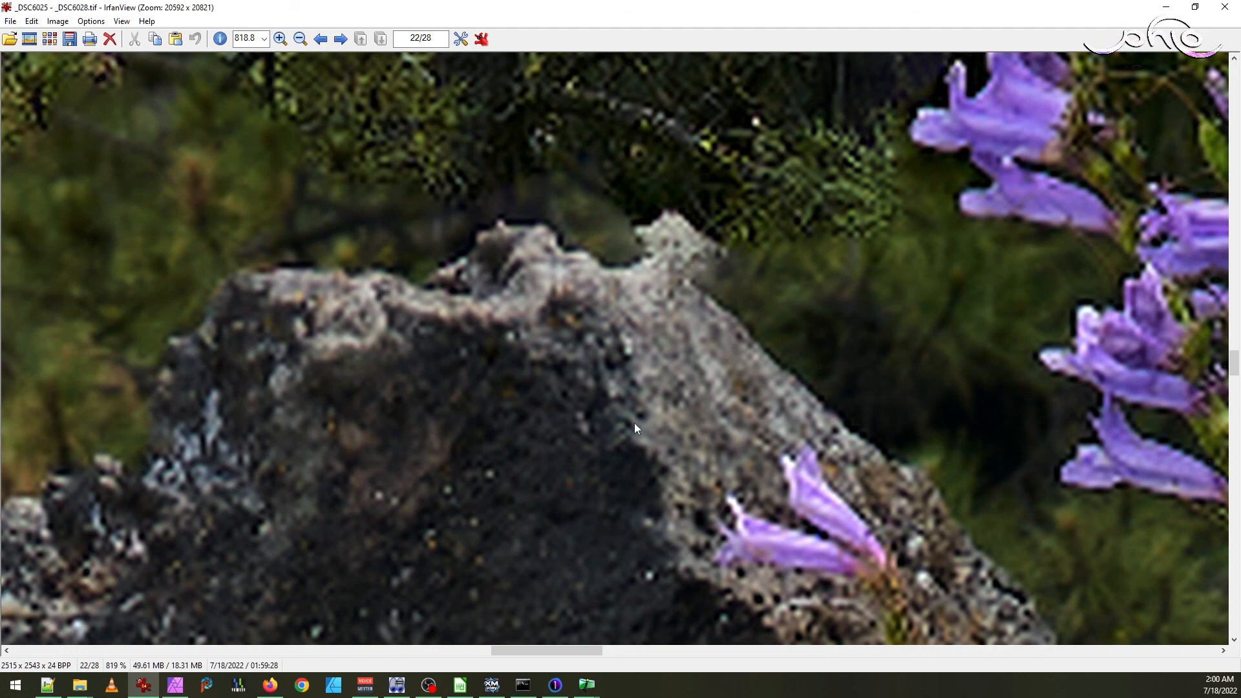
key("Escape")
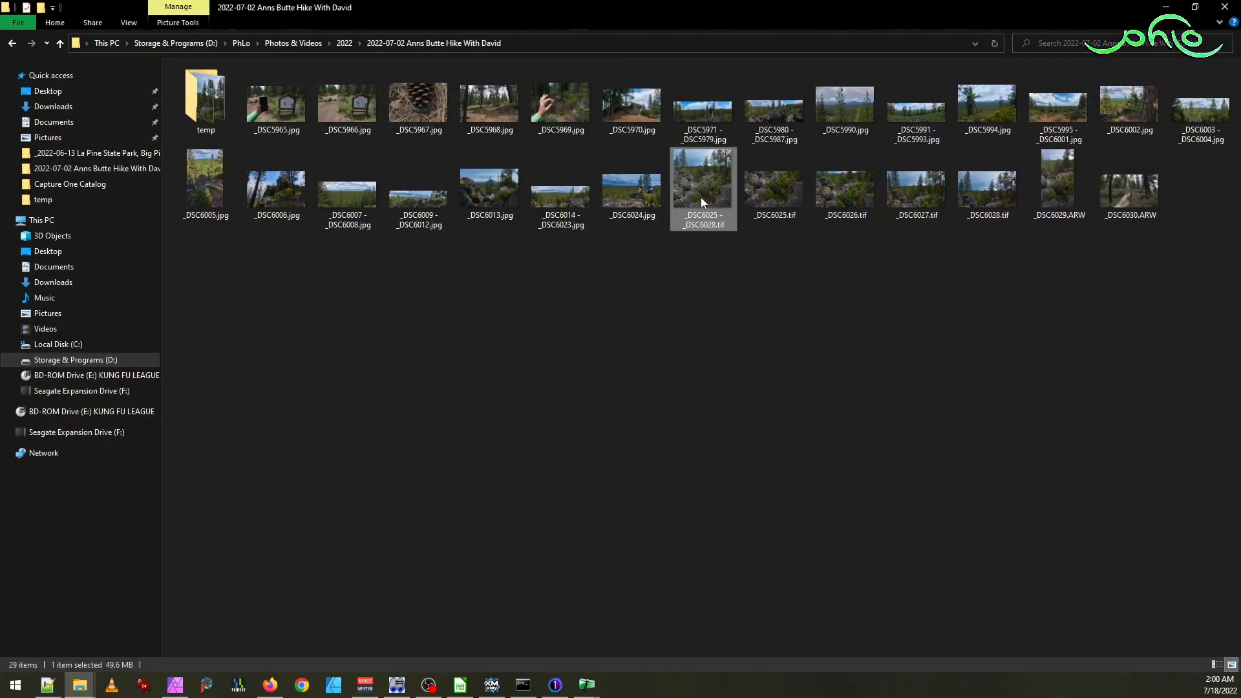
- Switch to Affinity Photo and open _DSC6025 - _DSC6028.tif from the hike folder
left_click(178, 686)
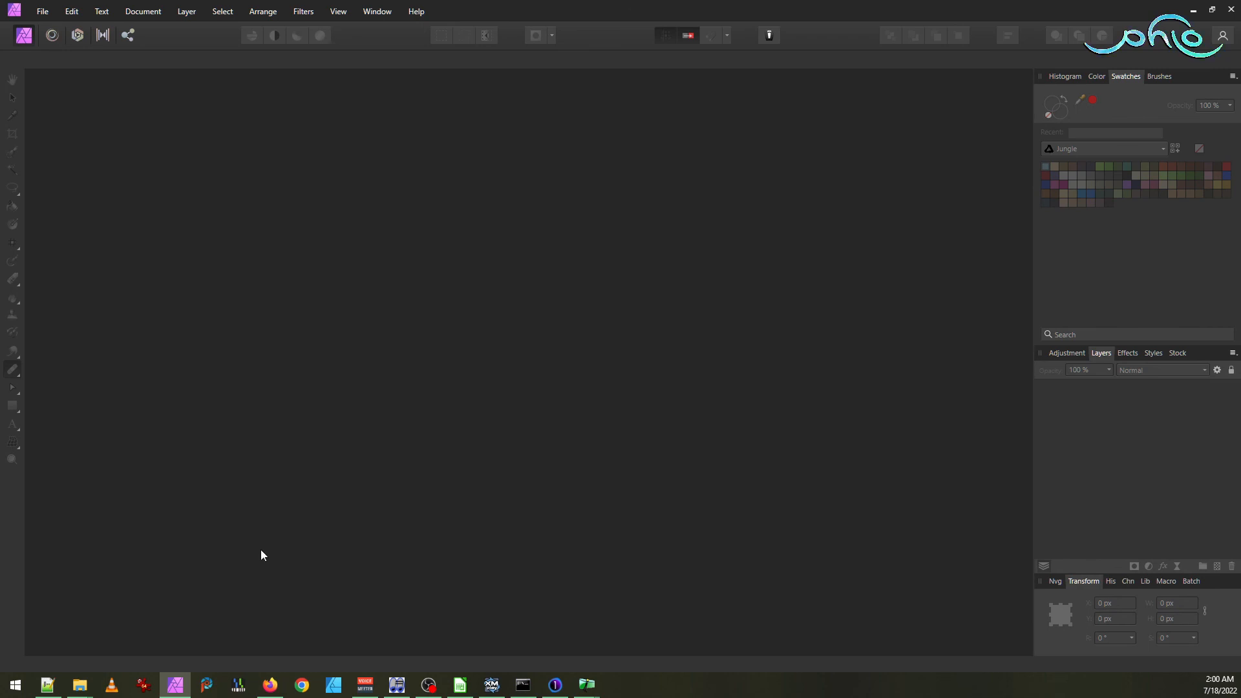
mouse_move(80, 685)
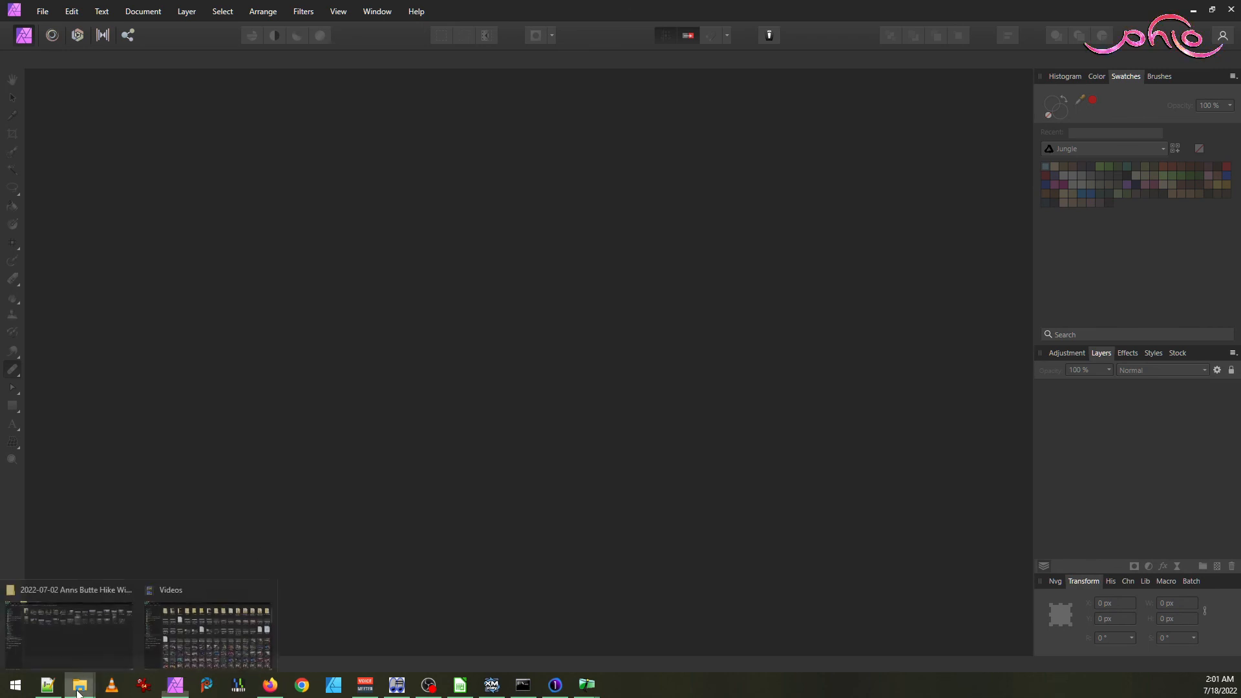
left_click(80, 657)
left_click_drag(695, 176, 451, 385)
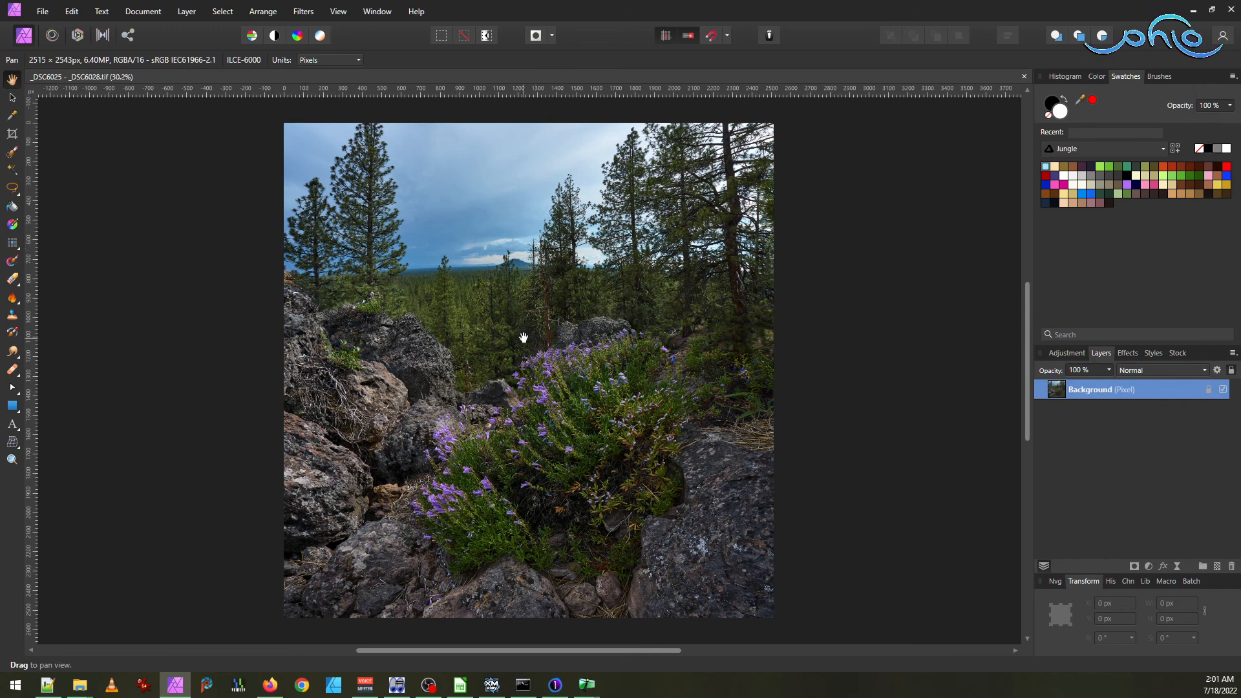
- Outline the upper part of the broken pine trunk behind the large rock with a lasso selection about 237 by 279 px
scroll(460, 384, "up", 2)
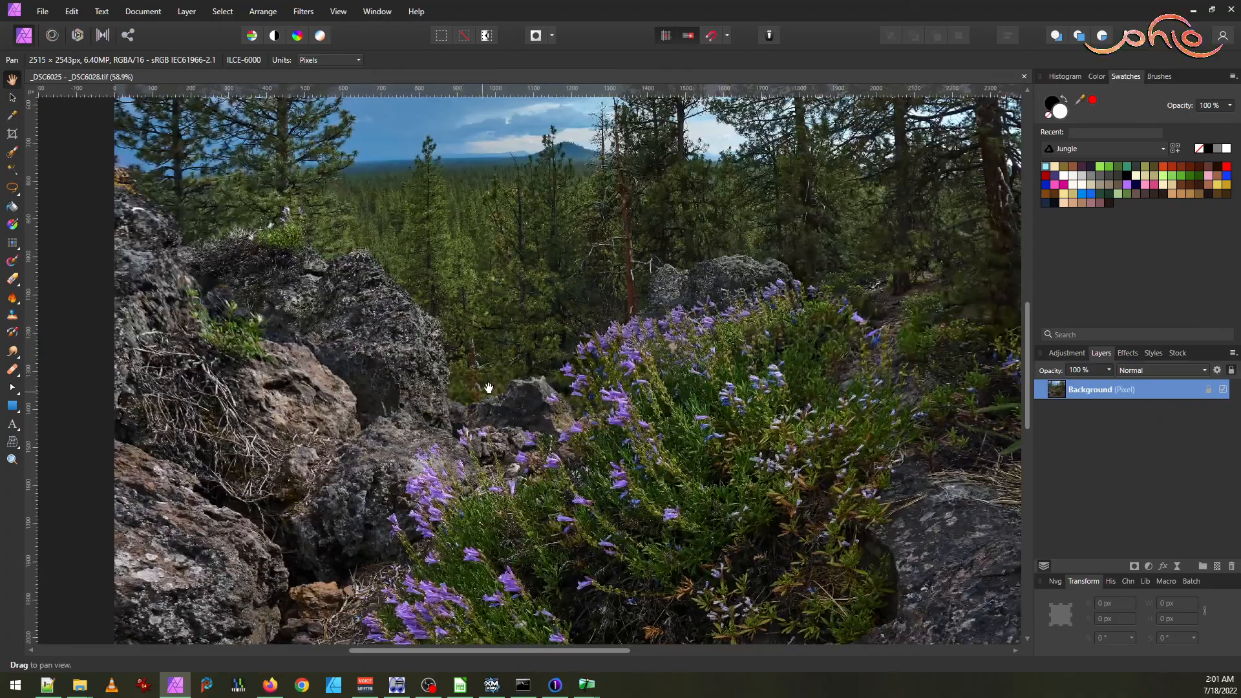
scroll(489, 387, "up", 2)
scroll(482, 388, "up", 2)
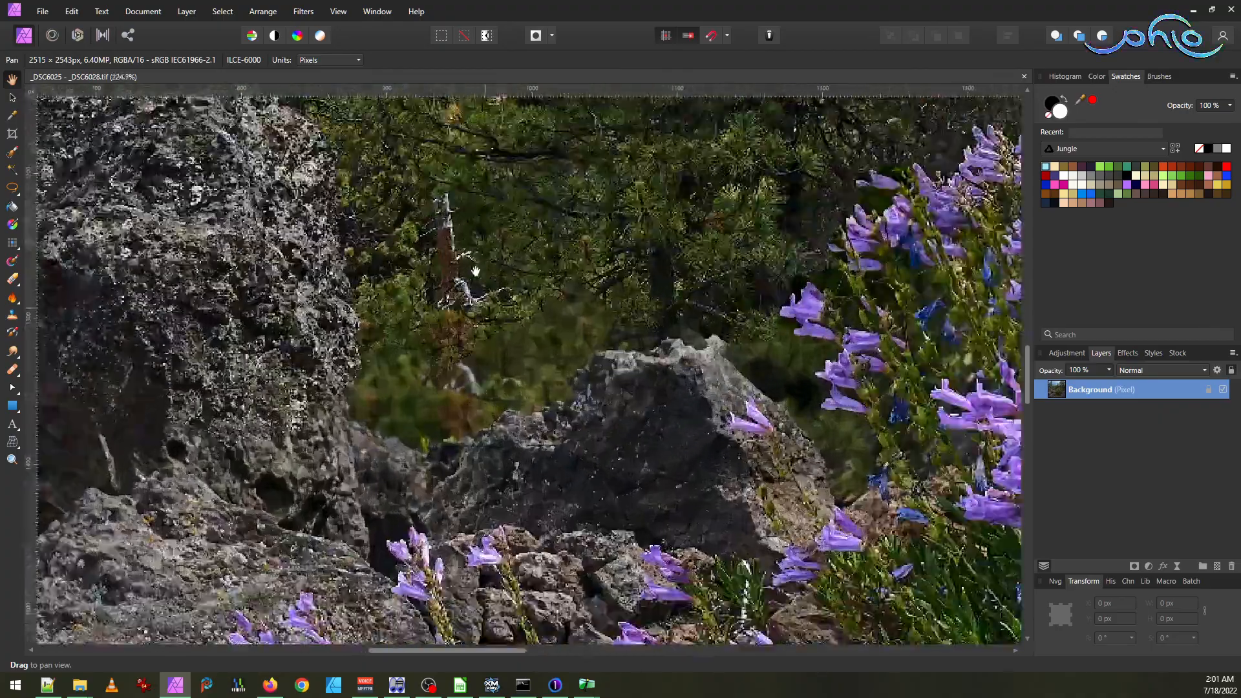
left_click_drag(486, 266, 550, 473)
left_click_drag(451, 253, 514, 443)
left_click_drag(500, 296, 511, 338)
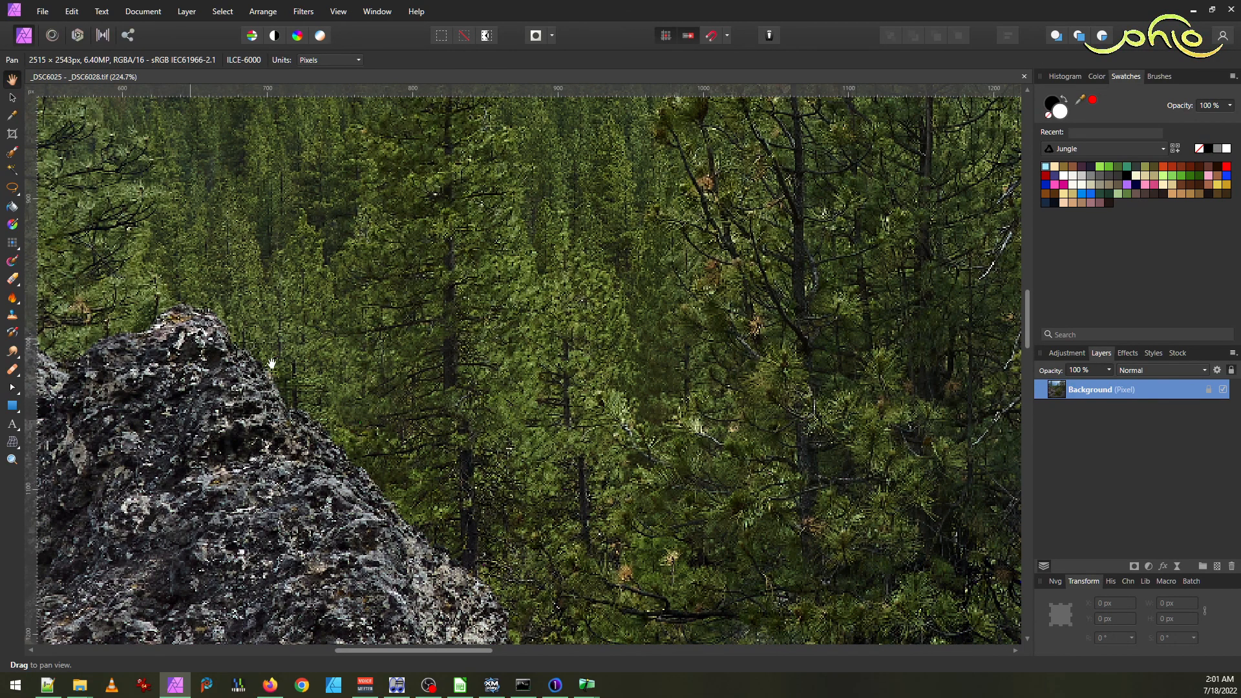
left_click(12, 187)
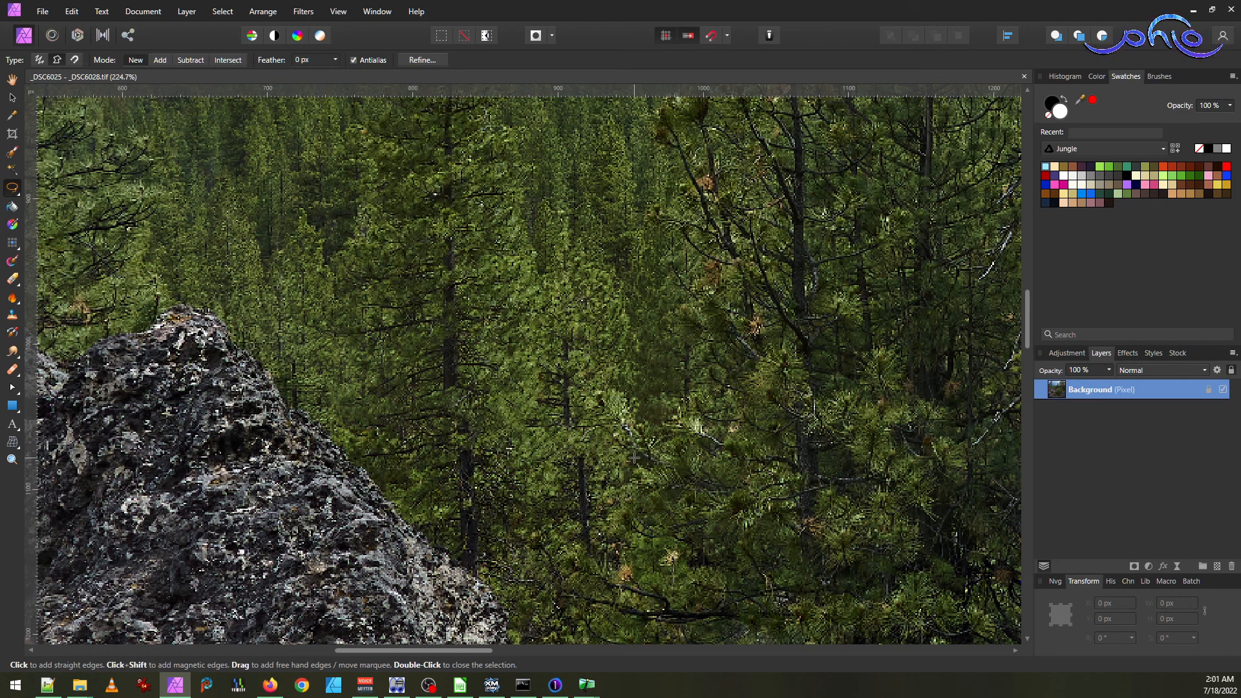
left_click_drag(631, 456, 651, 301)
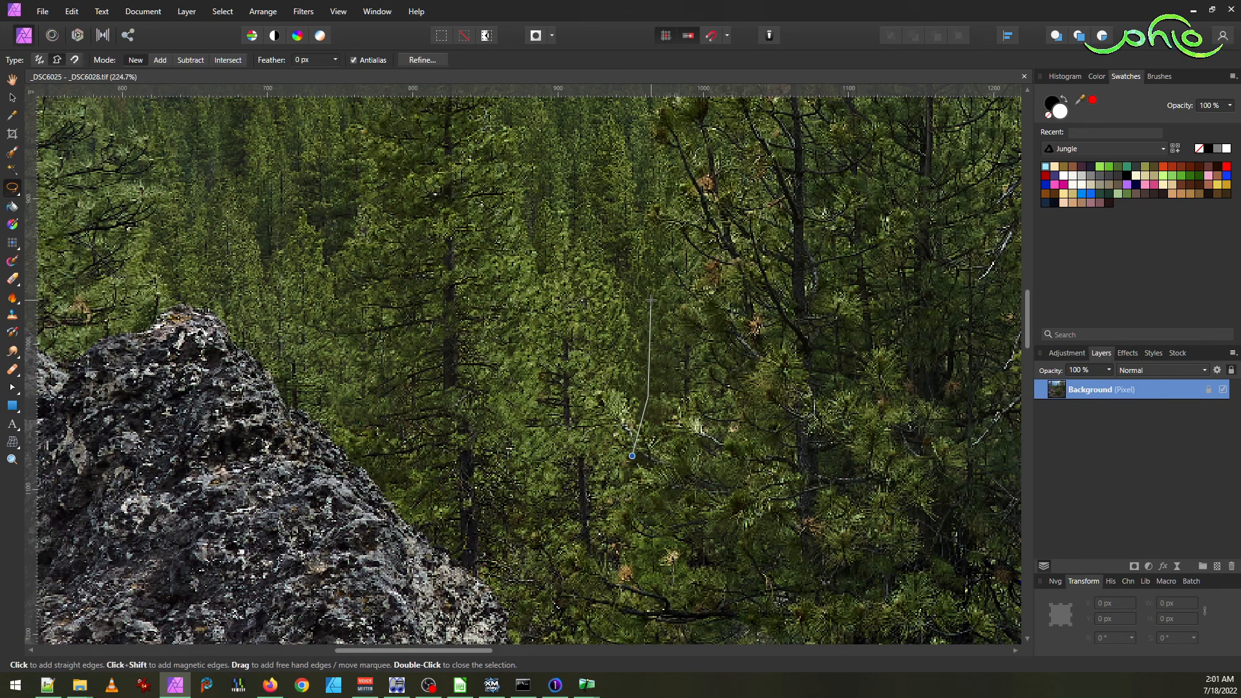
left_click(638, 241)
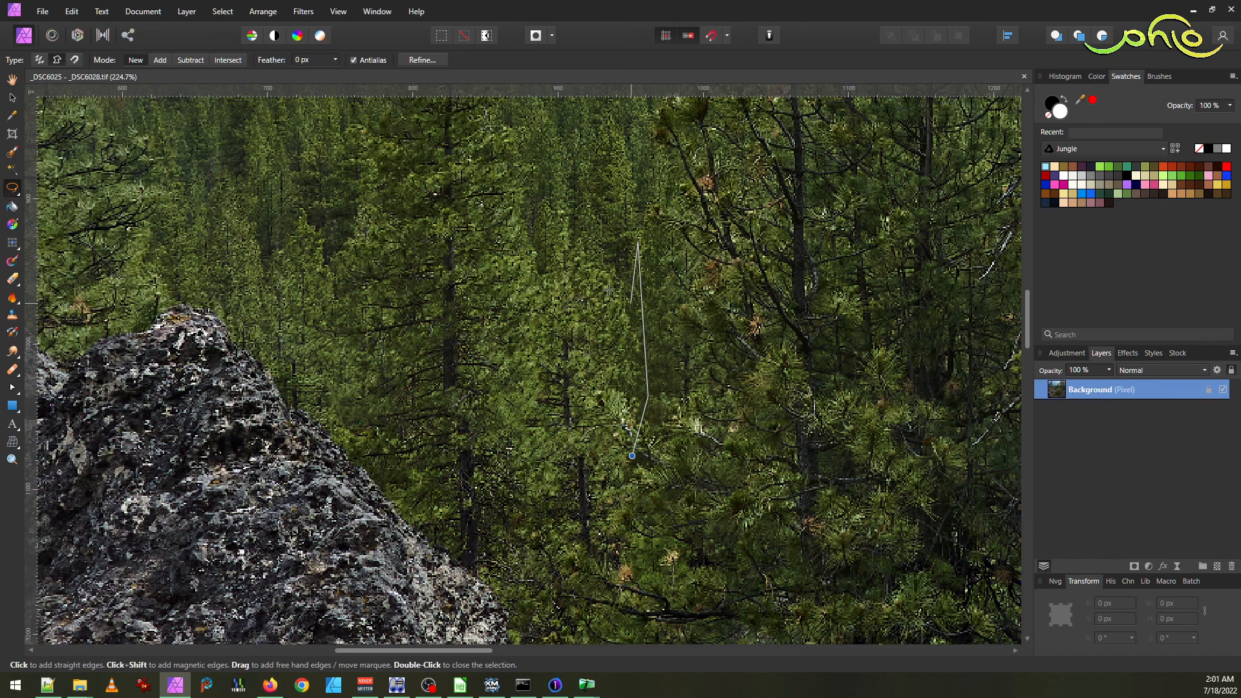
scroll(553, 159, "up", 5)
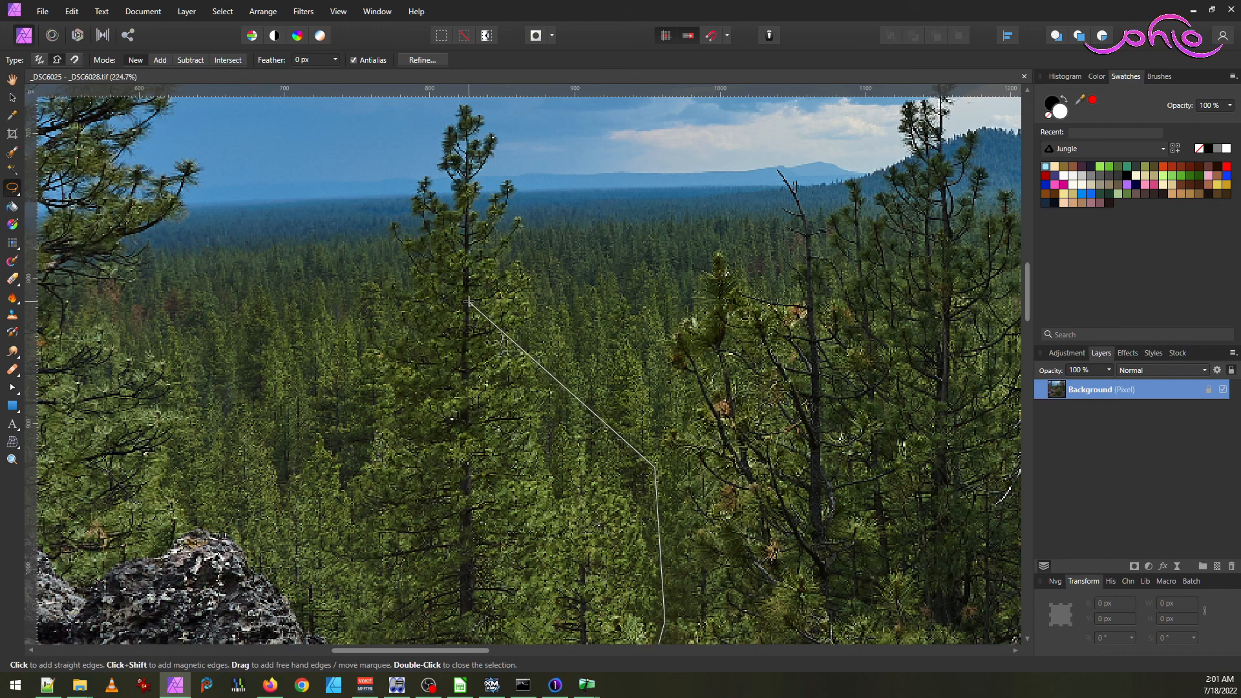
left_click(466, 276)
left_click(346, 473)
key("space")
left_click_drag(370, 576, 411, 323)
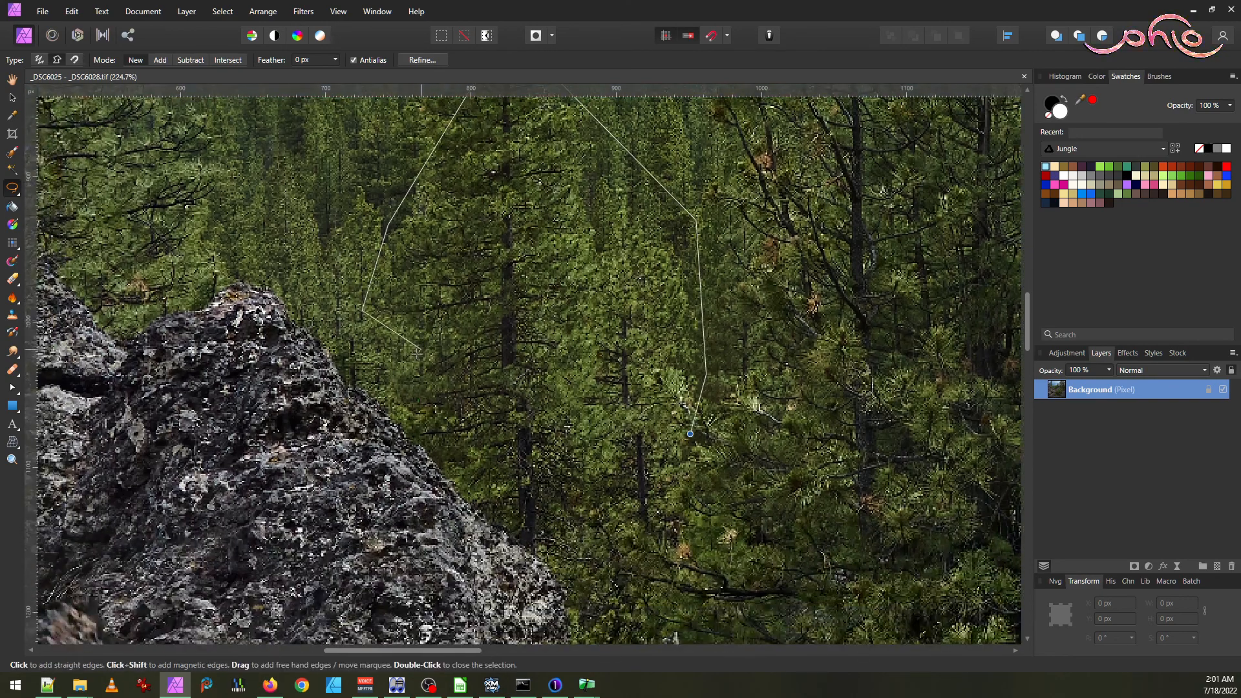
left_click(419, 411)
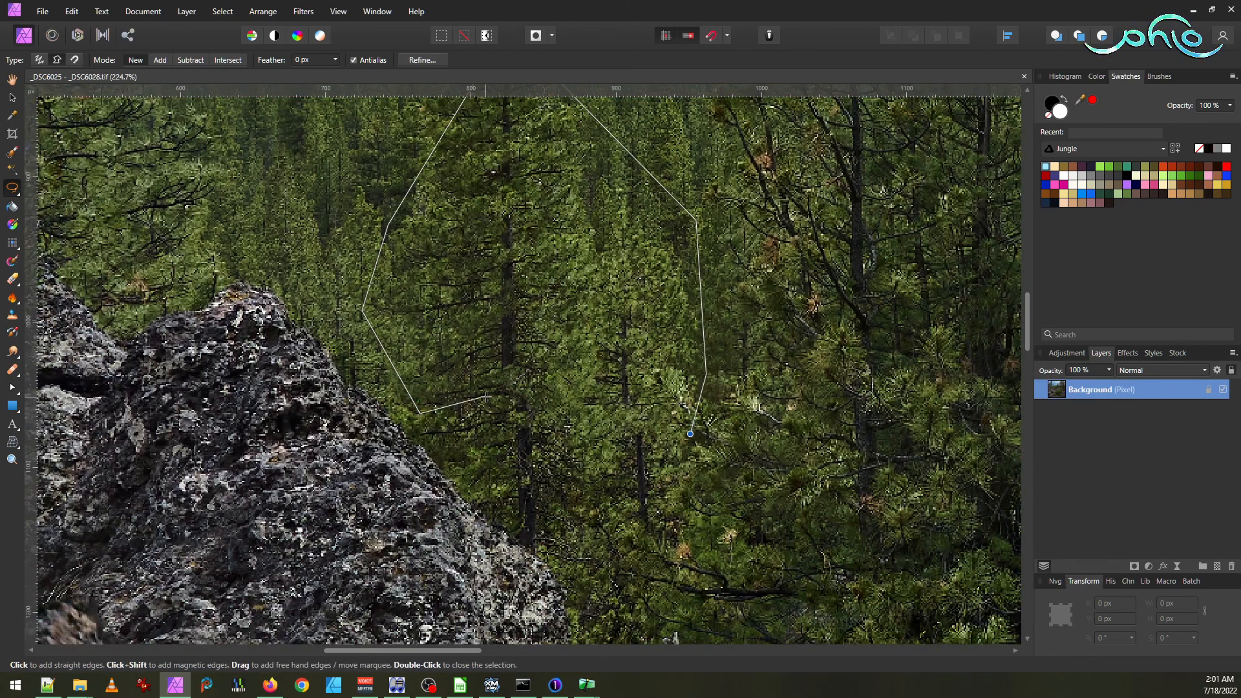
left_click(526, 384)
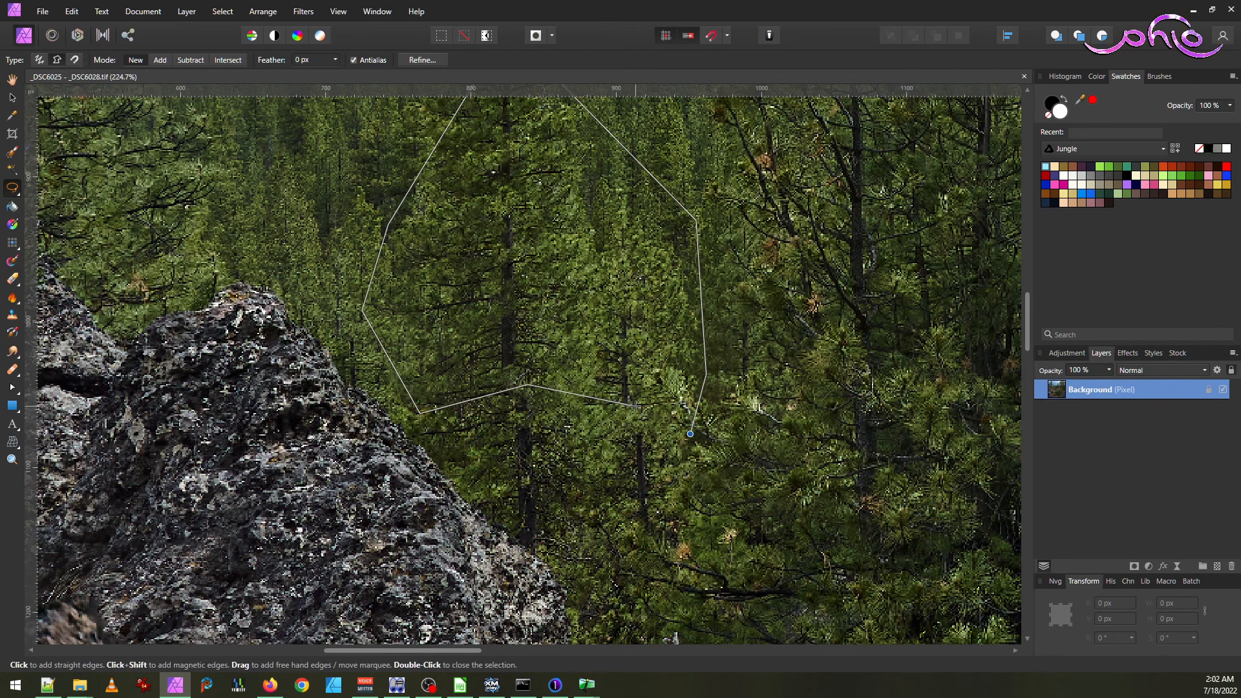
double_click(637, 405)
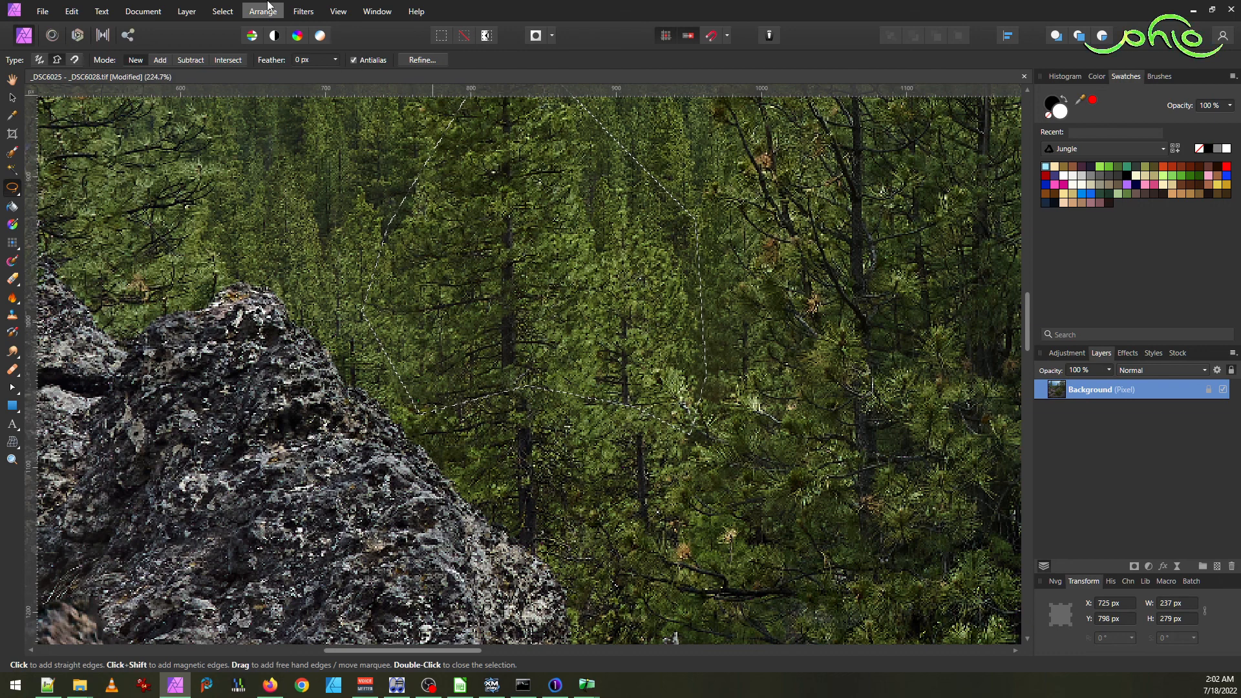
- Feather the selection around the pine by 30 px and duplicate the selected area onto its own layer
left_click(222, 11)
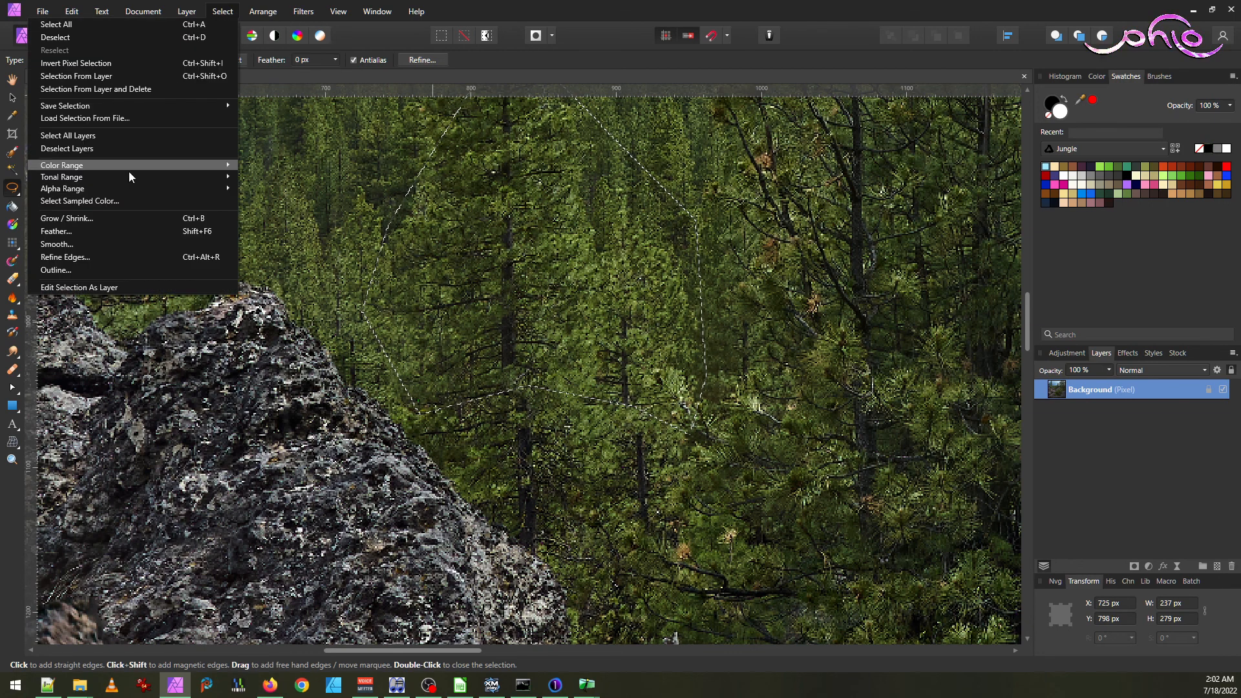
left_click(147, 232)
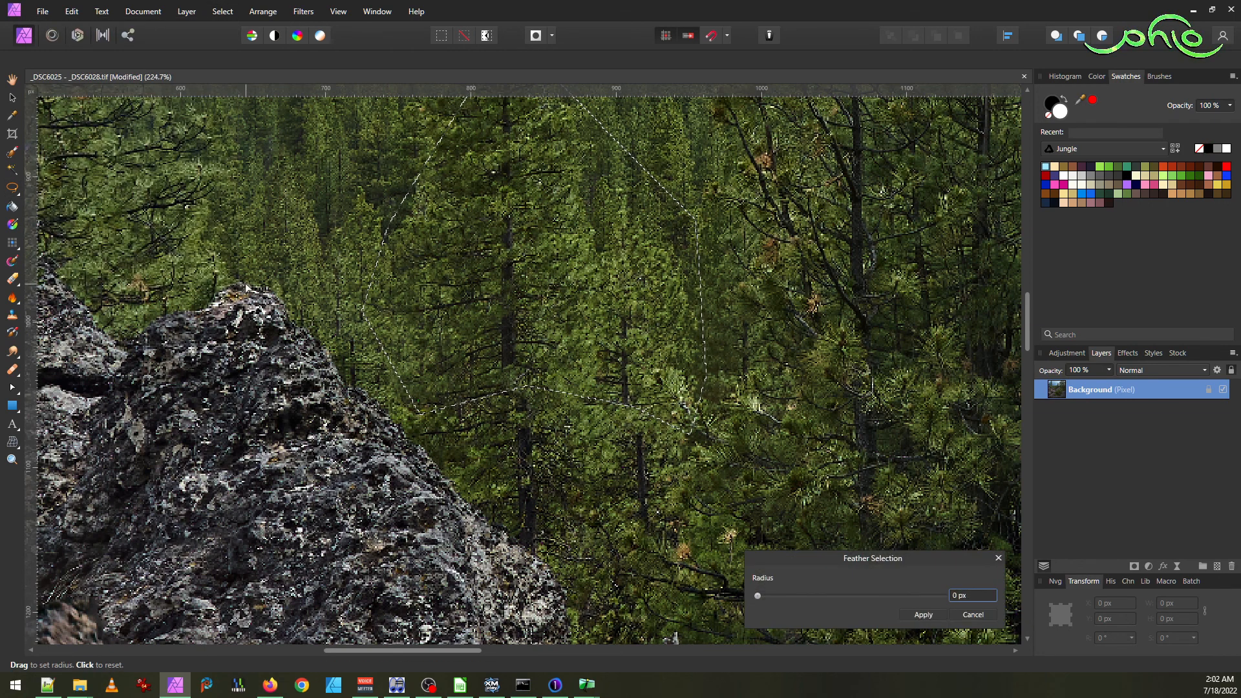
type("3")
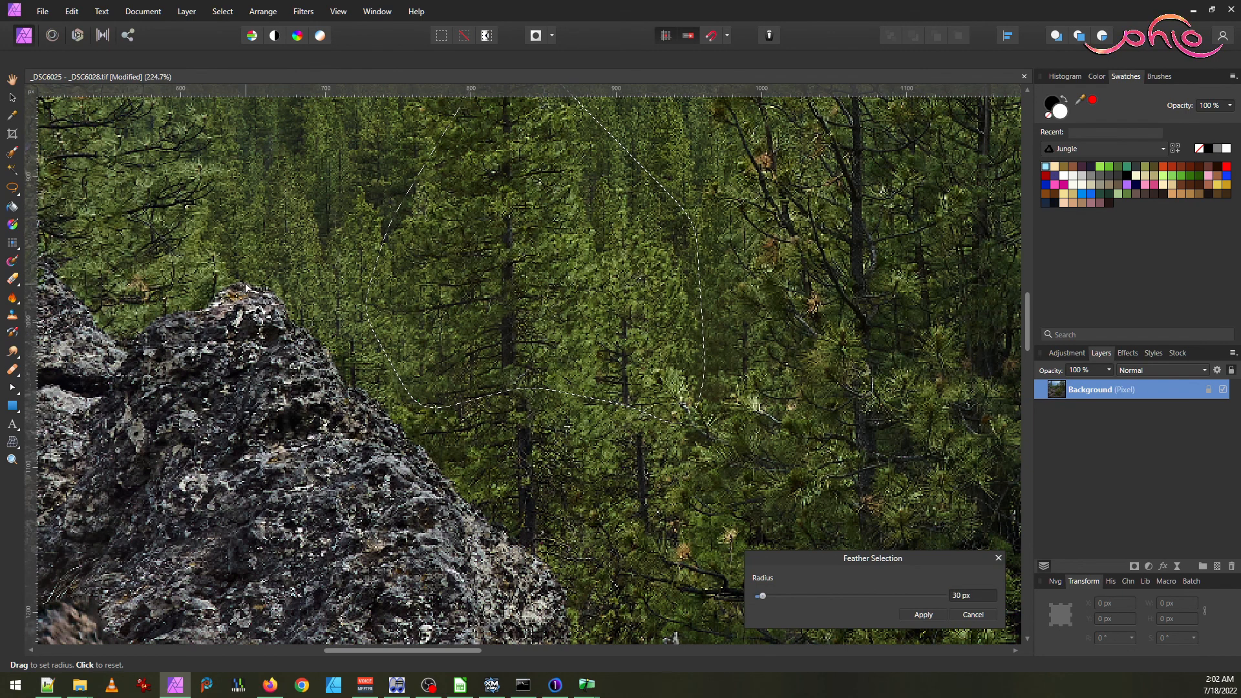
key("Return")
key("ctrl+j")
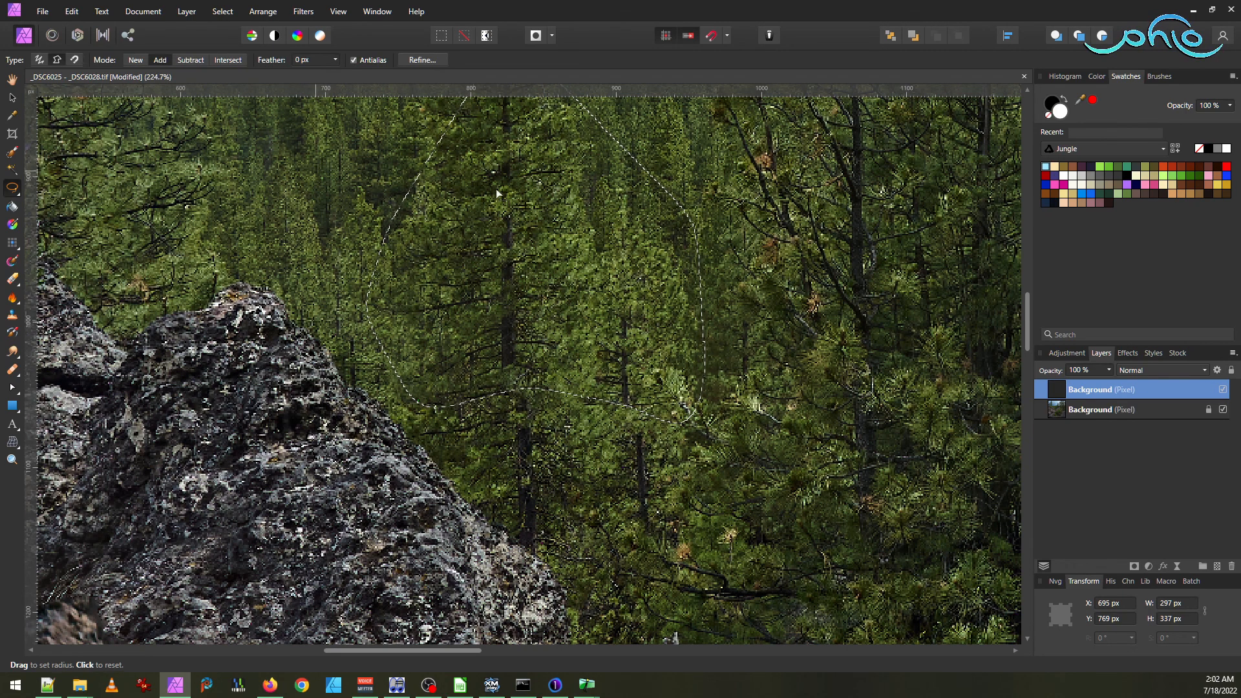
- Deselect the feathered area and rotate the duplicated pine layer about 2° around a pivot on its upper trunk
scroll(558, 213, "up", 2)
scroll(559, 214, "up", 3)
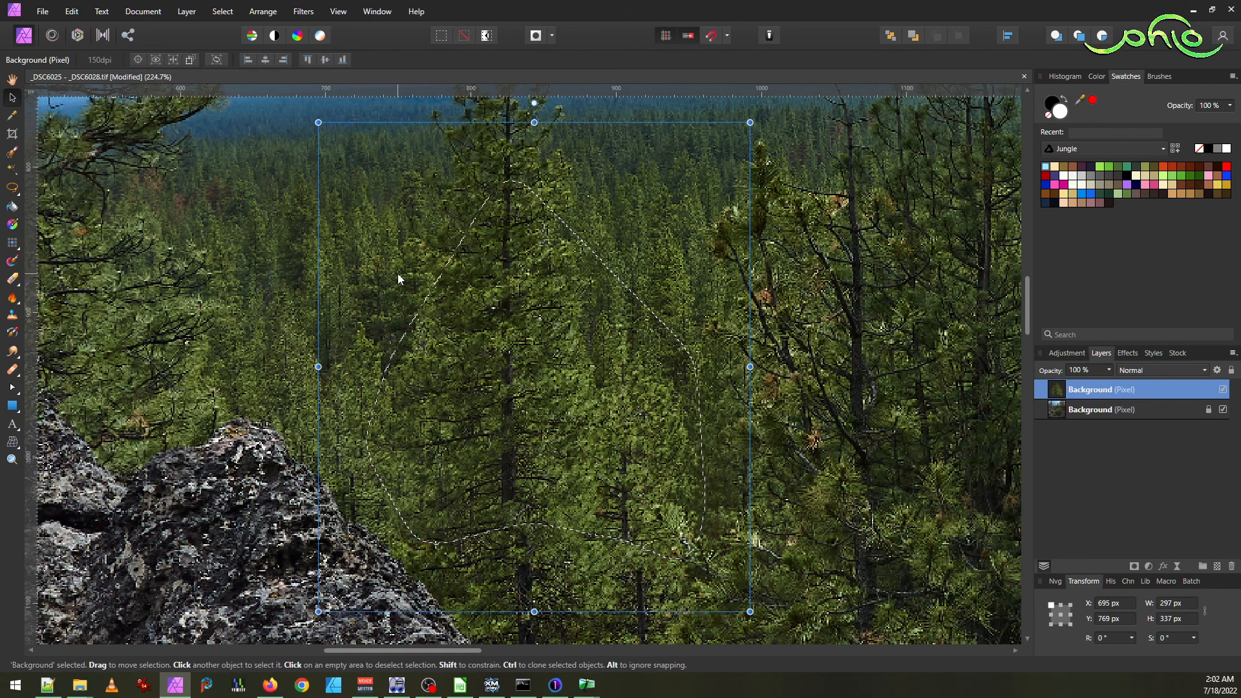
key("ctrl+d")
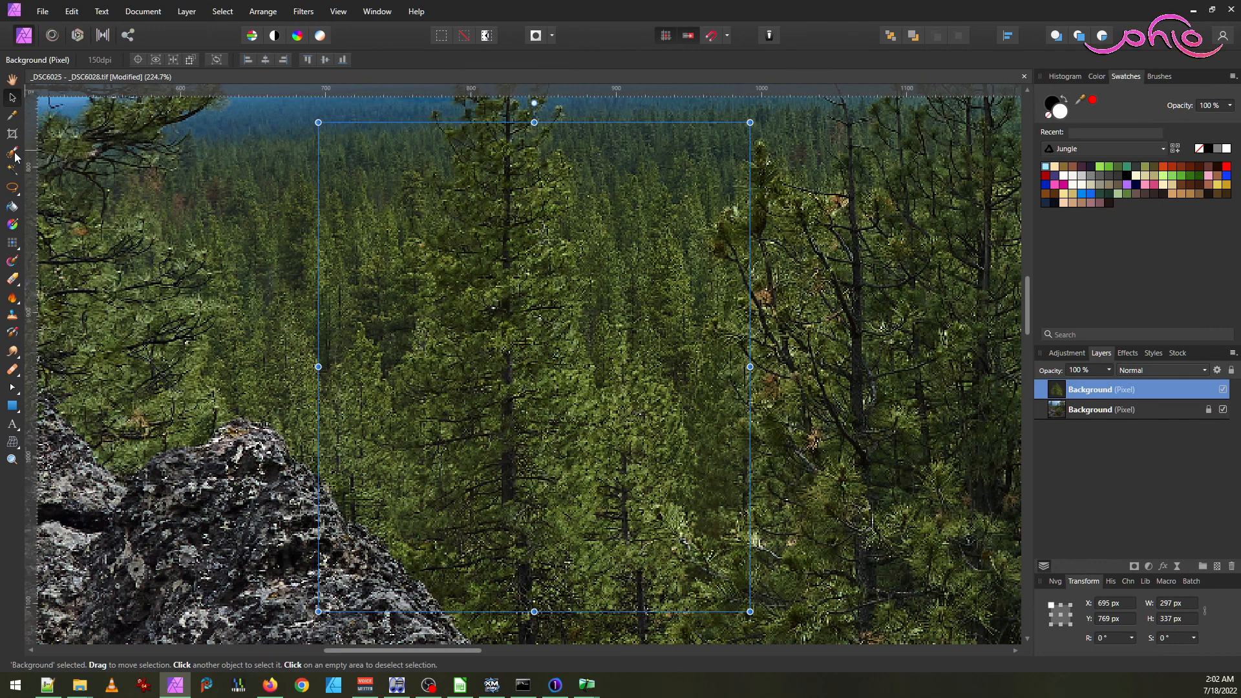
left_click(138, 60)
left_click_drag(532, 368, 507, 194)
scroll(783, 581, "down", 2)
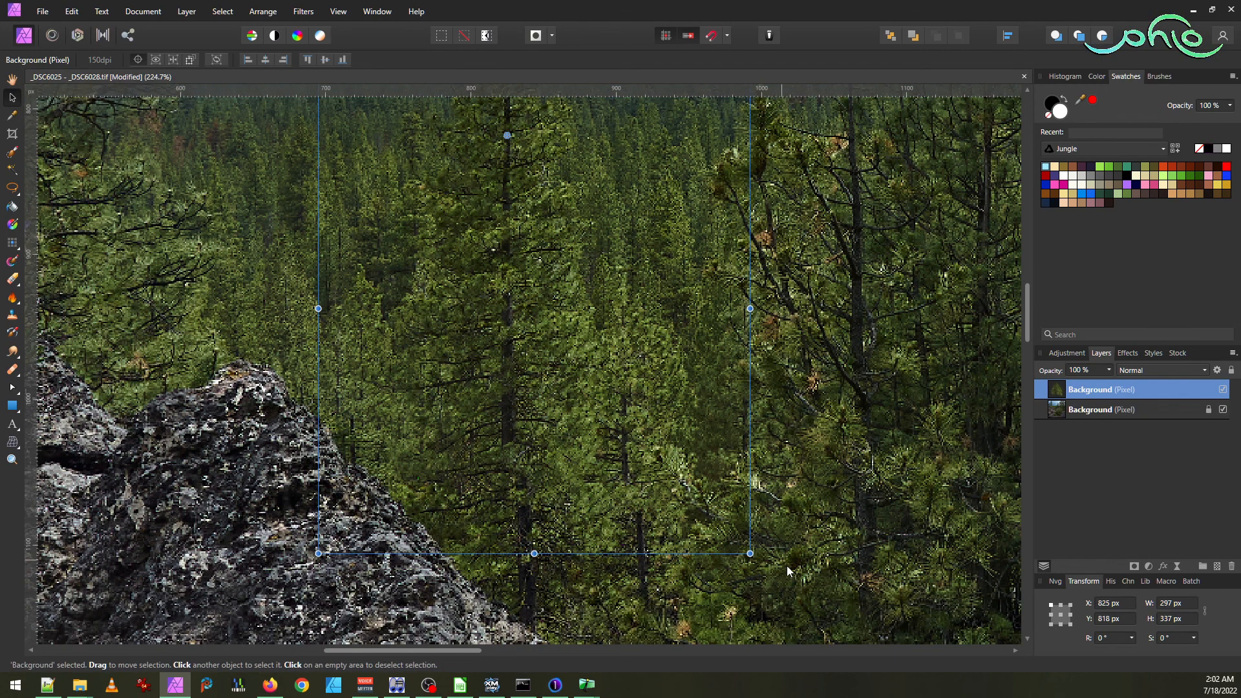
left_click_drag(761, 562, 764, 544)
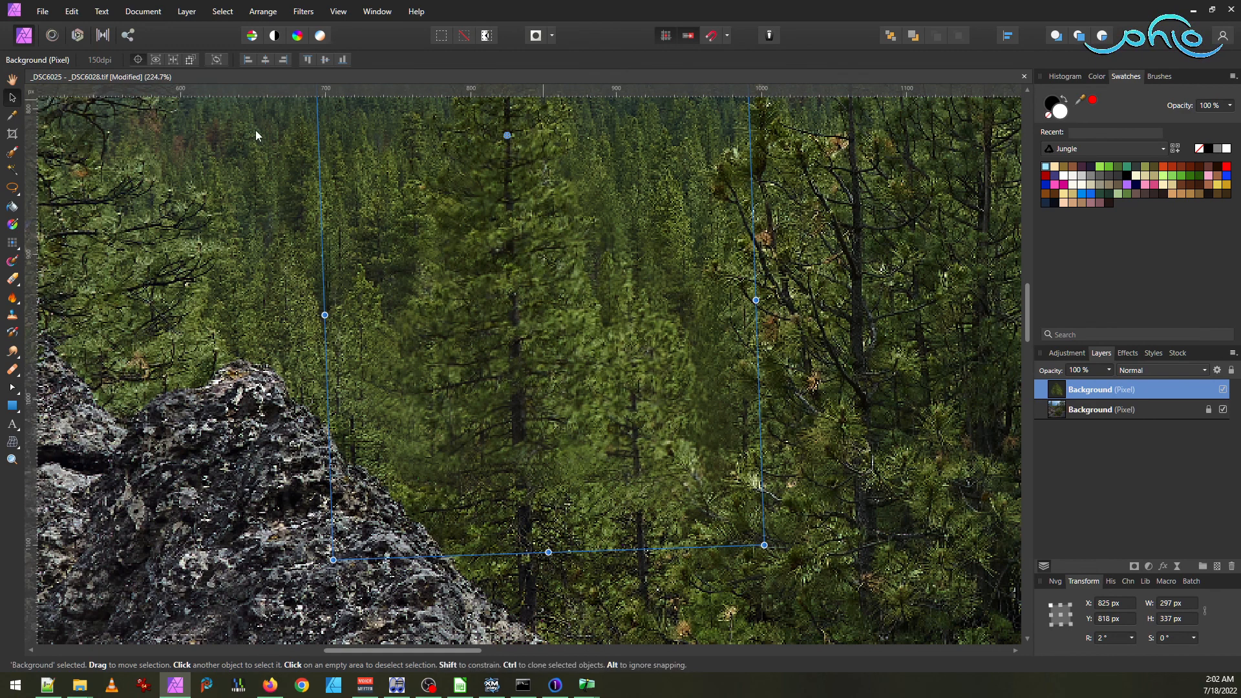
- Save the document as _DSC6025 - _DSC6028.afphoto in the hike folder
left_click(533, 320)
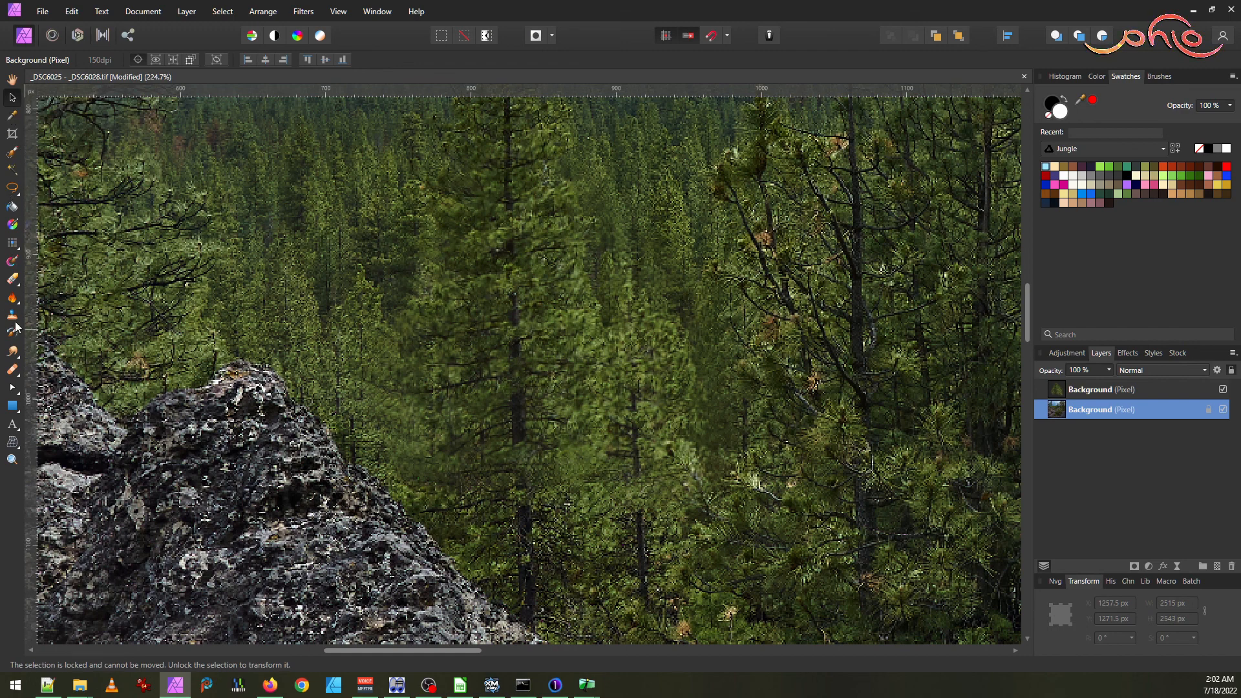
left_click(11, 281)
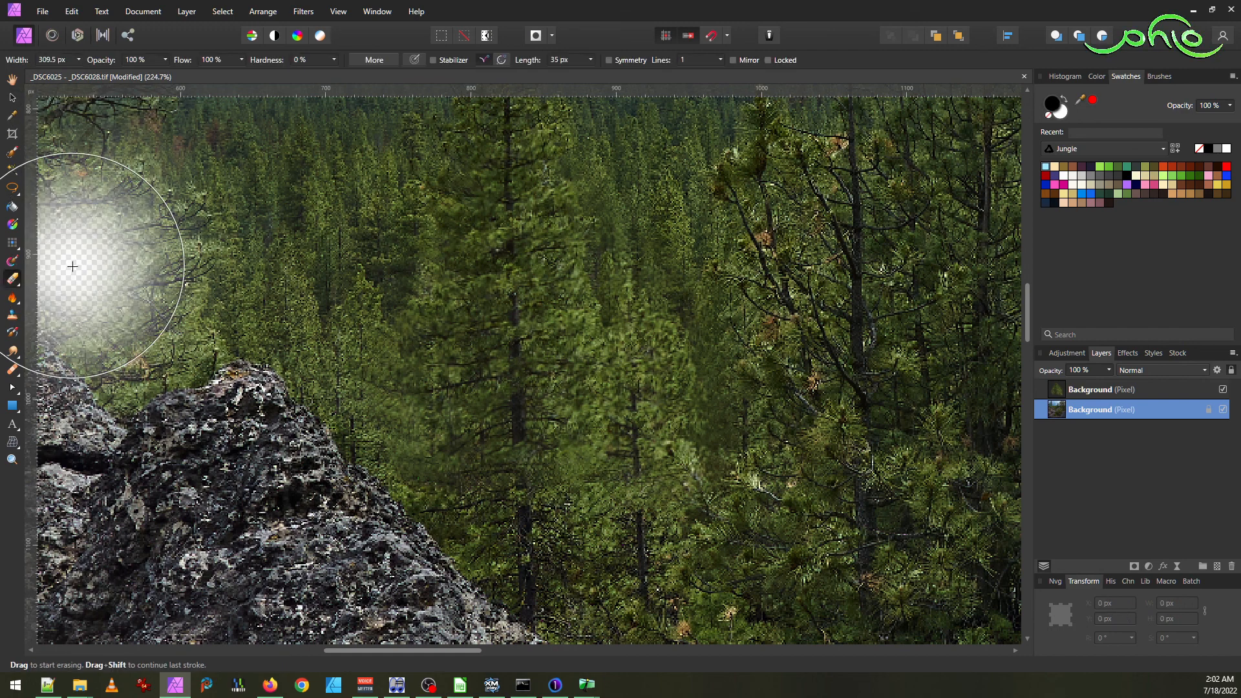
left_click(42, 11)
left_click(29, 213)
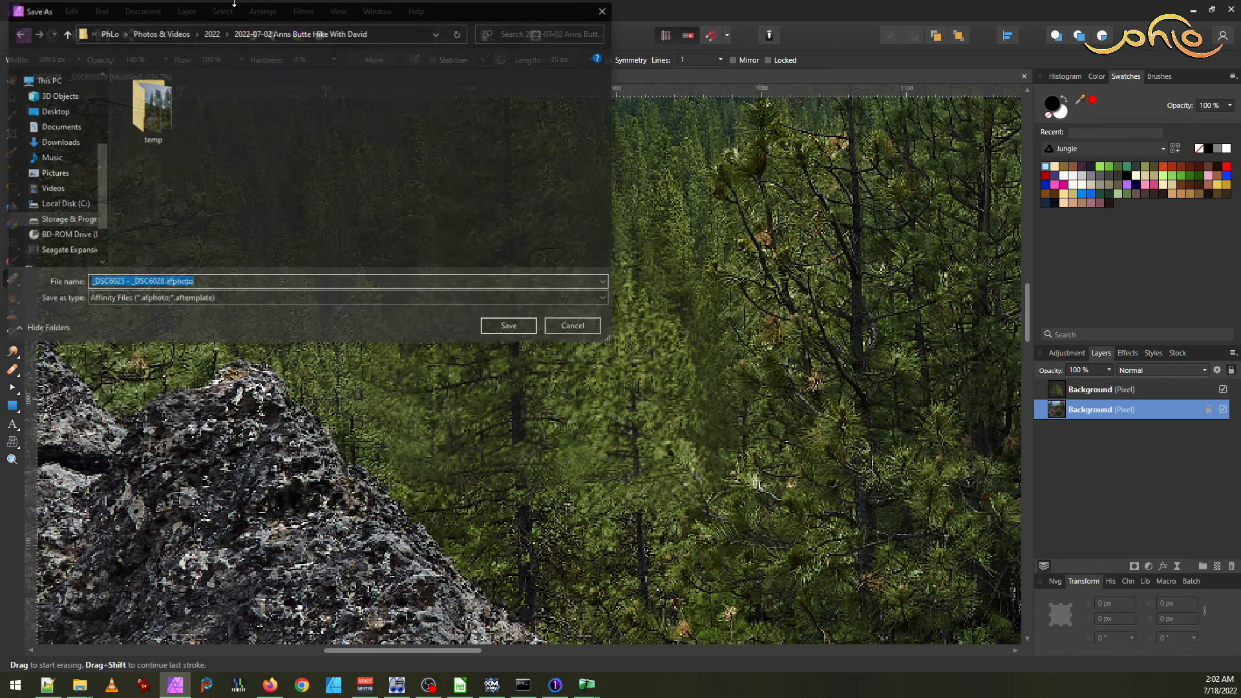
left_click(524, 326)
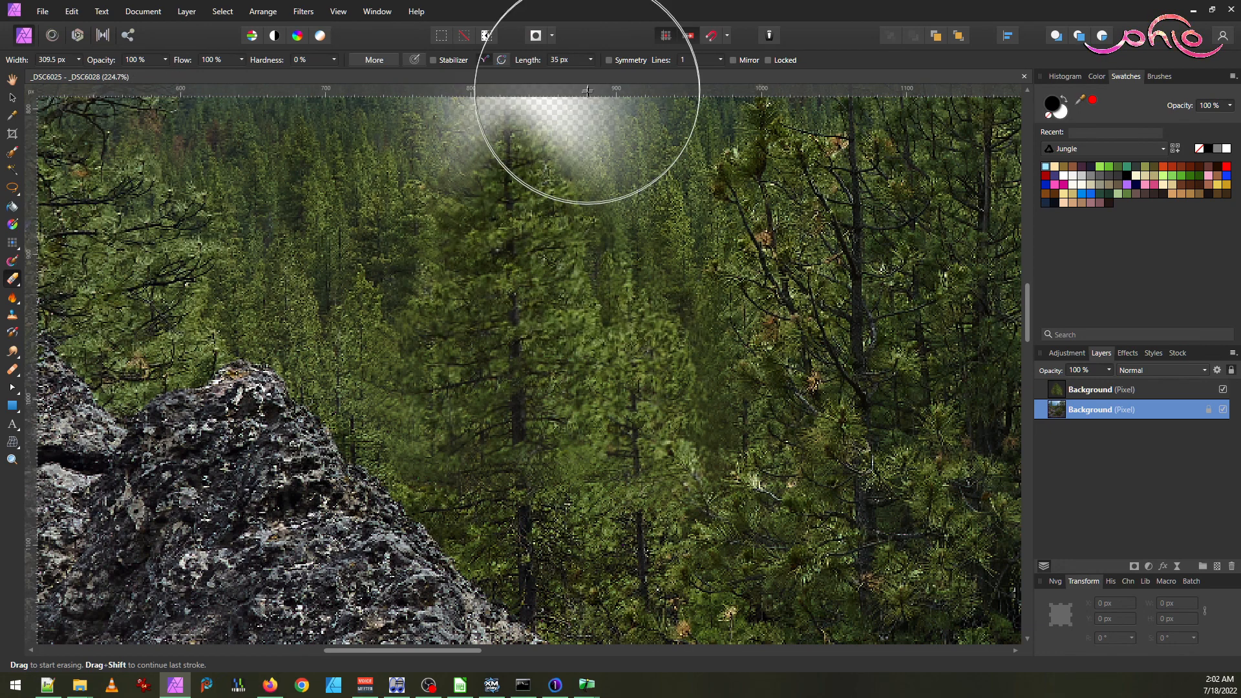
- Erase surplus parts of the duplicated pine layer over the smaller trees beside the trunk with a soft 116.7 px eraser
left_click(1110, 391)
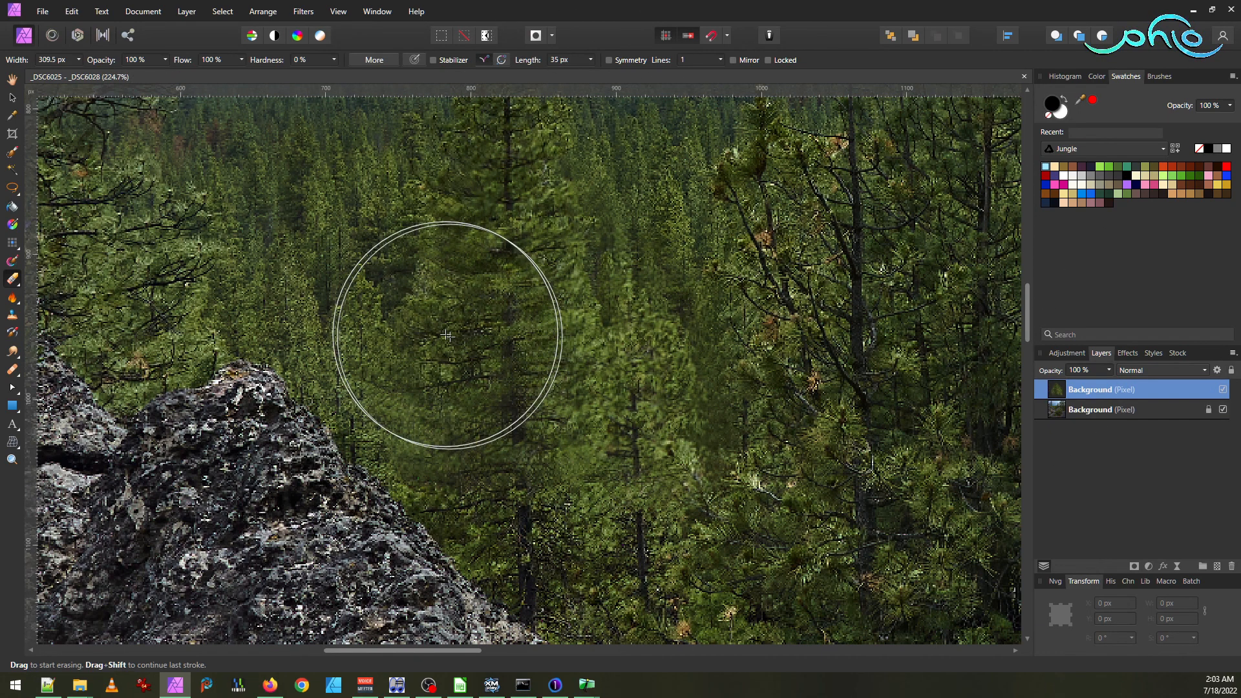
key("bracketleft")
key("bracketleft")
key("bracketleft")
key("bracketleft")
key("bracketleft")
key("bracketleft")
key("bracketleft")
key("bracketleft")
key("bracketleft")
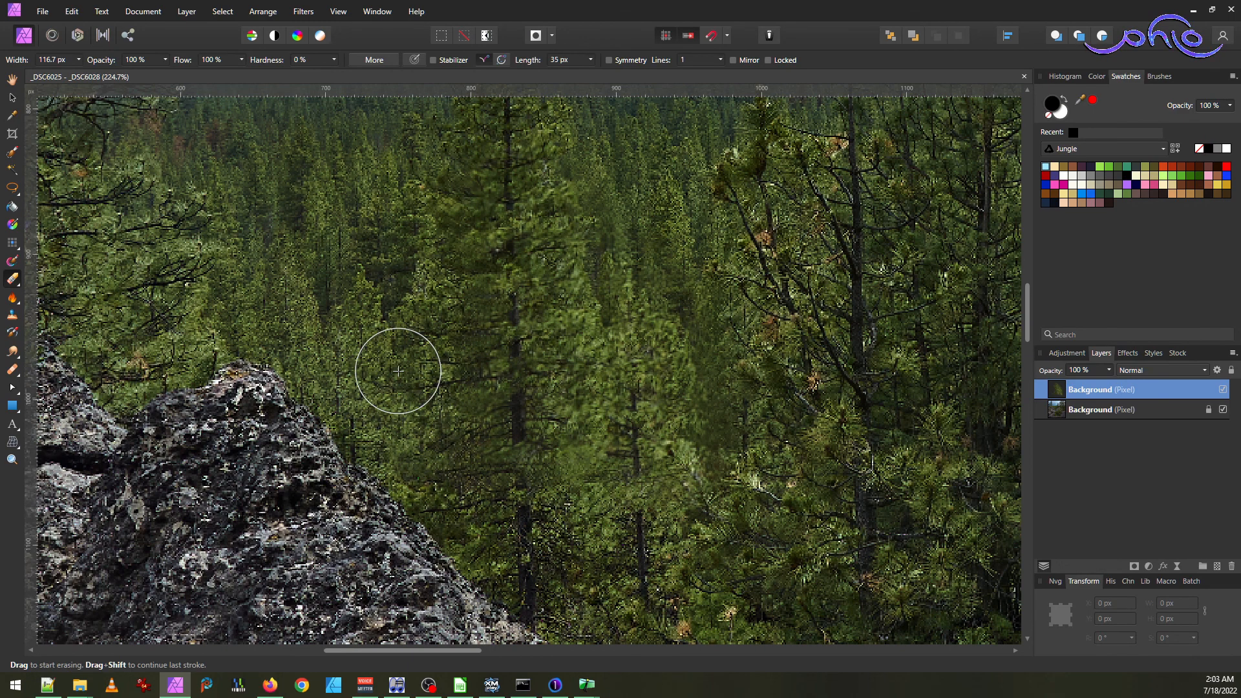
left_click(618, 351)
mouse_move(618, 351)
left_mouse_down()
mouse_move(613, 401)
mouse_move(630, 323)
mouse_move(618, 318)
mouse_move(717, 307)
mouse_move(652, 270)
mouse_move(625, 317)
mouse_move(647, 306)
mouse_move(693, 345)
mouse_move(735, 401)
left_mouse_up()
- Reduce the eraser width to 16.6 px for fine touch-ups on the duplicated pine layer
key("bracketleft")
key("bracketleft")
key("bracketleft")
key("bracketleft")
key("bracketleft")
key("bracketleft")
key("bracketleft")
key("bracketleft")
key("bracketleft")
key("bracketleft")
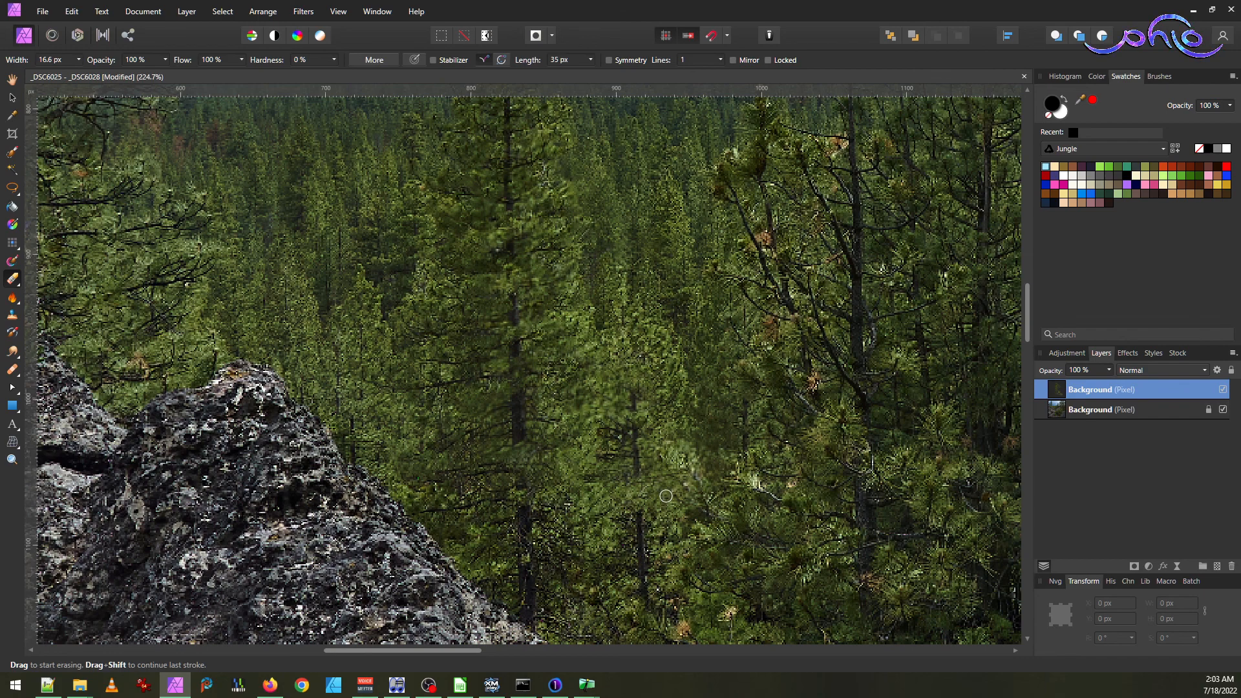
- Check how the rotated pine section blends with its surroundings and flatten the document
scroll(666, 495, "down", 3)
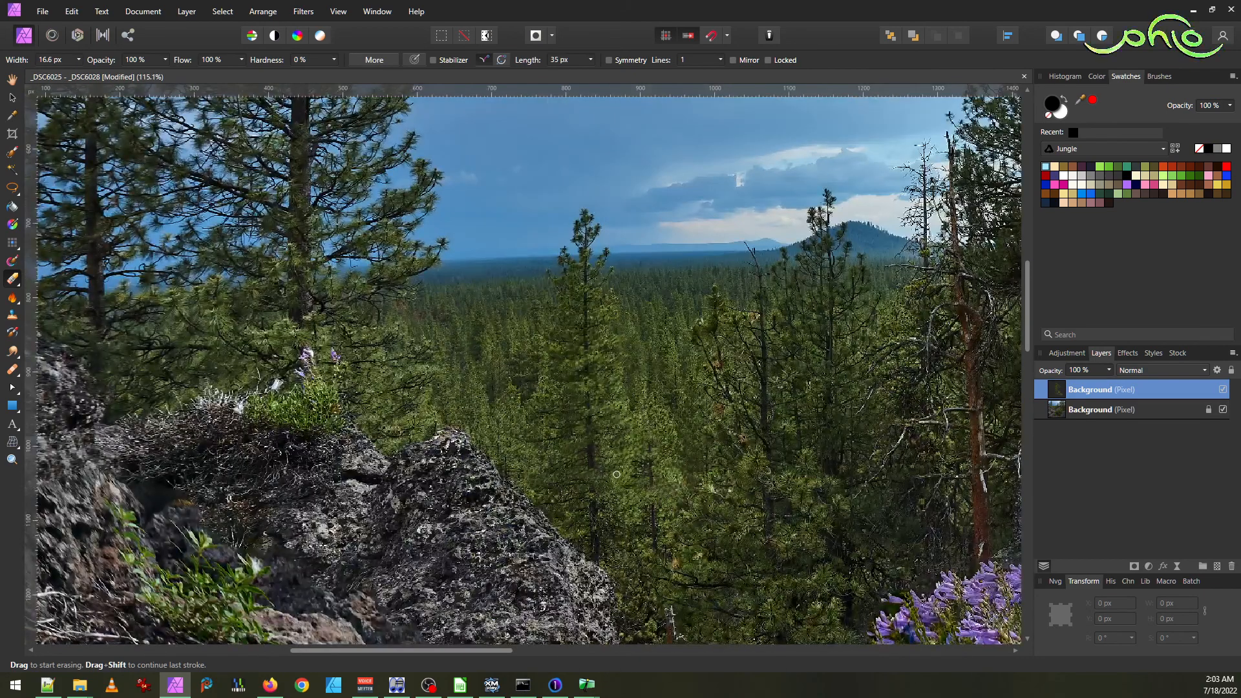
scroll(603, 484, "up", 6)
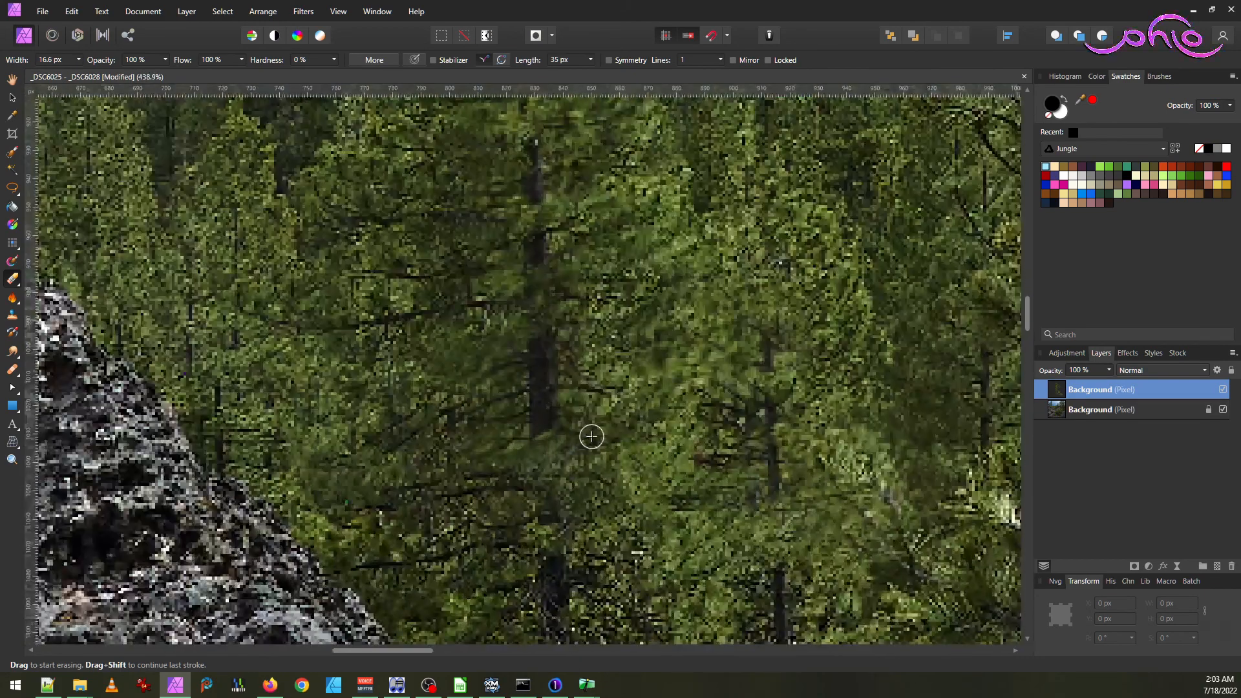
scroll(614, 485, "down", 5)
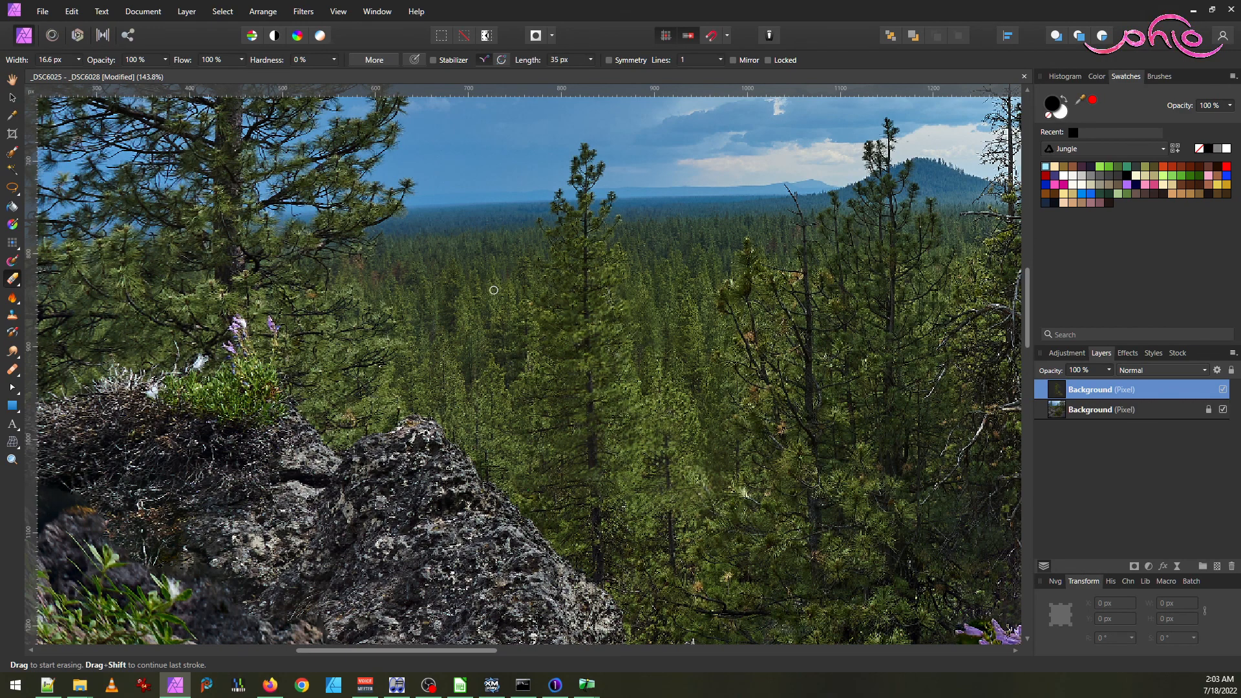
scroll(461, 411, "down", 4)
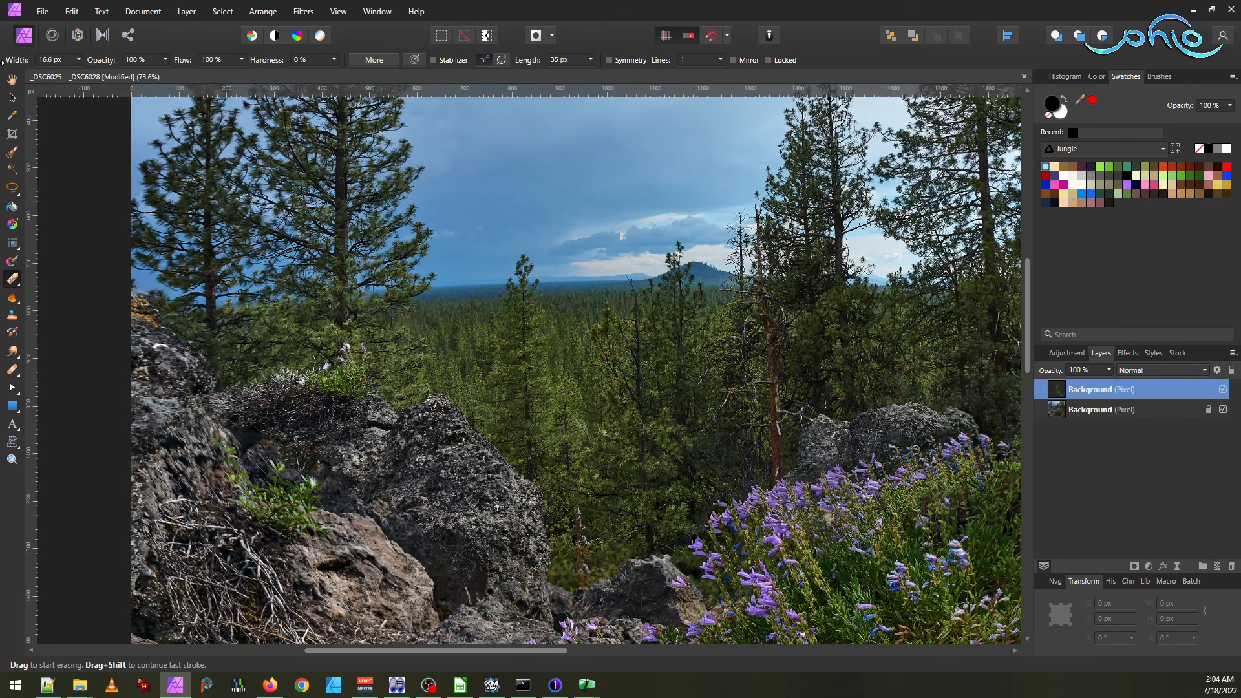
left_click(145, 12)
left_click(36, 249)
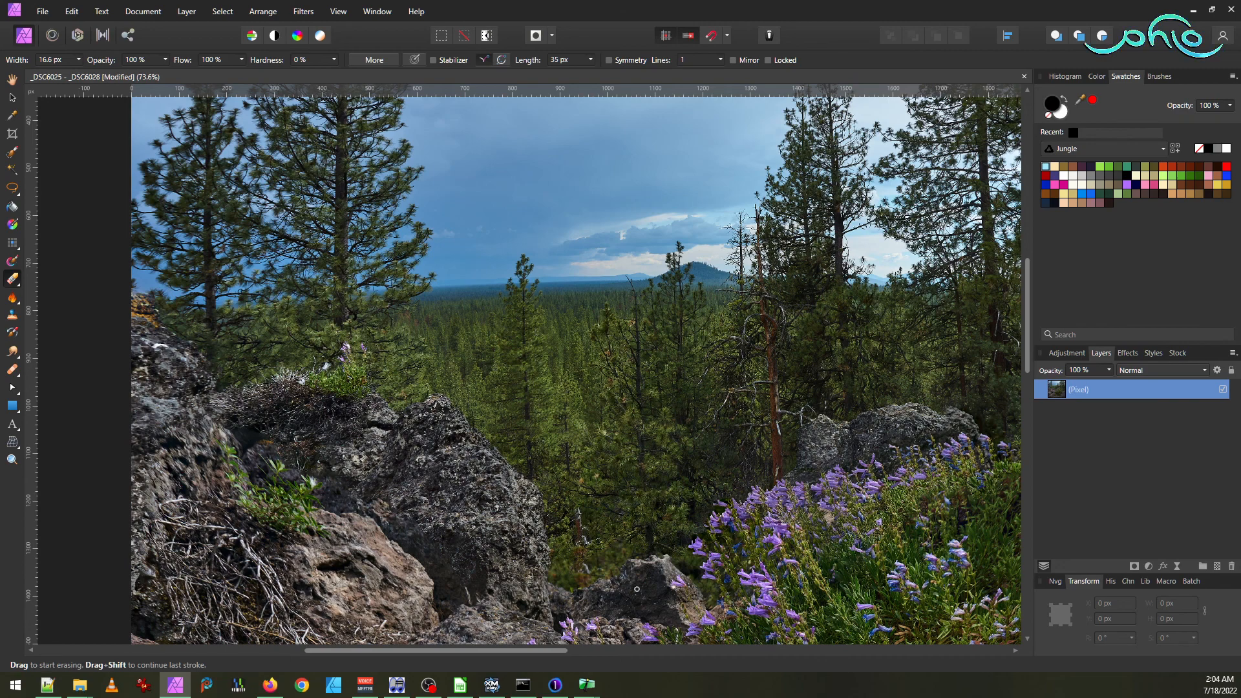
- Examine the rocks, dry brush and green plants near the image's left edge for stitching flaws
scroll(222, 399, "up", 8)
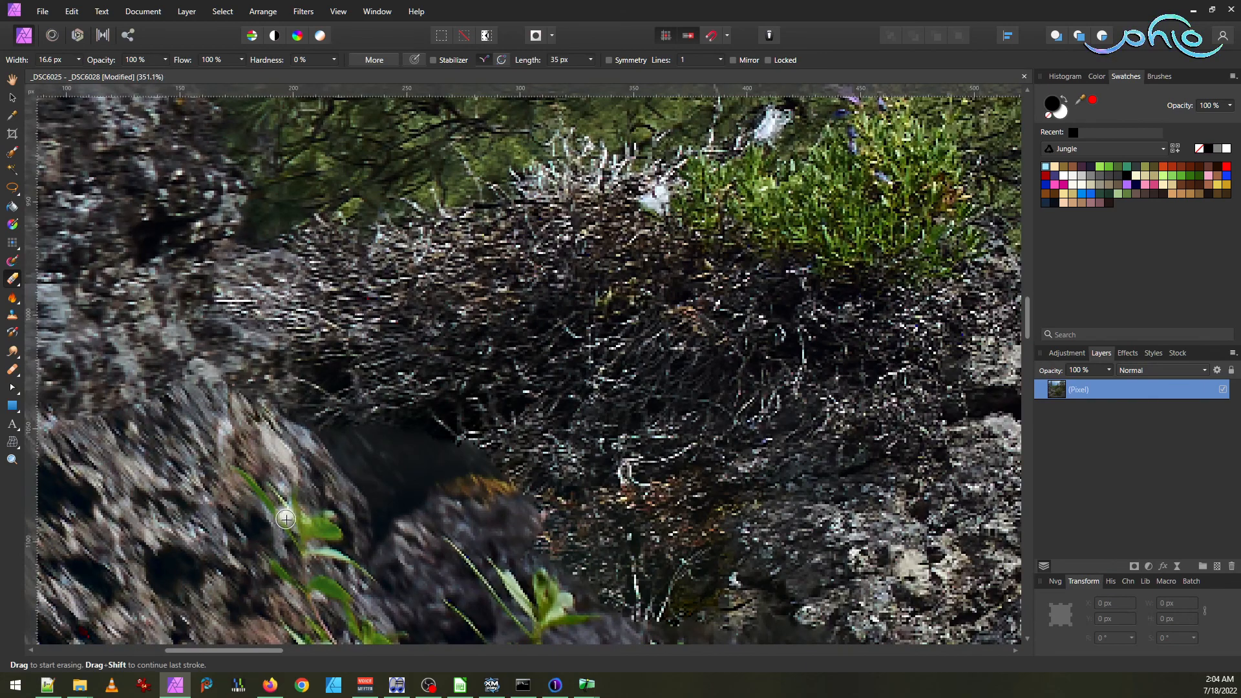
scroll(361, 578, "down", 6)
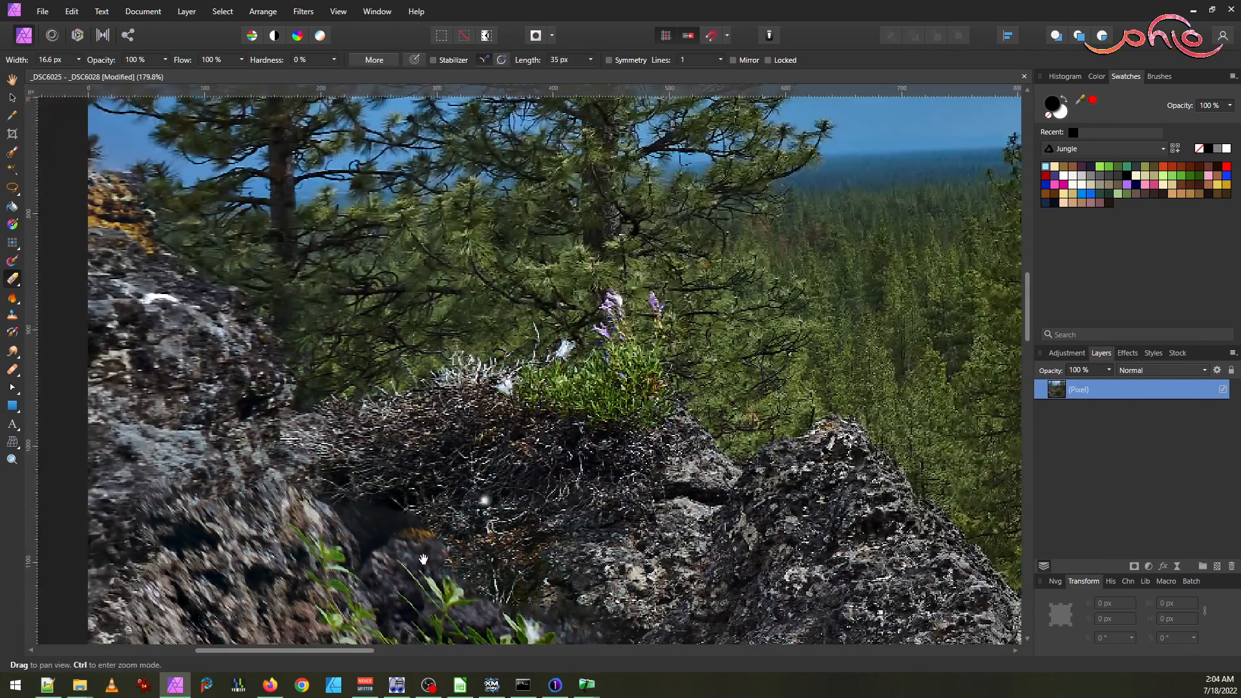
scroll(486, 454, "up", 3)
mouse_move(500, 231)
left_mouse_down()
mouse_move(543, 448)
mouse_move(527, 269)
left_mouse_up()
left_click_drag(319, 229, 412, 304)
scroll(423, 326, "up", 2)
scroll(423, 327, "up", 2)
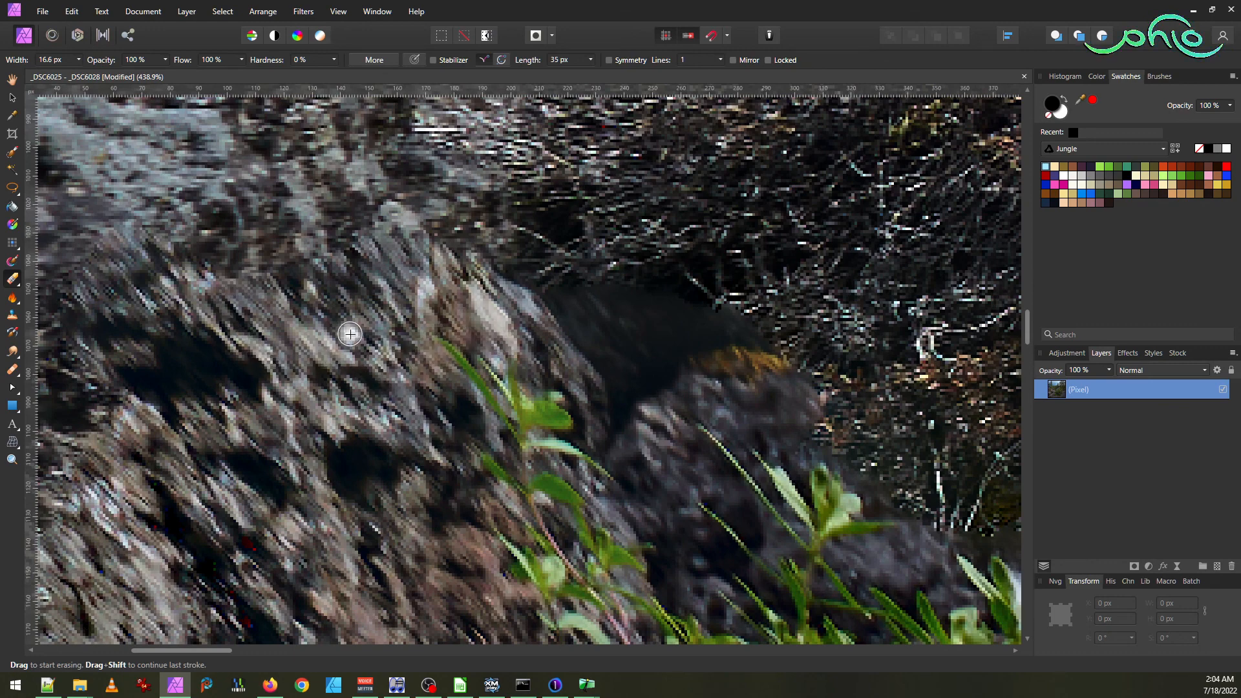
scroll(337, 375, "down", 5)
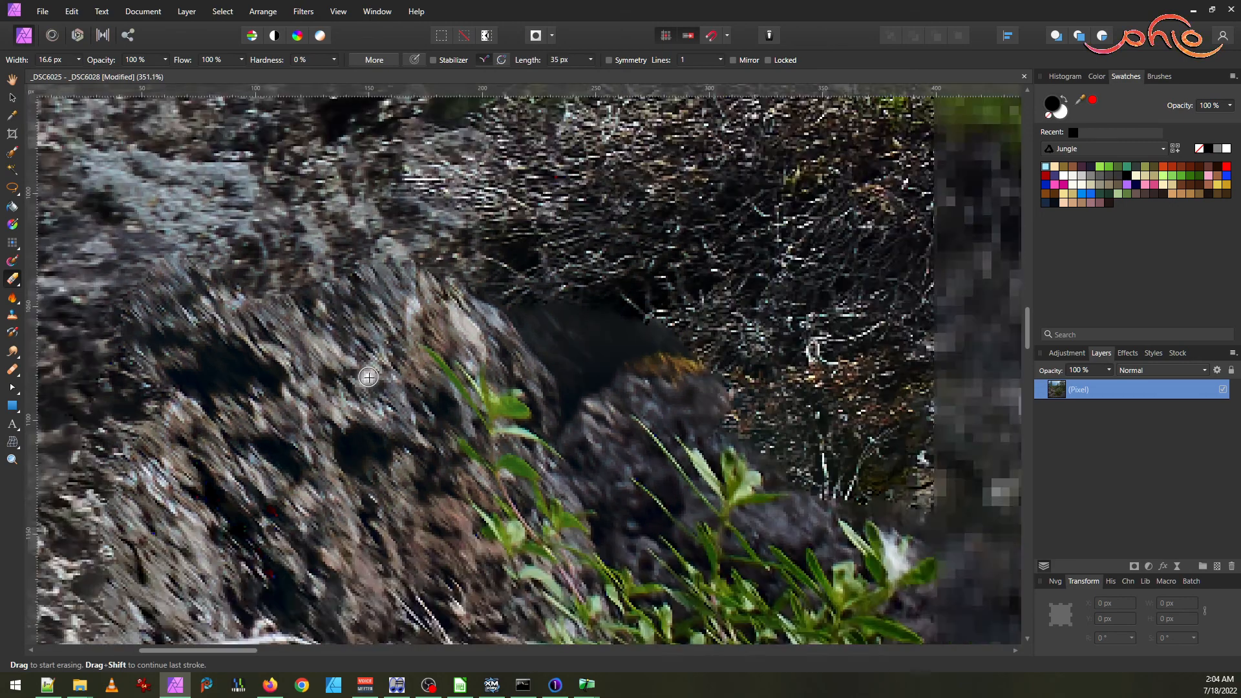
scroll(374, 381, "down", 2)
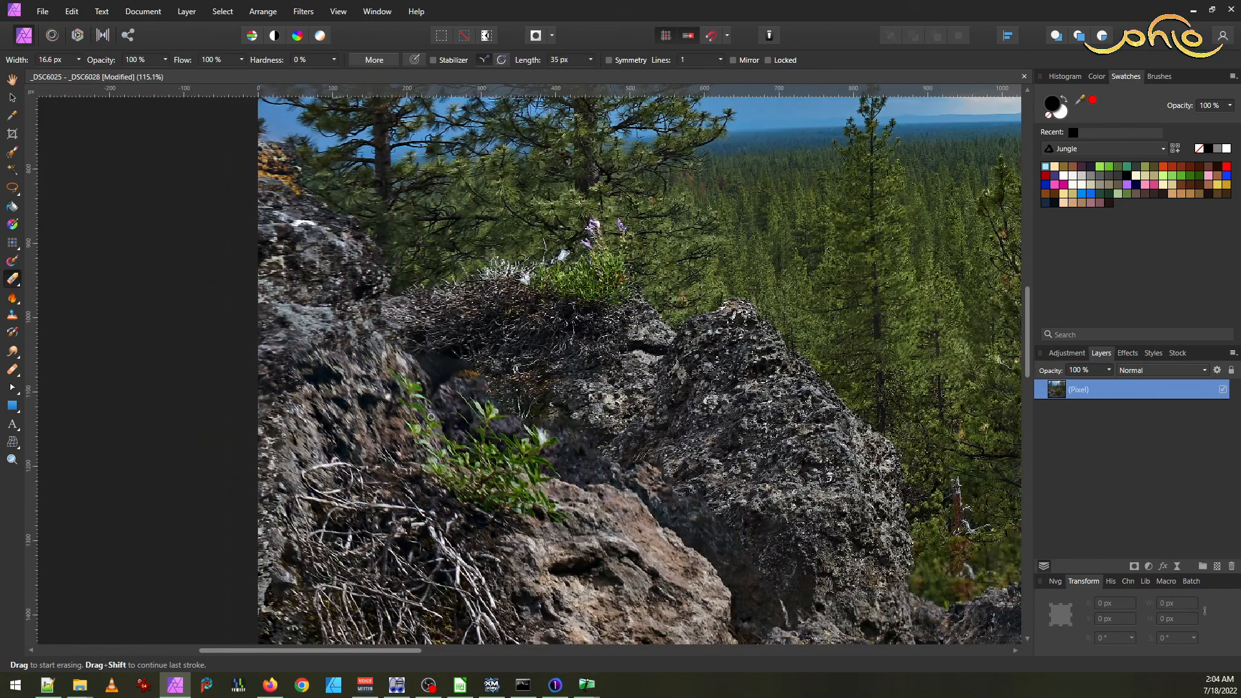
- Examine the small broken stump and the rocks between the large boulder and the purple flowers for flaws
key("space")
left_click_drag(734, 462, 452, 418)
left_click_drag(631, 489, 344, 338)
left_click_drag(564, 459, 377, 412)
left_click_drag(580, 419, 361, 334)
left_click_drag(446, 471, 473, 330)
left_click_drag(400, 483, 426, 524)
scroll(389, 415, "up", 6)
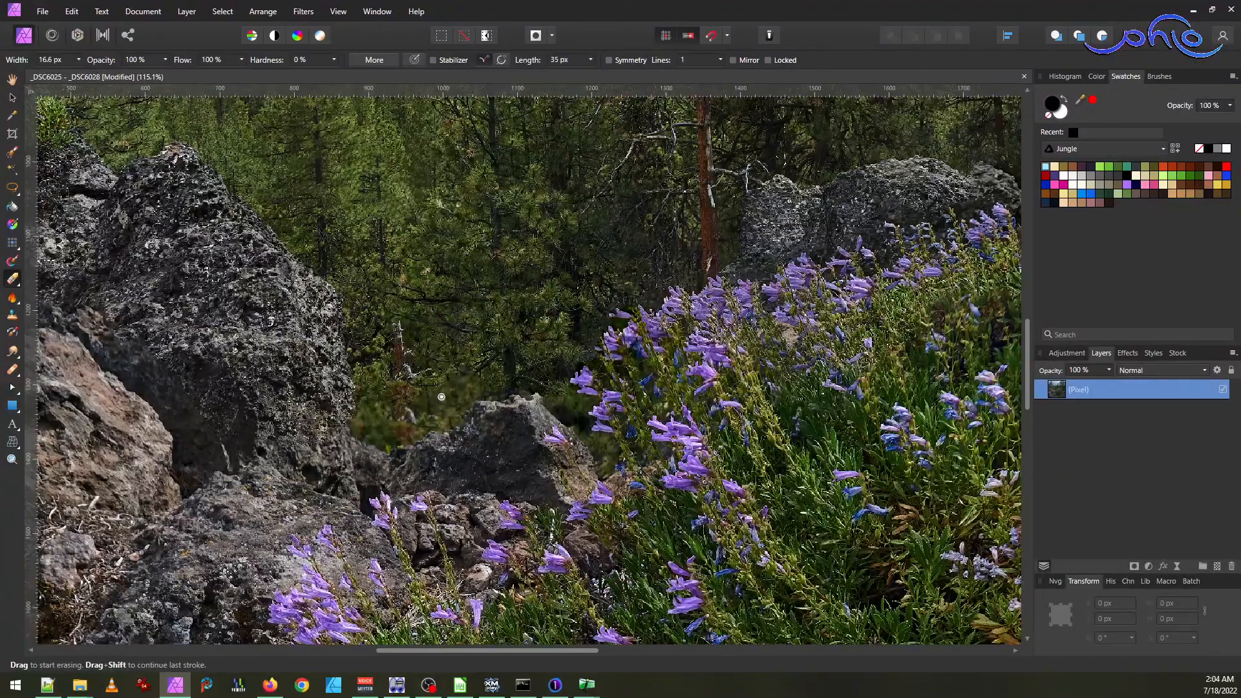
scroll(389, 416, "up", 3)
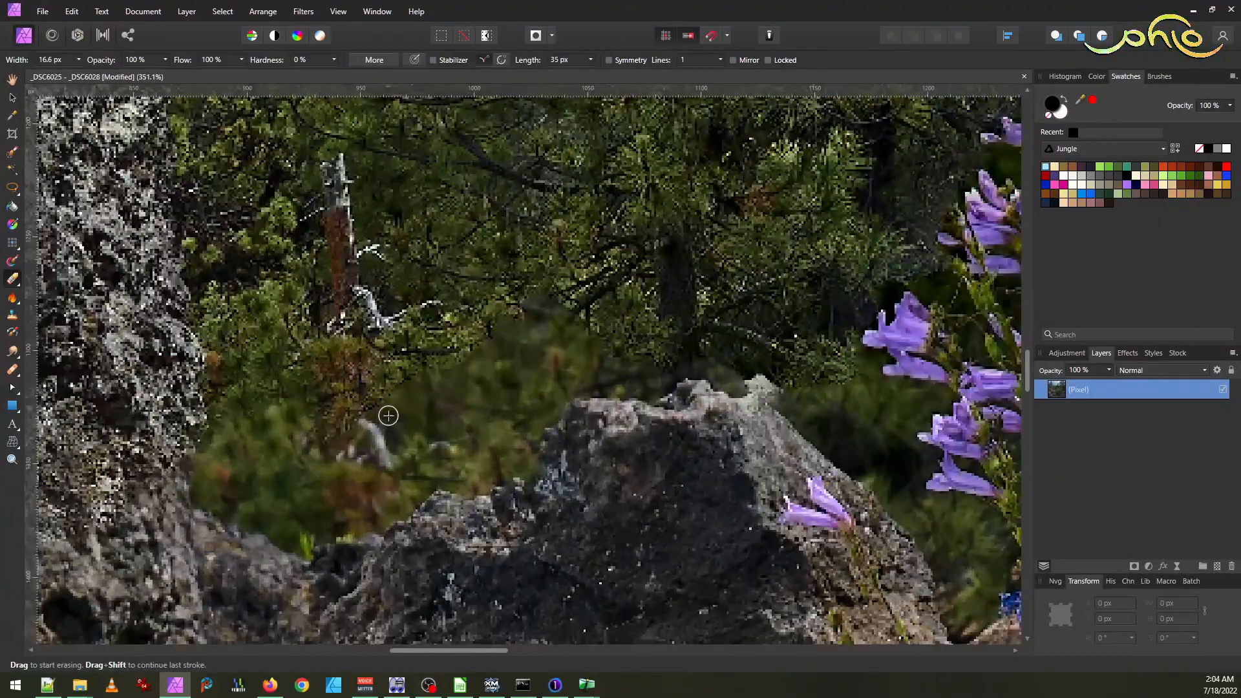
scroll(388, 415, "down", 1)
scroll(389, 415, "down", 7)
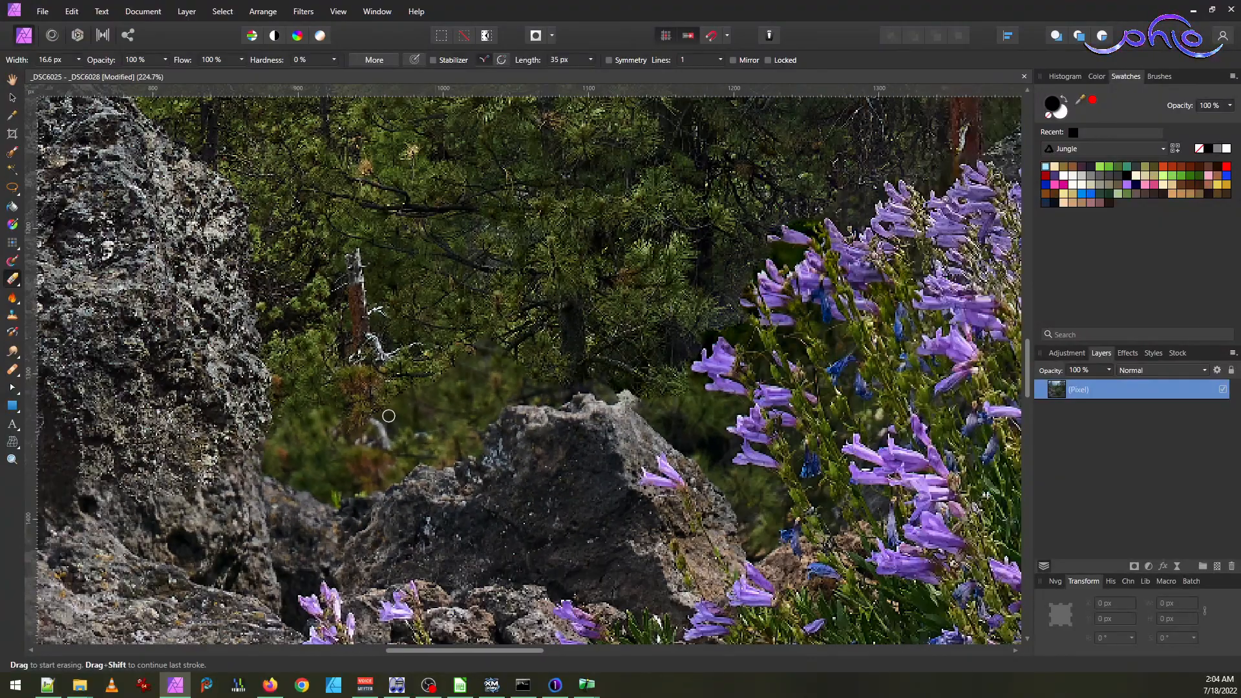
- Examine the flower bed, the forest floor and the large tree trunk near the image's right edge for misalignments
scroll(388, 415, "down", 3)
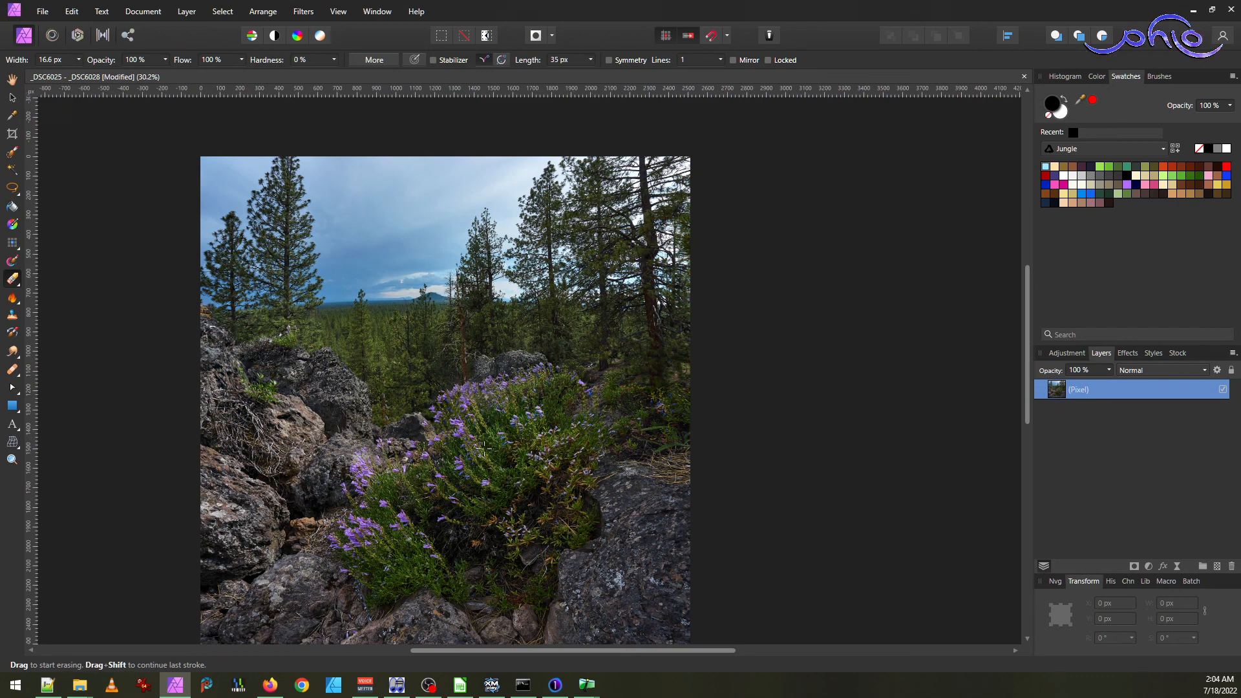
scroll(554, 434, "up", 4)
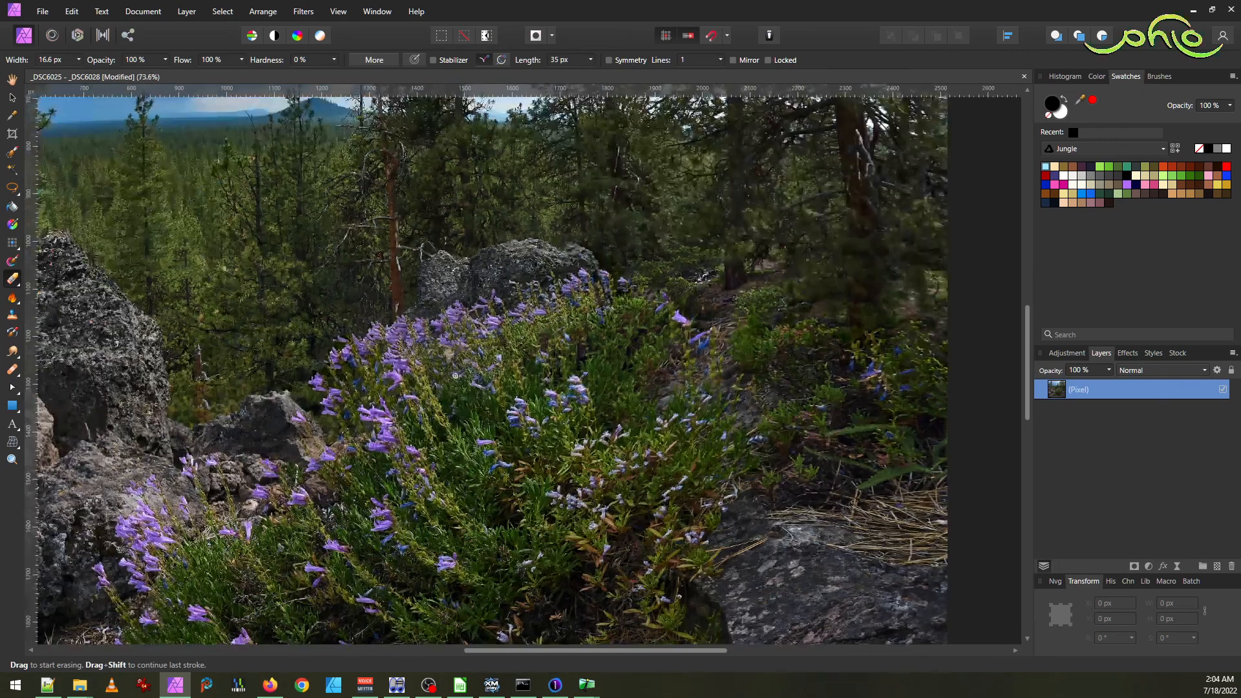
scroll(642, 295, "up", 3)
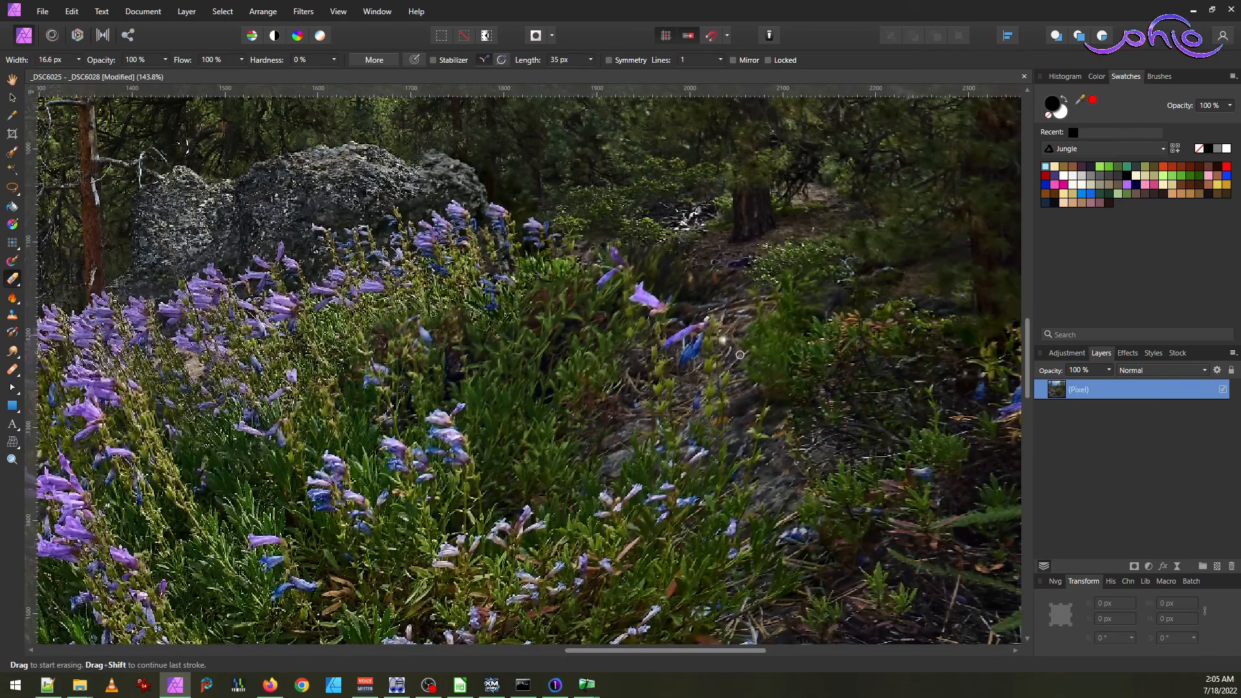
key("space")
left_click_drag(742, 197, 629, 435)
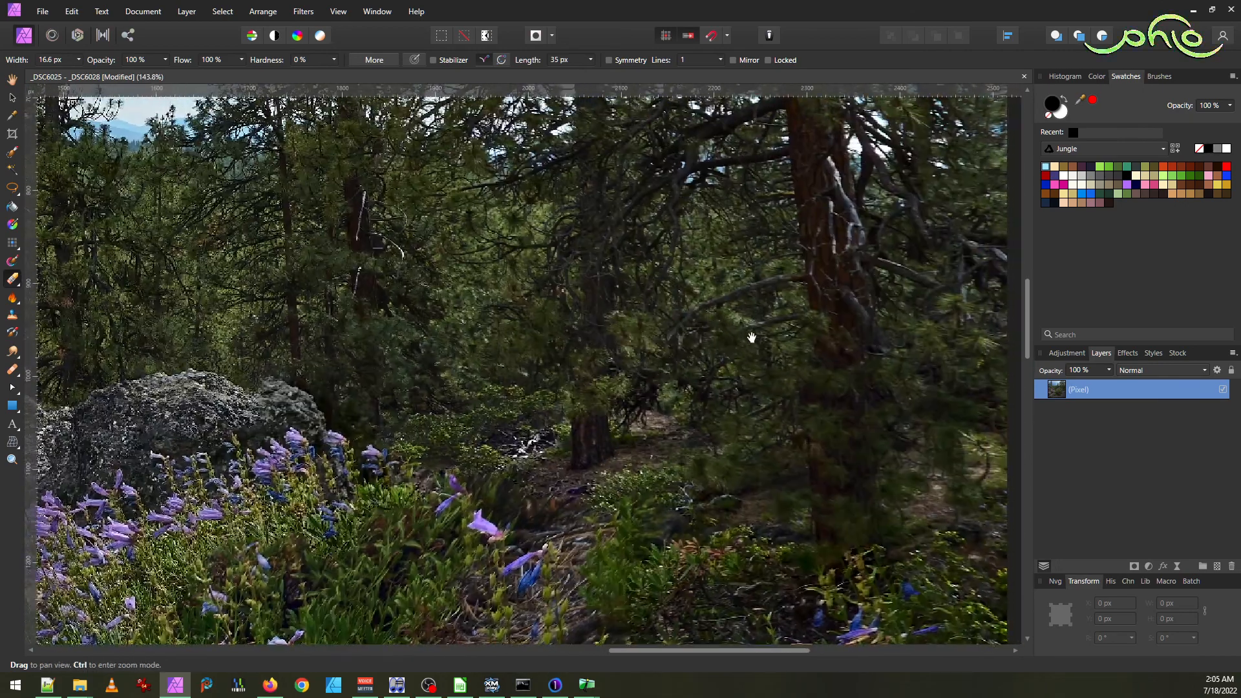
left_click_drag(748, 336, 695, 410)
left_click_drag(697, 464, 654, 272)
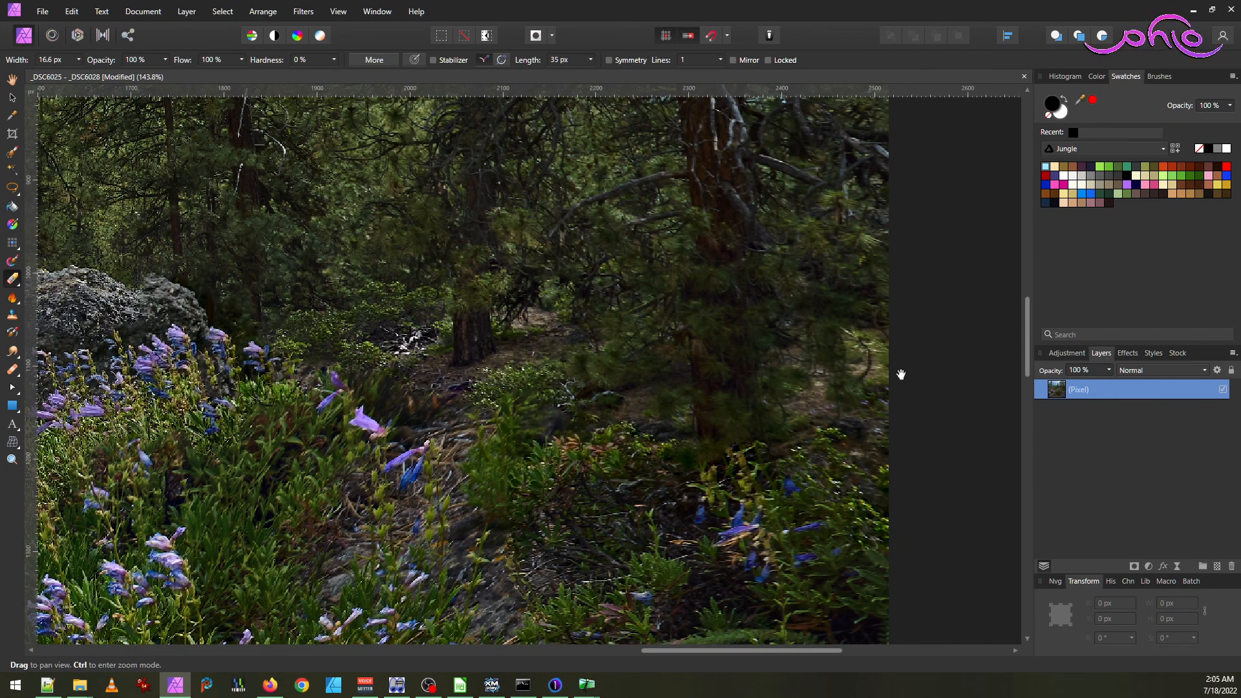
left_click_drag(830, 316, 678, 257)
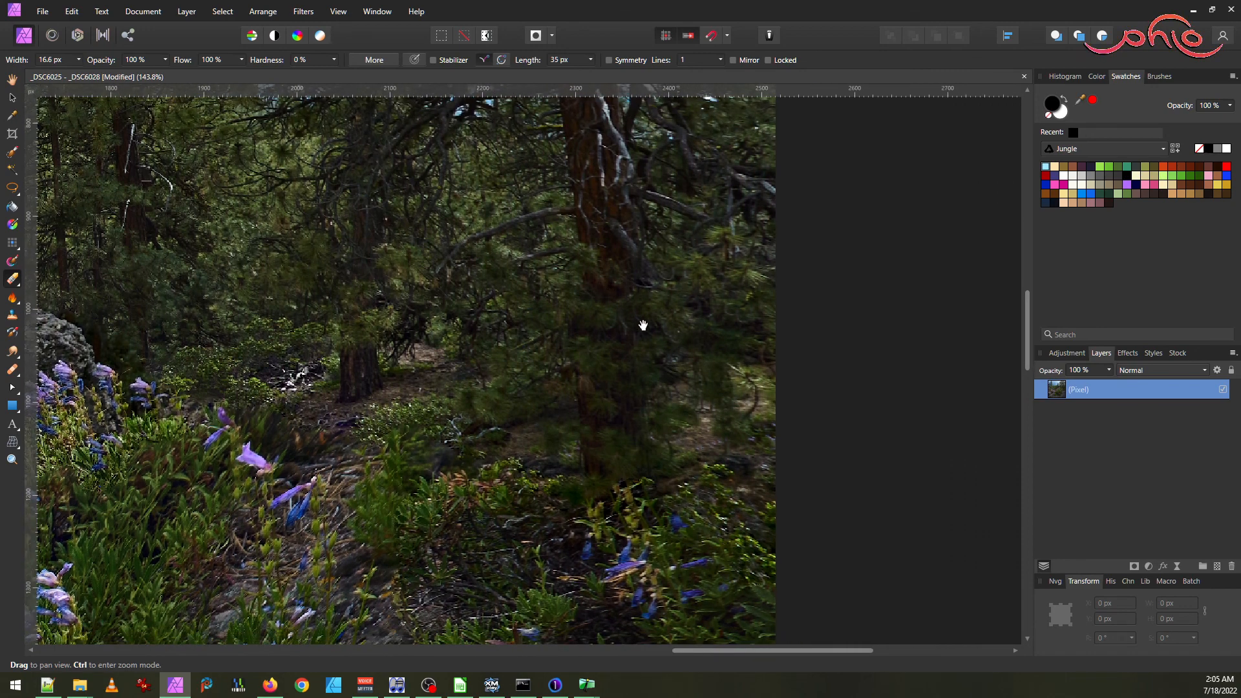
- Save the panorama document
left_click(42, 11)
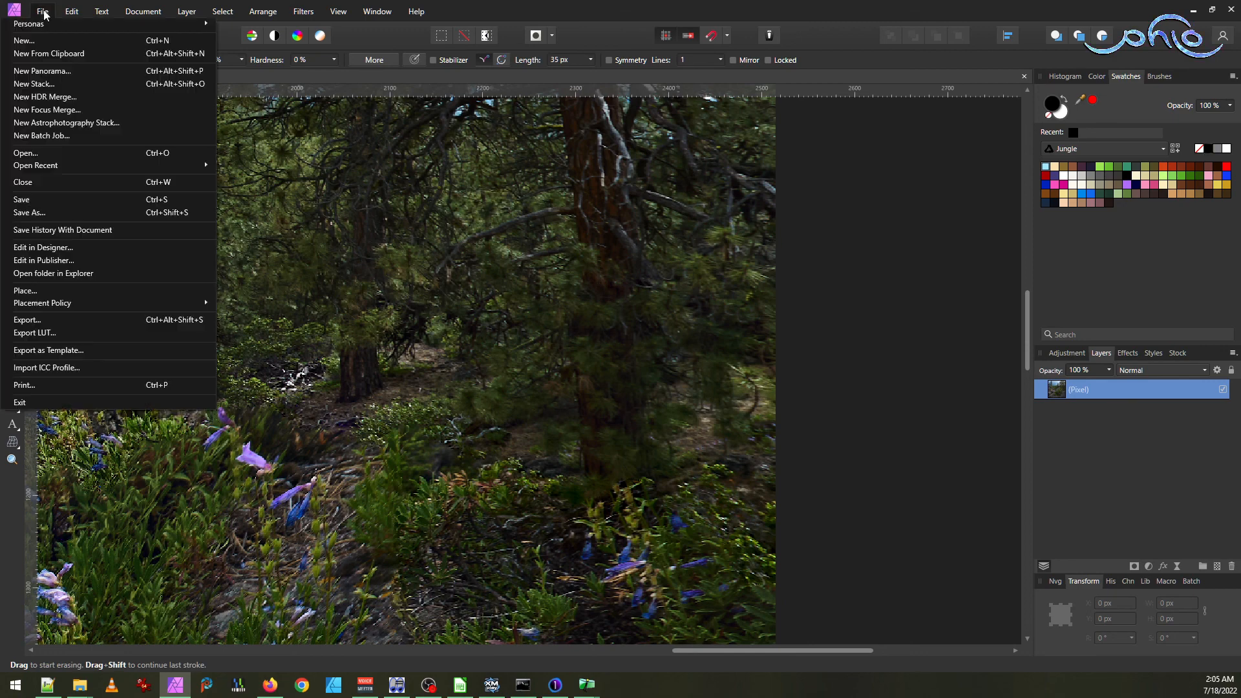
left_click(63, 199)
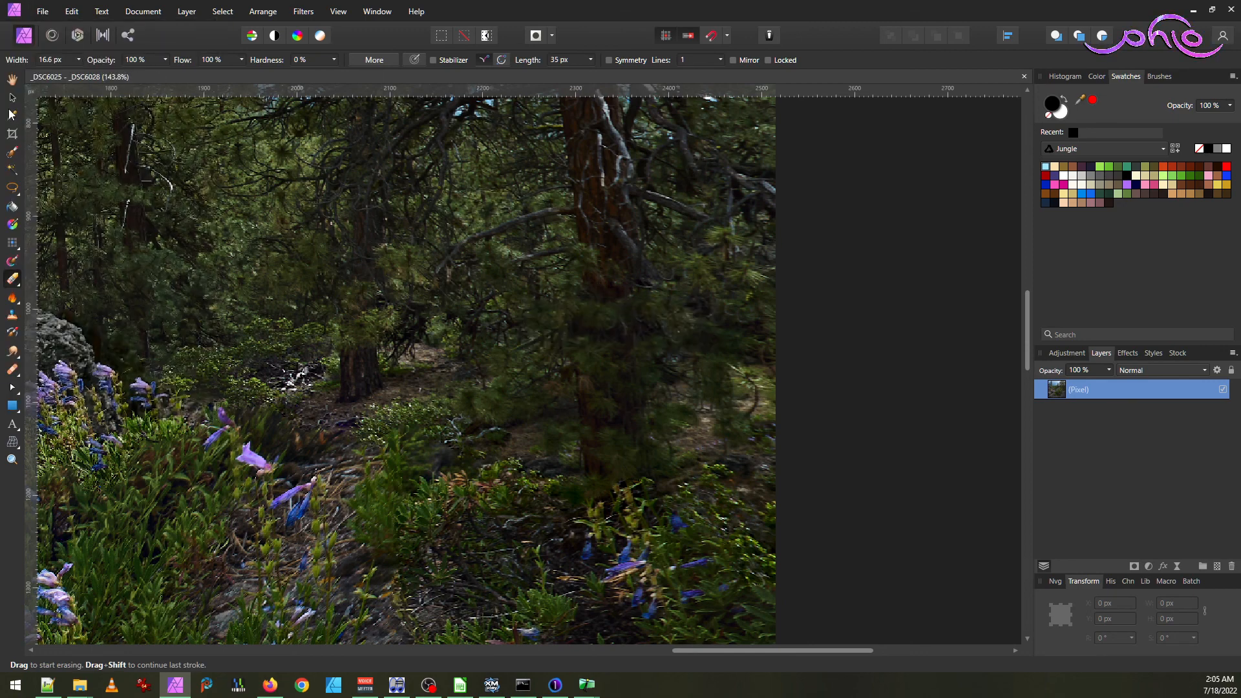
- Outline the lower part of the large tree trunk near the image's right edge with a straight-edged lasso selection about 269 × 199 px
left_click(12, 187)
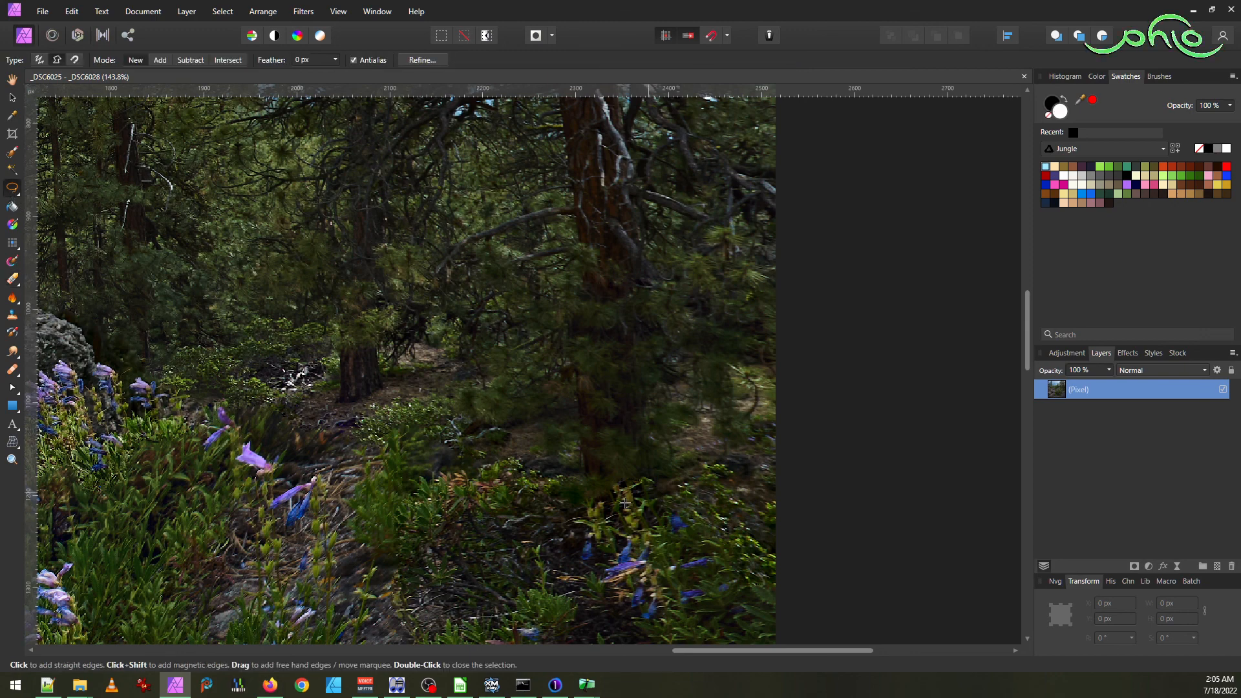
left_click(554, 479)
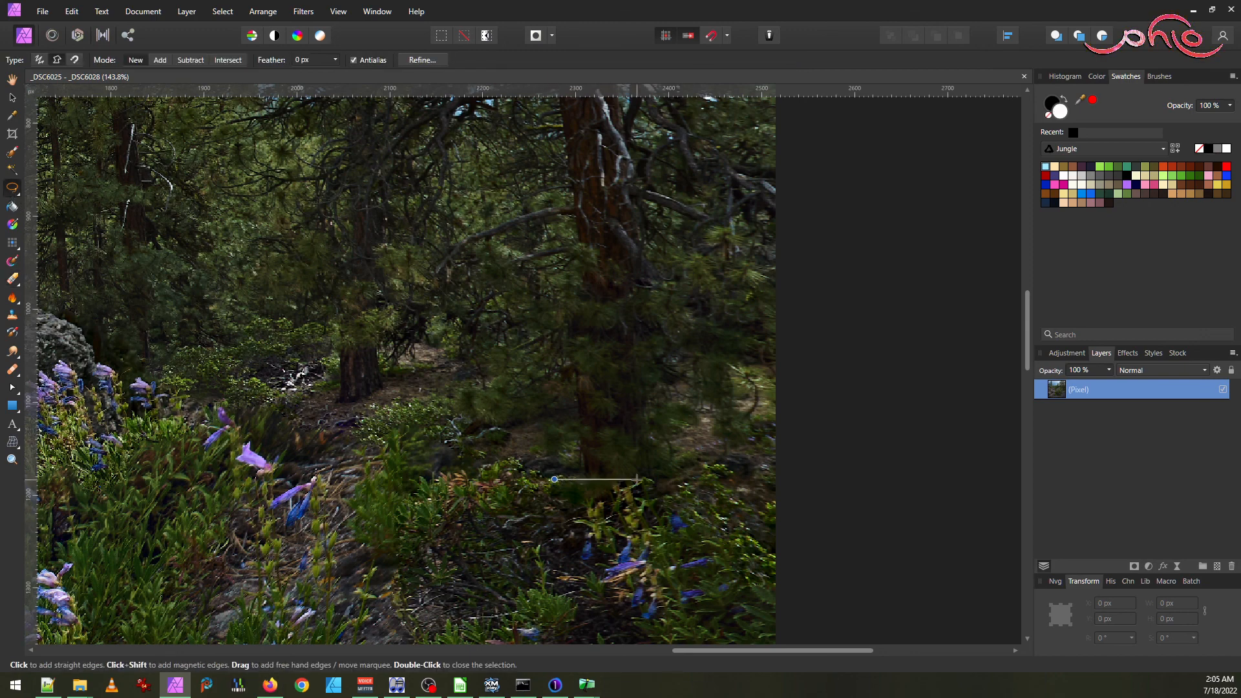
left_click(672, 482)
left_click(730, 426)
left_click(609, 301)
left_click(530, 315)
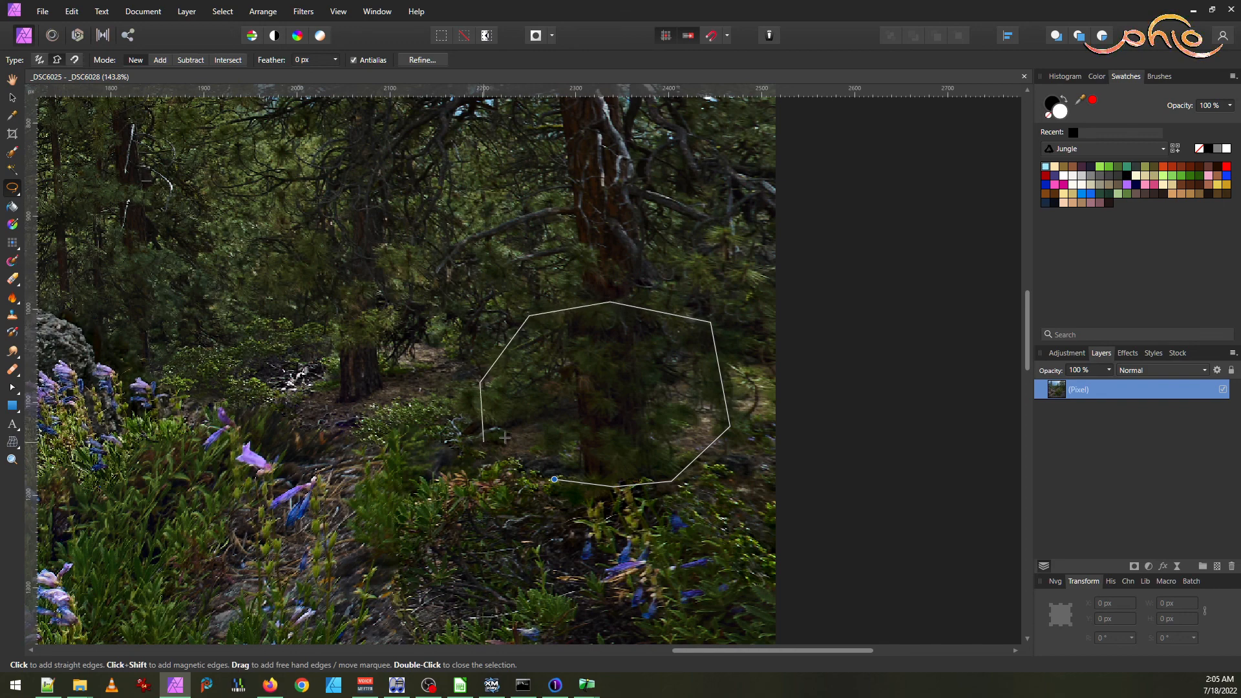
double_click(523, 453)
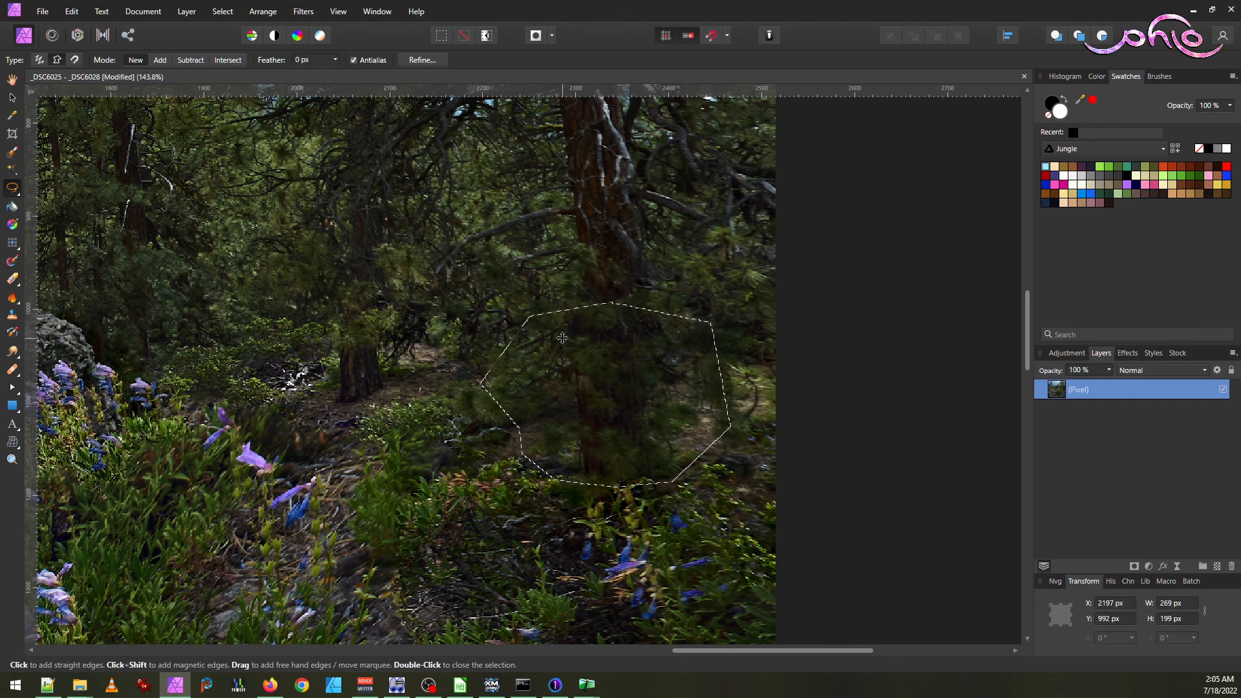
- Feather the trunk selection by 30 px, duplicate the selected area onto its own layer and clear the selection
left_click(222, 11)
left_click(117, 228)
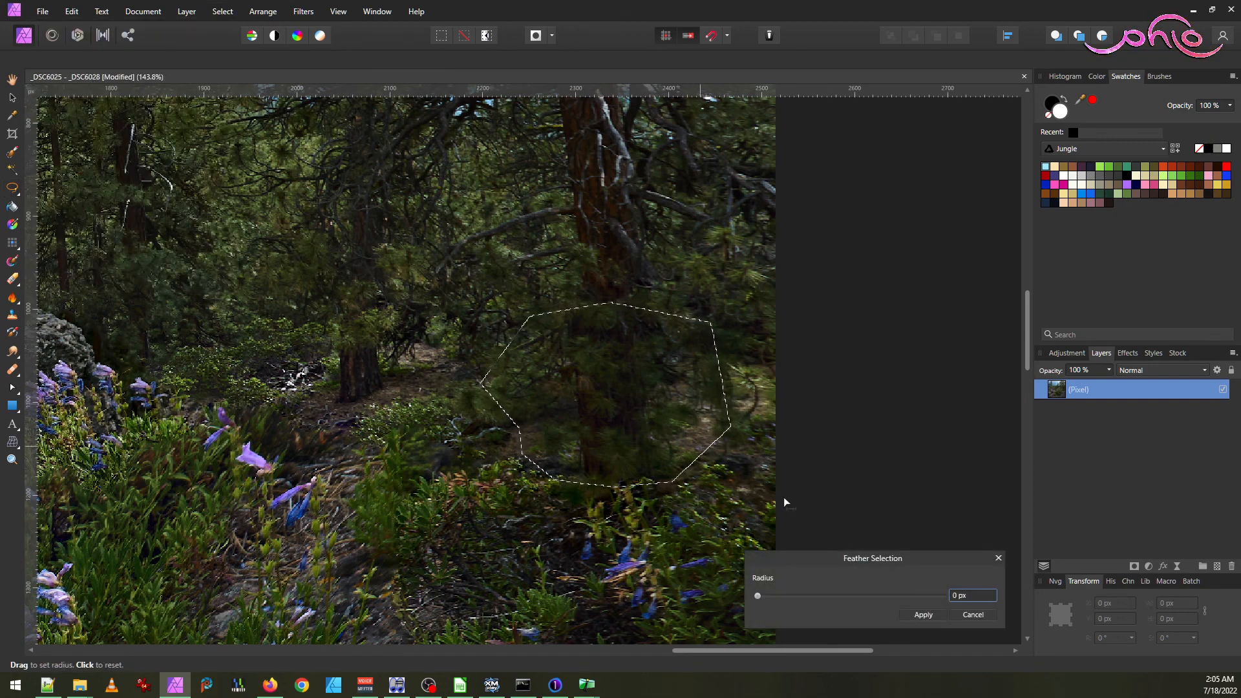
left_click(975, 595)
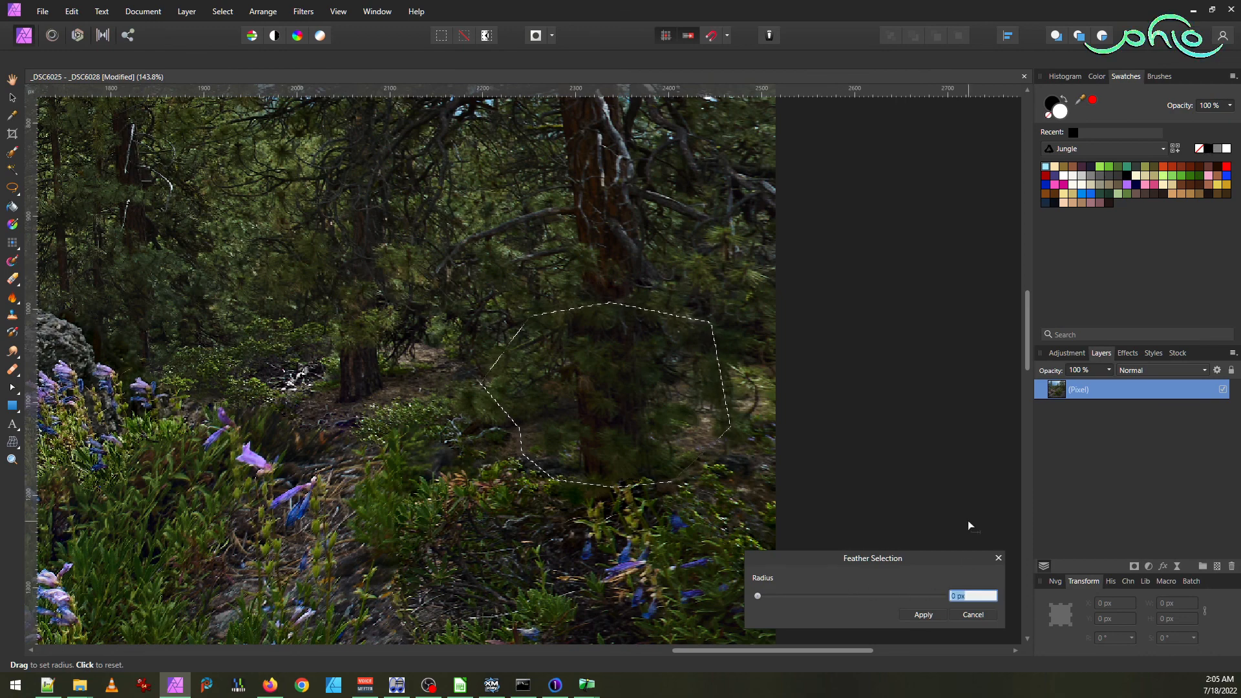
type("30")
key("Return")
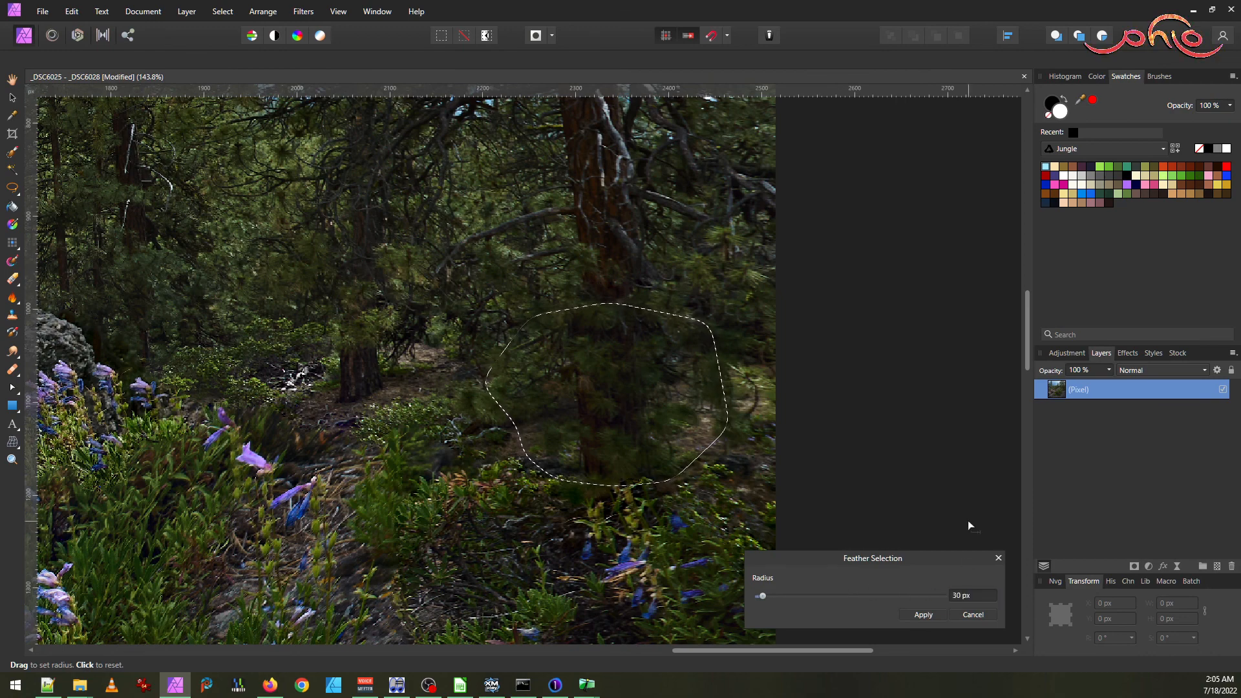
key("Return")
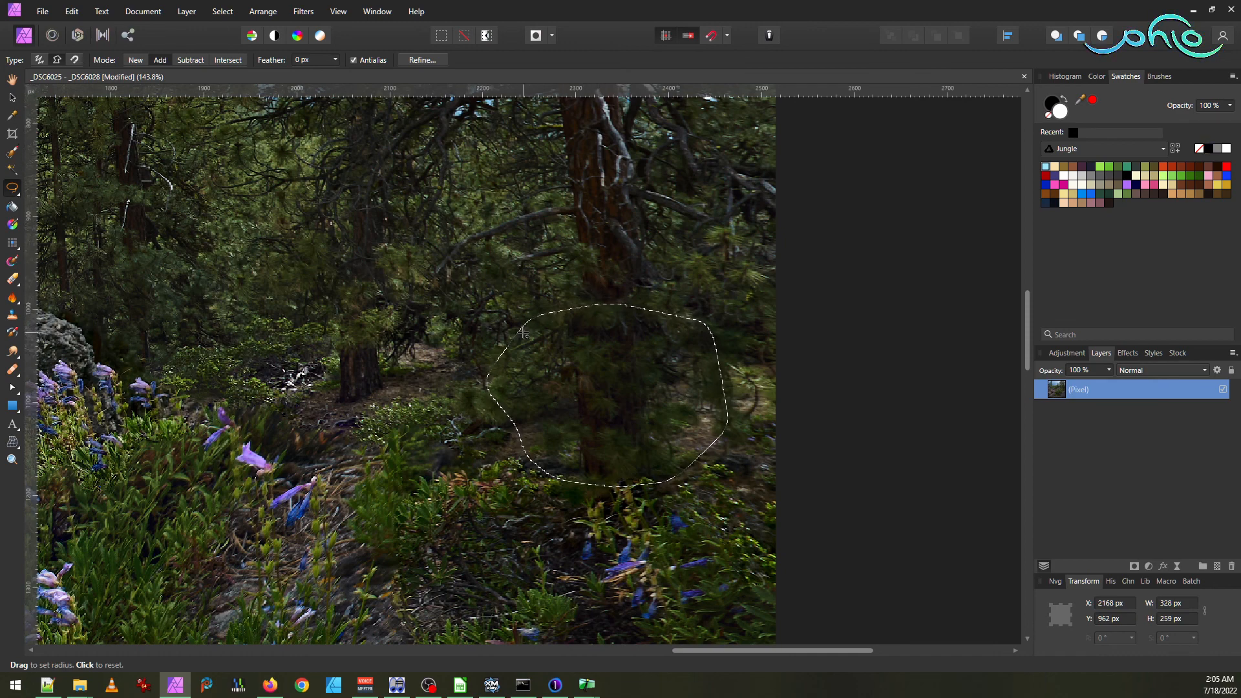
key("ctrl+j")
key("ctrl+d")
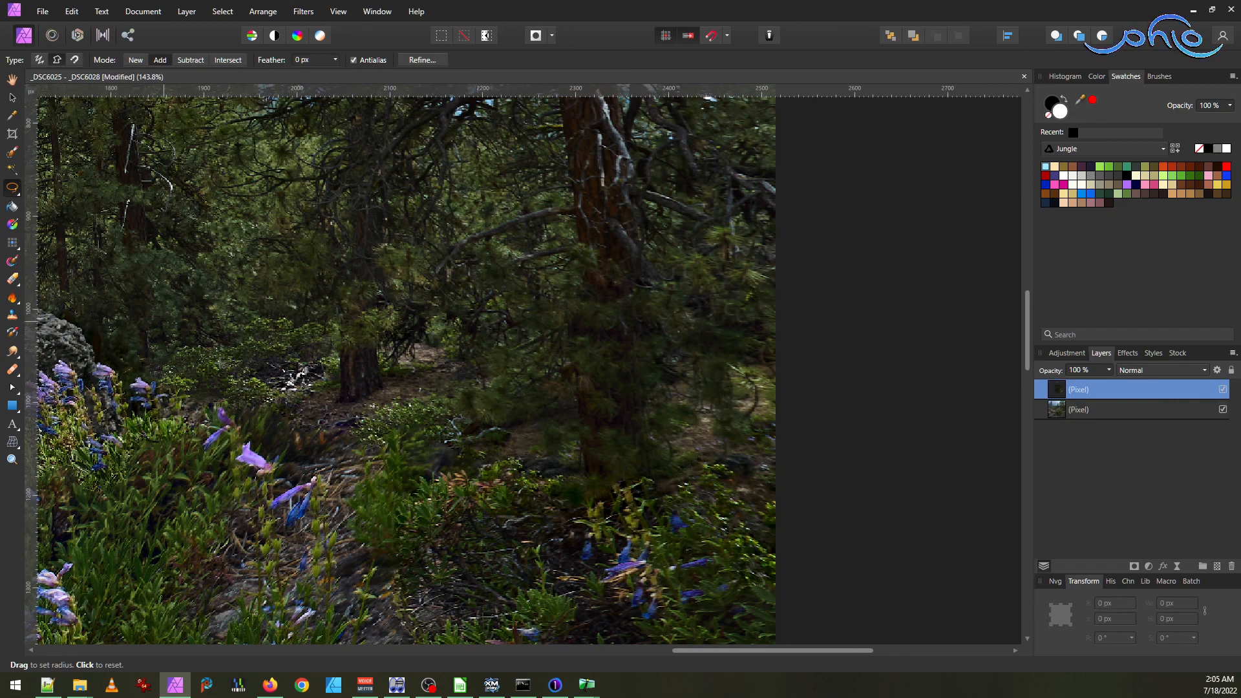
- Mesh-warp the copied trunk piece by pulling its upper-left corner inward and bulging its right edge outward, and apply the warp
left_click(11, 443)
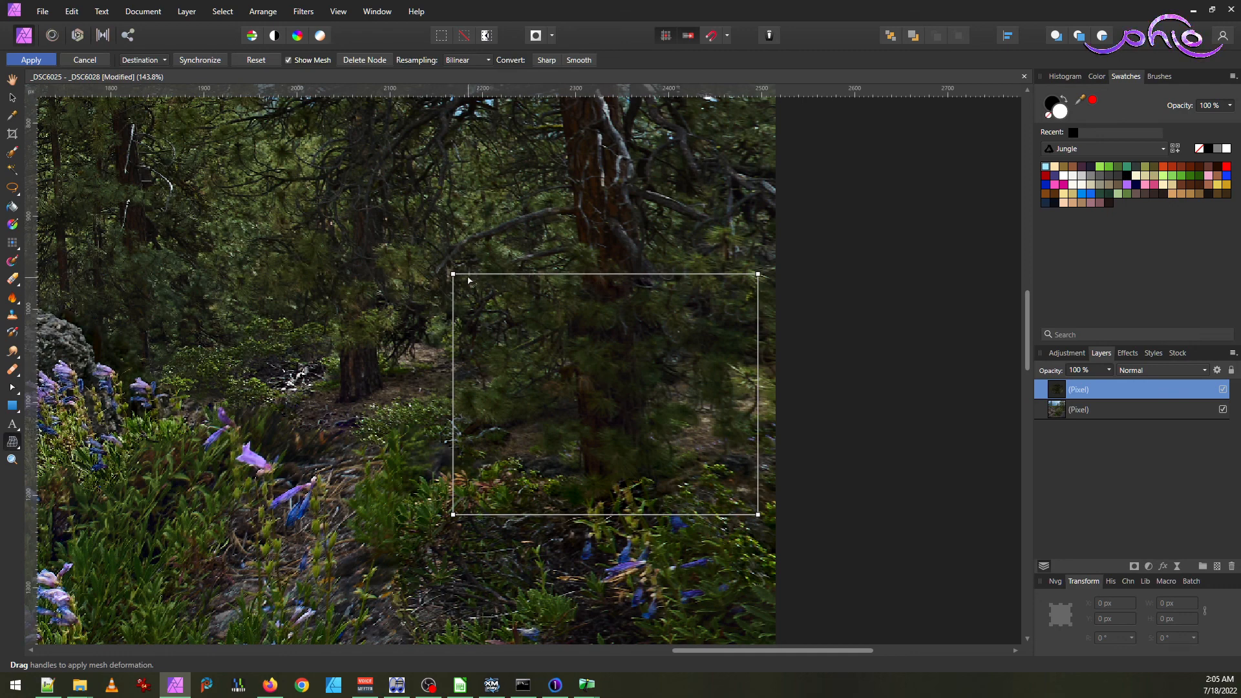
left_click_drag(452, 274, 480, 280)
left_click_drag(759, 414, 772, 406)
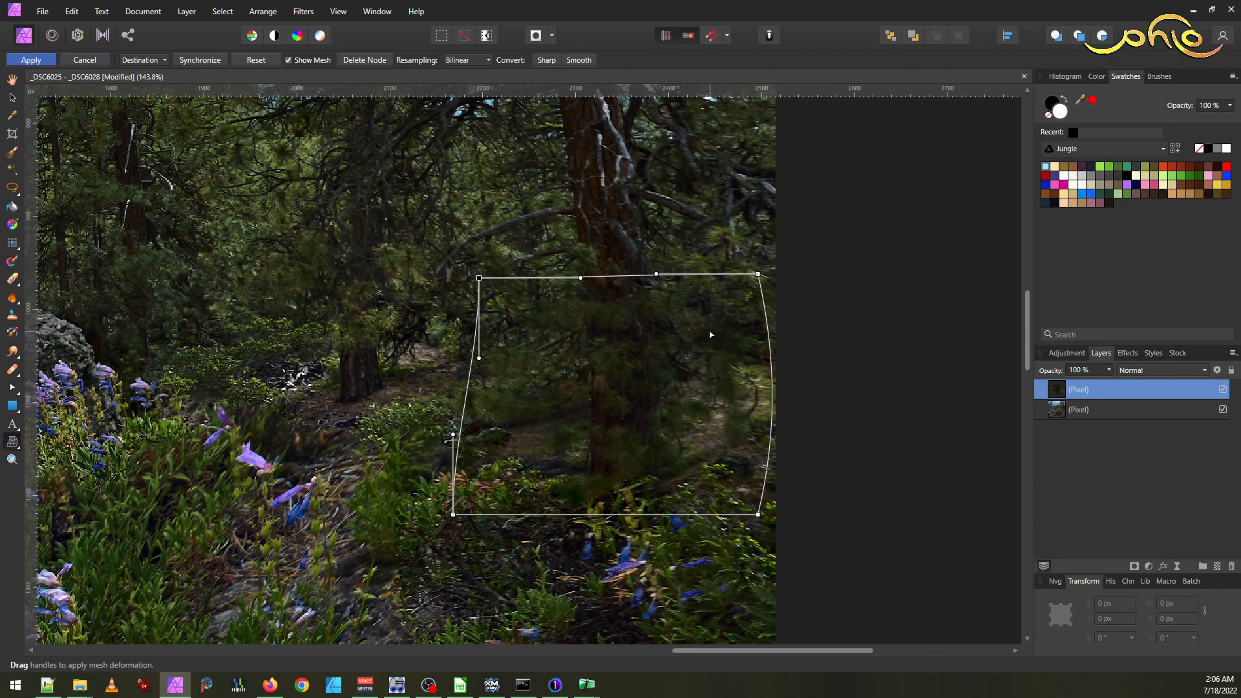
left_click(32, 60)
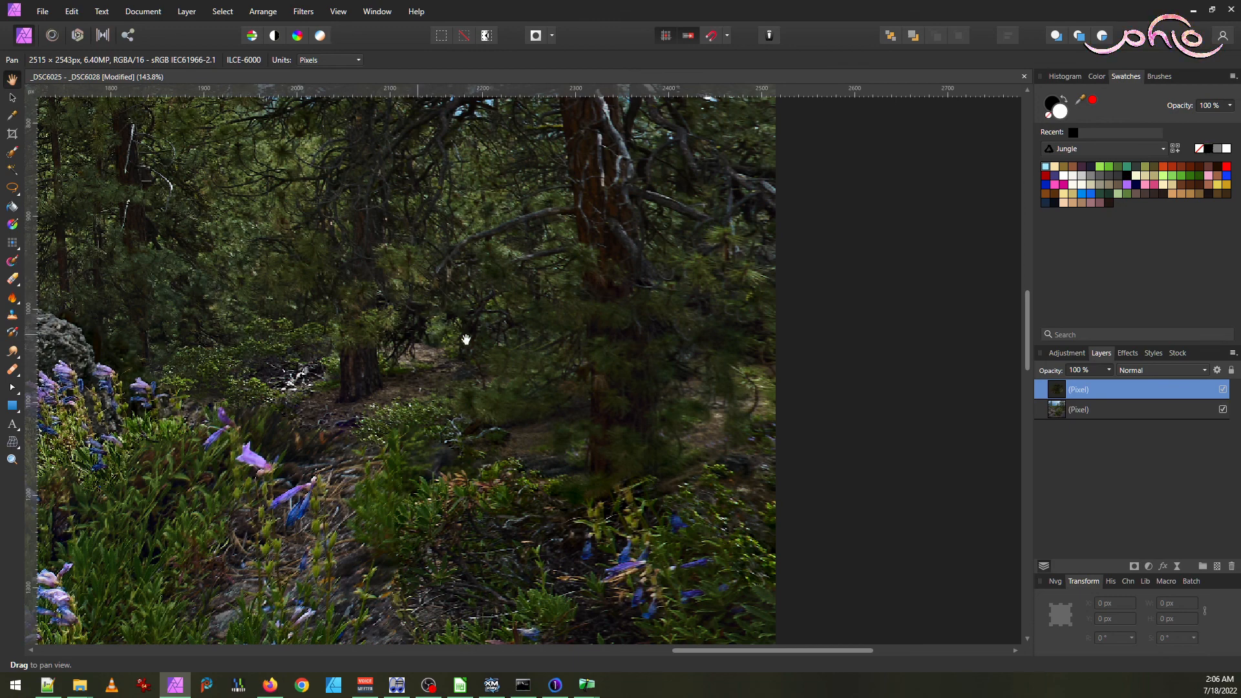
- Lasso the base of the smaller trunk left of the large pine, about 123 × 113 px, and enter a feather radius of 30 px
left_click(13, 189)
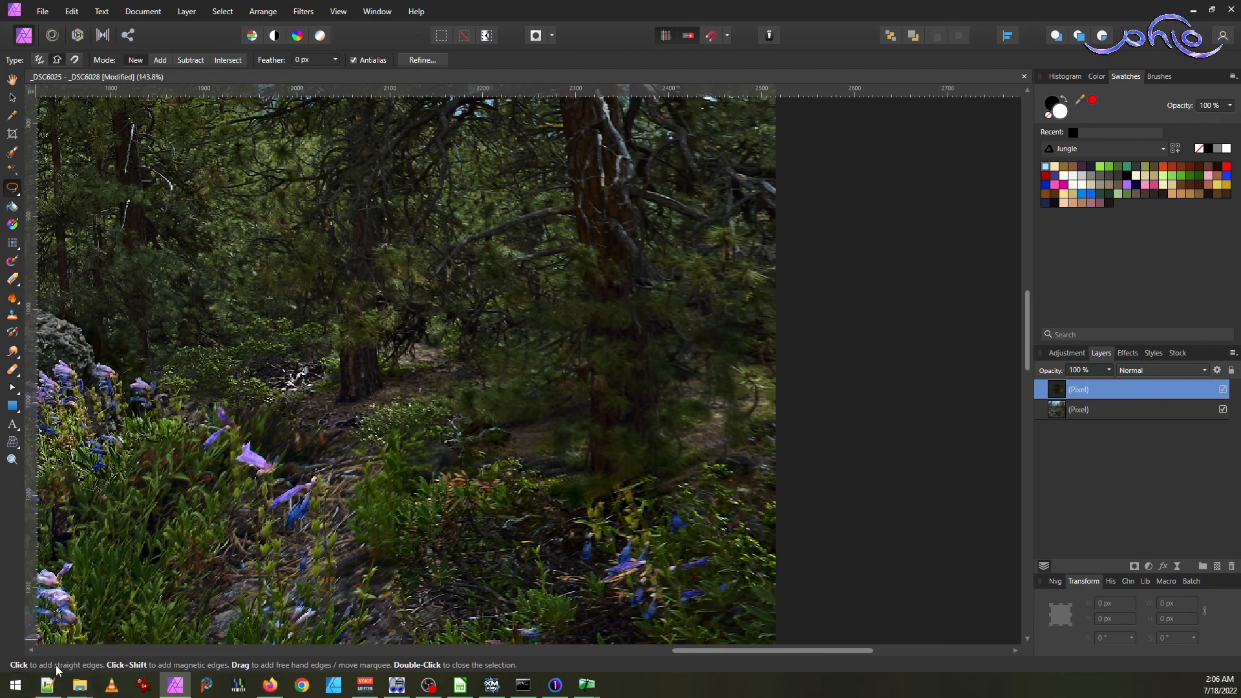
left_click(322, 307)
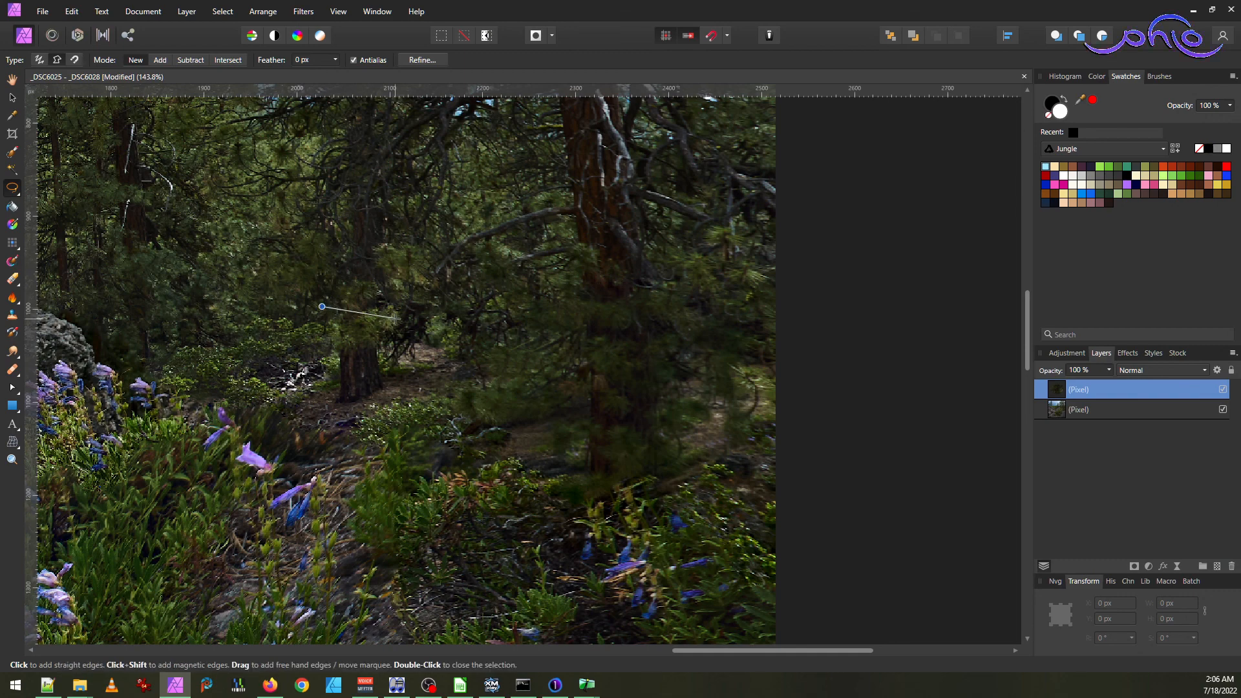
left_click(415, 319)
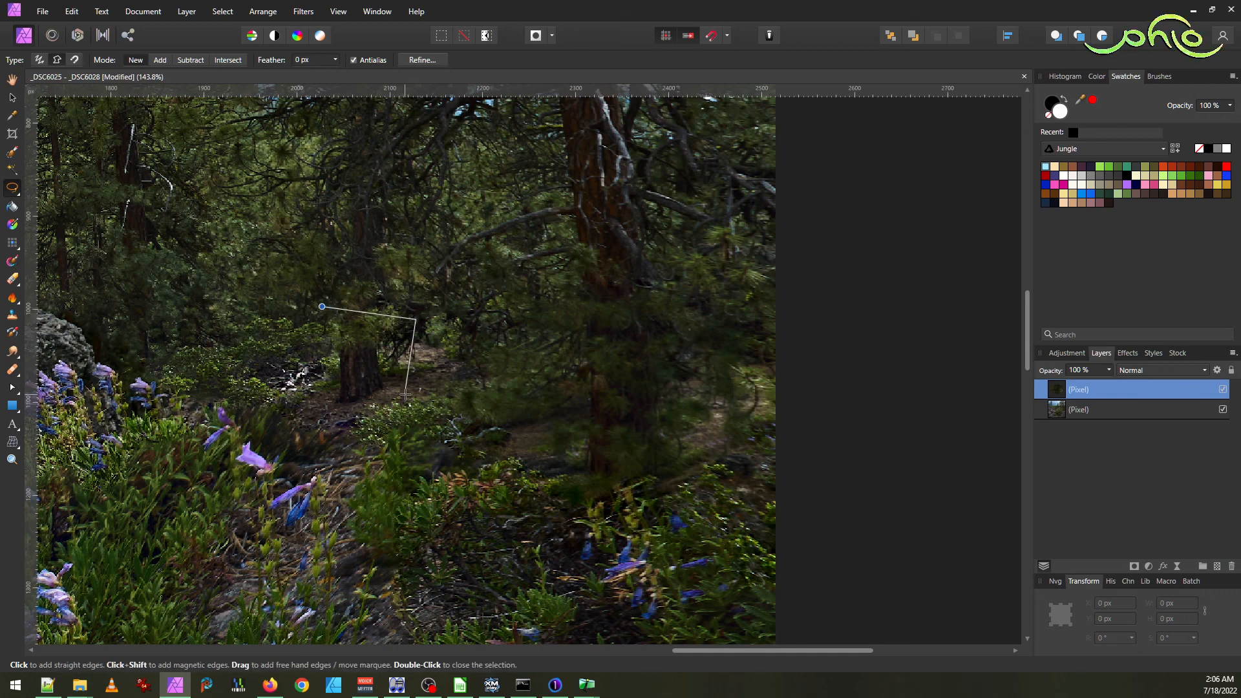
left_click(411, 391)
left_click(356, 410)
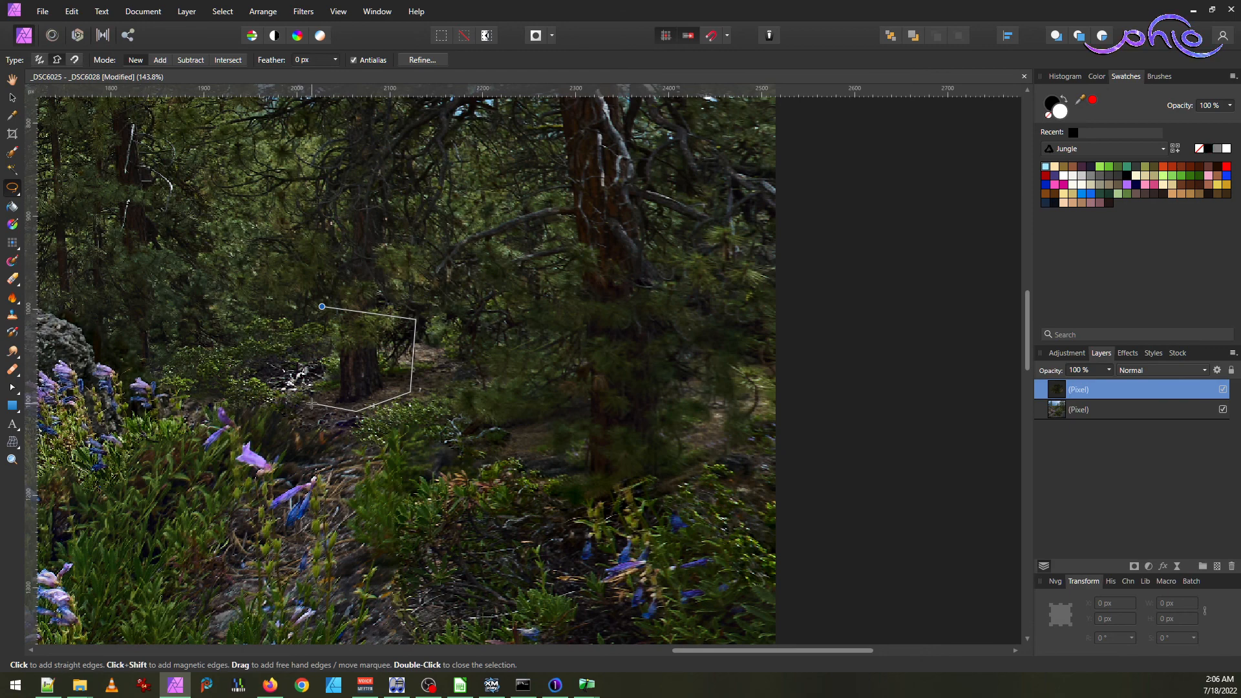
double_click(301, 350)
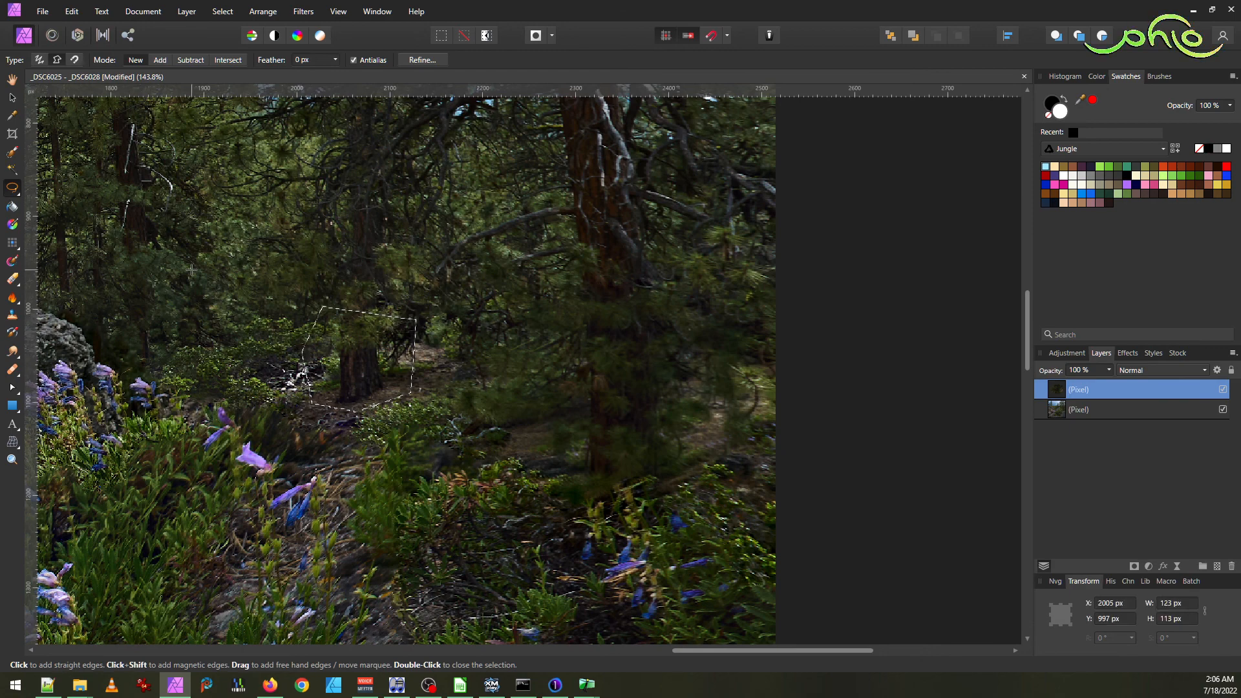
left_click(231, 14)
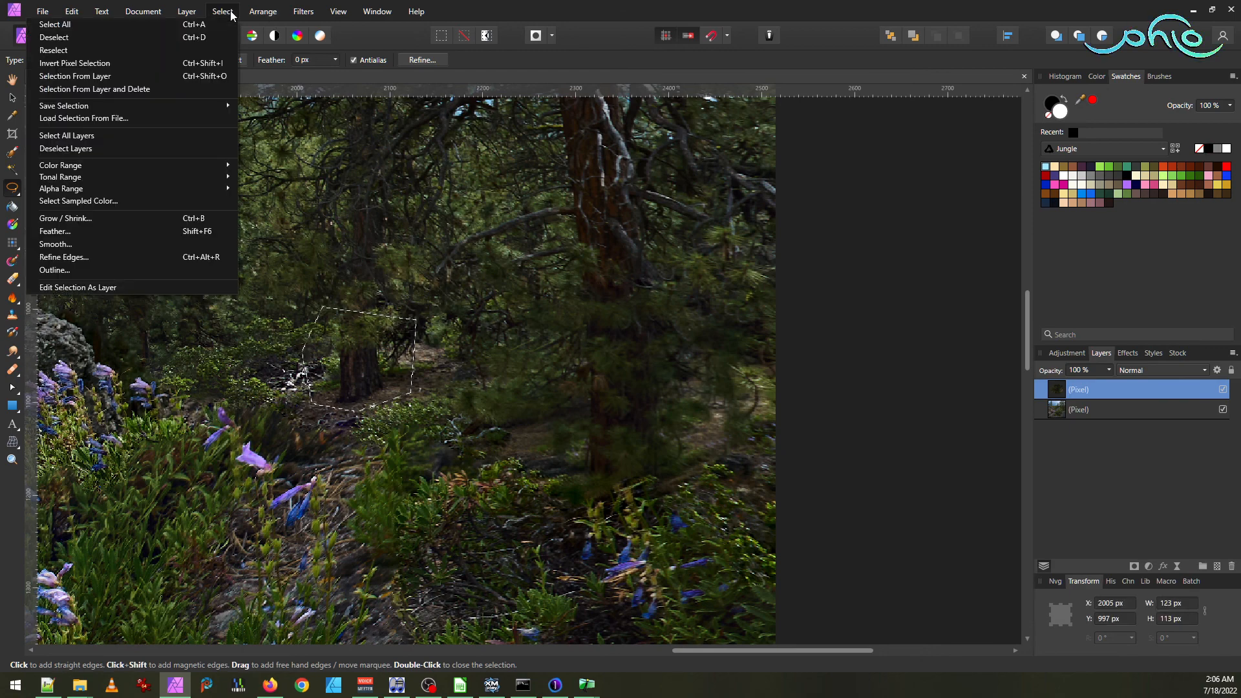
left_click(130, 227)
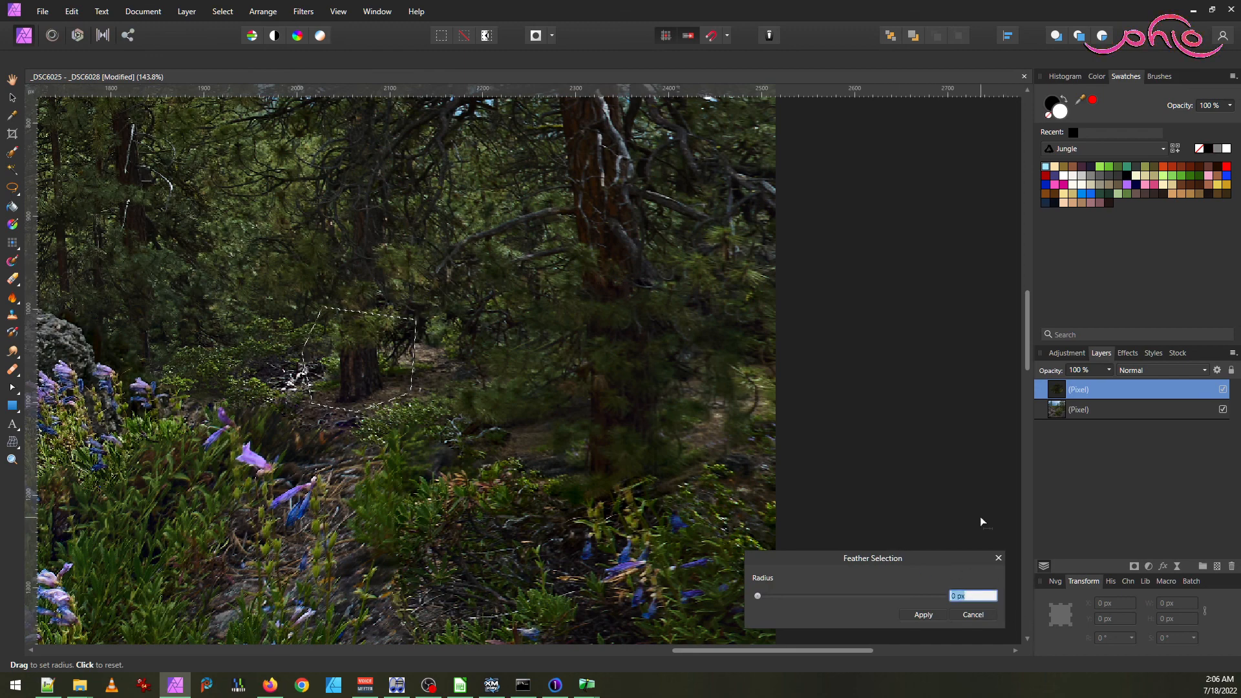
type("30")
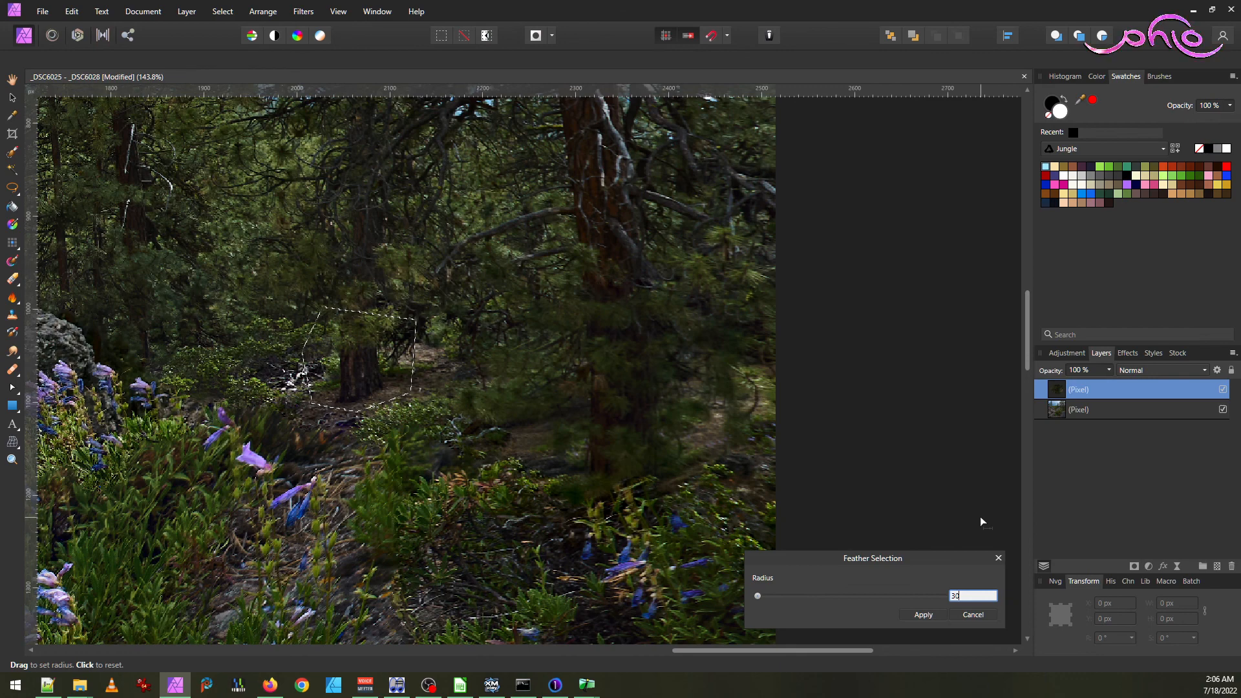
left_click(15, 685)
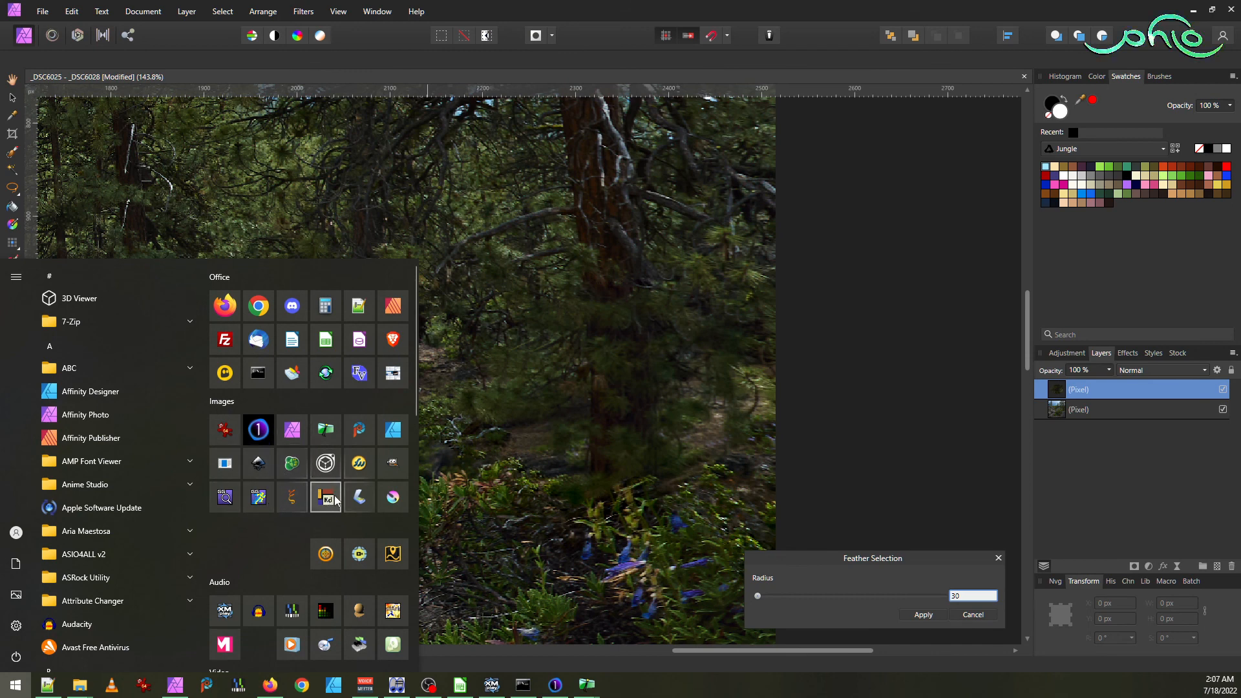
left_click(395, 497)
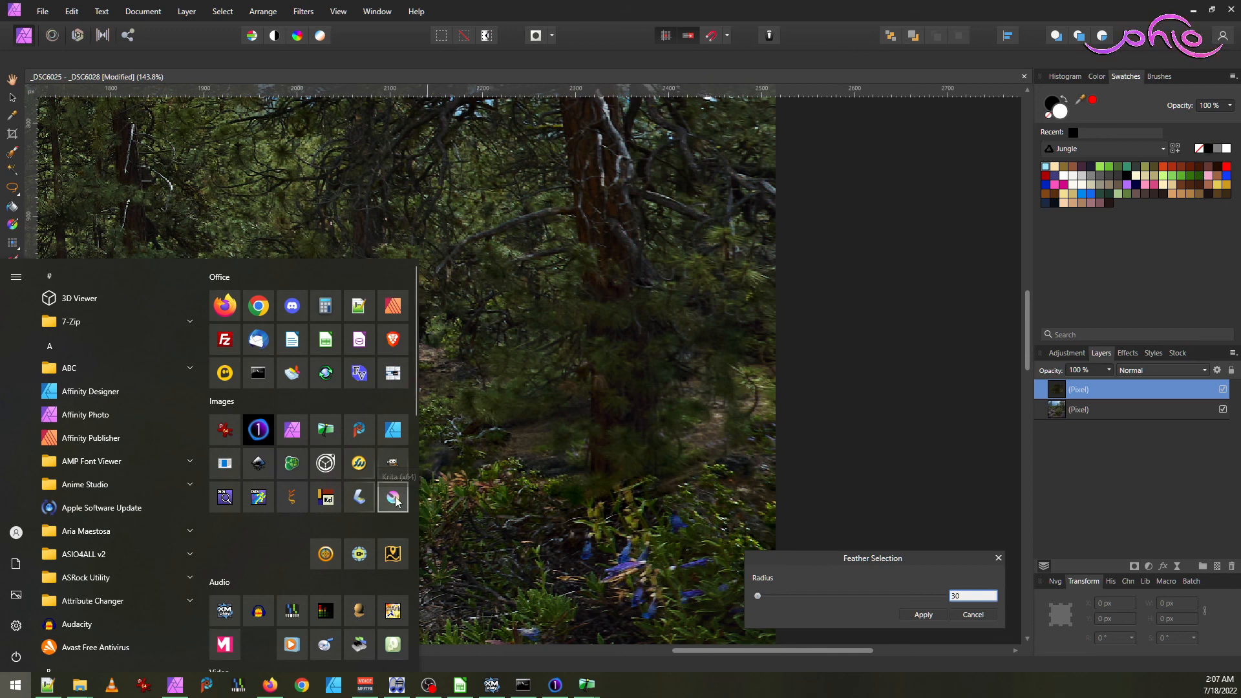
left_click(738, 6)
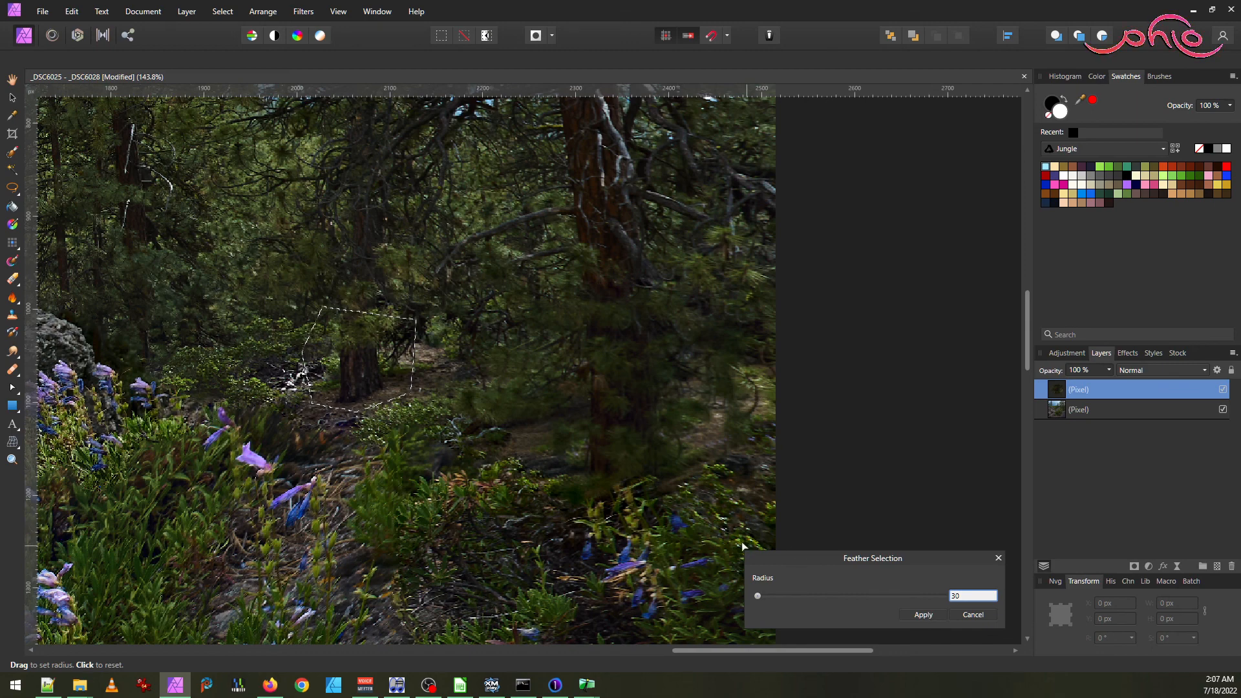
- Apply the feather around the smaller trunk's base, duplicate the selected area onto its own layer and clear the selection
left_click(924, 614)
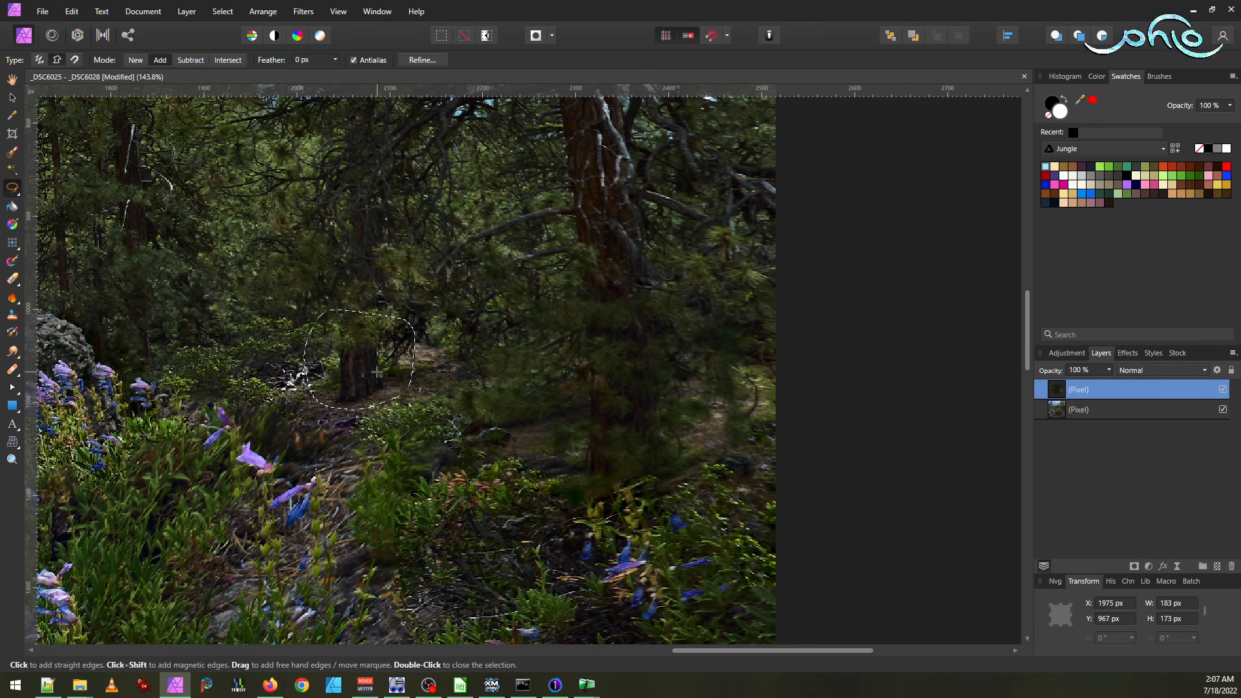
key("ctrl+j")
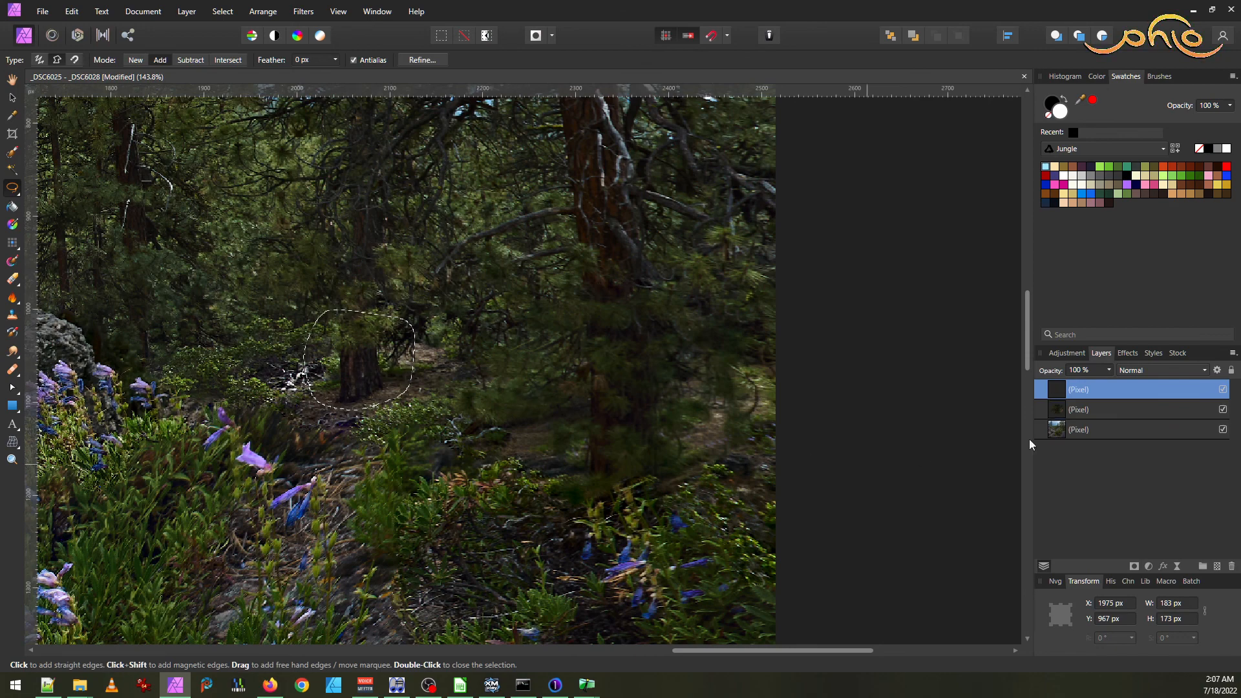
key("ctrl+d")
- Try to pick up the copied piece of the smaller trunk for moving, and delete its layer
left_click(12, 97)
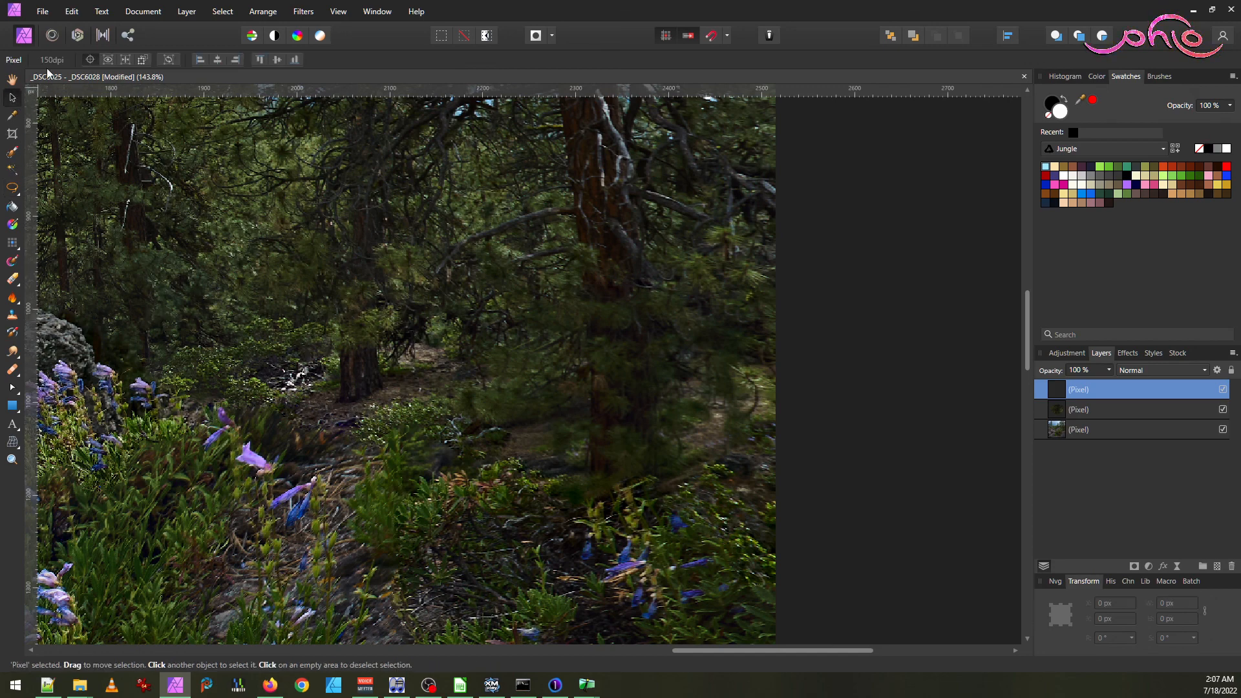
left_click(367, 363)
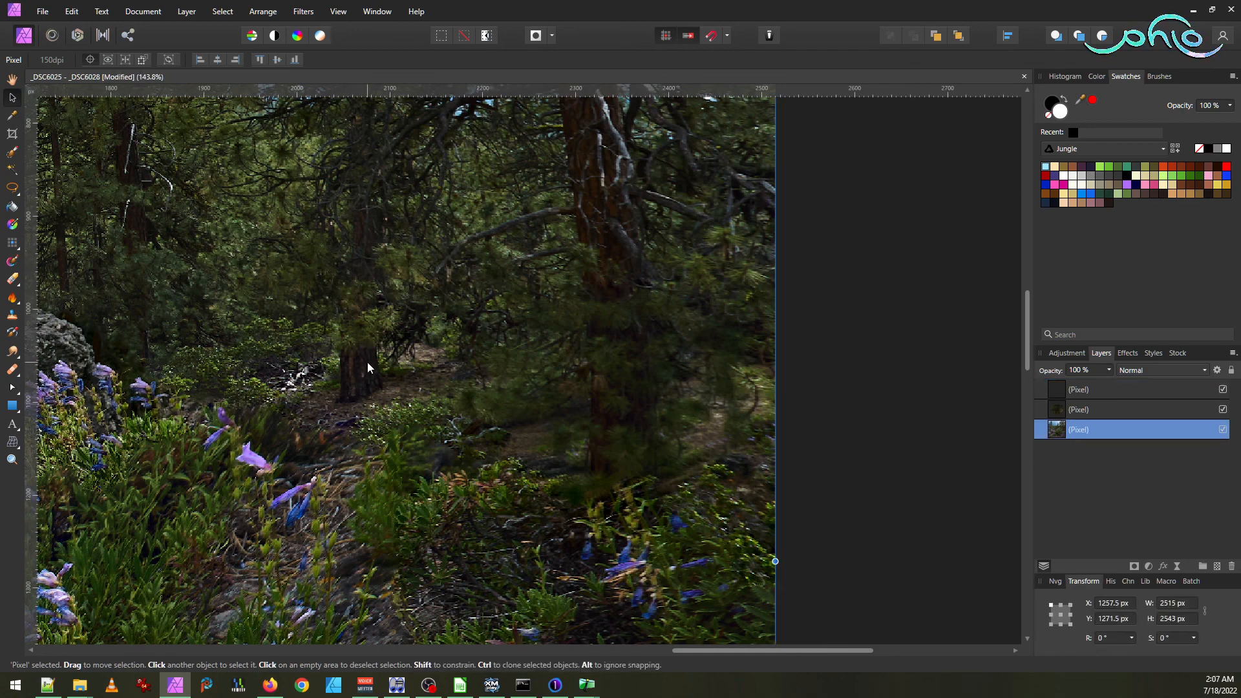
left_click(1107, 392)
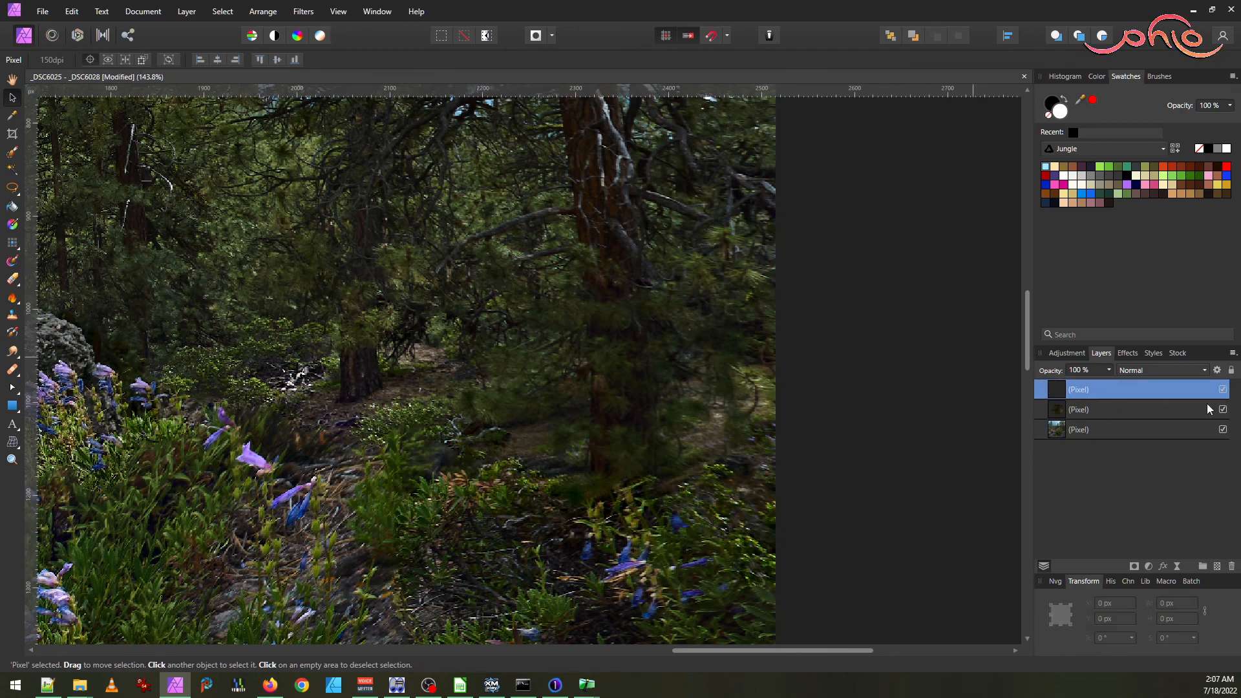
left_click(1129, 389)
left_click(1063, 390)
scroll(375, 411, "down", 10)
scroll(381, 425, "up", 4)
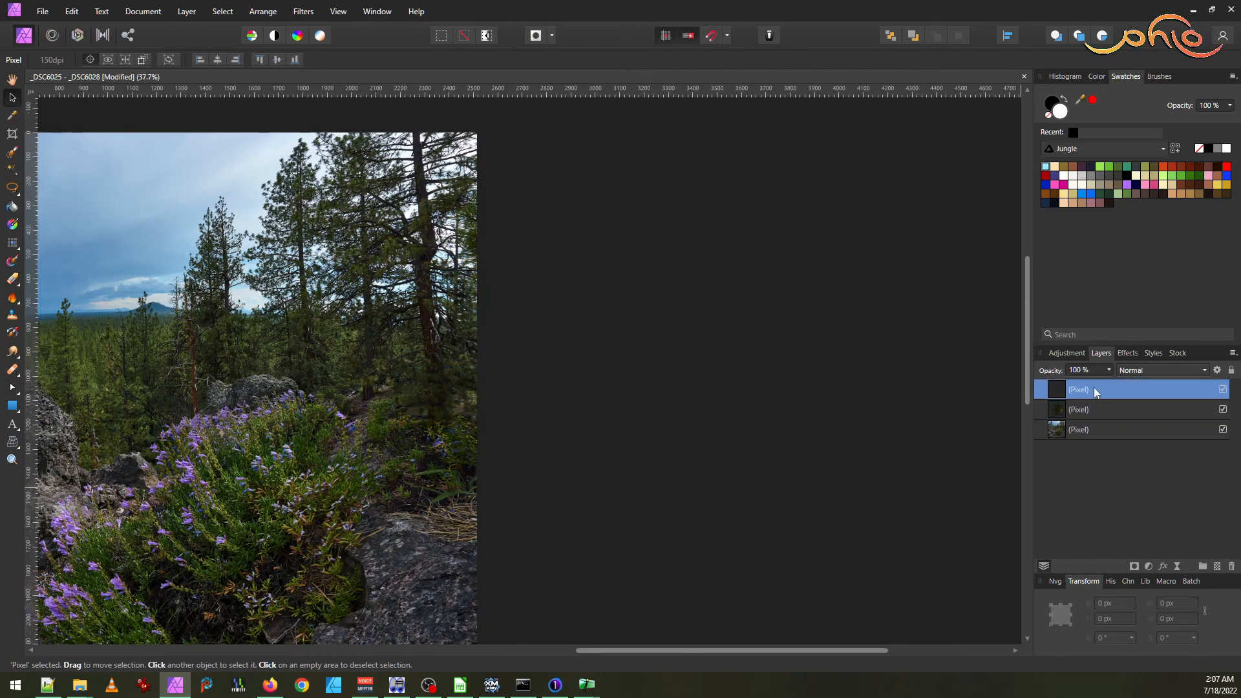
left_click(1232, 567)
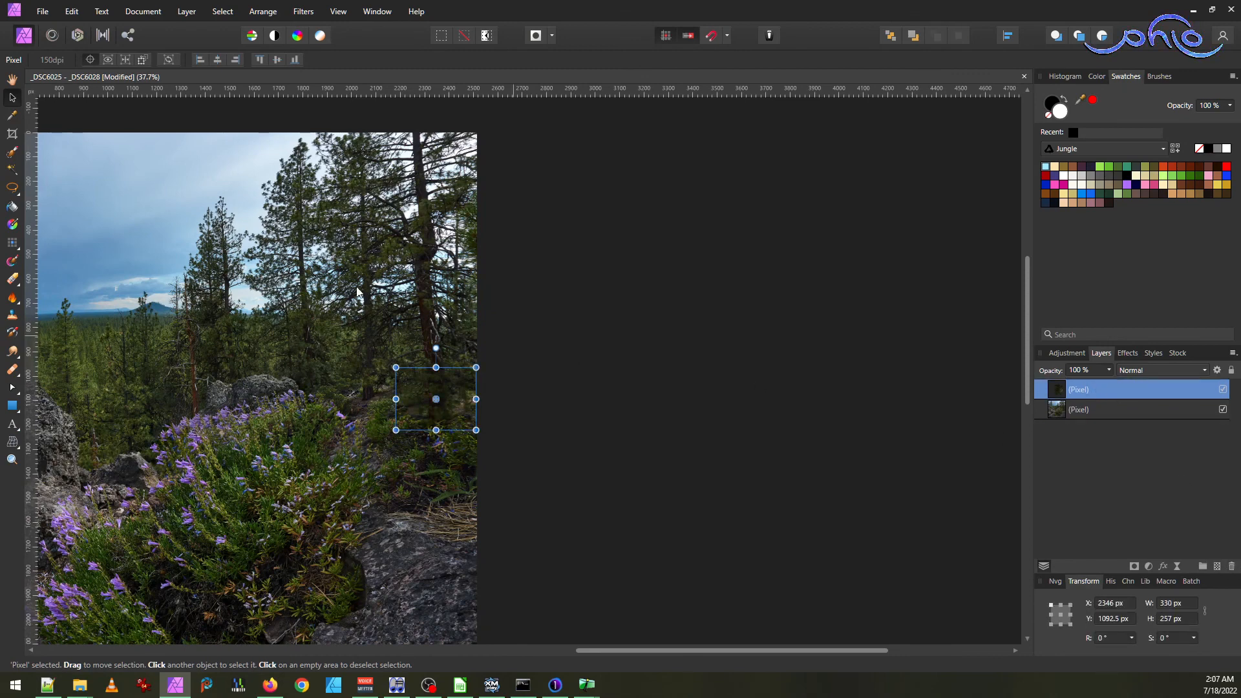
- Stretch the copied trunk piece of the large pine upward from its top edge to a height of 276 px
left_click(1076, 410)
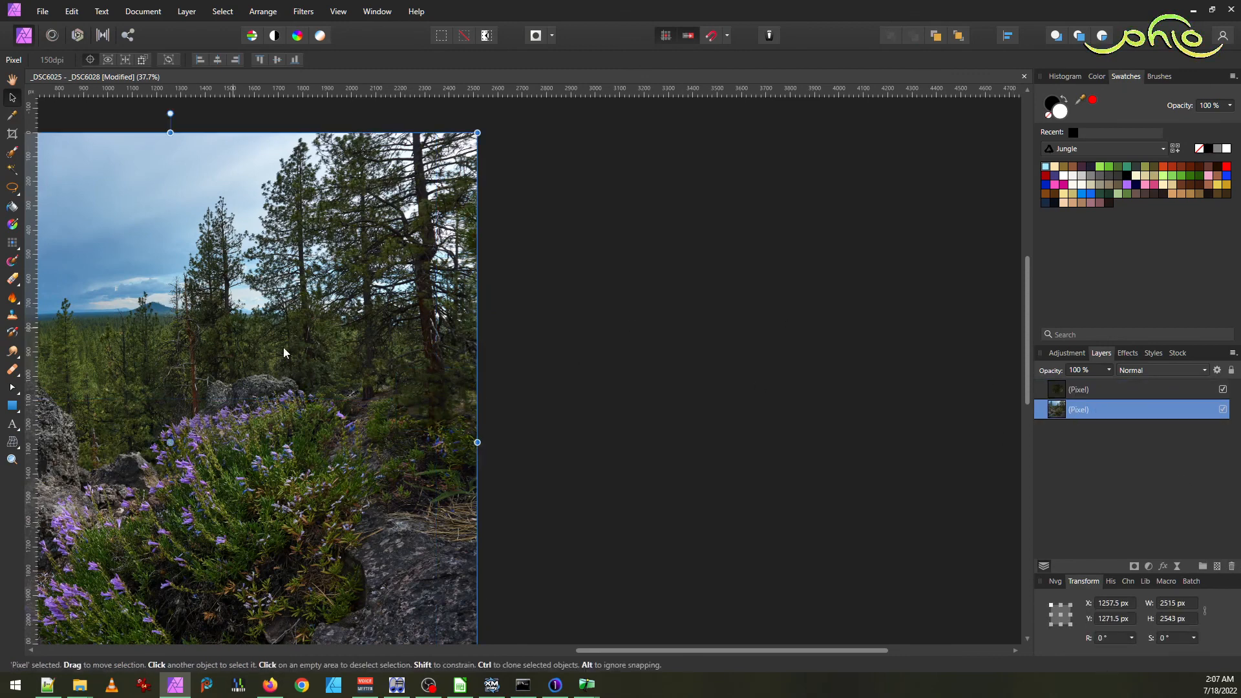
scroll(339, 350, "up", 6)
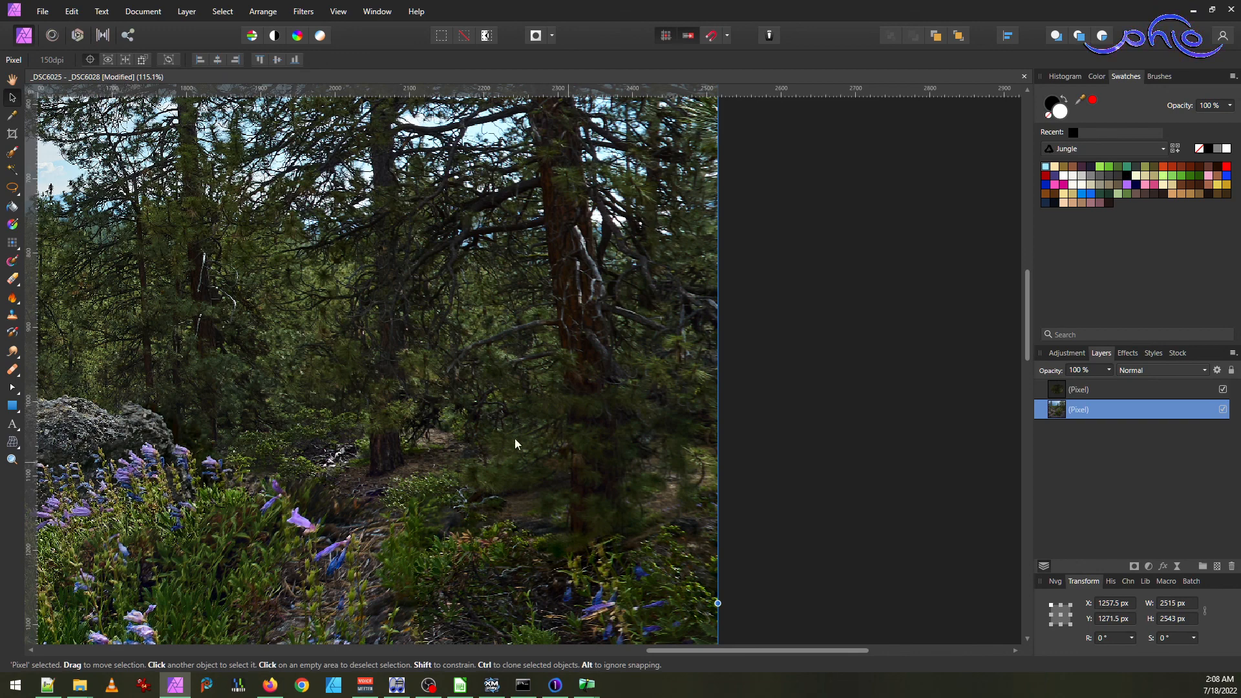
left_click(1106, 388)
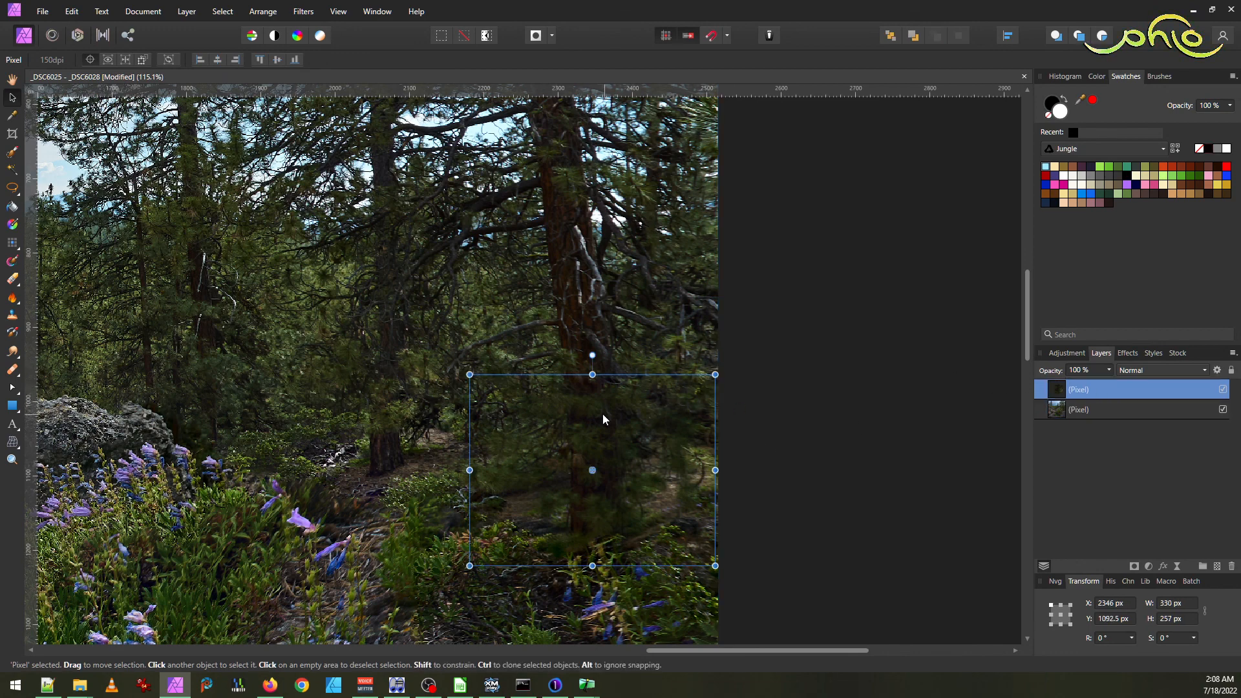
left_click_drag(591, 374, 588, 361)
left_click(664, 269)
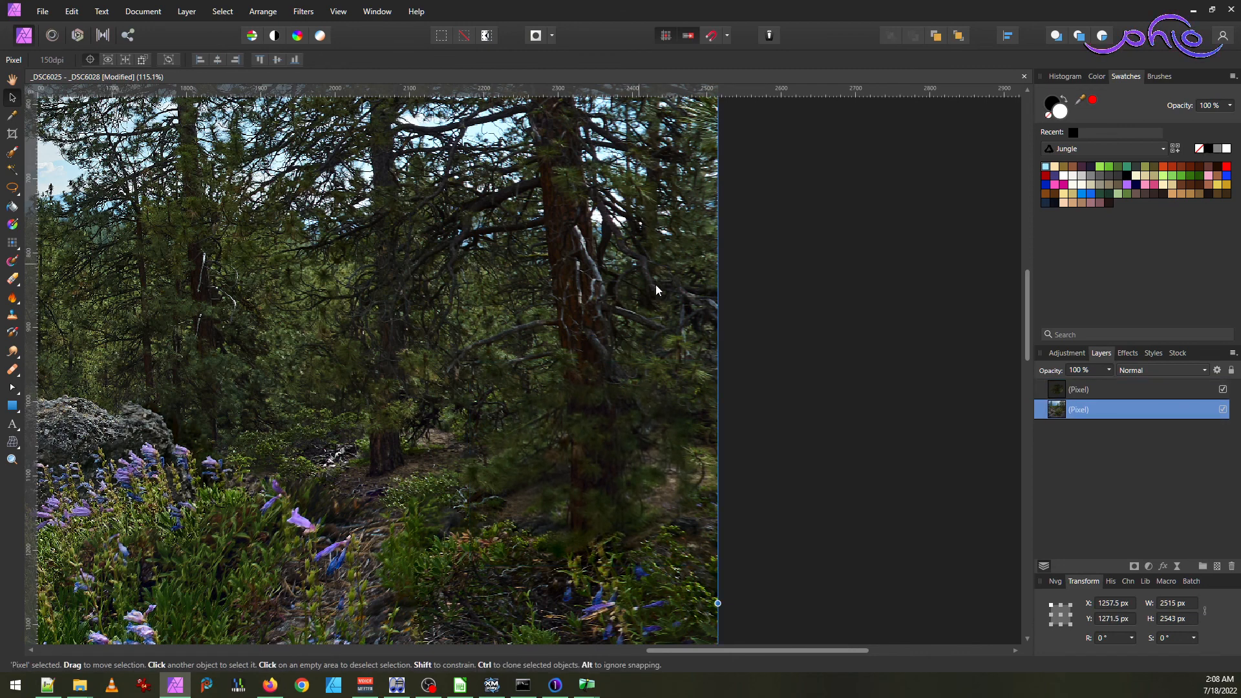
- Make the full-photo layer active again and activate the Freehand Selection tool
left_click(1103, 390)
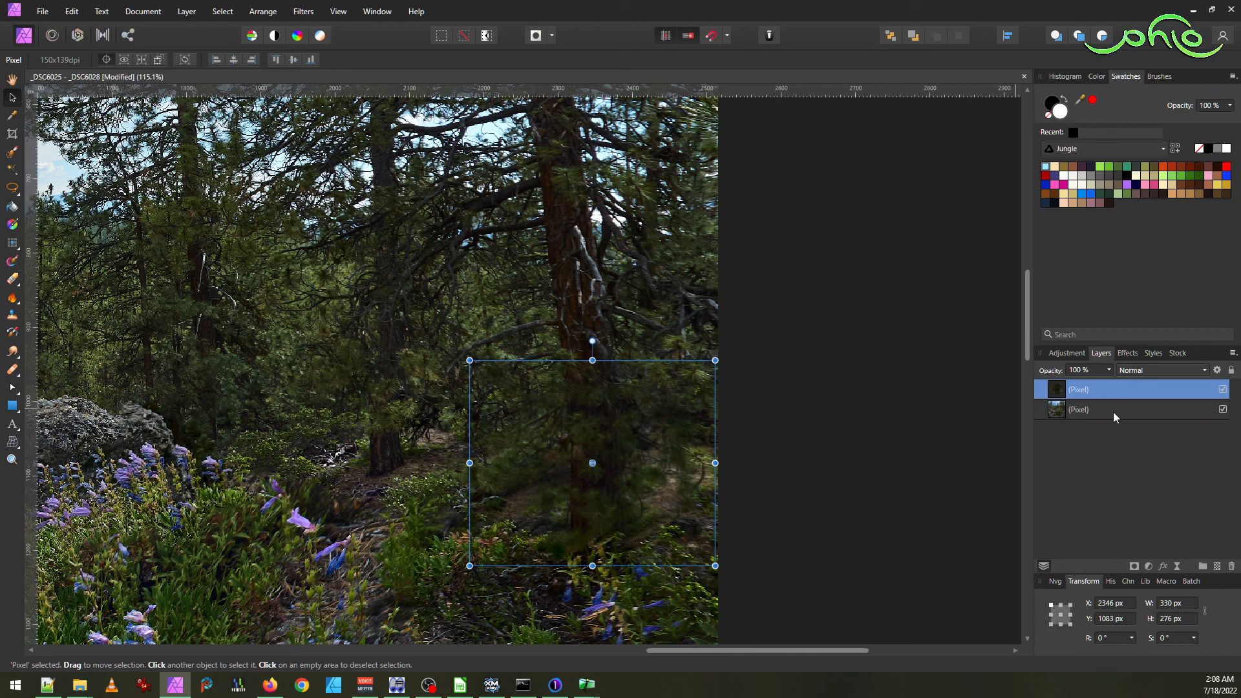
left_click(1113, 412)
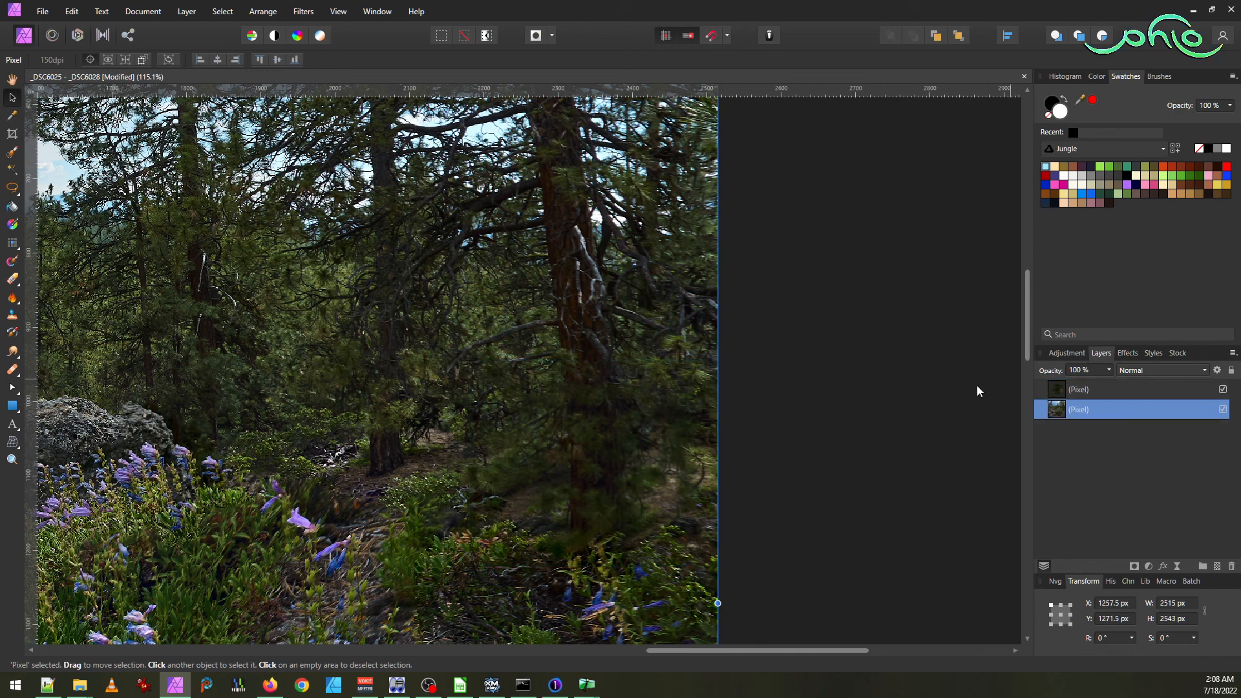
left_click(1096, 389)
left_click(781, 419)
left_click(382, 439)
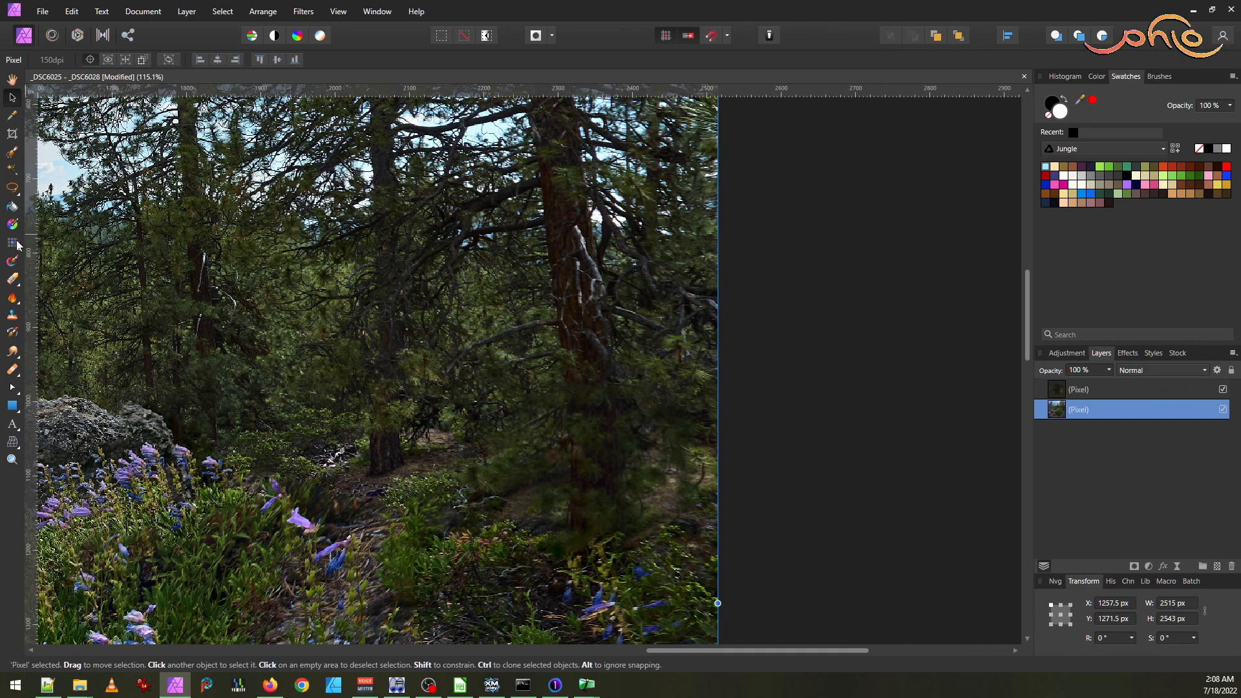
left_click(12, 187)
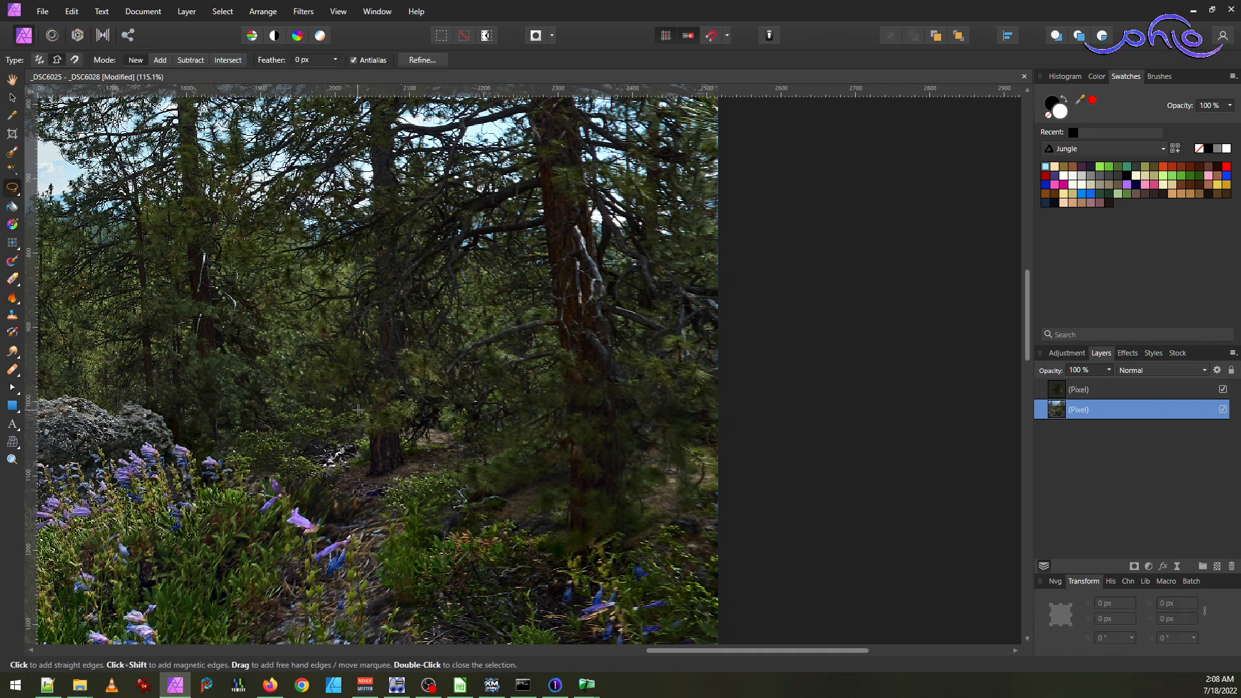
- Switch to File Explorer through its pinned Documents folder and open Final Scene.png in IrfanView
left_click(15, 685)
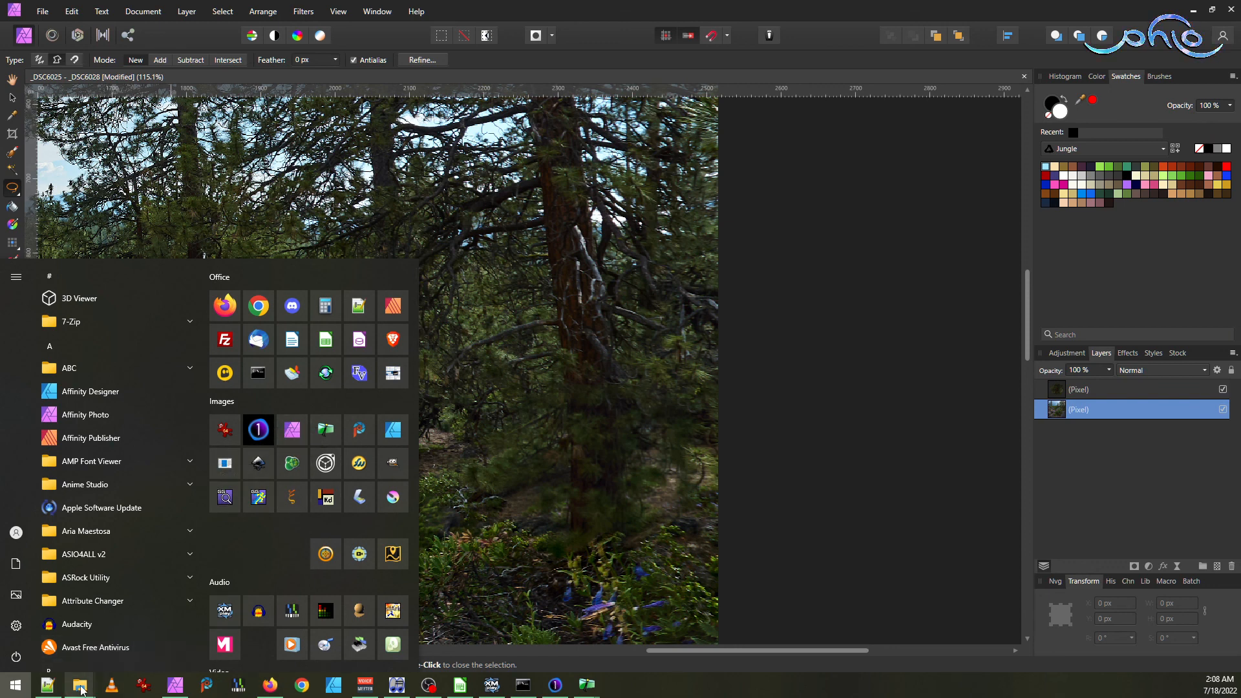
mouse_move(79, 685)
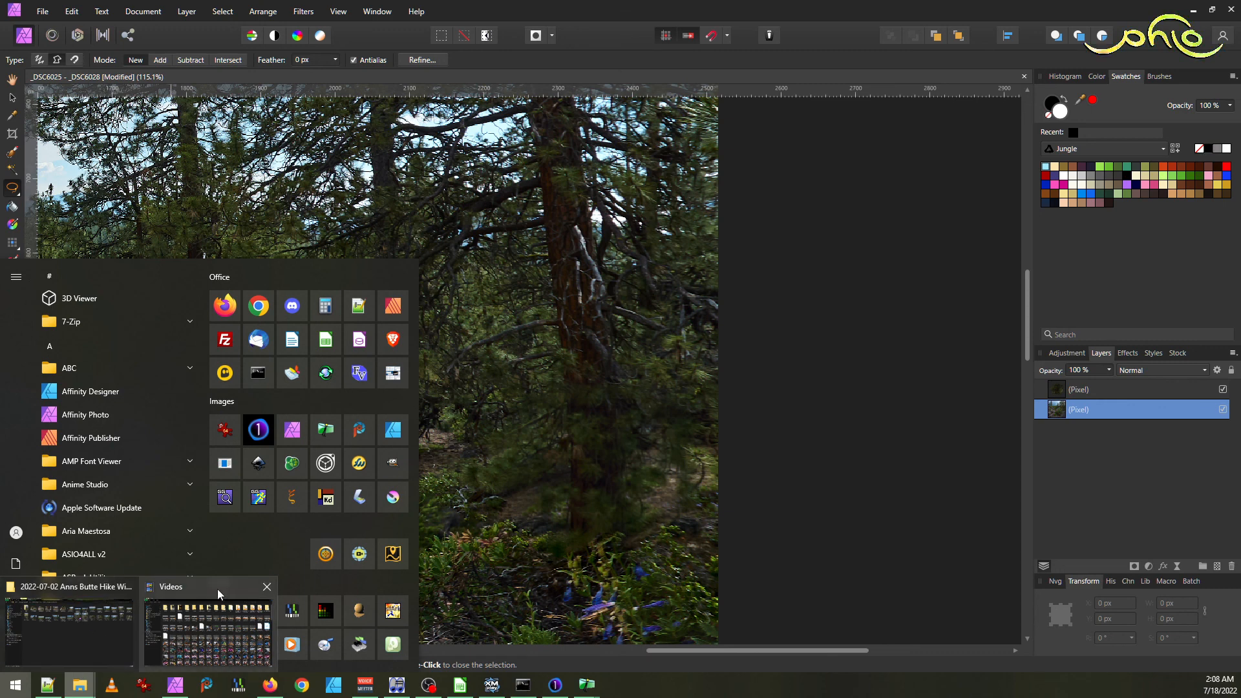
right_click(78, 684)
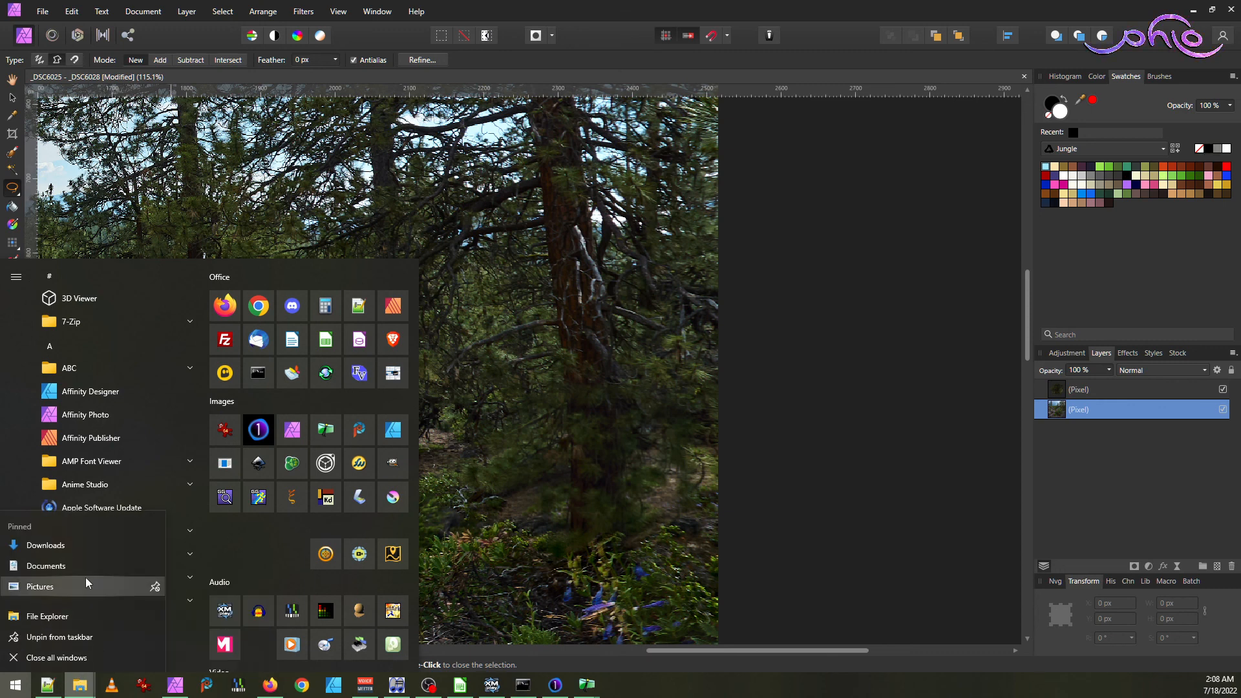
left_click(82, 562)
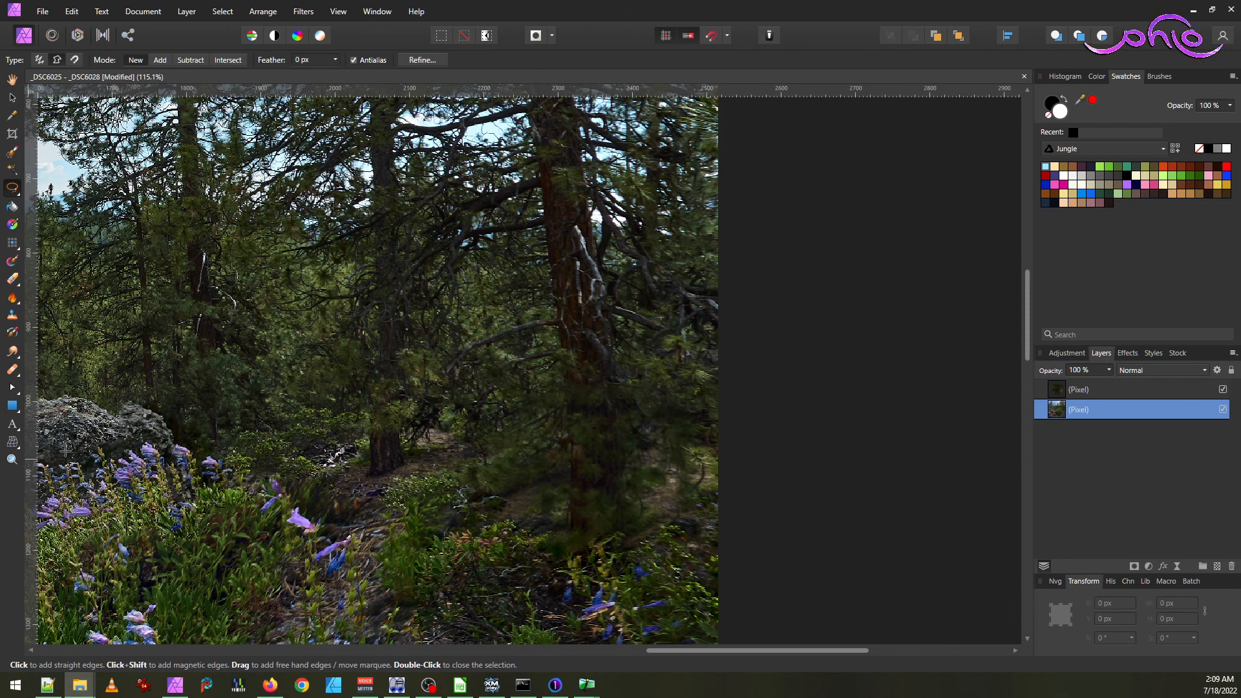
mouse_move(274, 690)
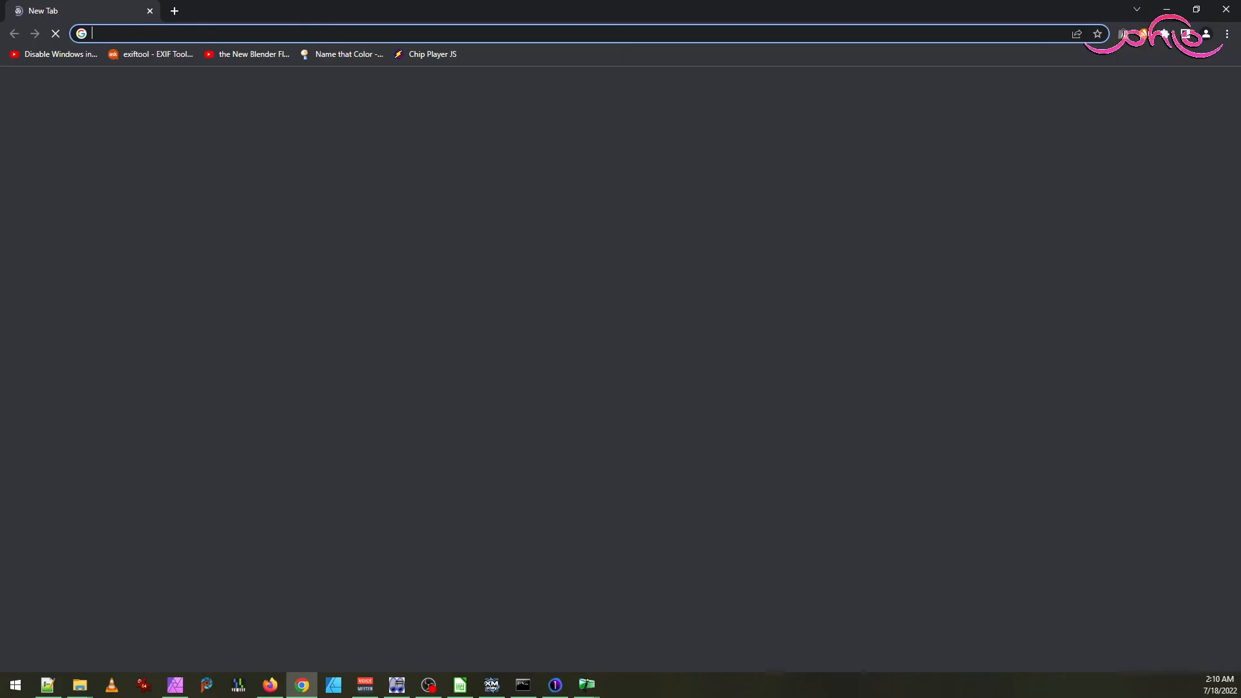
left_click_drag(414, 8, 0, 107)
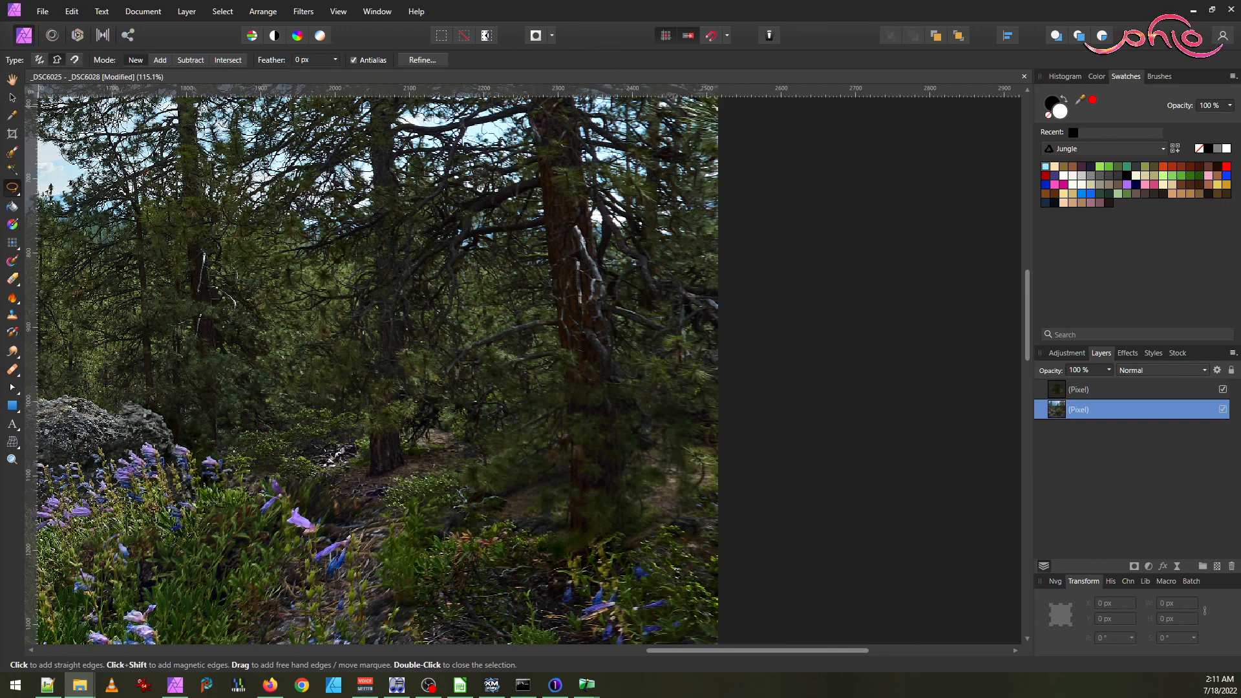
key("Return")
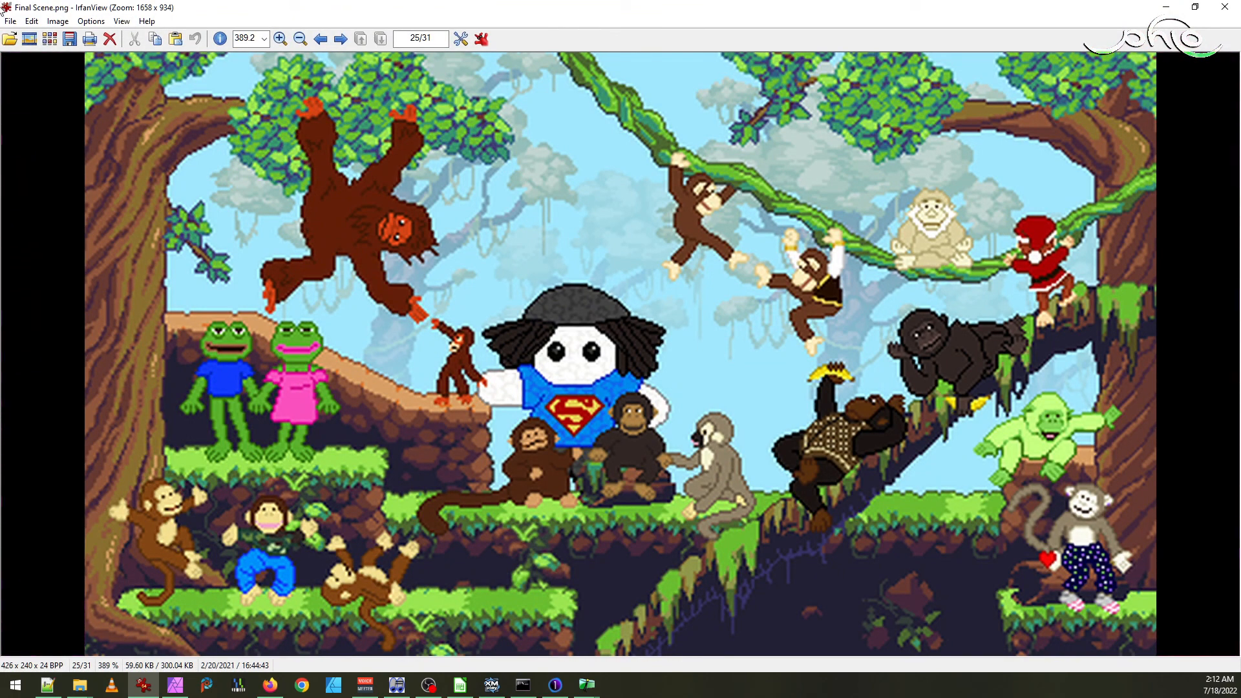
- Look through IrfanView's Viewing and Full screen / Slideshow settings and close them
left_click(122, 21)
mouse_move(91, 21)
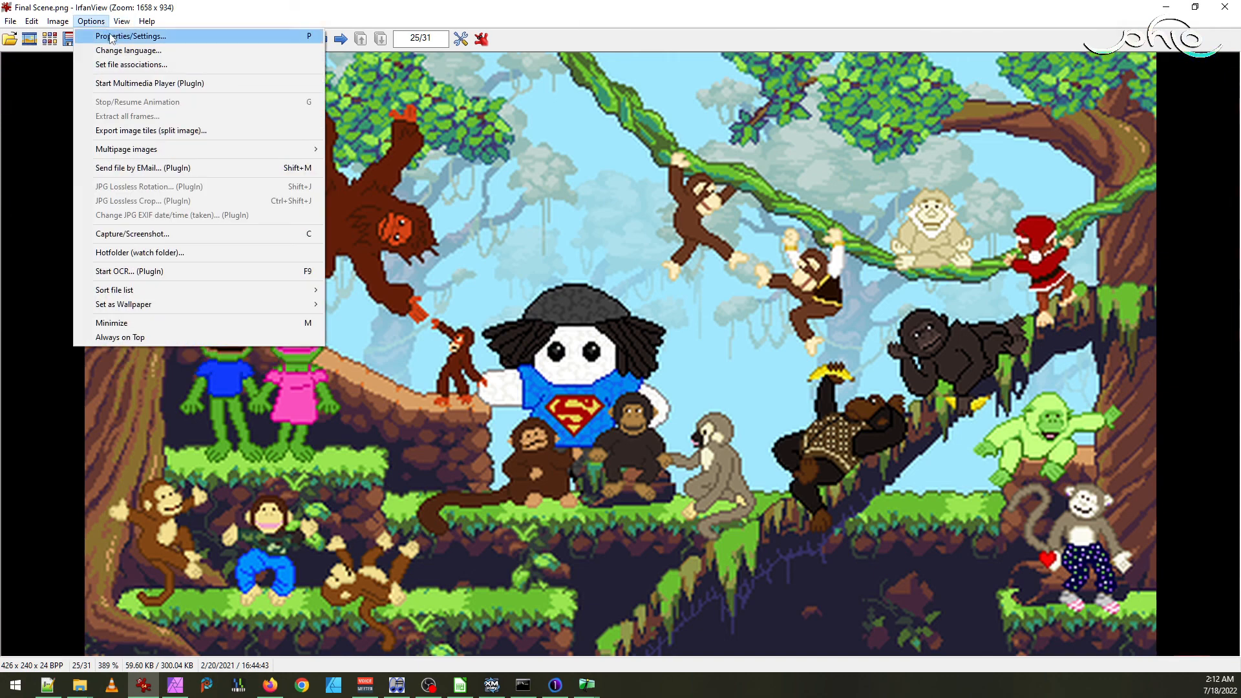
left_click(111, 37)
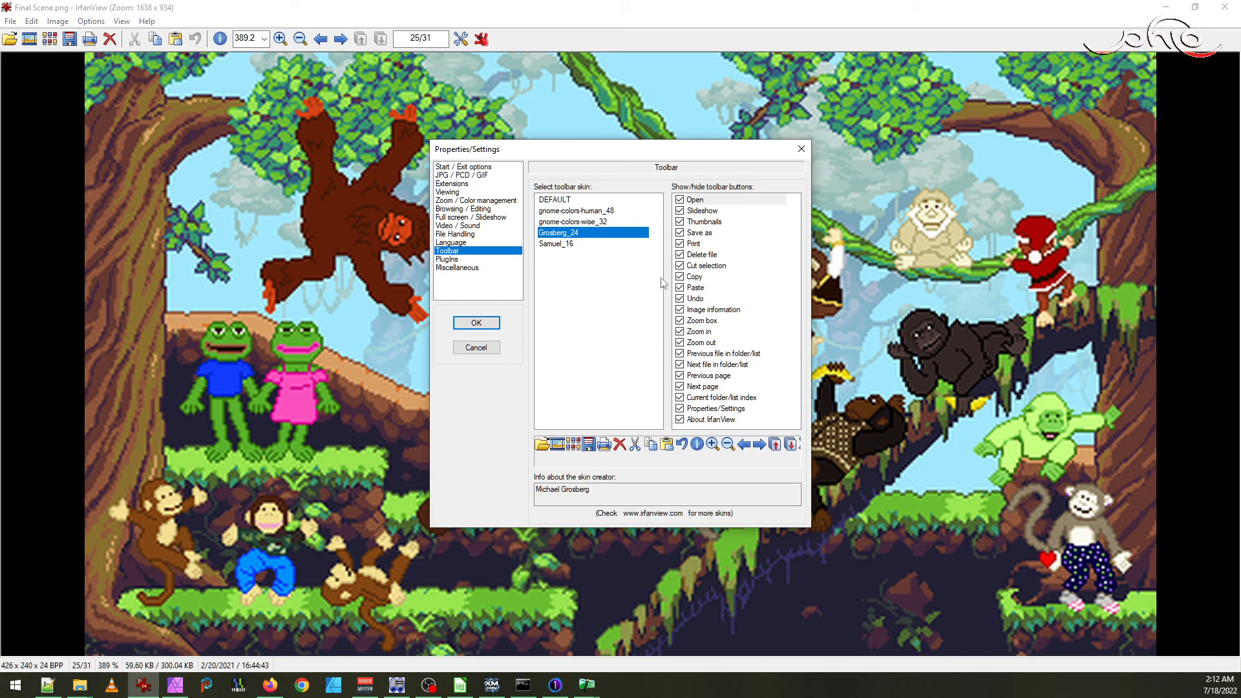
left_click(461, 192)
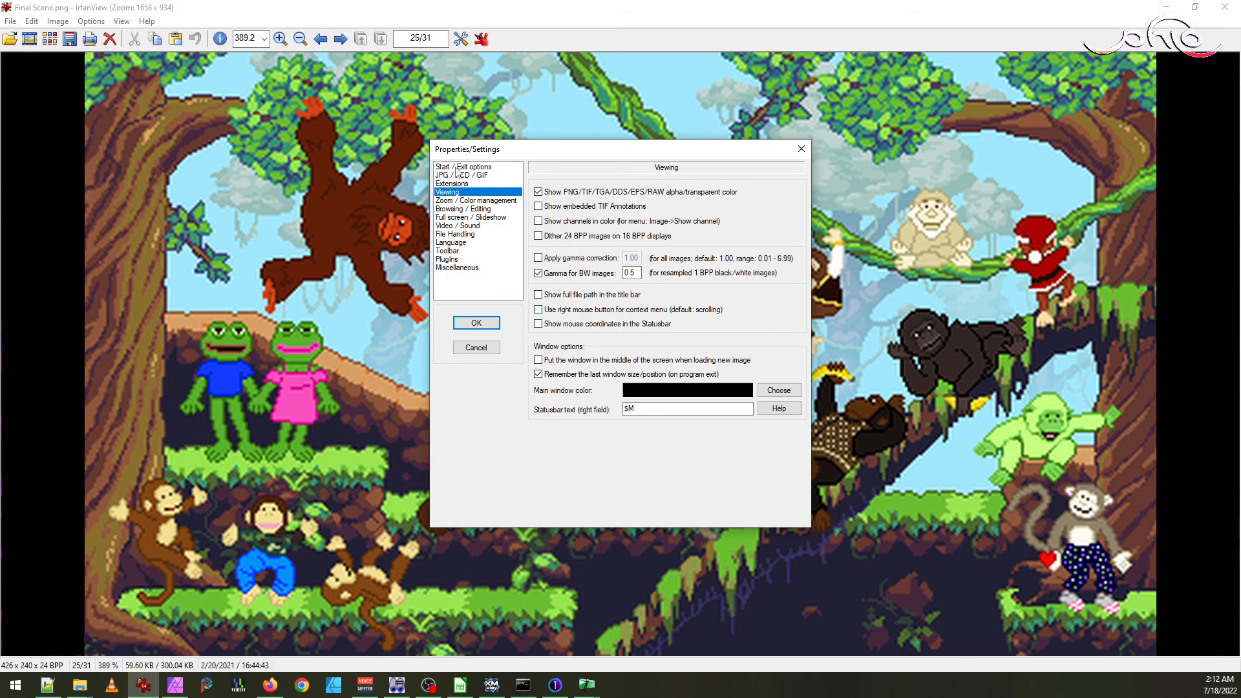
left_click(466, 217)
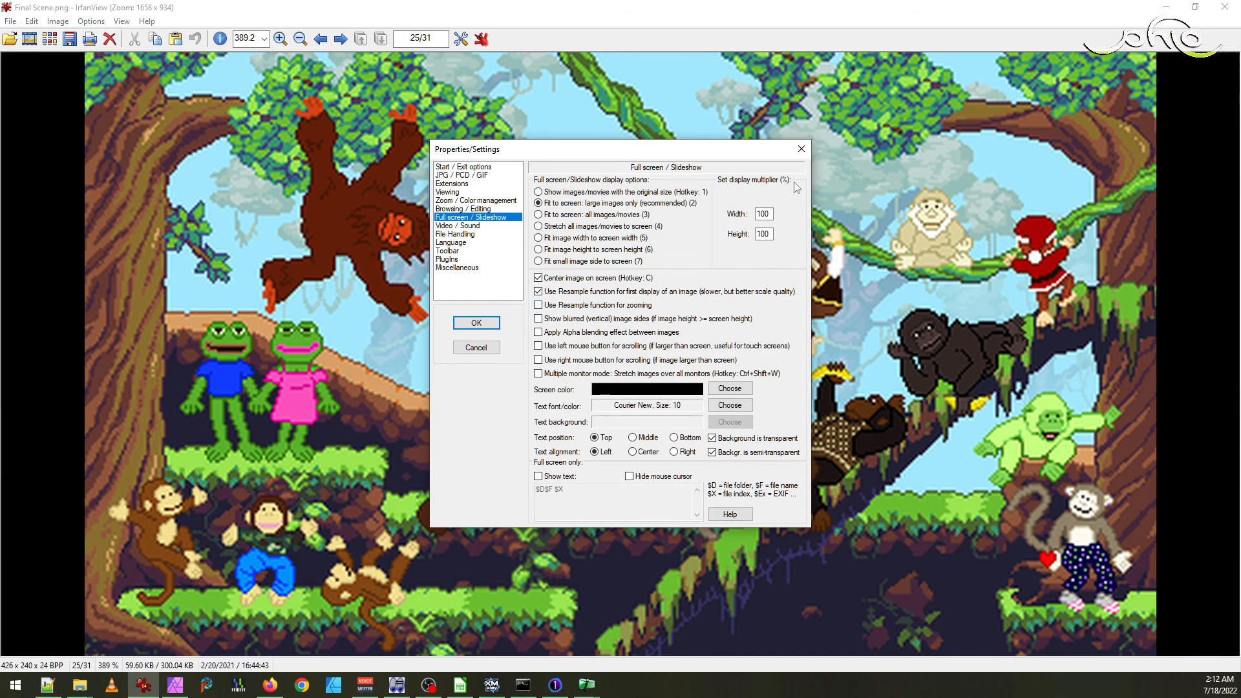
left_click(476, 322)
- Show Final Scene.png in full screen and enlarge it until it nearly fills the display
key("Return")
key("Return")
key("Return")
key("plus")
key("plus")
key("plus")
key("plus")
key("plus")
key("plus")
key("plus")
key("plus")
key("plus")
key("plus")
key("plus")
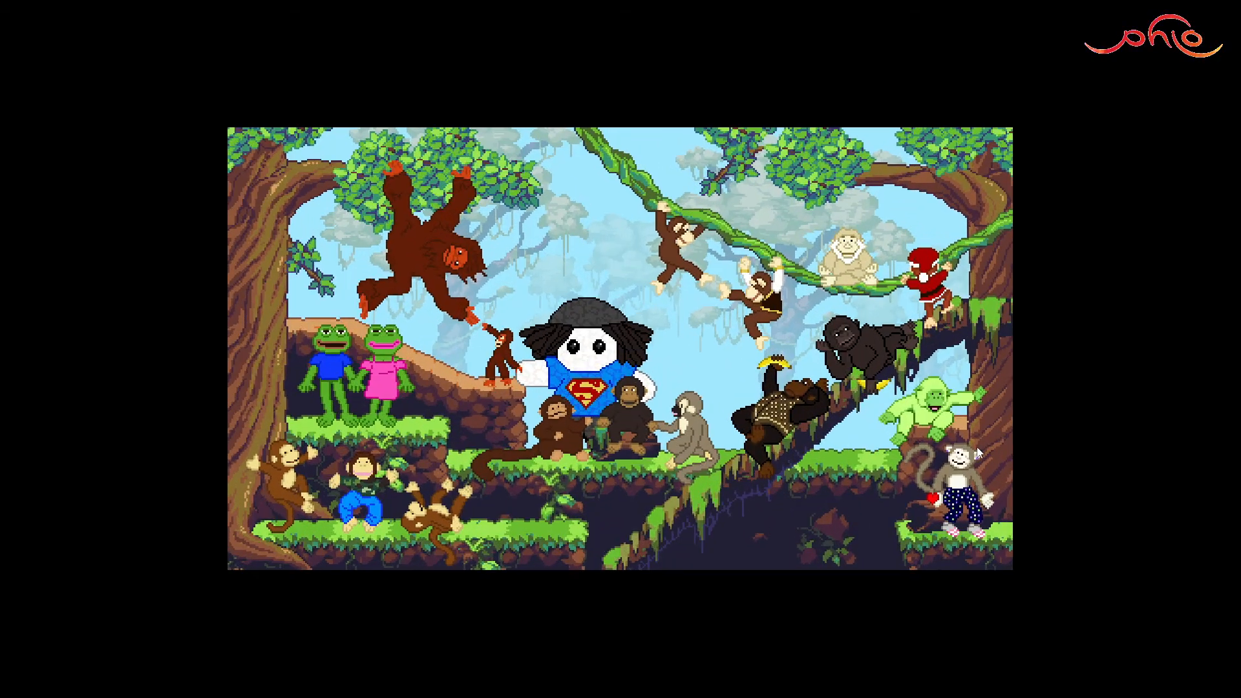
key("plus")
key("plus")
key("plus")
key("plus")
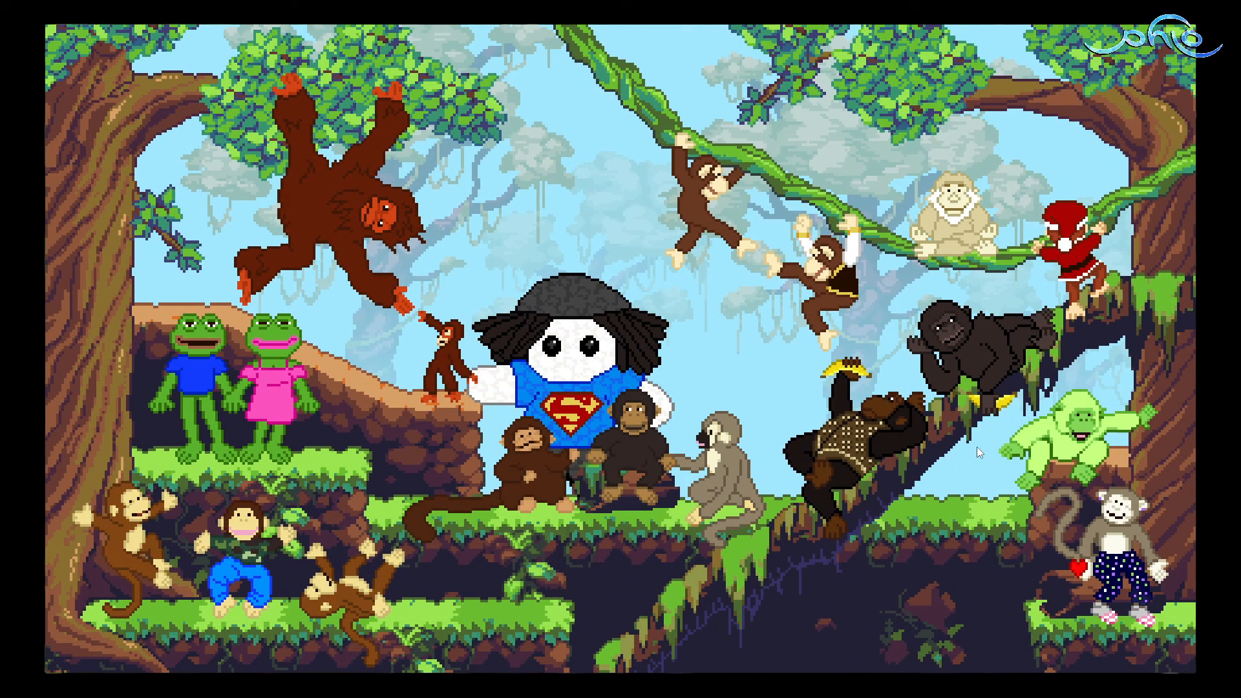
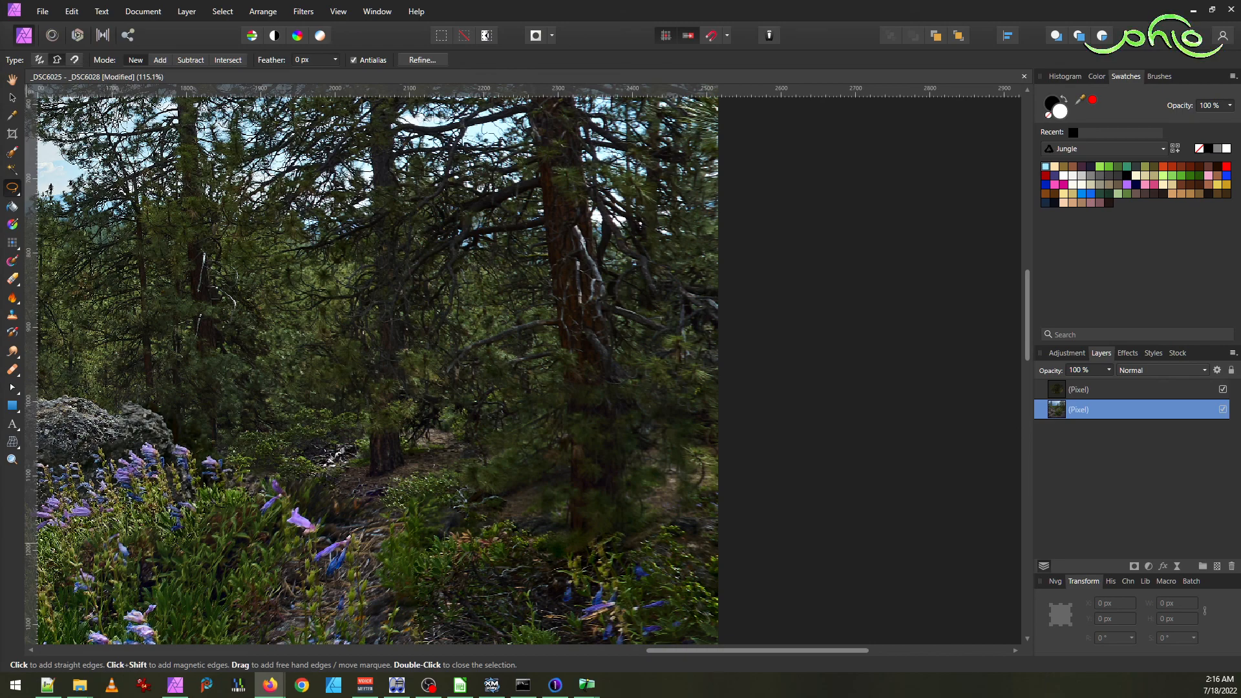
- Play the Stay Magical video in full screen to its end and leave full screen
left_click_drag(0, 129, 533, 0)
left_click(868, 548)
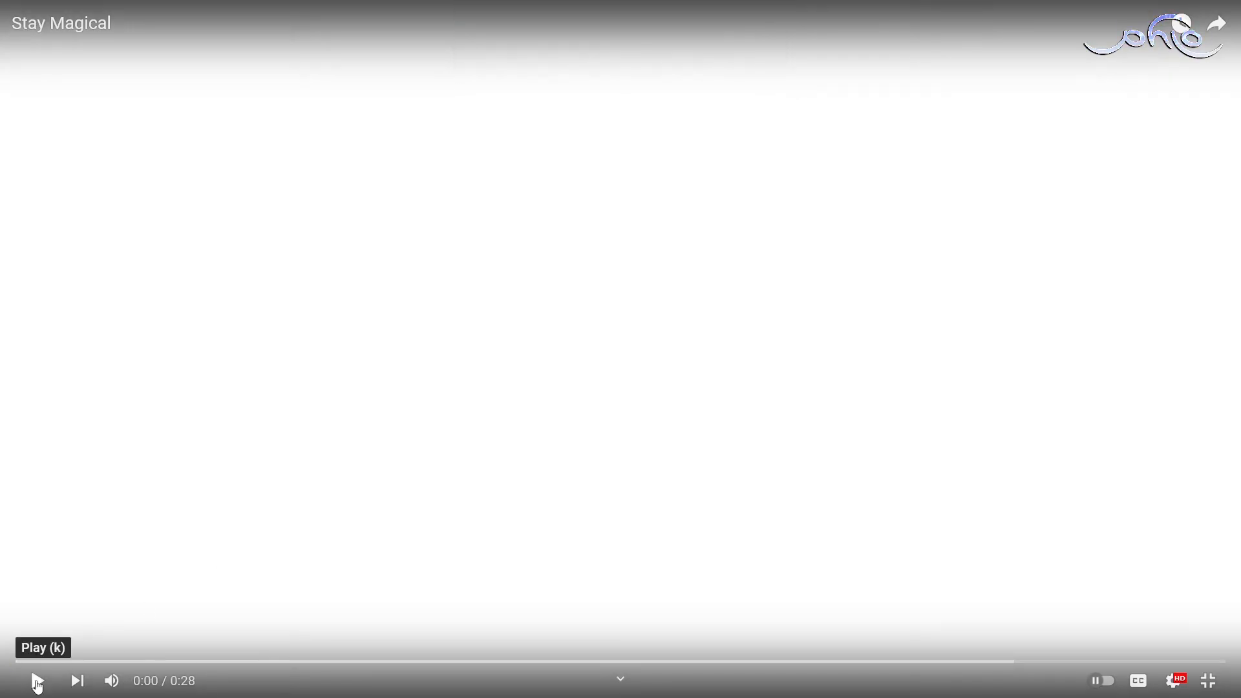
left_click(37, 682)
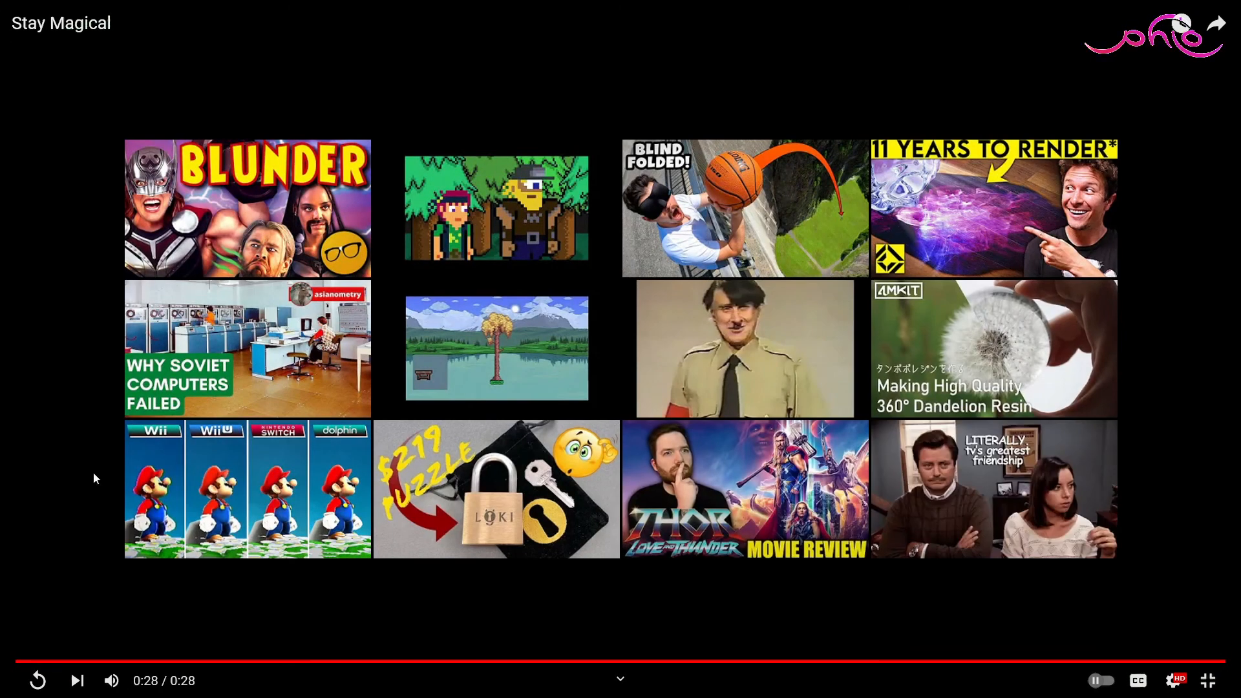
key("Escape")
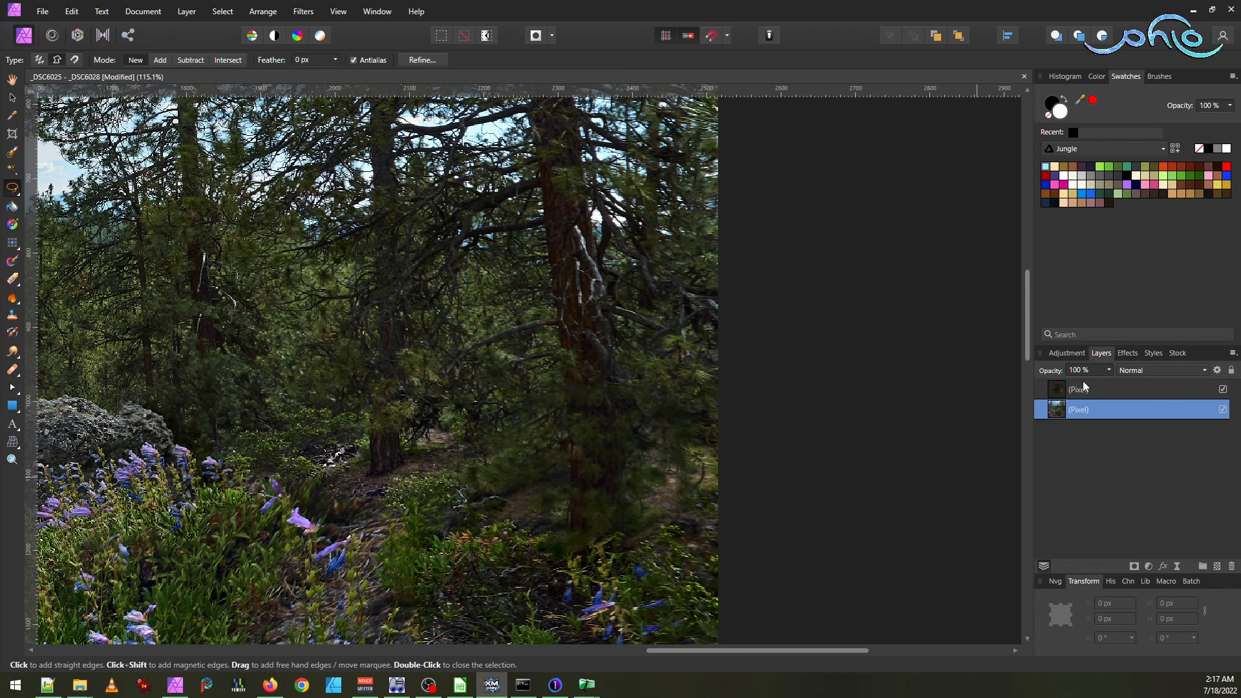
- Return to the panorama in Affinity Photo and flatten the document into a single pixel layer
left_click(1118, 386)
left_click(160, 10)
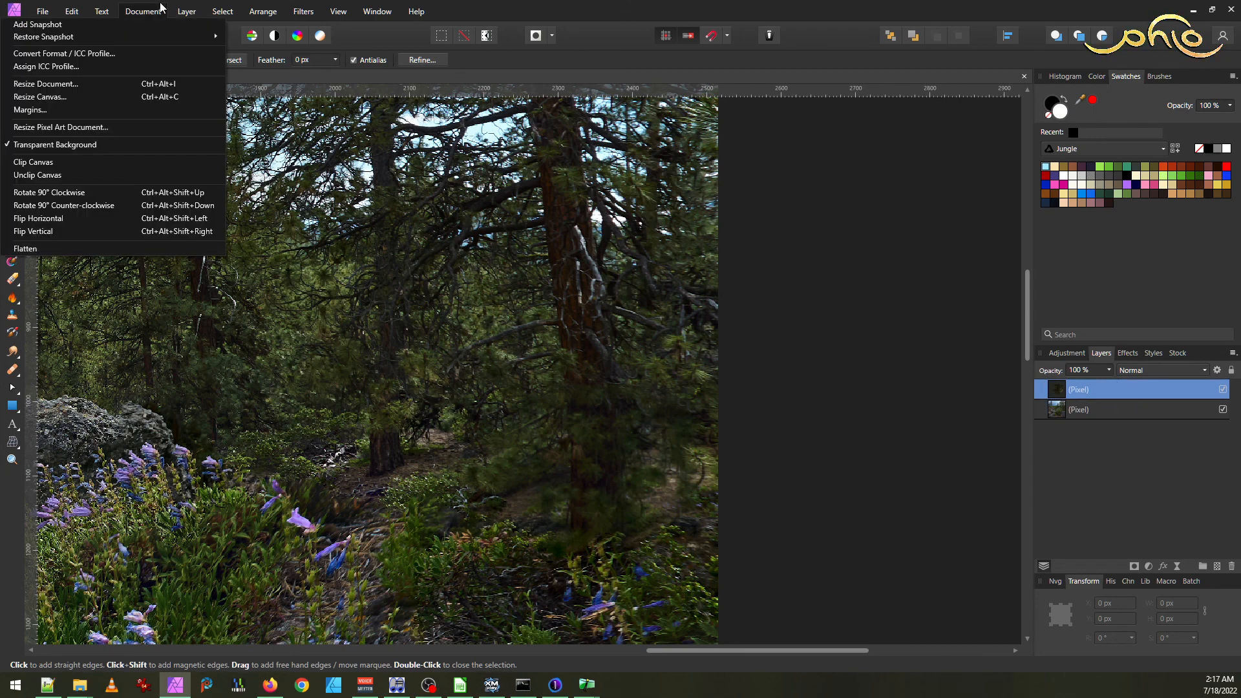
mouse_move(191, 11)
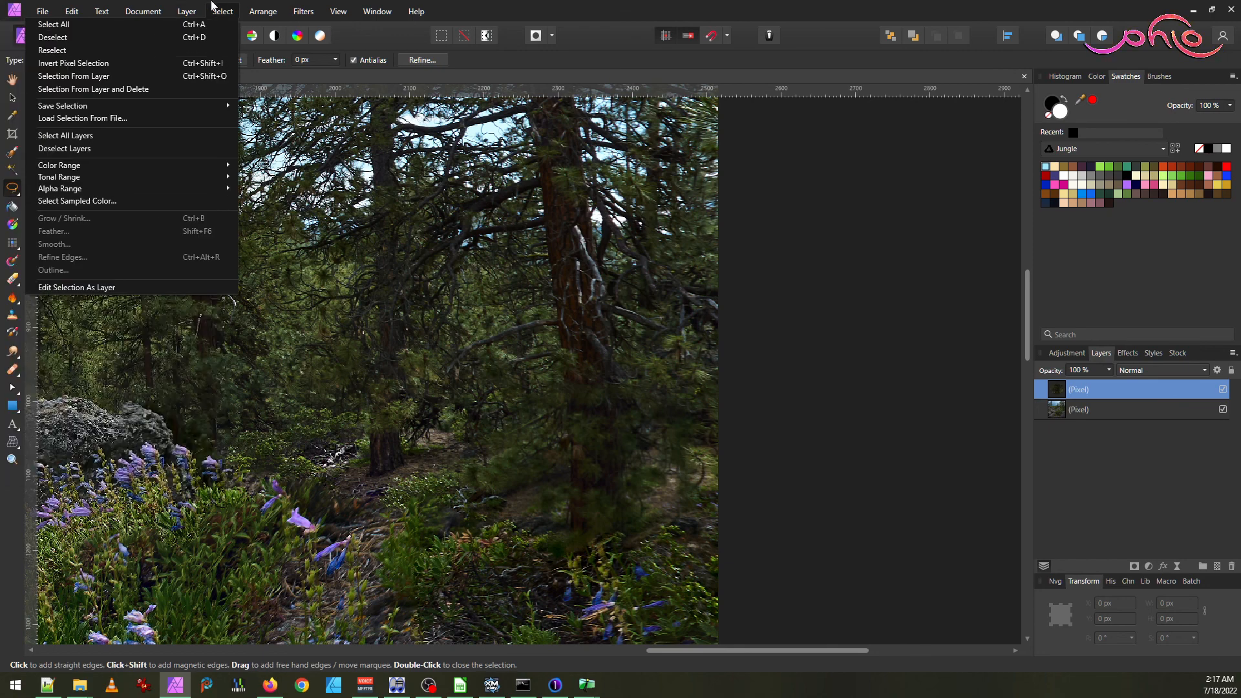
left_click(96, 247)
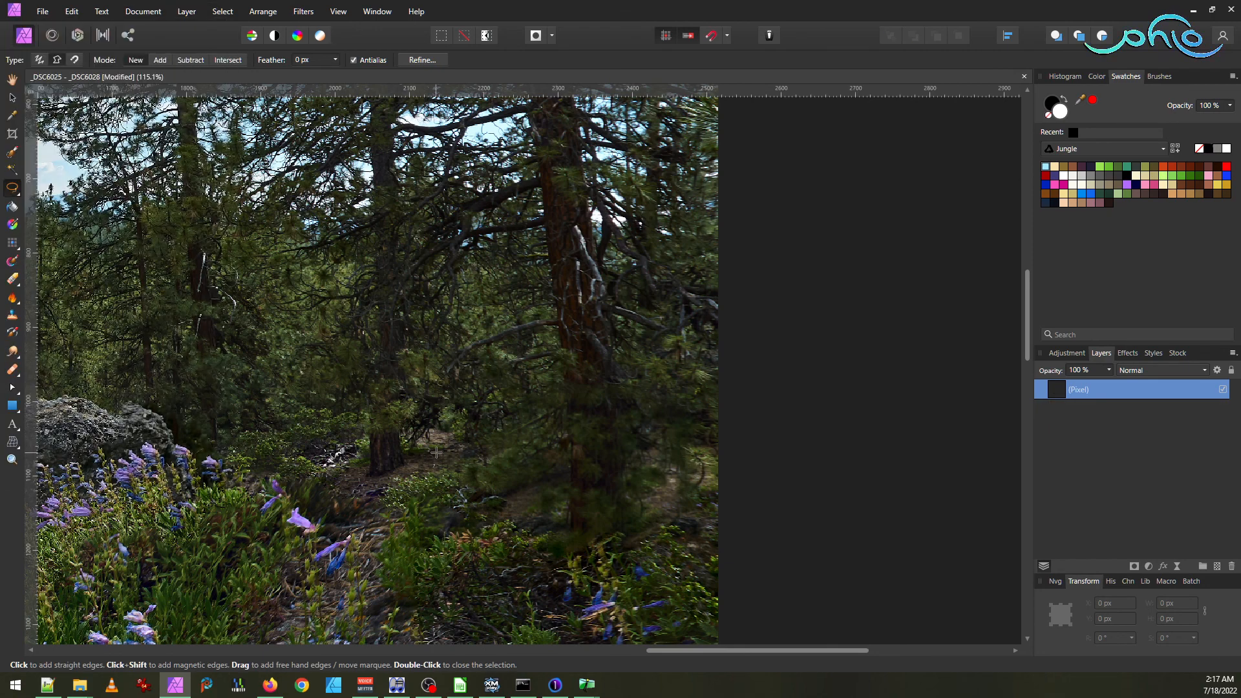
- Lasso the base of the smaller trunk beside the large pine, about 124 × 133 px
left_click(354, 386)
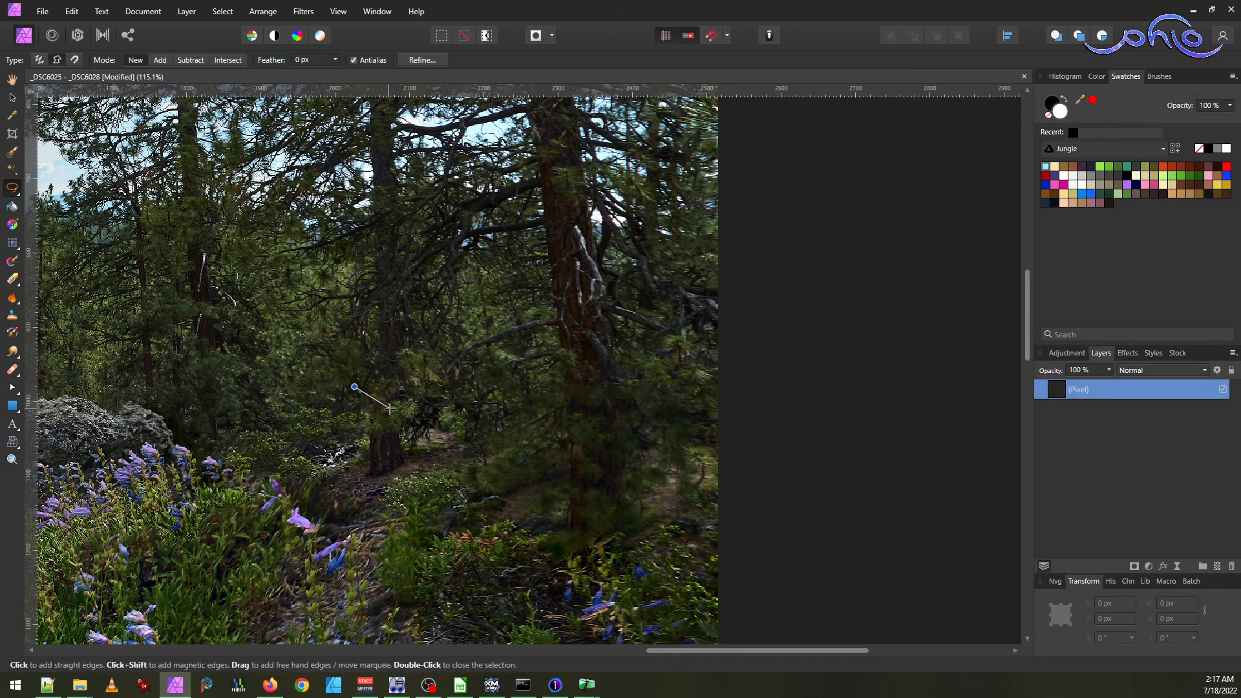
left_click(419, 416)
left_click(425, 465)
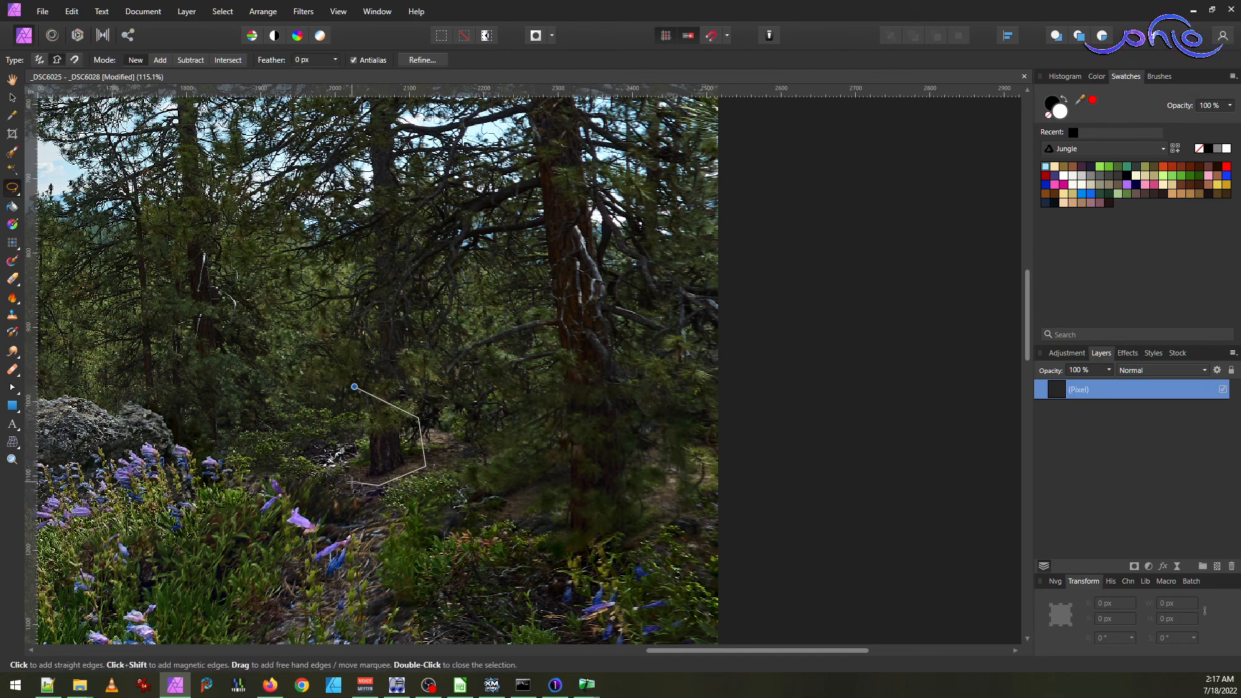
double_click(335, 450)
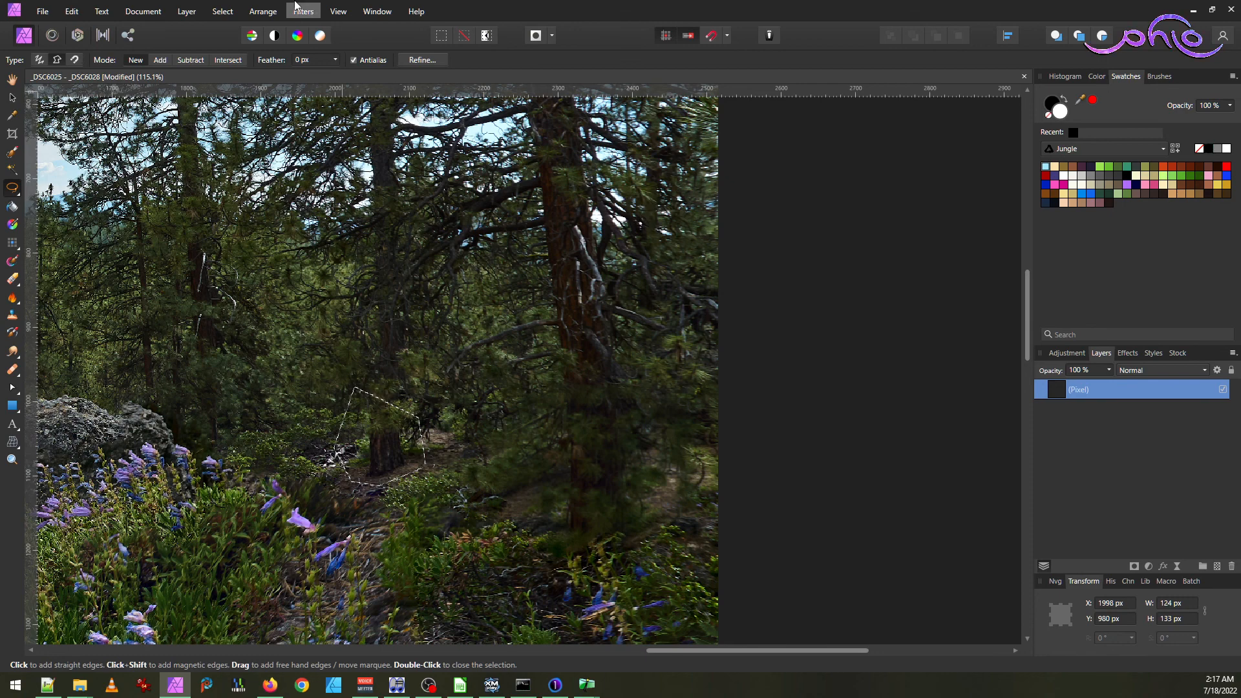
- Feather the lasso selection around the smaller trunk's base with a radius of 20 px
left_click(221, 11)
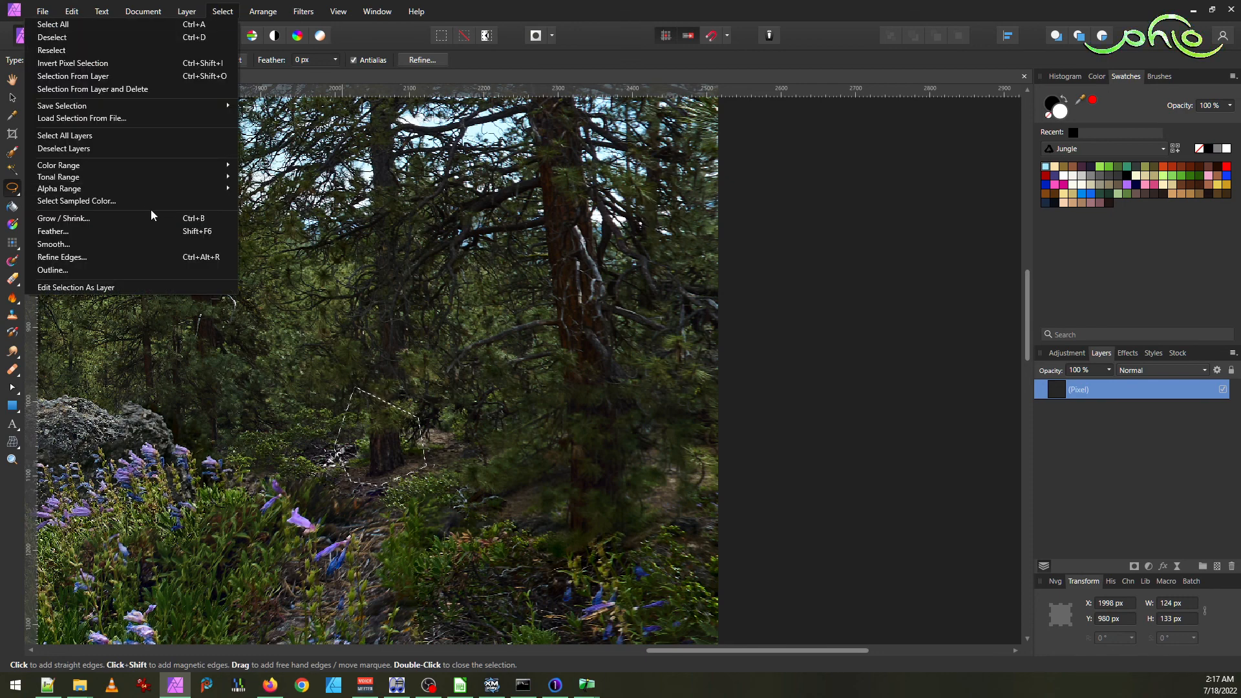
left_click(130, 231)
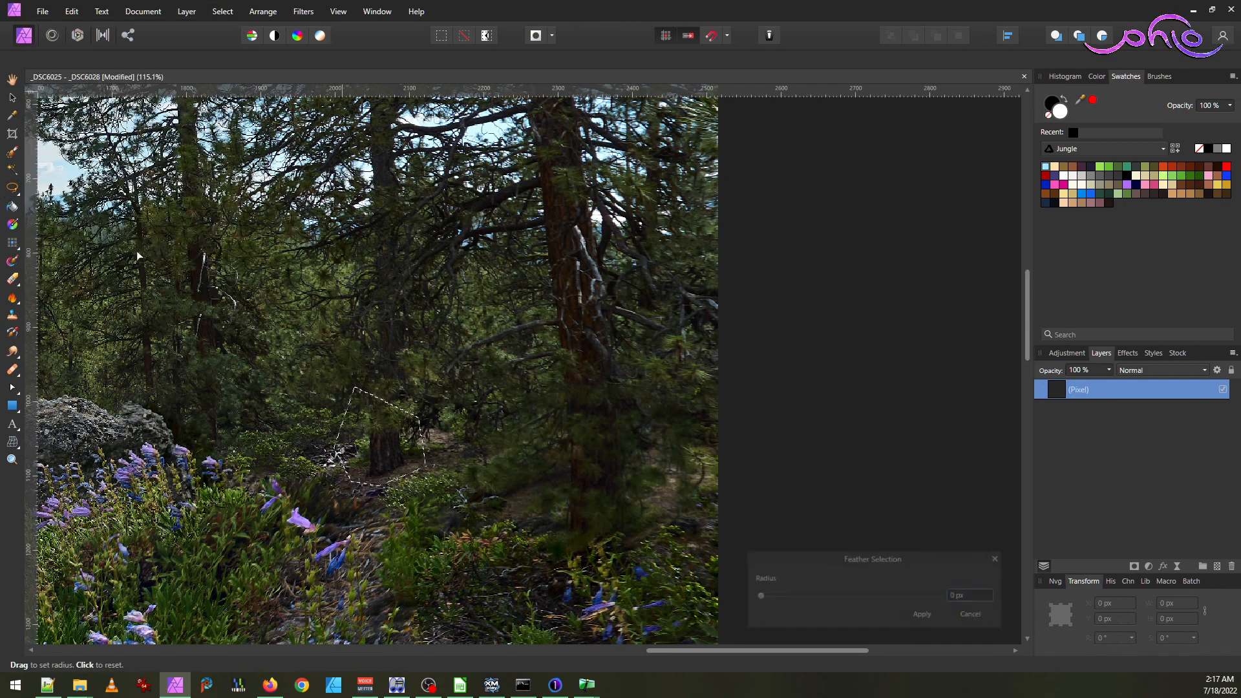
left_click(958, 594)
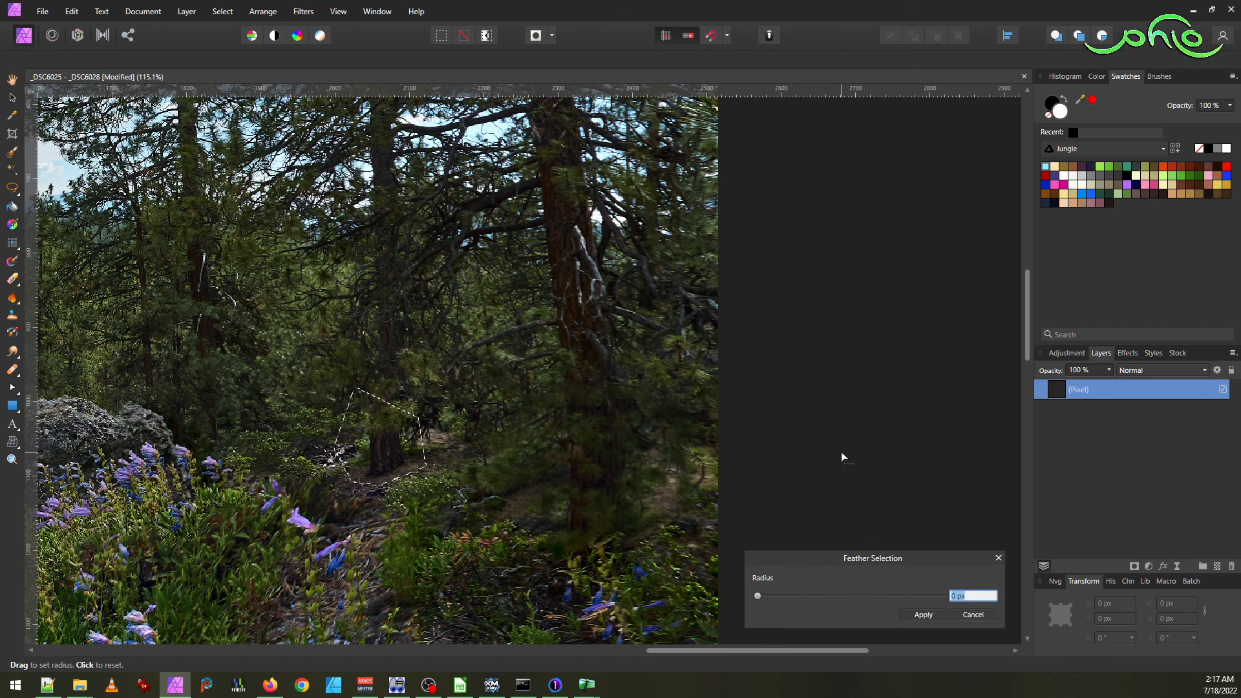
type("20")
key("Tab")
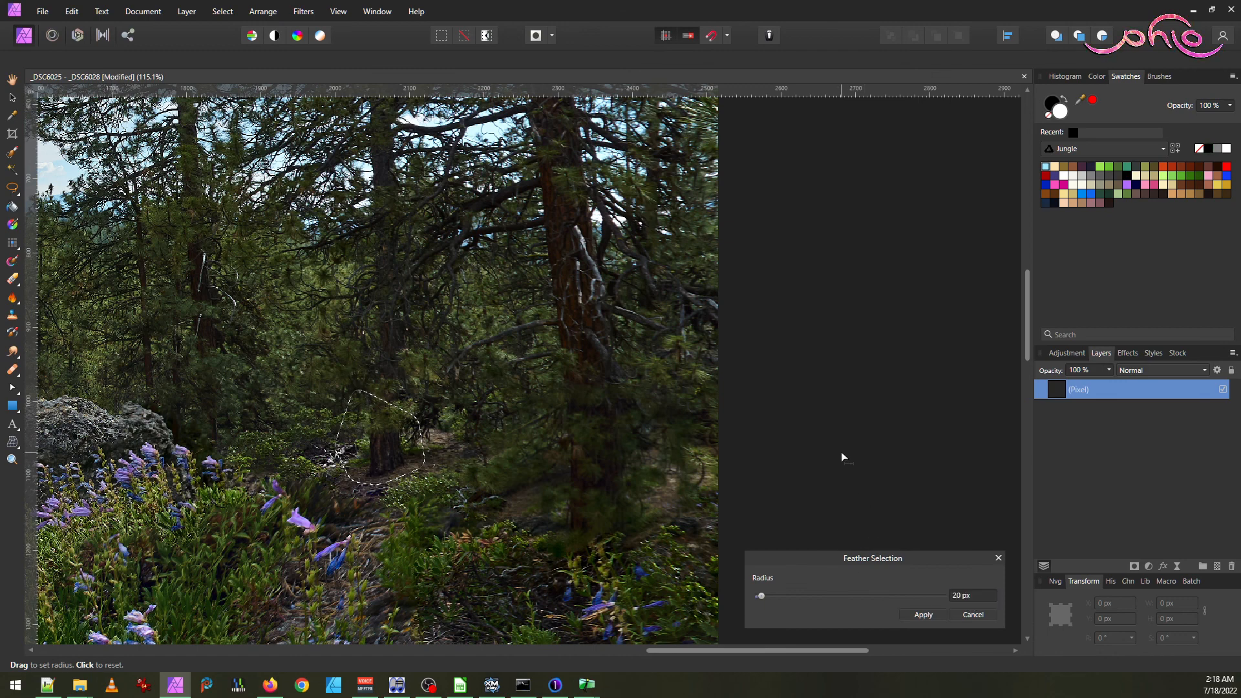
left_click(925, 615)
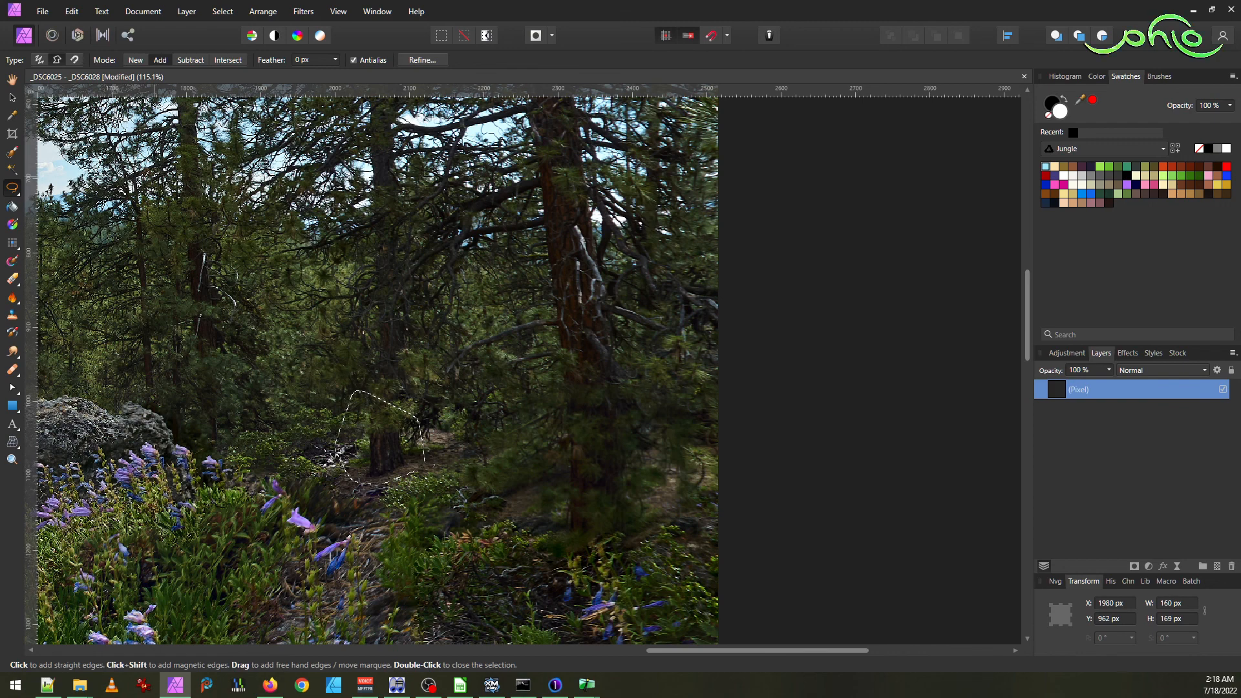
- Duplicate the feathered trunk base onto a new pixel layer and remove the selection
key("ctrl+j")
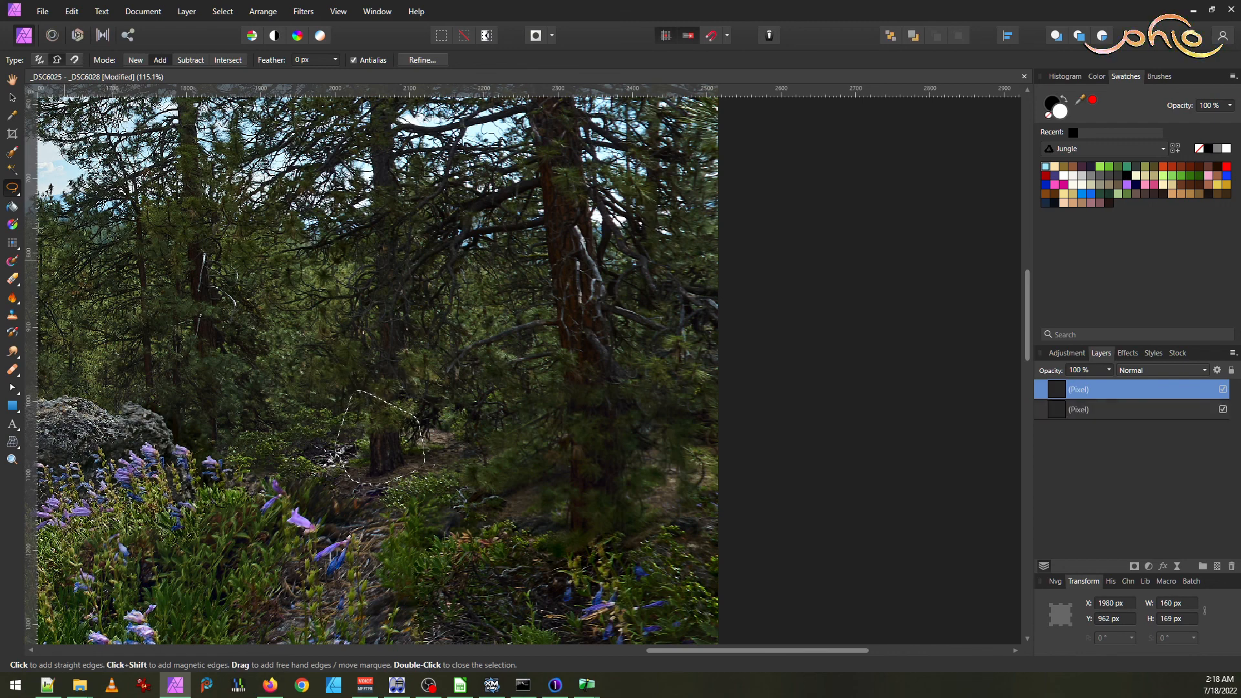
left_click(12, 97)
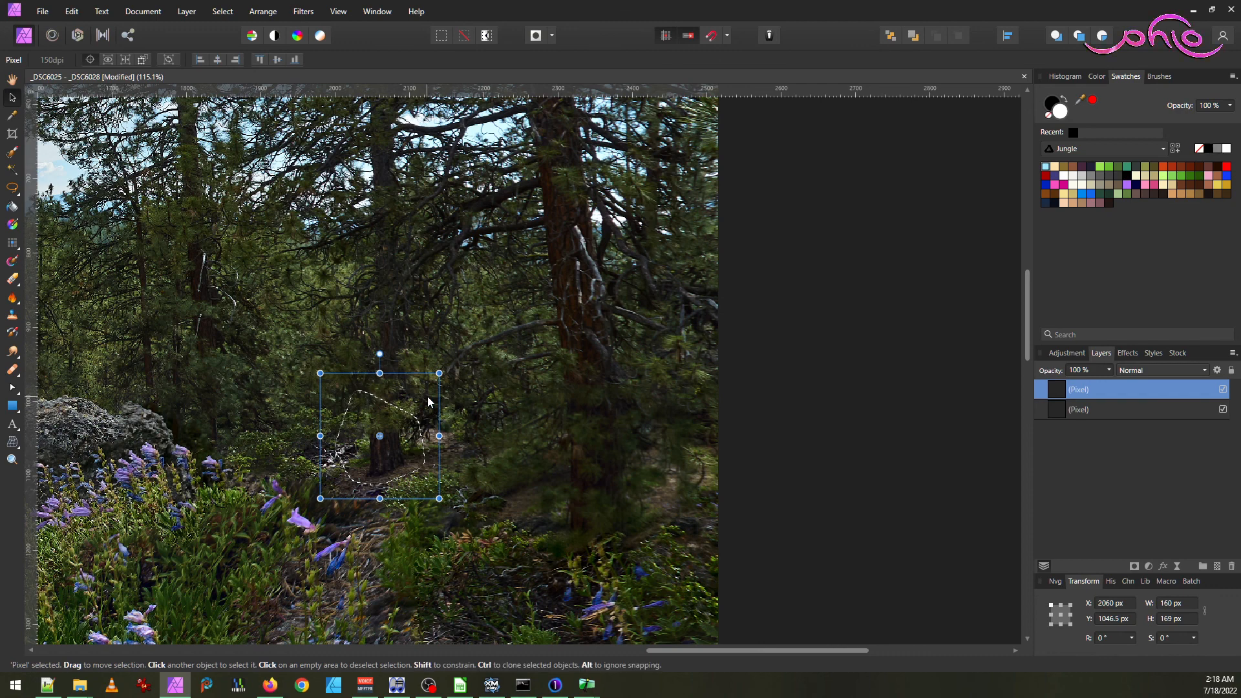
key("ctrl+d")
- Shear the copied trunk base to about -5.7° to line it up with the trunk above, and deselect the copy
scroll(409, 406, "up", 3)
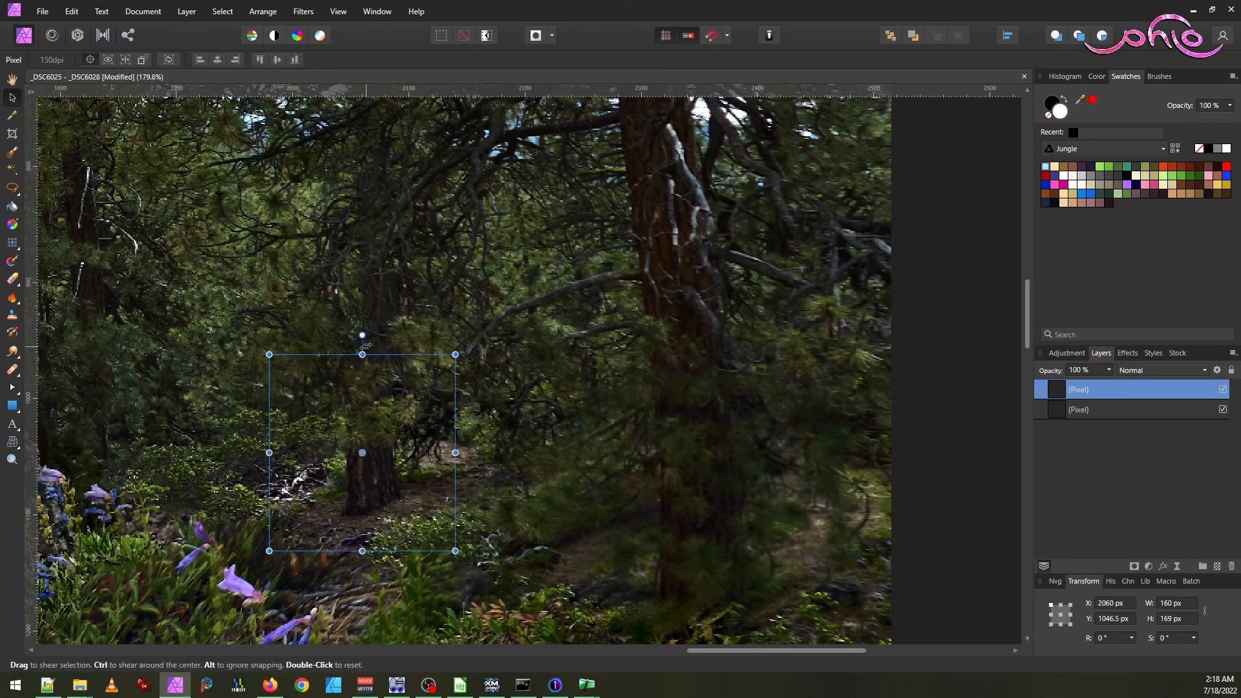
left_click(365, 352)
left_click(370, 411)
left_click_drag(370, 347, 391, 351)
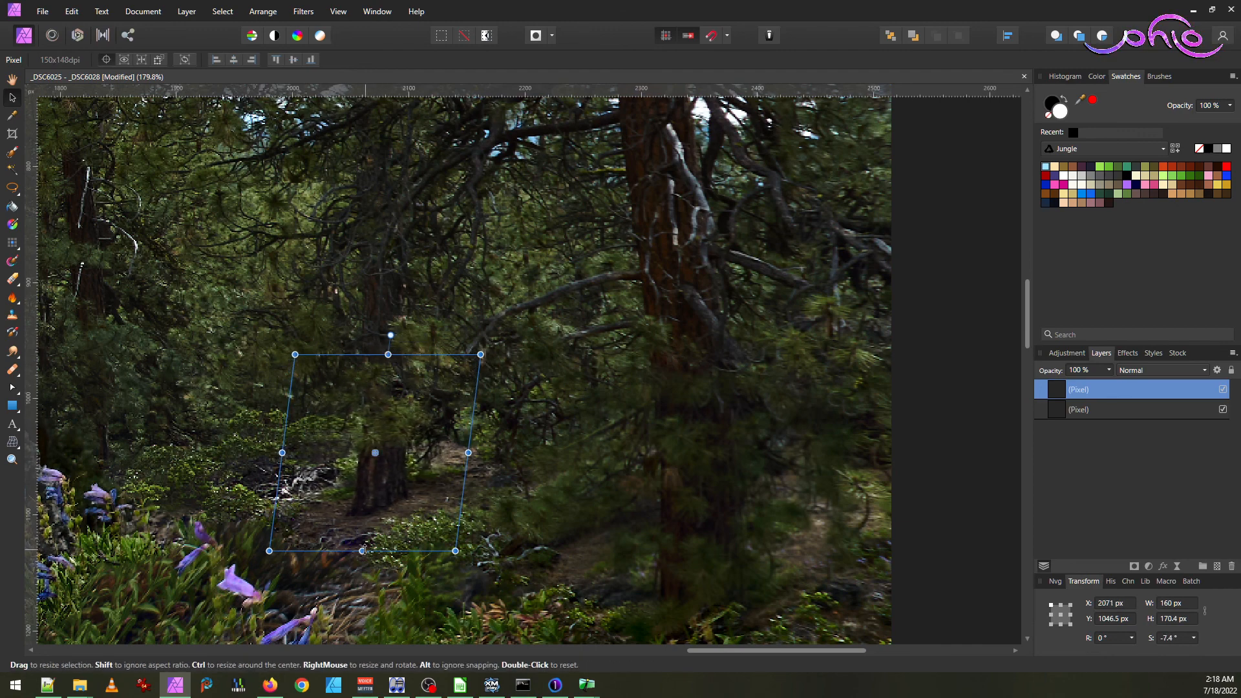
left_click_drag(363, 554, 369, 553)
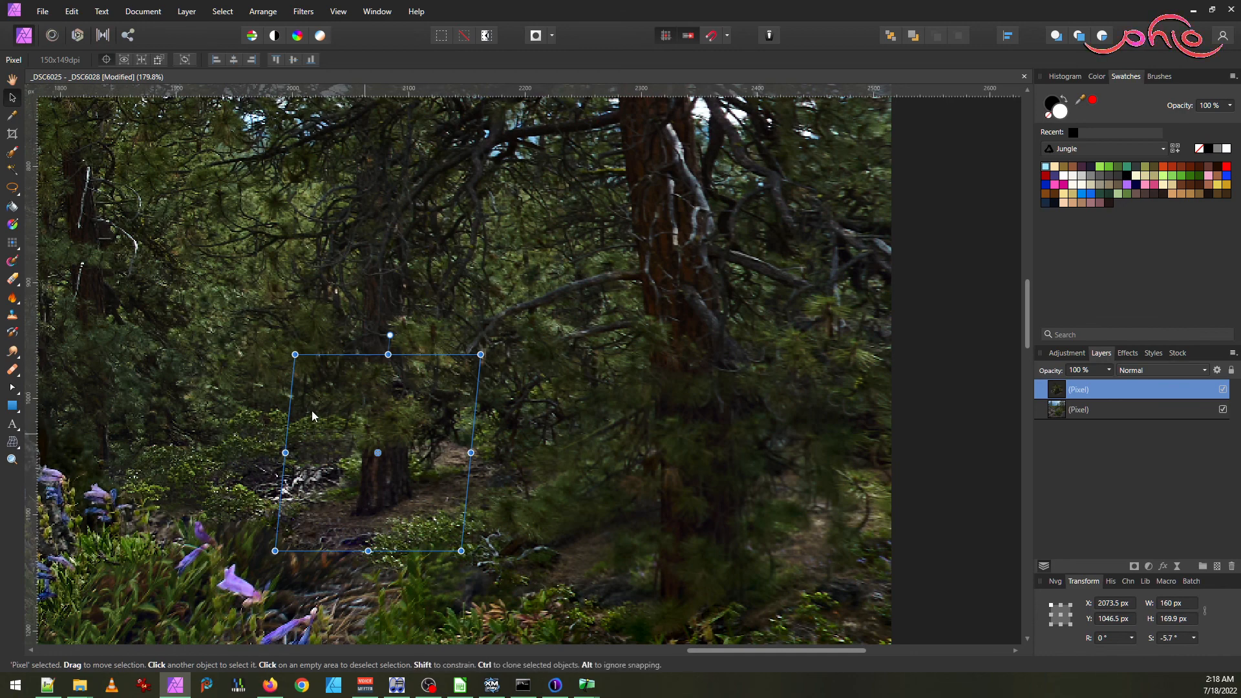
left_click(246, 400)
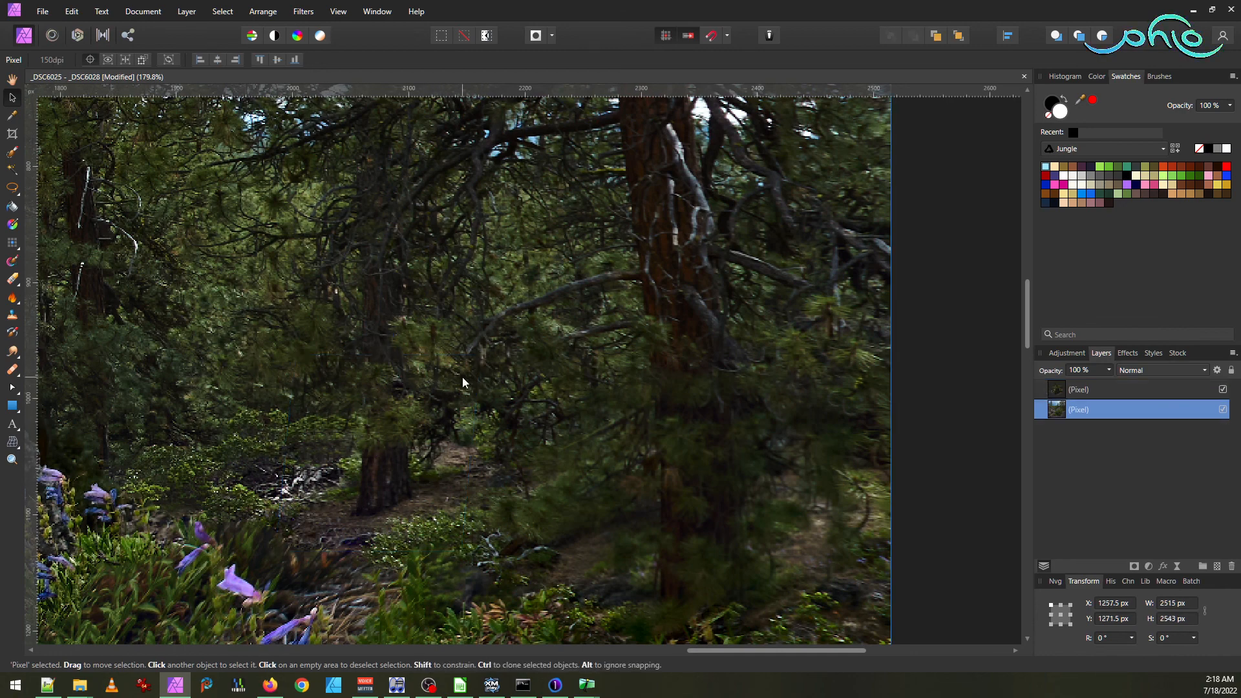
left_click(1111, 391)
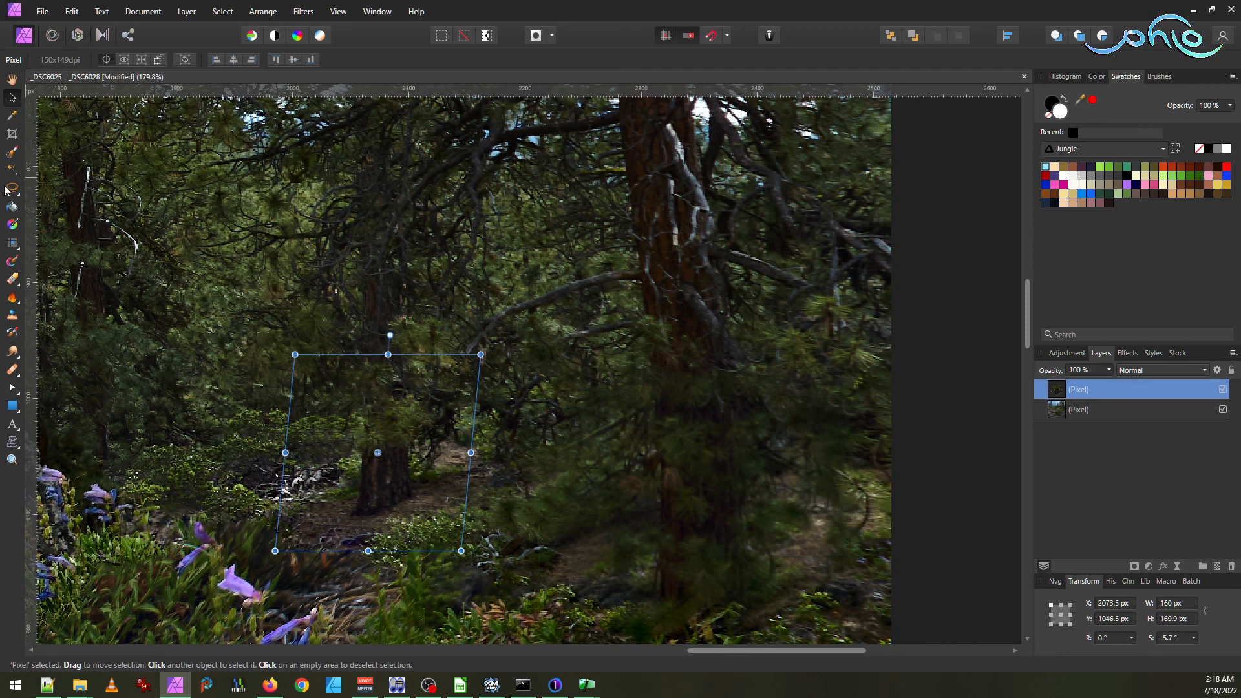
left_click(12, 278)
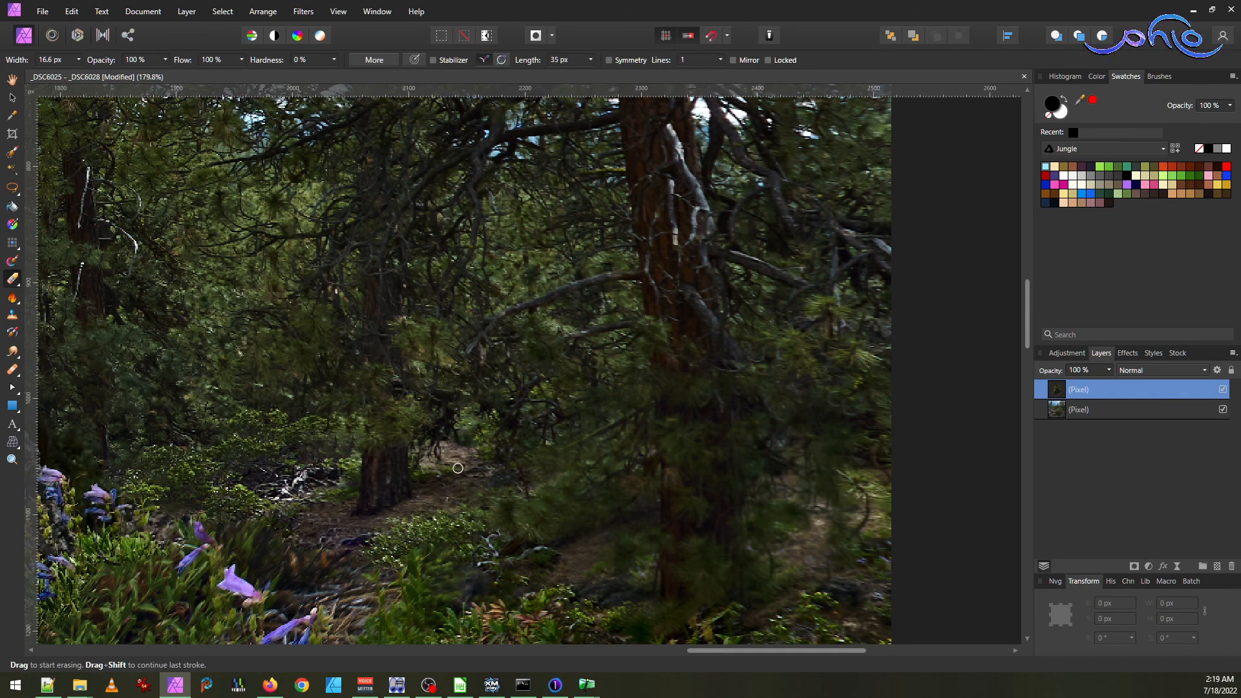
scroll(478, 463, "down", 4)
scroll(472, 472, "down", 1)
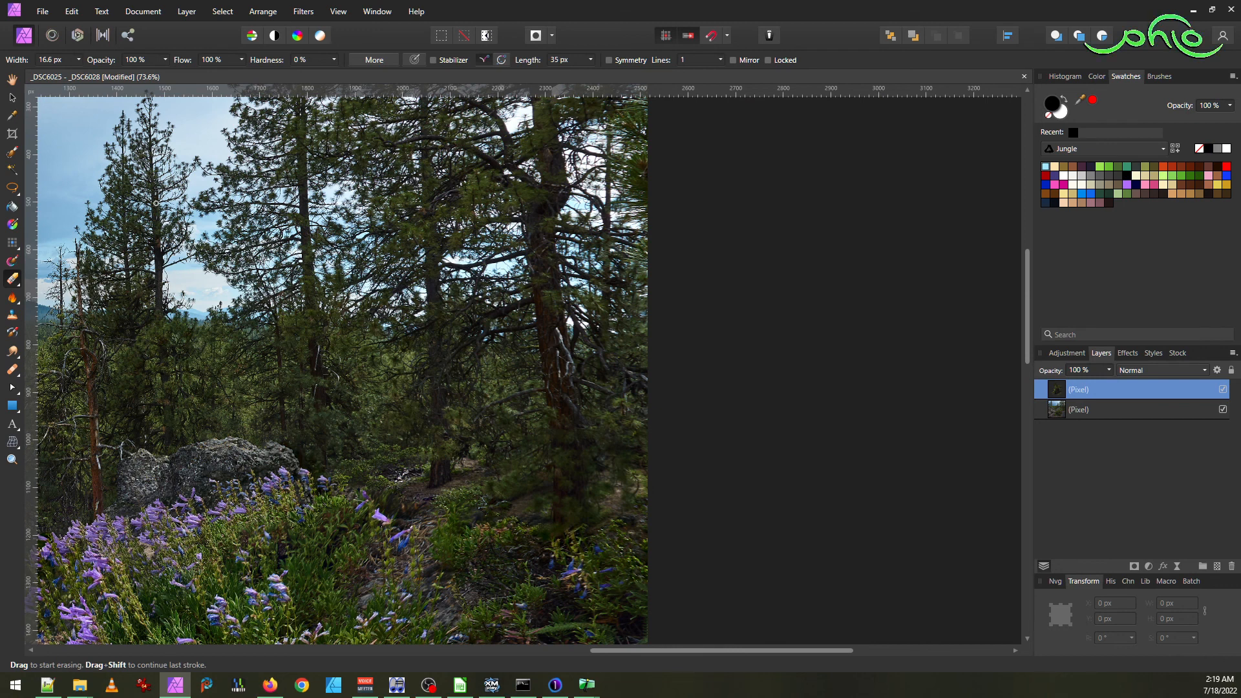
- Deselect the layers and flatten the document into a single pixel layer
left_click(13, 97)
left_click(723, 483)
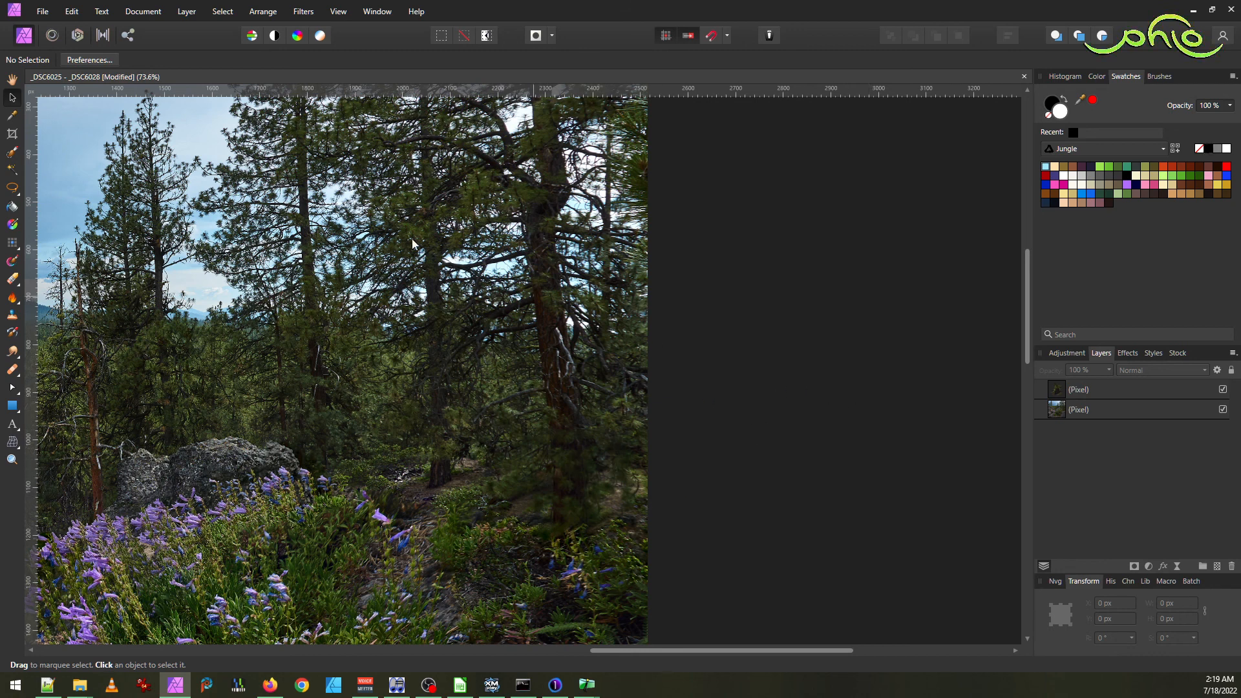
left_click(138, 13)
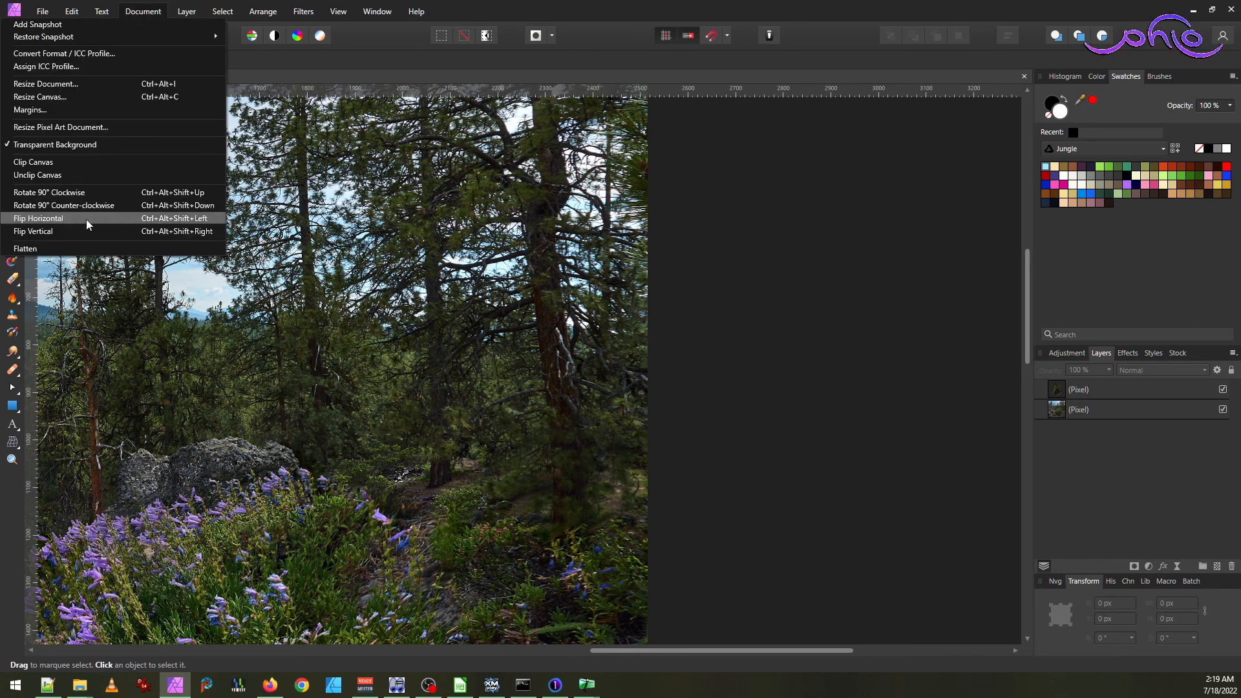
left_click(91, 243)
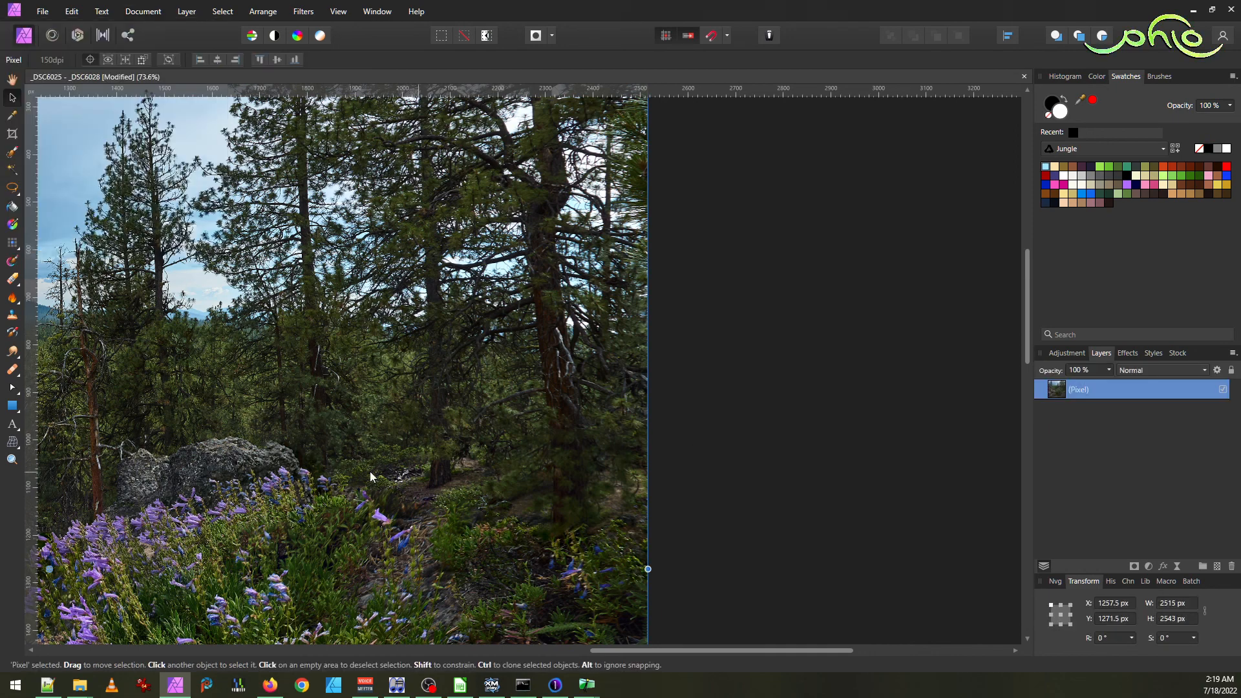
- Examine the flattened panorama across its full width and from the treetops to the foreground rocks
scroll(347, 479, "down", 1)
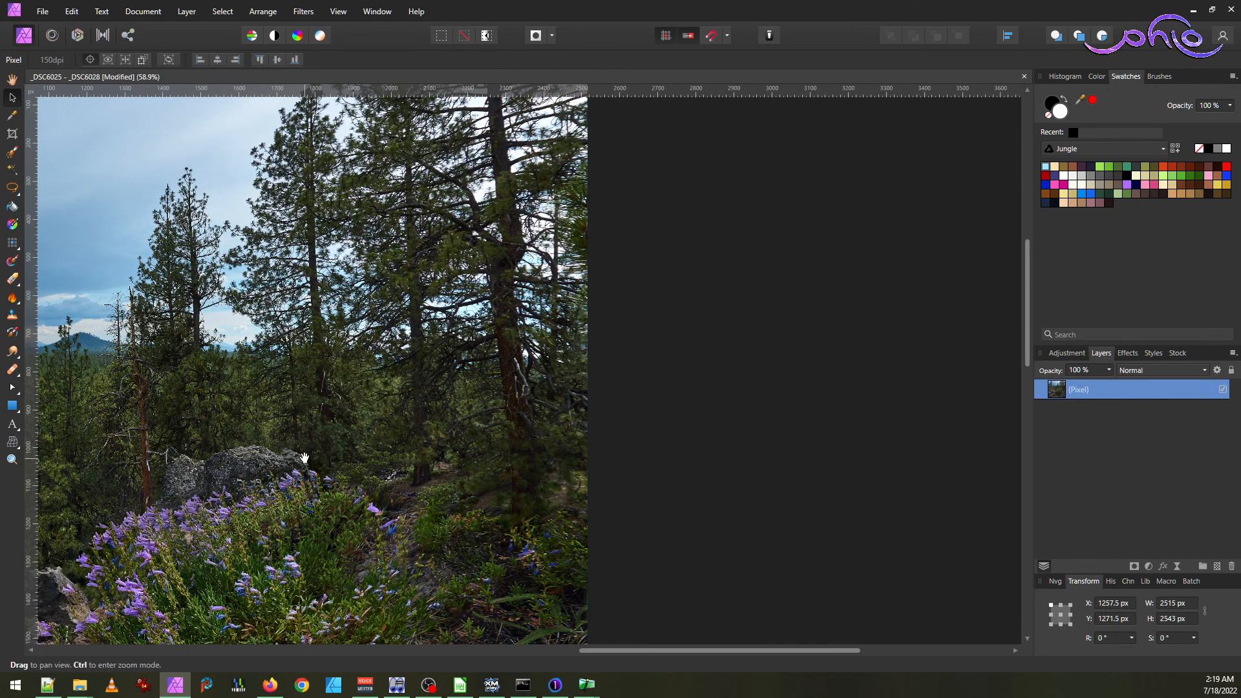
scroll(305, 463, "left", 5)
scroll(306, 464, "left", 3)
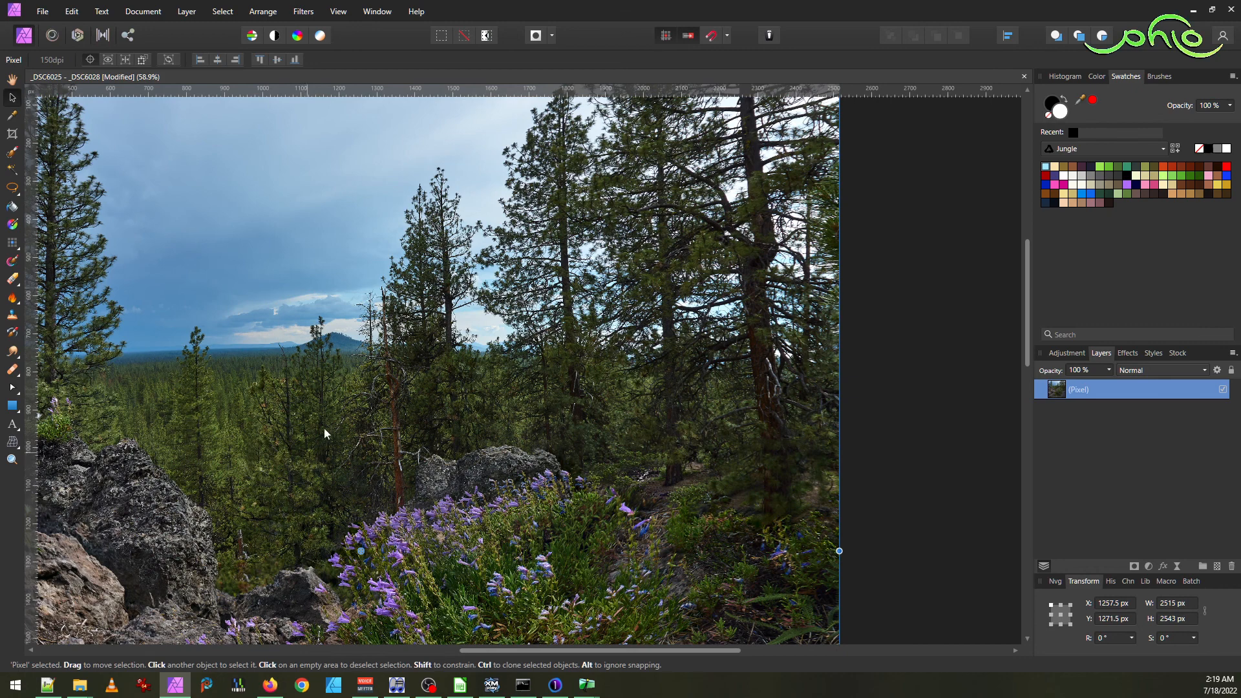
scroll(391, 380, "left", 1)
scroll(391, 380, "left", 4)
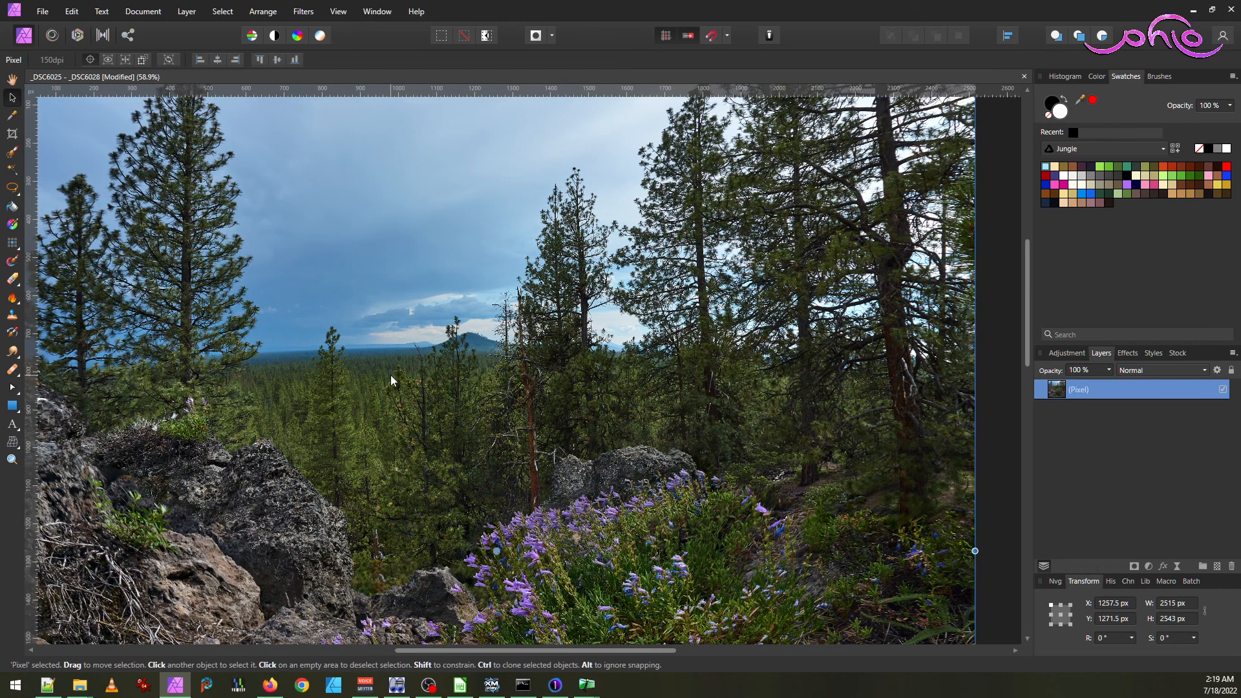
scroll(676, 541, "down", 2)
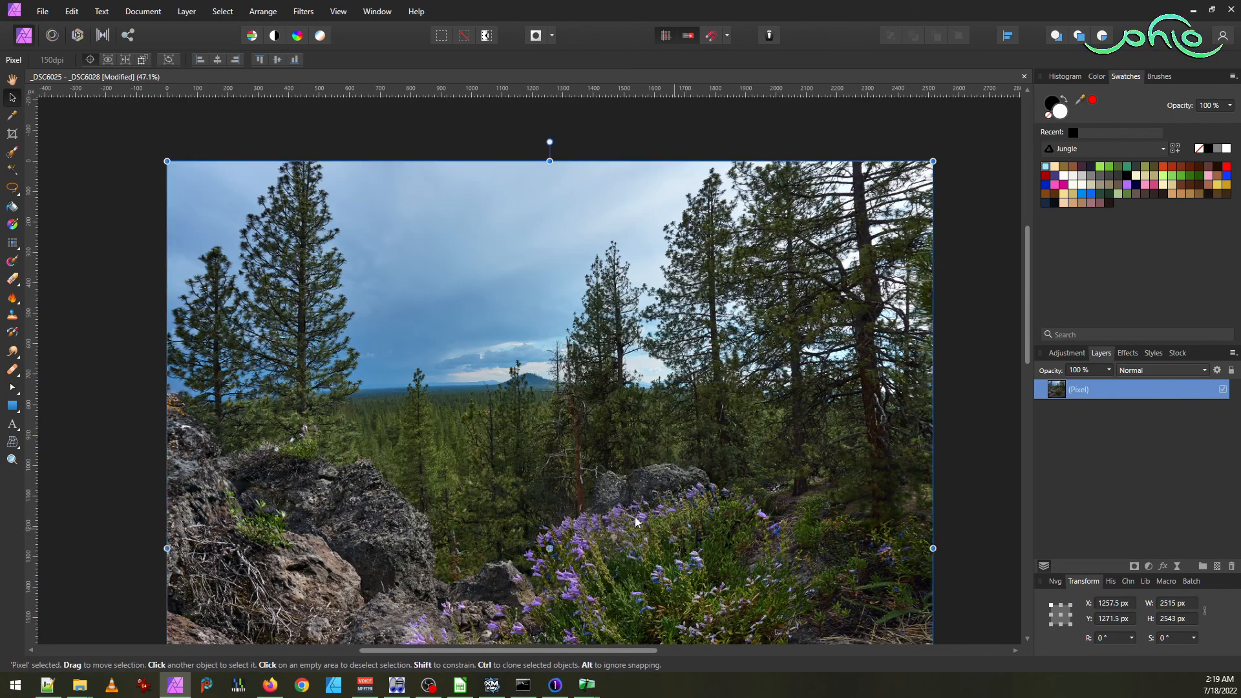
scroll(626, 510, "down", 3)
scroll(626, 512, "down", 5)
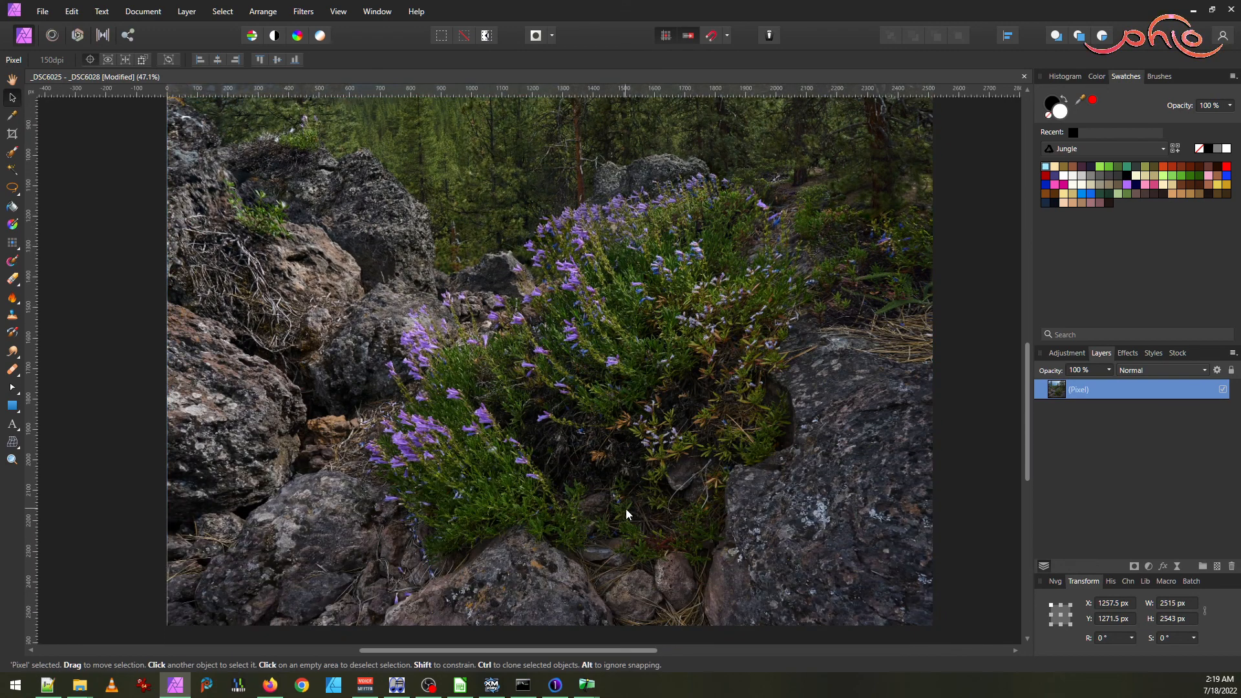
scroll(626, 513, "up", 8)
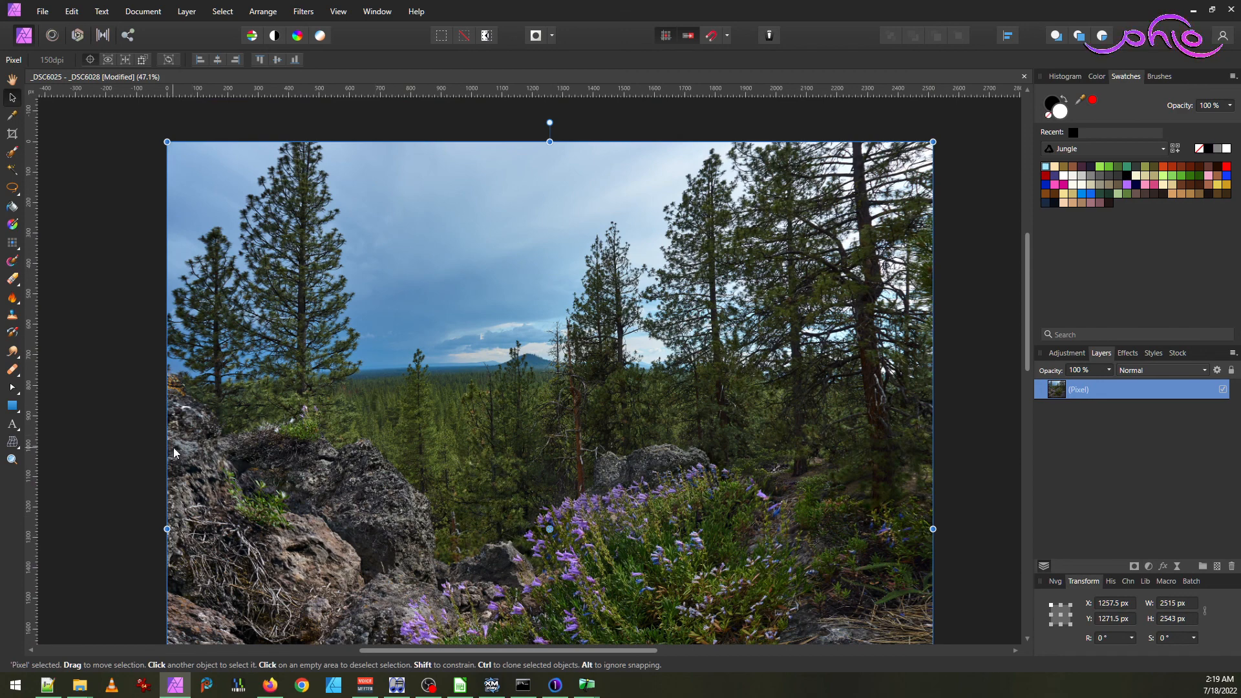
scroll(511, 388, "down", 4)
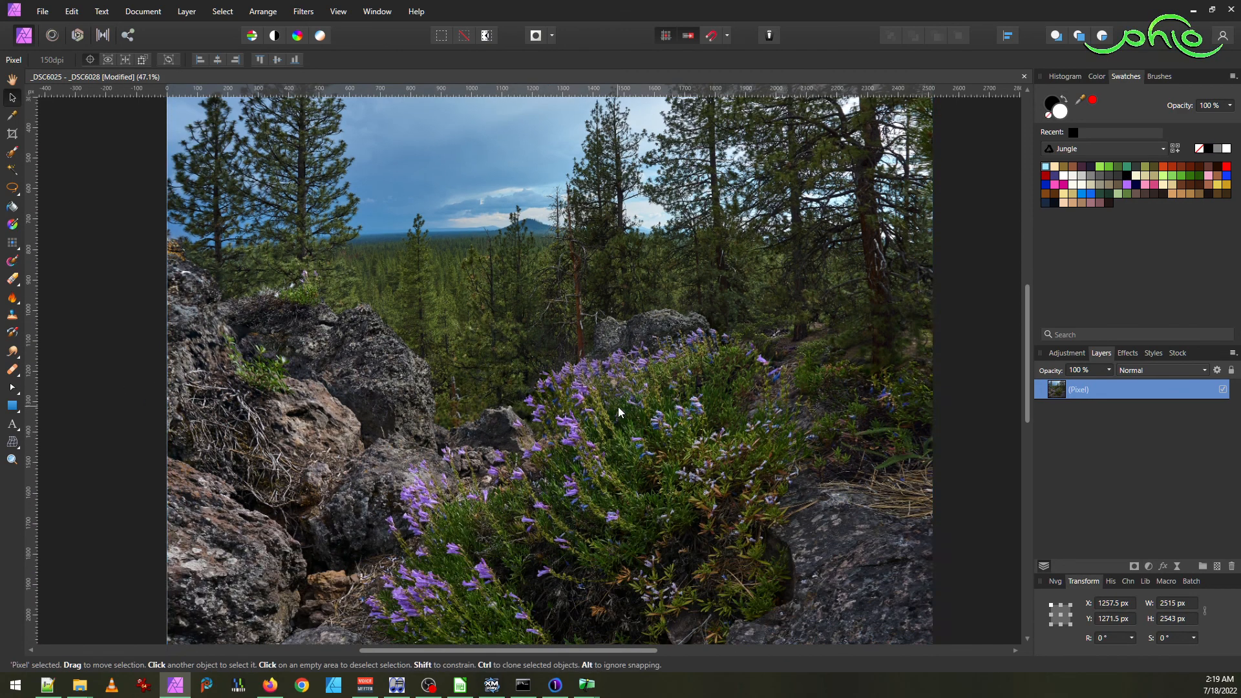
scroll(618, 406, "down", 4)
scroll(607, 407, "up", 8)
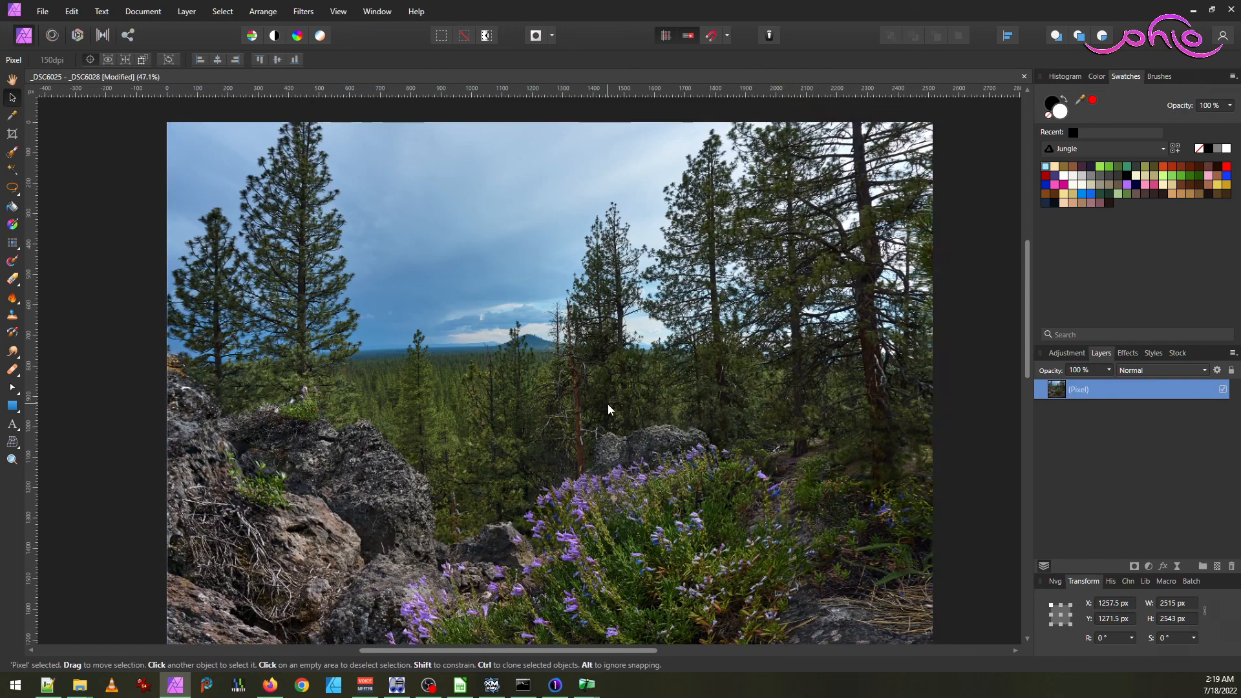
scroll(607, 408, "up", 2)
- Deselect the pixel layer and review the whole retouched image at several magnifications, including the trees, flowers and rocks
left_click(314, 178)
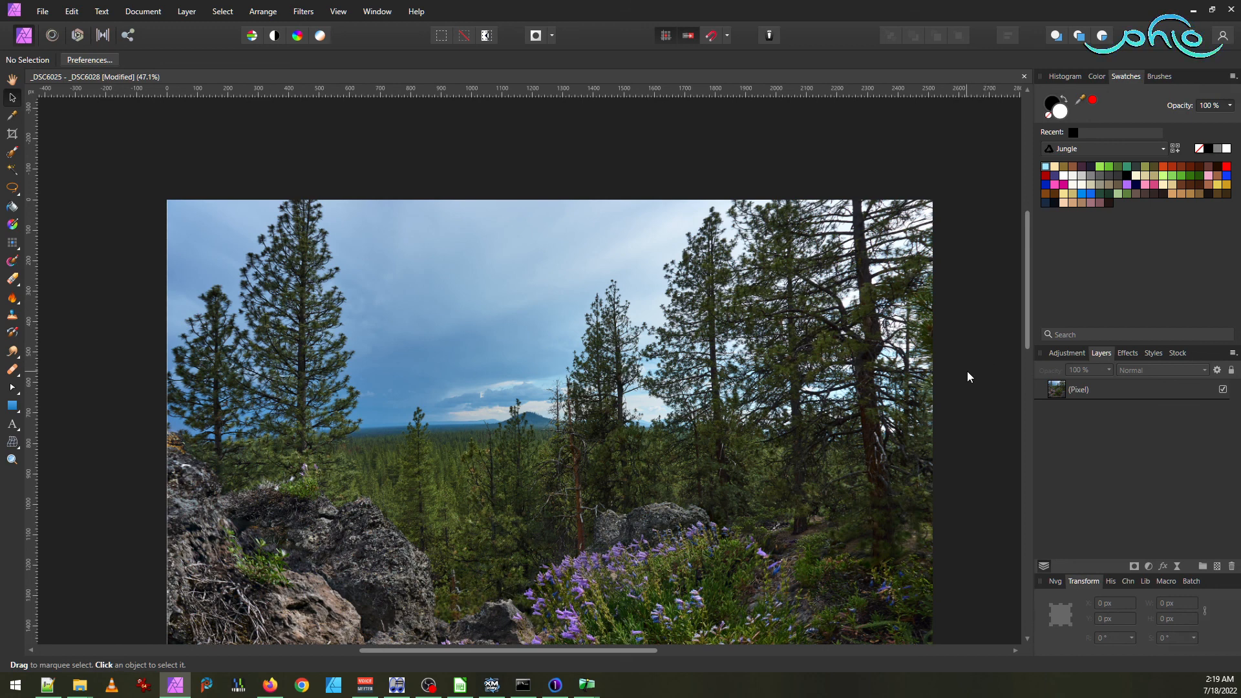
scroll(966, 370, "down", 9)
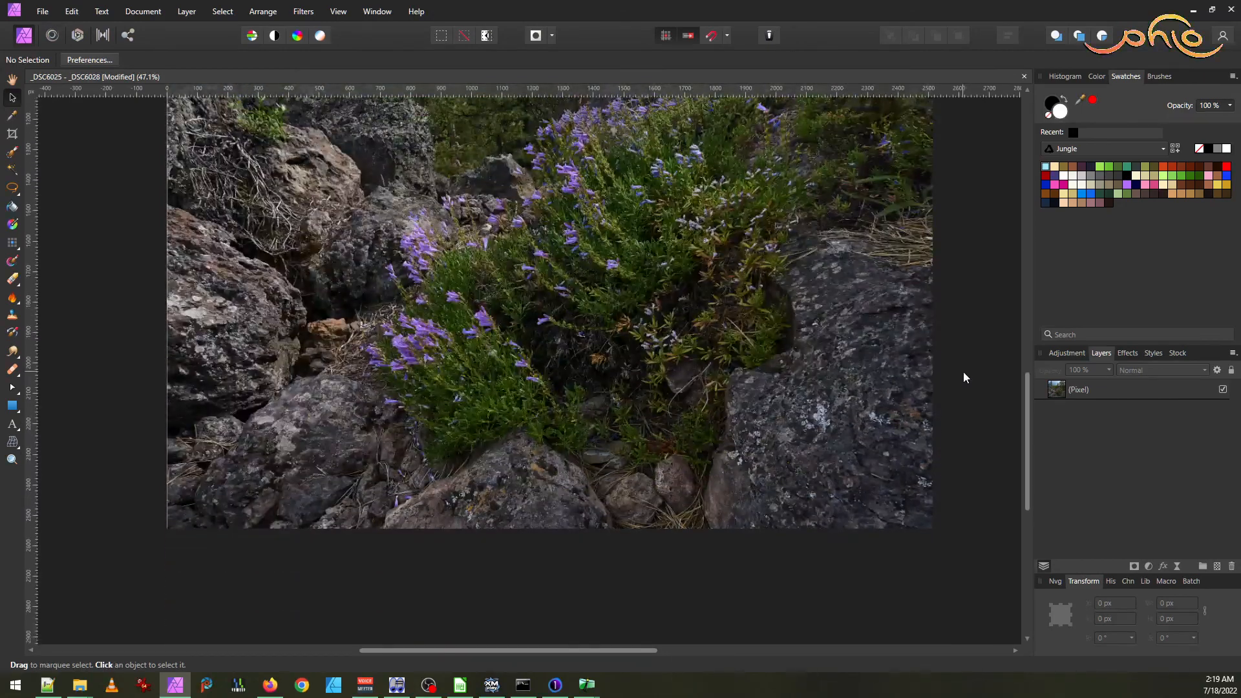
scroll(963, 377, "up", 12)
scroll(958, 377, "up", 3)
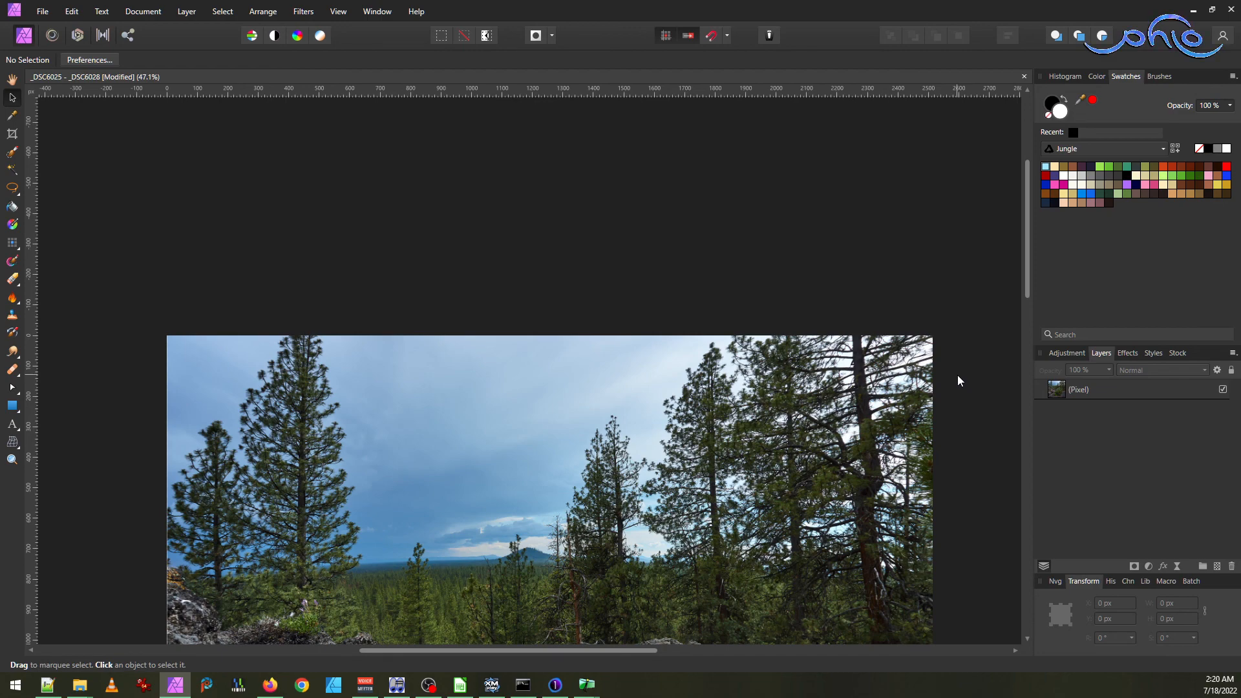
scroll(615, 442, "down", 3)
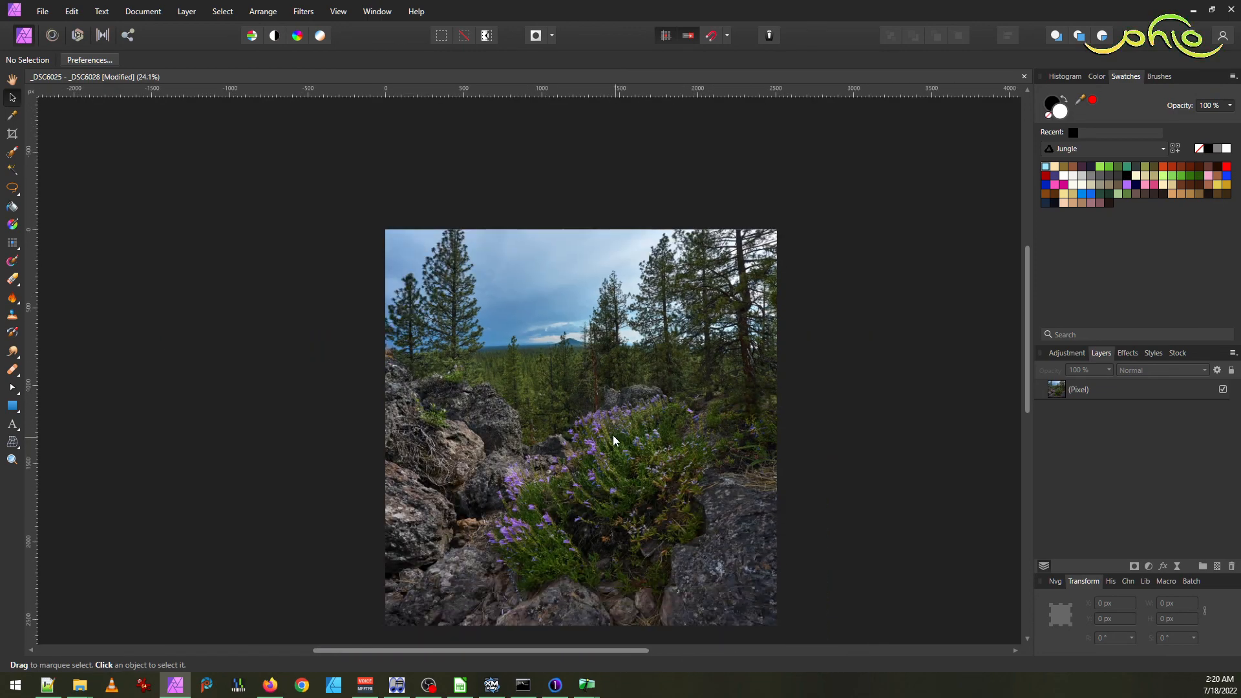
scroll(591, 416, "up", 1)
scroll(629, 410, "up", 1)
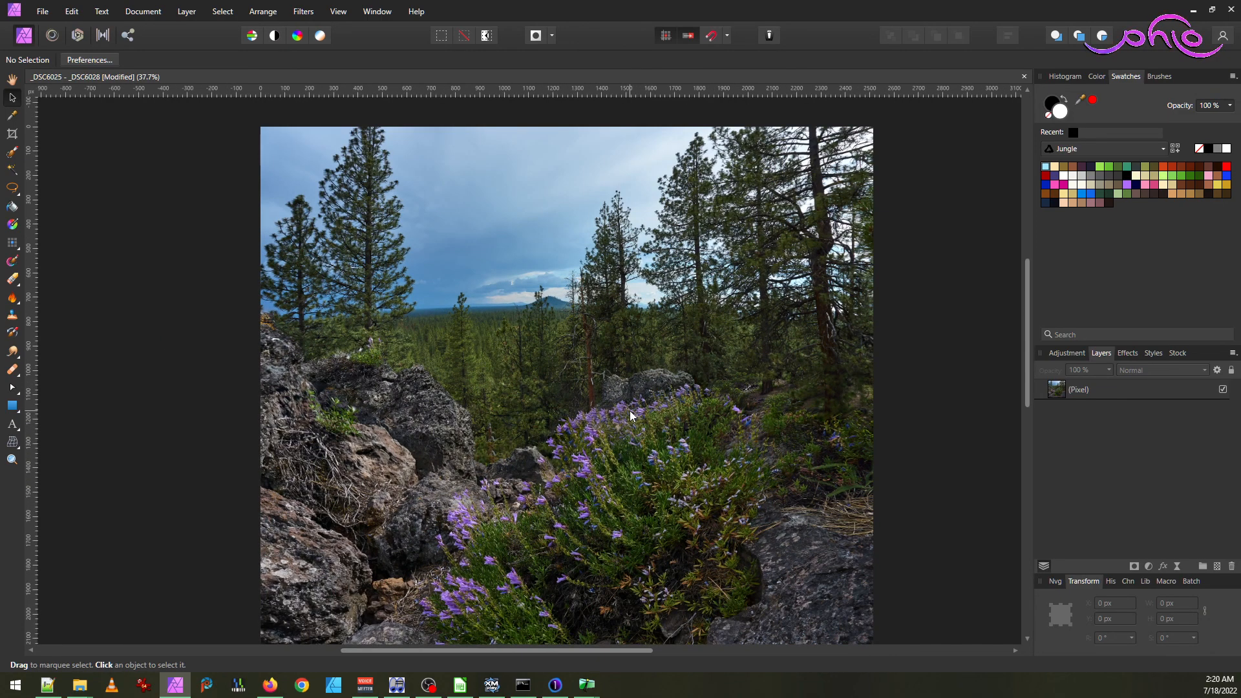
scroll(616, 408, "down", 4)
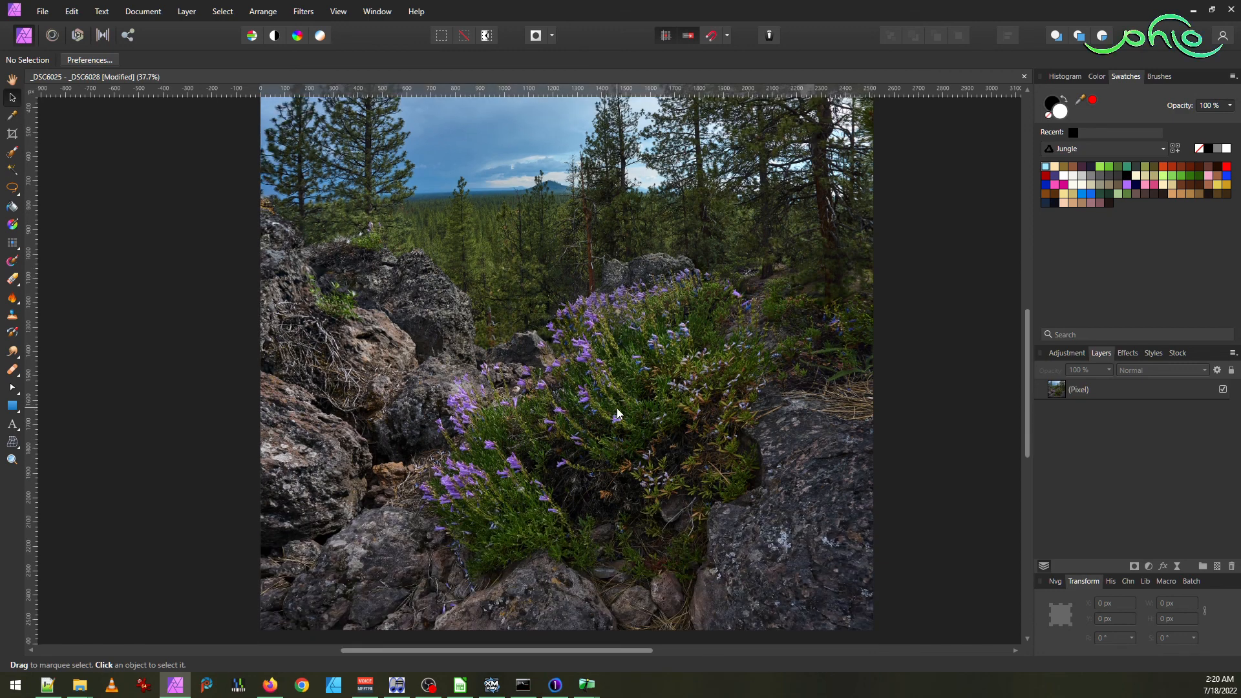
scroll(626, 448, "up", 5)
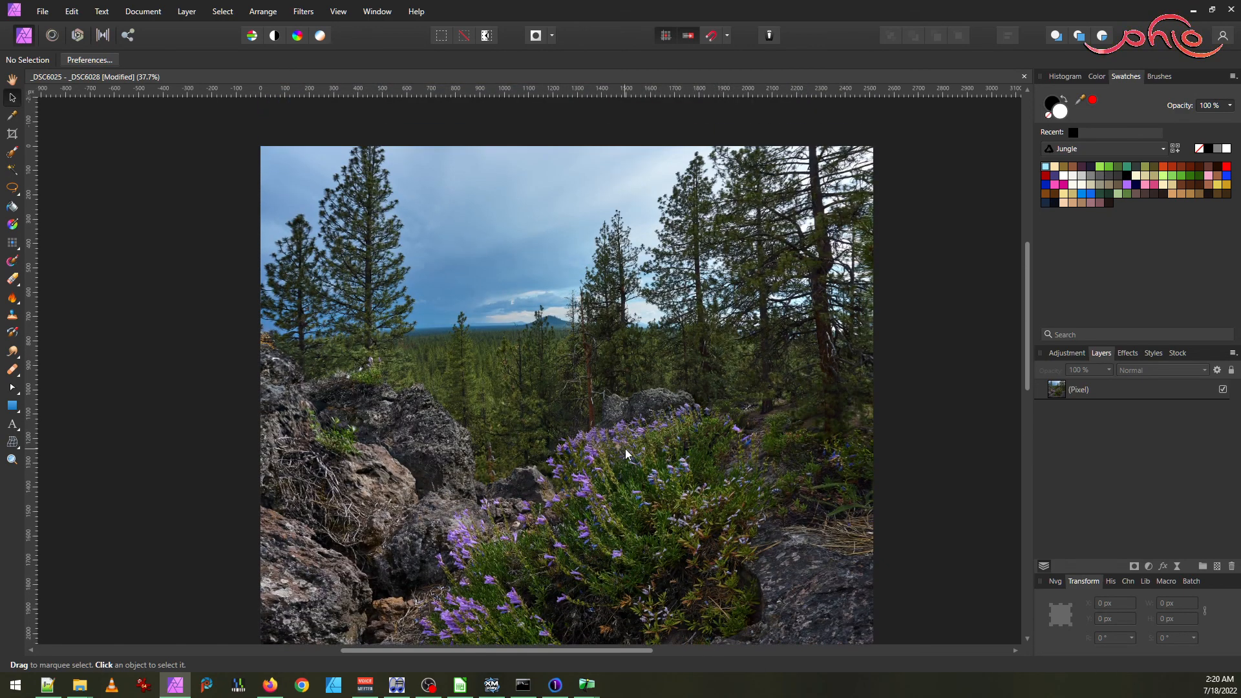
scroll(625, 448, "up", 1)
scroll(625, 344, "up", 1)
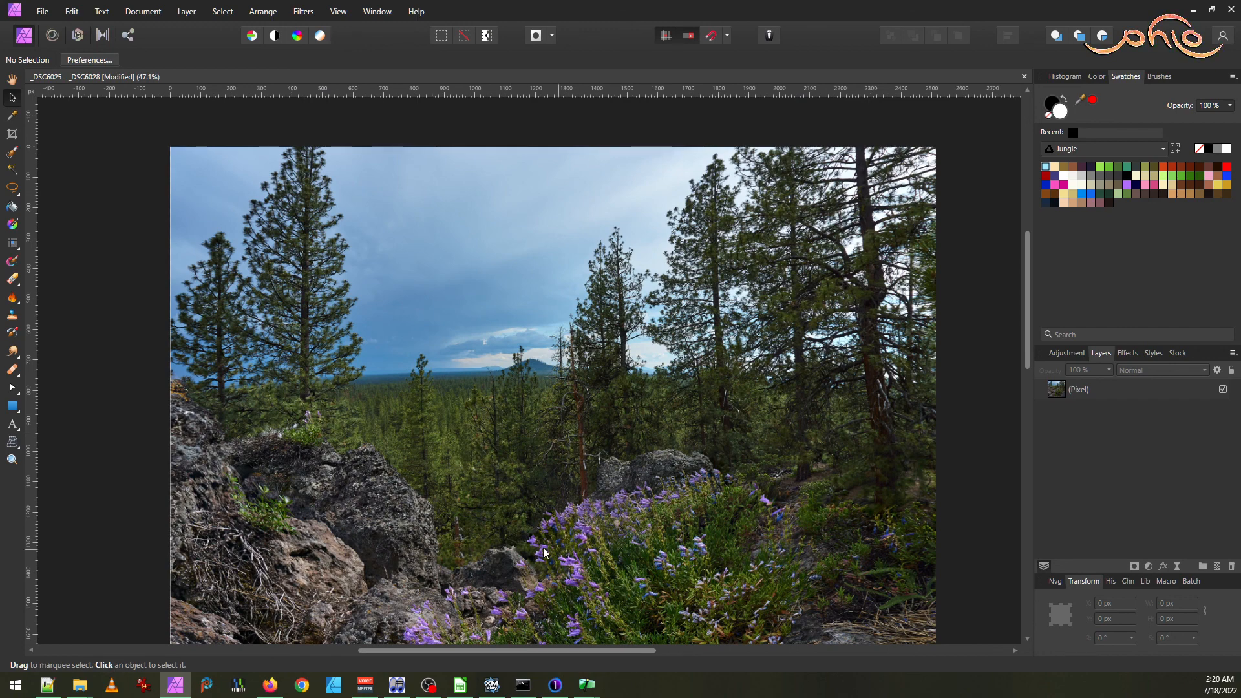
scroll(583, 490, "down", 5)
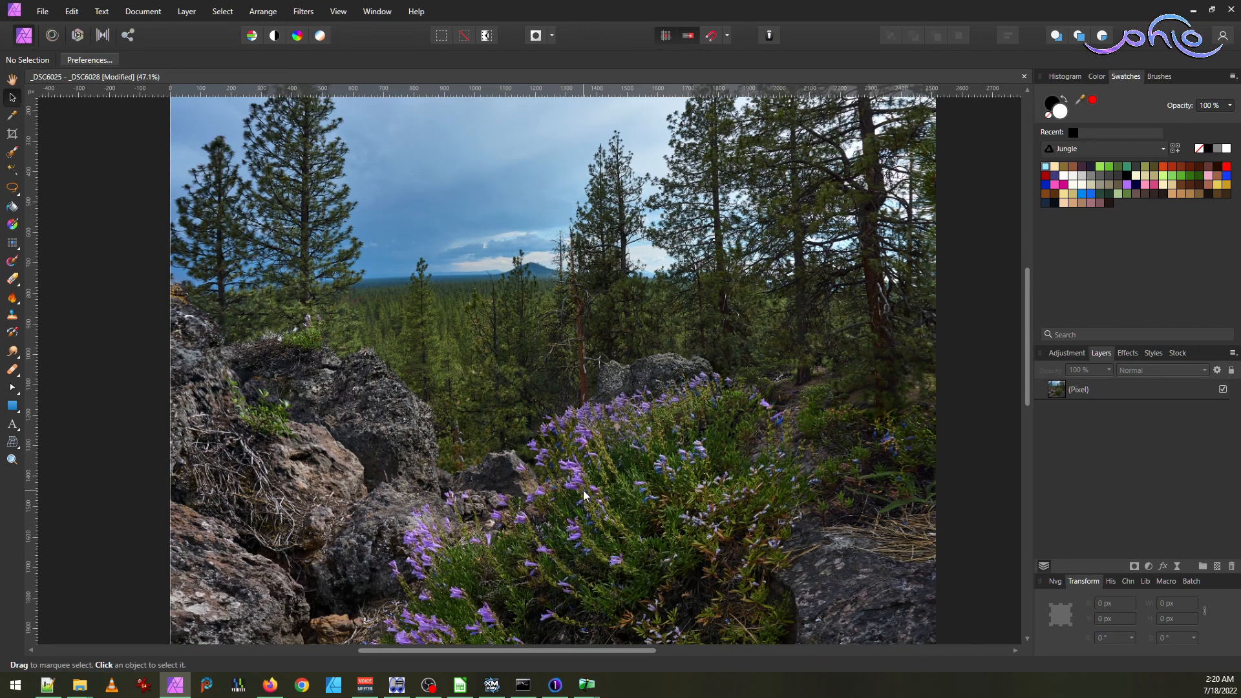
scroll(587, 495, "down", 3)
scroll(586, 498, "up", 8)
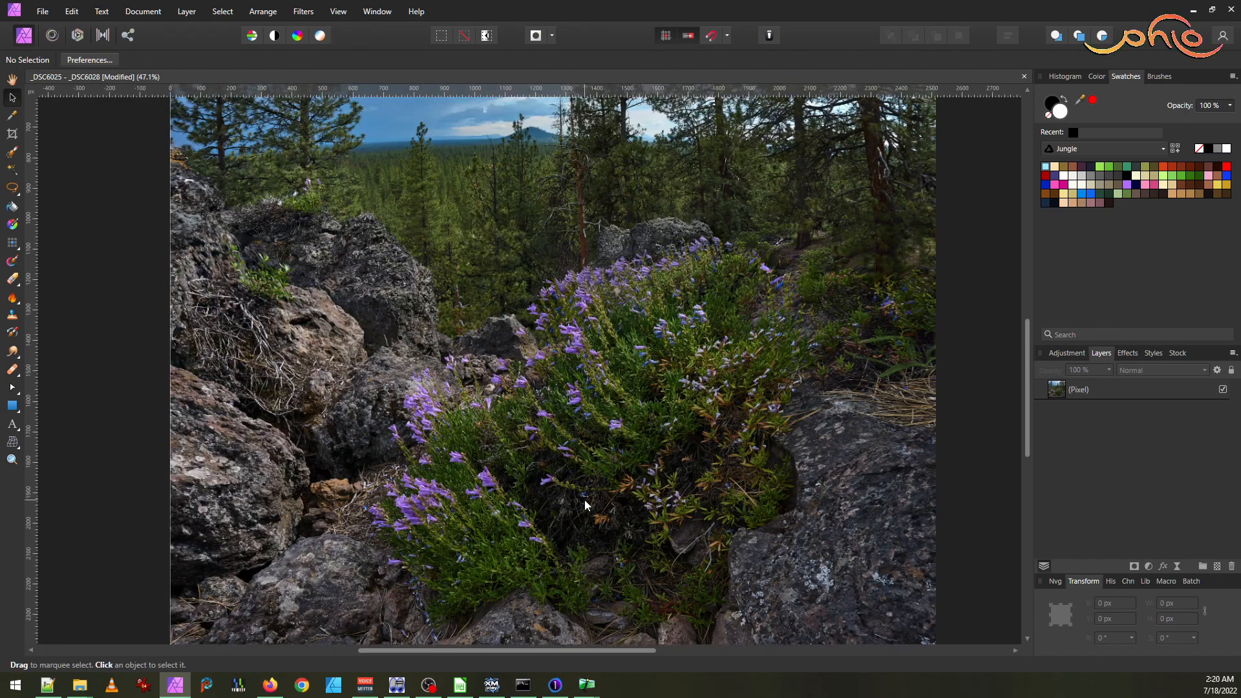
- Check the flattened panorama once more, from the sky and treetops down to the flowering bush and foreground rocks
scroll(584, 499, "up", 3)
scroll(597, 402, "up", 2)
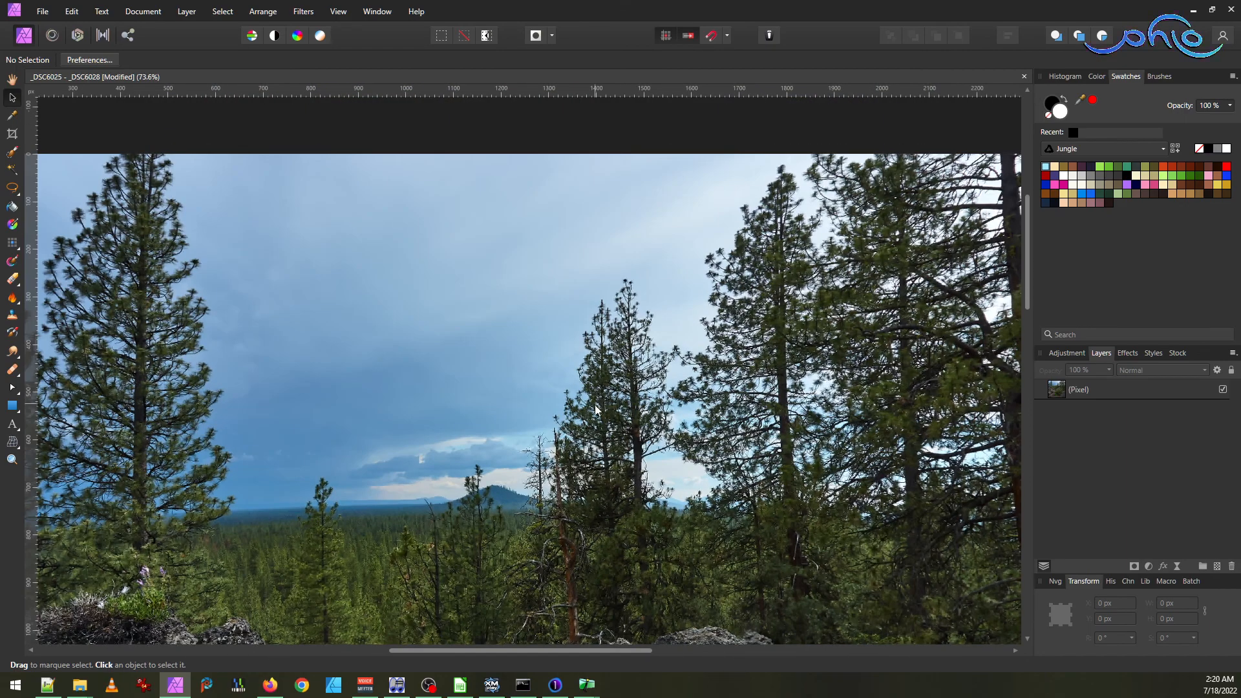
scroll(595, 408, "down", 3)
scroll(595, 410, "down", 5)
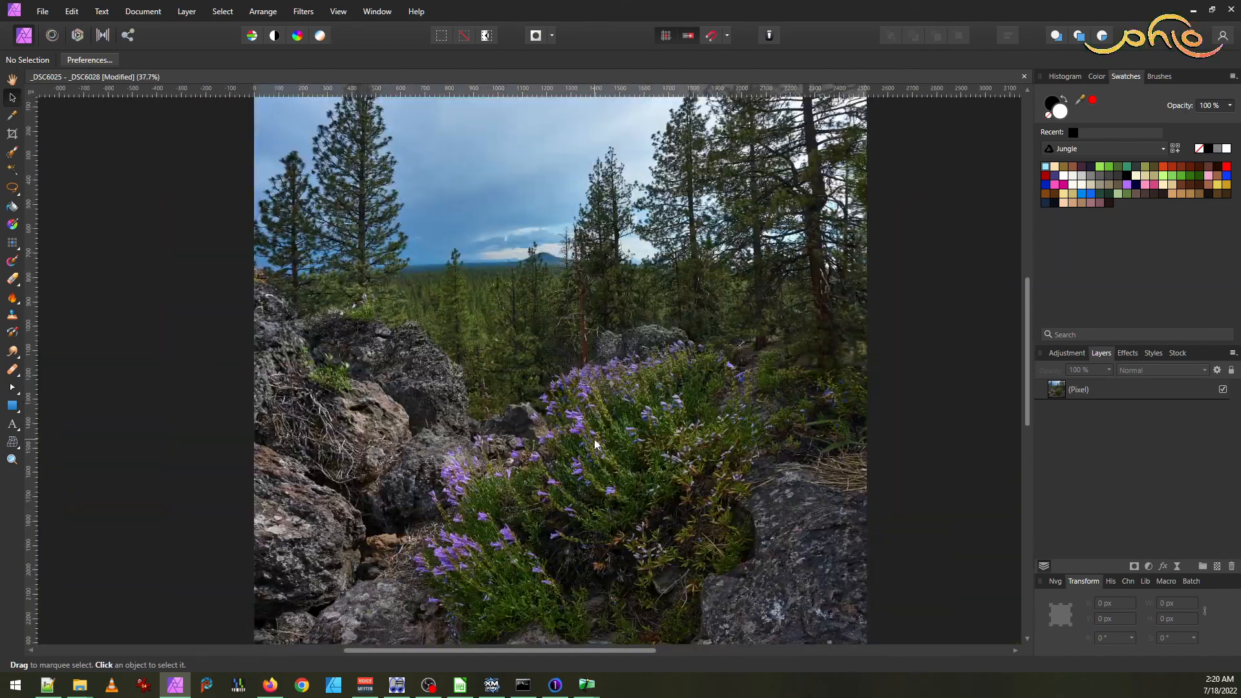
scroll(595, 444, "up", 3)
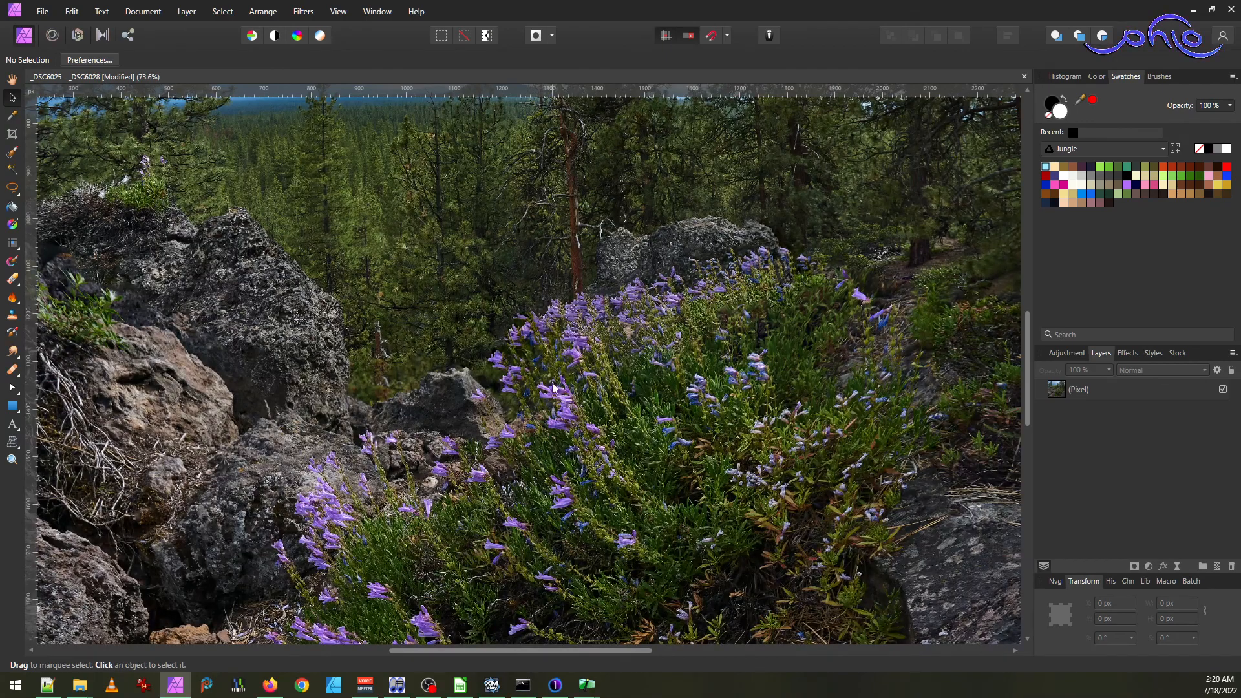
scroll(596, 413, "up", 3)
scroll(597, 426, "up", 5)
scroll(599, 433, "down", 3)
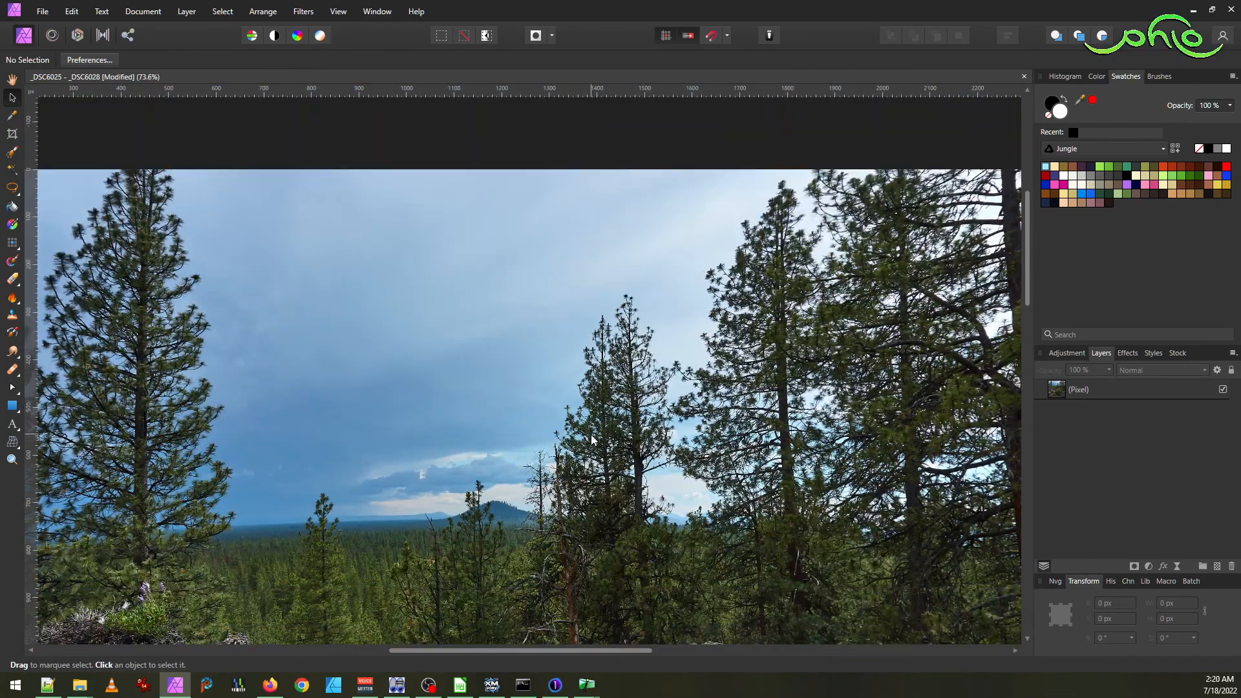
scroll(600, 429, "down", 10)
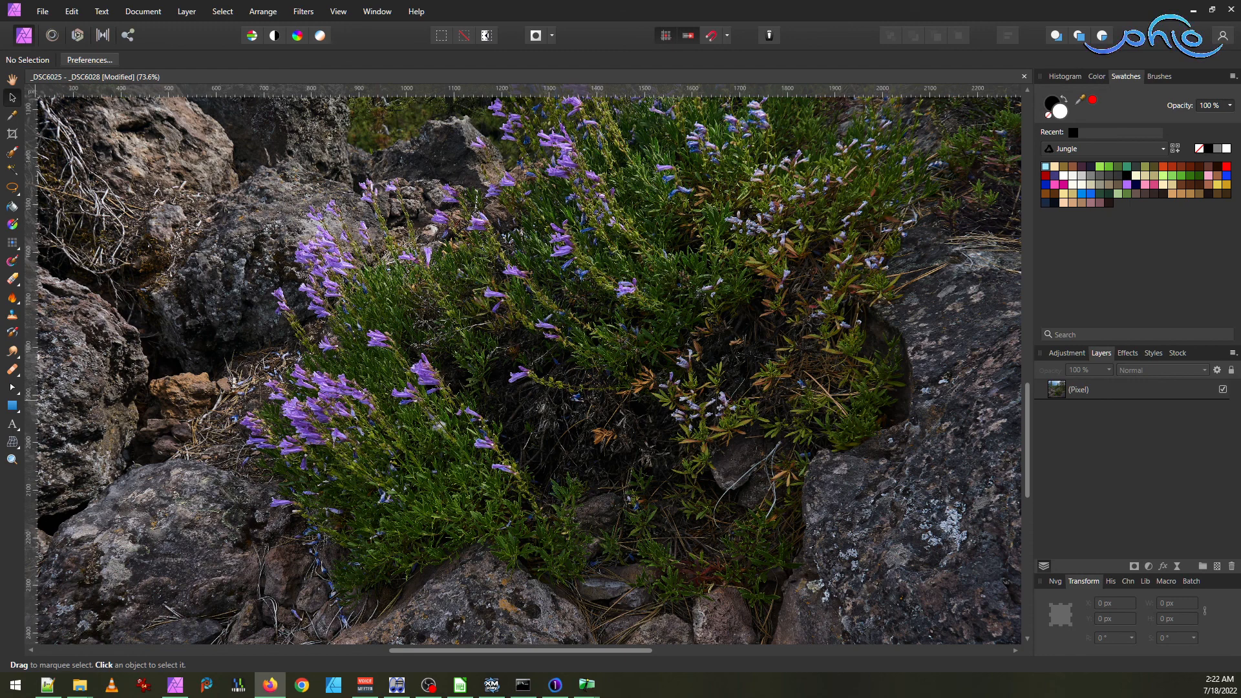
scroll(647, 426, "down", 4)
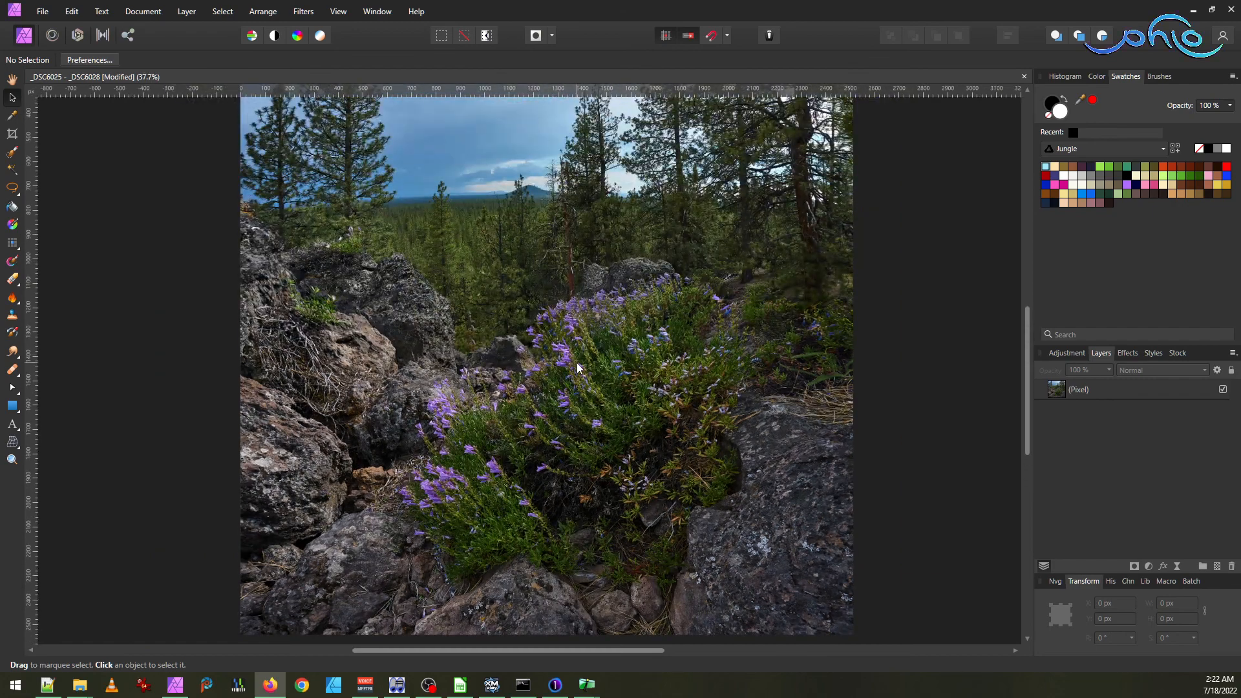
scroll(575, 359, "down", 2)
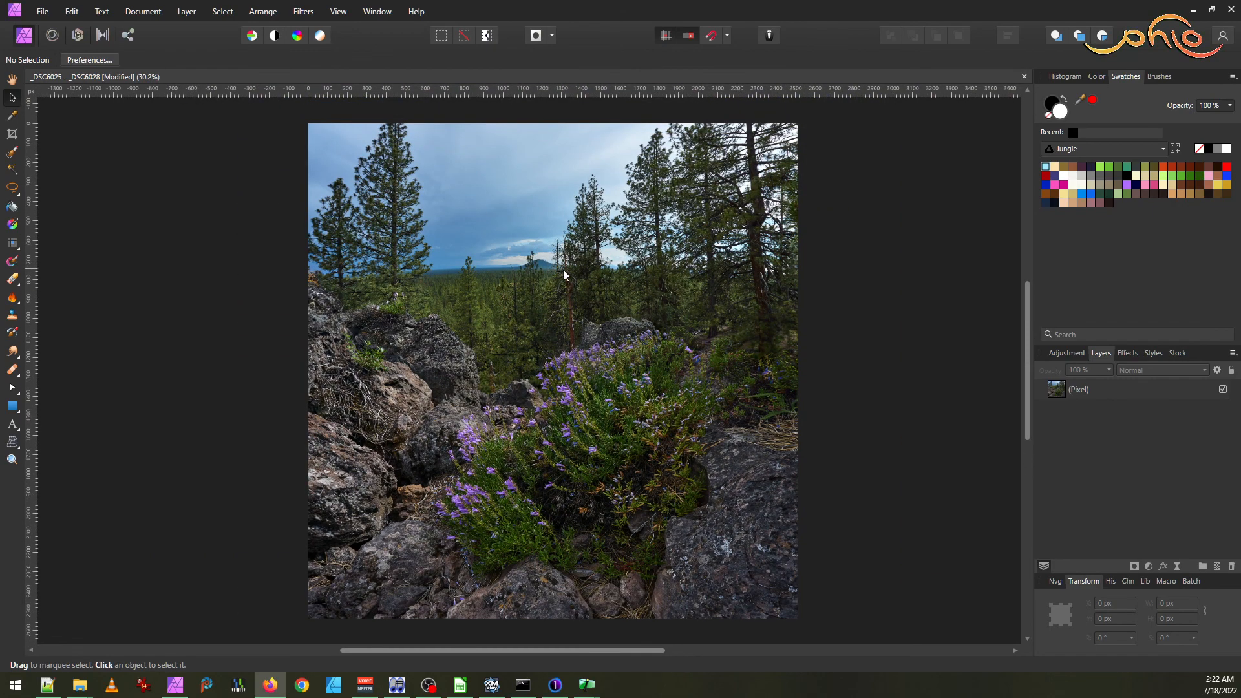
scroll(586, 316, "up", 3)
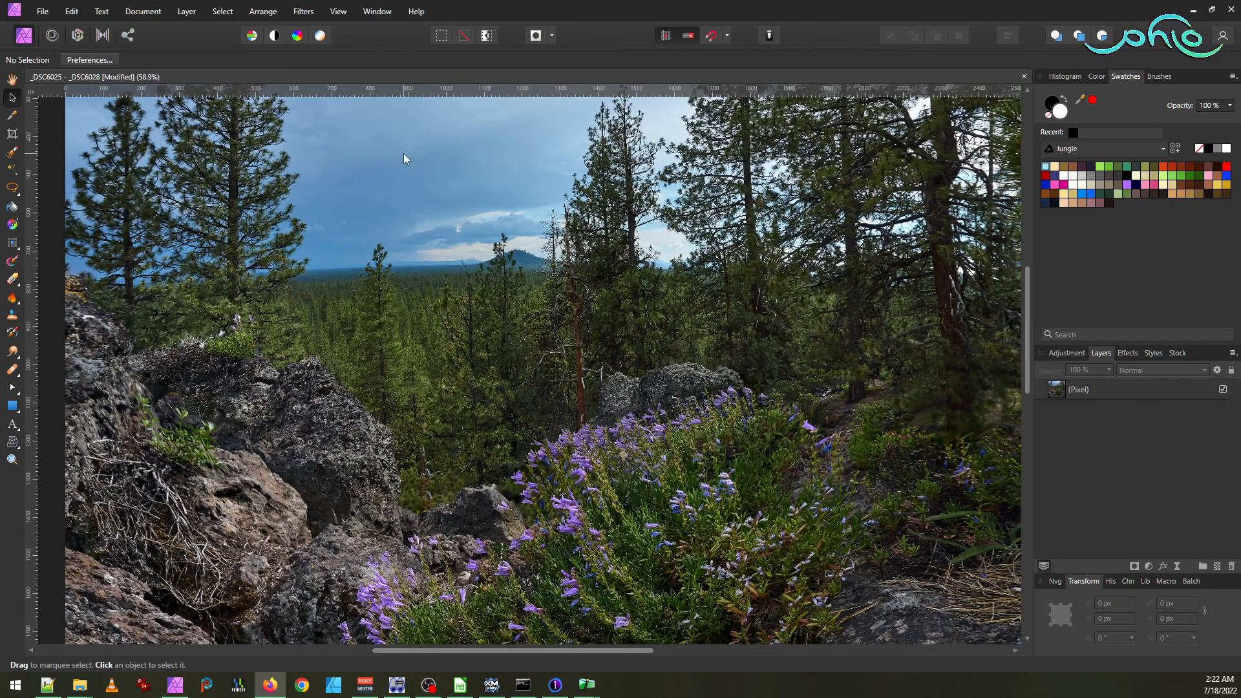
- Export the whole document as a JPEG at quality 94, saved as _DSC6025 - _DSC6028.jpg in the hike photo folder
left_click(42, 11)
left_click(86, 320)
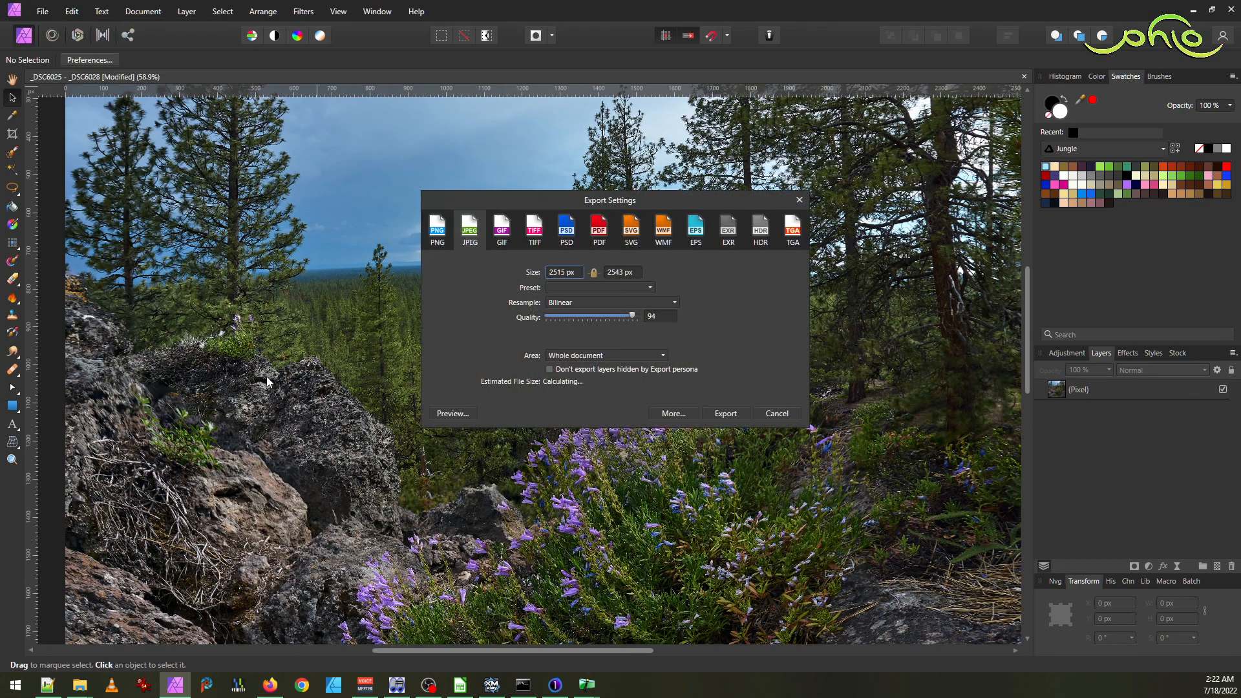
left_click(738, 414)
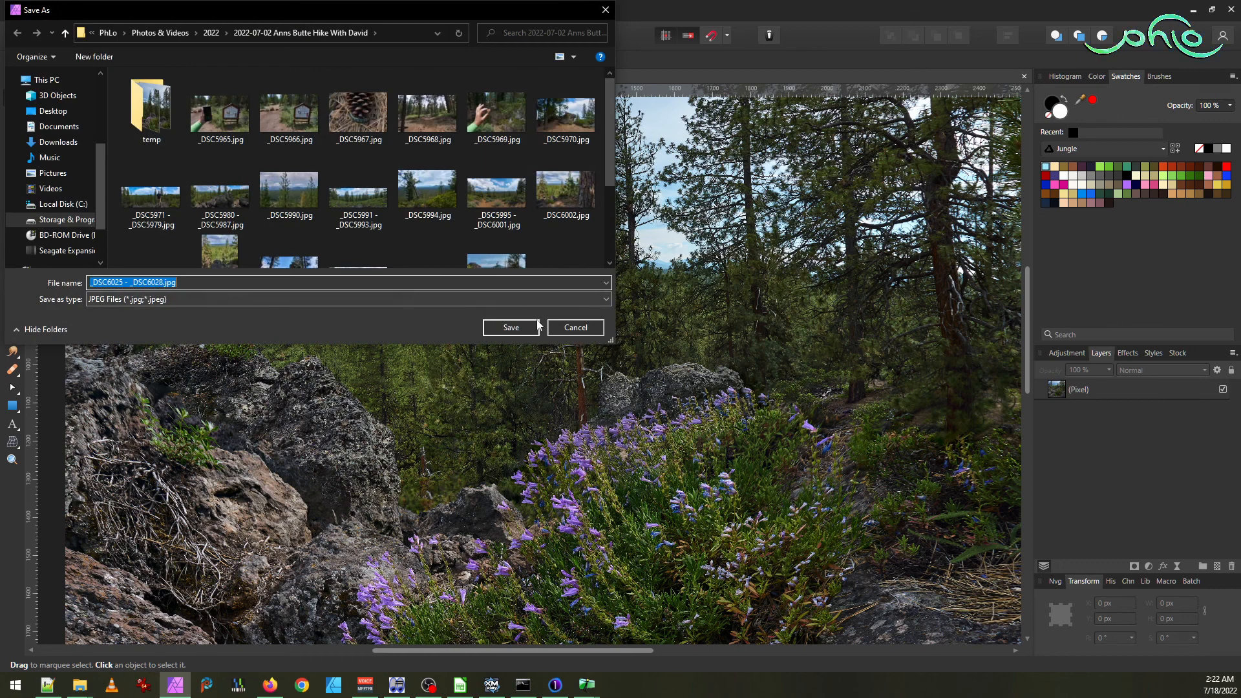
left_click(511, 327)
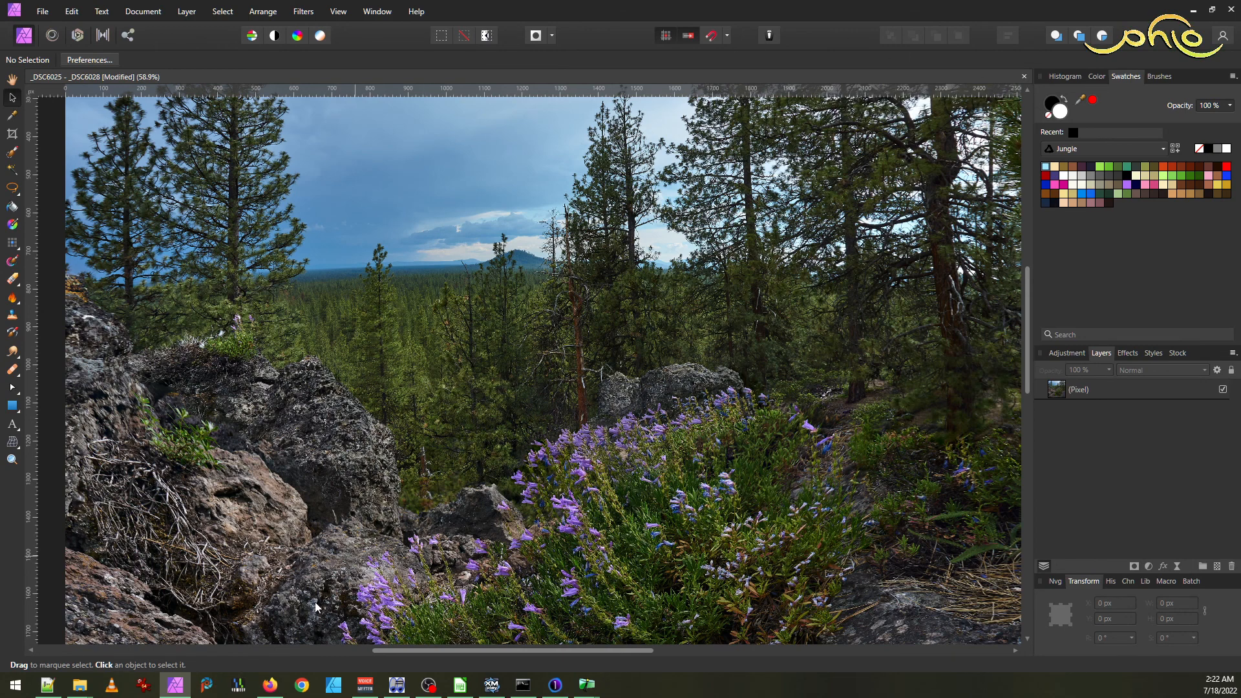
- Switch to File Explorer, open the exported _DSC6025 - _DSC6028.jpg in IrfanView and inspect its trees, rocks and flowers close up
mouse_move(80, 684)
left_click(130, 627)
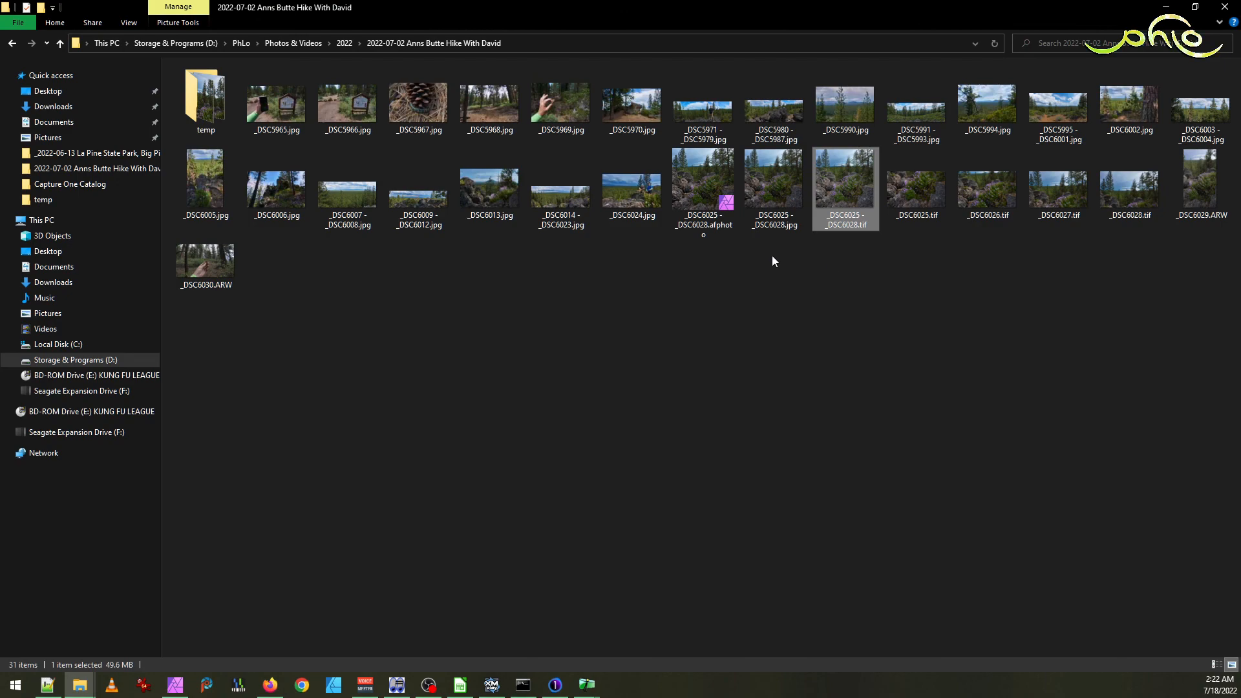
double_click(776, 197)
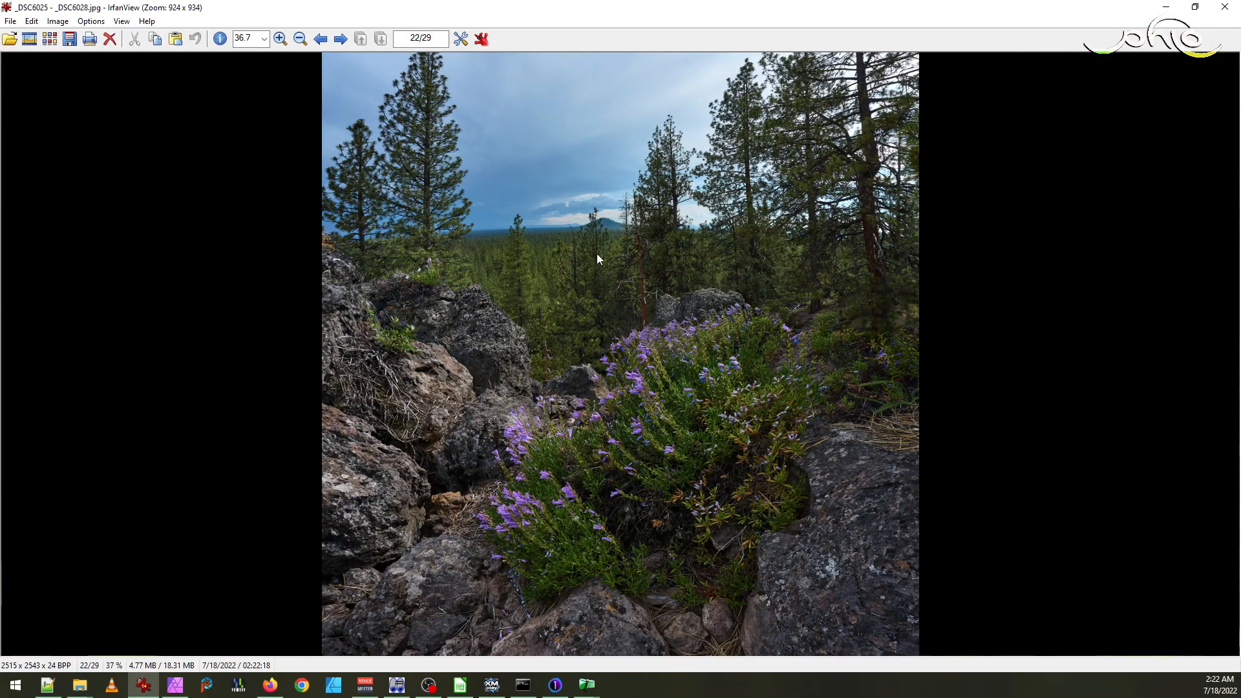
scroll(585, 255, "up", 5)
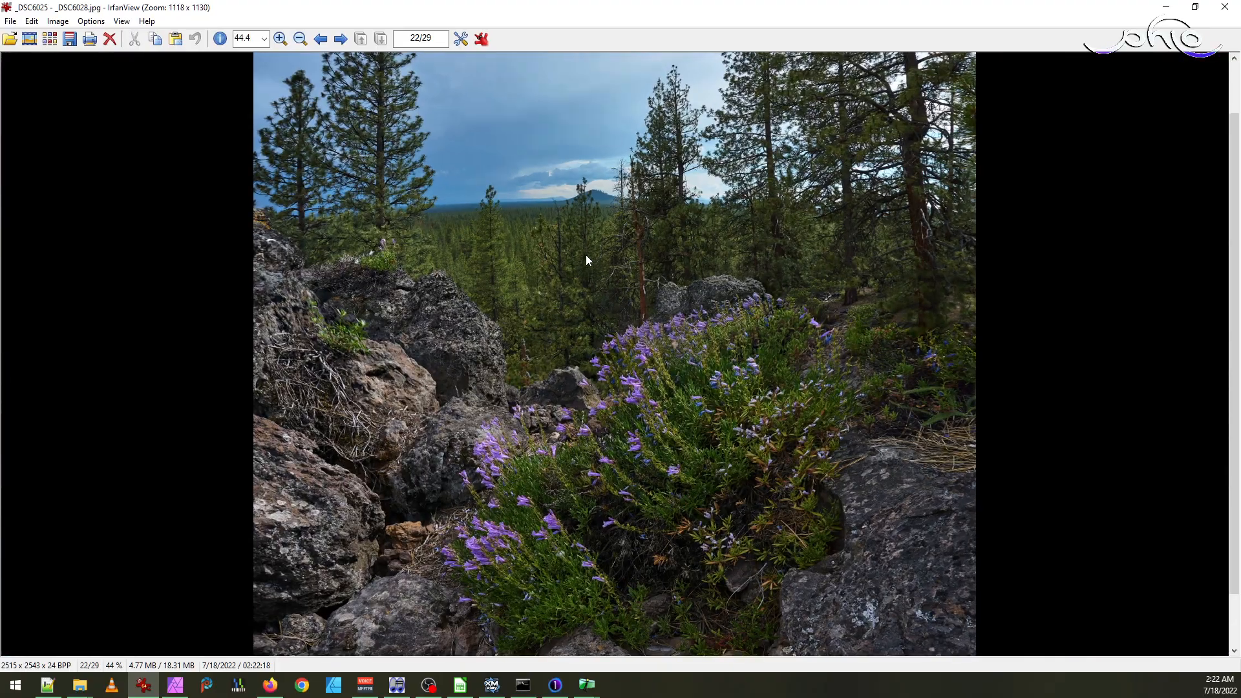
scroll(586, 255, "down", 2)
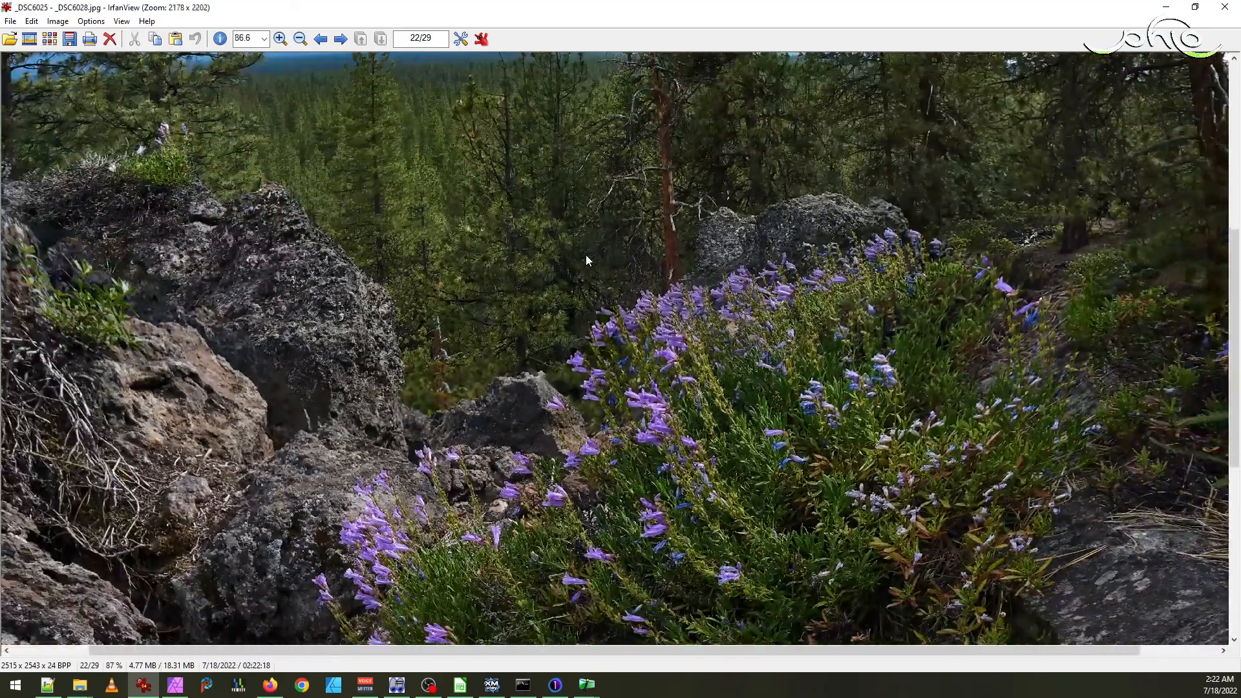
left_click_drag(857, 150, 802, 485)
left_click_drag(899, 240, 543, 454)
left_click_drag(576, 415, 786, 363)
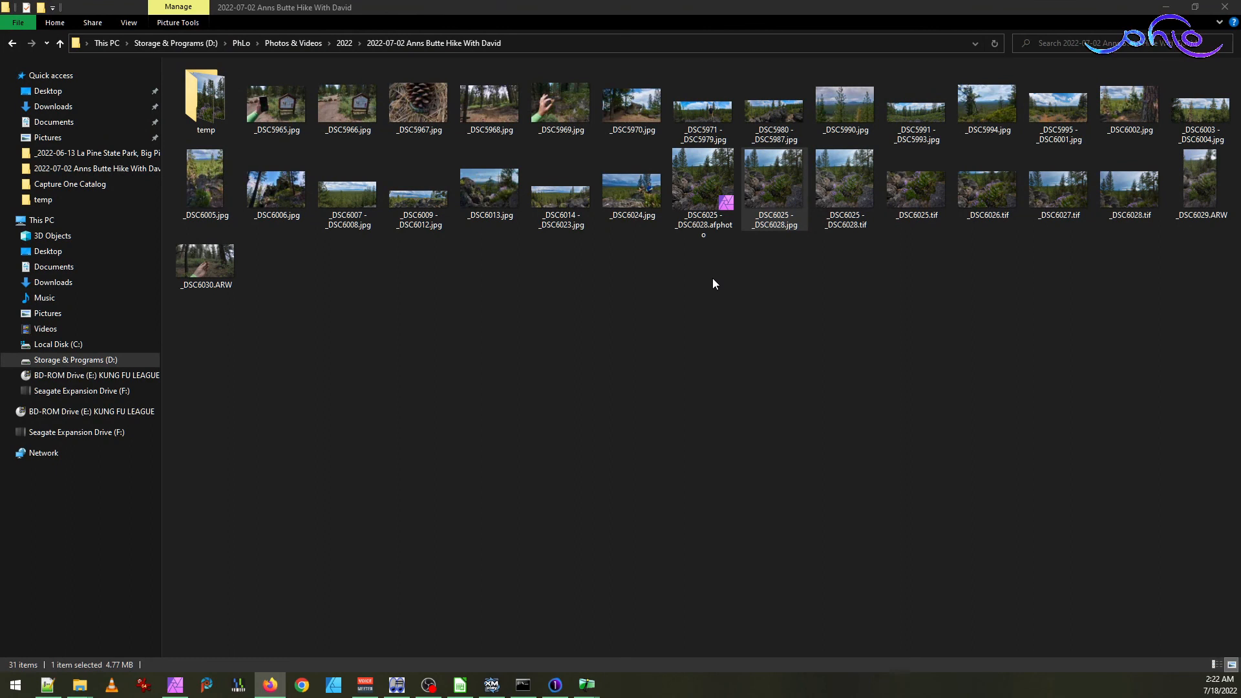
- Delete the _DSC6025 - _DSC6028.afphoto file and the four TIFFs _DSC6025.tif to _DSC6028.tif from the hike folder
left_click(712, 187)
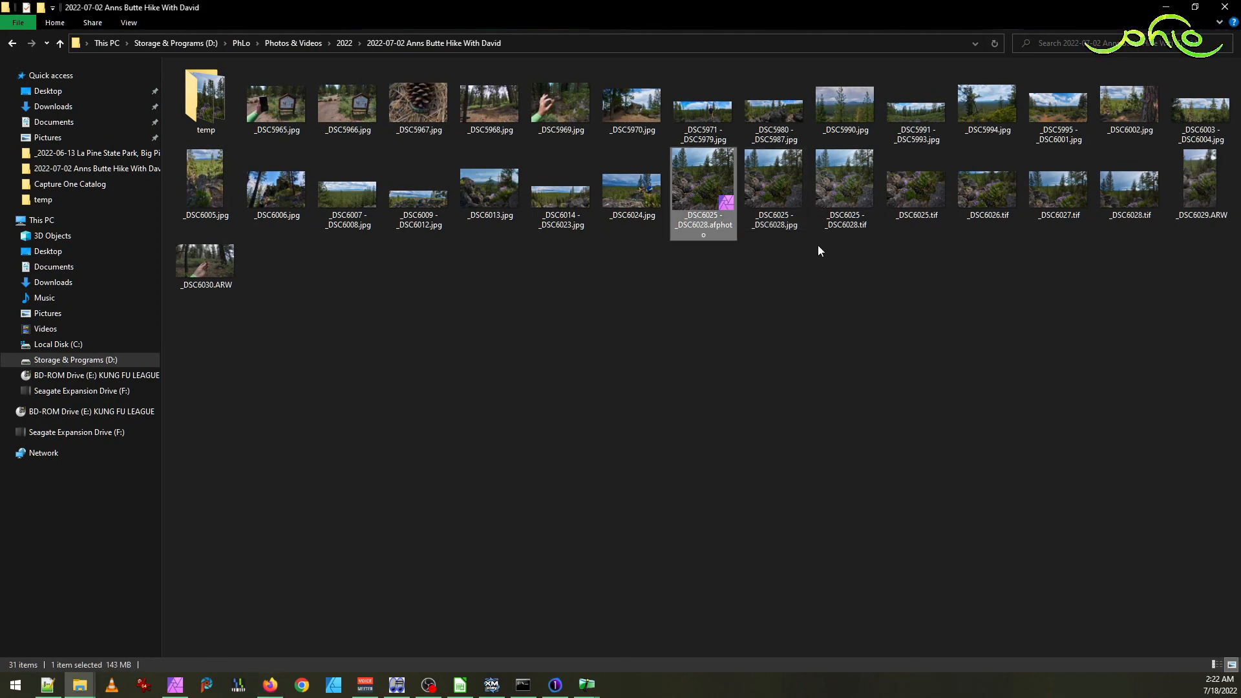
key("Delete")
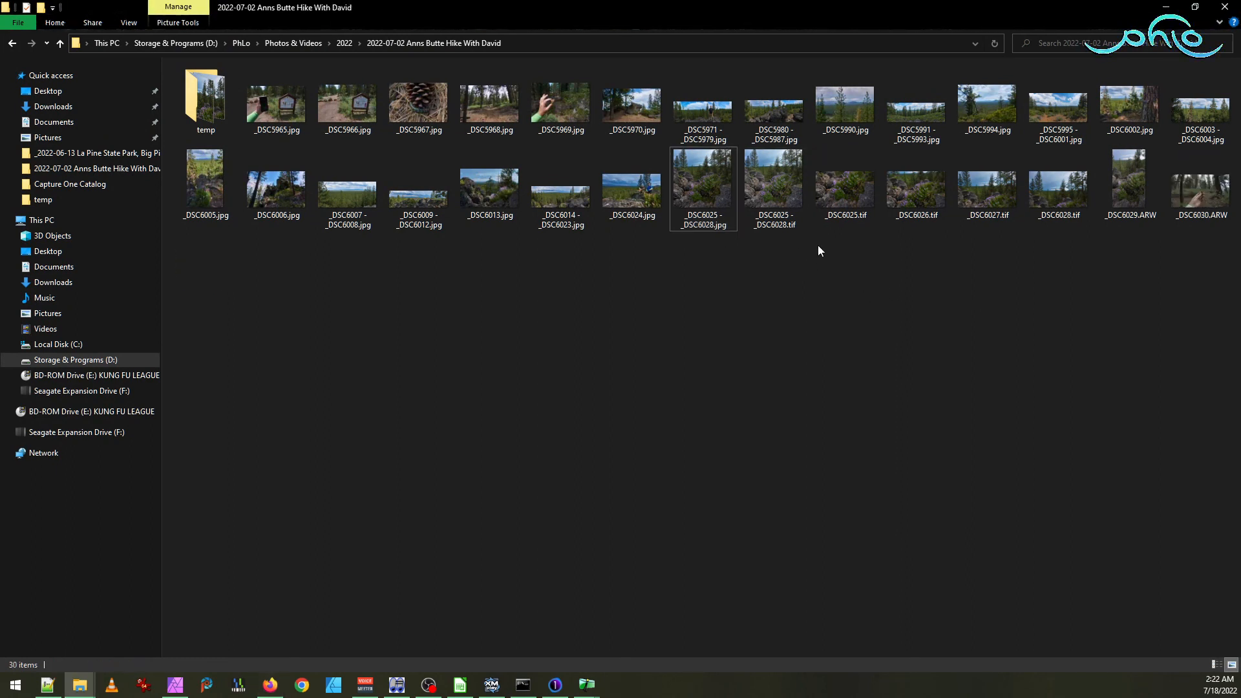
left_click(854, 194)
left_click(1065, 194, "shift")
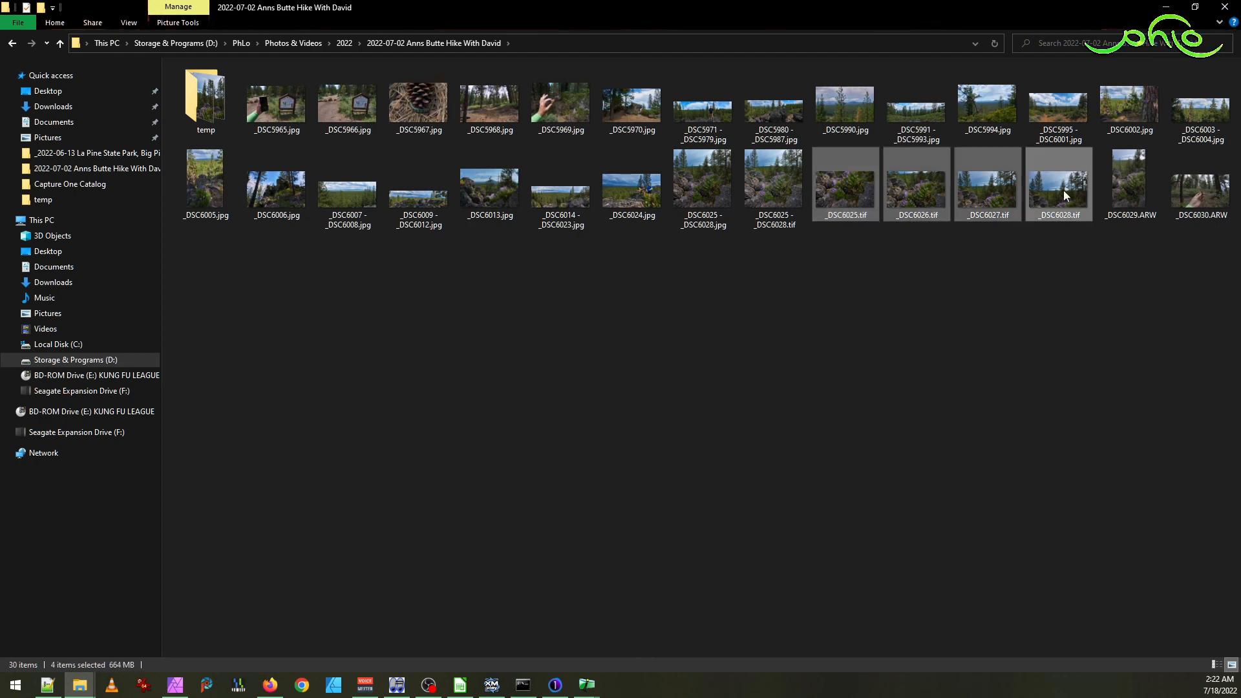
key("Delete")
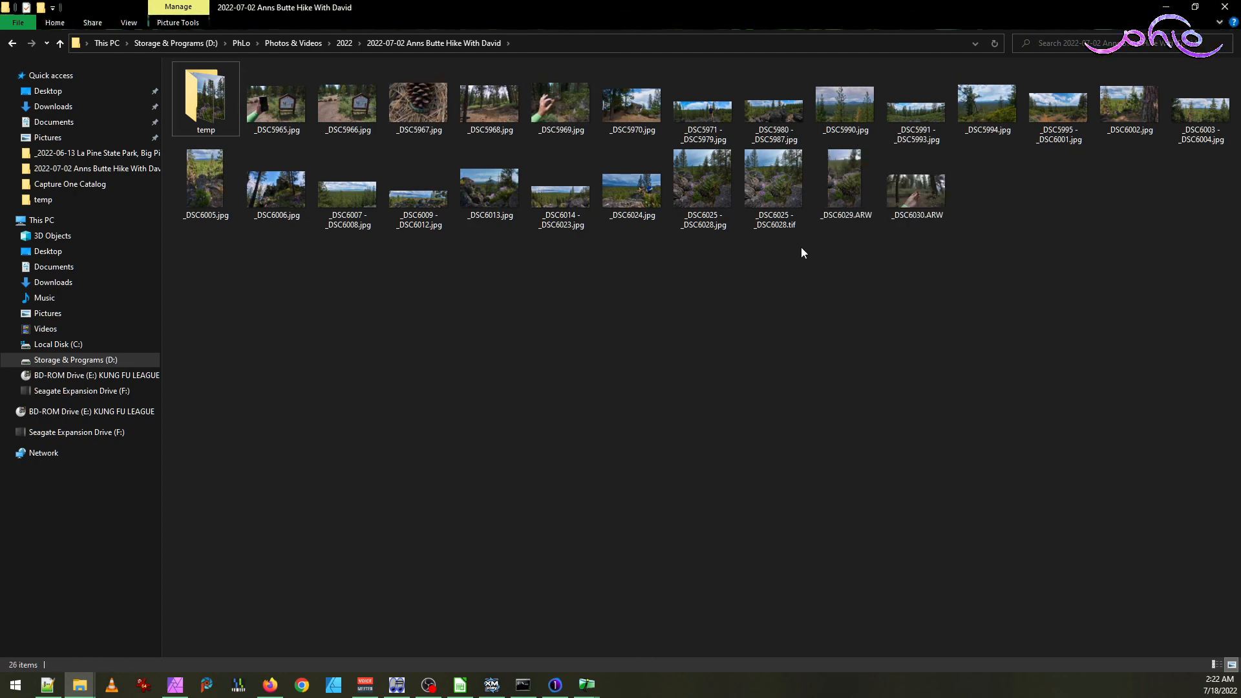
- Move _DSC6025.tif to _DSC6028.tif from the temp subfolder into the parent hike folder
double_click(207, 106)
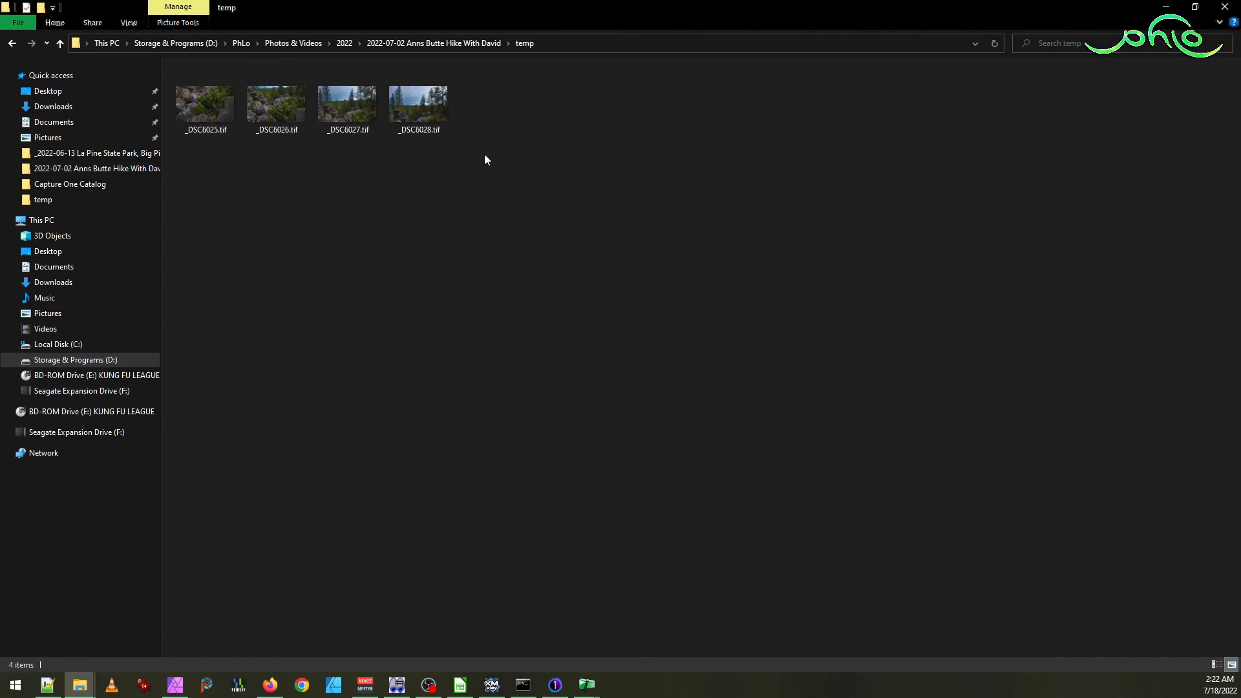
left_click_drag(215, 139, 699, 104)
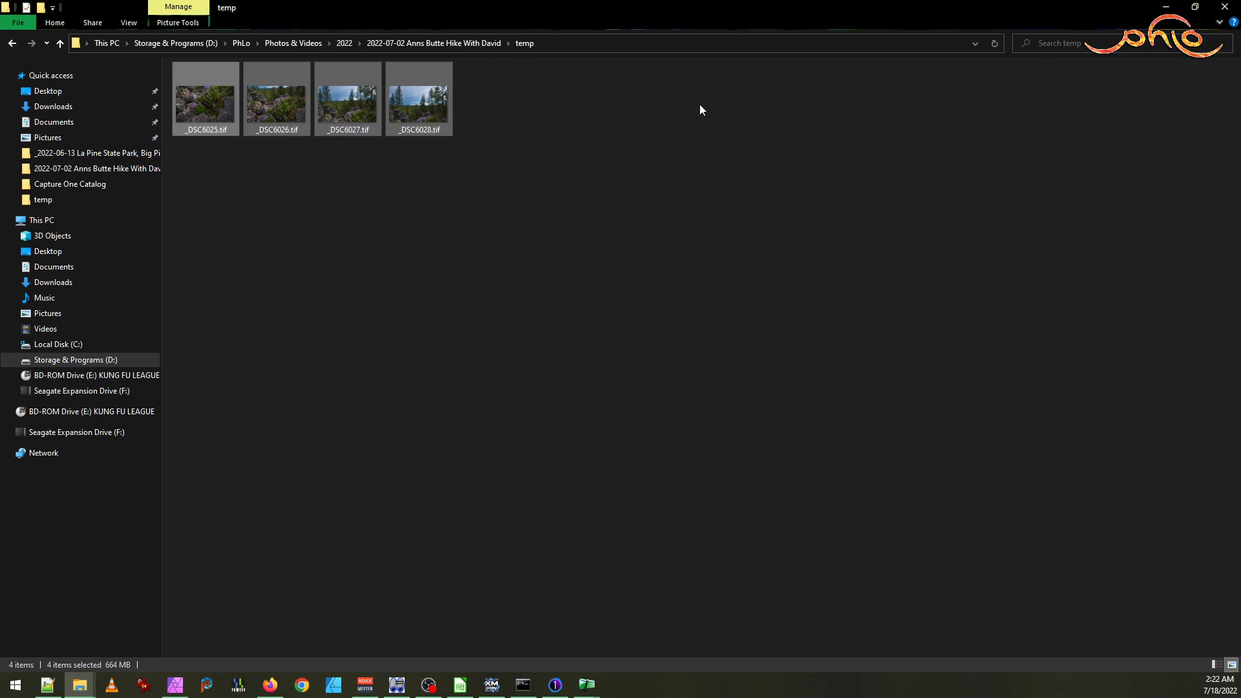
left_click(468, 45)
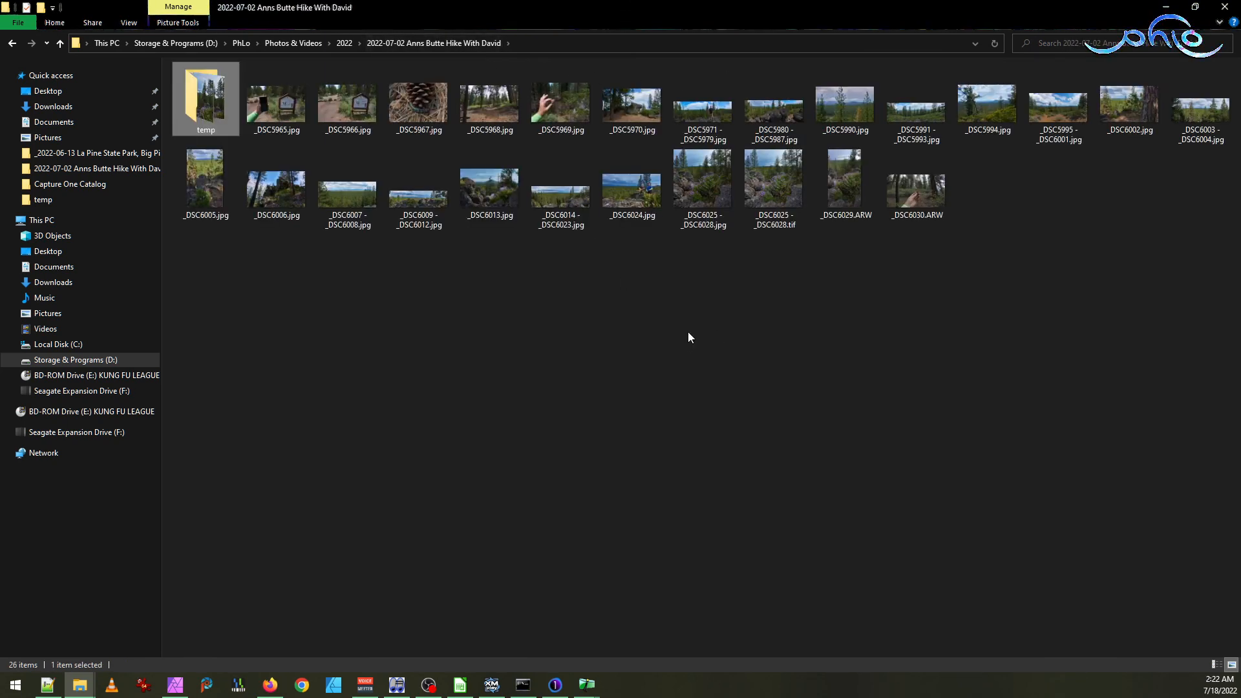
key("ctrl+v")
left_click(886, 250)
- Copy the name _DSC6025.tif, switch to Command Prompt and prepare an exiftool -tagsfromfile command with "_DSC6025.tif" as source and an empty target
left_click(848, 212)
left_click(867, 215)
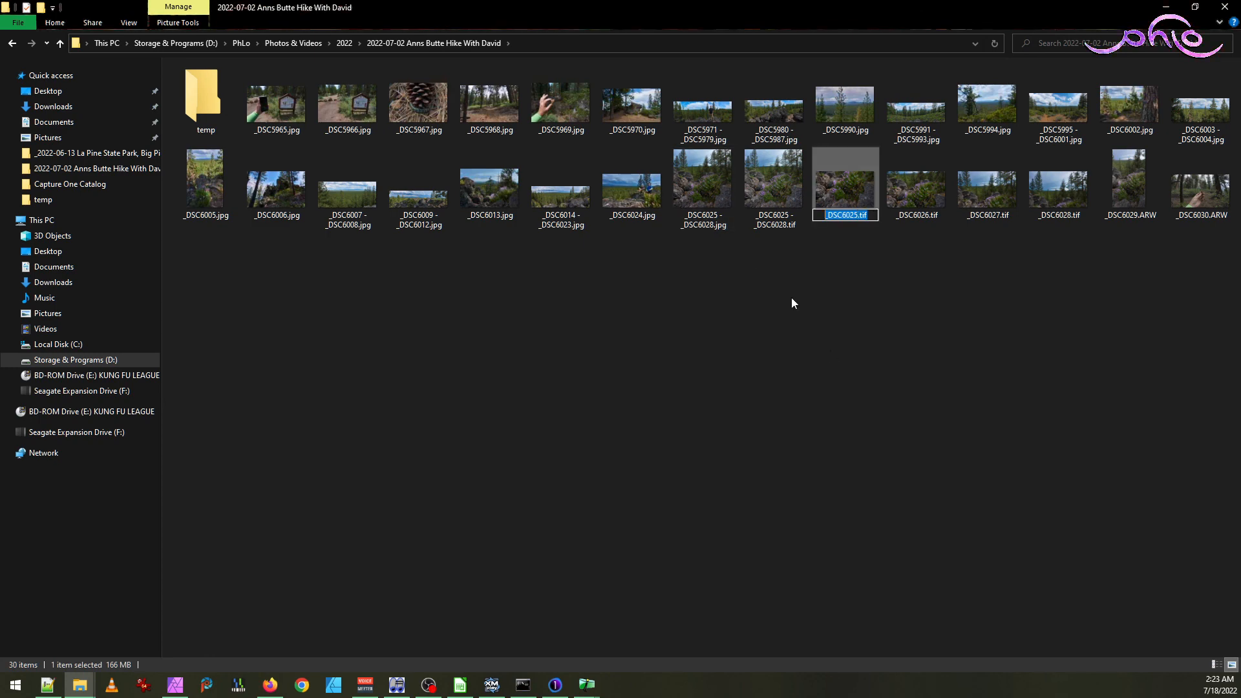
left_click(527, 689)
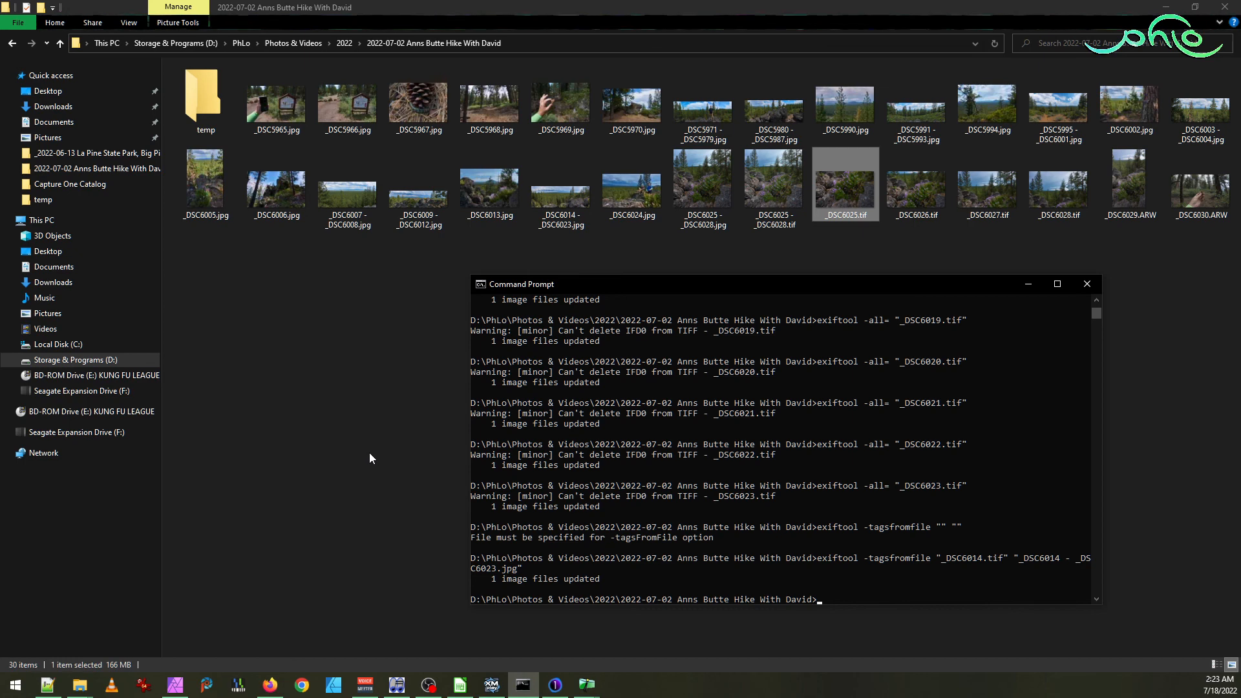
key("Up")
key("Up")
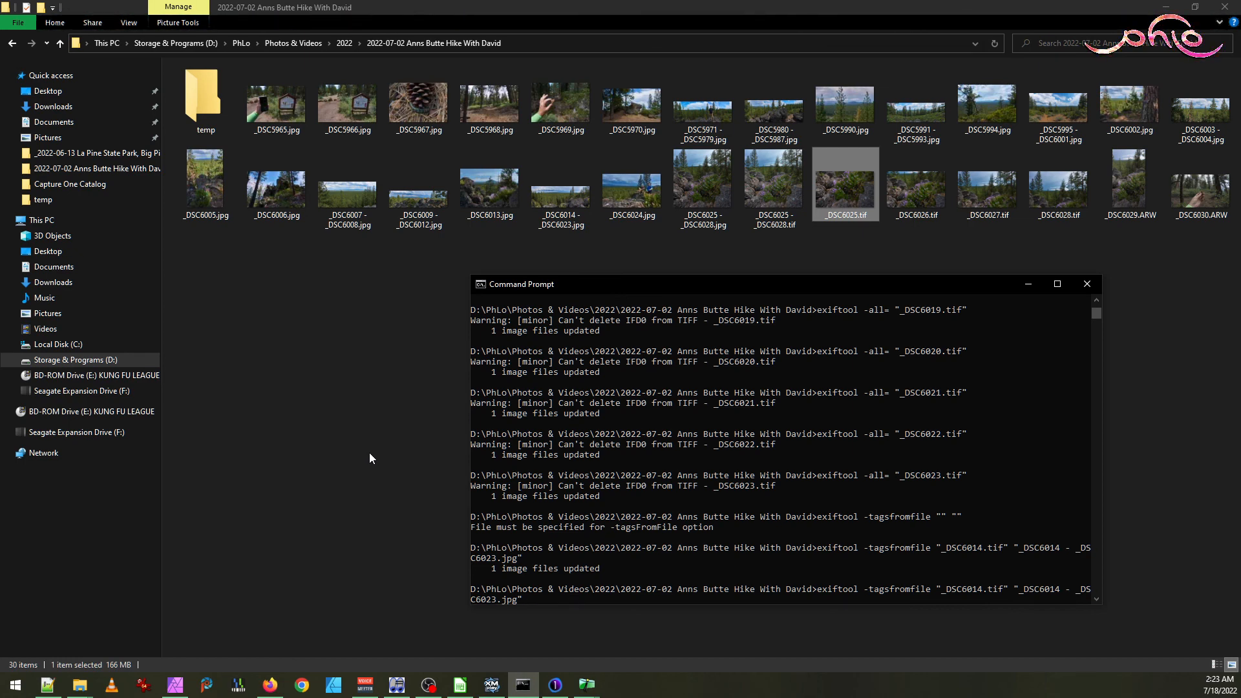
type("_DSC6025.tif")
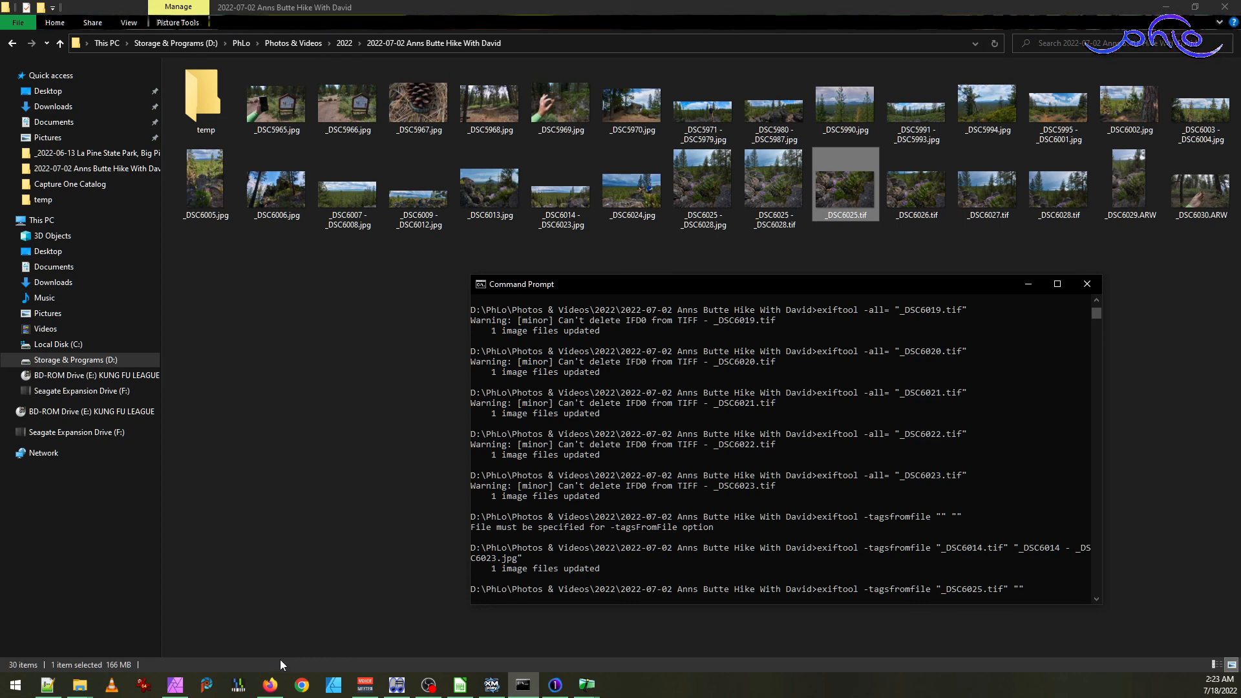
- Copy the exported JPEG's file name, complete the exiftool command with "_DSC6025 - _DSC6028.jpg" as target, and run it
left_click(455, 533)
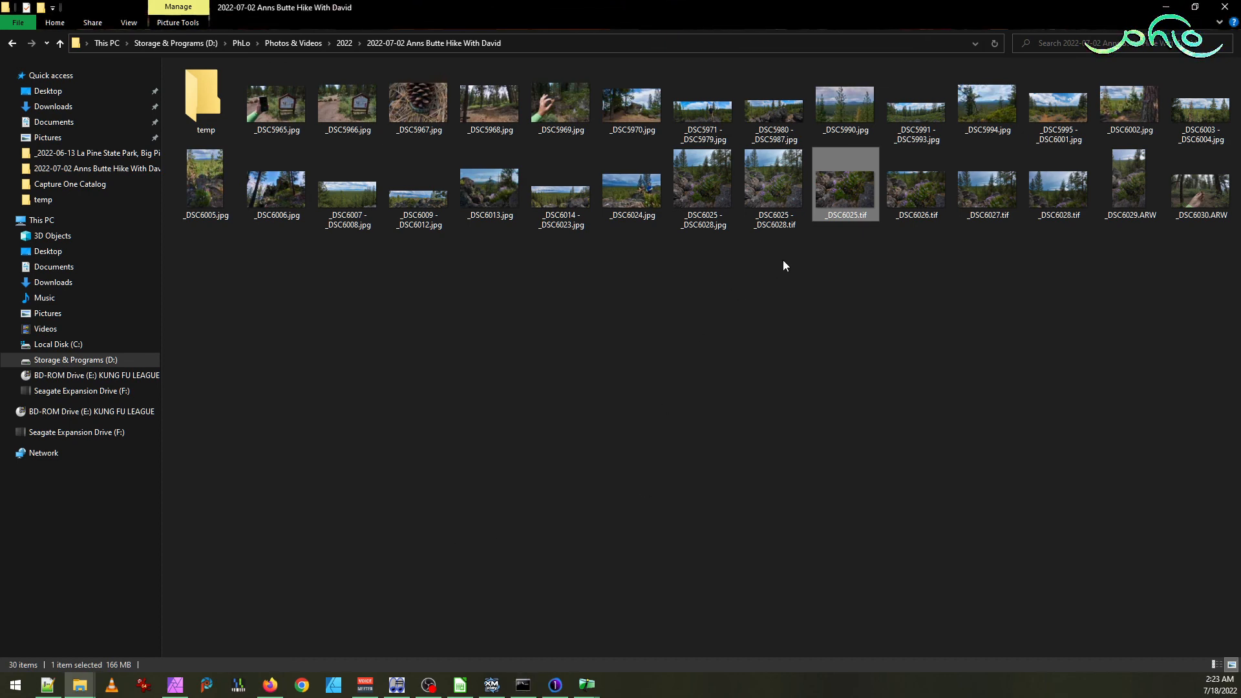
left_click(714, 219)
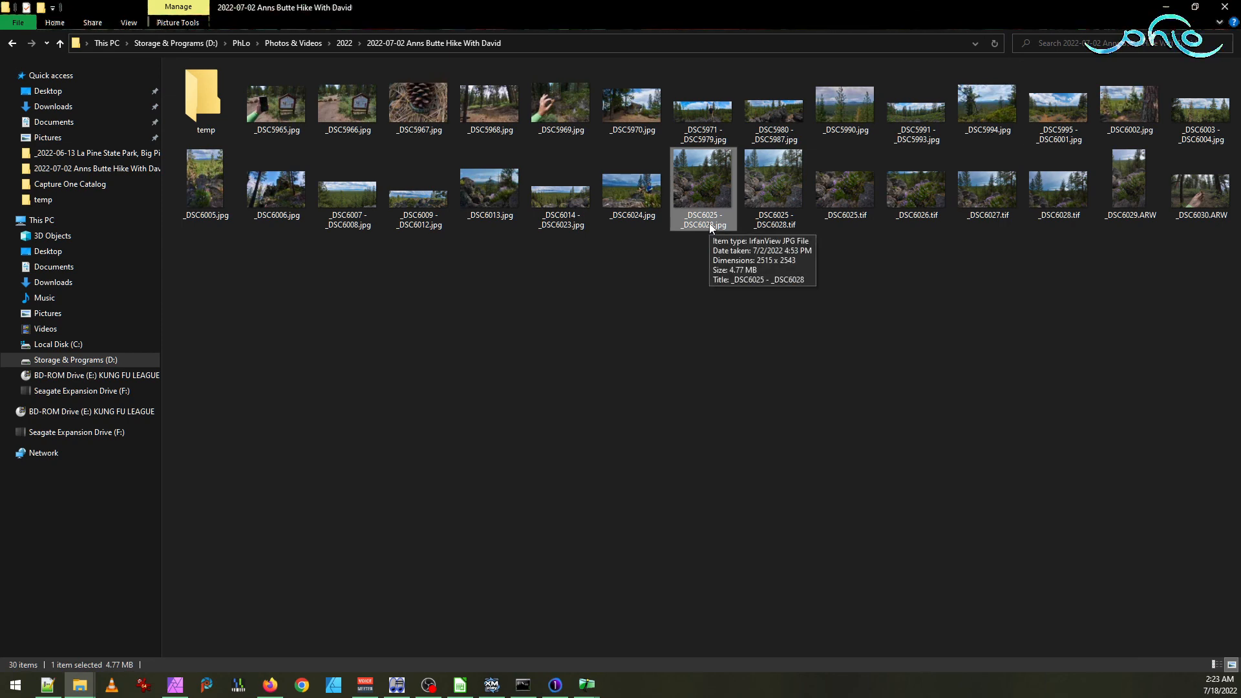
left_click(711, 223)
key("ctrl+c")
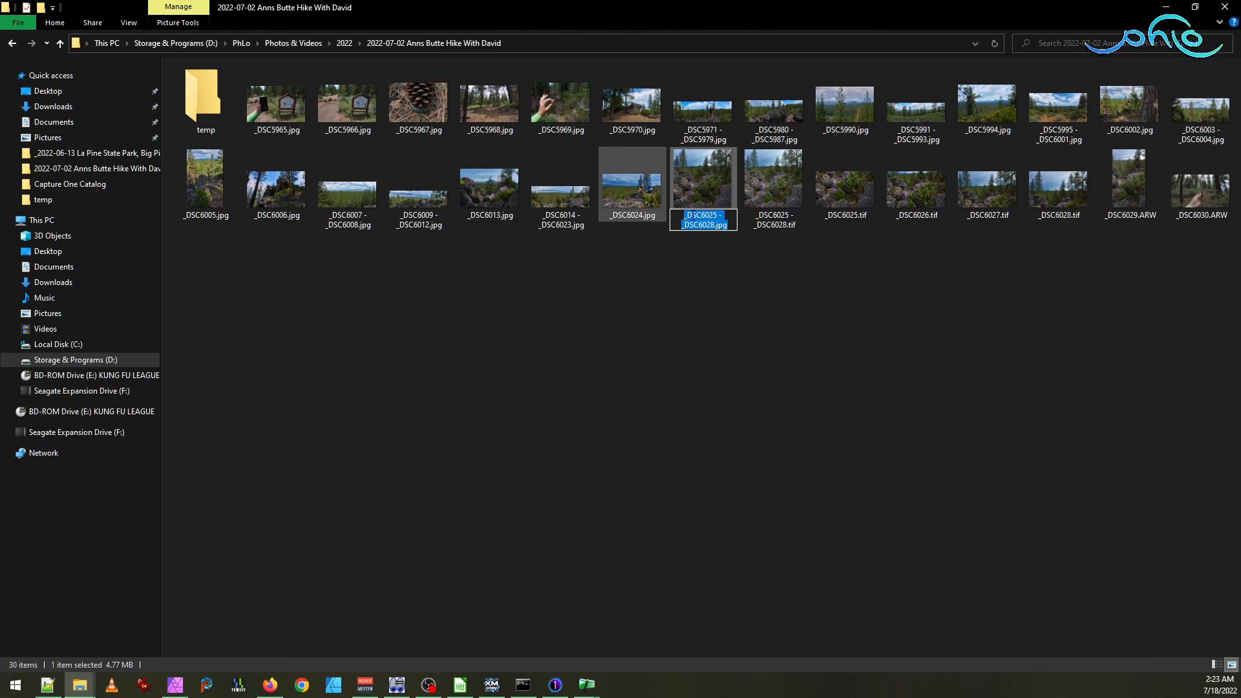
key("alt+Tab")
key("ctrl+v")
type(".jpg\"")
key("Return")
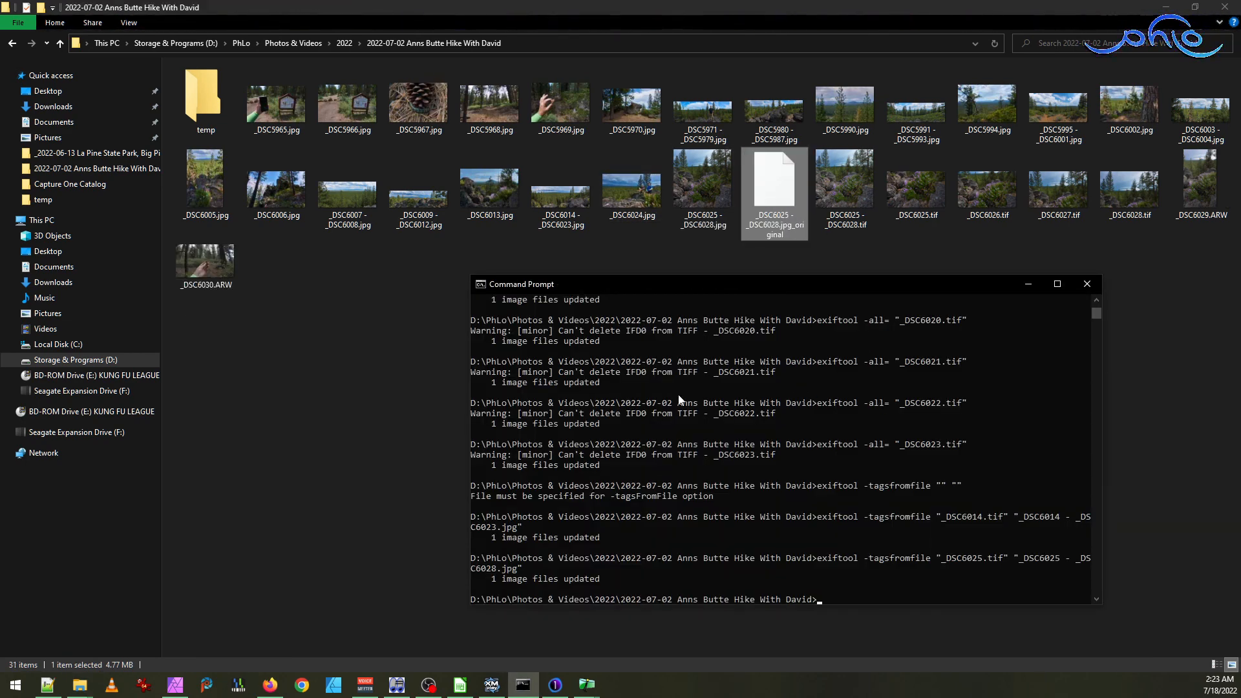
- Delete the _DSC6025 - _DSC6028.jpg_original backup, the _DSC6025 - _DSC6028.tif panorama and the four TIFFs _DSC6025.tif to _DSC6028.tif from the hike folder
left_click(638, 13)
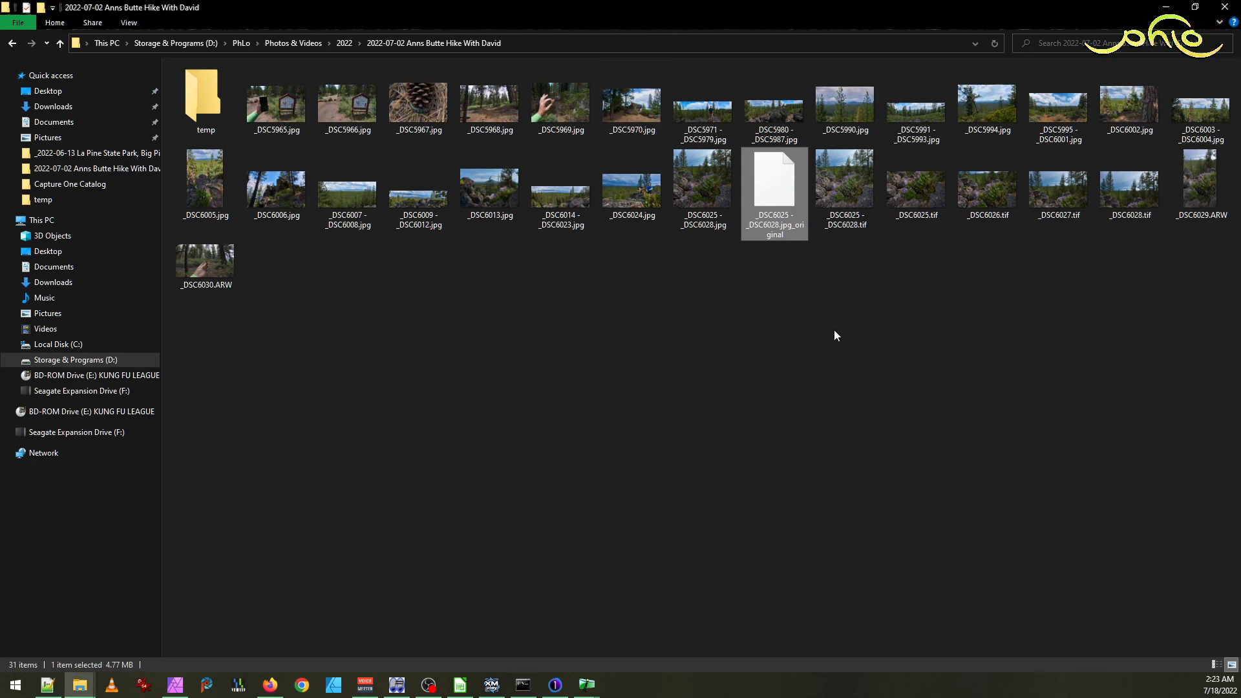
left_click(839, 181)
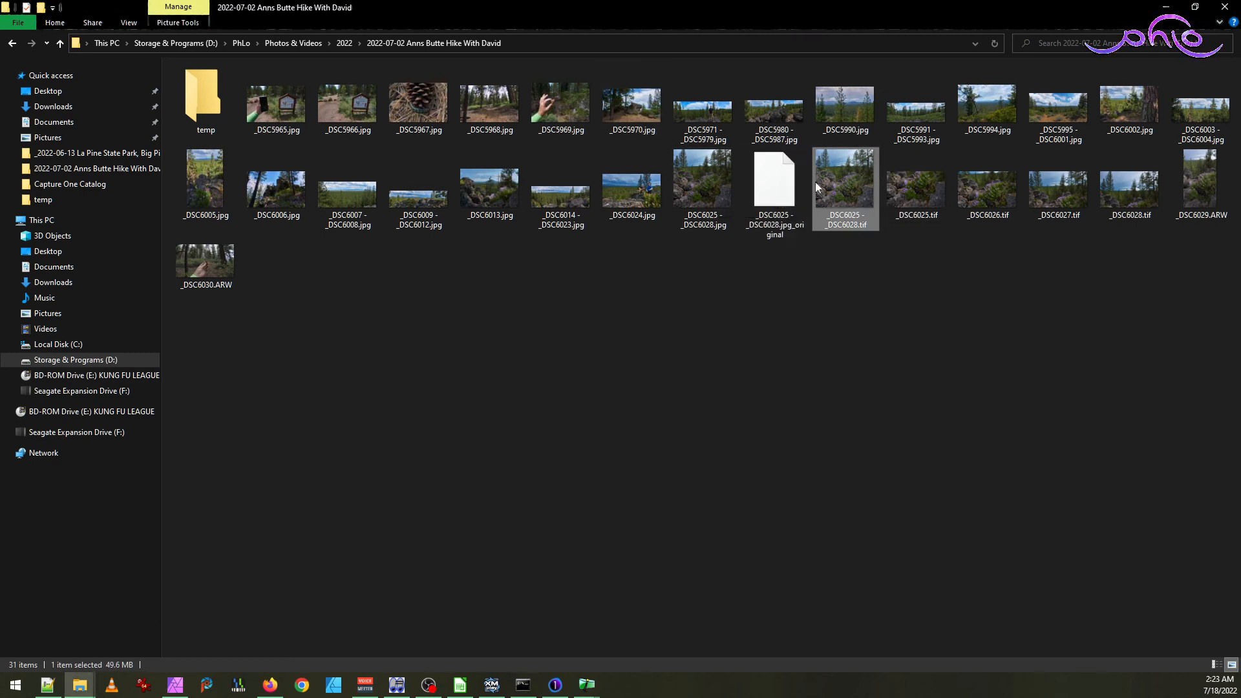
left_click(759, 197)
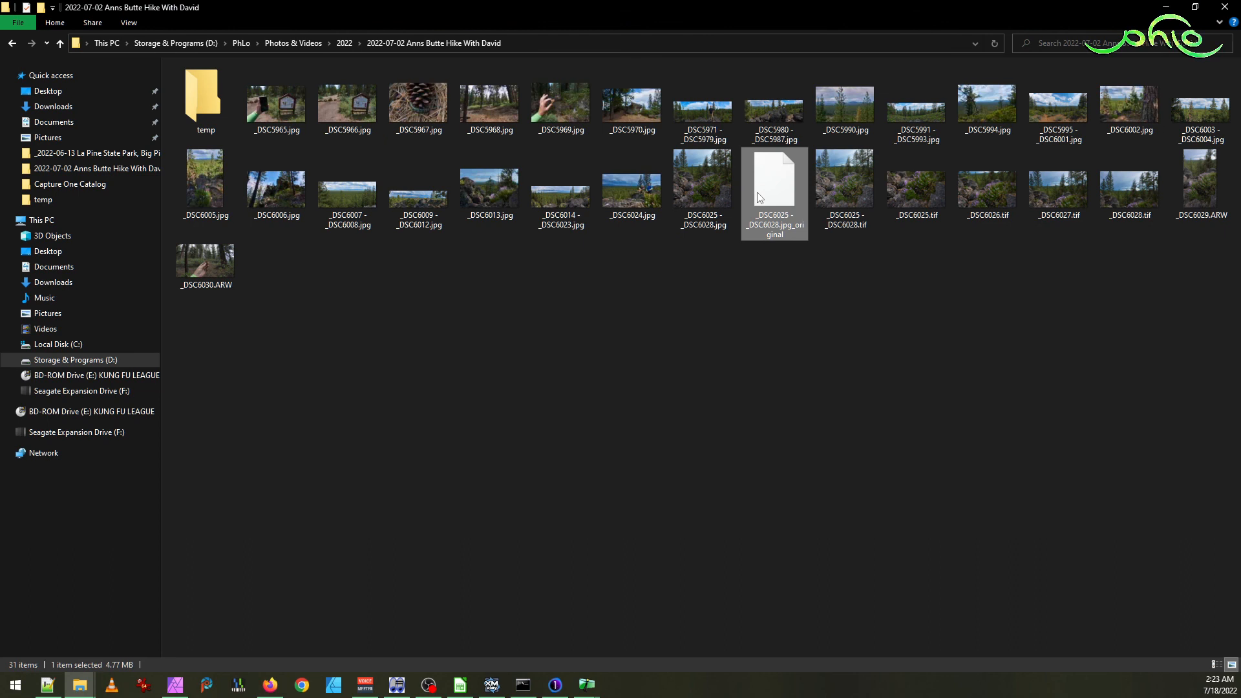
left_click(1111, 200, "shift")
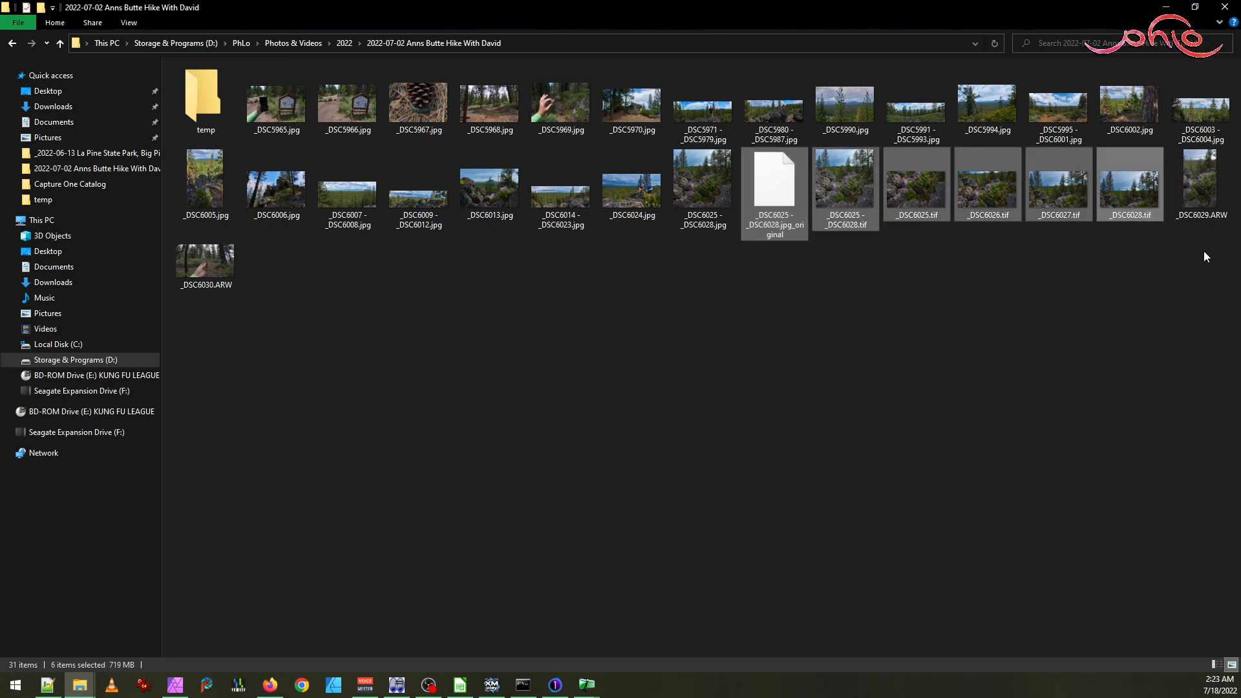
key("Delete")
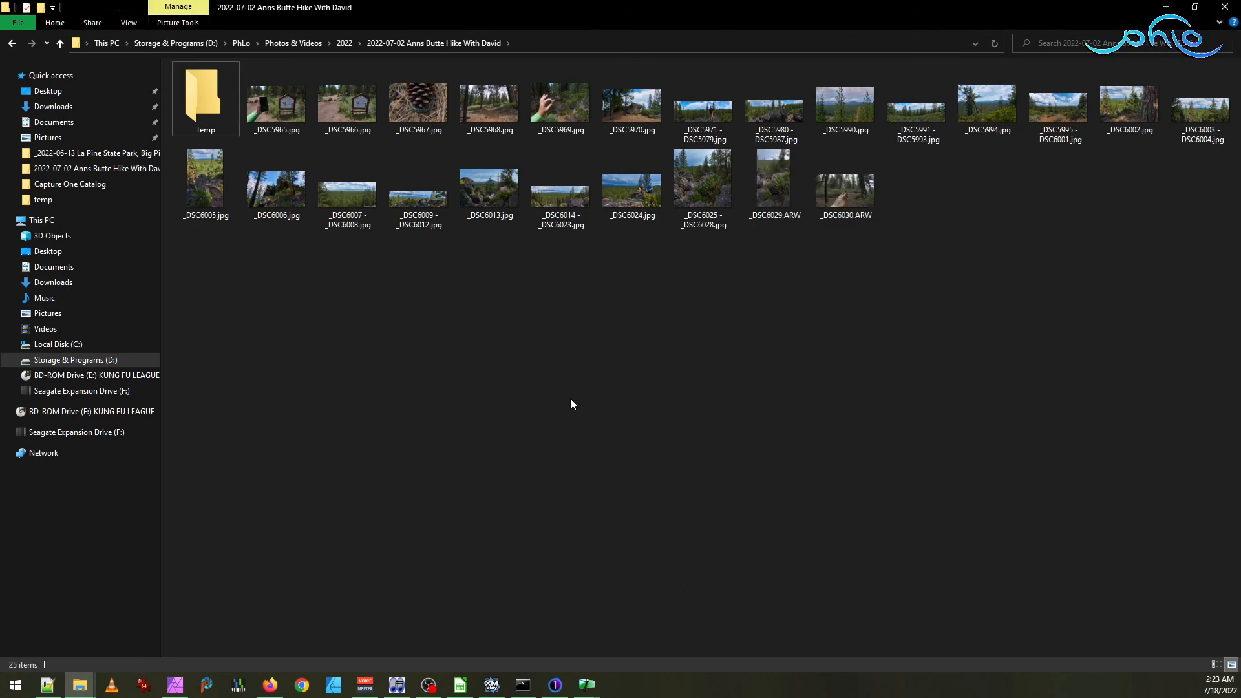
- Switch to Capture One, select _DSC6029.ARW and expand its crop with an unconstrained ratio to the full frame, 14.16 by 22.77 in
key("alt+Tab")
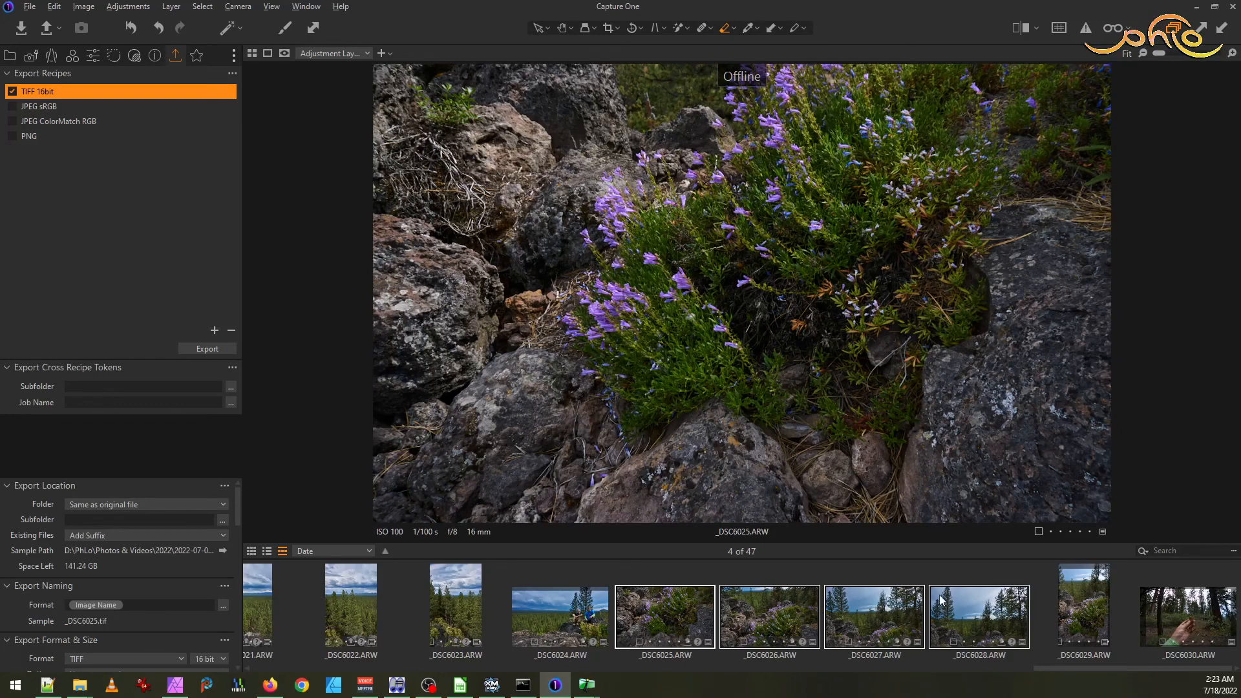
left_click(1101, 615)
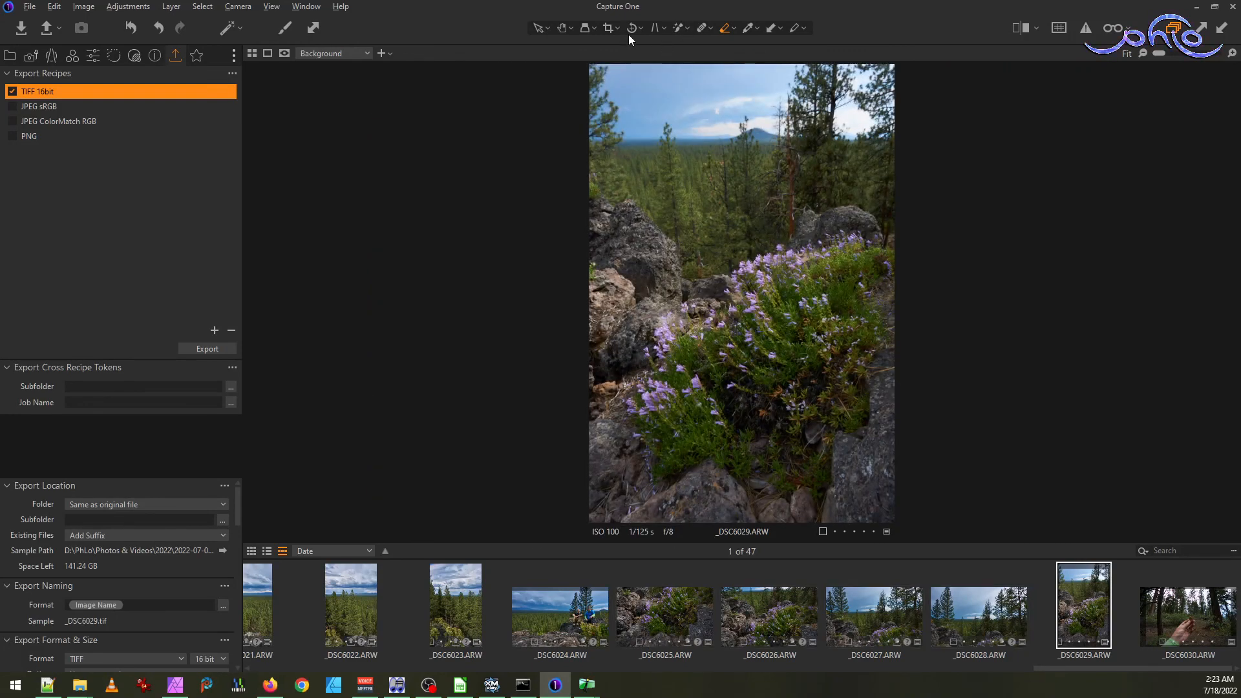
left_click(608, 28)
left_click(618, 27)
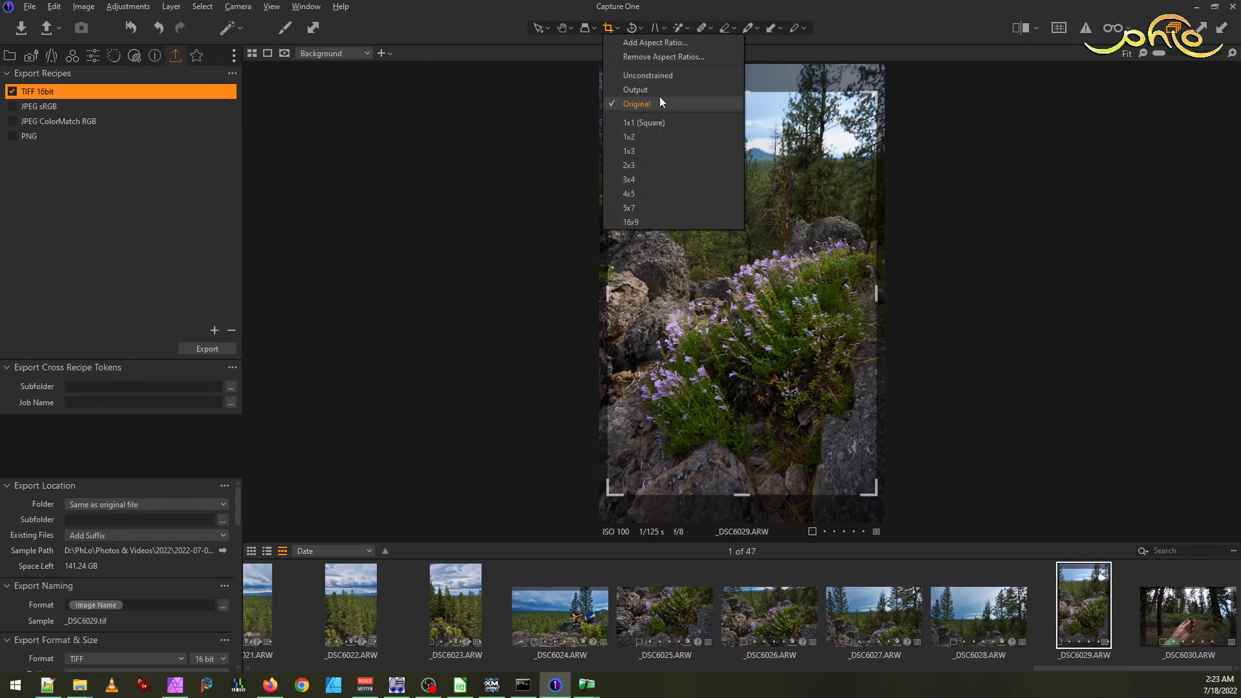
left_click(655, 76)
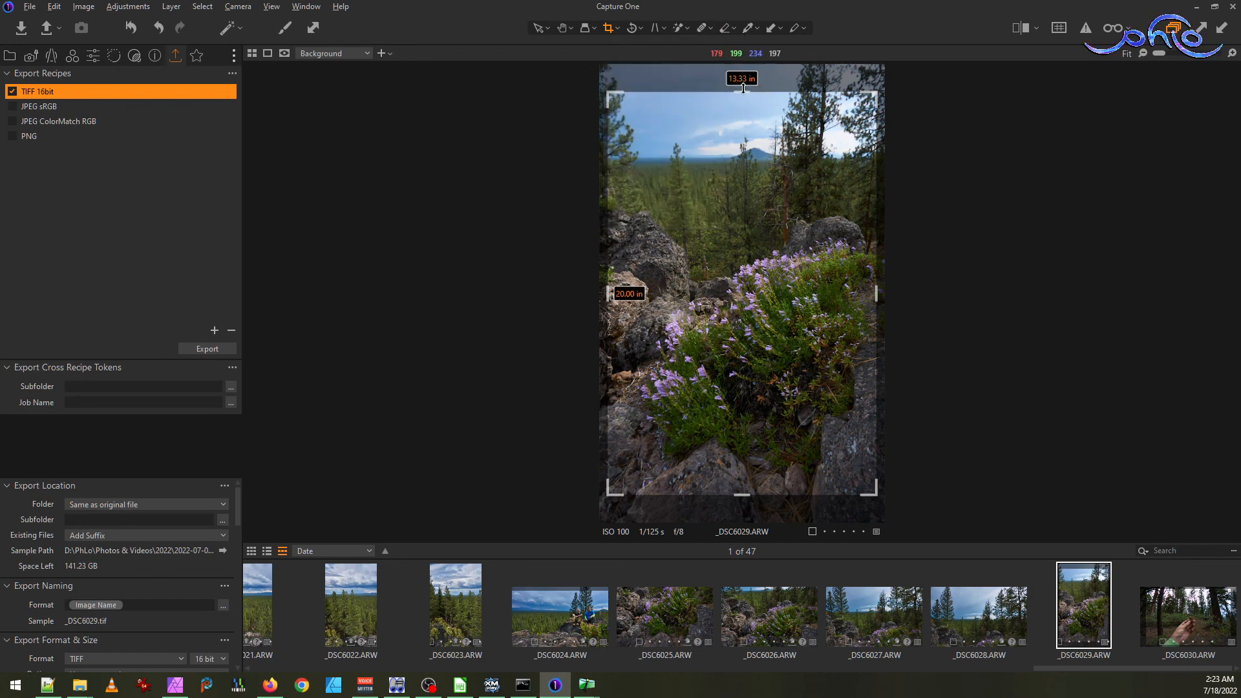
left_click_drag(743, 89, 742, 64)
left_click_drag(886, 274, 892, 274)
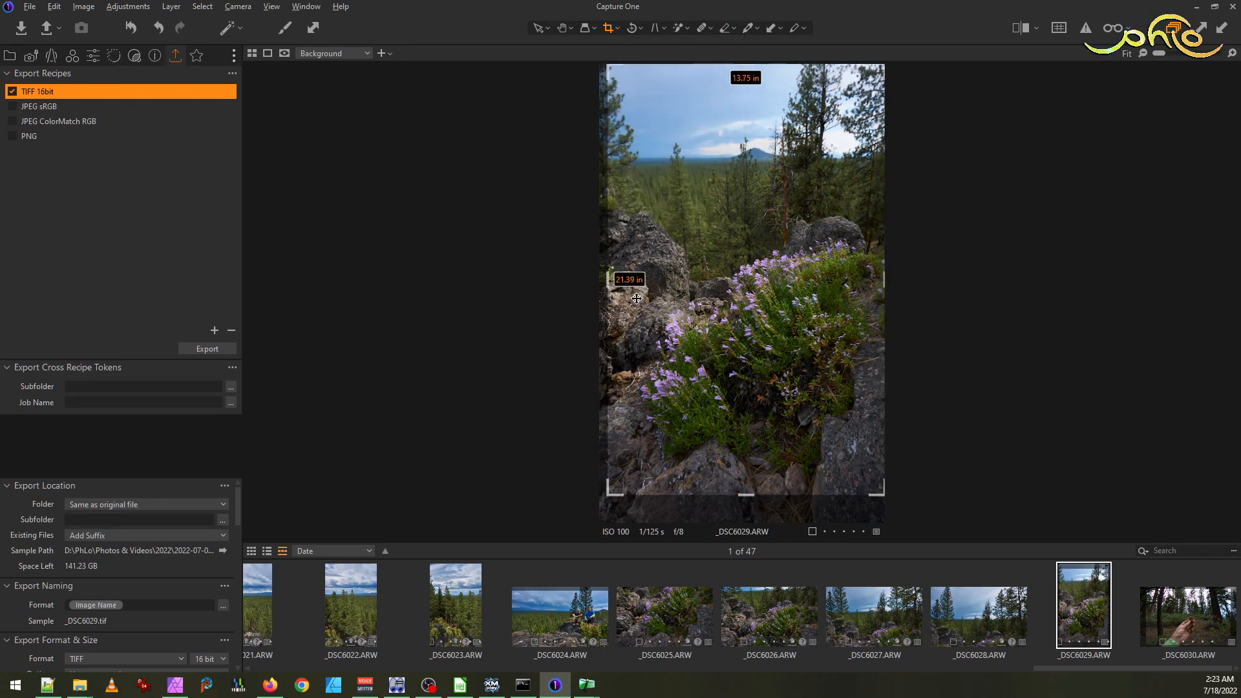
left_click_drag(608, 284, 572, 278)
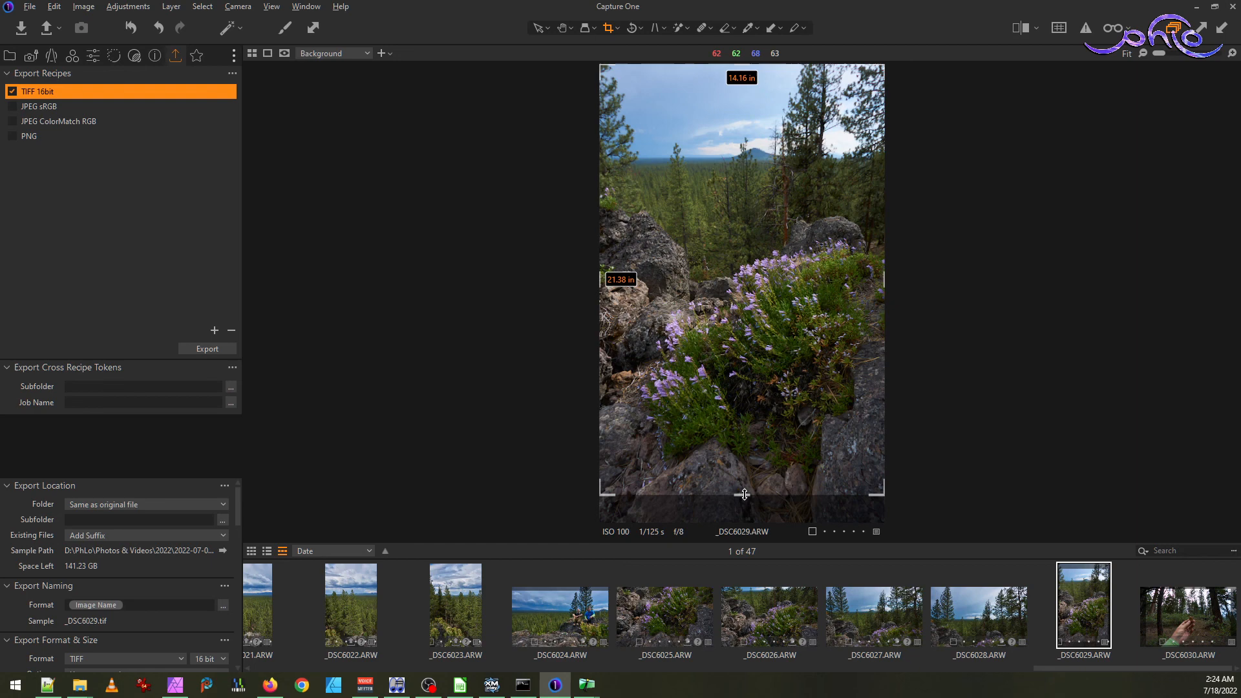
left_click_drag(744, 494, 744, 525)
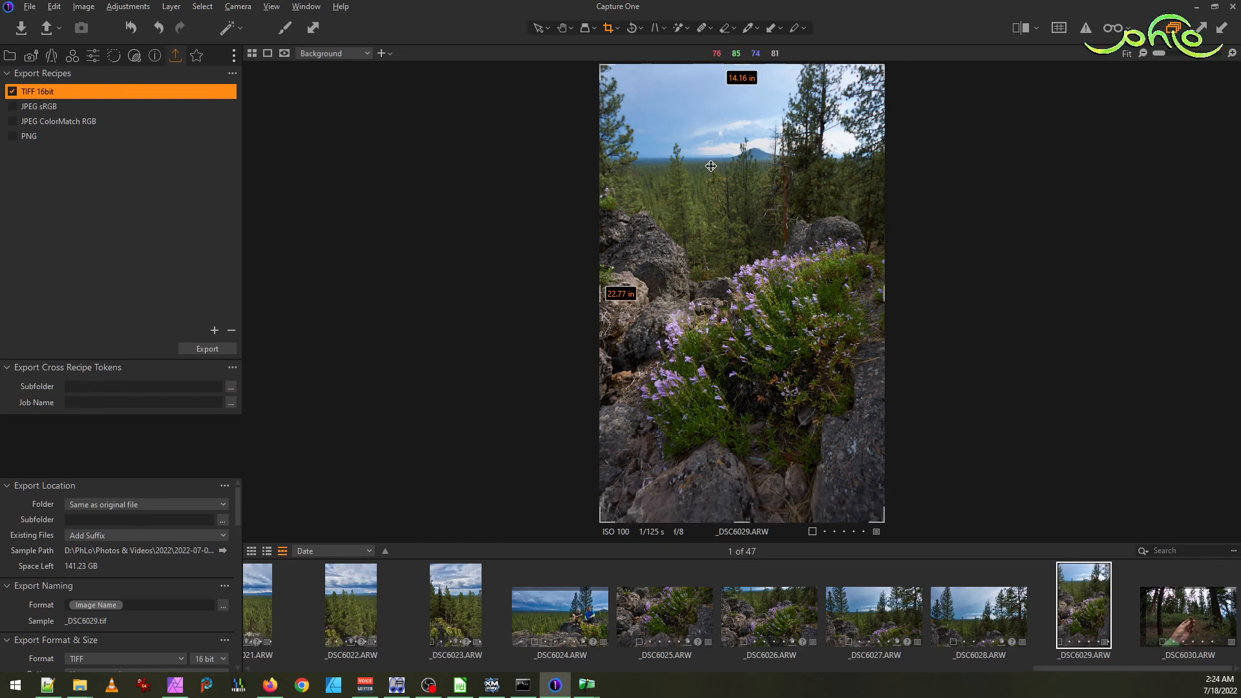
- Raise Shadow to 3 and darken the photo by pulling the RGB curve down with a point at input 166, output 141
scroll(772, 170, "up", 1)
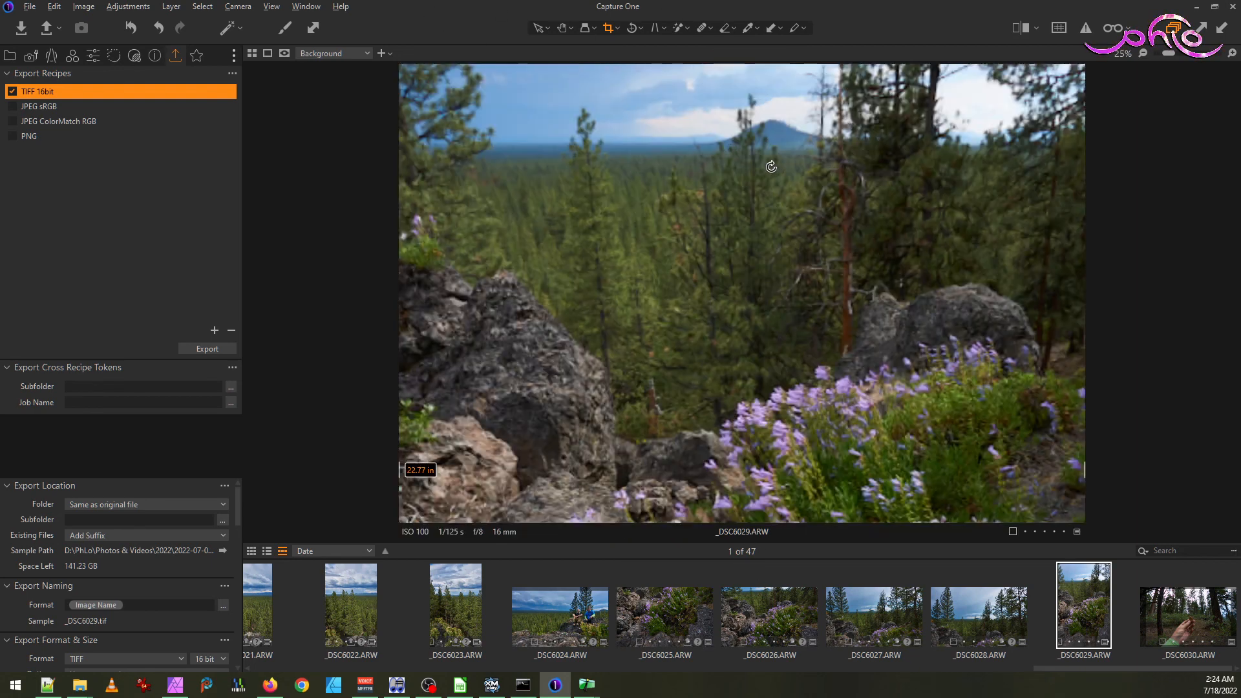
left_click(196, 57)
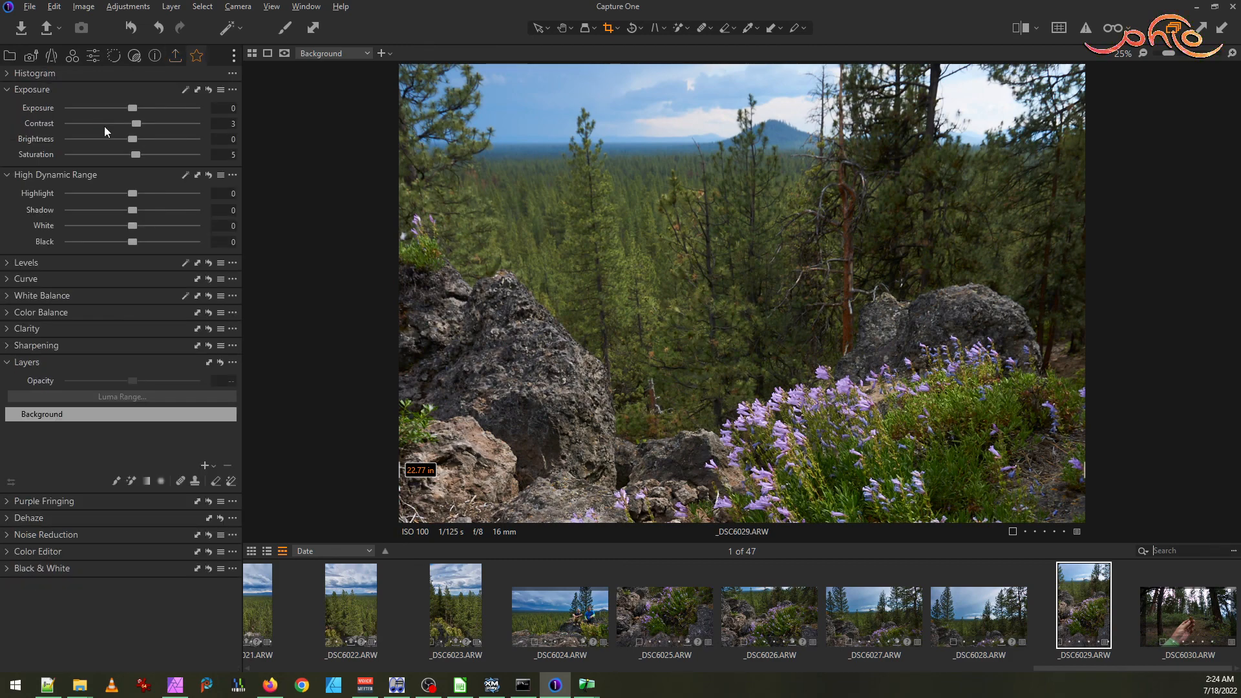
left_click_drag(134, 208, 138, 210)
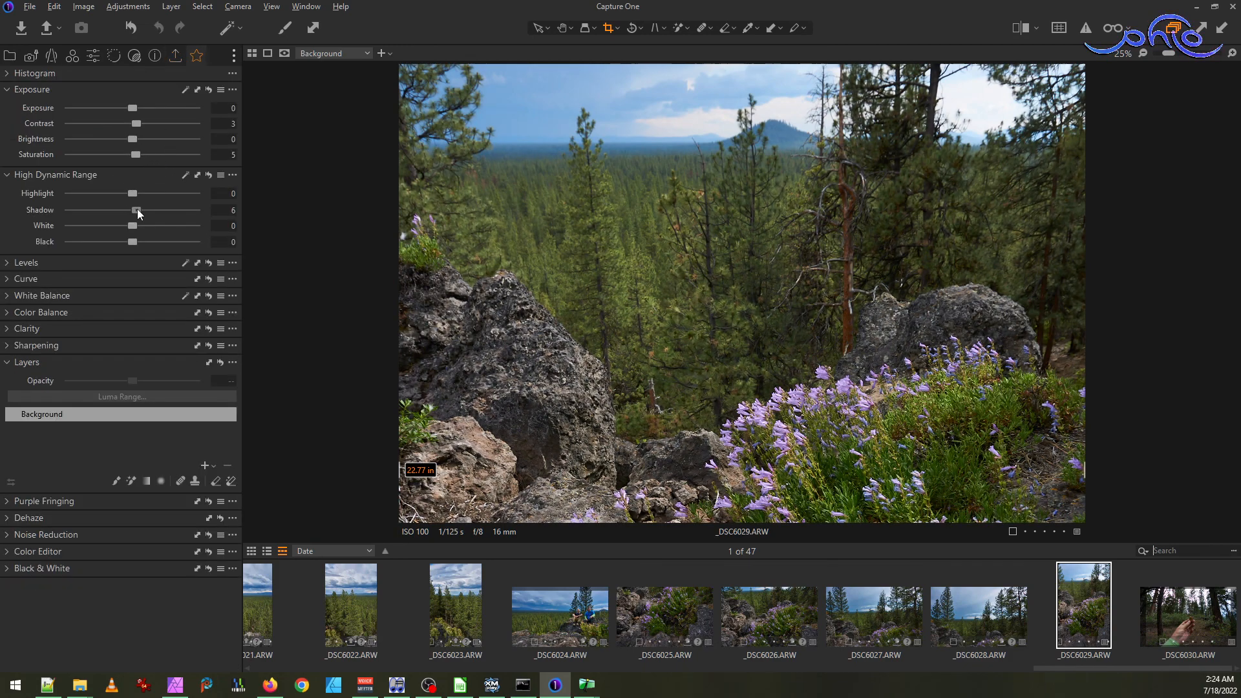
left_click(8, 278)
left_click_drag(141, 291, 141, 302)
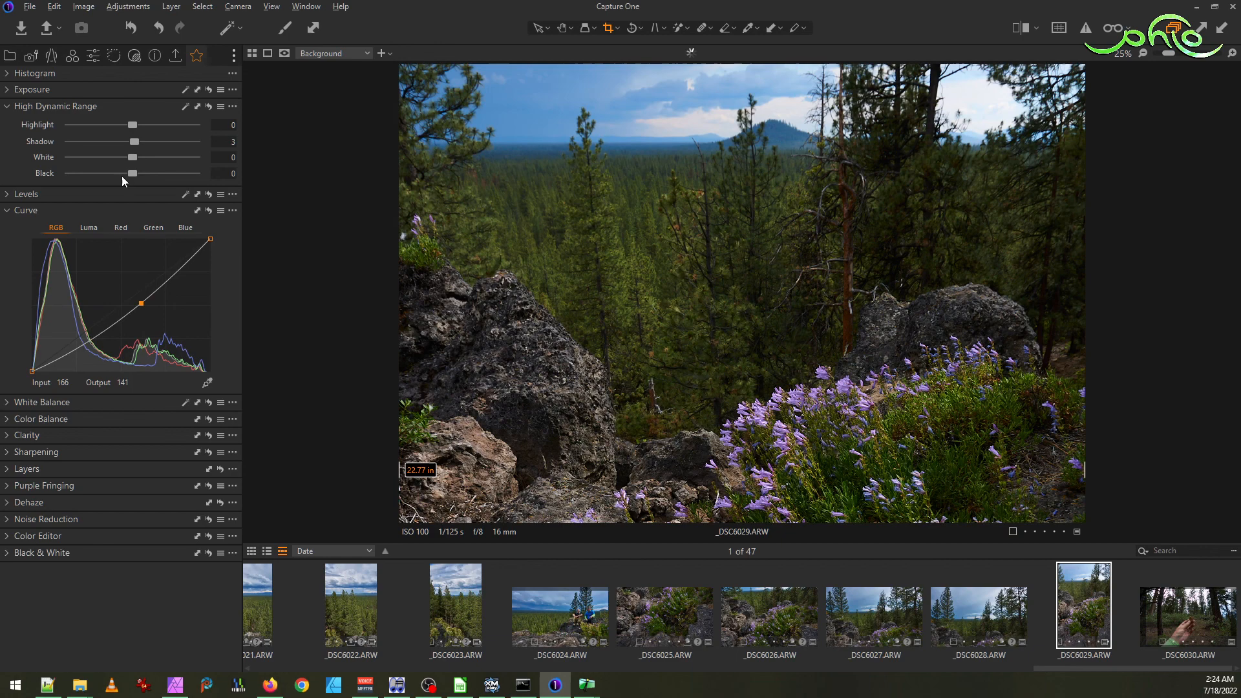
- Lift the dark areas of the photo by setting Shadow to 17 and Black to 15 in High Dynamic Range
left_click_drag(135, 143, 145, 142)
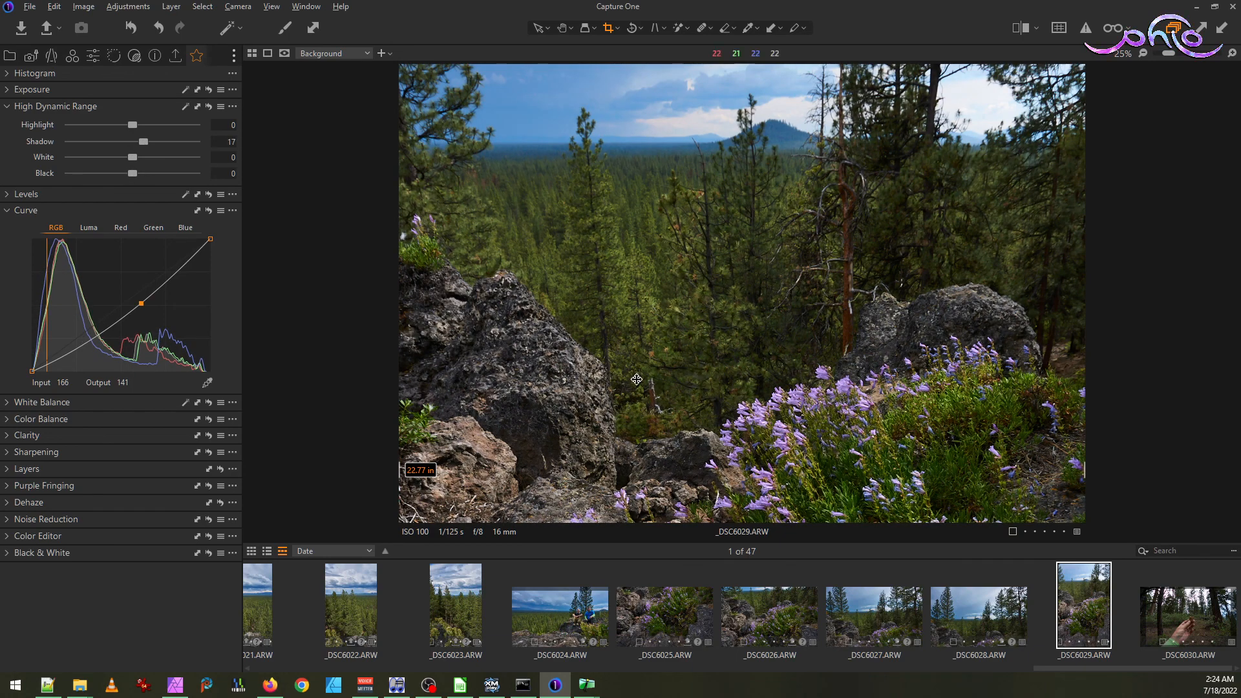
scroll(778, 409, "up", 3)
scroll(778, 404, "down", 1)
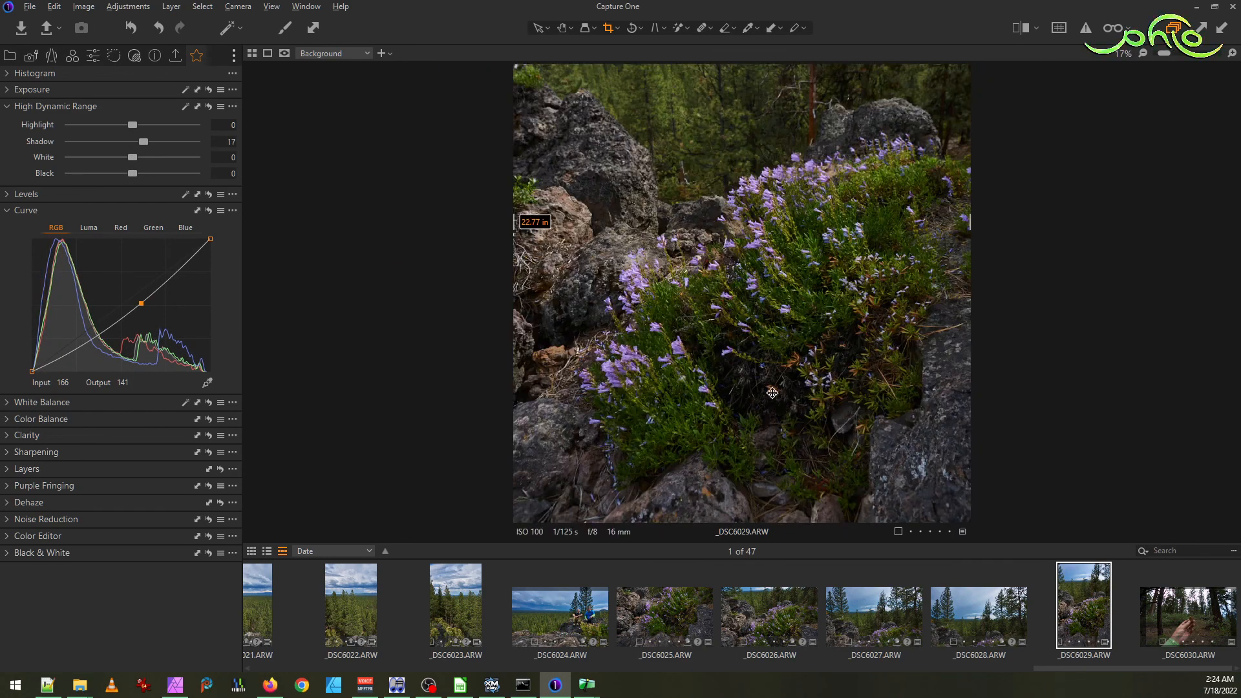
left_click_drag(132, 174, 142, 172)
scroll(801, 253, "up", 2)
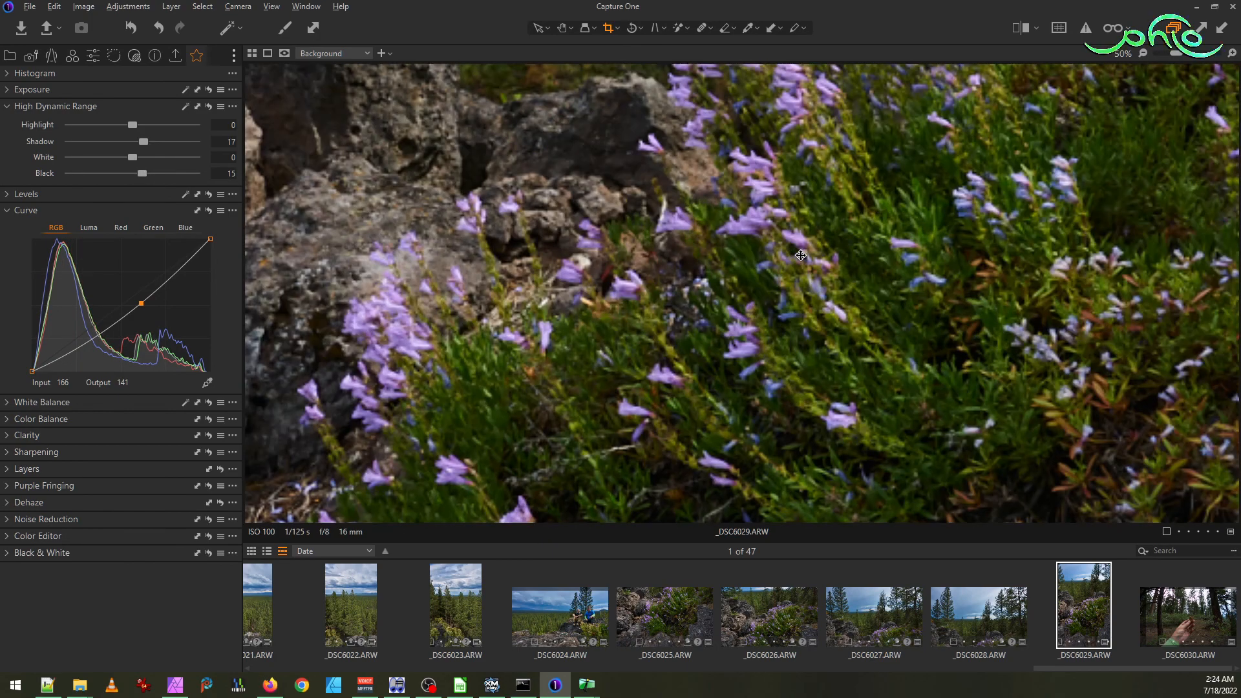
scroll(806, 250, "down", 3)
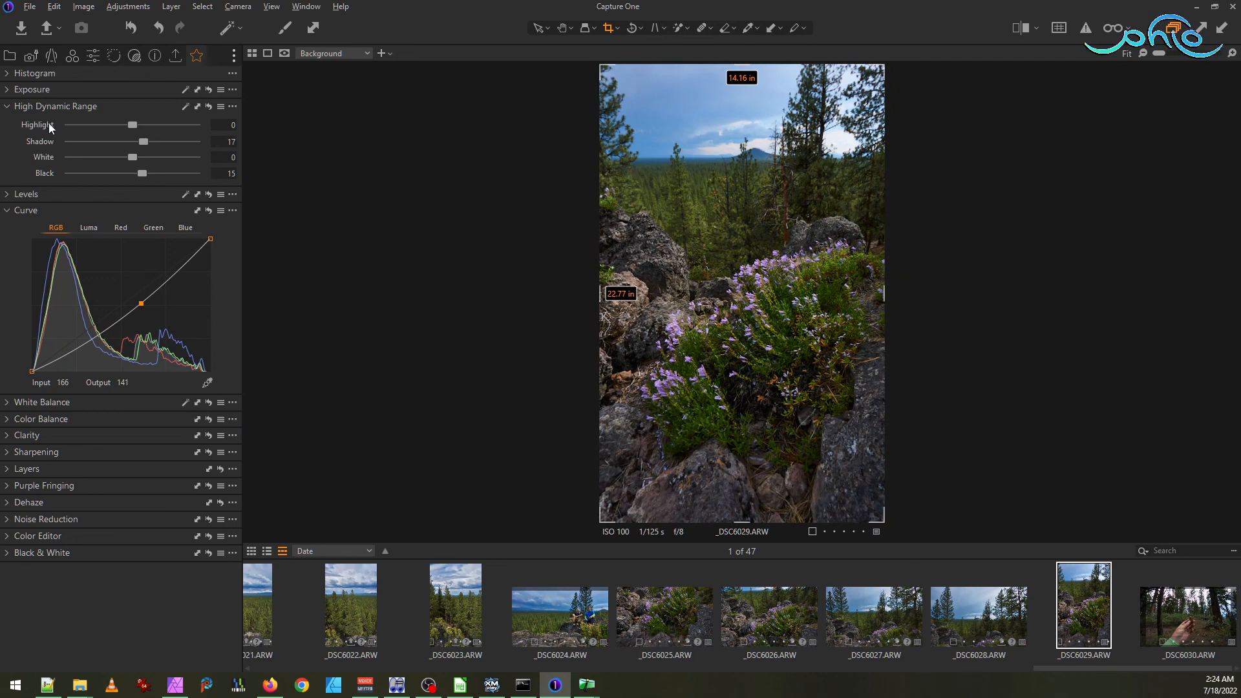
- Set the High Dynamic Range Highlight to -22 and examine the clouds and horizon around the distant butte up close
left_click_drag(133, 122, 119, 121)
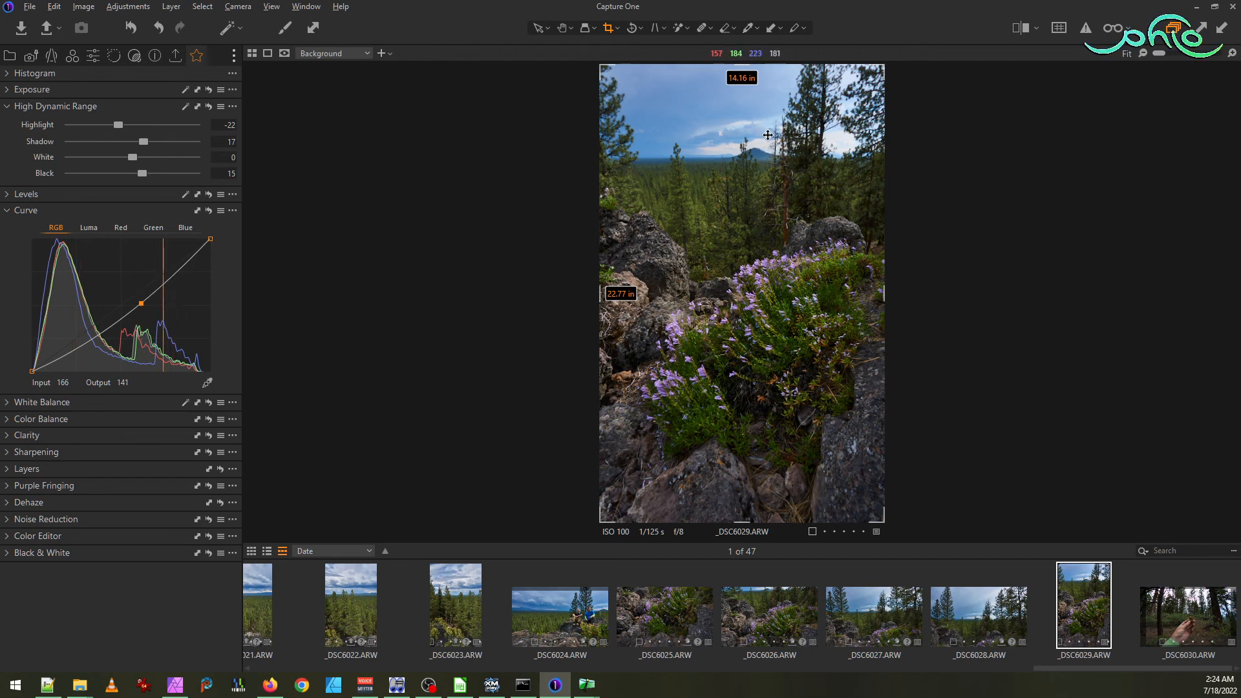
scroll(753, 126, "up", 2)
scroll(753, 128, "up", 1)
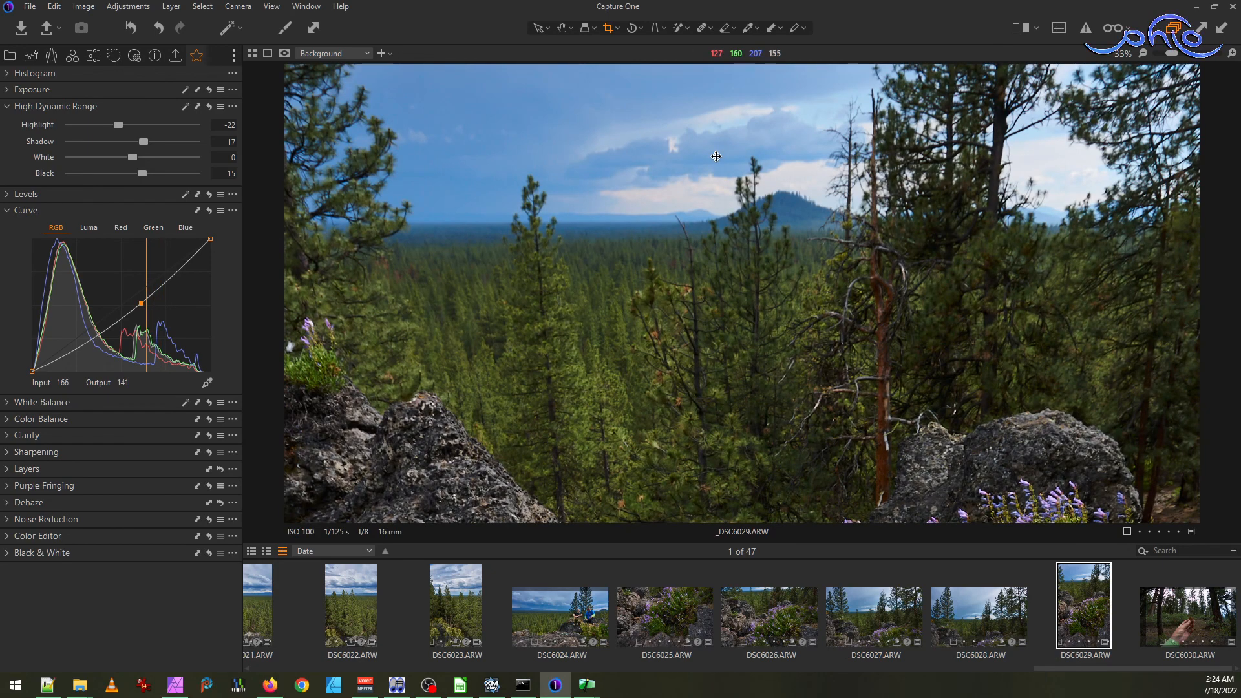
scroll(716, 157, "down", 2)
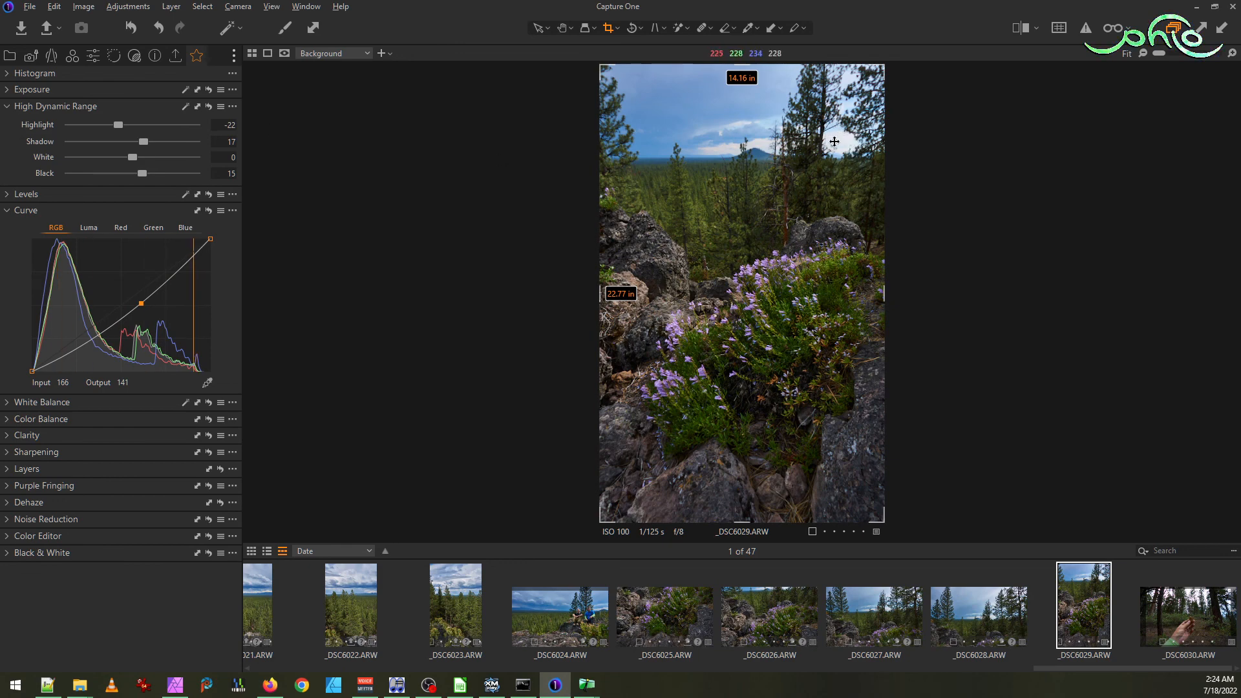
scroll(834, 141, "up", 2)
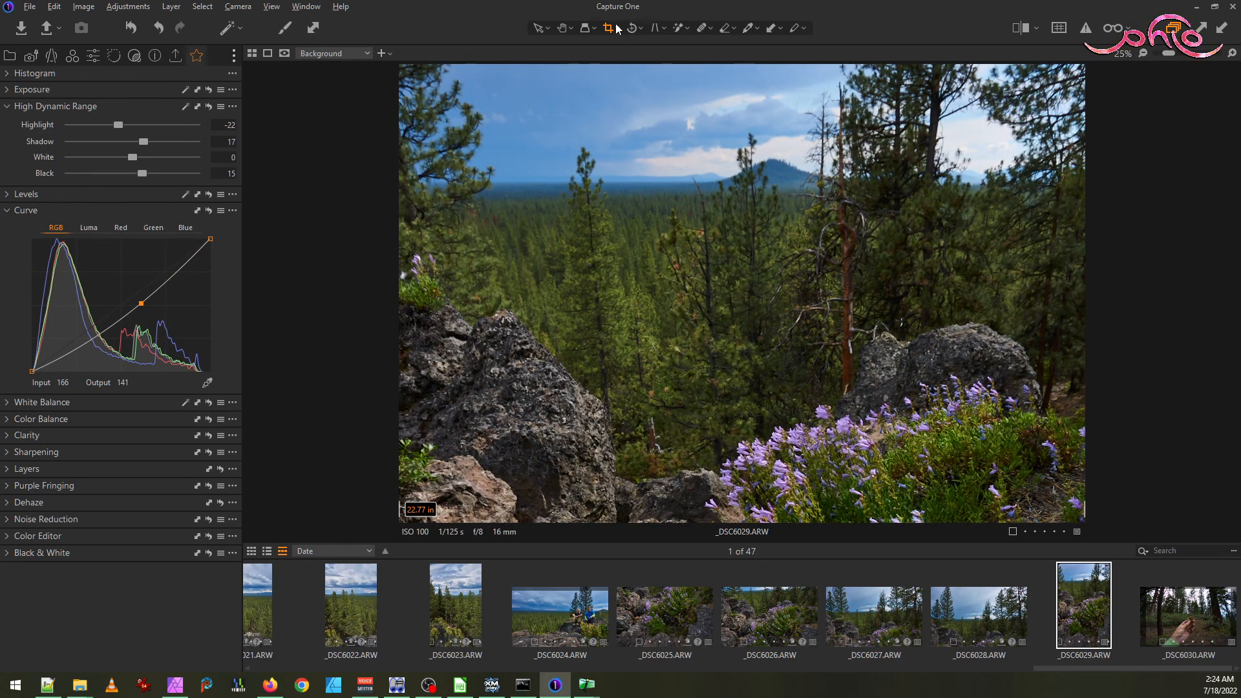
left_click(562, 28)
left_click_drag(844, 93, 843, 199)
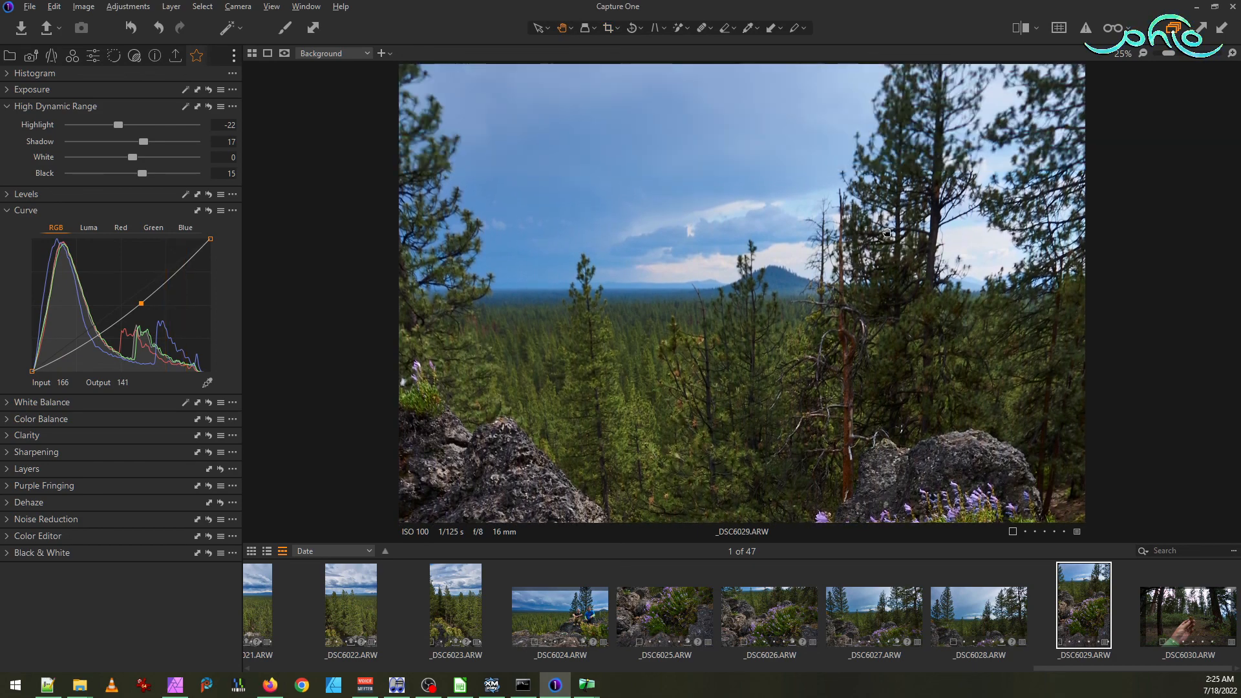
scroll(787, 239, "up", 1)
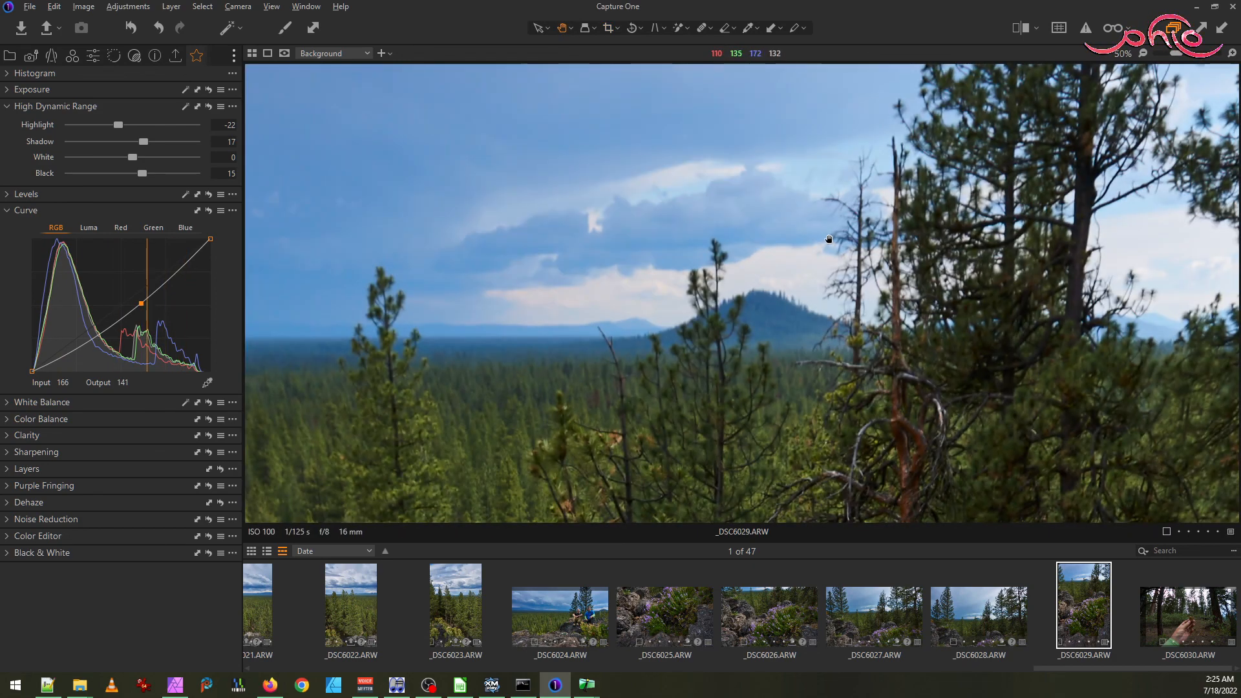
scroll(639, 228, "down", 2)
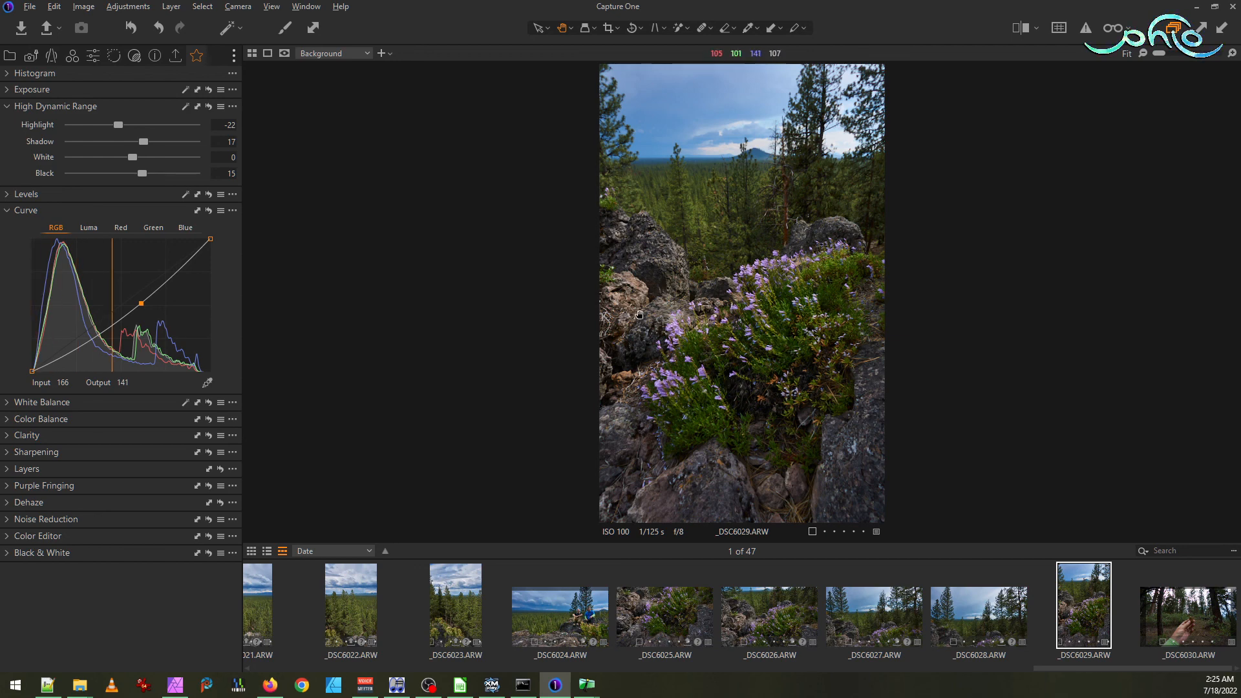
- Create a new adjustment layer on the photo by magic-brushing a mask onto the purple flowers beside the rocks
scroll(683, 335, "up", 1)
scroll(683, 336, "up", 2)
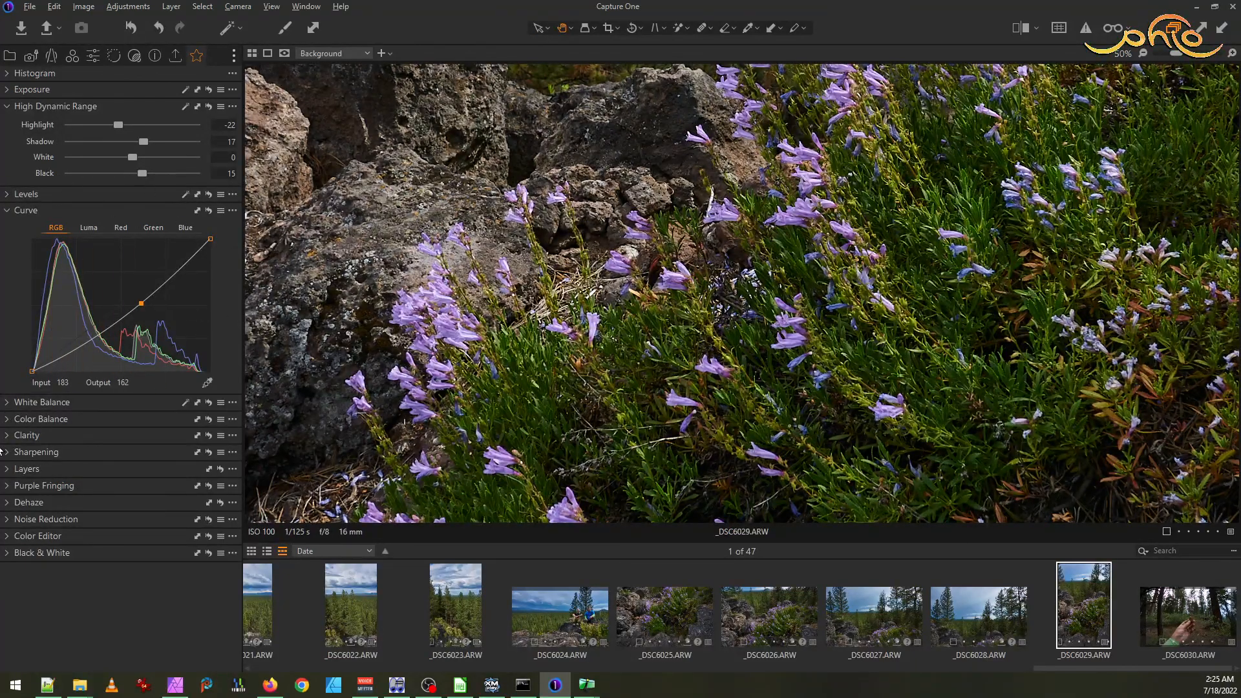
left_click(10, 470)
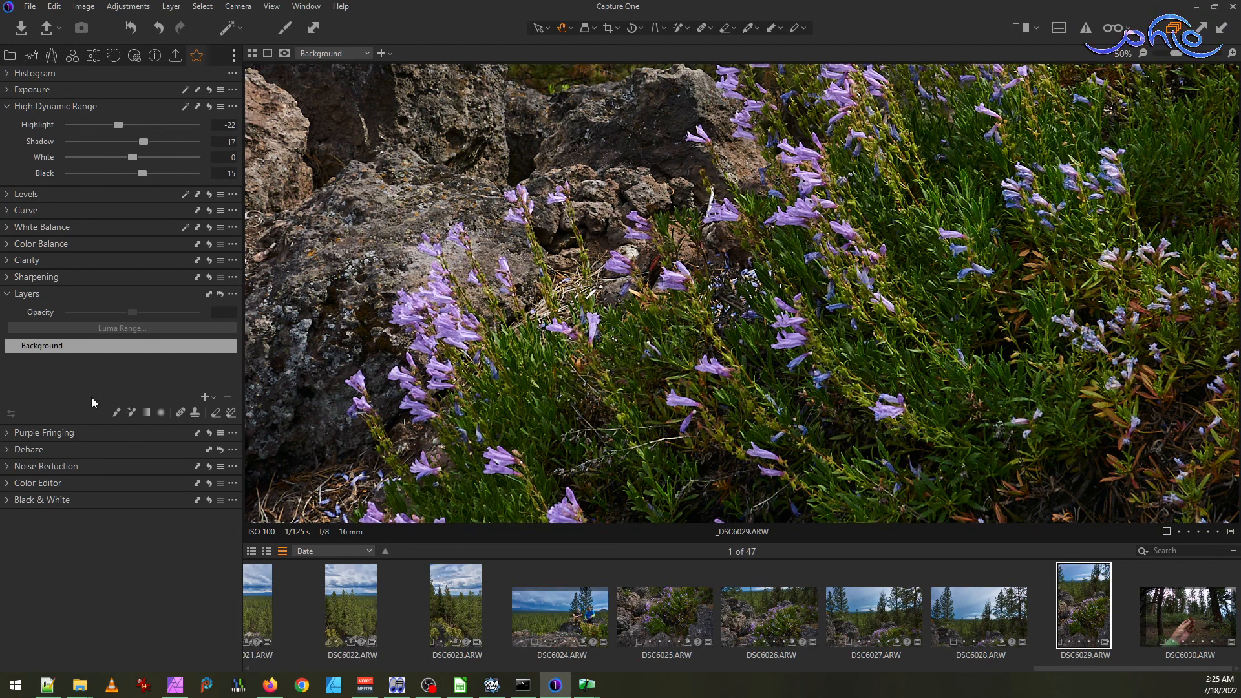
left_click(131, 412)
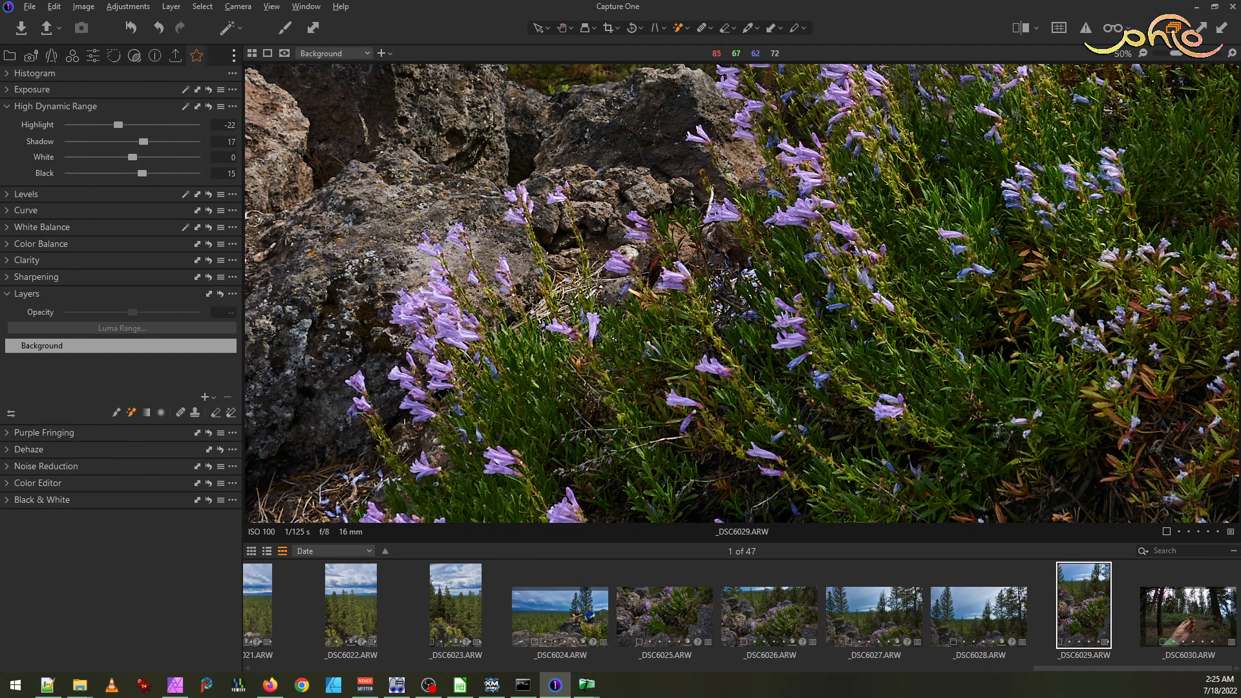
scroll(628, 271, "up", 3)
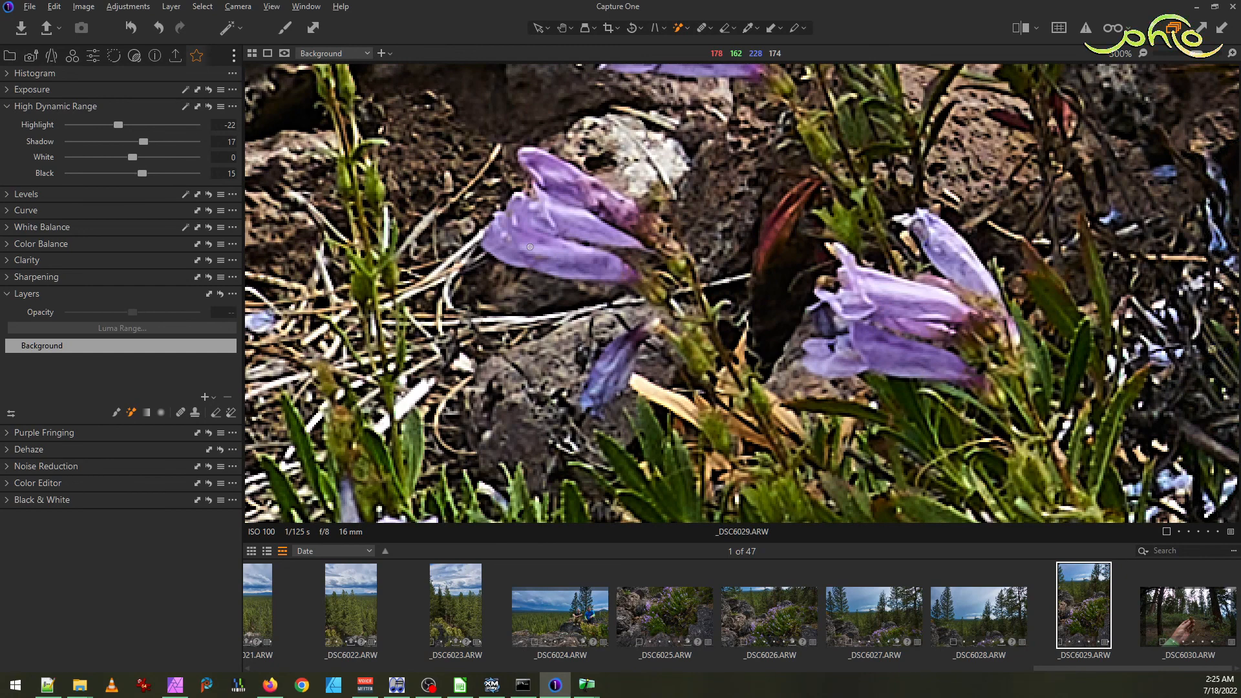
left_click(533, 242)
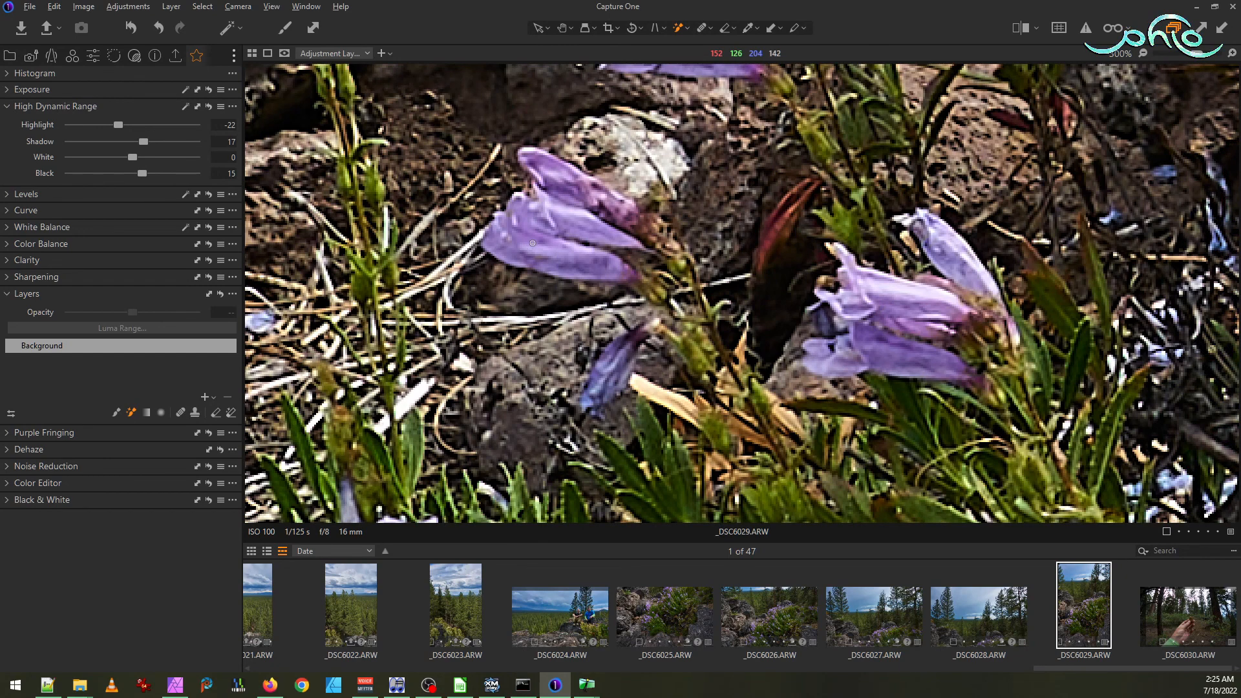
left_click(608, 261)
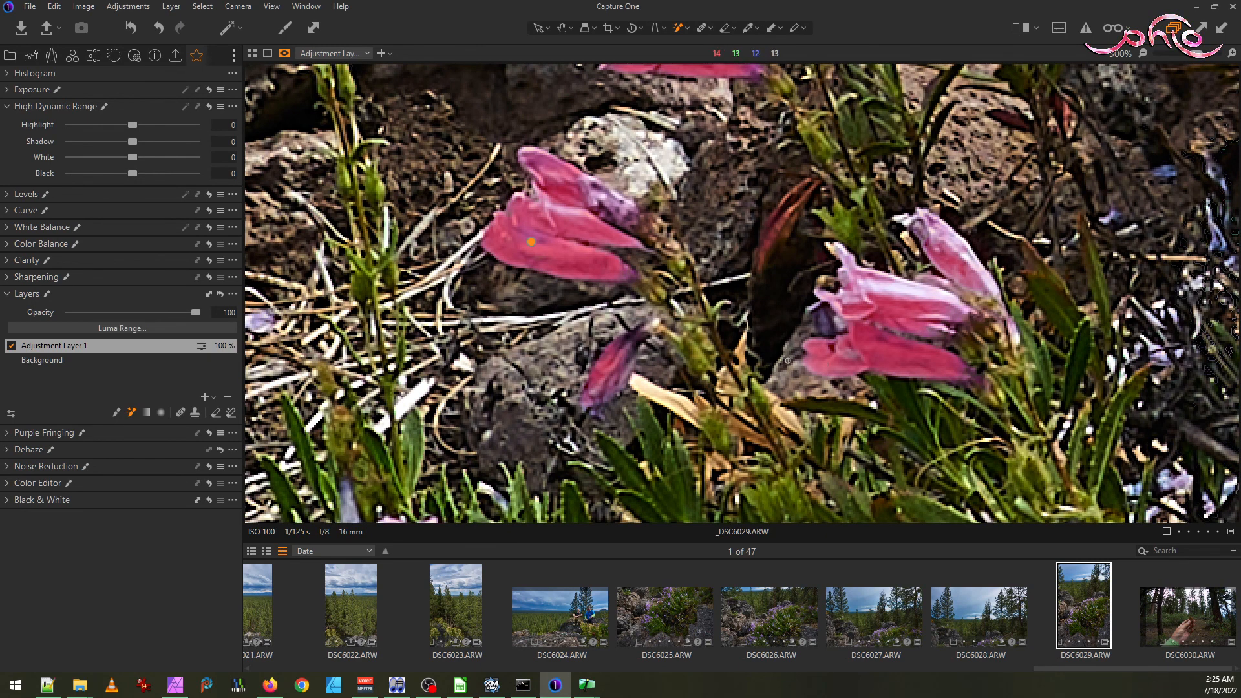
- Extend the adjustment layer's mask with the Magic Brush to the paler and bluish blossoms across the flowering bush
left_click_drag(905, 303, 919, 307)
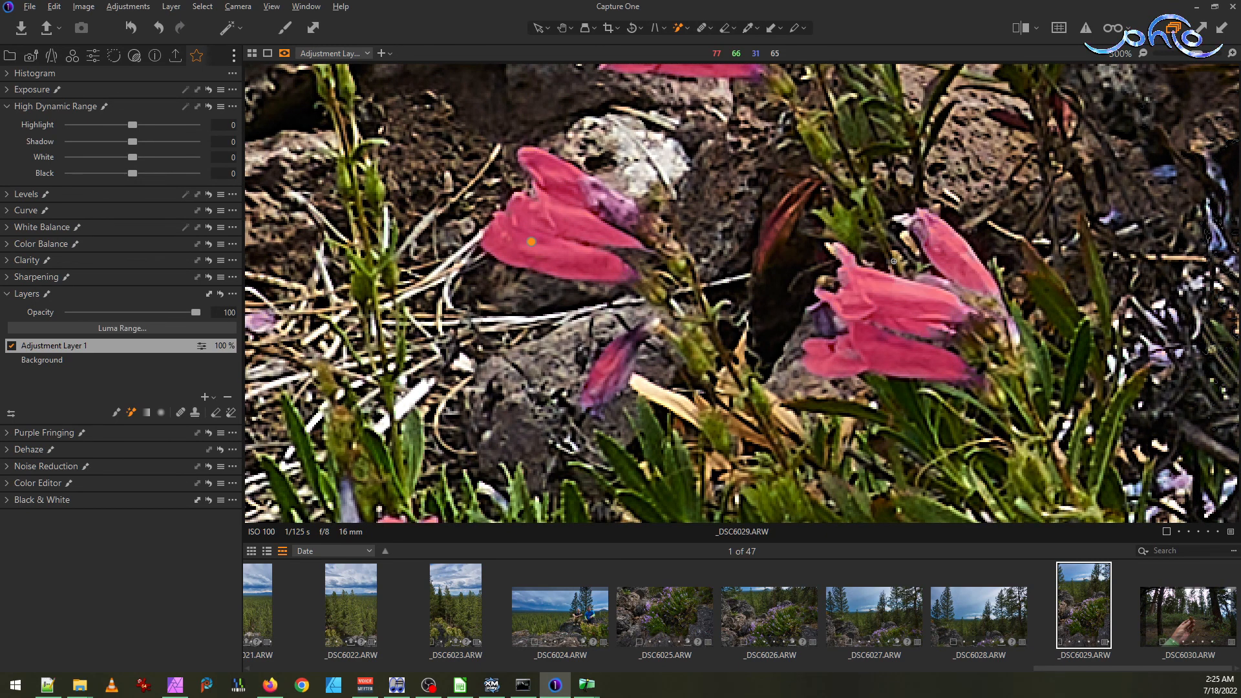
scroll(812, 308, "down", 5)
scroll(643, 301, "up", 5)
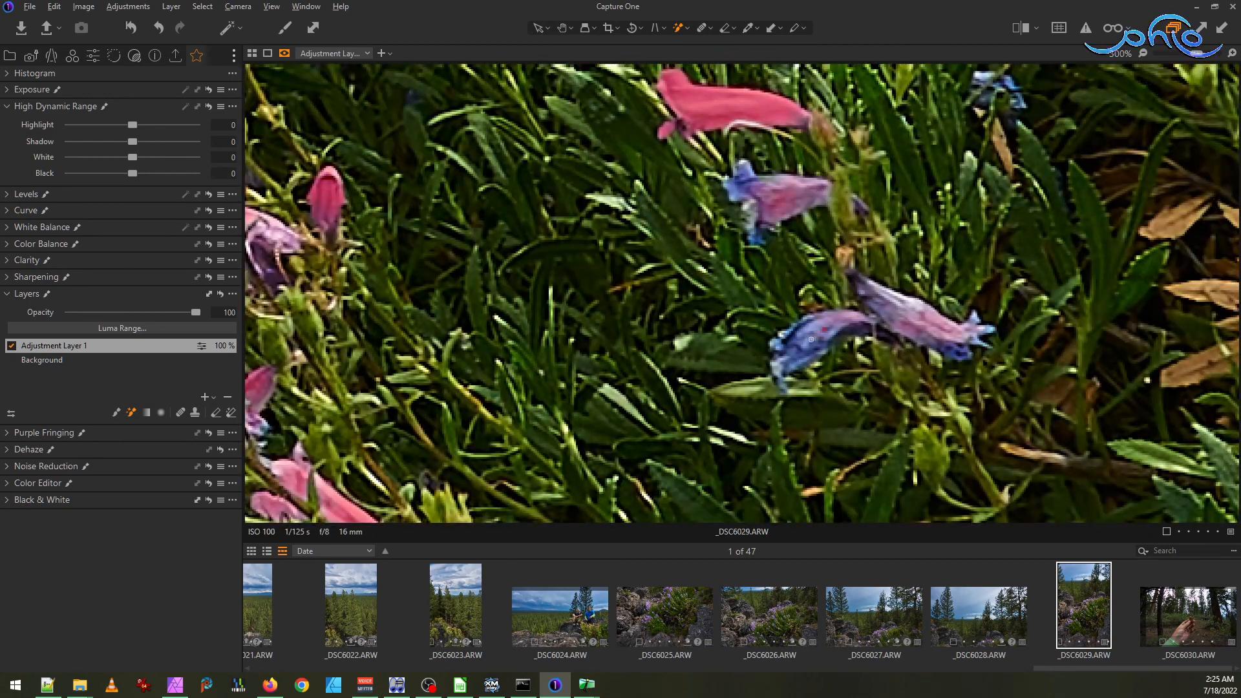
left_click_drag(810, 339, 817, 324)
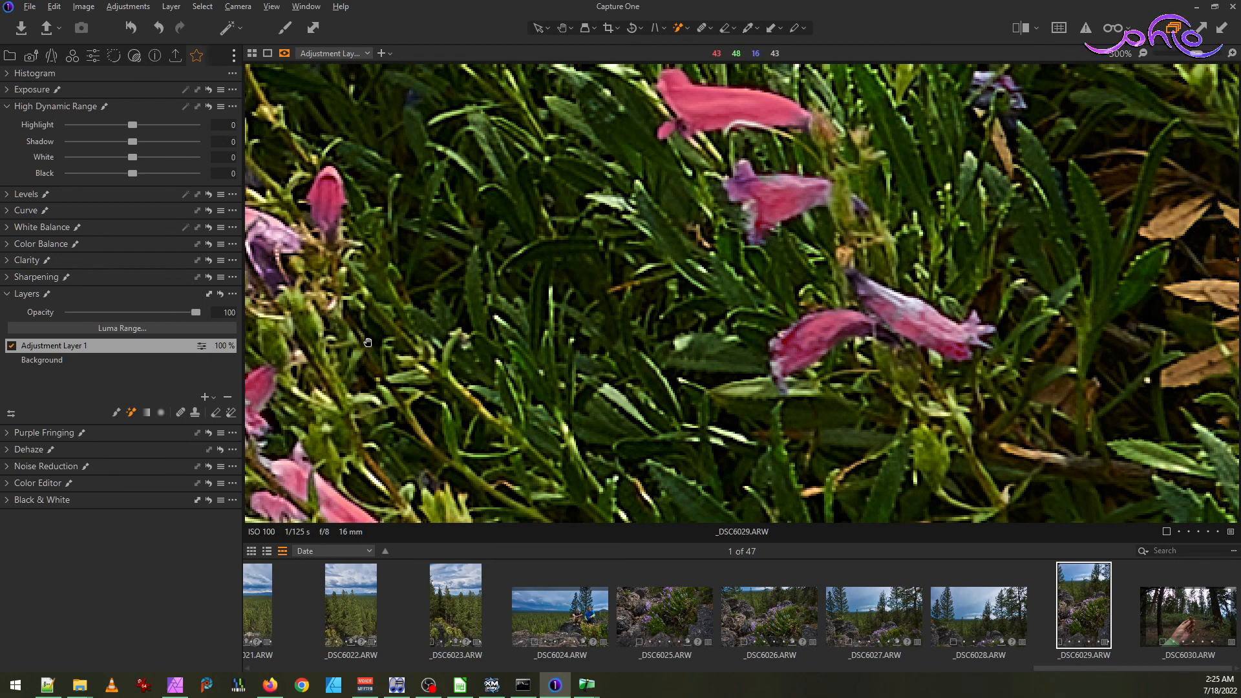
left_click_drag(367, 343, 577, 308)
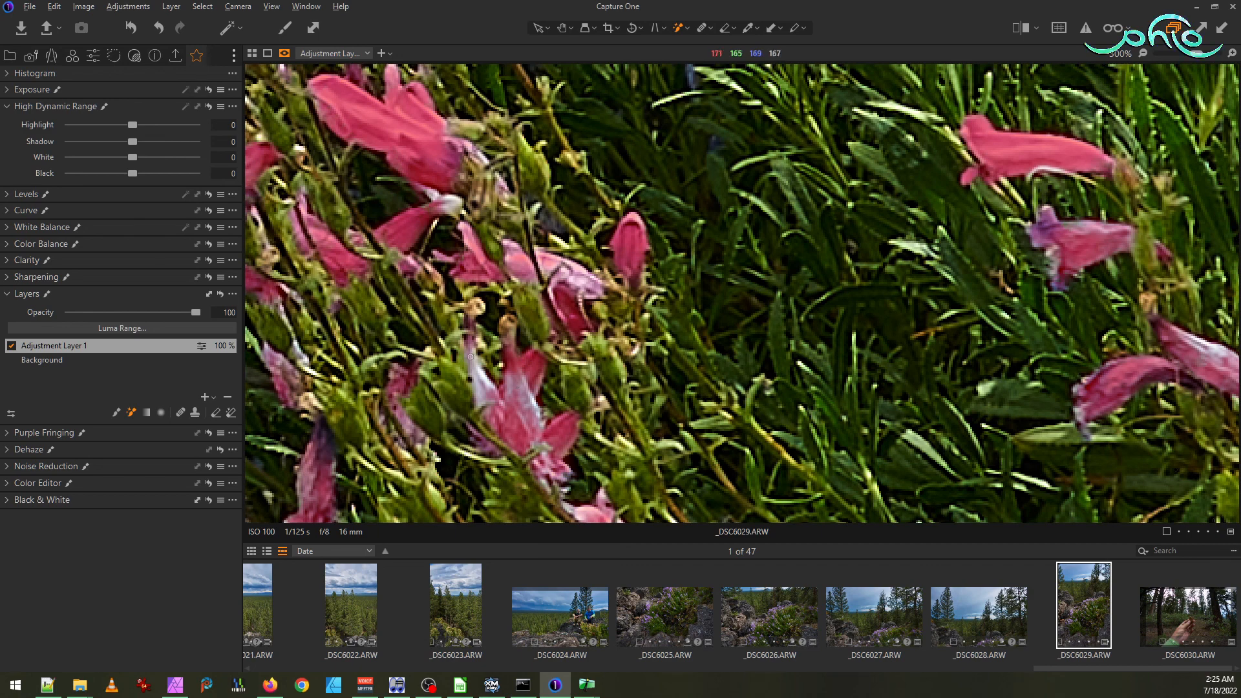
left_click_drag(849, 184, 639, 363)
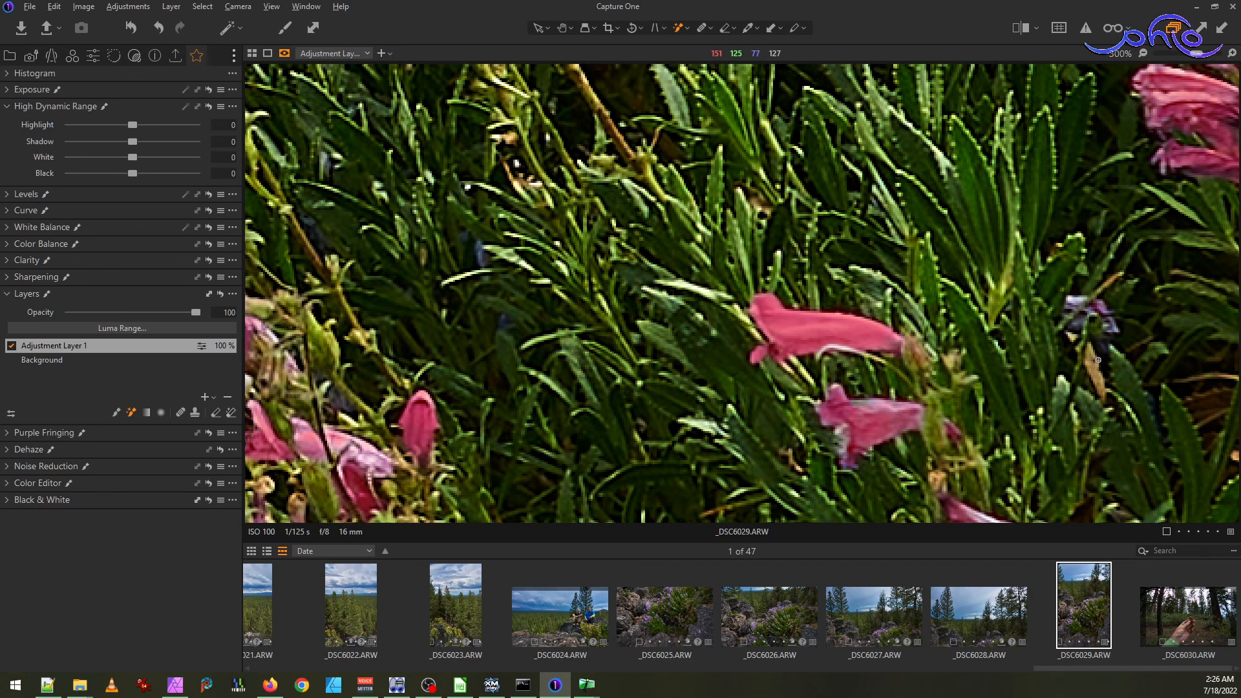
left_click_drag(1096, 353, 596, 379)
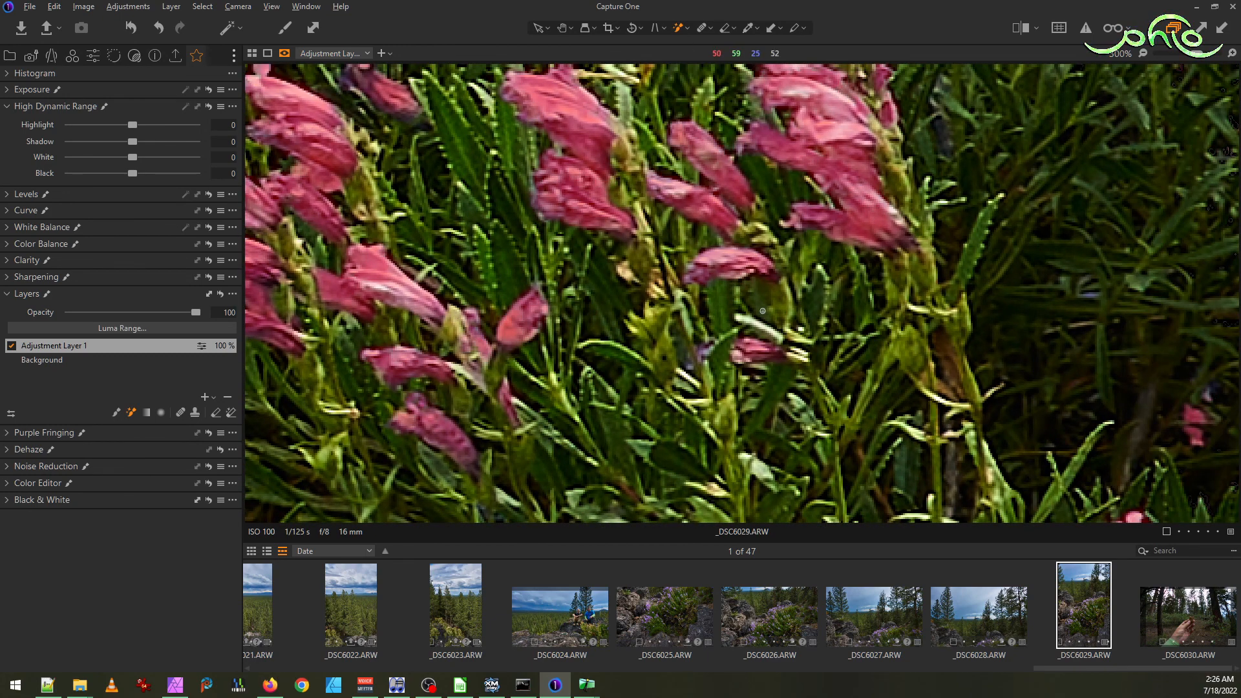
scroll(1077, 326, "down", 3)
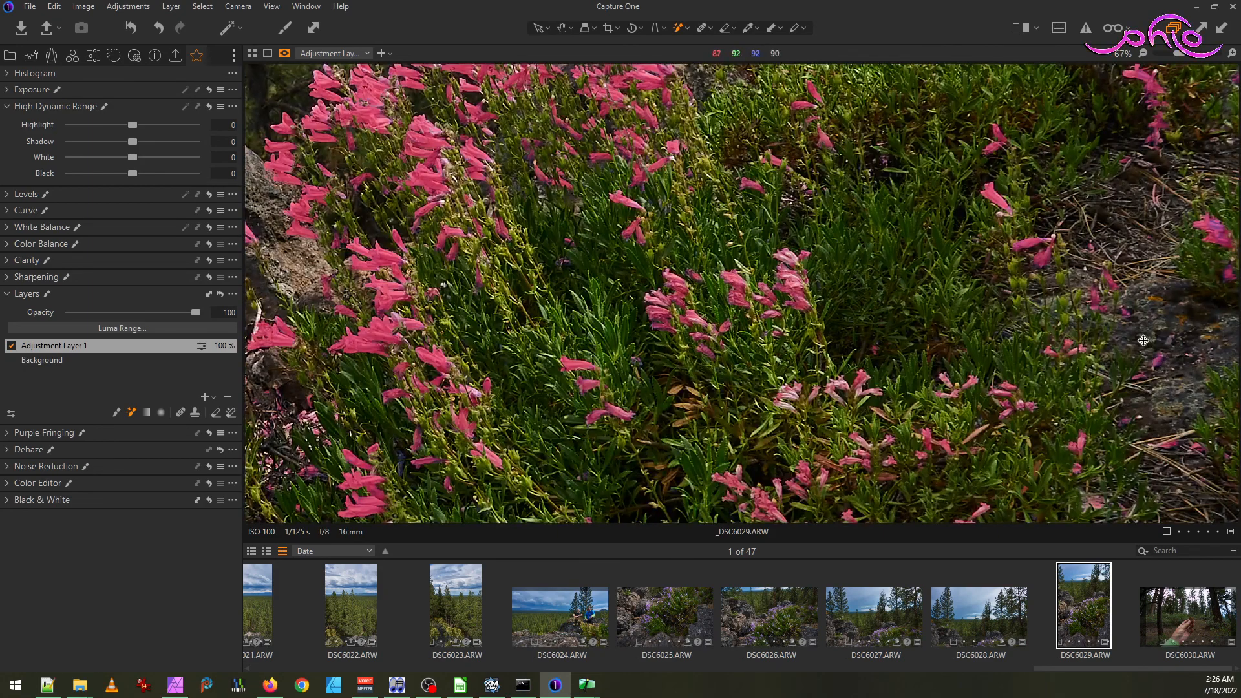
scroll(1143, 341, "down", 2)
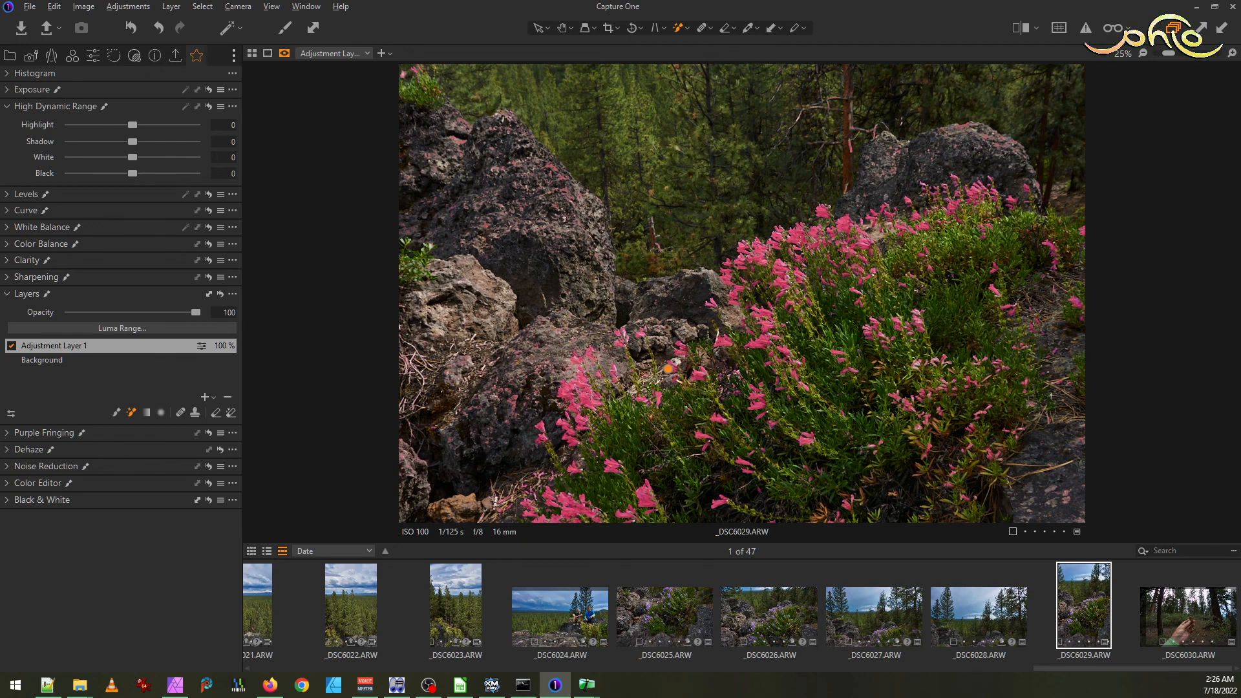
- Remove stray flower mask from the rocks around the bush with the Magic Eraser
left_click(230, 415)
scroll(1044, 482, "up", 4)
mouse_move(1138, 466)
left_mouse_down()
mouse_move(578, 256)
mouse_move(574, 194)
left_mouse_up()
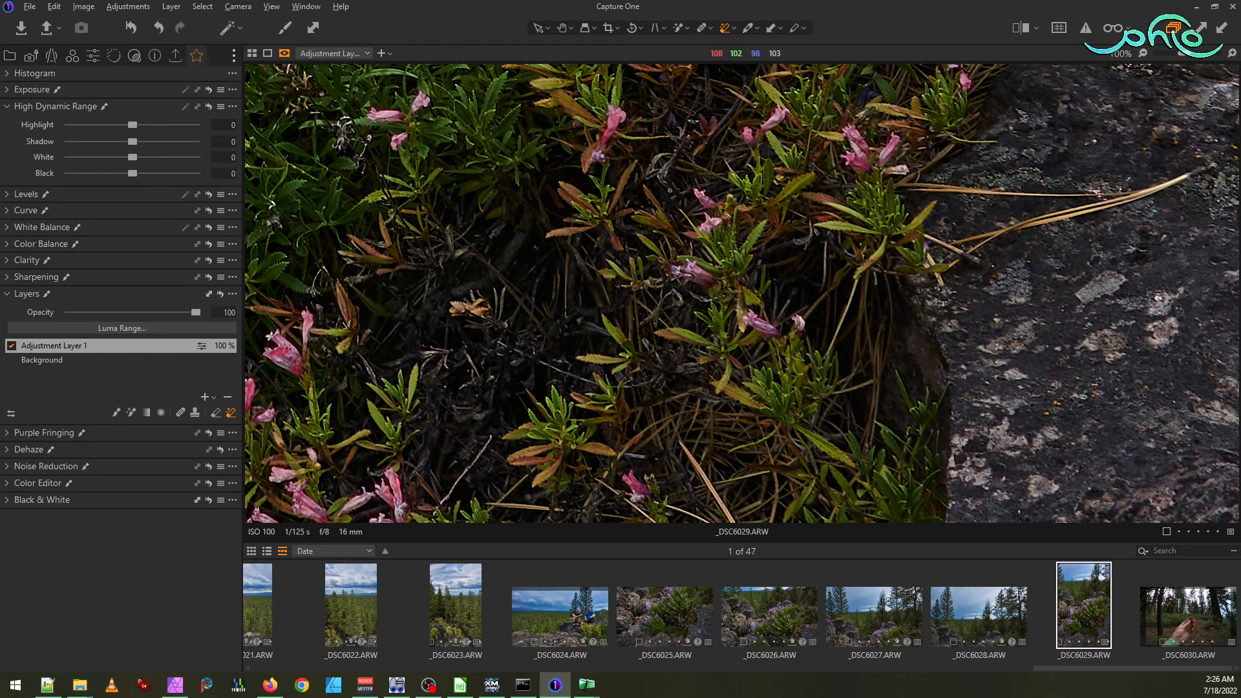
scroll(1007, 354, "down", 3)
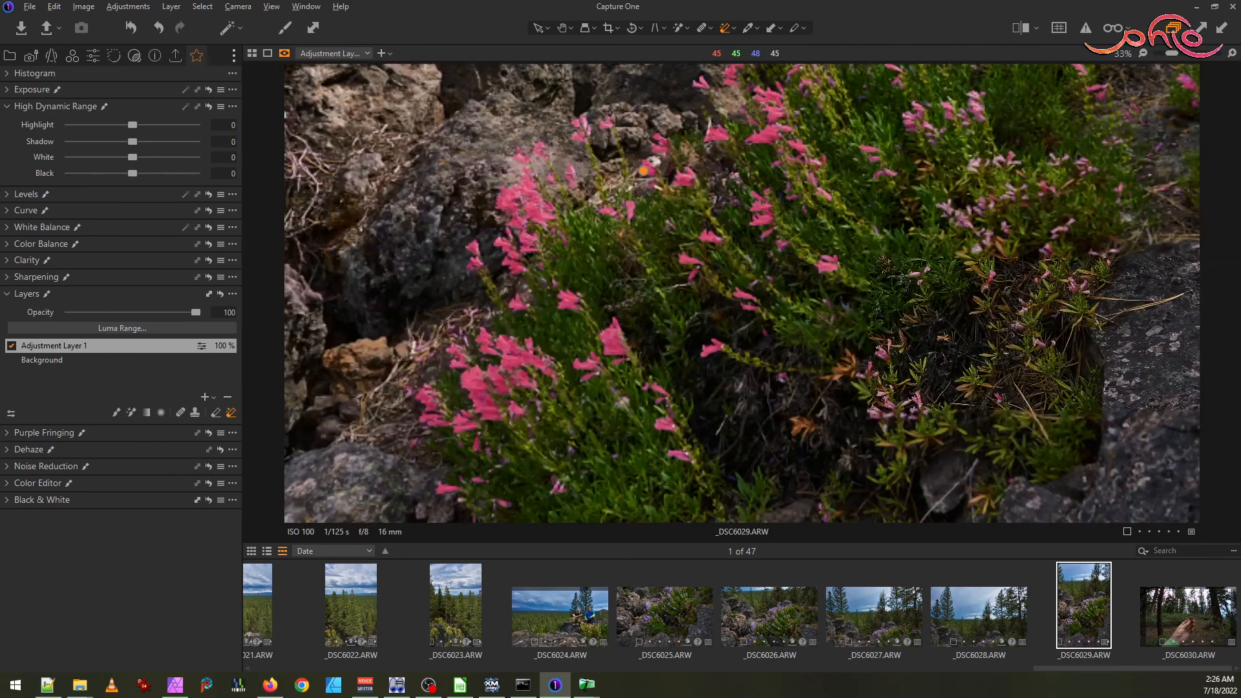
- Erase the layer's mask from the sky, clouds, horizon and distant butte
left_click_drag(1165, 187, 560, 310)
left_click_drag(563, 204, 633, 504)
left_click_drag(672, 129, 669, 496)
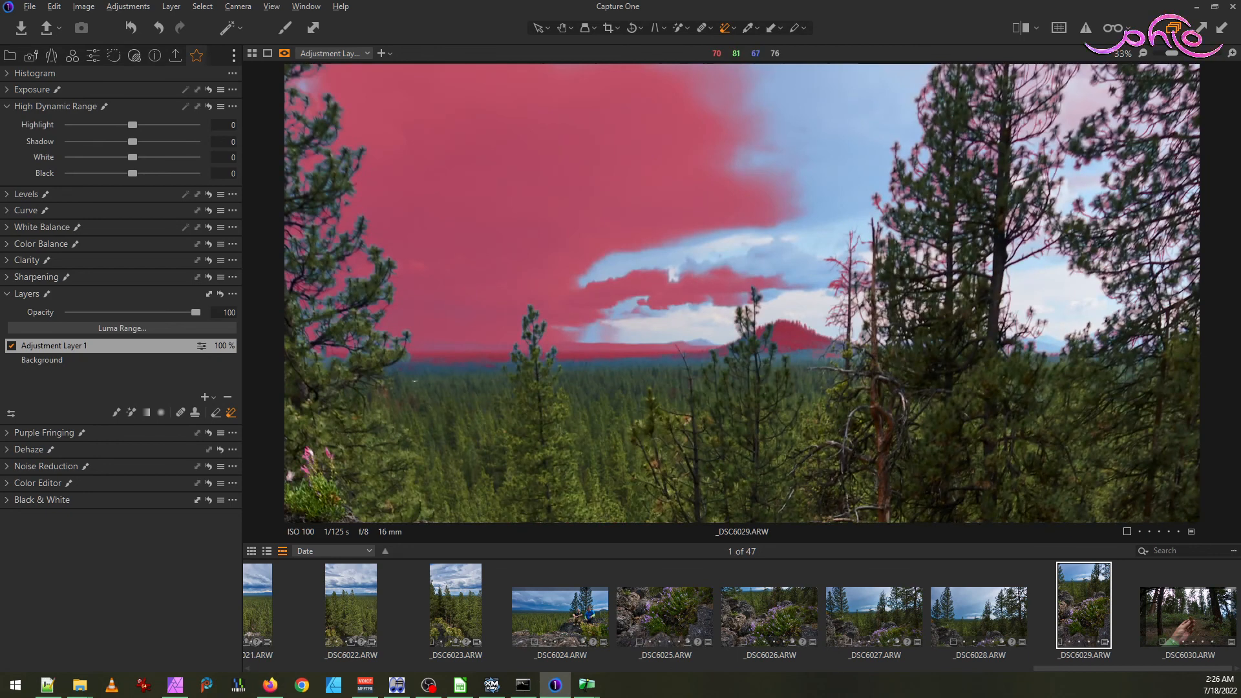
left_click(215, 414)
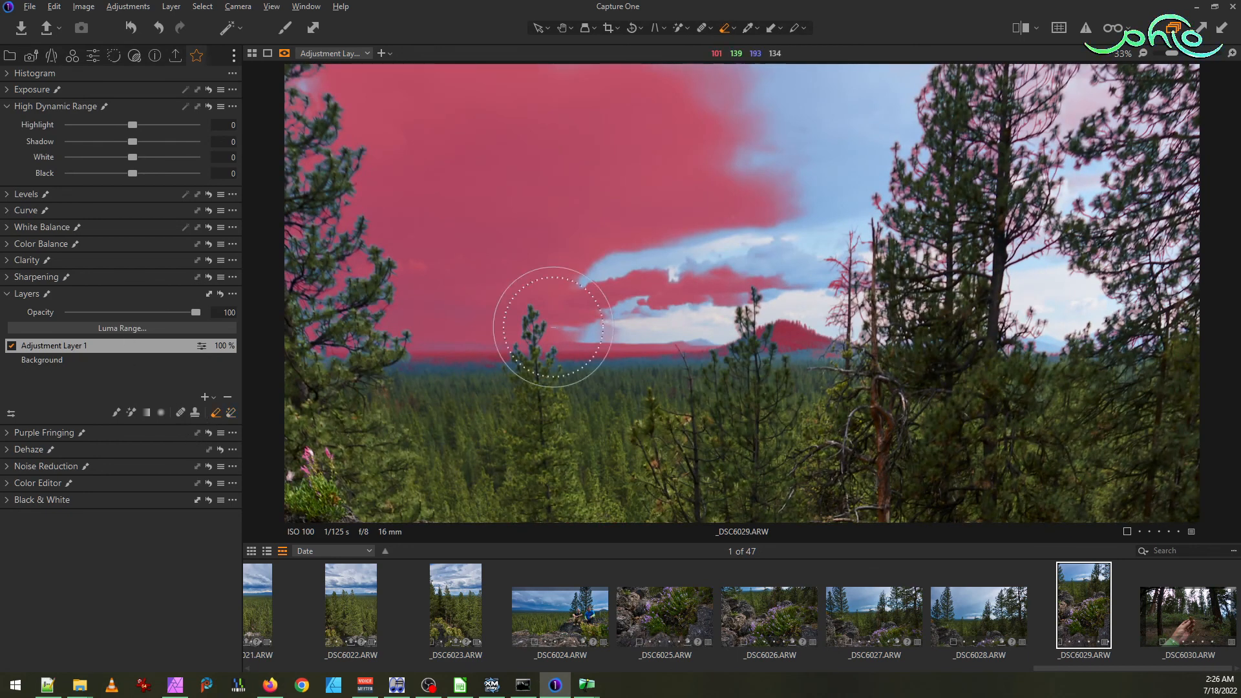
mouse_move(744, 323)
left_mouse_down()
mouse_move(840, 333)
mouse_move(727, 320)
mouse_move(904, 284)
left_mouse_up()
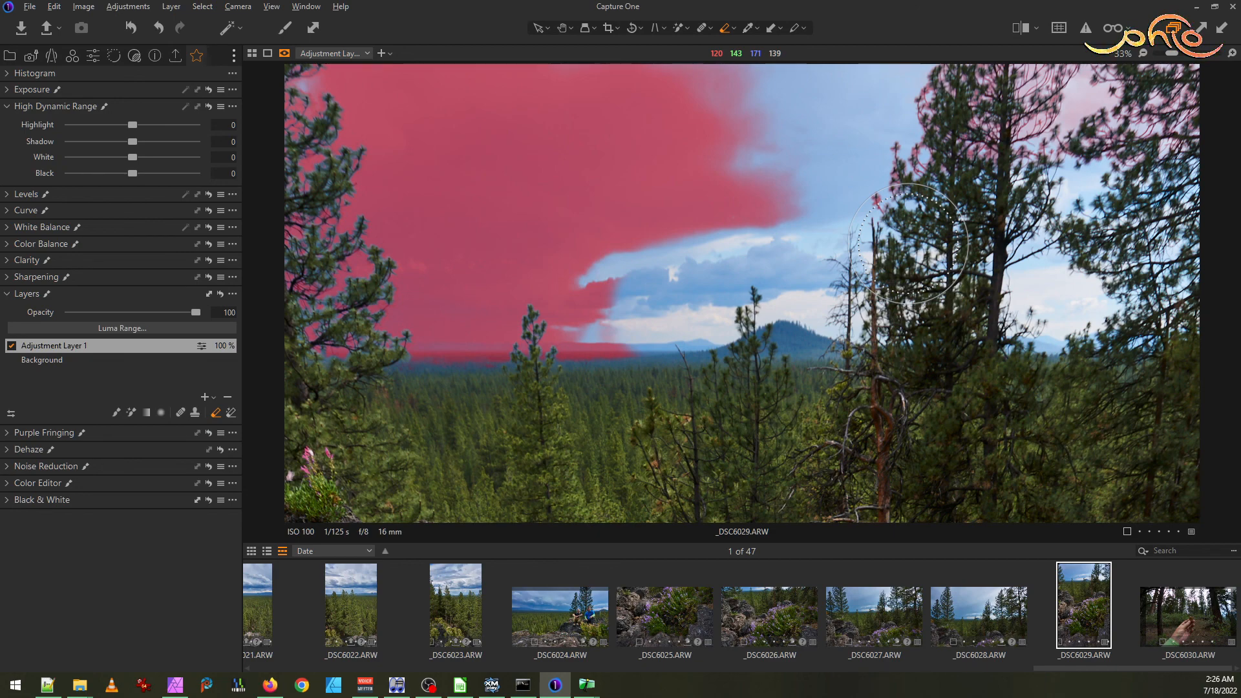
mouse_move(637, 360)
left_mouse_down()
mouse_move(380, 345)
mouse_move(313, 329)
mouse_move(348, 299)
mouse_move(470, 301)
mouse_move(626, 270)
mouse_move(668, 226)
mouse_move(527, 226)
mouse_move(618, 178)
mouse_move(999, 142)
mouse_move(1132, 31)
mouse_move(846, 106)
mouse_move(388, 142)
mouse_move(144, 91)
left_mouse_up()
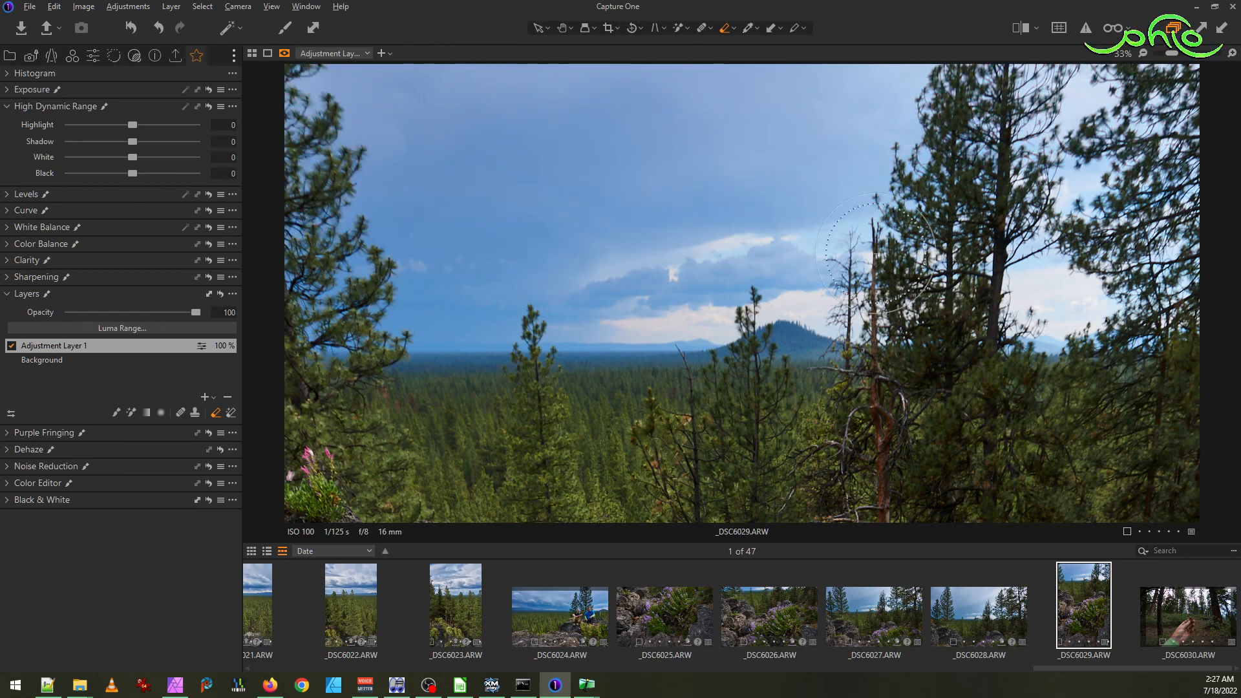
key("ctrl+0")
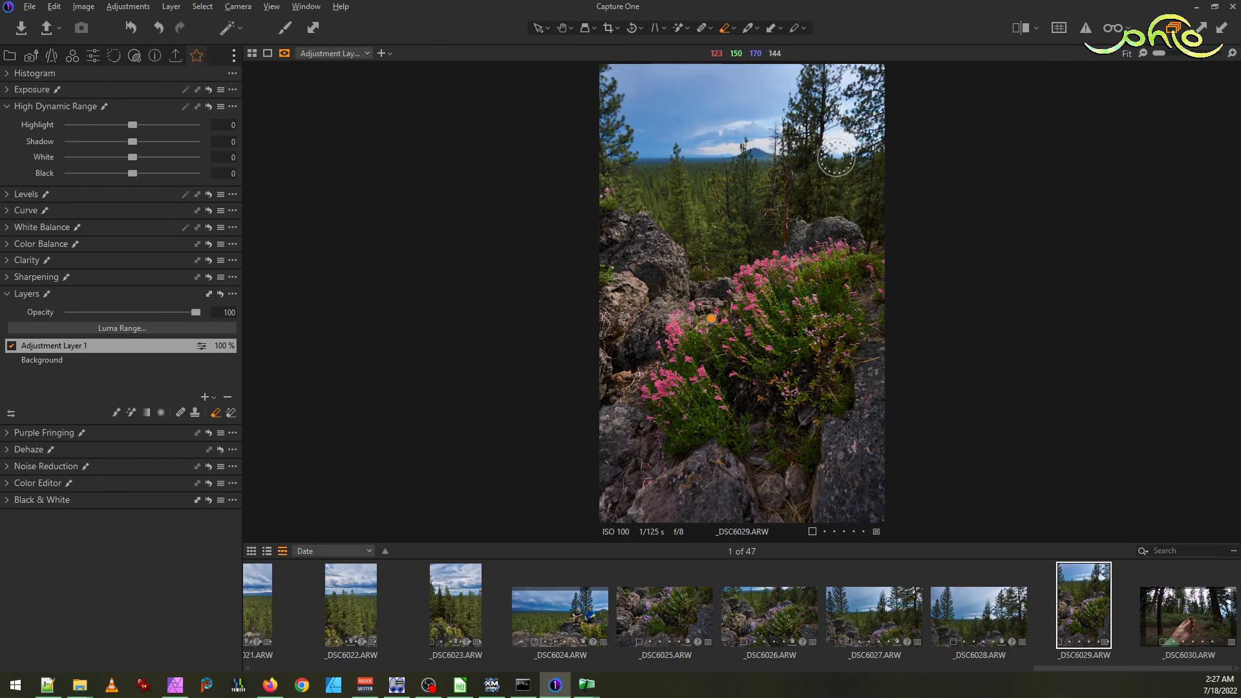
- Erase the remaining mask specks from the large foreground rocks below and beside the flowers
scroll(790, 196, "up", 1)
scroll(790, 196, "up", 2)
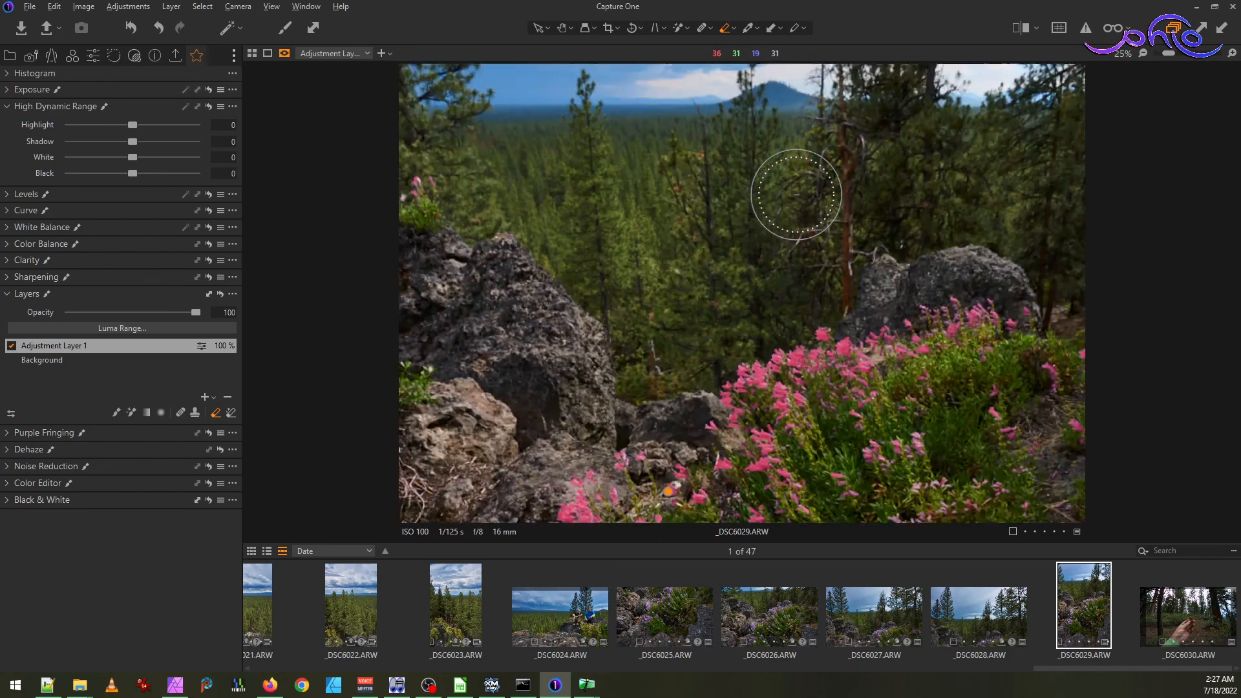
scroll(766, 239, "down", 3)
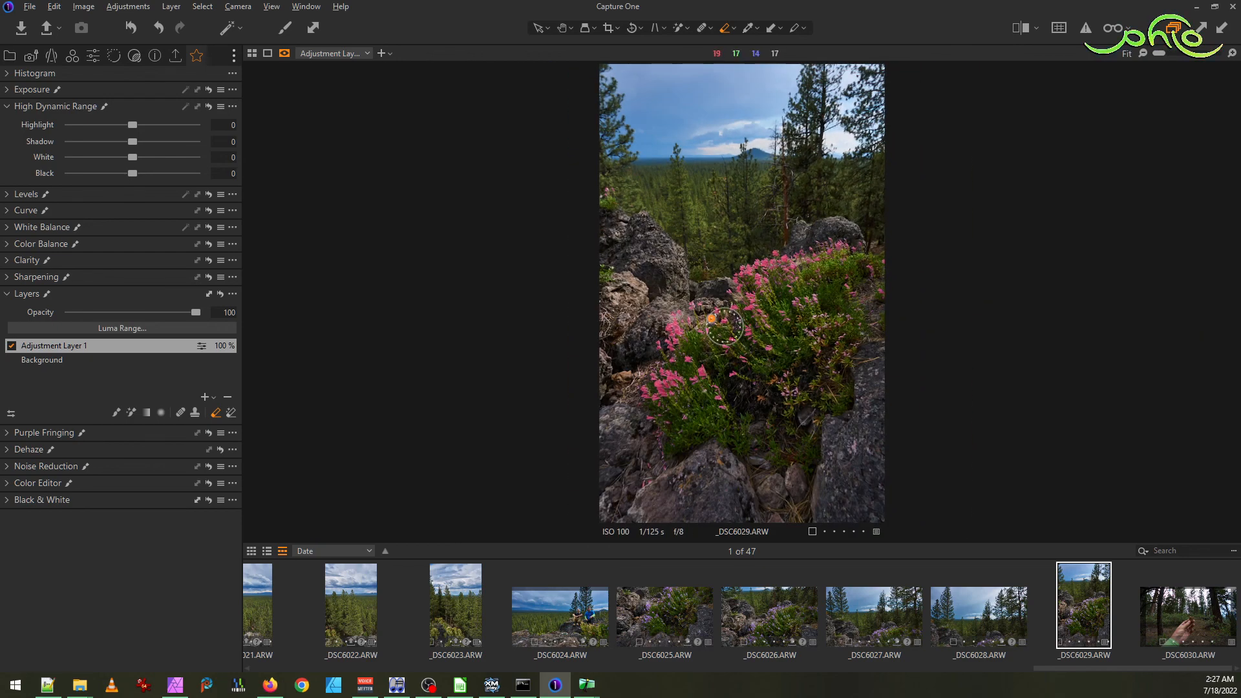
scroll(671, 493, "up", 2)
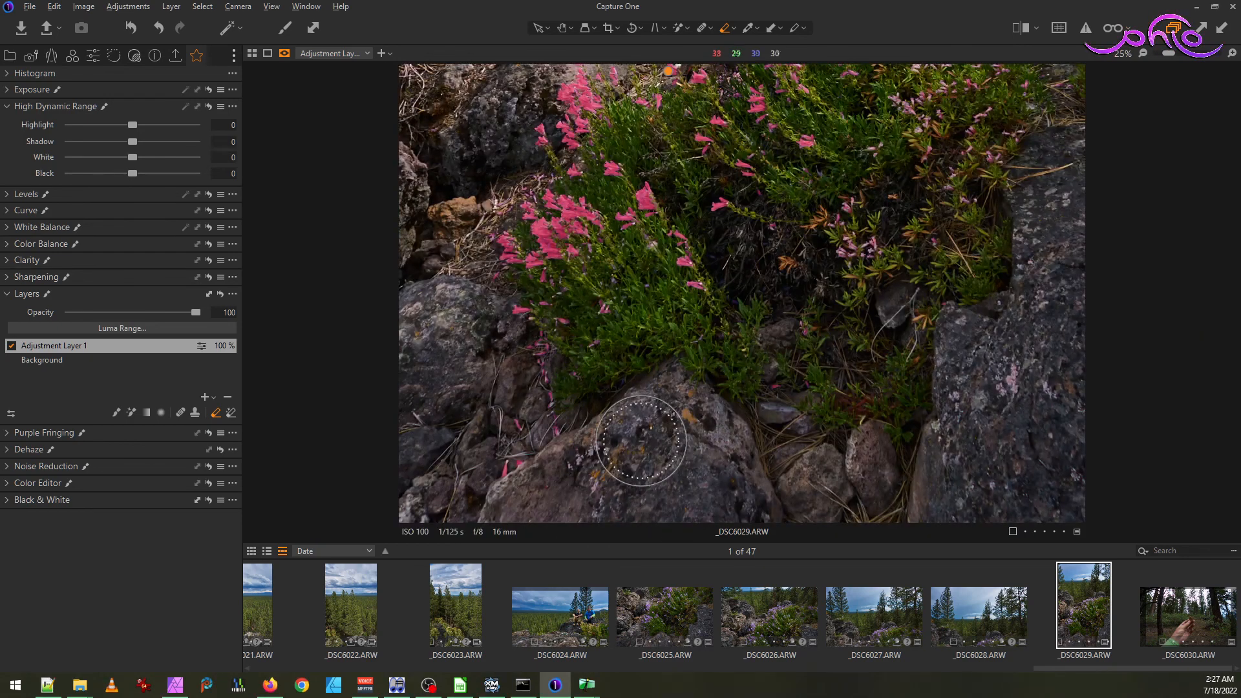
scroll(637, 435, "up", 1)
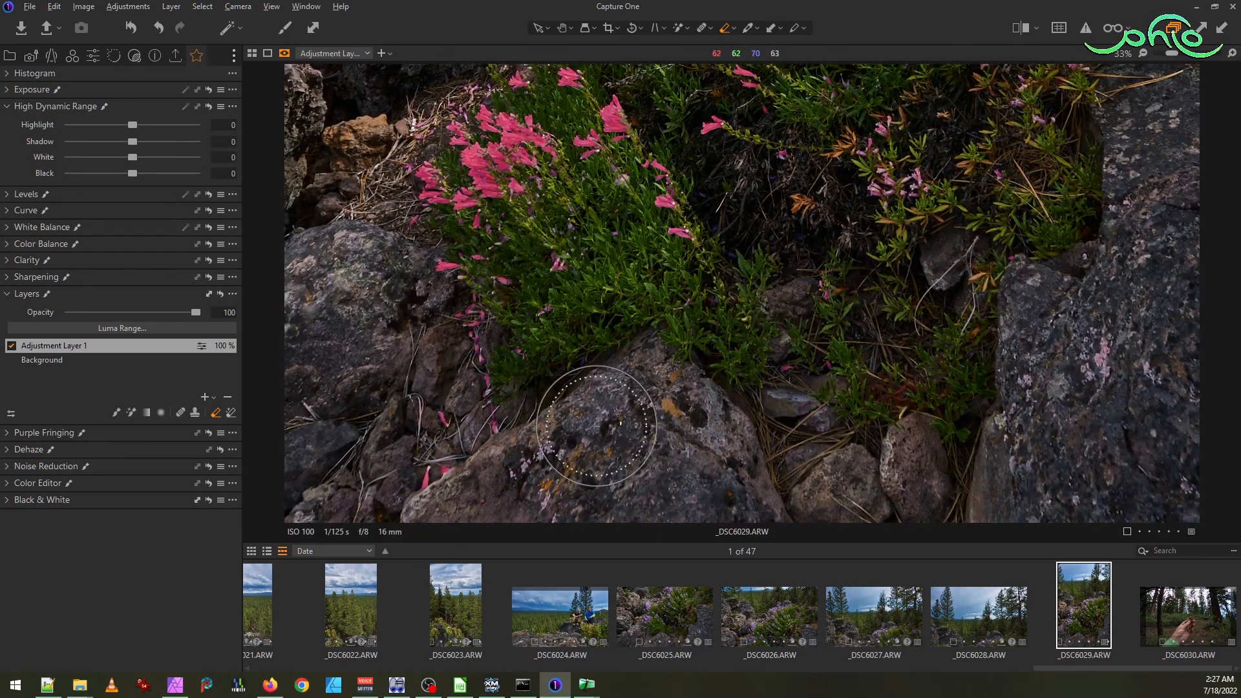
mouse_move(1121, 370)
left_mouse_down()
mouse_move(1153, 396)
mouse_move(1169, 516)
left_mouse_up()
mouse_move(604, 506)
left_mouse_down()
mouse_move(525, 528)
mouse_move(565, 516)
left_mouse_up()
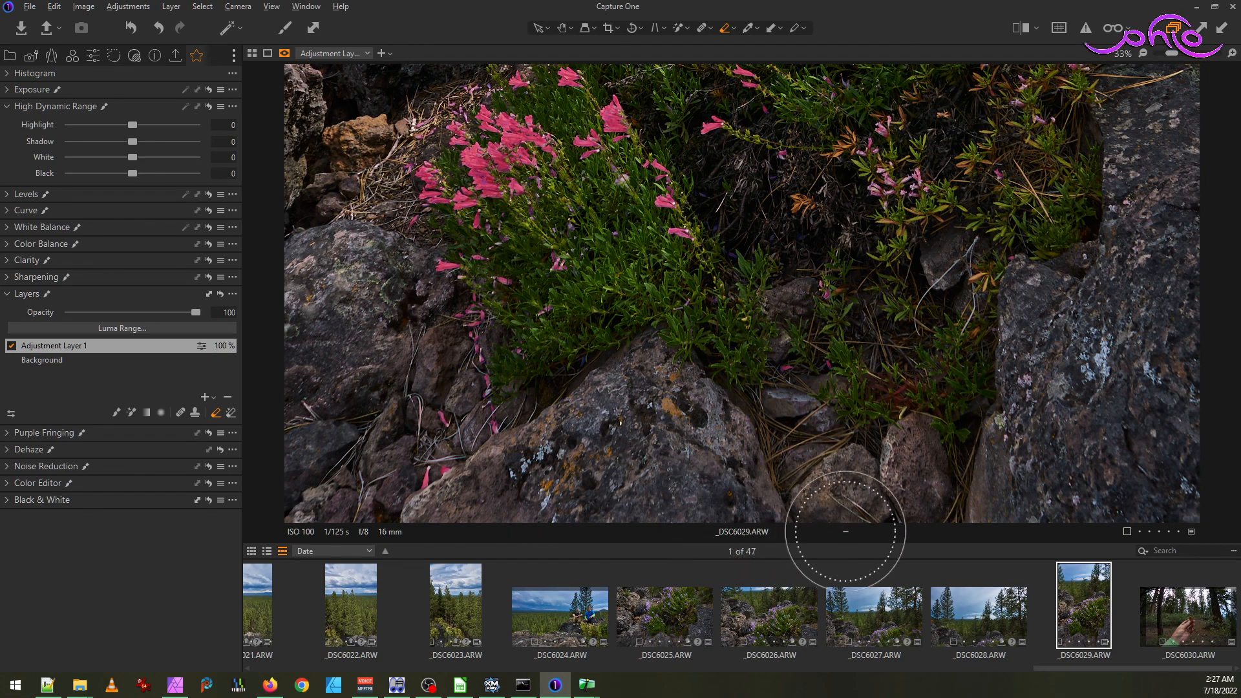
- Refine the flower layer's mask with a radius of 21 and check the masked blossoms
key("ctrl+0")
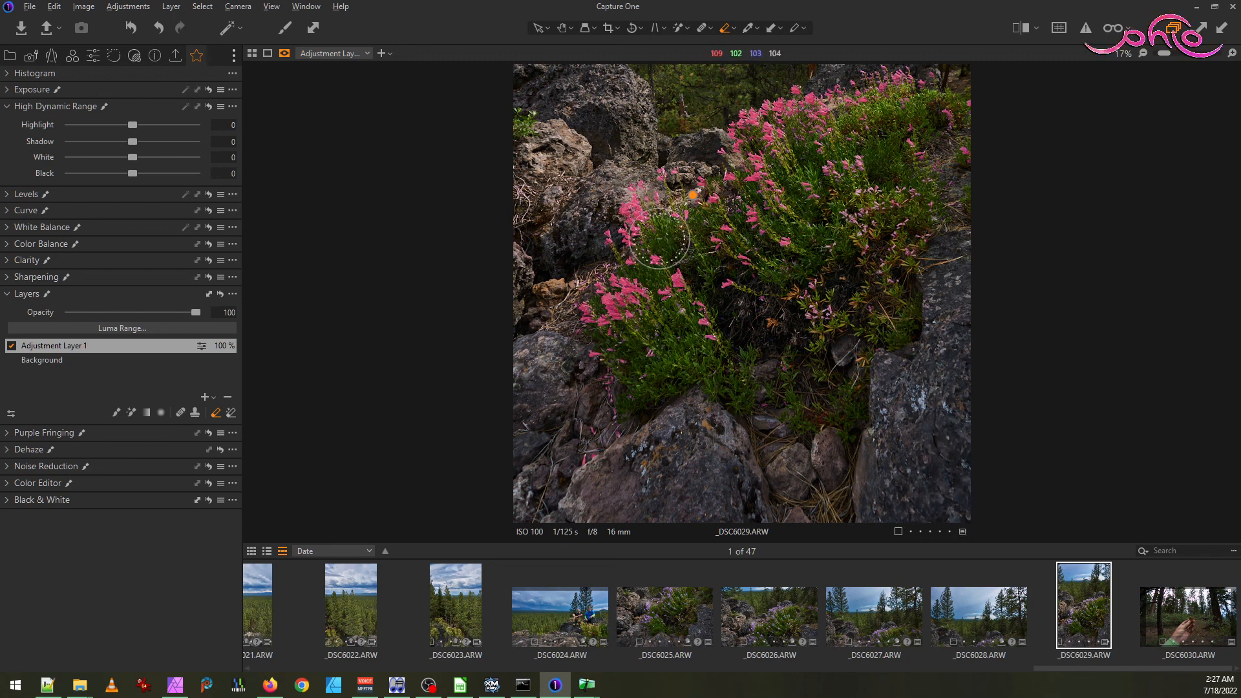
right_click(75, 350)
left_click(140, 429)
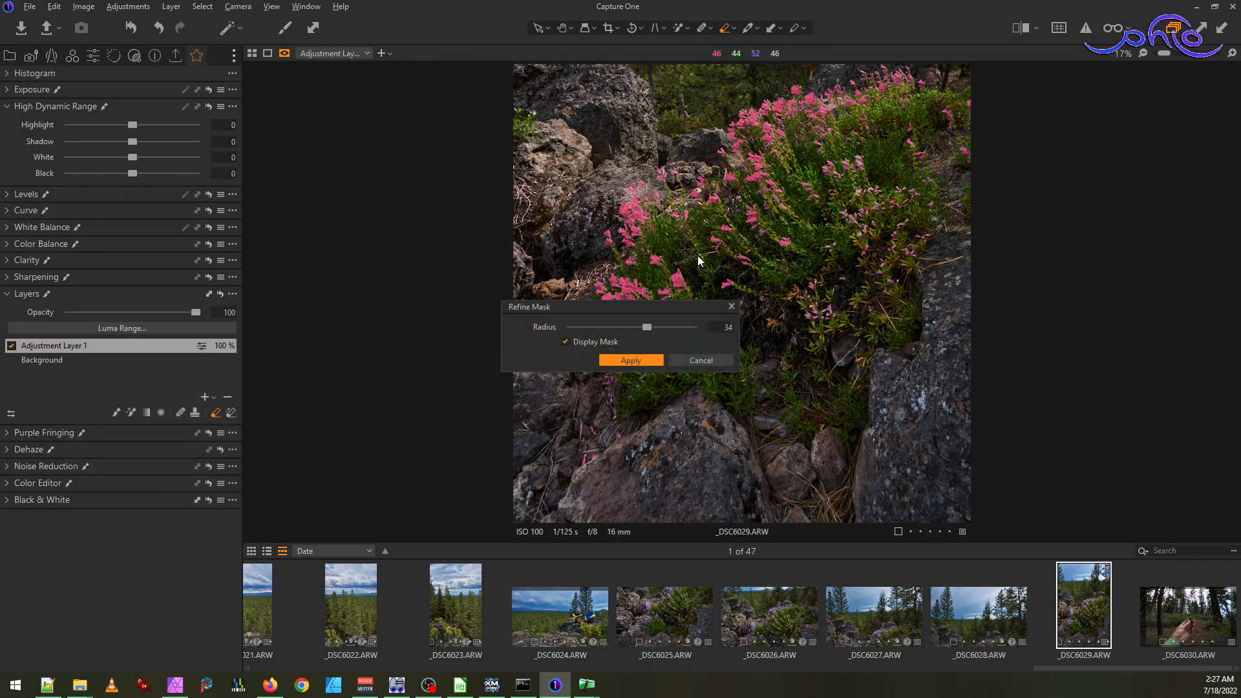
left_click_drag(649, 328, 642, 329)
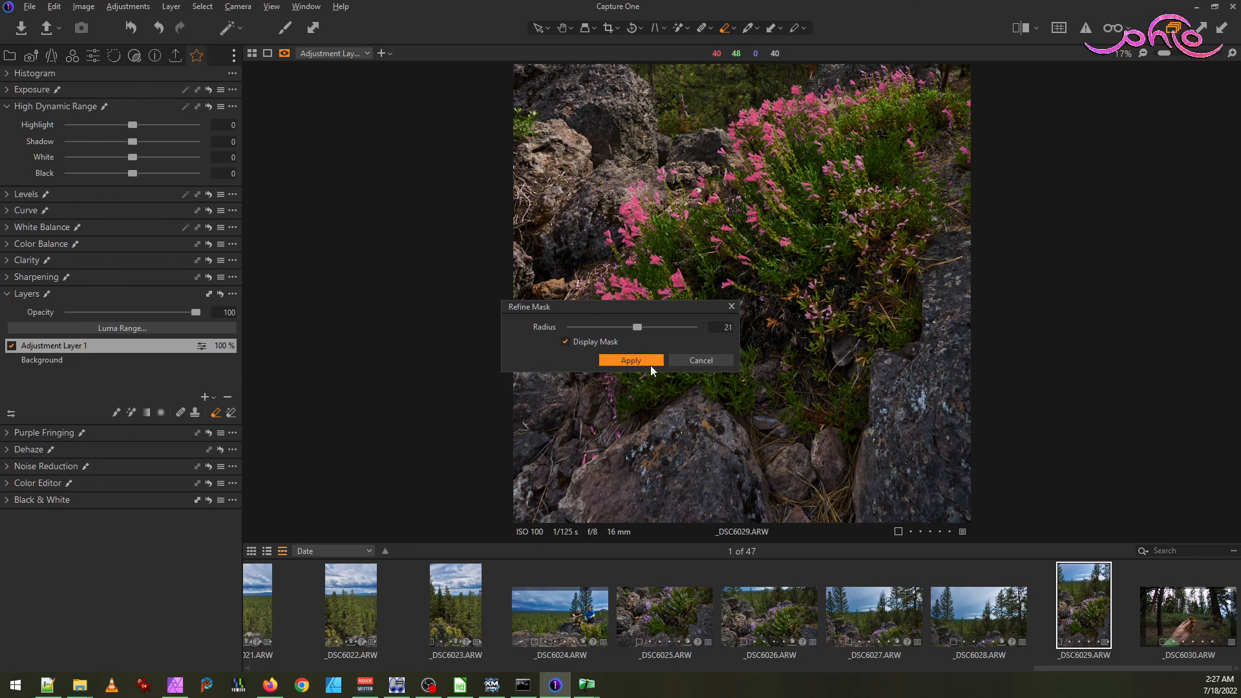
left_click(649, 358)
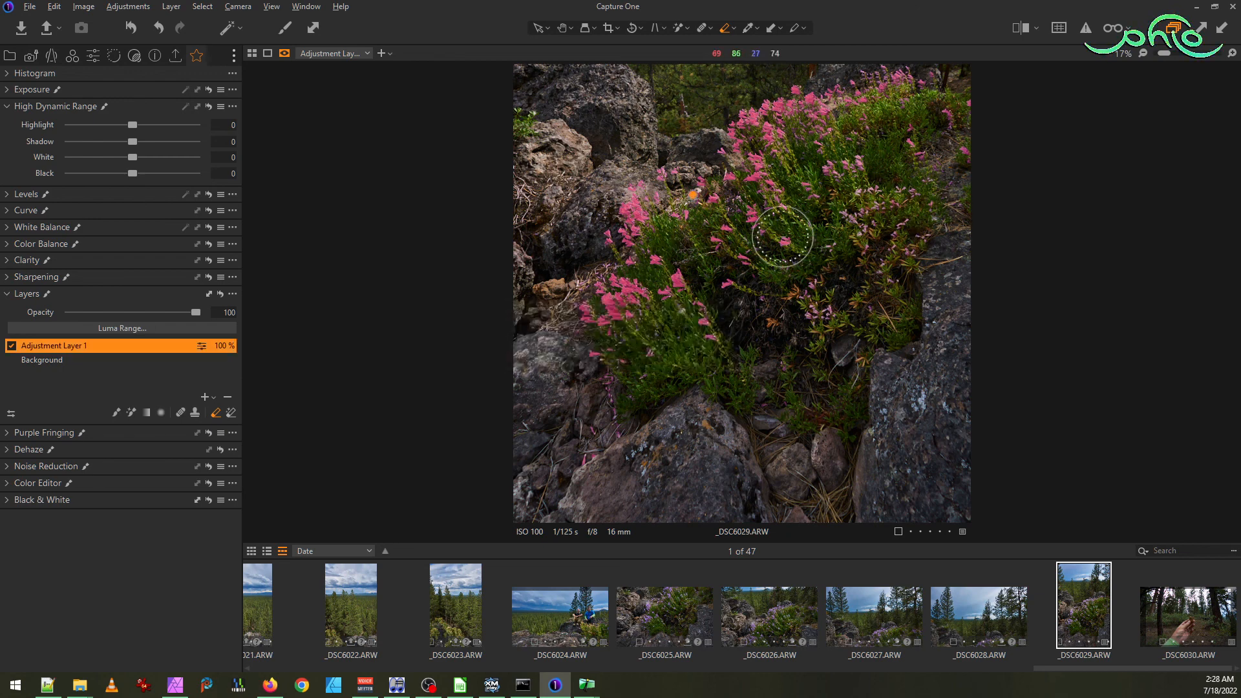
scroll(775, 227, "up", 2)
scroll(775, 227, "up", 1)
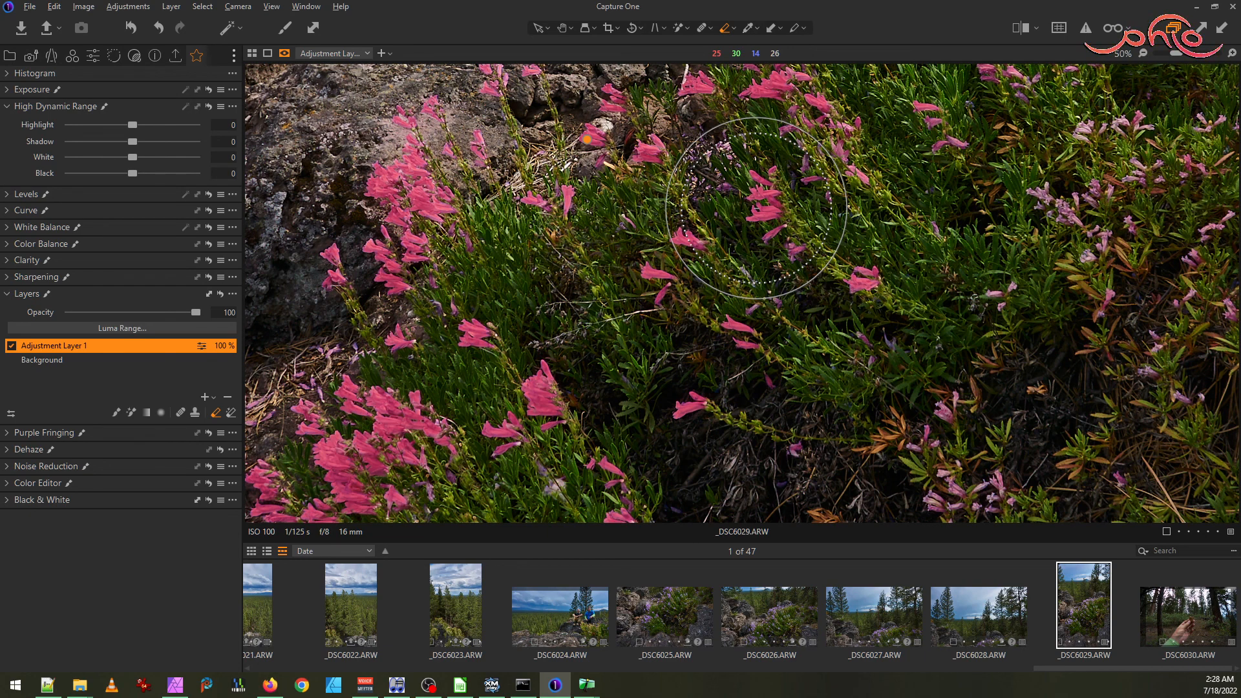
scroll(976, 287, "down", 4)
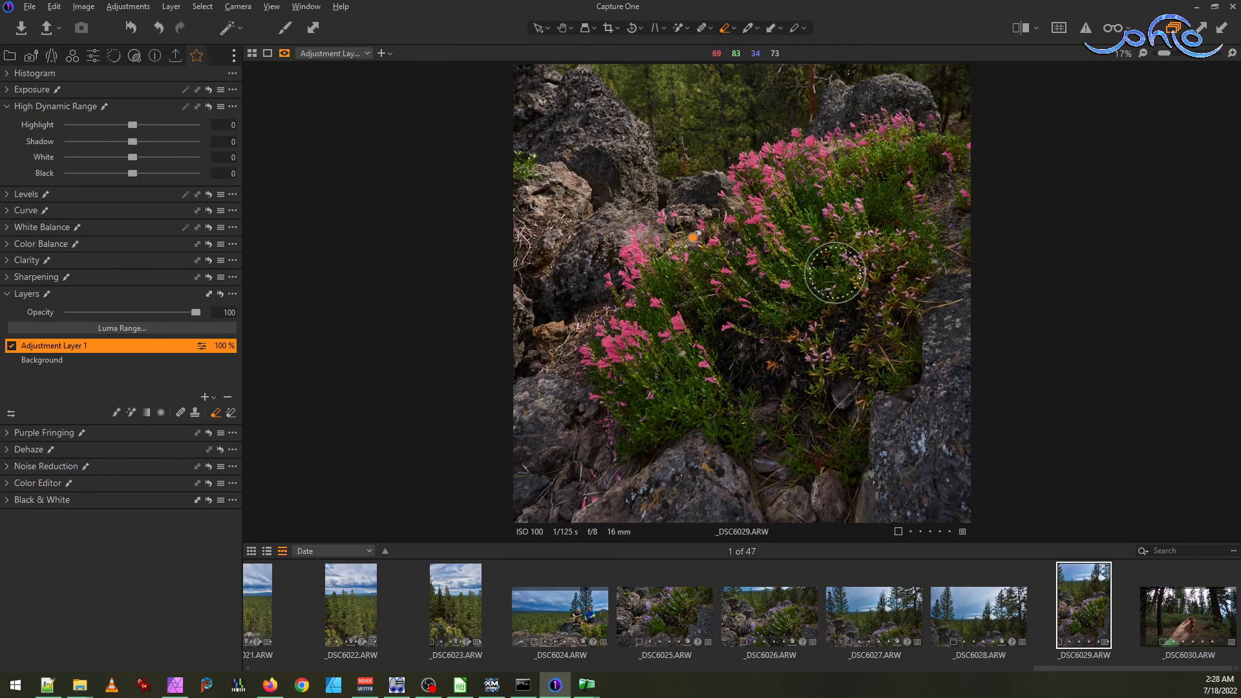
left_click_drag(771, 205, 771, 439)
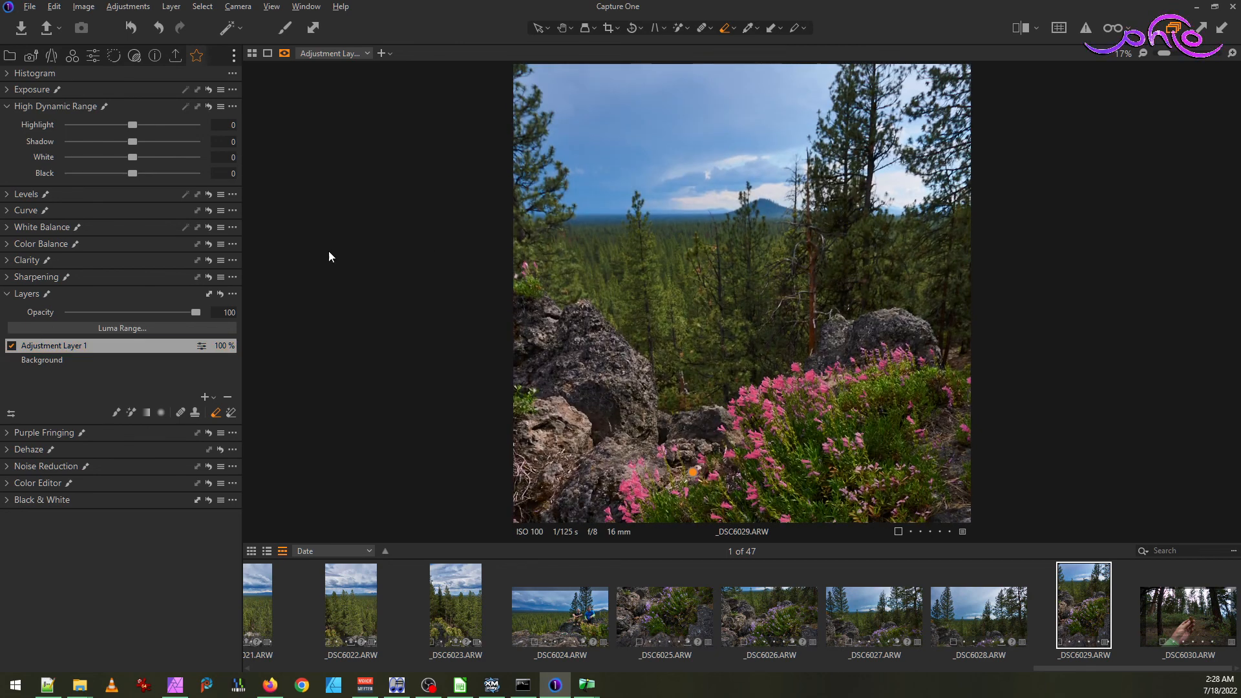
- Set the Background layer's High Dynamic Range Shadow to 12, checking the rocks and flowers up close
left_click(33, 362)
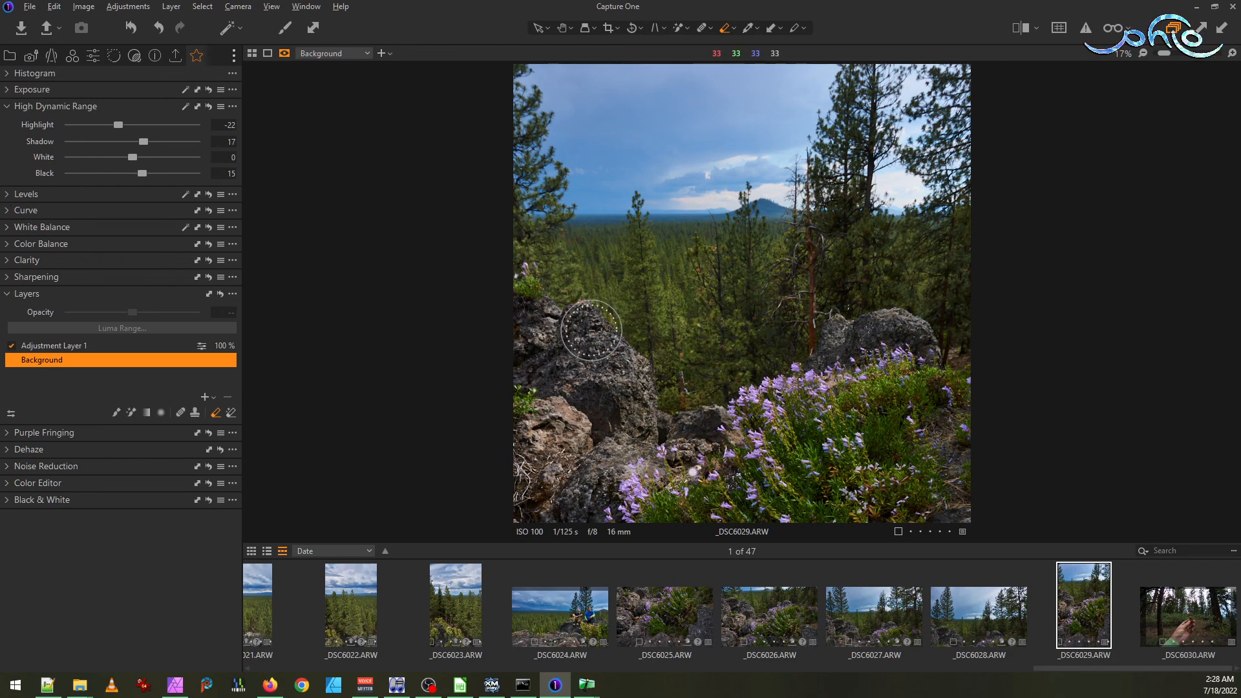
scroll(591, 330, "down", 2)
scroll(621, 304, "up", 3)
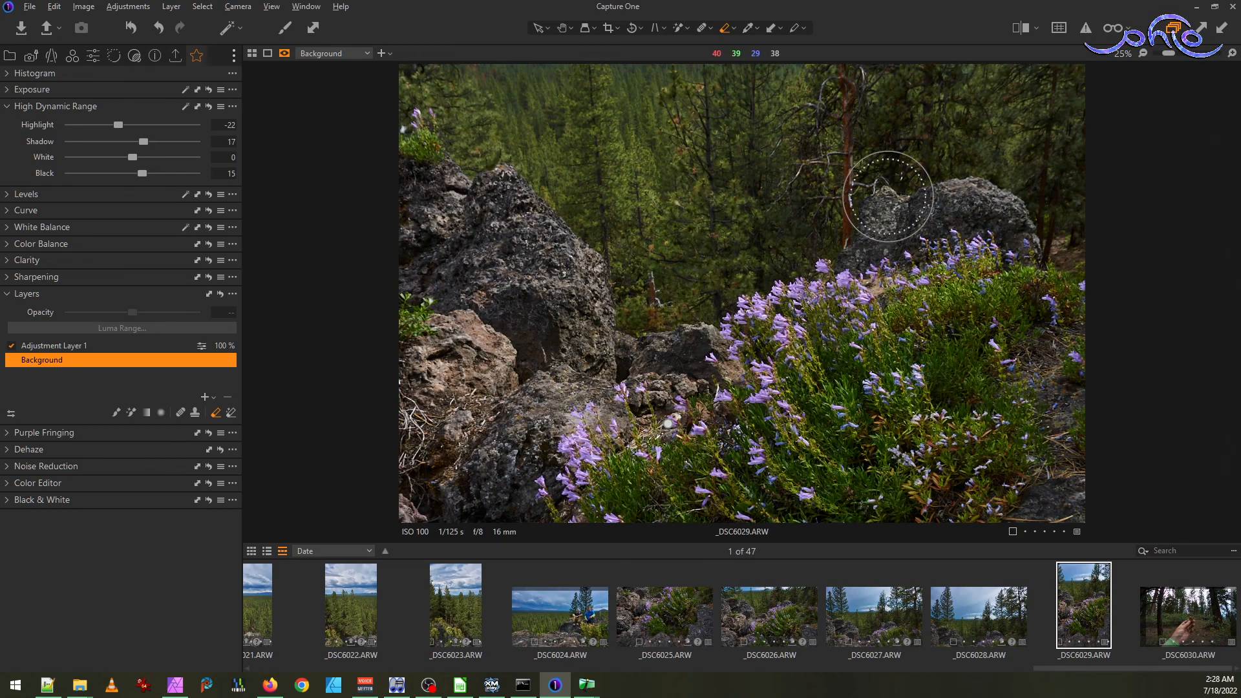
scroll(956, 216, "down", 2)
scroll(804, 424, "up", 2)
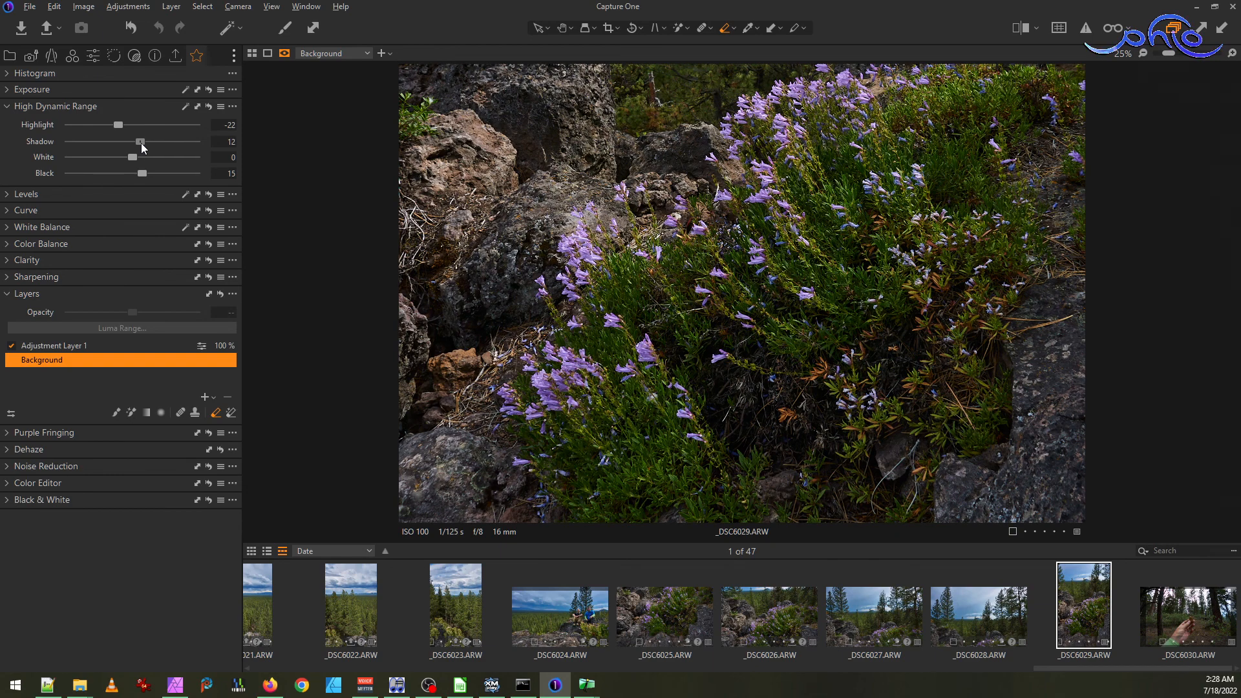
scroll(808, 340, "down", 1)
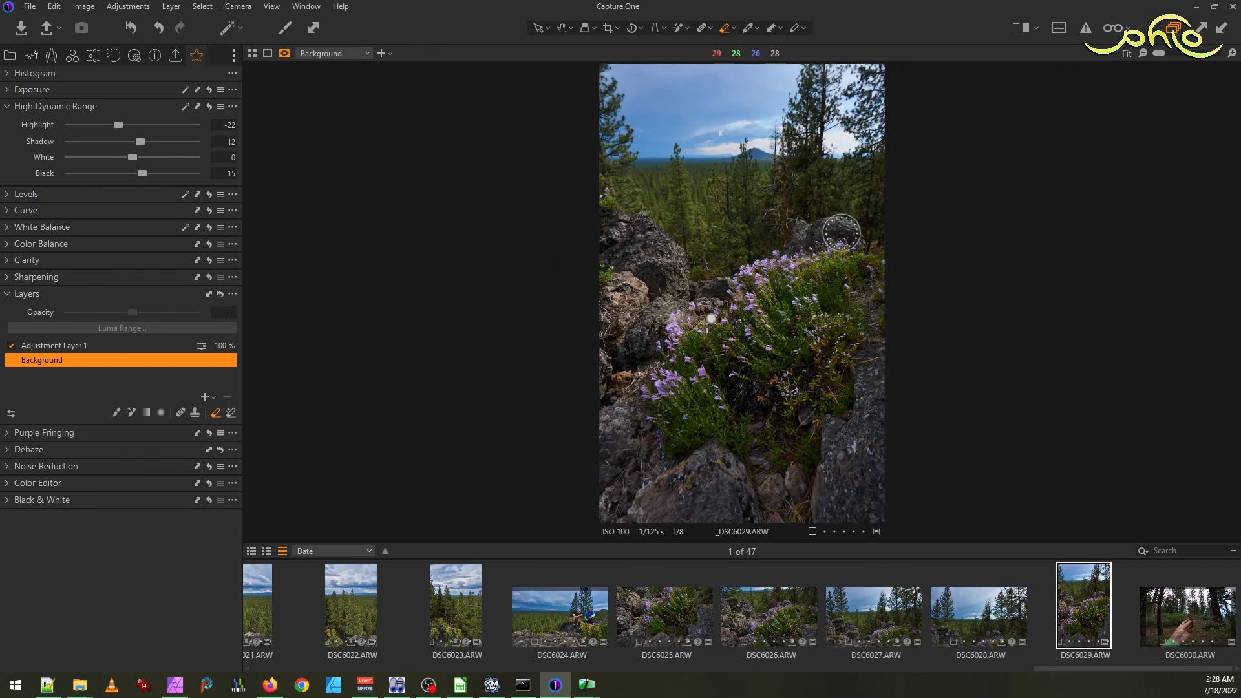
scroll(745, 316, "up", 1)
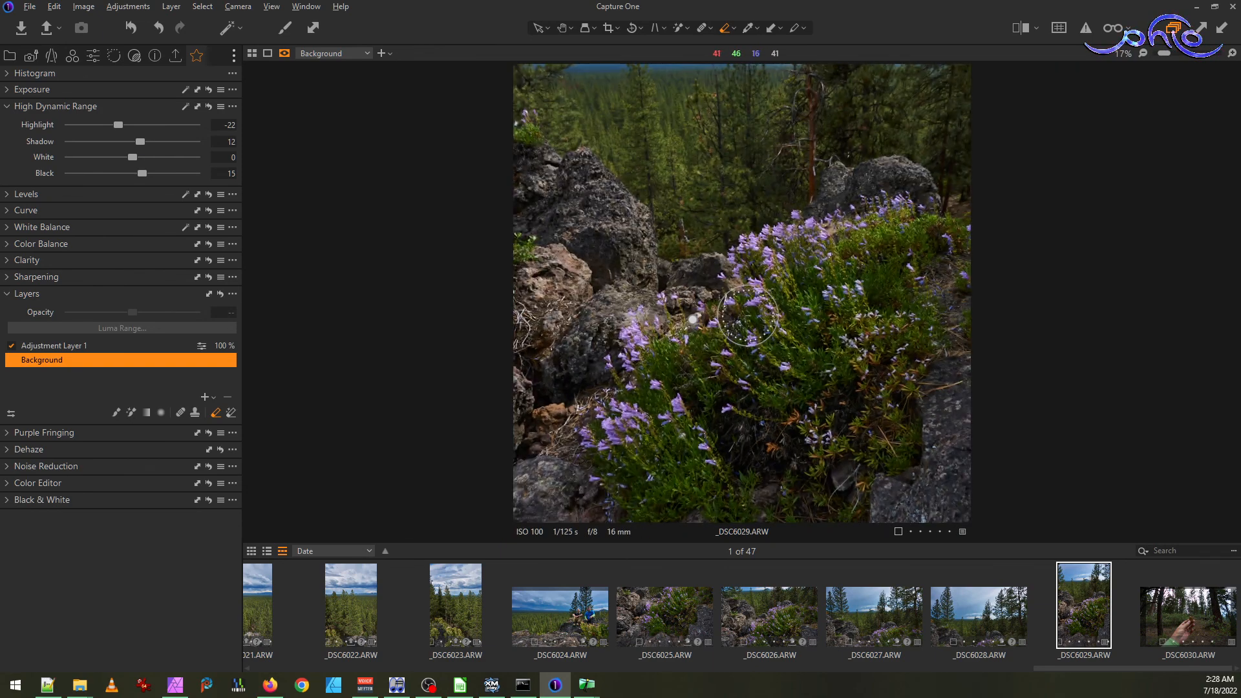
scroll(748, 315, "up", 1)
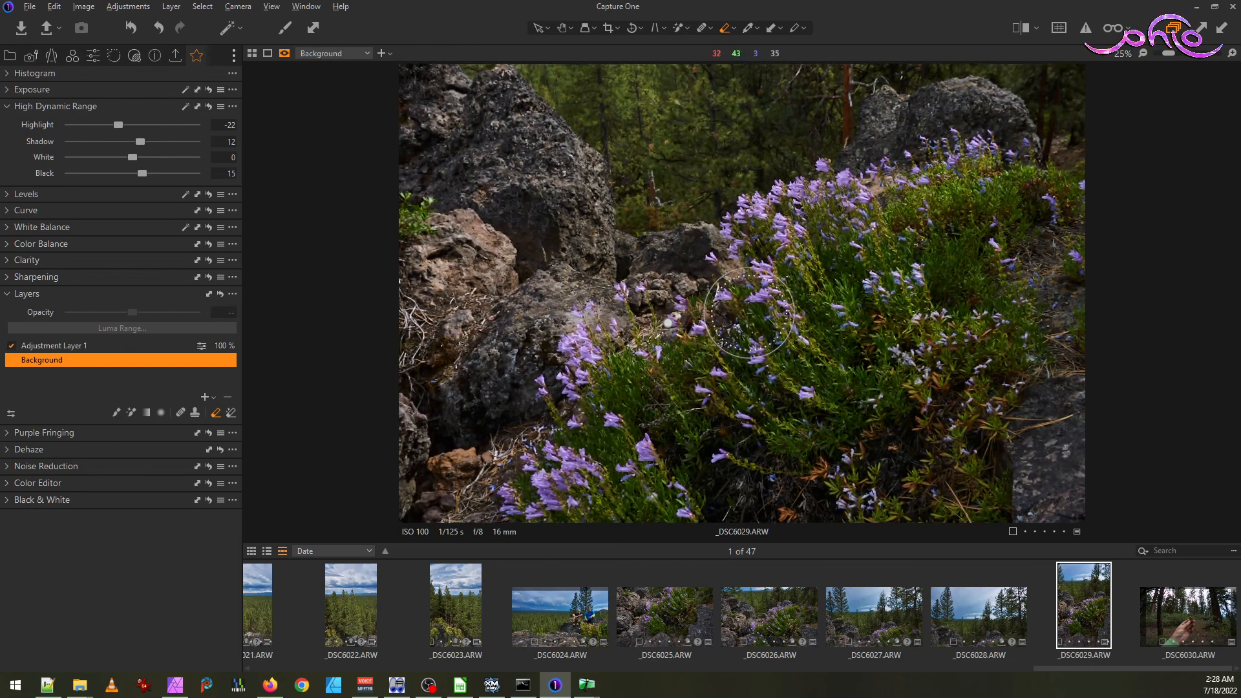
- Hide the mask overlay on Adjustment Layer 1 and pull its RGB curve's midtones down to darken the flowers
left_click(64, 347)
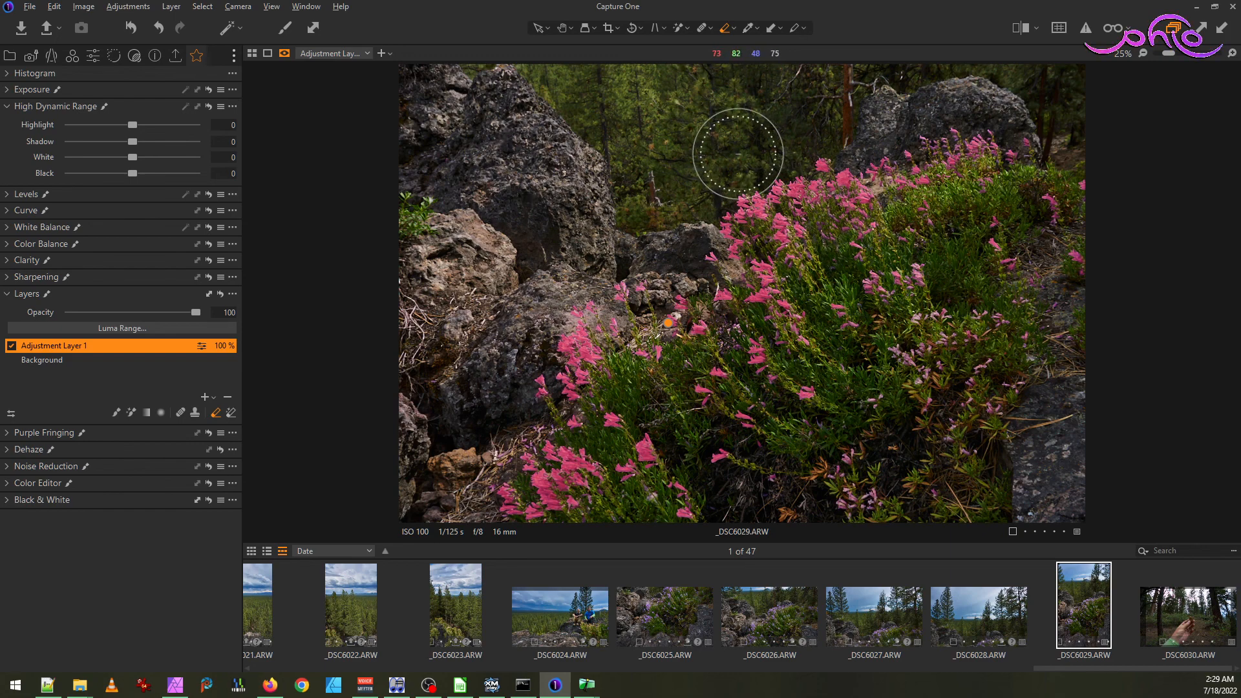
key("ctrl+0")
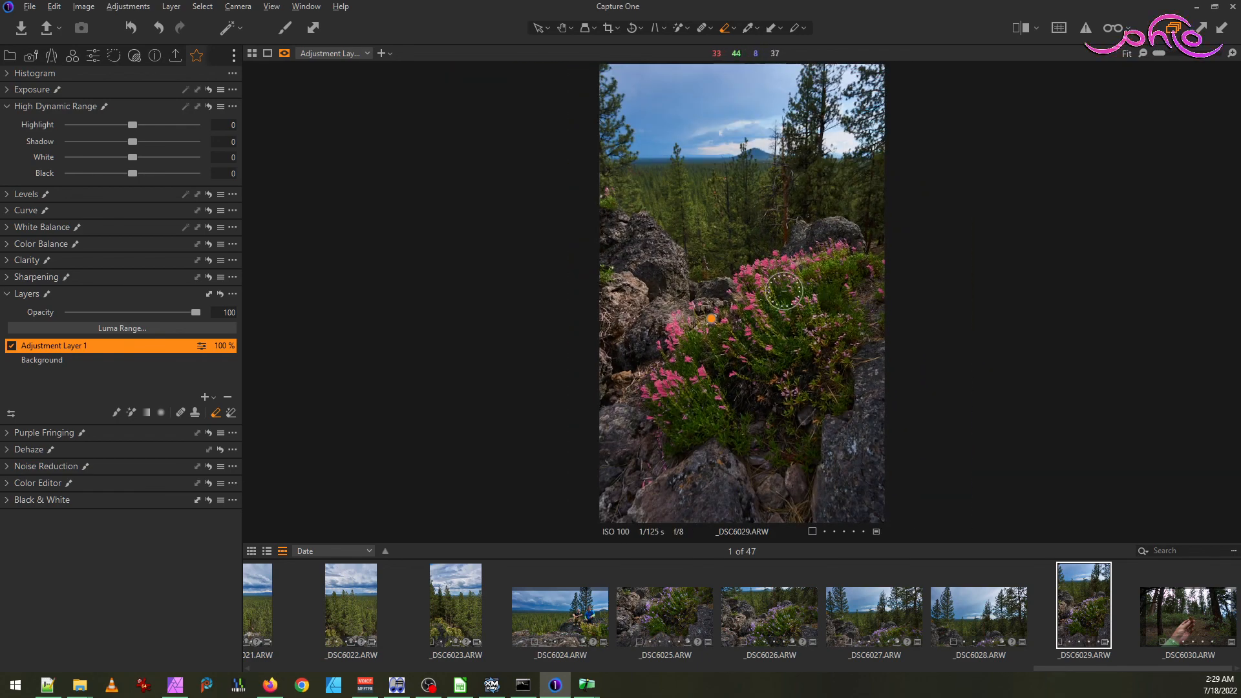
scroll(784, 291, "up", 1)
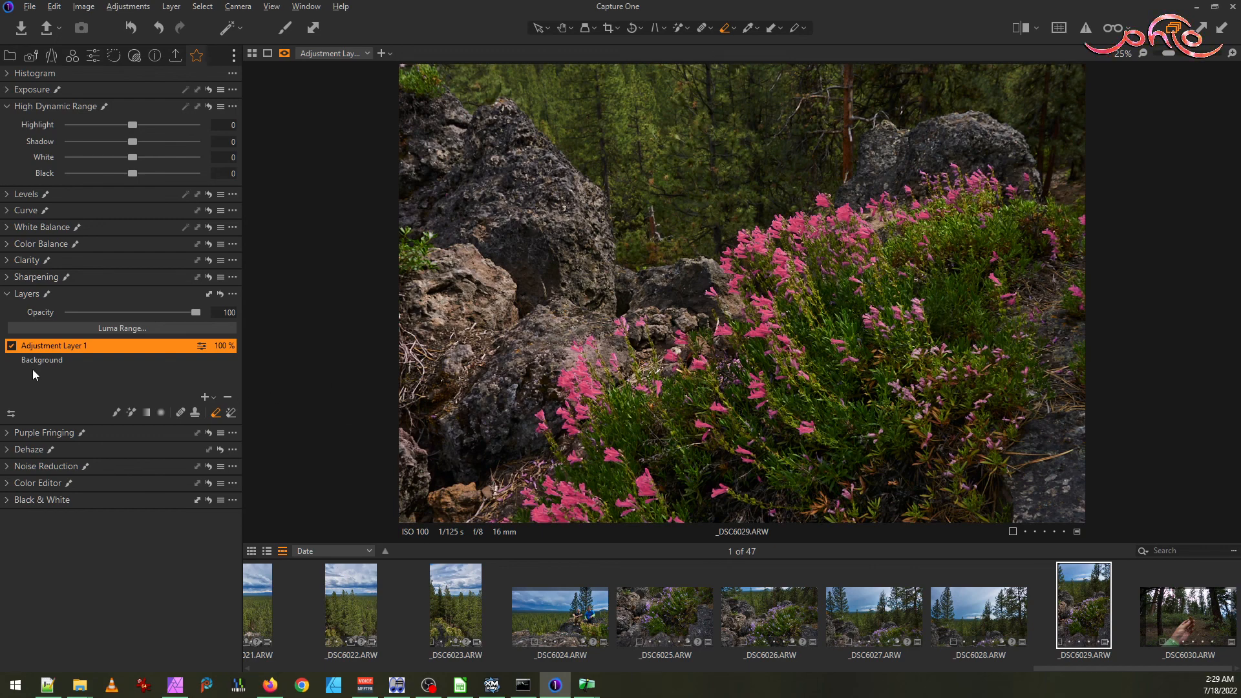
key("m")
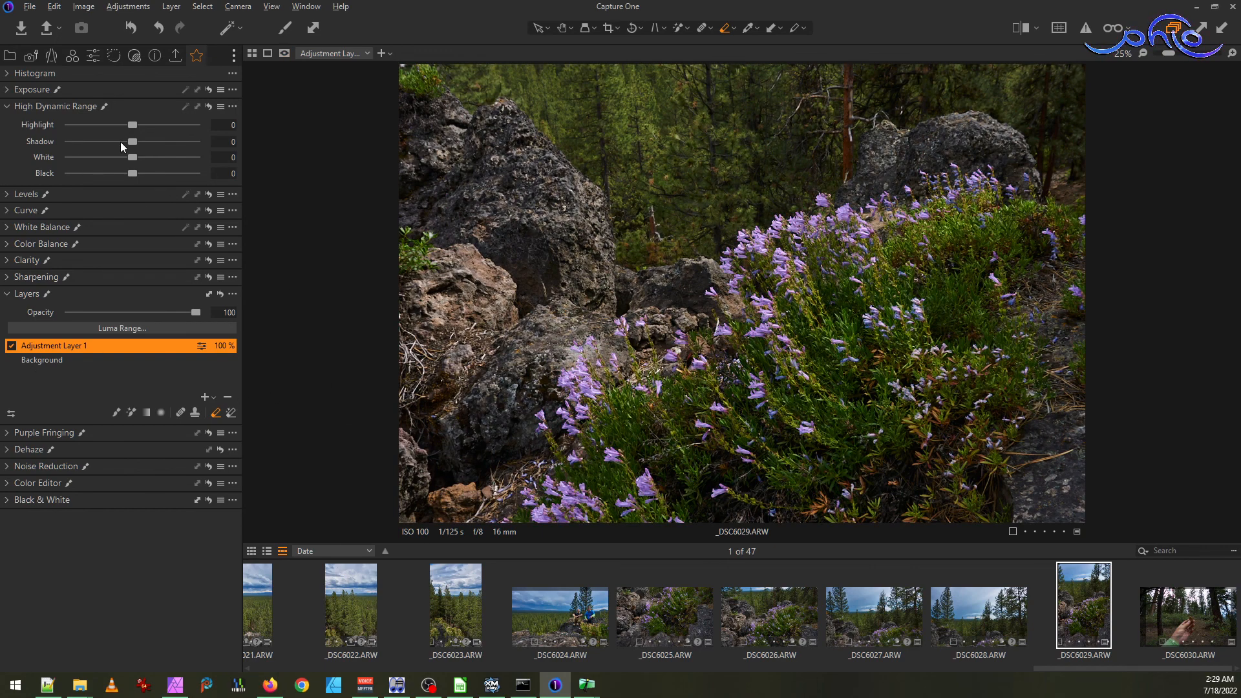
left_click(6, 211)
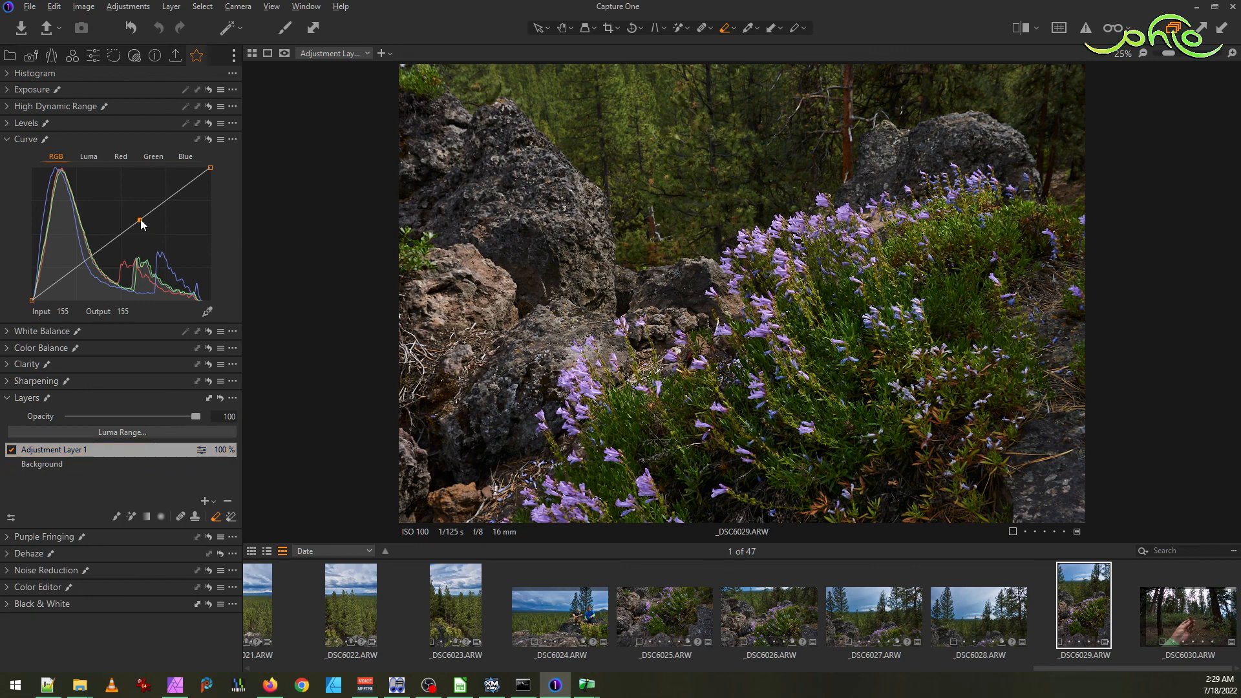
left_click_drag(143, 228, 147, 238)
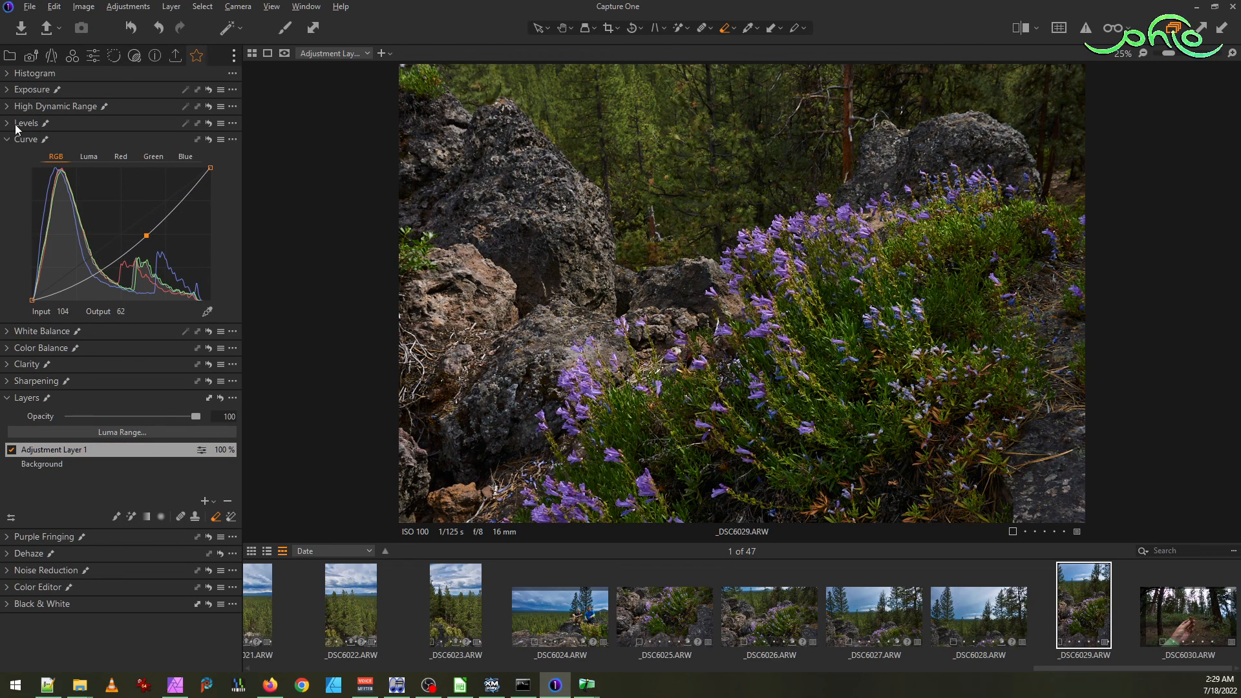
- Set the flower layer's saturation to 20 and raise its RGB curve point to about input 157, output 132
left_click(9, 91)
left_click_drag(132, 150, 148, 156)
scroll(878, 333, "down", 3)
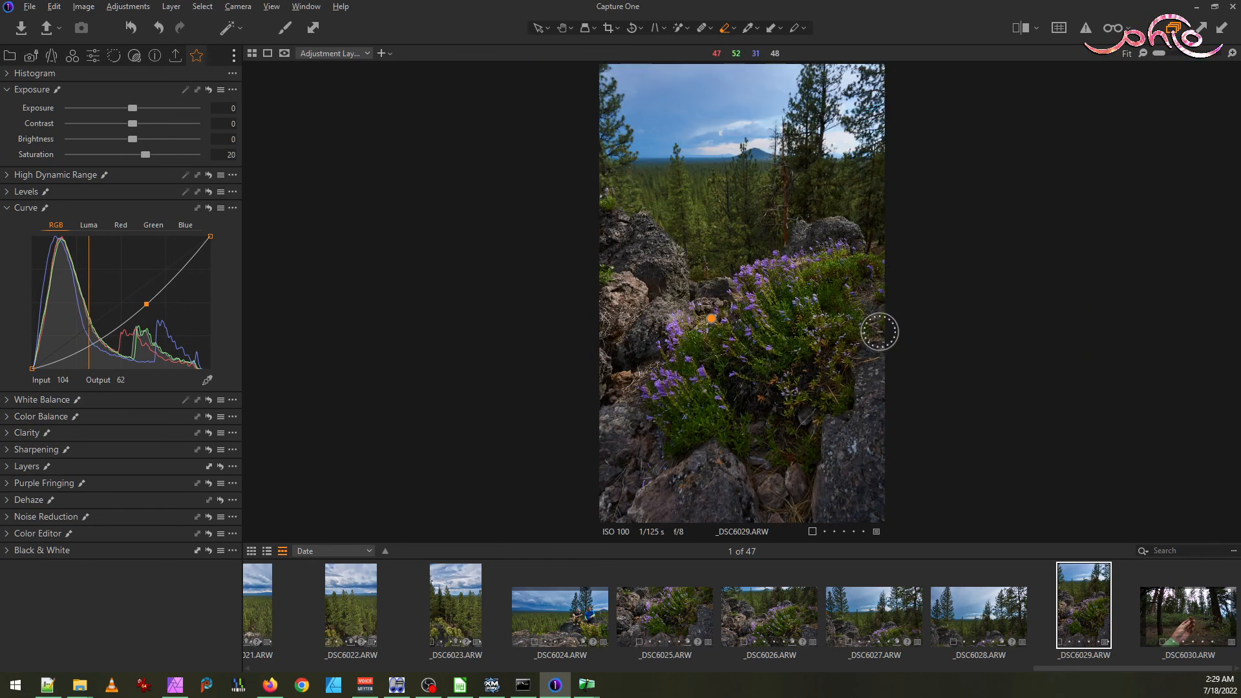
scroll(785, 319, "up", 2)
left_click_drag(142, 306, 142, 300)
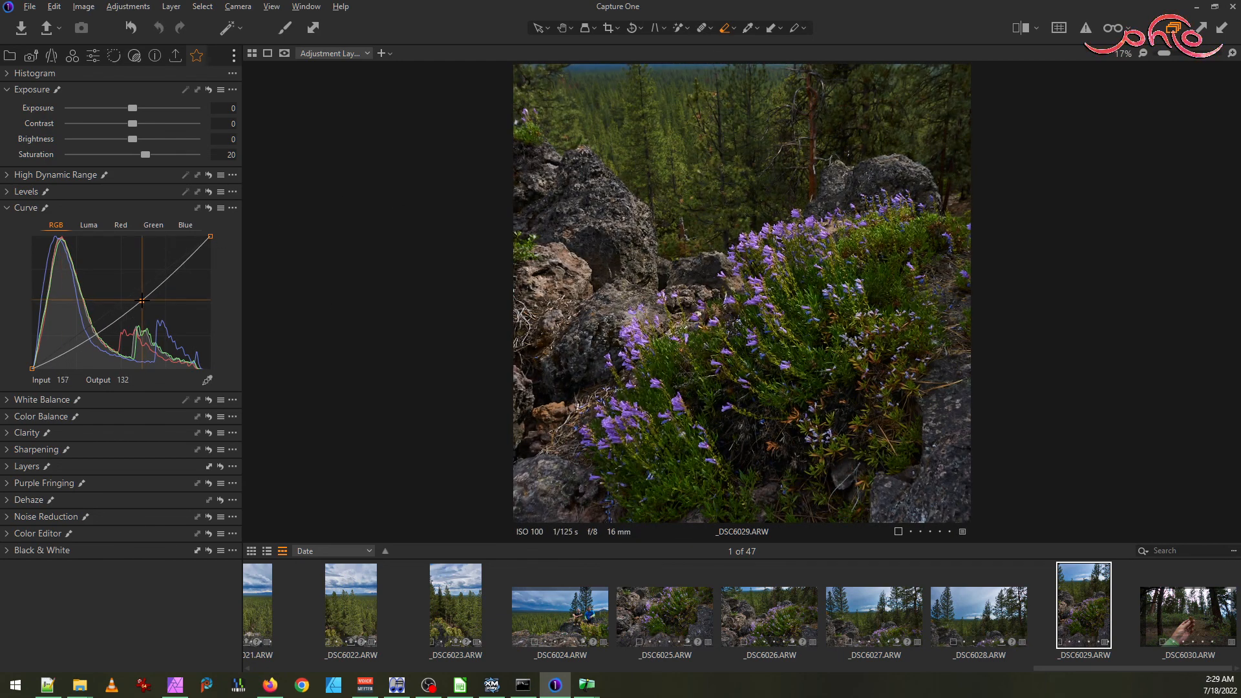
scroll(739, 327, "down", 2)
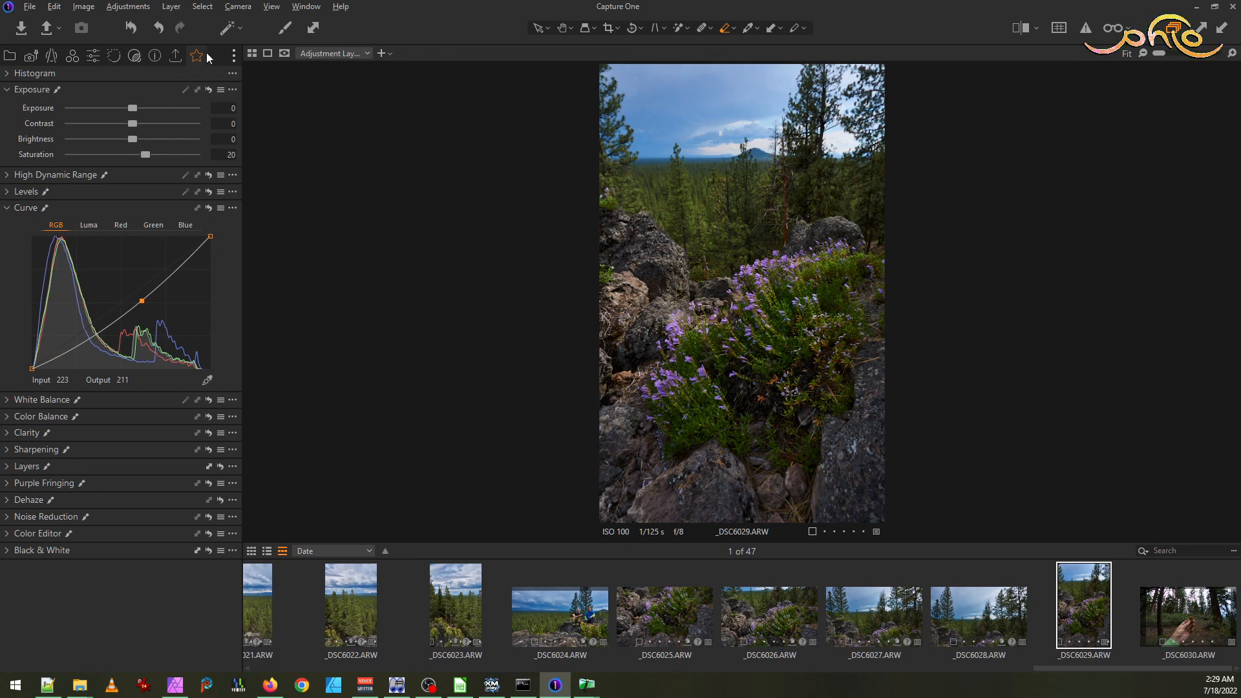
- Export _DSC6029 with the JPEG sRGB recipe enabled and TIFF 16bit disabled
left_click(175, 56)
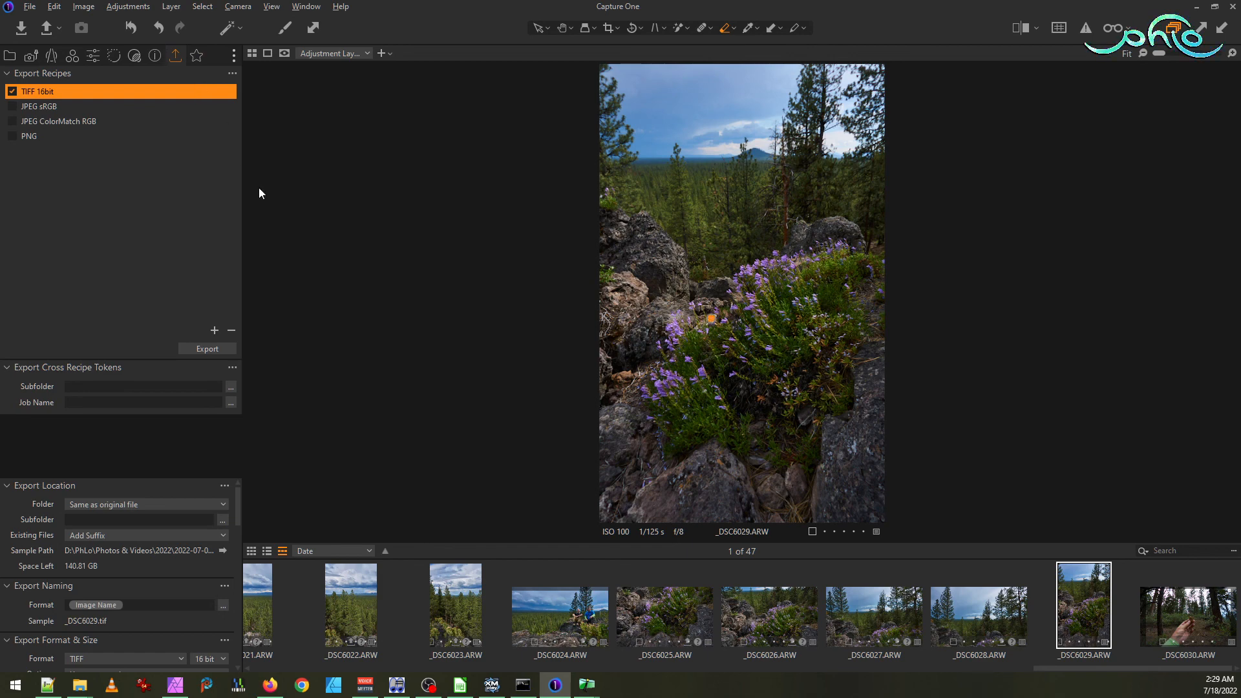
left_click(11, 91)
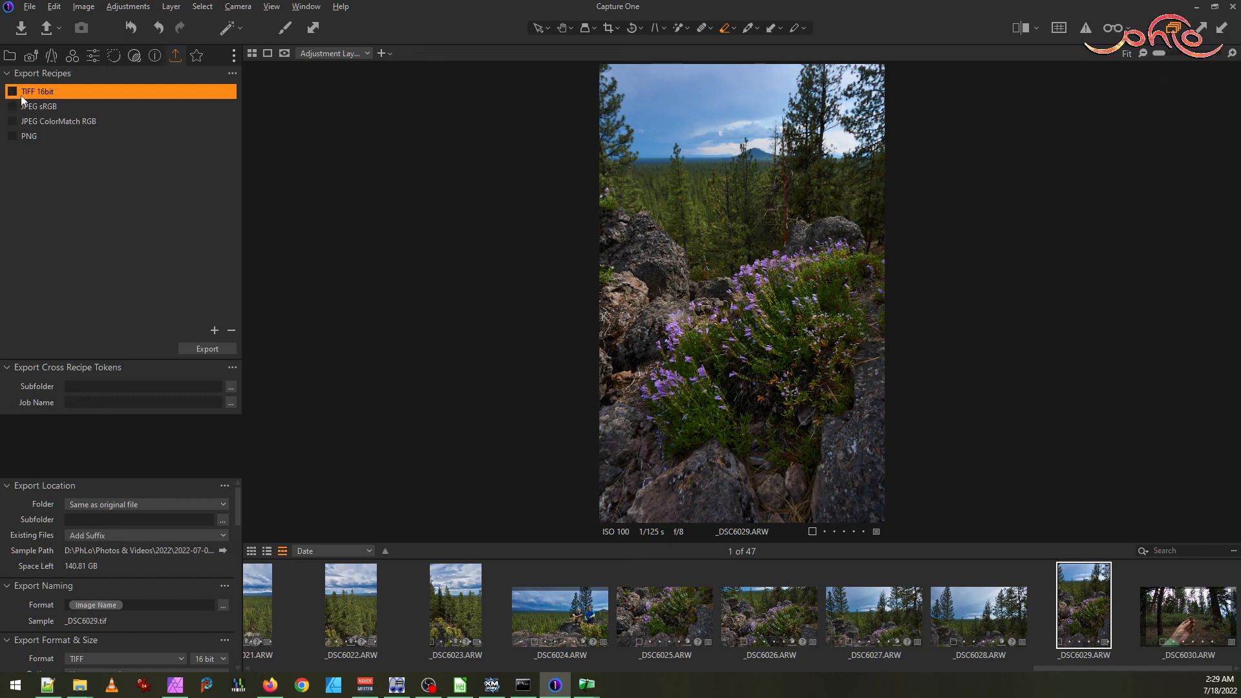
left_click(29, 109)
left_click(215, 350)
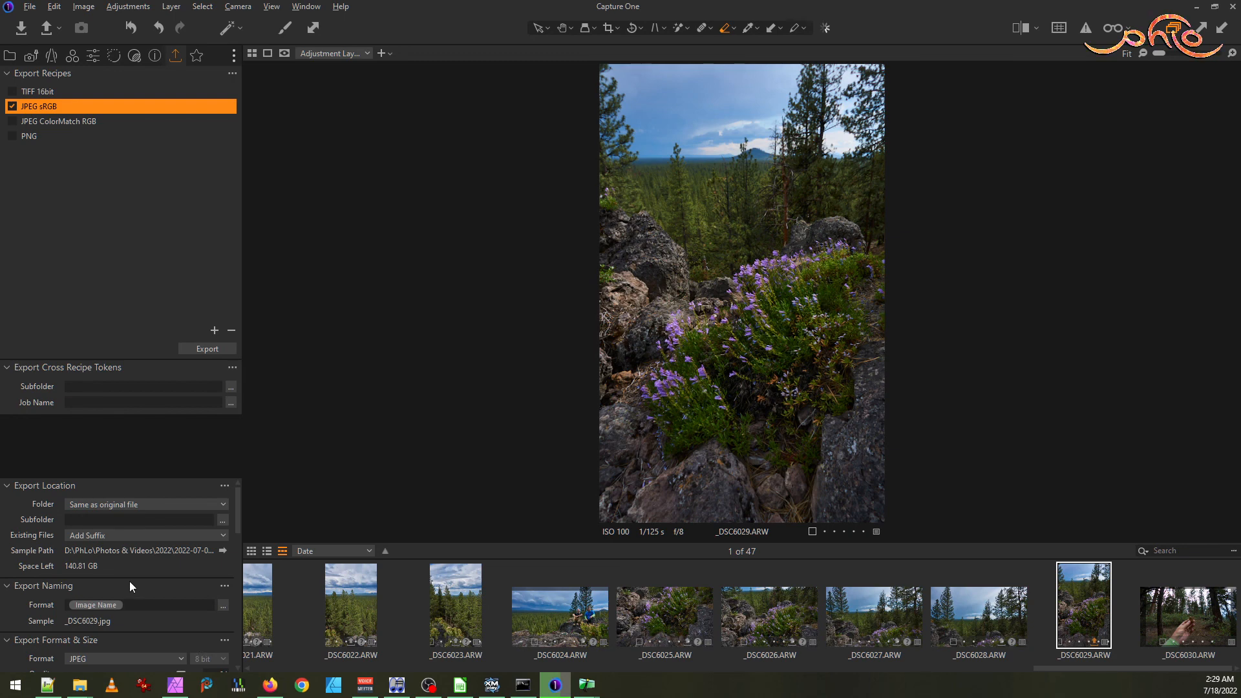
- Switch to the Anns Butte hike folder in File Explorer, compare _DSC6029.ARW with the exported JPEG, and delete the ARW file
mouse_move(82, 690)
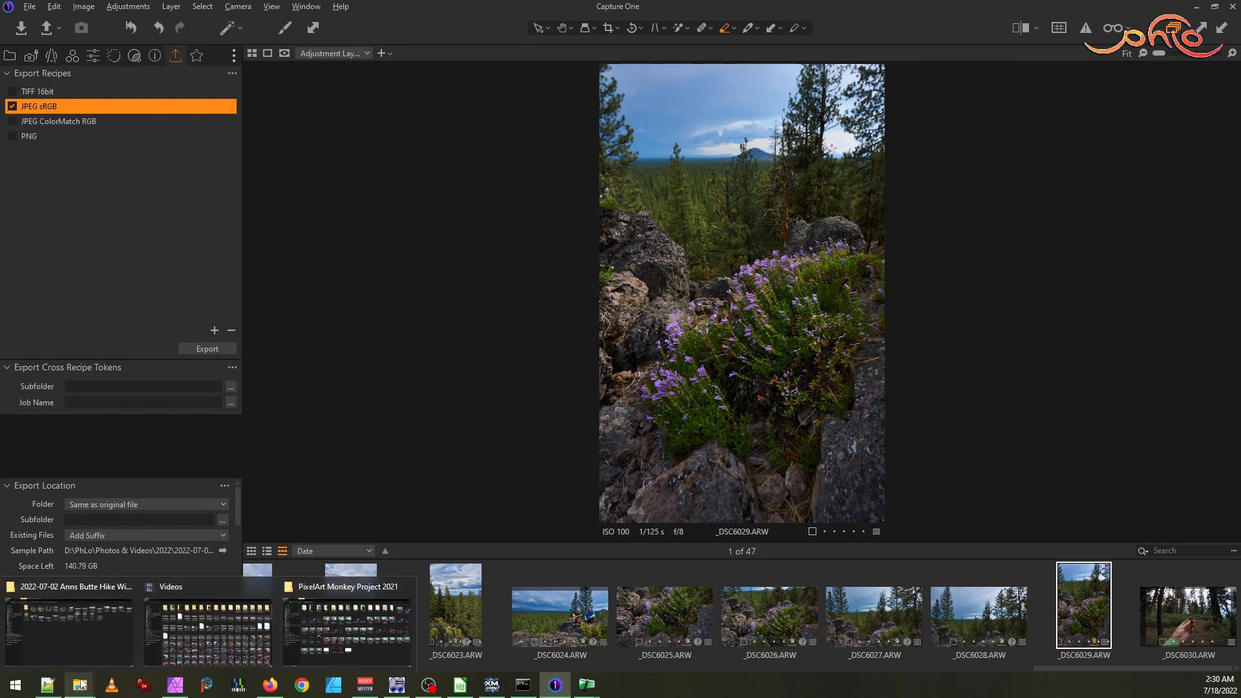
mouse_move(82, 641)
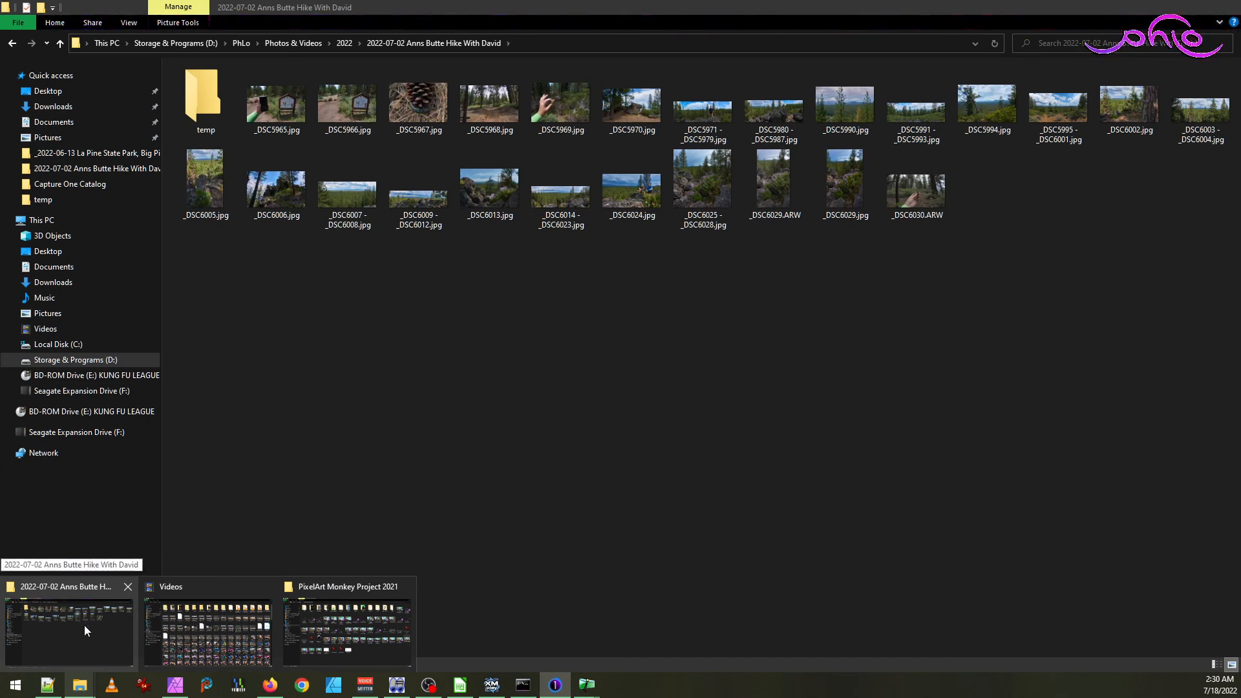
left_click(84, 625)
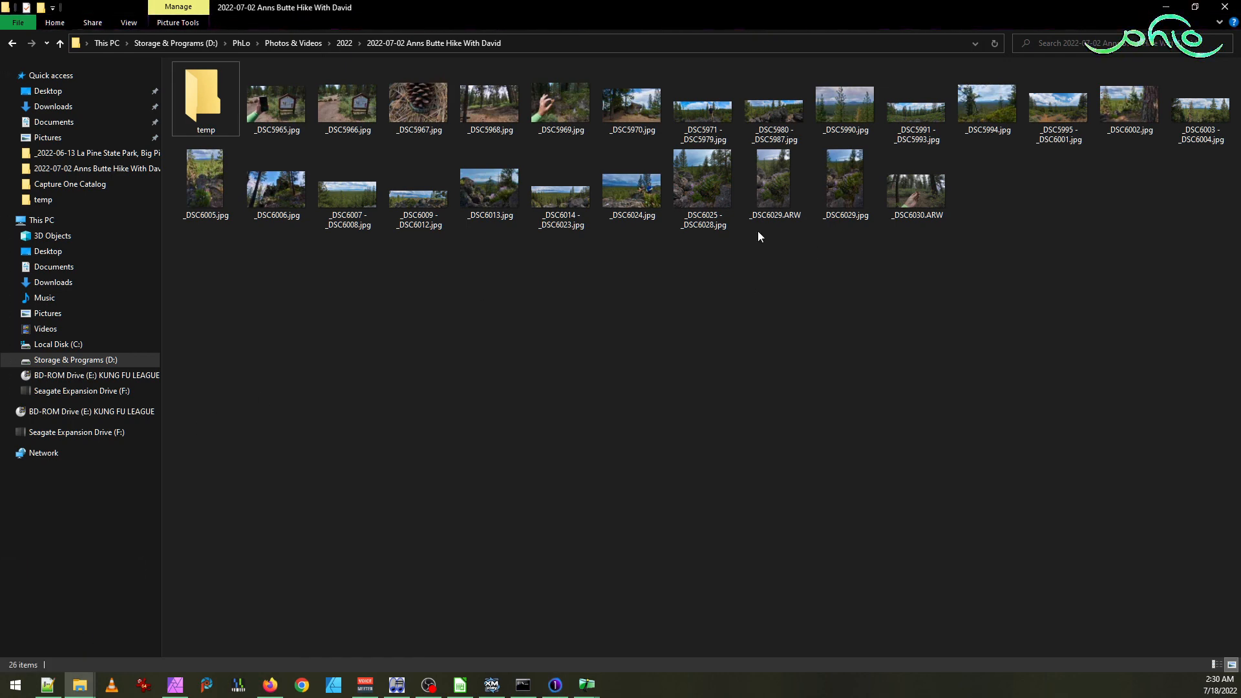
double_click(763, 195)
key("Right")
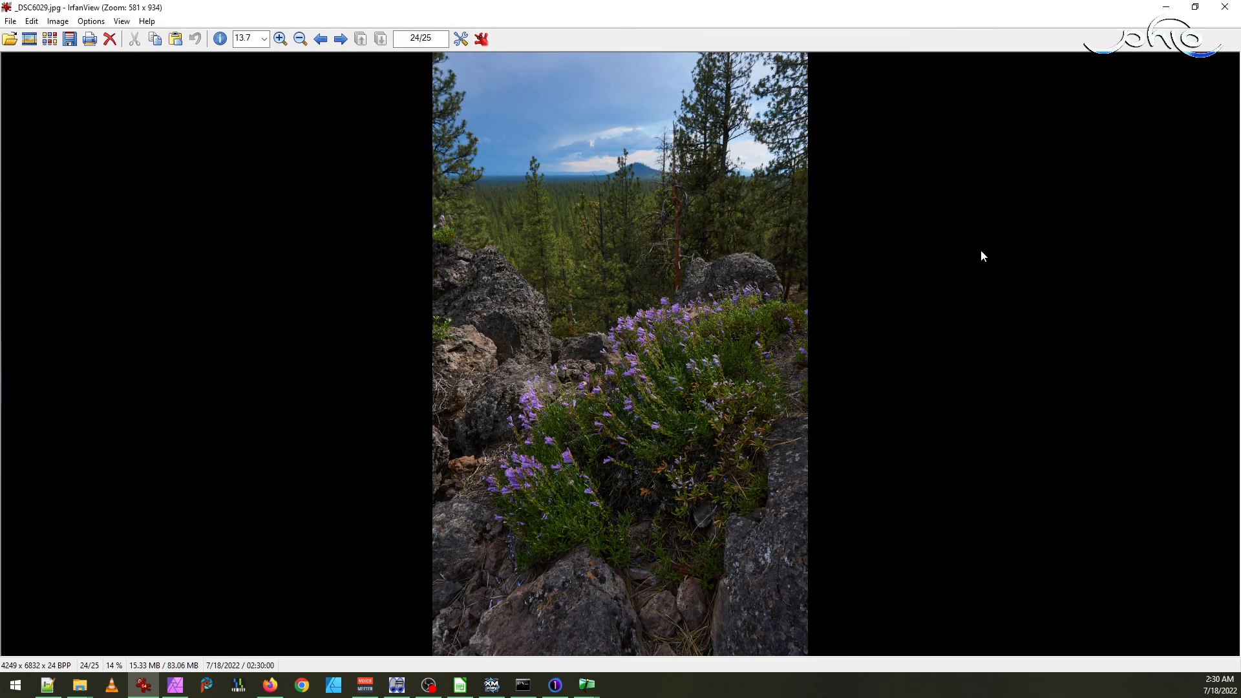
key("Left")
key("Escape")
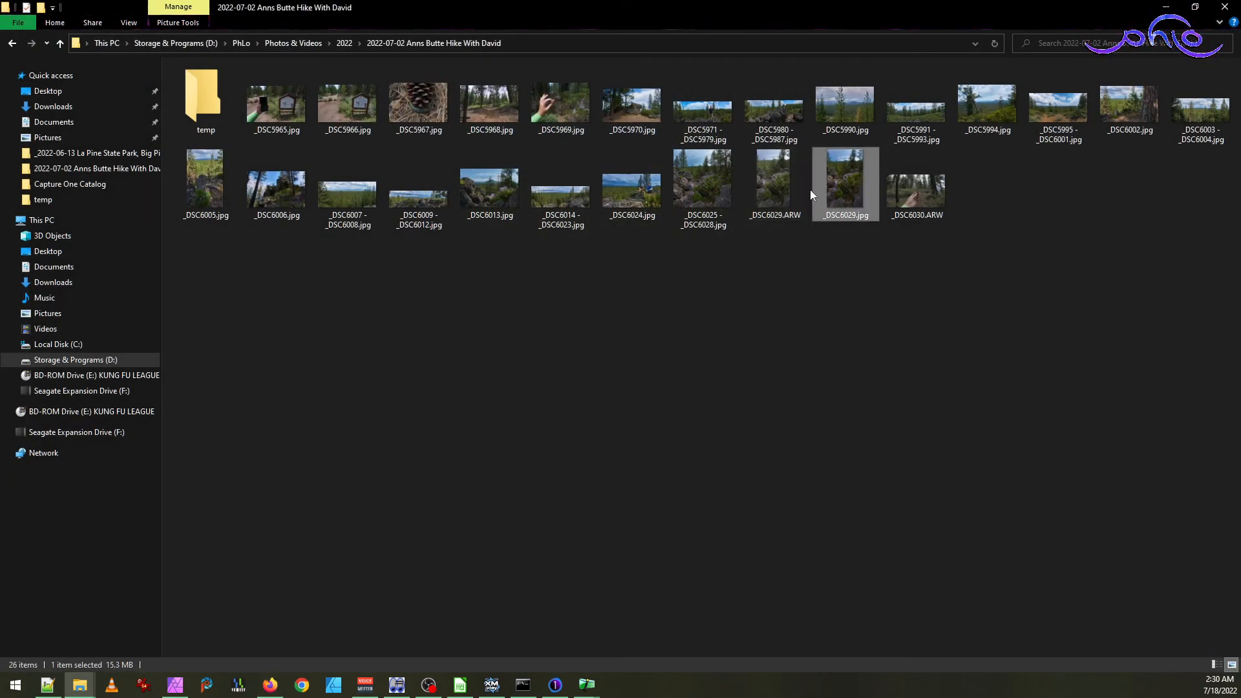
key("Delete")
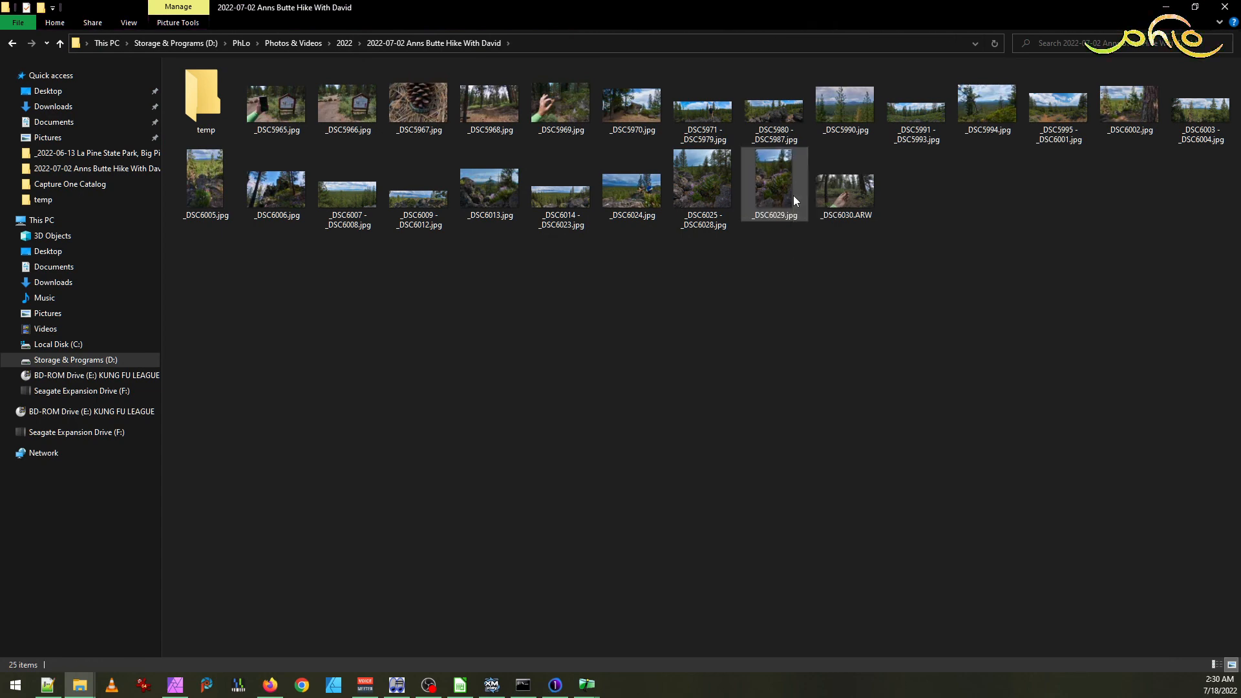
- Switch back to Capture One and expand the crop of _DSC6030.ARW, unconstrained, to the full frame of 22.77 by 14.16 in
left_click(555, 684)
left_click(1204, 627)
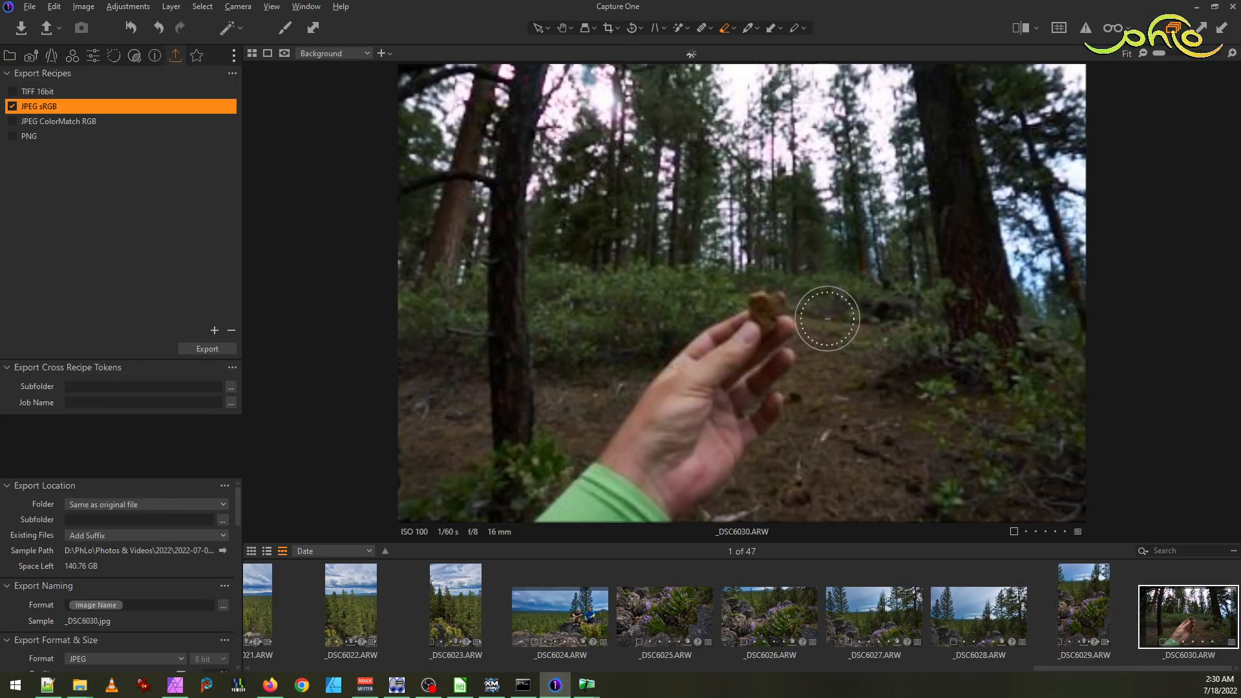
left_click(618, 29)
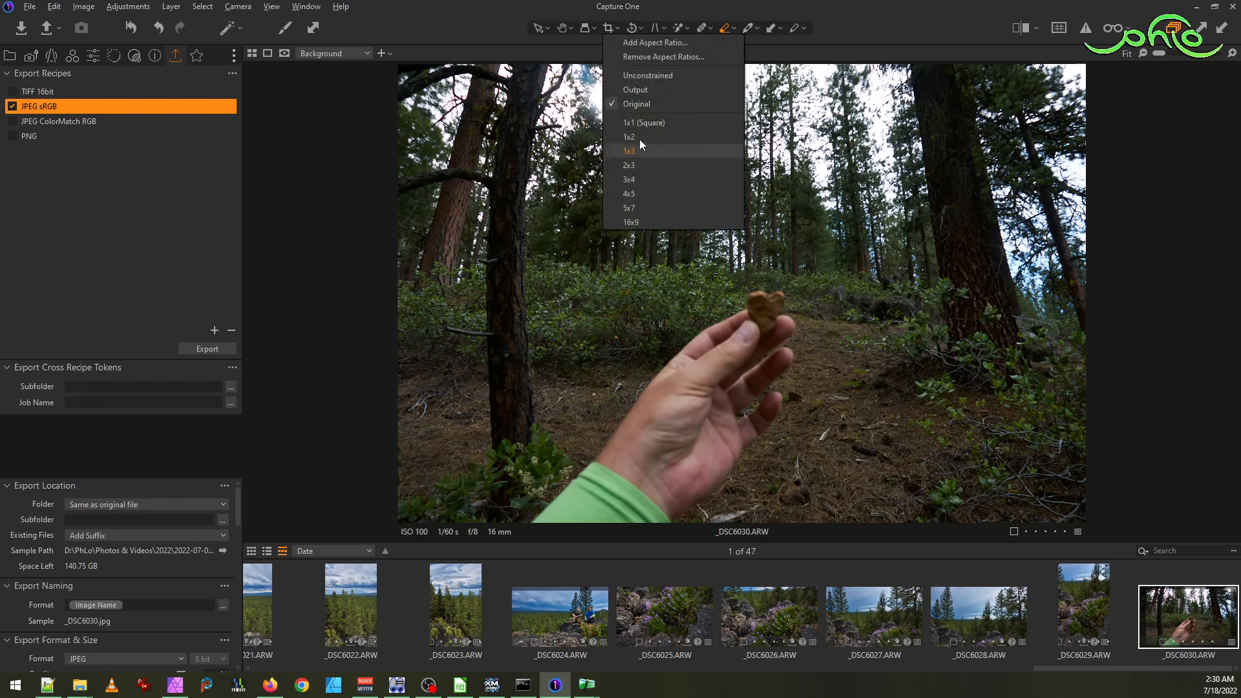
left_click(645, 71)
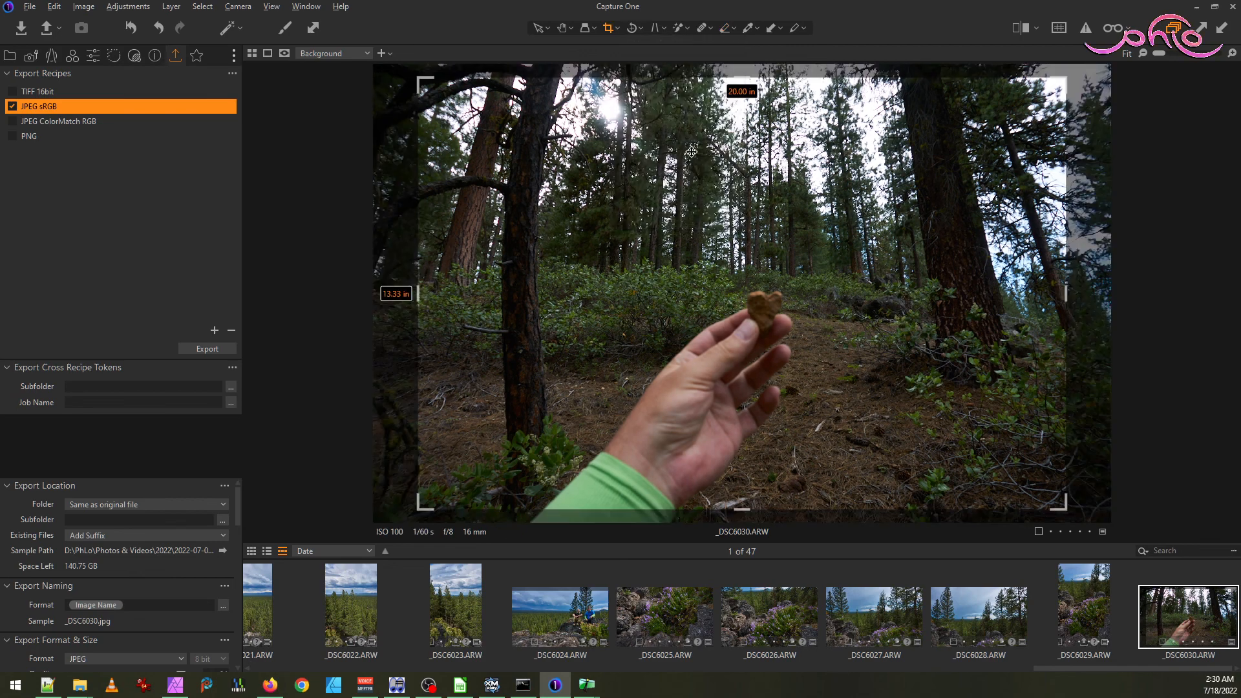
left_click_drag(744, 73, 745, 64)
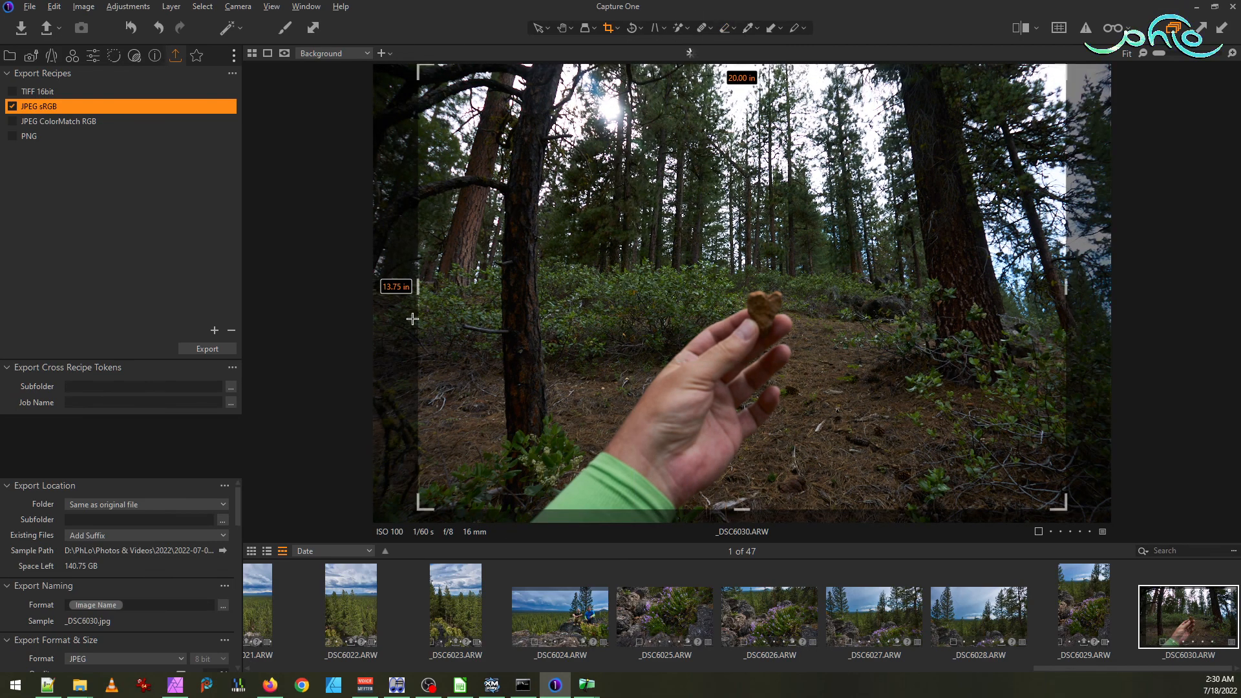
left_click_drag(417, 294, 373, 291)
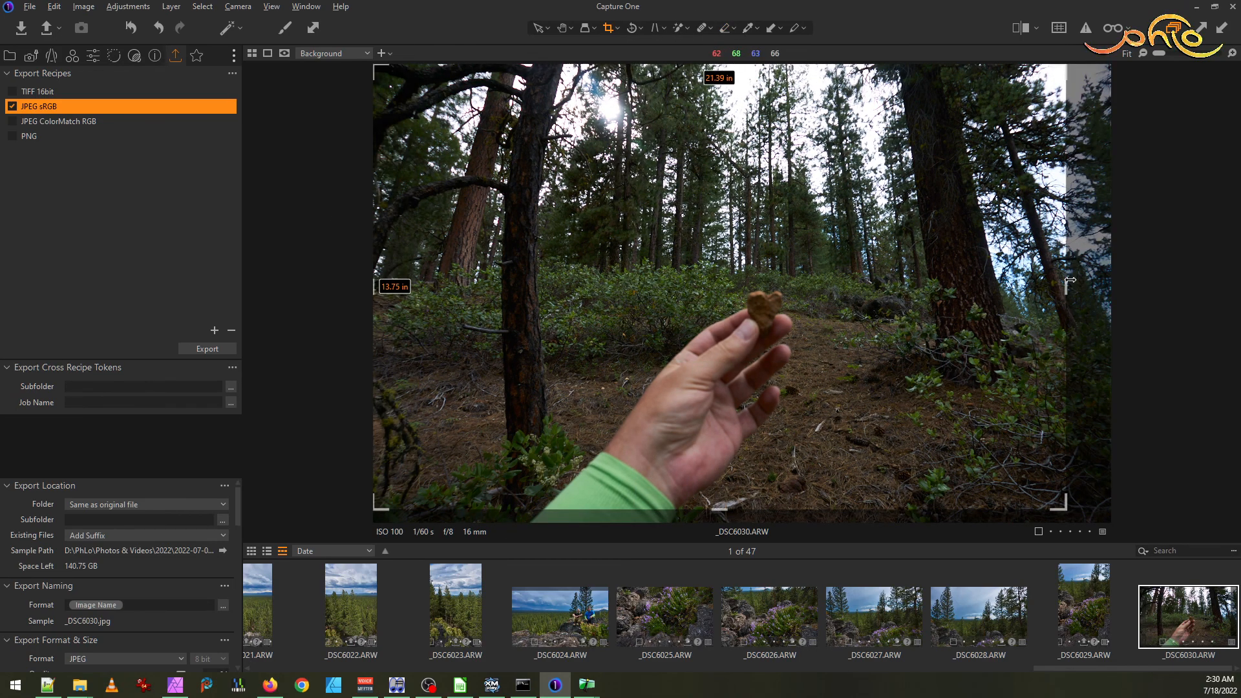
left_click_drag(1068, 269, 1118, 271)
left_click_drag(722, 508, 727, 578)
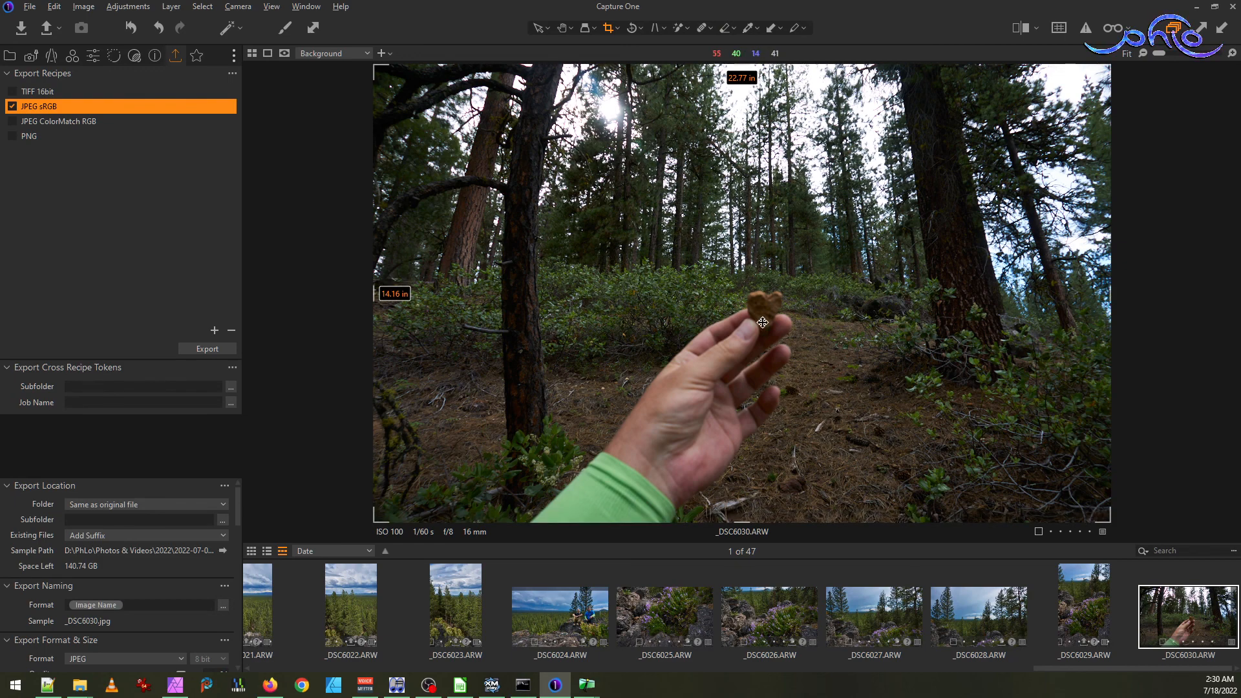
scroll(763, 314, "up", 2)
scroll(762, 313, "down", 1)
scroll(762, 314, "down", 1)
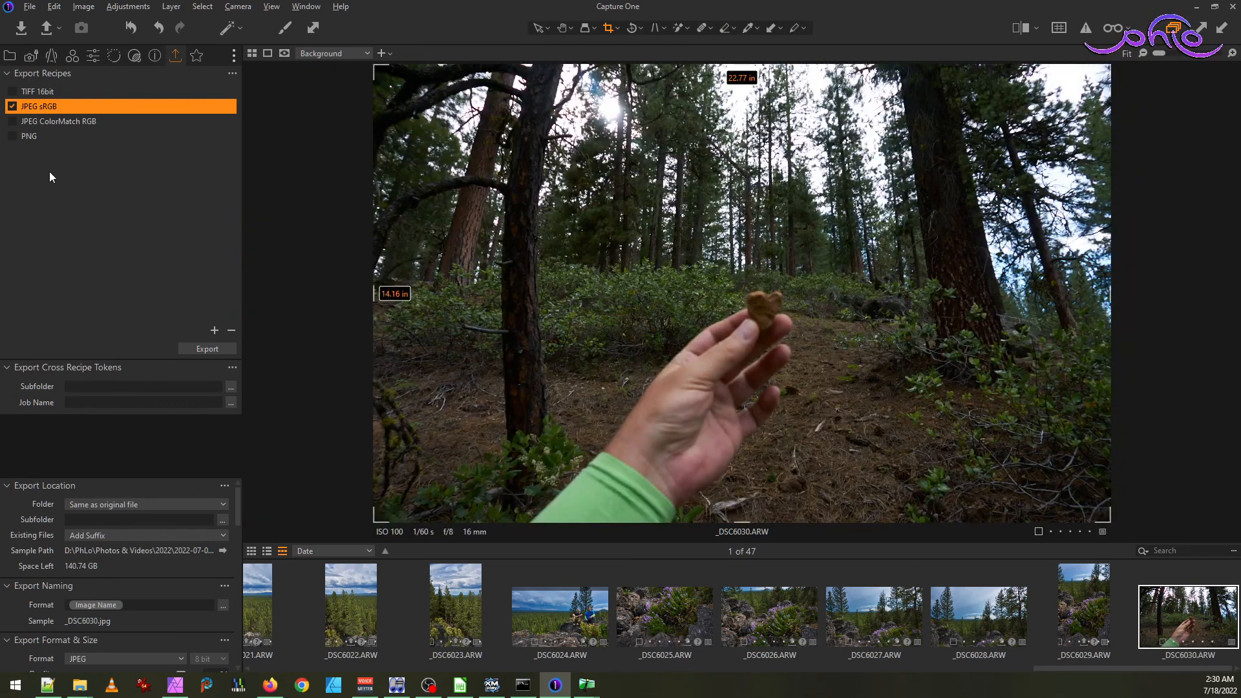
- Set the High Dynamic Range of _DSC6030.ARW to Shadow 17, Highlight -41 and White -15
left_click(196, 55)
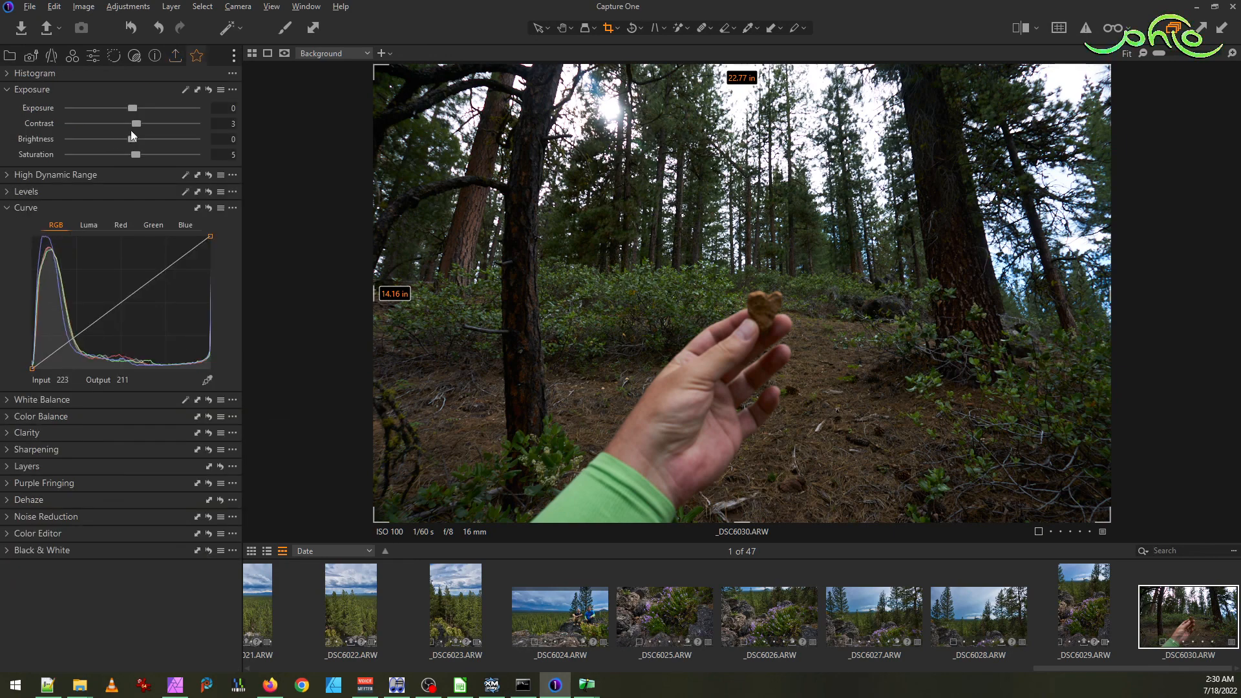
left_click(10, 176)
left_click_drag(135, 208, 146, 210)
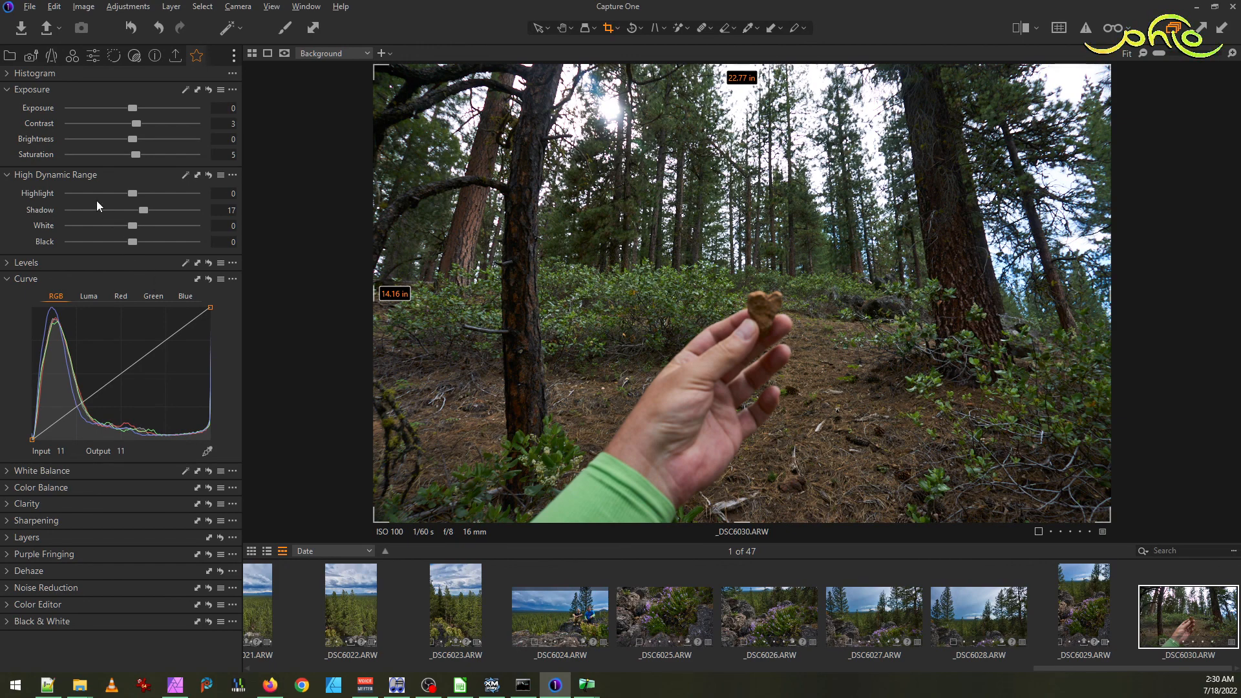
left_click_drag(133, 192, 107, 195)
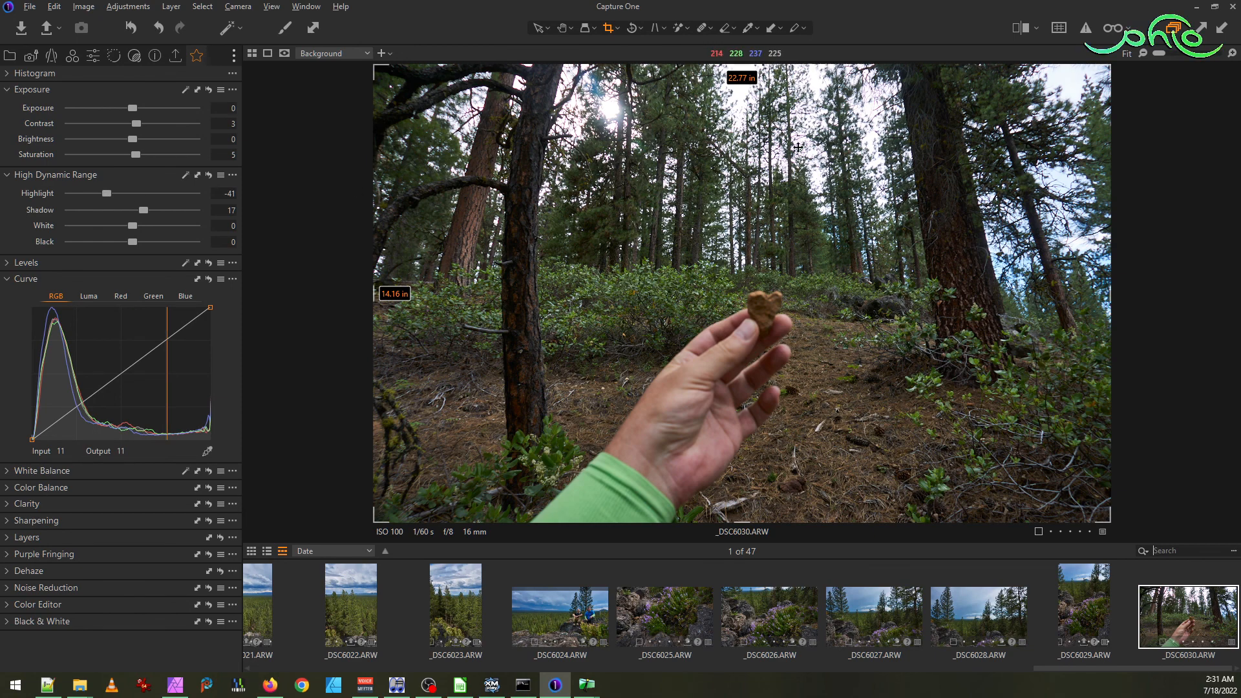
left_click_drag(135, 228, 125, 222)
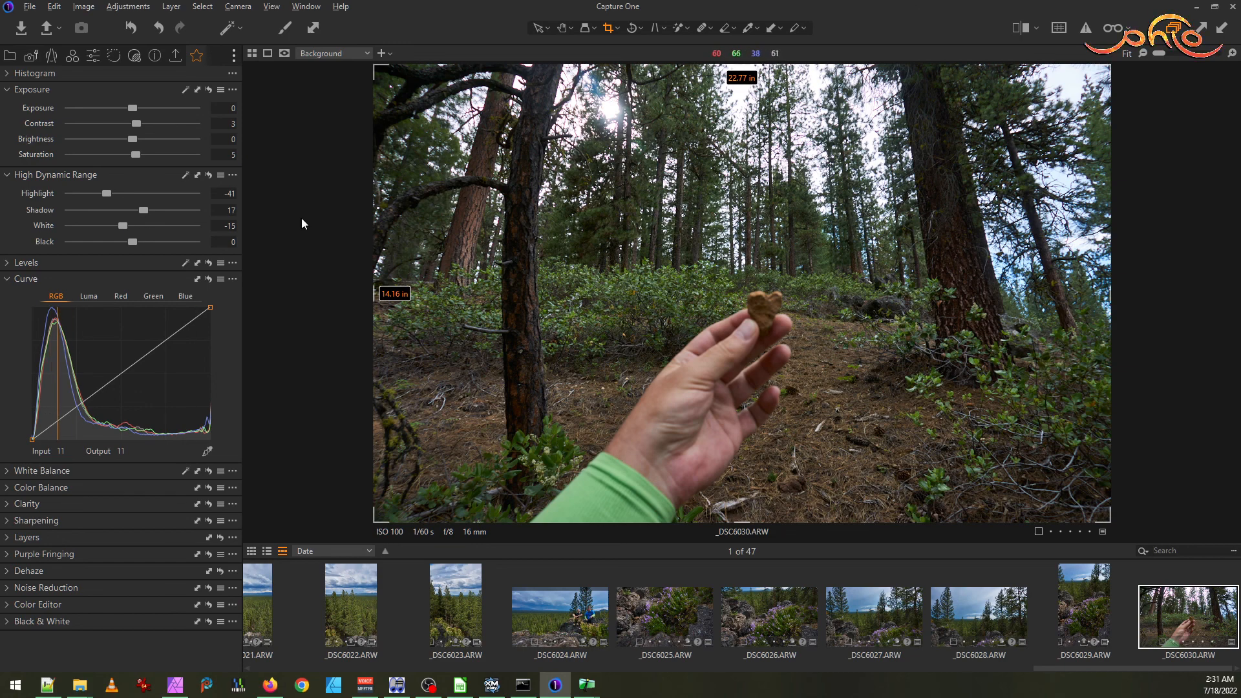
- Set _DSC6030.ARW to Shadow 13 and Black 5, with a white balance of Kelvin 5482 and Tint 4.7
left_click_drag(143, 210, 141, 209)
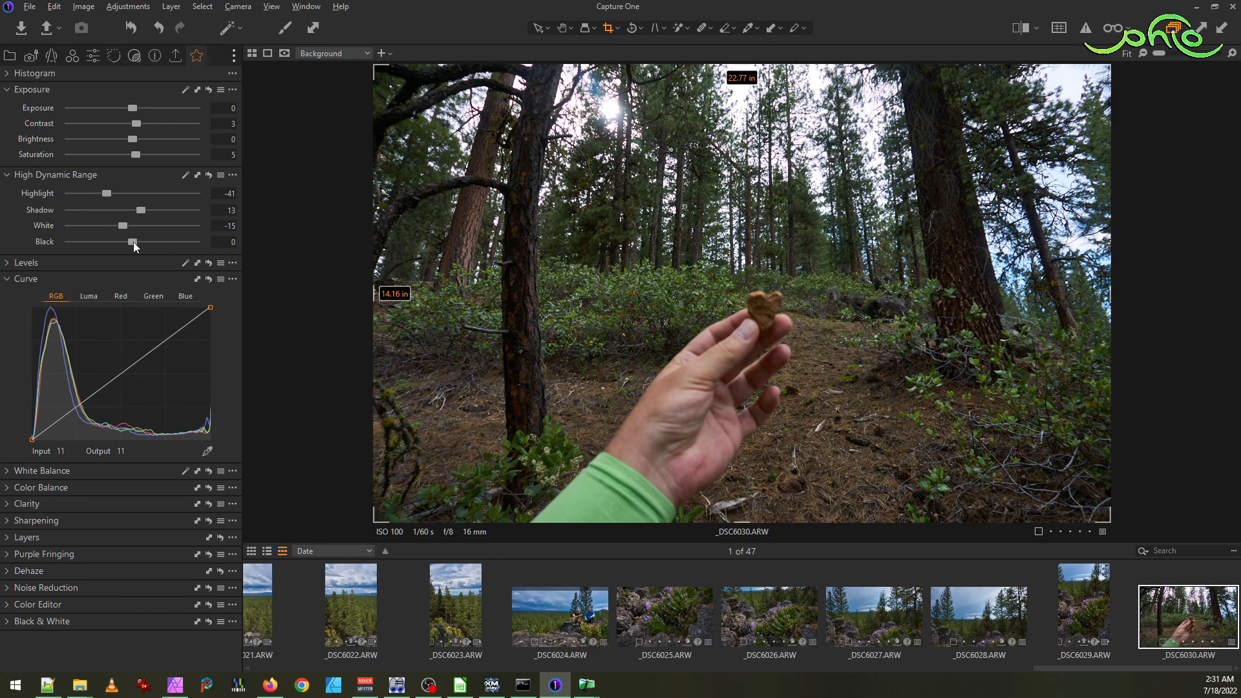
left_click_drag(134, 240, 136, 240)
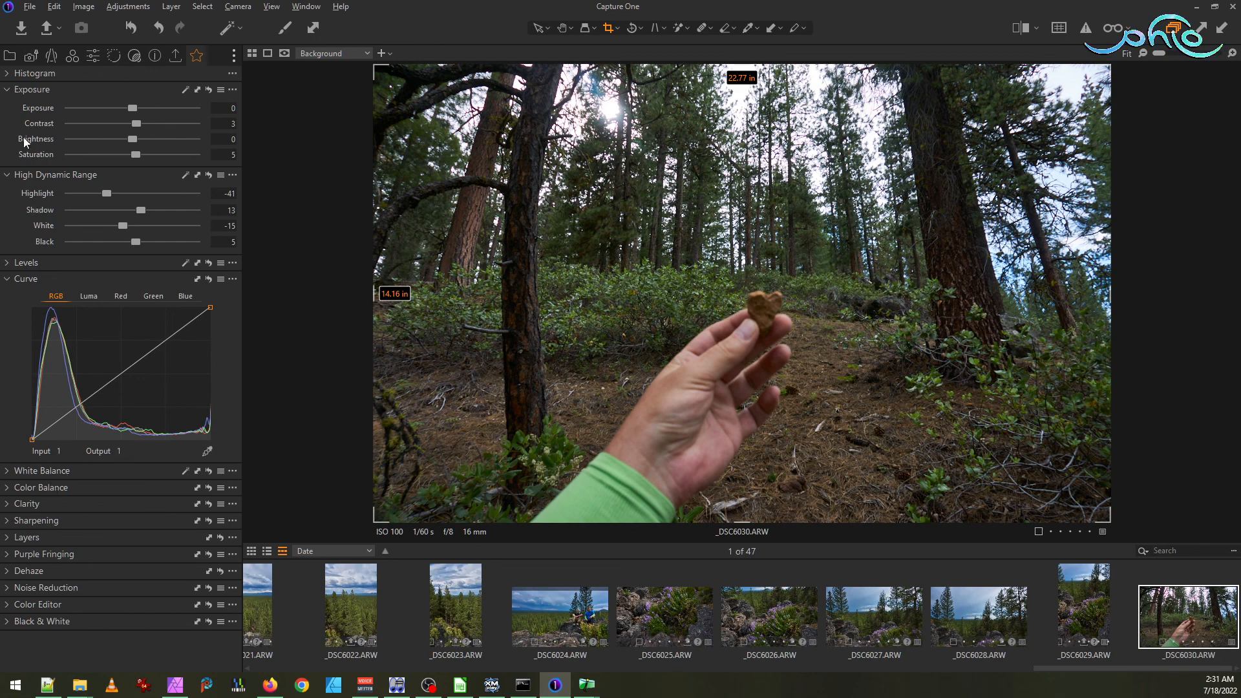
left_click(10, 471)
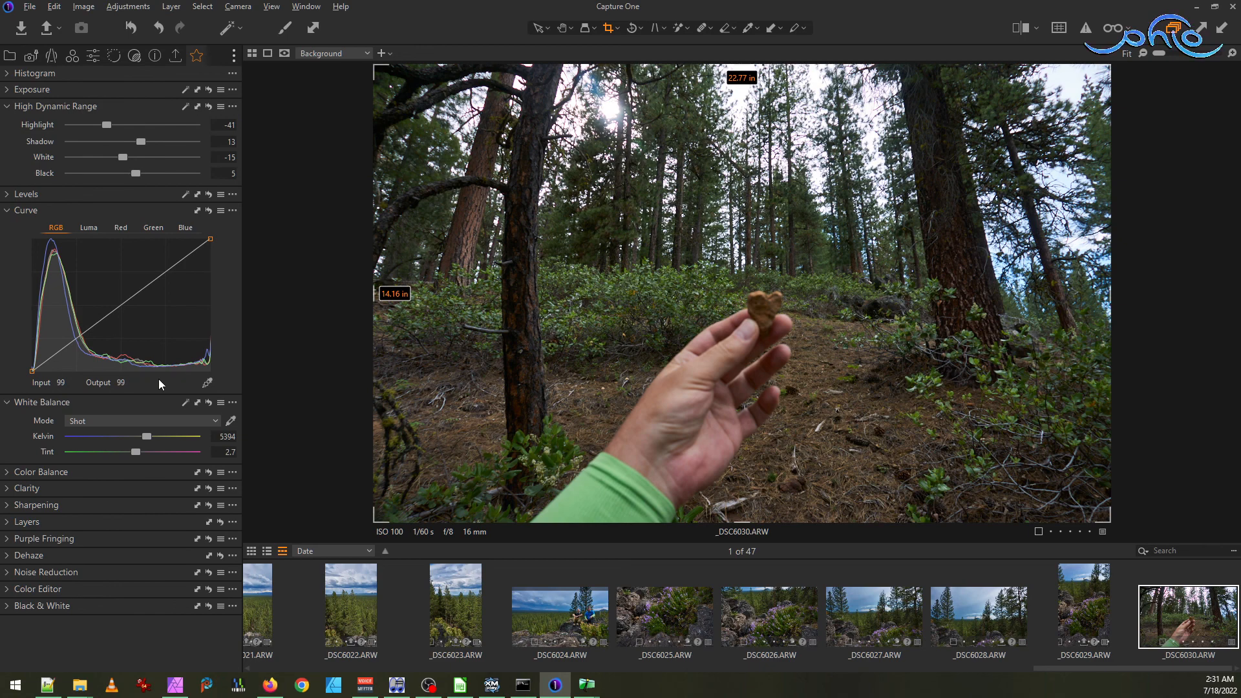
left_click_drag(147, 442, 141, 451)
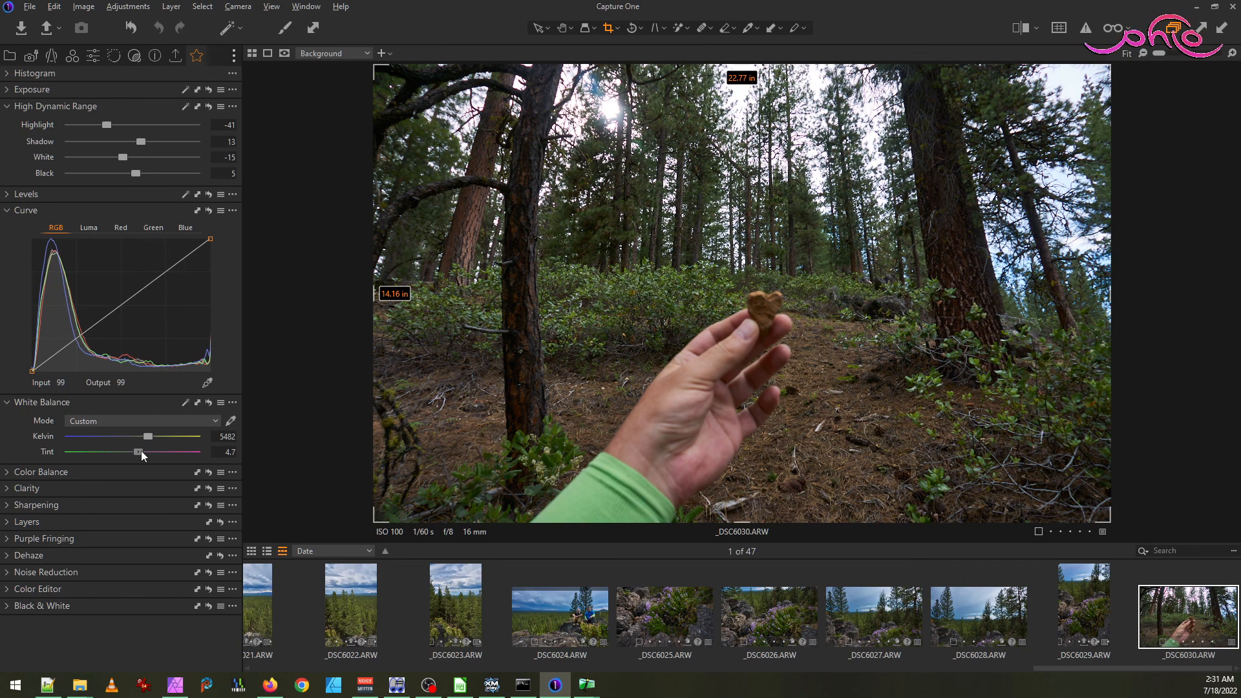
- Export _DSC6030 with the JPEG sRGB recipe and delete _DSC6030.ARW from the Anns Butte hike folder in File Explorer
left_click(180, 59)
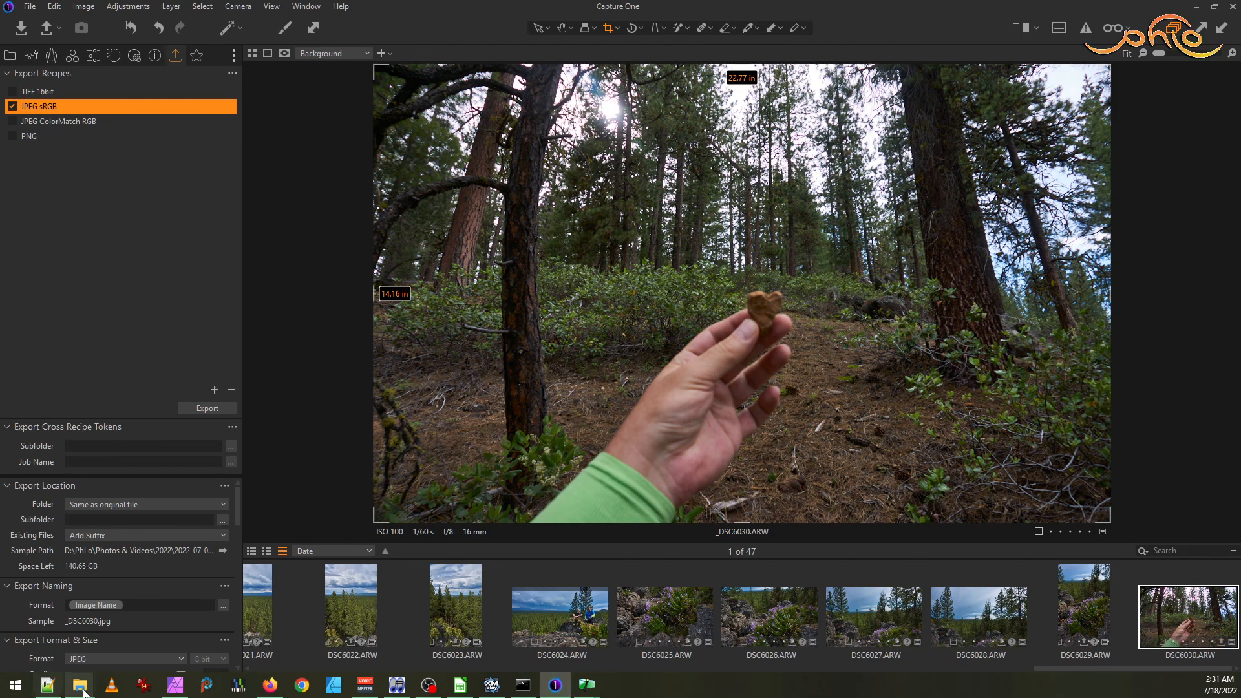
mouse_move(83, 689)
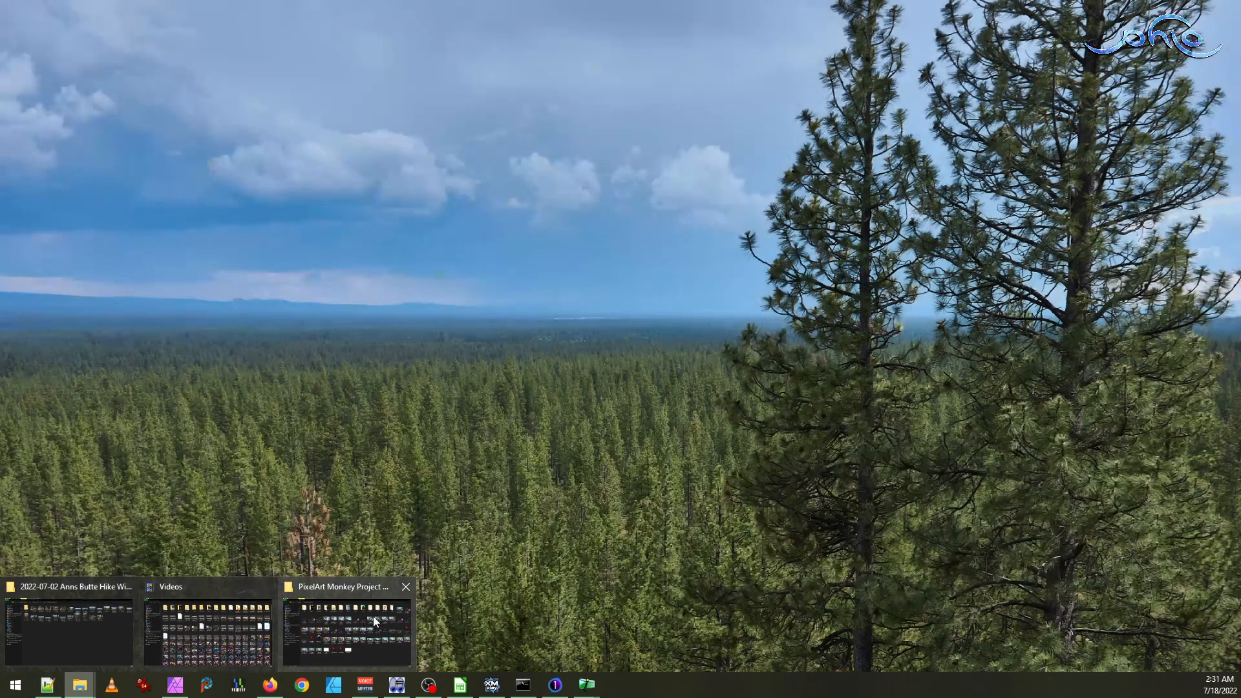
left_click(117, 640)
left_click(860, 204)
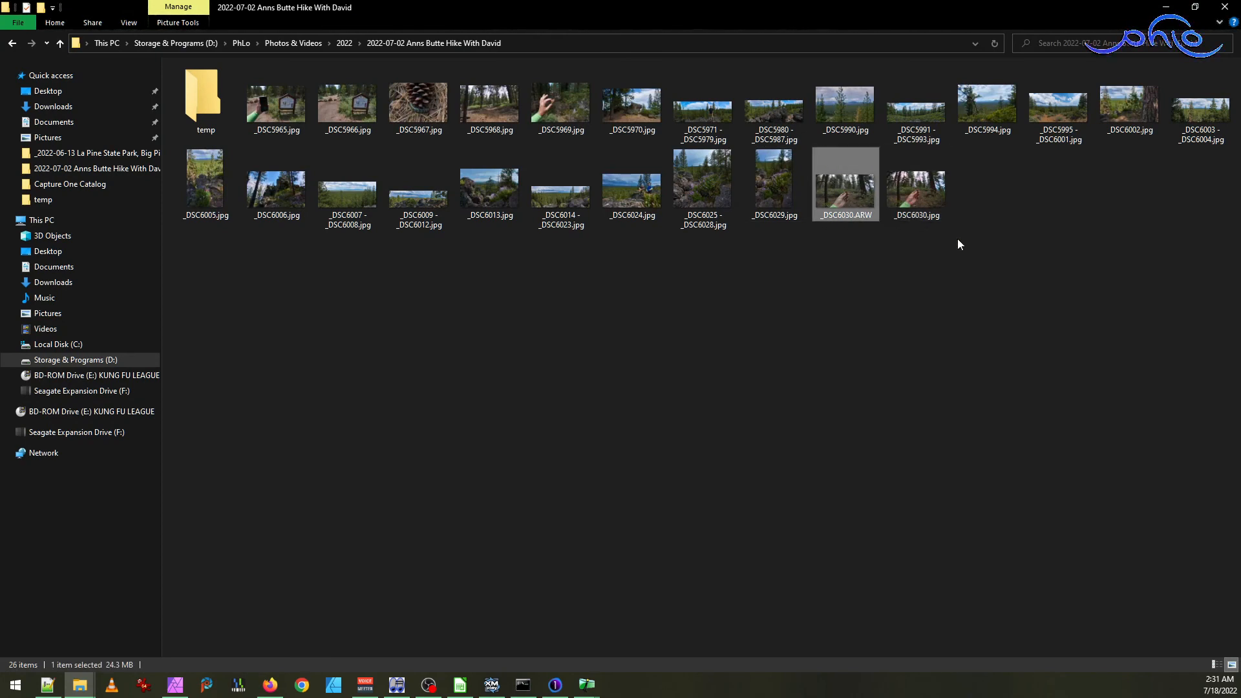
key("Delete")
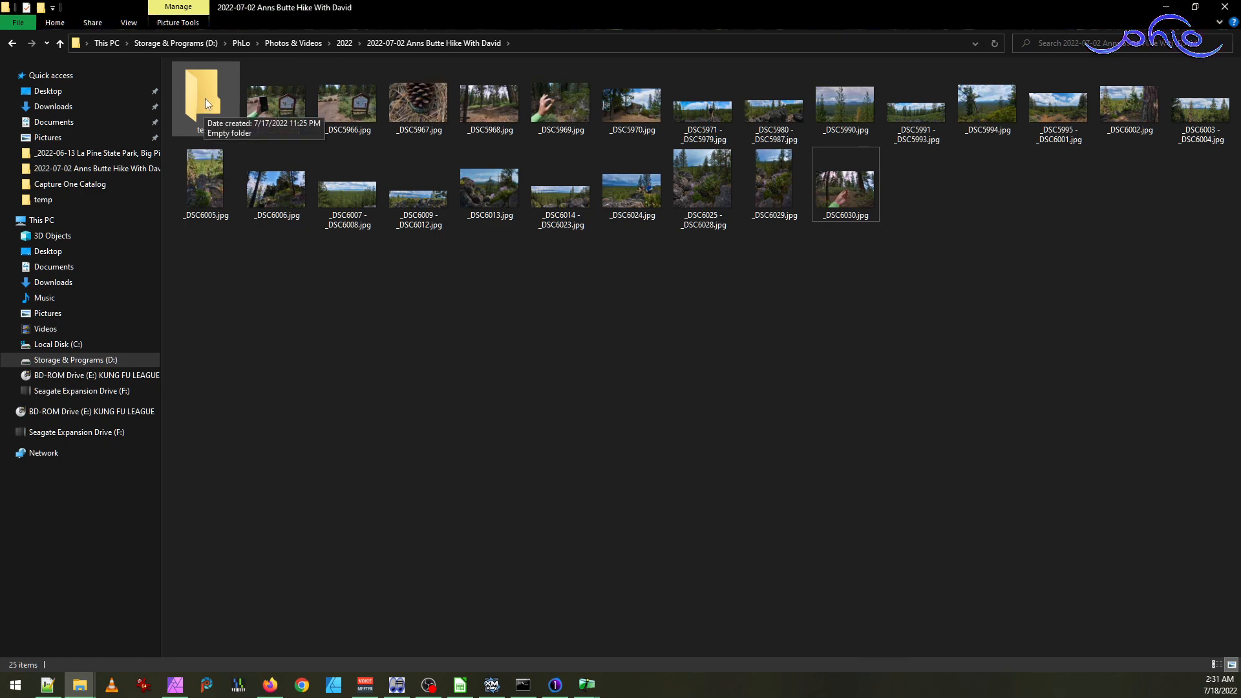
- Open _DSC5965.jpg in IrfanView and enlarge the phone to read the clock time it shows
double_click(265, 92)
left_click_drag(335, 212, 588, 407)
left_click(456, 289)
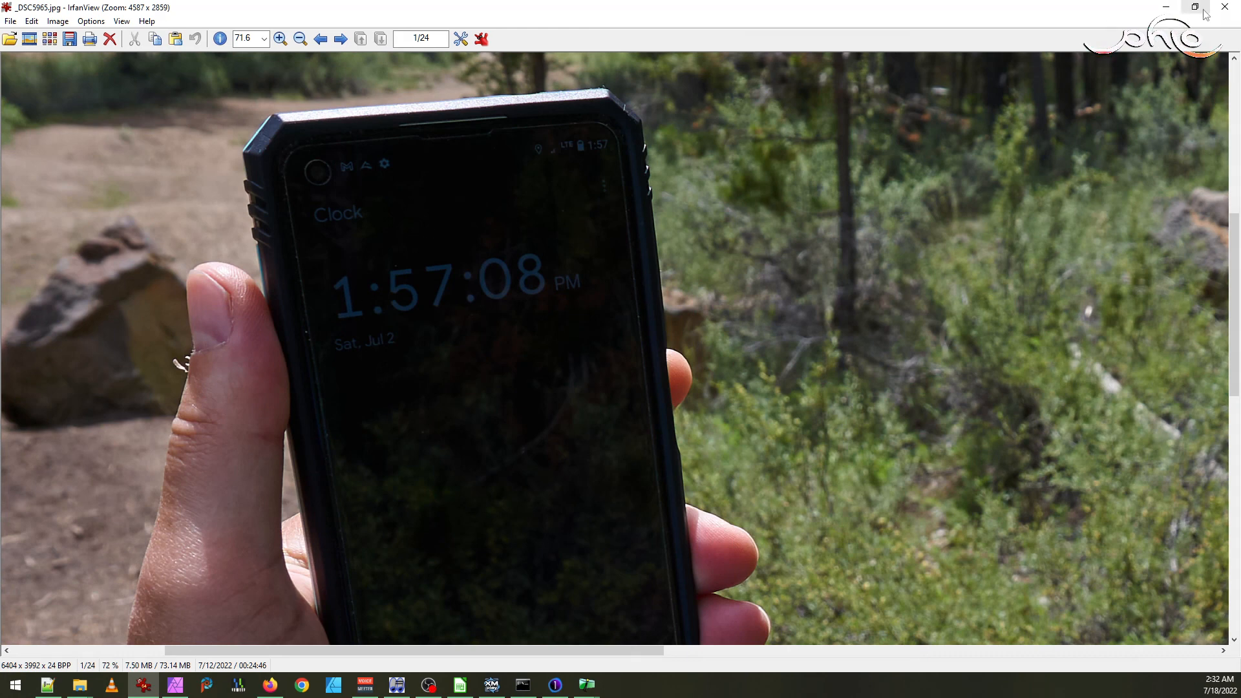
left_click(1225, 7)
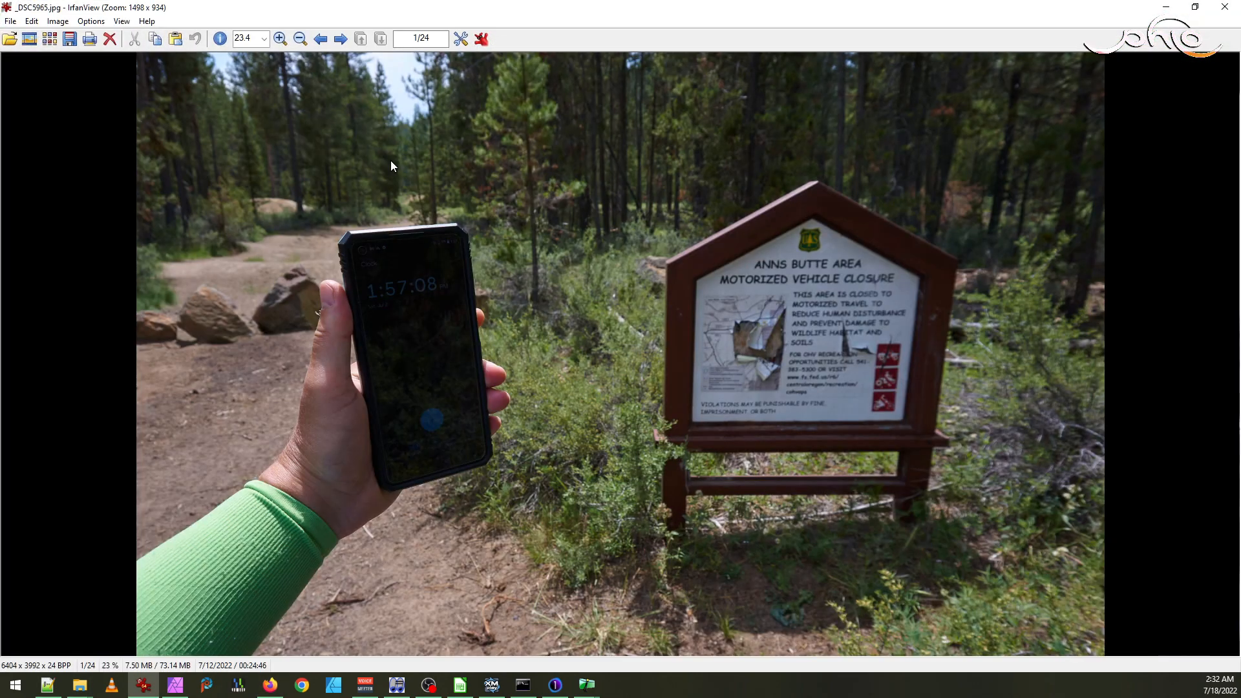
- Inspect the EXIF capture date and time of _DSC5965.jpg and close the image viewer
key("i")
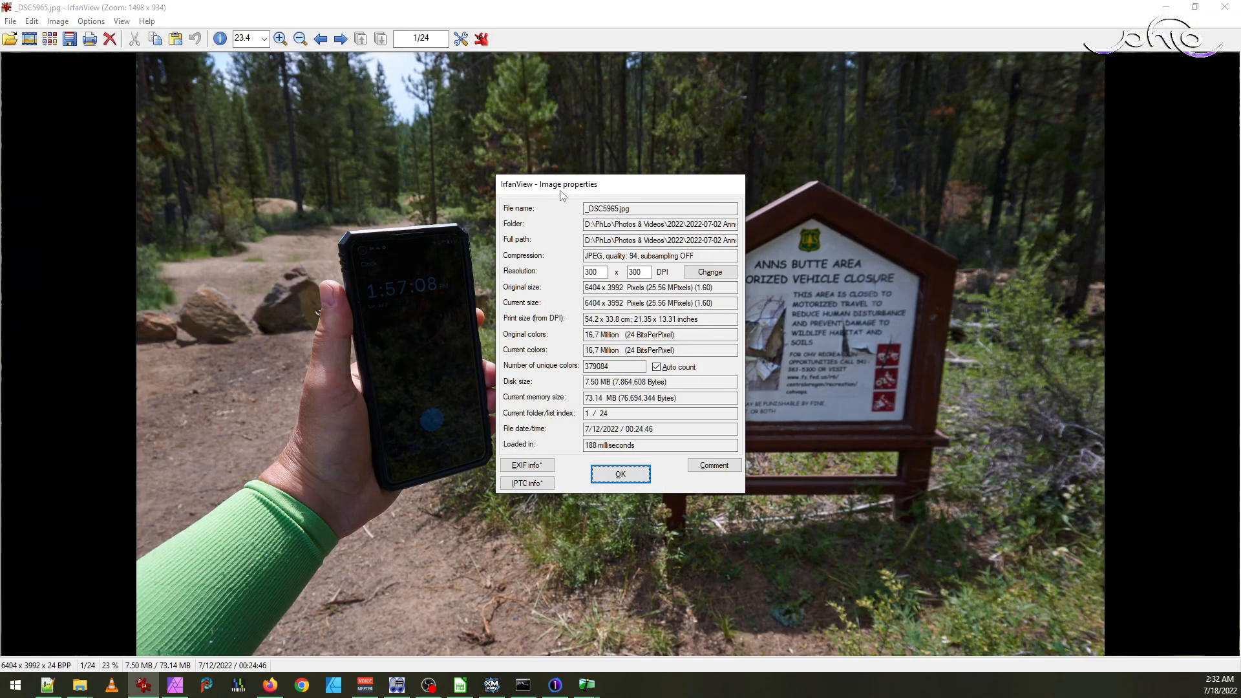
key("e")
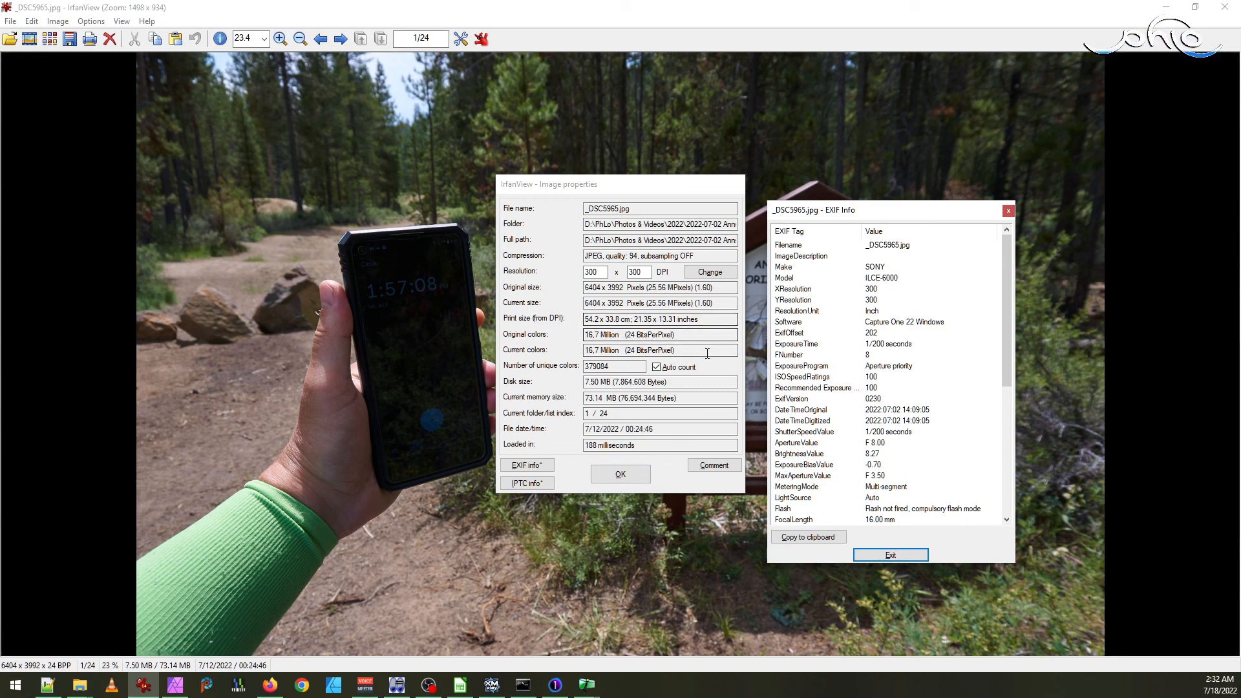
scroll(917, 391, "down", 8)
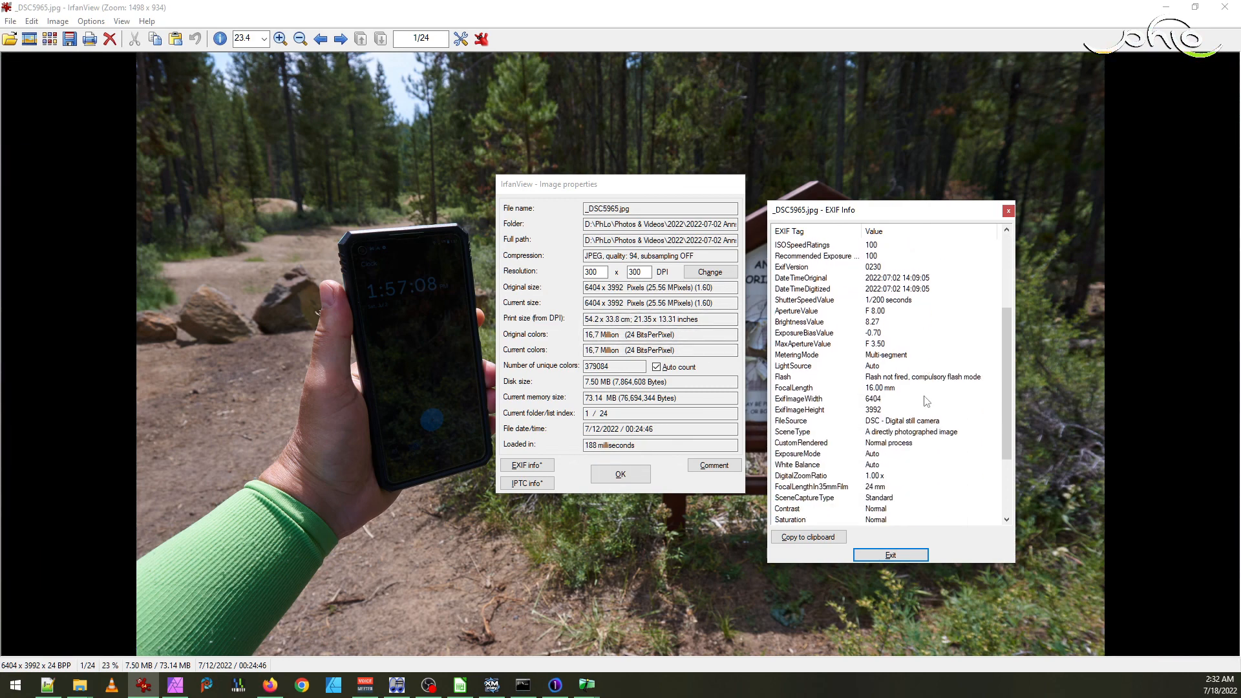
scroll(924, 397, "up", 8)
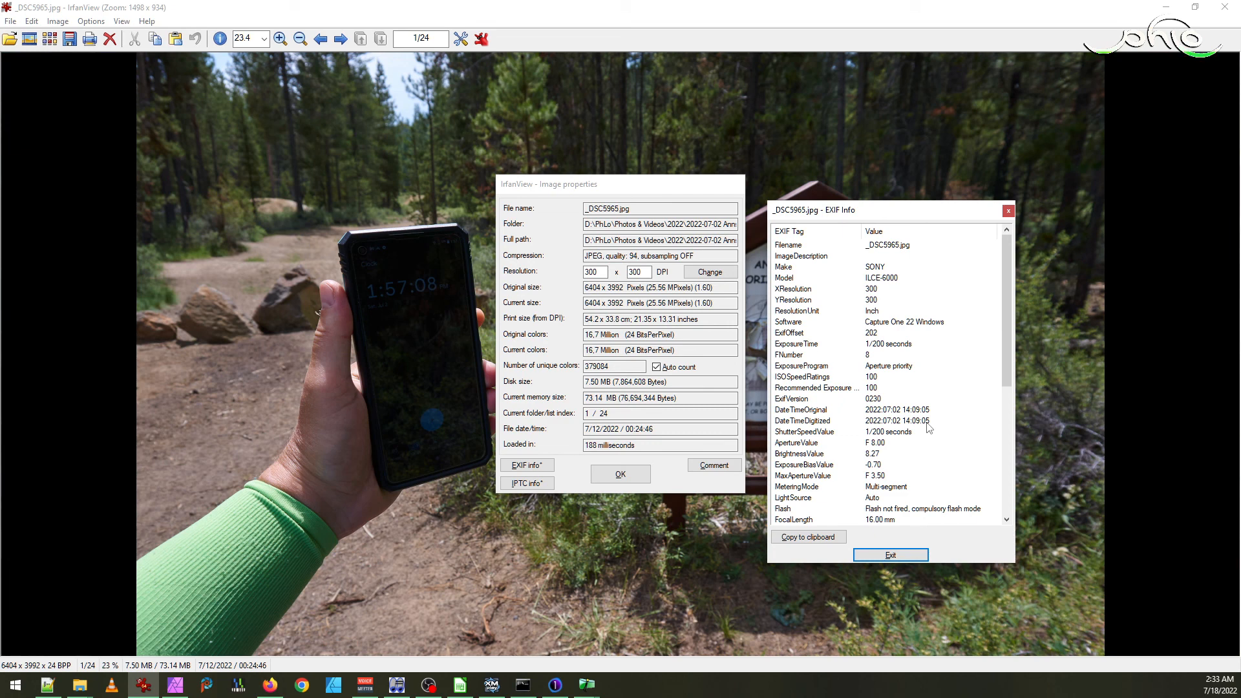
key("Escape")
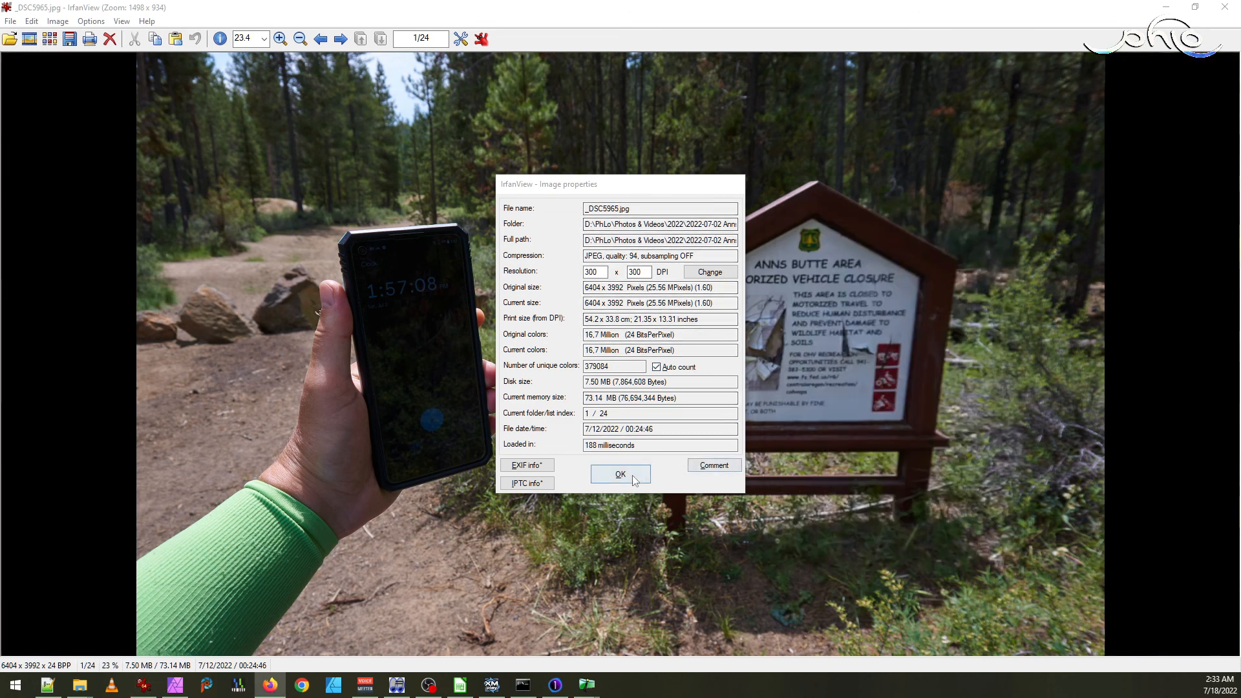
key("Escape")
key("Escape")
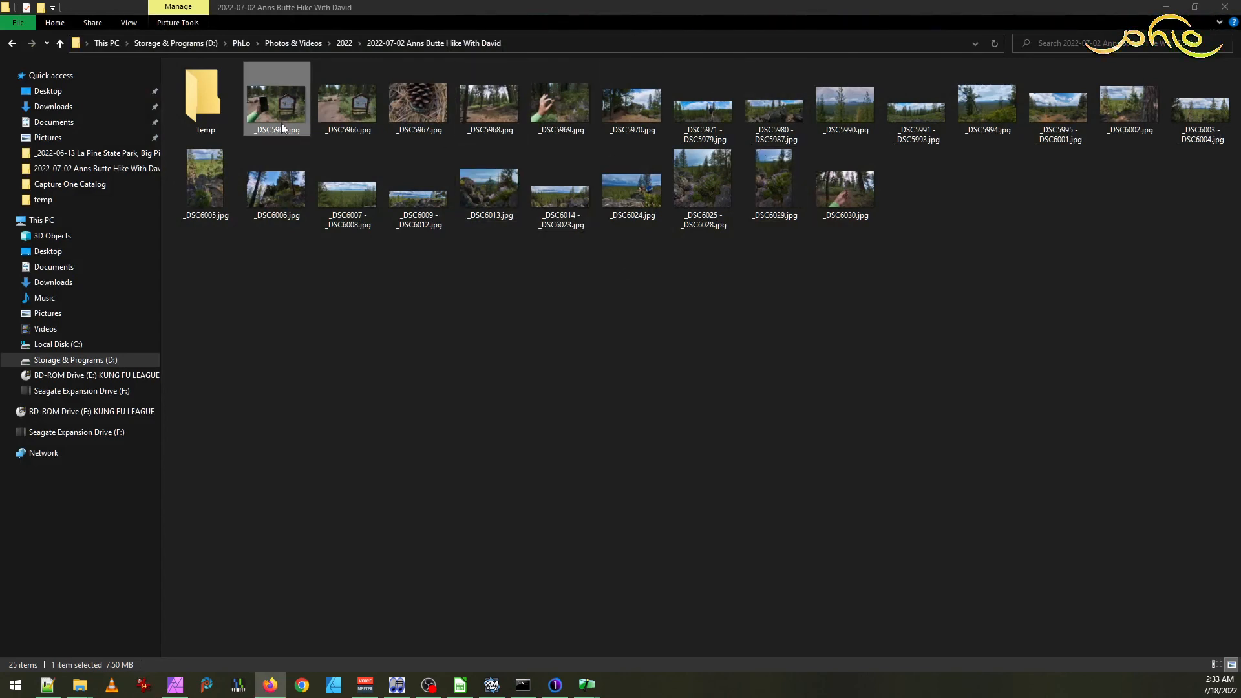
- Open Attribute Changer for all JPEGs from _DSC5965 to _DSC6030 and set the photo date and time to Add/Subtract offset values
left_click(844, 189, "shift")
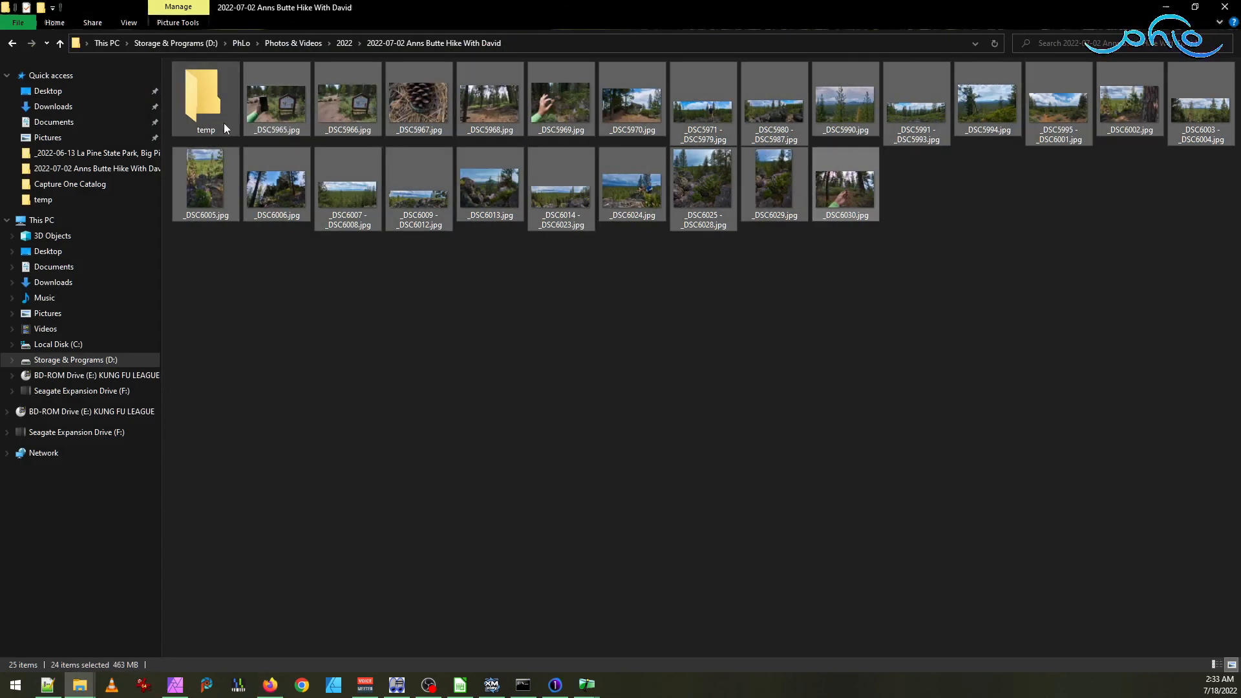
right_click(284, 108)
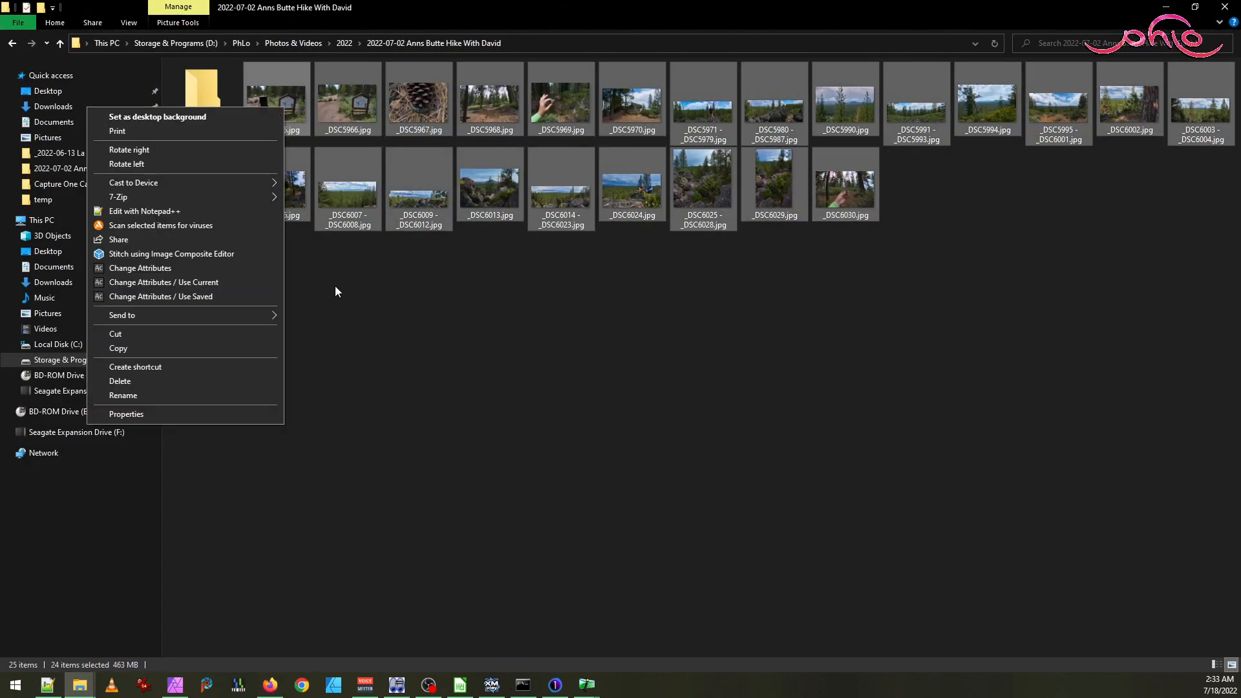
left_click(175, 267)
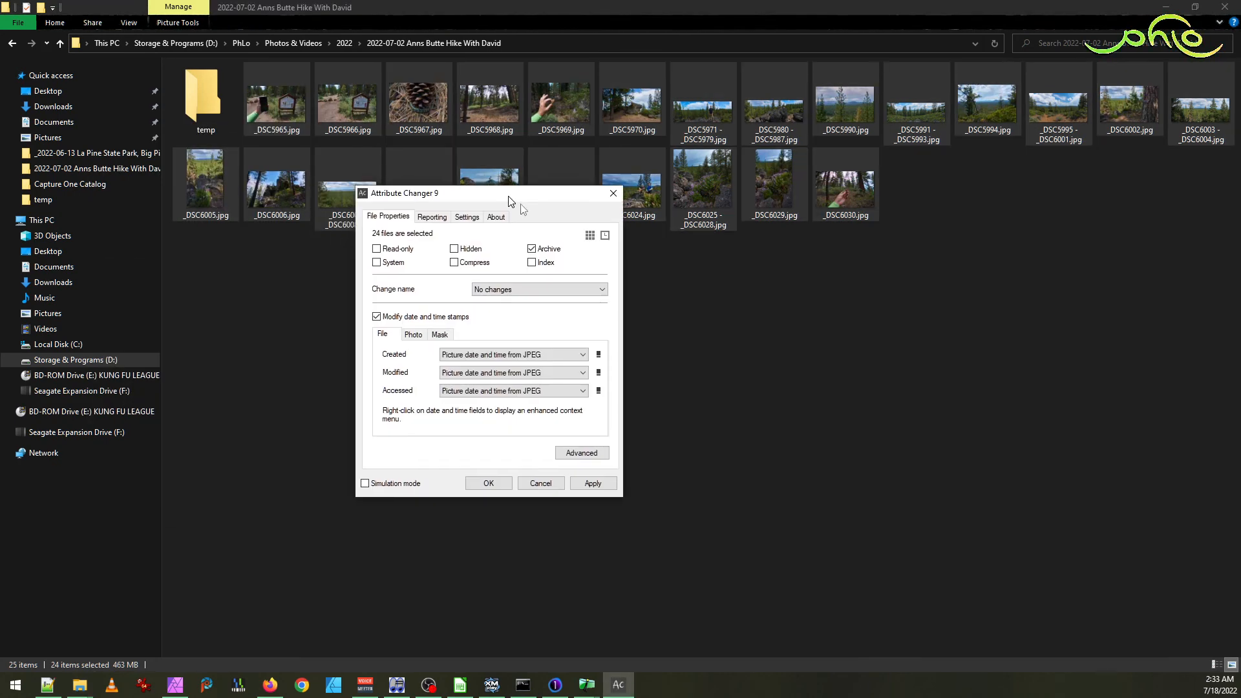
left_click(695, 431)
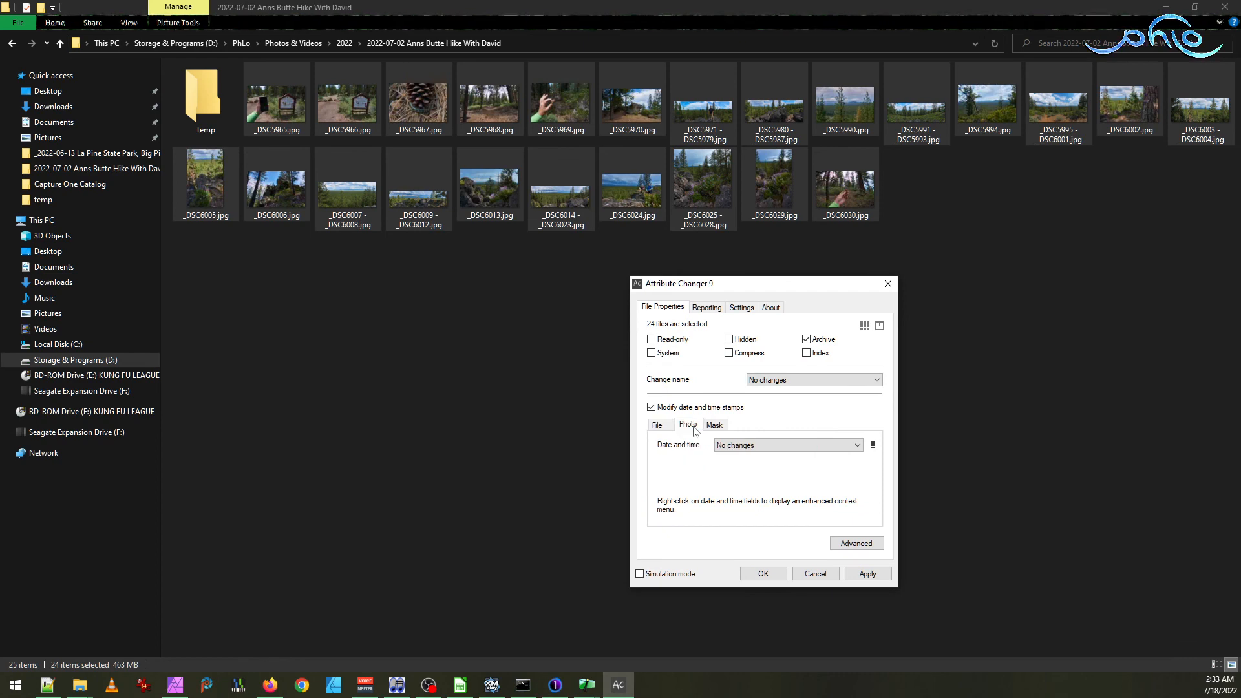
left_click(767, 443)
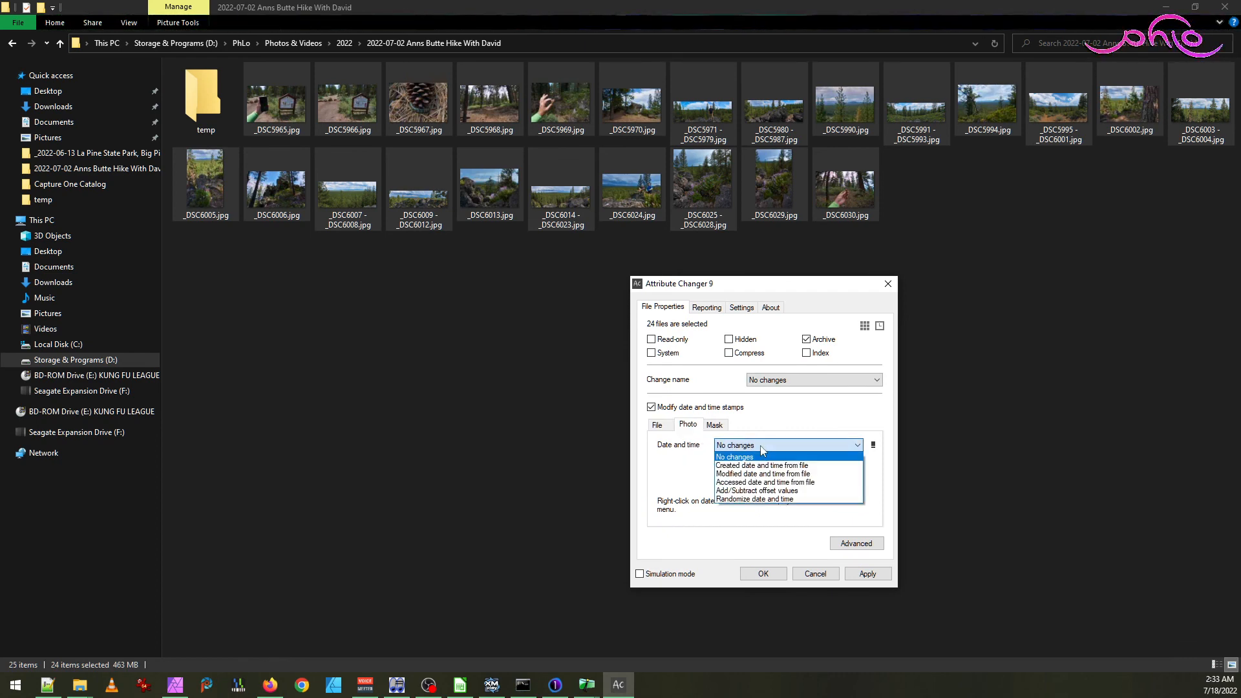
left_click(792, 492)
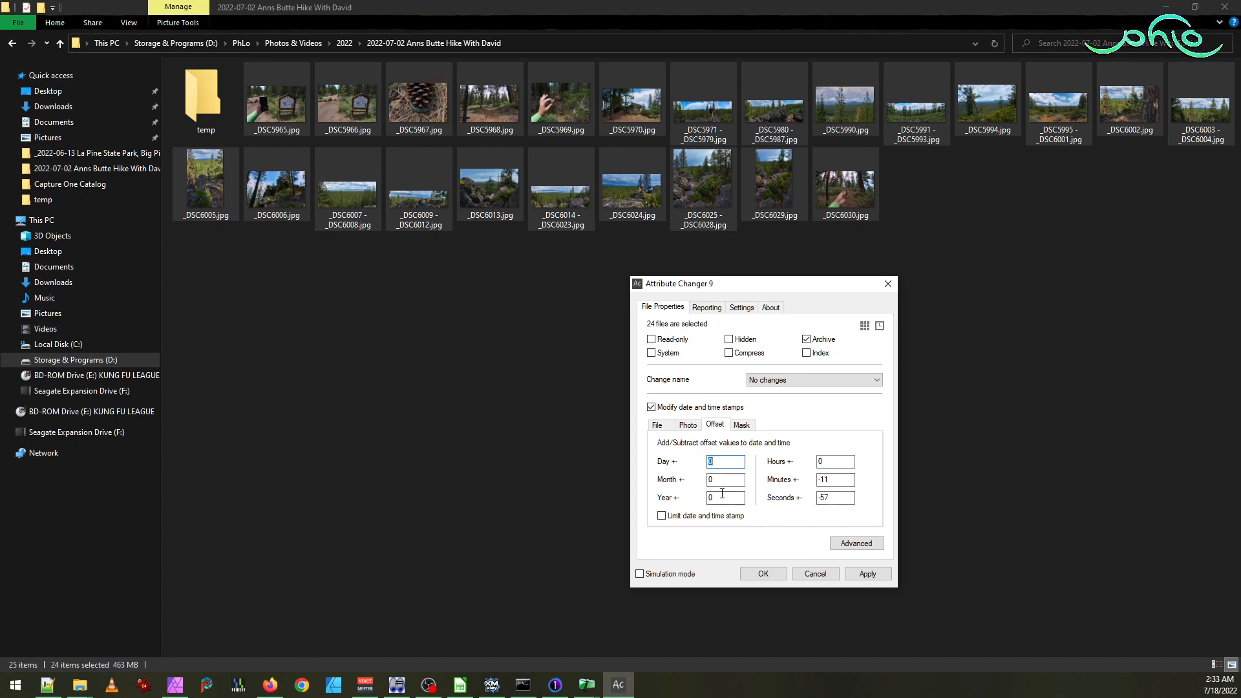
- Change the date and time source for the files' Created, Modified and Accessed stamps
left_click(658, 425)
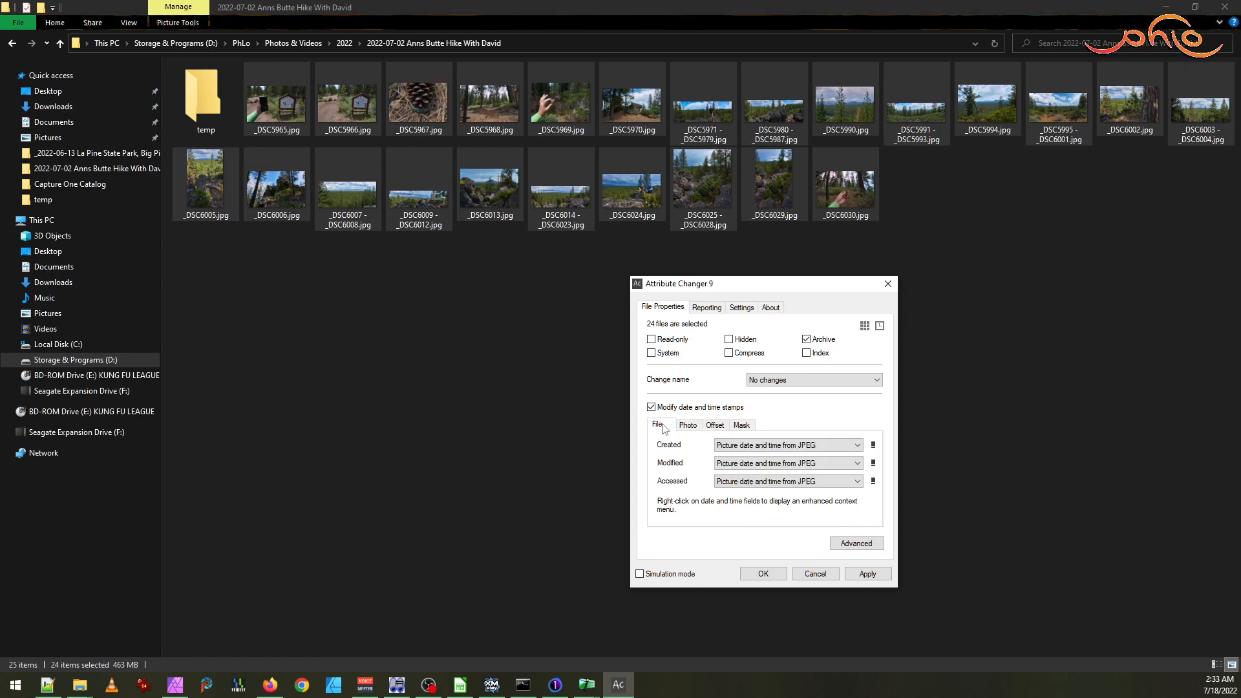
left_click(751, 463)
left_click(752, 464)
left_click(752, 464)
left_click(749, 472)
left_click(750, 481)
left_click(750, 490)
- Apply the photo time offset of -11 minutes and -57 seconds to the selected JPEGs and close Attribute Changer
left_click(688, 425)
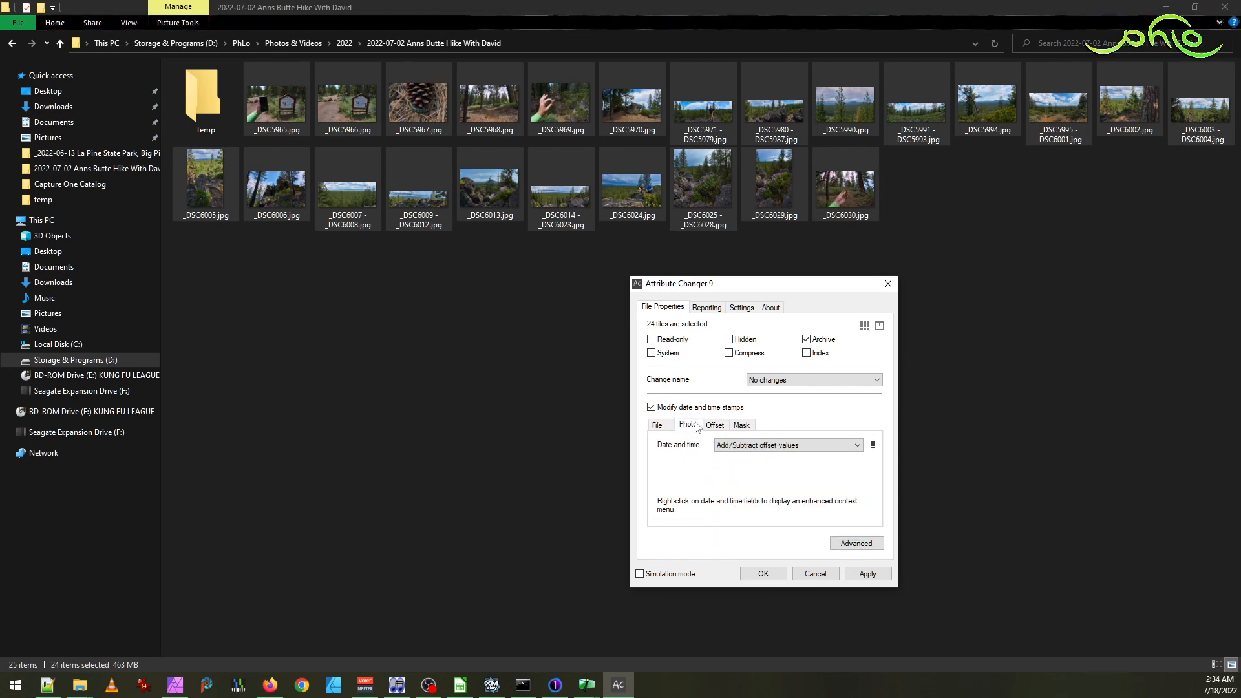
left_click(714, 424)
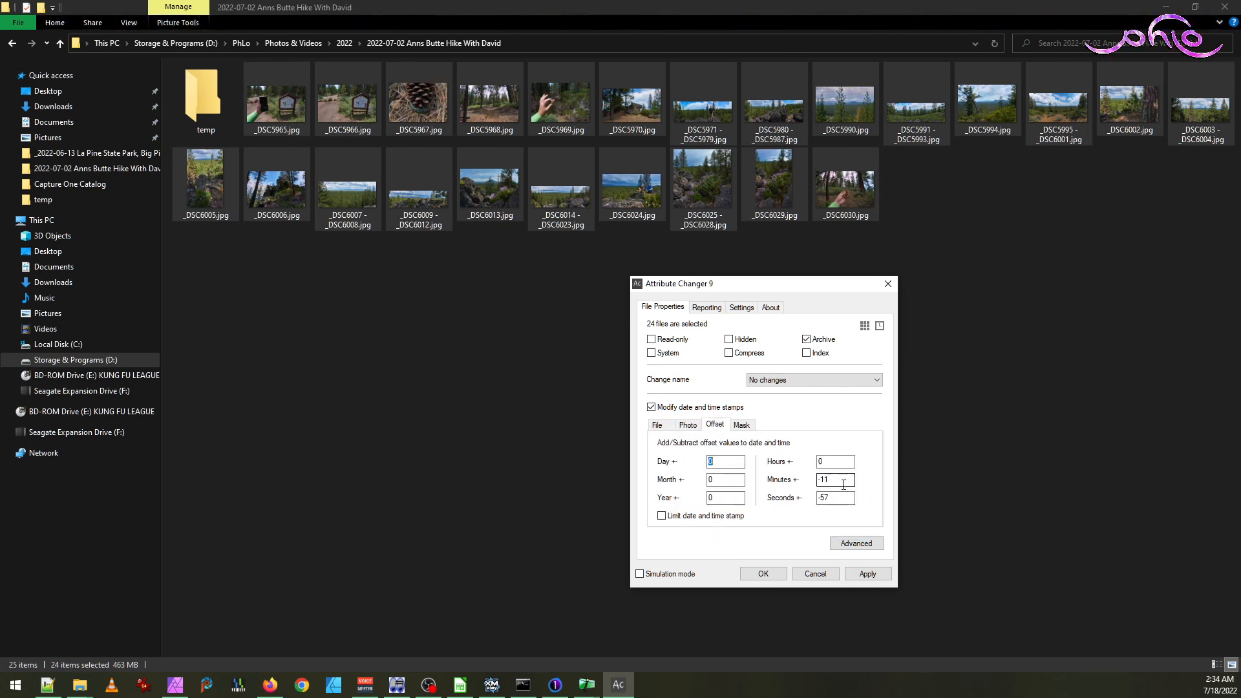
left_click(774, 577)
left_click(802, 468)
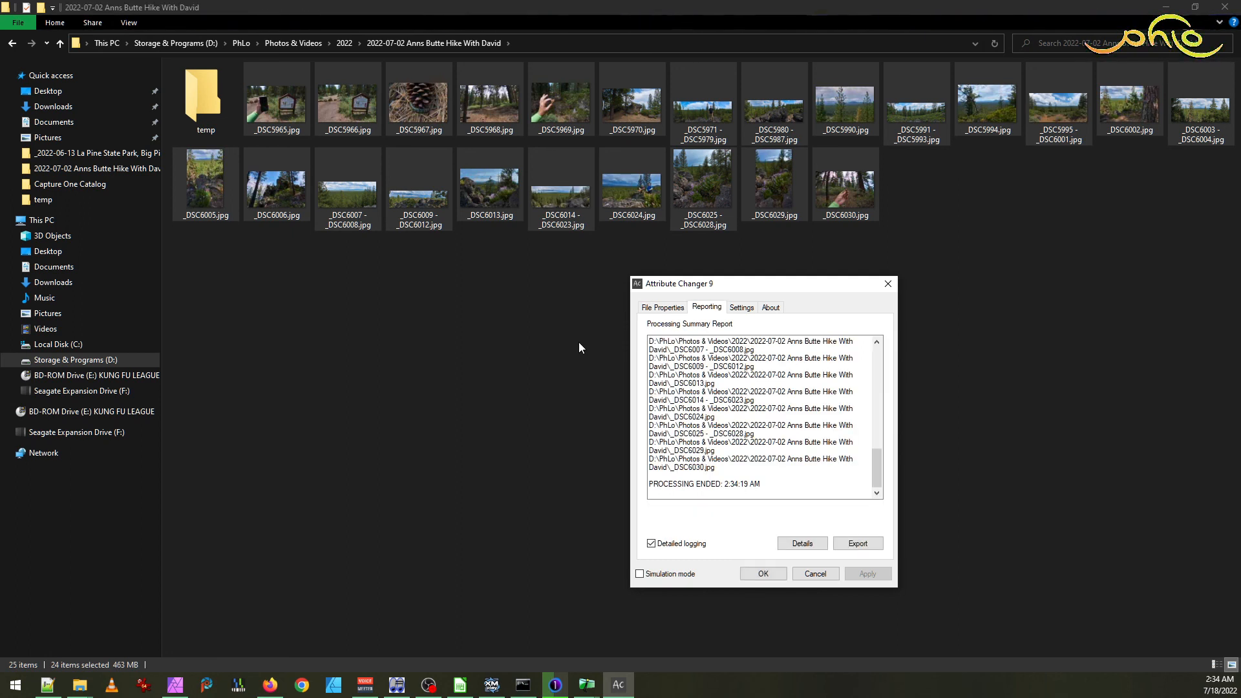
left_click(763, 573)
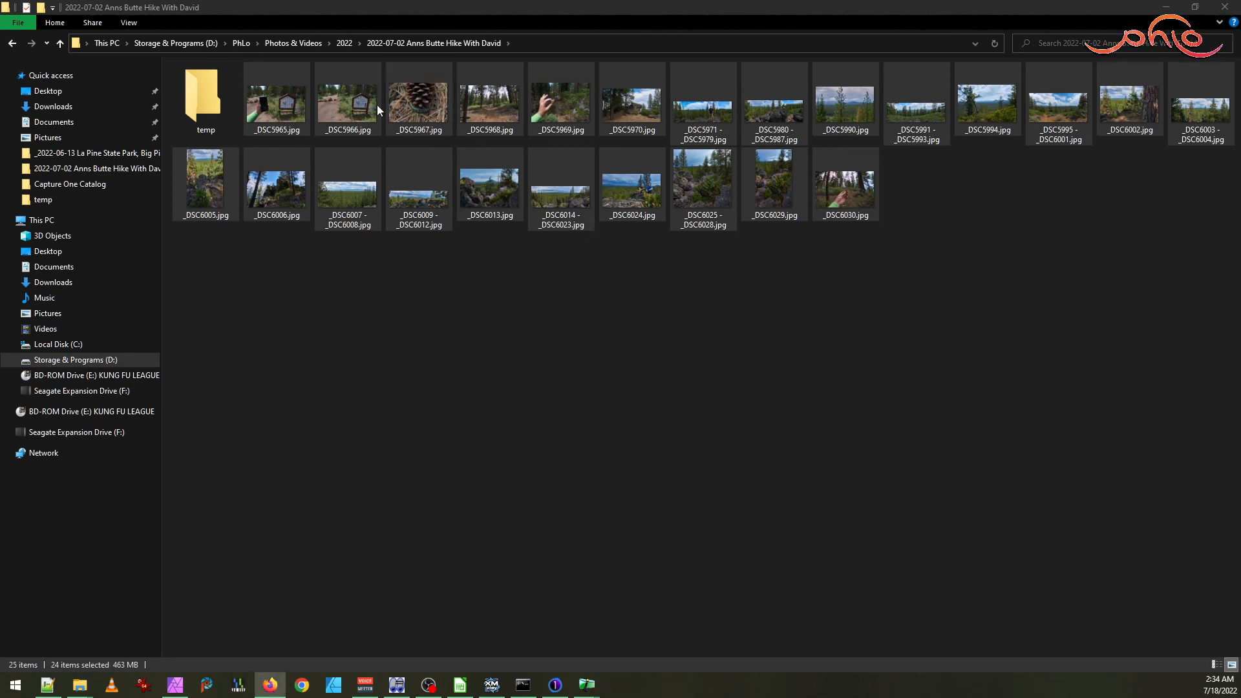
- Reopen _DSC5965.jpg in IrfanView, compare its EXIF capture time with the photographed phone clock, and close the viewer
left_click(276, 116)
key("i")
key("e")
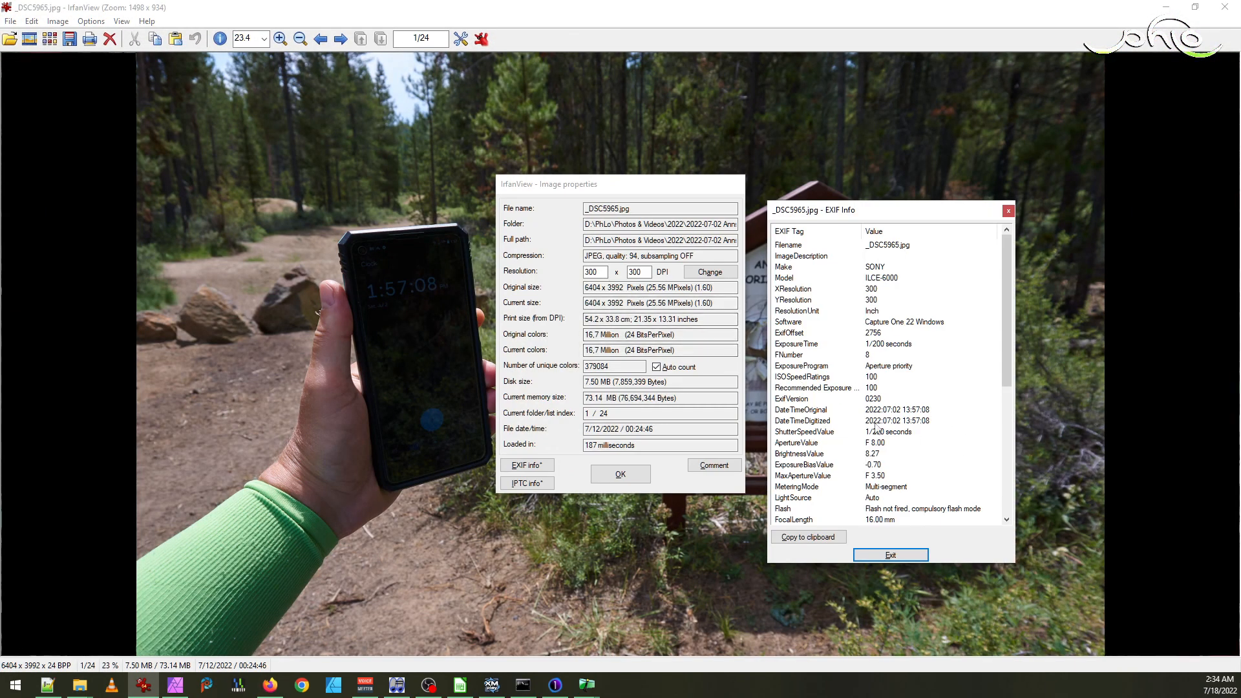
left_click(1008, 211)
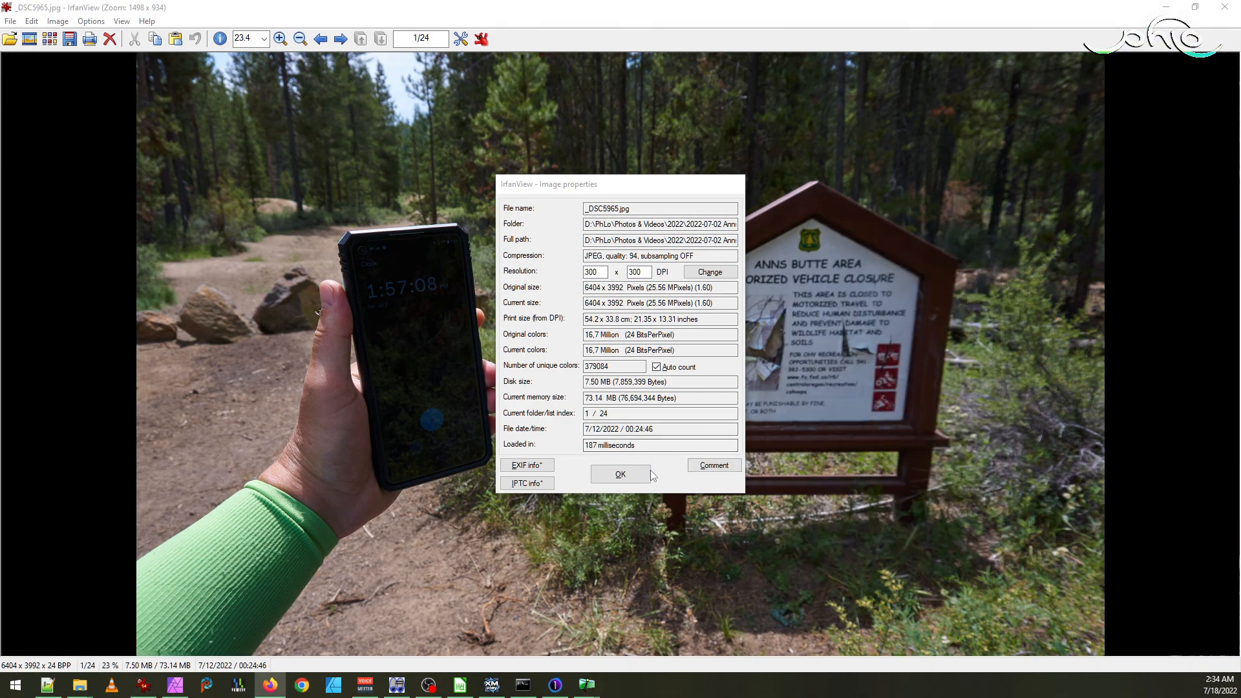
key("Return")
key("Escape")
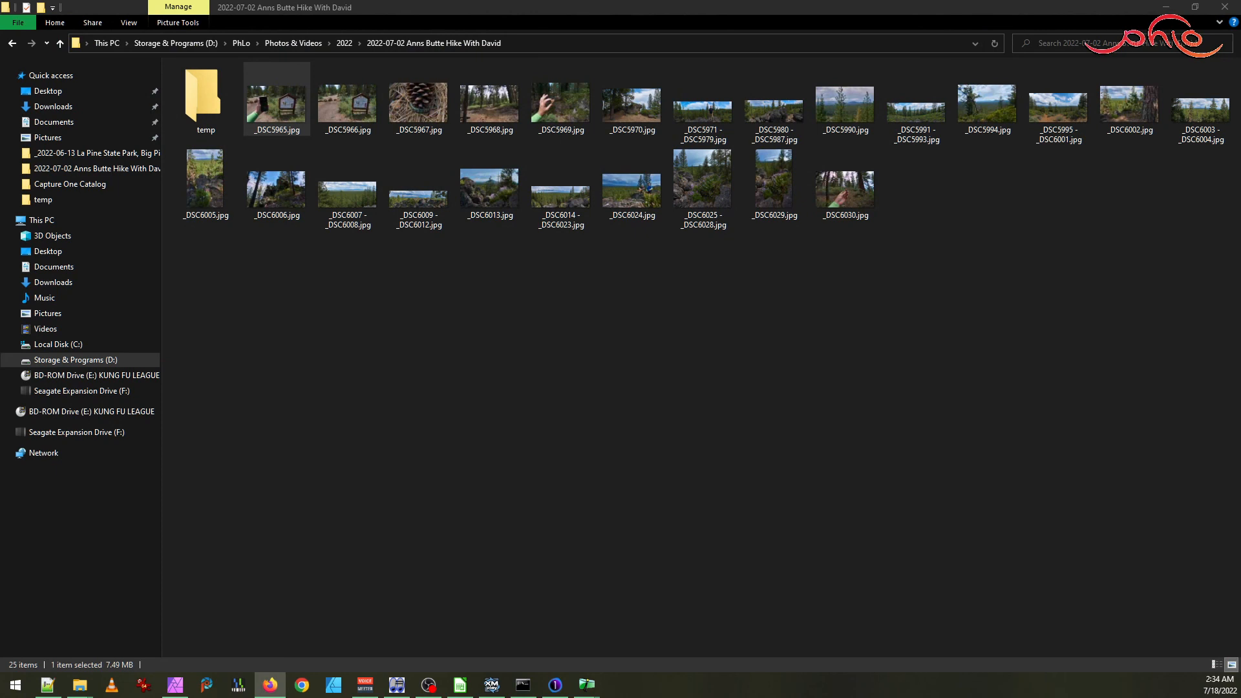
- Launch Garmin BaseCamp and display the 2022-07-02 Anns Butte hike track from the 2022 Hikes & Walks list
left_click(14, 684)
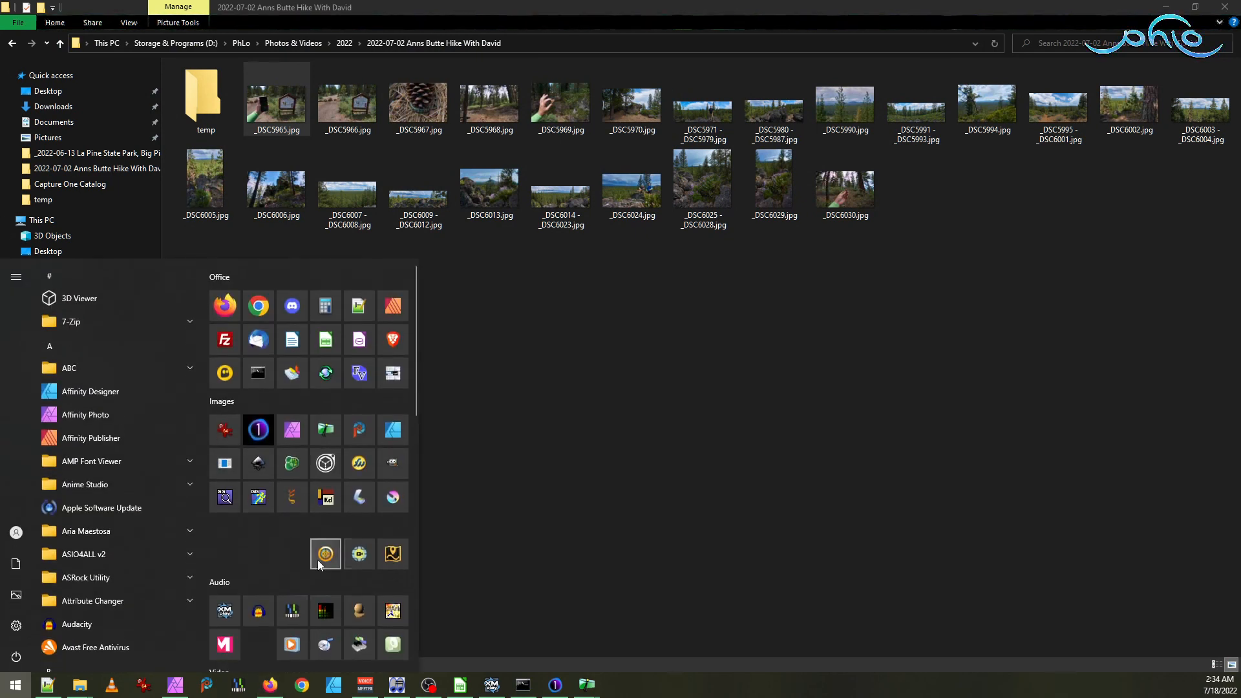
left_click(333, 546)
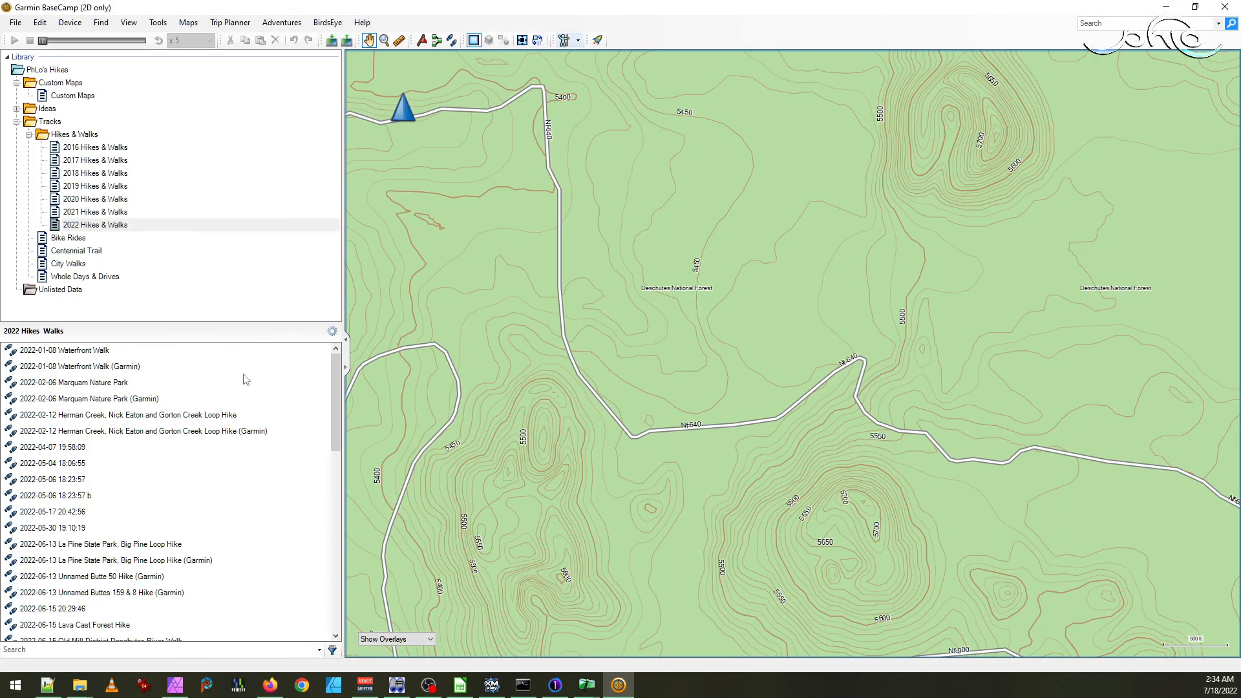
scroll(273, 544, "down", 10)
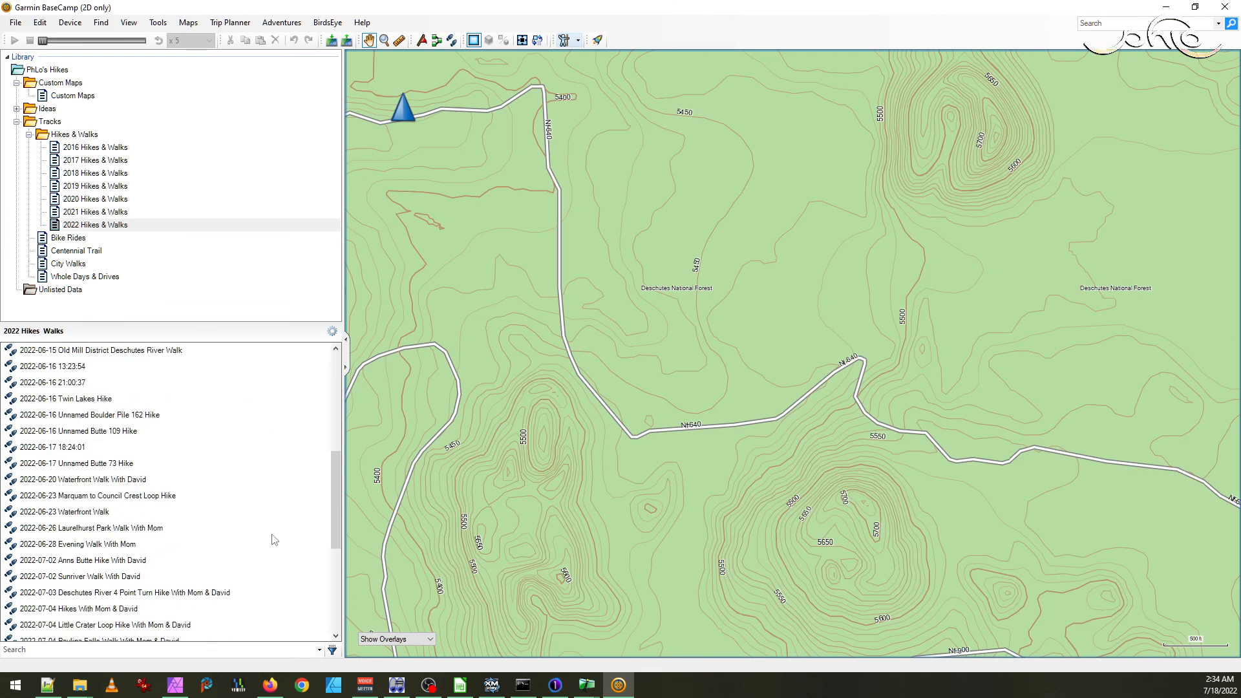
scroll(82, 502, "up", 2)
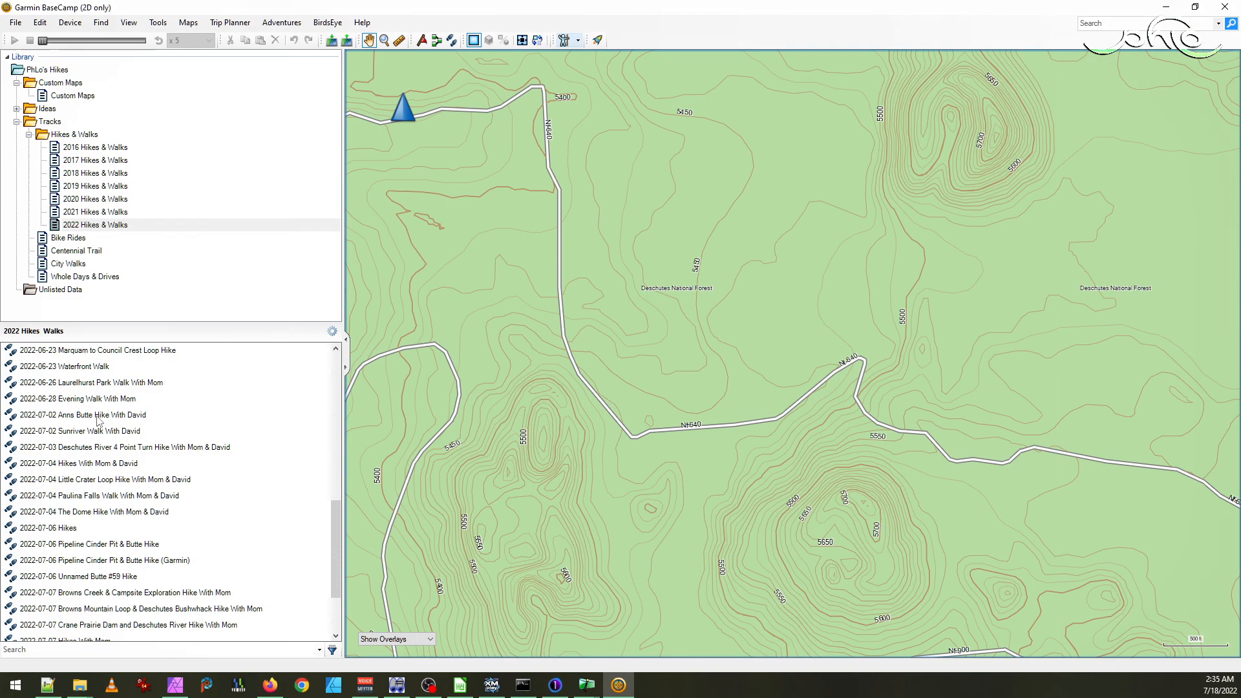
left_click(98, 415)
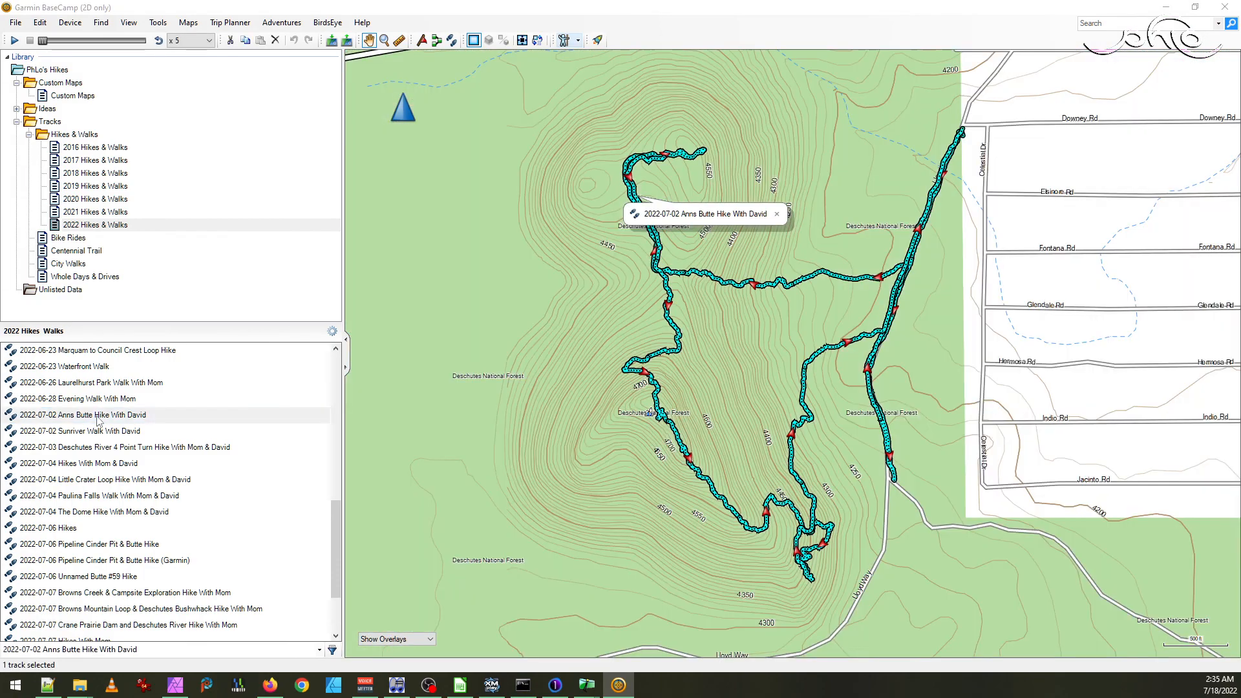
- Start geotagging photos with the 2022-07-02 Anns Butte hike track and open the photo folder browser
right_click(127, 422)
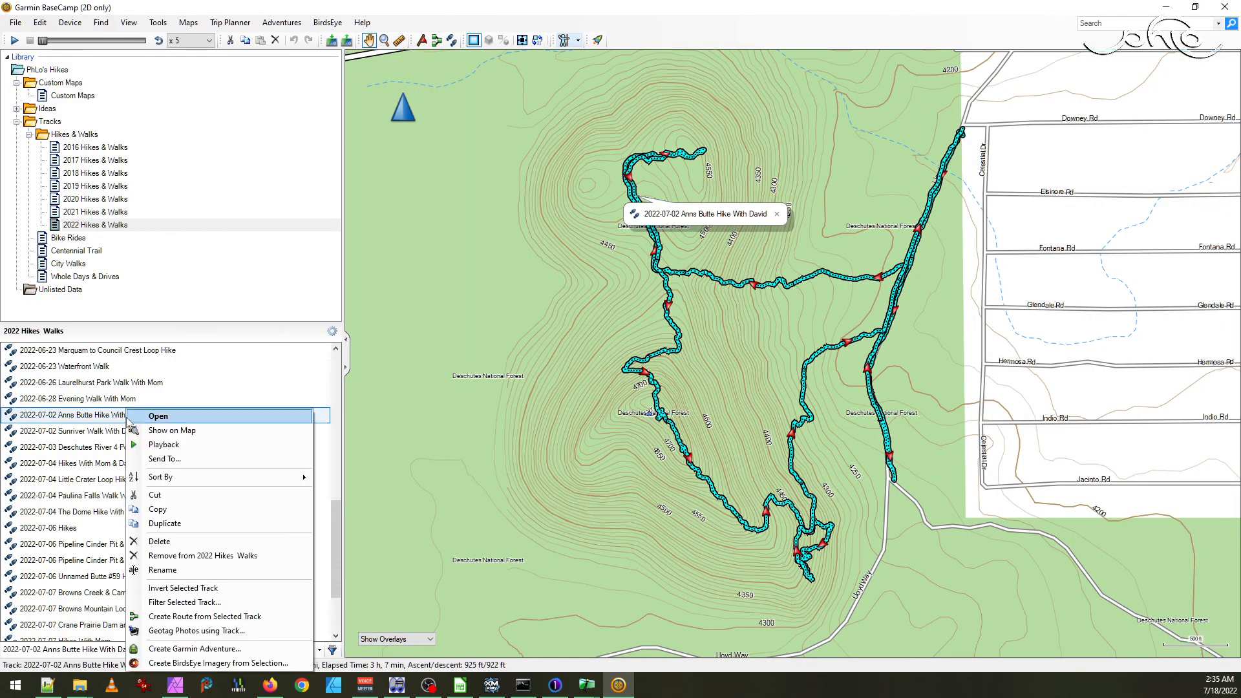
left_click(214, 630)
left_click(728, 313)
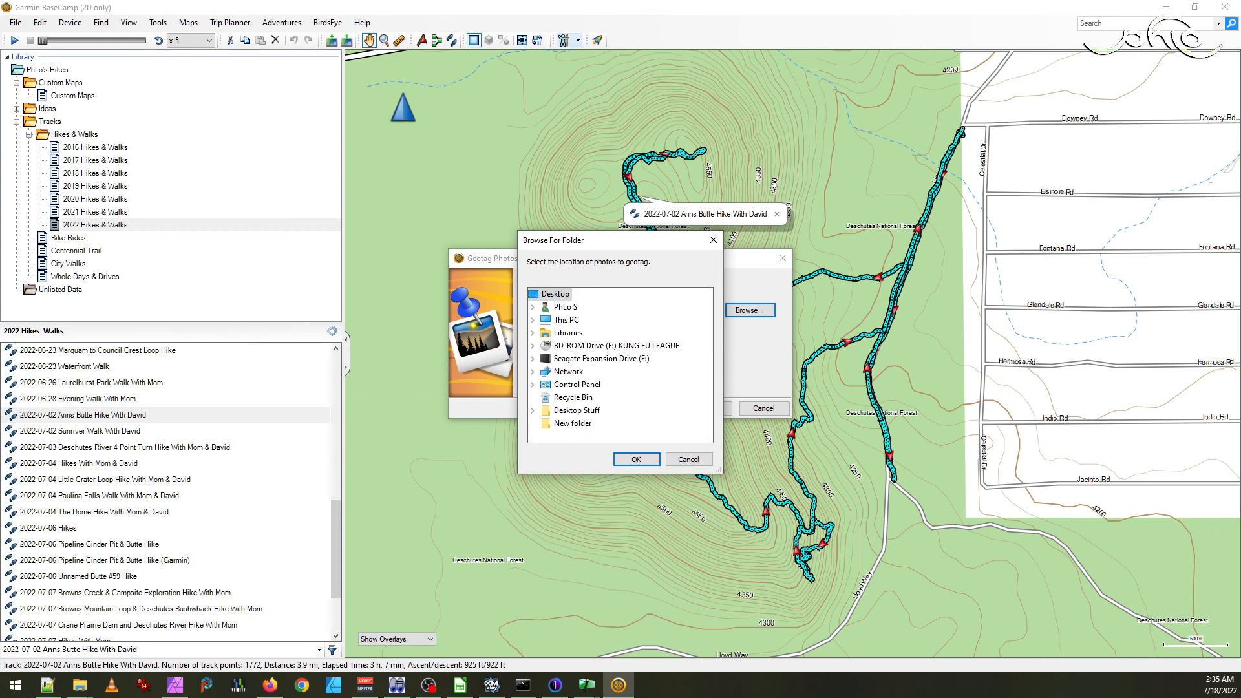
key("alt+Tab")
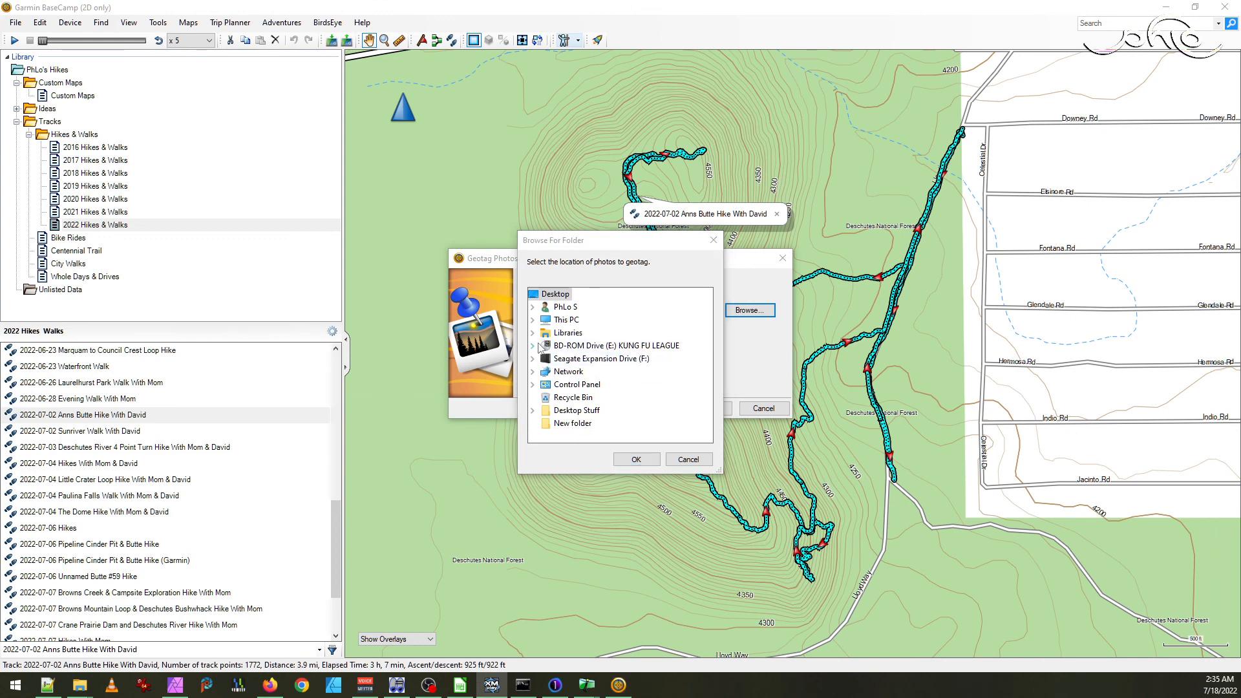
- Choose the 2022-07-02 Anns Butte hike folder under Photos & Videos\2022 on the D: drive as the photo location
left_click(533, 320)
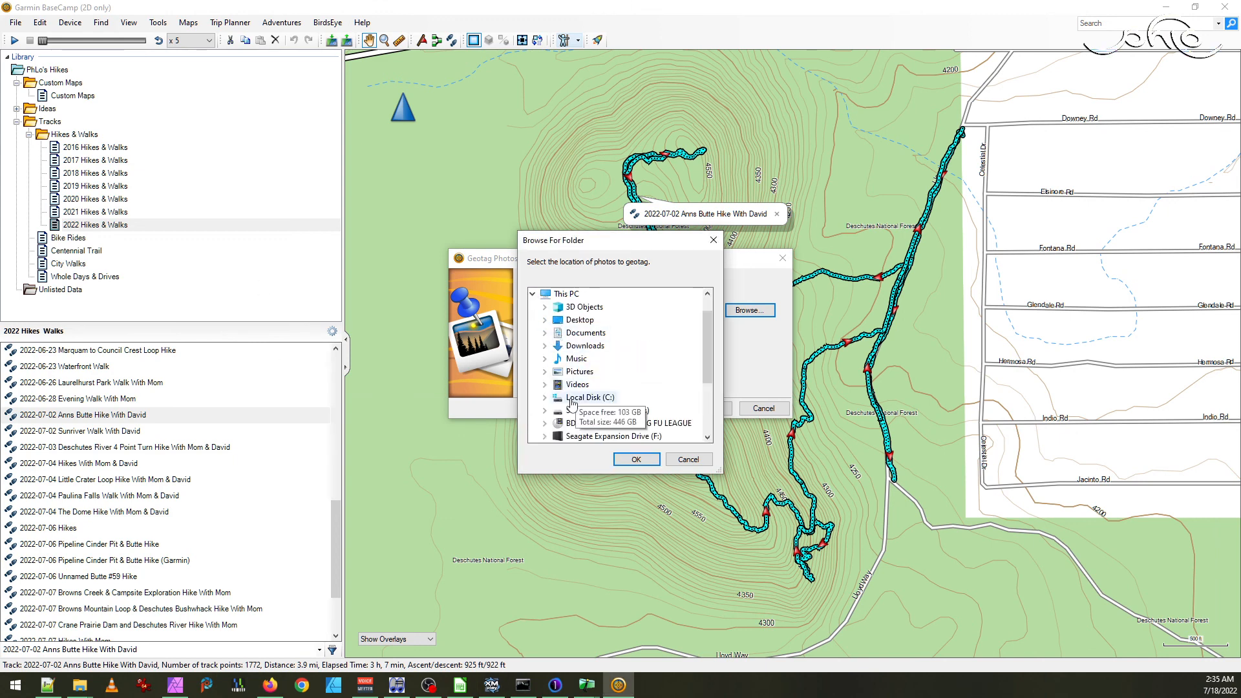
left_click(546, 411)
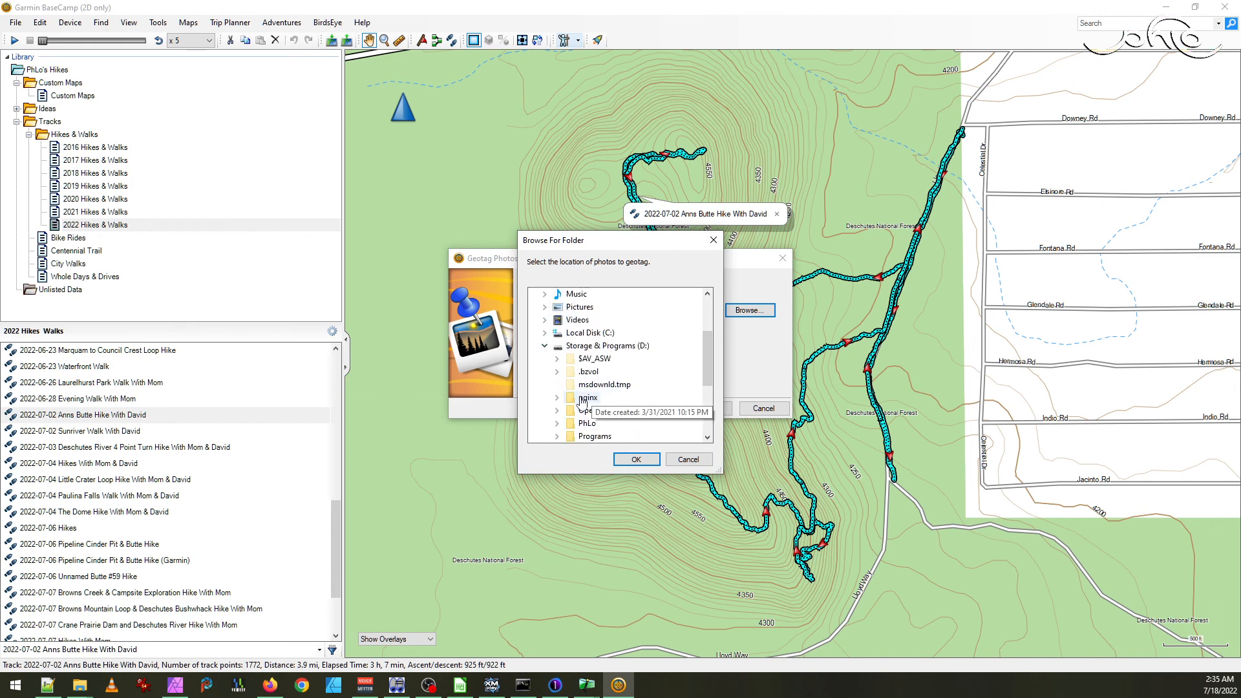
scroll(563, 388, "down", 2)
double_click(572, 347)
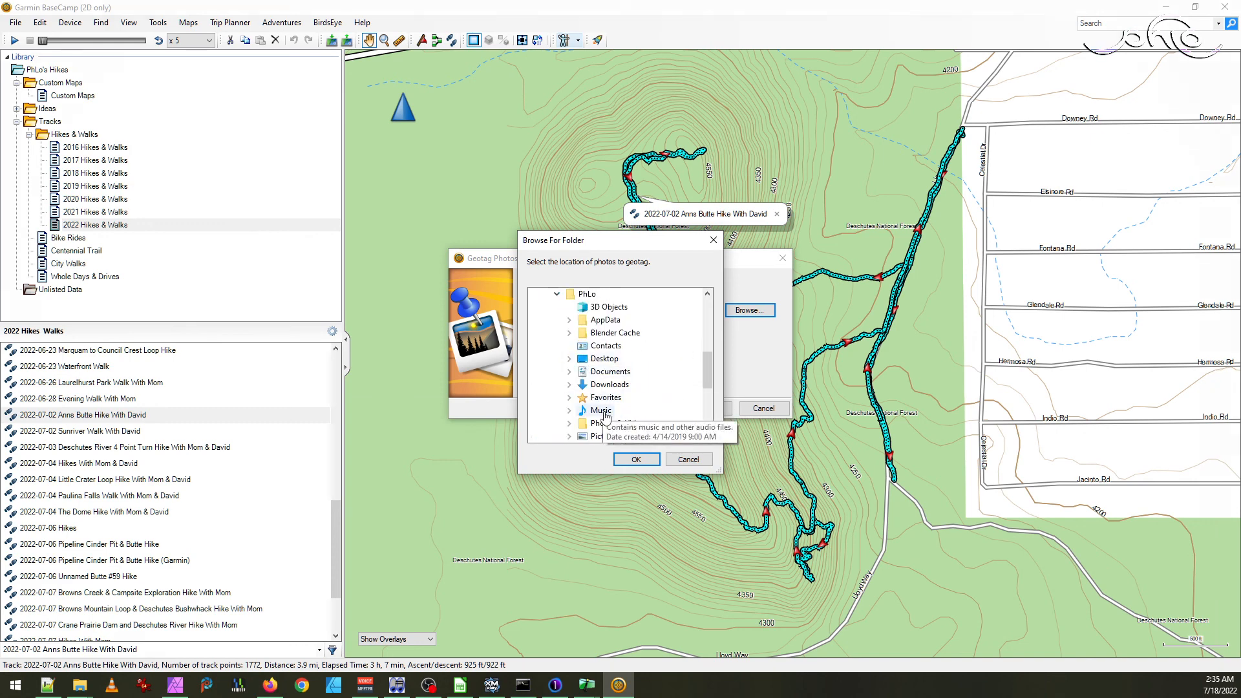
scroll(566, 388, "down", 1)
left_click(568, 385)
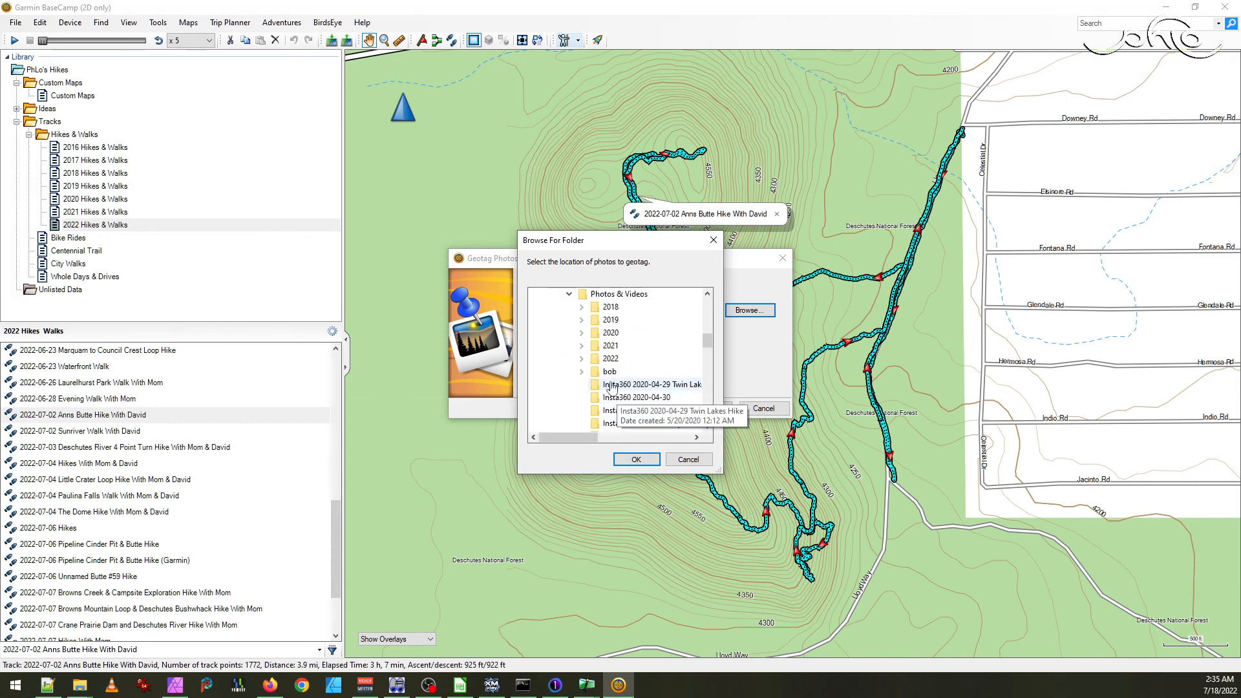
left_click(584, 366)
scroll(633, 401, "down", 8)
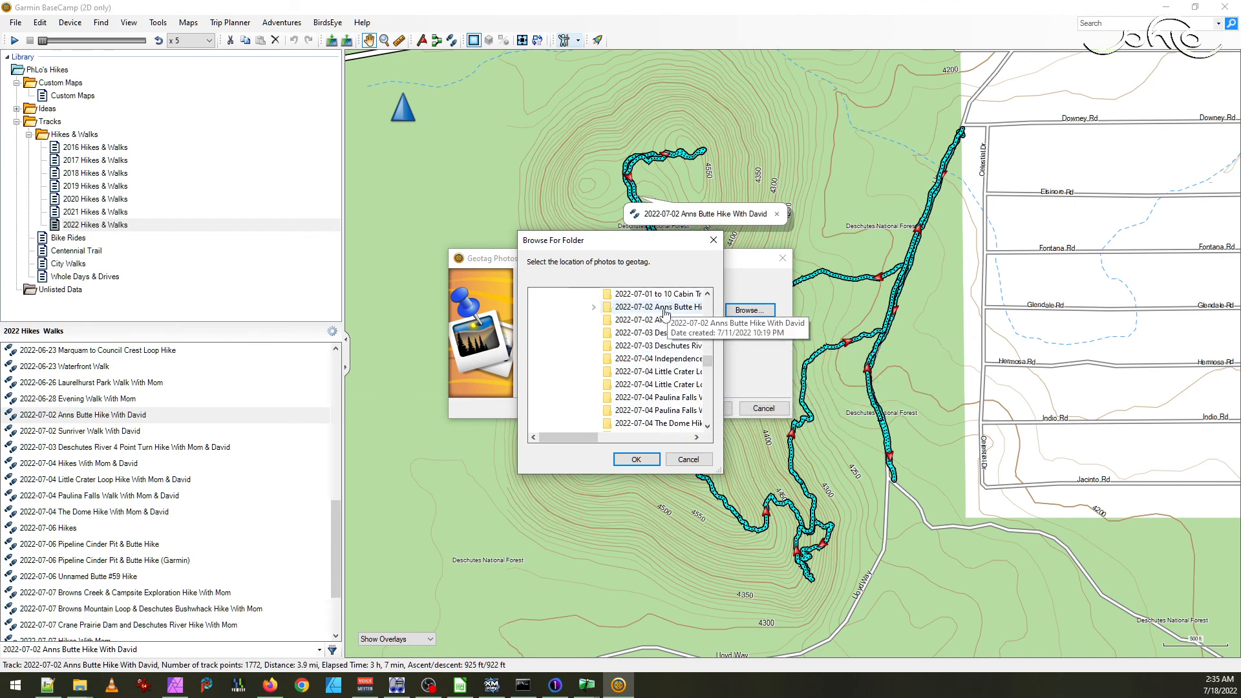
left_click(669, 319)
left_click(636, 459)
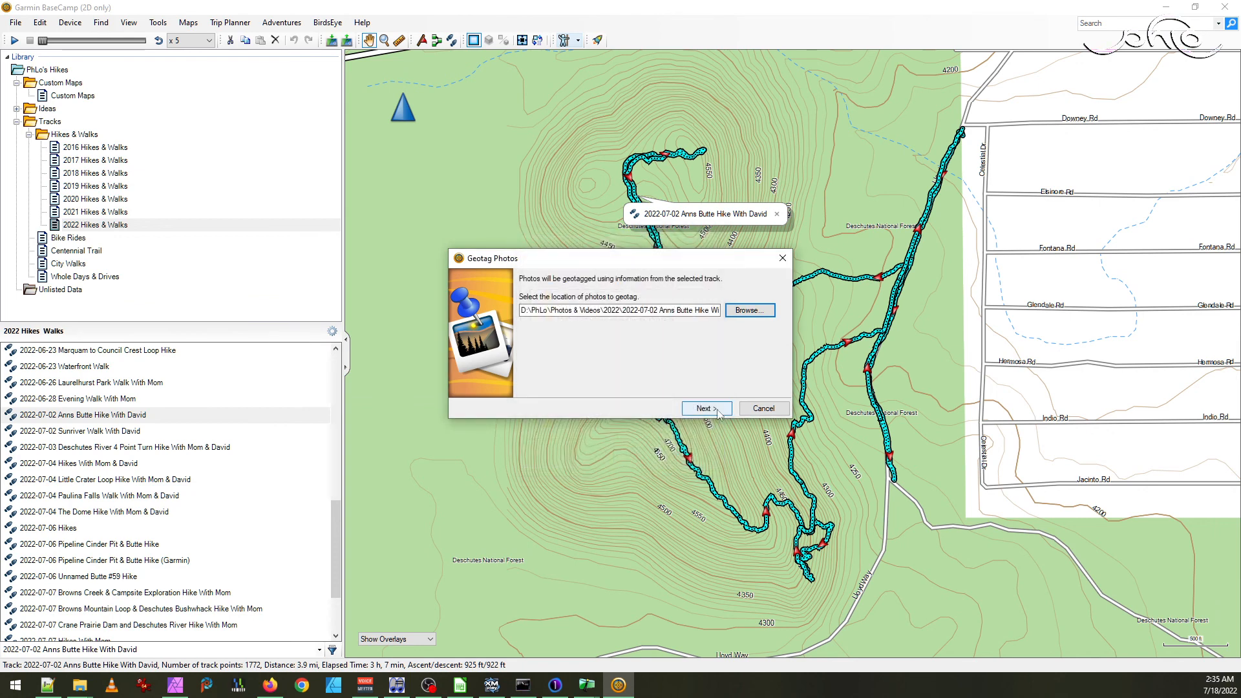
- Geotag the folder's photos with zero timeshift and without importing them into BaseCamp, and finish the wizard
left_click(718, 412)
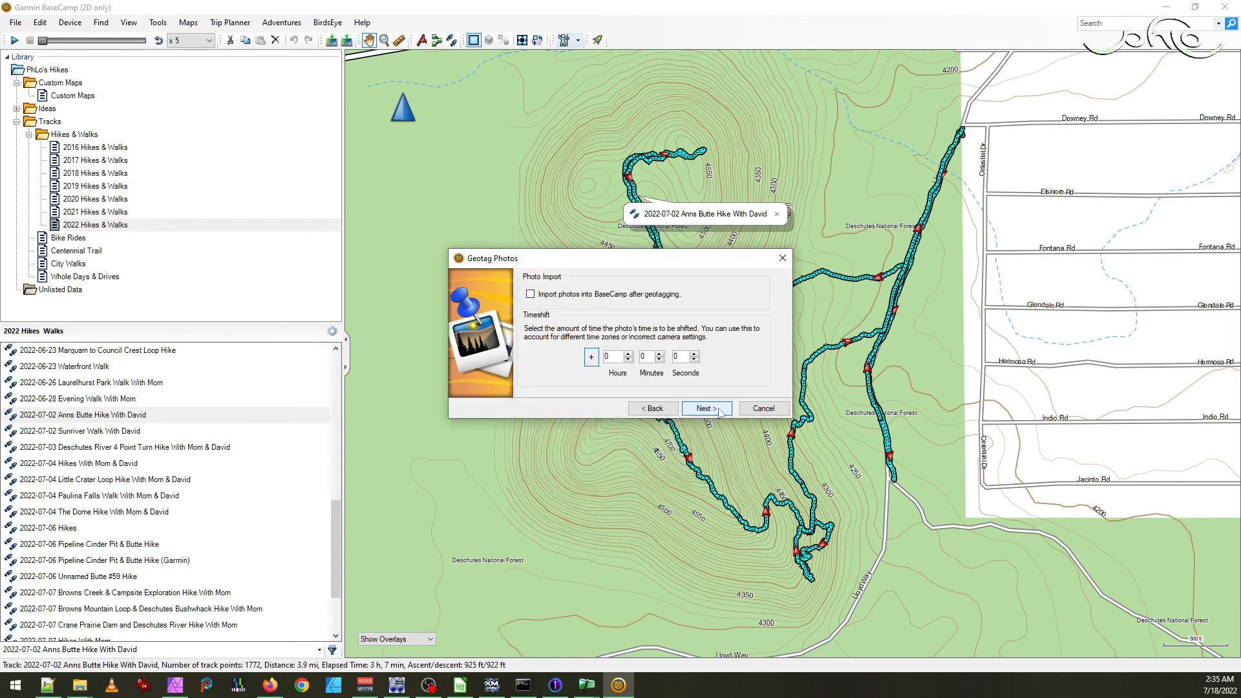
left_click(719, 412)
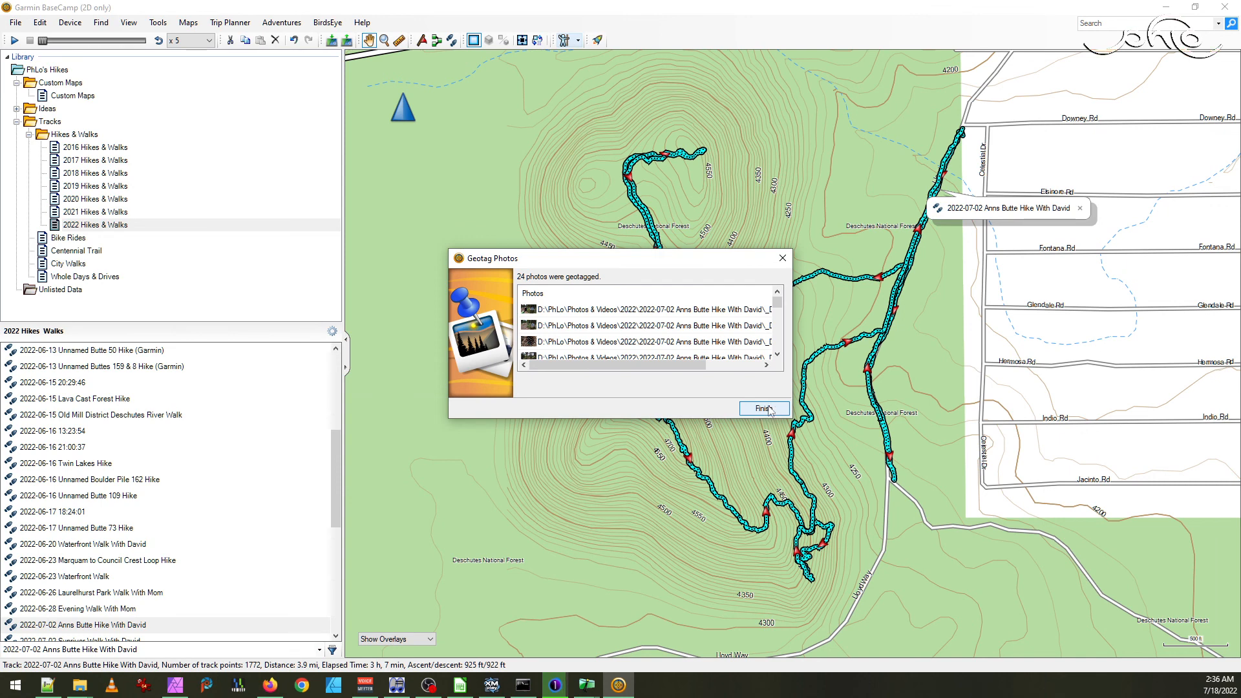
left_click(771, 413)
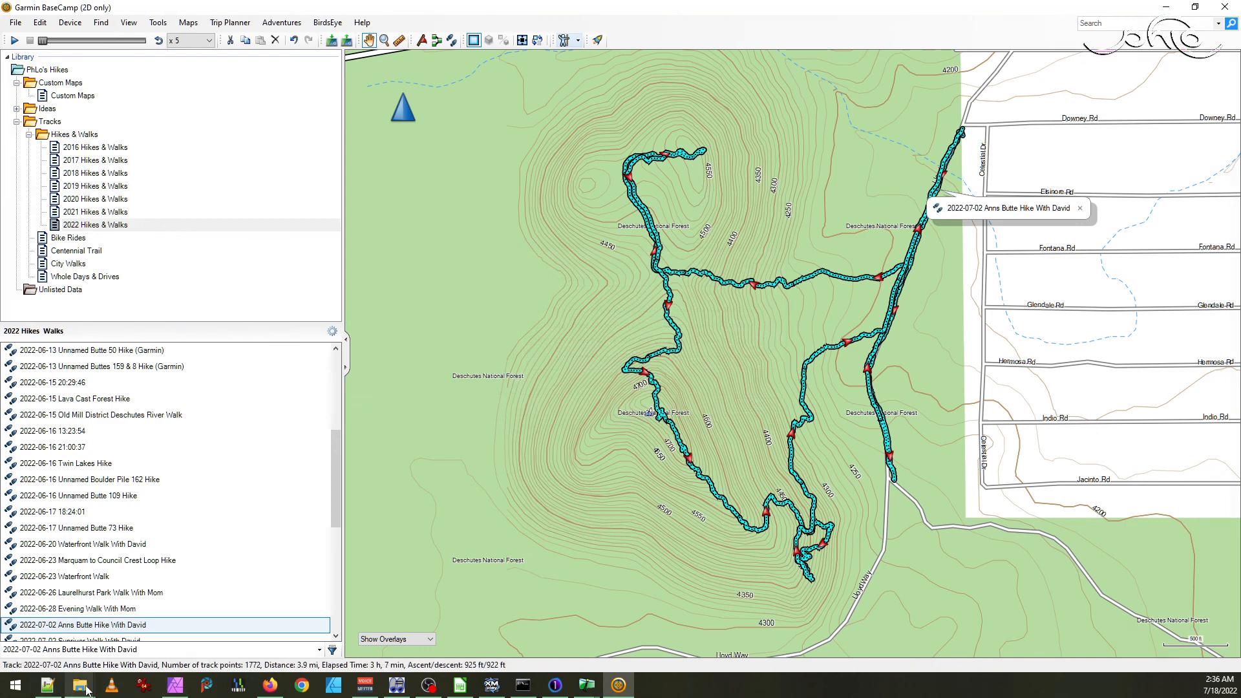
- Open _DSC5965.jpg from the hike folder in IrfanView and show its EXIF location in OpenStreetMap
mouse_move(80, 684)
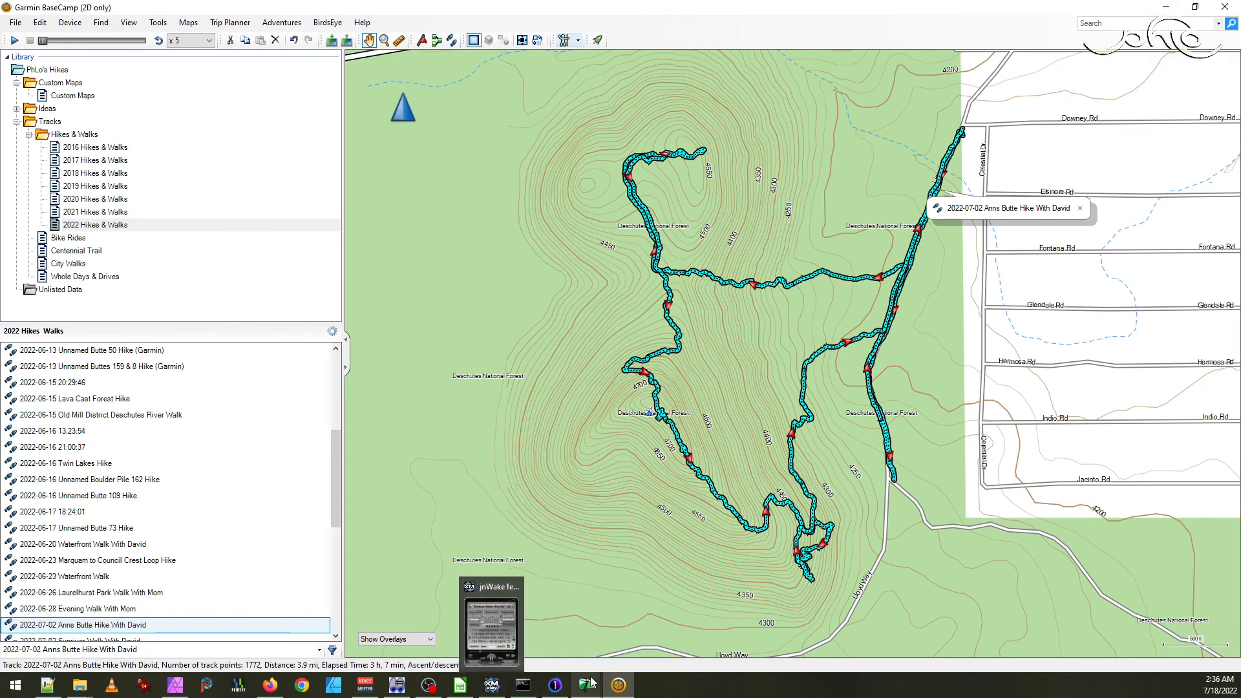
left_click(680, 689)
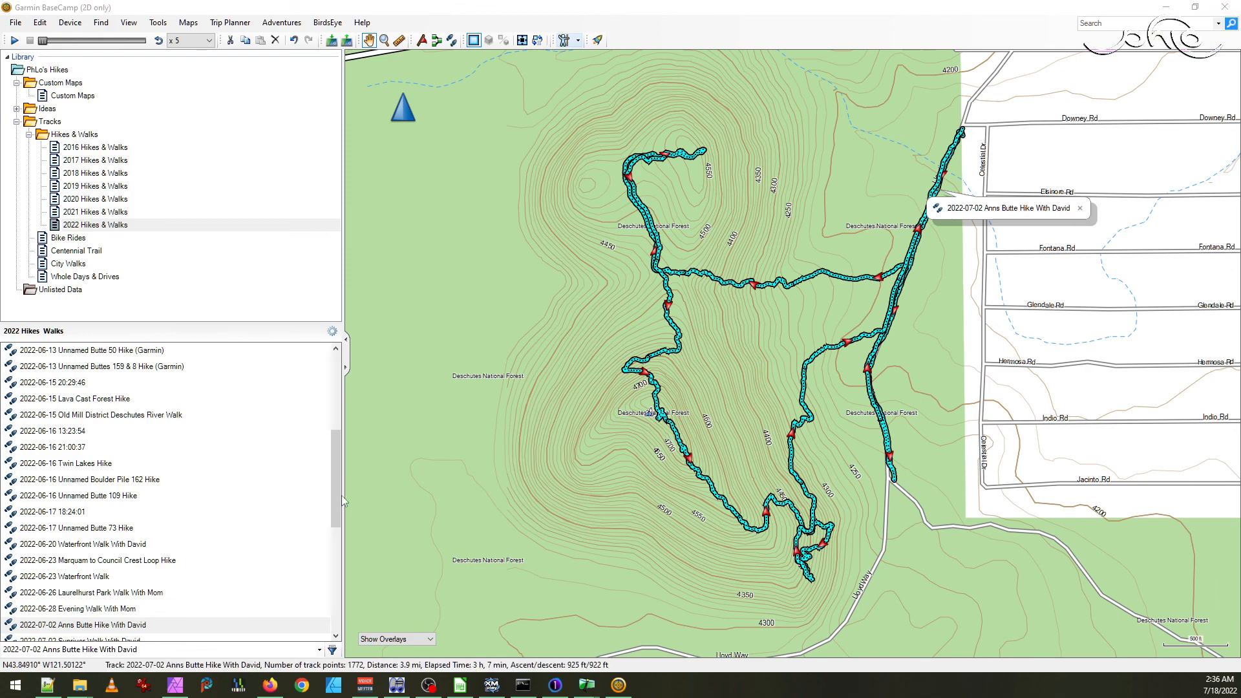
left_click(95, 641)
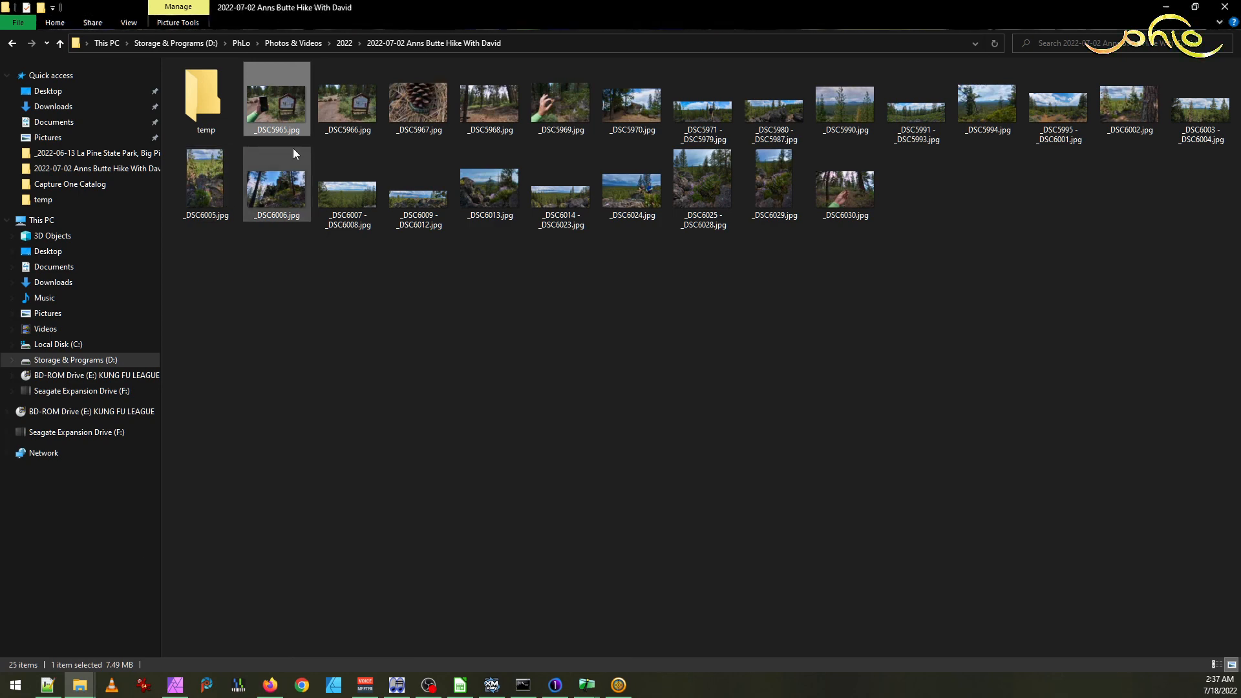
double_click(287, 112)
key("i")
key("e")
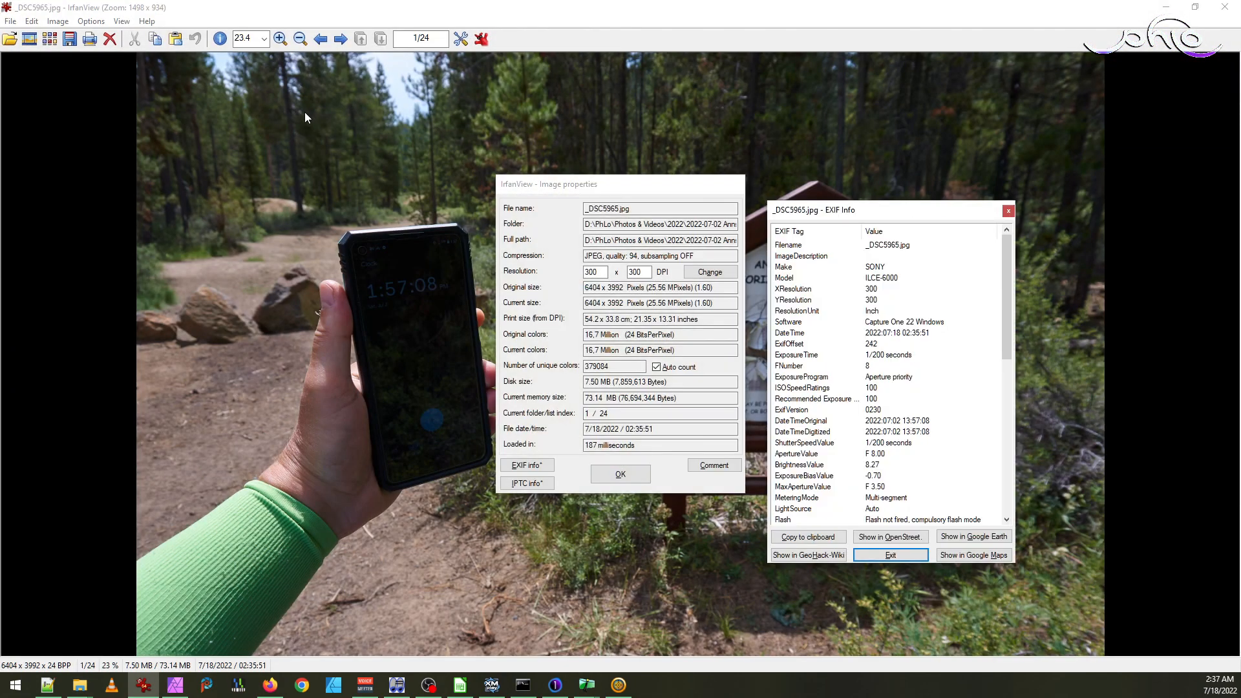
left_click(898, 537)
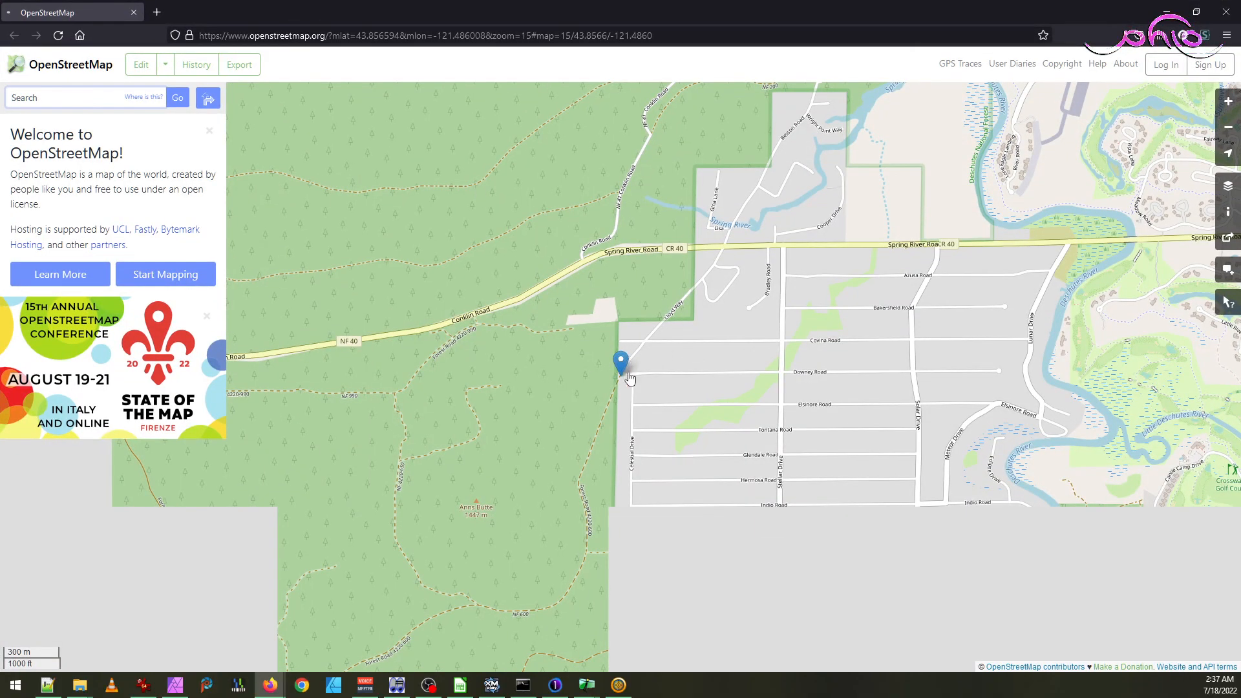
- Examine the photo's marker position on OpenStreetMap, and close the browser, the image properties and IrfanView
scroll(622, 372, "up", 2)
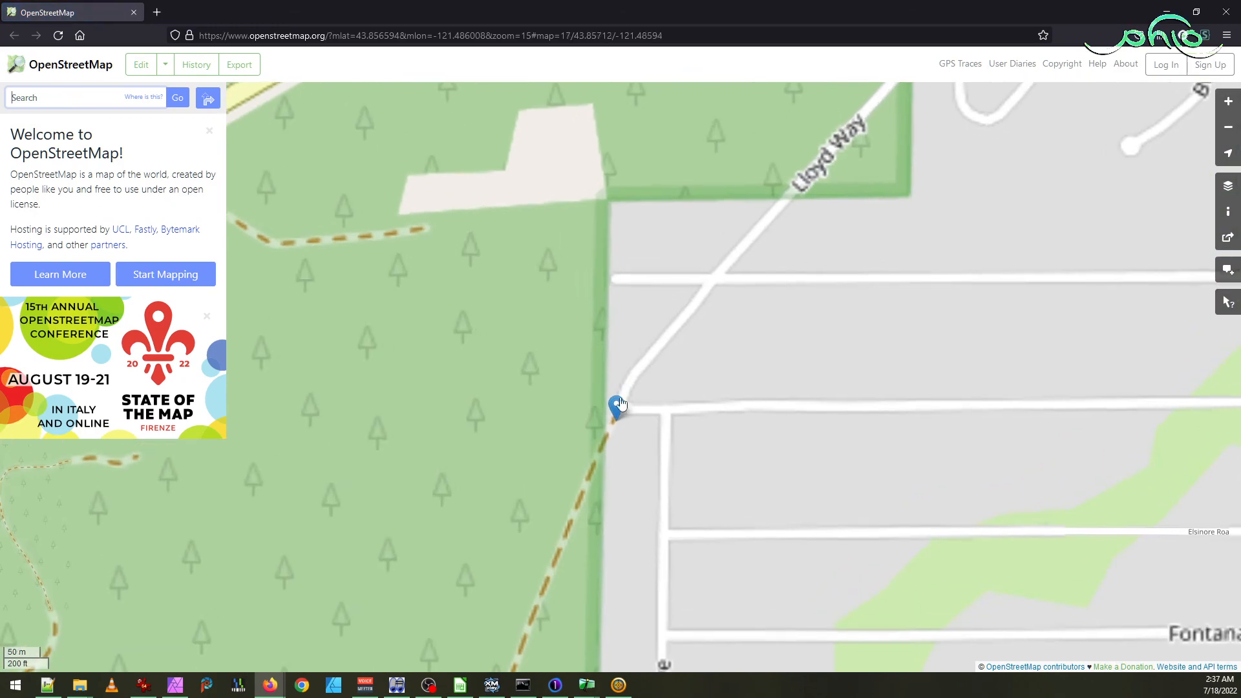
scroll(620, 406, "down", 2)
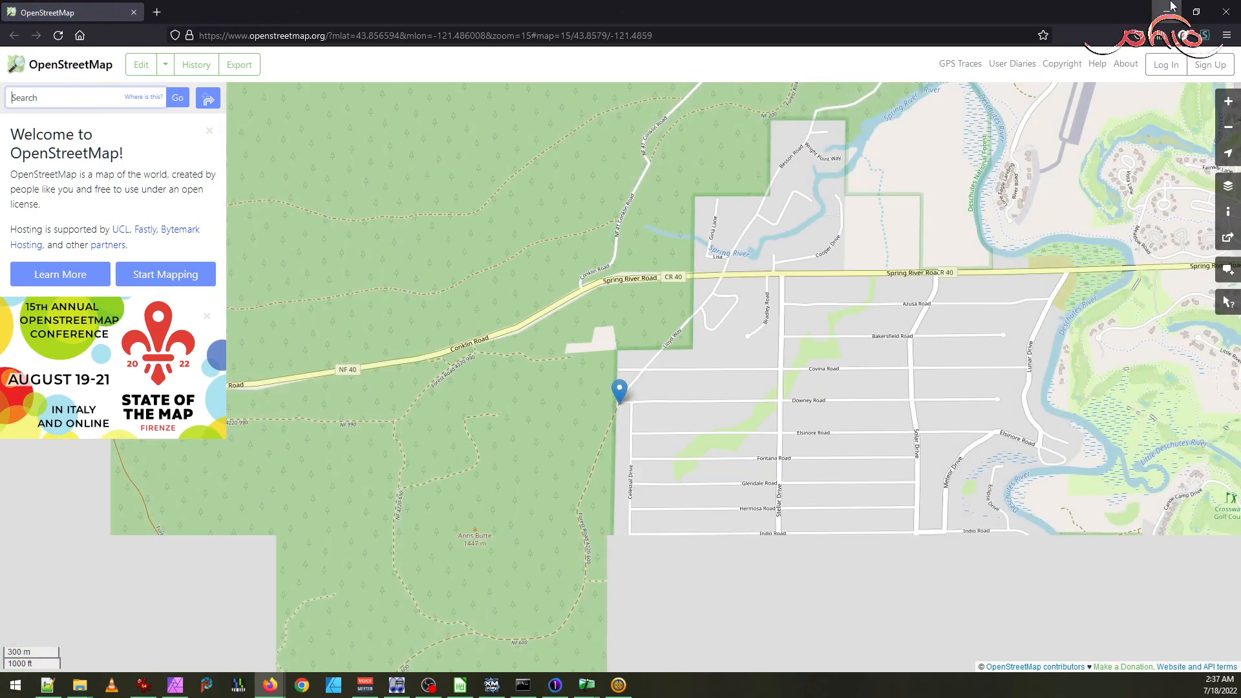
left_click(1221, 11)
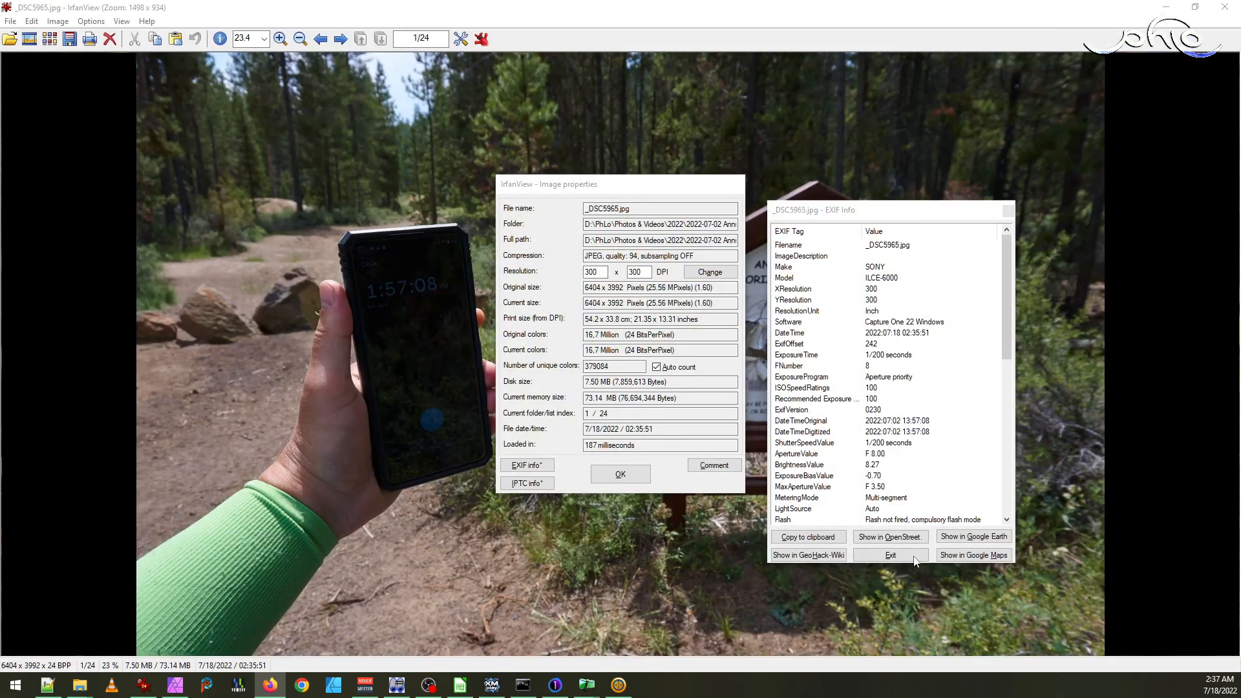
left_click(621, 474)
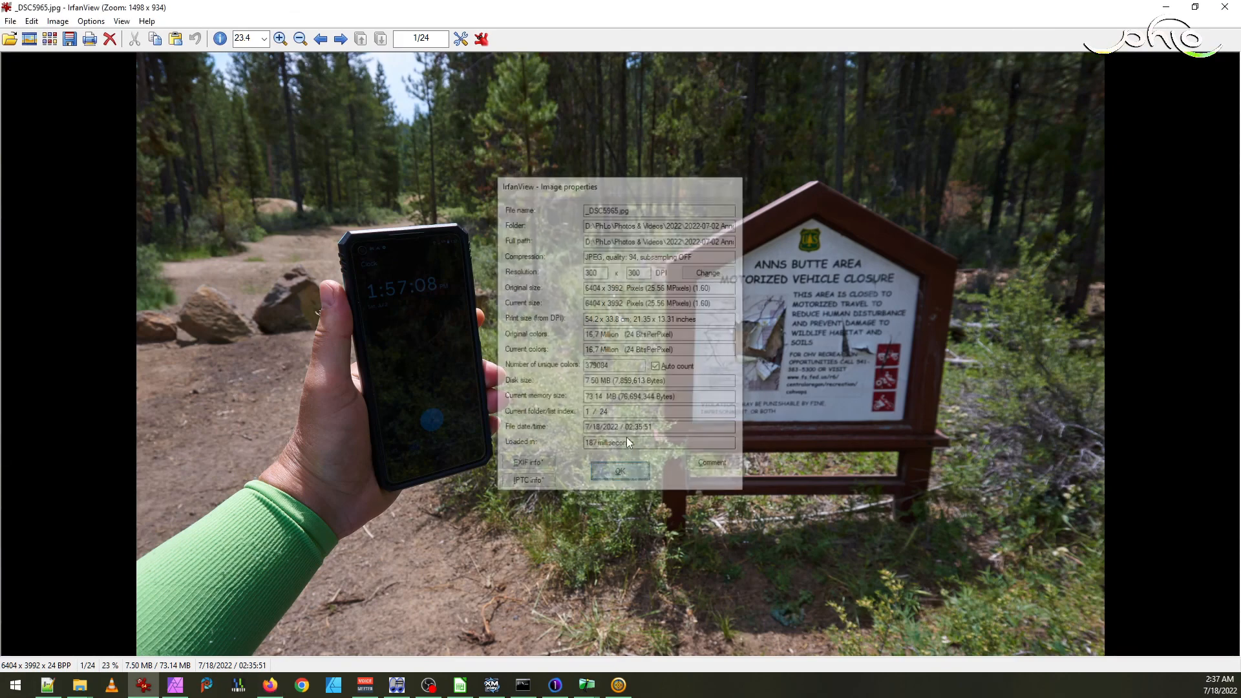
left_click(1221, 9)
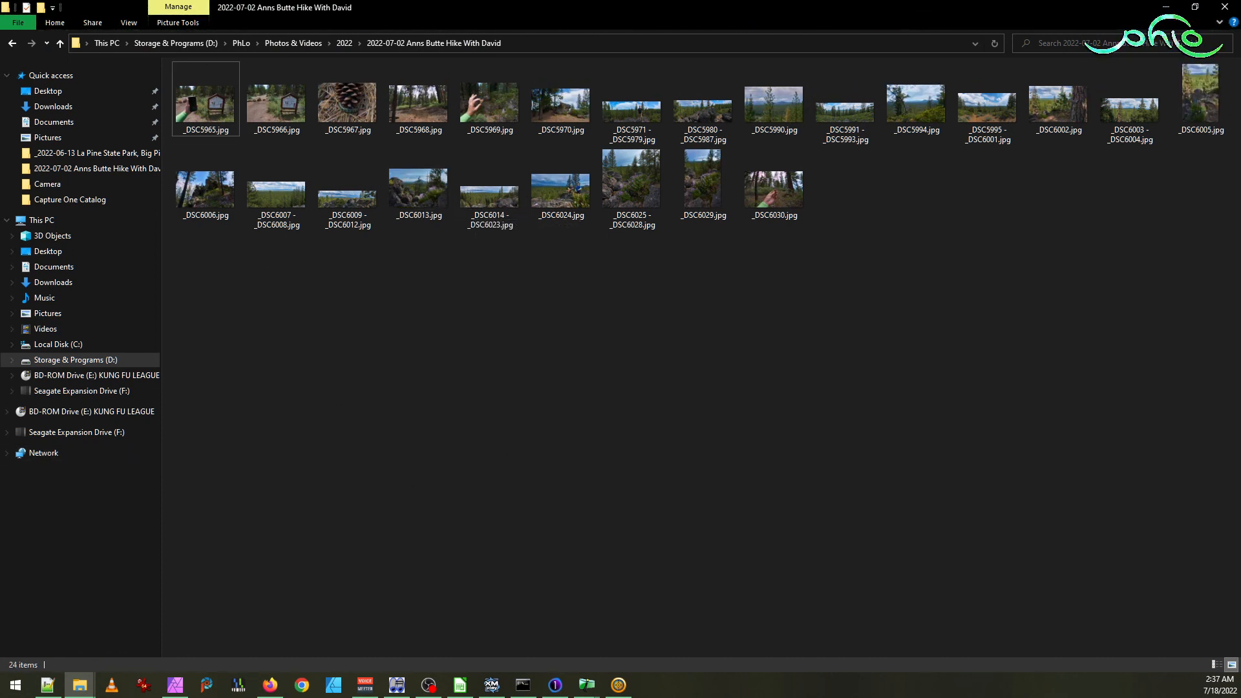
left_click(232, 102)
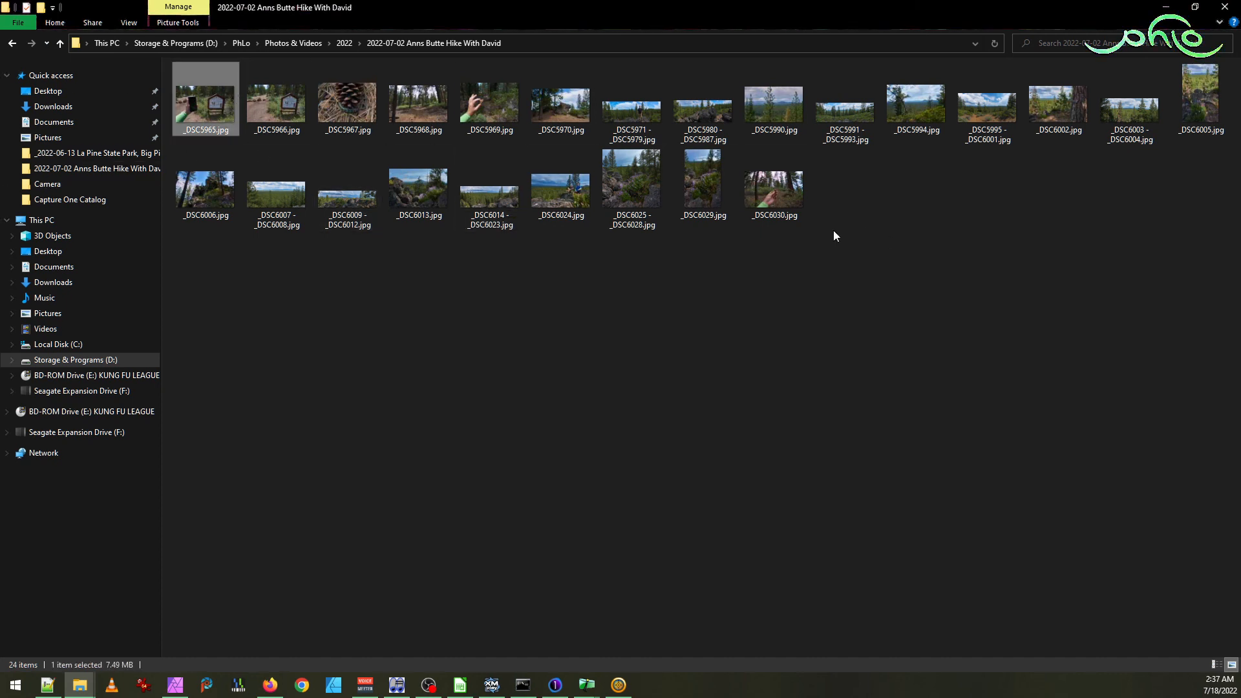
key("ctrl+a")
left_click(261, 117)
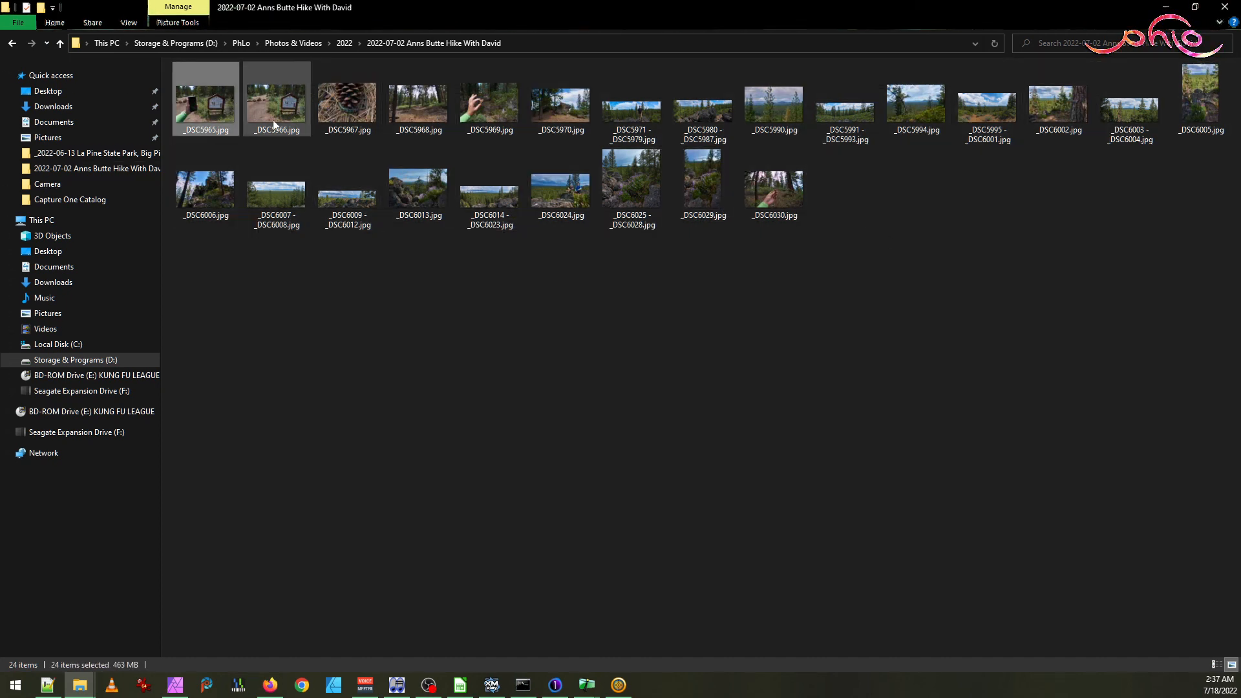
left_click(219, 98)
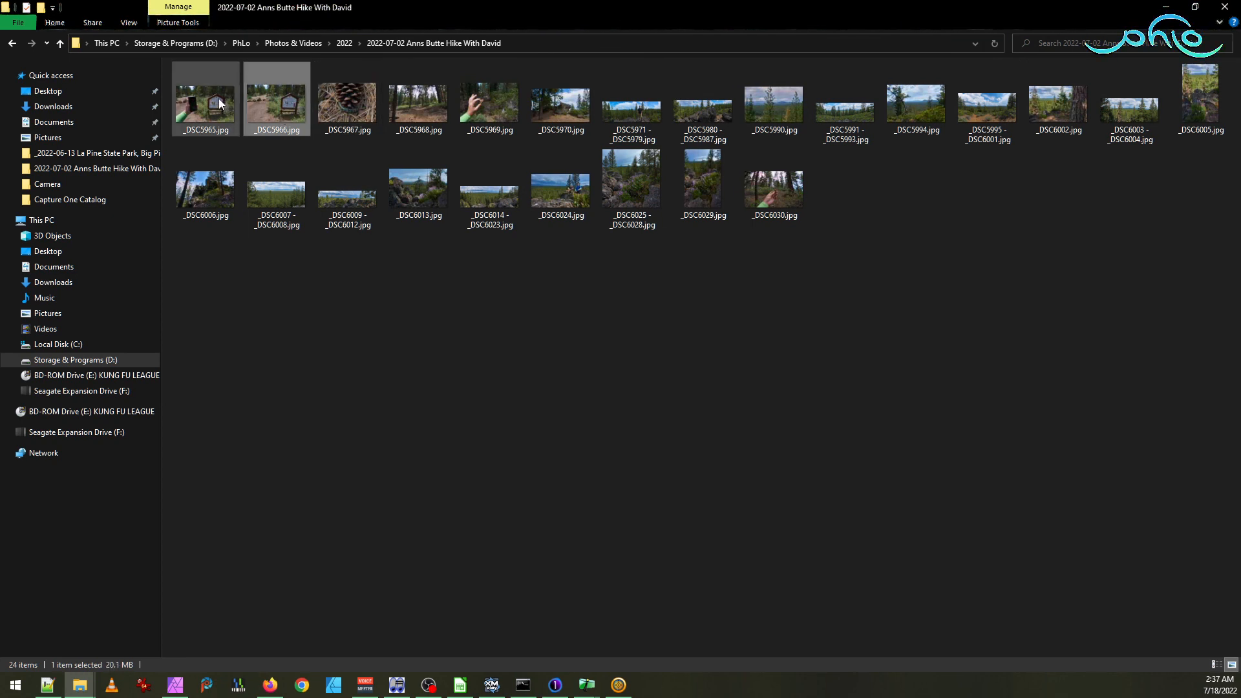
left_click(274, 108)
left_click(210, 103)
left_click(347, 102)
left_click(216, 103)
left_click(362, 107)
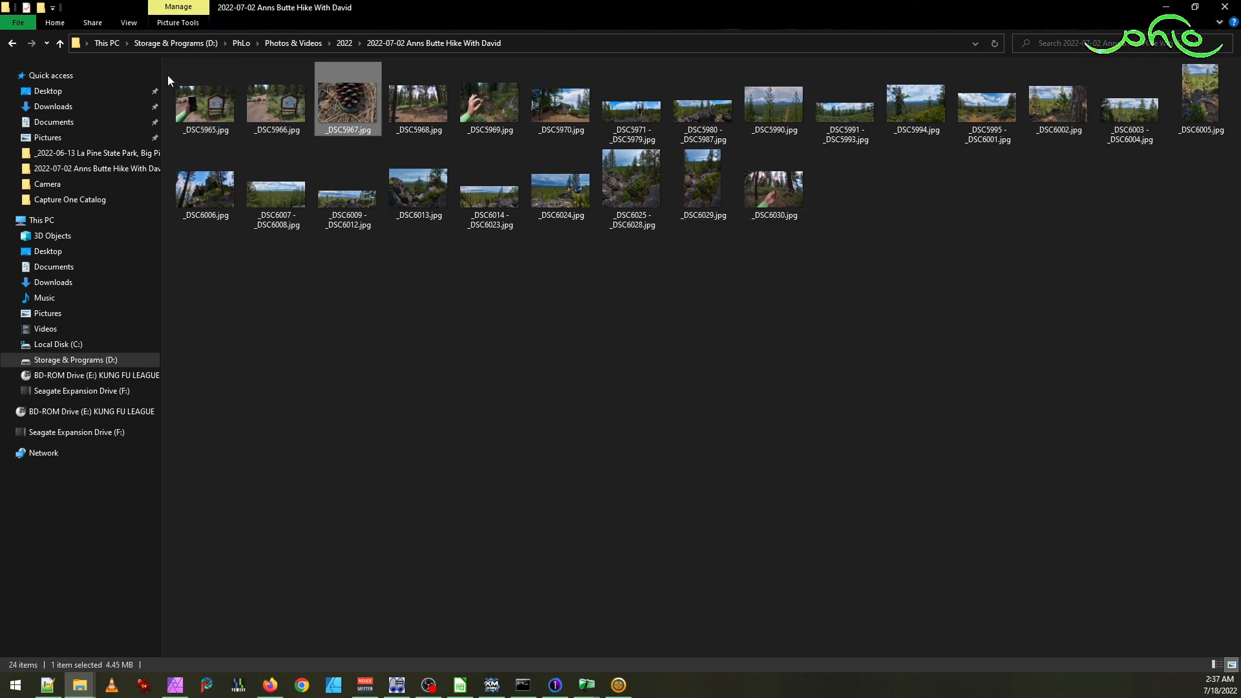
left_click(213, 105)
left_click(781, 211, "shift")
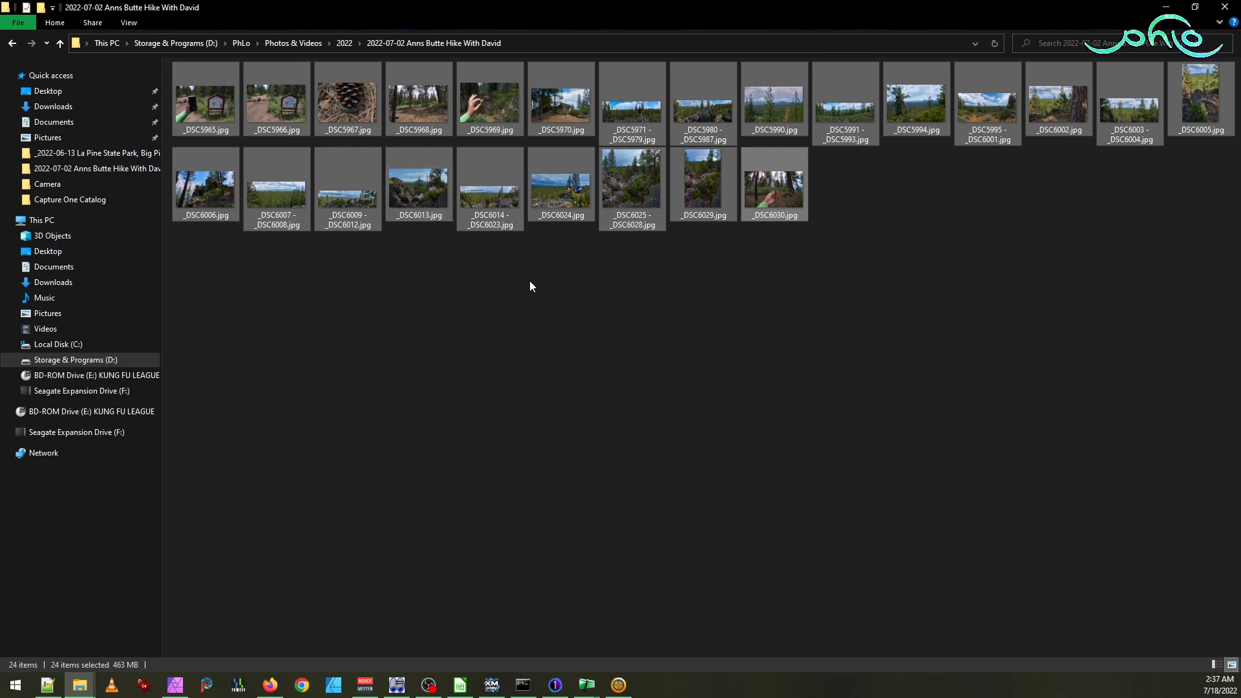
left_click(504, 274)
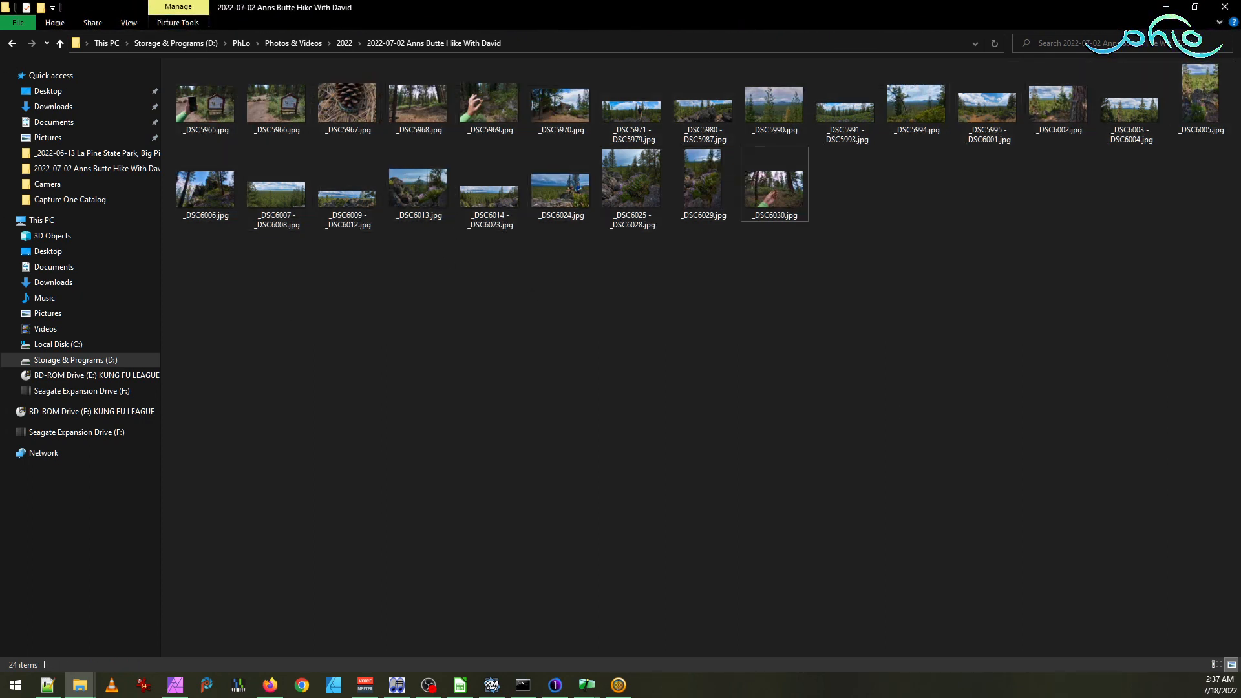
key("alt+Tab")
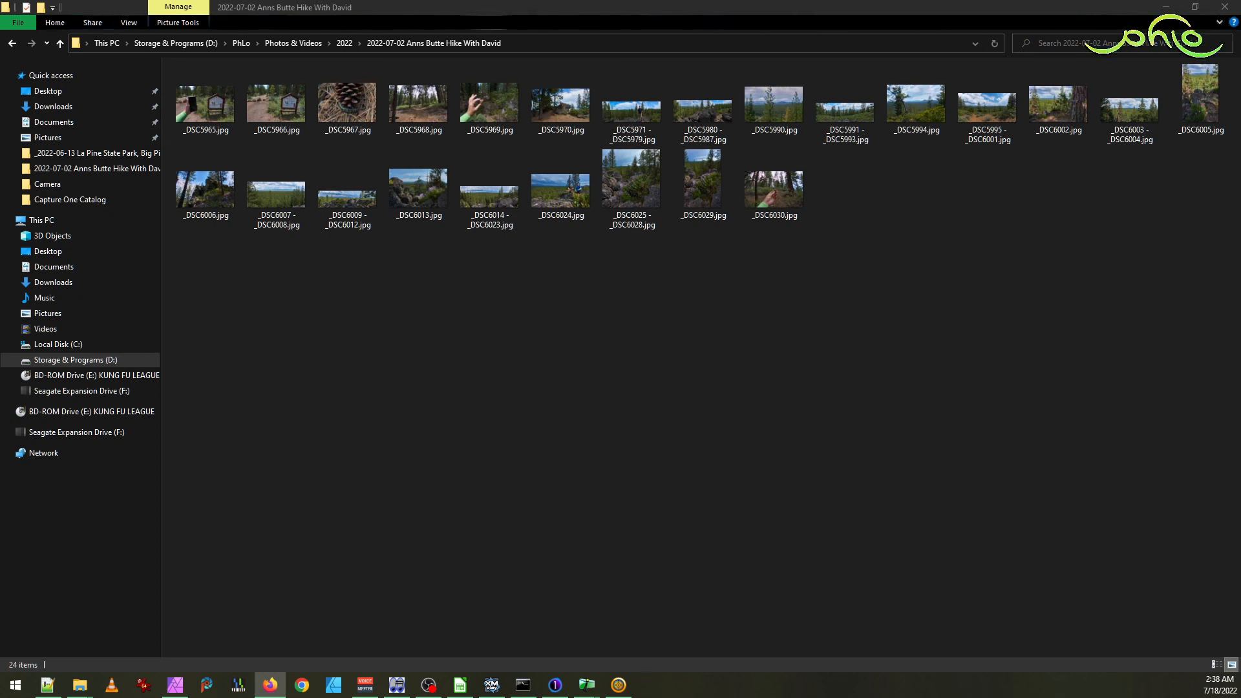
key("alt+Tab")
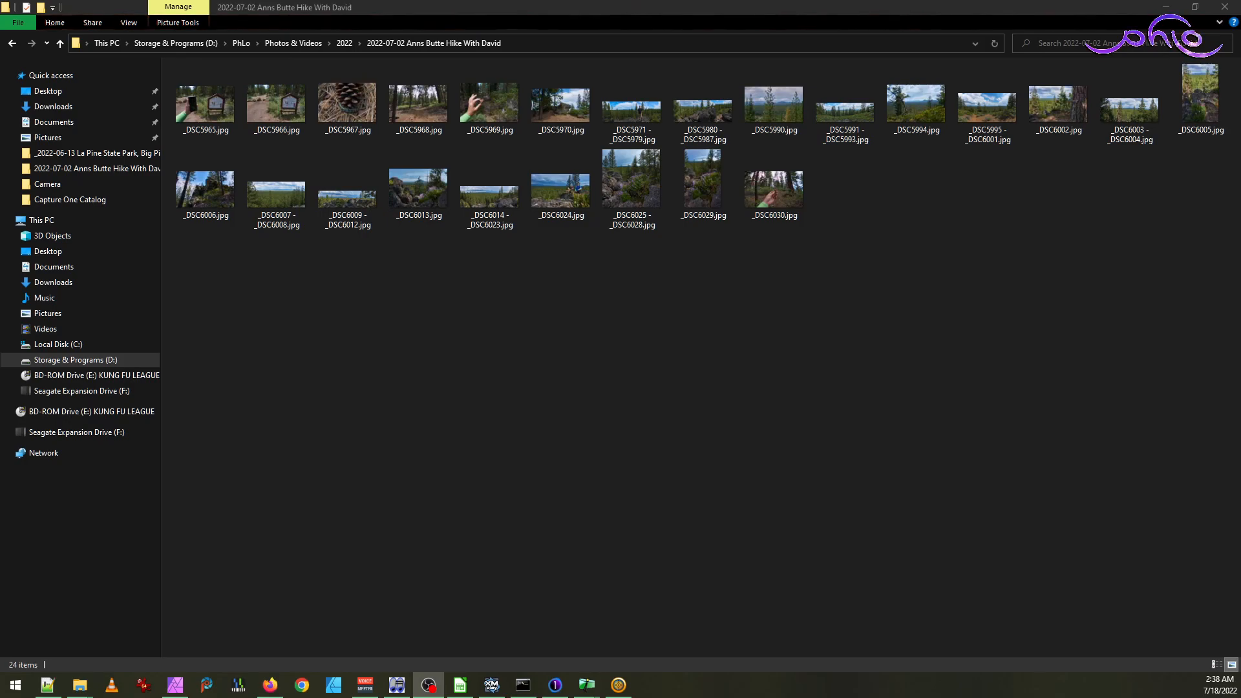